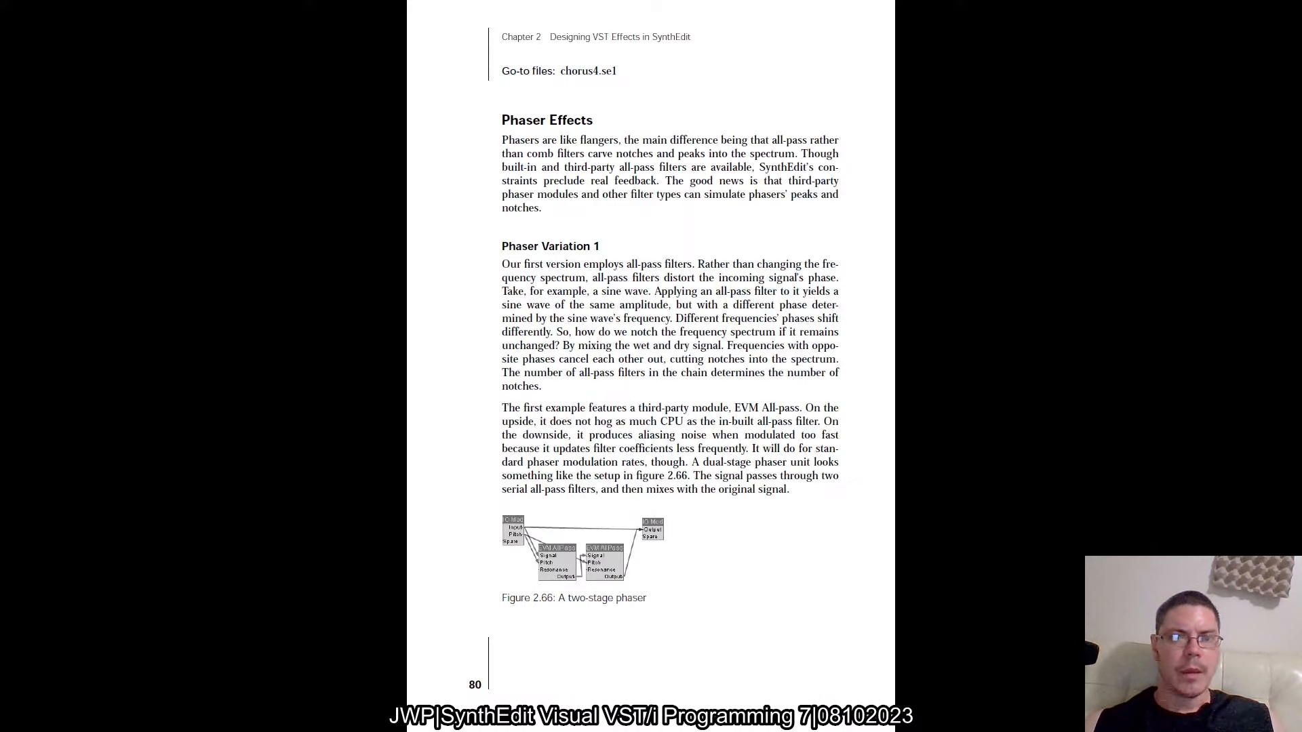
Turn to the book's next phaser page, switch to chorus4.se1 in SynthEdit and open the Chorus container's structure
key("Right")
key("alt+Tab")
key("alt+Tab")
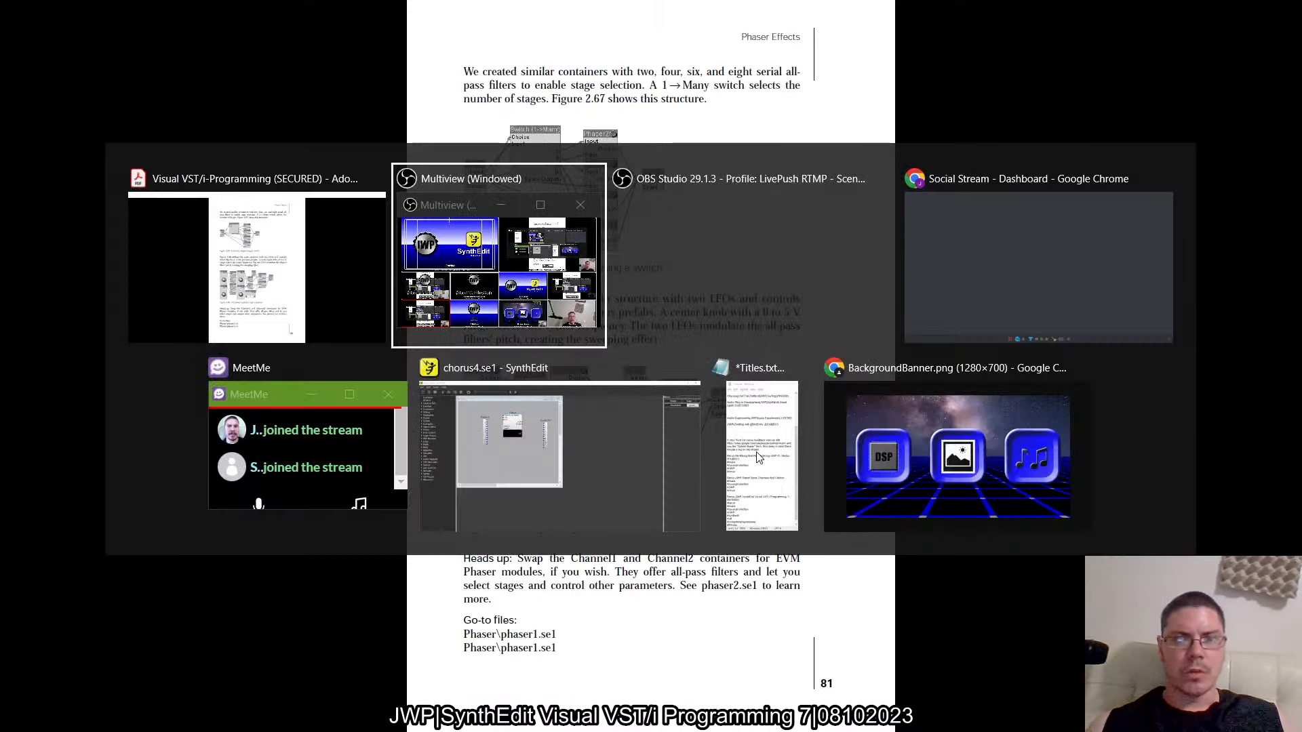
key("alt+Tab")
left_click(655, 437)
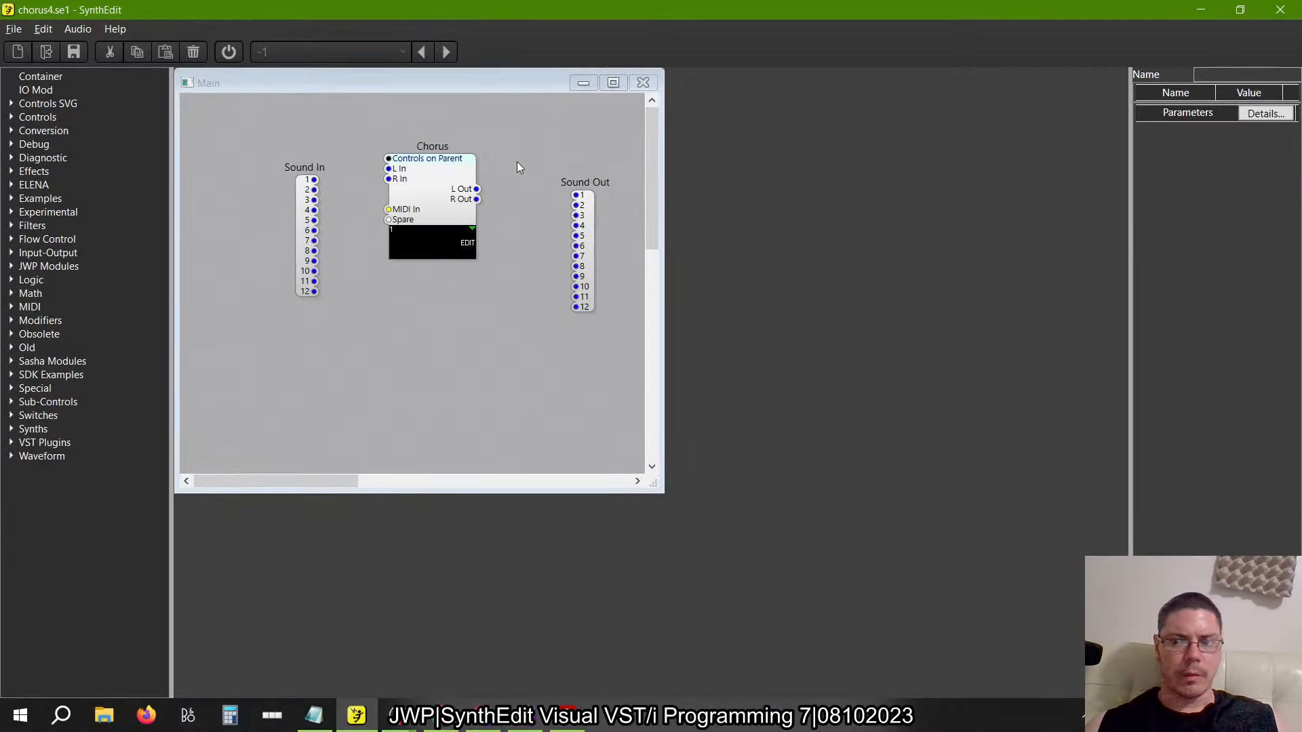
double_click(446, 196)
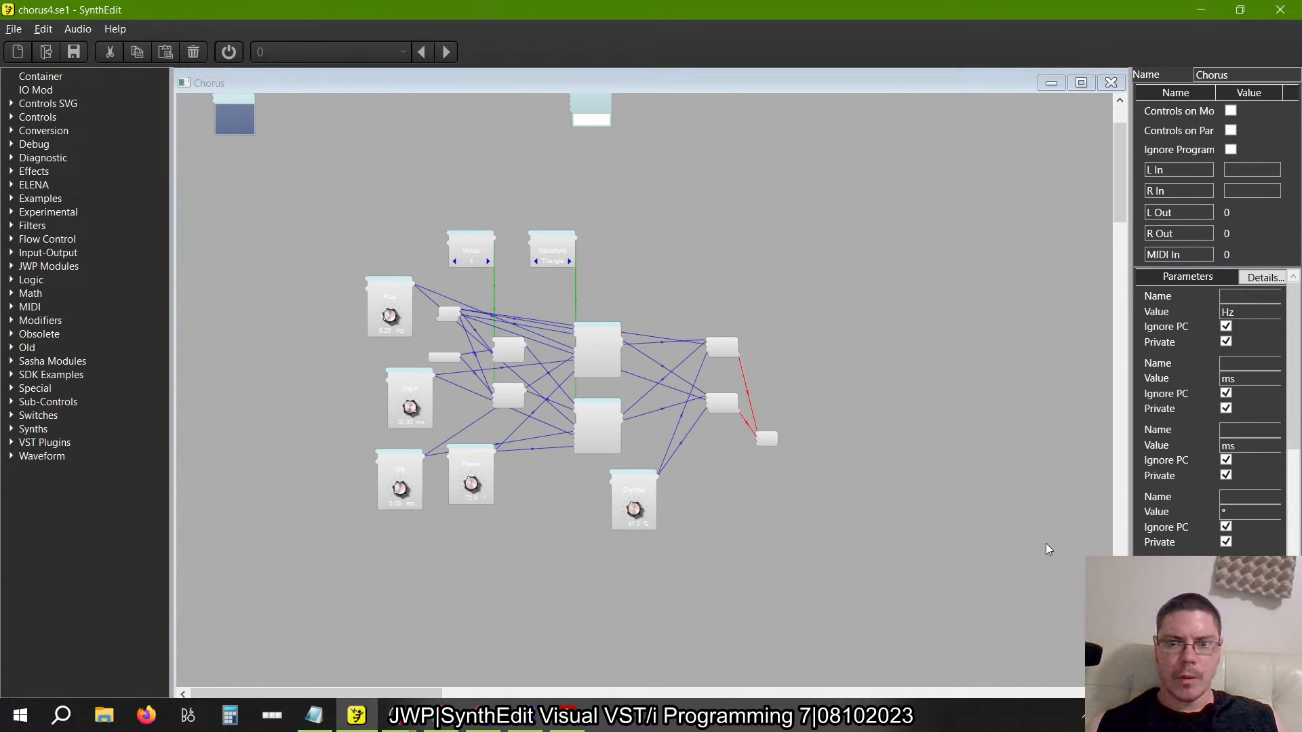
Delete both 2 Voice Chorus modules, both switches, both X-Mix modules, the input IO Mod and the Fixed Values (Volts) module
left_click_drag(914, 580, 921, 625)
scroll(815, 553, "up", 3)
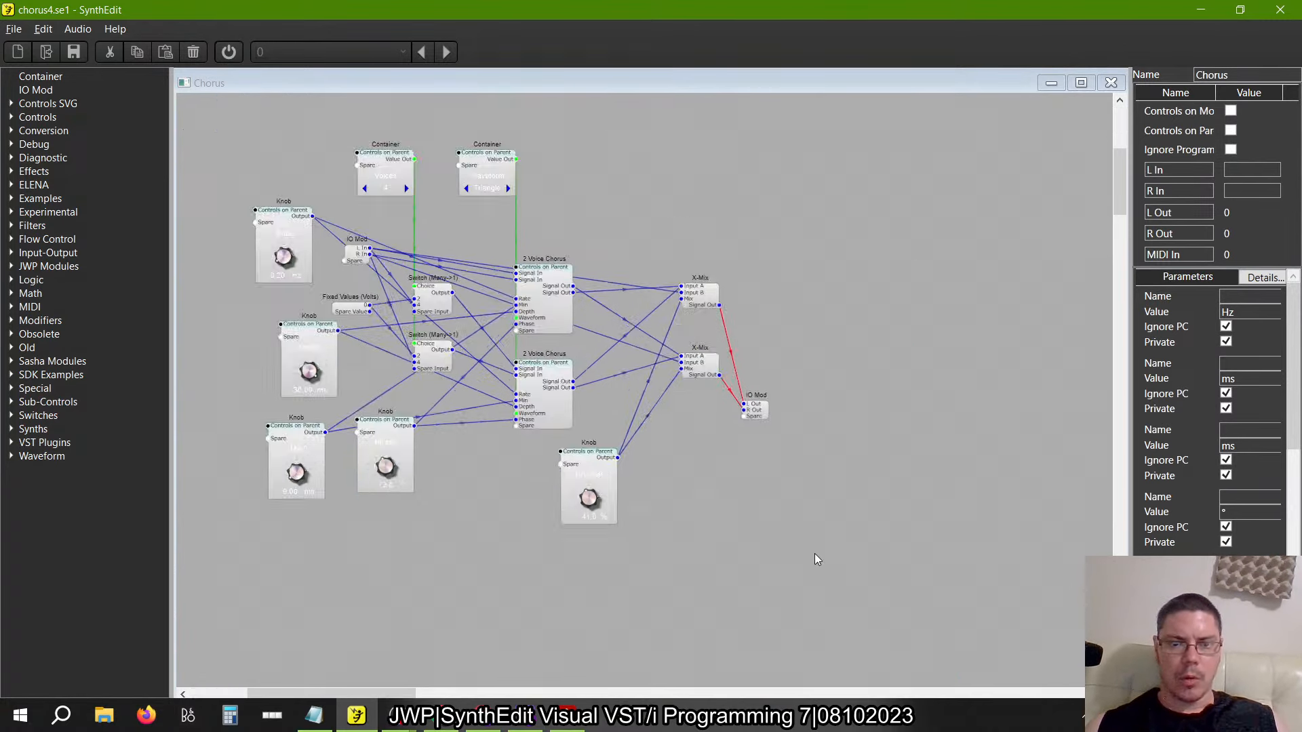
scroll(815, 553, "left", 2)
scroll(841, 553, "up", 5)
scroll(815, 550, "down", 4)
scroll(815, 550, "down", 1)
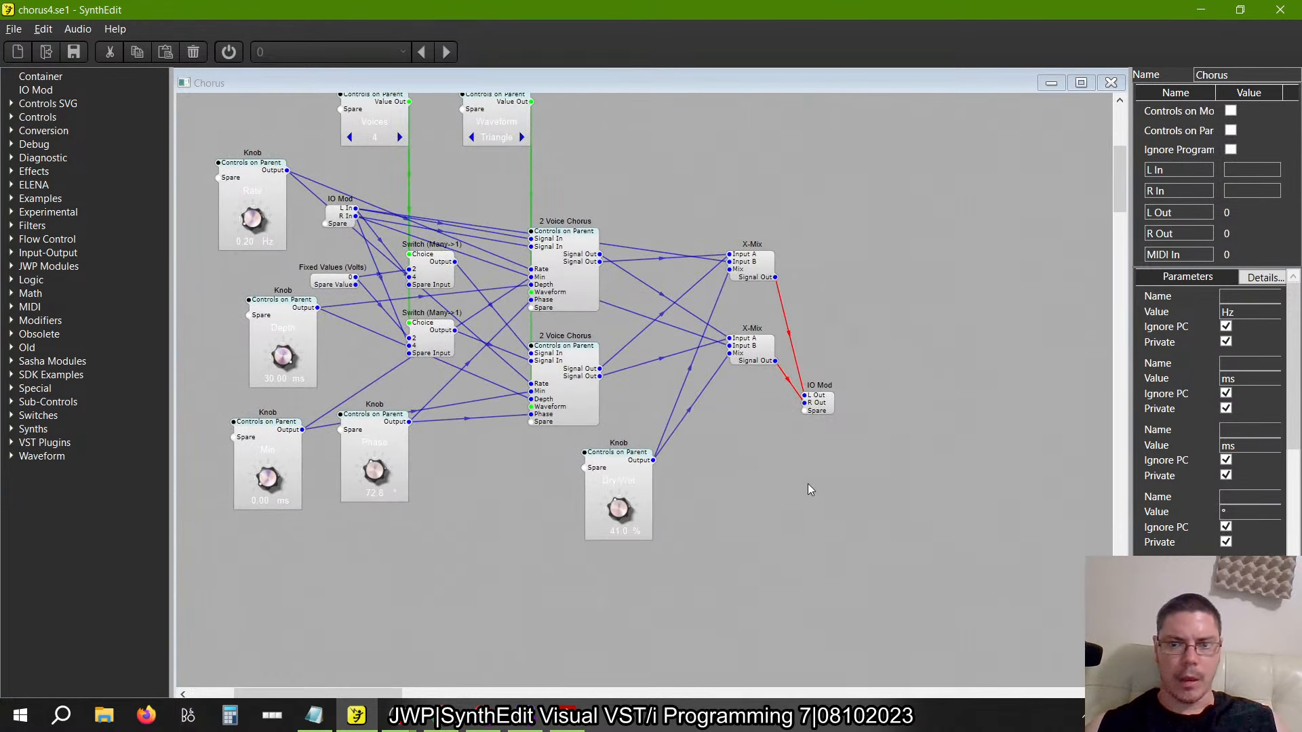
left_click_drag(803, 469, 293, 169)
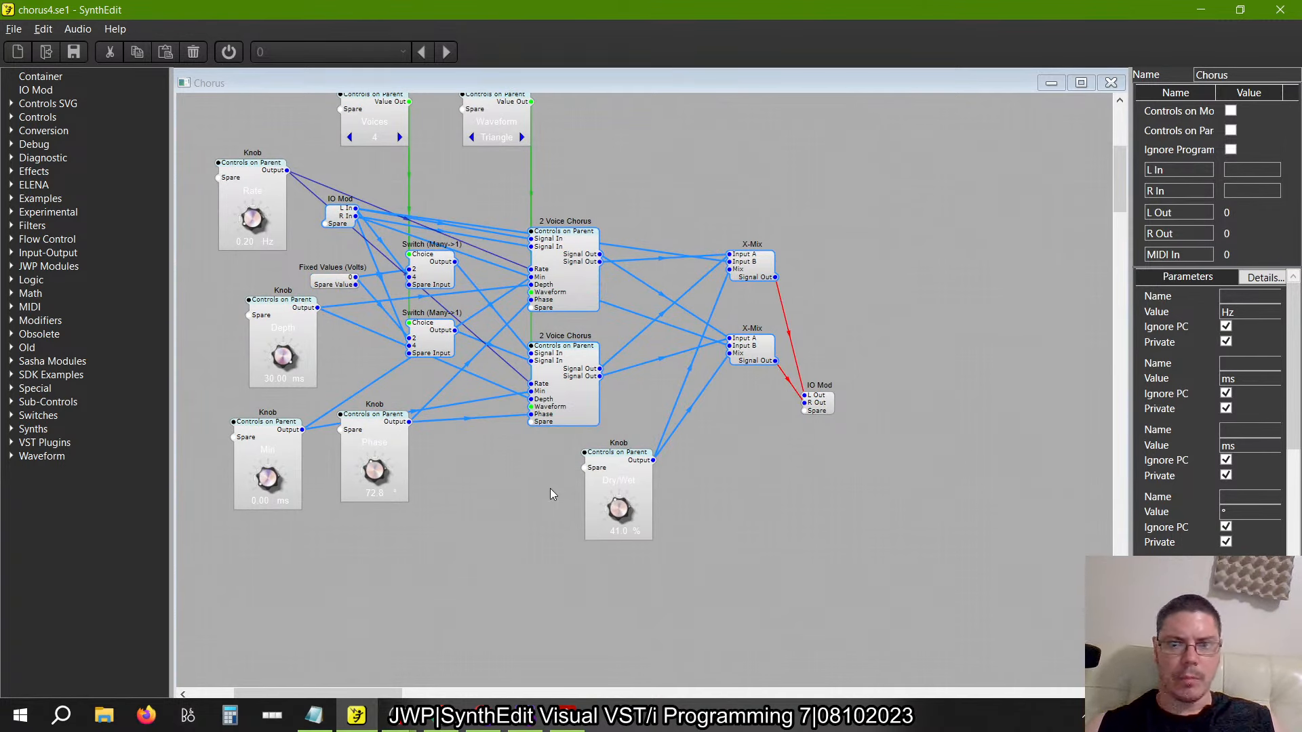
key("Delete")
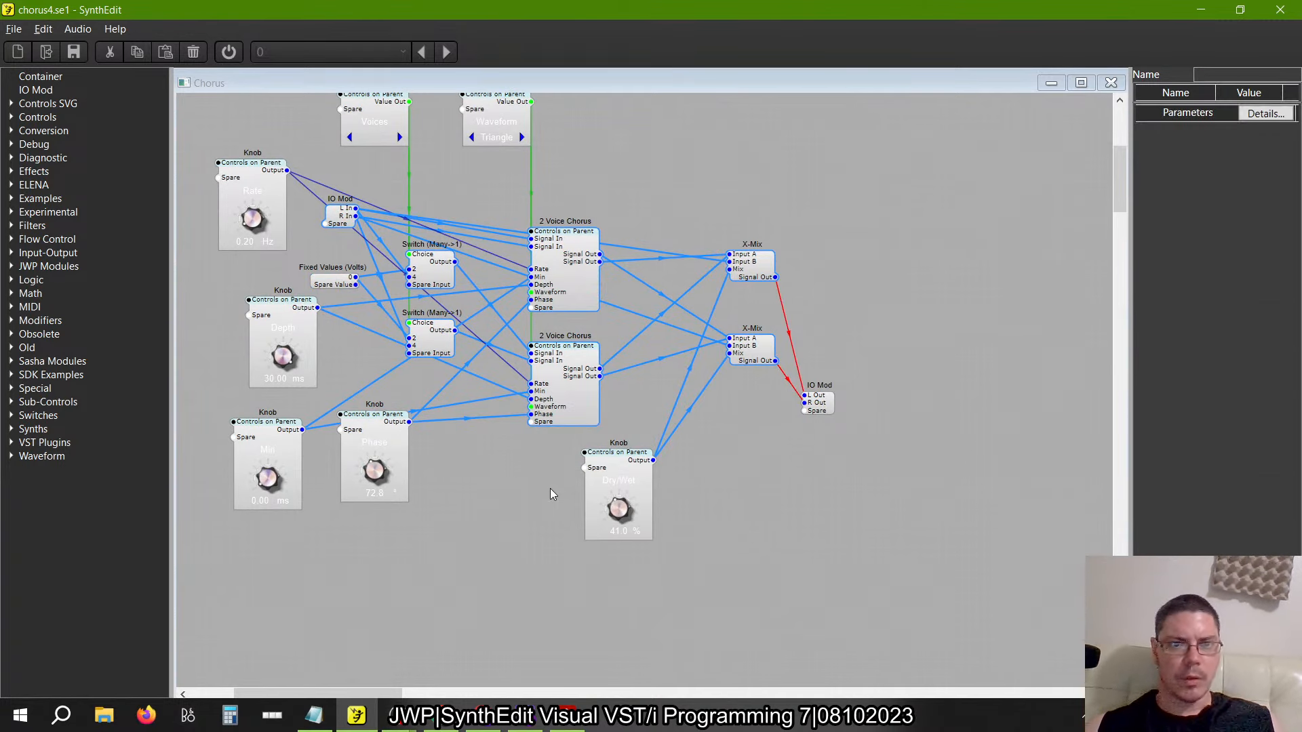
left_click(332, 279)
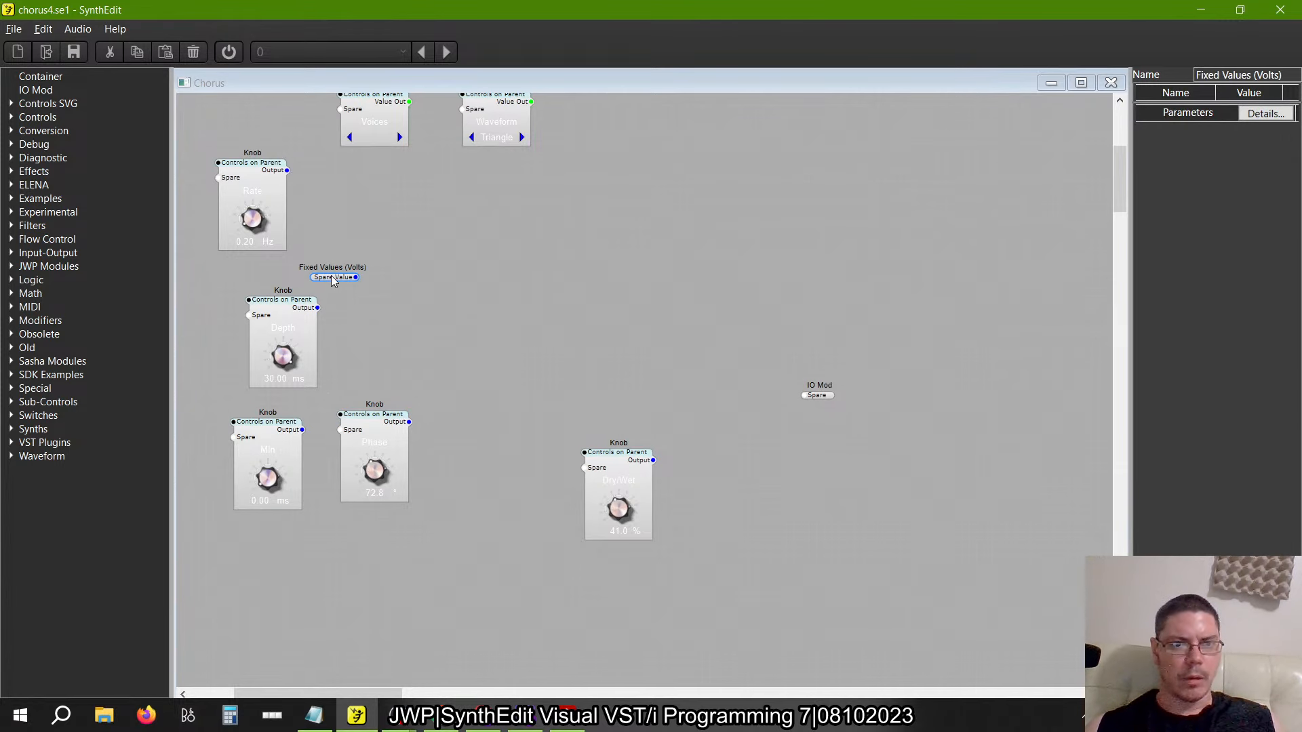
key("Delete")
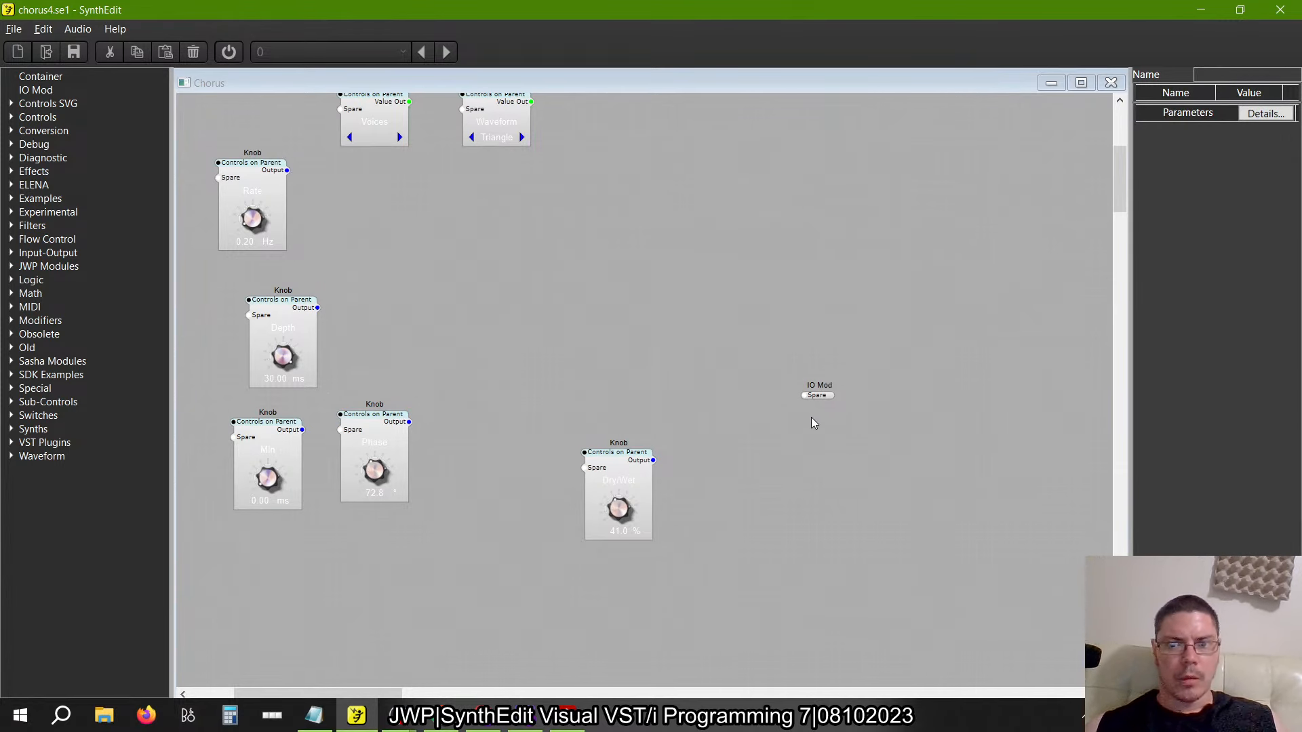
Move the remaining IO Mod beside the Rate knob and add a second IO Mod at the far end of the Chorus structure
left_click_drag(817, 401, 376, 230)
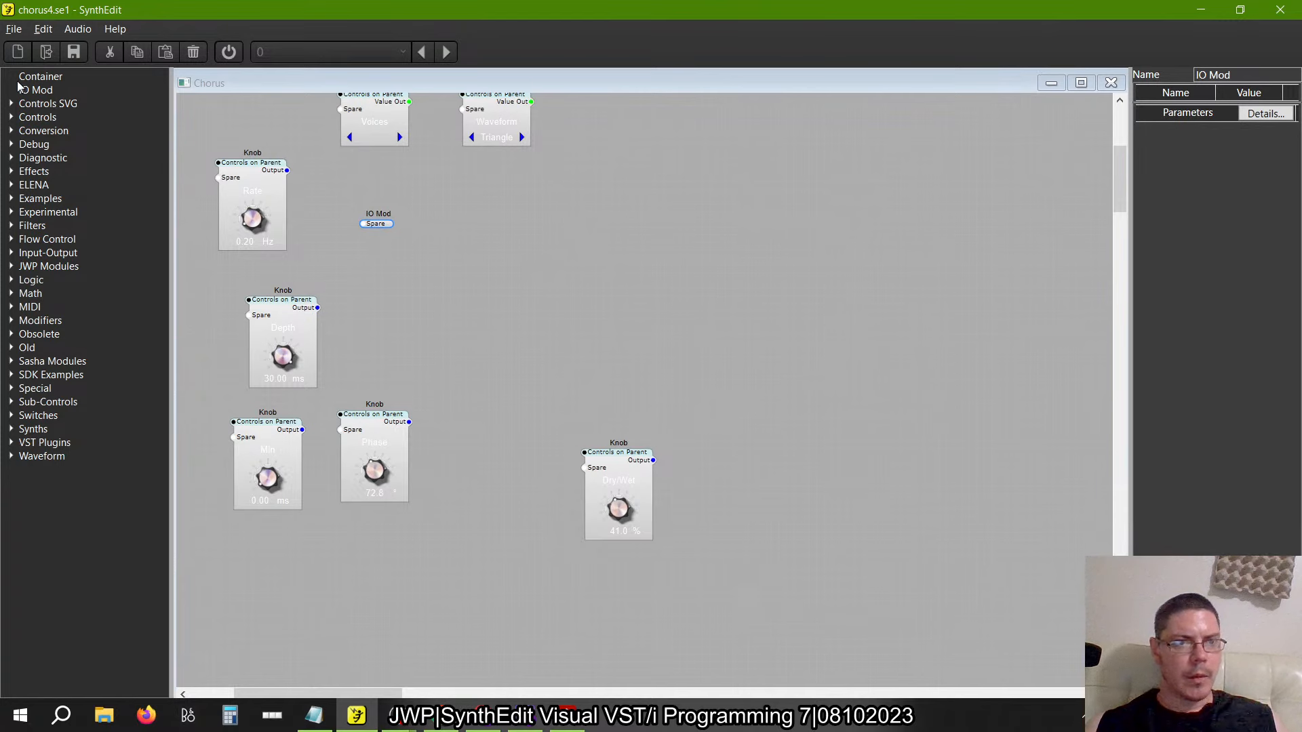
left_click_drag(26, 91, 780, 372)
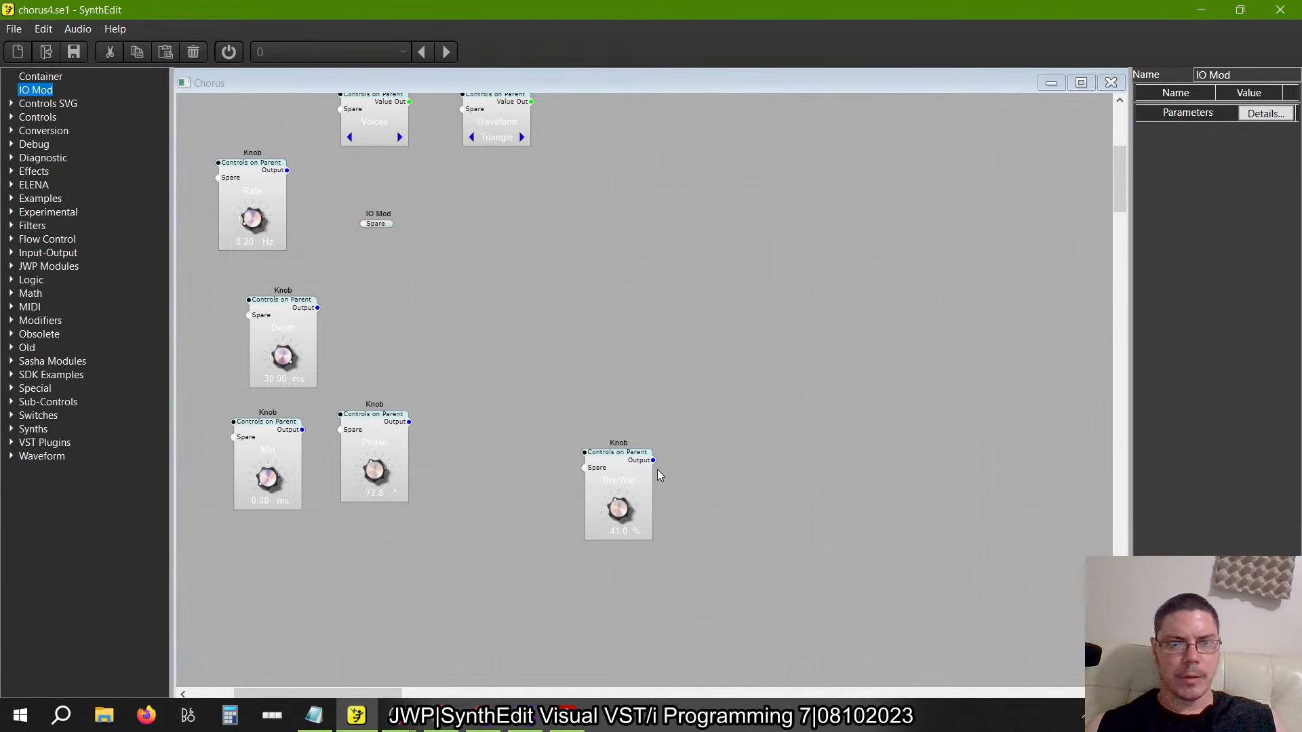
scroll(660, 475, "up", 3)
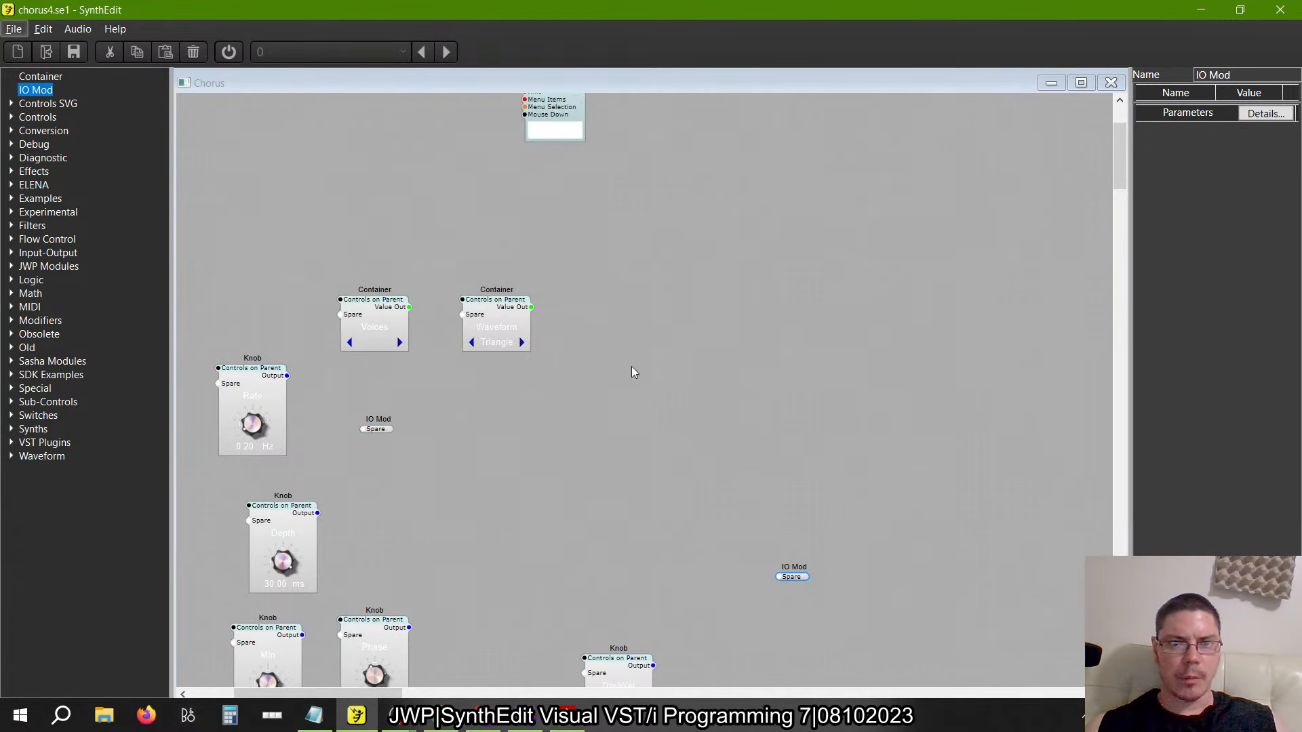
Check the phaser figures and go-to file names in the book, and launch the older SynthEdit version
key("alt+Tab")
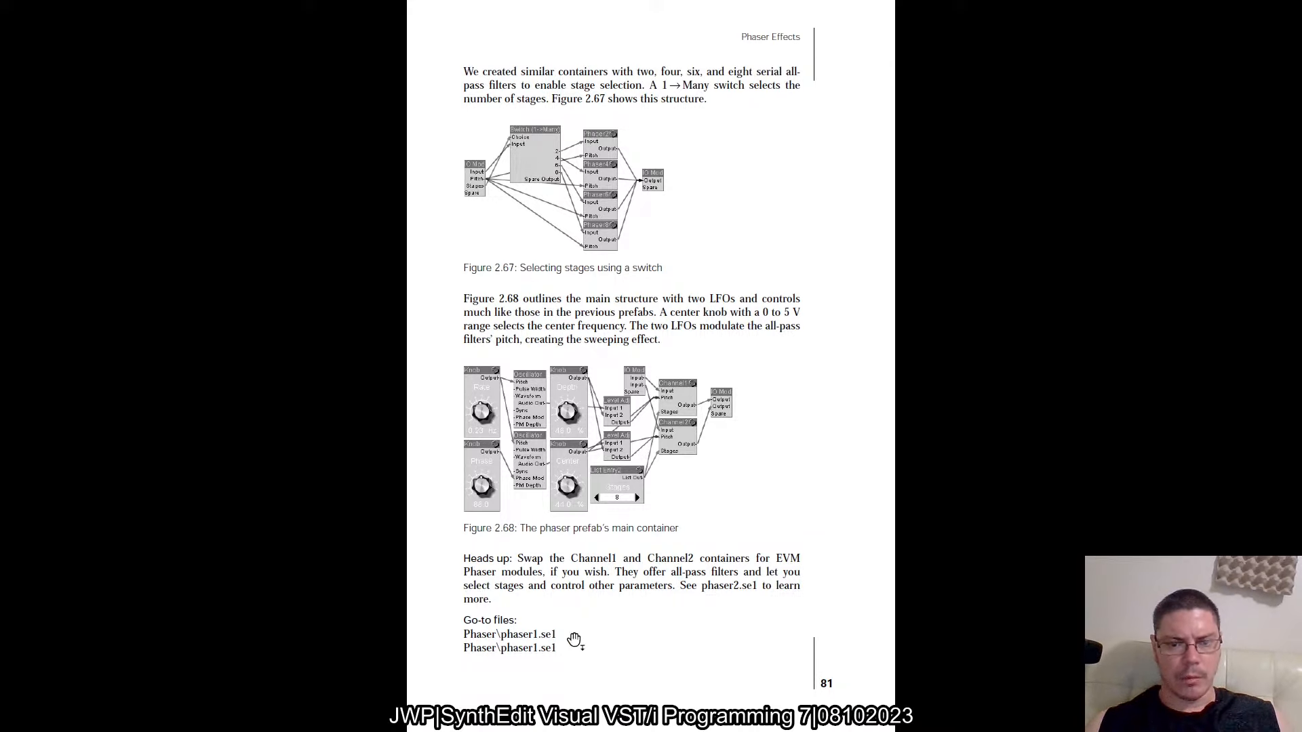
key("alt+Tab")
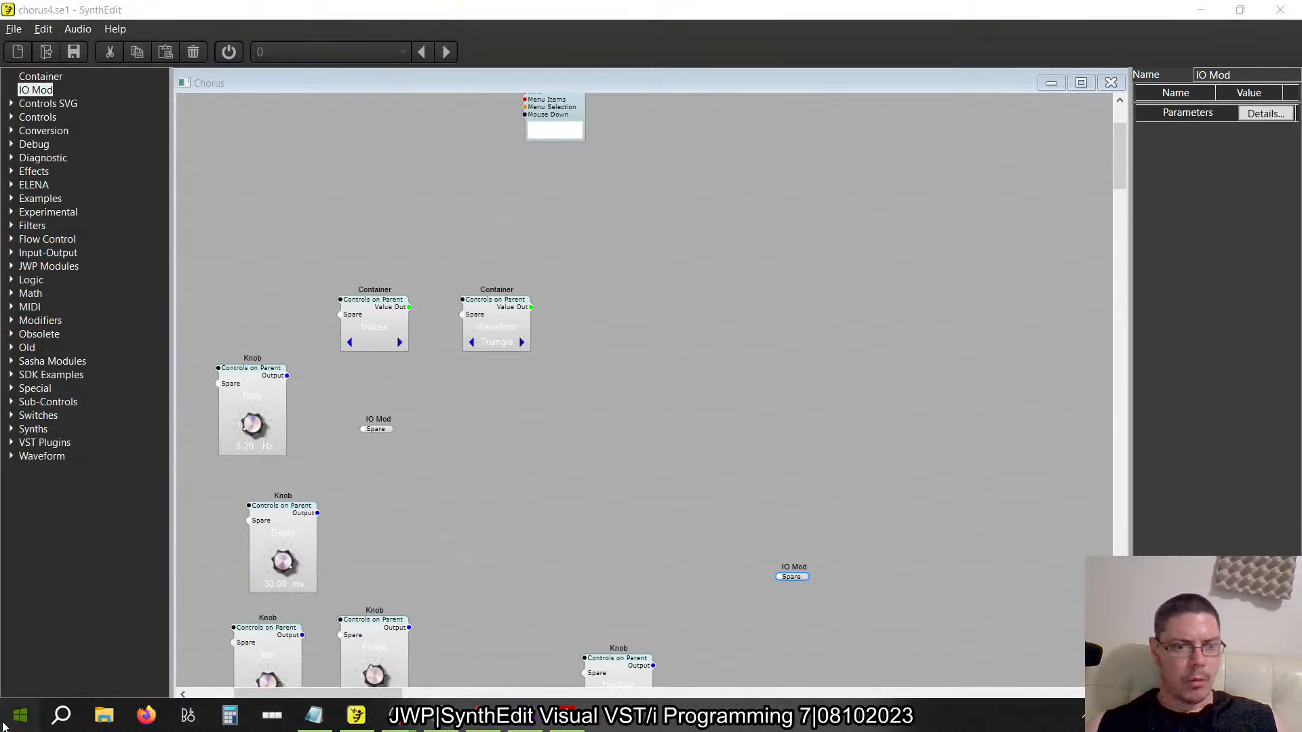
left_click(20, 716)
scroll(332, 445, "down", 10)
scroll(331, 445, "up", 6)
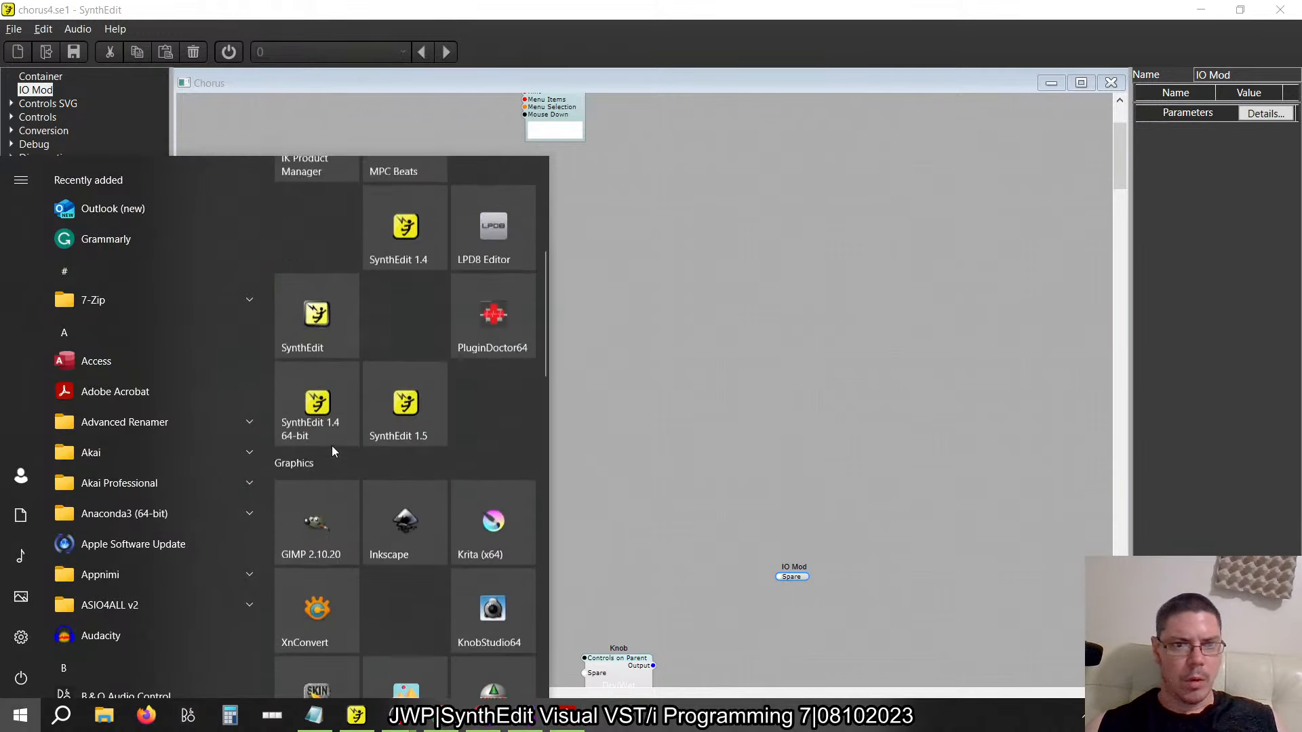
left_click(327, 320)
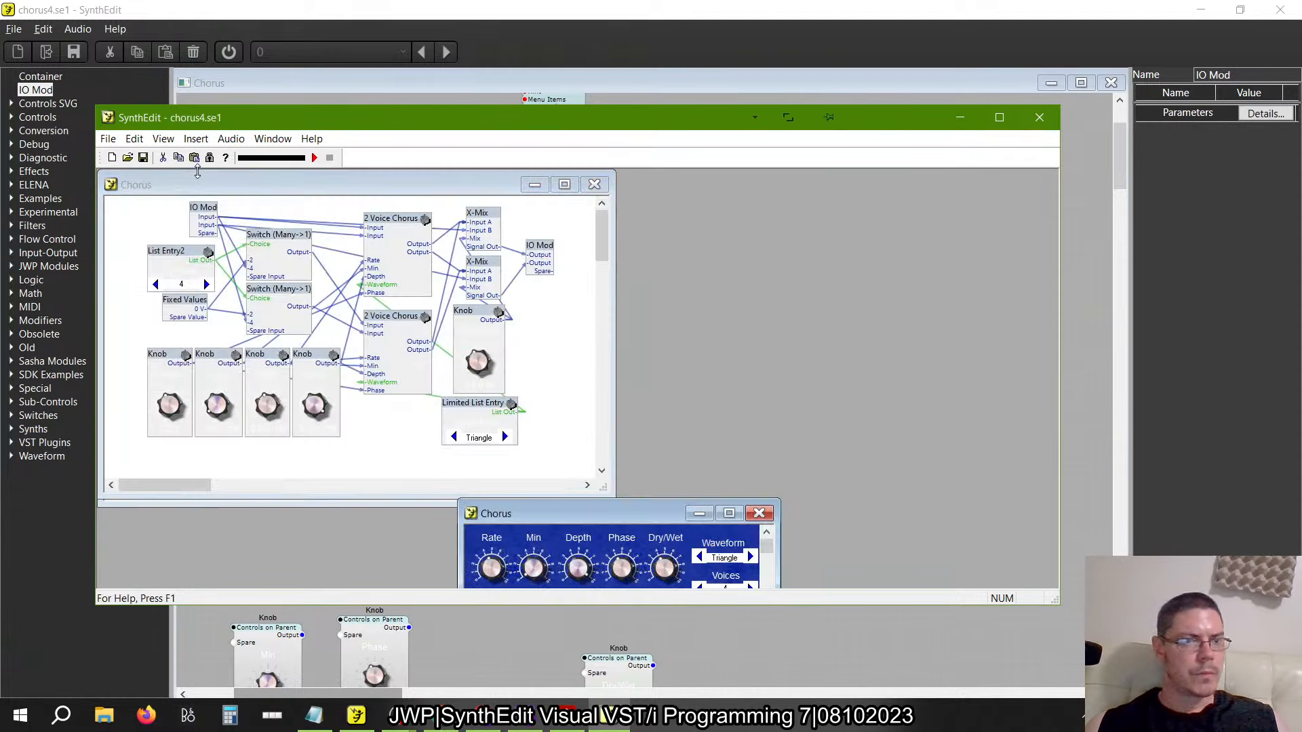
left_click(108, 138)
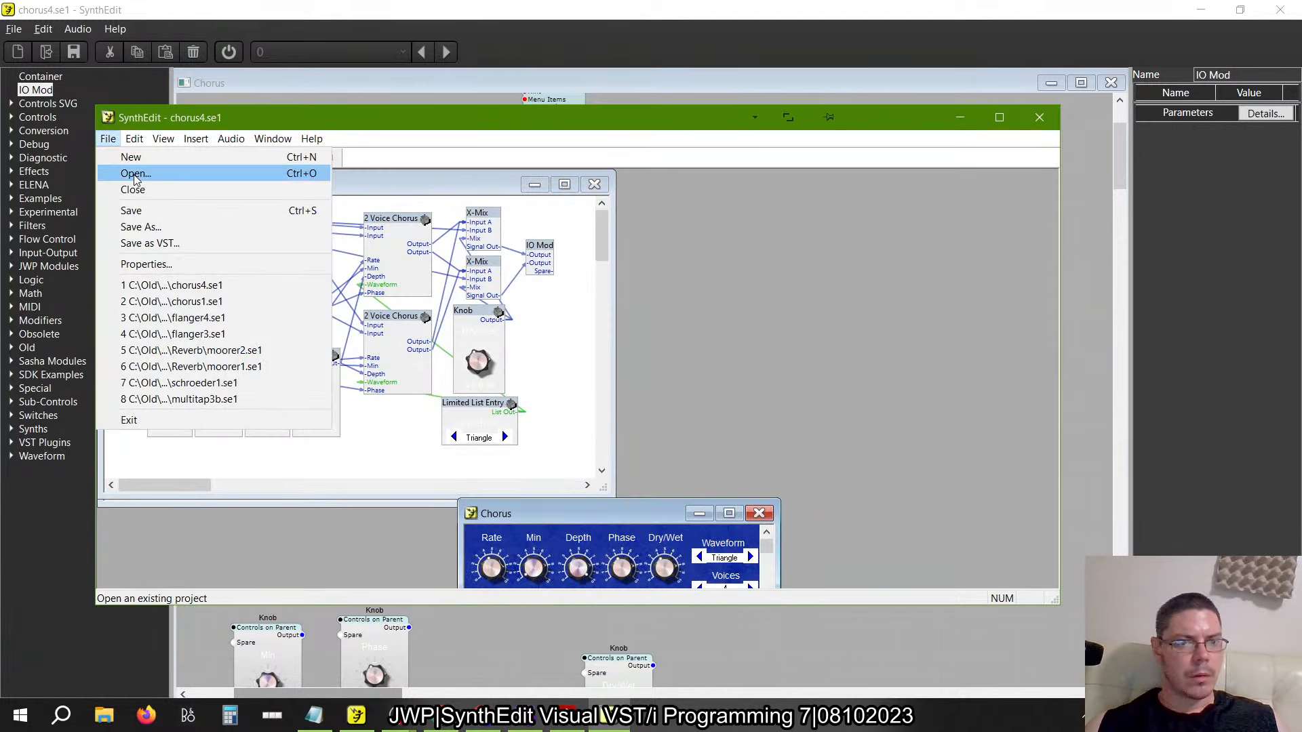
left_click(182, 284)
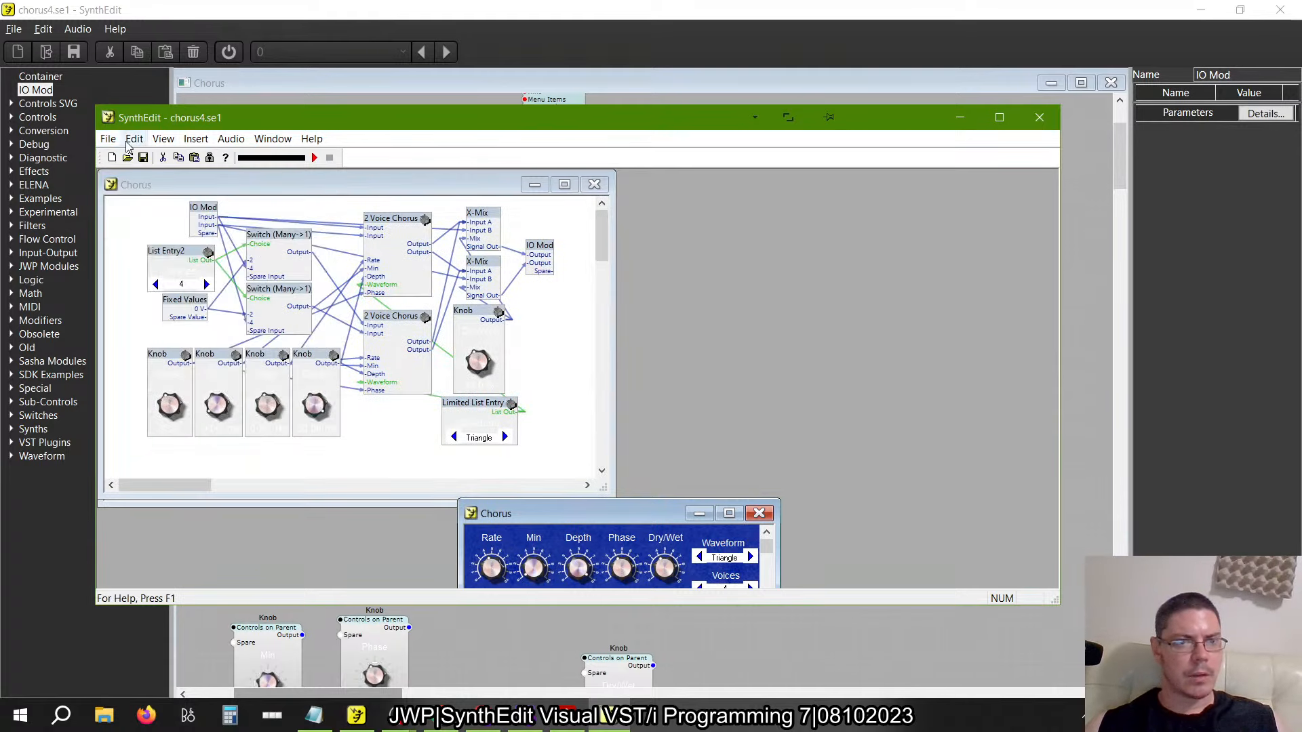
left_click(110, 139)
left_click(126, 174)
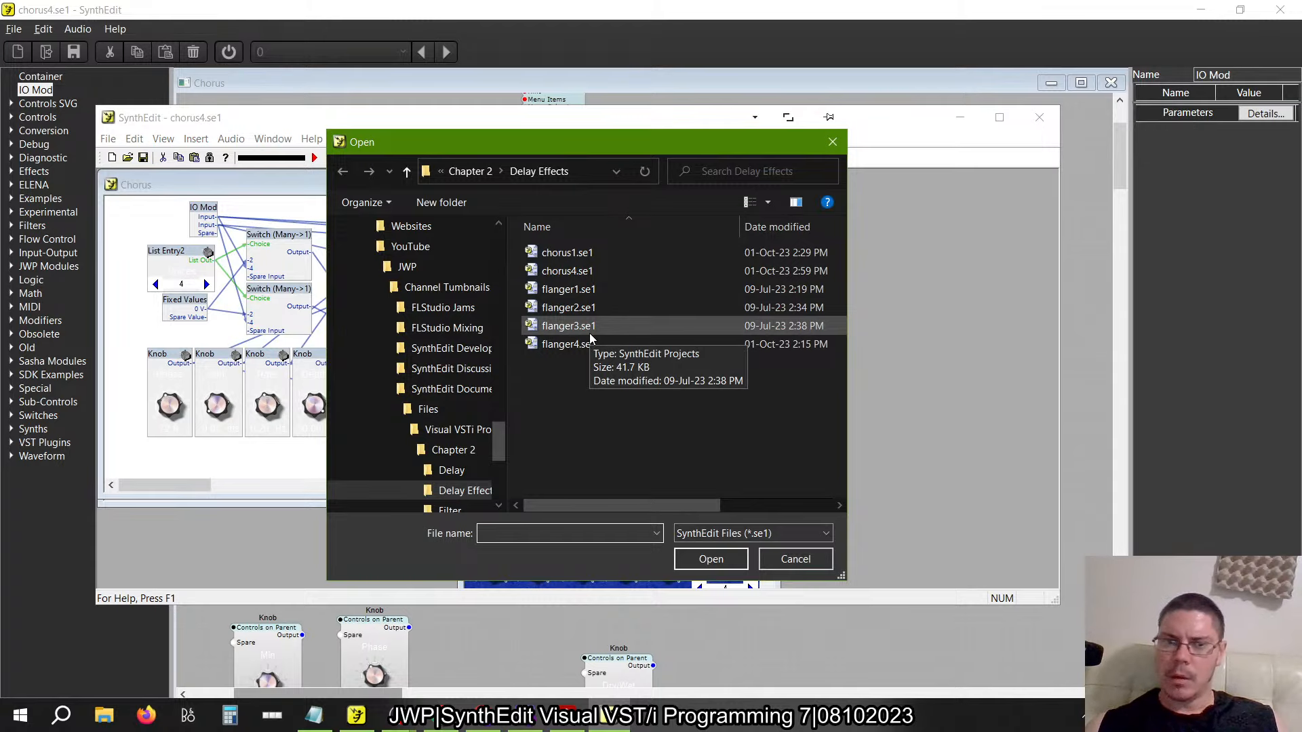
left_click(796, 558)
Copy the BookExamples\DelayMod folder path from the Save As dialog and cancel the save
left_click(108, 139)
left_click(128, 227)
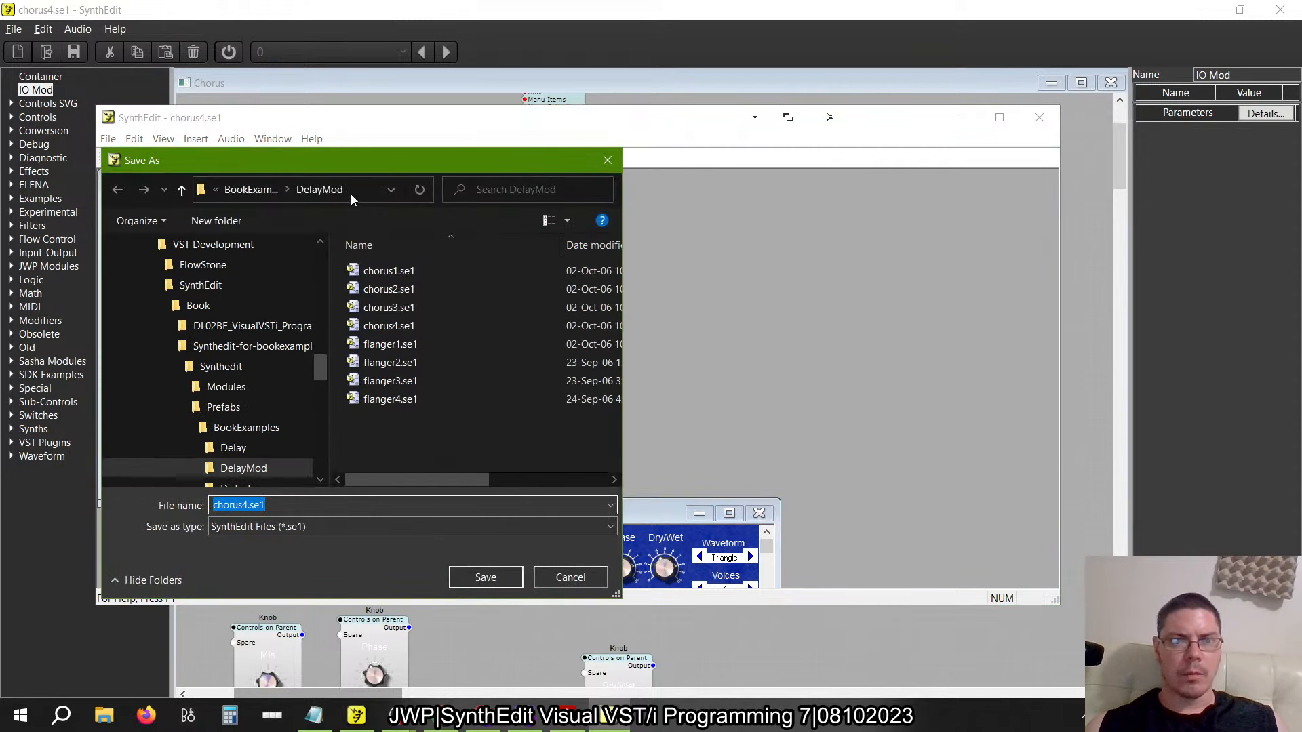
left_click(352, 195)
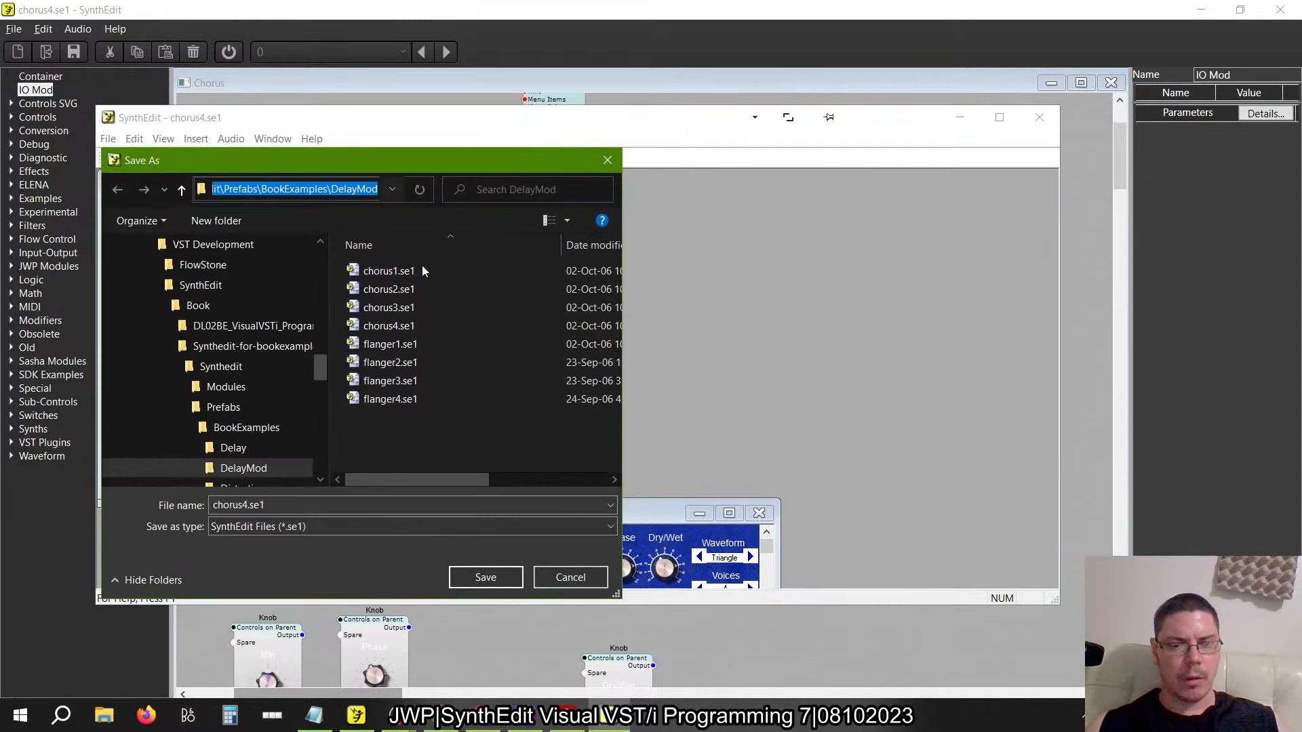
left_click(563, 579)
Open phaser1.se1 from the BookExamples\Phaser folder, reached through the copied DelayMod path
left_click(116, 138)
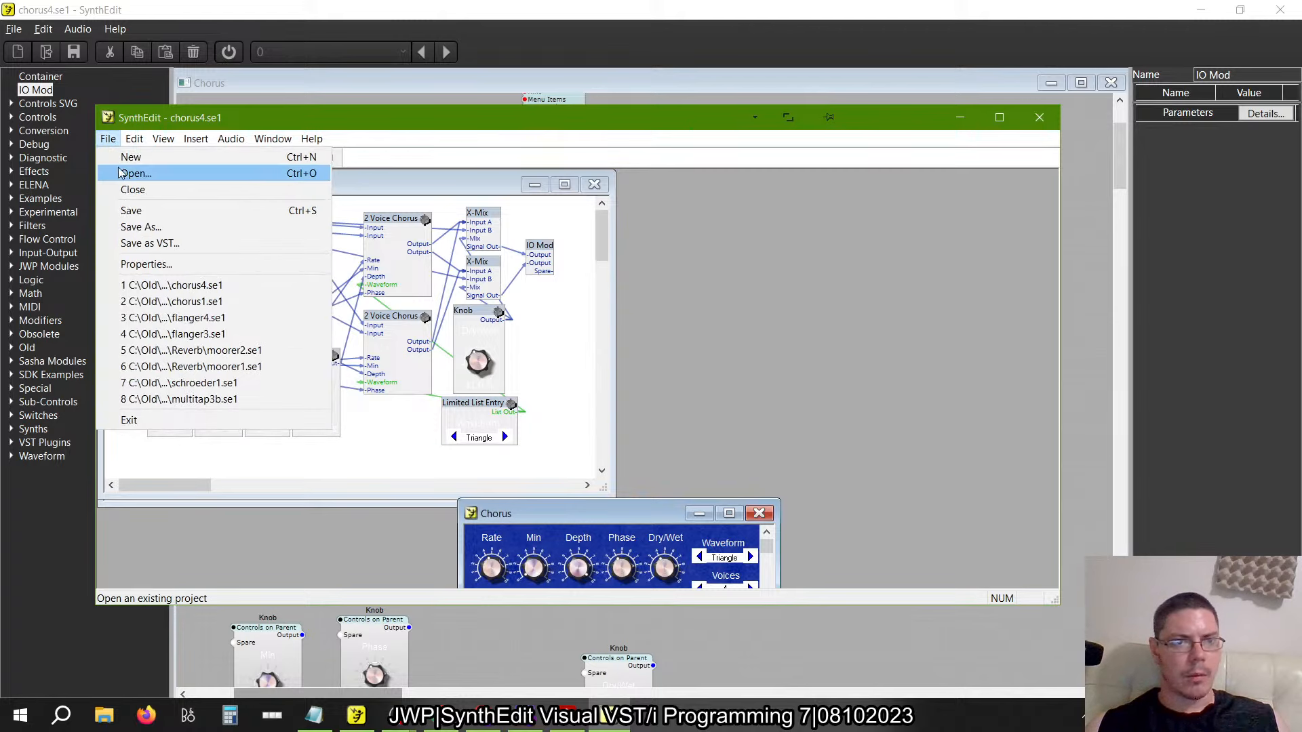
left_click(123, 171)
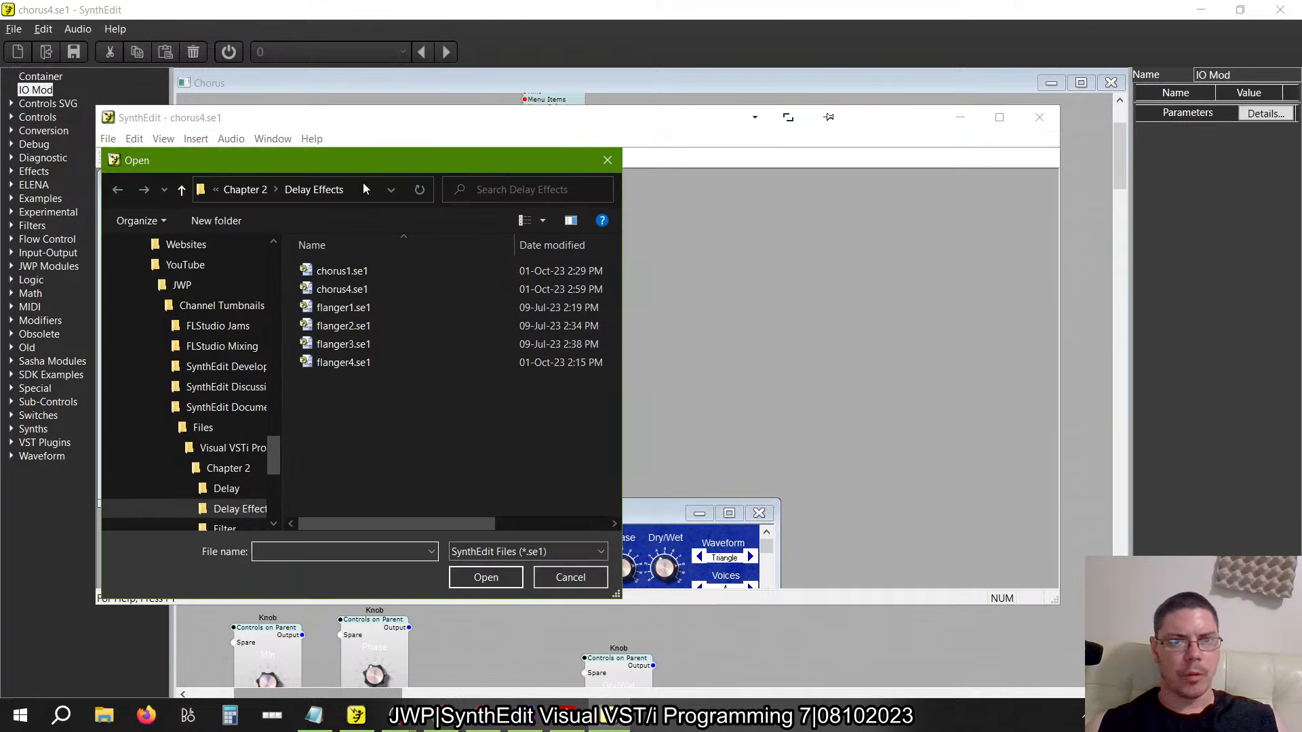
left_click(363, 188)
key("Return")
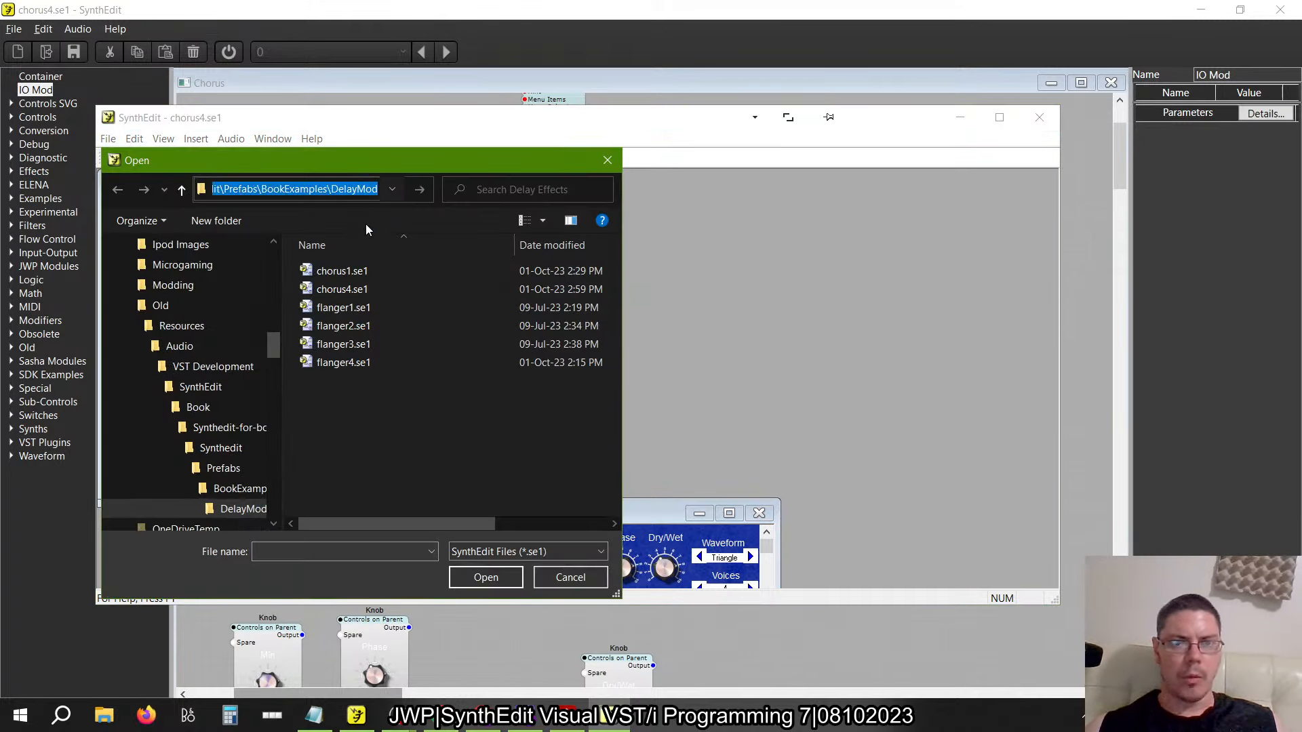
left_click(250, 190)
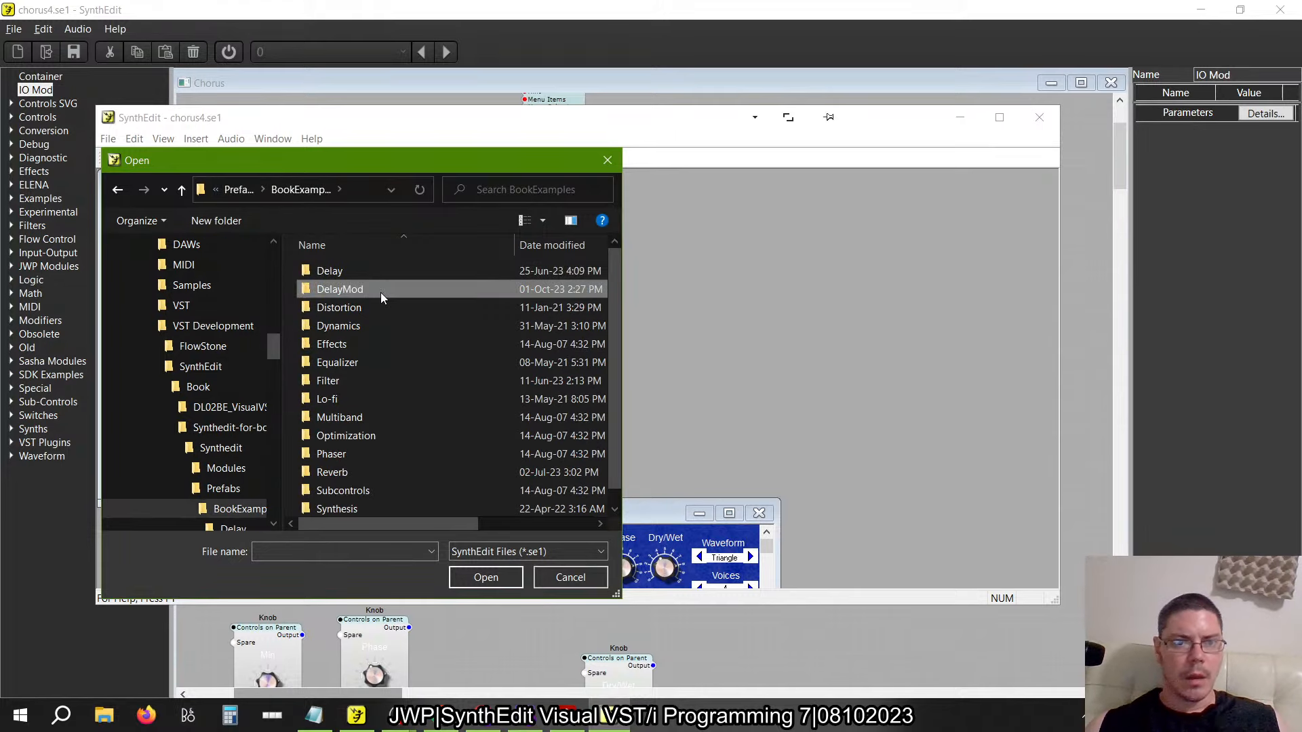
double_click(345, 461)
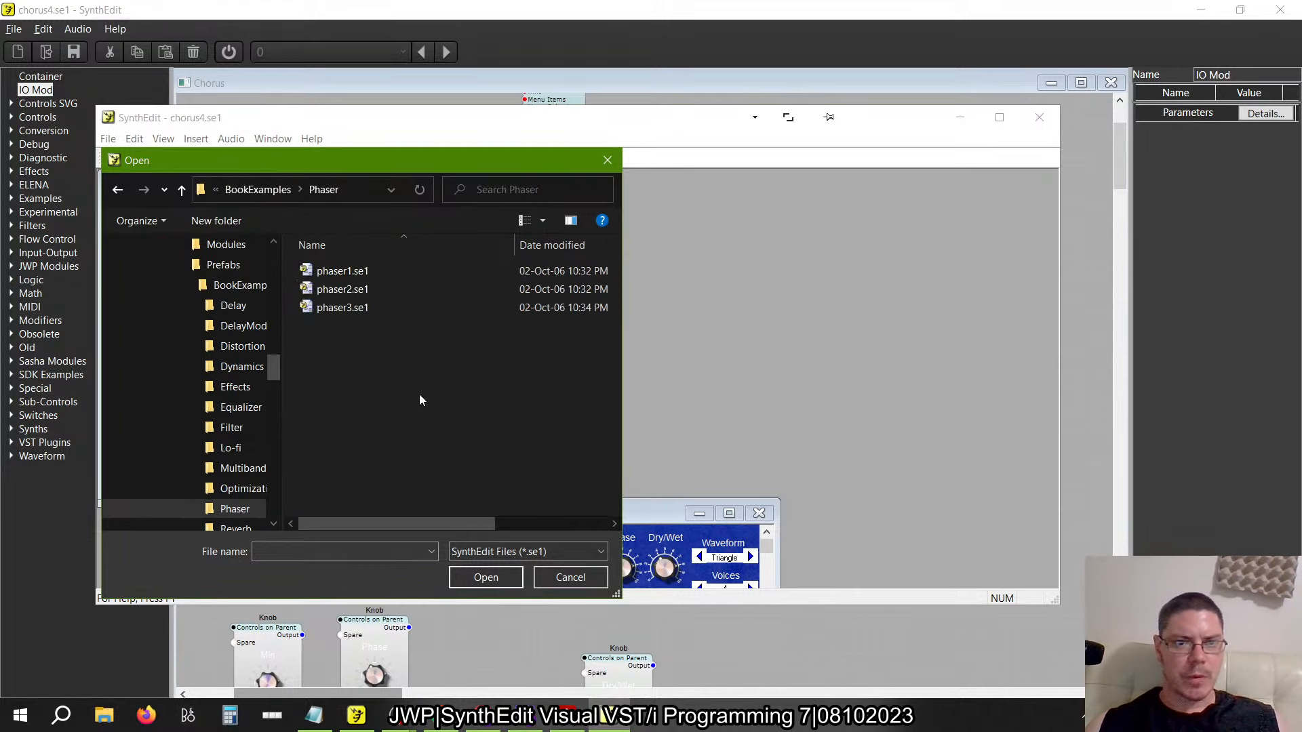
left_click(351, 273)
left_click(482, 576)
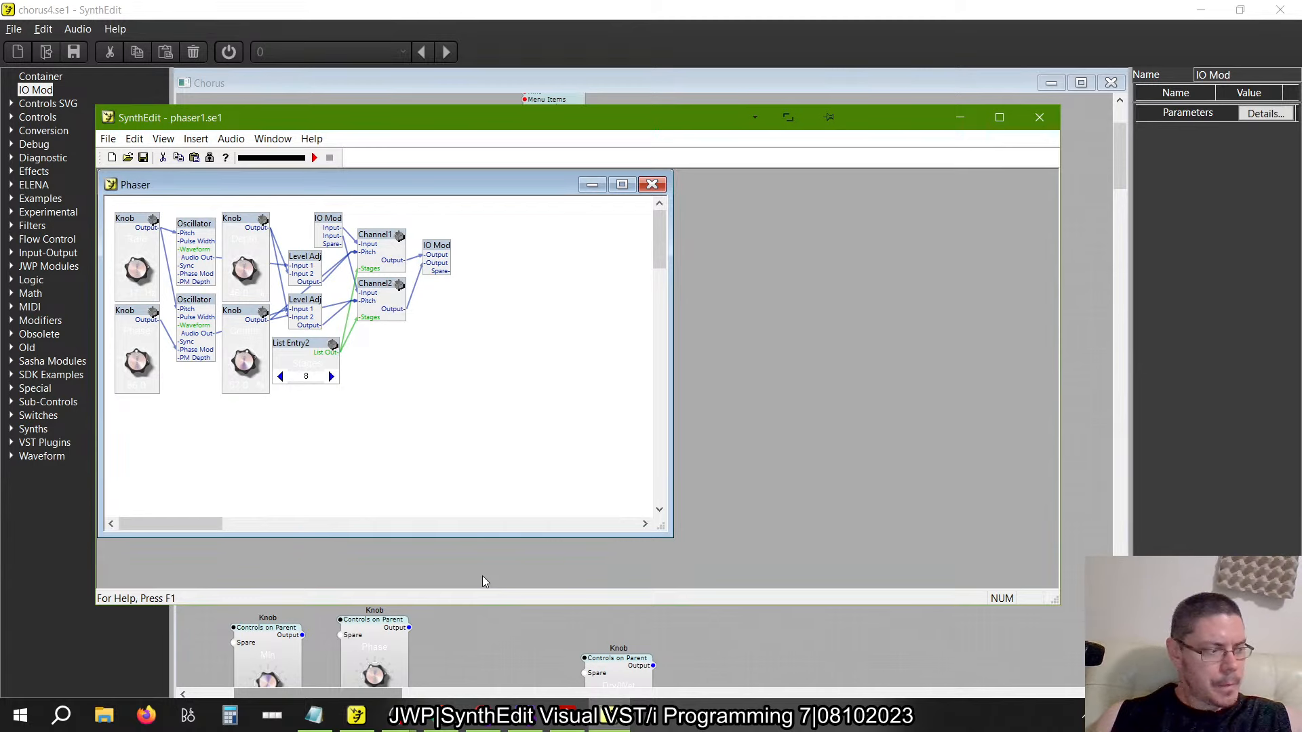
Maximize the phaser1.se1 window and examine the structures inside the Channel1 and Phaser2 containers, closing both when finished
double_click(422, 122)
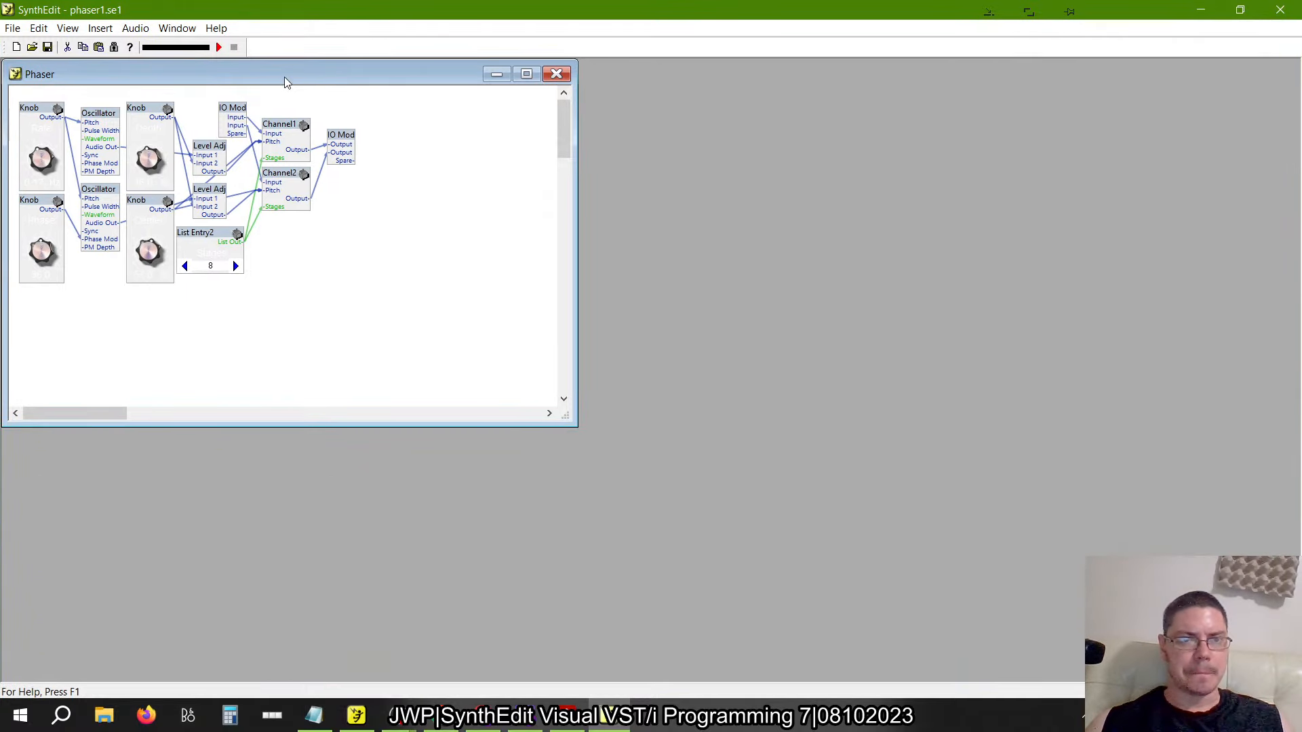
left_click(281, 123)
double_click(280, 125)
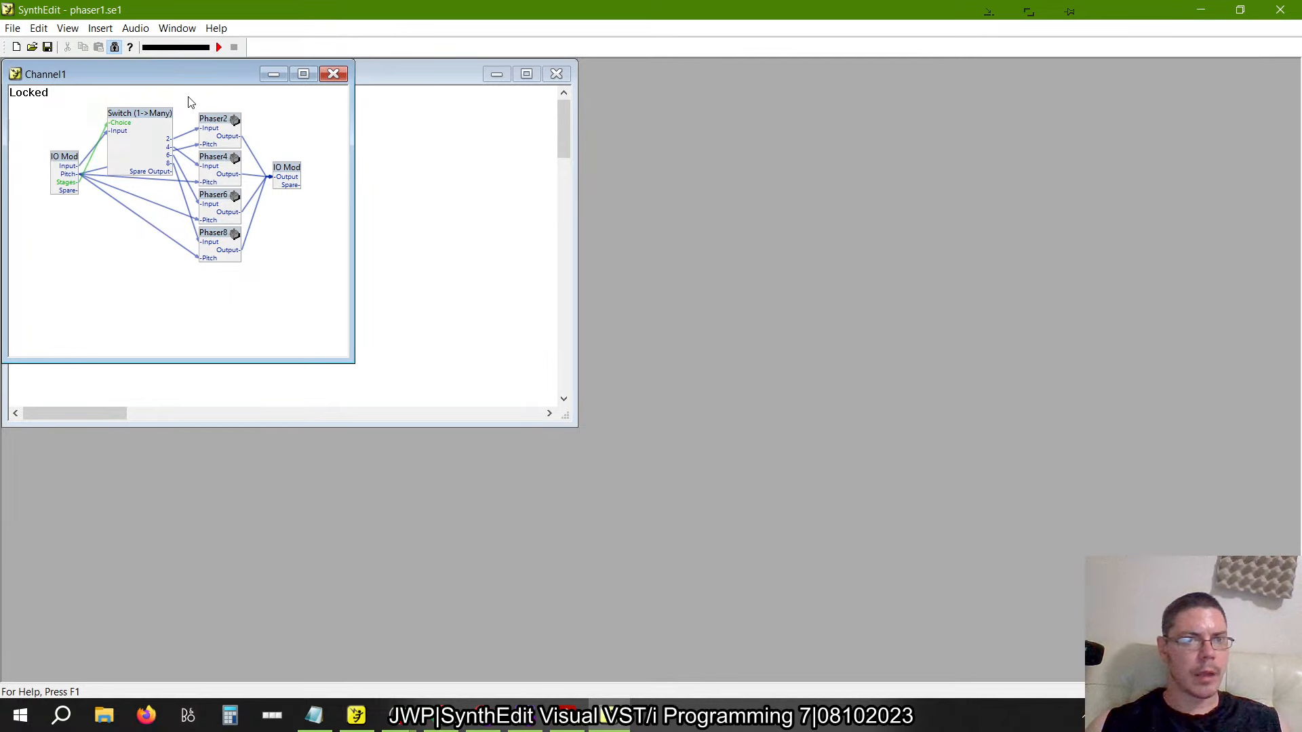
double_click(215, 122)
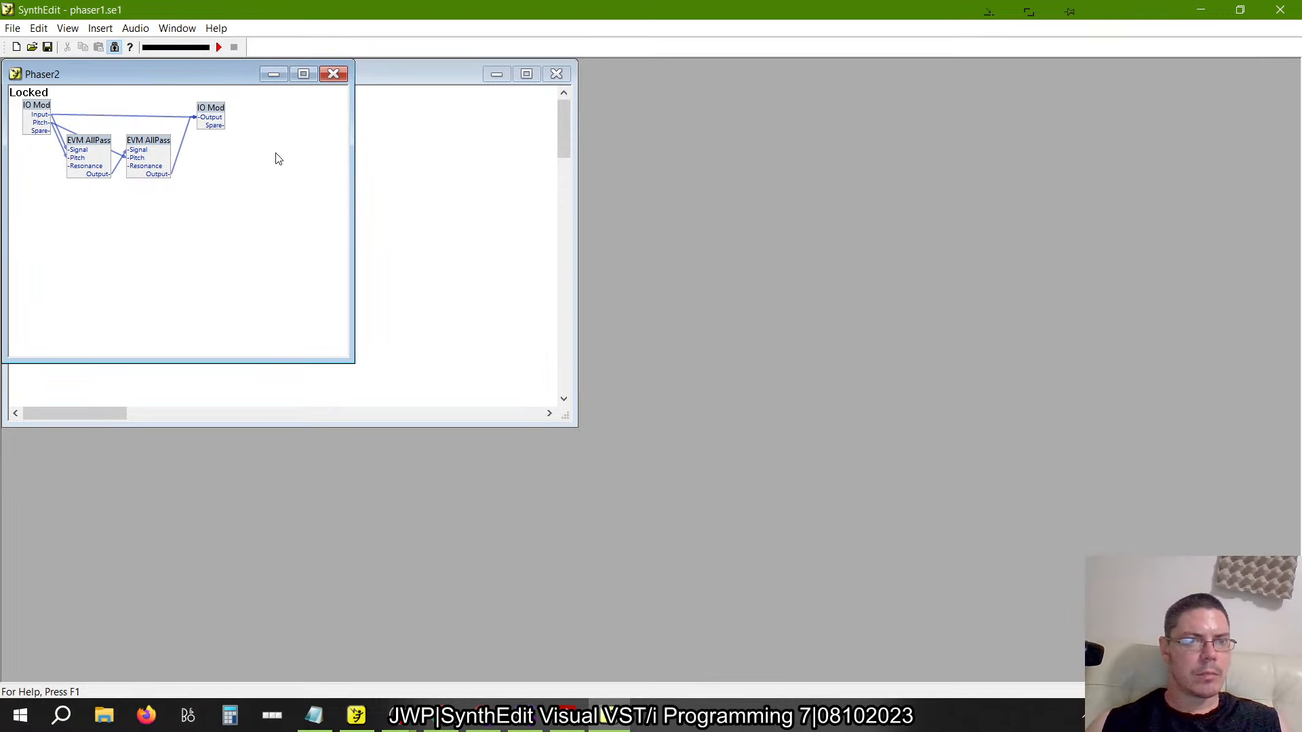
left_click(335, 74)
left_click(346, 77)
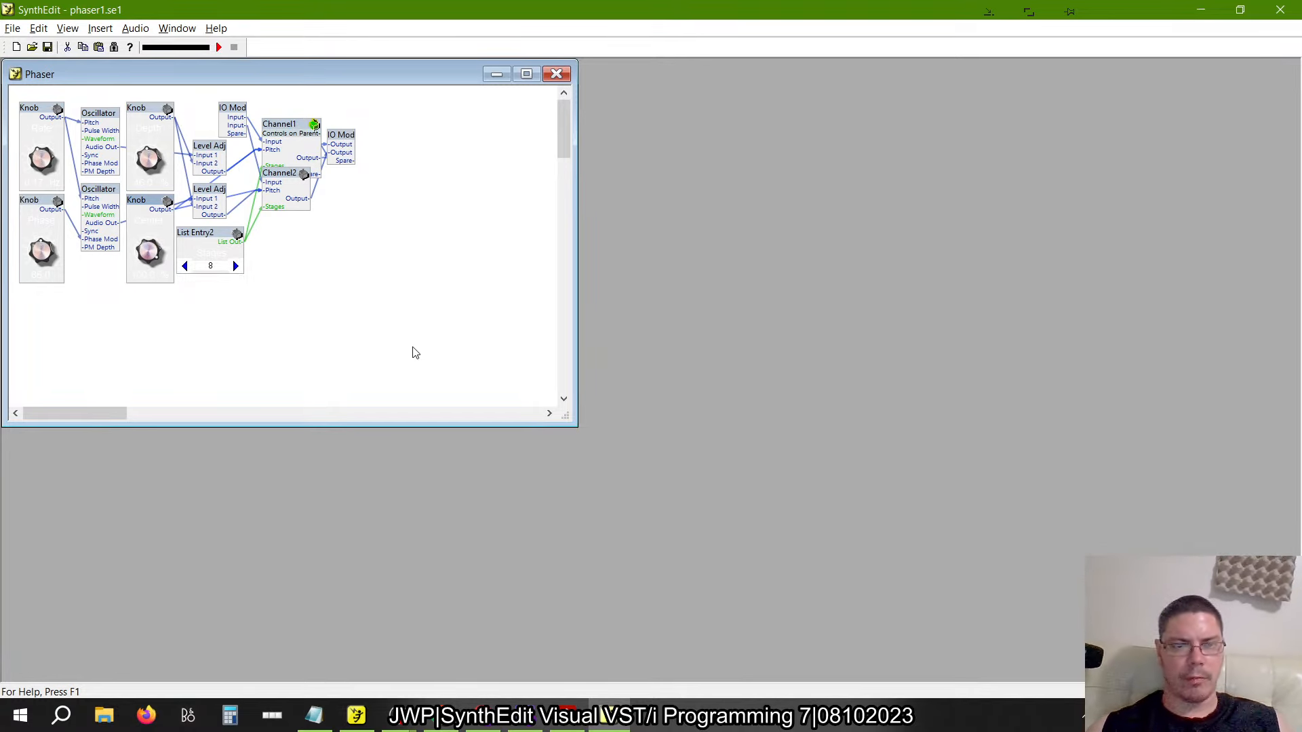
Compare phaser1.se1 with the Chorus structure in chorus4.se1, and add an All Pass filter between the two IO Mod modules
key("alt+Tab")
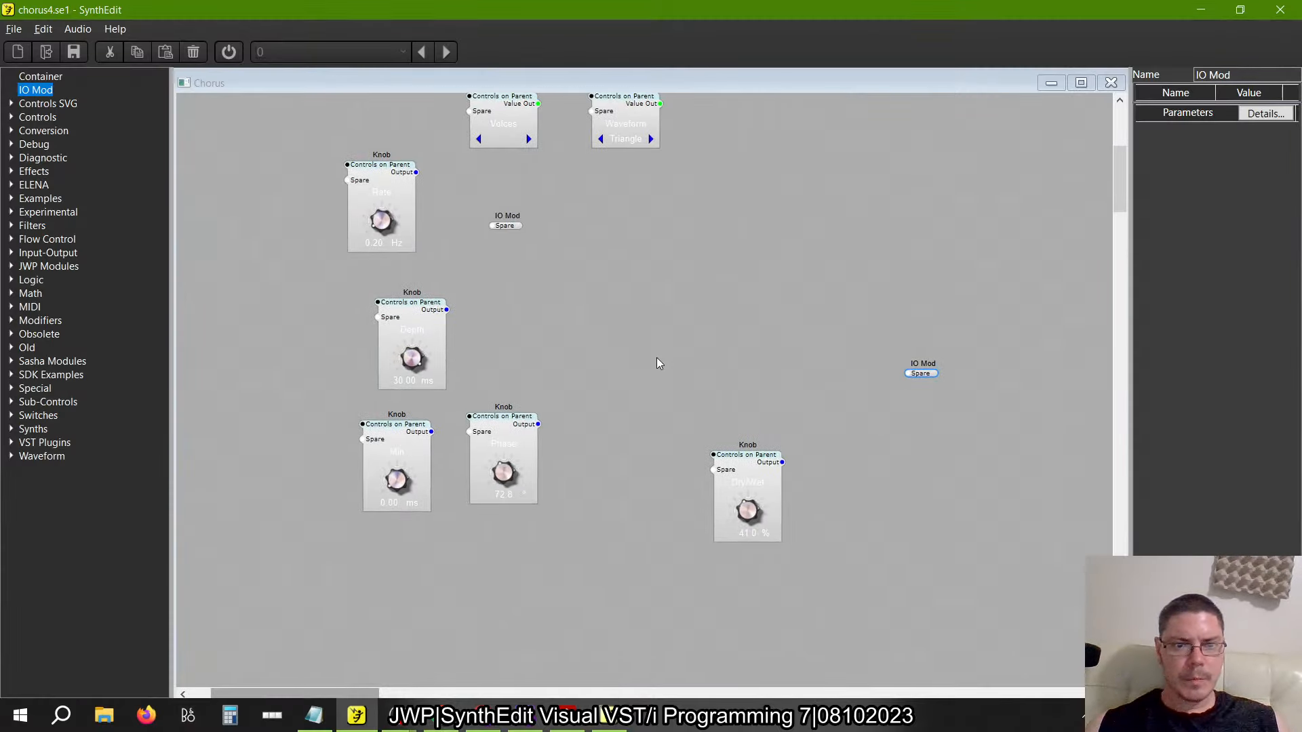
key("alt+Tab")
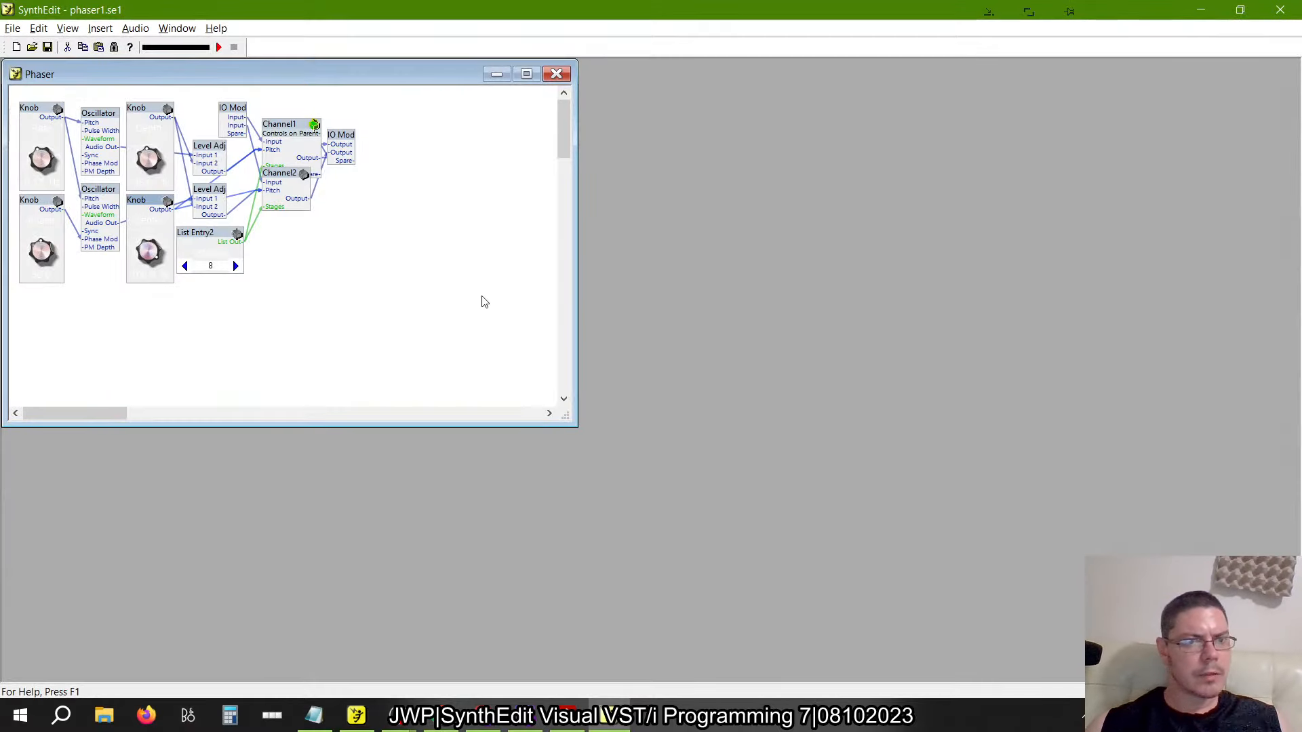
key("alt+Tab")
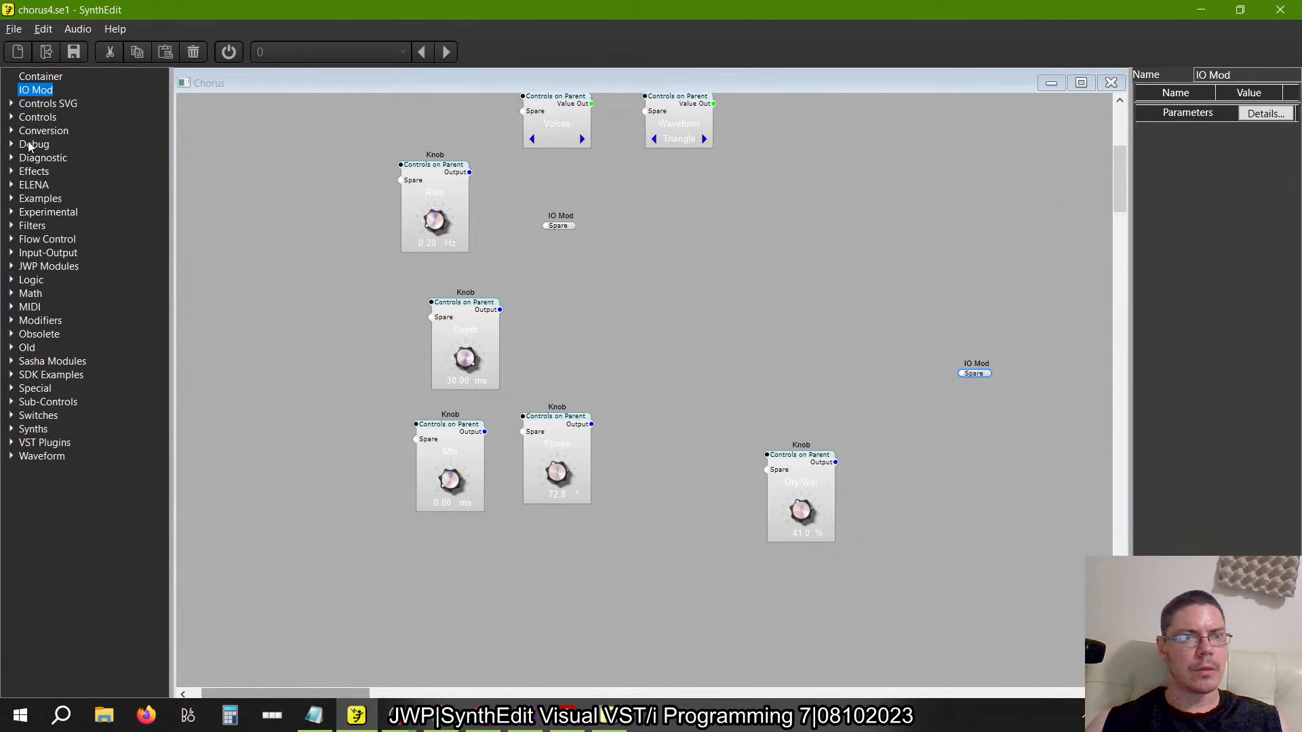
left_click(11, 226)
left_click_drag(51, 266, 699, 270)
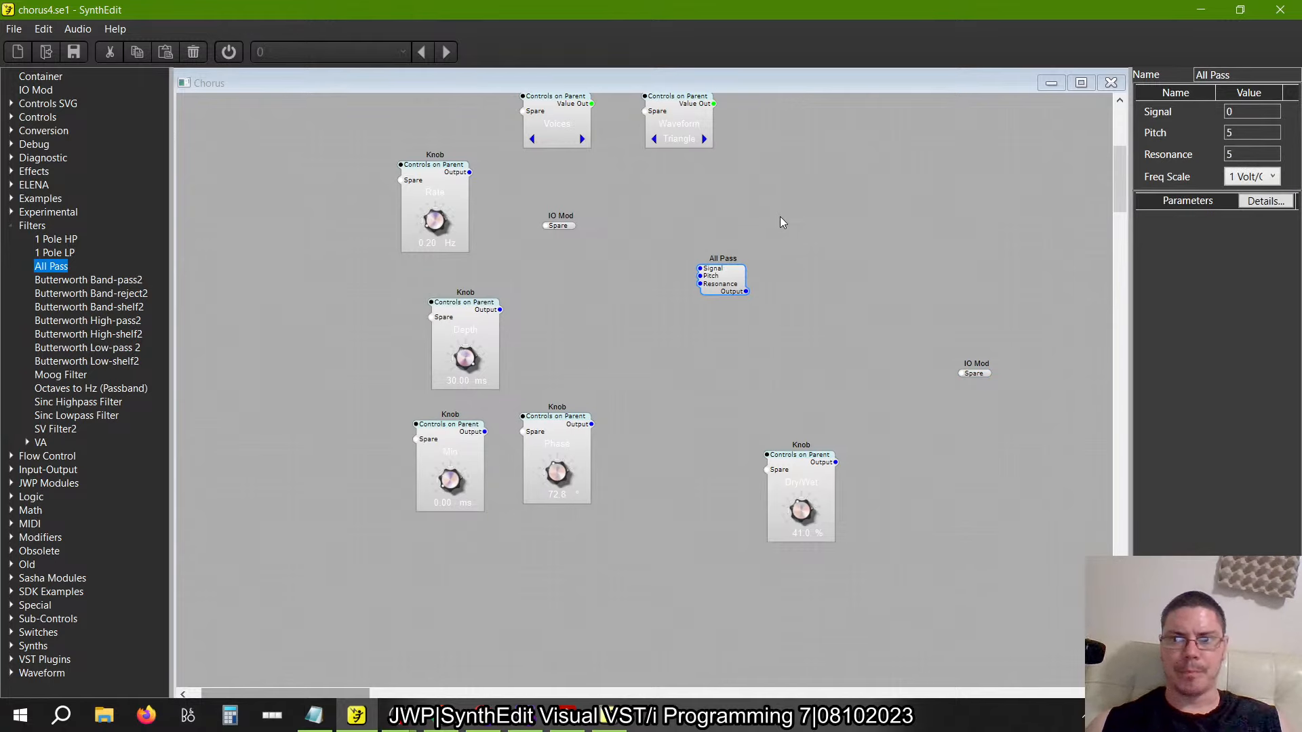
Review the Phaser Effects section on pages 80 and 81 of the Visual VST/i-Programming book, and return to chorus4.se1
key("alt+Tab")
key("alt+Tab")
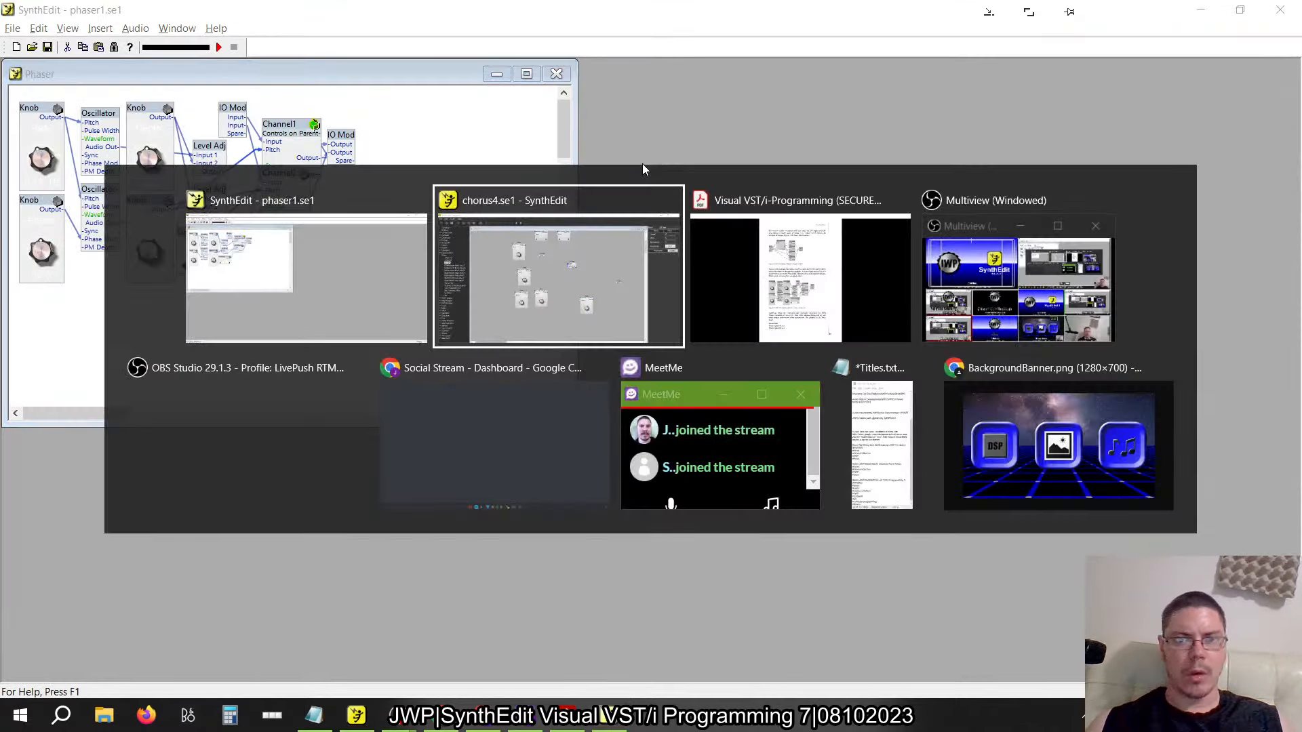
key("alt+Tab")
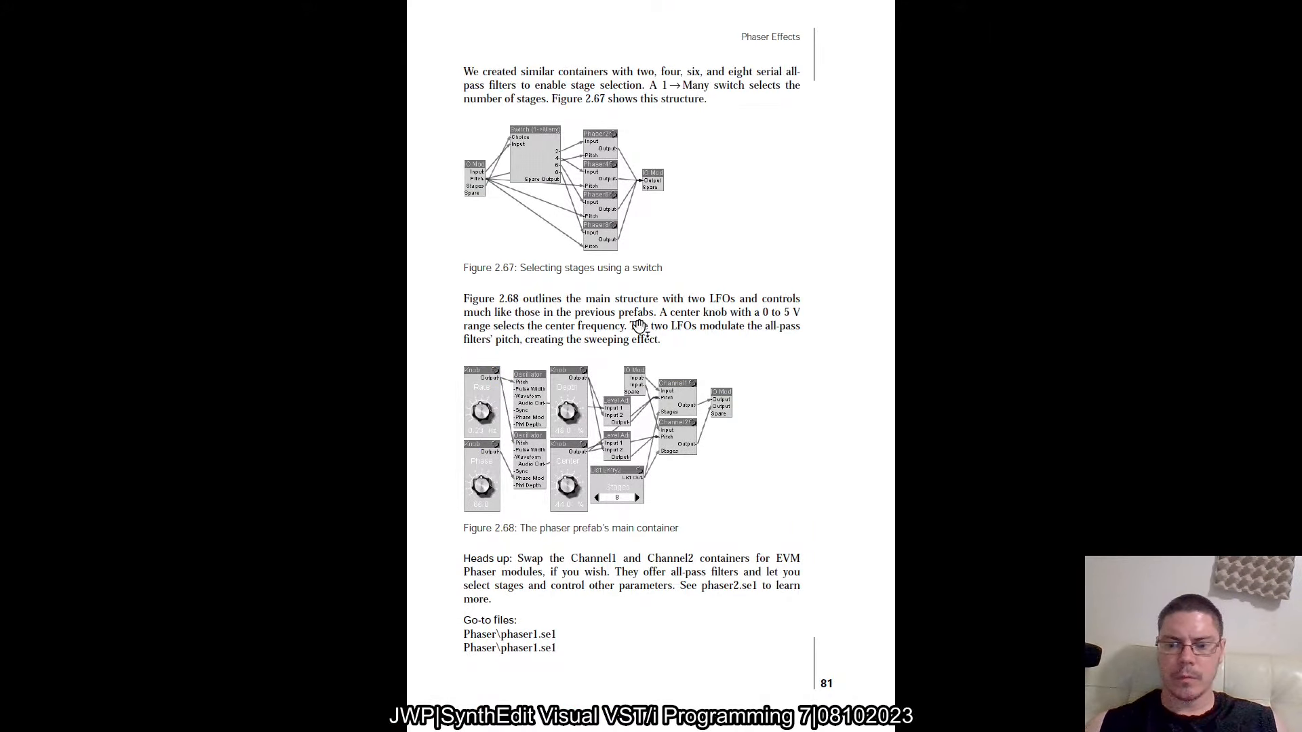
scroll(639, 326, "up", 1)
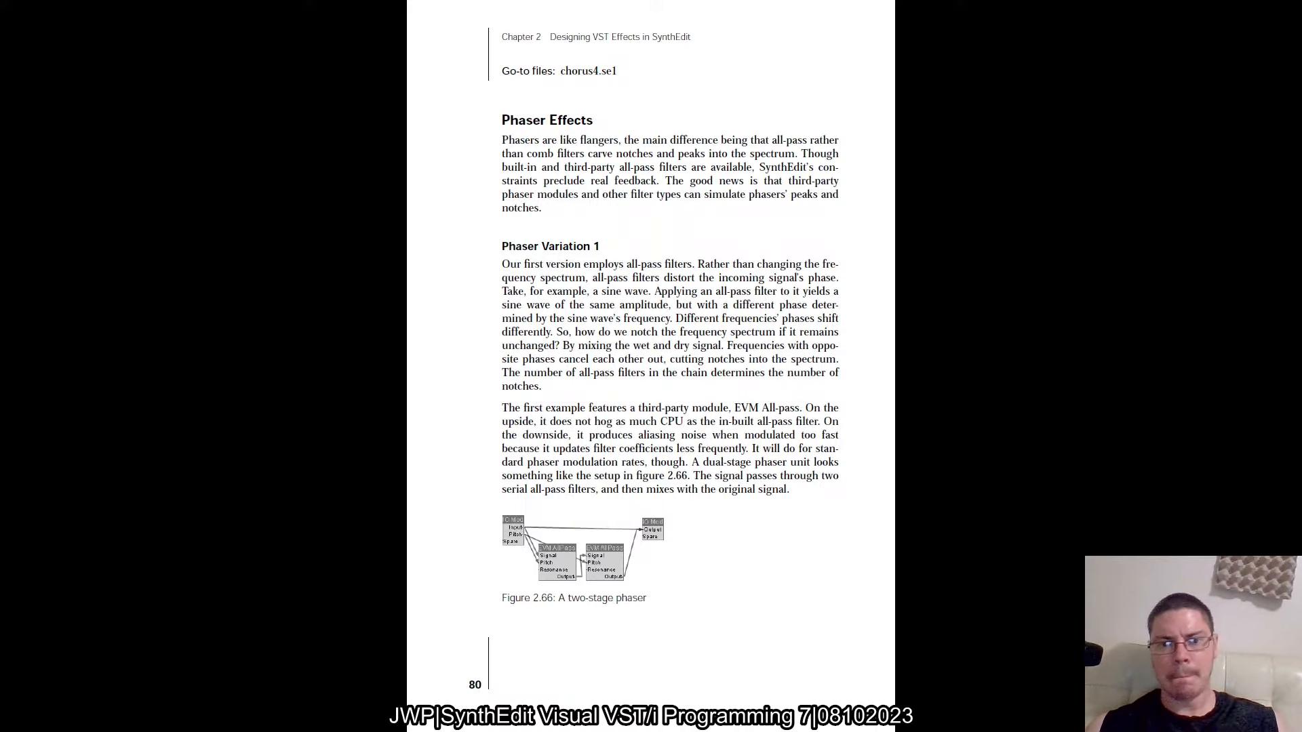
key("alt+Tab")
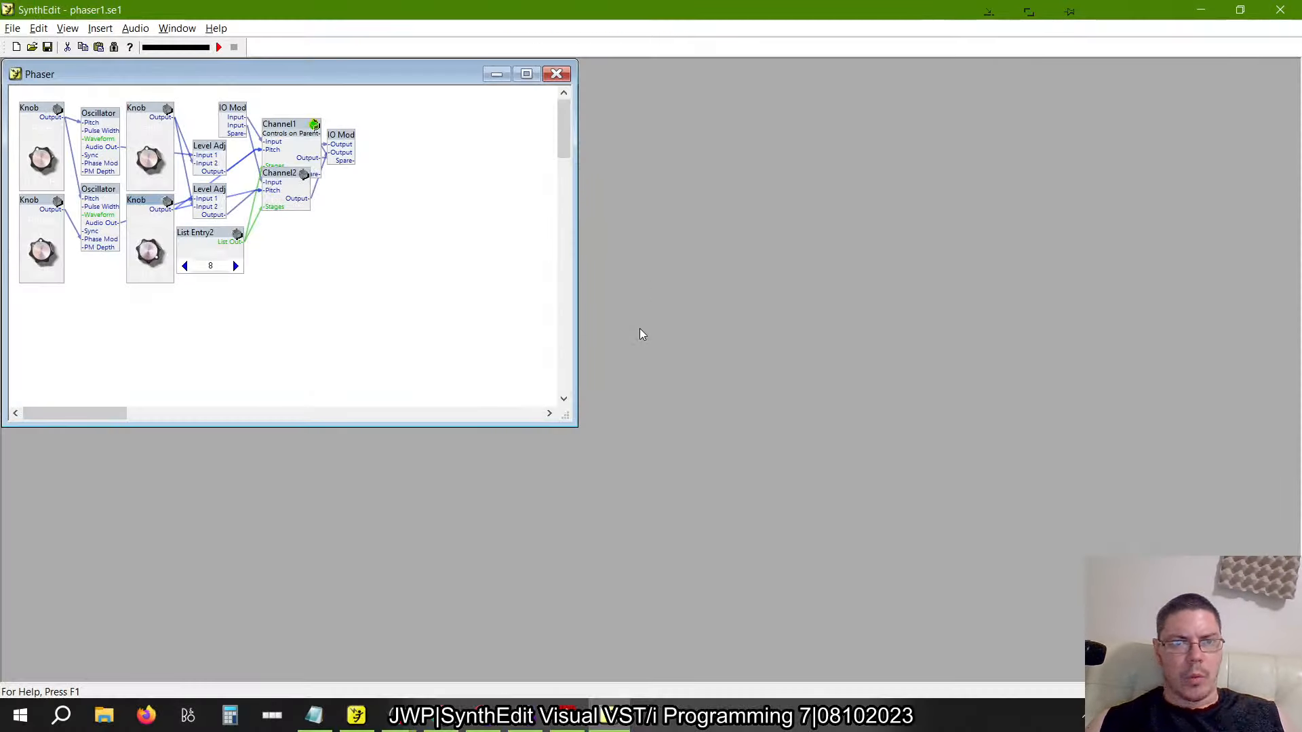
key("alt+Tab")
key("alt+Tab")
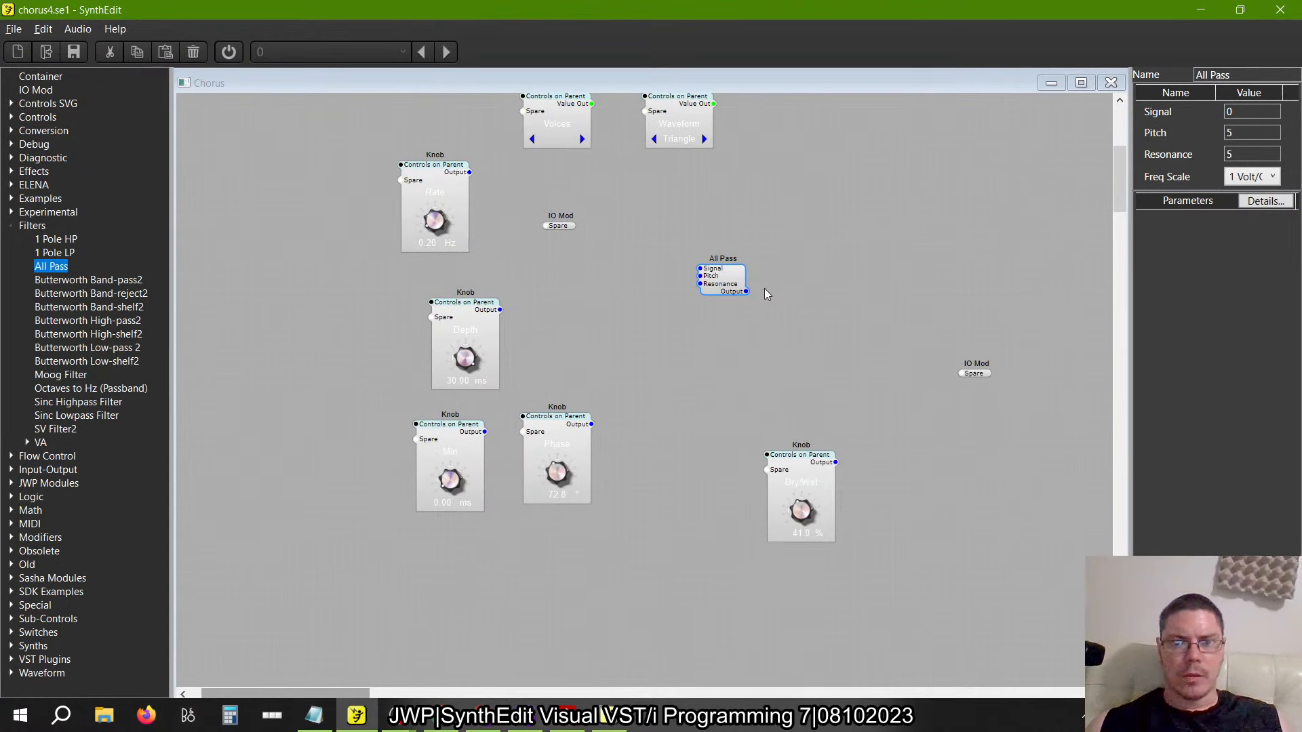
Check the All Pass filter's help information and close the message
right_click(727, 281)
mouse_move(785, 385)
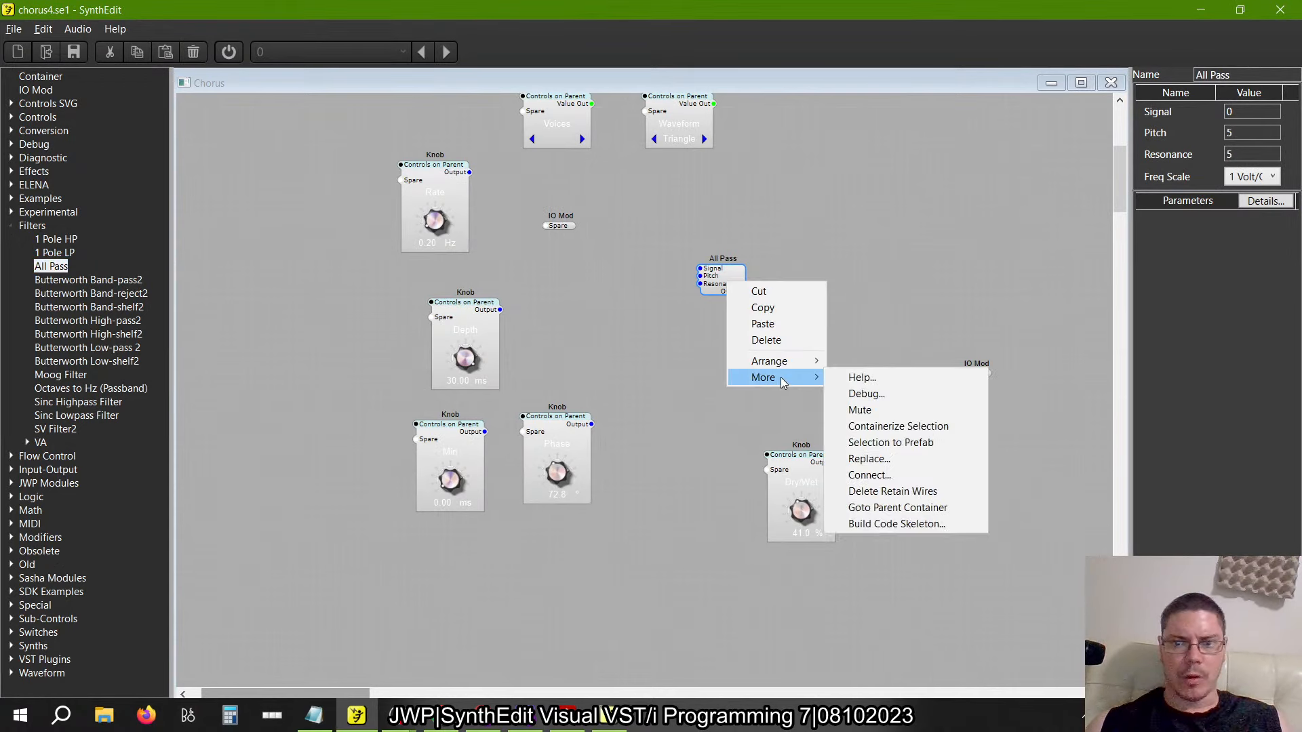
left_click(882, 381)
left_click(649, 357)
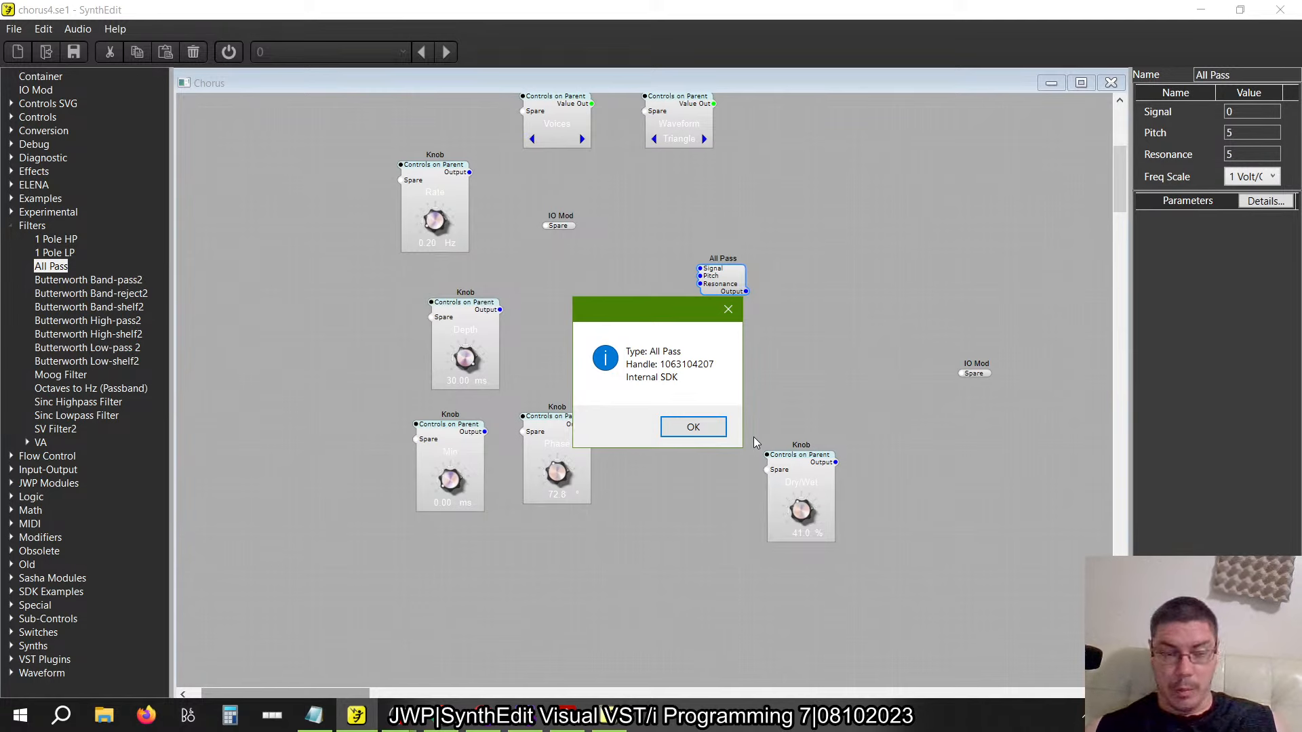
left_click(728, 311)
left_click(686, 339)
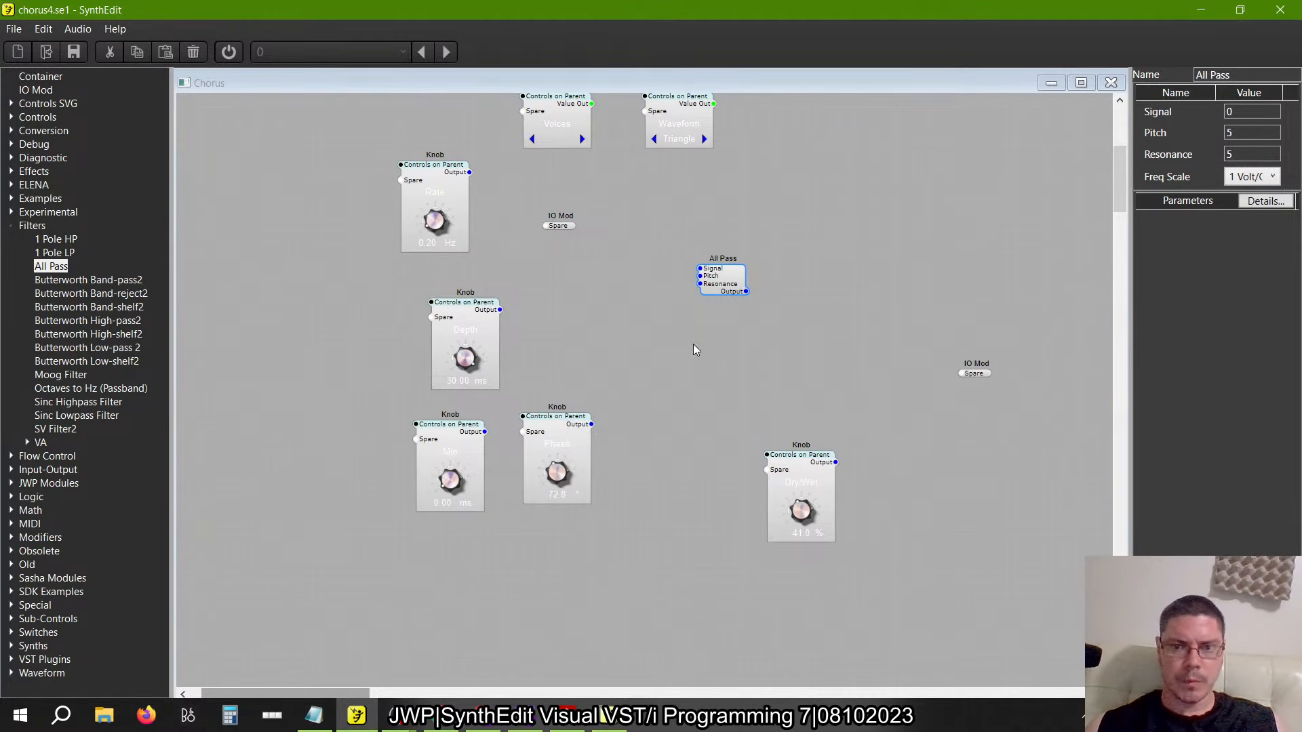
Duplicate the All Pass filter beside the original and connect the first filter's Output to the second one's Signal
mouse_move(734, 286)
left_mouse_down()
mouse_move(783, 303)
mouse_move(864, 301)
mouse_move(802, 310)
mouse_move(842, 287)
left_mouse_up()
key("ctrl+c")
key("ctrl+v")
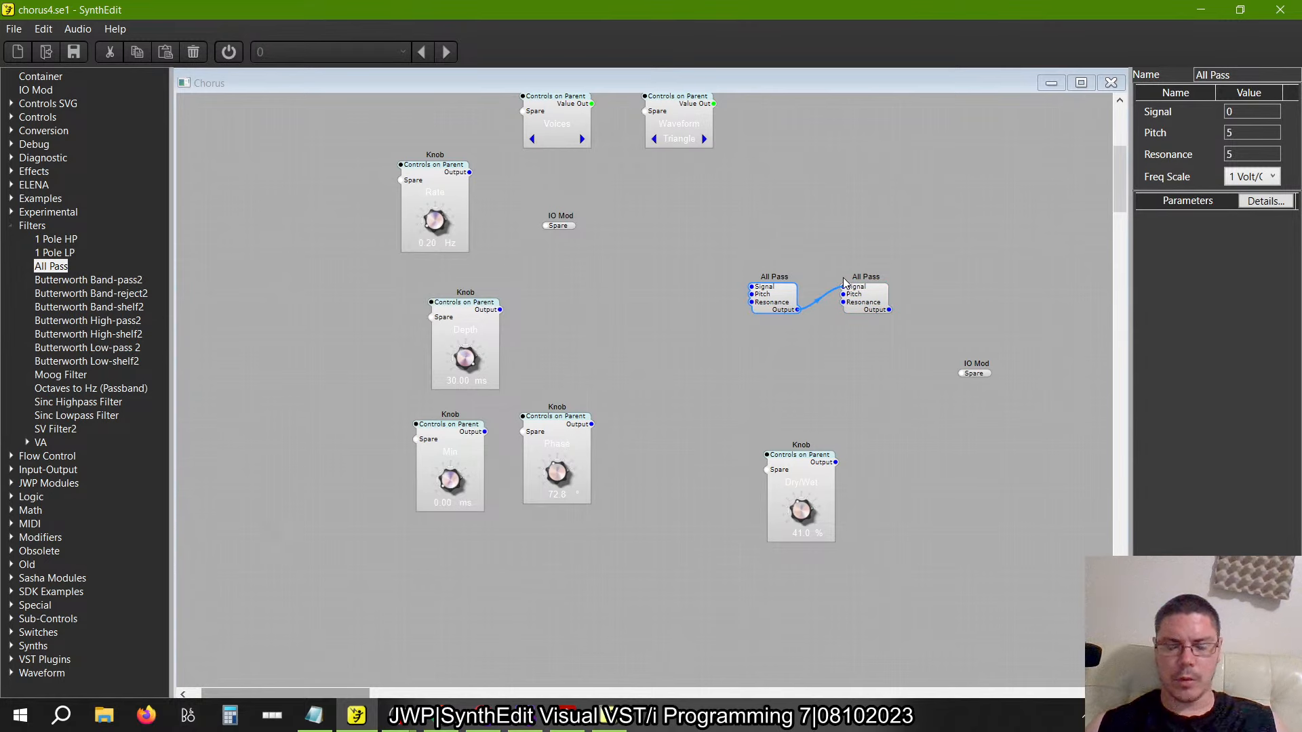
Containerize the two connected All Pass filters together
left_click_drag(912, 349, 732, 275)
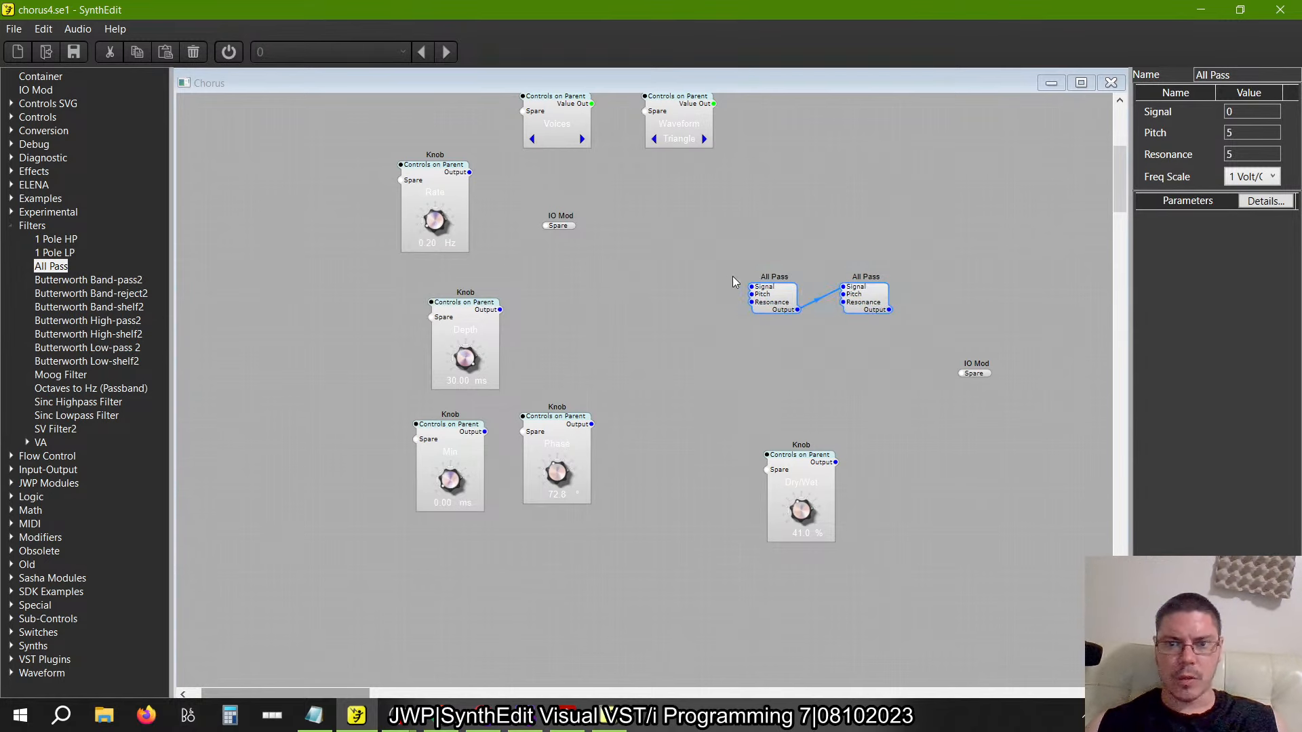
right_click(786, 311)
mouse_move(833, 406)
left_click(945, 446)
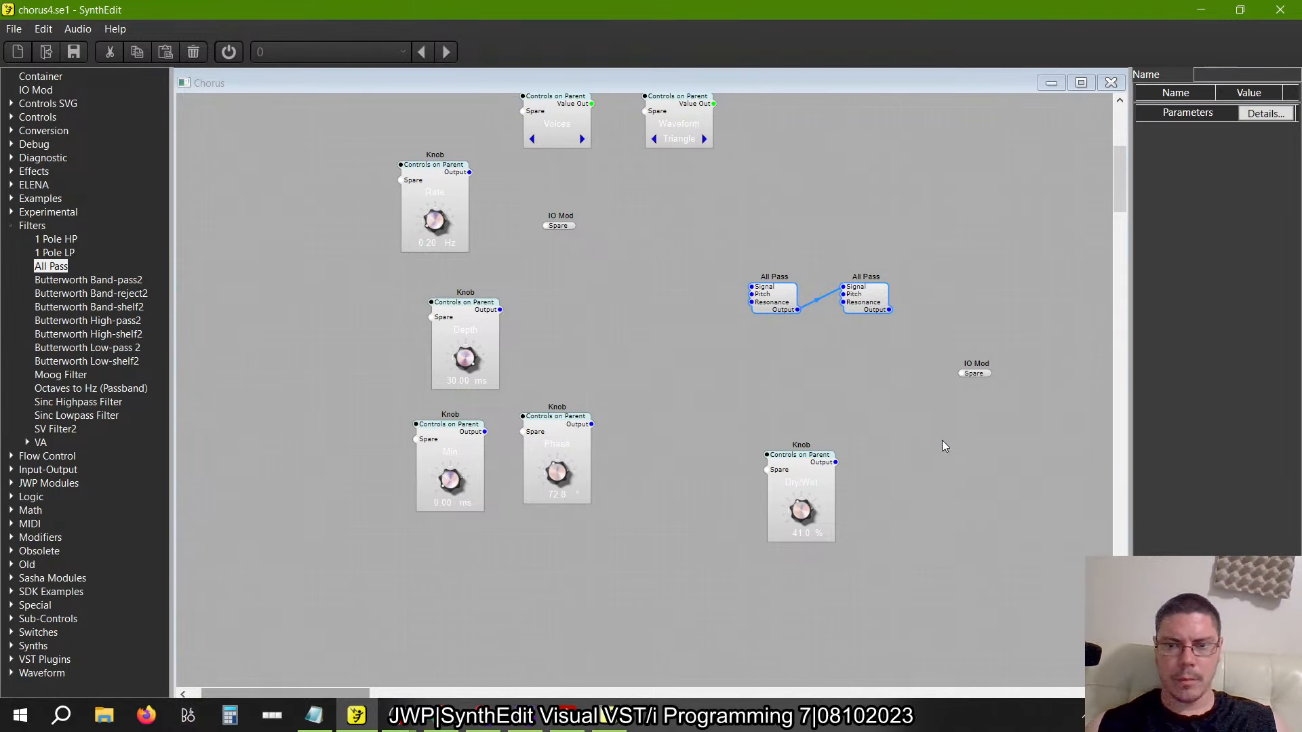
Compare the new container's contents with the Phaser2 structure inside Channel1 of phaser1.se1, and close the new container
double_click(853, 316)
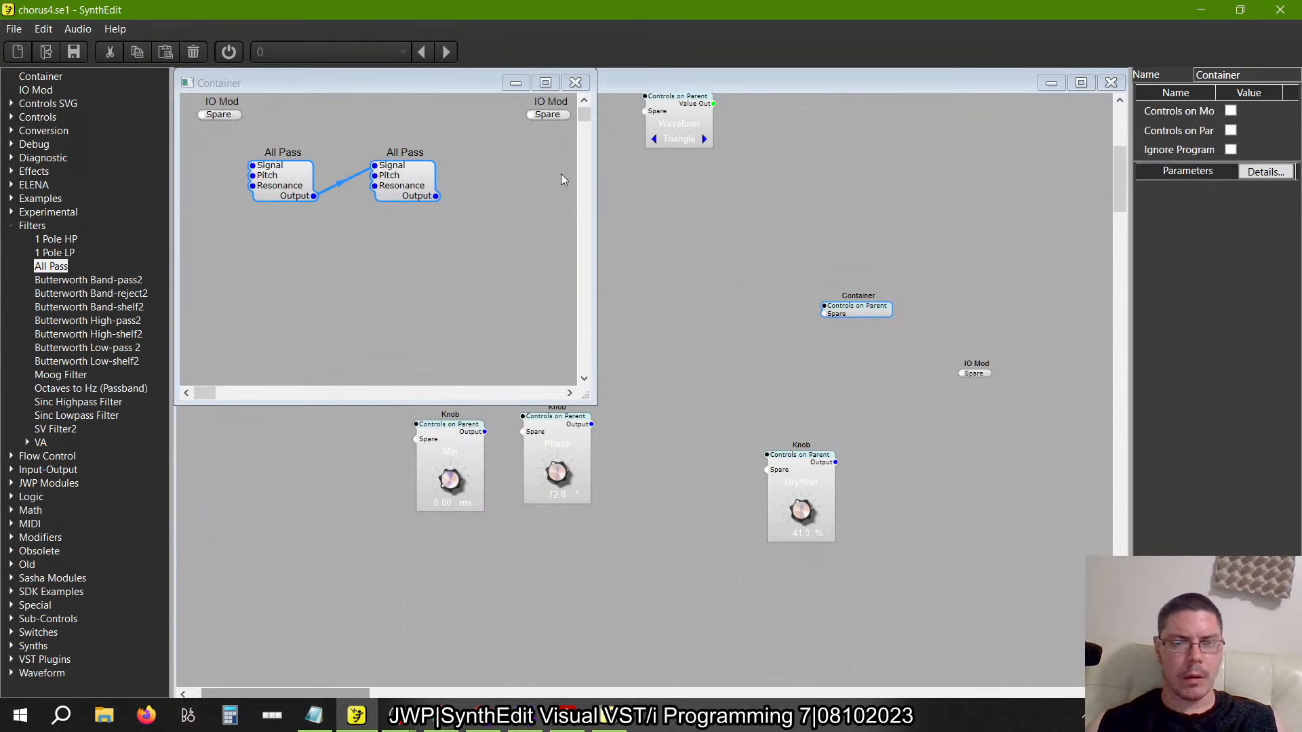
key("alt+Tab")
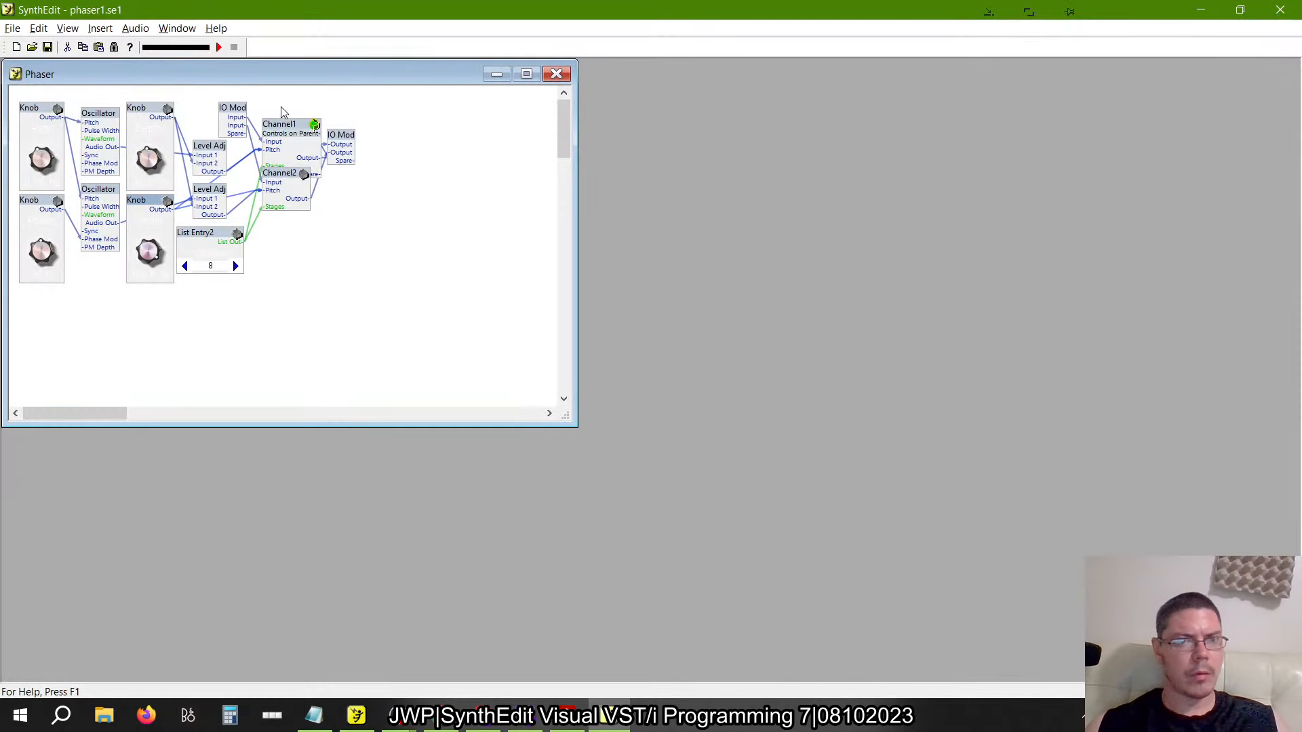
double_click(283, 134)
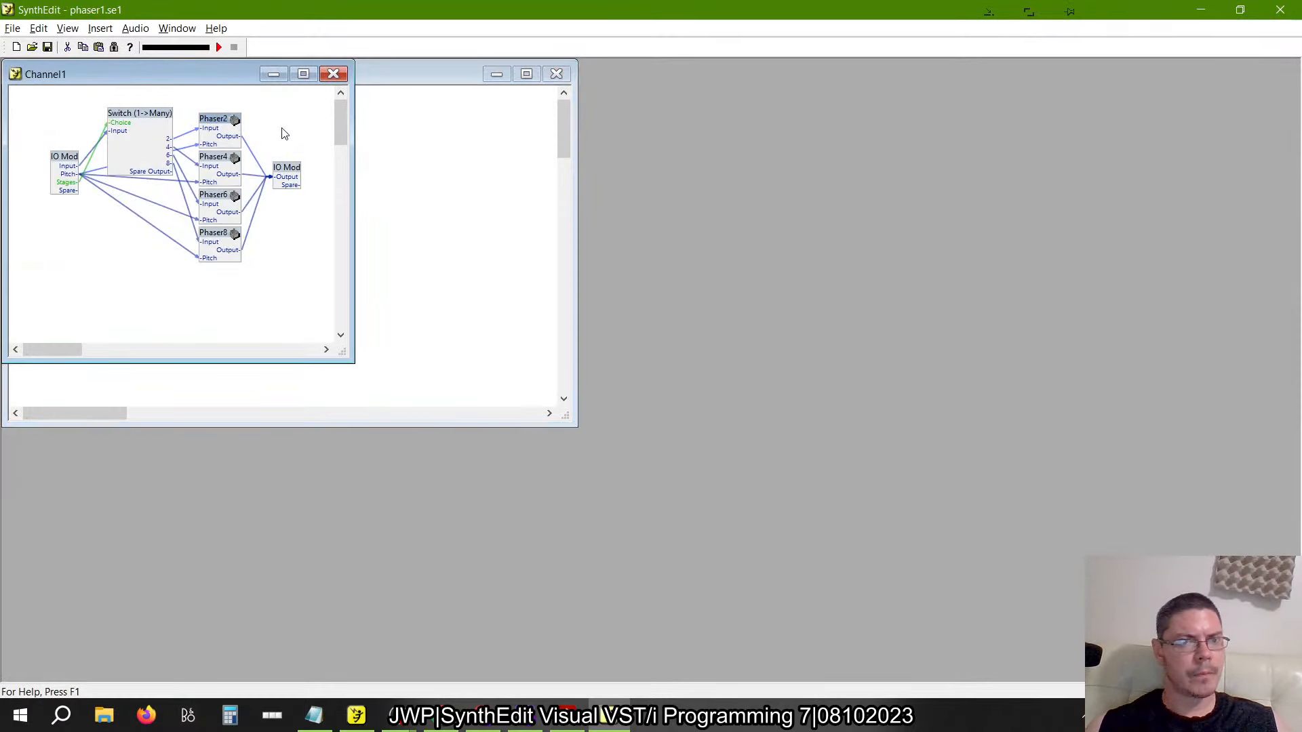
double_click(215, 120)
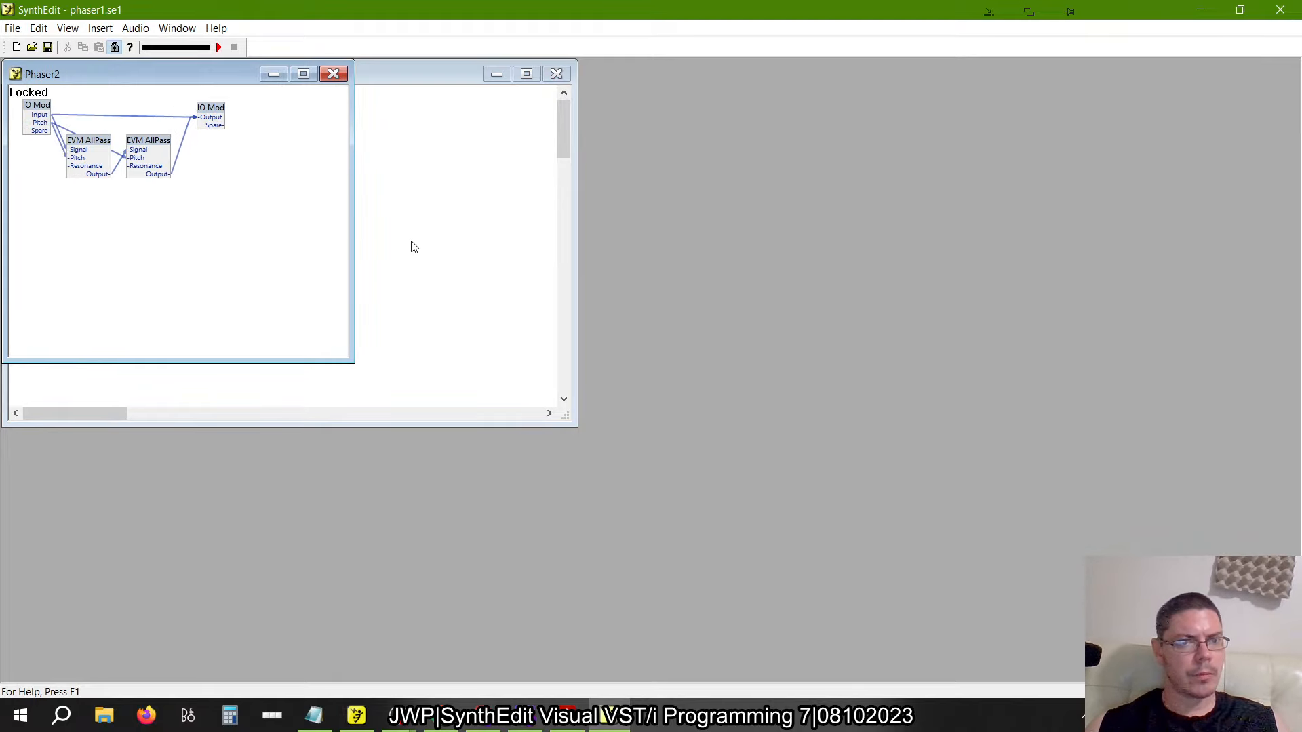
key("alt+Tab")
left_click(575, 82)
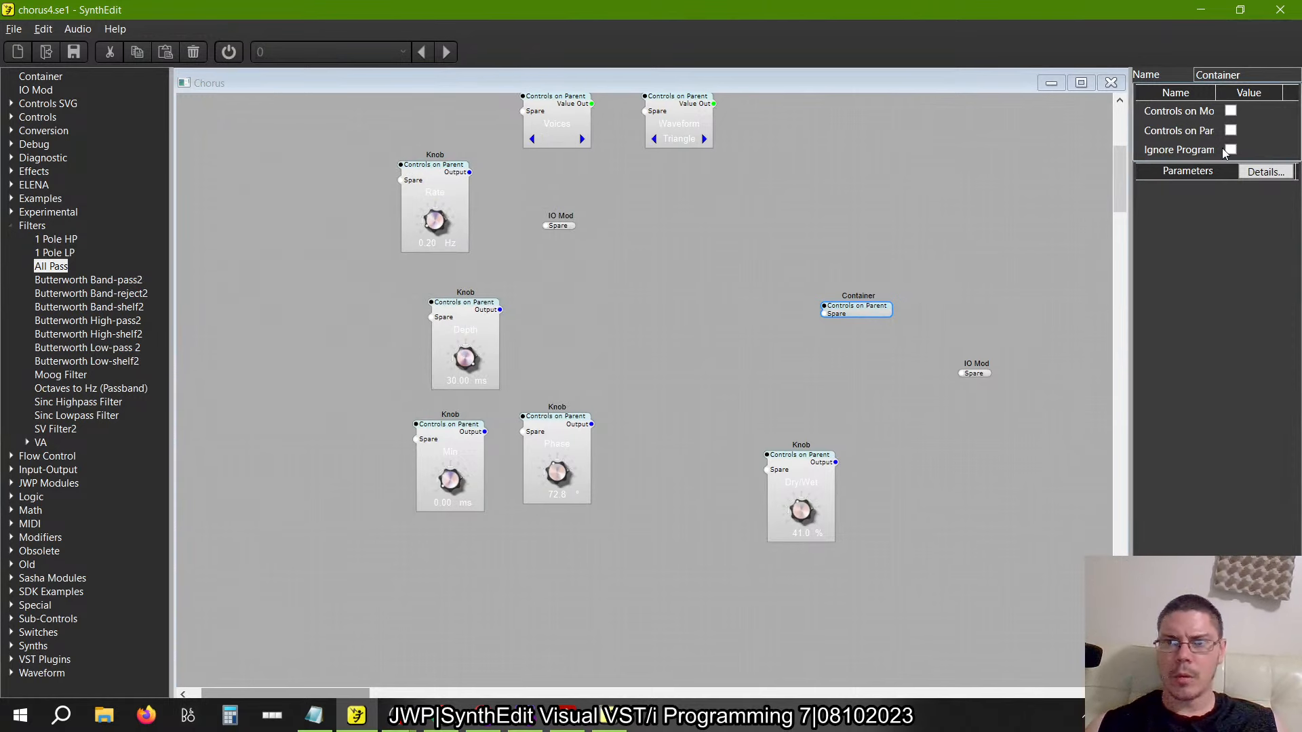
Rename the new container as Phaser 2
left_click_drag(1251, 76, 1019, 62)
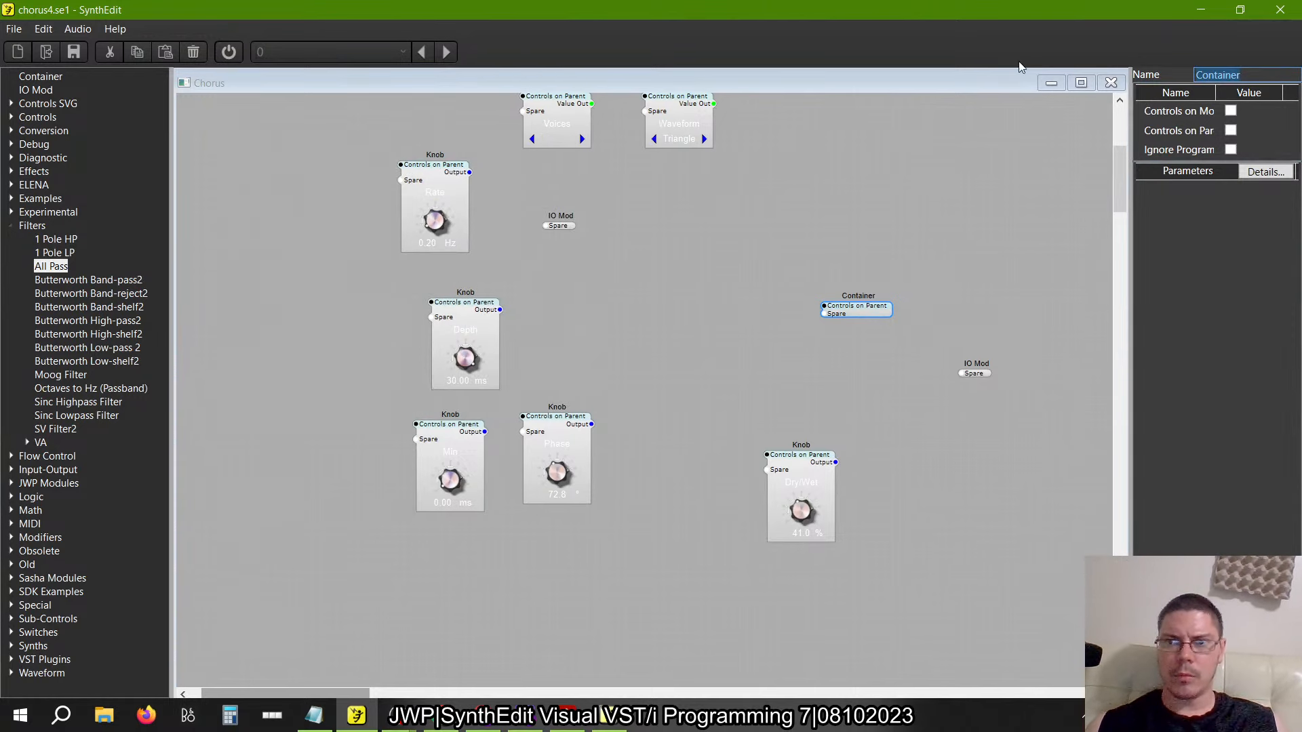
type("Phas")
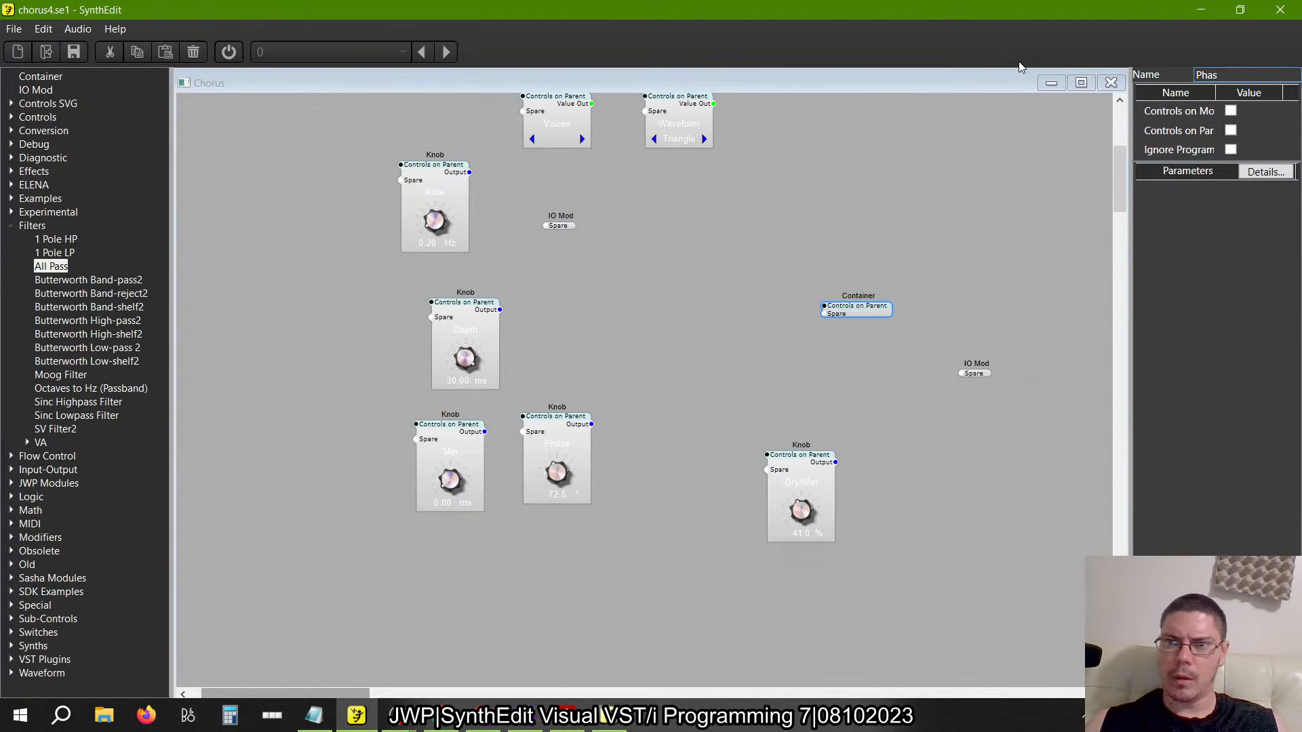
type("er 2")
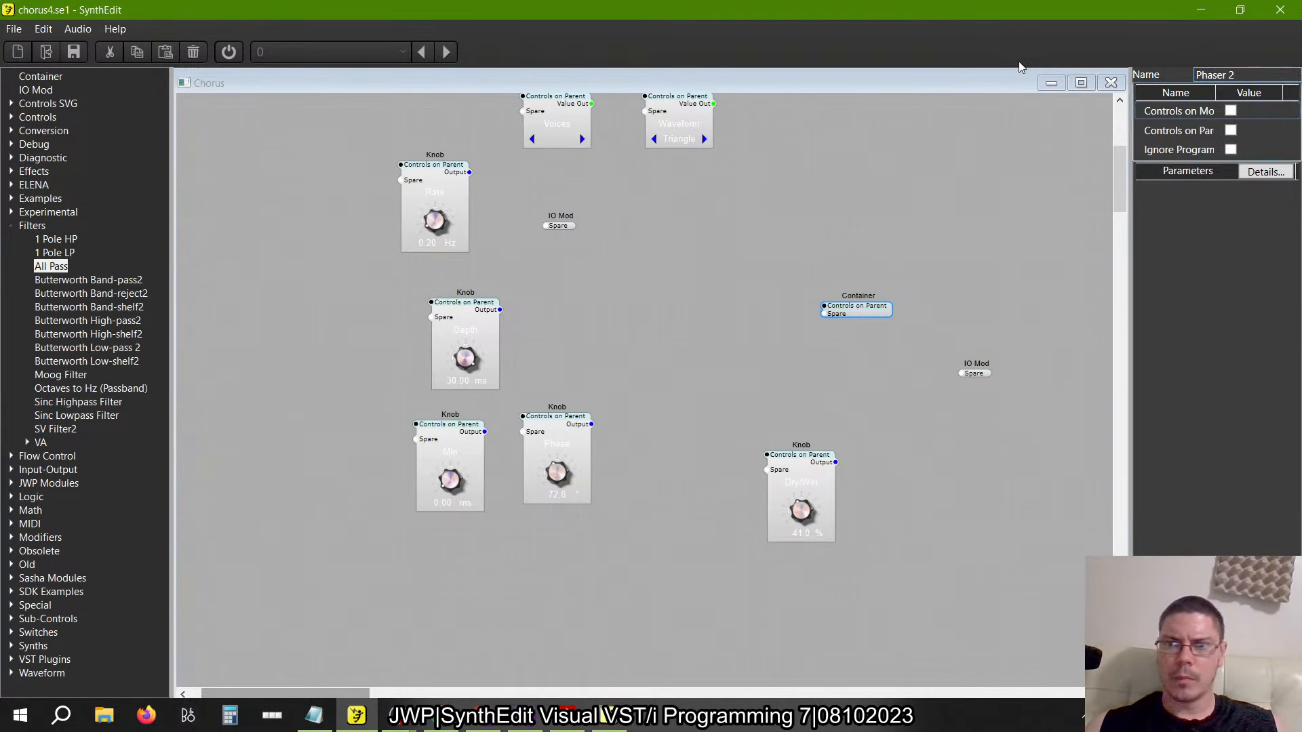
Inside Phaser 2, wire the input IO Mod to the first filter's Signal and both filters' Pitch, and the second's Output to the output IO Mod
key("alt+Tab")
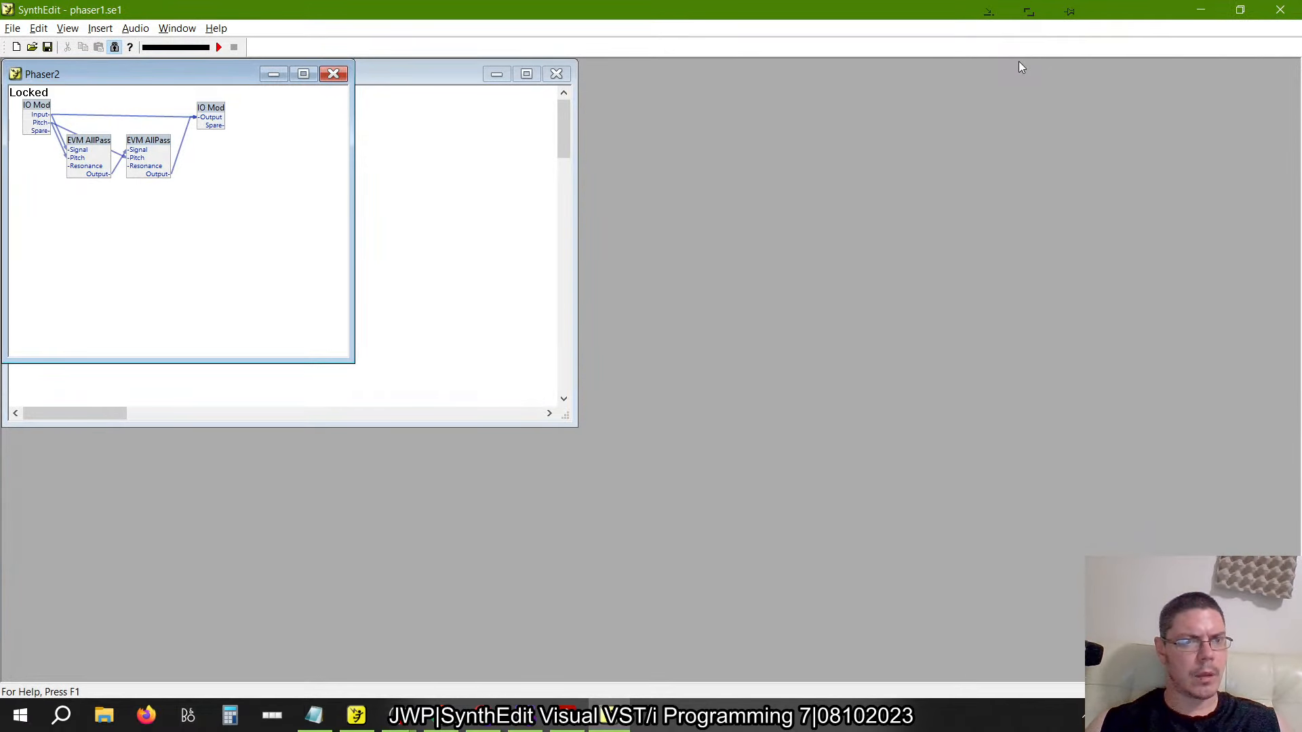
key("alt+Tab")
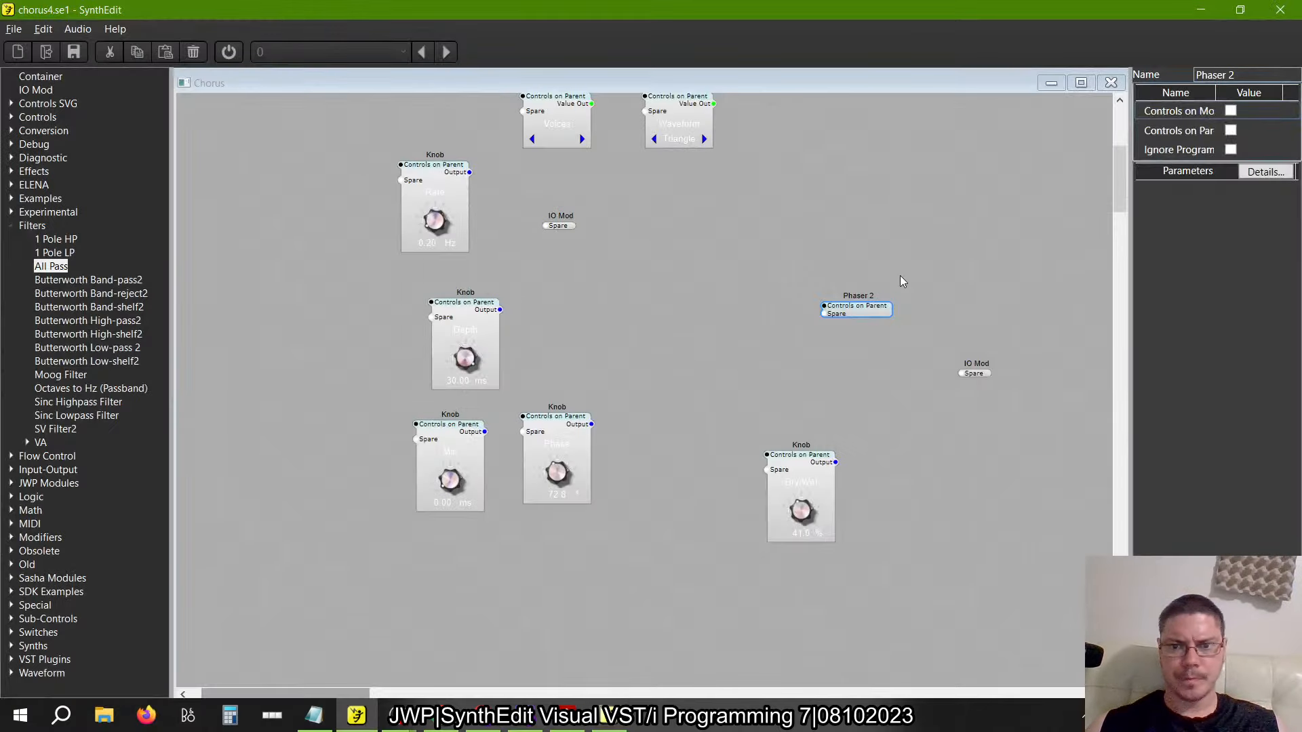
left_click(865, 315)
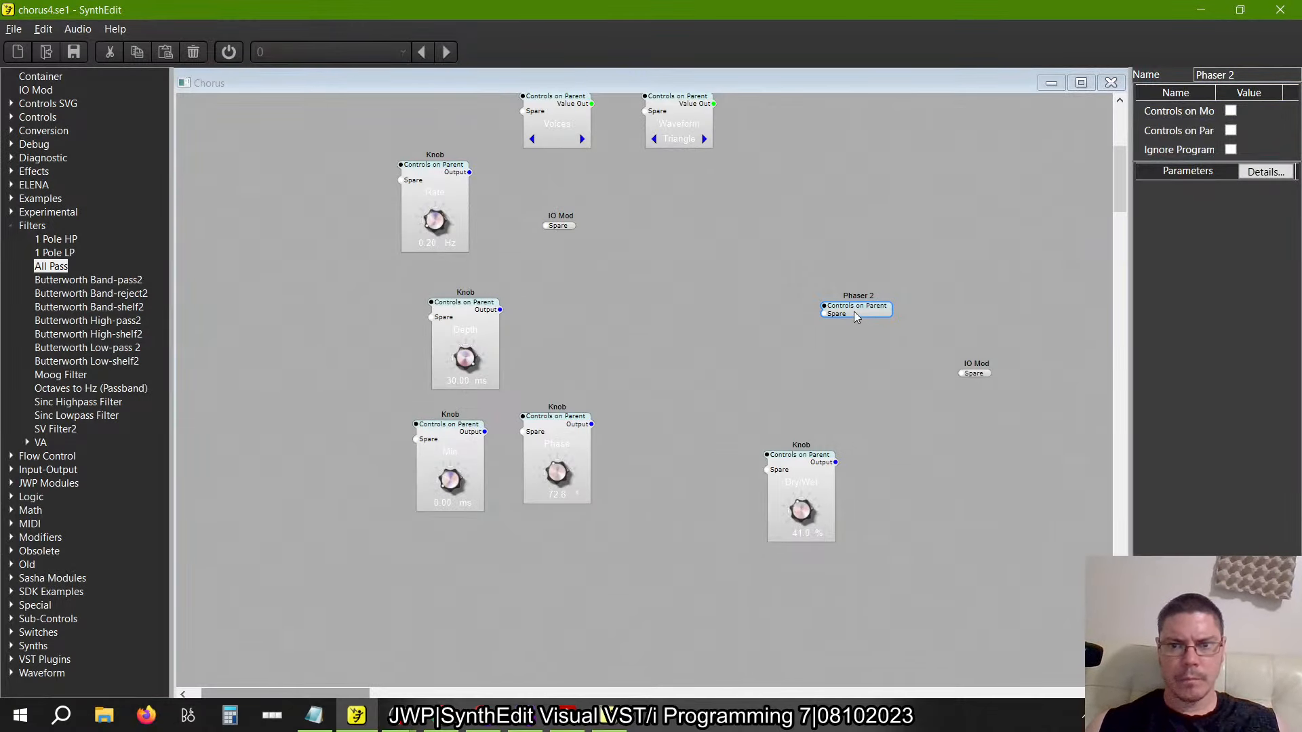
double_click(854, 312)
left_click_drag(251, 165, 203, 119)
left_click_drag(253, 176, 201, 126)
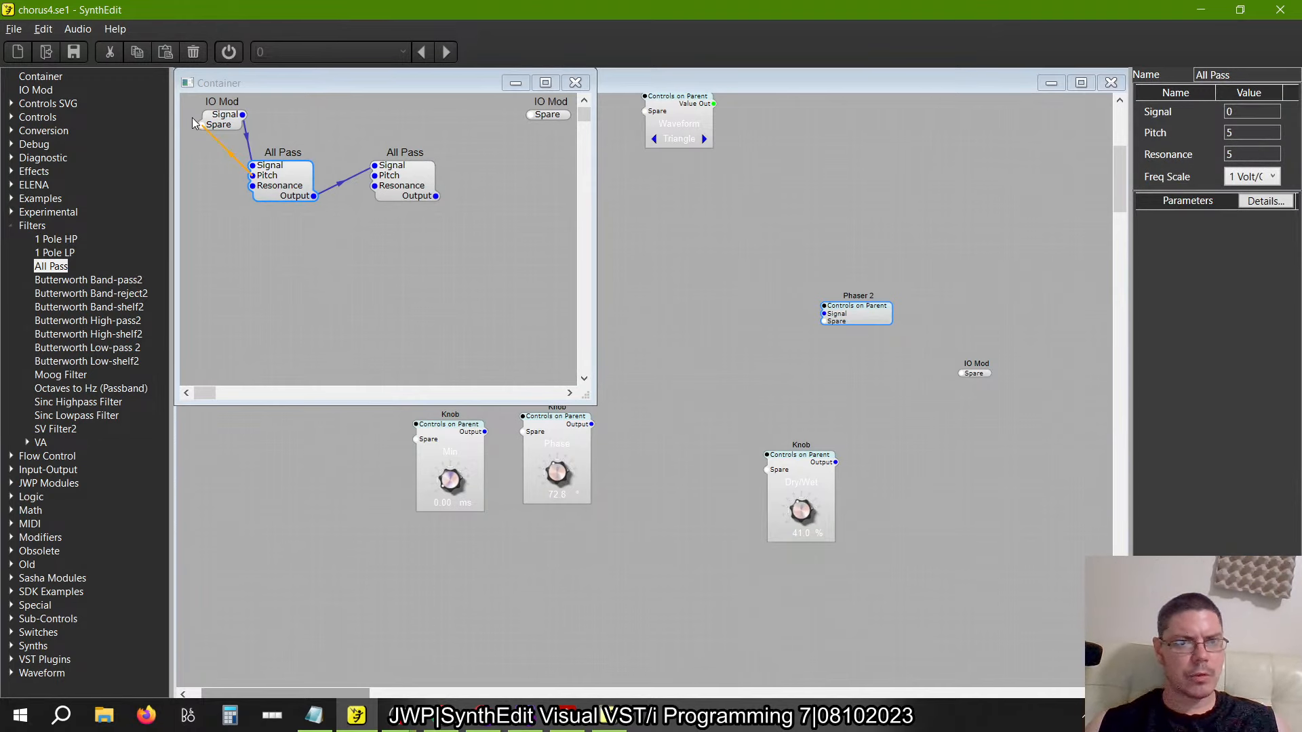
left_click_drag(436, 196, 535, 114)
left_click_drag(243, 126, 374, 175)
Compare the All Pass filters' properties with those of the second EVM AllPass in phaser1.se1, unlocking the Phaser2 structure to inspect it
left_click(410, 190)
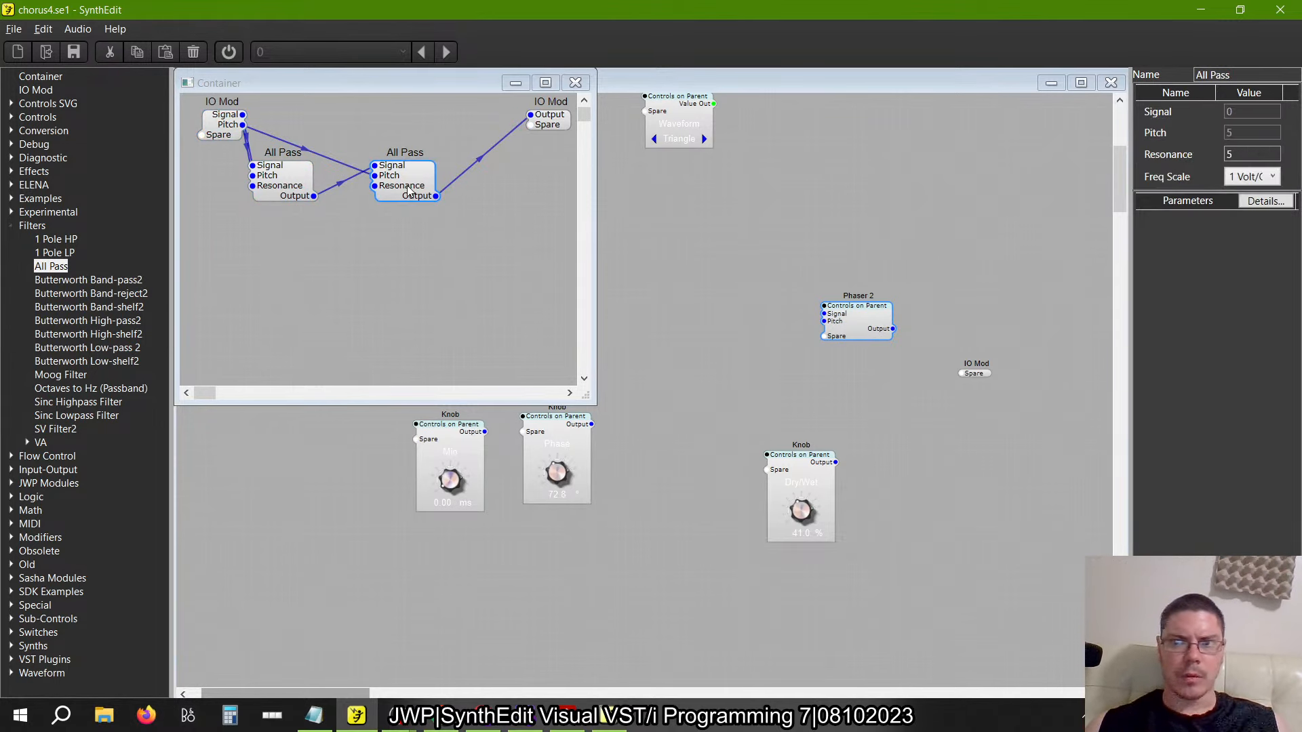
left_click(309, 185)
key("alt+Tab")
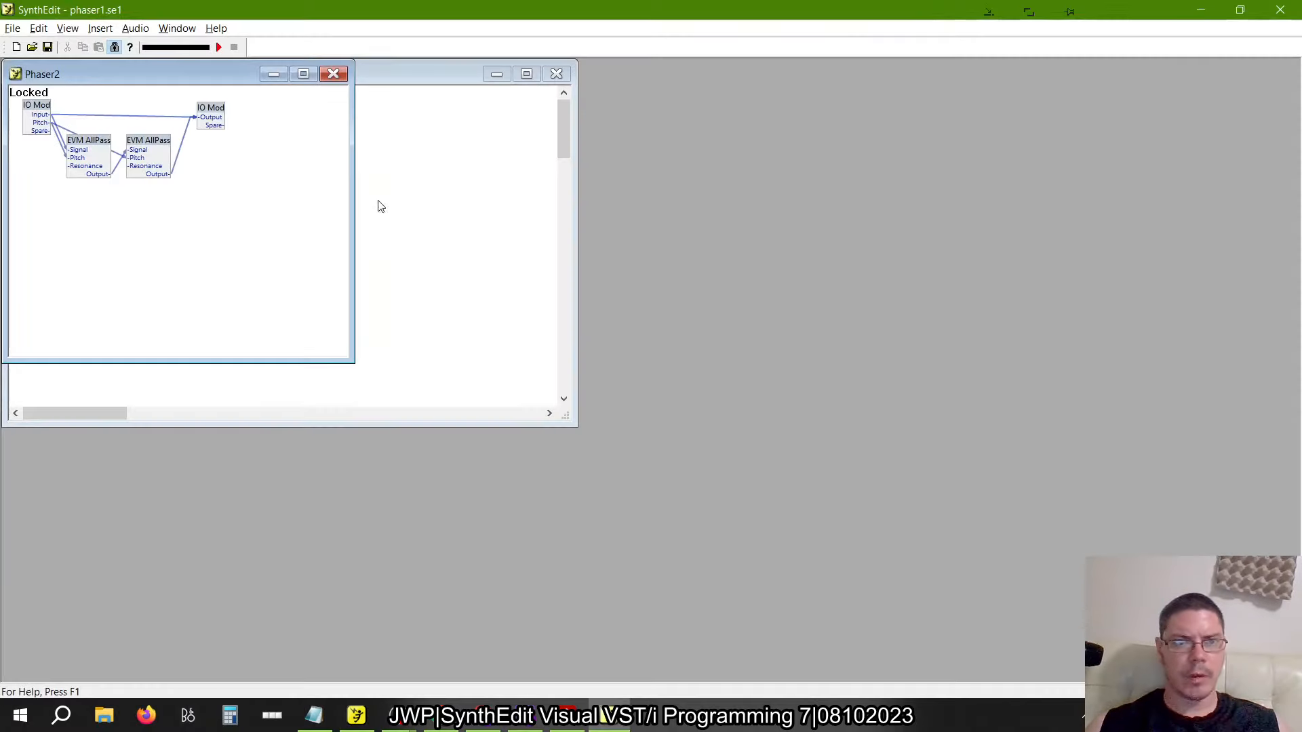
right_click(154, 155)
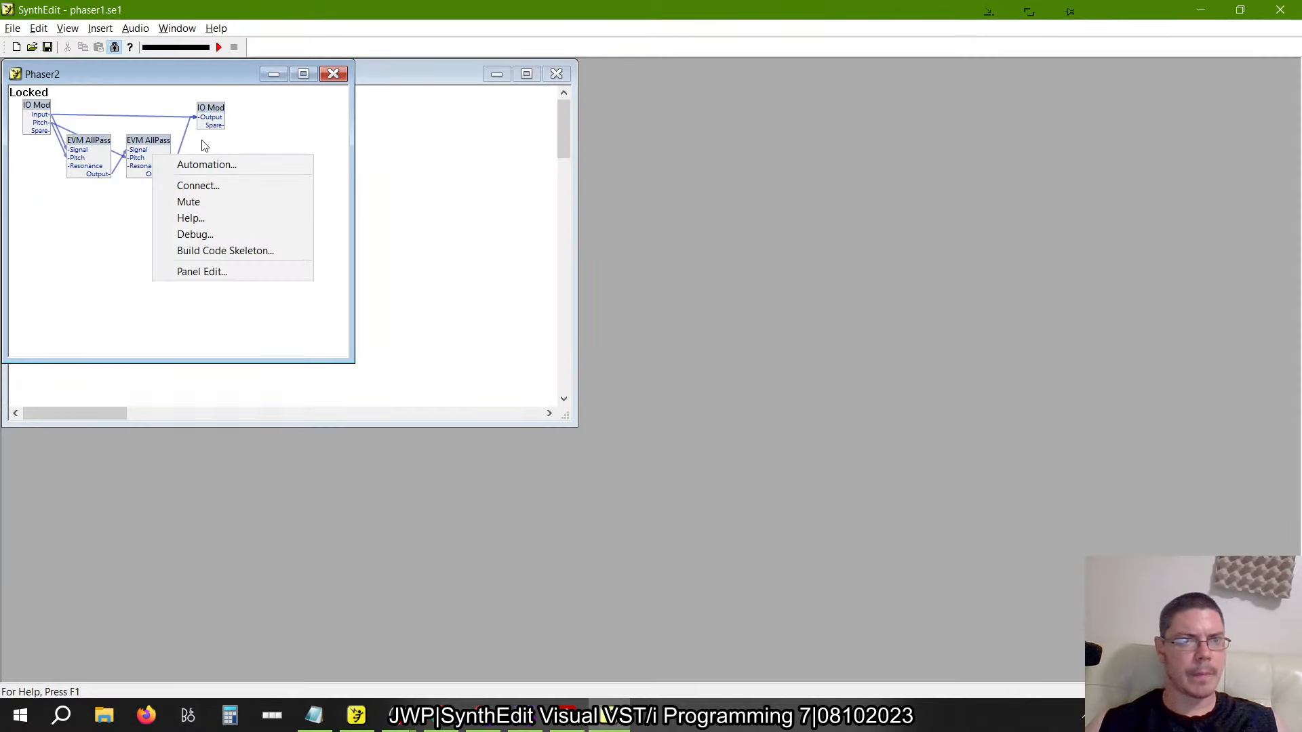
left_click(114, 47)
right_click(159, 172)
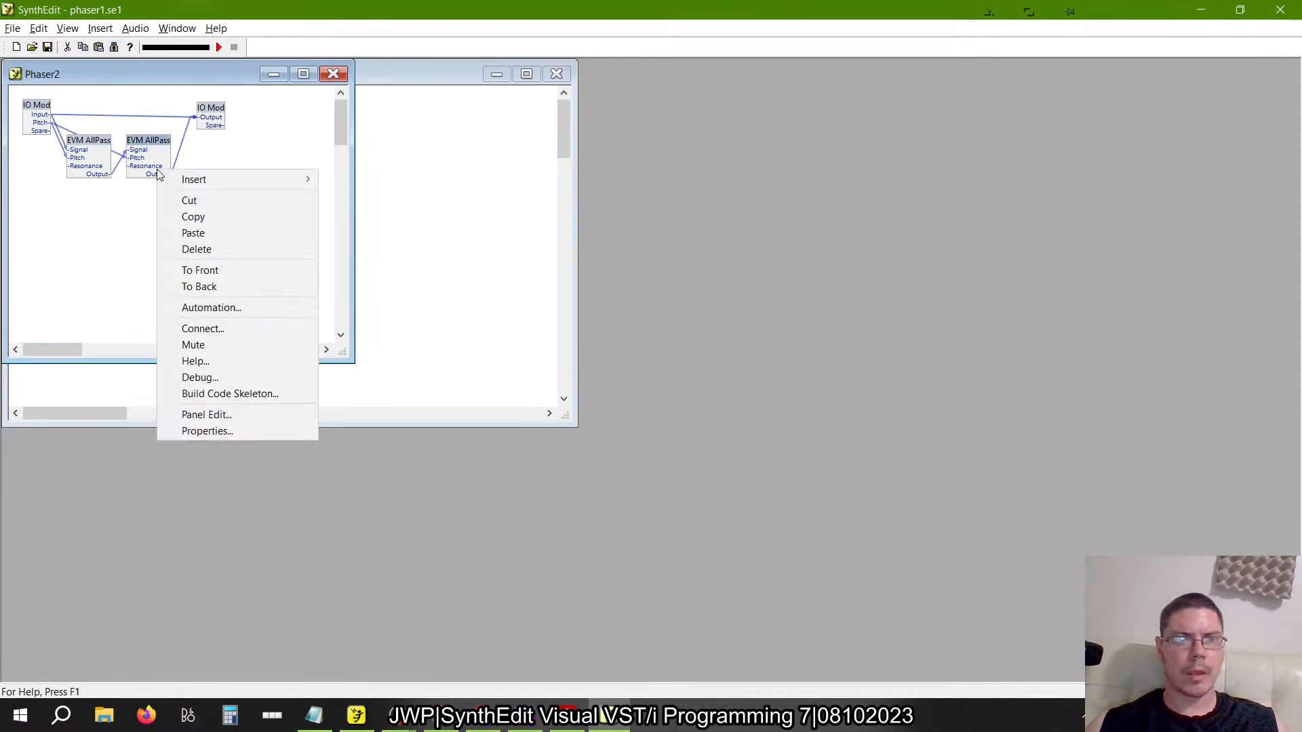
left_click(211, 308)
left_click(947, 374)
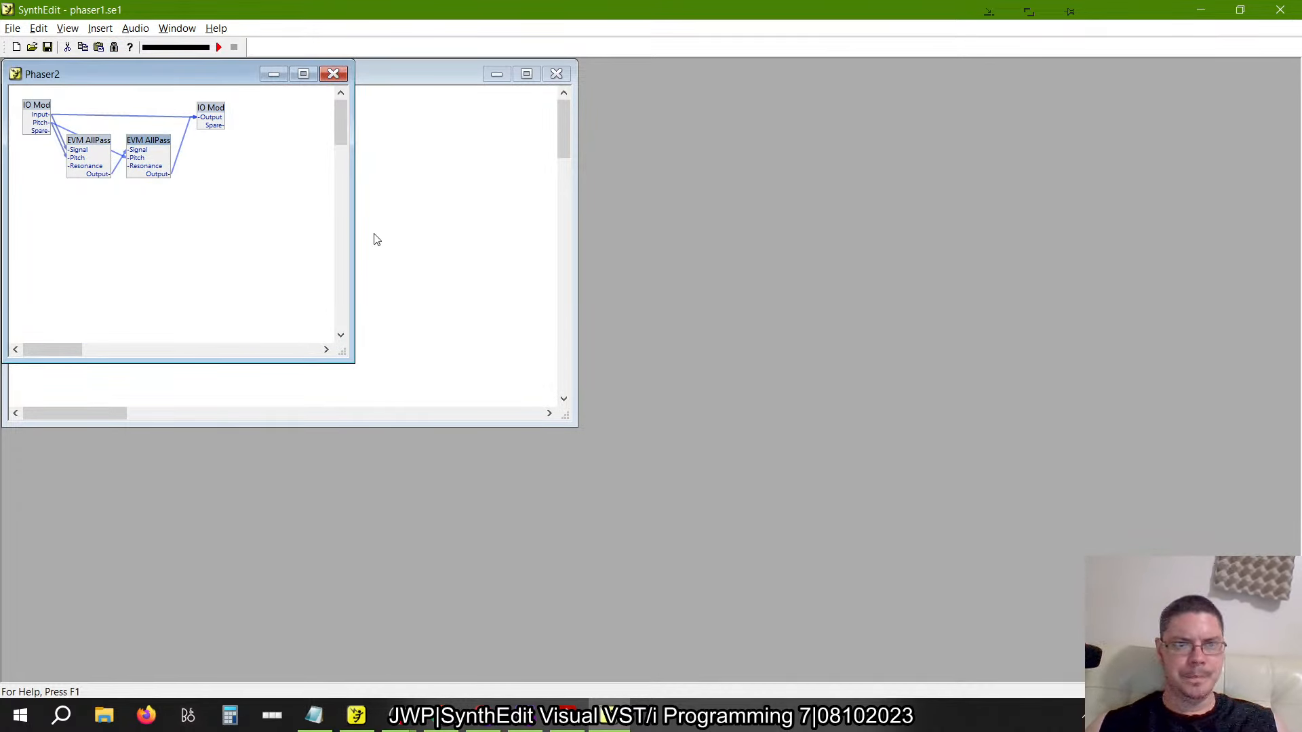
right_click(145, 159)
left_click(210, 416)
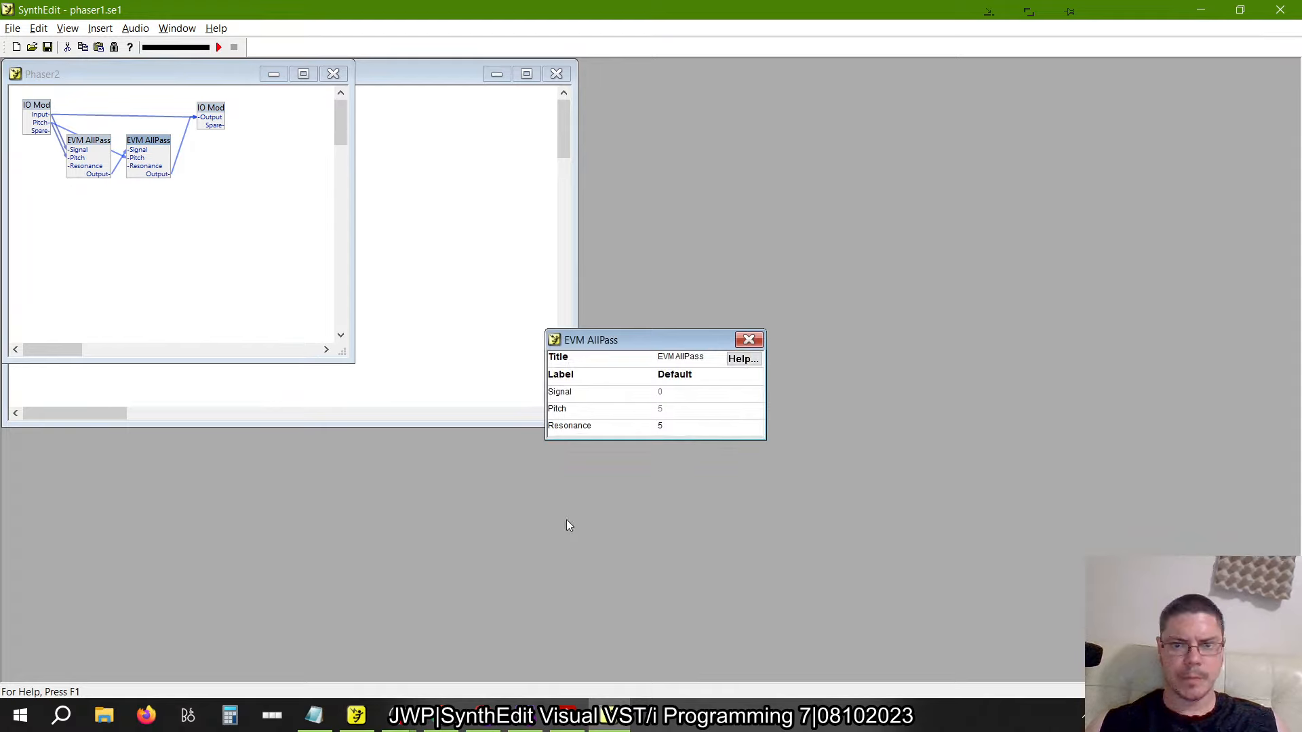
left_click(749, 340)
key("alt+Tab")
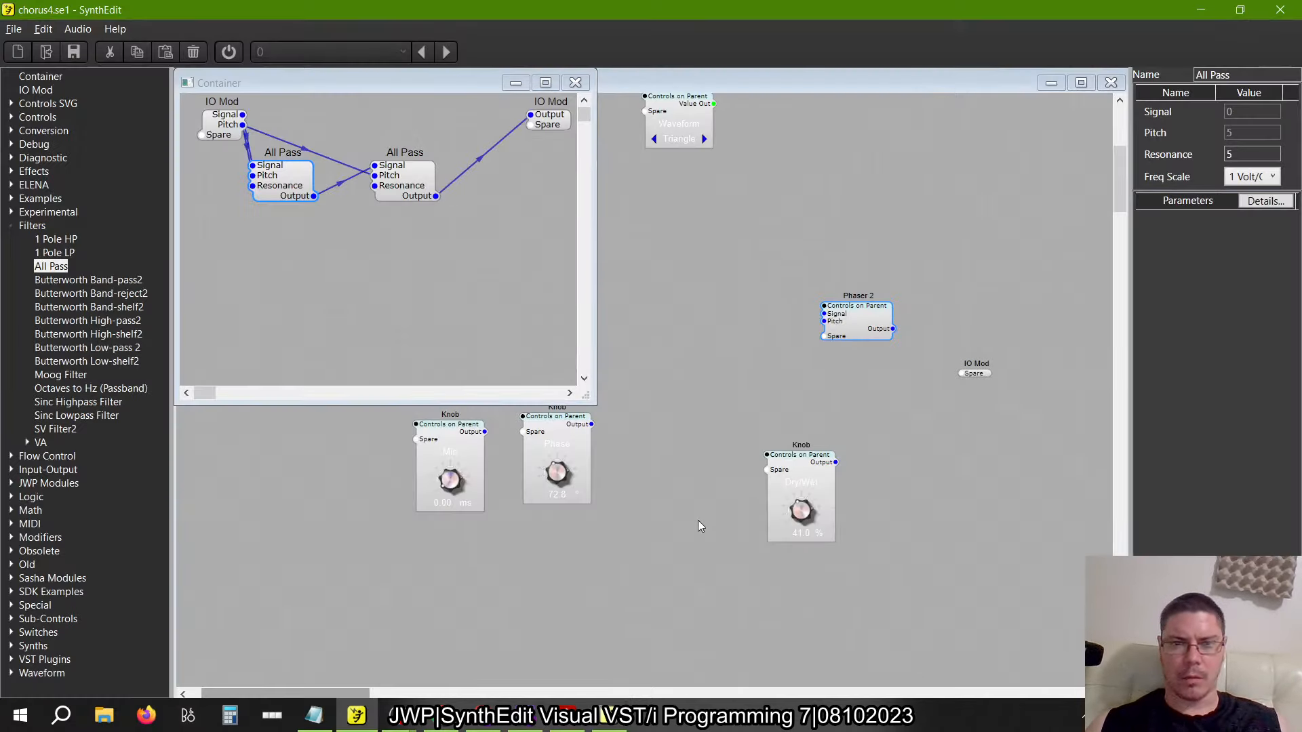
Space out the two All Pass filters and the output IO Mod inside an enlarged Phaser 2 window, and close it
left_click_drag(585, 396, 638, 432)
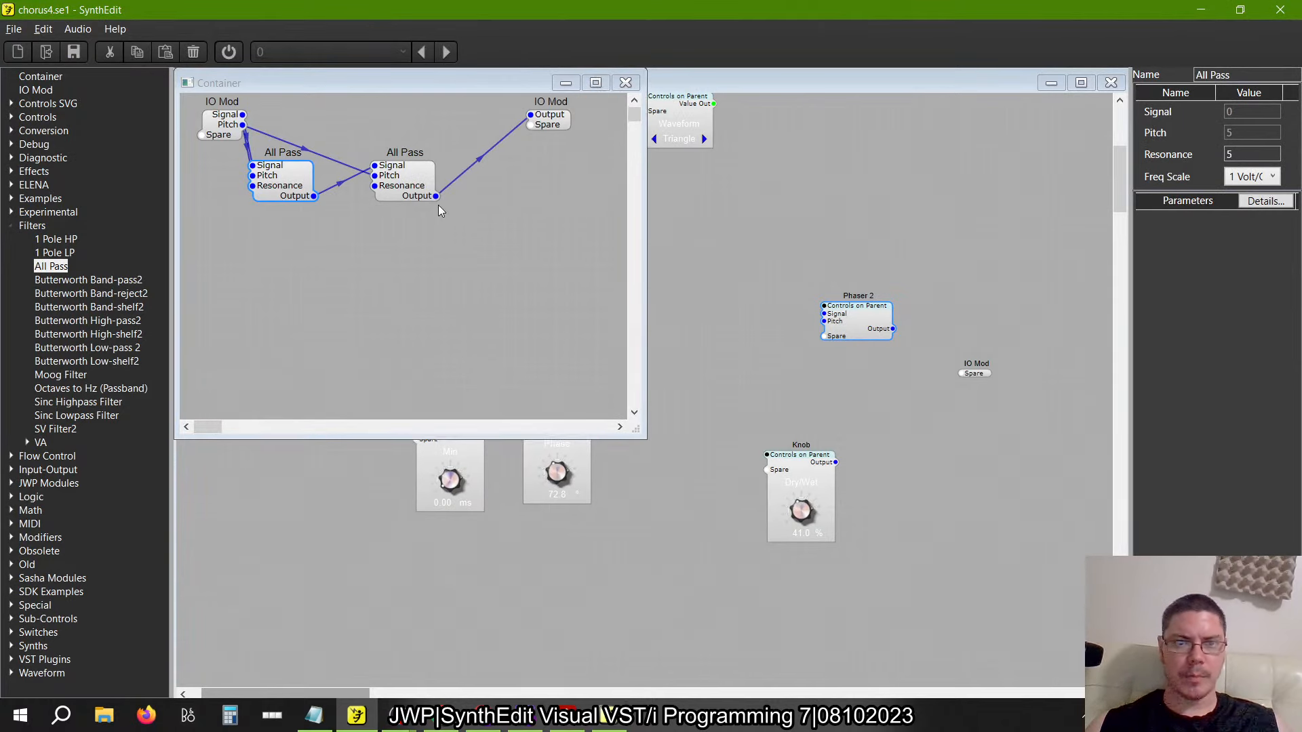
left_click(553, 118)
left_click_drag(552, 117, 584, 131)
left_click_drag(411, 165, 453, 189)
left_click_drag(292, 185, 342, 210)
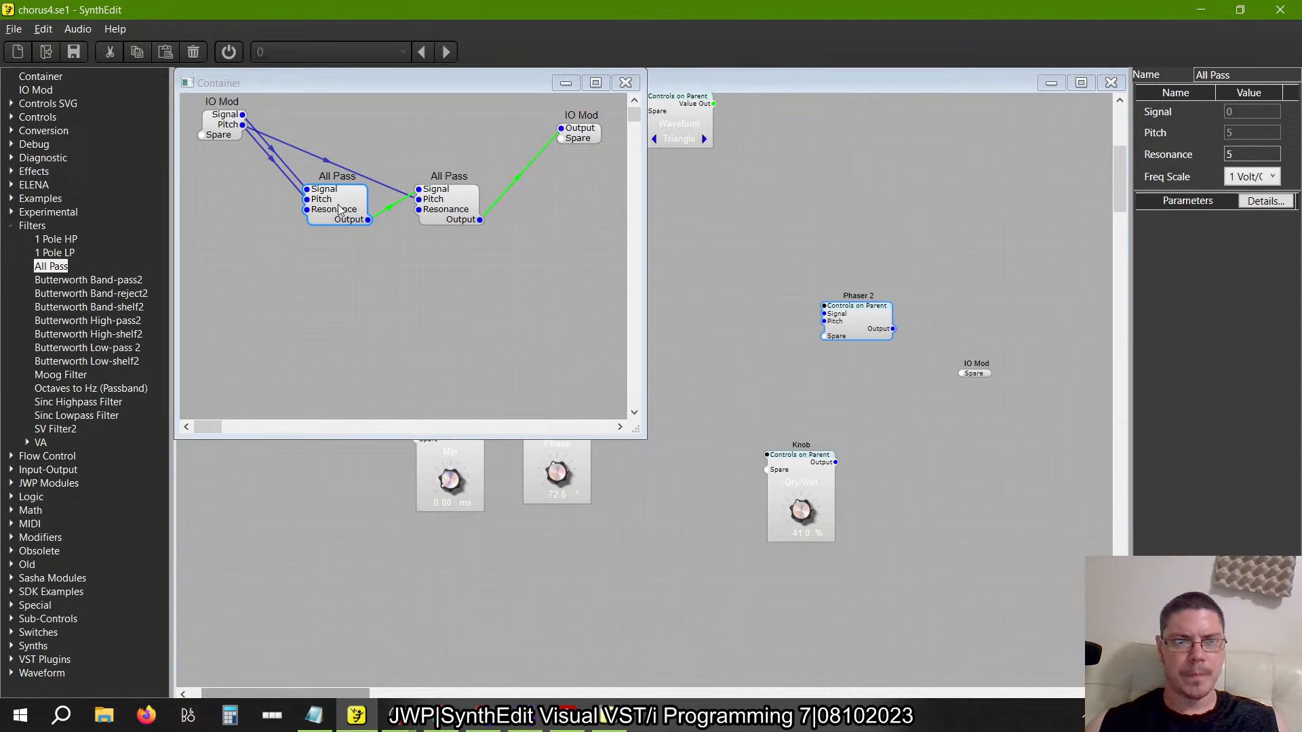
left_click(625, 82)
Reposition the Phaser 2 container slightly, and return to the Channel1 structure in phaser1.se1 by closing its Phaser2 window
left_click(865, 336)
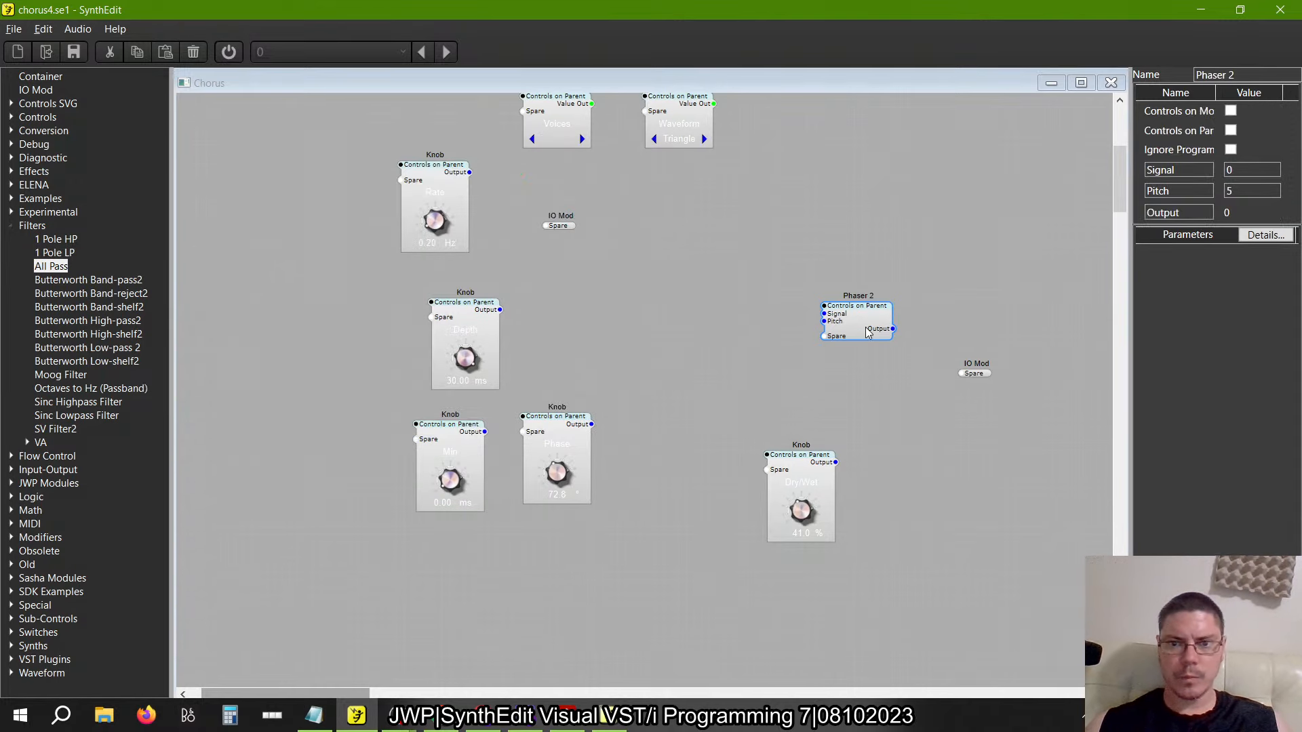
left_click_drag(865, 336, 842, 326)
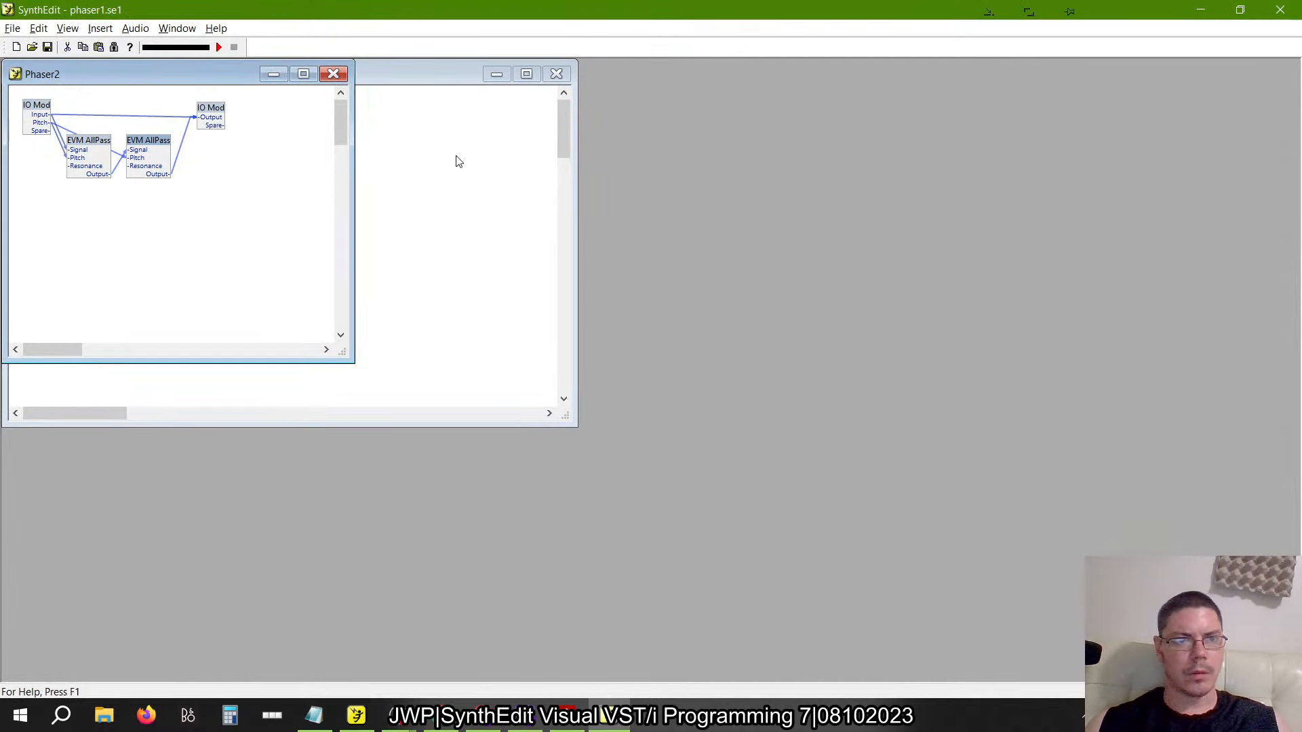
left_click(339, 75)
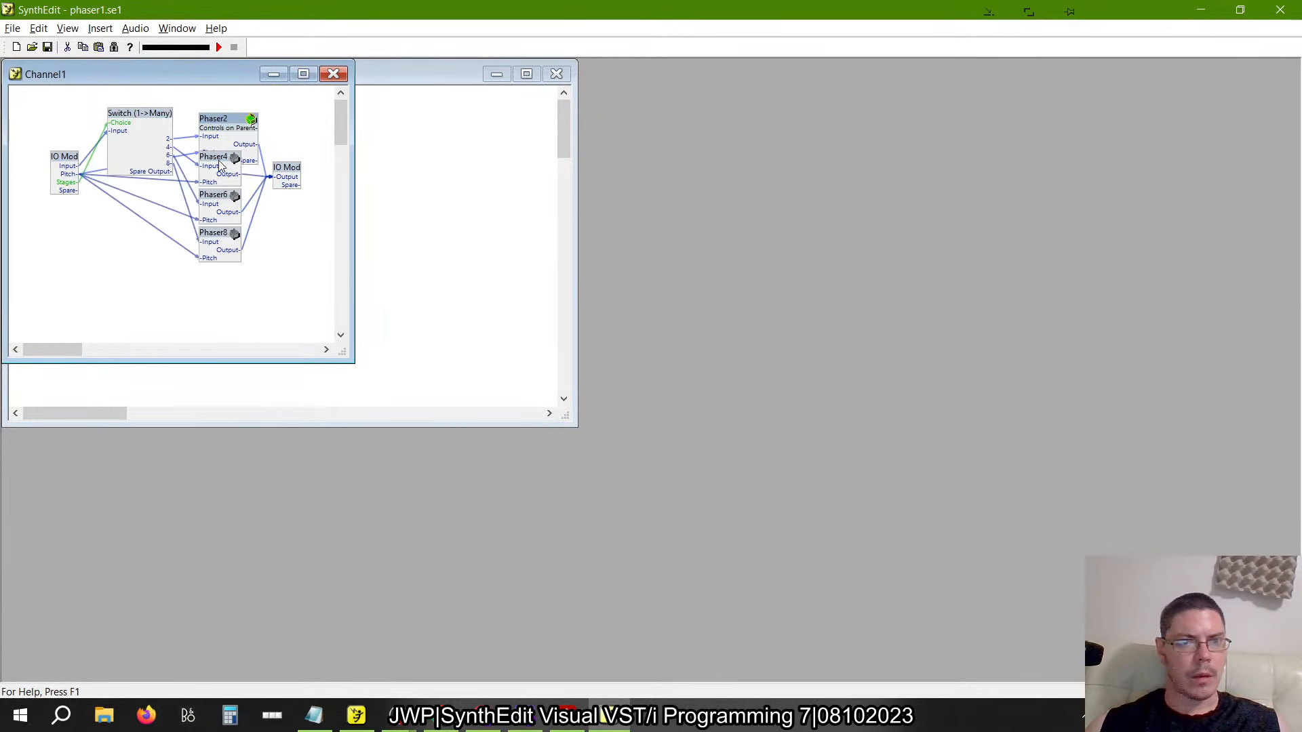
Inspect the internal All Pass wiring of Phaser4 and Phaser6 in phaser1.se1, and return to chorus4.se1
double_click(218, 160)
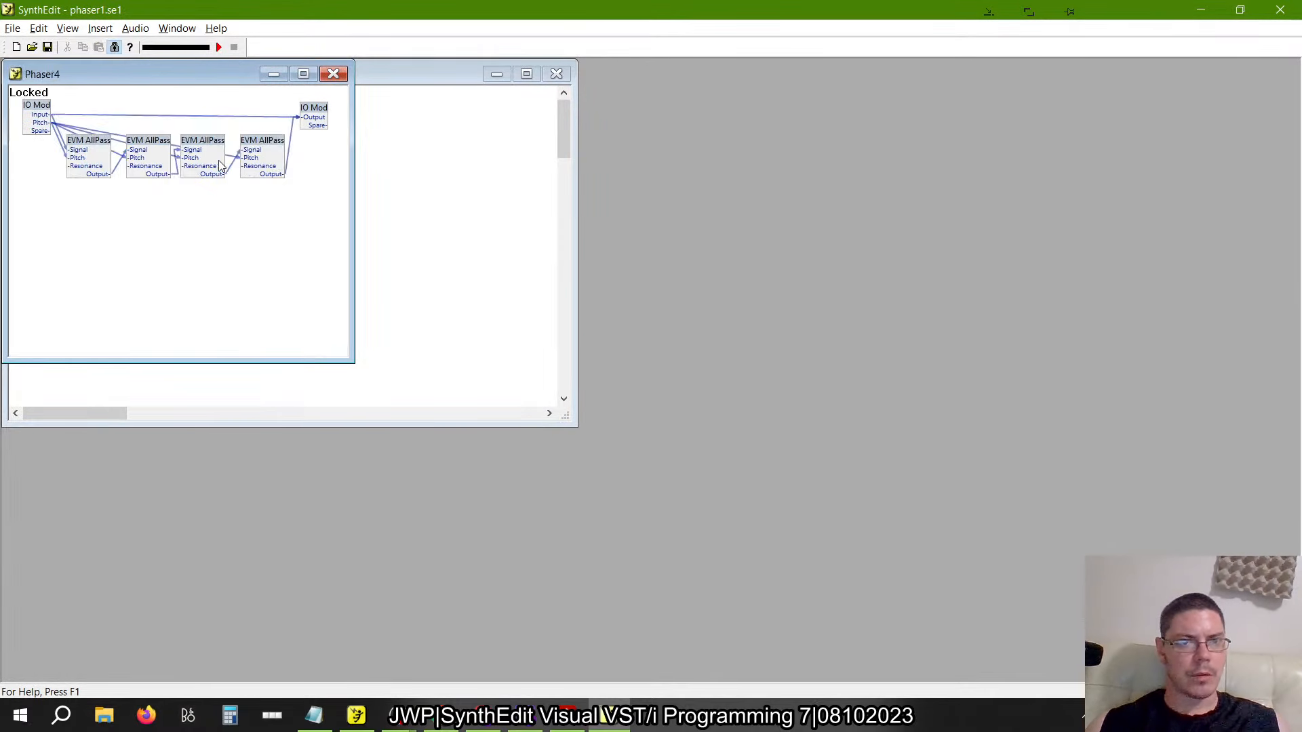
left_click(333, 75)
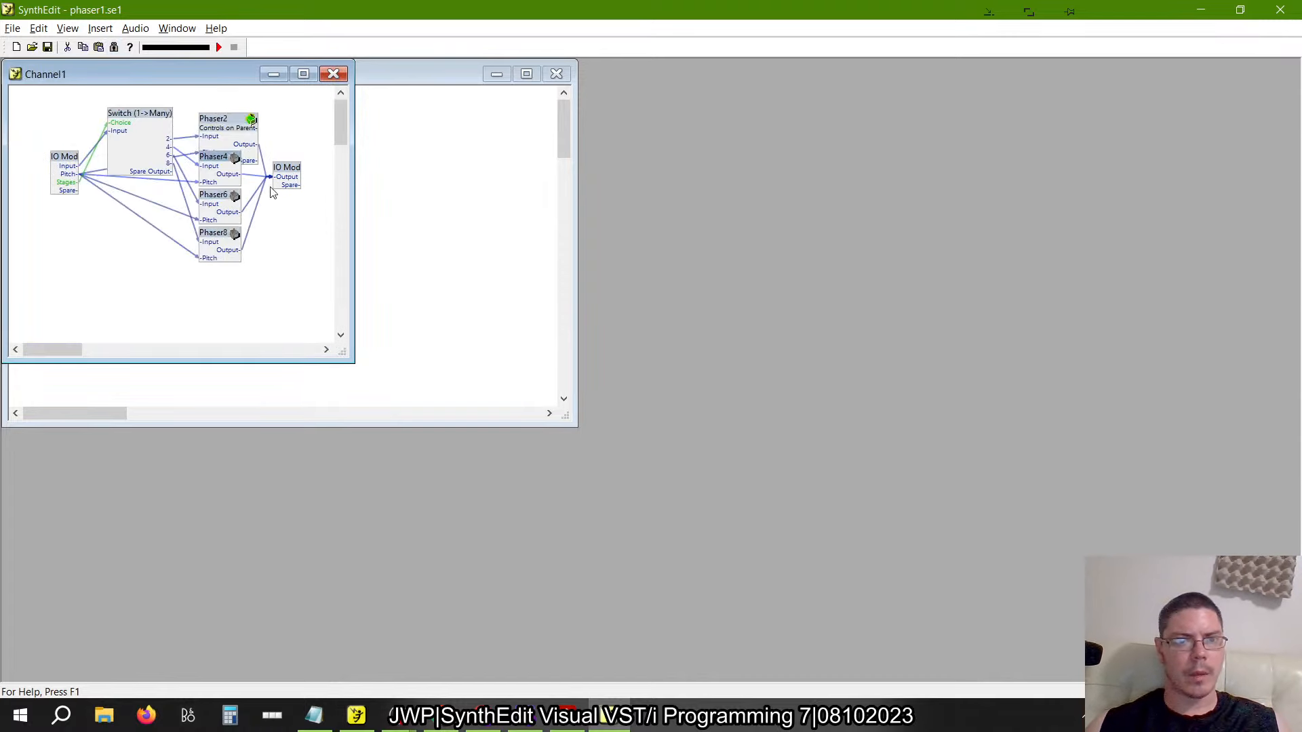
double_click(225, 206)
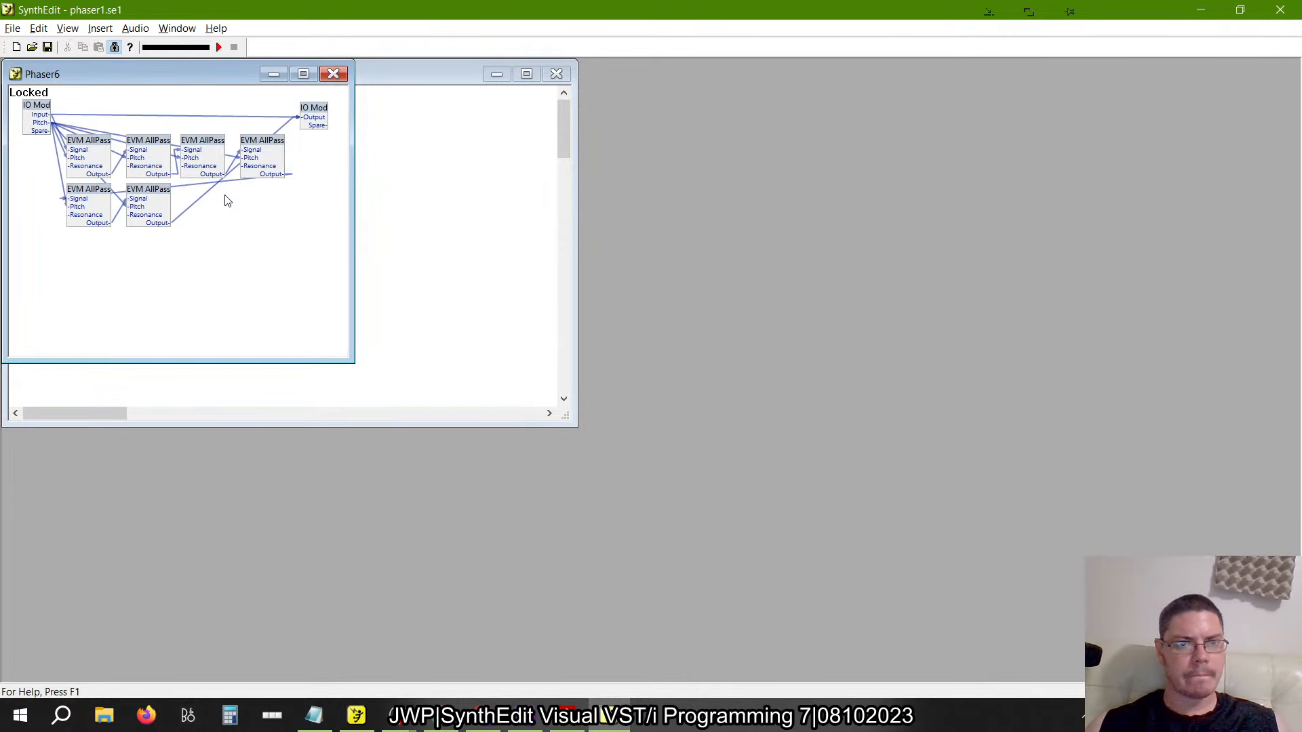
left_click(334, 76)
key("alt+Tab")
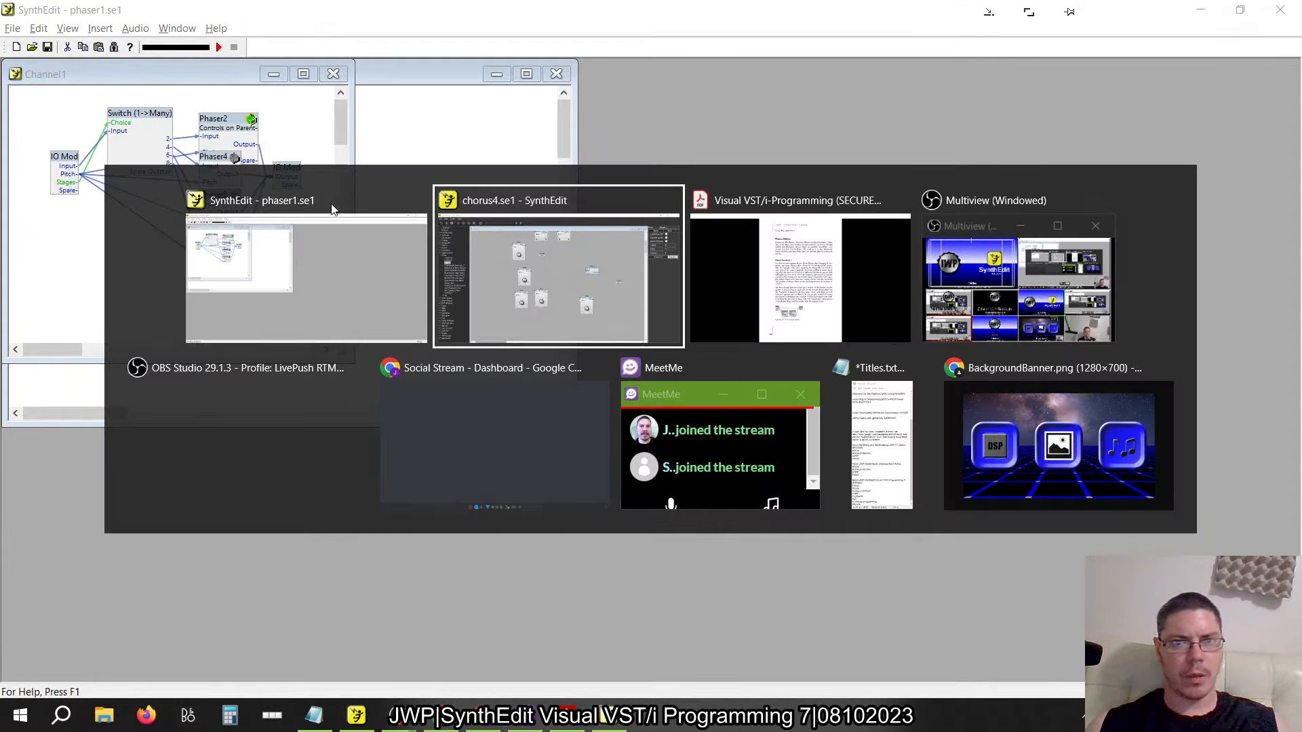
Move the Phaser 2 container up, and duplicate it three times, stacking the copies in a column beneath it
left_click_drag(853, 301, 838, 202)
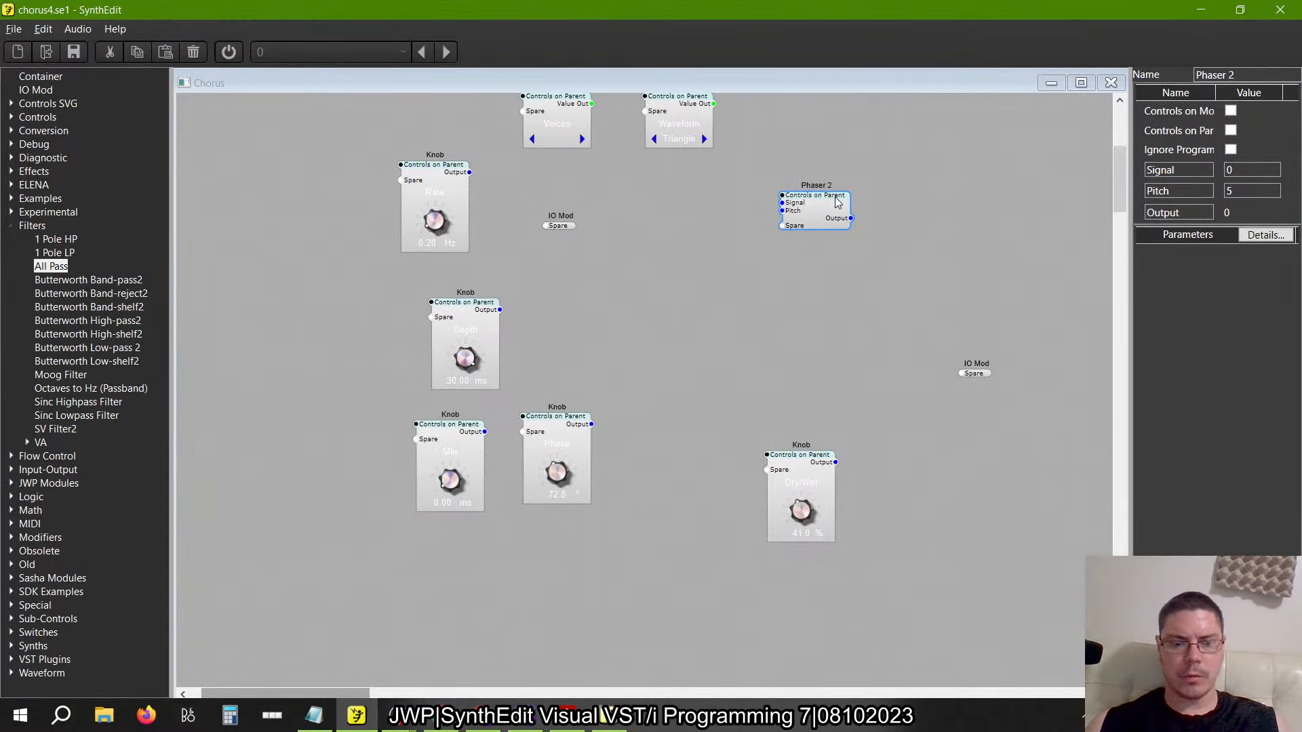
key("ctrl+d")
left_click_drag(881, 268, 831, 331)
key("ctrl+d")
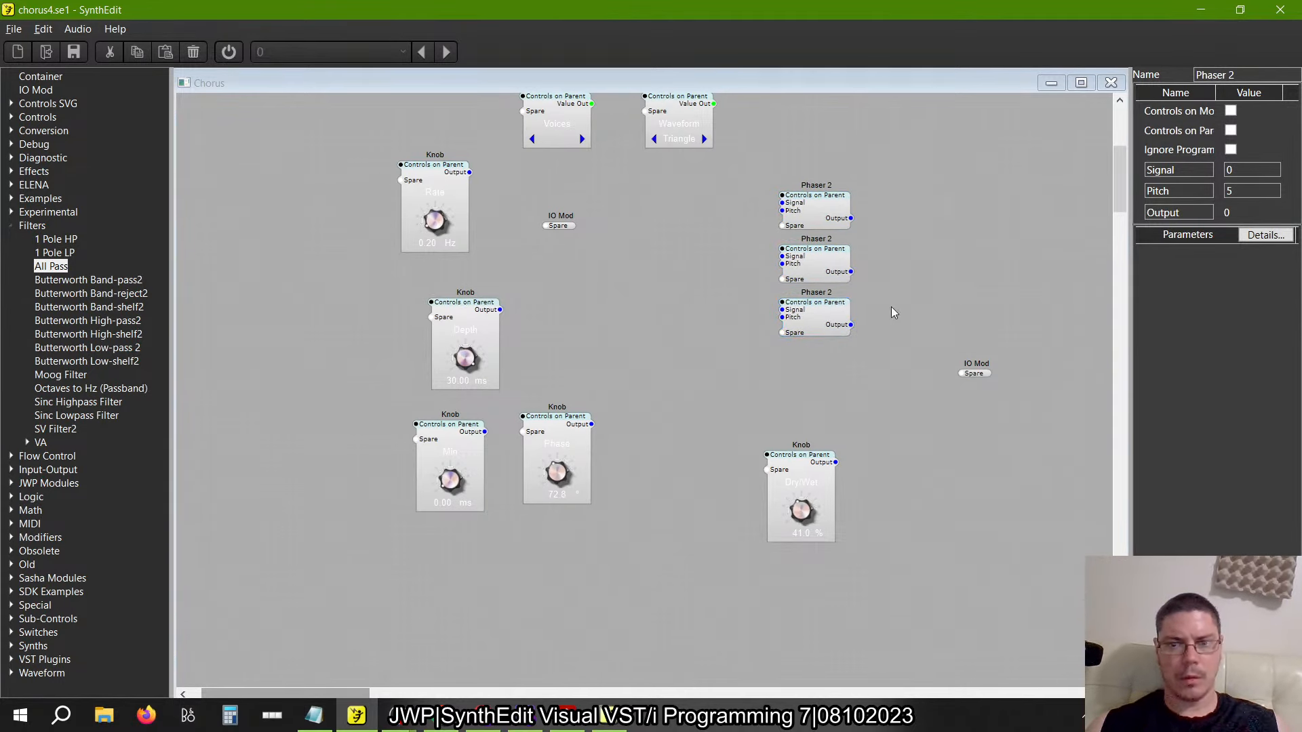
key("ctrl+d")
left_click_drag(845, 256, 813, 369)
Inside the second Phaser 2 container, move the output IO Mod aside and add a copied pair of All Pass filters in line
double_click(820, 263)
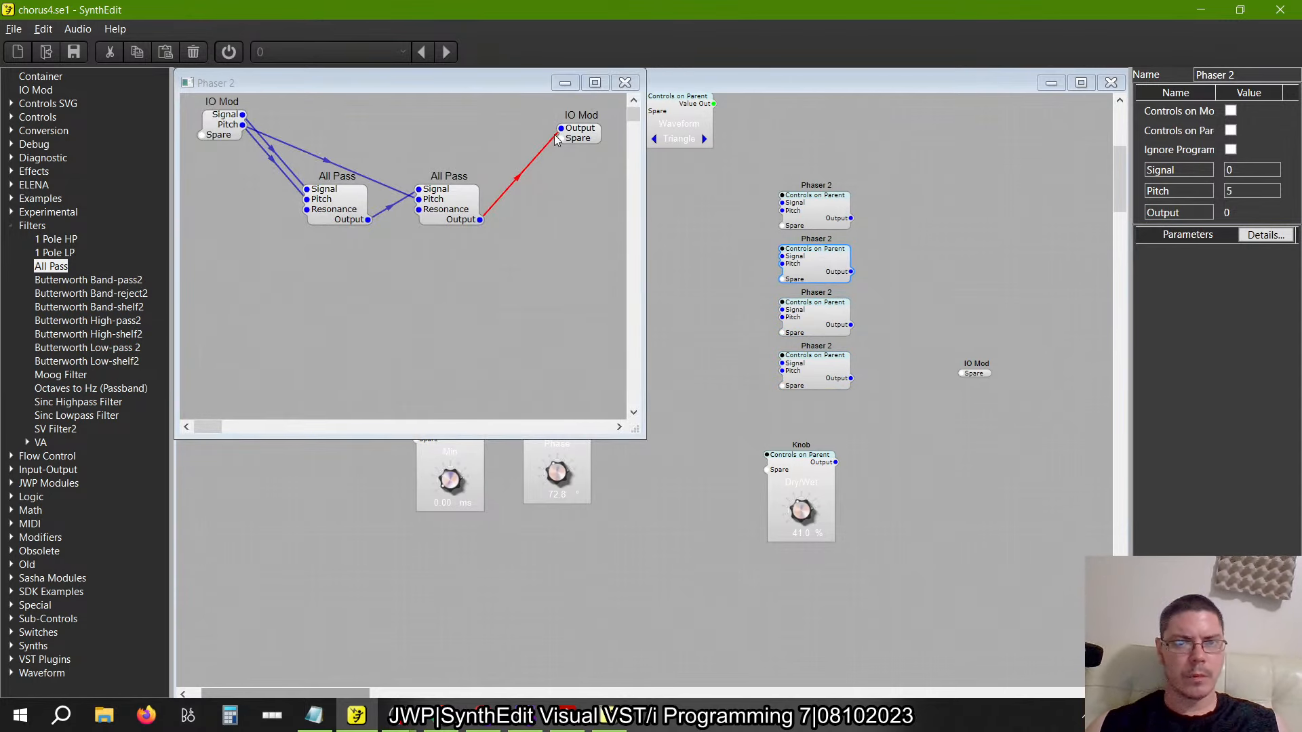
left_click(594, 82)
left_click_drag(589, 130, 885, 173)
left_click_drag(590, 287, 229, 149)
key("ctrl+c")
key("ctrl+v")
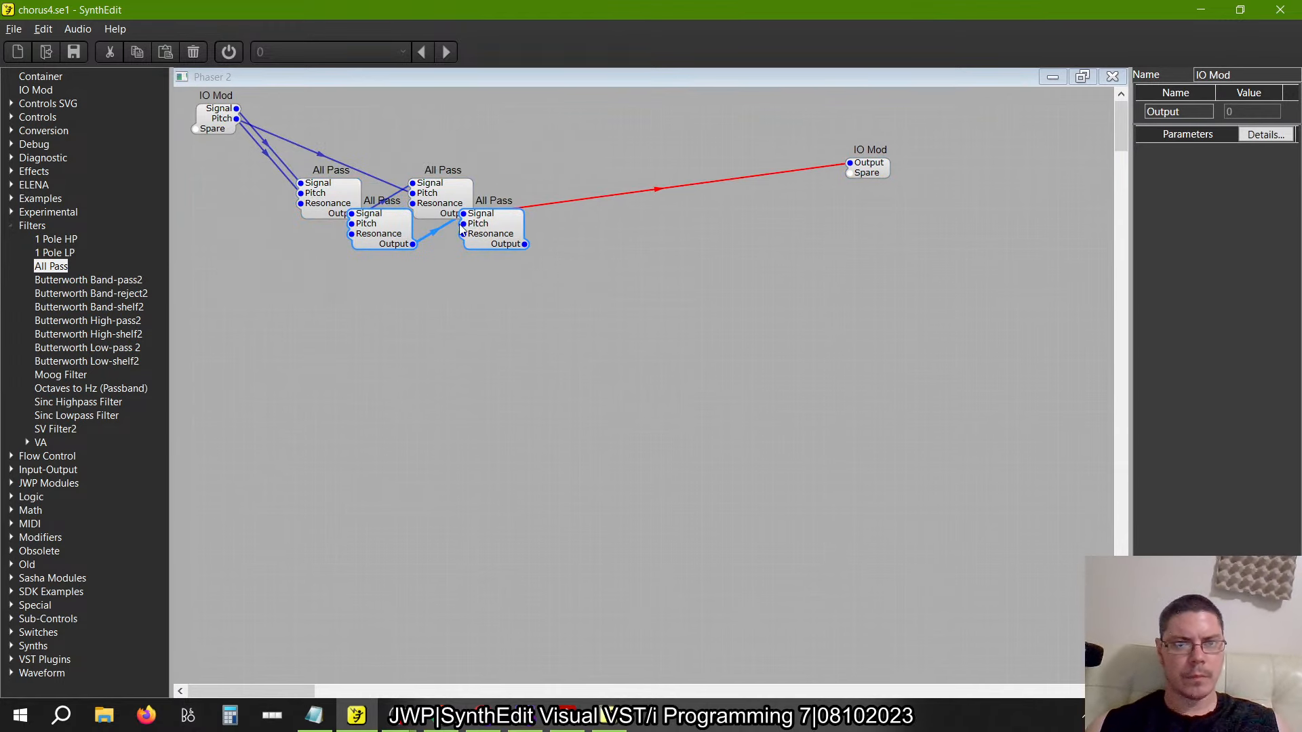
left_click_drag(521, 219, 681, 192)
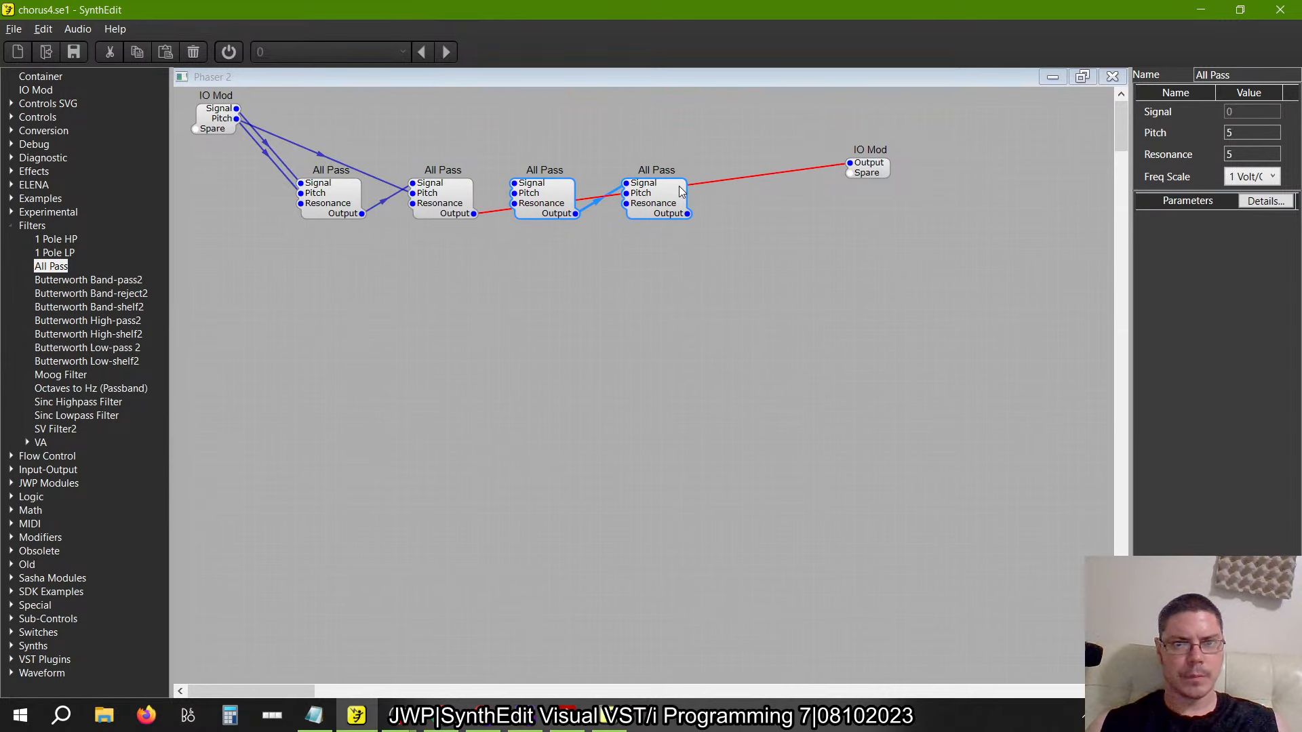
Replace the second filter's link to the output IO Mod with one to the third's Signal, and wire the fourth's Output to the IO Mod
left_click(743, 179)
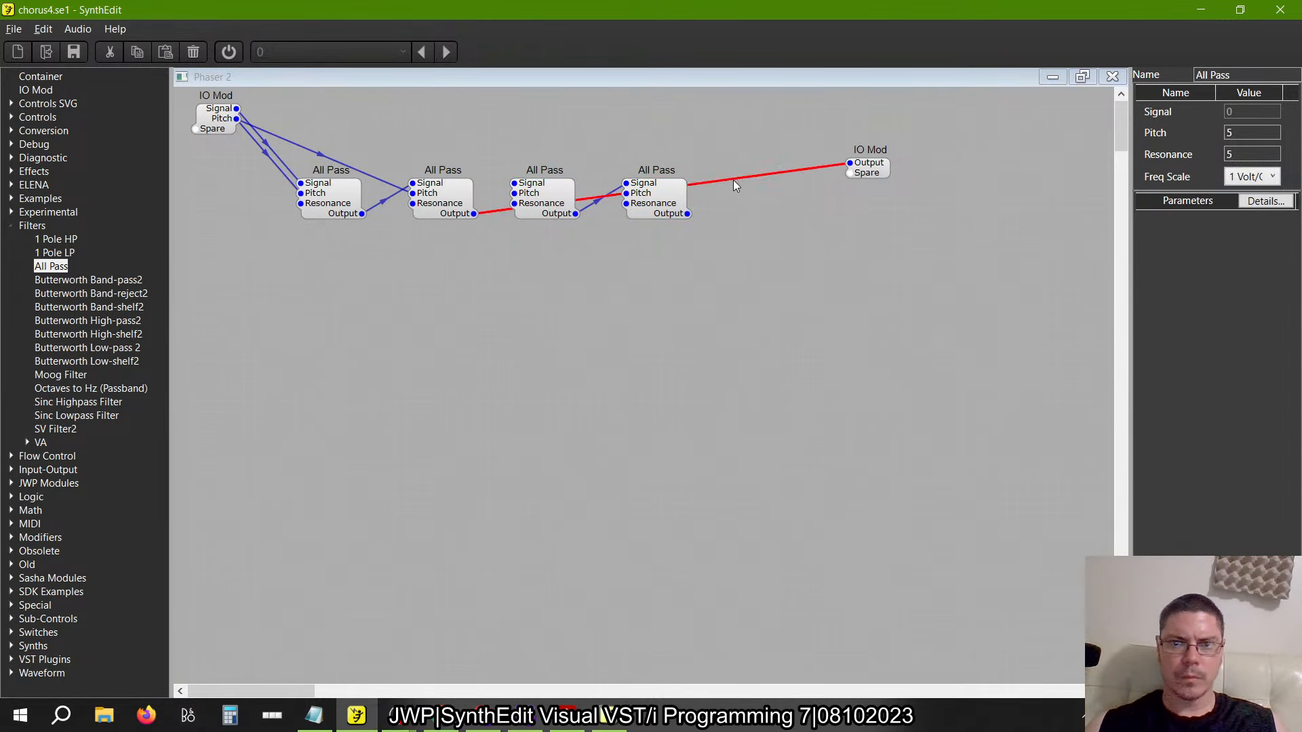
key("Delete")
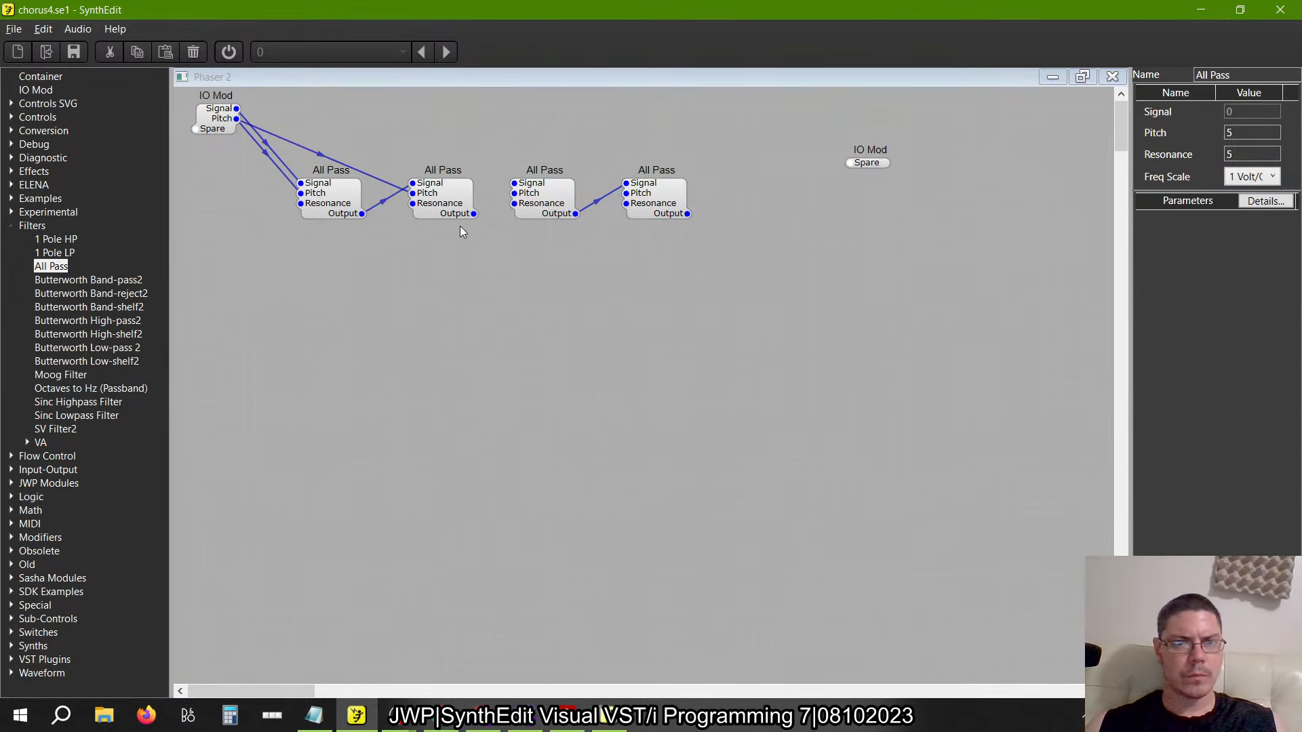
left_click_drag(474, 213, 529, 191)
left_click_drag(687, 213, 853, 164)
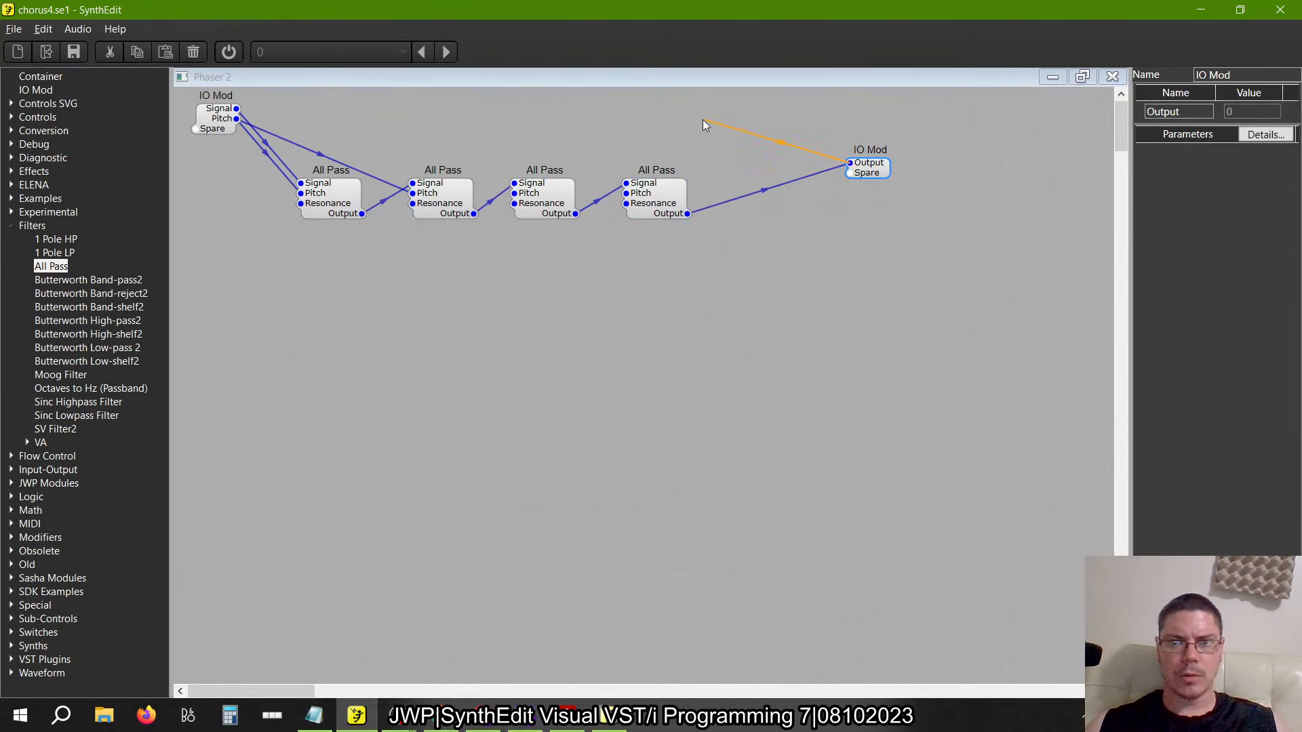
Wire the input IO Mod's Pitch to the third and fourth filters, move the output IO Mod closer, and close the structure
left_click_drag(236, 119, 523, 200)
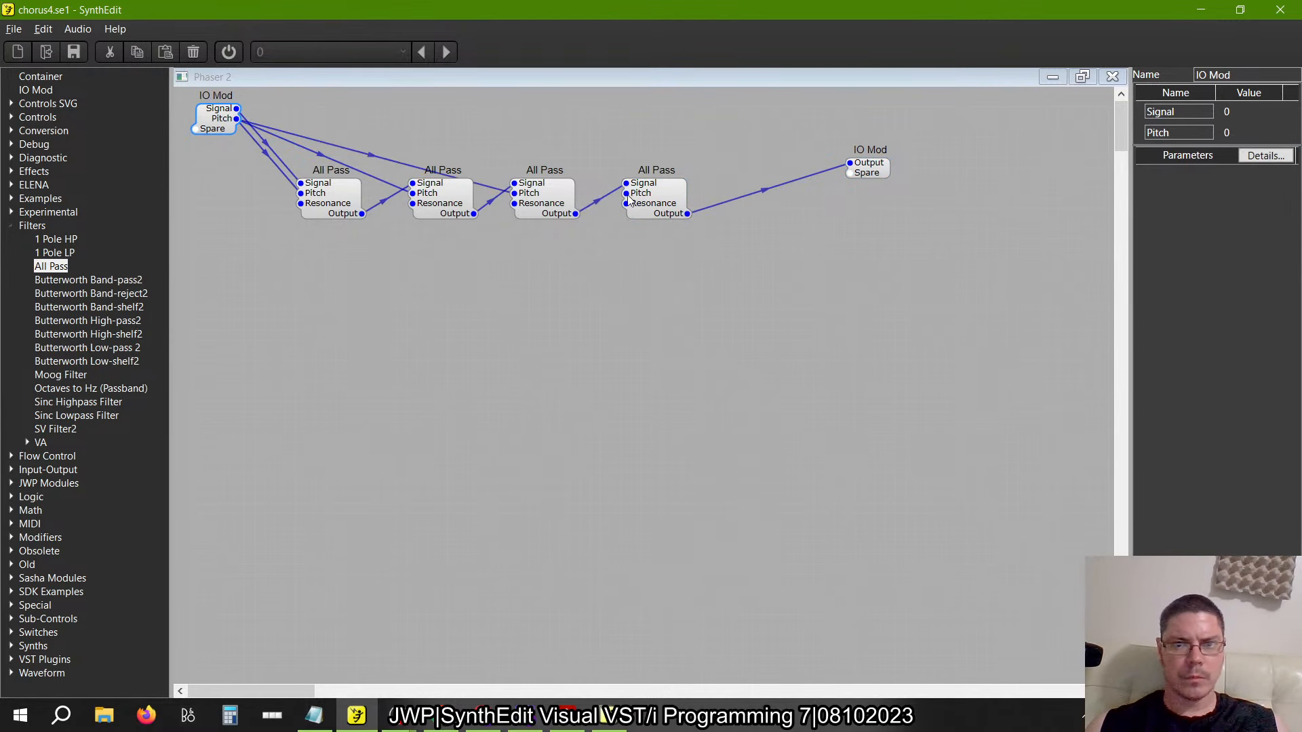
left_click_drag(628, 194, 237, 126)
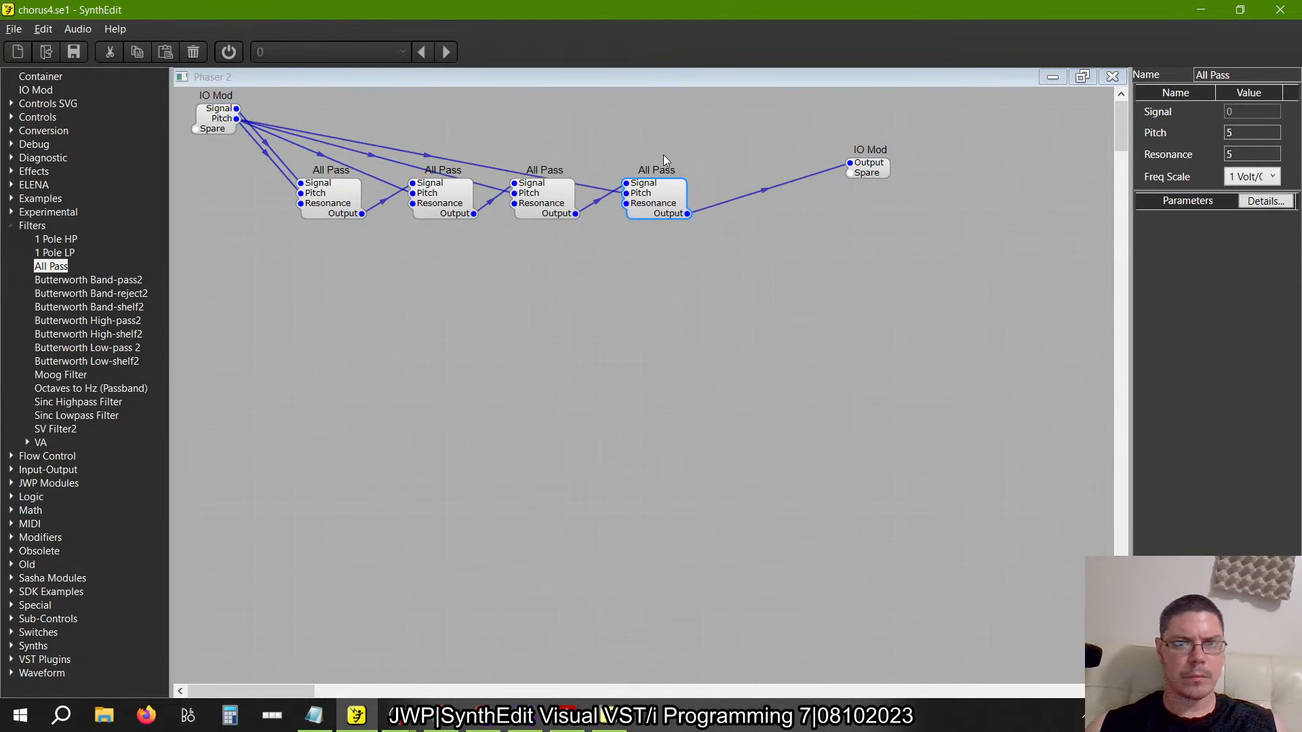
left_click_drag(888, 171, 771, 133)
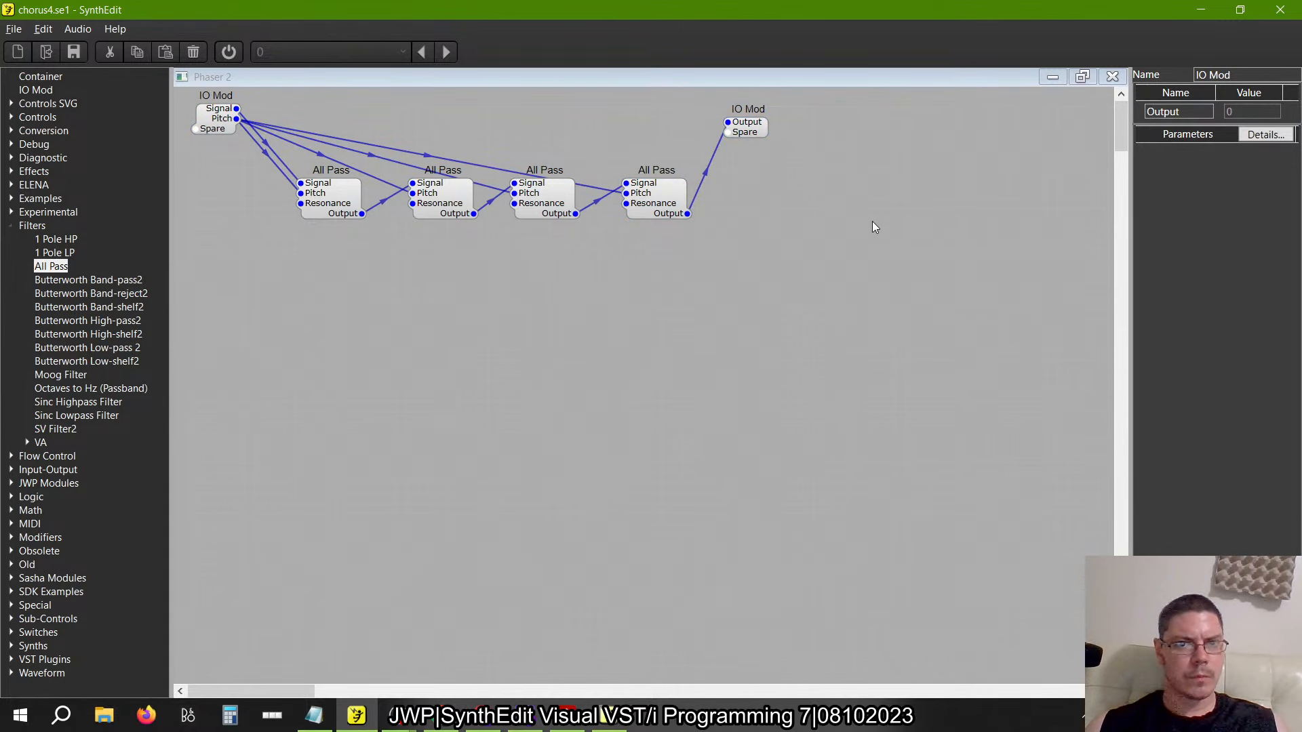
left_click(1112, 77)
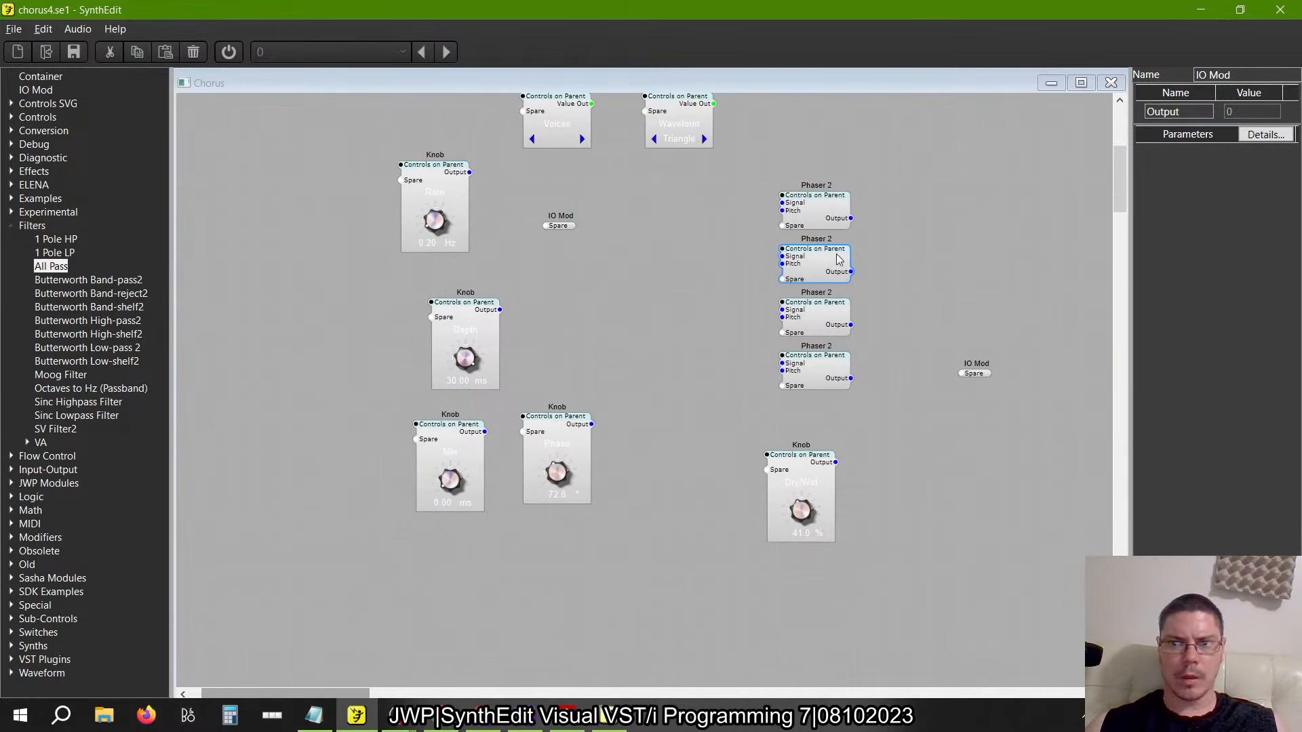
Rename the second phaser container as Phaser 4
left_click(835, 212)
left_click(832, 264)
left_click(1256, 79)
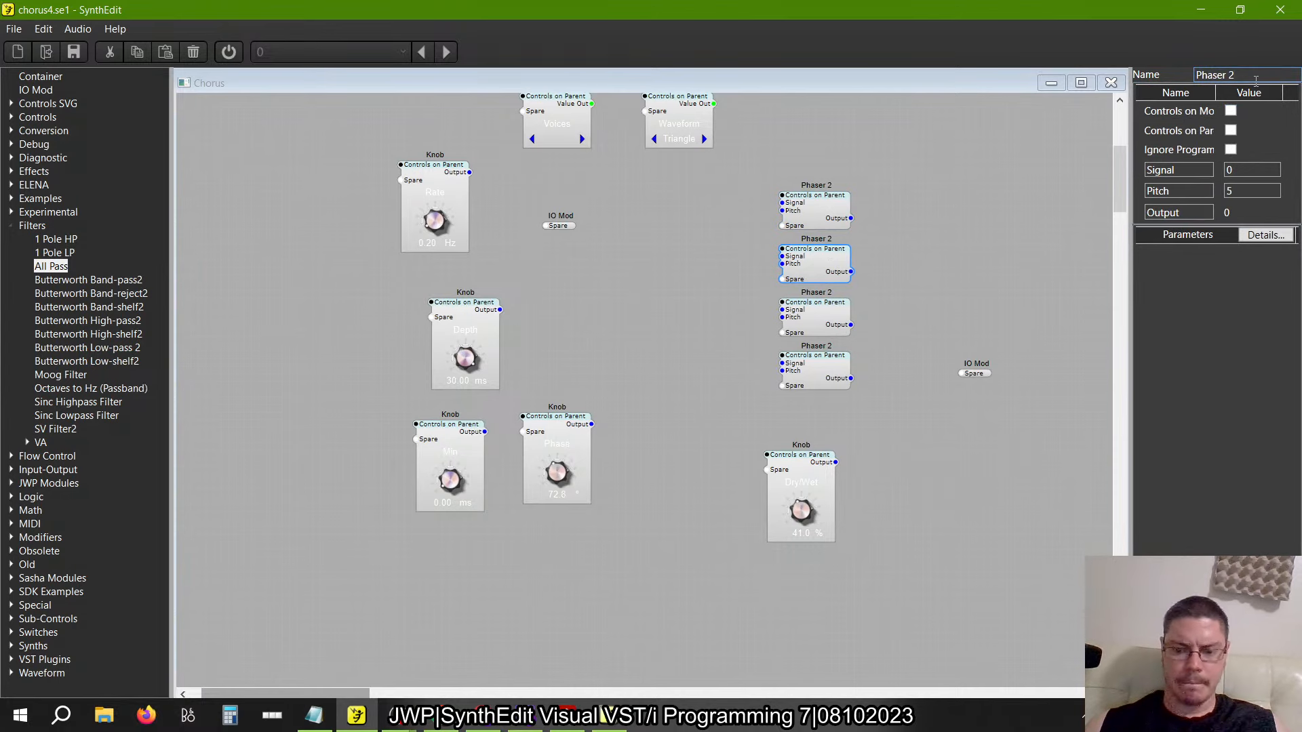
key("Tab")
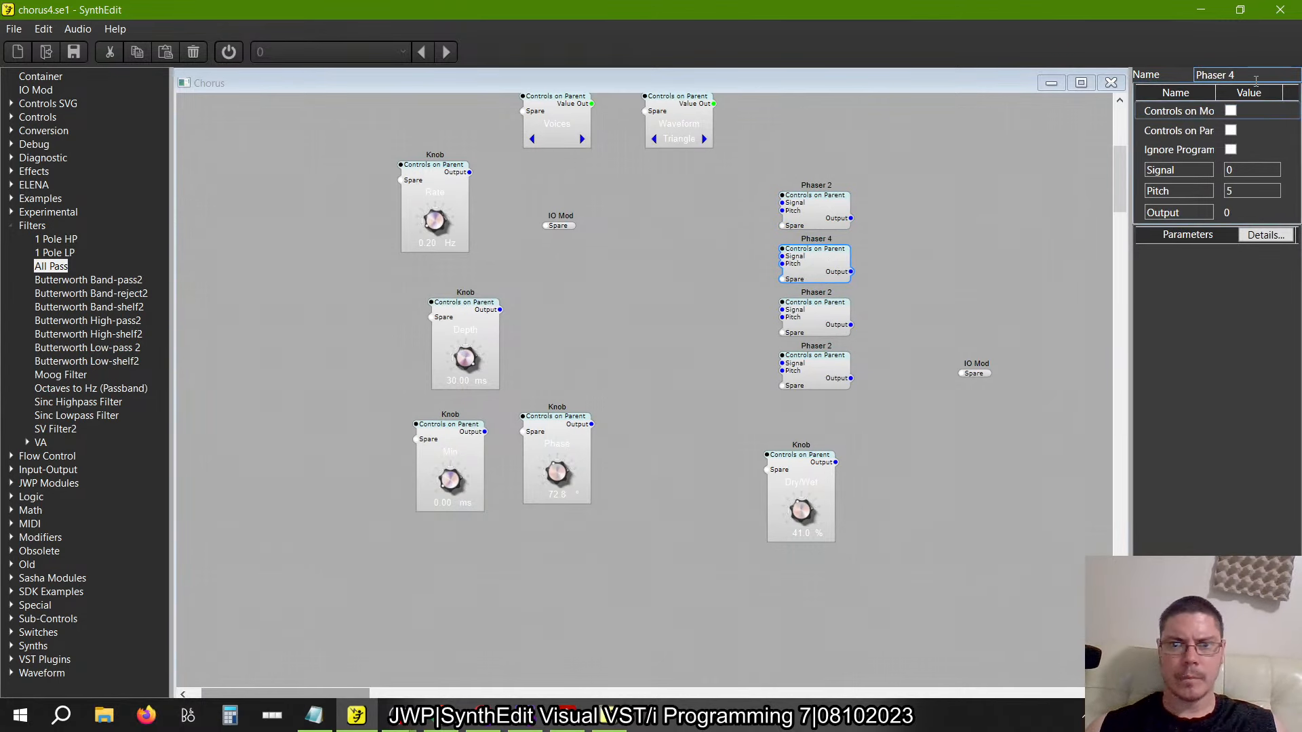
Inside the third phaser container, move the output IO Mod aside and paste two copied pairs of All Pass filters, making a row of six
left_click(805, 341)
left_click(827, 324)
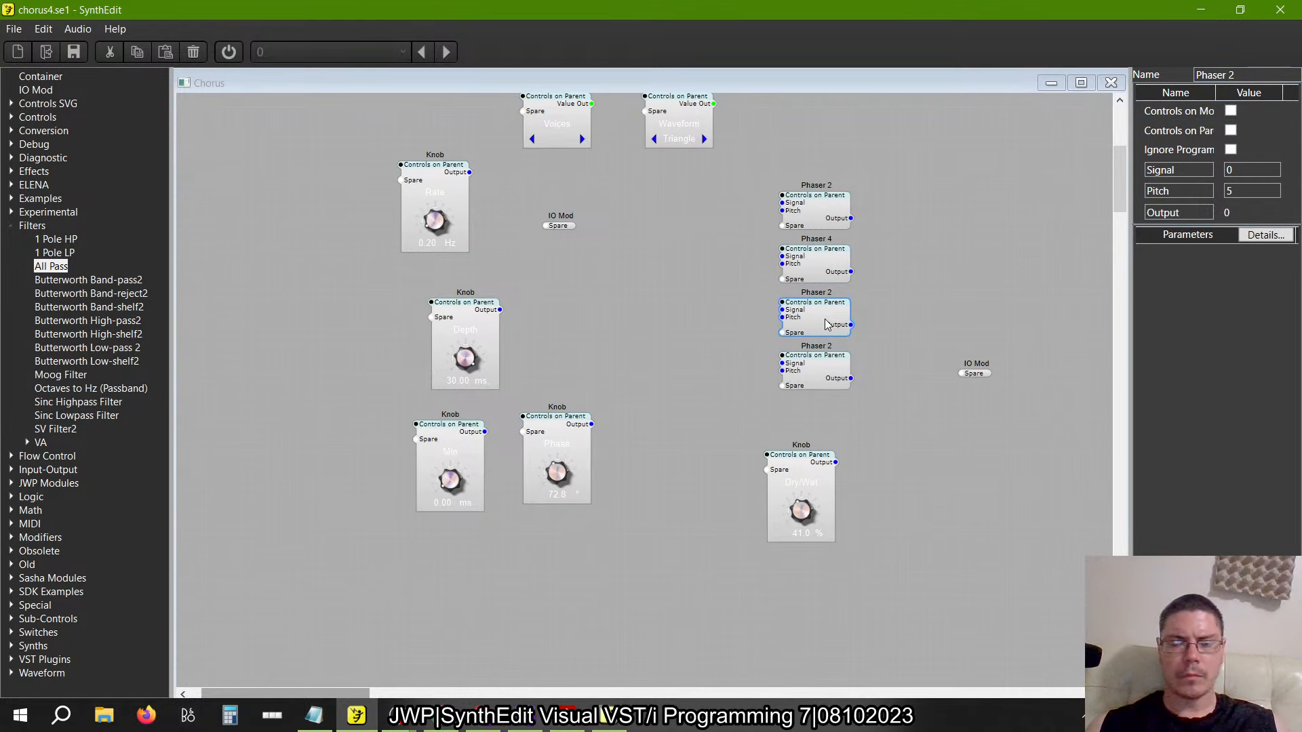
double_click(827, 324)
left_click(585, 80)
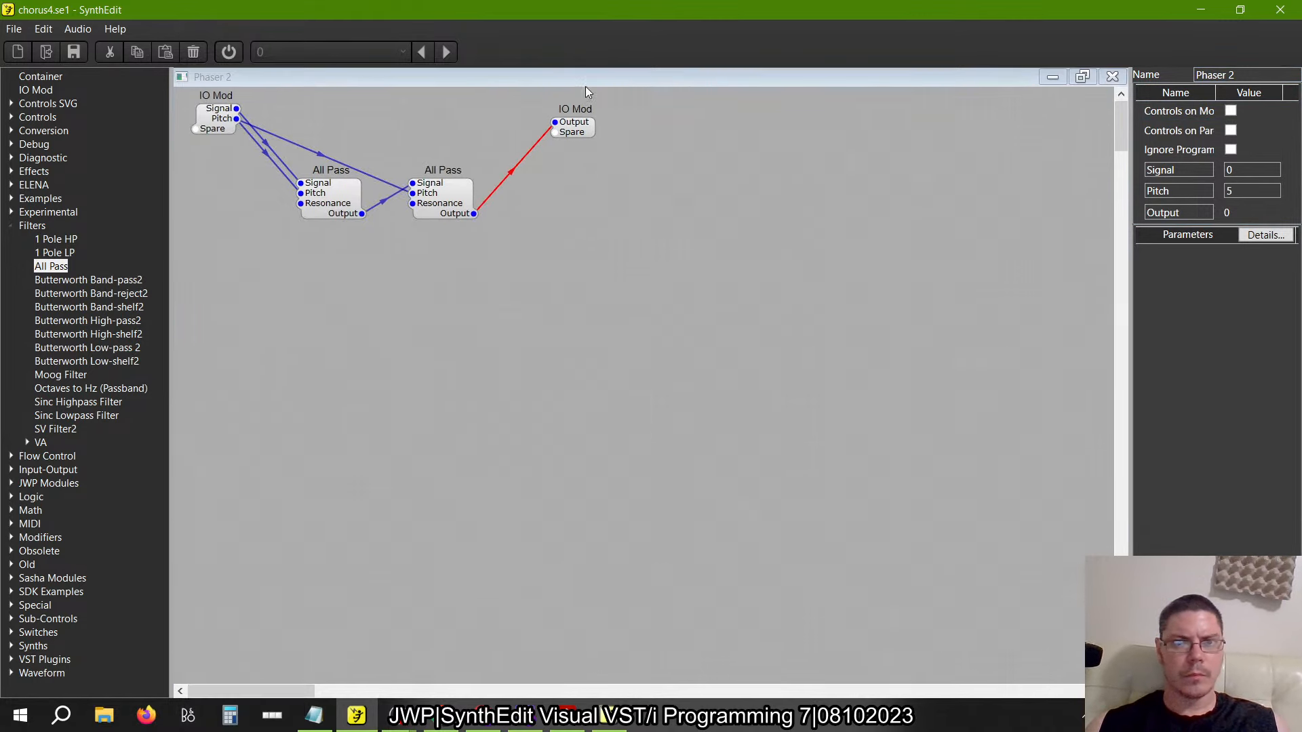
left_click_drag(571, 130, 856, 141)
left_click_drag(568, 283, 270, 149)
key("ctrl+c")
key("ctrl+v")
left_click_drag(498, 271, 657, 197)
key("ctrl+v")
left_click_drag(517, 271, 900, 212)
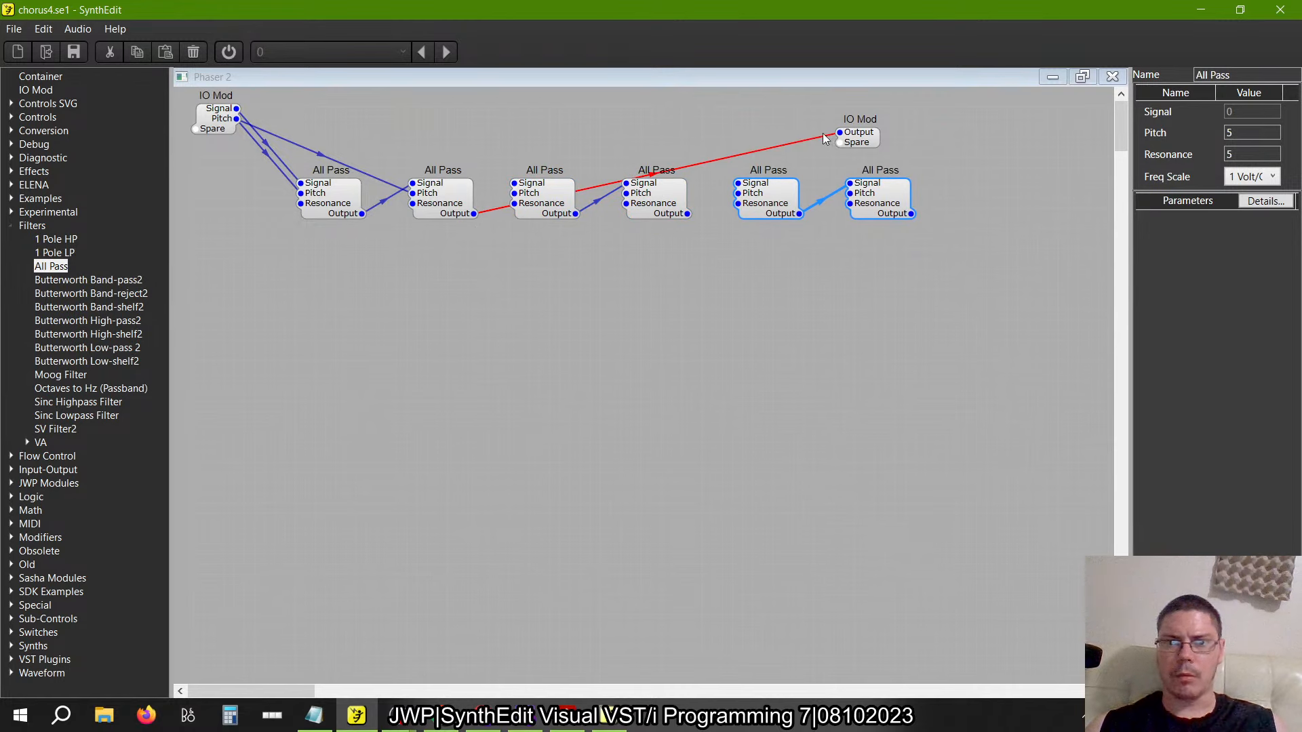
Delete the second filter's link to the output IO Mod, and move that IO Mod beyond the sixth filter
left_click(799, 140)
key("Delete")
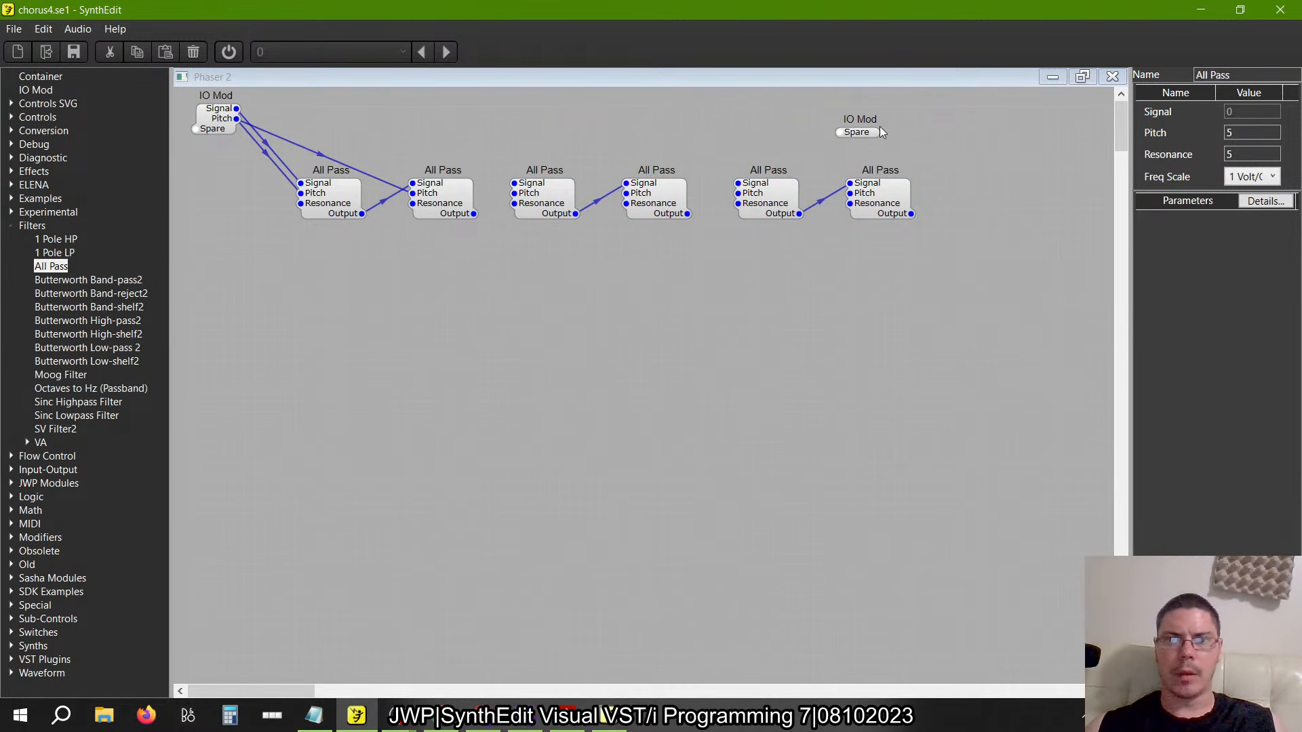
left_click(889, 125)
left_click_drag(891, 125, 859, 124)
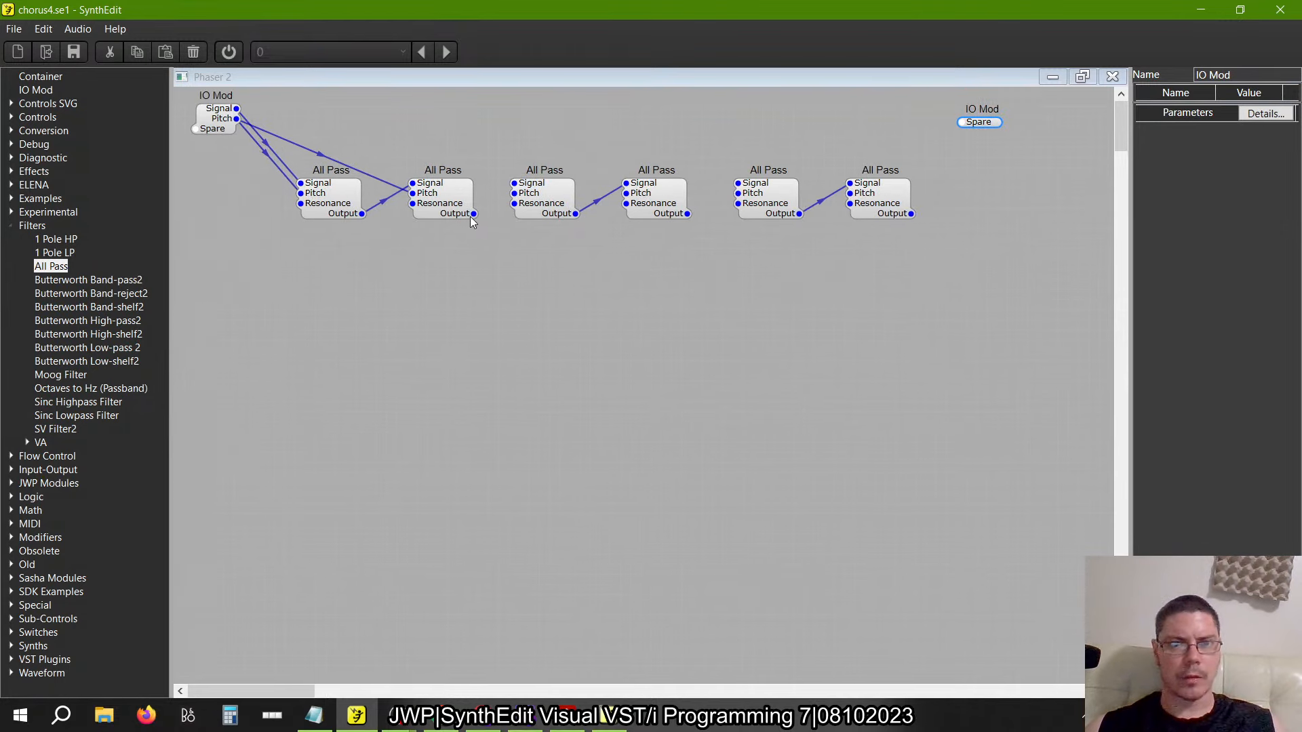
Chain the three filter pairs in series to the output IO Mod, feeding the input Pitch to filters three to six, and close the structure
left_click_drag(474, 214, 514, 183)
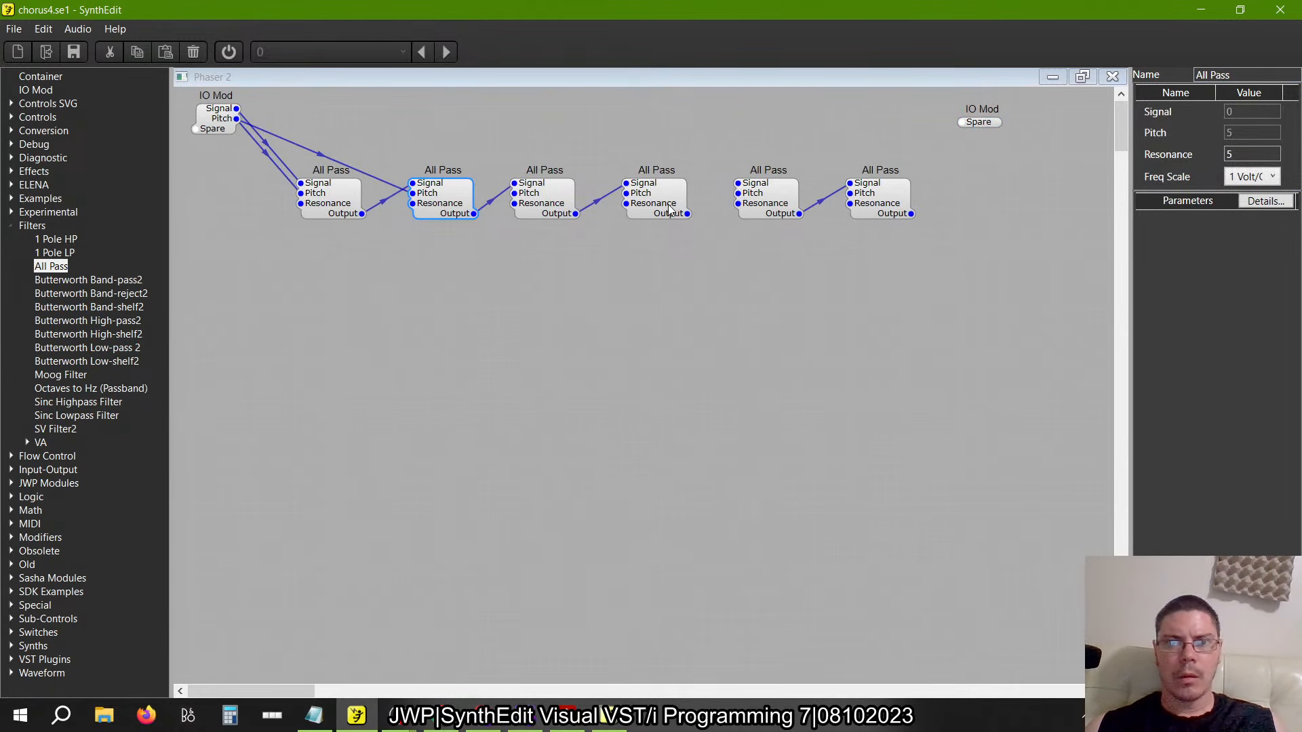
left_click_drag(687, 214, 739, 183)
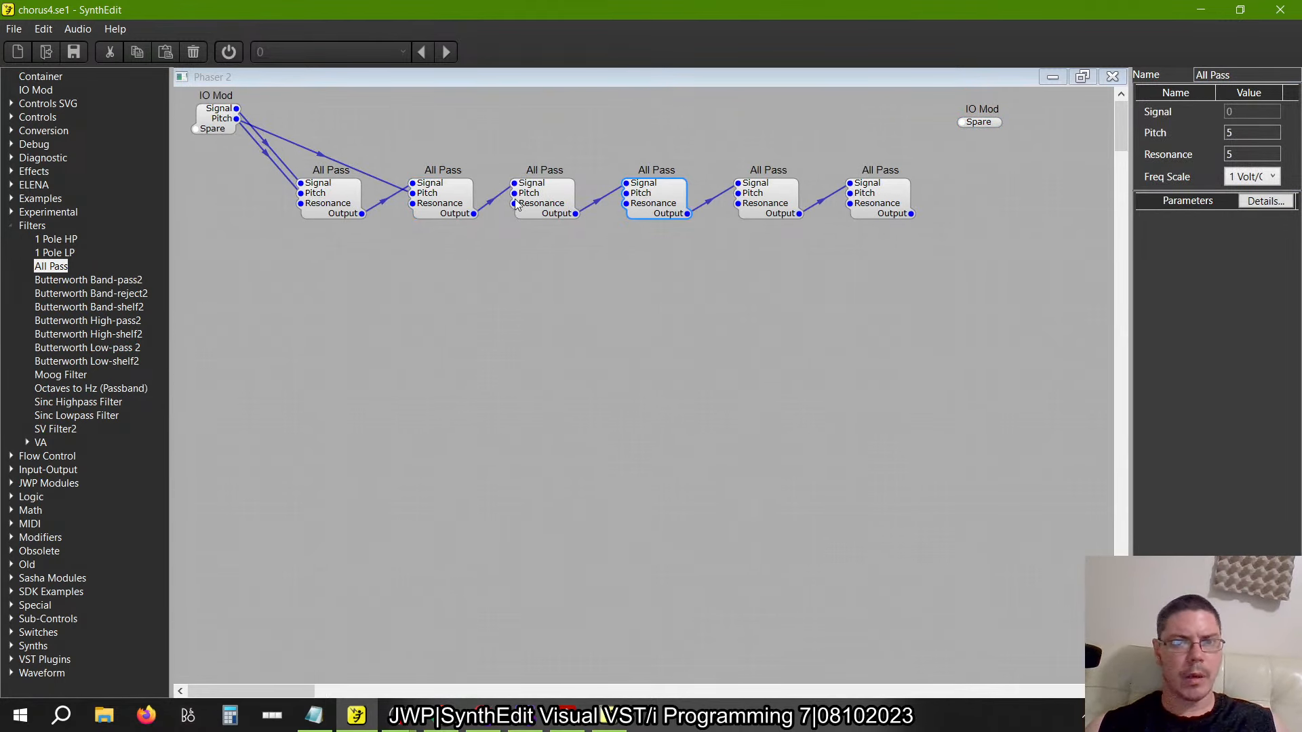
left_click_drag(514, 194, 236, 120)
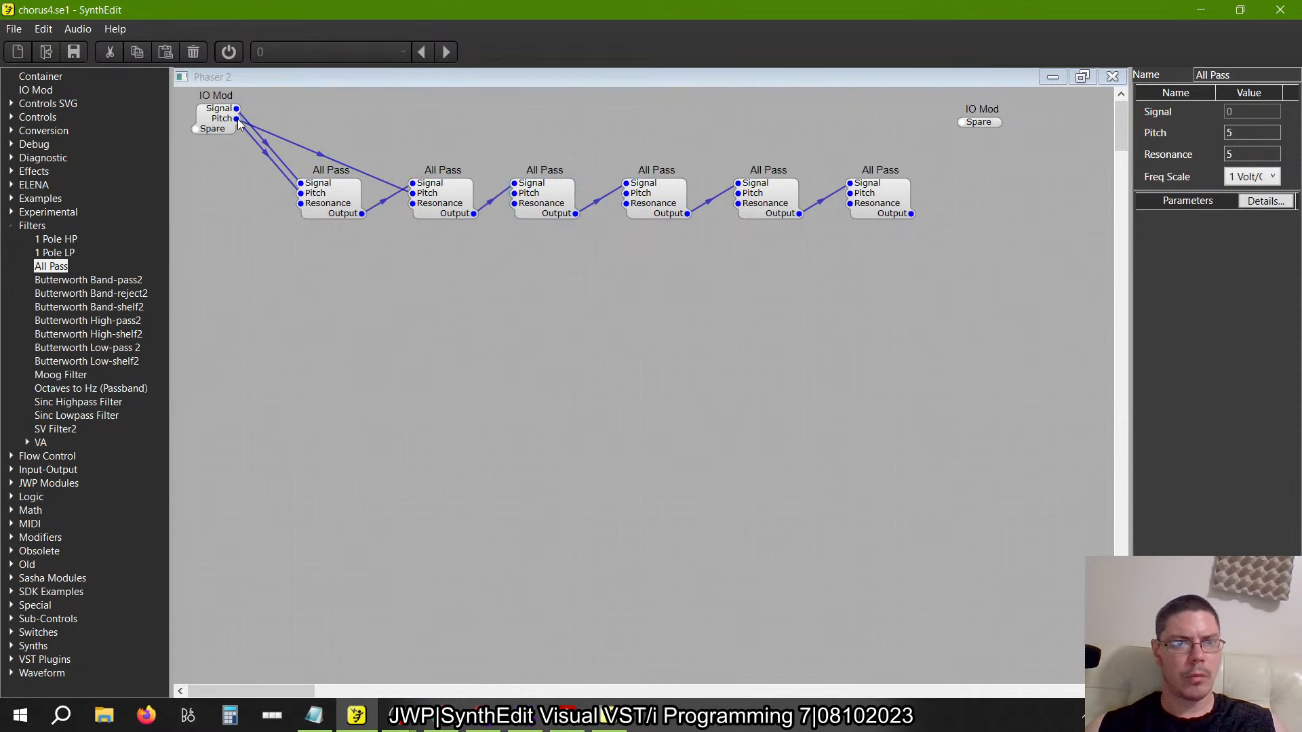
left_click_drag(626, 193, 237, 120)
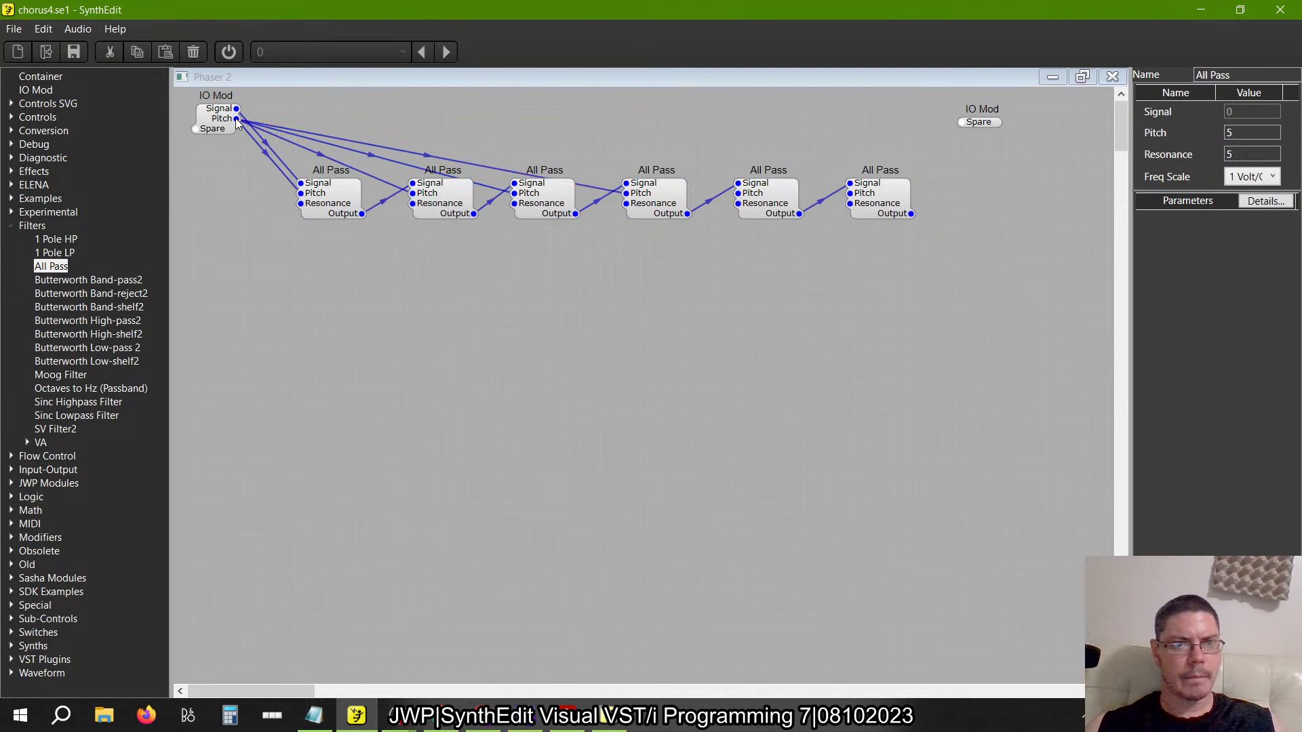
left_click_drag(737, 193, 236, 120)
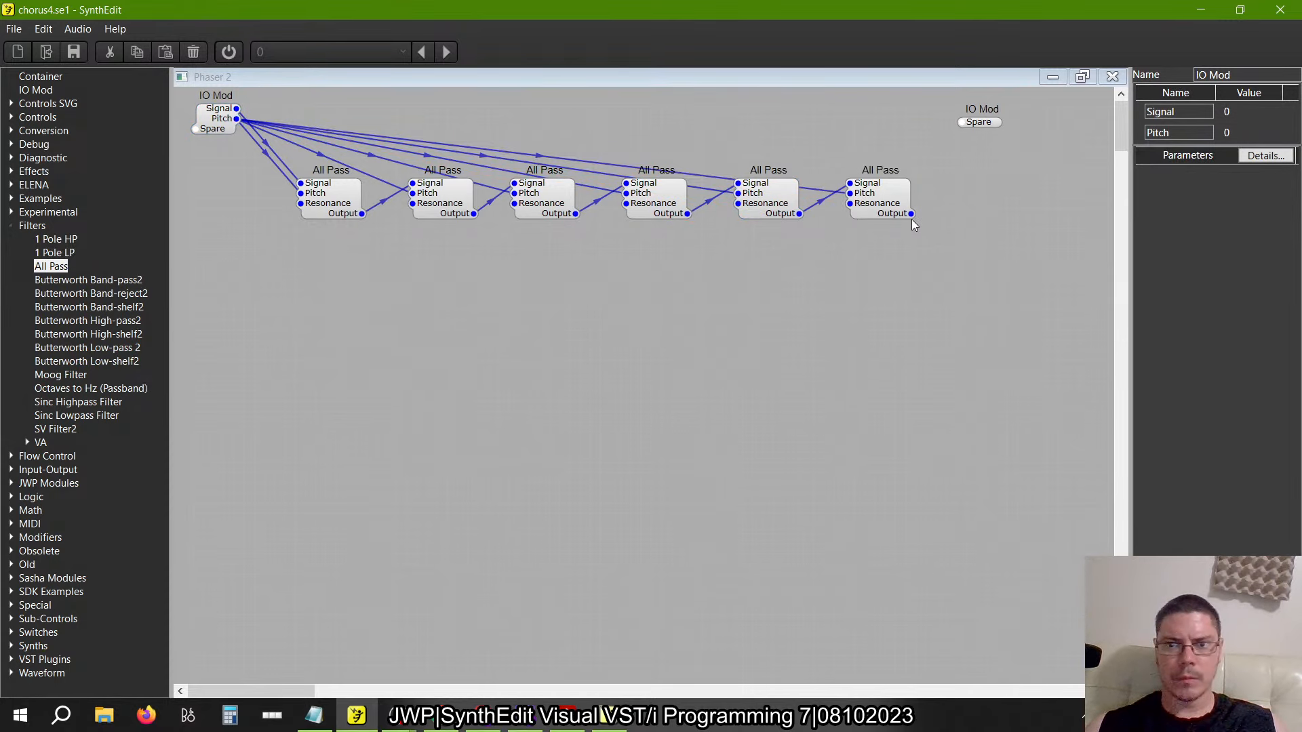
left_click_drag(912, 218, 972, 134)
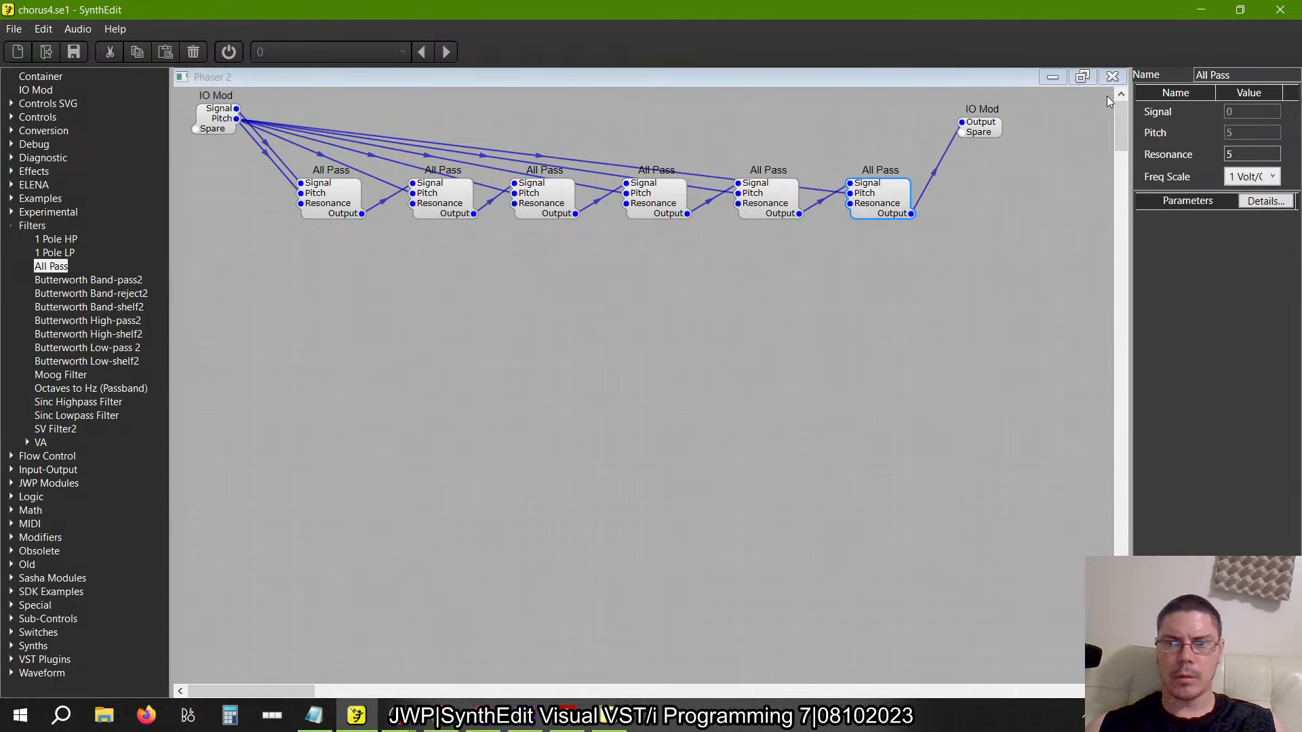
left_click(1112, 77)
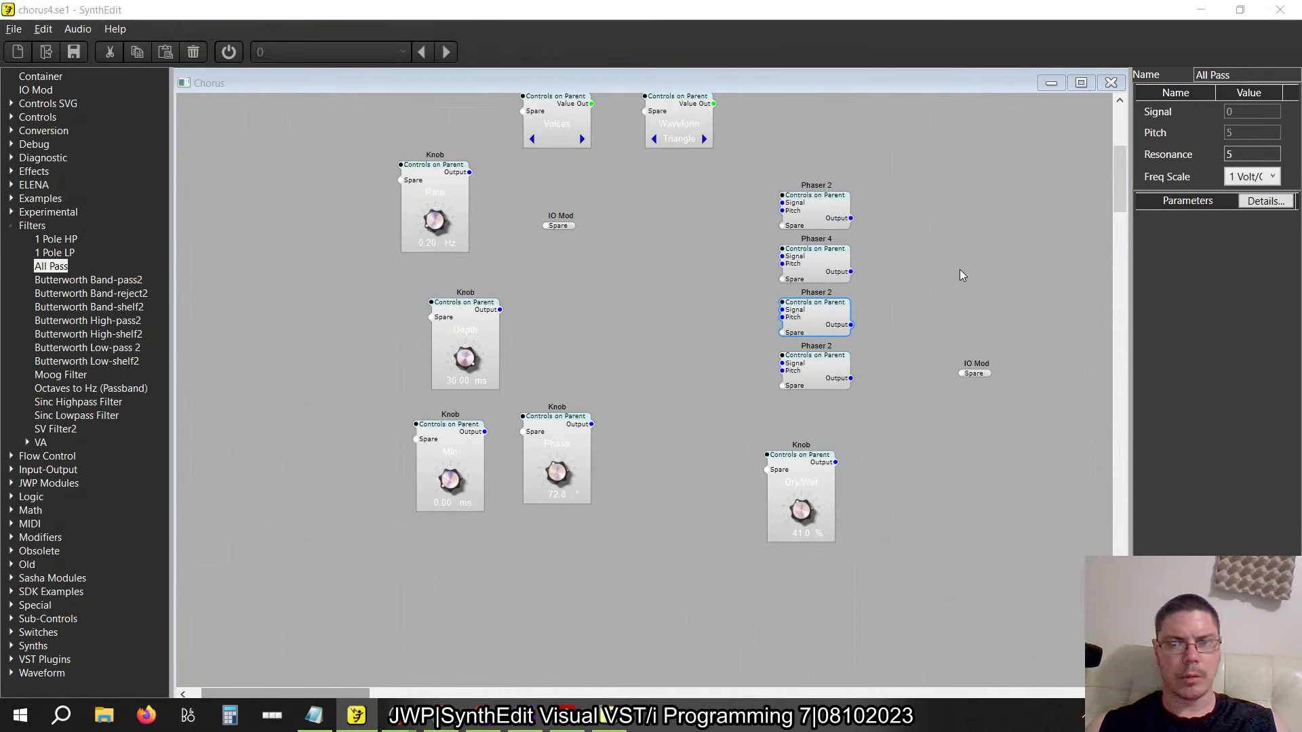
Rename the third phaser container as Phaser 6
key("alt+Tab")
key("alt+Tab")
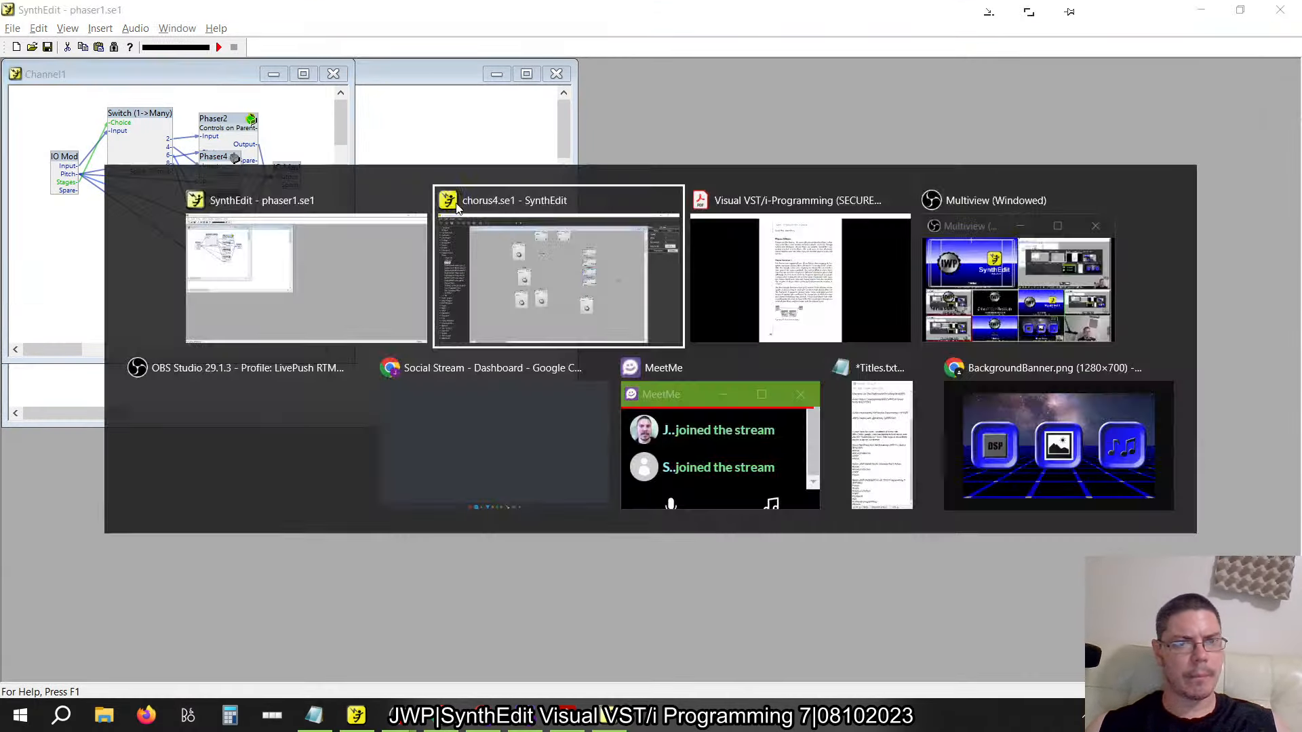
left_click(841, 324)
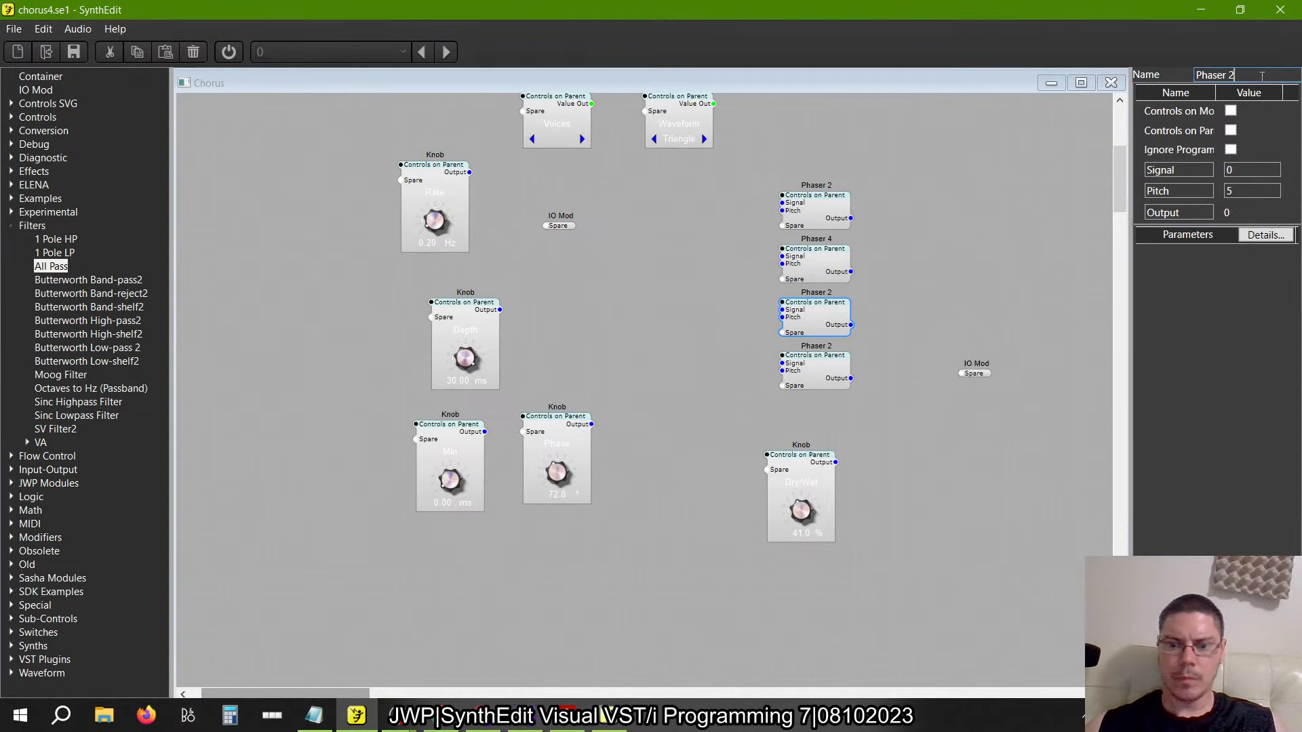
type("6")
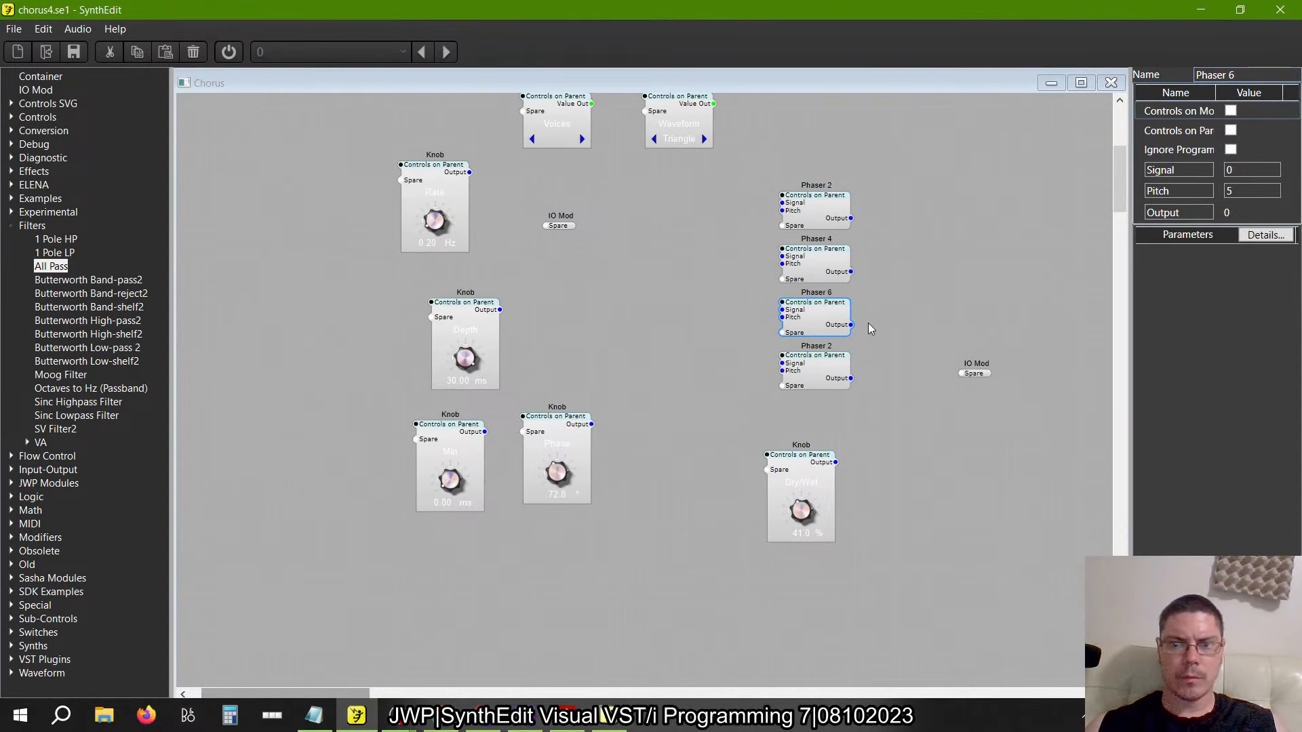
left_click(811, 370)
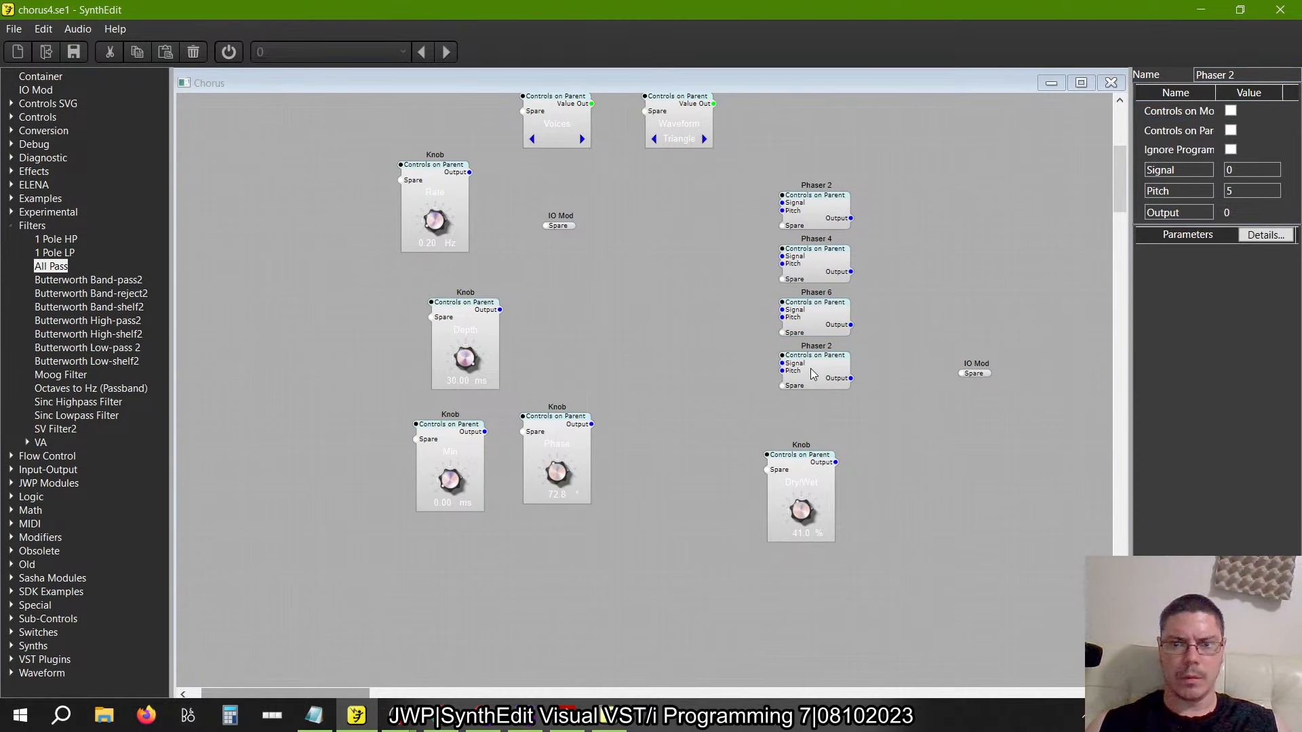
left_click(828, 267)
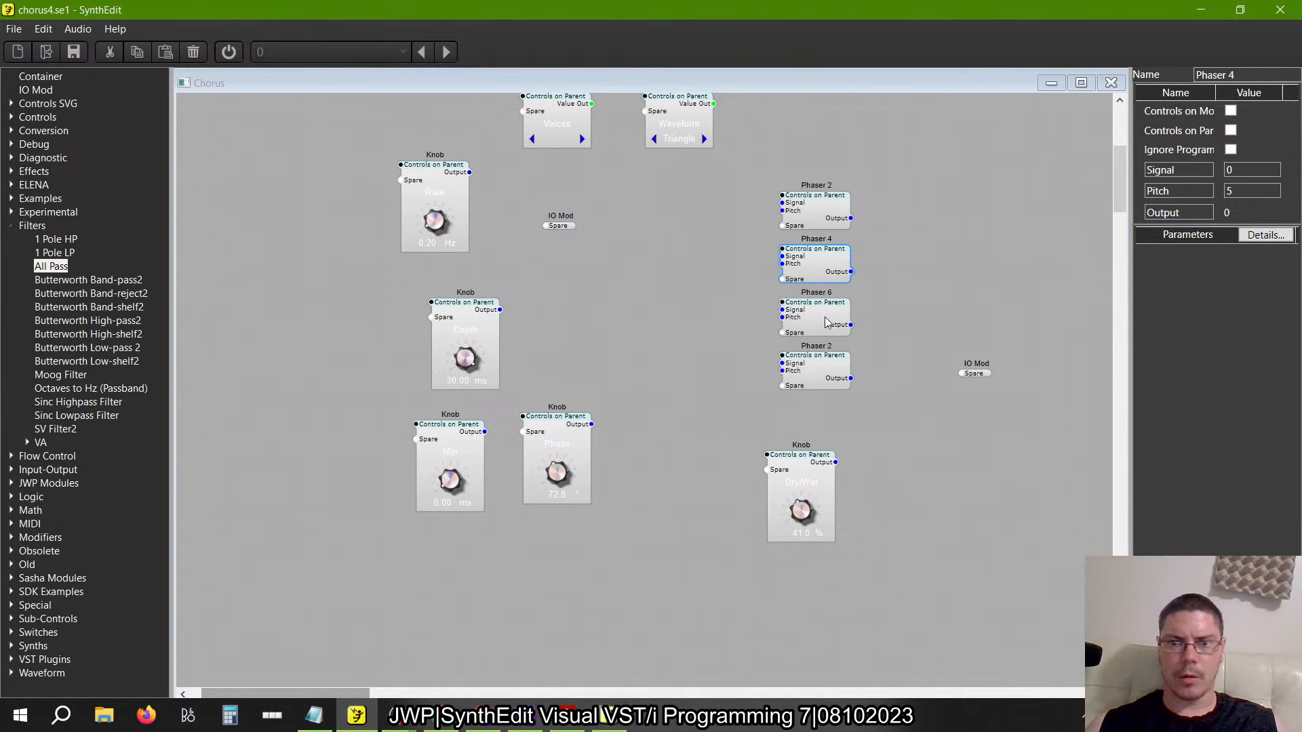
Delete the lowest Phaser 2 container and put a copy of Phaser 4 in its place, directly below Phaser 6
left_click(817, 367)
key("Delete")
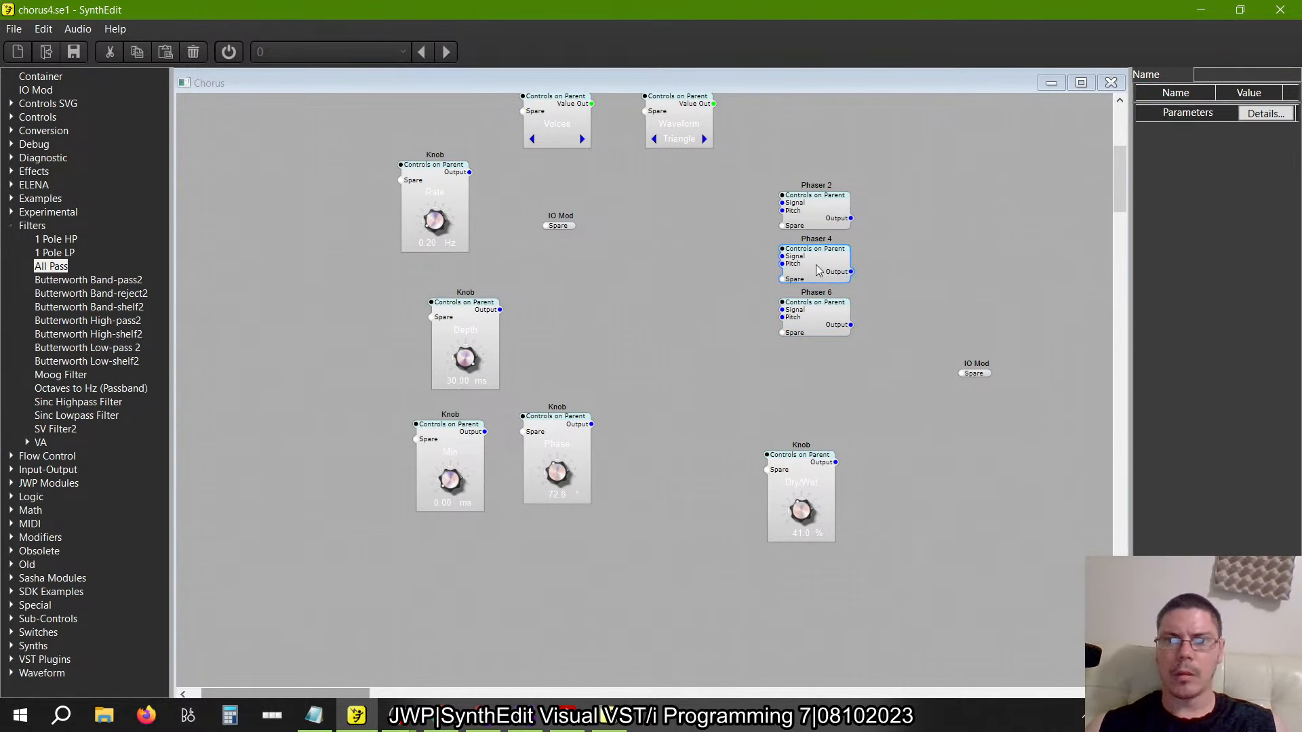
right_click(816, 265)
left_click(843, 299)
right_click(889, 279)
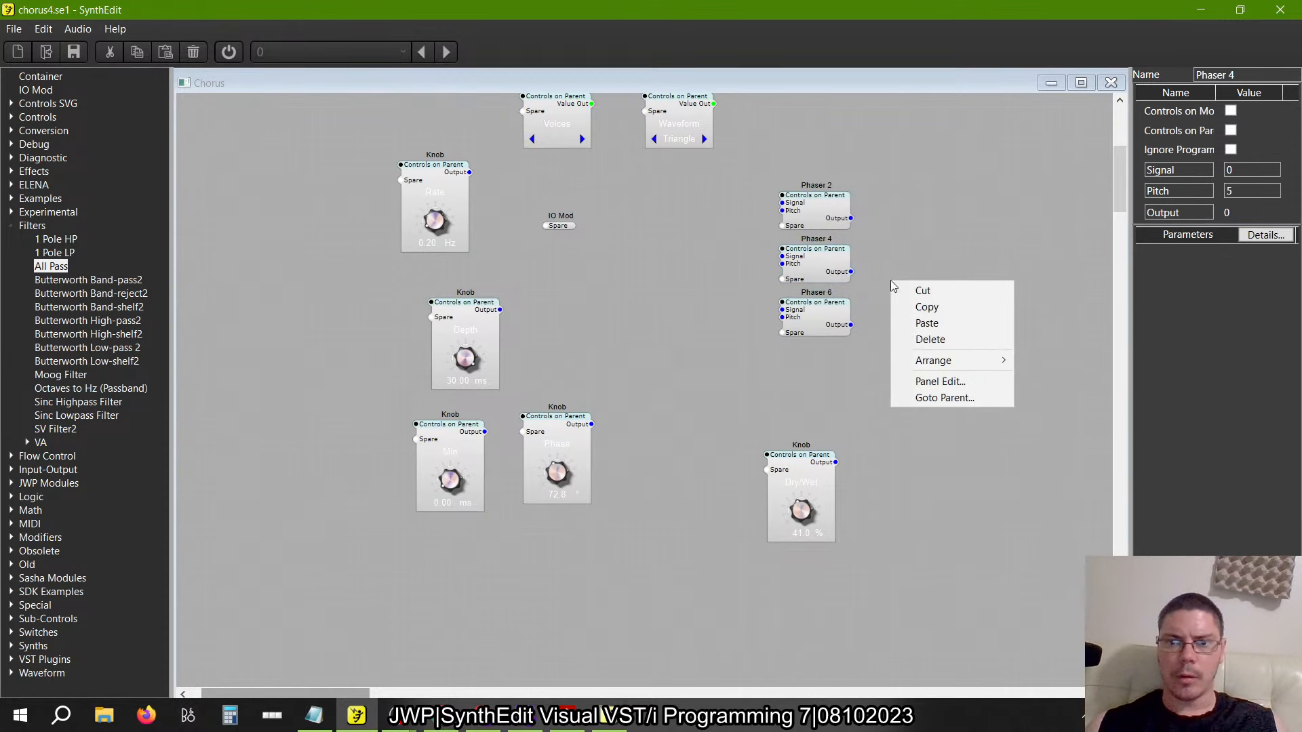
left_click(919, 323)
left_click_drag(929, 303, 816, 375)
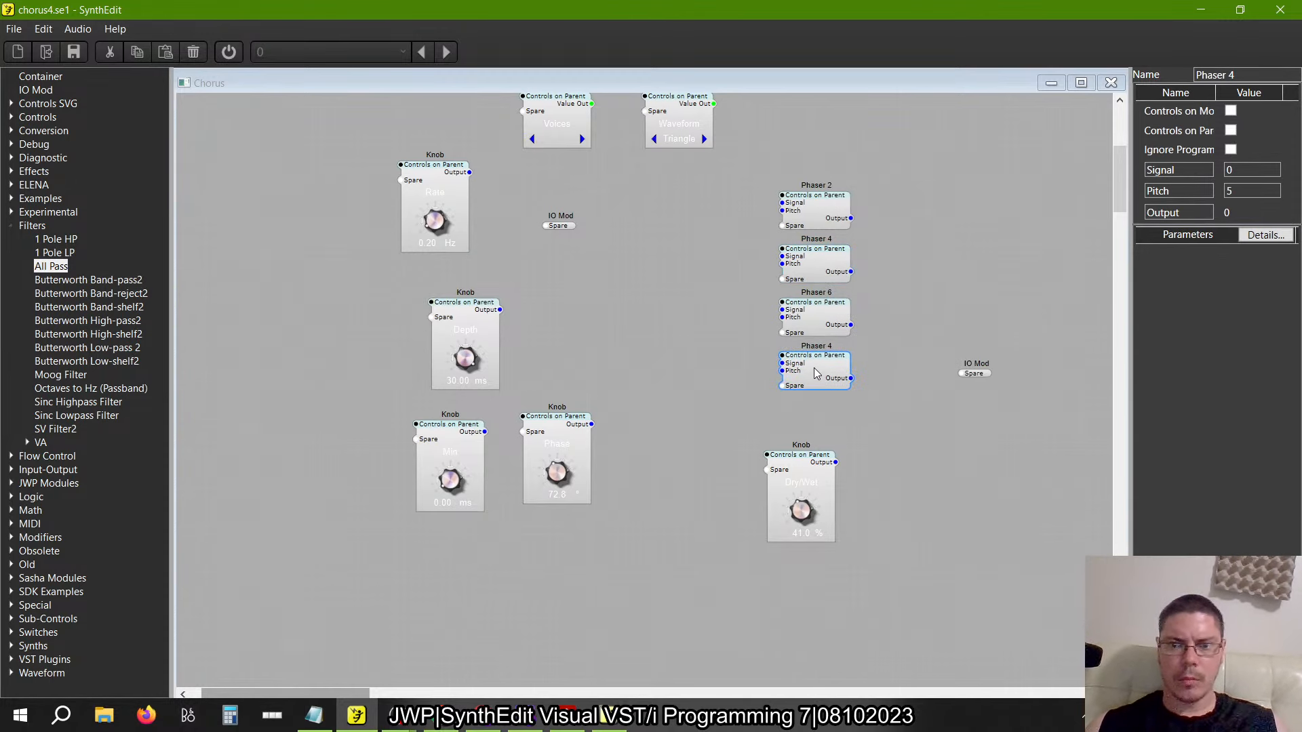
Inside the copied Phaser 4, move the output IO Mod far beyond the filters and containerize the four All Pass filters
double_click(817, 375)
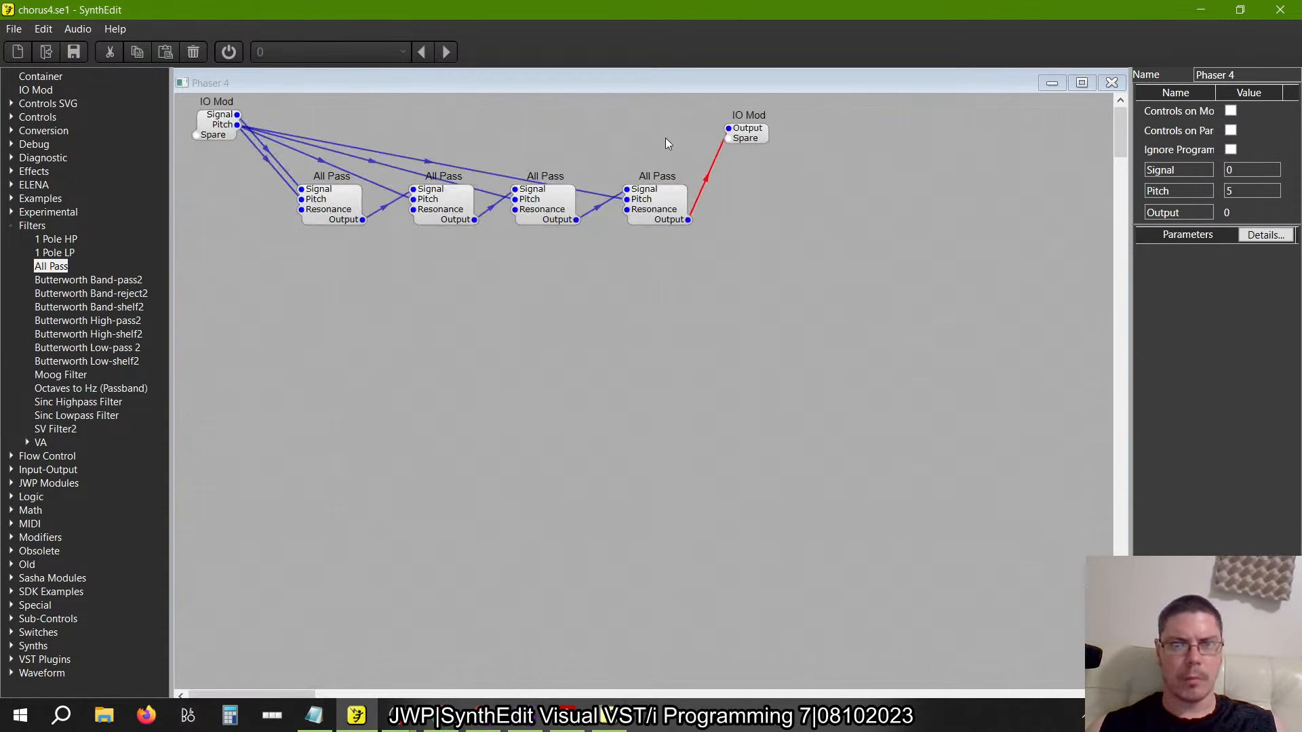
left_click(1086, 85)
left_click_drag(746, 128, 921, 123)
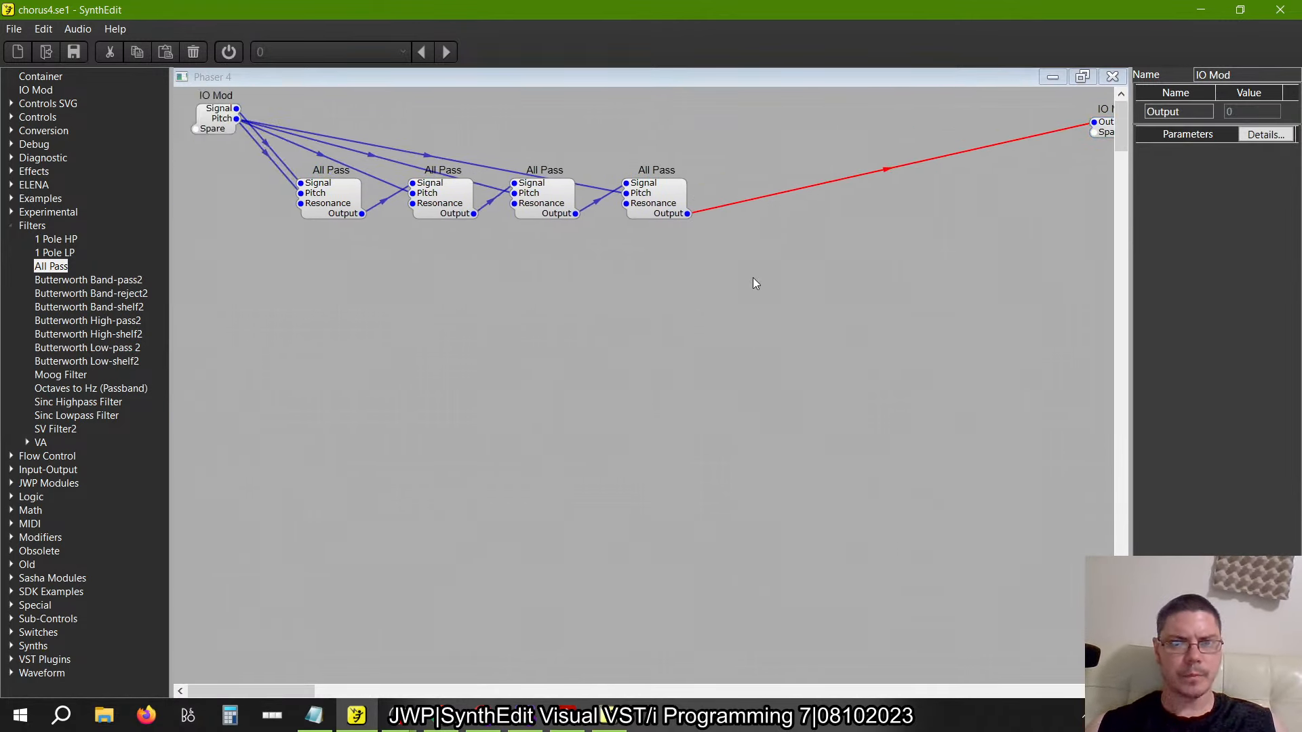
left_click_drag(753, 278, 226, 164)
right_click(336, 193)
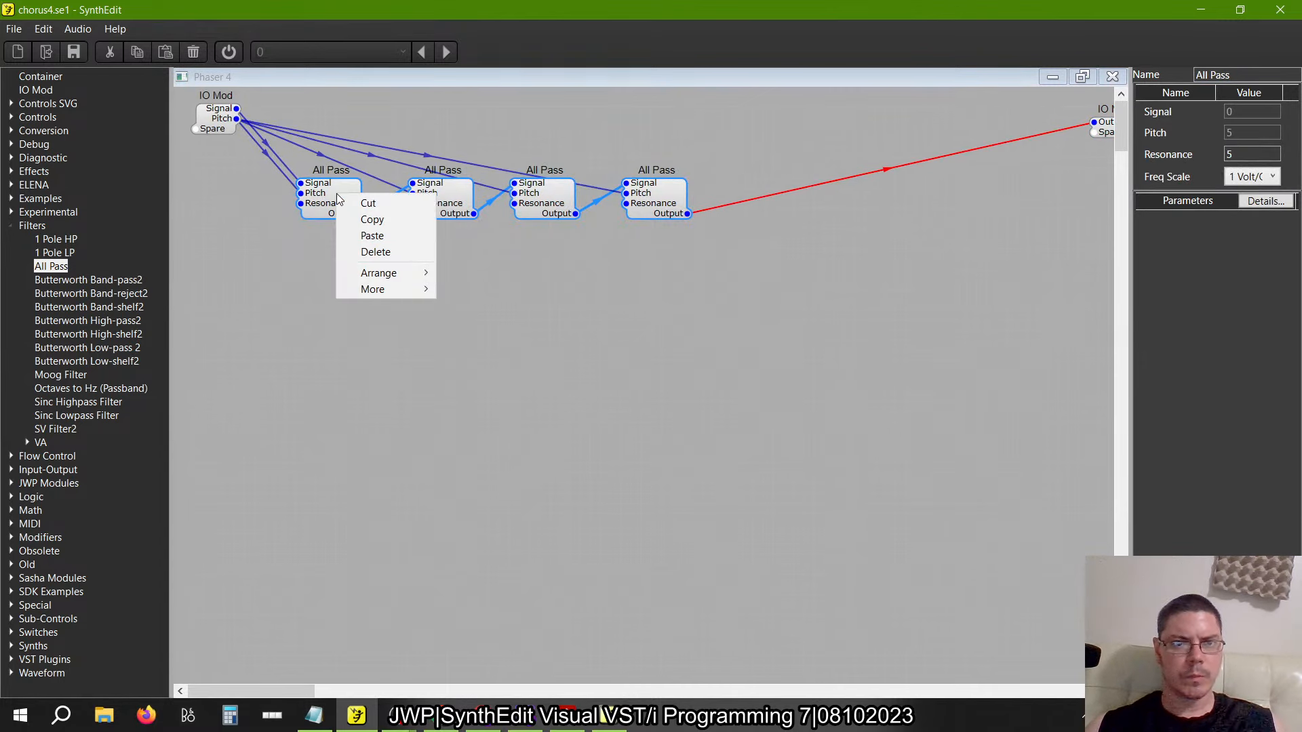
left_click(839, 377)
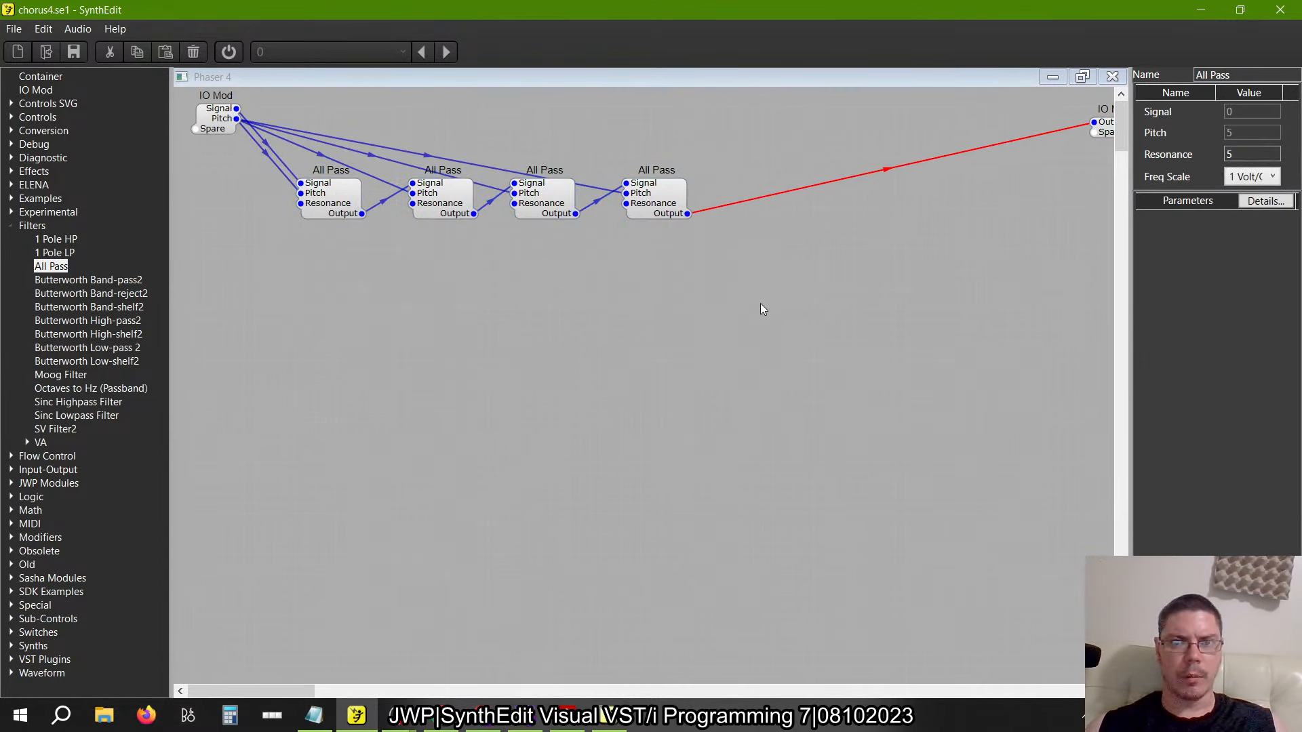
left_click_drag(760, 303, 288, 154)
right_click(341, 210)
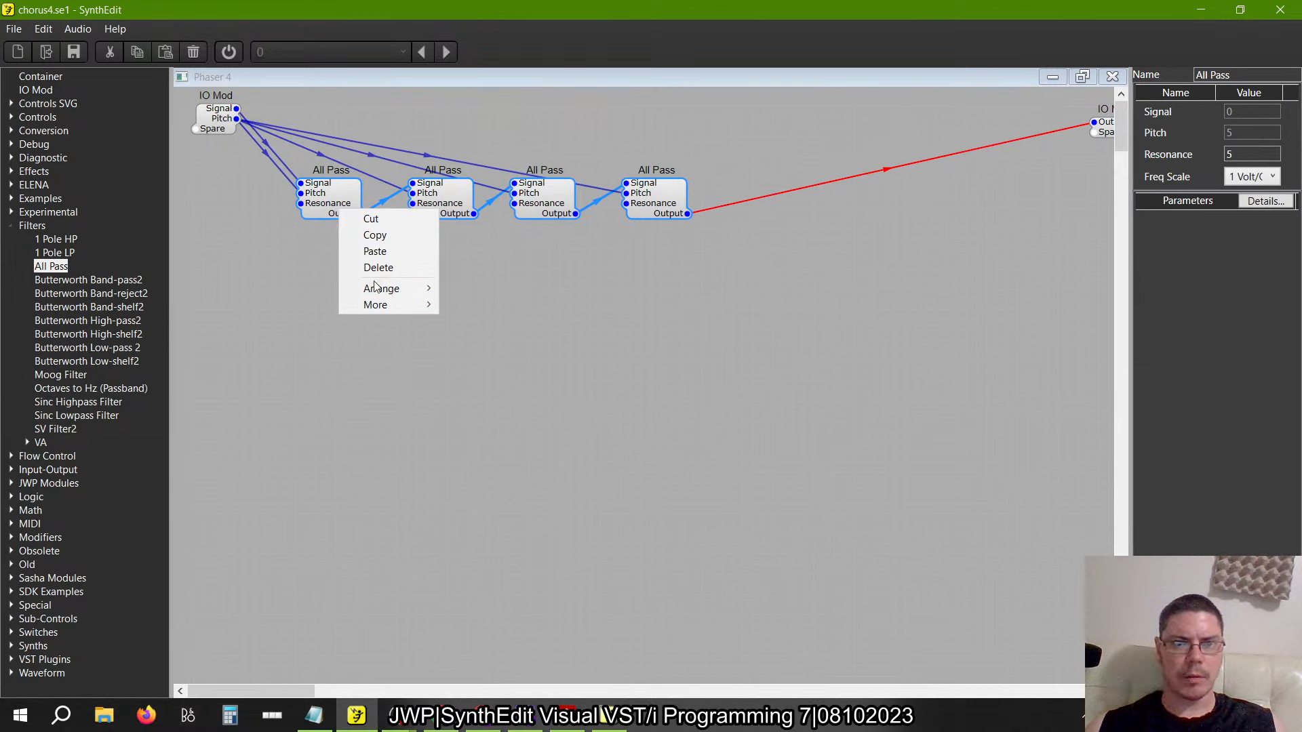
mouse_move(380, 306)
left_click(479, 353)
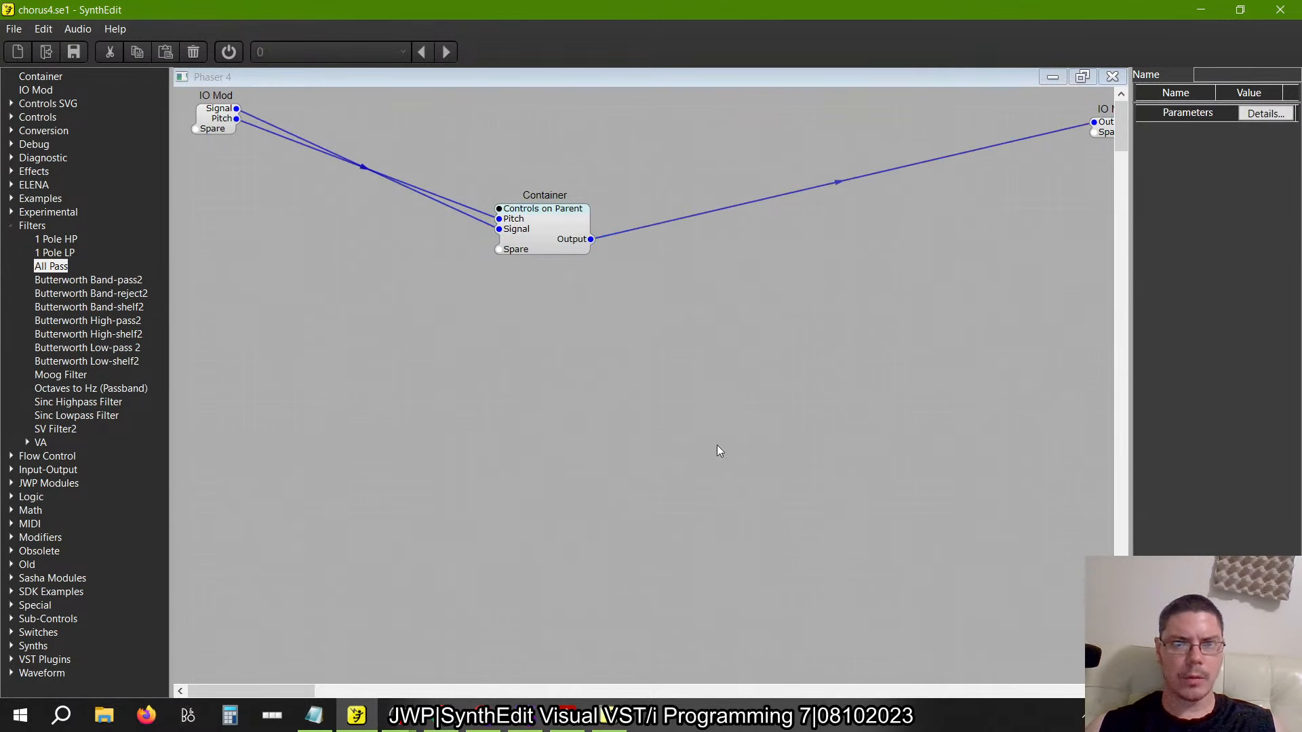
Duplicate the filter container, link the copy's Pitch to the input IO Mod, and wire it in series between the original and the output IO Mod
left_click(552, 251)
key("ctrl+c")
key("ctrl+v")
left_click_drag(564, 296, 237, 109)
left_click_drag(591, 239, 755, 283)
left_click_drag(860, 285, 1096, 121)
Check the first container's structure and dissolve that container back into its four All Pass filters
left_click(557, 213)
double_click(558, 213)
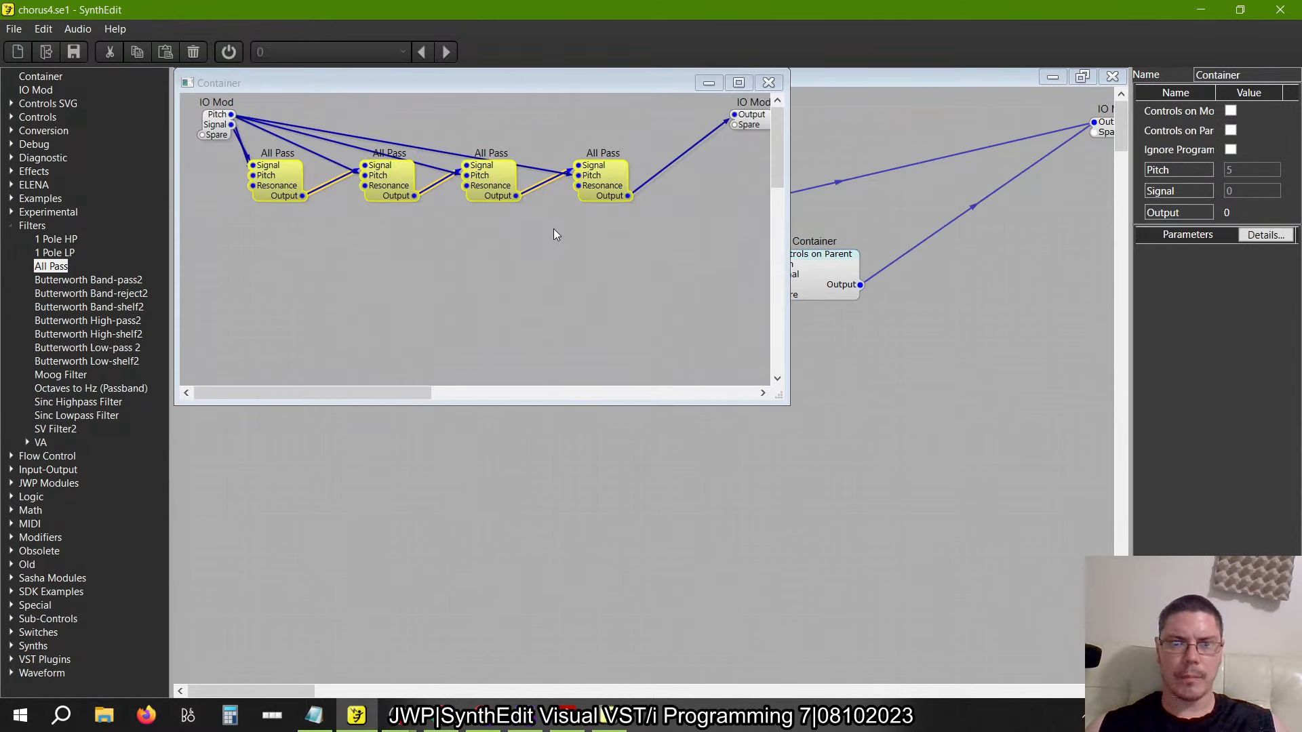
left_click(775, 77)
right_click(512, 226)
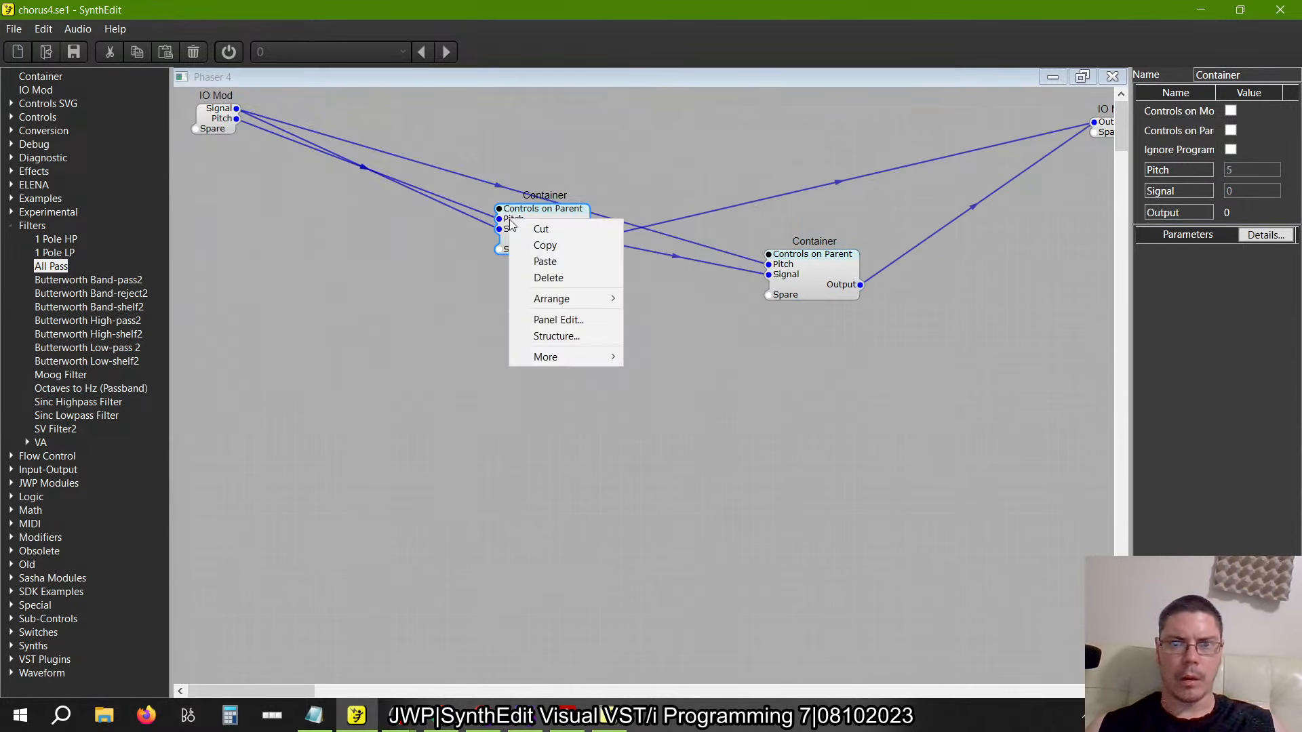
mouse_move(570, 358)
left_click(697, 438)
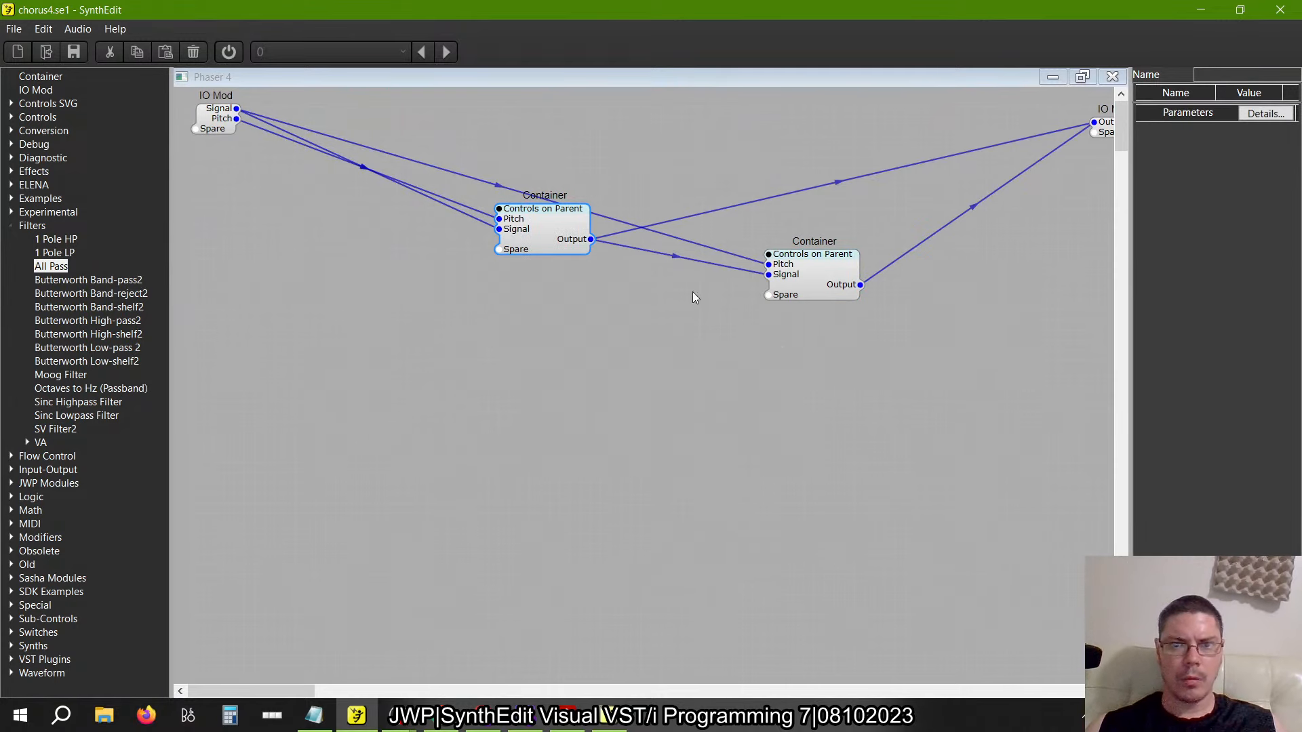
left_click_drag(499, 220, 530, 221)
Delete the fourth filter's direct link to the output IO Mod, and dissolve the second container into four more All Pass filters in the same row
left_click(882, 182)
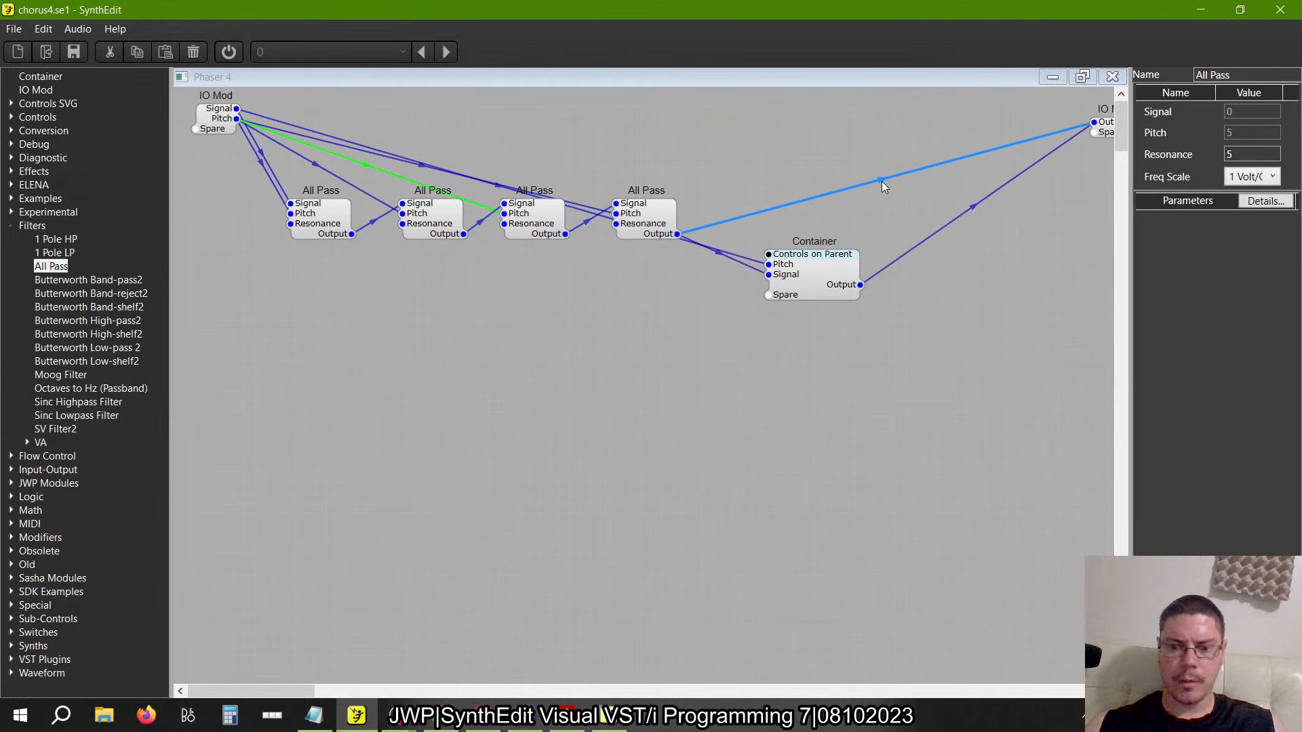
key("Delete")
left_click_drag(811, 280, 821, 208)
right_click(815, 216)
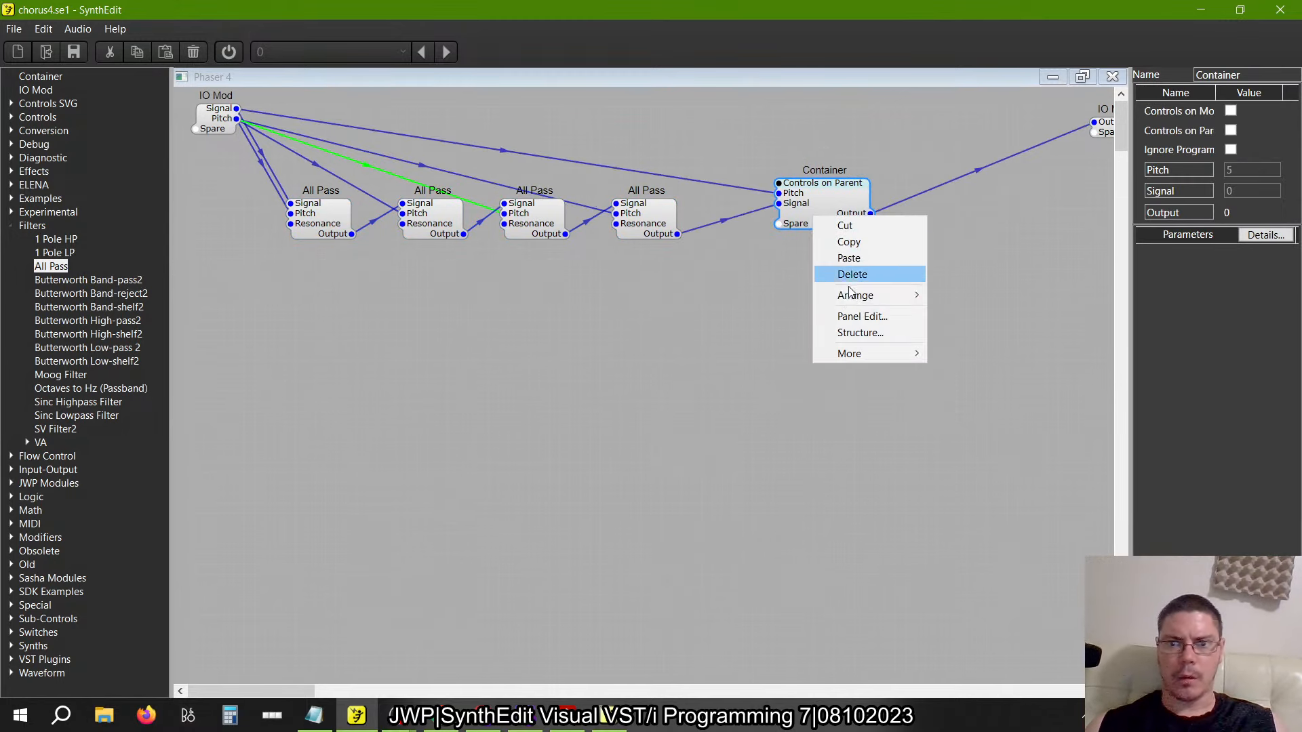
mouse_move(854, 354)
left_click(971, 435)
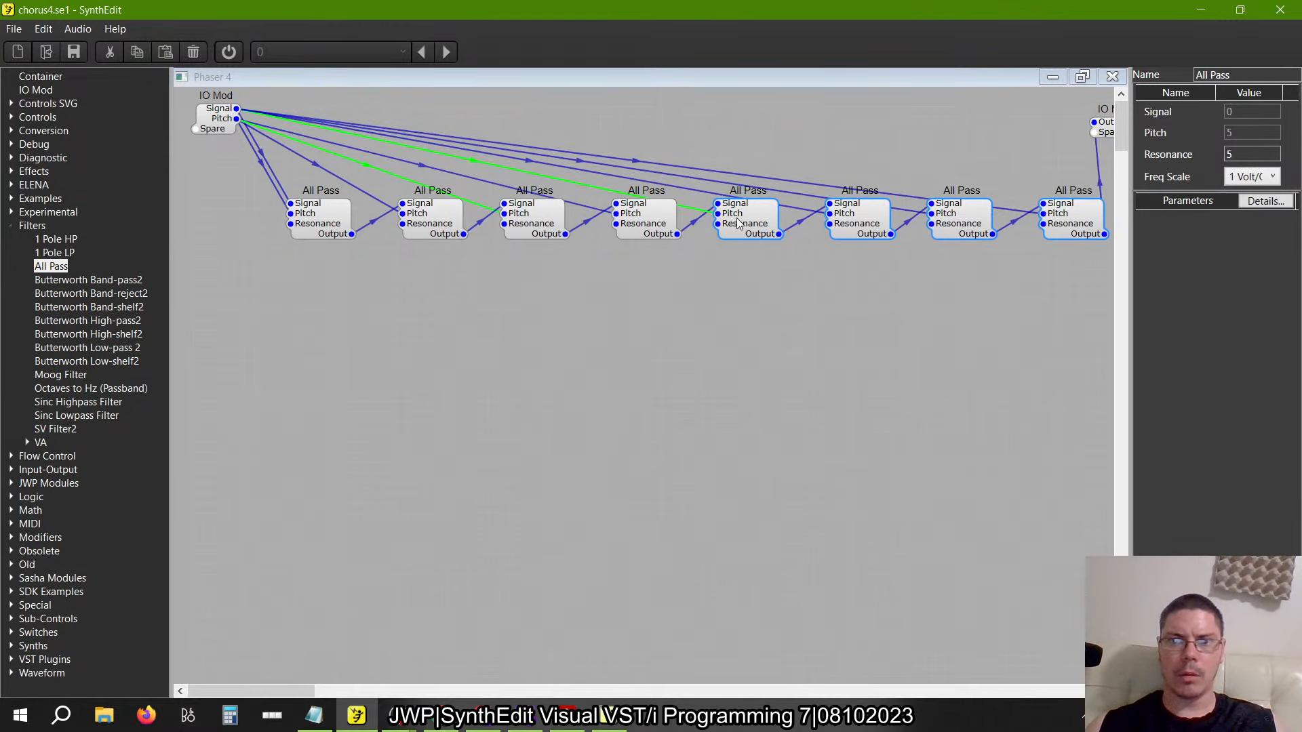
Move the output IO Mod beyond the eighth All Pass filter and close the structure
scroll(854, 196, "right", 3)
left_click_drag(931, 124, 1059, 121)
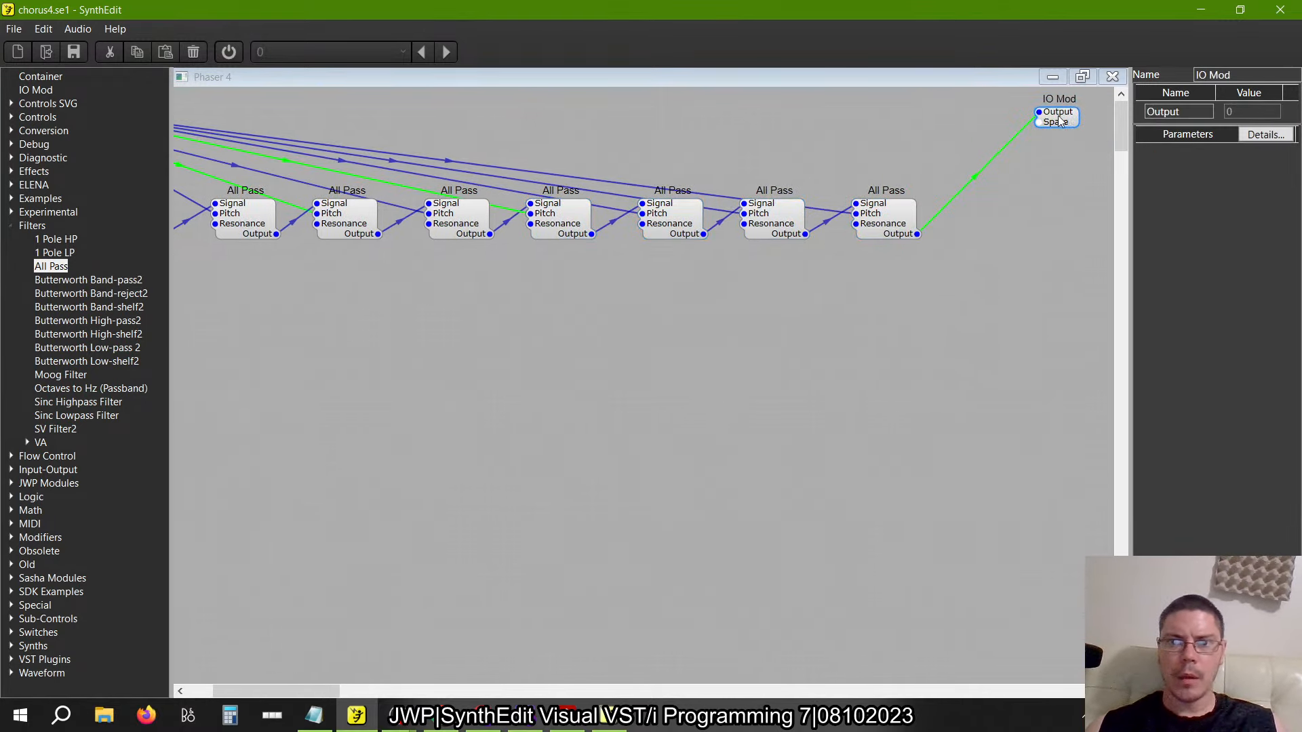
scroll(873, 220, "left", 3)
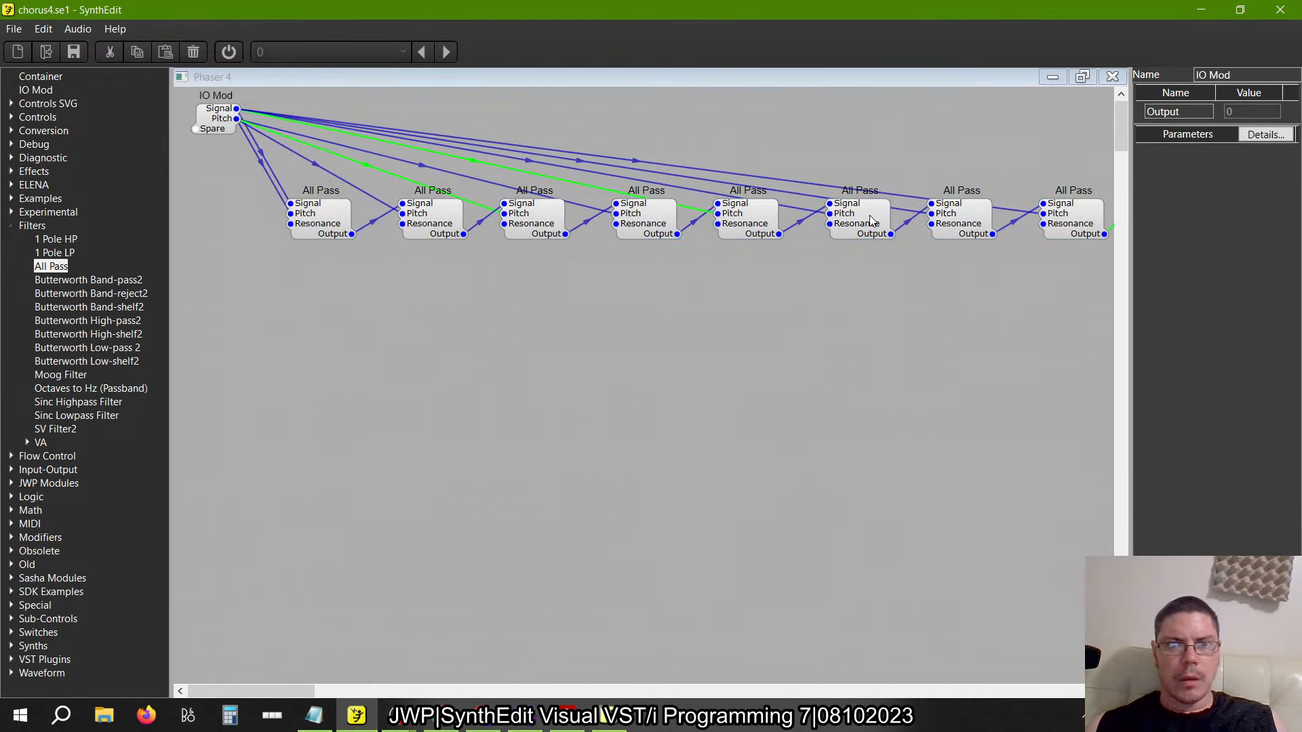
scroll(941, 283, "down", 3)
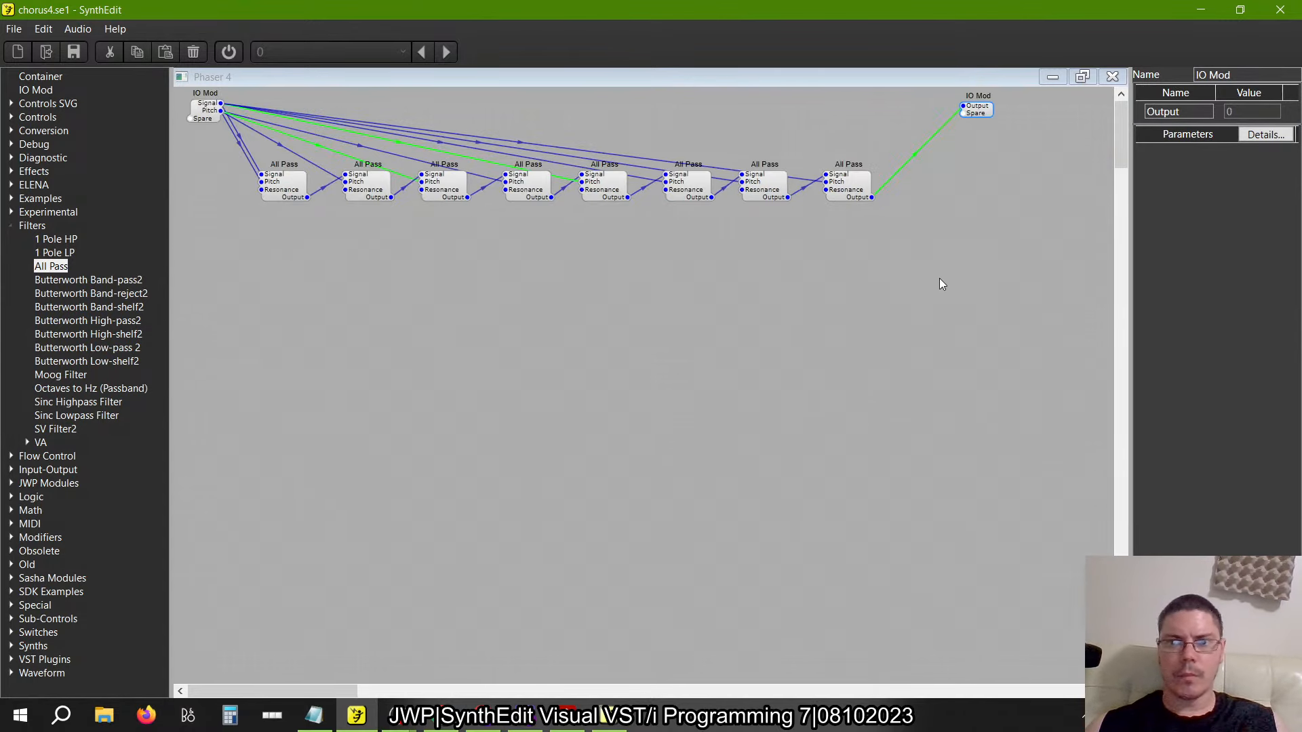
left_click(1112, 78)
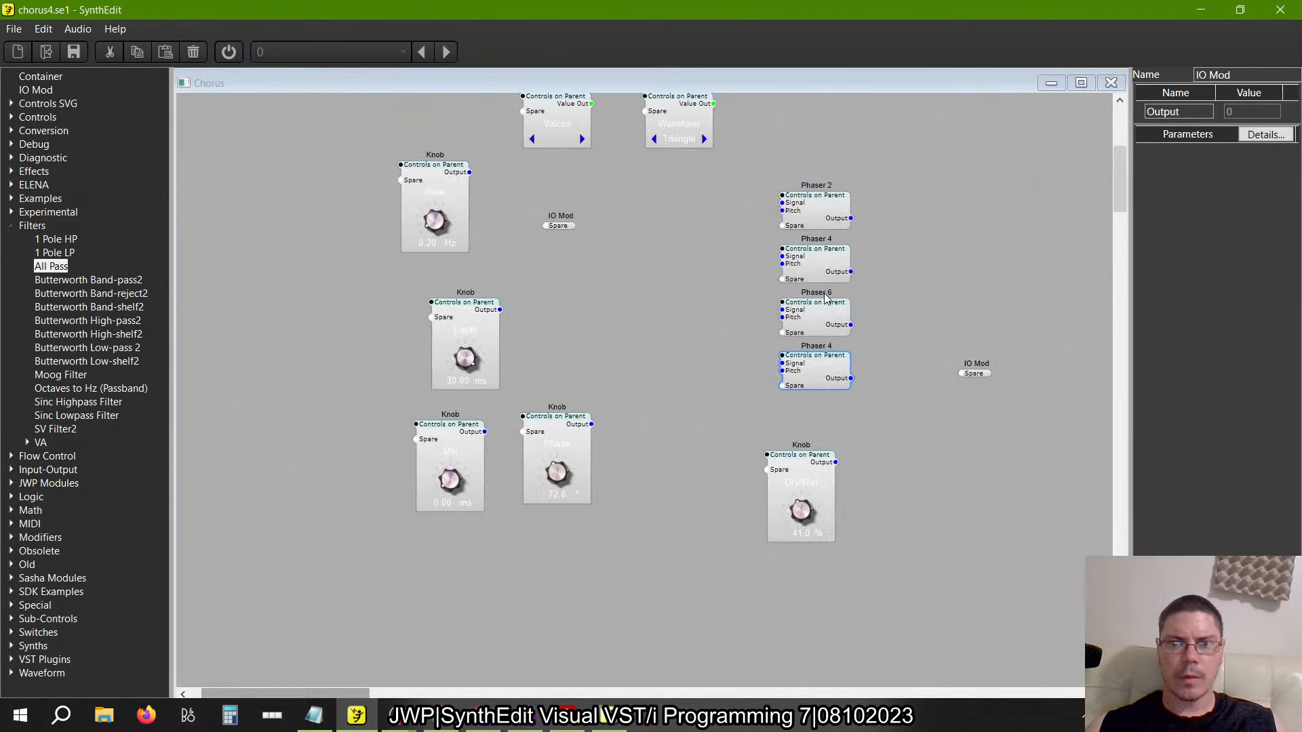
Rename the fourth phaser container as Phaser 8
left_click(1267, 77)
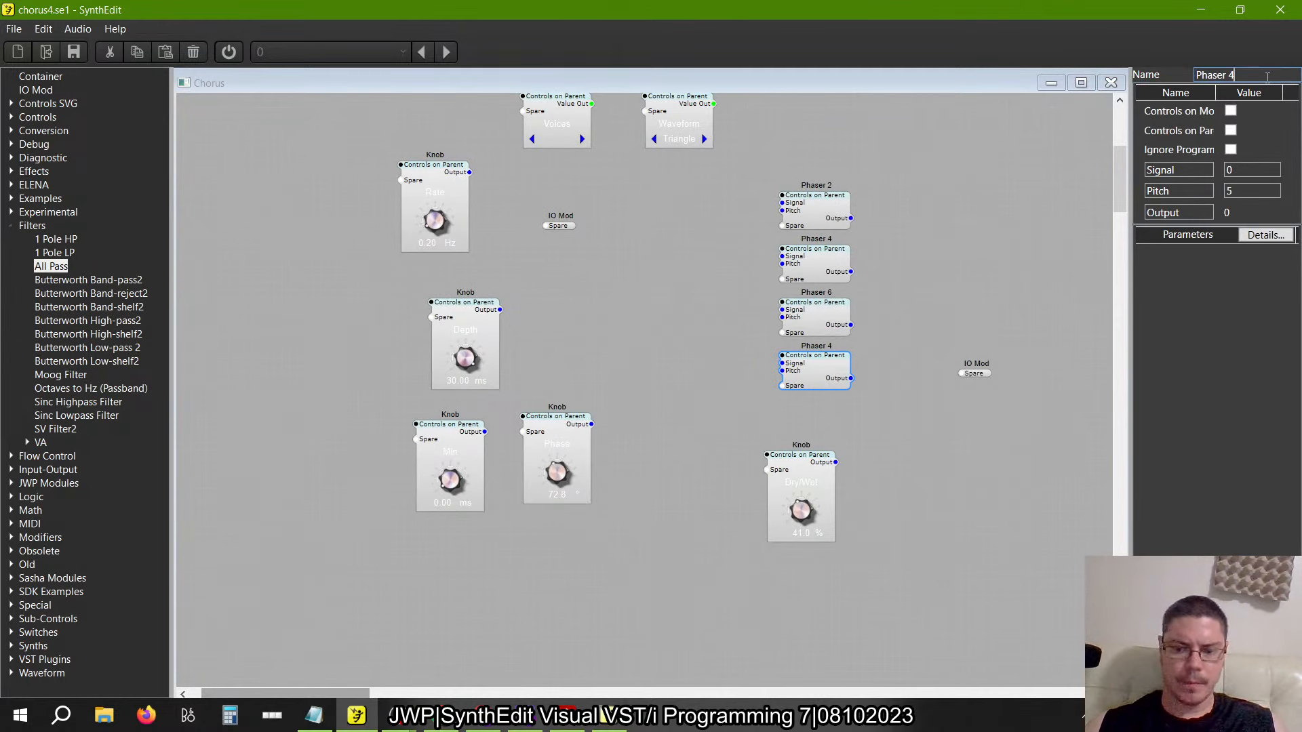
key("Tab")
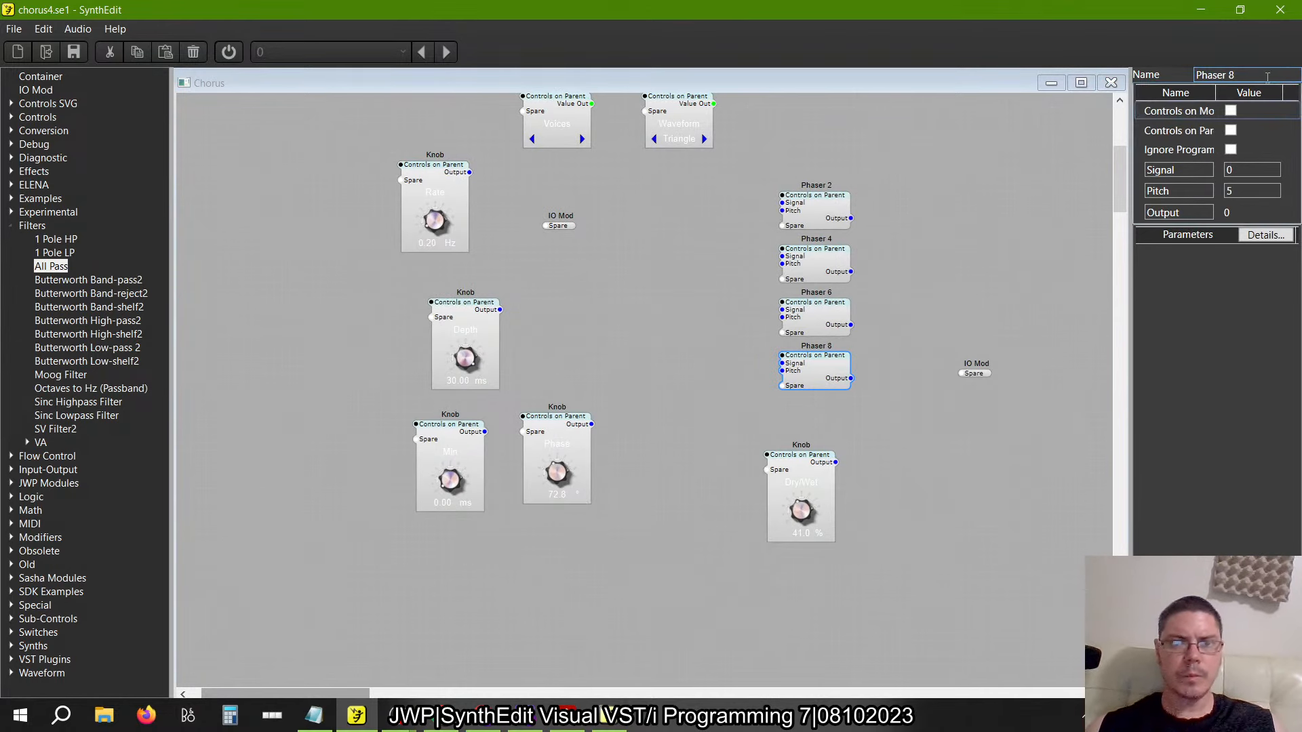
Add a Switch (1->Many) module before the phaser containers and connect its outputs to the Signal inputs of Phaser 2, 4, 6 and 8
left_click(10, 225)
left_click(10, 239)
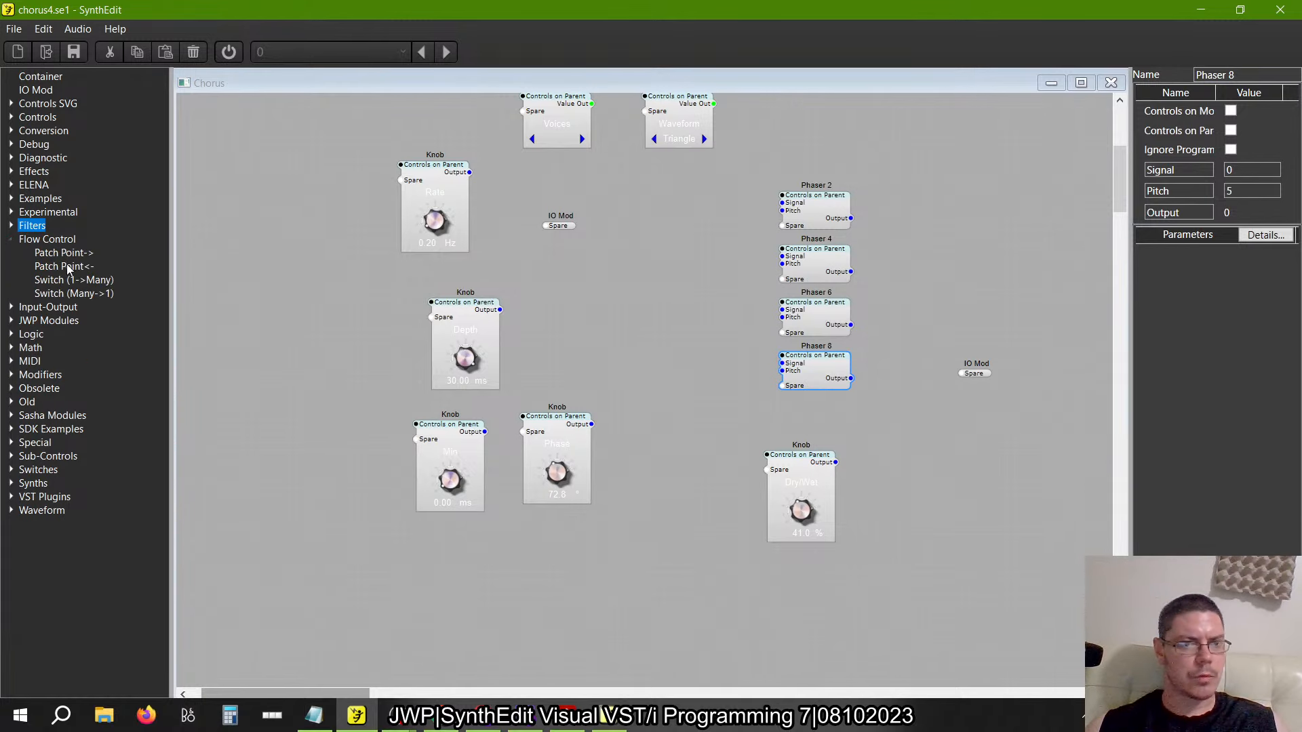
left_click_drag(68, 280, 782, 202)
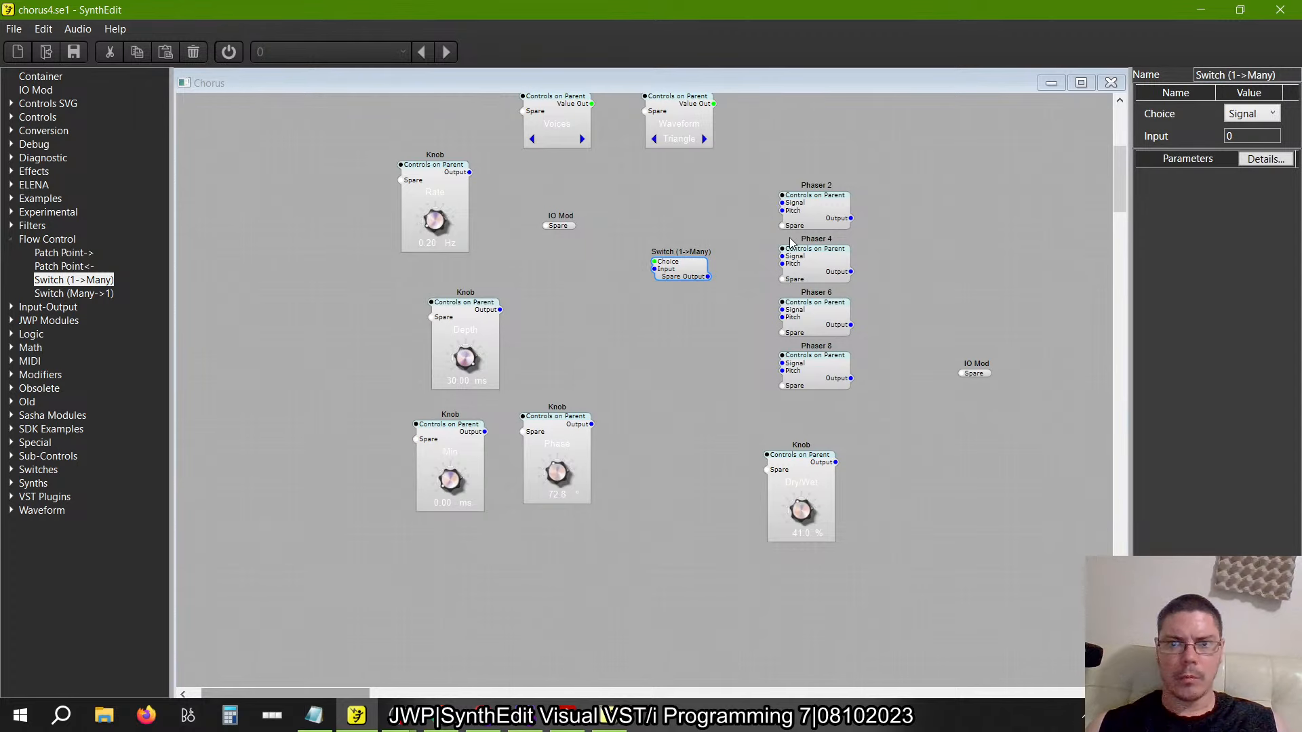
left_click_drag(781, 257, 715, 308)
left_click(784, 371)
Name the switch's four outputs 2, 4, 6 and 8, following the switch in phaser1.se1
key("alt+Tab")
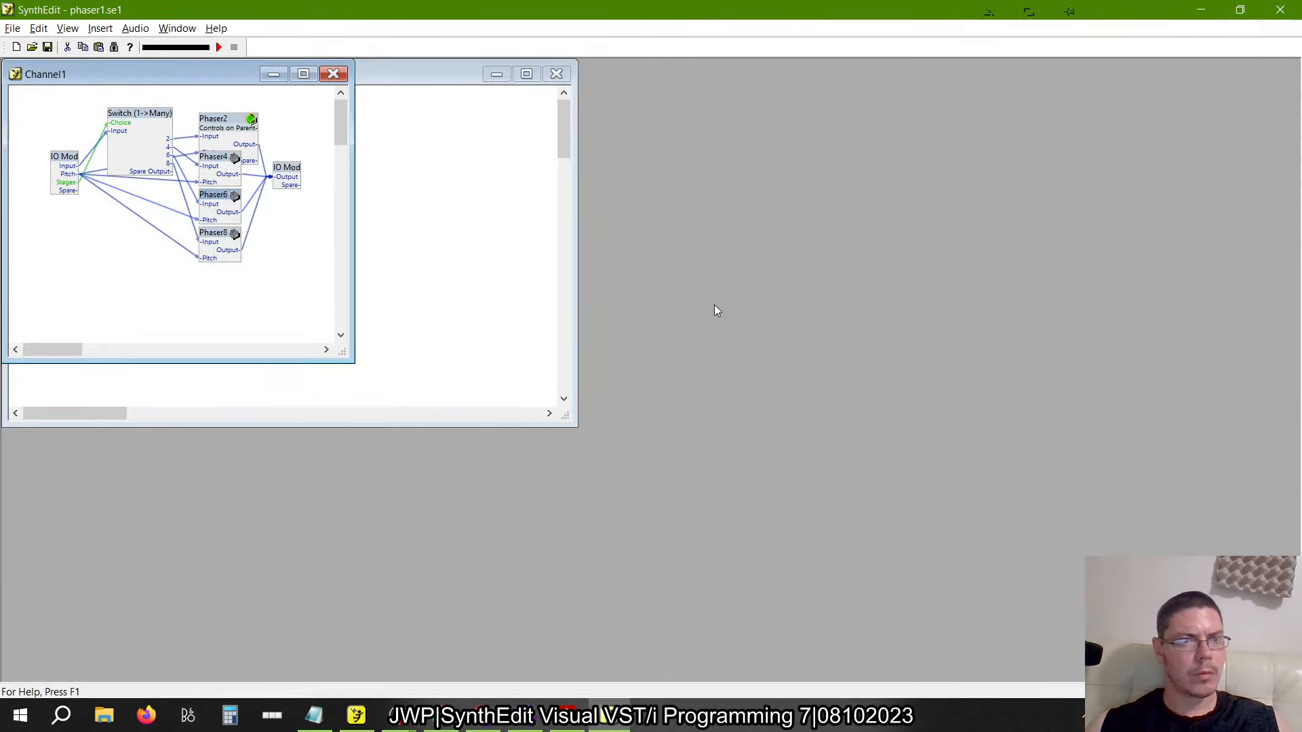
key("alt+Tab")
left_click(696, 271)
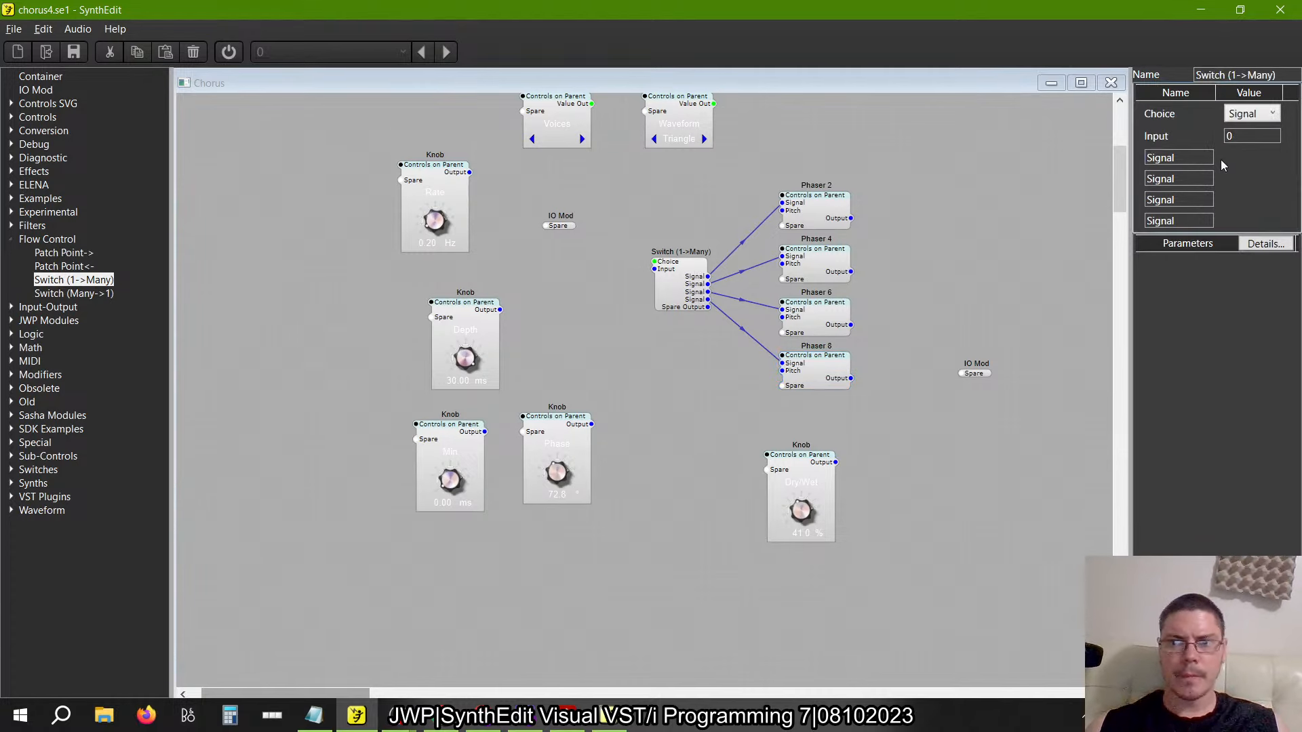
double_click(1207, 157)
type("2")
key("Tab")
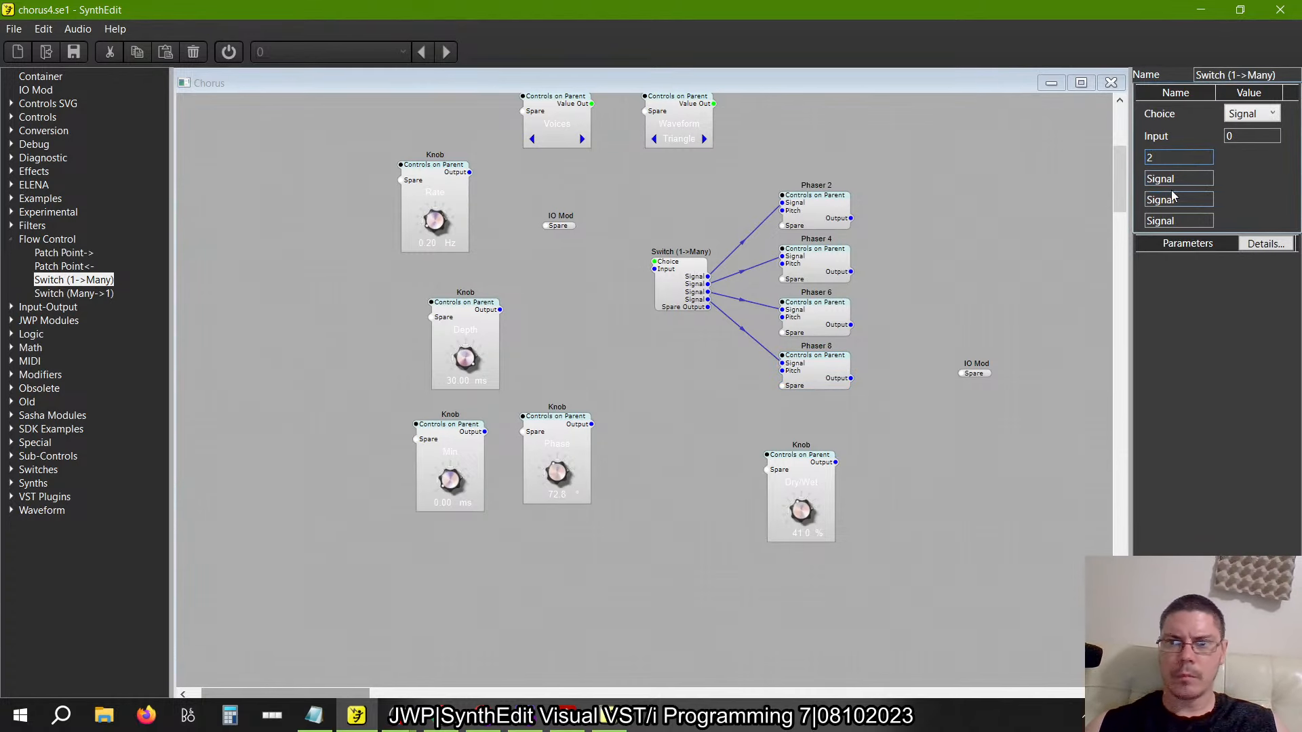
type("4")
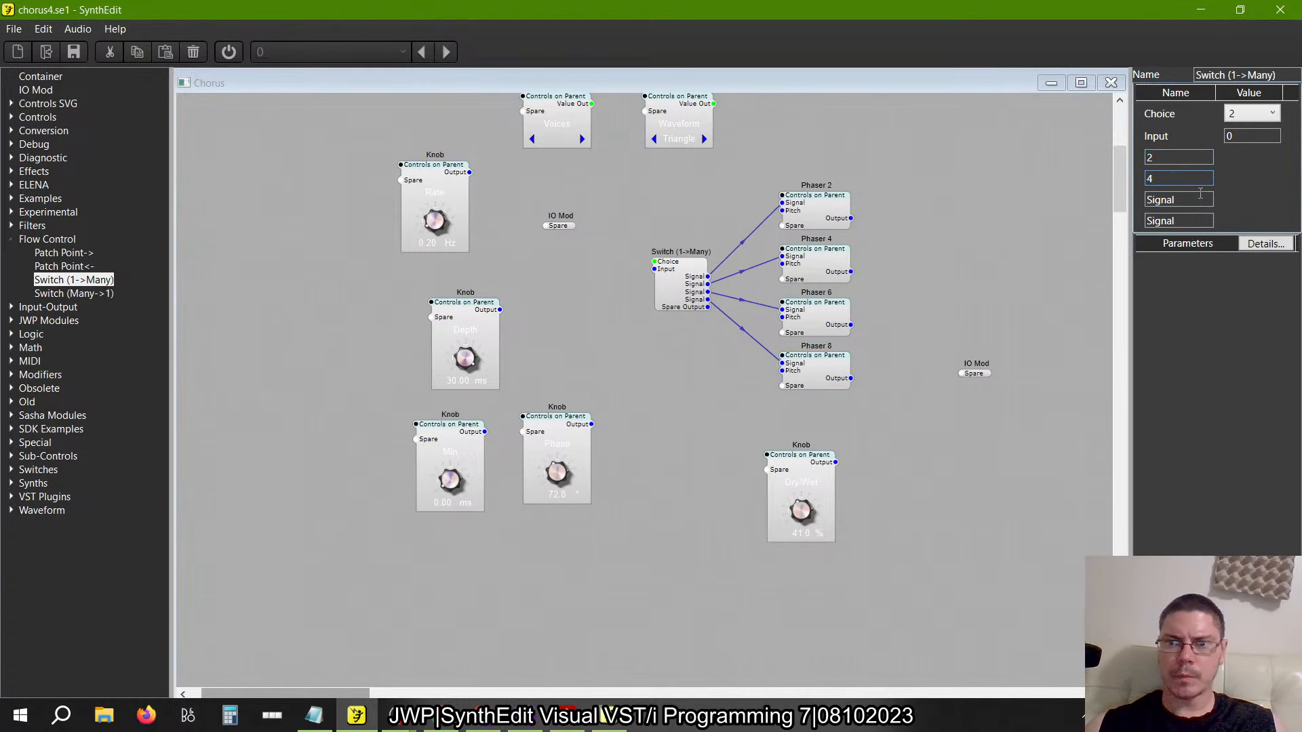
key("Tab")
type("6")
key("Tab")
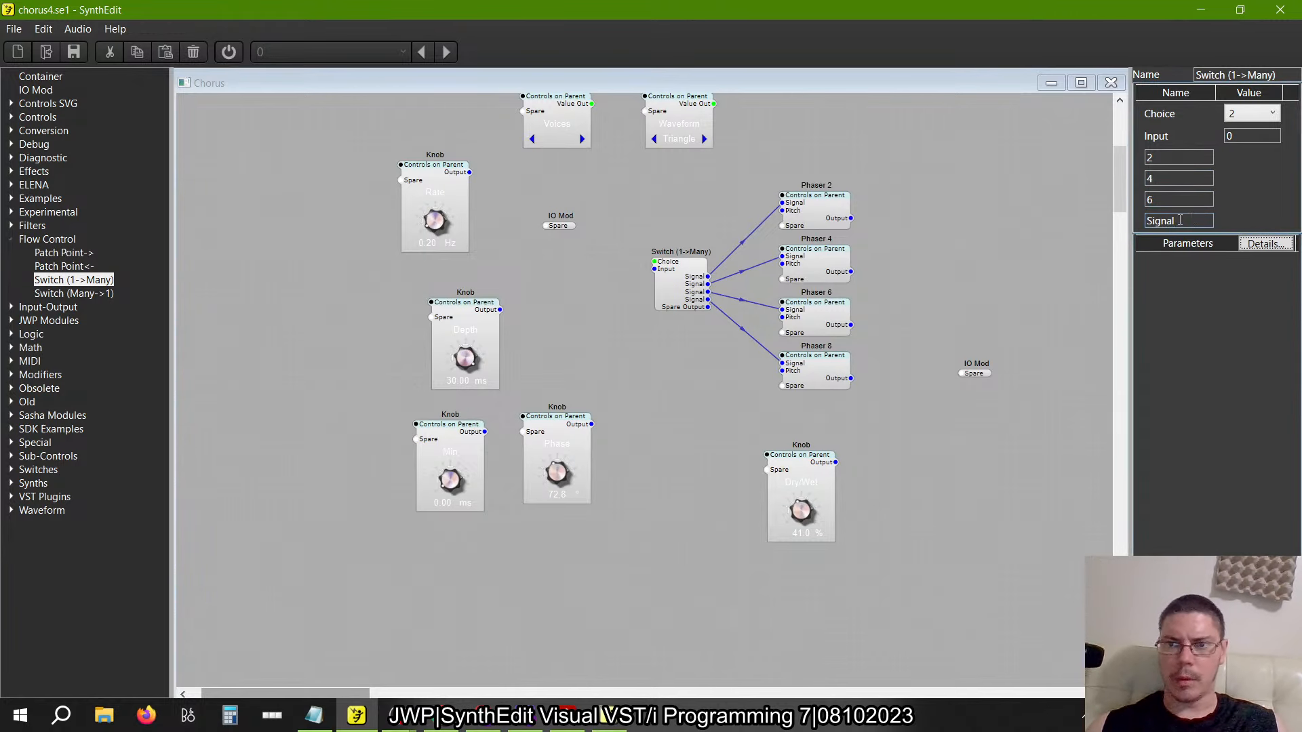
type("8")
key("Tab")
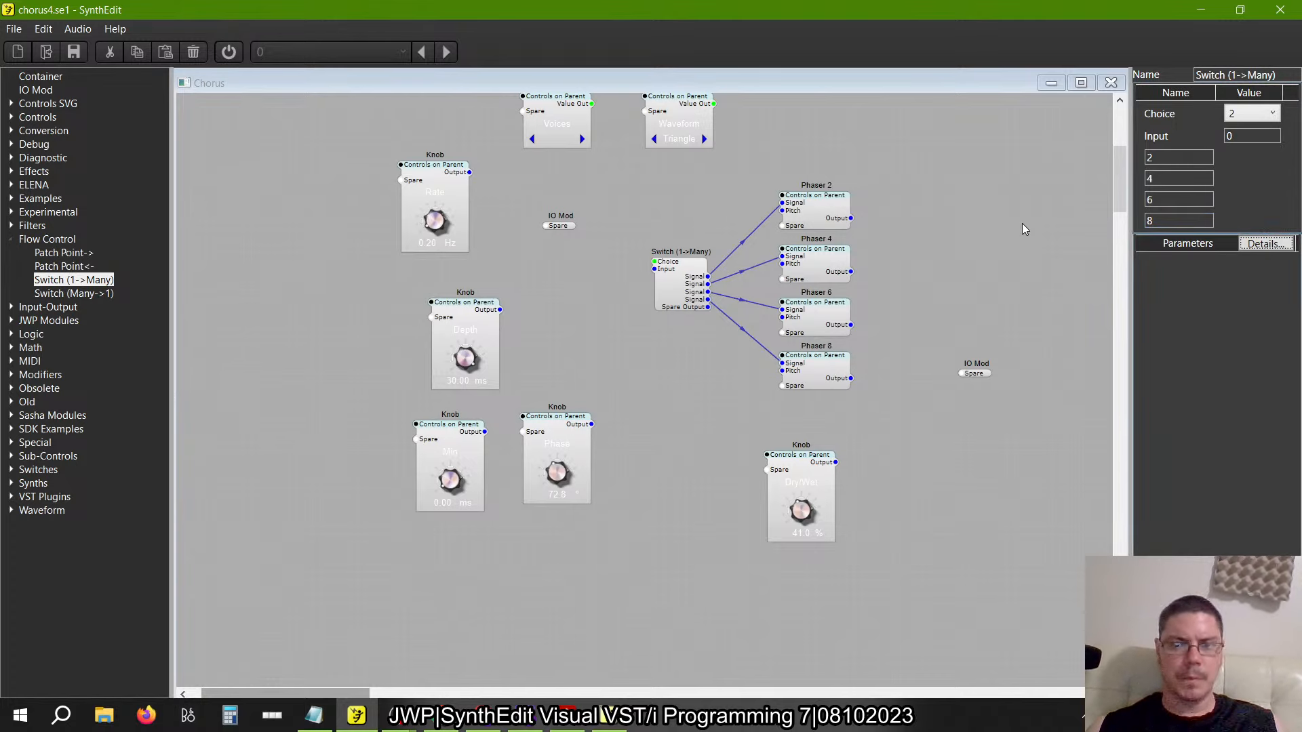
Compare with phaser1.se1 and containerize the switch together with the four phaser containers in chorus4.se1
key("alt+Tab")
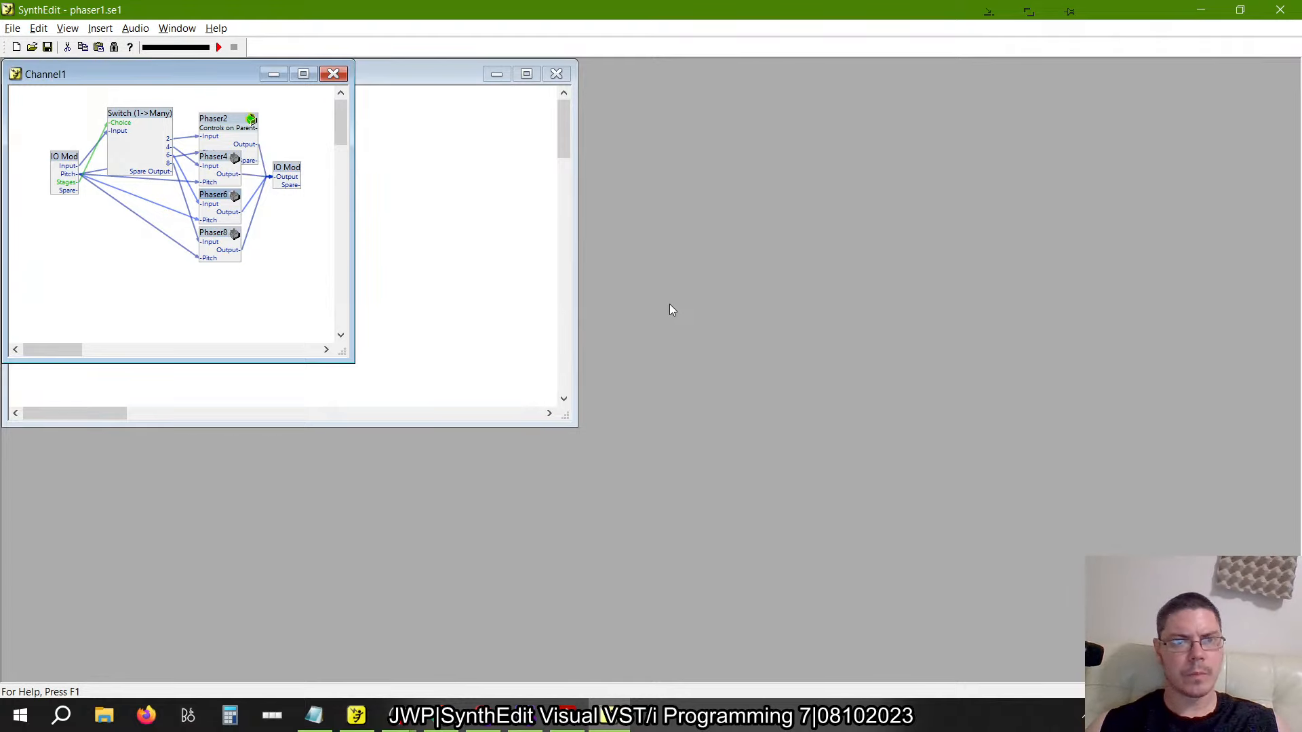
key("alt+Tab")
left_click_drag(887, 396, 633, 179)
right_click(681, 279)
mouse_move(730, 375)
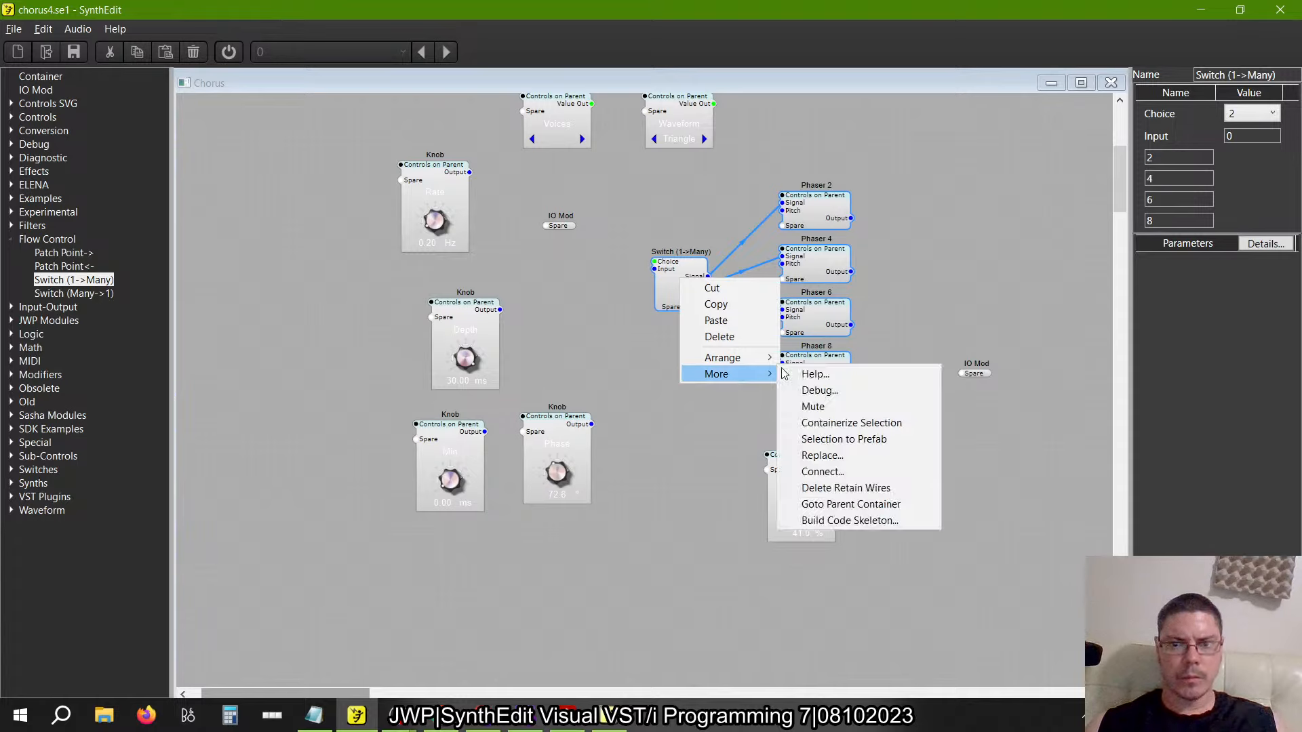
left_click(851, 422)
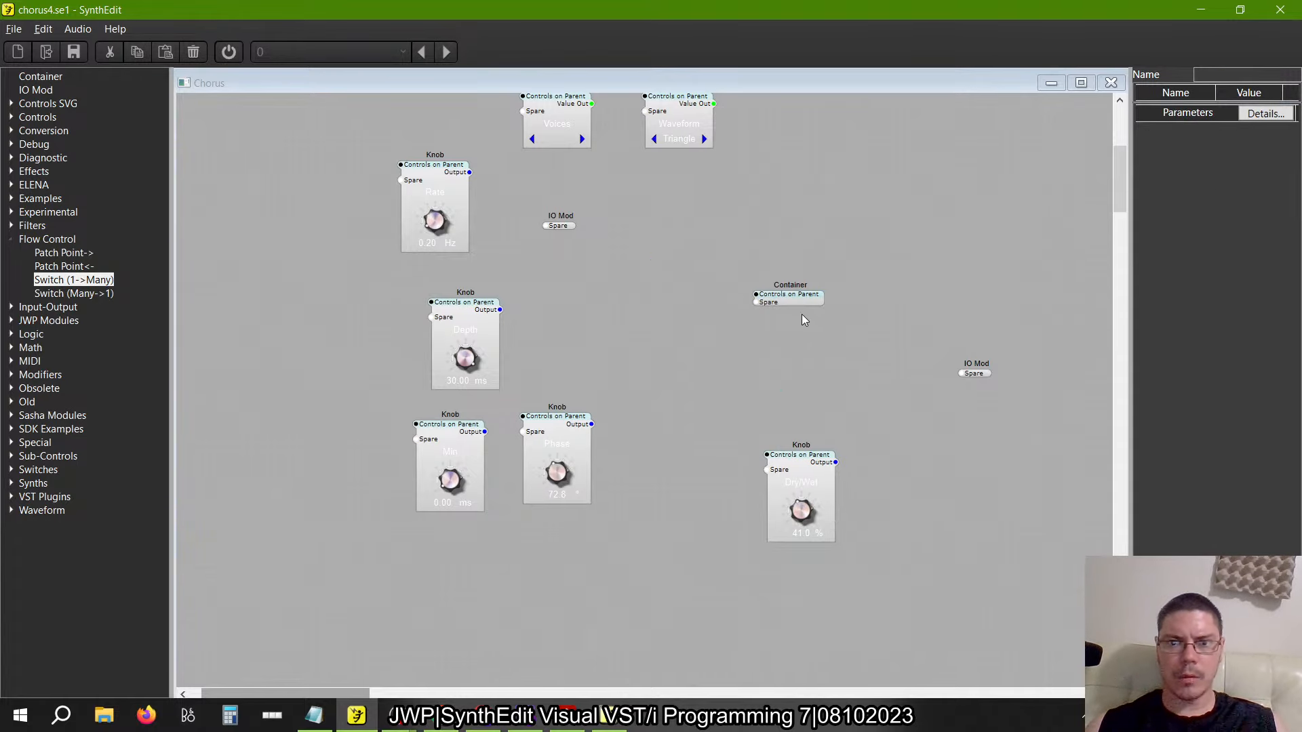
Close the Channel1 window in phaser1.se1 and rename the new container in chorus4.se1 as Channel 1
key("alt+Tab")
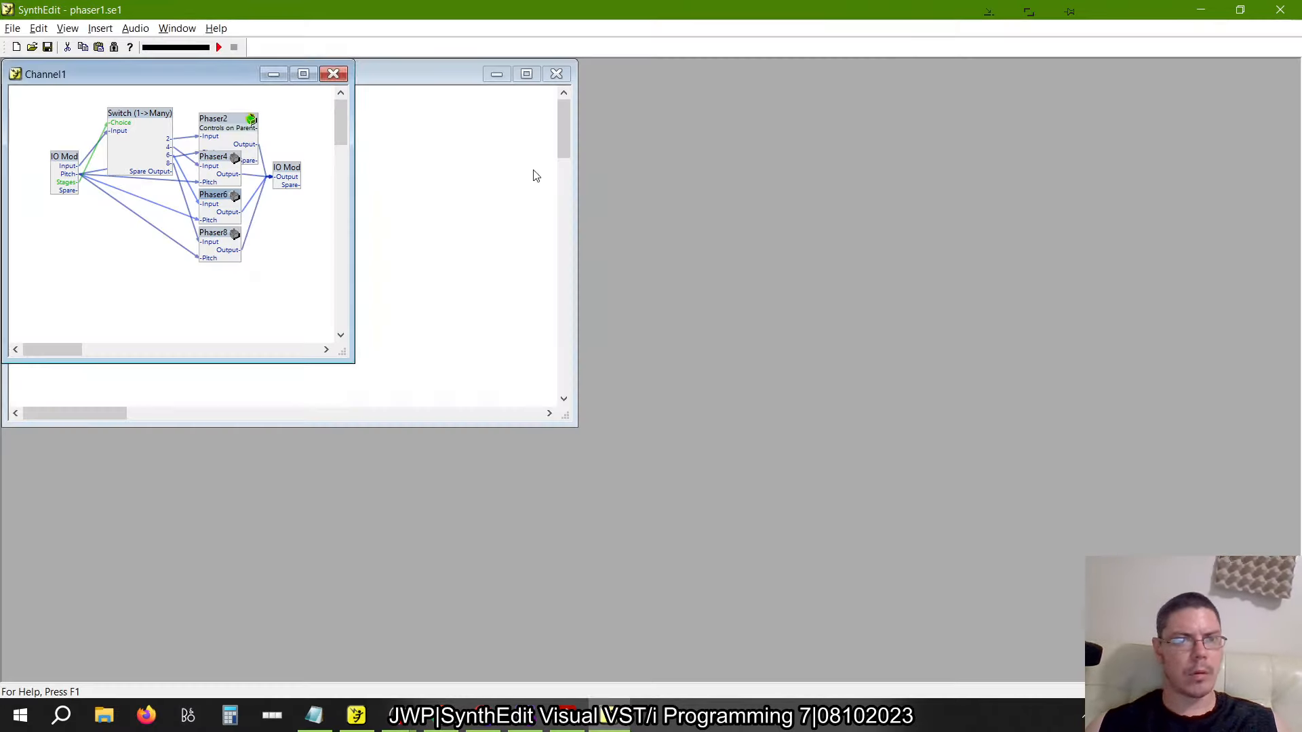
left_click(339, 74)
key("alt+Tab")
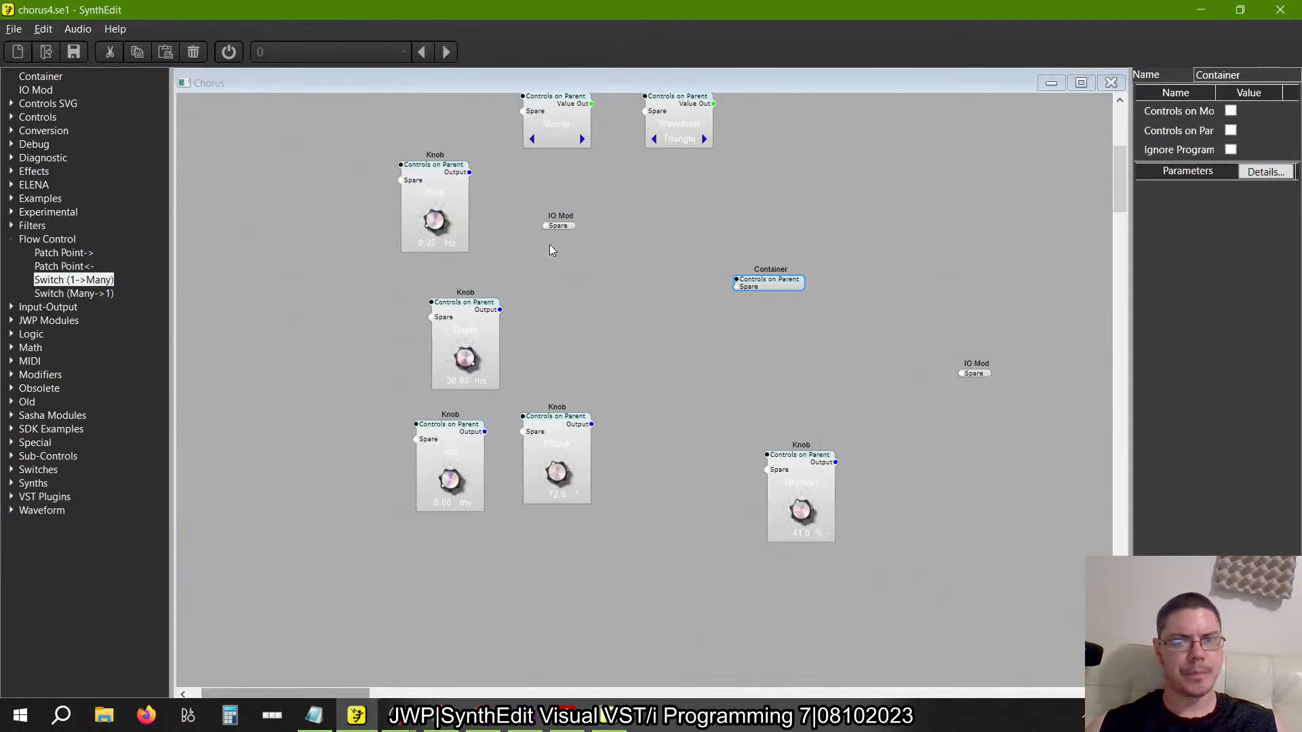
double_click(1248, 74)
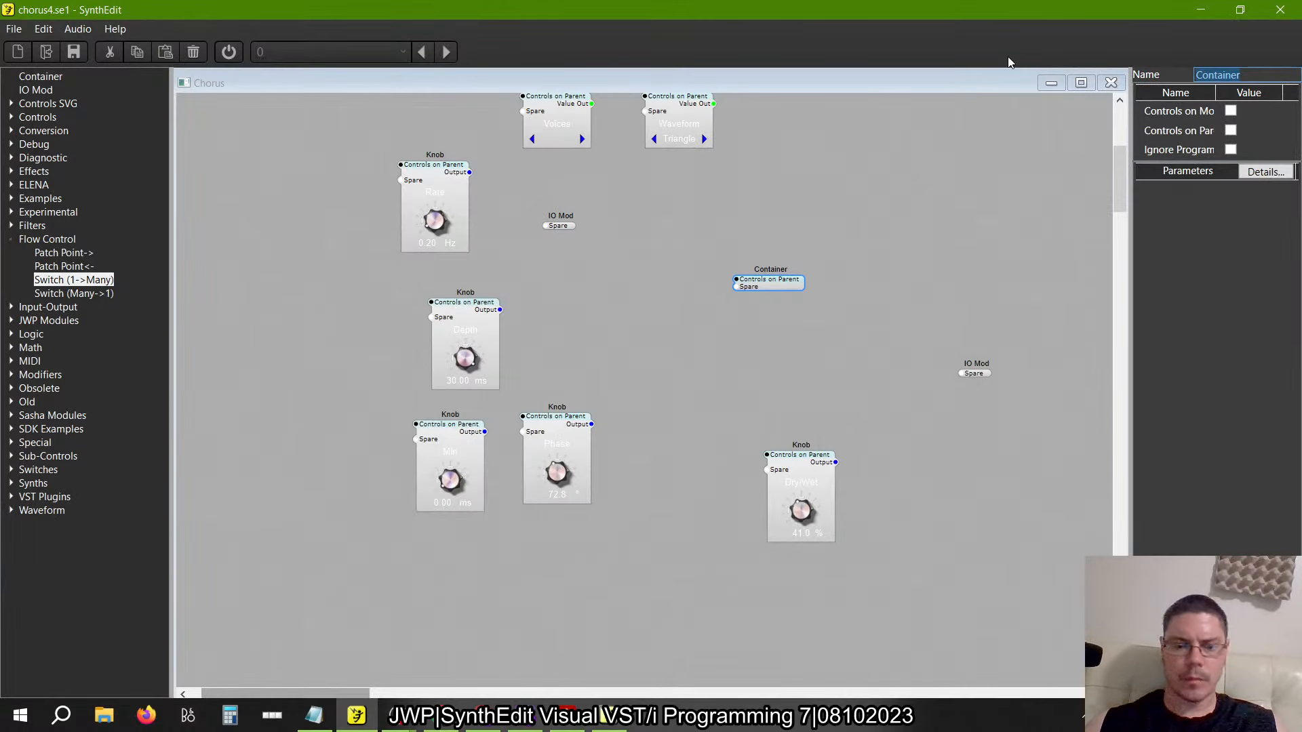
type("Channel 1")
key("Tab")
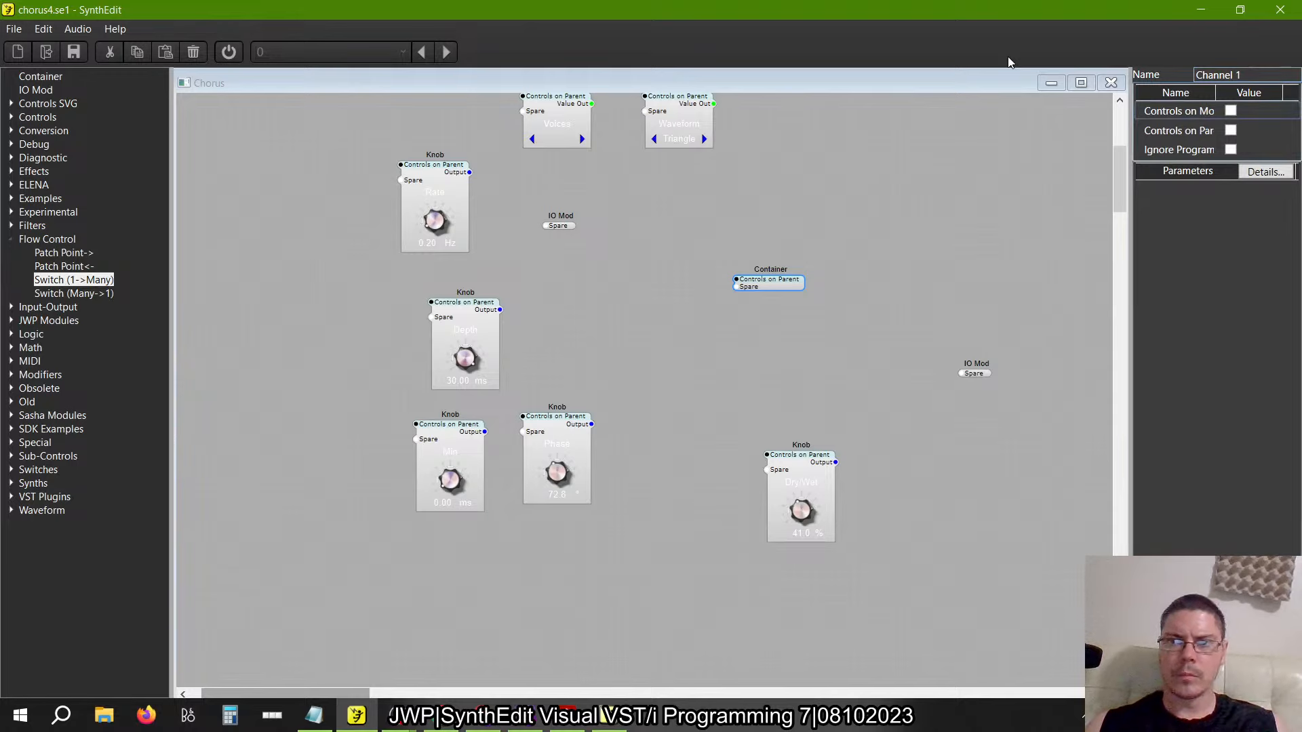
Open the Channel 1 container and connect the switch's Input and Choice and Phaser 2's Pitch to the input IO Mod
double_click(773, 283)
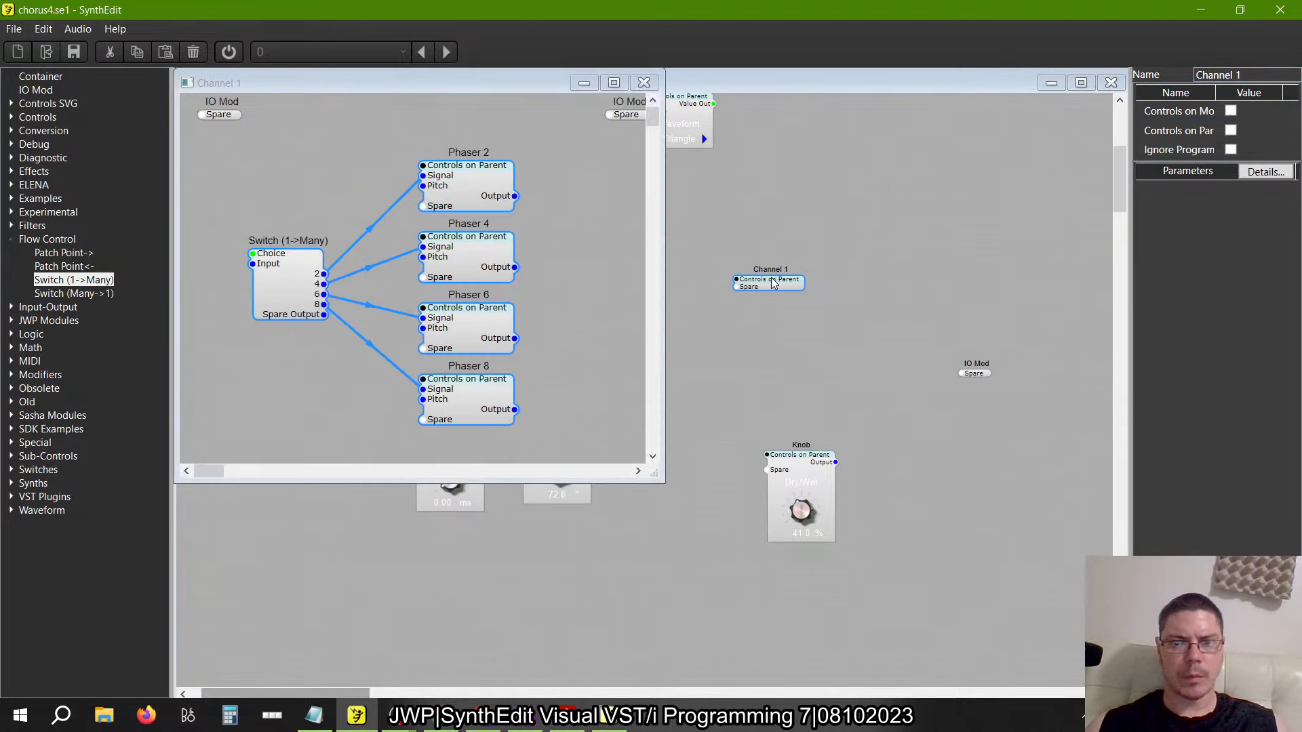
key("alt+Tab")
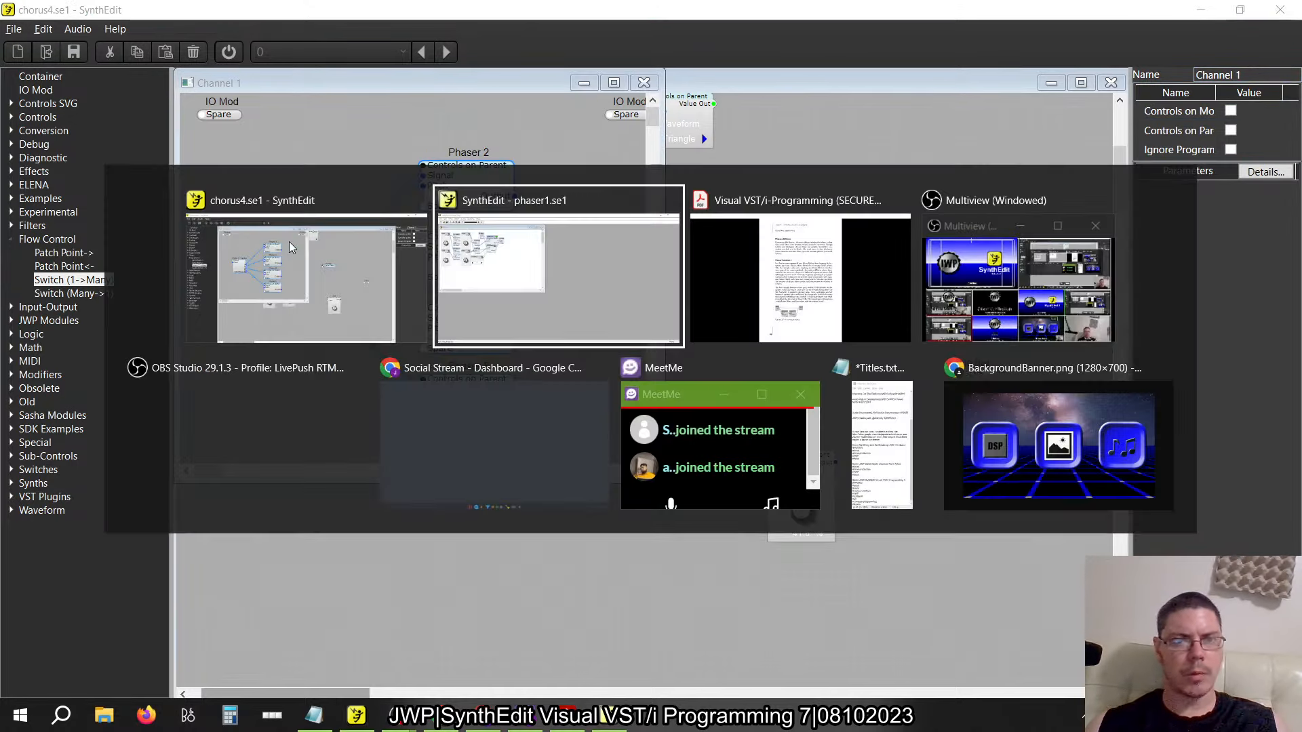
key("alt+Tab")
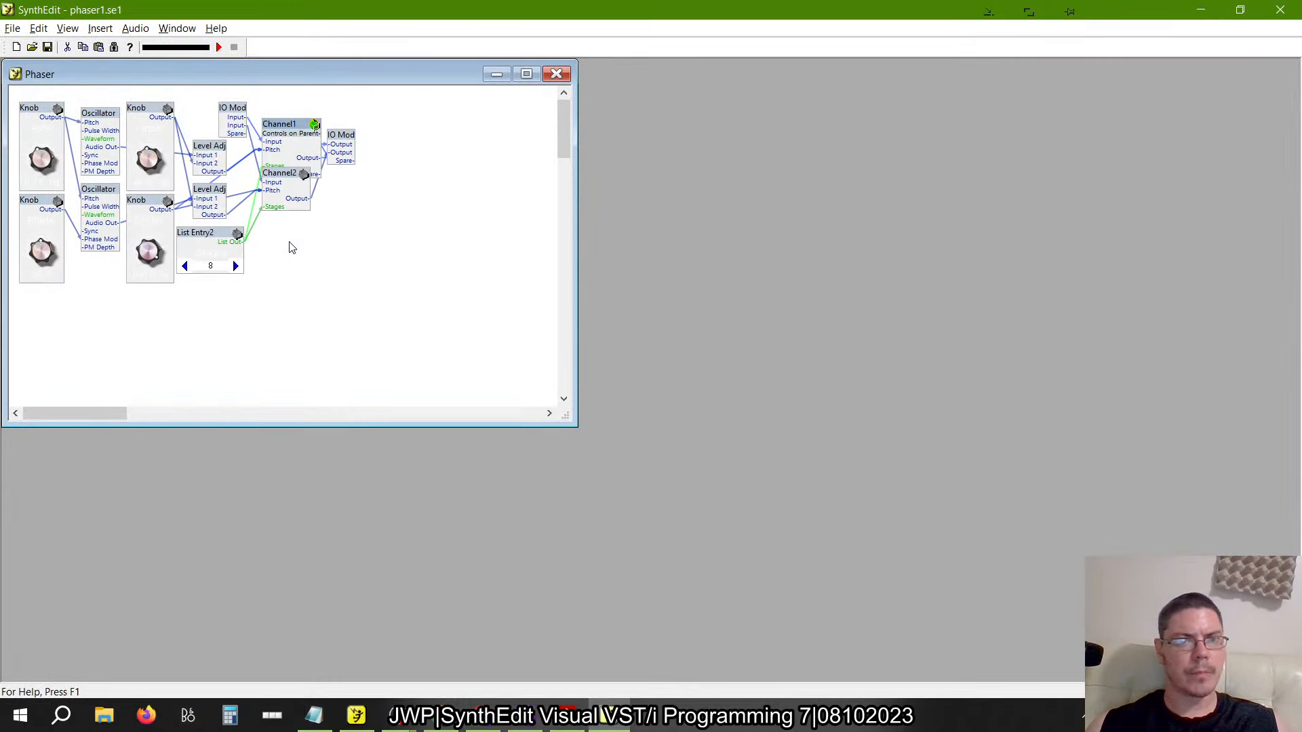
key("alt+Tab")
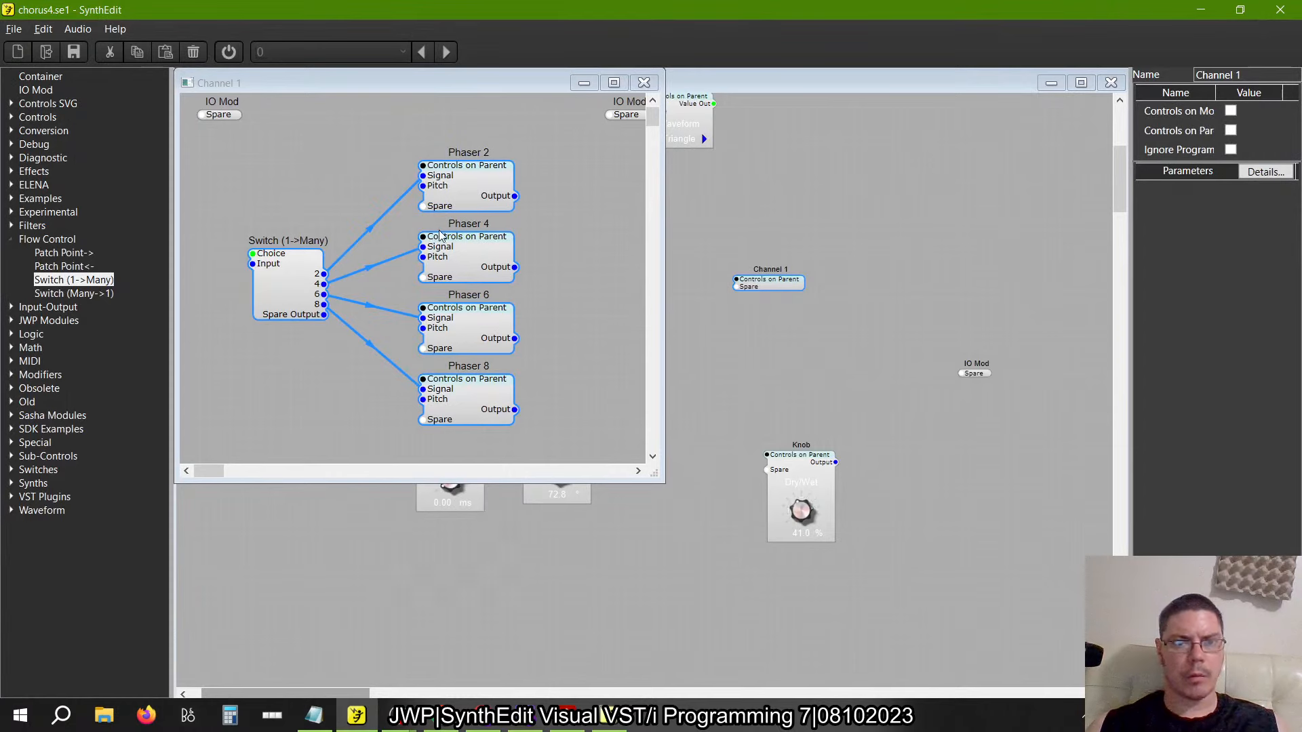
left_click(263, 269)
left_click_drag(262, 269, 218, 120)
left_click_drag(423, 190, 217, 124)
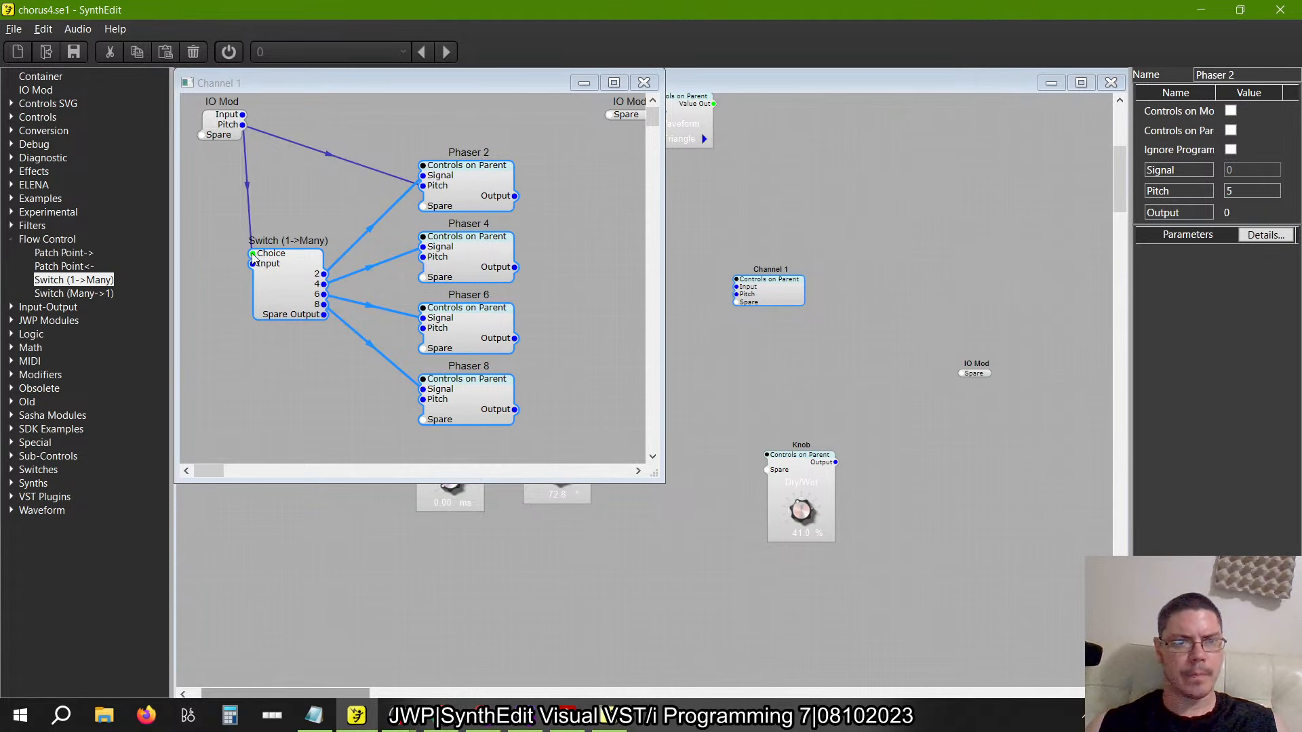
left_click_drag(260, 259, 202, 140)
Connect the outputs of Phaser 2, 4, 6 and 8 to a single Output pin on the output IO Mod
left_click(529, 177)
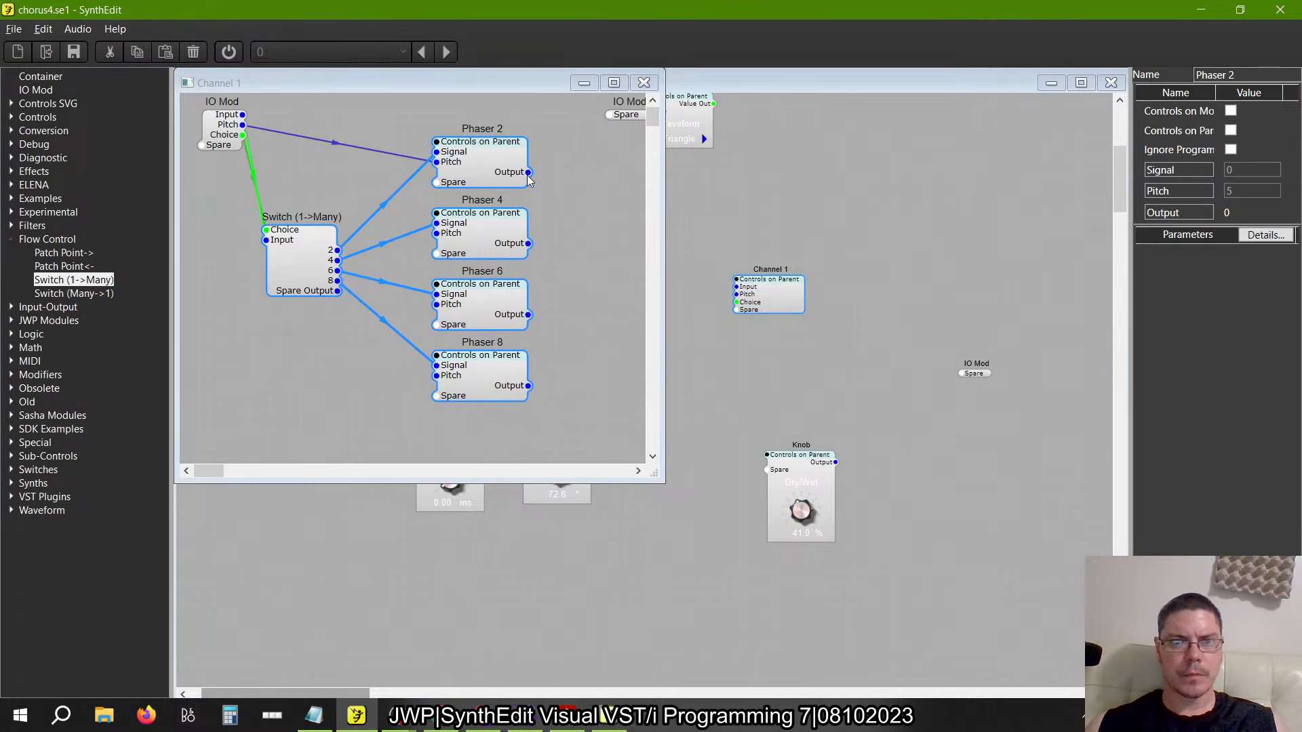
left_click_drag(587, 141, 608, 119)
left_click_drag(528, 243, 613, 99)
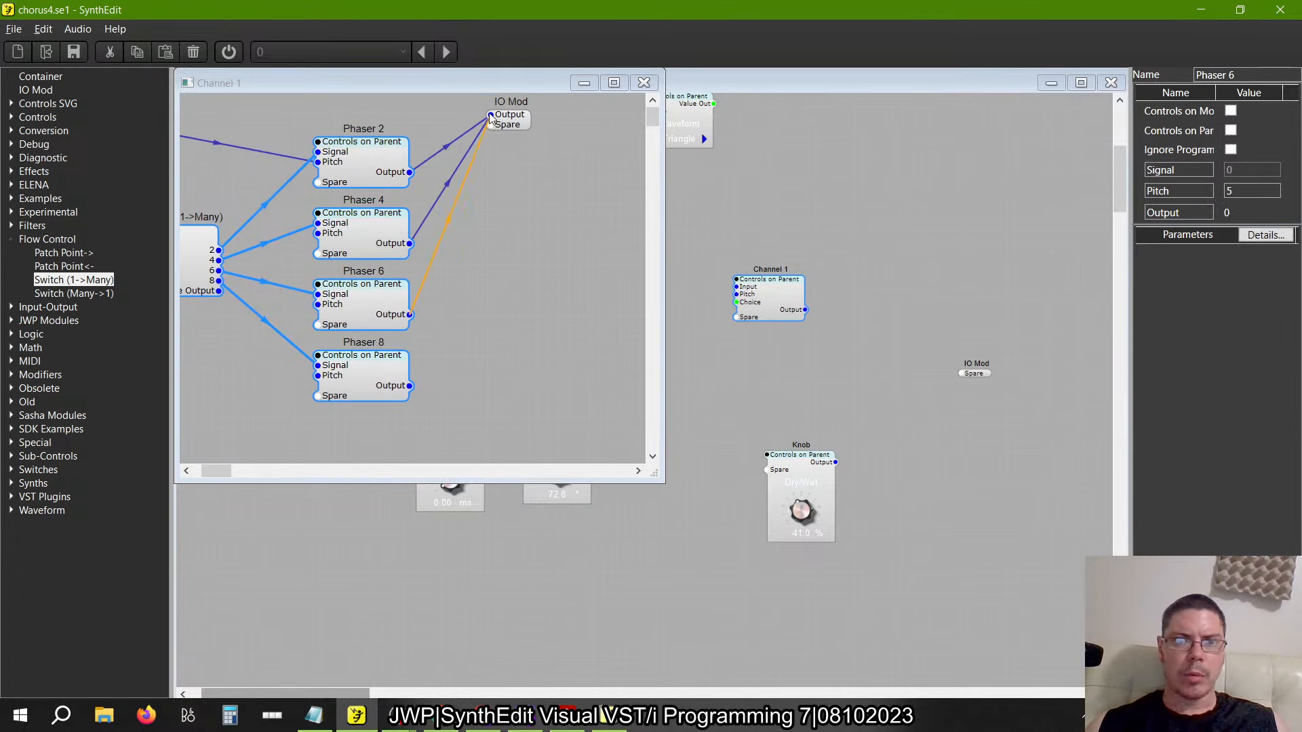
left_click_drag(569, 86, 491, 108)
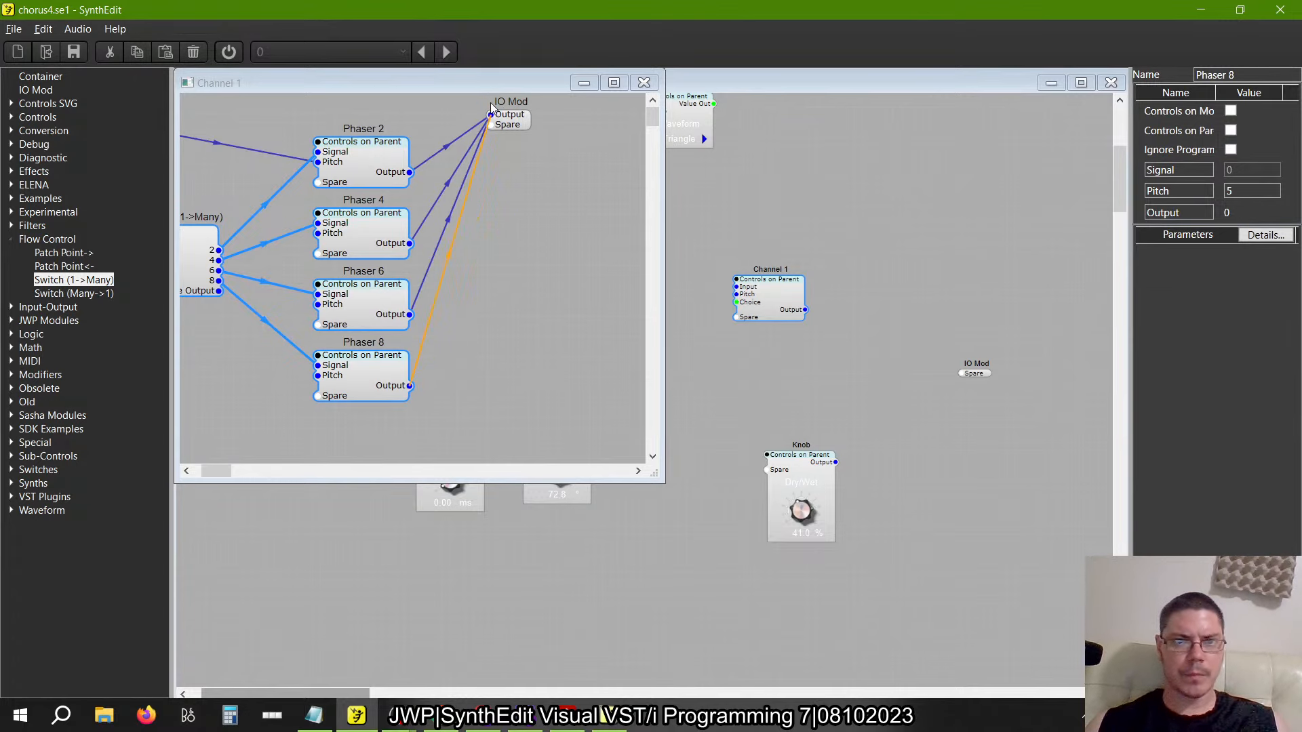
Move the switch inside Channel 1 up between the input IO Mod and Phaser 2
key("alt+Tab")
key("alt+Tab")
key("alt+Tab")
key("alt+Tab")
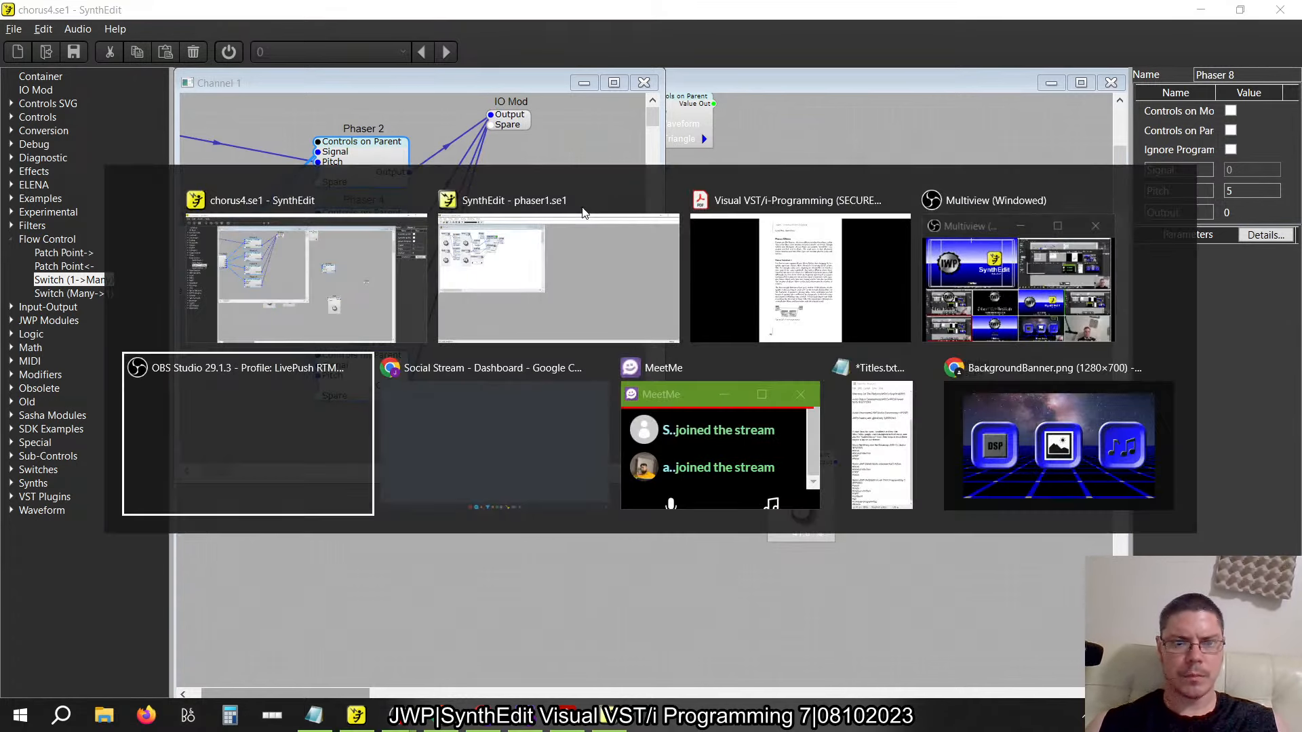
key("alt+Tab")
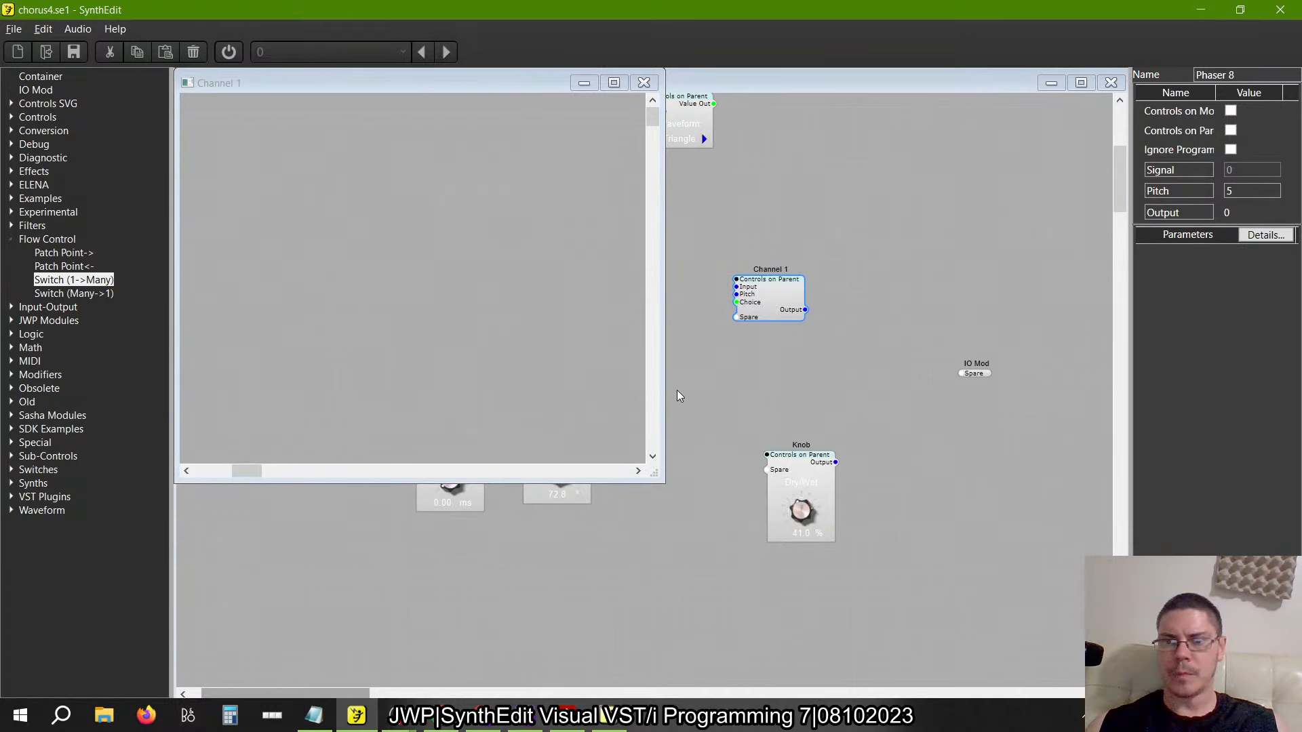
scroll(358, 160, "left", 5)
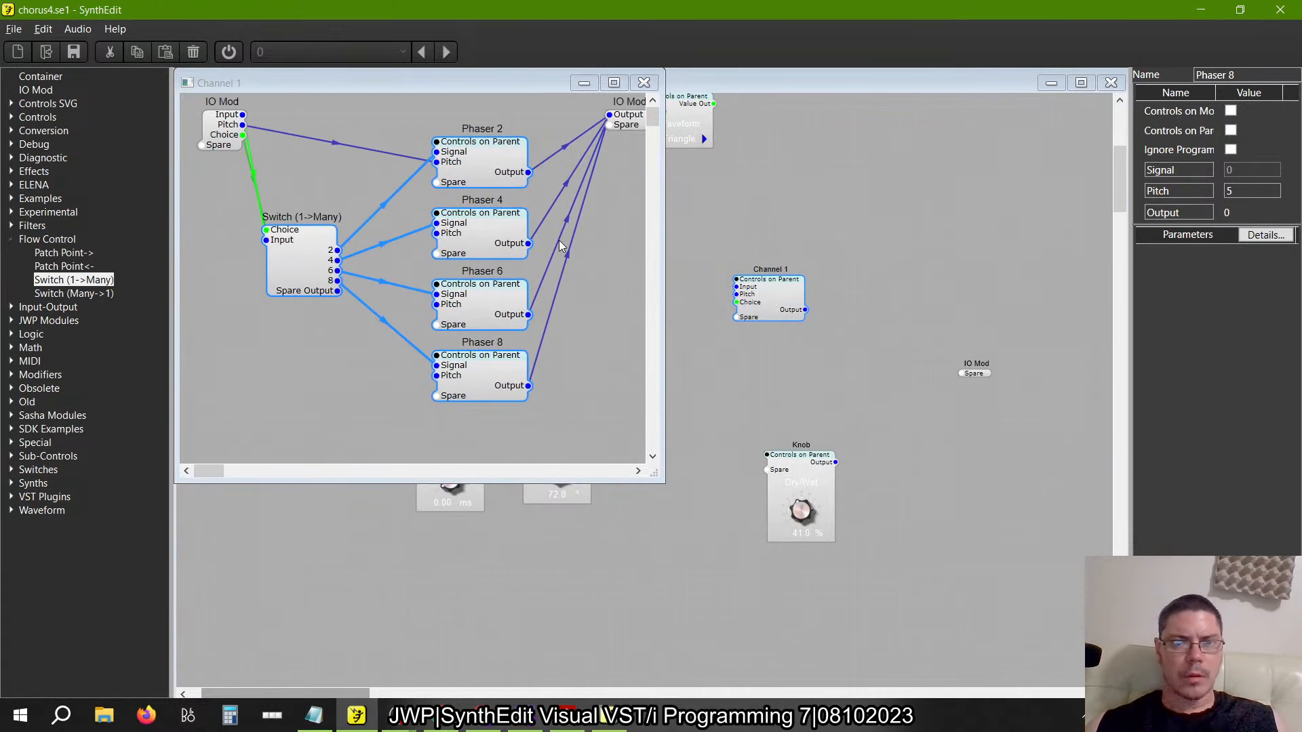
left_click_drag(302, 255, 332, 205)
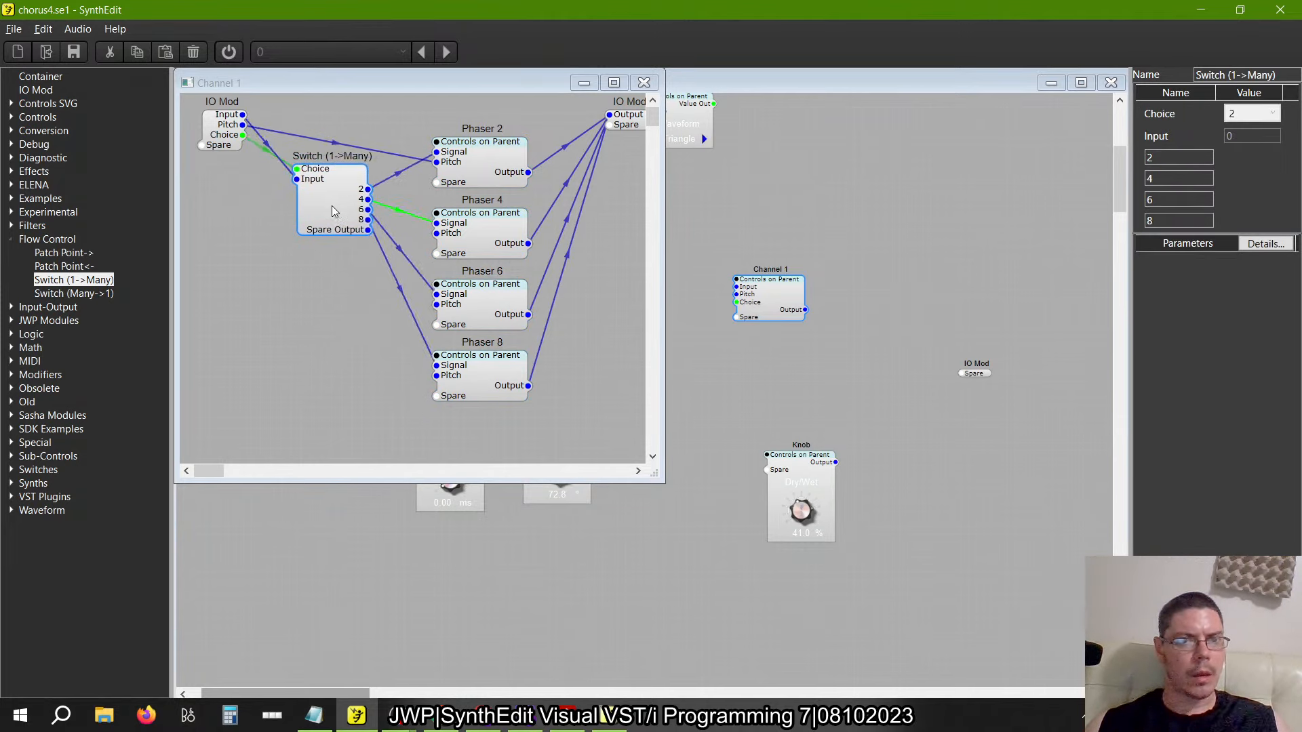
Rename the input IO Mod's Choice pin as Stages, following phaser1.se1, and connect its Pitch pin to Phaser 4, 6 and 8
left_click(241, 144)
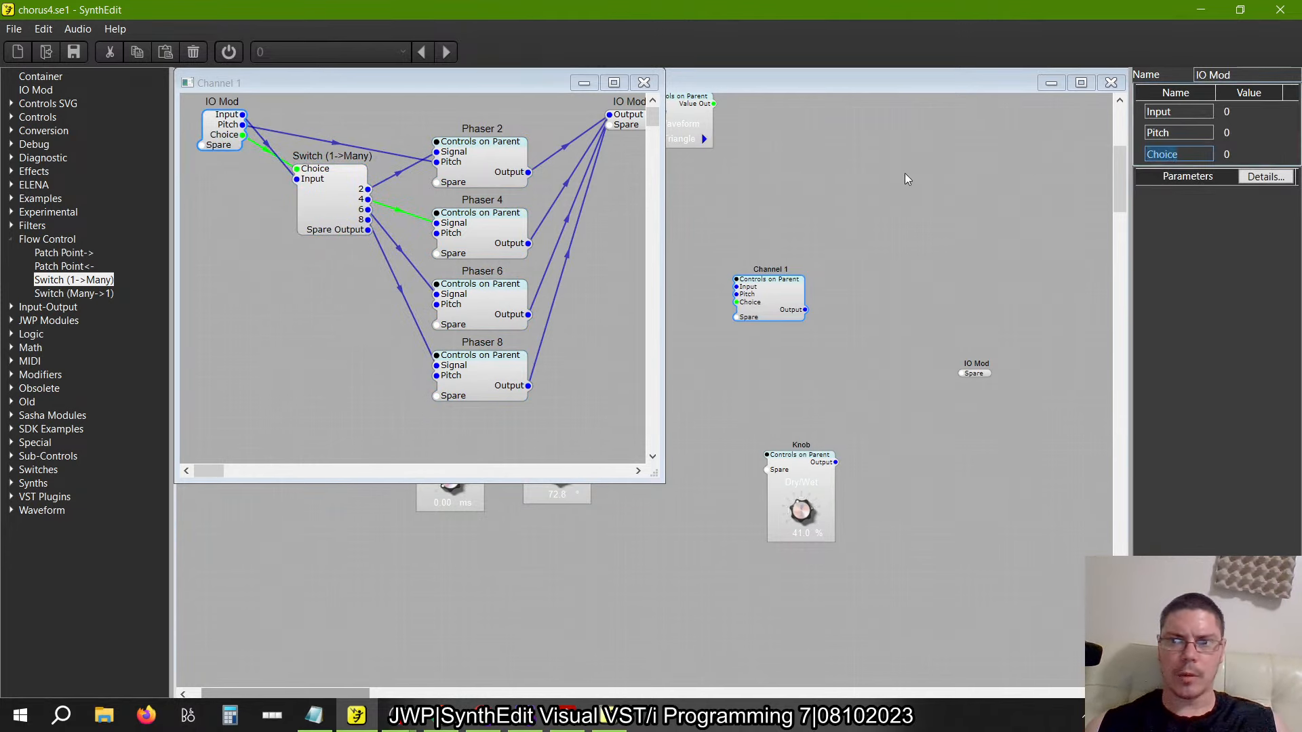
key("alt+Tab")
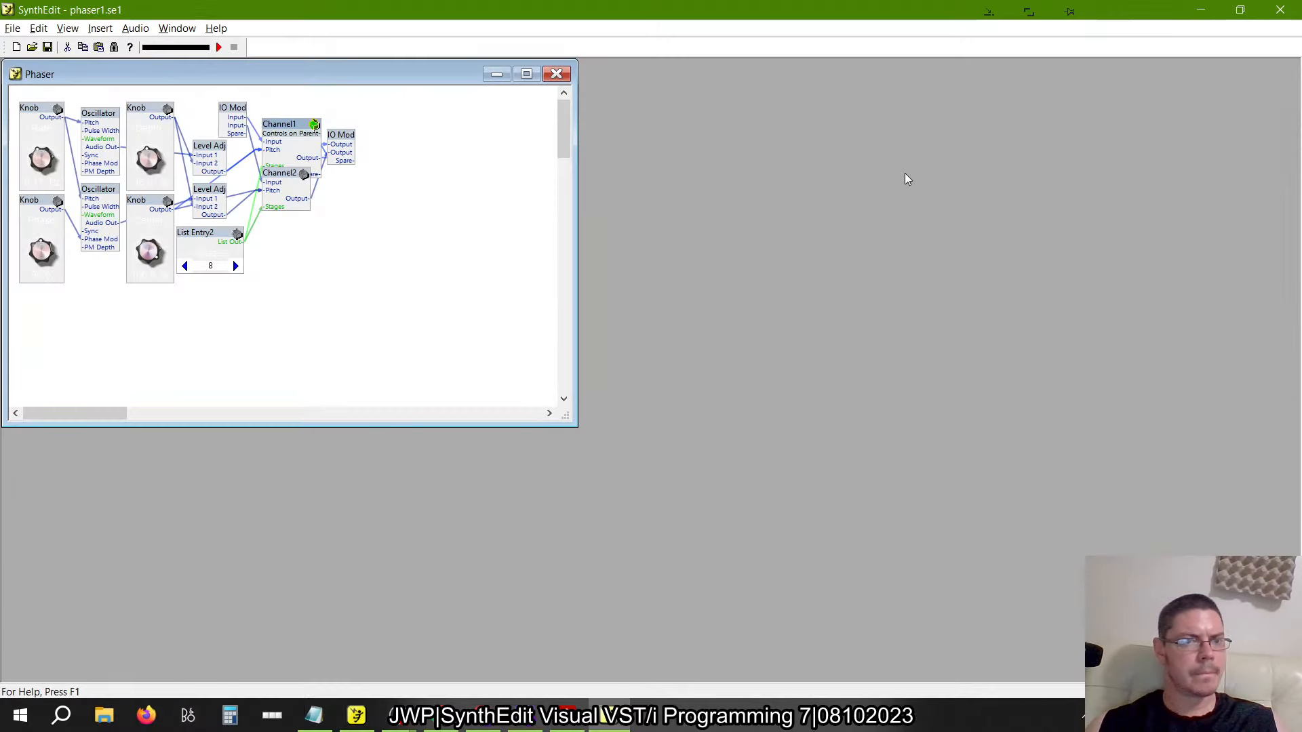
key("alt+Tab")
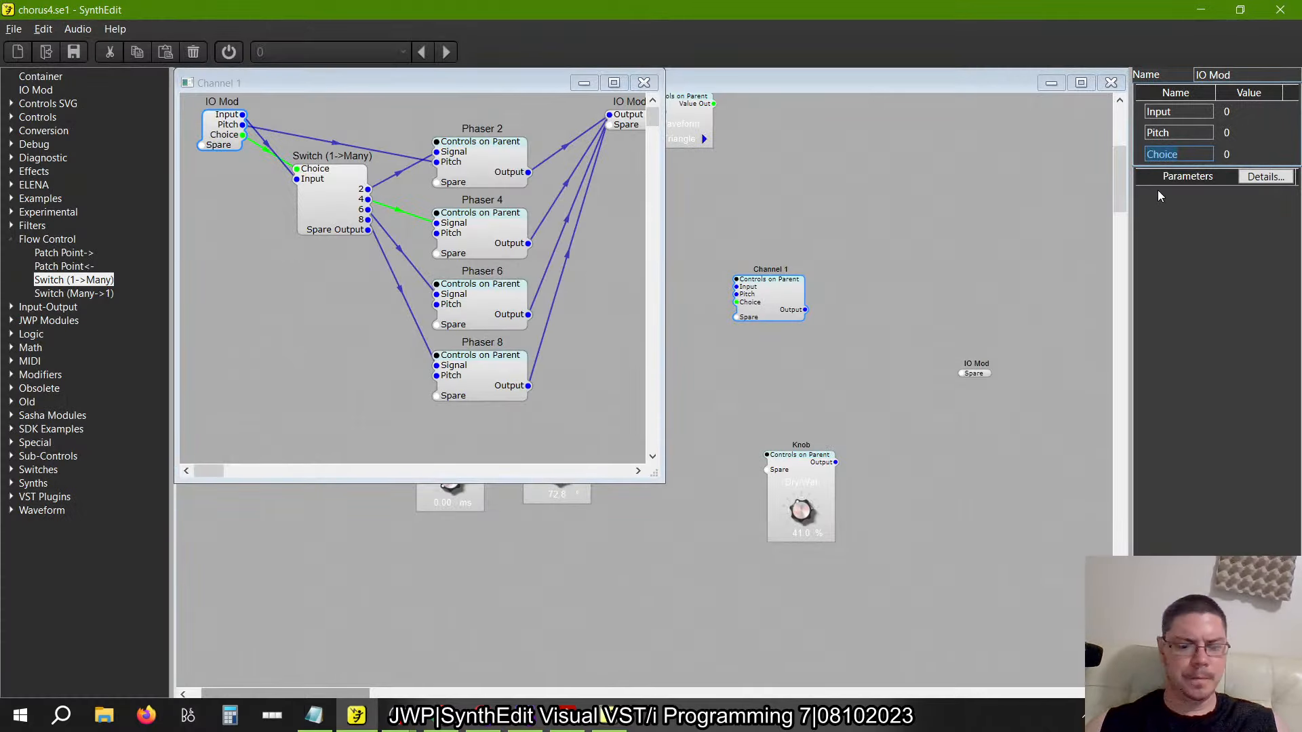
type("Stagee")
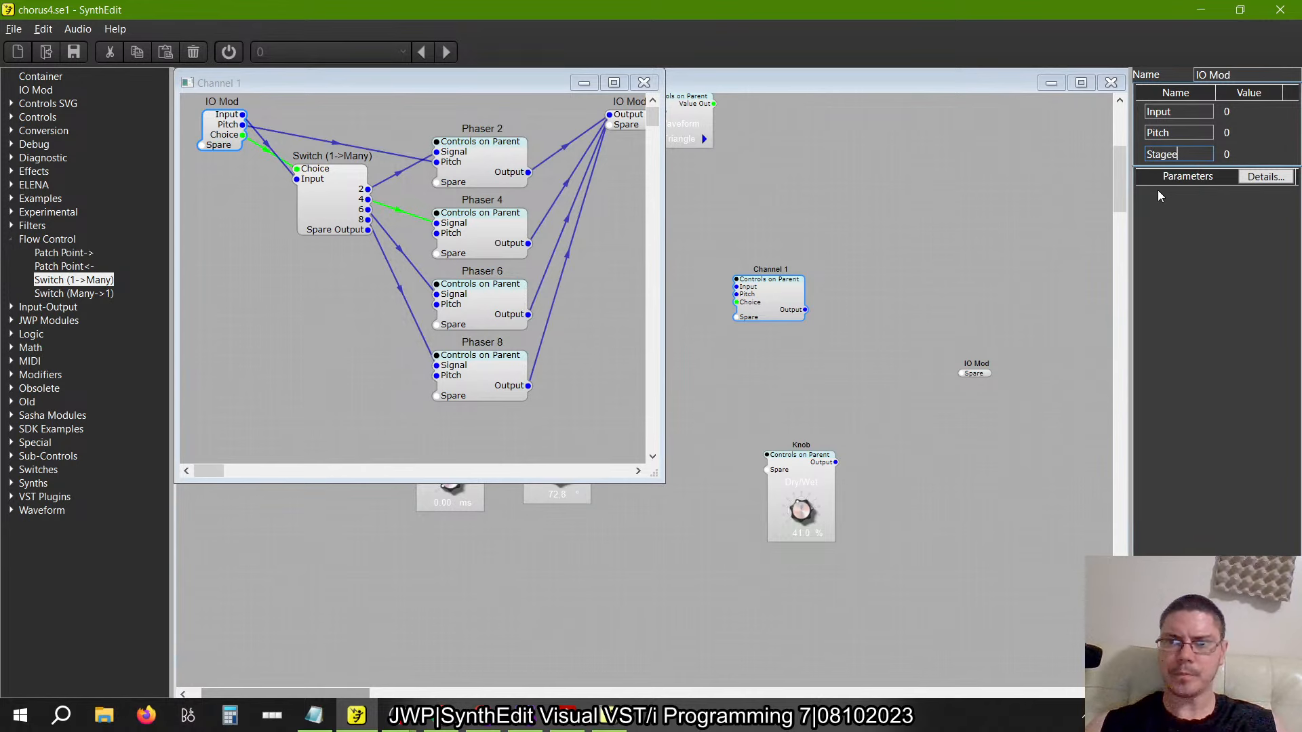
key("BackSpace")
type("s")
key("Tab")
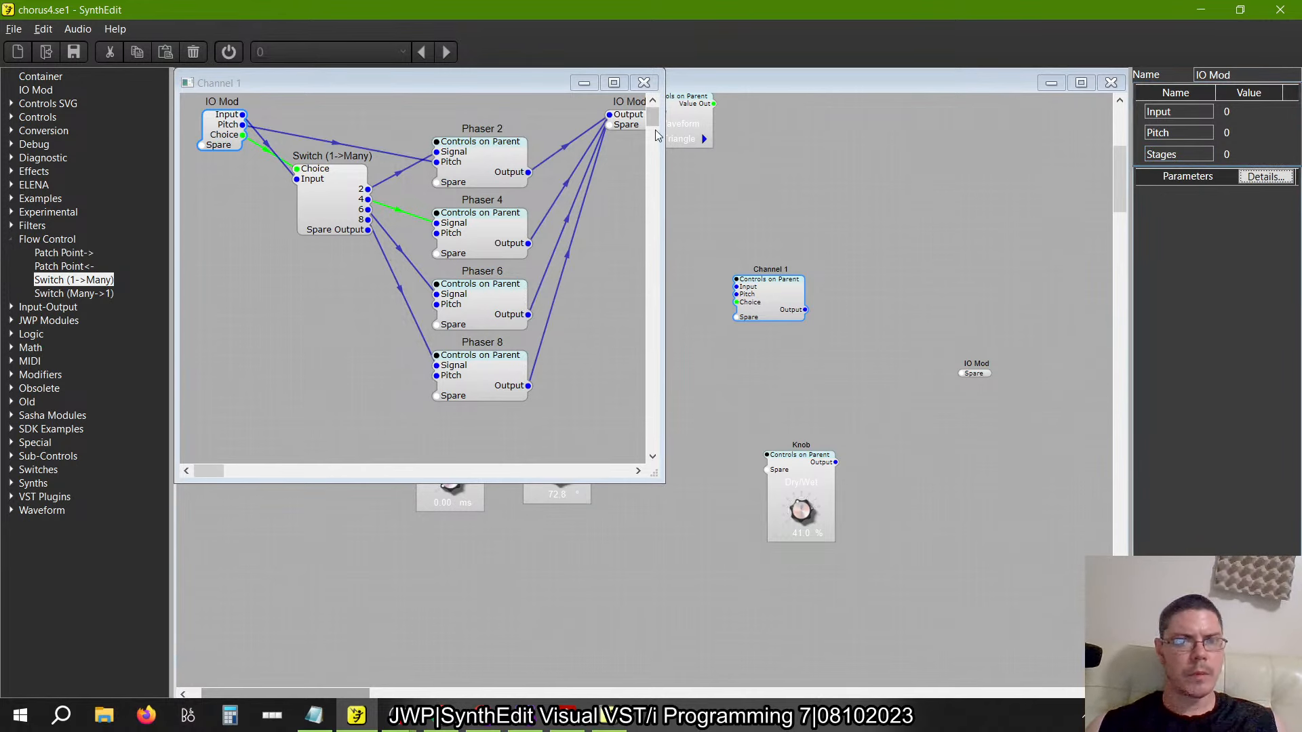
left_click_drag(436, 233, 436, 375)
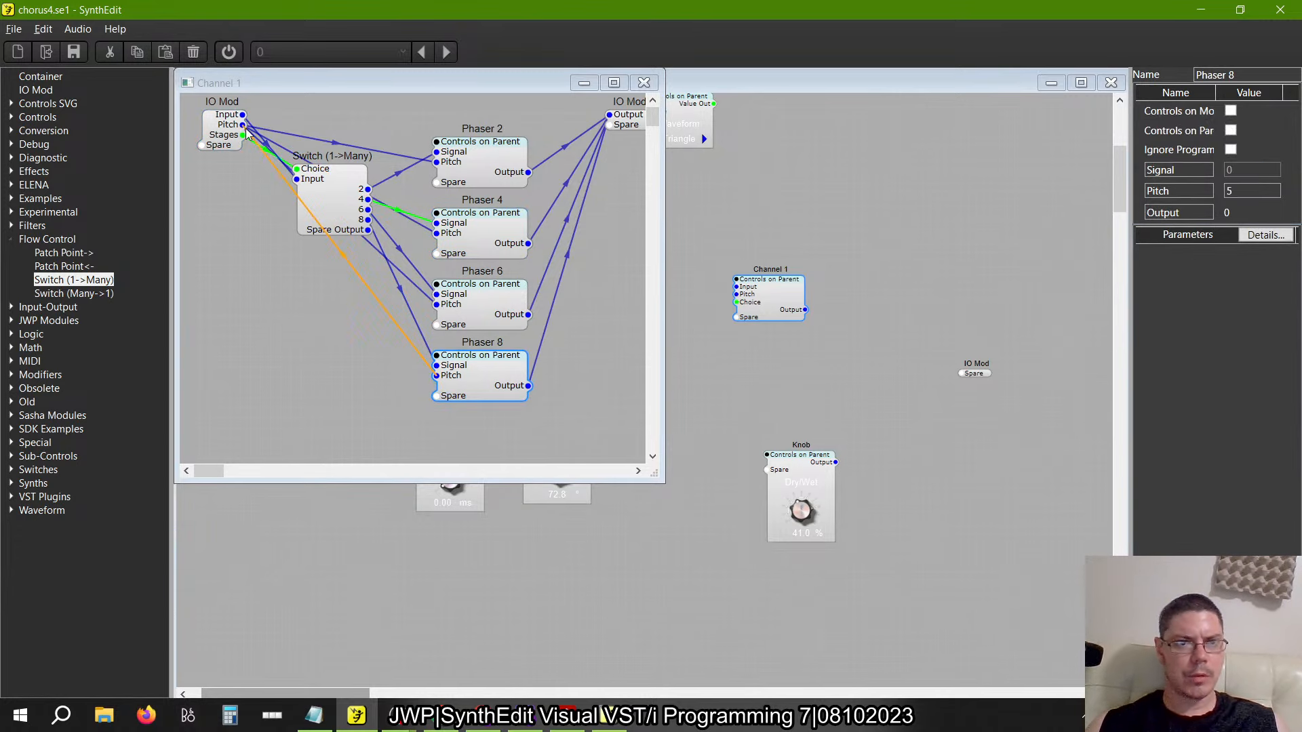
left_click(644, 82)
Duplicate the Channel 1 container, name the copy Channel 2 and align it directly below Channel 1
left_click_drag(775, 311, 791, 350)
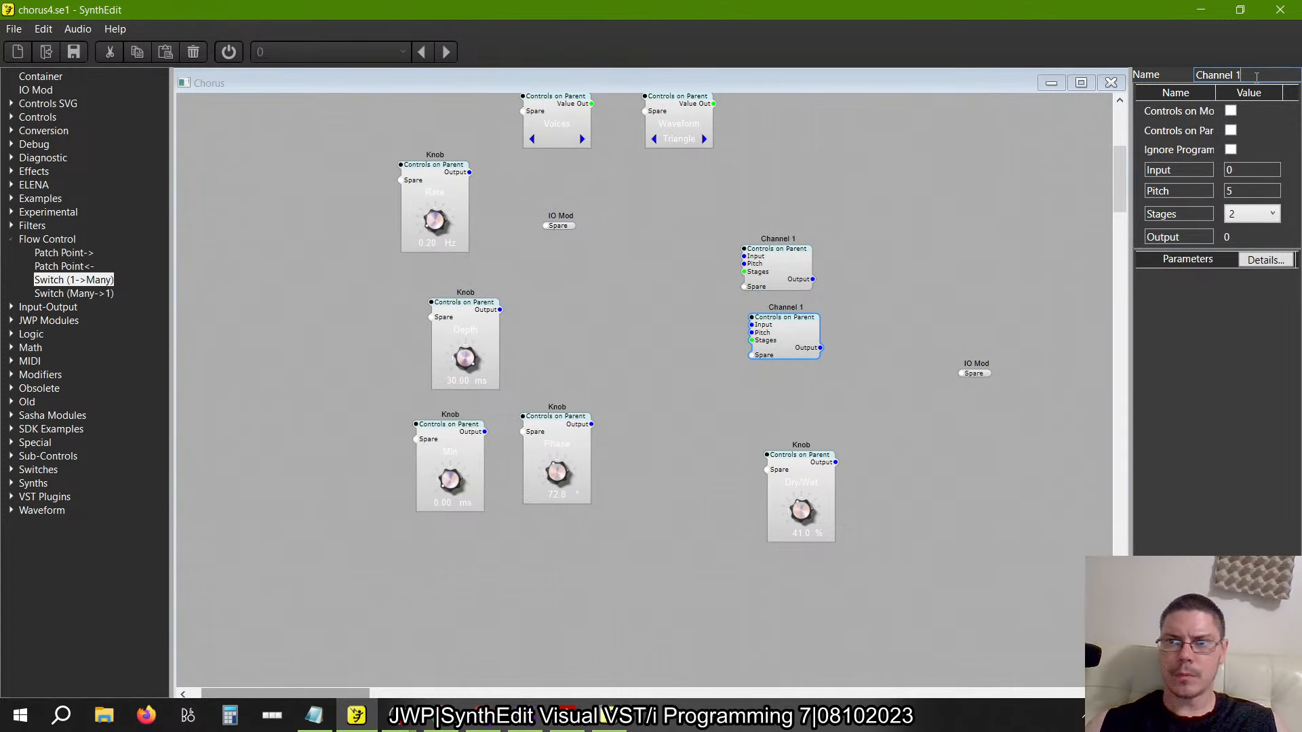
type("2")
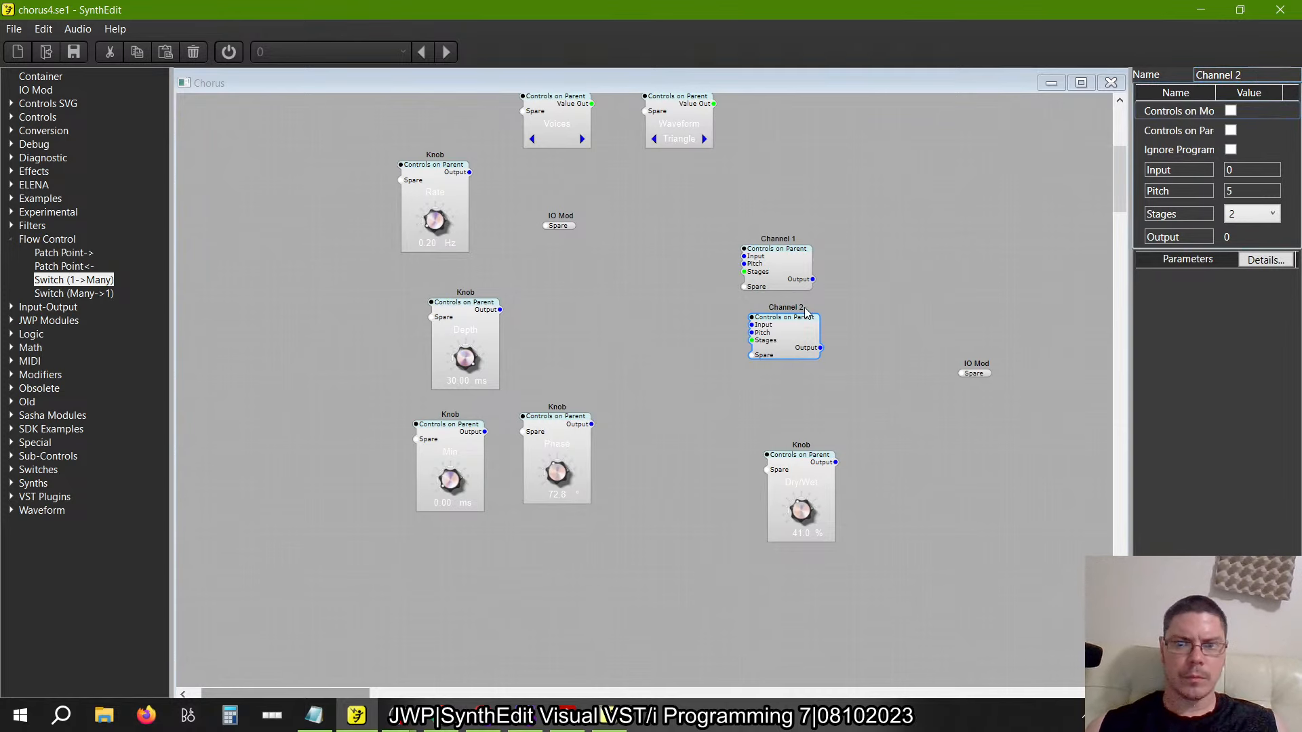
left_click_drag(799, 335, 792, 336)
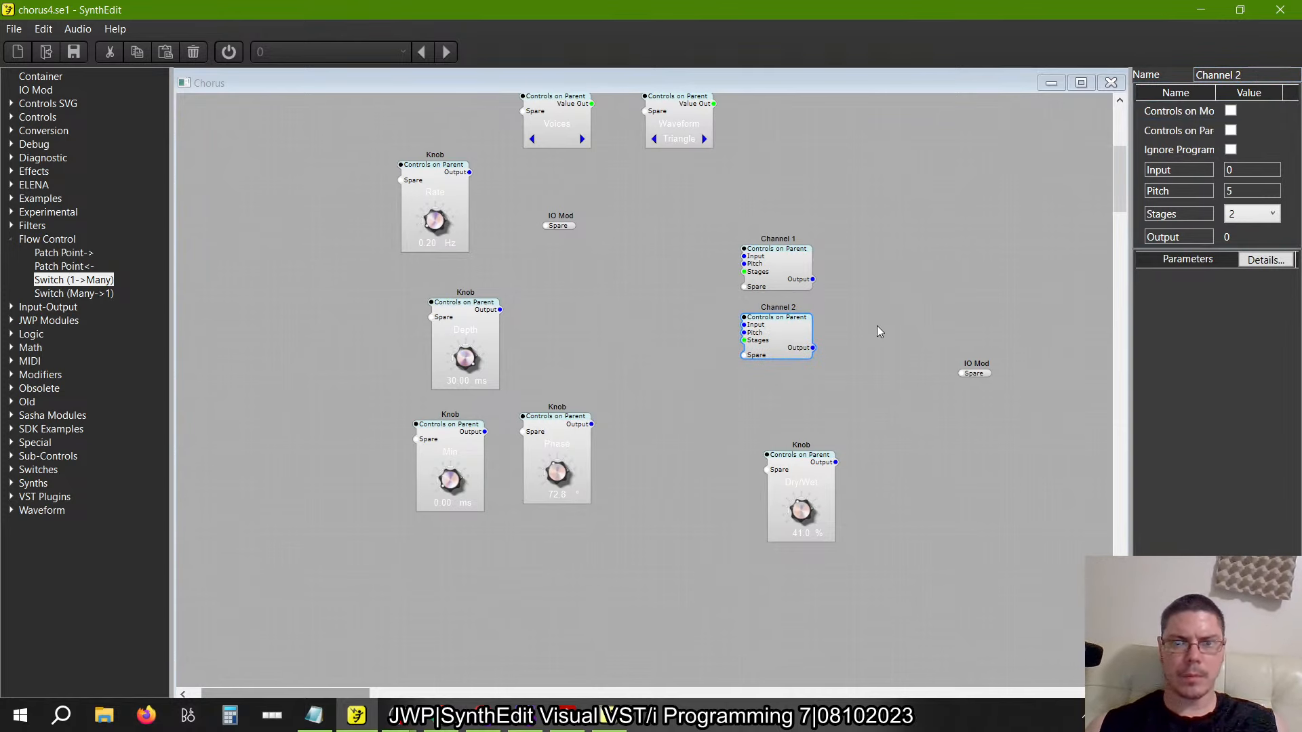
Compare with phaser1.se1 and stack the Depth, Min and Phase knobs under Rate in chorus4.se1, with the input IO Mod beside them
key("alt+Tab")
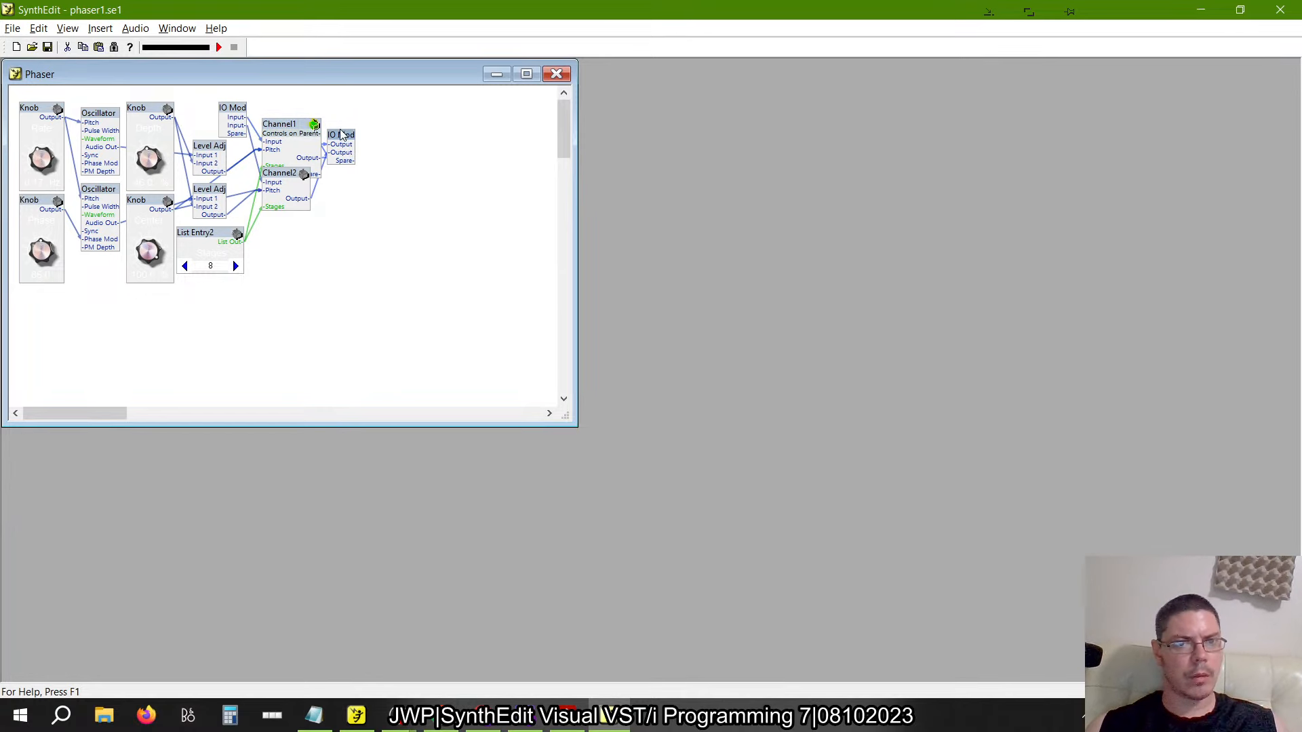
left_click_drag(344, 145, 434, 150)
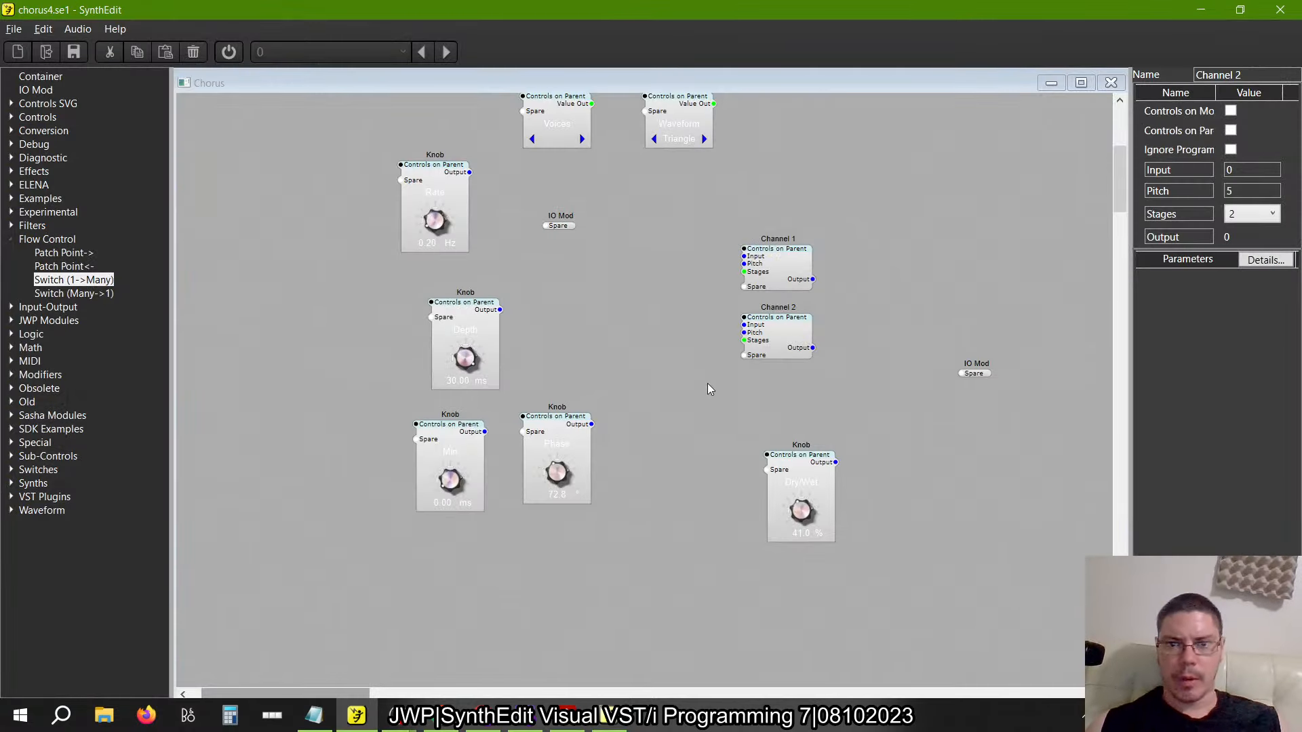
left_click_drag(471, 310, 440, 281)
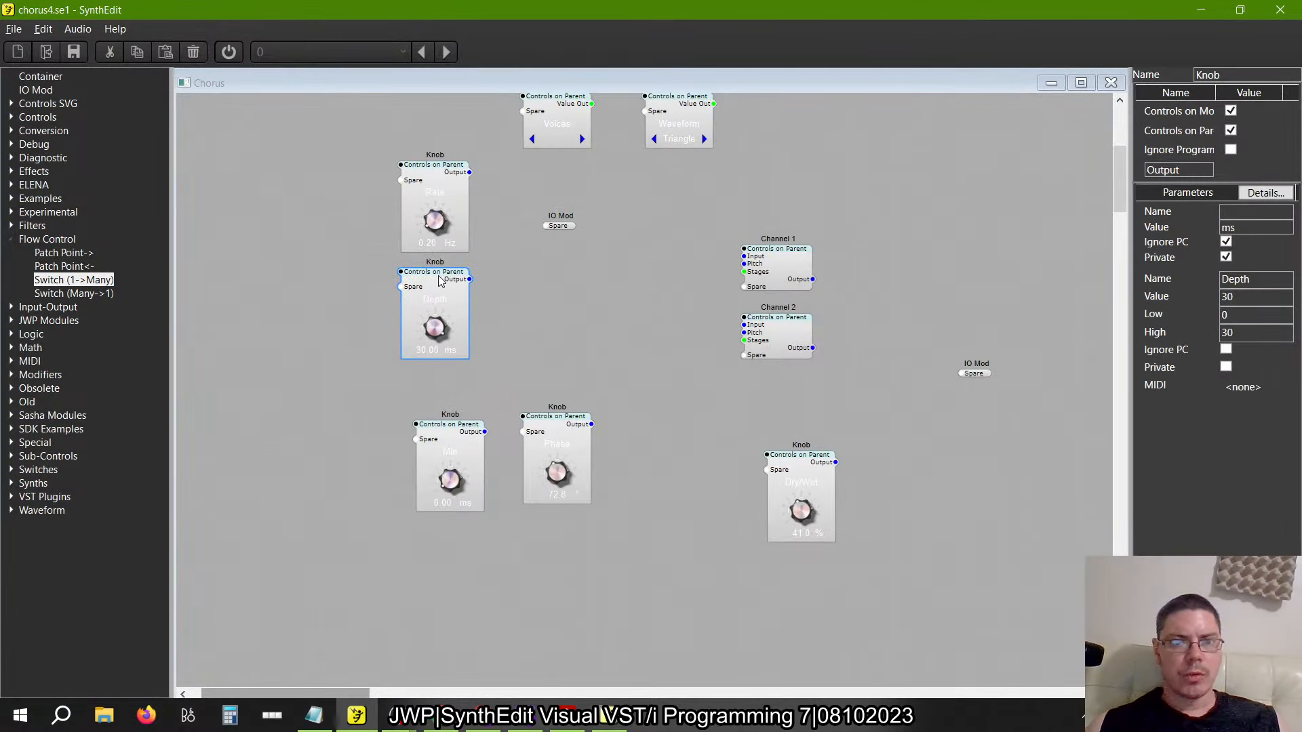
left_click_drag(455, 424, 441, 380)
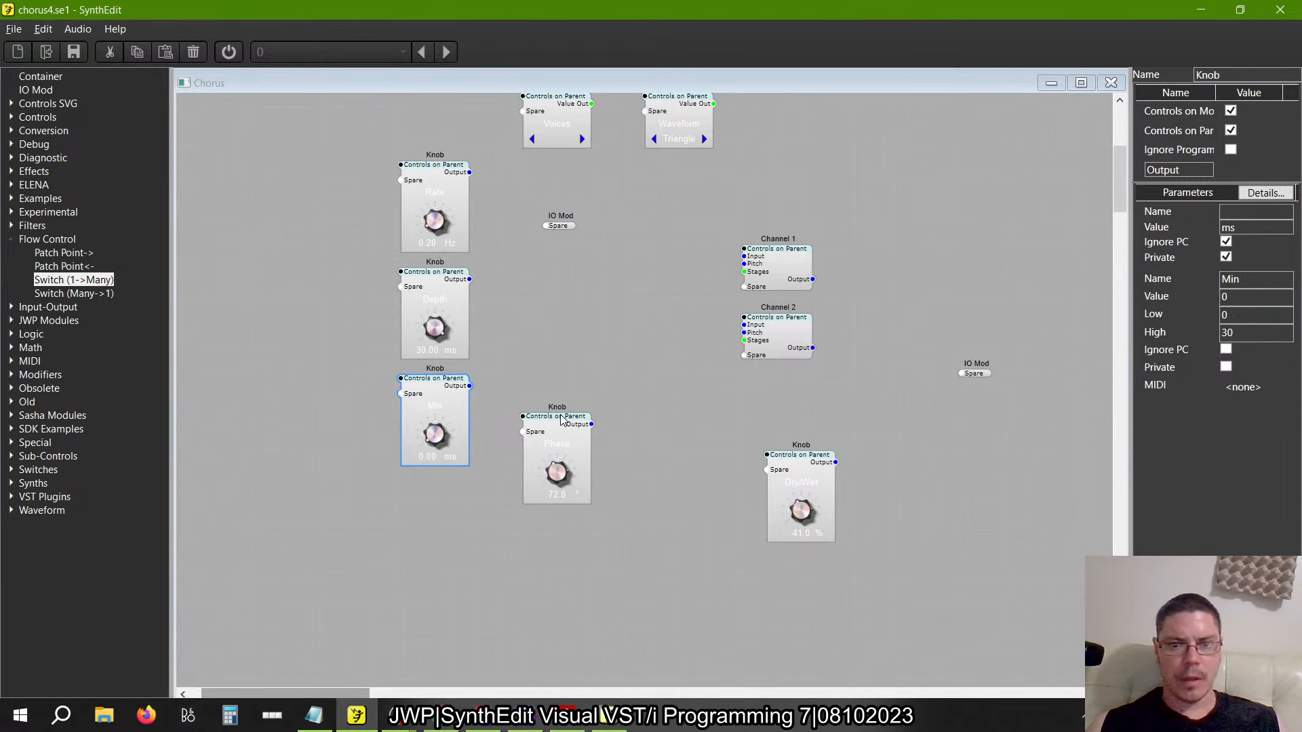
left_click_drag(561, 421, 440, 490)
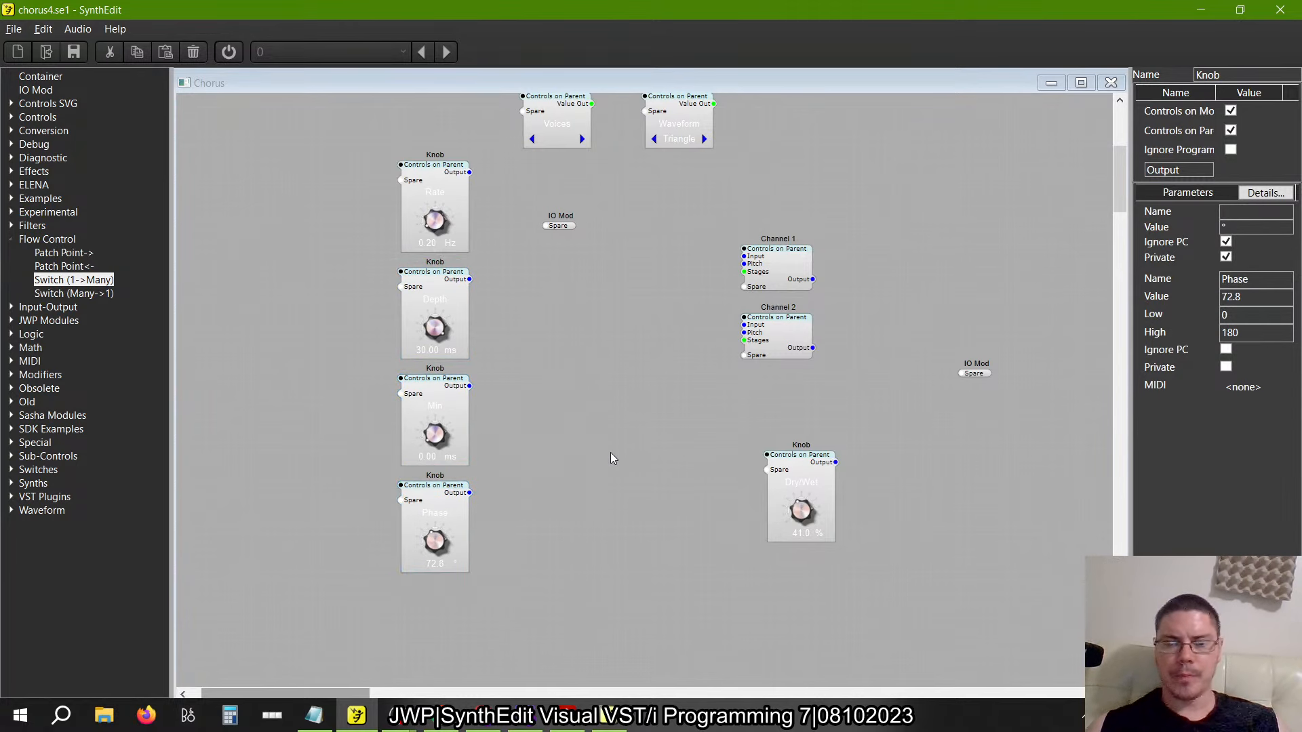
left_click_drag(560, 225, 538, 213)
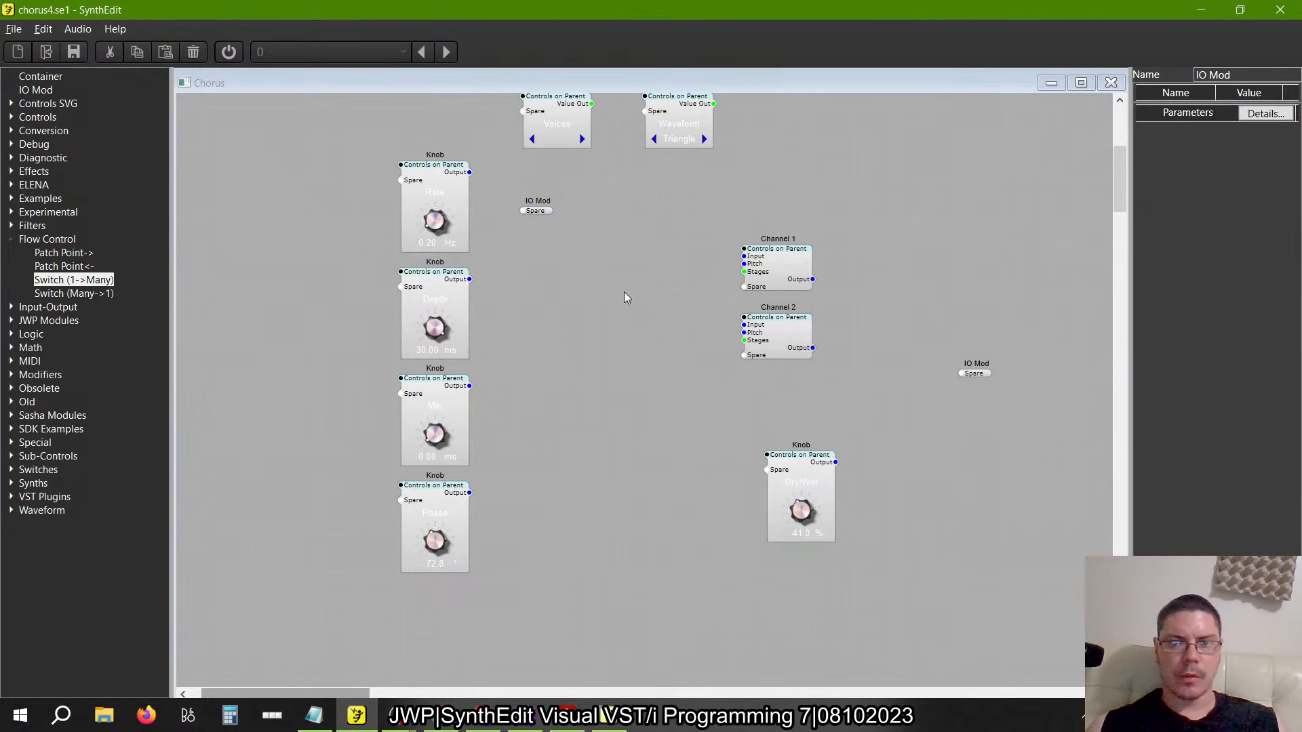
Add two Oscillator modules from the Waveform category between the knob column and the channel containers
left_click(10, 239)
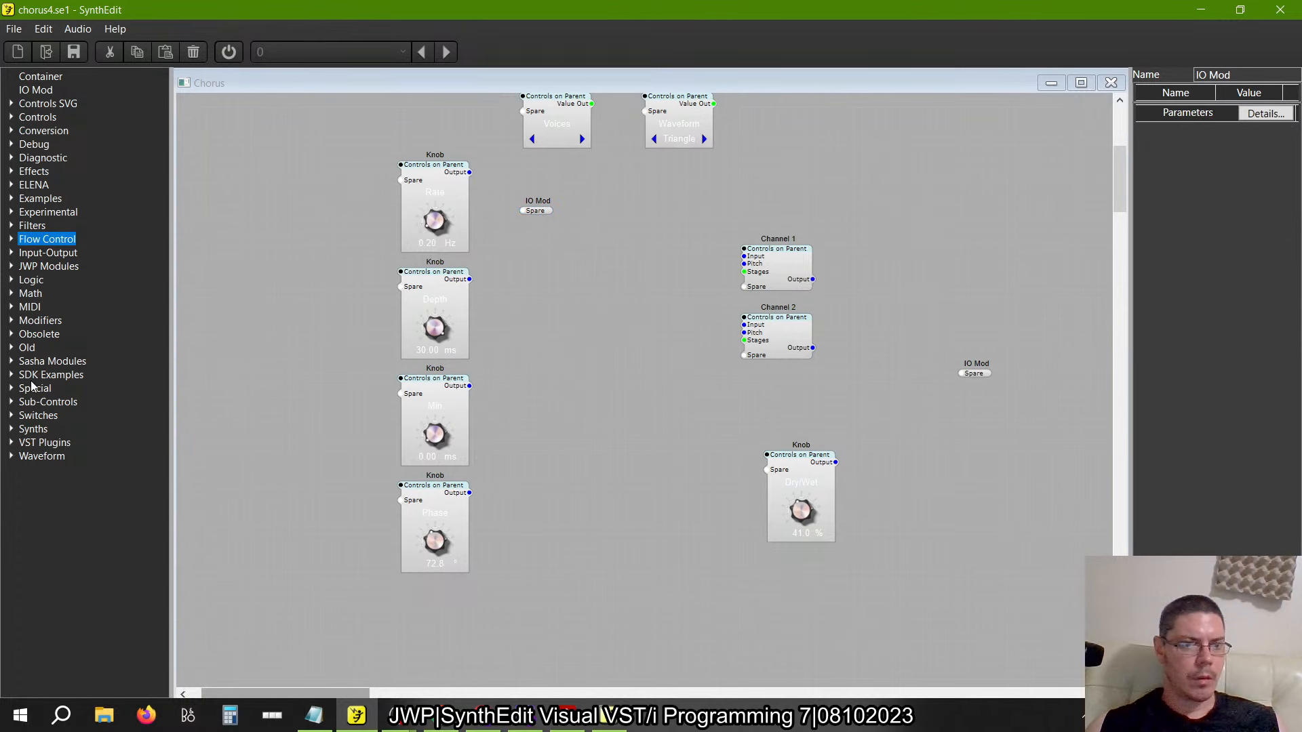
left_click(11, 457)
left_click_drag(56, 483, 358, 400)
left_click_drag(67, 485, 560, 437)
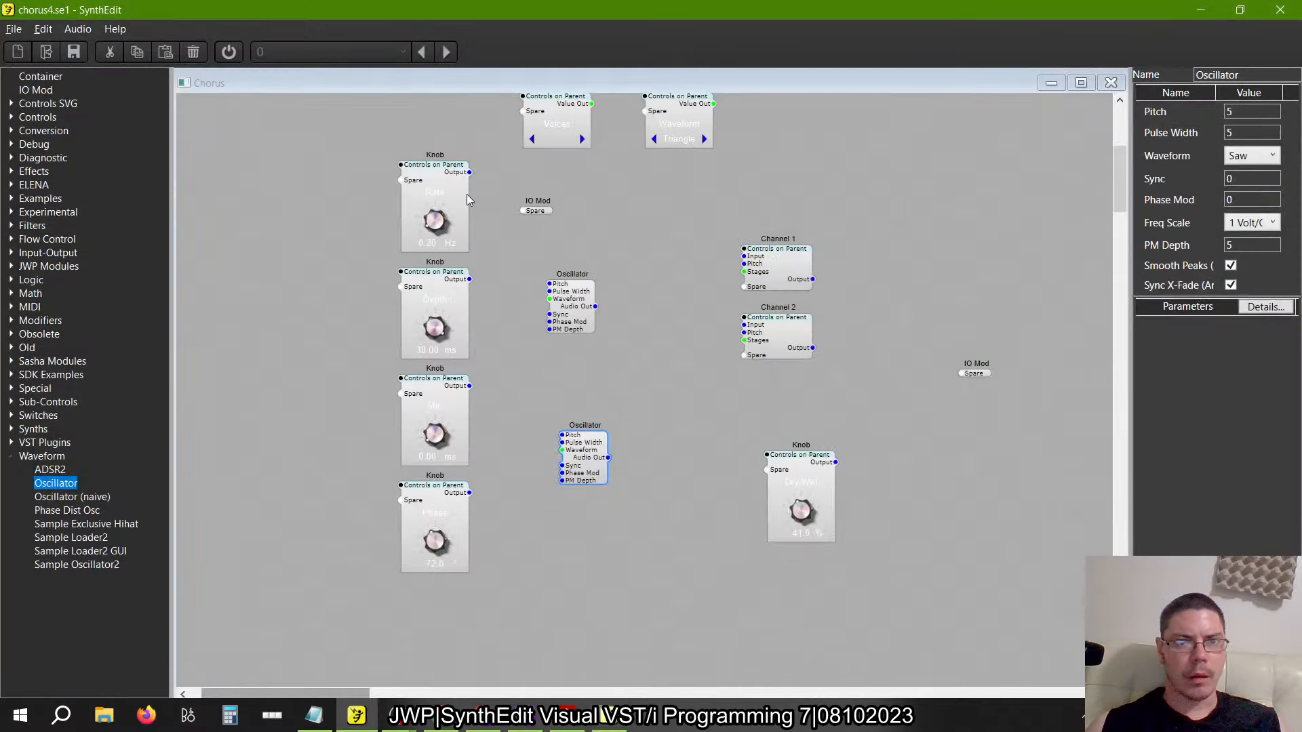
Connect the Rate knob to both Oscillators' Pitch inputs and the Phase knob to the lower Oscillator's Phase Mod, following phaser1.se1
left_click_drag(469, 172, 561, 435)
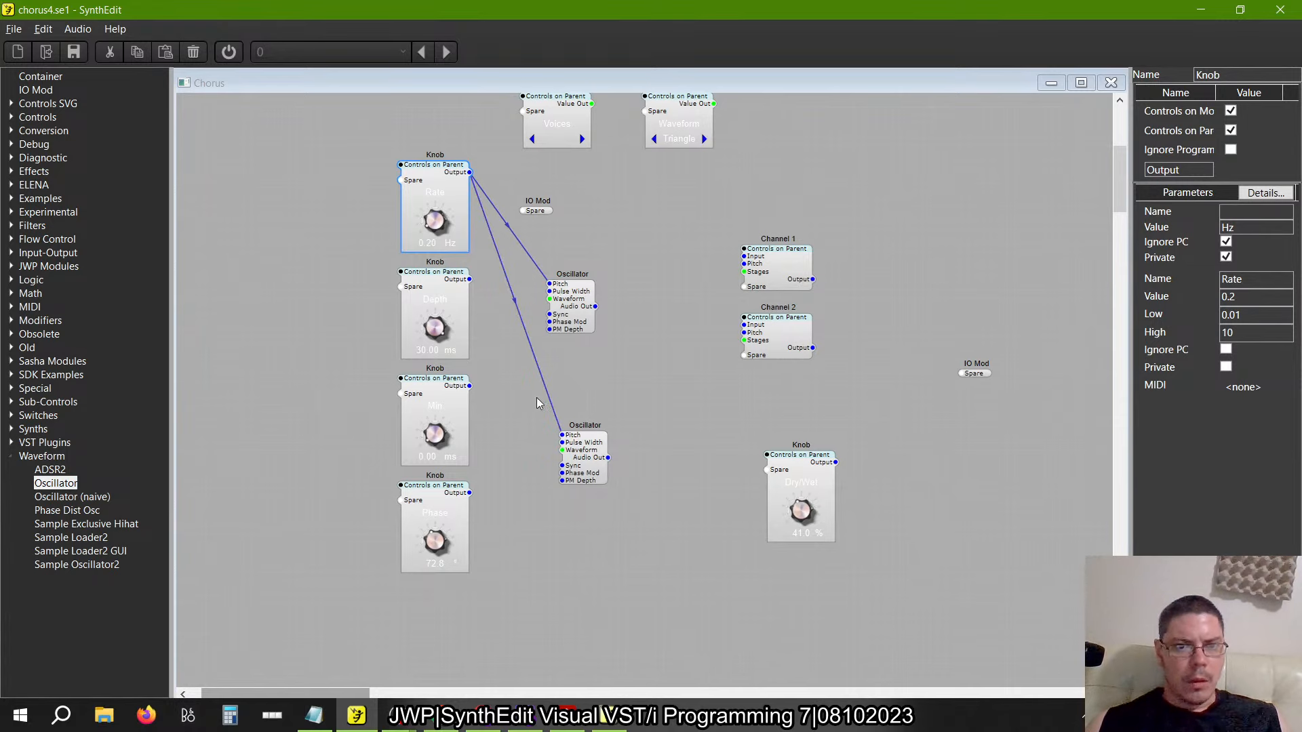
left_click_drag(584, 483, 569, 474)
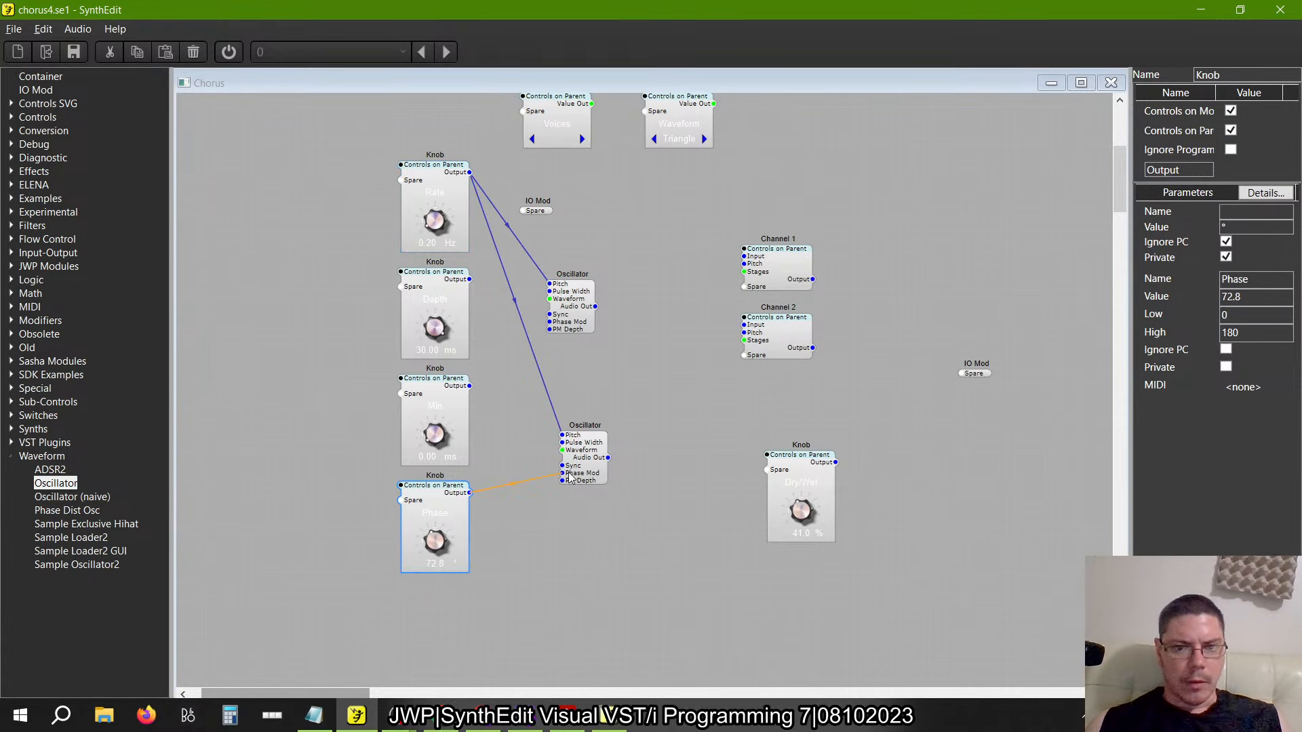
key("alt+Tab")
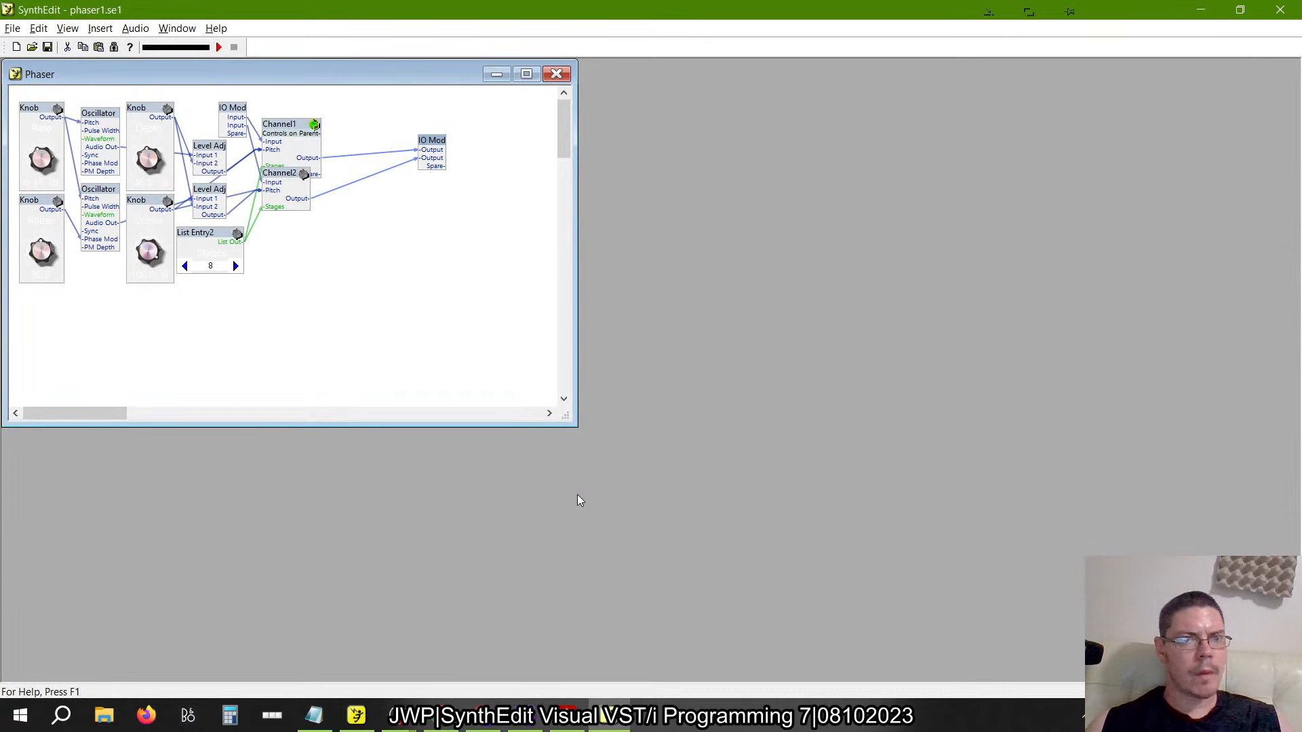
key("alt+Tab")
Shift the Channel 1 and Channel 2 containers to the right and add two Level Adj modules from Modifiers in front of them
left_click_drag(796, 385, 684, 119)
left_click_drag(780, 268, 864, 253)
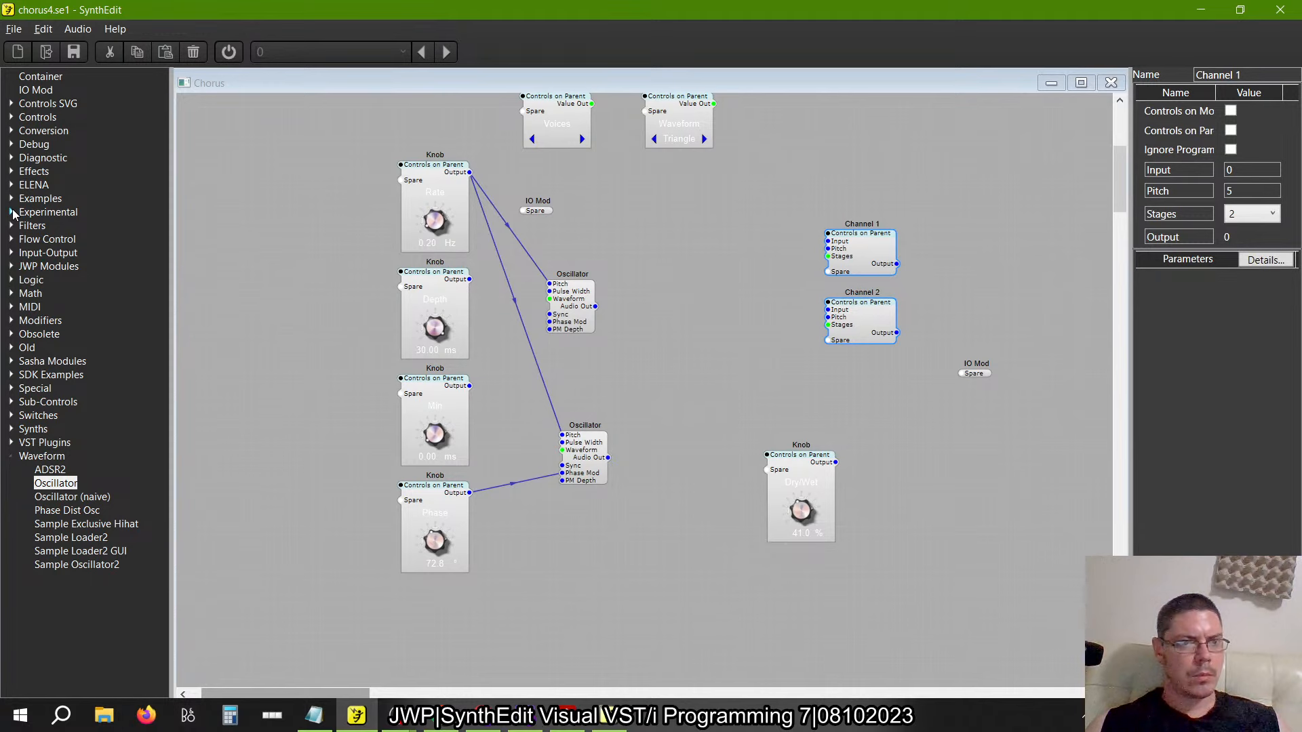
left_click(12, 333)
left_click(12, 334)
left_click(12, 320)
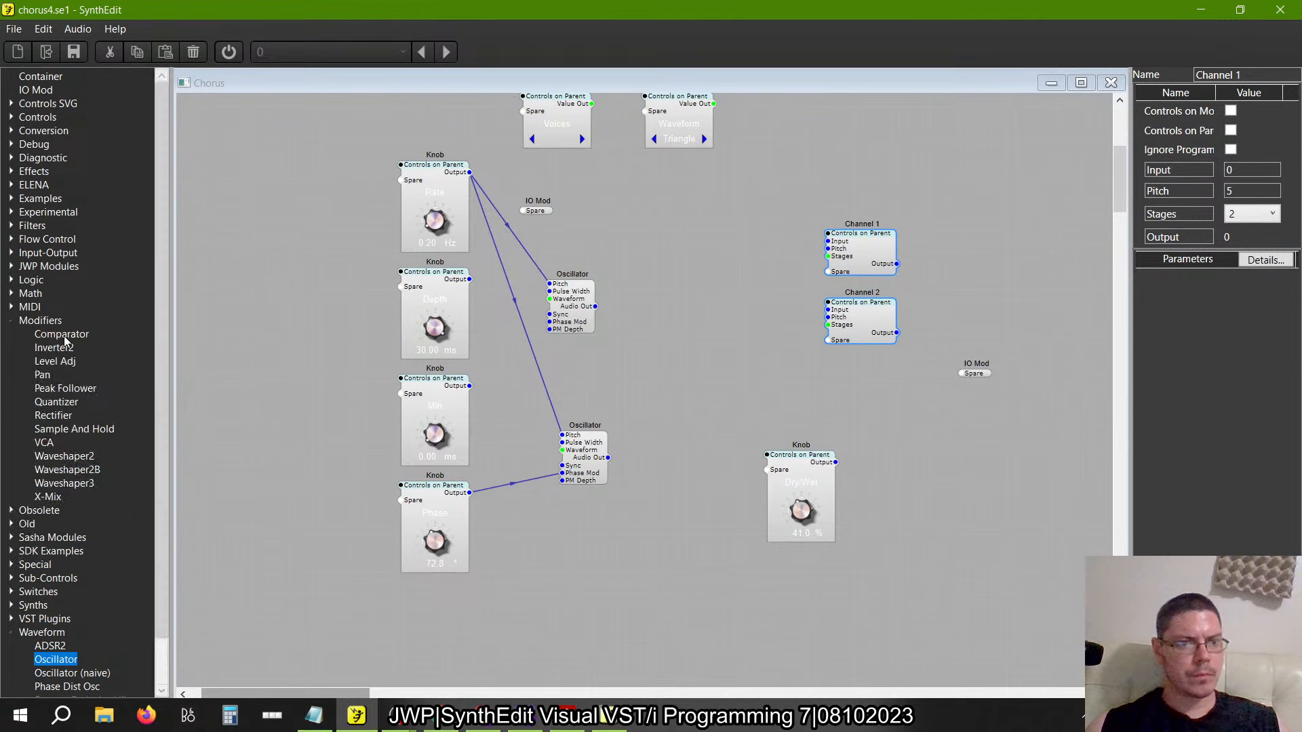
left_click_drag(54, 360, 703, 245)
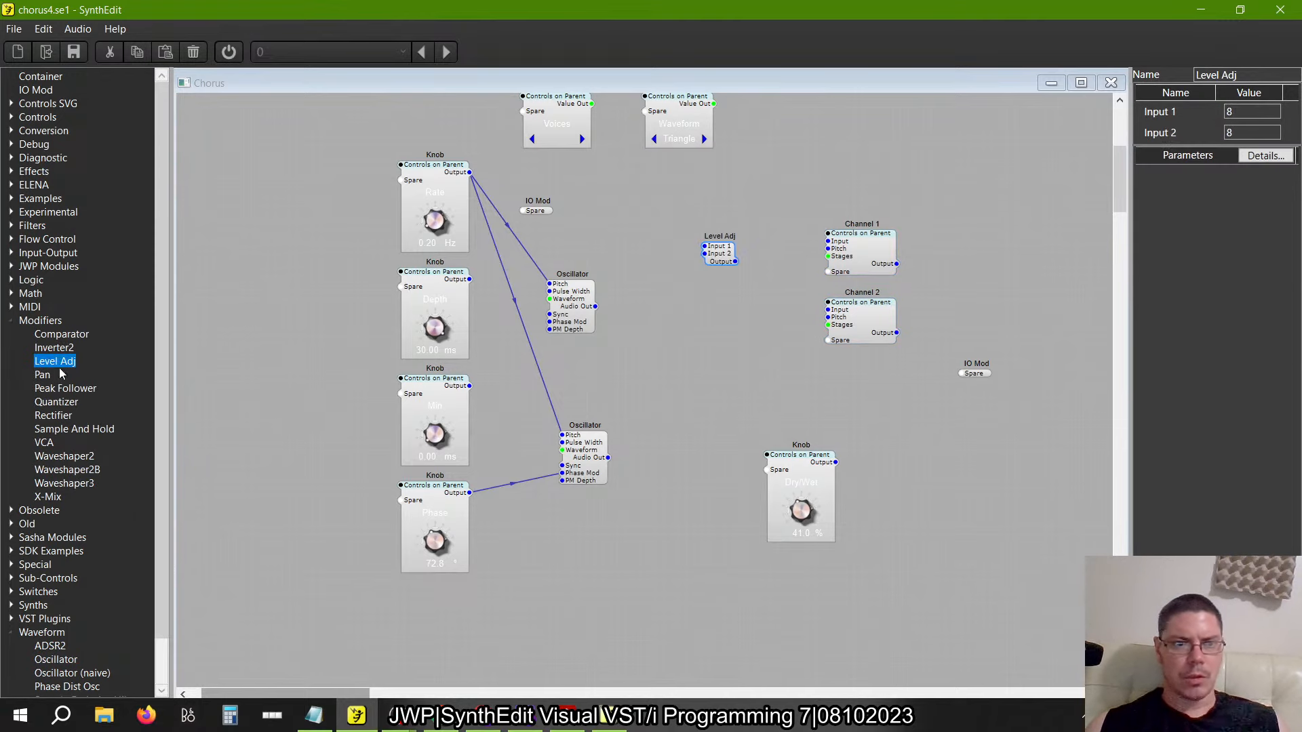
left_click(721, 319)
left_click_drag(738, 321, 712, 320)
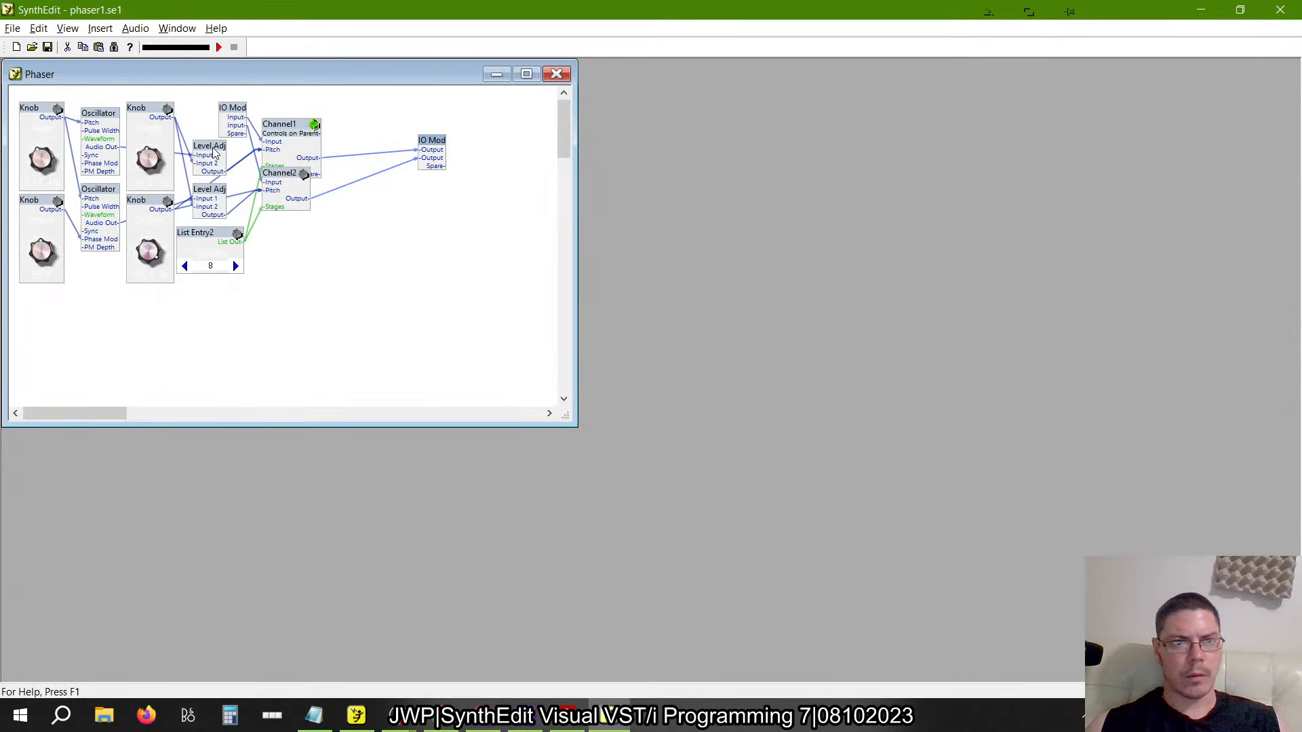
Connect each Oscillator's Audio Out to Input 1 of its own Level Adj, checking the wiring against phaser1.se1
left_click_drag(213, 151, 205, 196)
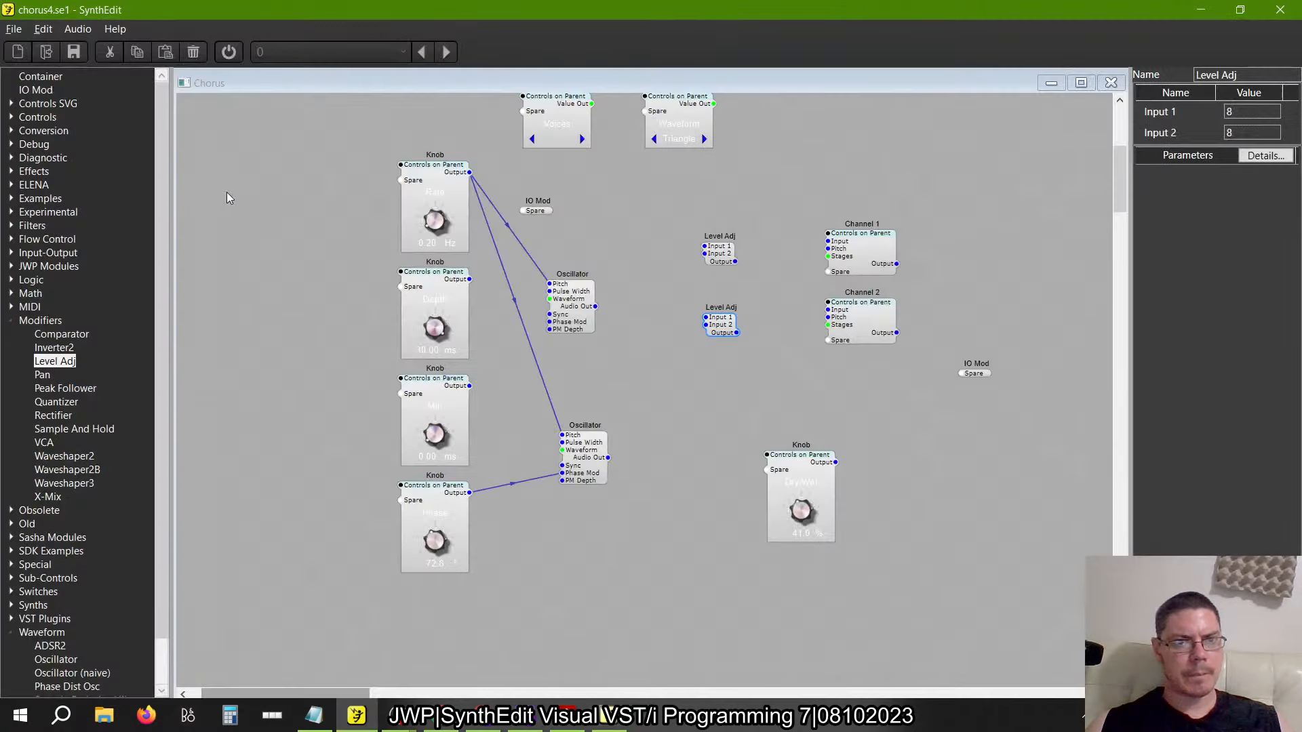
left_click_drag(596, 306, 704, 247)
left_click(608, 458)
left_click_drag(691, 314, 664, 423)
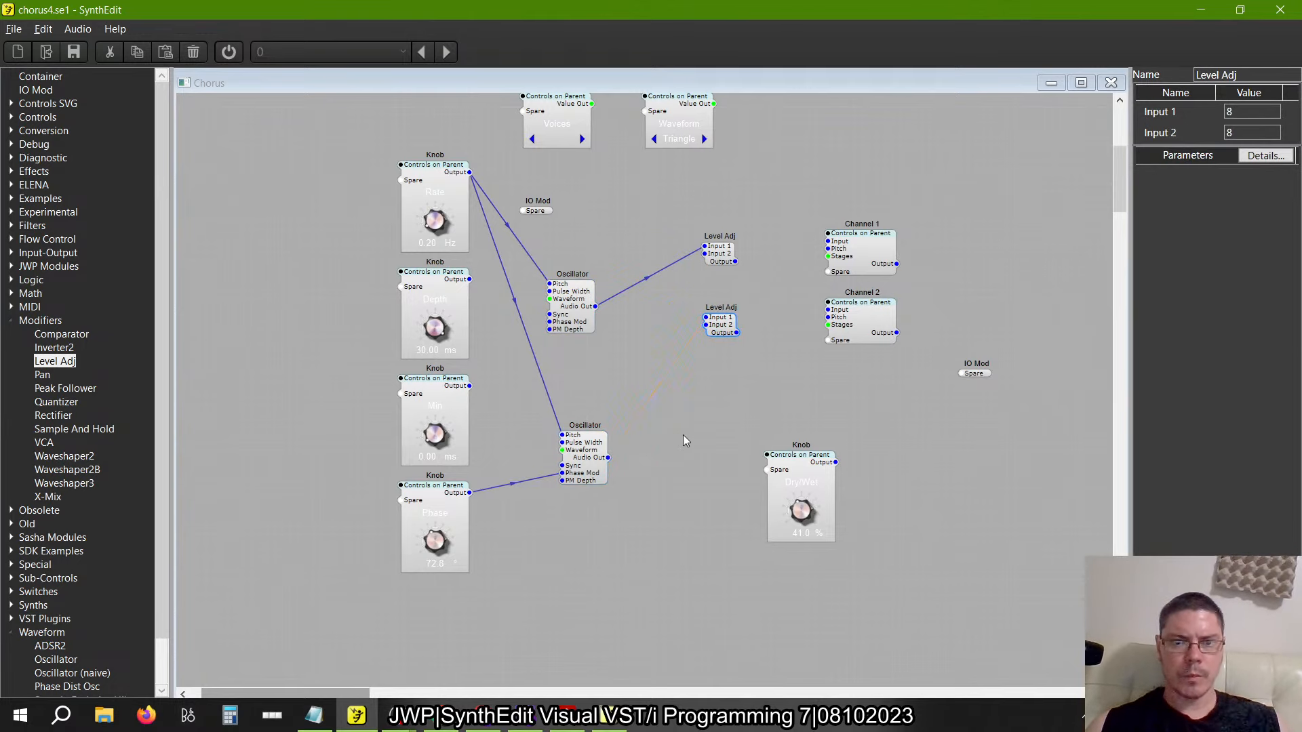
key("alt+Tab")
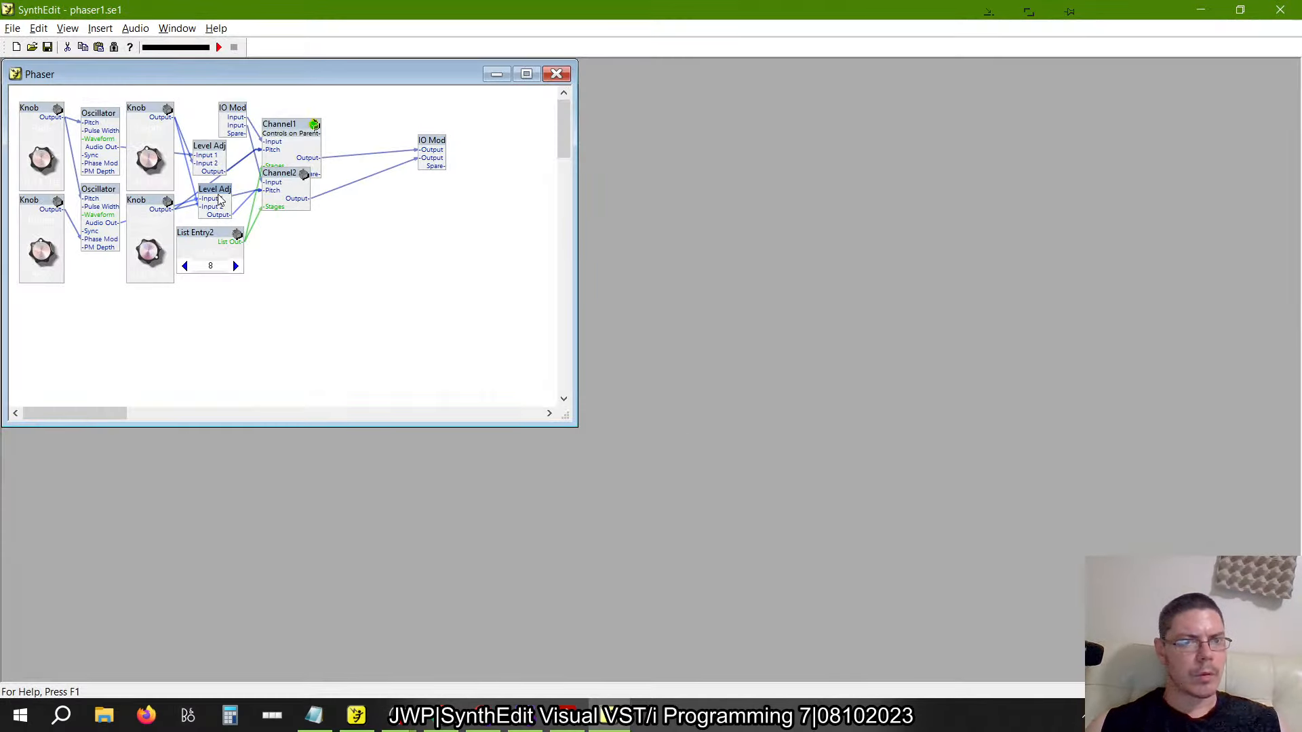
left_click_drag(219, 149, 216, 194)
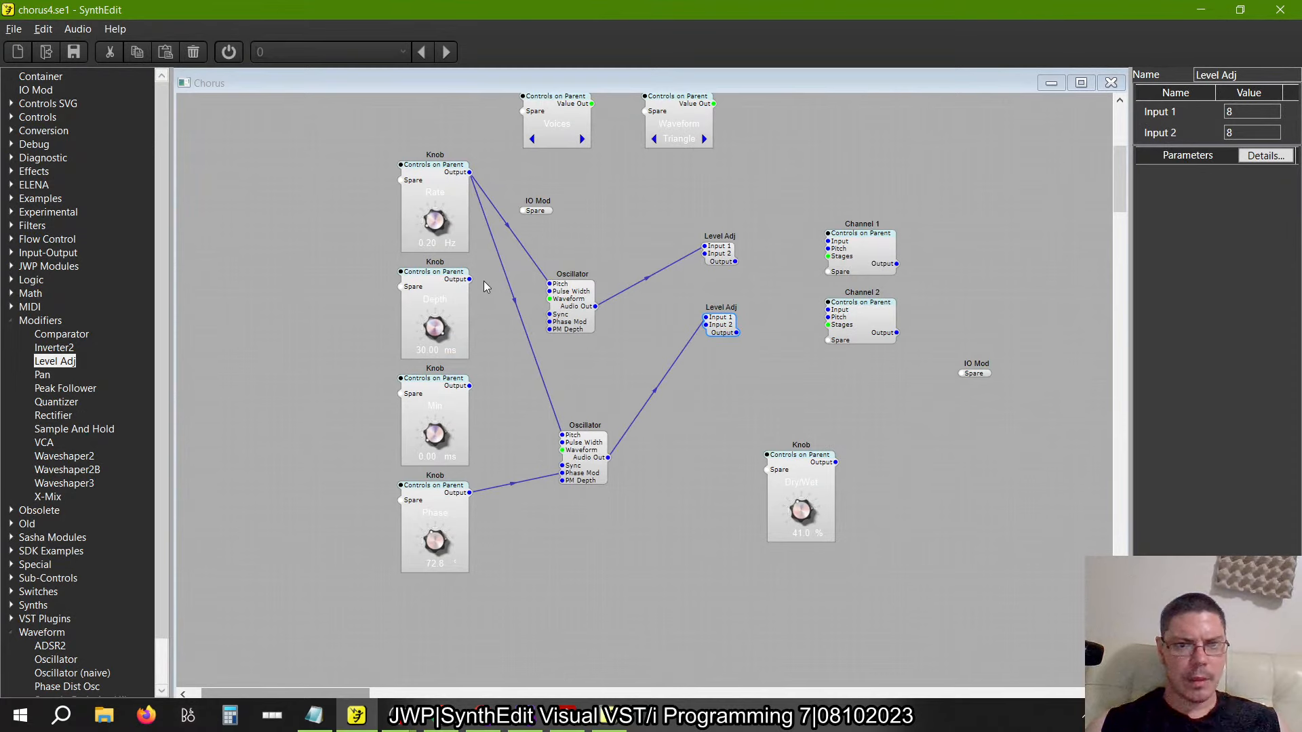
Connect the Depth knob to Input 2 of both Level Adj modules and compare the wiring with phaser1.se1
left_click_drag(469, 279, 514, 337)
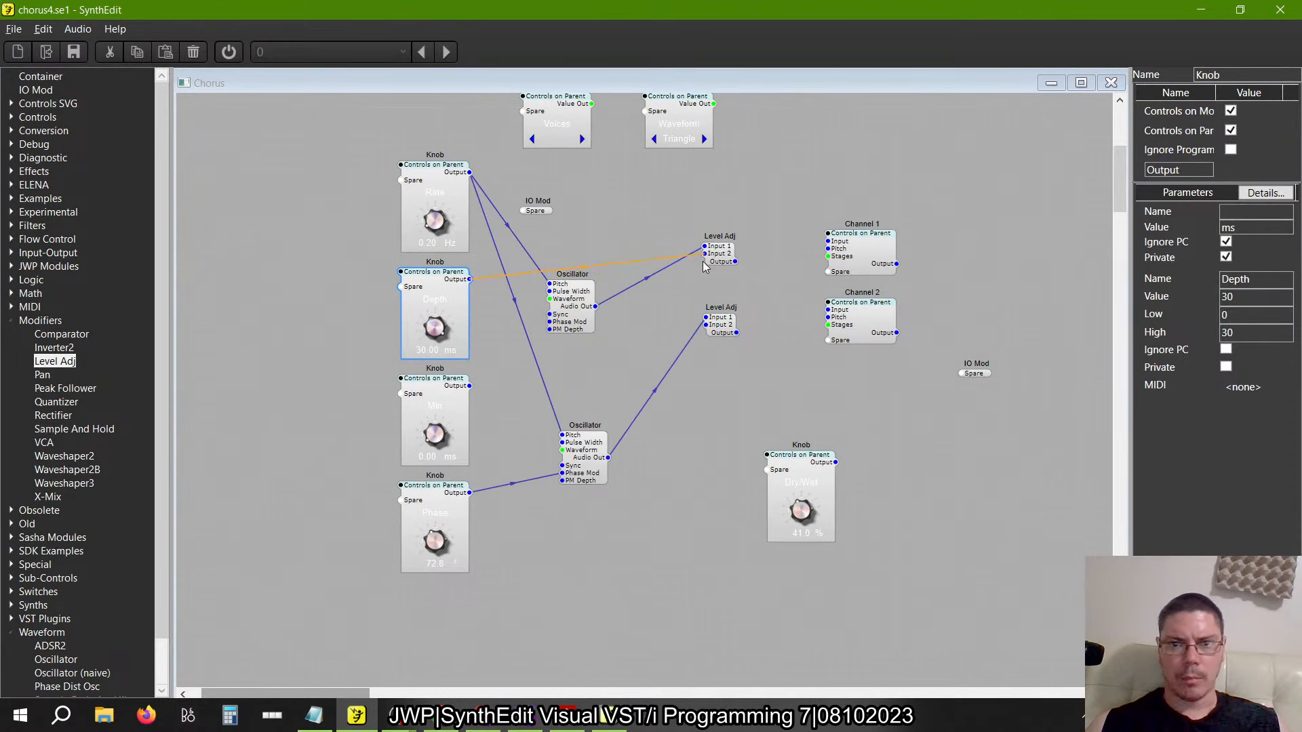
left_click_drag(704, 341, 705, 332)
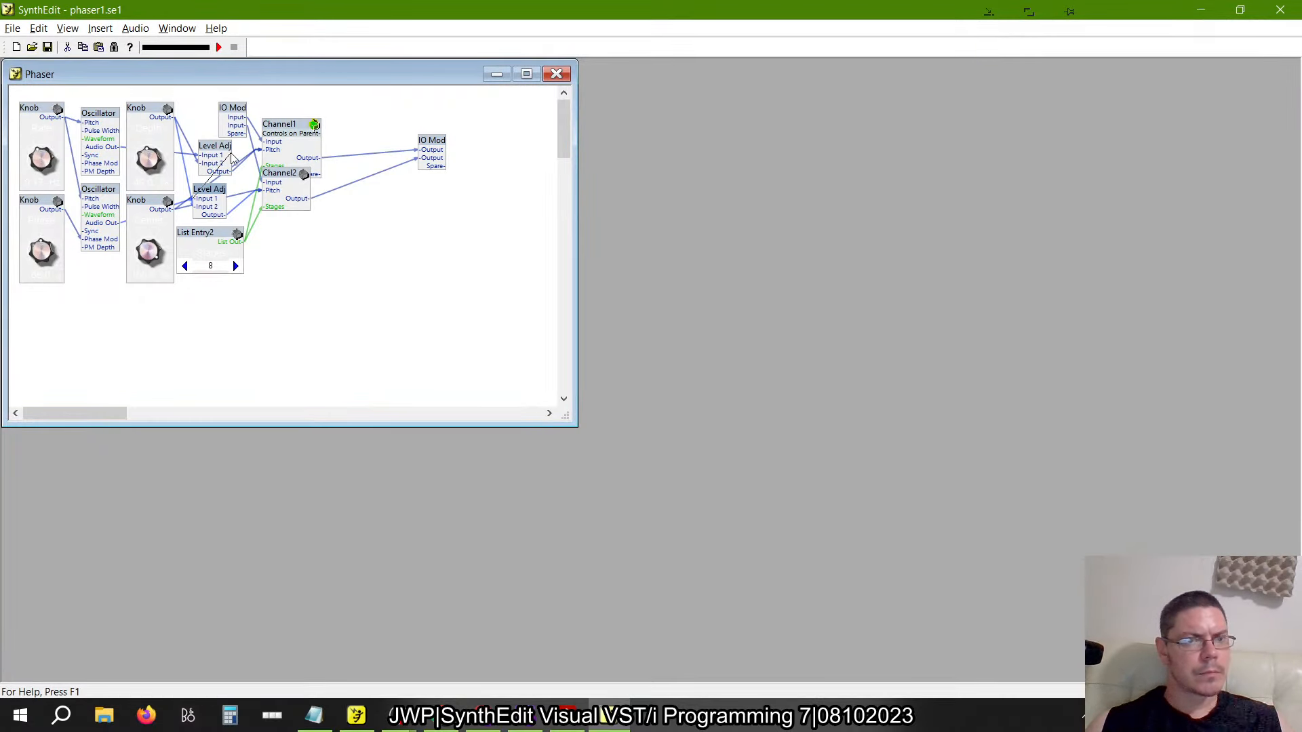
left_click(212, 195)
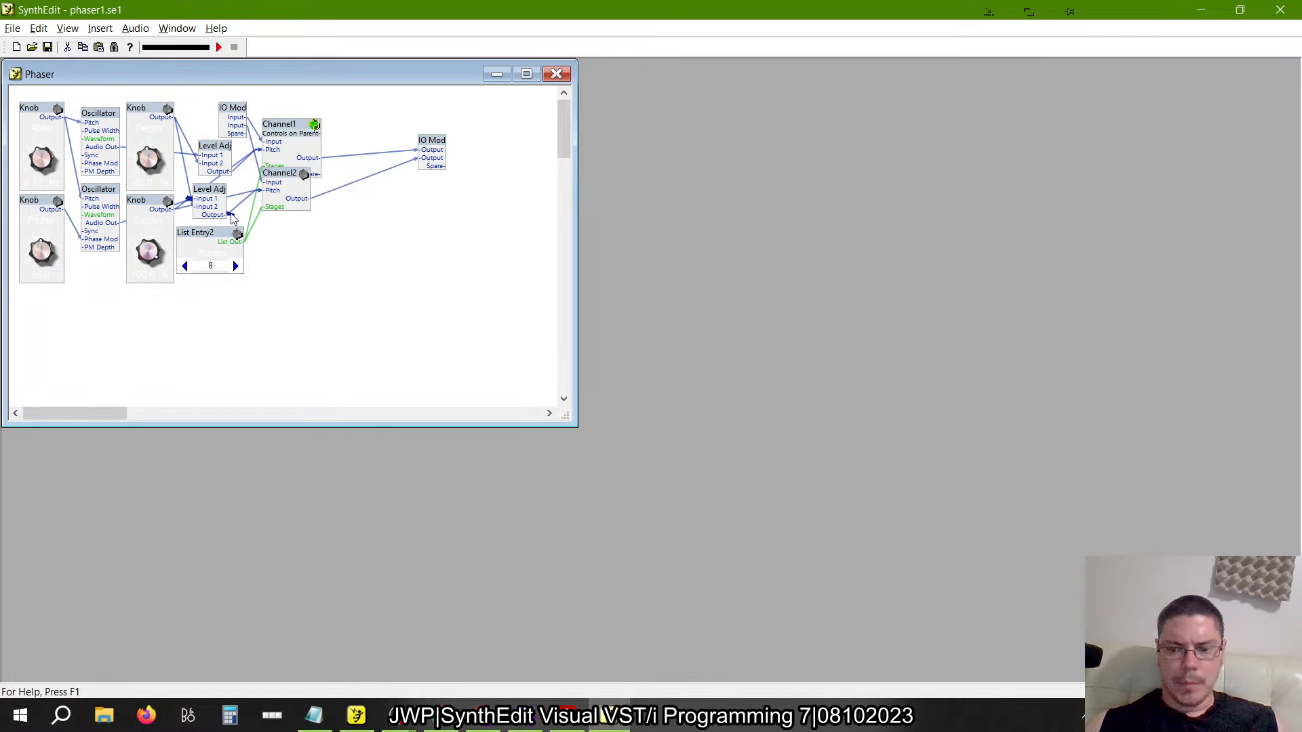
left_click_drag(215, 192, 229, 158)
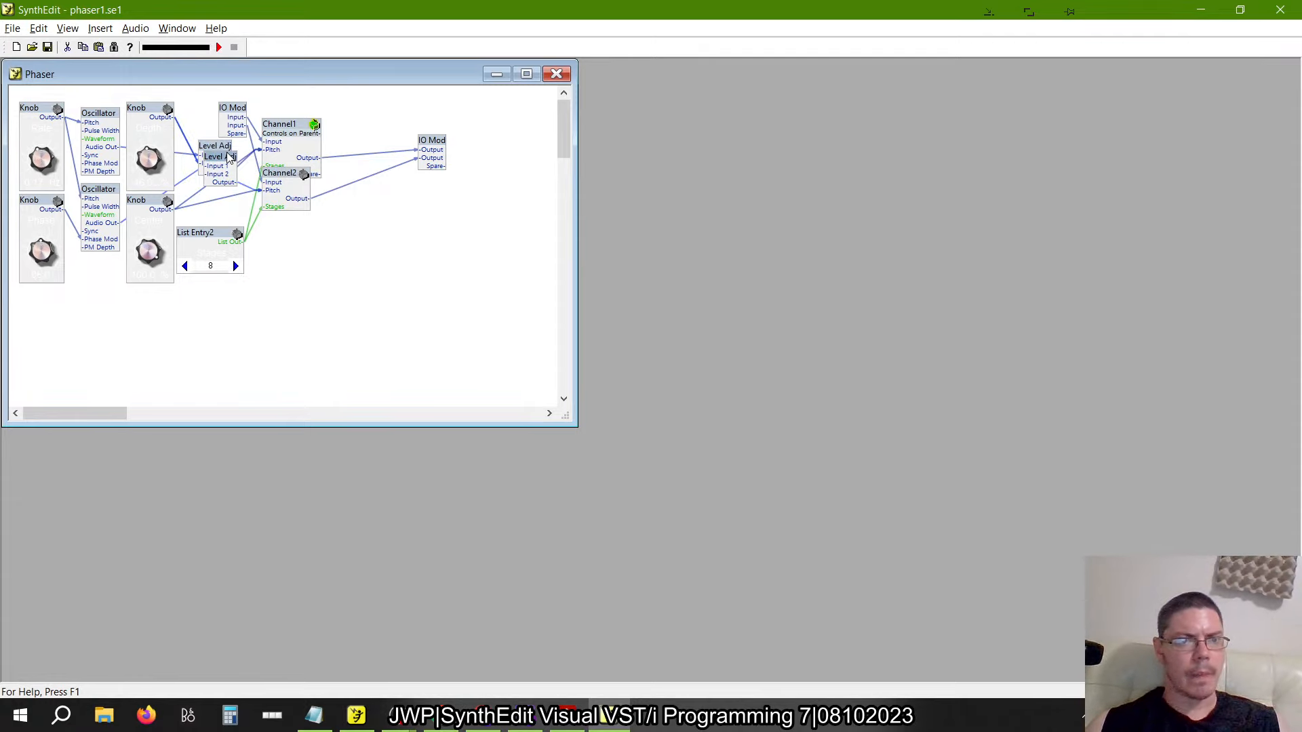
key("alt+Tab")
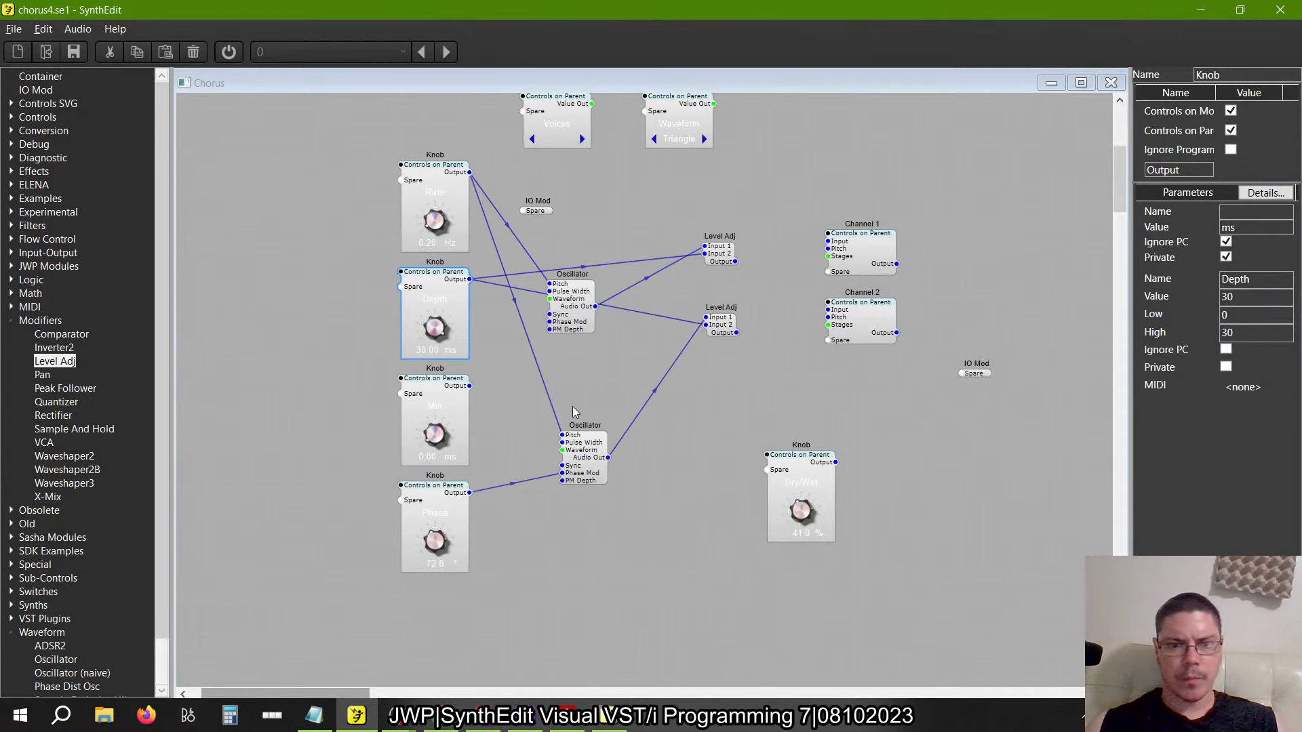
Compare the Min knob with the knobs in phaser1.se1 and move the Dry/Wet knob slightly to the left
left_click(435, 413)
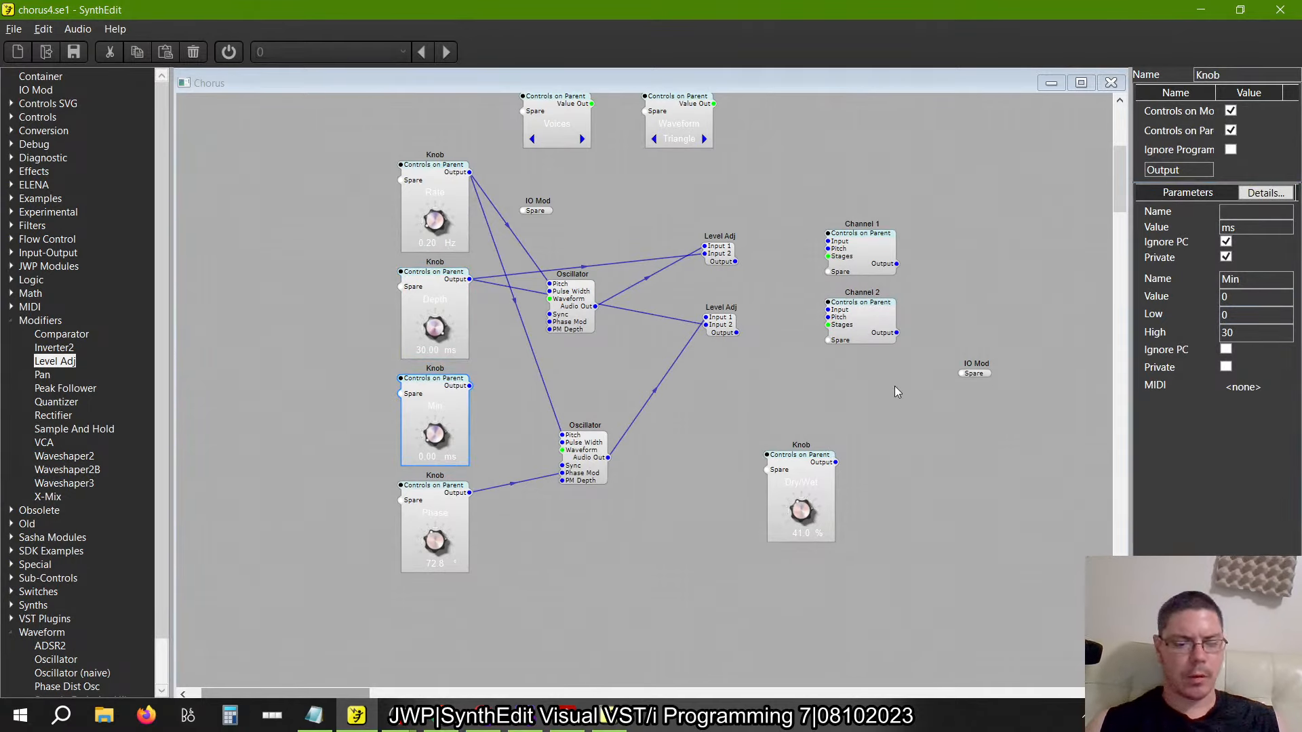
key("alt+Tab")
key("alt+Tab")
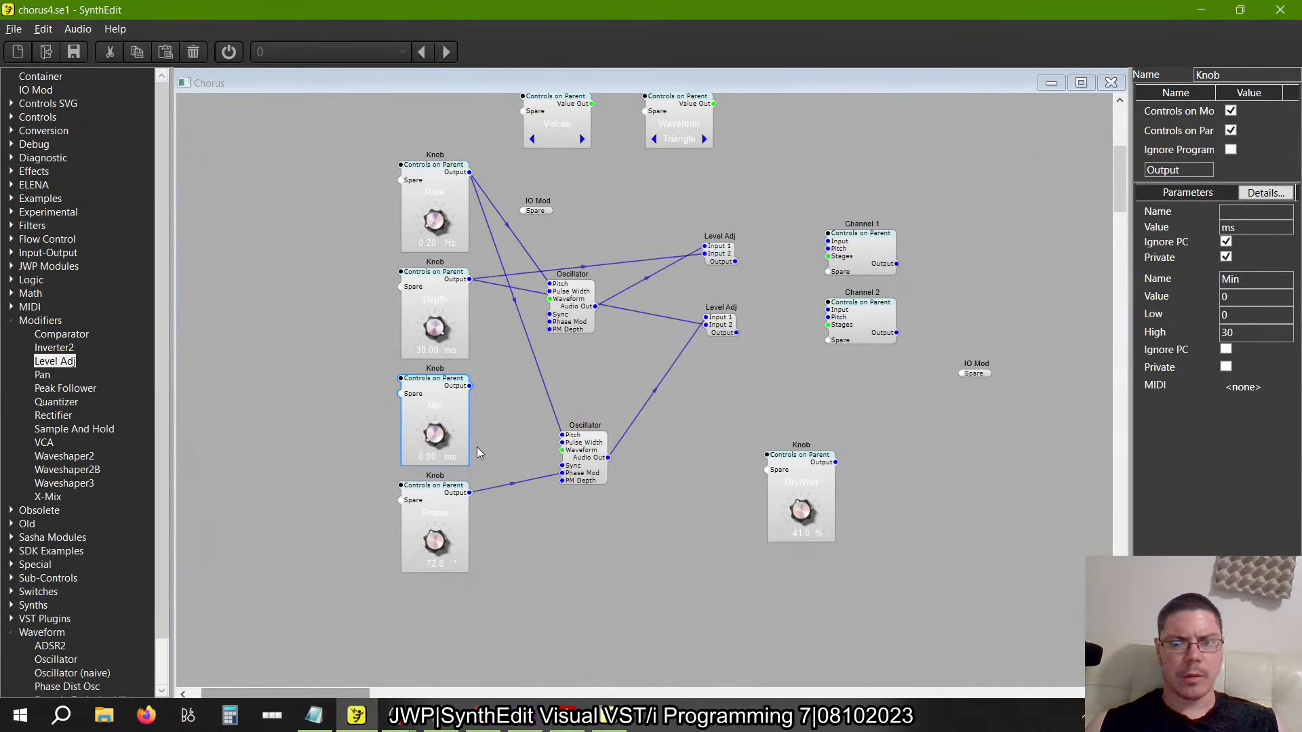
left_click_drag(816, 488, 786, 469)
key("ctrl+c")
key("ctrl+v")
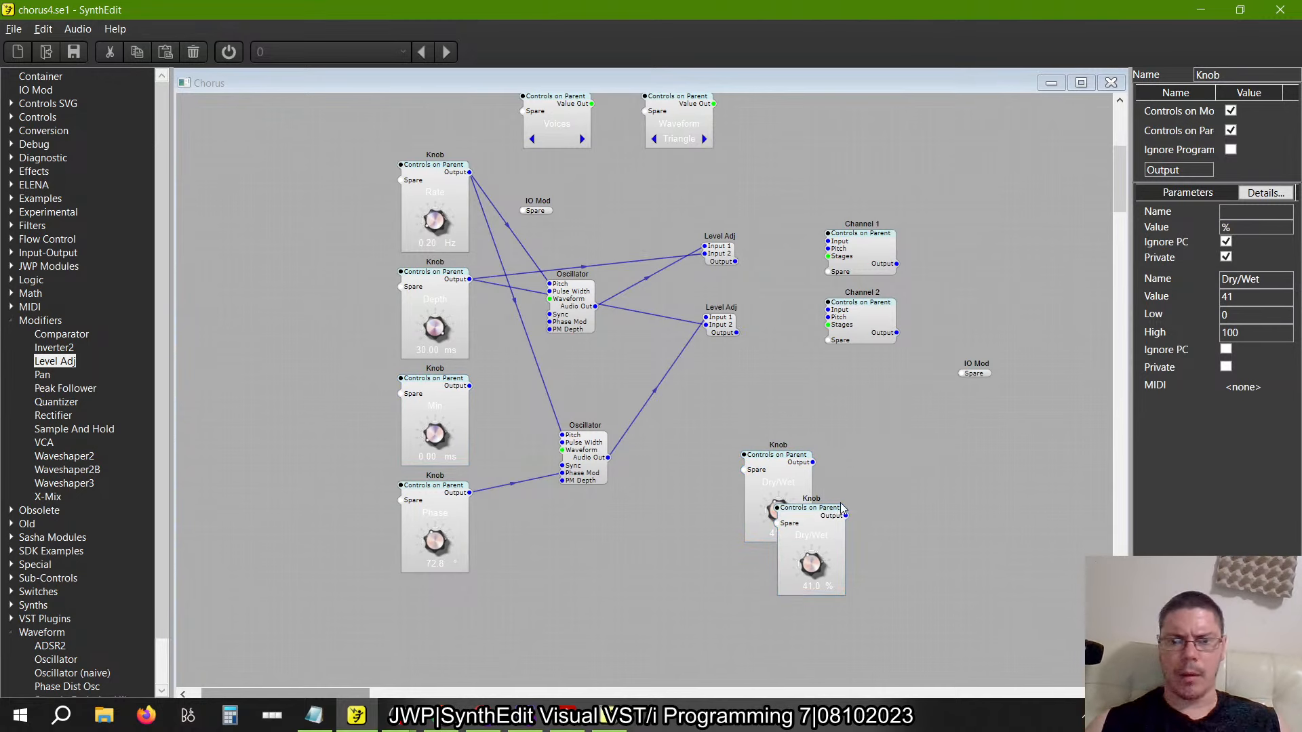
key("Delete")
Rename the Dry/Wet knob's parameter as Center
left_click(802, 487)
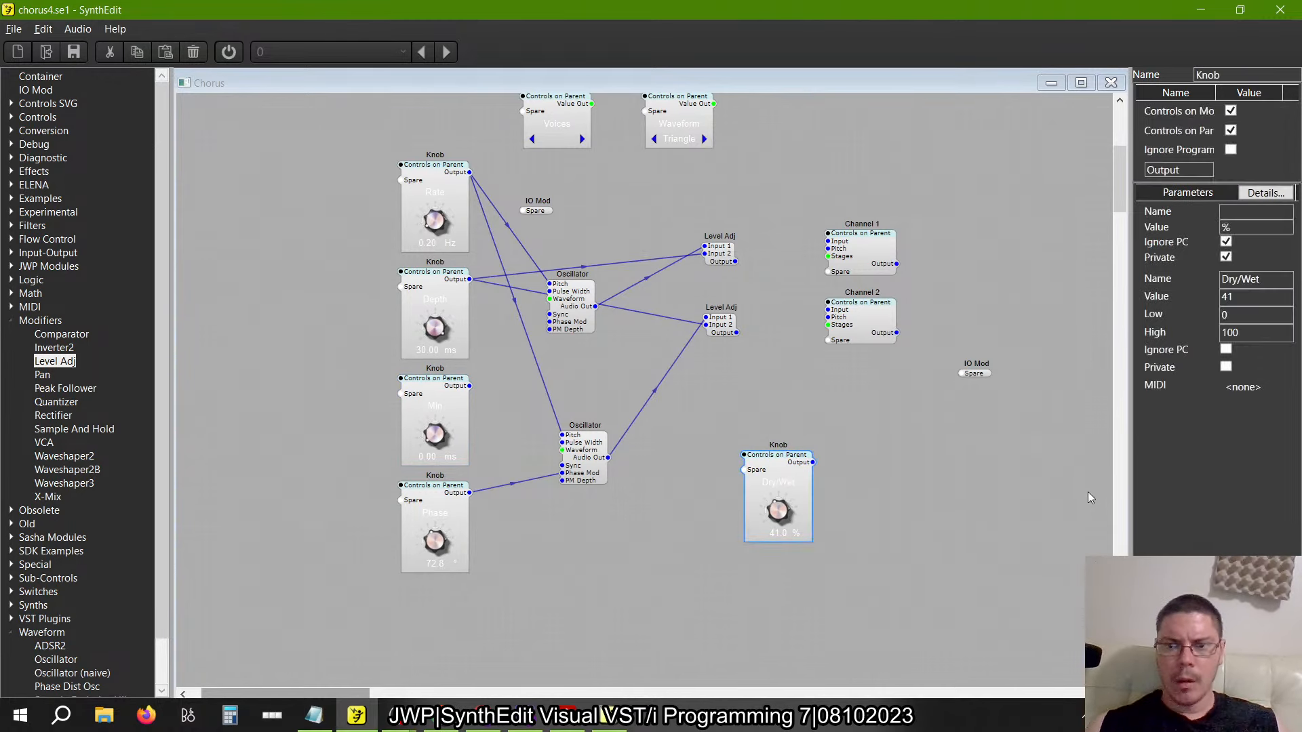
double_click(1277, 278)
type("Center")
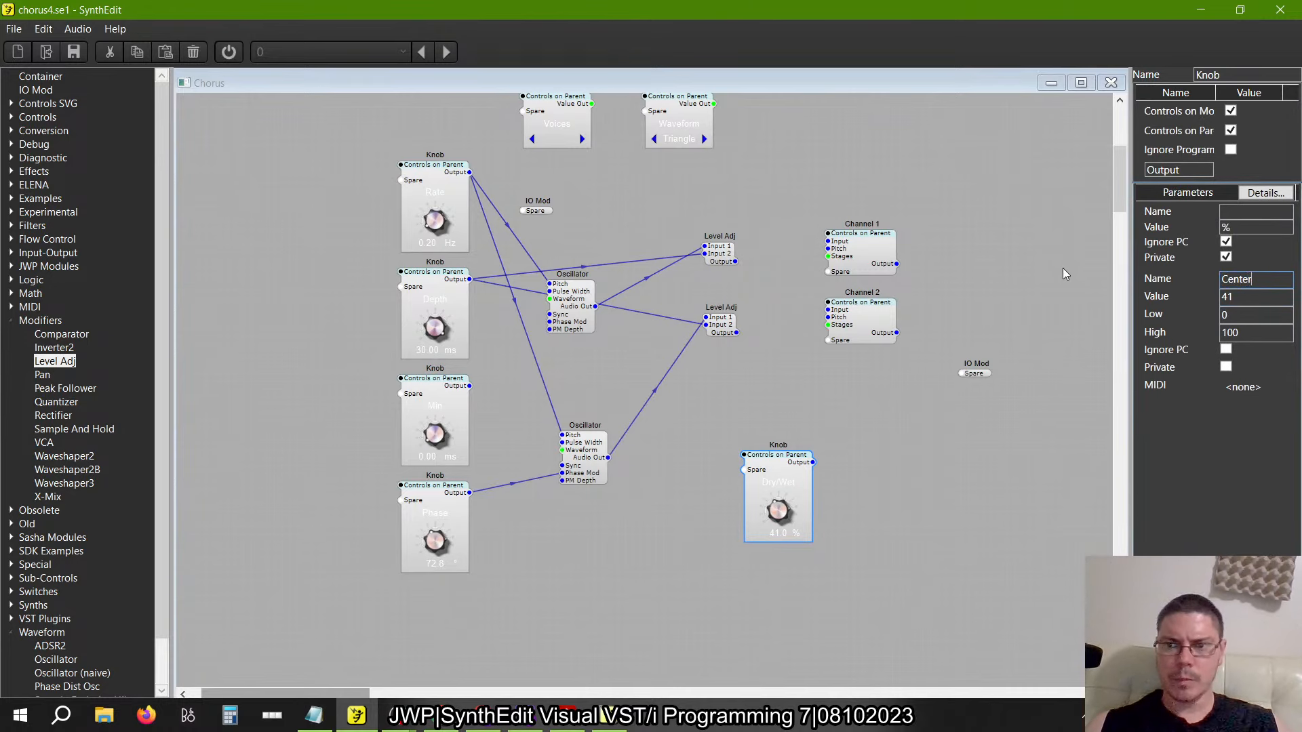
key("Return")
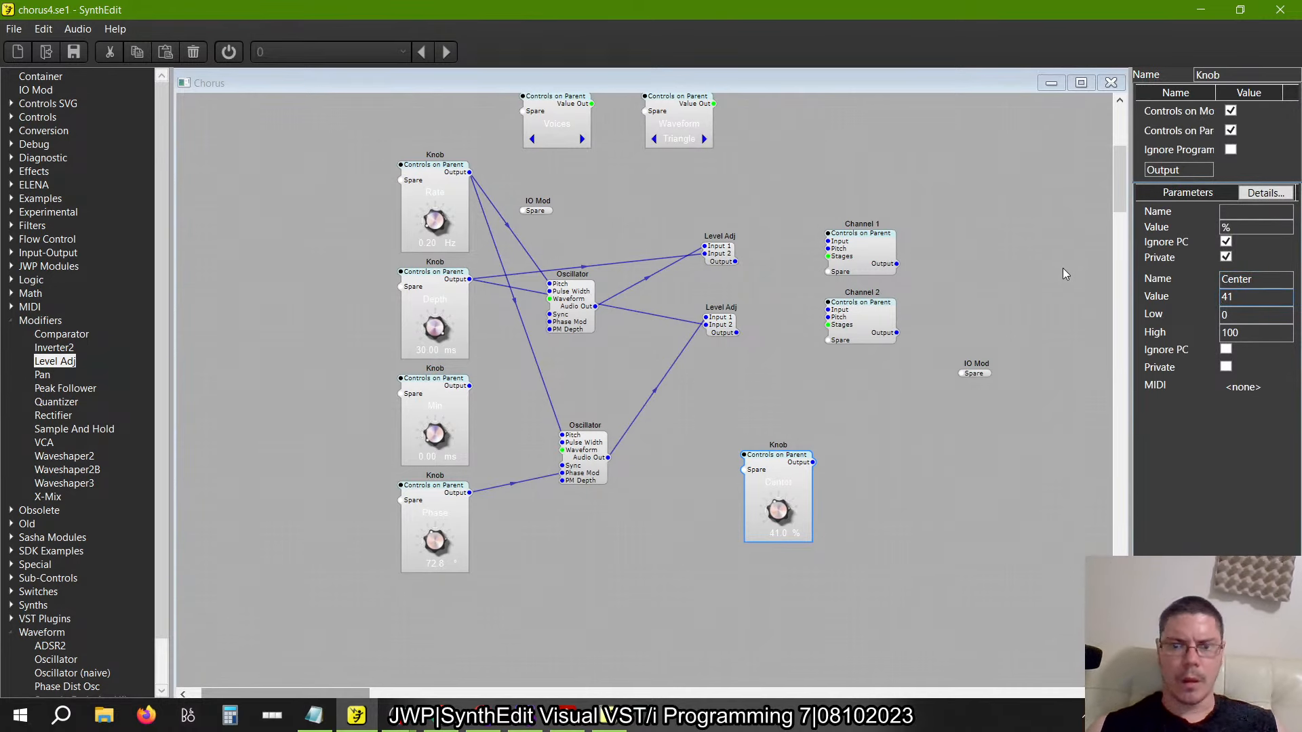
Open the Center knob's structure and compare its output modules and Float to Volts smoothing with the matching knob in phaser1.se1
double_click(786, 468)
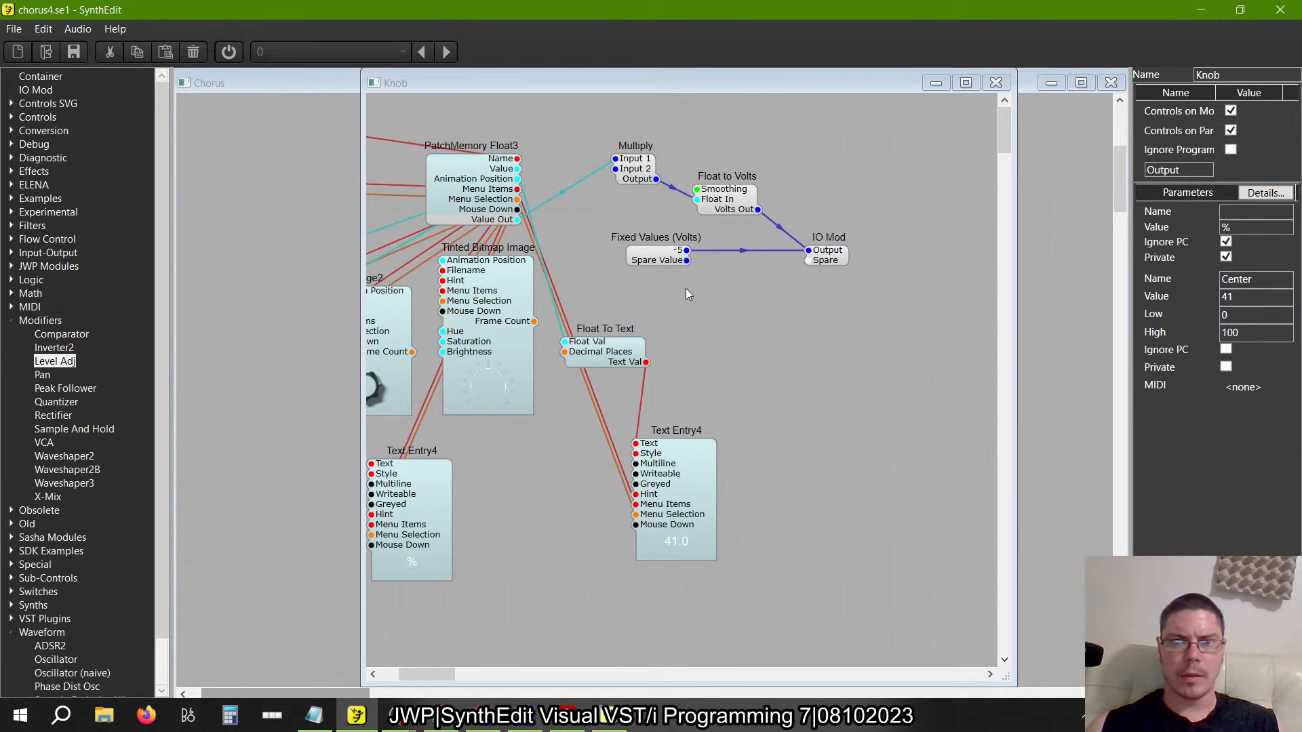
scroll(667, 180, "left", 4)
scroll(666, 180, "right", 2)
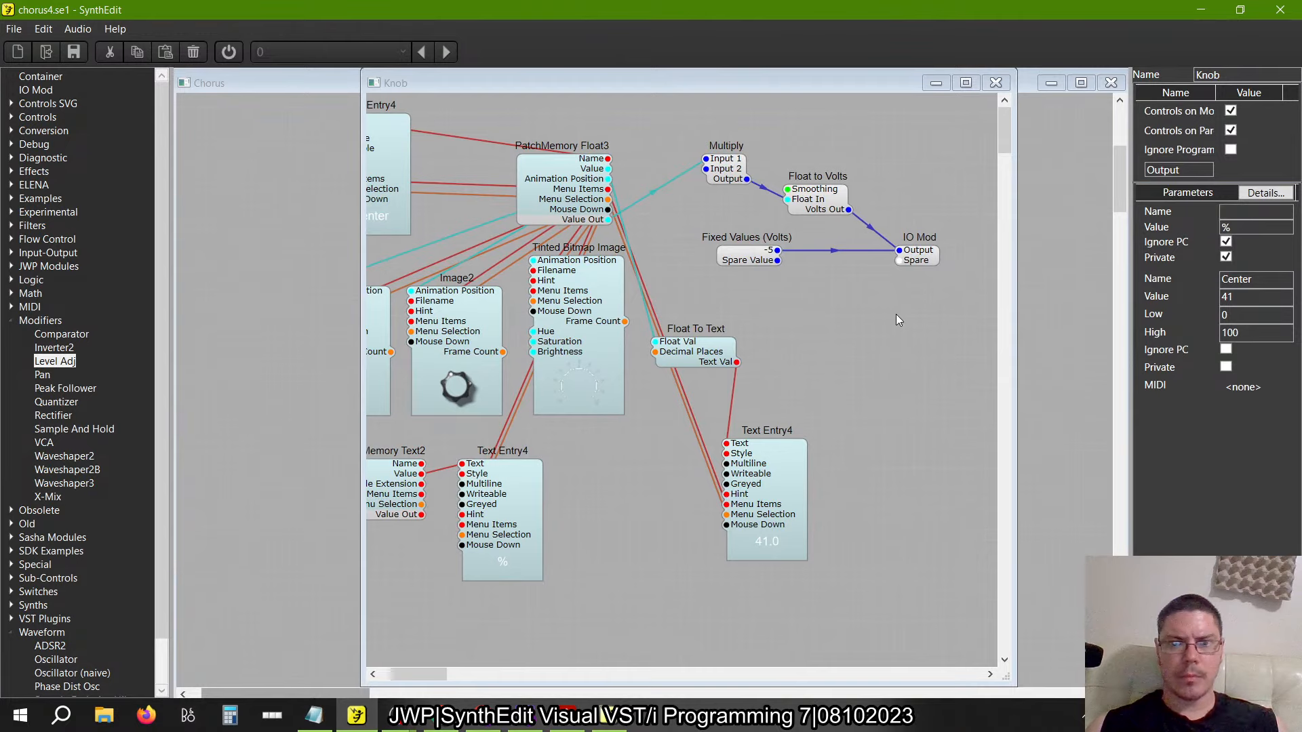
left_click(828, 204)
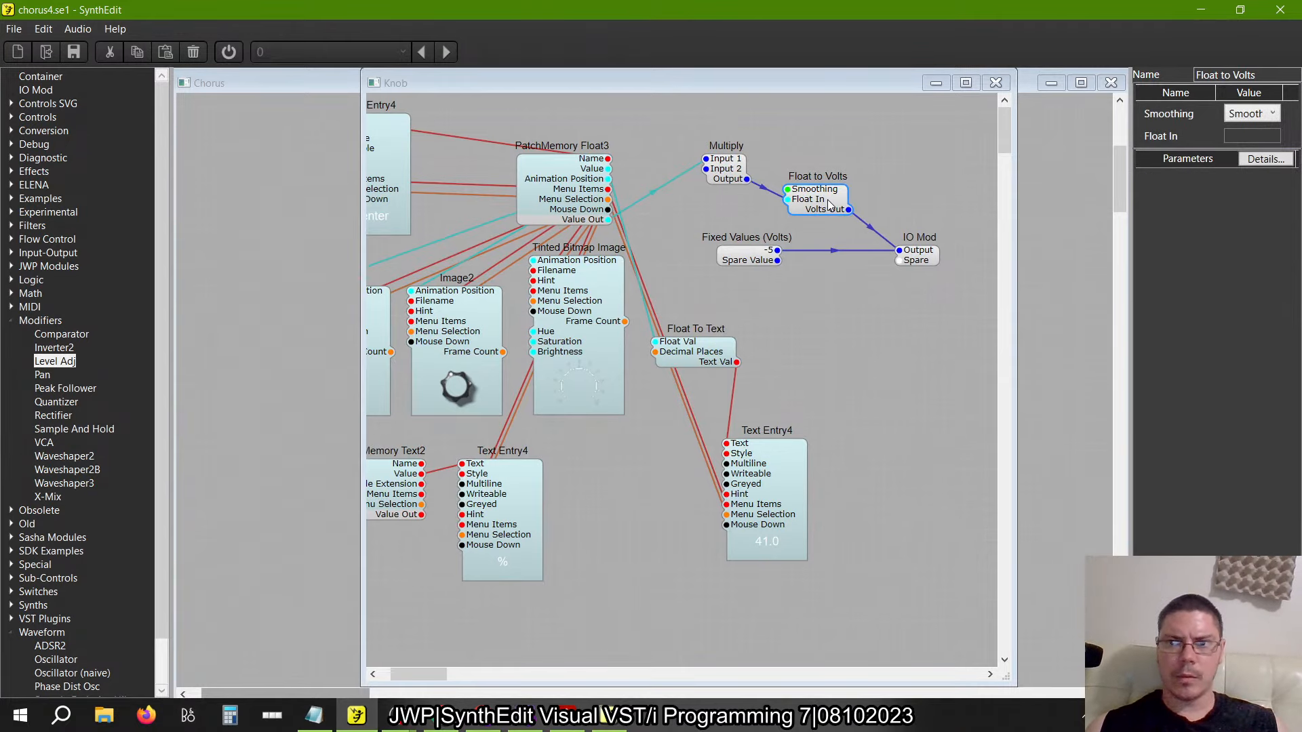
left_click(1254, 113)
left_click(946, 203)
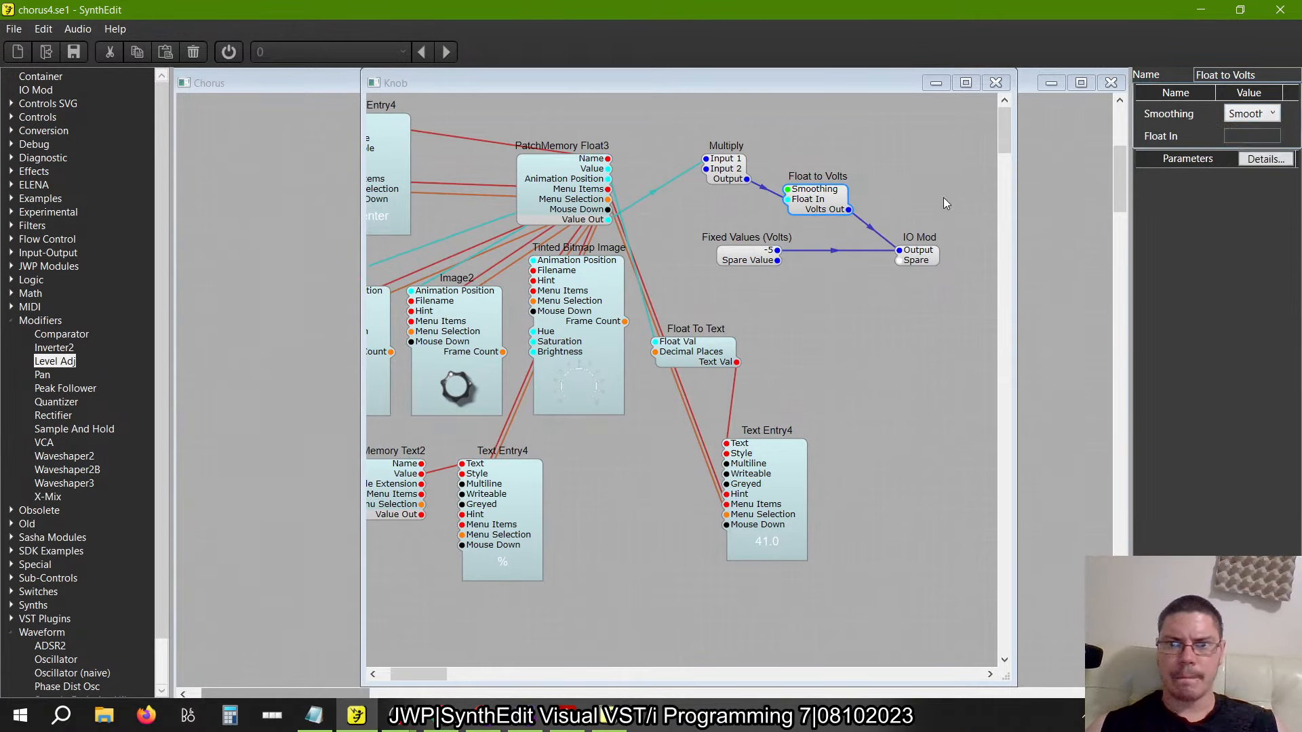
key("alt+Tab")
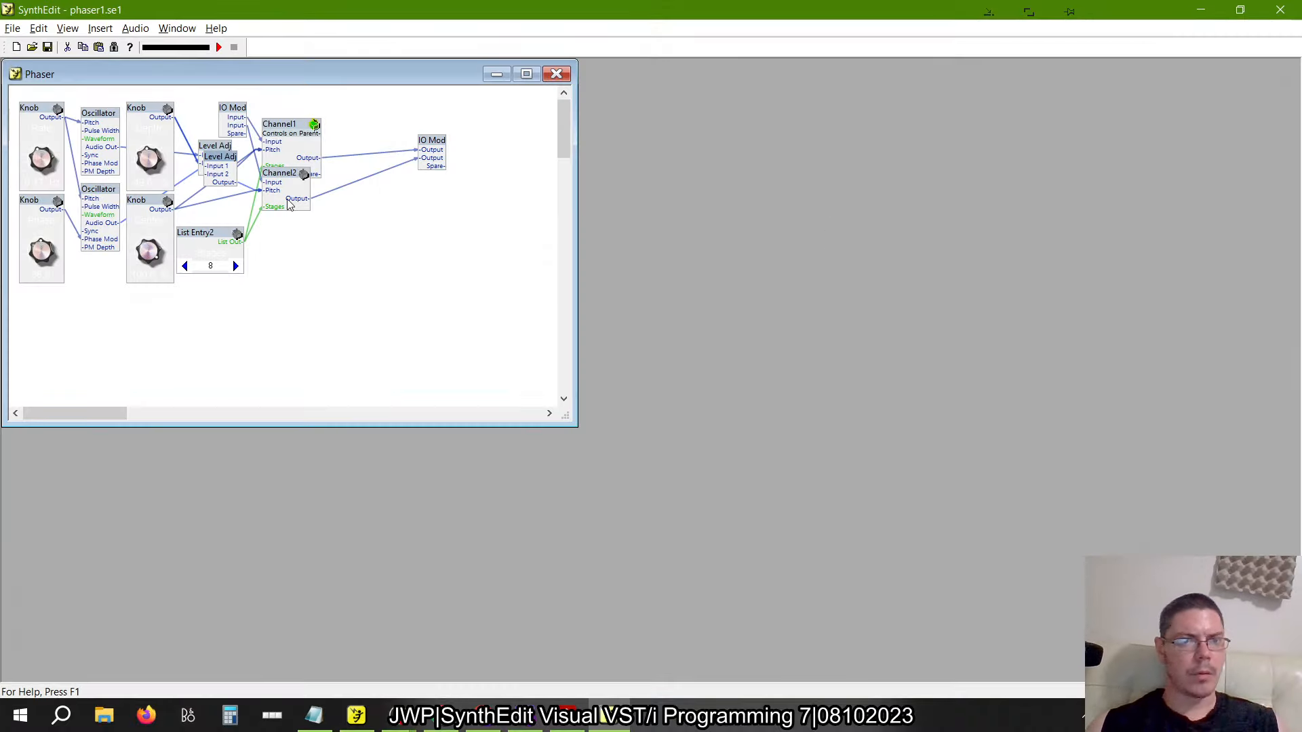
double_click(156, 213)
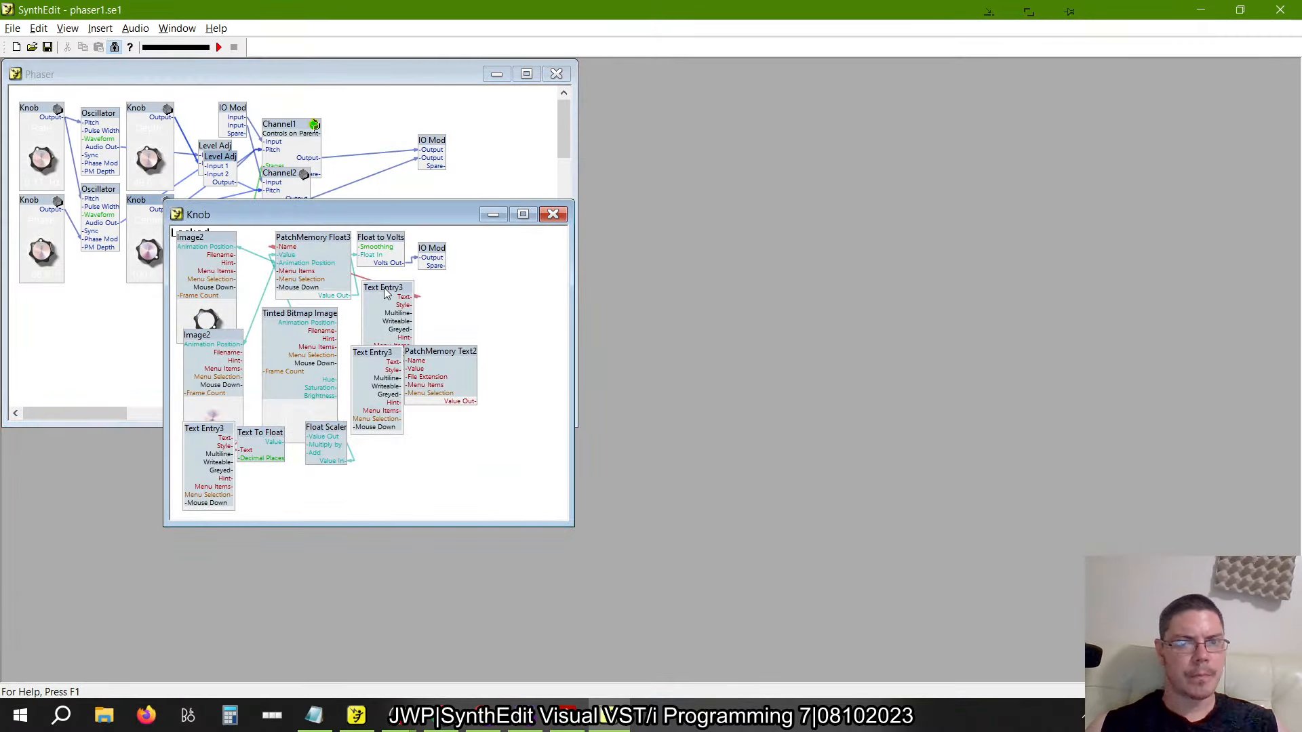
key("alt+Tab")
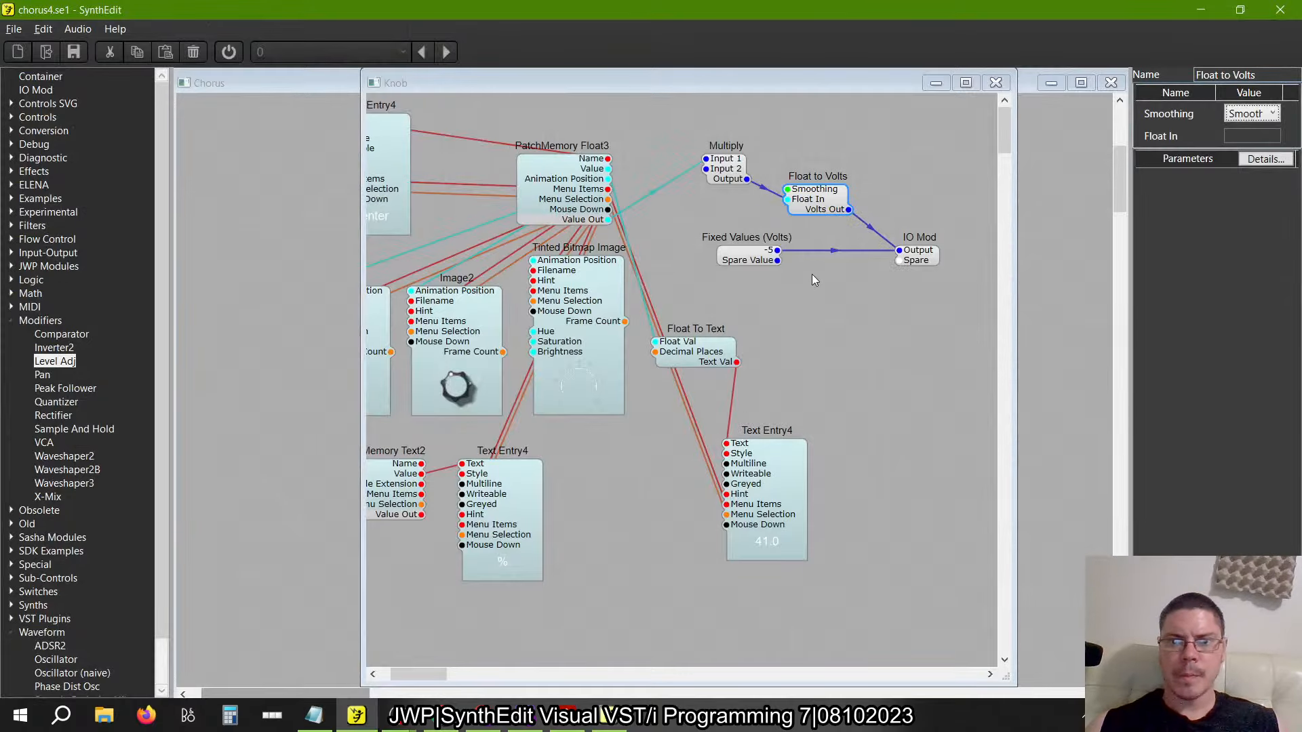
Remove Fixed Values (Volts) and Multiply from the Center knob so PatchMemory Float3's Value Out feeds Float to Volts directly
left_click(760, 261)
key("Delete")
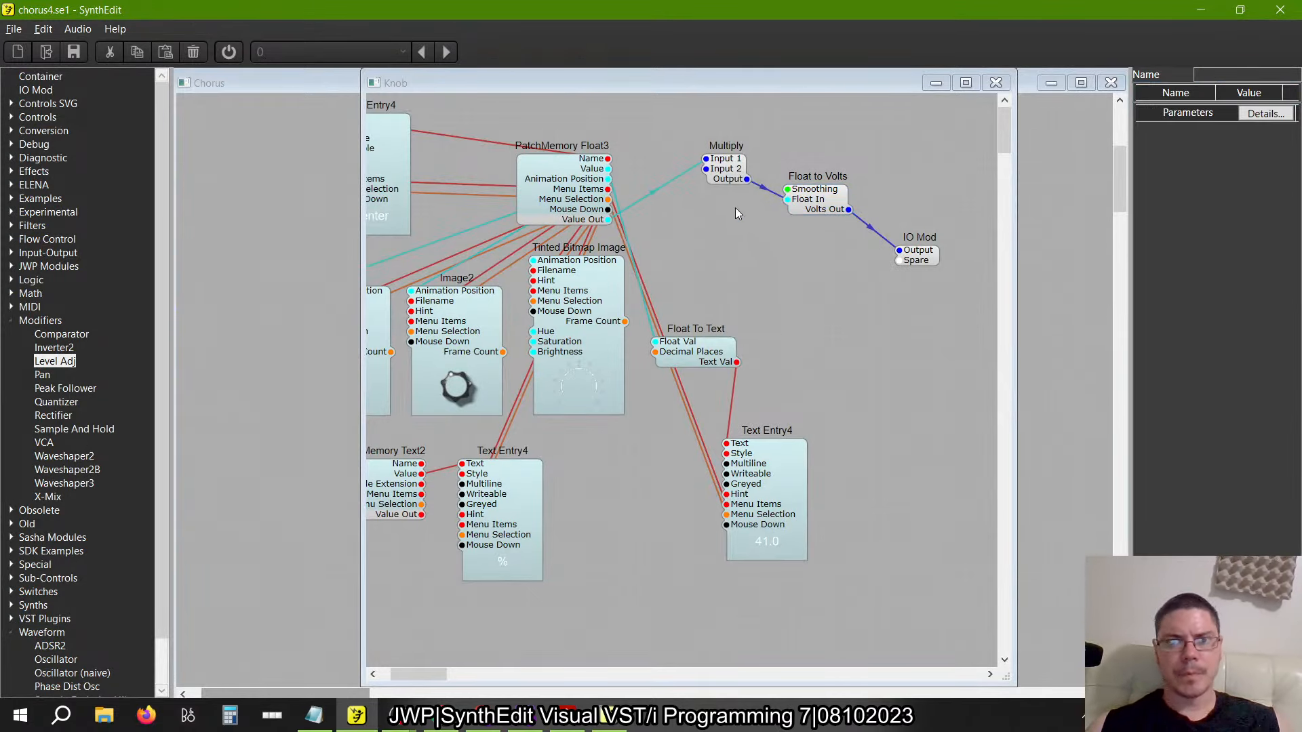
left_click(724, 177)
right_click(723, 178)
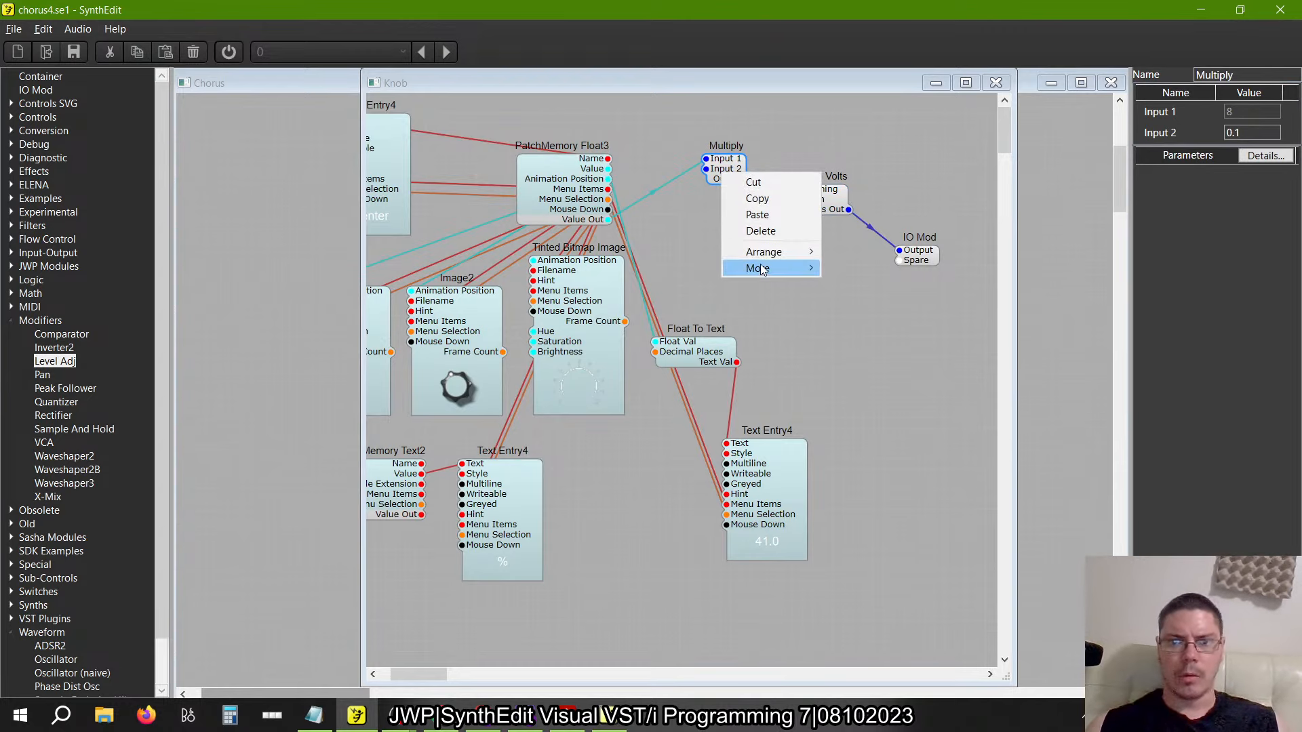
mouse_move(762, 269)
left_click(887, 382)
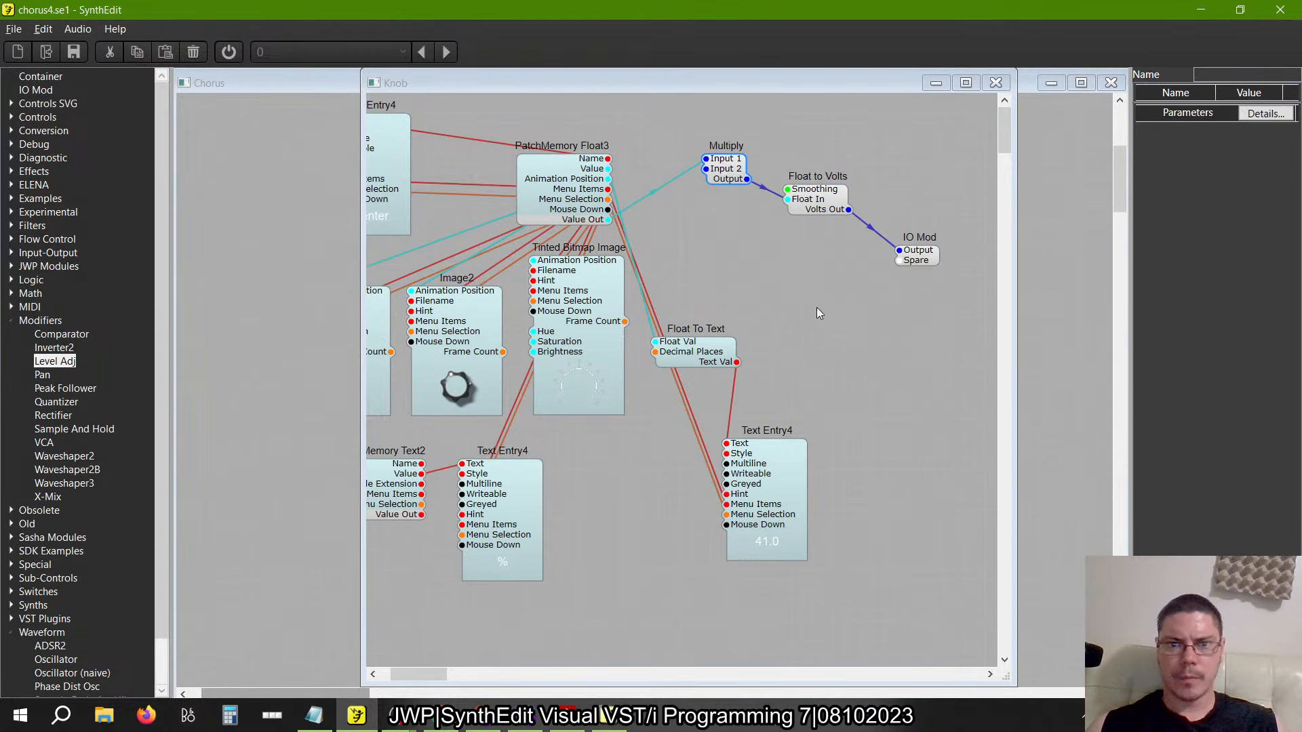
left_click_drag(795, 212, 755, 222)
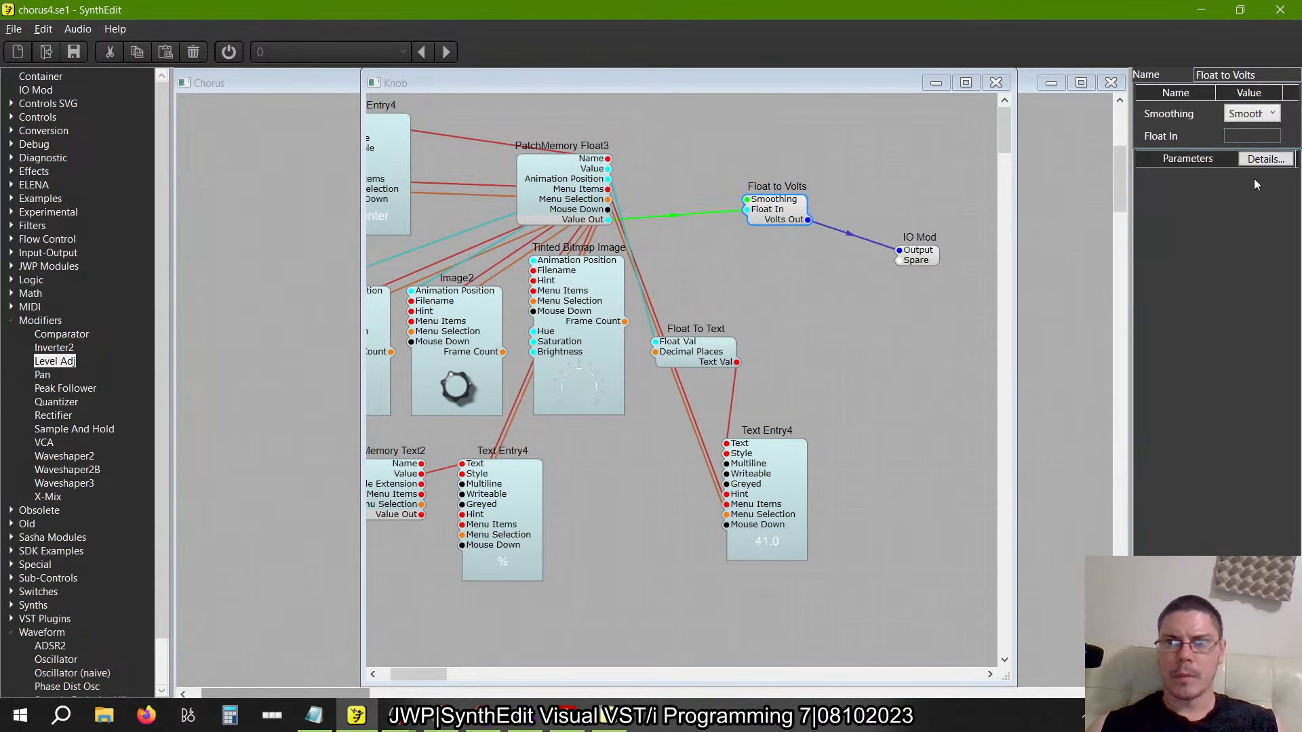
Set the Float to Volts smoothing to Fast (4 samp) and switch back to phaser1.se1 for comparison
left_click(1262, 114)
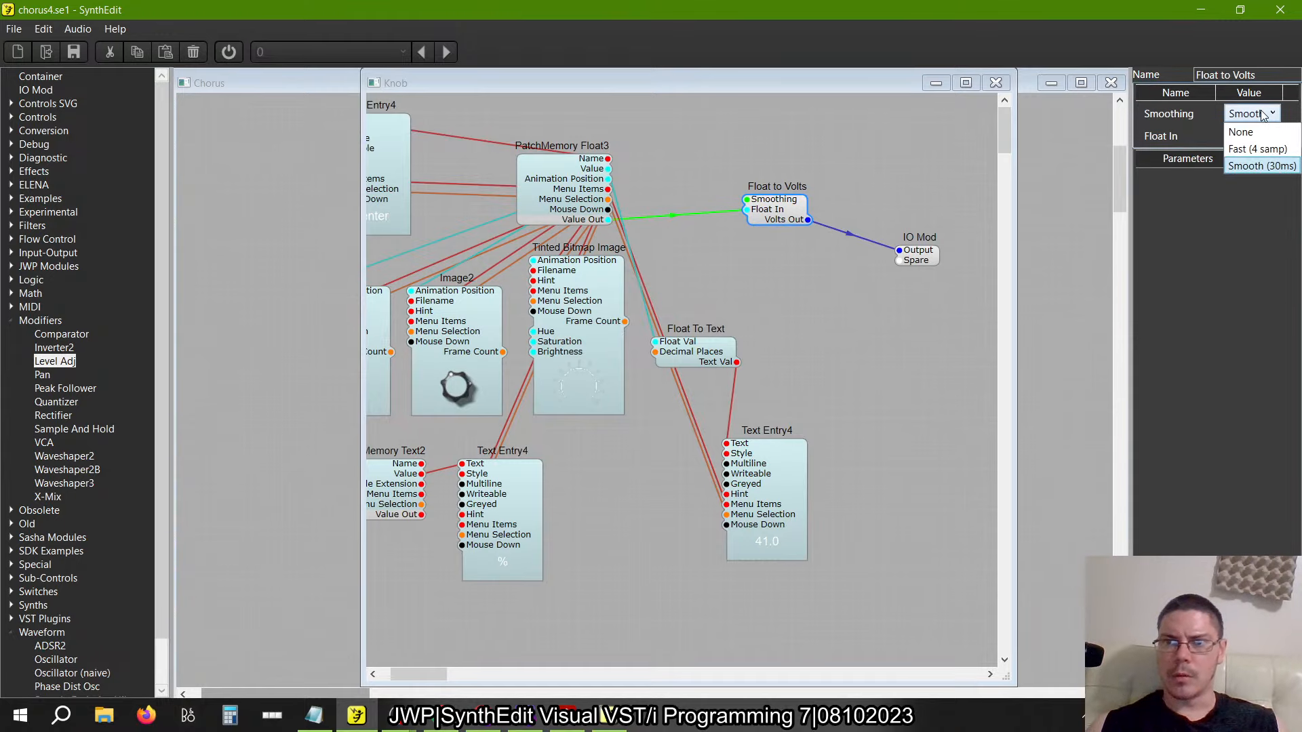
left_click(1257, 149)
left_click(890, 177)
key("alt+Tab")
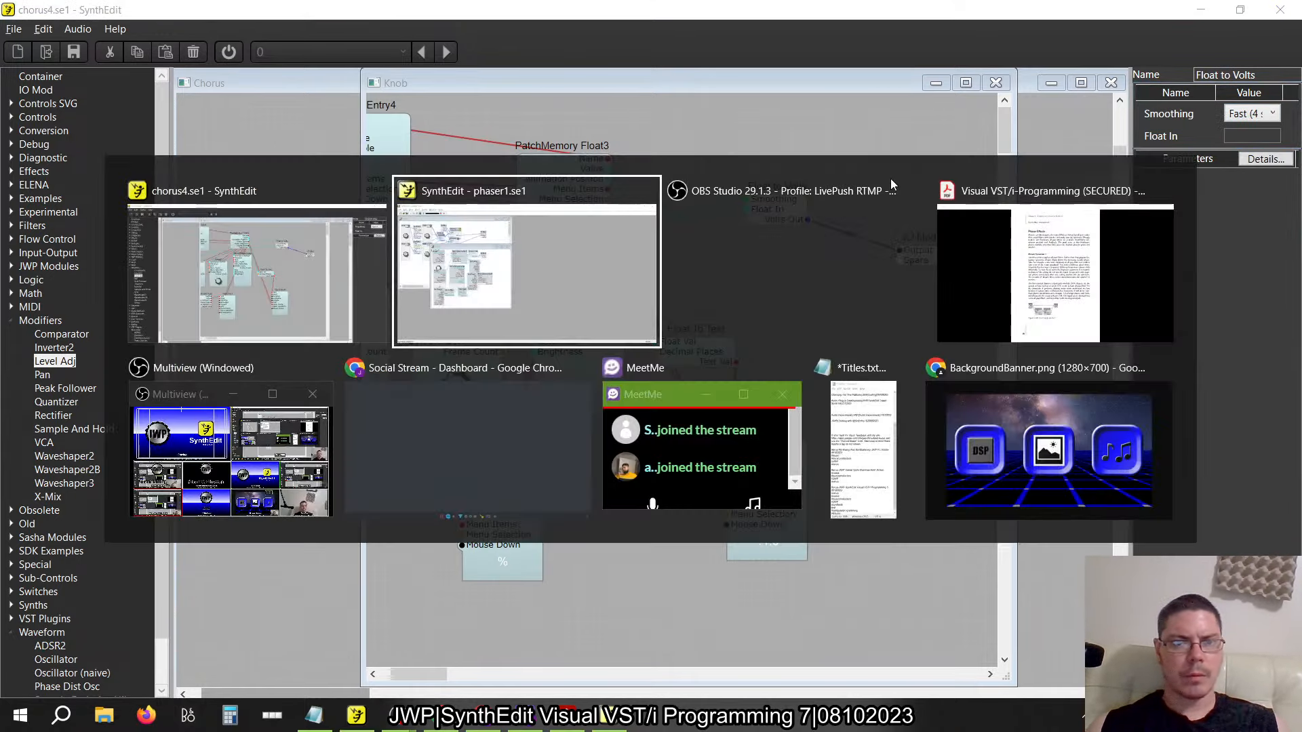
Unlock the Center knob's structure in phaser1.se1 and check the Smoothing property of its Float to Volts module
right_click(399, 245)
left_click(409, 217)
left_click(115, 48)
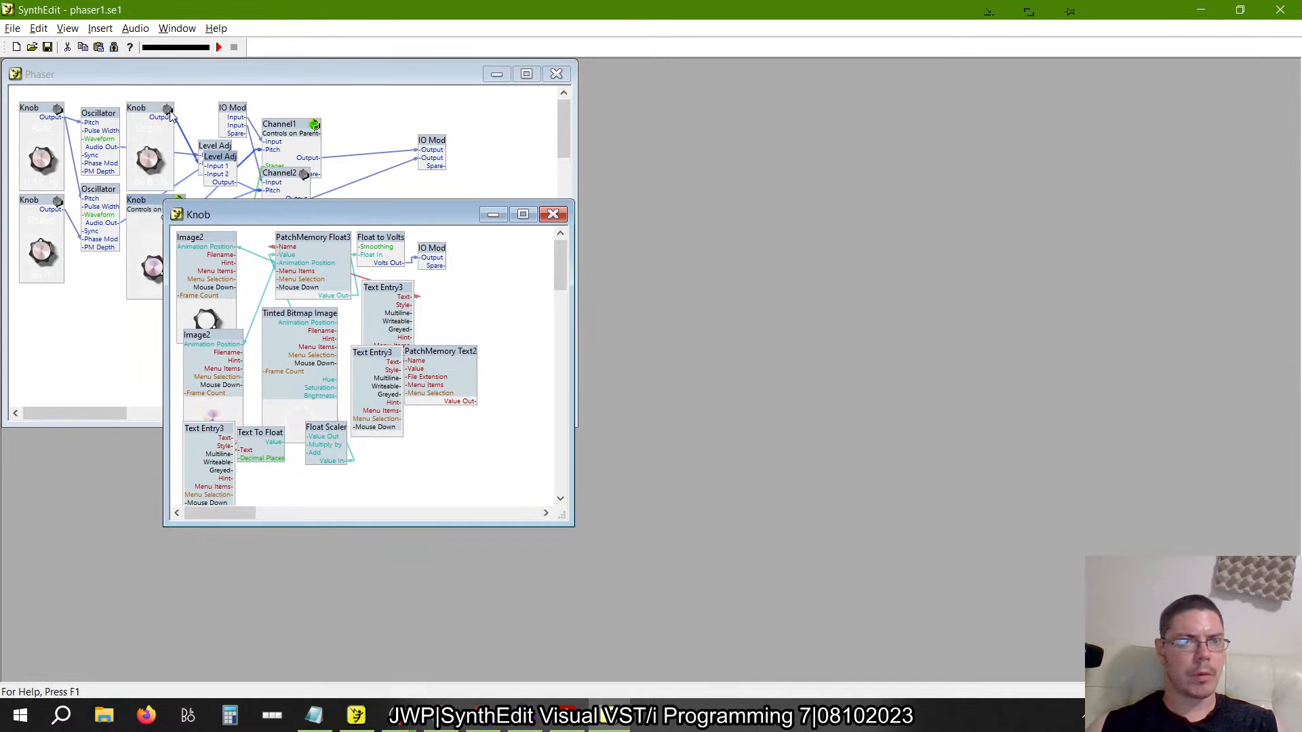
right_click(380, 242)
left_click(423, 385)
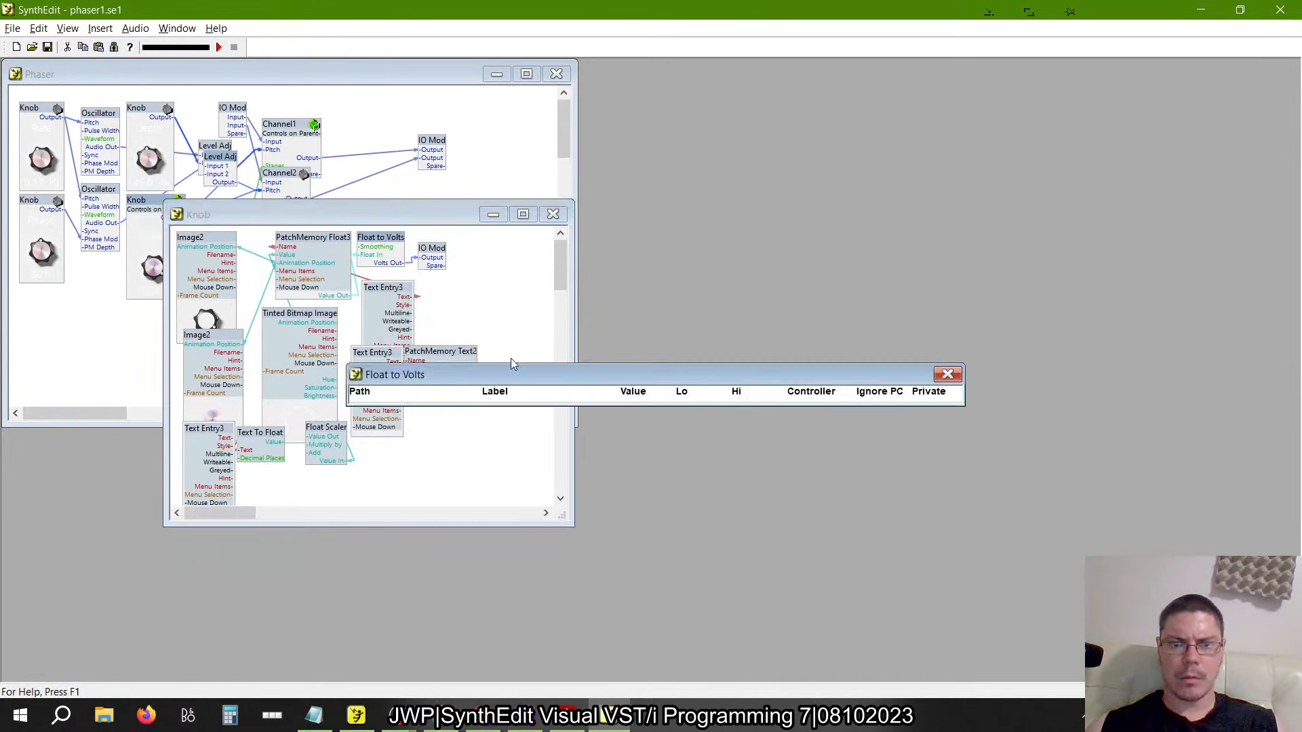
left_click(948, 380)
right_click(370, 234)
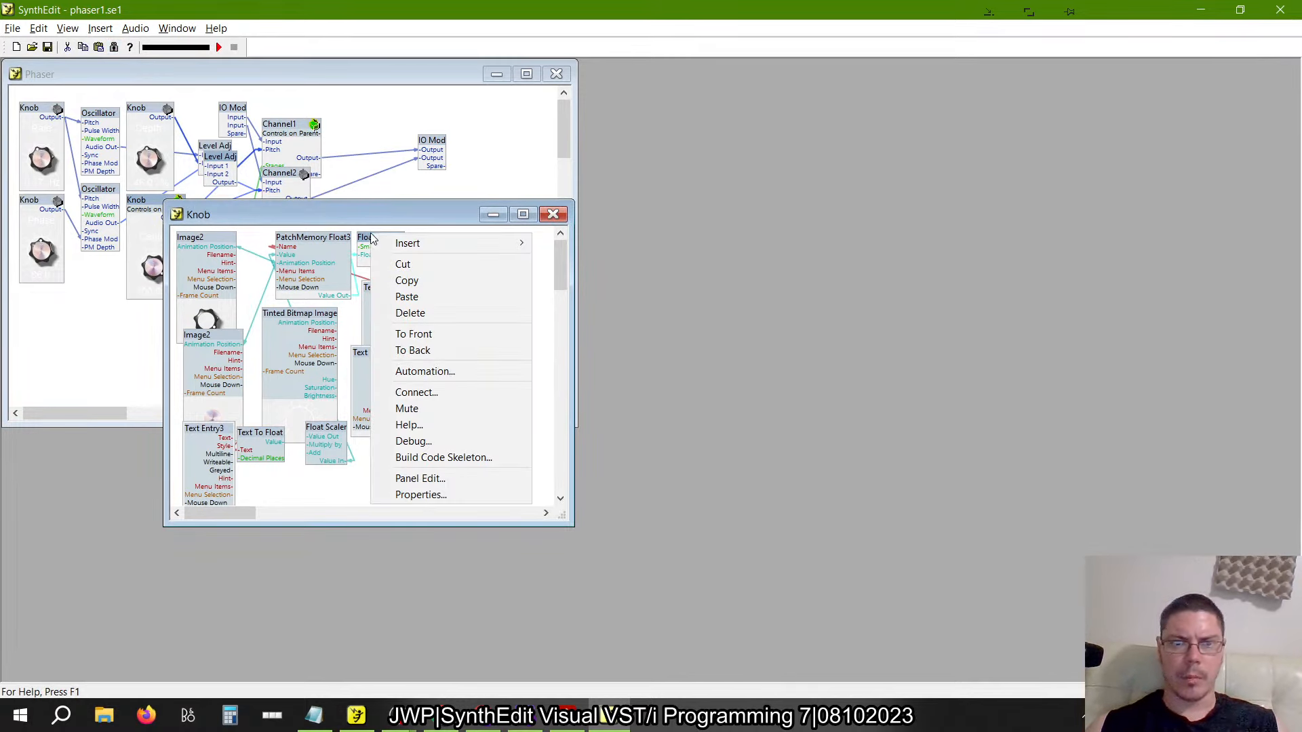
right_click(367, 245)
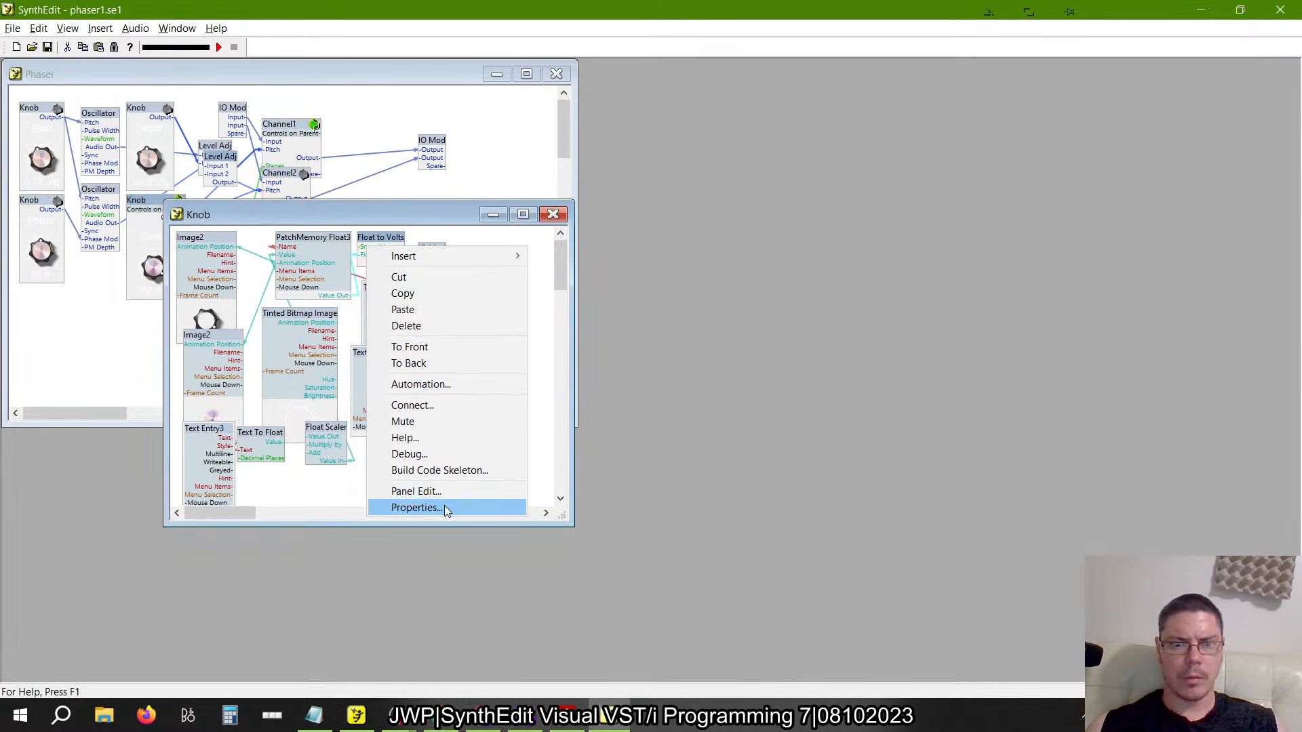
left_click(445, 507)
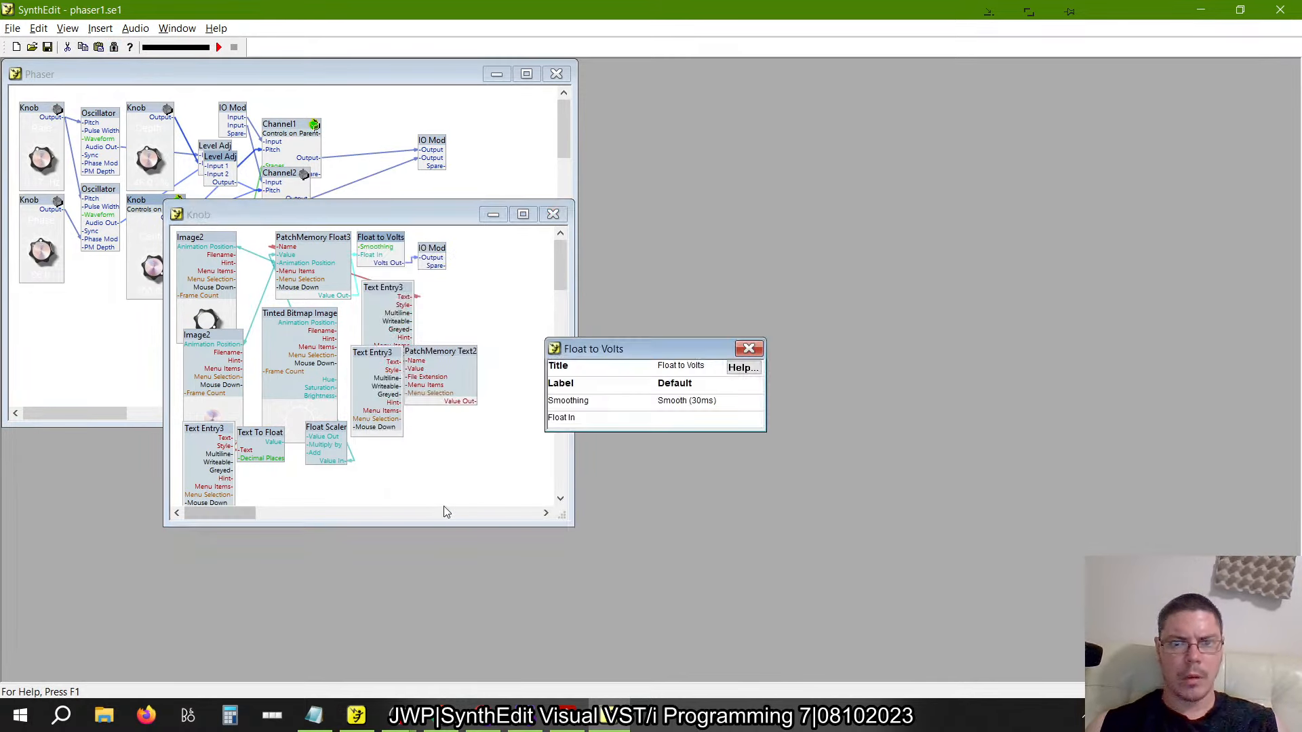
left_click(745, 351)
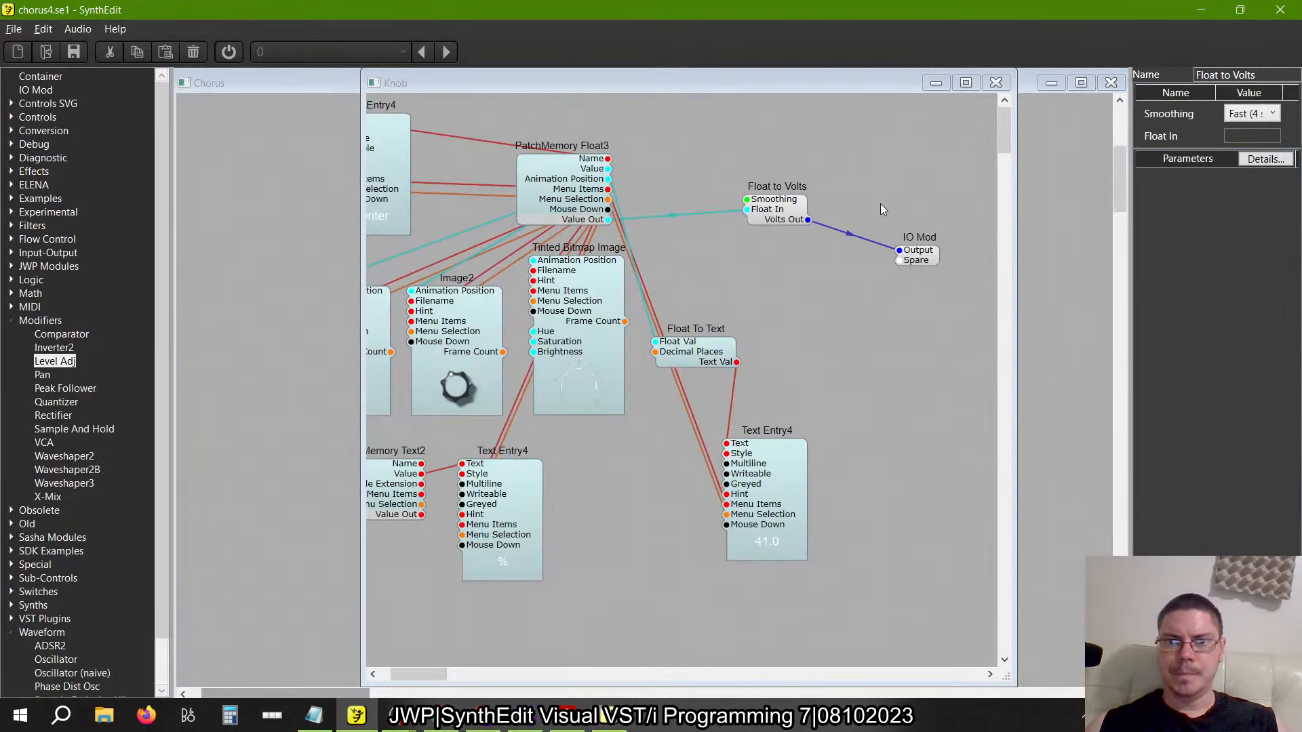
In chorus4.se1, set the Center knob's Float to Volts smoothing to Smooth (30ms) and close the knob's structure
left_click(1256, 113)
left_click(1254, 169)
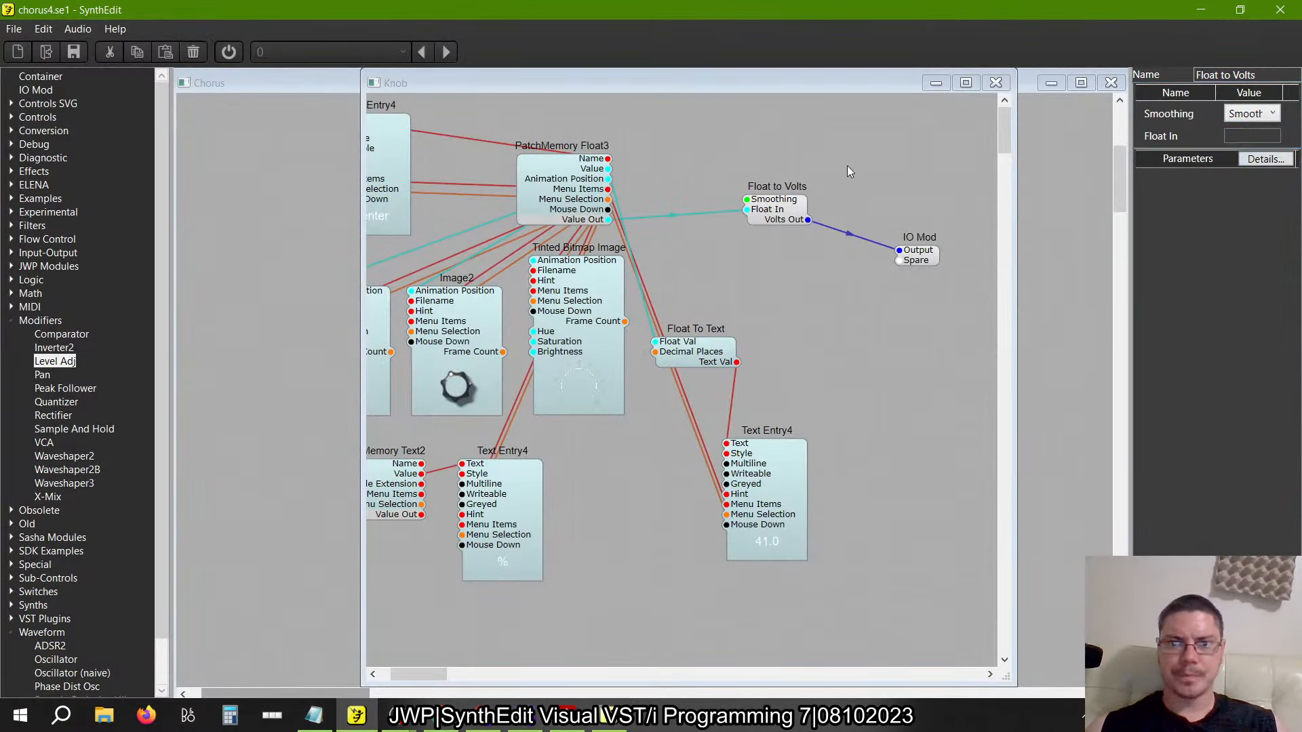
left_click(995, 82)
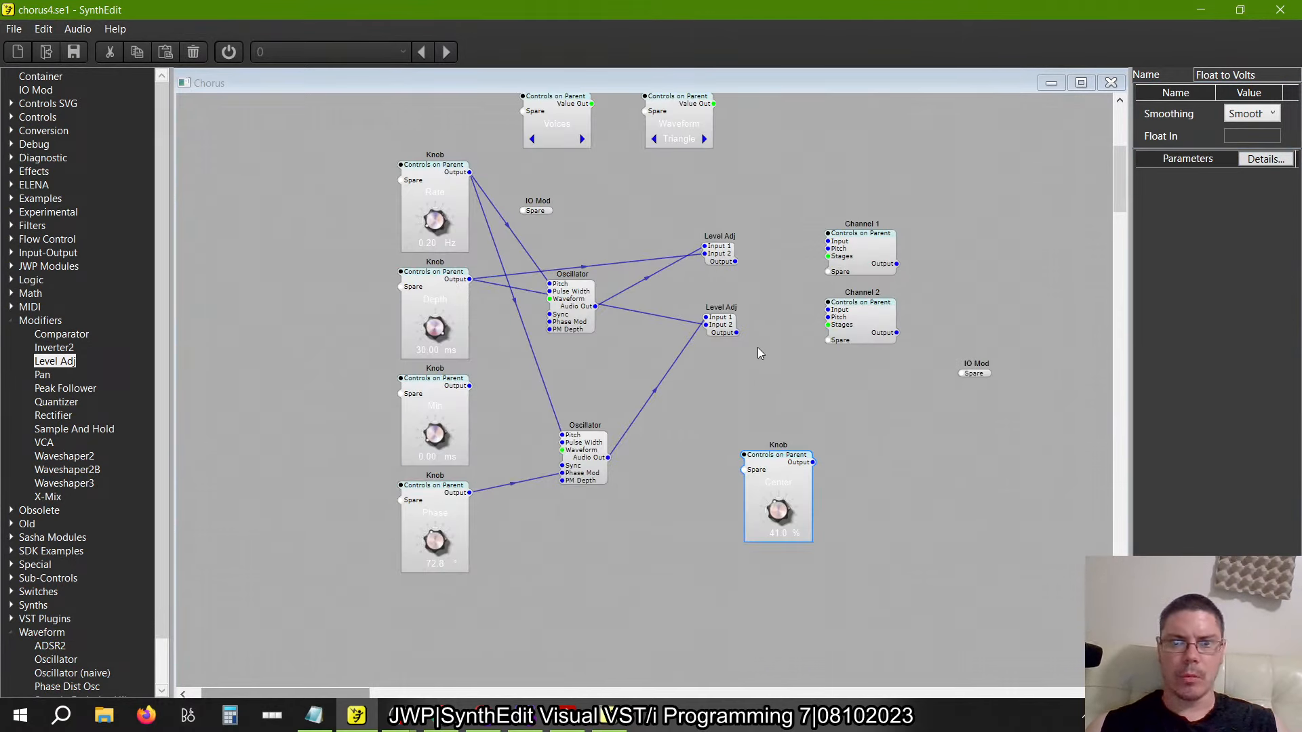
Move the Center knob nearer the second Oscillator and connect its Output to the Pitch inputs of Channel 1 and Channel 2
left_click_drag(785, 468, 709, 460)
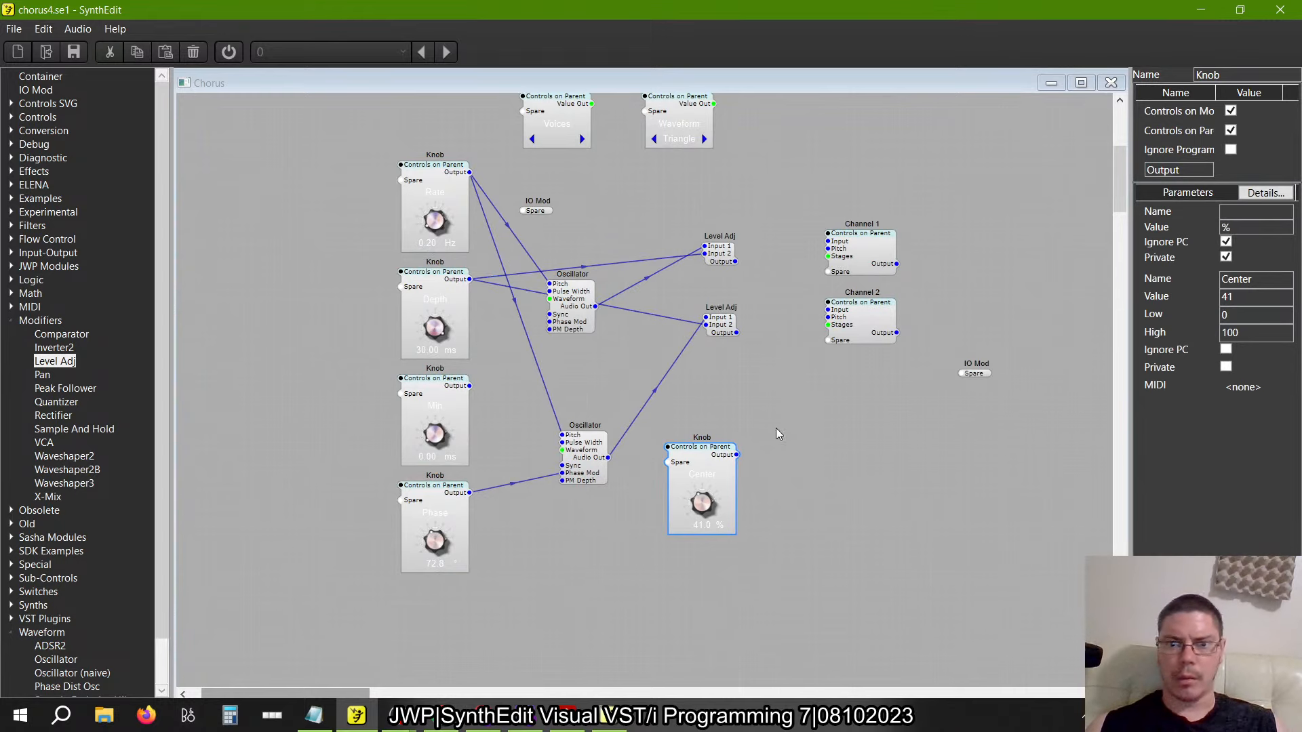
left_click_drag(796, 419, 828, 317)
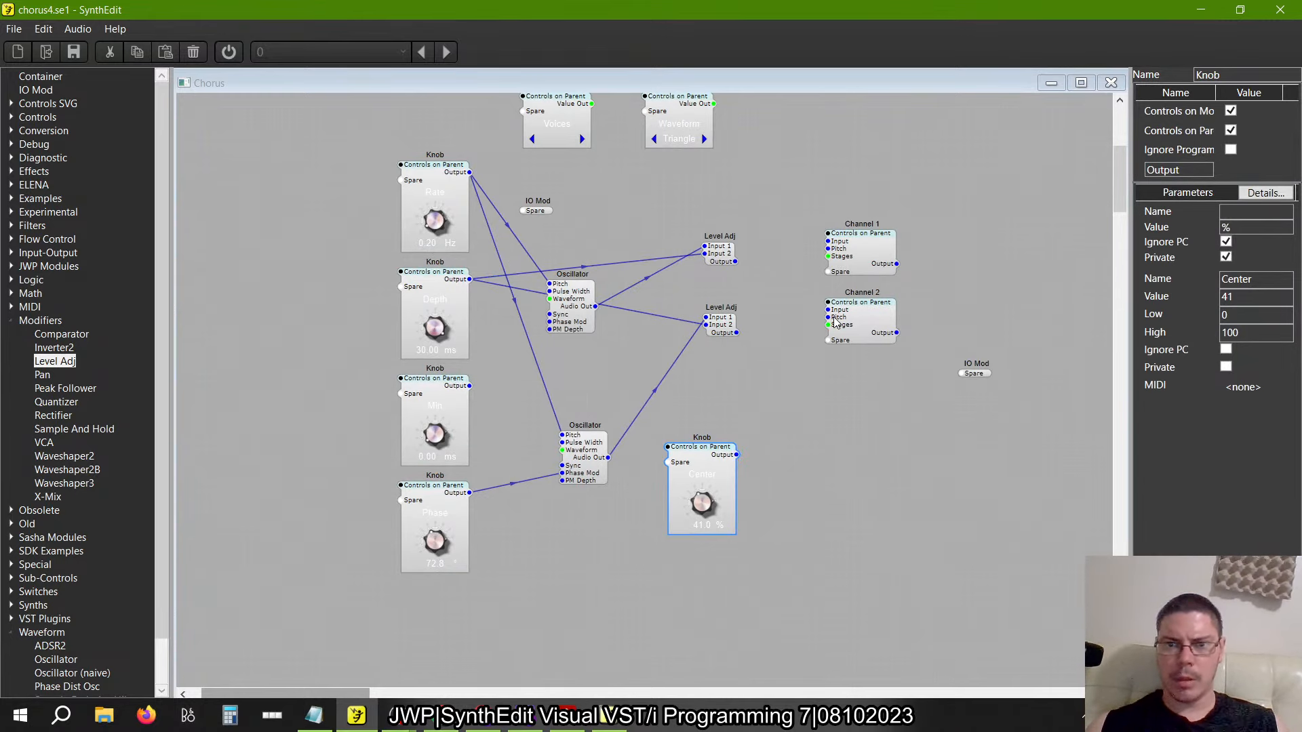
left_click(831, 254)
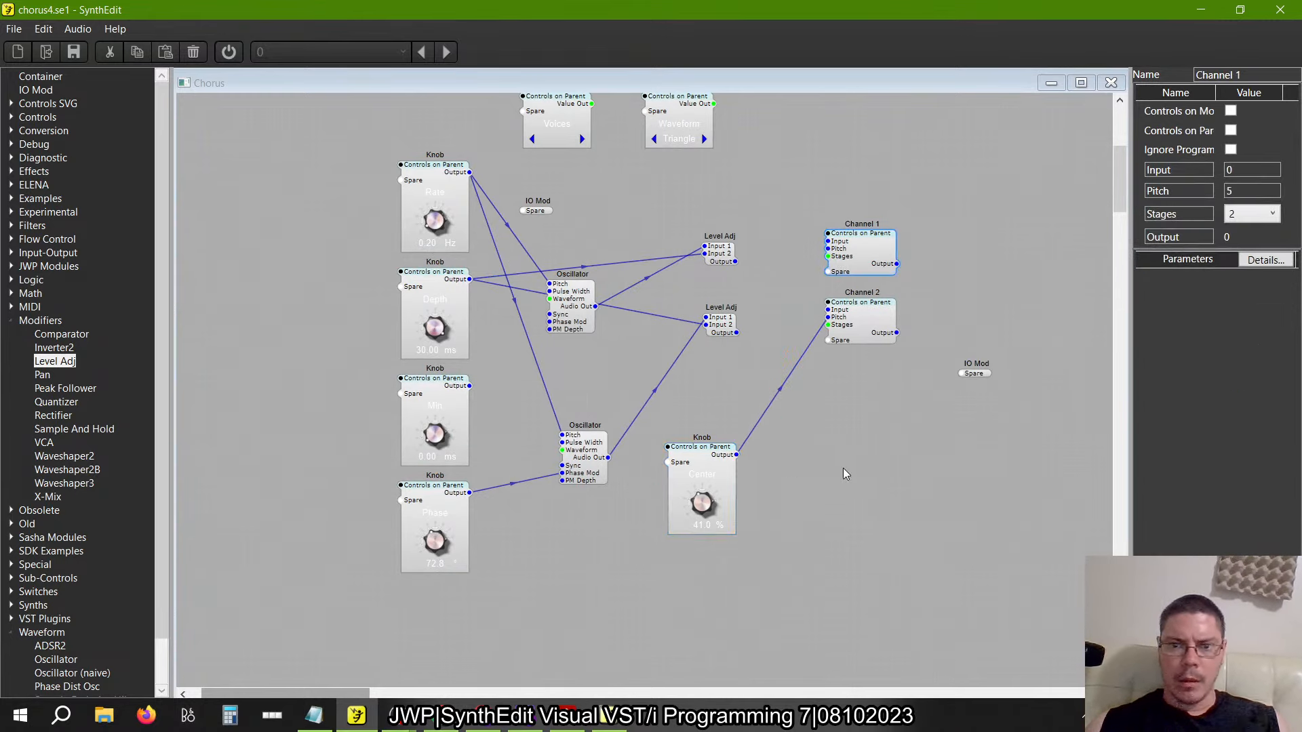
key("alt+Tab")
left_click_drag(318, 212, 599, 209)
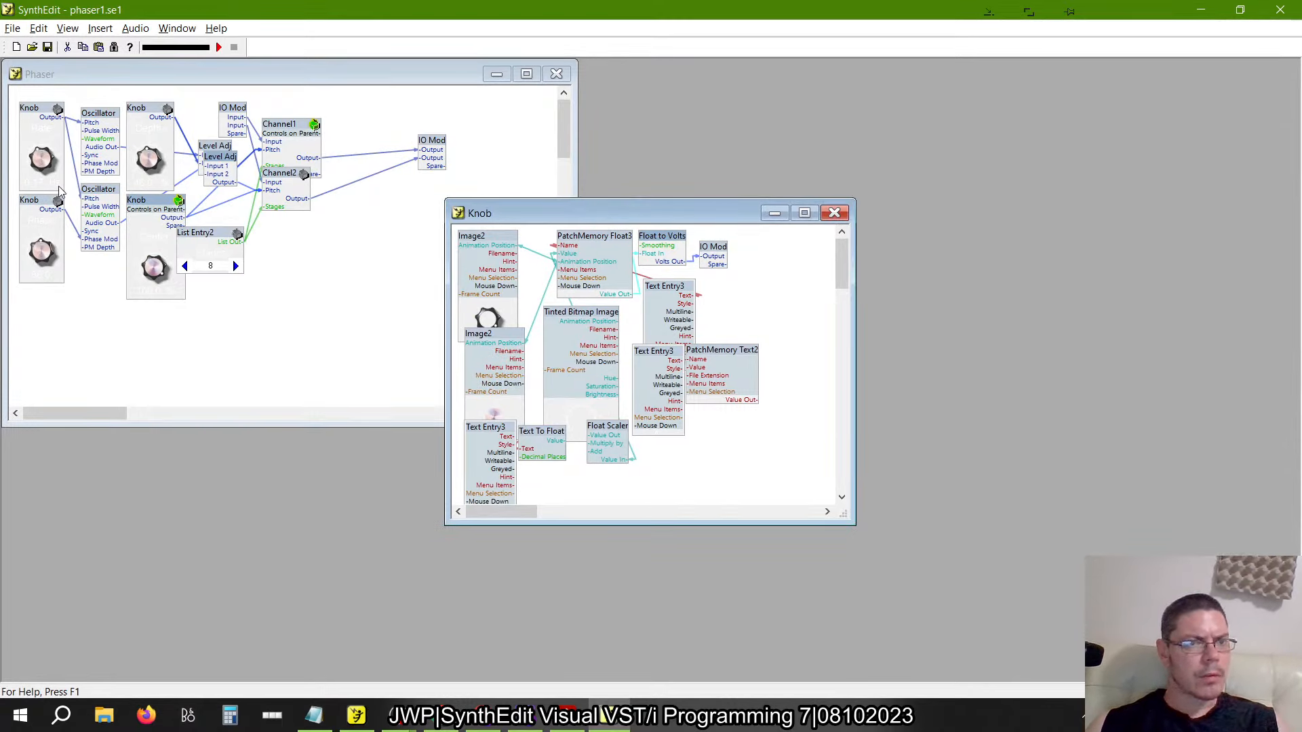
key("alt+Tab")
key("alt+Tab")
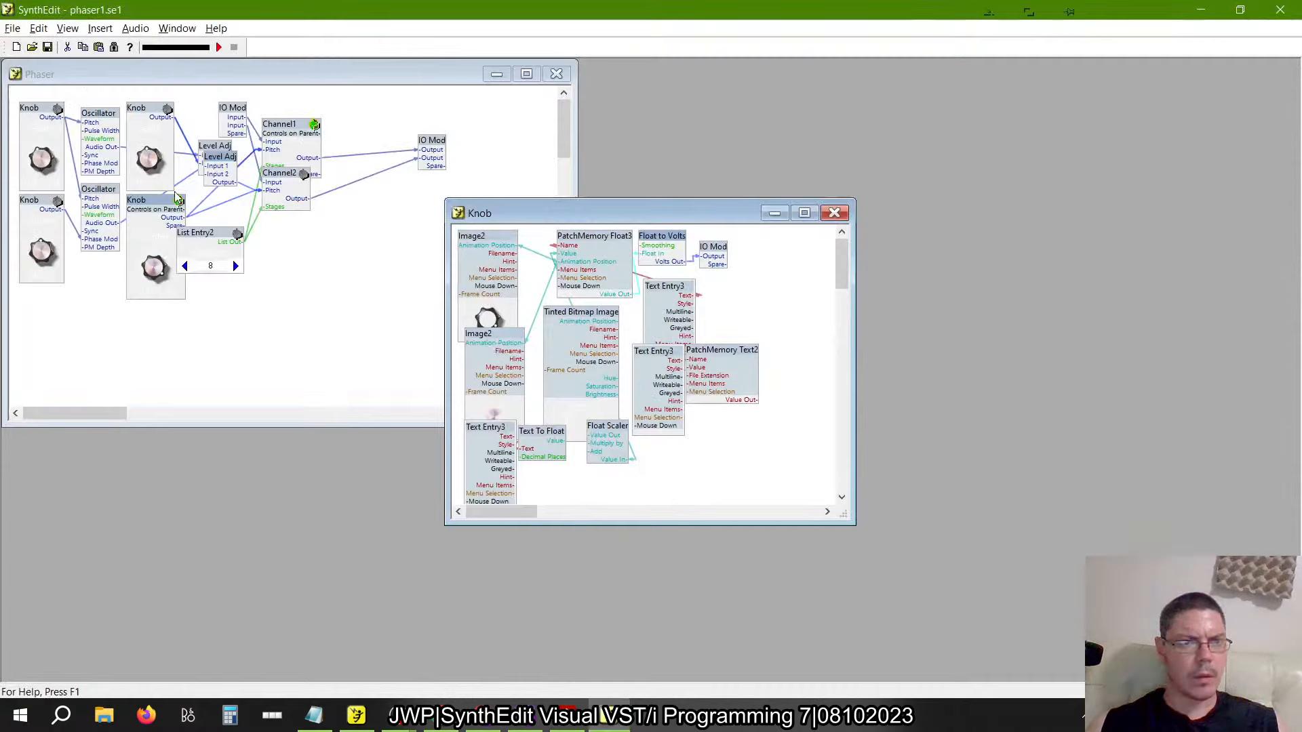
Open the Rate knob's structure in phaser1.se1 and in chorus4.se1, and compare their conversion modules, including the Unit Converter's mode
left_click(835, 213)
double_click(57, 134)
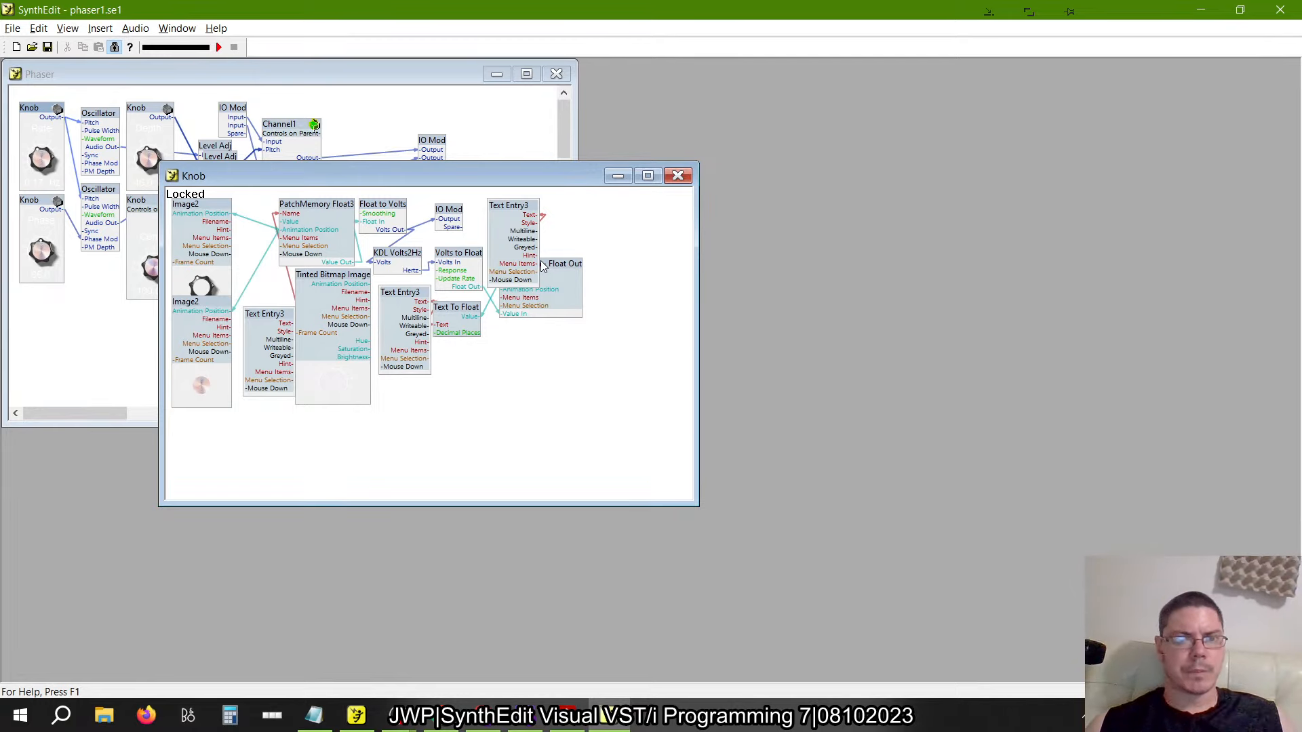
key("alt+Tab")
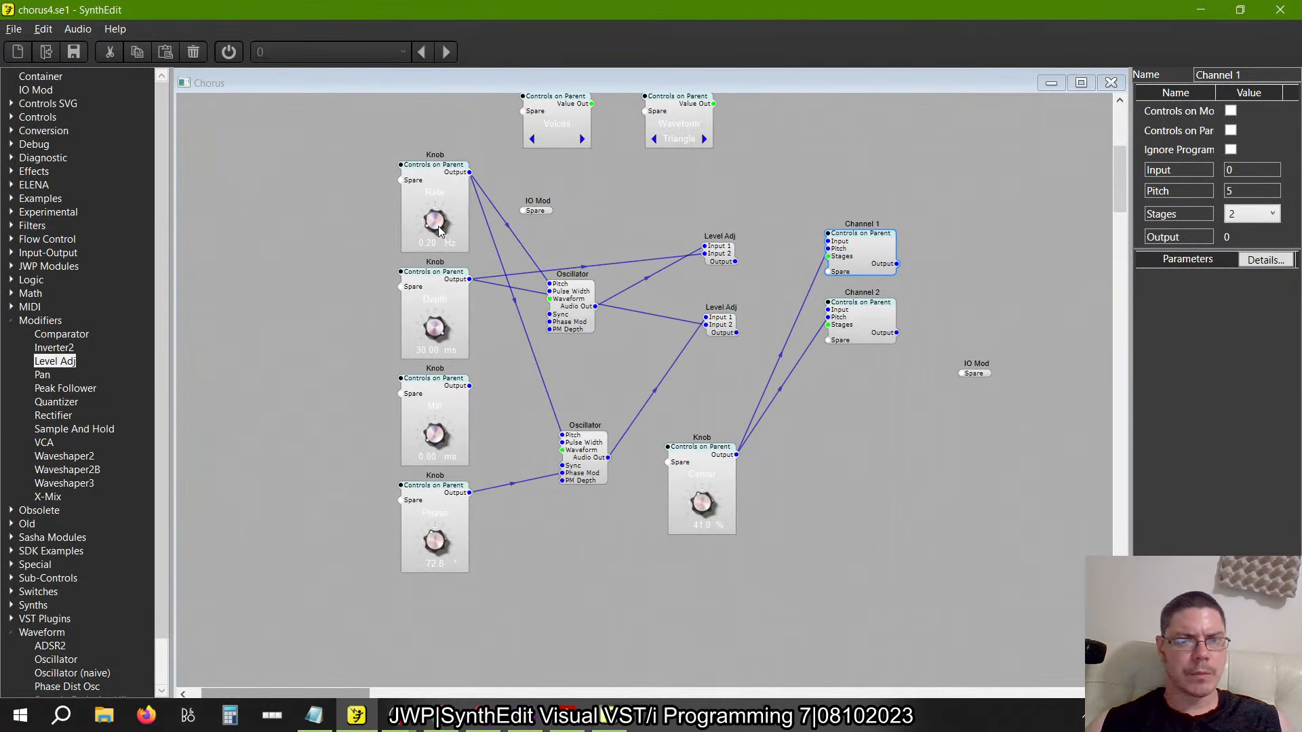
double_click(438, 177)
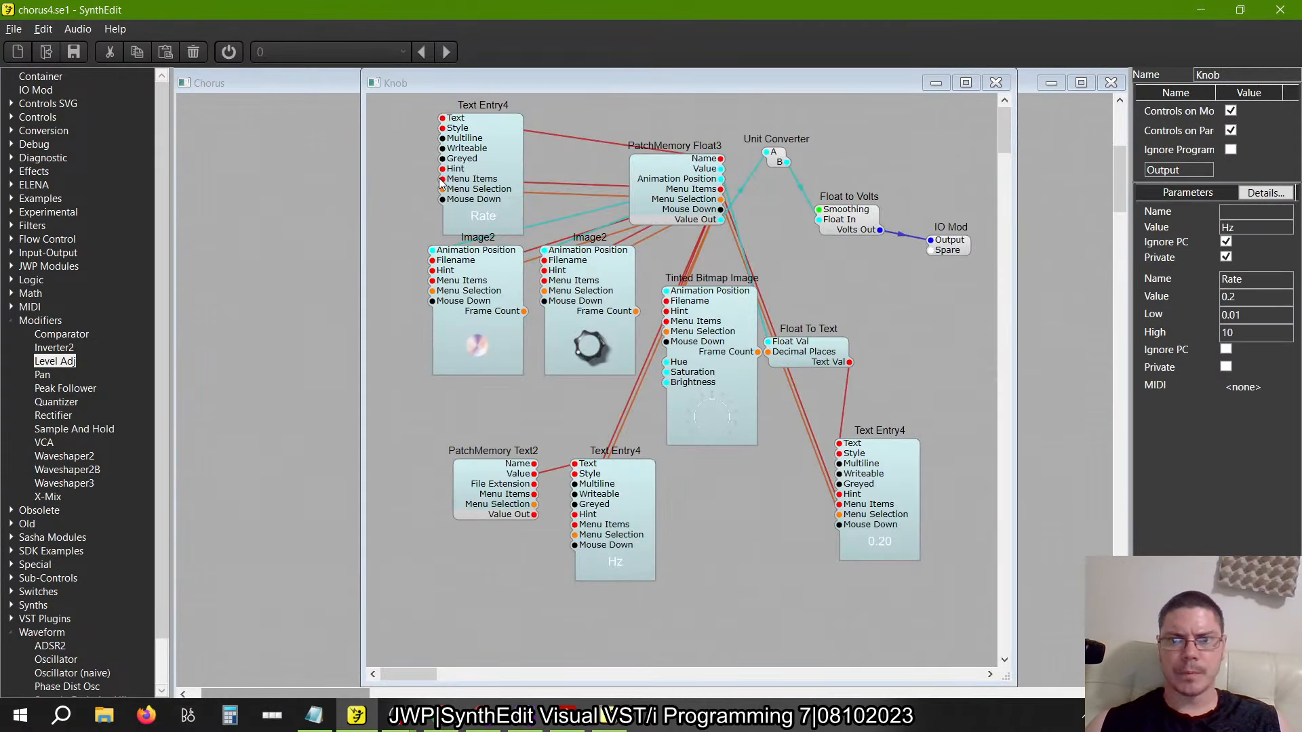
left_click(779, 165)
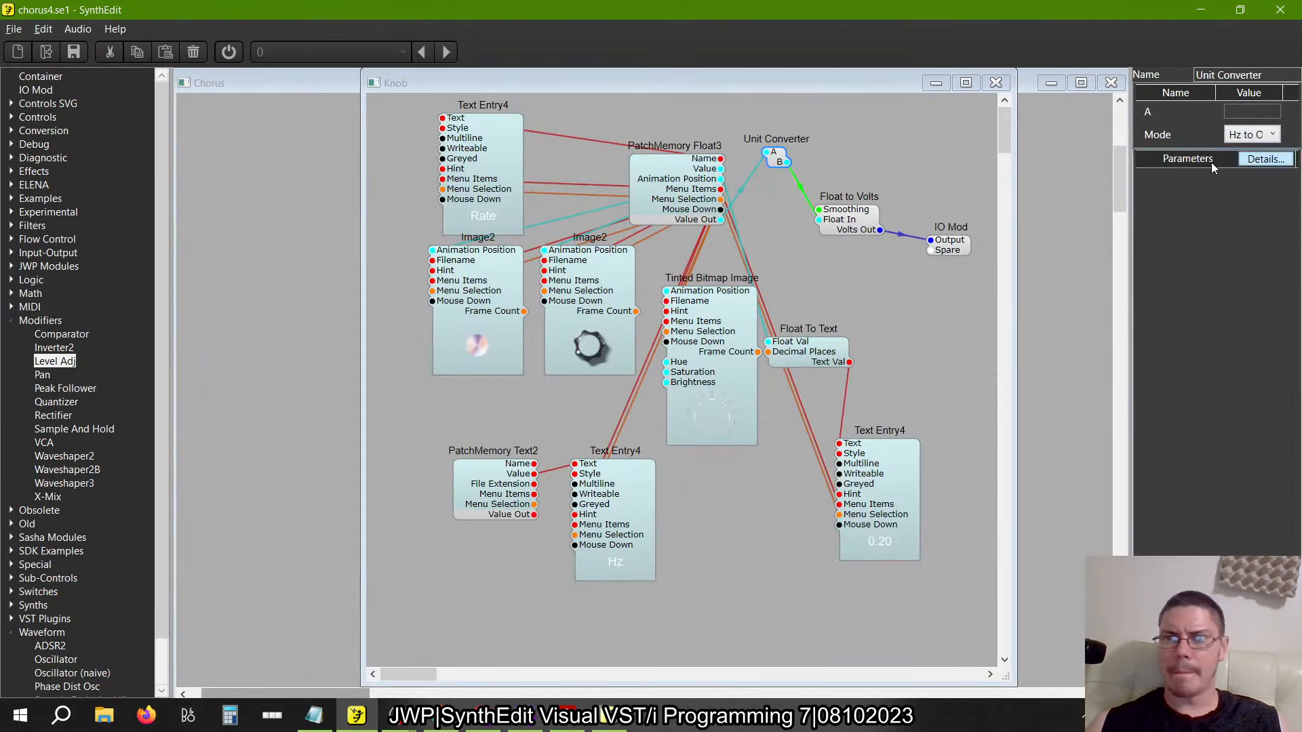
left_click(996, 83)
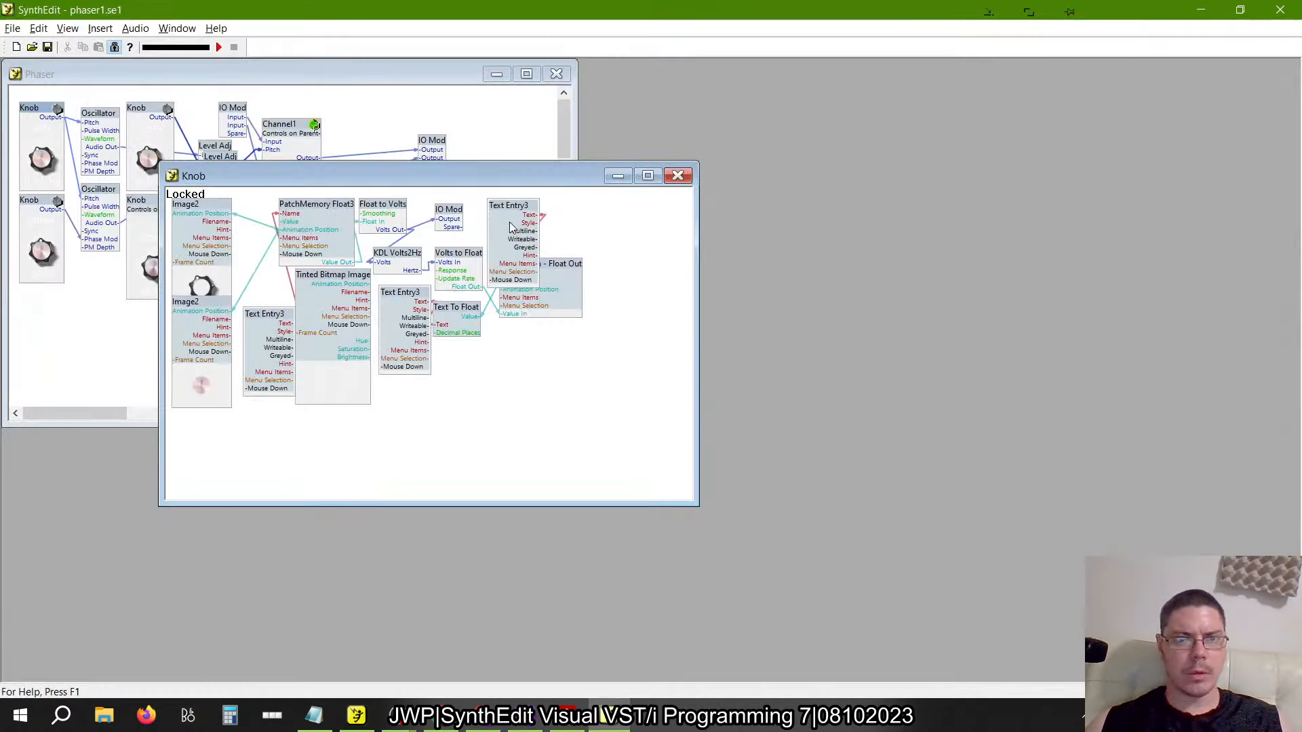
Unlock the Rate knob's structure in phaser1.se1 and look up the automation value range of PatchMemory Float3
left_click(41, 160)
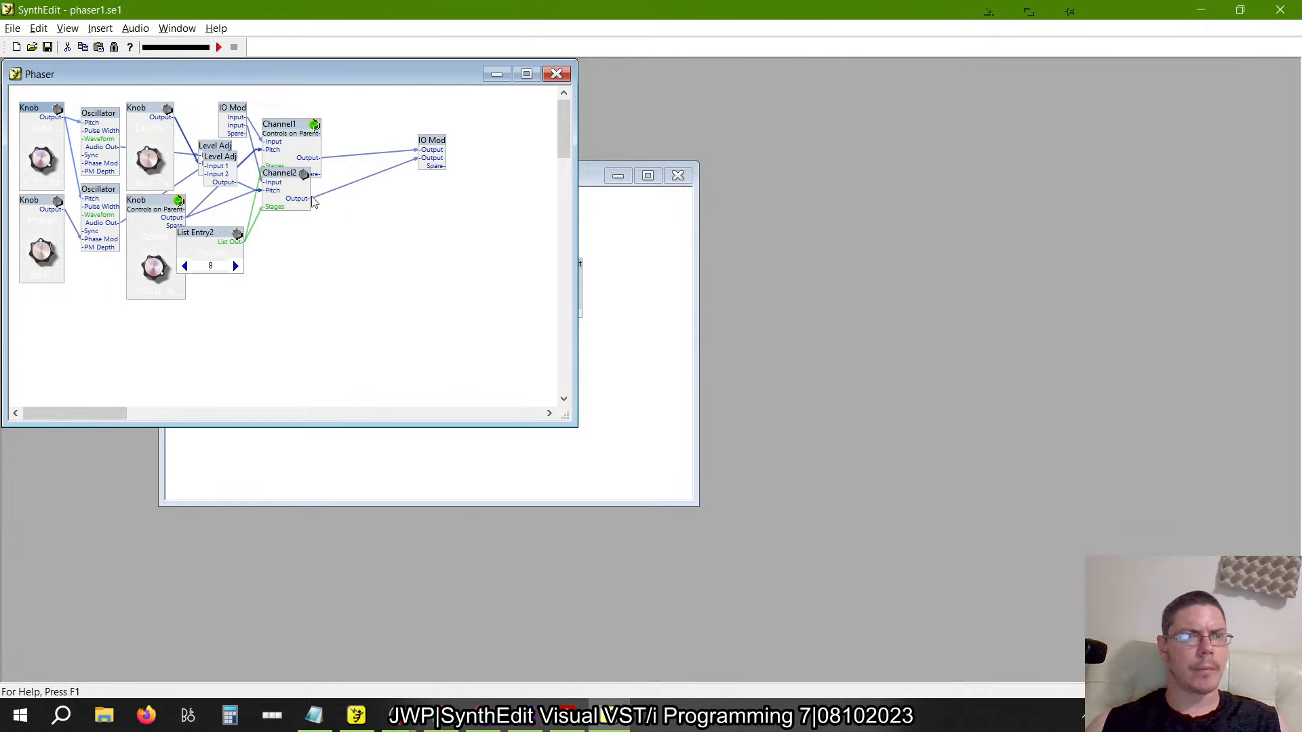
left_click(620, 234)
right_click(210, 221)
right_click(320, 209)
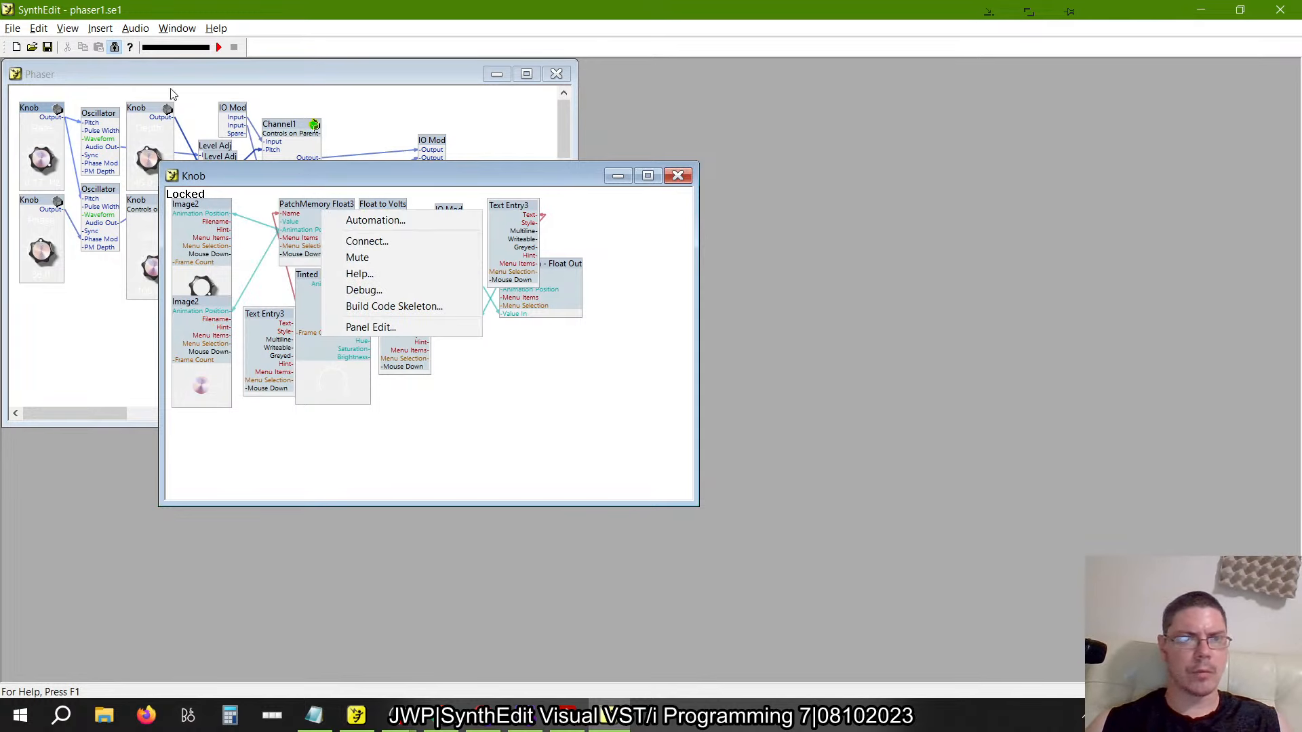
left_click(114, 46)
right_click(303, 252)
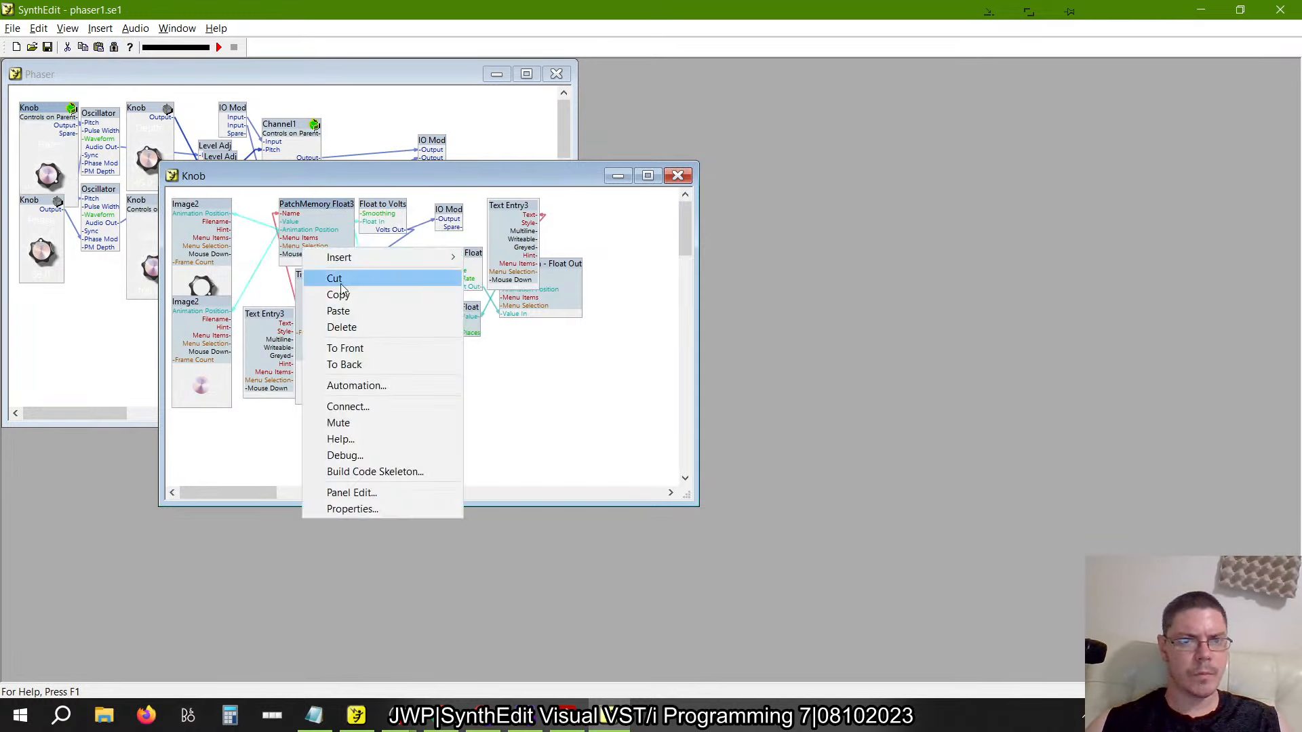
left_click(356, 384)
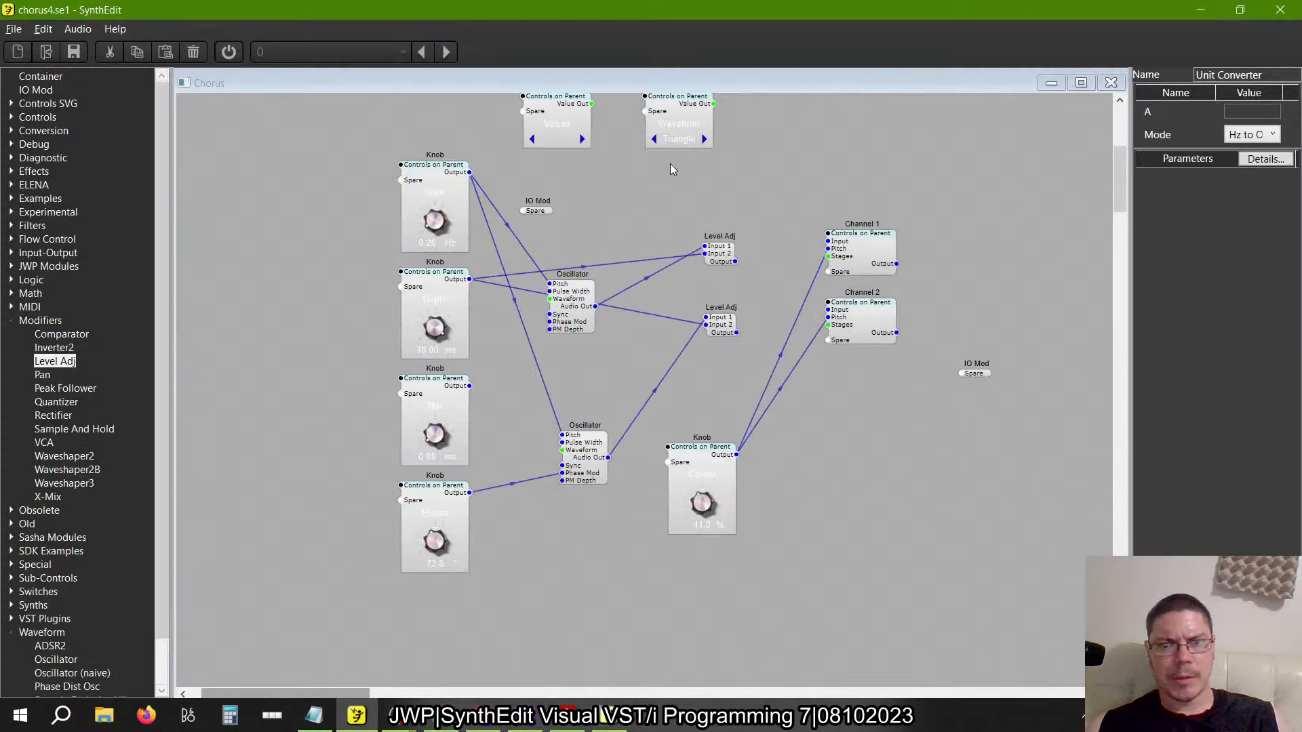
In chorus4.se1, set the Rate knob parameter's Low limit to -10.425, matching the phaser1.se1 reference
left_click(431, 190)
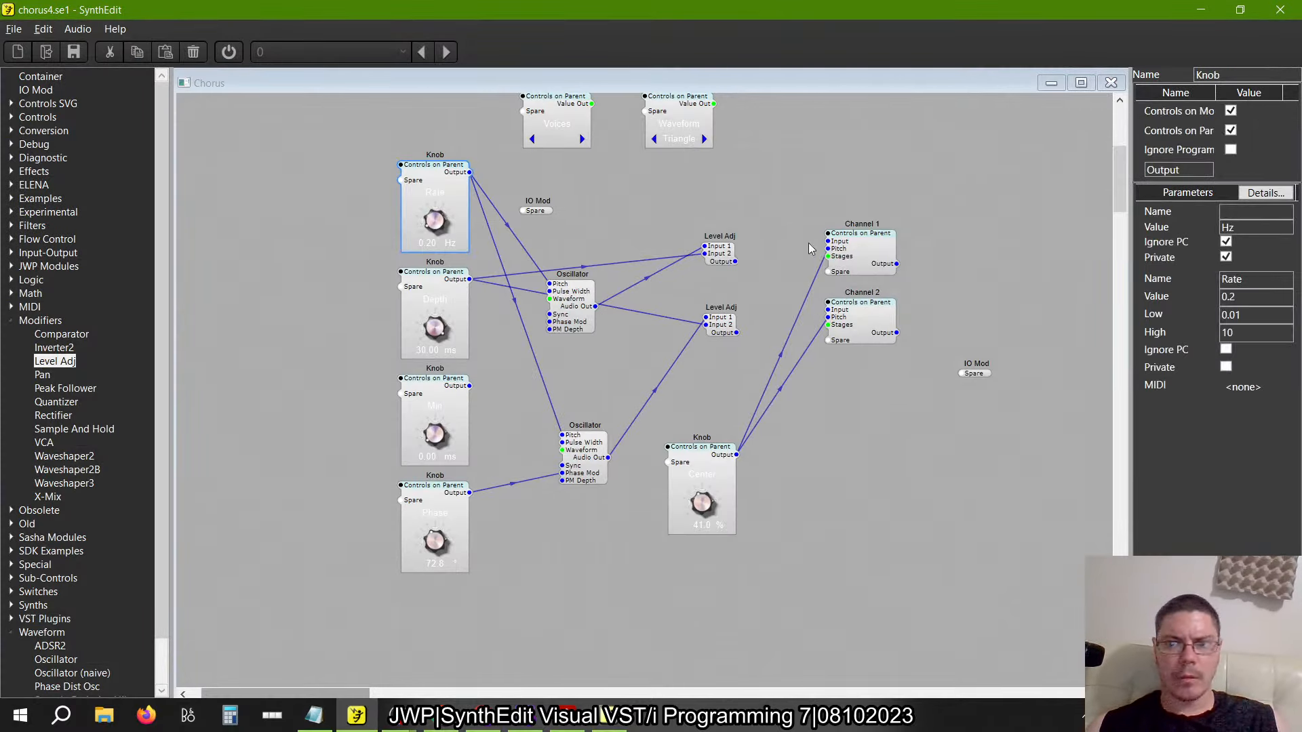
double_click(1263, 319)
type("-1")
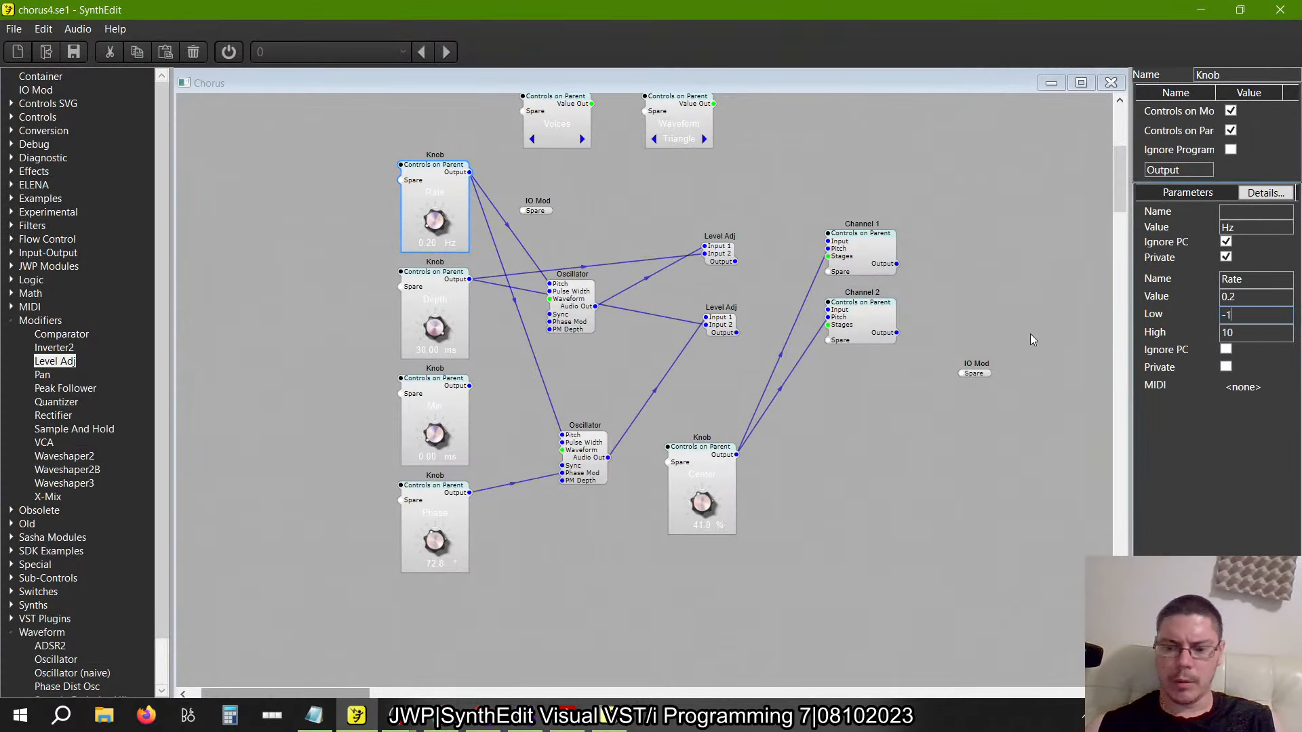
type("0.4258")
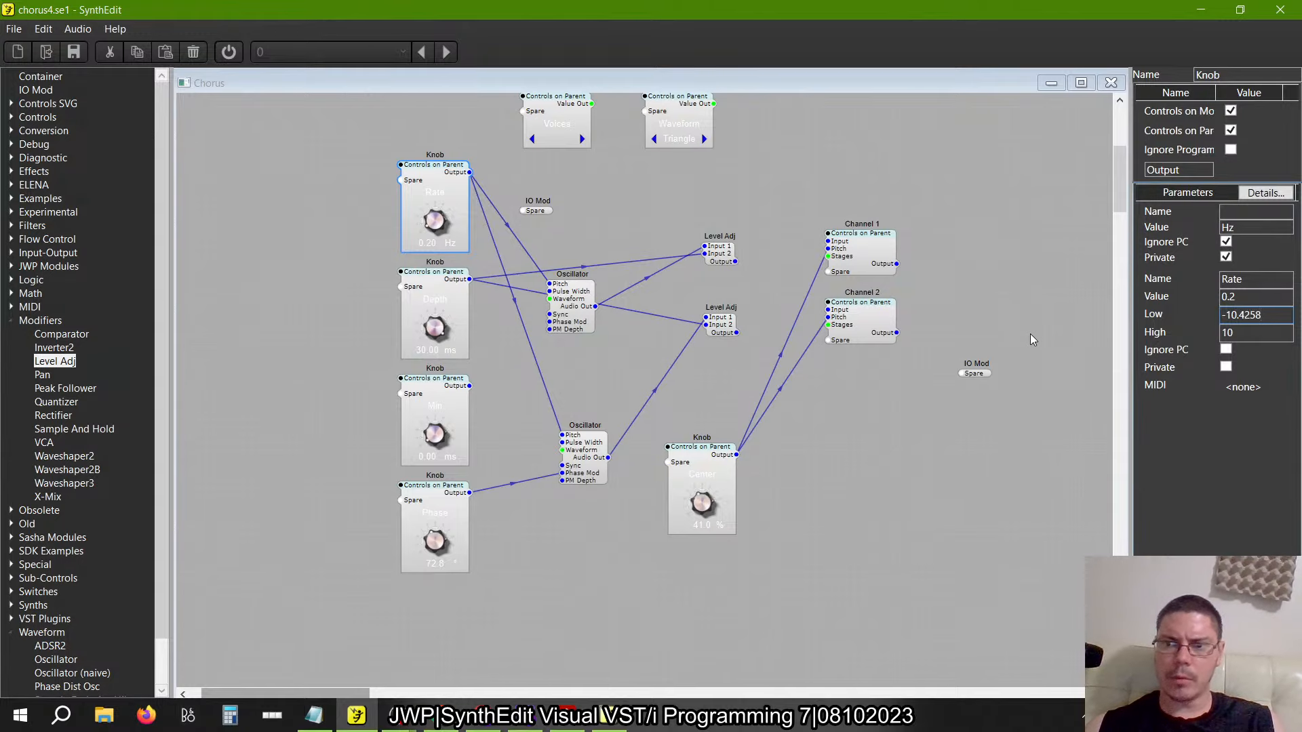
key("alt+Tab")
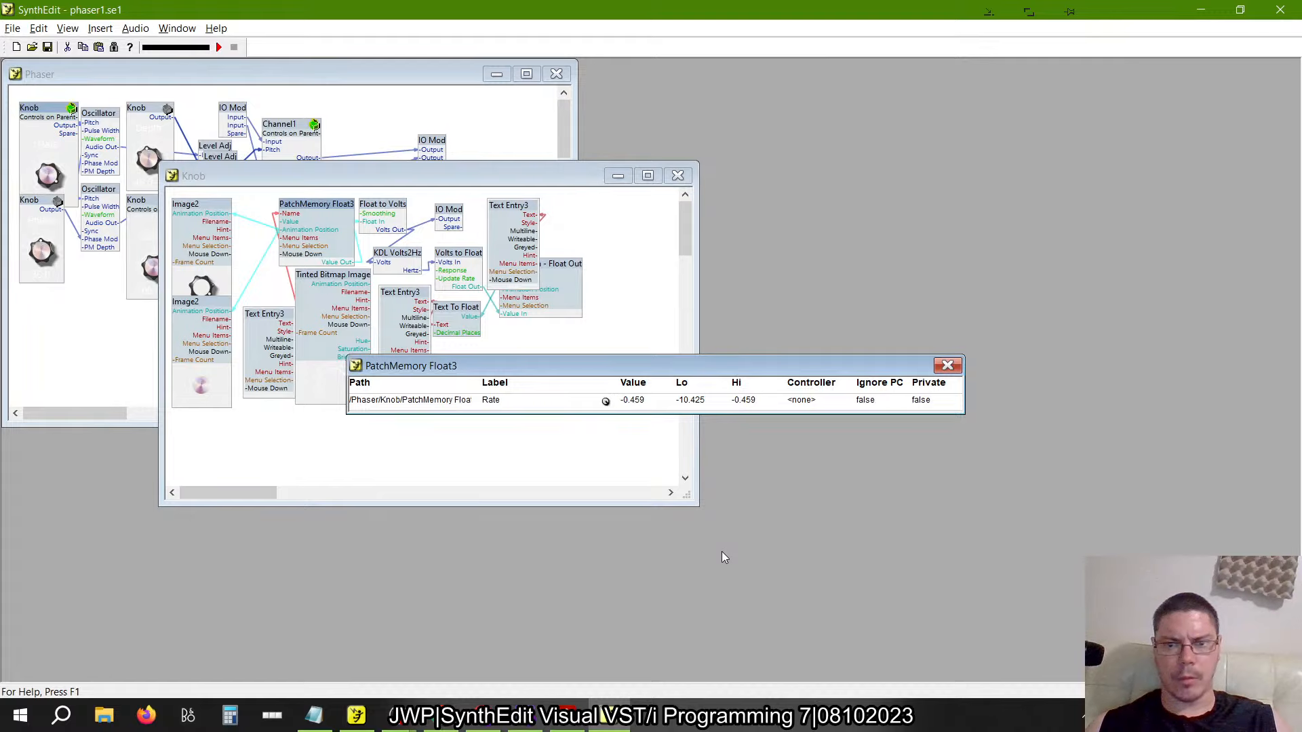
key("alt+Tab")
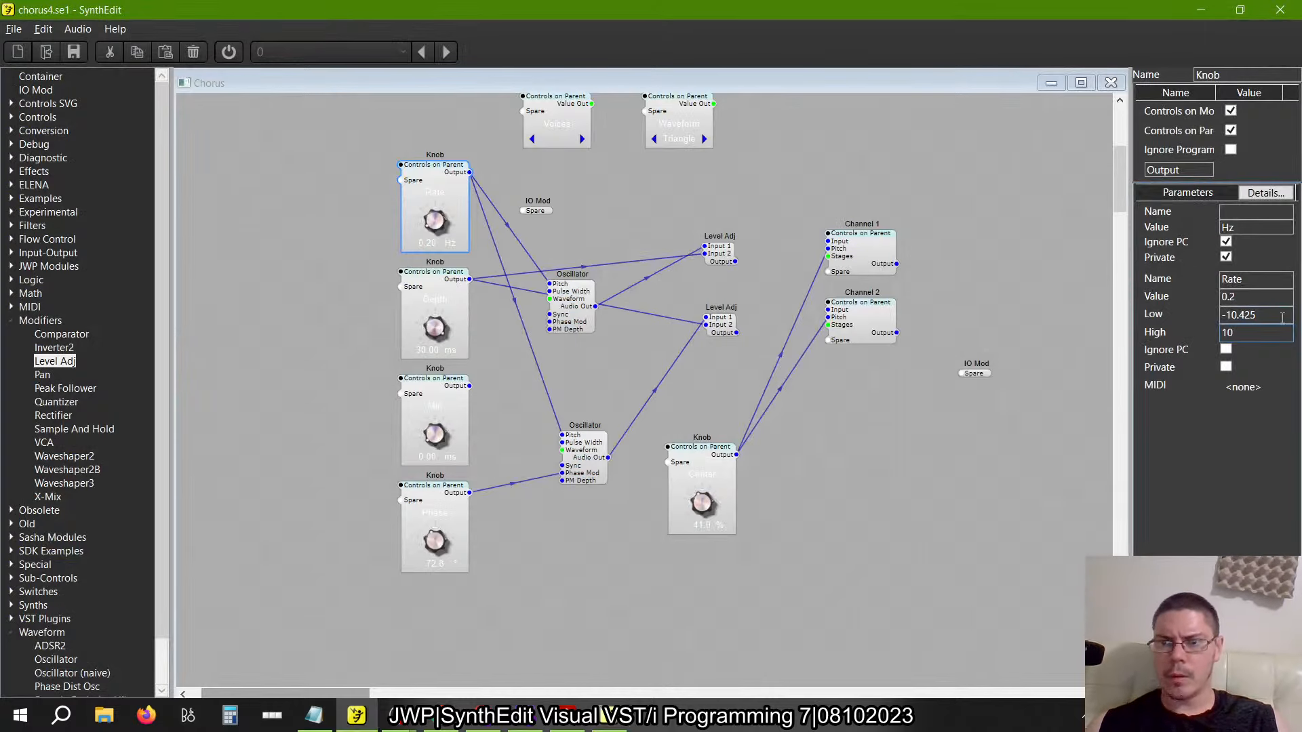
Set the Rate knob parameter's High limit to 0.459 and try turning the knob
key("Tab")
type("0.459")
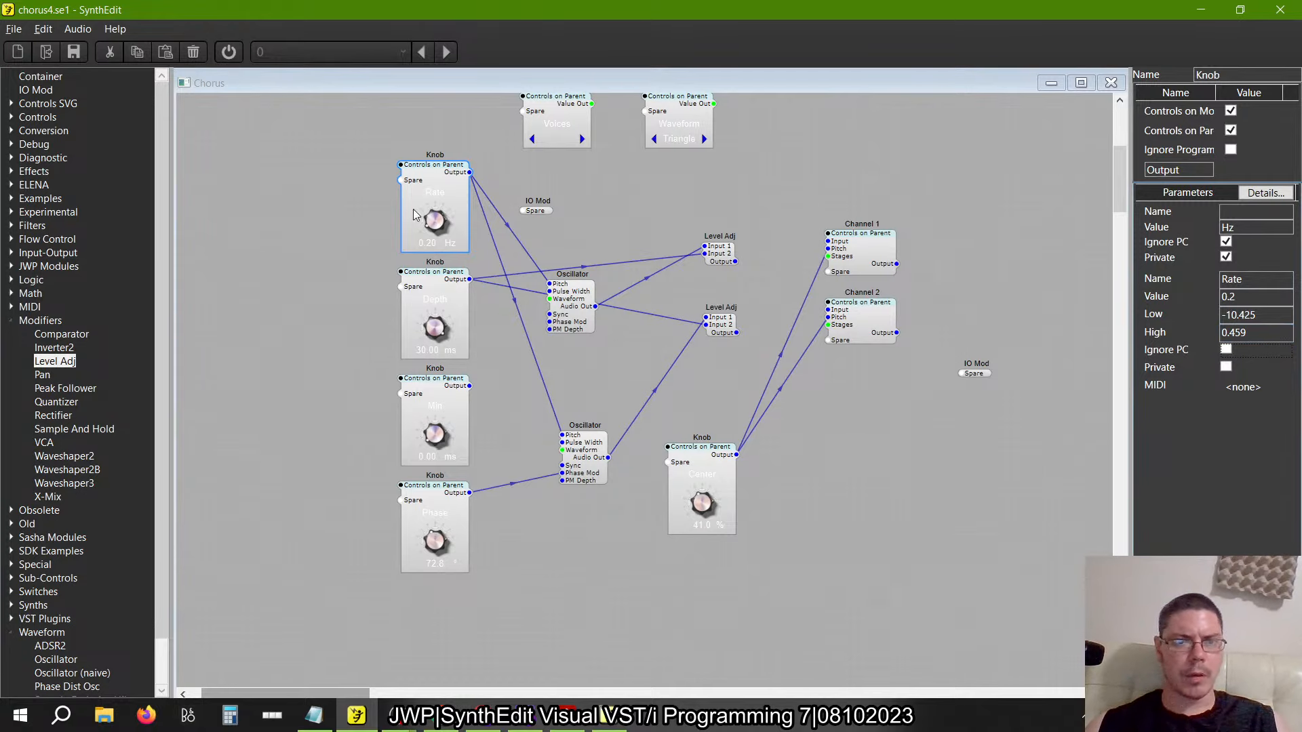
mouse_move(437, 222)
left_mouse_down()
mouse_move(478, 168)
mouse_move(467, 128)
mouse_move(417, 225)
left_mouse_up()
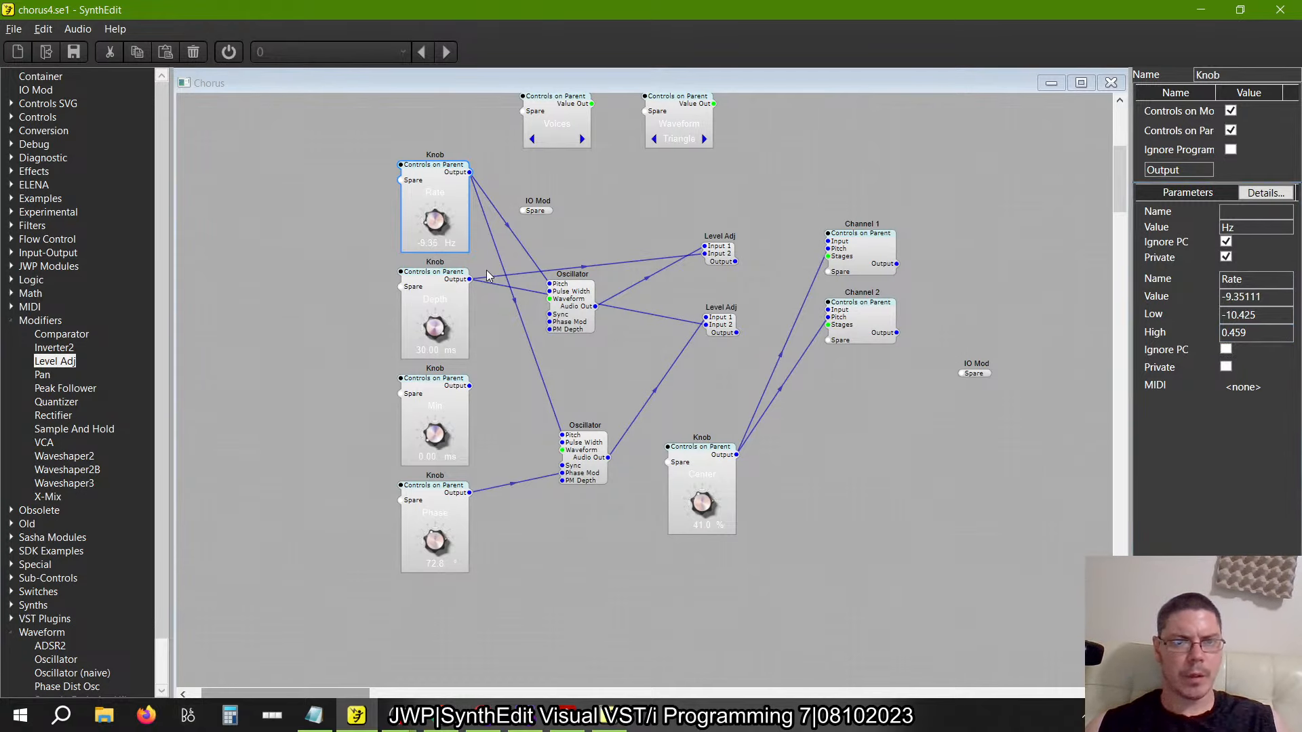
Recheck the Rate range in phaser1.se1 and set the chorus4.se1 Rate parameter's High limit to -0.459
key("alt+Tab")
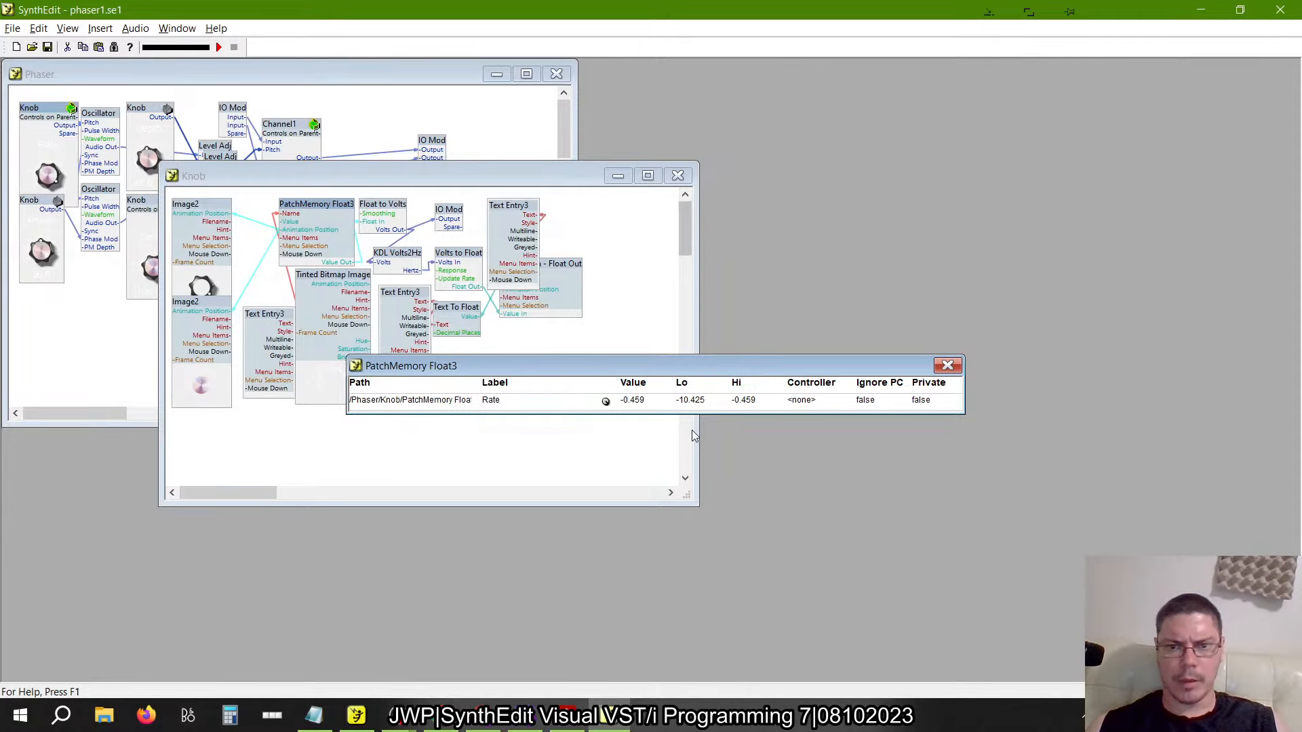
key("alt+Tab")
left_click(1227, 332)
type("-0.459")
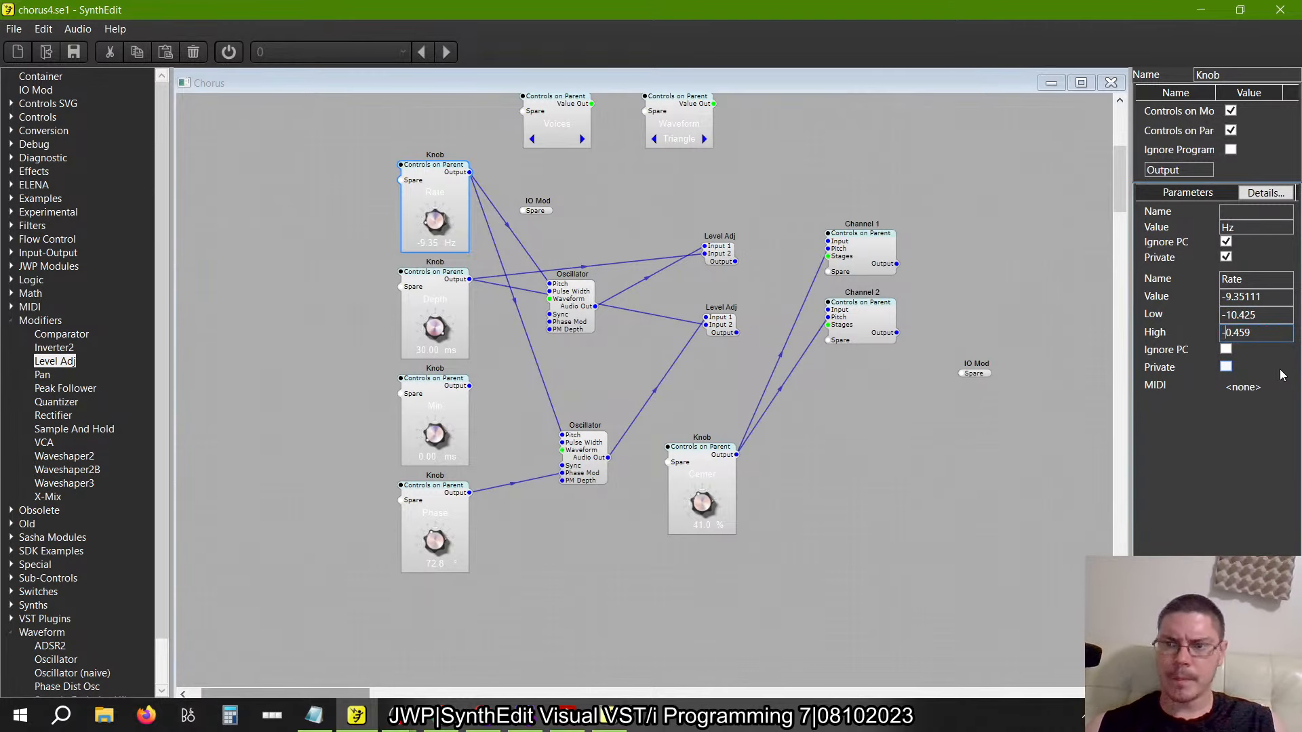
key("Tab")
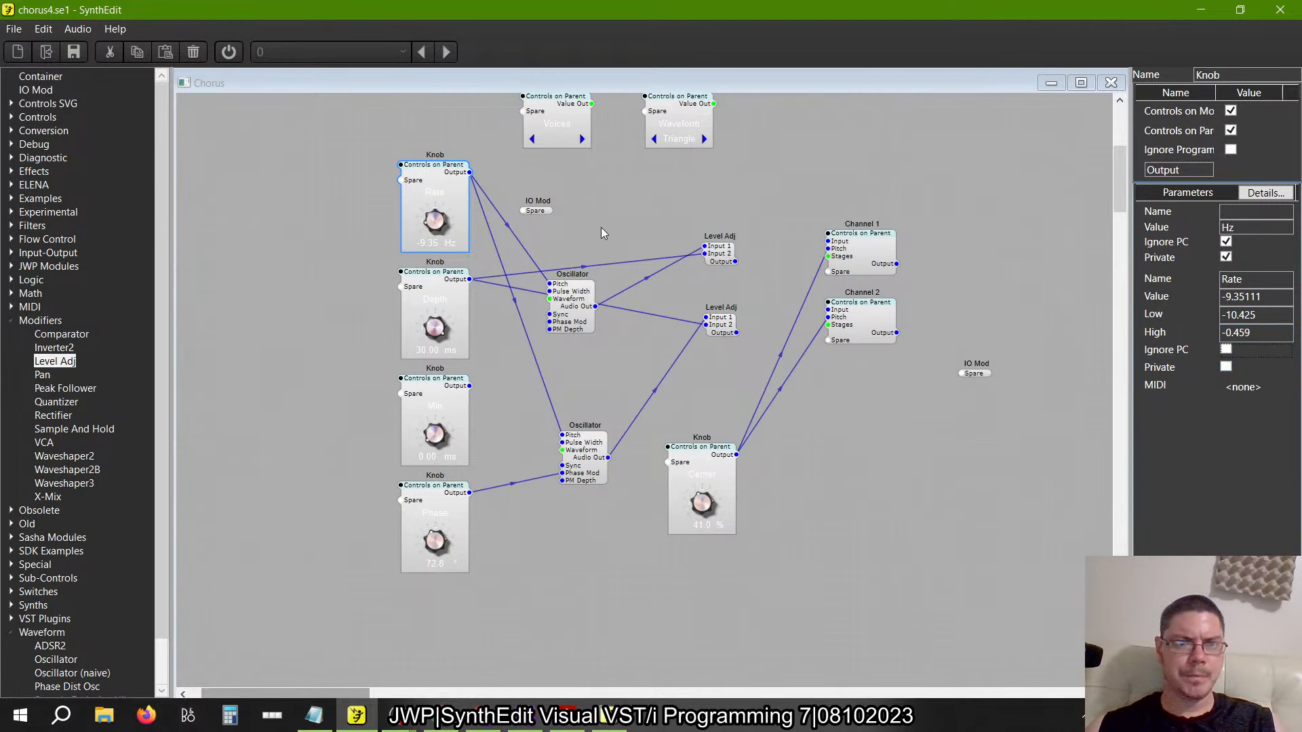
Turn the Rate knob up to -0.459, and return to phaser1.se1 to close the PatchMemory Float3 automation list
left_click_drag(441, 223, 378, 152)
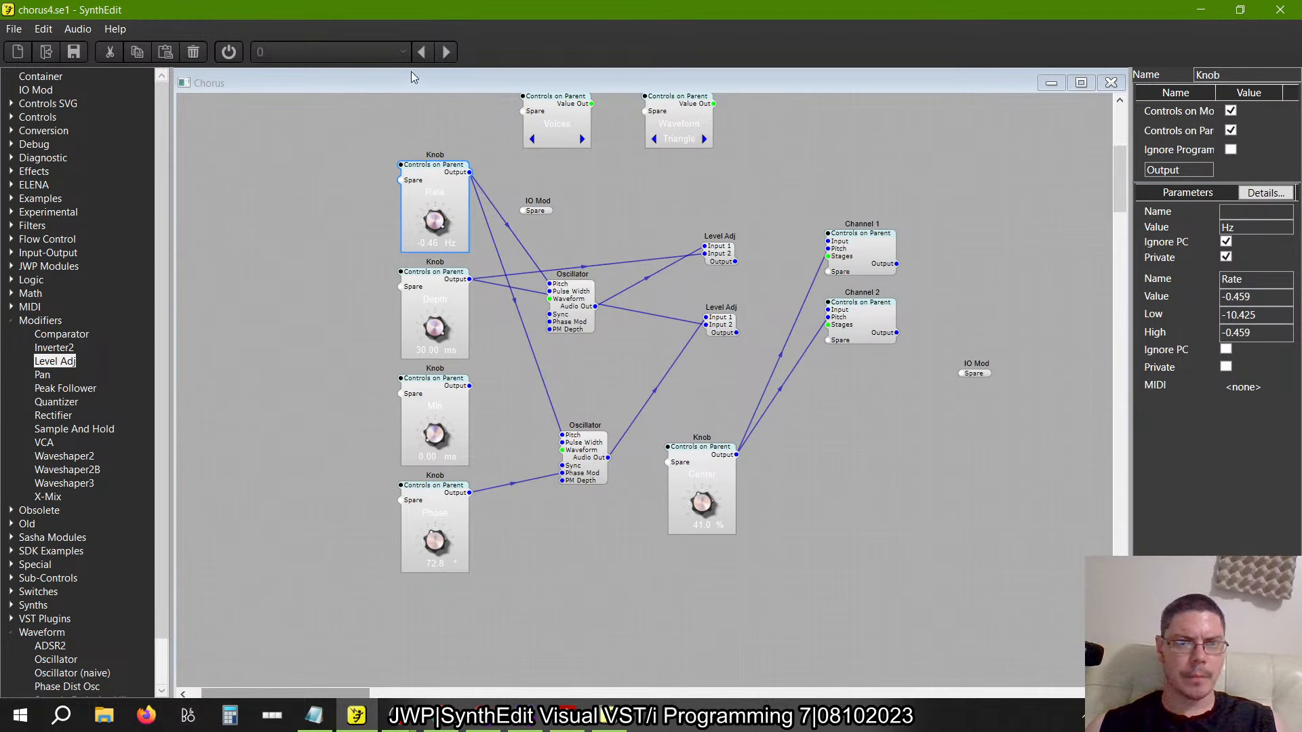
key("alt+Tab")
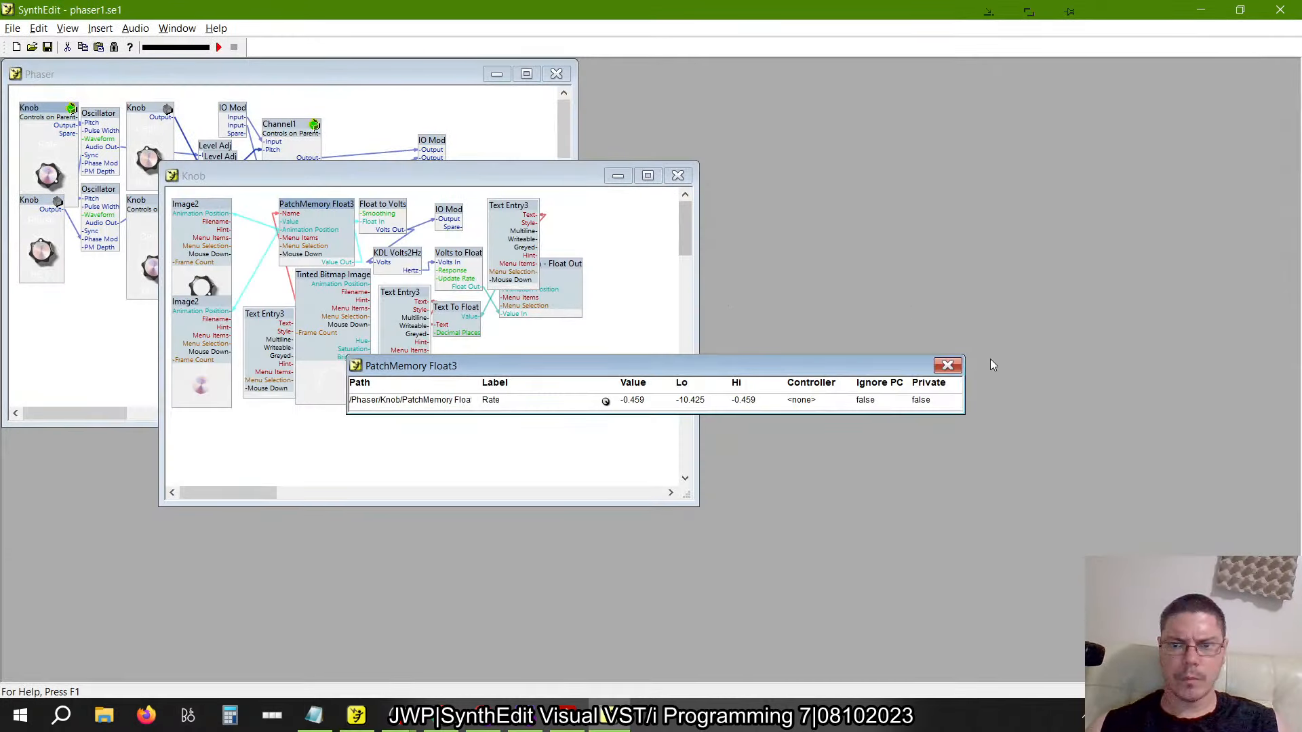
left_click(947, 365)
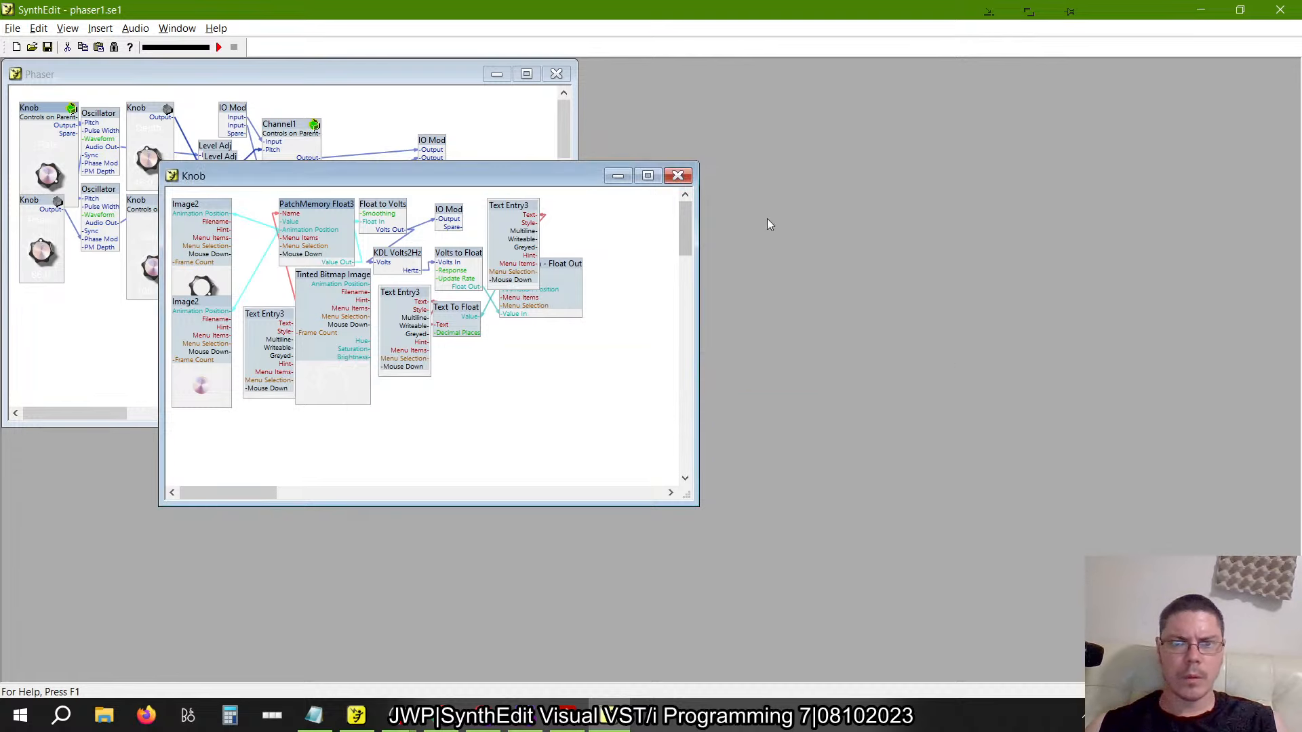
Close the Rate knob's structure in phaser1.se1, and in chorus4.se1 turn the Phase knob to 180 and move the Mix knob aside
left_click(678, 176)
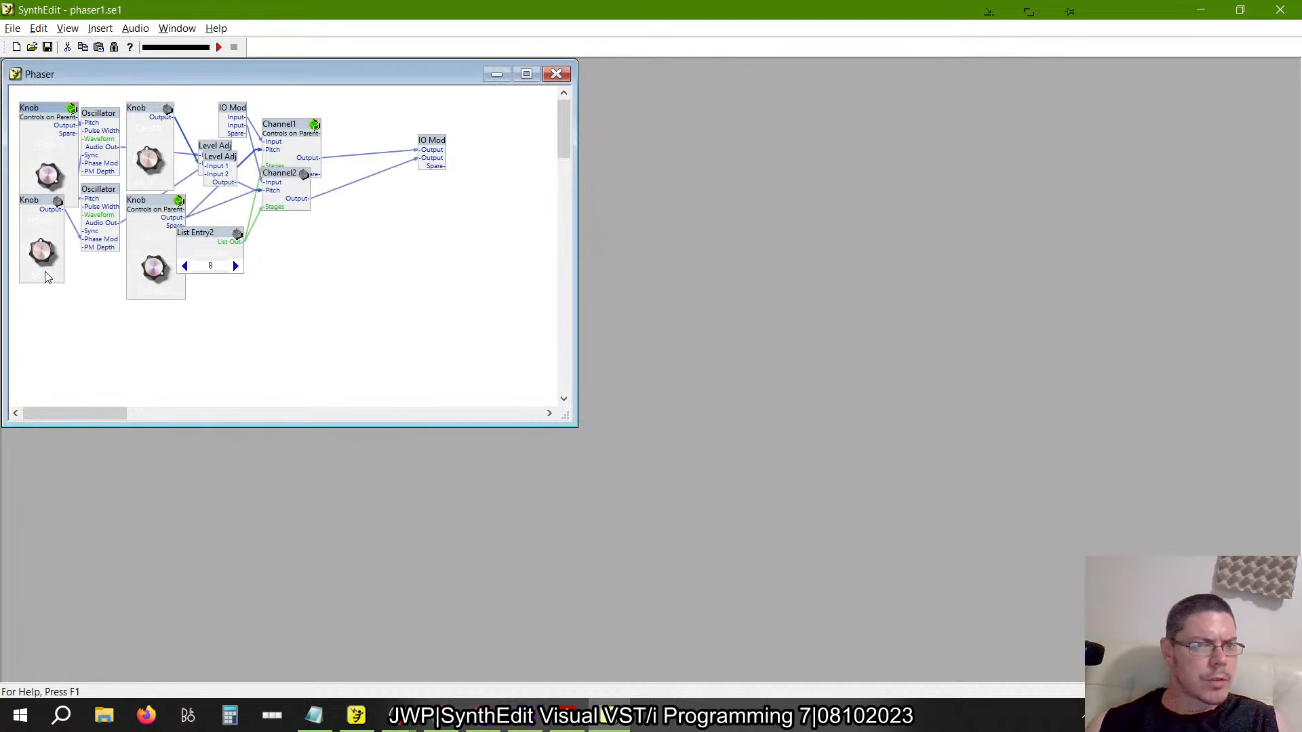
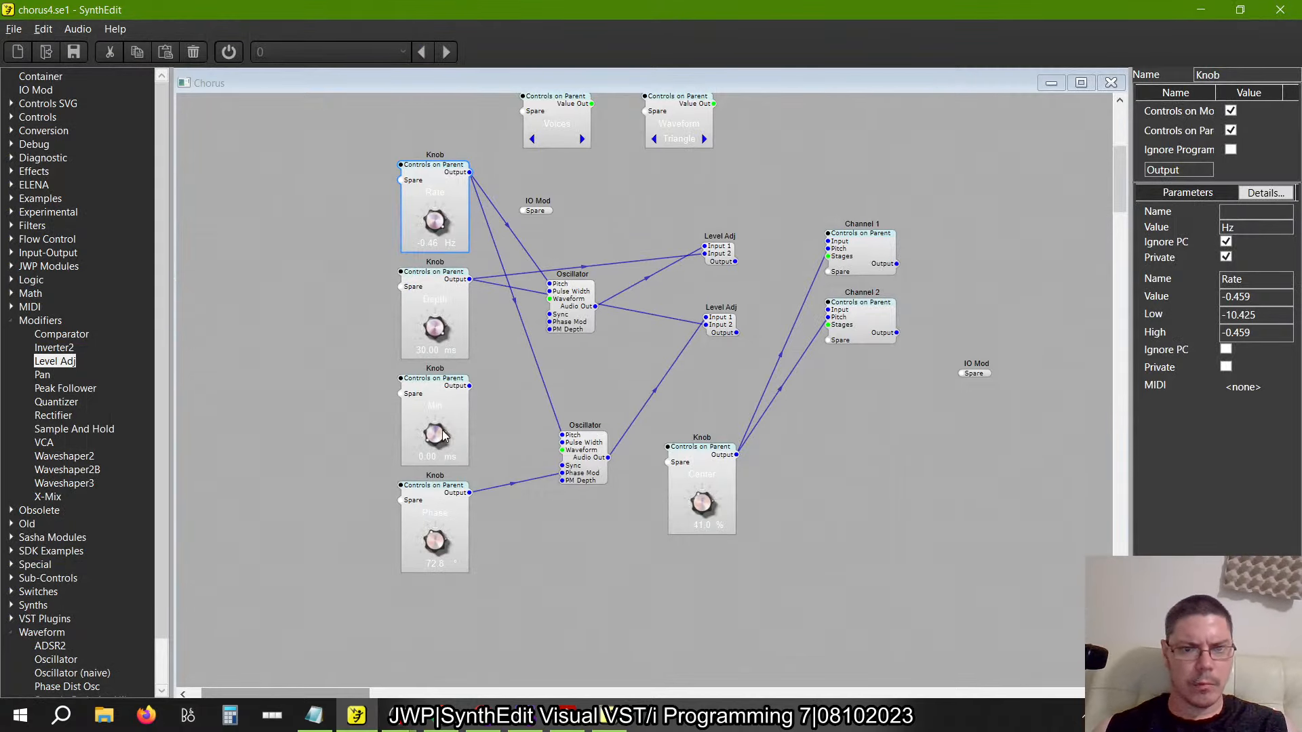
left_click_drag(439, 550, 393, 486)
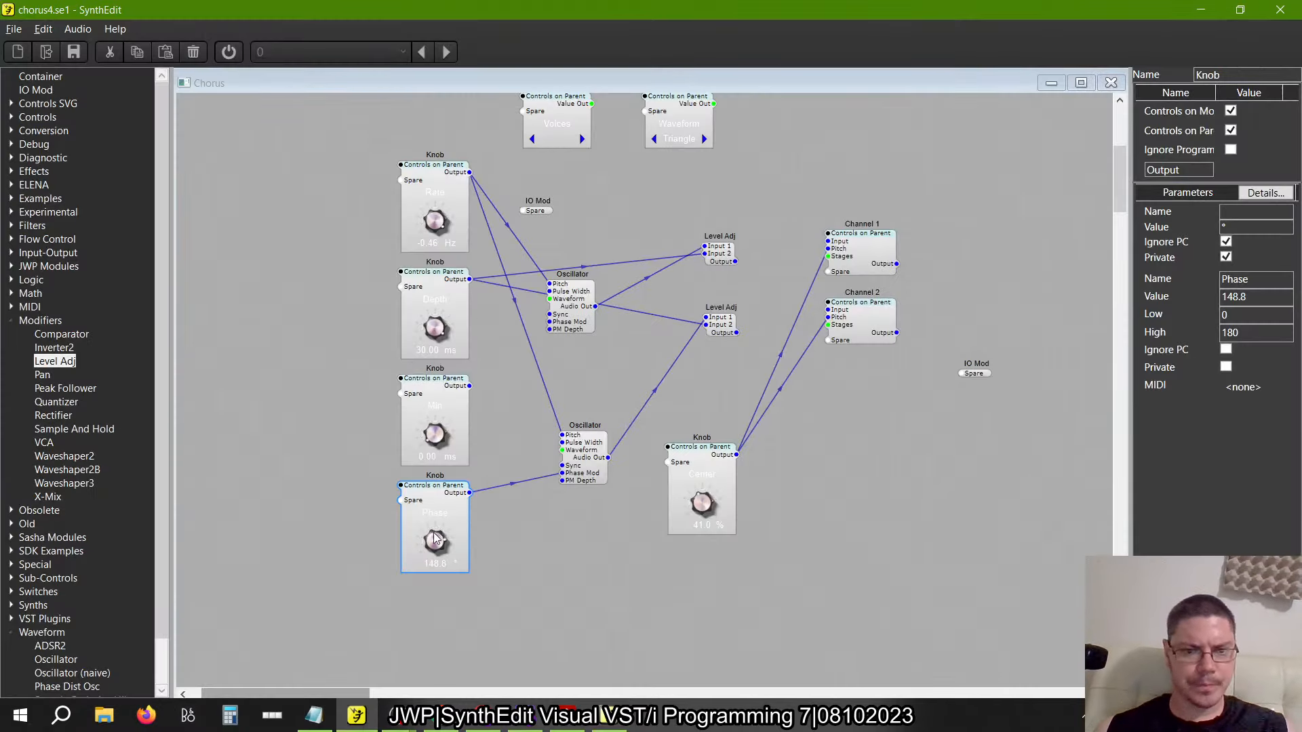
left_click_drag(435, 539, 500, 291)
left_click_drag(430, 385, 277, 379)
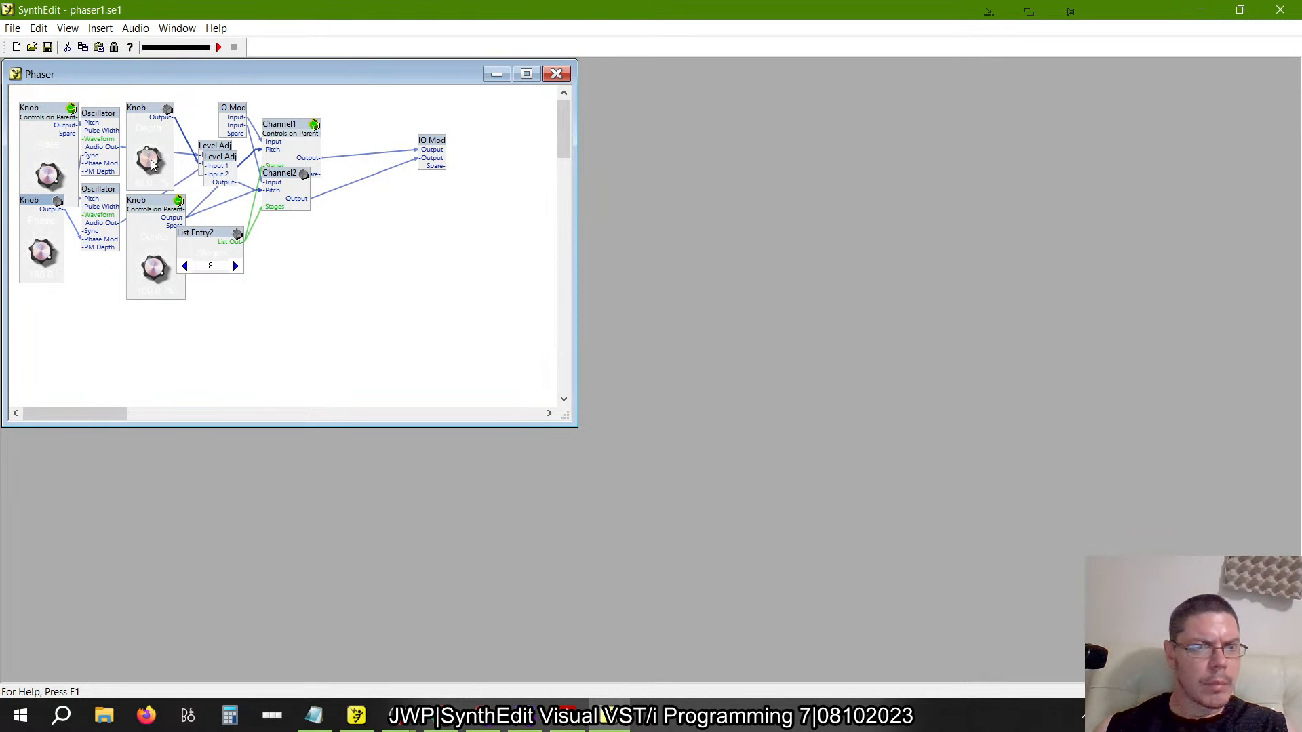
Unlock the Depth knob's structure in phaser1.se1 and examine the value range of its PatchMemory Float3 parameter
left_click_drag(151, 160, 119, 204)
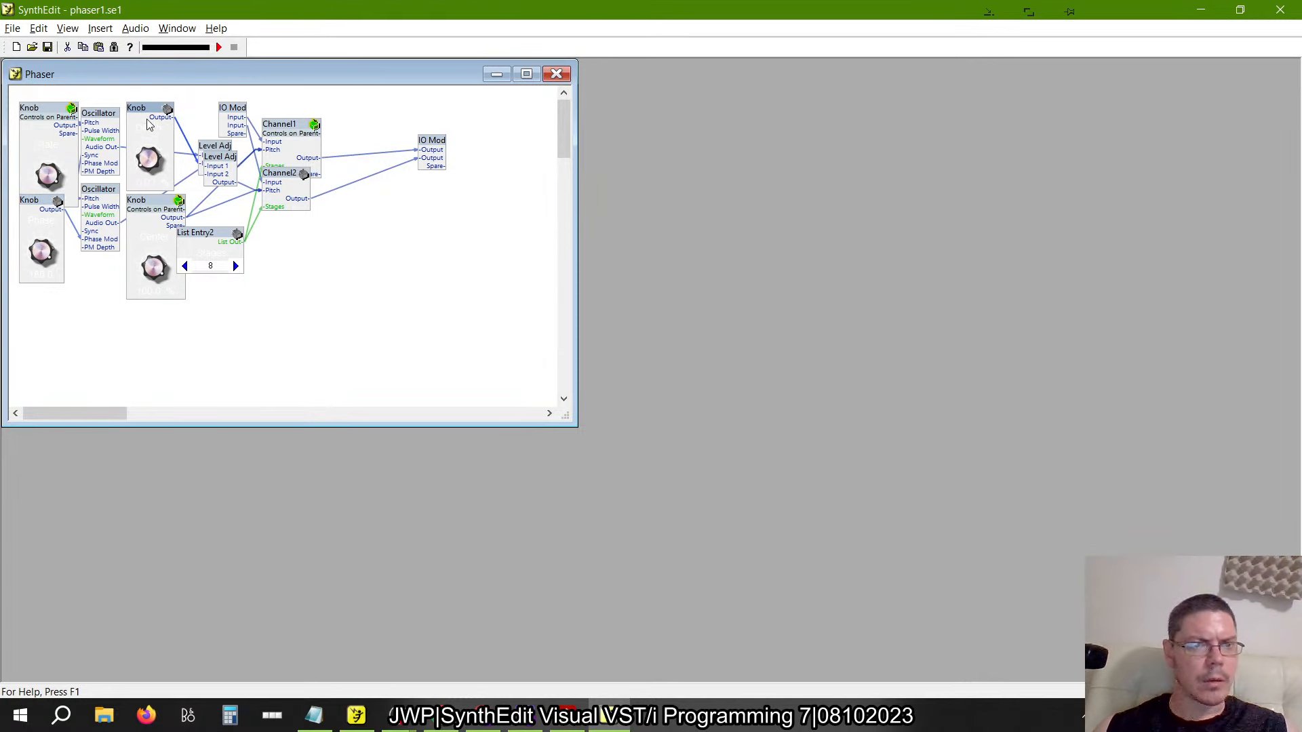
double_click(150, 124)
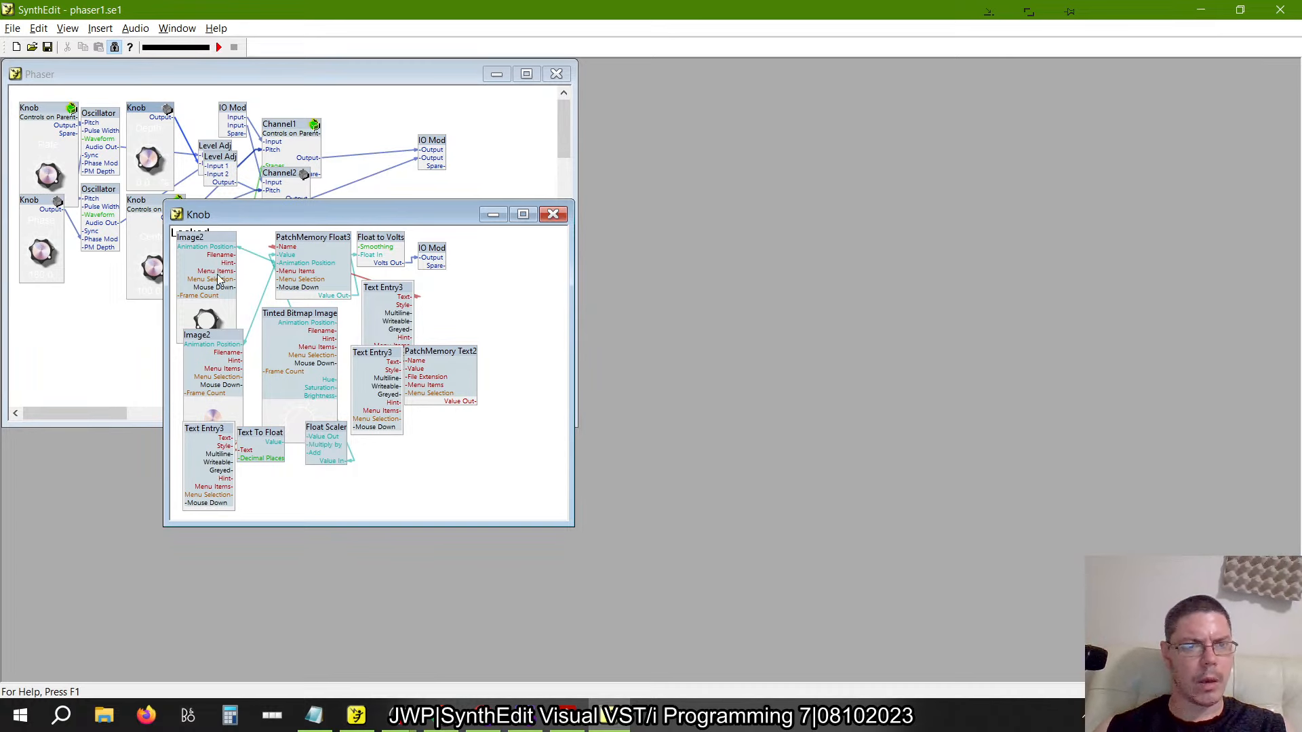
left_click(114, 47)
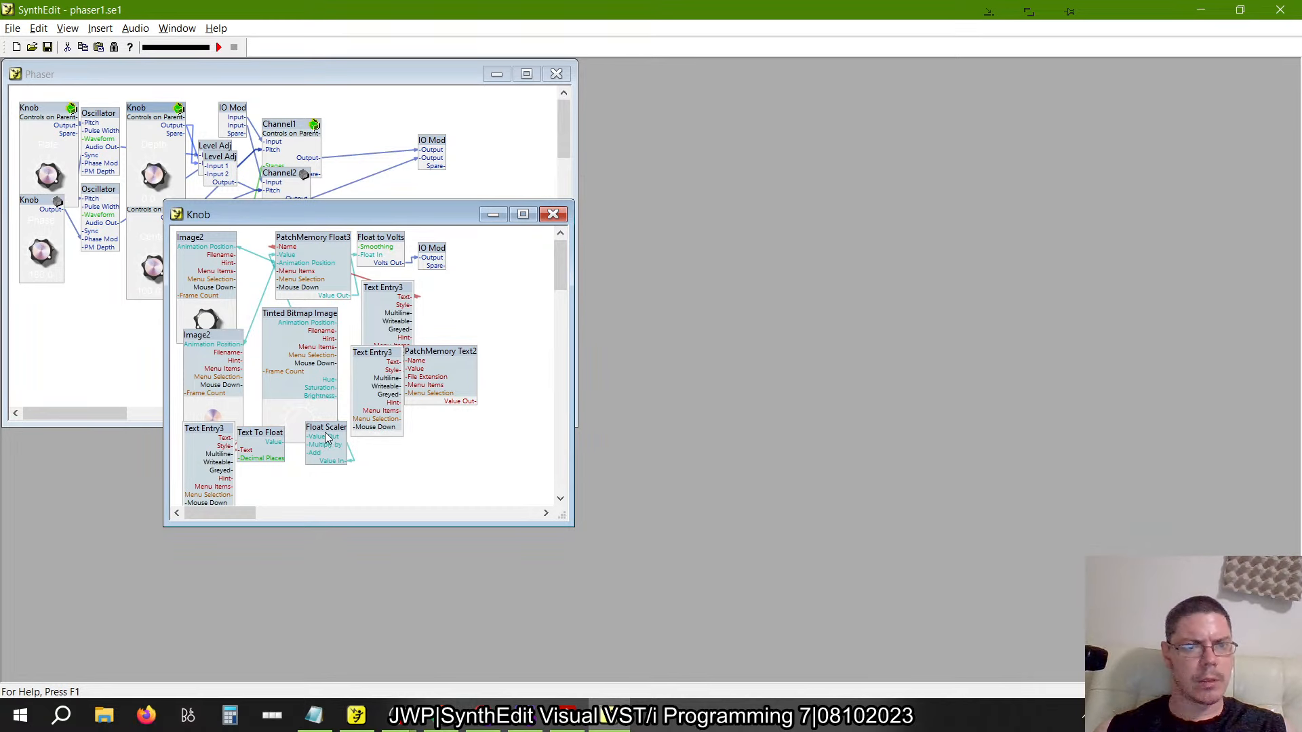
right_click(314, 264)
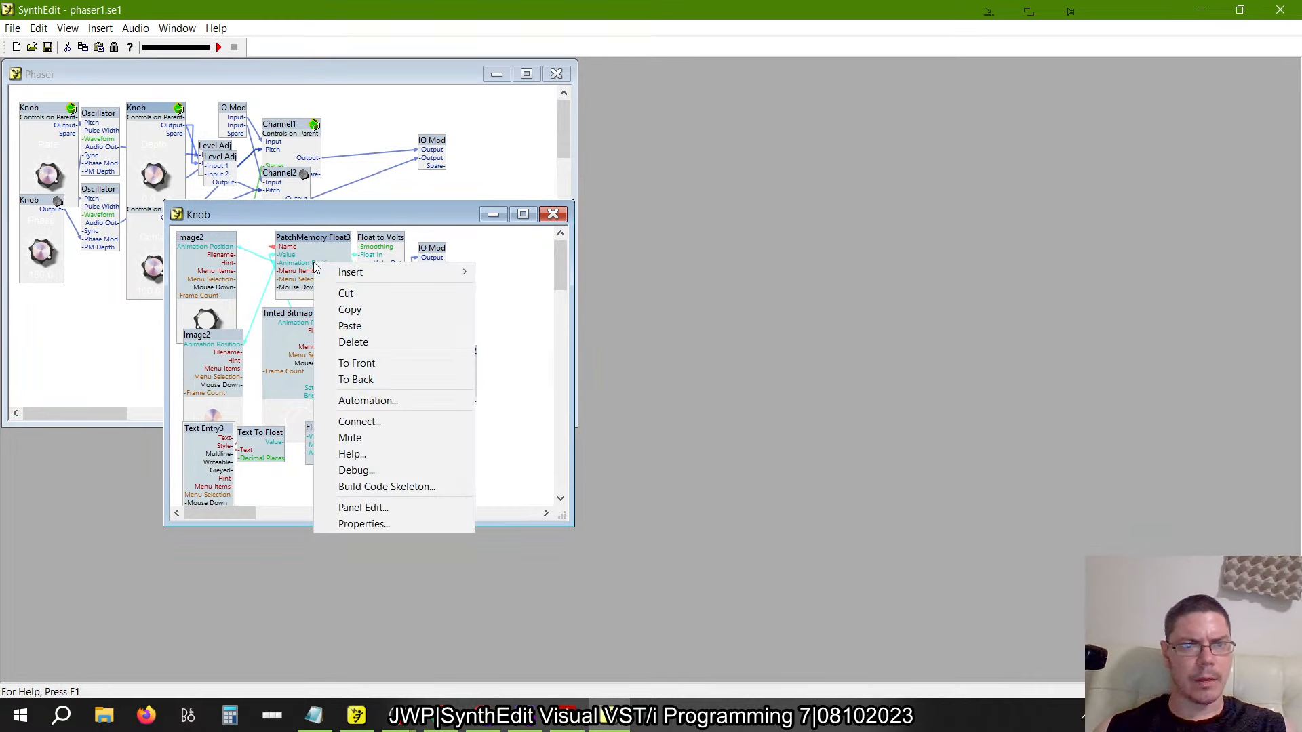
left_click(380, 524)
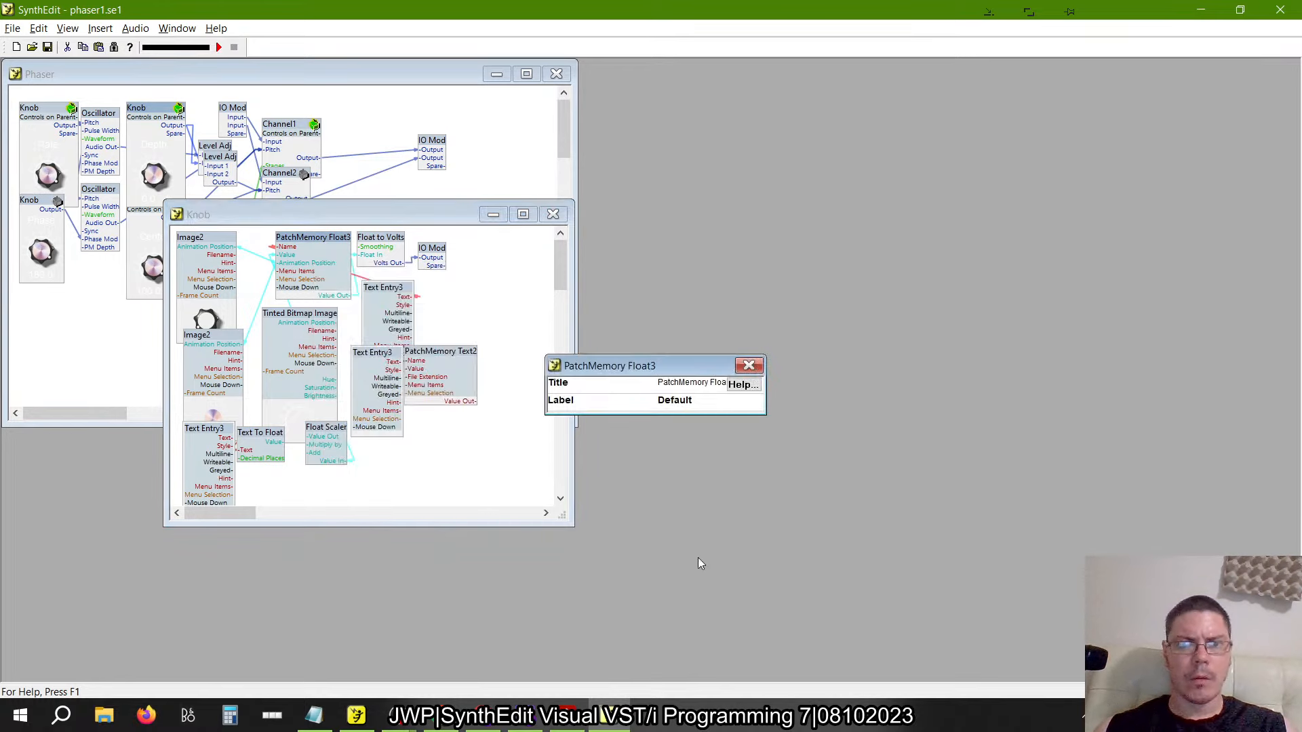
left_click(495, 373)
right_click(331, 267)
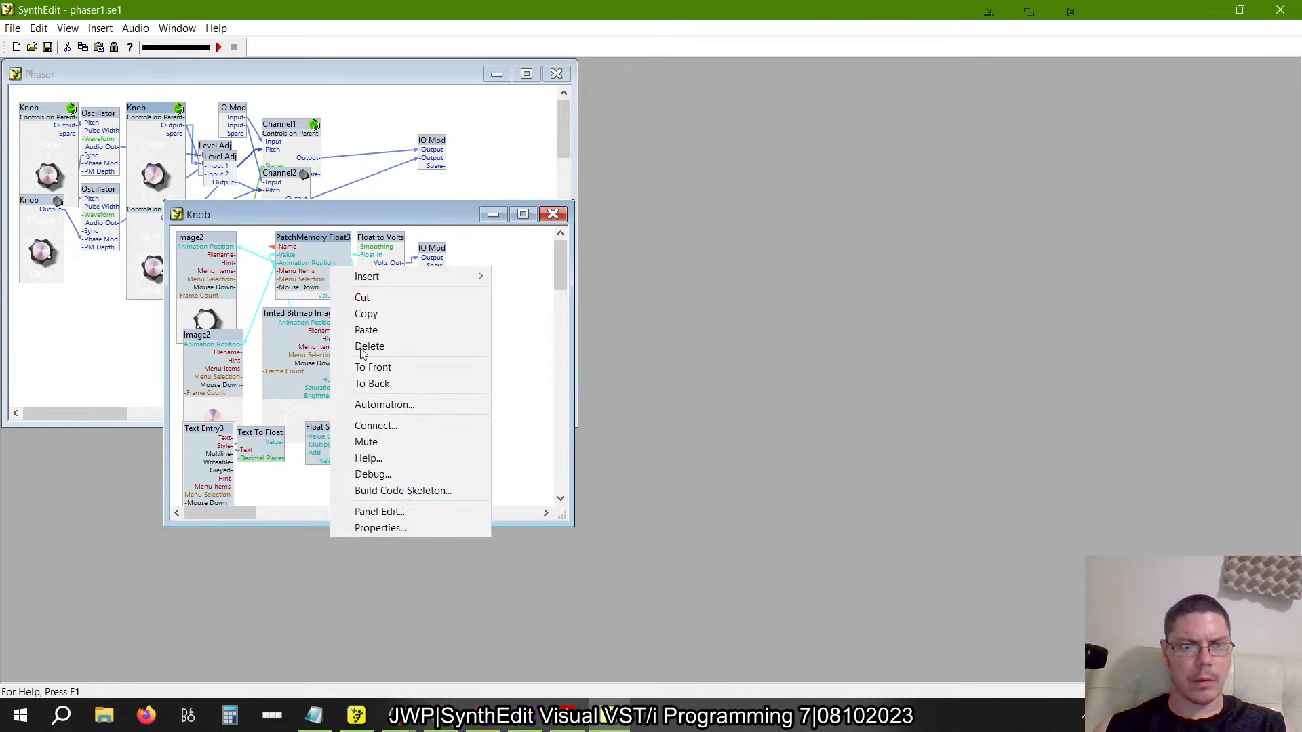
left_click(377, 426)
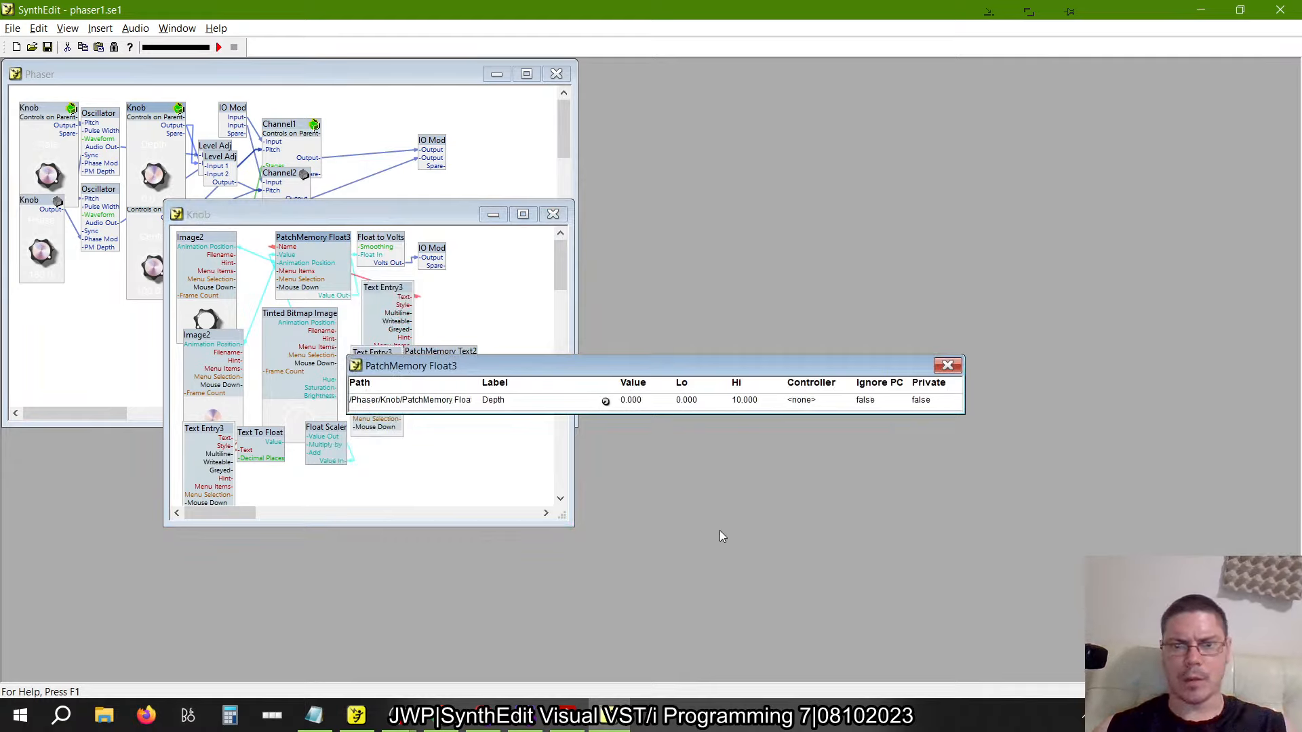
In chorus4.se1, delete the Depth knob and put a copy of the Center knob in its place below the Rate knob
key("alt+Tab")
left_click(431, 299)
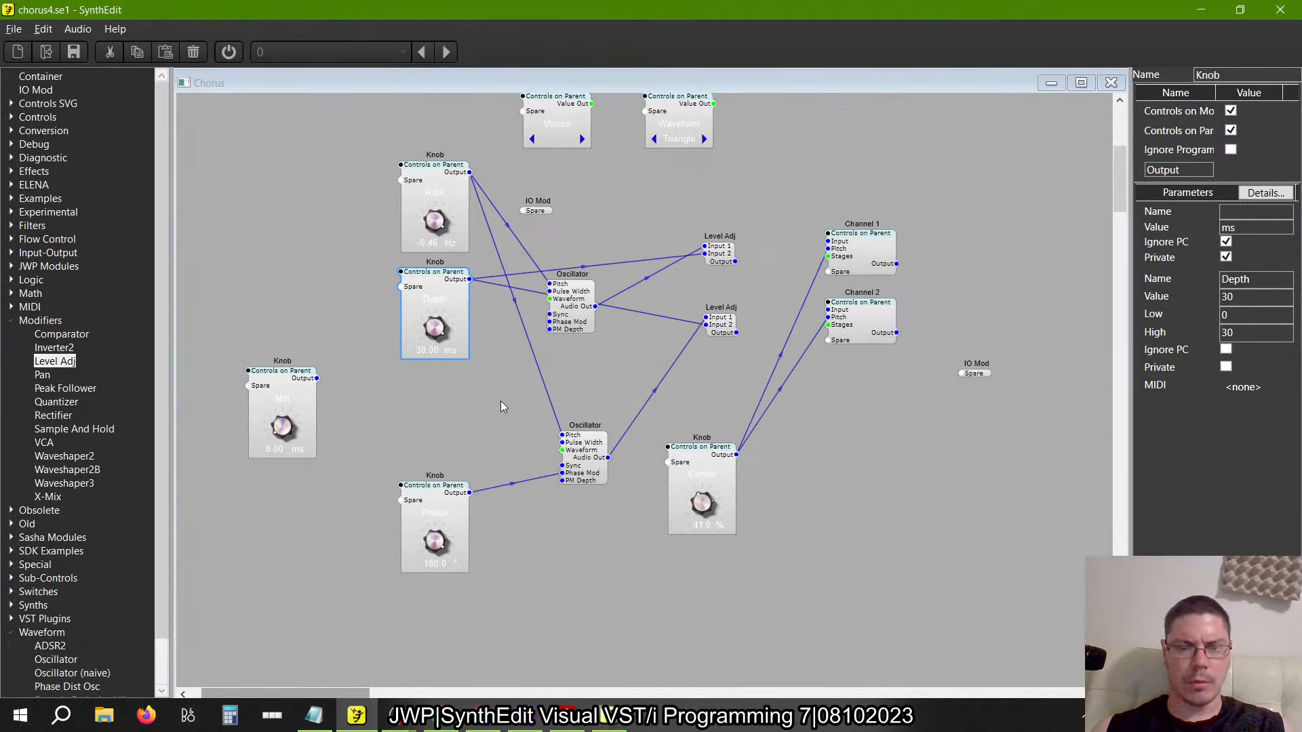
key("Delete")
left_click(705, 471)
key("ctrl+c")
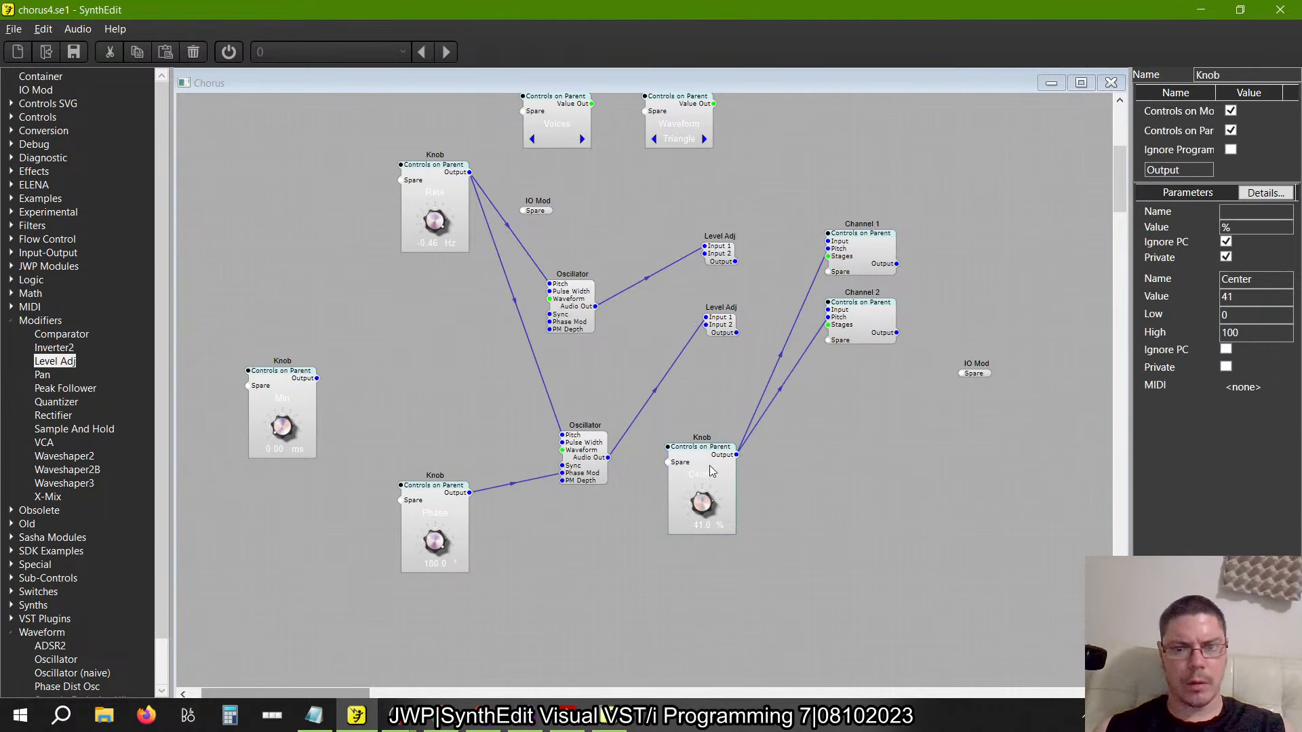
key("ctrl+v")
left_click_drag(745, 479, 450, 289)
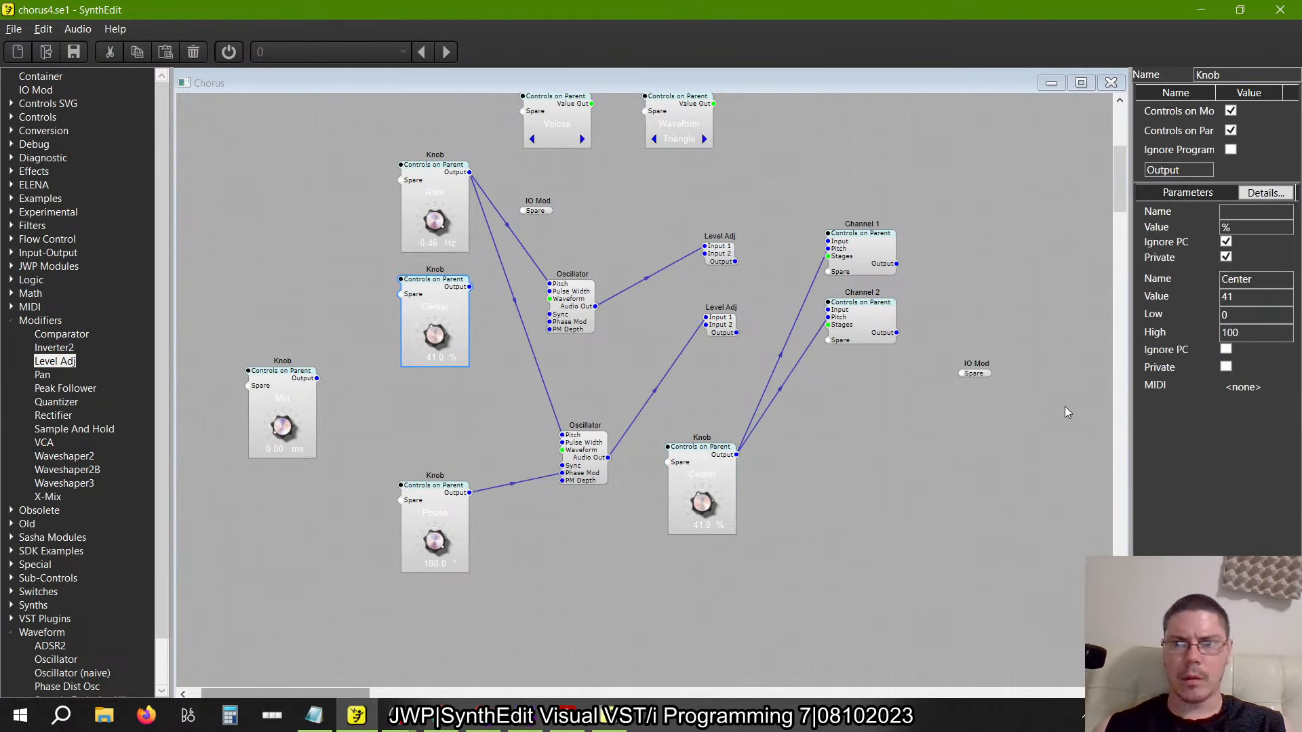
Rename the copied knob's parameter as Depth and open the knob's internal structure around its Float to Volts module
left_click_drag(1263, 277, 1087, 297)
type("Depth")
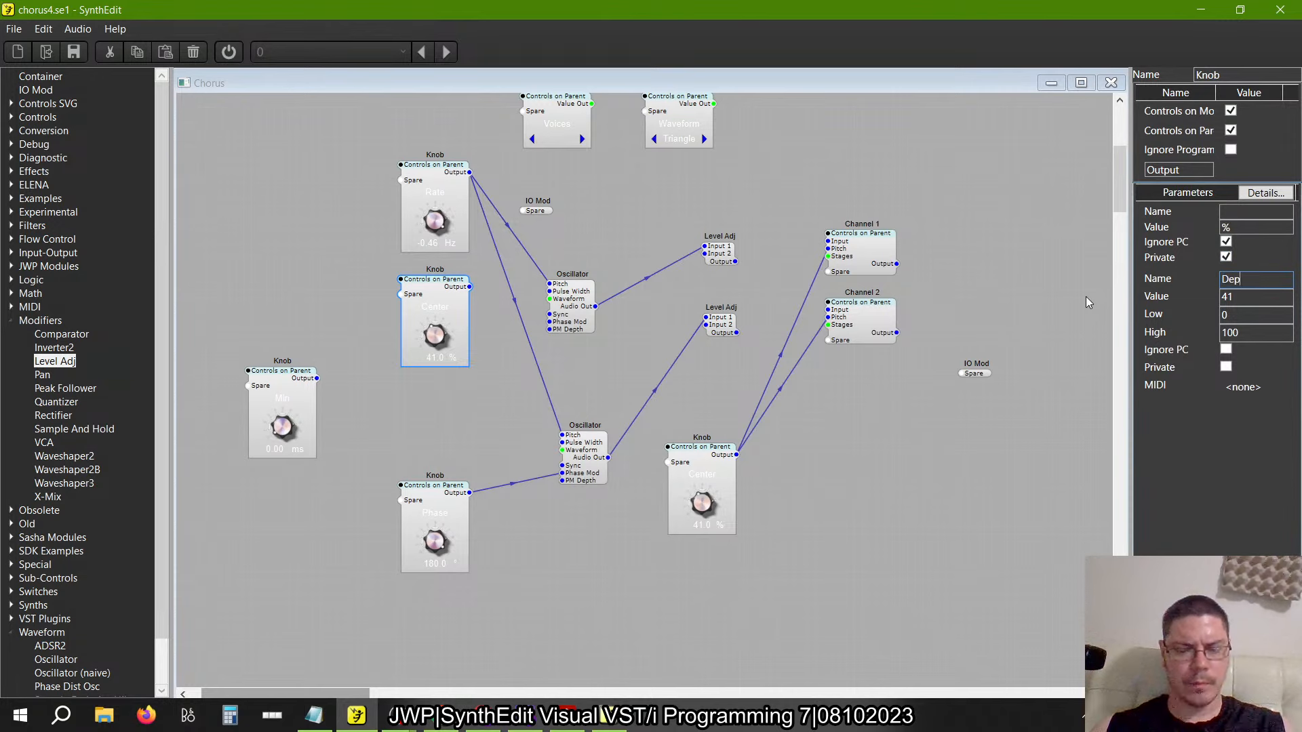
key("Return")
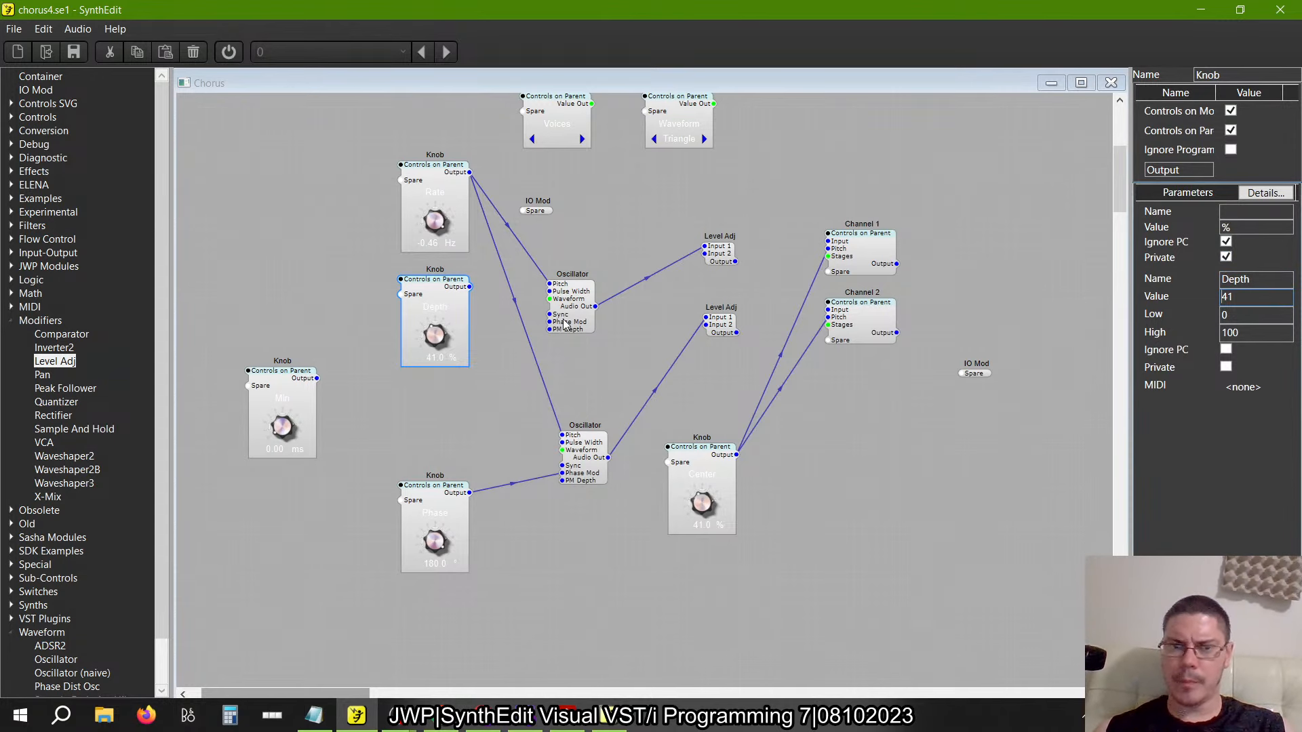
double_click(434, 290)
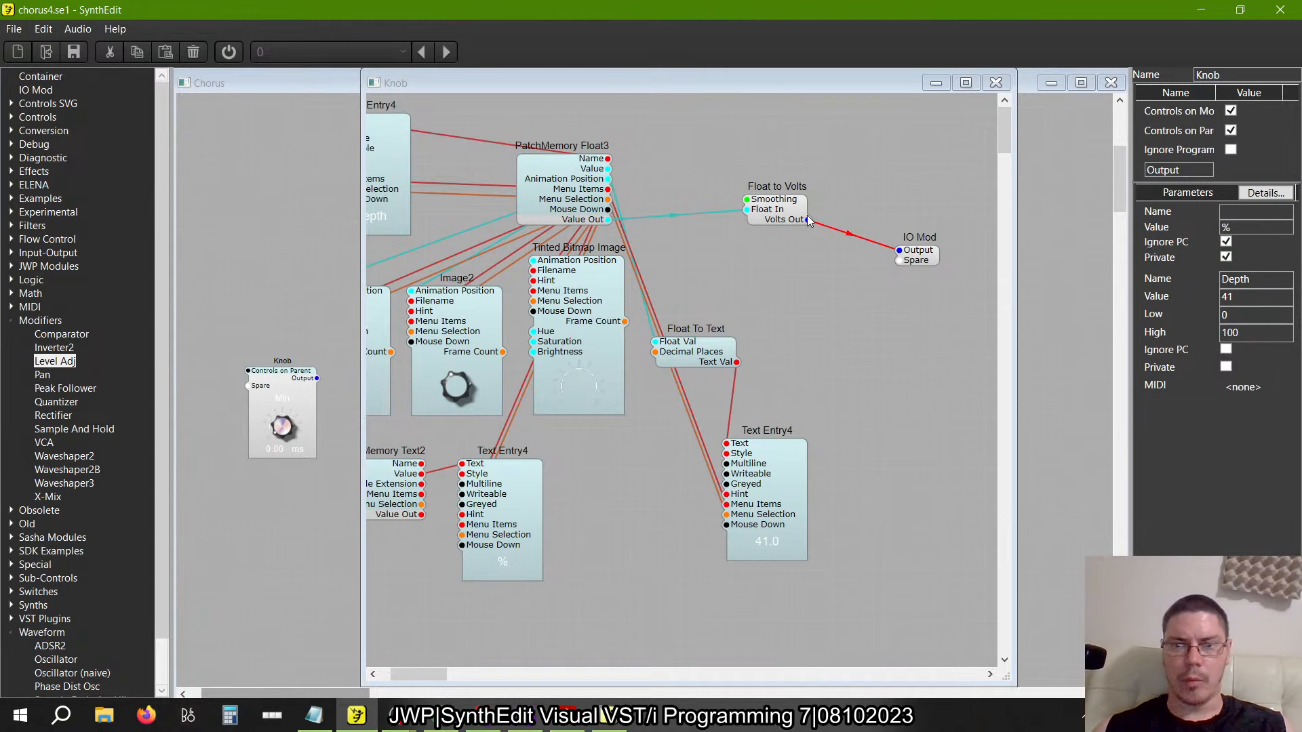
left_click_drag(786, 221, 827, 212)
Examine the automation and properties of the Float to Volts module inside the Depth knob of phaser1.se1
key("alt+Tab")
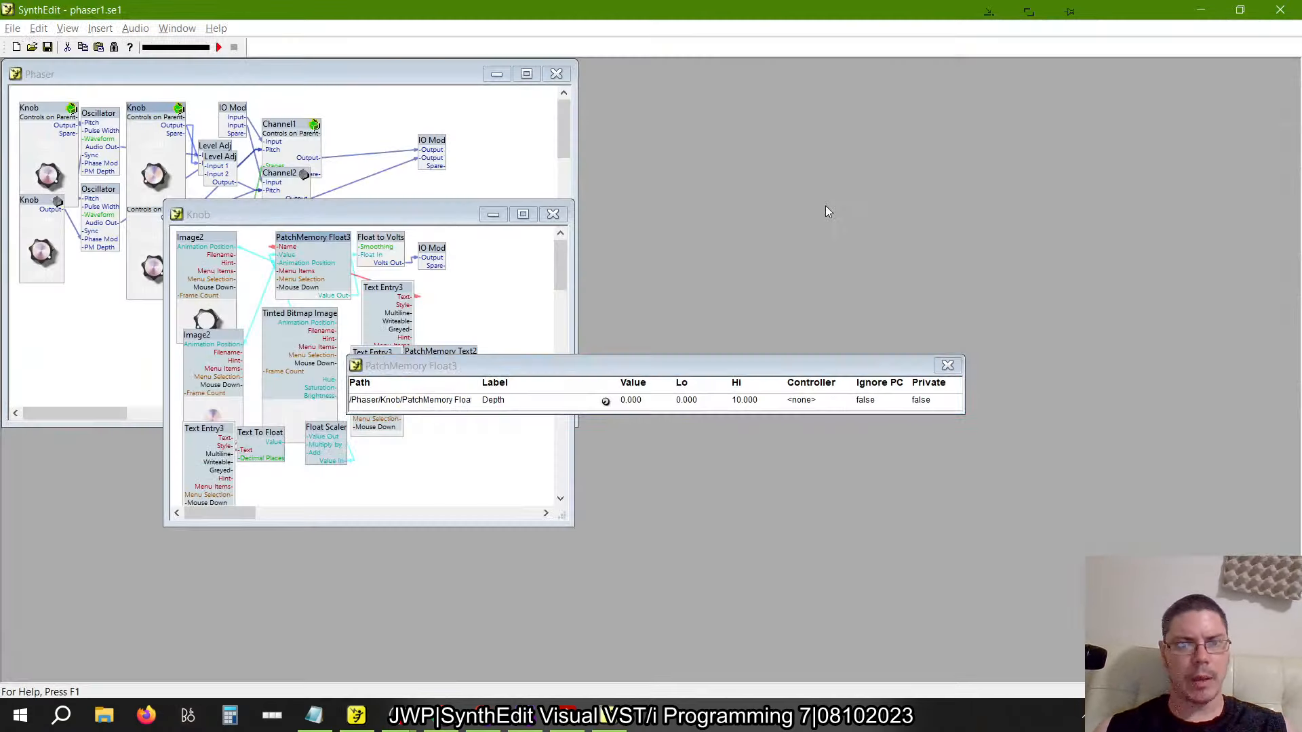
key("alt+Tab")
key("Escape")
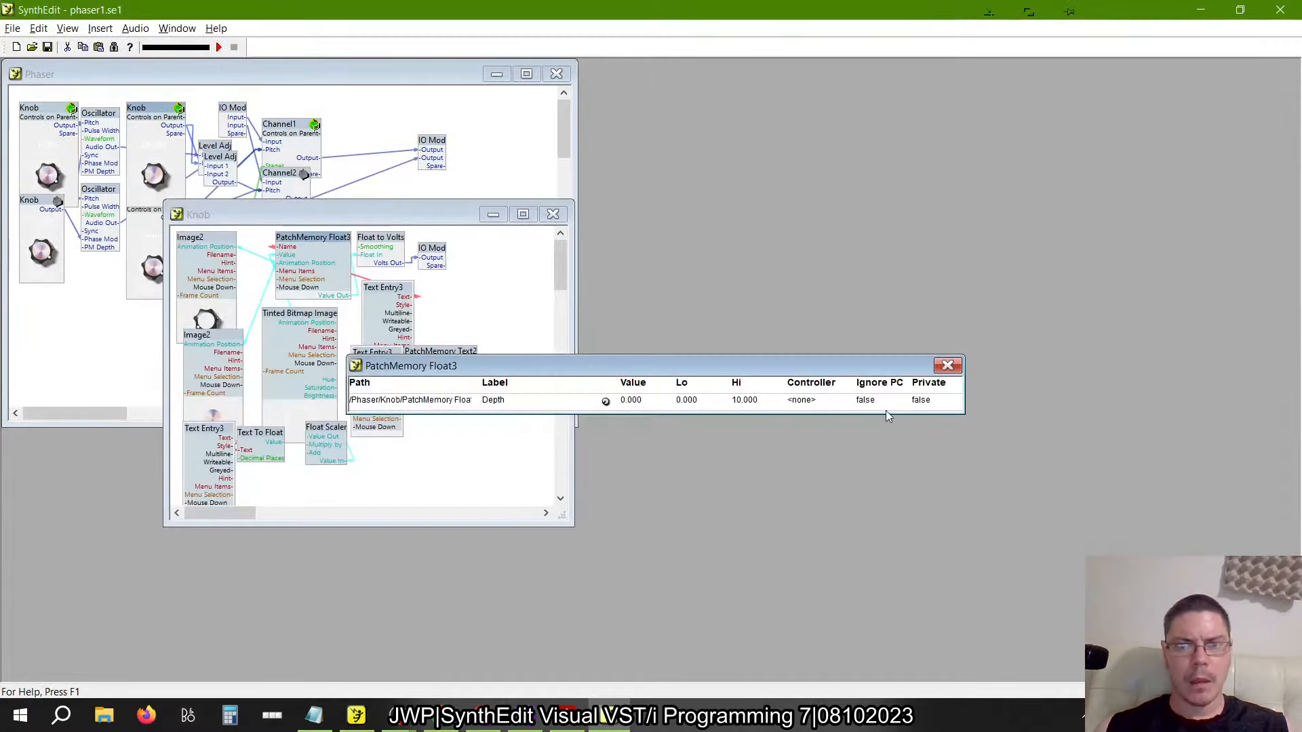
left_click(946, 366)
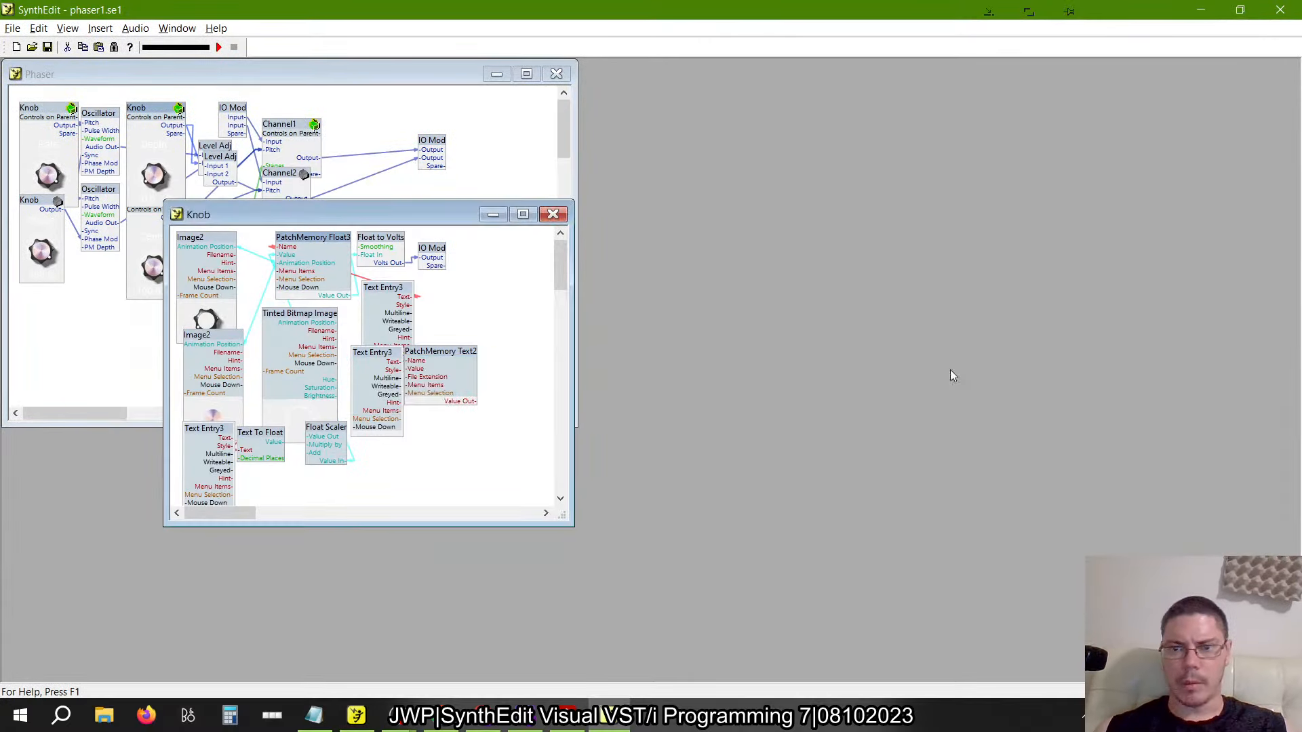
right_click(378, 243)
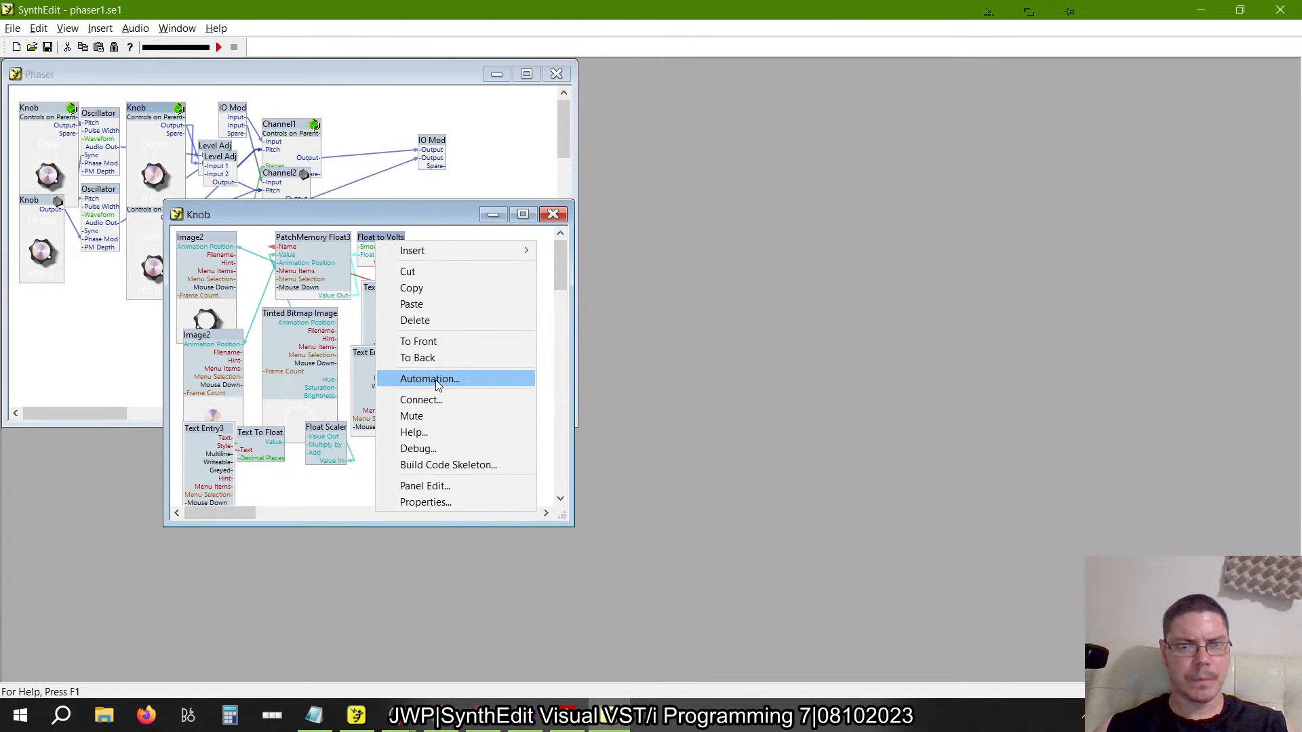
left_click(437, 380)
left_click(946, 375)
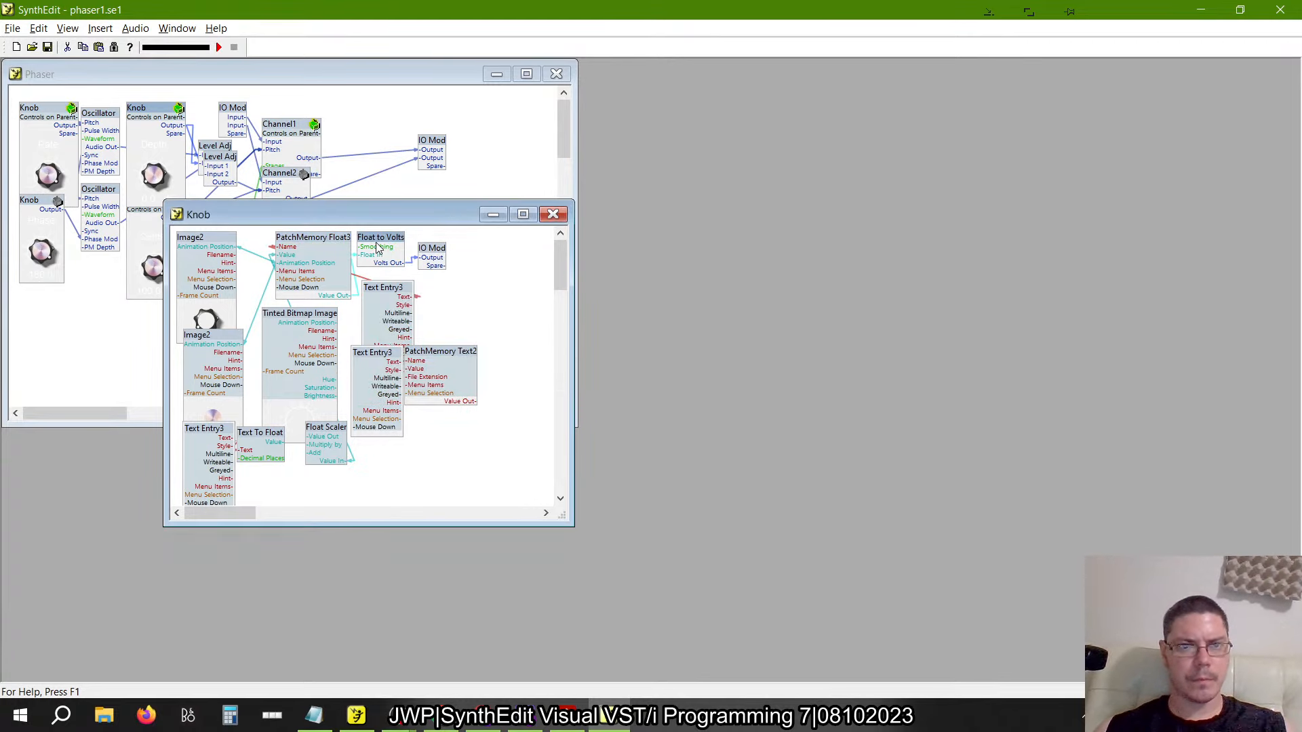
right_click(378, 243)
left_click(436, 507)
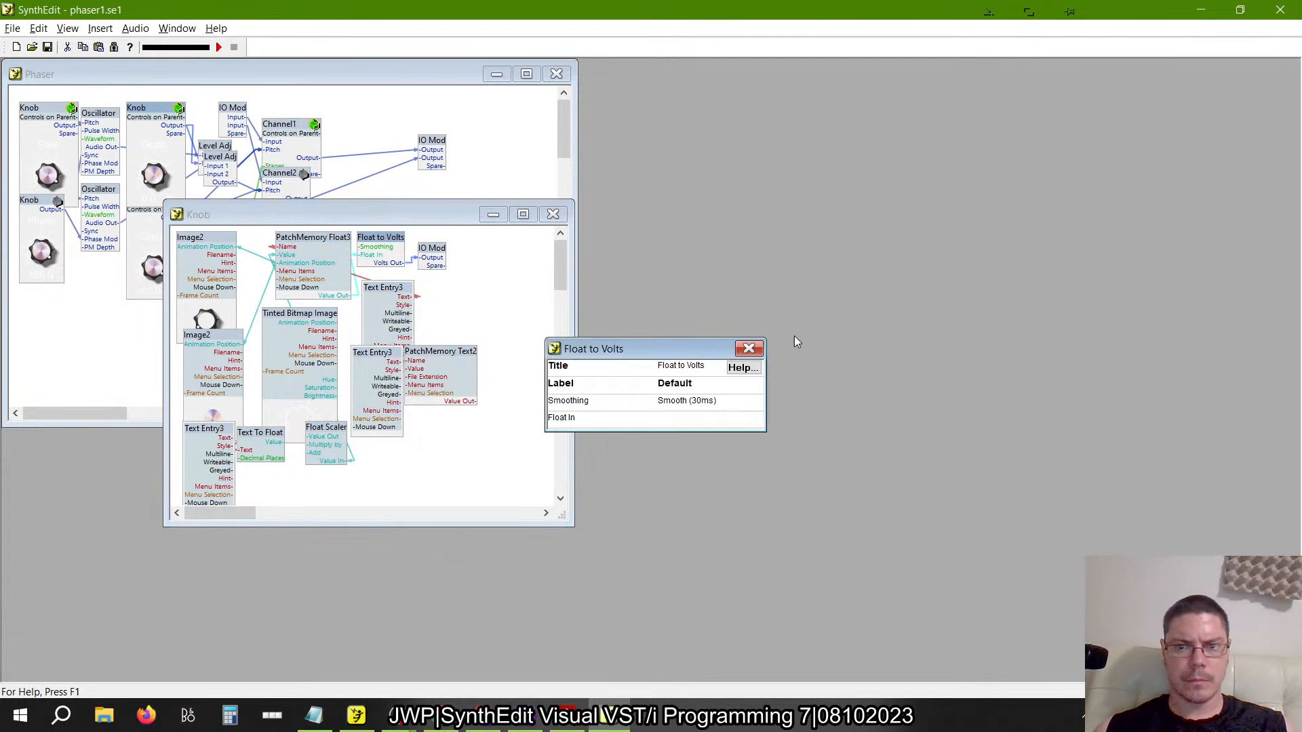
left_click(748, 348)
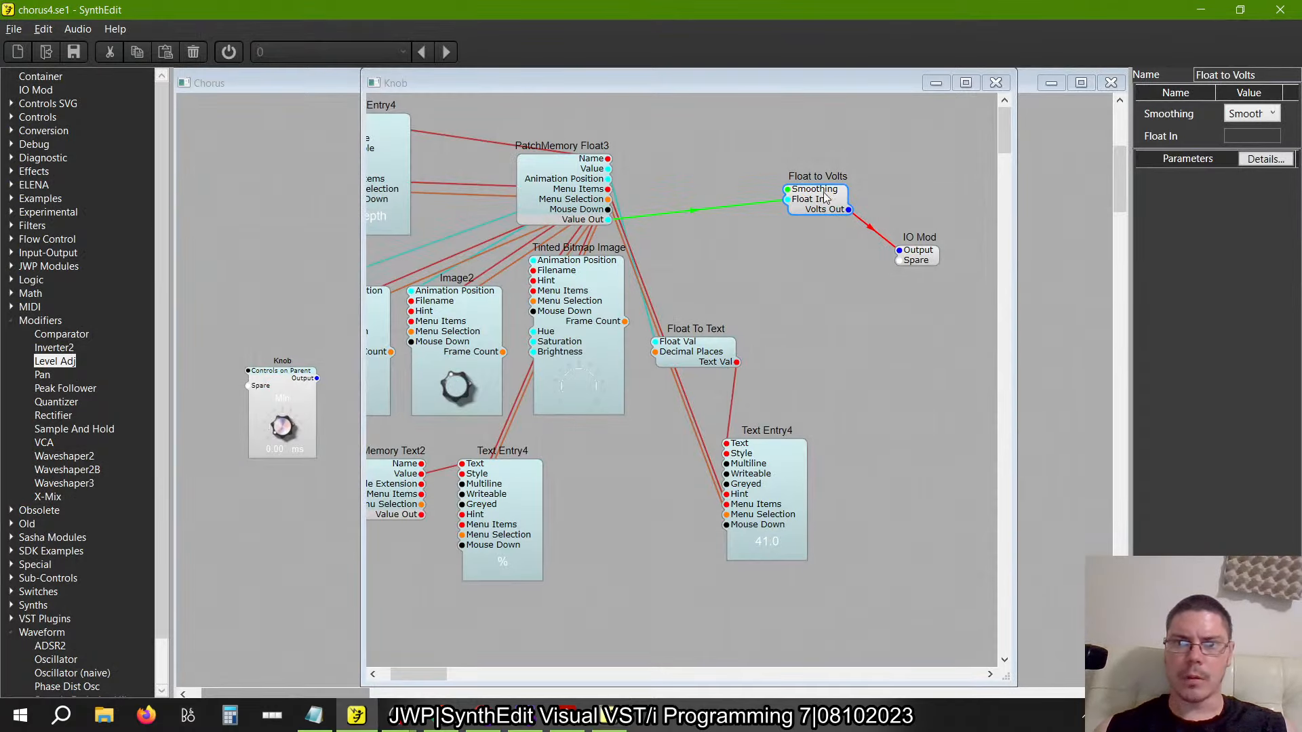
In chorus4.se1, reposition the Depth knob's Float to Volts module and delete its wire to the IO Mod
left_click_drag(825, 197, 754, 177)
left_click(833, 217)
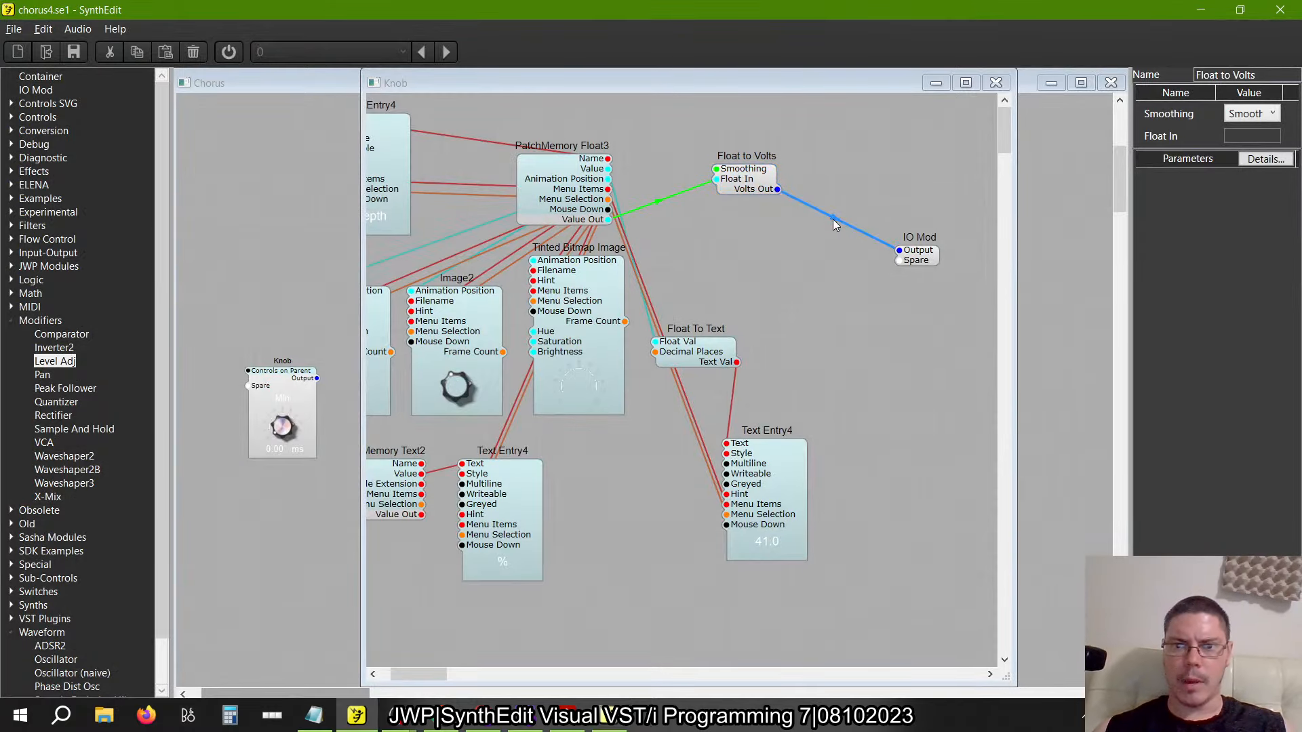
key("Delete")
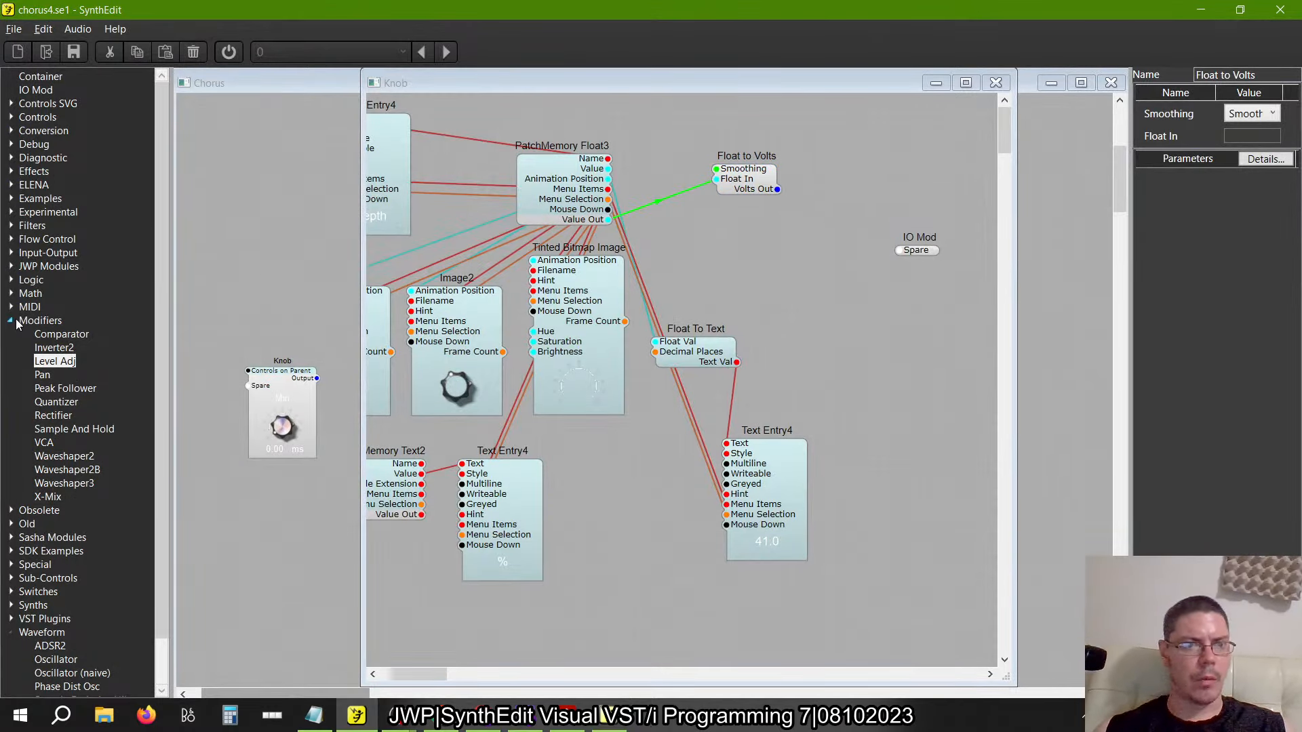
Insert a Multiply module between Float to Volts and the IO Mod, wire it through, and set its Input 2 to 0.1
left_click(12, 321)
left_click(11, 294)
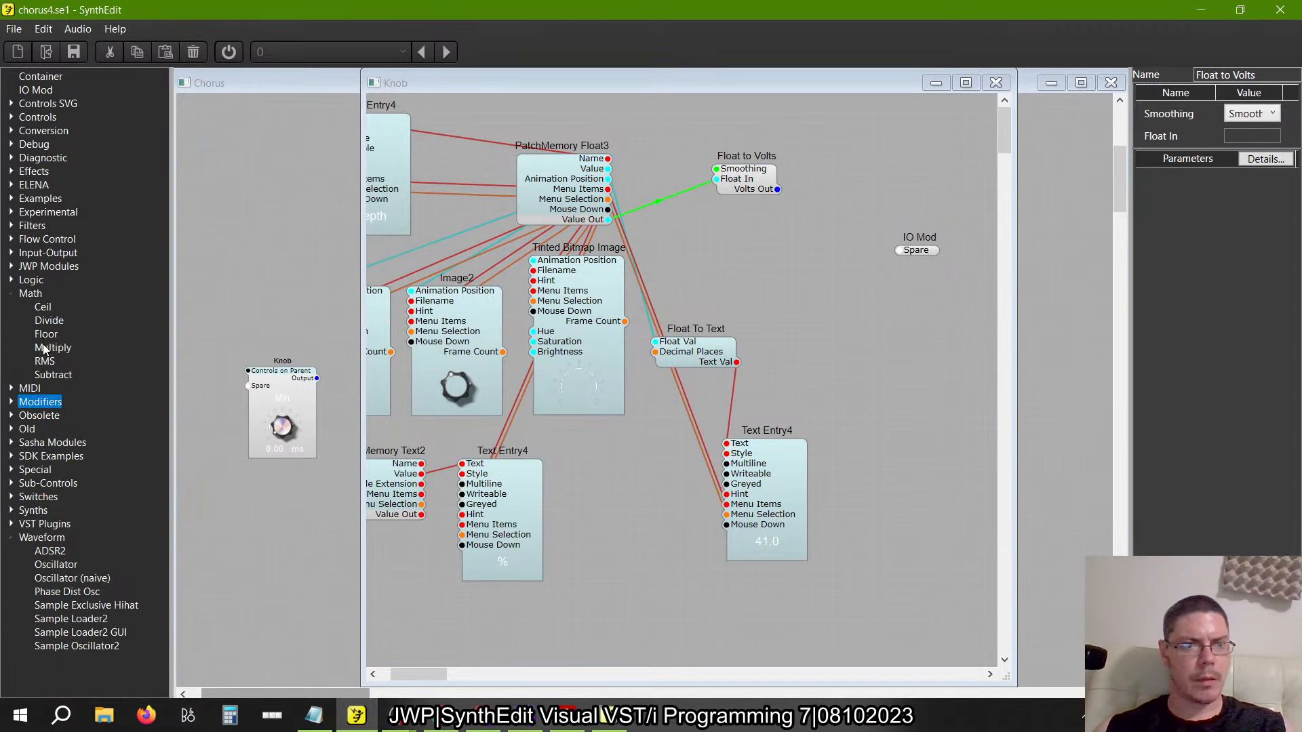
left_click_drag(53, 347, 645, 372)
mouse_move(828, 183)
left_mouse_down()
mouse_move(794, 196)
mouse_move(811, 201)
left_mouse_up()
left_click(835, 215)
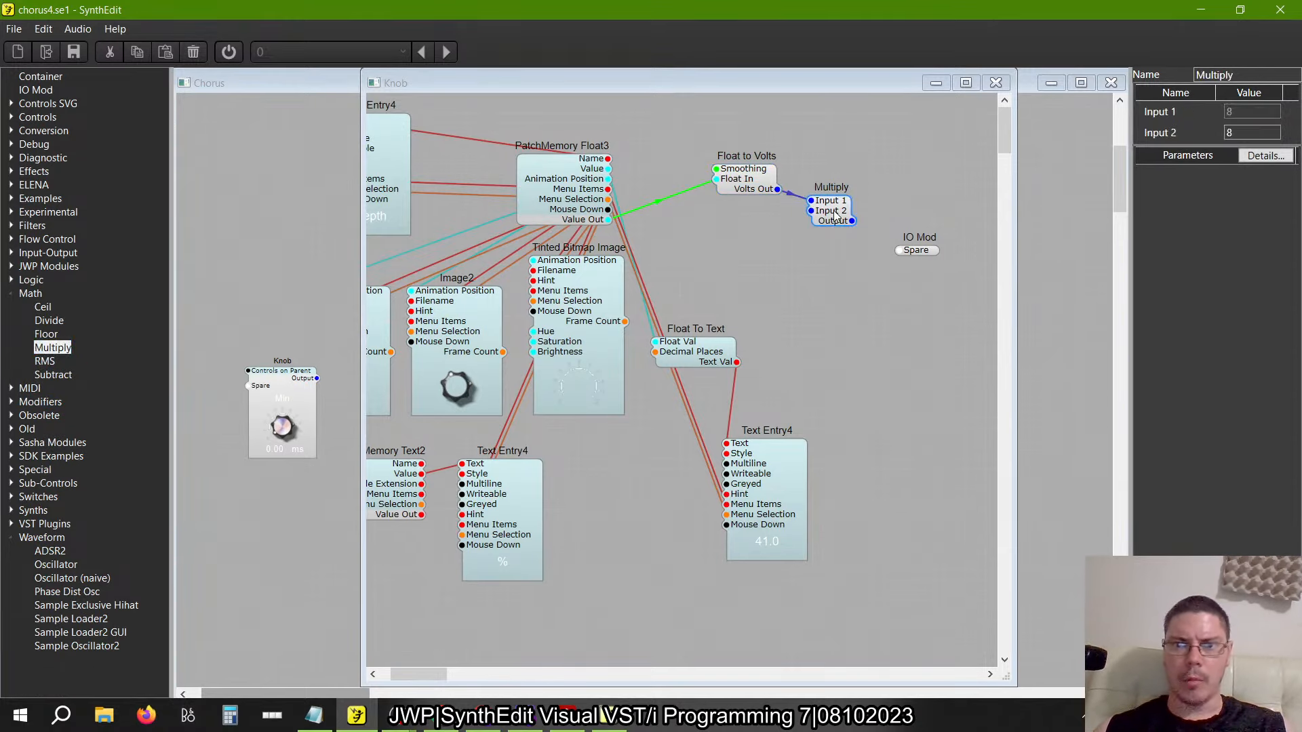
left_click(1235, 134)
key("Tab")
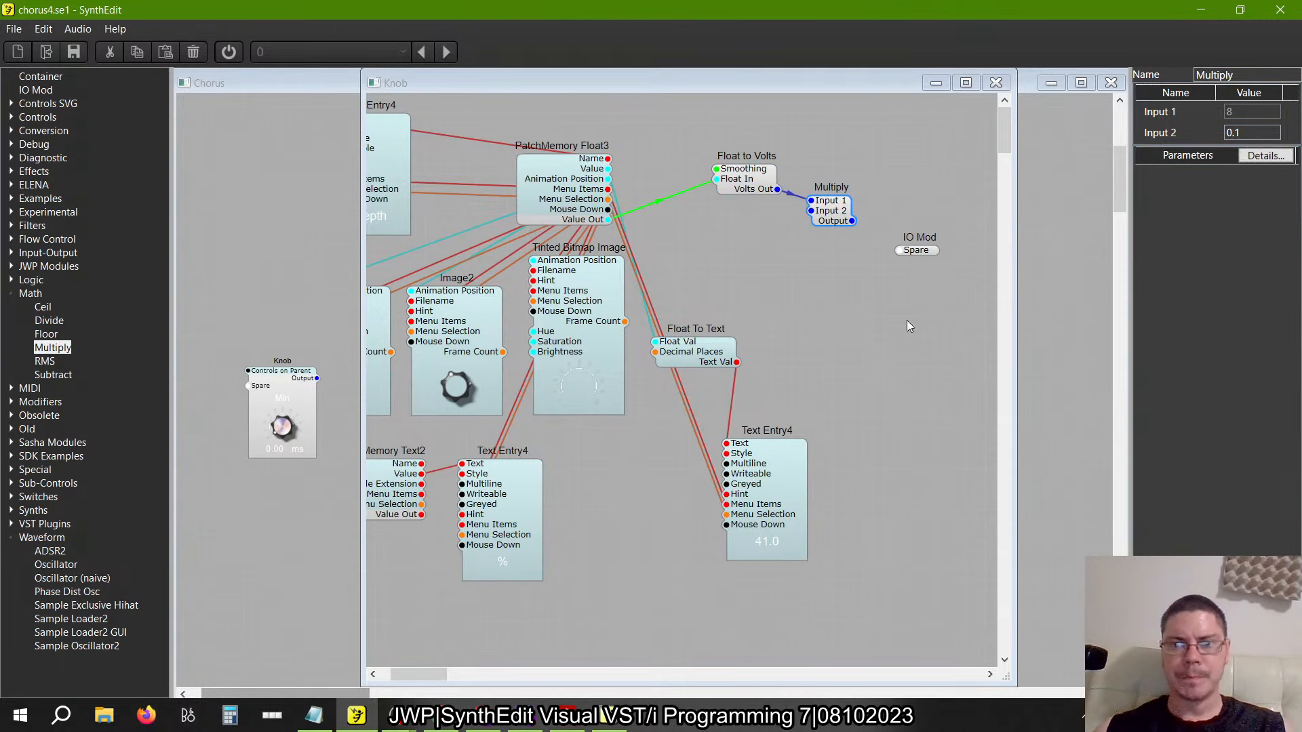
Check the scaling factor by calculating 100 × 0.1 in Calculator, and close Calculator
left_click(229, 715)
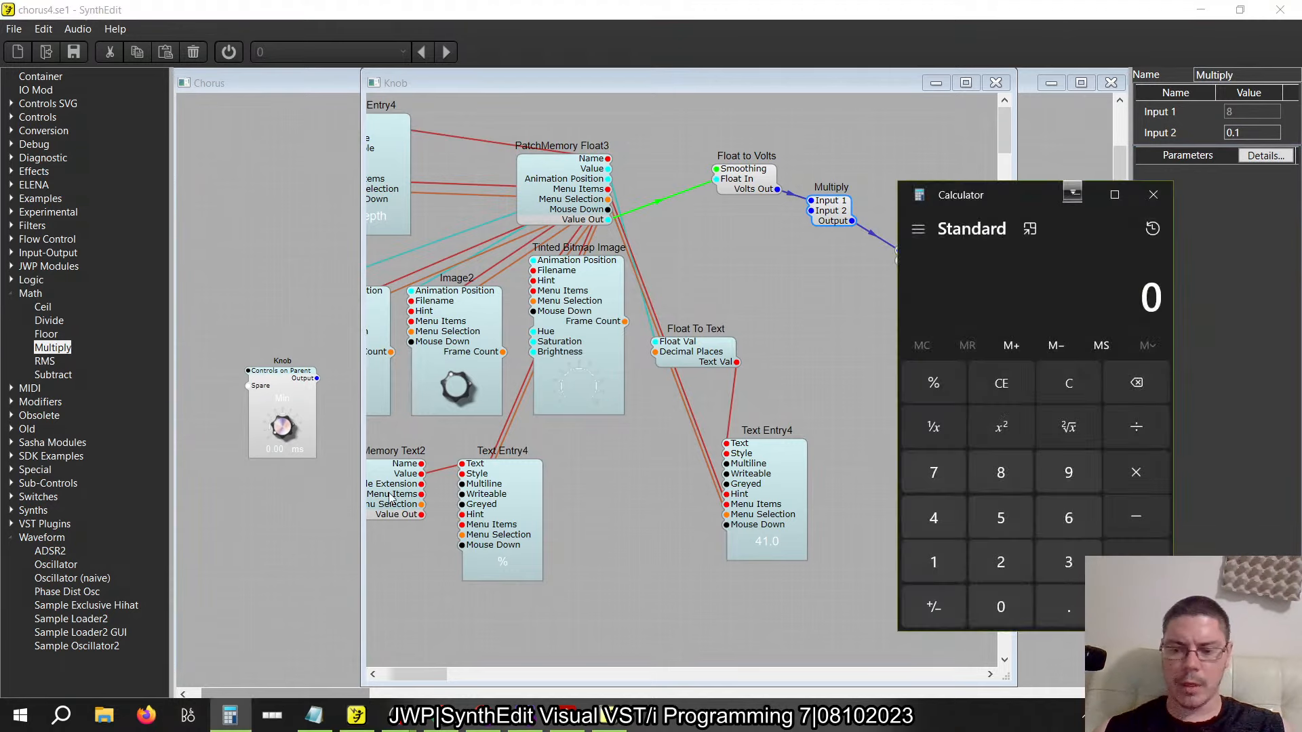
type("100*0.1")
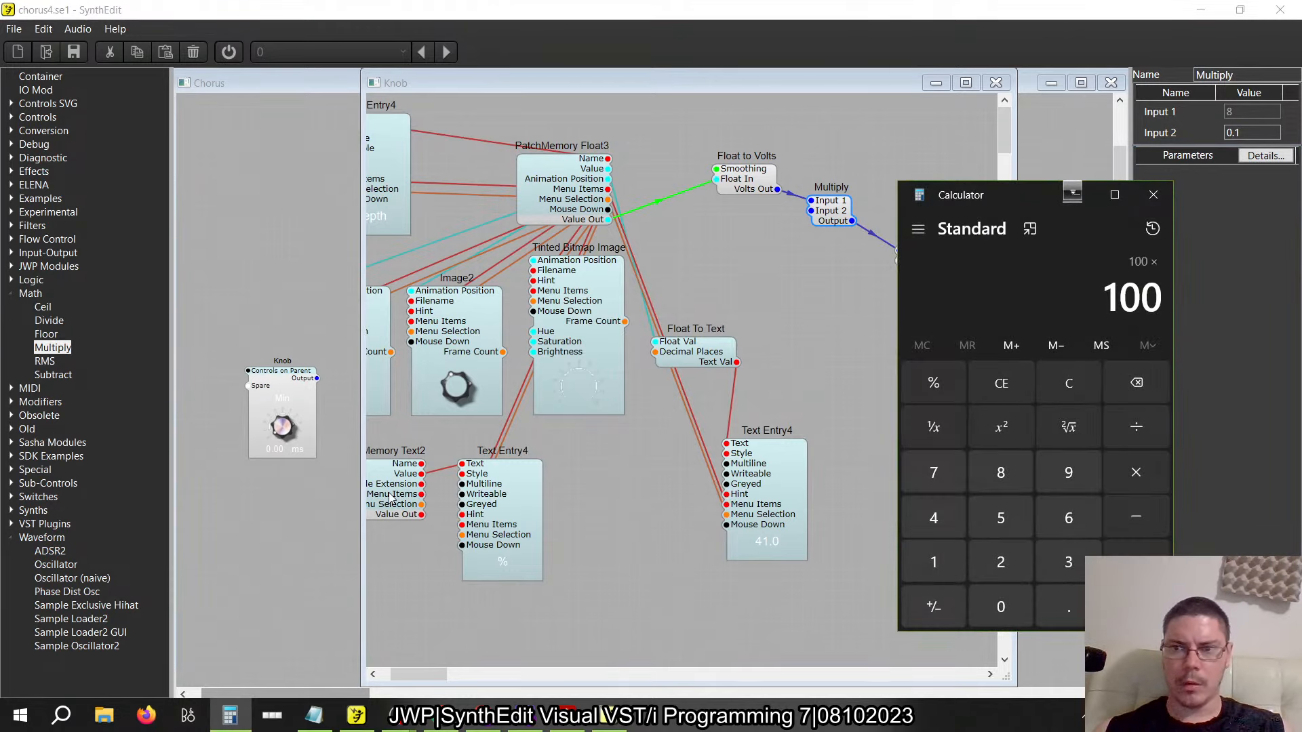
key("Return")
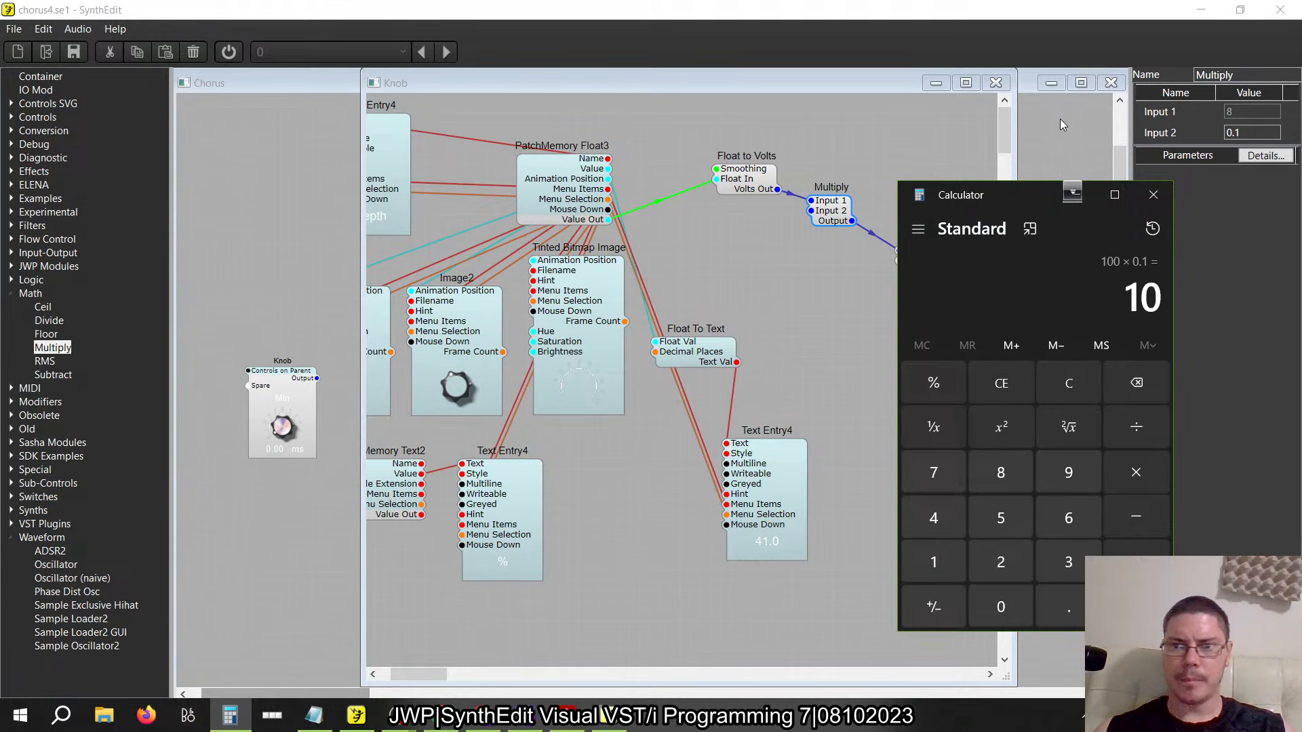
left_click(1153, 195)
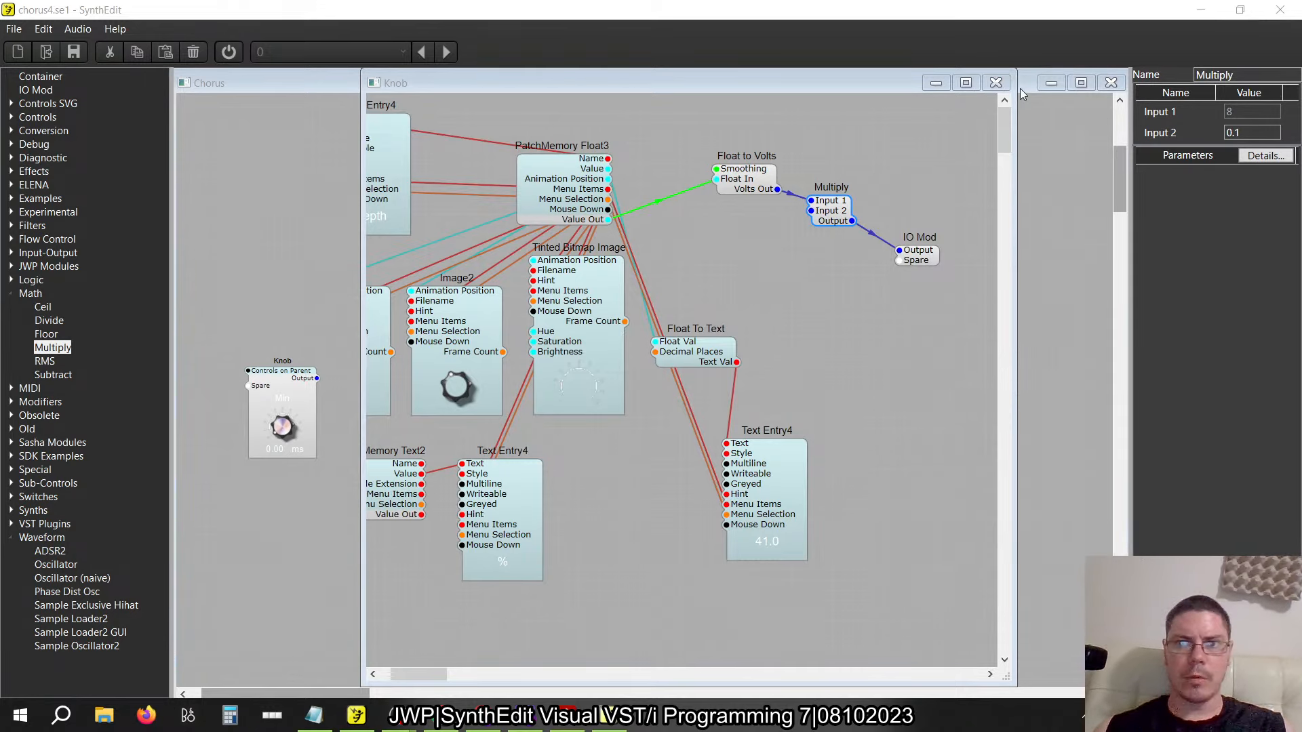
Close the Depth knob's structure and save the project as phaser1.se1 in the Chapter 2 Phaser folder
left_click(996, 82)
left_click(26, 32)
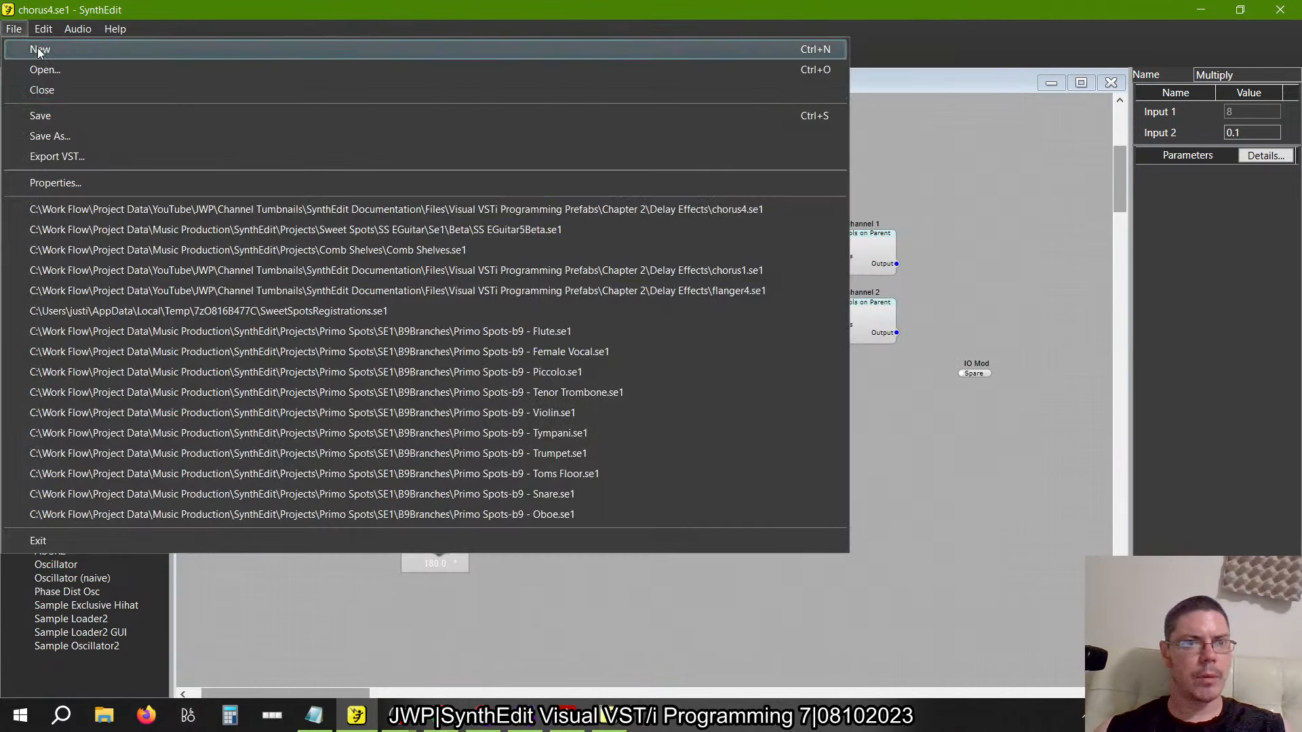
left_click(55, 135)
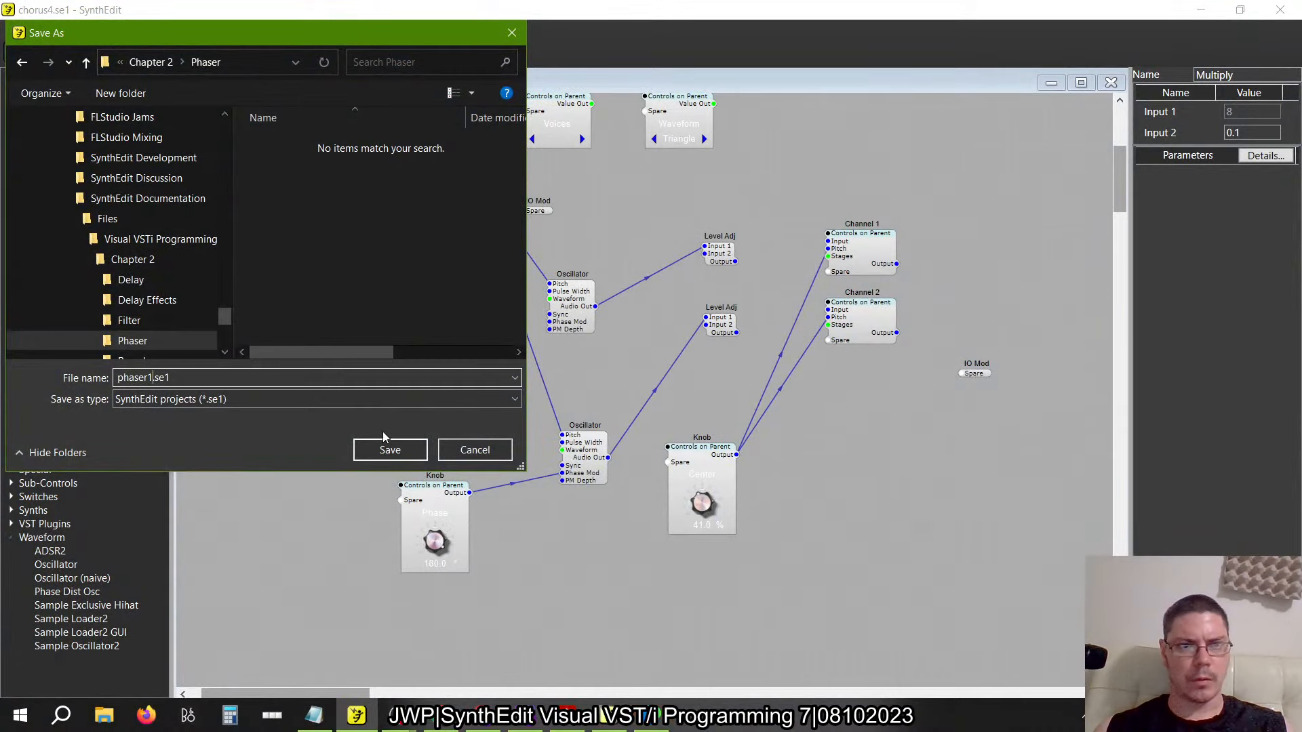
left_click(389, 451)
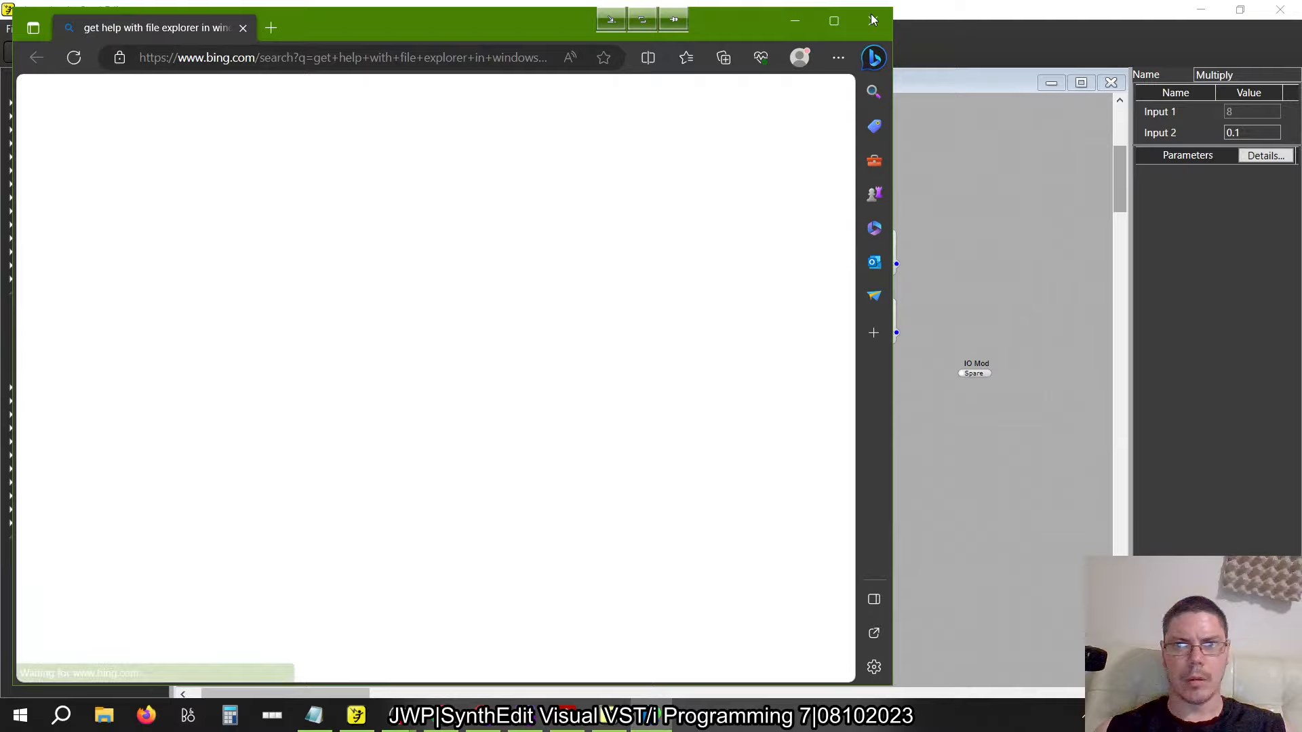
left_click(873, 20)
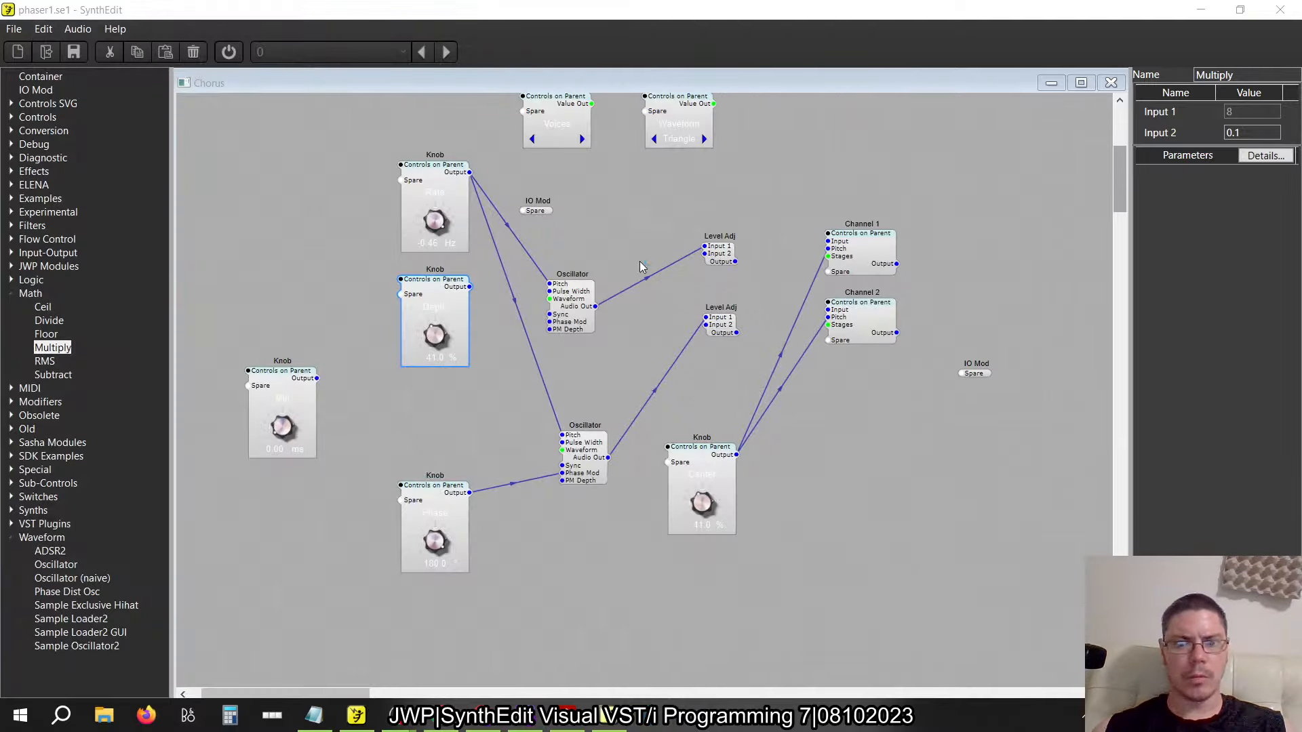
Review the Depth knob's internal structure, including its value output path, and return to the Chorus container
left_click(398, 459)
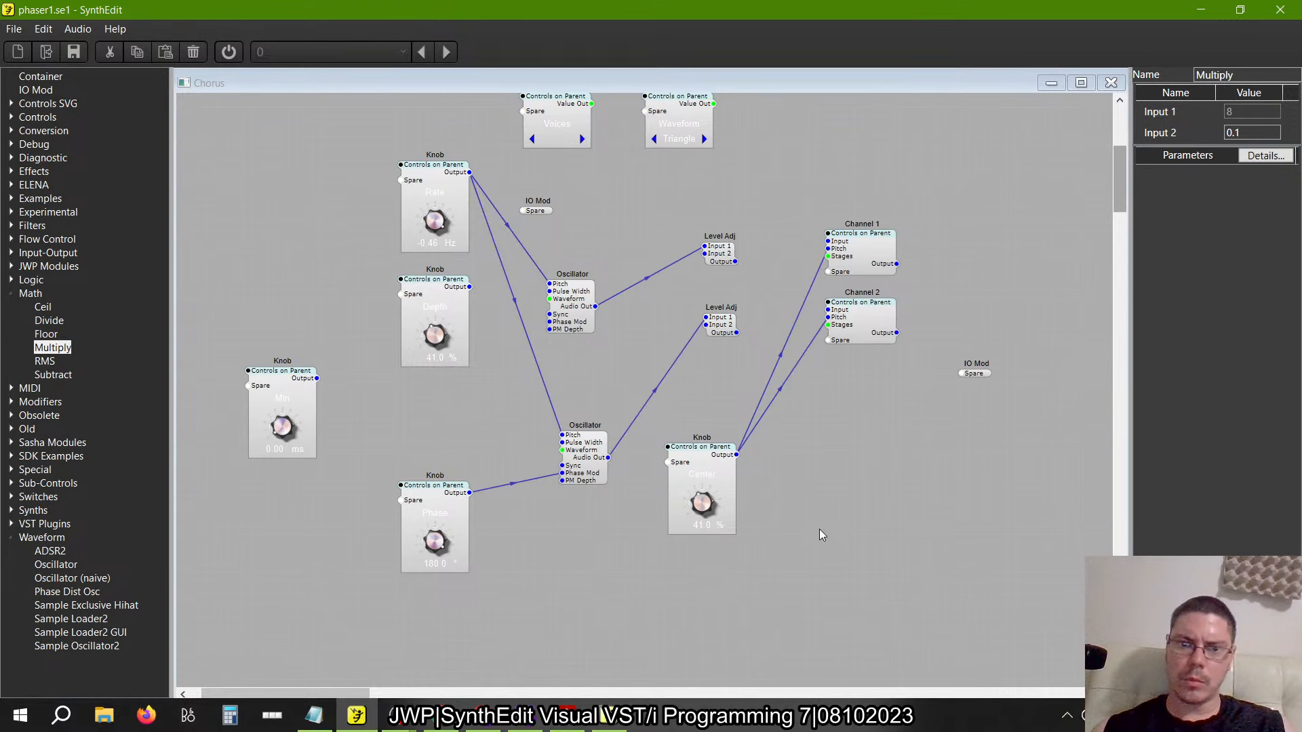
double_click(430, 292)
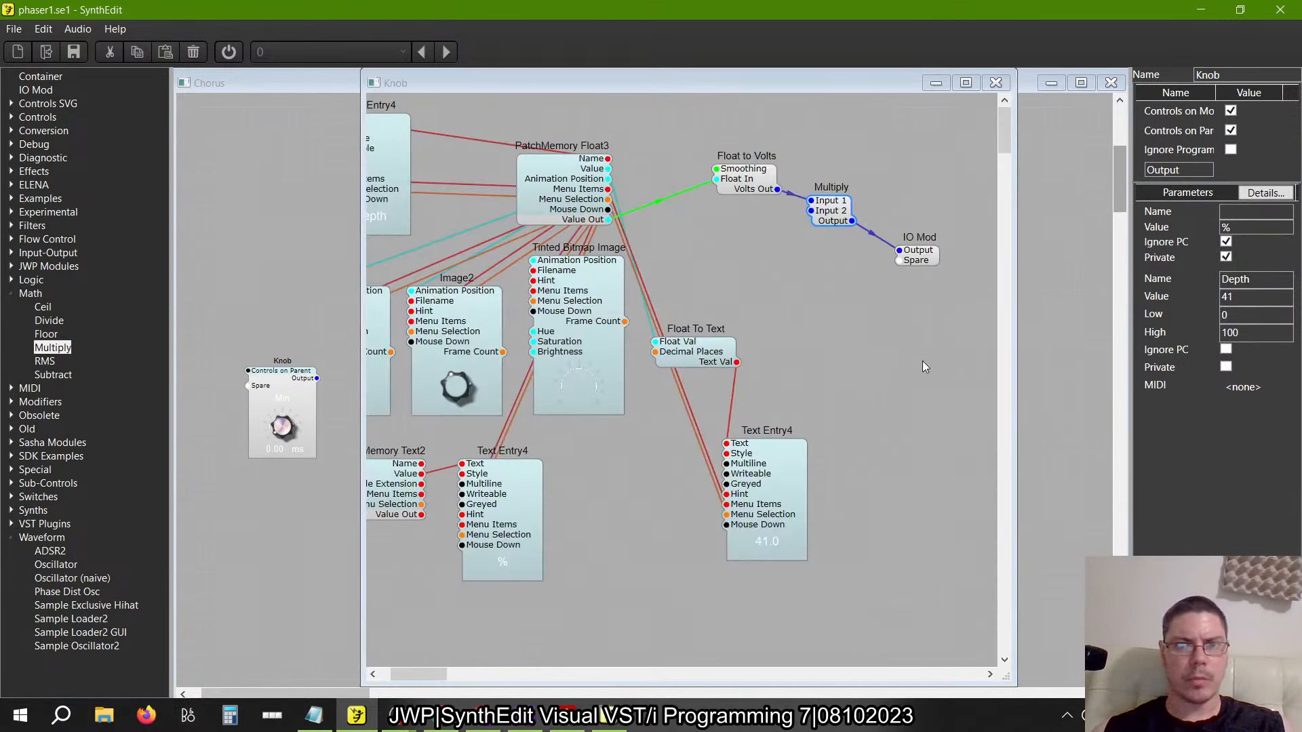
left_click(564, 192)
left_click(995, 82)
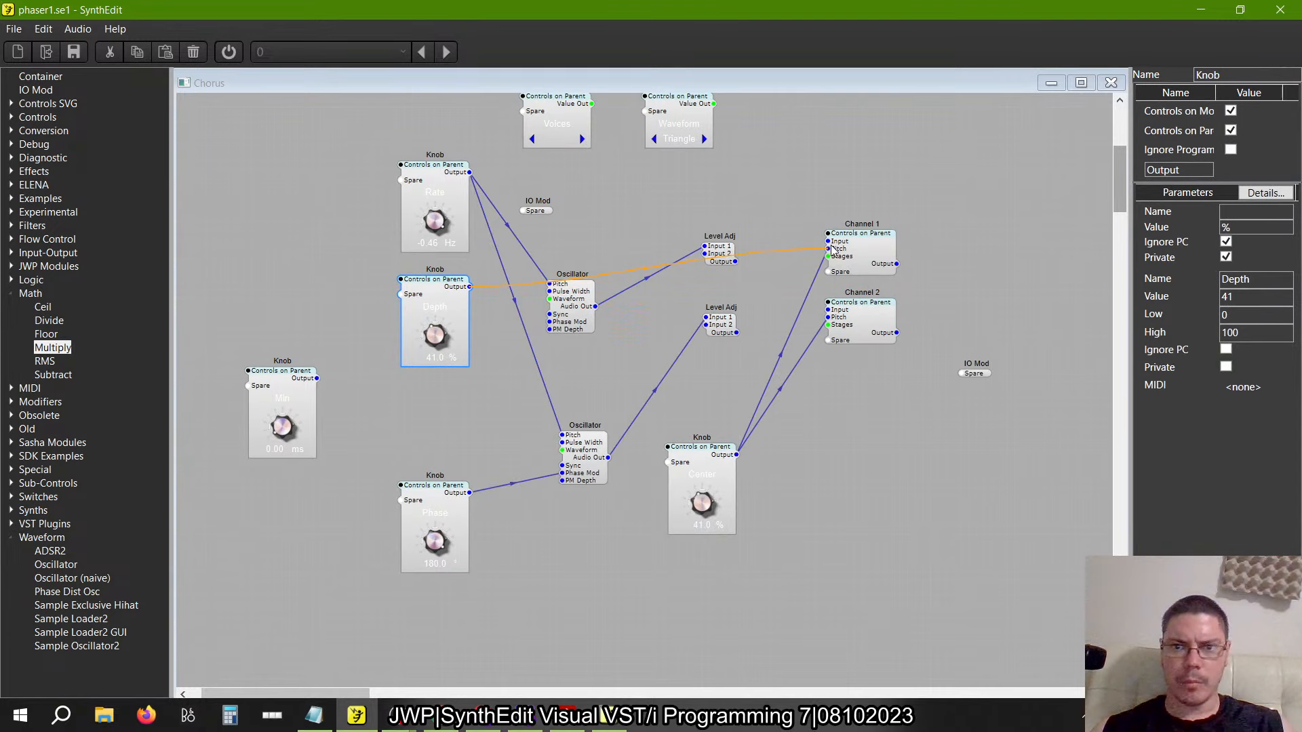
Remove the mistaken wire to Channel 1's Pitch and connect the Depth knob's Output to Input 2 of both Level Adj modules
key("ctrl+z")
left_click(685, 264)
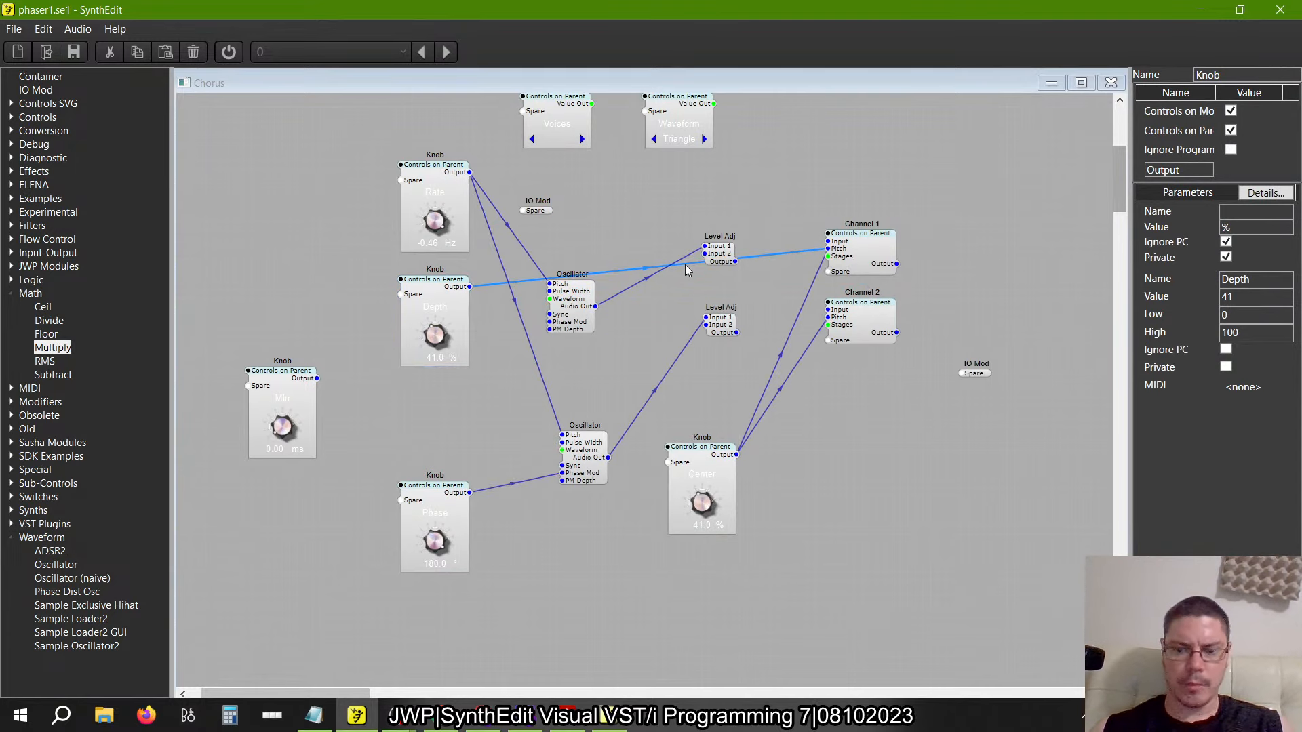
key("Delete")
left_click_drag(469, 287, 705, 264)
mouse_move(703, 327)
left_mouse_down()
mouse_move(475, 351)
mouse_move(463, 314)
mouse_move(710, 363)
mouse_move(713, 335)
left_mouse_up()
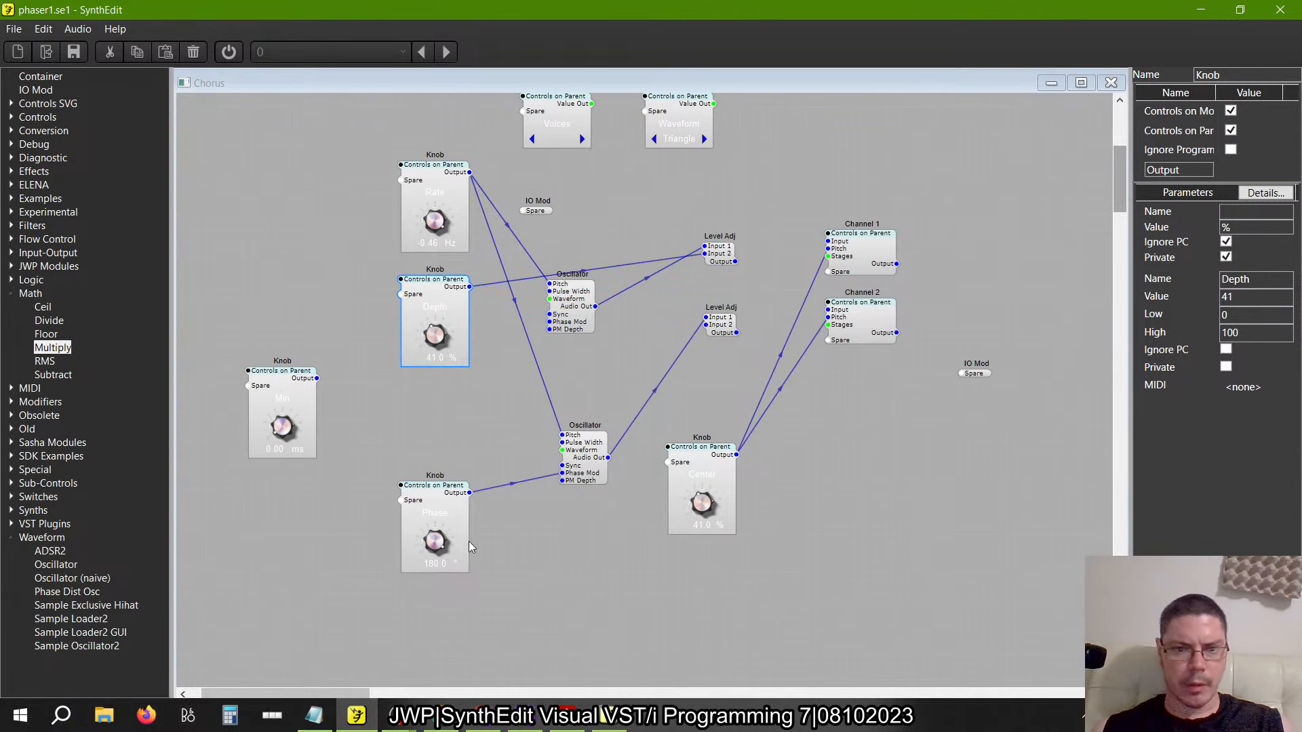
In the Phase knob's panel layout, move the degree label closer to the value text, and return to the Chorus container
left_click(444, 546)
right_click(447, 511)
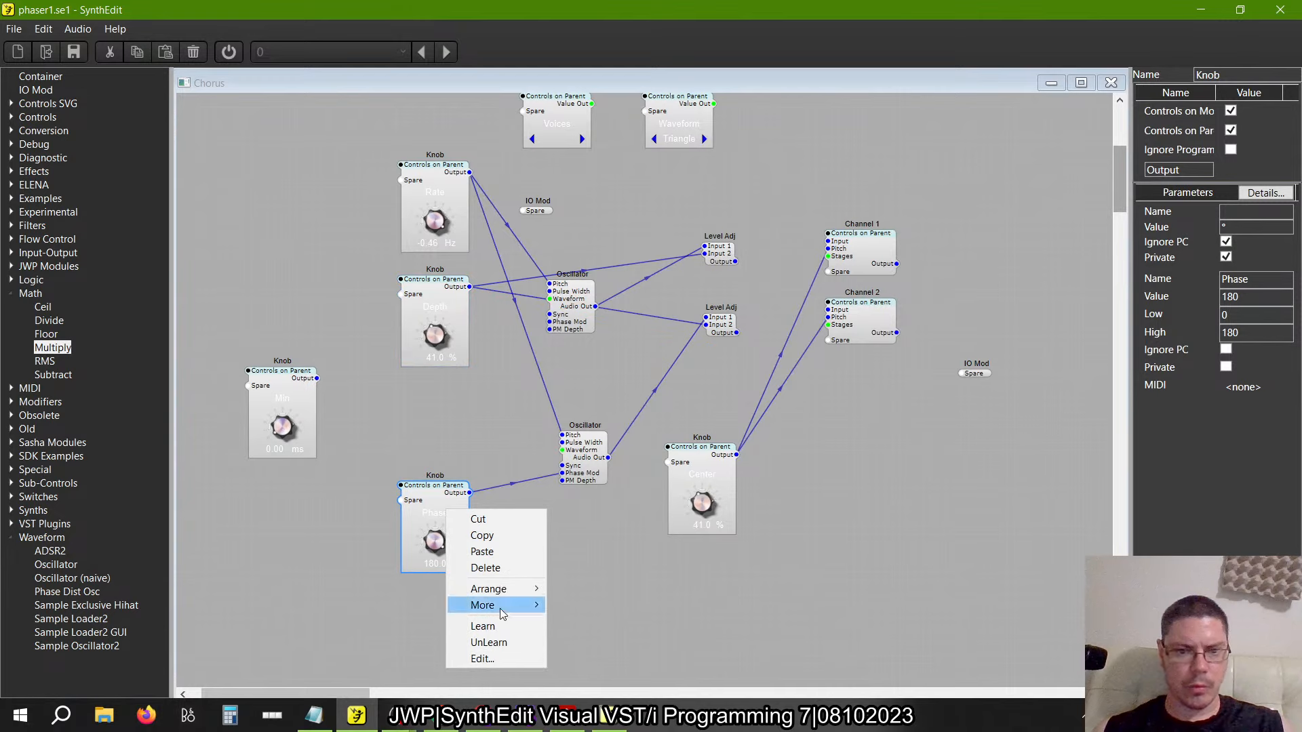
left_click(461, 445)
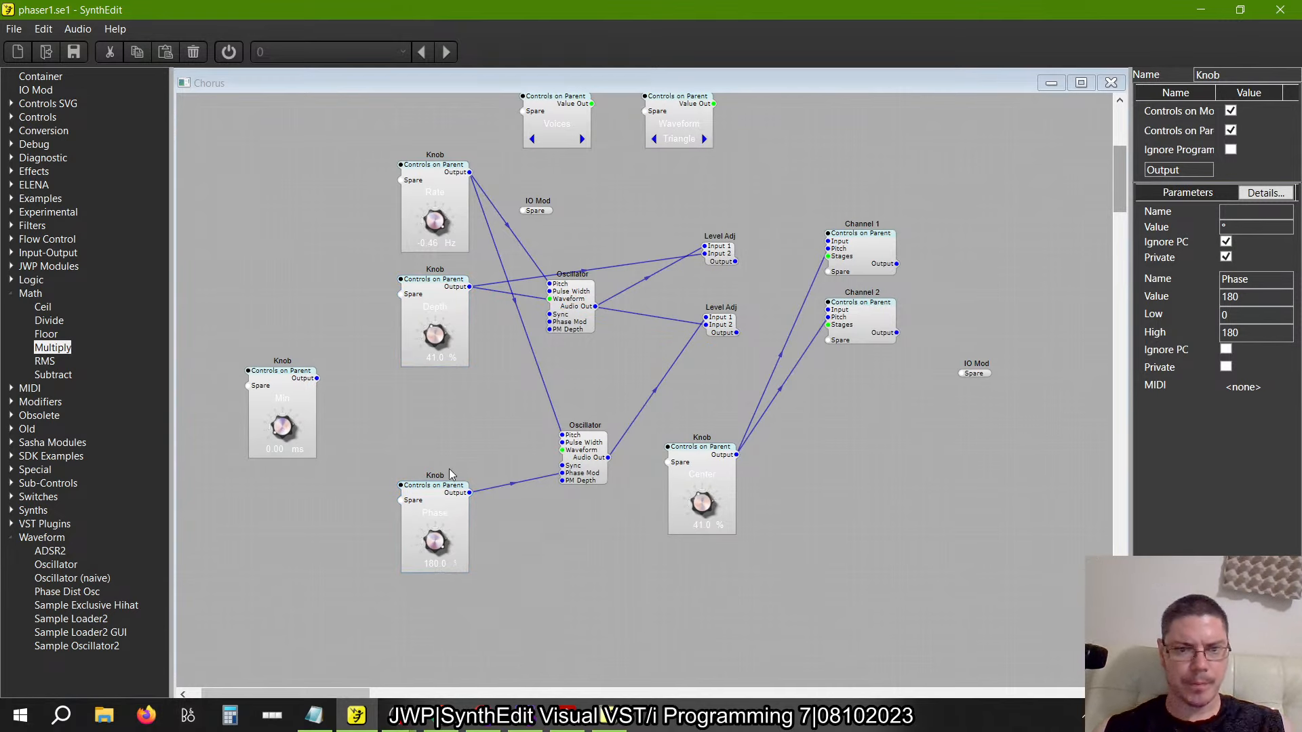
double_click(436, 503)
right_click(429, 497)
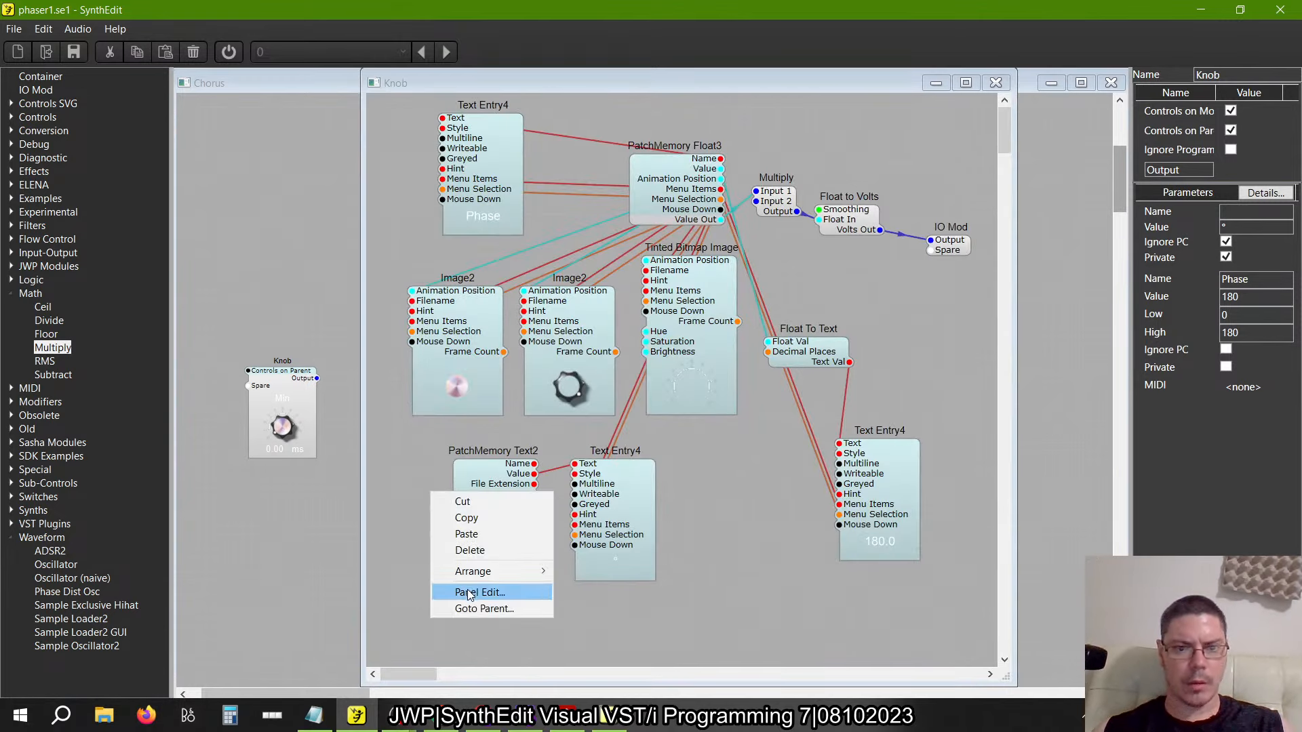
left_click(474, 592)
left_click(249, 171)
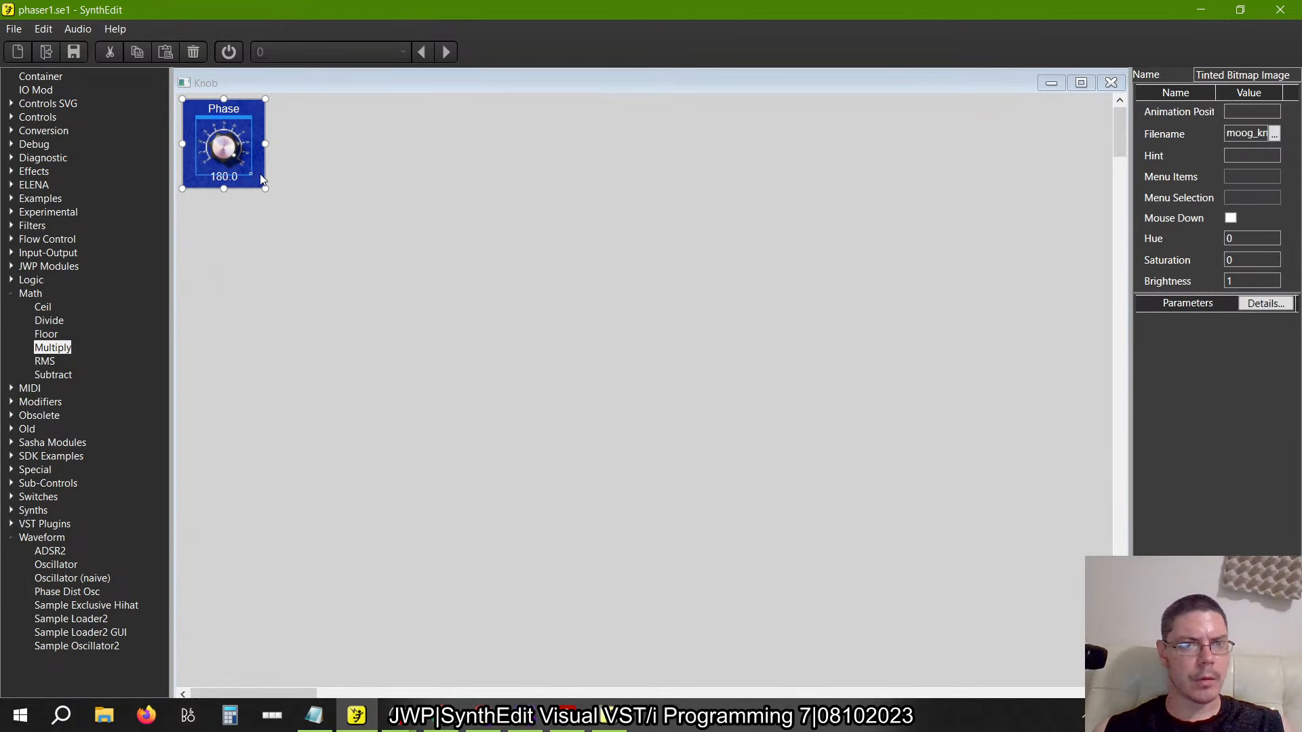
left_click(253, 181)
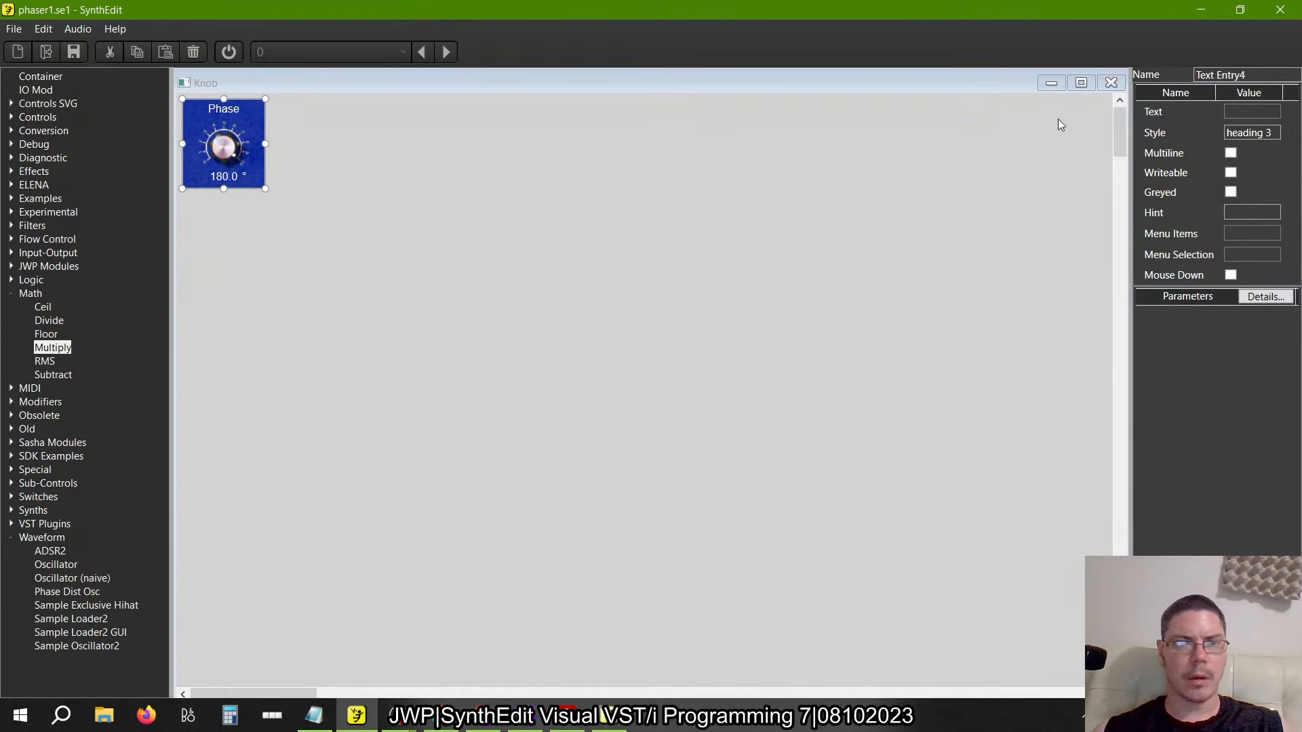
left_click_drag(220, 155, 291, 101)
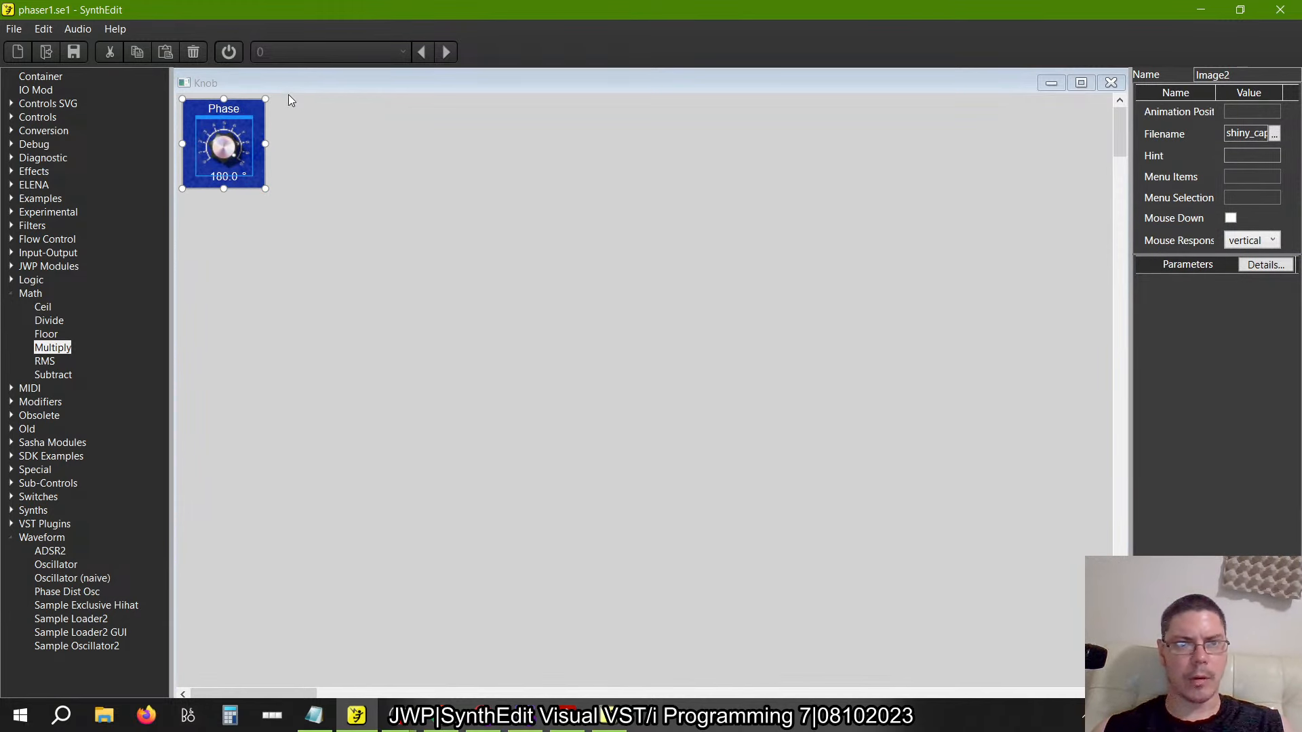
left_click(1111, 82)
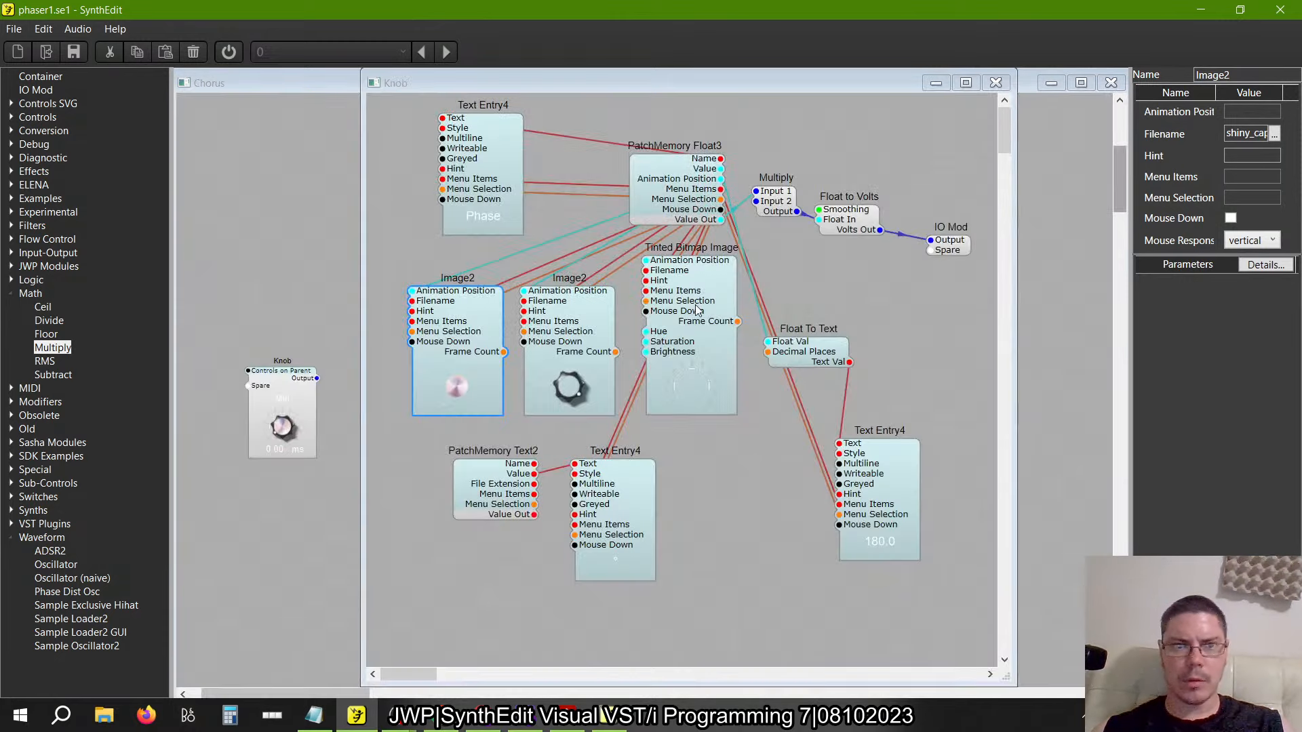
left_click(995, 82)
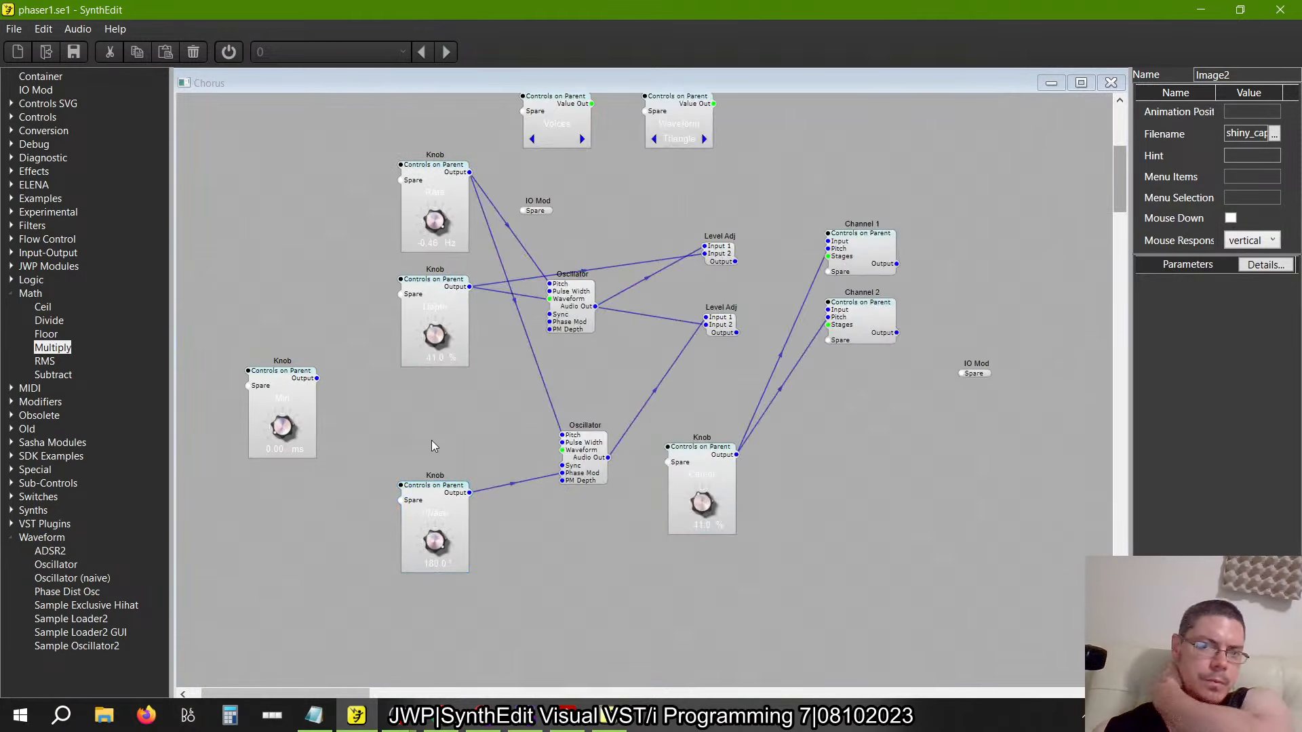
Turn the Center knob up to 100 % and the Min knob up to 30 ms
left_click_drag(698, 497, 743, 346)
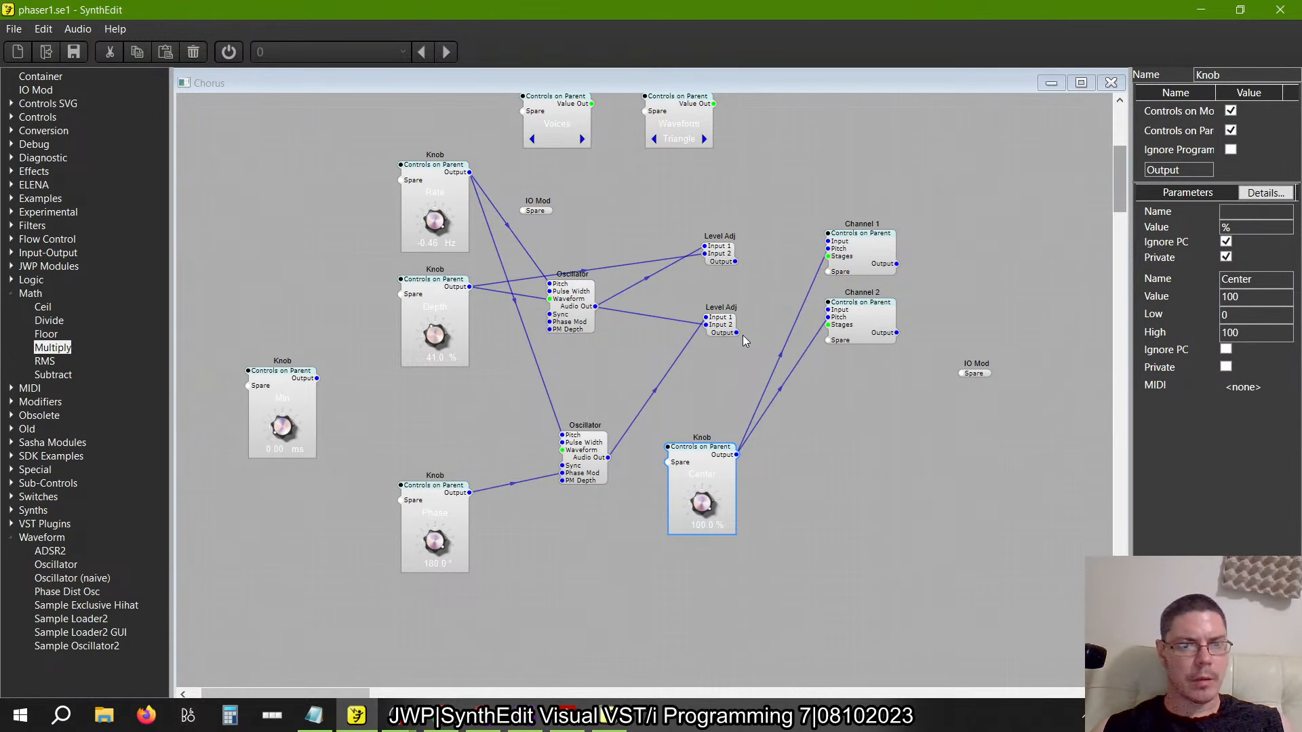
left_click_drag(285, 434, 306, 290)
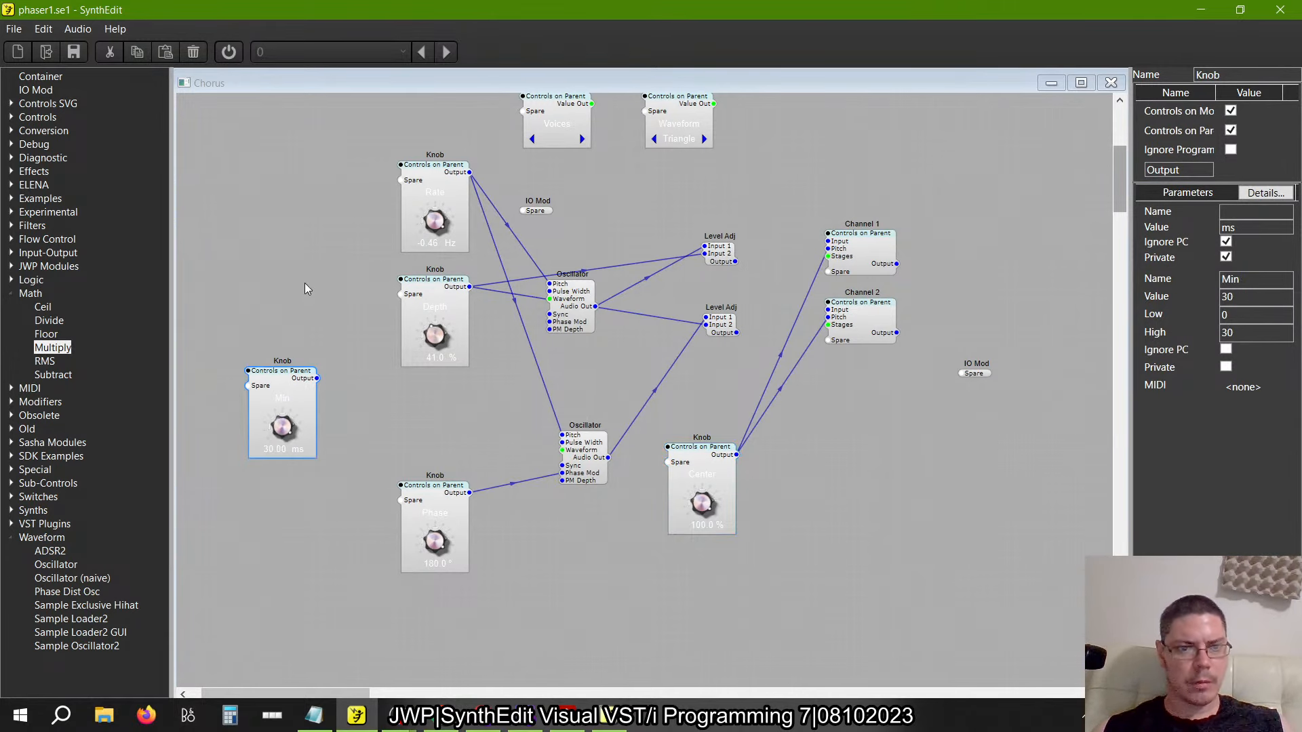
In the Min knob's panel layout, reposition the value text and the ms label so they sit close together, centred under the knob
right_click(281, 374)
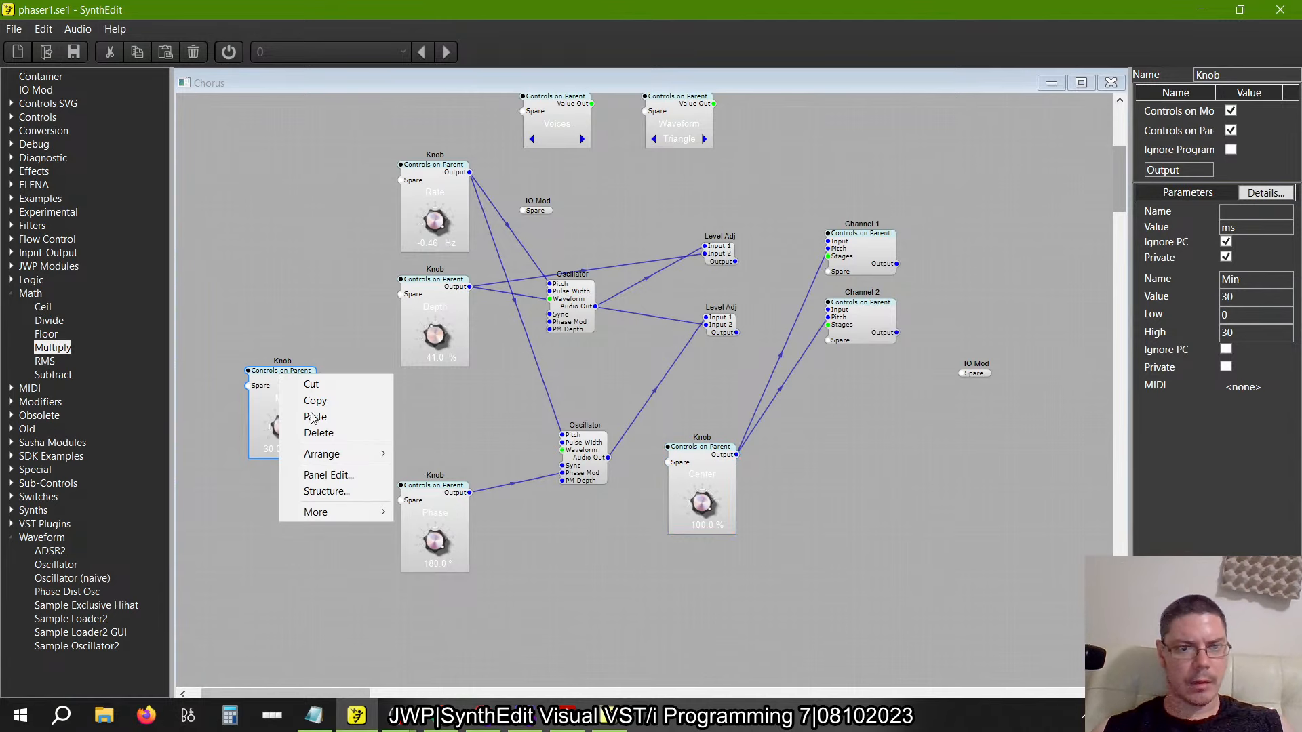
left_click(317, 474)
double_click(213, 176)
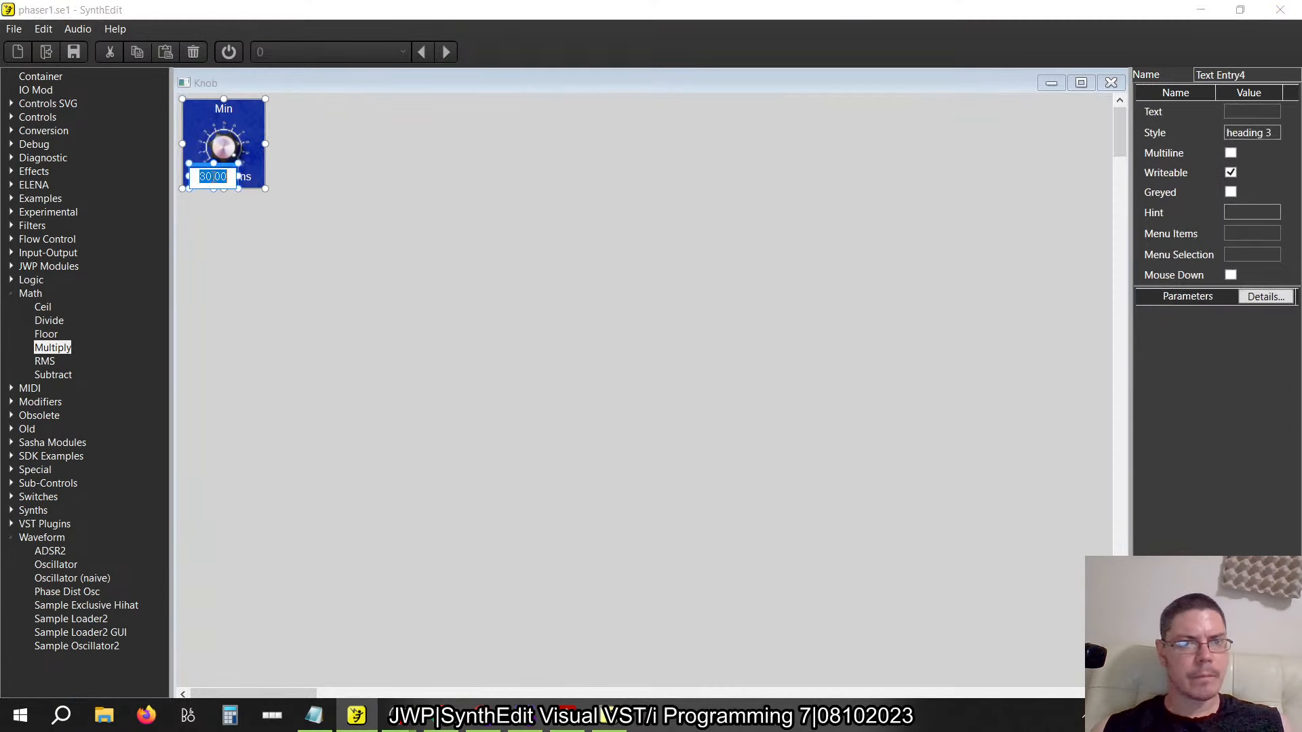
left_click(221, 165)
left_click_drag(222, 166, 230, 167)
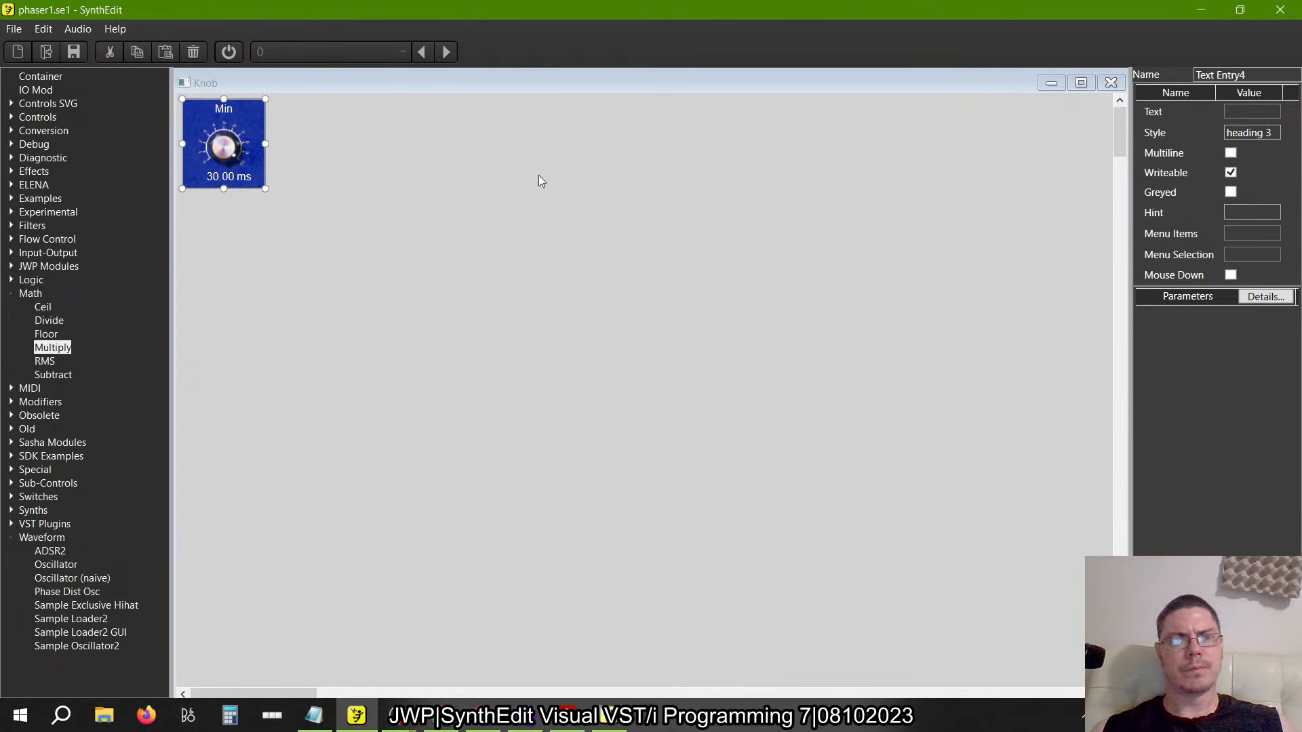
double_click(228, 177)
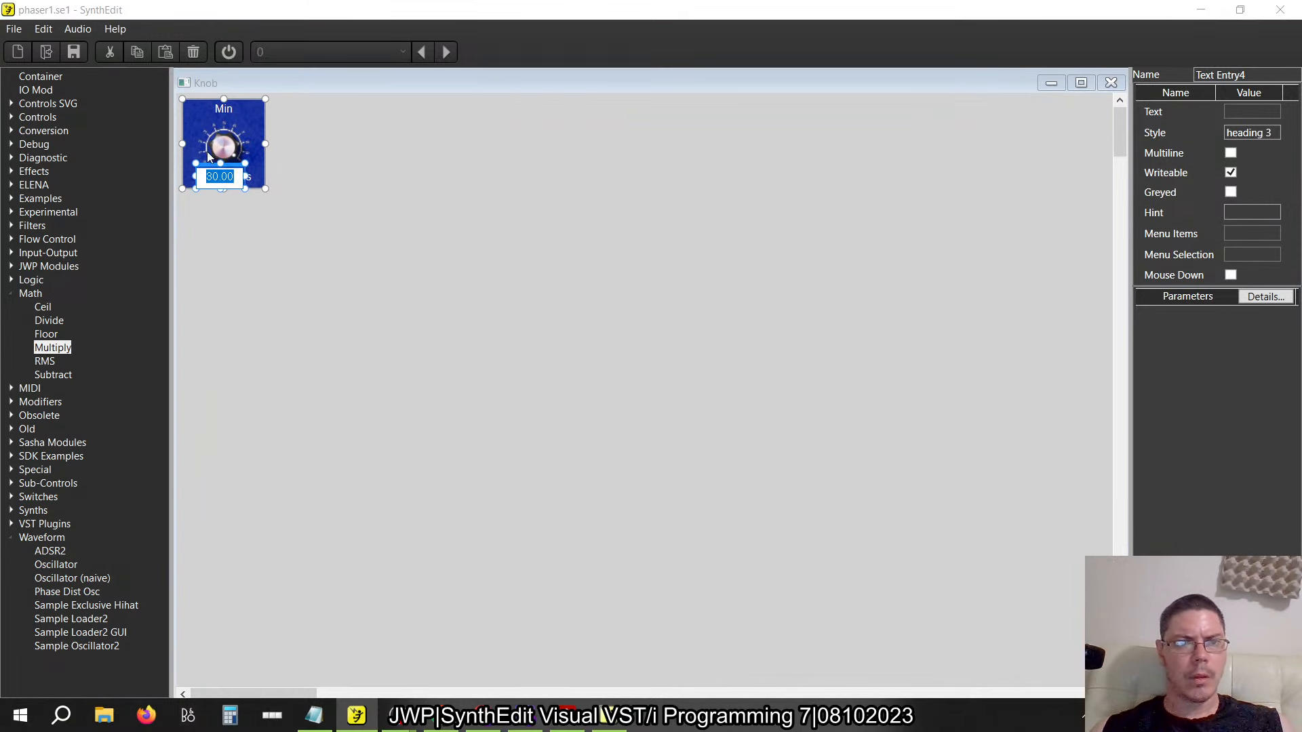
left_click(229, 165)
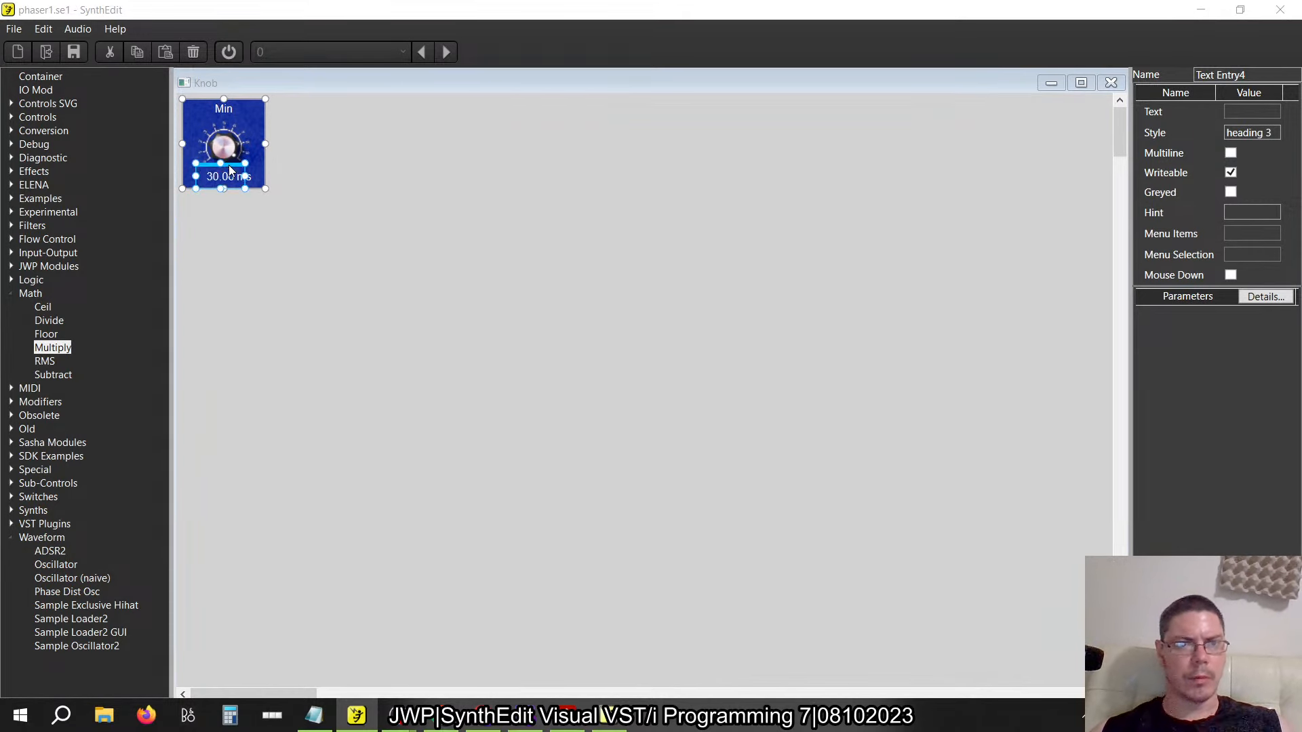
left_click(235, 164)
key("Left")
key("Left")
key("Left")
key("Left")
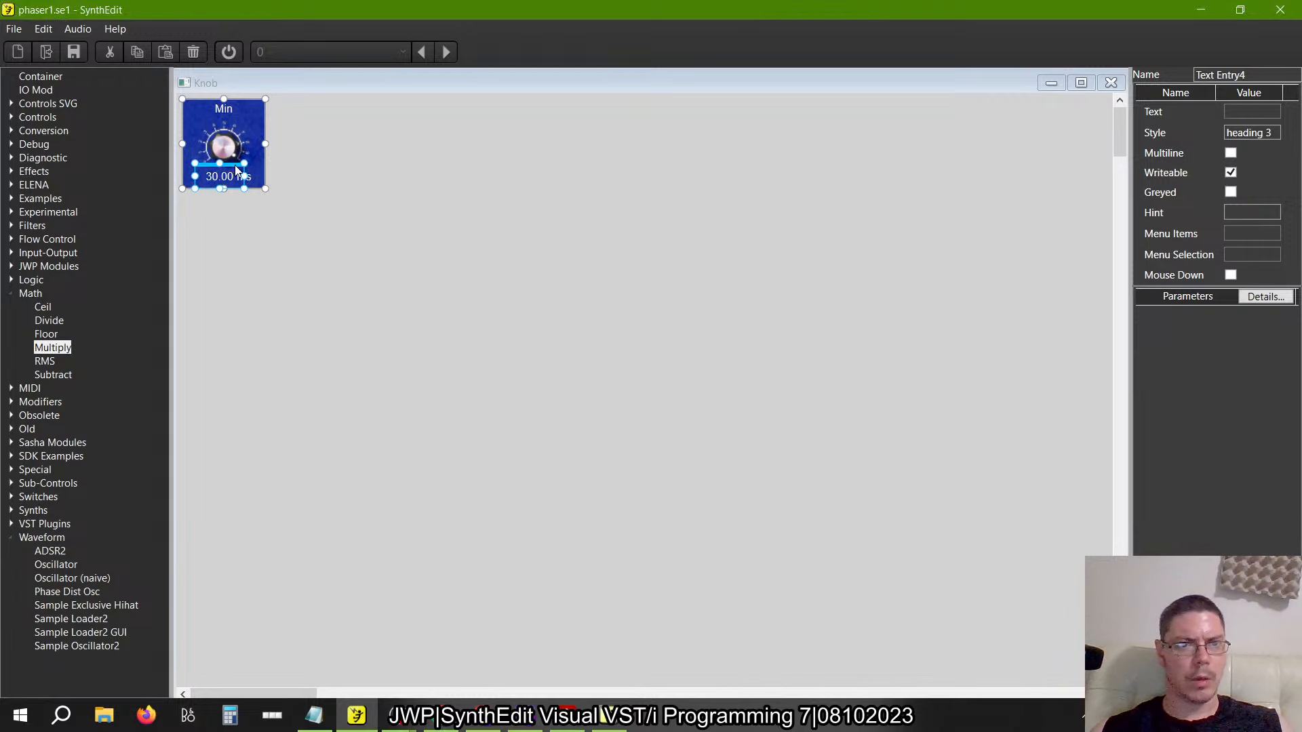
left_click(254, 186)
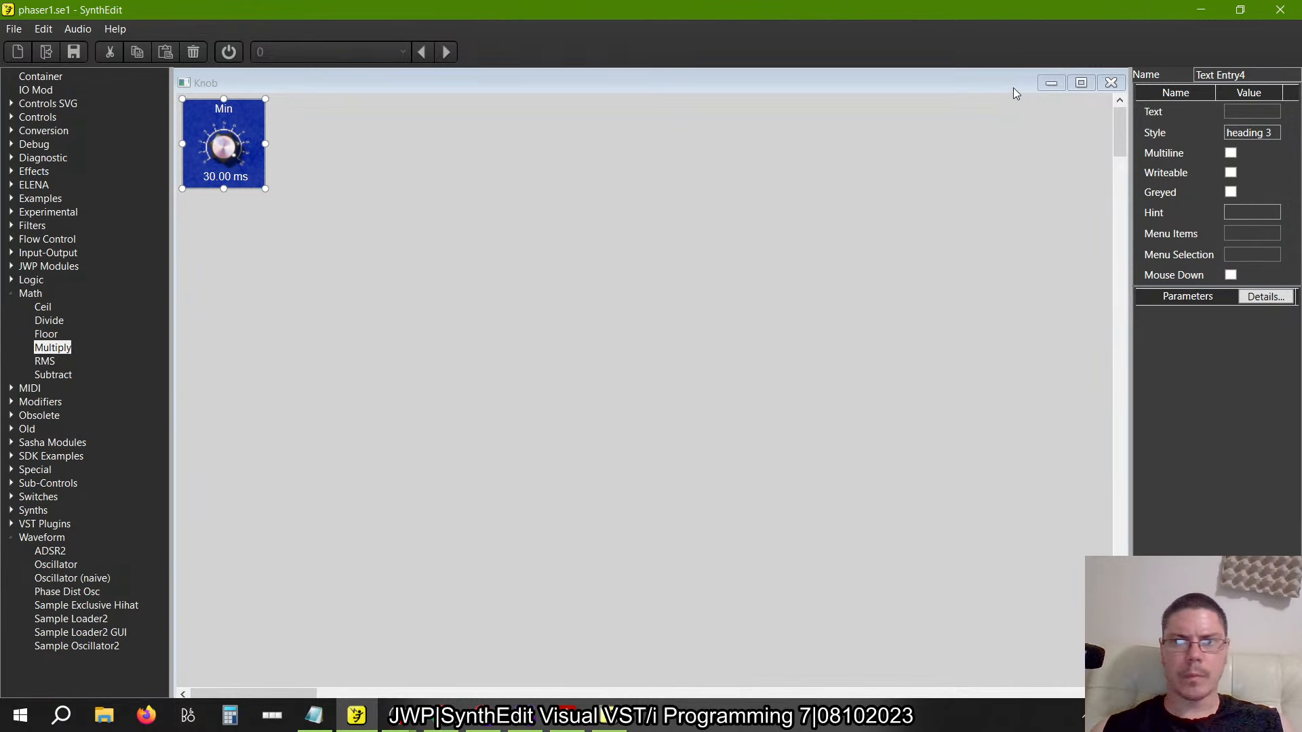
left_click(1110, 82)
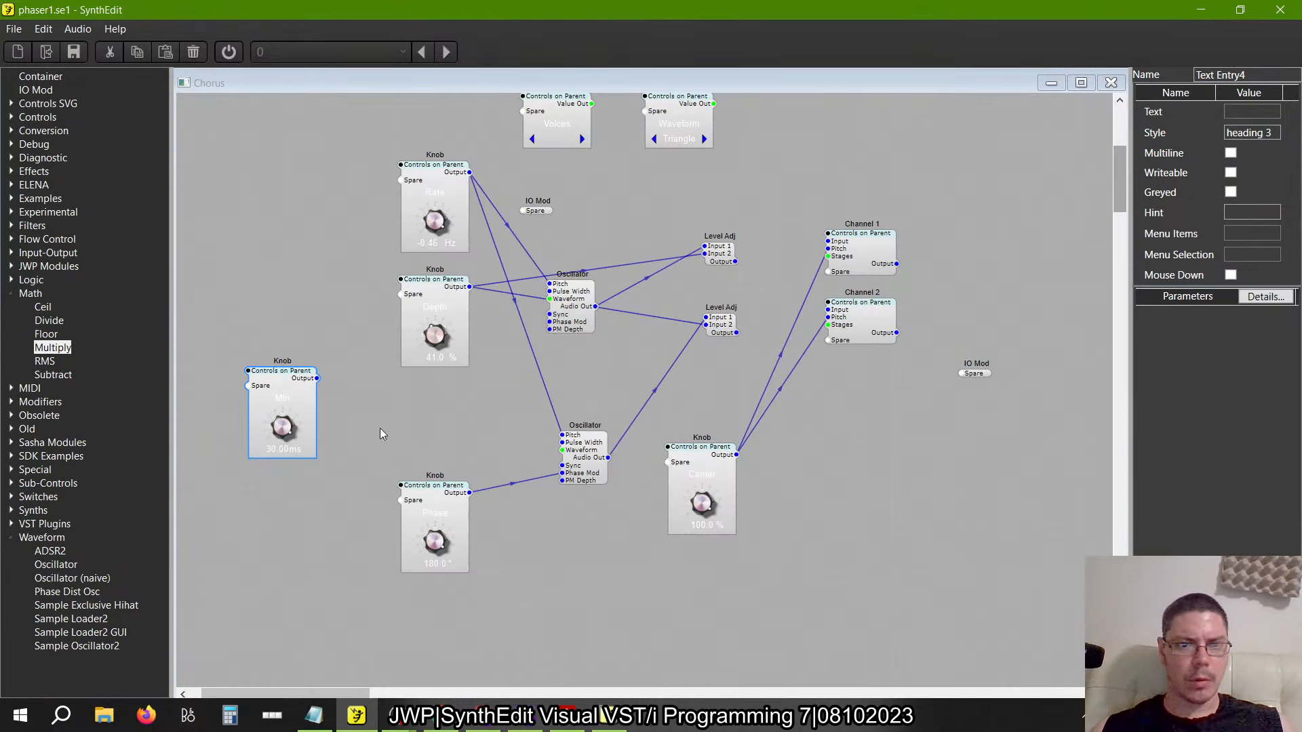
In the Depth knob's panel layout, move the % label slightly closer to the value text
left_click(435, 307)
right_click(436, 305)
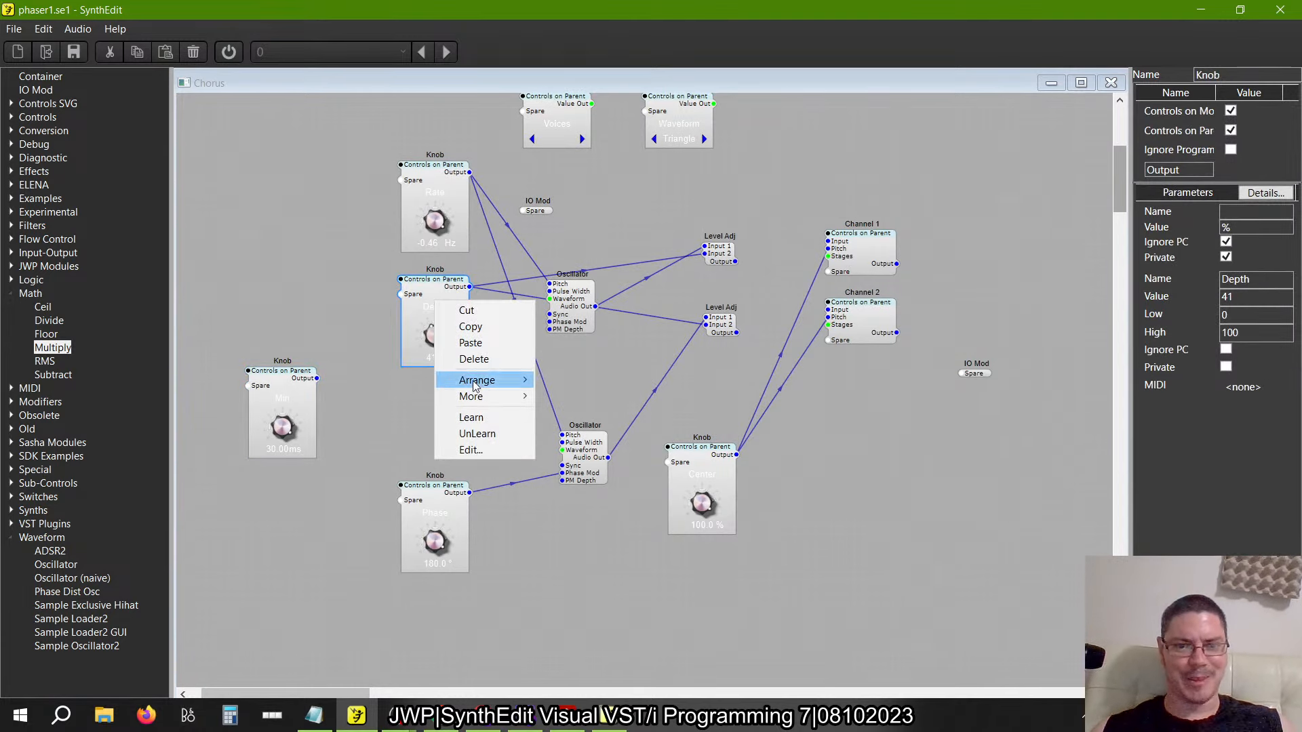
left_click(405, 382)
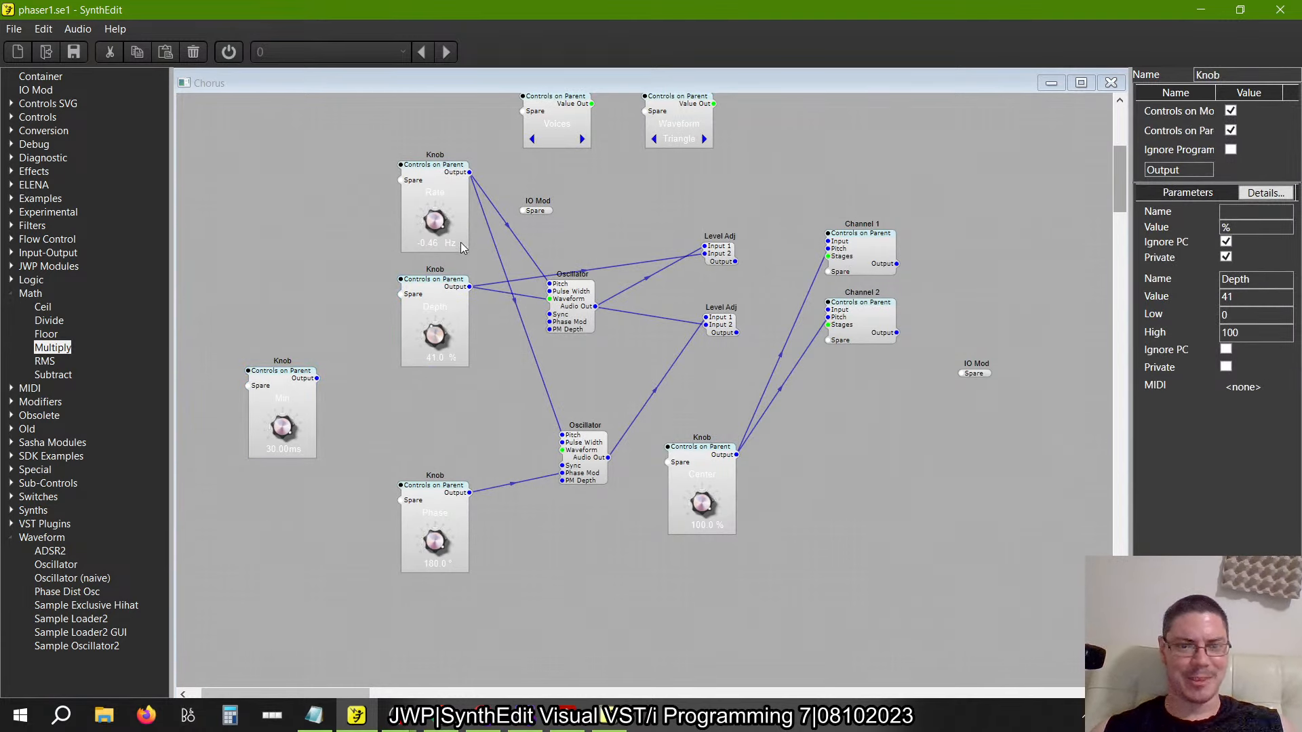
right_click(432, 287)
left_click(461, 387)
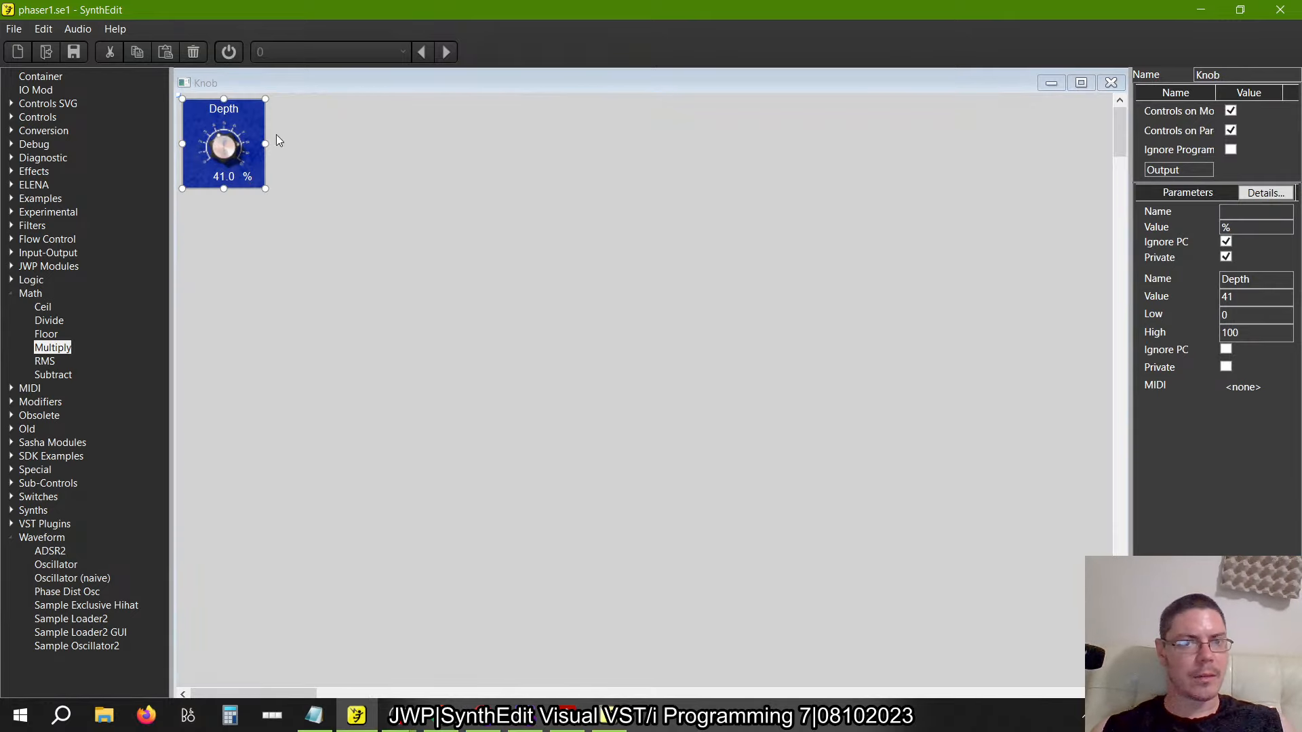
left_click(246, 173)
left_click(246, 177)
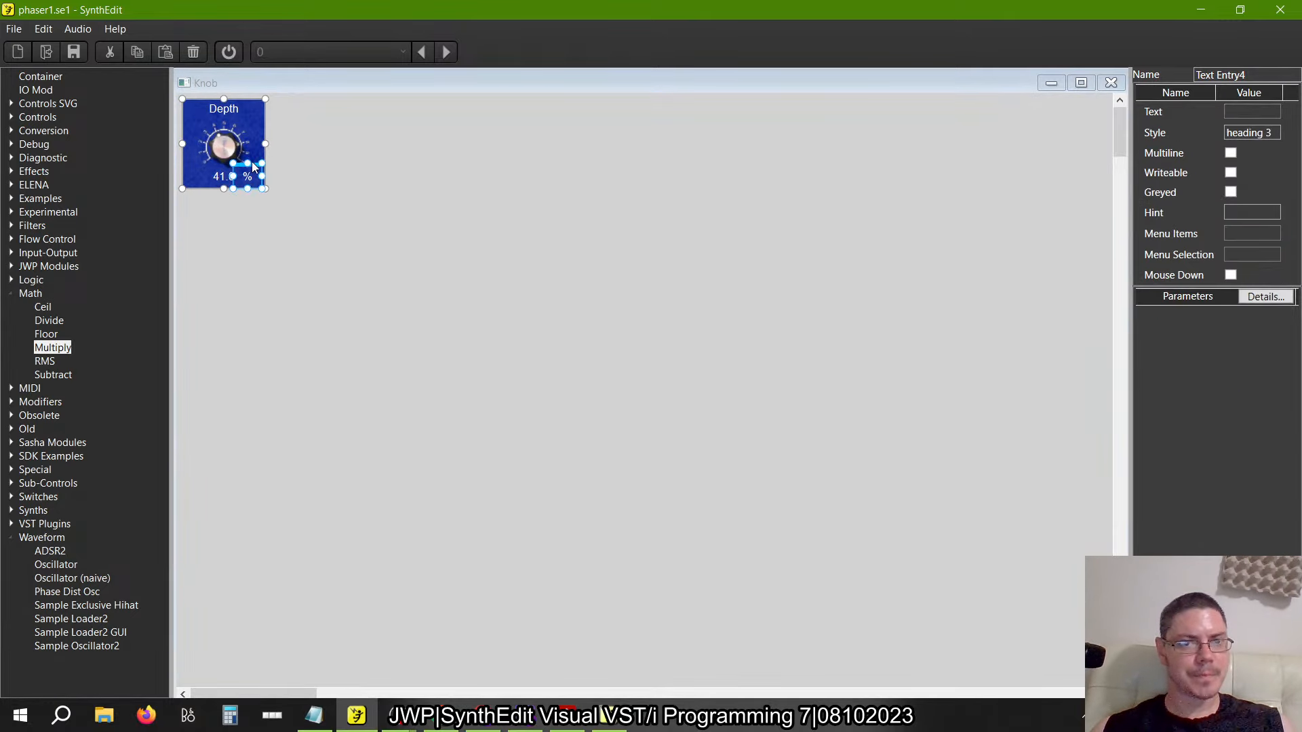
left_click_drag(254, 166, 249, 170)
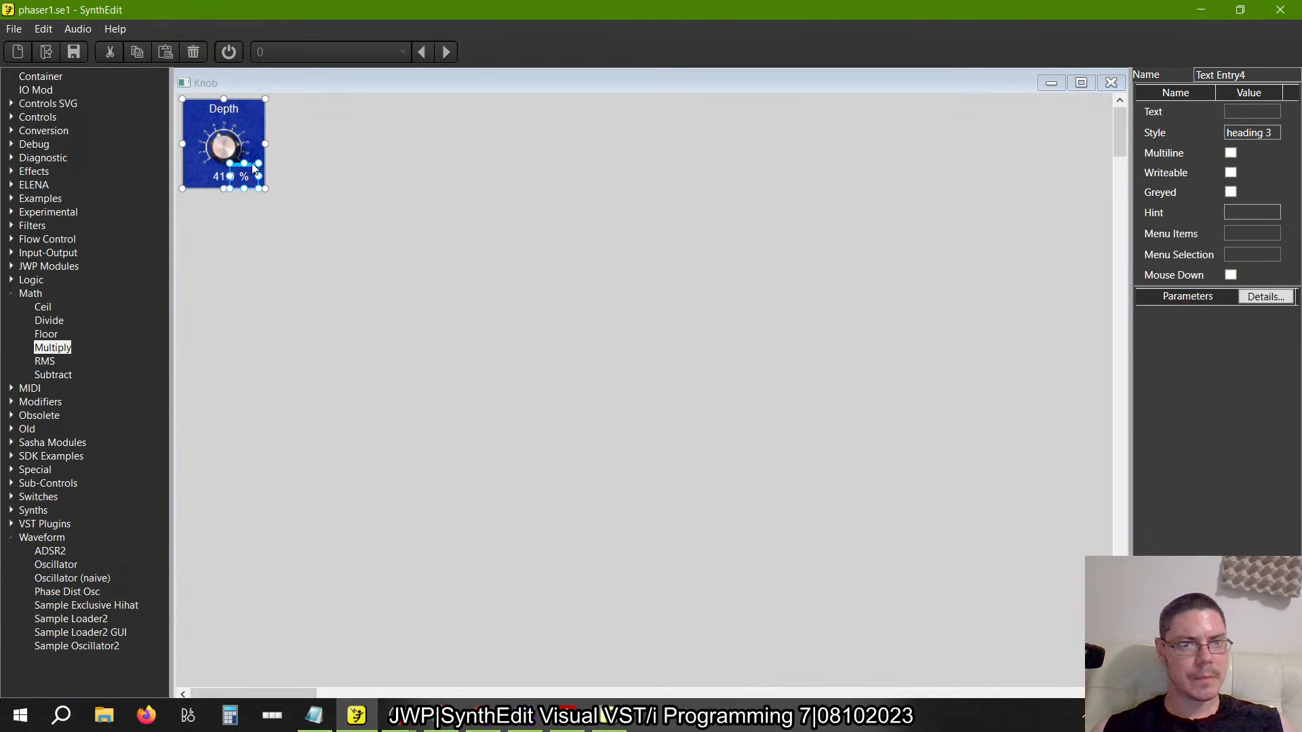
left_click(1111, 82)
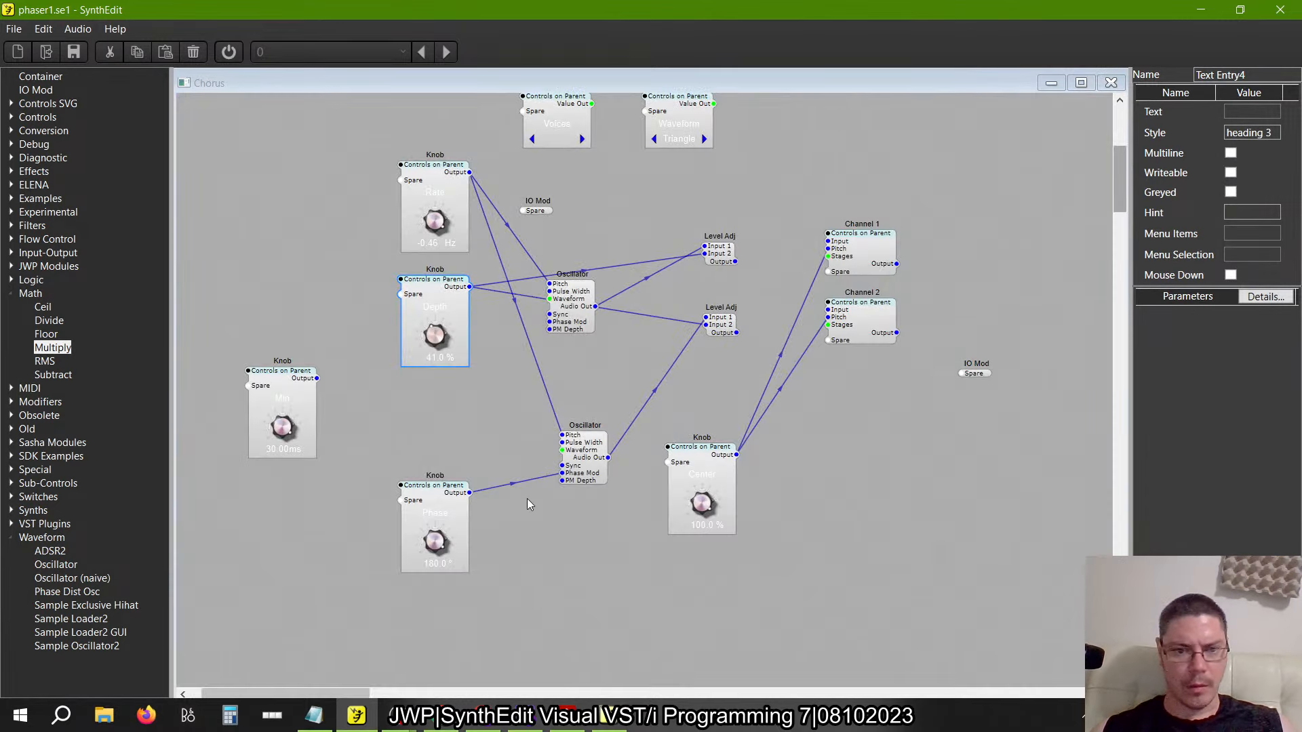
Move the Depth knob just above the Center knob and, in Center's panel layout, shift the % label closer to the value text
left_click_drag(430, 296, 669, 270)
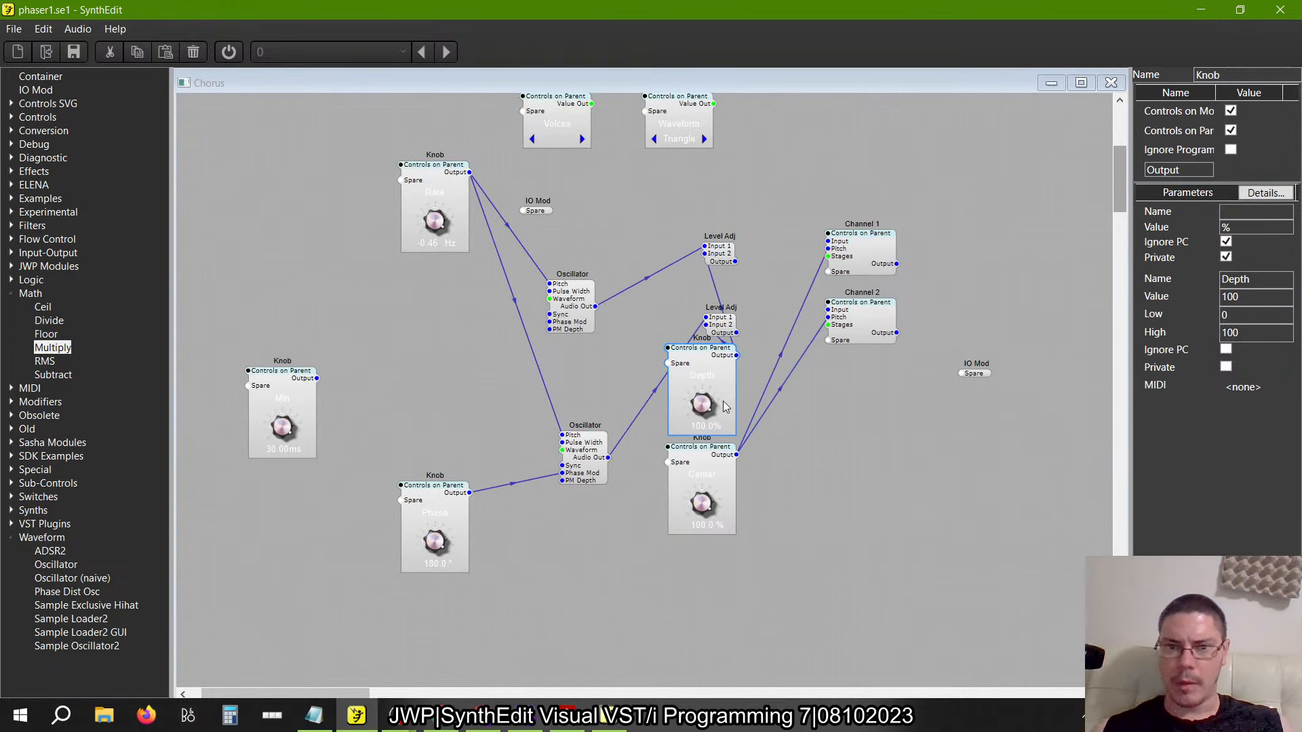
left_click(708, 483)
right_click(702, 461)
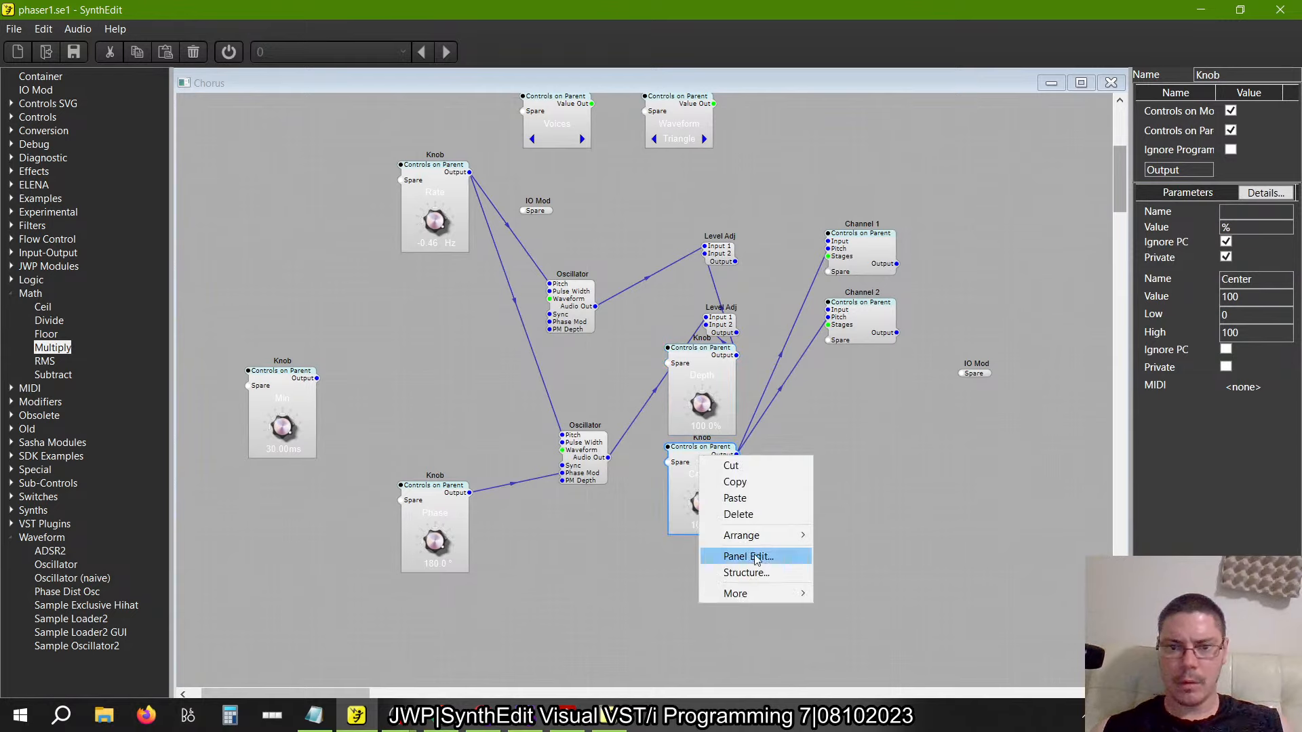
left_click(753, 556)
left_click(247, 174)
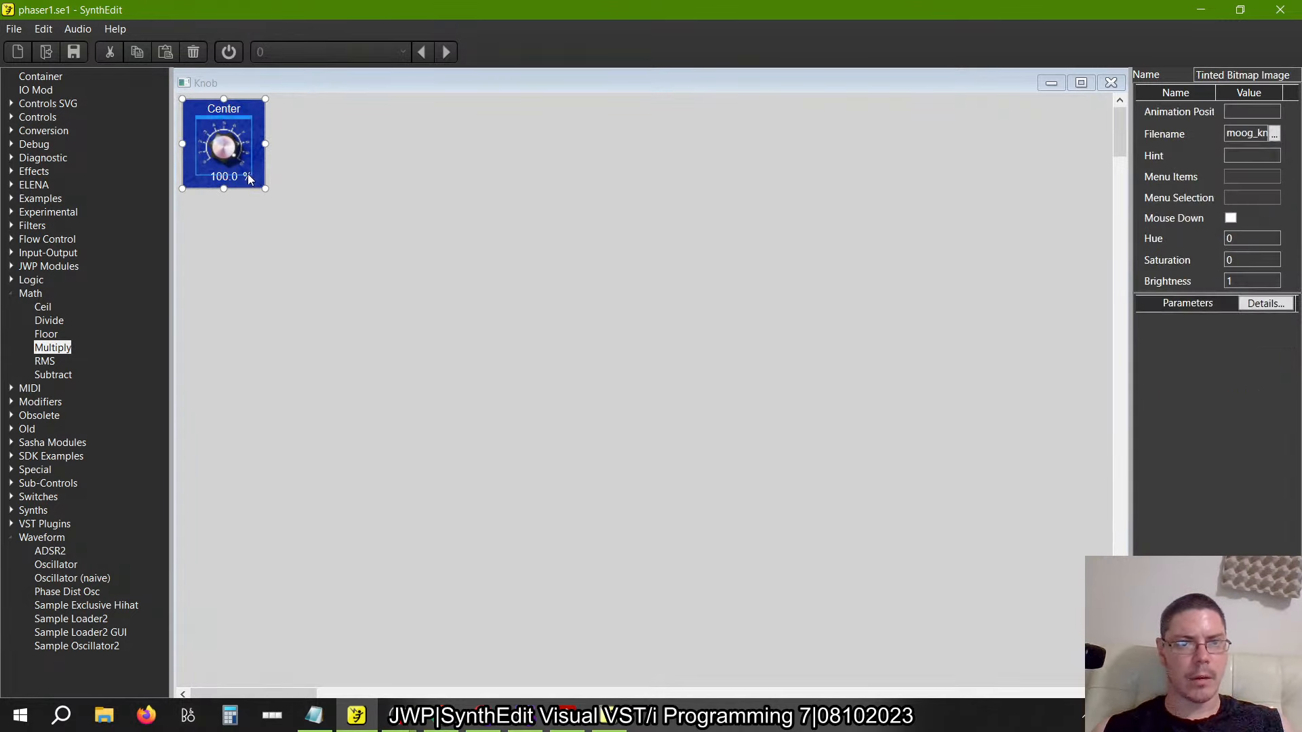
left_click(251, 171)
left_click_drag(253, 169, 254, 168)
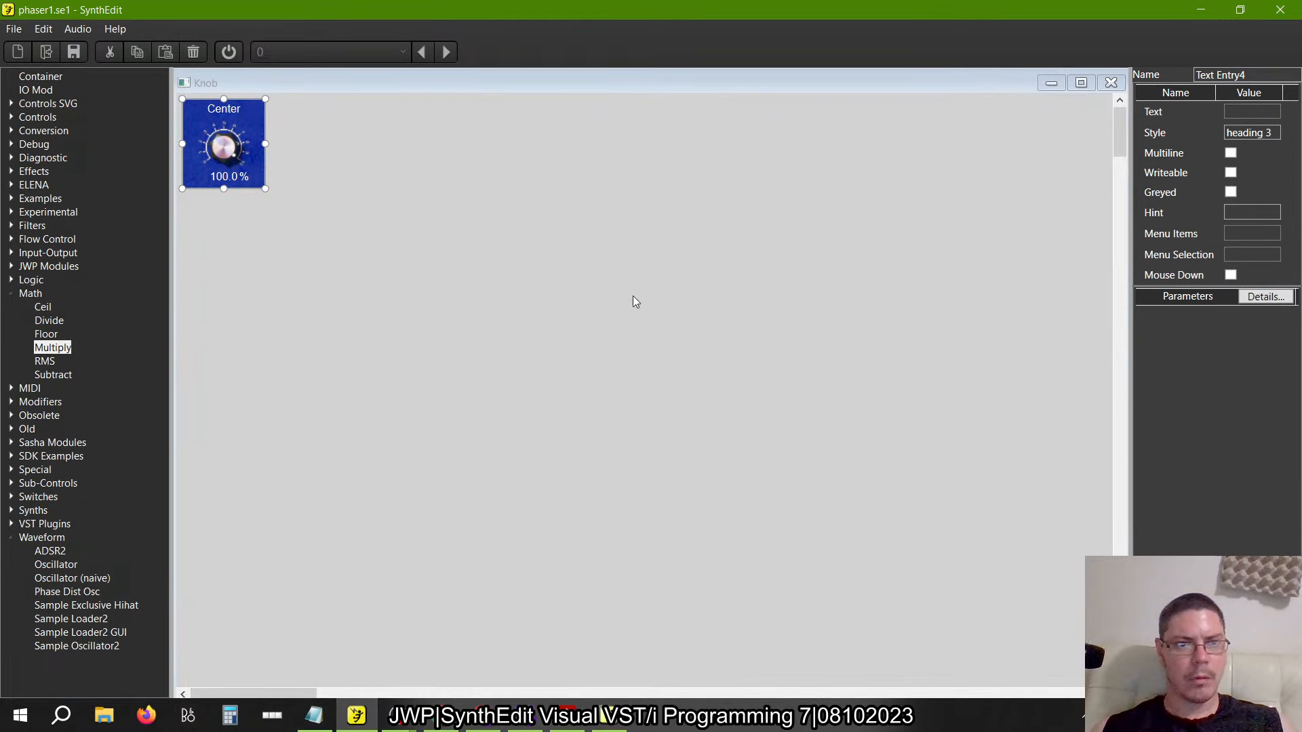
left_click(1110, 82)
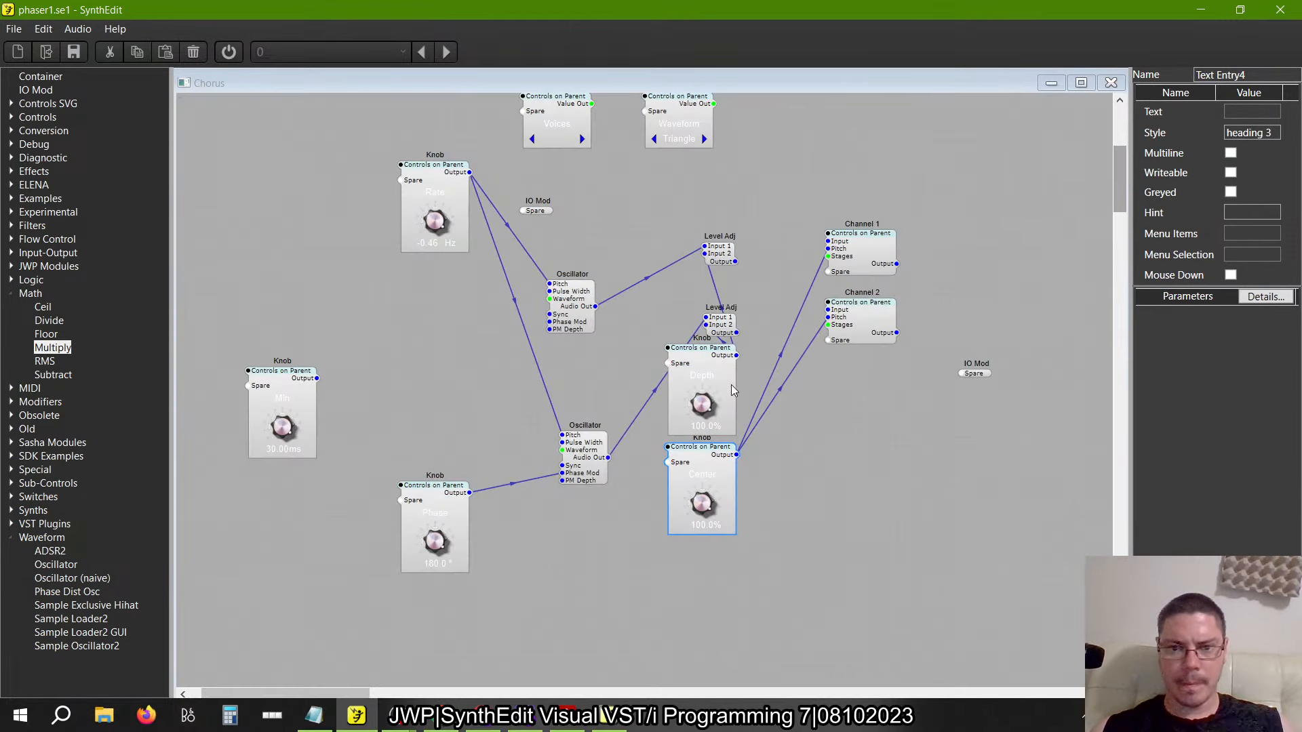
Turn the Depth knob down to 0 % and move its module back to the left of the oscillators
left_click(709, 411)
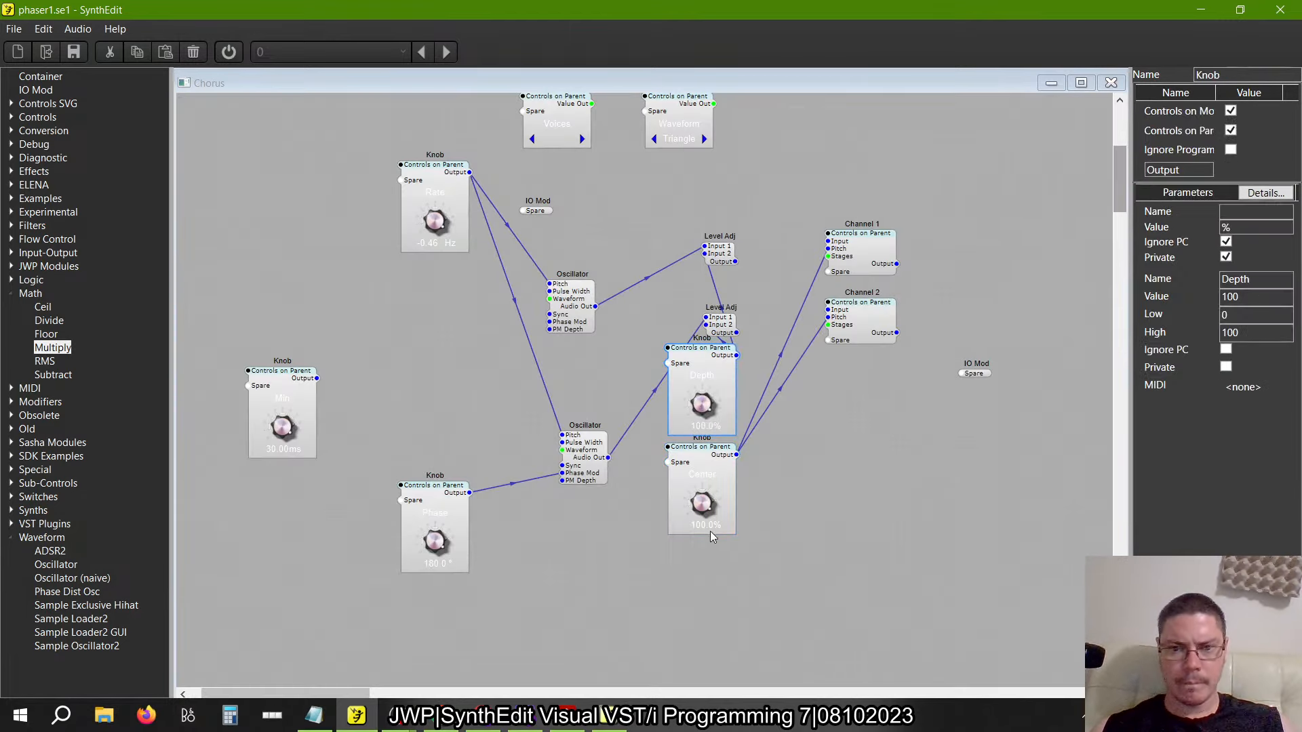
left_click_drag(710, 532, 727, 597)
left_click_drag(702, 498, 709, 552)
left_click_drag(705, 370, 345, 295)
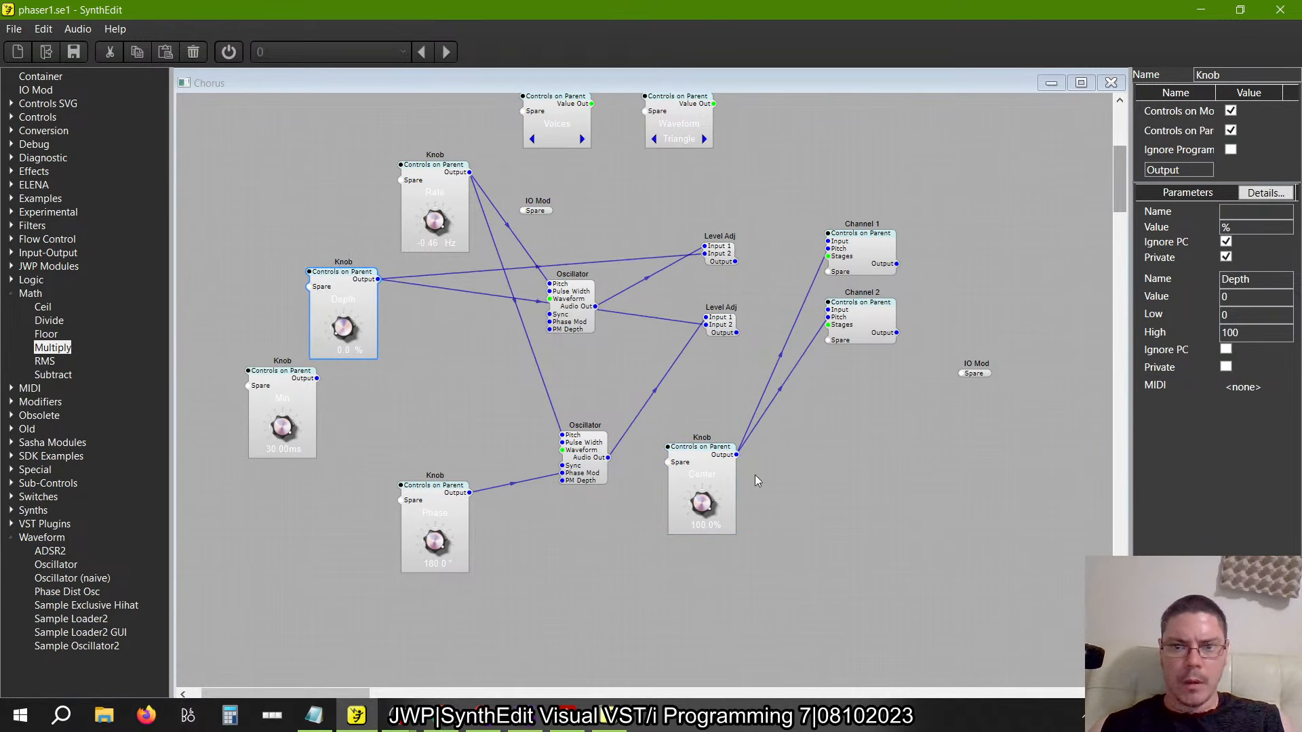
Switch to the original phaser1.se1 in the other SynthEdit window and spread its channel and Level Adj modules apart to examine their wiring
key("alt+Tab")
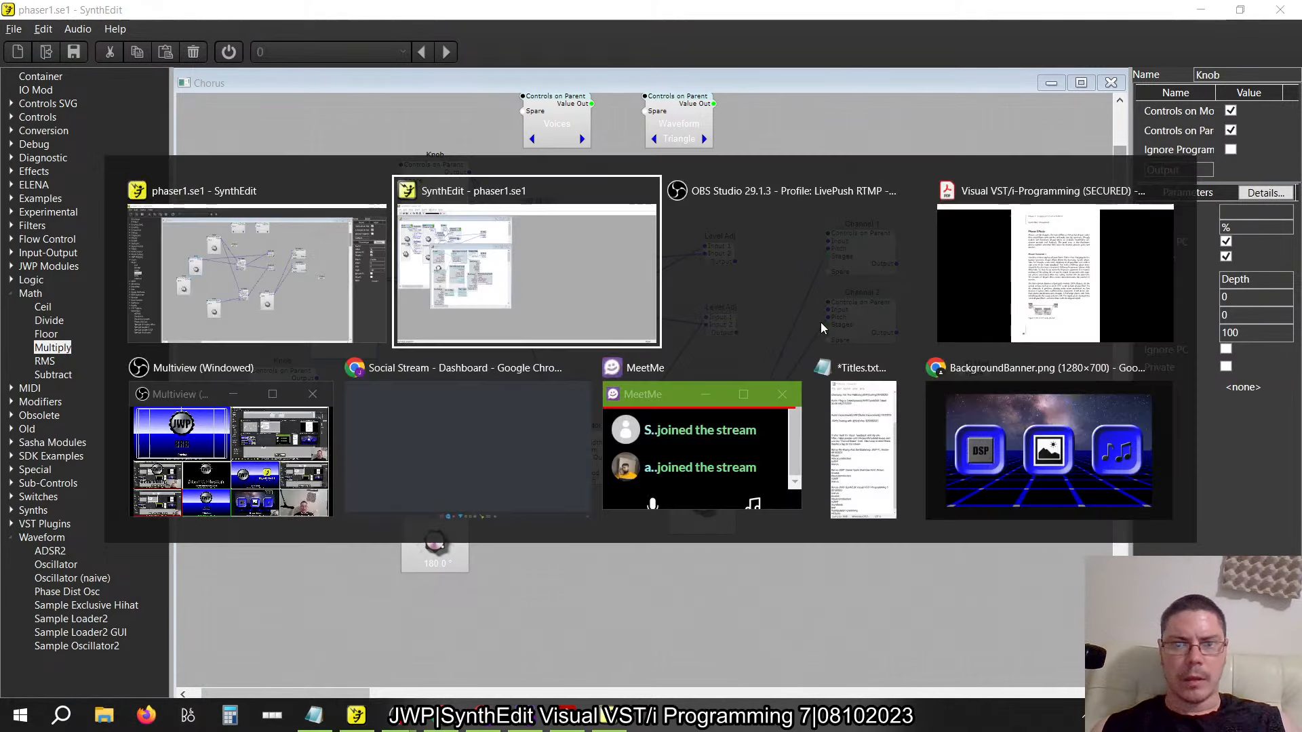
left_click(551, 216)
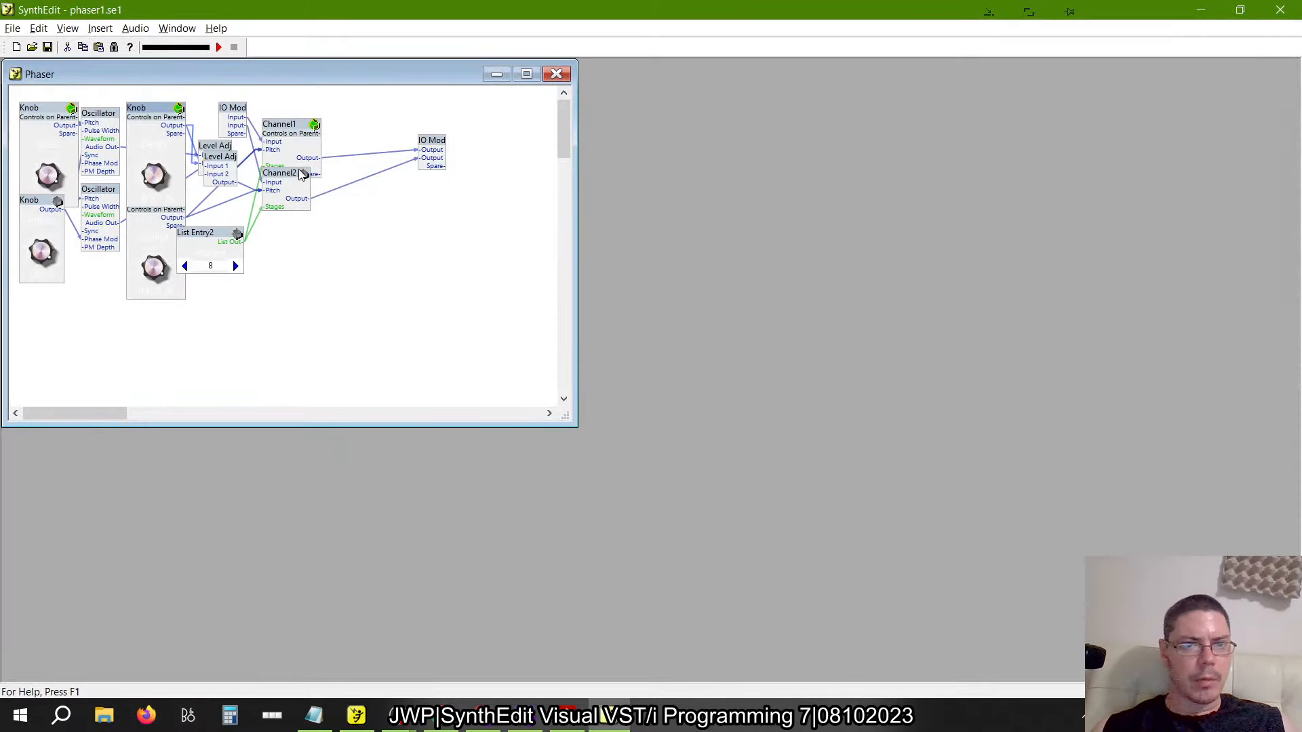
left_click_drag(298, 132, 396, 121)
left_click_drag(297, 175, 404, 230)
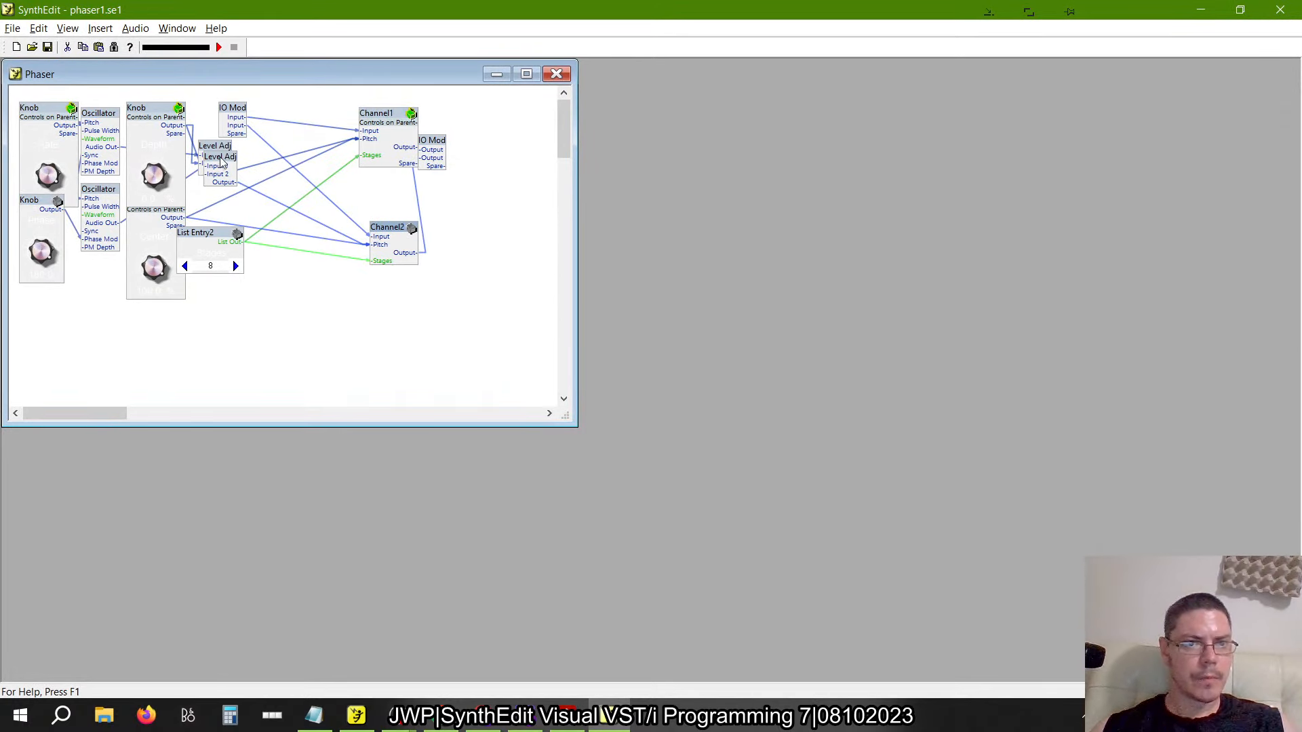
left_click_drag(224, 159, 226, 198)
left_click_drag(216, 153, 245, 141)
Back in the rebuilt phaser, connect one Level Adj output to Channel 1's Pitch and the other to Channel 2's Pitch, checking against the original
key("alt+Tab")
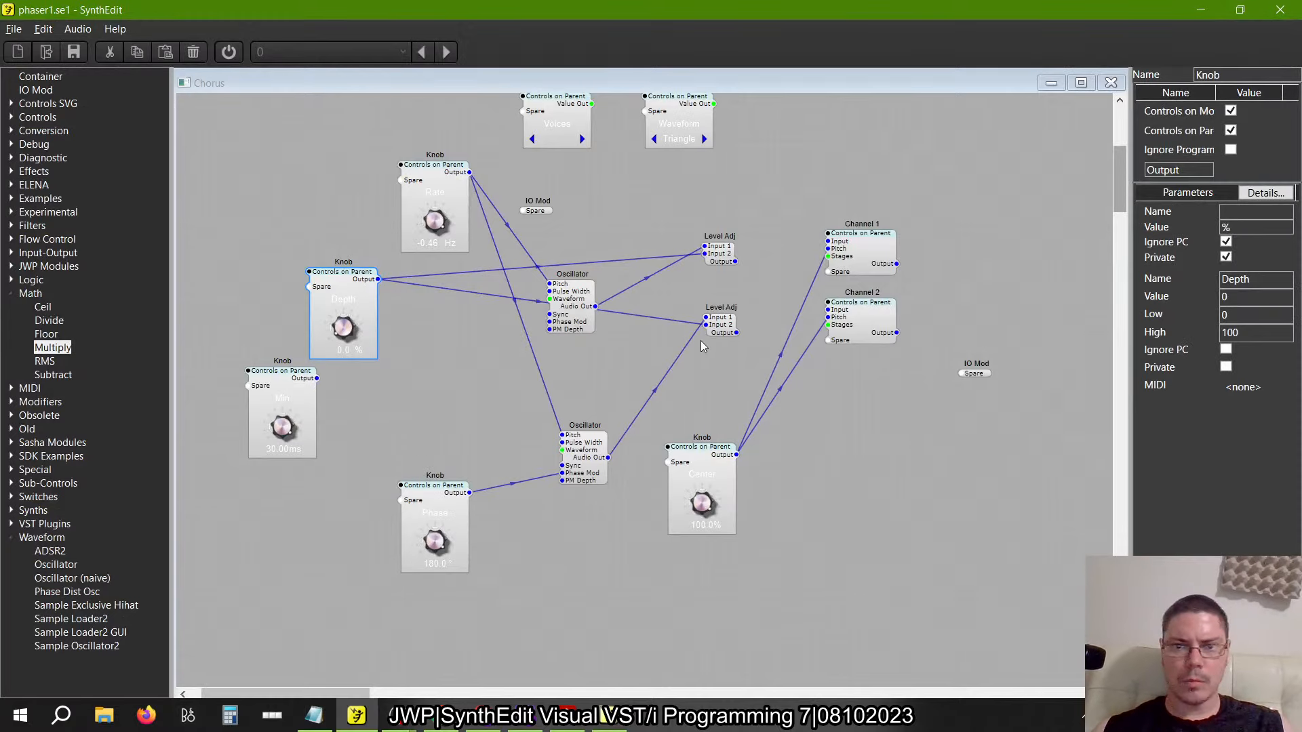
left_click_drag(736, 261, 822, 251)
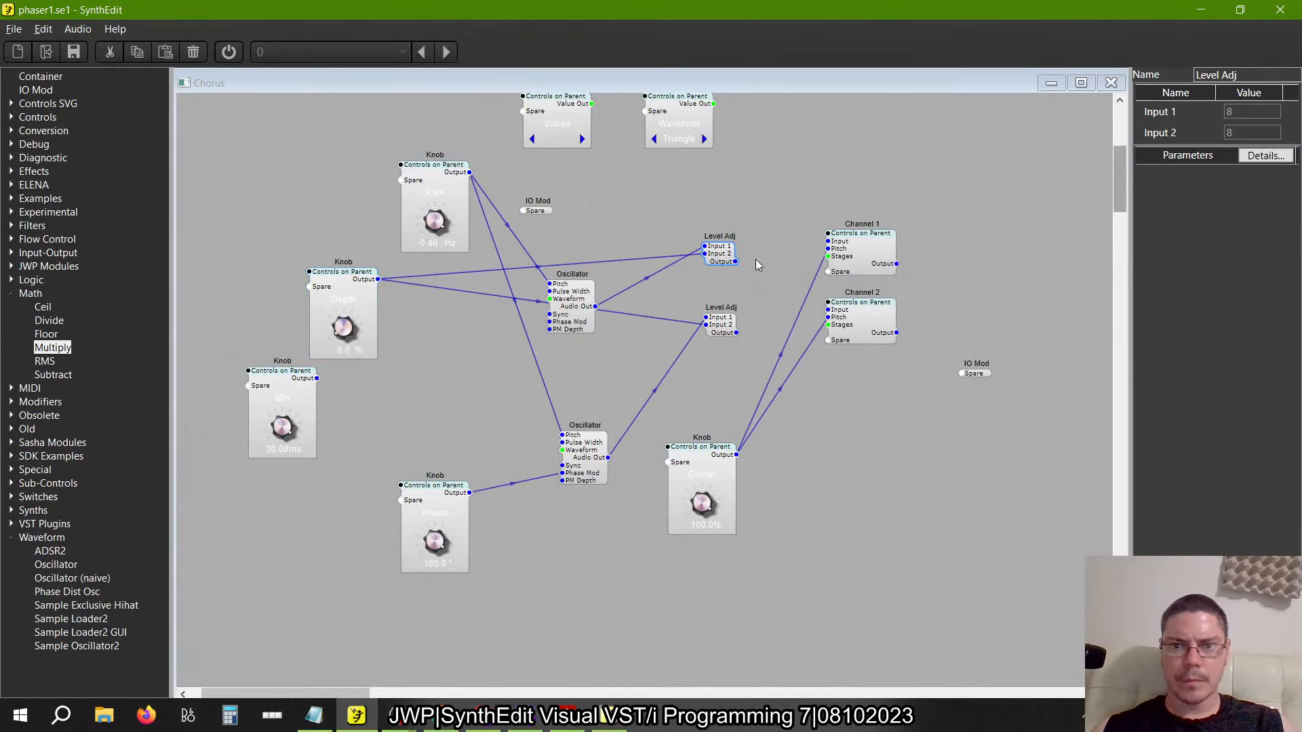
left_click_drag(735, 333, 828, 319)
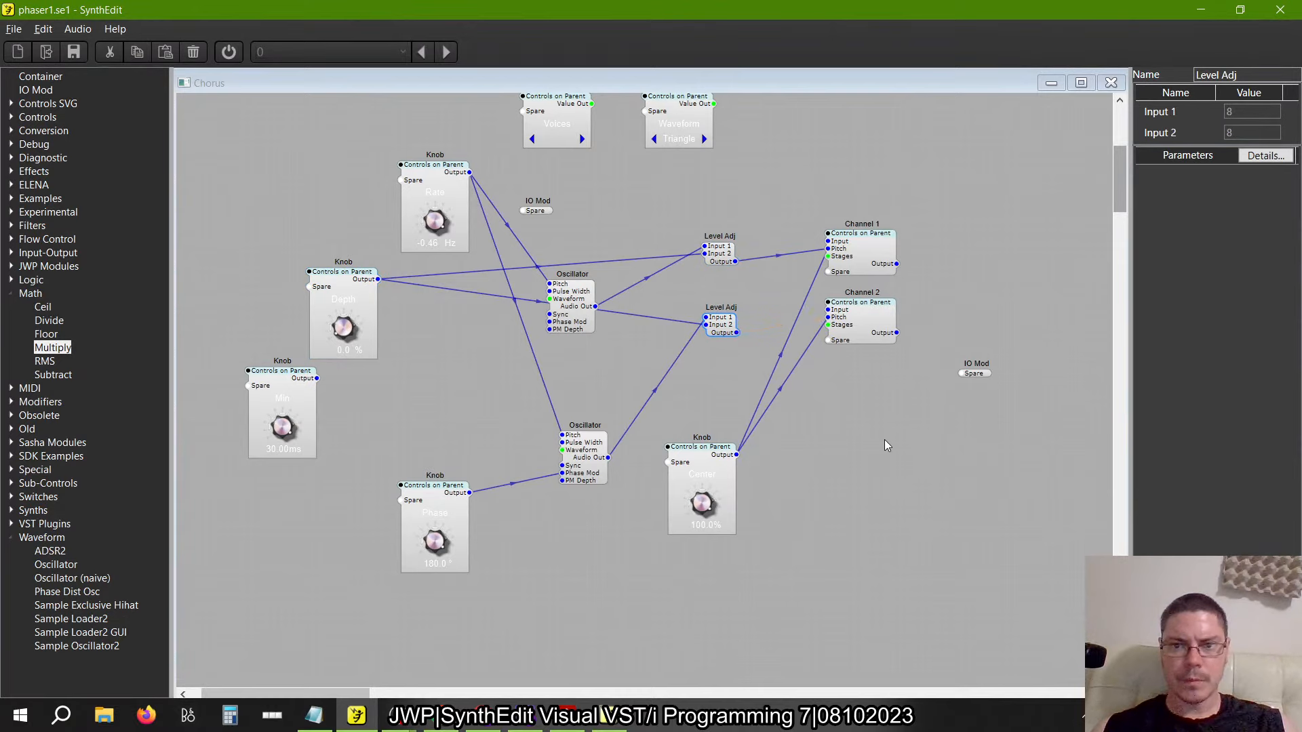
key("alt+Tab")
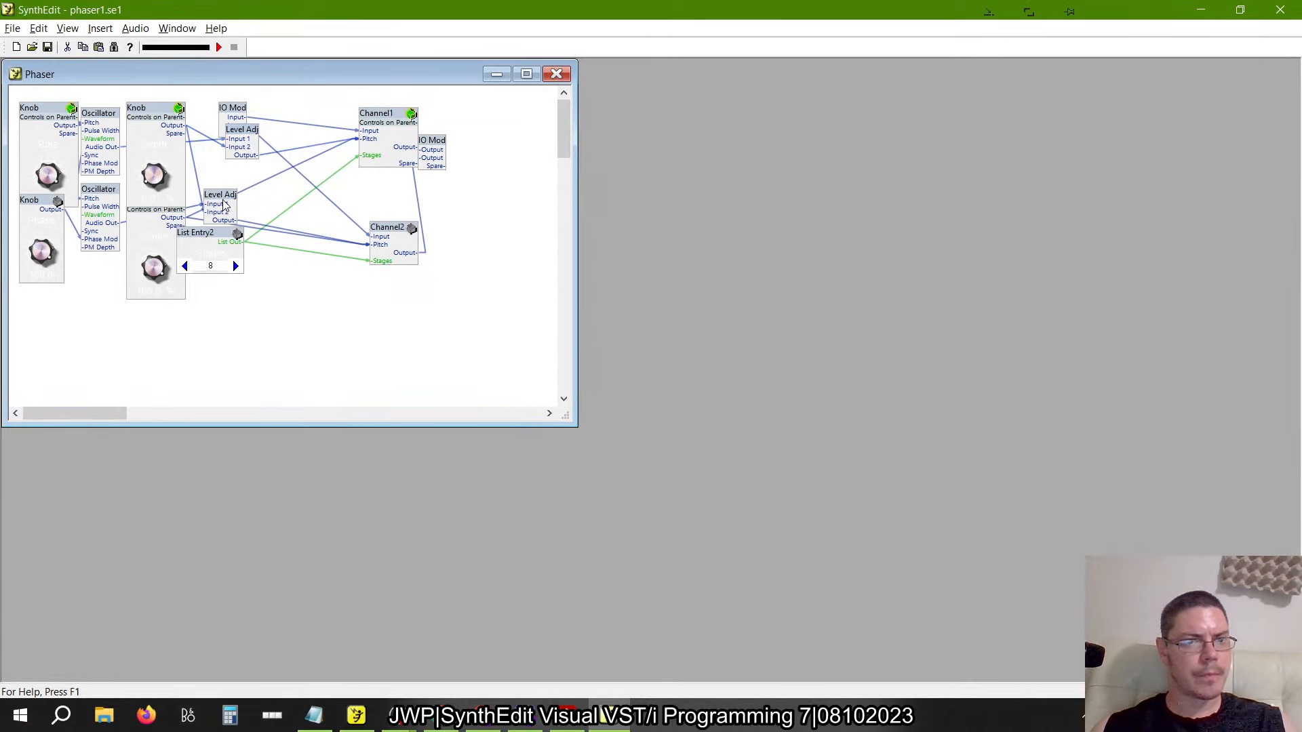
key("alt+Tab")
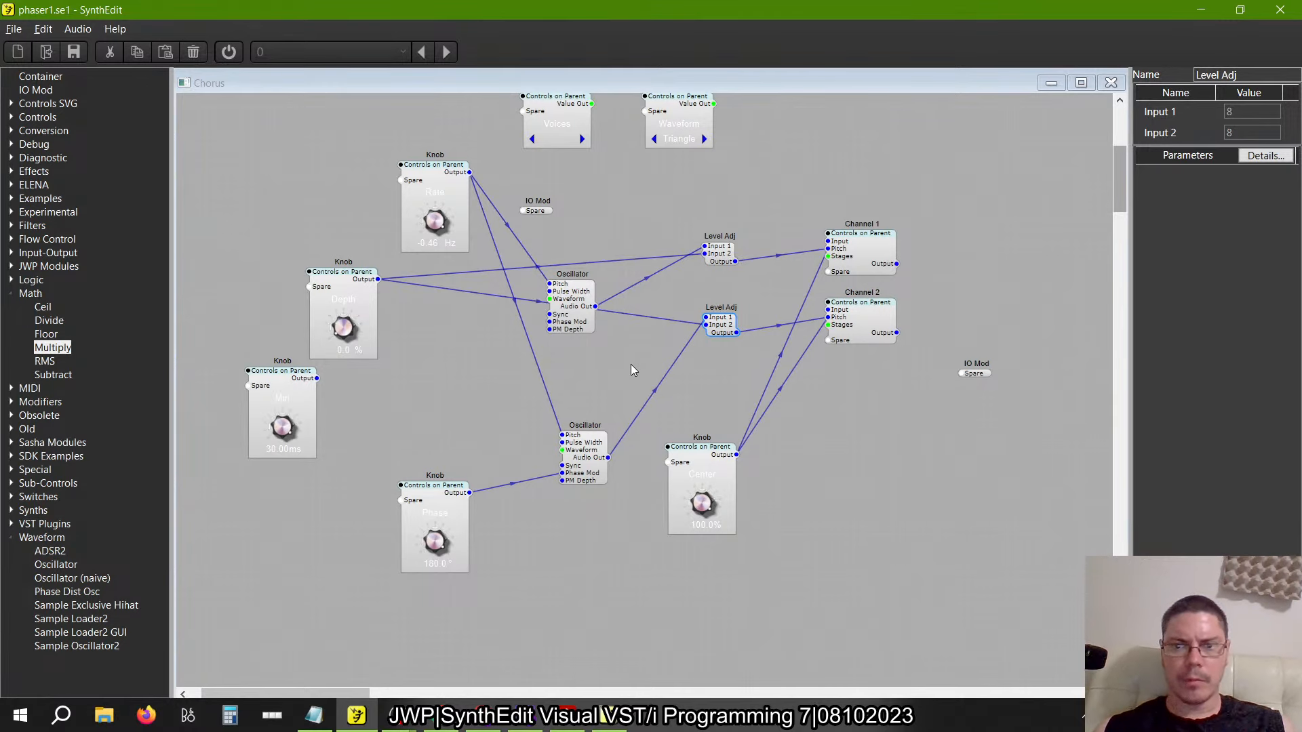
Following the original, wire the input IO Mod to both channels' Input pins and both channel outputs to the output IO Mod
key("alt+Tab")
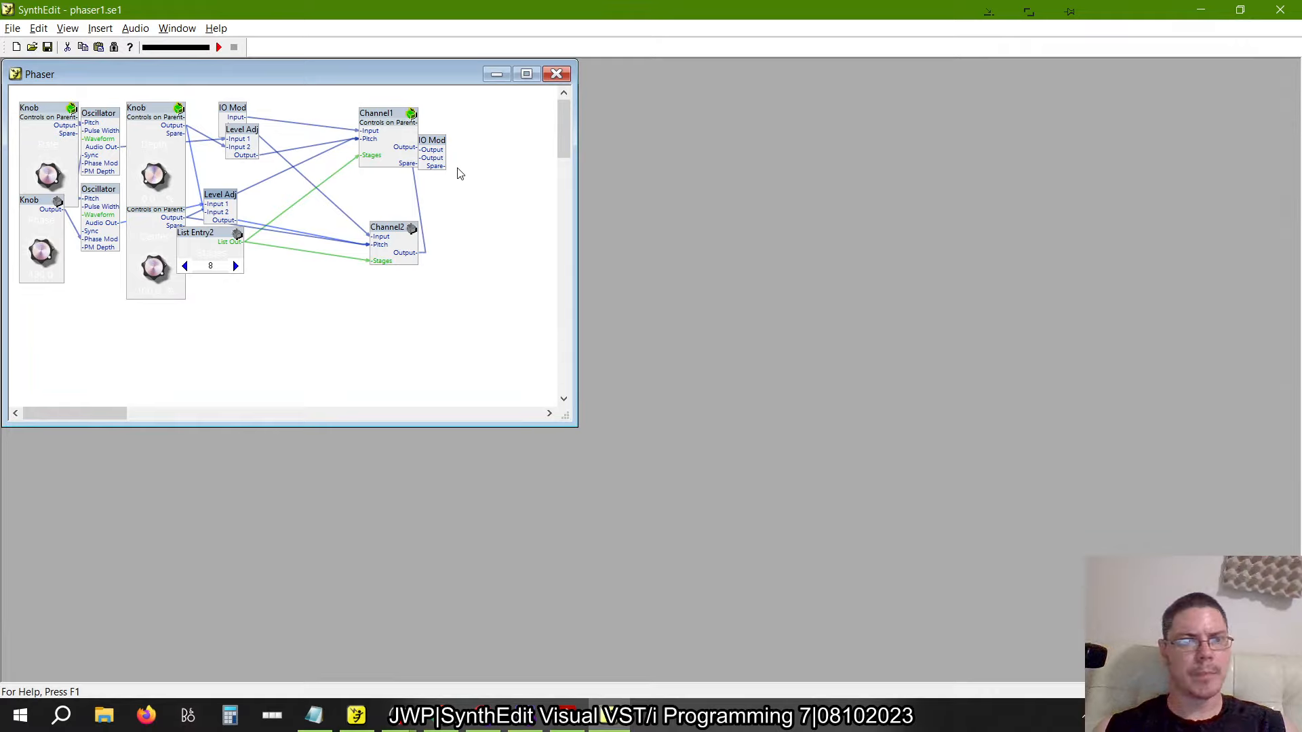
key("alt+Tab")
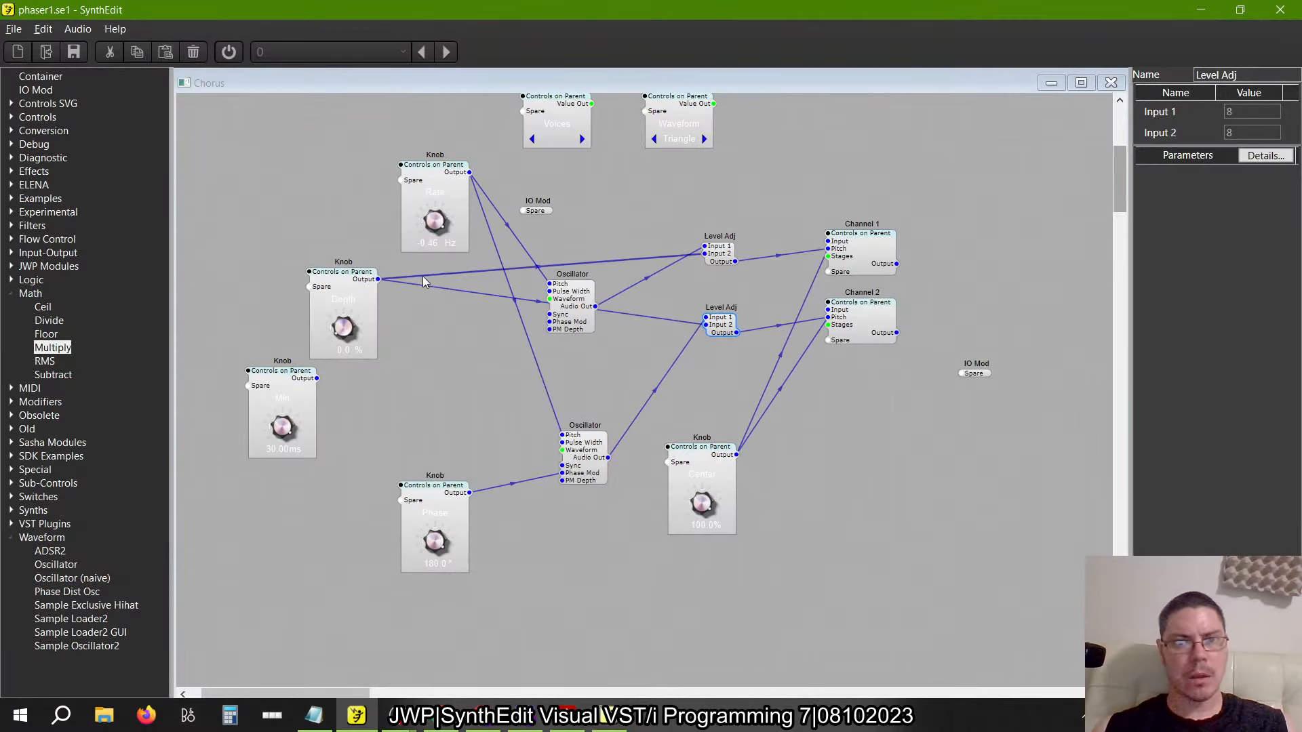
left_click_drag(535, 213, 579, 200)
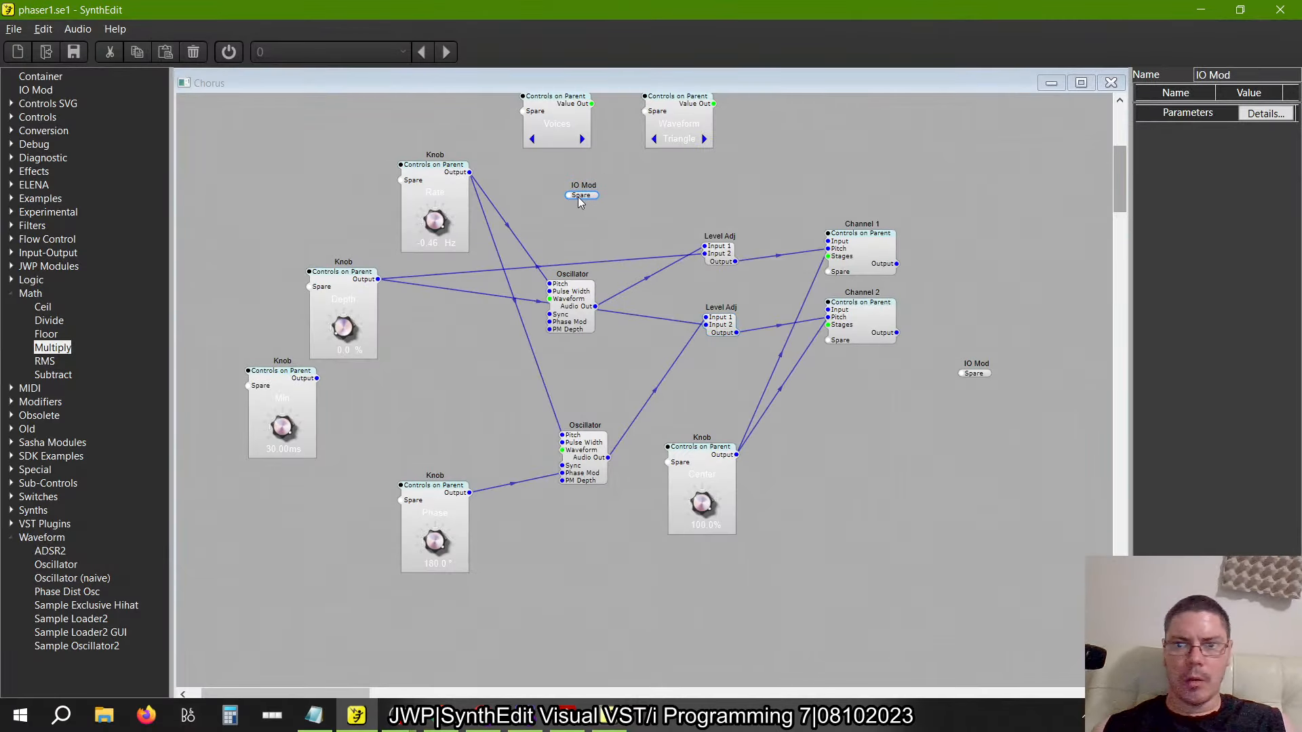
key("alt+Tab")
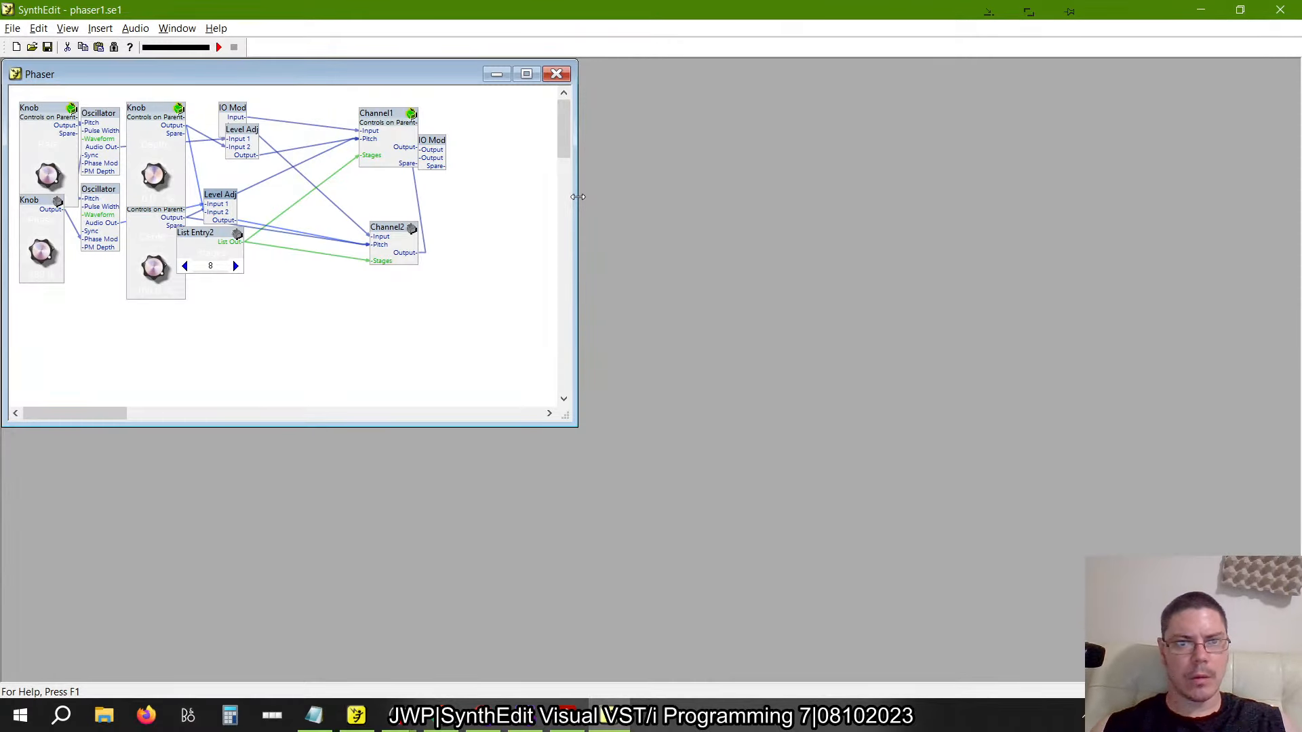
key("alt+Tab")
left_click_drag(568, 196, 832, 247)
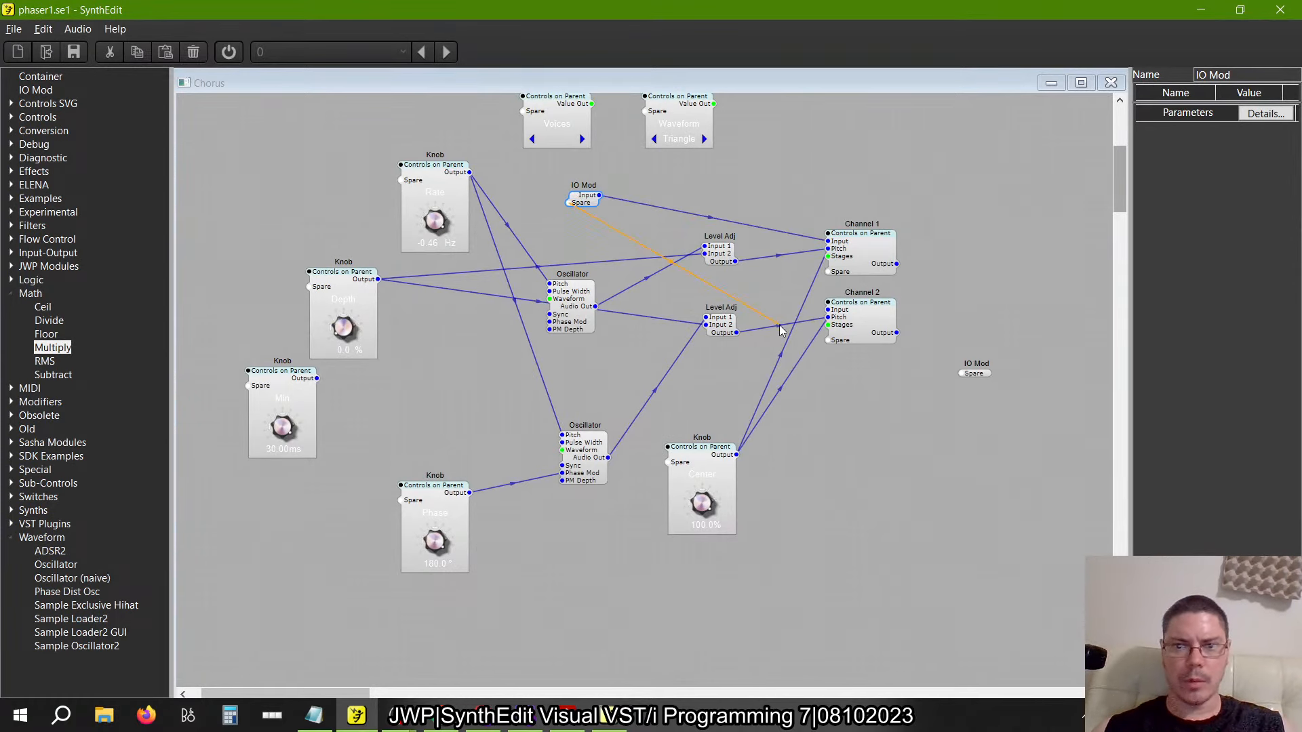
left_click_drag(821, 317, 828, 310)
left_click_drag(896, 264, 961, 374)
left_click_drag(897, 332, 958, 395)
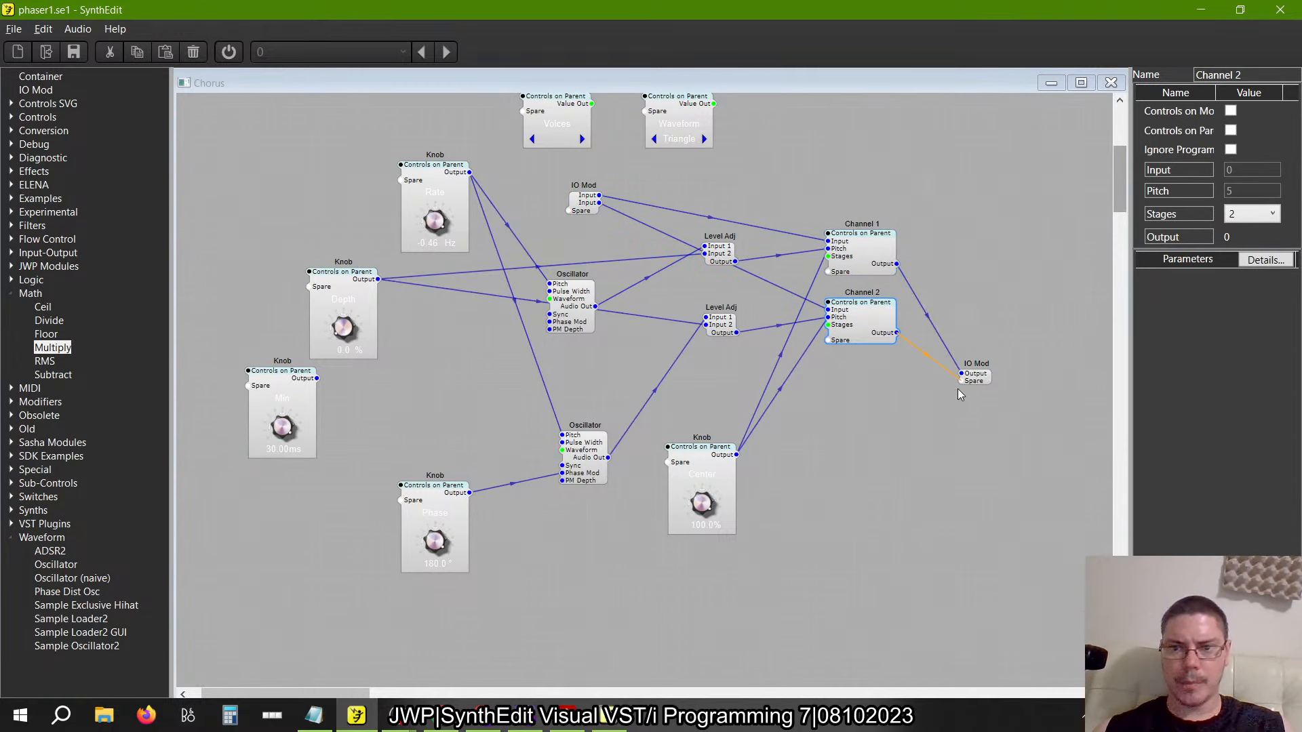
Move the Voices container between the oscillators and Level Adj modules, and examine the internal structures of the Waveform and Voices containers
scroll(719, 153, "up", 3)
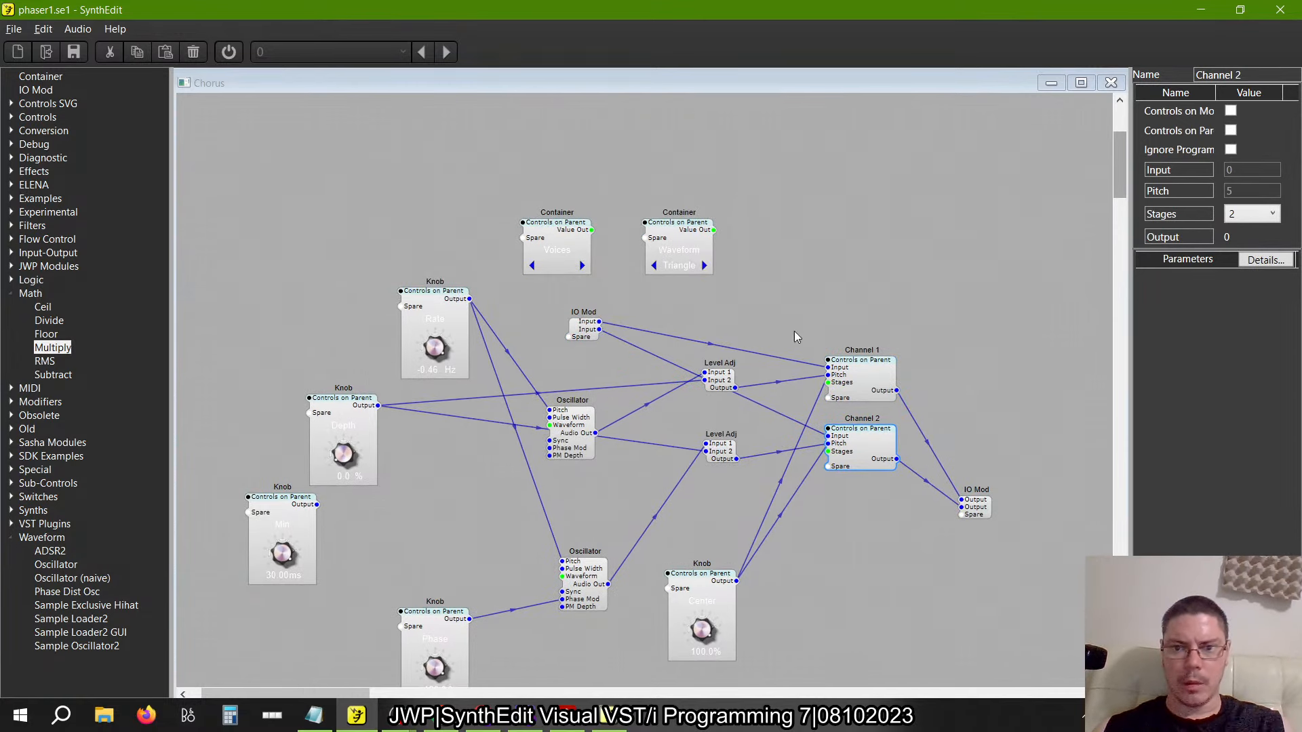
left_click_drag(569, 250, 649, 481)
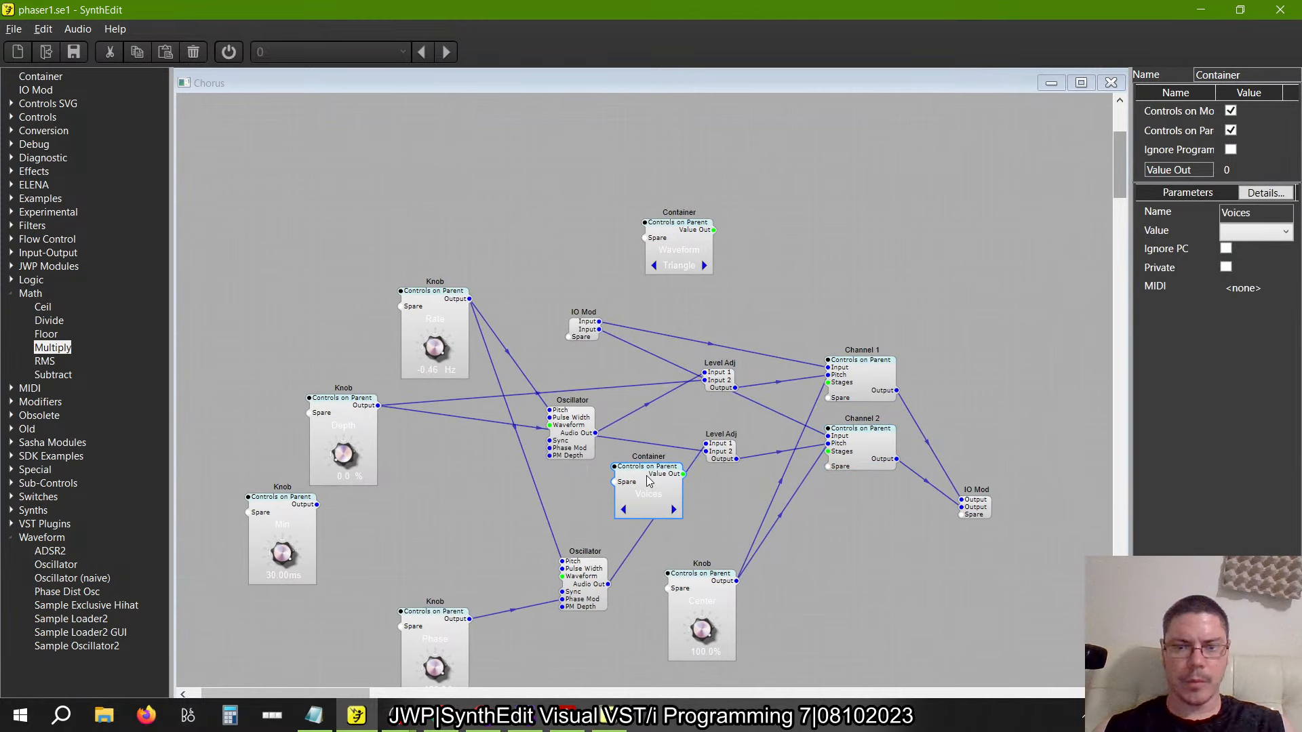
left_click(676, 270)
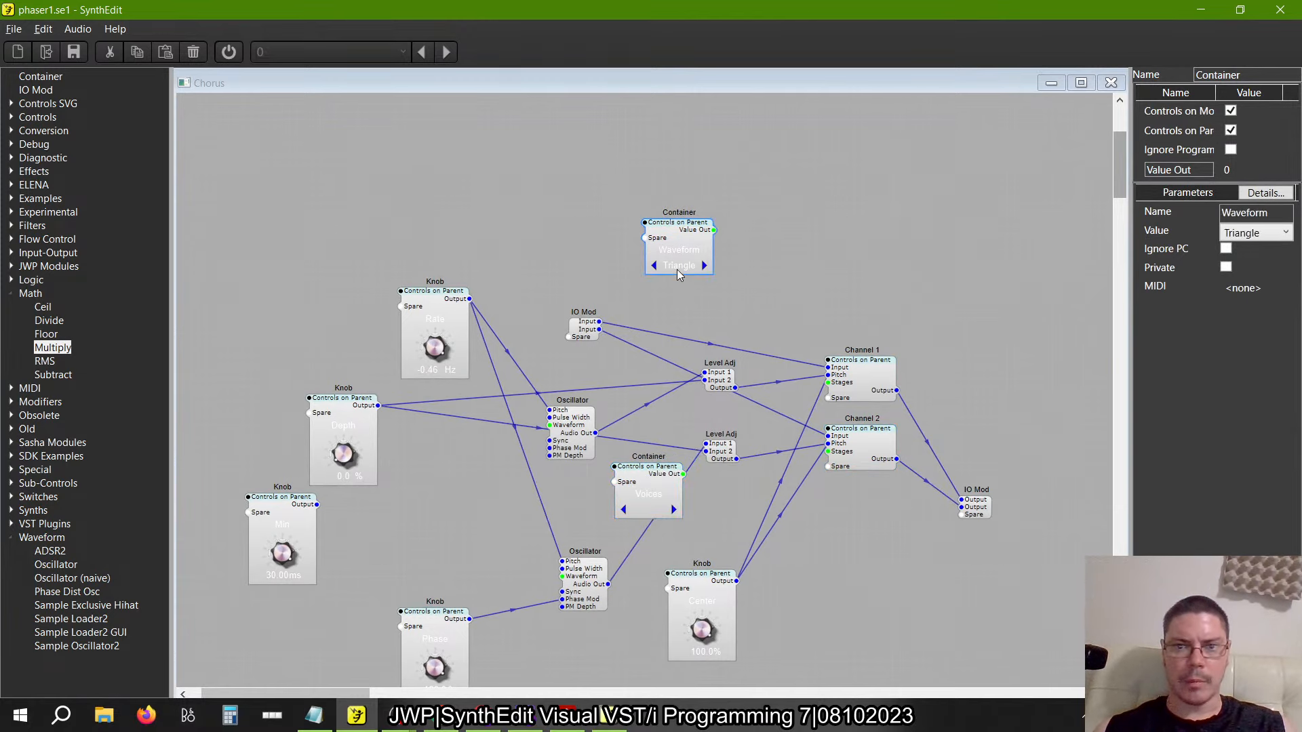
double_click(673, 233)
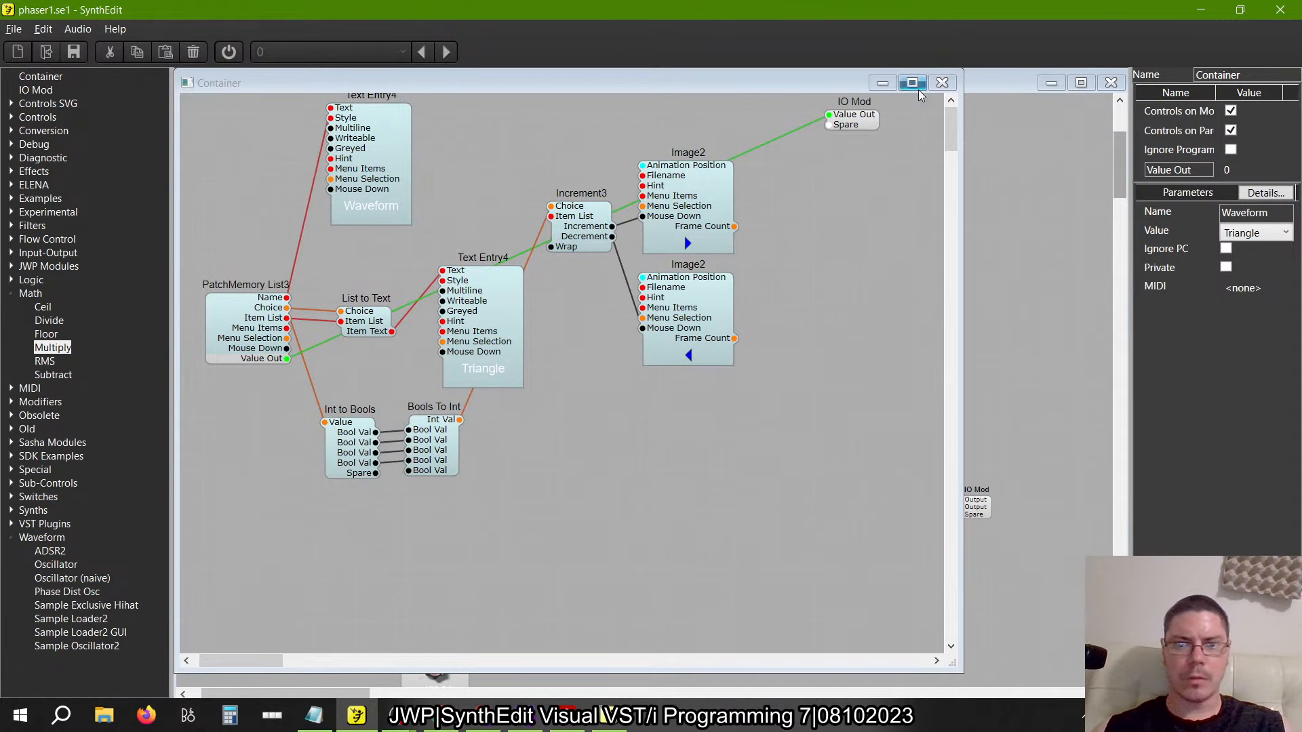
left_click(942, 83)
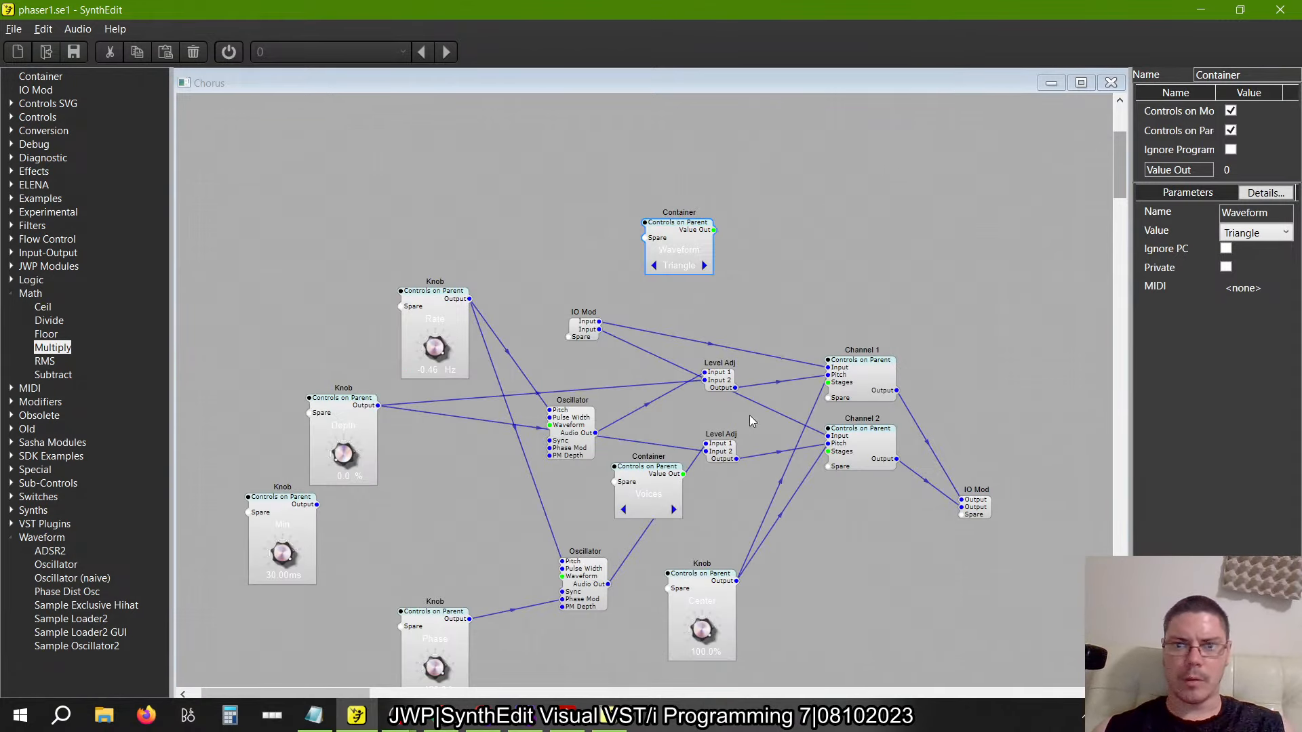
double_click(643, 489)
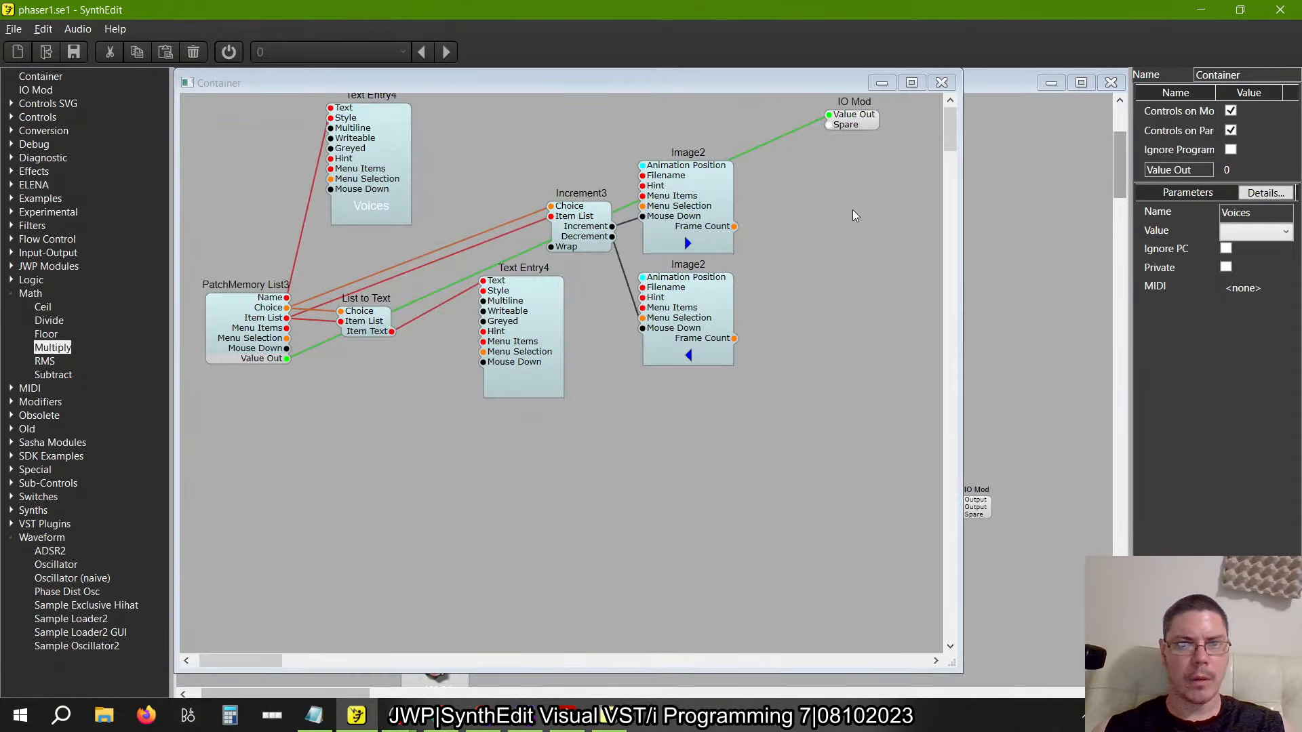
left_click(942, 83)
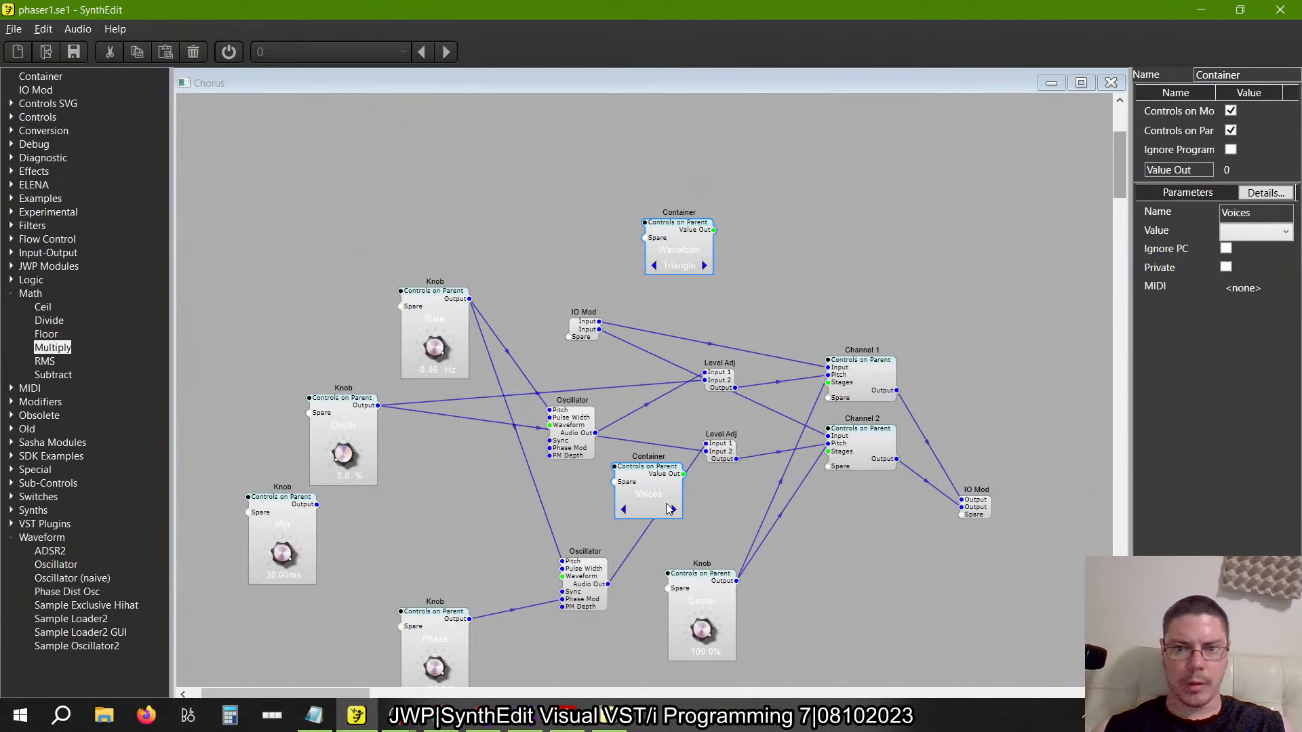
Connect the Voices container's Value Out to the Stages inputs of Channel 2 and Channel 1
left_click_drag(841, 469, 840, 460)
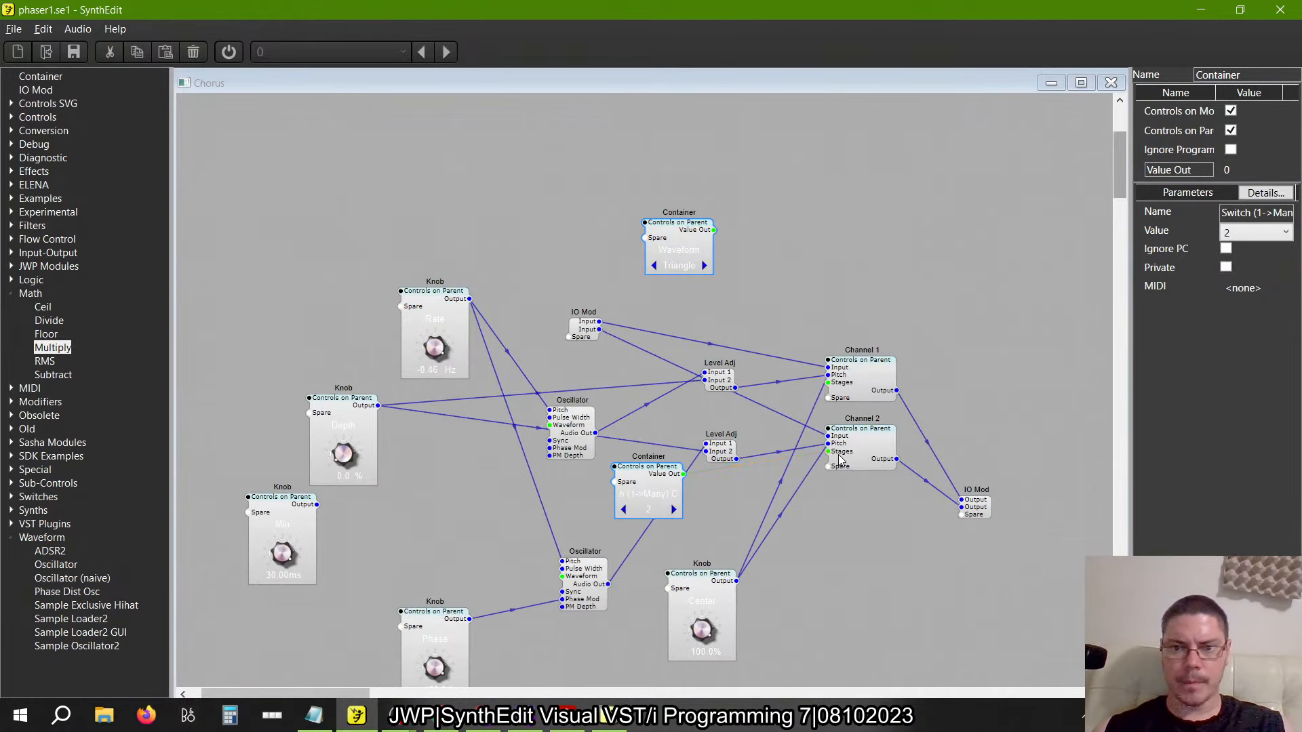
left_click(832, 400)
key("alt+Tab")
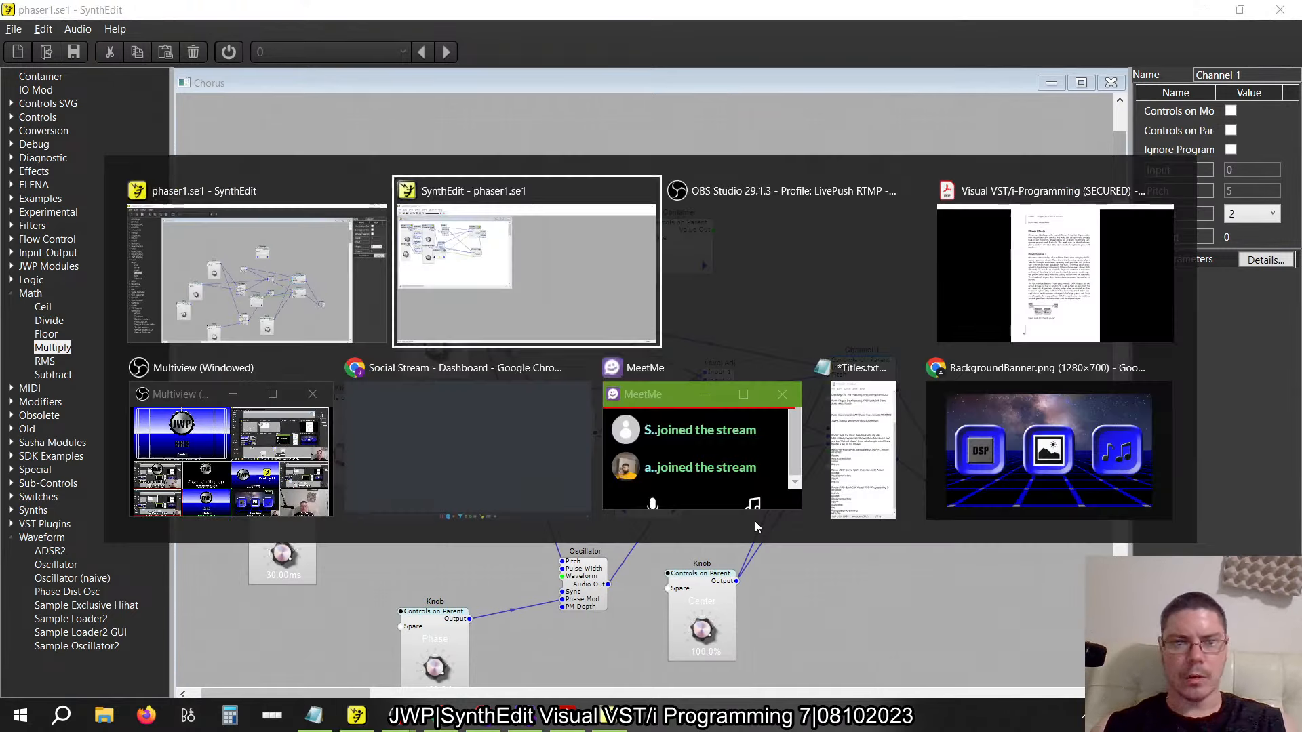
key("alt+Tab")
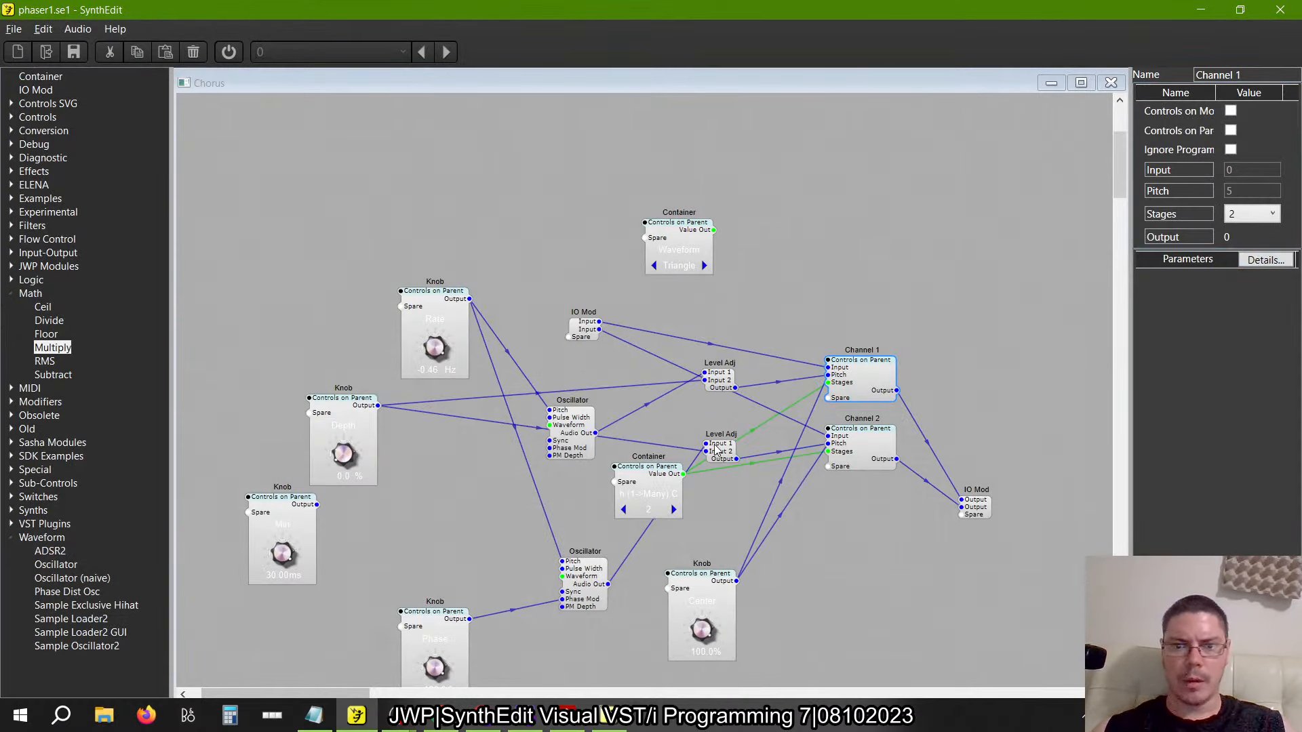
Rename the connected list container's parameter to Stages and move the container up beside the Waveform container
left_click(651, 479)
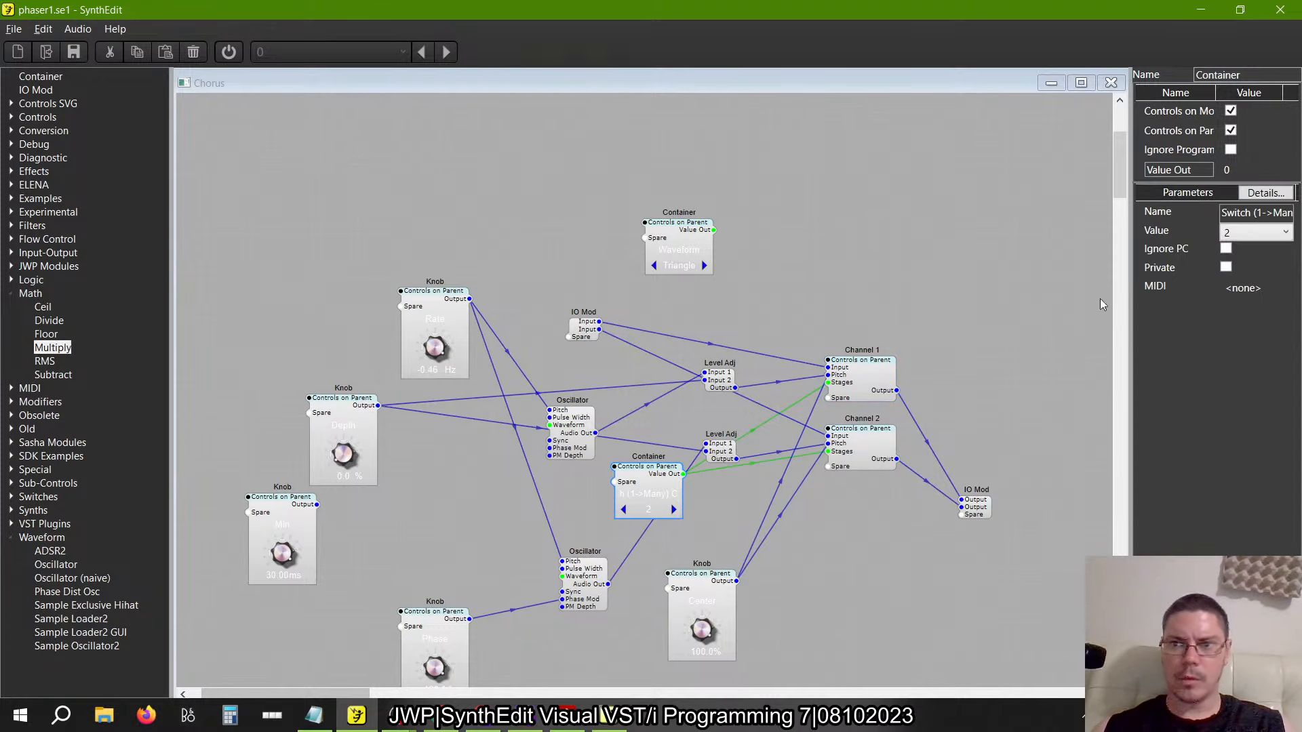
left_click(1269, 213)
type("S")
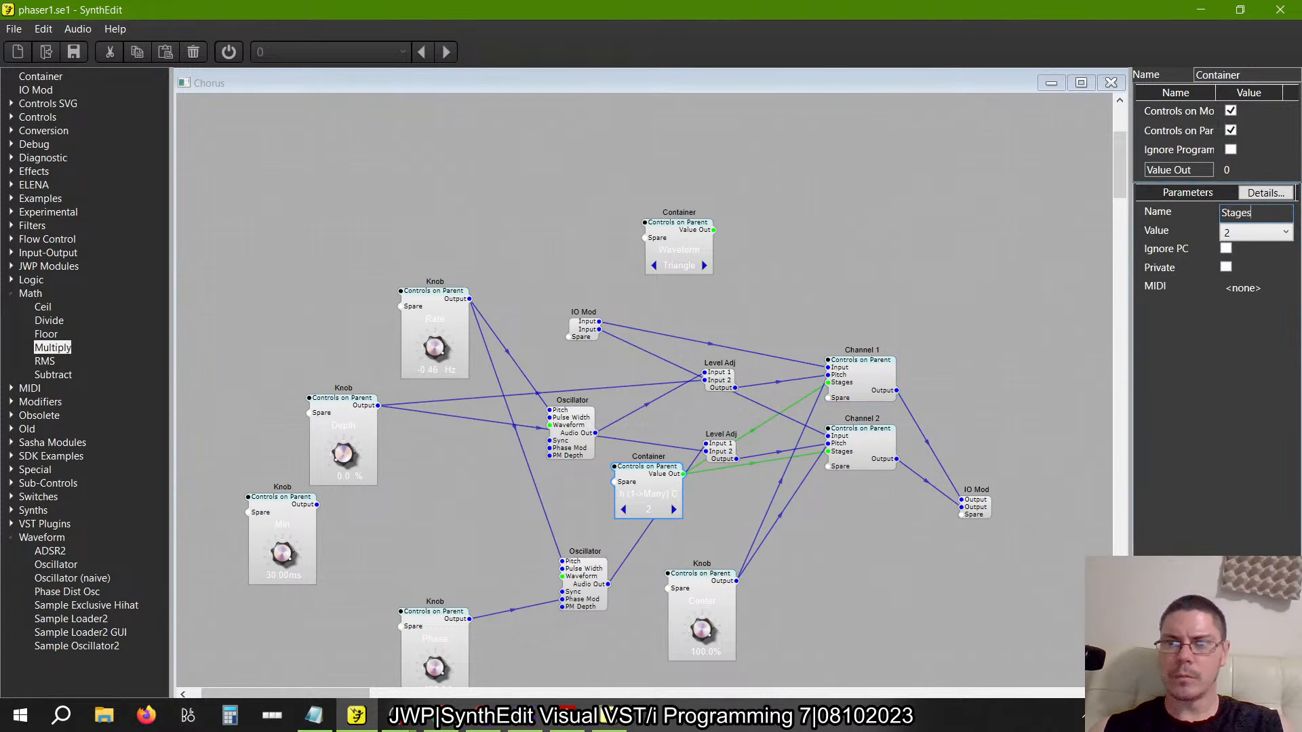
type("tages")
key("Tab")
left_click_drag(661, 473, 554, 222)
right_click(514, 171)
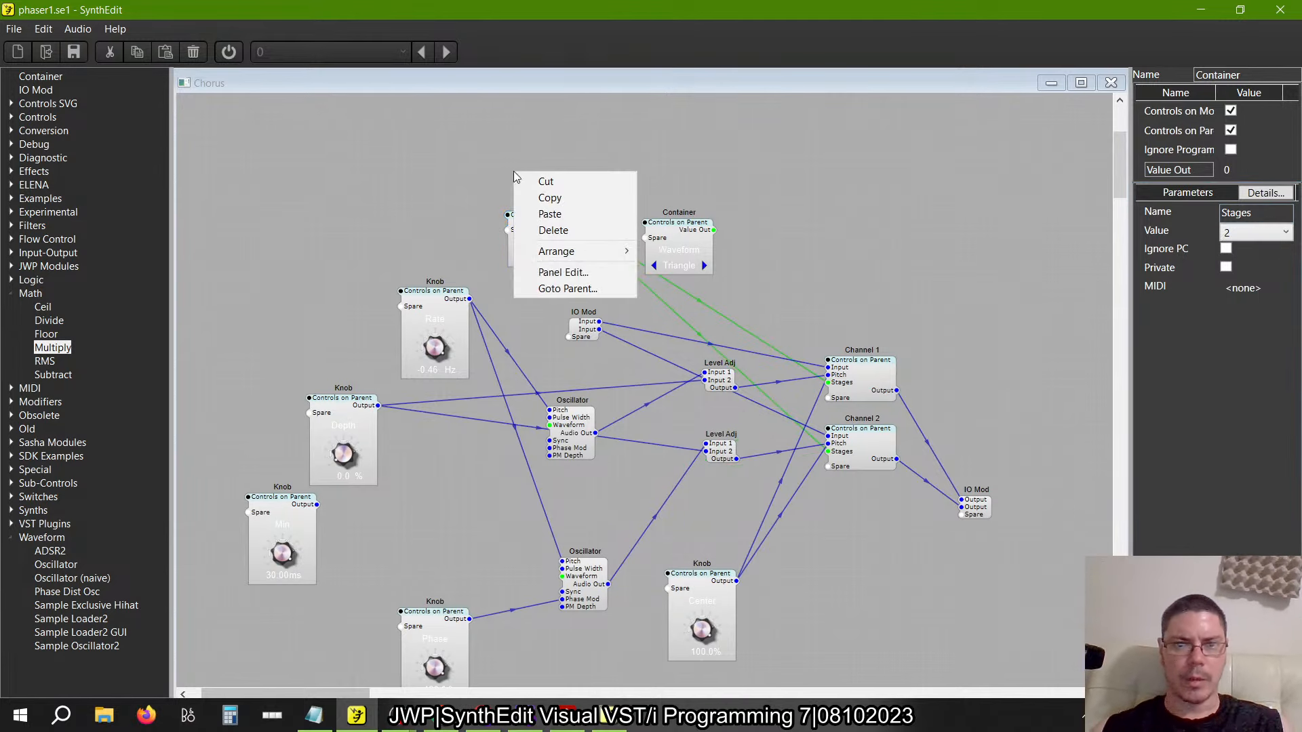
left_click(345, 263)
Delete the Min knob and move the Phase knob and the lower oscillator closer to the modules above them
left_click(279, 503)
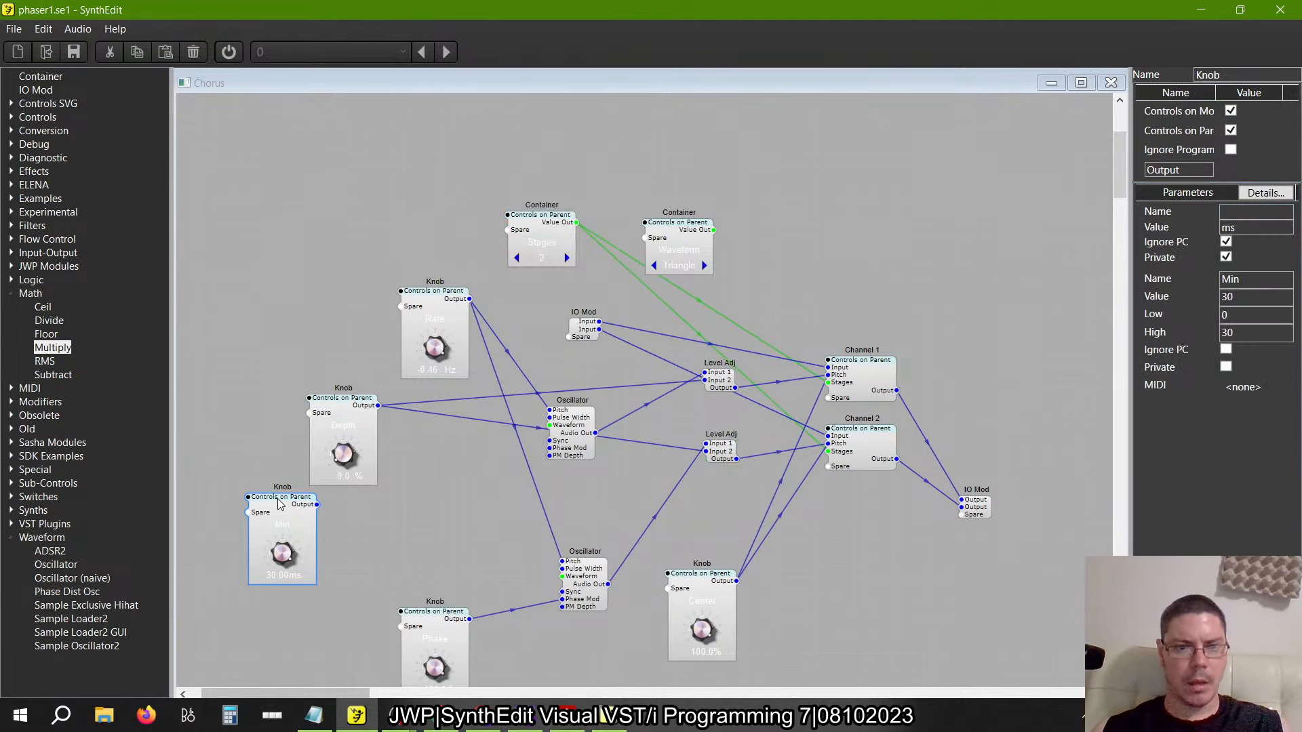
key("Delete")
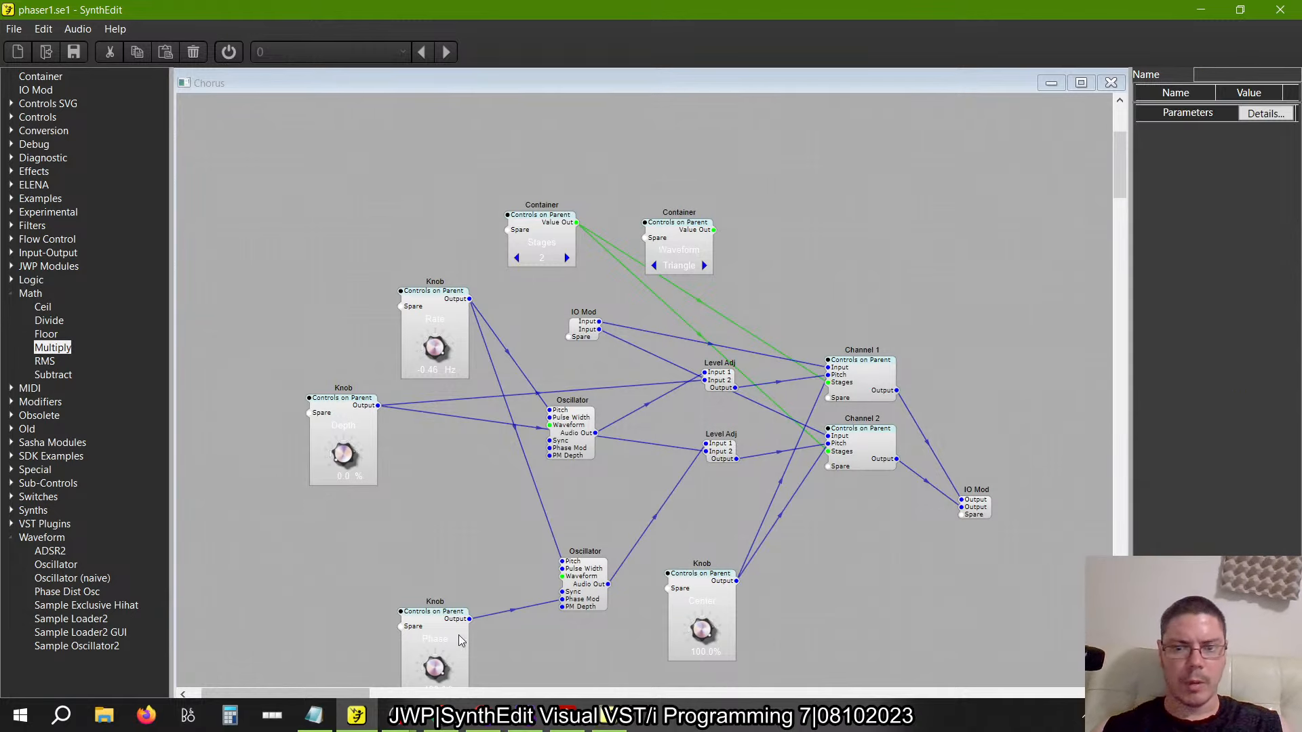
left_click_drag(440, 618, 369, 556)
left_click_drag(581, 566, 565, 493)
right_click(833, 252)
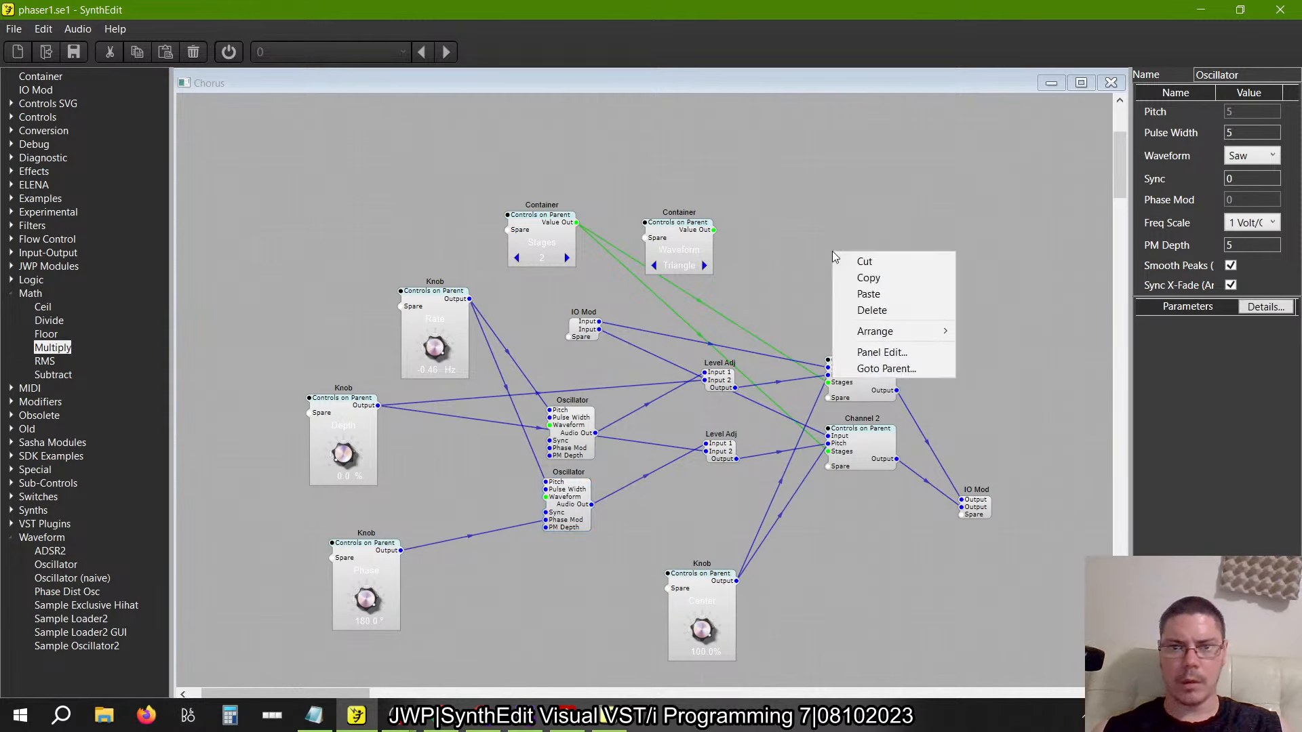
left_click(762, 231)
Delete the Waveform container and open the Chorus container's panel layout for editing
left_click(695, 227)
key("Delete")
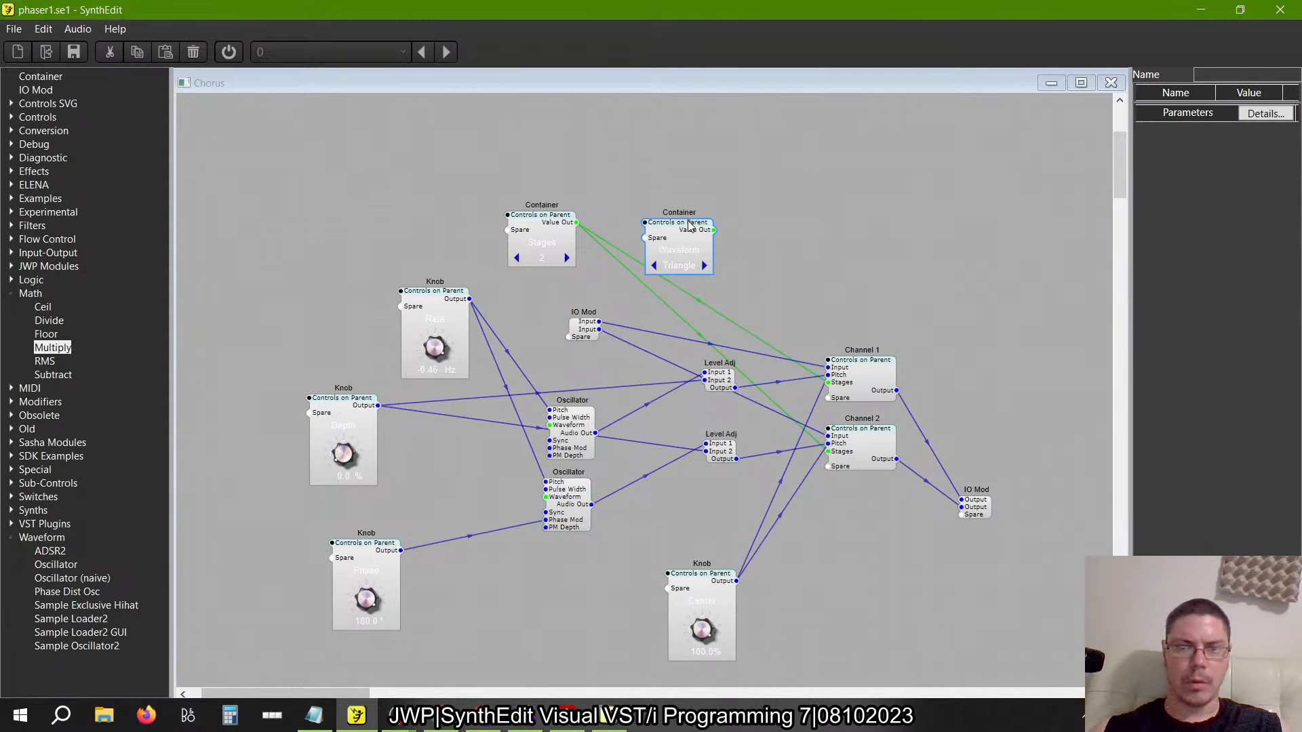
right_click(695, 213)
left_click(743, 313)
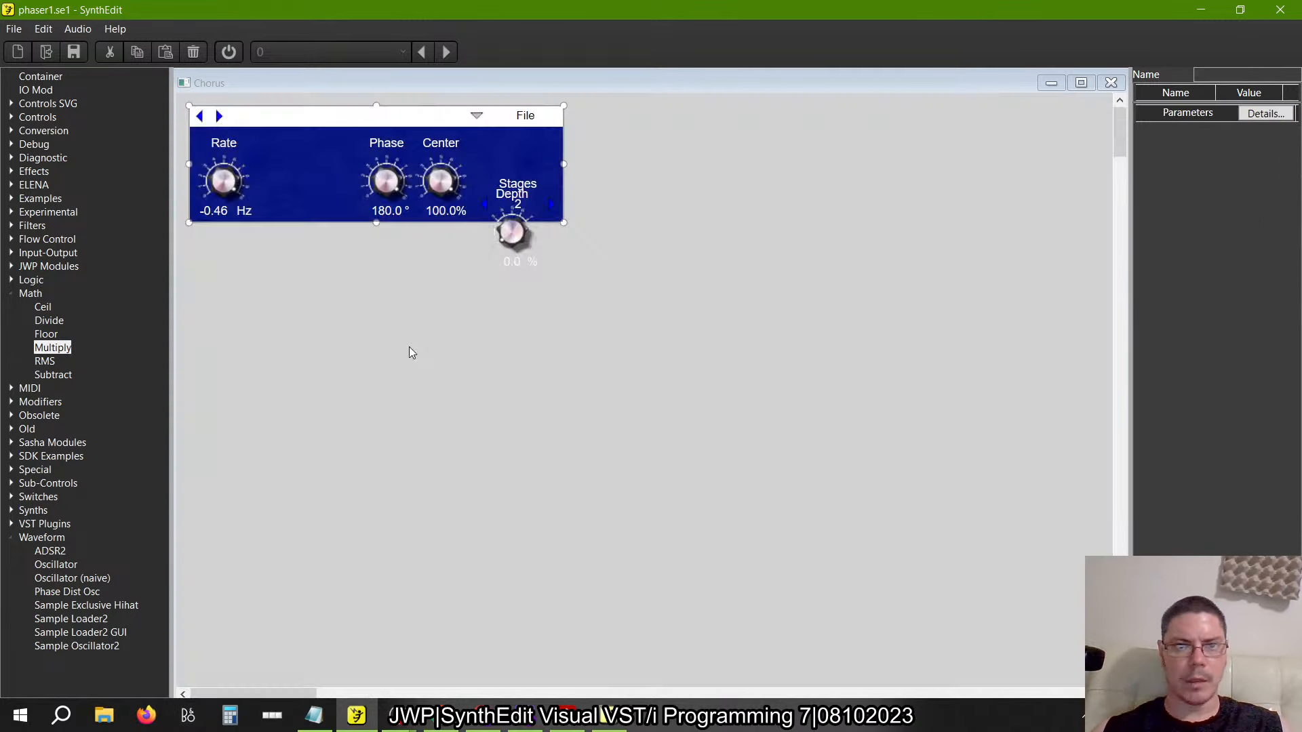
Line up the Depth, Phase and Center knobs in one row after the Rate knob on the panel
left_click(516, 220)
left_click_drag(528, 190, 300, 130)
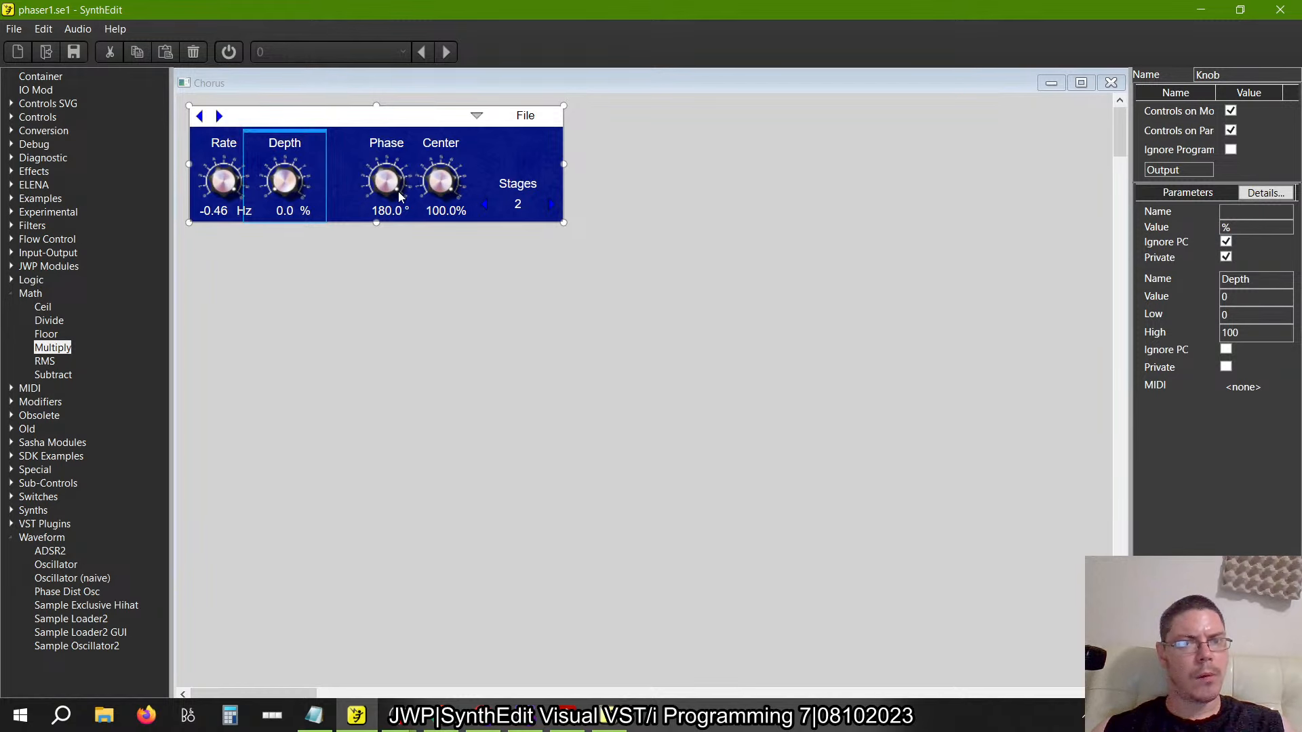
left_click(400, 131)
left_click_drag(401, 132, 367, 128)
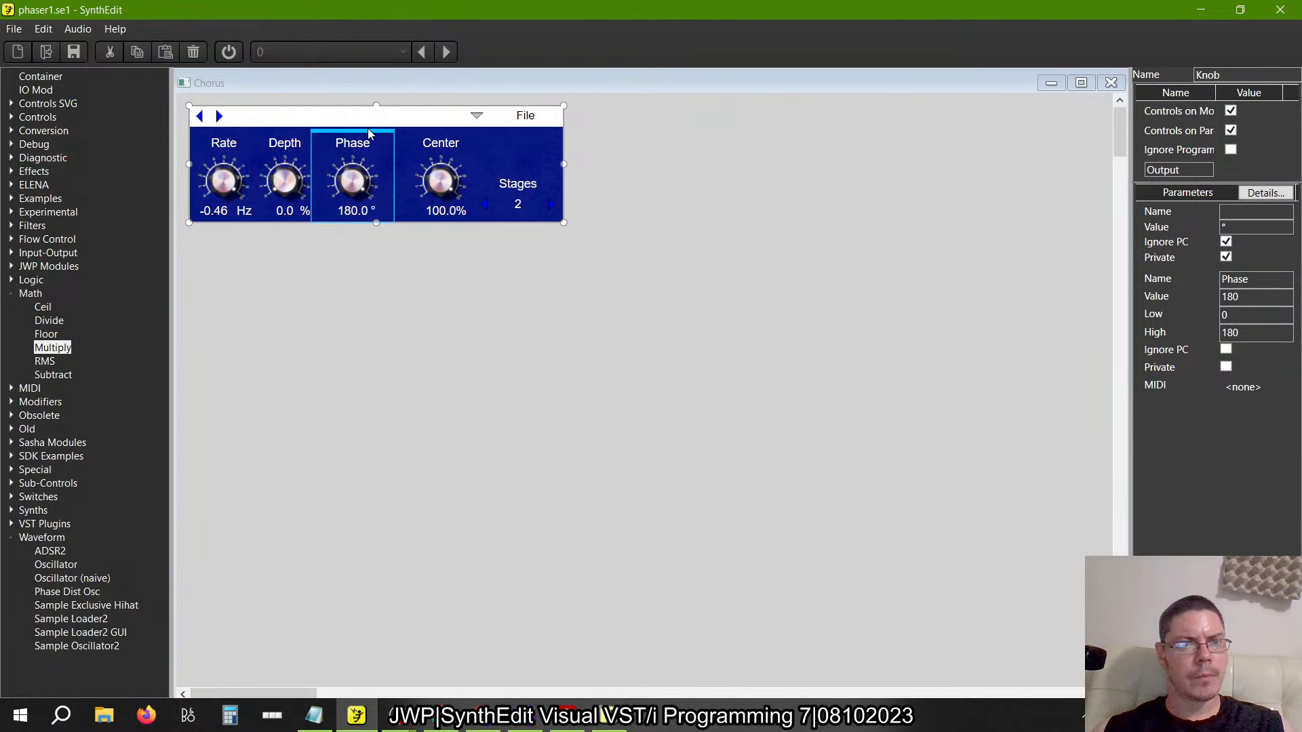
left_click(448, 161)
left_click_drag(451, 140, 411, 135)
left_click(361, 185)
left_click(419, 137)
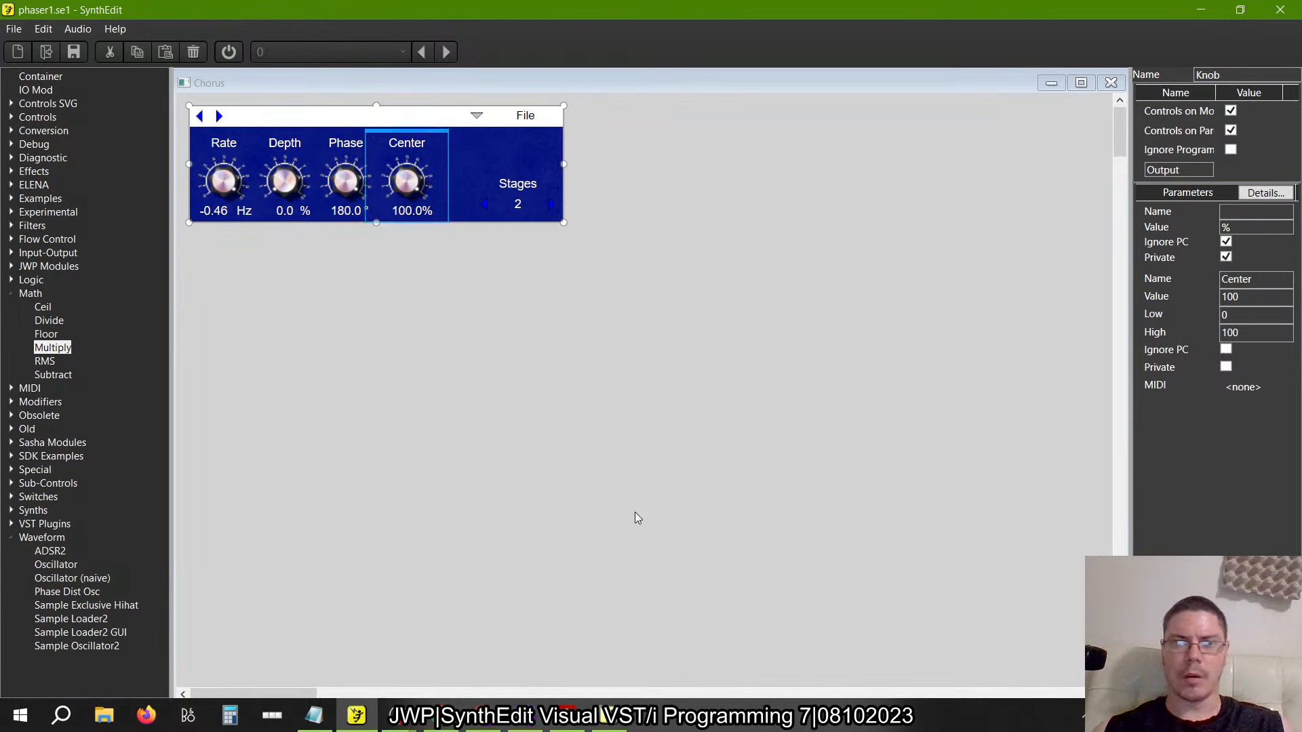
Move the Stages selector up and closer to the Center knob, level with the knob row
left_click(529, 187)
left_click(520, 174)
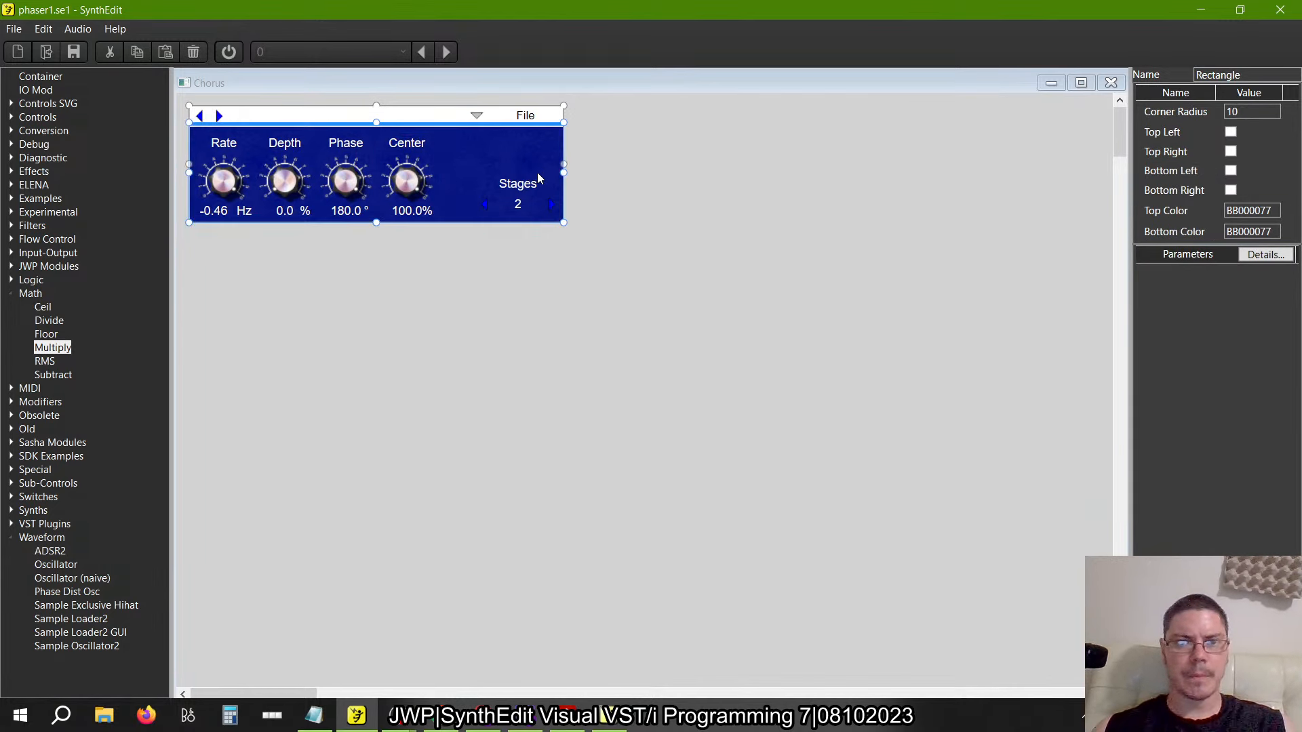
left_click(524, 189)
left_click_drag(521, 177, 500, 157)
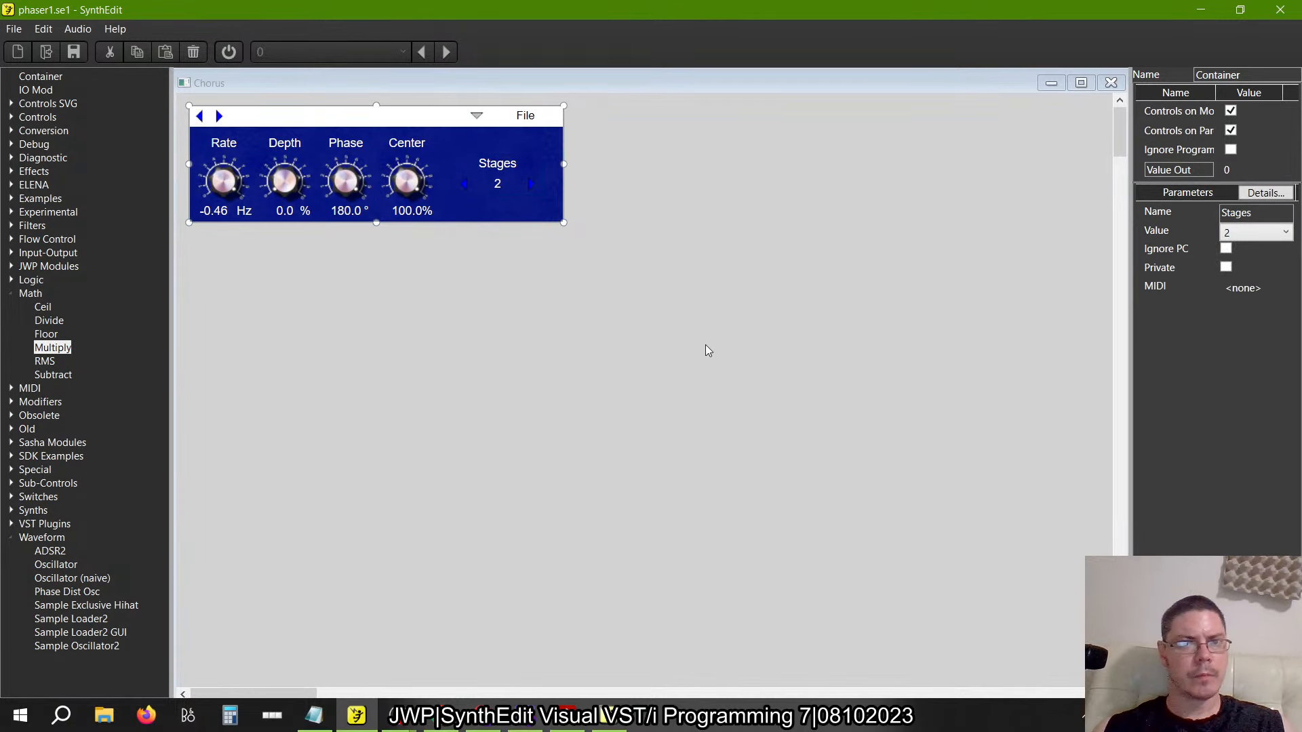
left_click(407, 180)
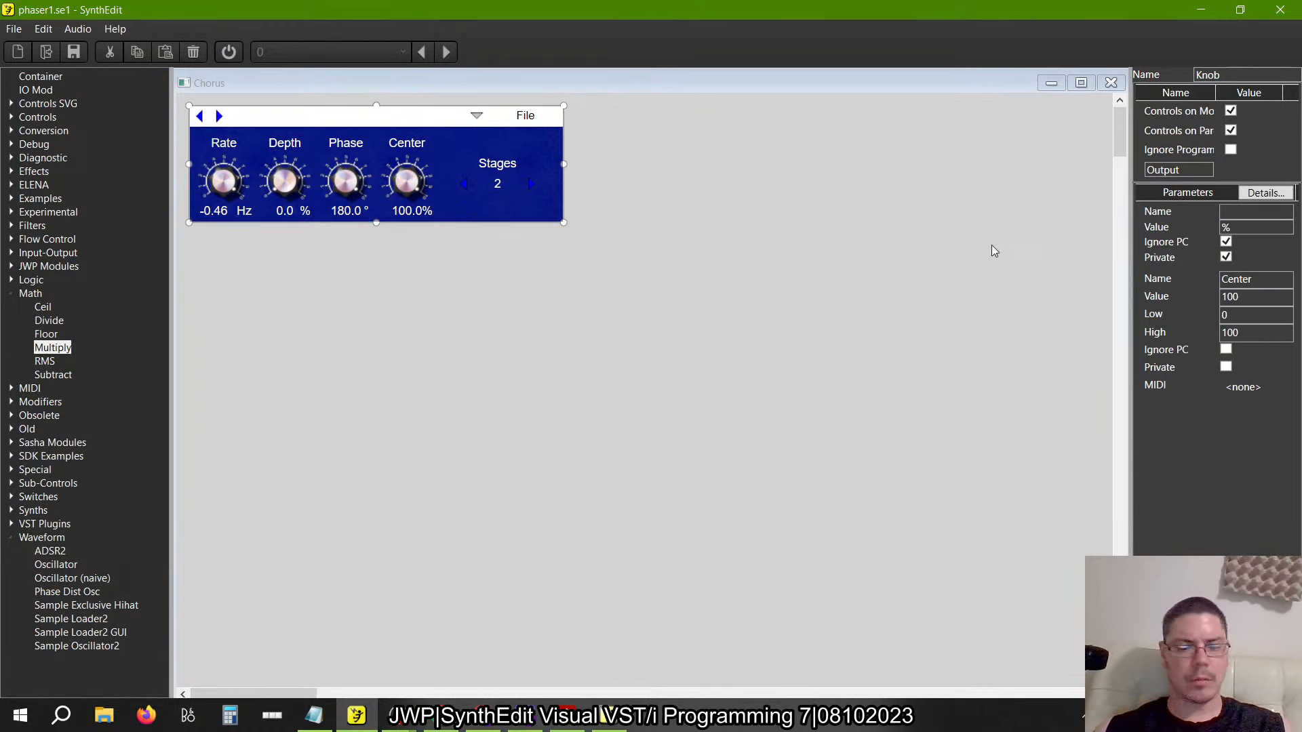
Switch to the Visual VST/i Programming PDF and review the Phaser Effects pages describing the phaser variations
key("alt+Tab")
key("alt+Tab")
key("alt+Tab")
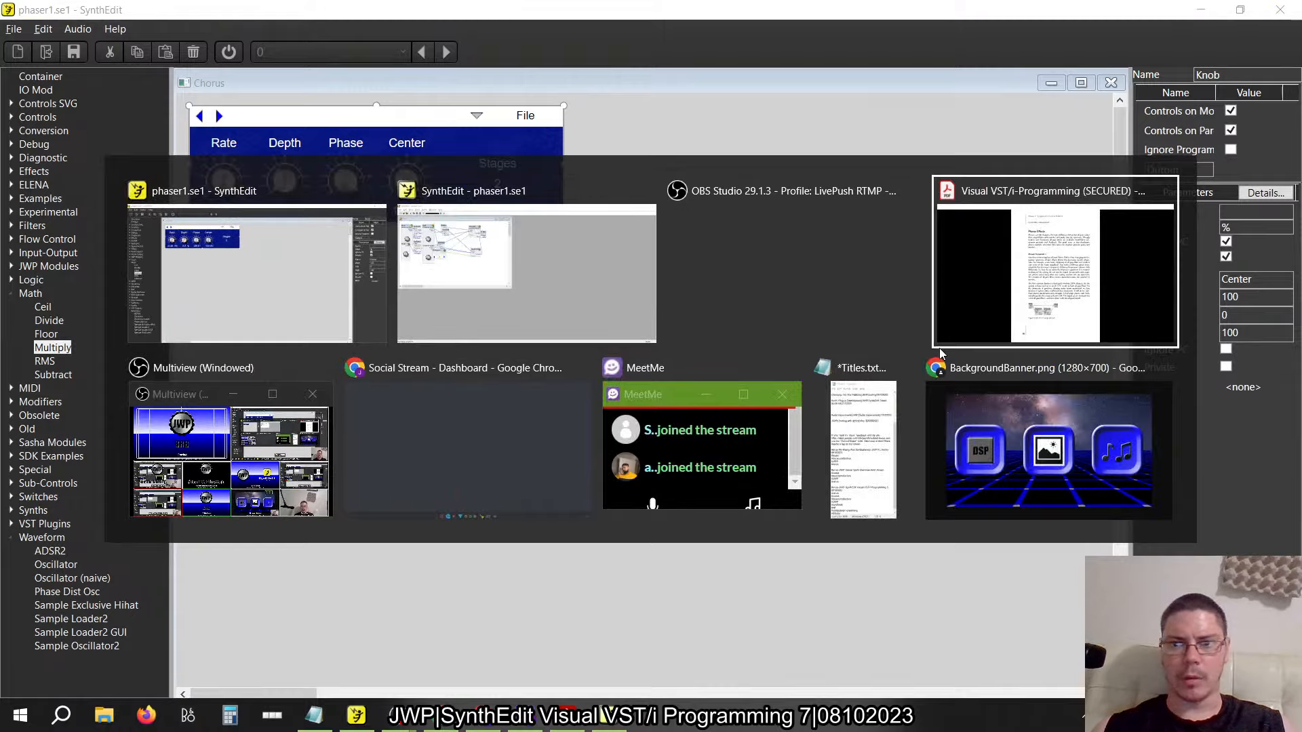
scroll(836, 322, "down", 3)
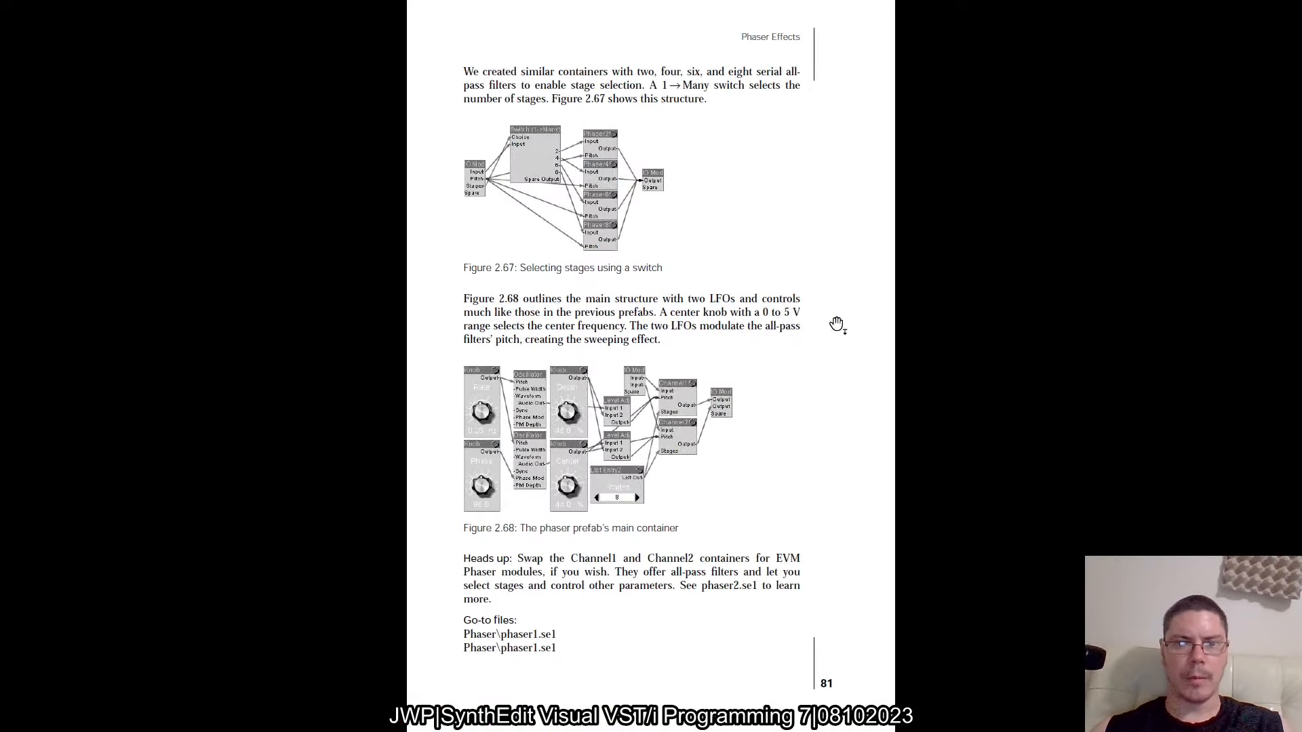
scroll(837, 324, "down", 1)
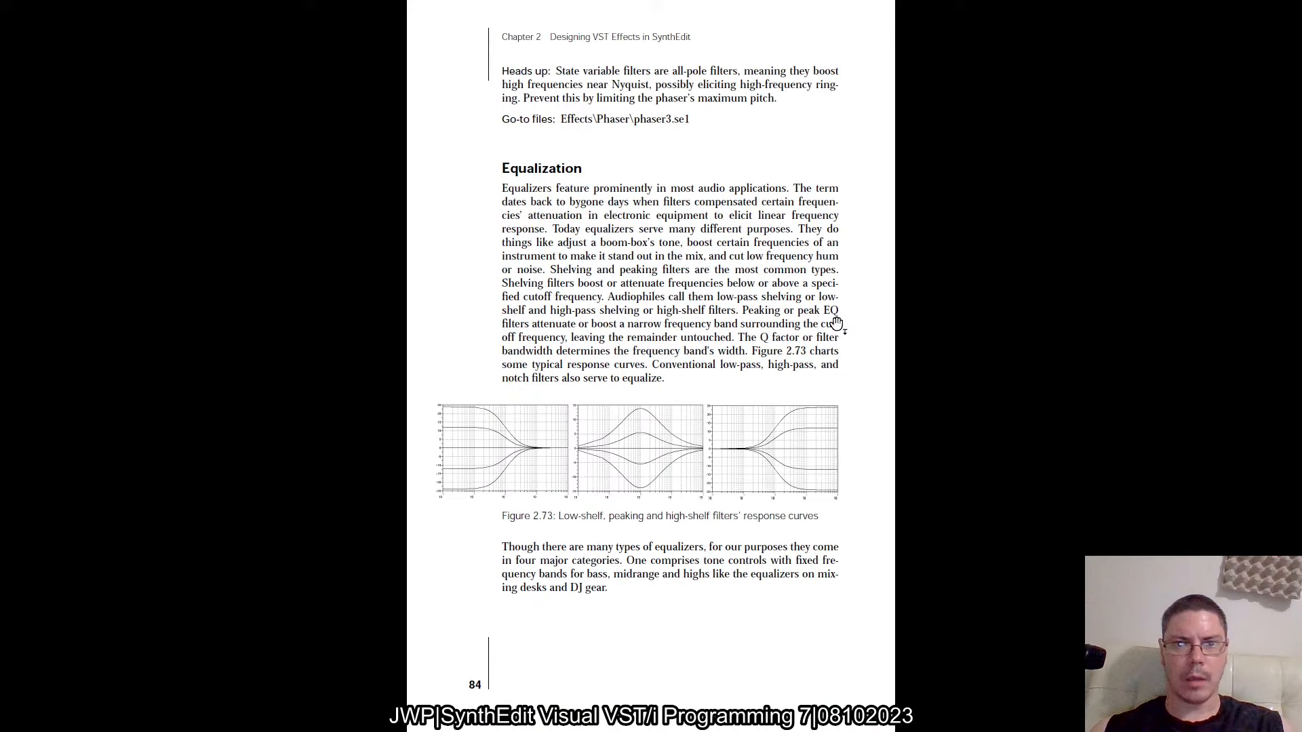
scroll(837, 324, "up", 2)
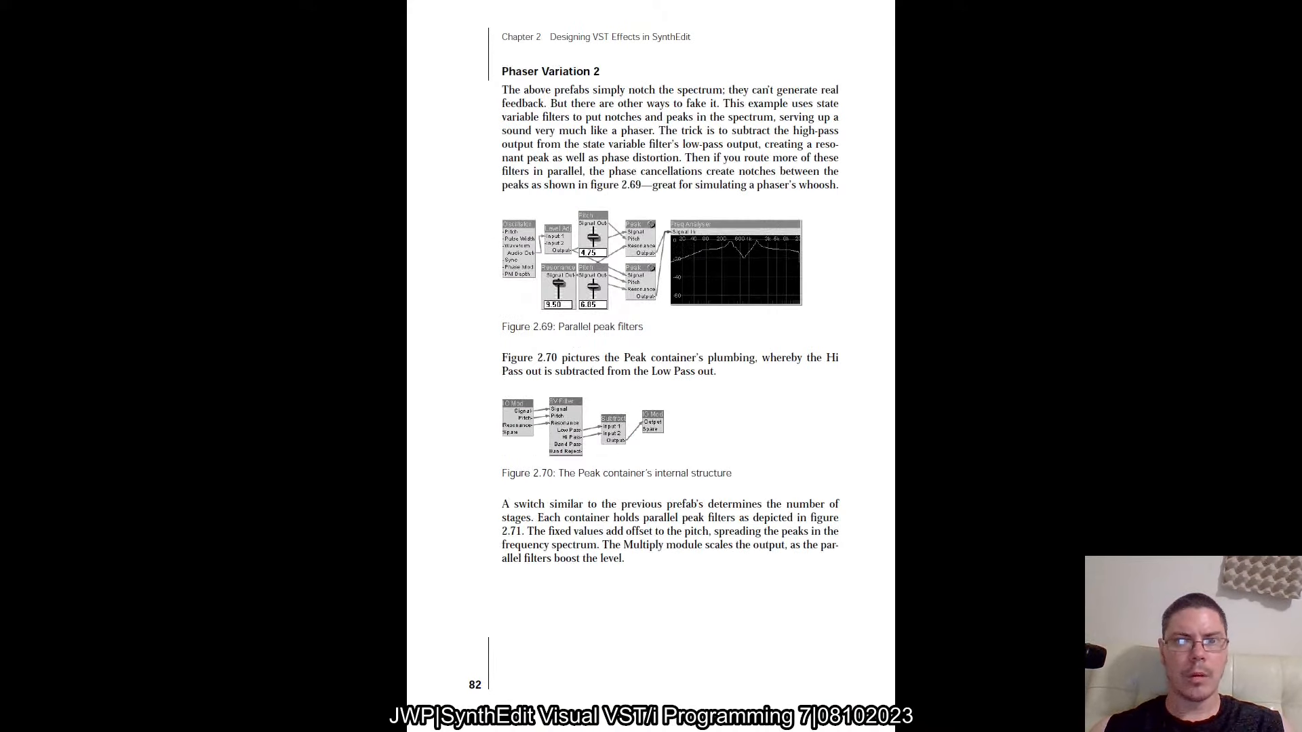
scroll(651, 366, "up", 1)
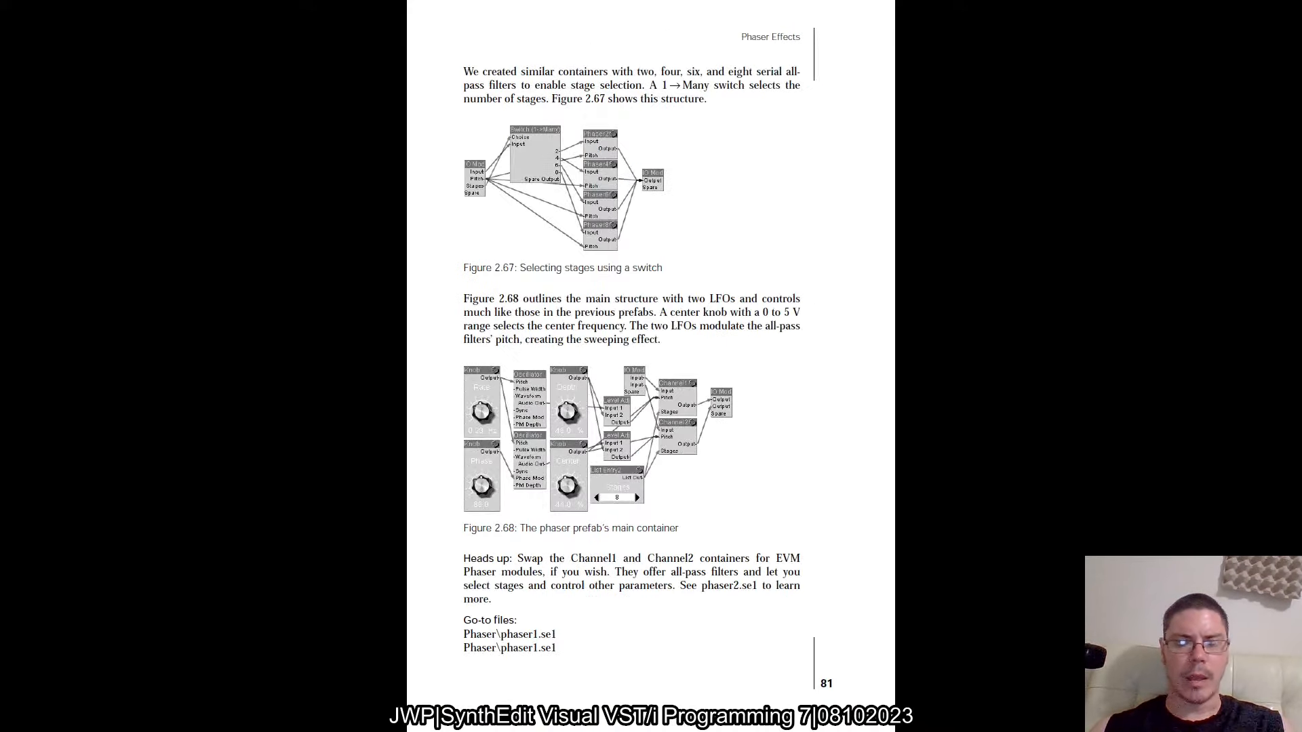
scroll(651, 366, "up", 1)
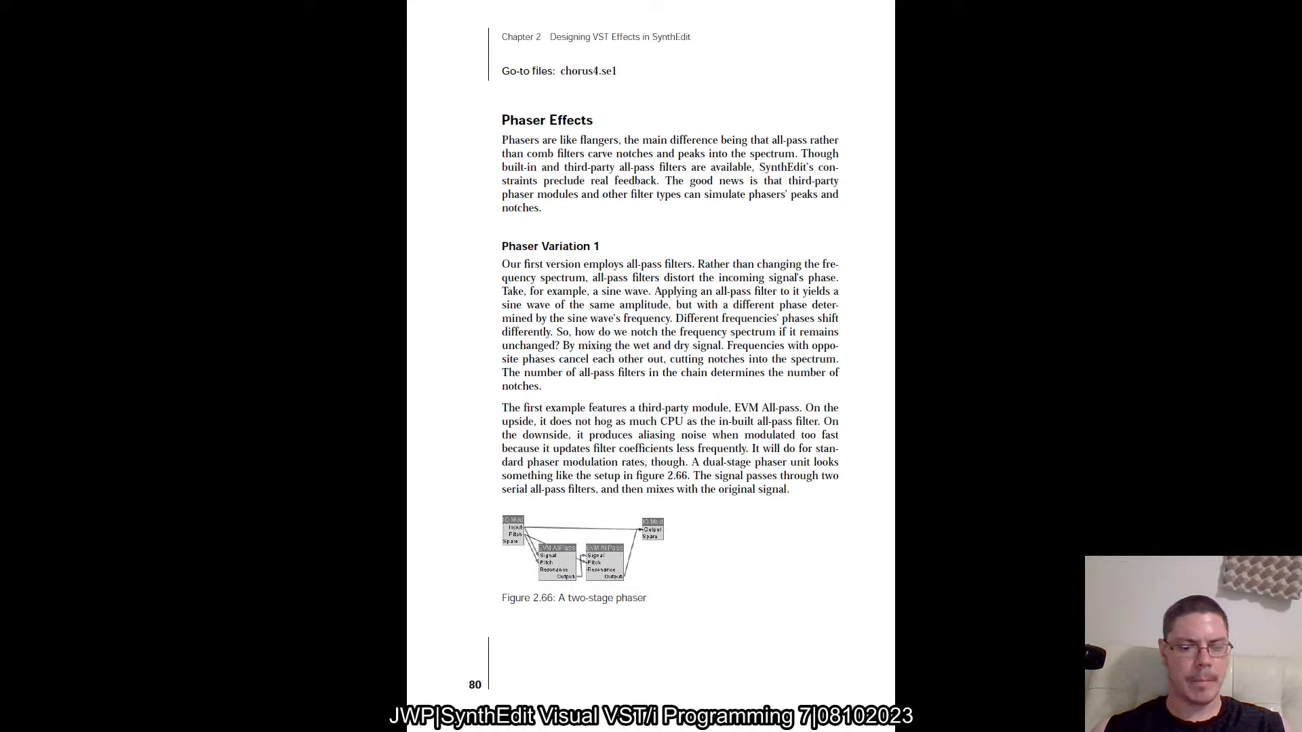
key("alt+Tab")
key("alt+Tab")
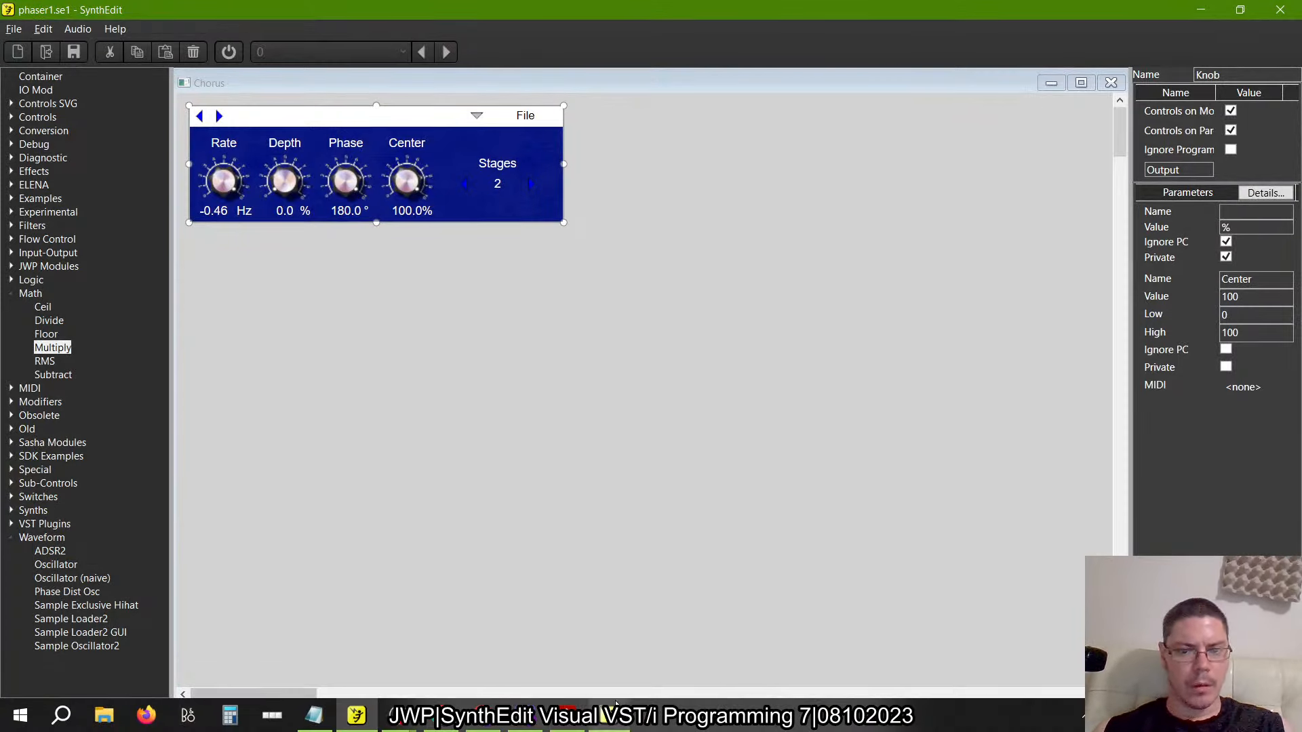
Switch to the older SynthEdit window and inspect the control panel of its phaser1.se1 project
left_click(609, 715)
right_click(246, 344)
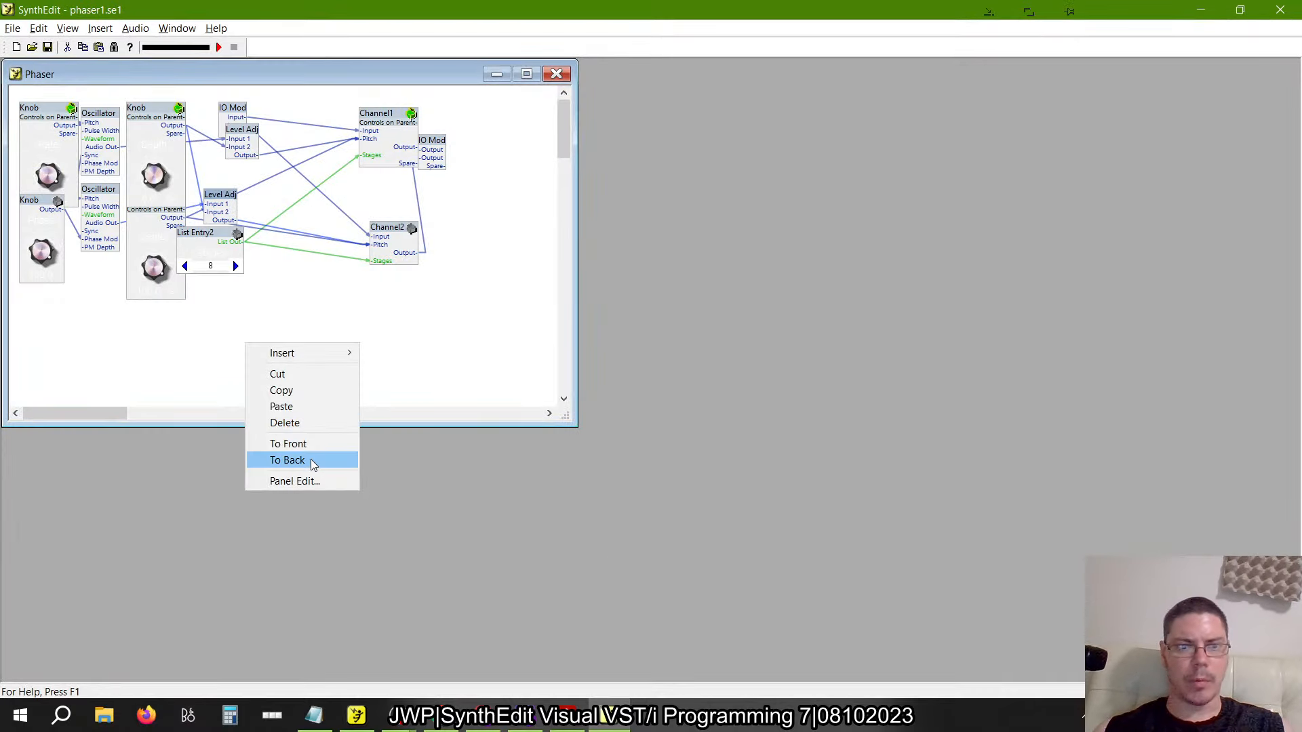
left_click(309, 479)
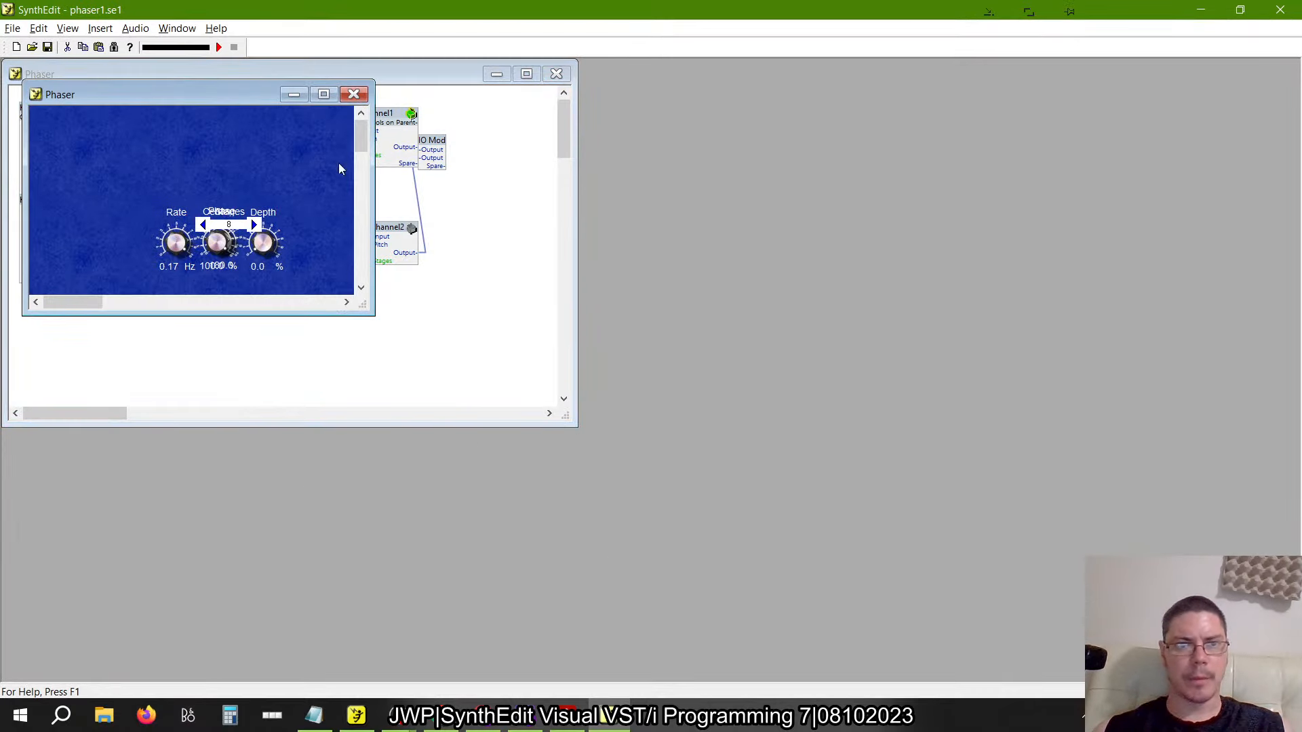
left_click(360, 92)
Open phaser3.se1 from the Phaser folder of the BookExamples prefabs in the older SynthEdit
left_click(13, 28)
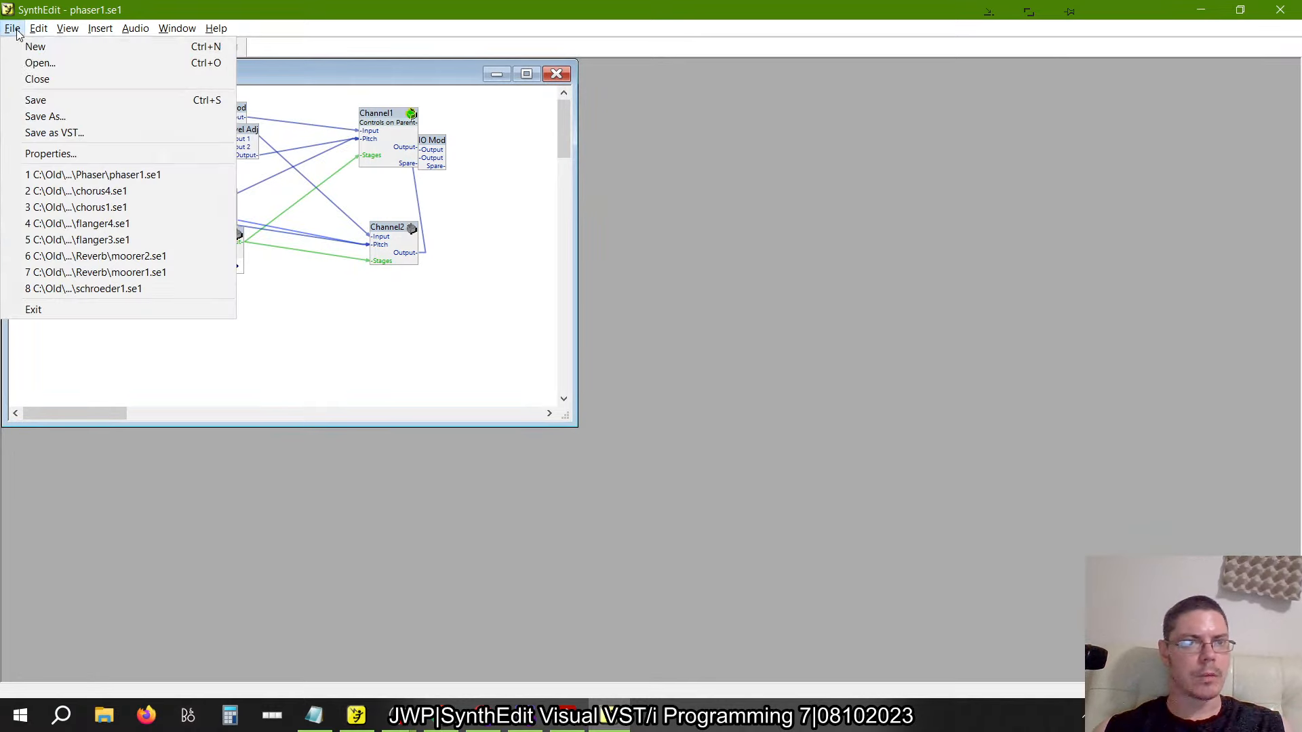
left_click(27, 64)
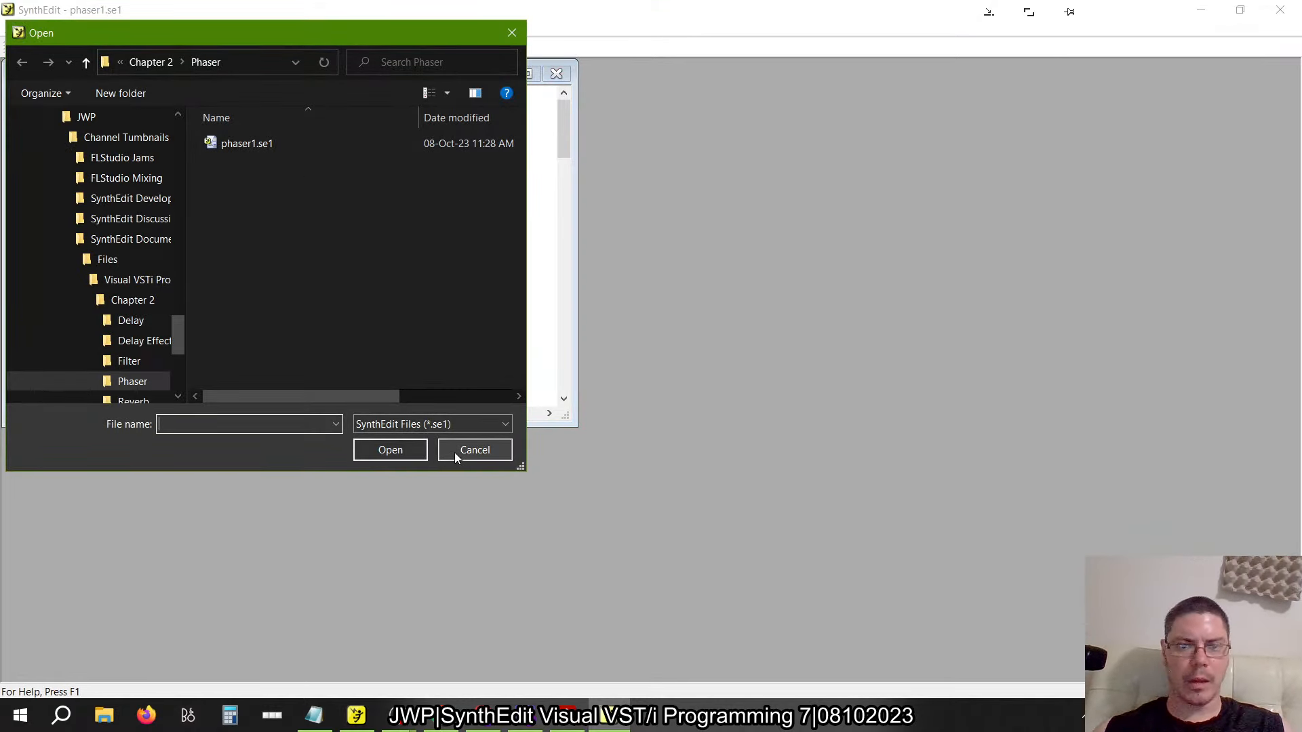
left_click(258, 68)
key("ctrl+v")
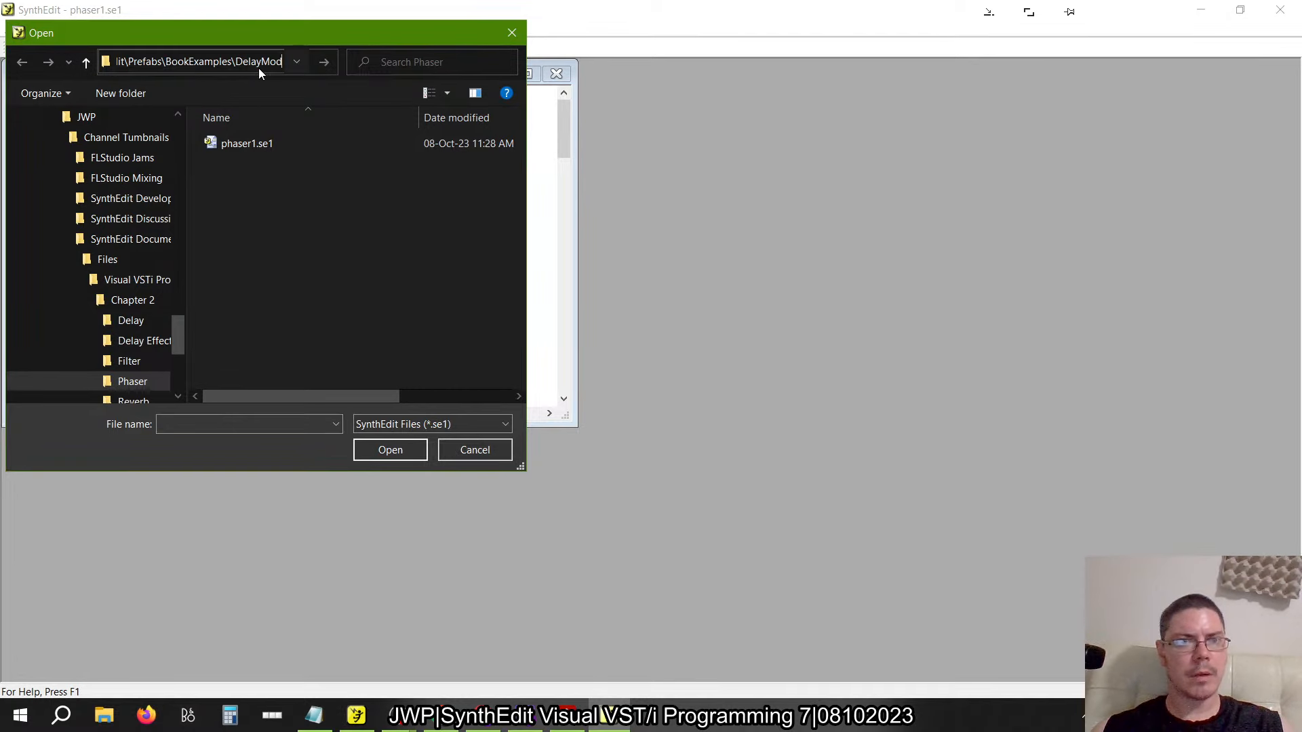
key("Return")
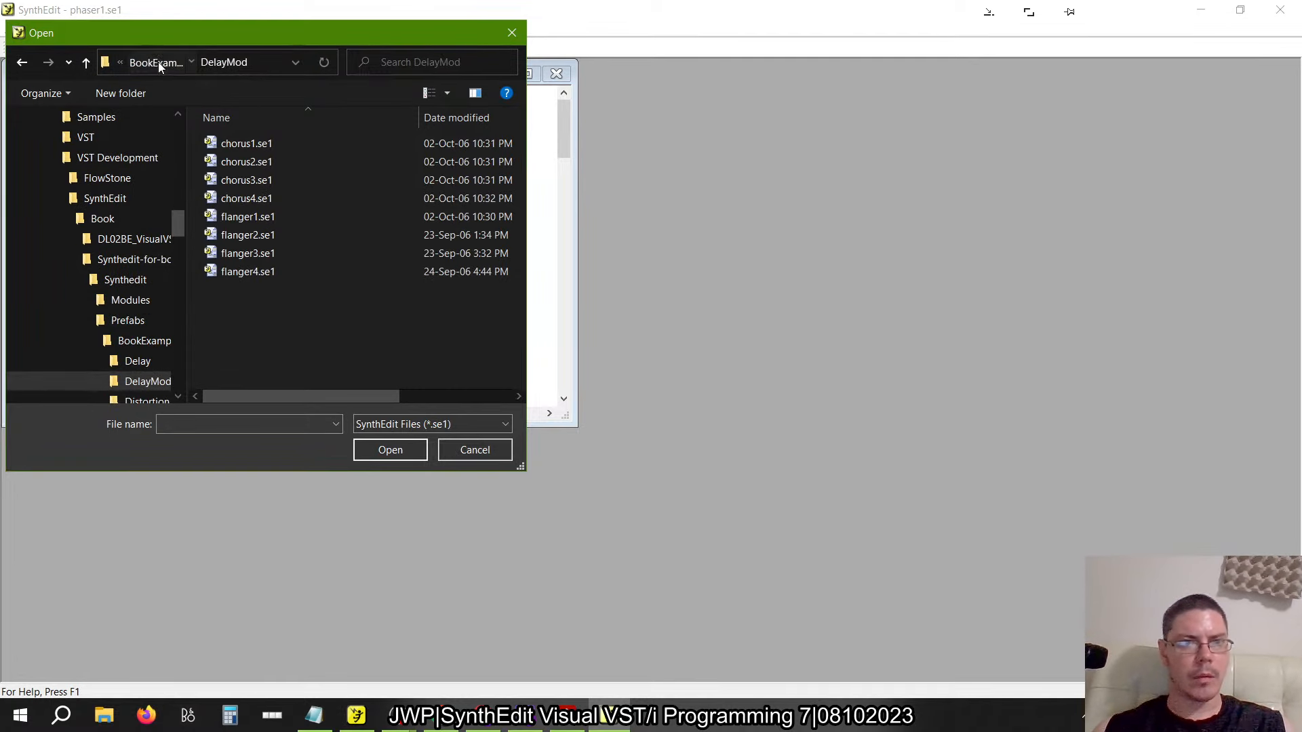
left_click(157, 62)
left_click(254, 327)
left_click(265, 179)
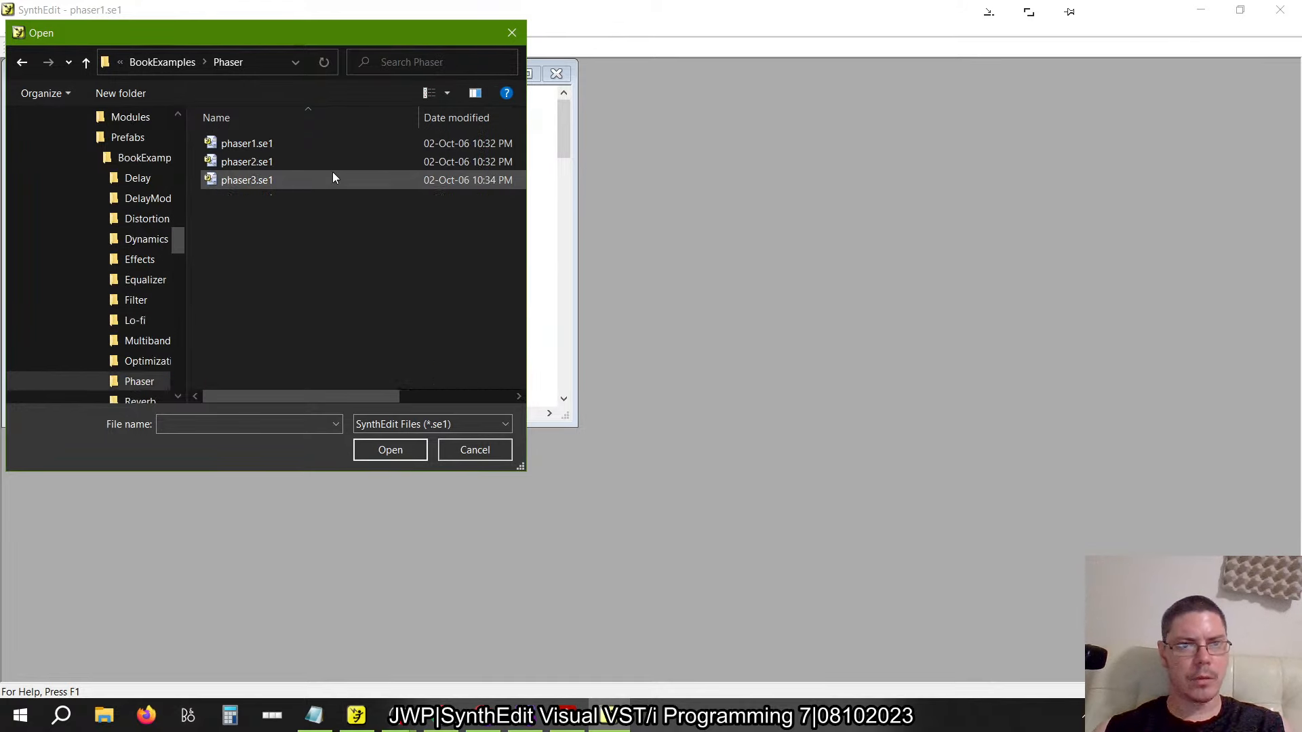
left_click(388, 452)
left_click(654, 395)
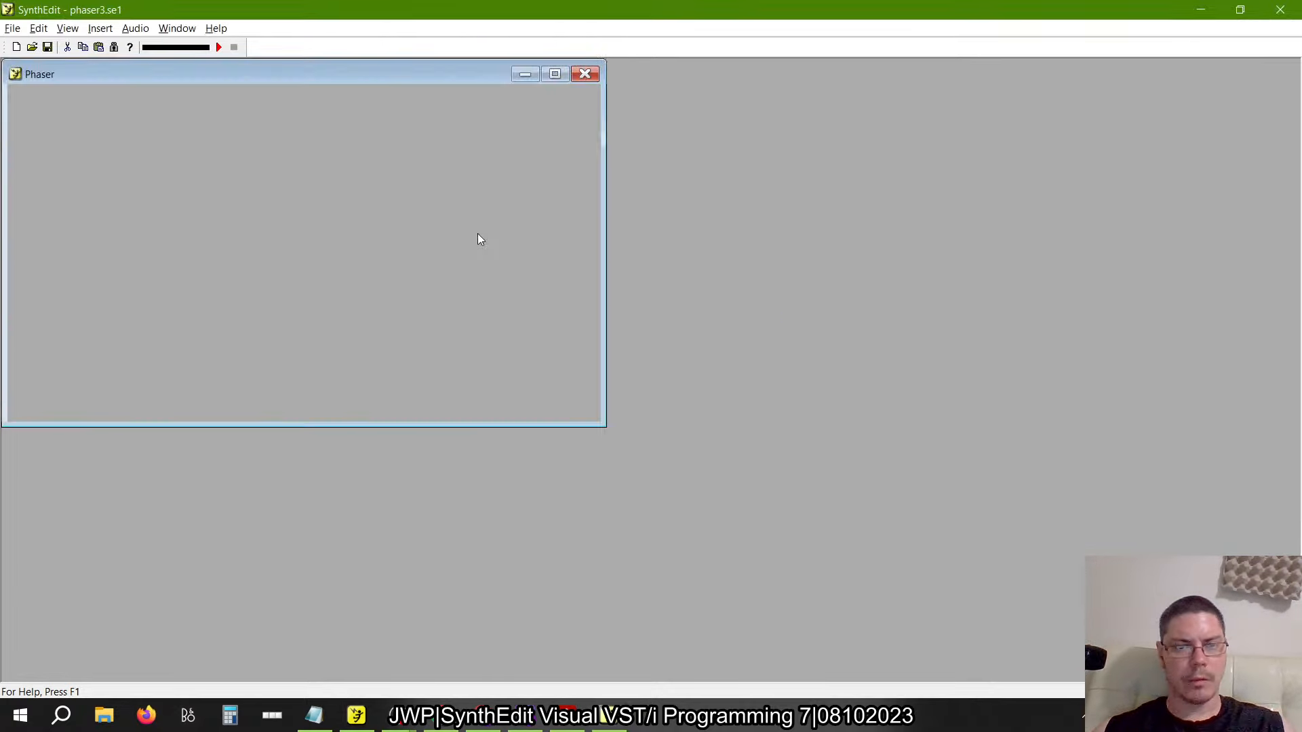
Inspect the control panel of phaser3.se1, close it and return to the newer SynthEdit window with phaser1.se1
right_click(441, 257)
left_click(483, 394)
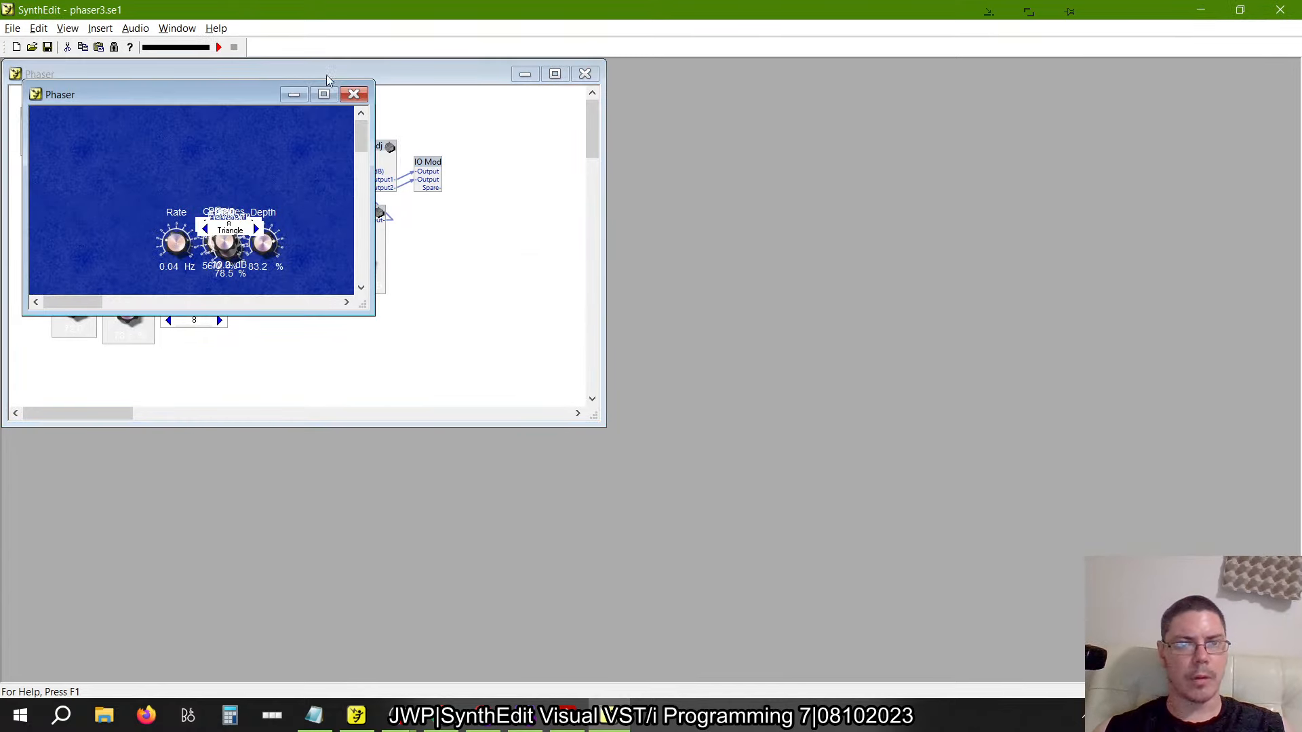
left_click(353, 94)
key("alt+Tab")
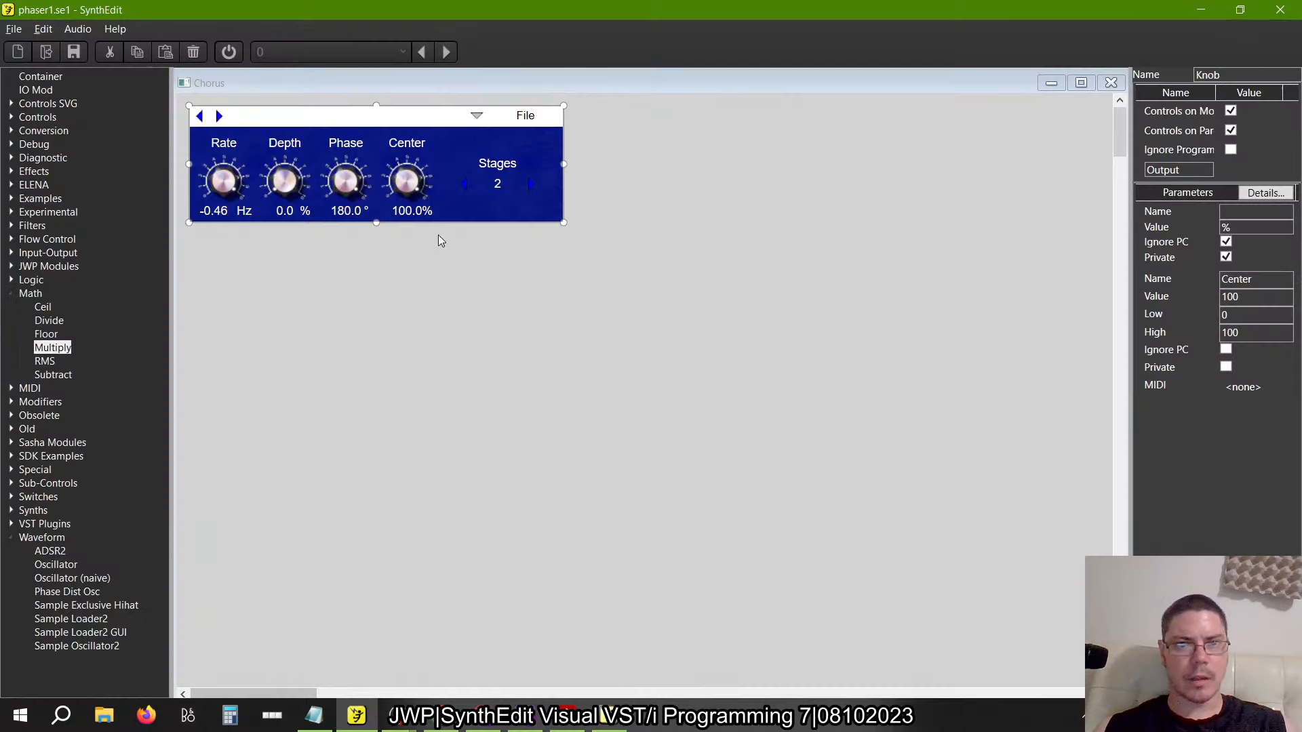
Shift the preset arrow, the File button and the Stages selector together slightly towards the knobs
left_click_drag(693, 342, 417, 96)
left_click_drag(514, 109, 509, 110)
left_click(462, 294)
Shift the Depth, Phase and Center knobs together slightly towards the Rate knob
left_click(315, 174)
left_click(358, 176)
left_click(405, 180)
left_click_drag(406, 136, 400, 137)
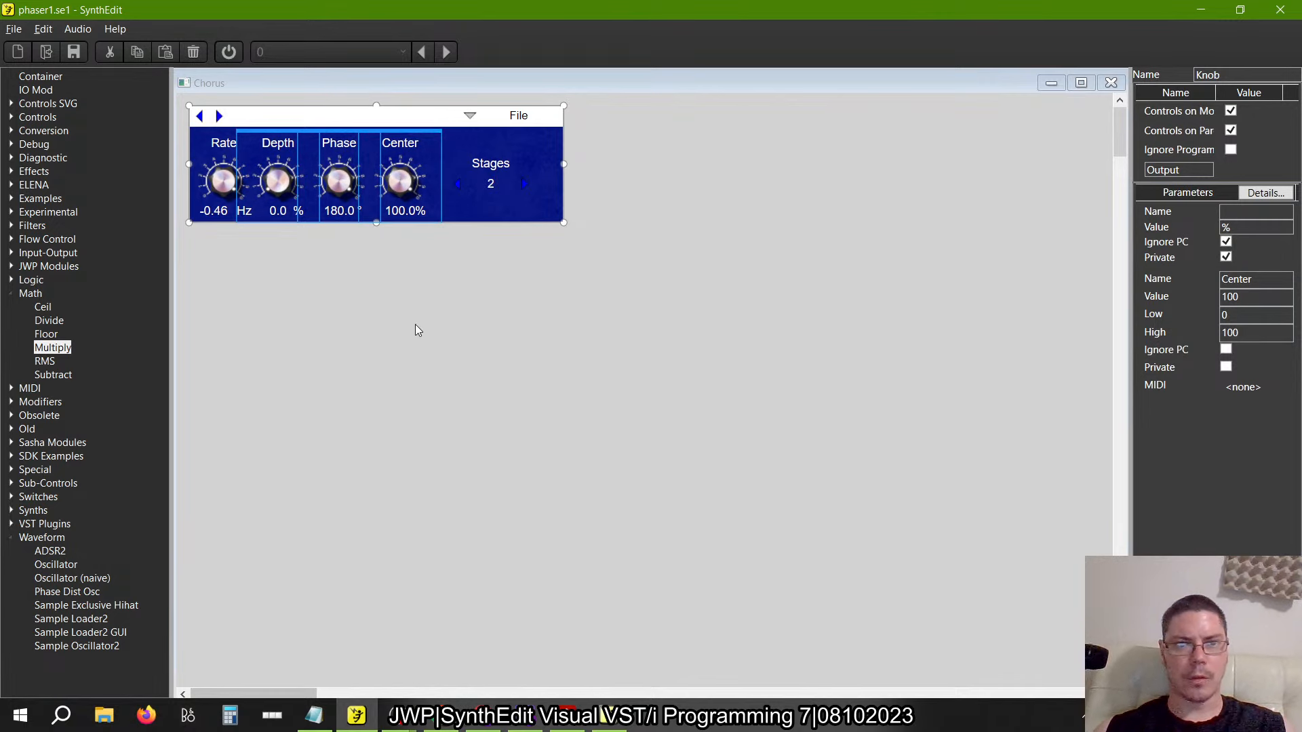
left_click(417, 366)
Tighten the spacing of the Phase and Center knobs to match the gap between Rate and Depth
left_click(348, 177)
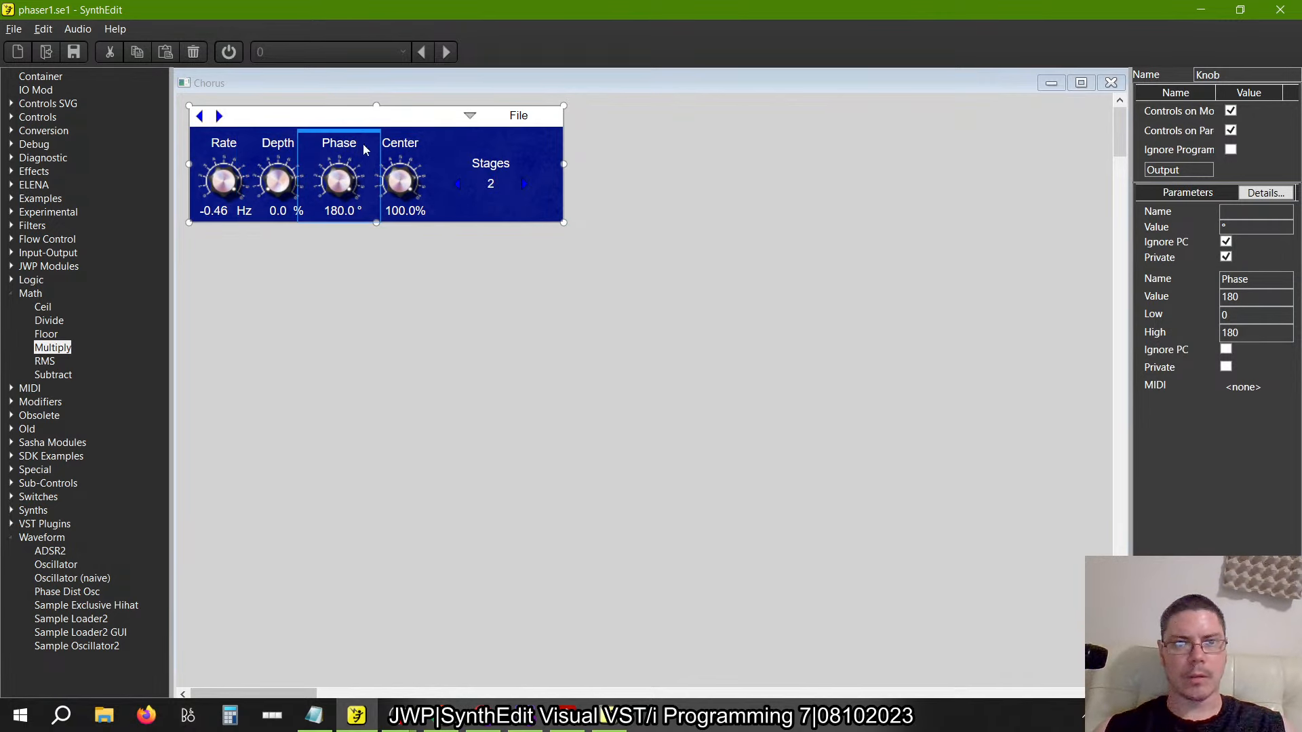
left_click(404, 175, "shift")
left_click_drag(406, 136, 399, 137)
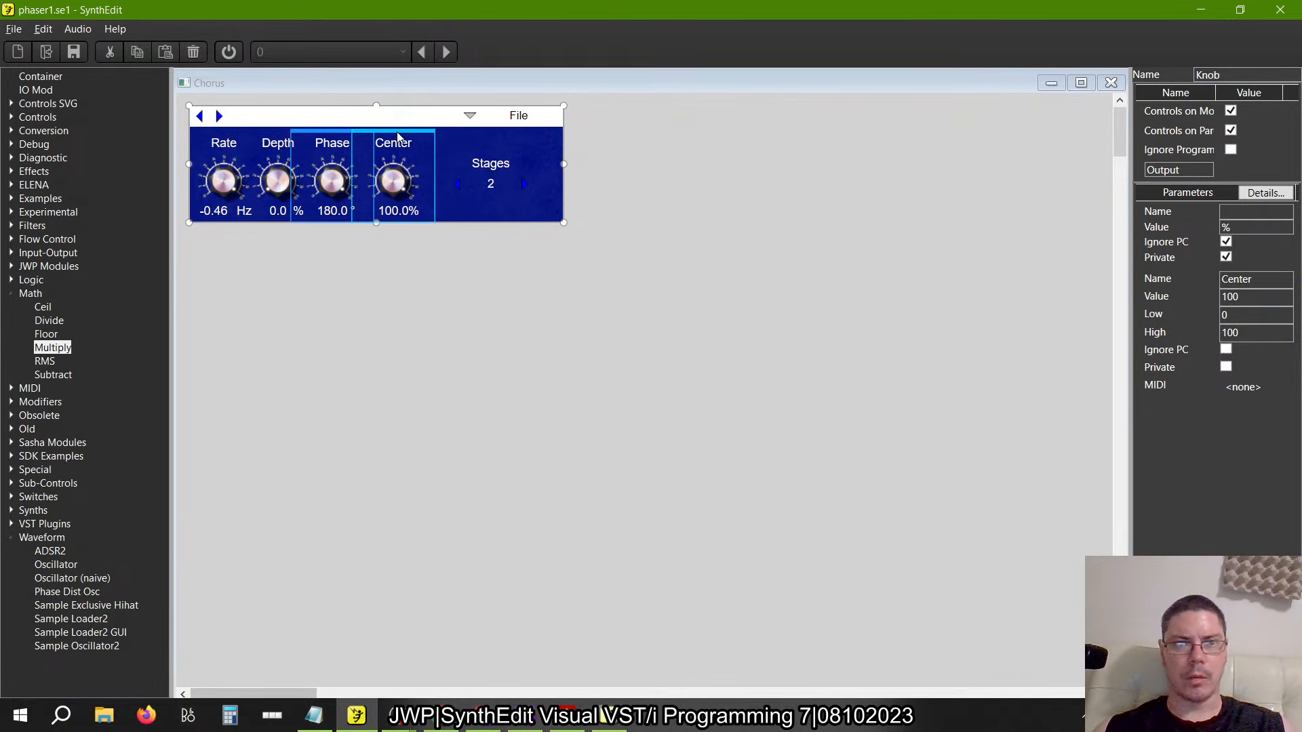
left_click(412, 281)
left_click(403, 196)
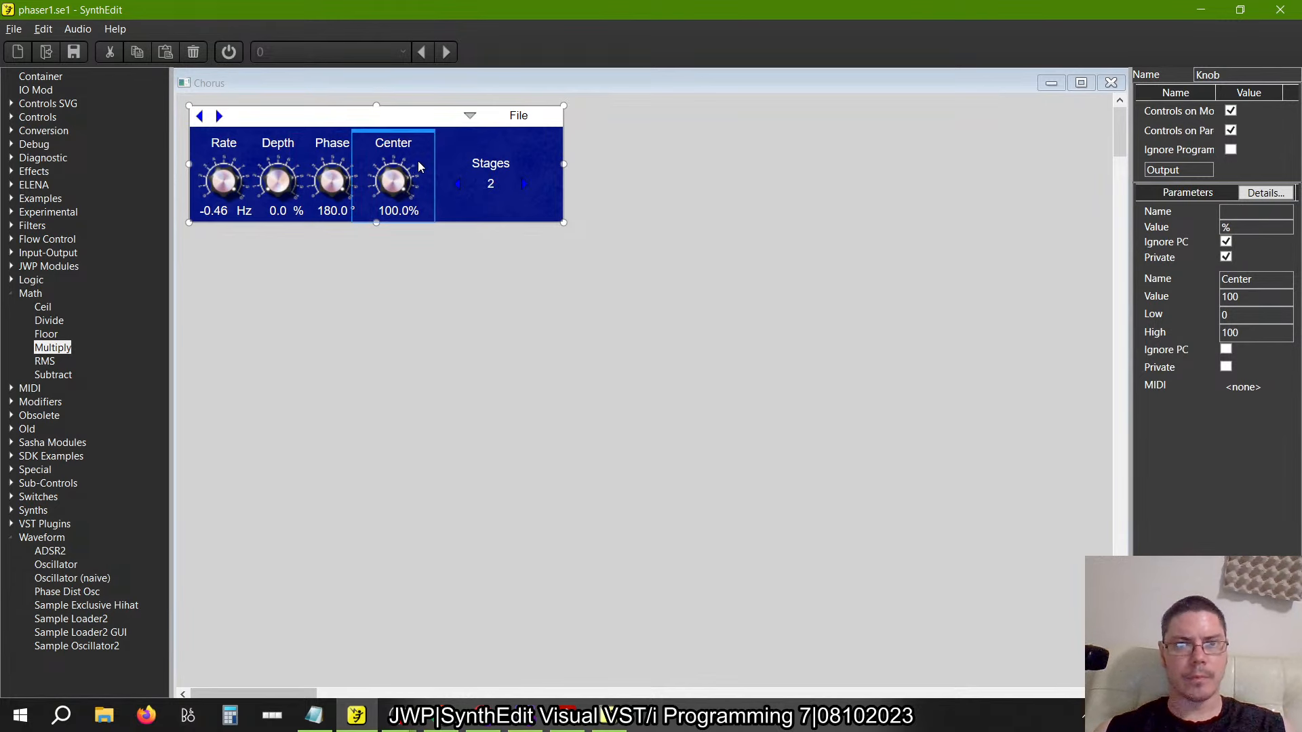
left_click_drag(403, 130, 396, 129)
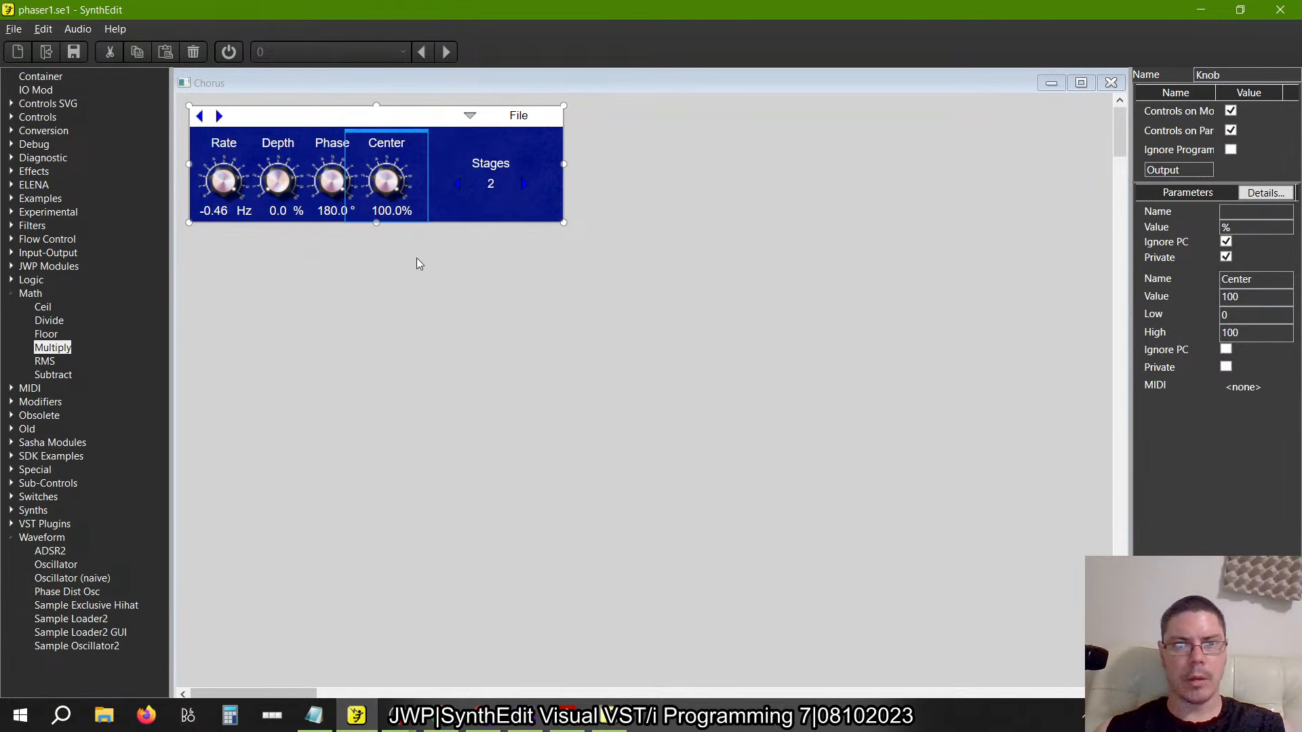
left_click(604, 338)
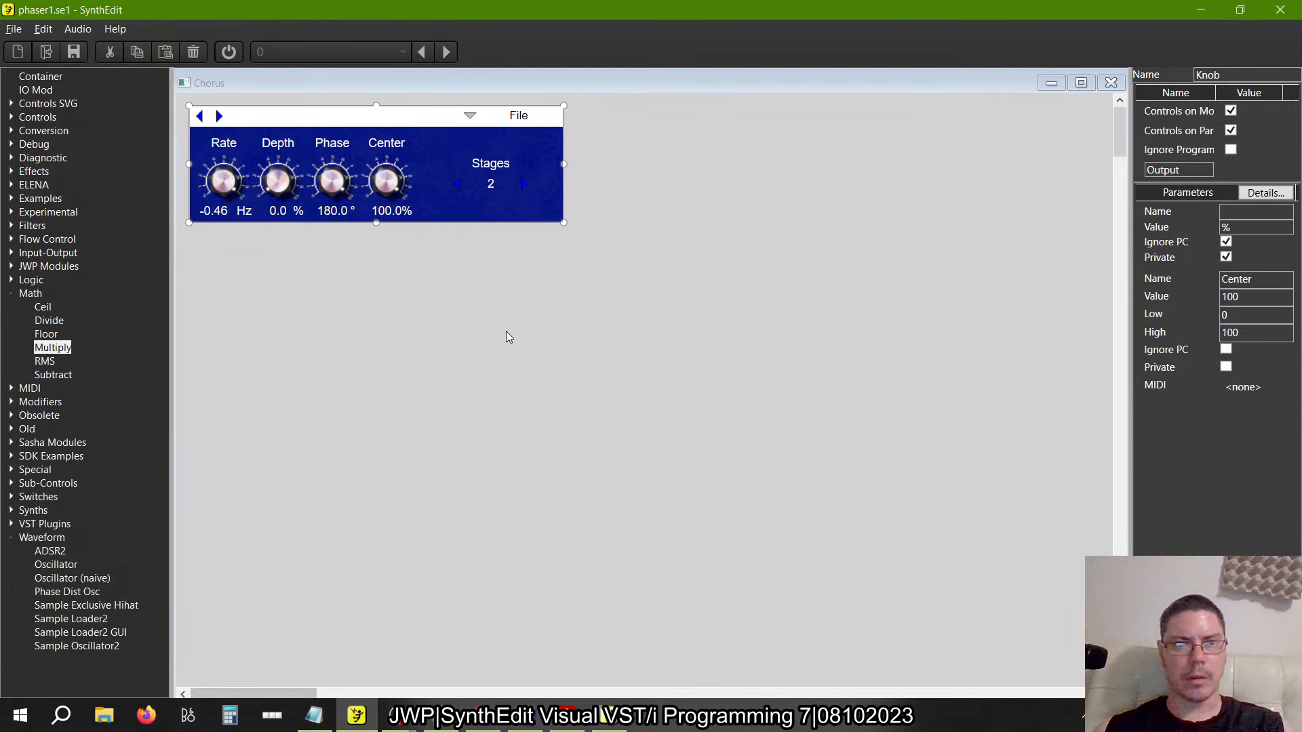
Move the Stages selector right beside the Center knob and narrow the dark rectangle and panel background to end just past it
left_click(494, 160)
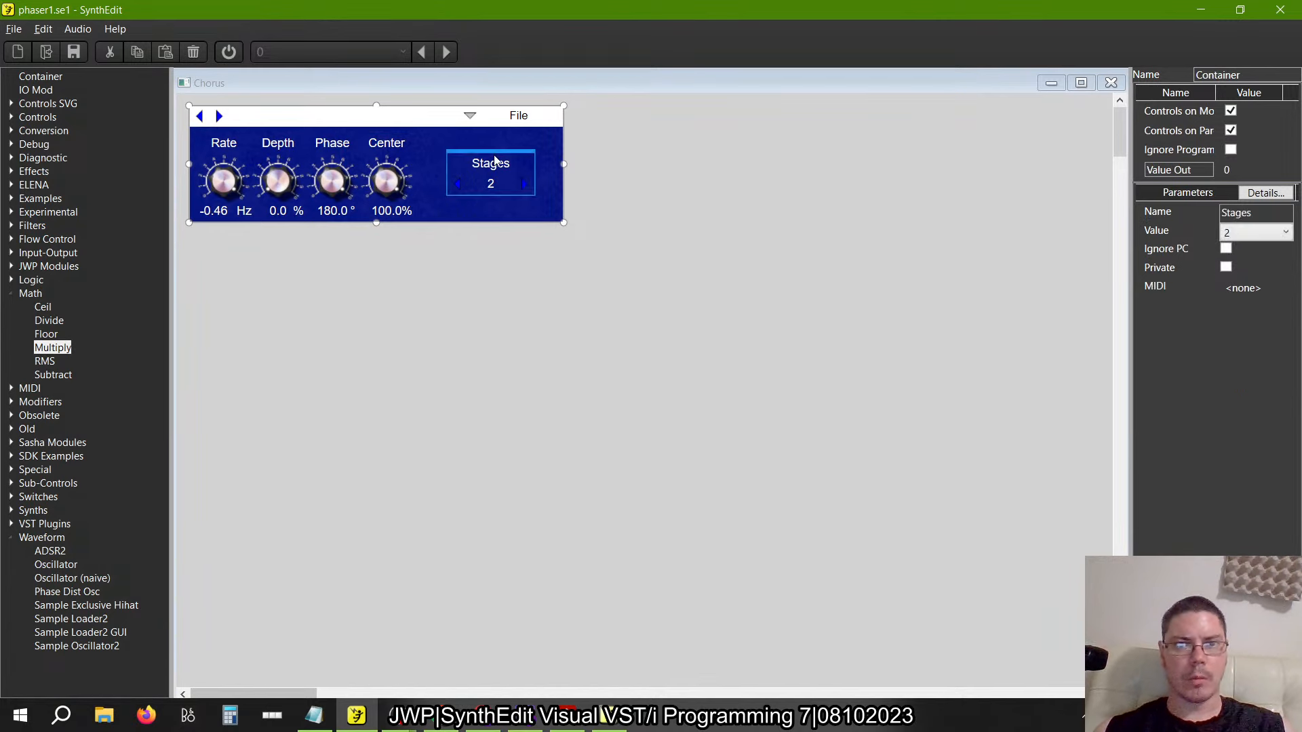
left_click_drag(489, 161, 455, 161)
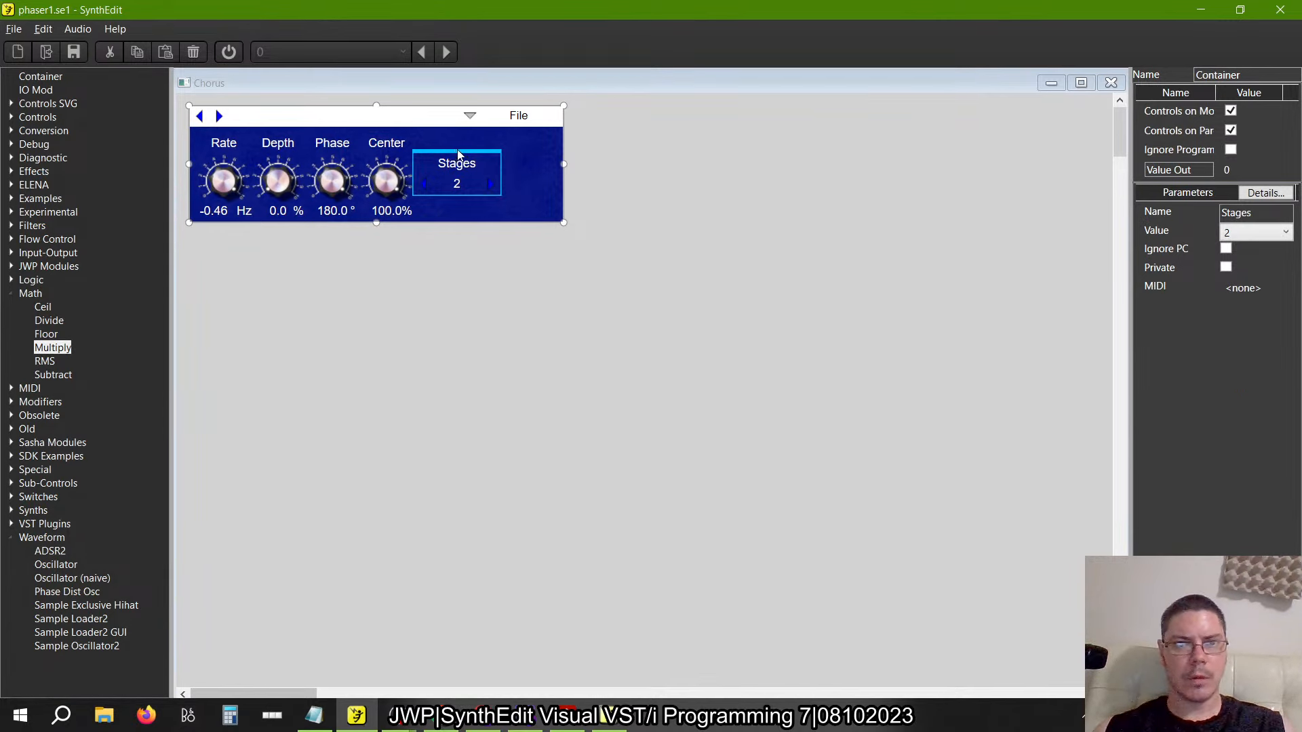
left_click(551, 160)
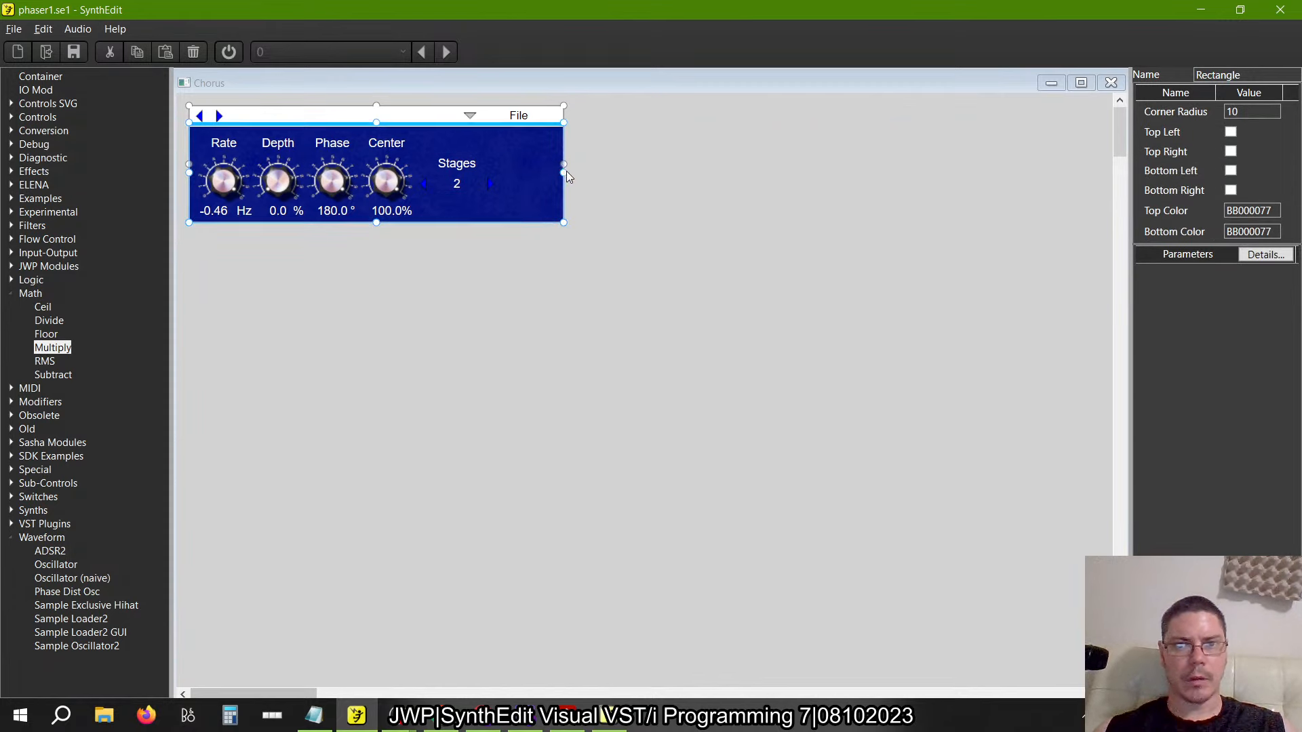
left_click_drag(549, 182, 504, 193)
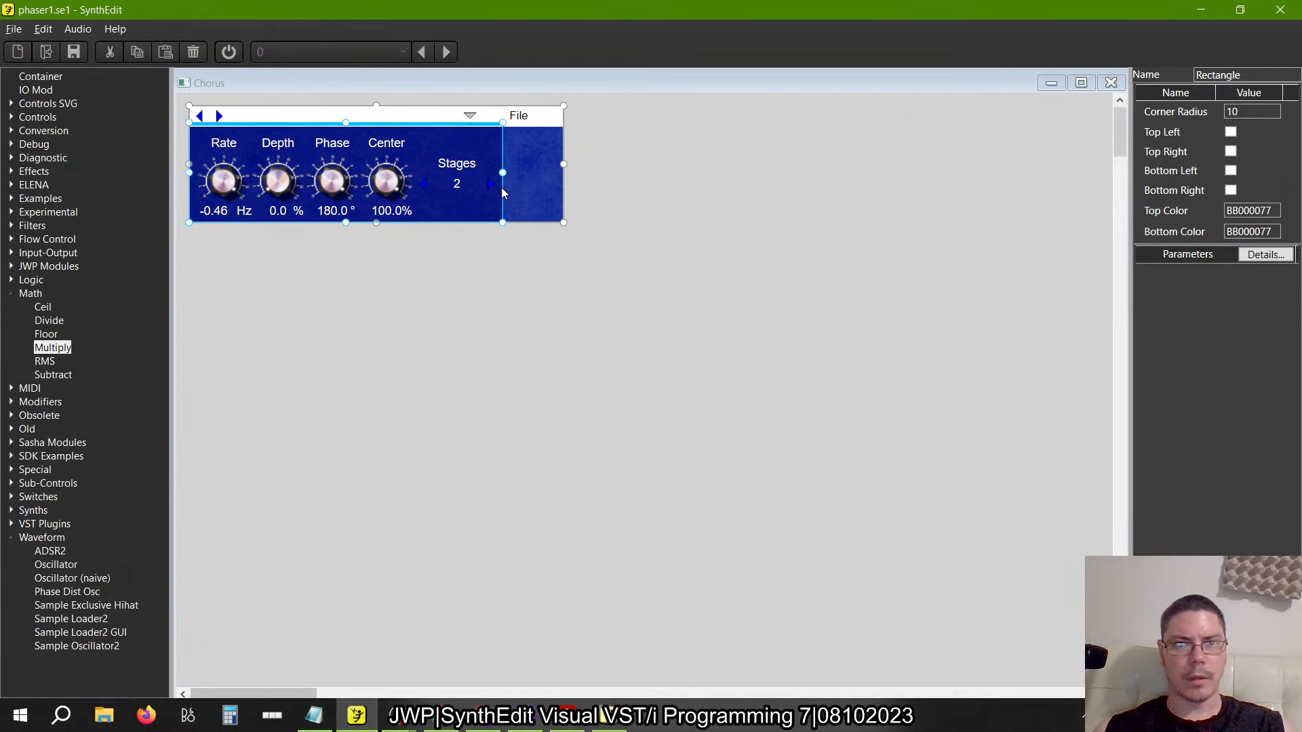
left_click(624, 209)
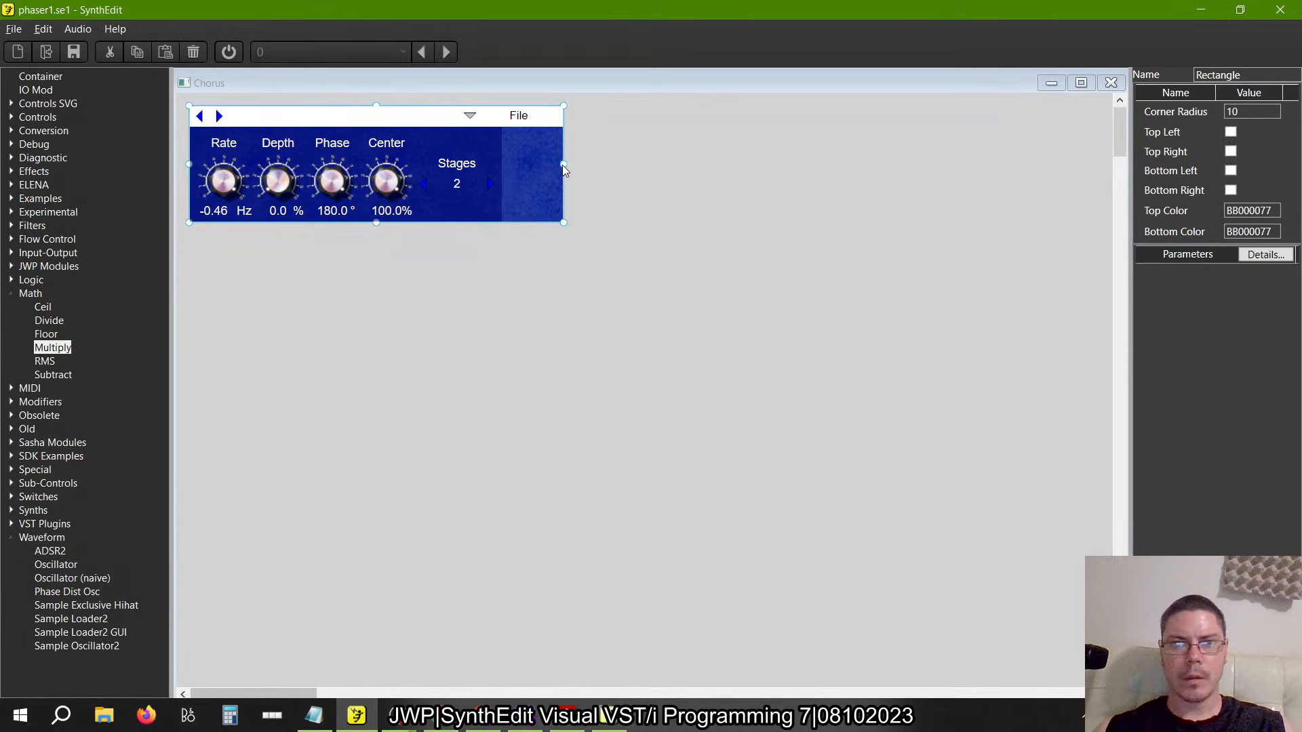
left_click_drag(563, 165, 503, 165)
Move the preset arrow and File button so they end flush with the narrowed panel's edge
left_click_drag(641, 155, 405, 84)
left_click_drag(509, 110, 458, 112)
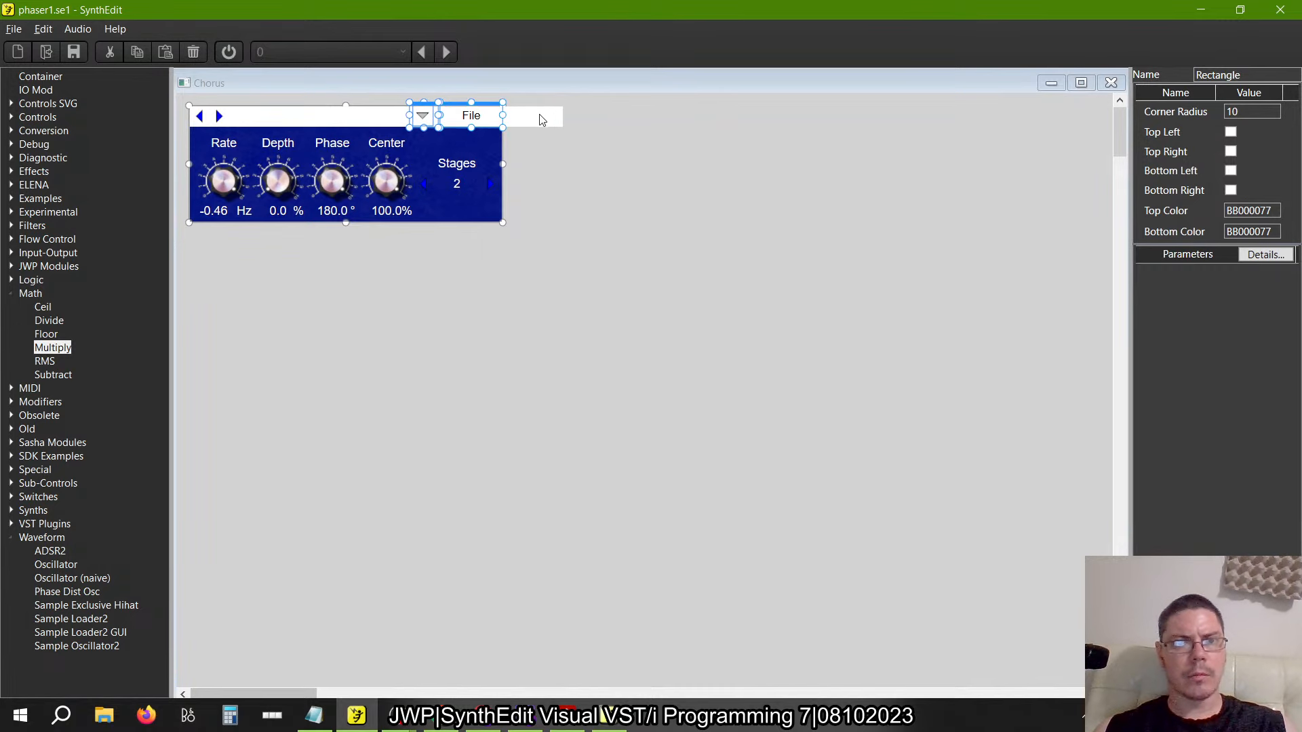
Narrow the white header rectangle so it ends flush with the File button and the blue panel's edge
left_click(548, 117)
left_click_drag(565, 117, 502, 129)
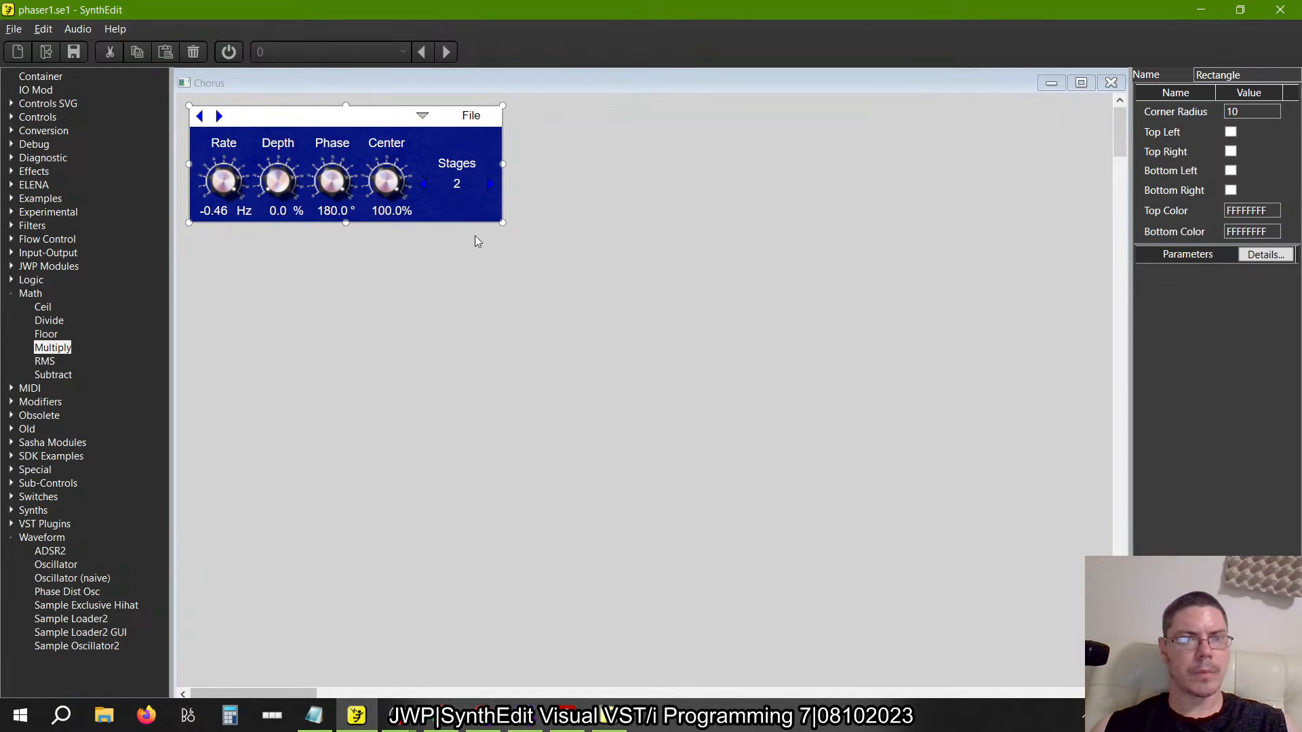
Switch to the older SynthEdit, open the recent project phaser1.se1 and view the Phaser container's control panel
key("alt+Tab")
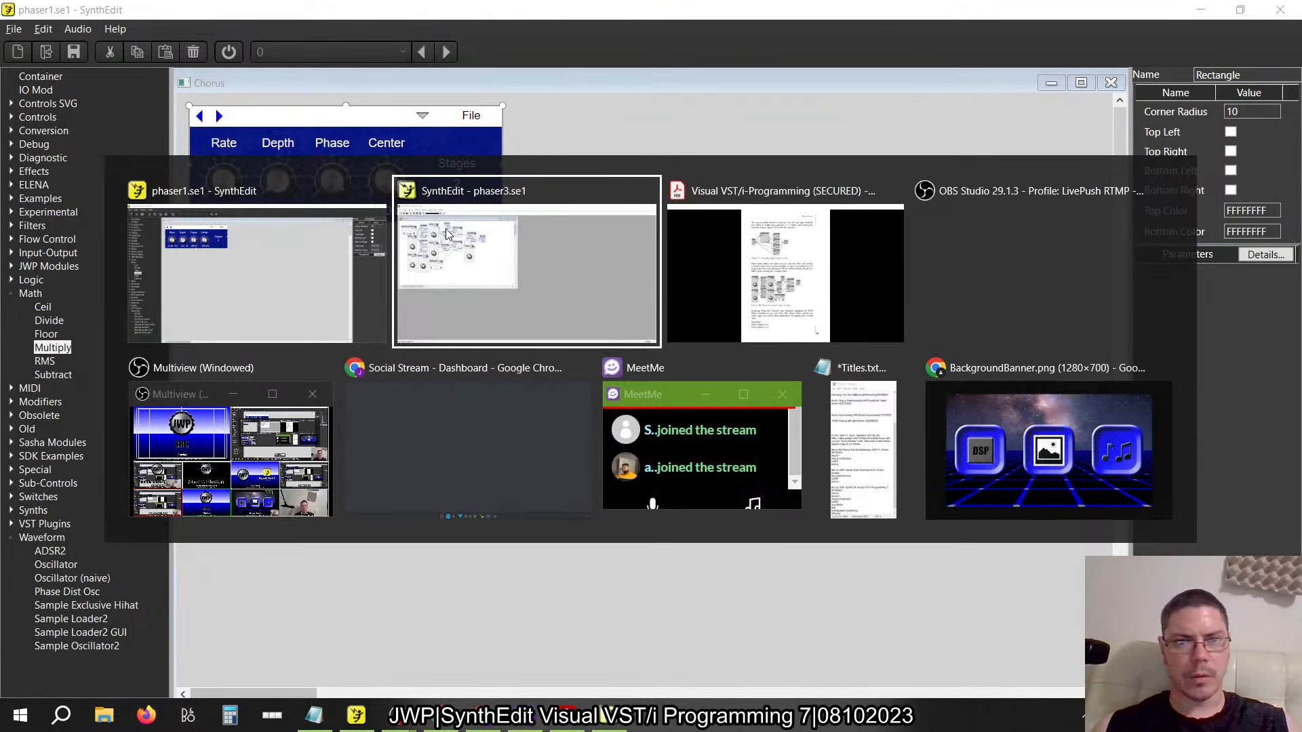
left_click(447, 234)
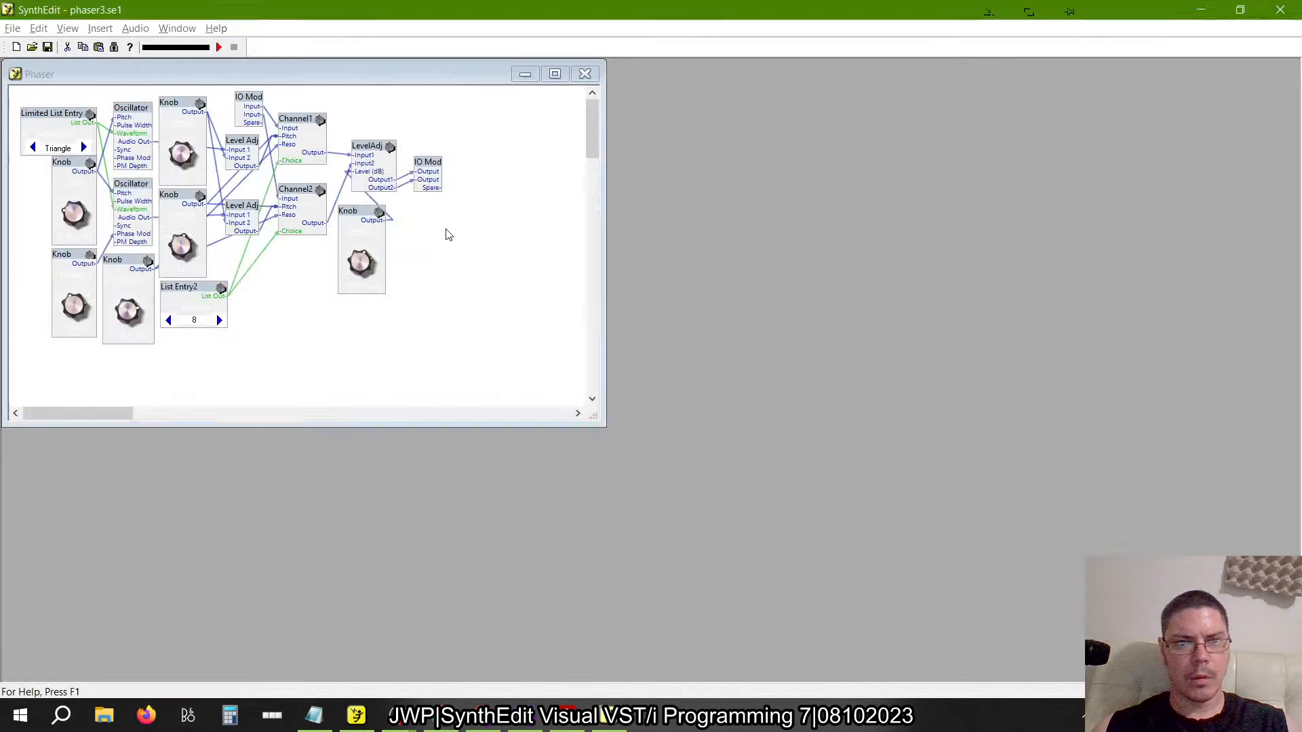
left_click(13, 29)
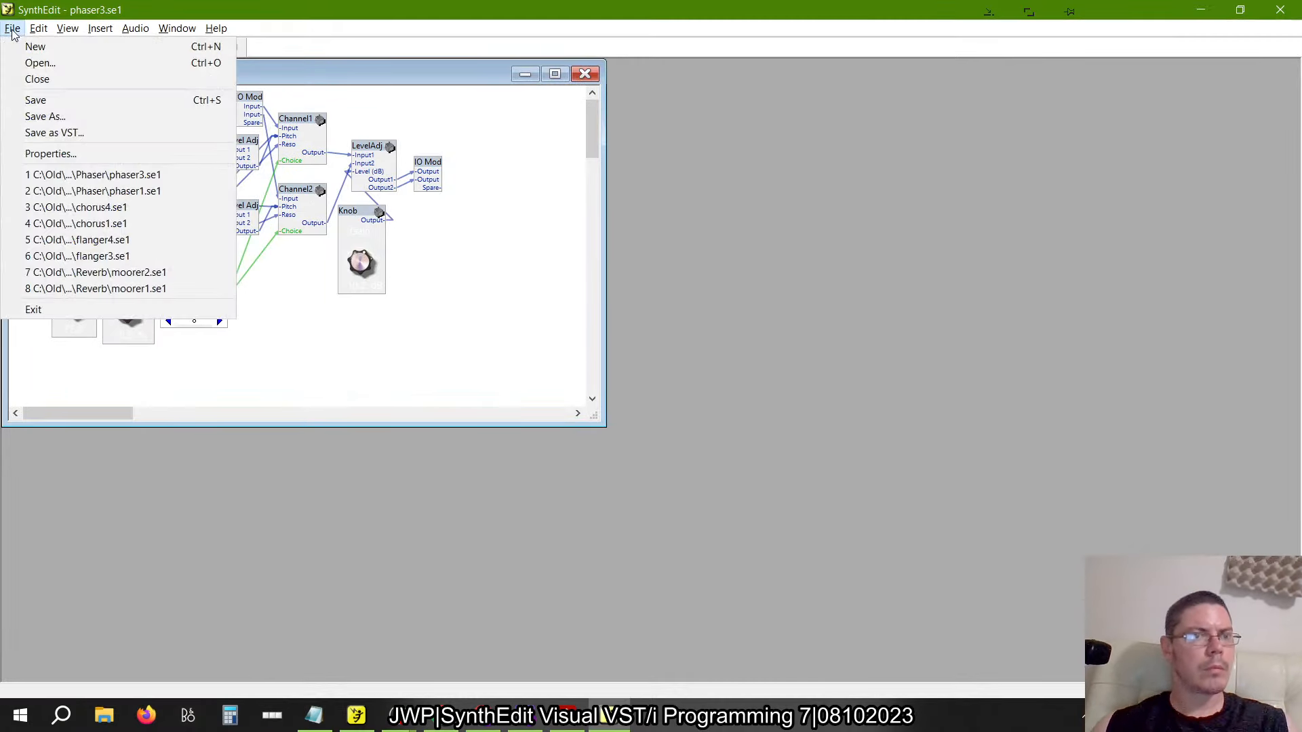
left_click(81, 191)
right_click(457, 329)
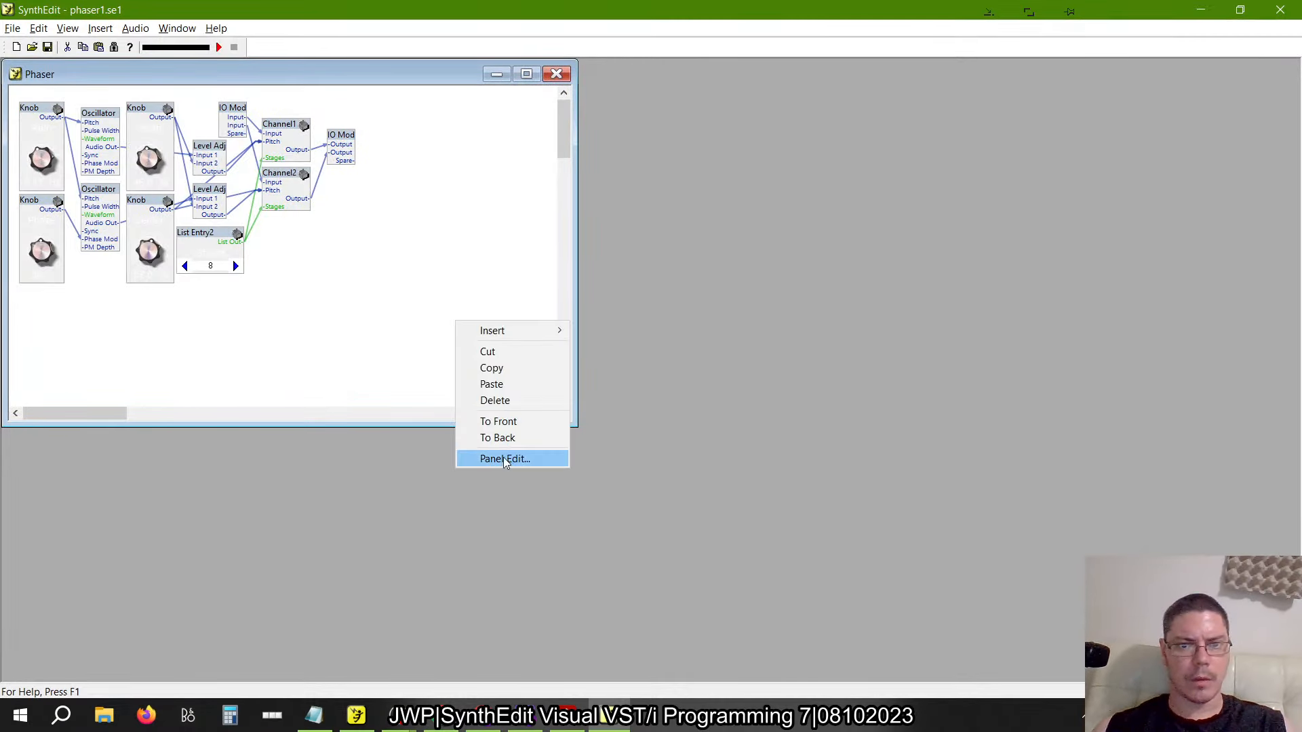
left_click(506, 458)
left_click(354, 95)
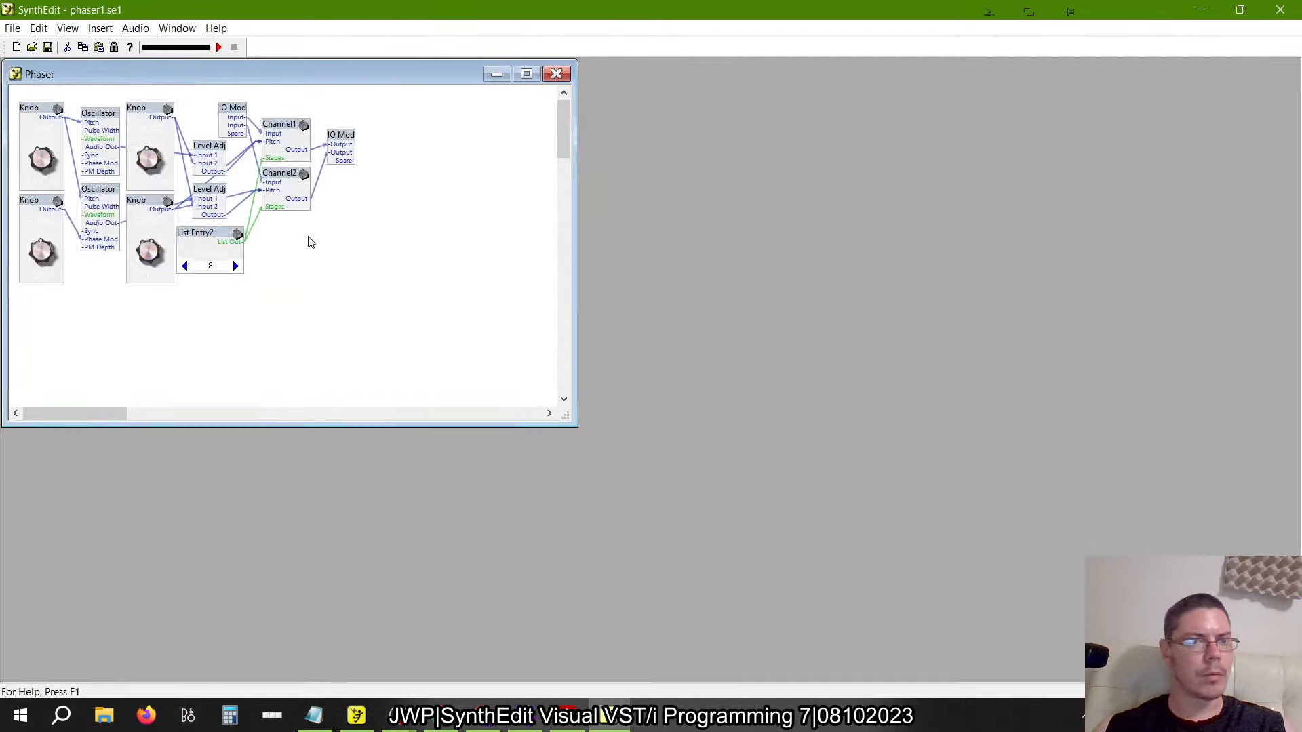
Compare the new panel with the older phaser1 panel, checking its Depth, Phase, Center and Stages values
key("alt+Tab")
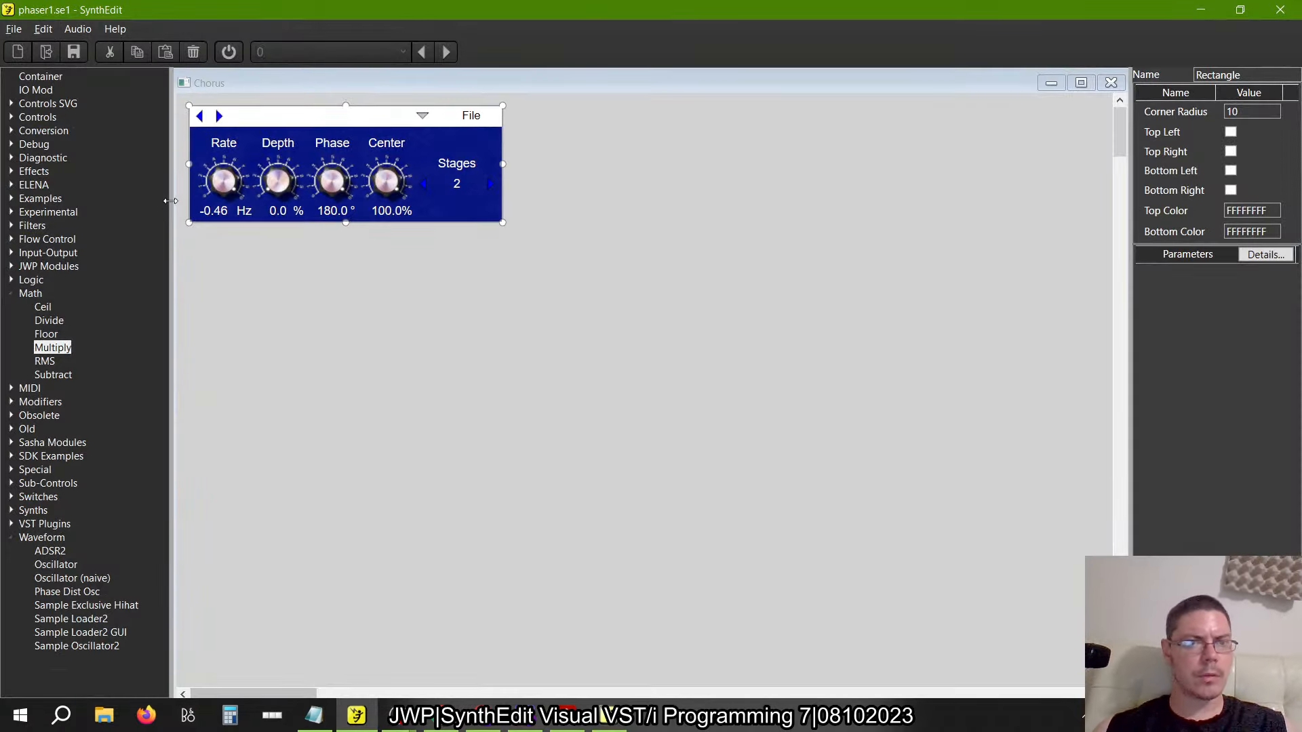
left_click(211, 216)
key("alt+Tab")
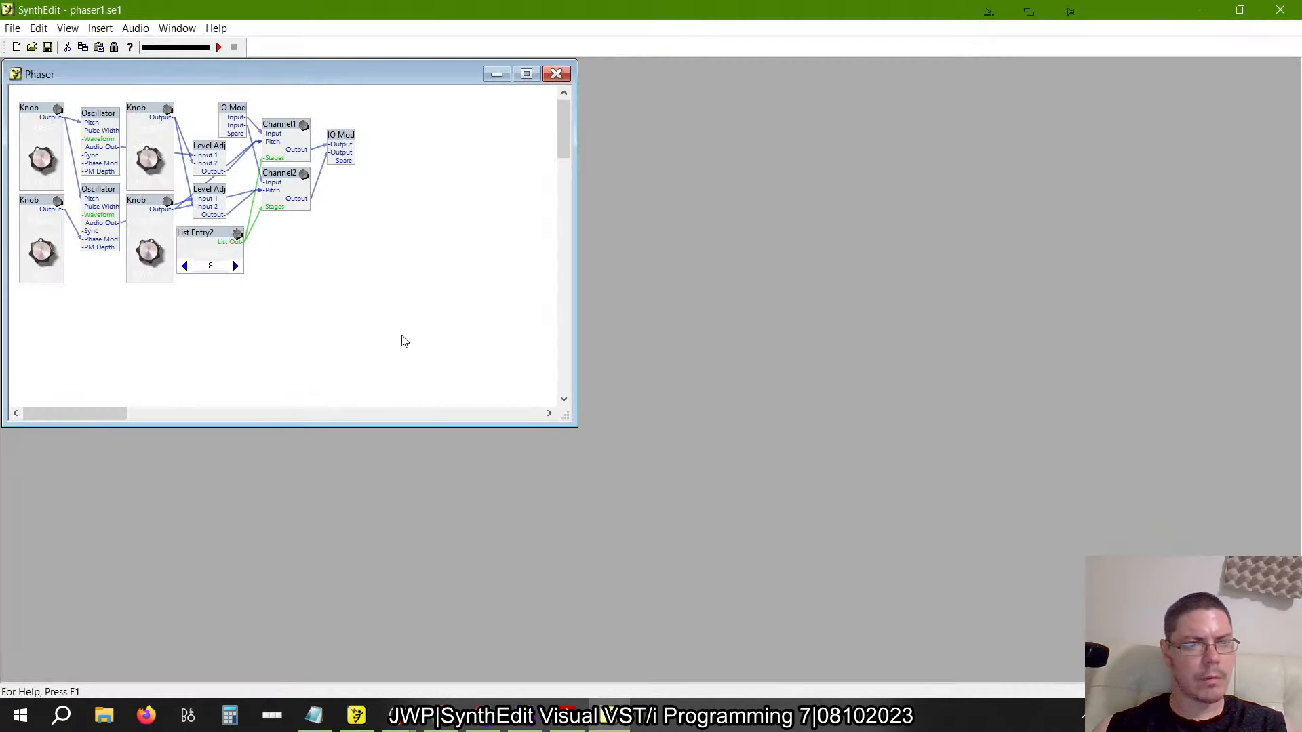
right_click(277, 266)
left_click(334, 403)
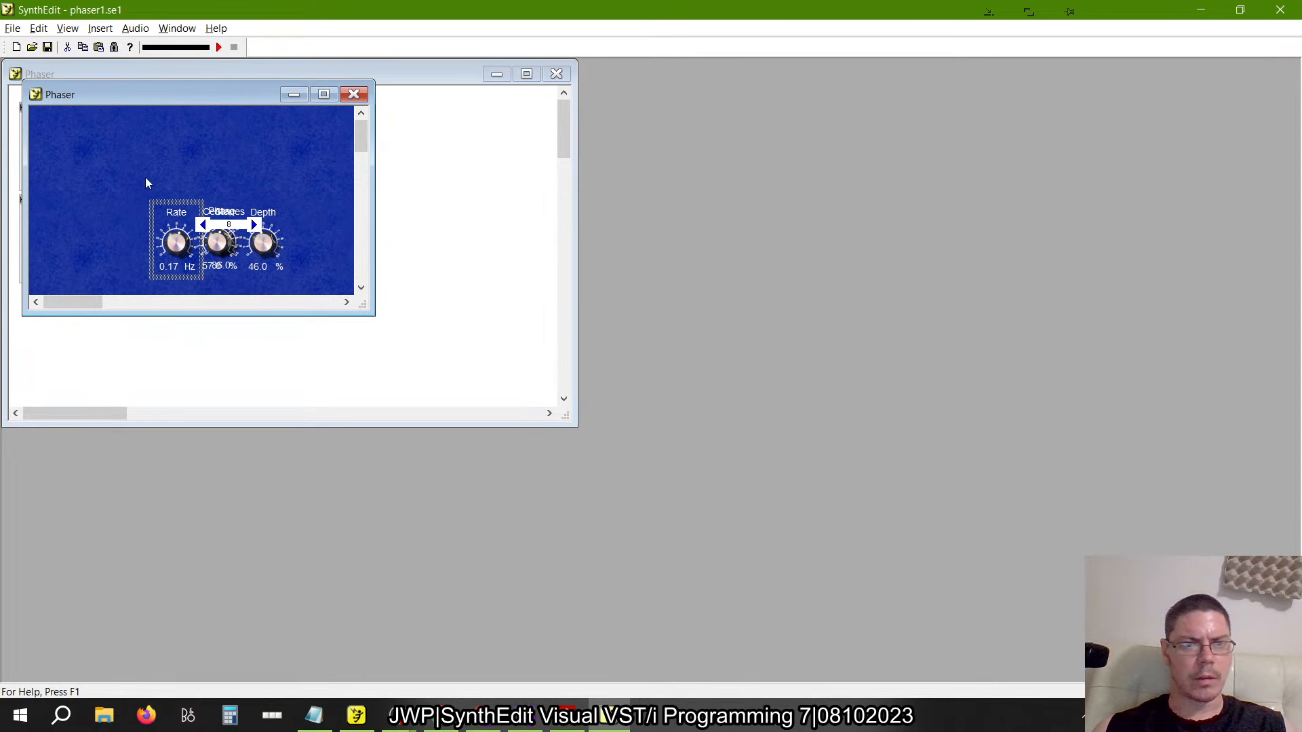
left_click(362, 100)
left_click(13, 28)
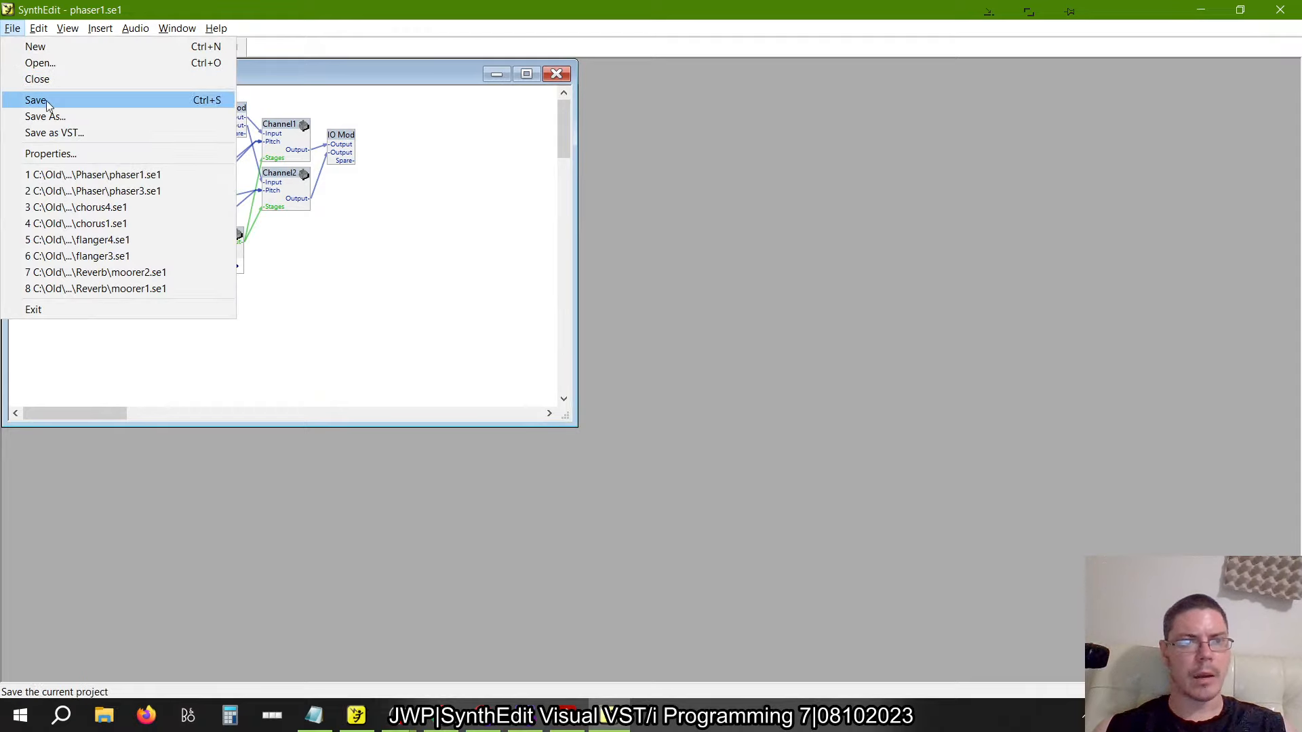
left_click(373, 224)
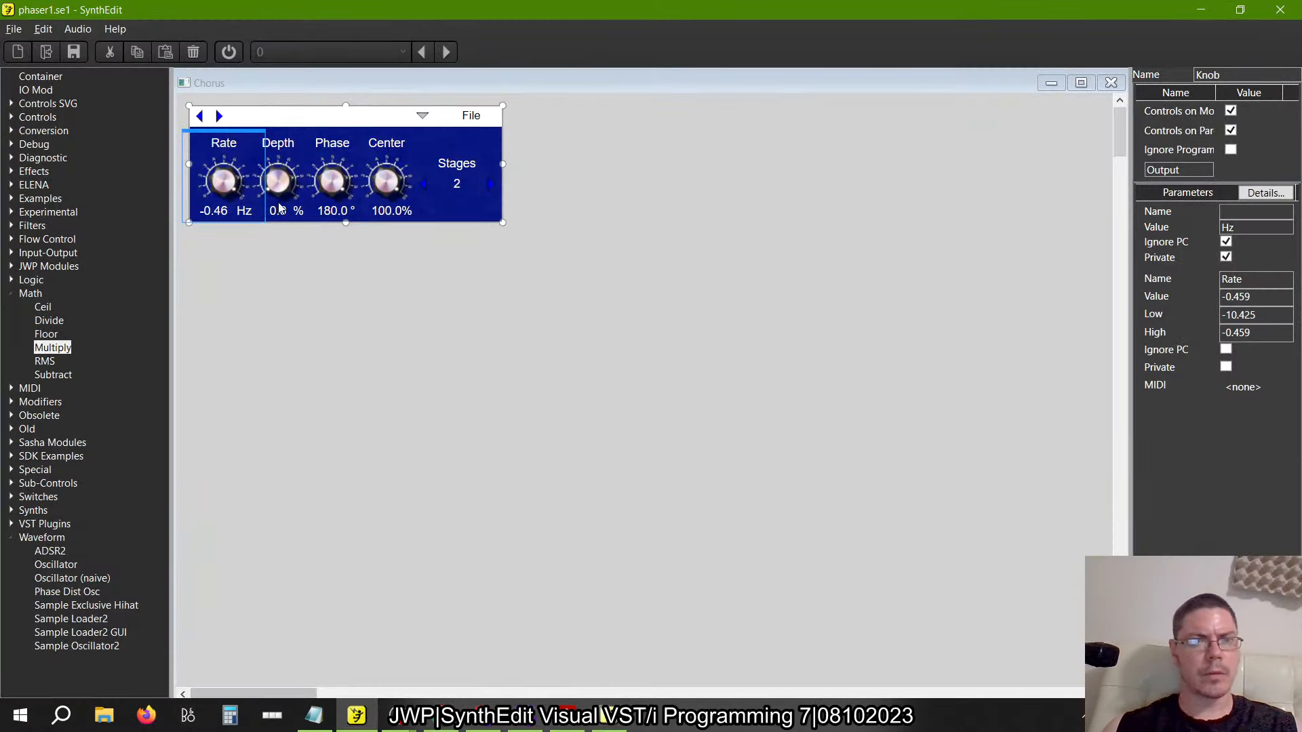
In the new phaser1 panel, set the Depth knob to 46 % and the Phase knob to 86°
left_click(282, 212)
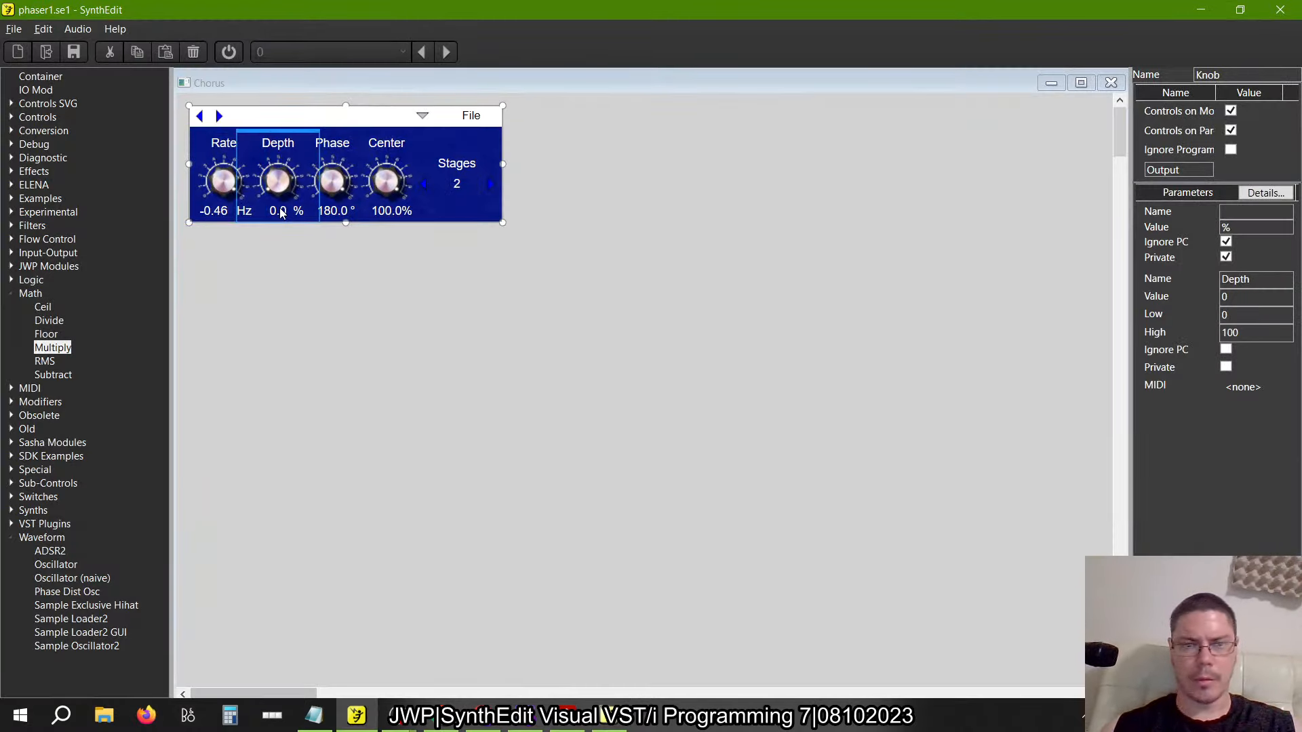
double_click(278, 211)
type("46")
key("Return")
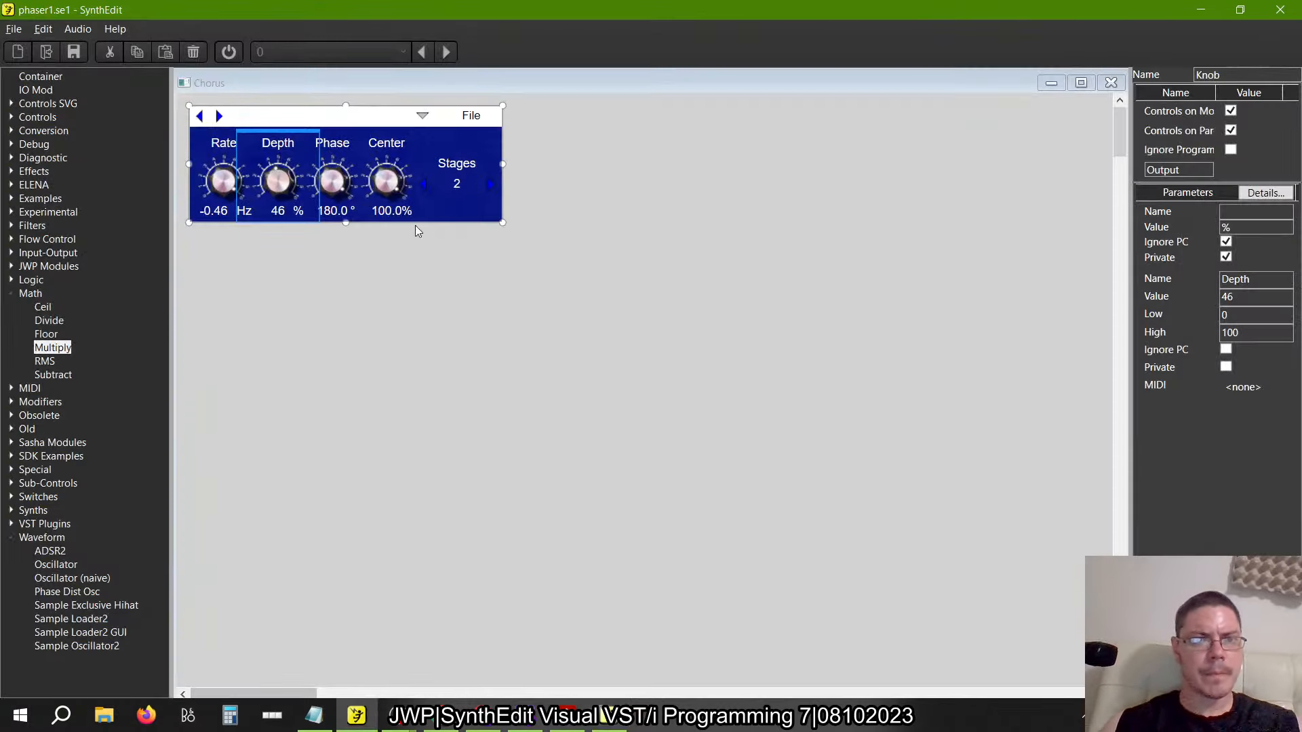
double_click(328, 209)
key("Return")
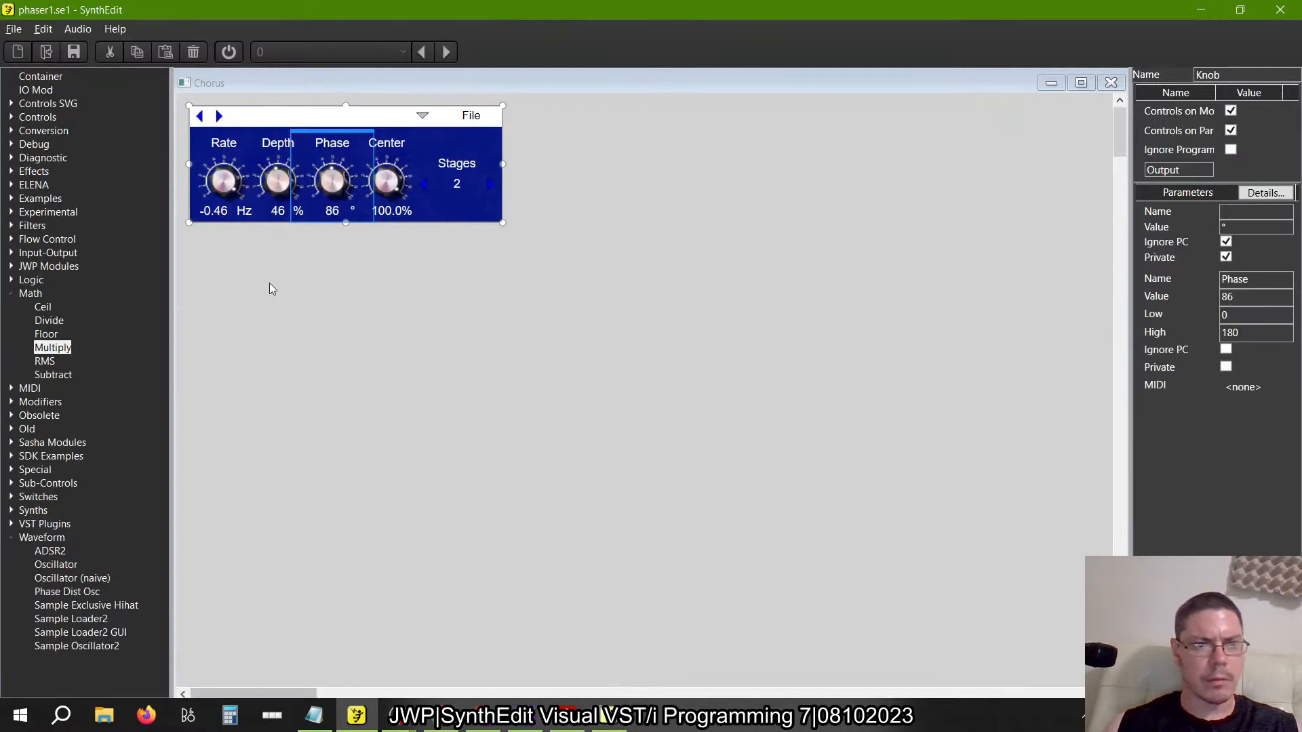
Set the Center knob to 57 % and the Stages selector to 8
double_click(380, 213)
type("50")
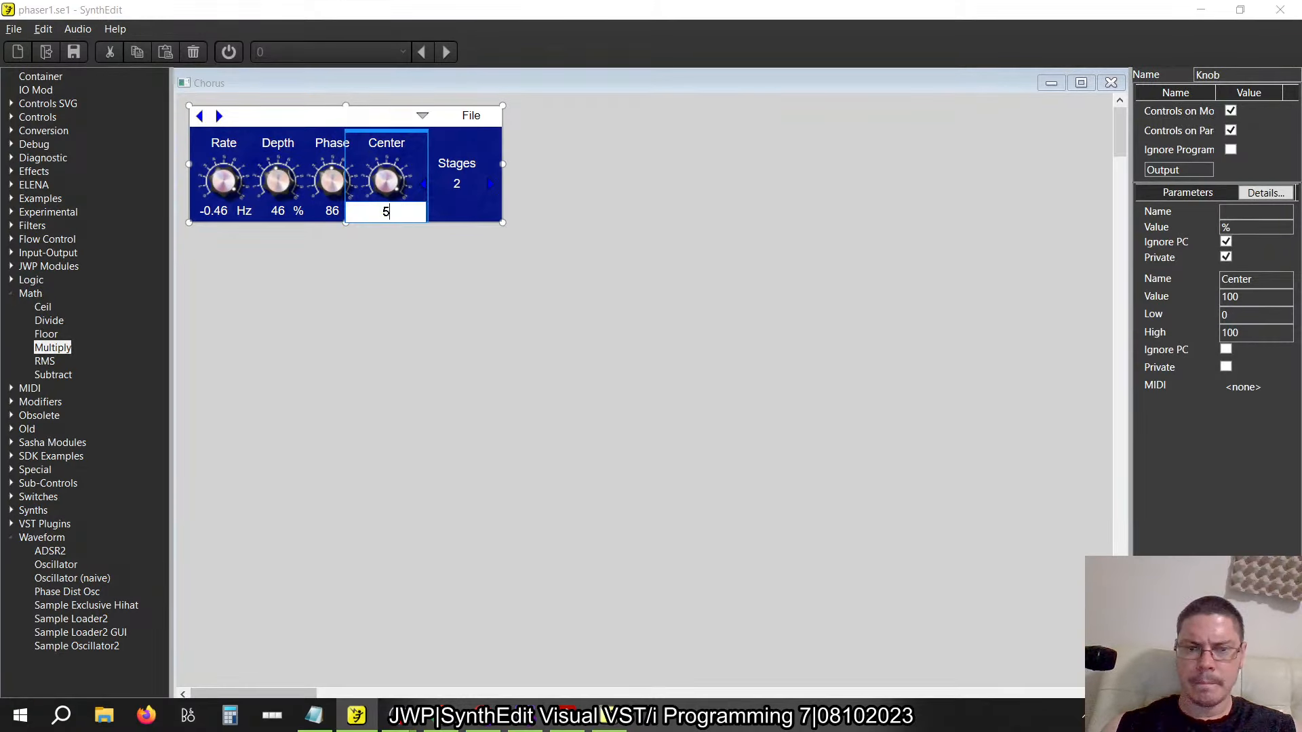
key("Return")
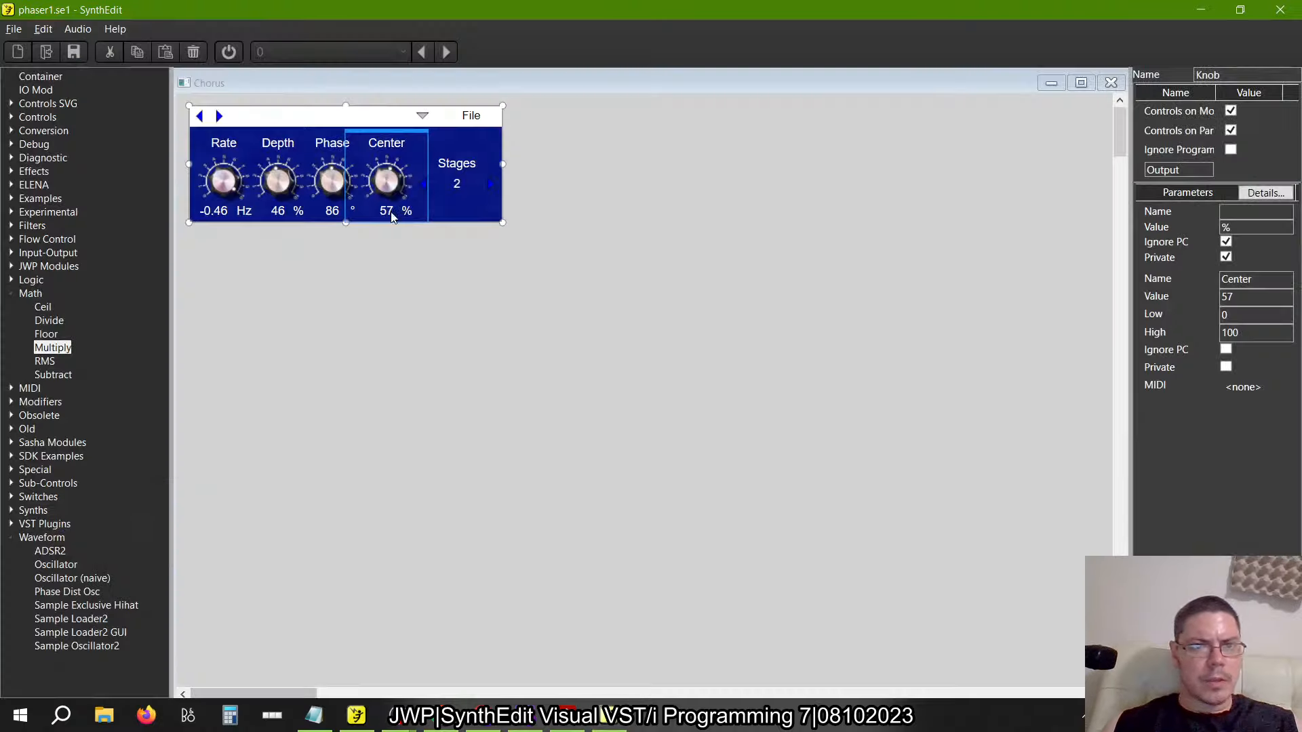
left_click(490, 185)
left_click(490, 184)
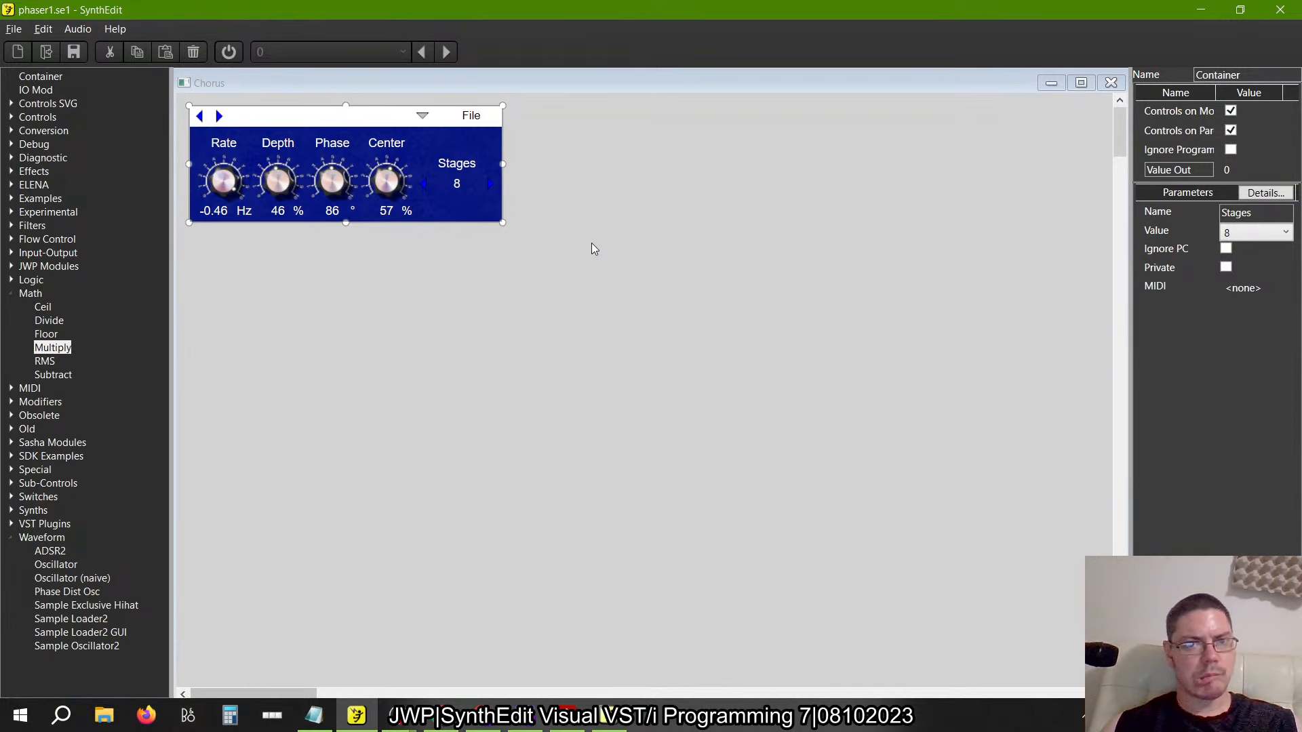
Switch to the Visual VST/i Programming book and go to the page on Phaser Variation 2
key("alt+Tab")
key("Tab")
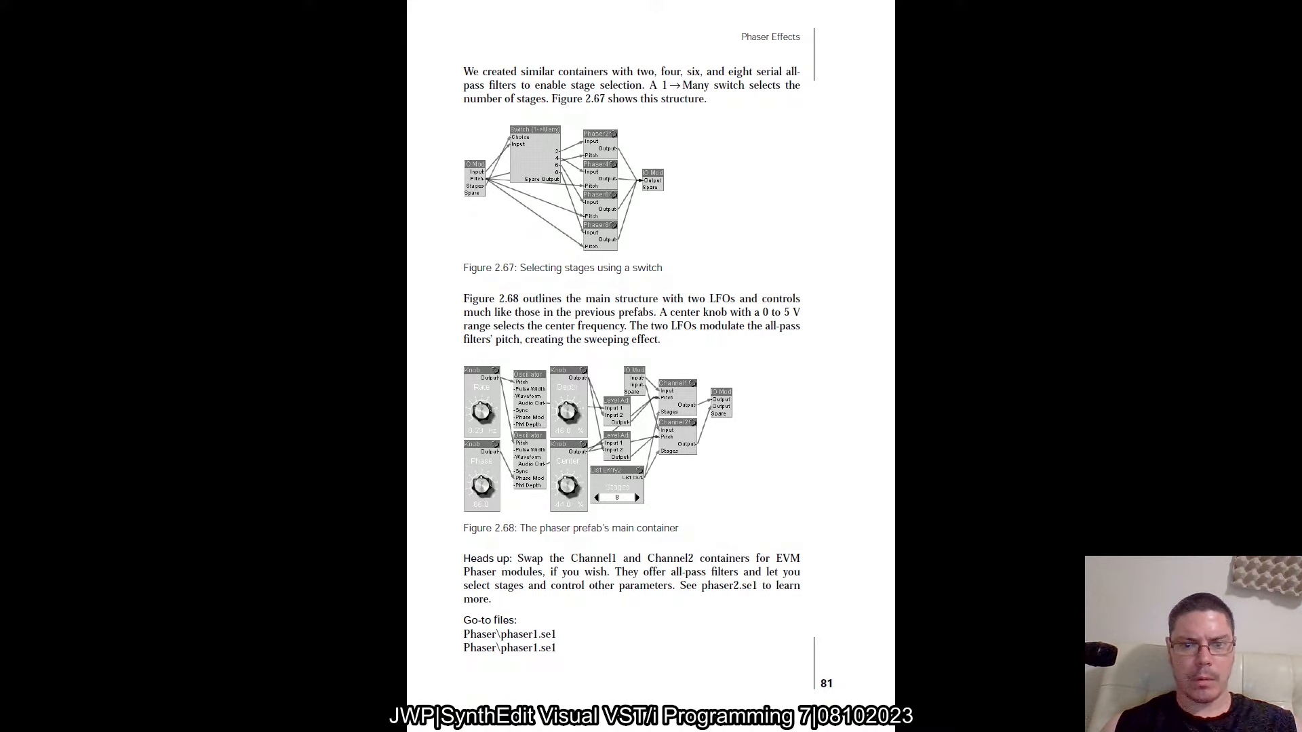
key("Right")
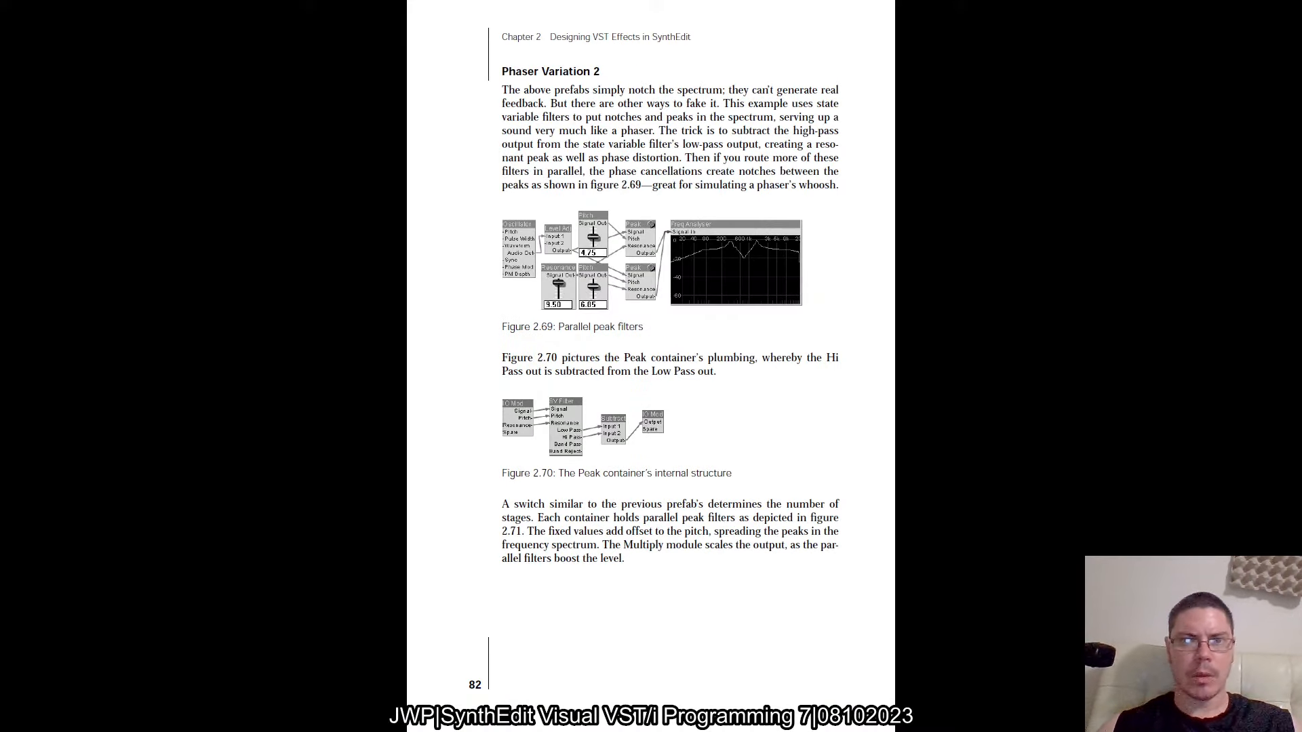
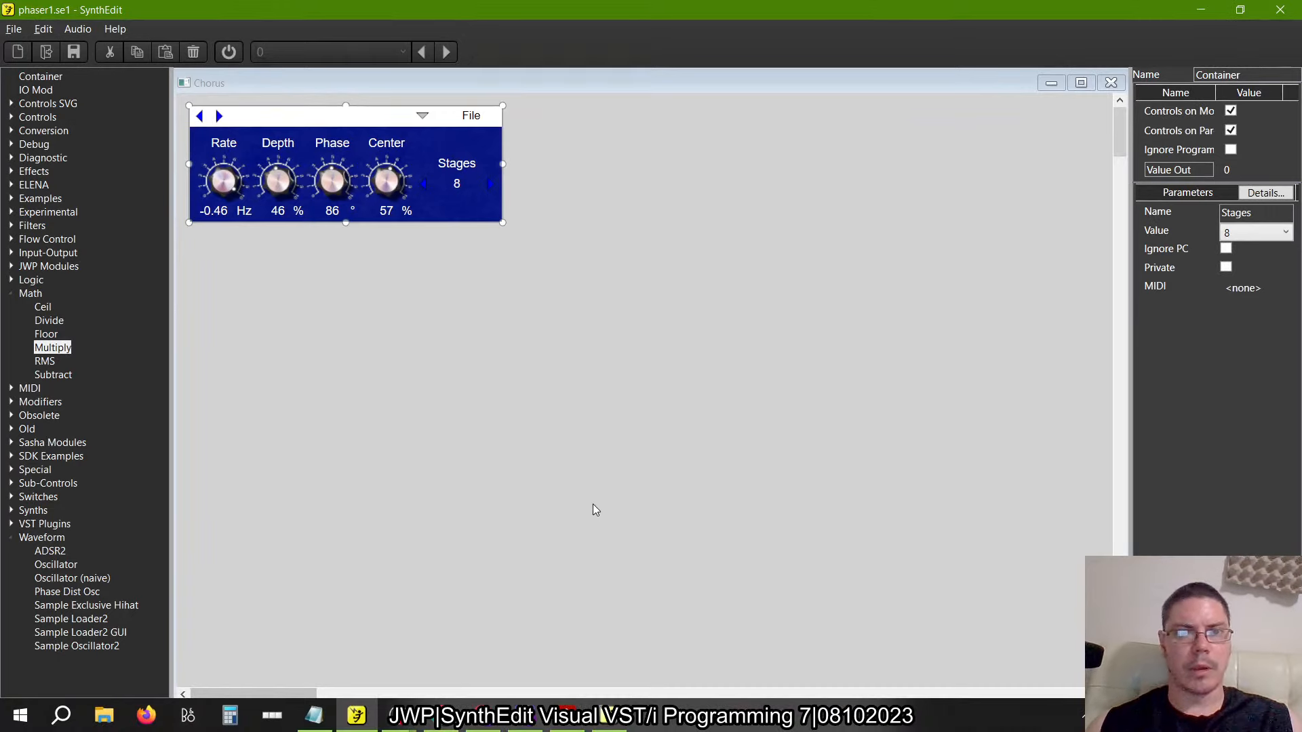
key("alt+Tab")
key("alt+Tab")
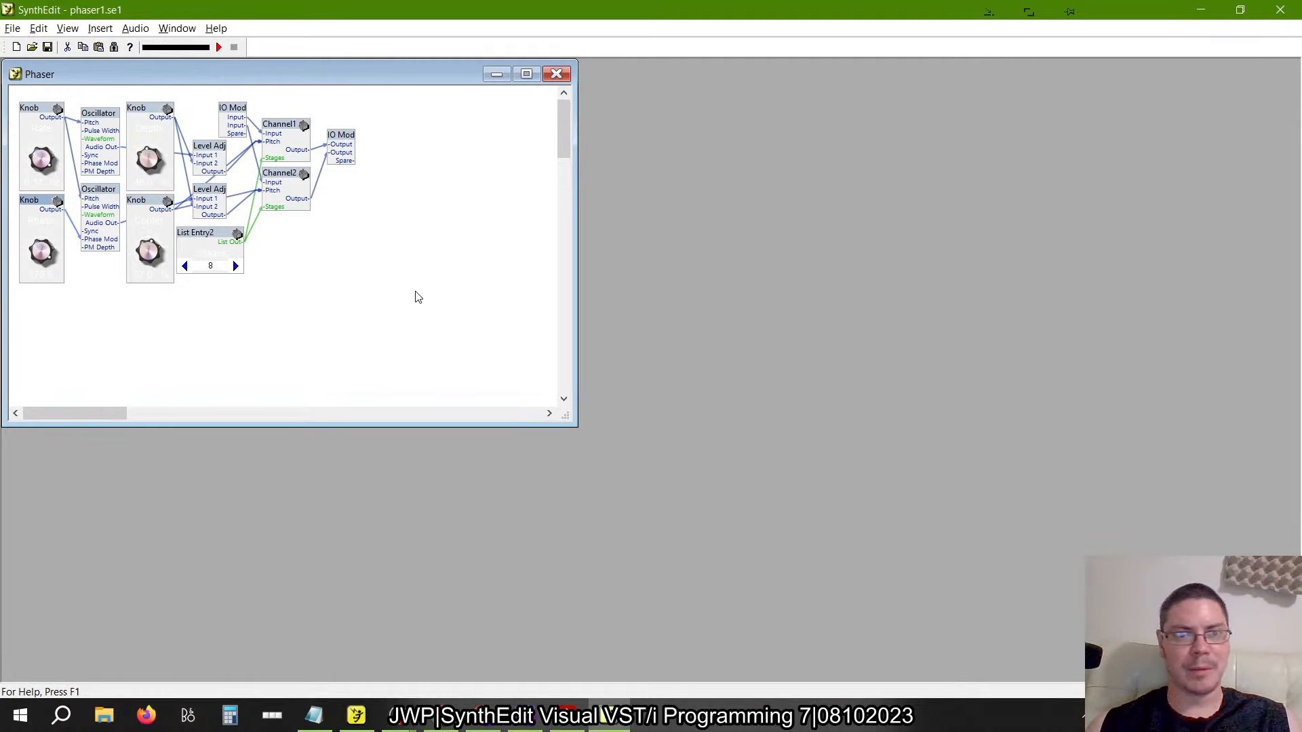
key("alt+Tab")
key("alt+Tab")
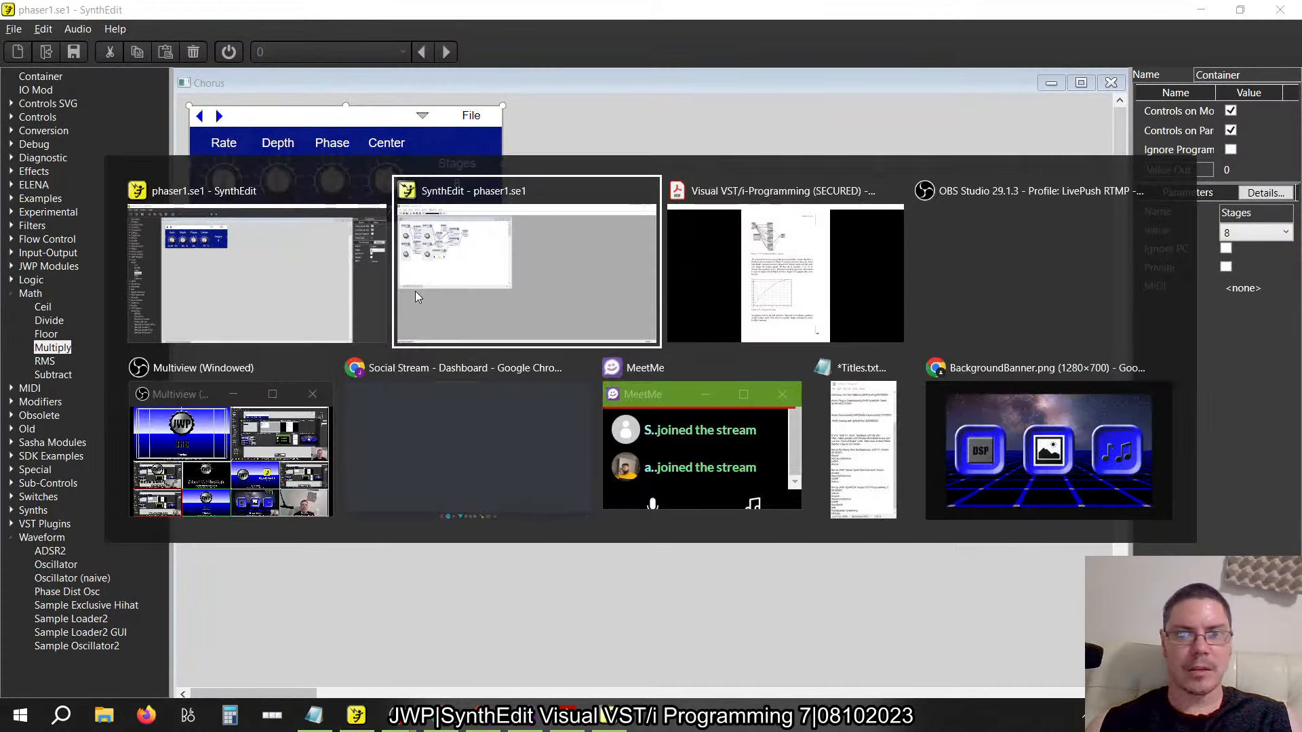
key("Tab")
key("Tab")
key("Tab")
key("Tab")
key("Tab")
key("Tab")
key("Tab")
key("Tab")
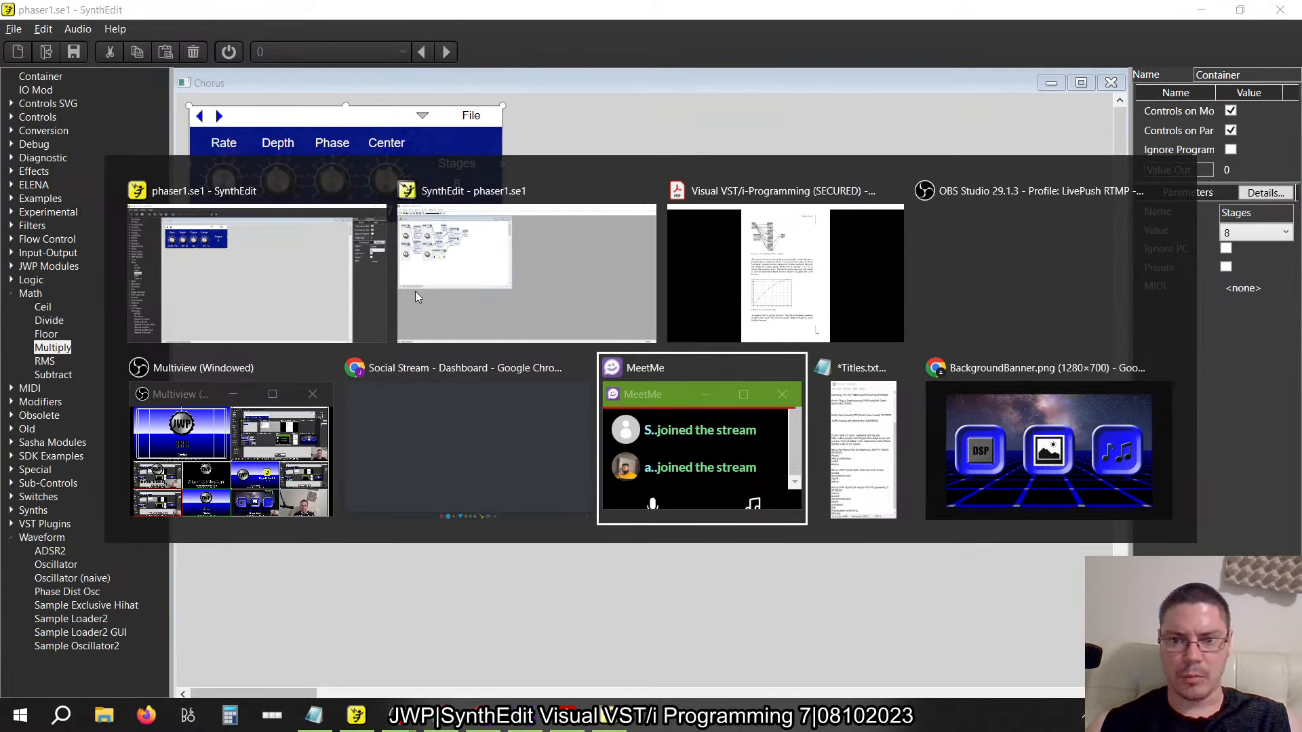
key("Tab")
key("Tab")
key("shift+Tab")
In the older SynthEdit, try to open phaser2.se1 from the Phaser examples folder without saving changes to phaser1.se1
left_click(12, 28)
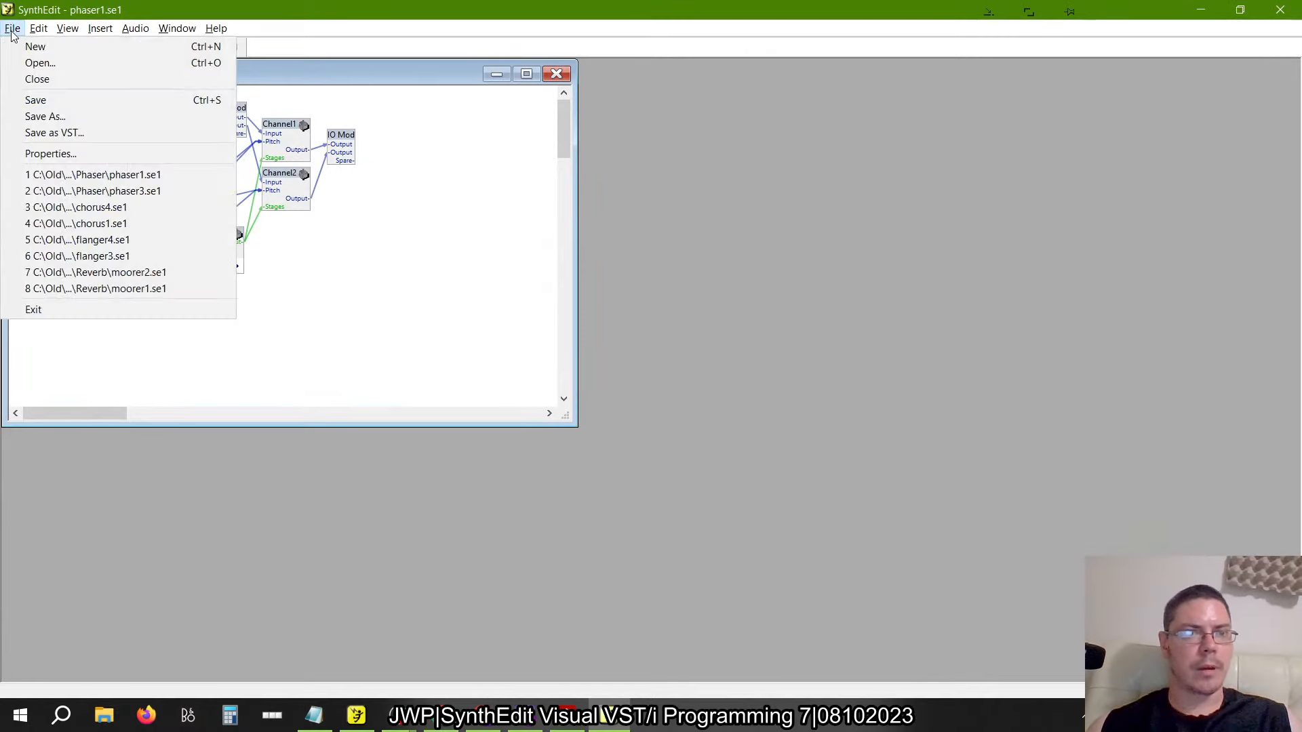
mouse_move(38, 28)
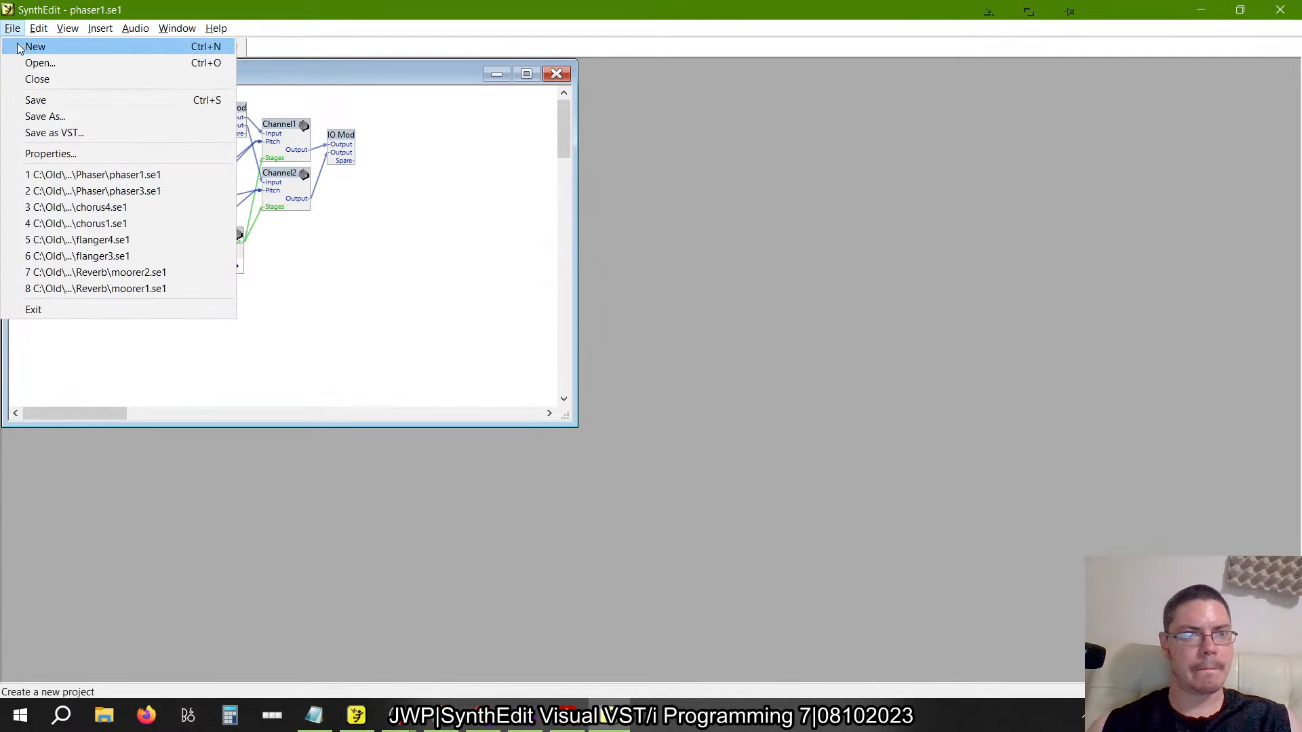
left_click(21, 62)
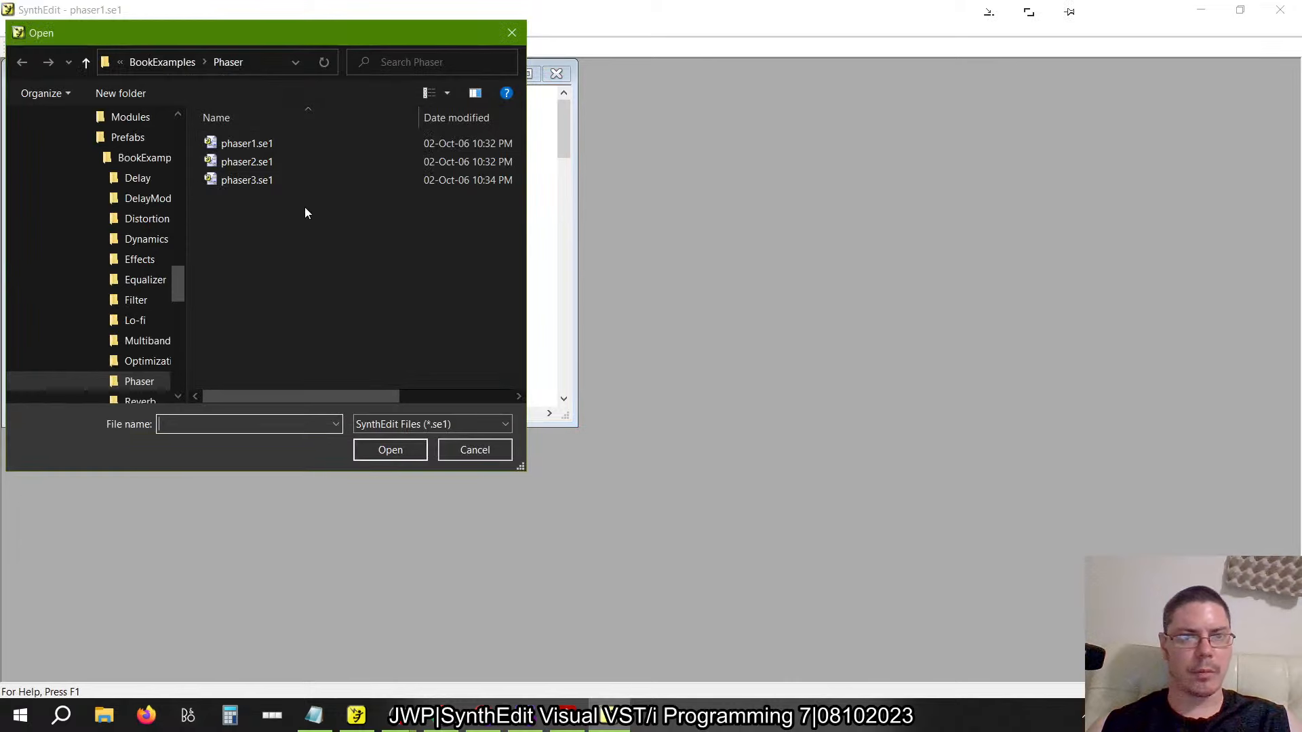
left_click(237, 163)
left_click(384, 448)
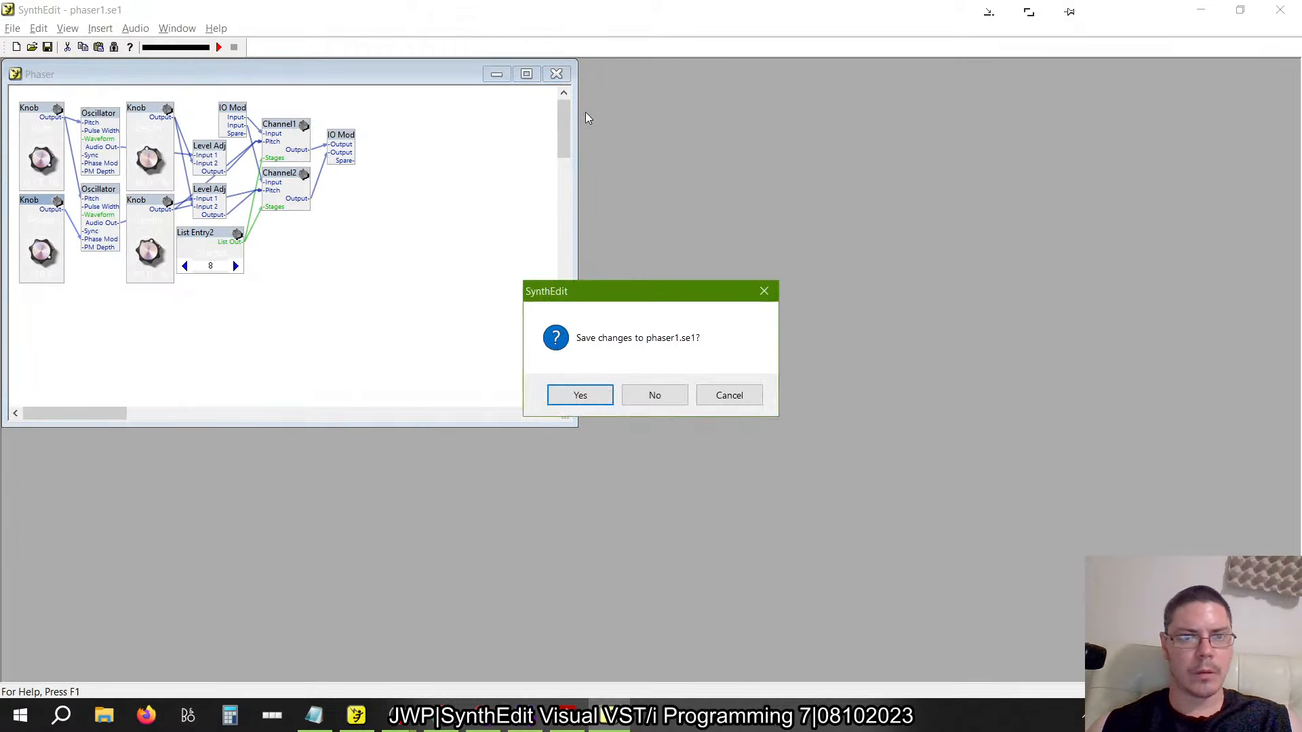
left_click(670, 404)
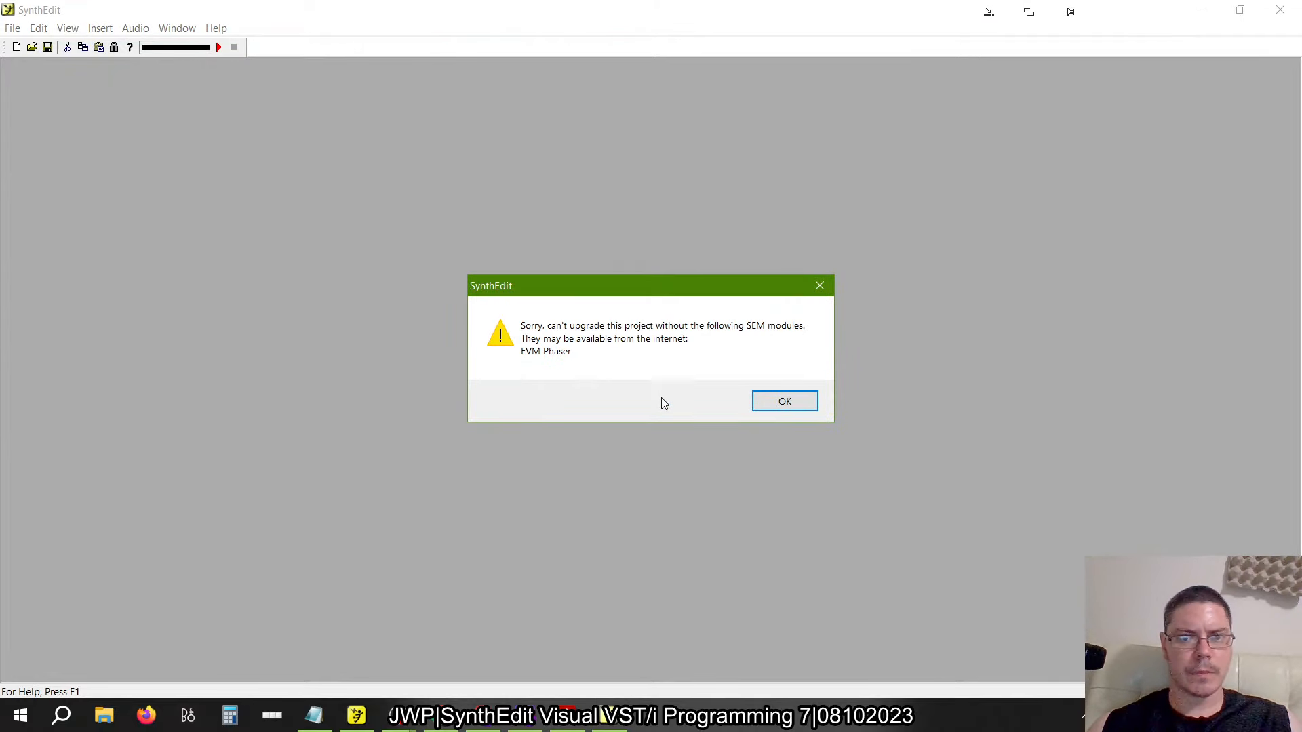
left_click(786, 403)
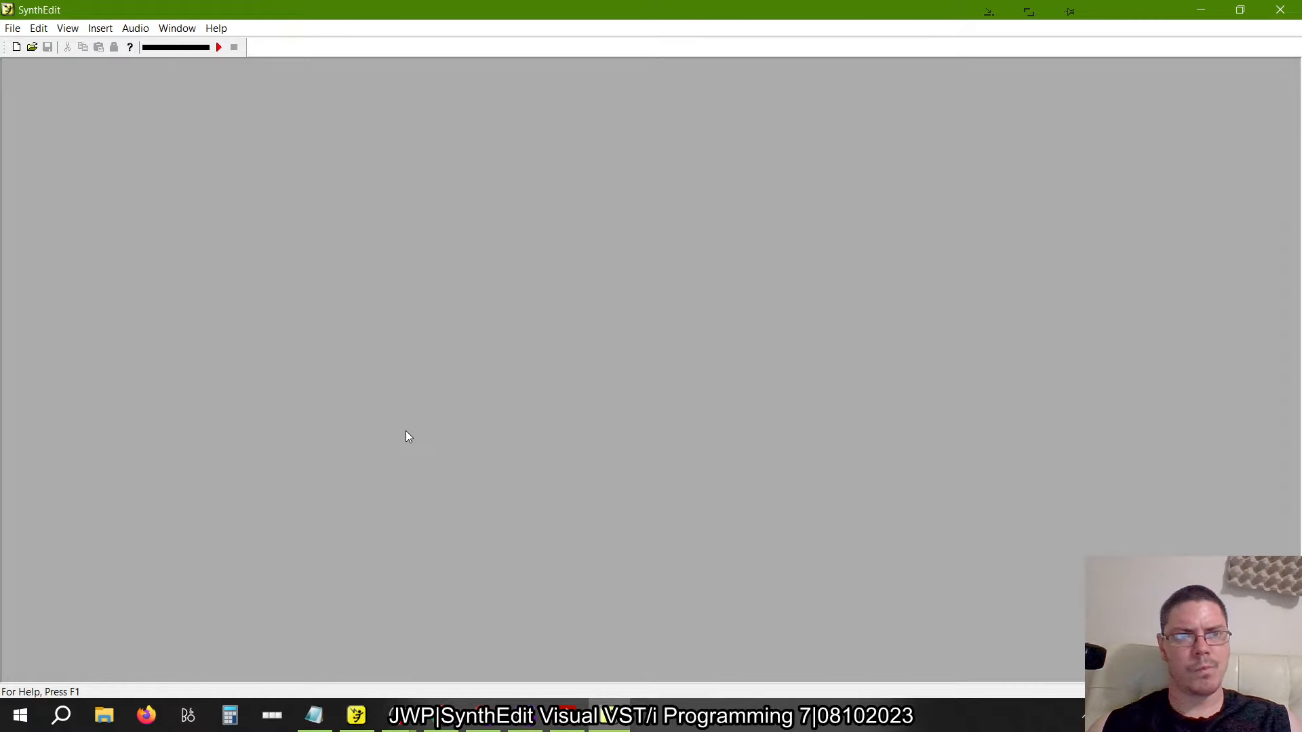
Open the example project phaser3.se1 from the Phaser folder in the older SynthEdit
key("alt+Tab")
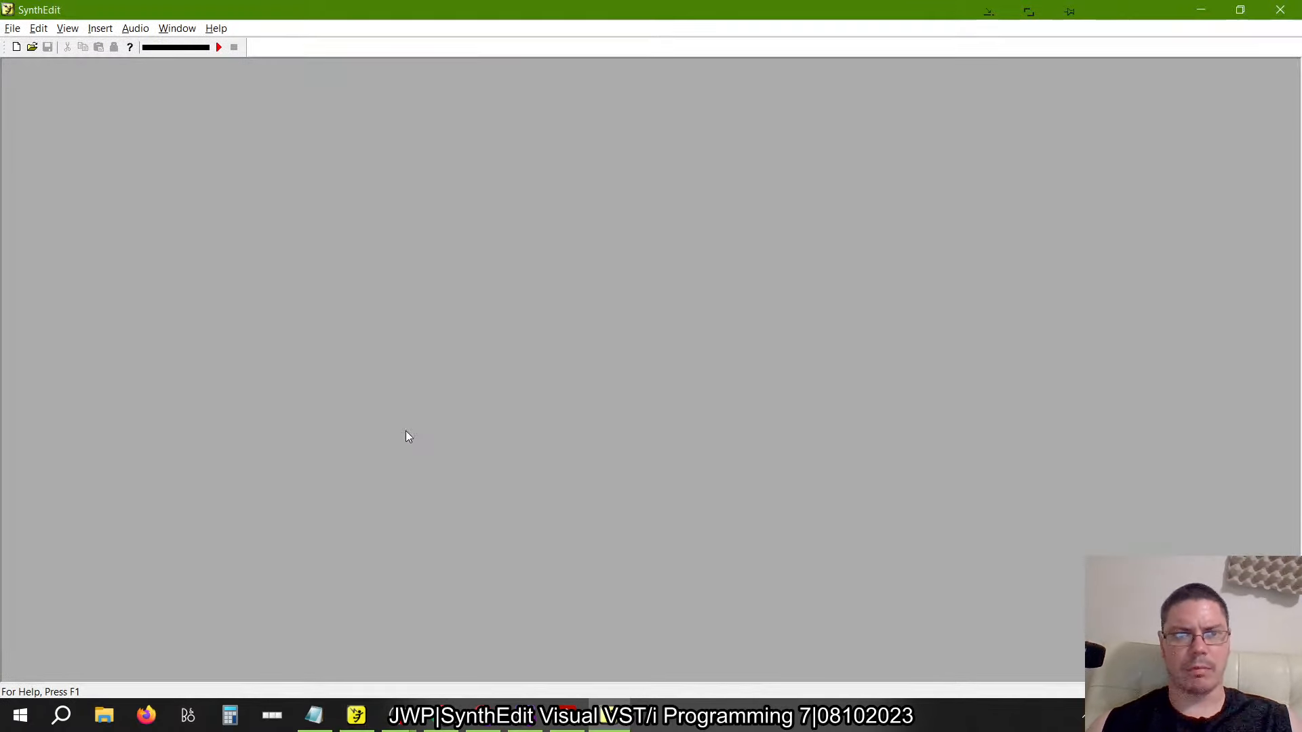
left_click(14, 28)
left_click(34, 61)
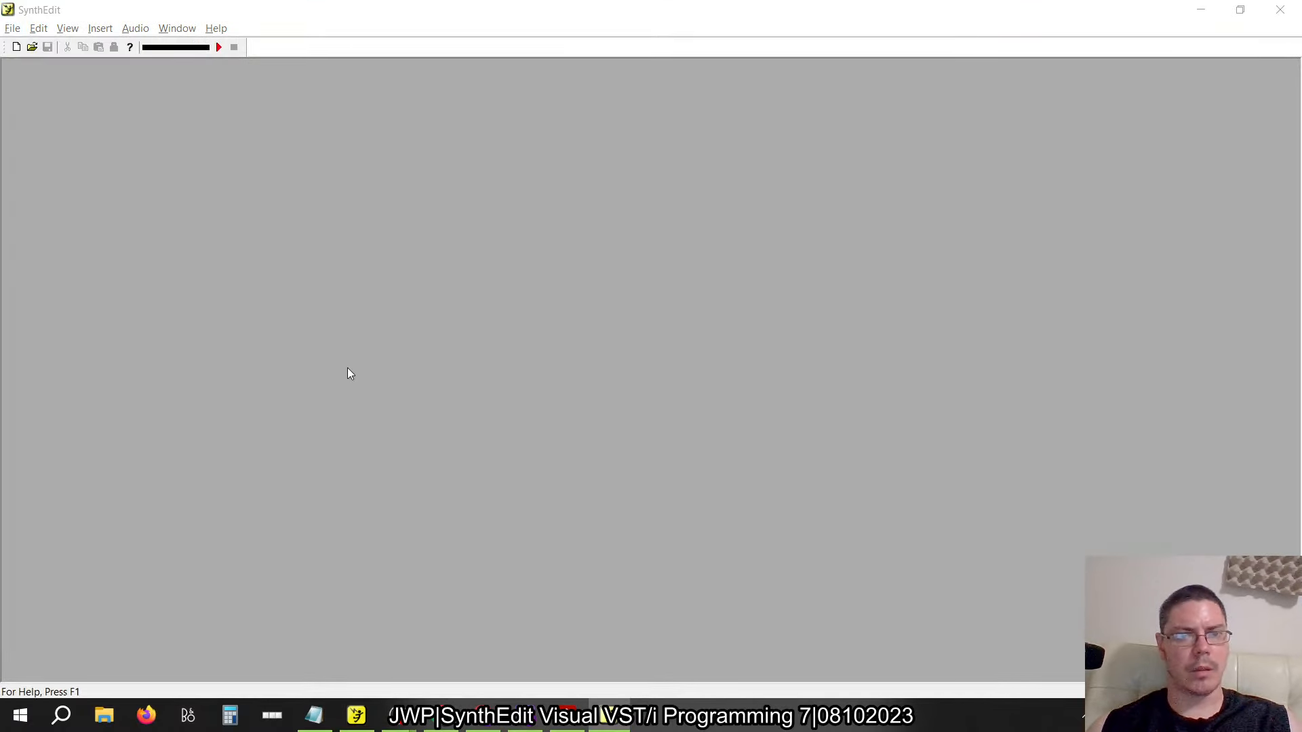
left_click(263, 177)
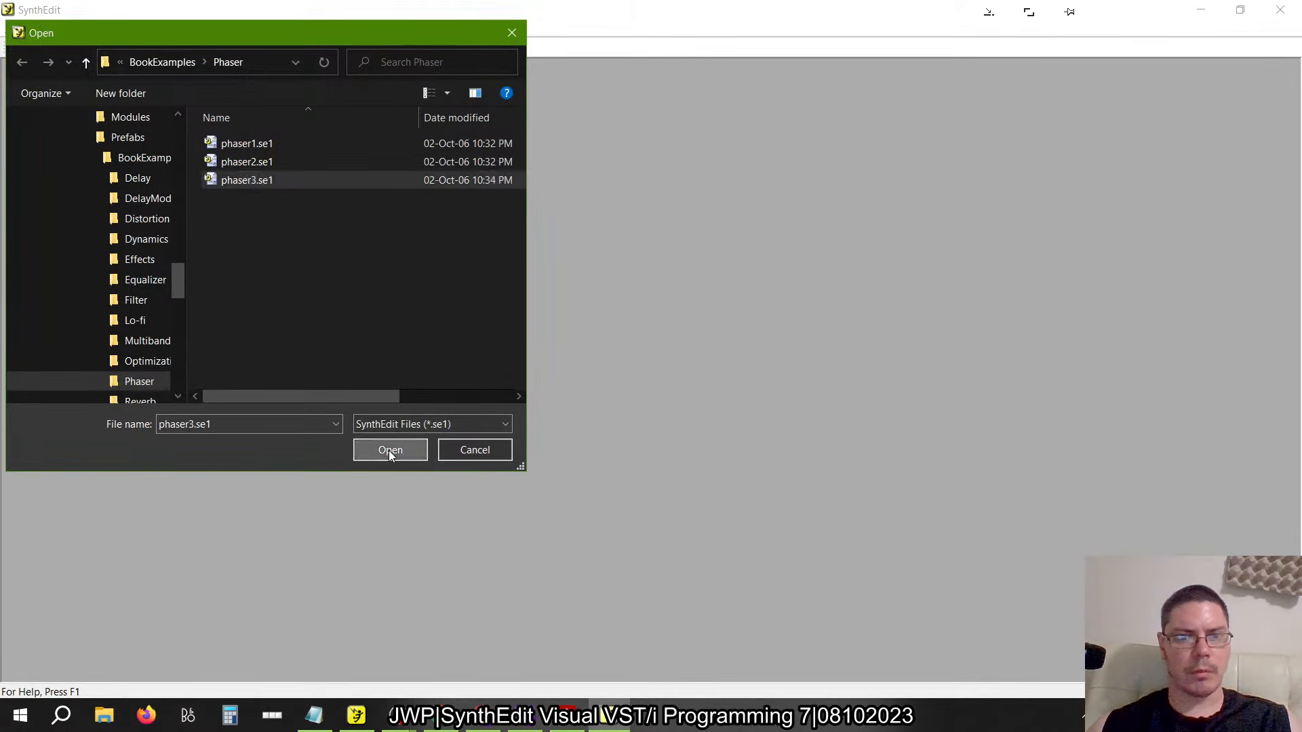
left_click(389, 450)
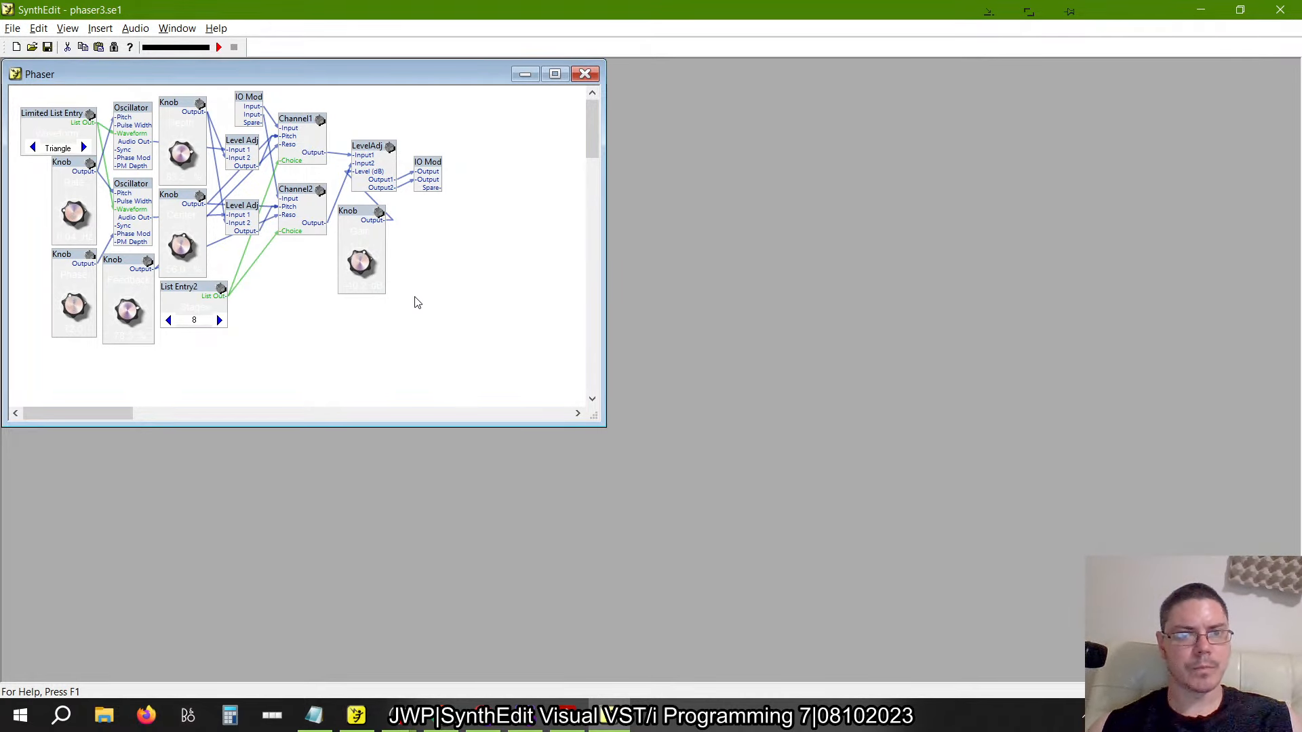
Examine the internal structure of the Limited List Entry waveform selector in the older project's Phaser container and close it again
left_click(66, 122)
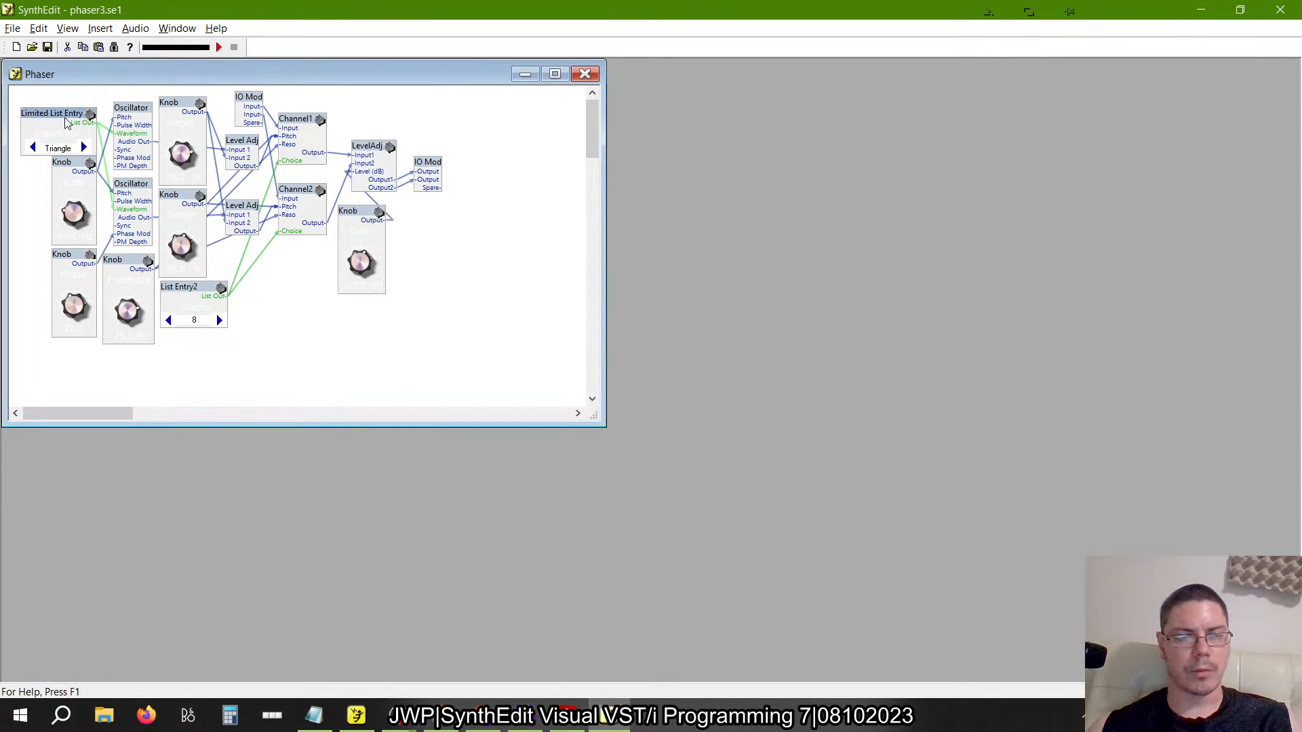
double_click(67, 122)
right_click(421, 403)
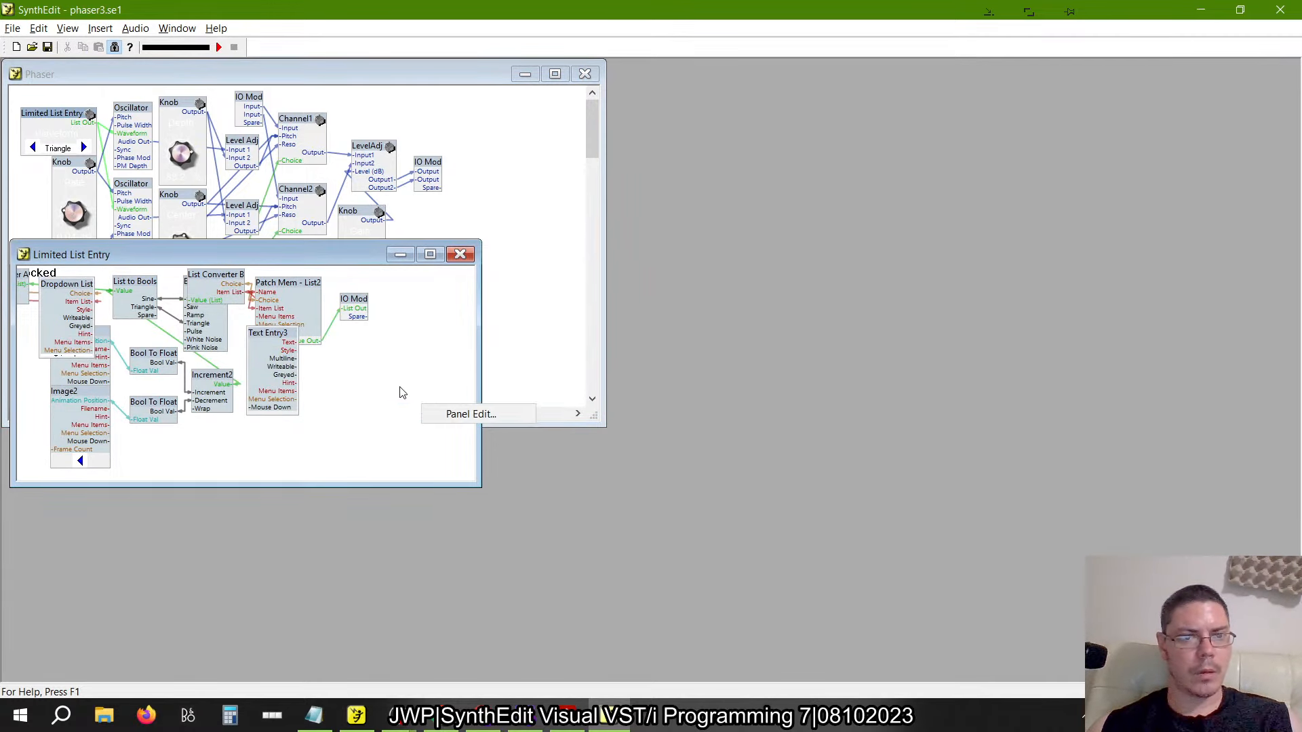
left_click(400, 388)
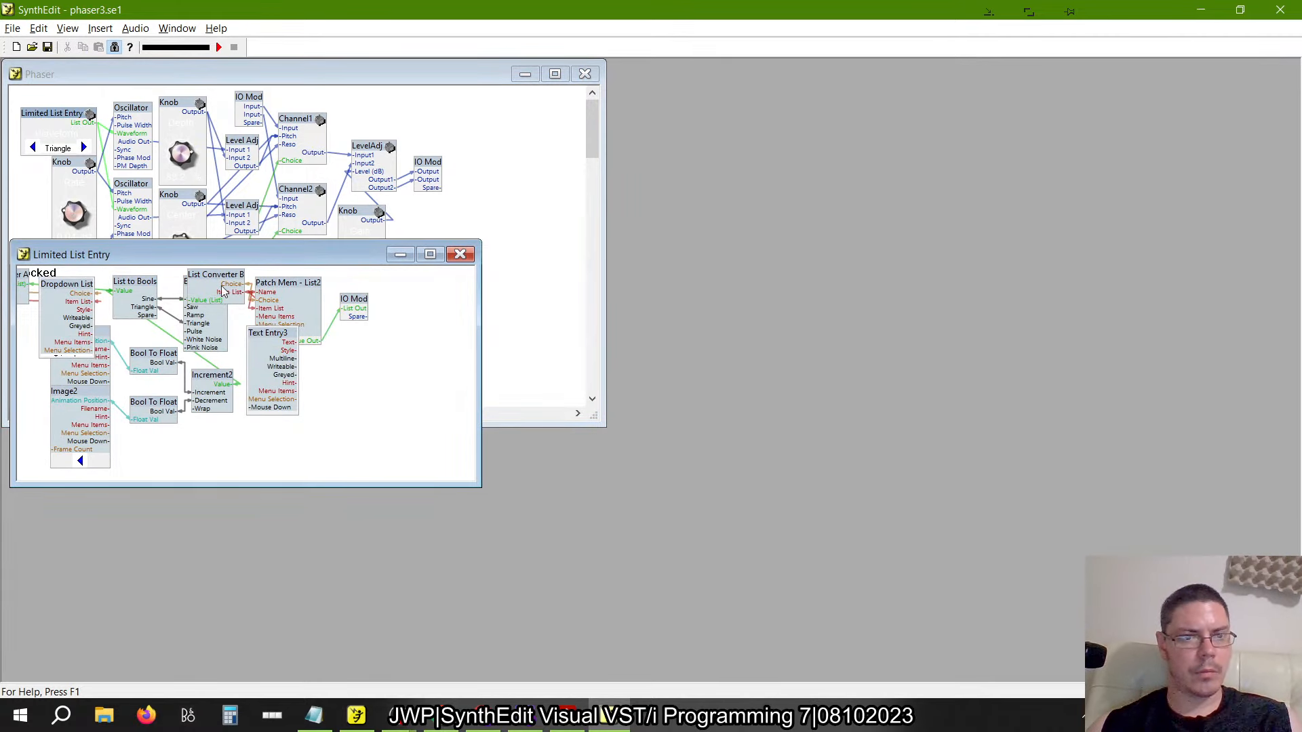
left_click(460, 255)
Switch to the newer SynthEdit and paste the copied Waveform selector into the Phaser container beside the Stages selector
key("alt+Tab")
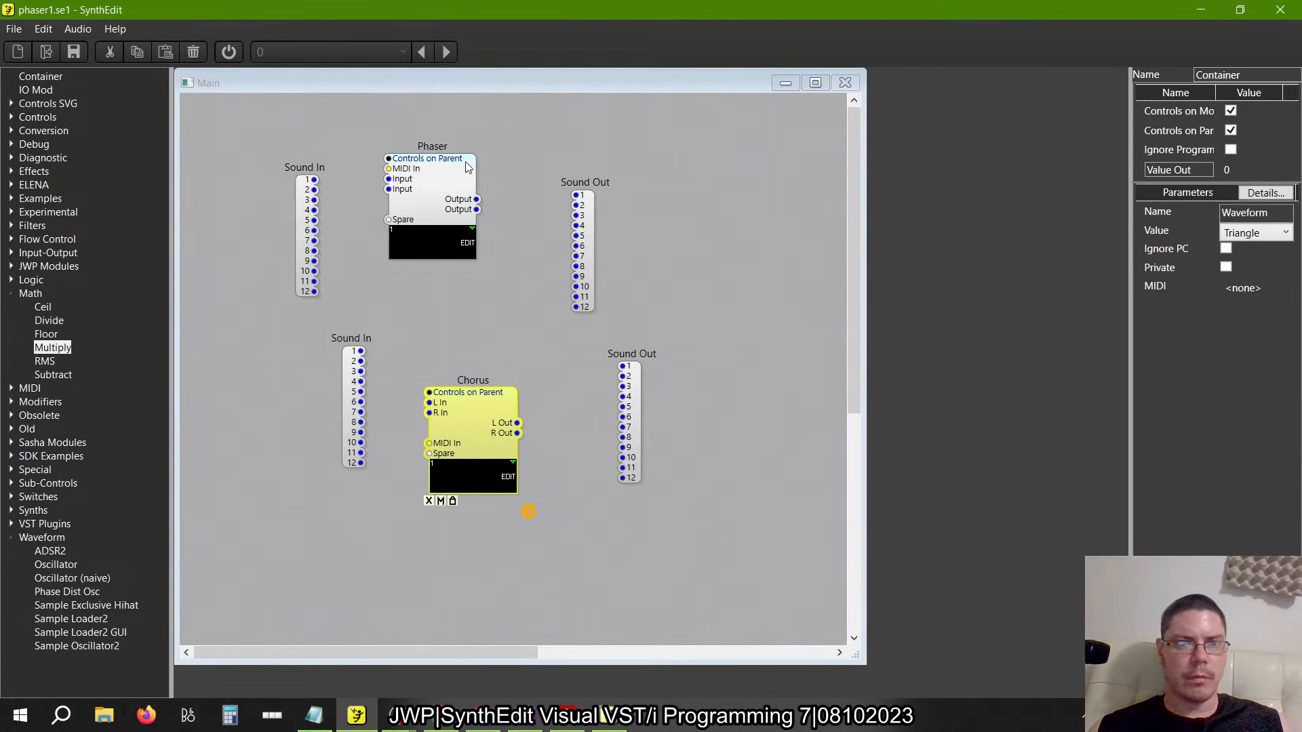
double_click(467, 163)
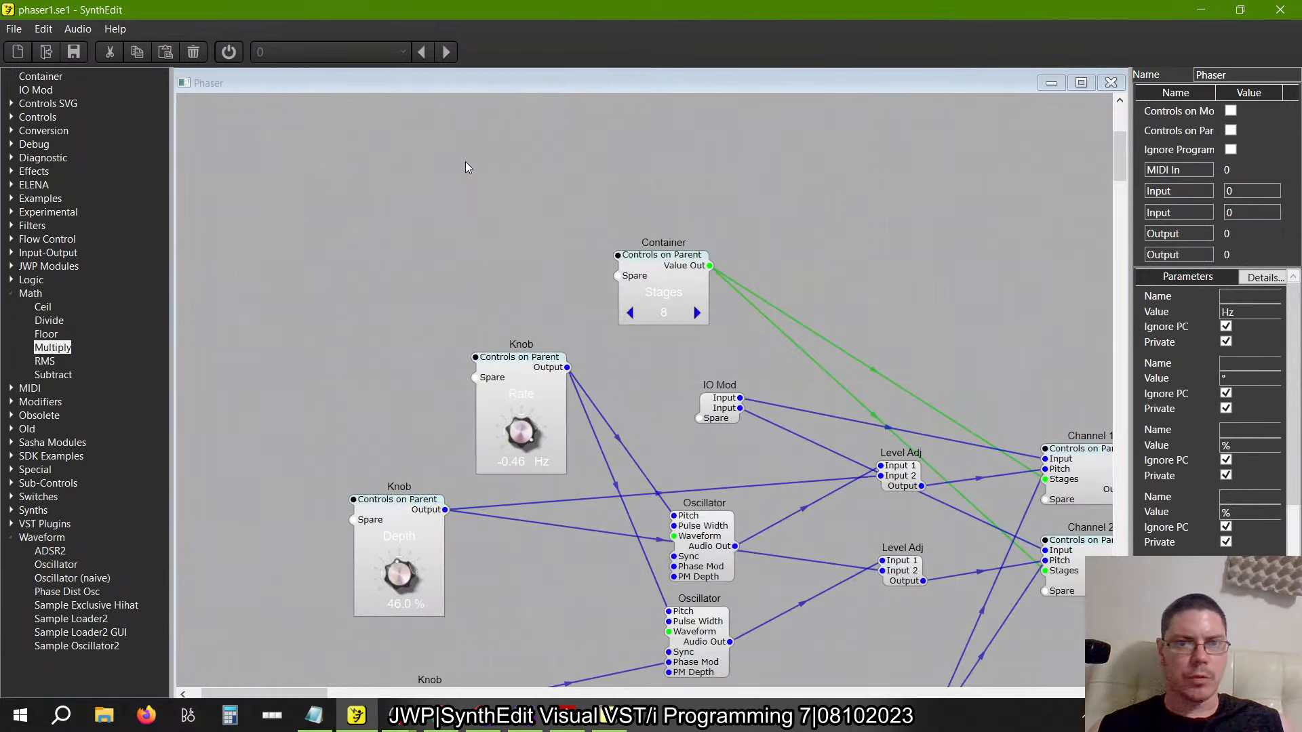
right_click(421, 267)
left_click(448, 303)
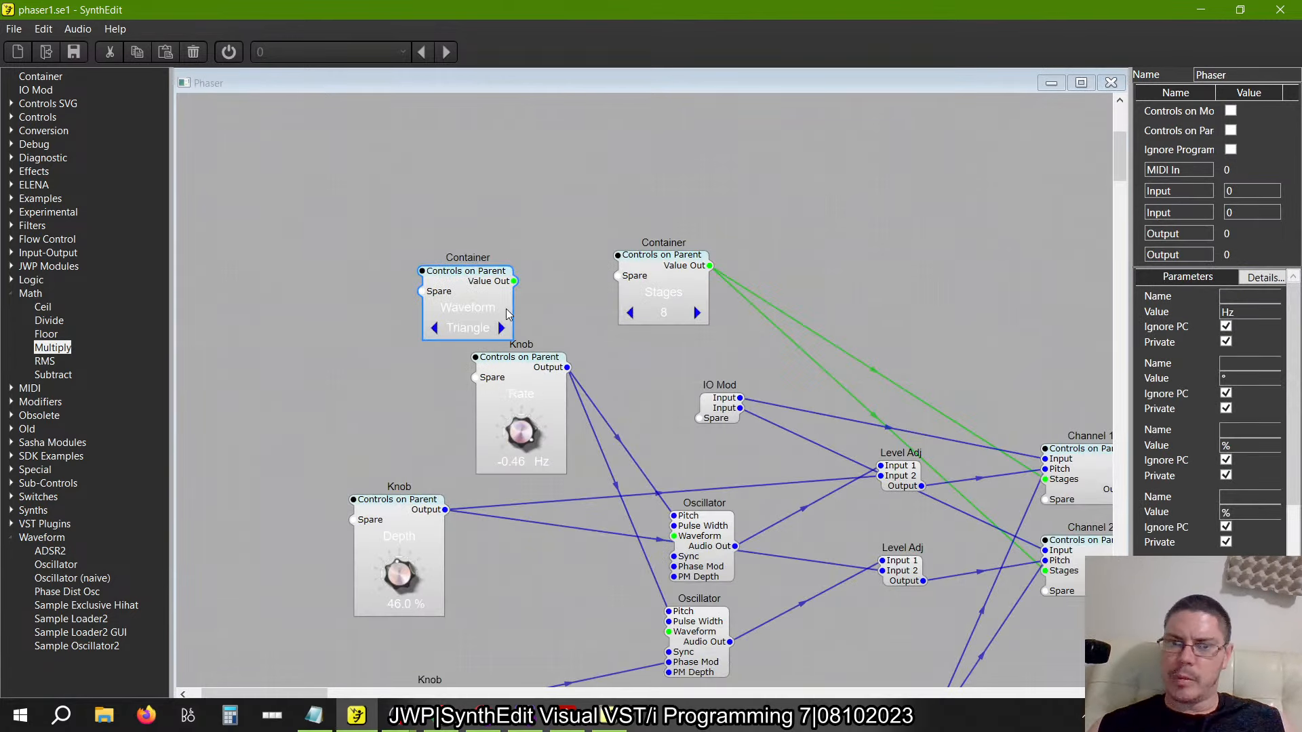
left_click_drag(436, 285, 478, 258)
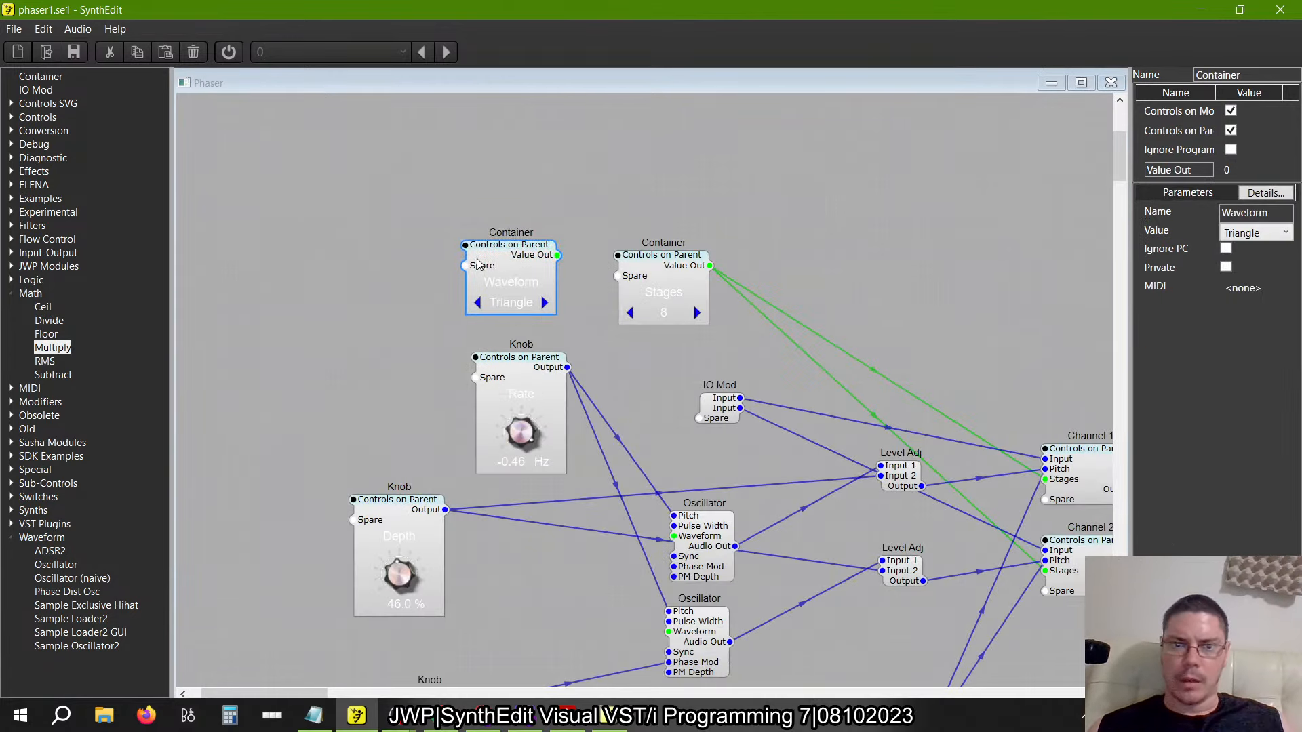
Close the Phaser container and delete the Chorus container with its Sound In and Sound Out modules from the main structure
left_click(1111, 83)
left_click_drag(673, 531, 286, 338)
key("Delete")
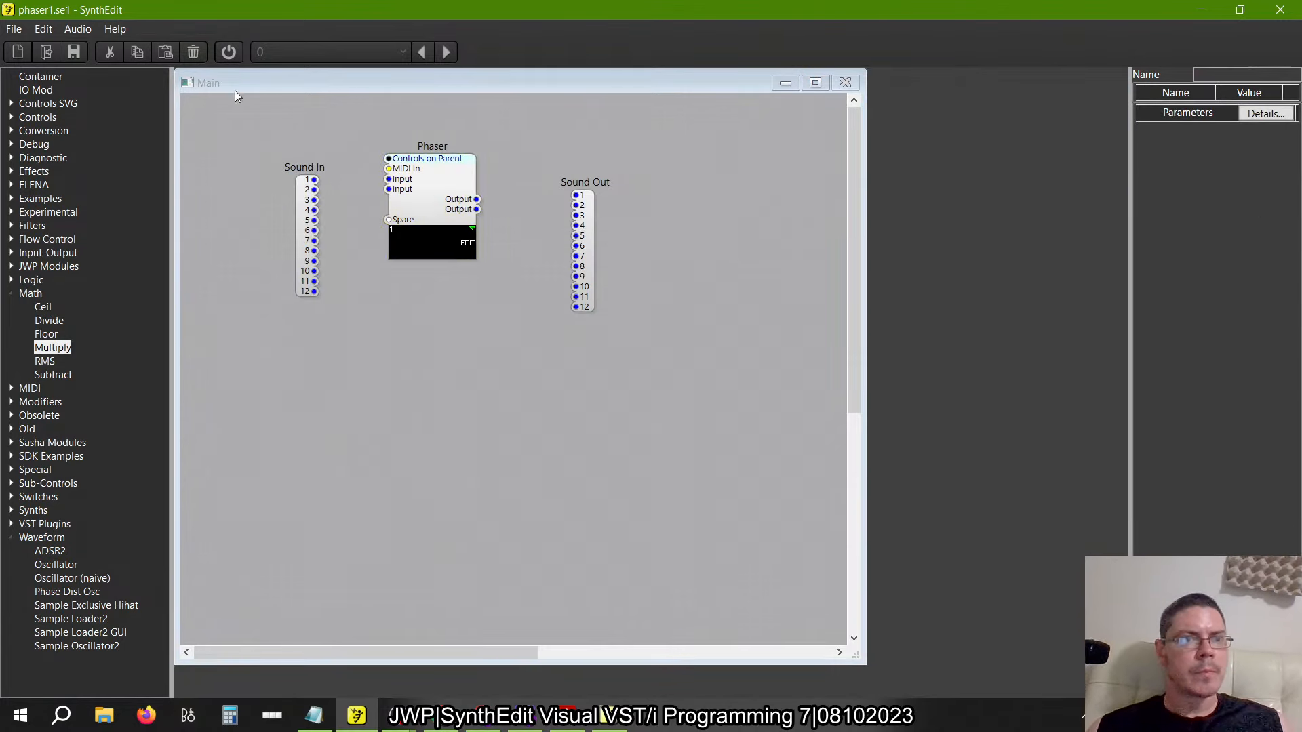
Save the project as phaser3.se1 in the Chapter 2 Phaser folder
left_click(14, 28)
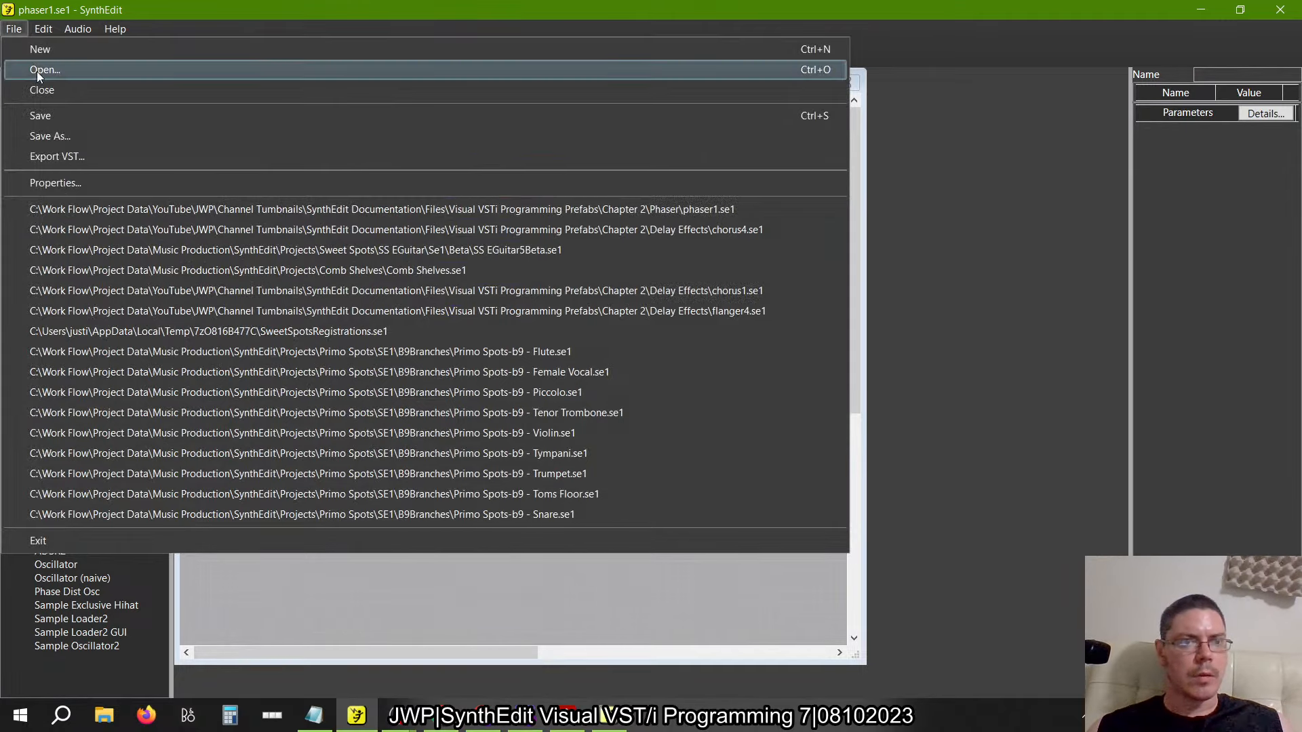
left_click(48, 136)
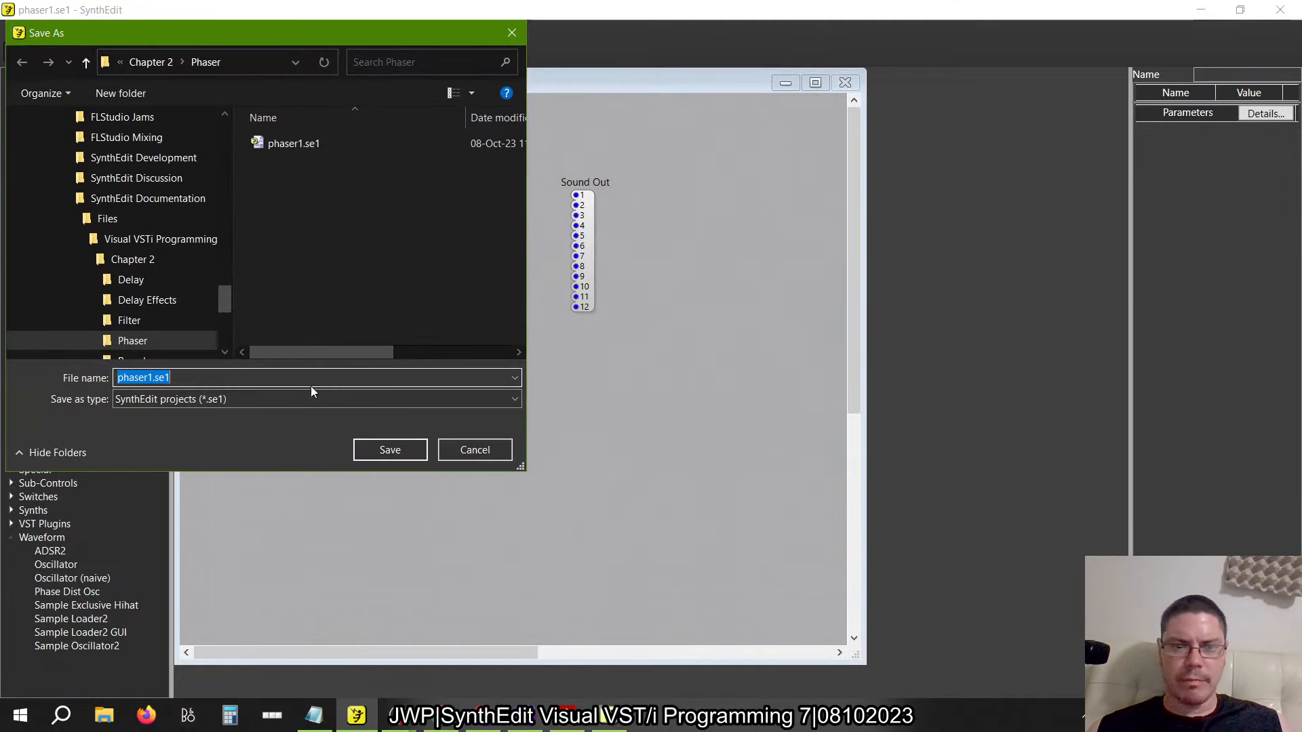
left_click(154, 377)
key("BackSpace")
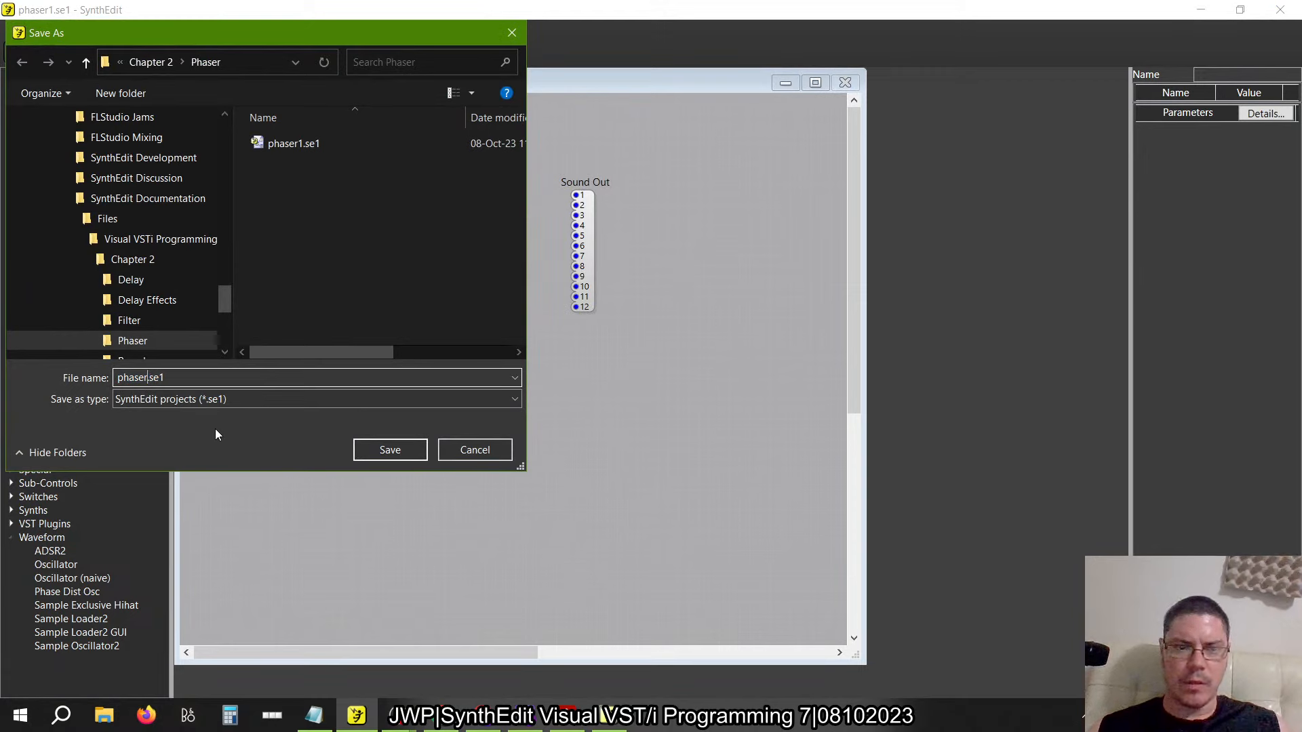
type("2")
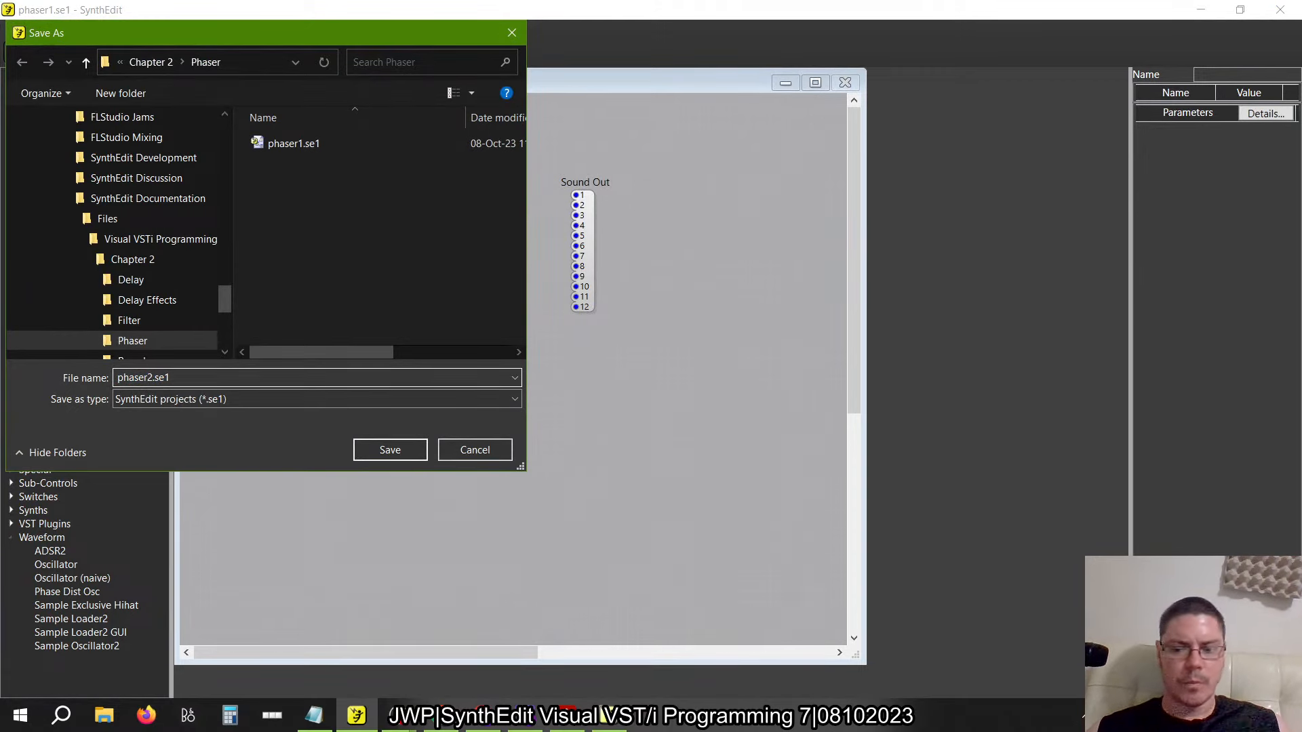
key("BackSpace")
type("3")
key("Return")
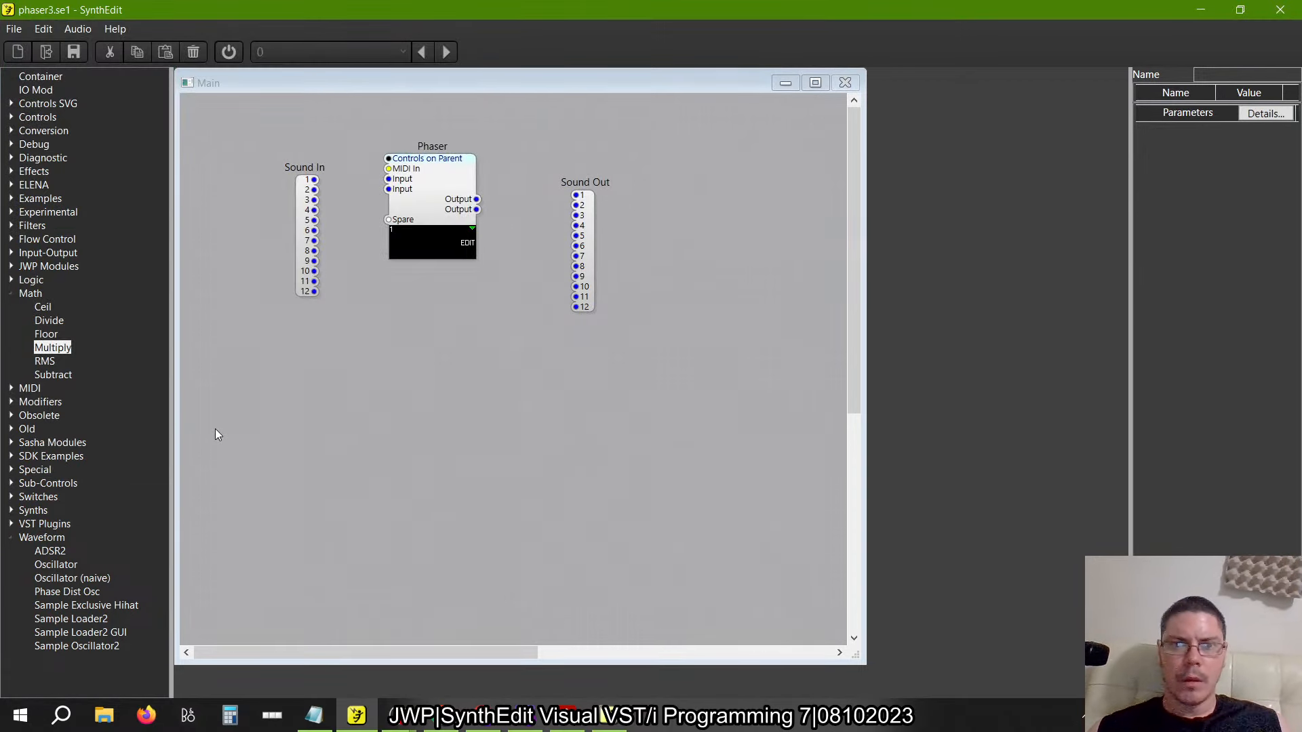
Inside the Phaser container, reposition the Waveform selector beside Stages and connect its Value Out to both oscillators' Waveform inputs
double_click(438, 183)
left_click_drag(502, 249, 926, 247)
scroll(926, 246, "down", 6)
scroll(926, 246, "down", 2)
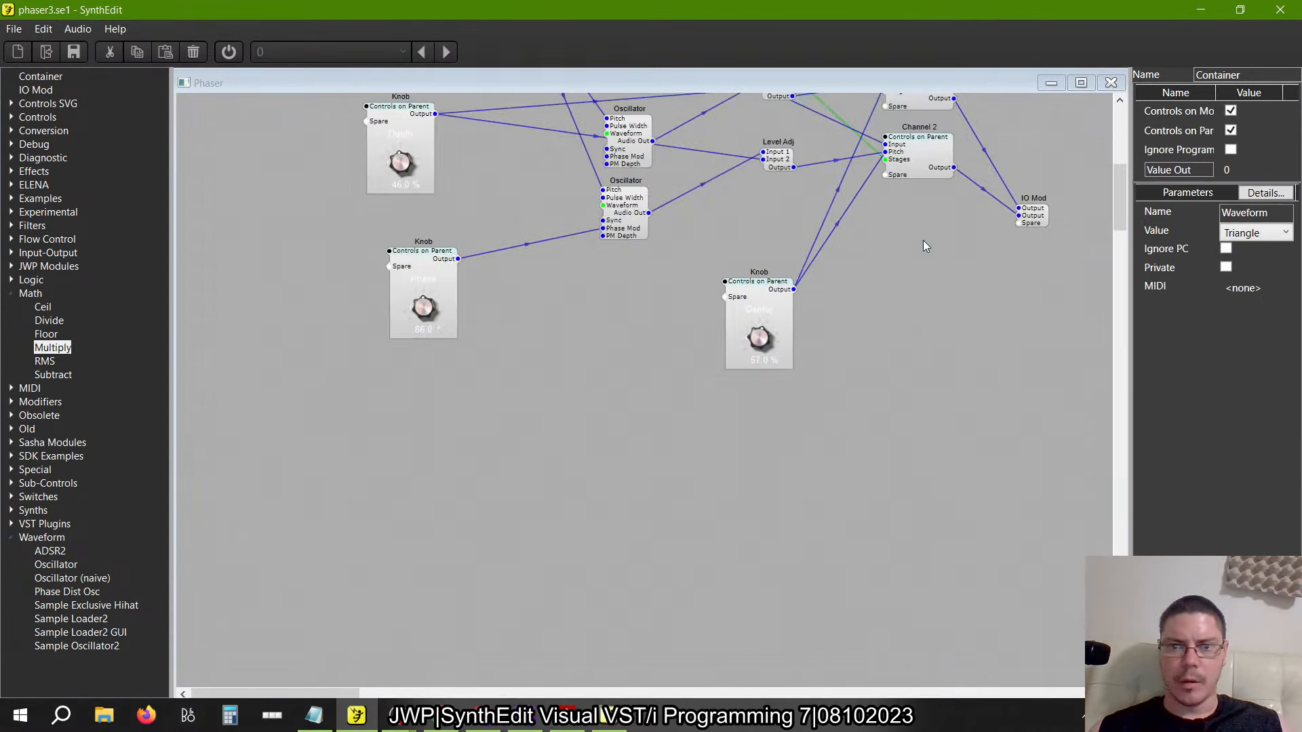
scroll(926, 246, "up", 5)
scroll(926, 246, "down", 1)
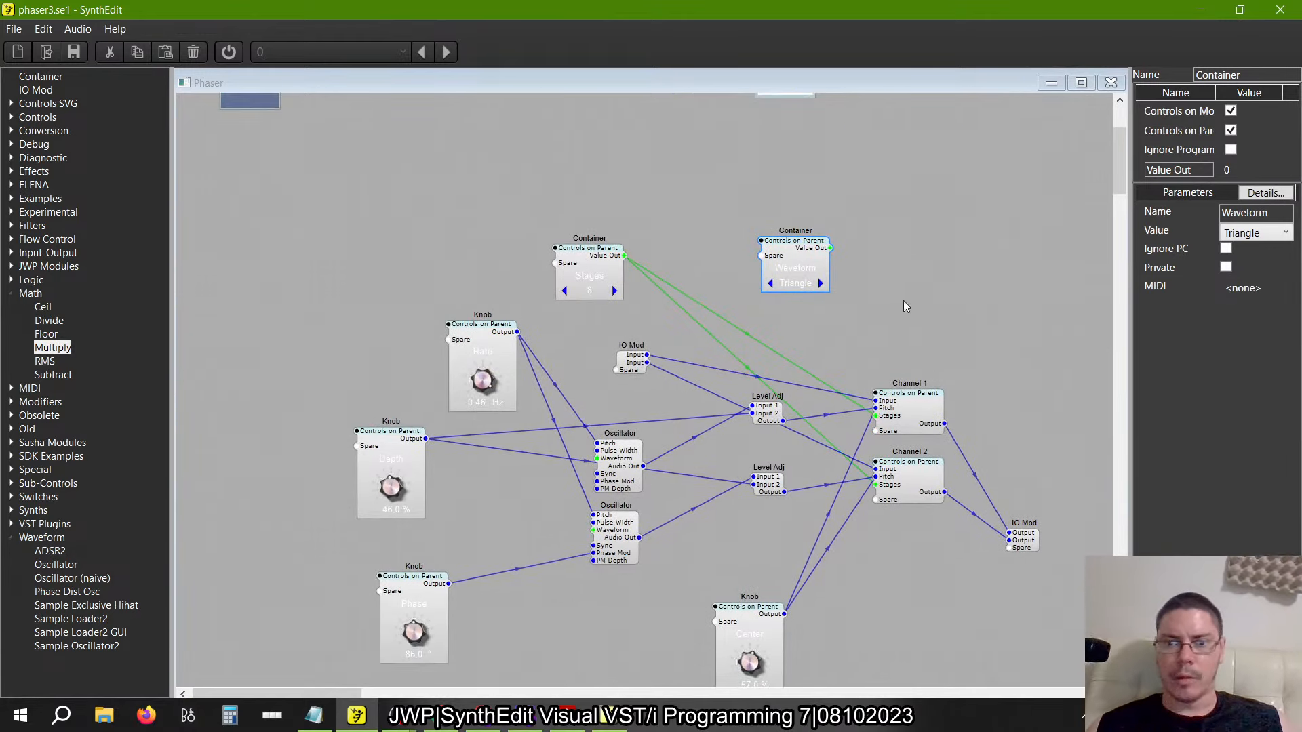
left_click_drag(830, 248, 880, 417)
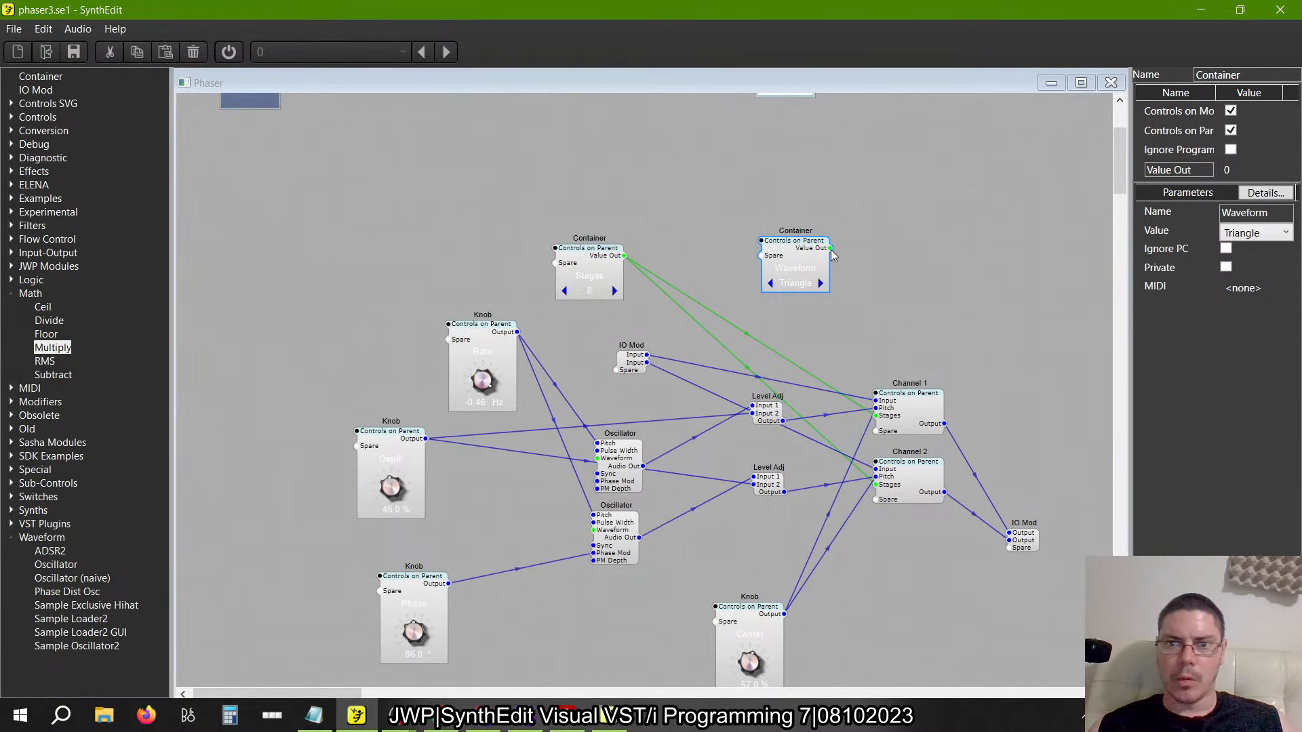
left_click_drag(815, 251, 597, 459)
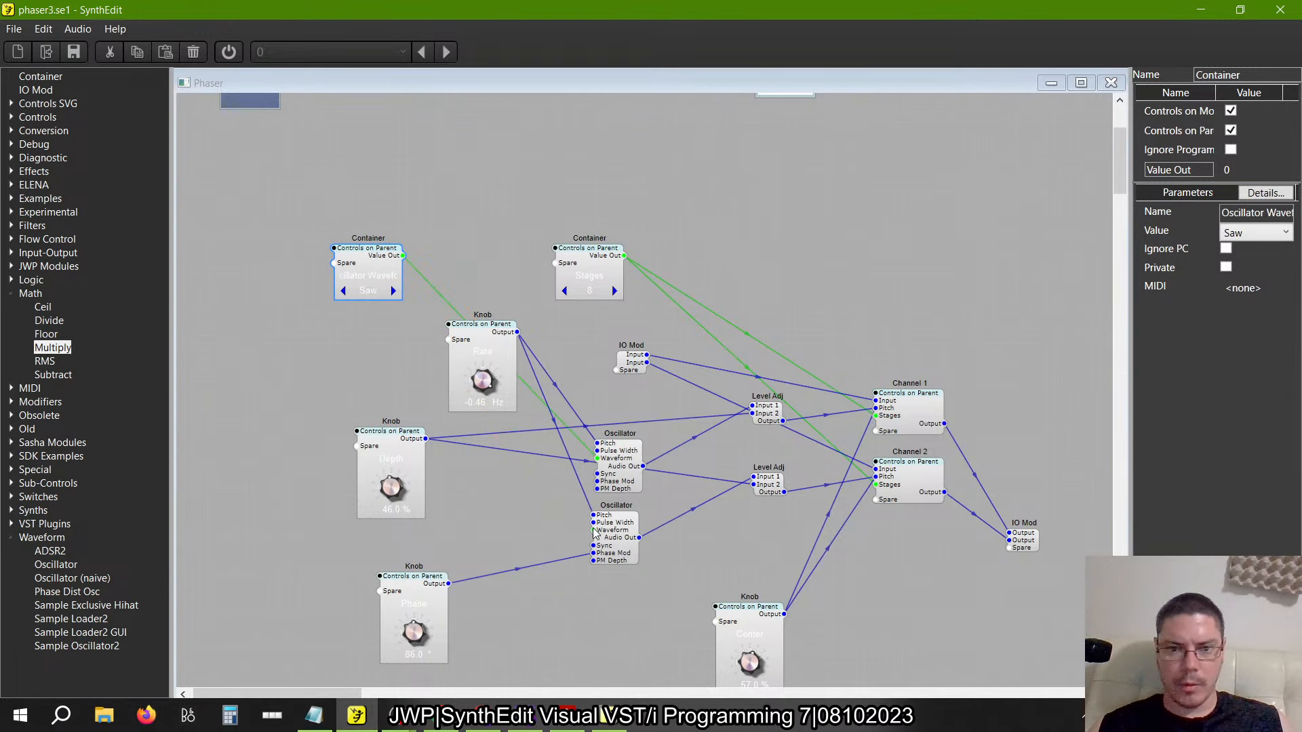
left_click(594, 534)
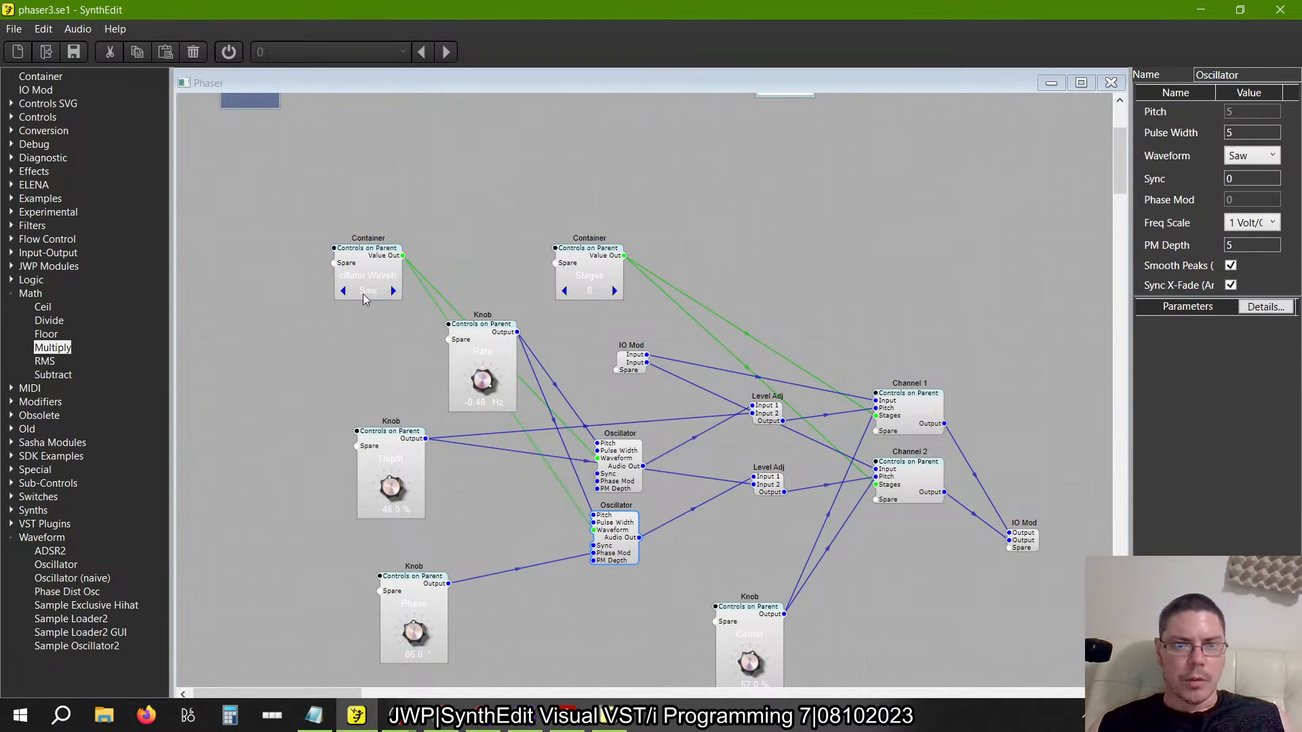
Cycle the Oscillator Waveform selector through its waveform options and set it to Sine
left_click(395, 293)
double_click(395, 294)
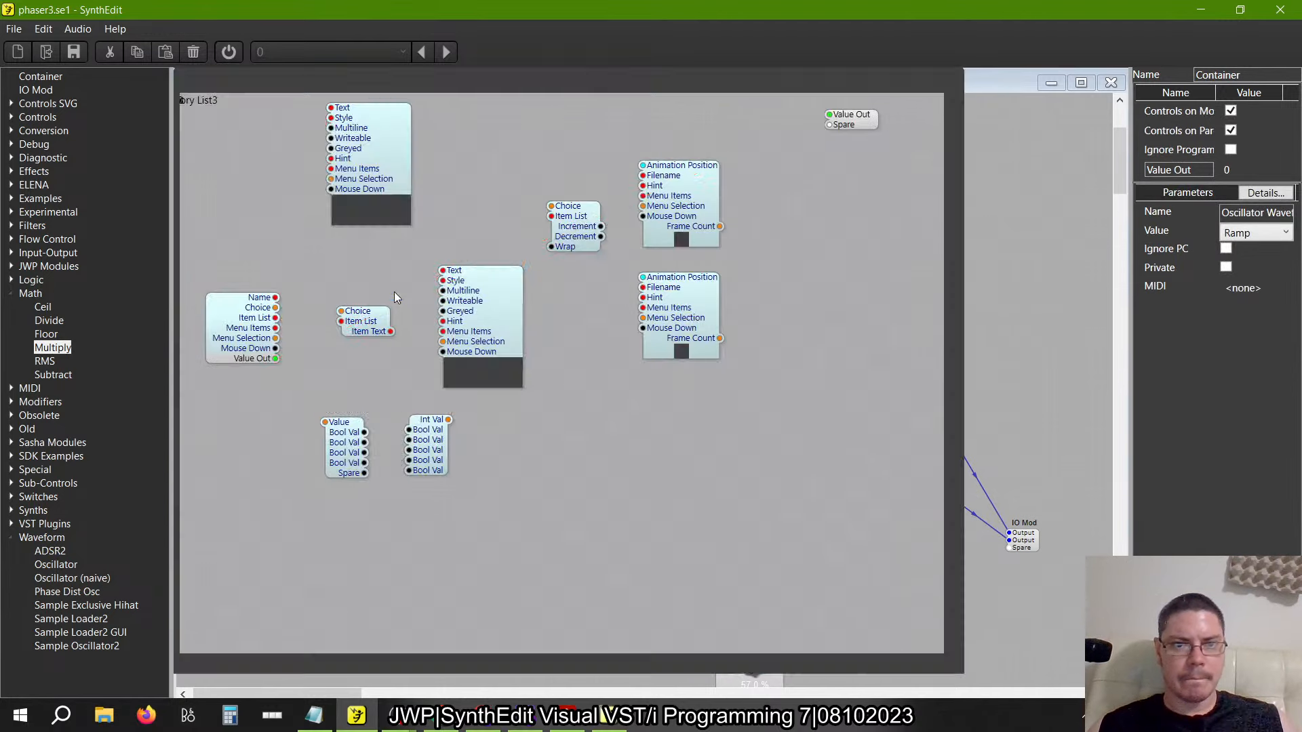
left_click(942, 82)
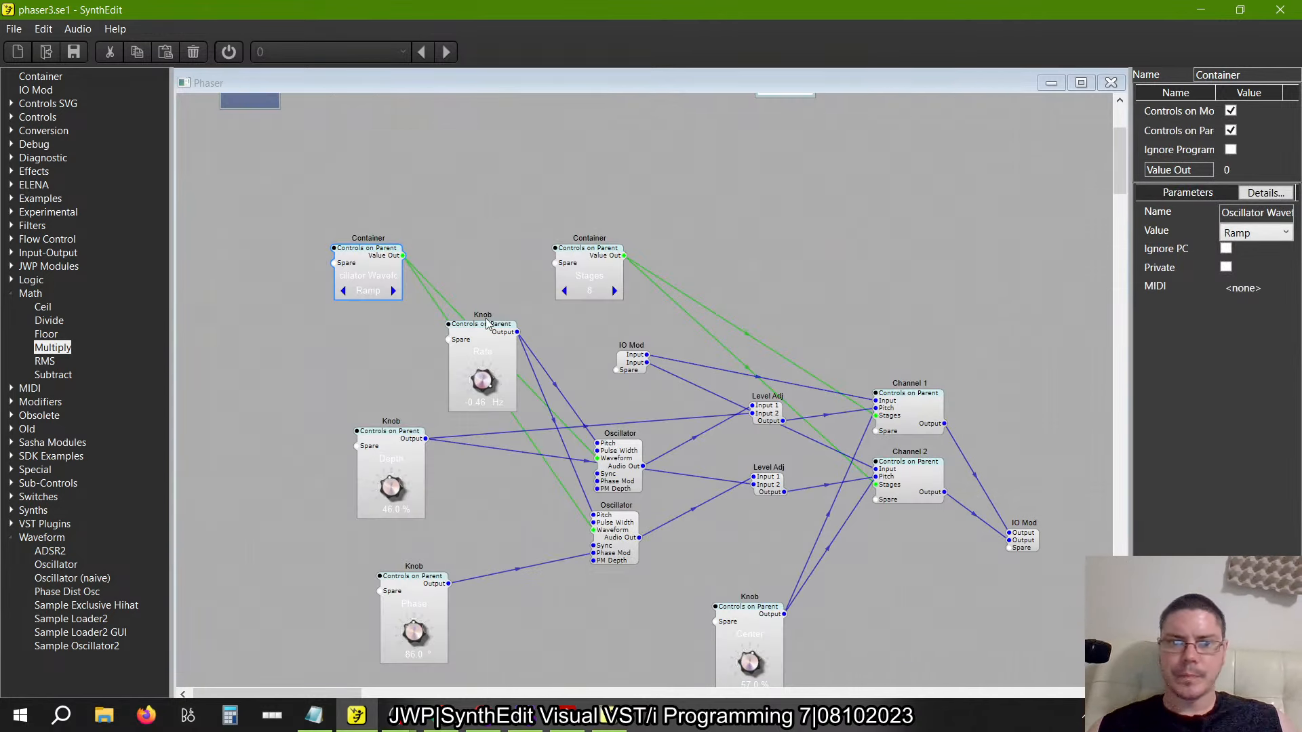
left_click(394, 292)
left_click(395, 291)
double_click(396, 291)
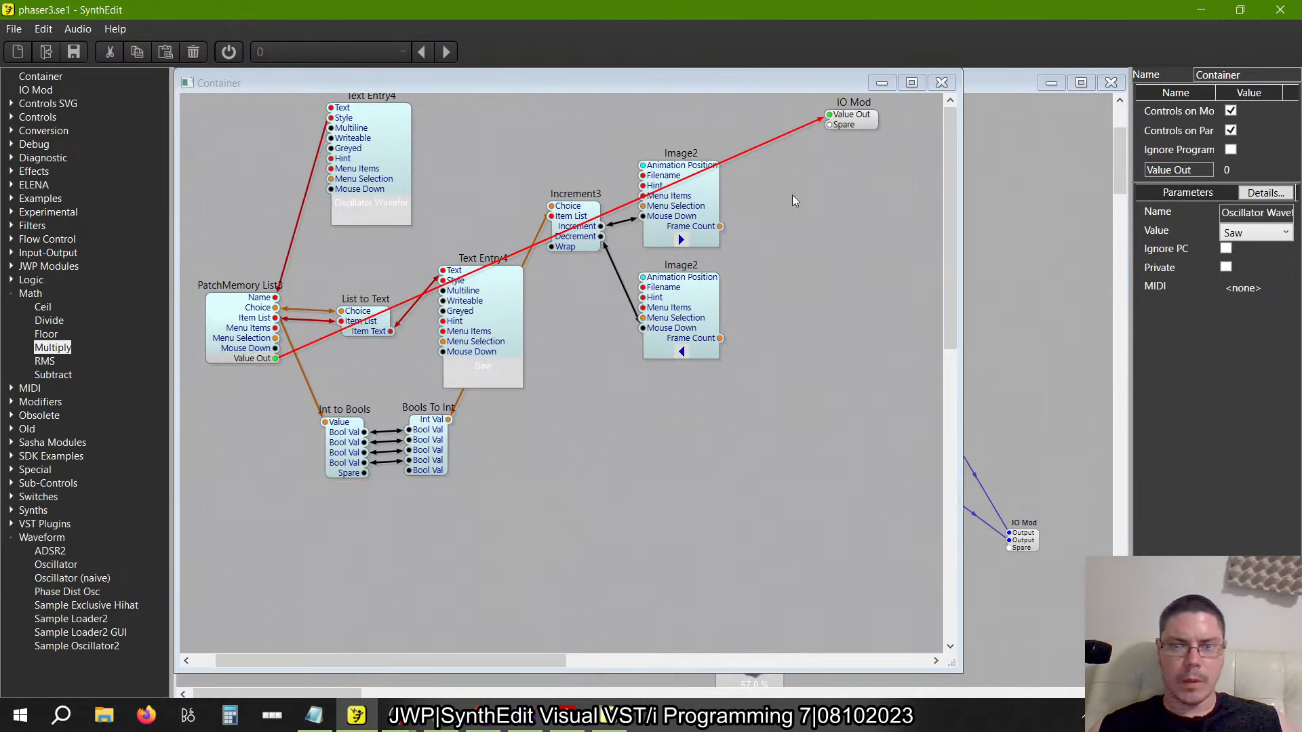
left_click(942, 82)
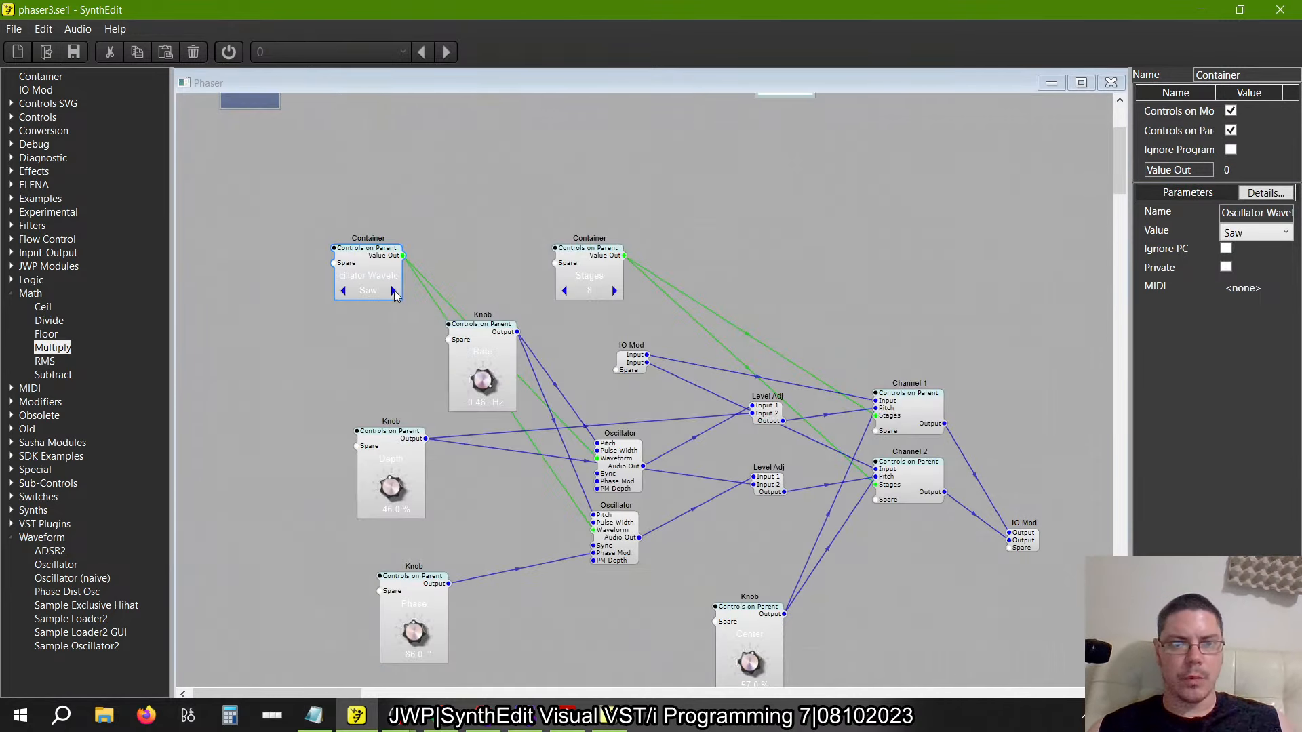
left_click(393, 292)
left_click(393, 292)
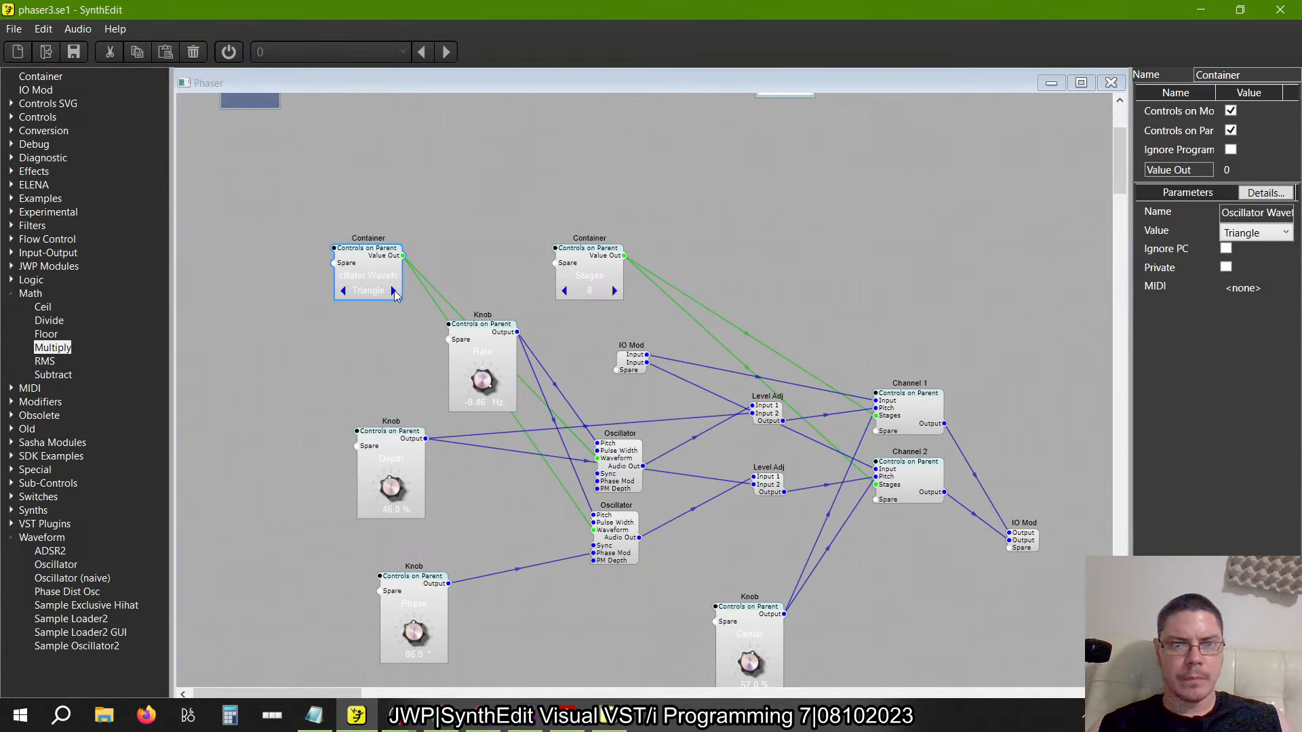
left_click(393, 291)
left_click(394, 292)
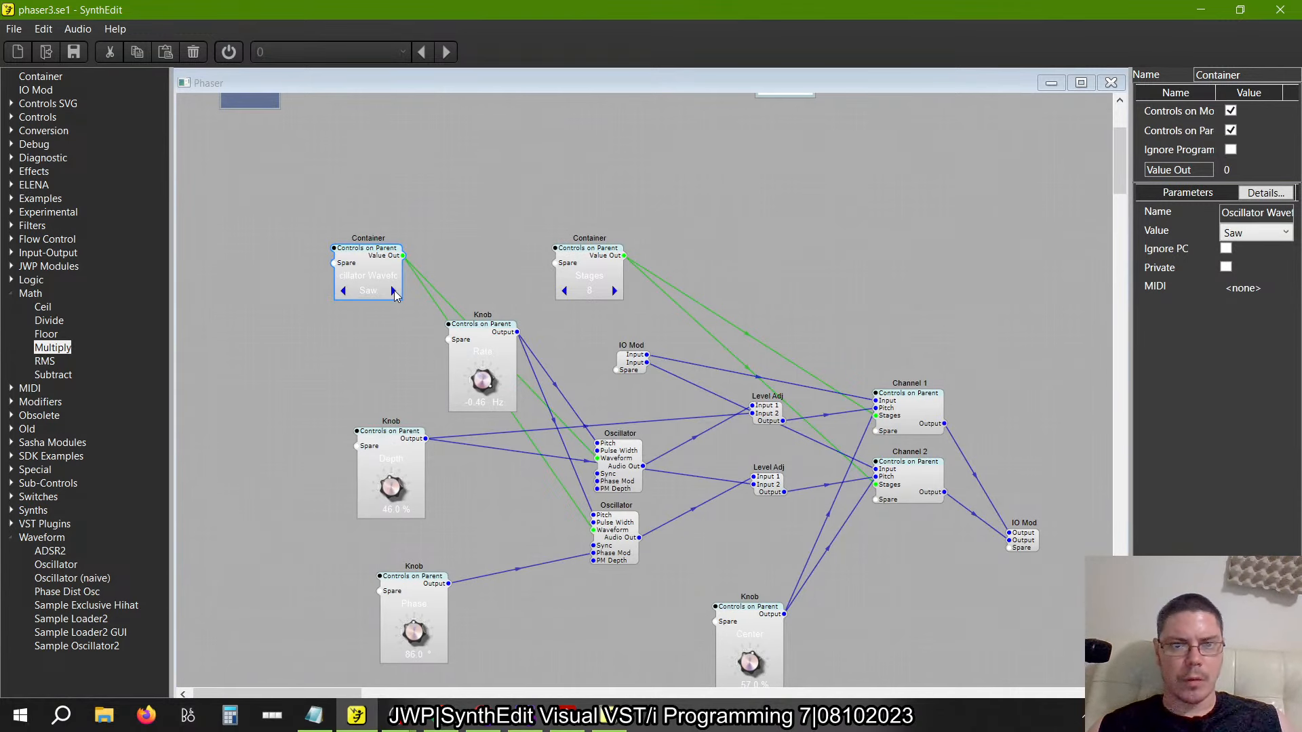
left_click(393, 292)
left_click(394, 292)
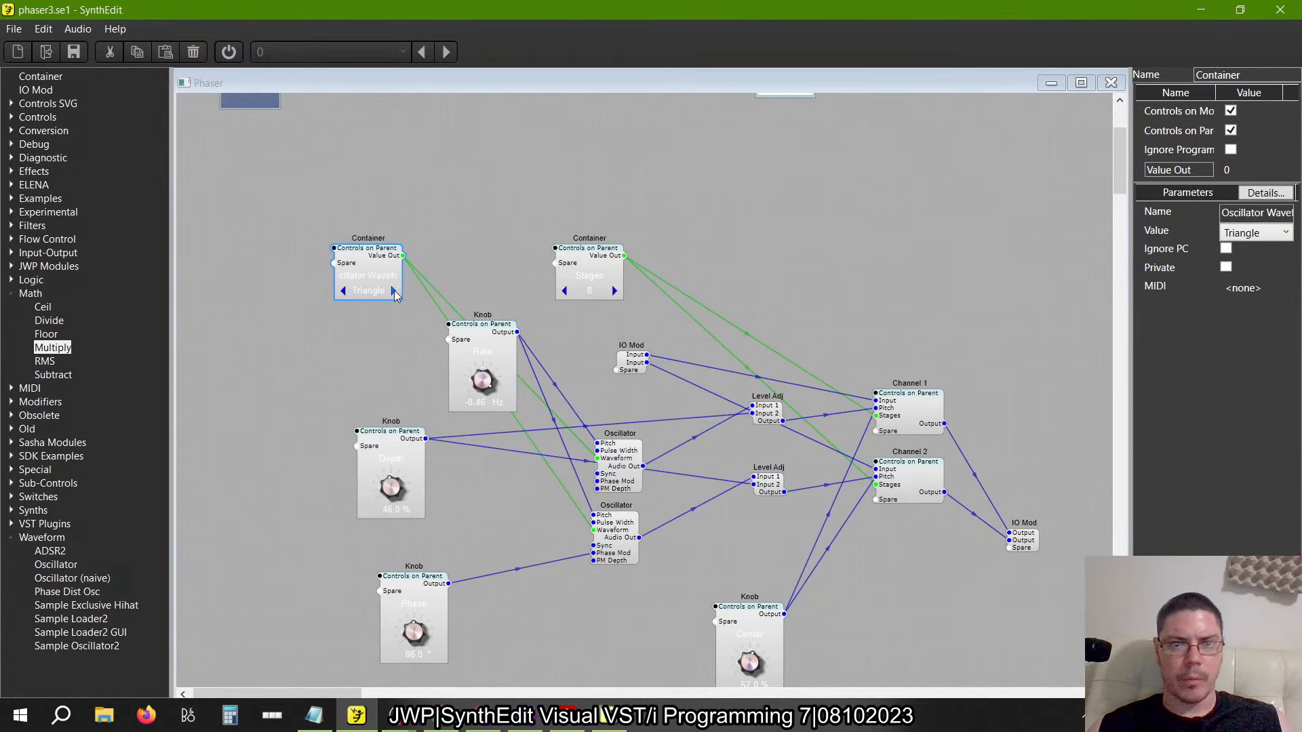
left_click(393, 292)
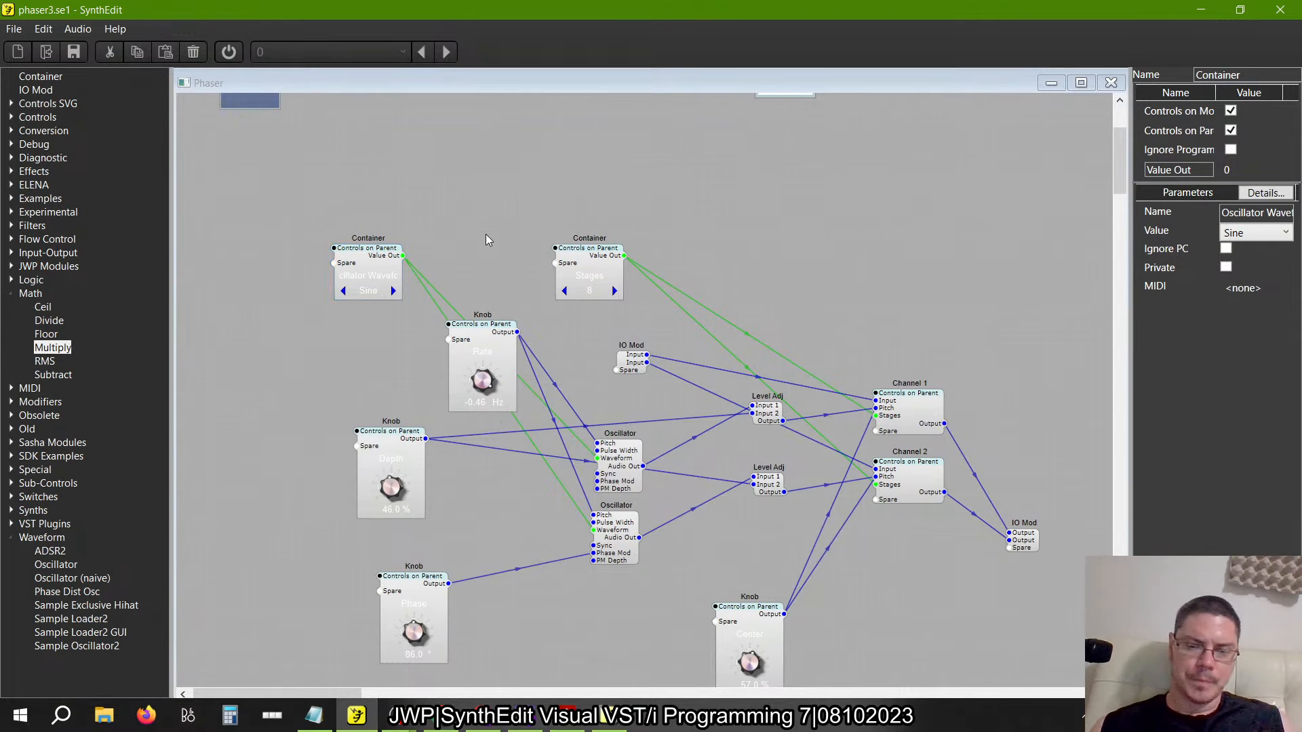
Look up the phaser3 peak filter and resonance curve description on page 83 of the Visual VST/i Programming book
key("alt+Tab")
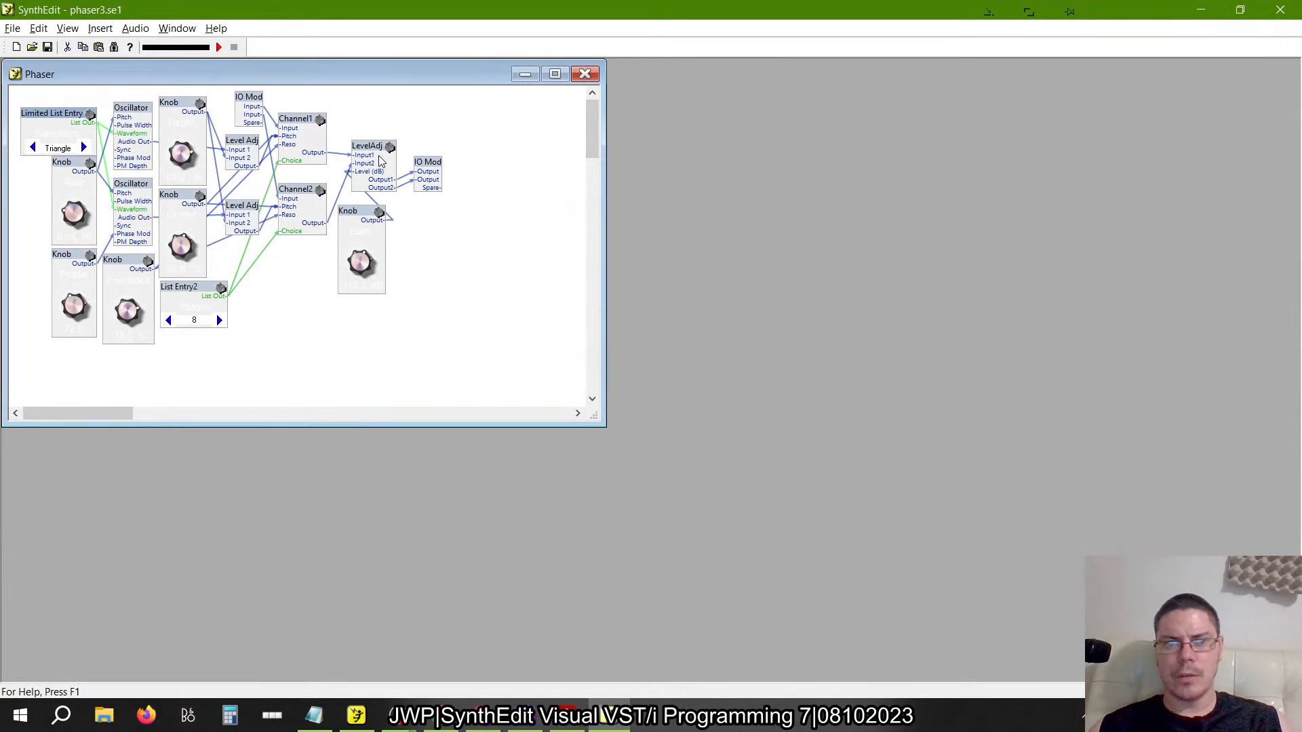
key("alt+Tab")
key("alt+Tab")
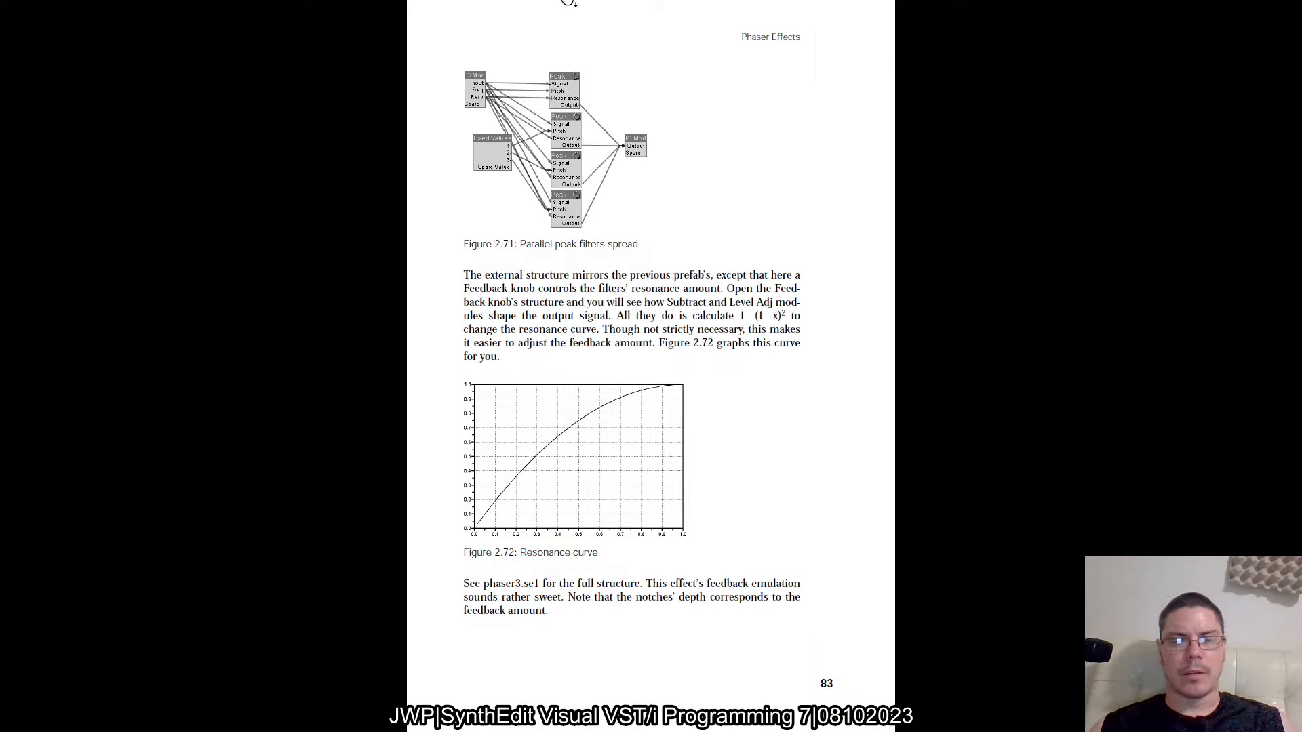
In the older SynthEdit, unlock Channel1 and its Phaser2 container and open the upper Peak filter to examine its structure
key("alt+Tab")
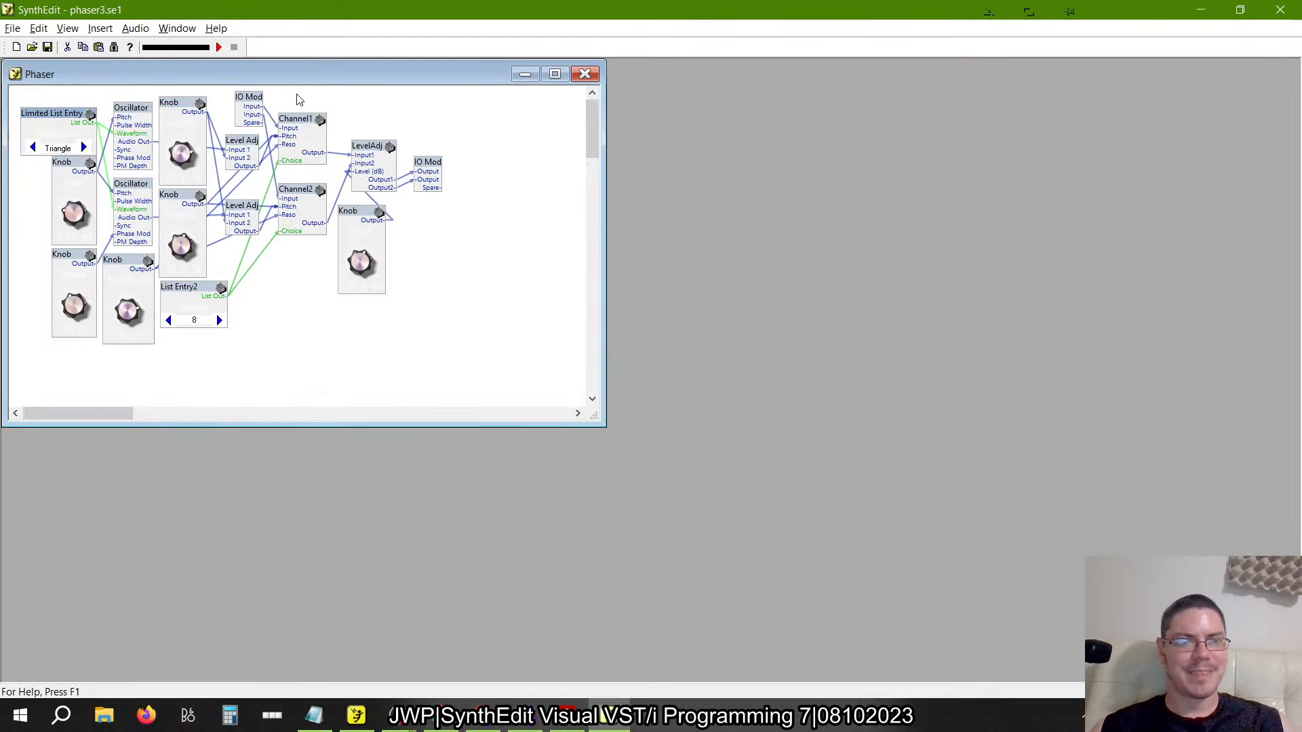
double_click(296, 124)
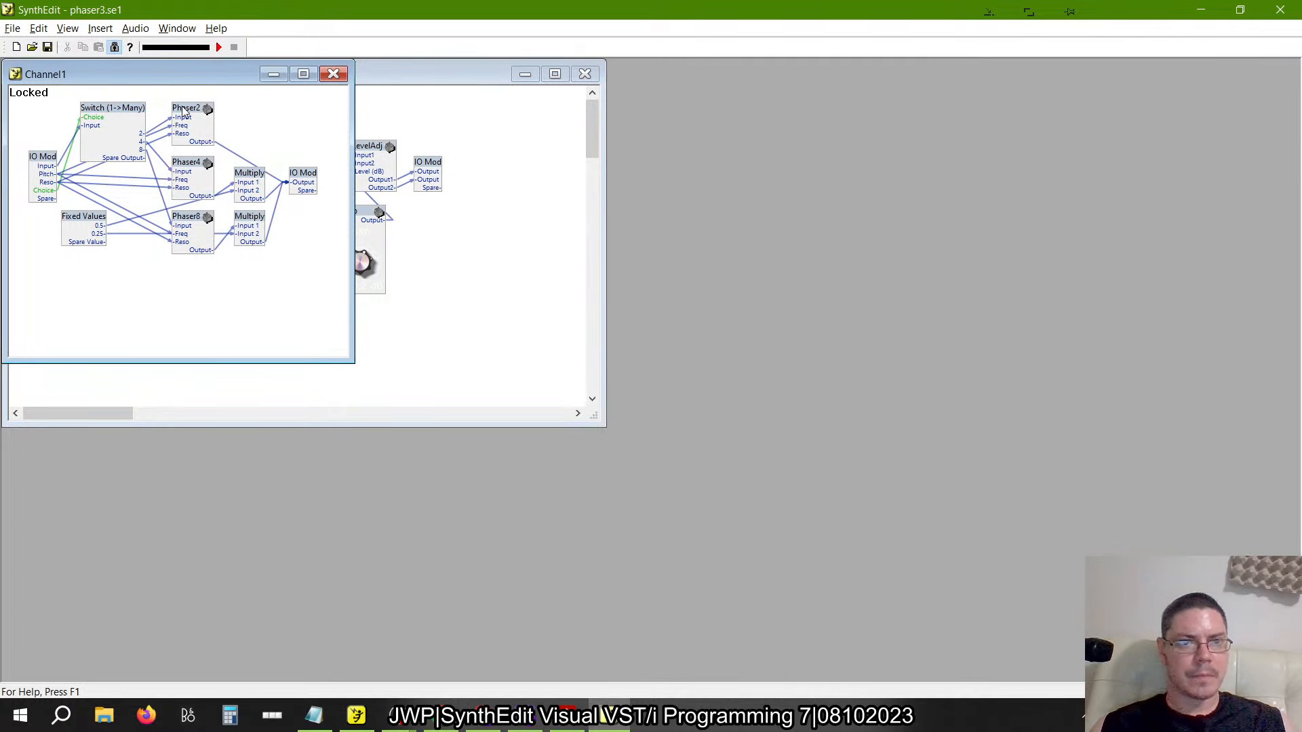
left_click(114, 47)
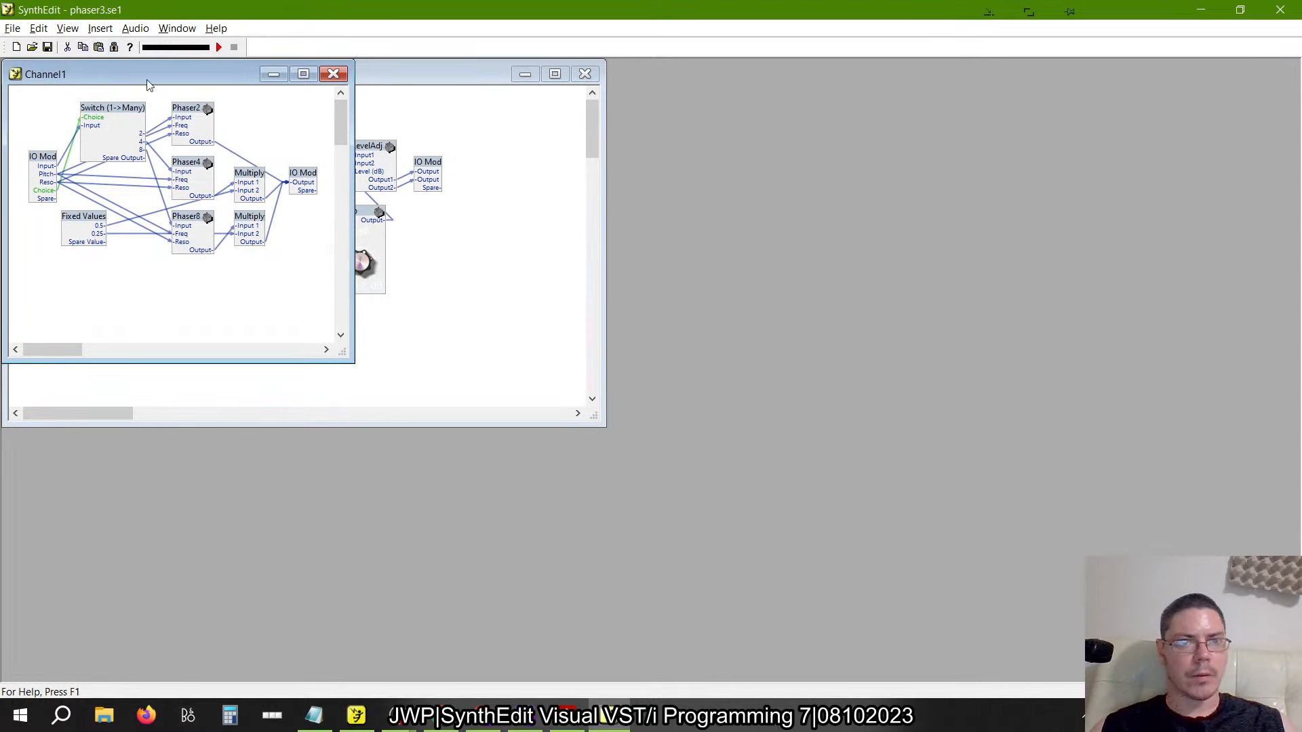
double_click(181, 116)
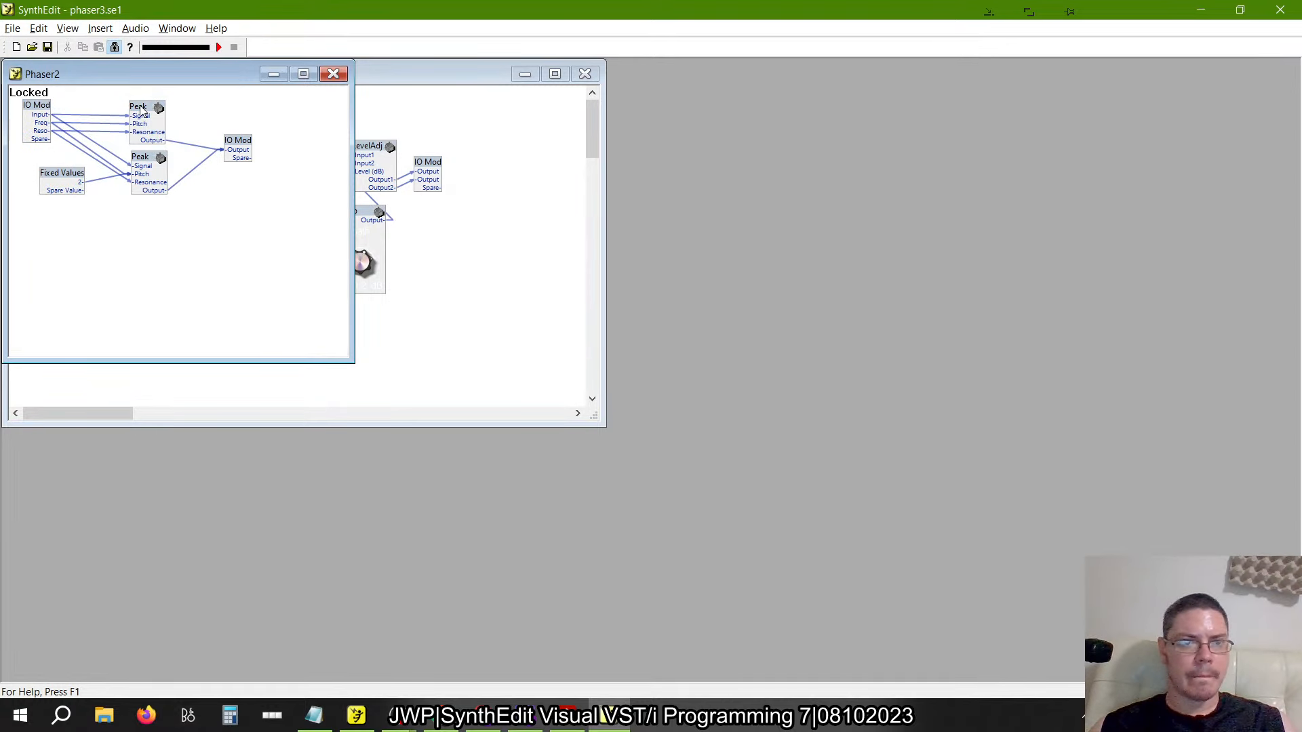
left_click(114, 47)
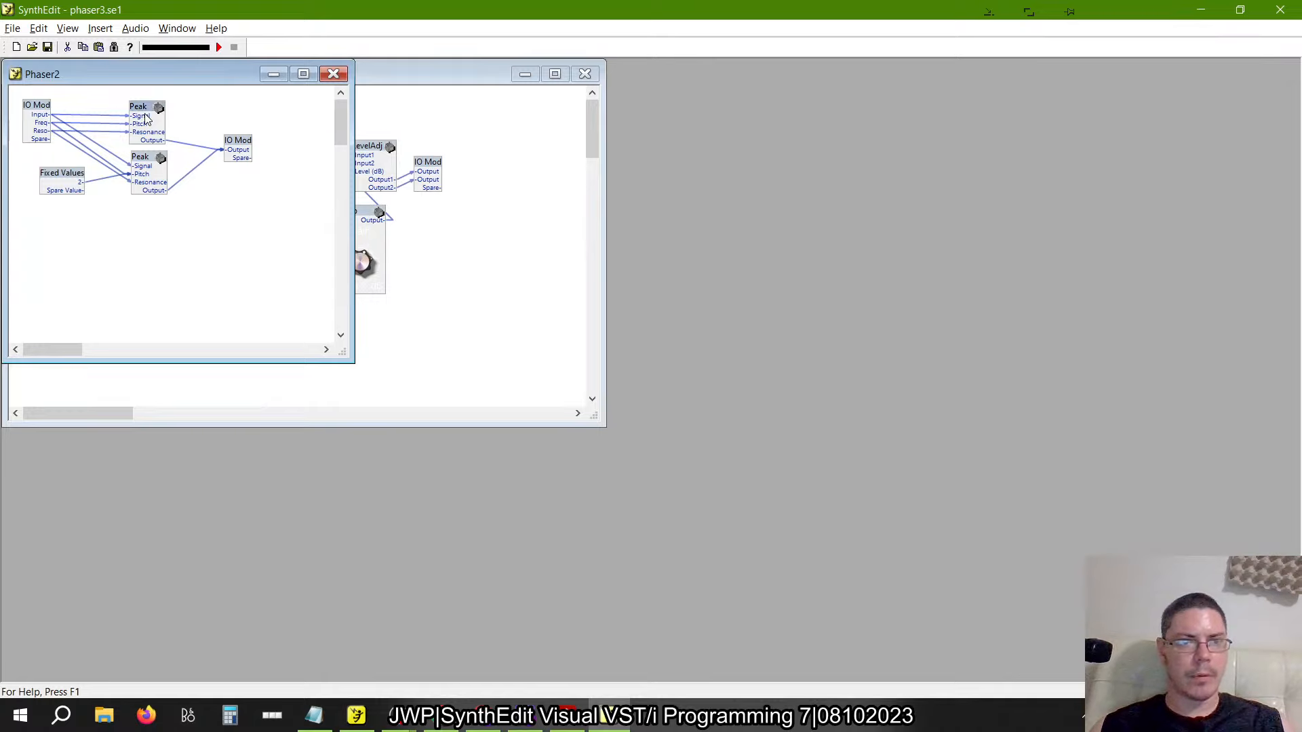
double_click(145, 118)
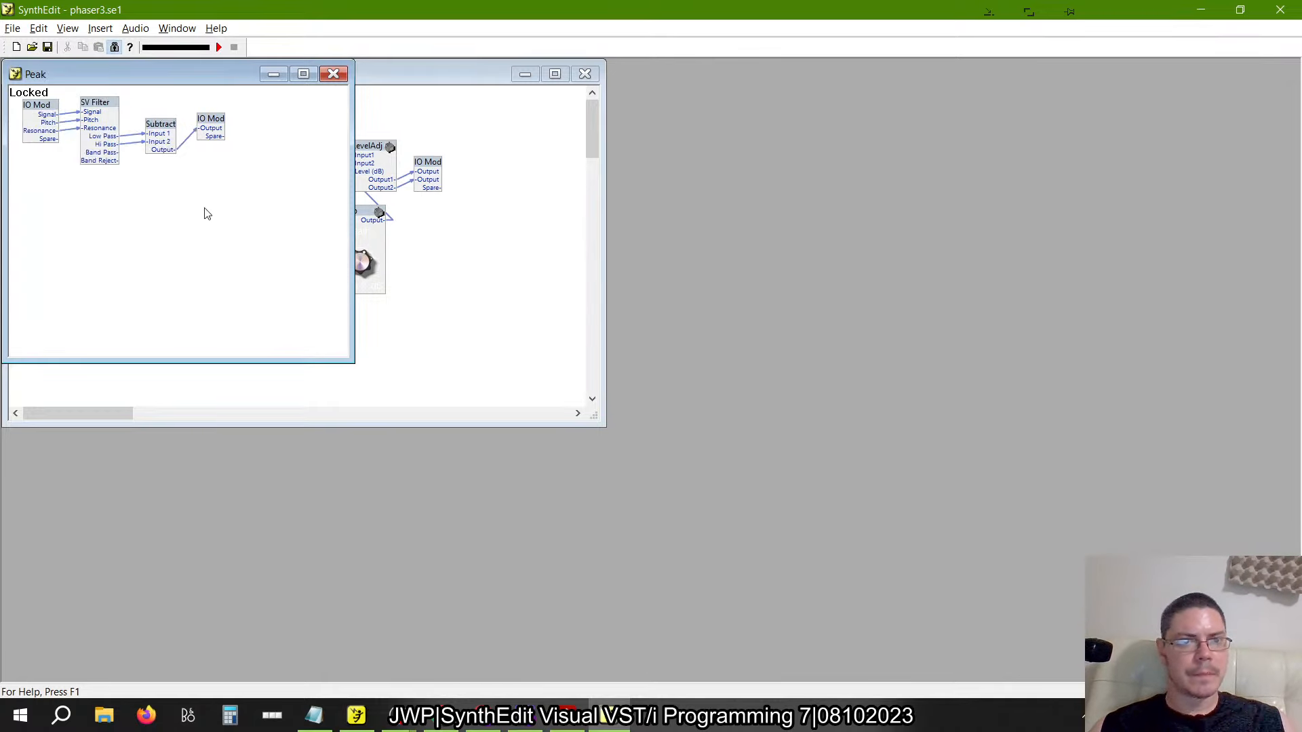
Switch to the newer SynthEdit and open the Phaser's Channel 1 container in a maximized view
key("alt+Tab")
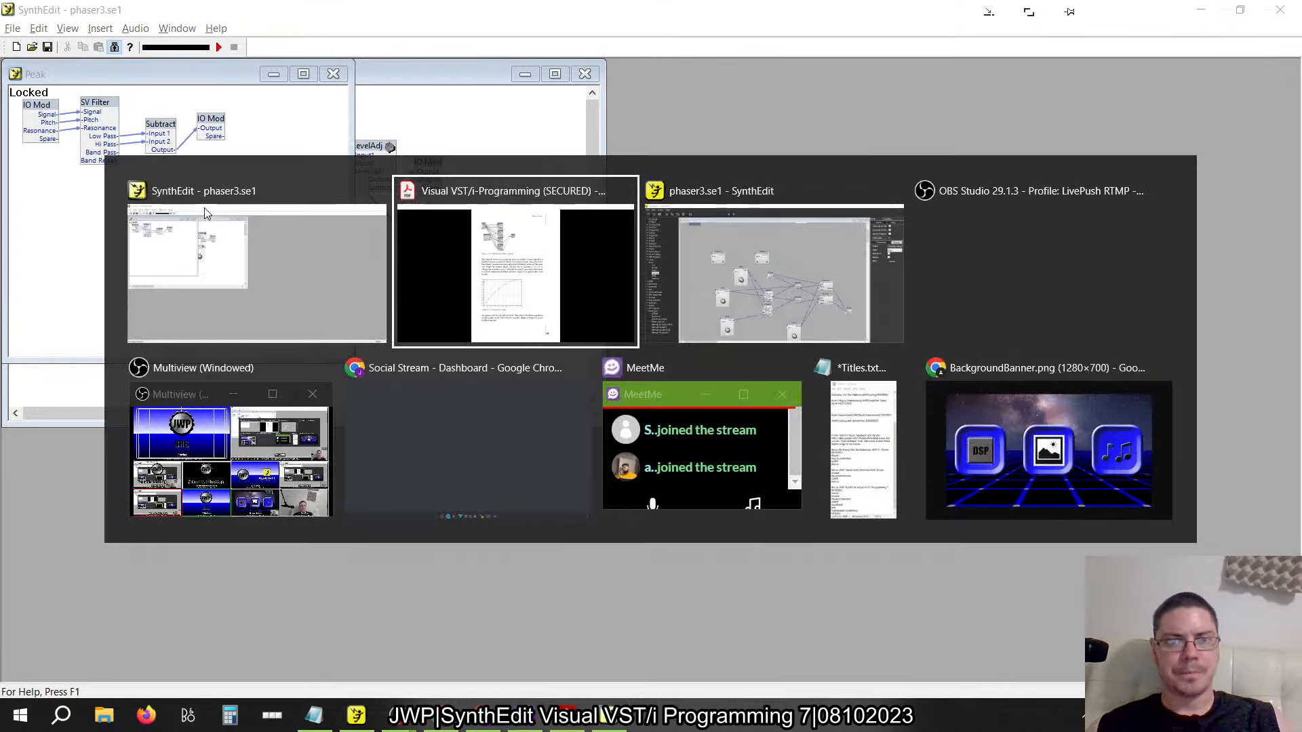
key("alt+Tab")
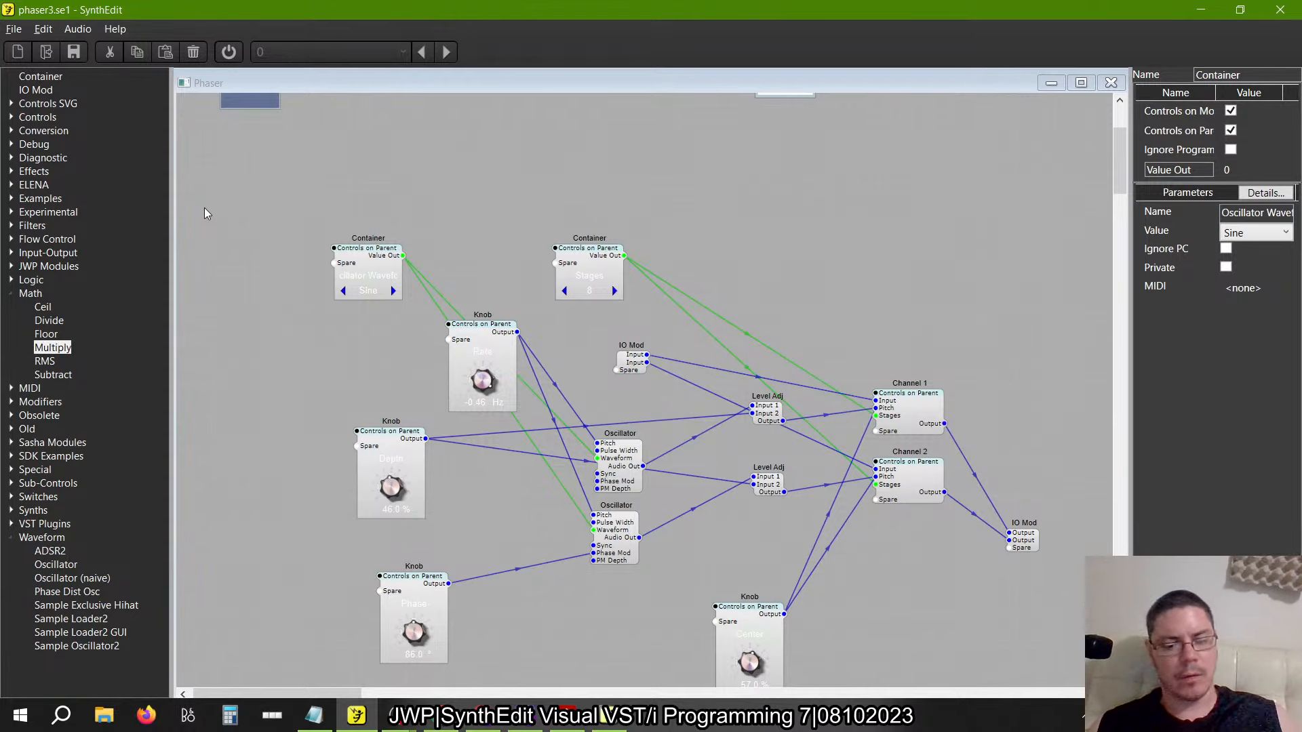
key("alt+Tab")
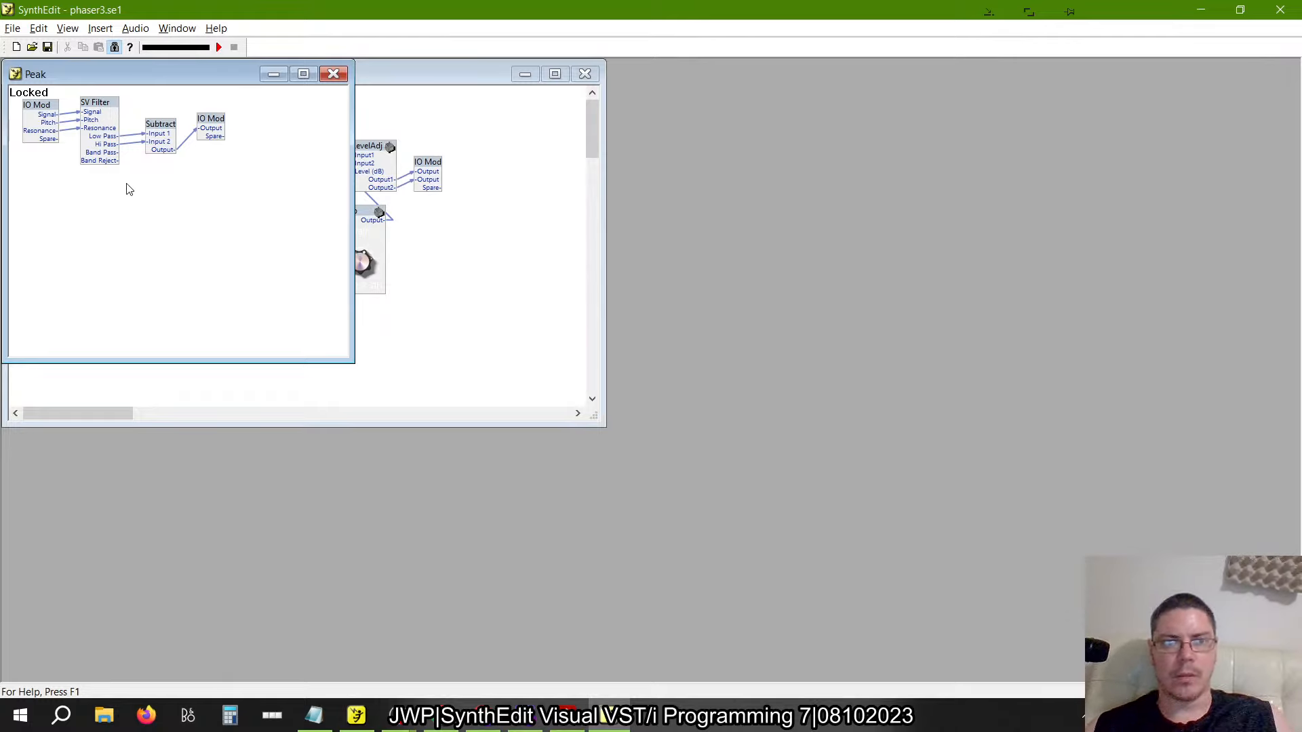
key("alt+Tab")
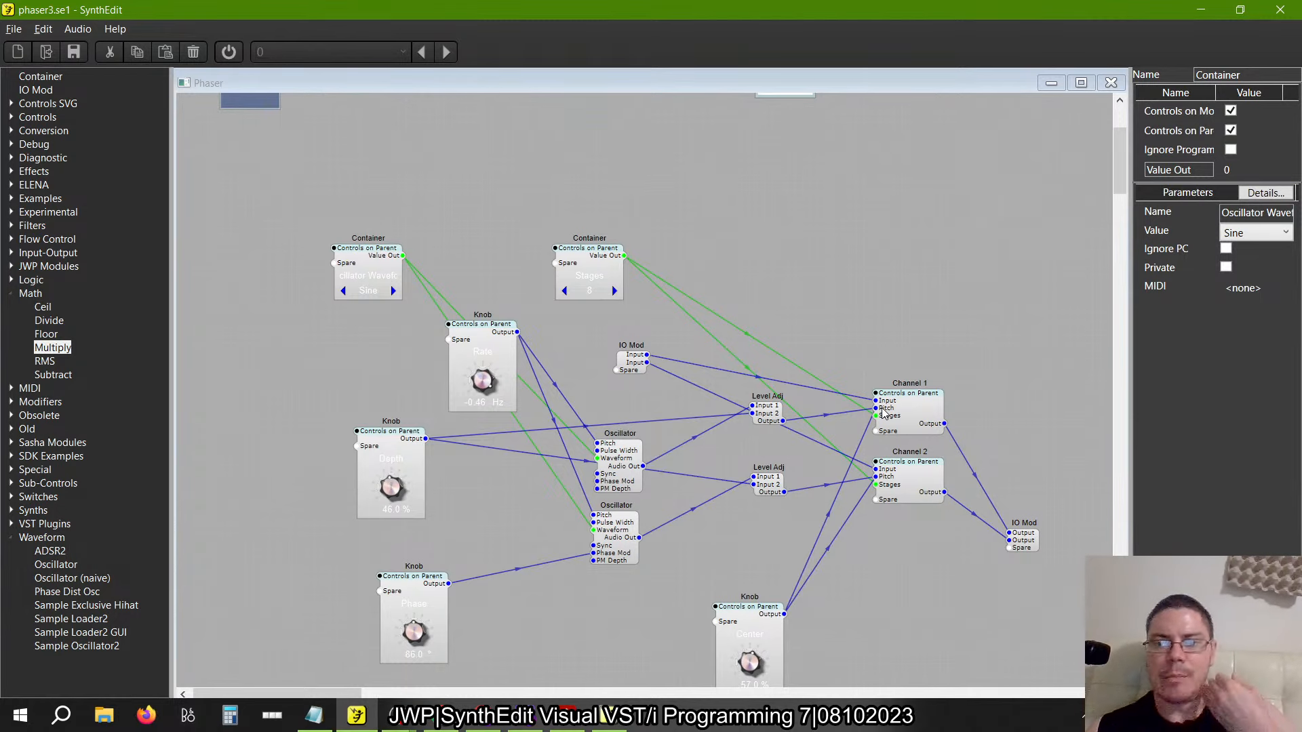
double_click(928, 409)
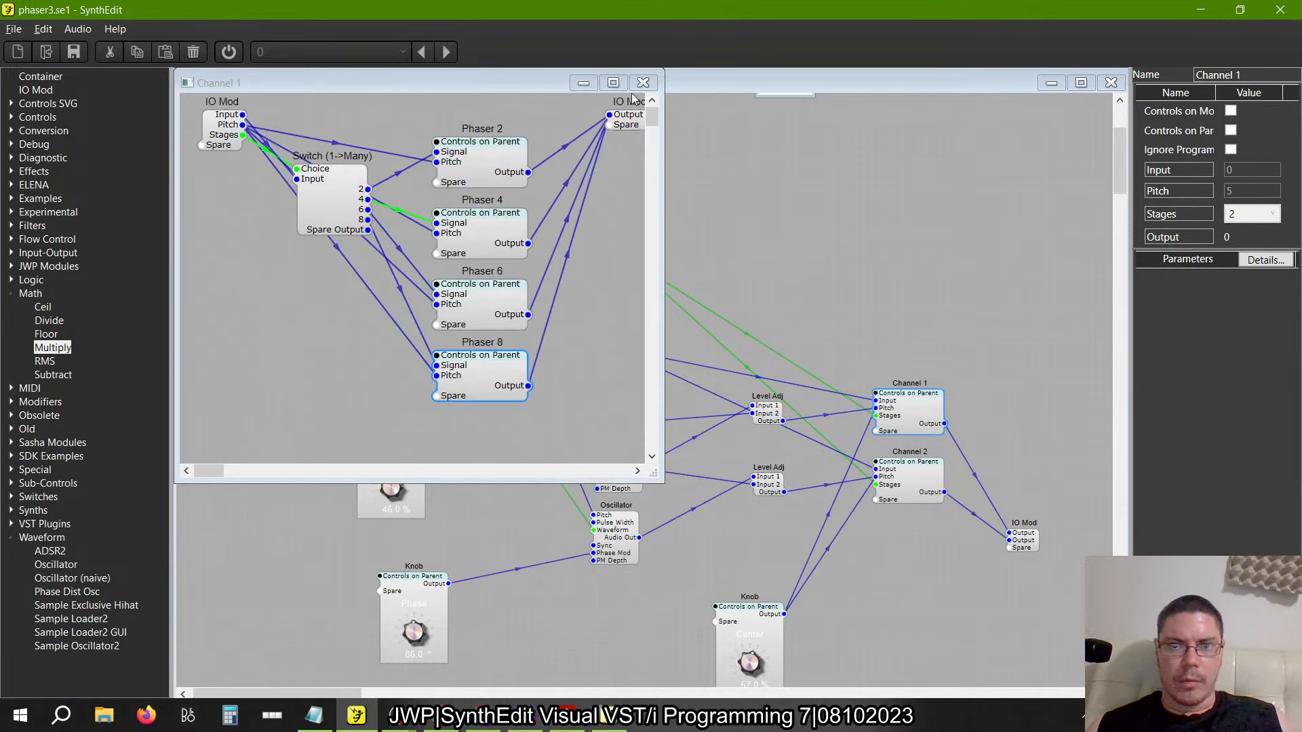
left_click(597, 87)
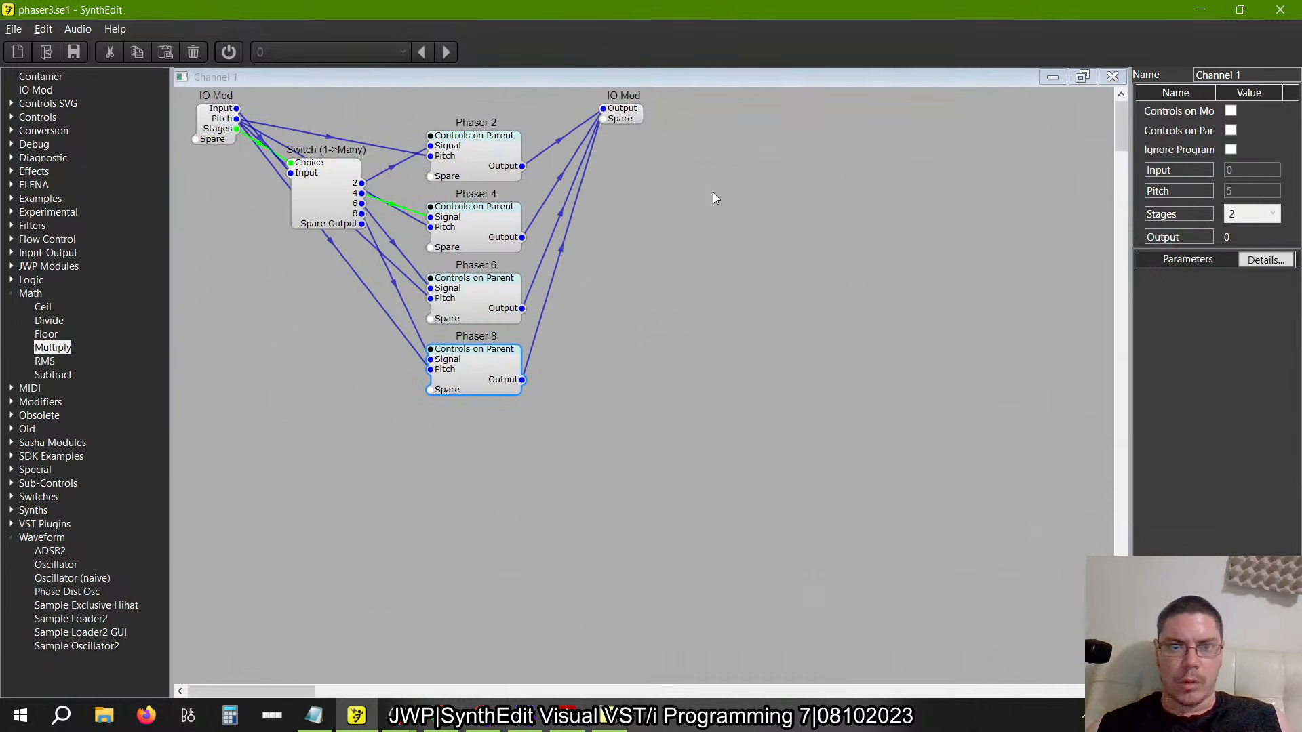
Try an SV Filter2 module in Channel 1, check its Mode options, and remove it
left_click(11, 294)
left_click(11, 225)
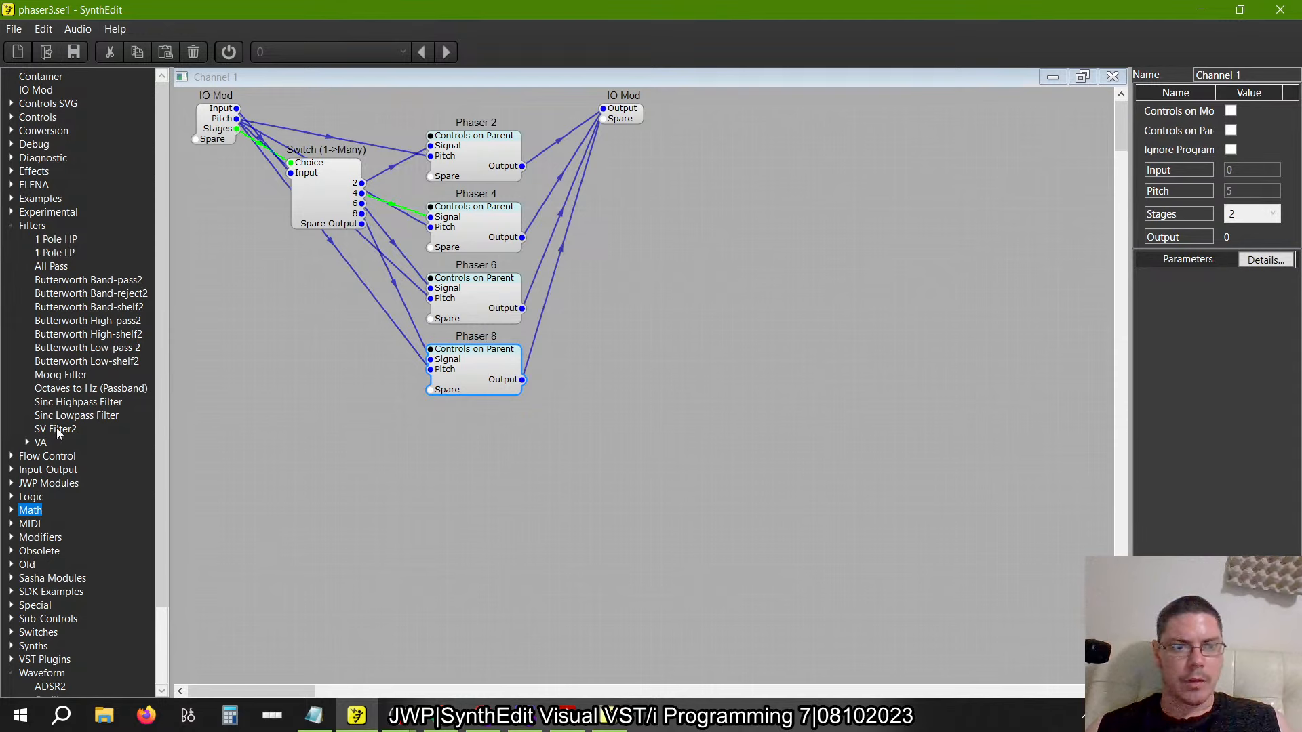
left_click_drag(55, 428, 668, 362)
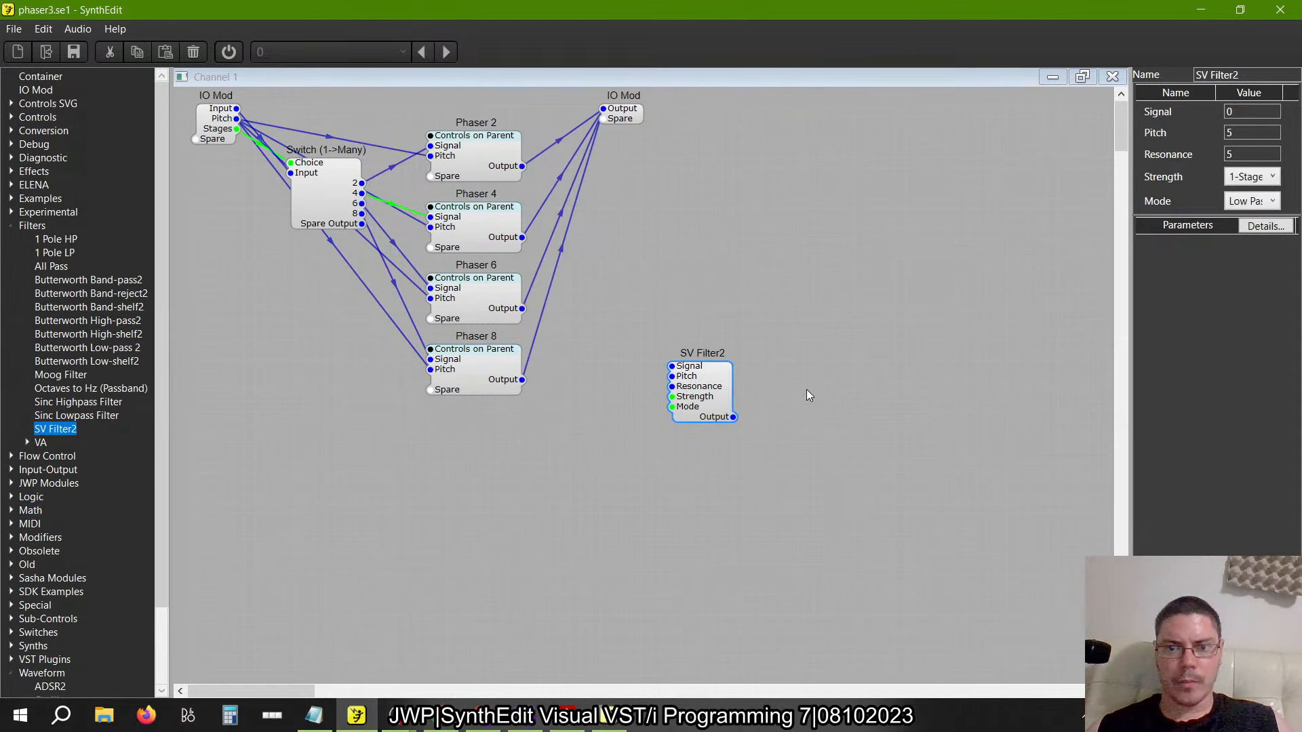
left_click_drag(727, 393, 773, 323)
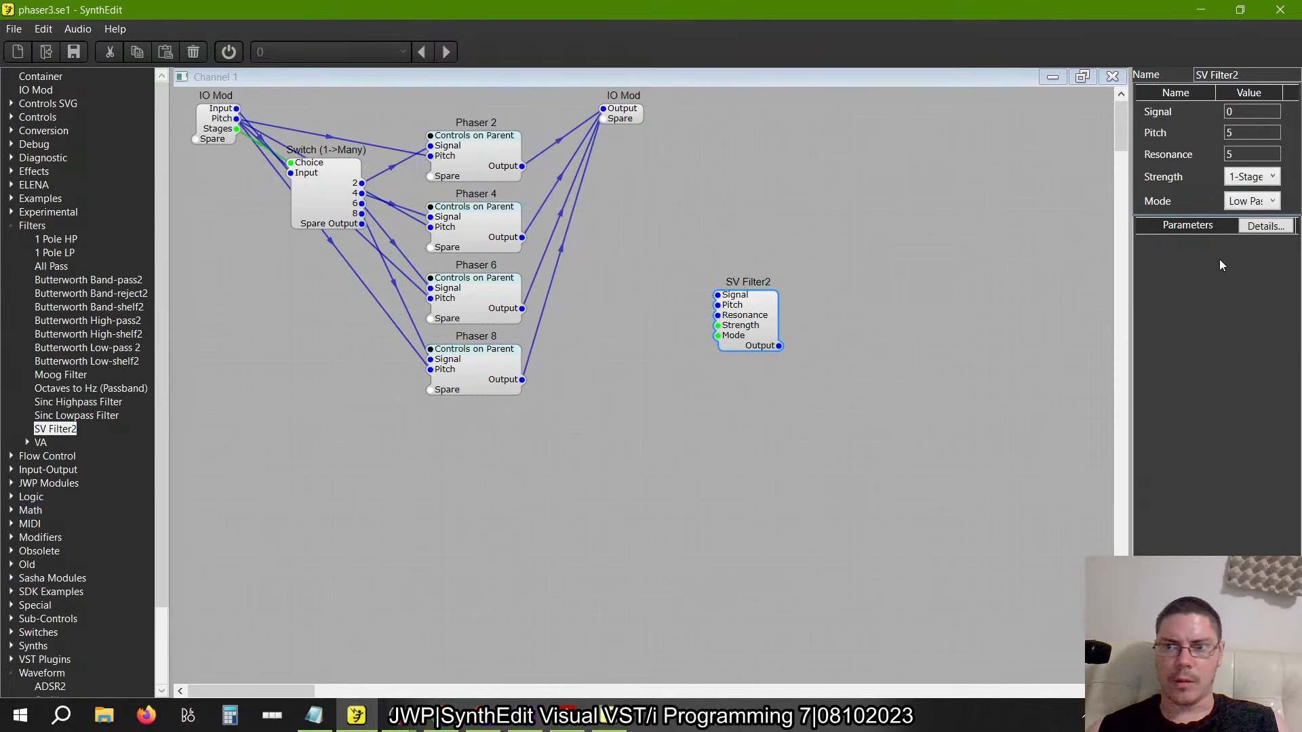
left_click(1272, 204)
left_click(1007, 291)
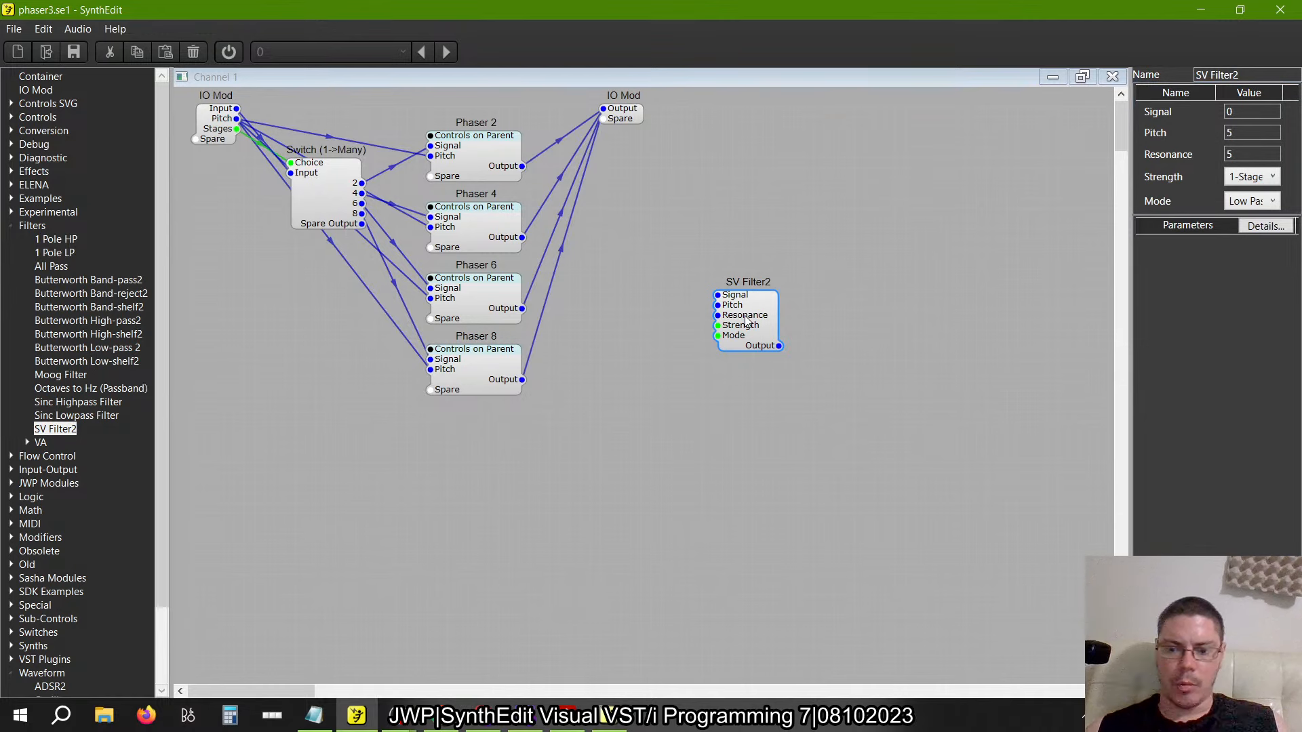
key("Delete")
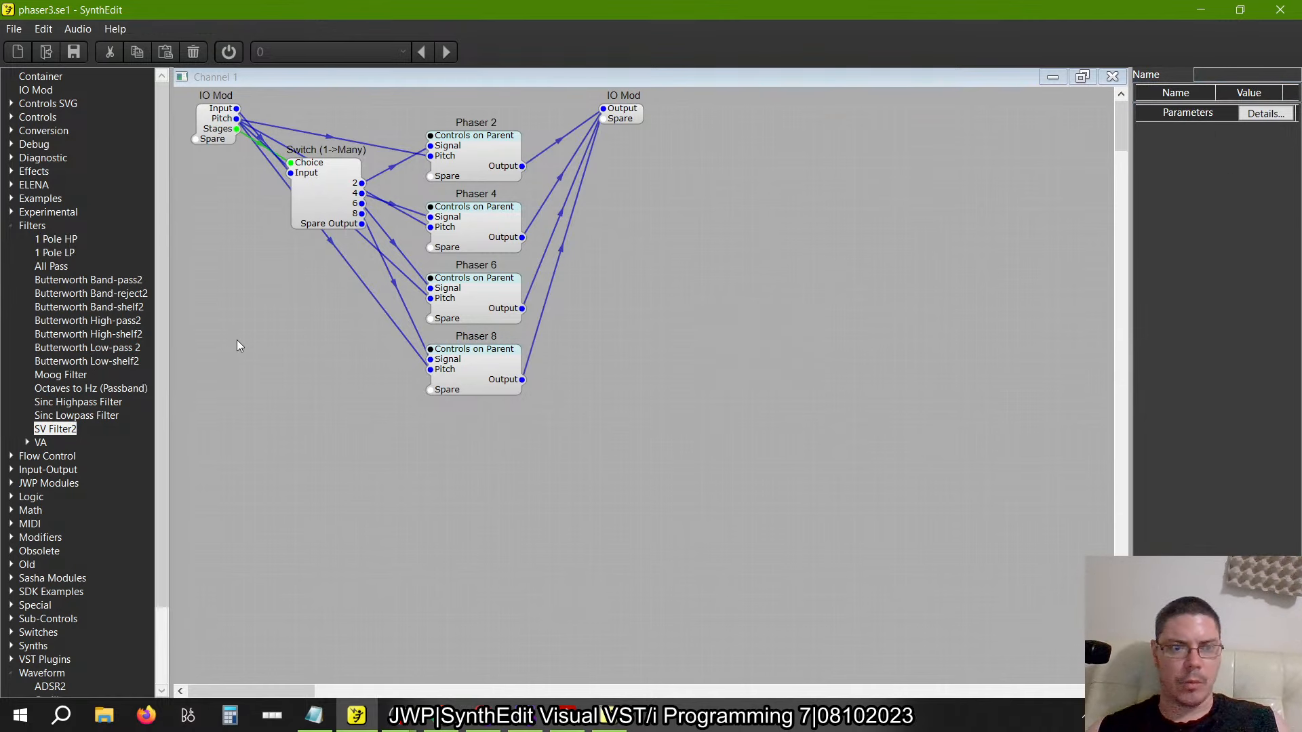
Add a VA StateVar Filter (multi) module to Channel 1 in the empty area beside the phaser containers
left_click(27, 442)
left_click_drag(92, 506, 87, 511)
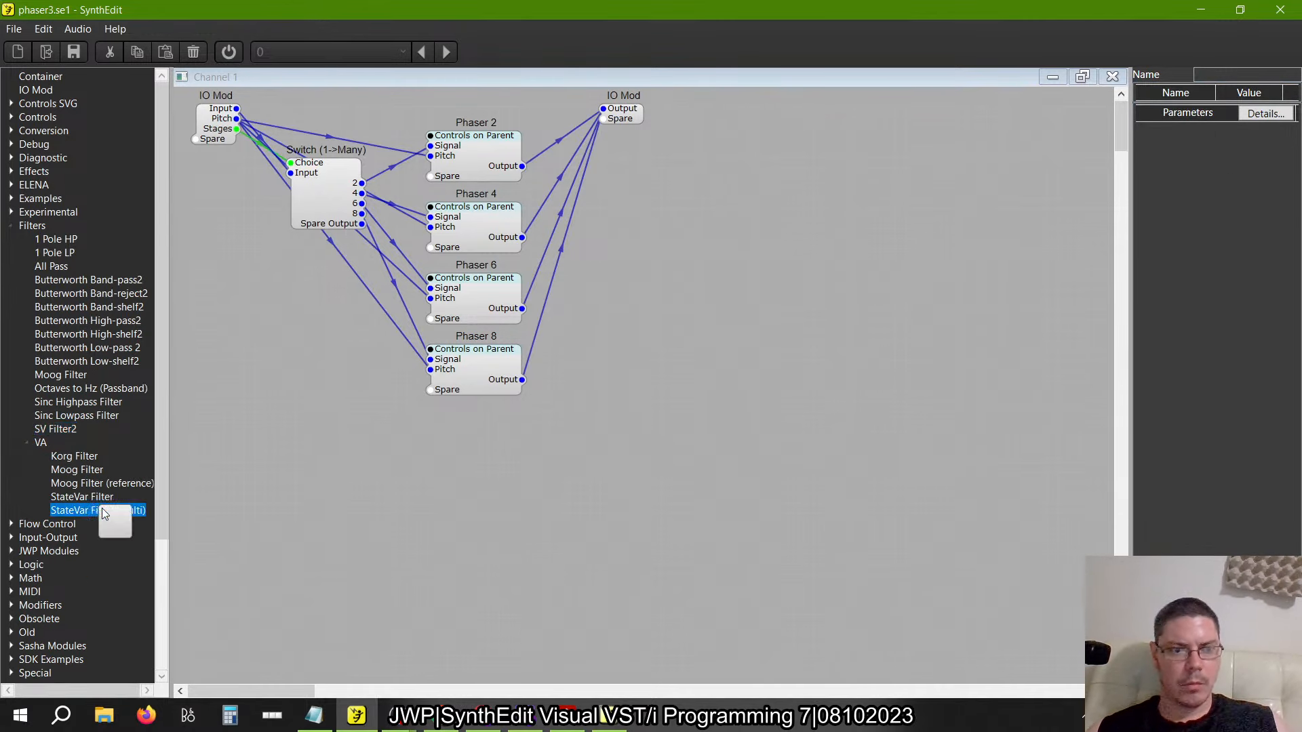
left_click_drag(715, 294, 716, 295)
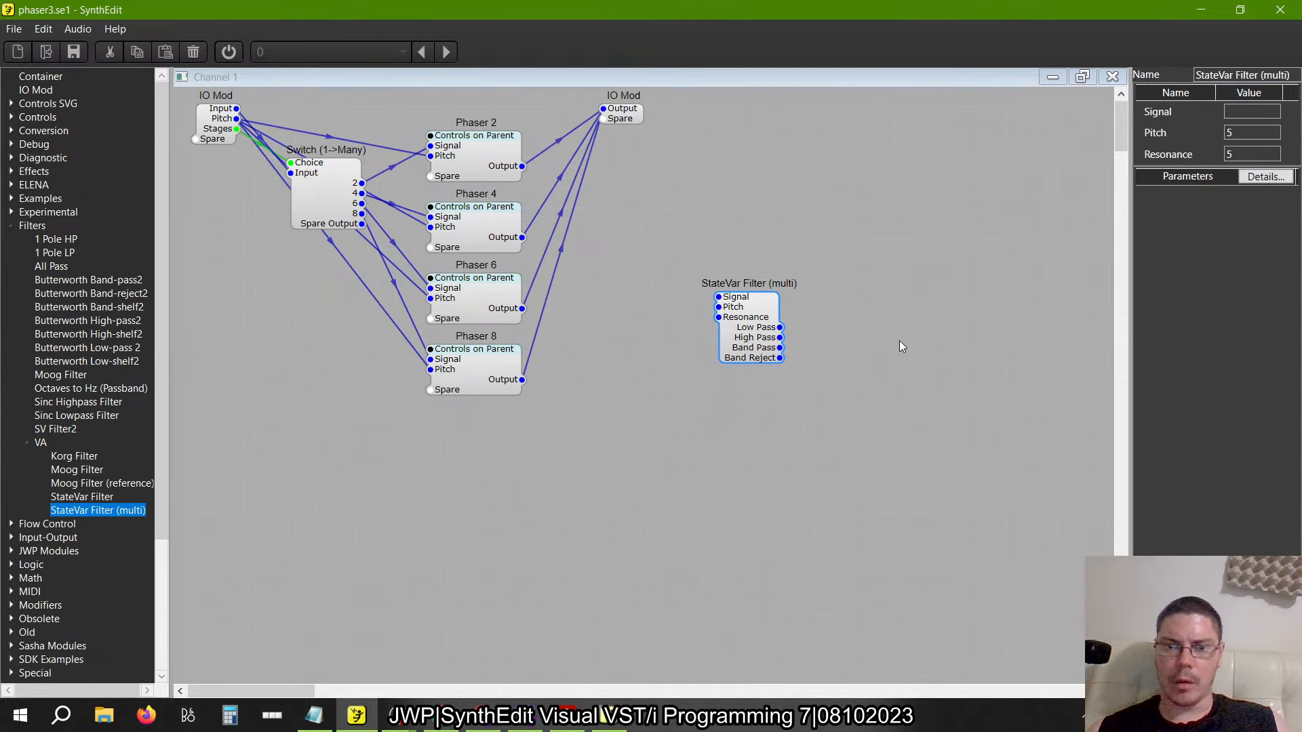
left_click_drag(763, 331, 753, 329)
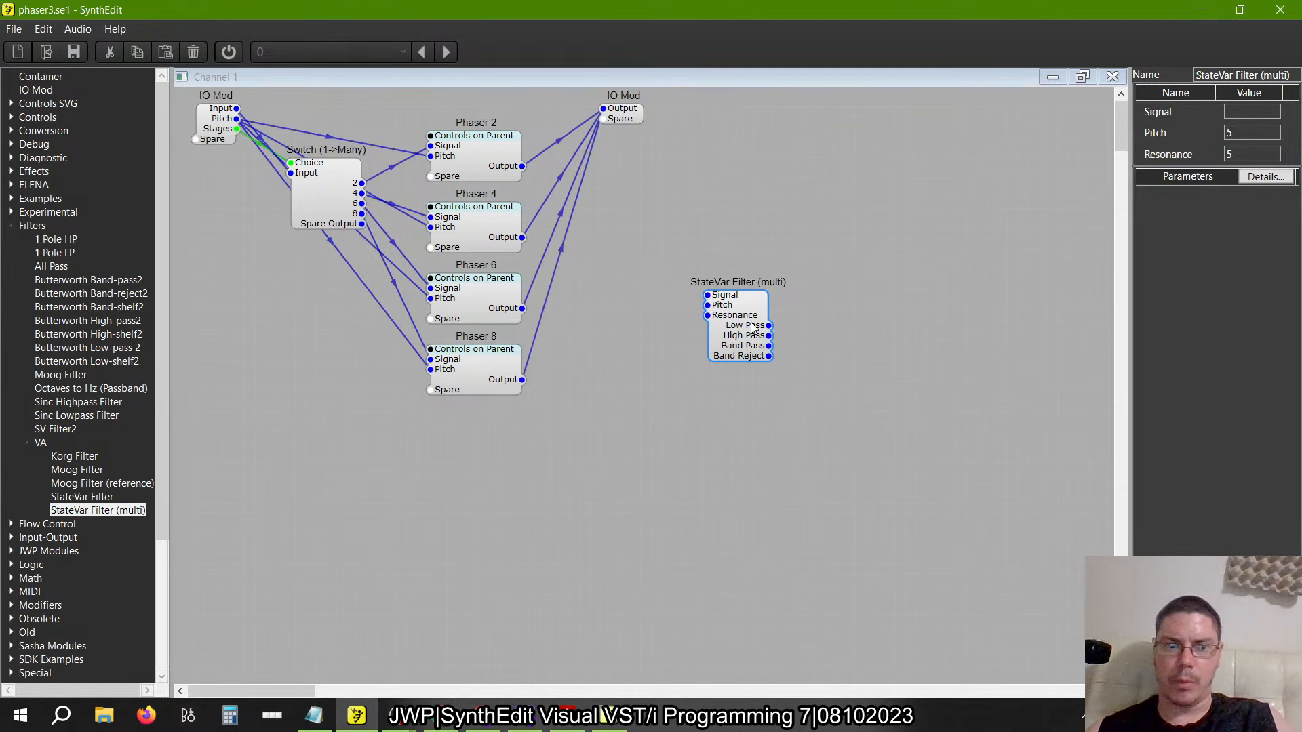
Add a StateVar Filter below the multi version and inspect its module type and source file in the debug information
left_click_drag(82, 497, 720, 415)
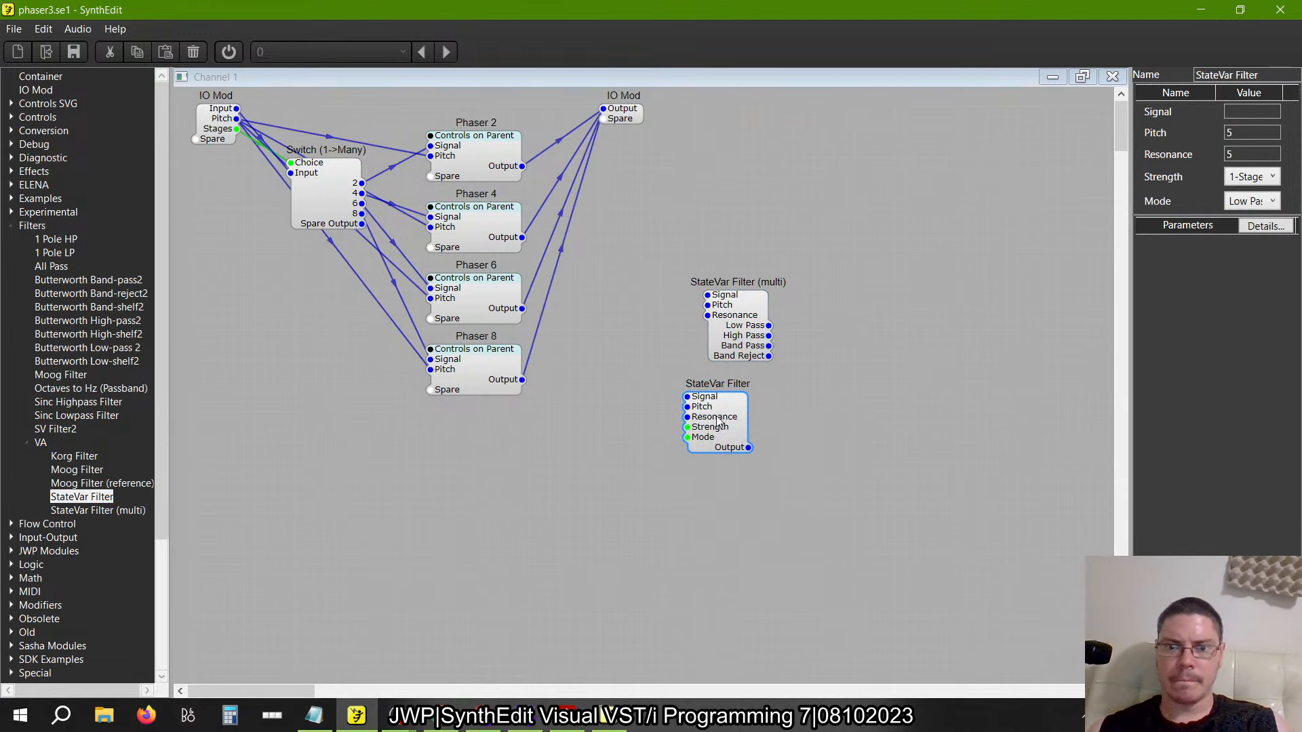
right_click(720, 416)
mouse_move(759, 512)
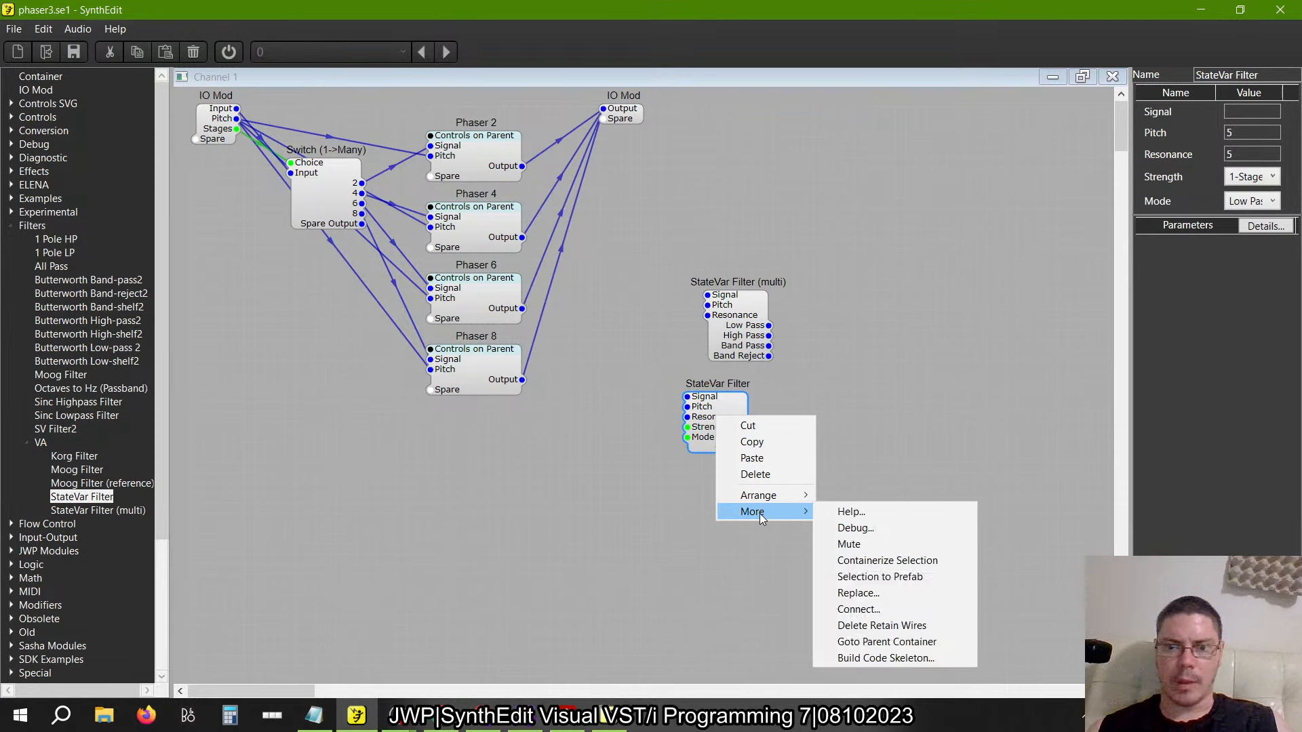
left_click(869, 527)
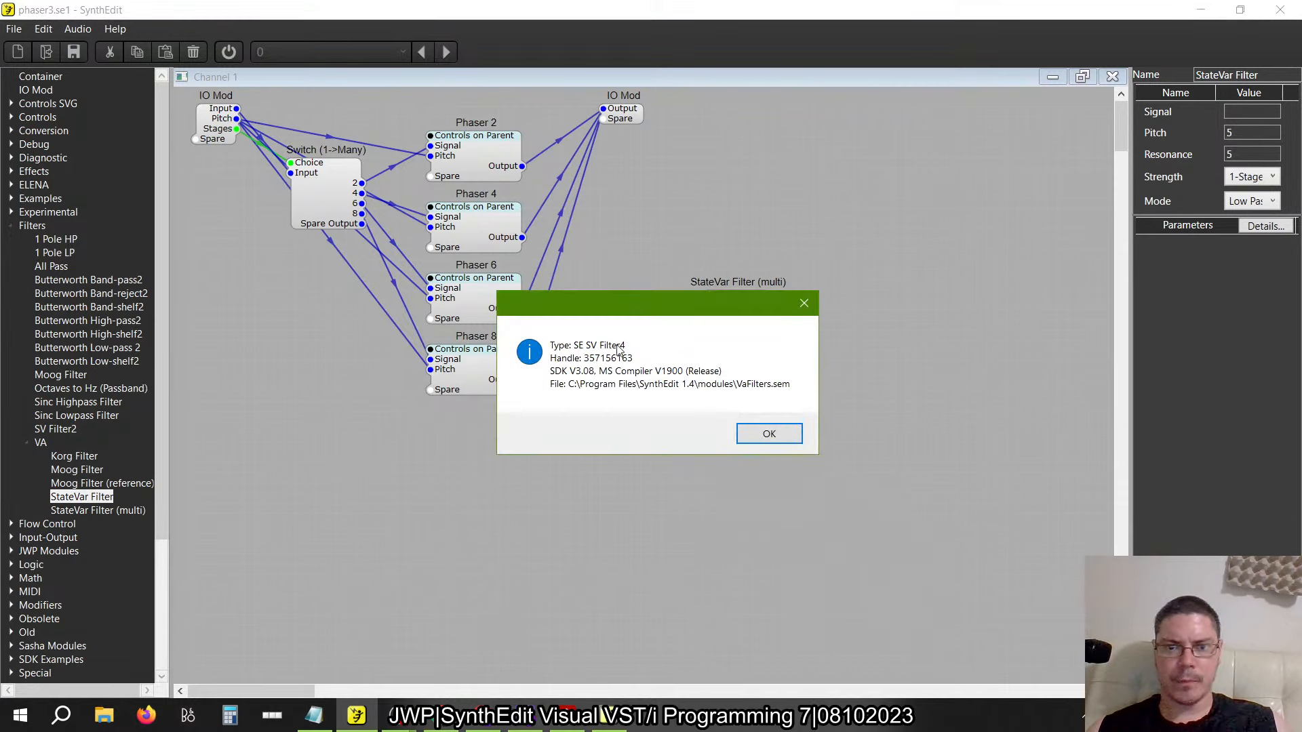
left_click(807, 304)
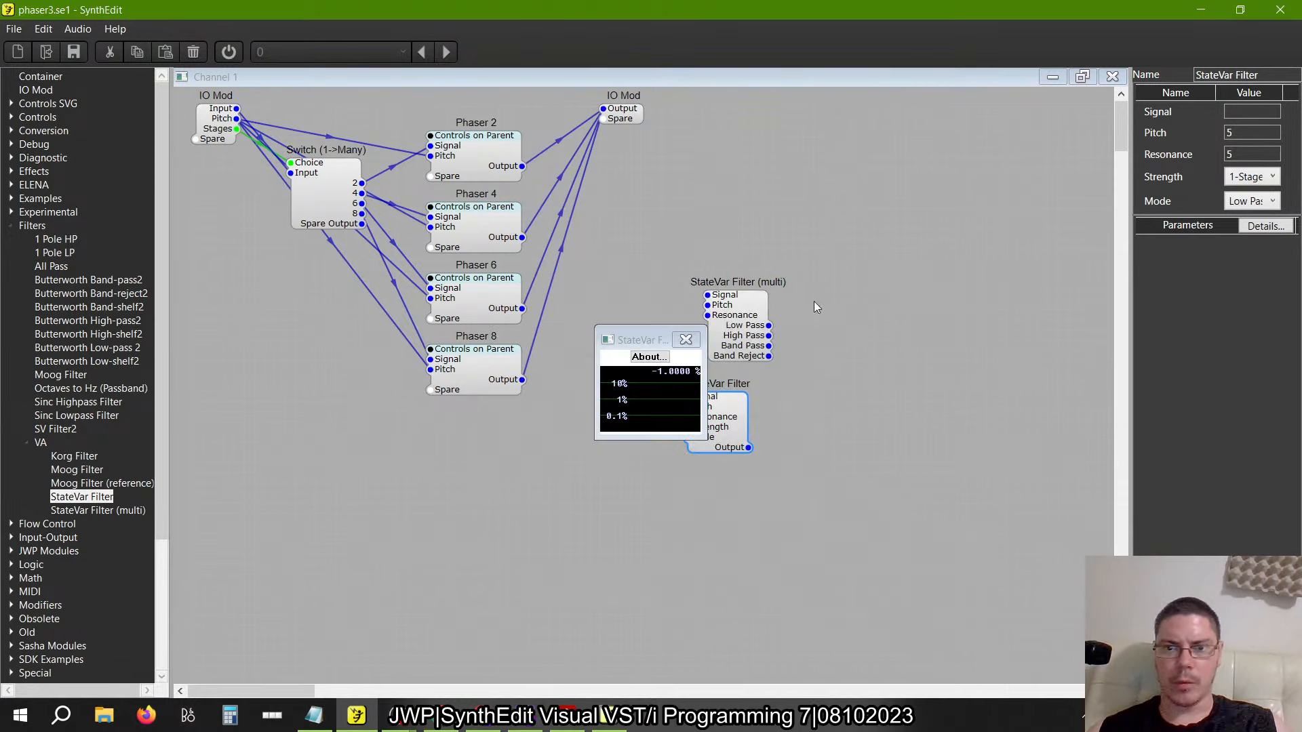
left_click(686, 339)
Add an SV Filter2 below the phaser containers and look up its help and debug module information
left_click_drag(54, 432, 448, 499)
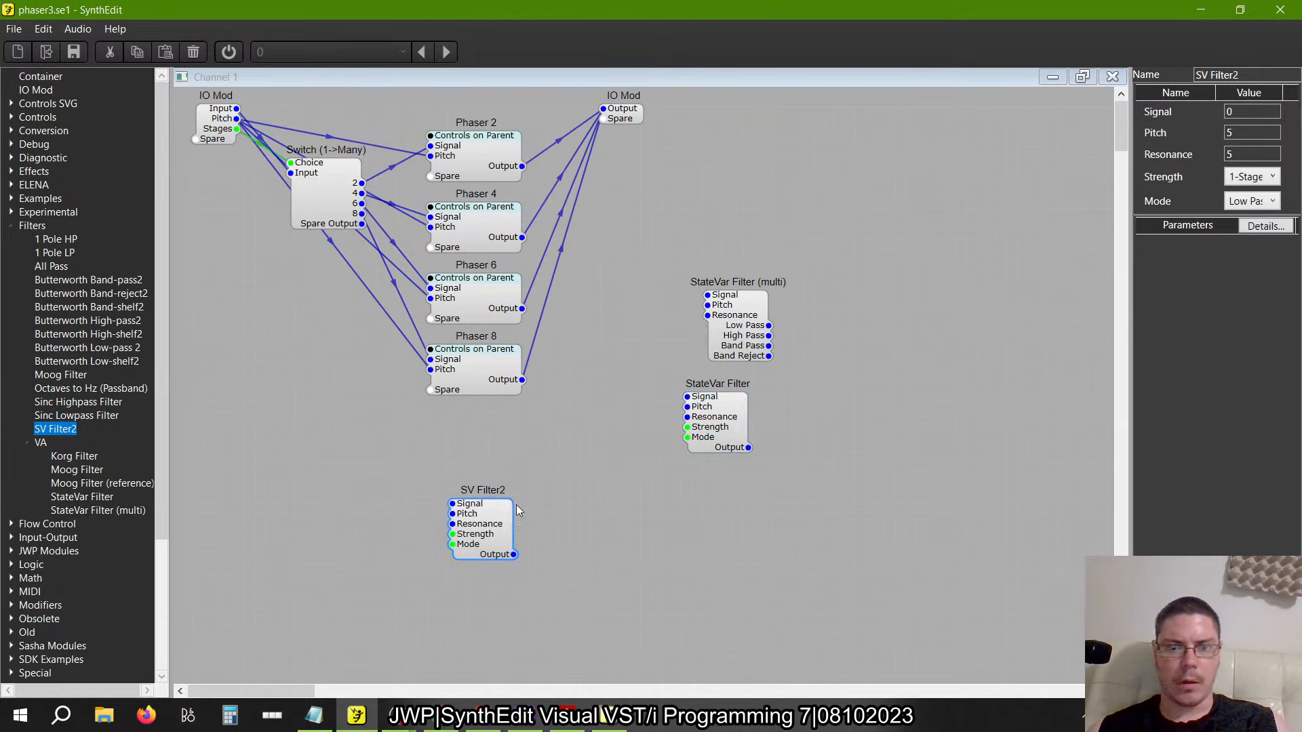
right_click(489, 537)
mouse_move(526, 635)
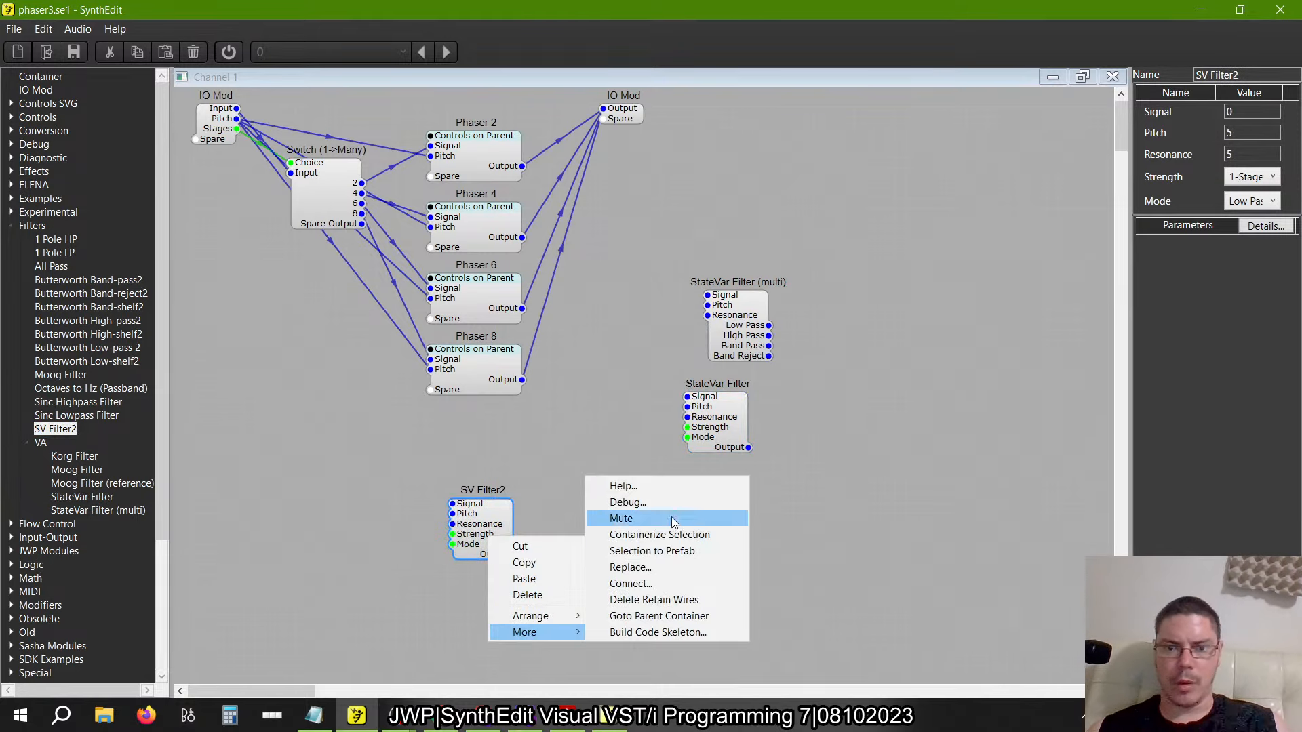
left_click(642, 490)
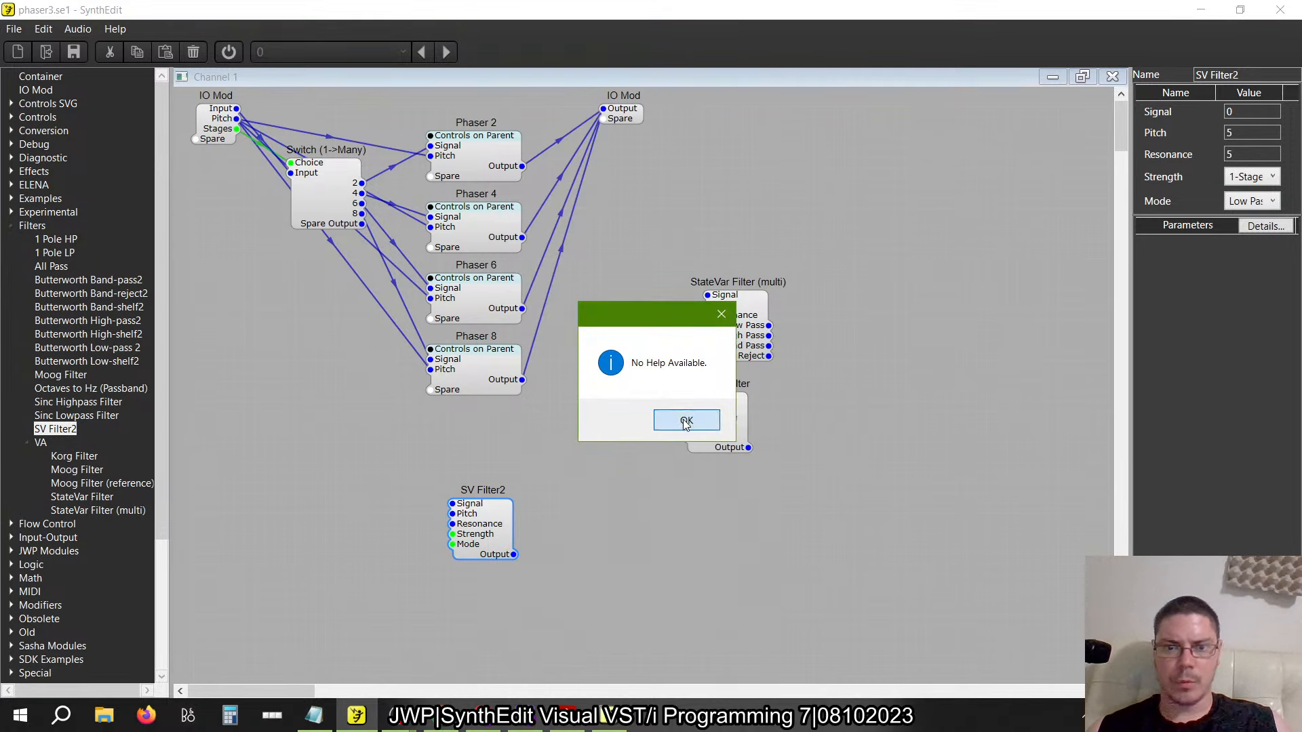
left_click(705, 419)
right_click(498, 520)
mouse_move(551, 617)
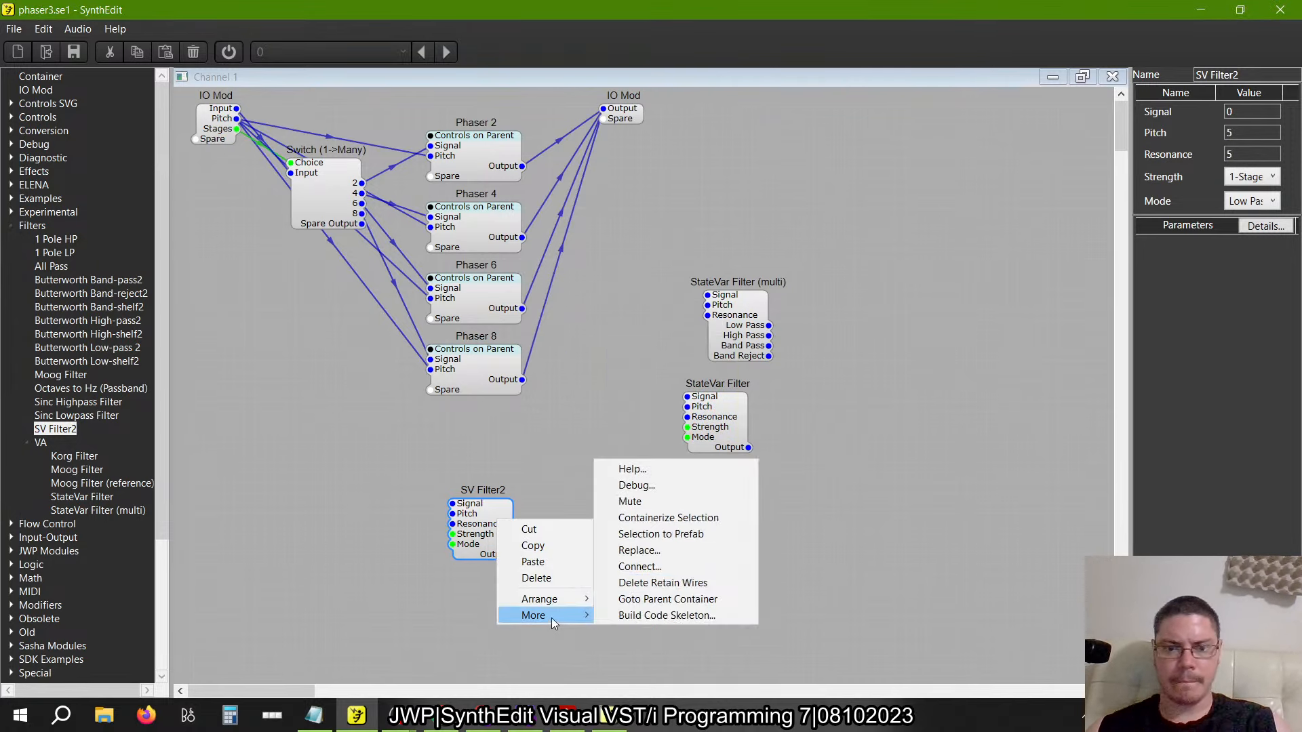
left_click(661, 483)
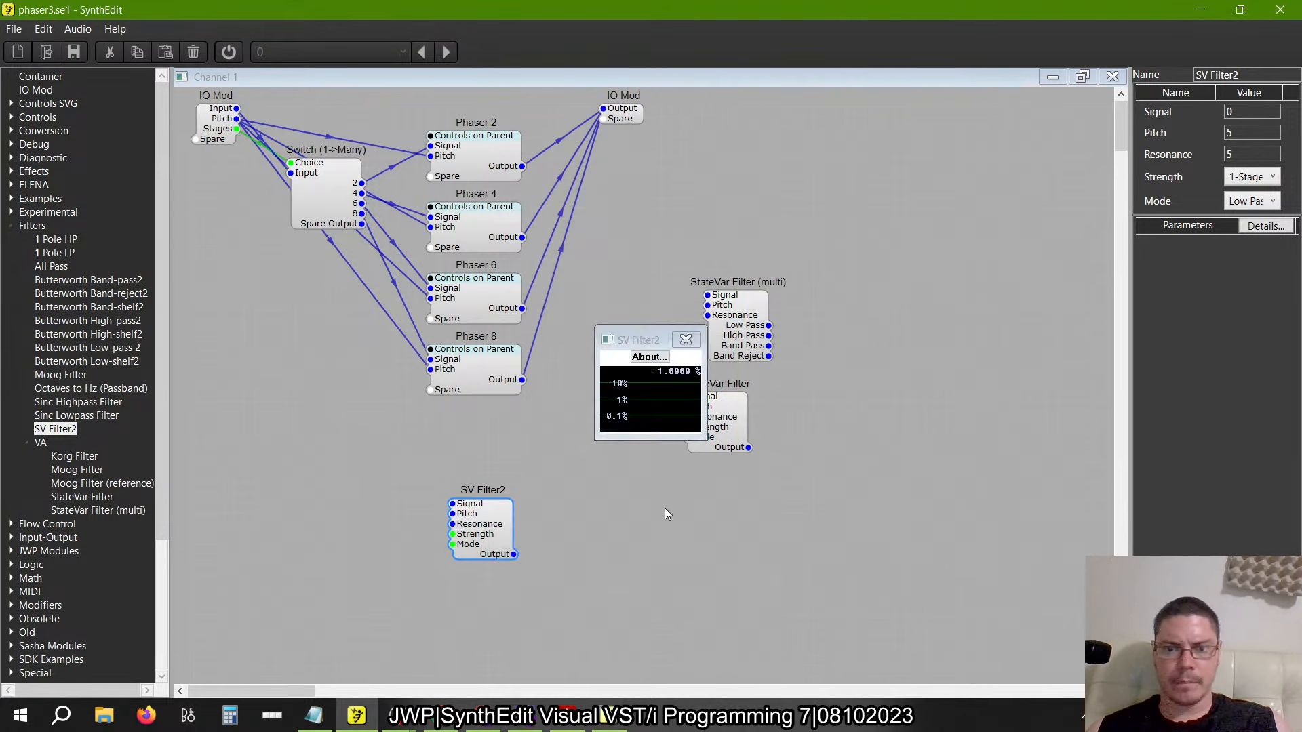
left_click(649, 357)
left_click(802, 304)
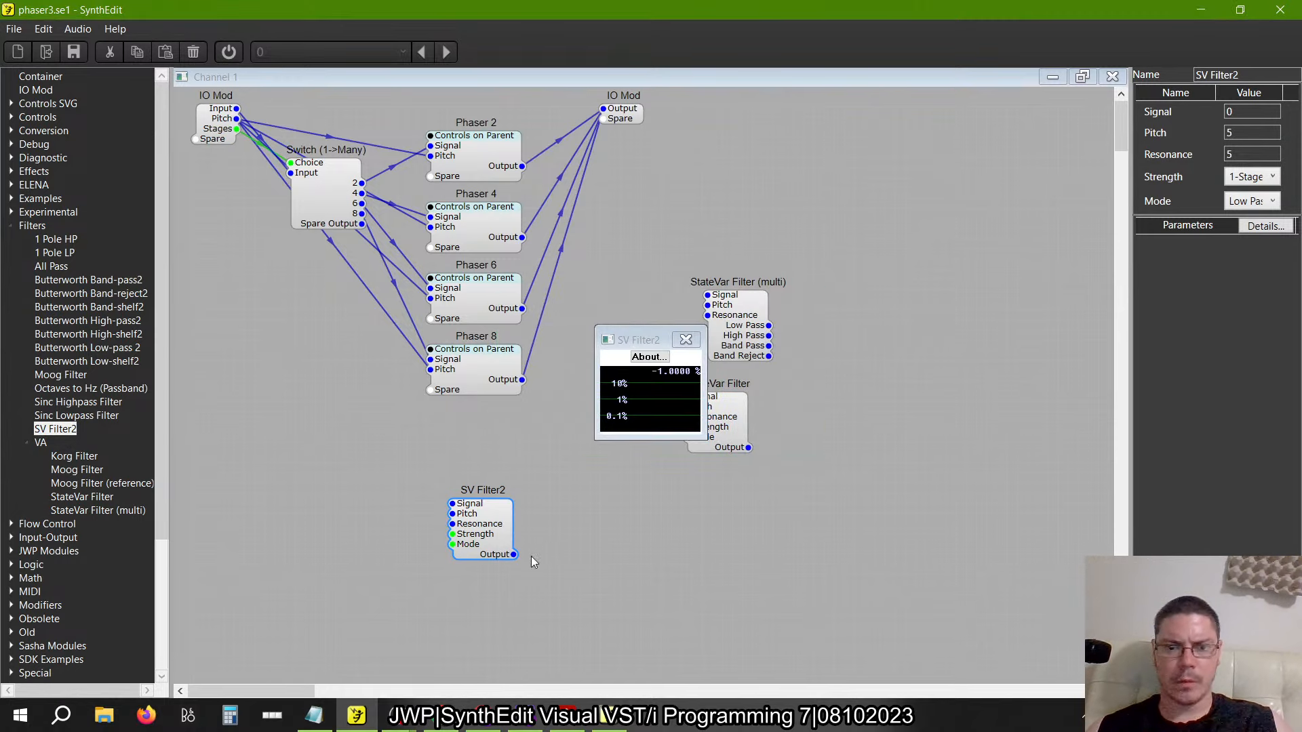
left_click(685, 339)
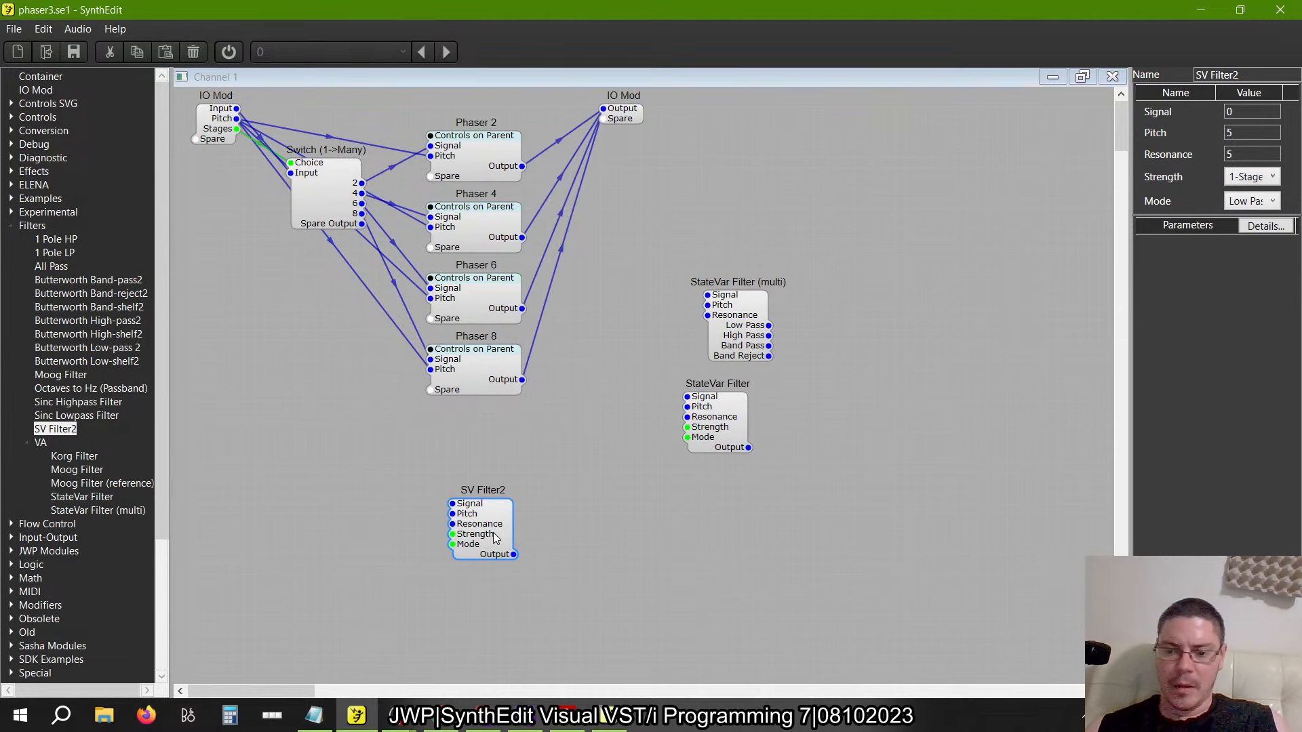
Delete the SV Filter2 and single-output StateVar Filter modules from Channel 1
key("Delete")
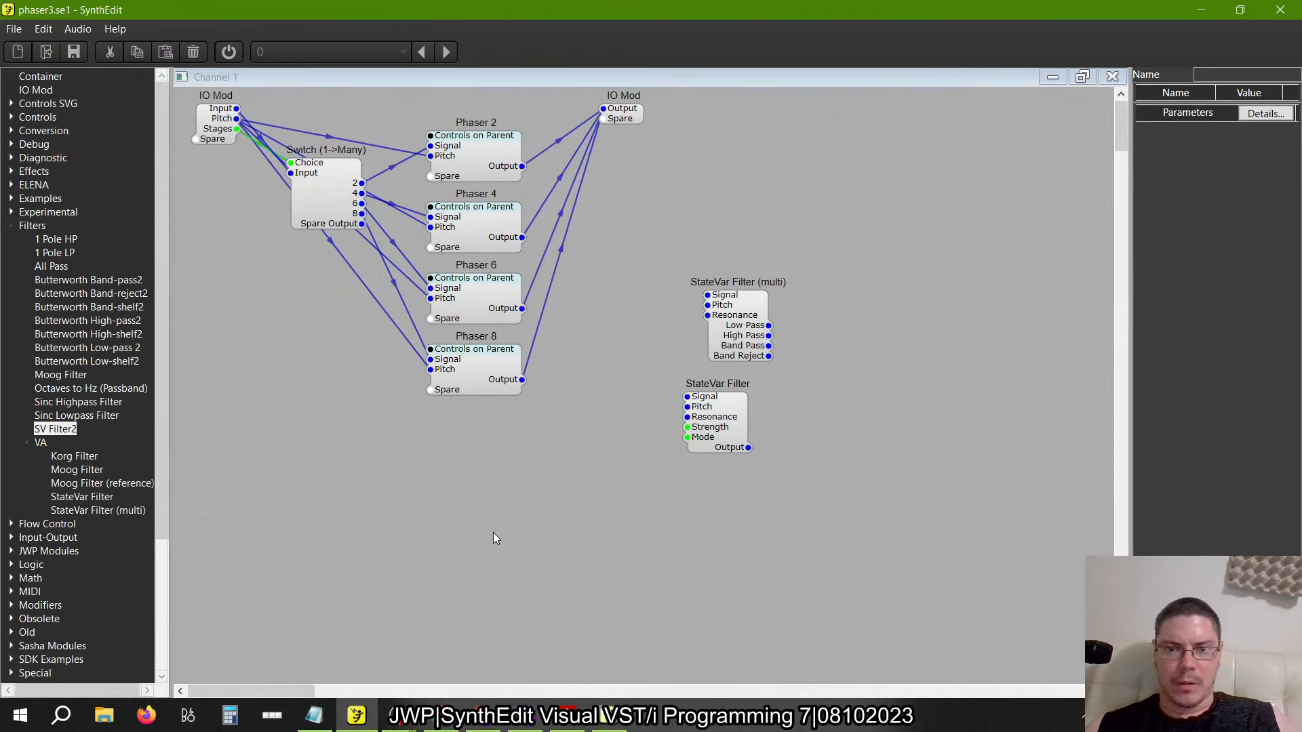
left_click(733, 421)
key("Delete")
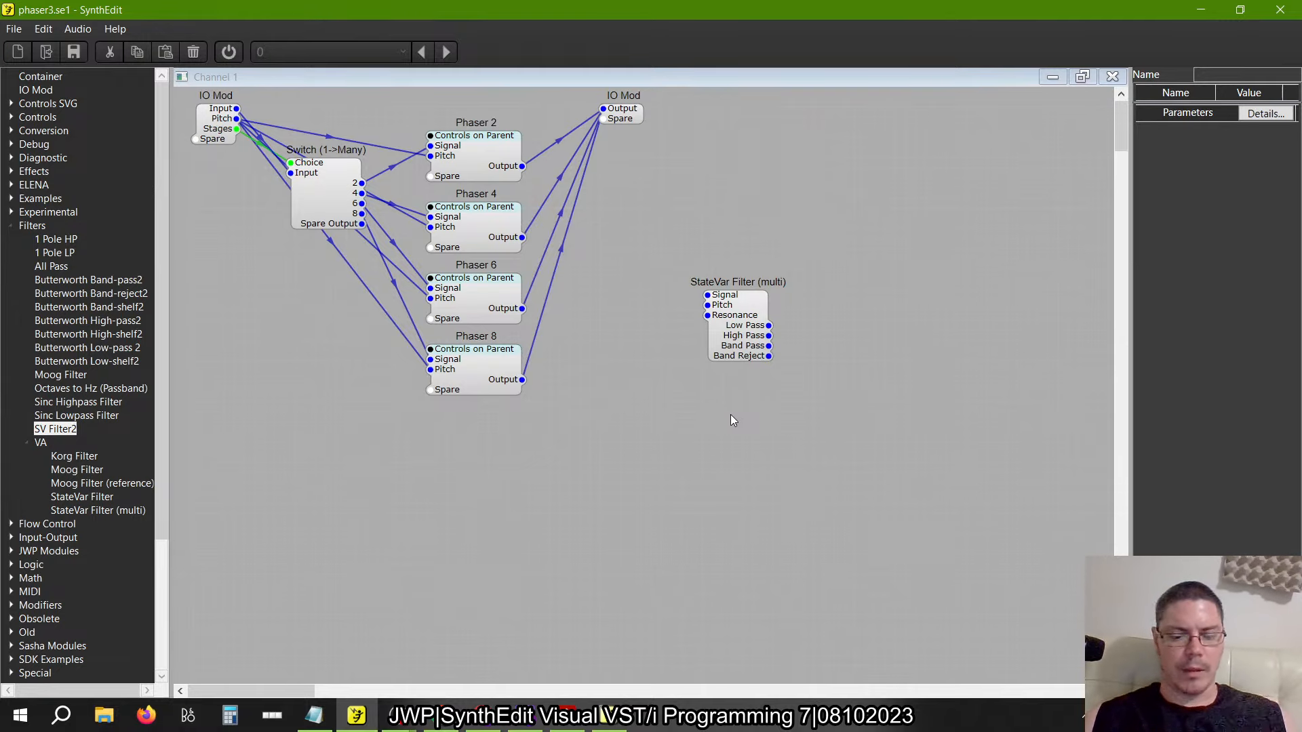
Compare the older Peak container's SV Filter and Subtract wiring with the StateVar Filter (multi) module in the newer Channel 1
key("alt+Tab")
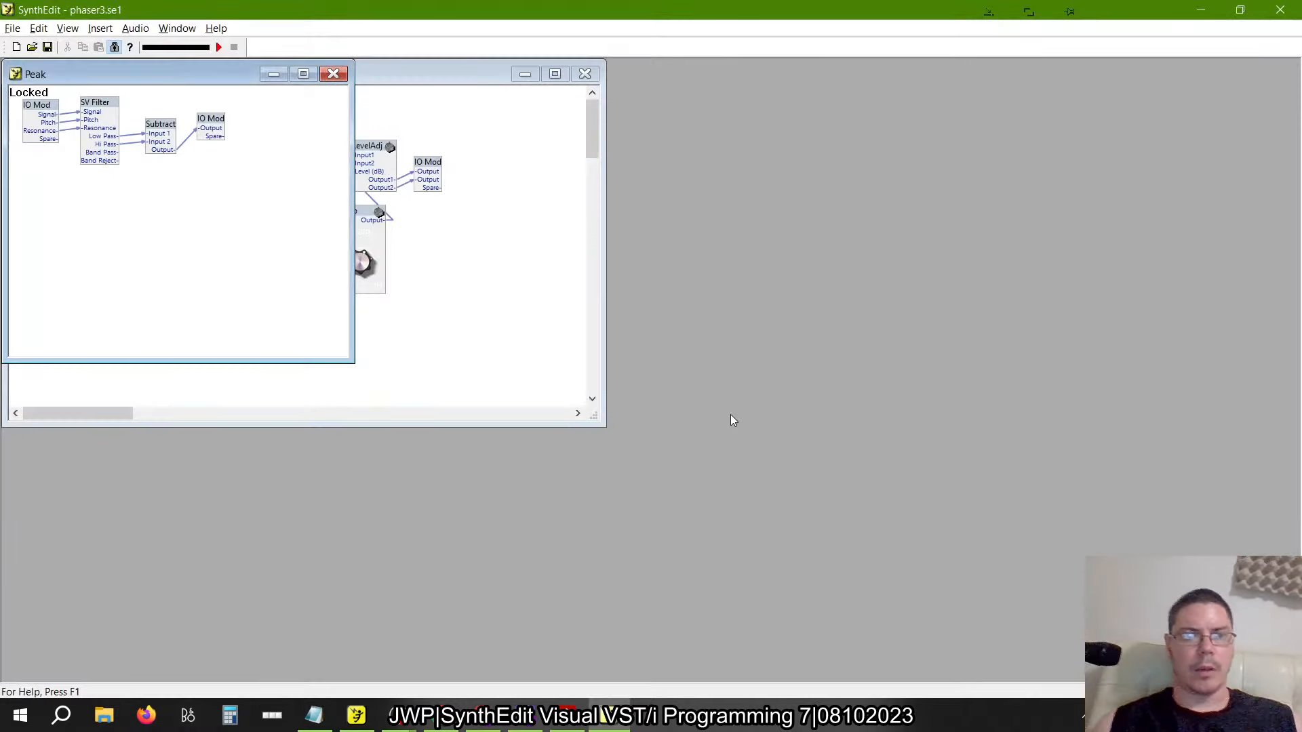
key("alt+Tab")
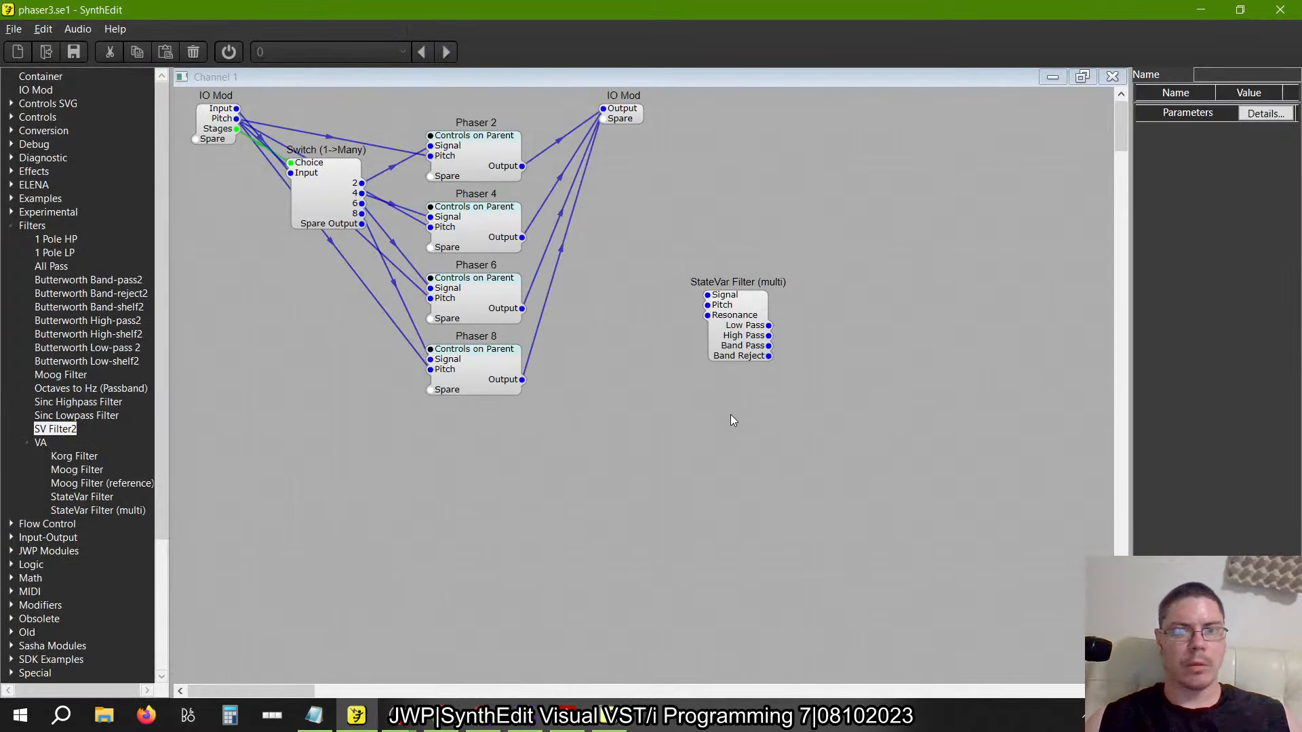
left_click(27, 443)
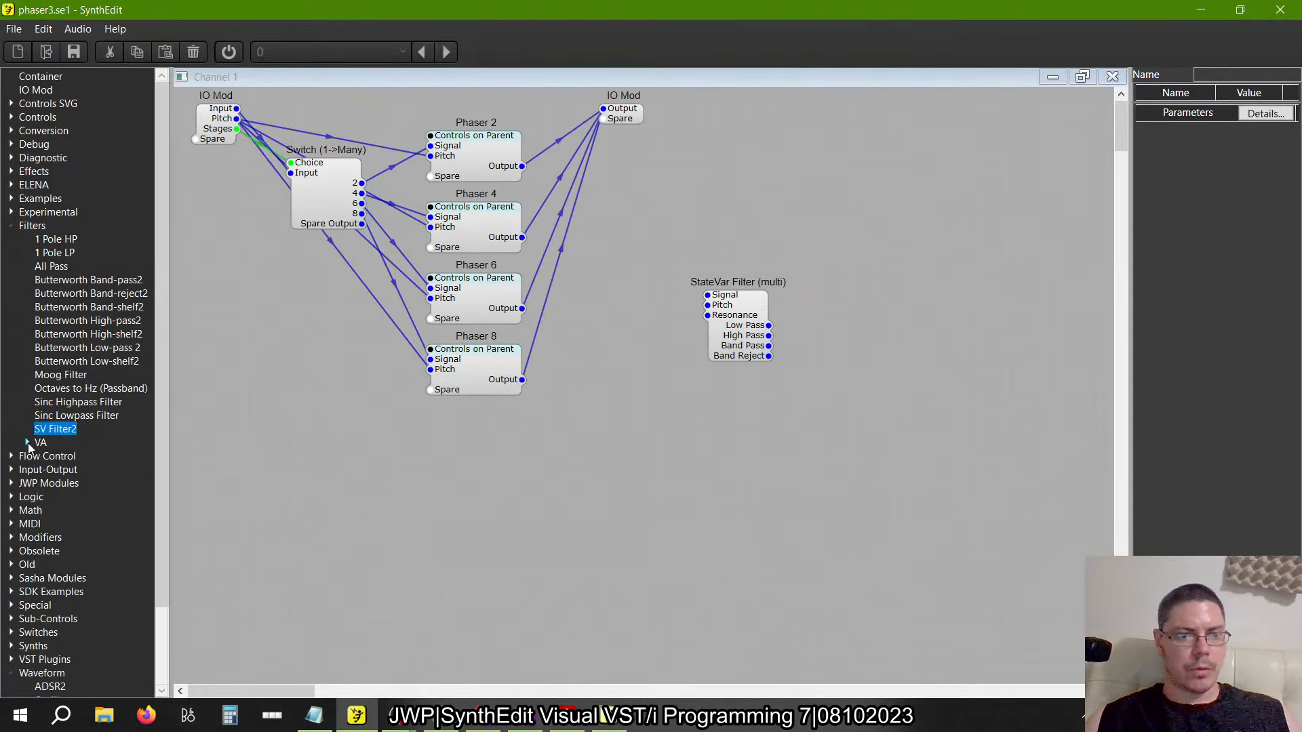
left_click(10, 227)
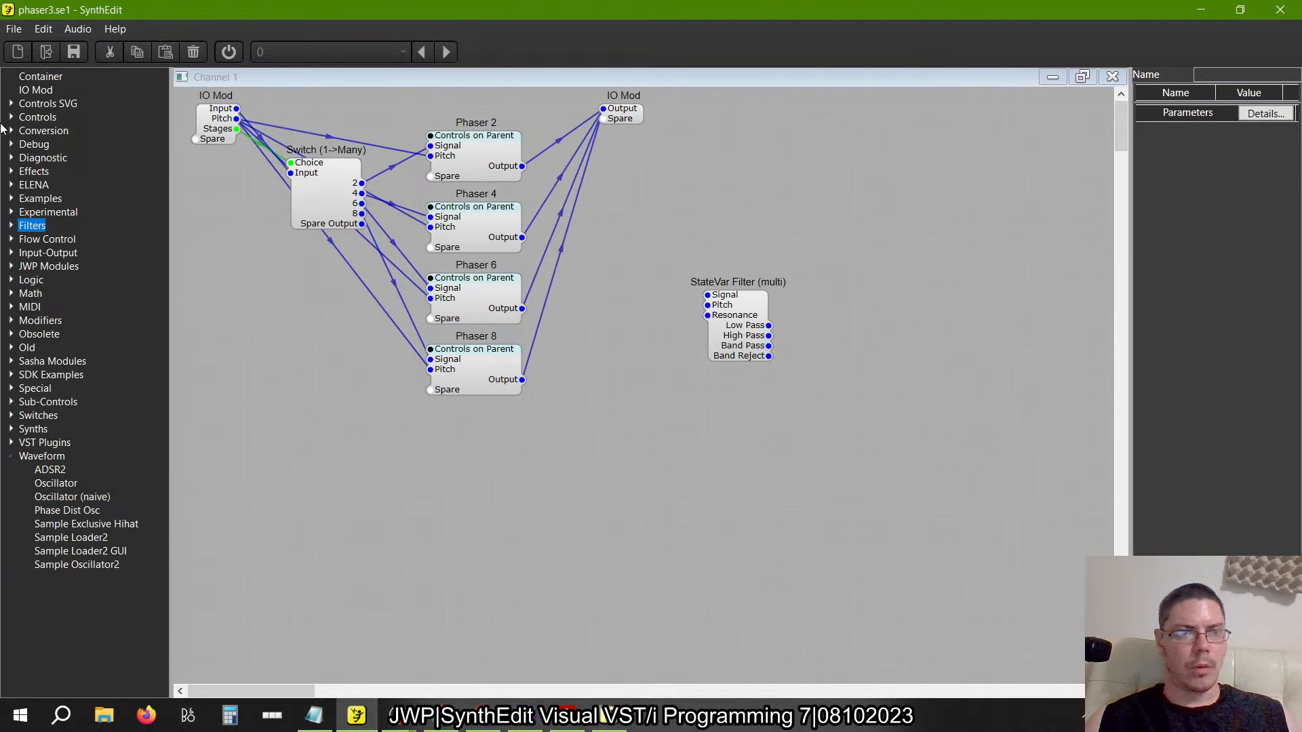
key("alt+Tab")
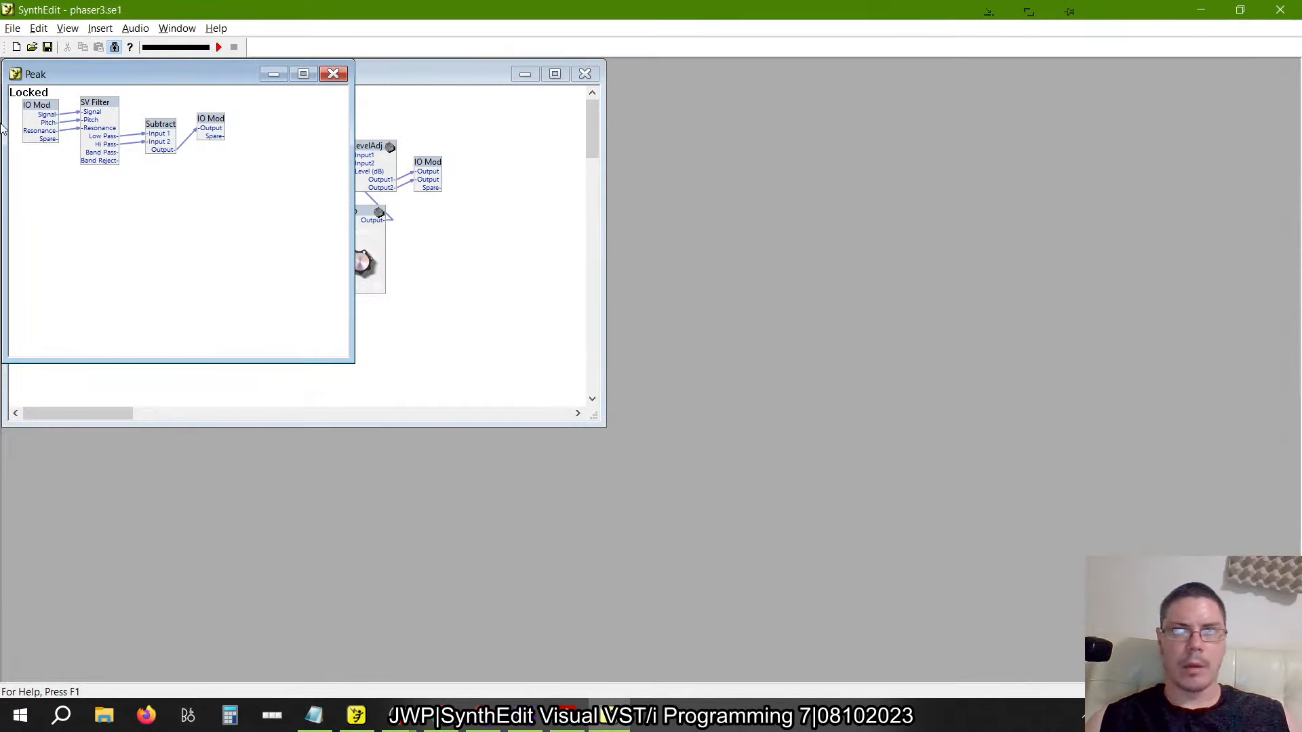
key("alt+Tab")
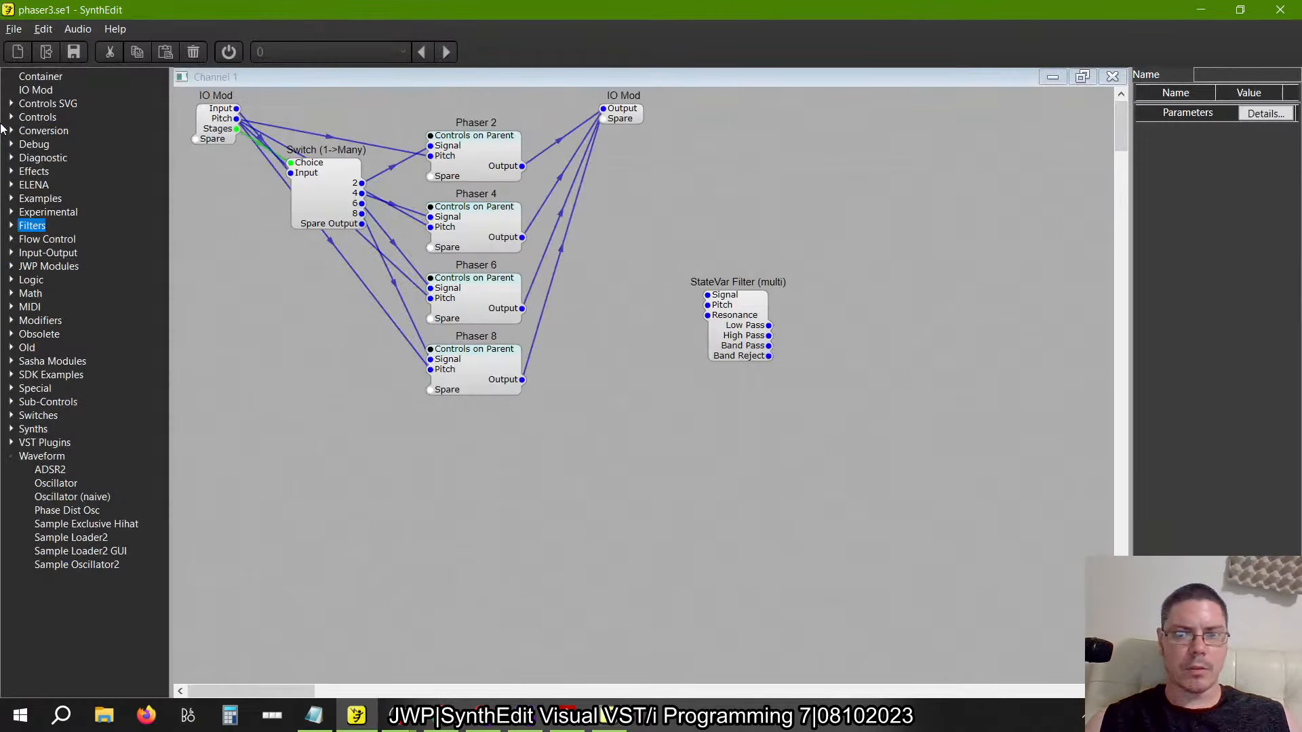
key("alt+Tab")
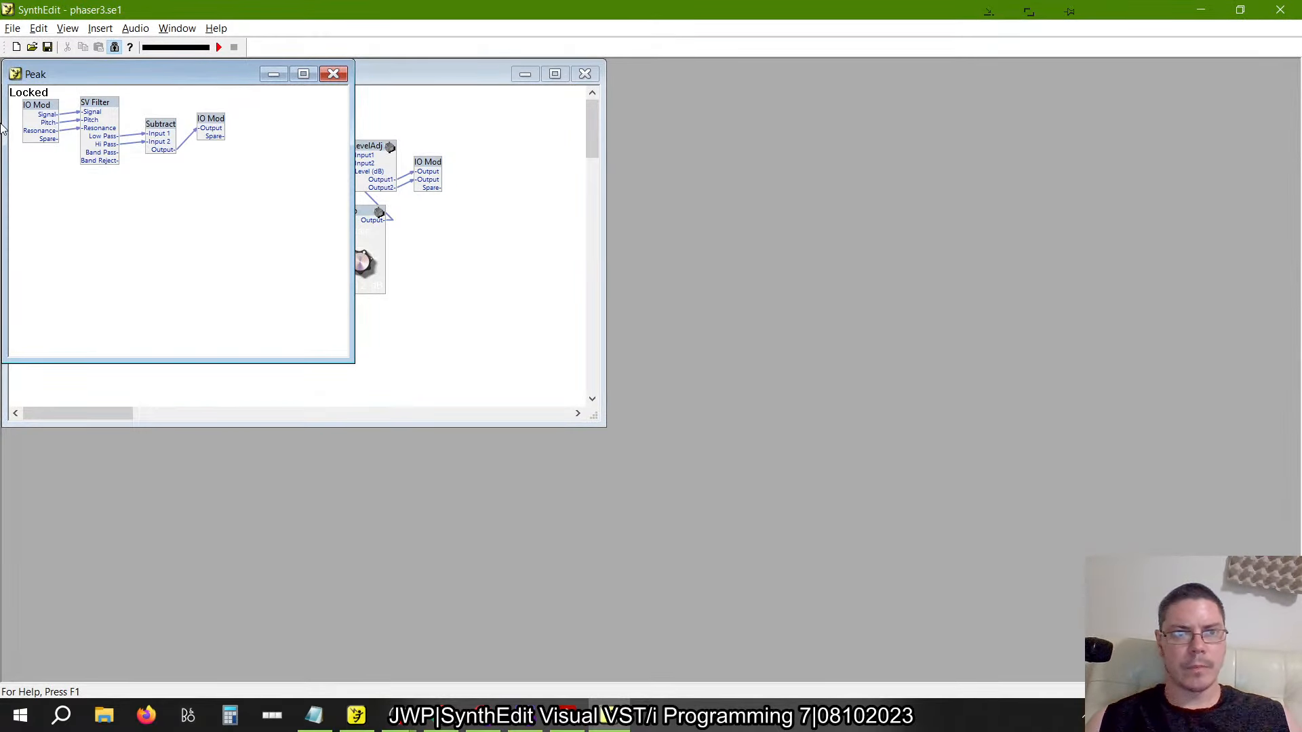
key("alt+Tab")
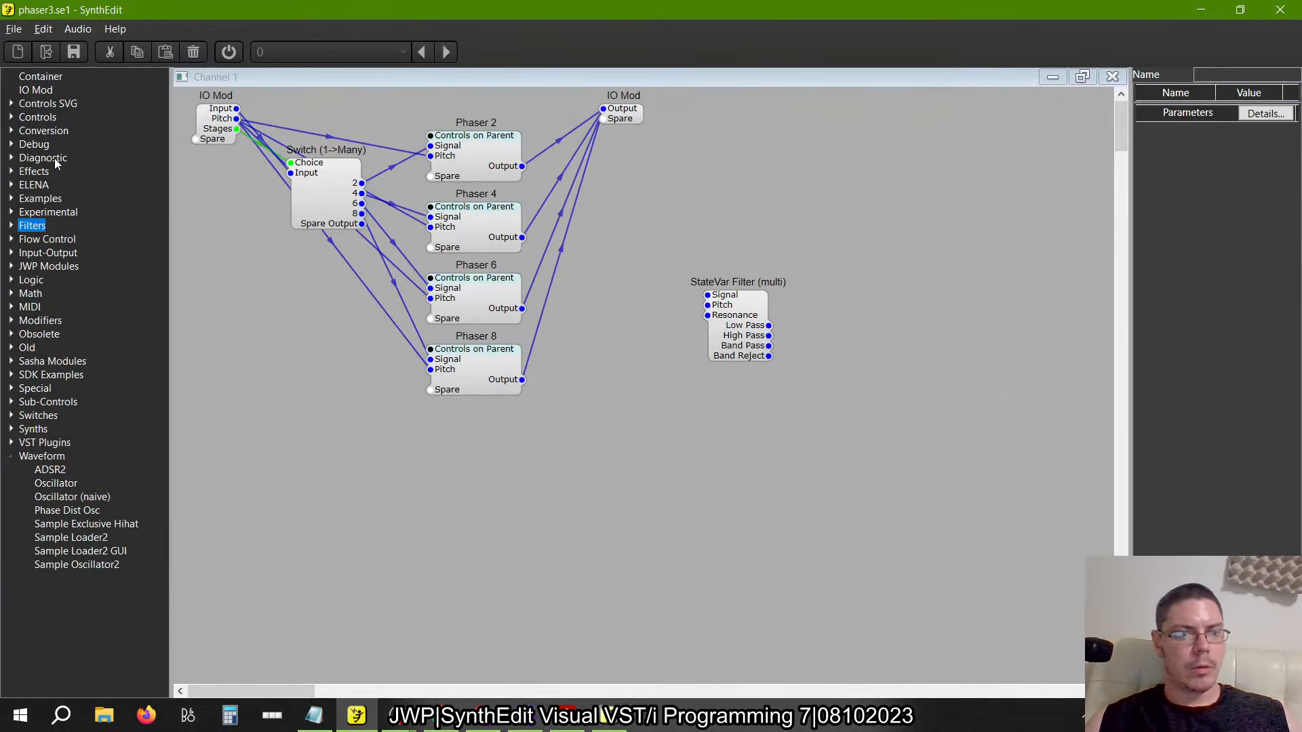
Add a Subtract module beside the StateVar Filter (multi) and wire Low Pass to Input 1 and High Pass to Input 2
key("alt+Tab")
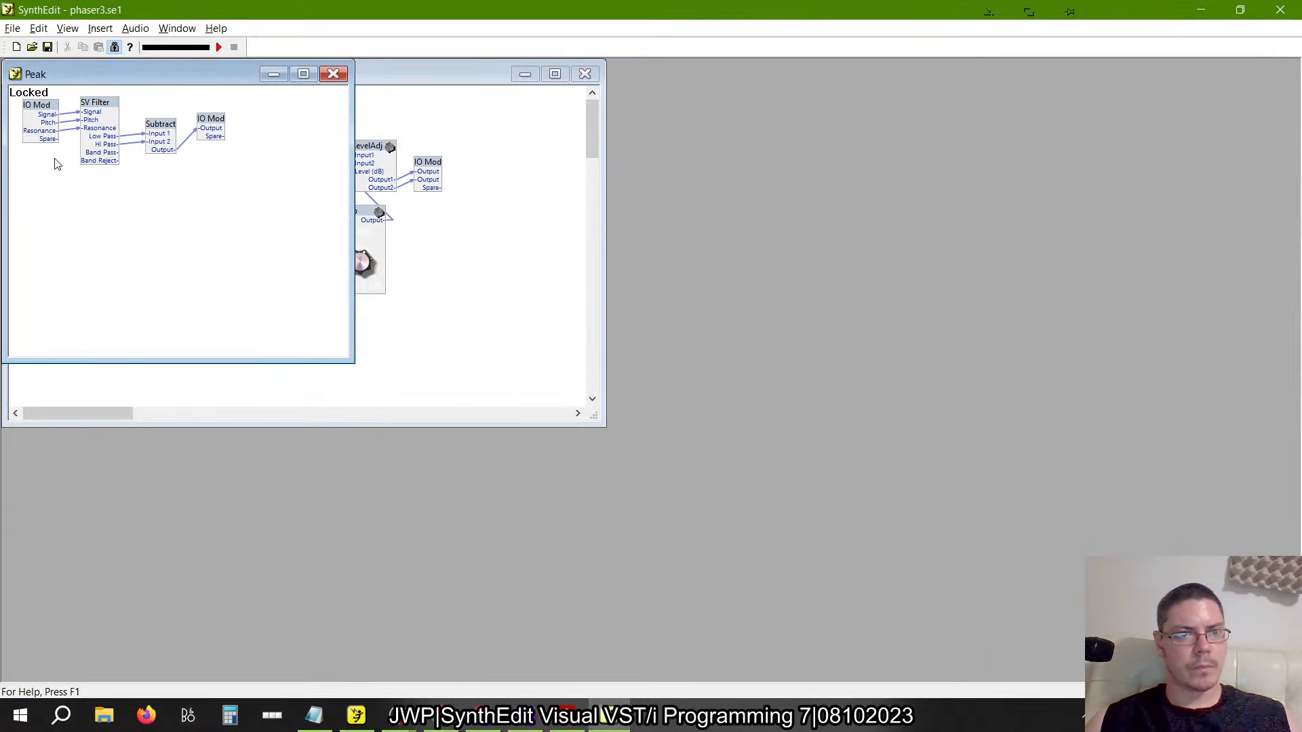
key("alt+Tab")
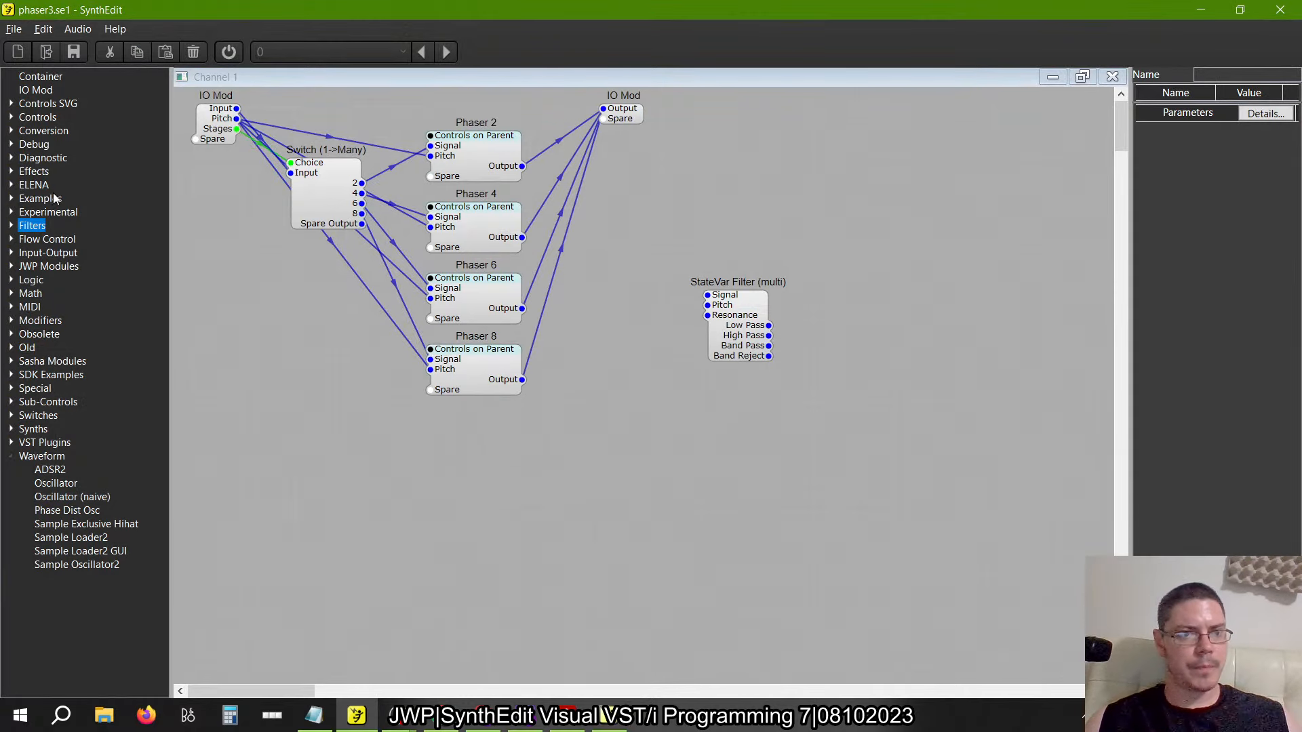
left_click(12, 293)
left_click_drag(53, 377, 852, 322)
mouse_move(768, 325)
left_mouse_down()
mouse_move(856, 326)
mouse_move(768, 336)
left_mouse_up()
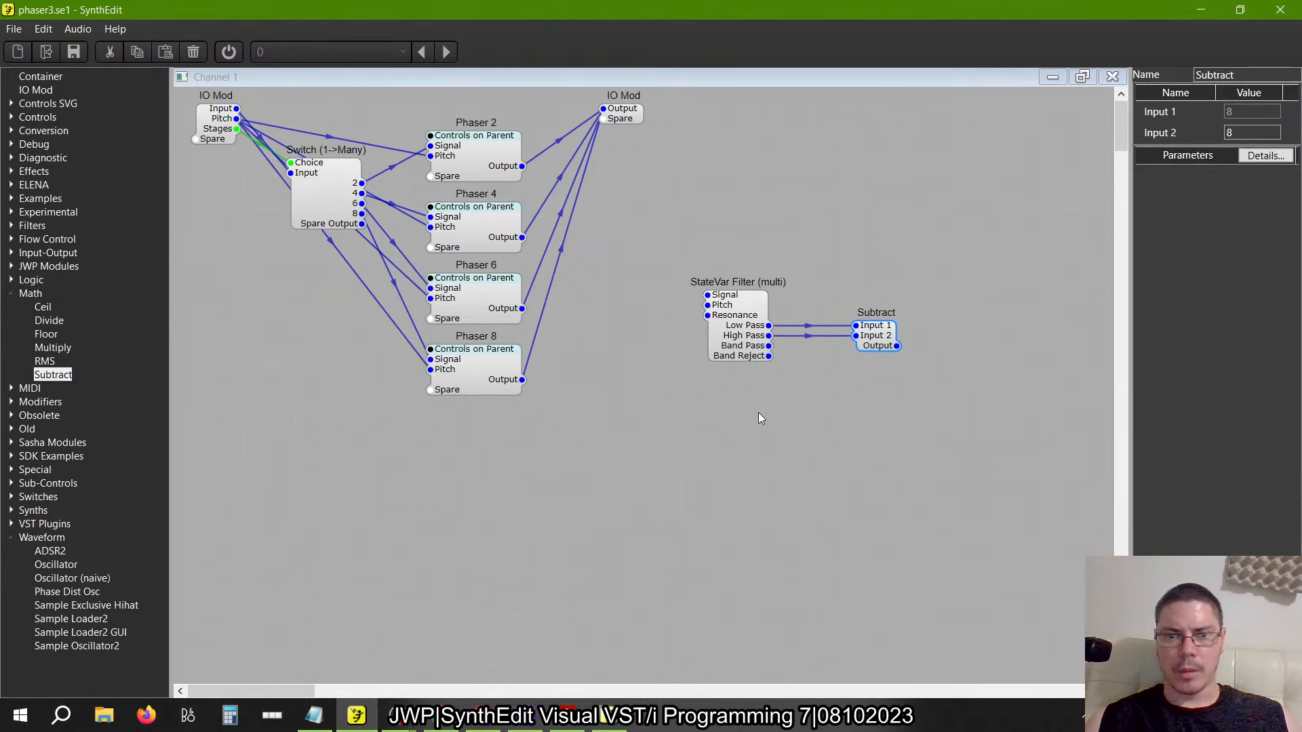
Containerize the StateVar Filter (multi) and Subtract modules together in Channel 1
key("alt+Tab")
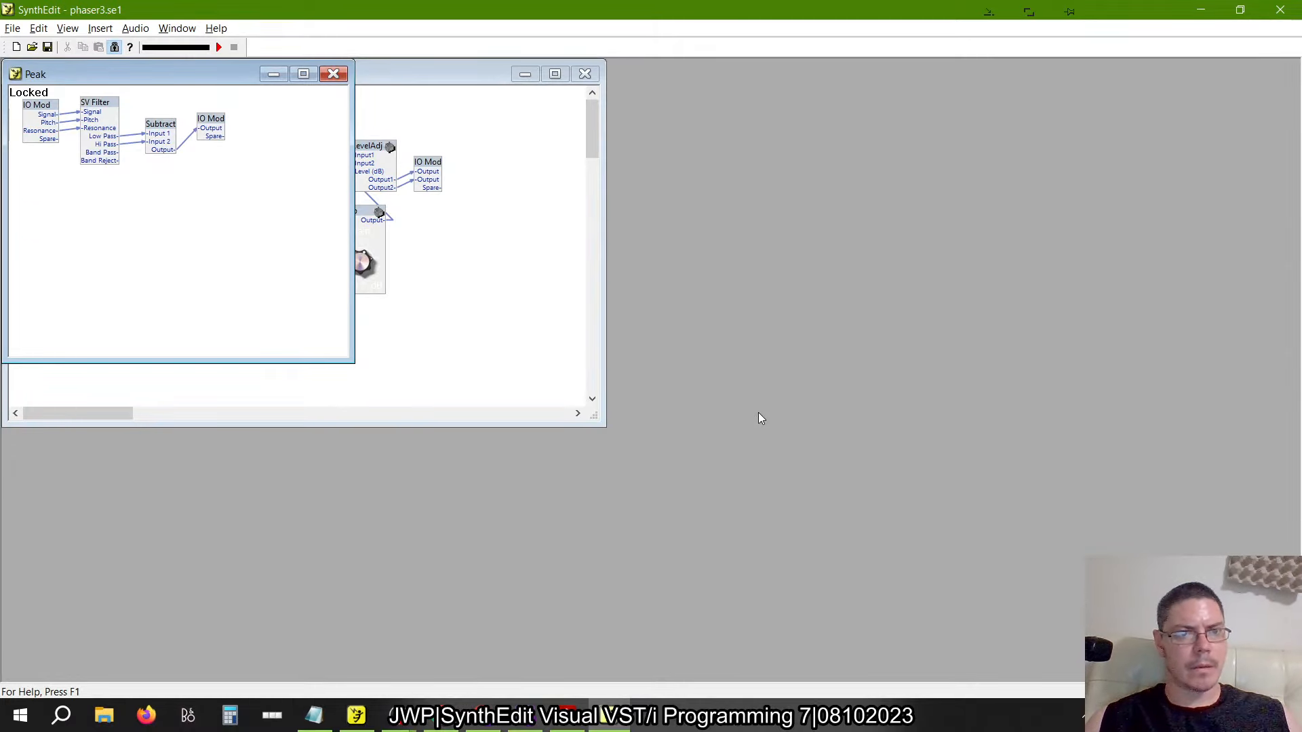
key("alt+Tab")
left_click_drag(959, 433, 645, 244)
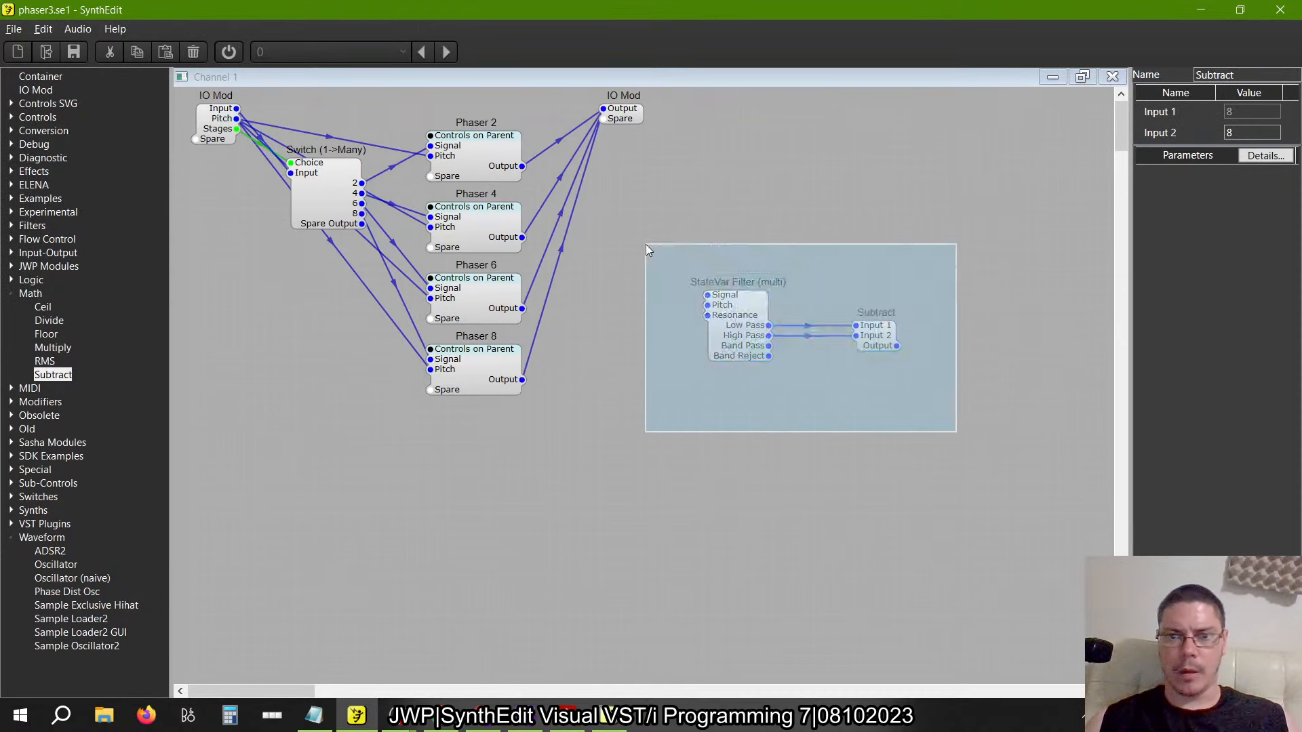
right_click(739, 323)
mouse_move(809, 423)
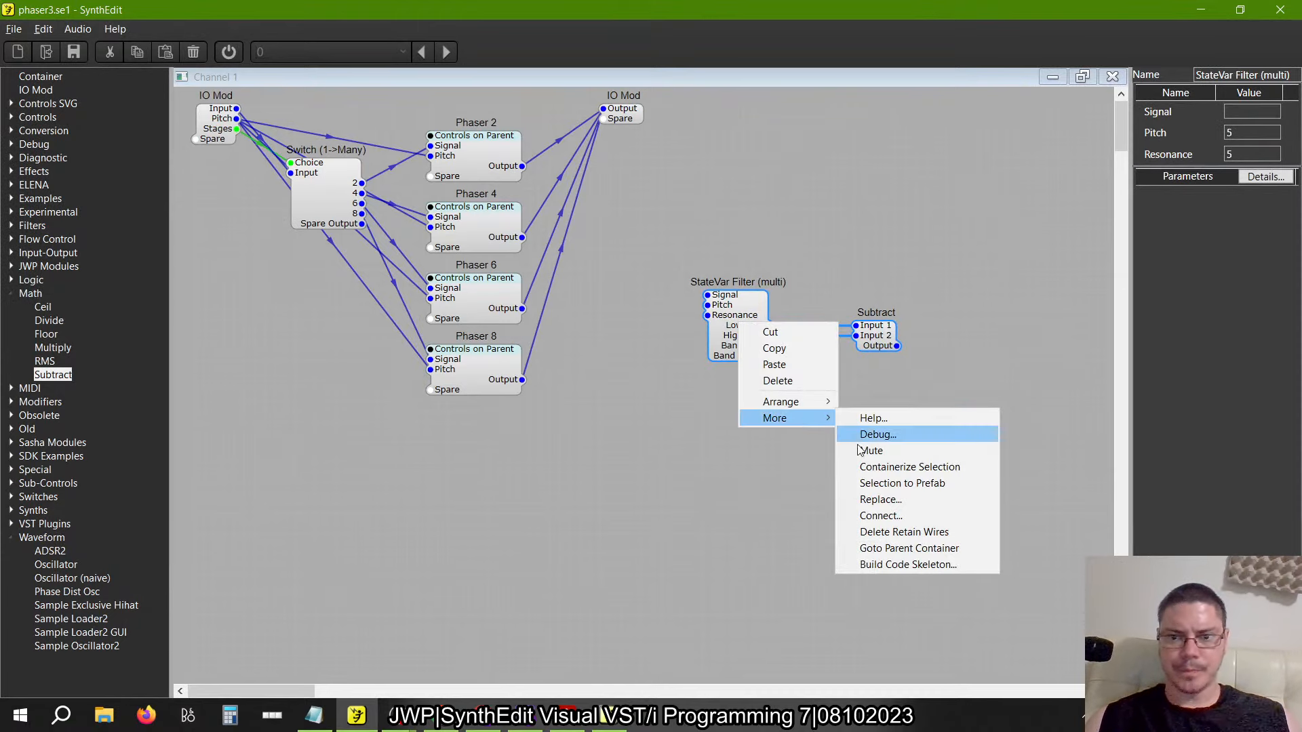
left_click(856, 468)
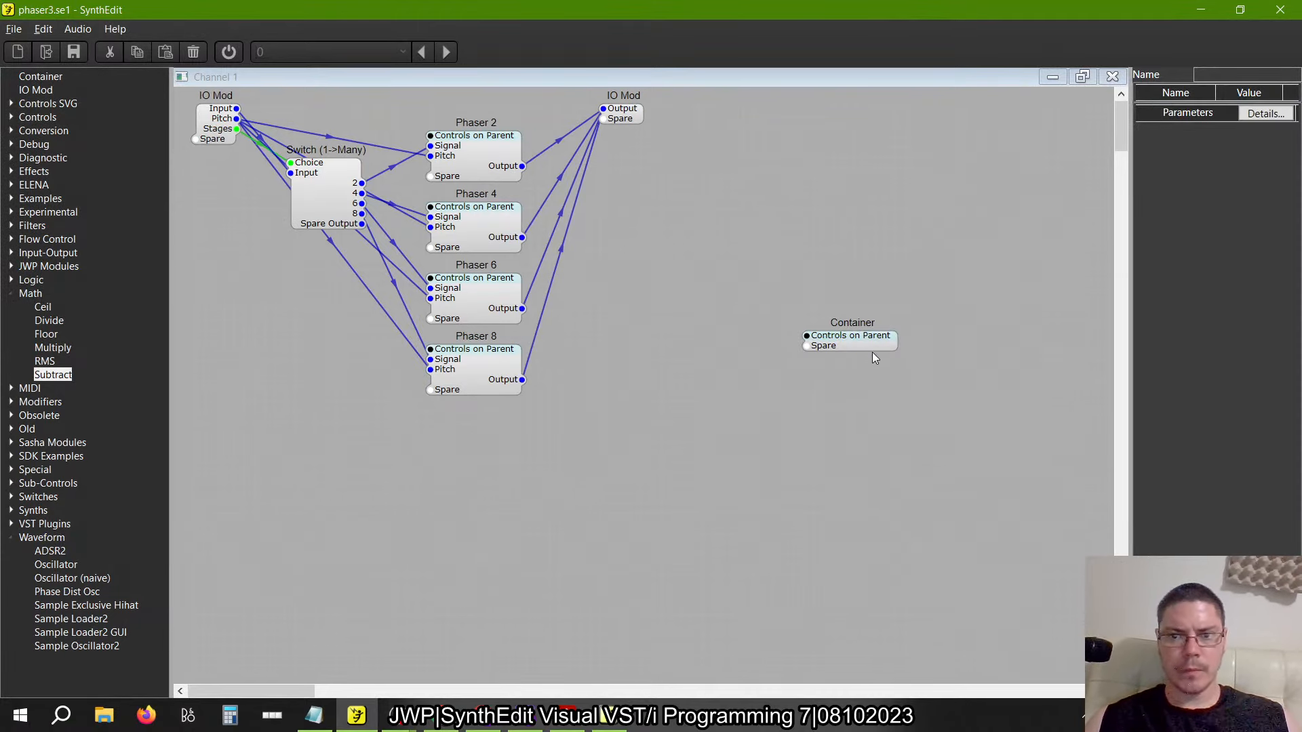
Open the new container's structure and rename the container Peak, as in the older Phaser2
double_click(854, 340)
key("alt+Tab")
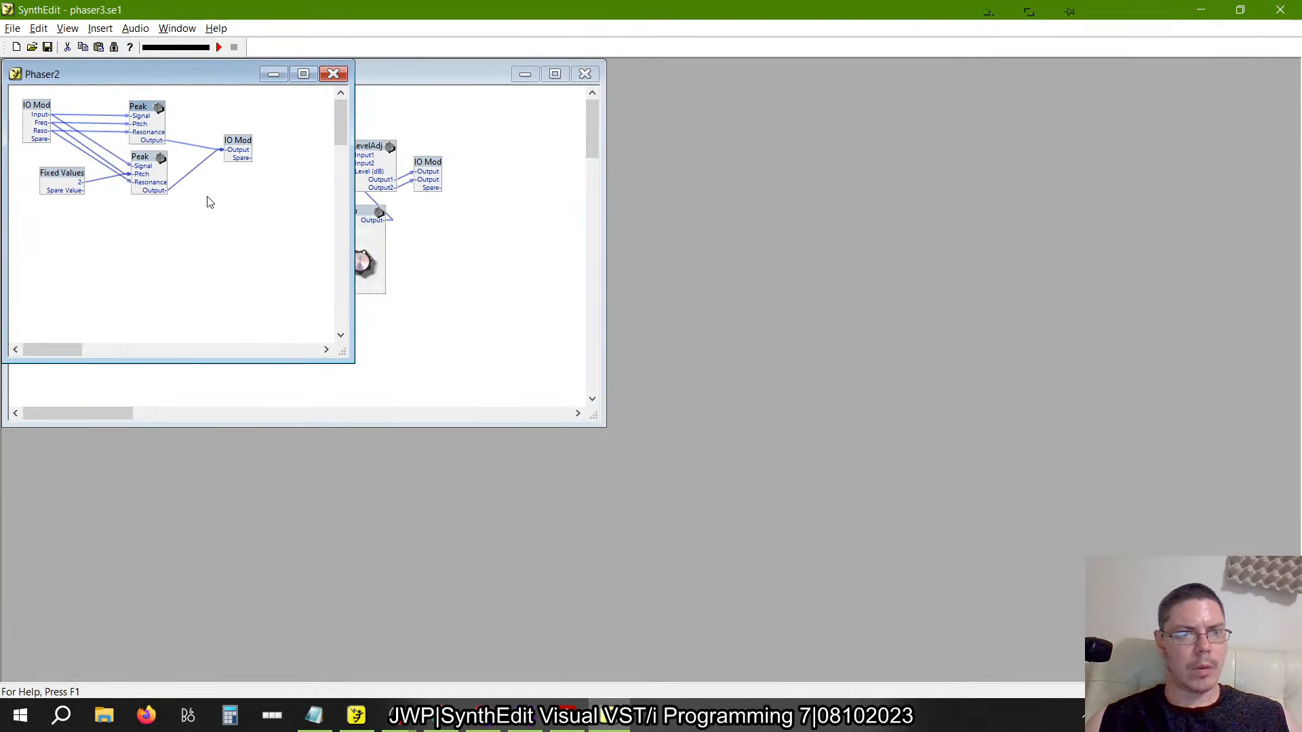
key("alt+Tab")
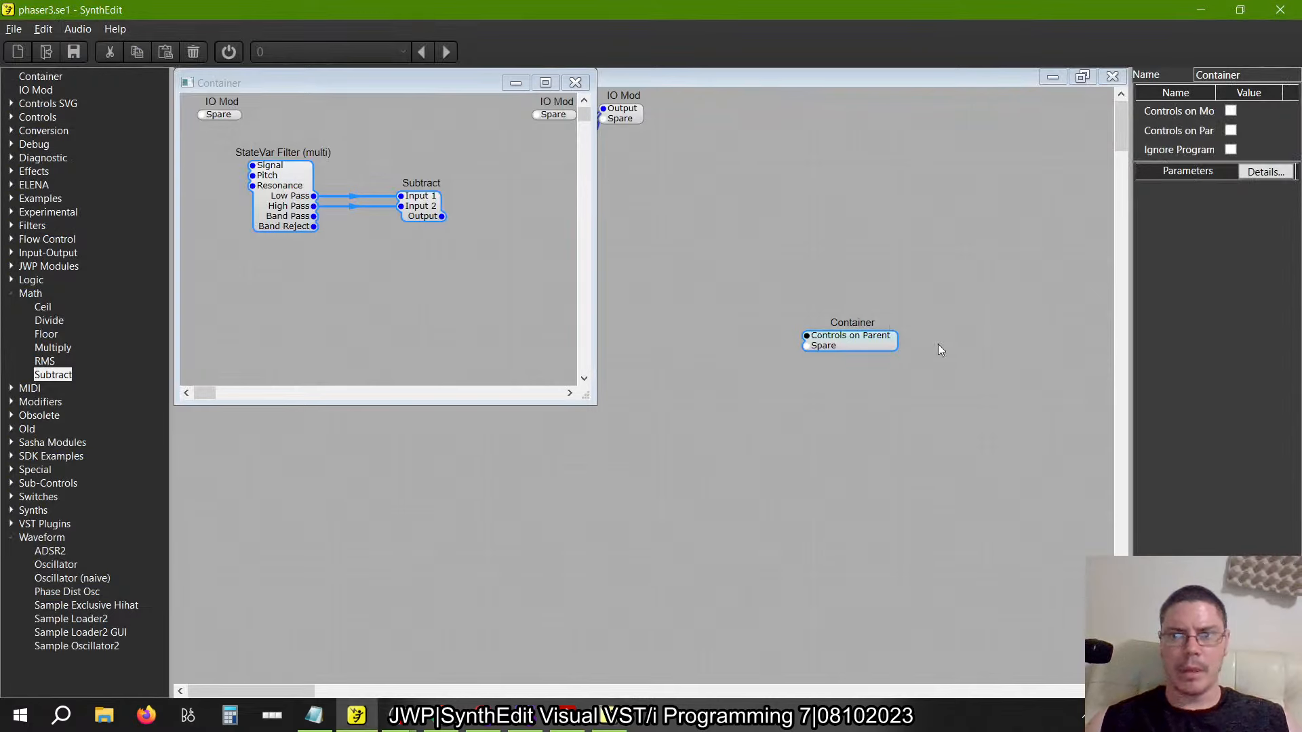
double_click(1221, 75)
type("P")
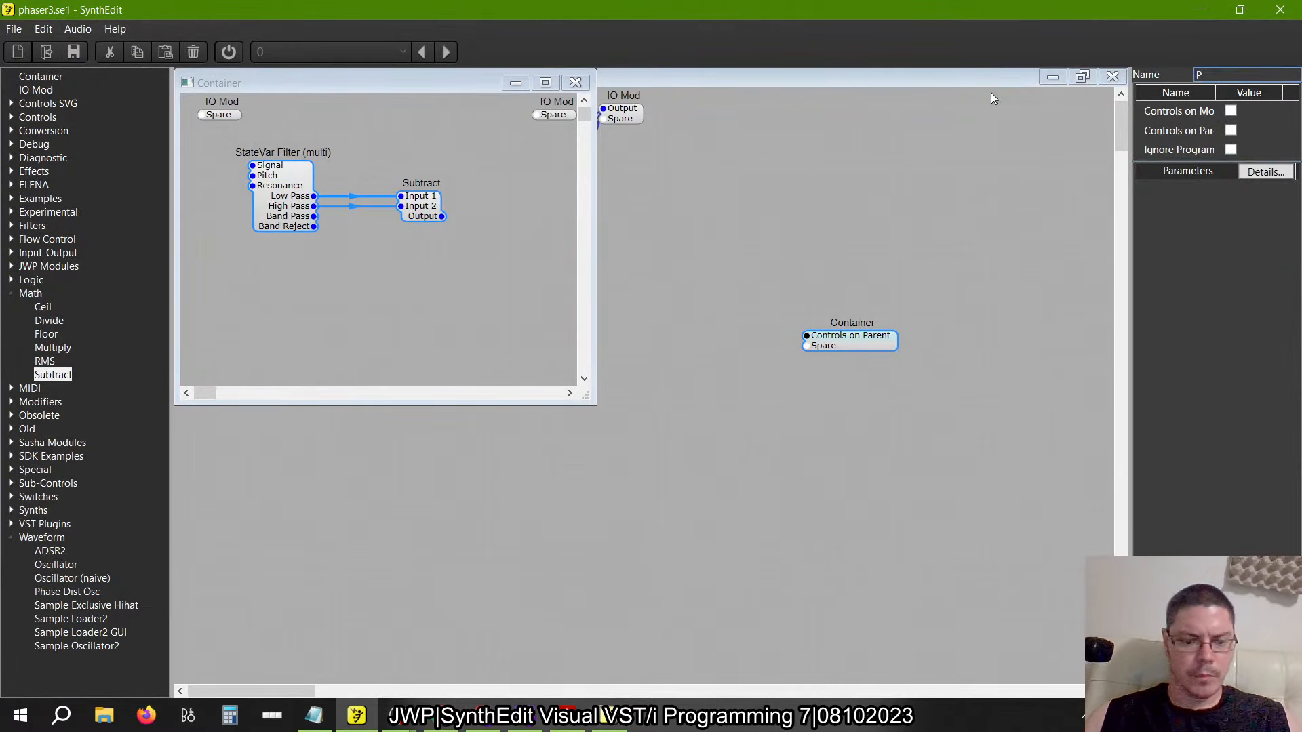
type("eak")
key("alt+Tab")
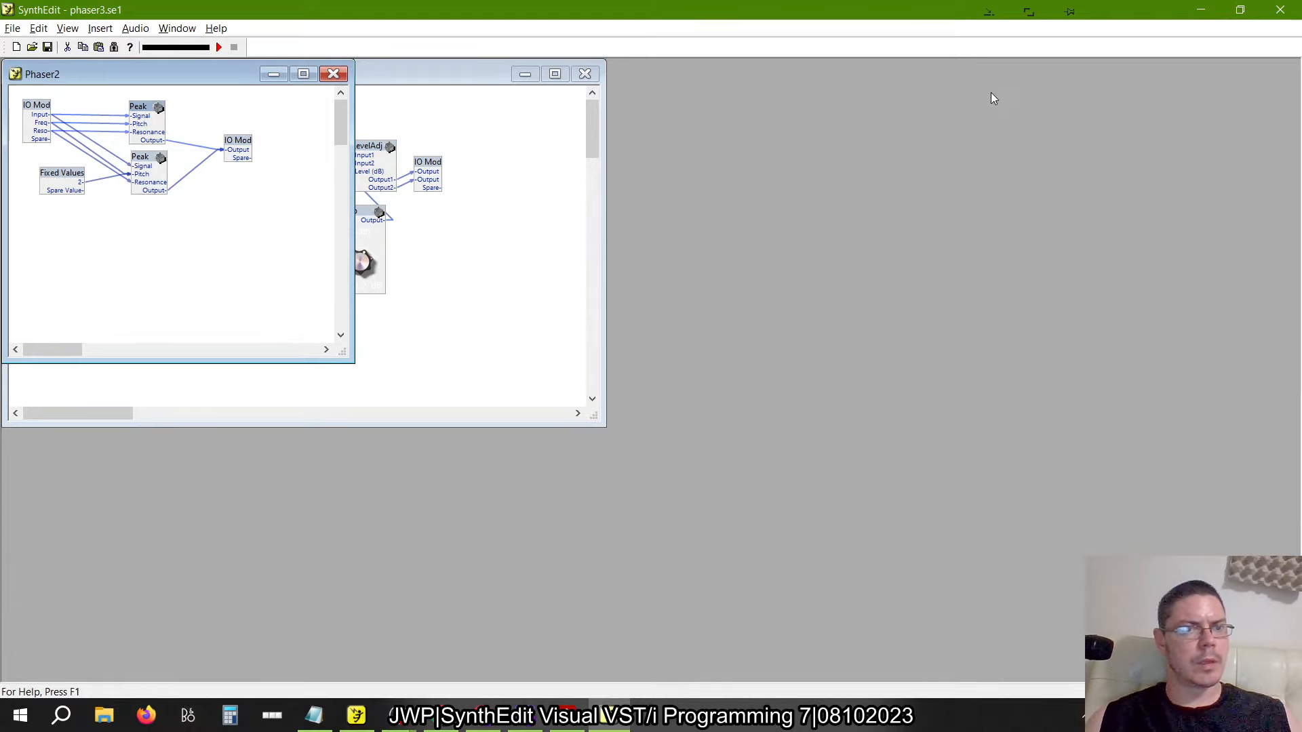
key("alt+Tab")
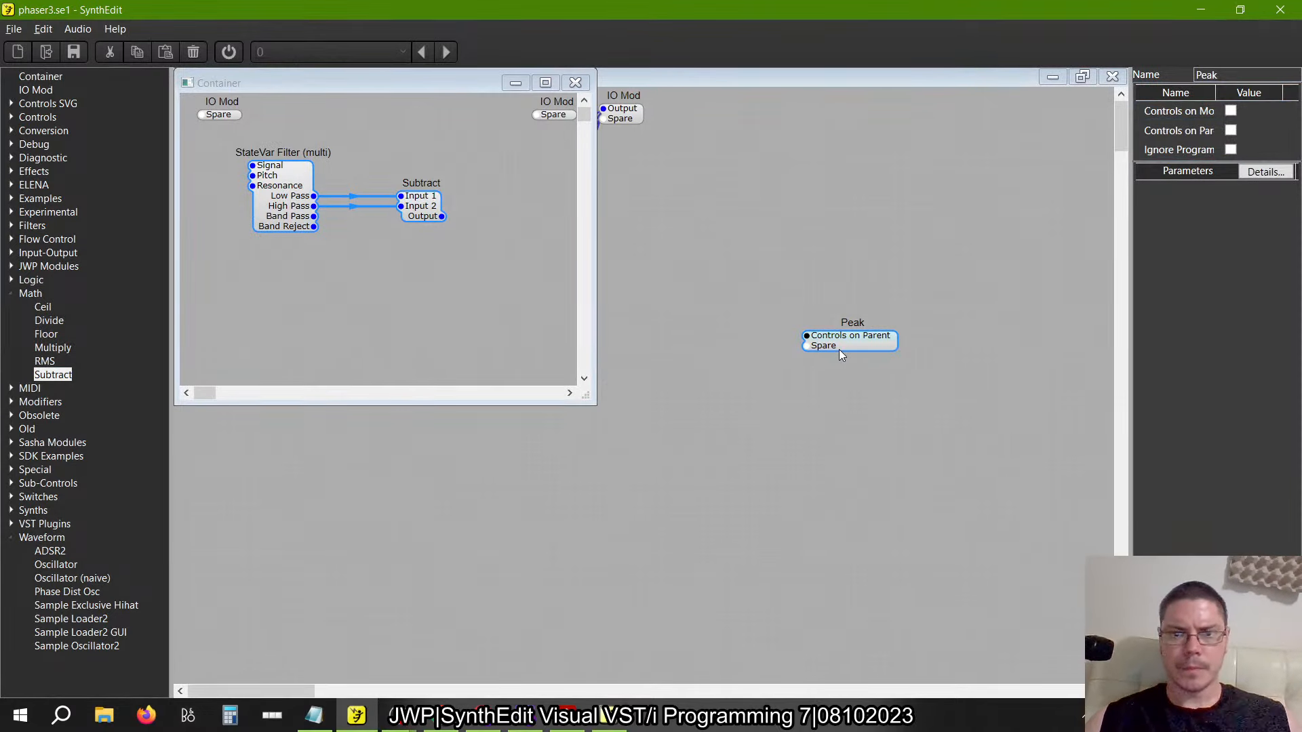
Wire the filter's Signal, Pitch and Resonance inputs and the Subtract output to the container's IO Mods, matching the older Peak
left_click_drag(252, 166, 203, 136)
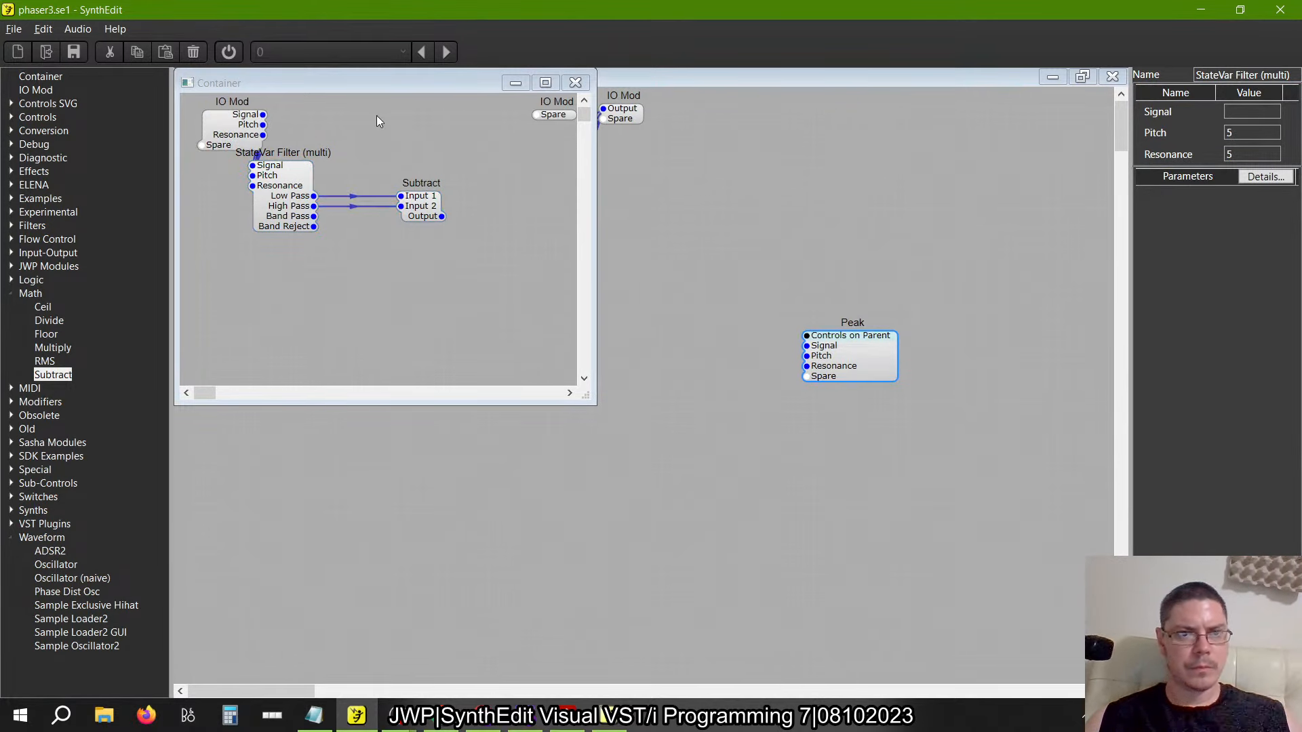
left_click_drag(281, 206, 328, 161)
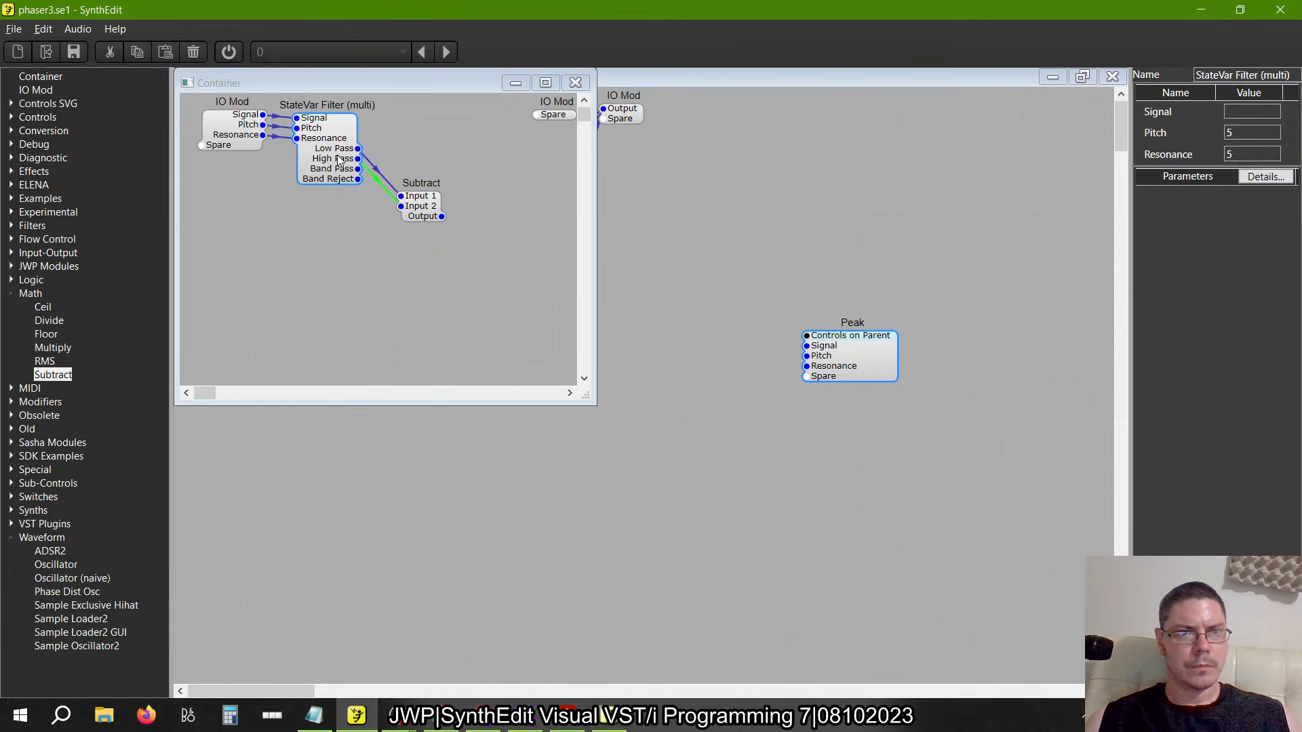
left_click(240, 126)
mouse_move(241, 127)
left_mouse_down()
mouse_move(241, 149)
mouse_move(244, 130)
left_mouse_up()
left_click_drag(420, 210, 537, 115)
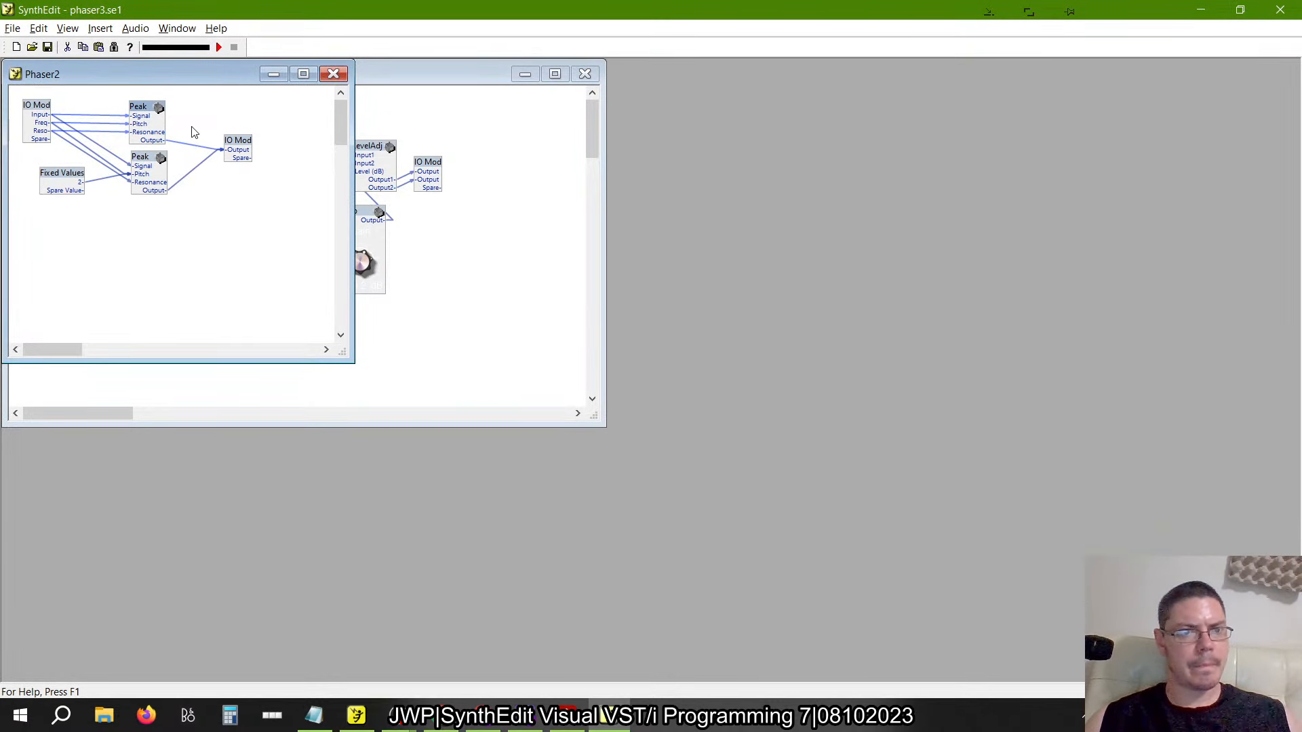
double_click(144, 109)
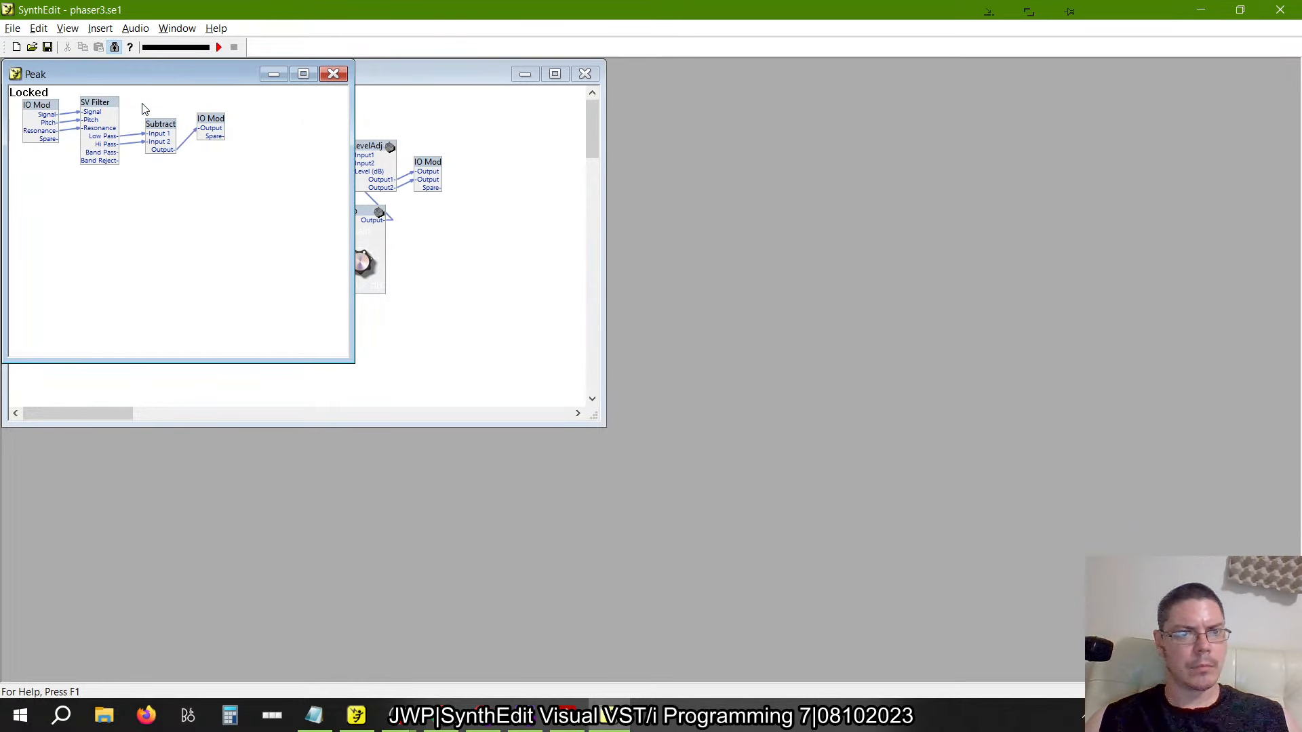
left_click(333, 74)
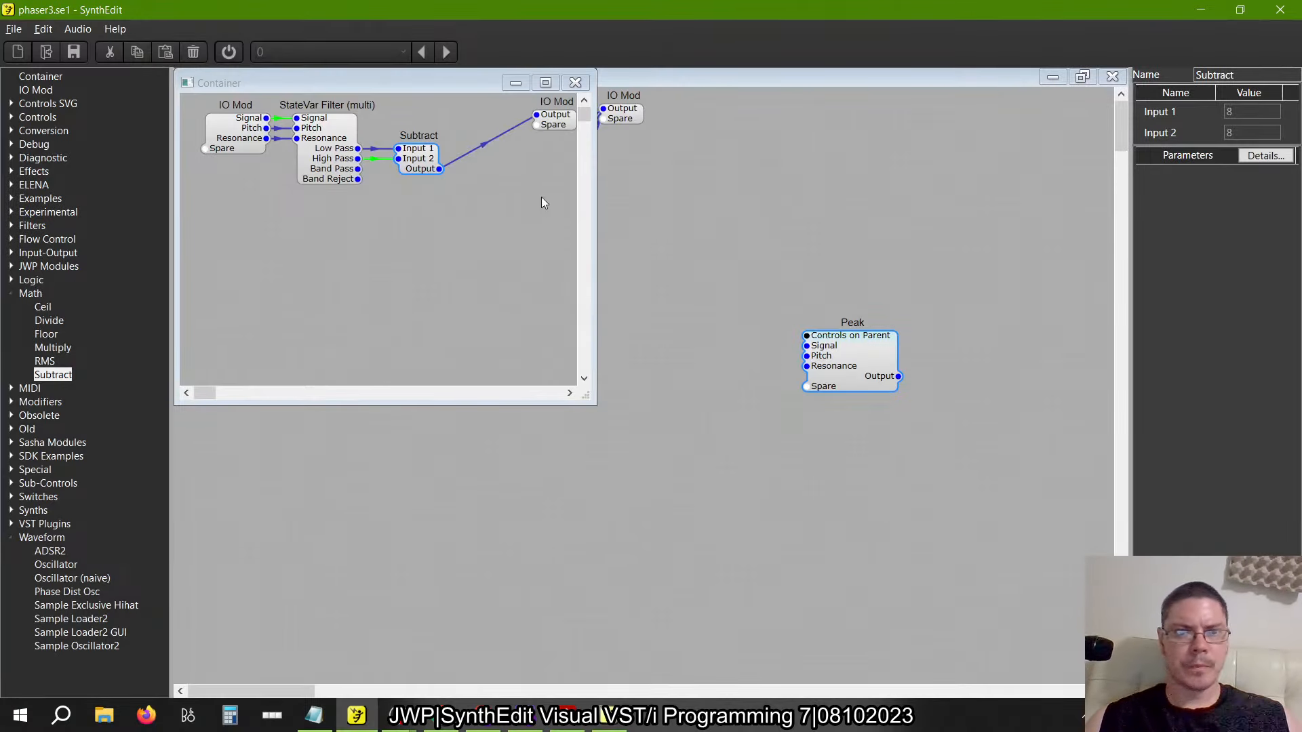
left_click(576, 82)
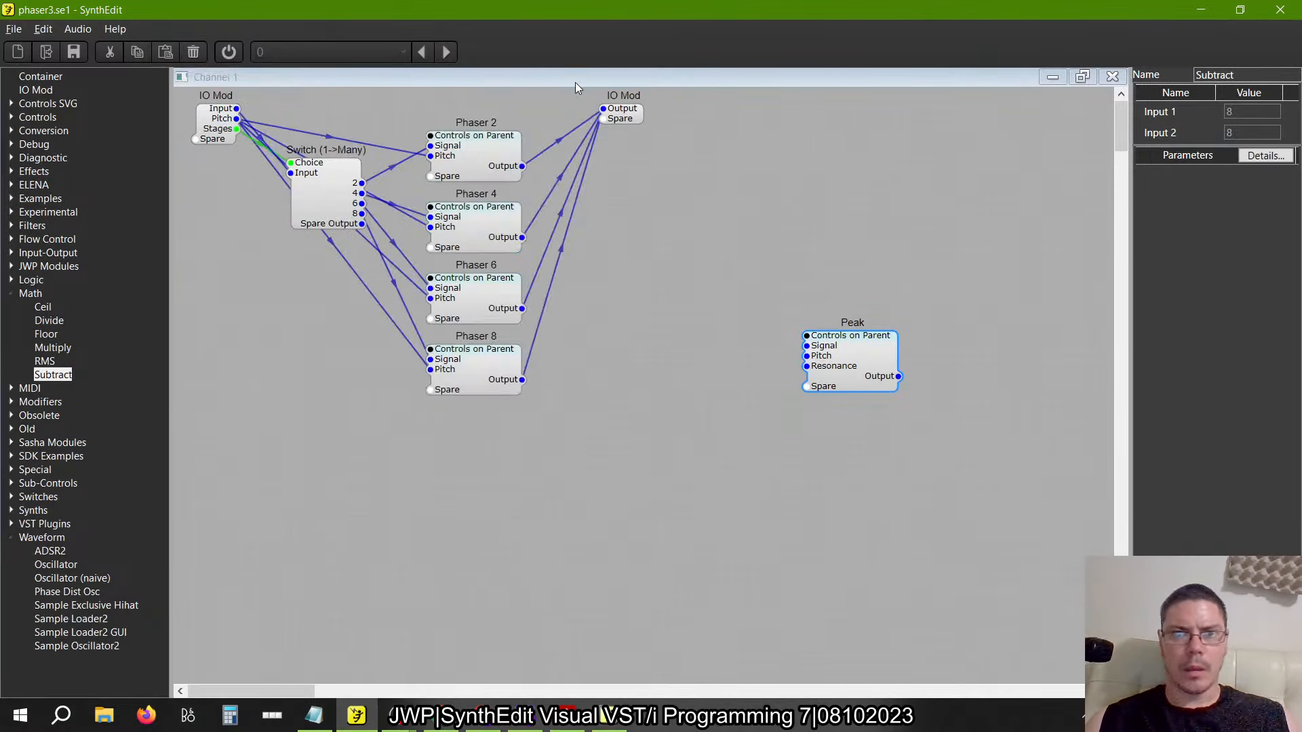
Duplicate the Peak container and place the copy directly below the original
right_click(835, 359)
right_click(860, 474)
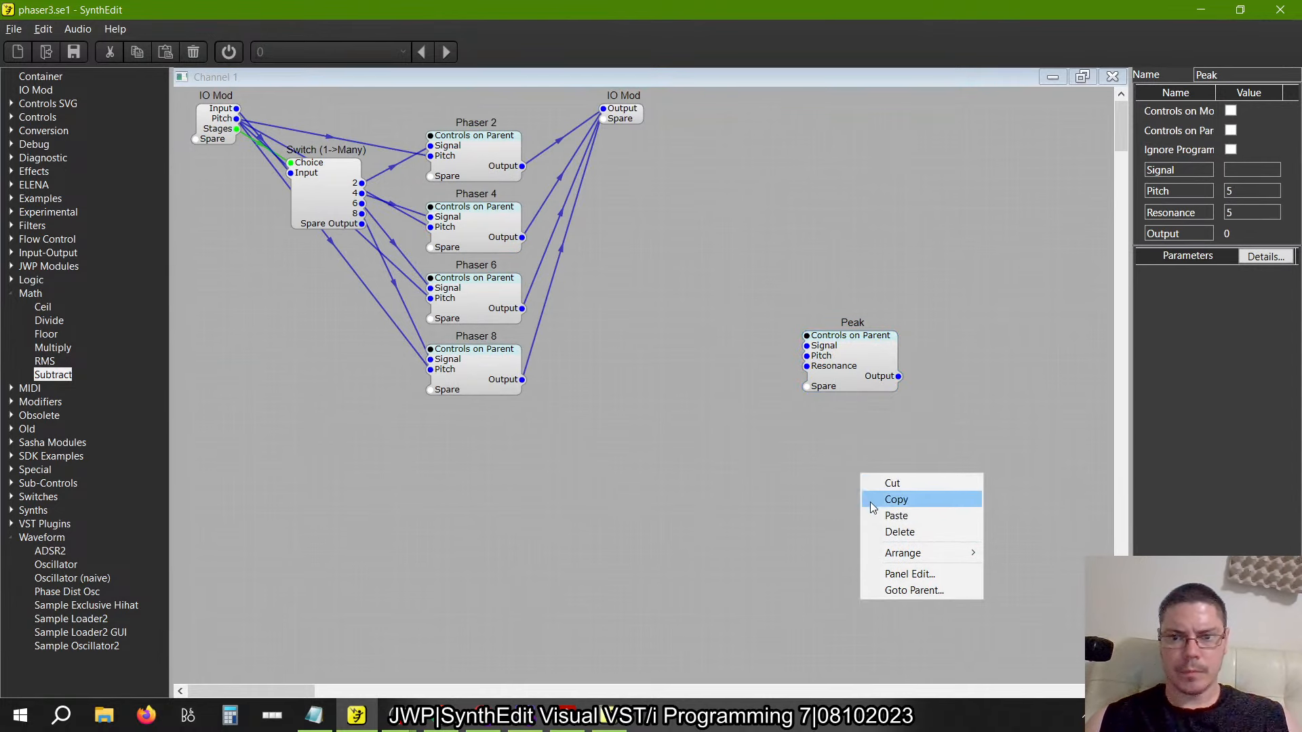
left_click(896, 499)
key("ctrl+v")
left_click_drag(910, 476, 852, 422)
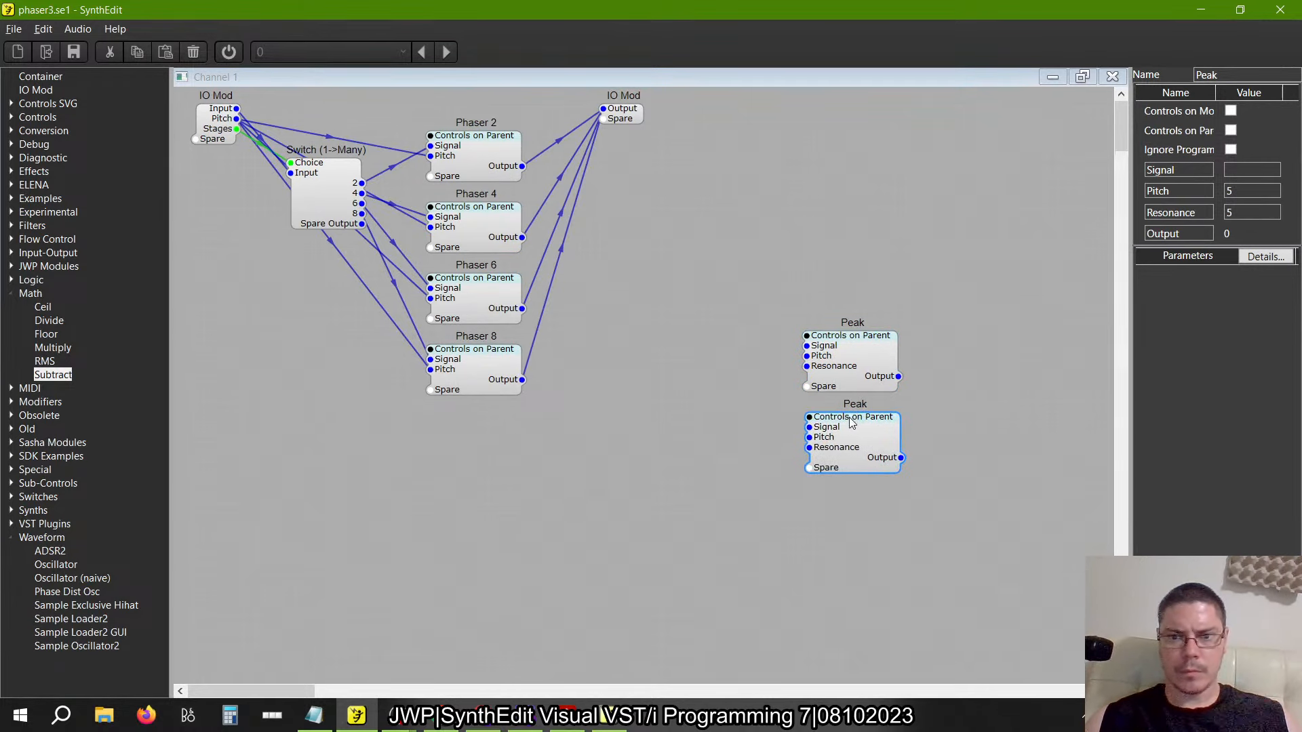
Add a Fixed Values (Volts) module and connect it to the Pitch input of the lower Peak container
left_click(12, 295)
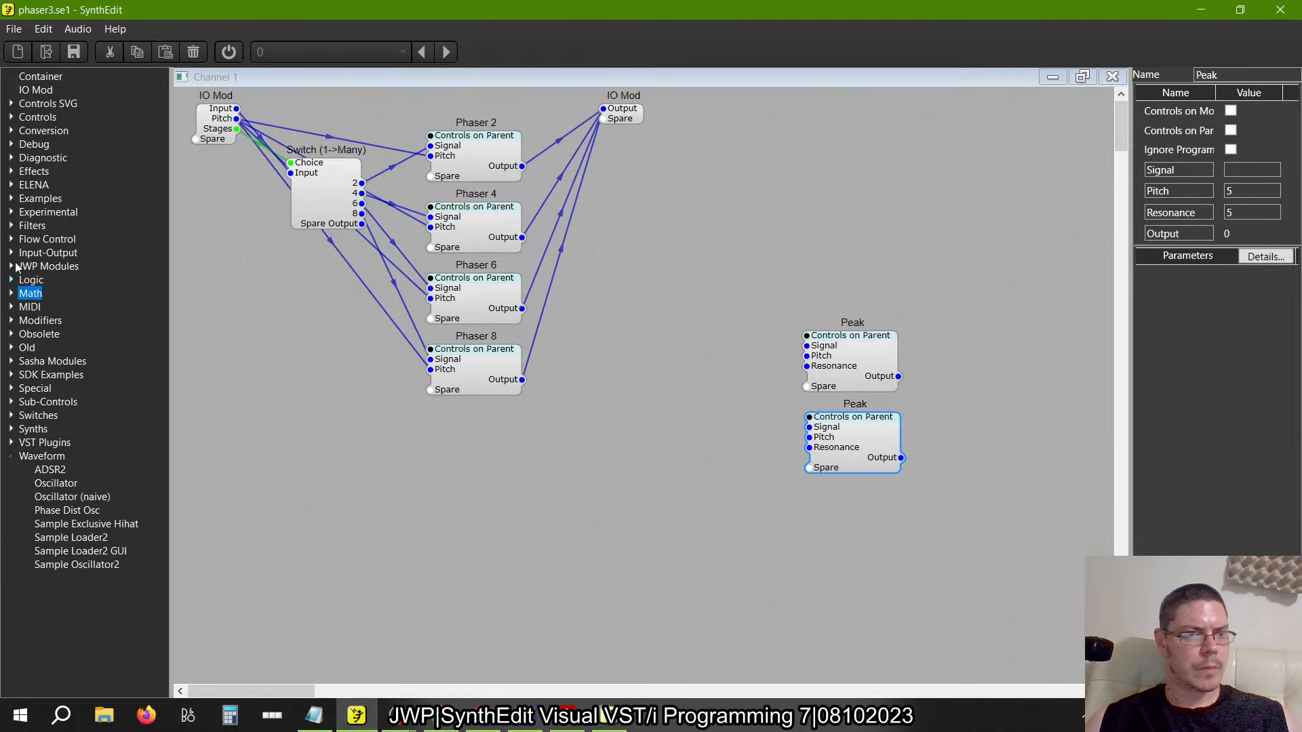
left_click(11, 116)
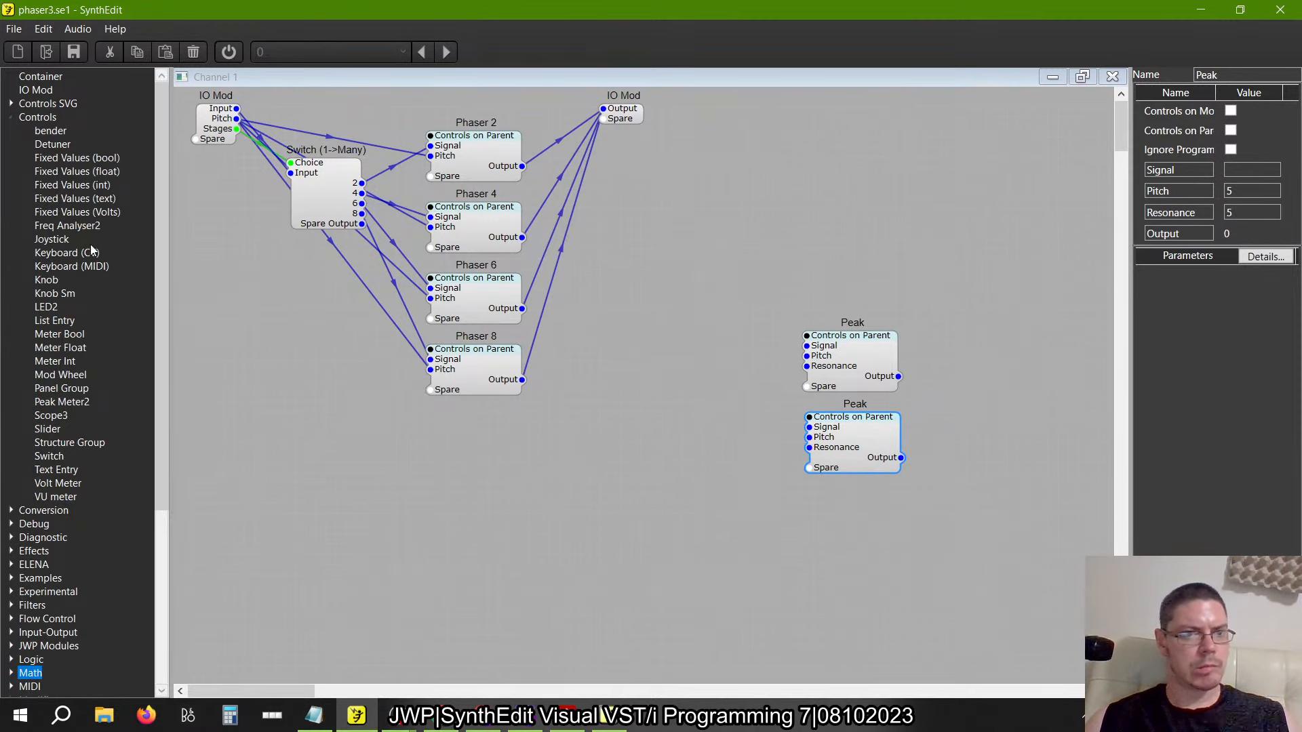
left_click_drag(84, 207, 638, 435)
left_click_drag(799, 437, 808, 437)
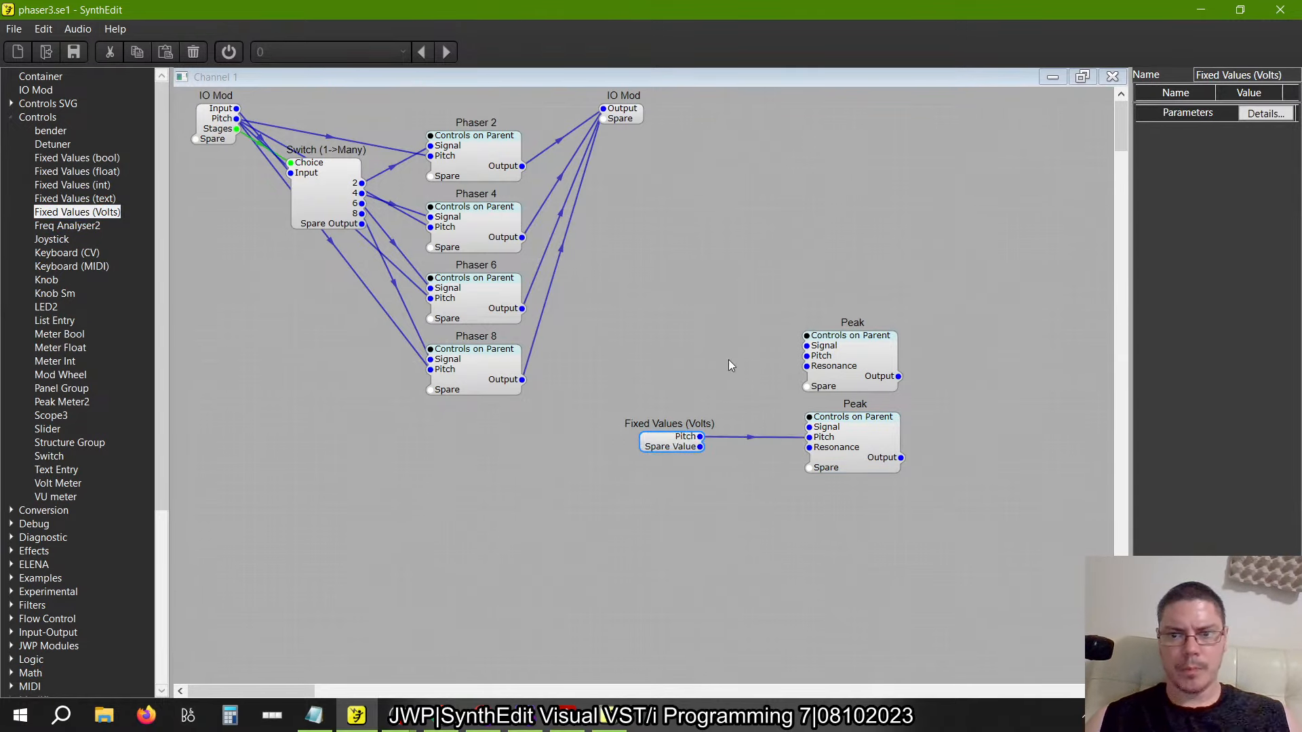
Name the fixed value 2, set its value to 2, and move the Fixed Values (Volts) module closer to the lower Peak
key("alt+Tab")
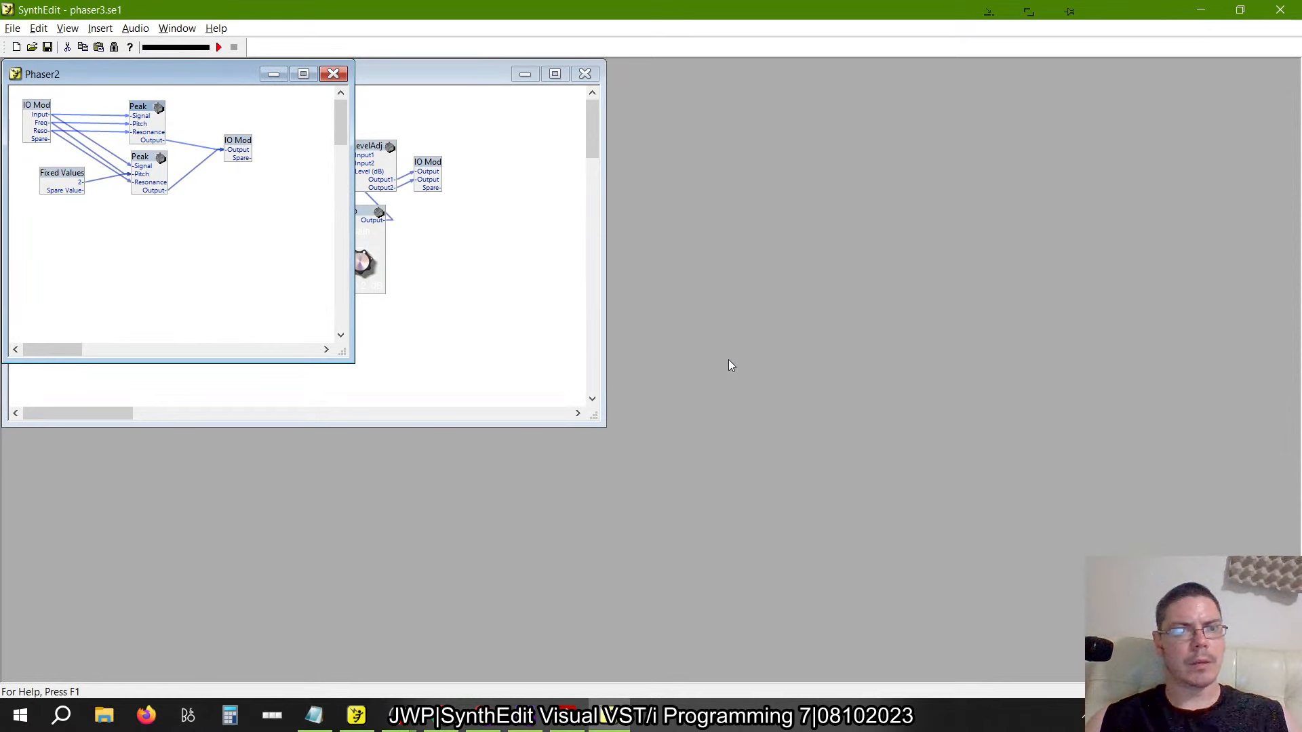
left_click(336, 75)
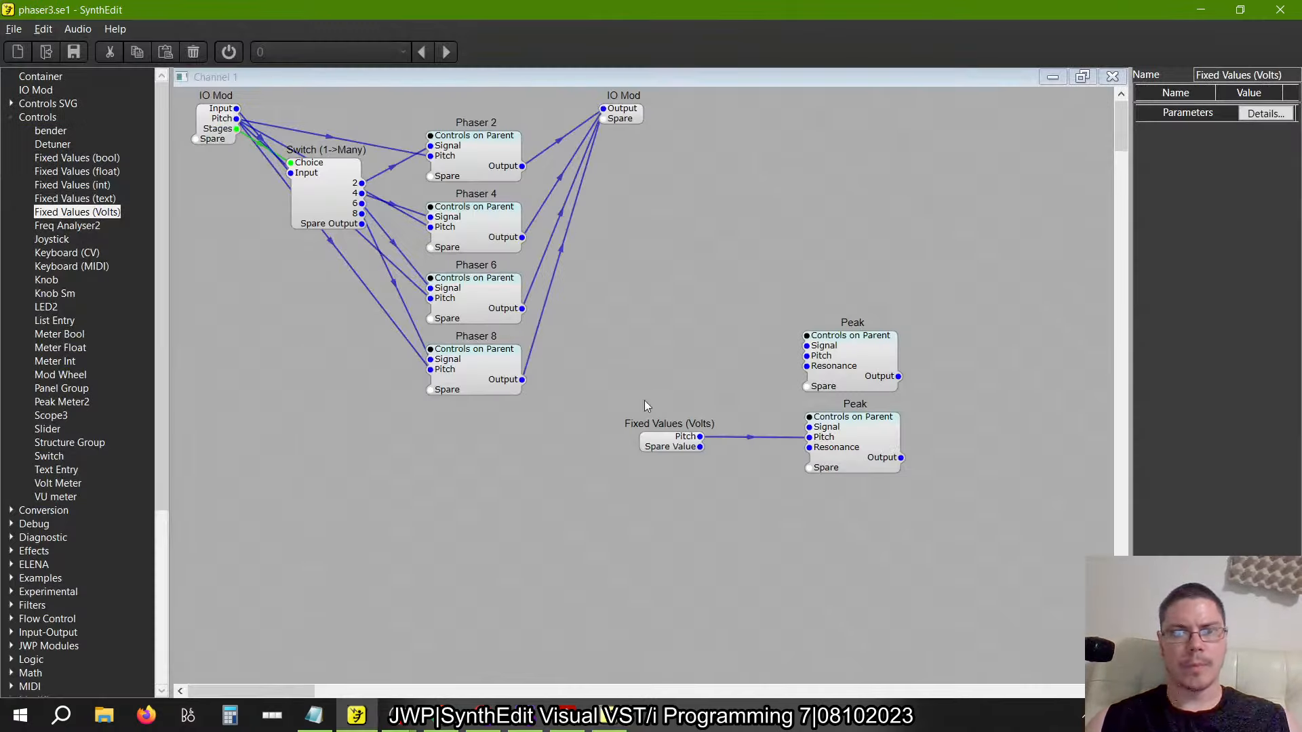
left_click(838, 347)
left_click(674, 448)
left_click_drag(1204, 111, 979, 141)
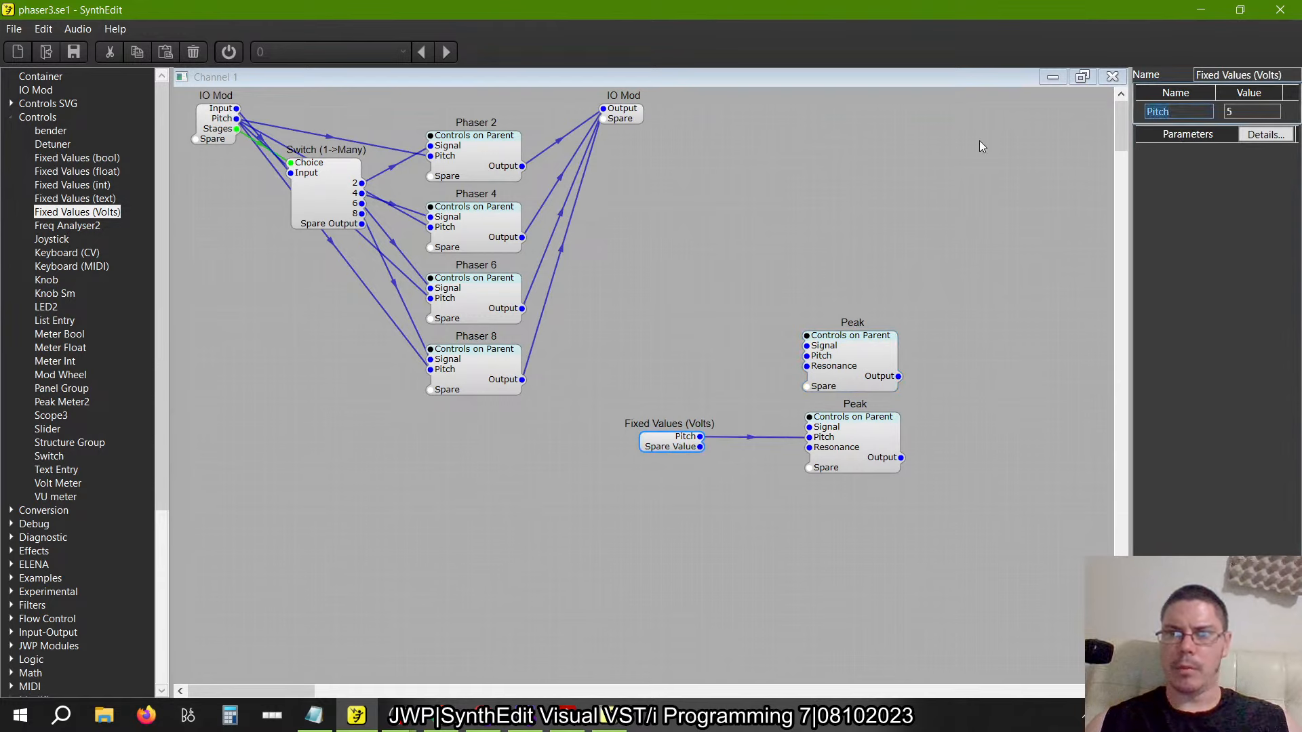
type("2")
key("Tab")
type("2")
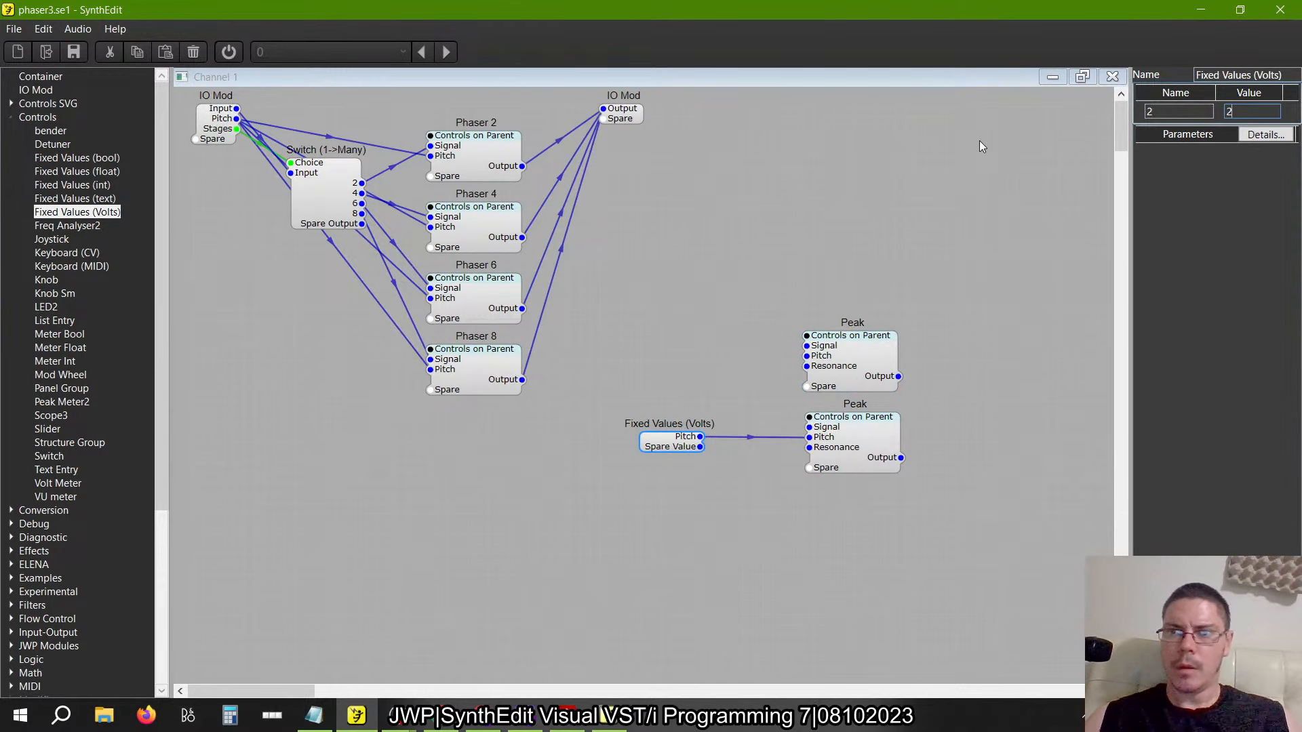
key("Tab")
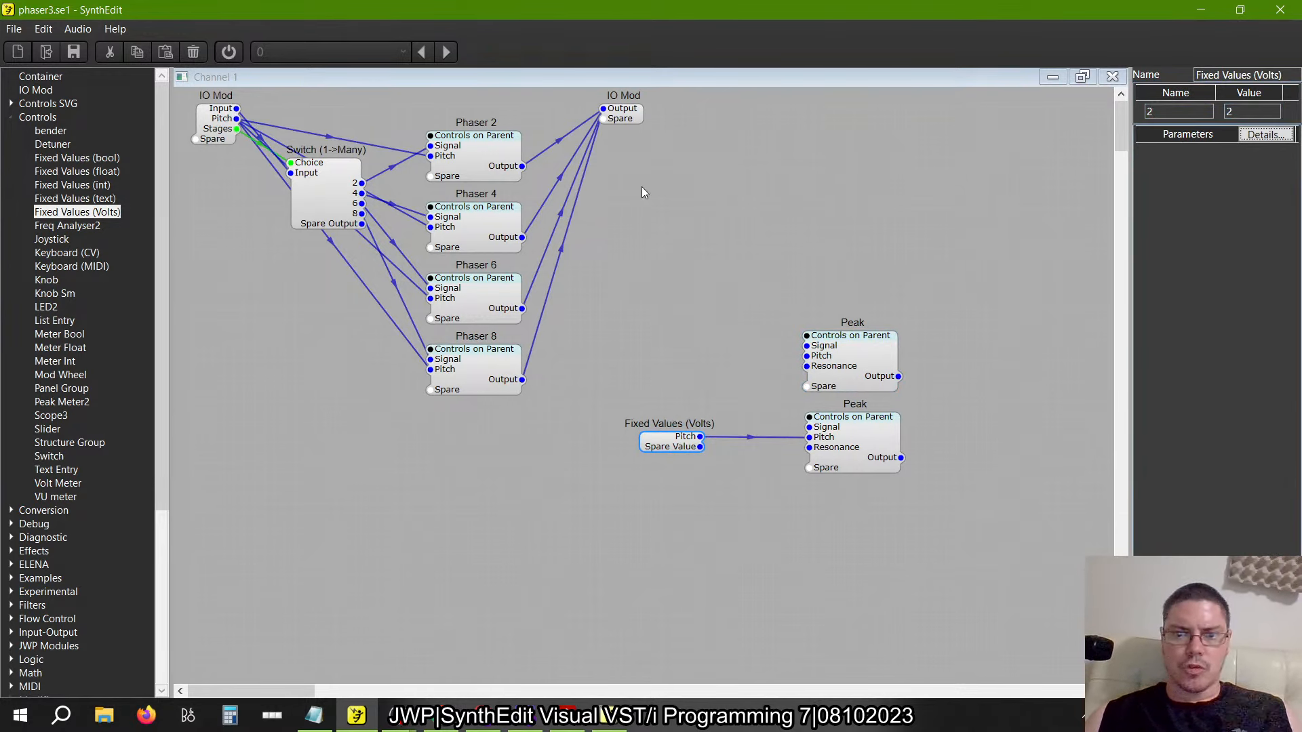
left_click_drag(665, 449, 714, 450)
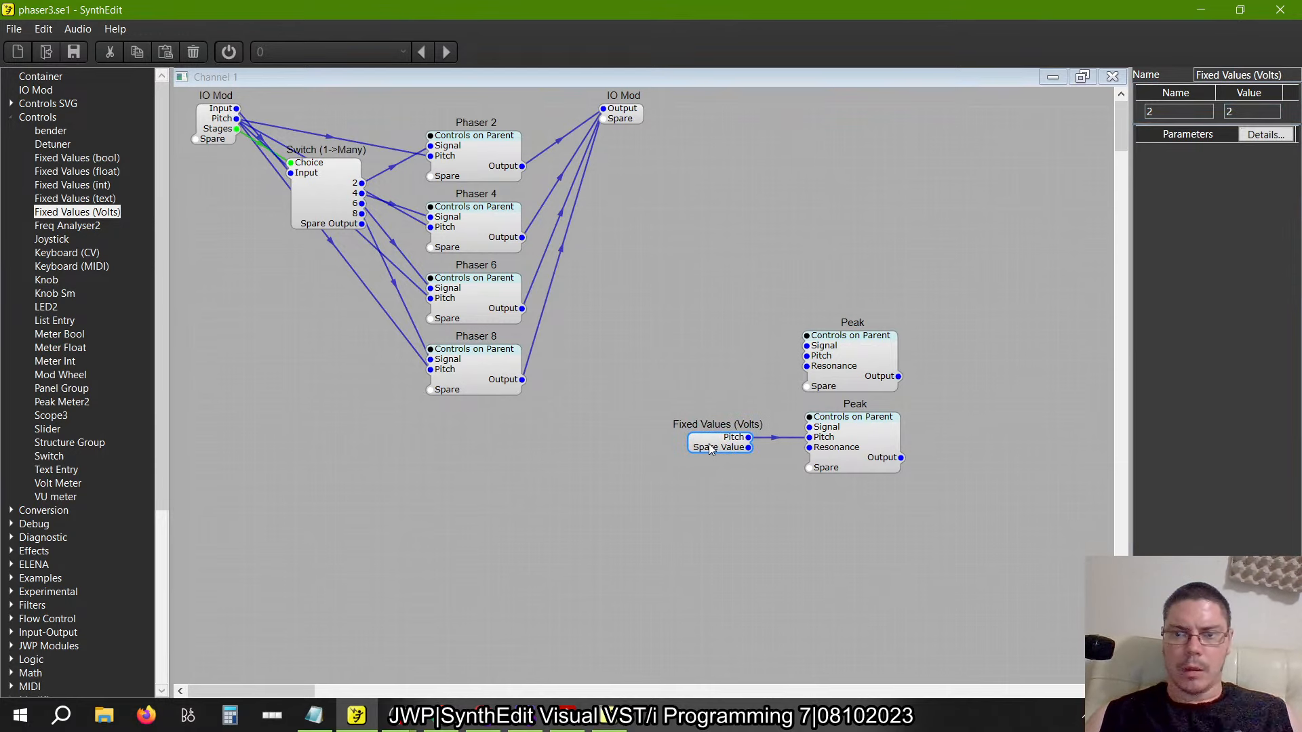
double_click(819, 330)
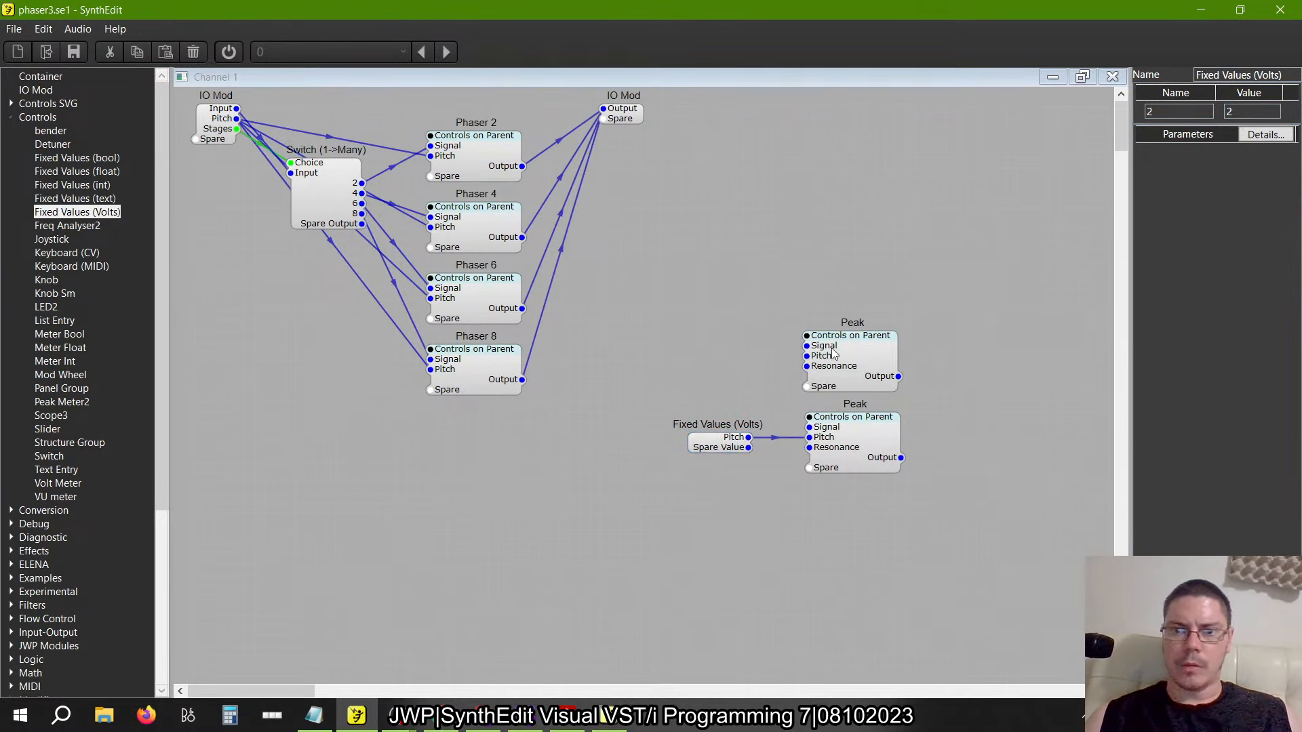
left_click(721, 443)
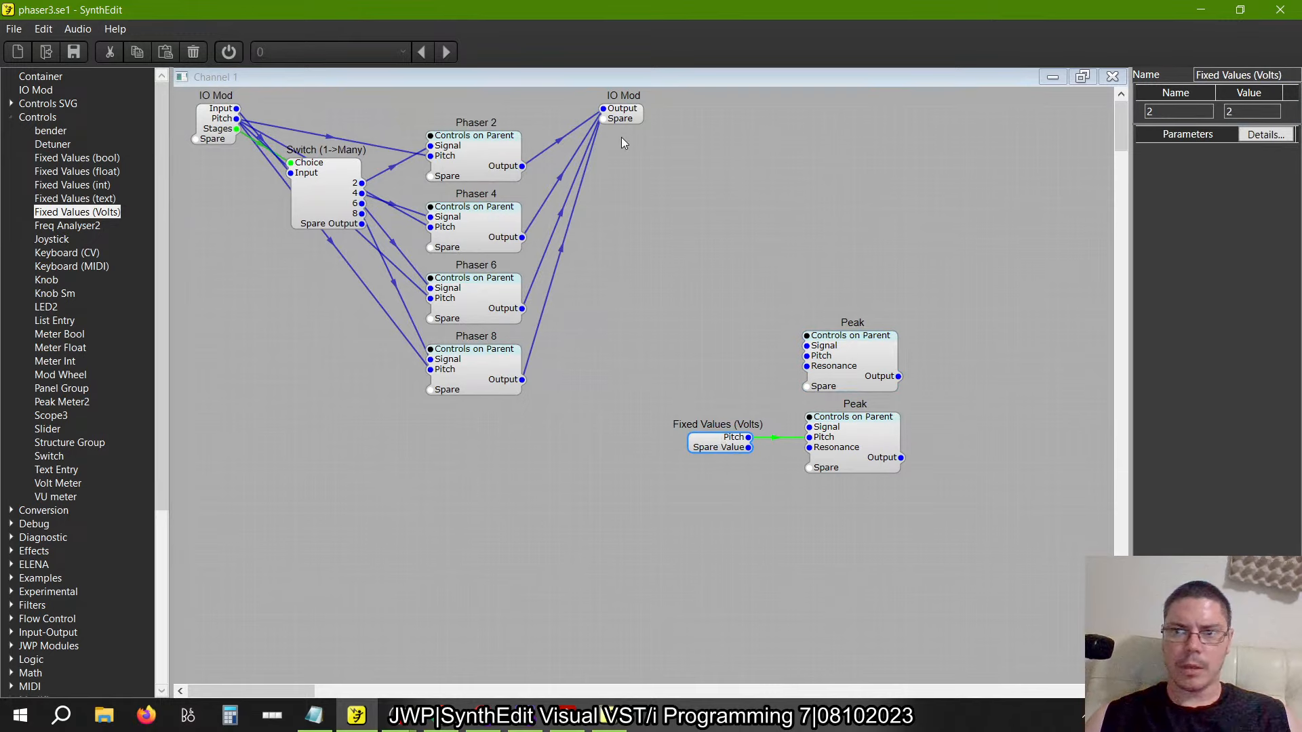
left_click(701, 368)
Check Phaser2 in the older SynthEdit, then containerize both Peak containers together with the Fixed Values (Volts) module in the newer one
key("alt+Tab")
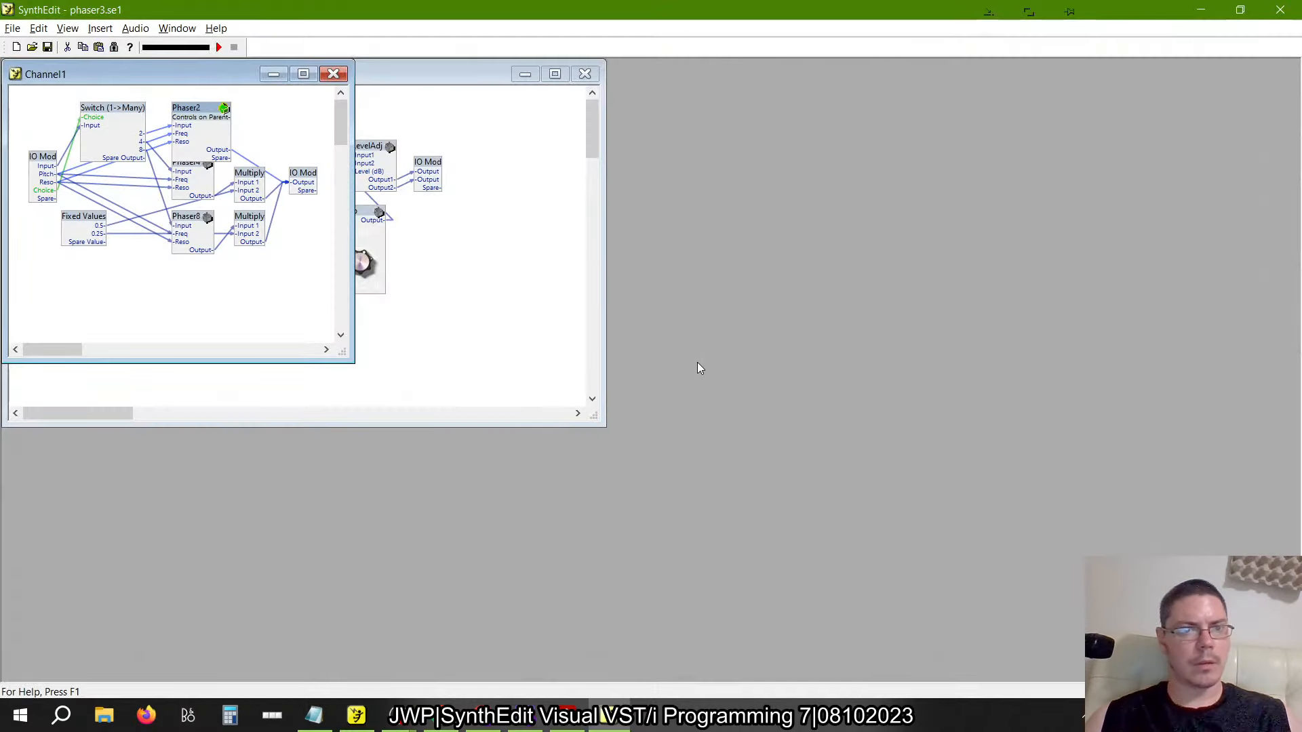
double_click(192, 110)
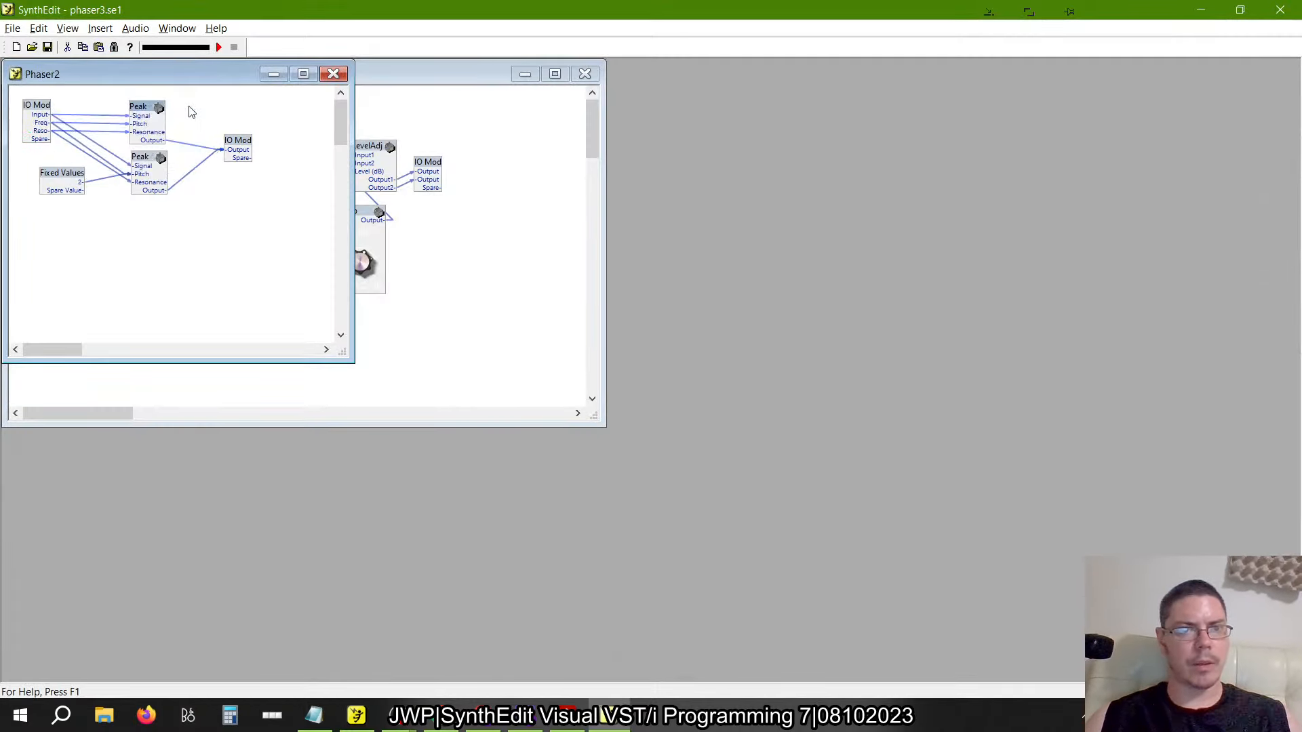
key("alt+Tab")
left_click_drag(922, 542, 725, 302)
right_click(843, 361)
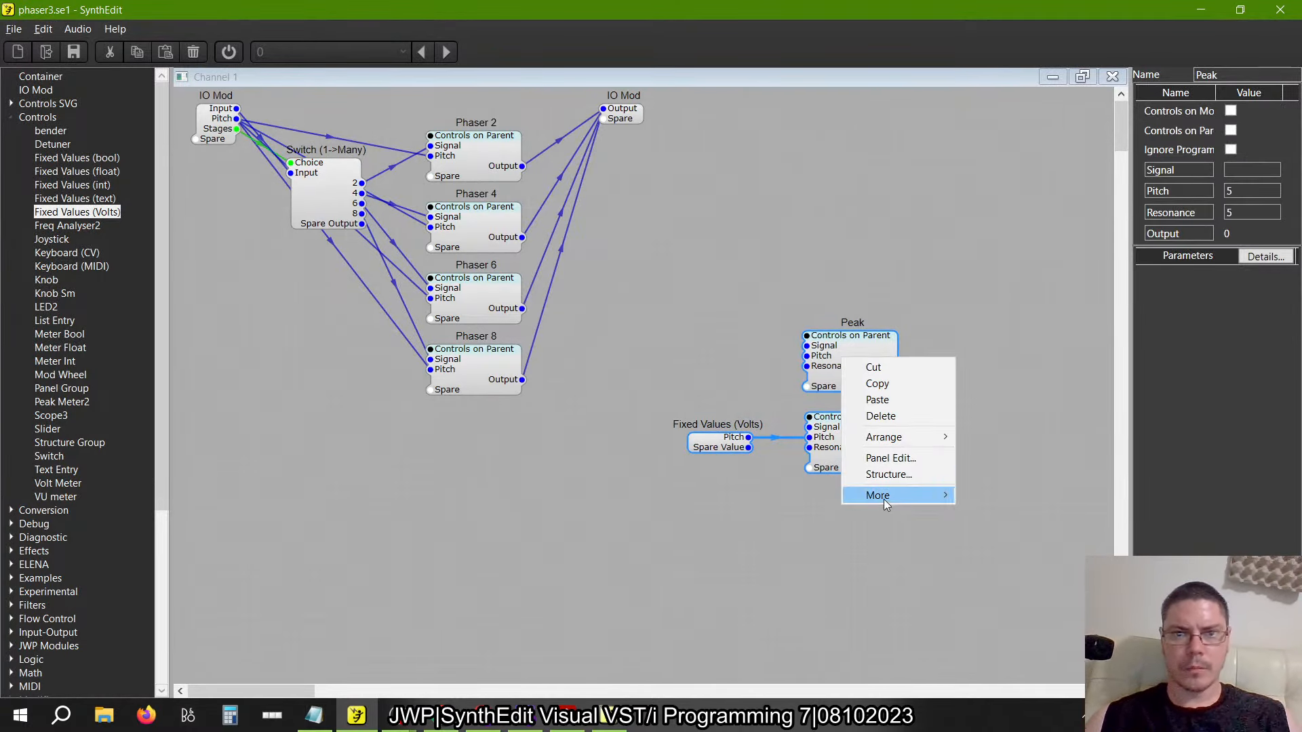
mouse_move(885, 503)
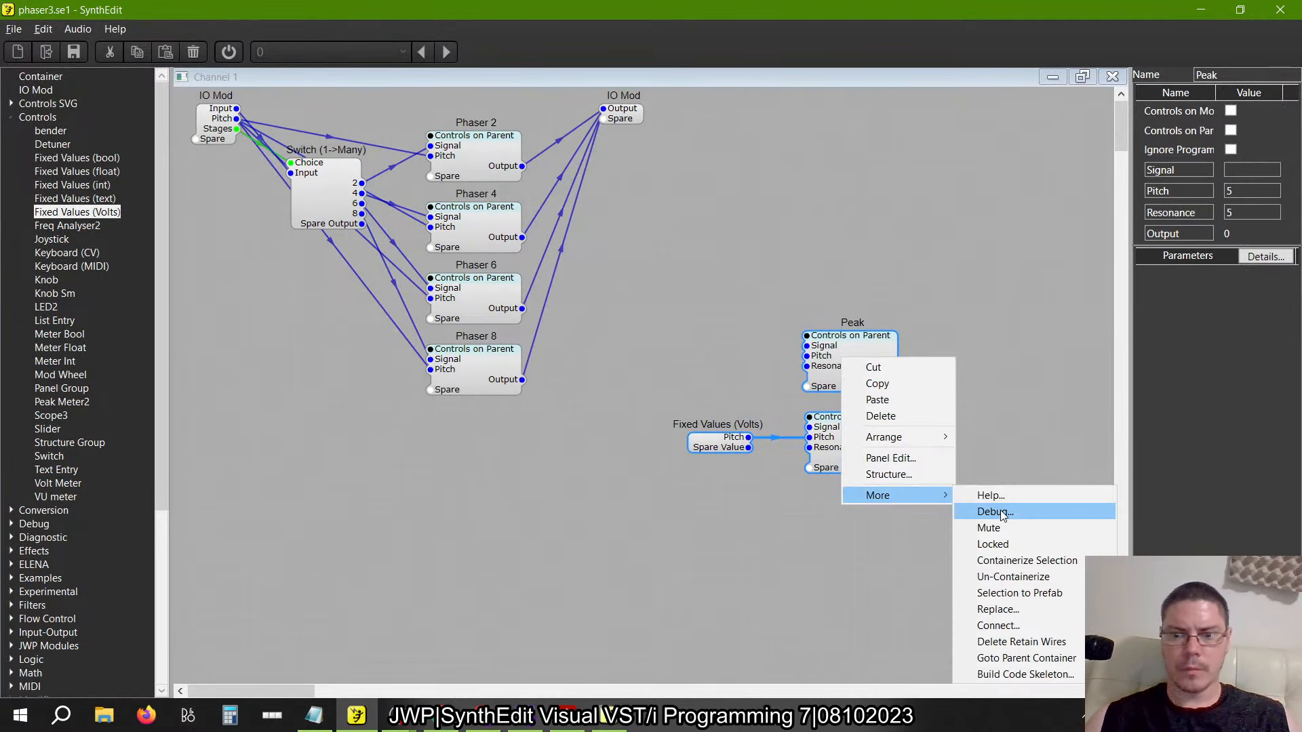
left_click(1003, 561)
Inside the new container, wire the Signal, Pitch and Resonance inputs of both Peaks to the input IO Mod
double_click(858, 421)
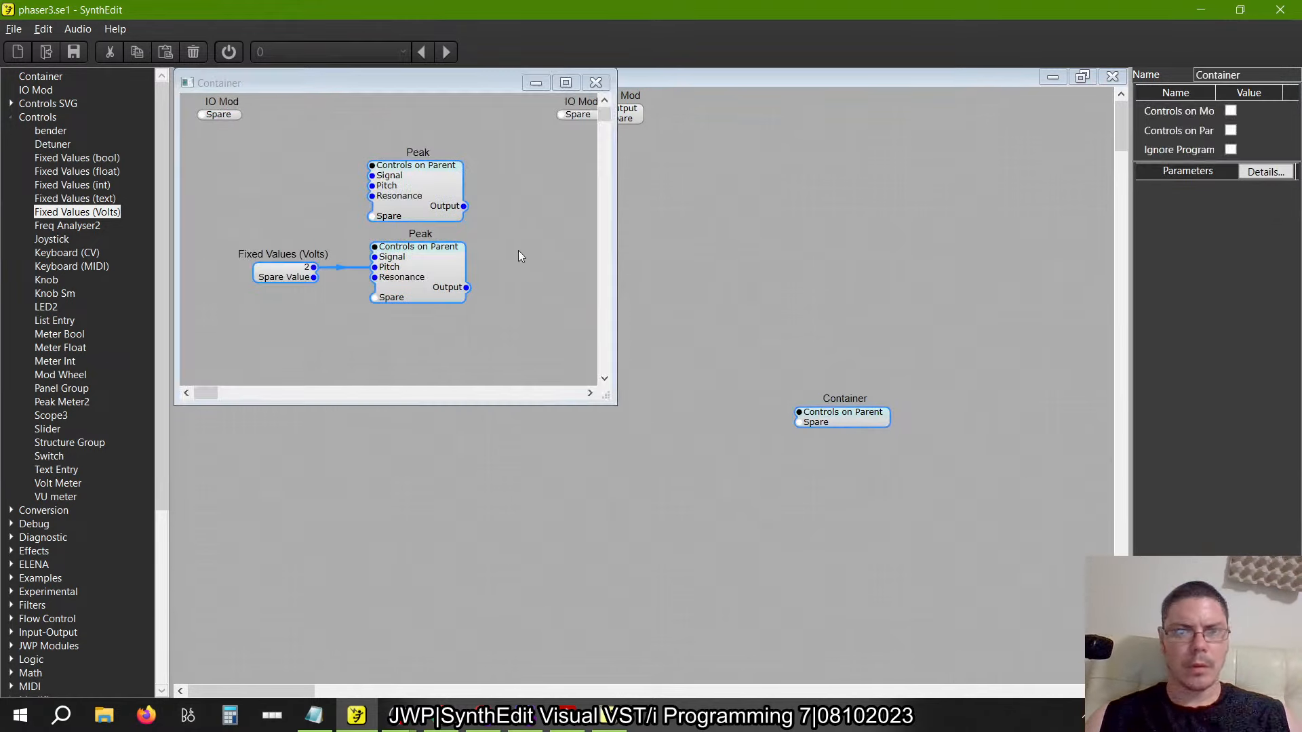
left_click(372, 176)
left_click_drag(372, 177, 205, 115)
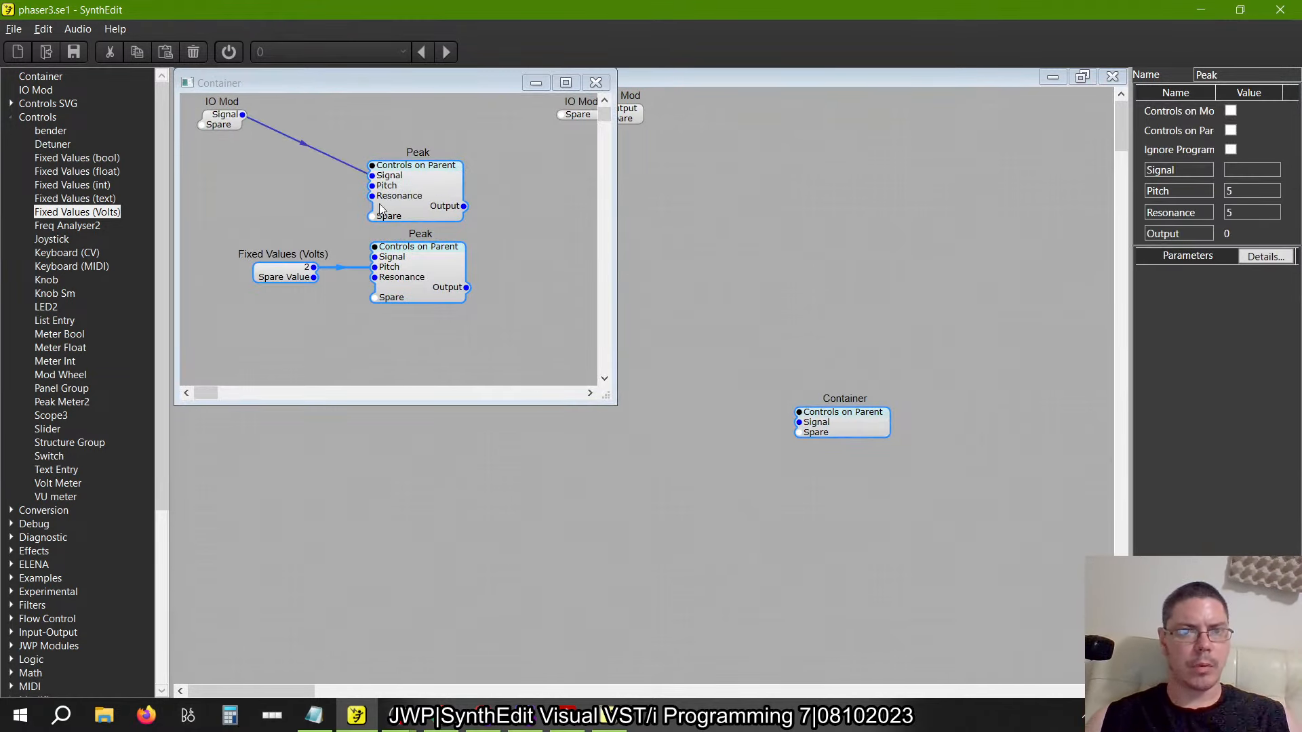
left_click_drag(372, 186, 217, 133)
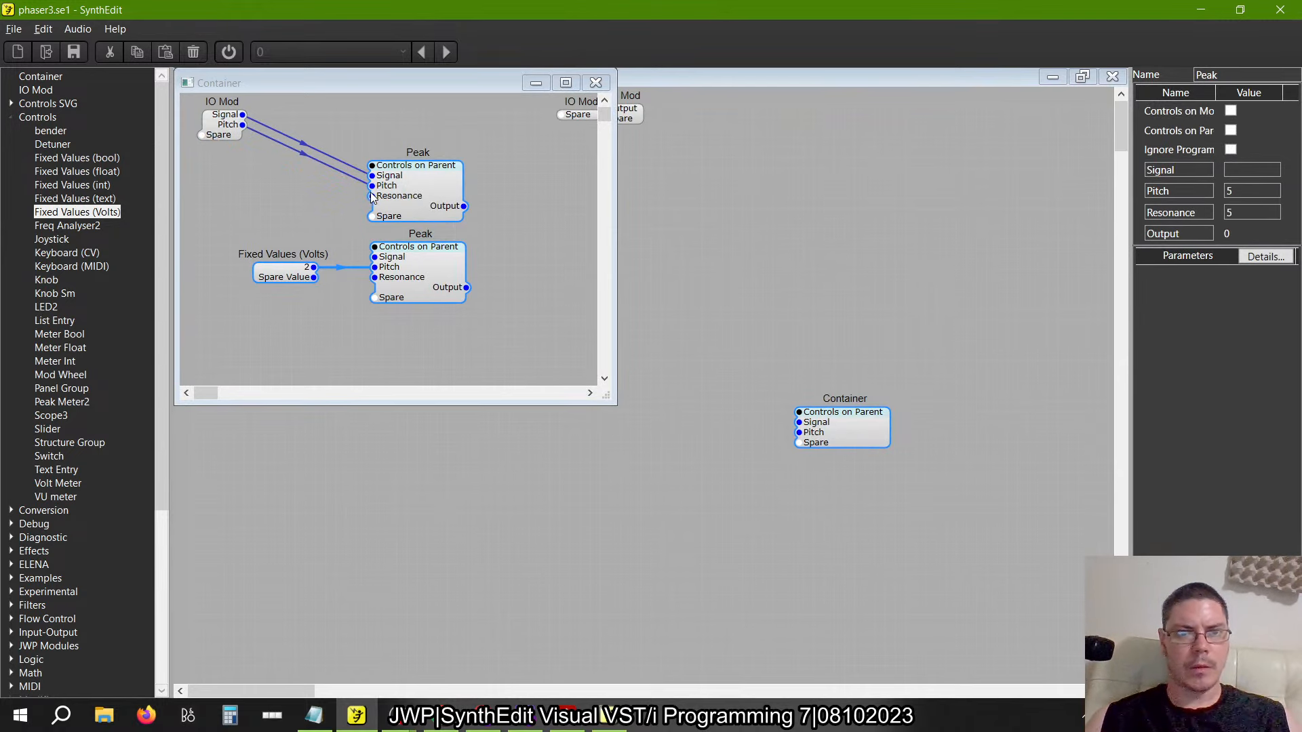
left_click_drag(372, 195, 216, 143)
left_click_drag(374, 257, 330, 230)
left_click_drag(278, 150, 320, 246)
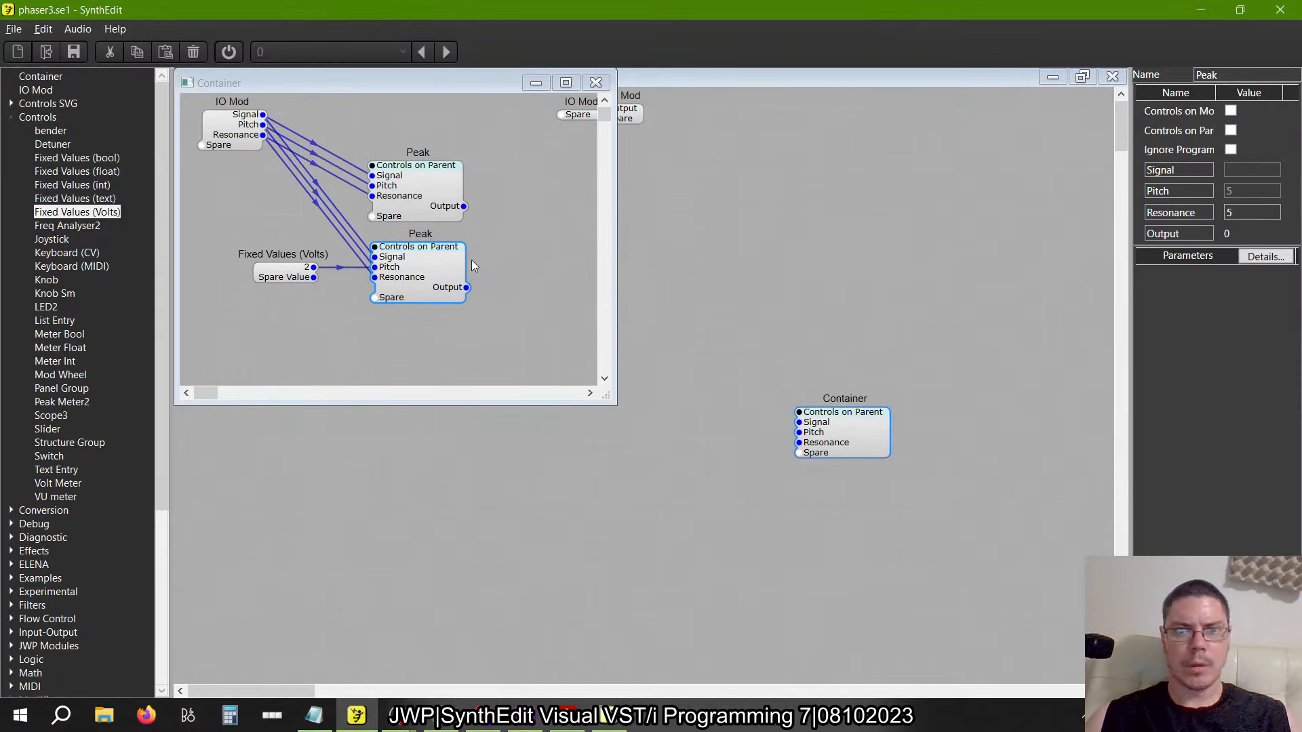
Connect both Peak outputs to the same Output on the output IO Mod and close the container's structure
left_click_drag(464, 205, 550, 129)
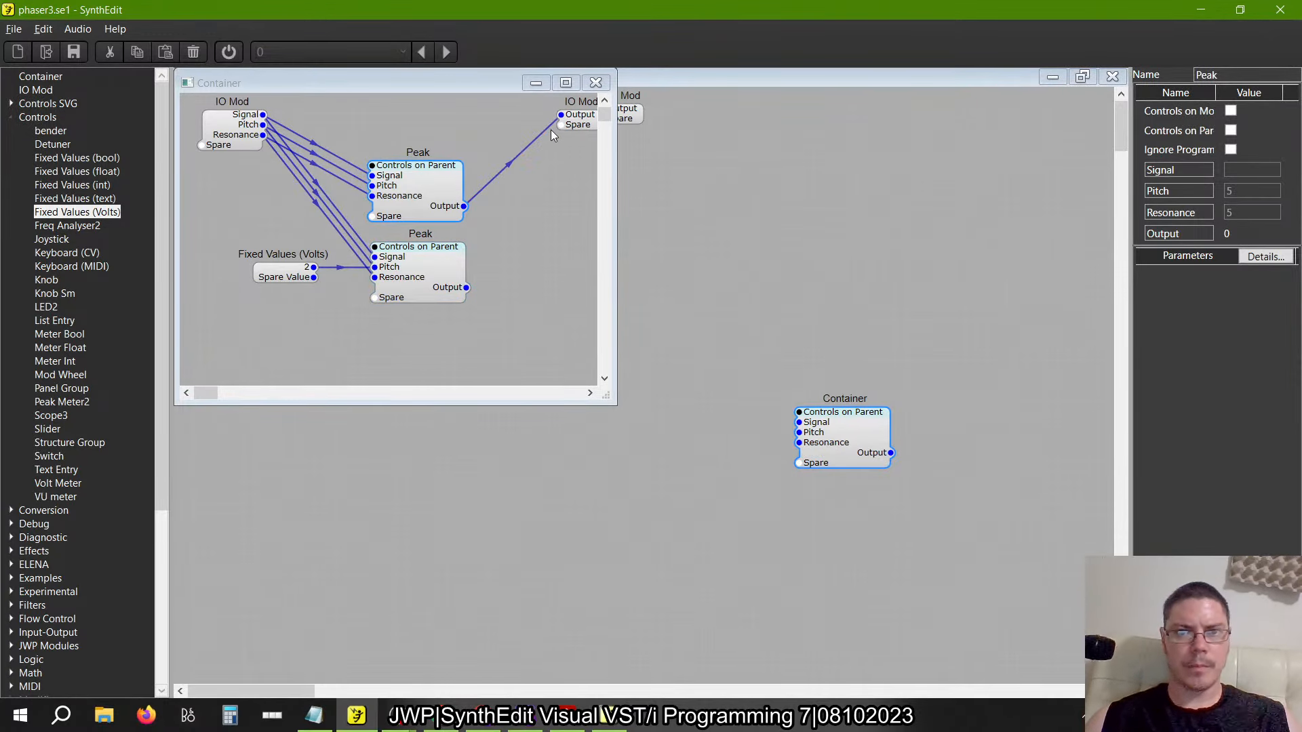
left_click(560, 120)
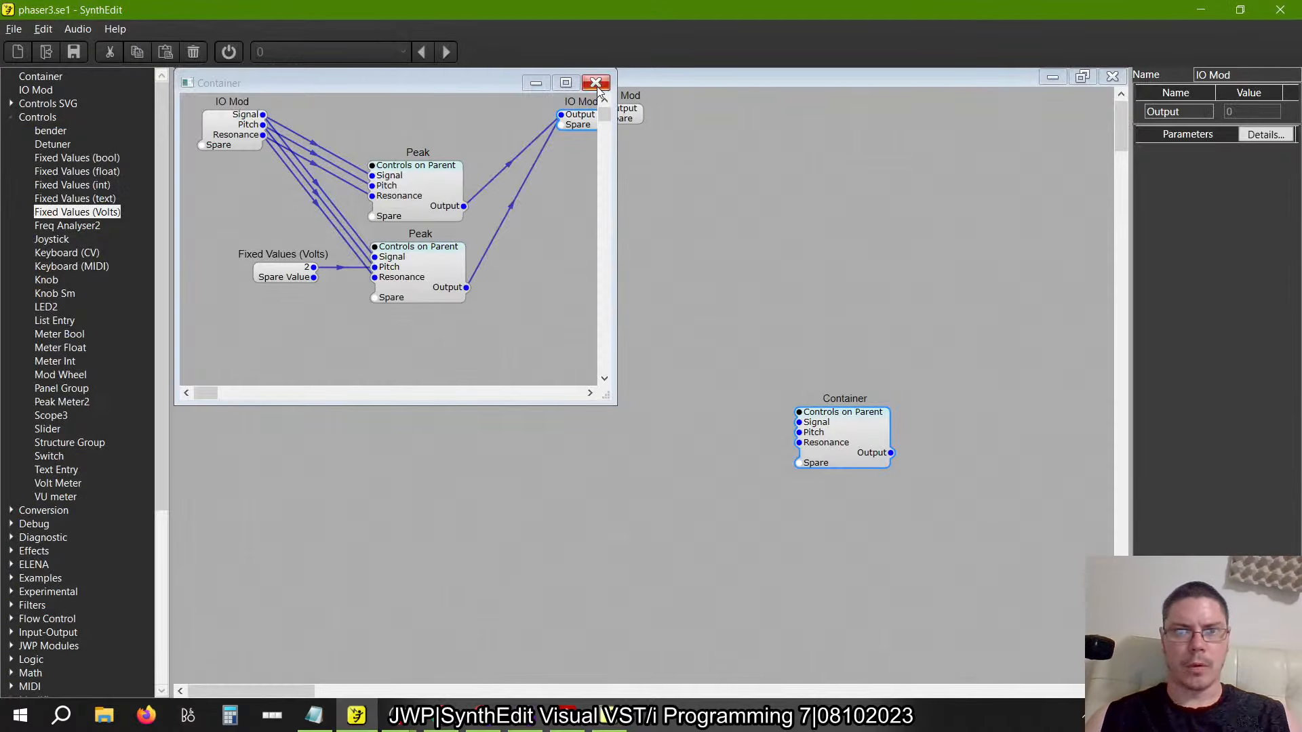
left_click(575, 77)
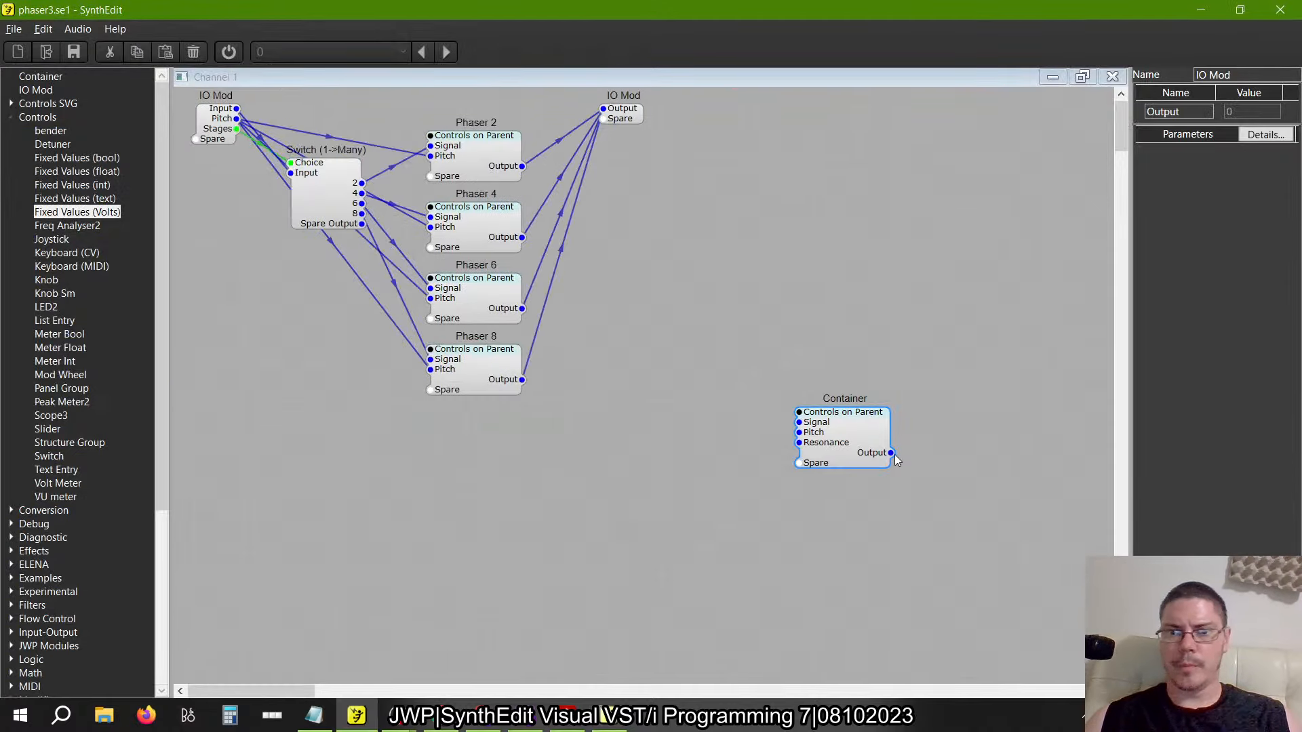
Move the new container beside the Phaser containers and look inside Phaser 2
left_click(855, 436)
left_click_drag(854, 436, 661, 217)
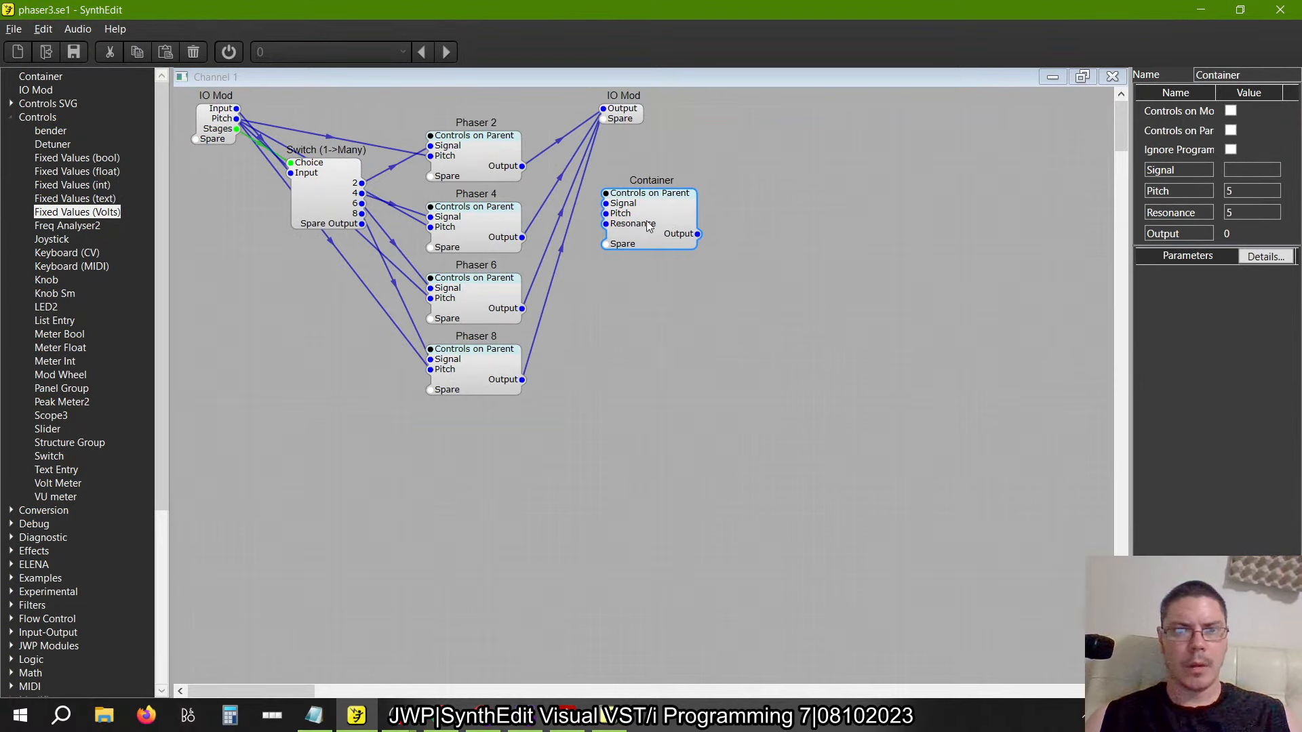
double_click(498, 156)
left_click(624, 82)
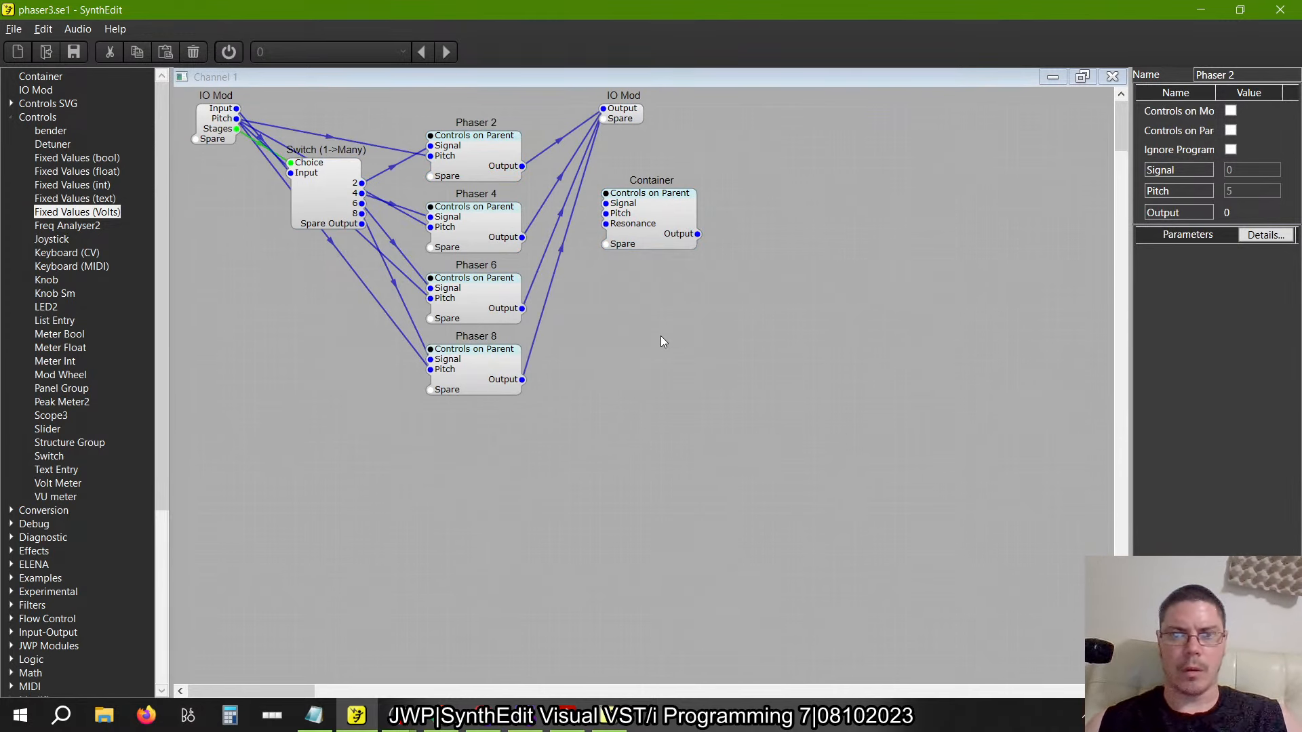
Transfer the new container from Channel 1 to the Main structure and place it below Sound Out
left_click(665, 231)
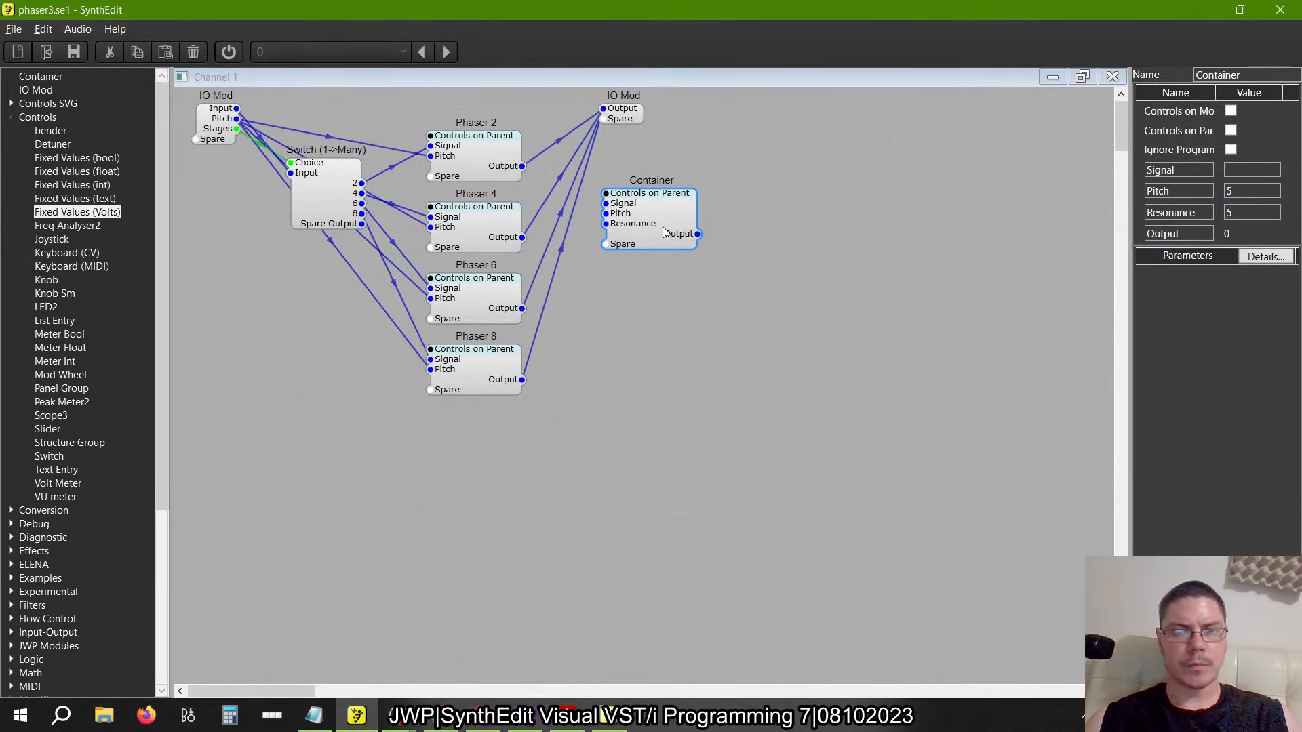
key("Delete")
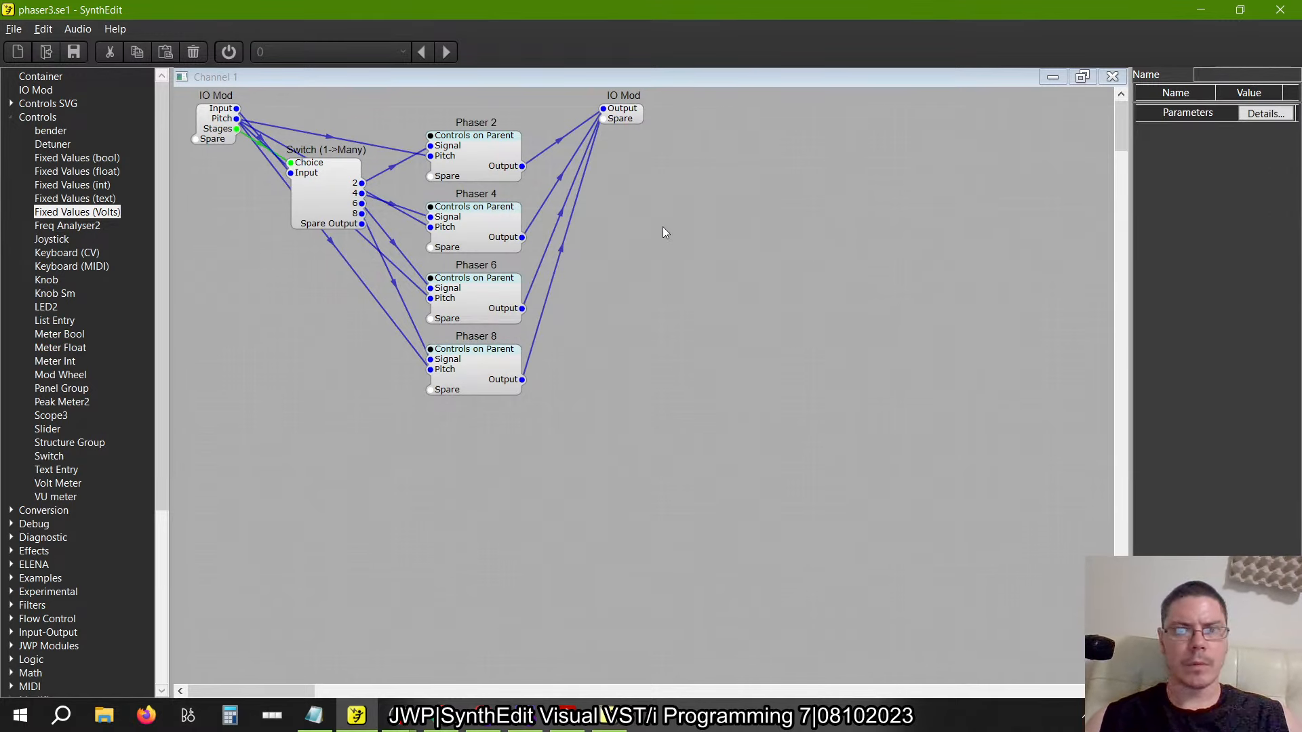
left_click(1115, 76)
left_click(1111, 79)
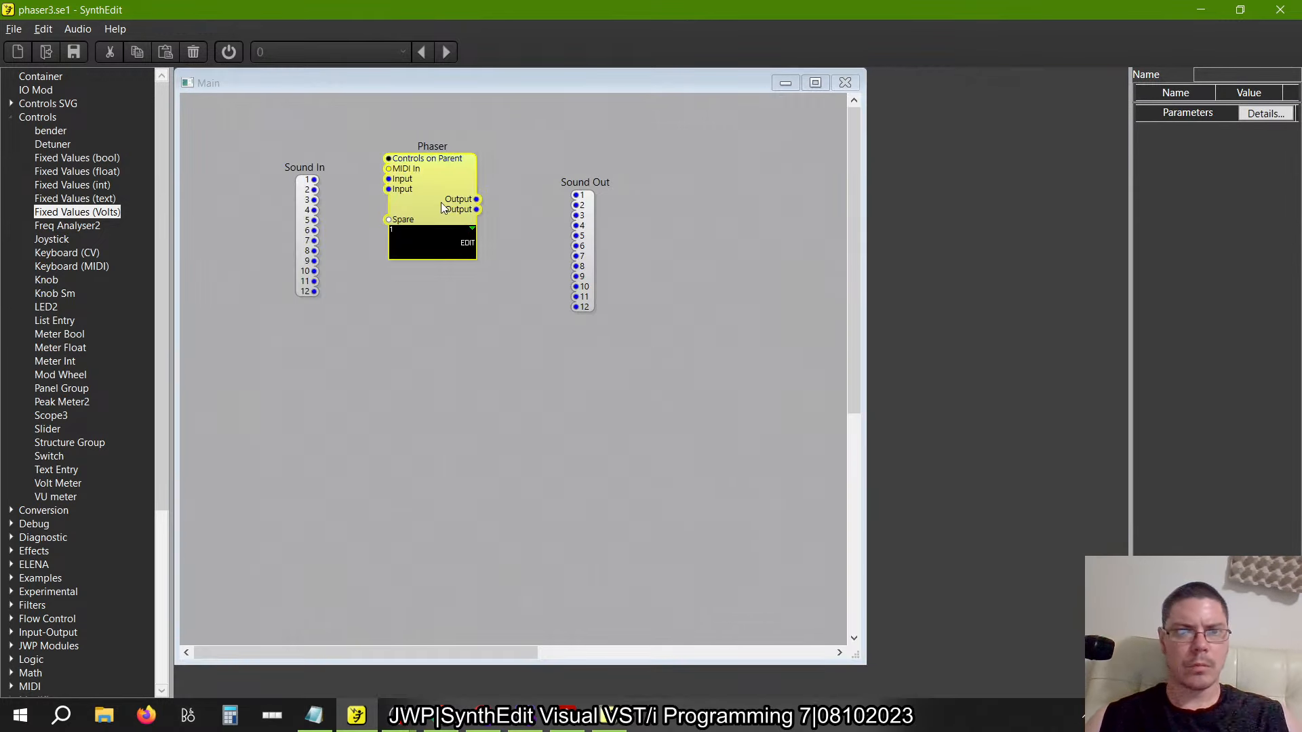
right_click(764, 397)
left_click(790, 463)
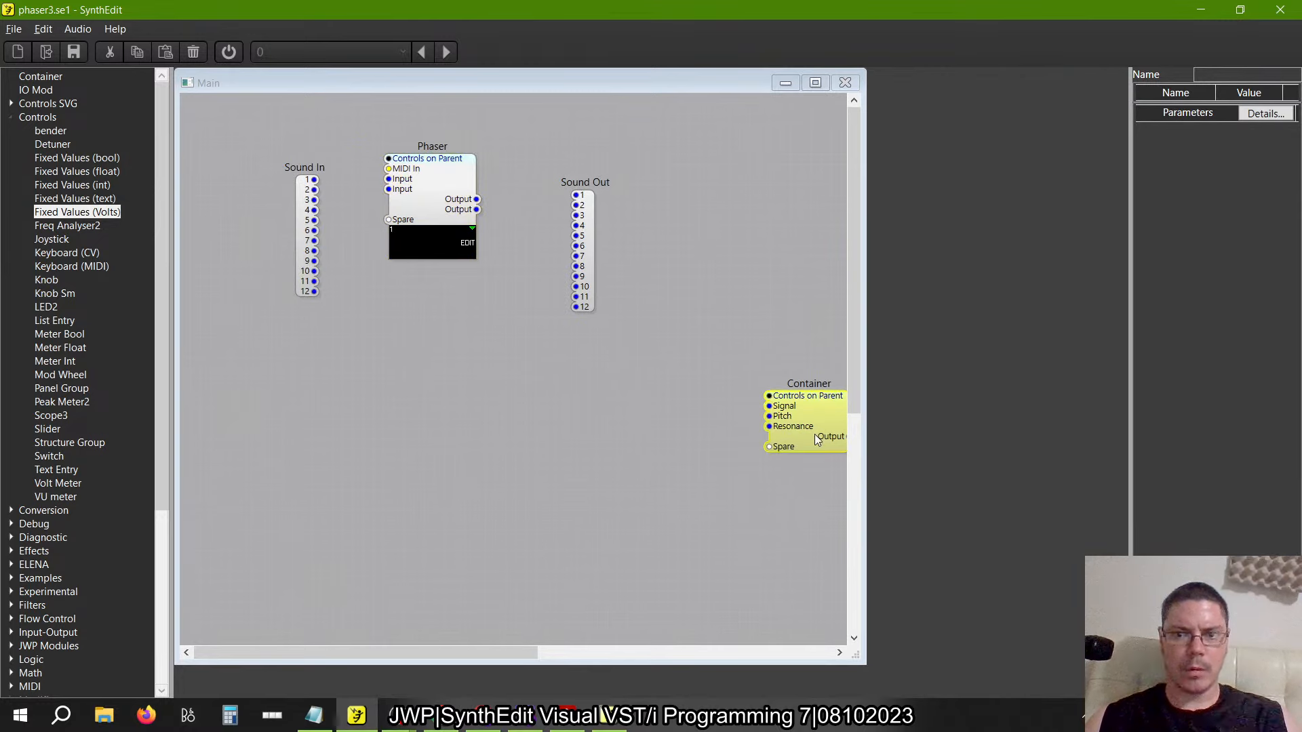
left_click_drag(813, 434, 644, 393)
Open the Phaser structure, then examine the older SynthEdit's Phaser layout and the inside of its LevelAdj container
double_click(459, 211)
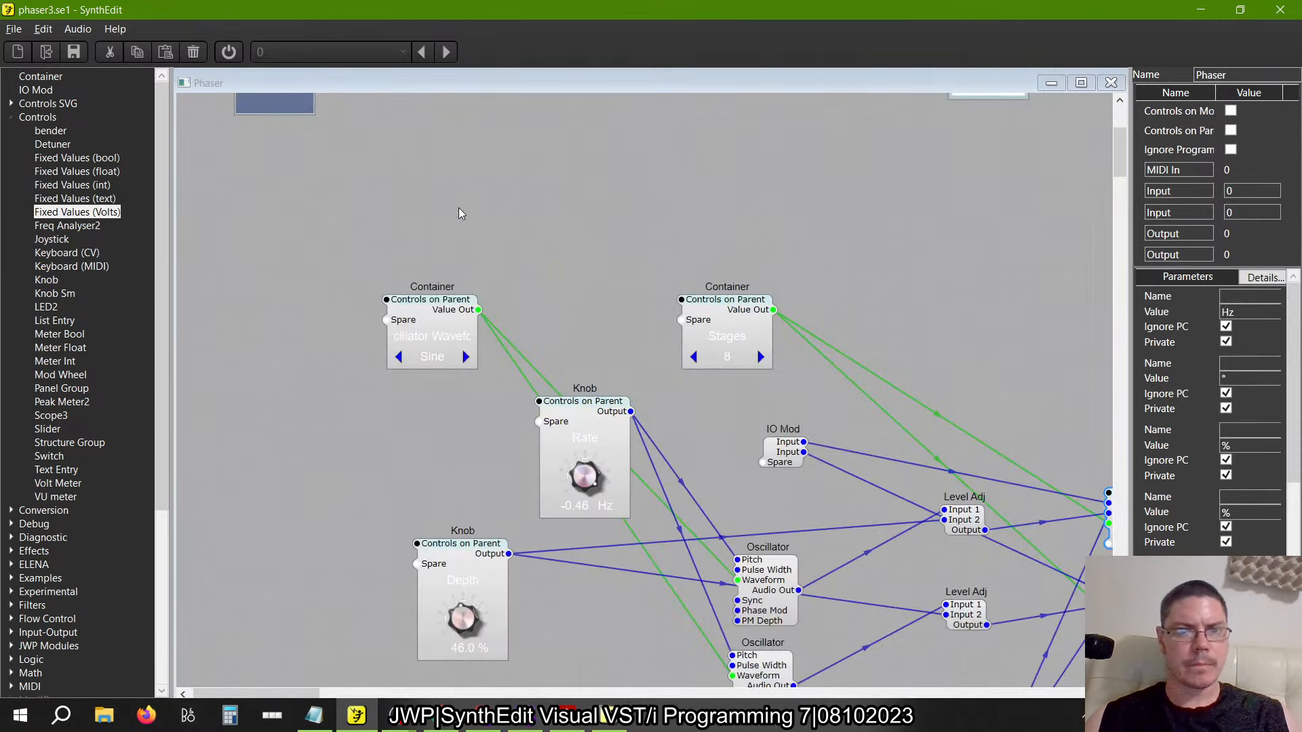
key("alt+Tab")
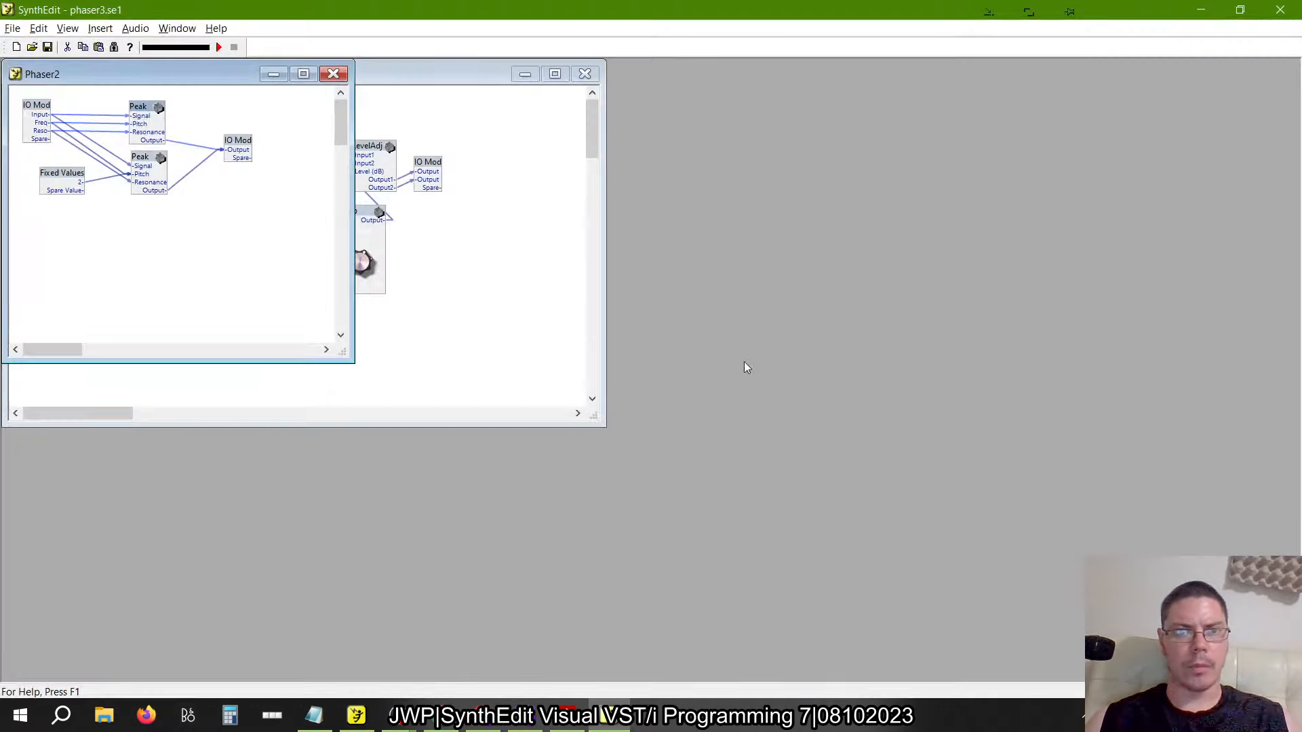
left_click(335, 74)
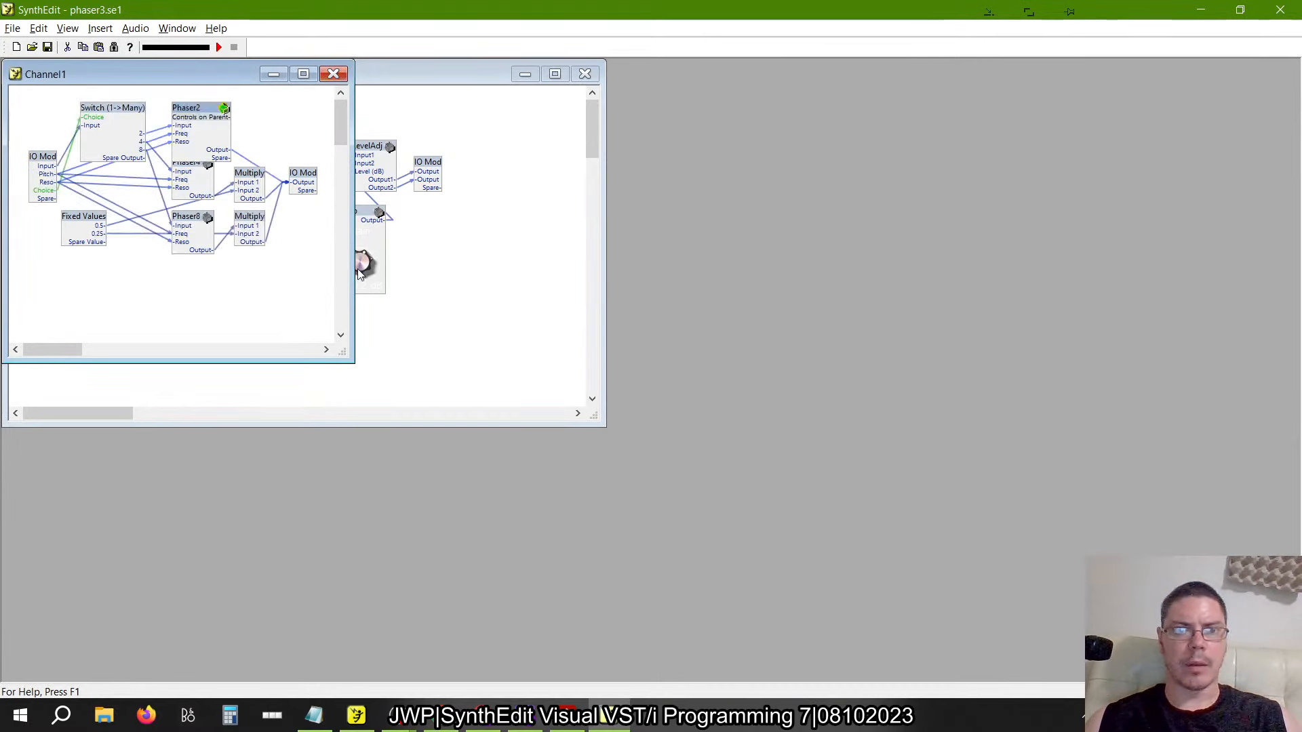
left_click(333, 74)
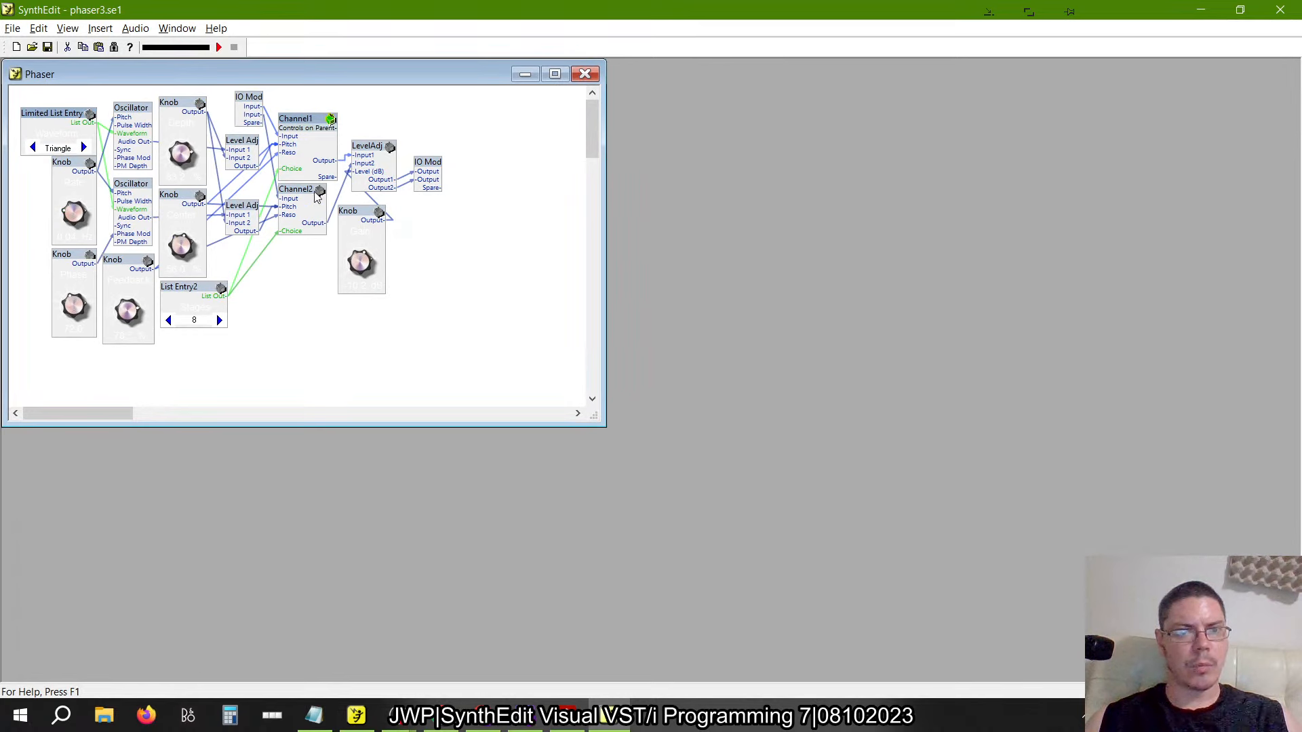
double_click(367, 151)
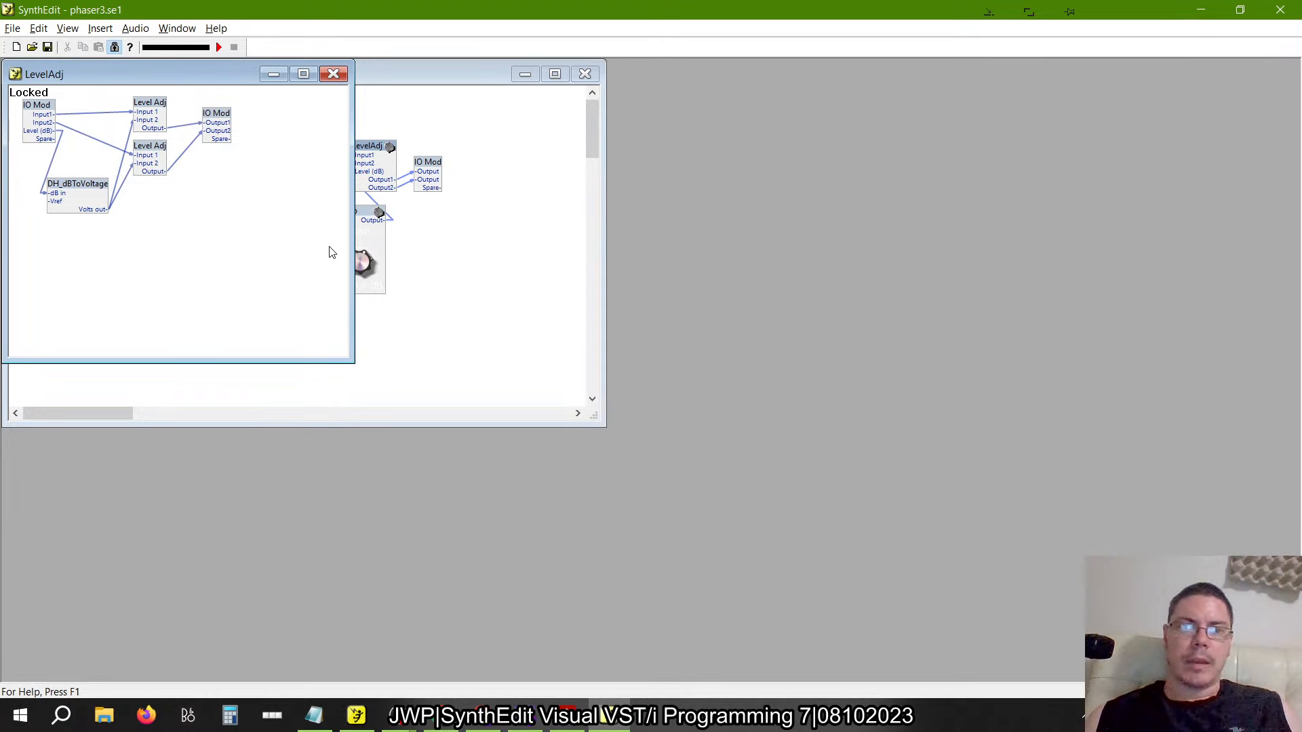
left_click(333, 74)
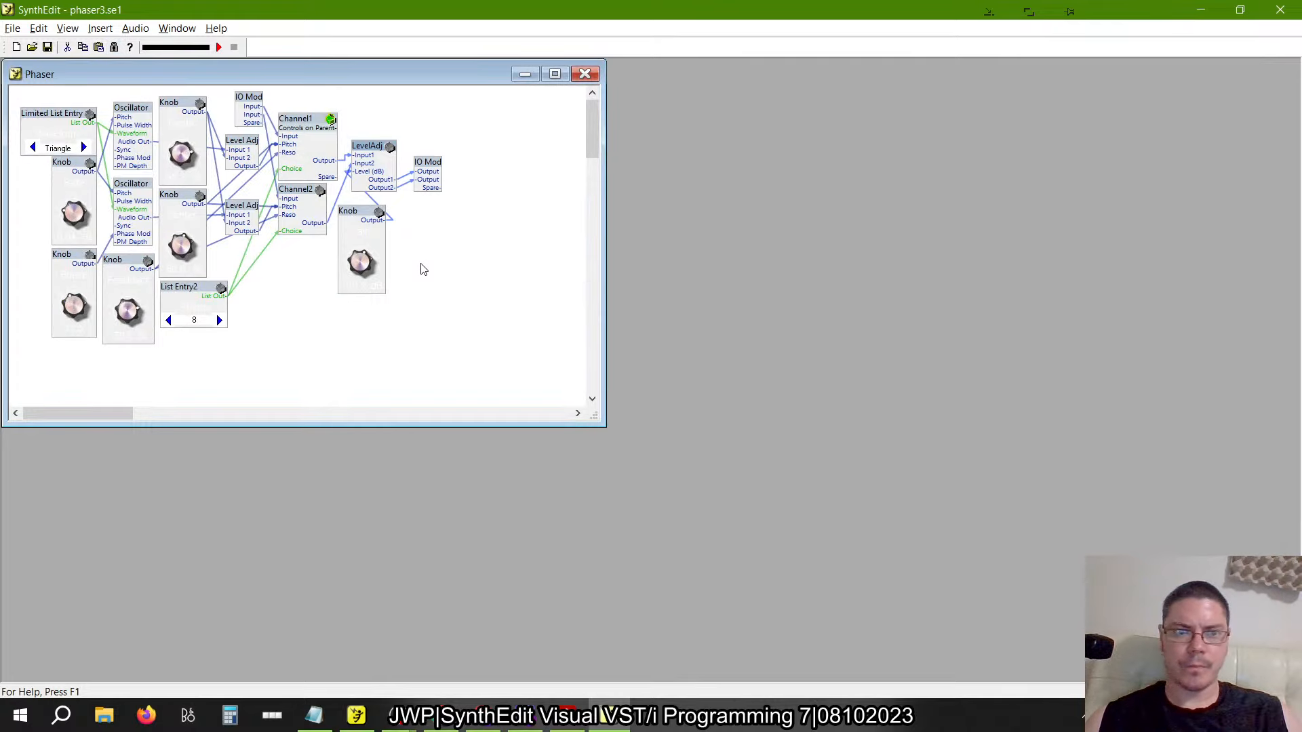
Return to the newer SynthEdit and launch another instance of SynthEdit 1.4 64-bit
key("alt+Tab")
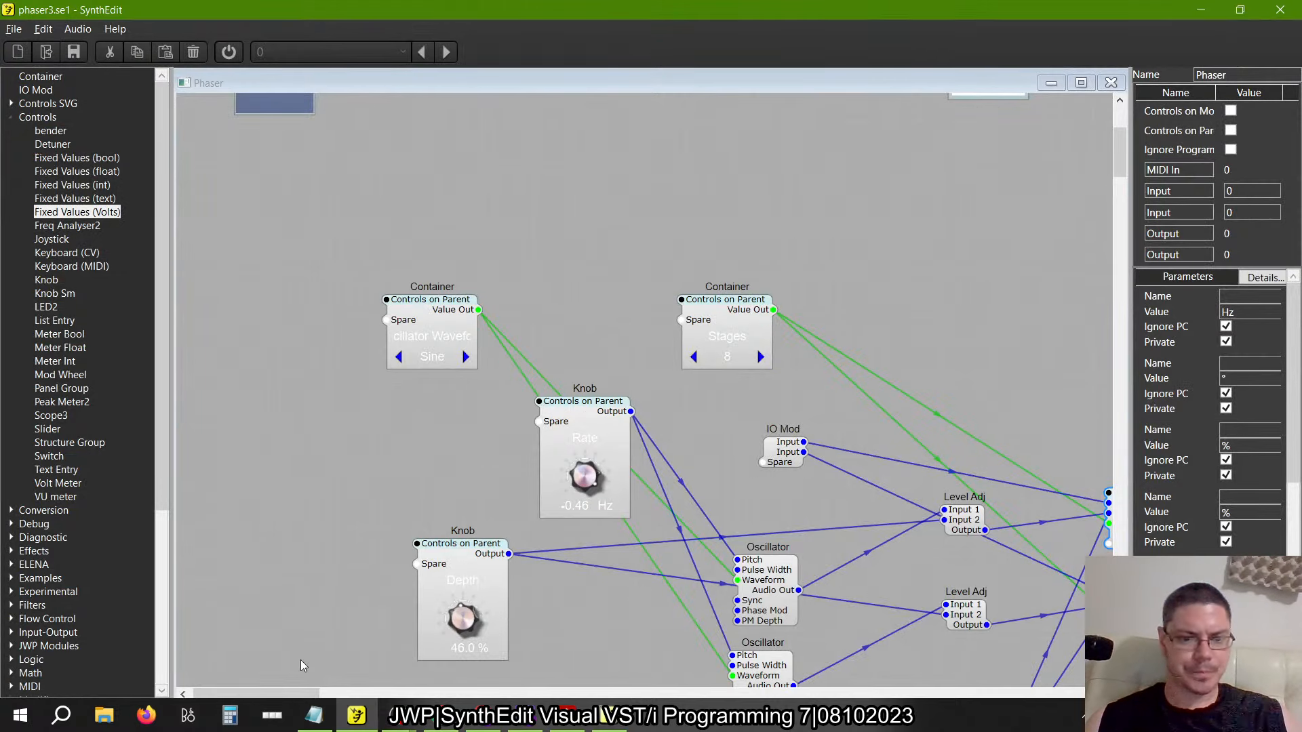
right_click(357, 716)
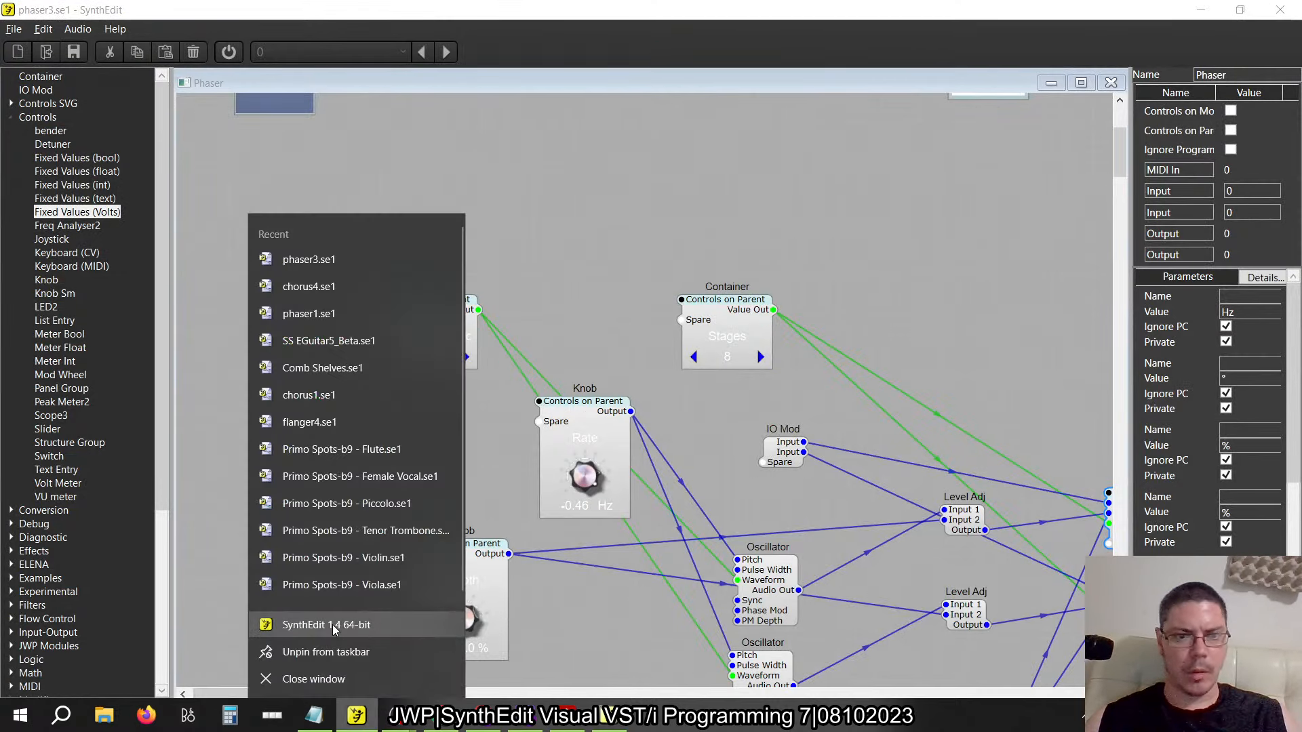
left_click(333, 626)
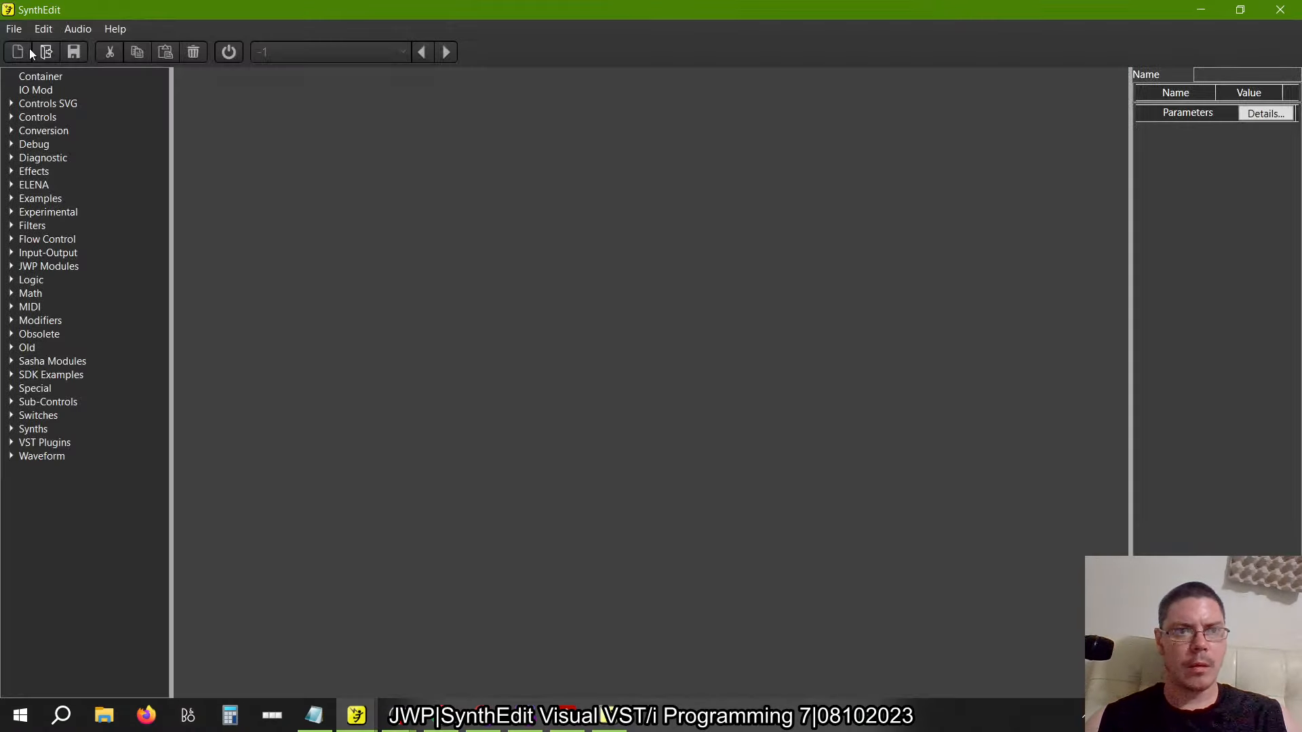
Open schroeder1.se1 from the Reverb folder of Visual VSTi Programming Prefabs Chapter 2, under YouTube\JWP\Channel Tumbnails\SynthEdit Documentation\Files
left_click(14, 30)
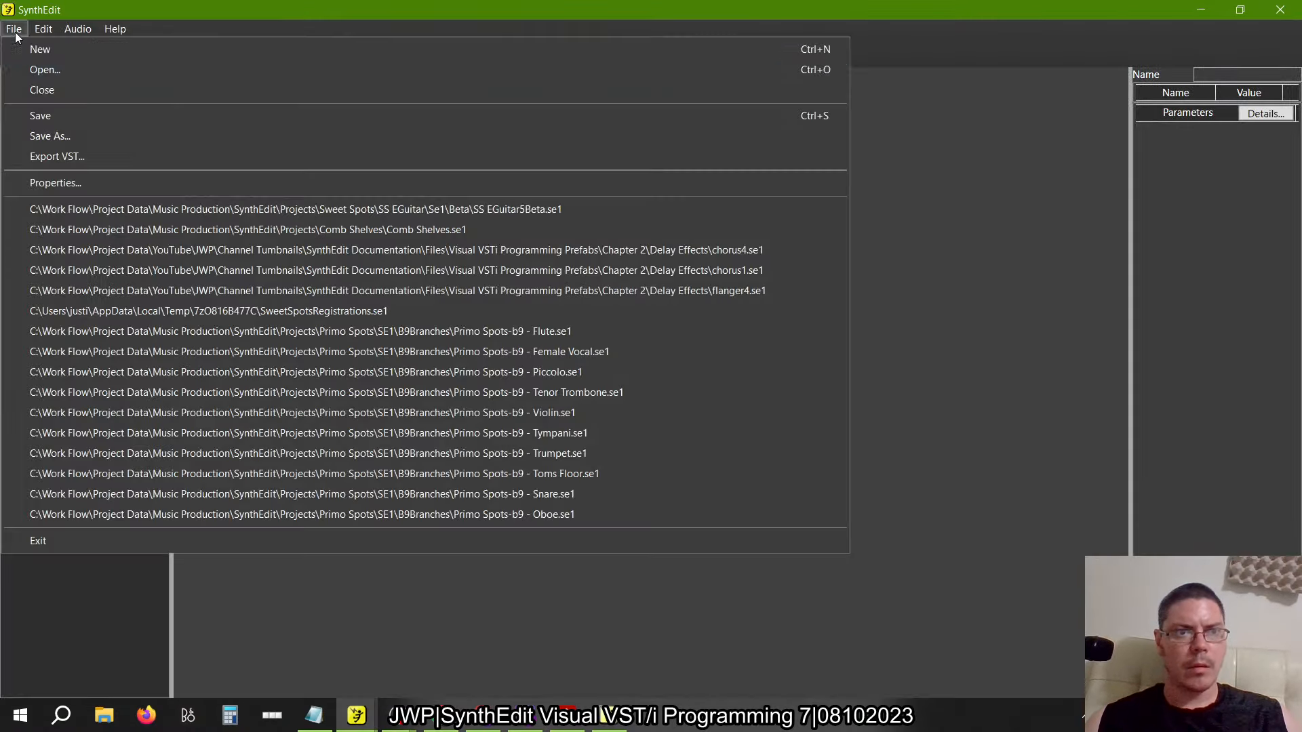
left_click(30, 73)
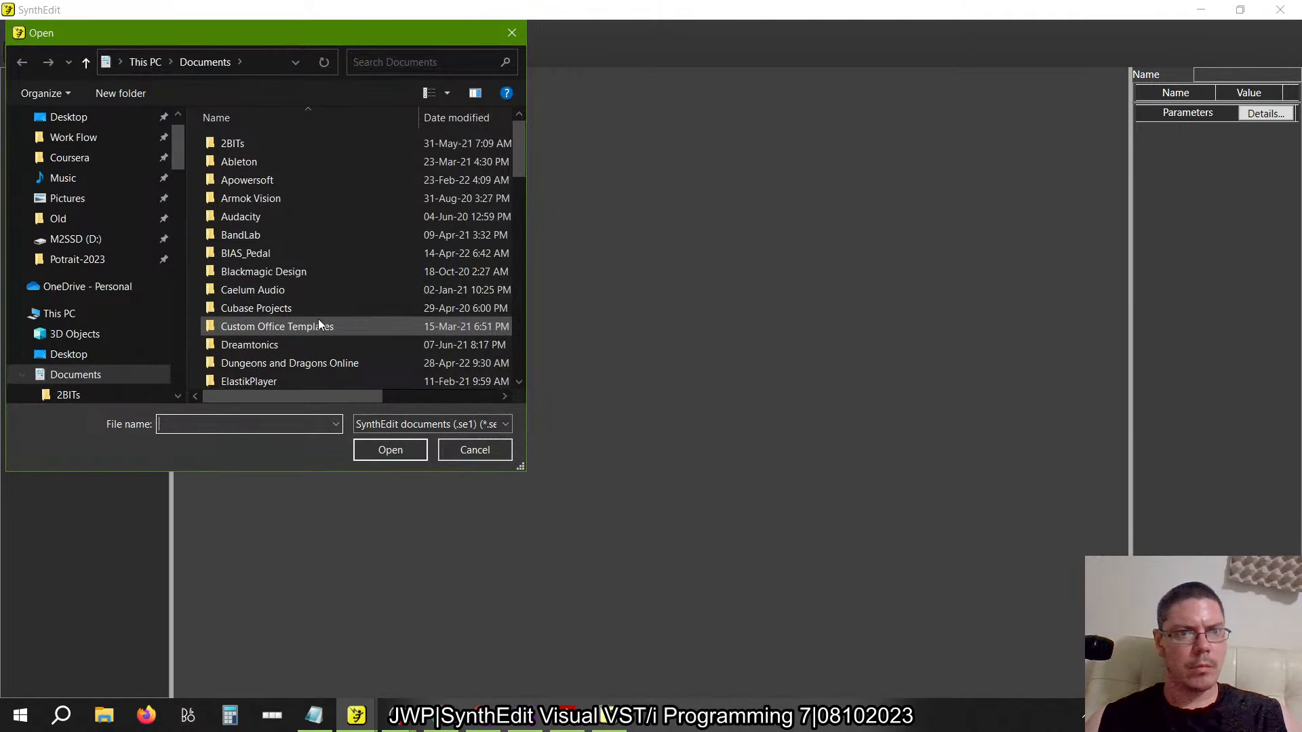
scroll(127, 205, "up", 1)
left_click(80, 169)
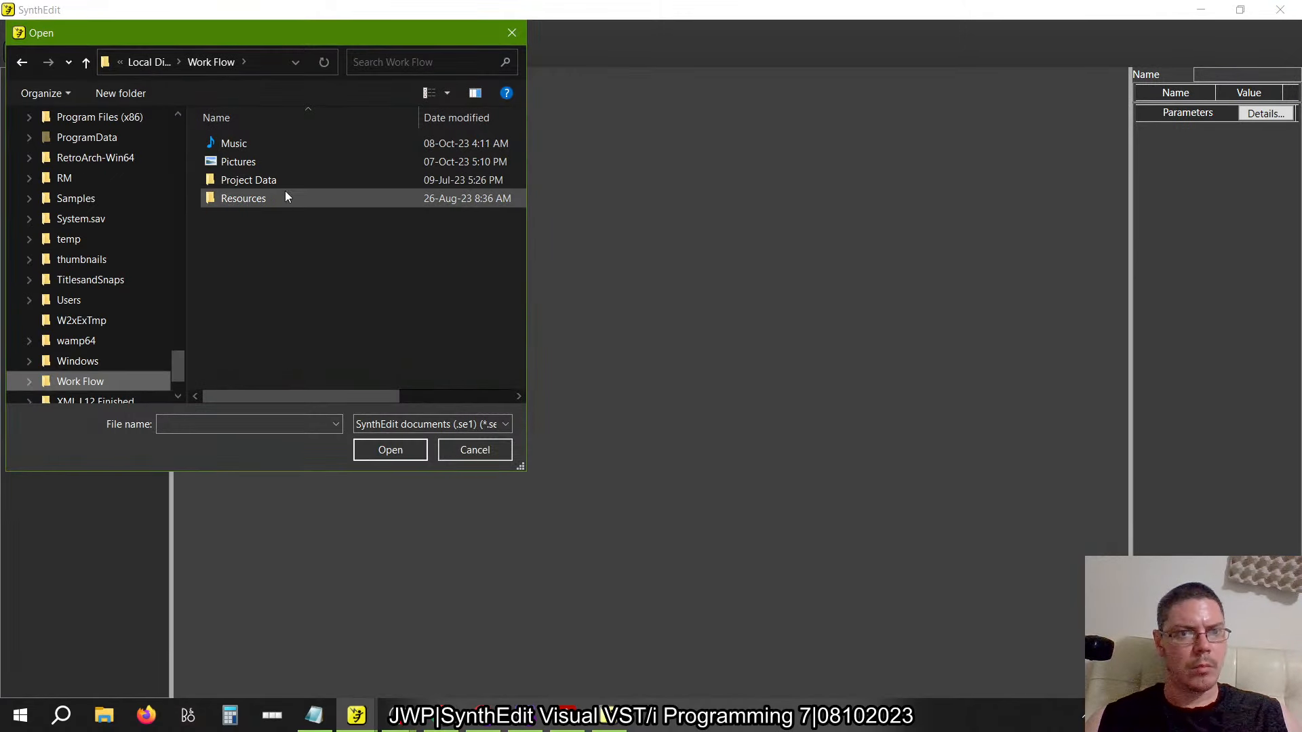
double_click(259, 182)
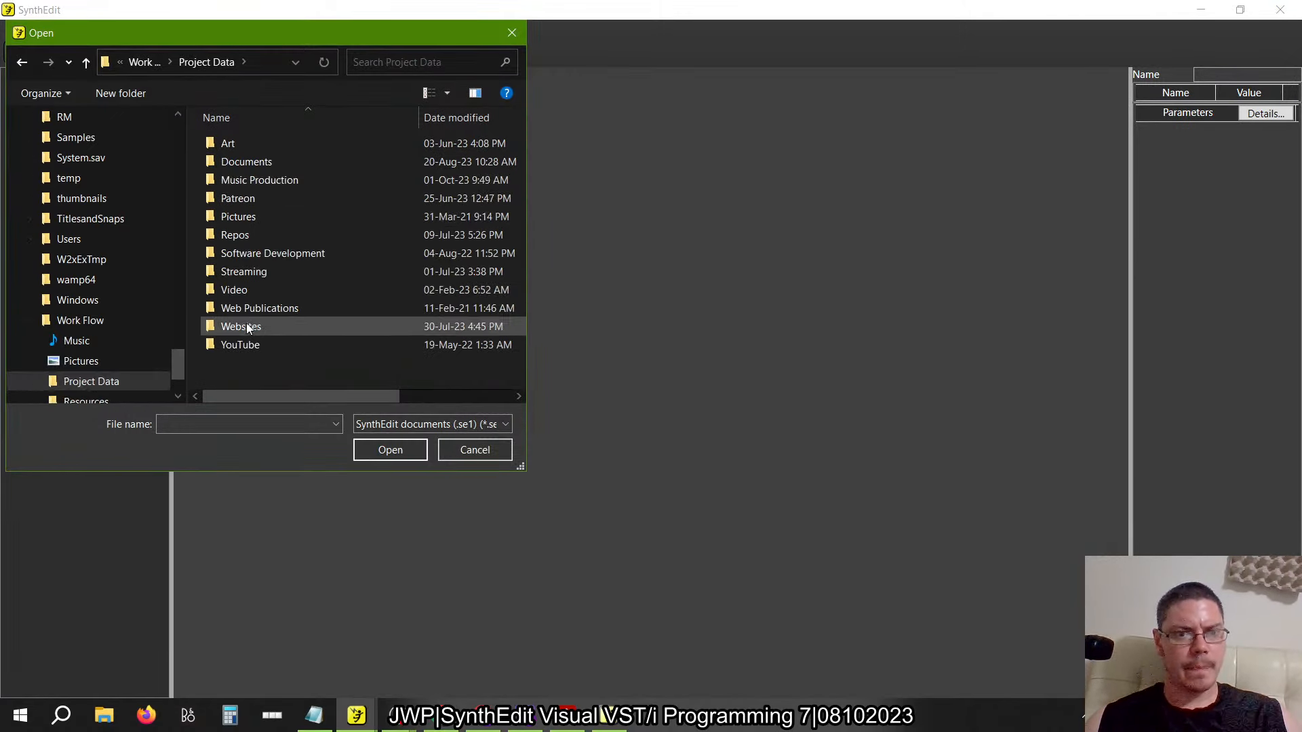
double_click(238, 343)
double_click(252, 143)
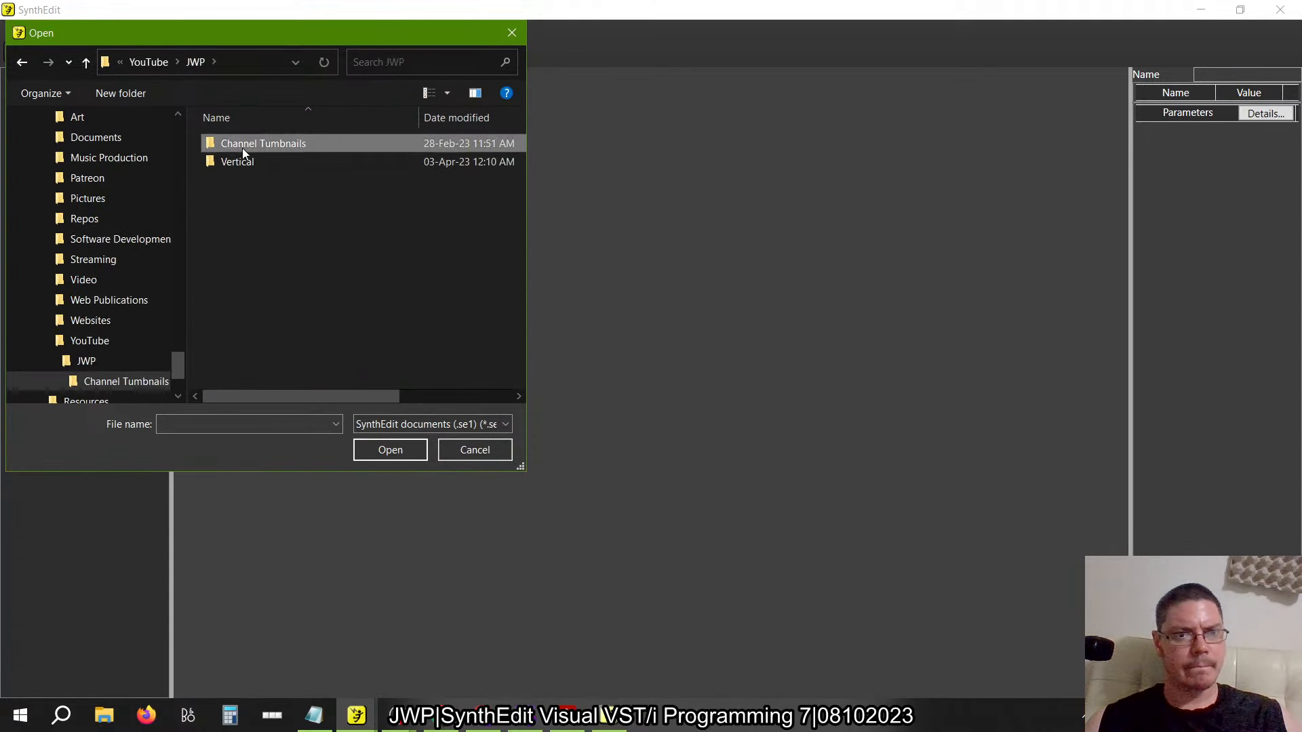
double_click(242, 147)
double_click(248, 215)
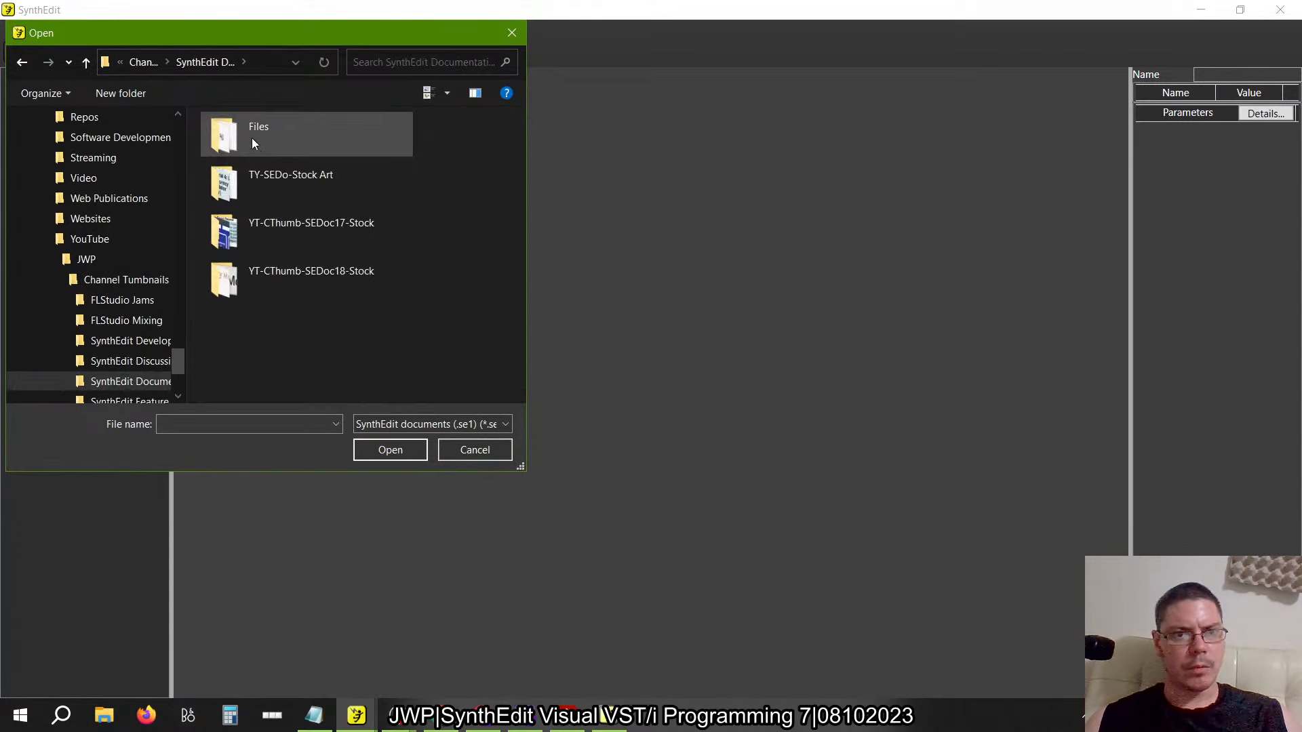
double_click(252, 142)
double_click(264, 141)
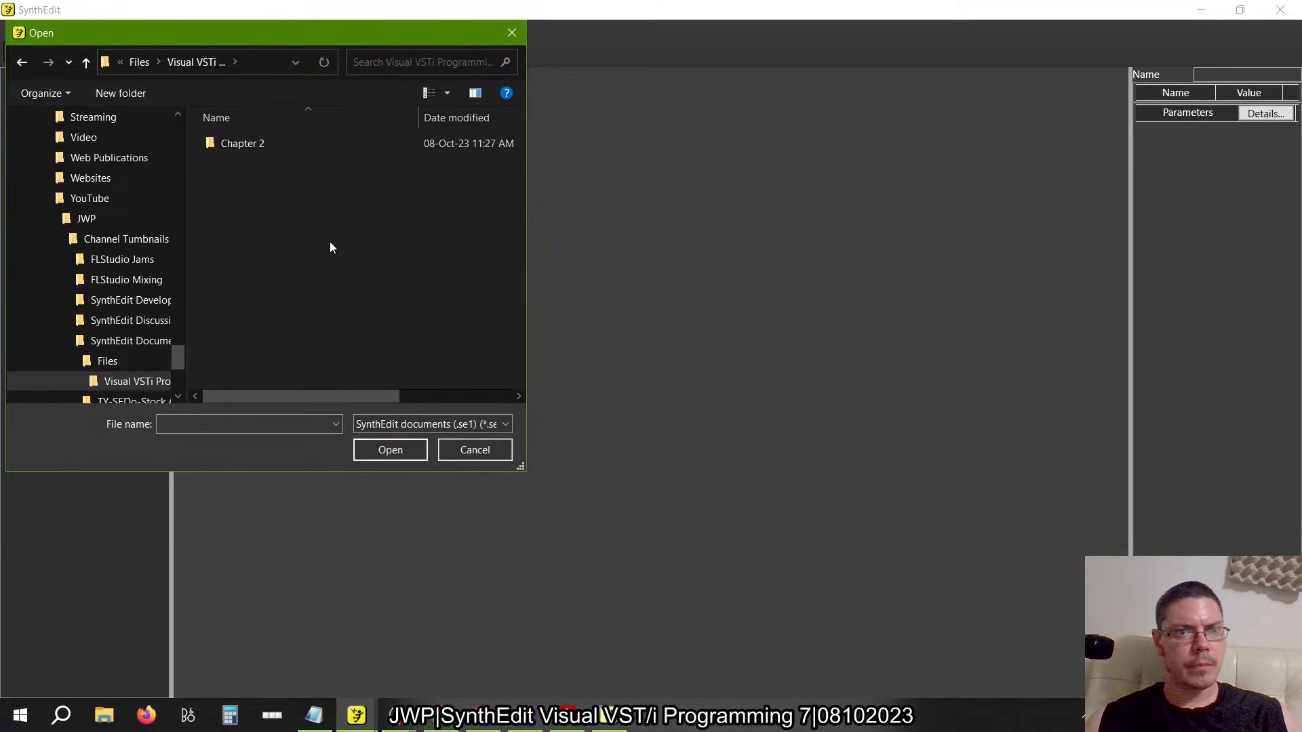
double_click(246, 142)
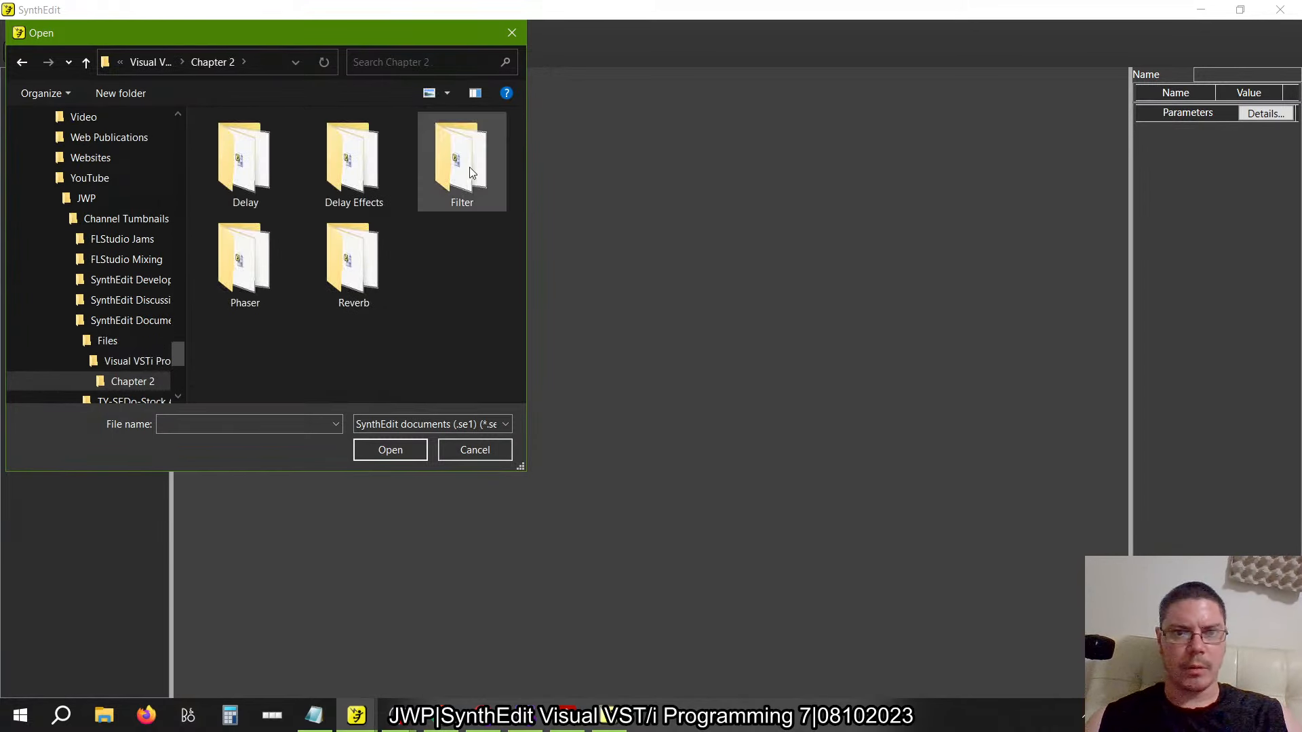
double_click(356, 296)
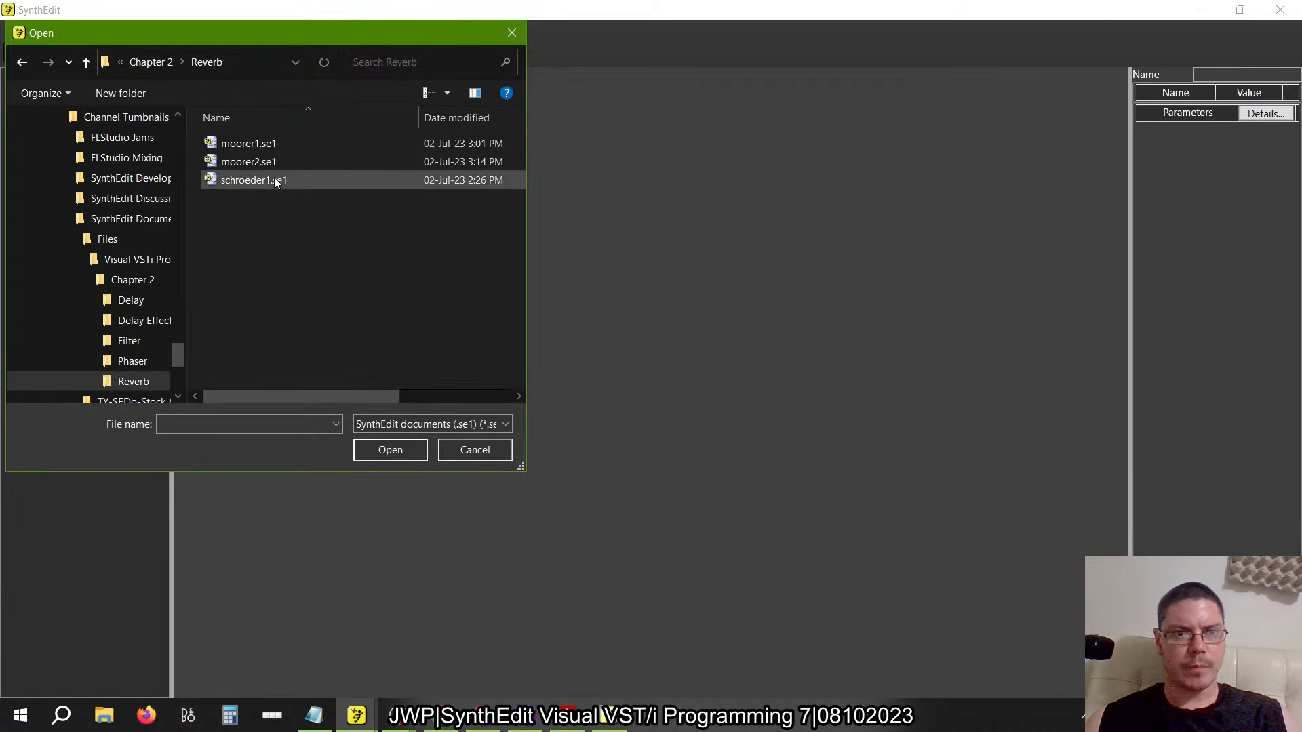
left_click(255, 180)
left_click(388, 451)
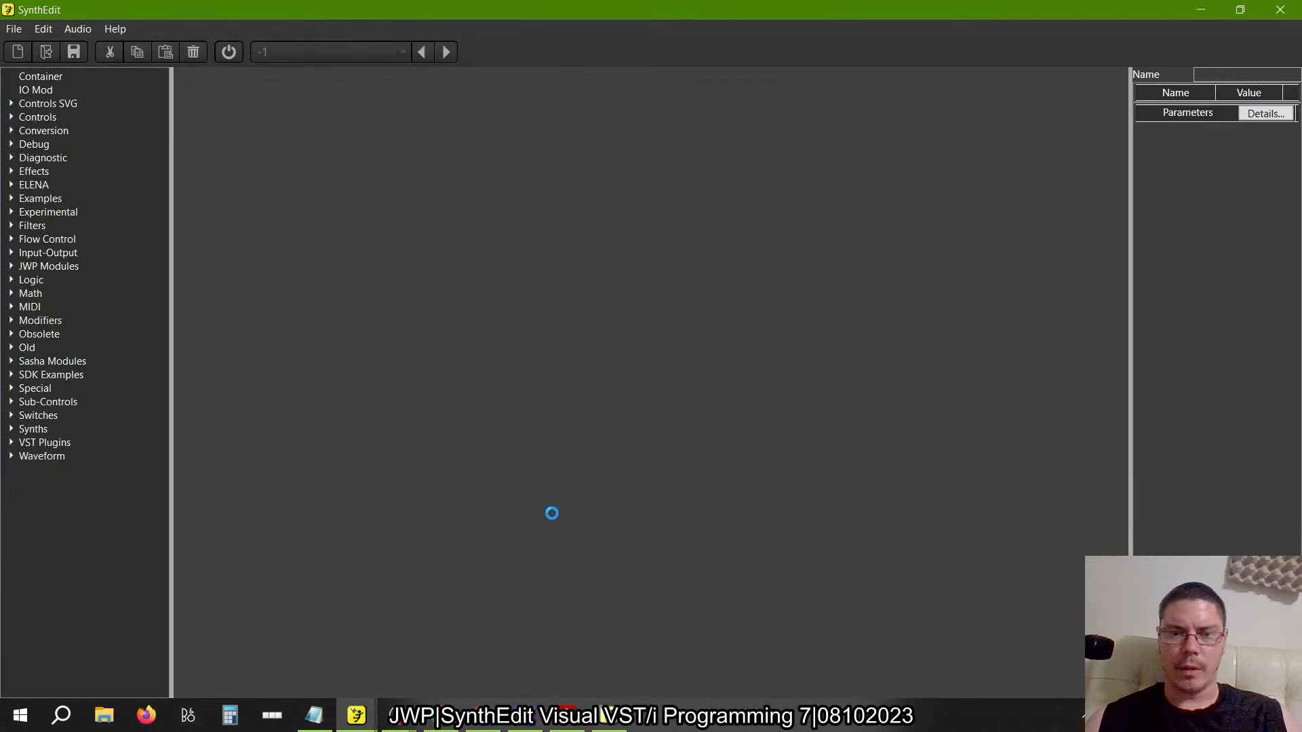
Open the Reverb structure and examine the wiring inside its wet-side LevelAdj container, moving the output IO Mod clear of the Level Adj modules
left_click(422, 169)
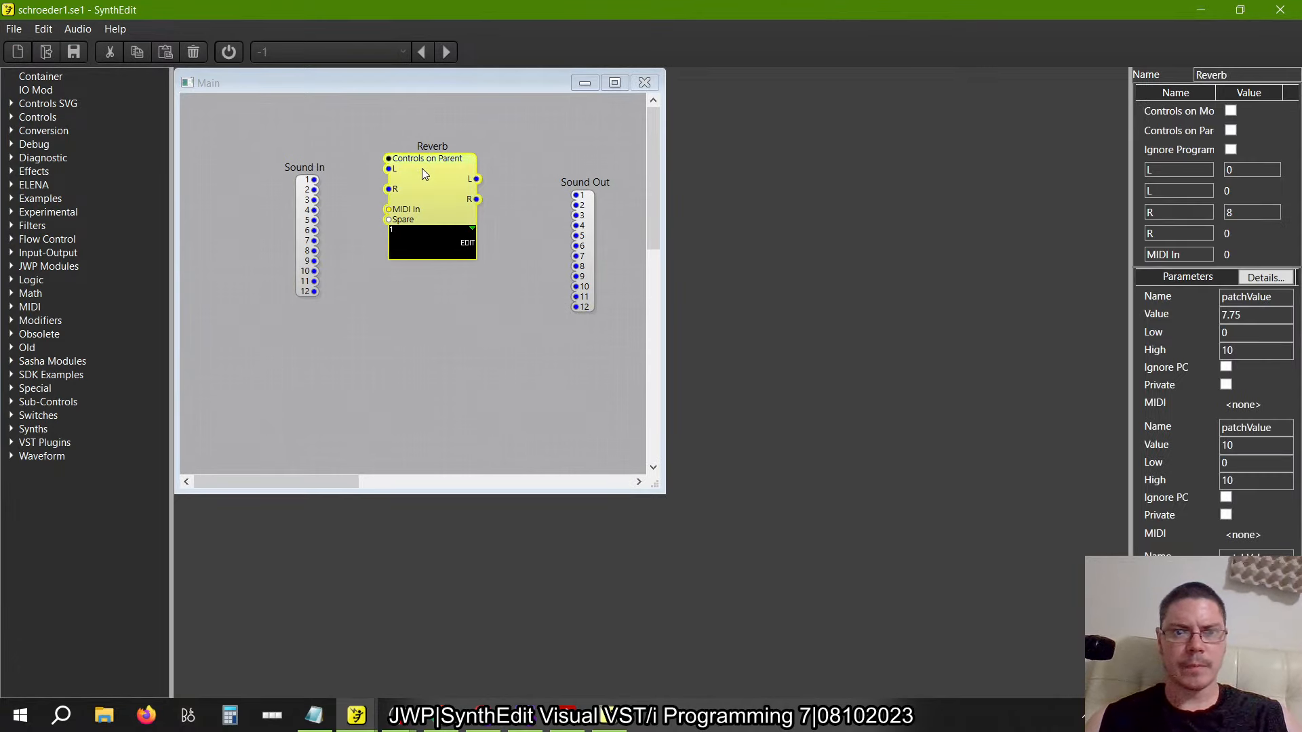
double_click(422, 168)
double_click(876, 382)
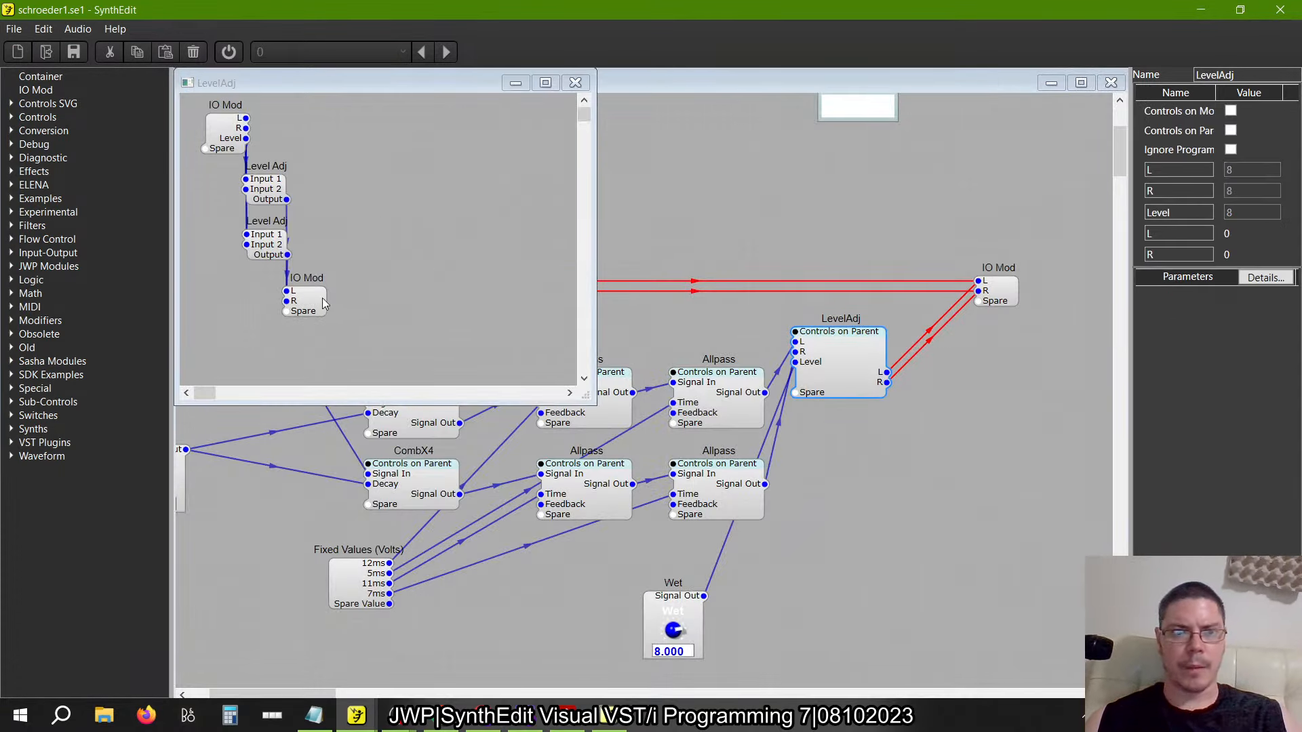
left_click_drag(323, 298, 486, 186)
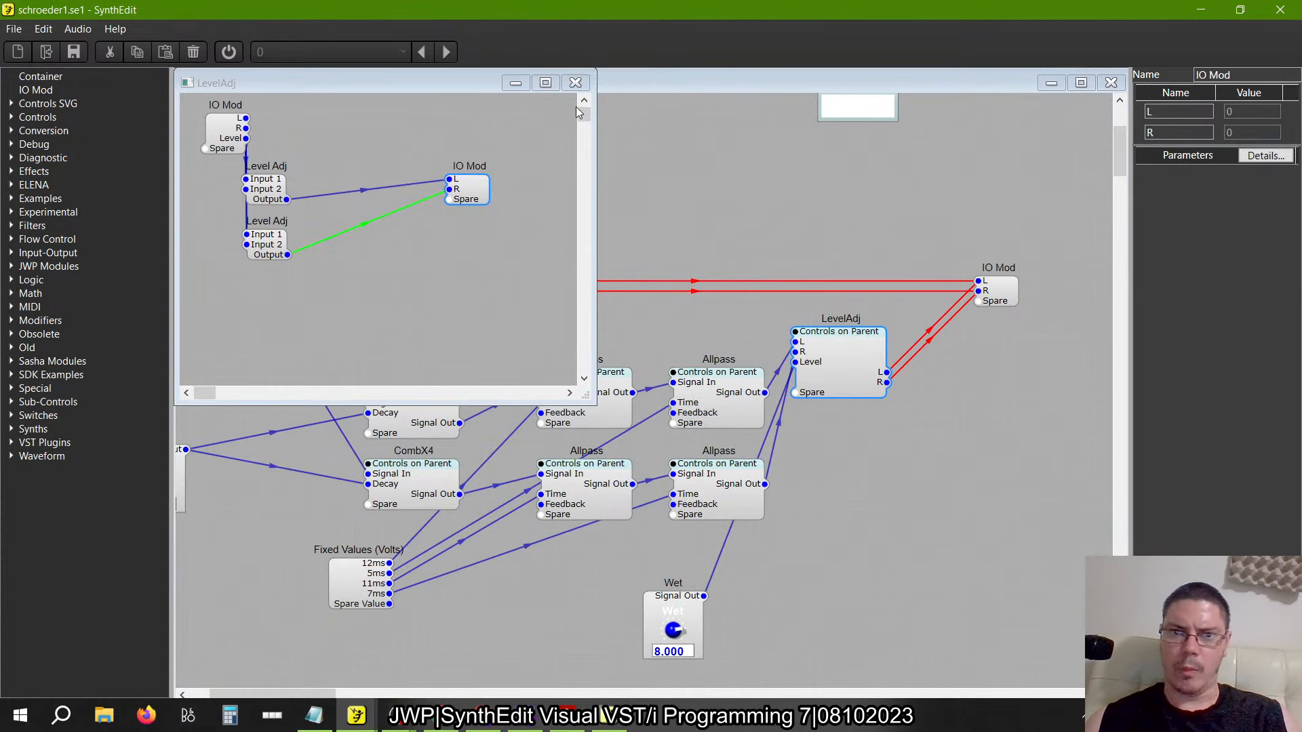
left_click(576, 82)
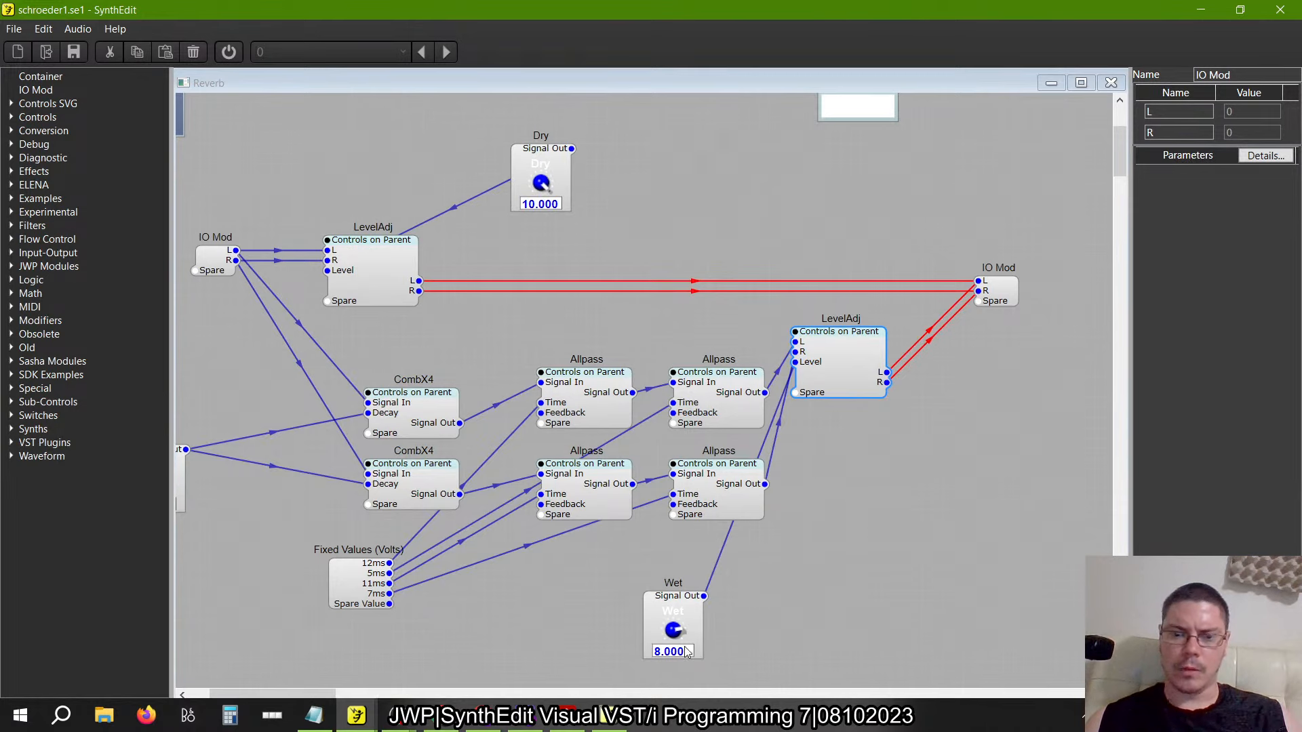
Move the Wet knob beside the LevelAdj it controls and inspect the Reverb's panel layout
left_click_drag(684, 623, 706, 359)
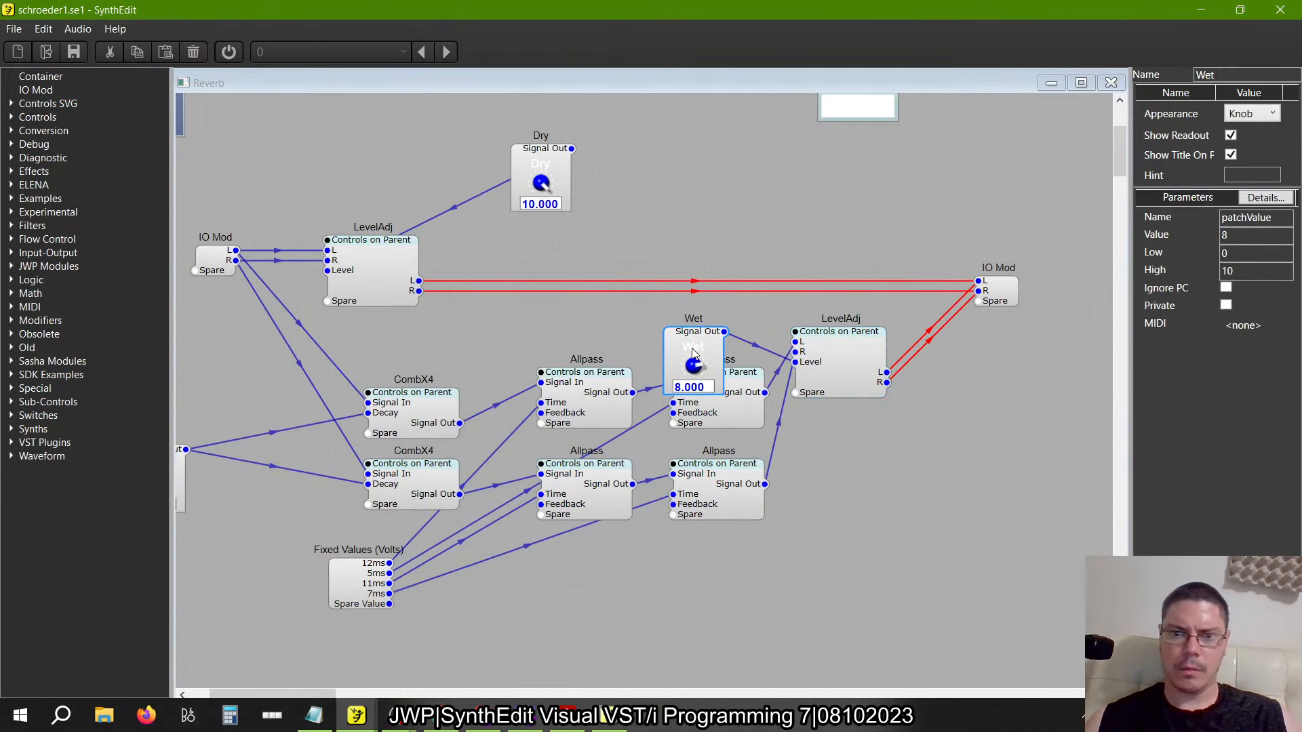
right_click(689, 207)
left_click(719, 308)
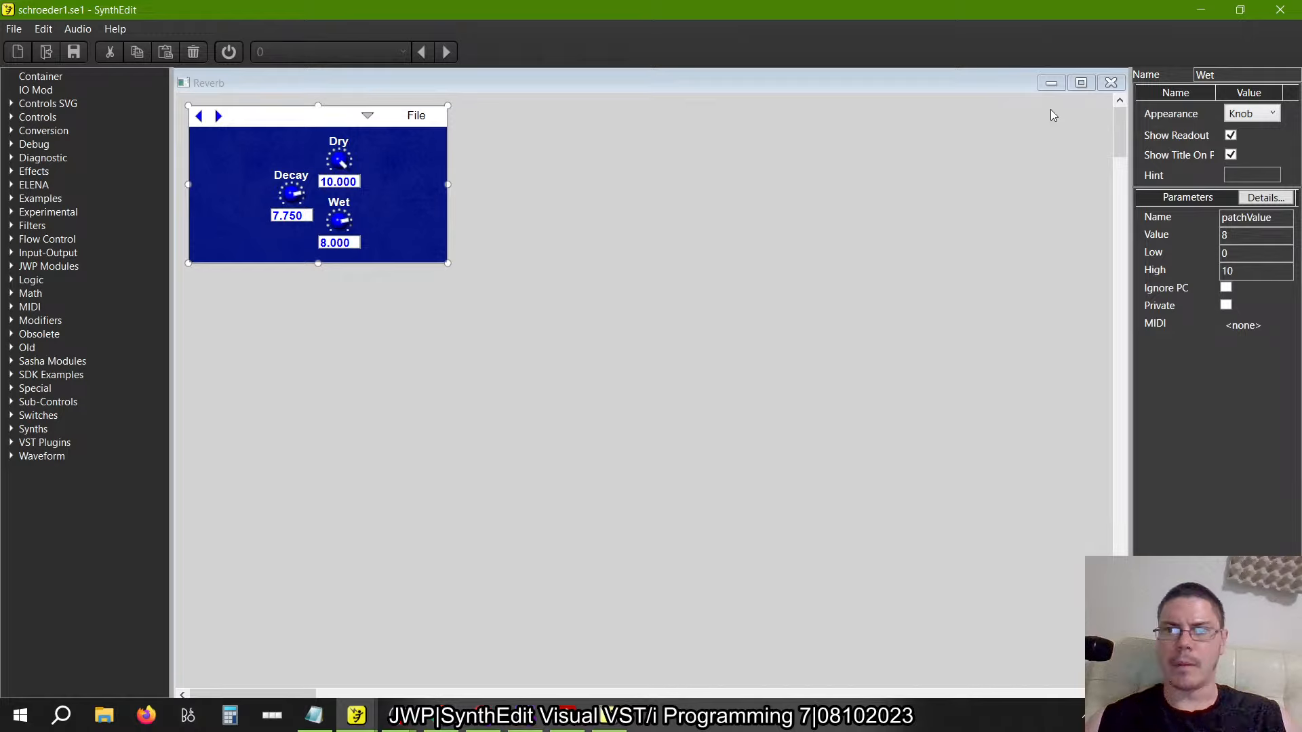
left_click(1111, 82)
Return to phaser3.se1 and move the Phaser structure's output IO Mod up, level with Channel 1 and clear of the channels
key("alt+Tab")
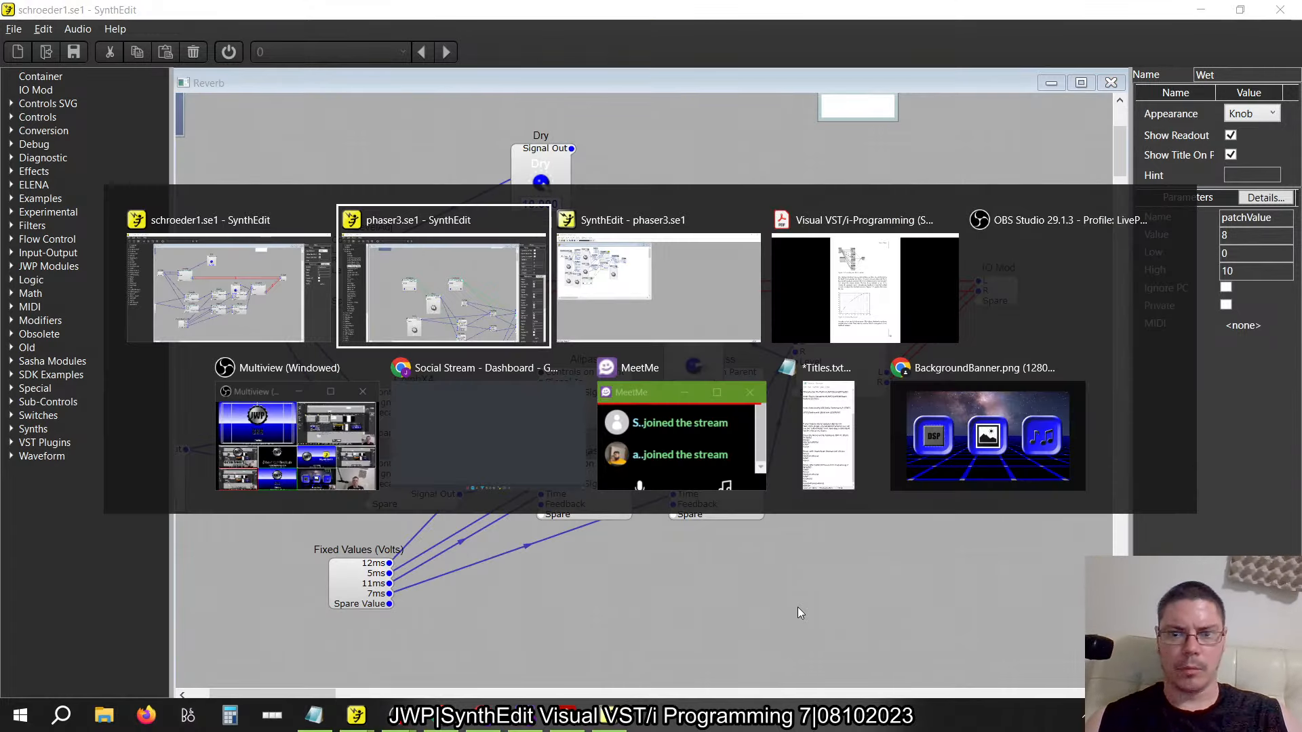
scroll(794, 397, "down", 5)
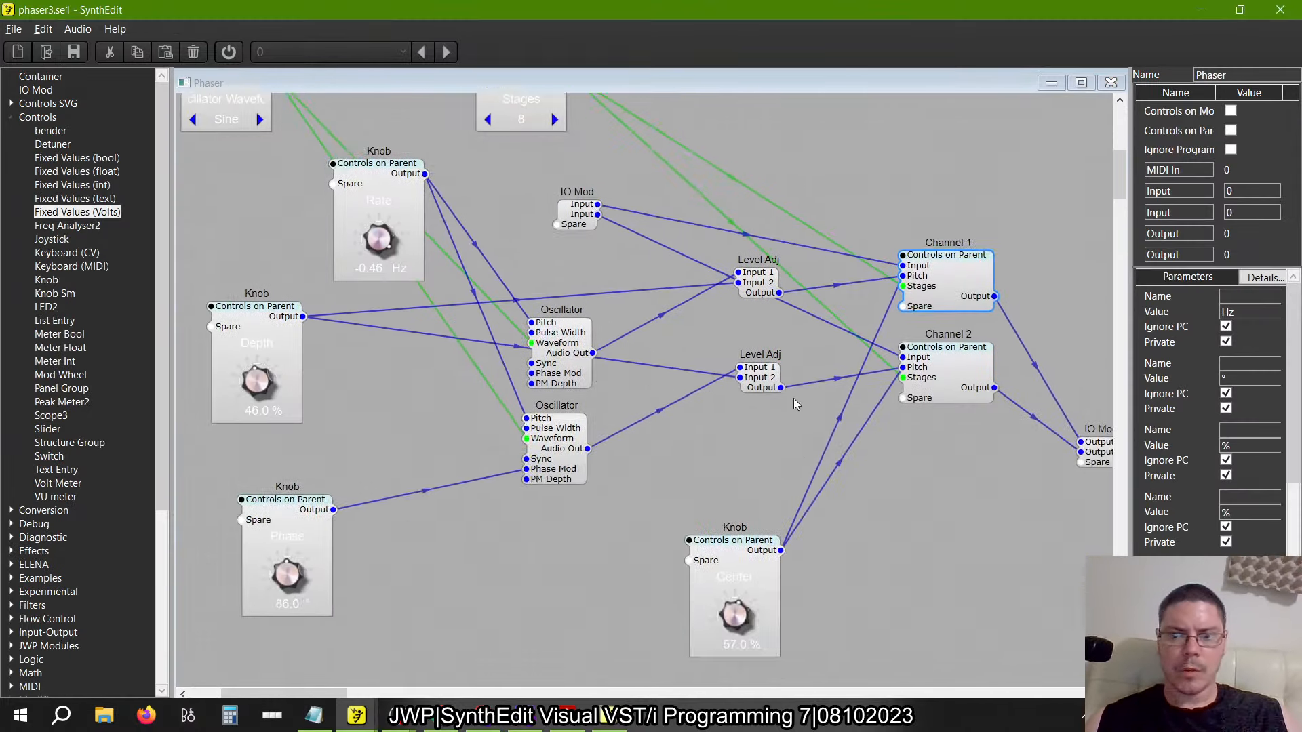
scroll(794, 398, "right", 5)
scroll(794, 397, "up", 3)
left_click_drag(980, 596, 987, 432)
scroll(815, 452, "down", 5)
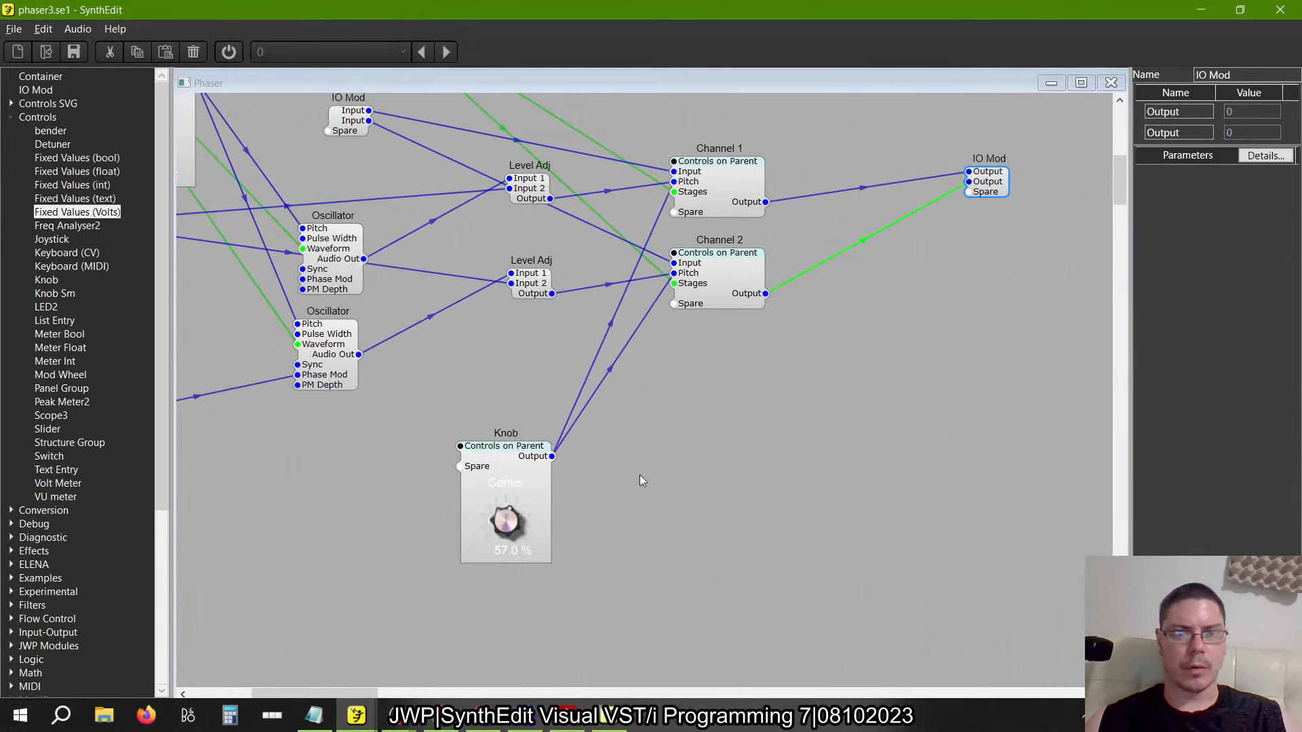
Duplicate the Center knob and place the copy below Channel 2
left_click(497, 444)
right_click(497, 461)
key("Escape")
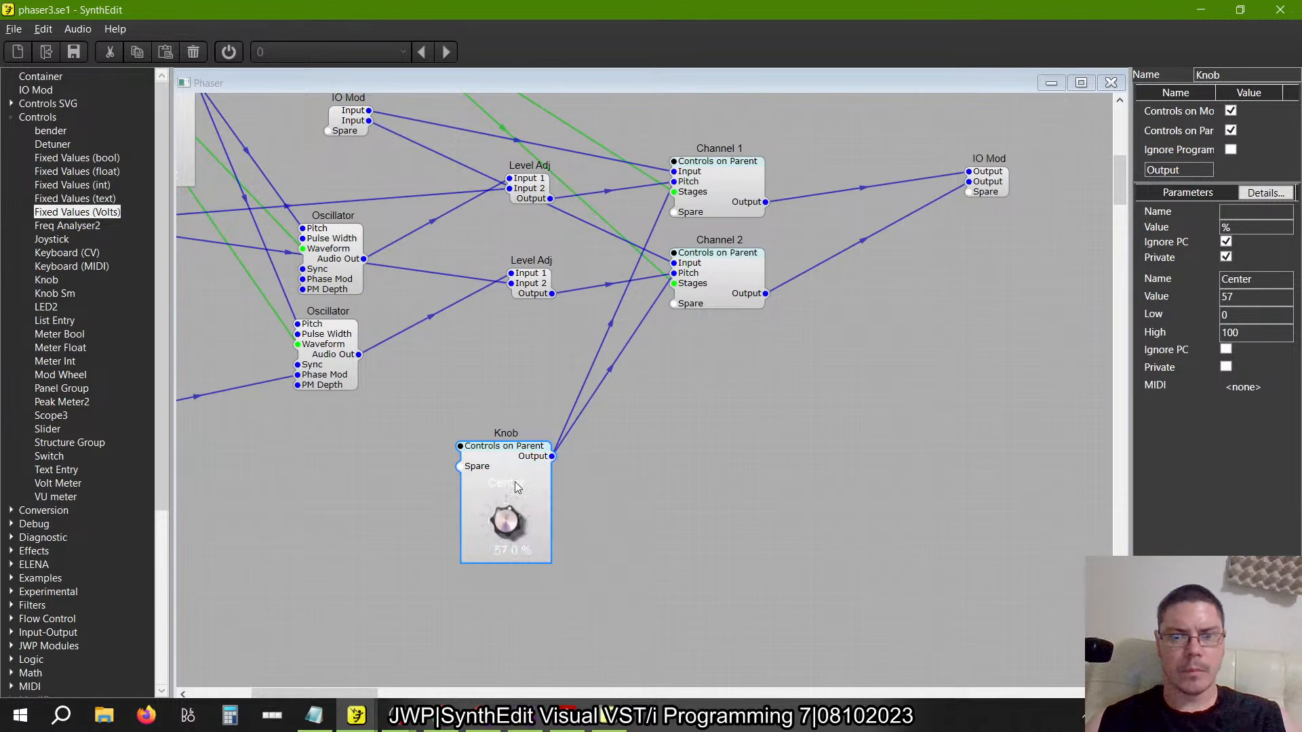
right_click(739, 479)
left_click(776, 535)
key("ctrl+v")
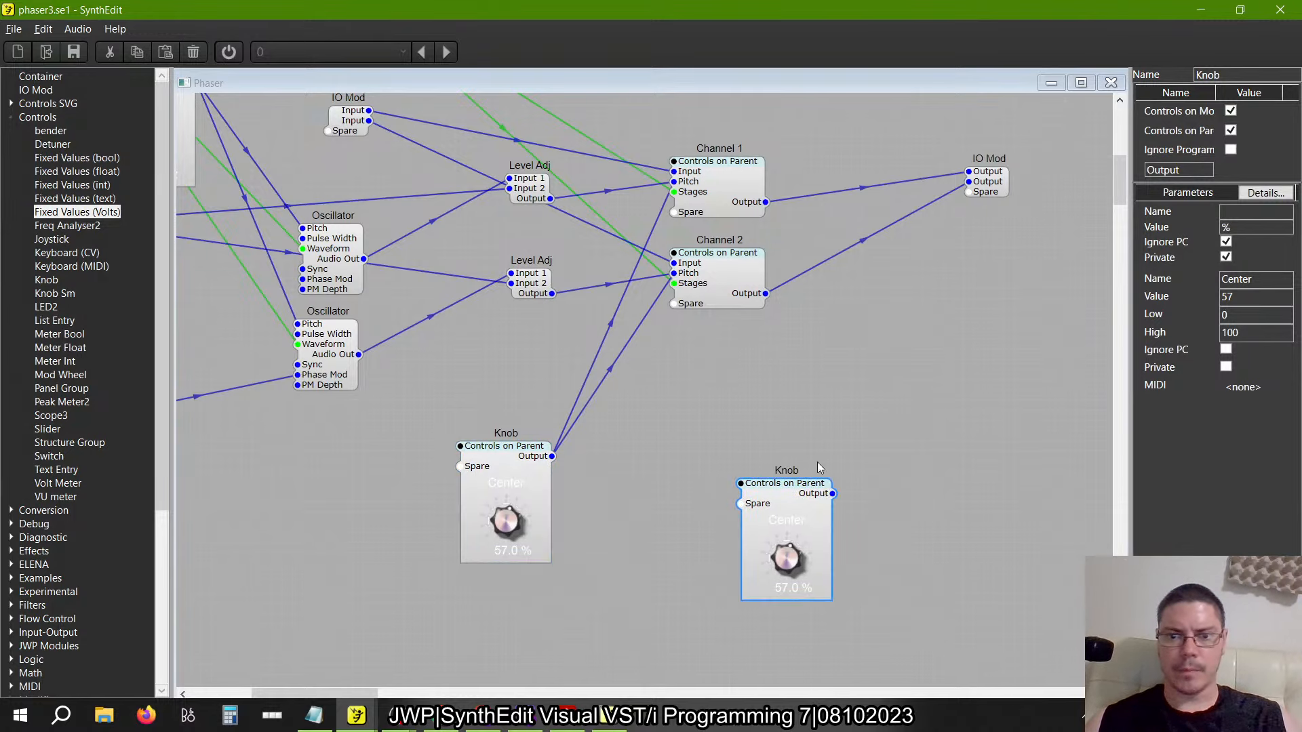
left_click_drag(790, 515, 735, 426)
Examine the older SynthEdit's Phaser layout, moving the knob beside List Entry2 lower, and consult the book's parallel peak filters page
key("alt+Tab")
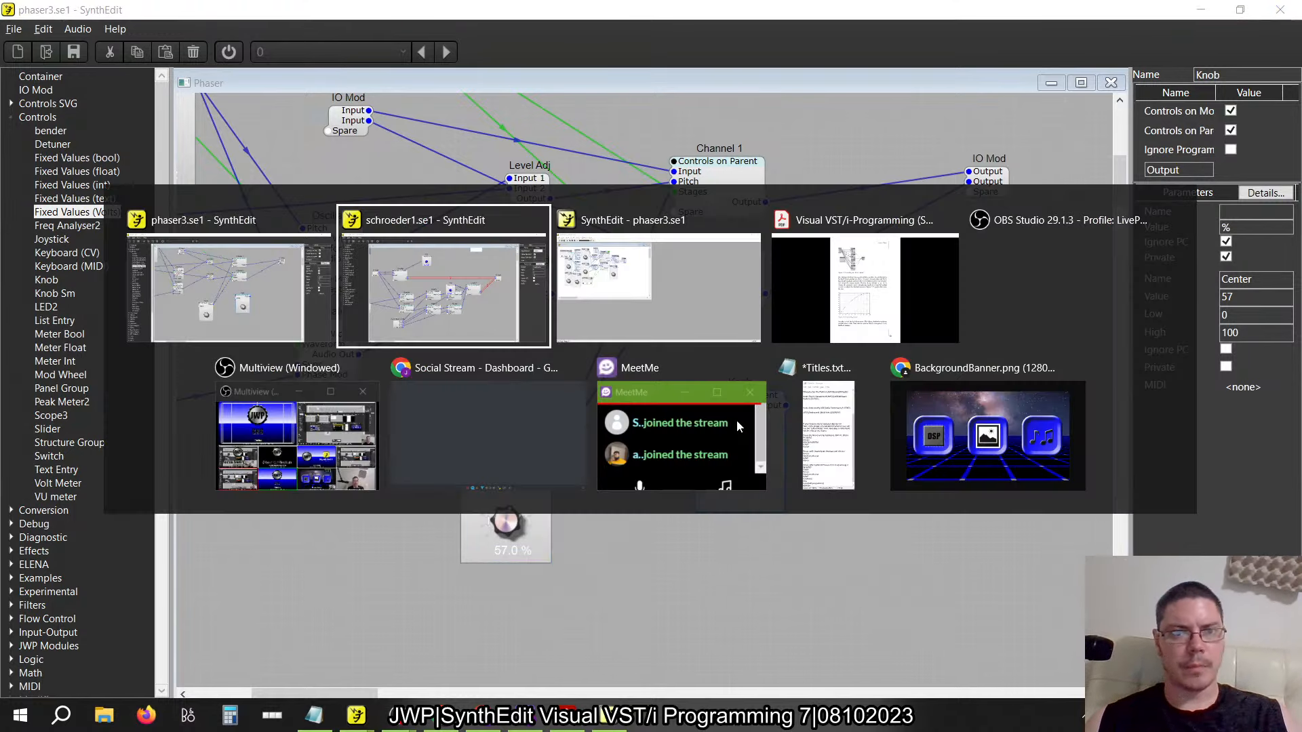
key("alt+Tab")
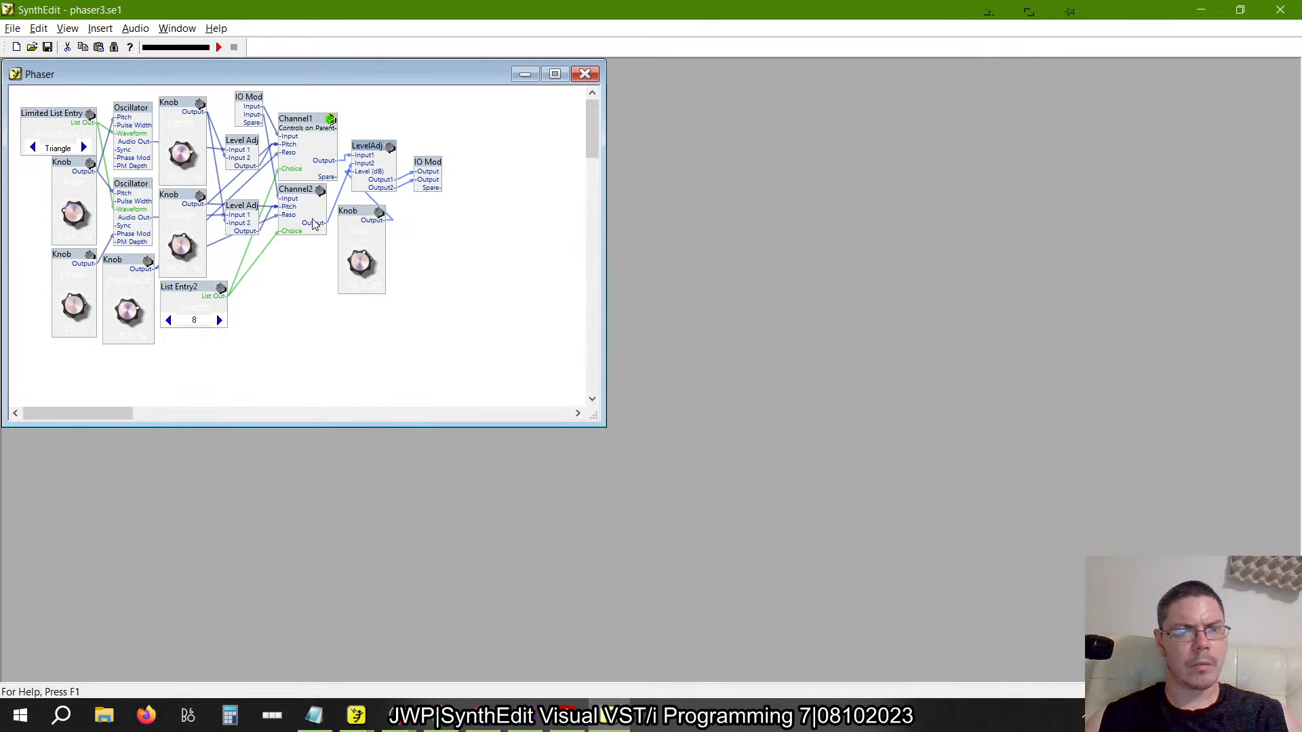
mouse_move(131, 268)
left_mouse_down()
mouse_move(259, 222)
mouse_move(238, 296)
mouse_move(252, 299)
mouse_move(196, 204)
mouse_move(203, 299)
mouse_move(138, 307)
mouse_move(131, 290)
left_mouse_up()
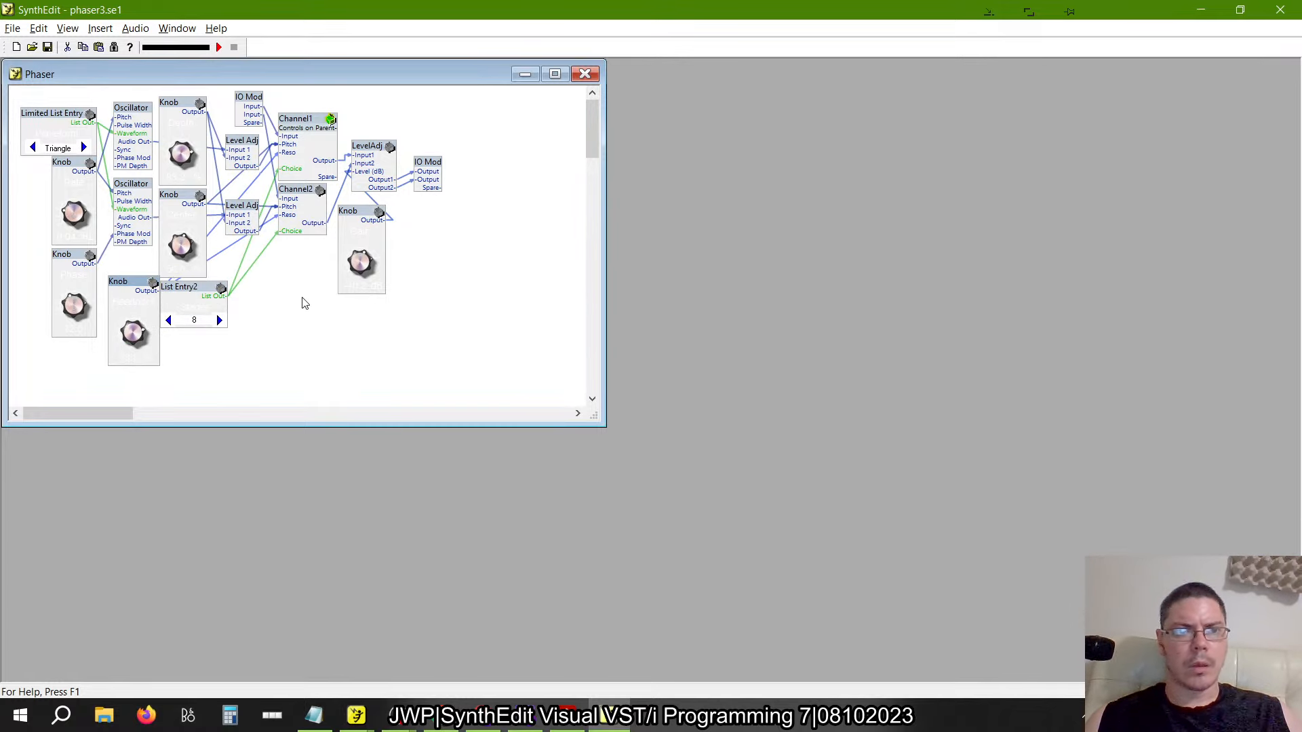
key("alt+Tab")
key("alt+Tab")
key("alt+Tab")
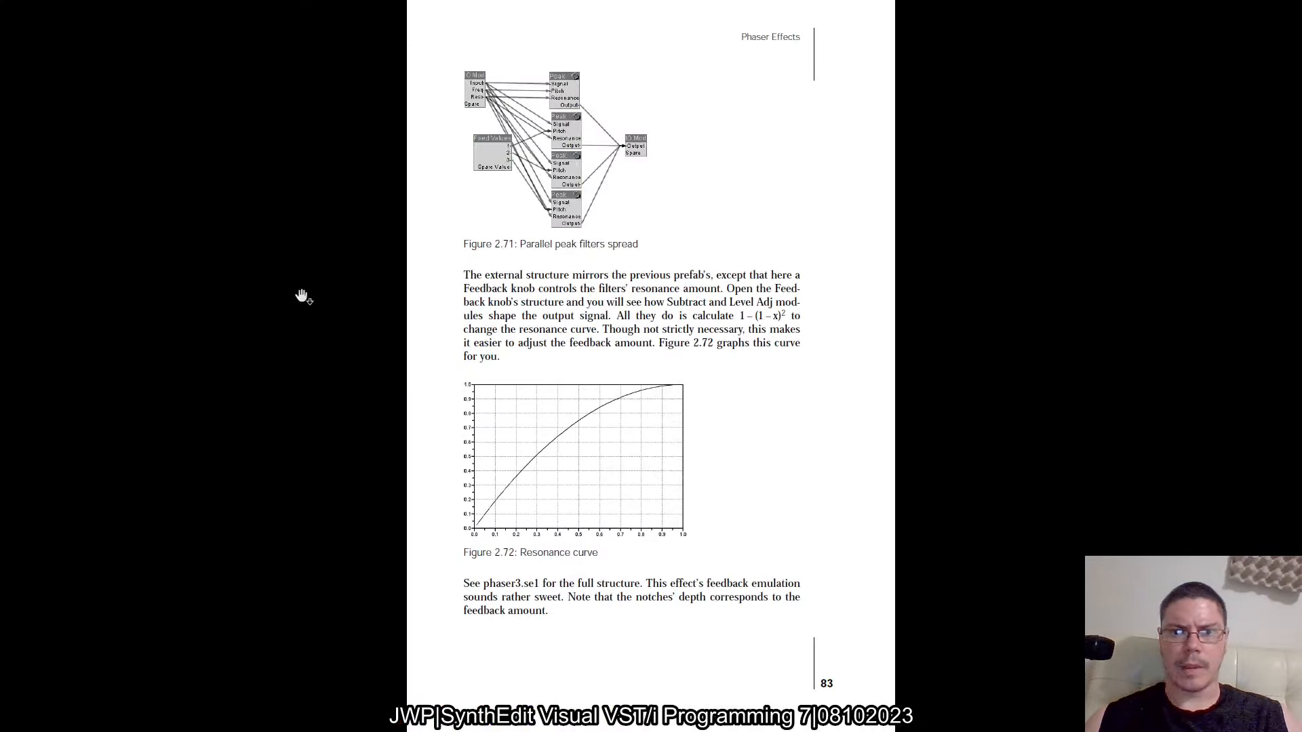
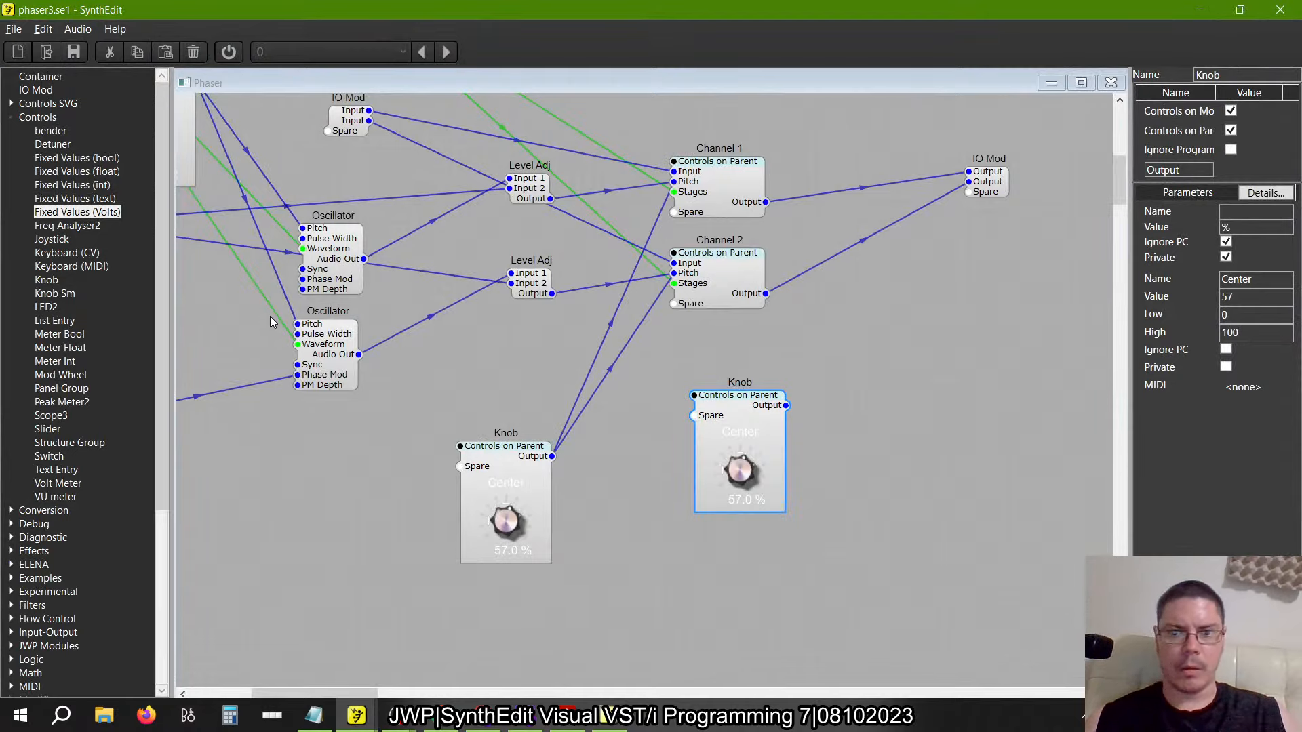
Switch to schroeder1.se1 and examine the inside of the wet-side LevelAdj container again before returning to phaser3.se1
scroll(775, 481, "up", 5)
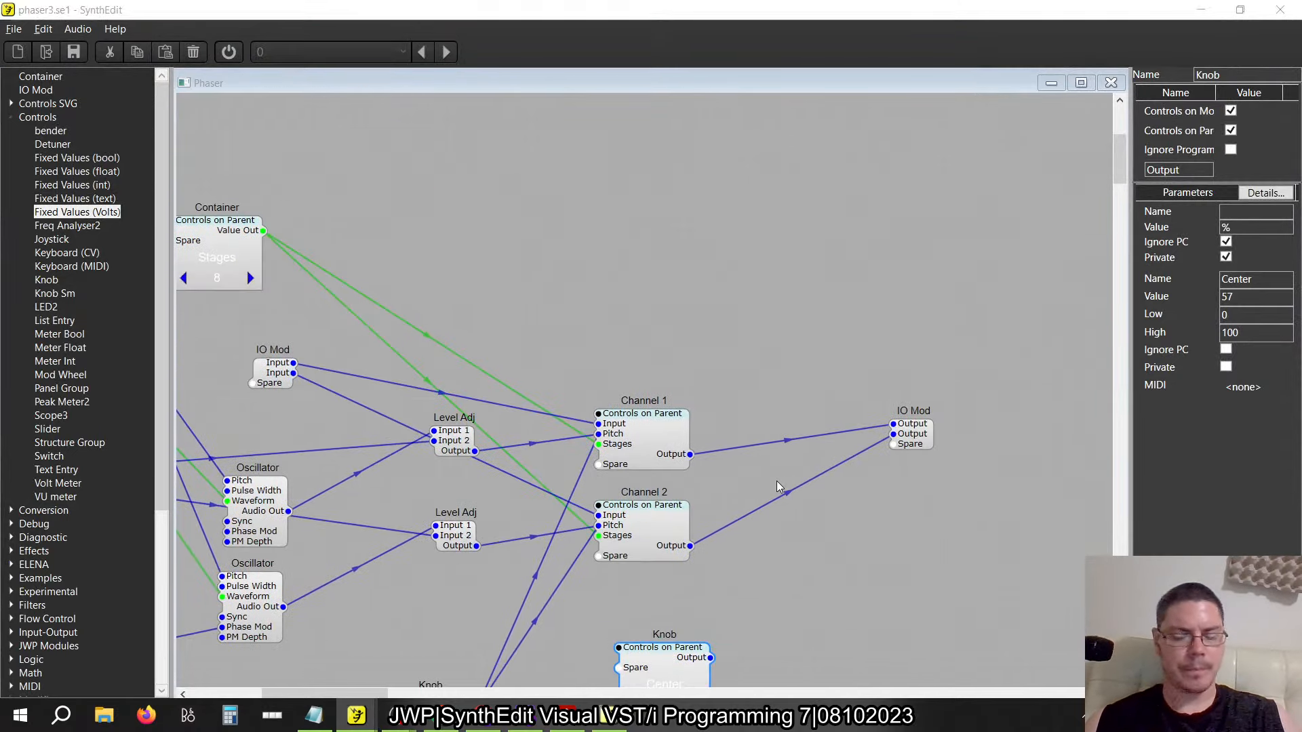
key("alt+Tab")
key("alt+Tab")
key("alt+Tab")
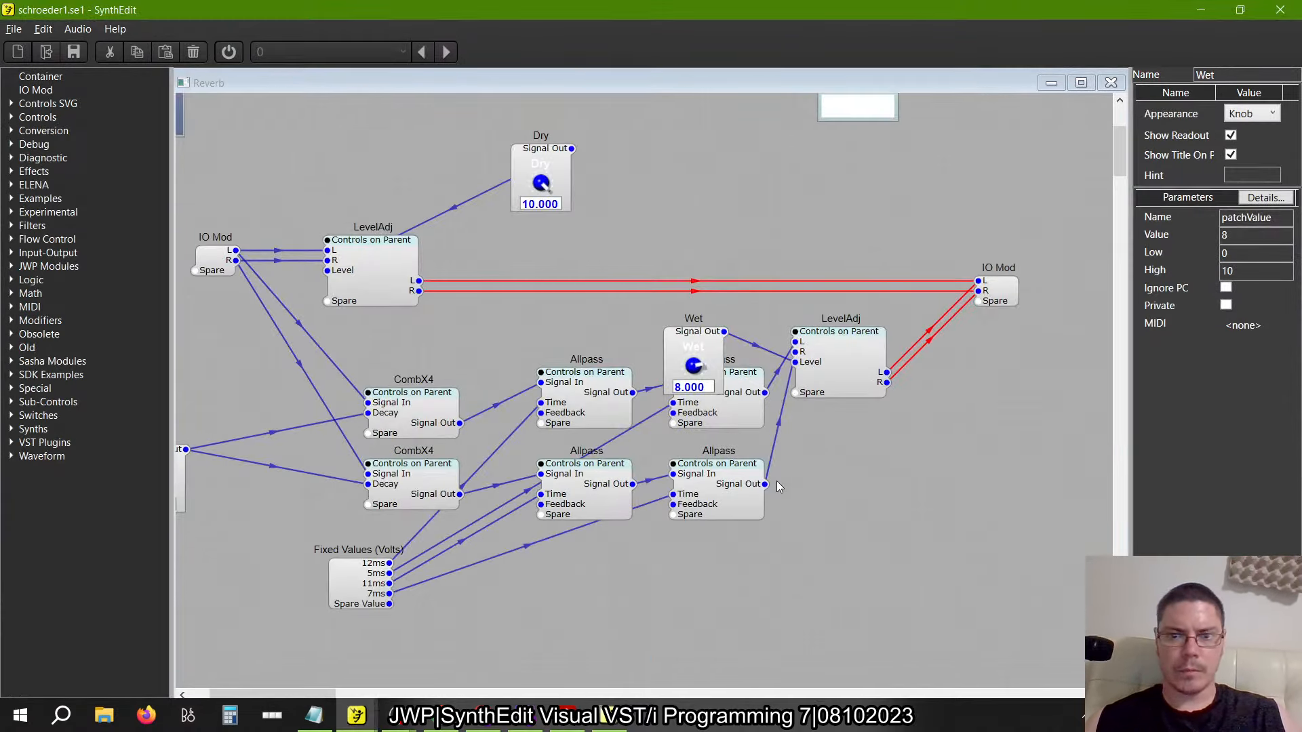
double_click(846, 349)
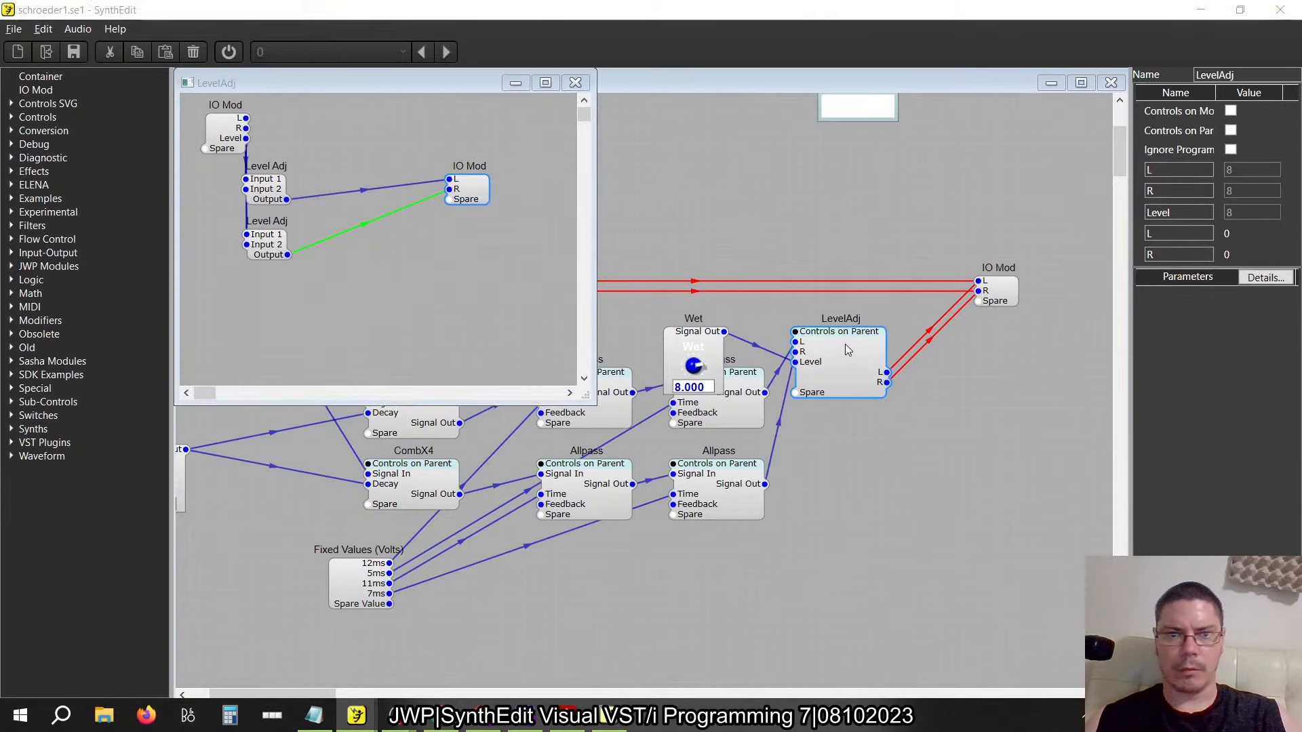
key("alt+Tab")
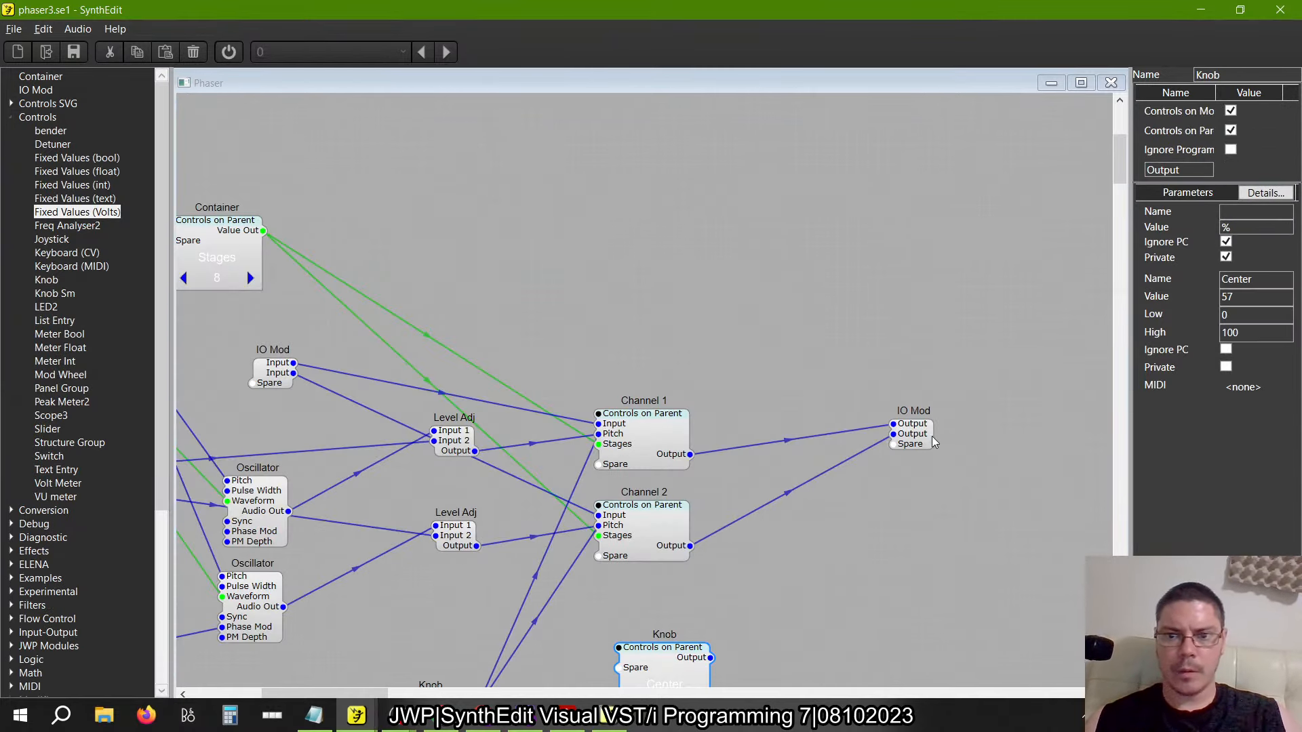
Move the output IO Mod farther from the channels and check the LevelAdj placement in the older SynthEdit's Phaser
left_click(929, 439)
key("alt+Tab")
key("alt+Tab")
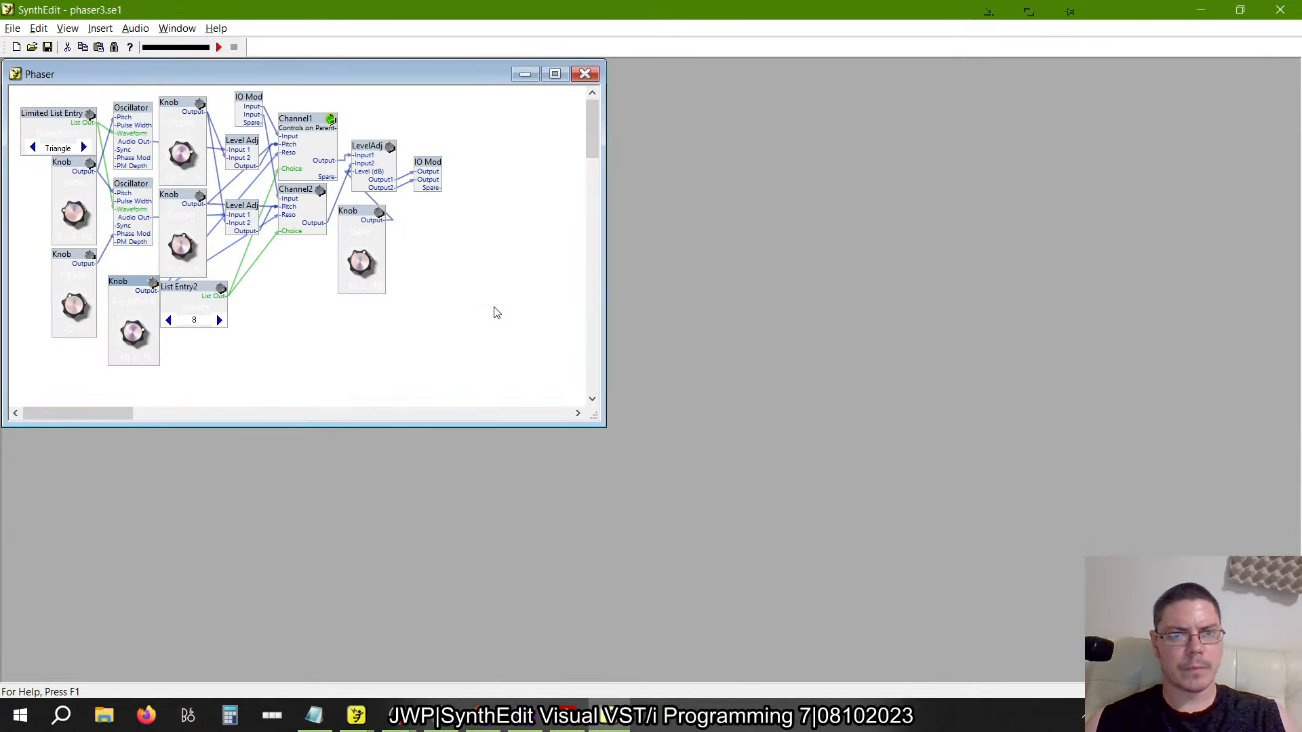
key("alt+Tab")
Add a Container between the channels and the output IO Mod, and wire the Channel 1 and Channel 2 outputs into it
right_click(815, 344)
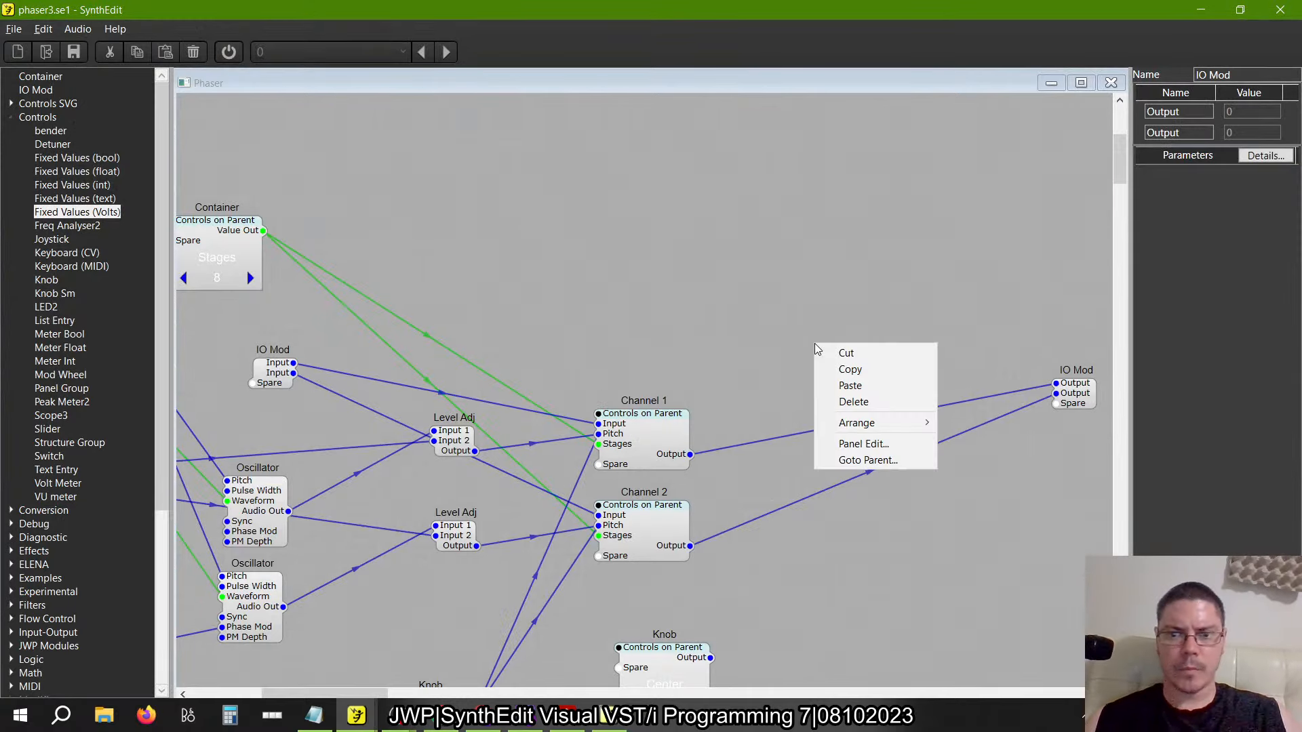
left_click(700, 304)
left_click_drag(40, 76, 848, 308)
left_click_drag(690, 453, 849, 315)
left_click_drag(691, 551, 849, 326)
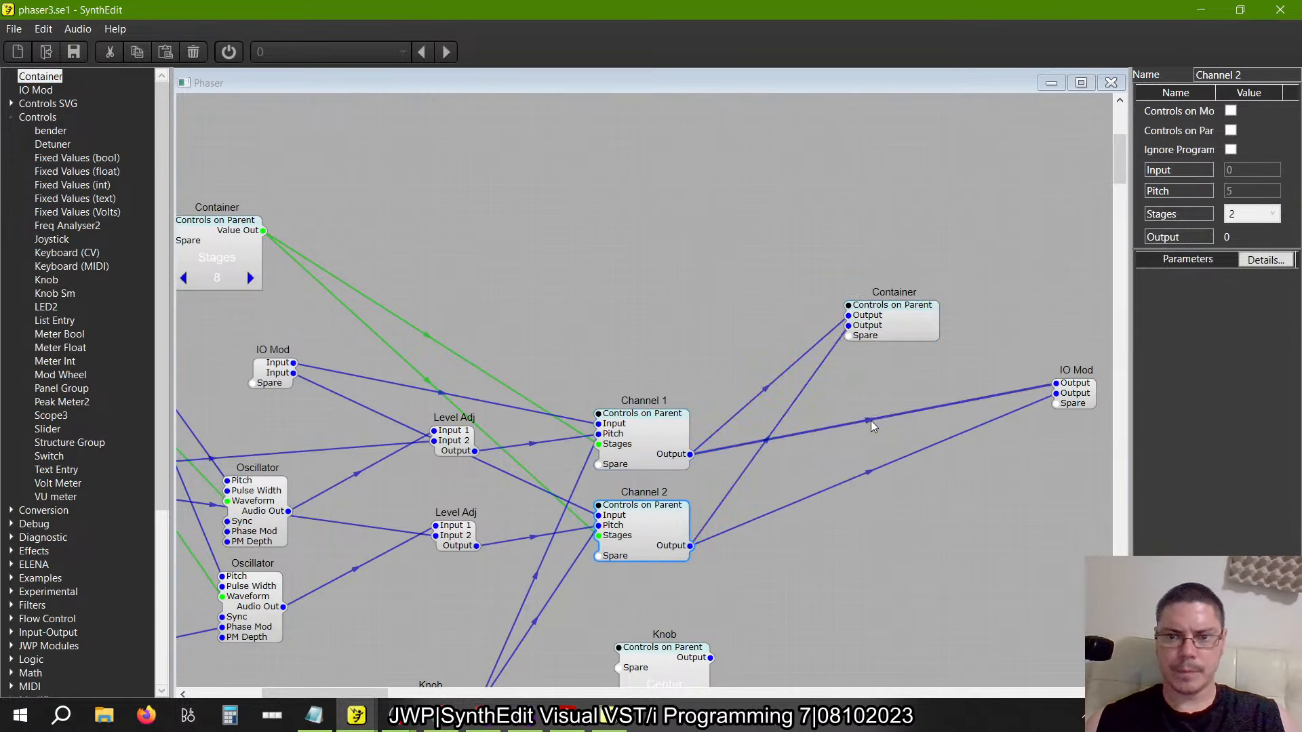
Delete the direct wires from Channel 1 and Channel 2 to the output IO Mod and select the new Container
key("Delete")
left_click(871, 467)
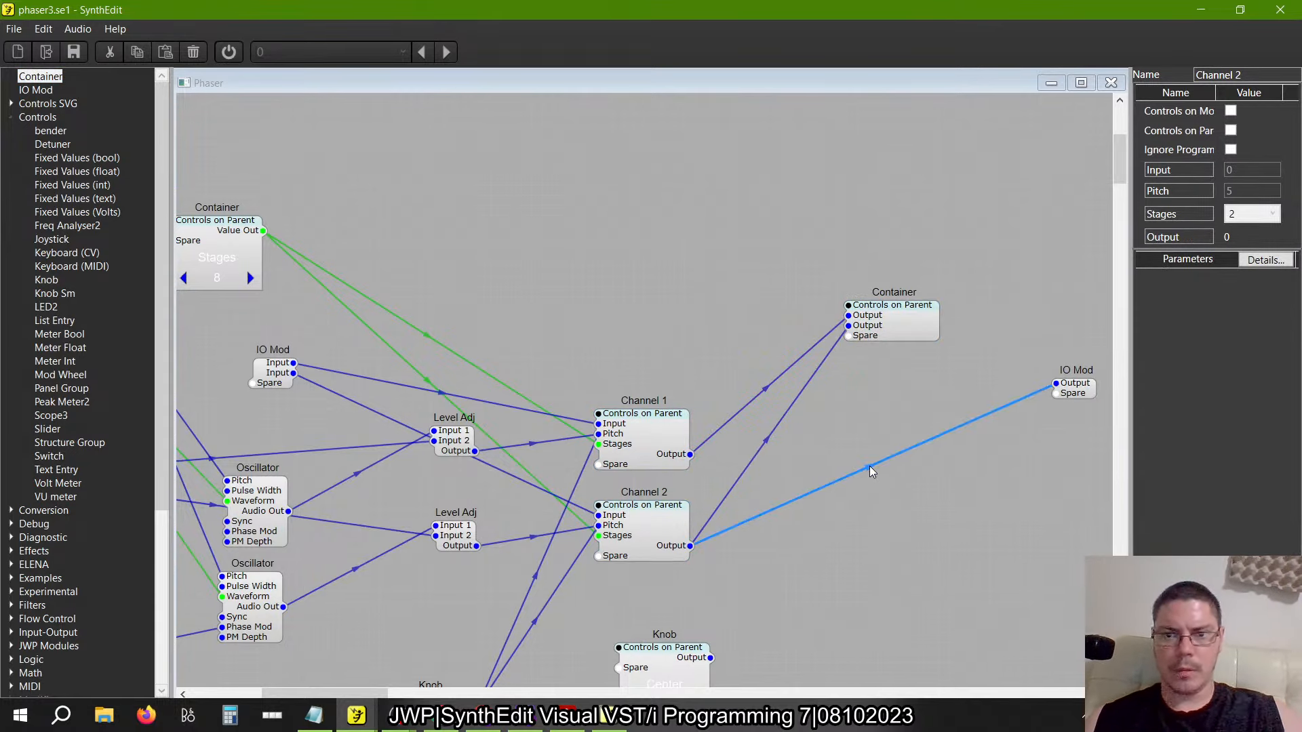
key("Delete")
left_click(891, 316)
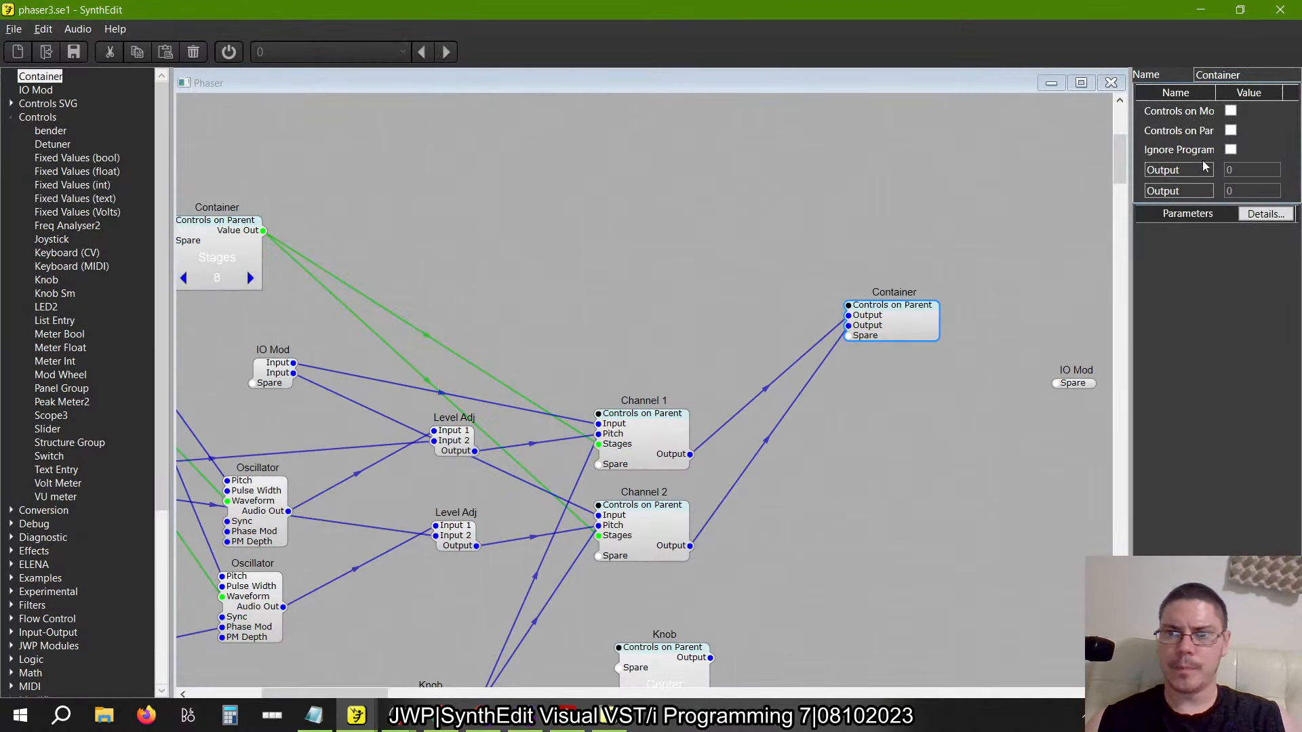
Rename the new Container's two inputs as Input 1 and Input 2
left_click(1200, 171)
type("Inpu")
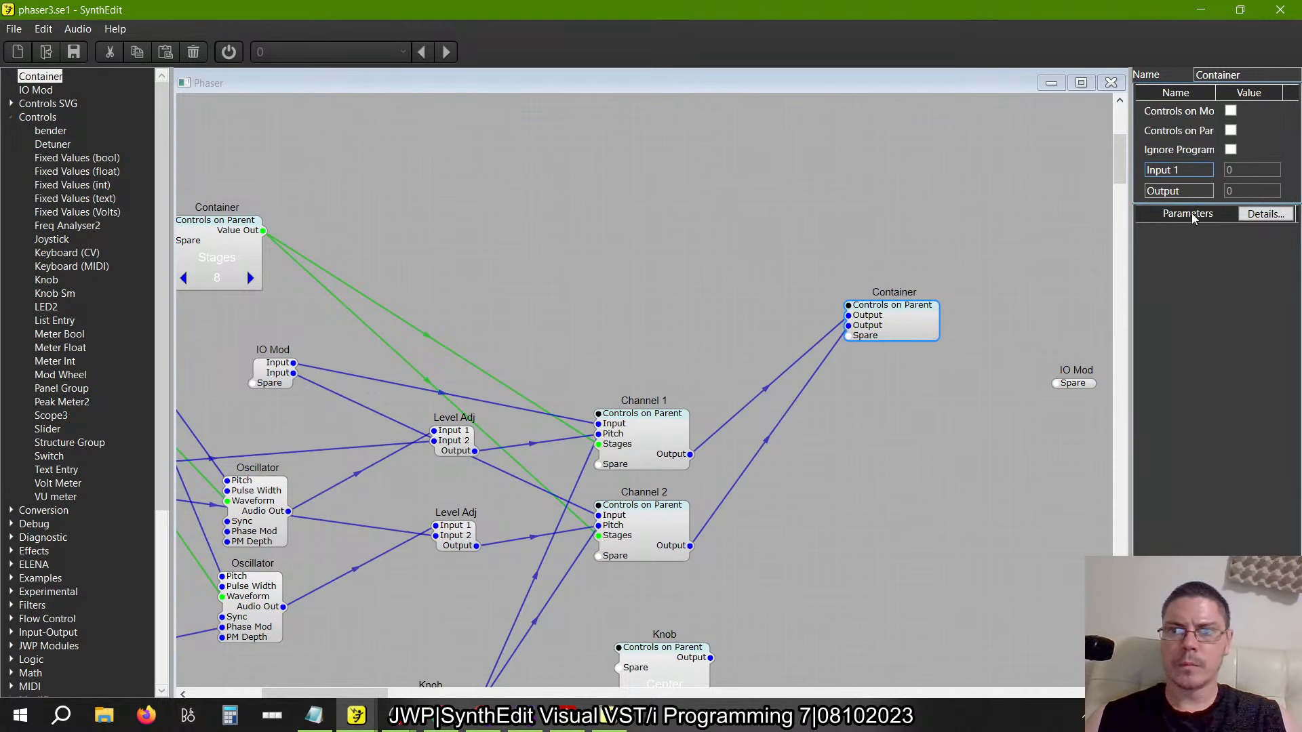
left_click_drag(1200, 194, 1113, 196)
type("Inpu")
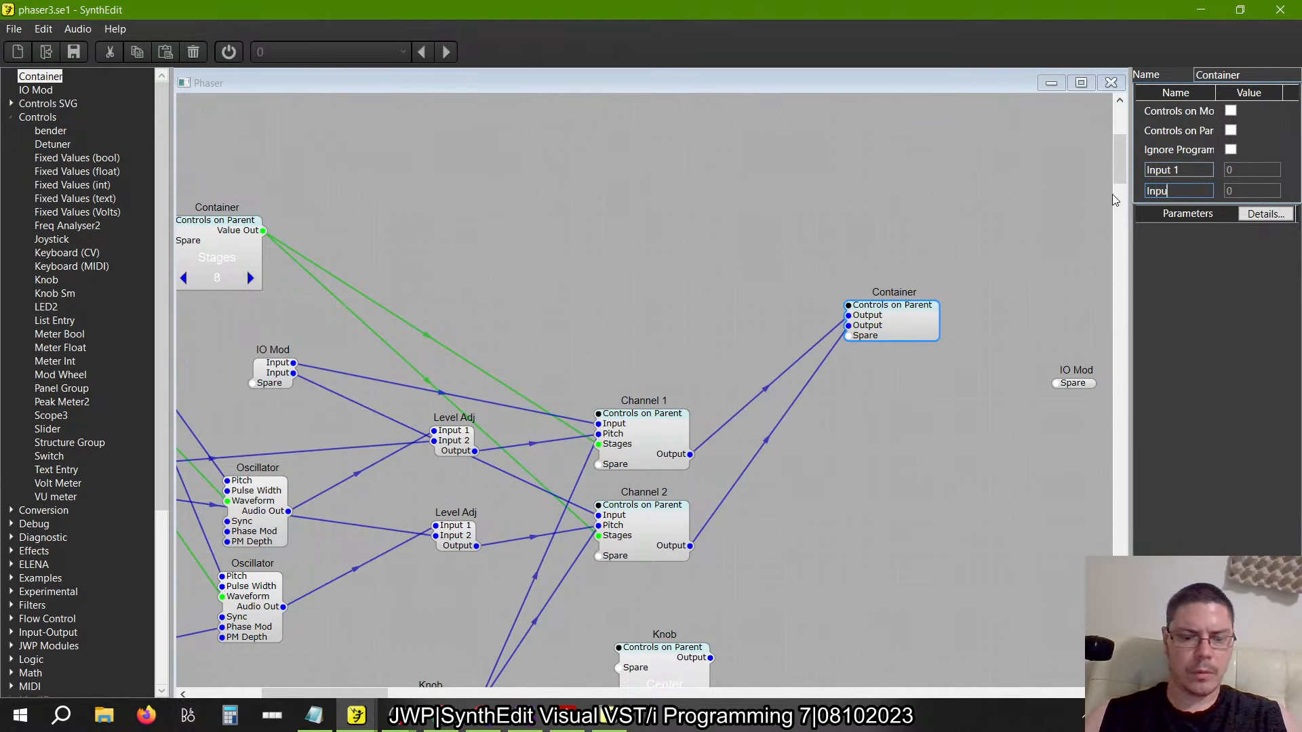
type("t")
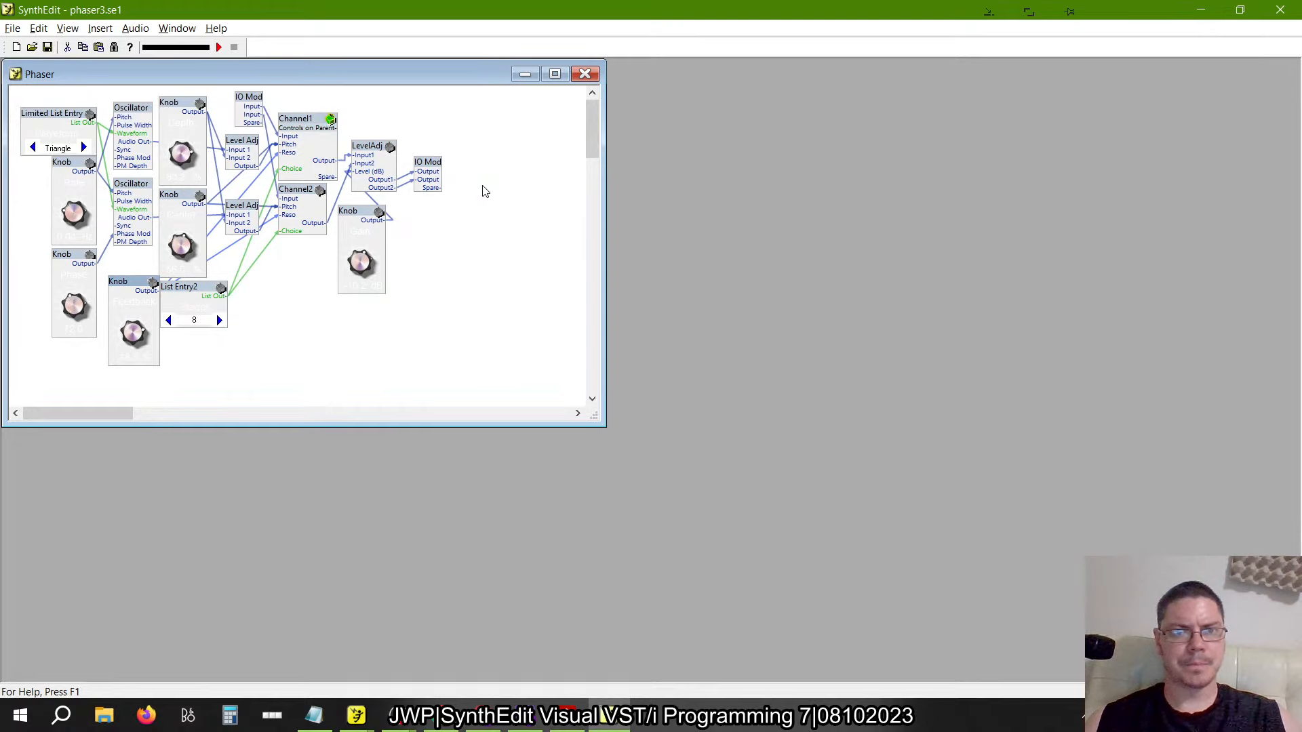
Check the older SynthEdit's Phaser, then duplicate the unconnected Center knob and place the copy below the new Container
key("alt+Tab")
scroll(852, 421, "right", 3)
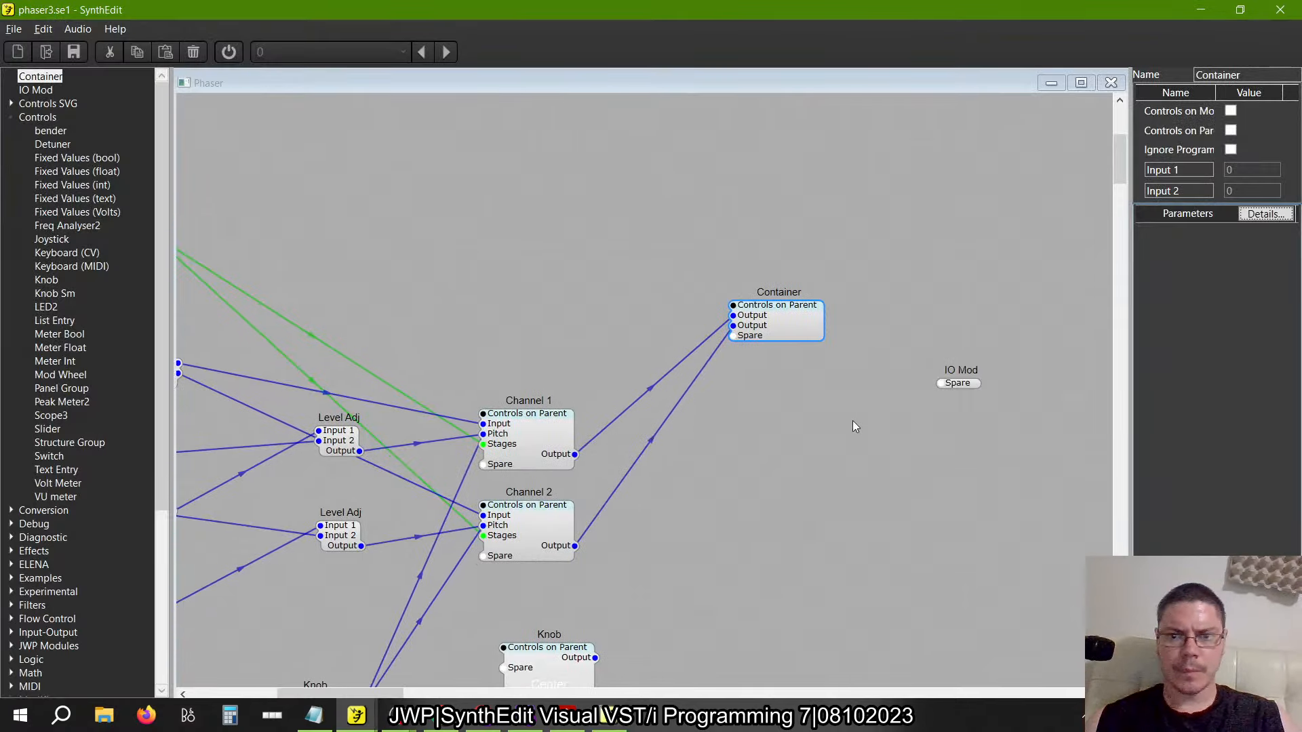
key("alt+Tab")
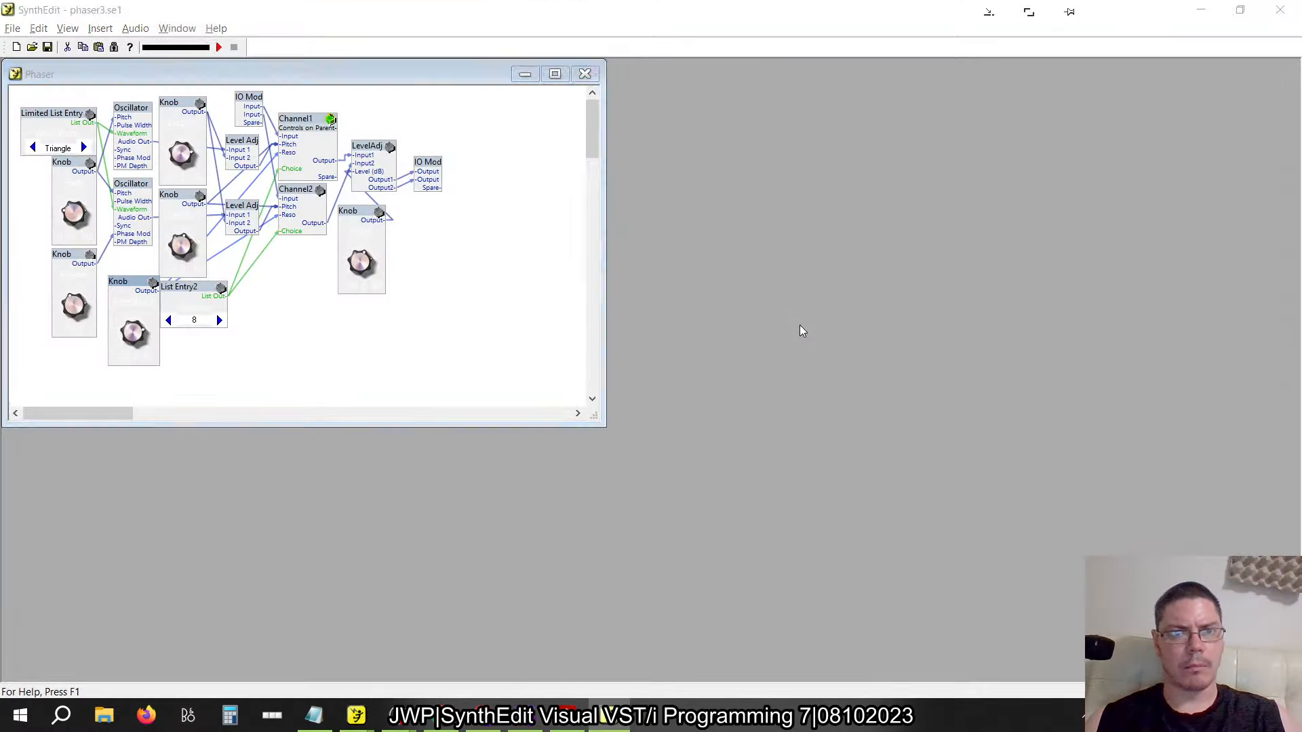
key("alt+Tab")
scroll(610, 339, "down", 6)
scroll(611, 339, "up", 2)
scroll(610, 340, "left", 1)
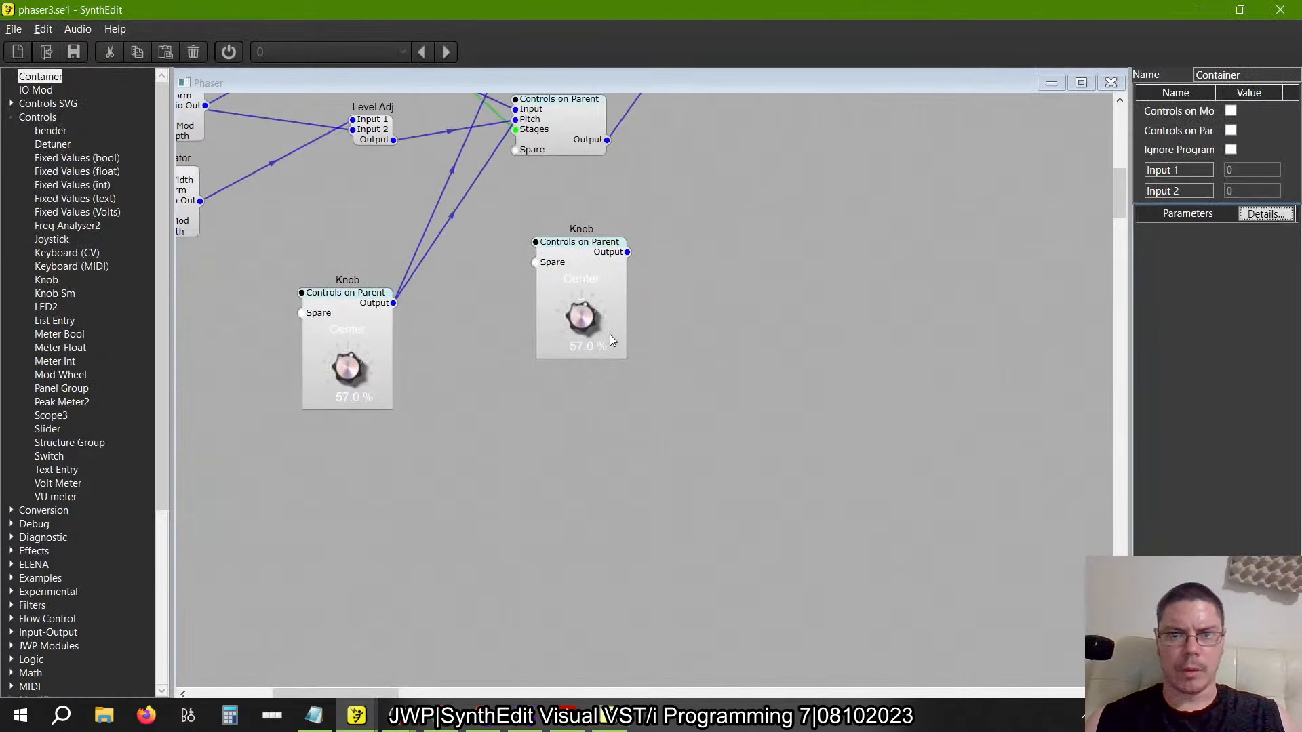
left_click(585, 251)
key("ctrl+v")
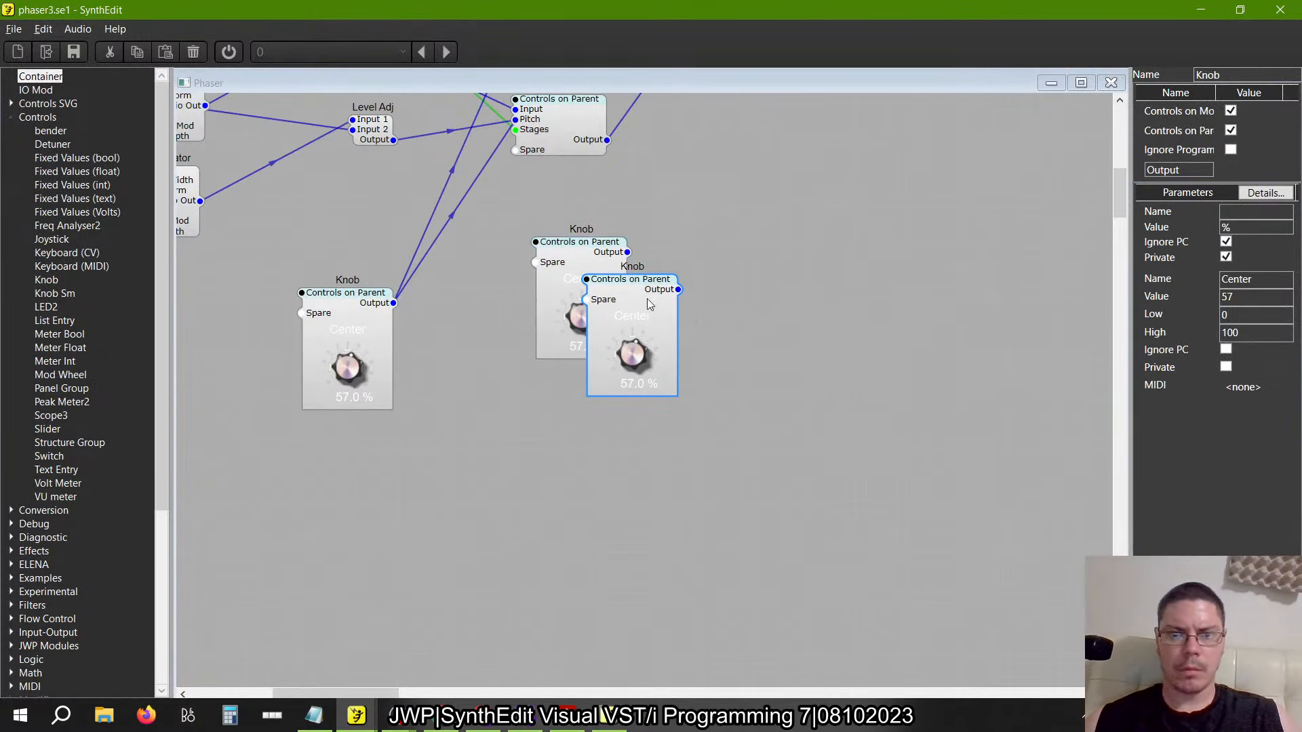
left_click_drag(645, 341, 742, 350)
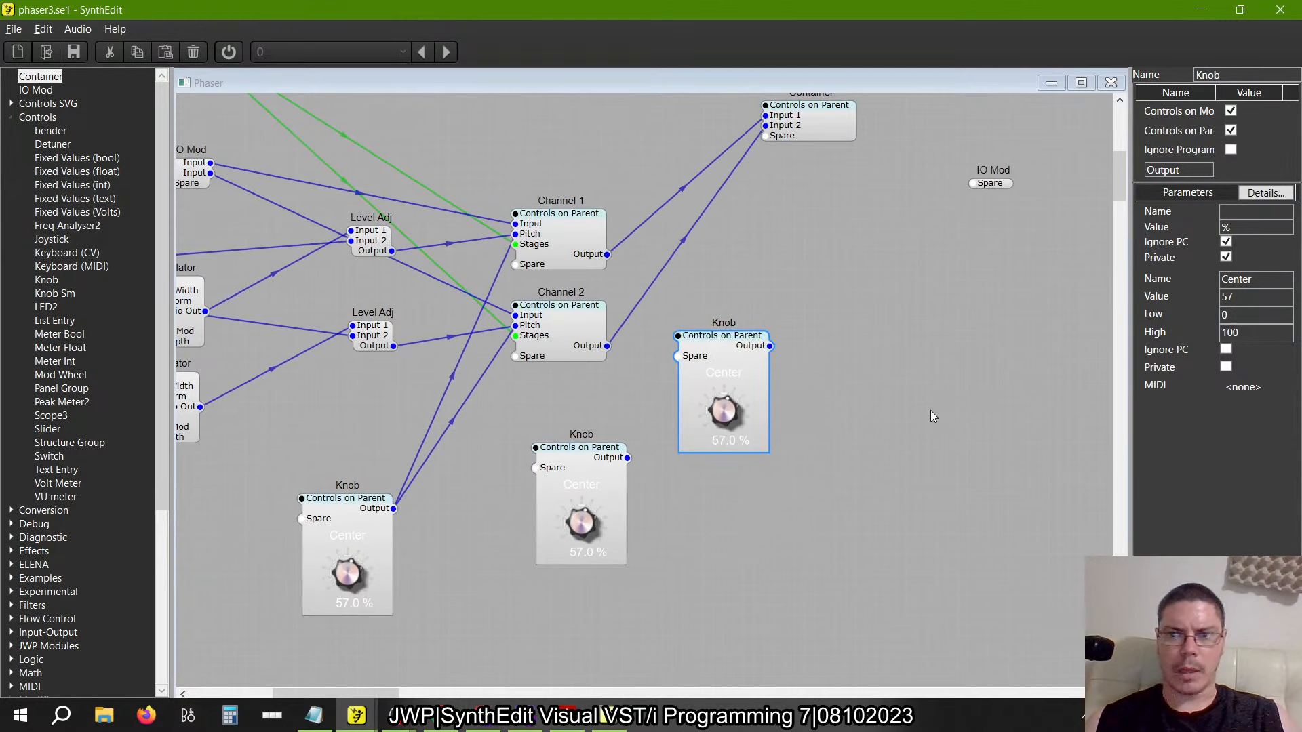
Rename the duplicated knob's parameter as Gain and check the knob's internal structure
double_click(1236, 279)
type("Gain")
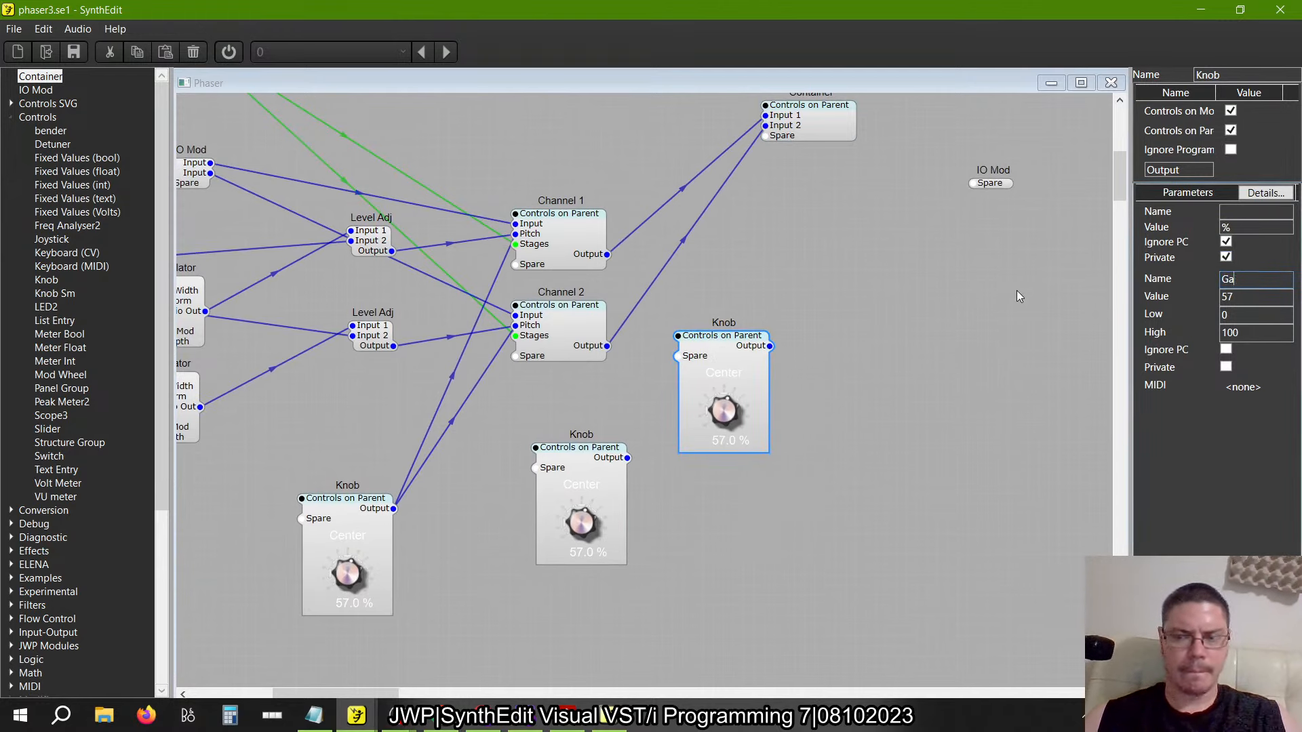
key("Tab")
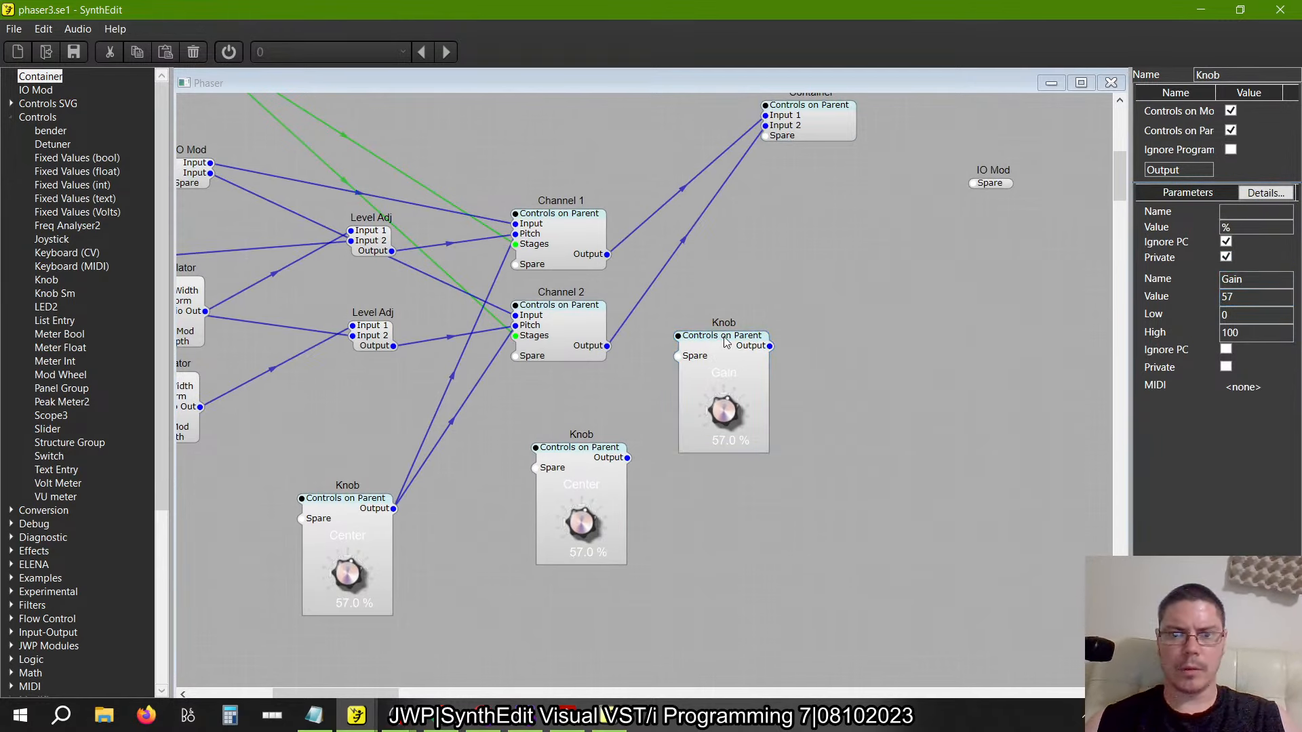
double_click(726, 342)
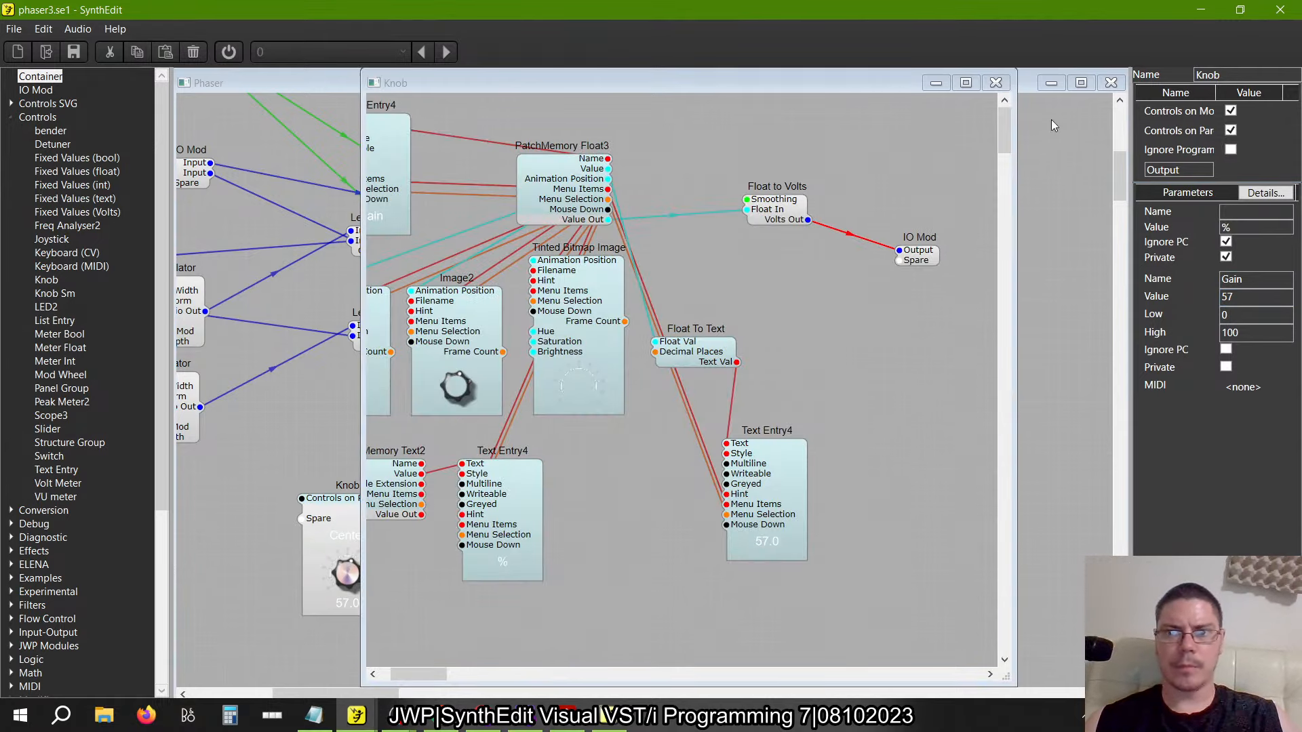
left_click(995, 82)
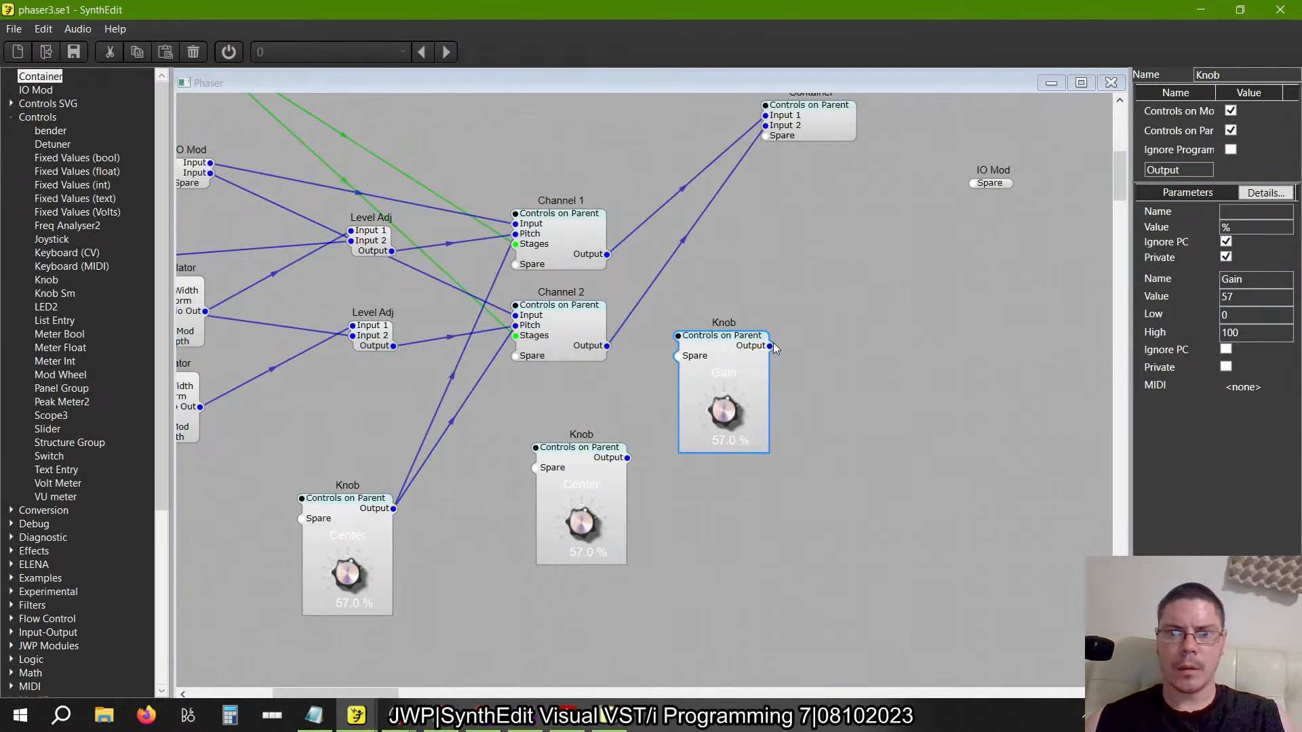
Wire the Gain knob's output into the new Container's spare input
left_click_drag(773, 347, 777, 138)
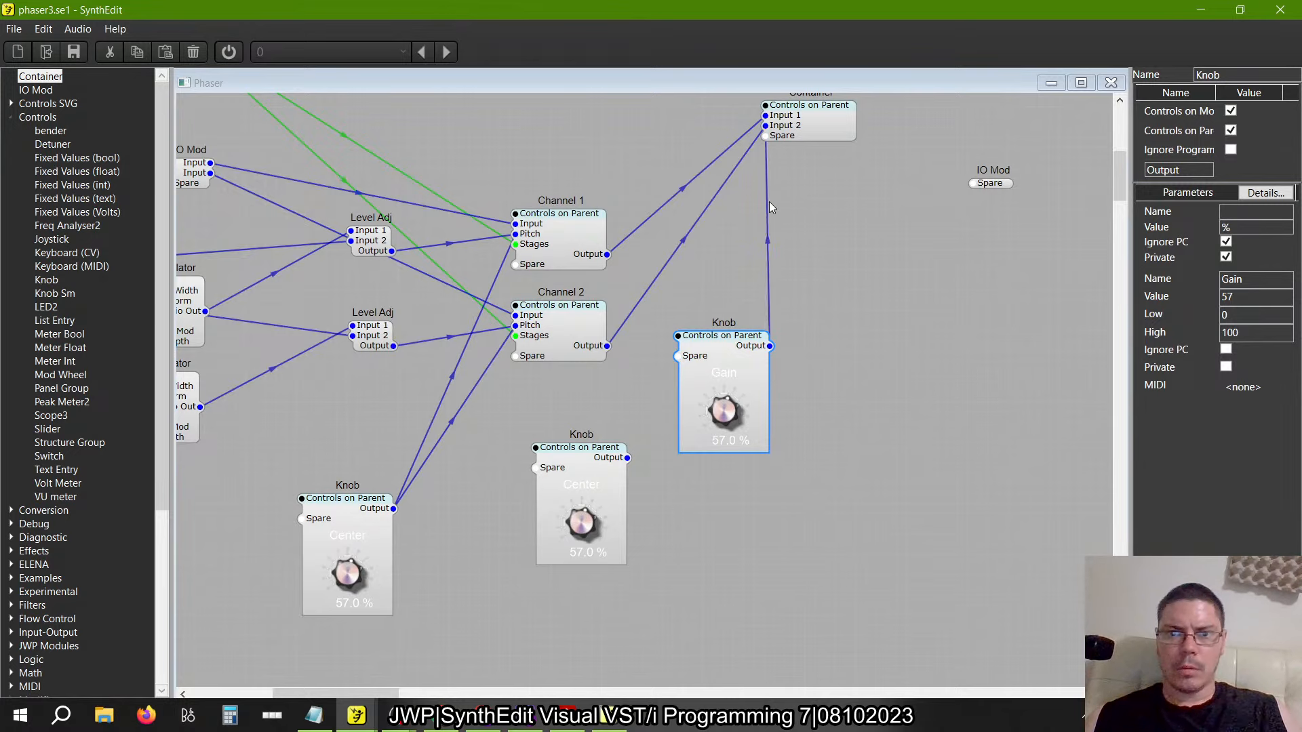
left_click(768, 207)
key("Delete")
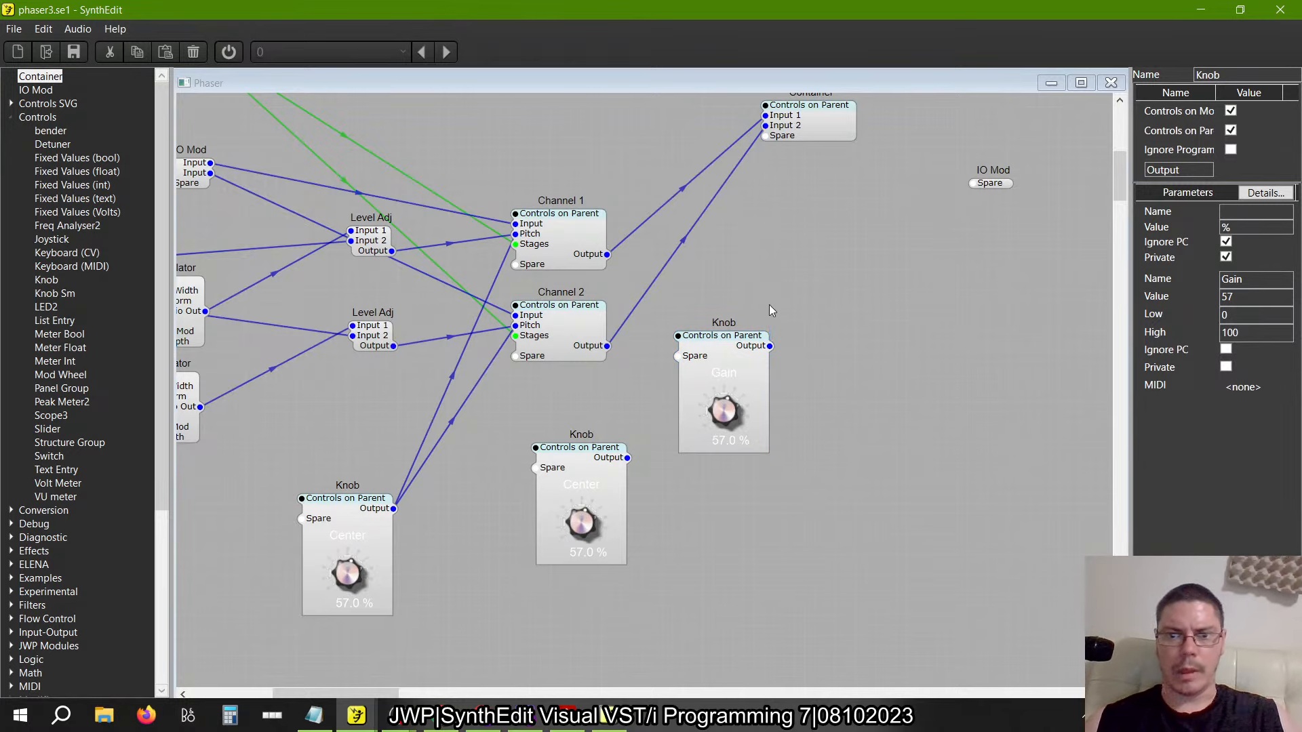
left_click(771, 352)
key("ctrl+z")
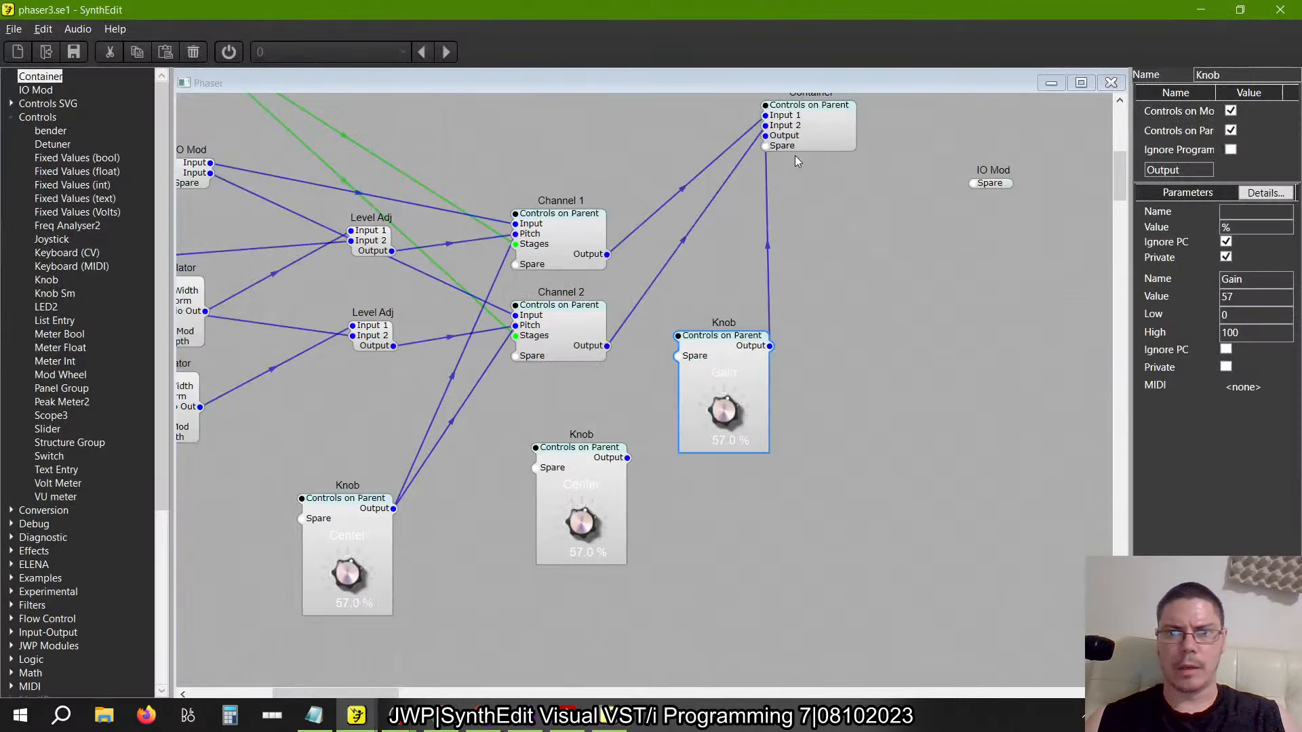
Rename the Container's third input as Level and move the Container down level with the output IO Mod
left_click(798, 144)
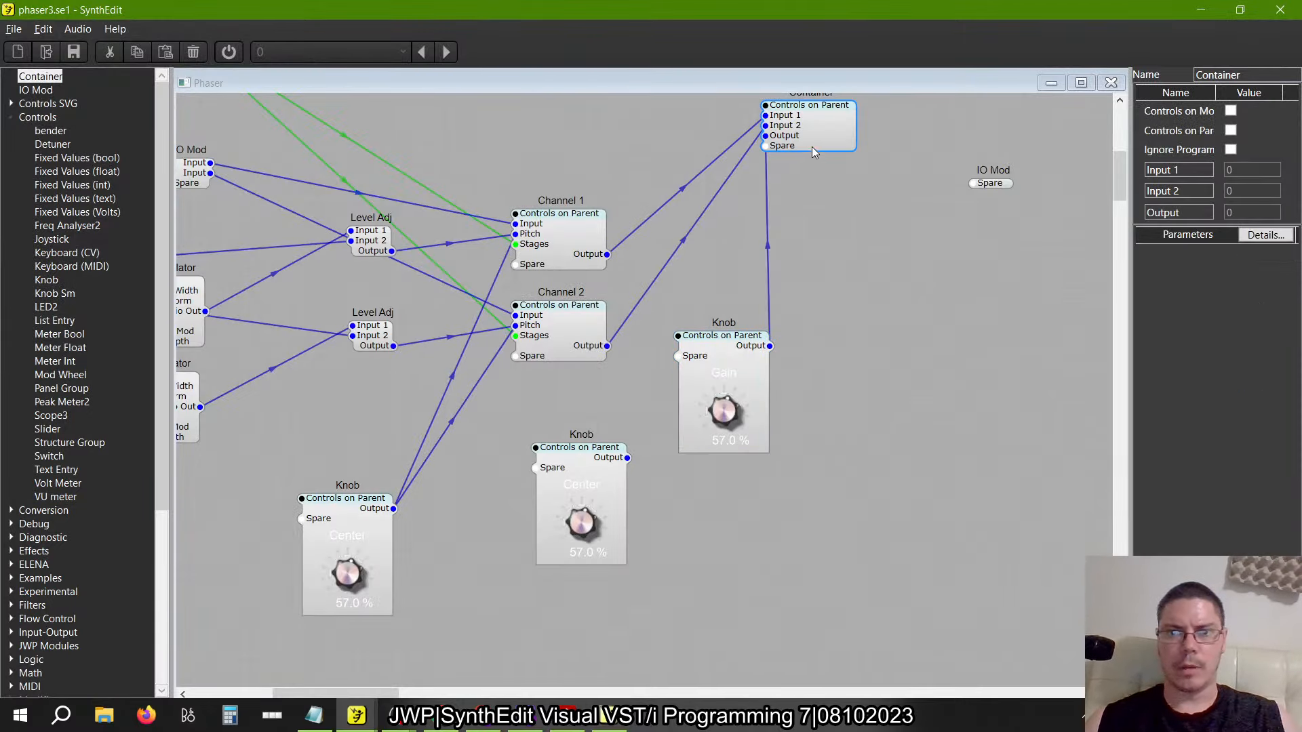
type("Level")
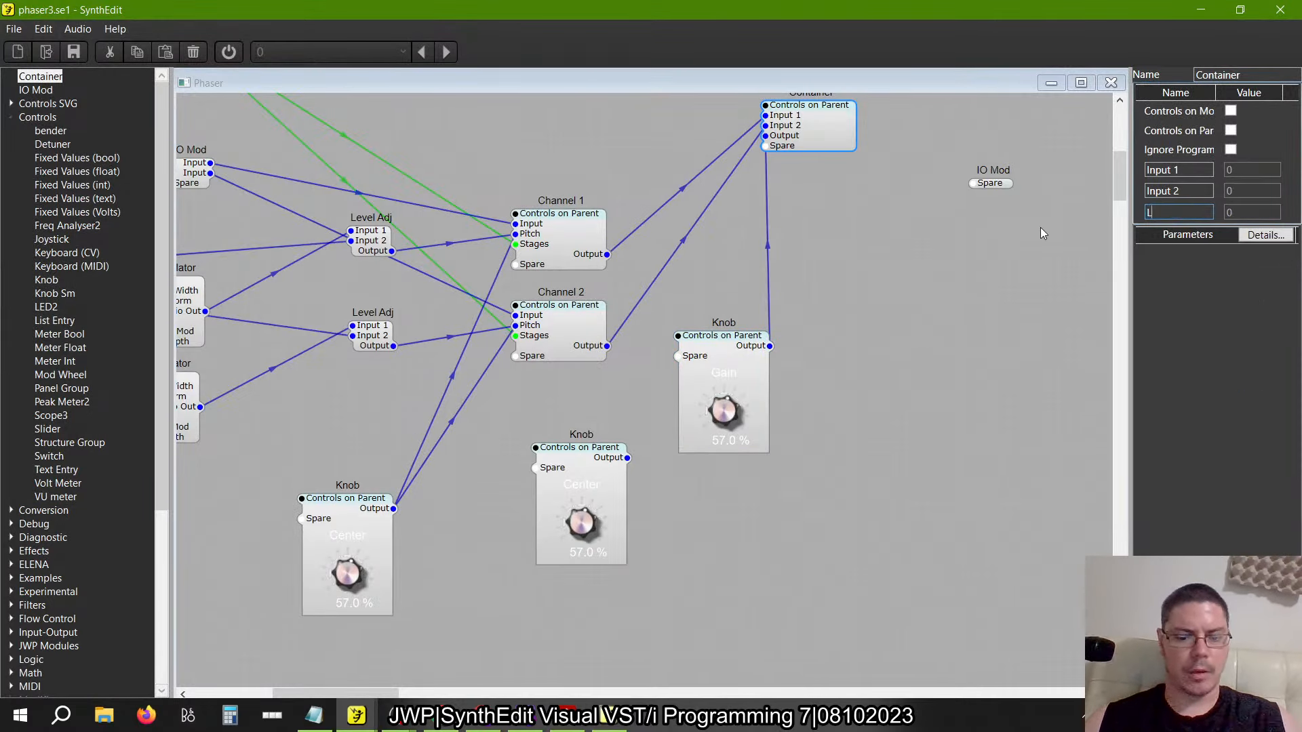
key("Return")
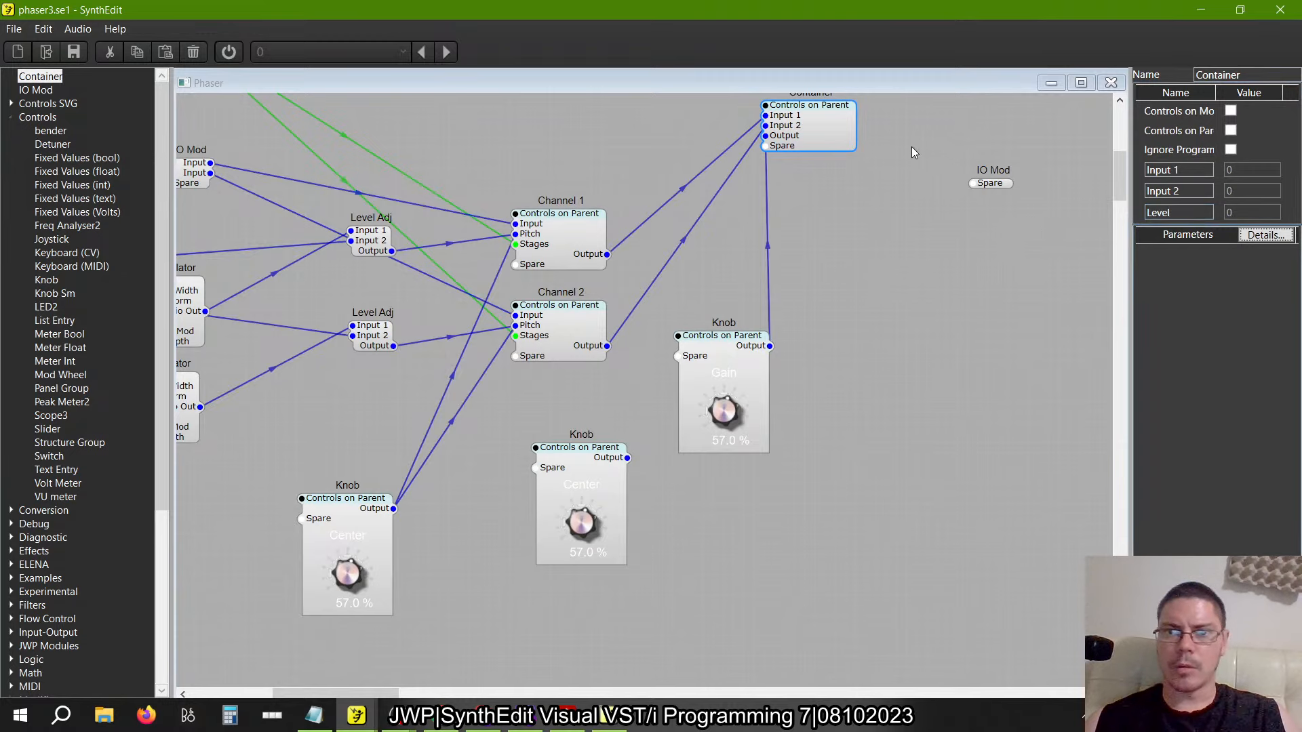
left_click_drag(828, 126, 861, 194)
key("alt+Tab")
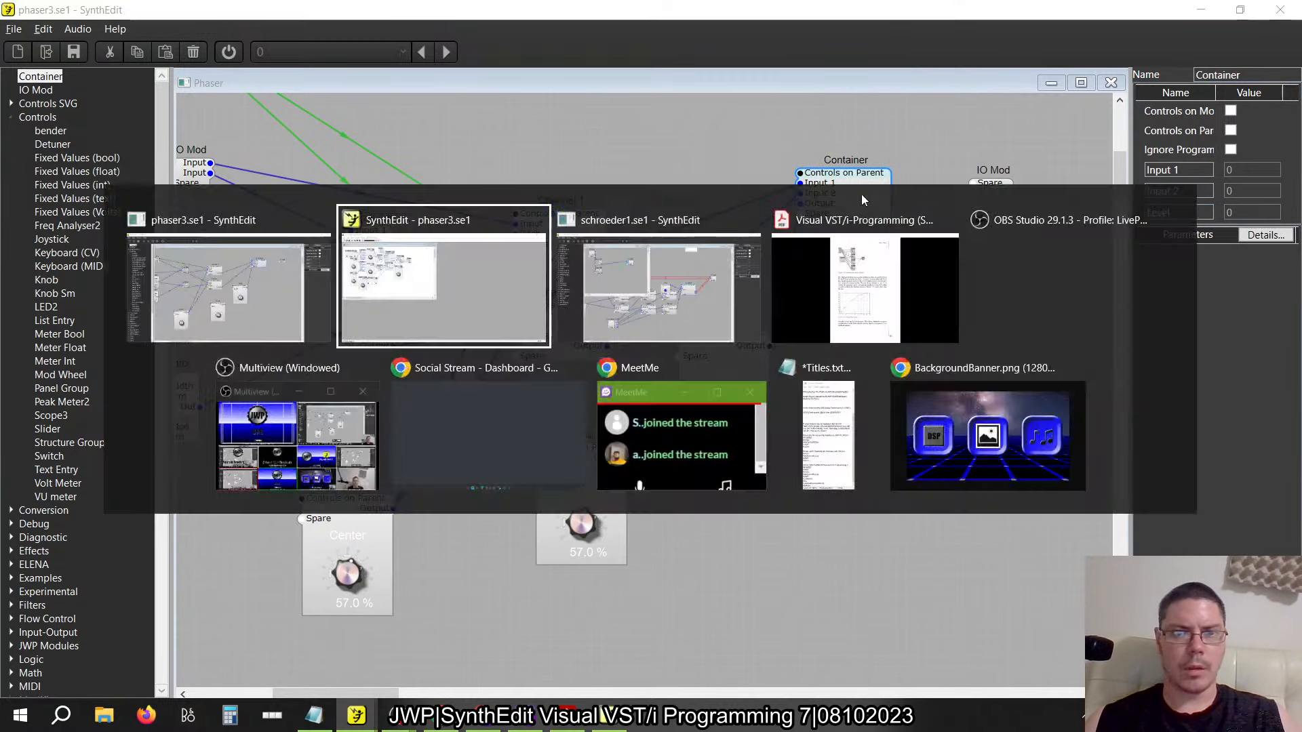
key("alt+Tab")
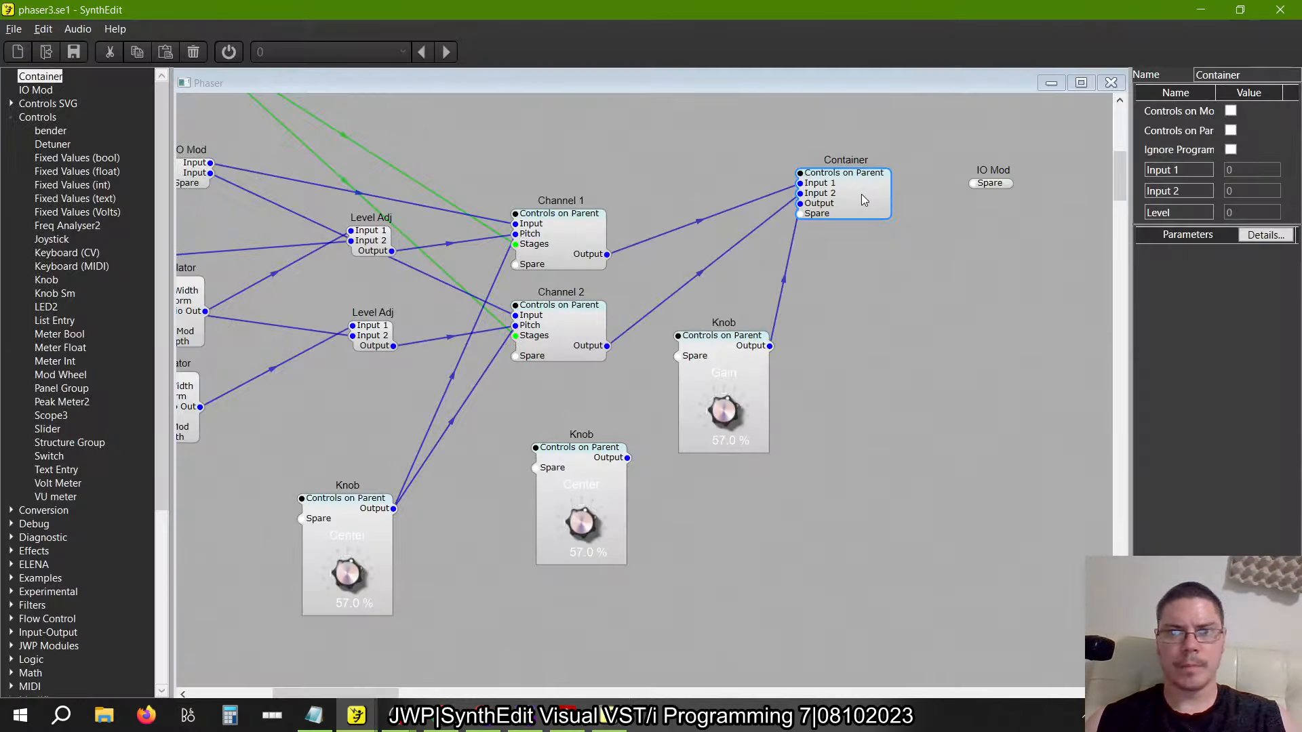
Open the new Container and add two Level Adj modules, one beneath the other
double_click(862, 194)
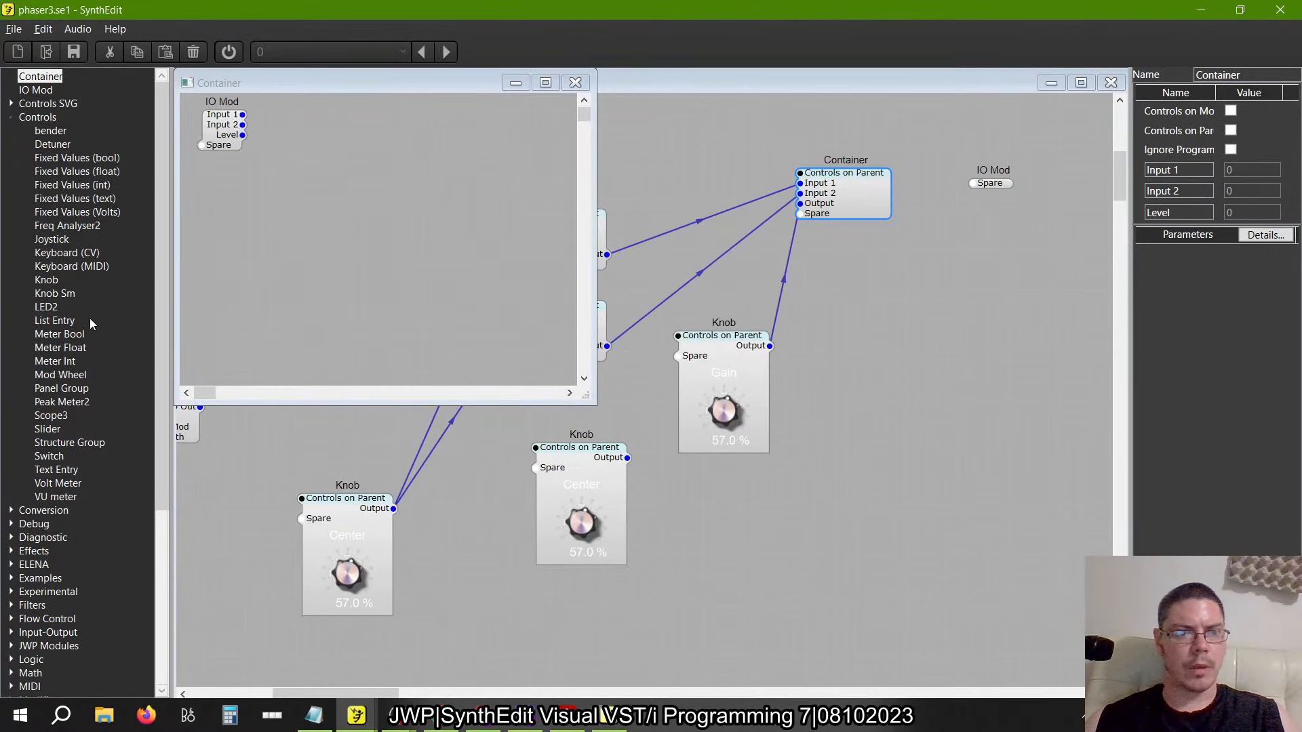
left_click(11, 117)
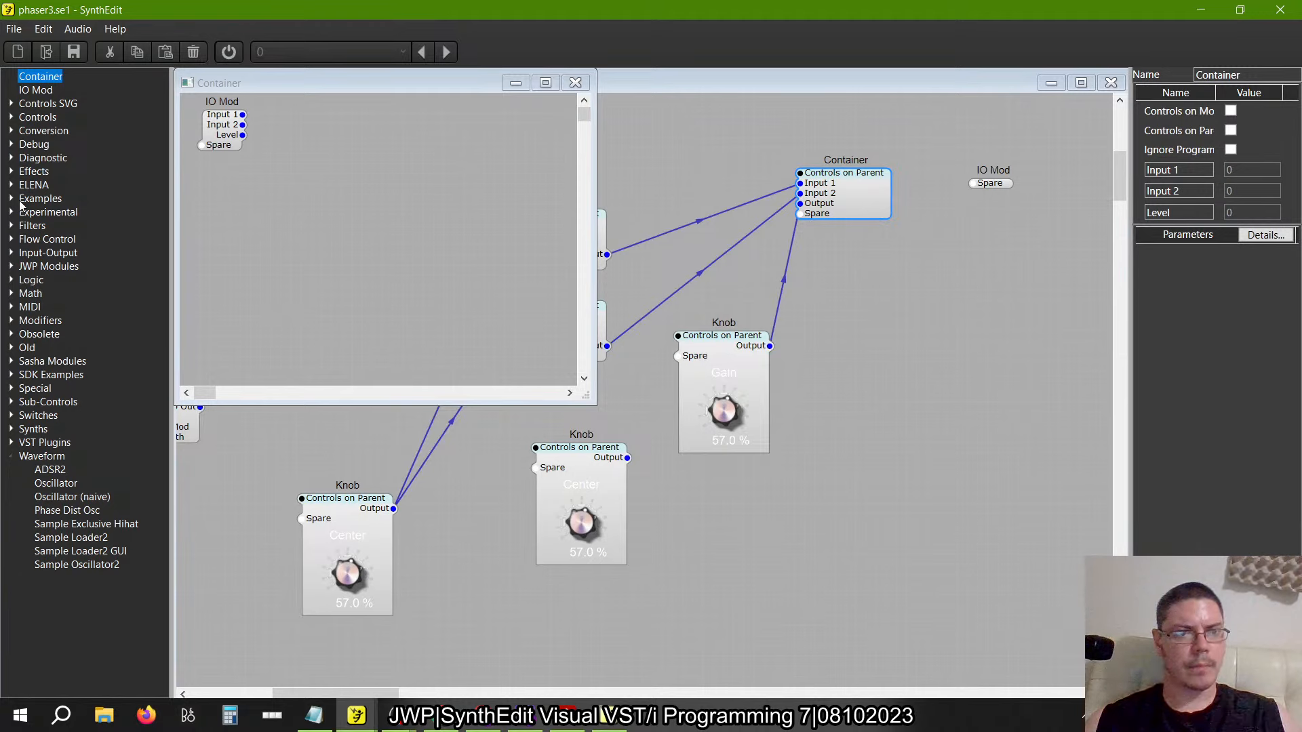
left_click(10, 320)
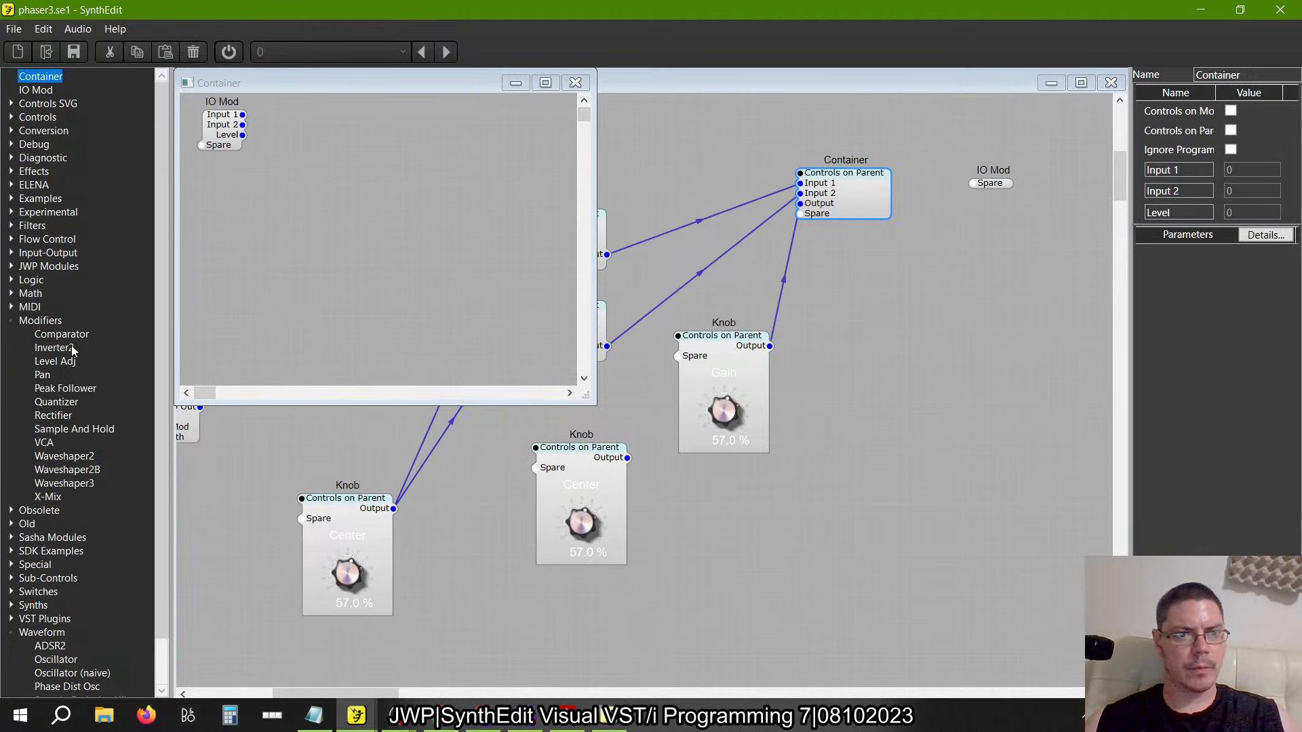
left_click_drag(58, 362, 404, 162)
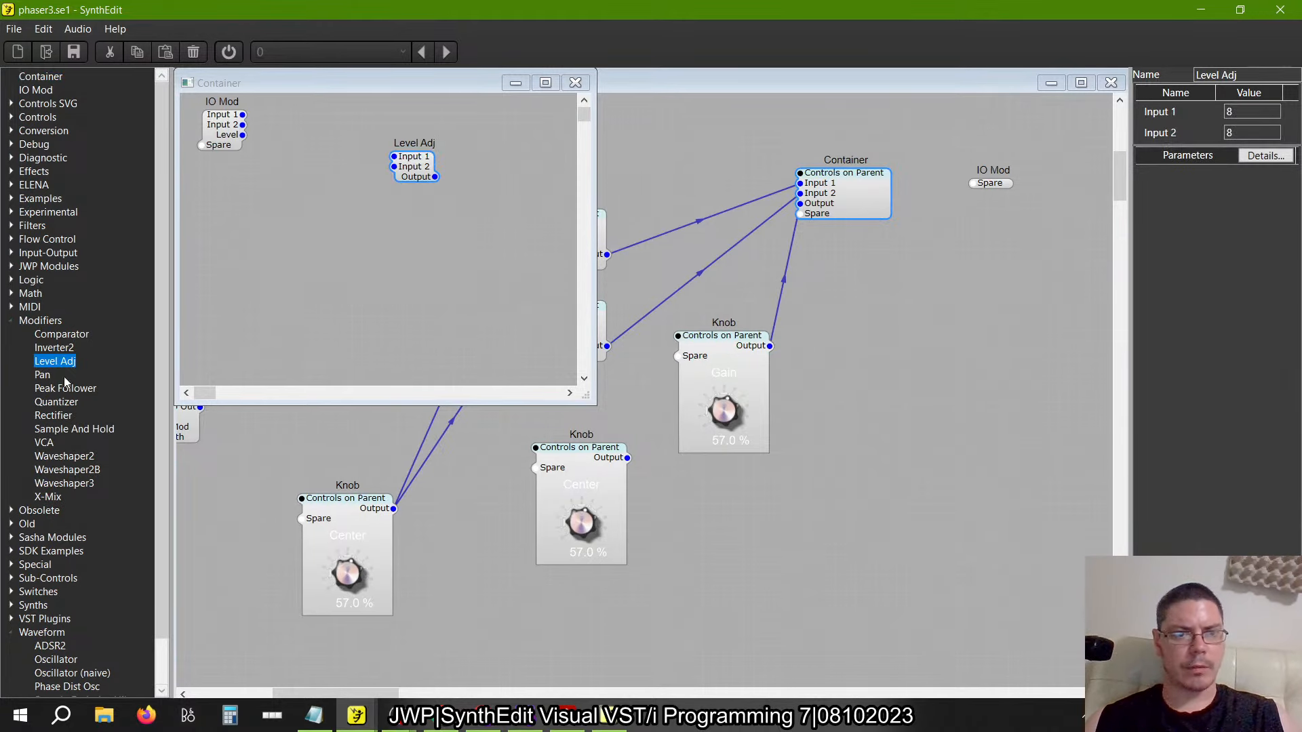
left_click_drag(62, 362, 456, 270)
left_click_drag(397, 233, 404, 234)
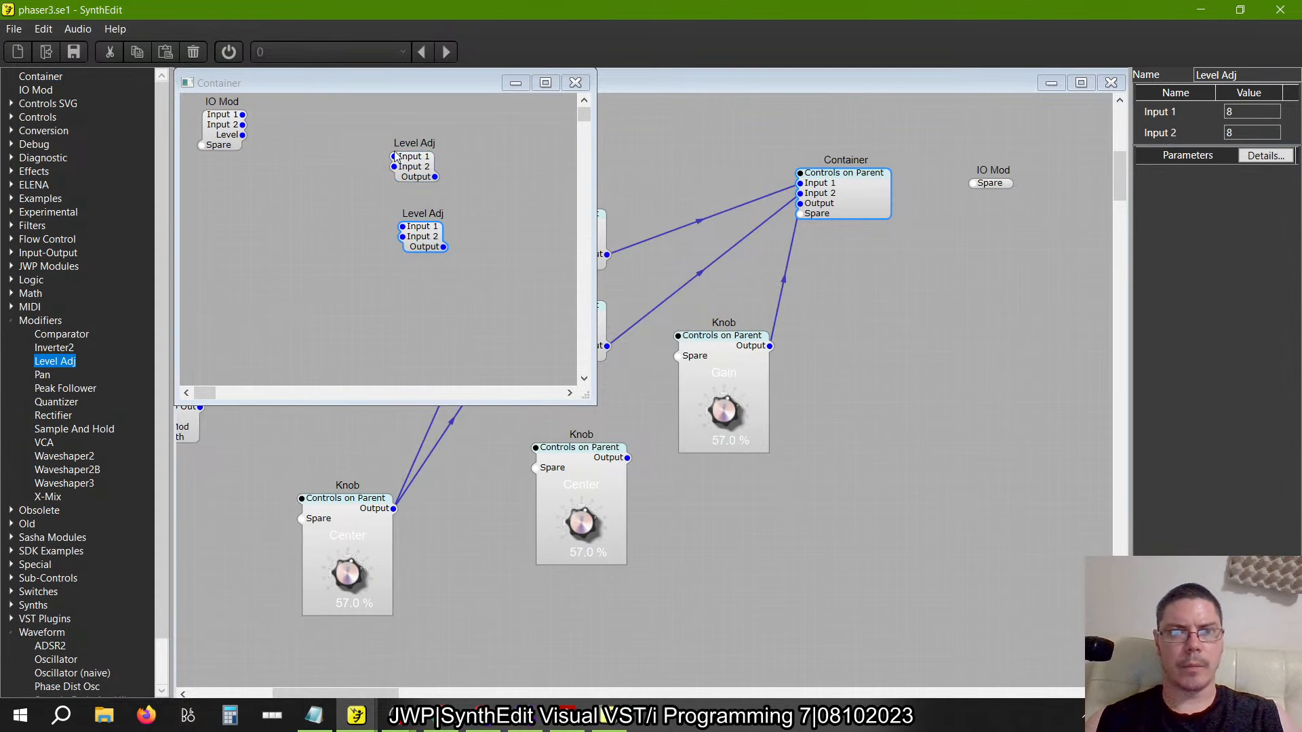
Wire Input 1 and Input 2 to separate Level Adj modules, Level to both, and their outputs to a new output IO Mod
left_click_drag(394, 157, 402, 238)
left_click_drag(35, 89, 519, 175)
left_click_drag(435, 177, 498, 173)
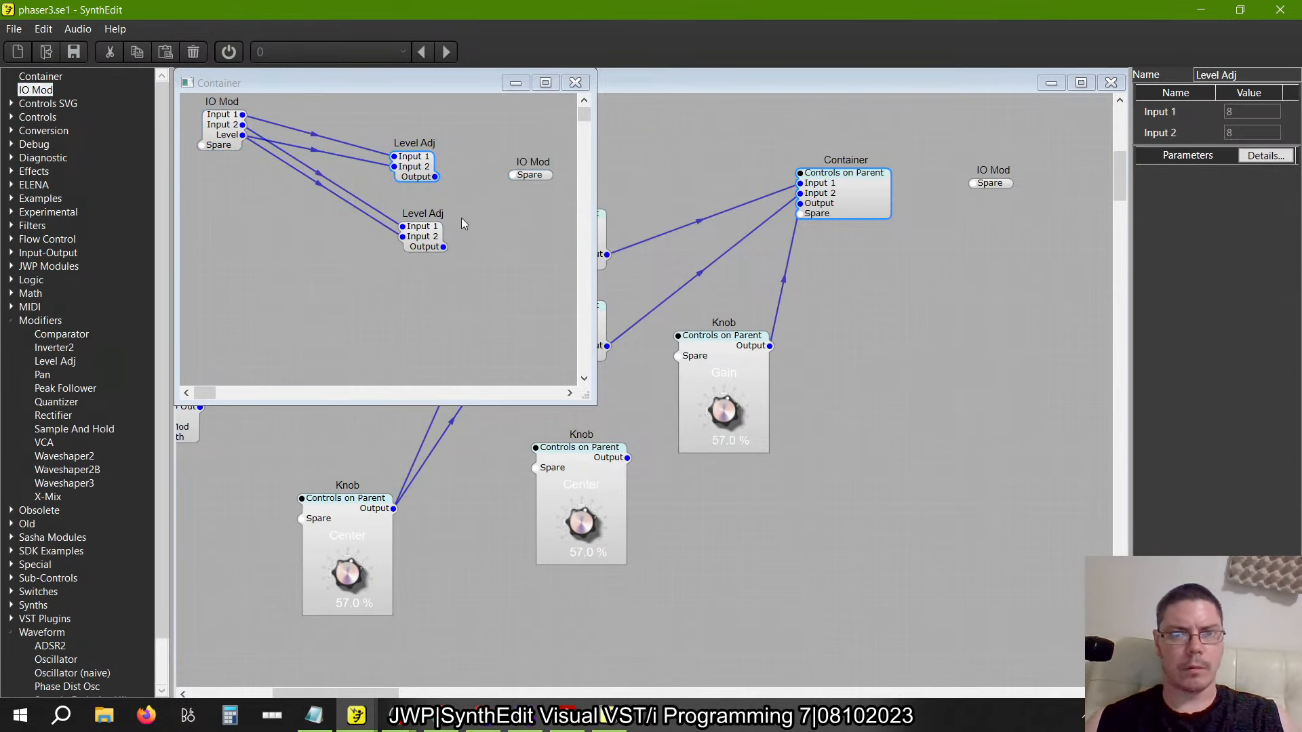
left_click_drag(444, 247, 515, 191)
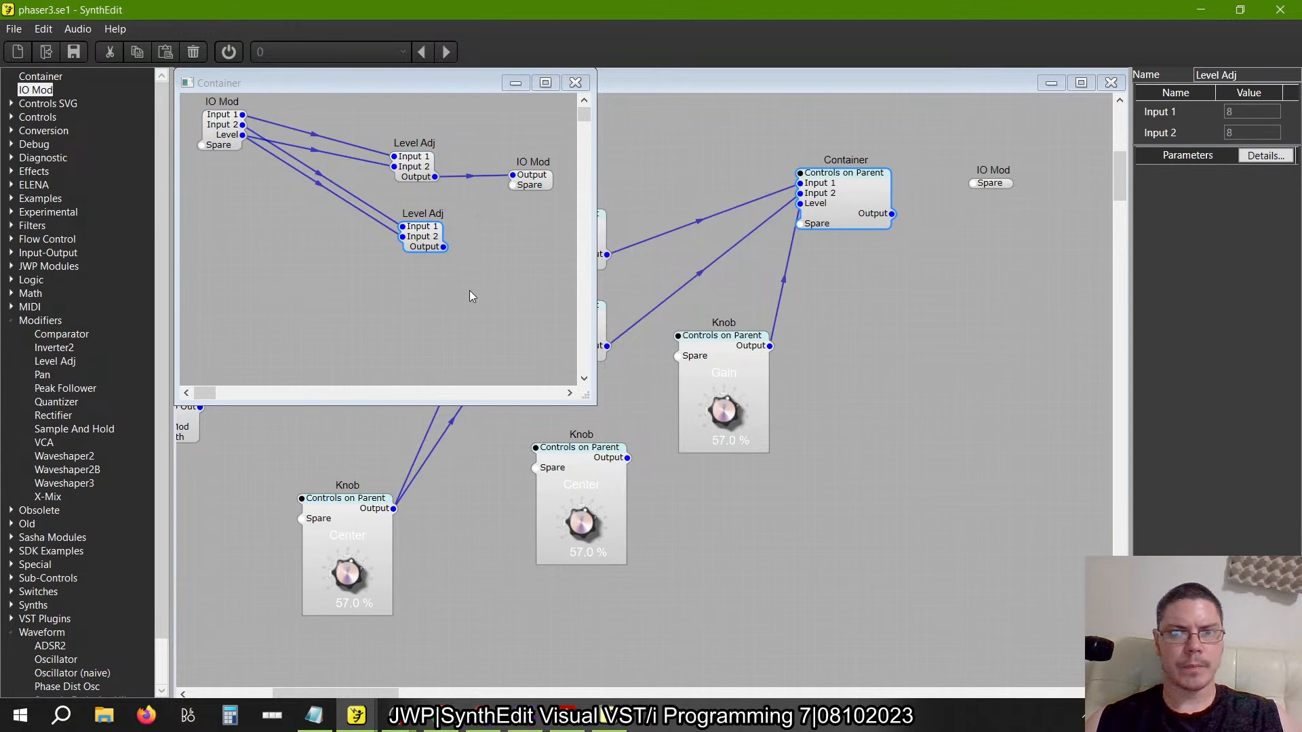
Stack the Level Adj modules and IO Mods compactly in a diagonal chain and close the Container's structure
left_click_drag(472, 296, 364, 124)
left_click_drag(423, 183, 271, 203)
left_click_drag(213, 131, 246, 180)
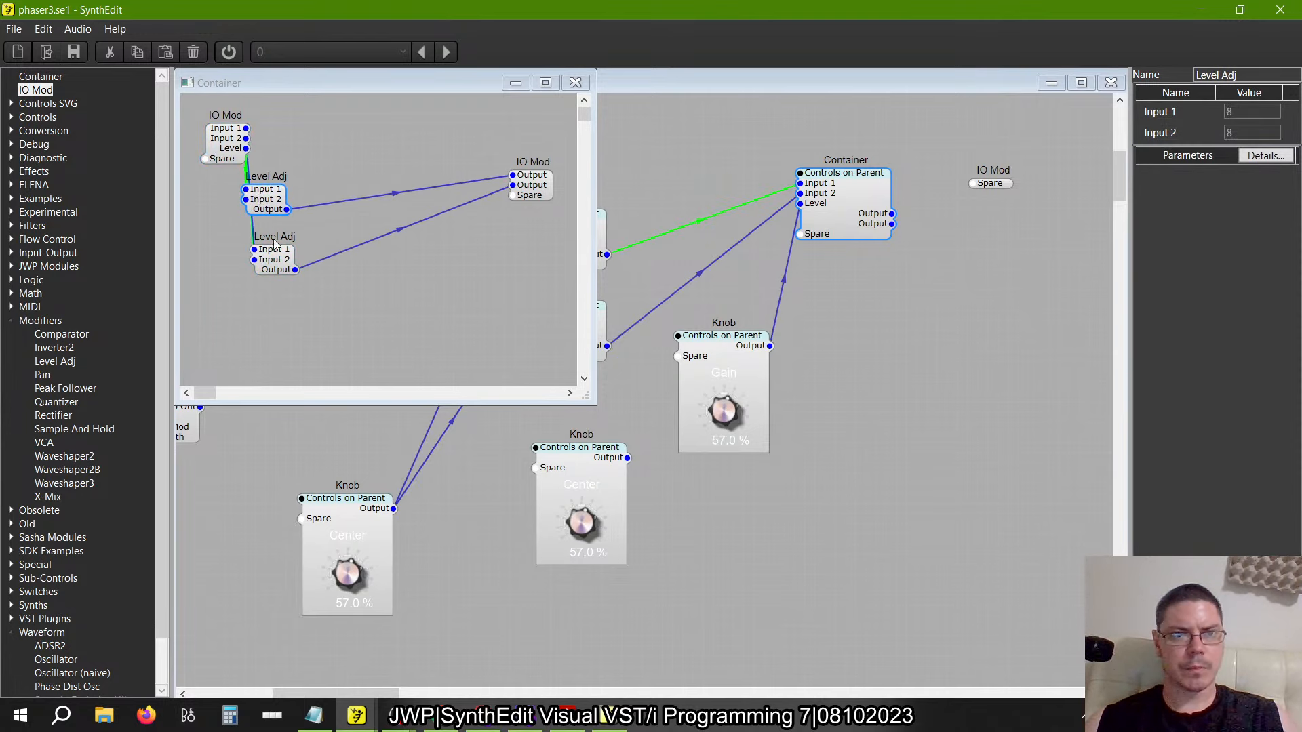
left_click_drag(274, 242, 265, 221)
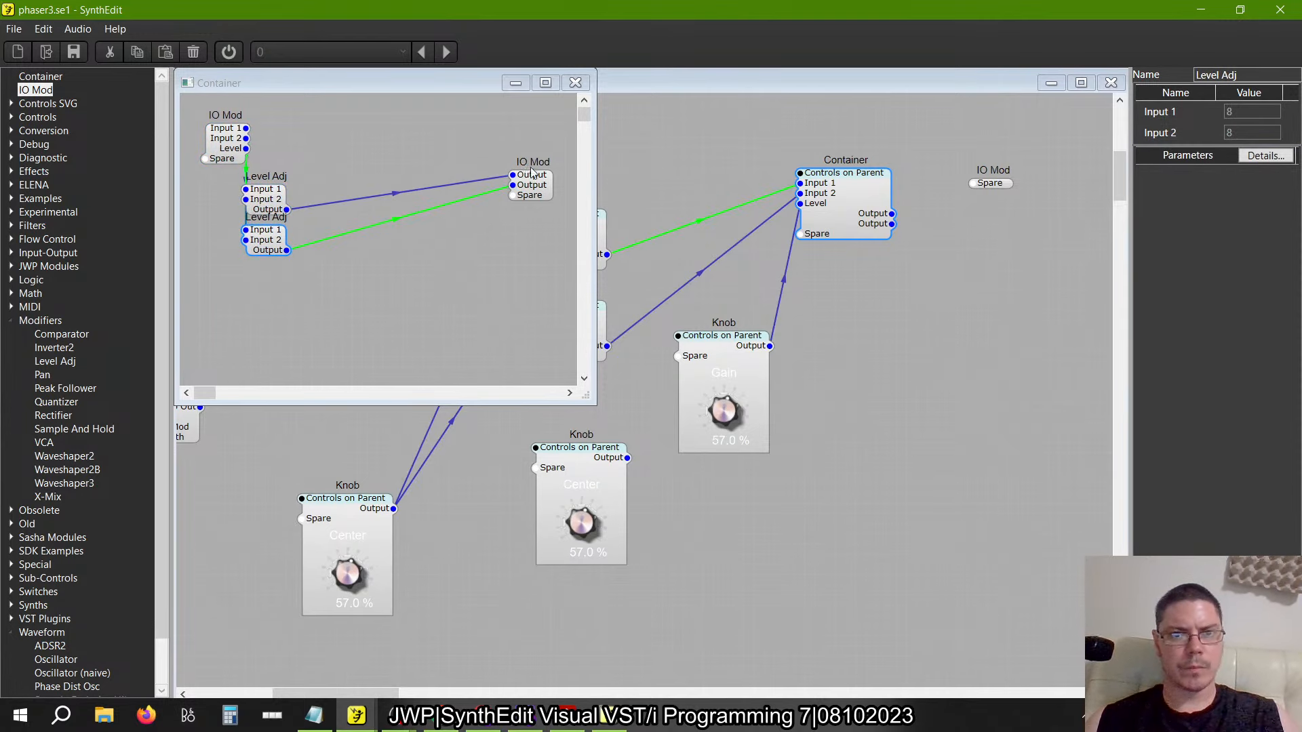
left_click_drag(532, 174, 295, 207)
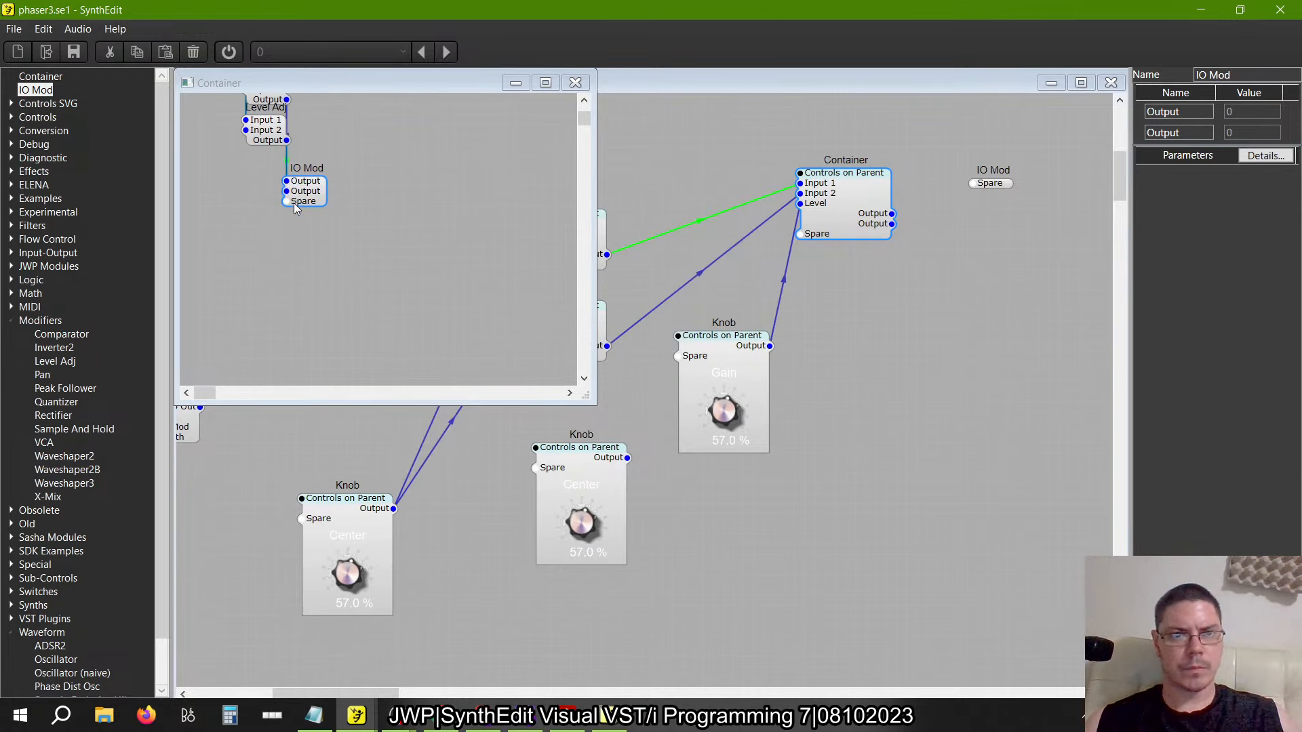
scroll(403, 231, "up", 2)
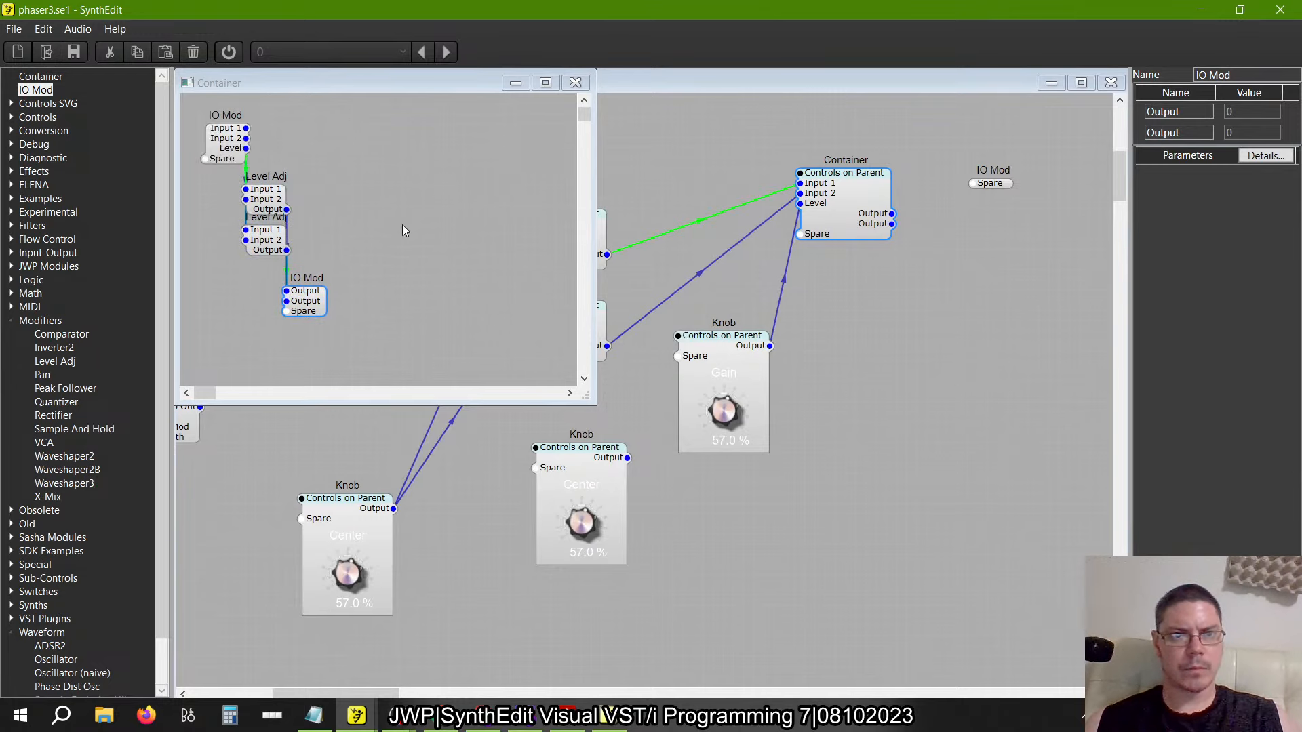
left_click(575, 82)
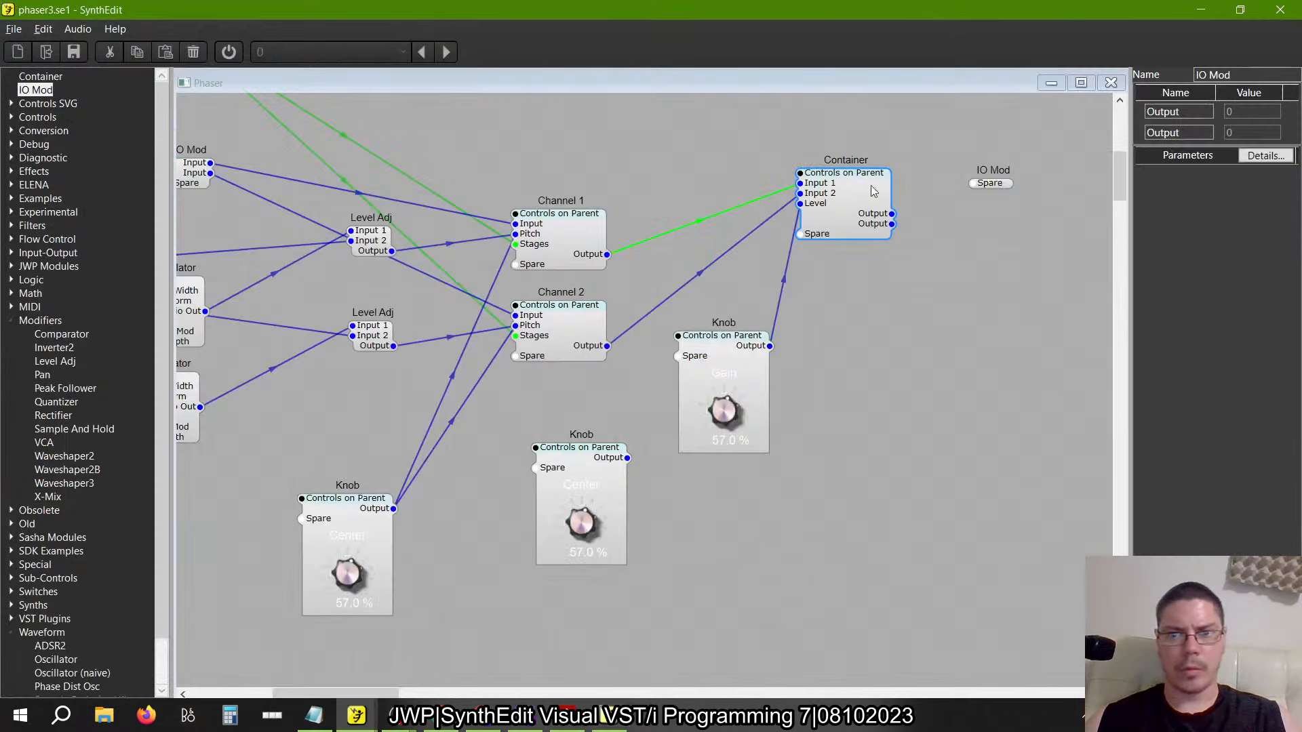
Rename the Container's two outputs as Output 1 and Output 2
left_click(880, 214)
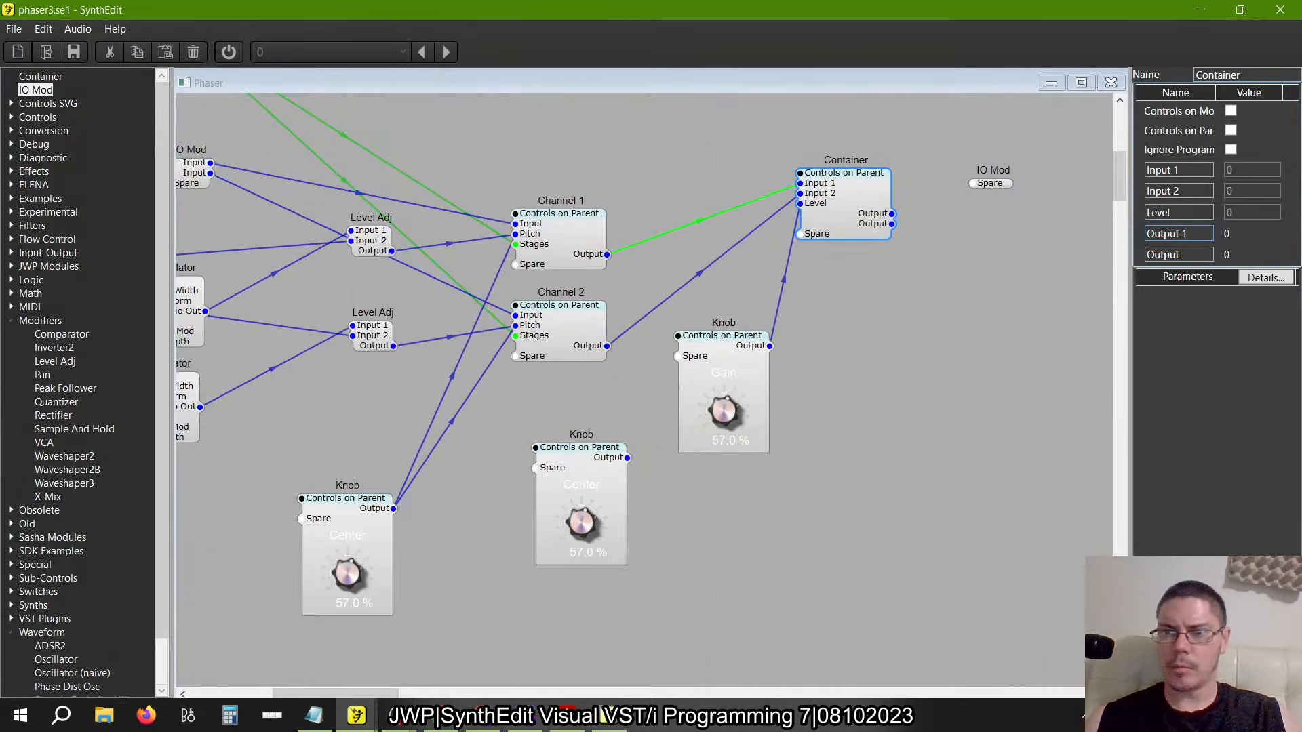
left_click(1198, 256)
type("2")
key("Return")
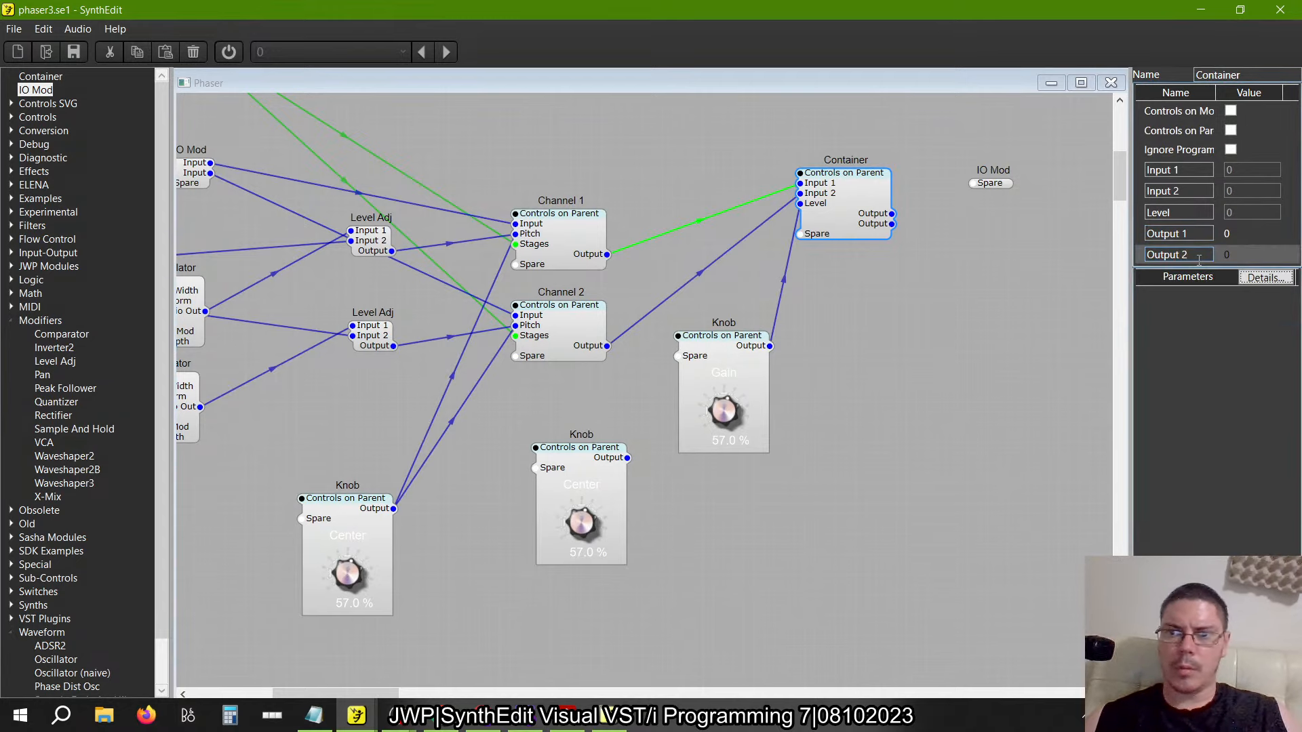
Wire the Container's Output 1 and Output 2 to the output IO Mod and rename its pins as L and R
left_click_drag(892, 213, 977, 197)
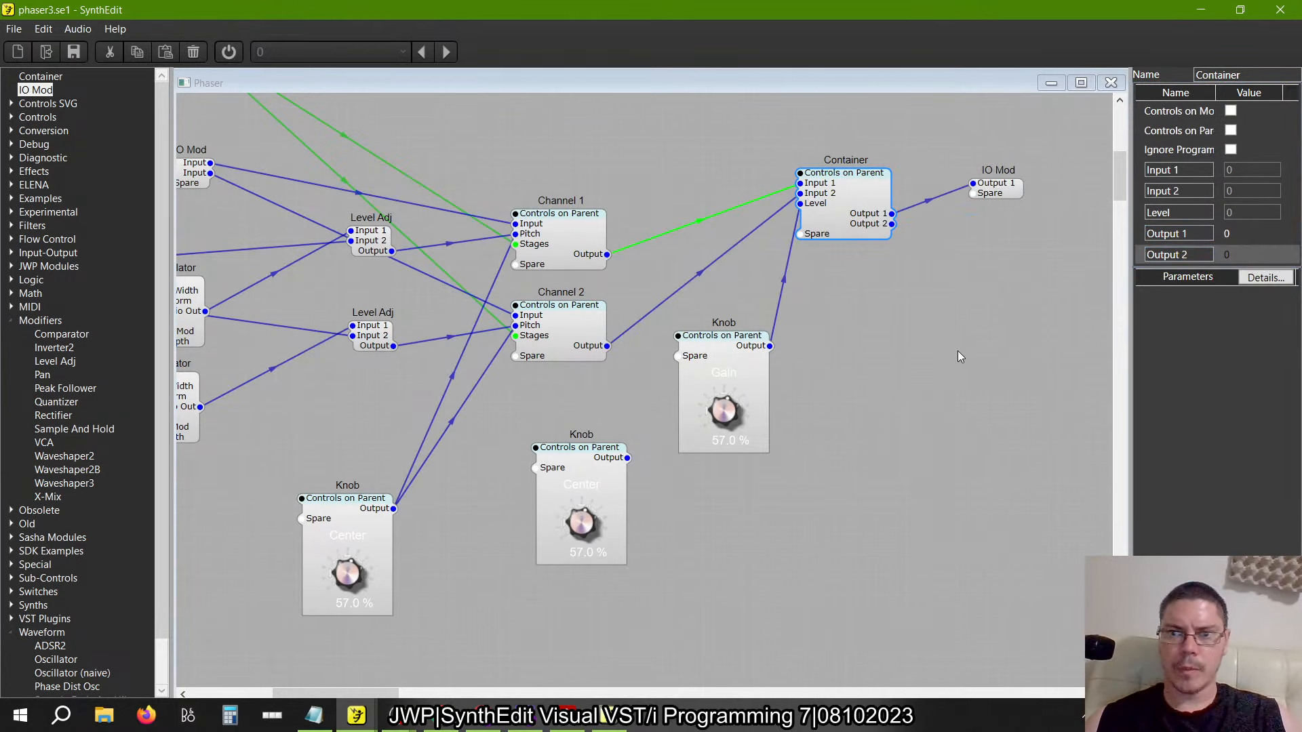
left_click(1014, 197)
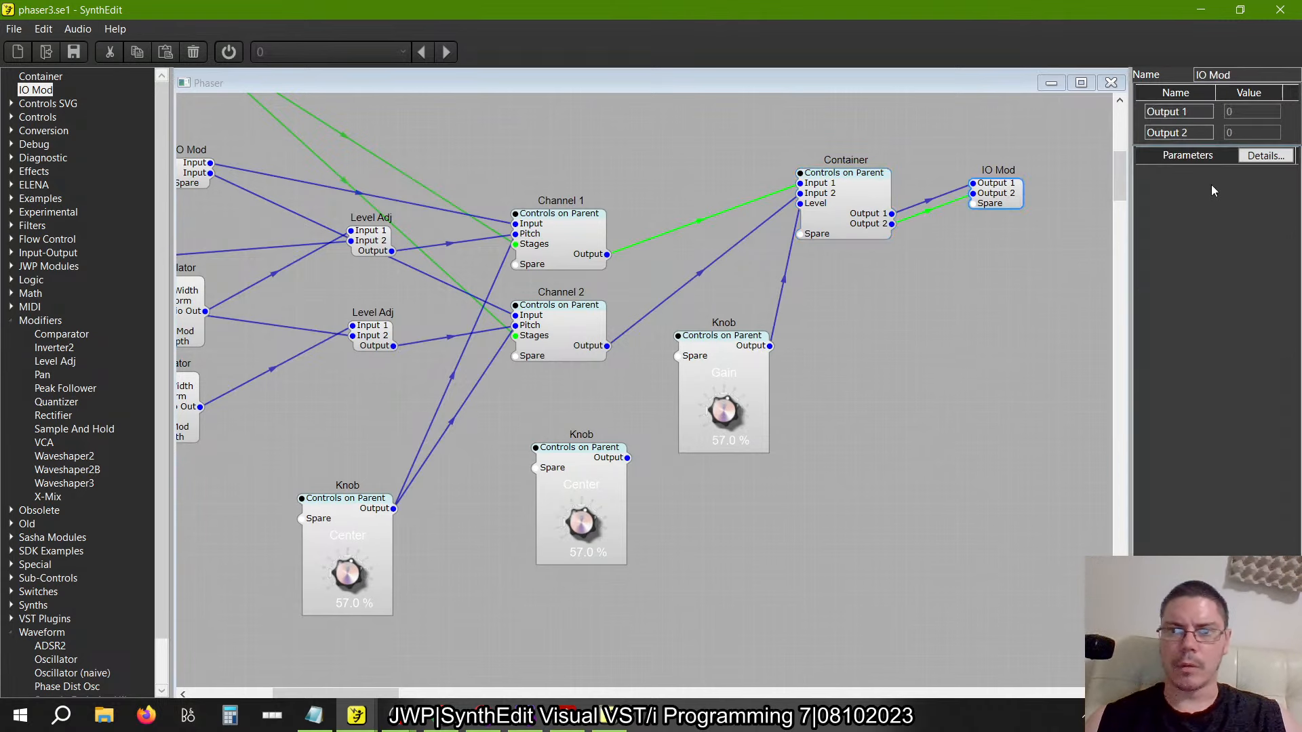
type("L")
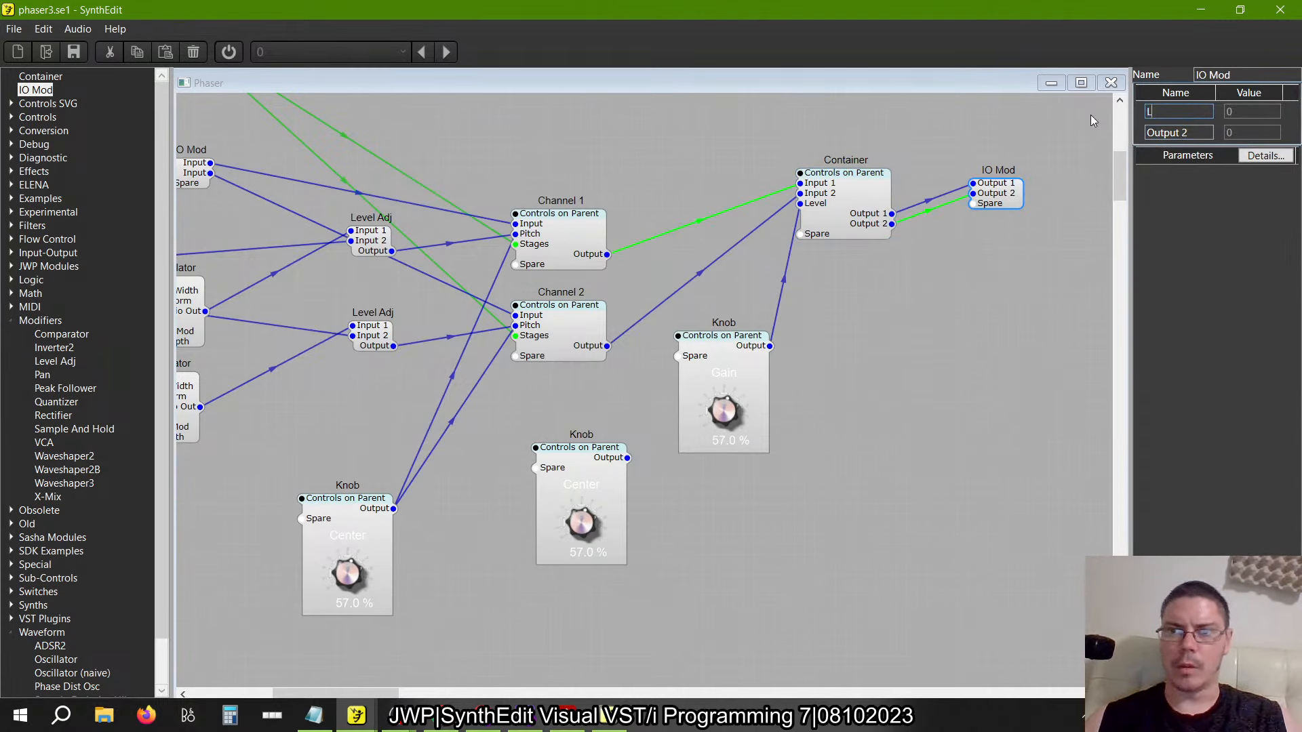
key("Tab")
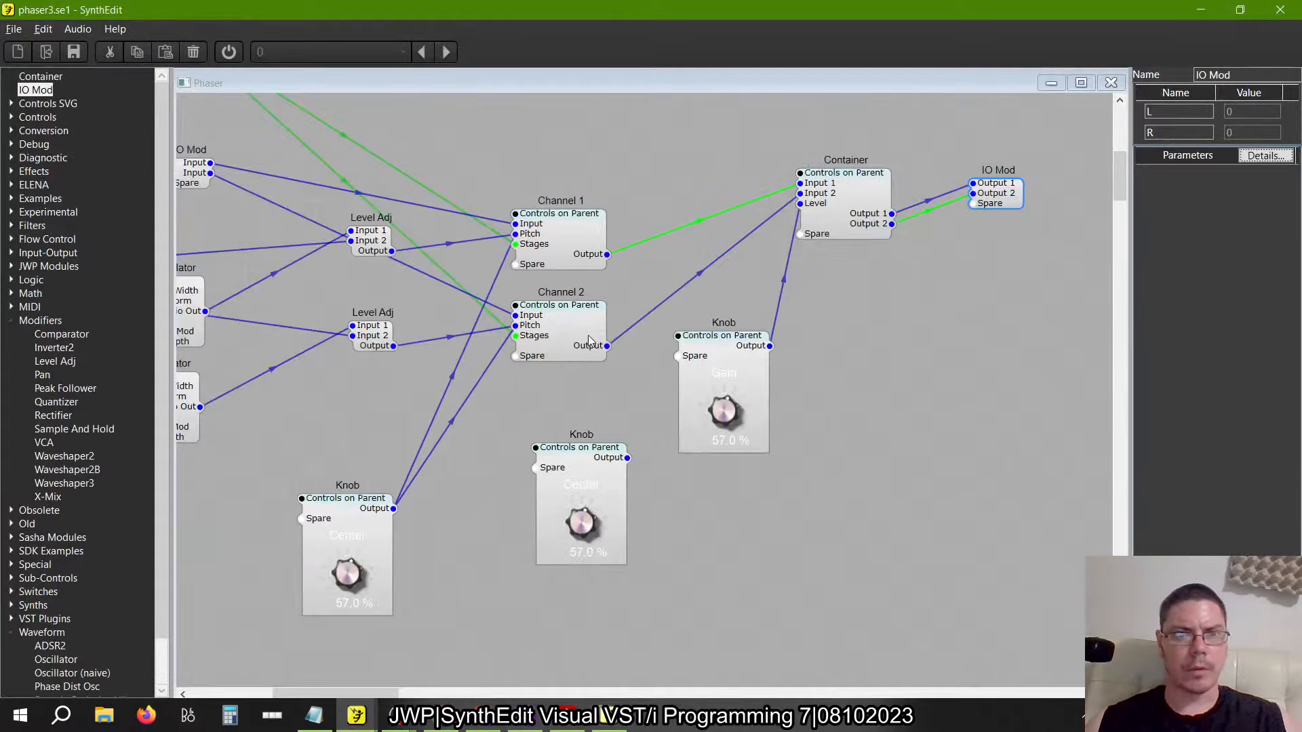
Rename the two Input pins of the Phaser's input IO Mod as L and R
left_click(619, 402)
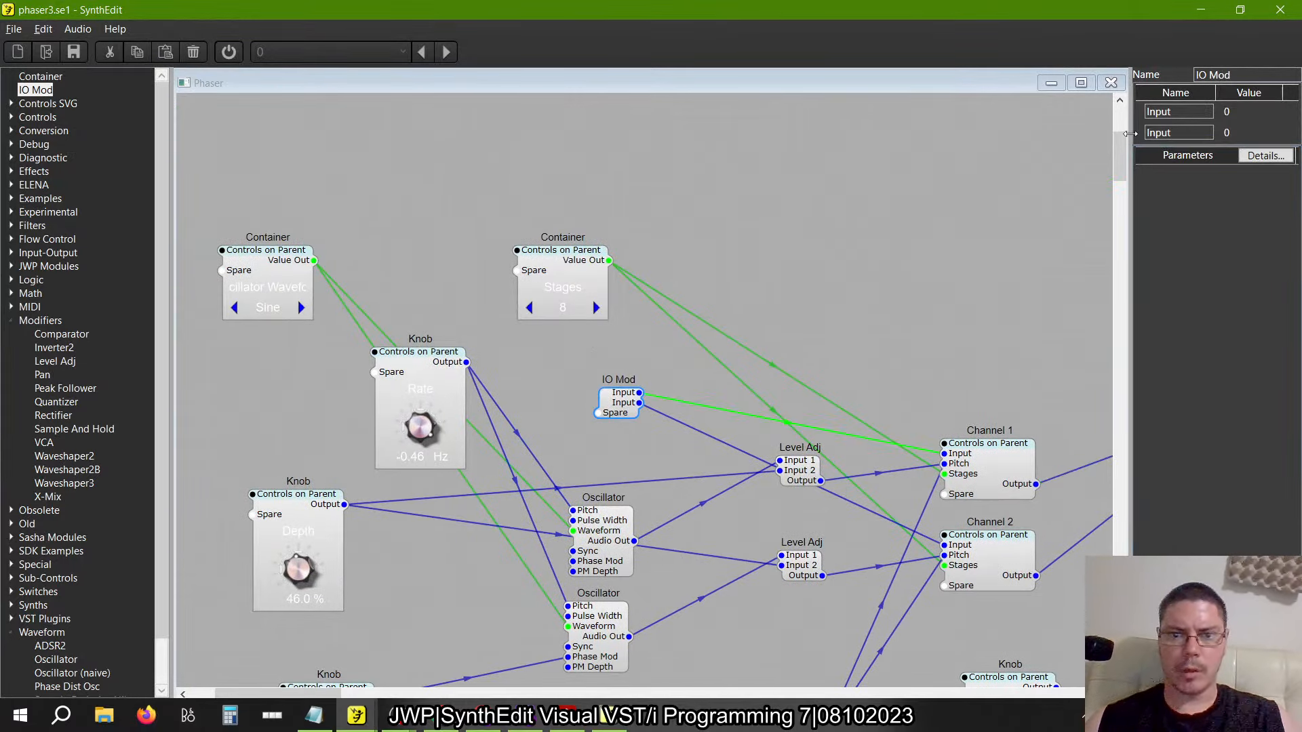
double_click(1202, 112)
type("L")
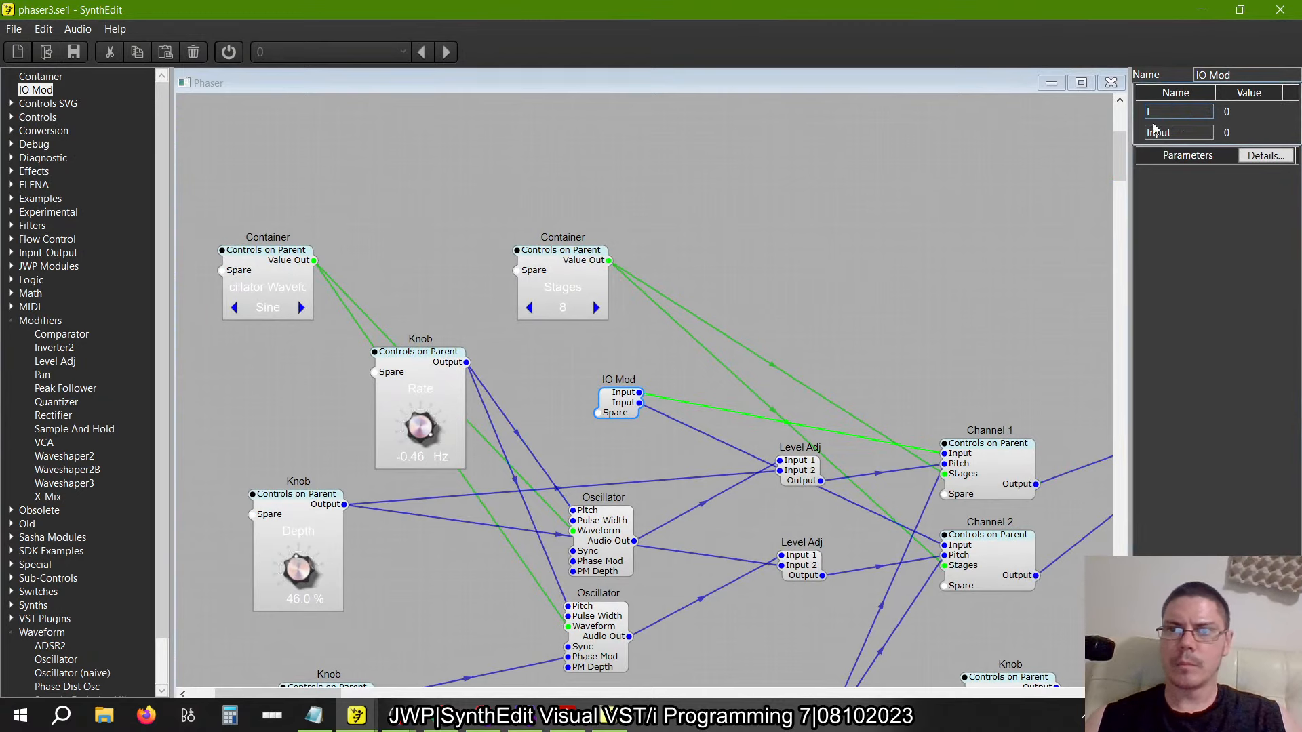
key("Tab")
type("R")
key("Tab")
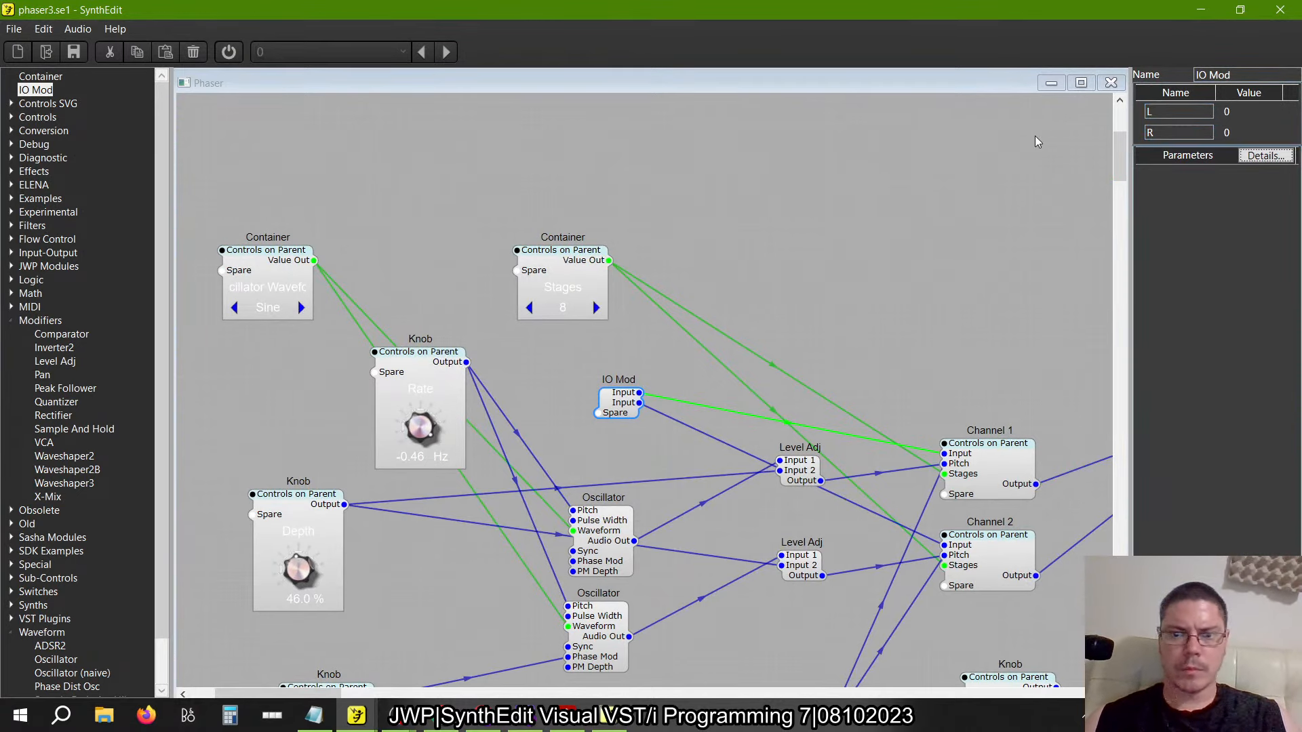
Examine the Phaser's wiring and its panel layout for stray or duplicate controls
scroll(819, 217, "down", 7)
scroll(819, 217, "up", 2)
scroll(819, 217, "right", 1)
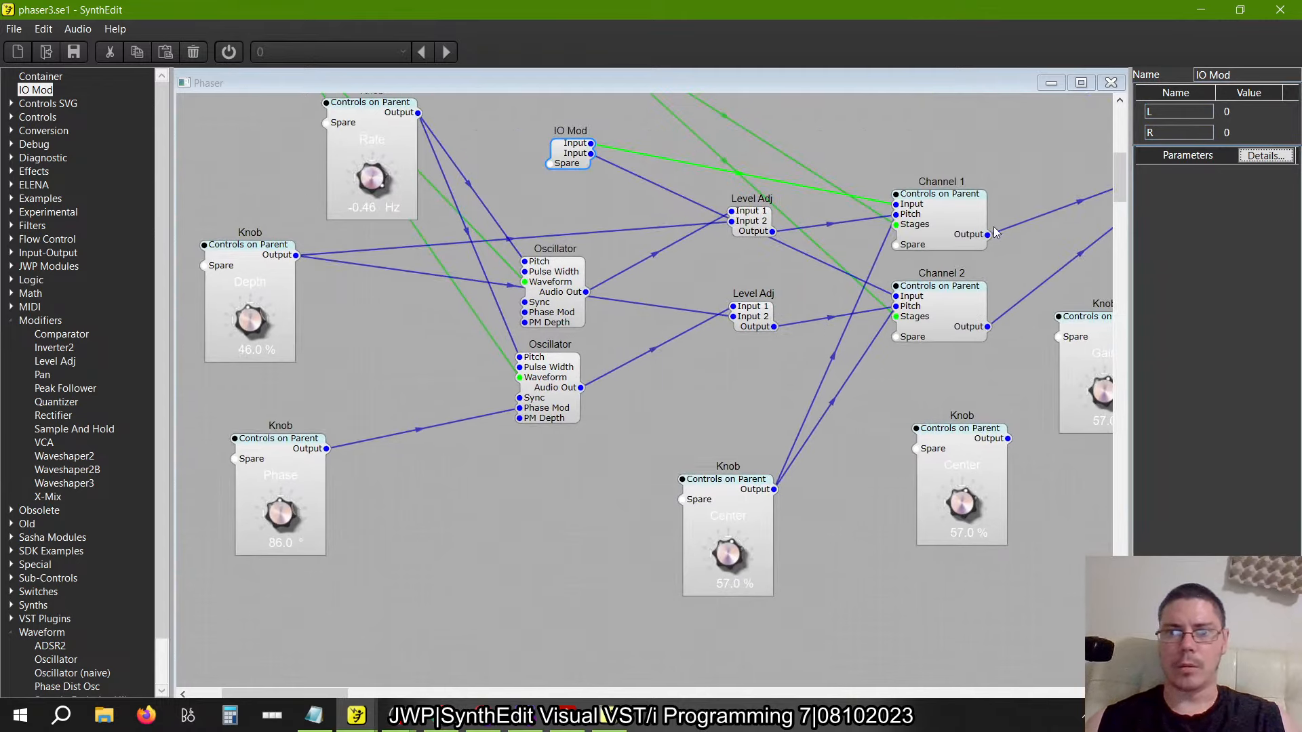
scroll(950, 118, "right", 3)
key("alt+Tab")
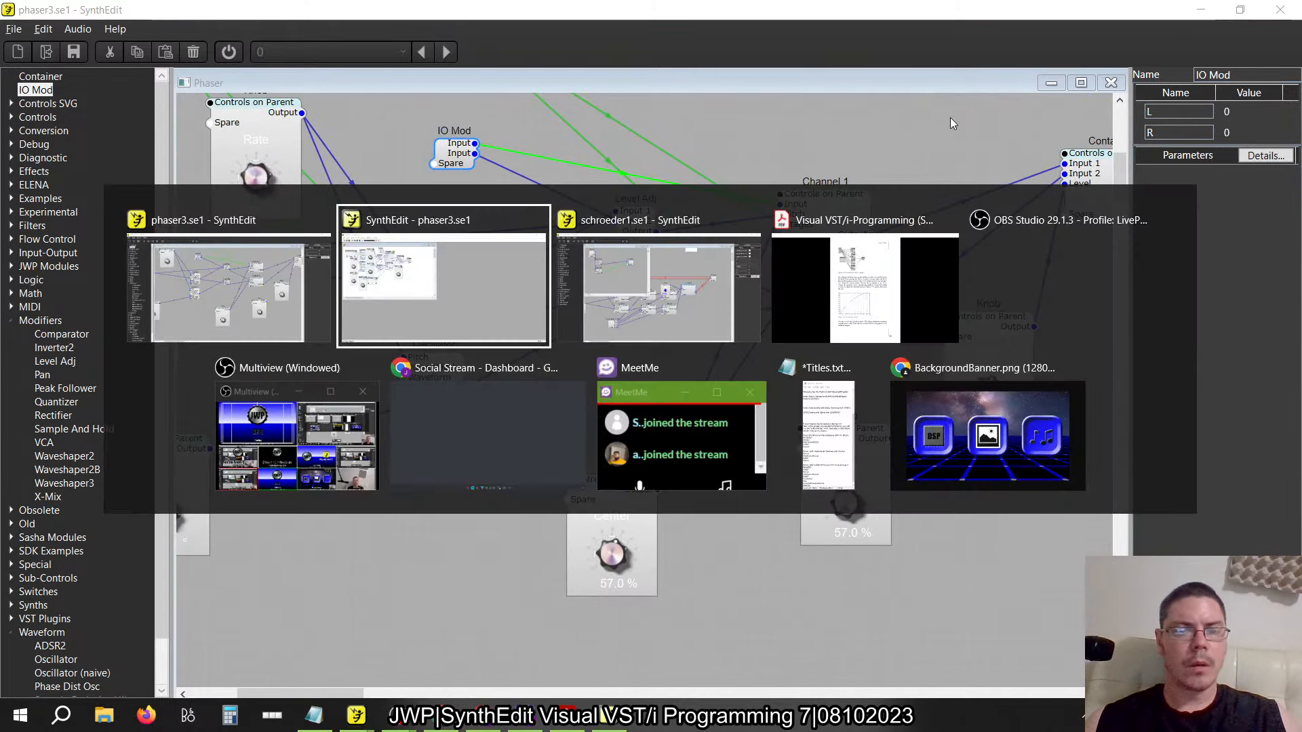
key("alt+Tab")
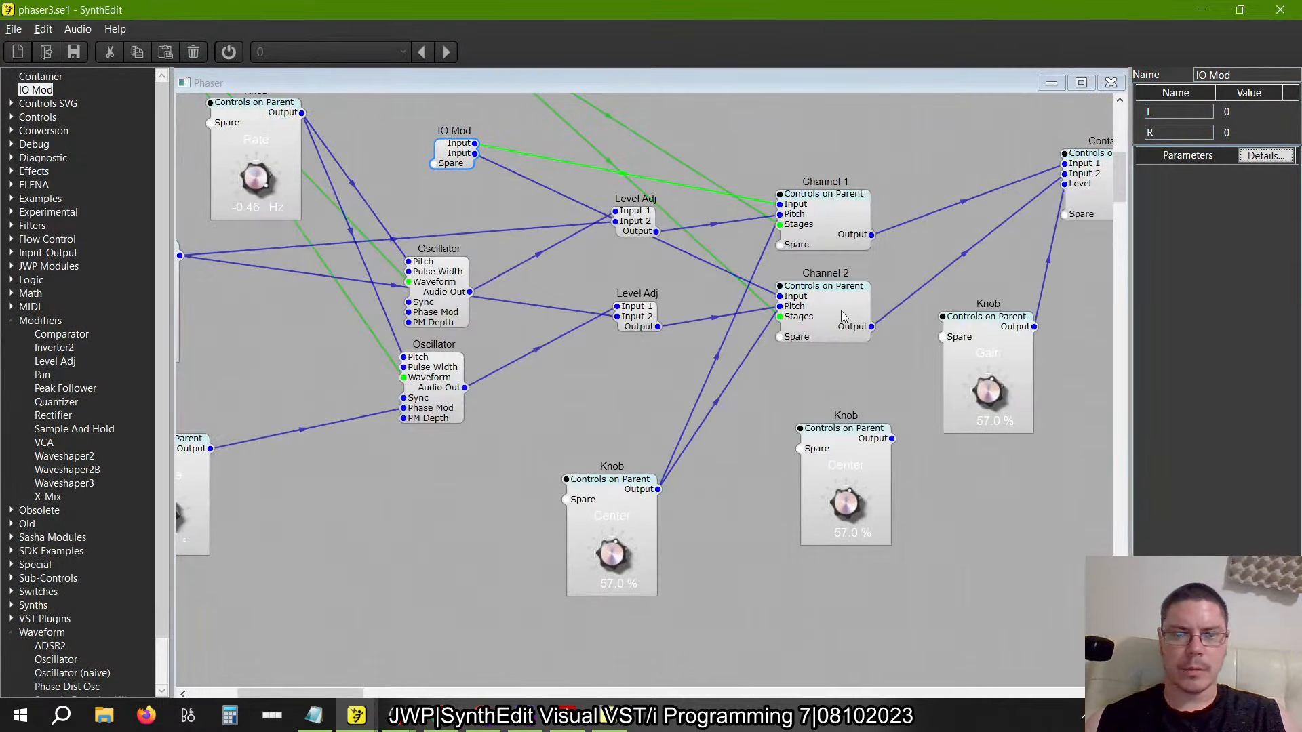
scroll(841, 311, "right", 5)
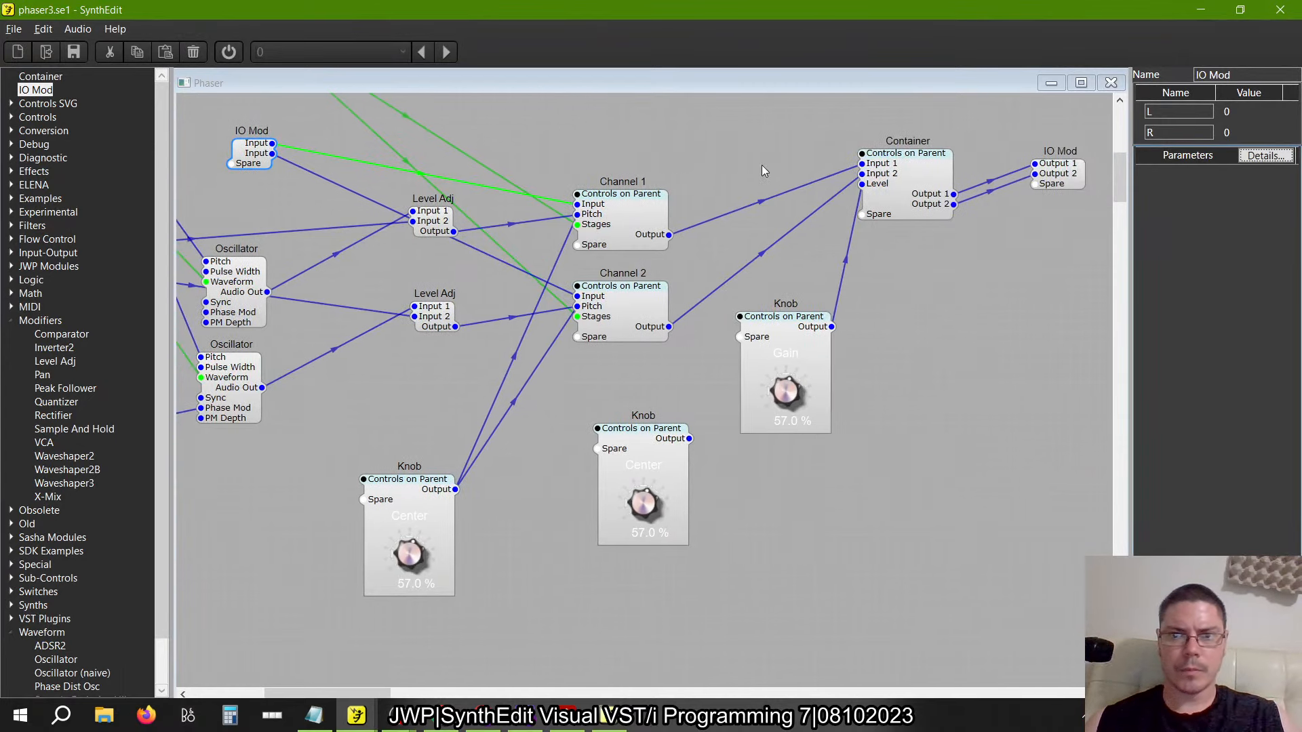
right_click(762, 165)
left_click(802, 268)
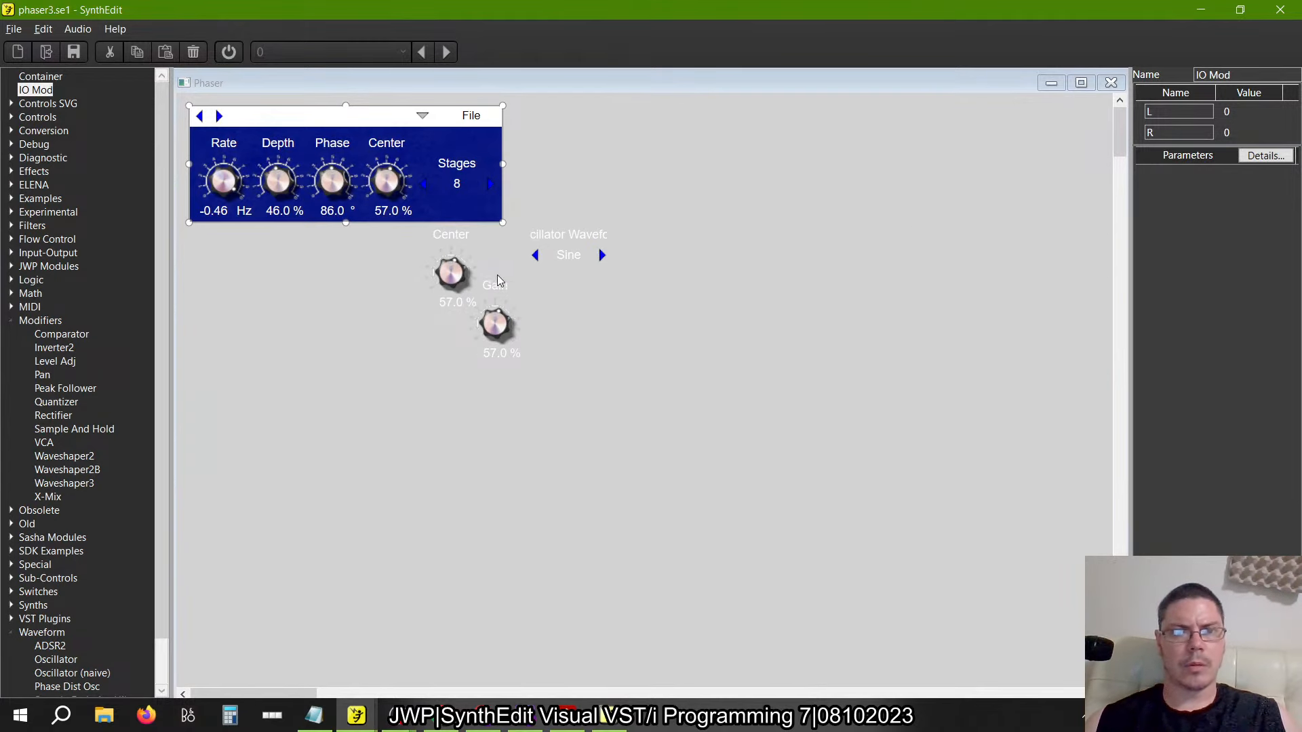
left_click(1111, 82)
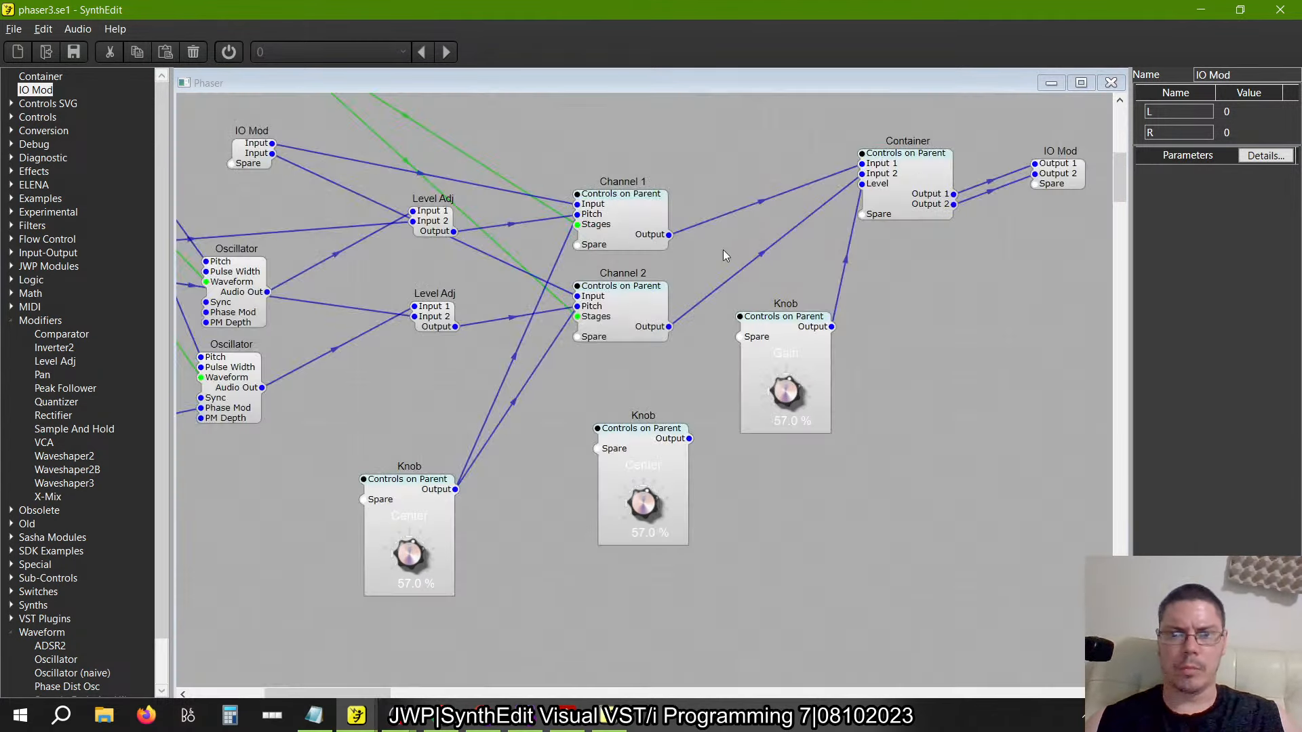
Delete the unconnected duplicate Center knob from the Phaser's structure
left_click(648, 447)
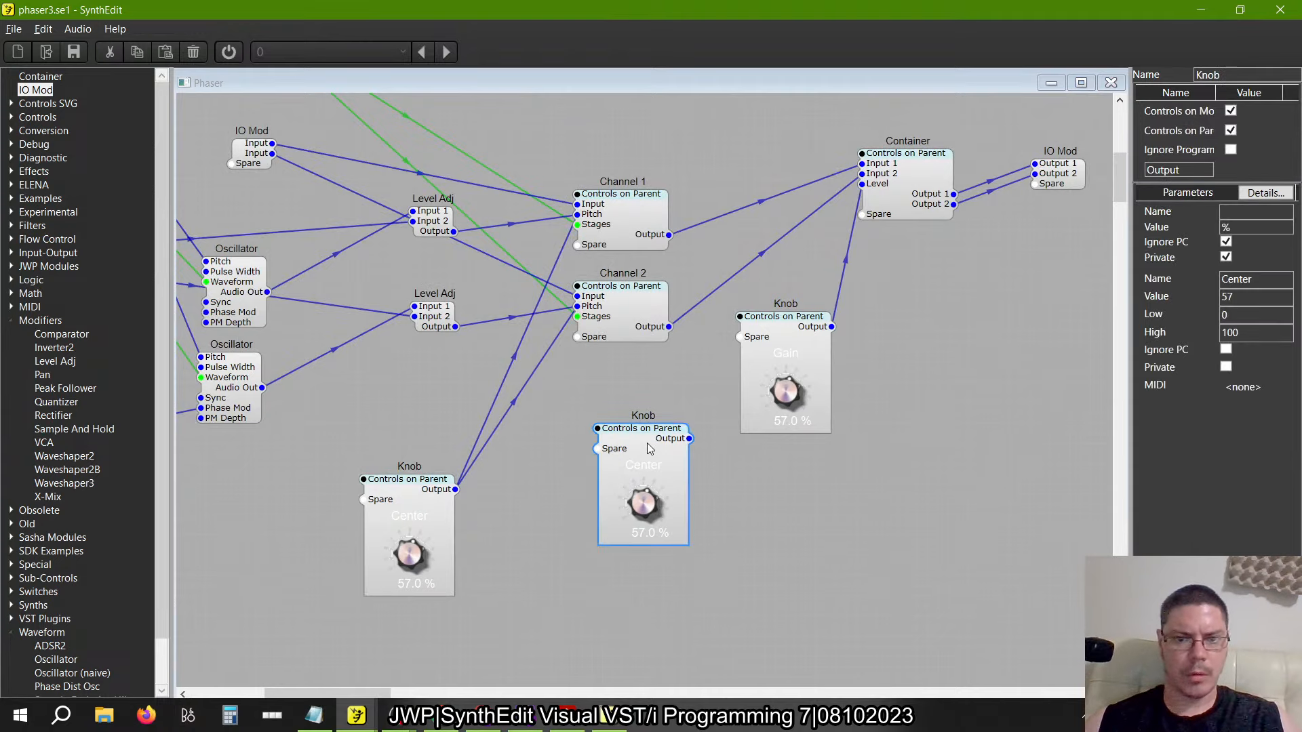
double_click(785, 331)
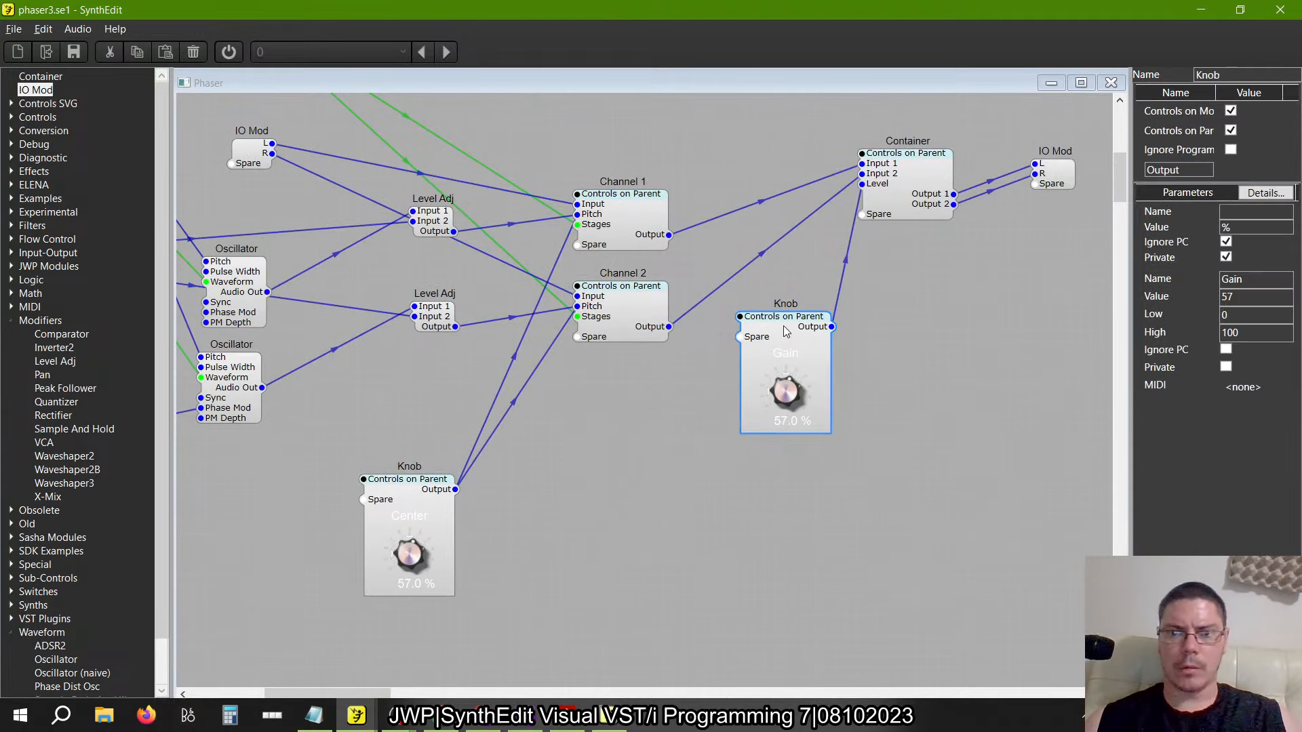
left_click(997, 83)
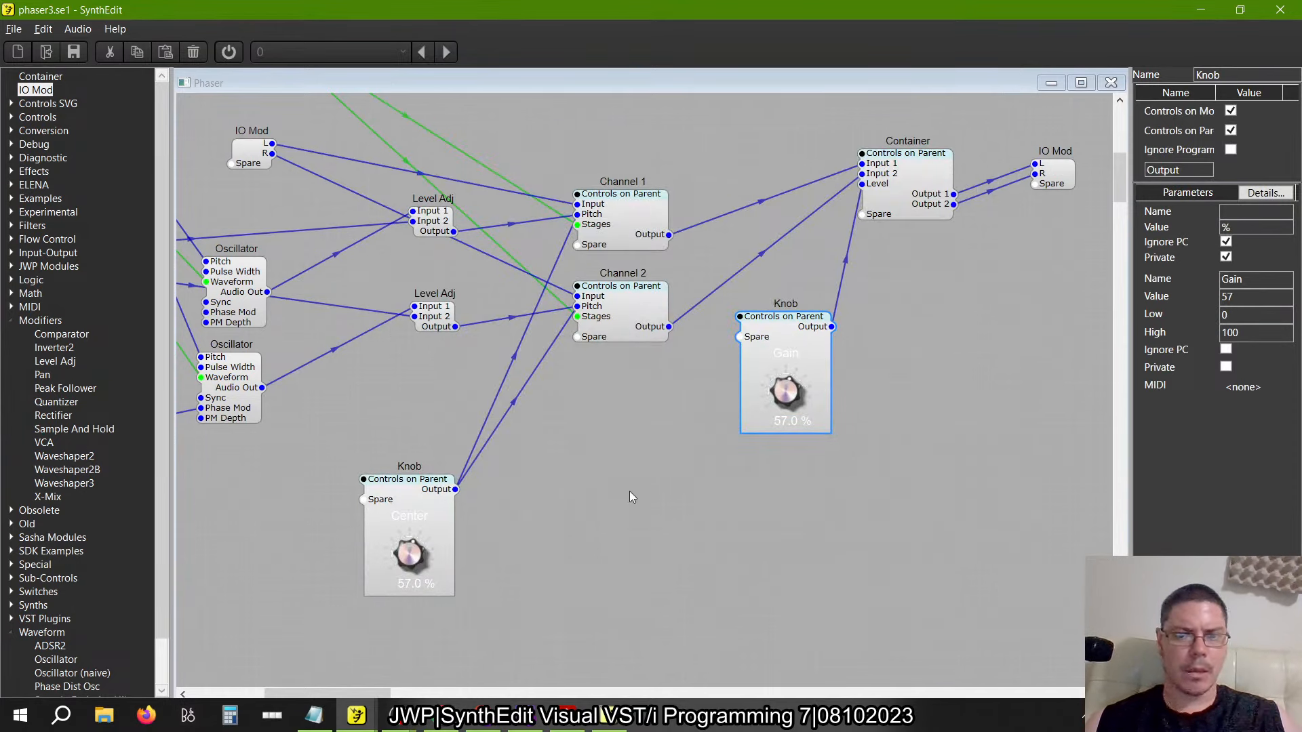
Open the Phaser's panel, select the Oscillator Waveform selector and compare with the Phaser in the older SynthEdit version
right_click(634, 496)
left_click(678, 590)
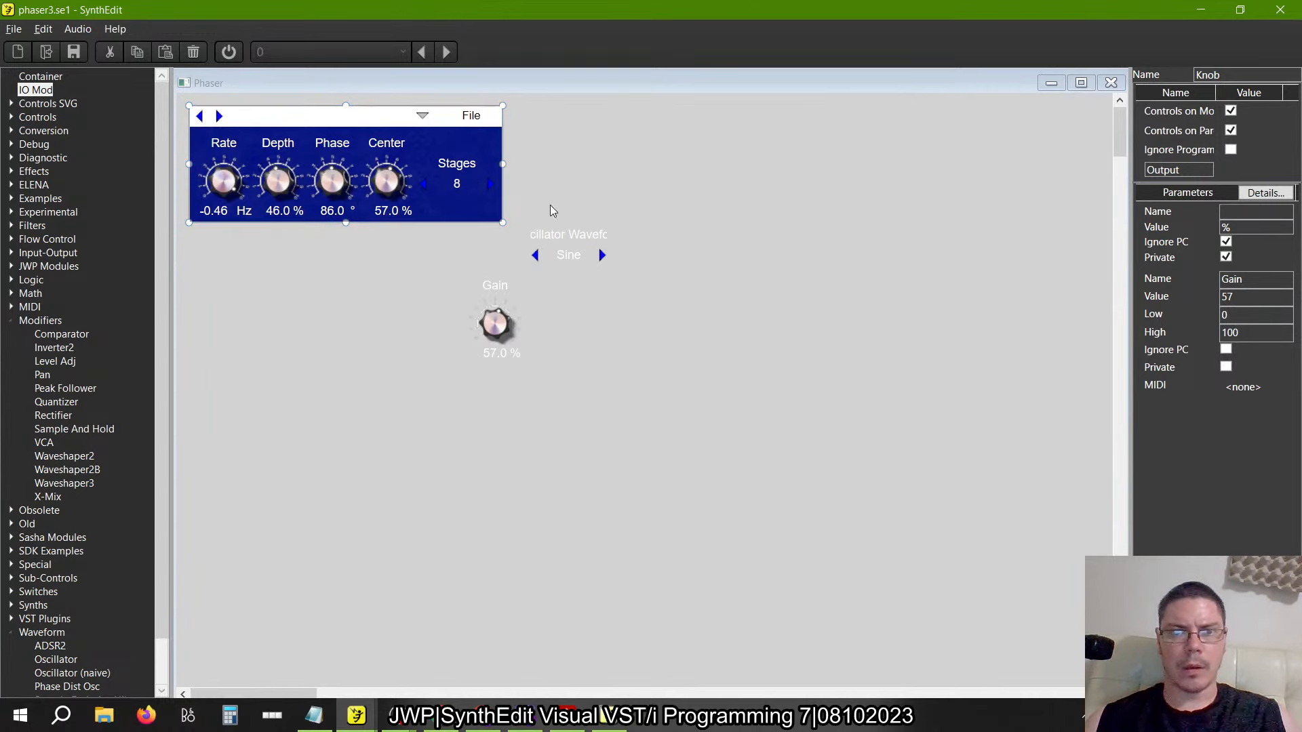
left_click(579, 239)
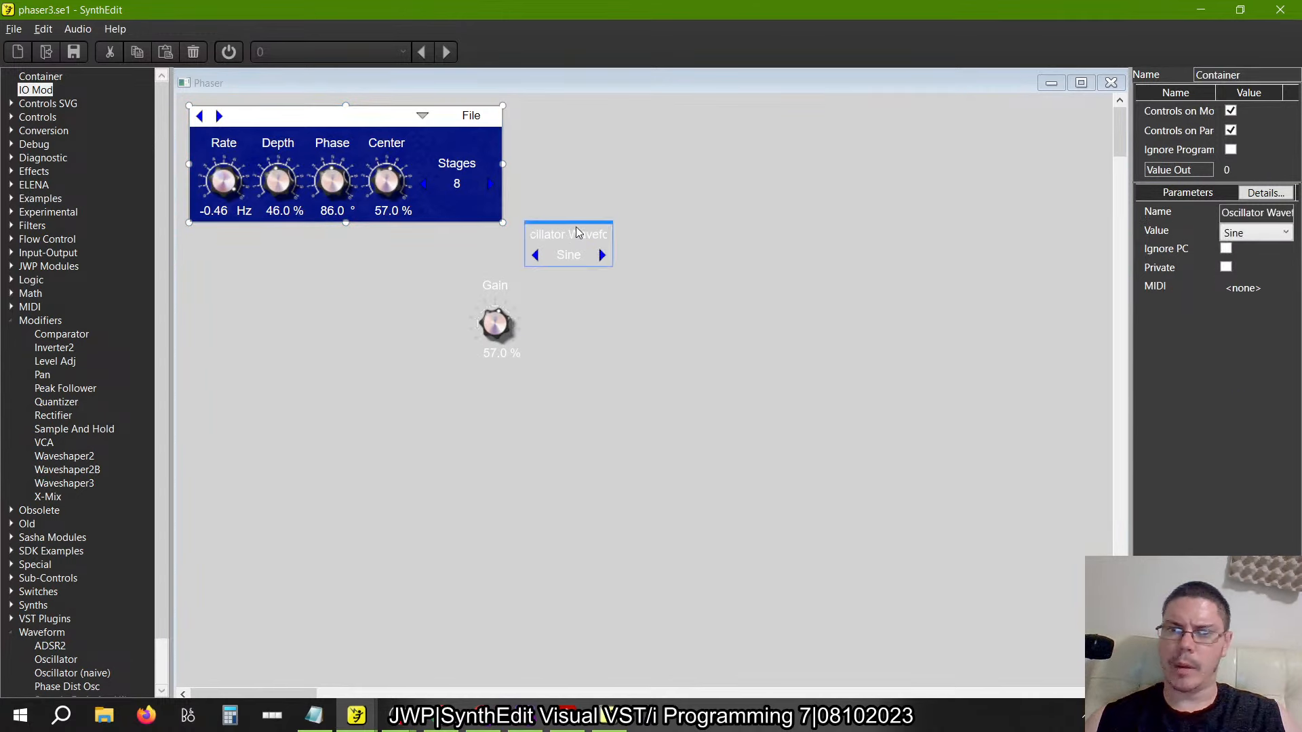
key("alt+Tab")
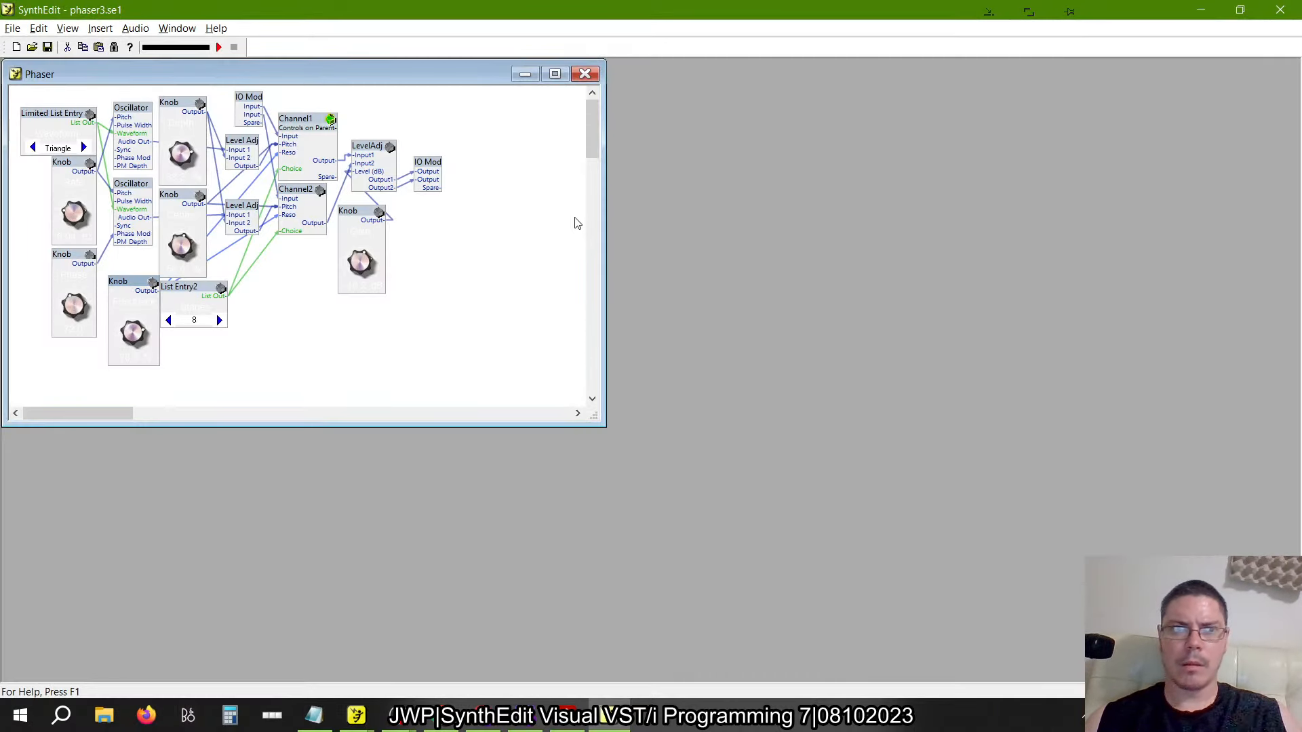
key("alt+Tab")
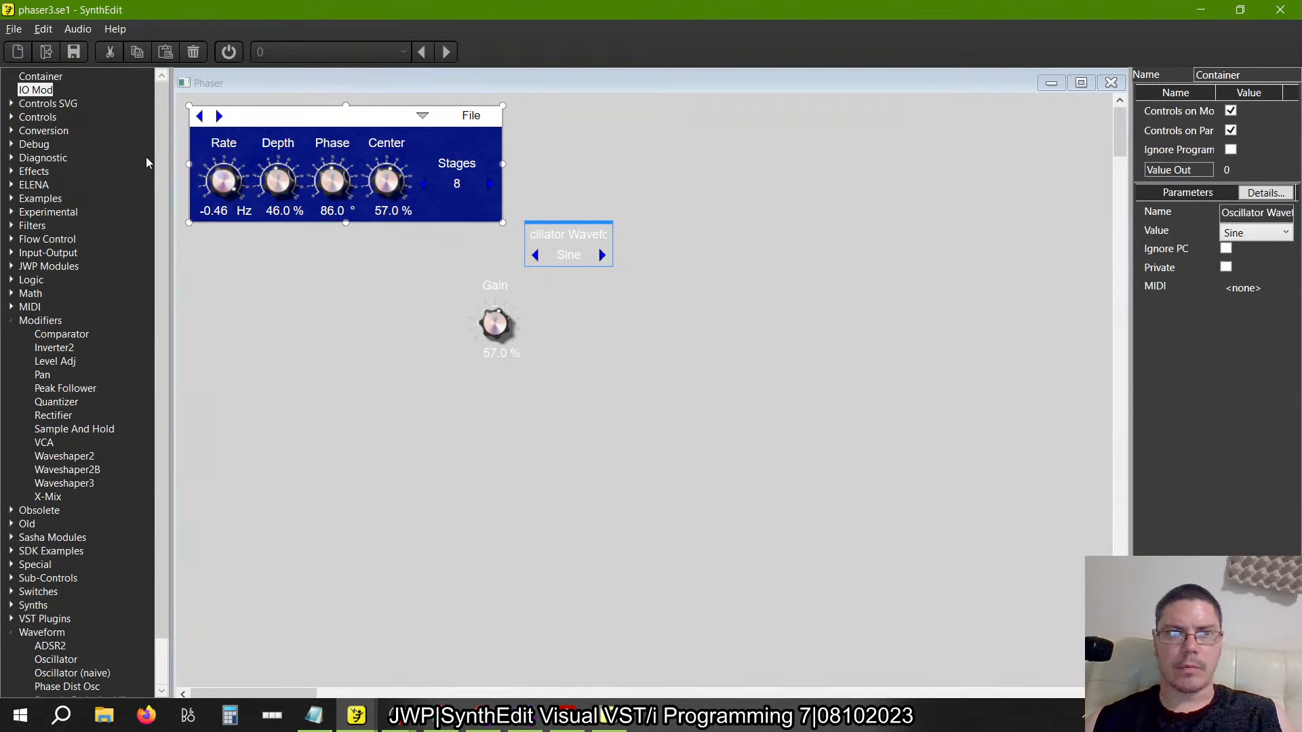
Save the project under the new name phaser1B.se1 in the Phaser folder
left_click(14, 28)
left_click(41, 136)
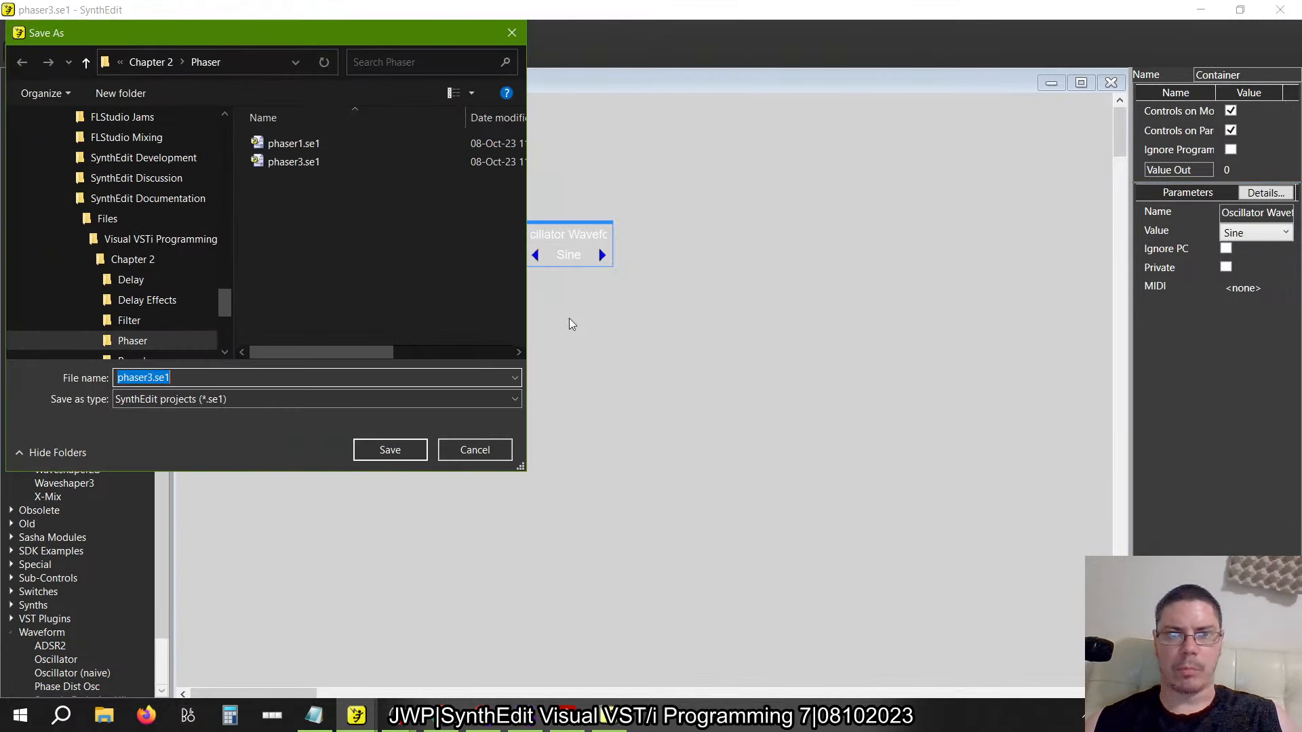
left_click(285, 143)
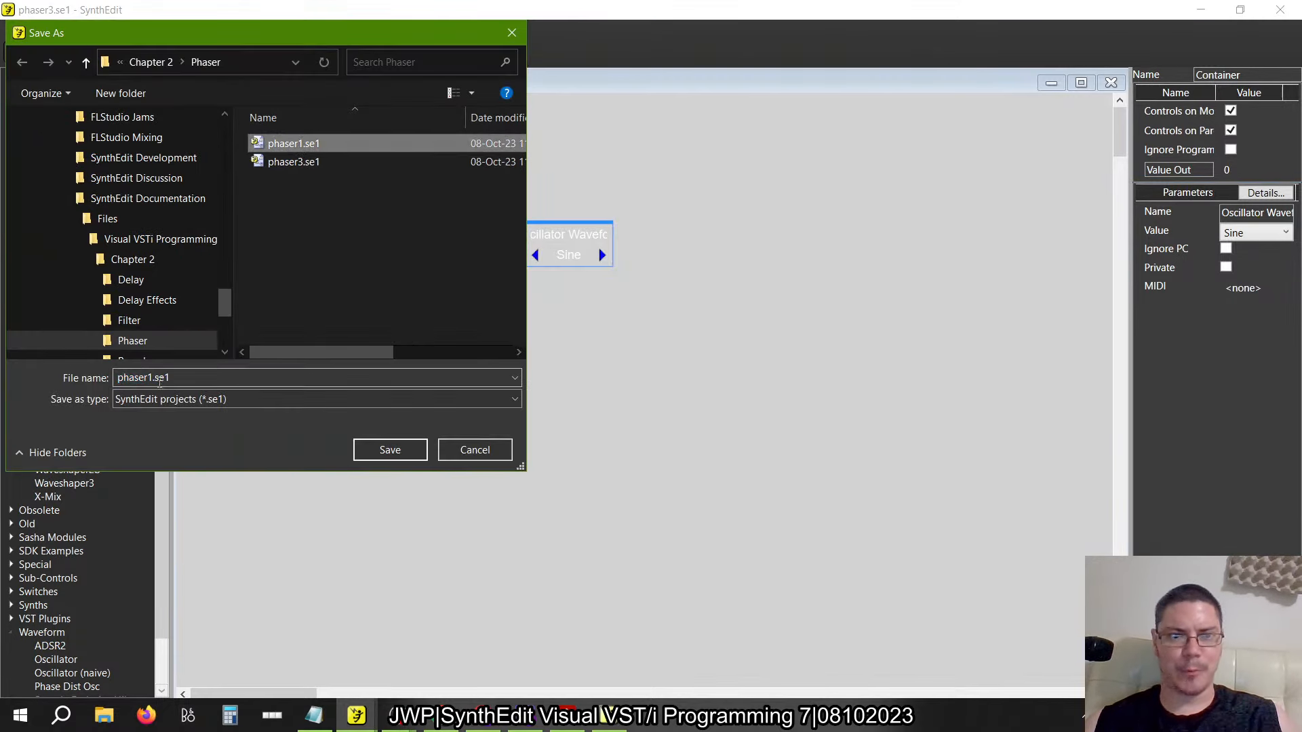
double_click(154, 378)
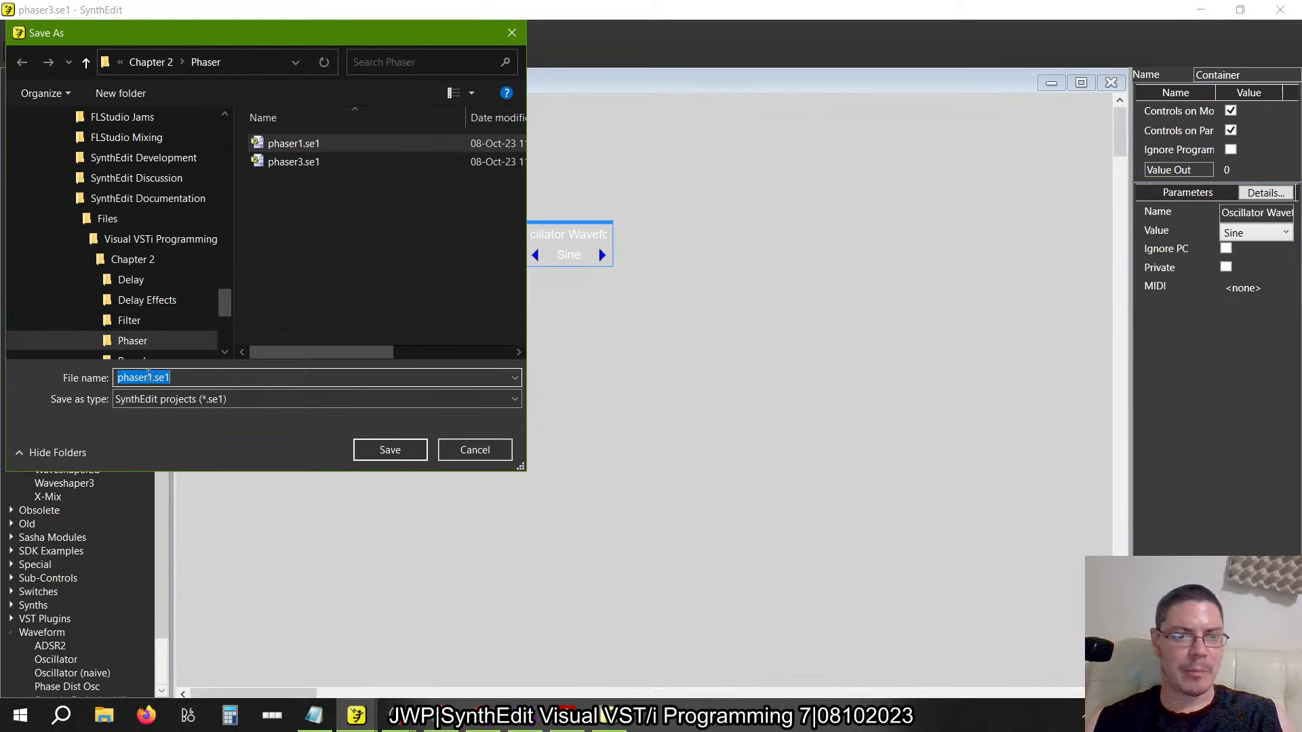
key("Left")
key("Left")
key("Left")
key("Left")
key("Left")
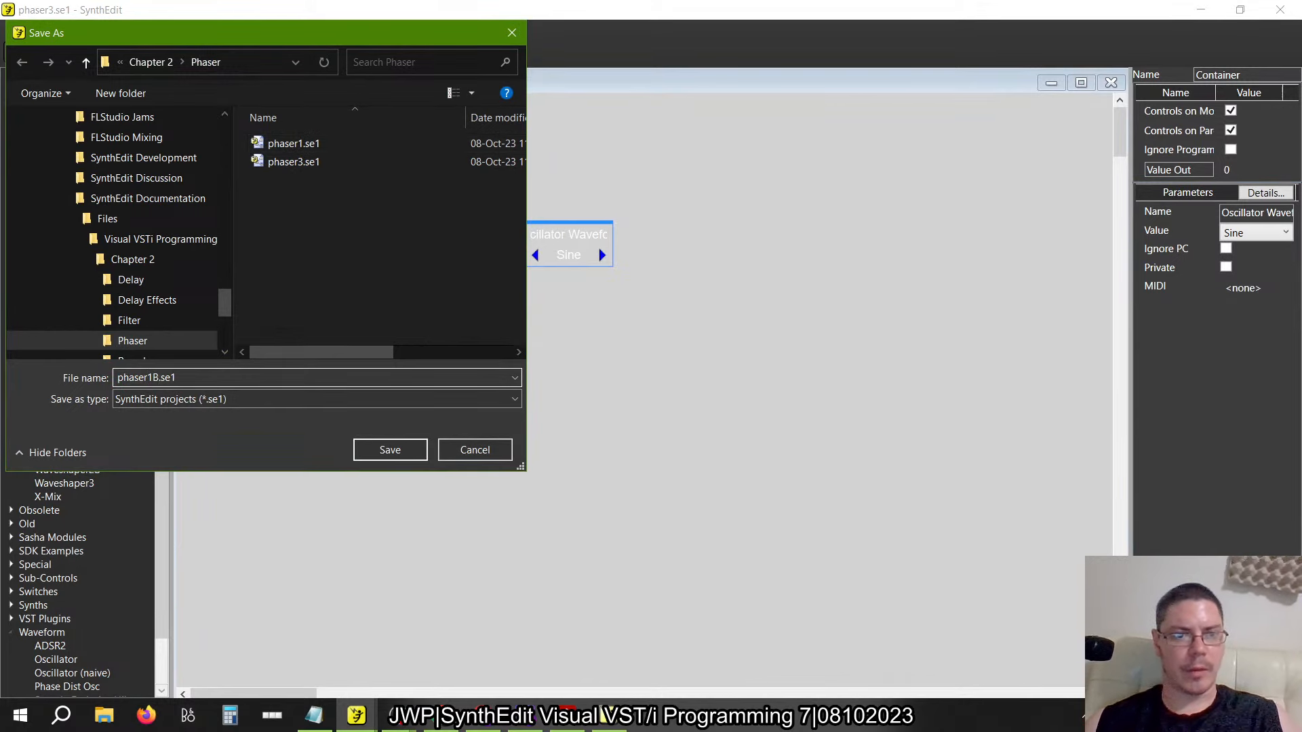
left_click(382, 450)
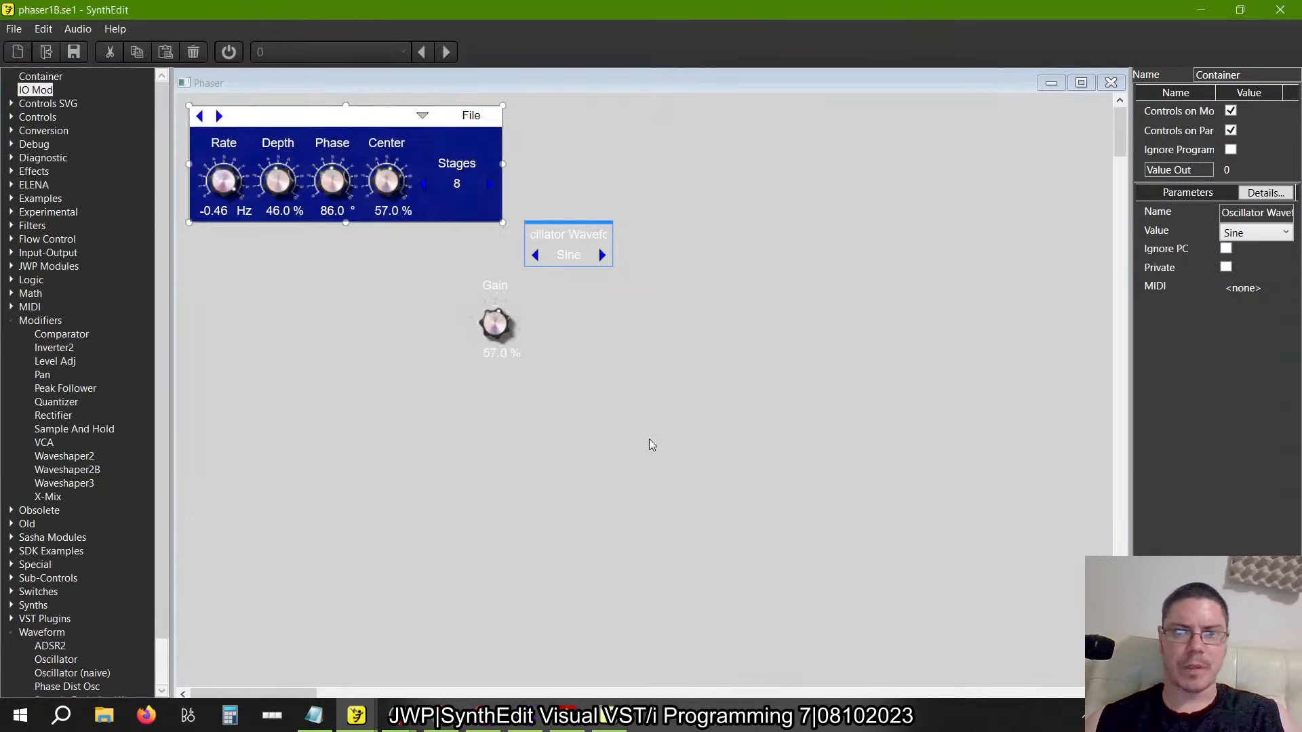
Widen the Phaser panel to about twice its width and move the Stages selector to its far right end
left_click(461, 165)
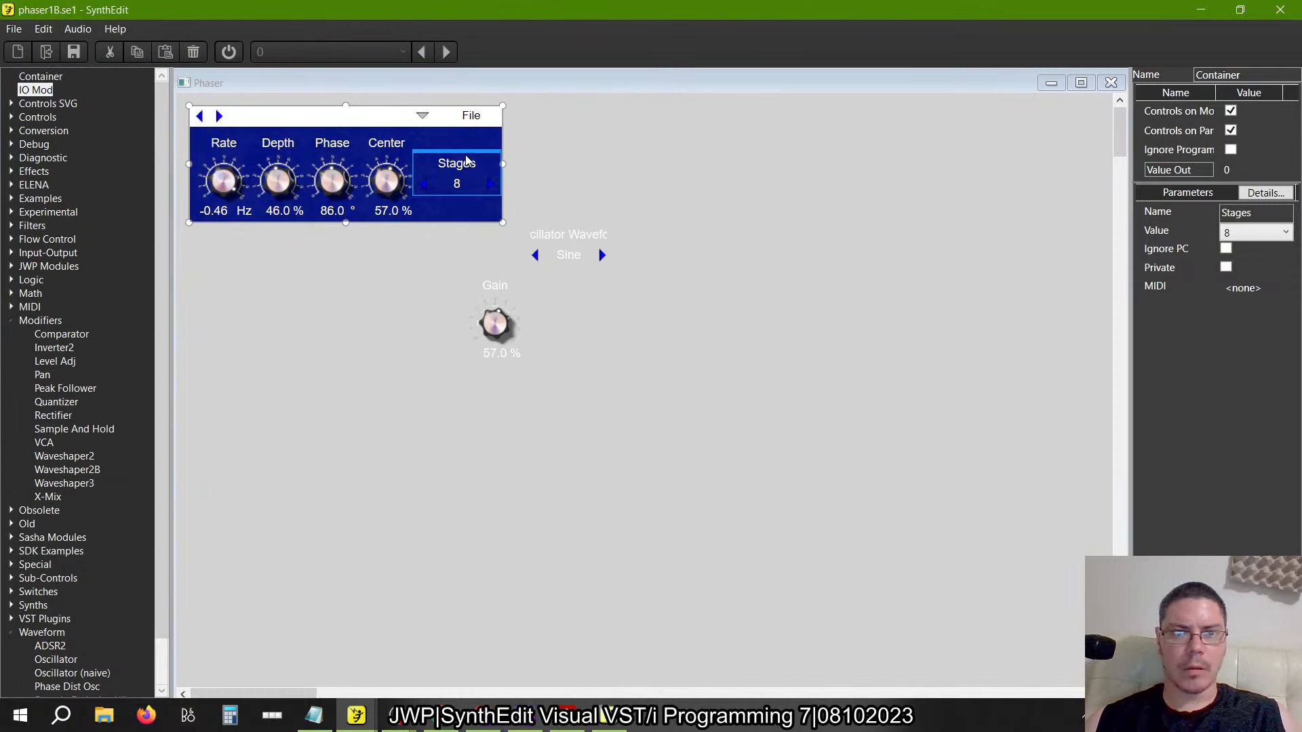
left_click_drag(502, 164, 802, 165)
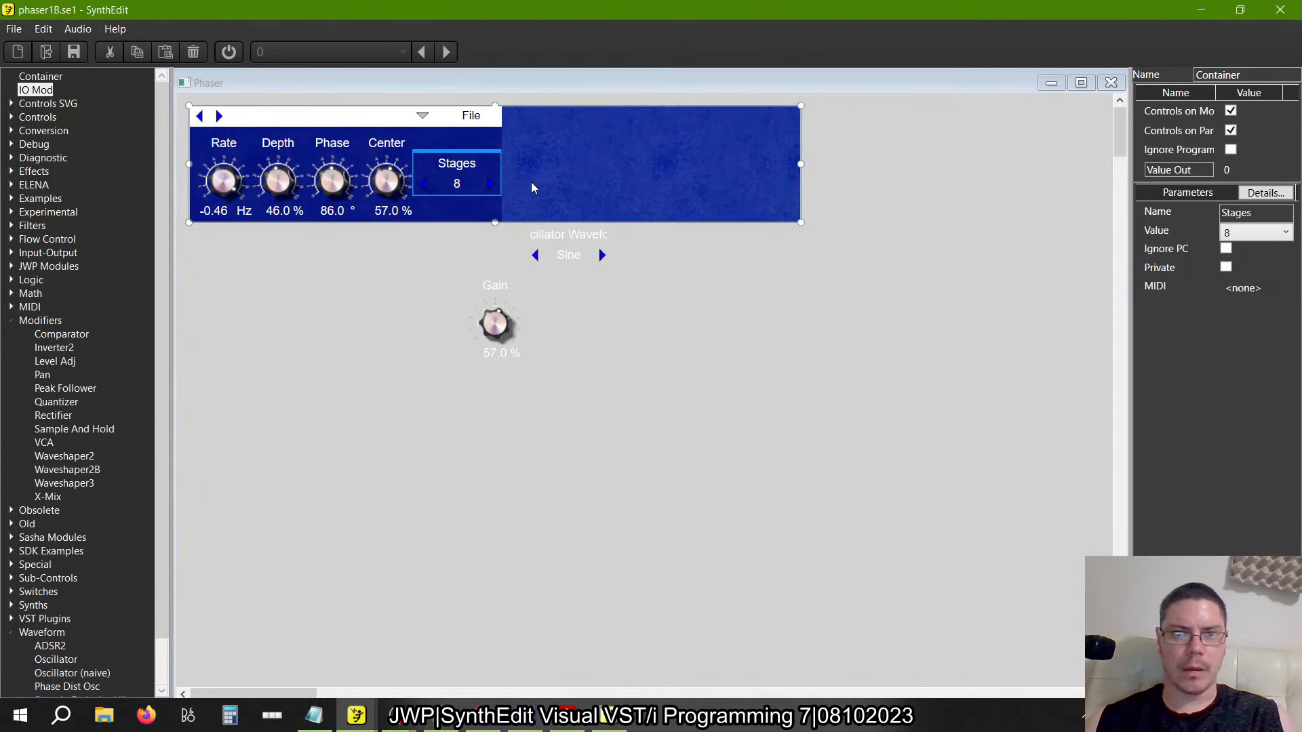
left_click_drag(485, 158, 771, 138)
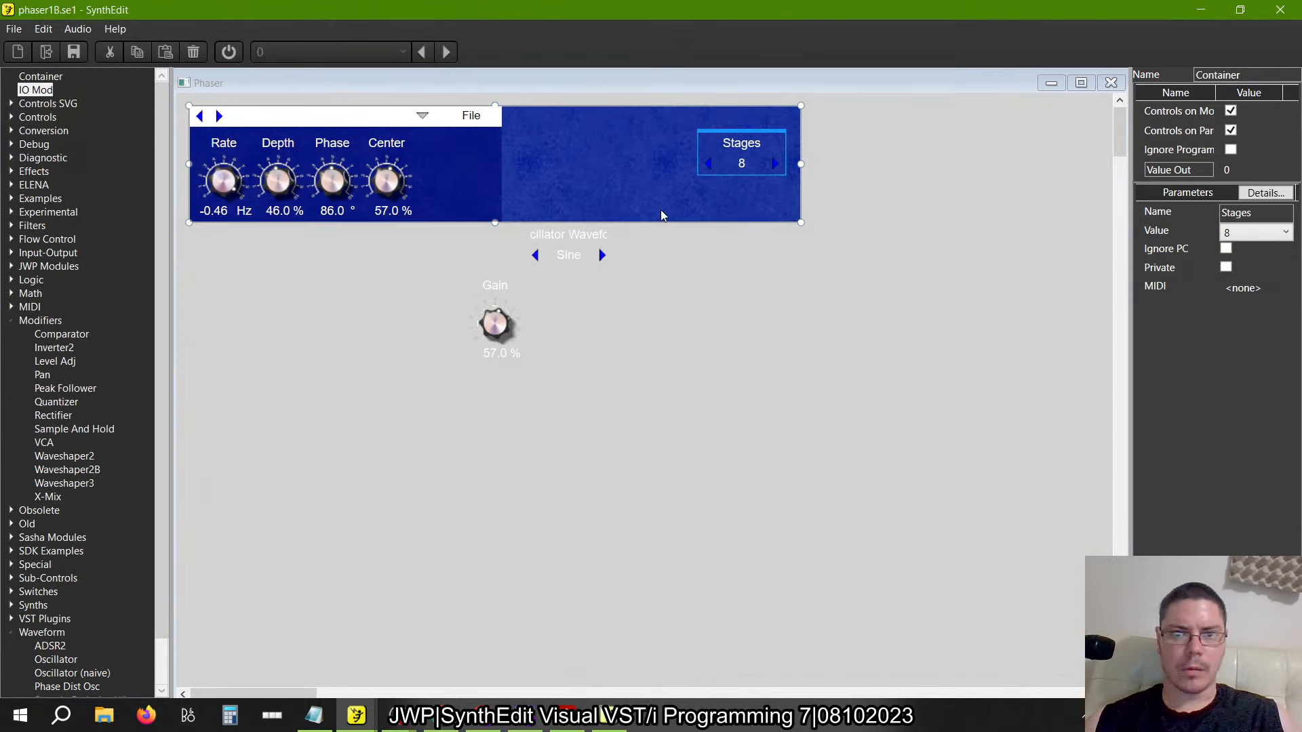
Place the Oscillator Waveform selector directly beneath Stages on the panel and rename it Waveform
left_click(590, 238)
left_click_drag(590, 238, 769, 183)
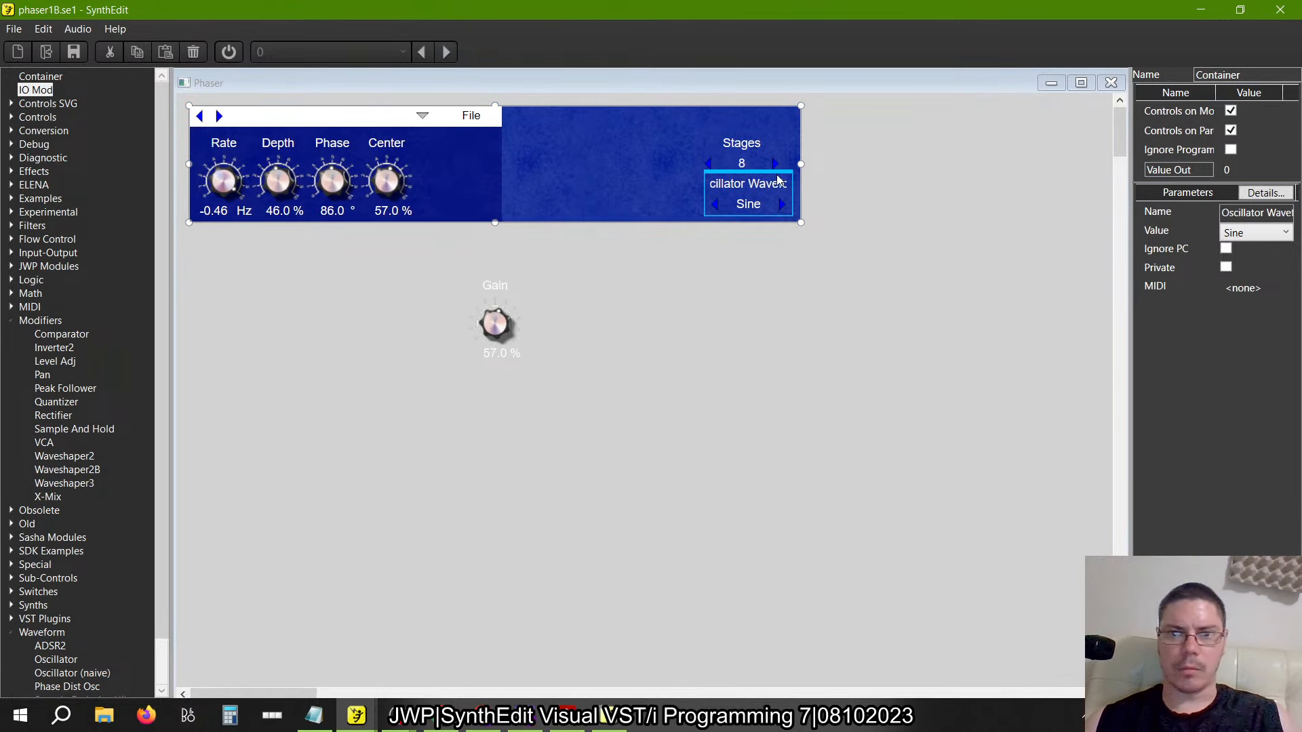
left_click_drag(1267, 211, 1008, 231)
key("BackSpace")
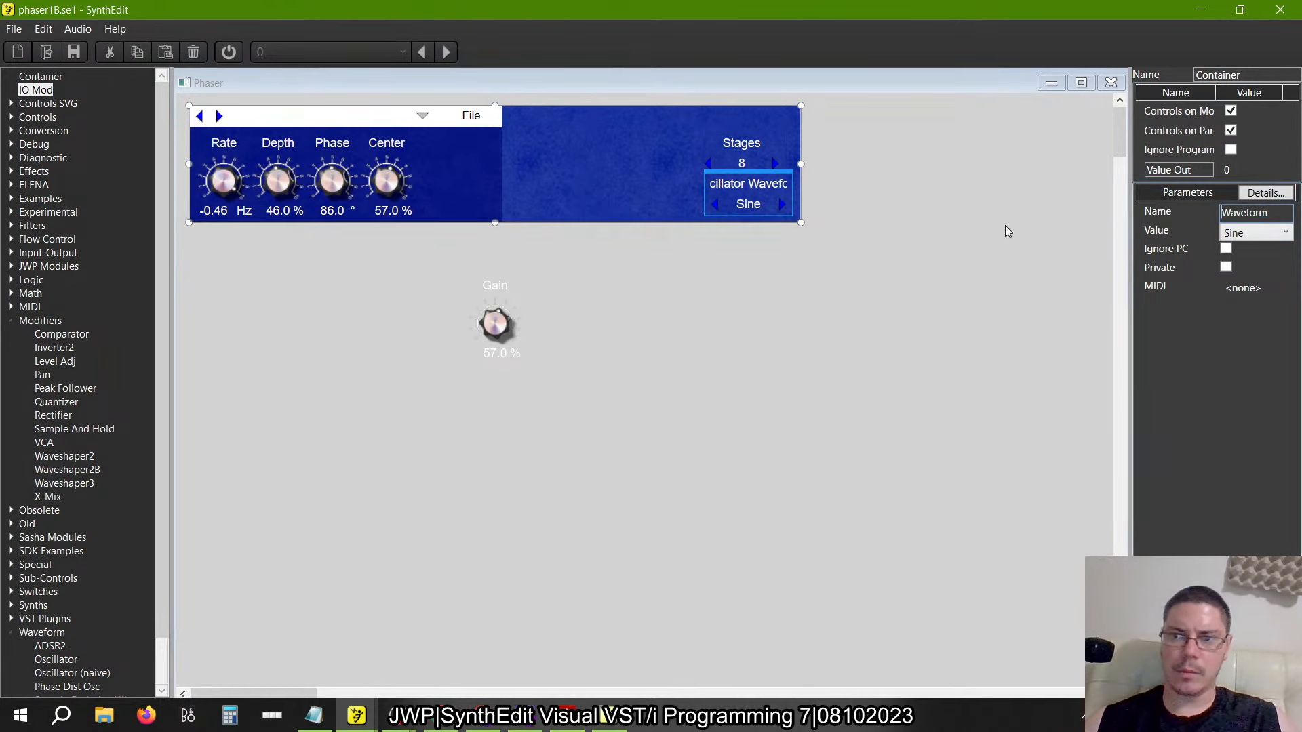
key("Tab")
Place the Gain knob on the panel beside the Center knob, aligned with the knob row
left_click(495, 275)
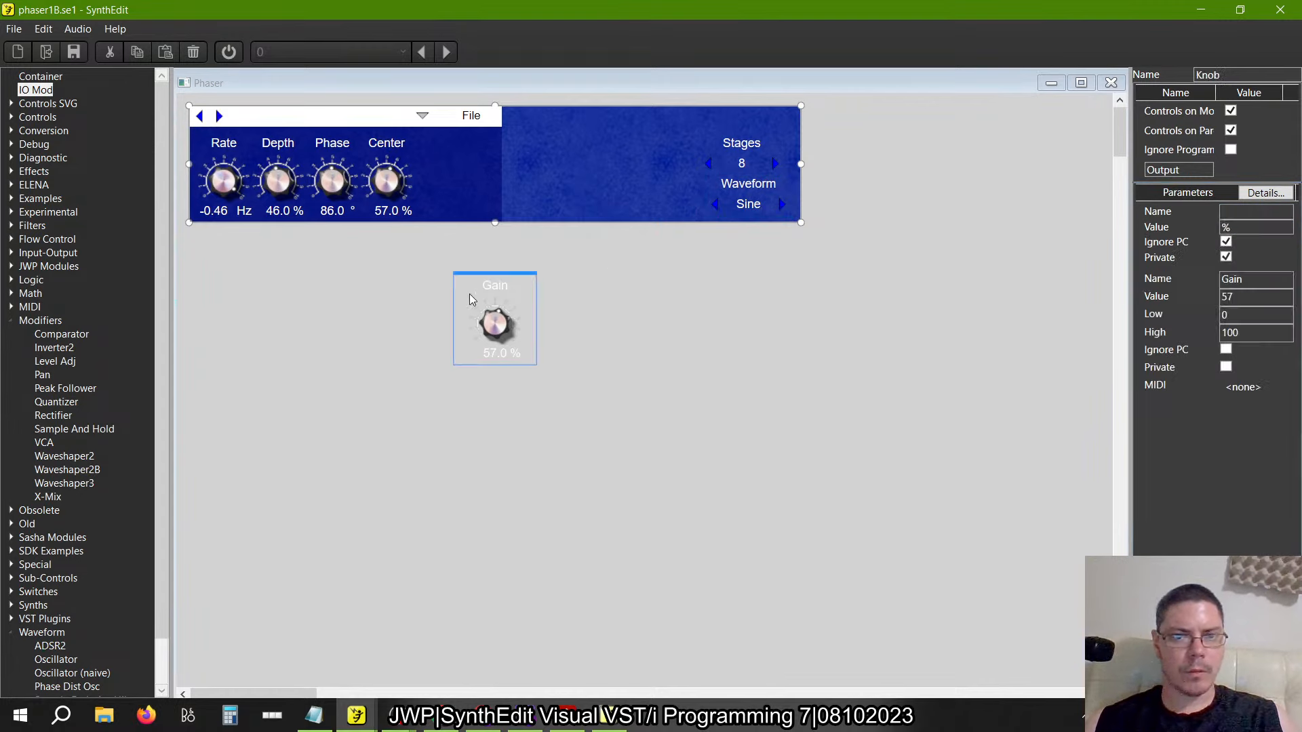
left_click_drag(504, 274, 453, 135)
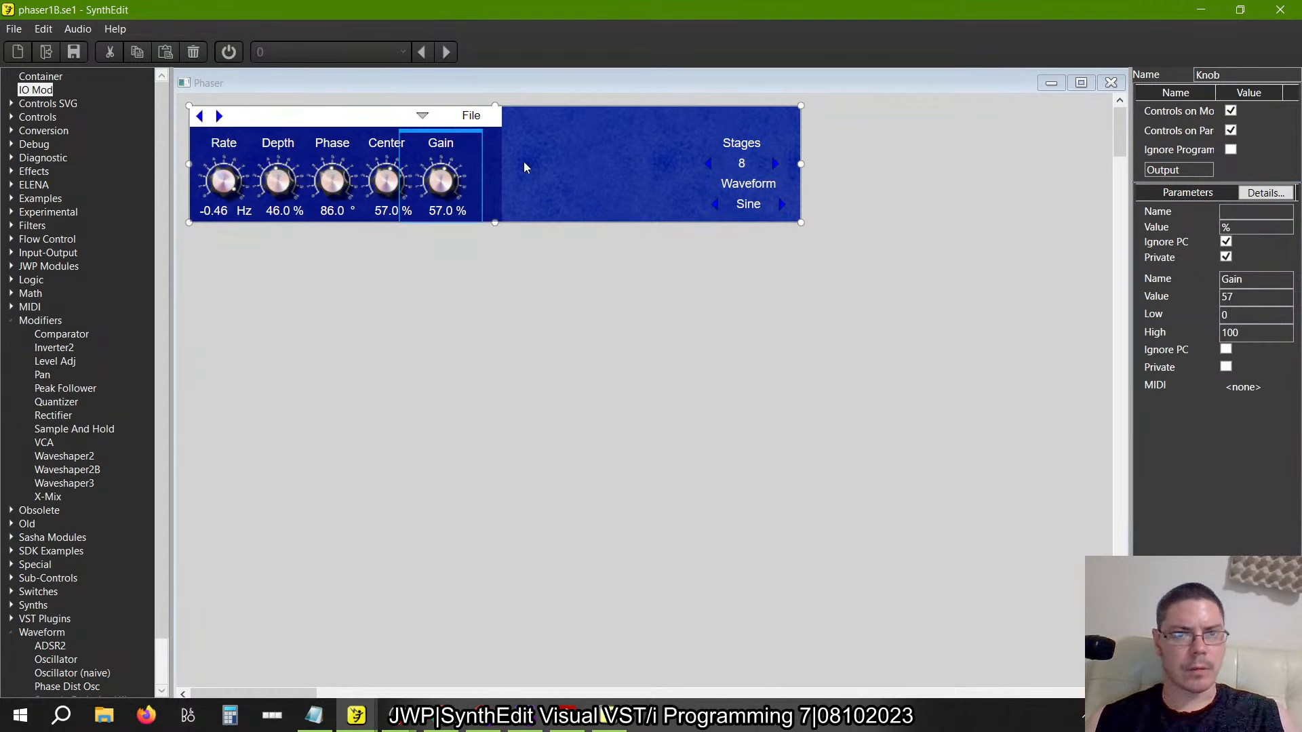
Stack the Stages selector beneath Waveform and move both together to sit right beside the Gain knob
left_click(734, 149)
left_click_drag(734, 149, 741, 149)
left_click_drag(884, 319, 634, 103)
left_click_drag(752, 150, 752, 222)
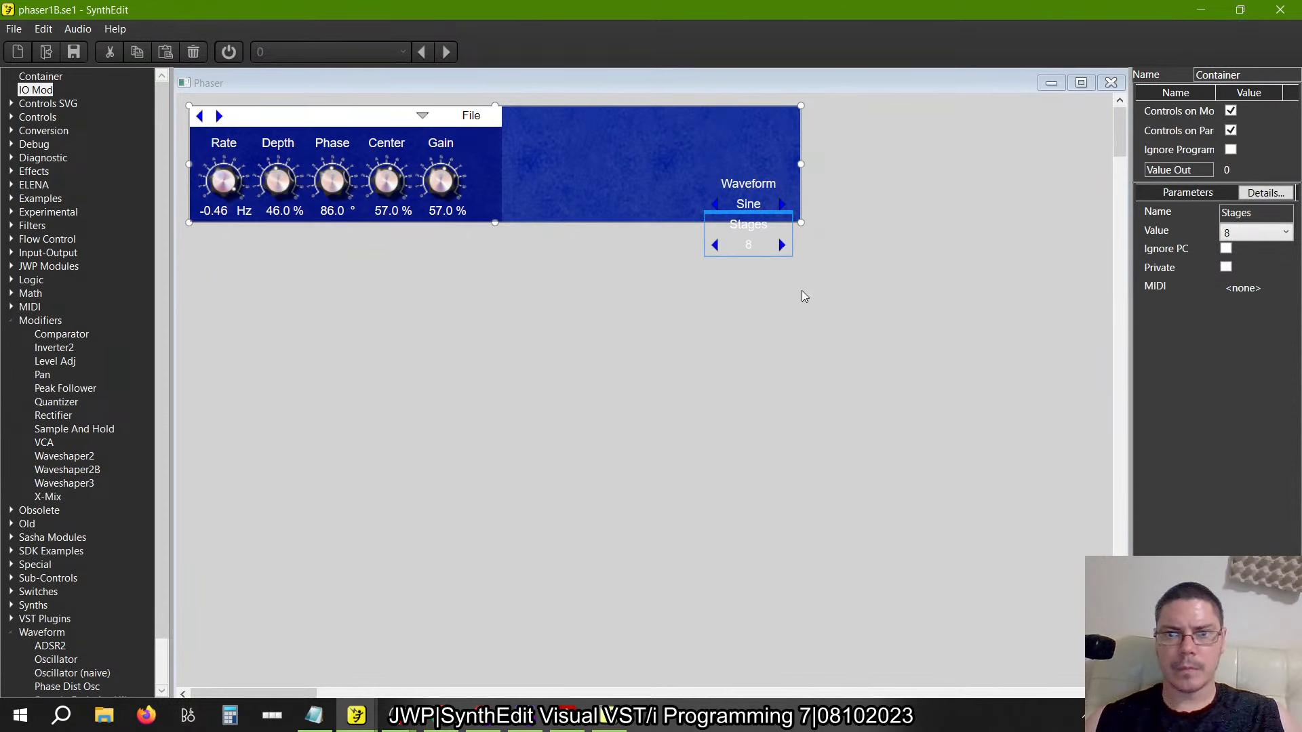
left_click_drag(880, 324, 674, 102)
left_click_drag(719, 178, 492, 134)
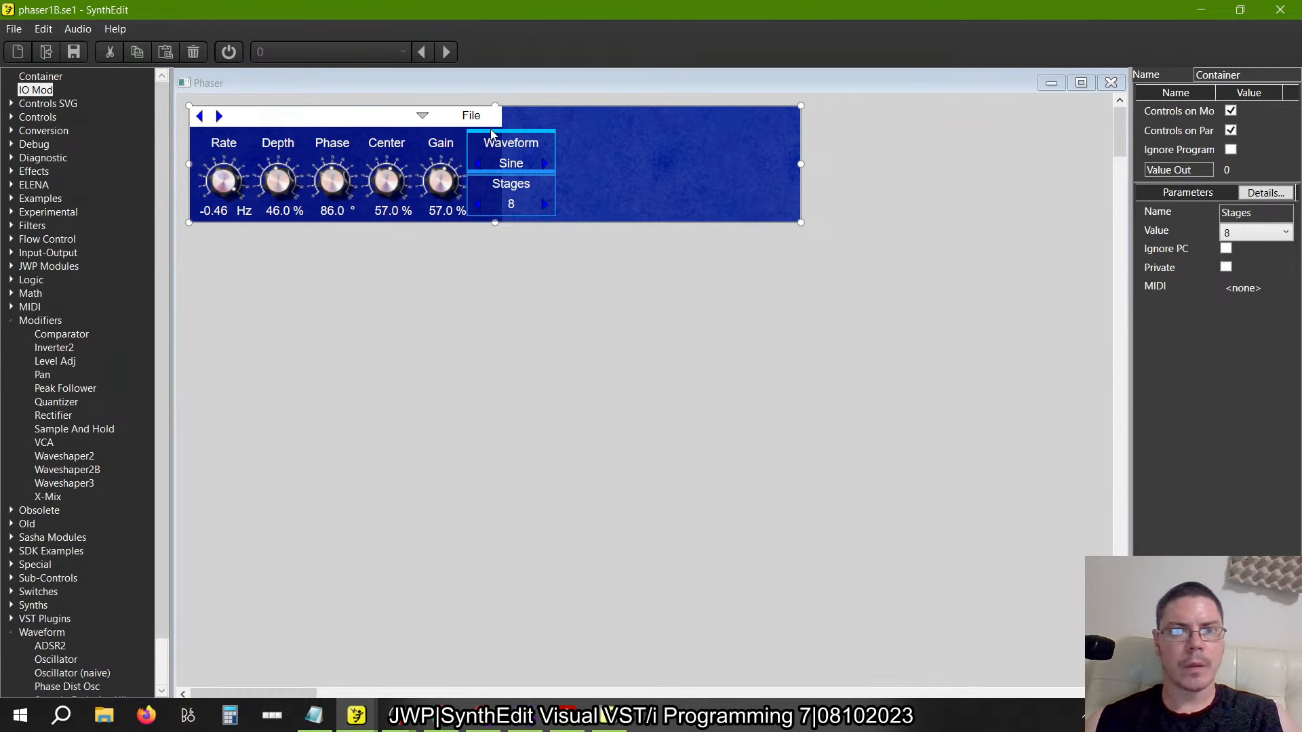
left_click(699, 297)
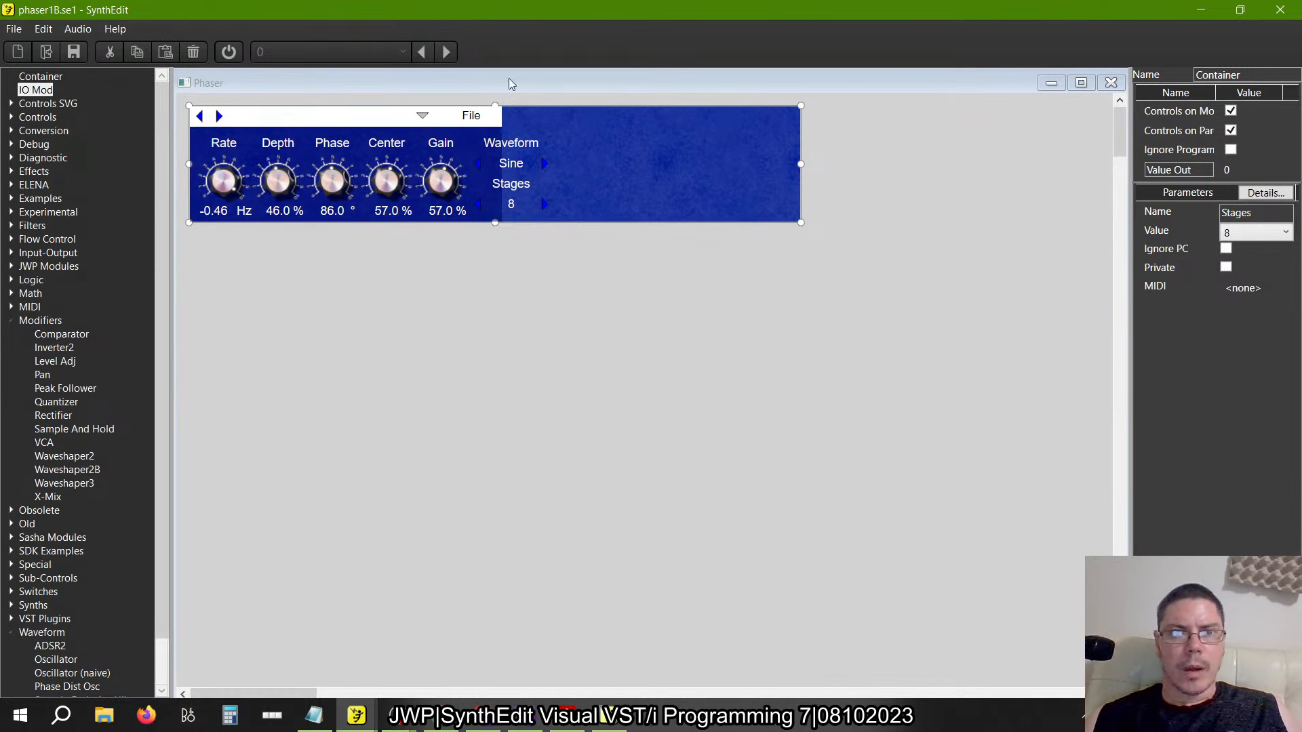
Widen the dark background rectangle to cover Waveform and Stages, and shrink the Phaser panel's overall width to match it
left_click(475, 142)
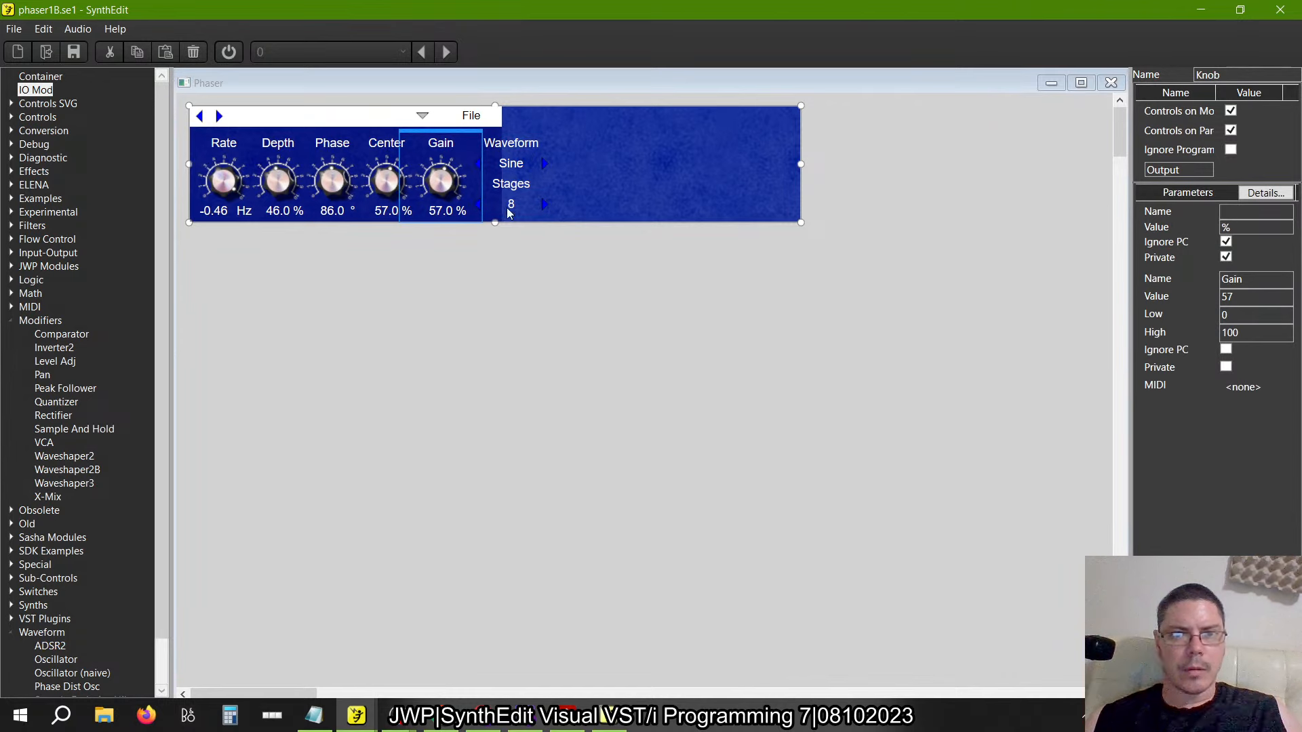
left_click(496, 134)
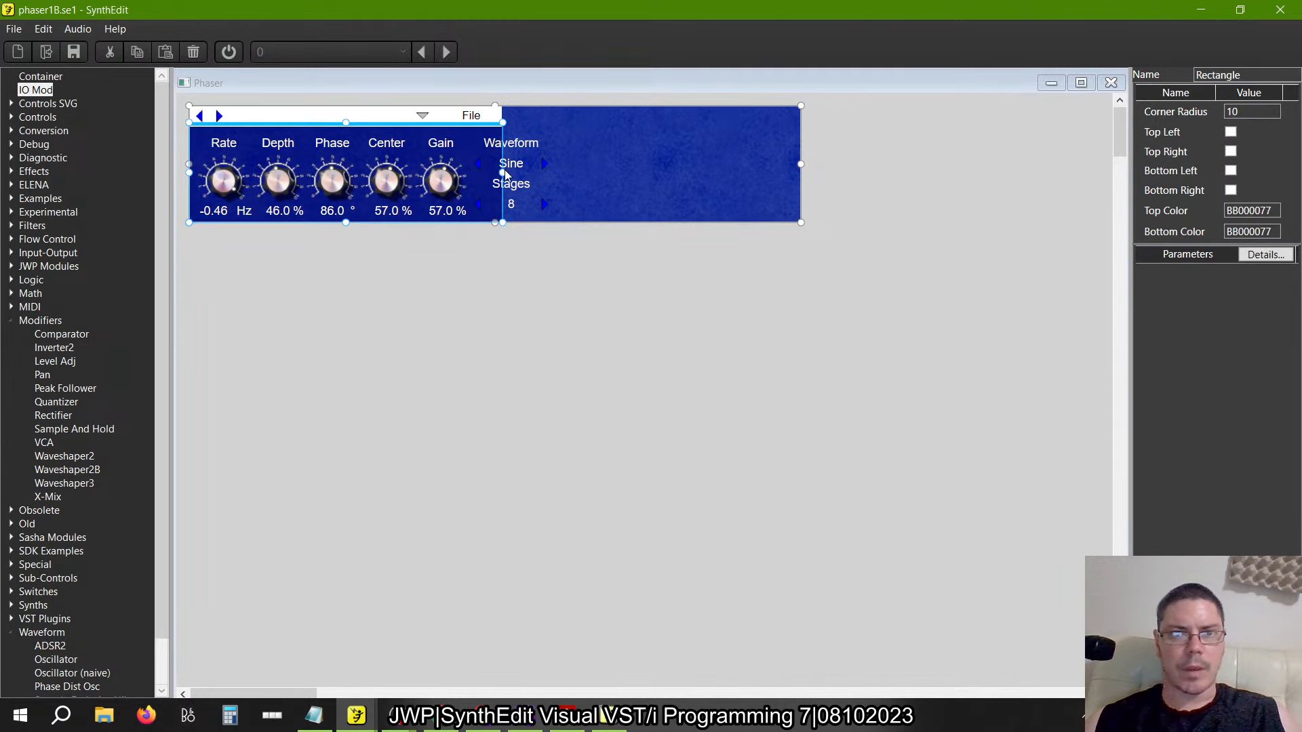
left_click_drag(504, 173, 551, 169)
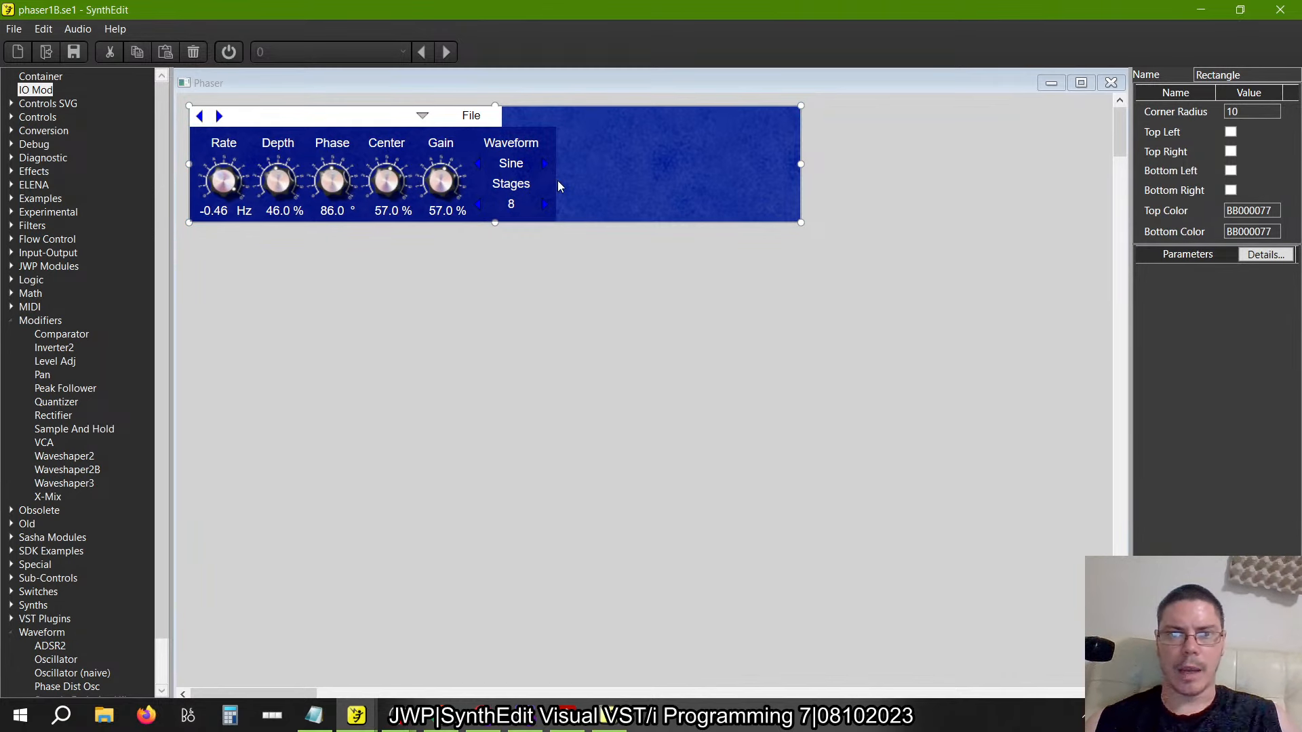
left_click_drag(799, 175, 557, 175)
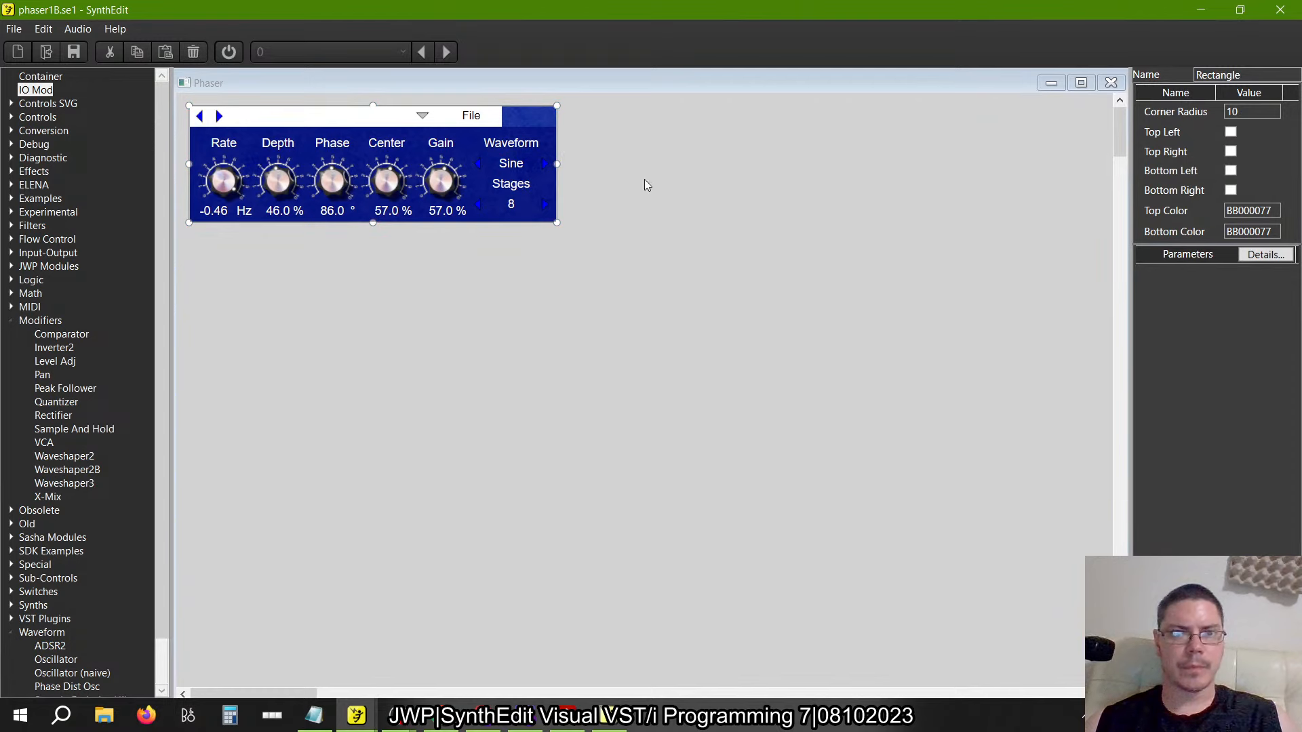
Shift the preset text field, its dropdown arrow and the File menu to the panel's far end, and widen the white header rectangle to full width
left_click_drag(637, 149, 479, 110)
left_click(477, 111)
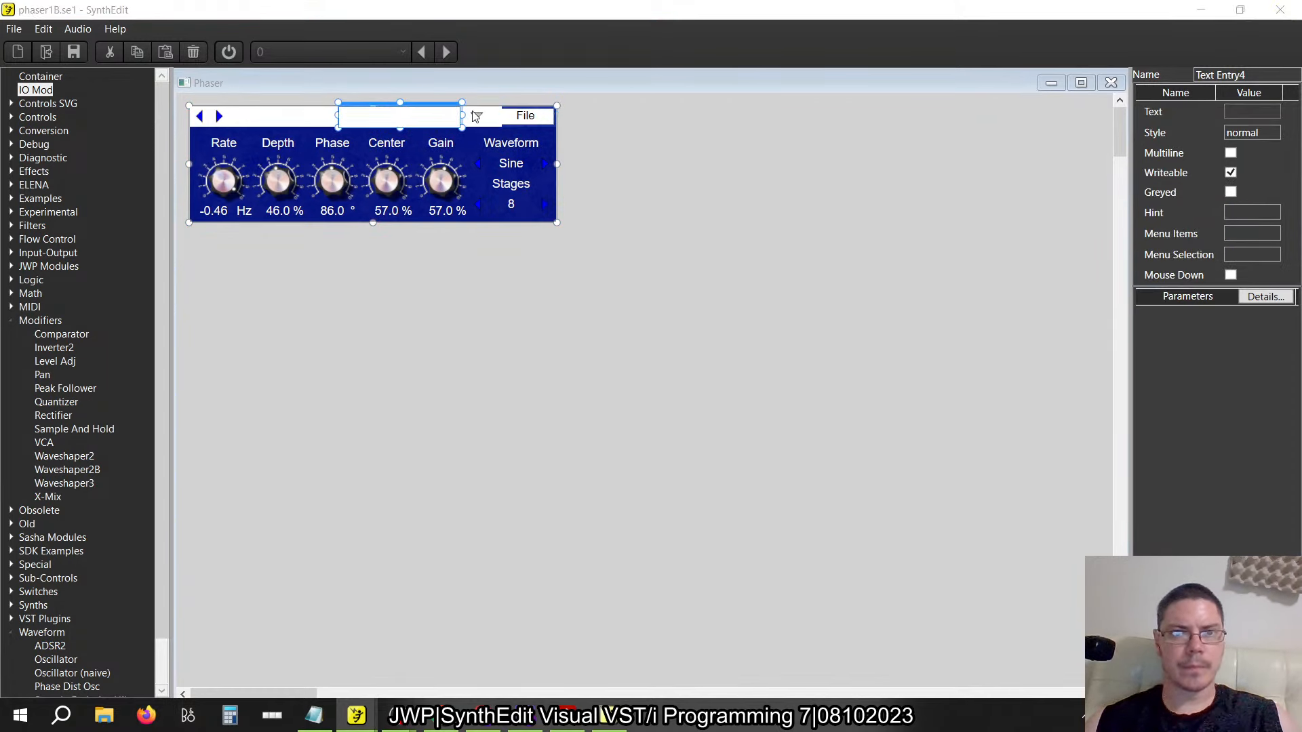
left_click(330, 118)
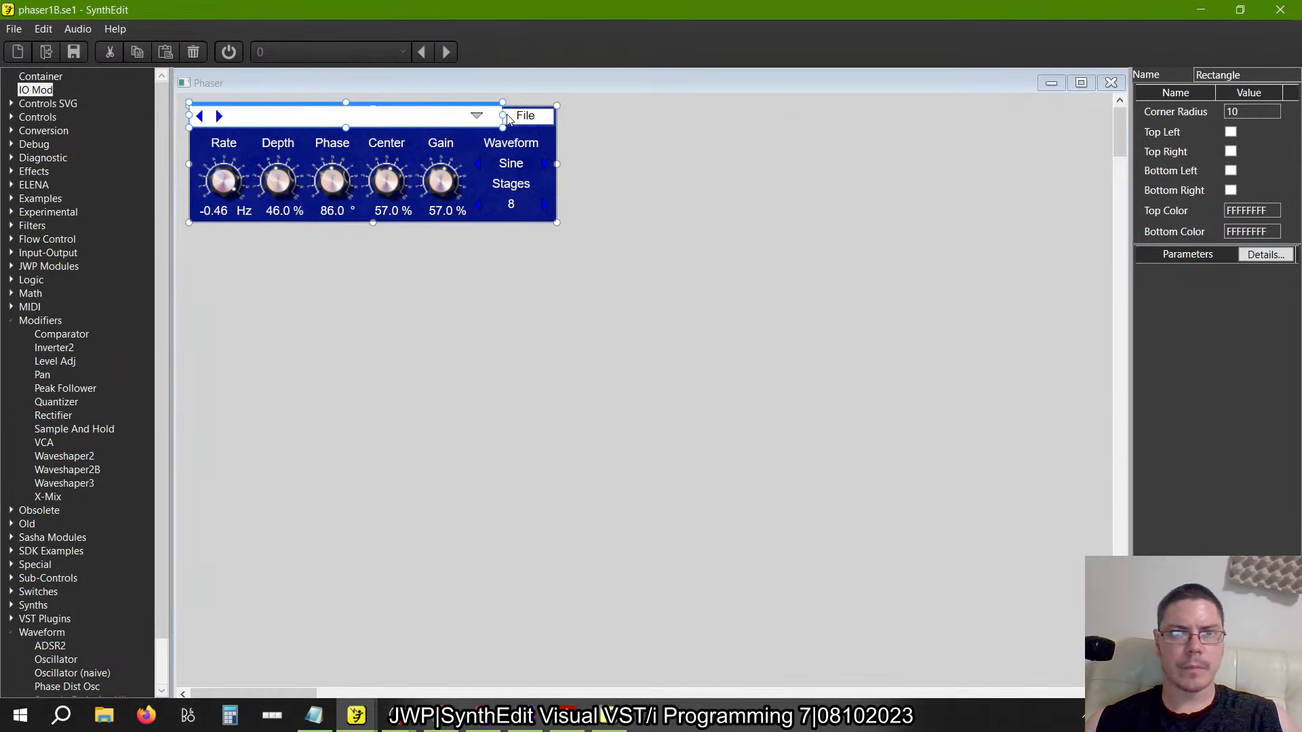
left_click_drag(507, 118, 559, 121)
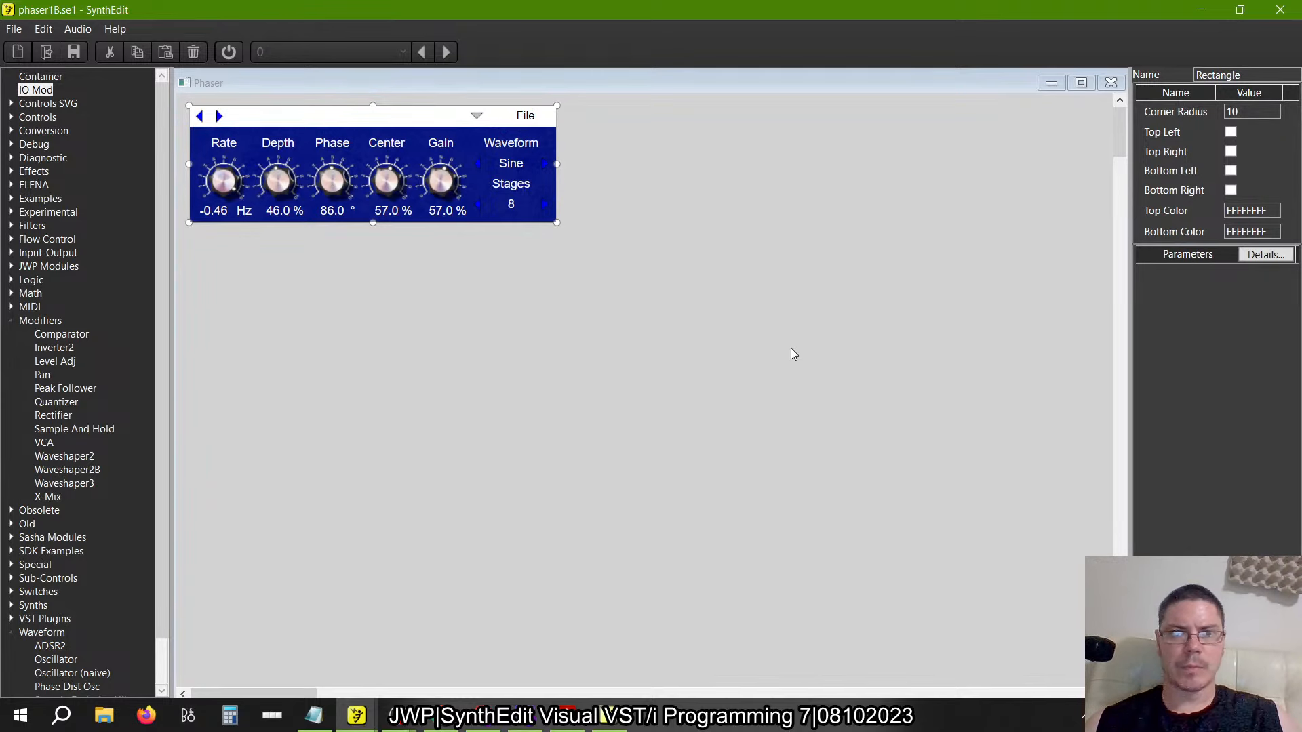
left_click(1112, 87)
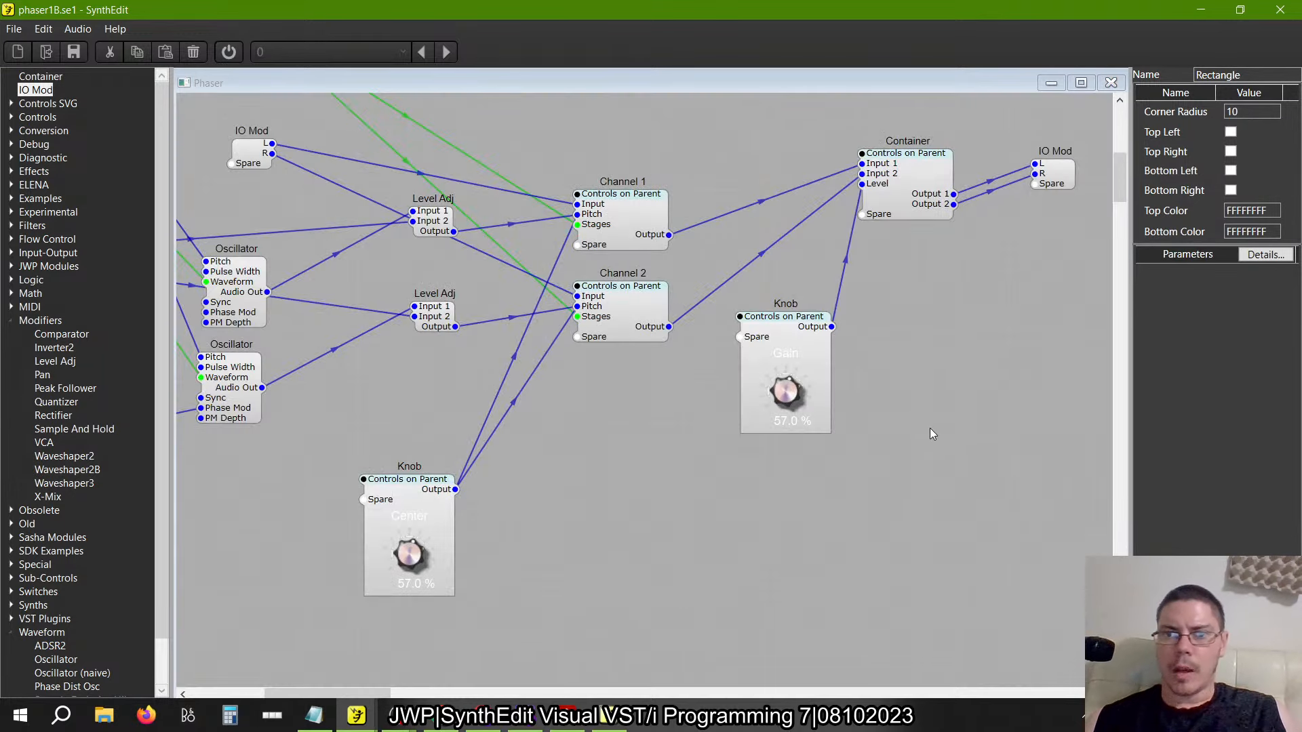
Look over the whole Phaser structure, from the preset modules and knobs to the channel and output containers
scroll(929, 434, "left", 5)
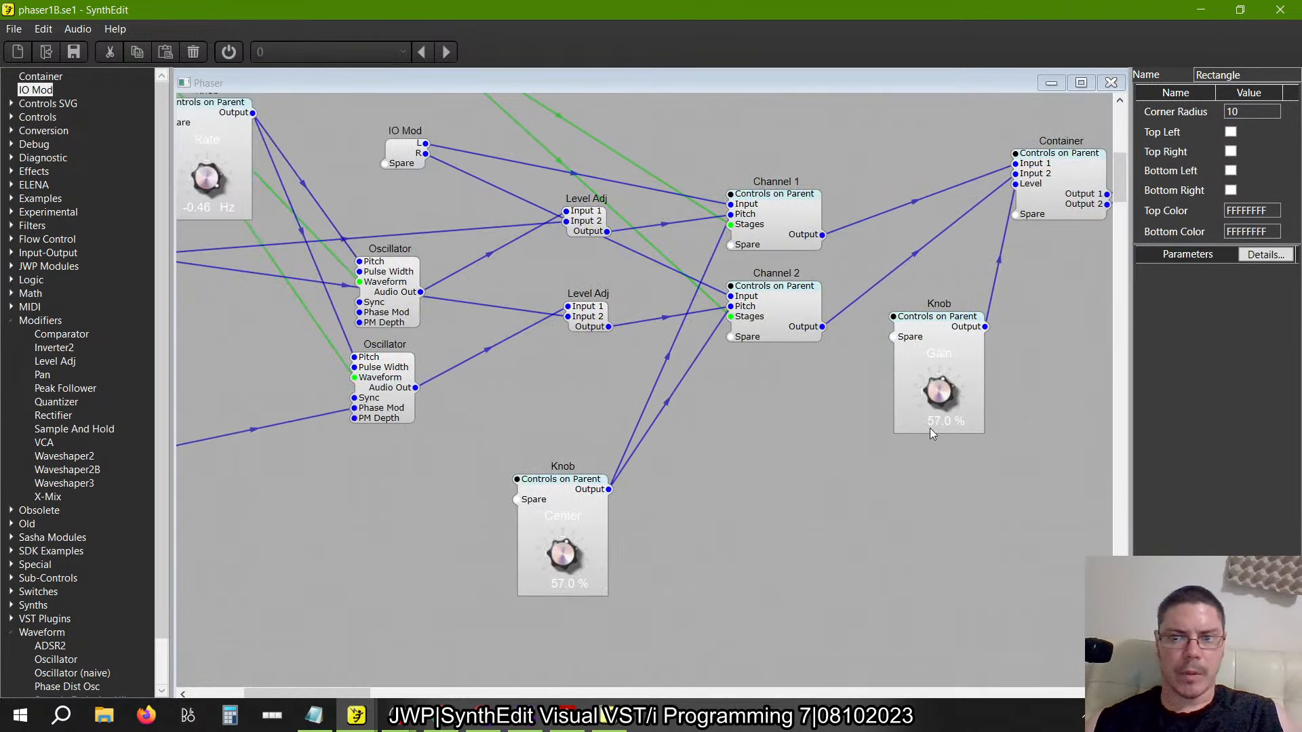
scroll(930, 428, "up", 8)
scroll(930, 429, "left", 4)
scroll(930, 429, "down", 10)
scroll(930, 428, "left", 7)
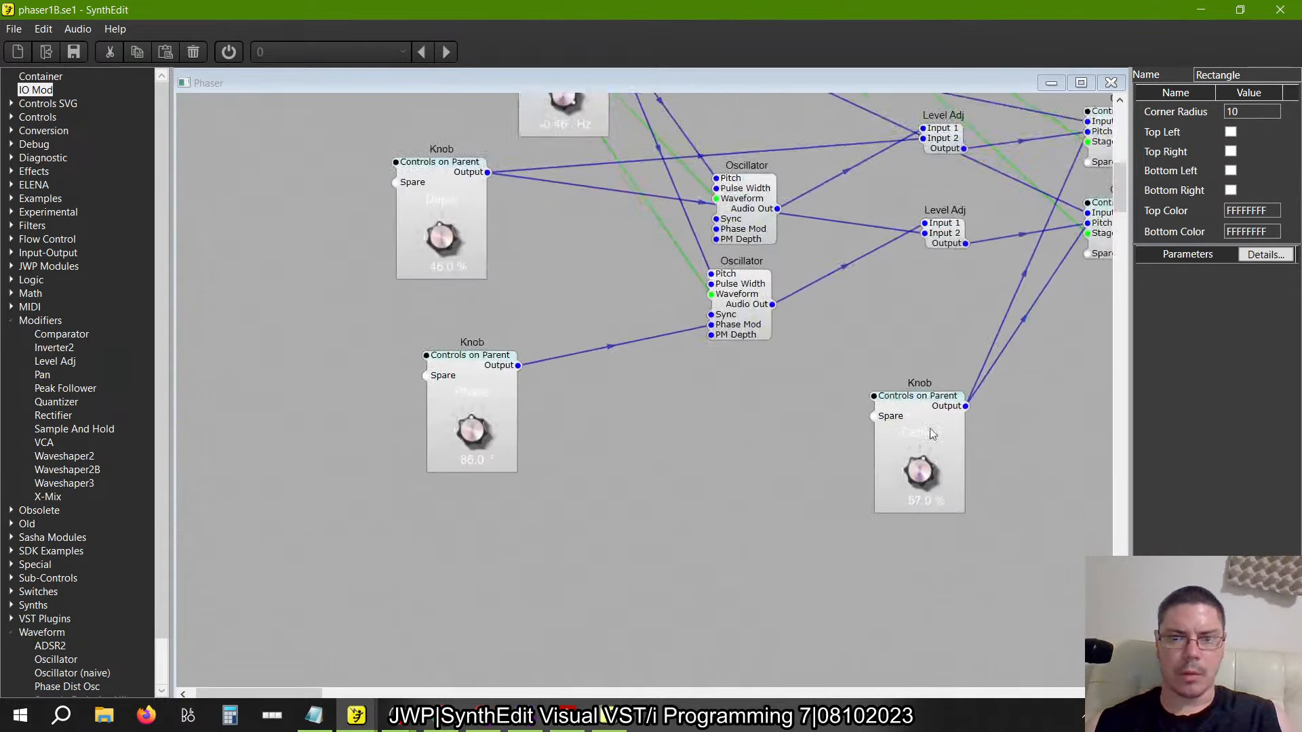
scroll(929, 429, "right", 2)
scroll(930, 434, "up", 10)
scroll(1056, 449, "right", 2)
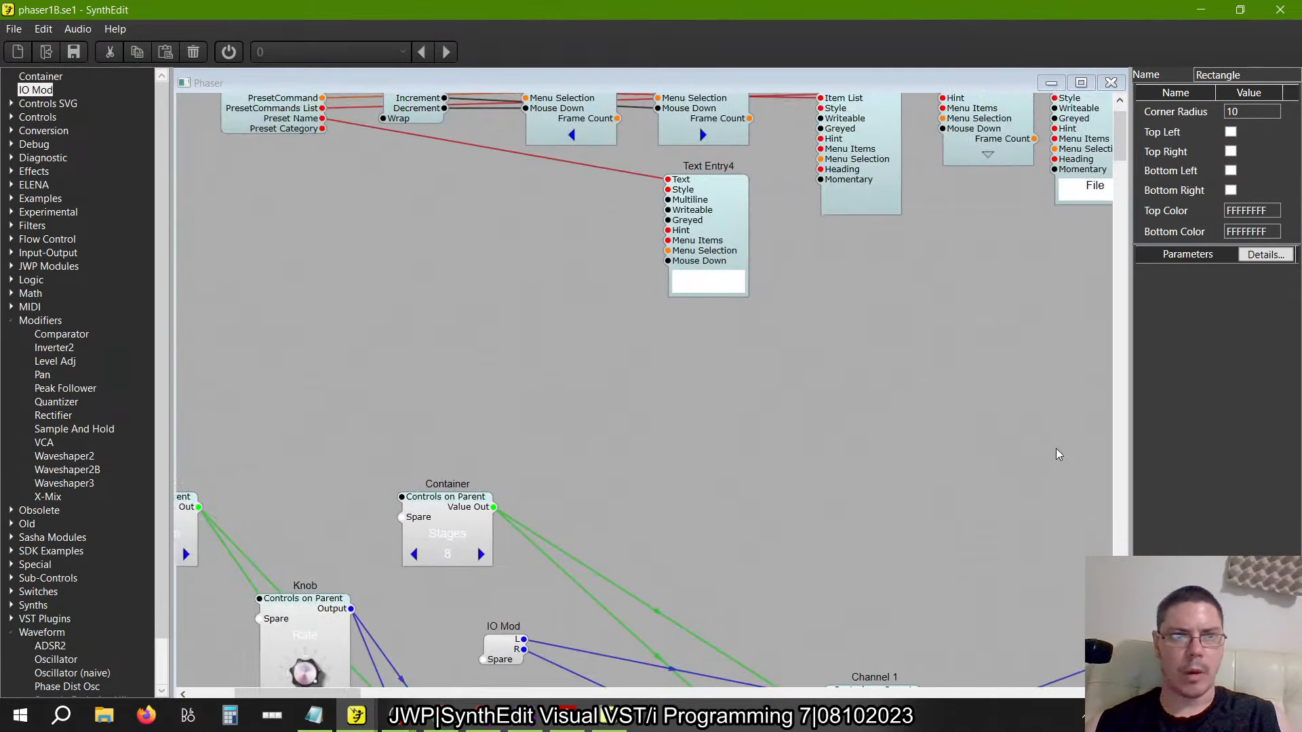
scroll(1056, 449, "down", 10)
scroll(1056, 449, "right", 3)
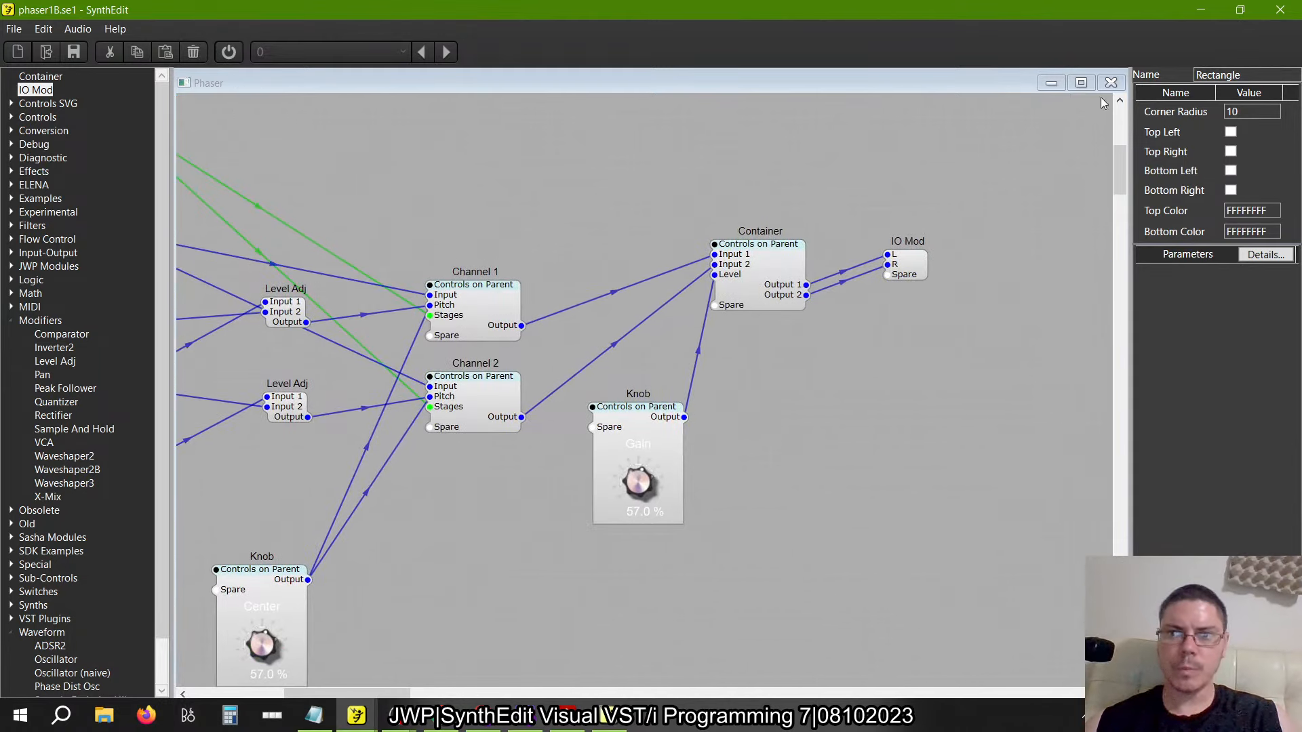
Cut the spare container with Signal, Pitch and Resonance inputs from the Main structure
left_click(1109, 84)
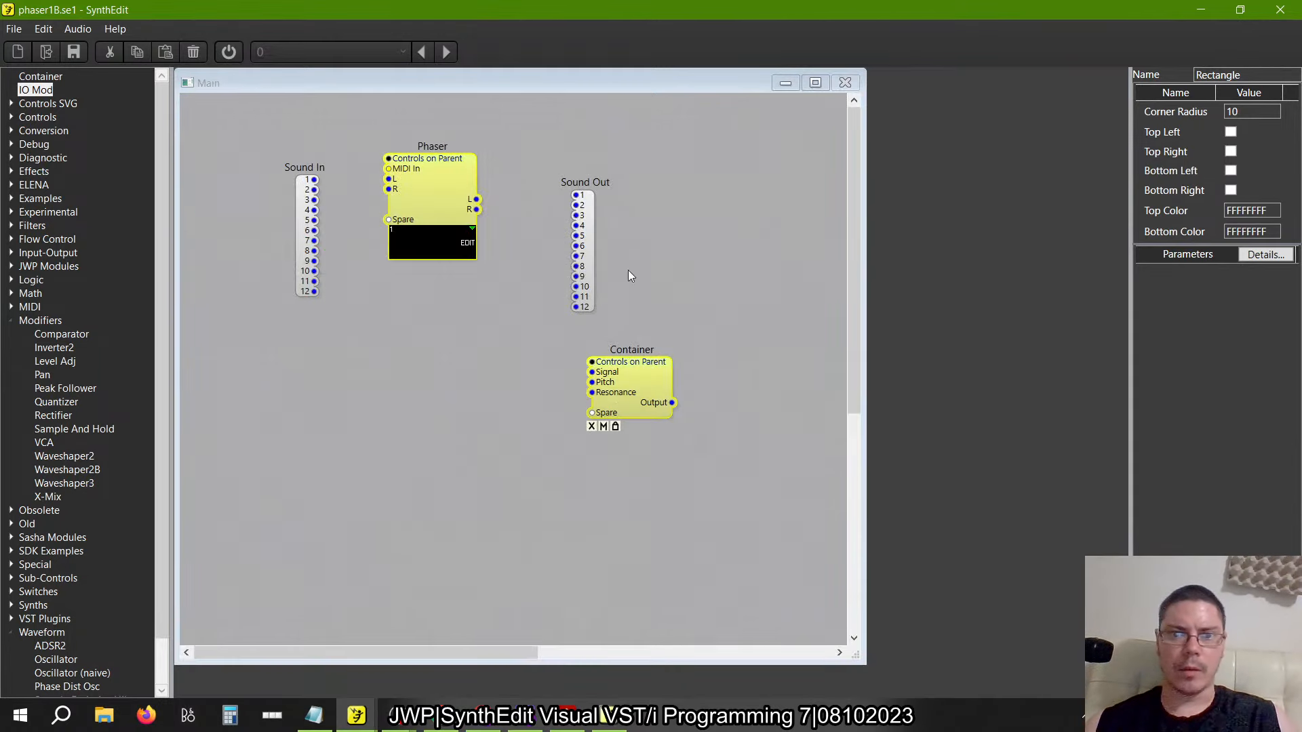
left_click(648, 380)
key("Delete")
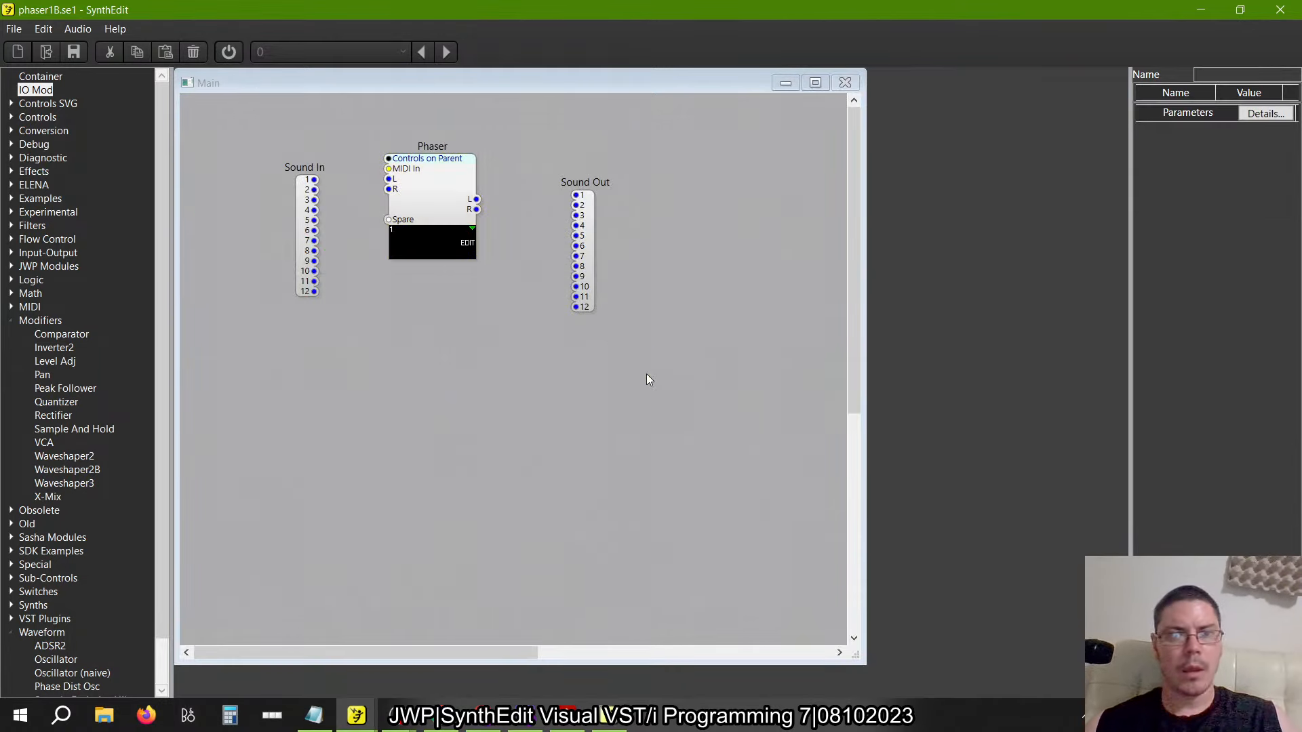
right_click(492, 376)
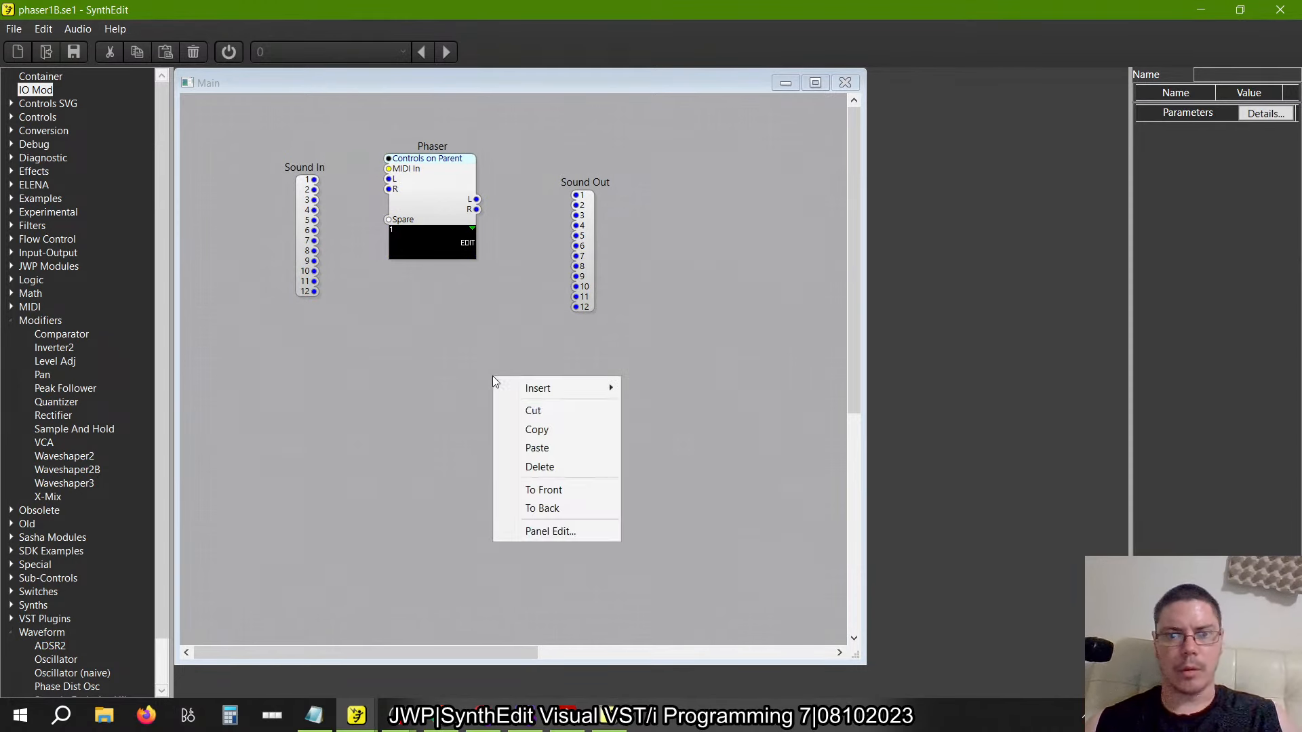
left_click(522, 449)
left_click(548, 405)
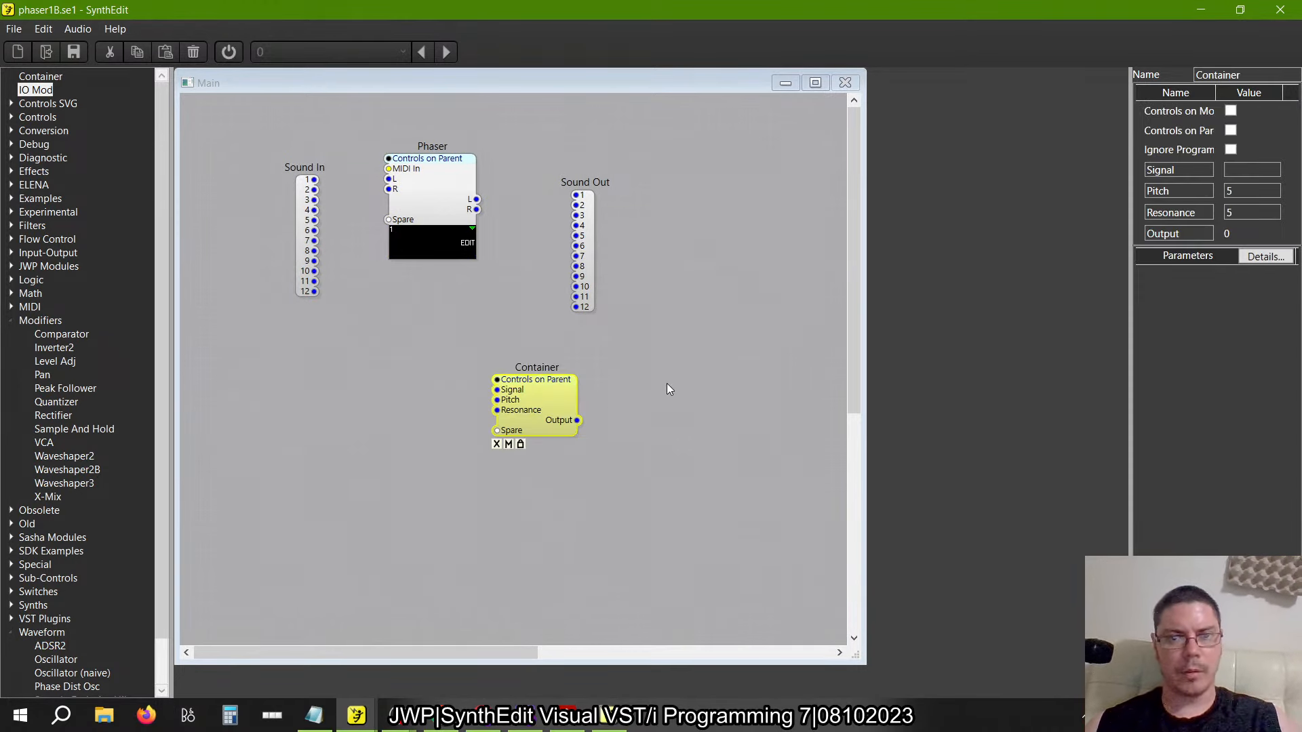
right_click(535, 411)
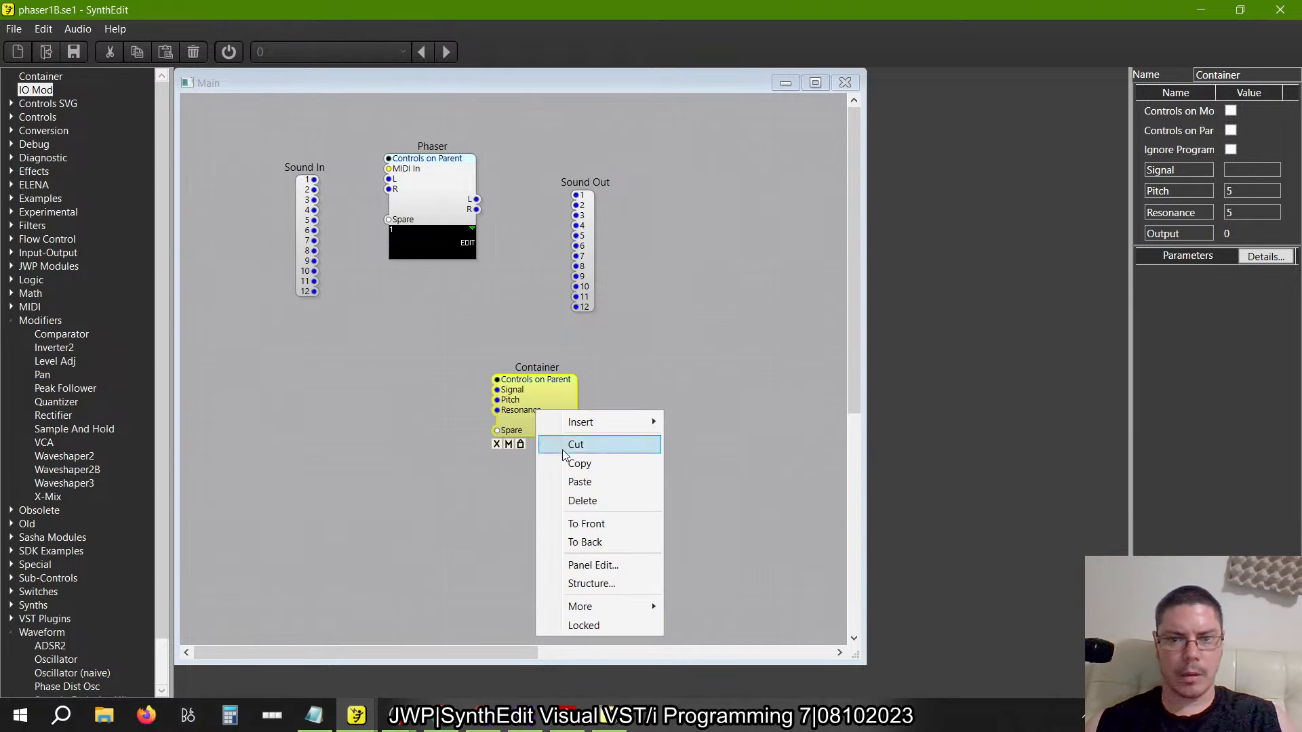
left_click(573, 443)
Paste the cut container into the Channel 1 structure inside Phaser
double_click(438, 207)
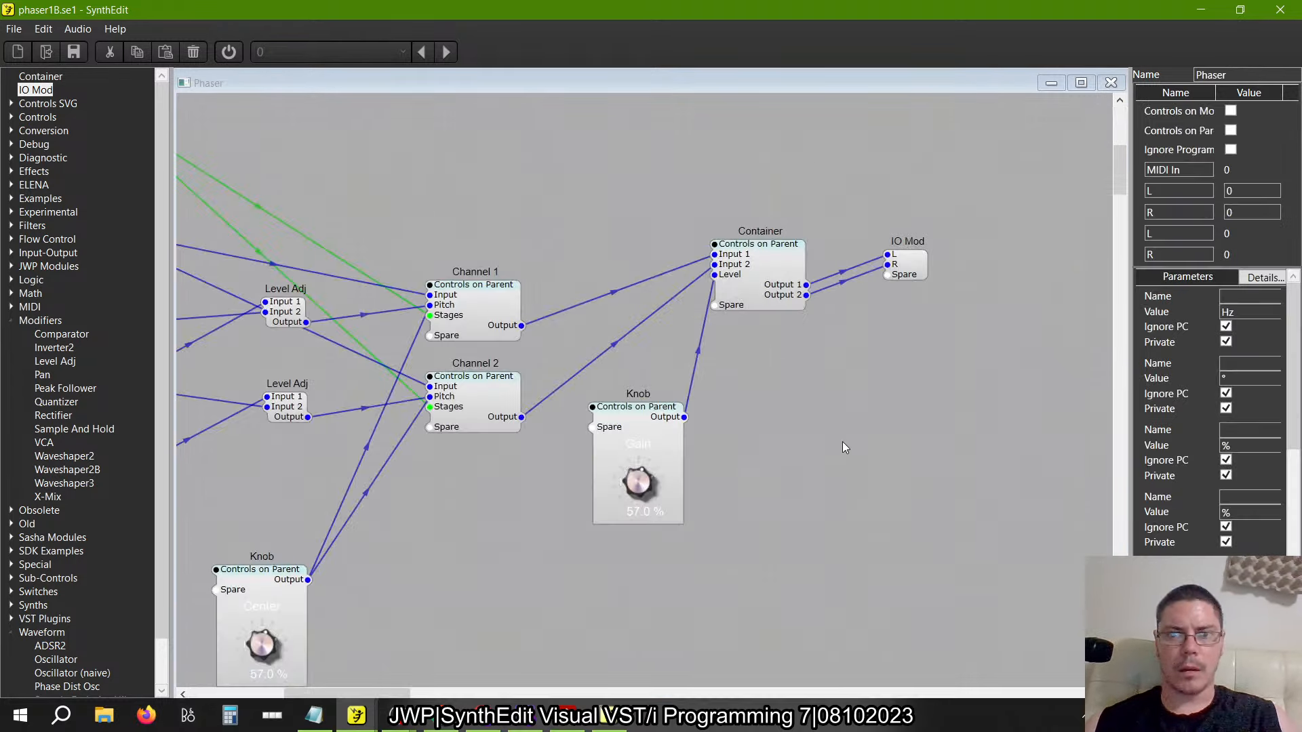
right_click(842, 442)
key("Escape")
left_click(474, 306)
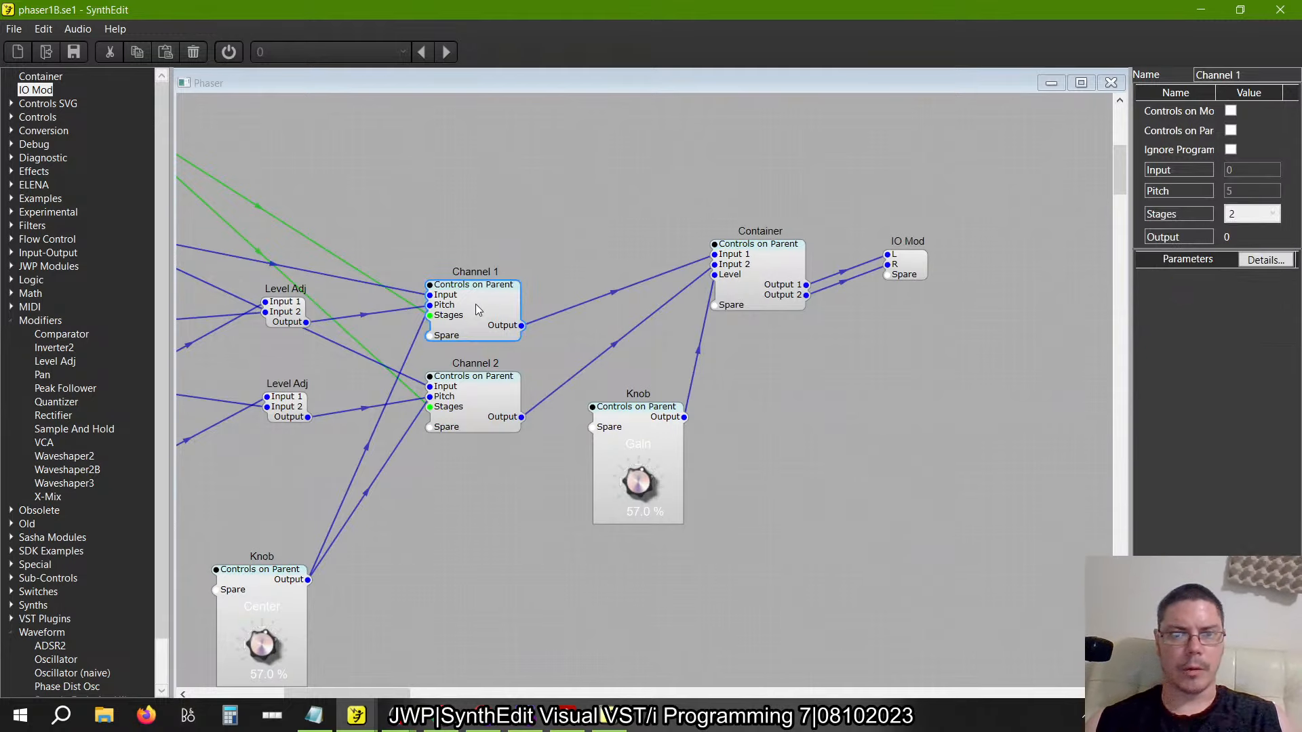
double_click(476, 309)
right_click(783, 336)
left_click(824, 380)
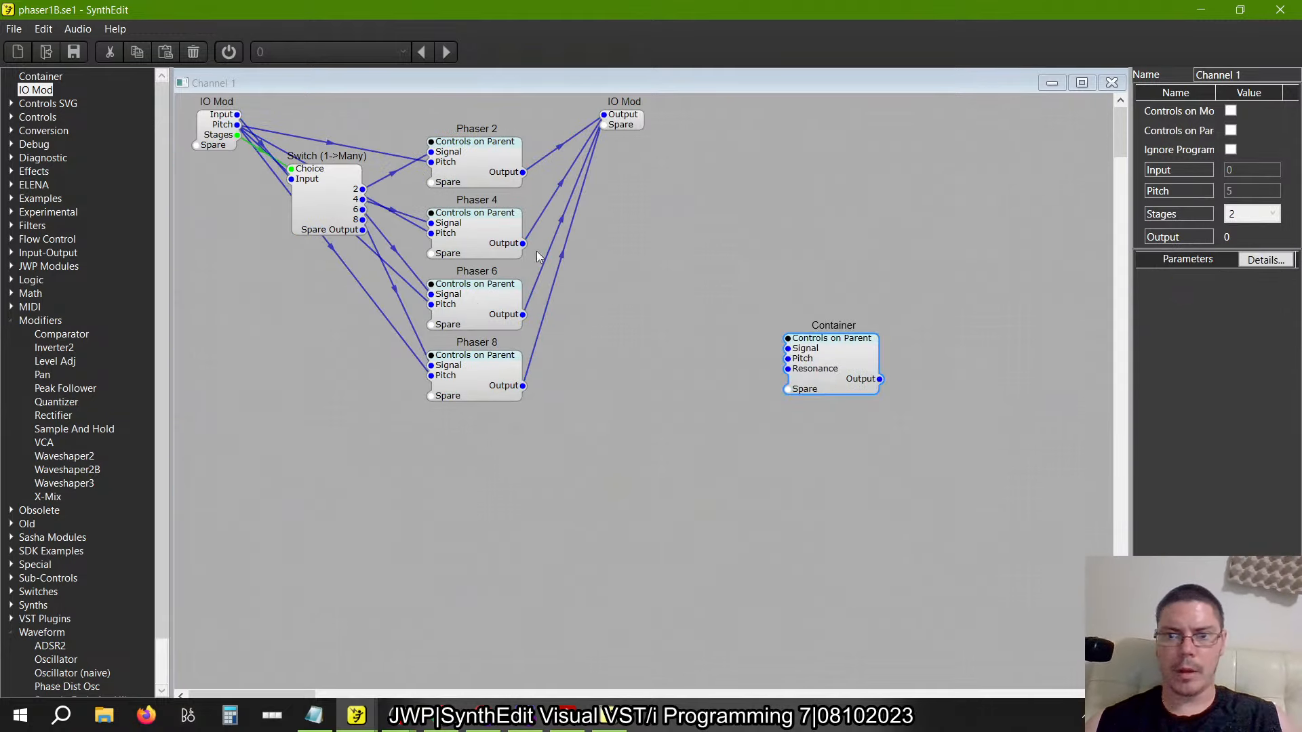
Save the project as phaser3.se1 in the Phaser folder, overwriting the existing file
left_click(14, 29)
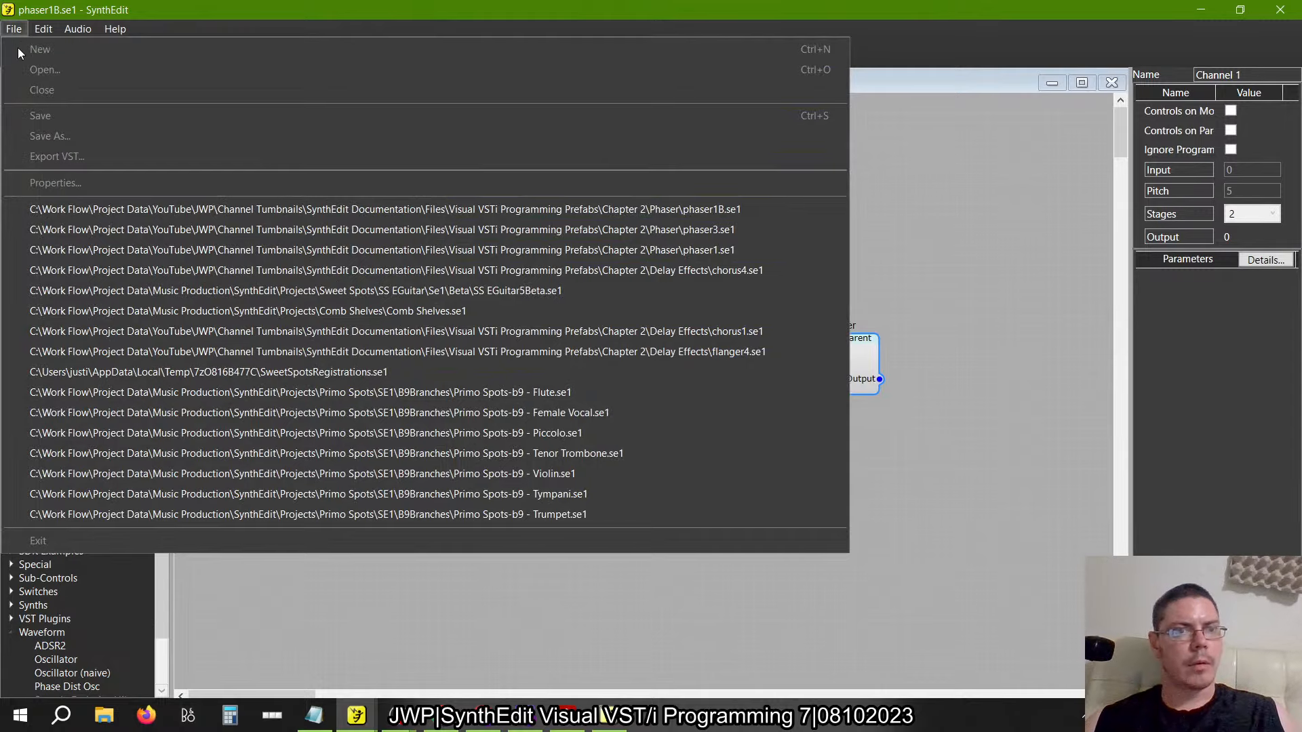
left_click(14, 28)
left_click(13, 29)
left_click(49, 136)
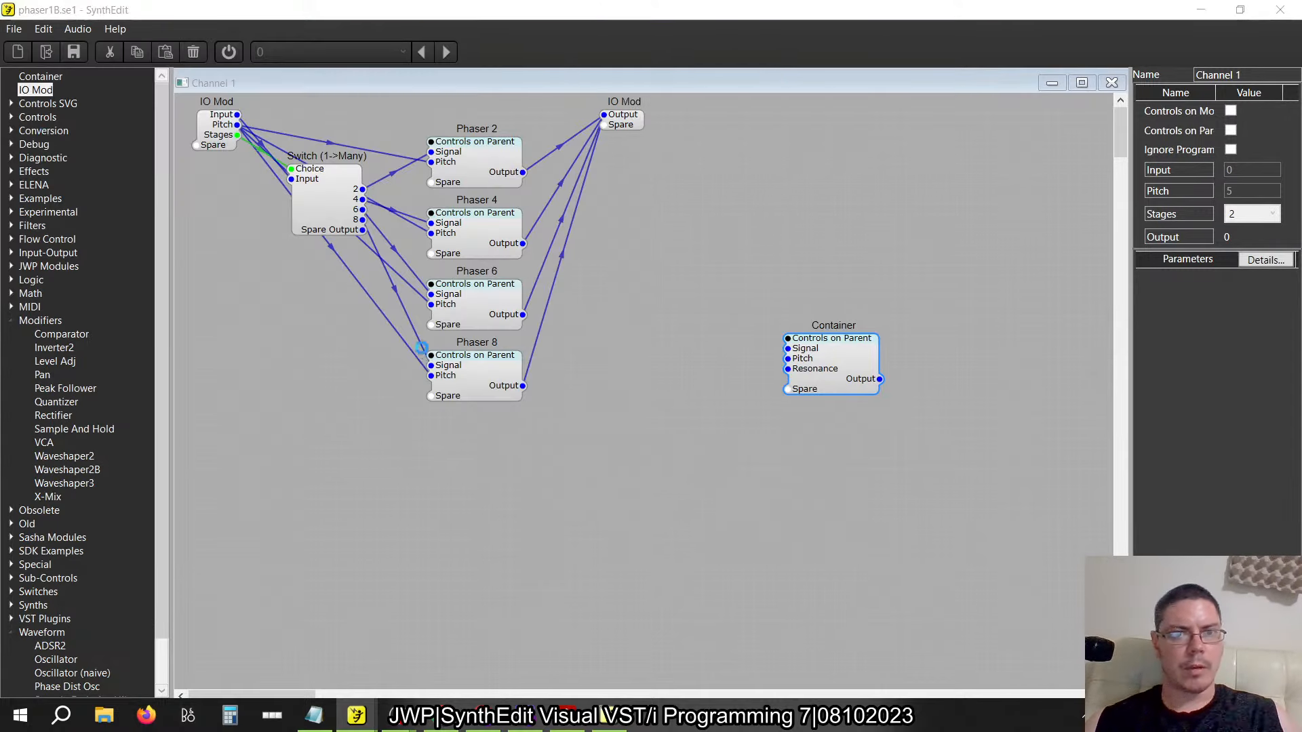
left_click(304, 182)
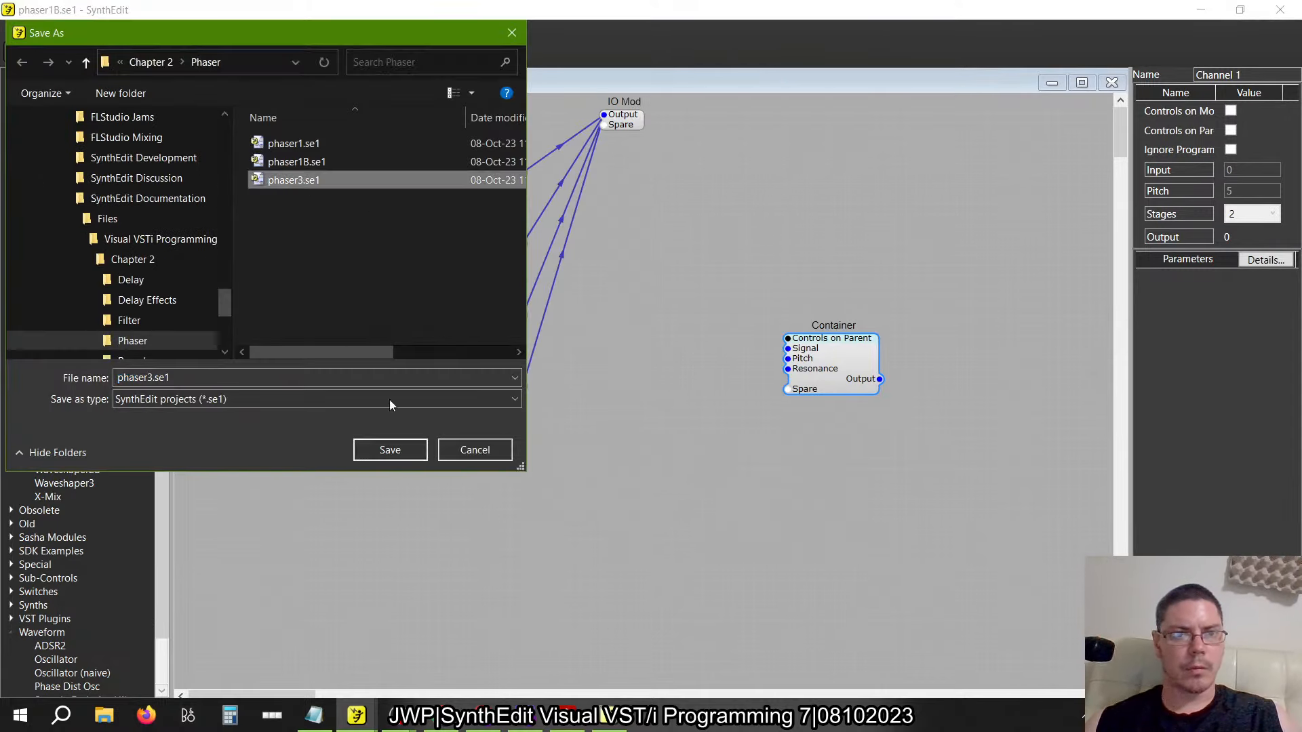
left_click(389, 451)
left_click(717, 432)
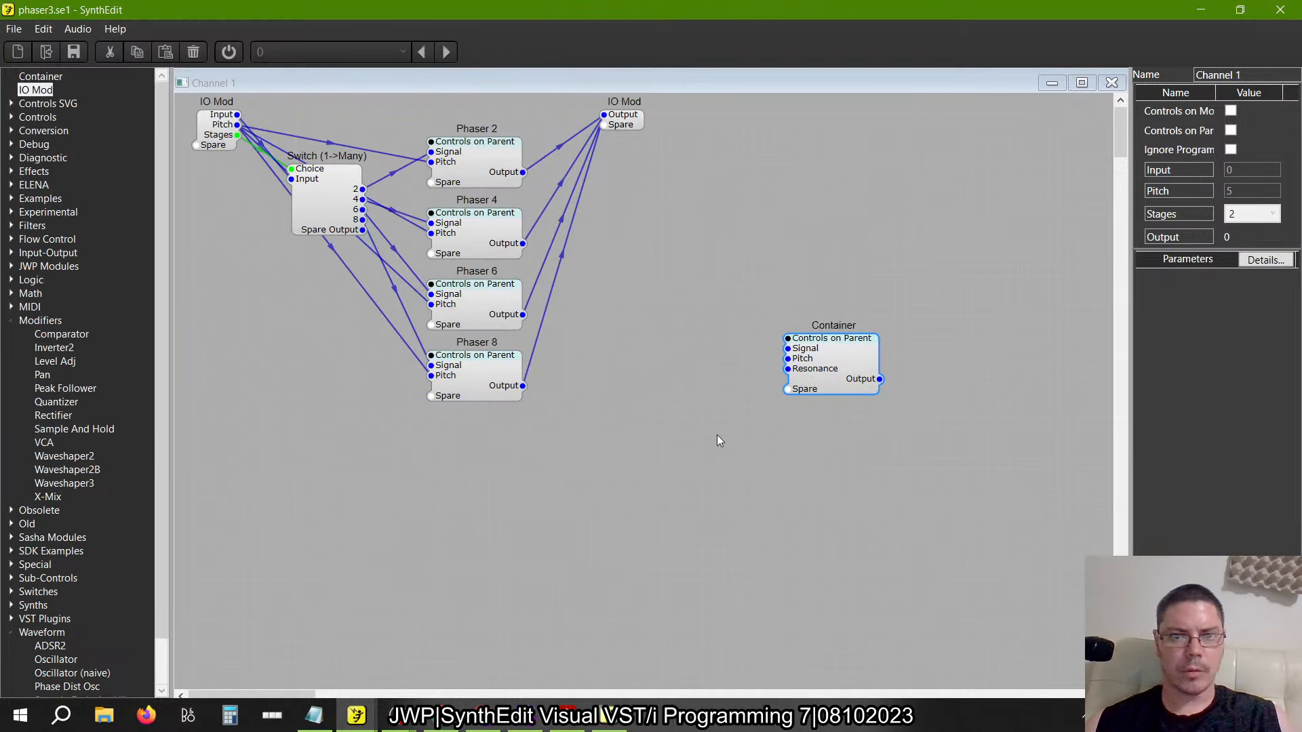
Move the pasted container closer to the Phaser 2 to Phaser 8 containers in Channel 1 and check its contents
left_click_drag(860, 351, 715, 257)
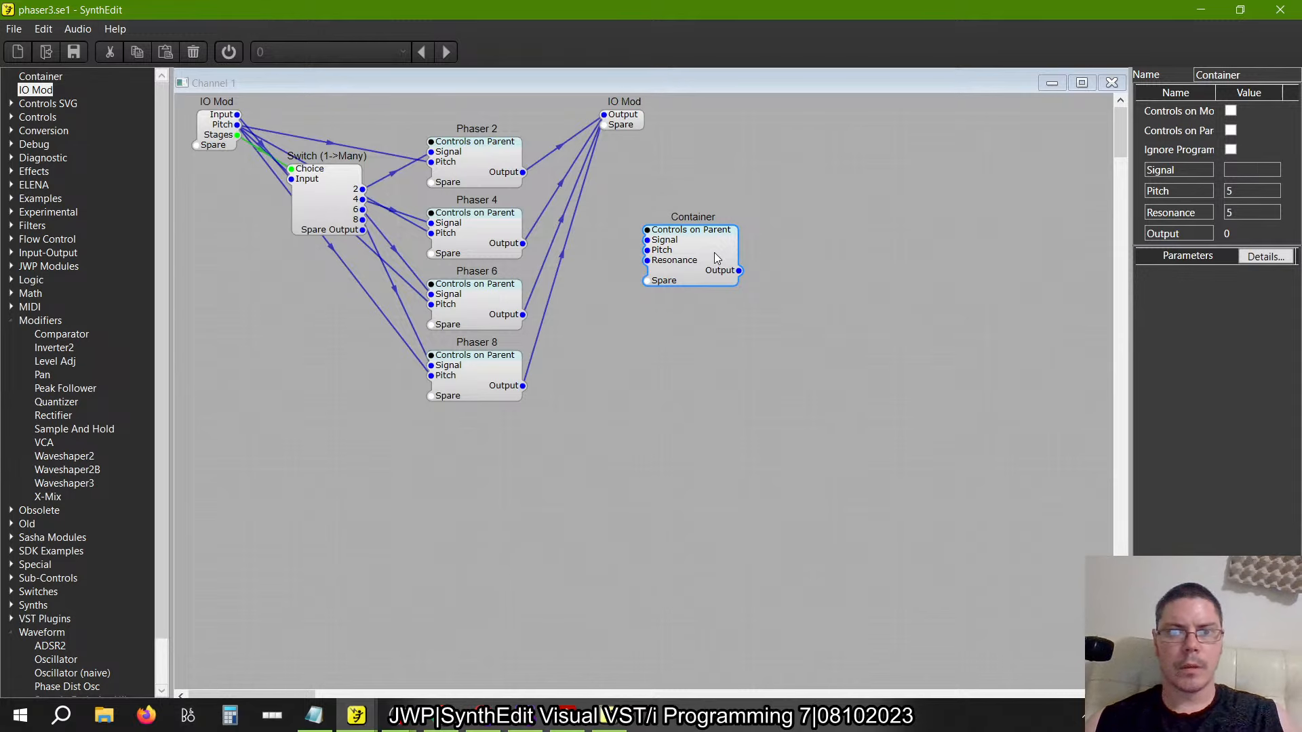
double_click(714, 252)
left_click(595, 82)
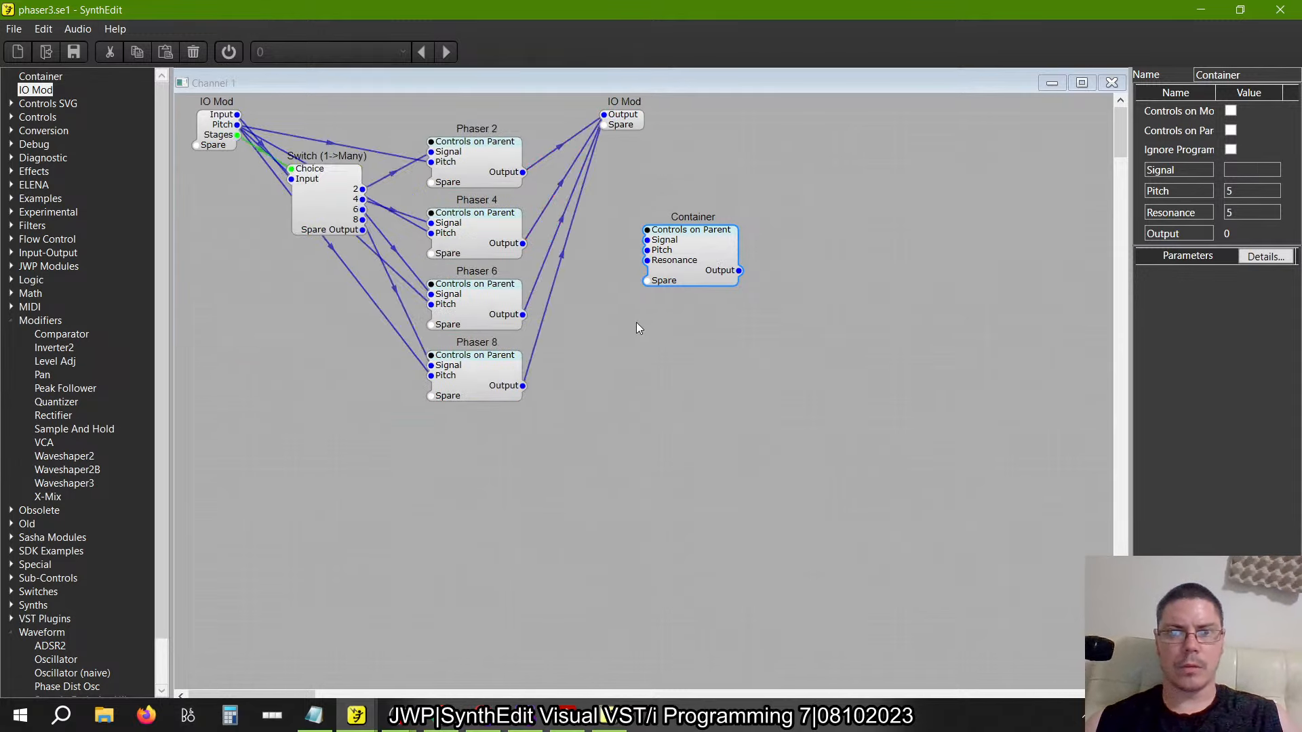
Switch to phaser3.se1 in the older SynthEdit and examine how Channel1 and its Phaser2 container are wired
key("alt+Tab")
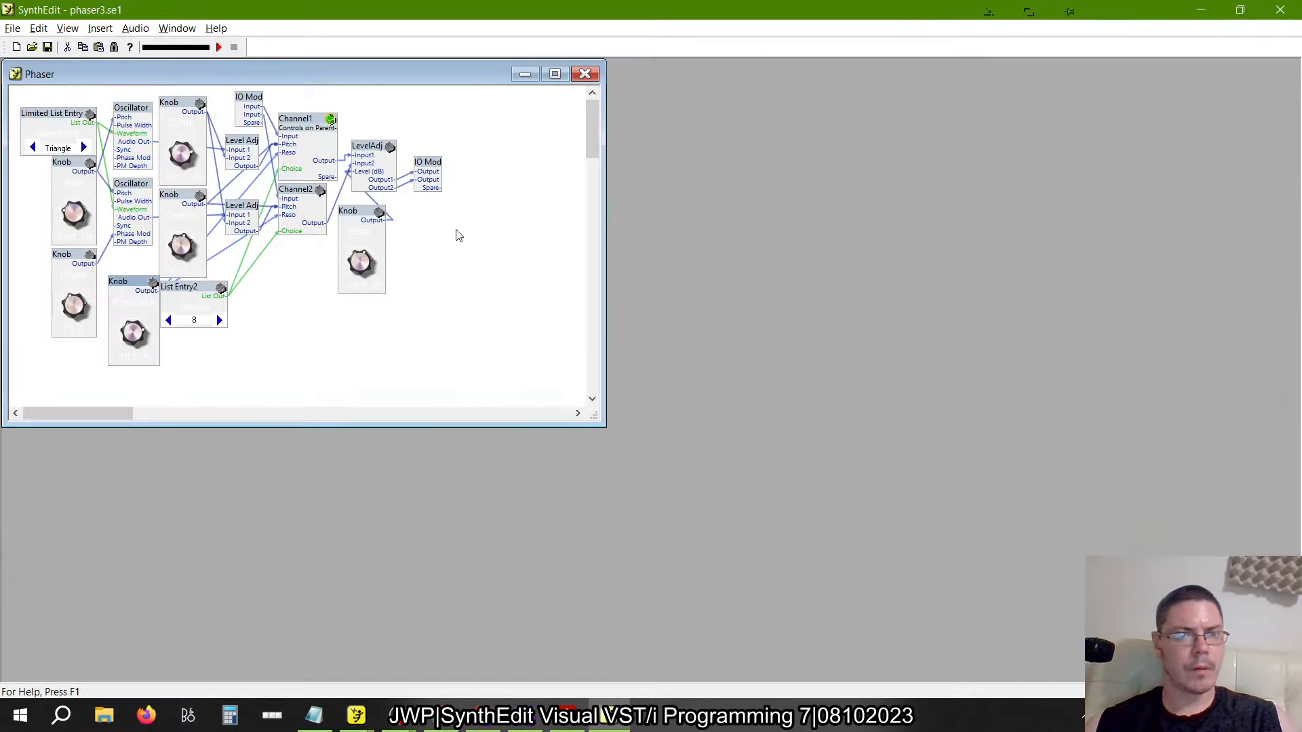
left_click(296, 125)
double_click(296, 126)
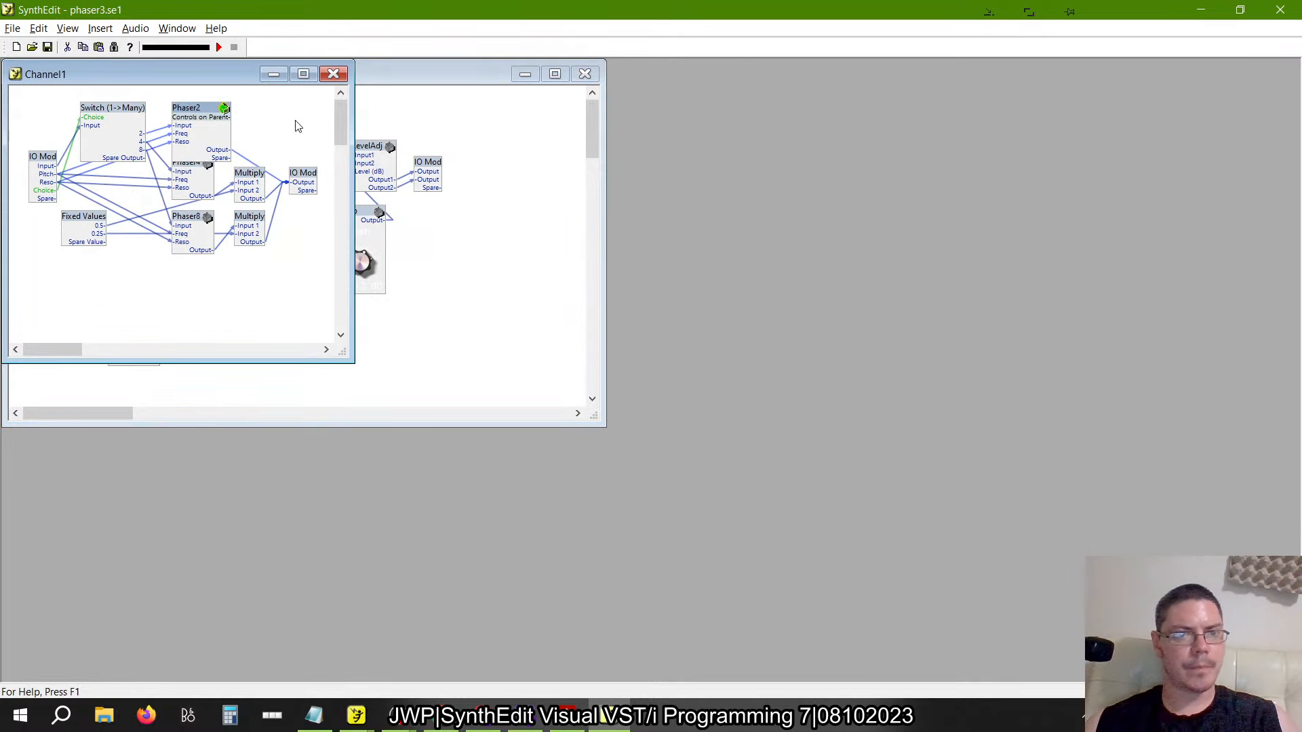
double_click(202, 112)
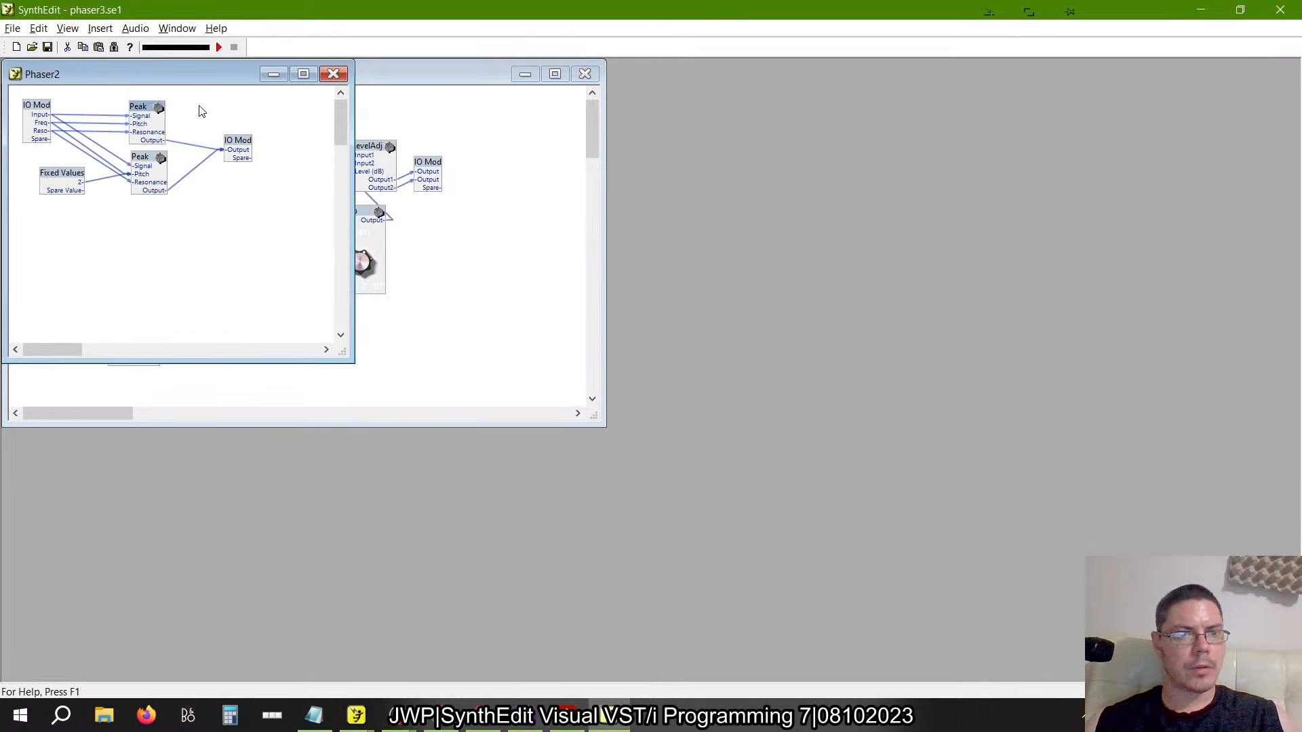
left_click(337, 74)
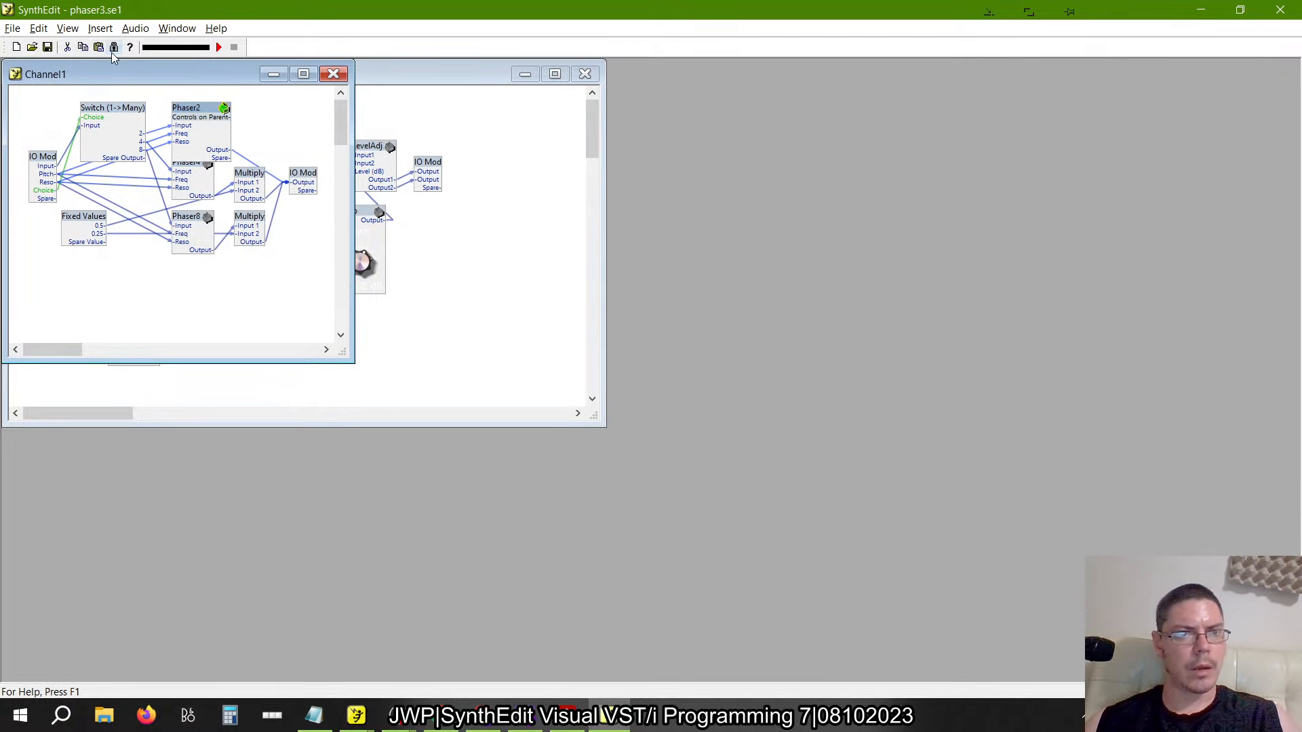
Move the Phaser2 container up slightly in Channel1 so that it no longer overlaps Phaser4
left_click(113, 49)
left_click(114, 48)
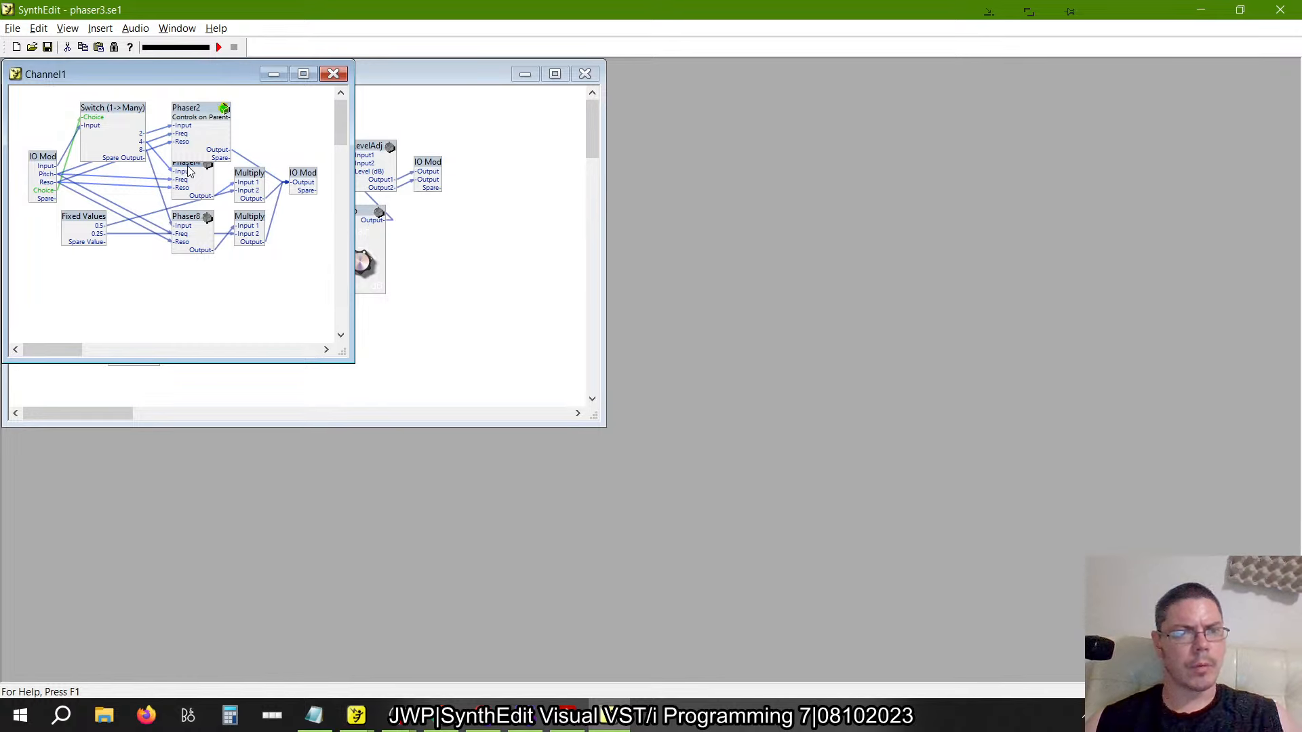
mouse_move(203, 120)
left_mouse_down()
mouse_move(312, 124)
mouse_move(212, 99)
mouse_move(190, 114)
mouse_move(200, 116)
left_mouse_up()
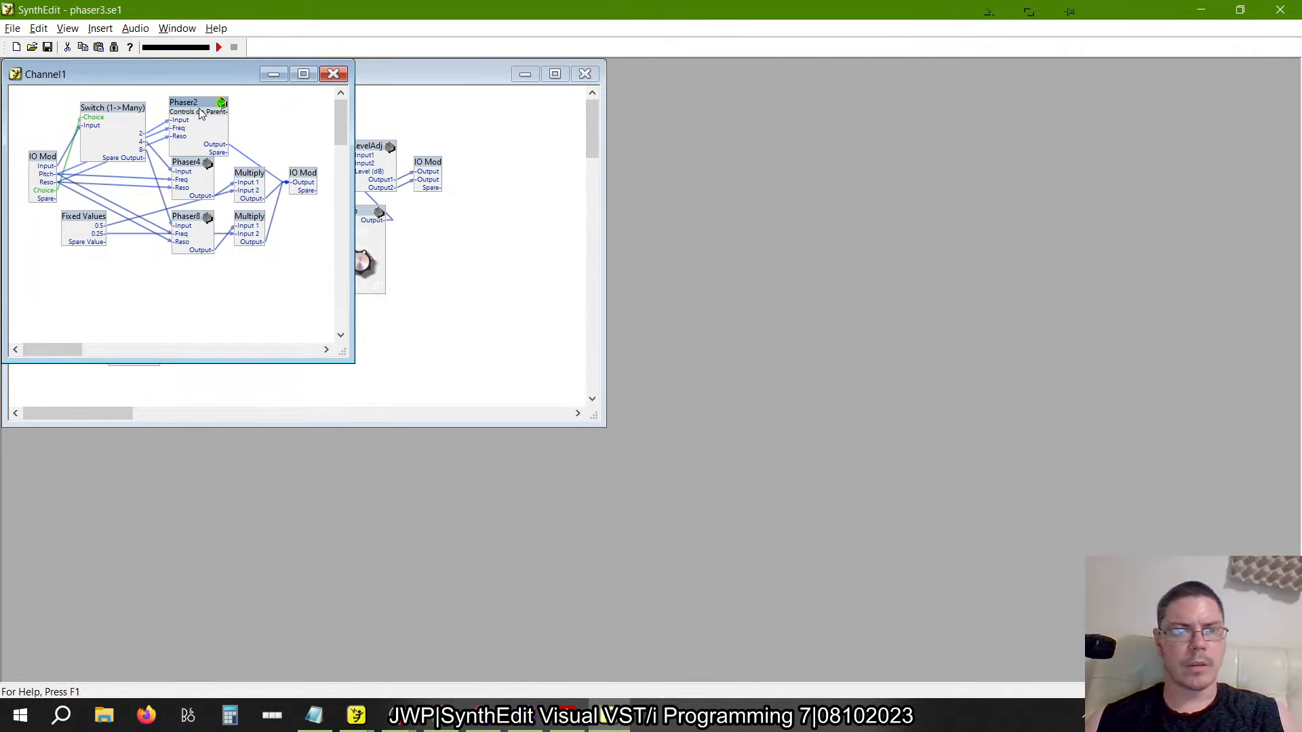
Close the Channel1 structure and return to the old project's Phaser structure
key("alt+Tab")
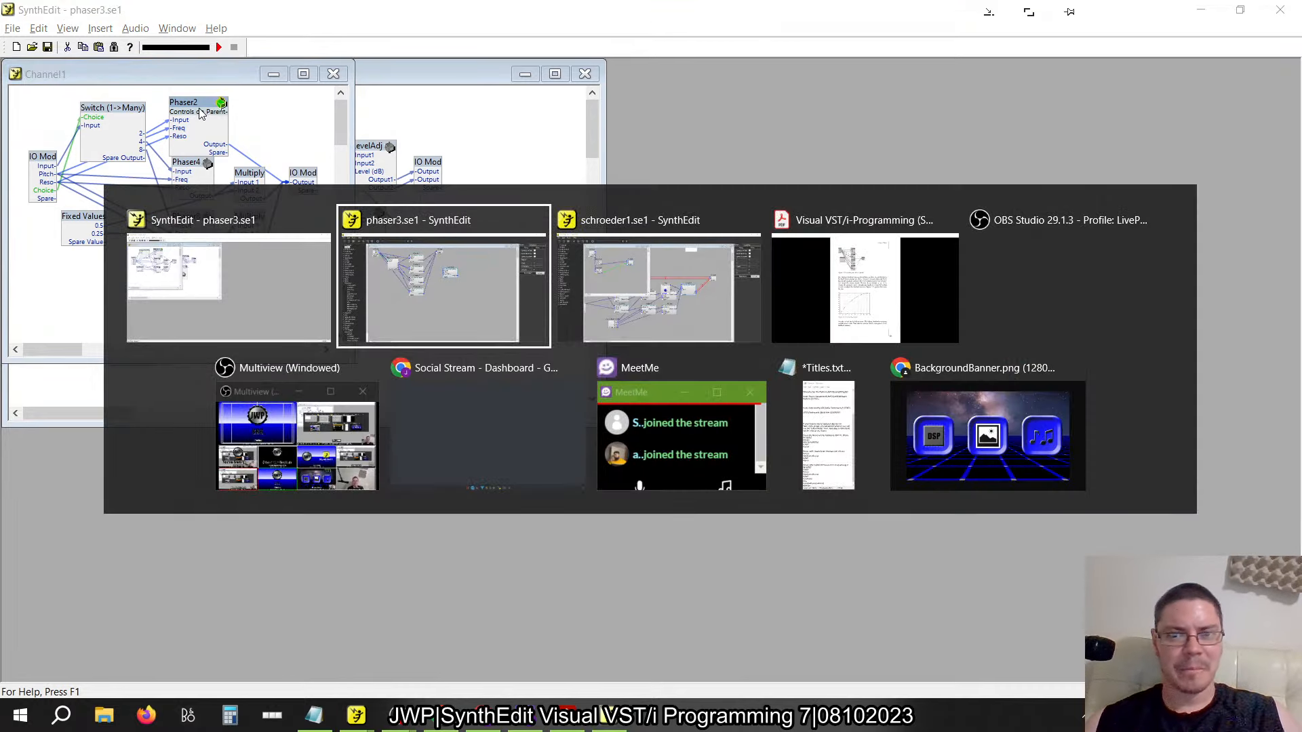
key("Tab")
key("Tab")
key("alt+shift+Tab")
key("alt+shift+Tab")
key("alt+shift+Tab")
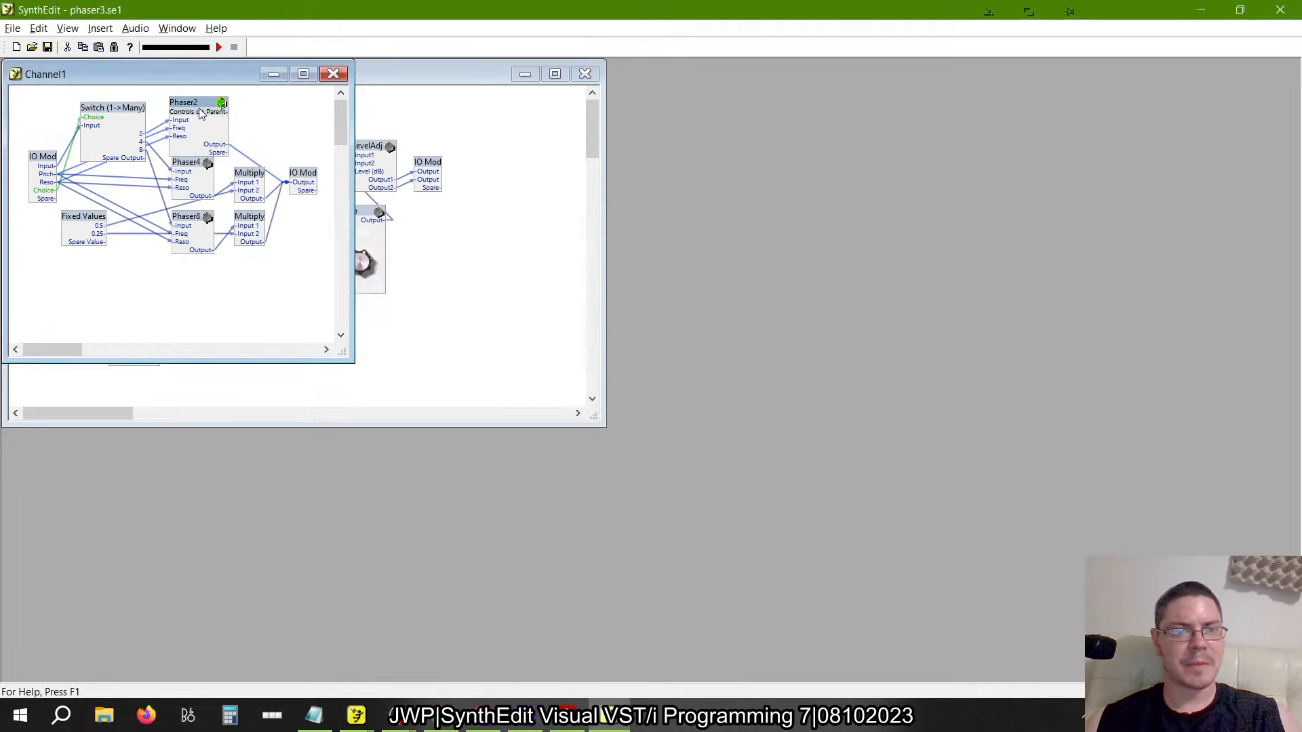
left_click(333, 74)
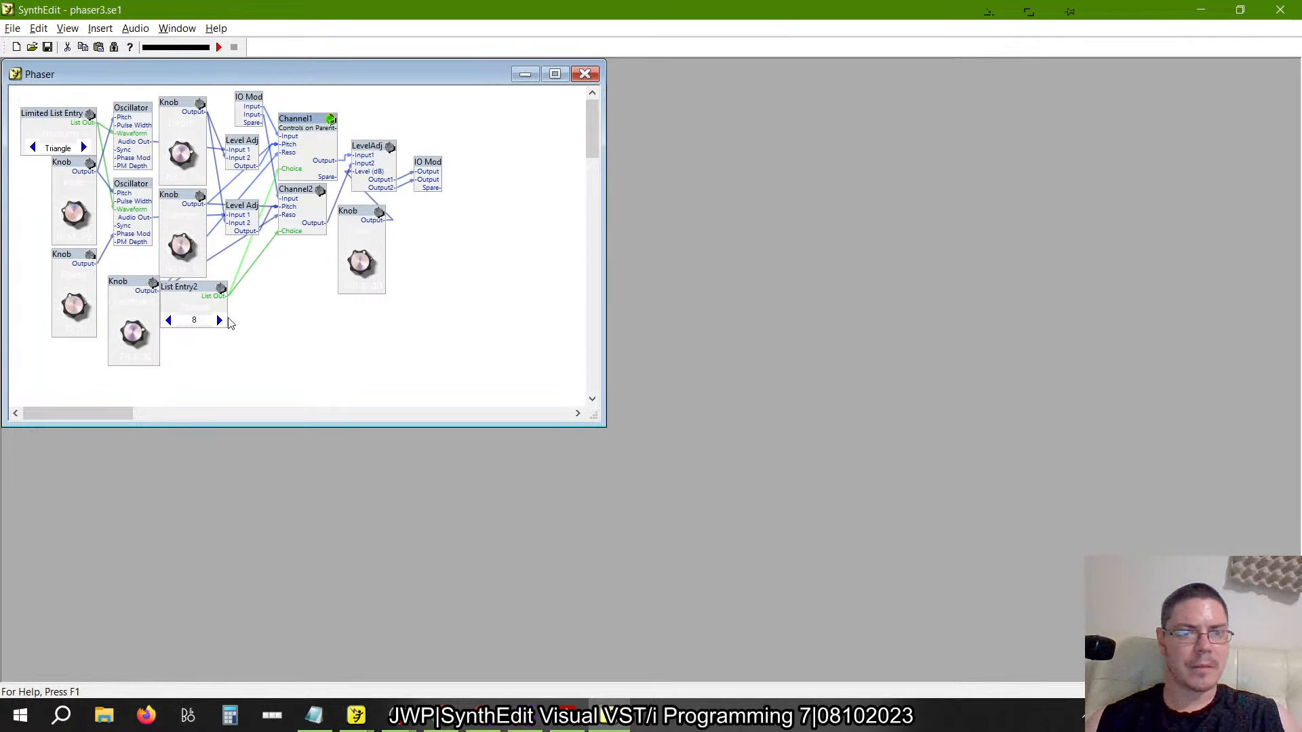
Check the stage choices offered by List Entry2 in the old phaser3 project's Phaser structure
left_click(203, 322)
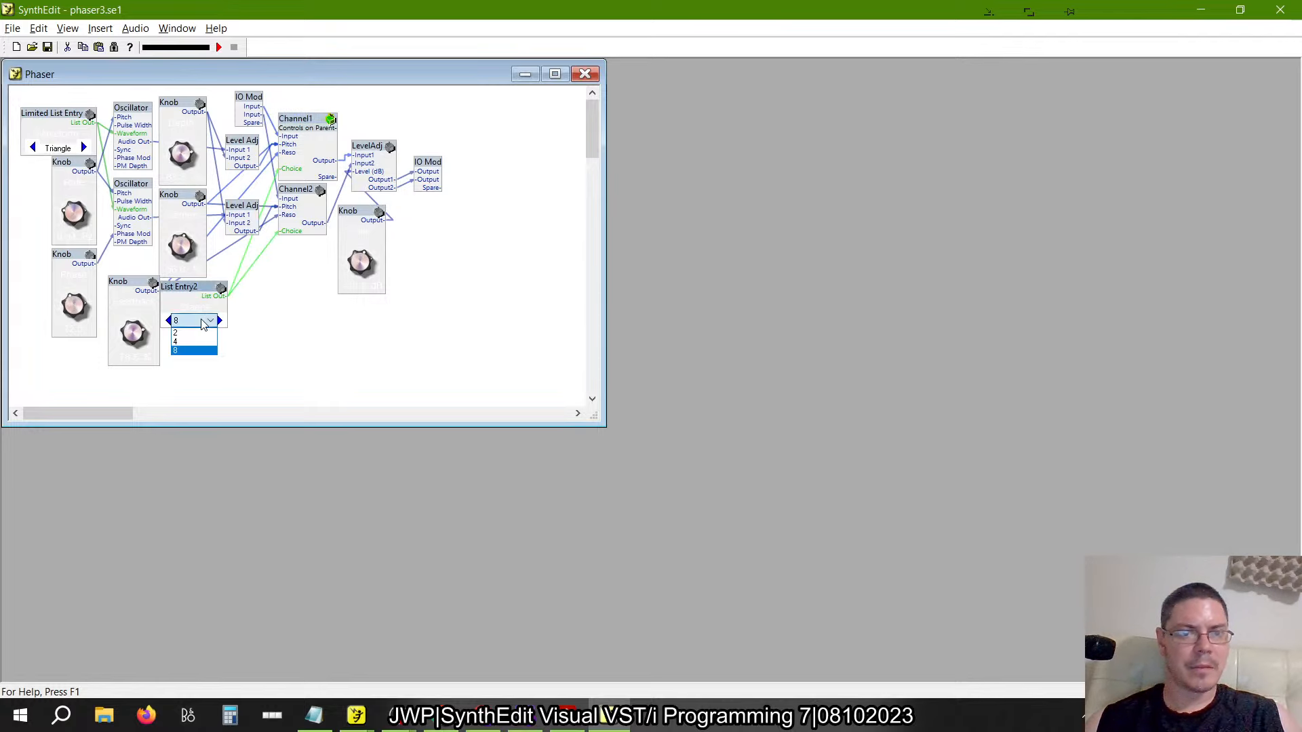
left_click(366, 358)
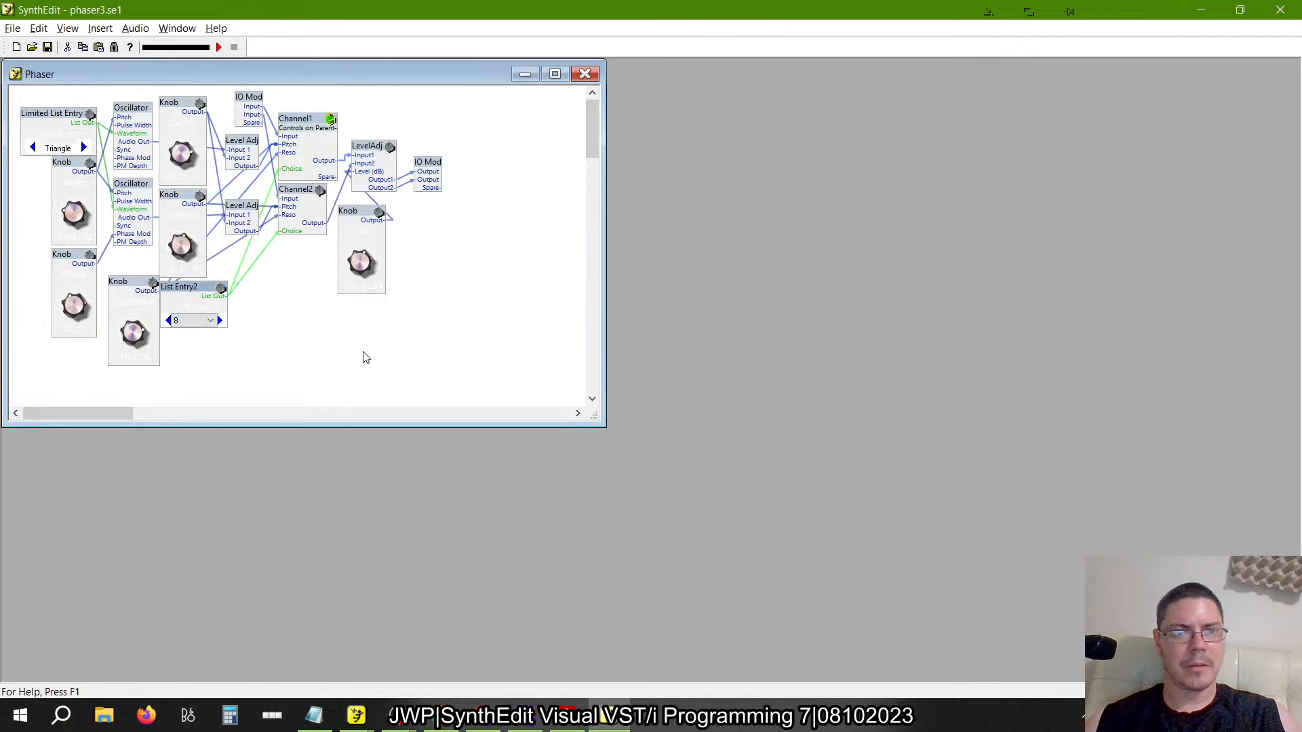
key("alt+Tab")
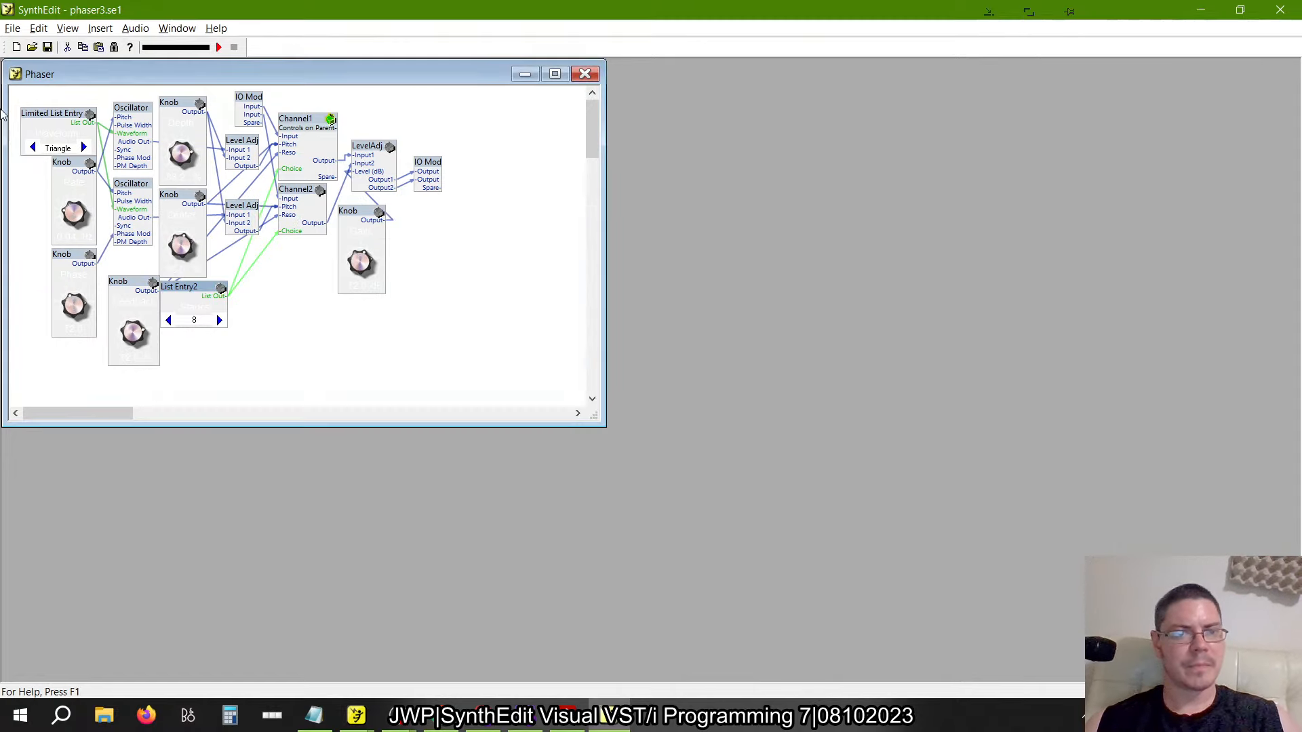
Open the old phaser1.se1 without saving the changes to phaser3.se1 and check the stage choices of its List Entry2
left_click(13, 28)
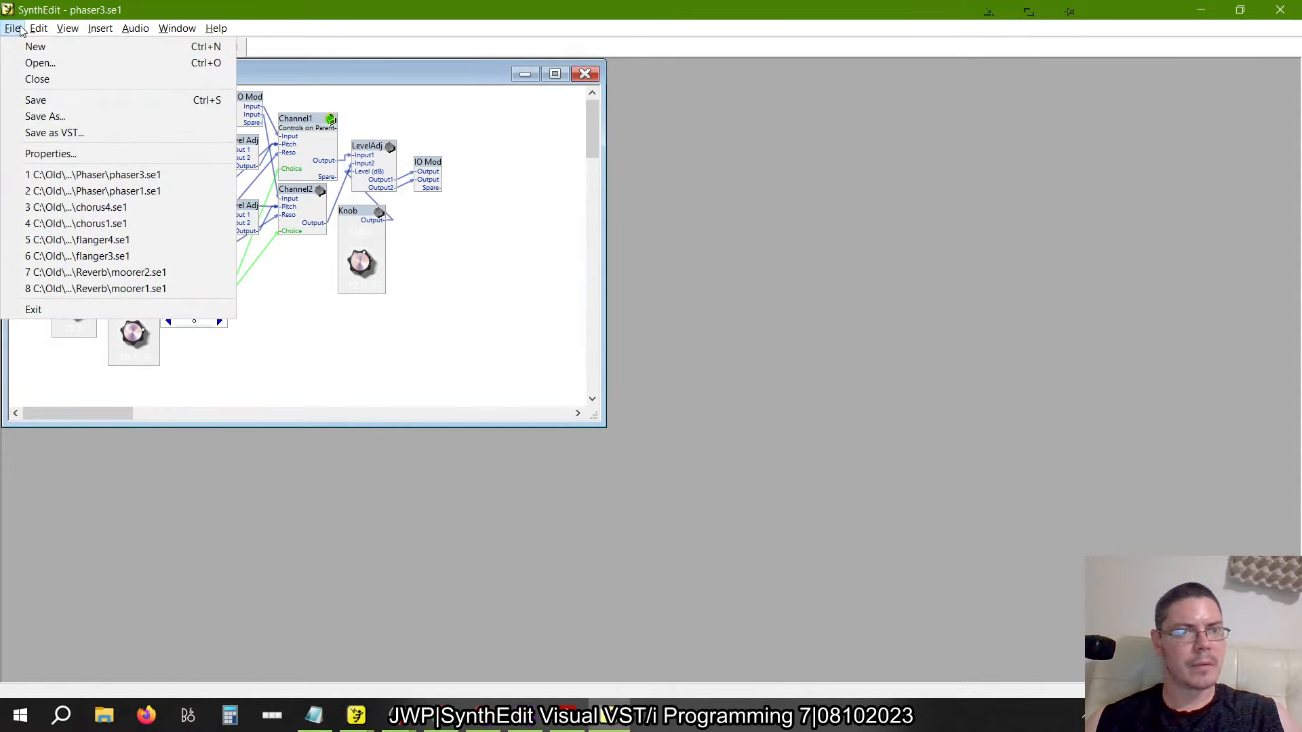
left_click(40, 63)
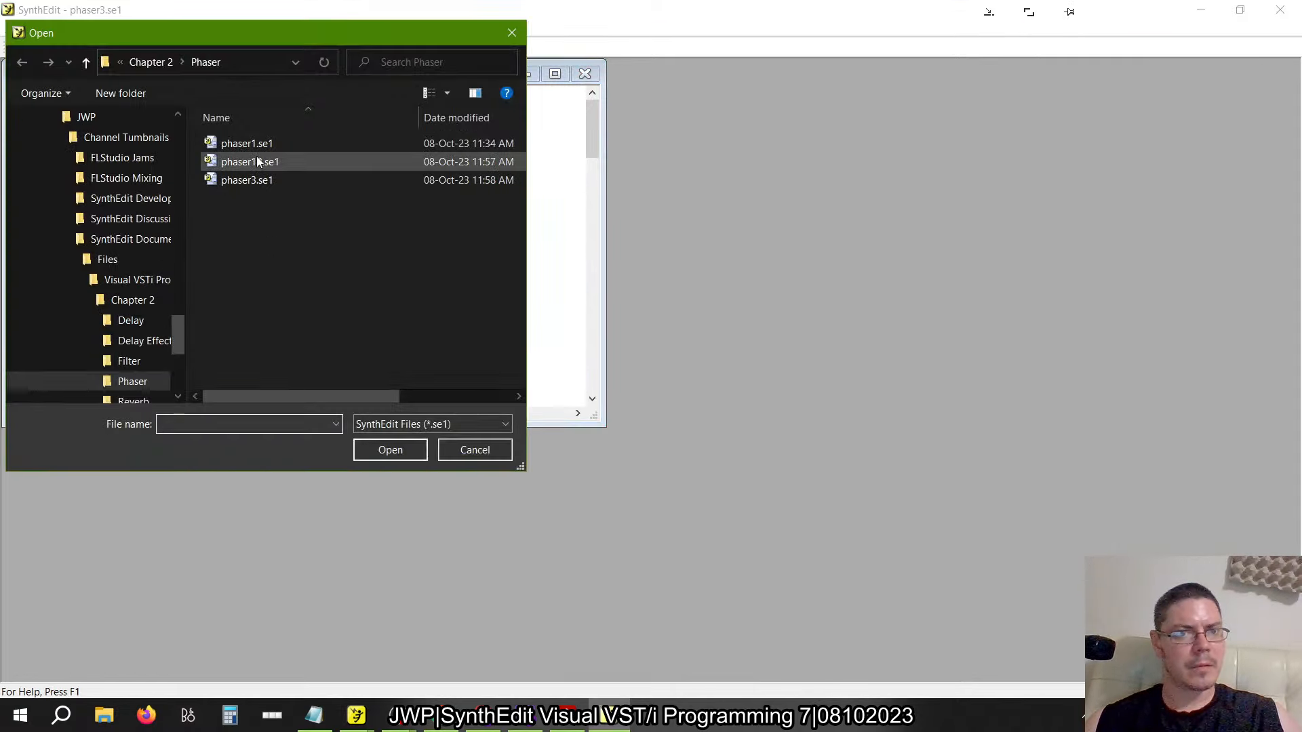
left_click(465, 445)
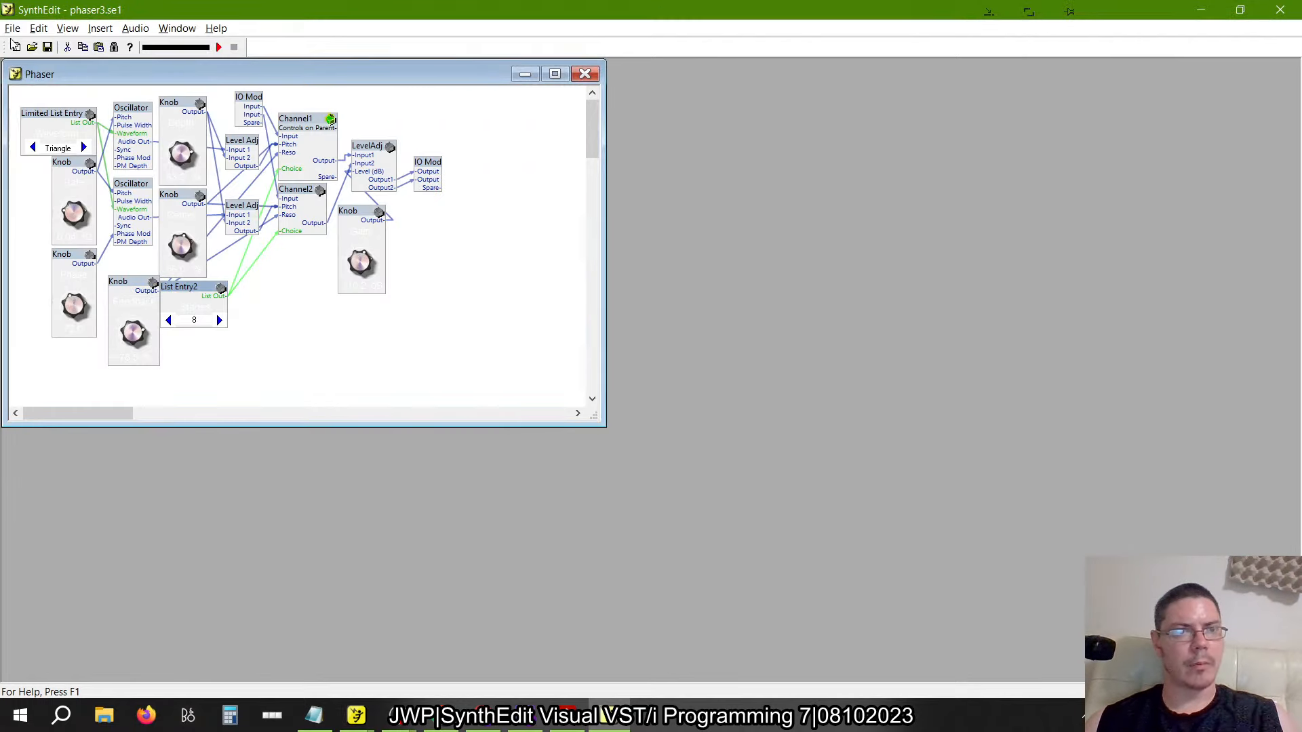
left_click(12, 28)
left_click(68, 178)
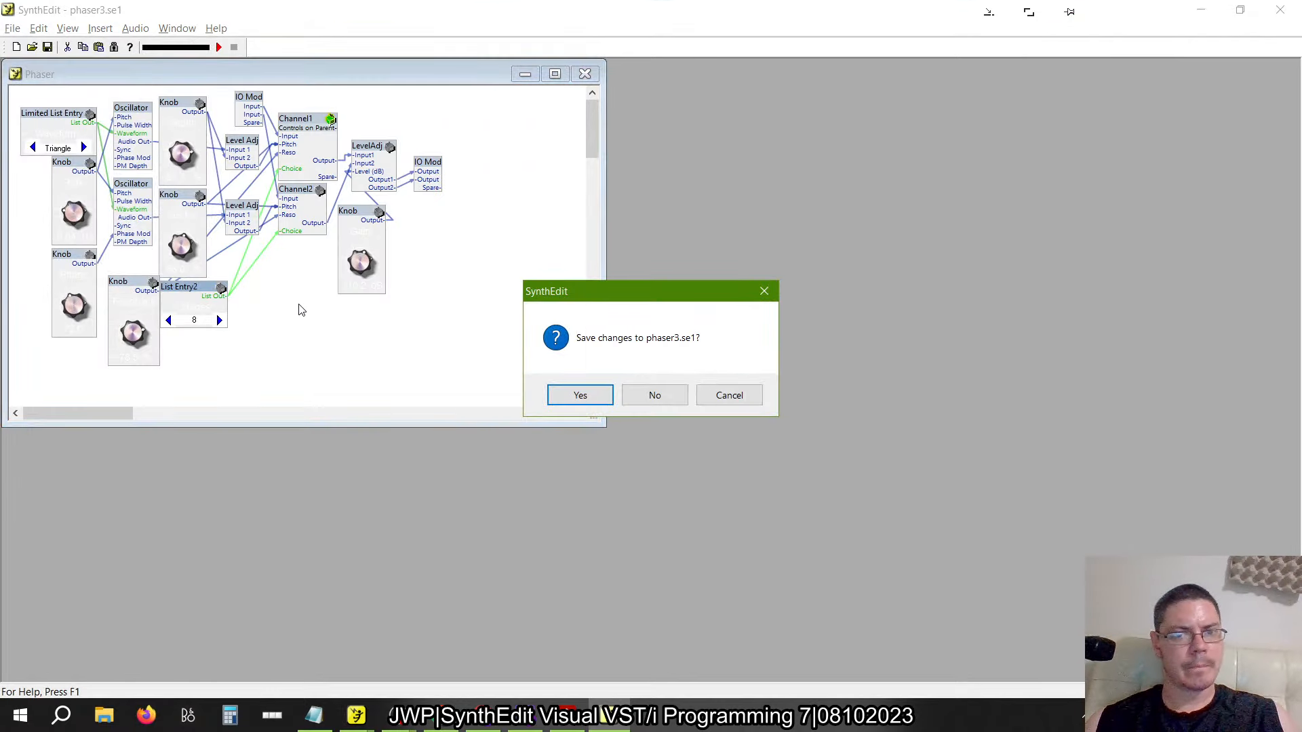
left_click(649, 398)
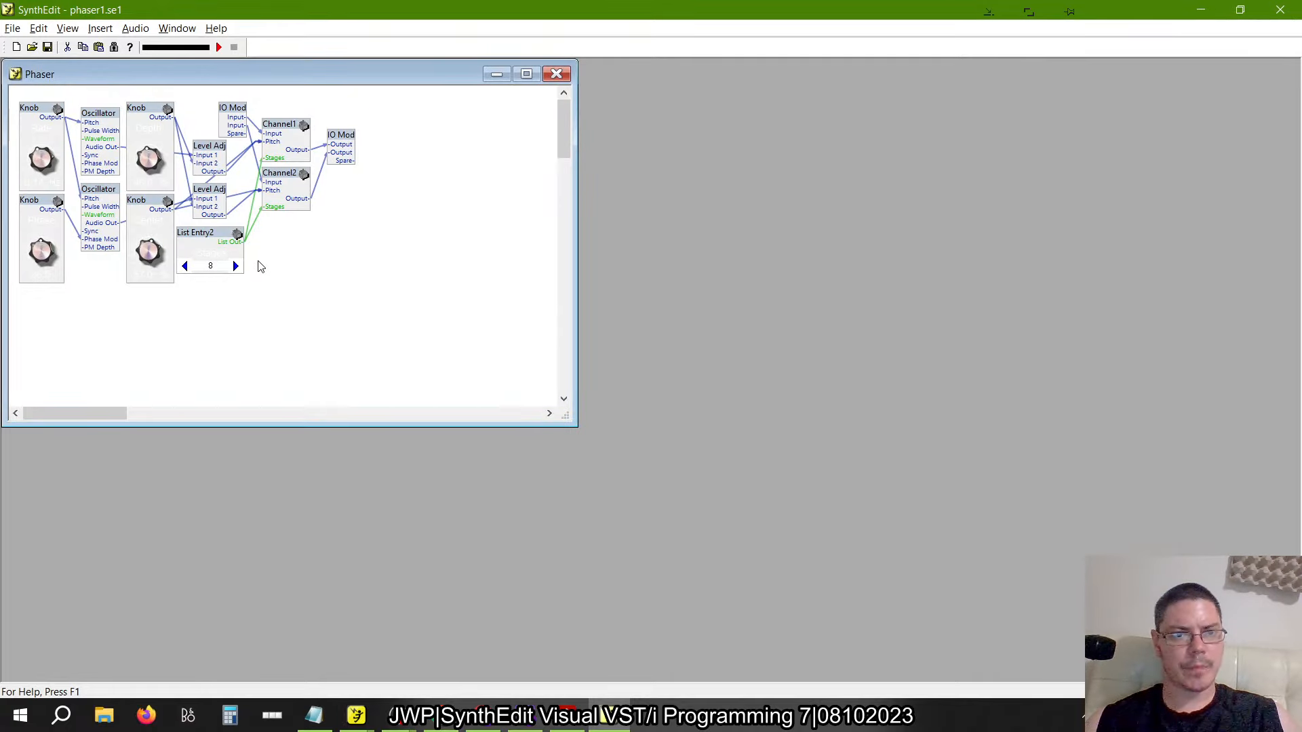
left_click(211, 266)
left_click(365, 272)
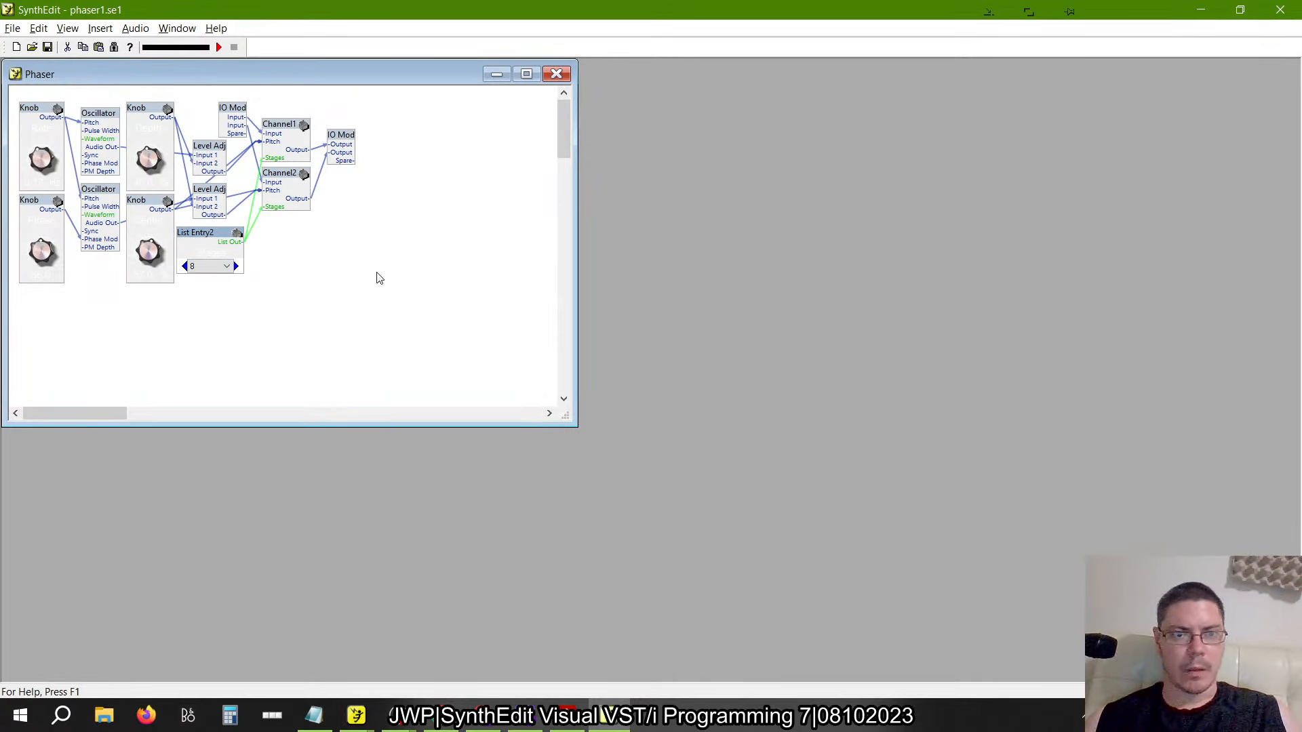
Reopen the old phaser3.se1 as reference and switch back to the Channel 1 structure in the newer SynthEdit
left_click(12, 28)
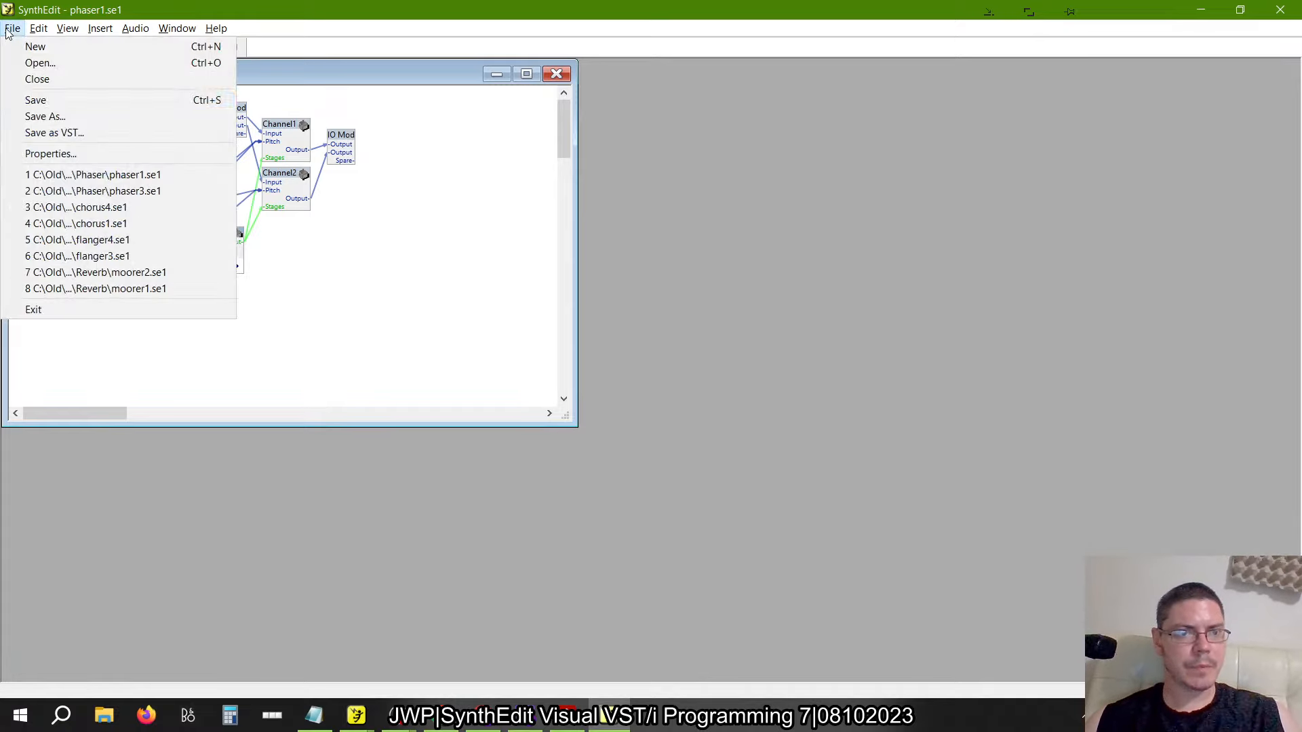
left_click(78, 191)
key("alt+Tab")
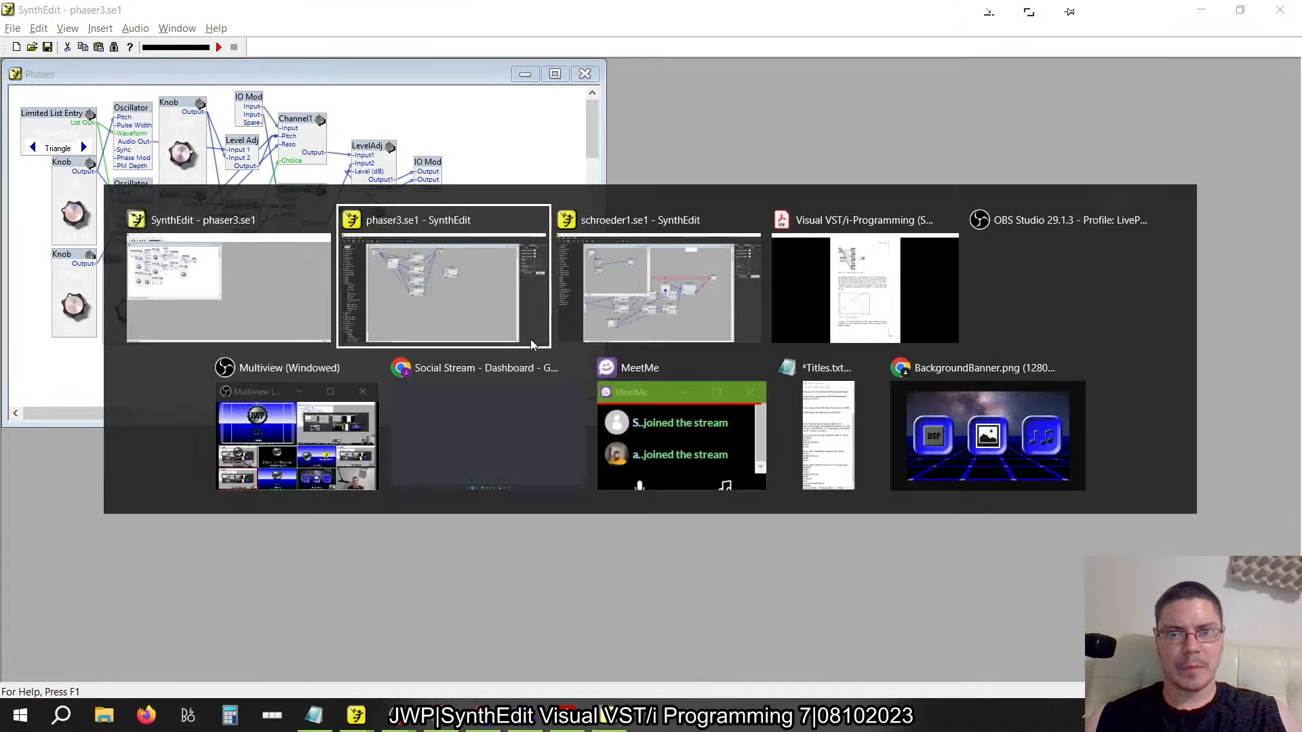
left_click(486, 289)
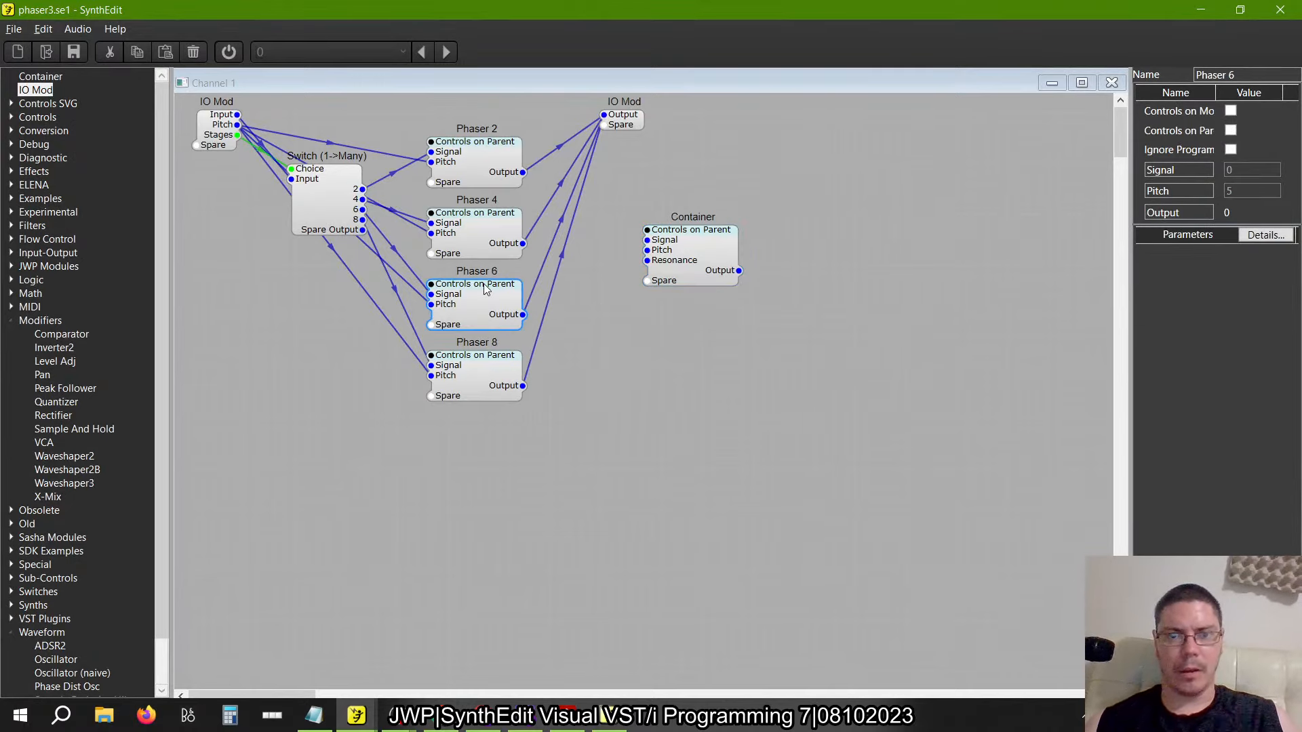
Delete the Phaser 6 container from the Channel 1 structure
key("Delete")
left_click(729, 263)
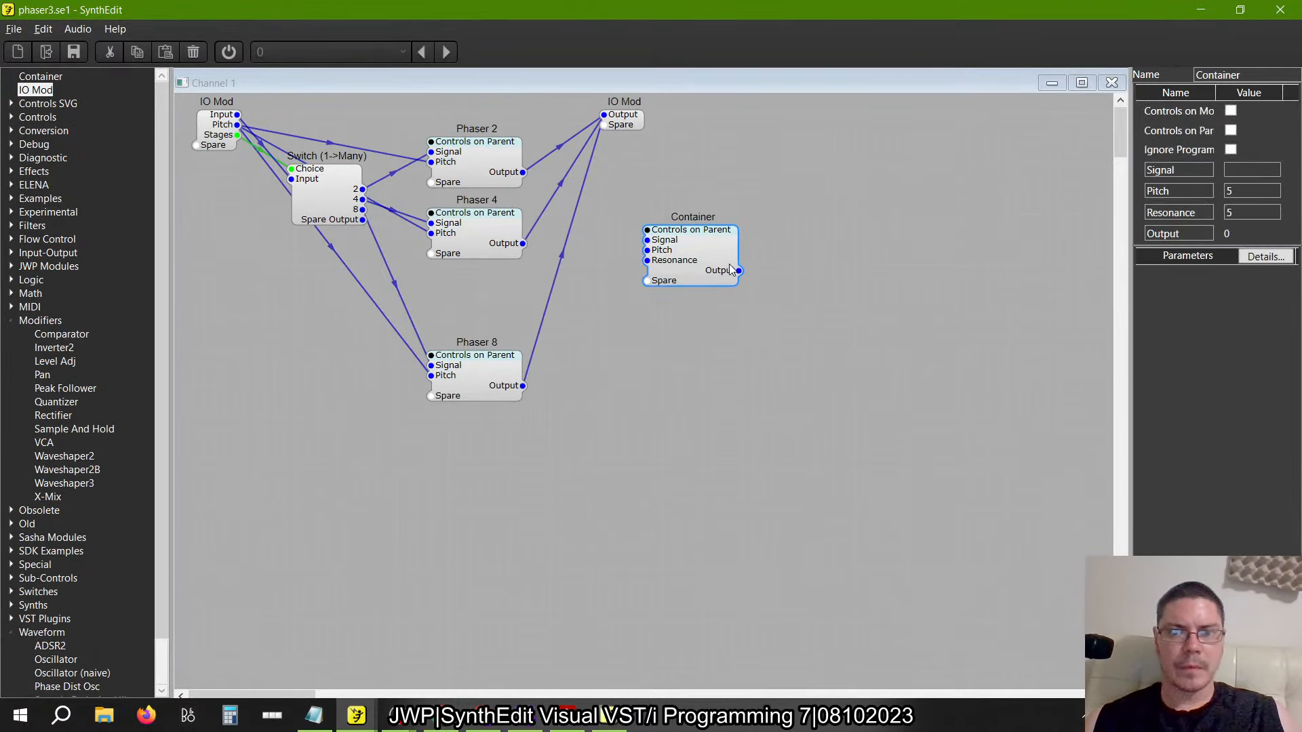
Switch to the older SynthEdit window and examine the internal wiring of Phaser2, Phaser4 and Phaser8 inside the reference Channel1
key("alt+Tab")
double_click(299, 124)
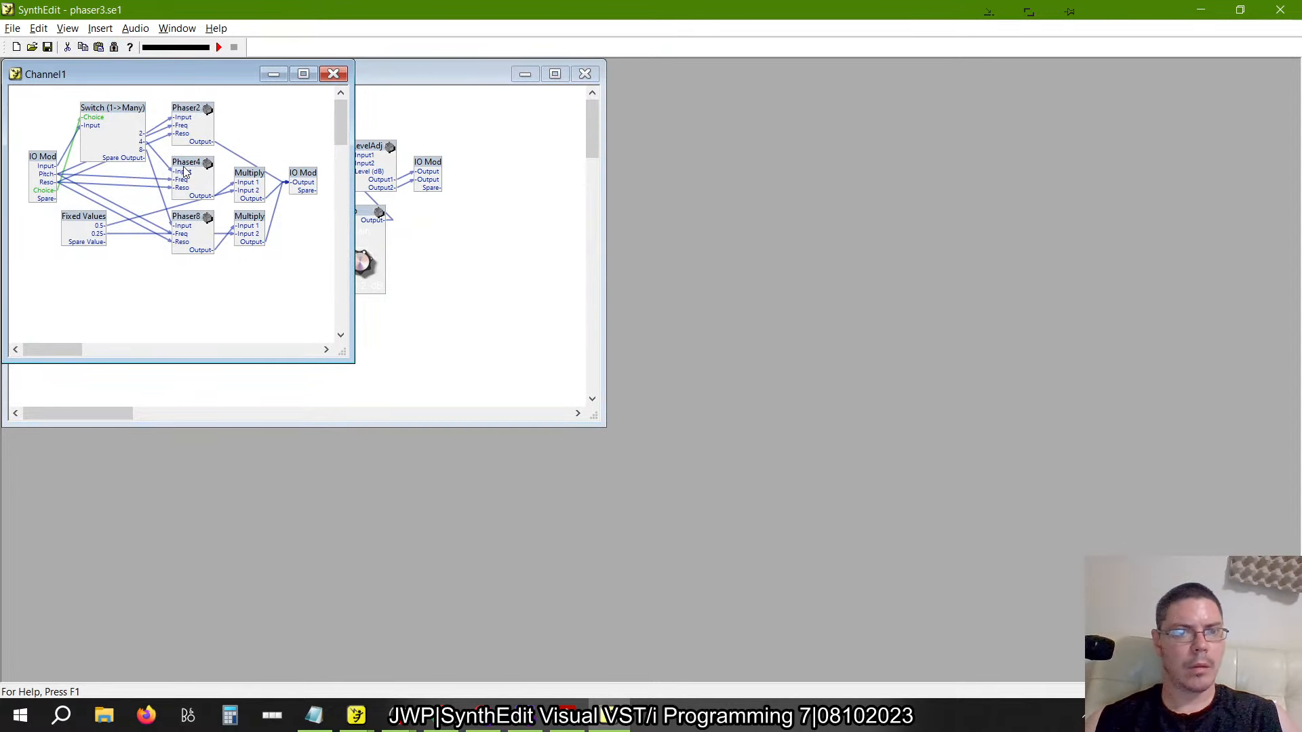
double_click(186, 172)
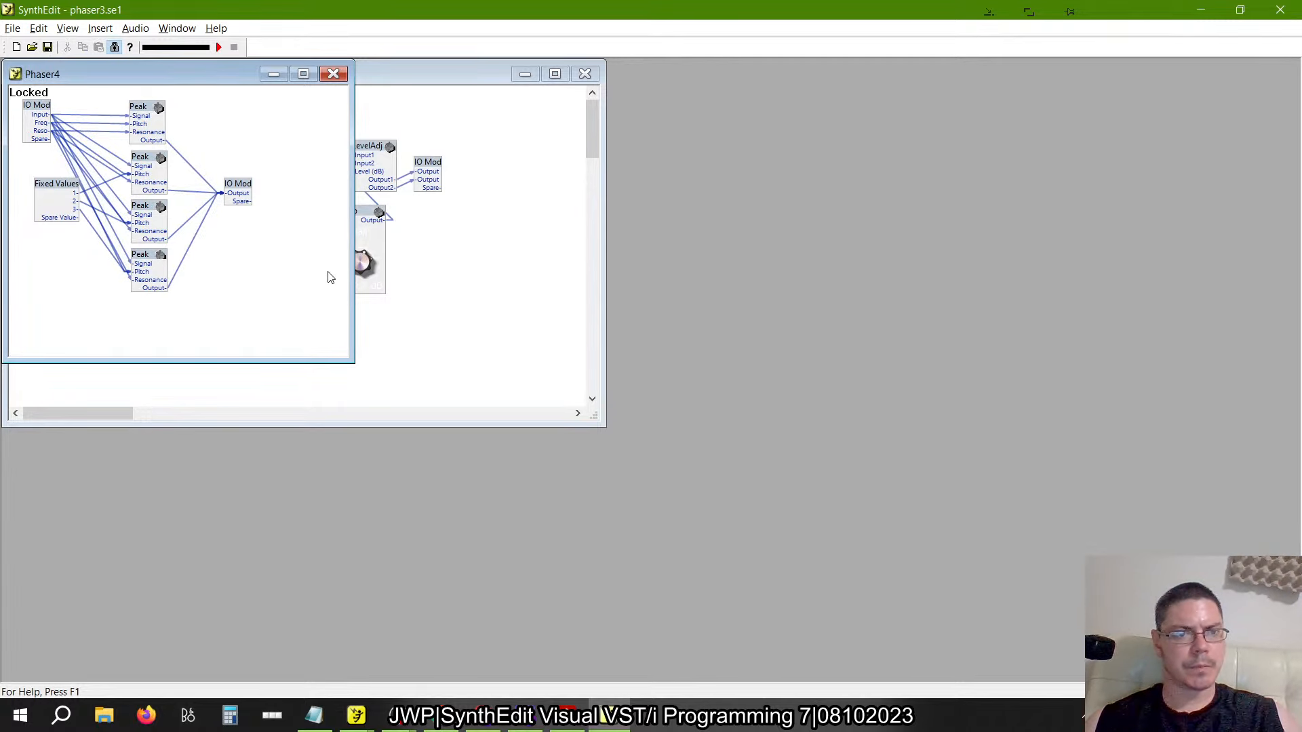
left_click(333, 74)
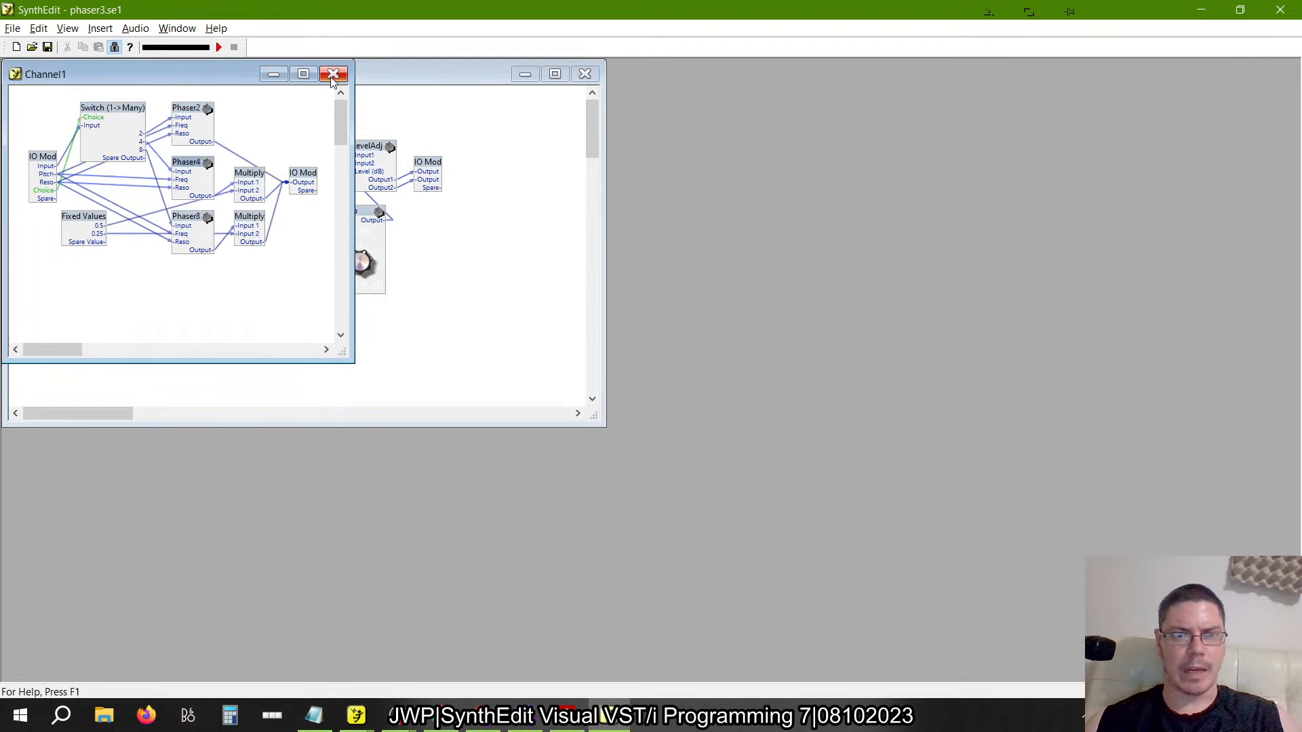
double_click(195, 223)
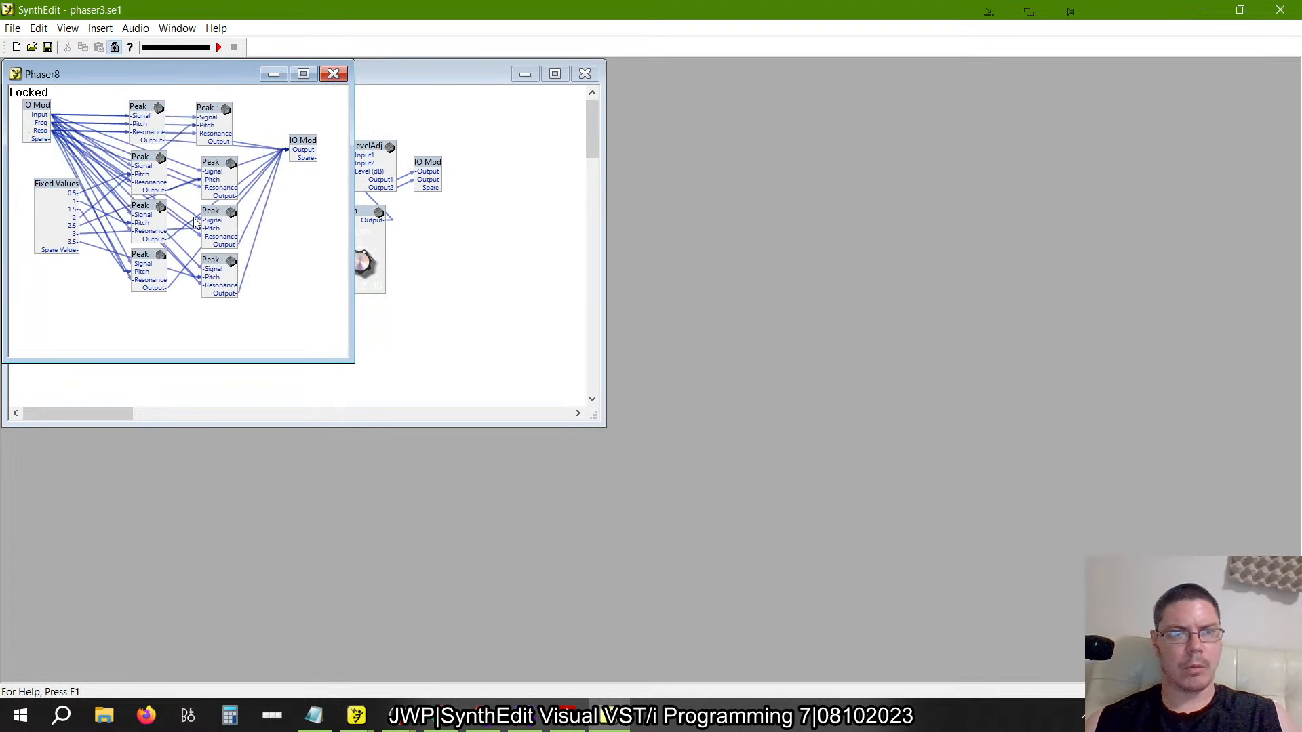
left_click(335, 75)
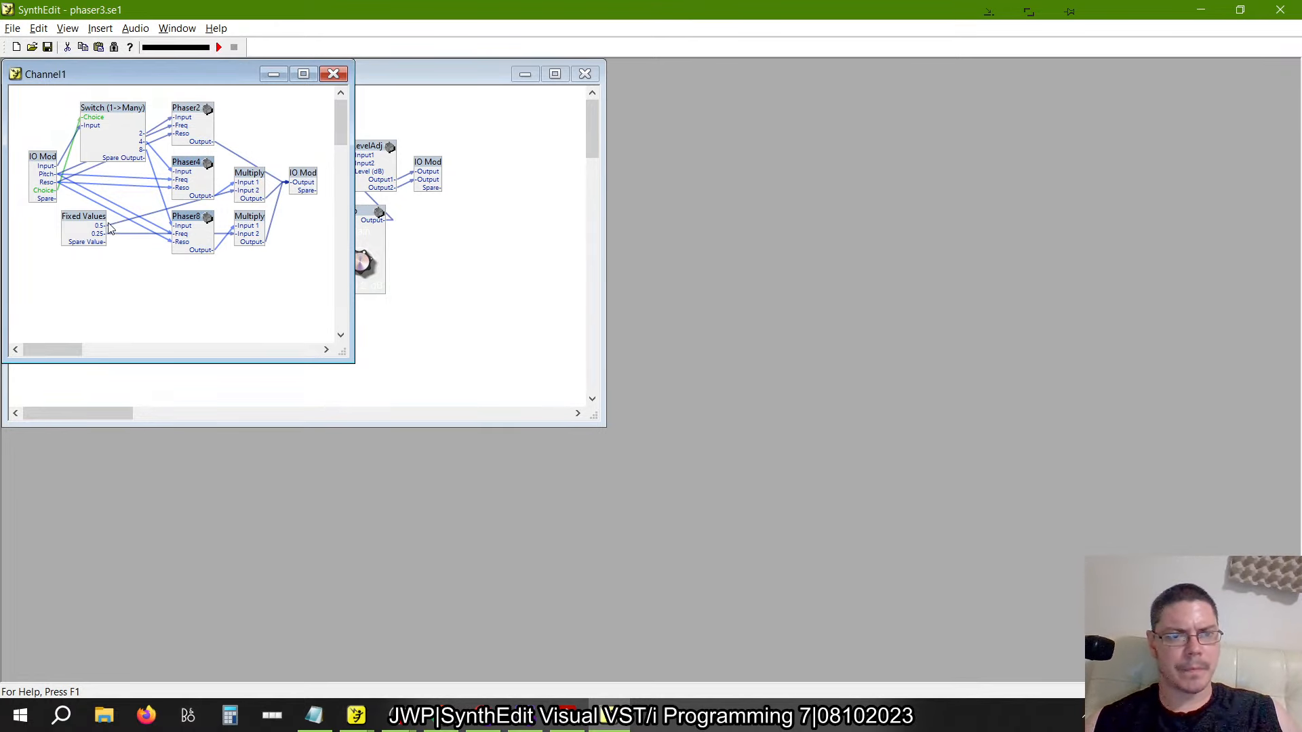
mouse_move(90, 226)
left_mouse_down()
mouse_move(70, 245)
mouse_move(97, 231)
mouse_move(97, 245)
mouse_move(87, 234)
mouse_move(109, 222)
left_mouse_up()
key("alt+Tab")
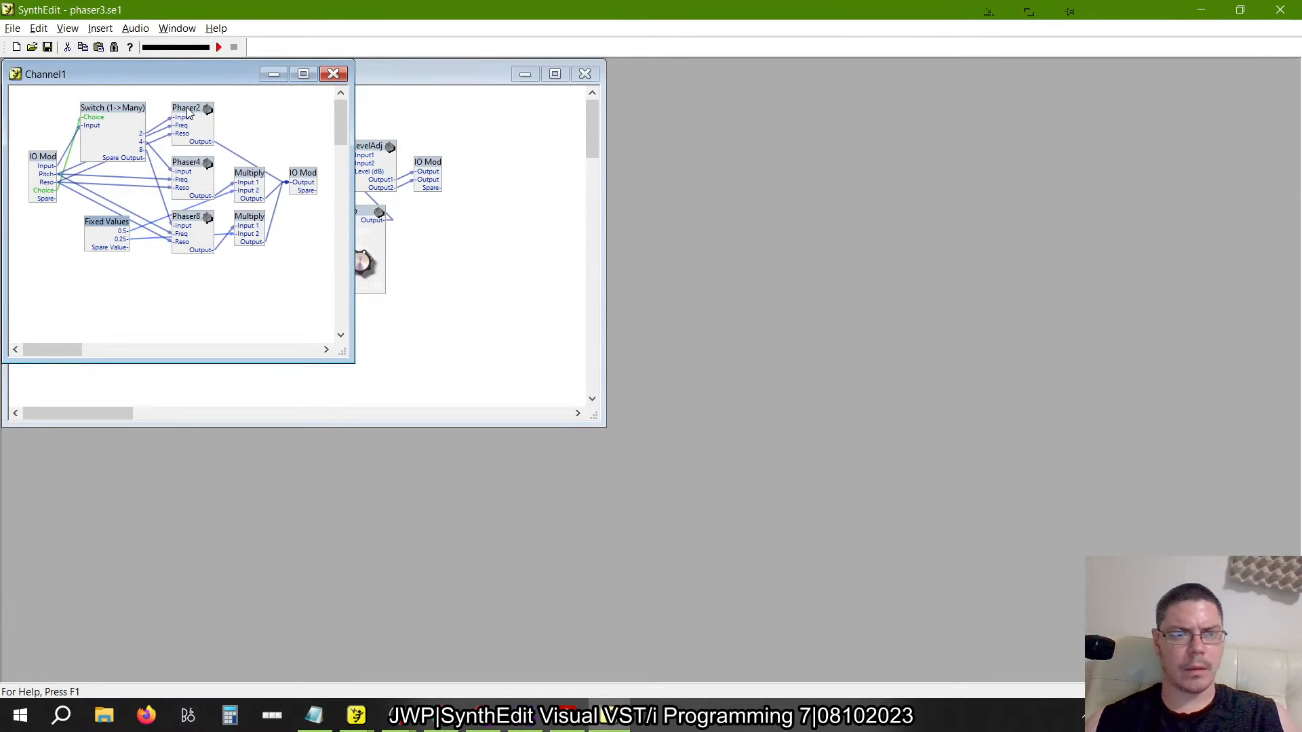
double_click(187, 109)
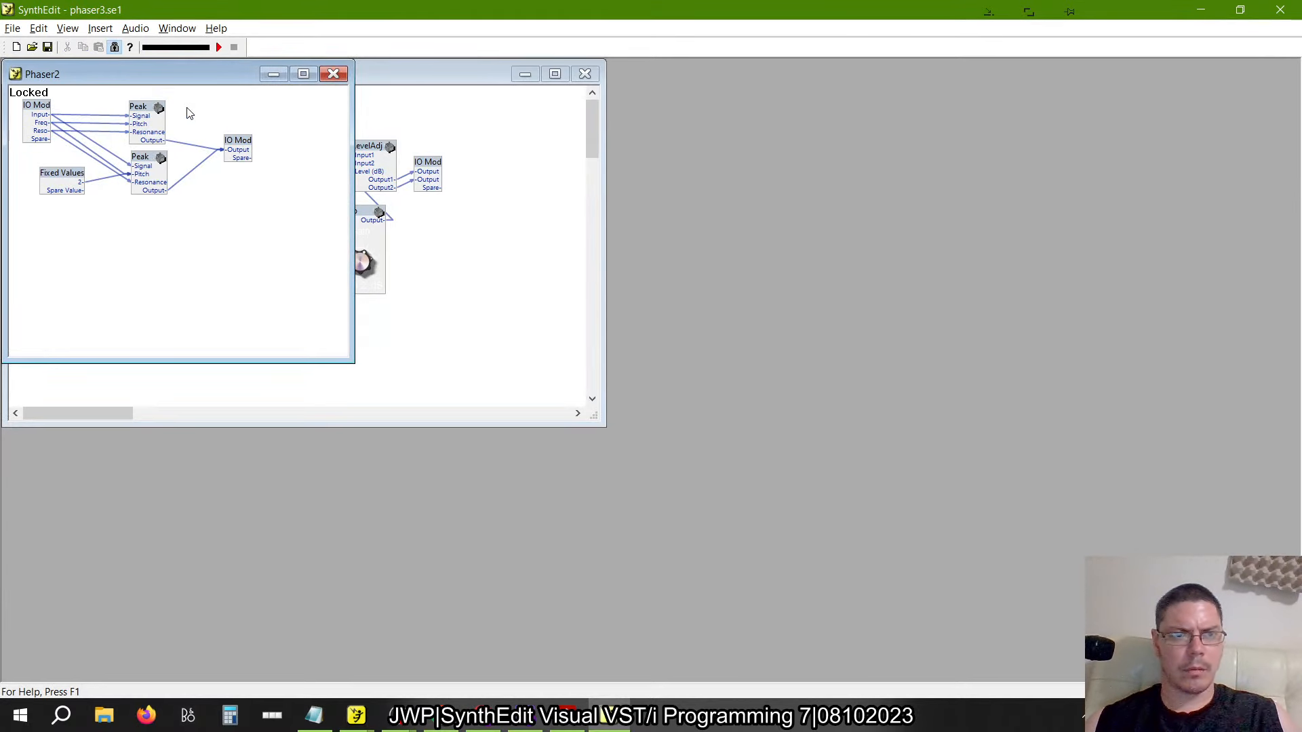
left_click(333, 73)
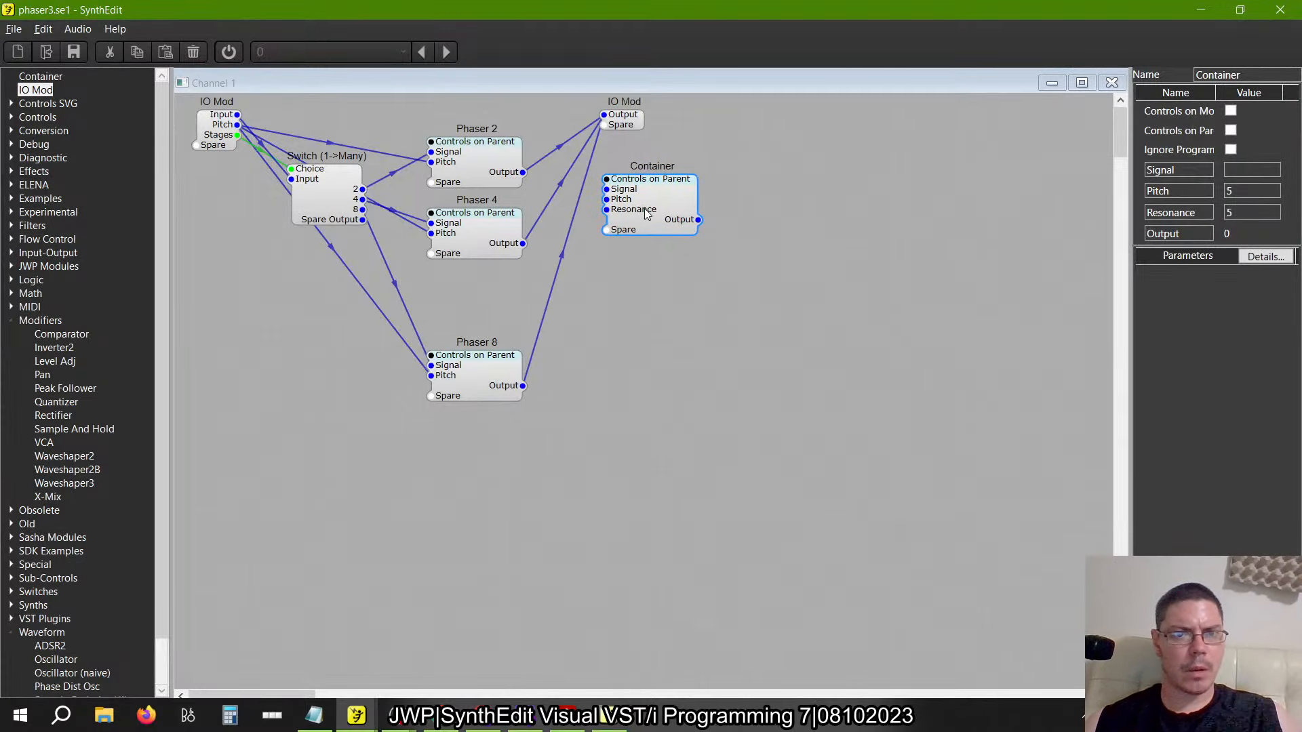
Close the old Channel 1 structure, add a new container to the Phaser structure and name it Channel 1
left_click_drag(646, 214, 718, 257)
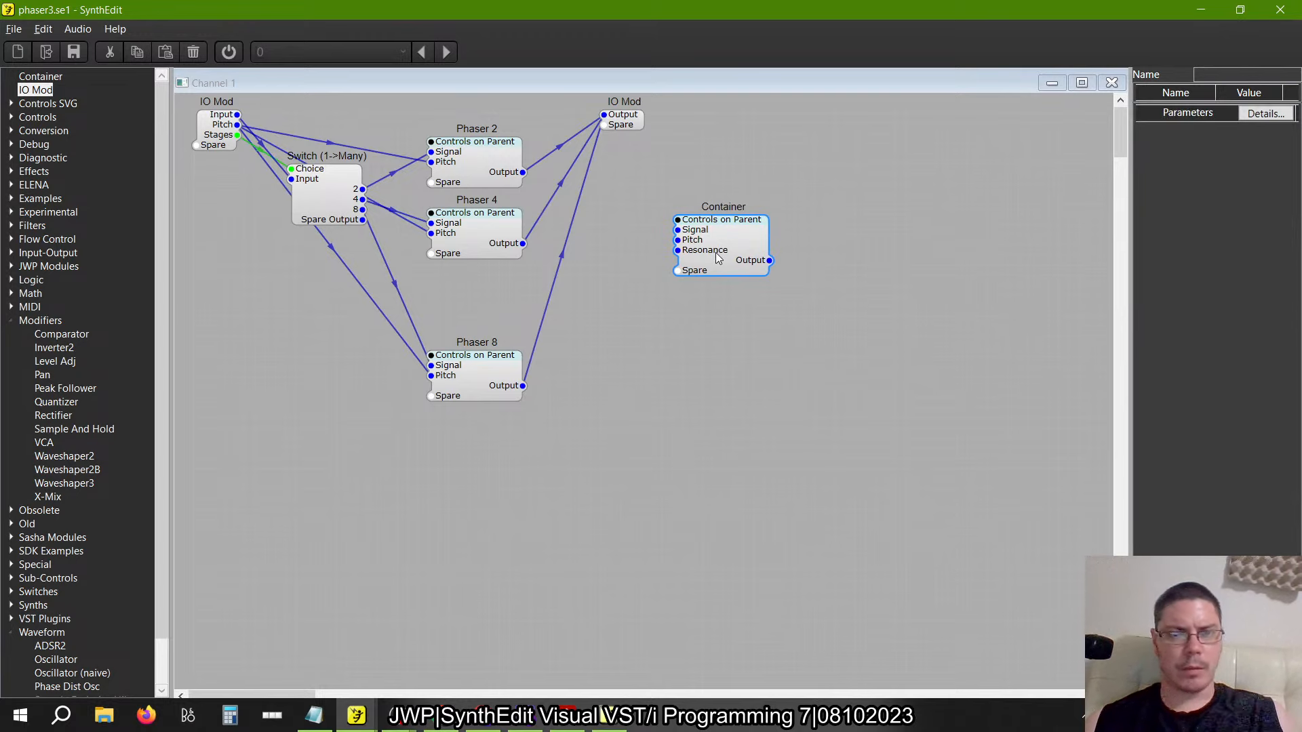
left_click(1112, 82)
right_click(823, 446)
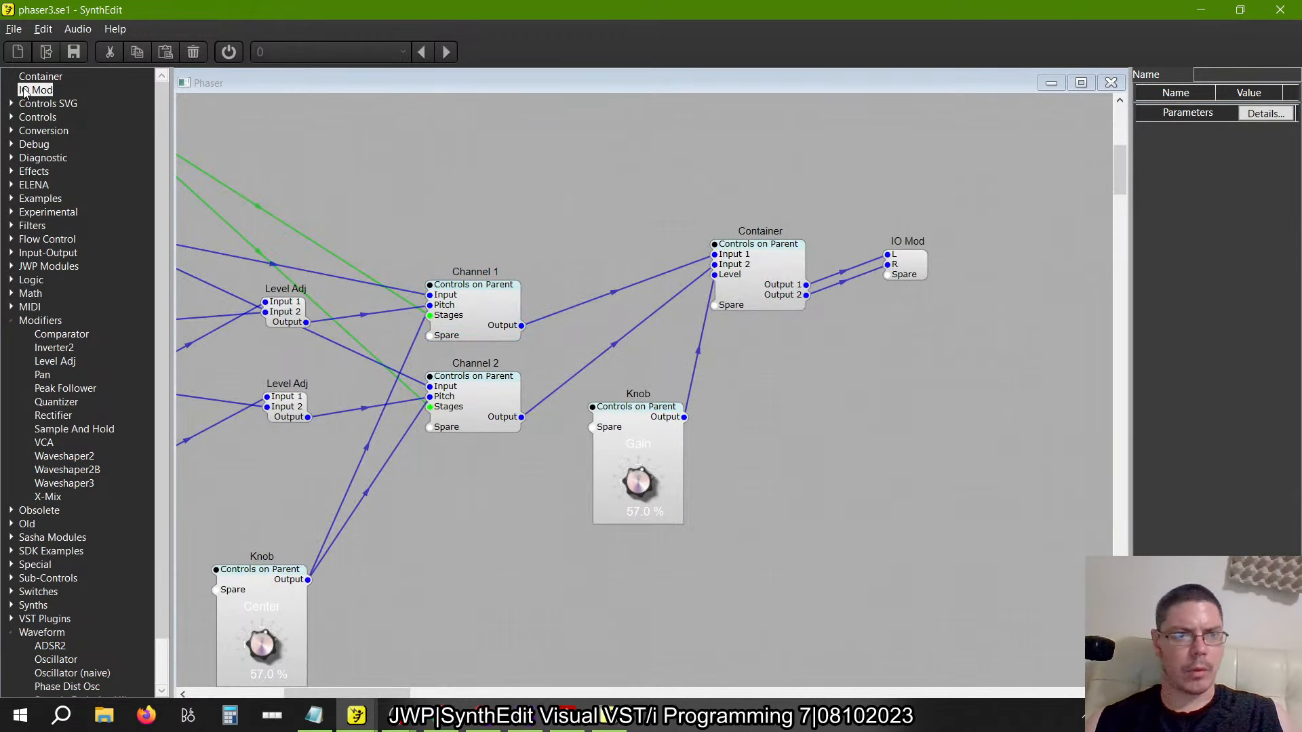
left_click_drag(37, 78, 899, 427)
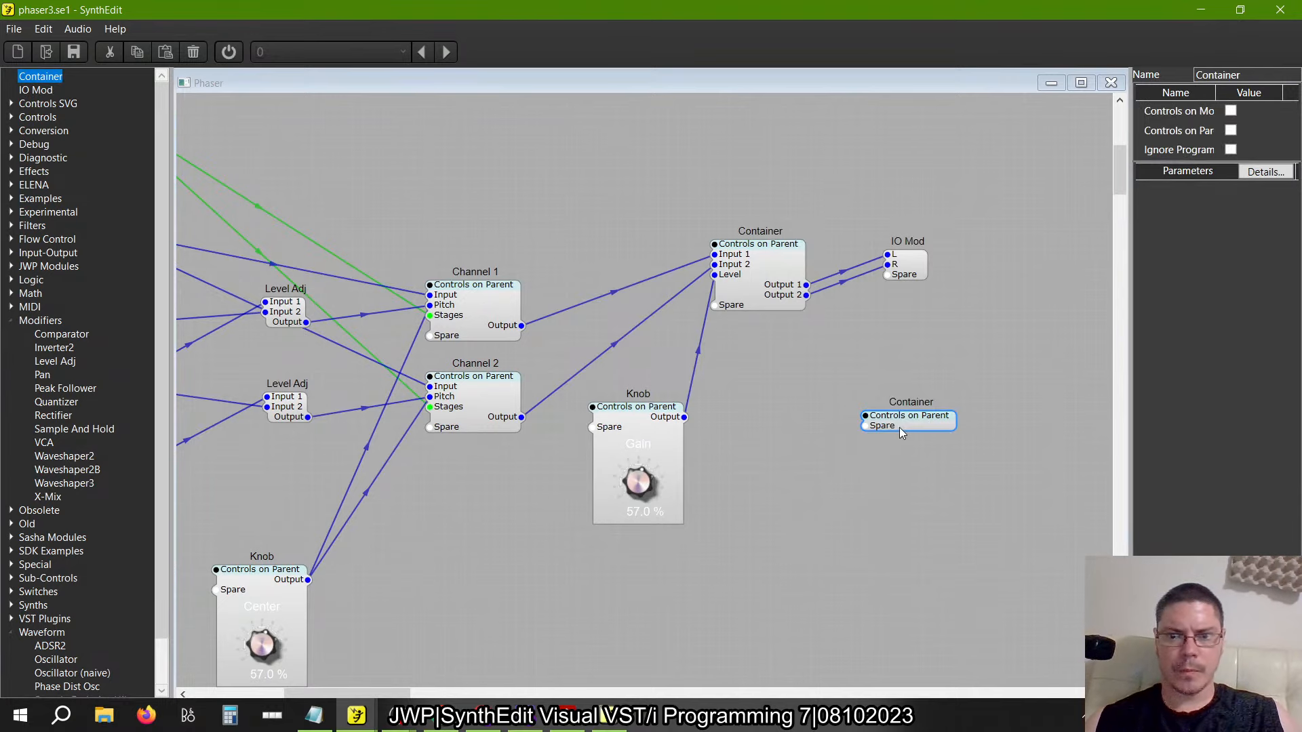
key("alt+Tab")
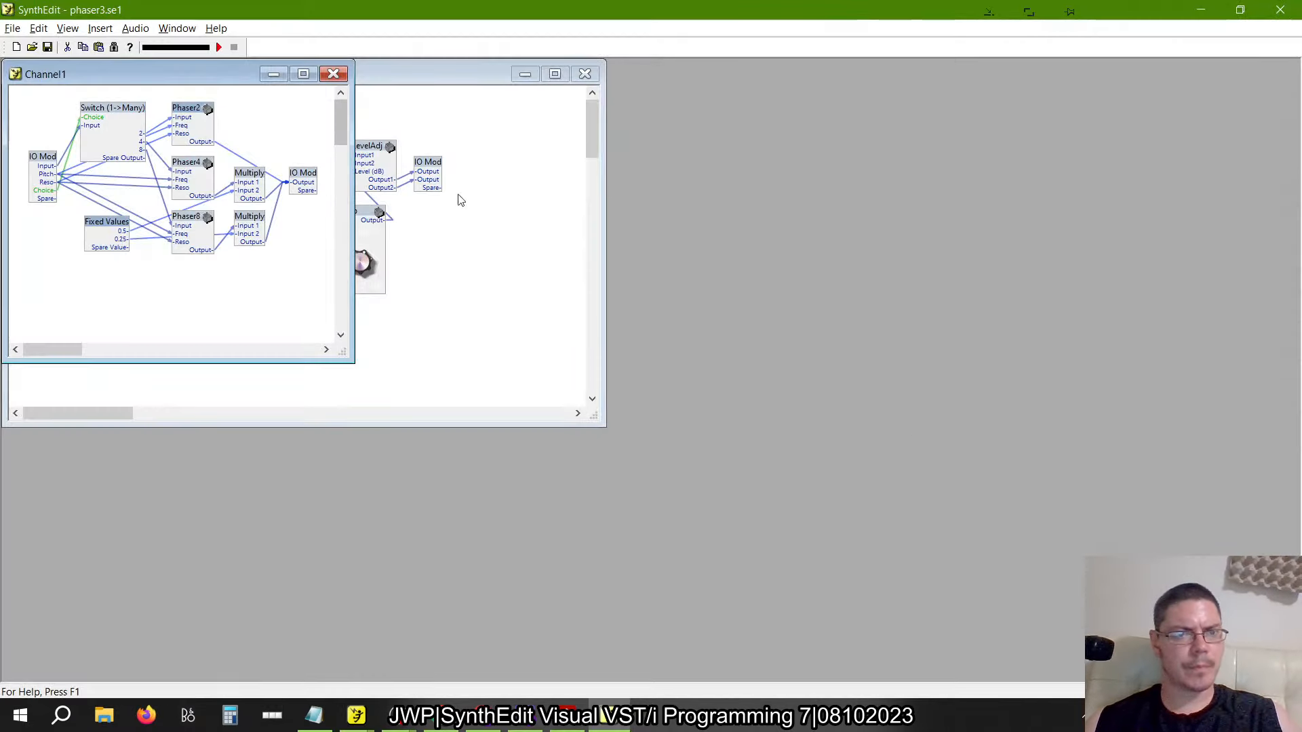
left_click(333, 73)
key("alt+Tab")
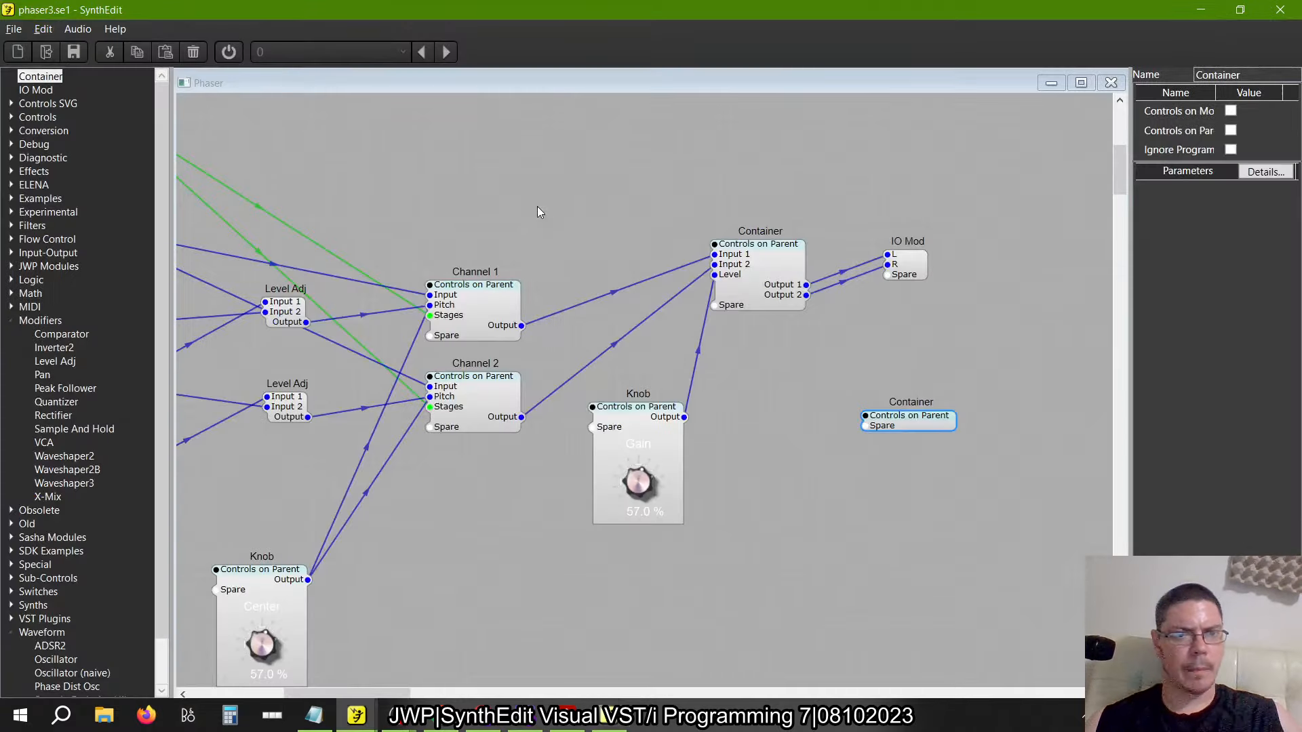
key("ctrl+a")
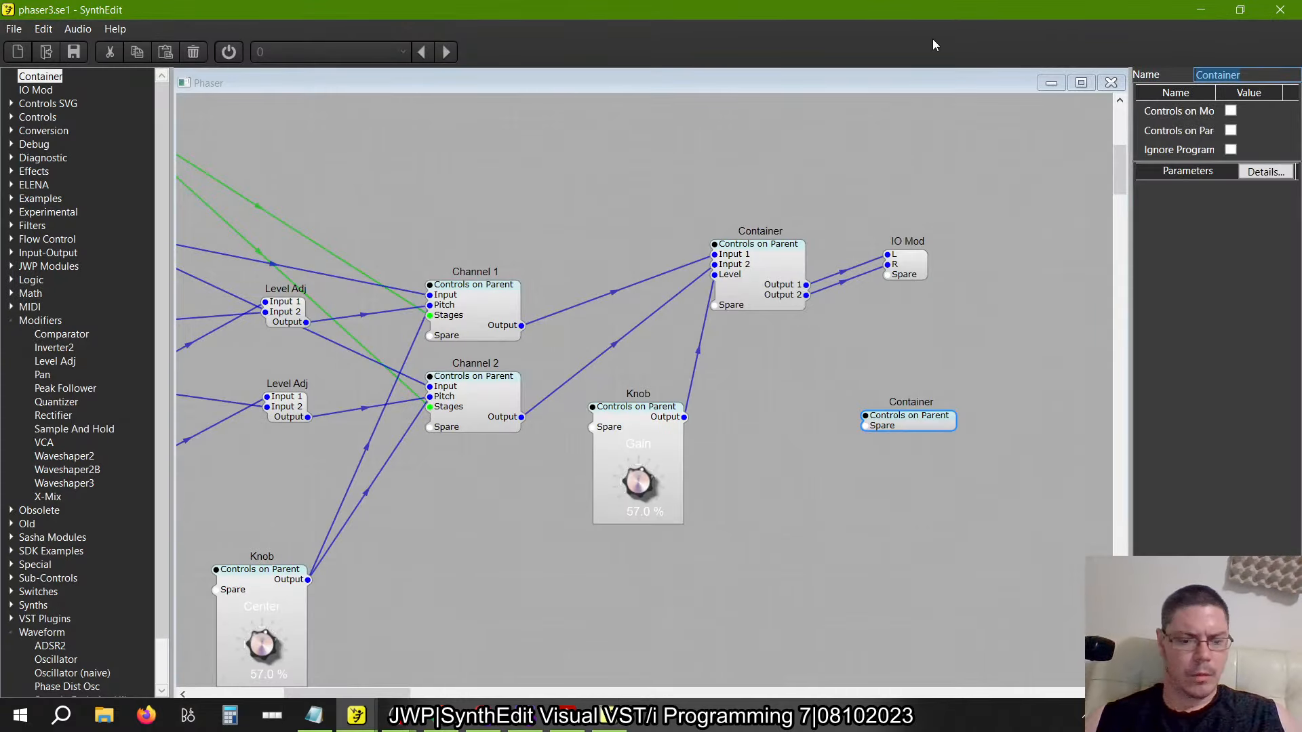
type("Channel 1")
key("Return")
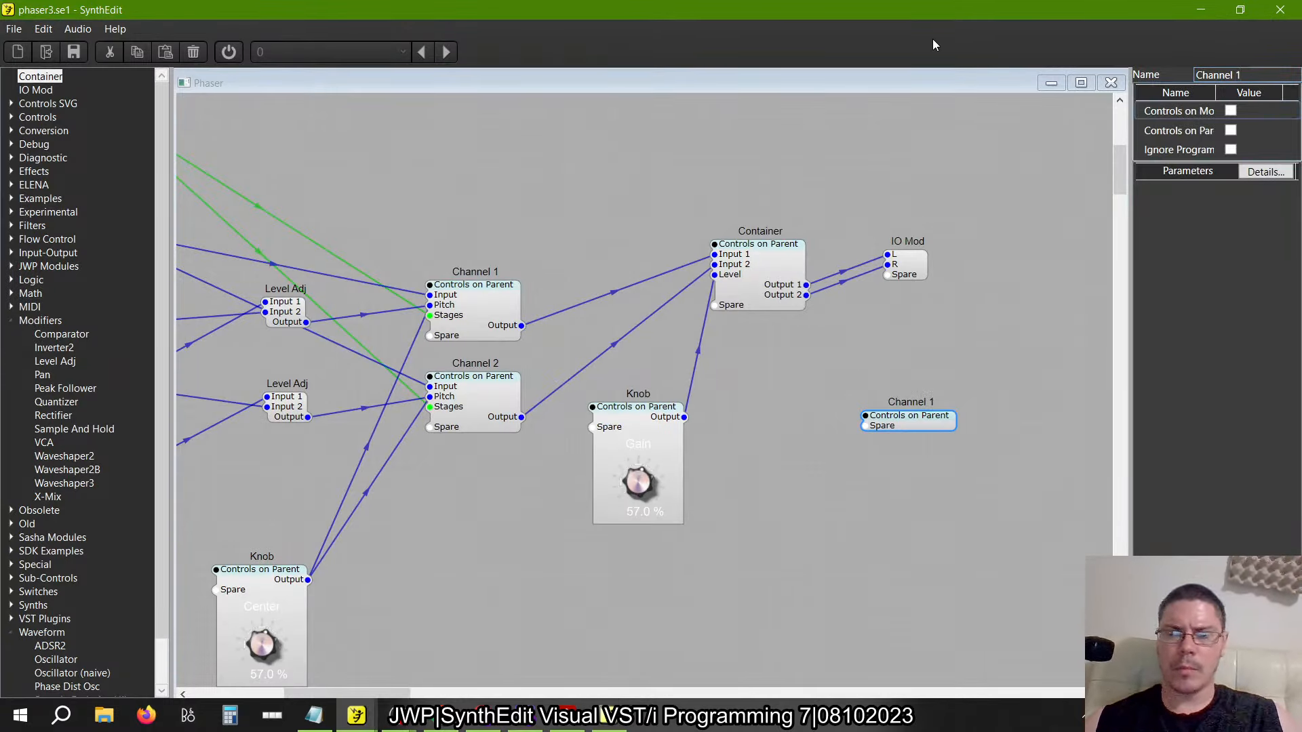
Paste the copied phaser container into the new Channel 1 and wire its Signal, Pitch and Resonance inputs to the IO Mod
double_click(904, 417)
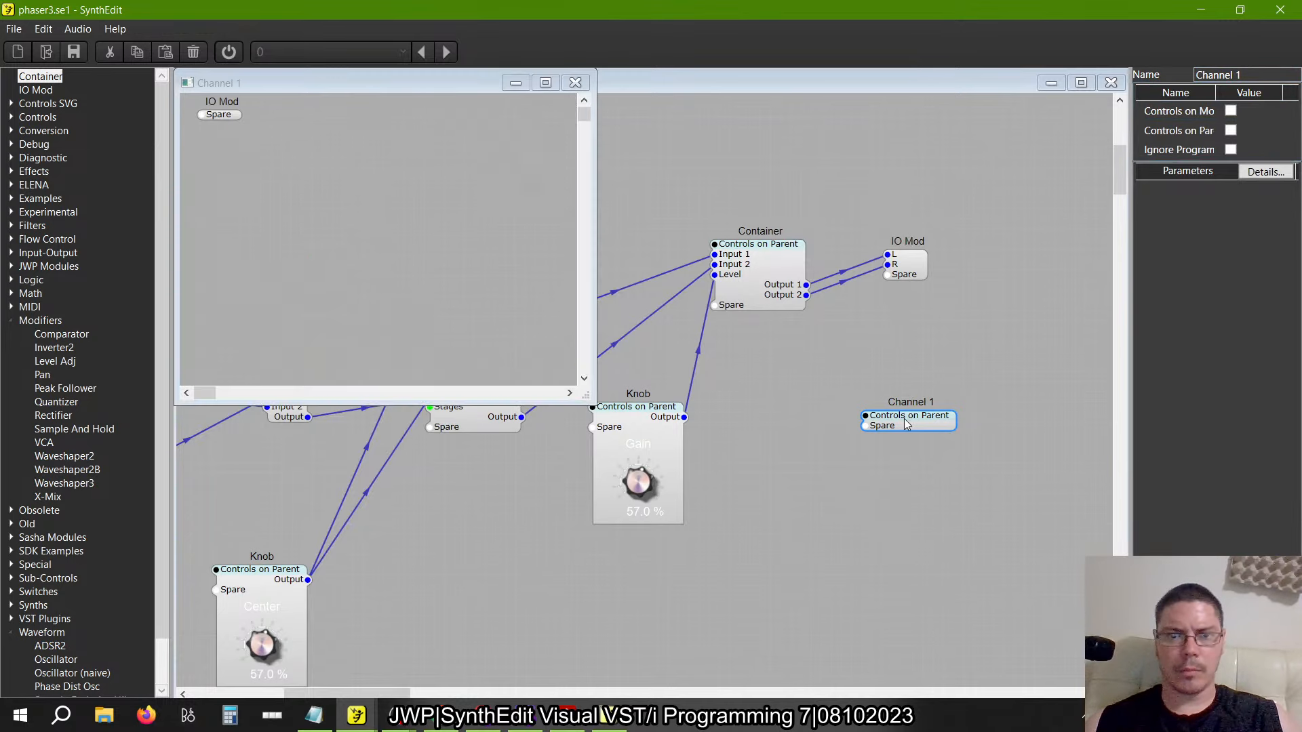
right_click(445, 254)
left_click(475, 298)
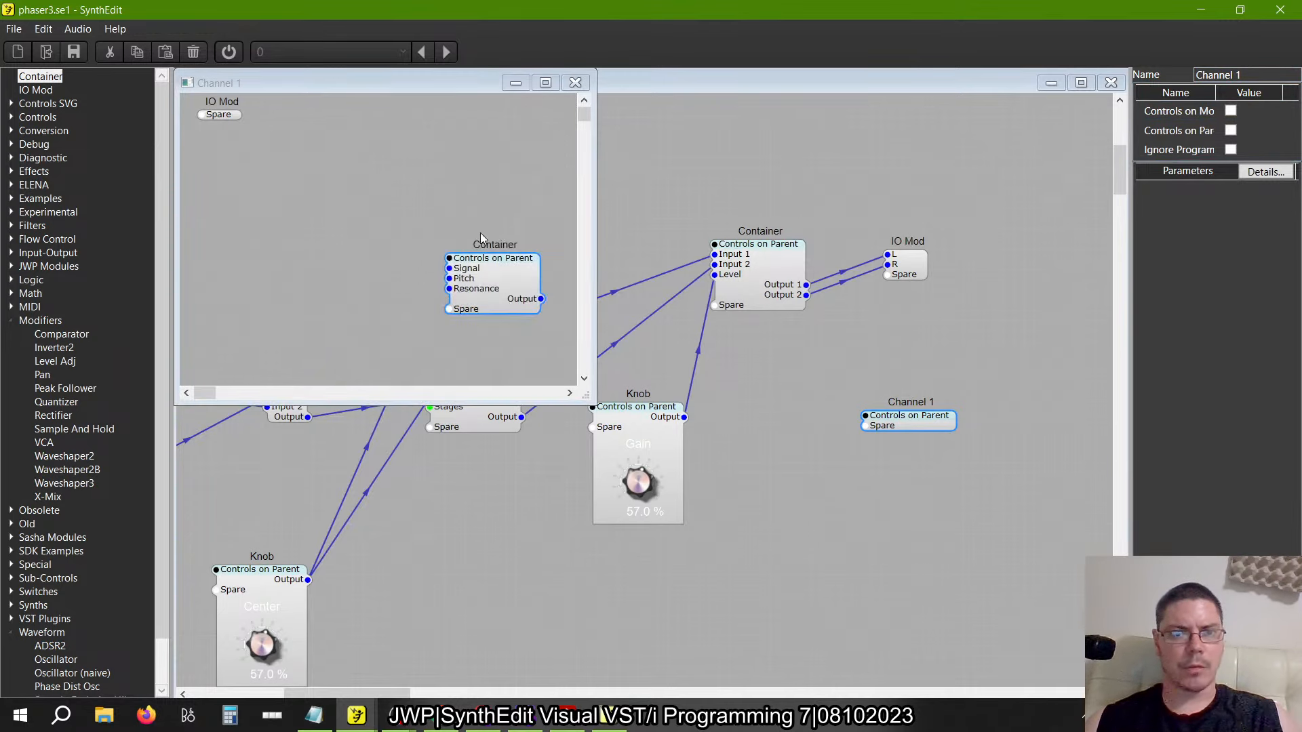
left_click_drag(480, 280, 303, 136)
left_click_drag(202, 114, 442, 206)
Rename the pasted container inside Channel 1 to Phaser 2
double_click(1241, 75)
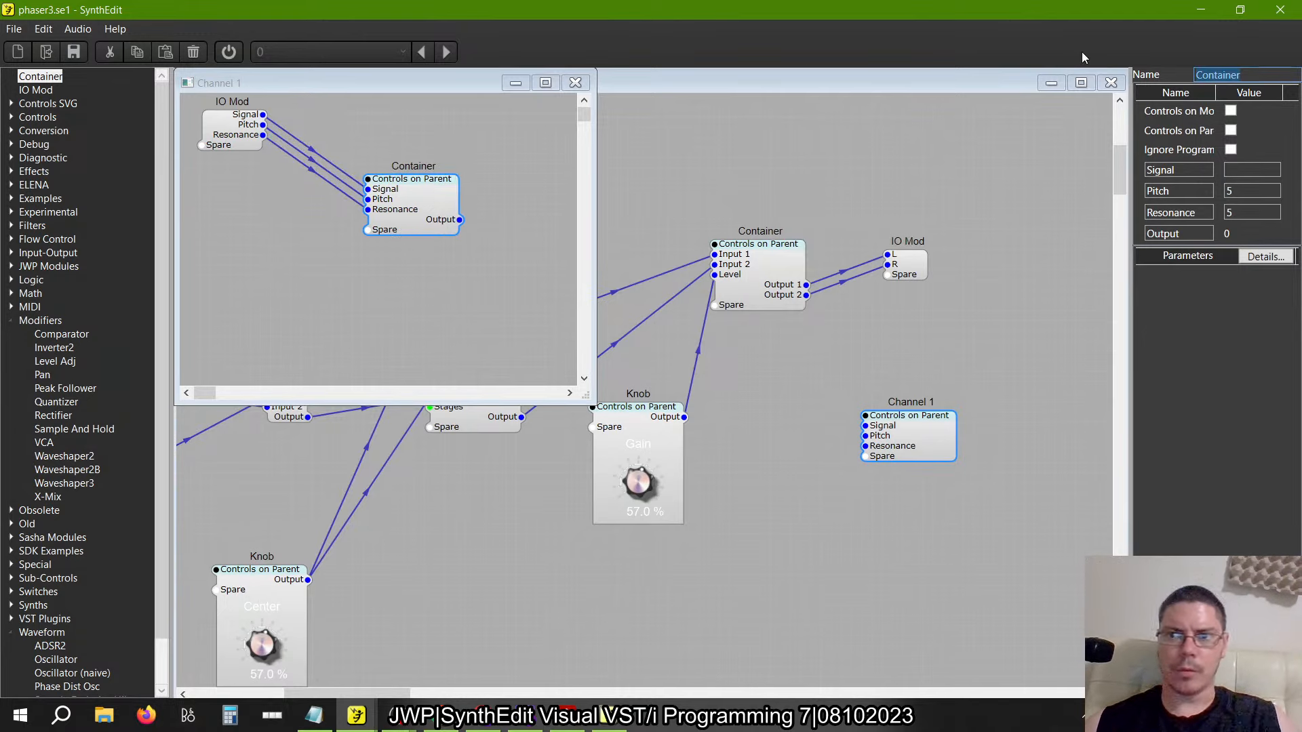
type("Phaser 2")
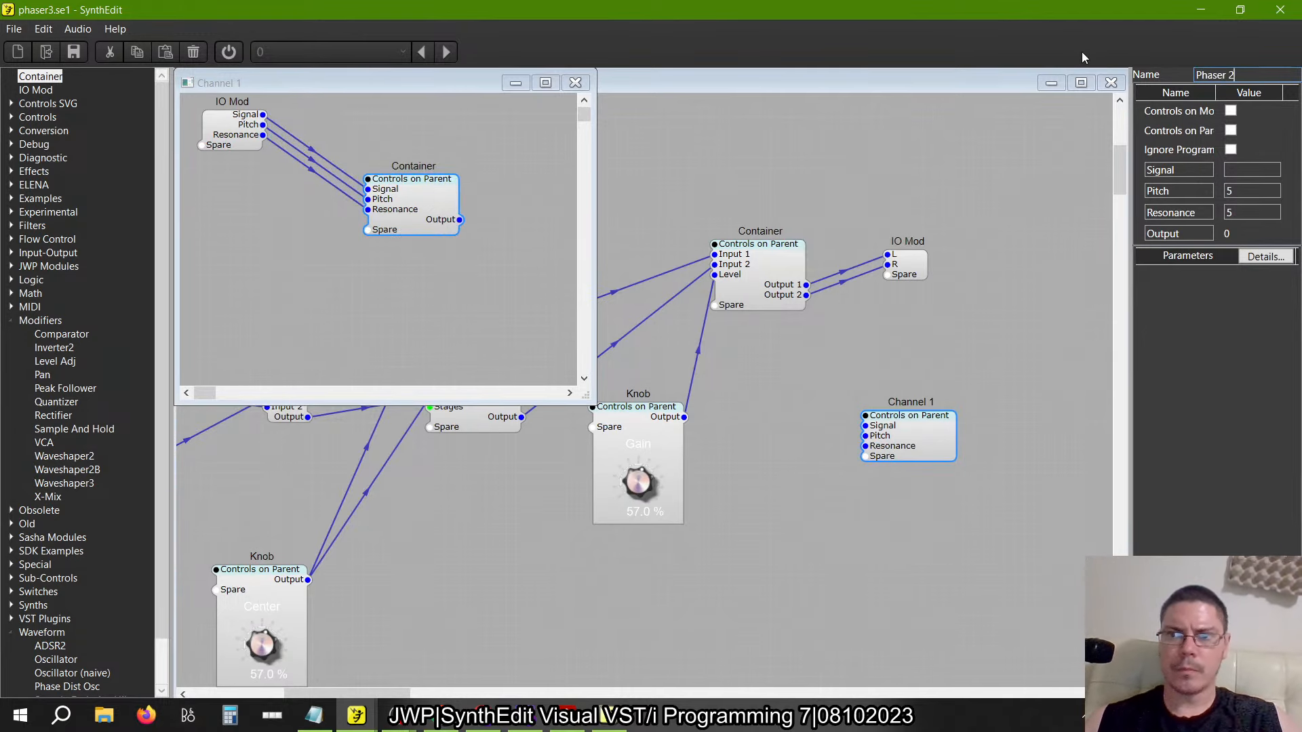
key("Return")
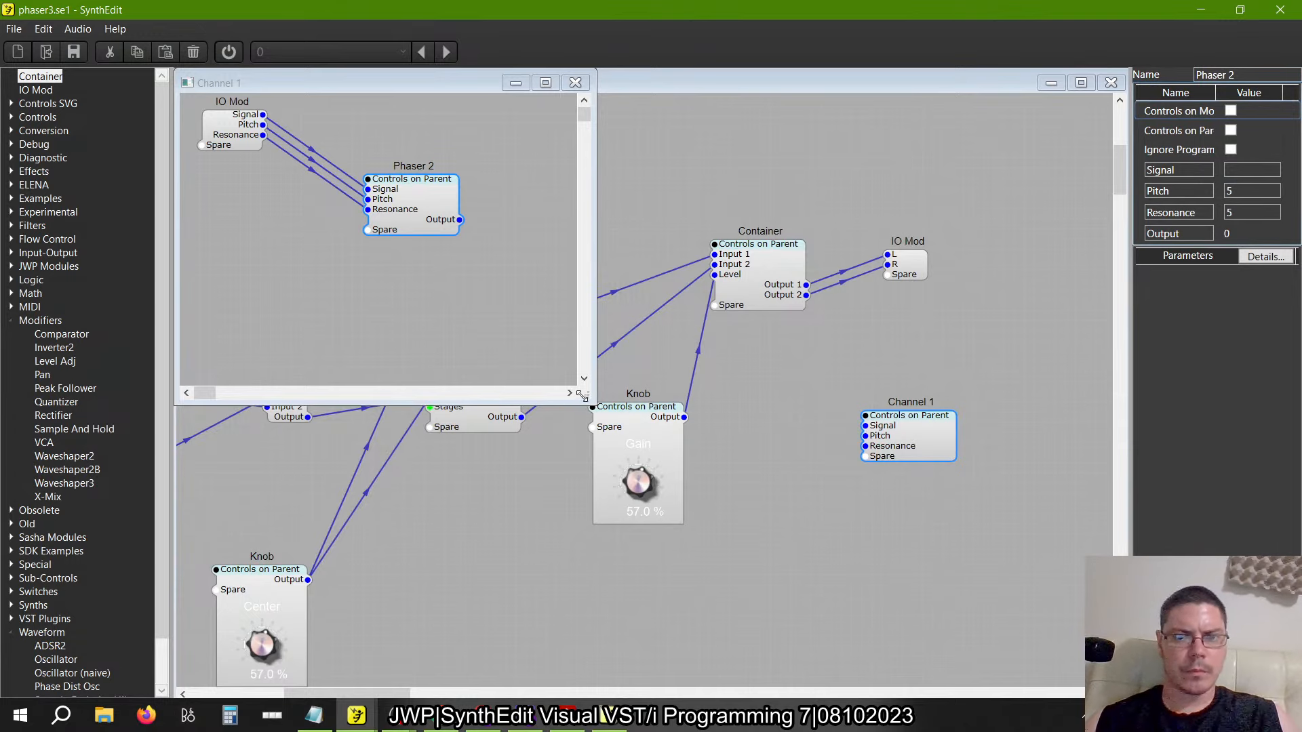
Enlarge the Channel 1 structure window and add a second IO Mod for the output side
left_click_drag(582, 397, 807, 476)
left_click_drag(38, 90, 628, 133)
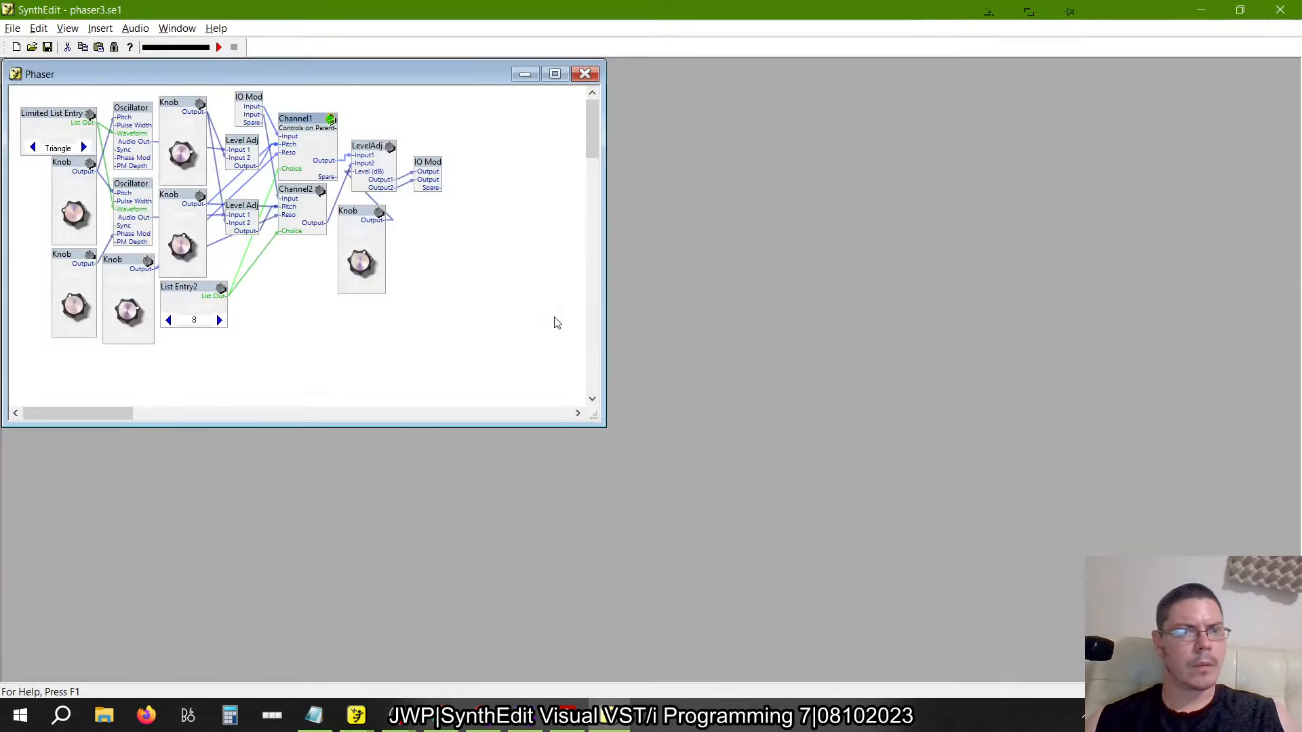
Examine Phaser4 inside the reference Channel1 in the older SynthEdit, and compare it with the structure of the new Phaser 2
double_click(306, 130)
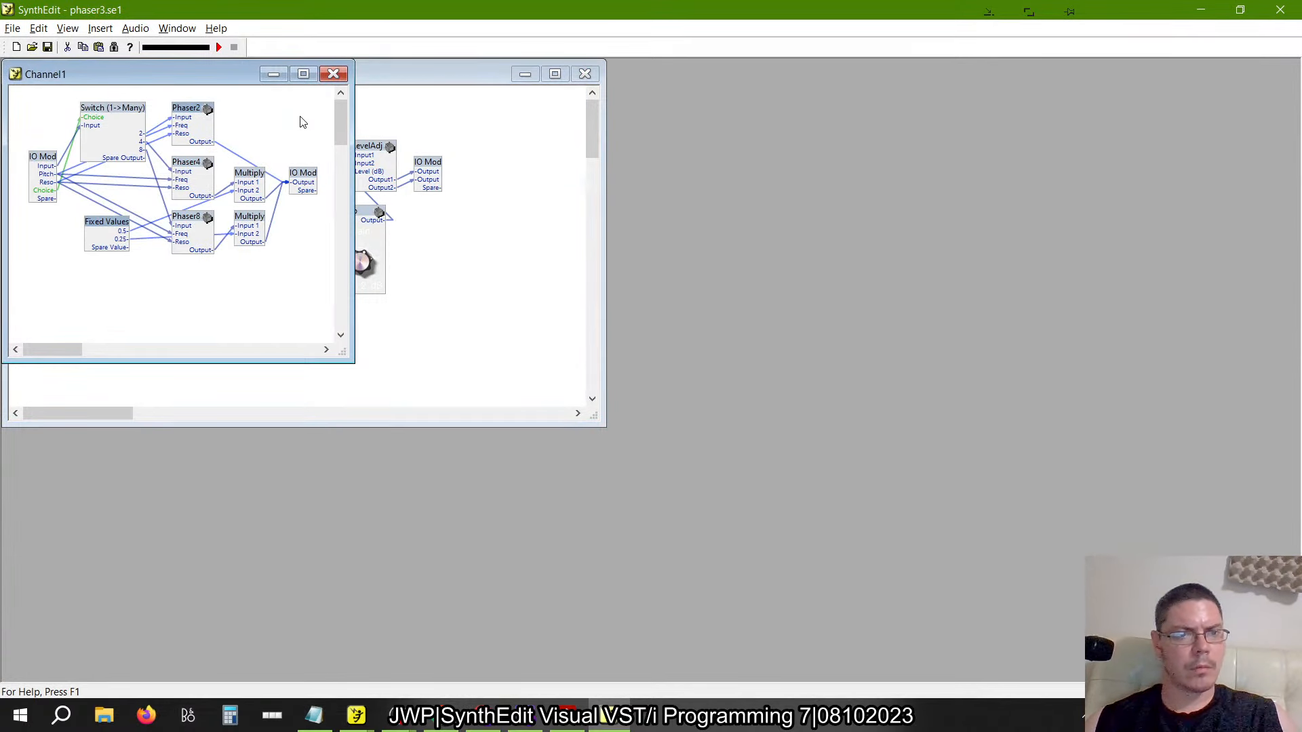
double_click(188, 171)
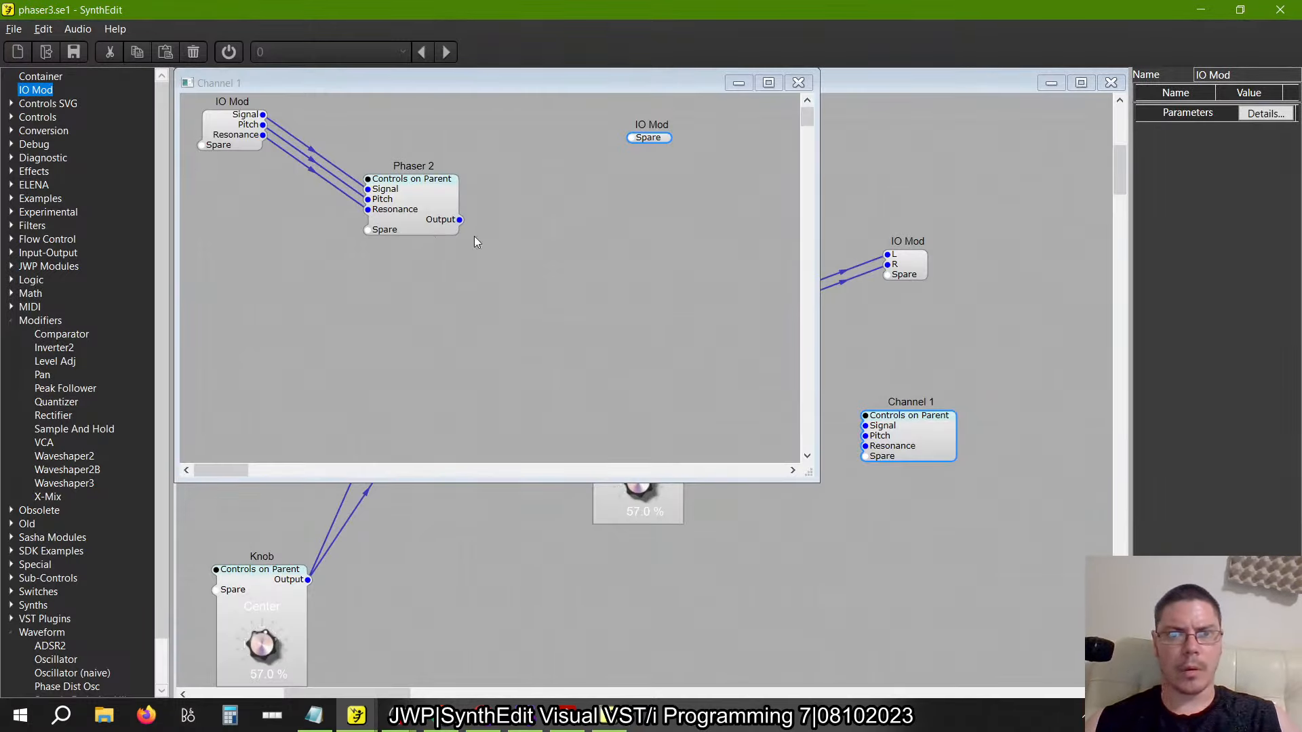
double_click(427, 229)
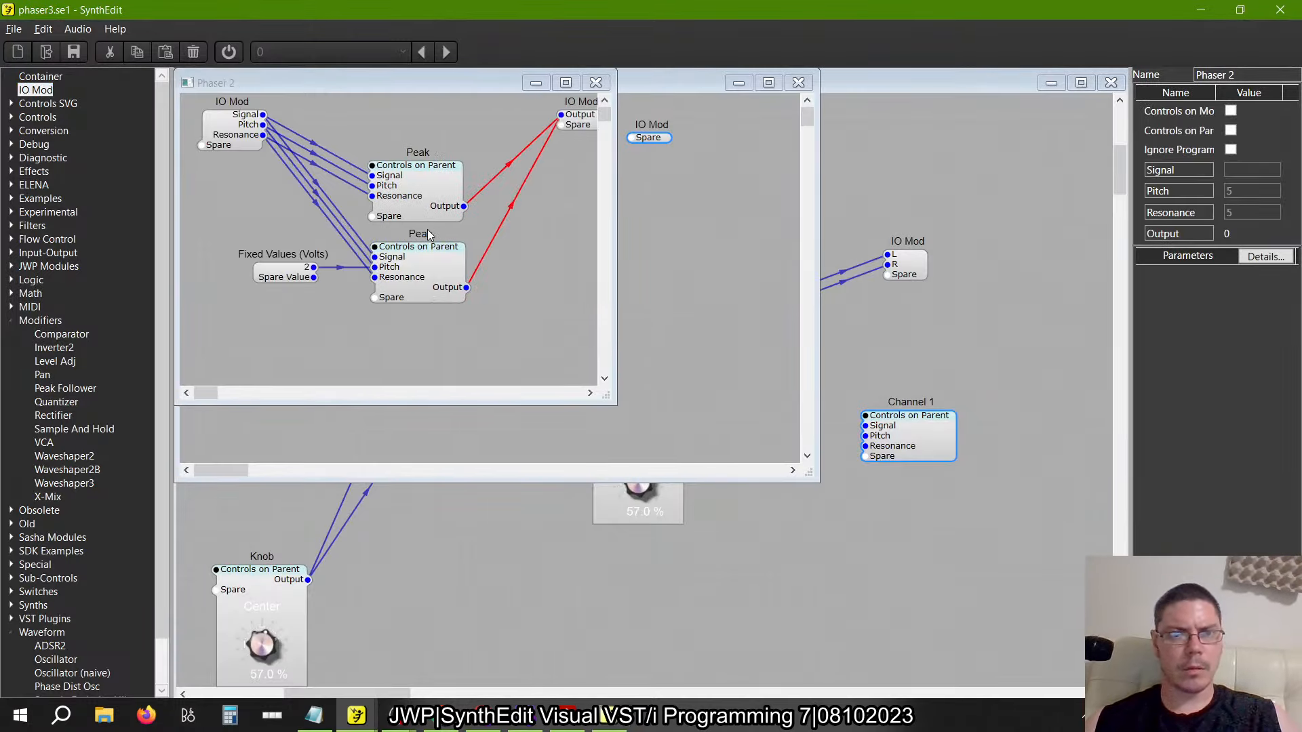
left_click(565, 82)
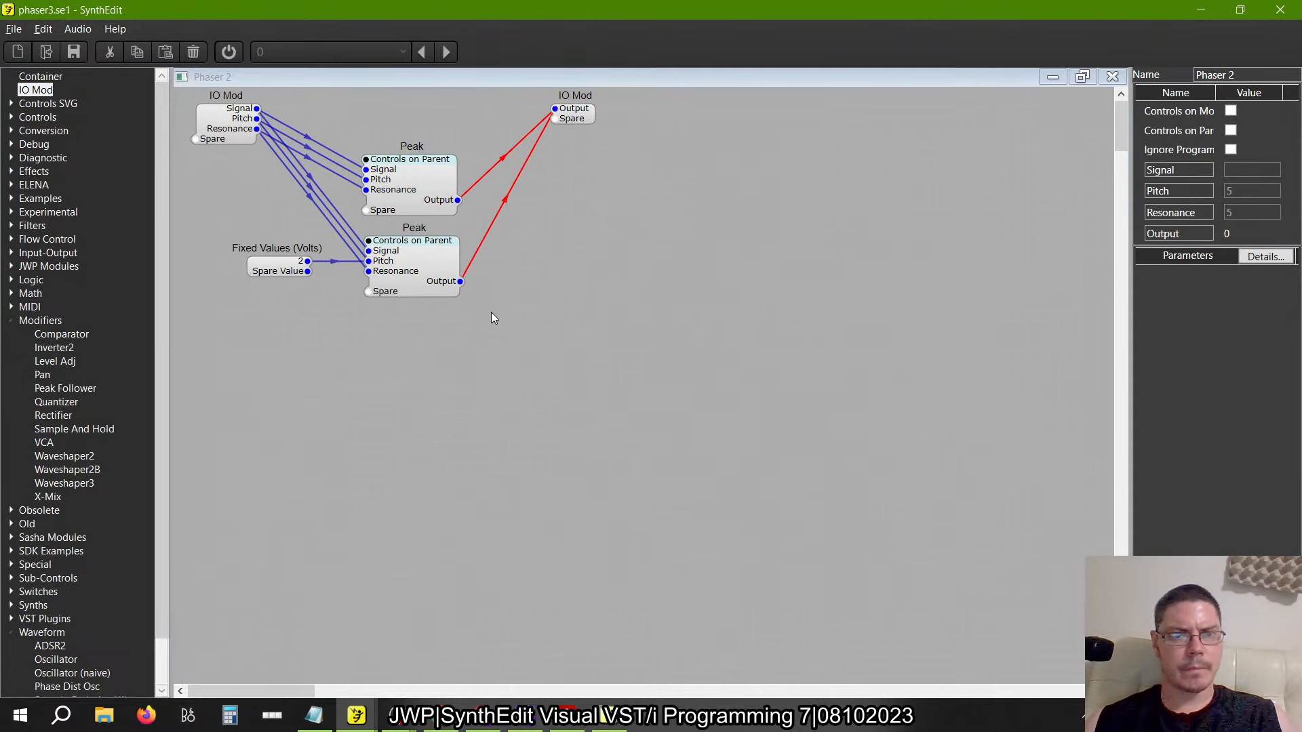
left_click(1113, 78)
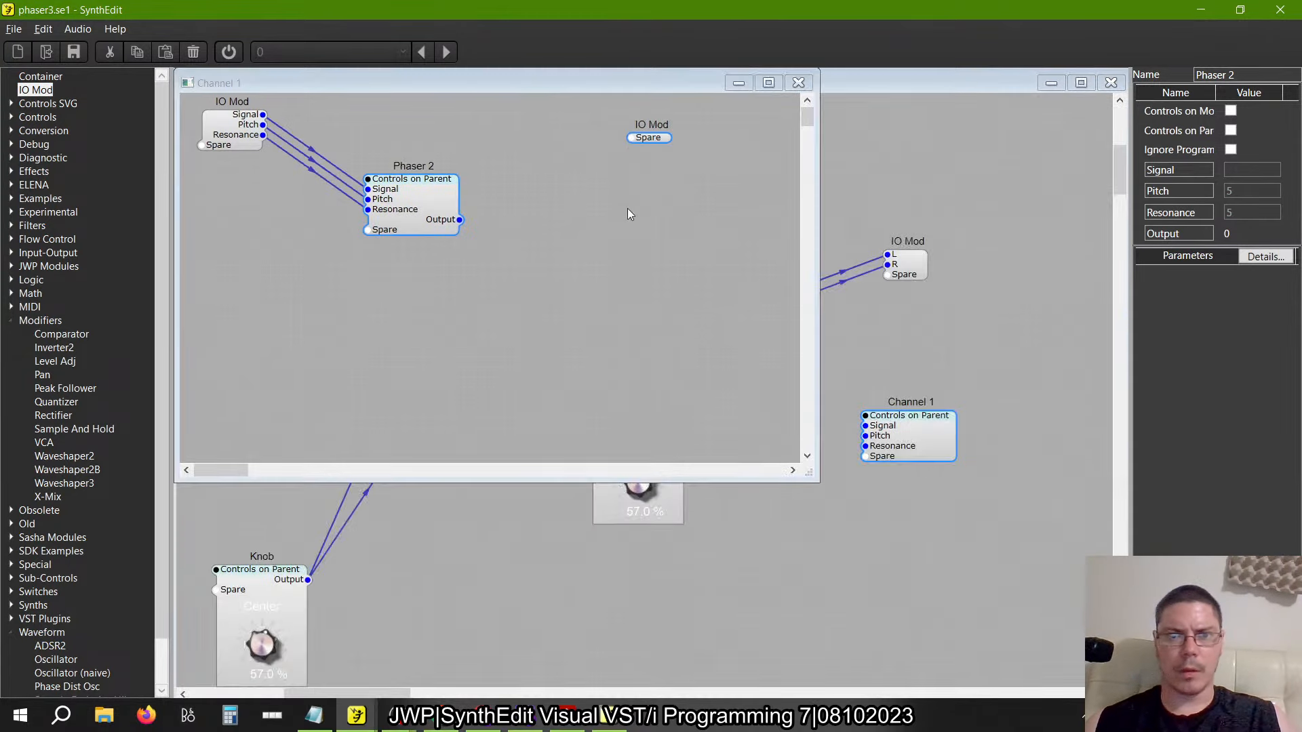
Duplicate the Phaser 2 container within Channel 1 and rename the copy Phaser 4
right_click(395, 207)
left_click(428, 231)
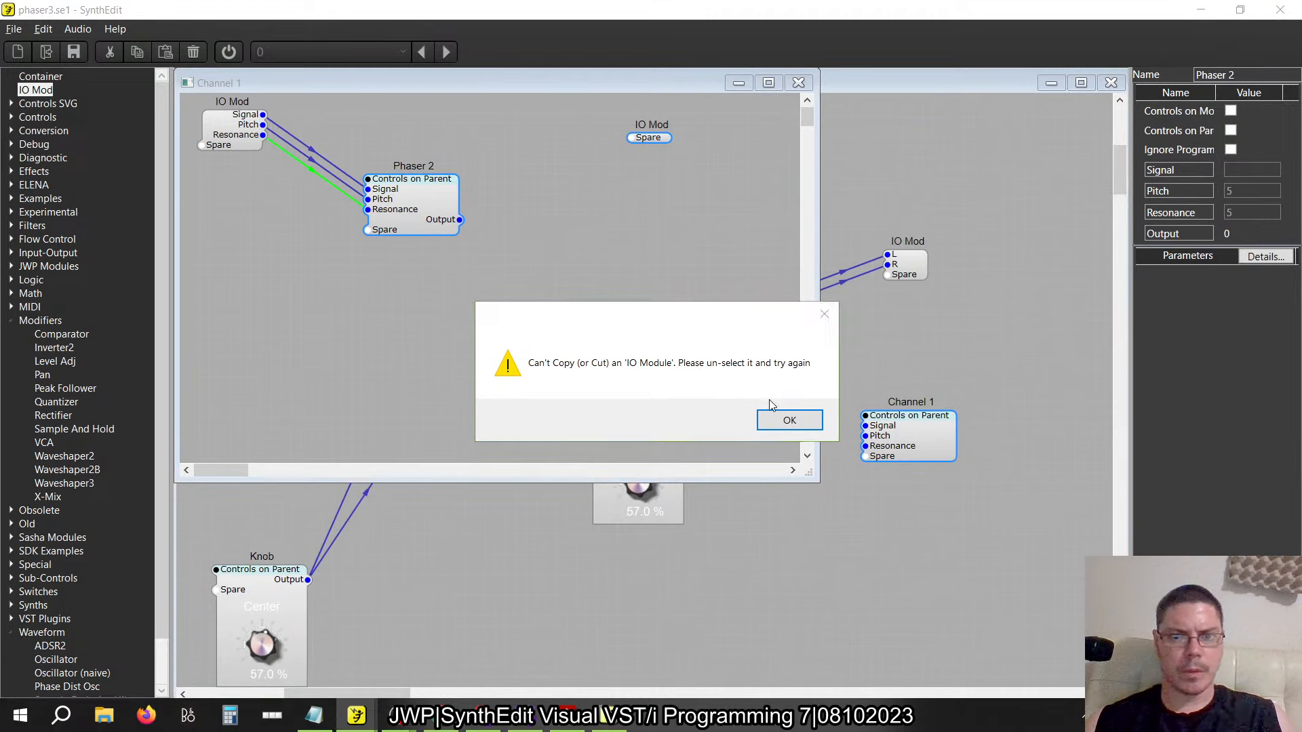
left_click(780, 418)
left_click(558, 289)
right_click(425, 206)
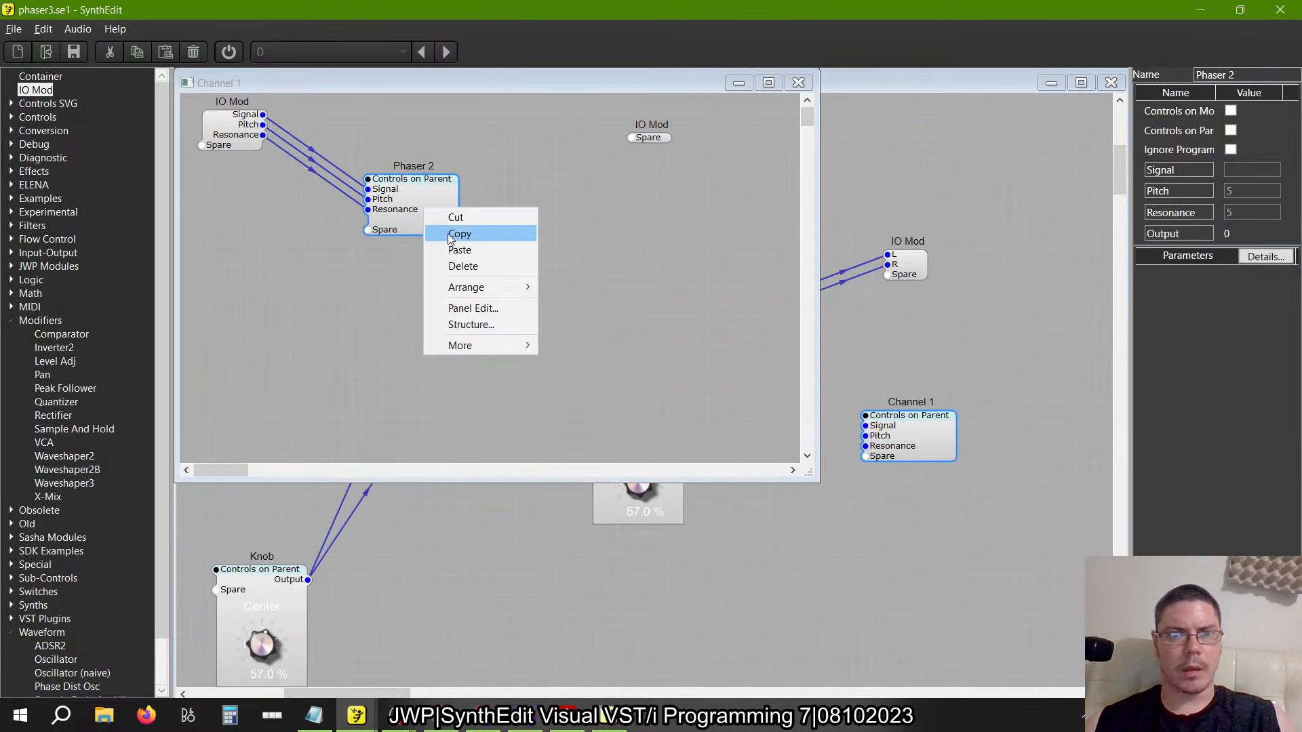
right_click(562, 261)
right_click(561, 260)
left_click(596, 300)
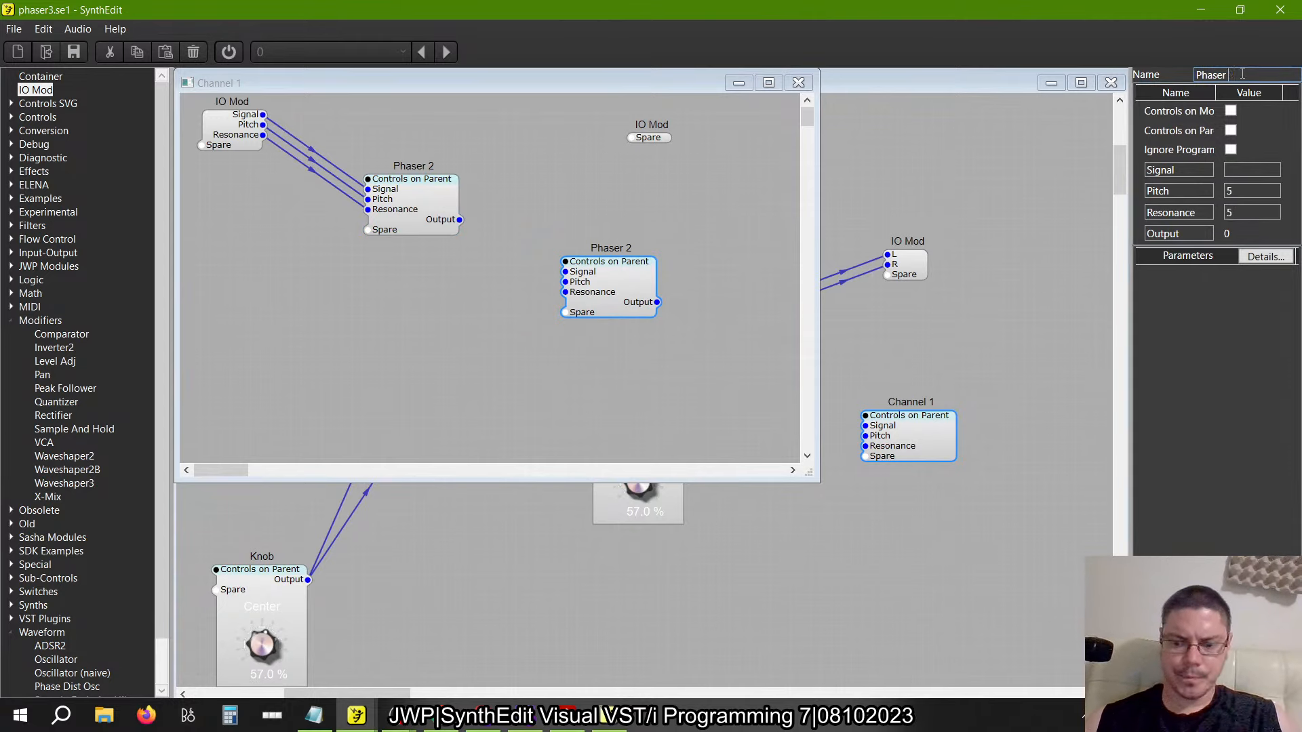
type("4")
key("Return")
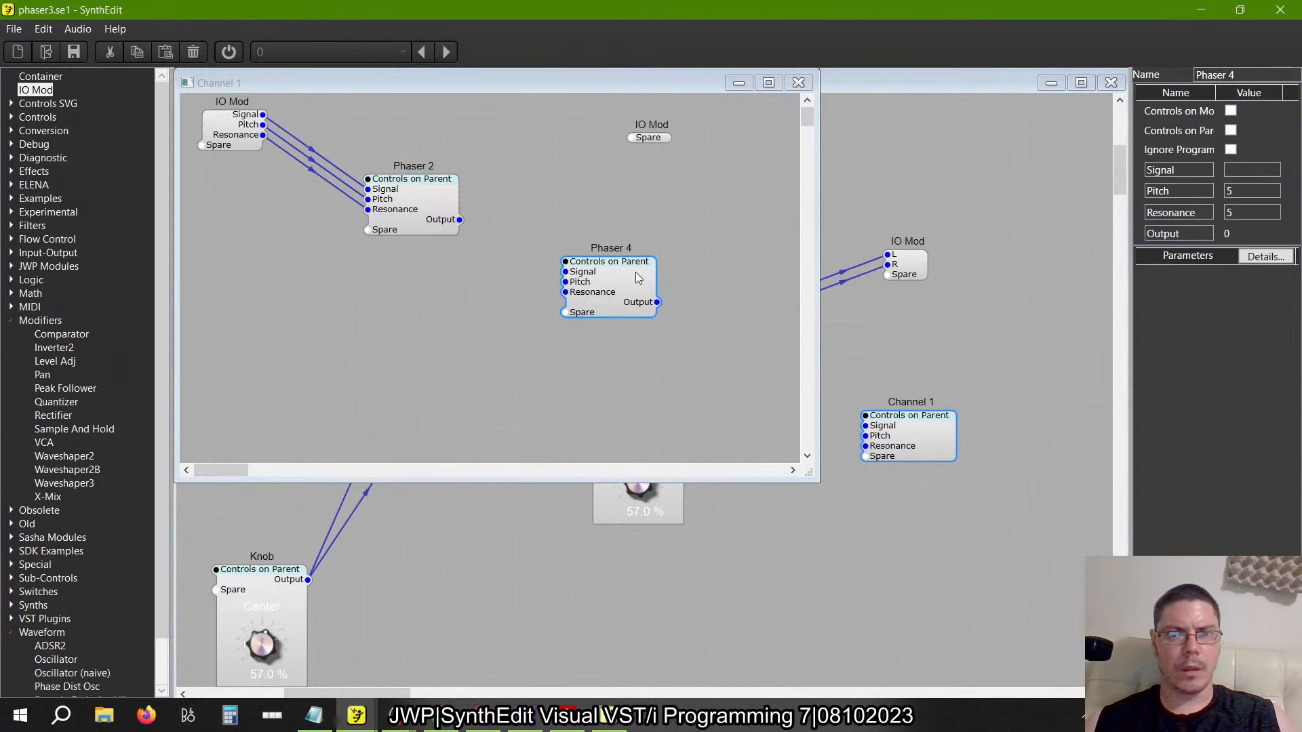
Duplicate the two Peak containers inside Phaser 4 and place the copies below the originals
double_click(637, 271)
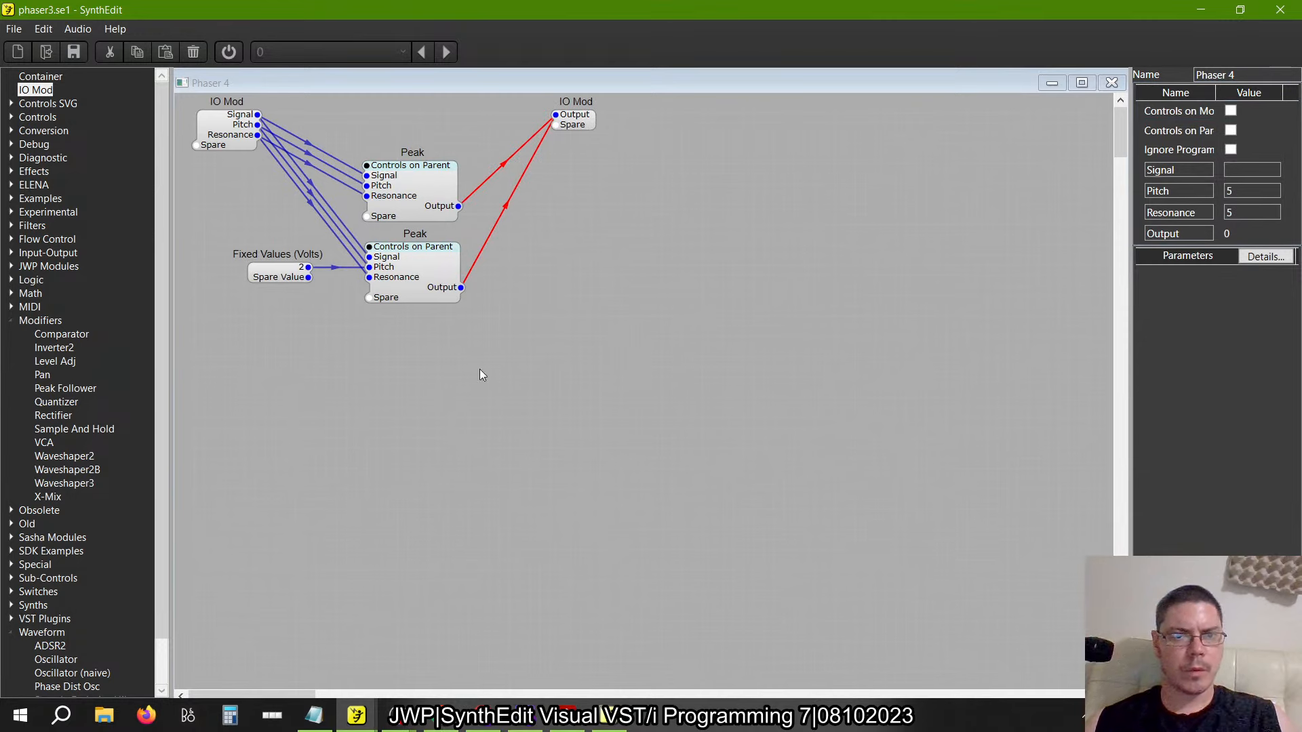
left_click_drag(481, 370, 330, 140)
key("ctrl+c")
key("ctrl+v")
left_click_drag(472, 233, 437, 362)
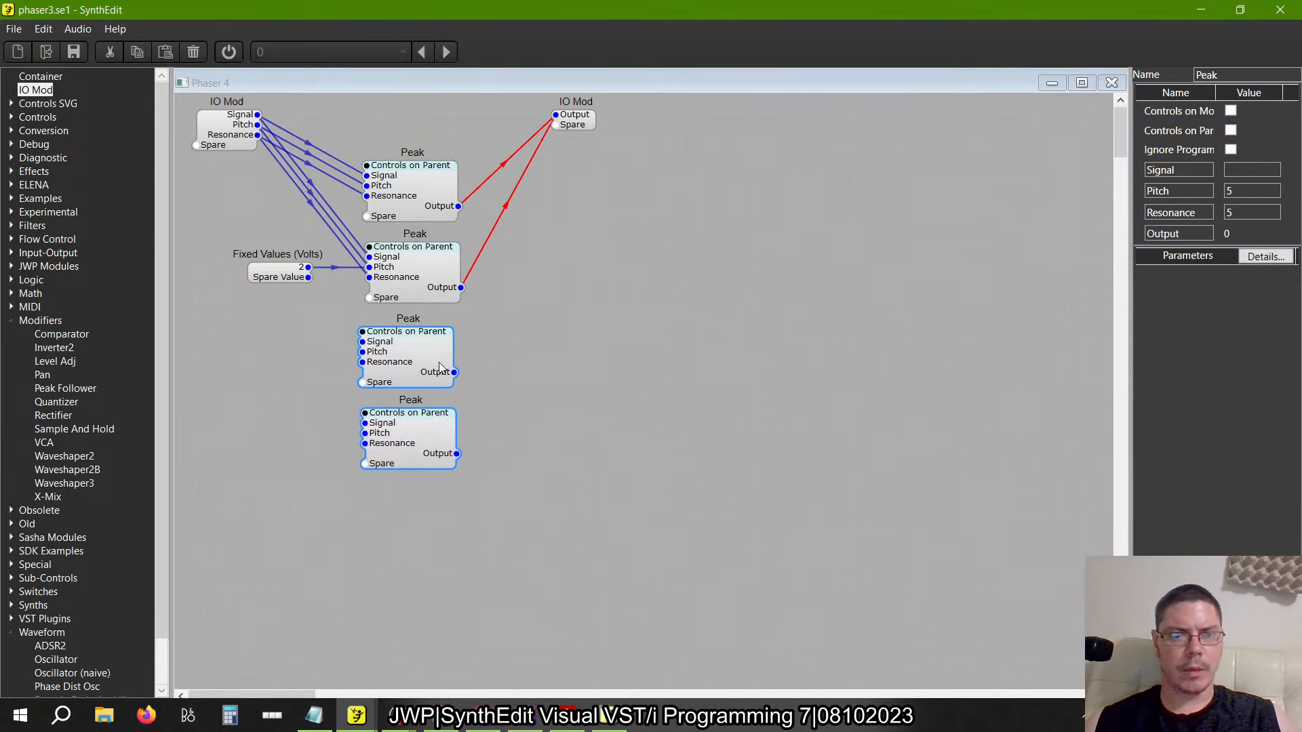
Align the two original Peak containers in one column above their copies
left_click(439, 312)
left_click_drag(440, 293, 434, 297)
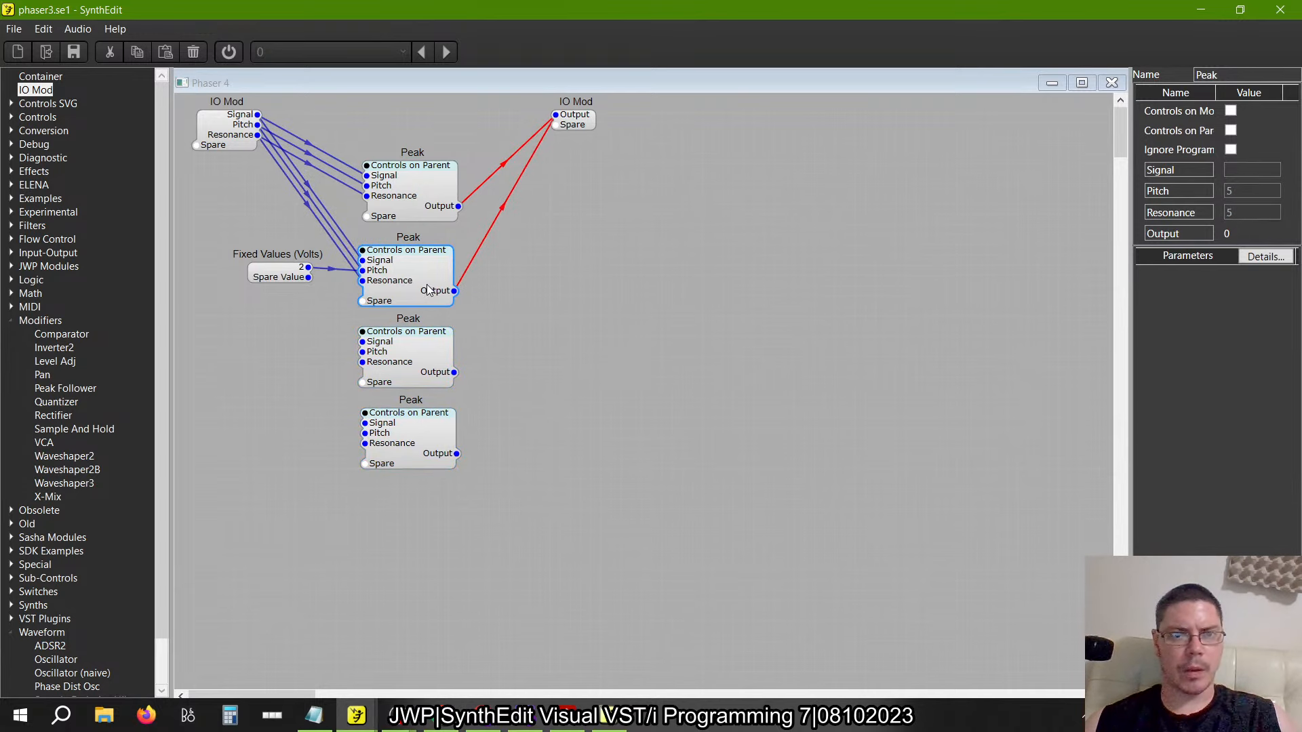
left_click_drag(419, 204, 415, 207)
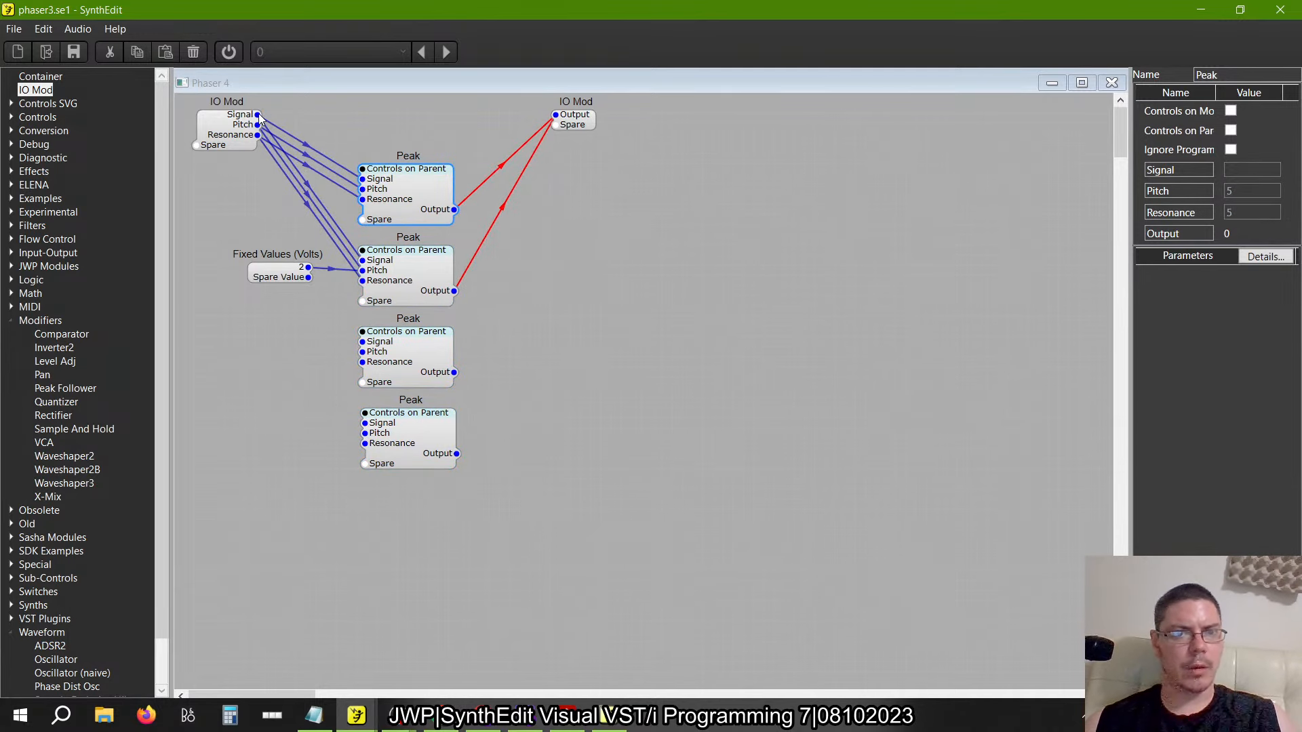
Delete the two lower Peak copies inside Phaser 4
left_click(261, 121)
left_click_drag(550, 535, 319, 311)
key("Delete")
Try to wrap the two remaining Peak containers inside Phaser 4 into one container
left_click_drag(568, 422, 339, 133)
right_click(392, 191)
mouse_move(427, 324)
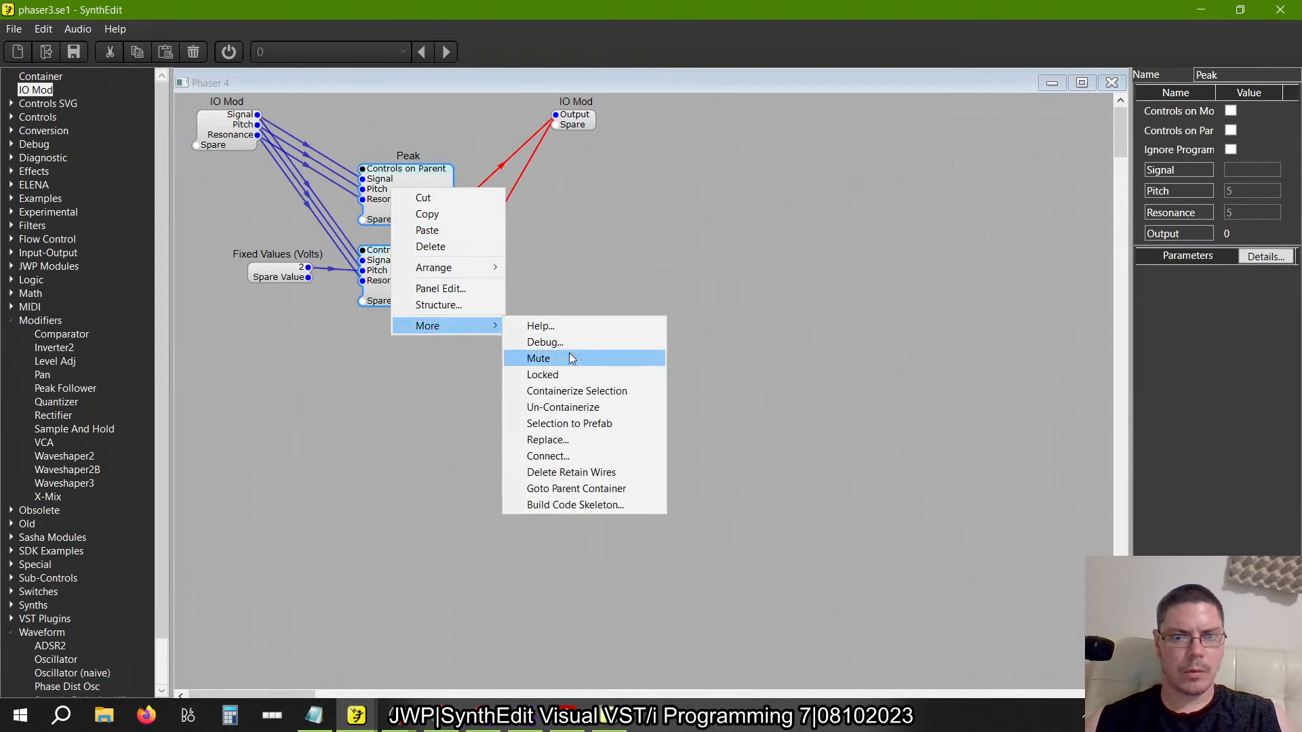
left_click(572, 401)
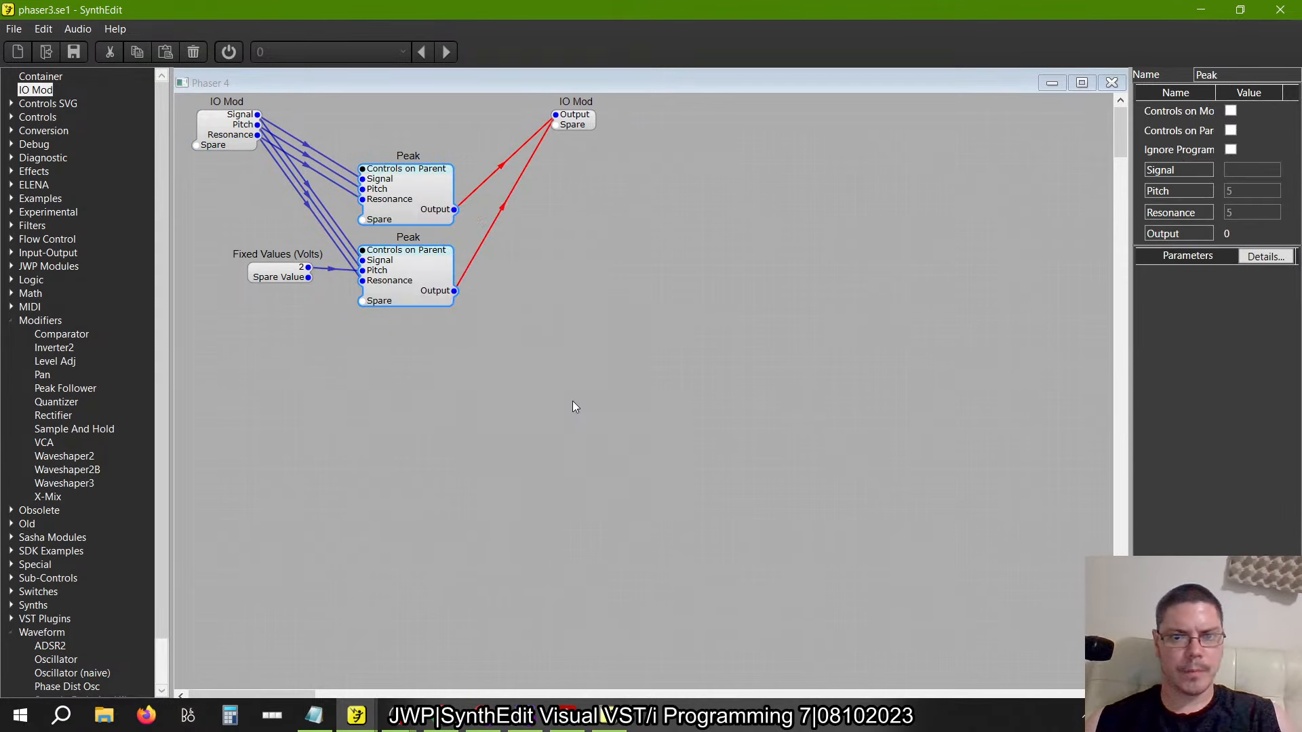
right_click(415, 257)
left_click(813, 364)
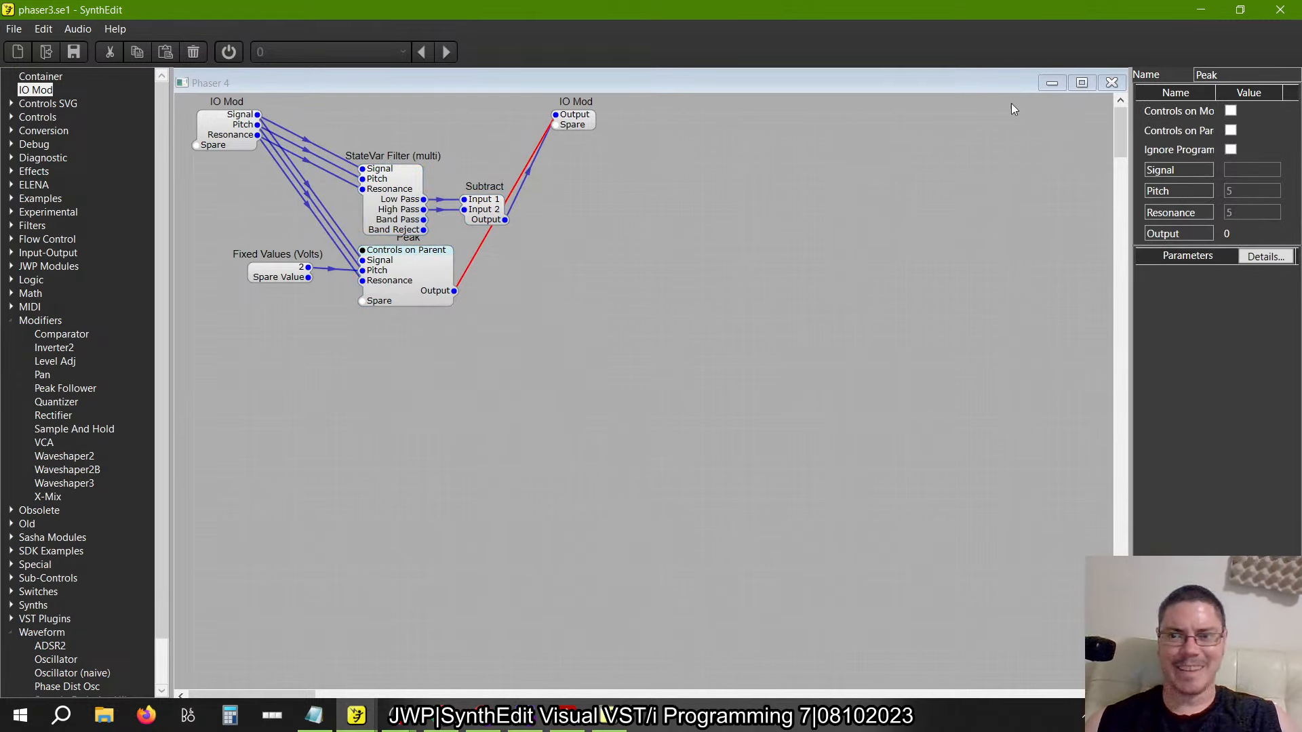
Close Phaser 4 and delete its container from Channel 1
left_click(1112, 82)
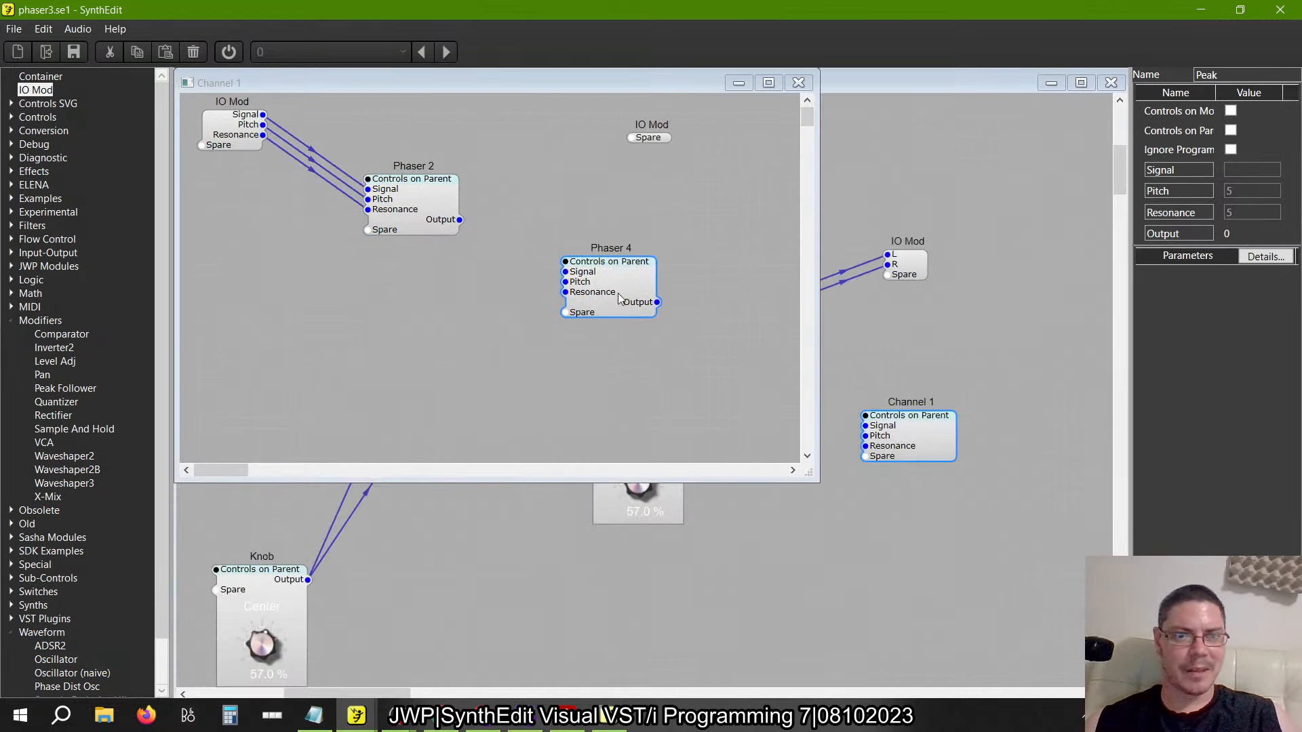
left_click(580, 190)
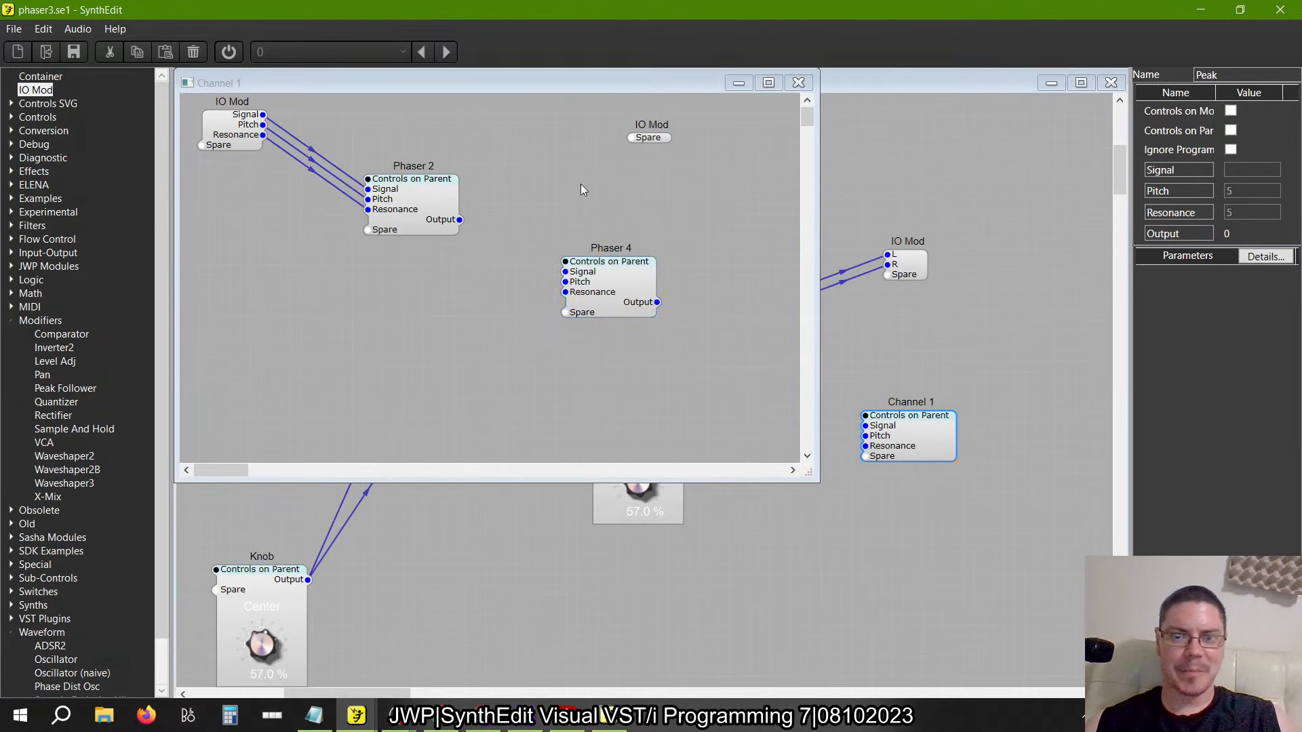
left_click(638, 287)
key("Delete")
Duplicate the Phaser 2 container within Channel 1 and open the copy's structure
left_click(409, 197)
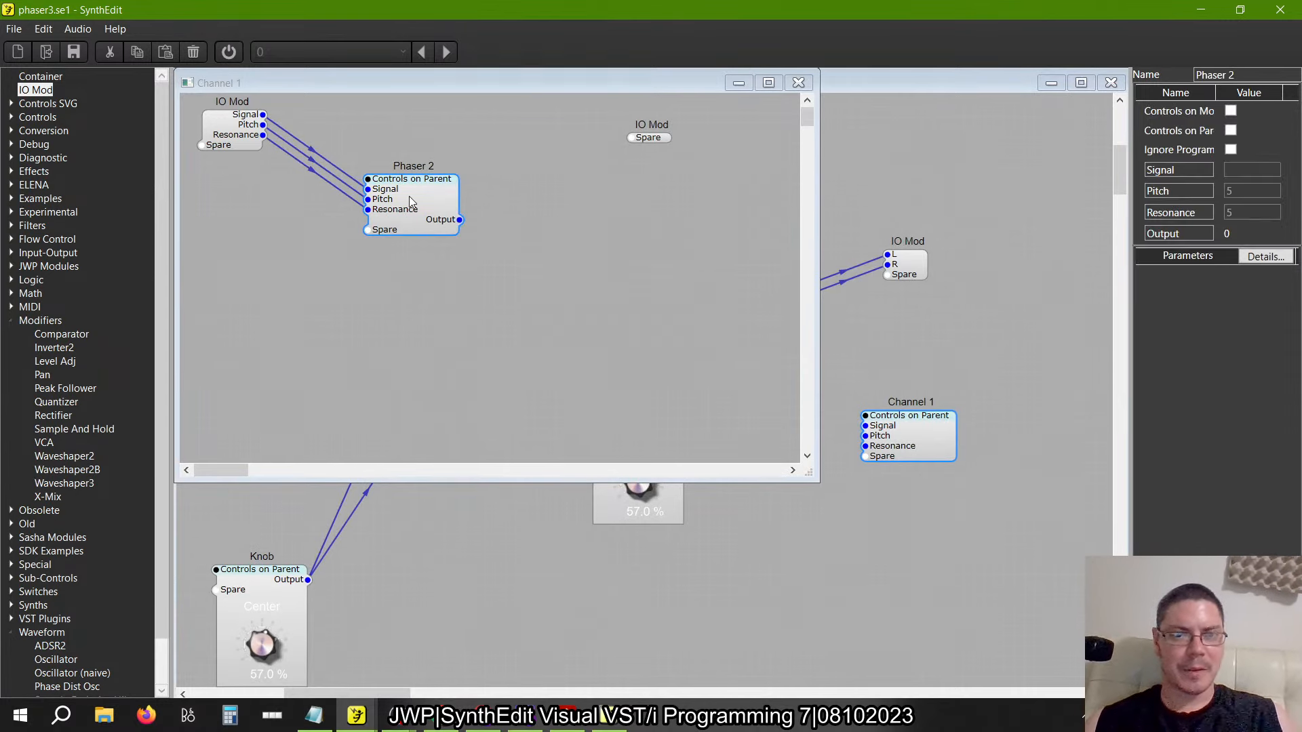
right_click(409, 197)
left_click(426, 222)
right_click(574, 279)
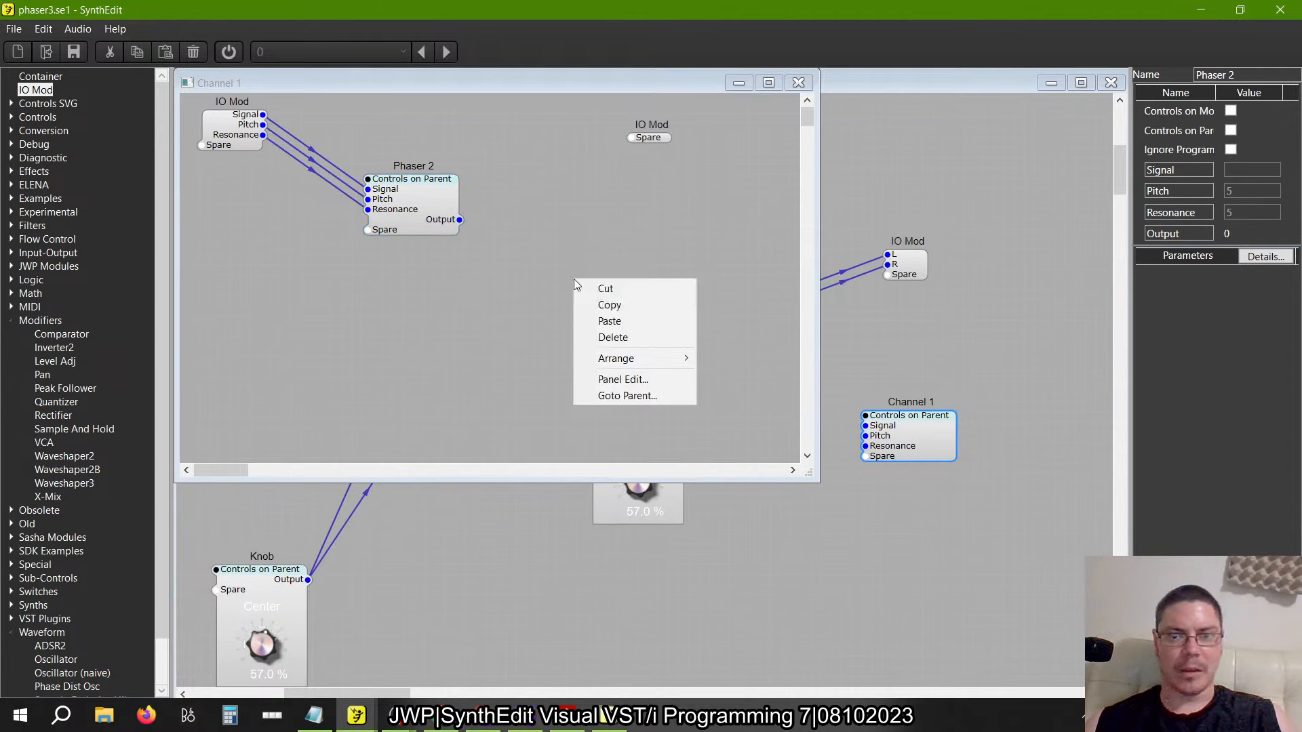
left_click(588, 322)
double_click(632, 302)
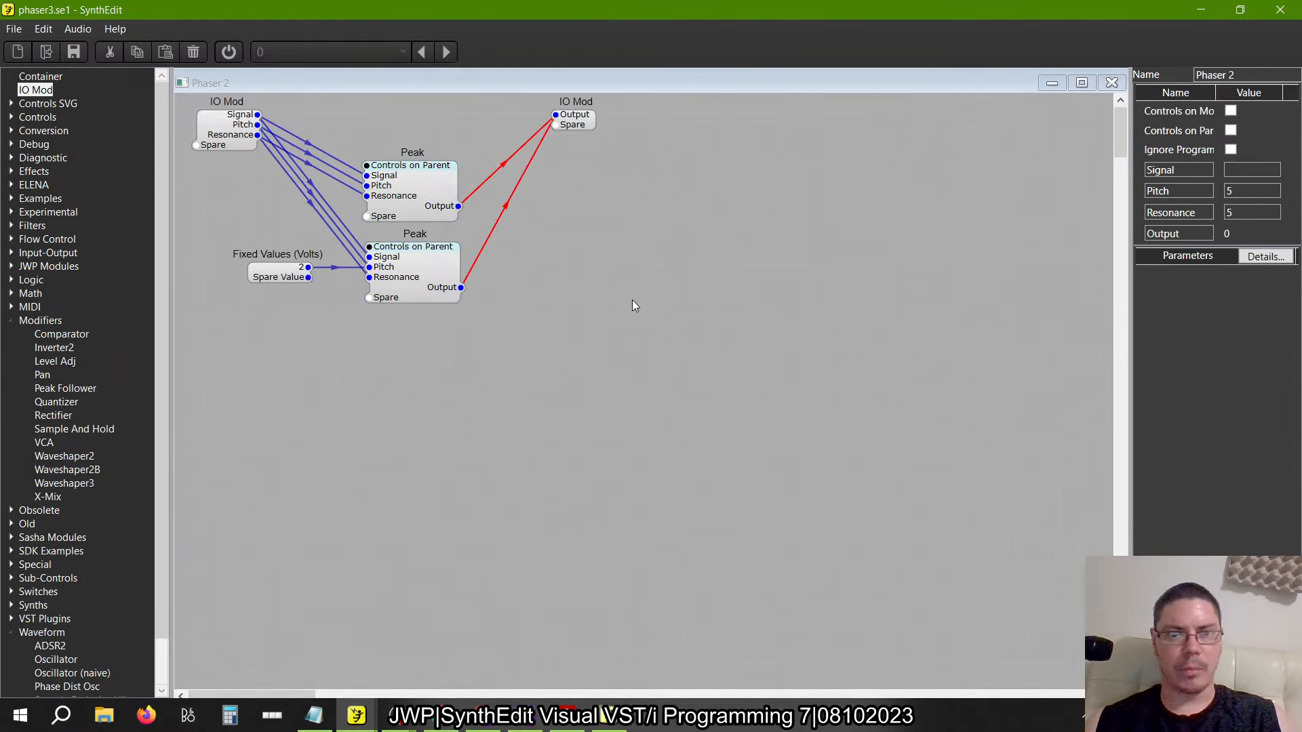
Containerize the two Peak containers together with the Fixed Values (Volts) module inside the Phaser 2 copy
left_click_drag(584, 461, 225, 149)
right_click(431, 198)
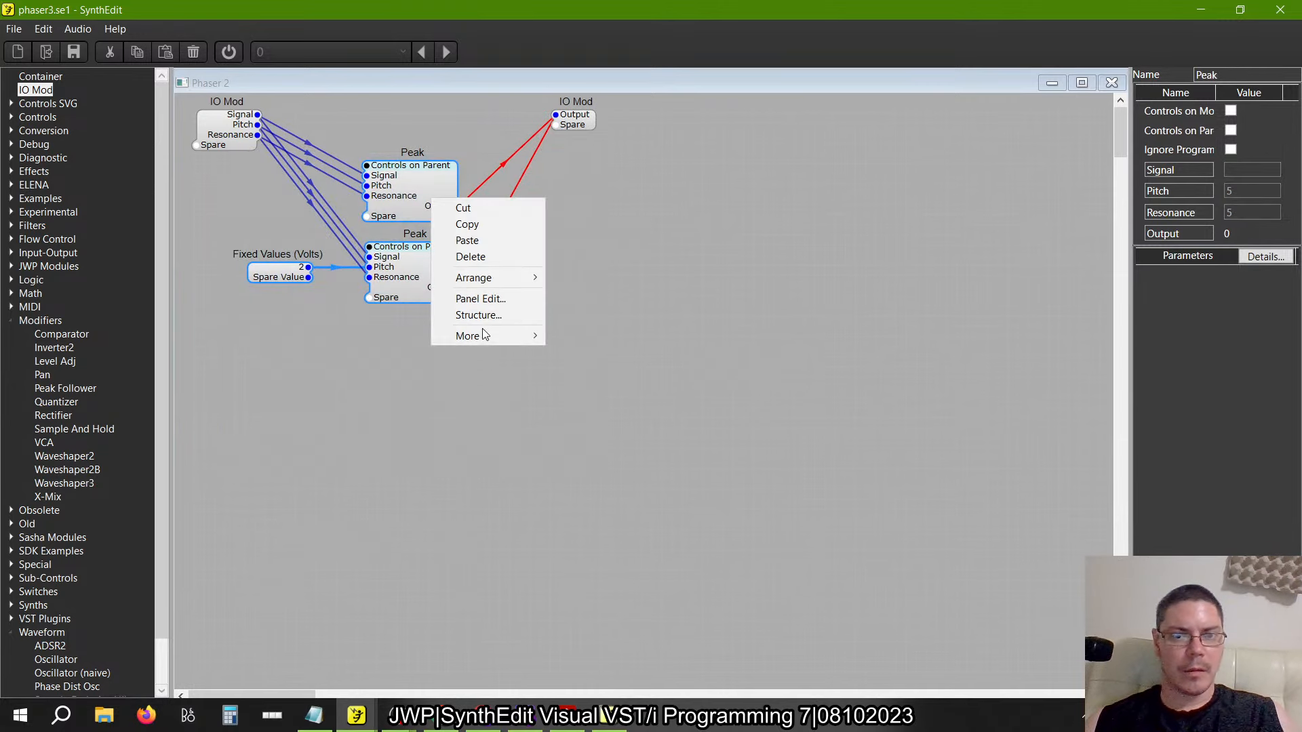
mouse_move(483, 336)
left_click(593, 403)
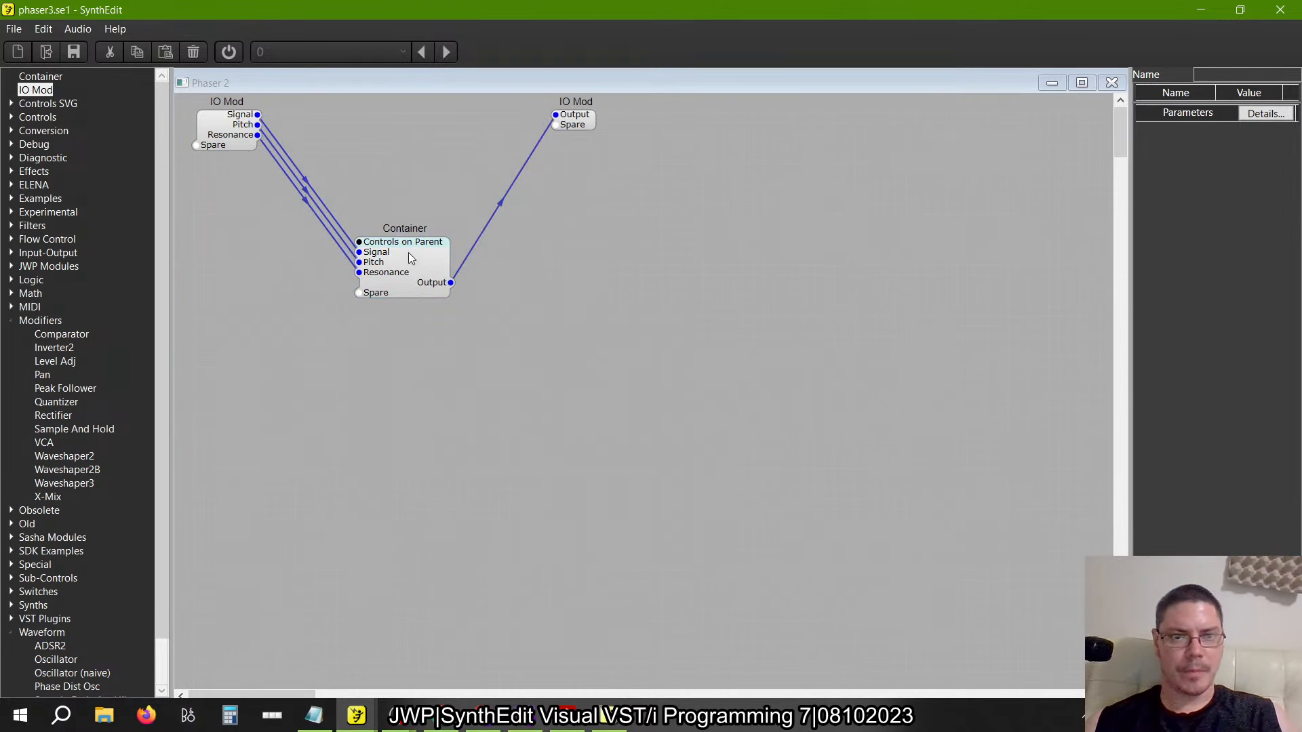
Duplicate the new Container and place the copy directly below the original
left_click(422, 234)
key("ctrl+c")
key("ctrl+v")
Connect the IO Mod's Signal, Pitch and Resonance outputs to the matching inputs of the lower Container, removing miswired connections
left_click_drag(489, 279, 258, 129)
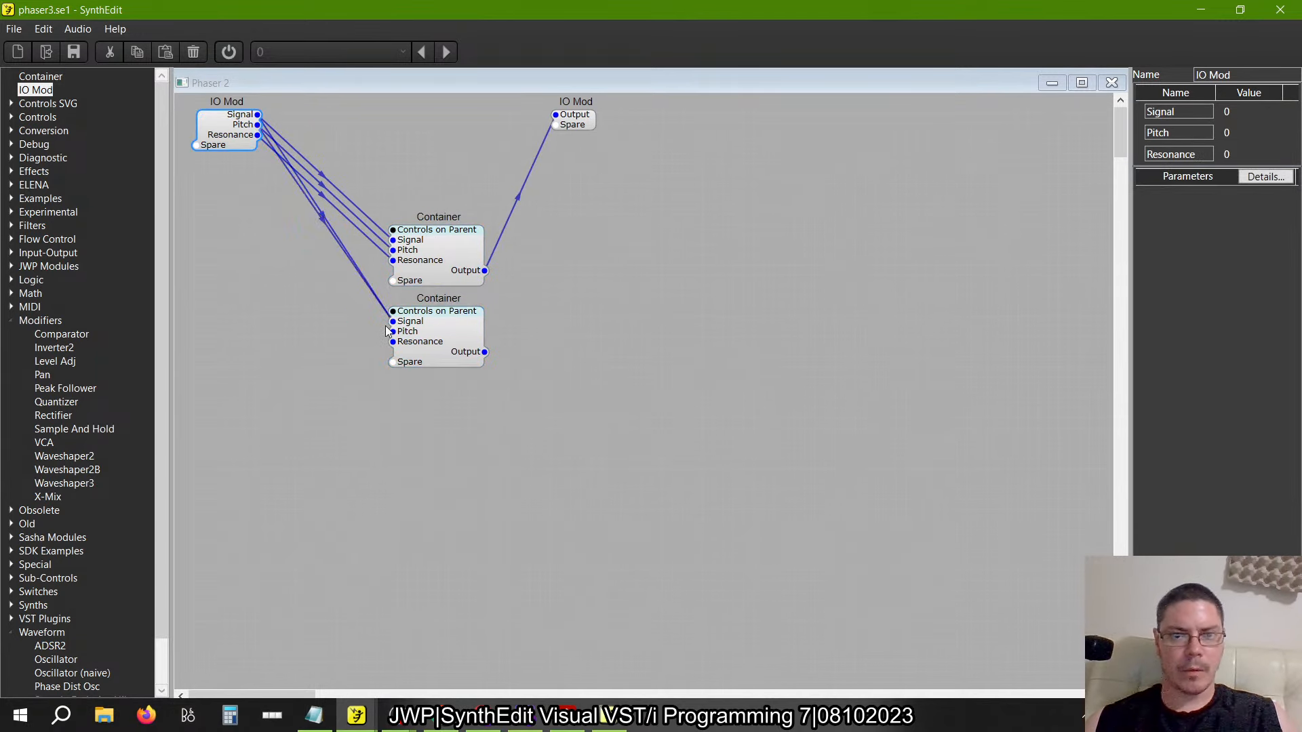
left_click(319, 214)
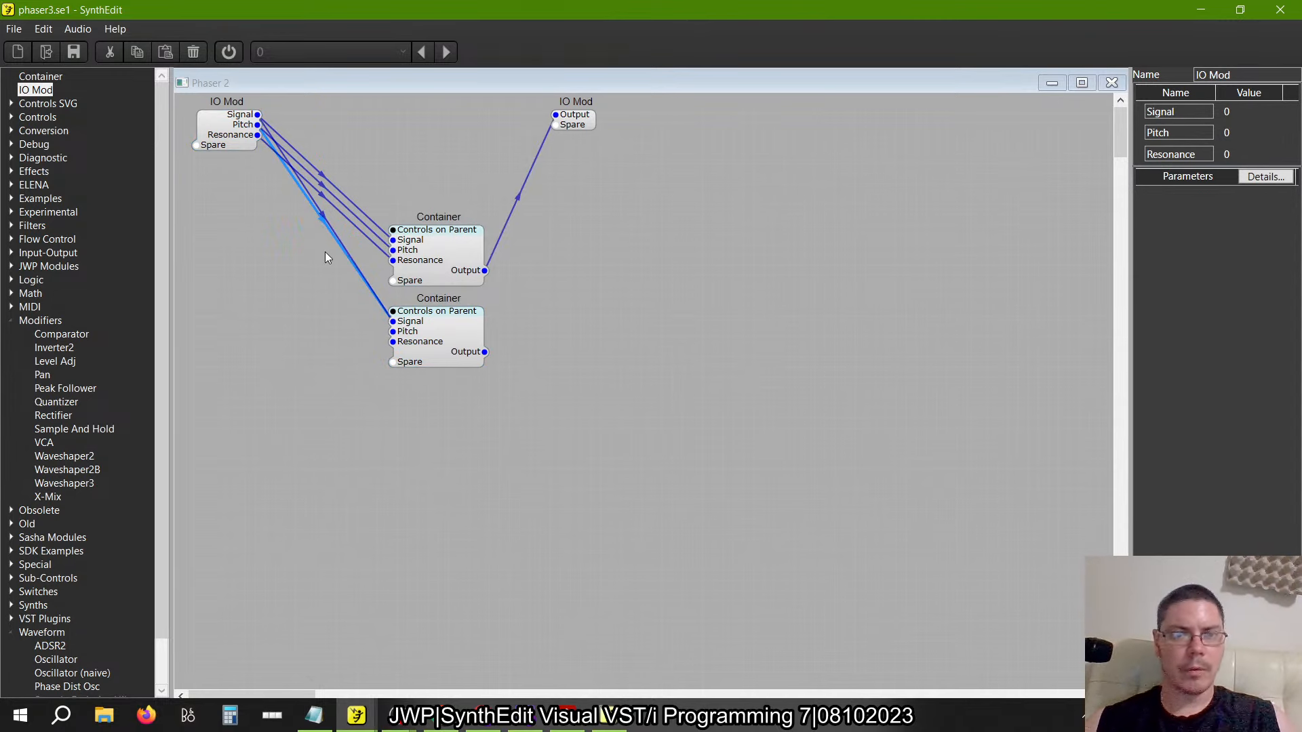
key("Delete")
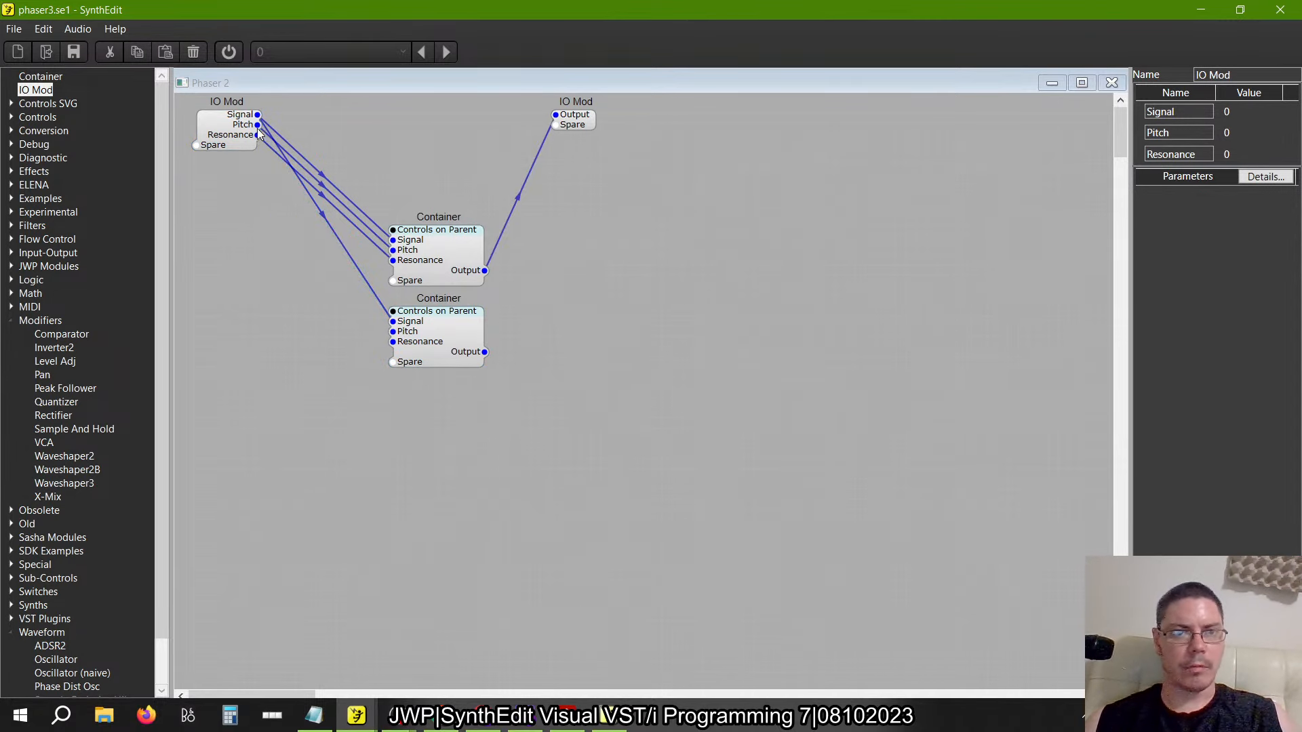
left_click_drag(257, 134, 394, 342)
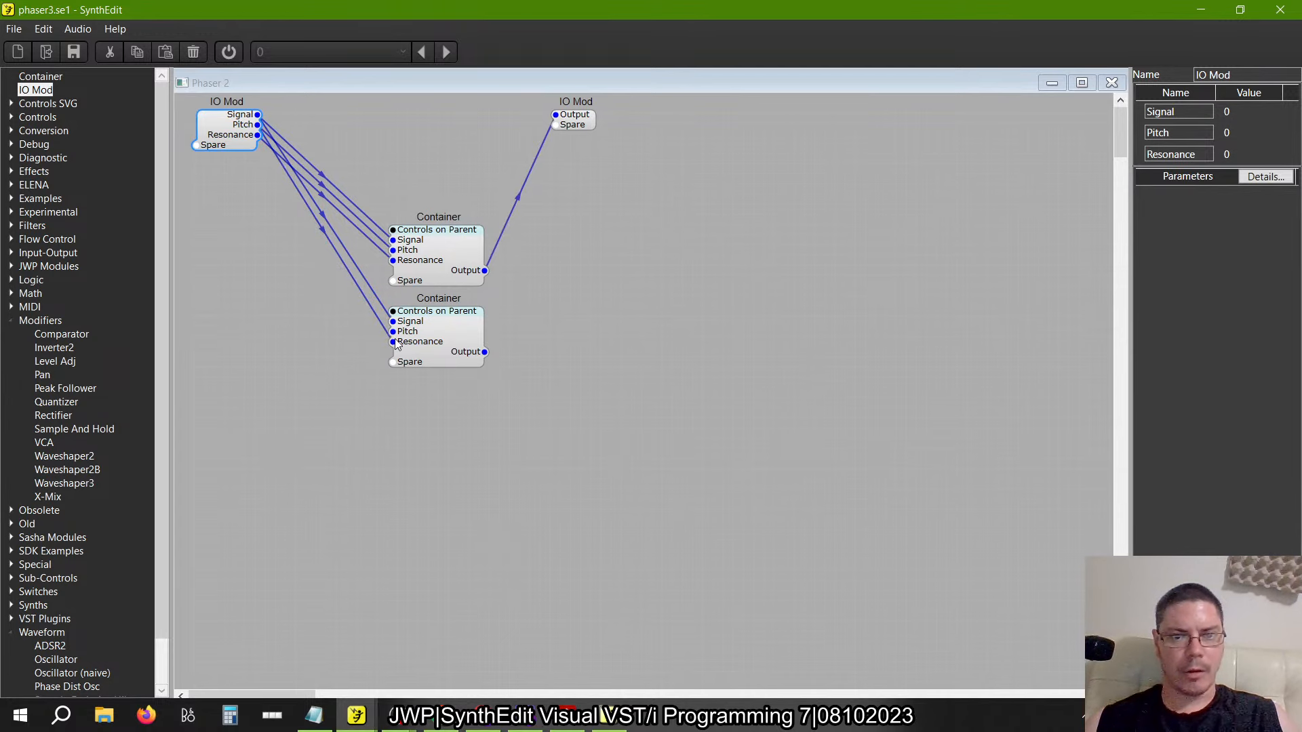
left_click(382, 324)
key("Delete")
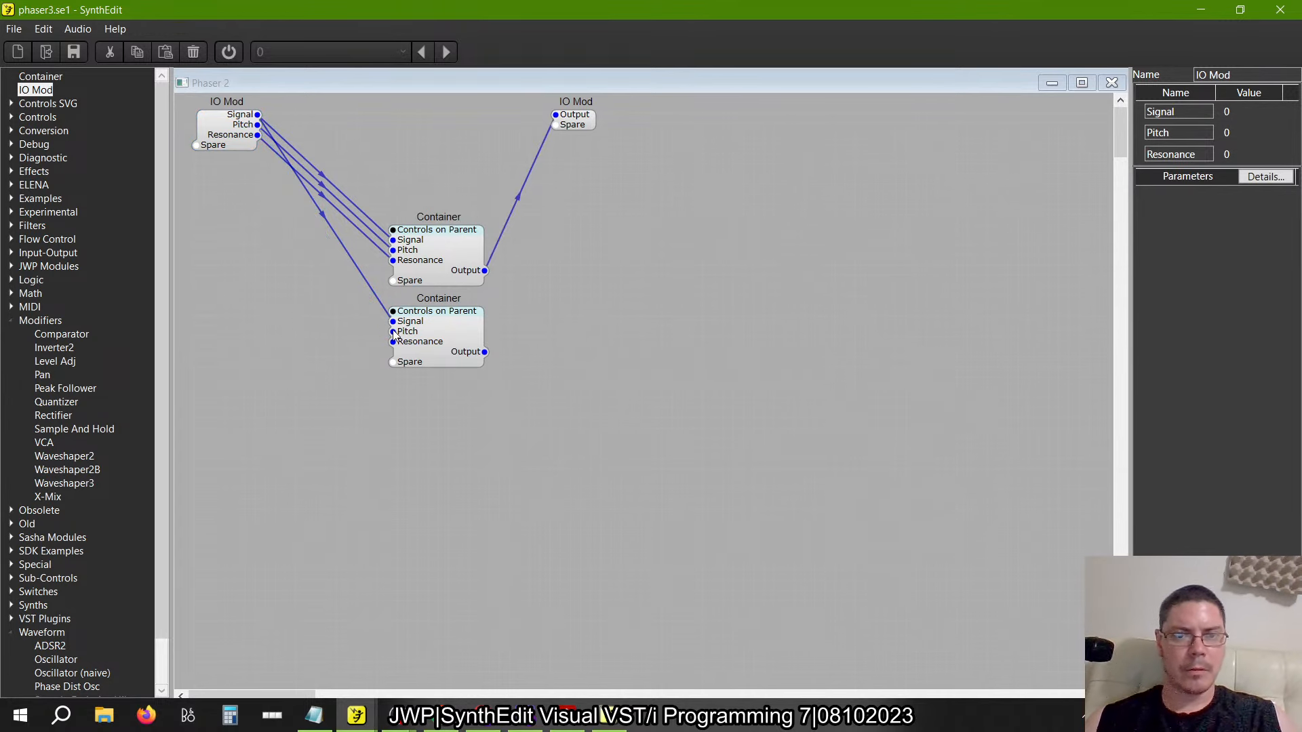
mouse_move(394, 335)
left_mouse_down()
mouse_move(259, 130)
mouse_move(342, 341)
mouse_move(389, 360)
left_mouse_up()
Connect the lower Container's Output to the output IO Mod
left_click_drag(487, 352, 558, 297)
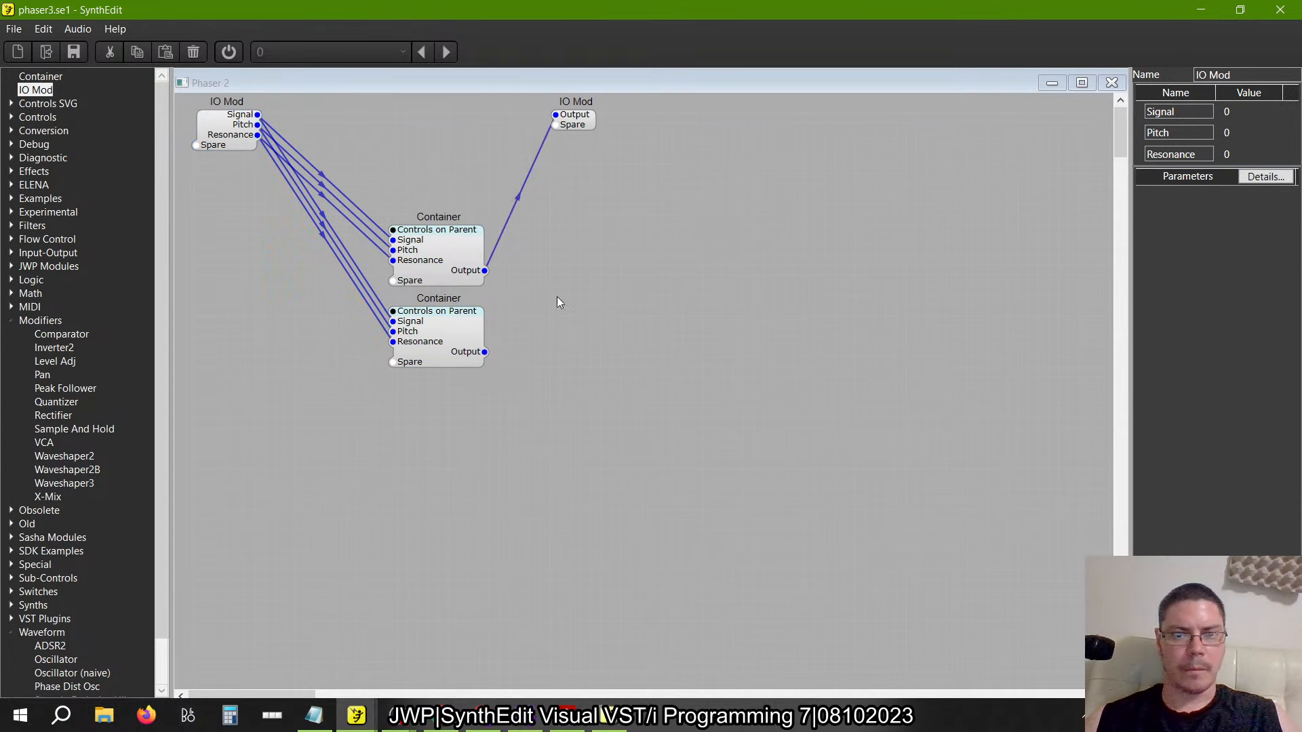
left_click_drag(556, 119, 485, 352)
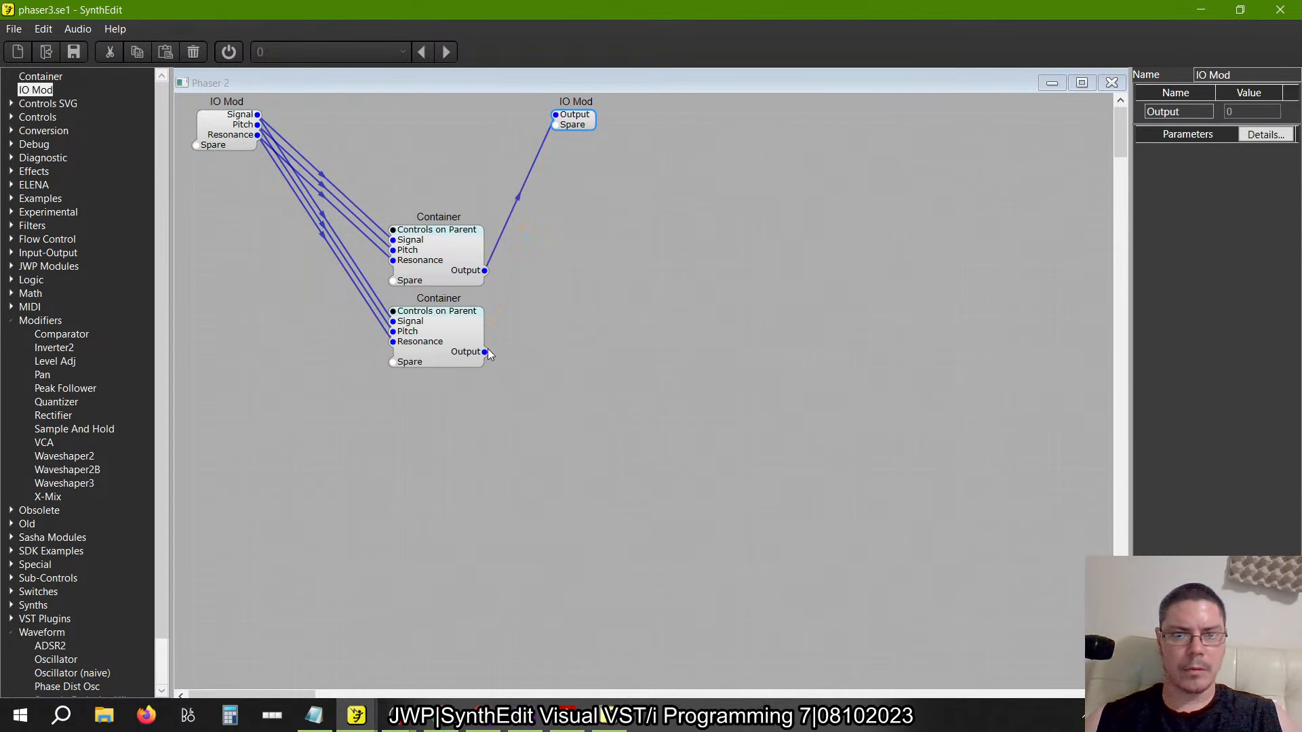
right_click(449, 274)
left_click(419, 190)
Un-containerize the upper Container and move the lower Container below the unpacked Peaks
left_click(440, 254)
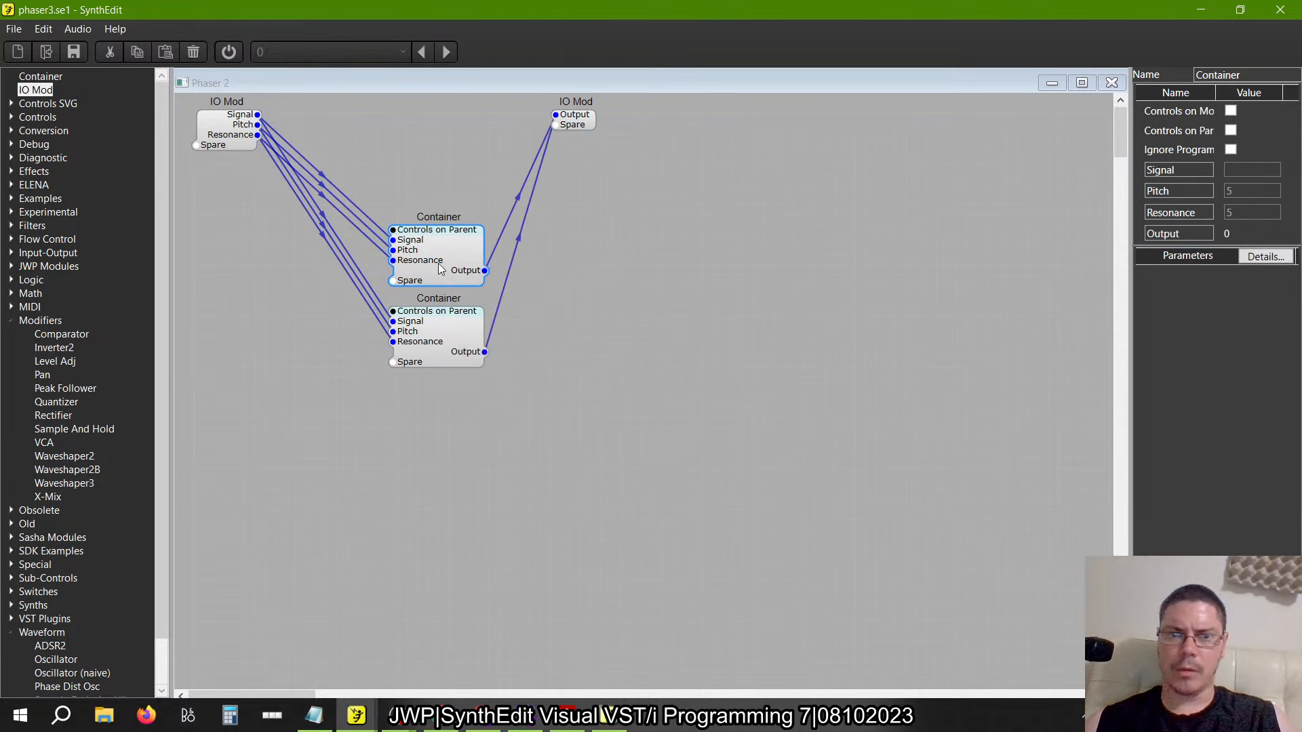
right_click(440, 266)
mouse_move(486, 397)
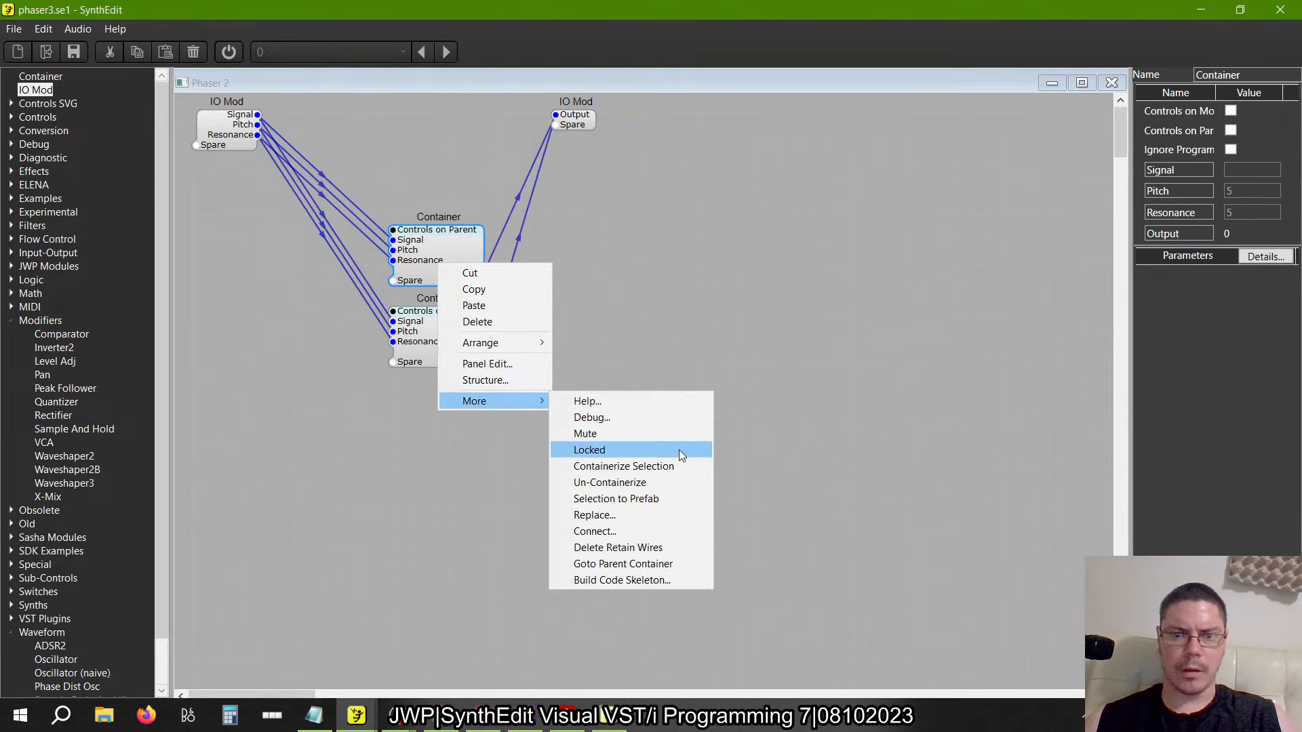
left_click(668, 469)
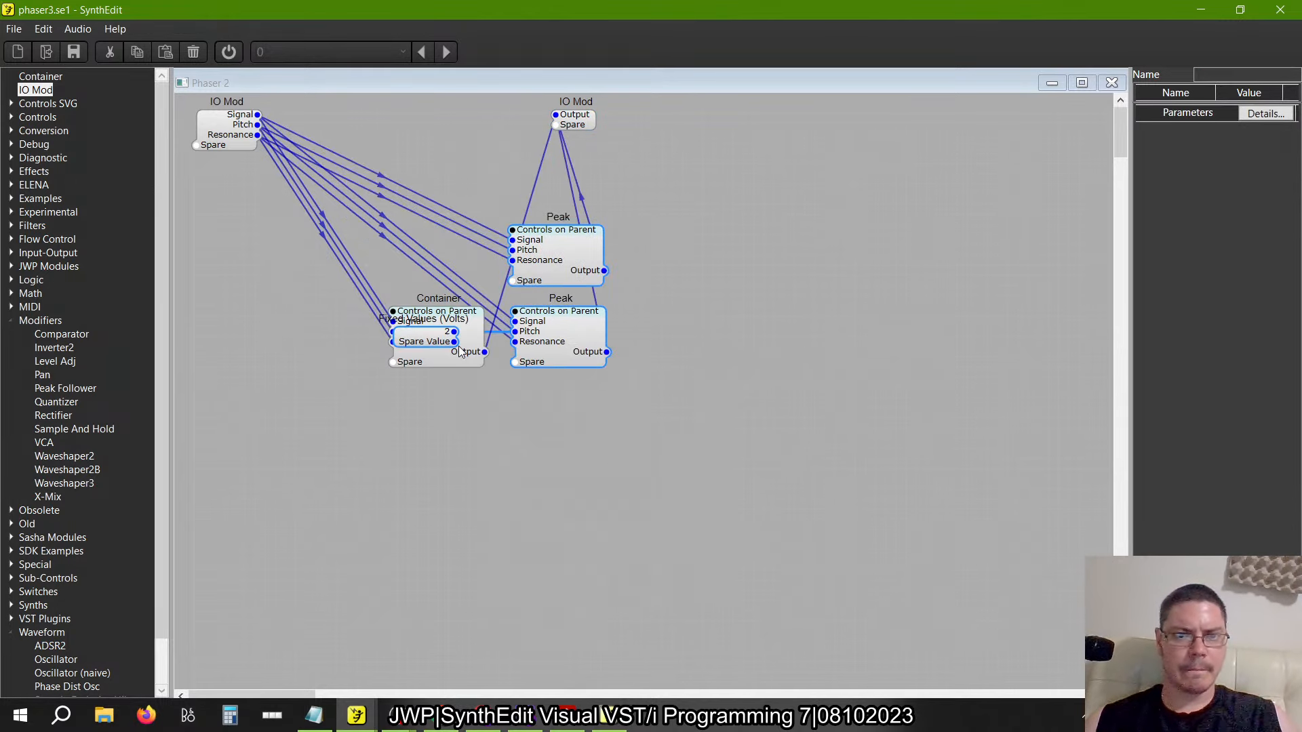
left_click_drag(457, 345, 581, 453)
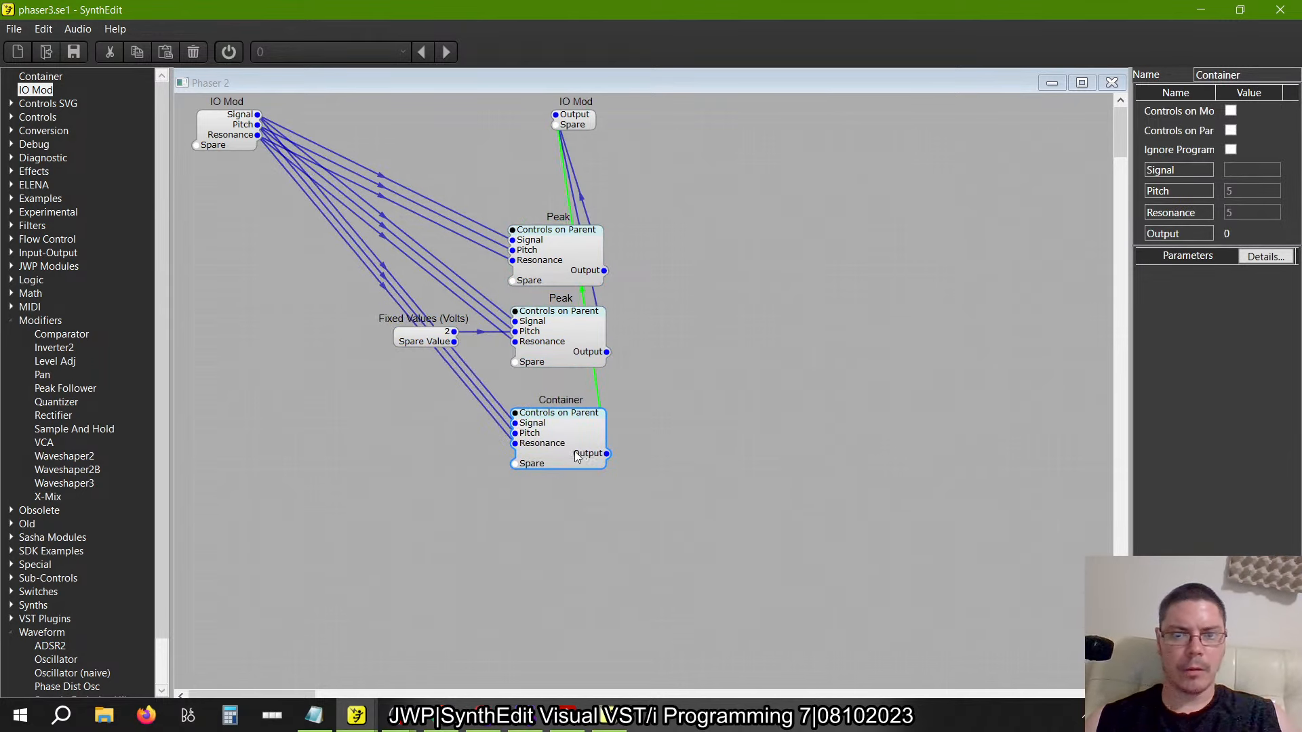
Un-containerize the remaining Container and line up its unpacked Peaks and Fixed Values module below the first pair
right_click(580, 452)
mouse_move(678, 590)
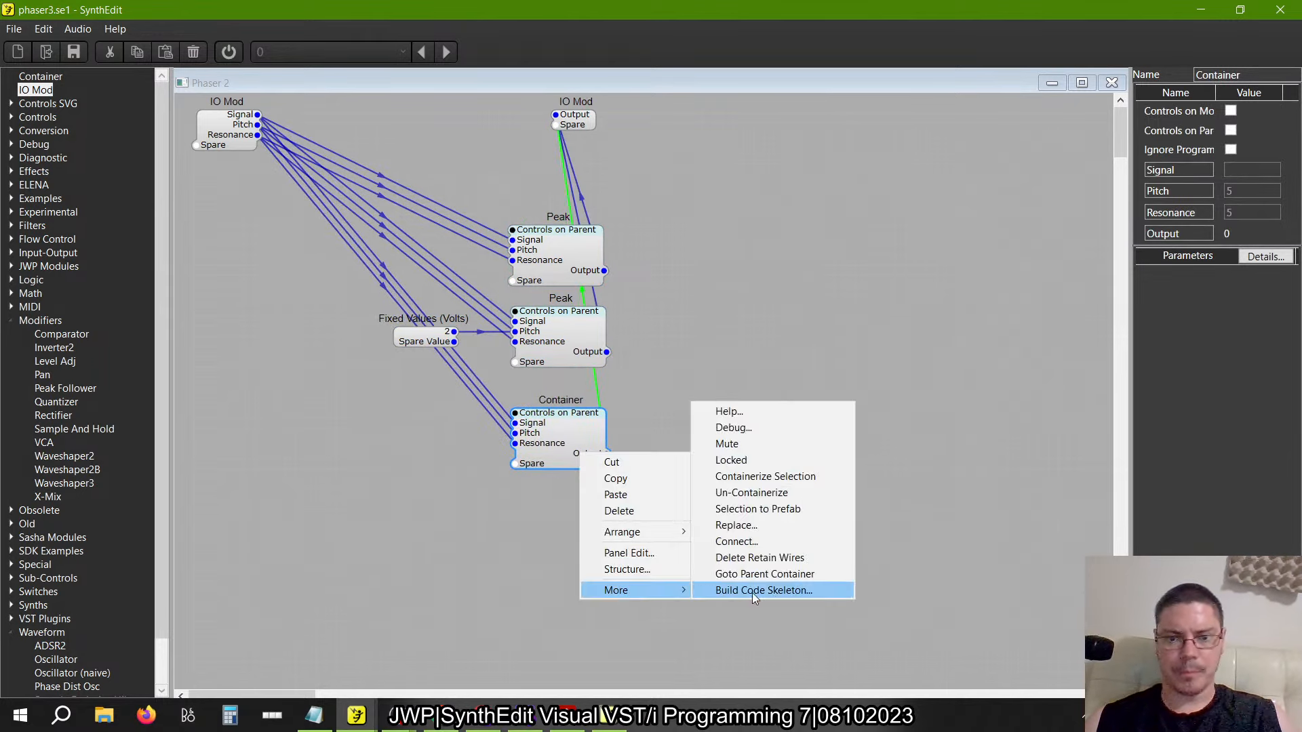
left_click(758, 488)
left_click_drag(687, 426, 568, 414)
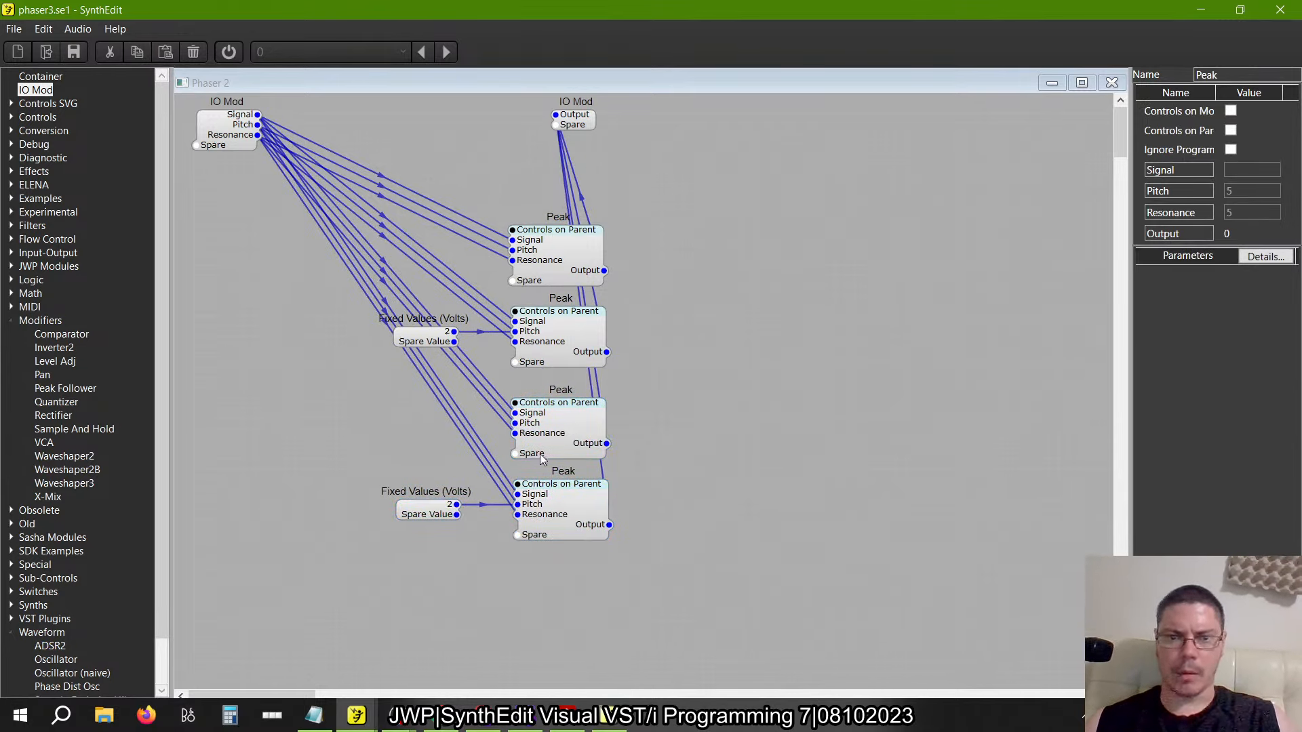
Delete the lower Fixed Values (Volts) module, checking the layout against the reference Phaser4 in the older SynthEdit
left_click(429, 513)
key("alt+Tab")
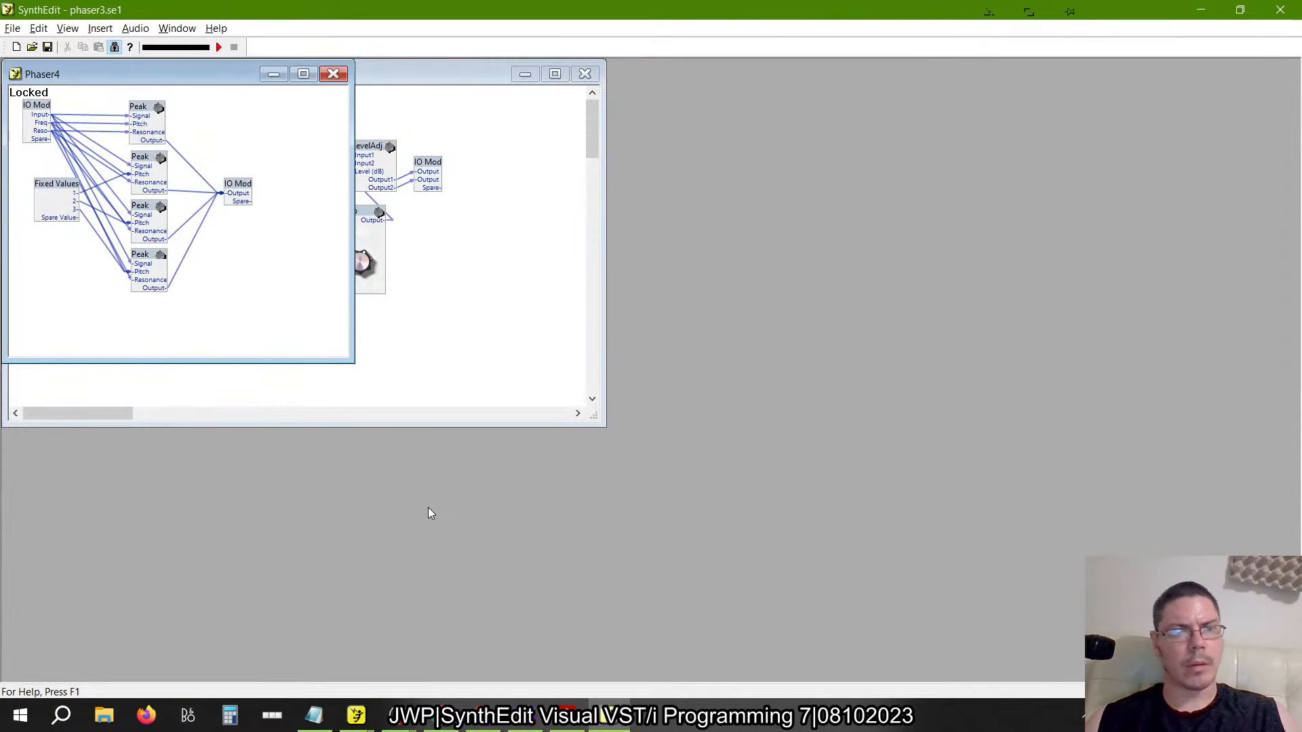
key("alt+Tab")
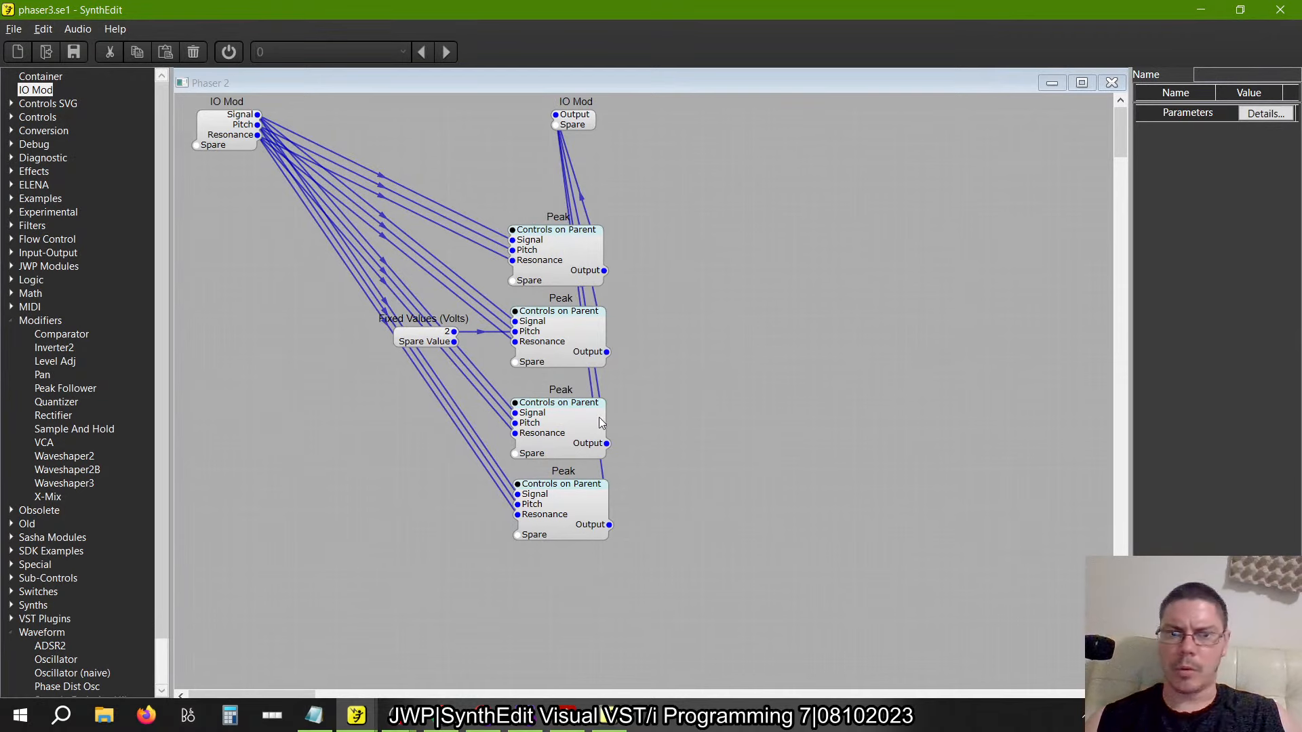
Connect the Pitch inputs of the two lower Peaks to new outputs on the remaining Fixed Values (Volts) module
left_click_drag(517, 424, 463, 348)
left_click(517, 505)
left_click_drag(517, 505, 458, 357)
key("alt+Tab")
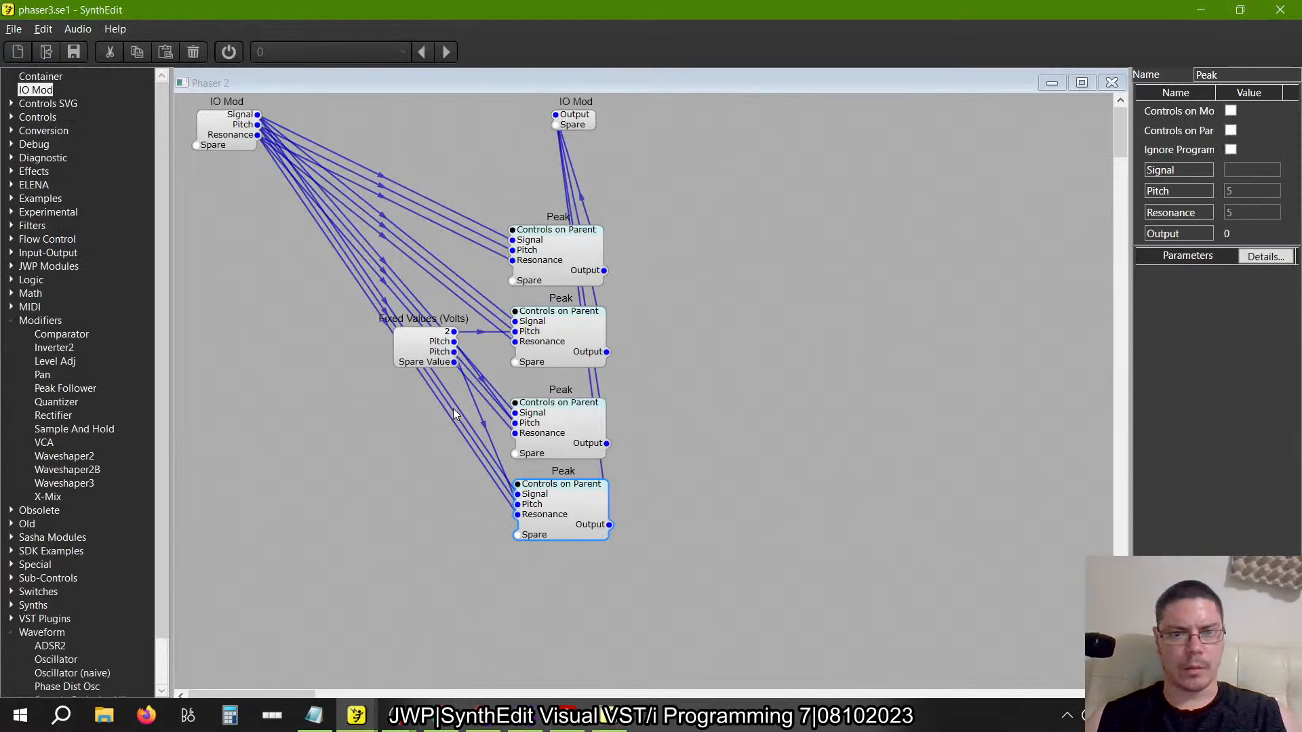
Rename the first entry of the Fixed Values (Volts) module to 1 and set its value to 1
left_click(432, 363)
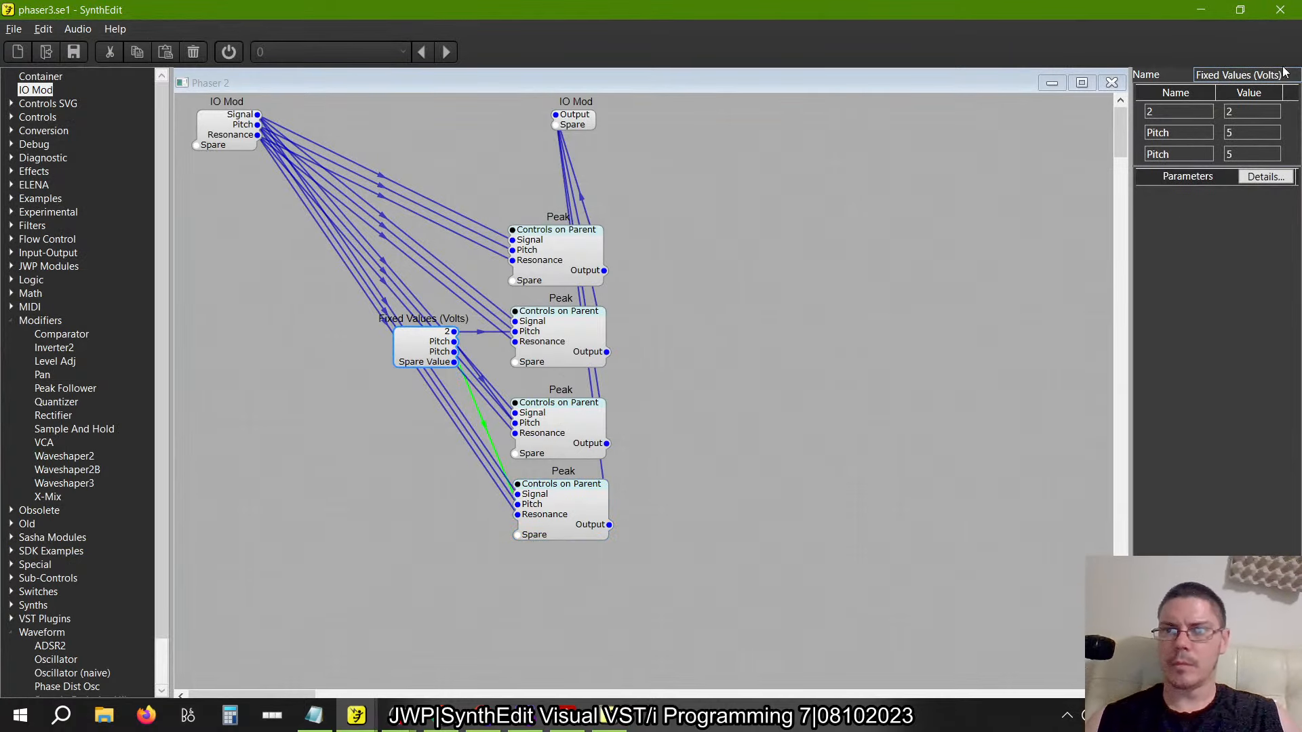
left_click(1179, 111)
key("BackSpace")
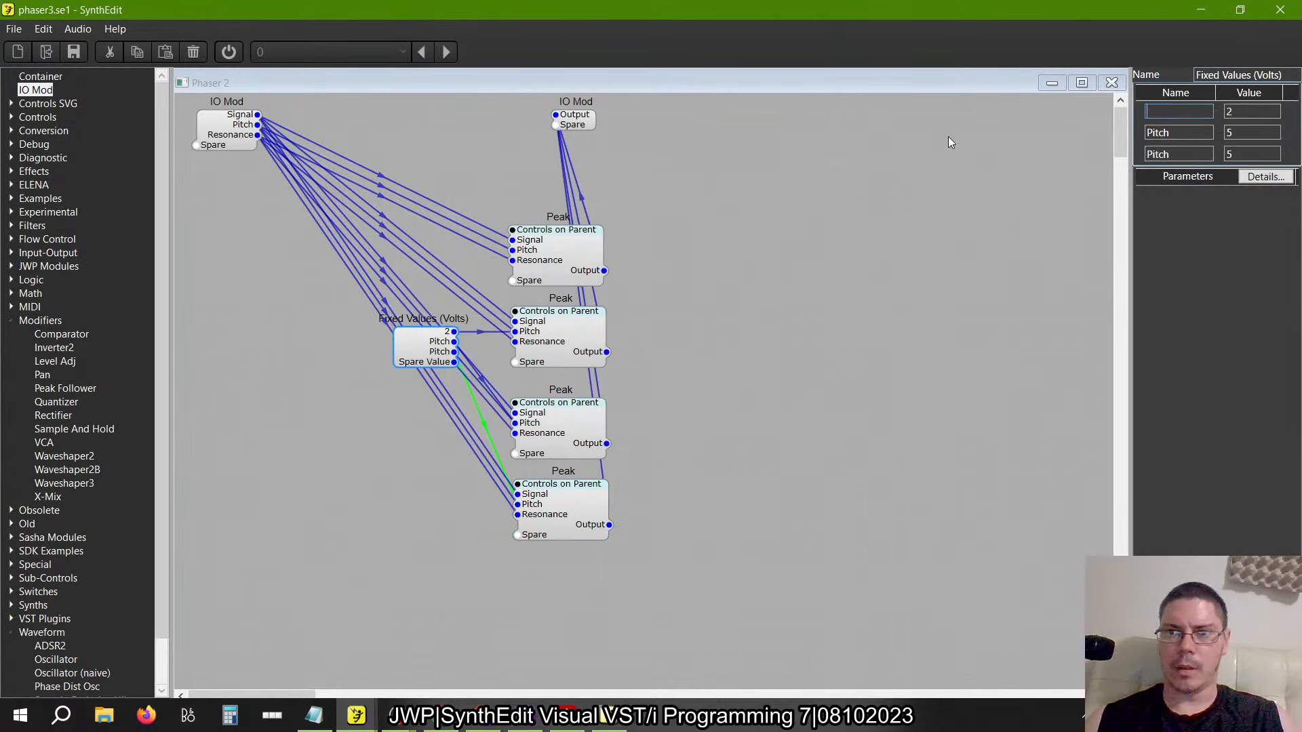
type("1")
key("Tab")
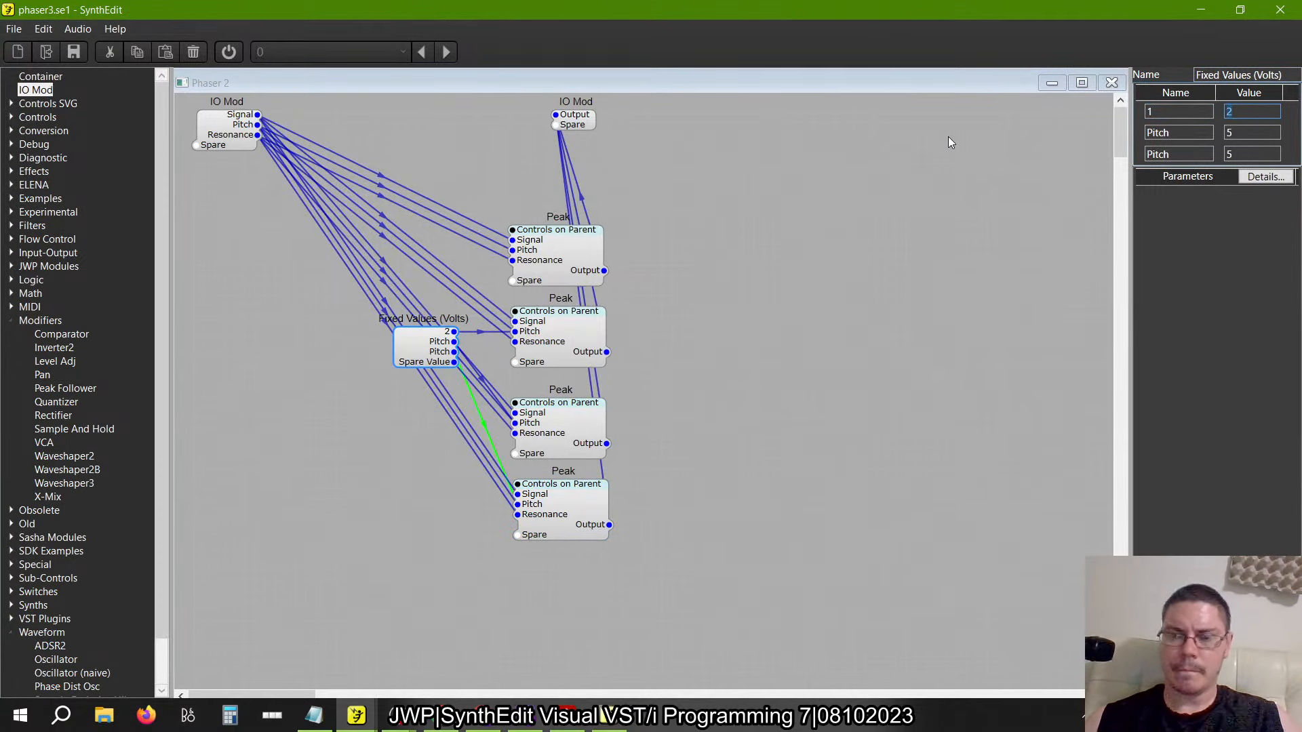
type("1")
key("Tab")
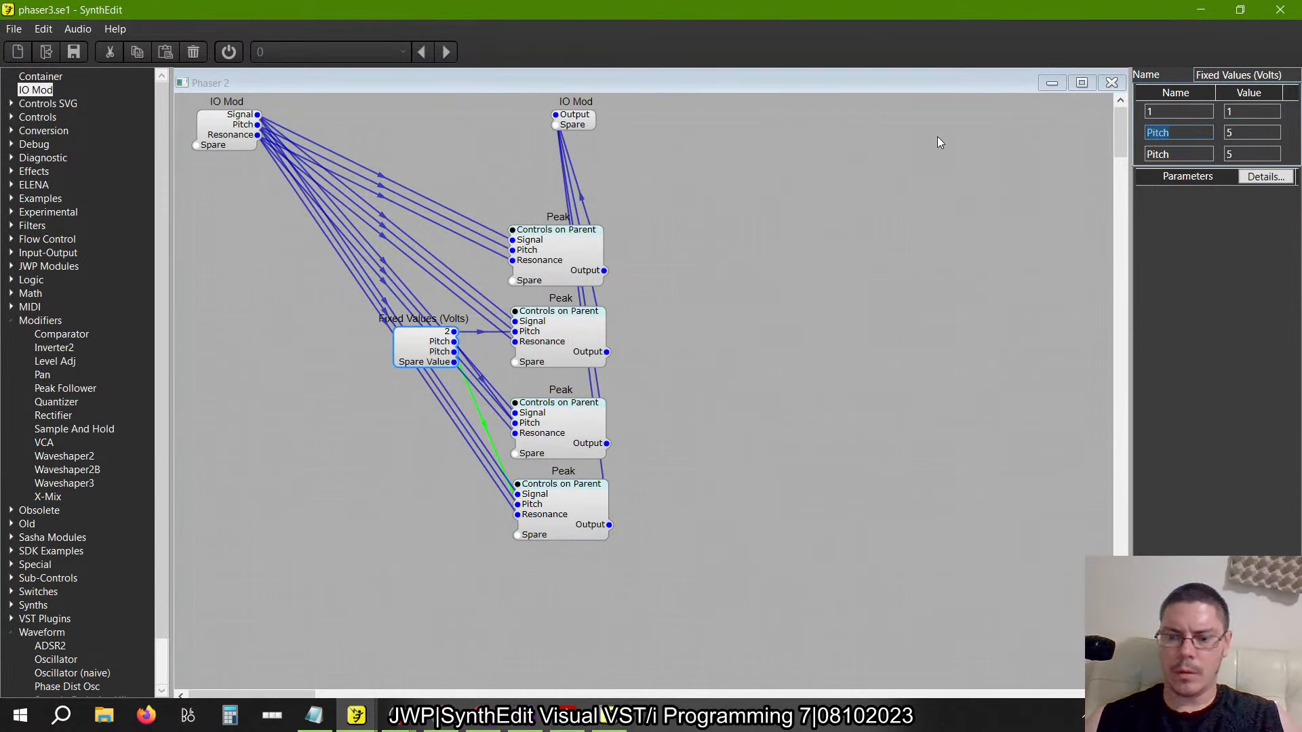
Rename the two Pitch entries of Fixed Values (Volts) to 2 and 3 with values 2 and 3, and move the module farther from the Peaks
type("2")
key("Tab")
type("2")
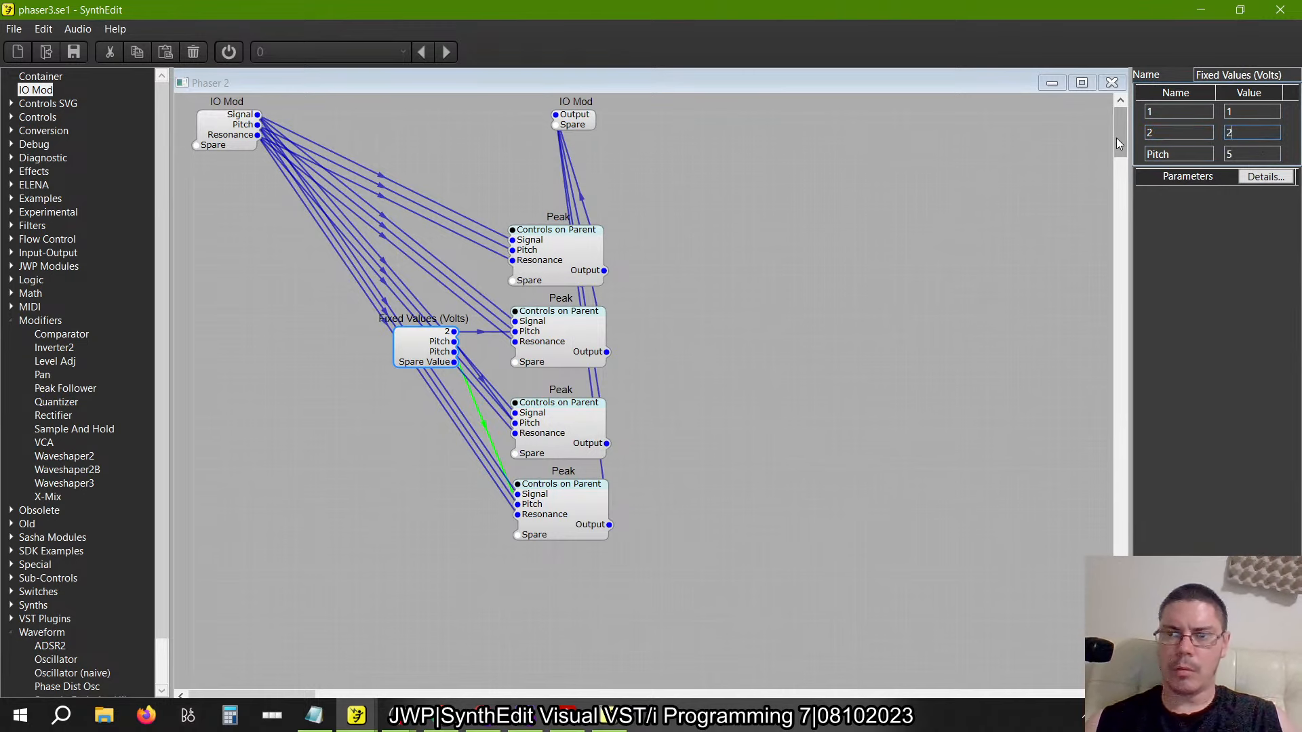
key("Tab")
type("3")
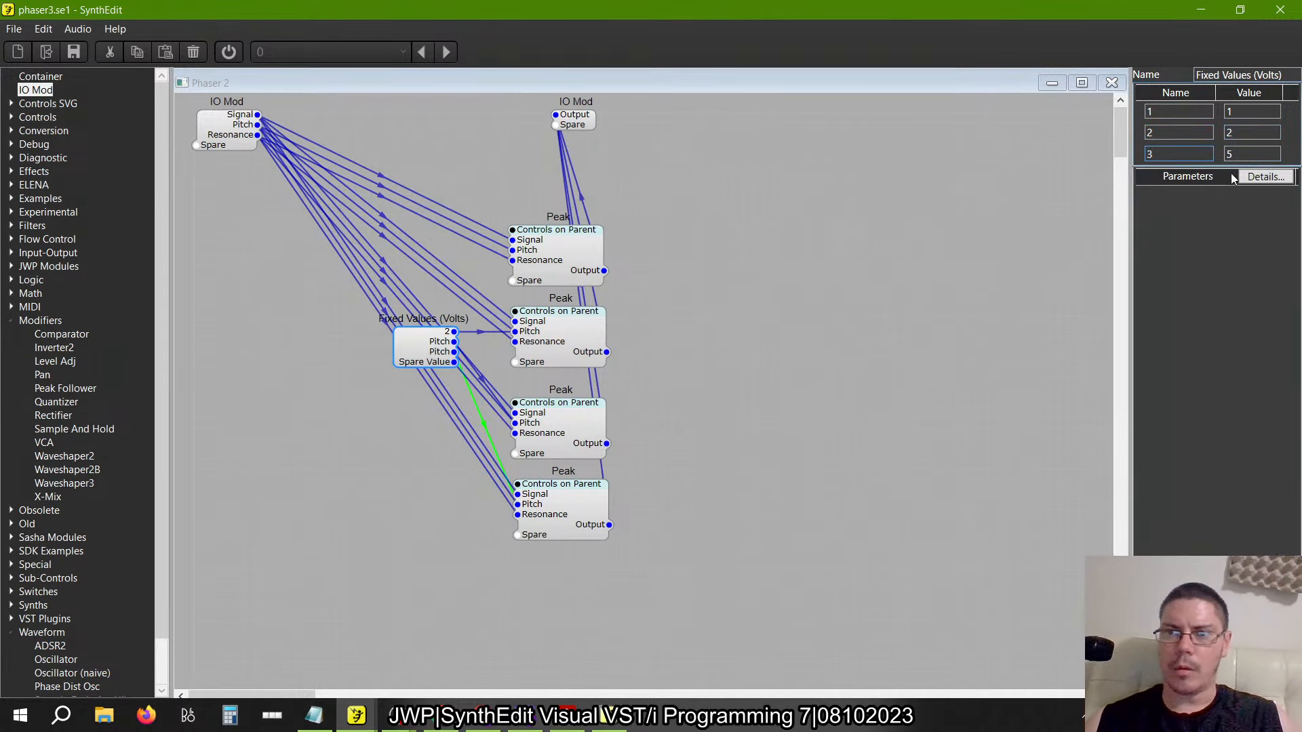
key("Tab")
type("3")
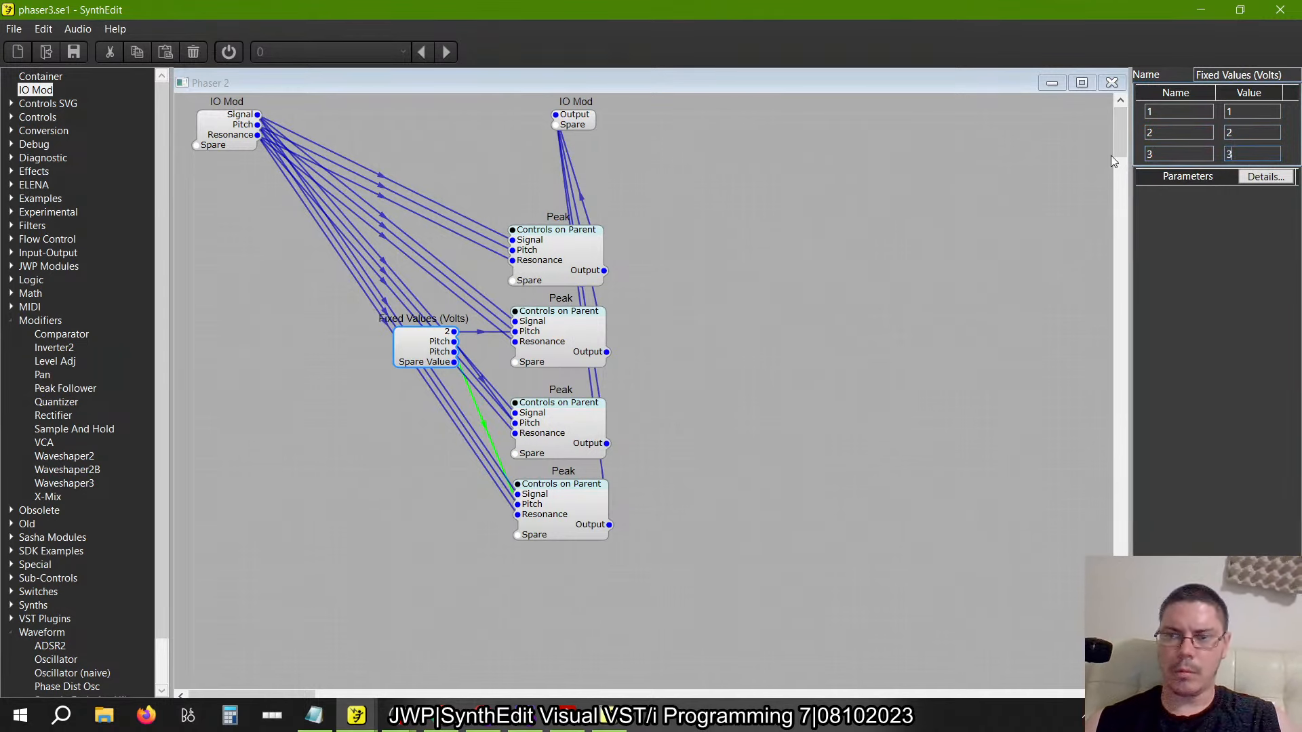
key("Tab")
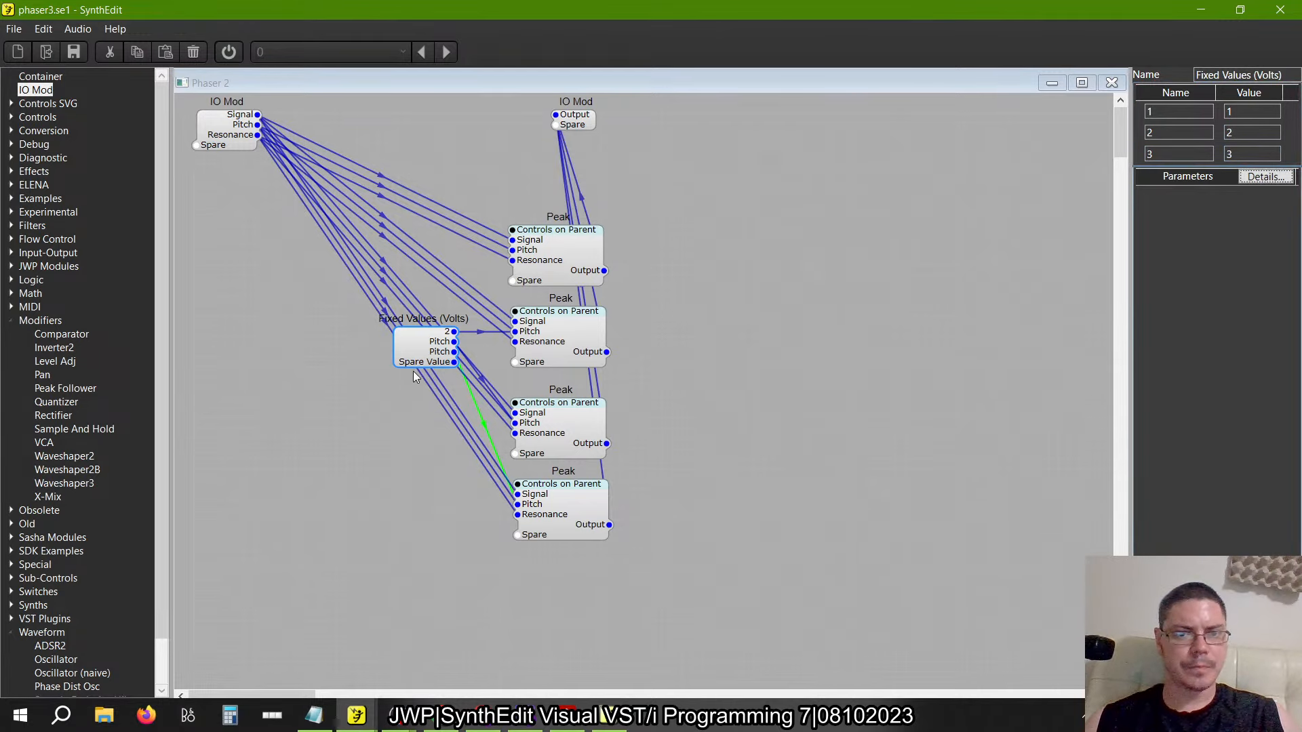
left_click_drag(414, 366, 363, 377)
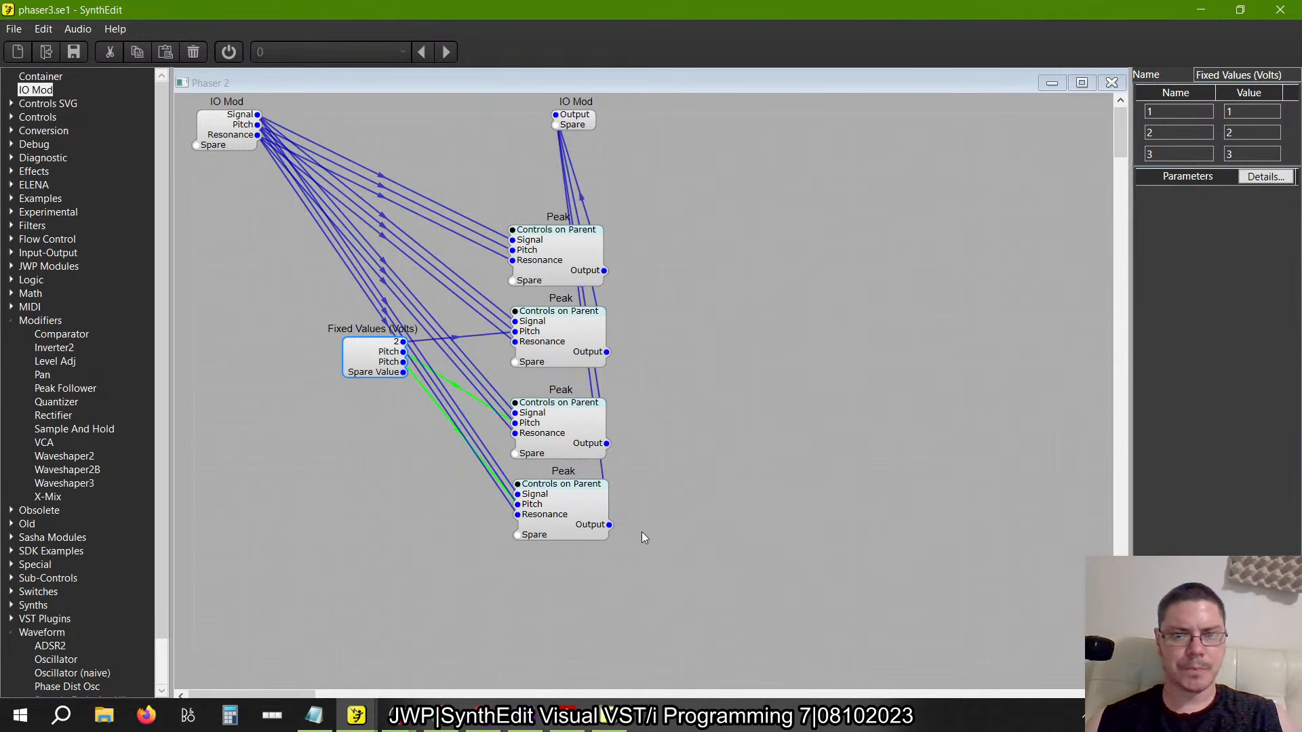
Move the four Peaks and both IO Mods closer together to tidy the Phaser 2 structure
left_click_drag(641, 535, 421, 141)
left_click_drag(734, 675, 500, 234)
left_click_drag(579, 251, 523, 220)
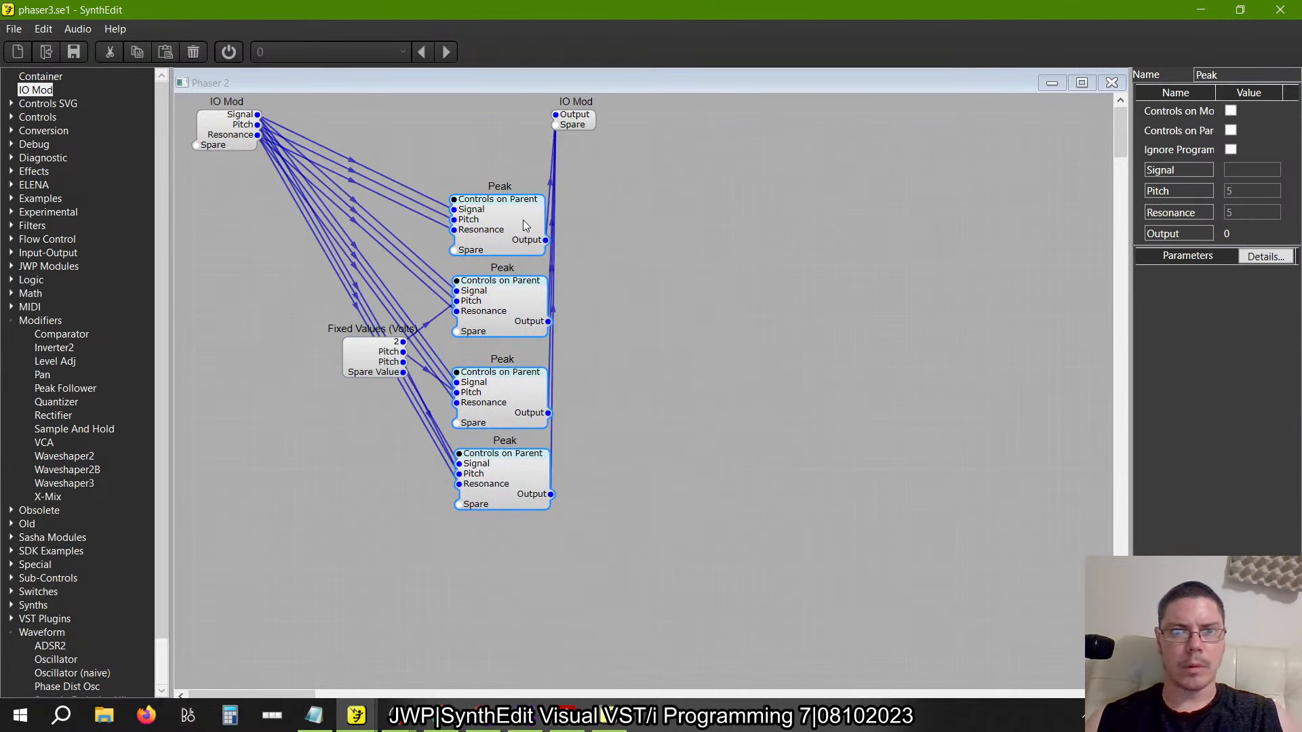
mouse_move(585, 126)
left_mouse_down()
mouse_move(564, 139)
mouse_move(575, 139)
left_mouse_up()
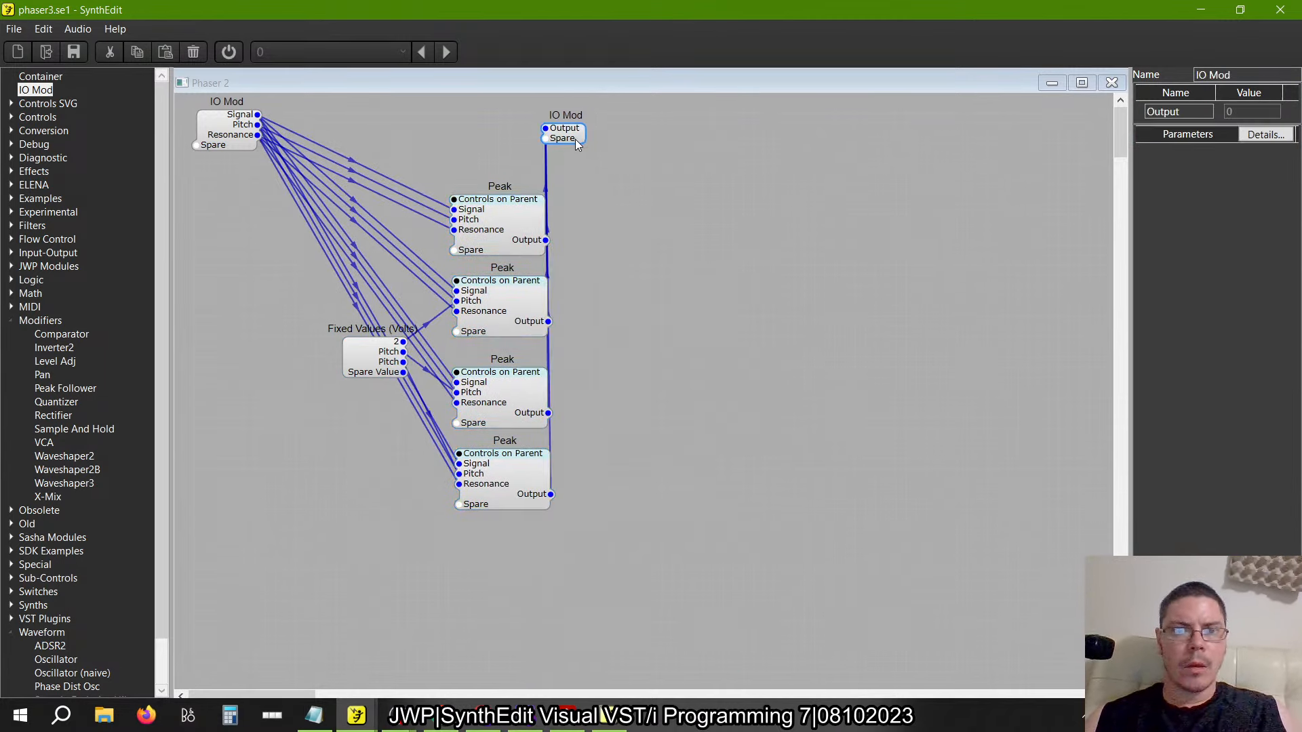
left_click(364, 361)
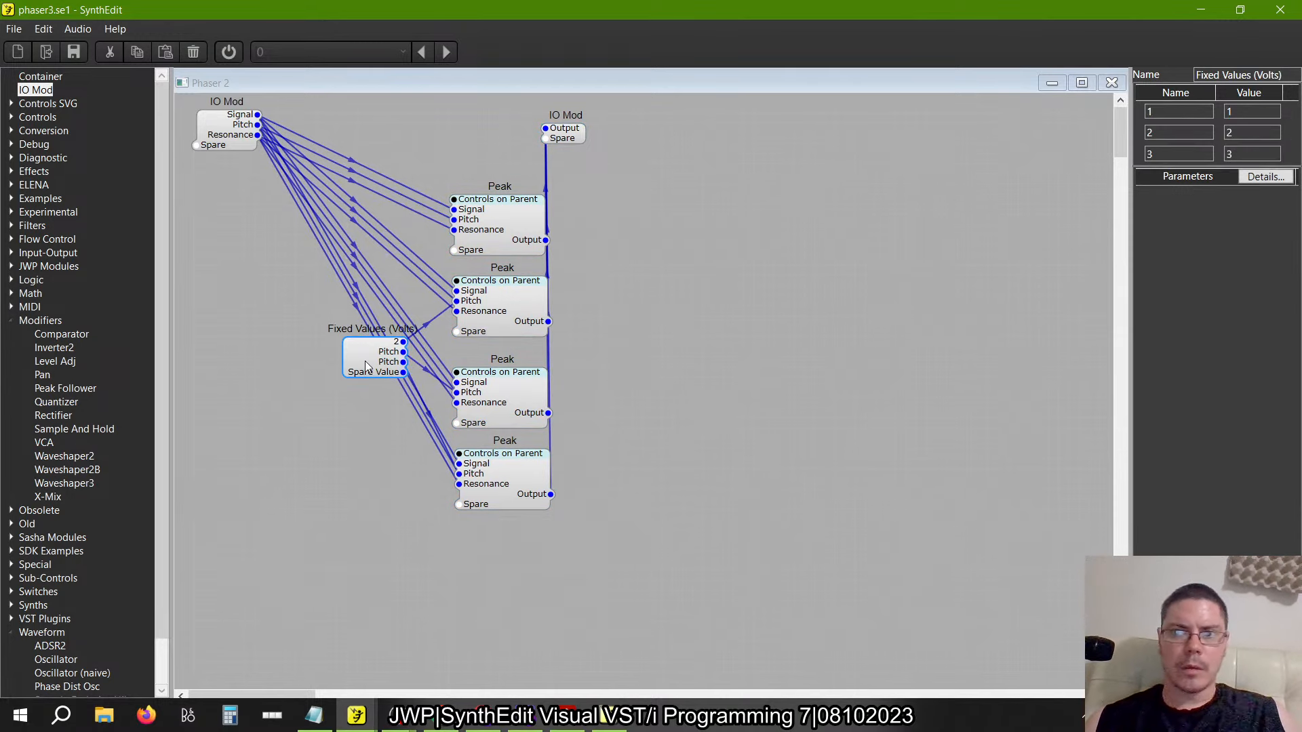
left_click_drag(254, 150, 288, 215)
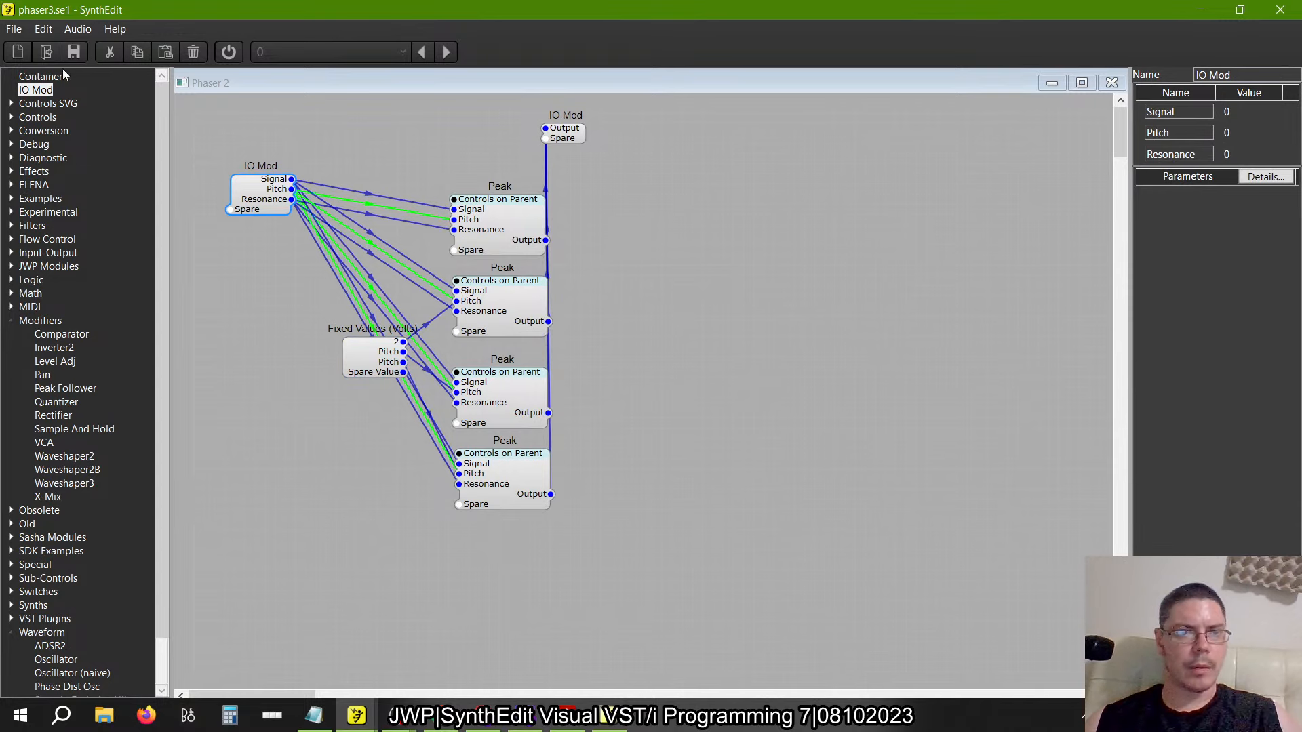
left_click_drag(34, 76, 663, 229)
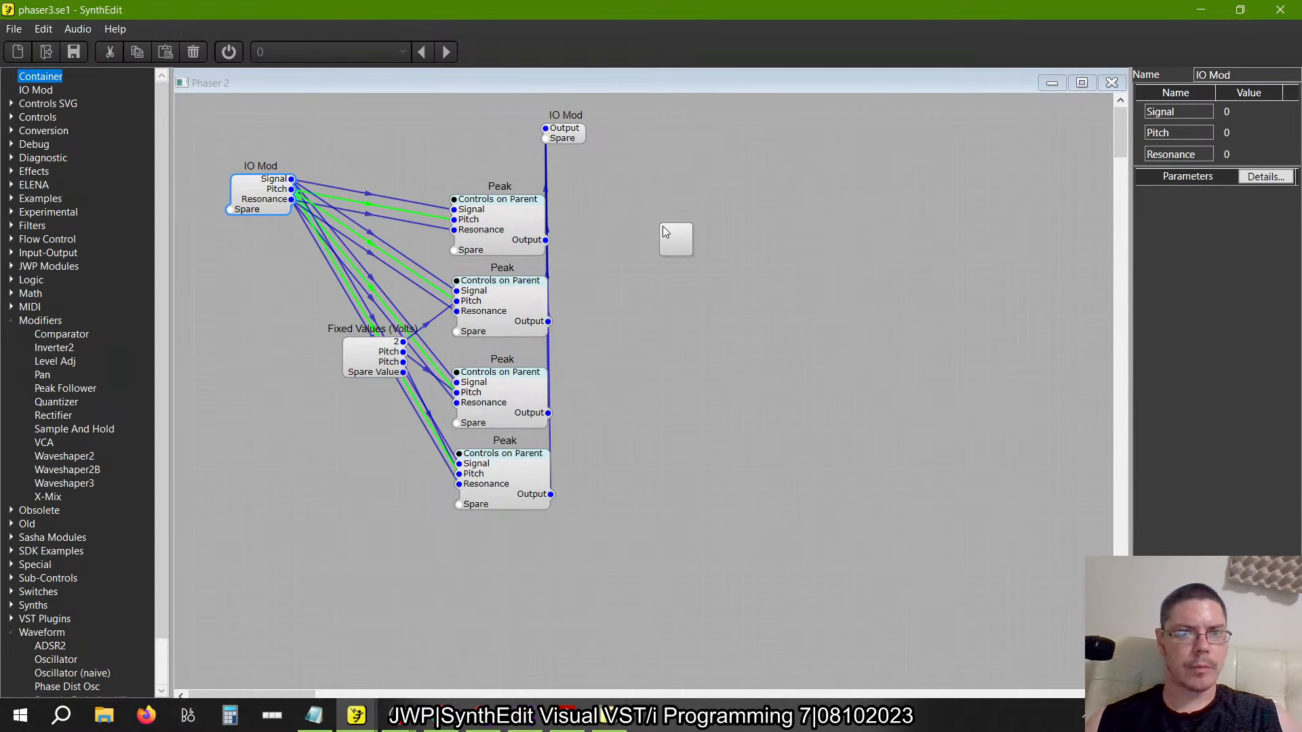
left_click(783, 263)
left_click(730, 239)
key("Delete")
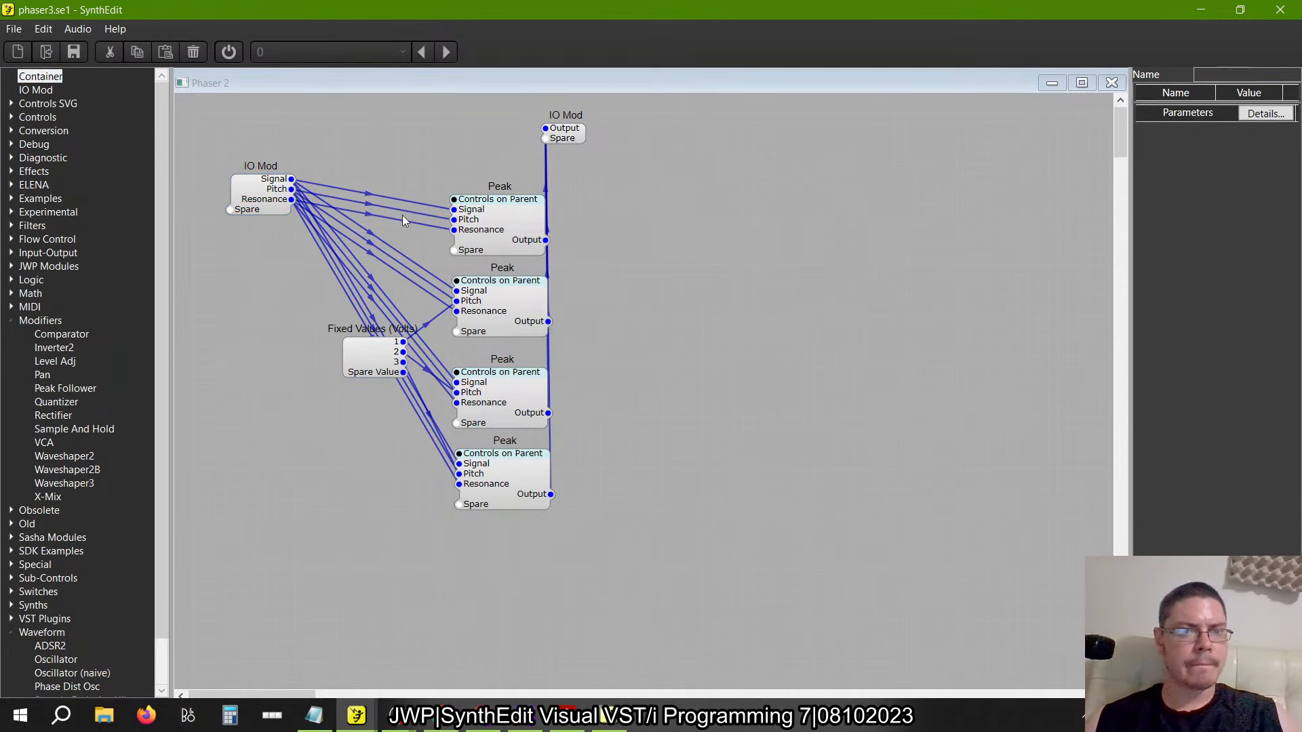
Move the input IO Mod up away from the Peaks and close the reference Phaser4 window in the older SynthEdit
left_click_drag(264, 189, 234, 139)
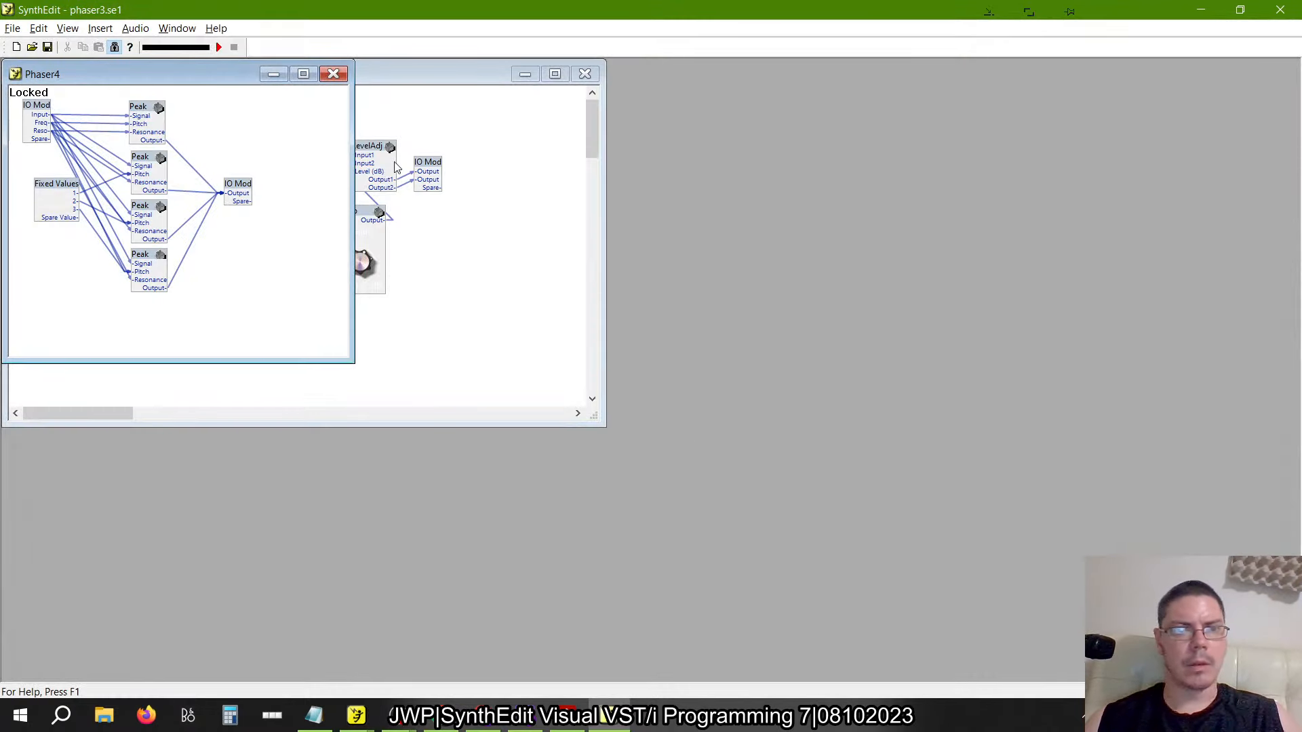
left_click(333, 75)
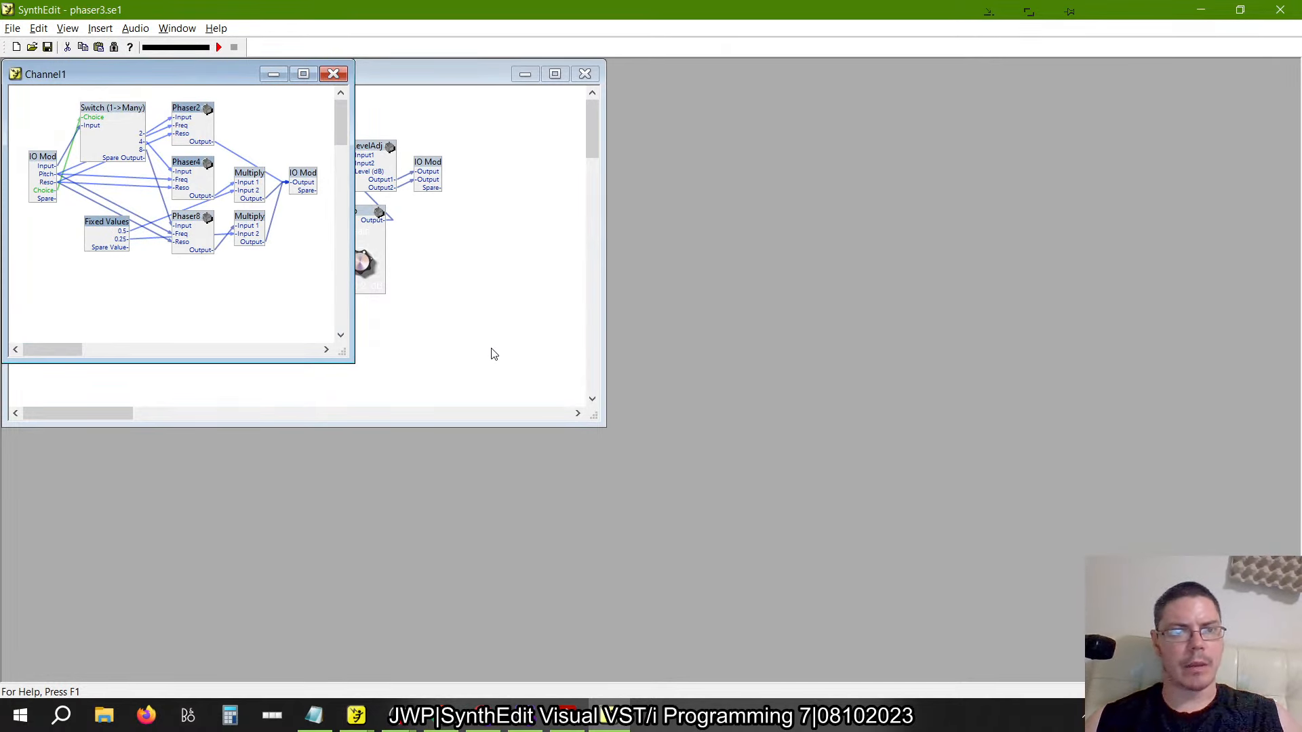
key("alt+Tab")
left_click_drag(682, 432, 707, 213)
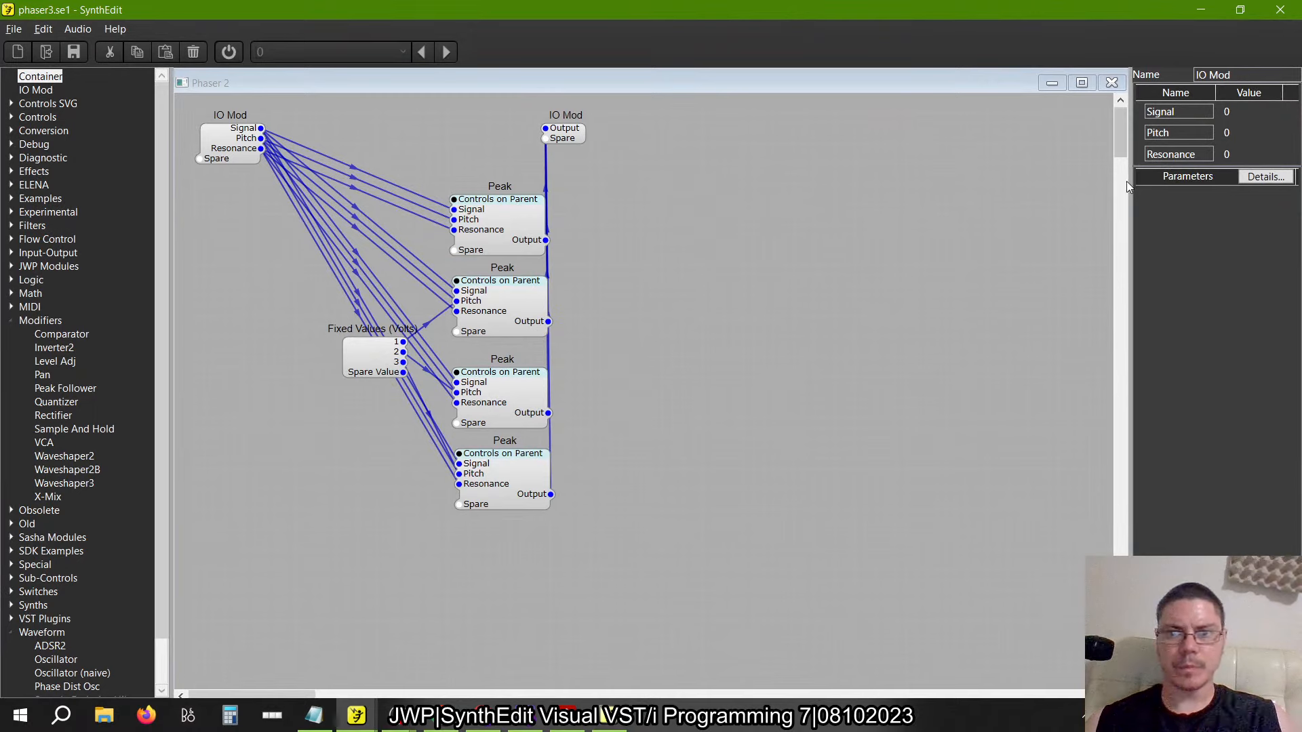
Close the four-Peak Phaser 2 structure, paste a copy of that container into Channel 1 and open the copy
left_click(1111, 82)
left_click_drag(638, 286, 431, 267)
right_click(601, 284)
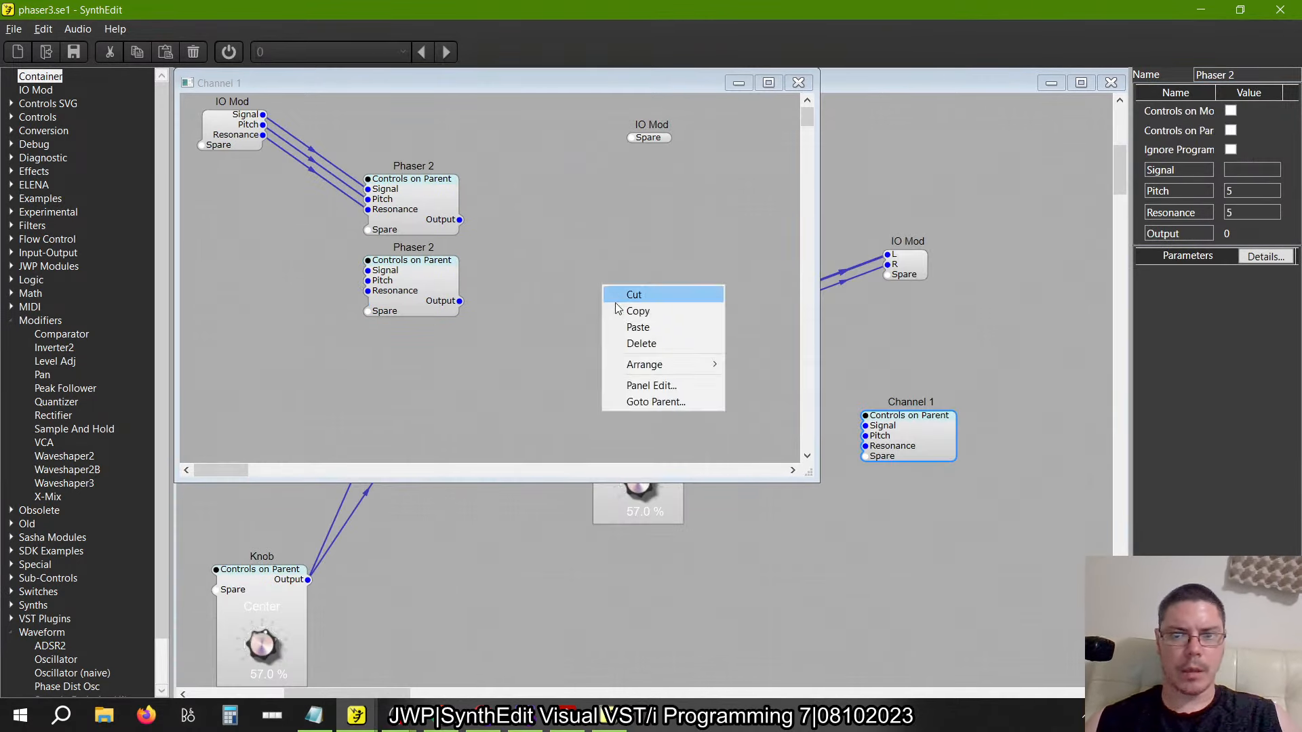
left_click(646, 330)
double_click(643, 321)
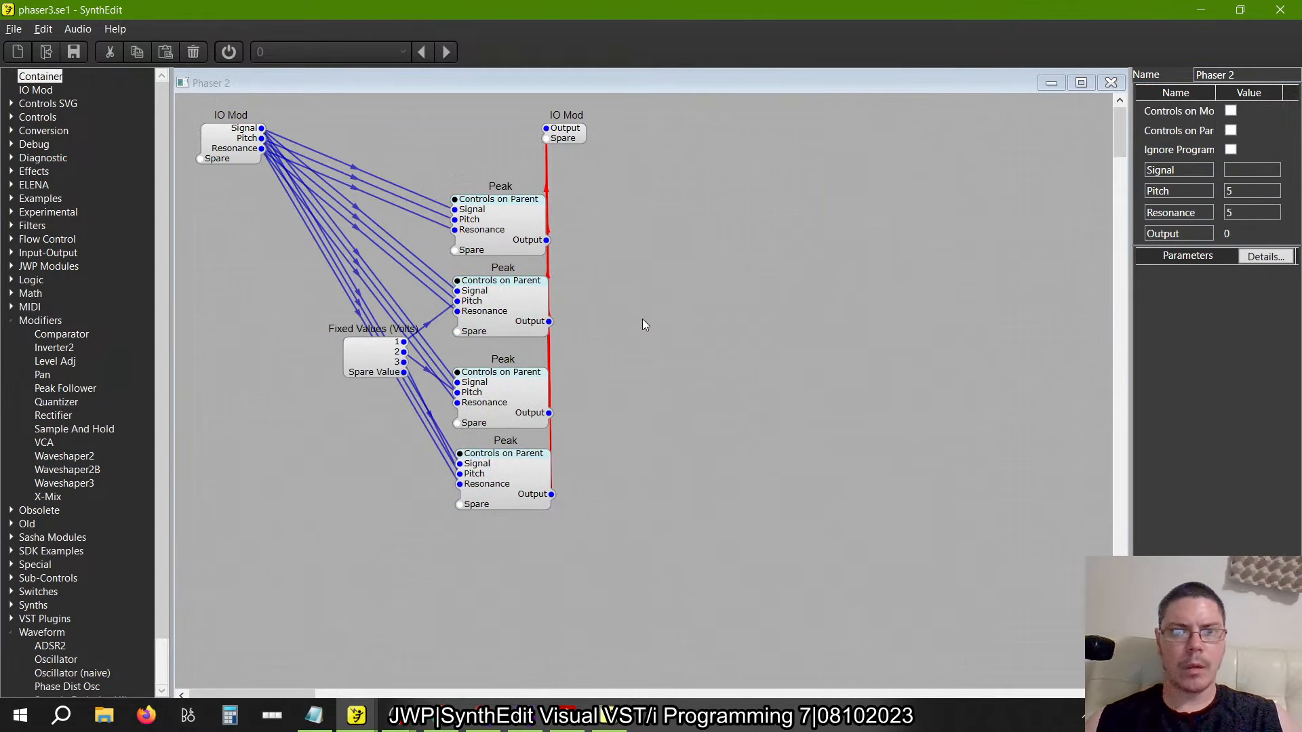
left_click_drag(629, 582, 319, 169)
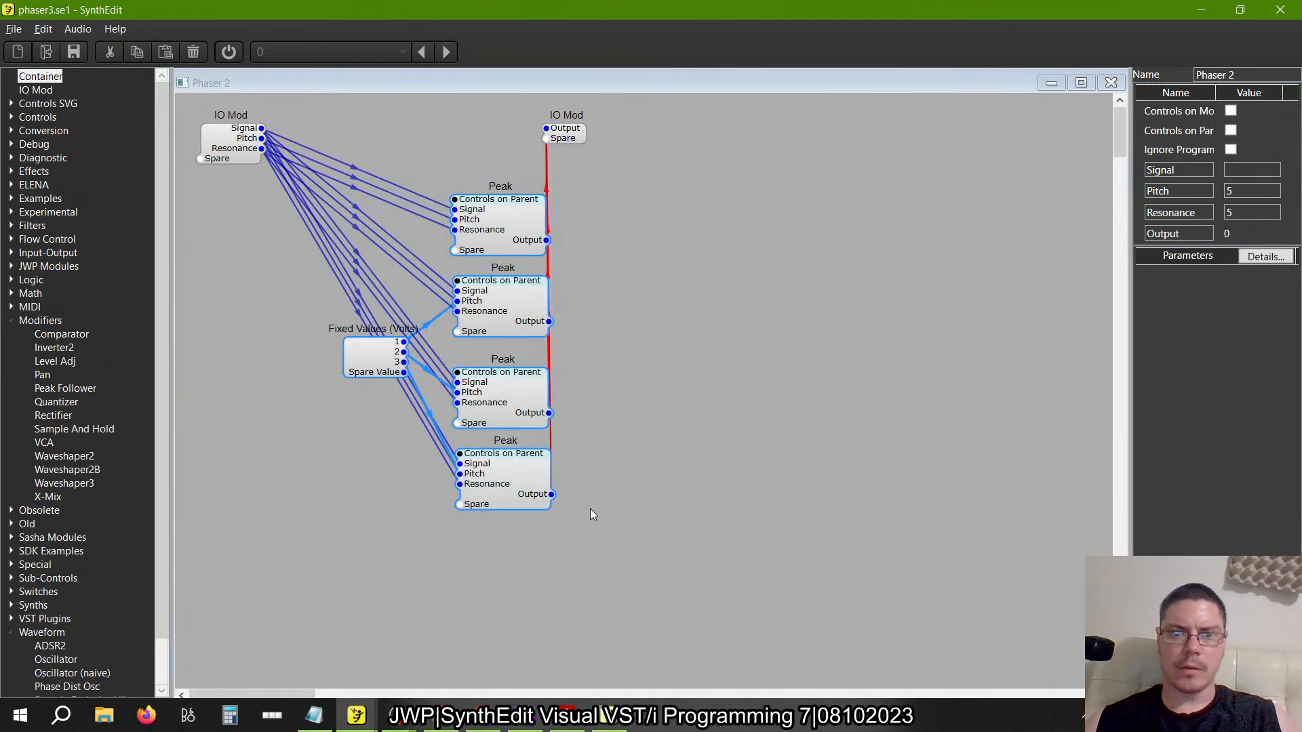
left_click_drag(598, 541, 438, 156)
right_click(494, 228)
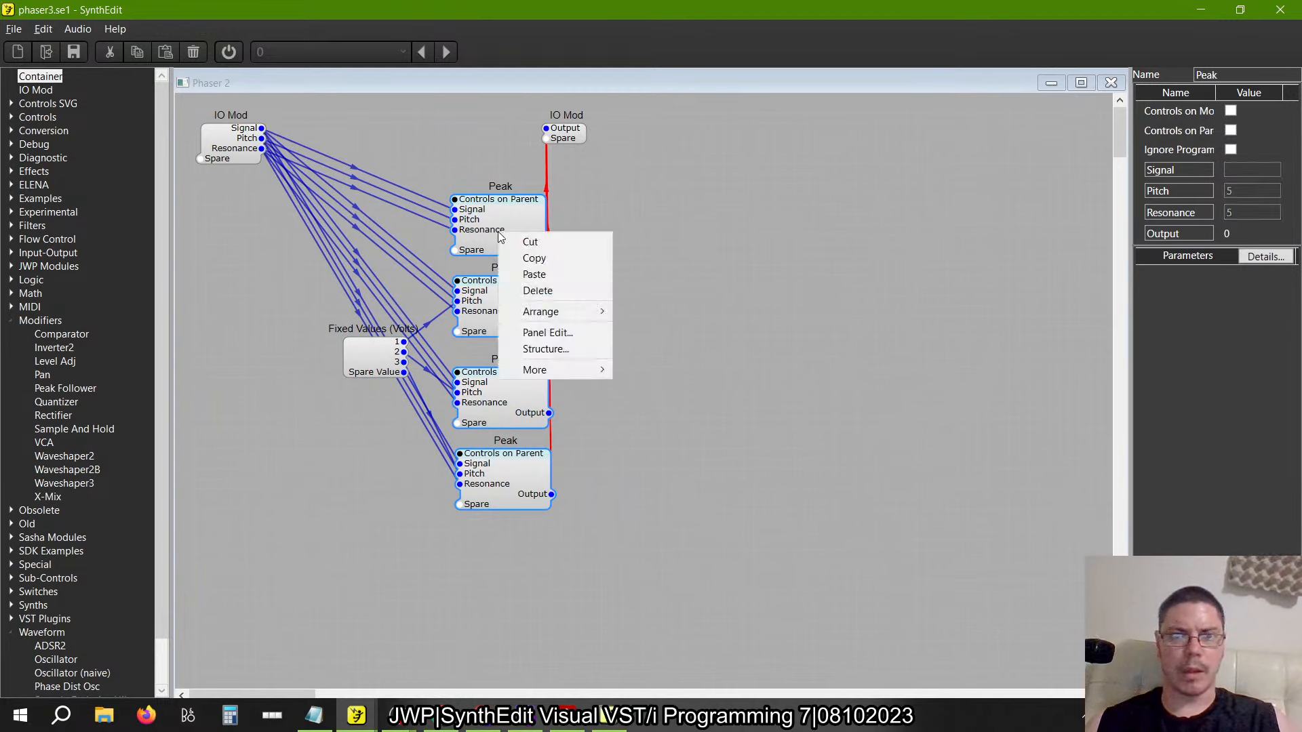
left_click(513, 259)
right_click(653, 283)
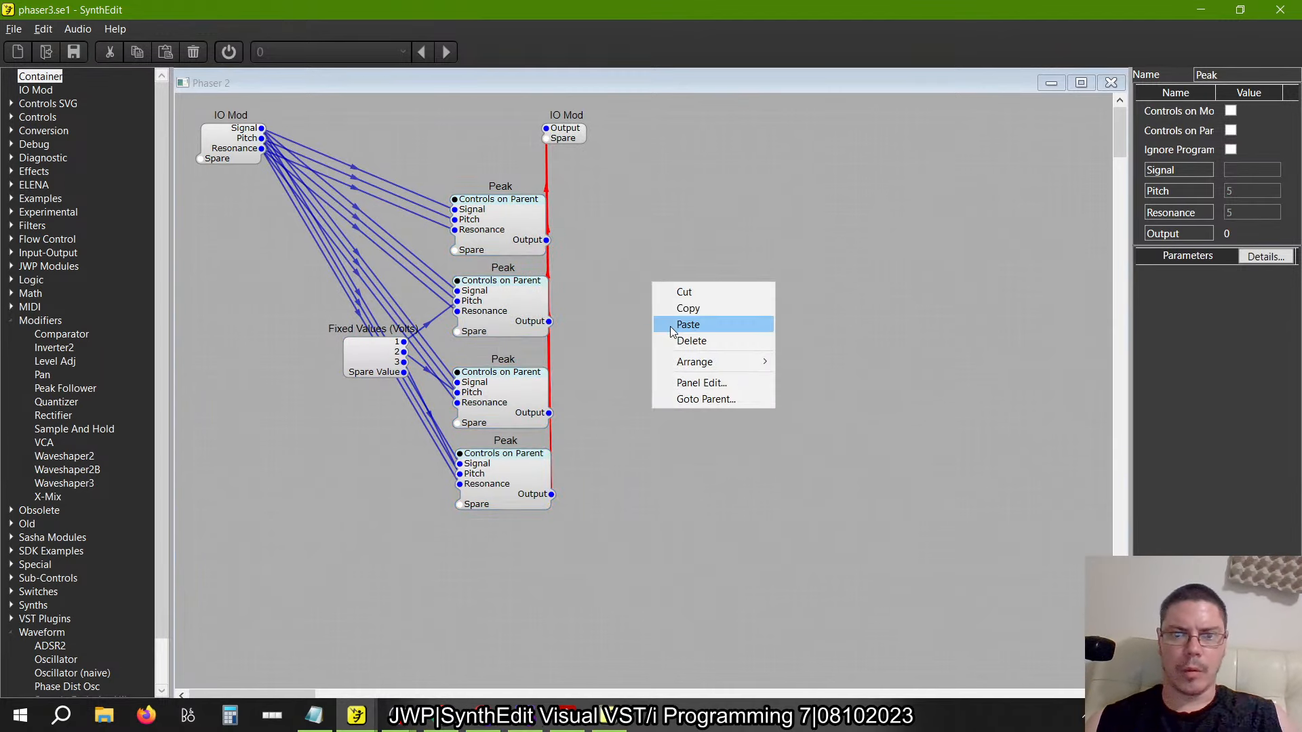
left_click(687, 325)
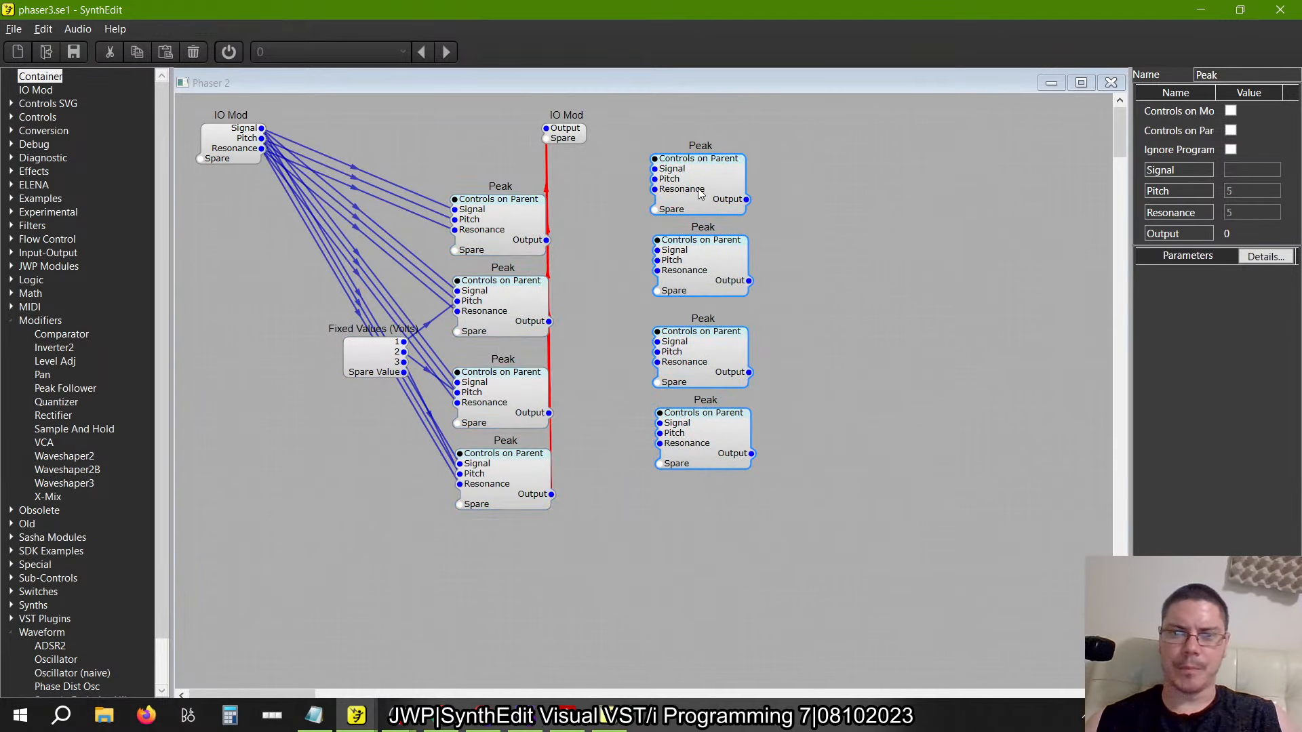
left_click_drag(702, 198, 718, 240)
key("Delete")
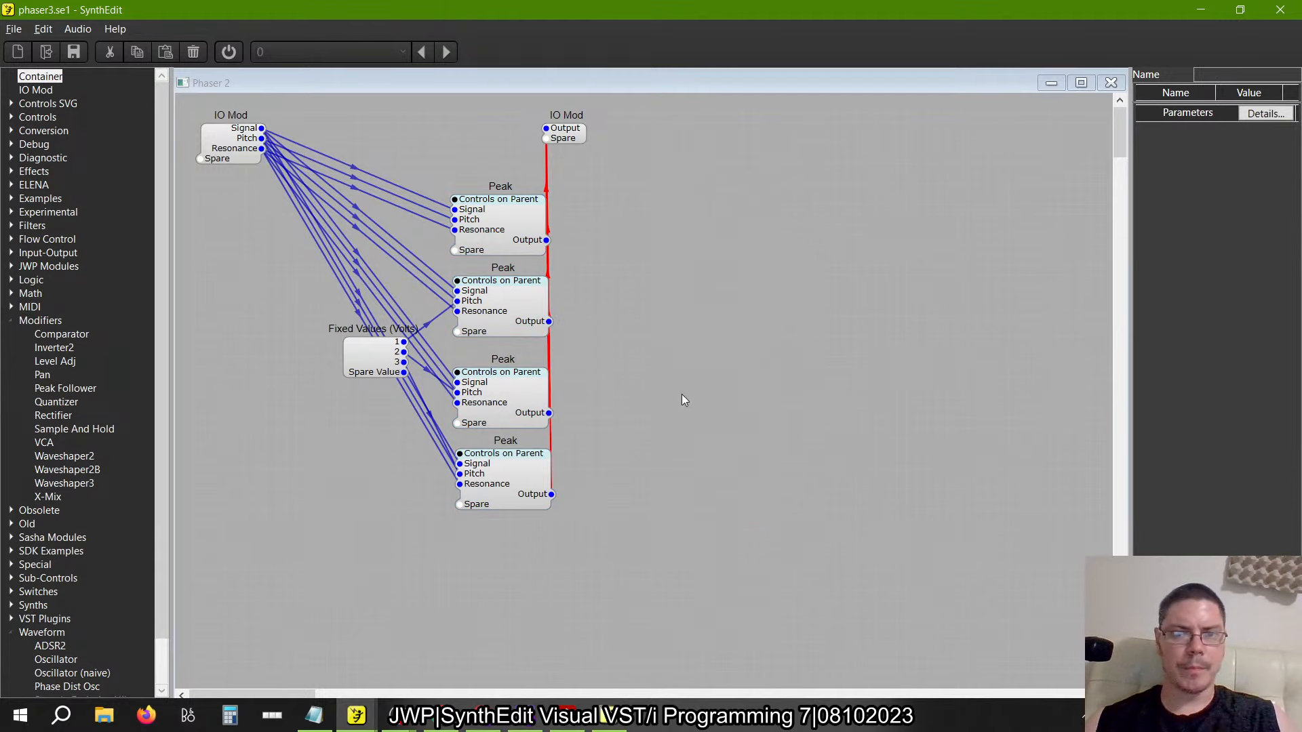
Containerize the four Peaks into a single Container
left_click_drag(689, 542, 470, 185)
right_click(488, 219)
mouse_move(553, 355)
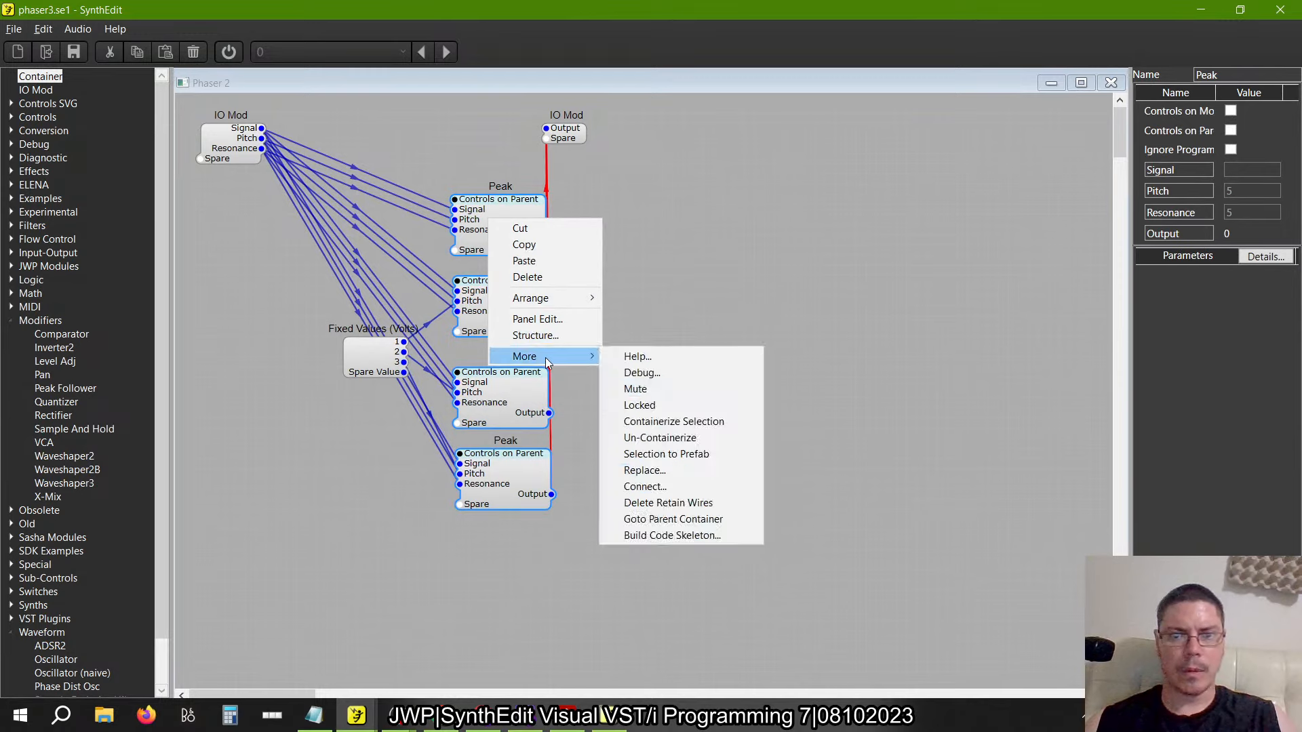
left_click(685, 423)
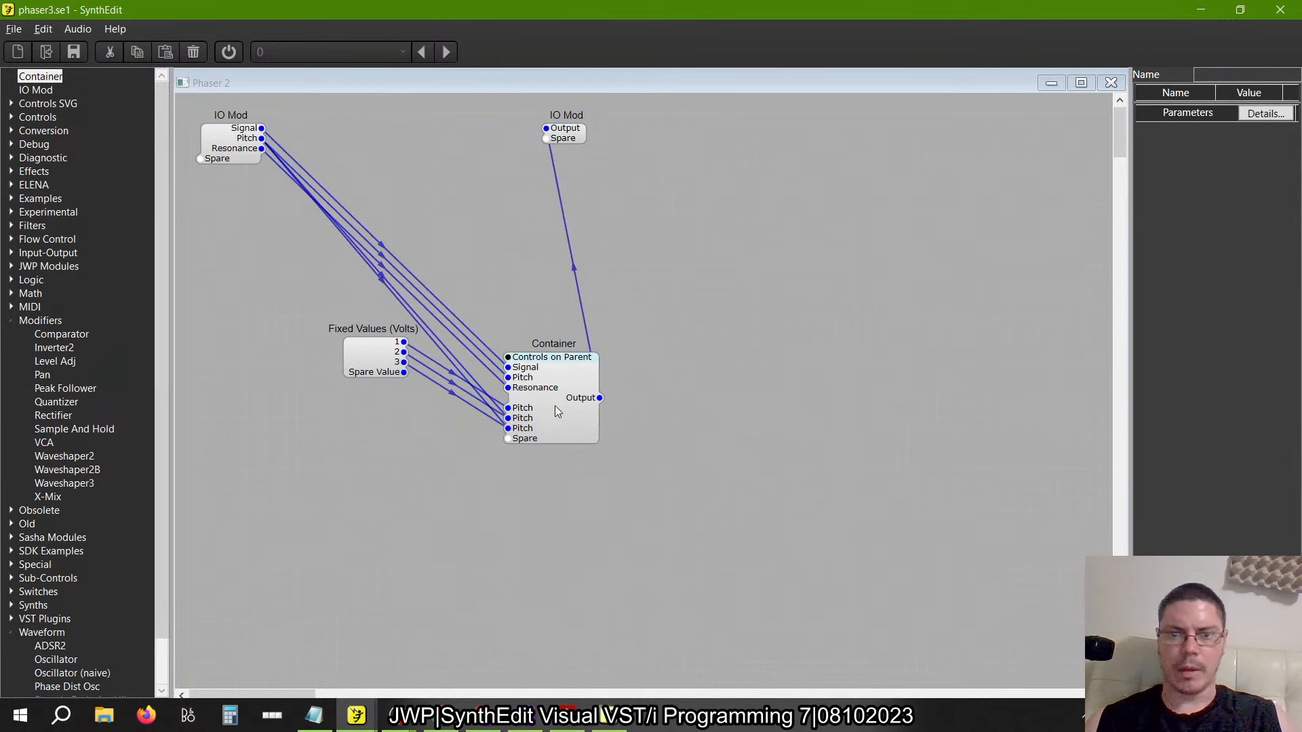
Move the new Container up beneath the output IO Mod and paste a copy of it
left_click(555, 409)
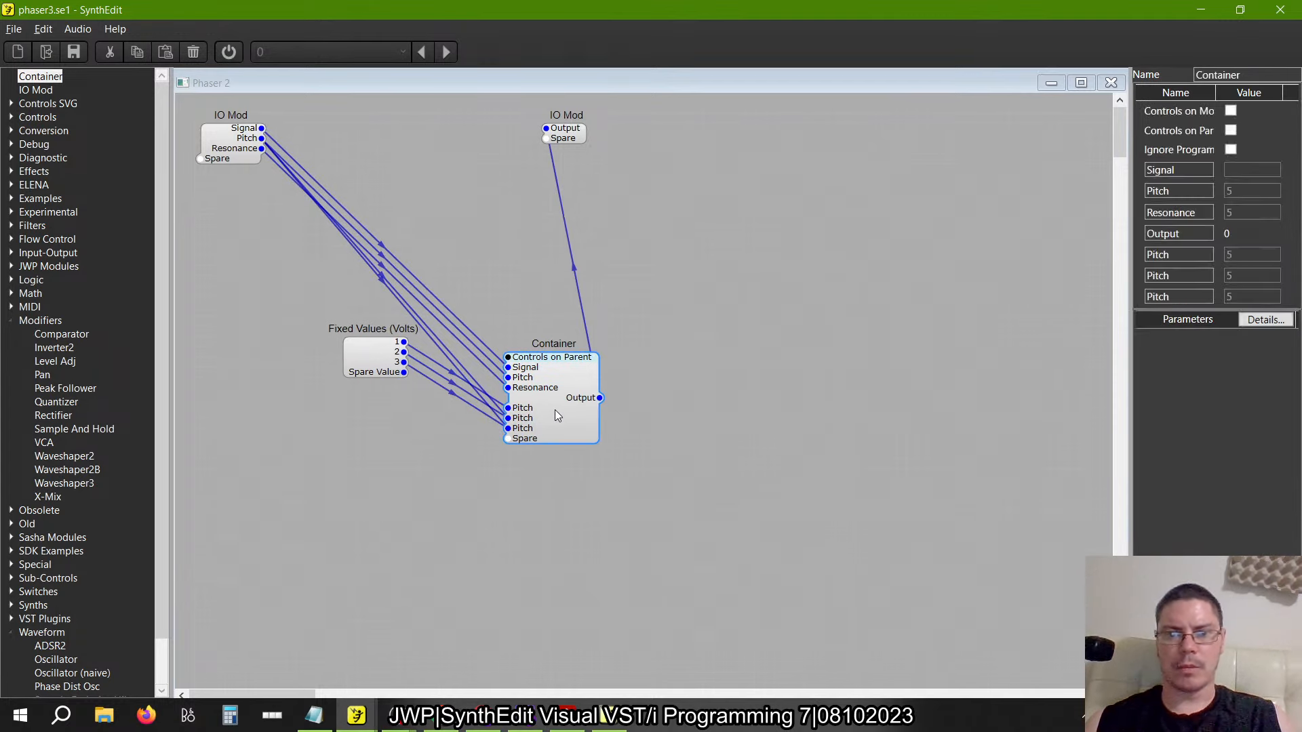
left_click_drag(554, 410, 552, 293)
right_click(553, 291)
left_click(692, 385)
right_click(693, 387)
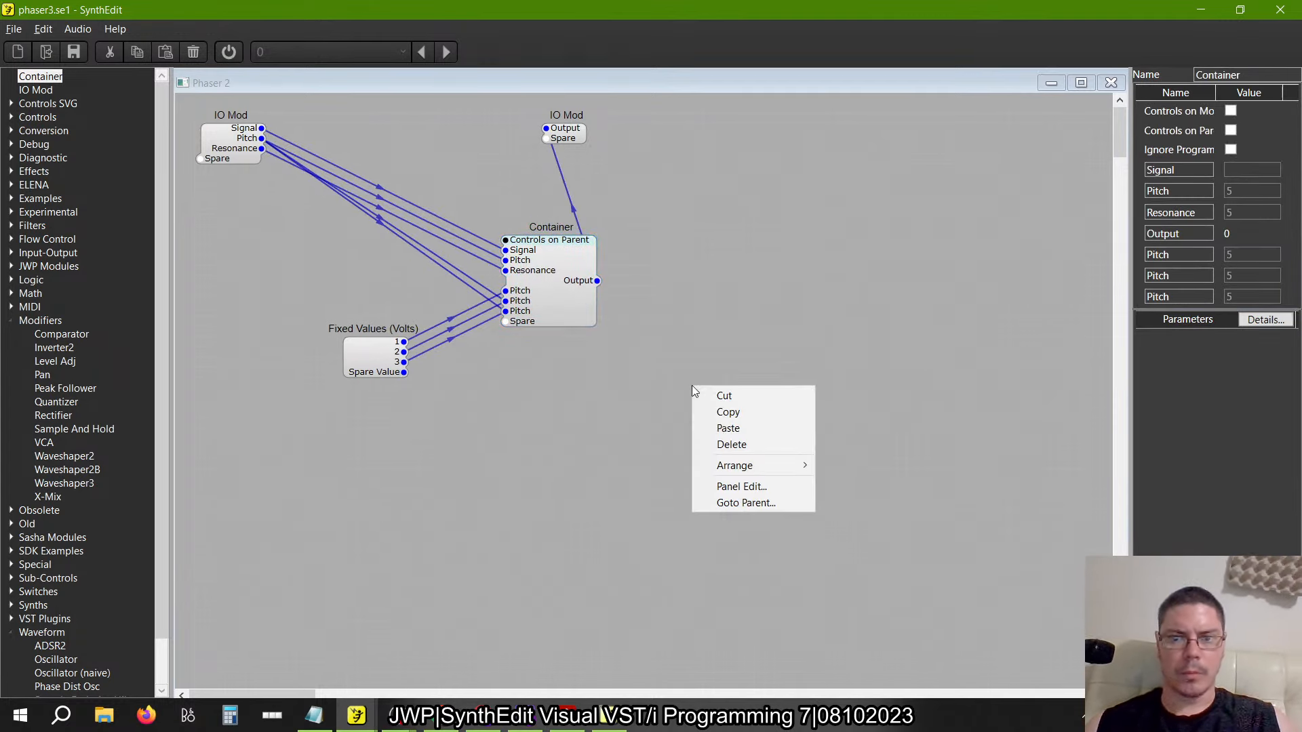
left_click(722, 428)
Wire the copied Container's Signal, Pitch and Resonance from the input IO Mod and its Output to the output IO Mod, placing it well below the original
left_click_drag(746, 424, 505, 372)
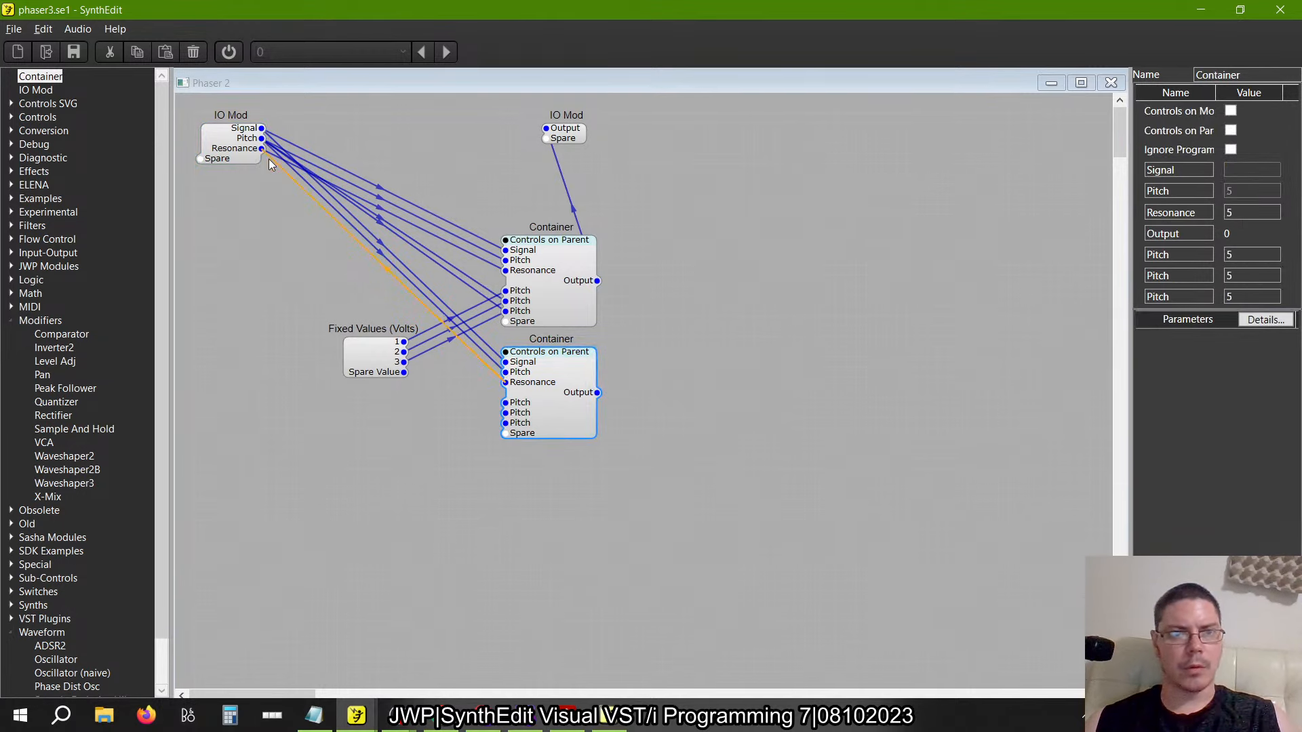
left_click_drag(268, 162, 263, 150)
left_click_drag(617, 400, 546, 129)
left_click_drag(540, 381, 540, 605)
right_click(549, 265)
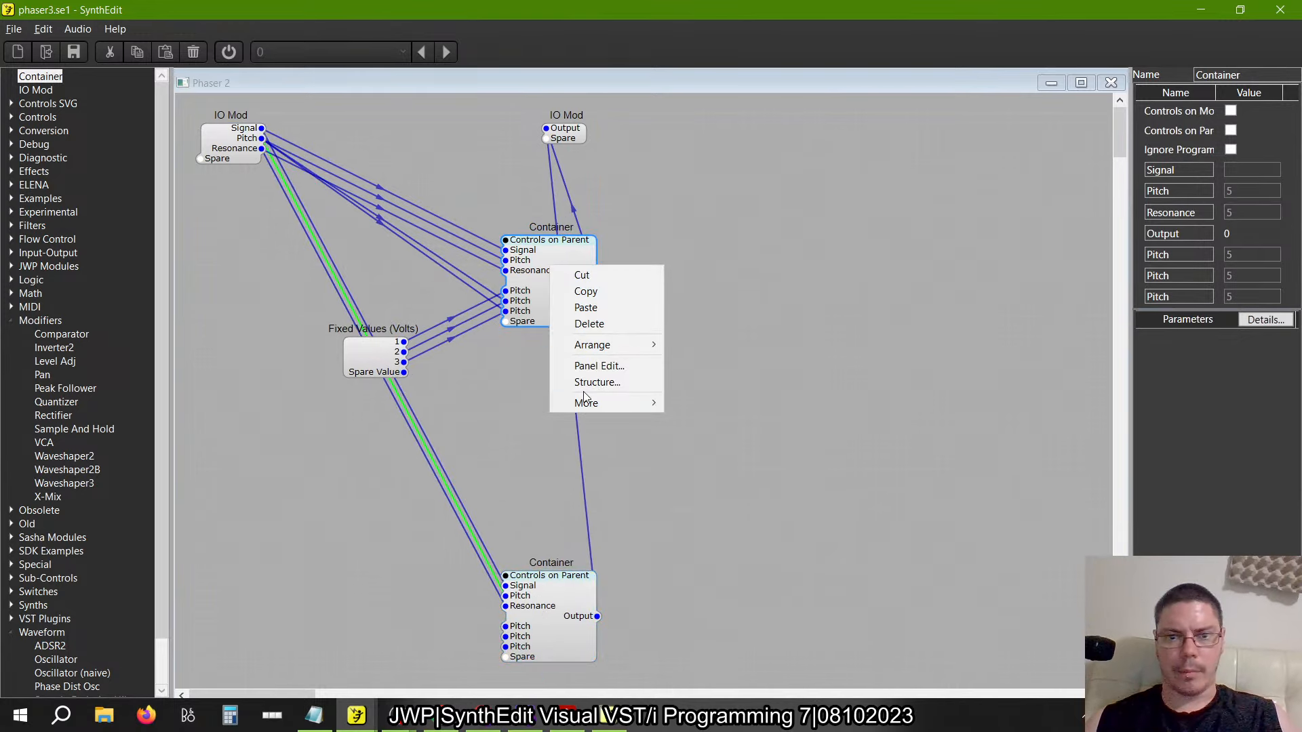
mouse_move(587, 403)
left_click(716, 467)
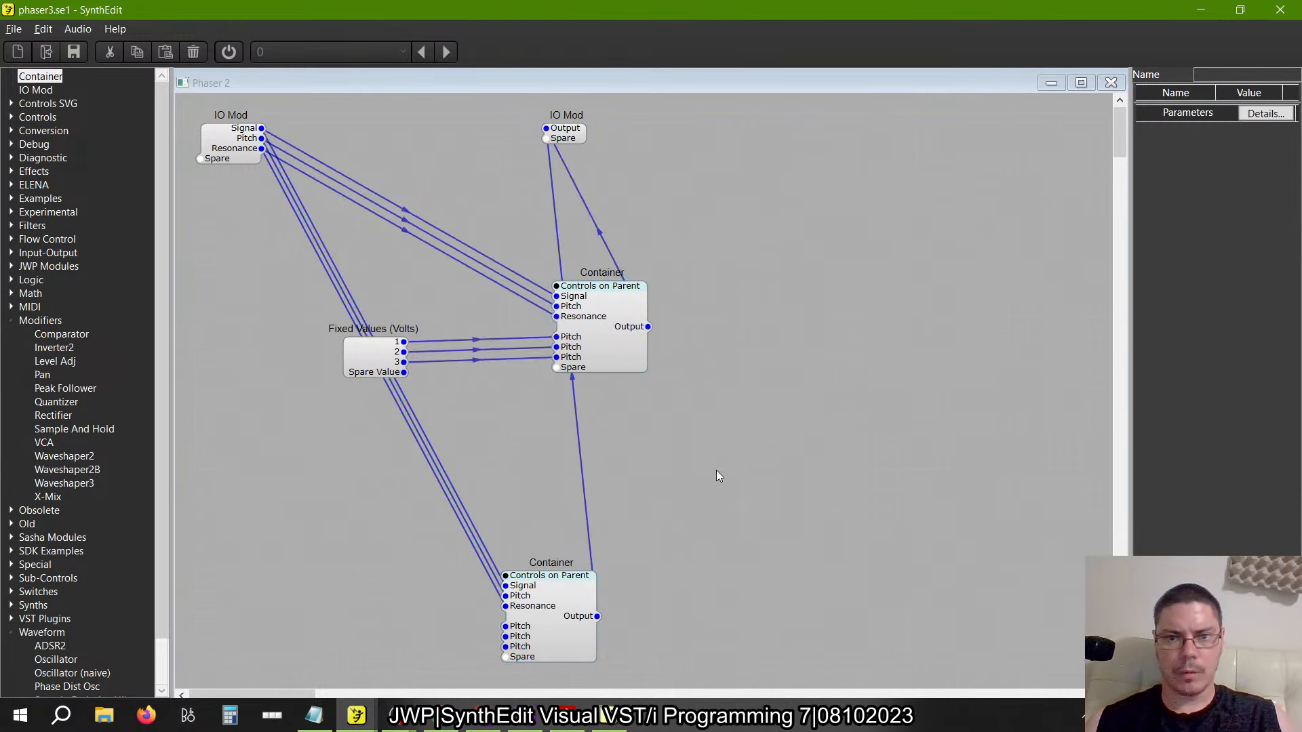
right_click(615, 328)
mouse_move(651, 468)
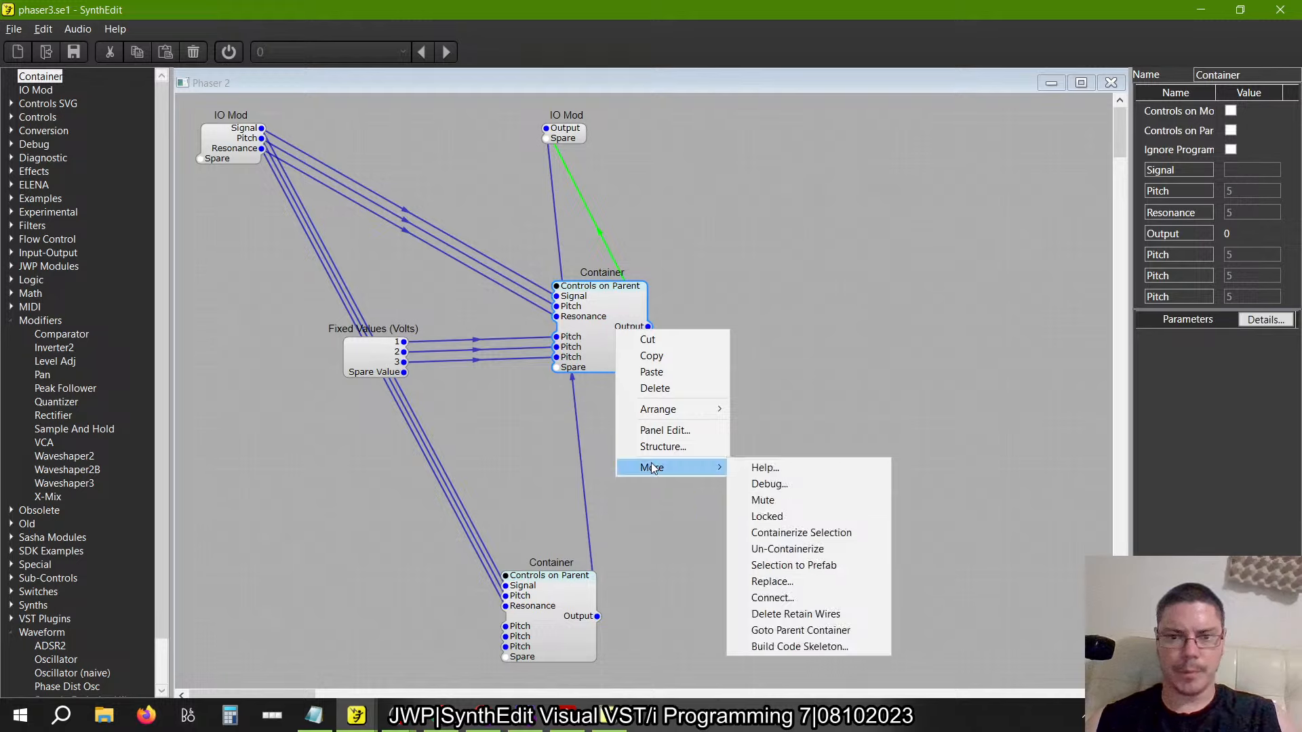
left_click(780, 549)
Un-containerize the original Container and move its four Peaks up below the output IO Mod
right_click(604, 311)
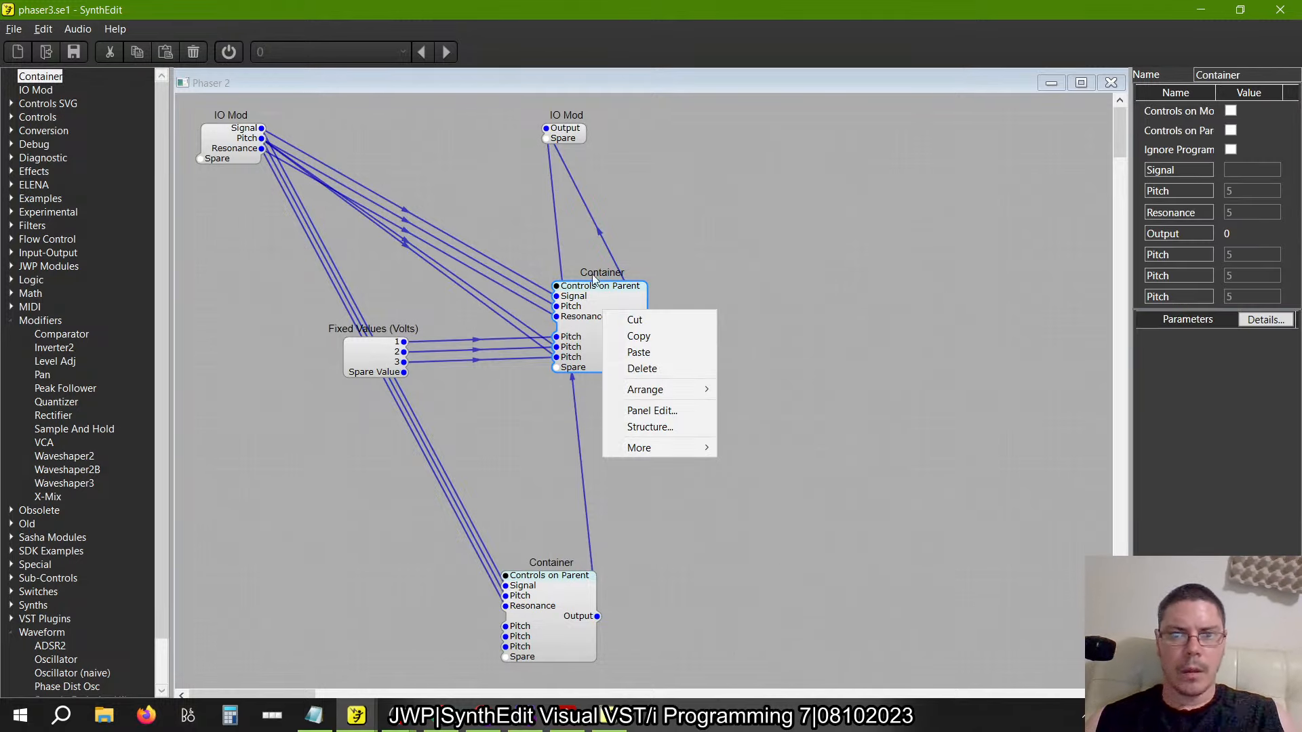
left_click(594, 279)
right_click(625, 301)
mouse_move(663, 441)
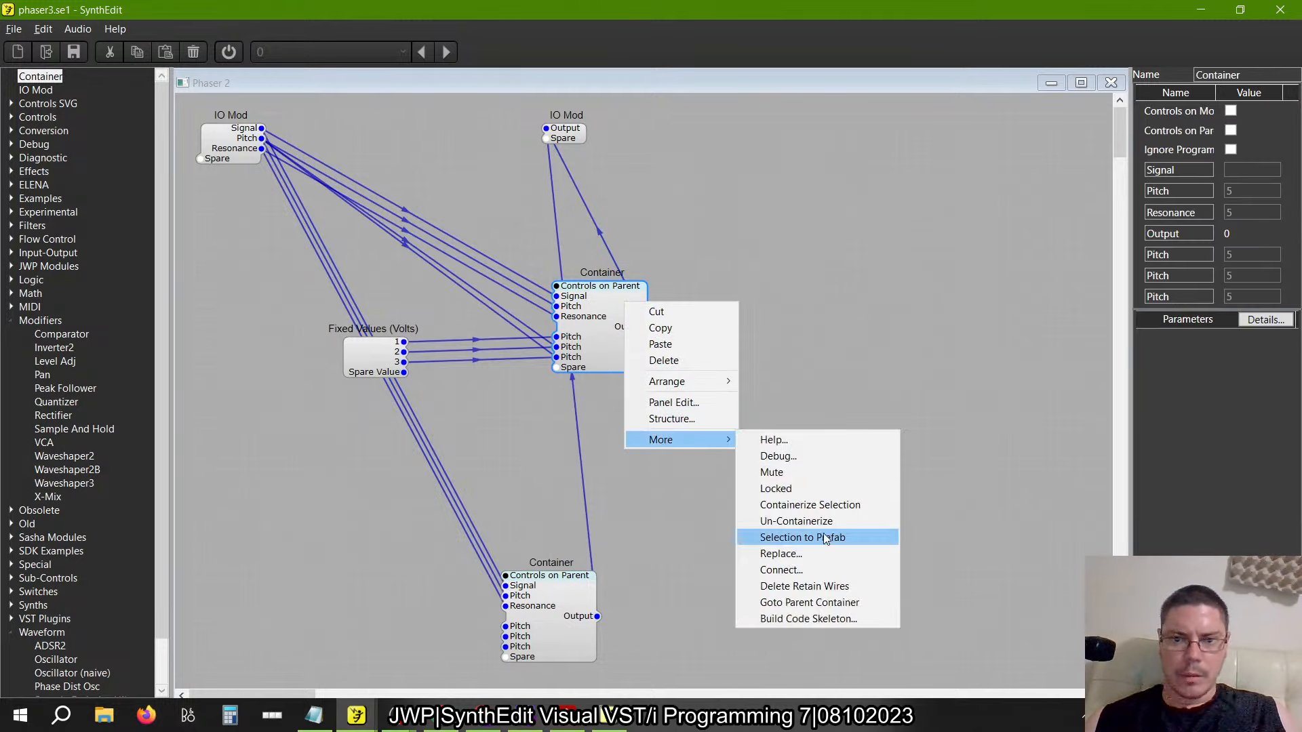
left_click(803, 521)
left_click_drag(620, 312, 545, 200)
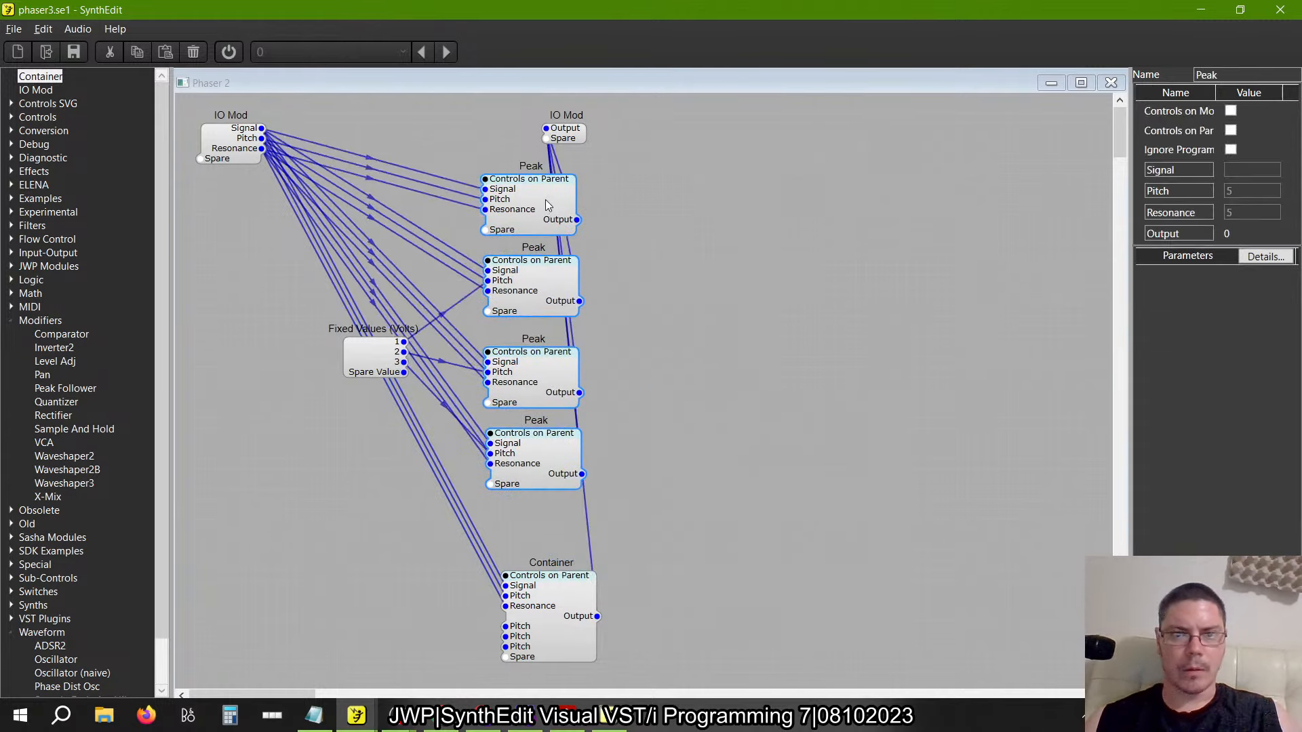
Un-containerize the copied Container and line up its four Peaks below the first four
left_click_drag(554, 627, 807, 412)
right_click(806, 412)
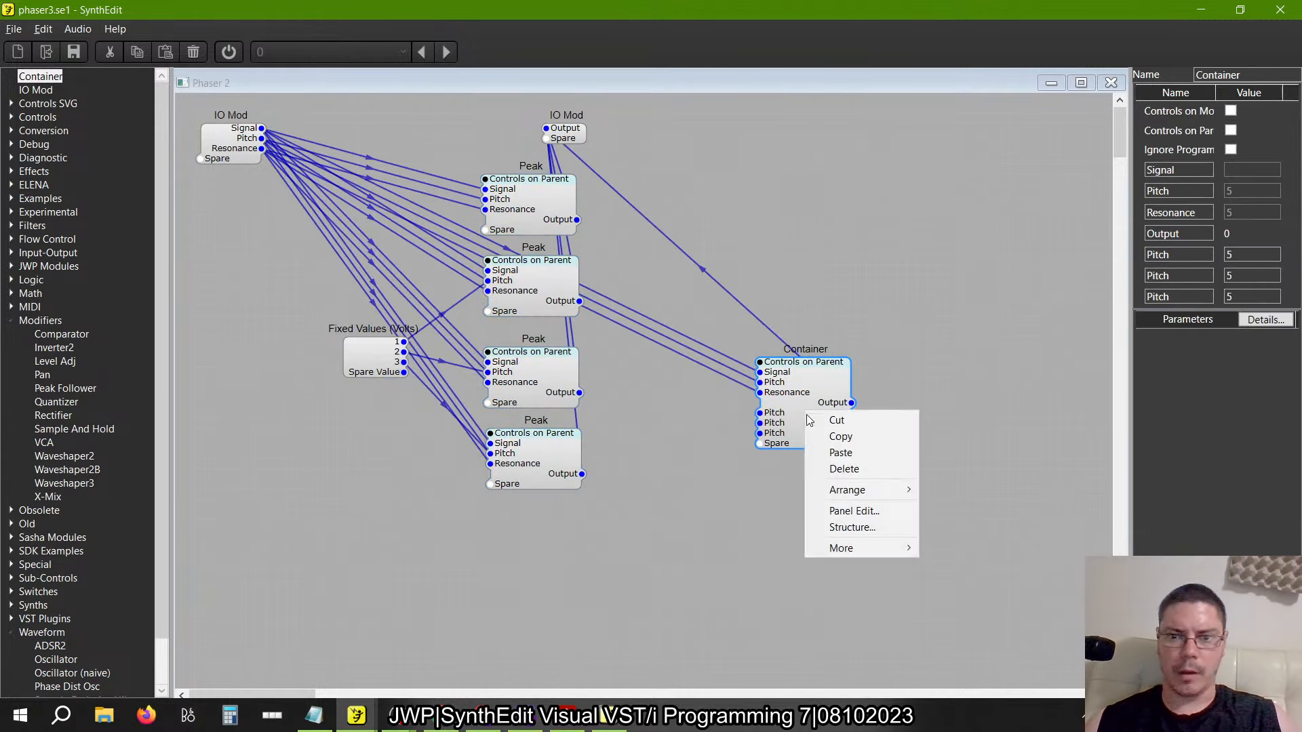
mouse_move(843, 547)
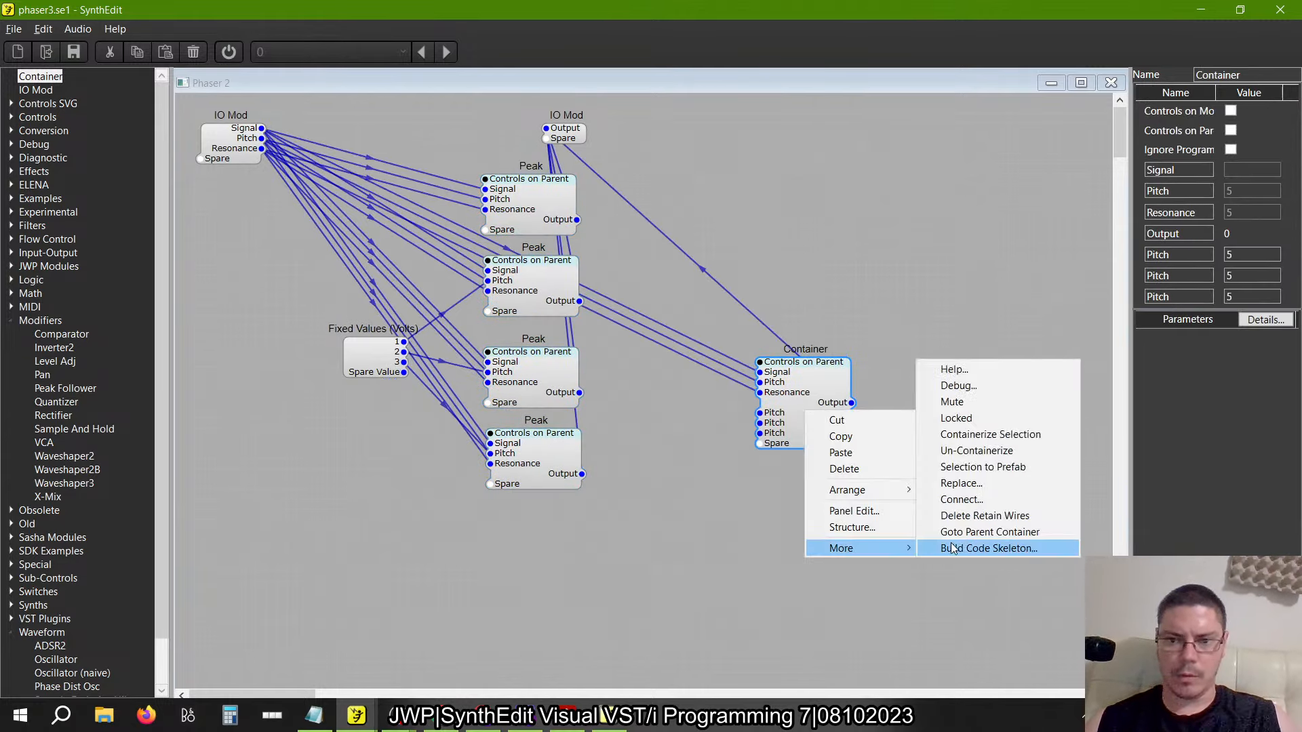
left_click(959, 449)
left_click_drag(837, 426, 530, 424)
left_click(785, 418)
Compare the eight Peaks and Fixed Values (Volts) with the reference Phaser8 in the older SynthEdit
key("alt+Tab")
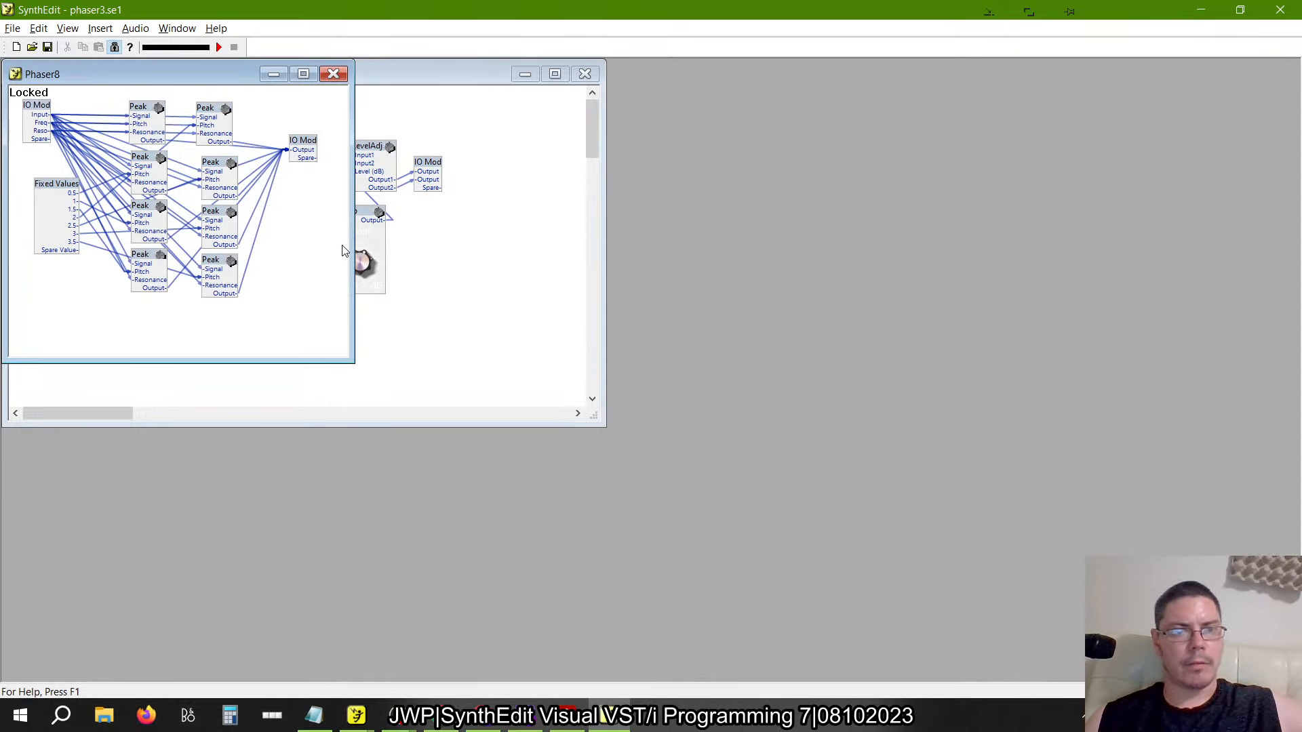
key("alt+Tab")
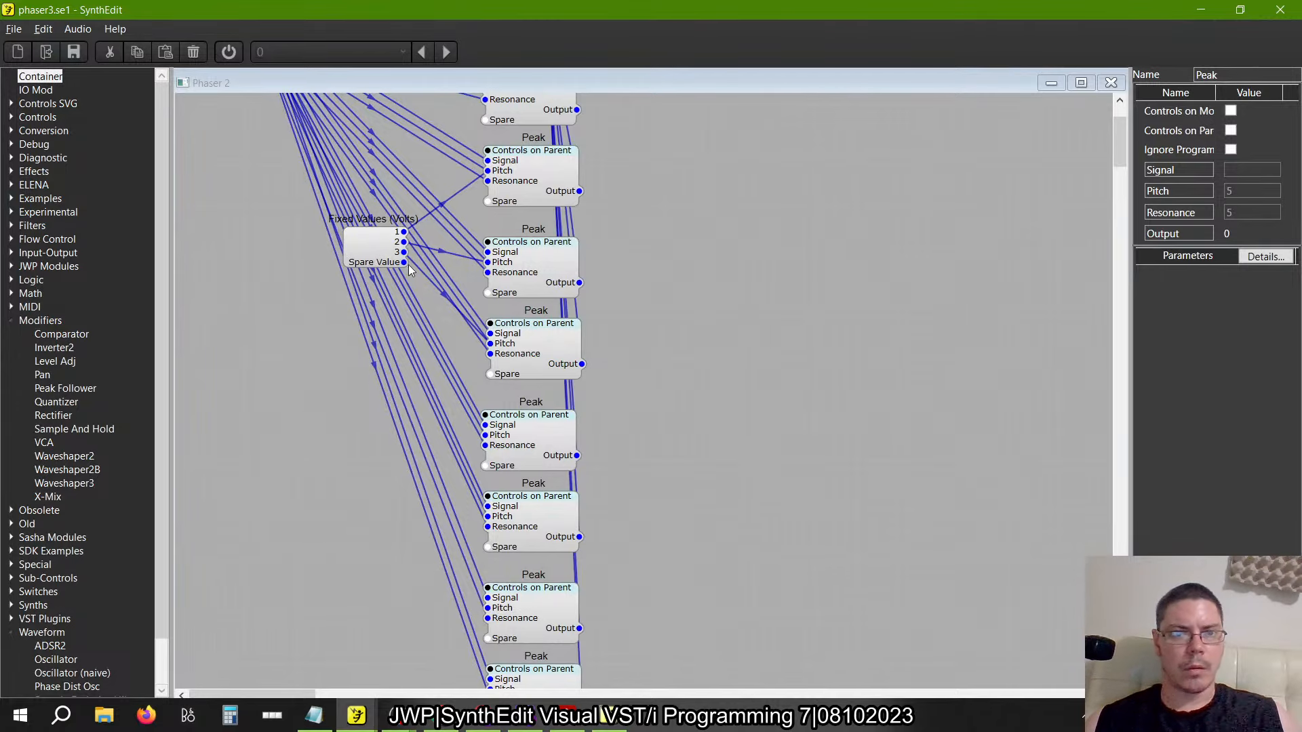
left_click_drag(406, 263, 650, 302)
scroll(650, 302, "up", 2)
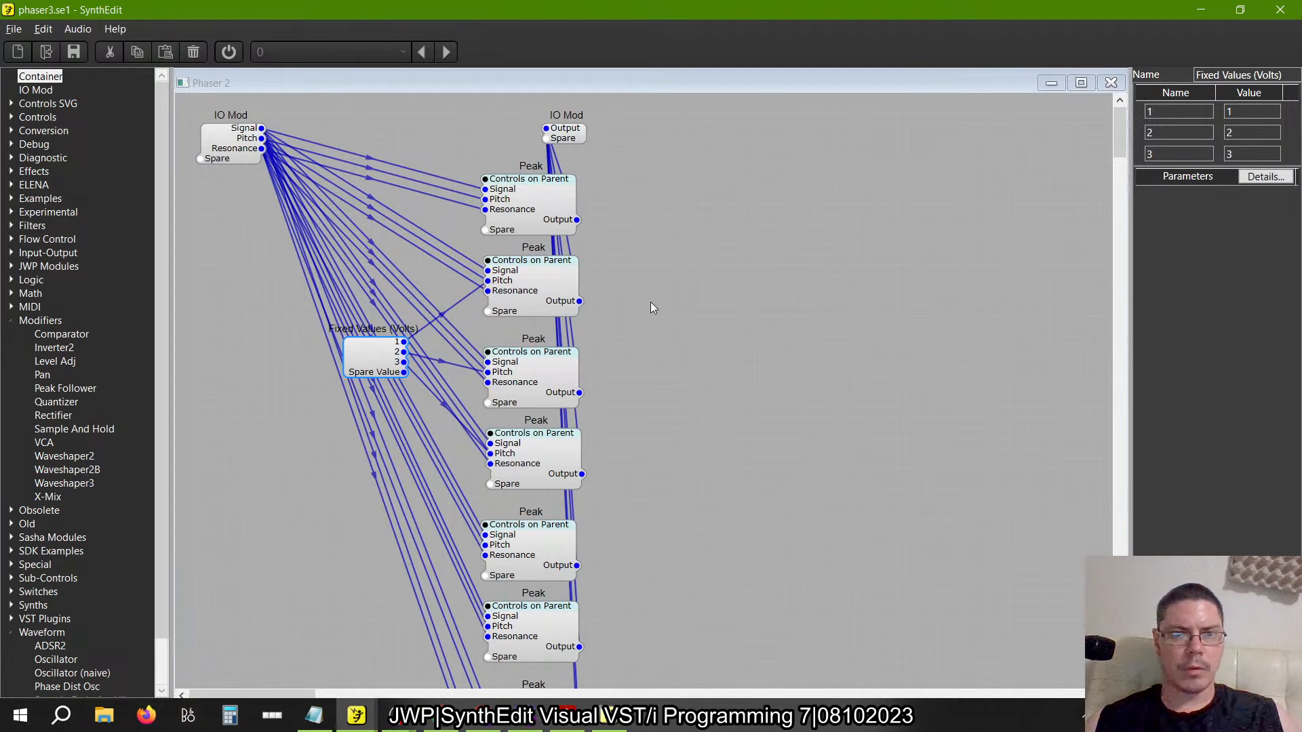
scroll(649, 303, "down", 3)
key("alt+Tab")
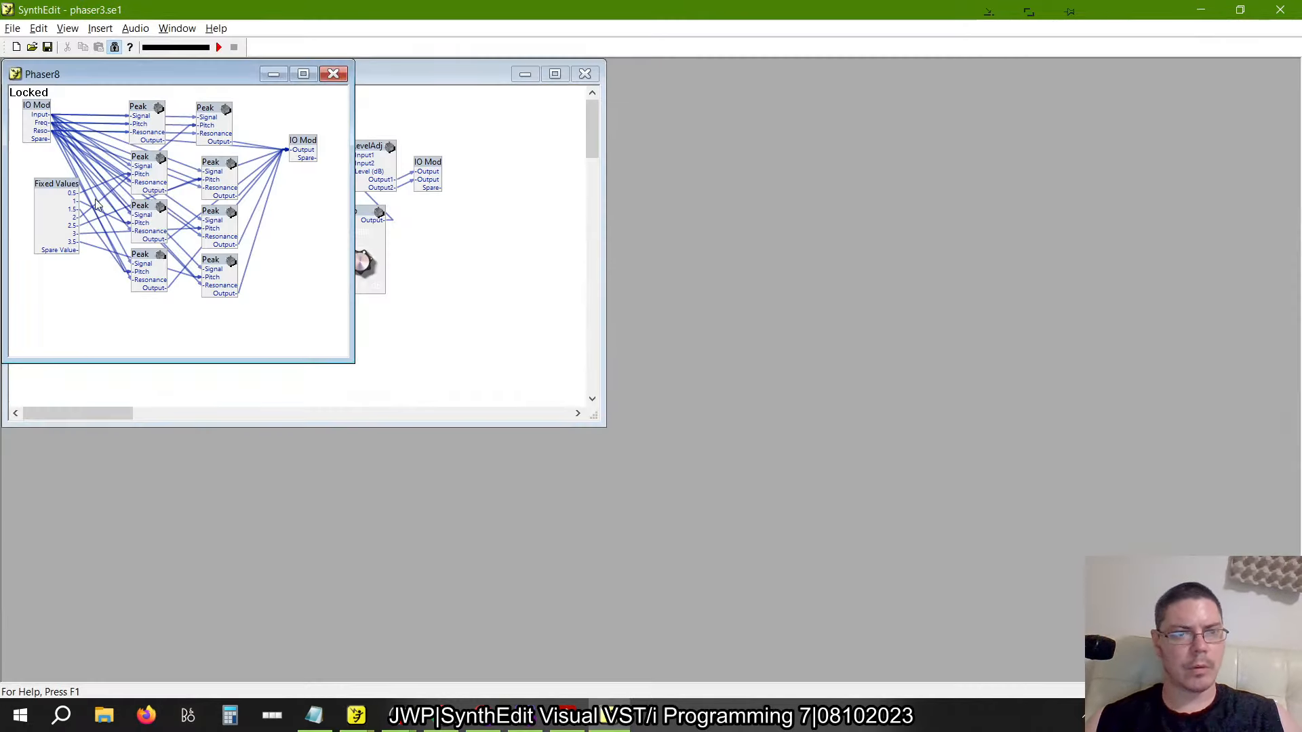
key("alt+Tab")
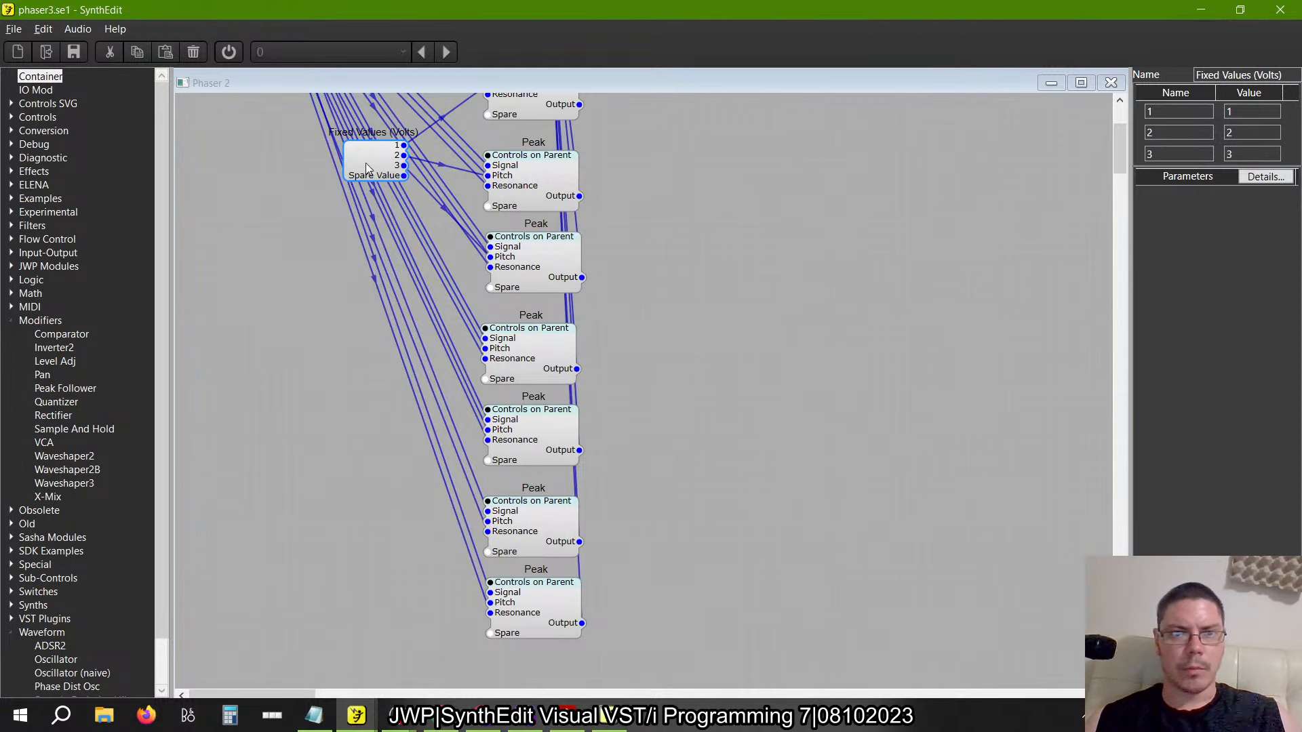
Move Fixed Values (Volts) lower and away from the Peaks, and wire new outputs from it to the Pitch of the last four Peaks
left_click_drag(365, 163, 486, 350)
left_click_drag(486, 431, 293, 359)
left_click_drag(484, 555, 490, 521)
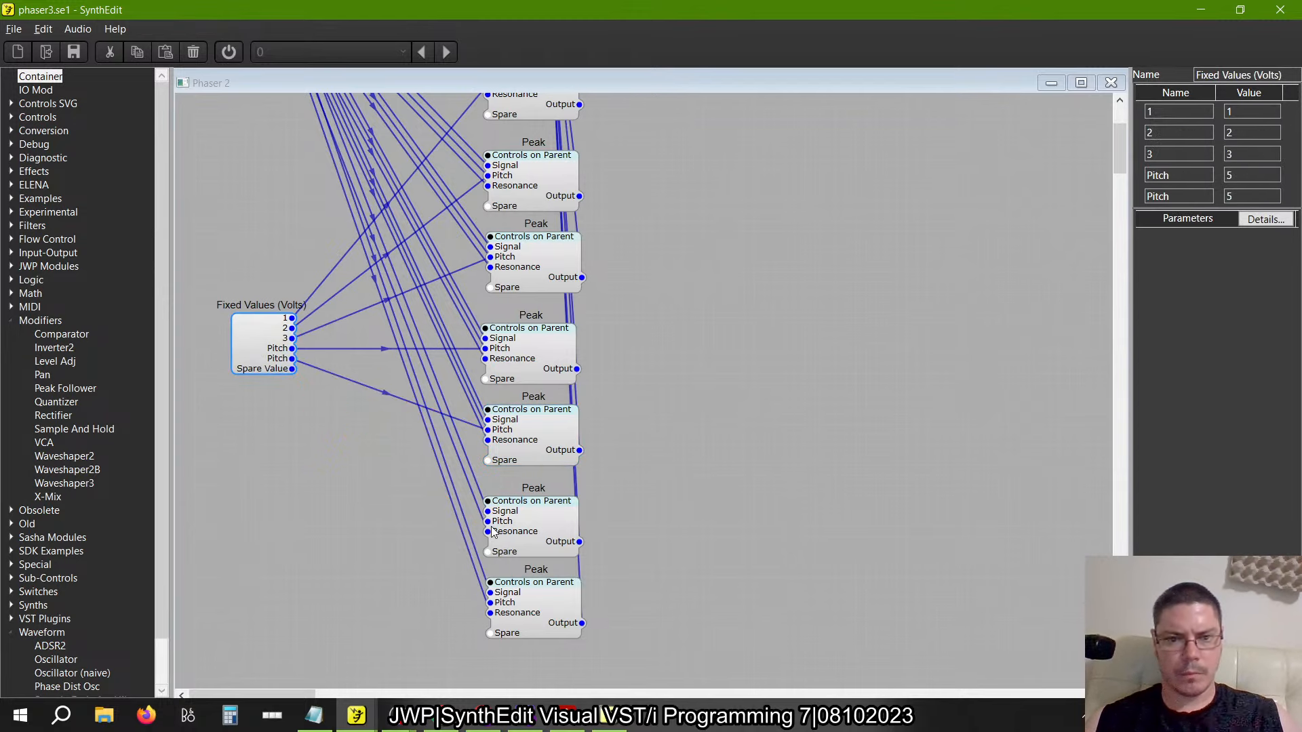
left_click_drag(490, 602, 292, 379)
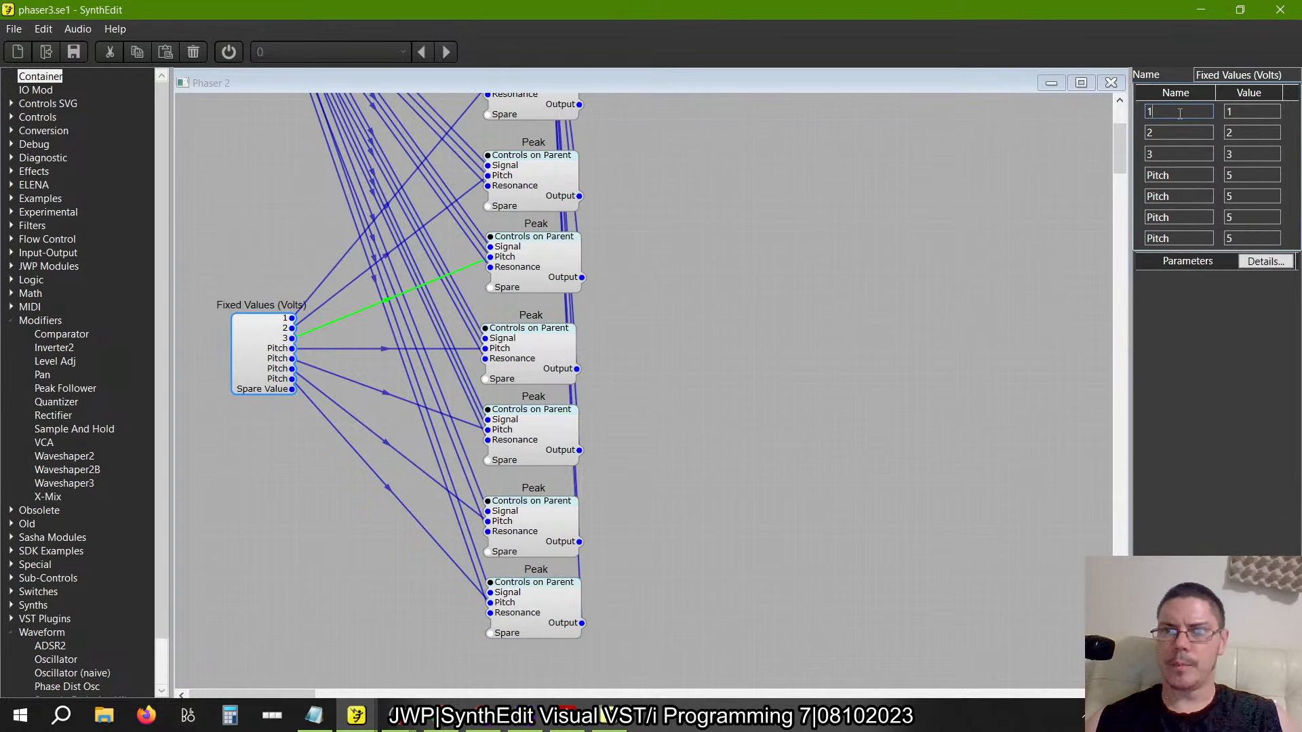
Set the name and value of the first Fixed Values (Volts) output to 0.5
double_click(1180, 113)
type("0.5")
key("Tab")
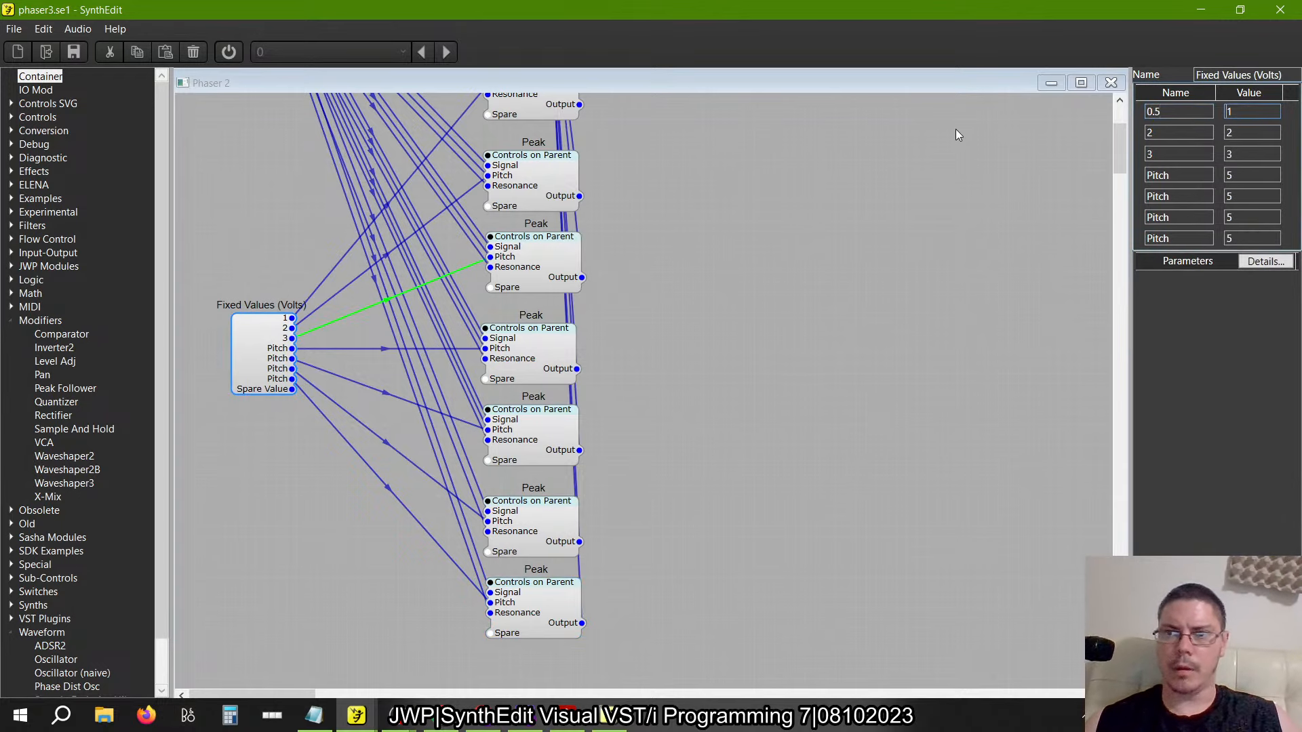
type("0.5")
key("Delete")
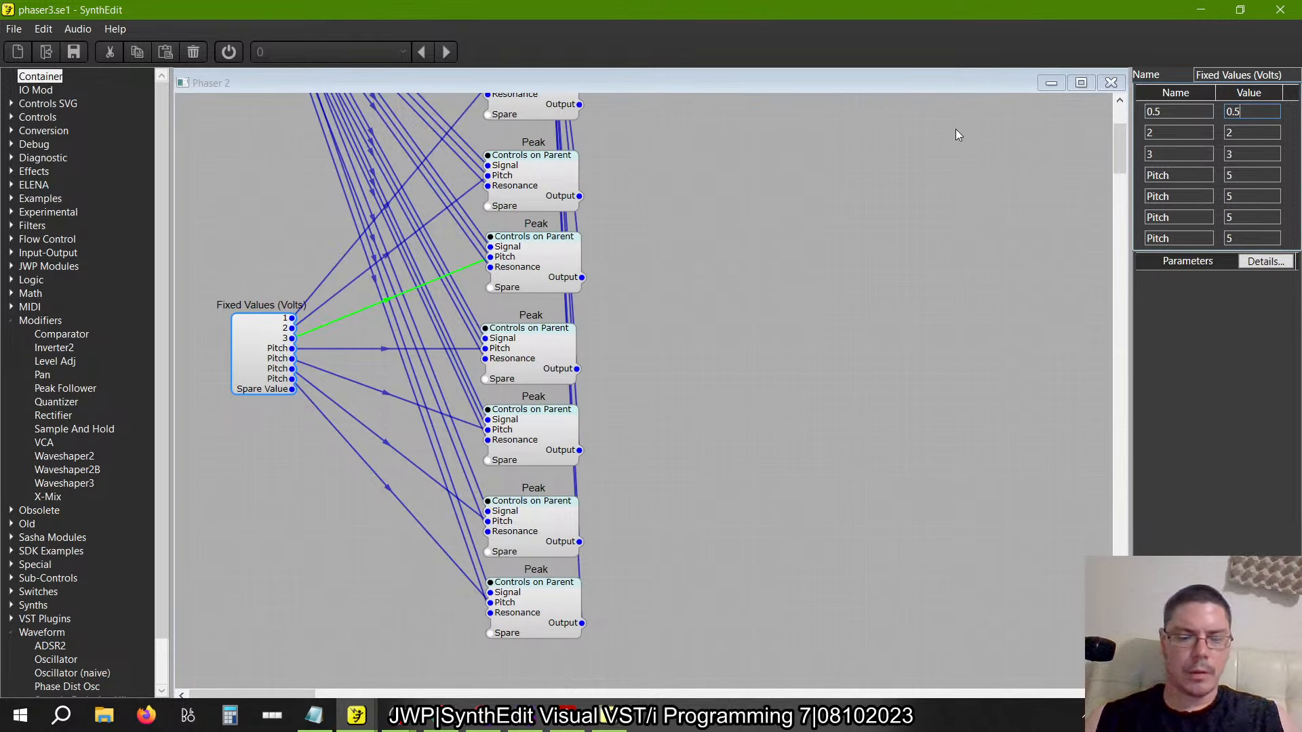
Set the name and value of the second Fixed Values (Volts) output to 1
key("shift+Tab")
key("Down")
key("Tab")
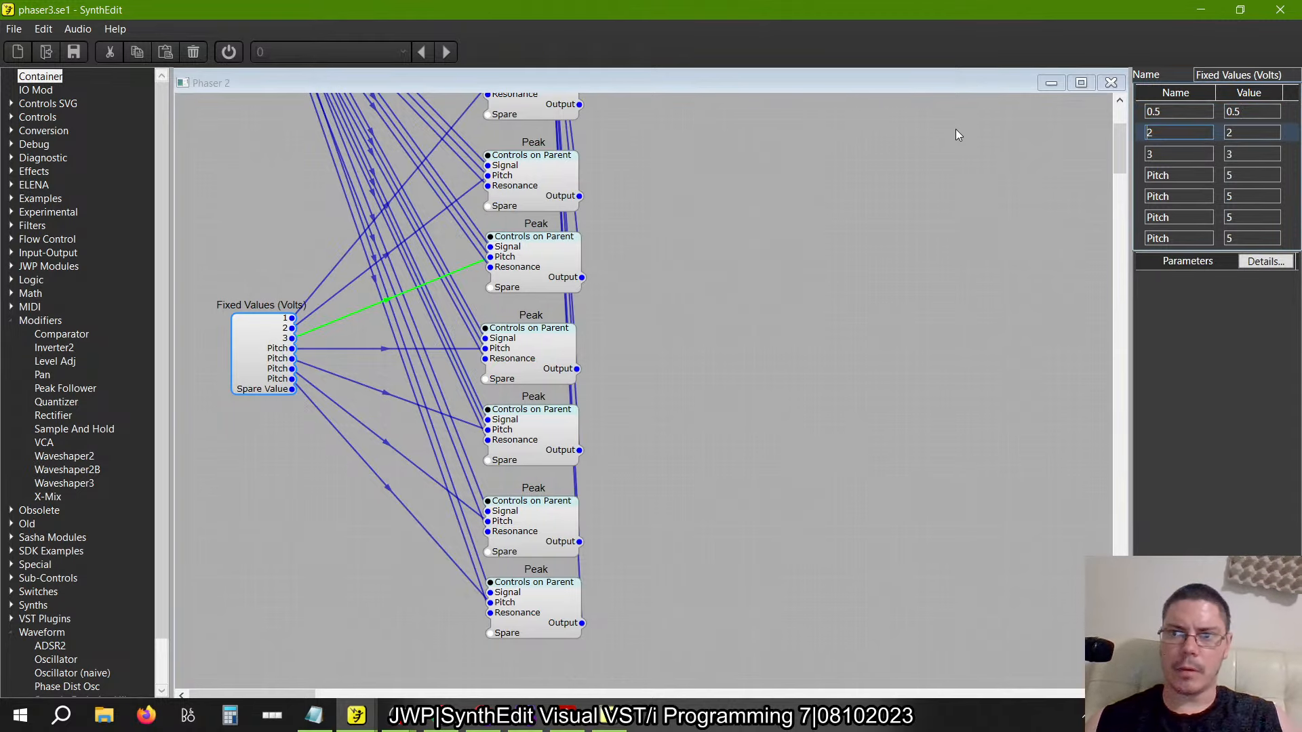
type("1")
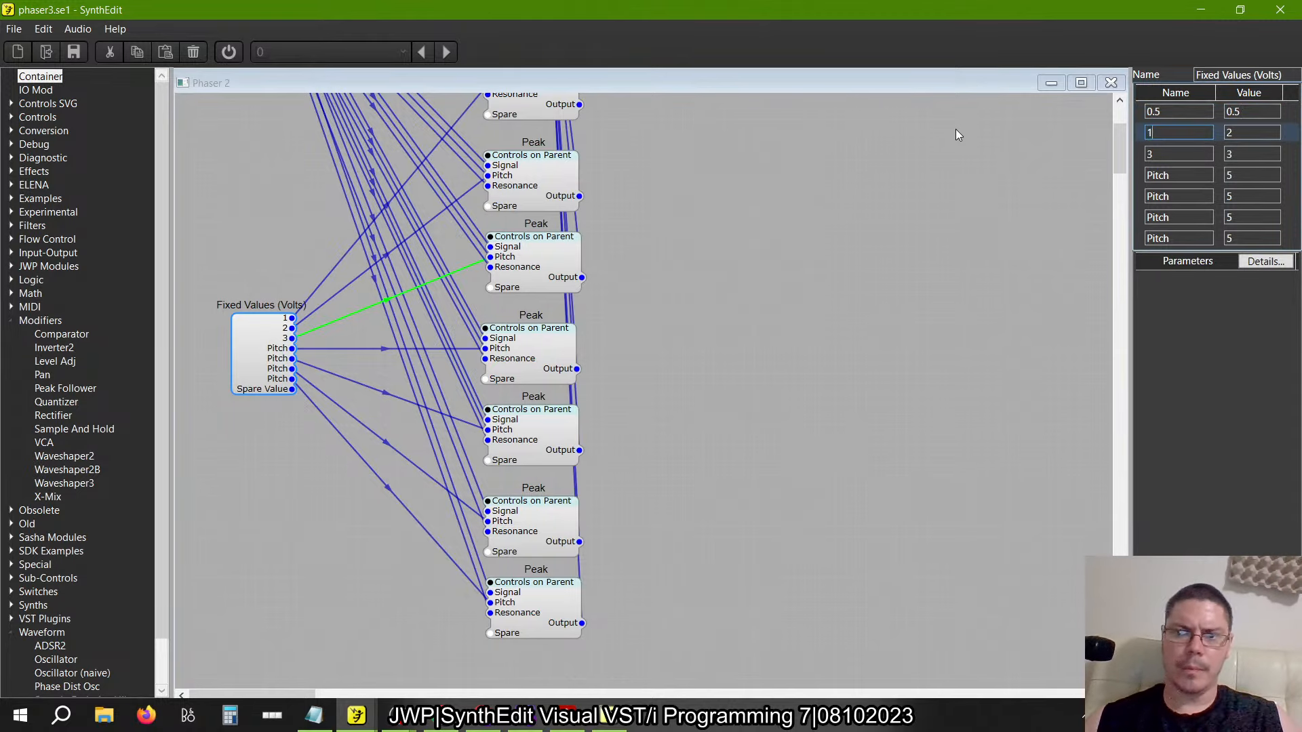
key("Tab")
type("1")
key("shift+Tab")
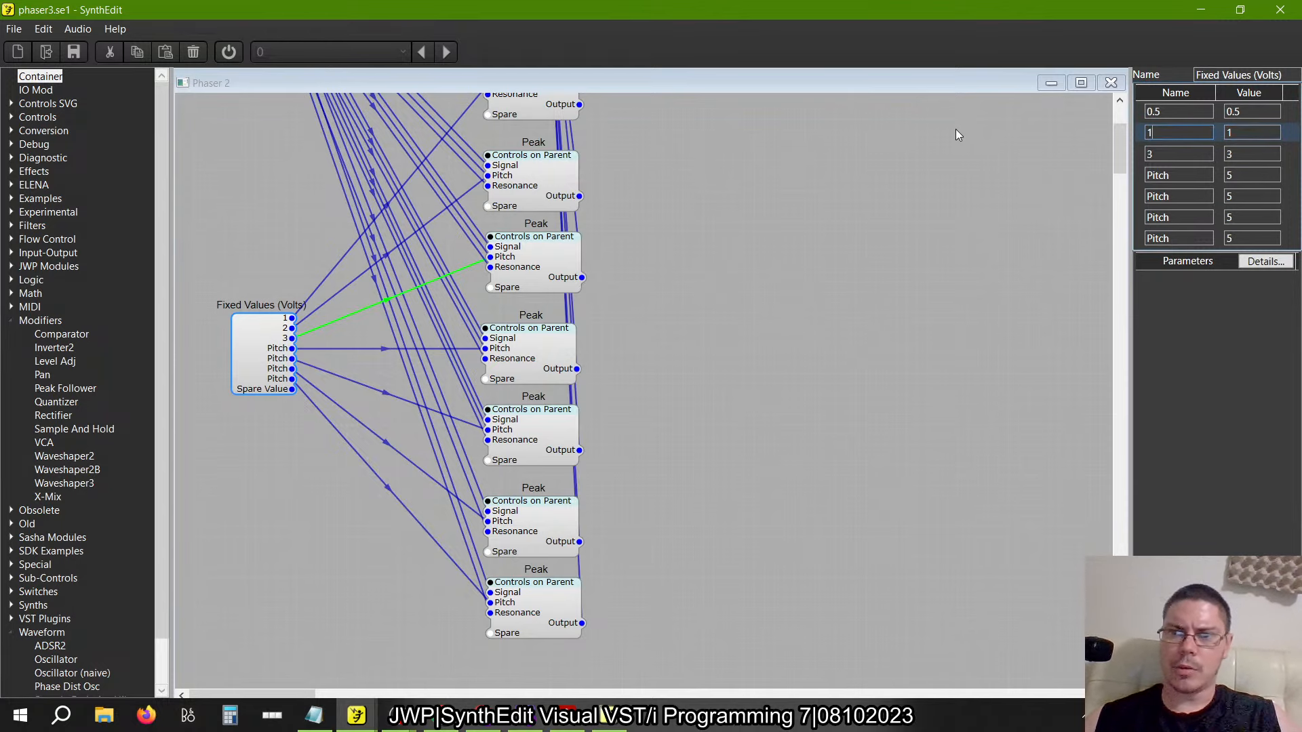
Set the name and value of the third Fixed Values (Volts) output to 1.5
key("Down")
key("Tab")
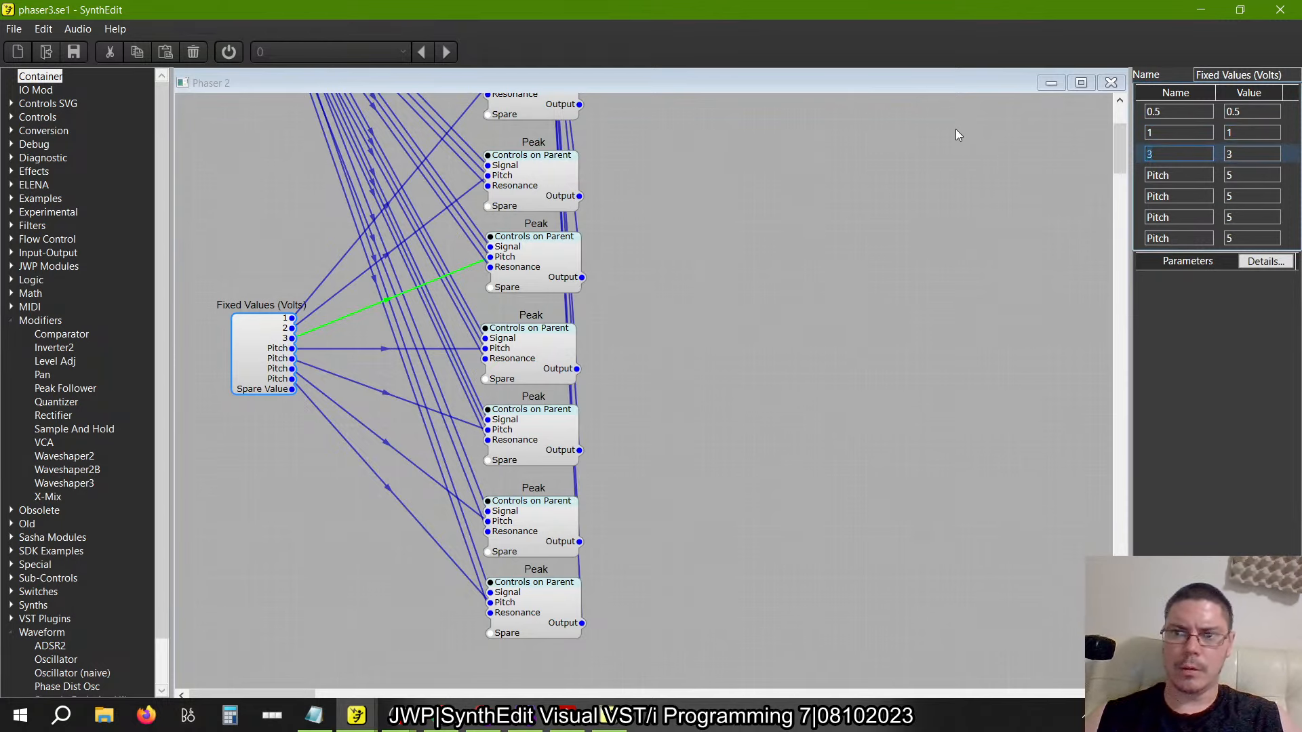
key("BackSpace")
type("1.5")
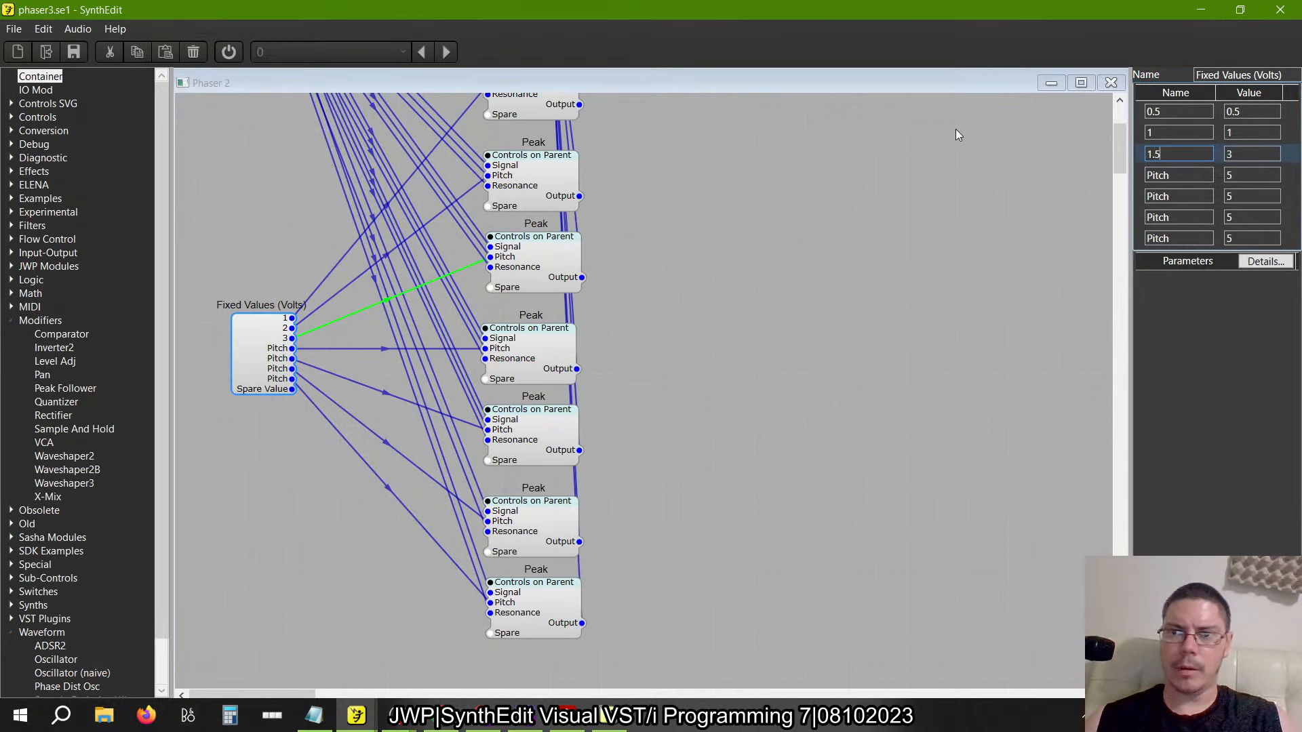
key("Tab")
type("1.5")
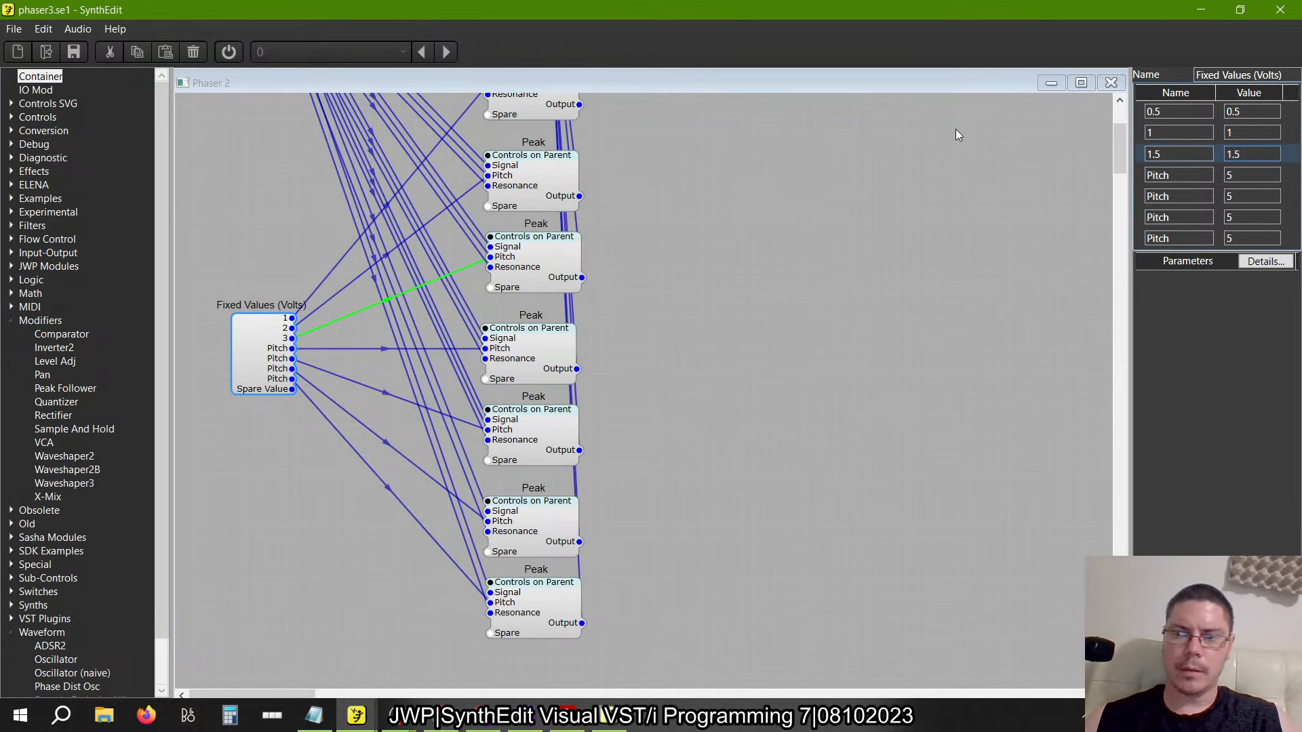
Set the name and value of the fourth Fixed Values (Volts) output to 2
key("shift+Tab")
key("shift+Tab")
key("Down")
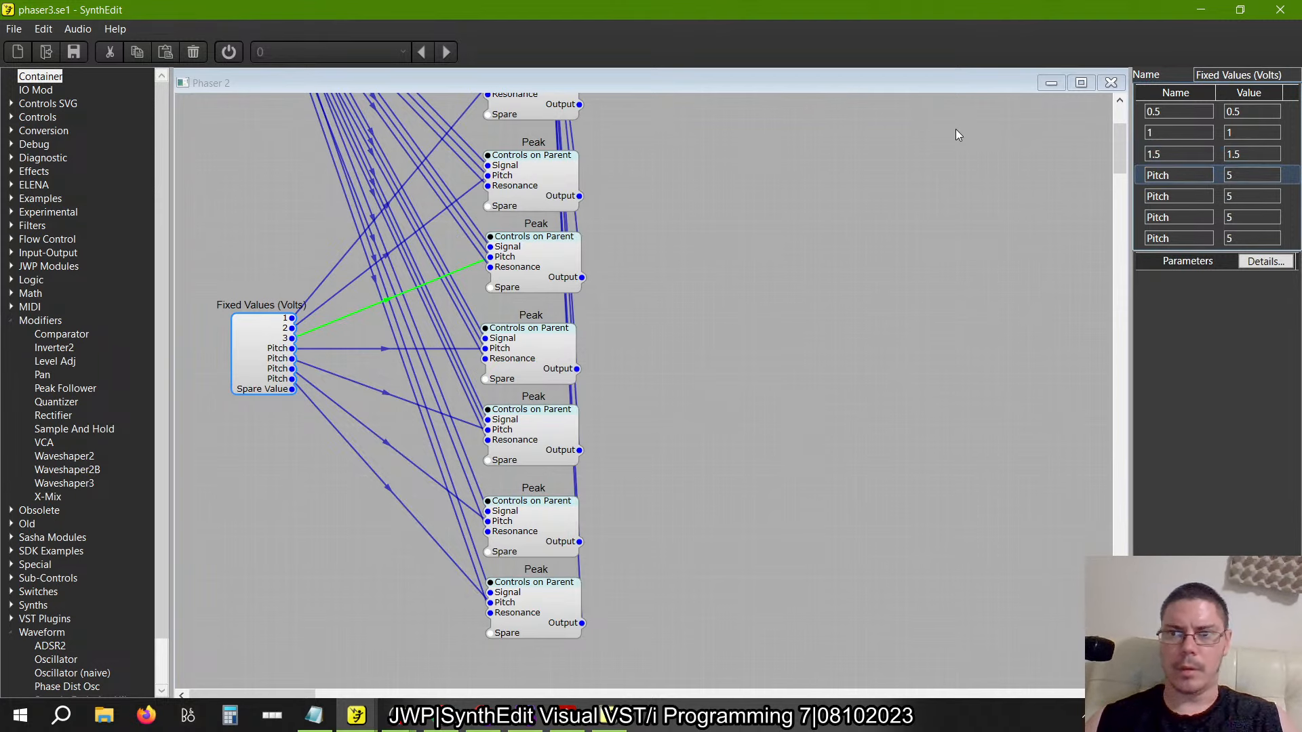
key("Tab")
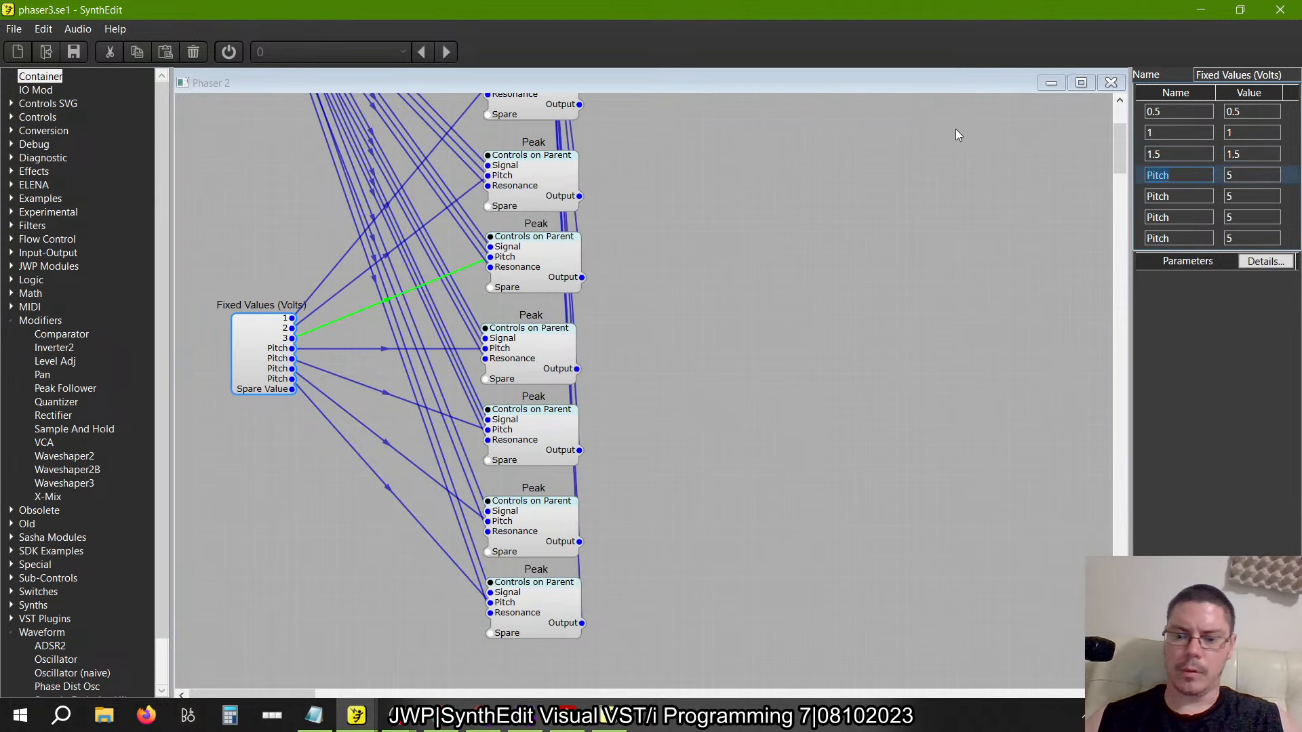
type("2")
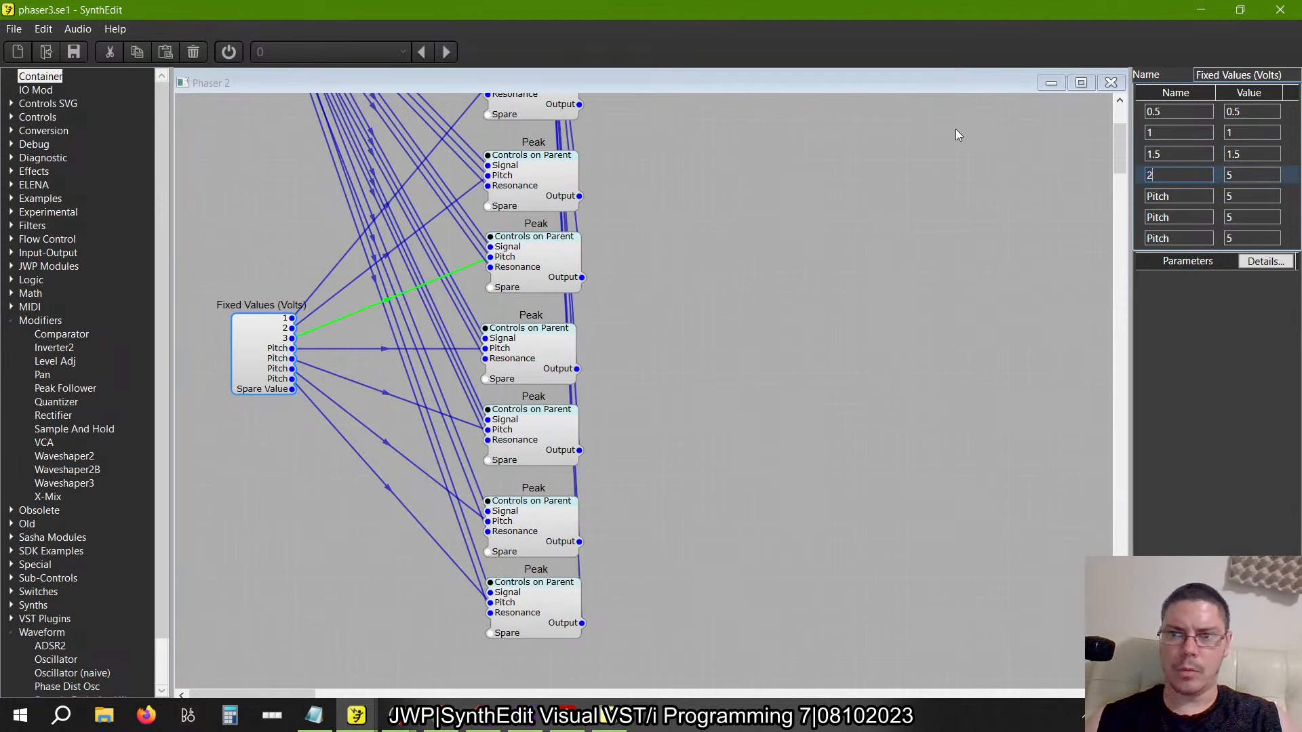
key("Tab")
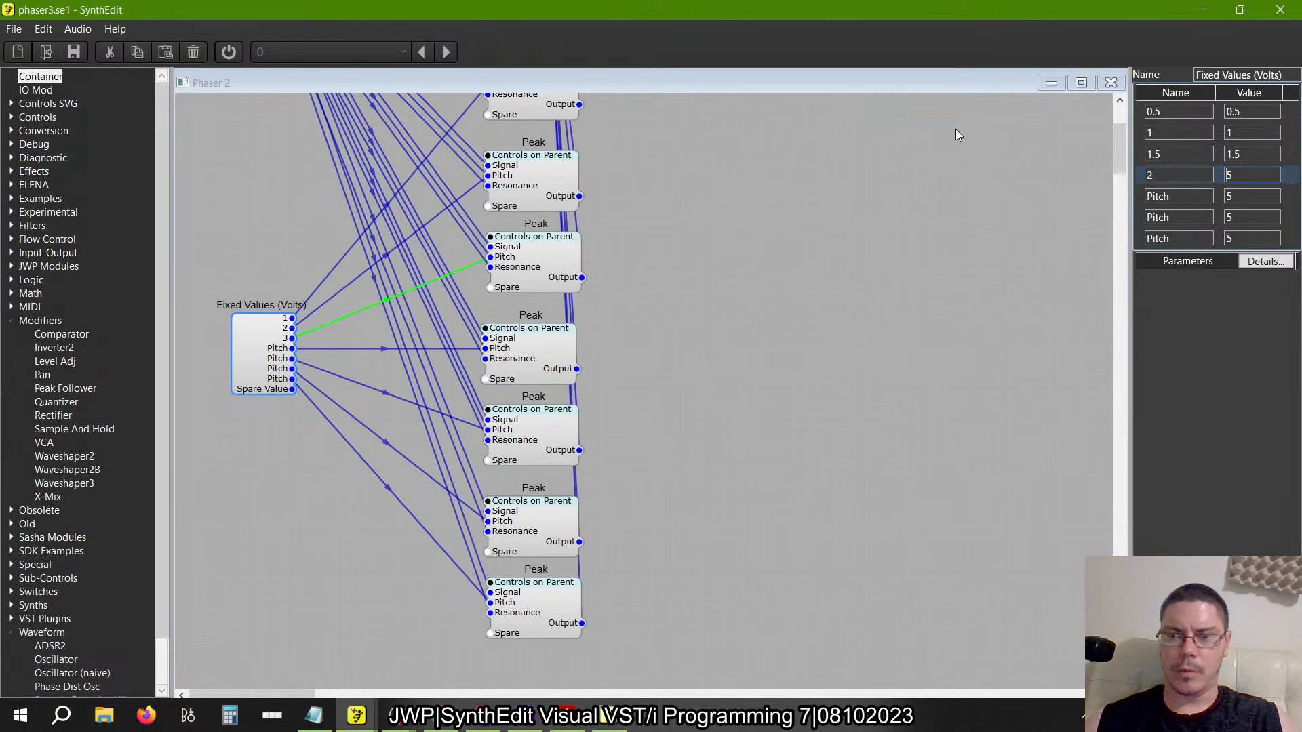
type("2")
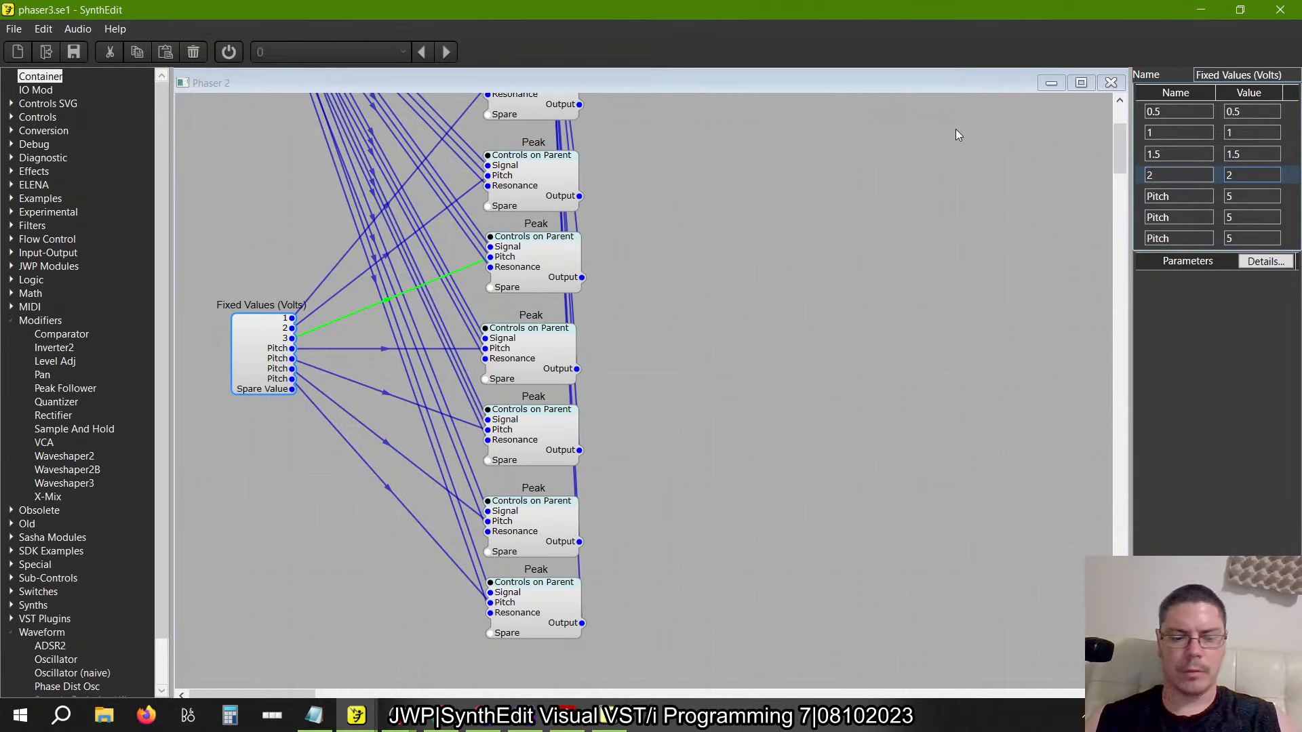
Set the name and value of the fifth Fixed Values (Volts) output to 2.5
key("shift+Tab")
key("shift+Tab")
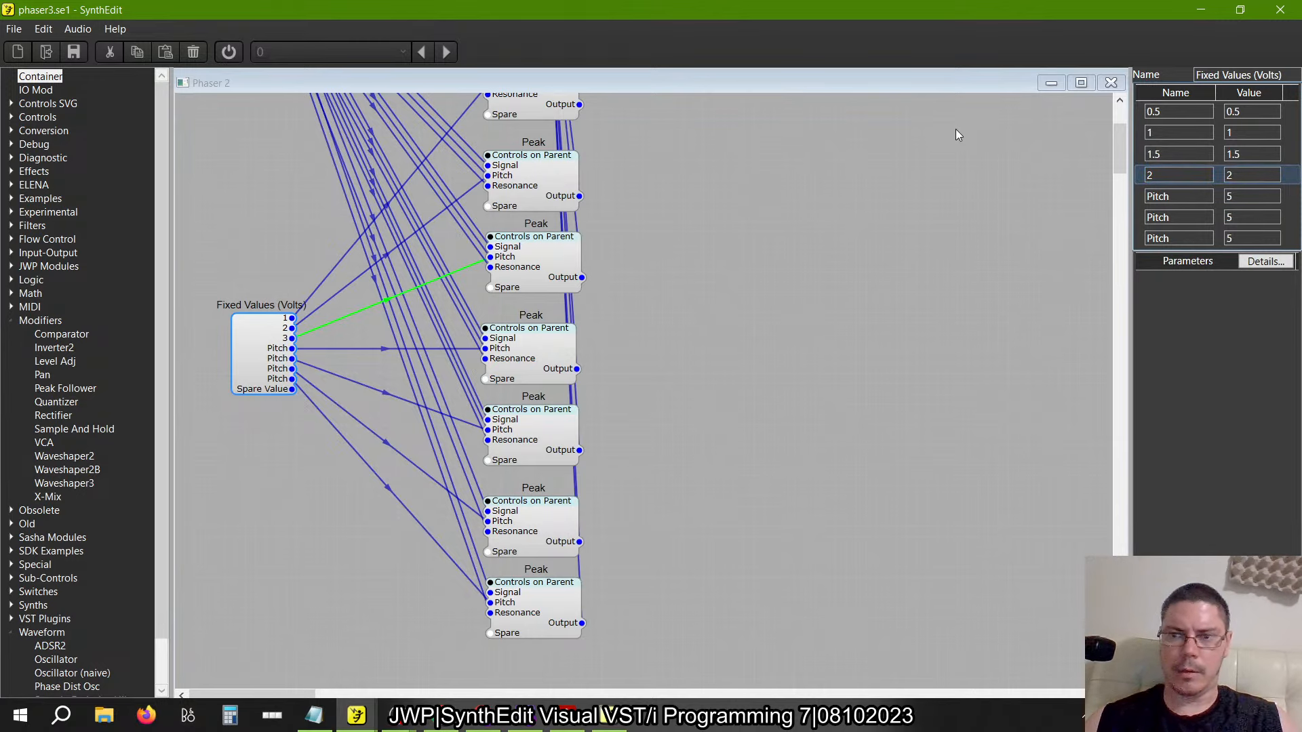
key("Down")
key("Tab")
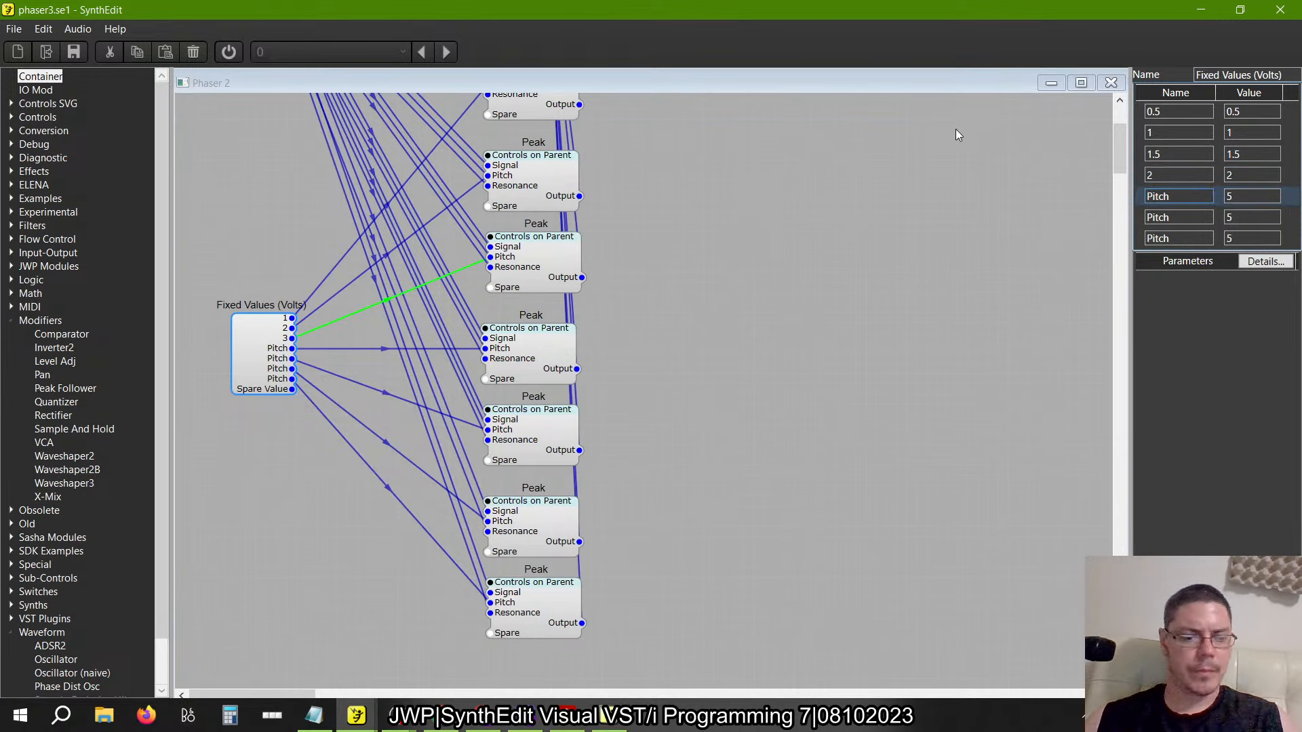
key("ctrl+a")
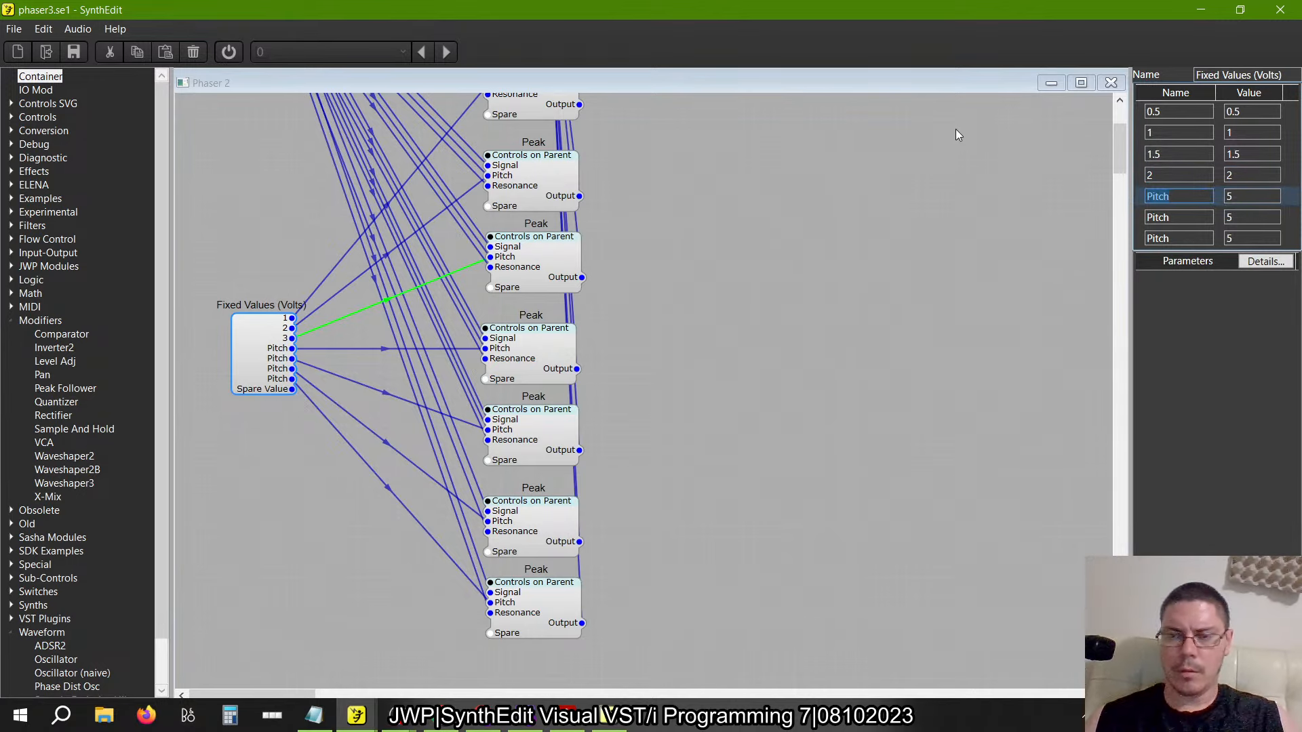
type("2.5")
key("Tab")
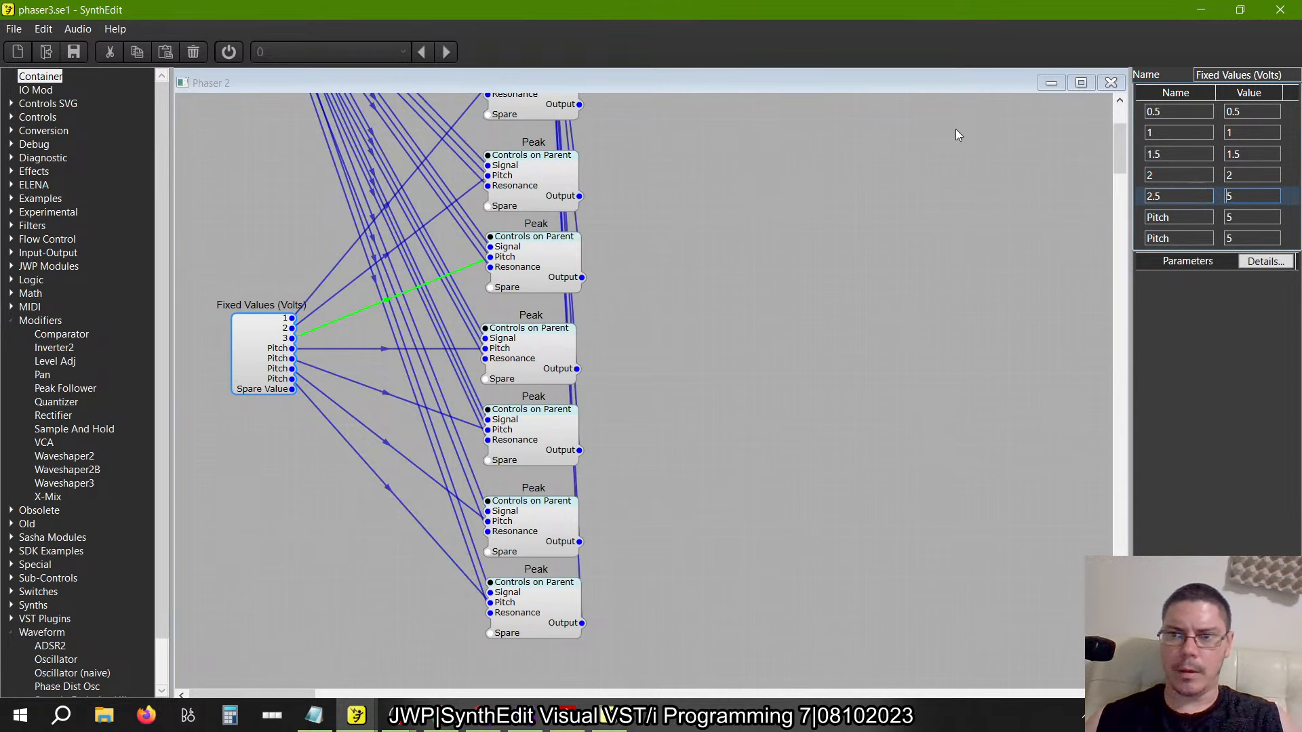
type("2.5")
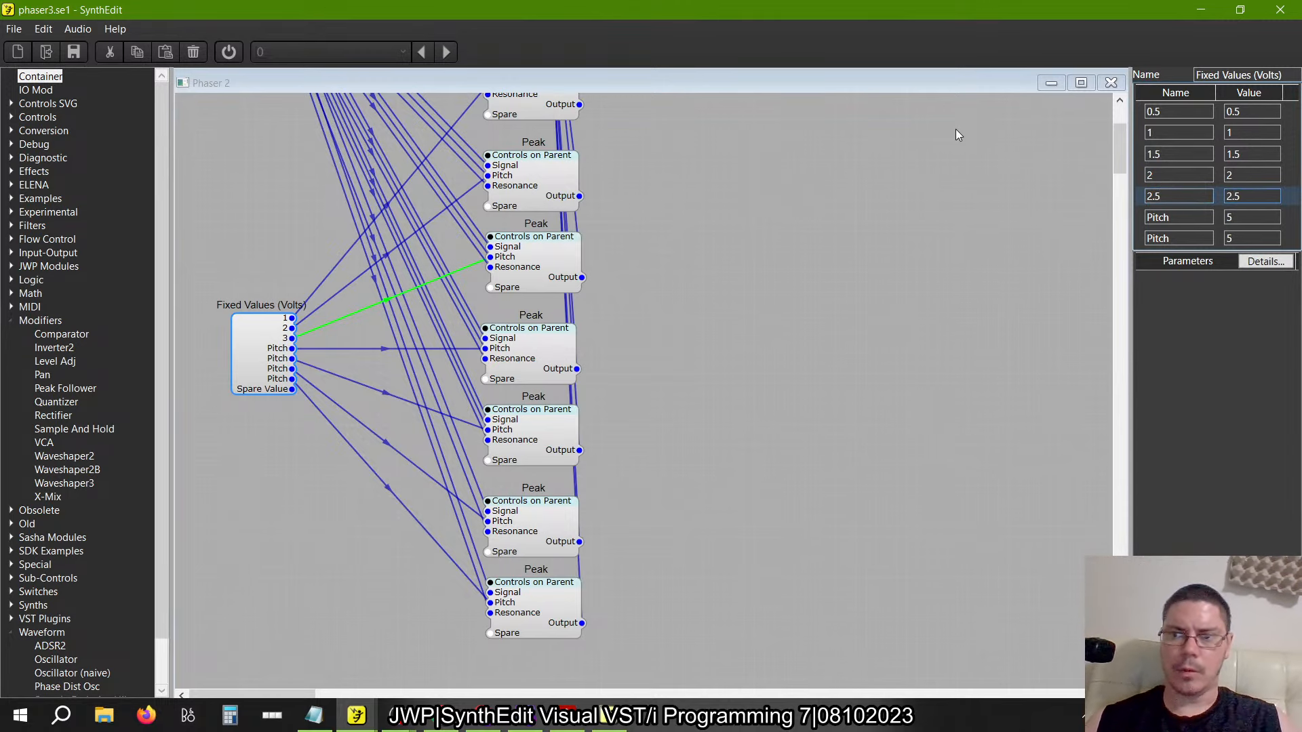
Set the name and value of the sixth Fixed Values (Volts) output to 3
key("shift+Tab")
key("shift+Tab")
key("Down")
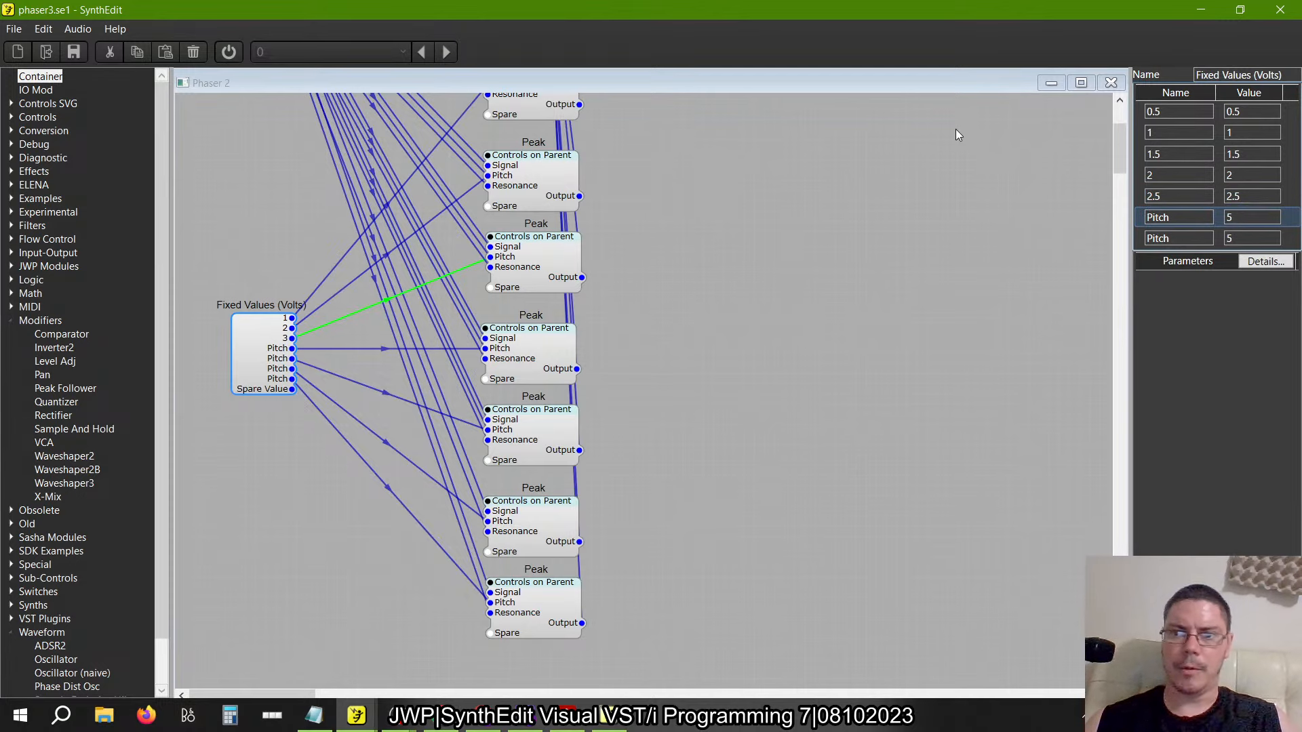
key("Tab")
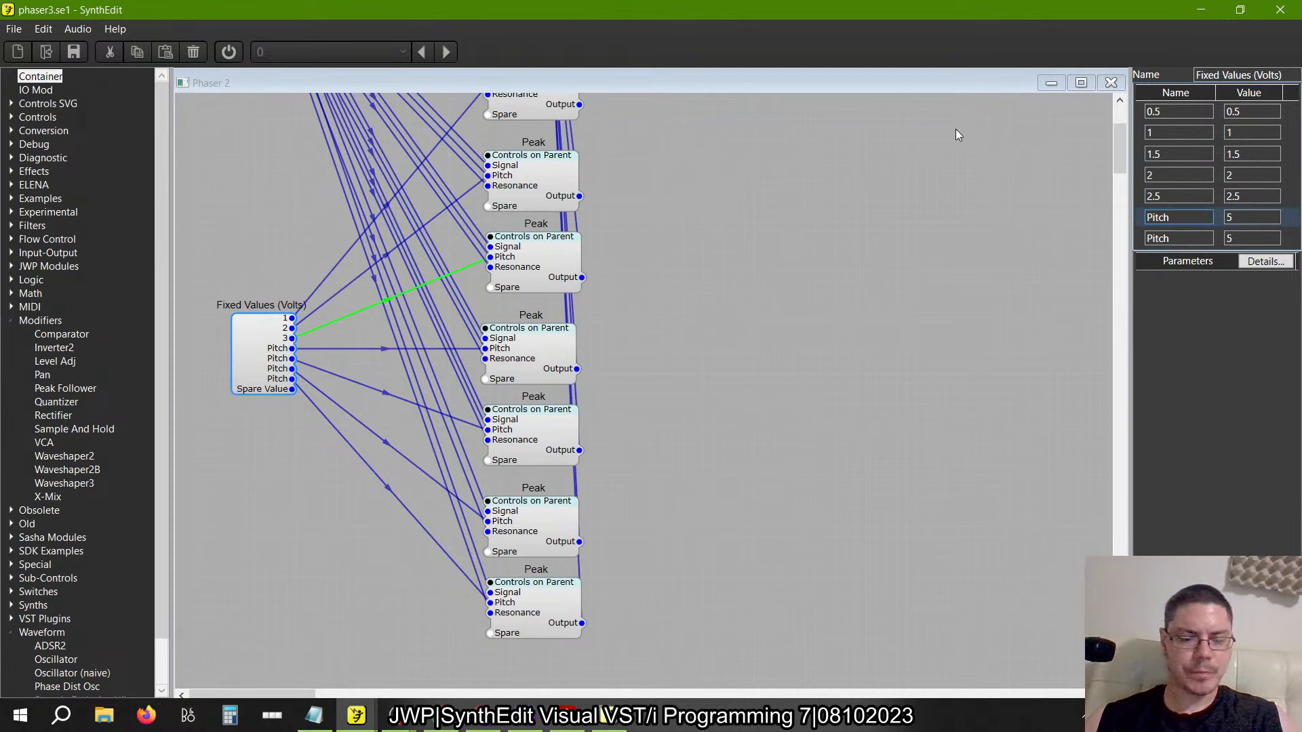
key("ctrl+a")
type("3")
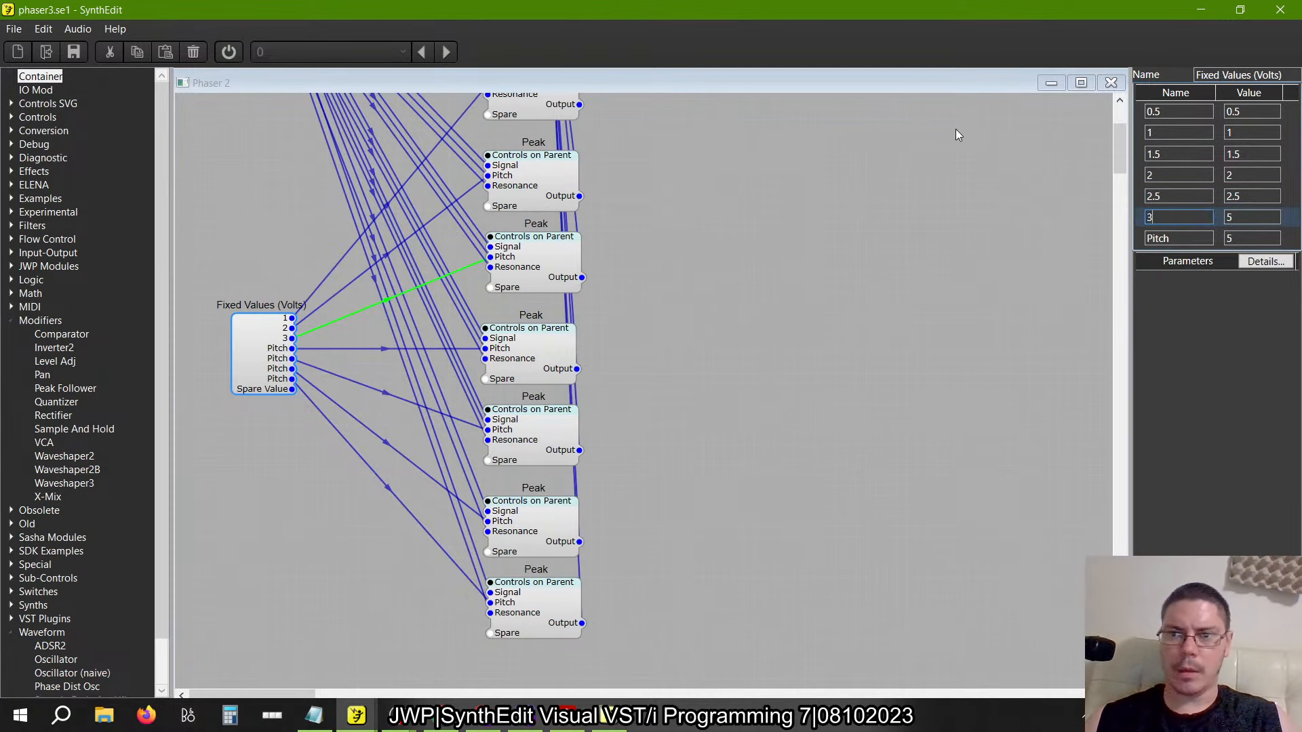
key("Tab")
type("3")
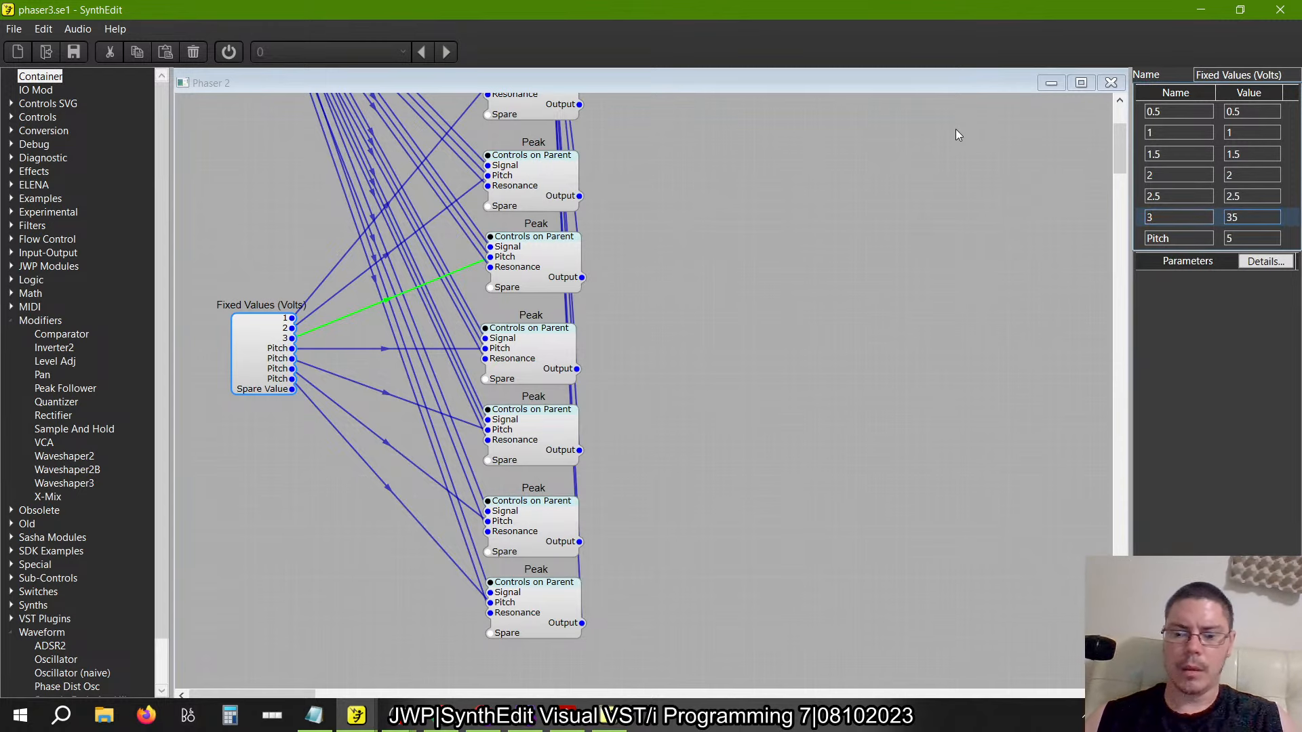
key("Tab")
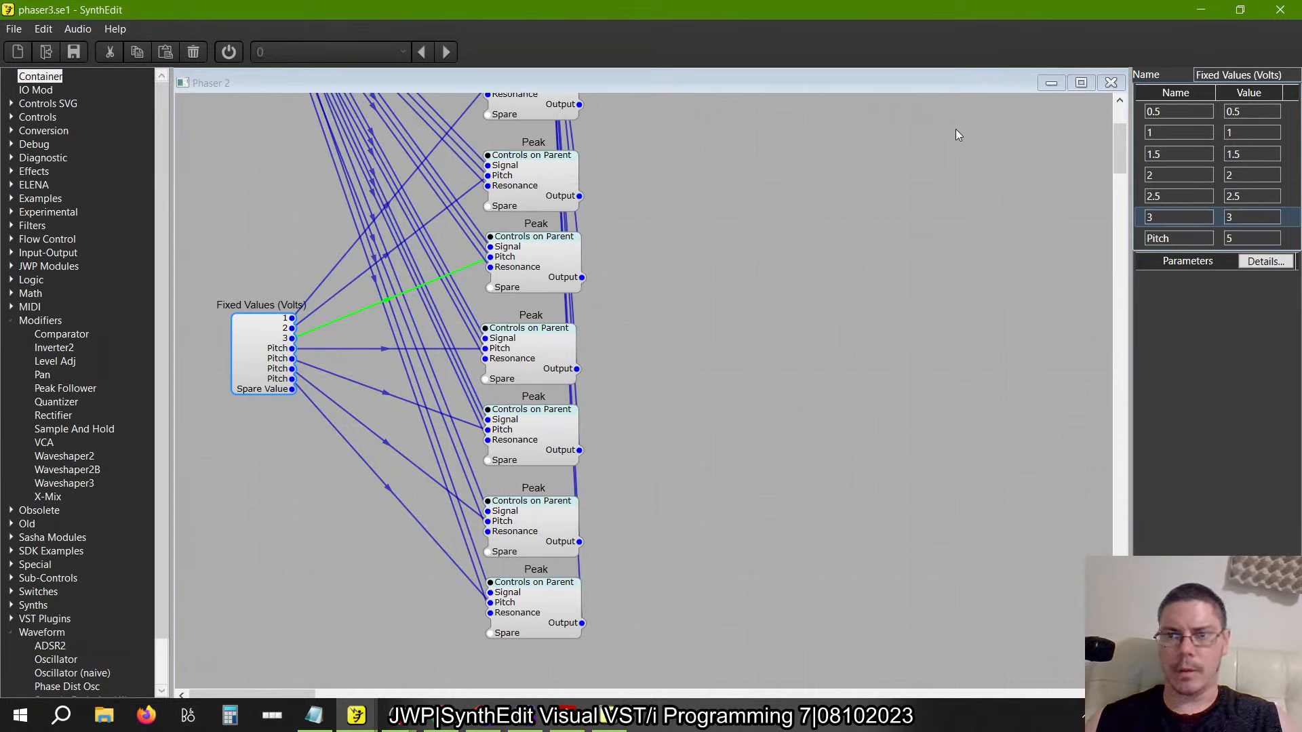
Set the name and value of the seventh Fixed Values (Volts) output to 3.5
key("Tab")
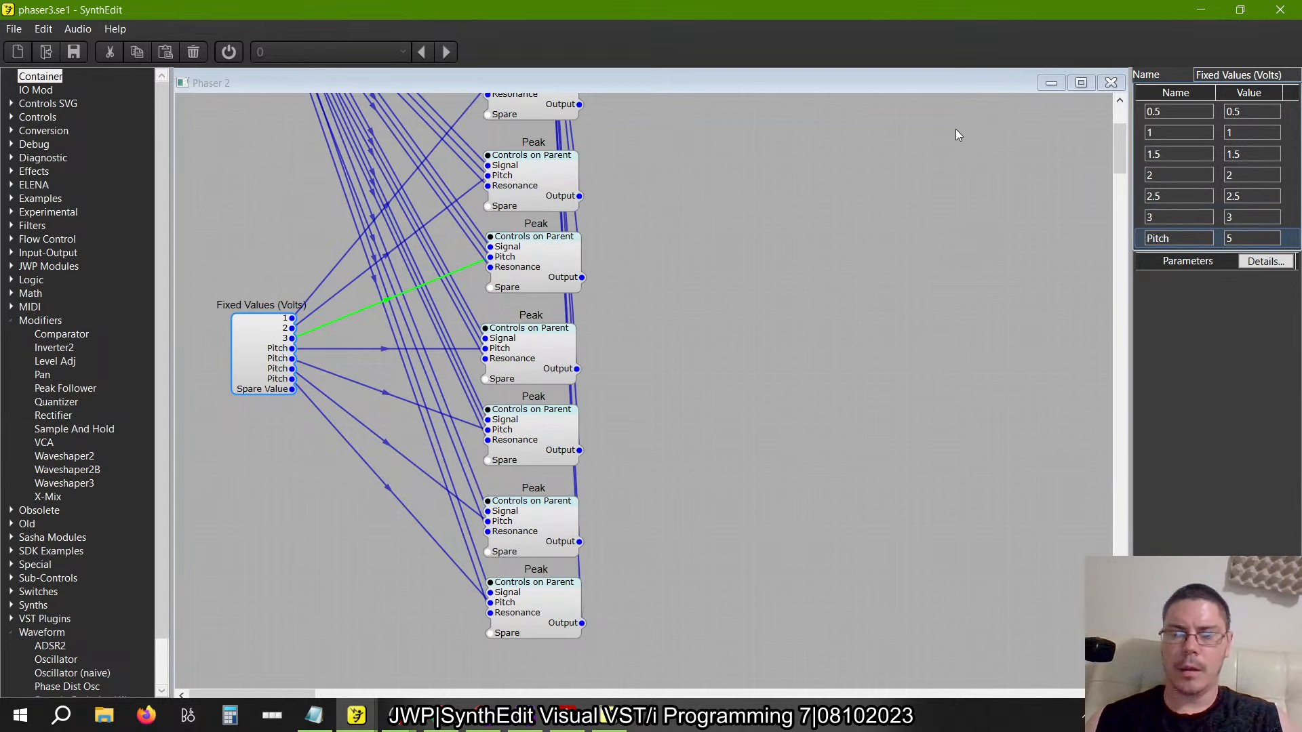
key("Tab")
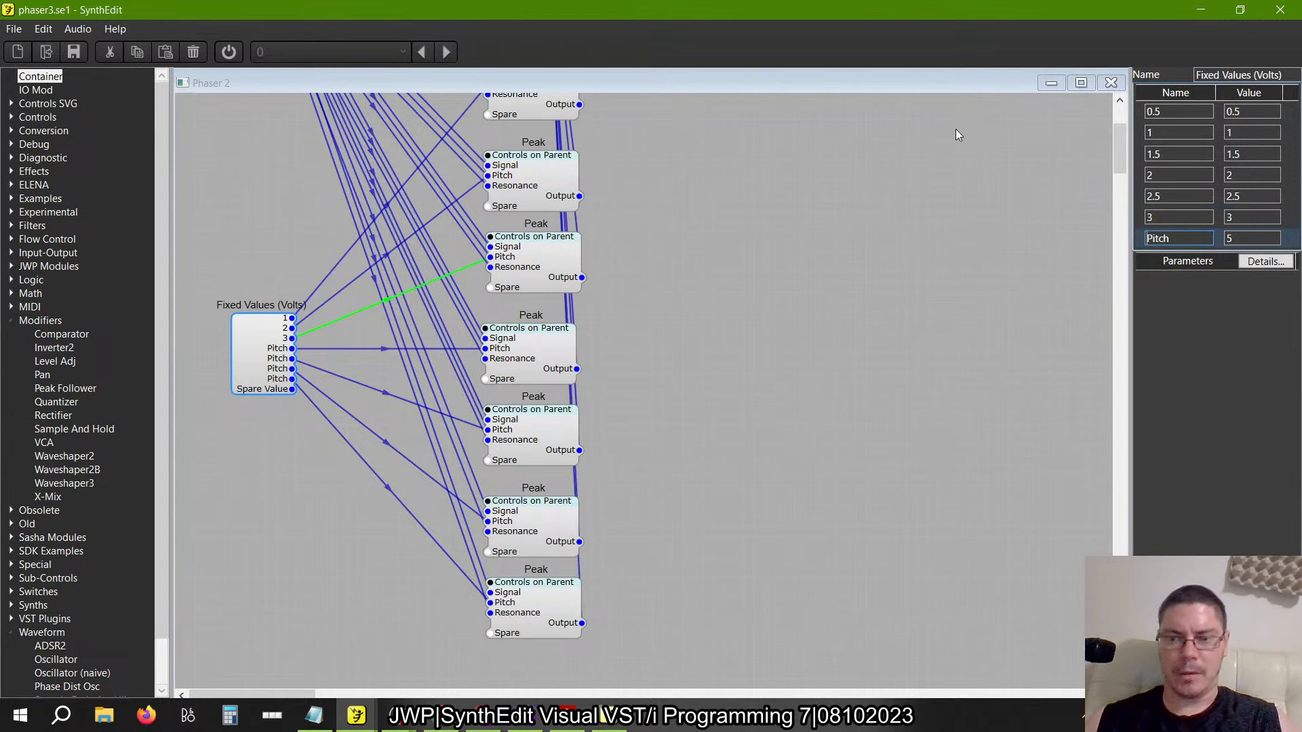
key("ctrl+a")
key("BackSpace")
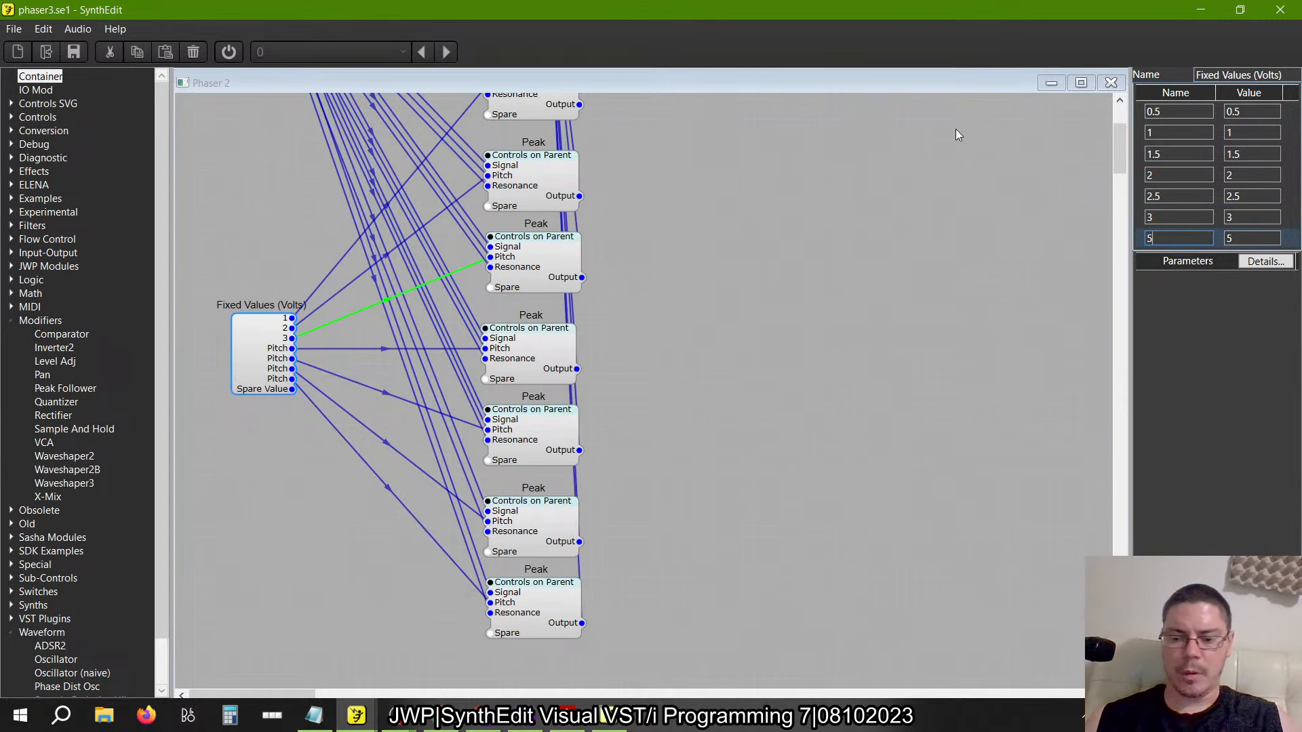
type("3.5")
key("Tab")
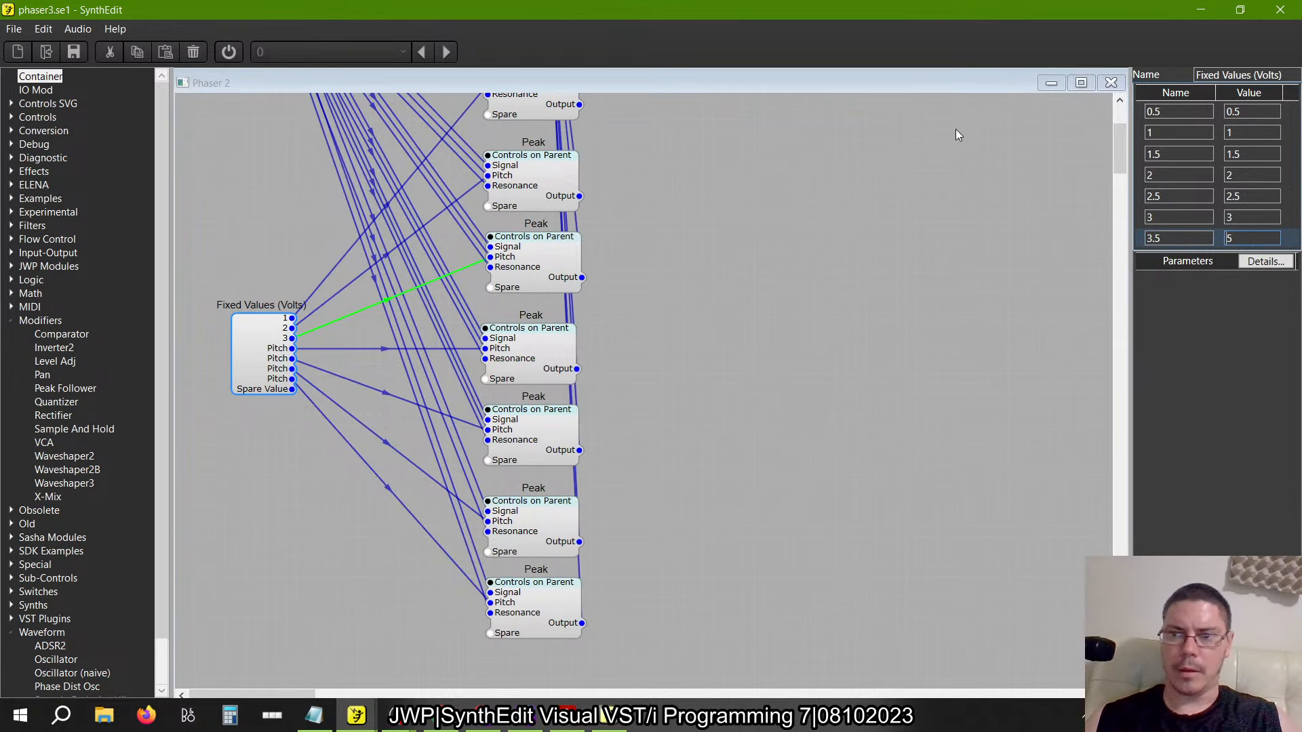
type("3.")
key("shift+Tab")
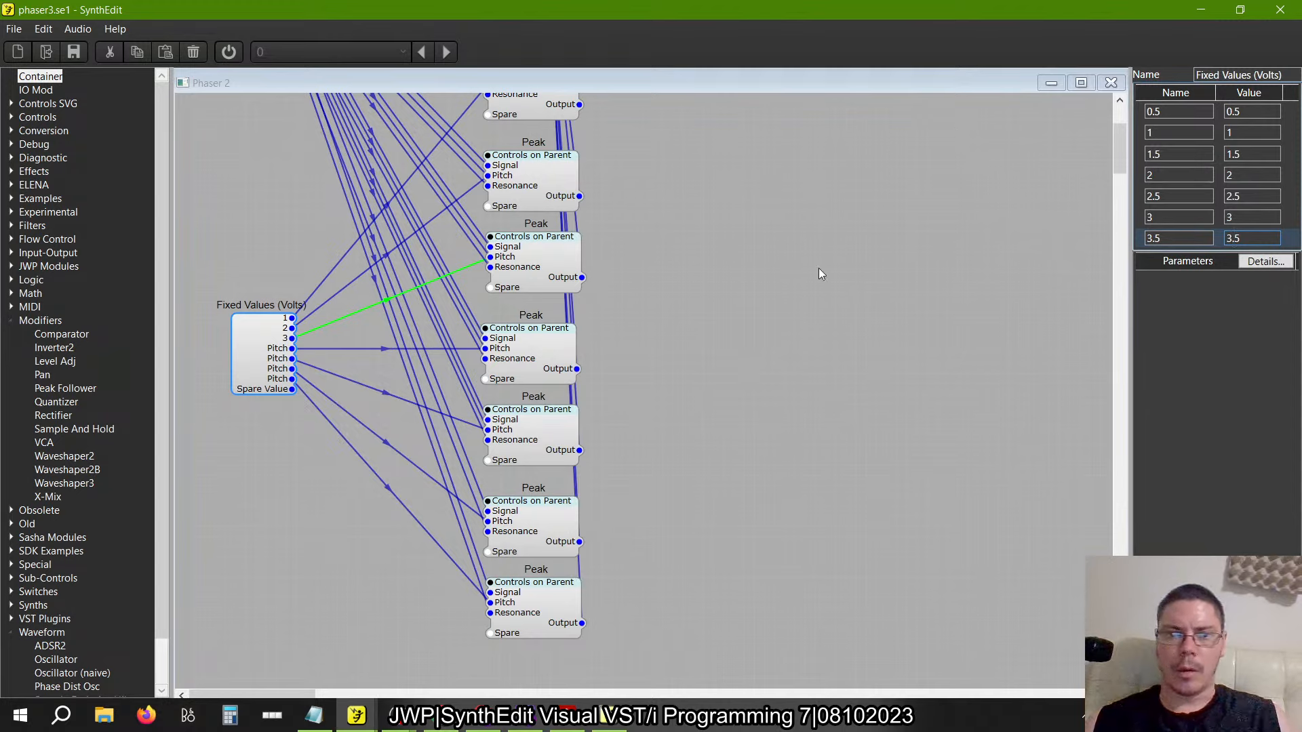
left_click(800, 273)
left_click(530, 344)
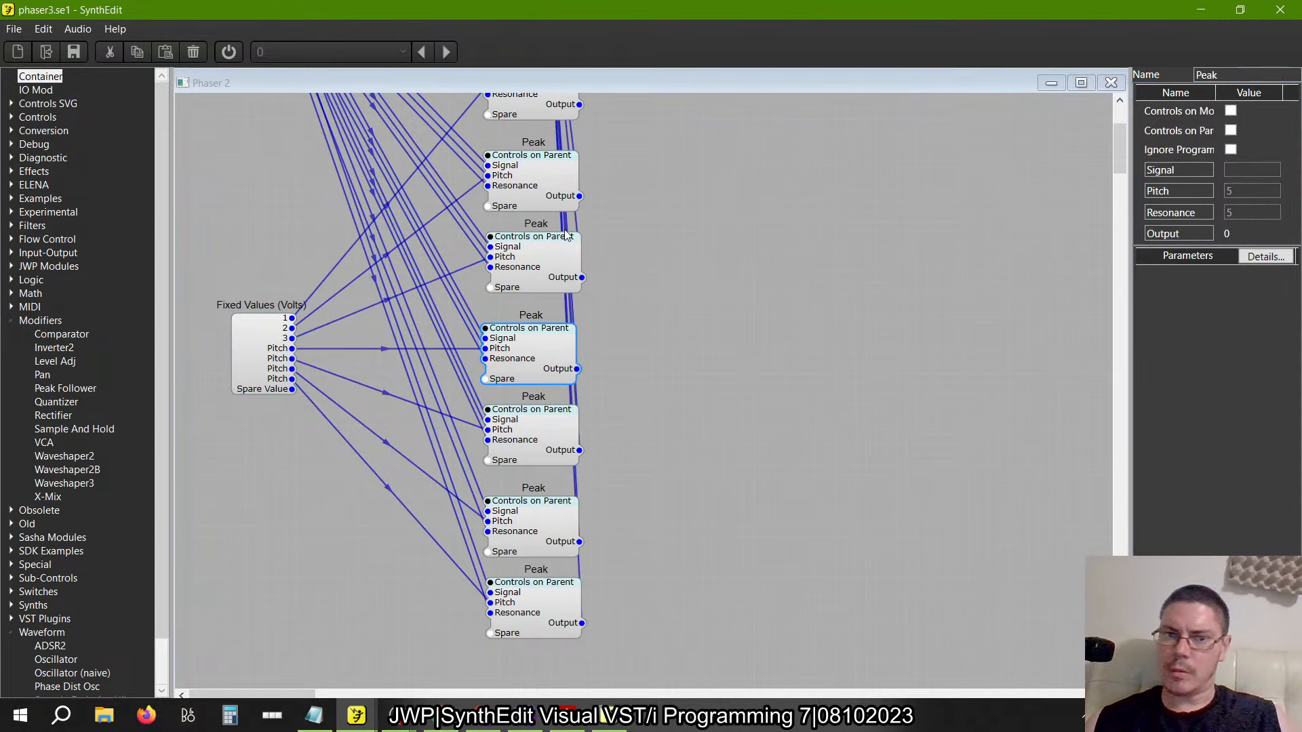
left_click_drag(55, 80, 770, 313)
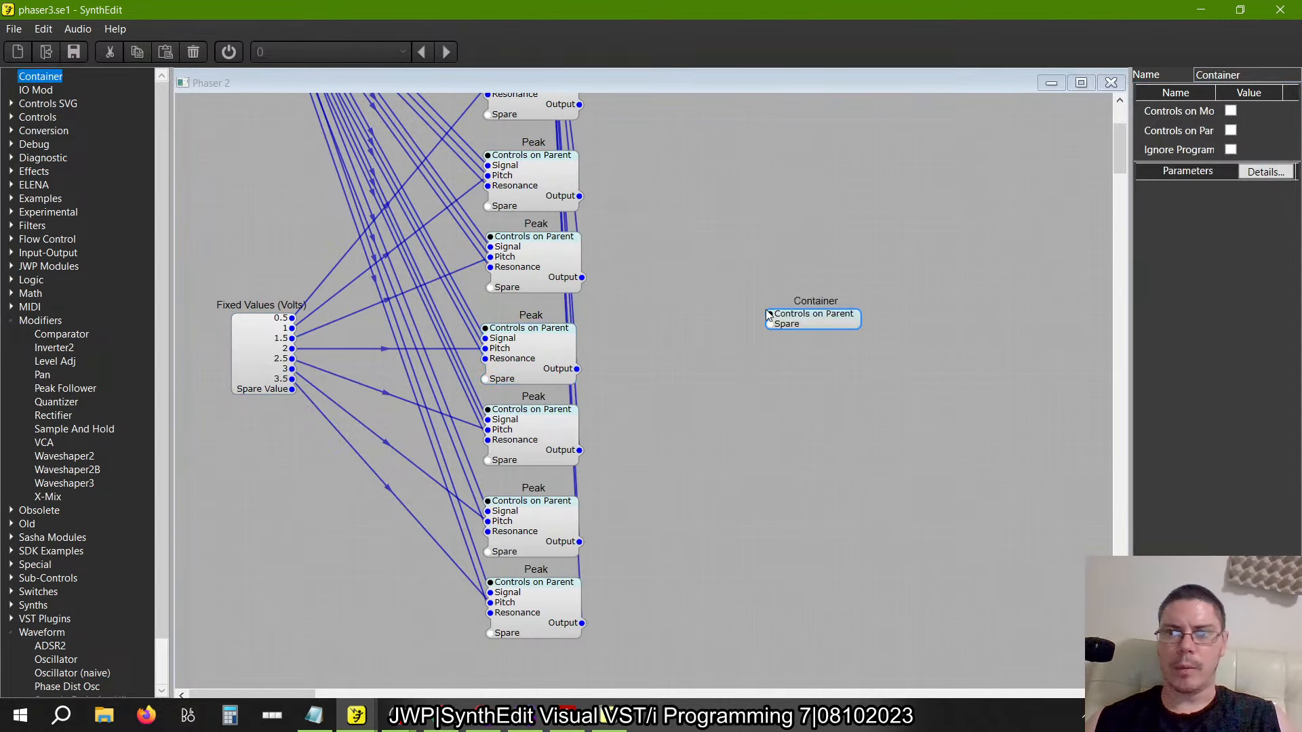
left_click(856, 279)
key("Delete")
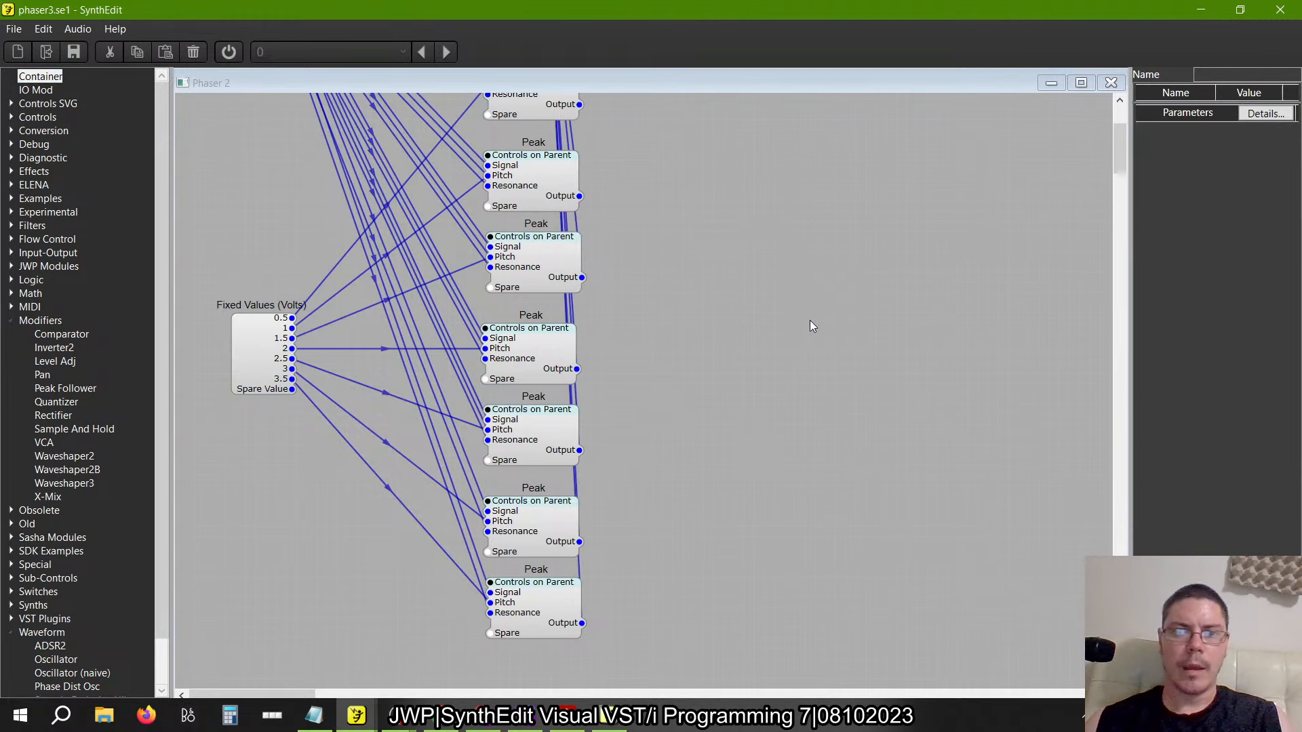
Check the names and values of all Fixed Values (Volts) outputs
left_click(266, 368)
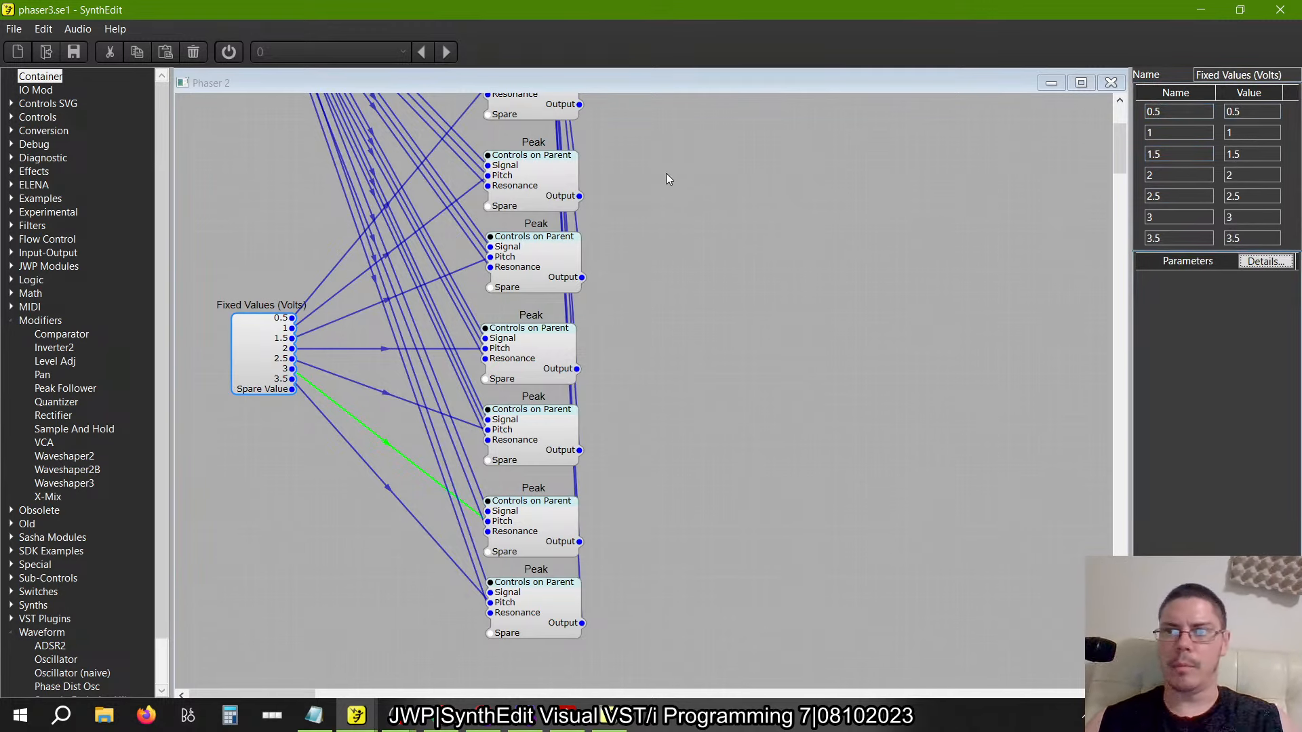
left_click(948, 288)
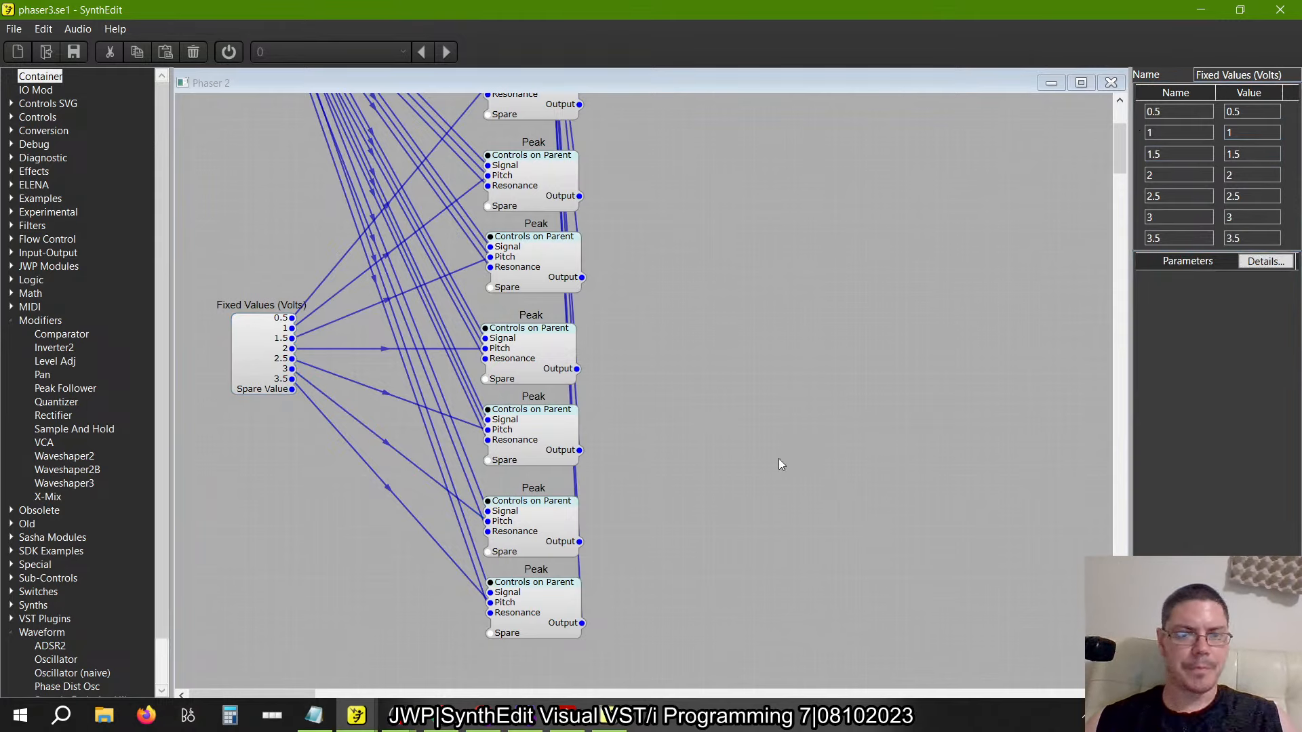
Move the output IO Mod in the eight-Peak container sideways, clear of the Peak modules
scroll(466, 385, "up", 3)
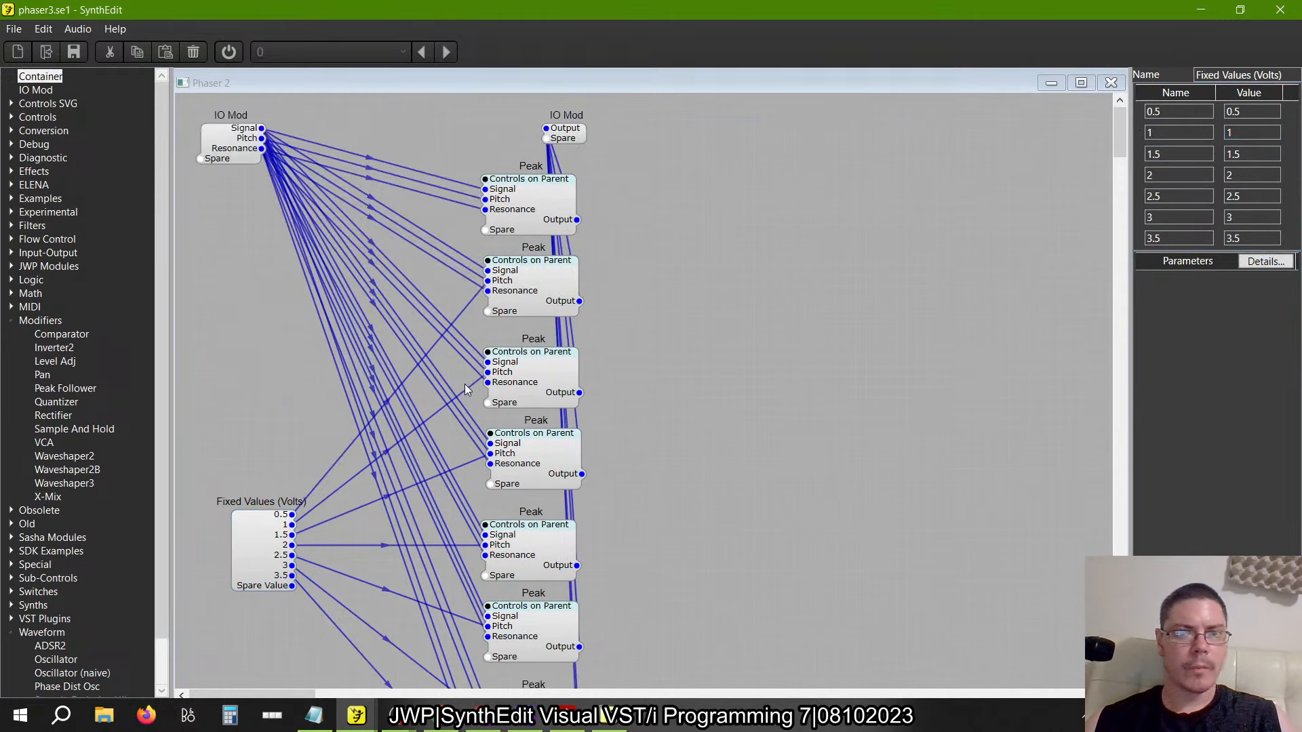
left_click(566, 141)
scroll(651, 298, "down", 3)
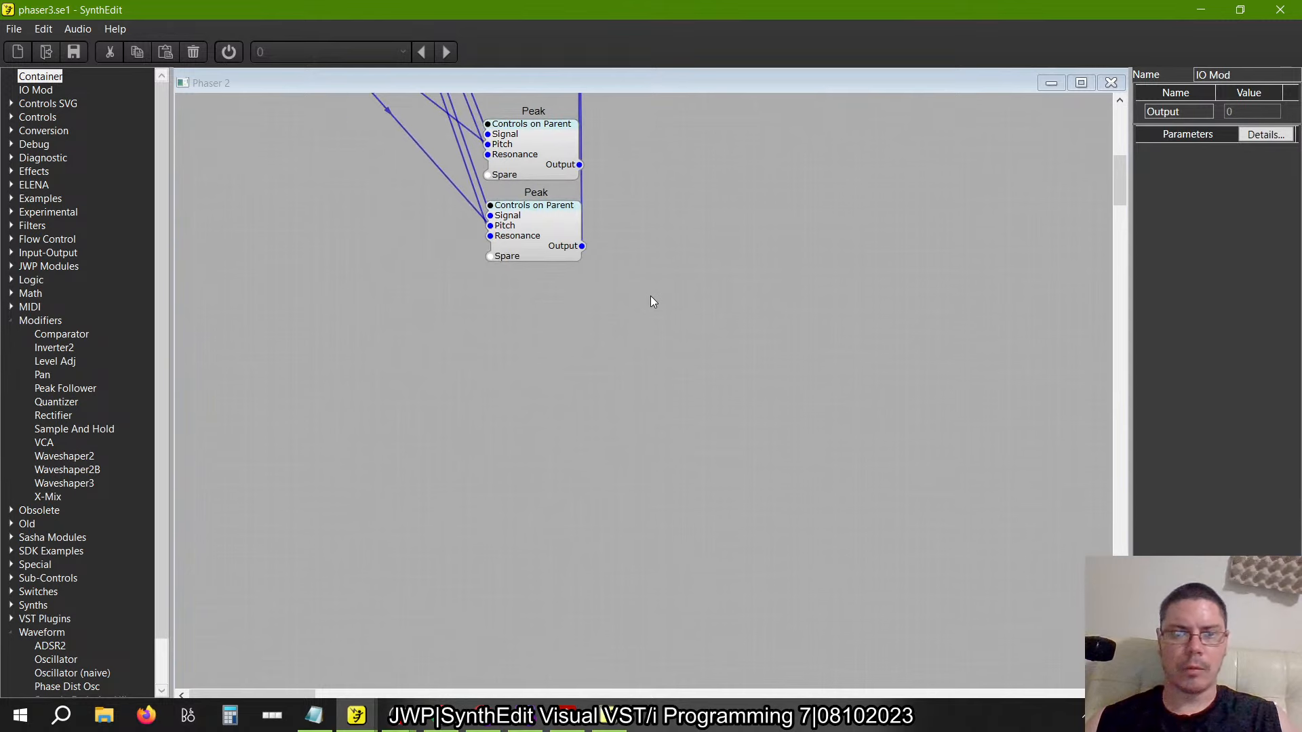
Align all eight Peak modules into one straight vertical column and close the gap above the last one
scroll(649, 301, "up", 3)
left_click(534, 302)
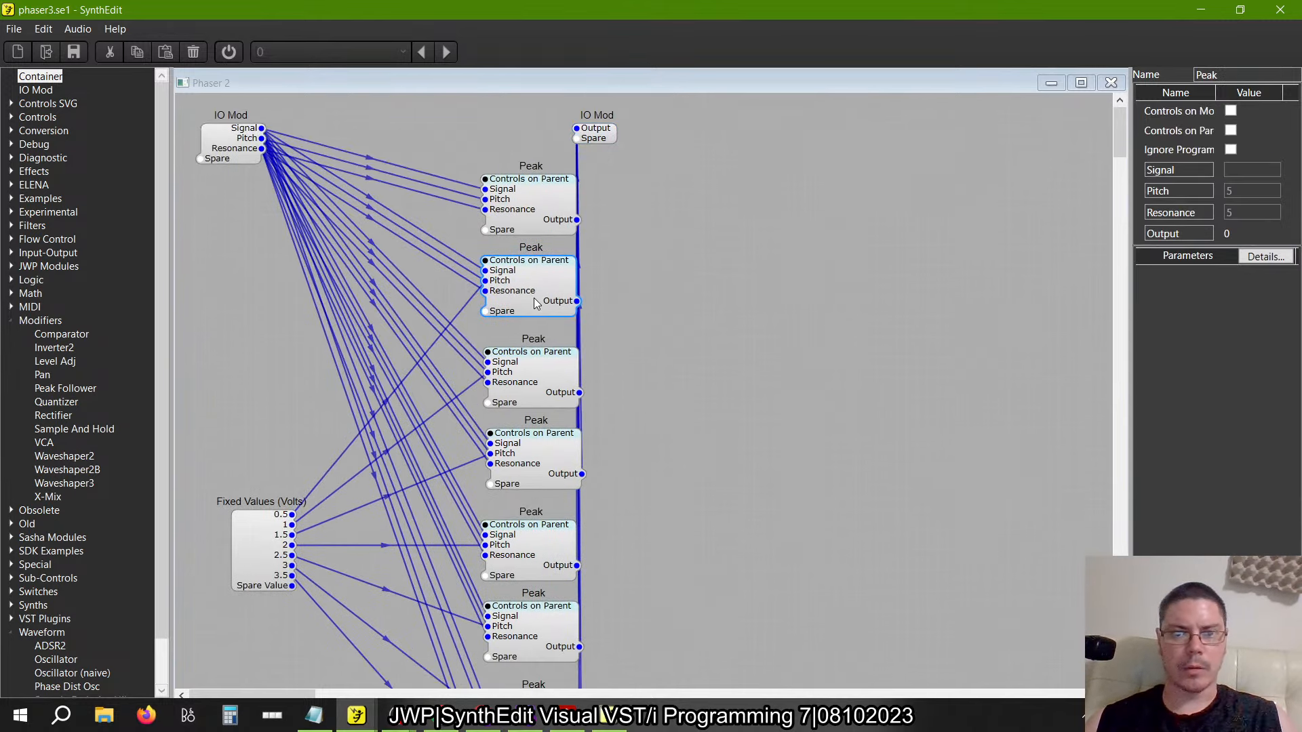
left_click(539, 221)
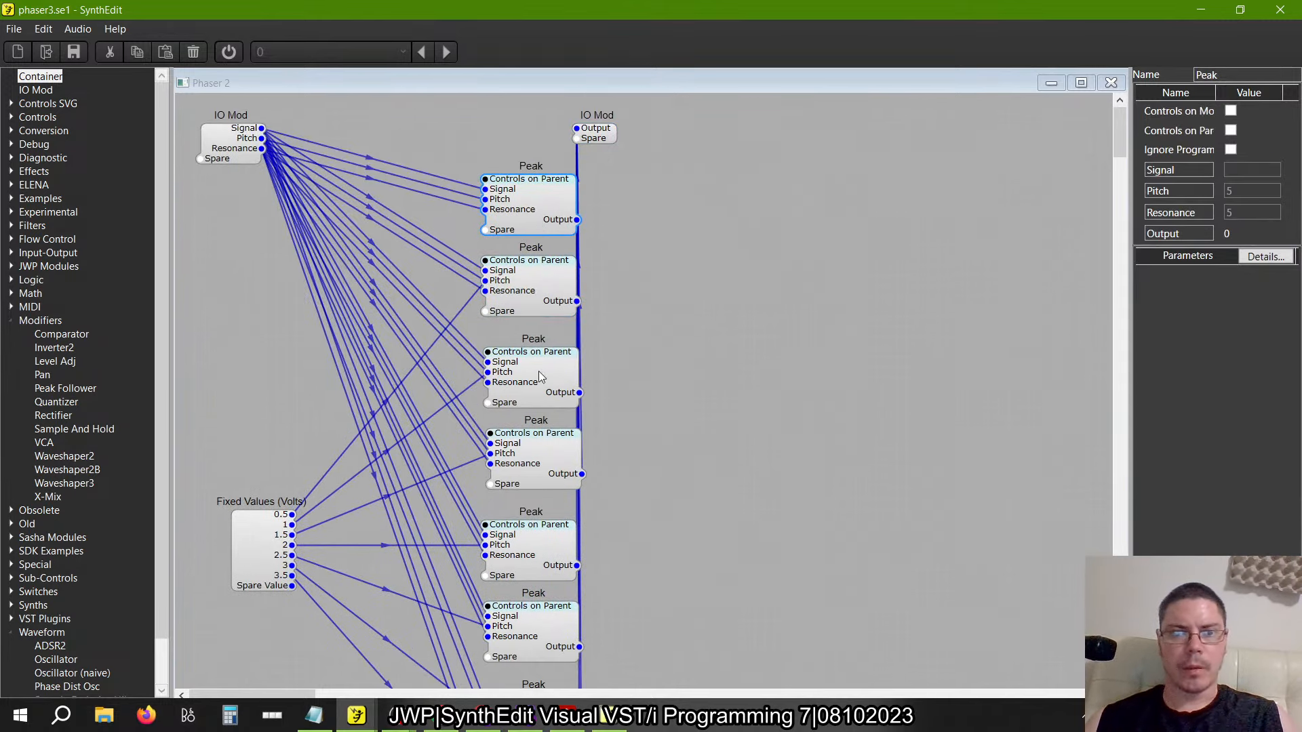
mouse_move(541, 377)
left_mouse_down()
mouse_move(528, 374)
mouse_move(538, 377)
left_mouse_up()
left_click_drag(540, 473, 536, 473)
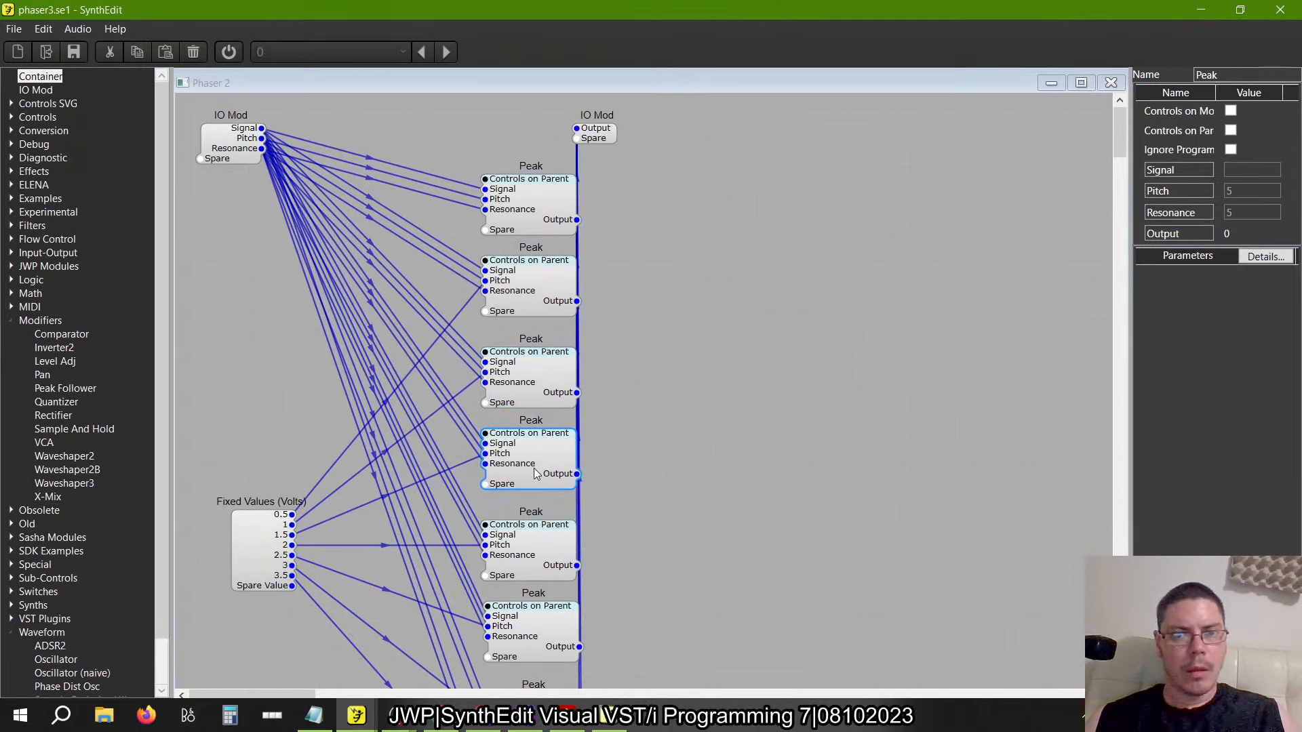
scroll(553, 533, "down", 3)
left_click(552, 313)
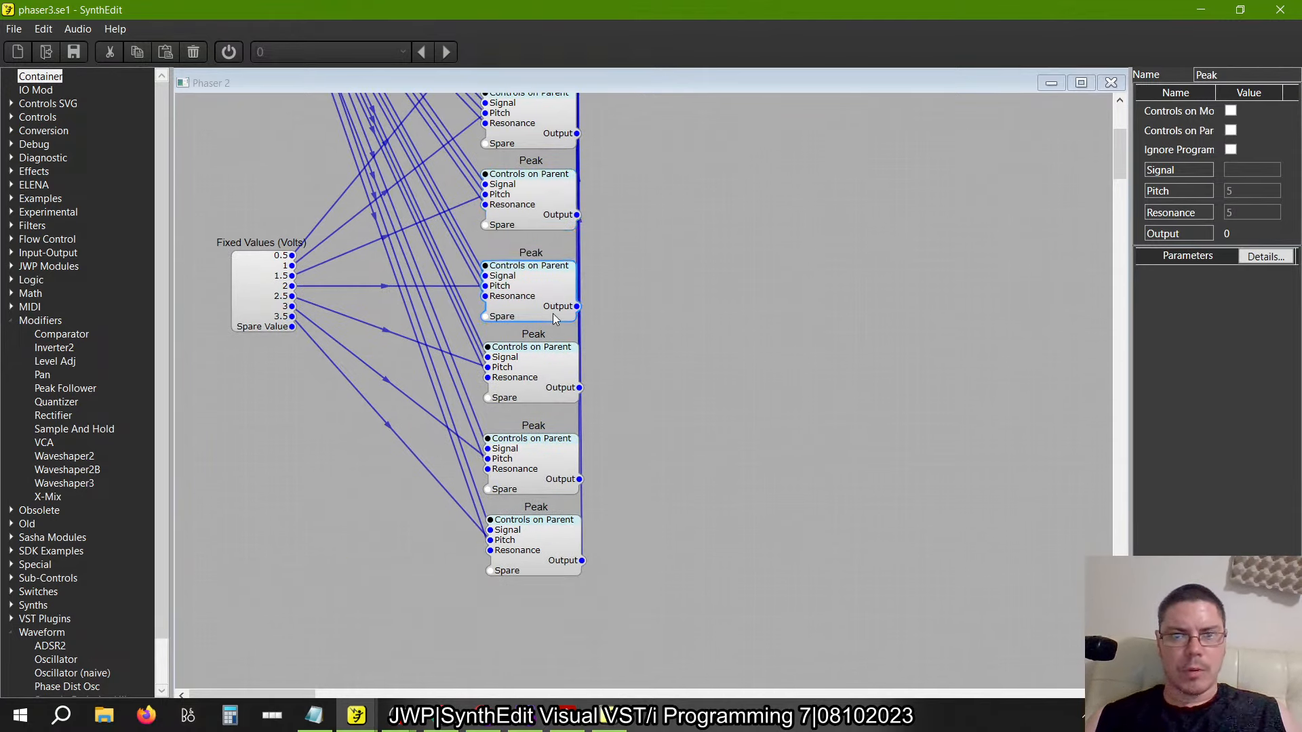
left_click_drag(522, 383, 543, 382)
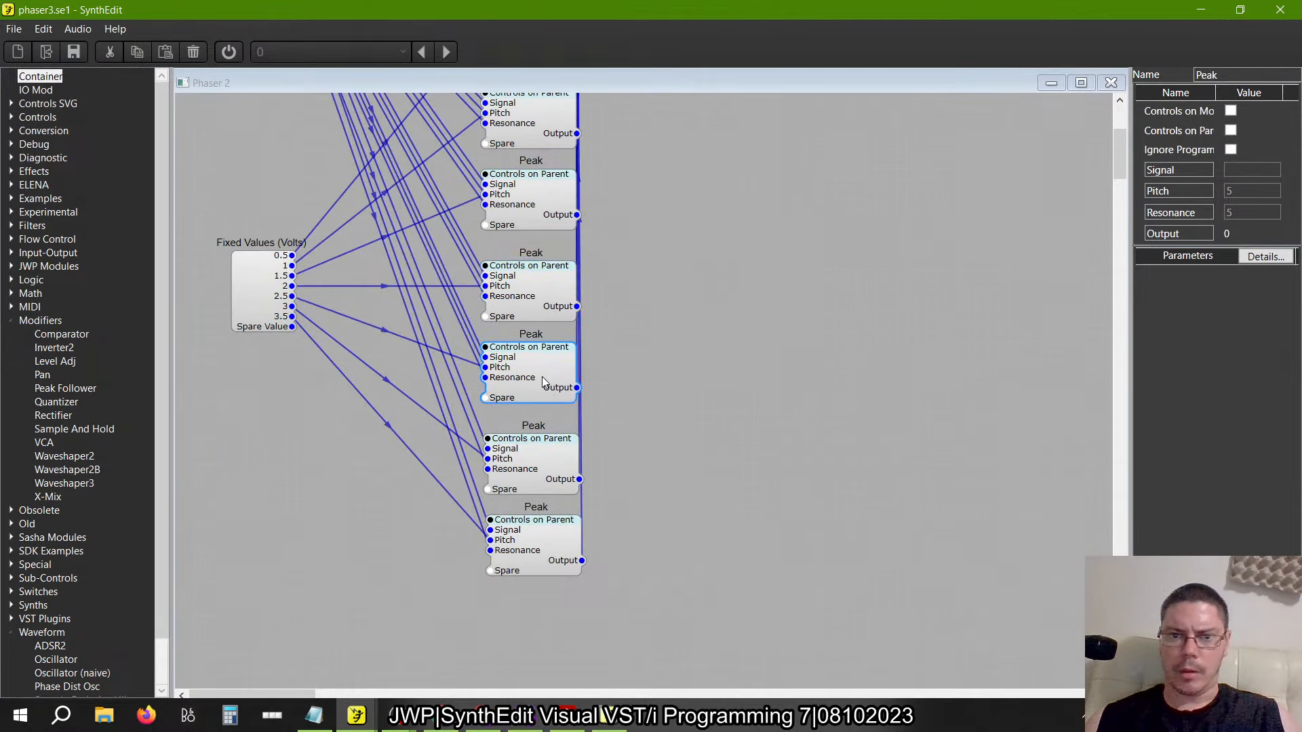
left_click_drag(542, 442, 540, 454)
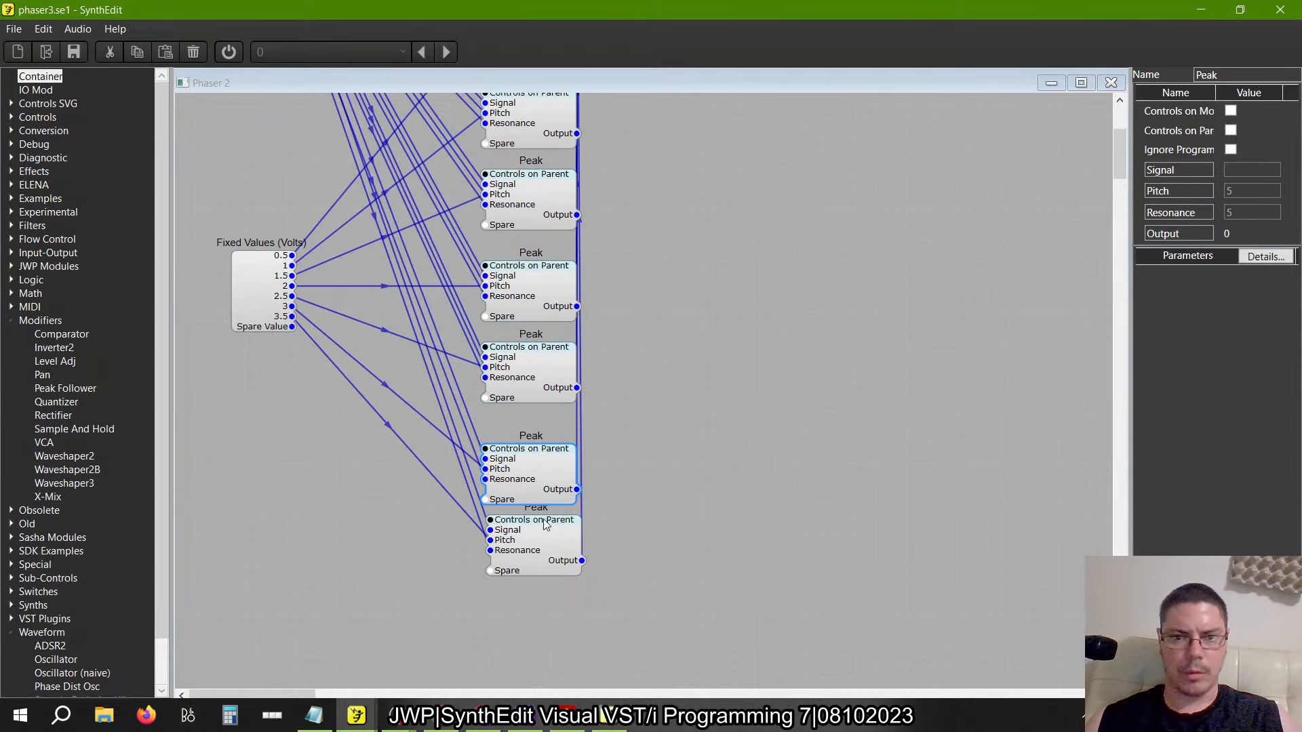
left_click_drag(546, 541, 544, 481)
Shift the four uppermost Peak modules down to tighten the vertical spacing of the column
scroll(552, 543, "up", 1)
scroll(552, 542, "down", 1)
scroll(546, 475, "up", 3)
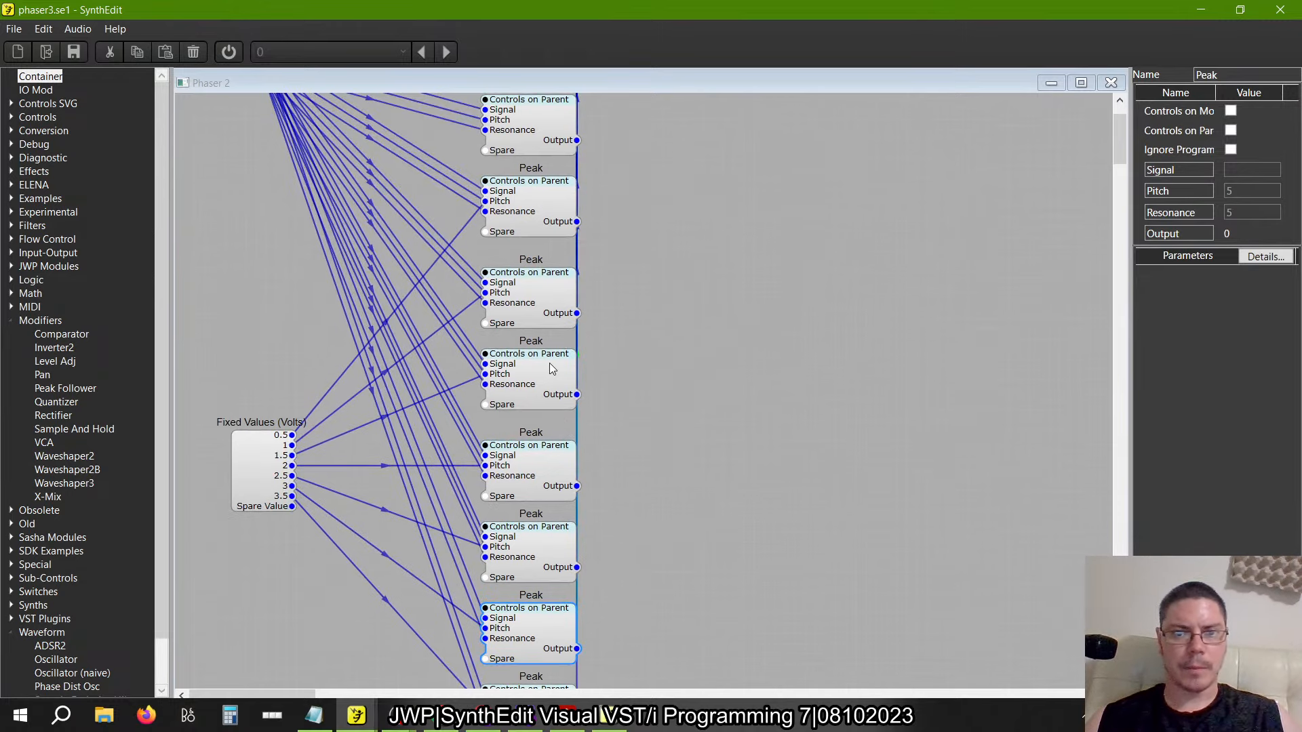
left_click_drag(549, 363, 551, 372)
left_click(548, 286)
left_click_drag(548, 286, 550, 299)
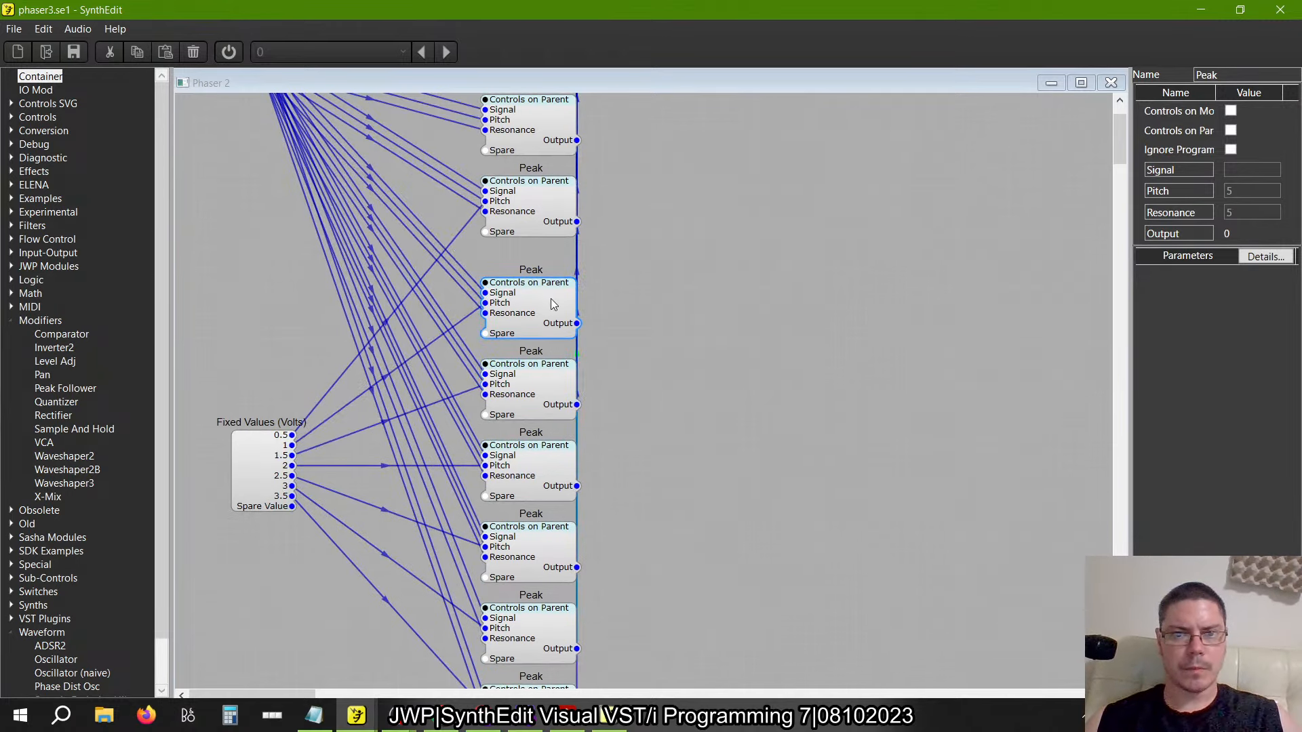
left_click_drag(539, 213, 539, 226)
left_click_drag(540, 132, 542, 194)
Place Fixed Values (Volts) below the last Peak and shift it with the Peak column beneath the input IO Mod
left_click_drag(271, 558, 466, 487)
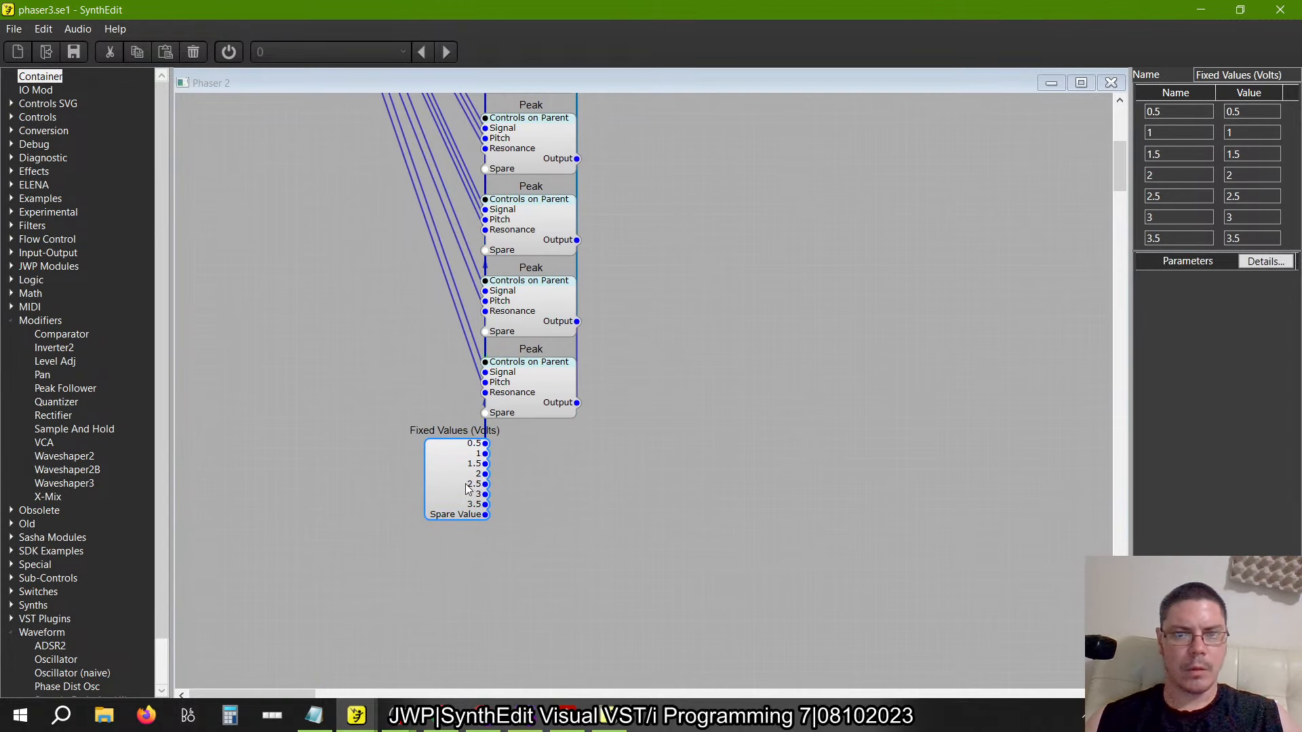
scroll(386, 286, "down", 5)
left_click_drag(339, 386, 208, 173)
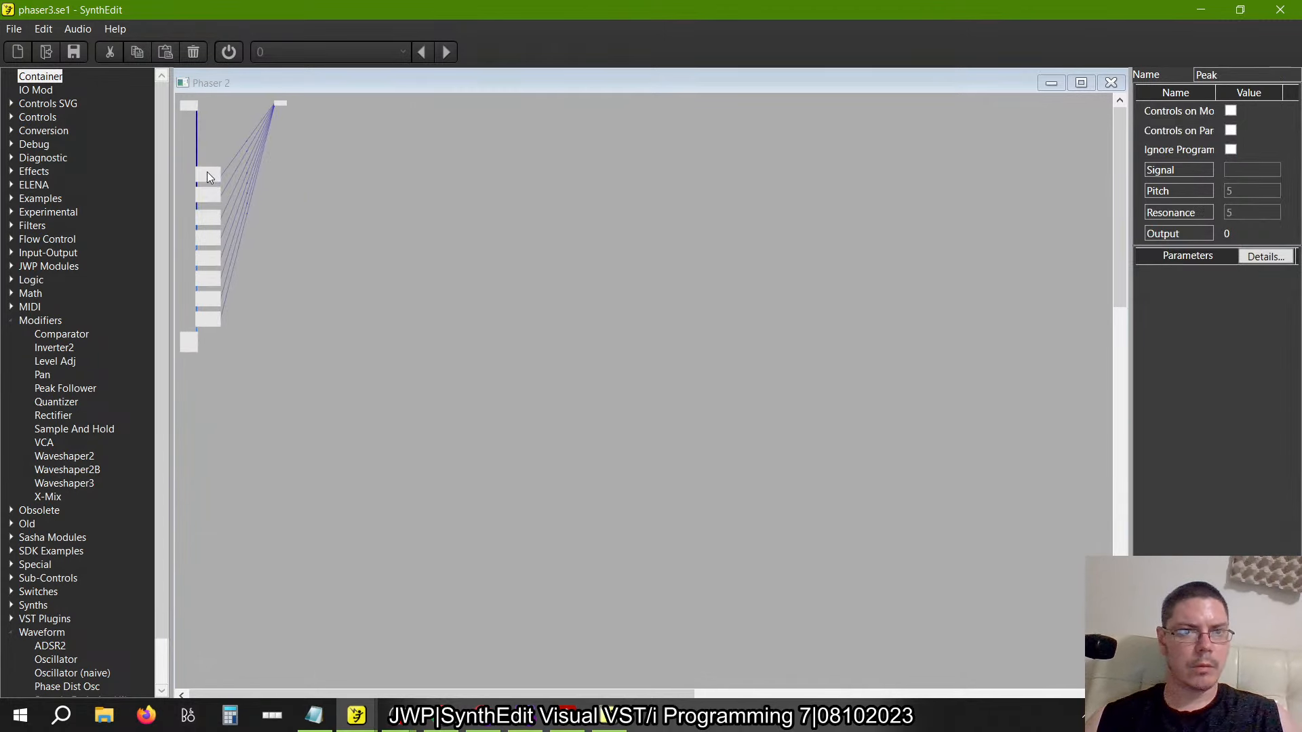
Move the output IO Mod below the last Peak, in line with the Peak outputs
left_click(280, 104)
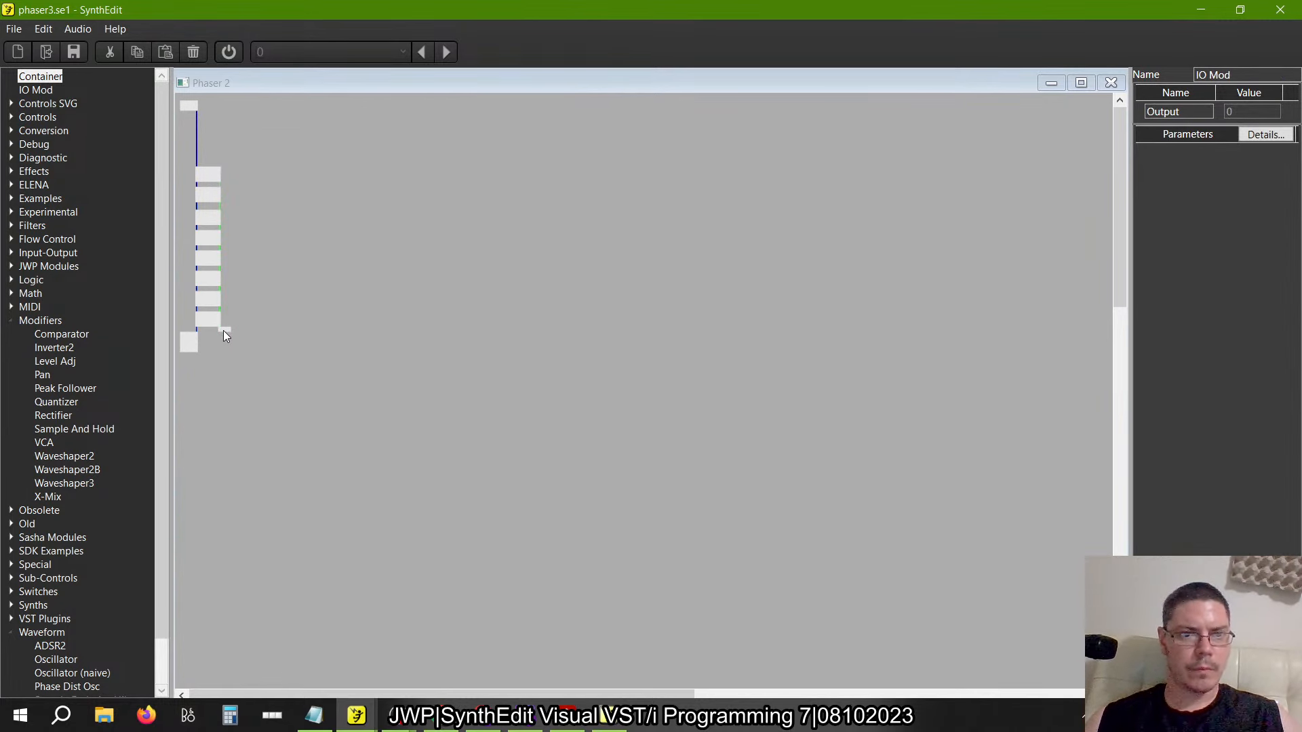
scroll(206, 336, "up", 3)
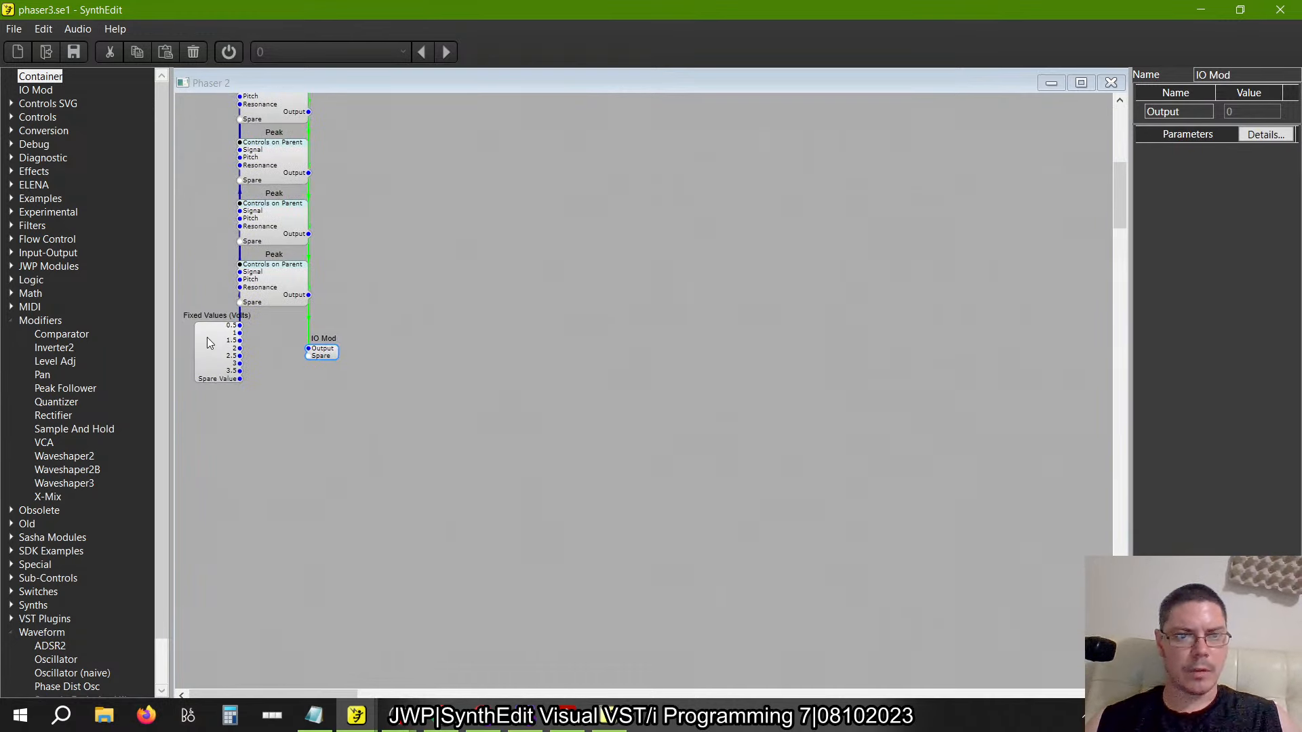
scroll(207, 336, "down", 5)
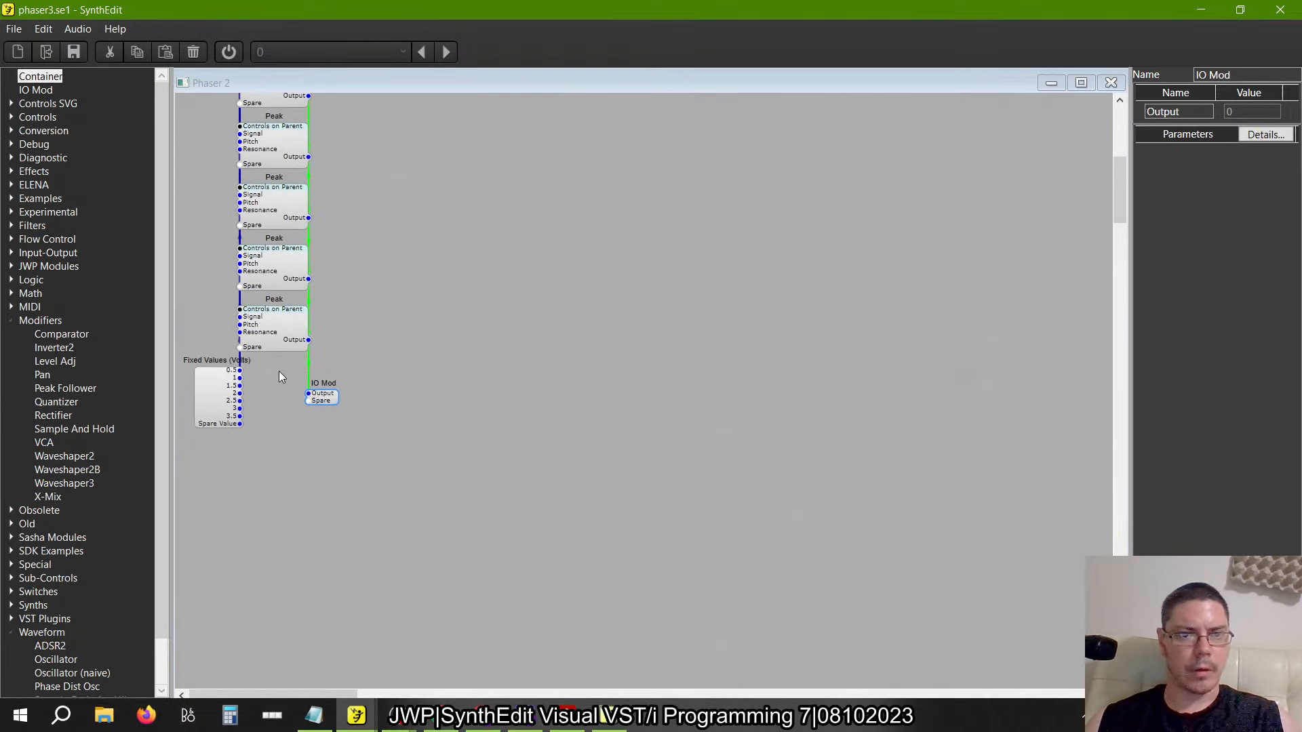
scroll(279, 372, "down", 3)
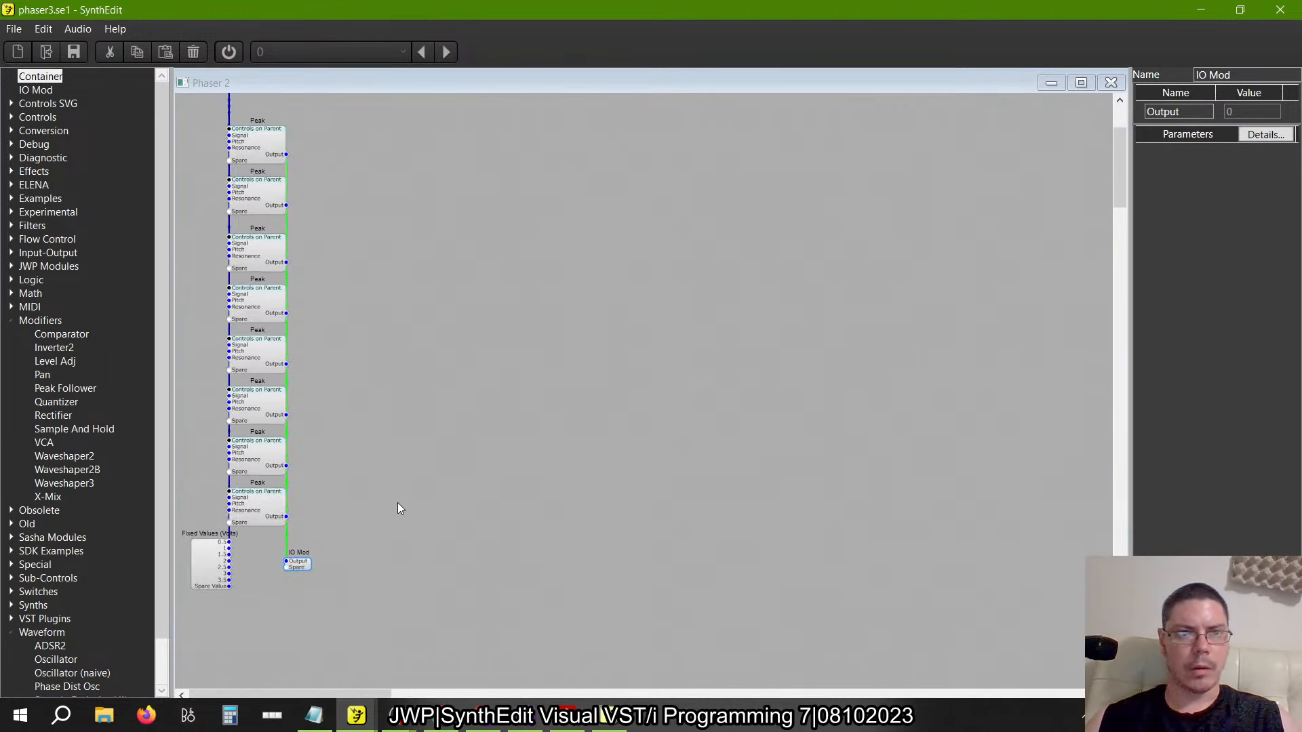
Move the Peak column, Fixed Values (Volts) and output IO Mod together up close to the input IO Mod
left_click_drag(420, 648, 178, 115)
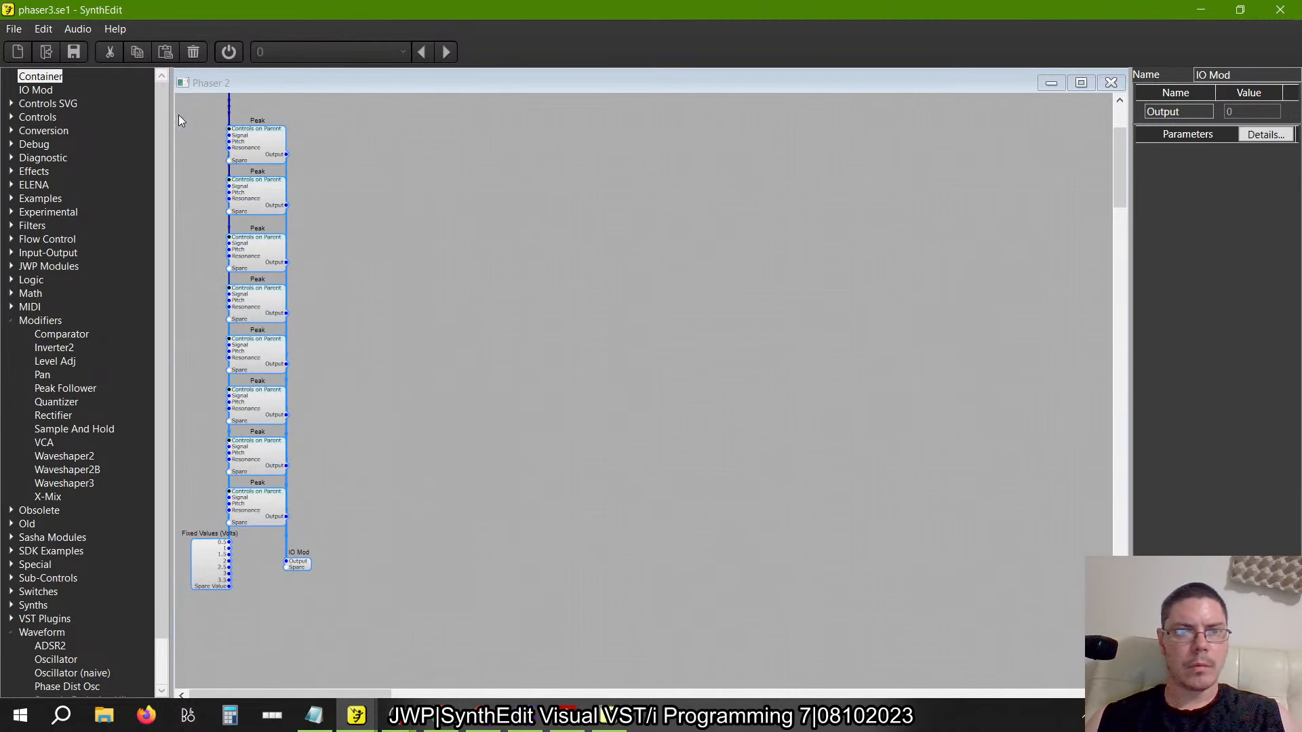
left_click_drag(244, 299, 244, 185)
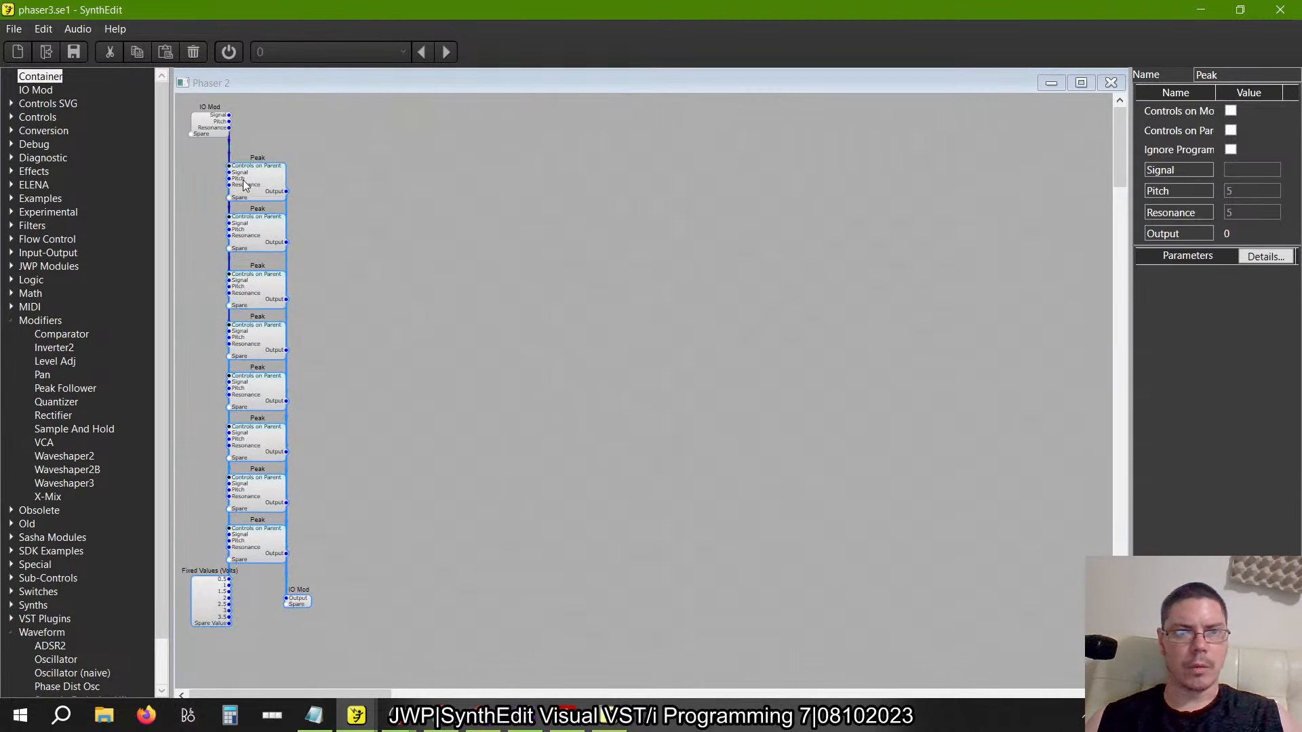
left_click(382, 285)
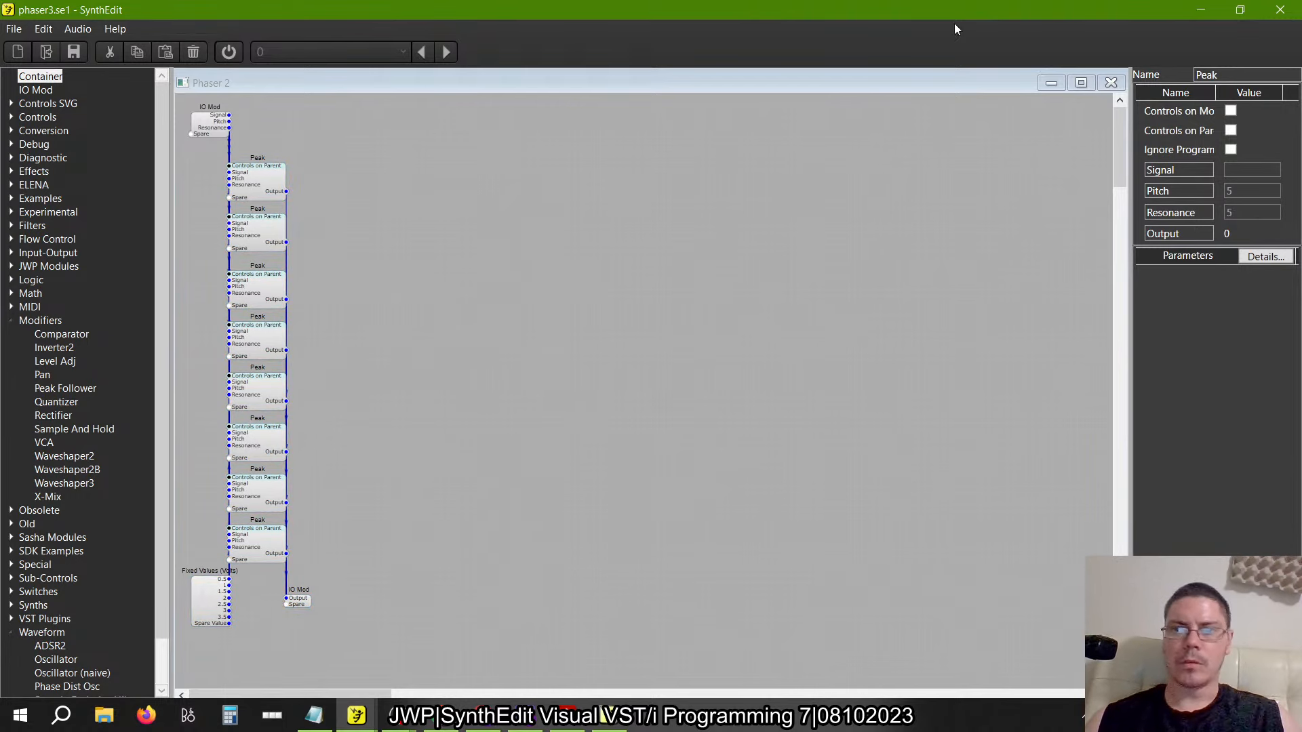
Return to Channel 1 and place the eight-Peak container below the other two Phaser containers
left_click(1110, 83)
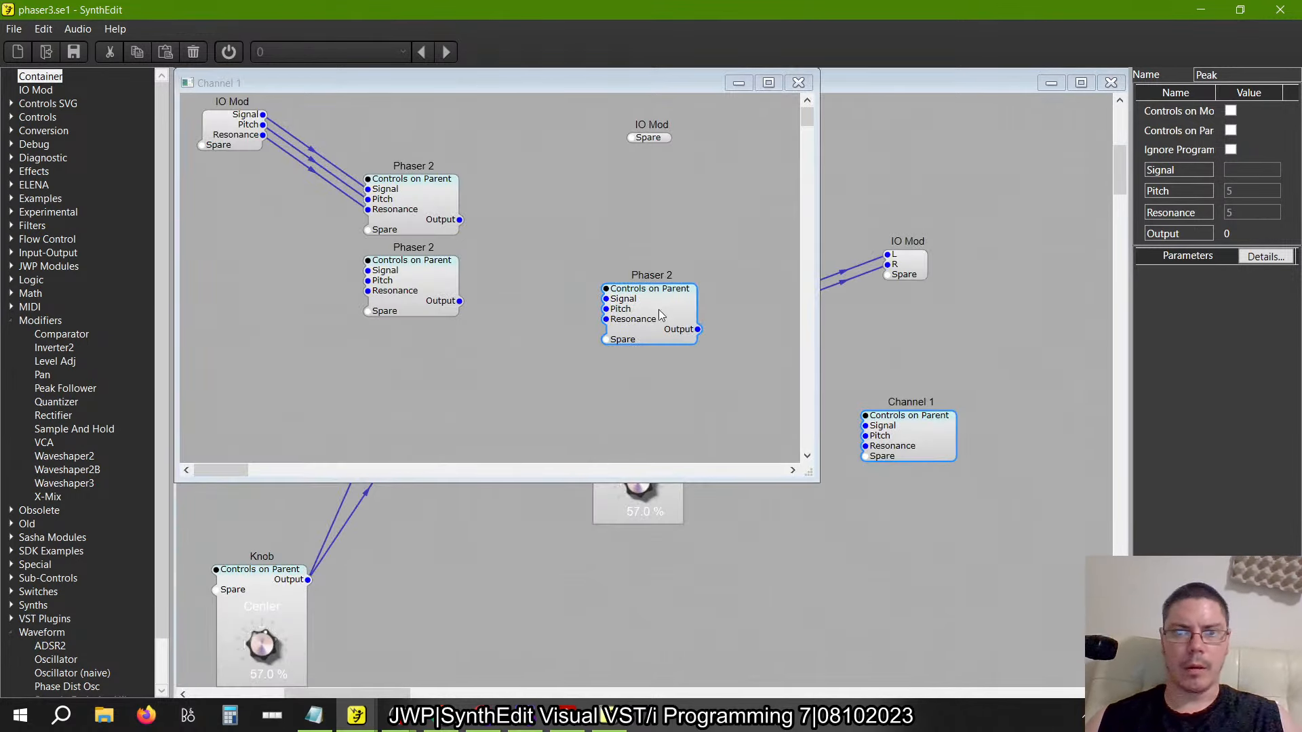
left_click_drag(659, 310, 421, 372)
Rename the middle Phaser container Phaser 4 and the lowest one Phaser 8
left_click(422, 288)
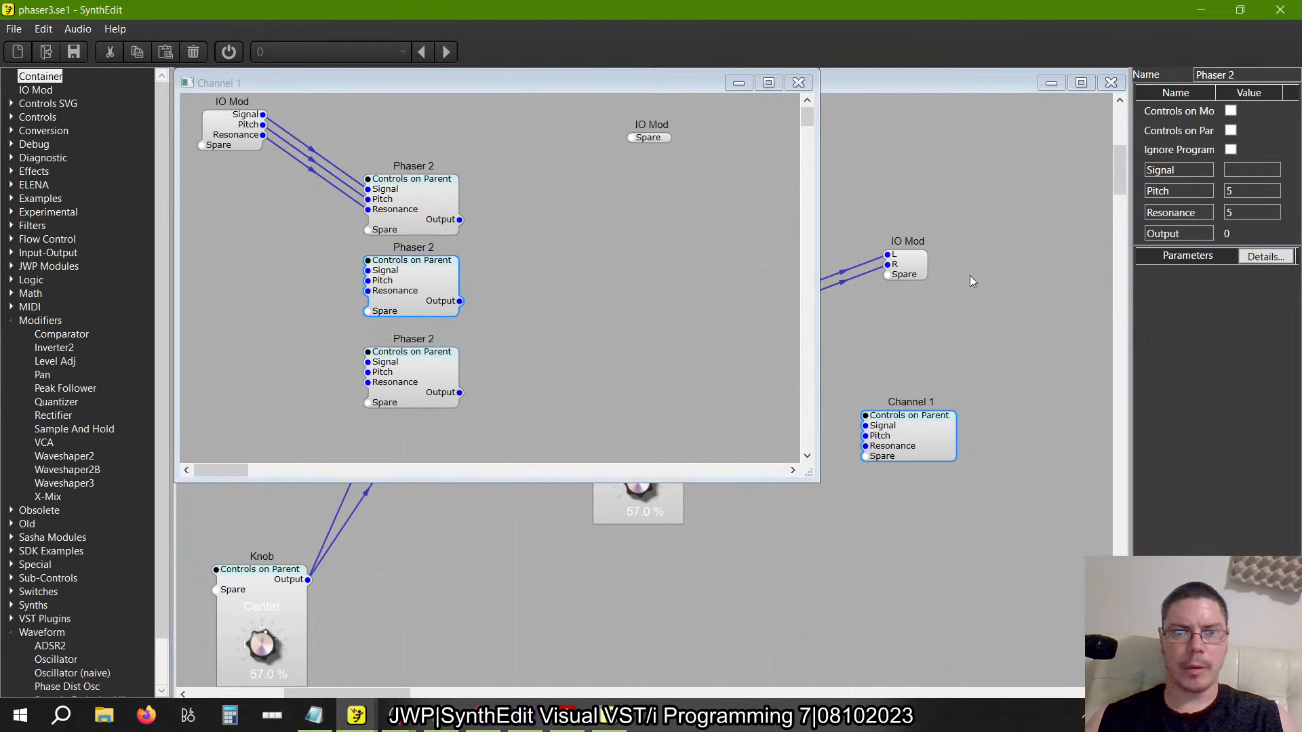
left_click(1245, 76)
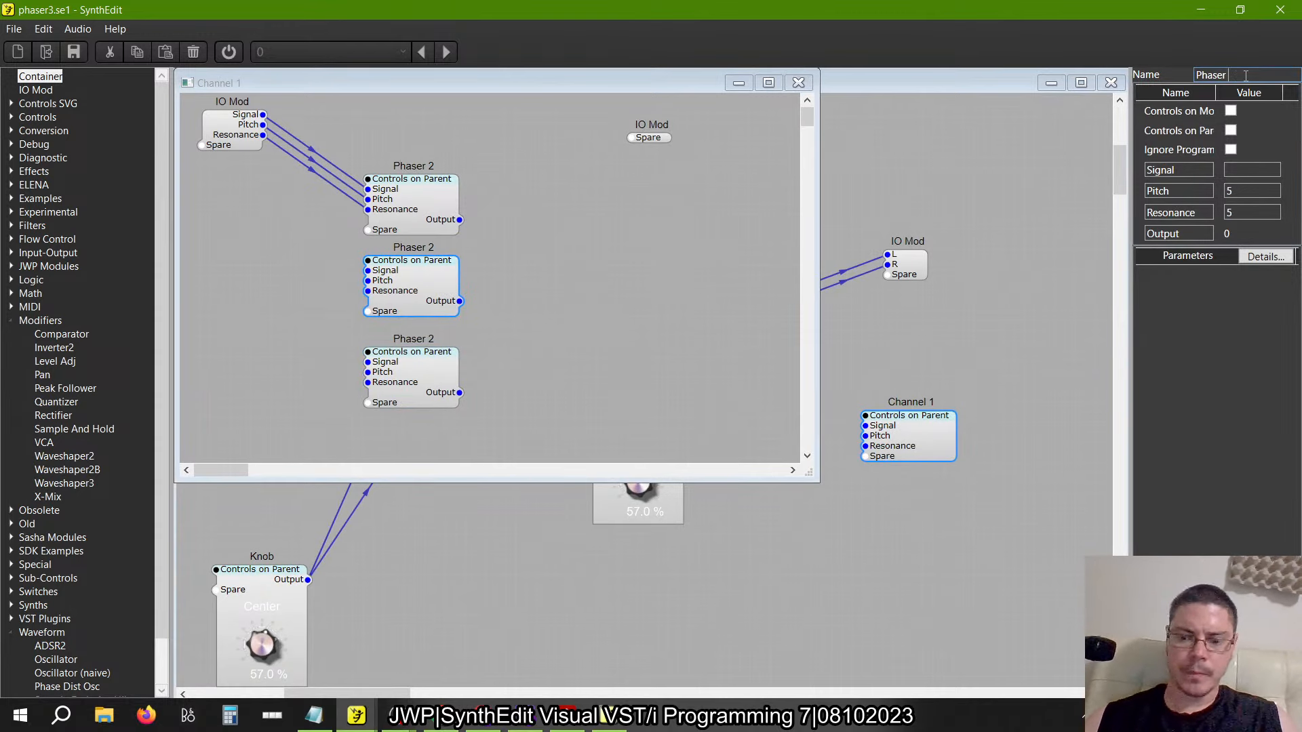
type("4")
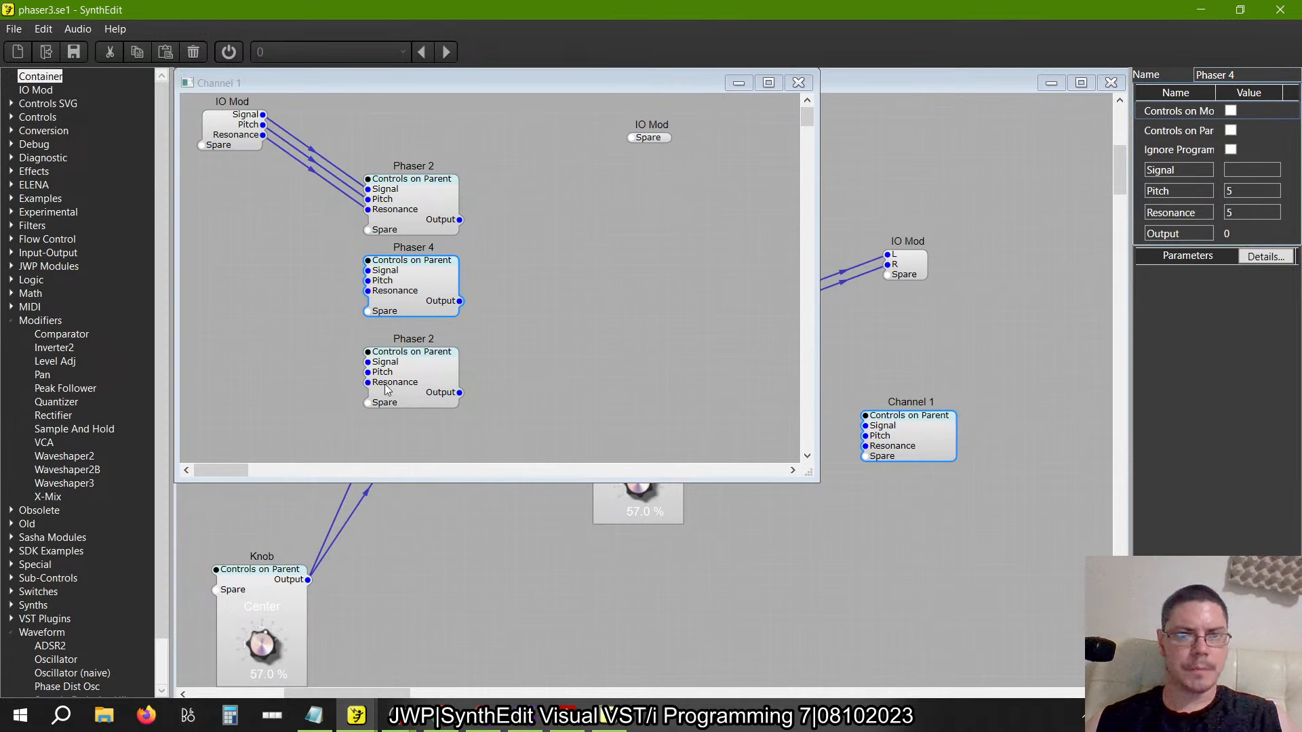
left_click(400, 384)
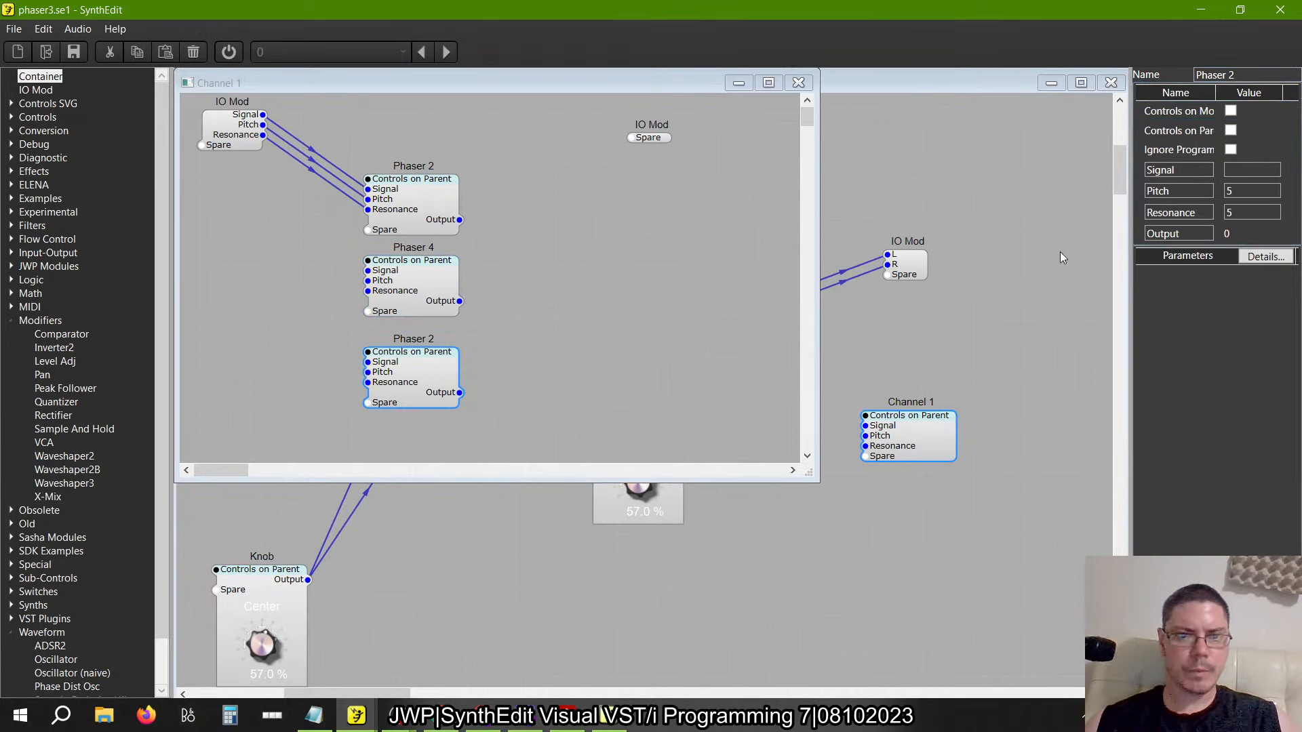
left_click(1255, 76)
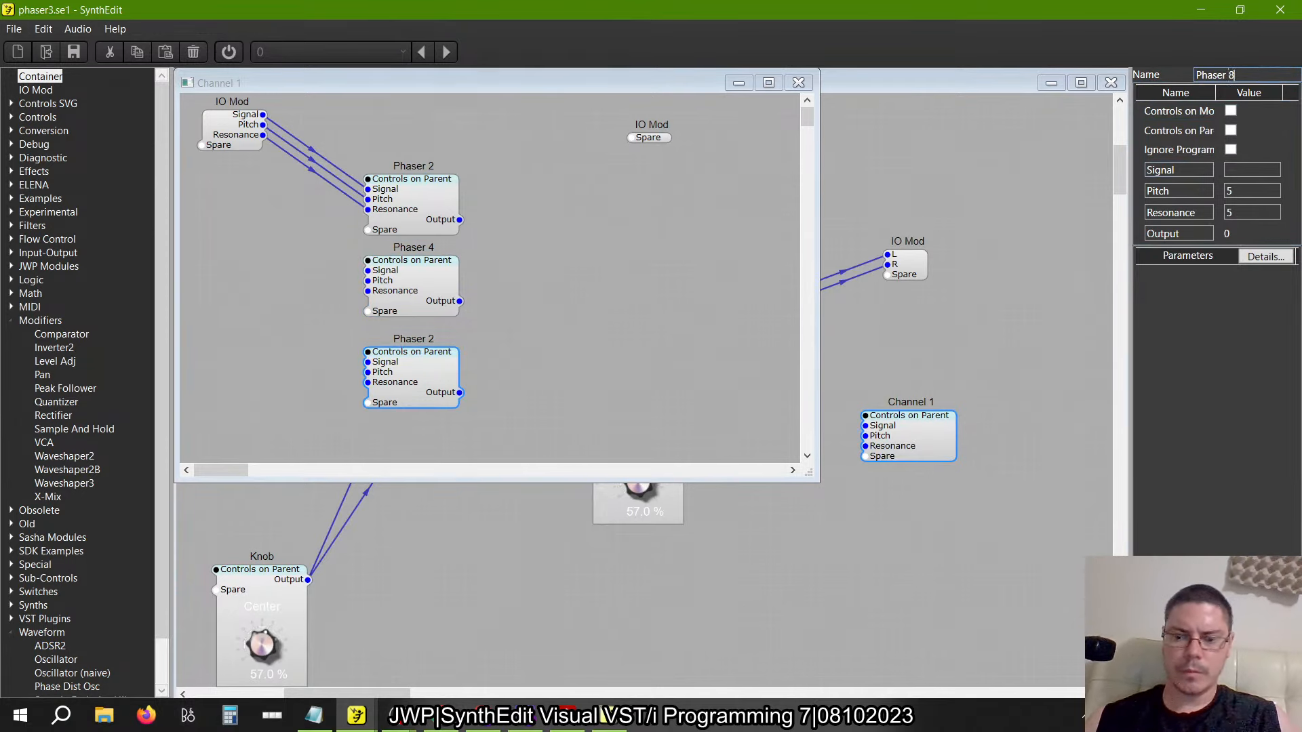
Consult Channel1 in the older SynthEdit's reference project and move the three Phaser containers farther from the rebuilt Channel 1's input IO Mod
key("alt+Tab")
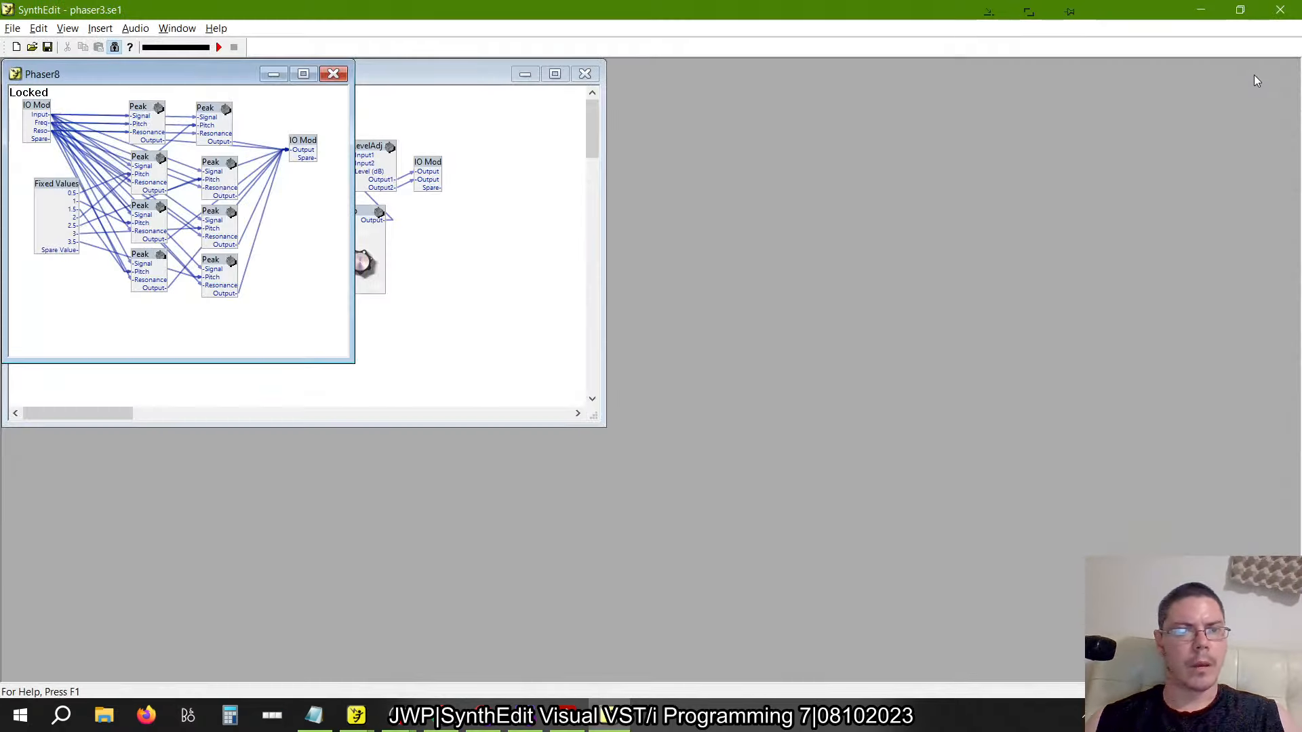
left_click(333, 74)
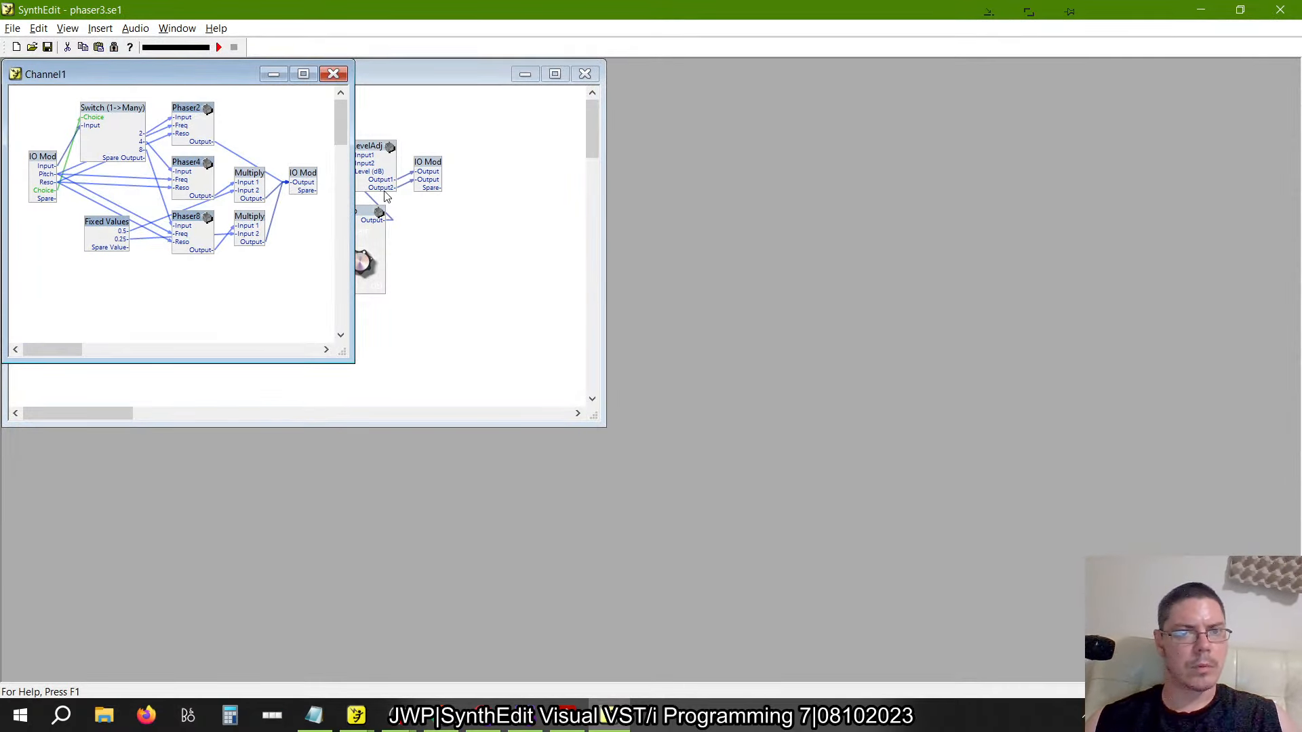
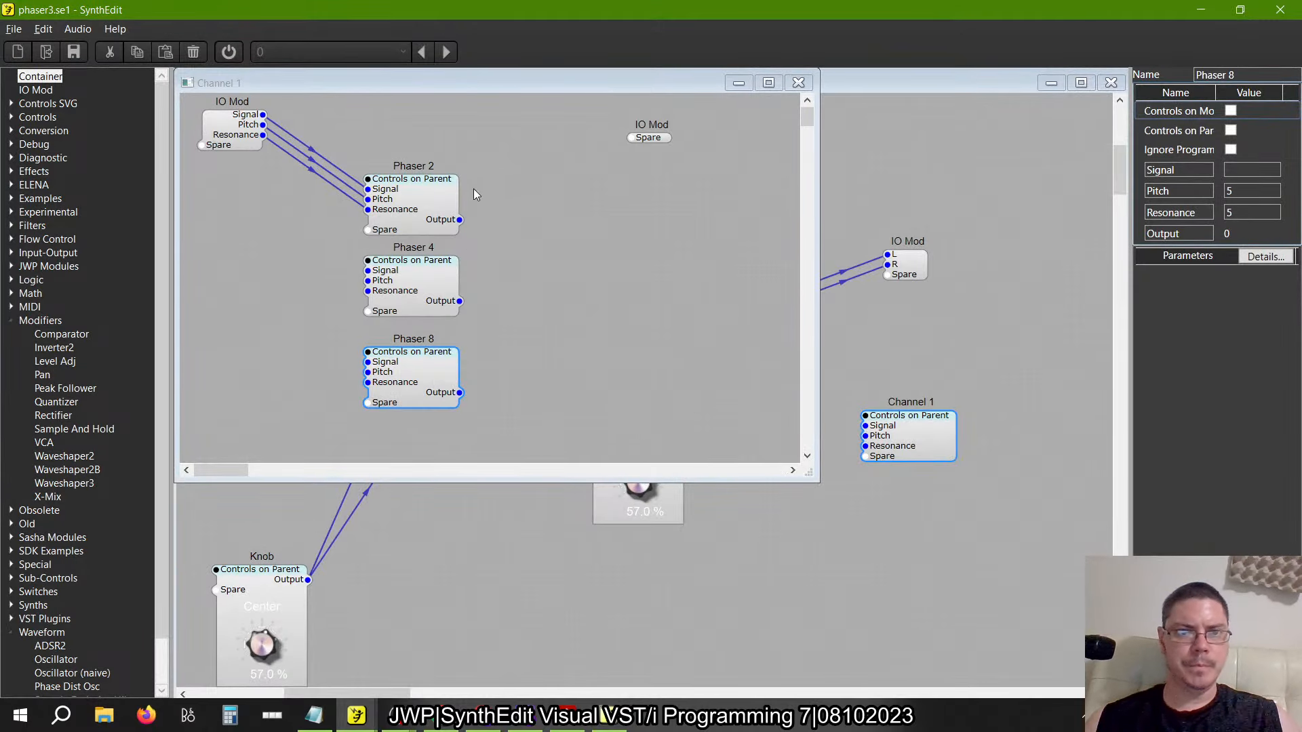
left_click_drag(502, 432, 342, 177)
left_click_drag(437, 205, 560, 202)
Close Channel 1 in both projects and examine how the reference Phaser container is wired
left_click(805, 83)
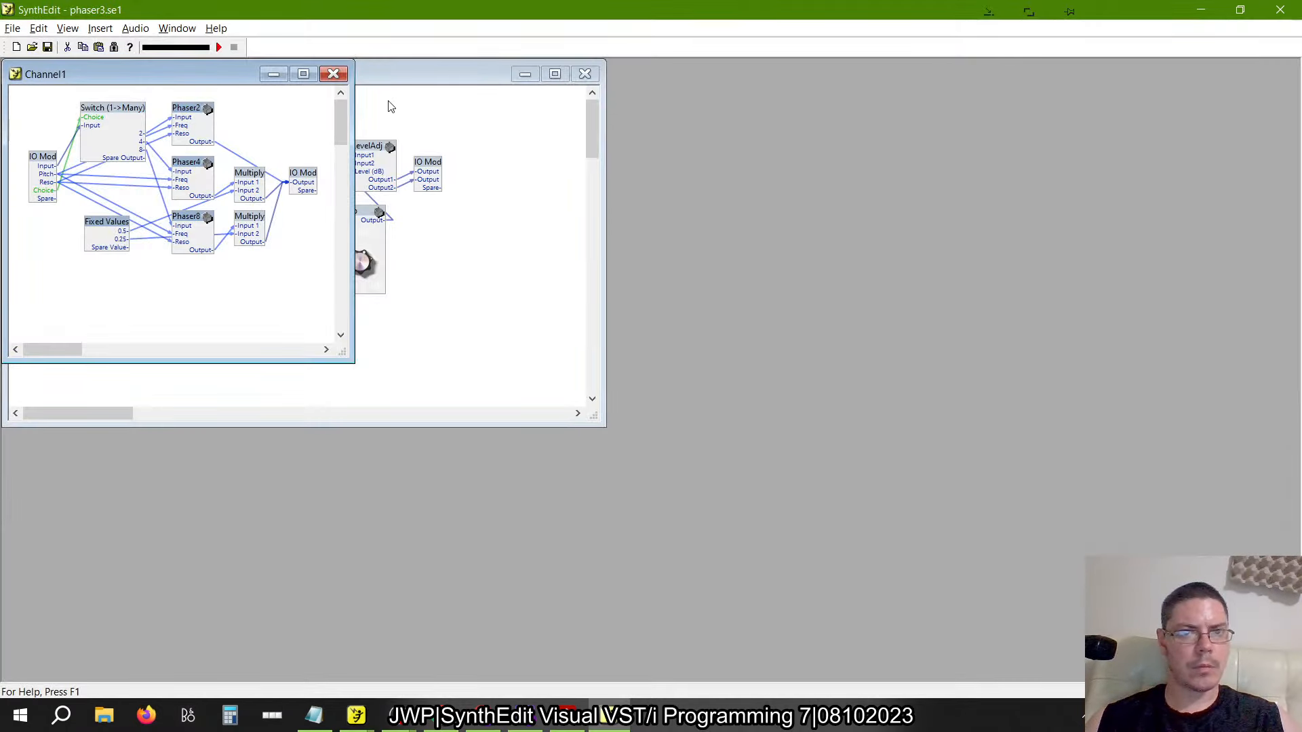
left_click(333, 73)
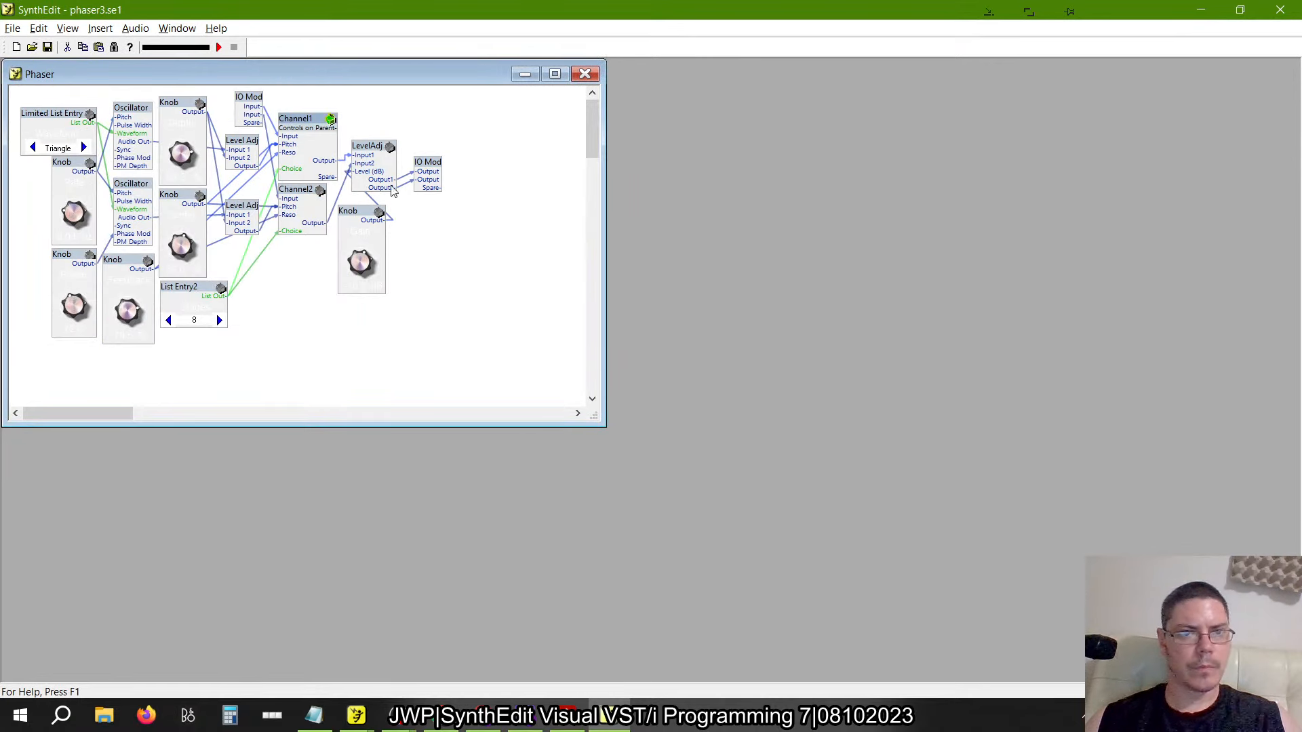
Switch to the schroeder1.se1 project in SynthEdit and close it
key("alt+Tab")
key("alt+Tab")
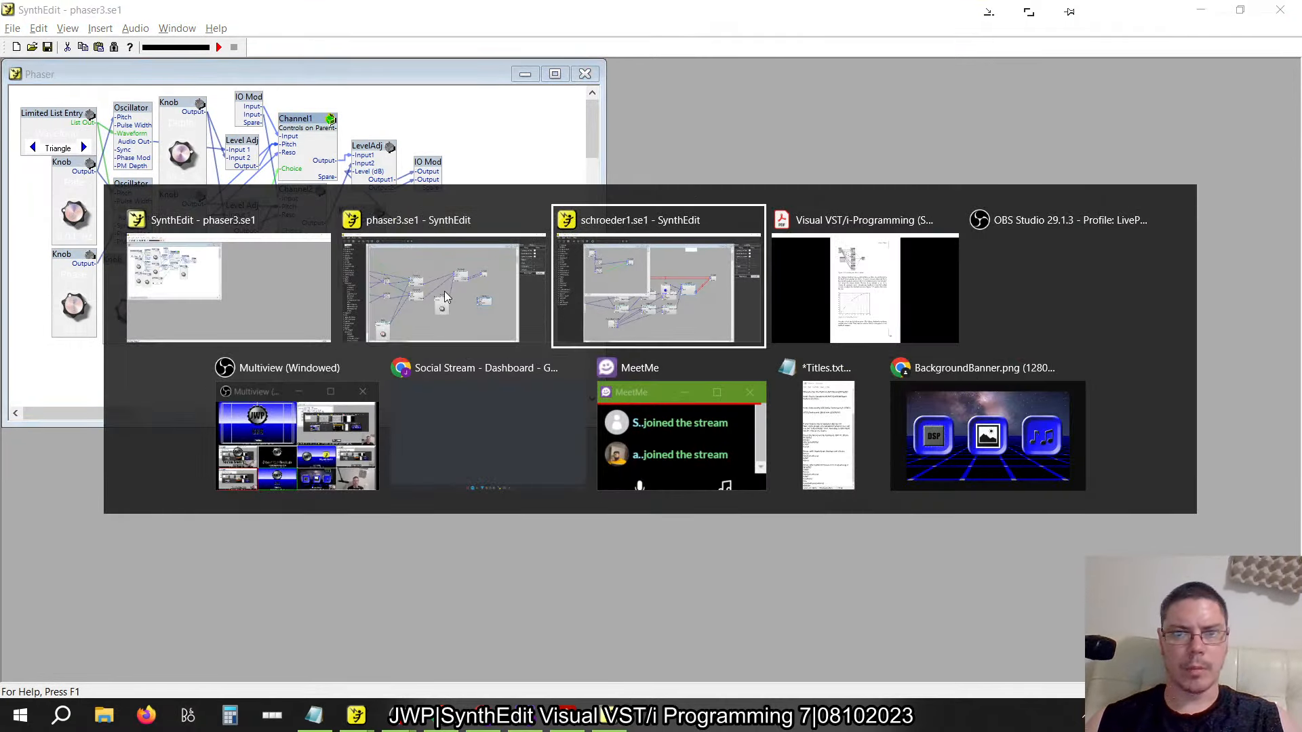
key("alt+shift+Tab")
key("alt+Tab")
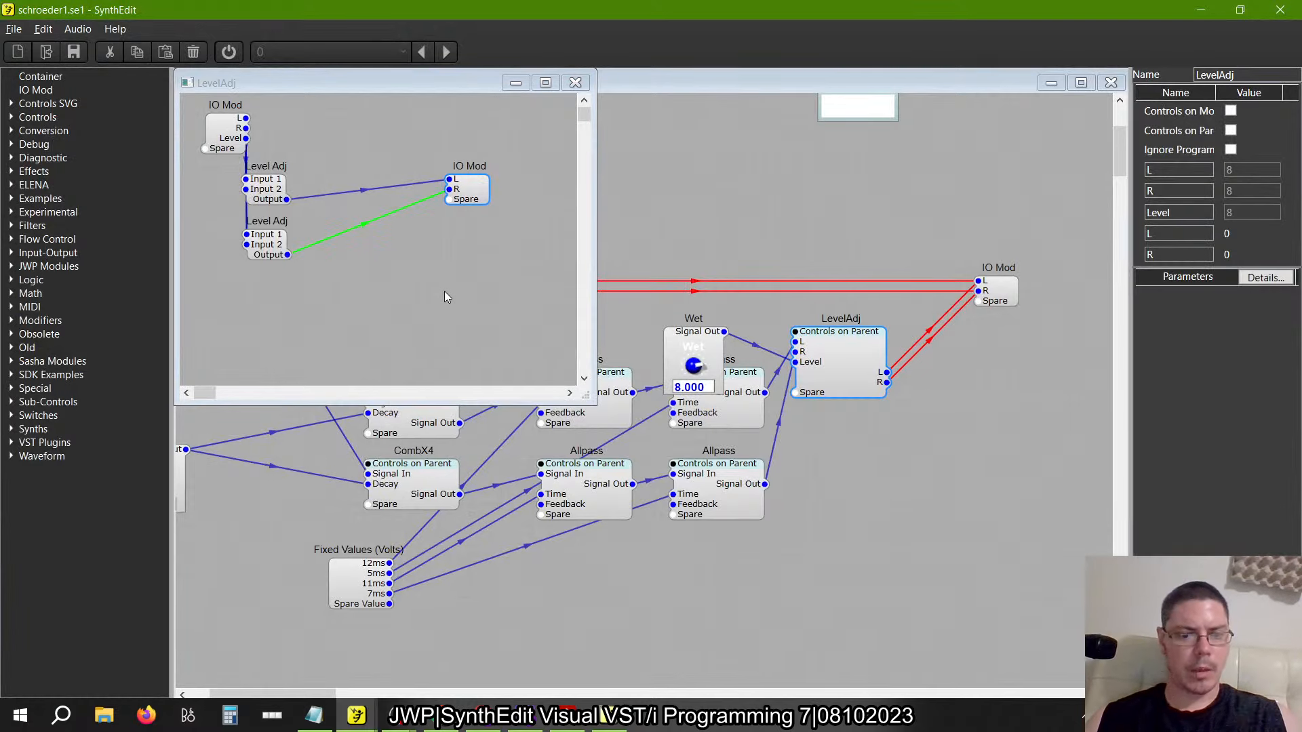
key("alt+F4")
left_click(660, 421)
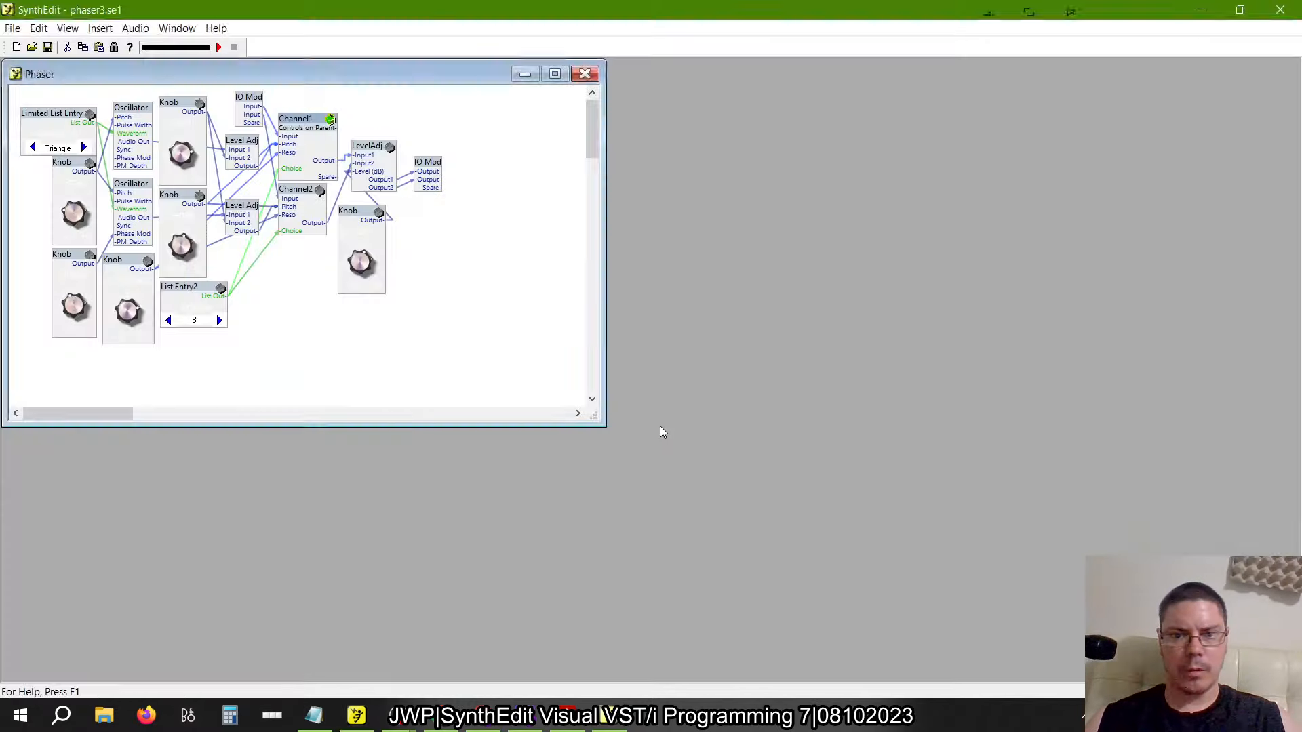
Return to phaser3.se1 in the newer SynthEdit and open the unwired Channel 1 container with the Resonance input
key("alt+Tab")
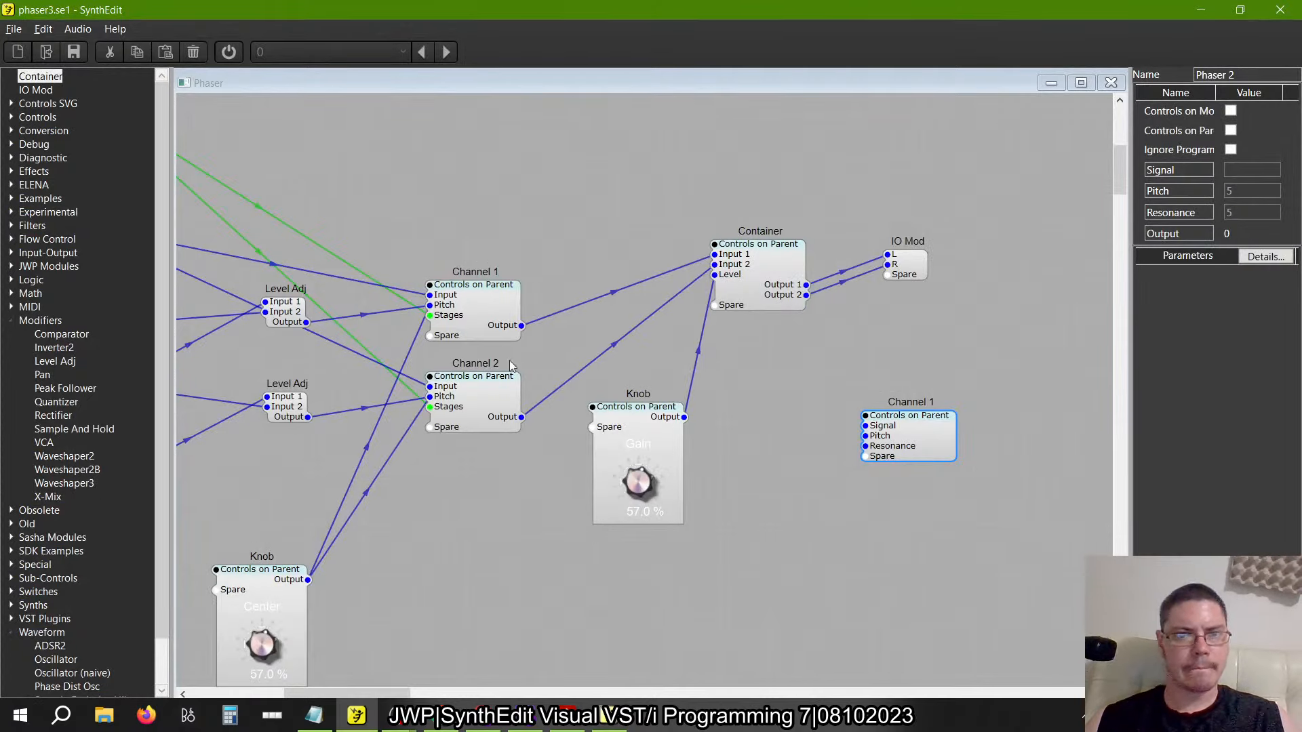
double_click(890, 435)
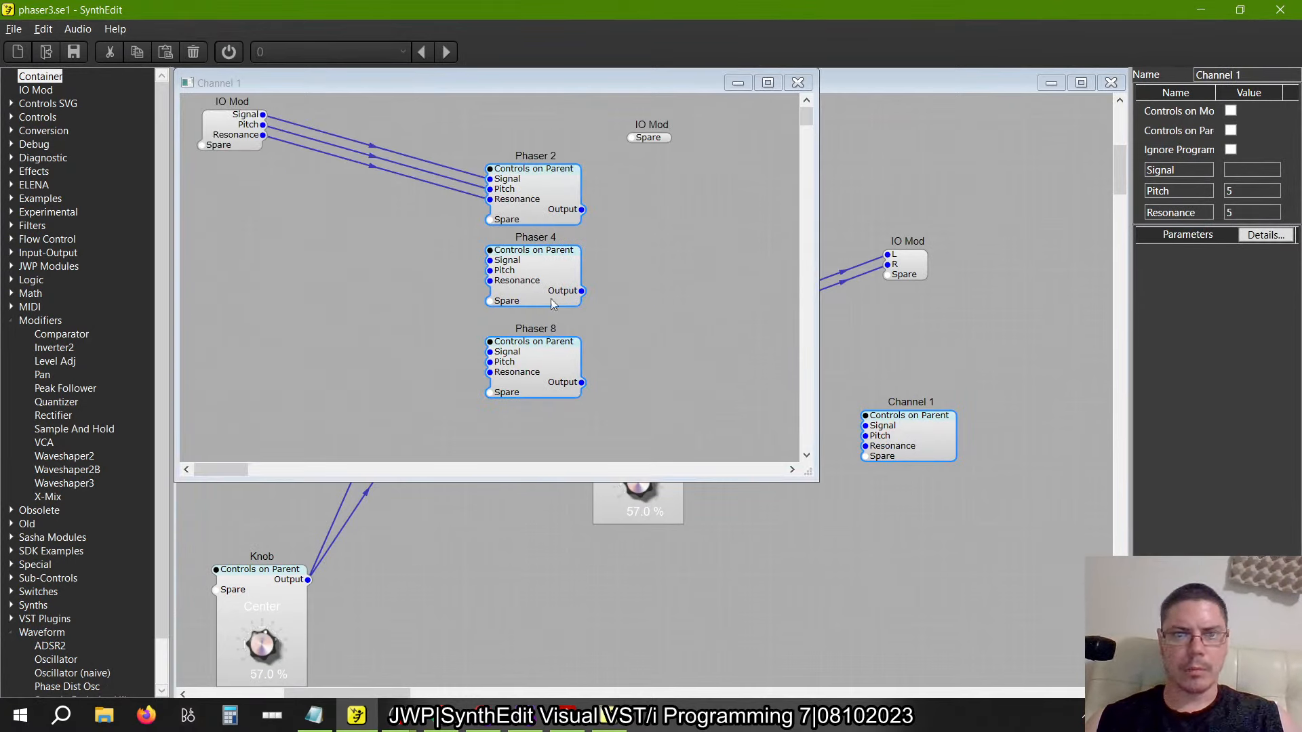
Add a Switch (1->Many) module to Channel 1 and wire its Choice pin to the input IO Mod's spare pin
left_click(14, 321)
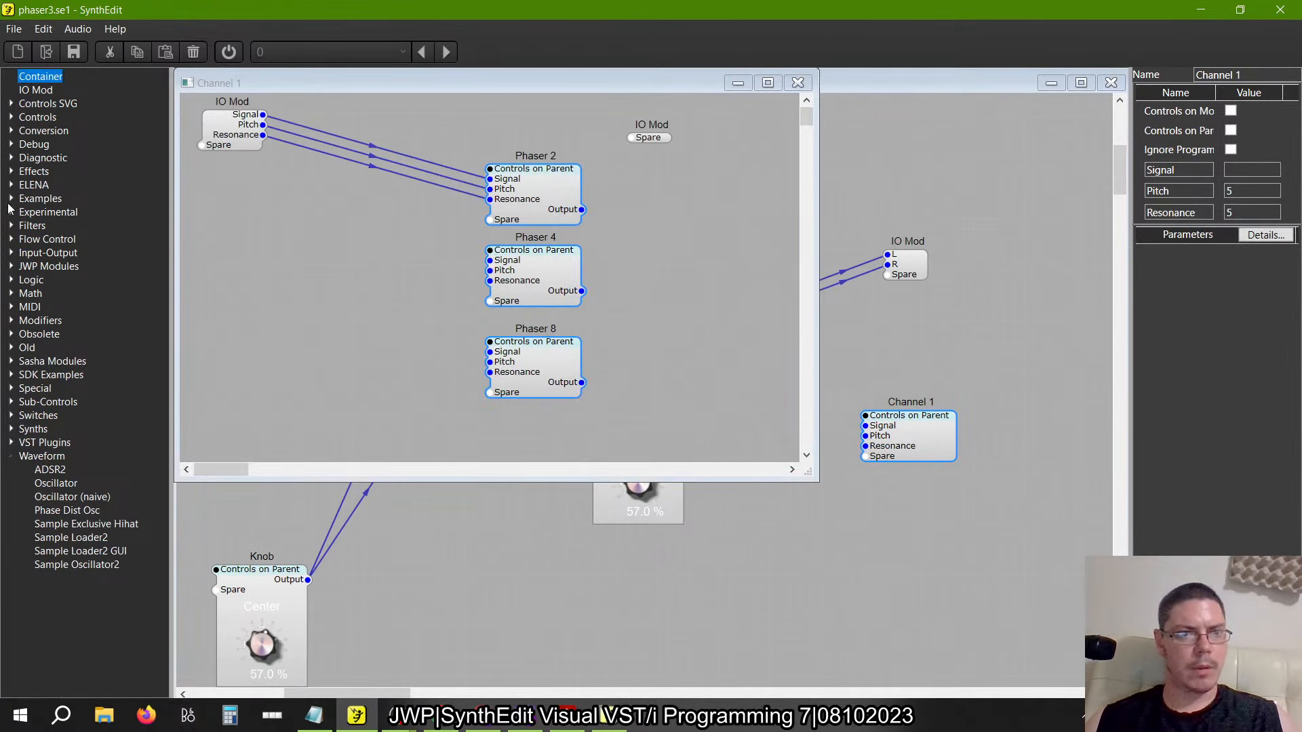
left_click(12, 251)
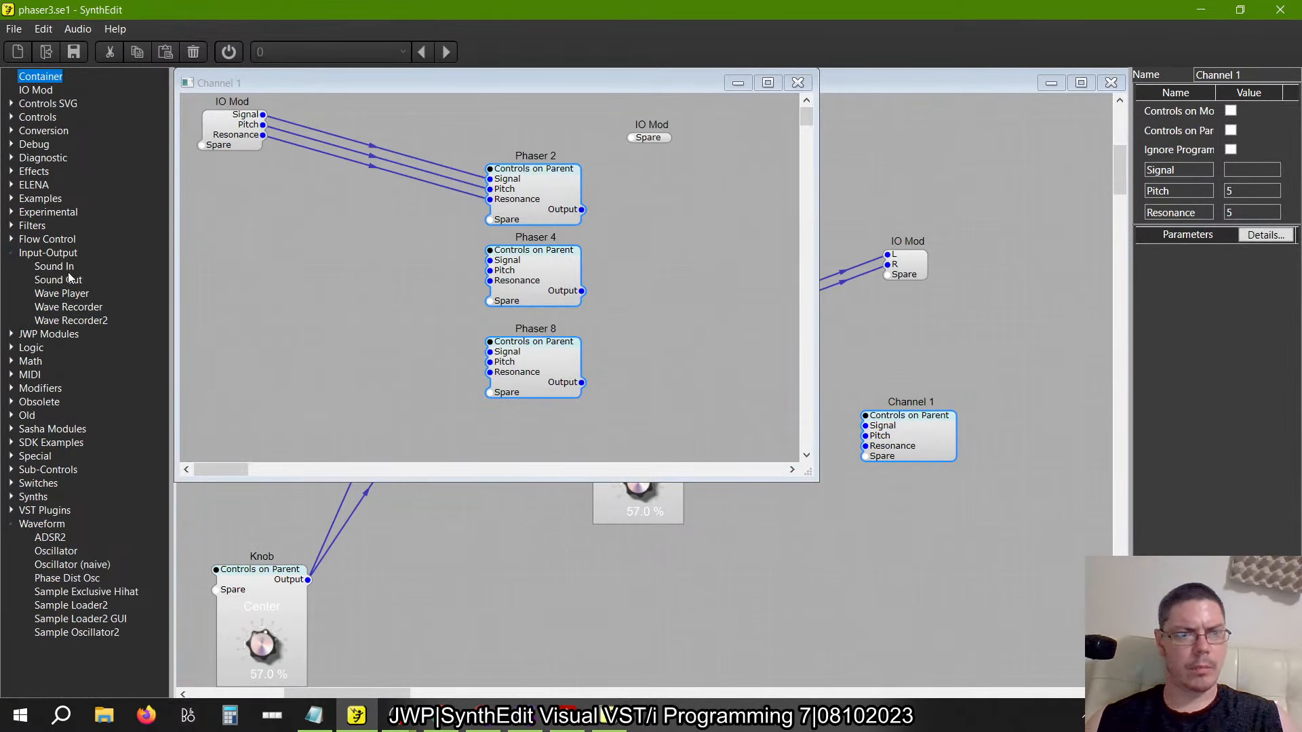
left_click(11, 252)
left_click(11, 240)
left_click_drag(73, 279, 327, 248)
left_click_drag(513, 241, 426, 230)
left_click_drag(331, 251, 205, 155)
Rename the Choice pin of Channel 1's input IO Mod as Stages
left_click(239, 150)
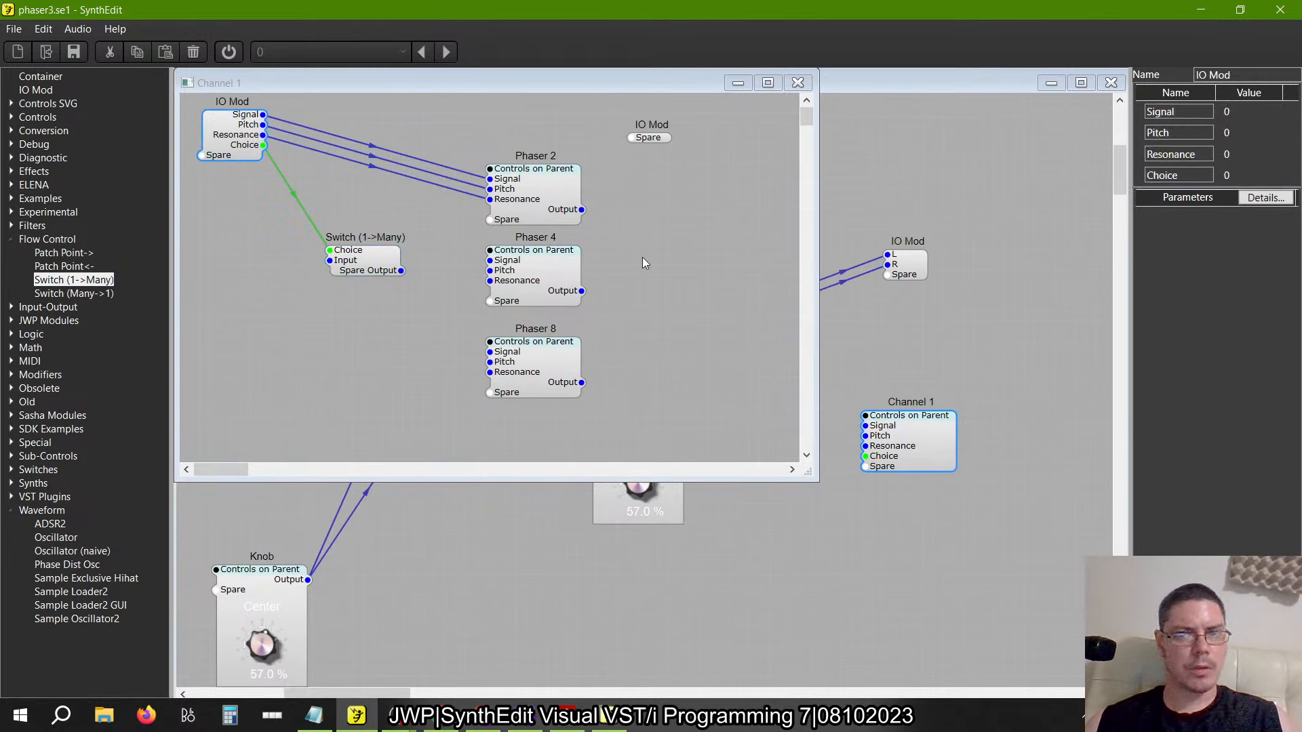
double_click(1148, 176)
type("Stages")
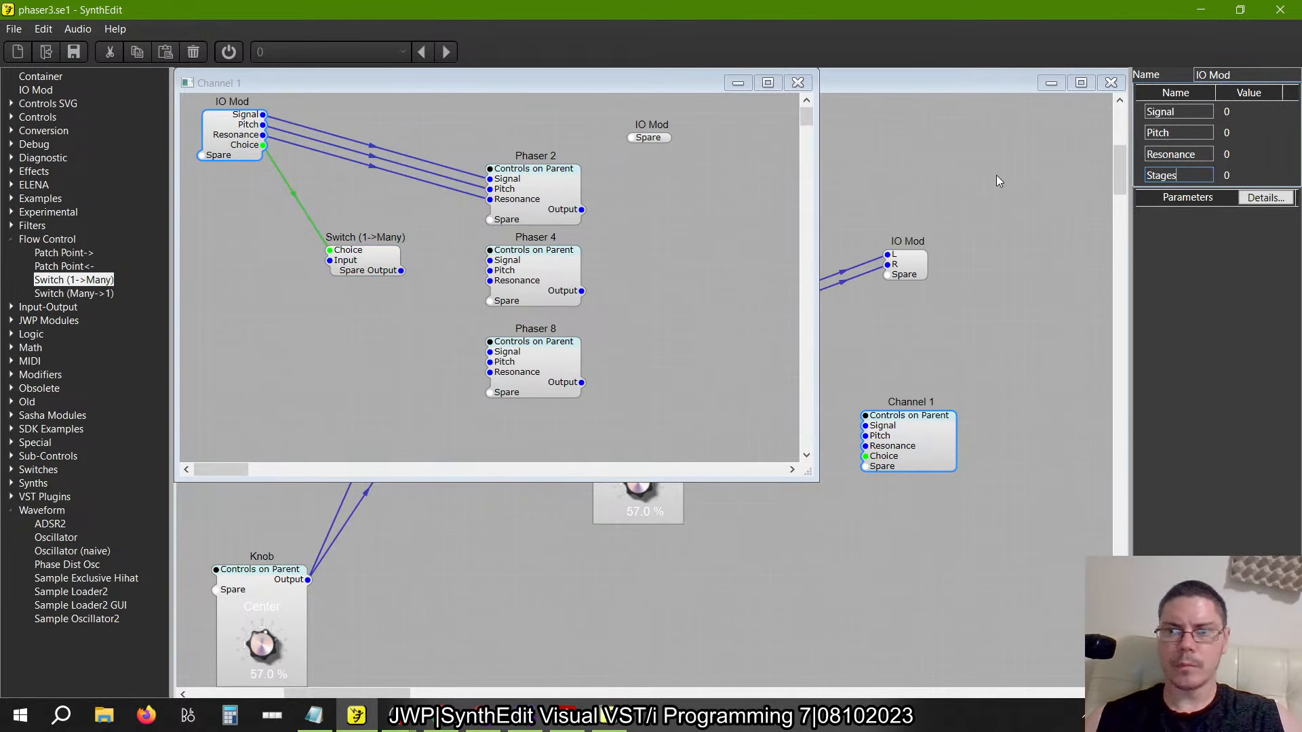
key("Tab")
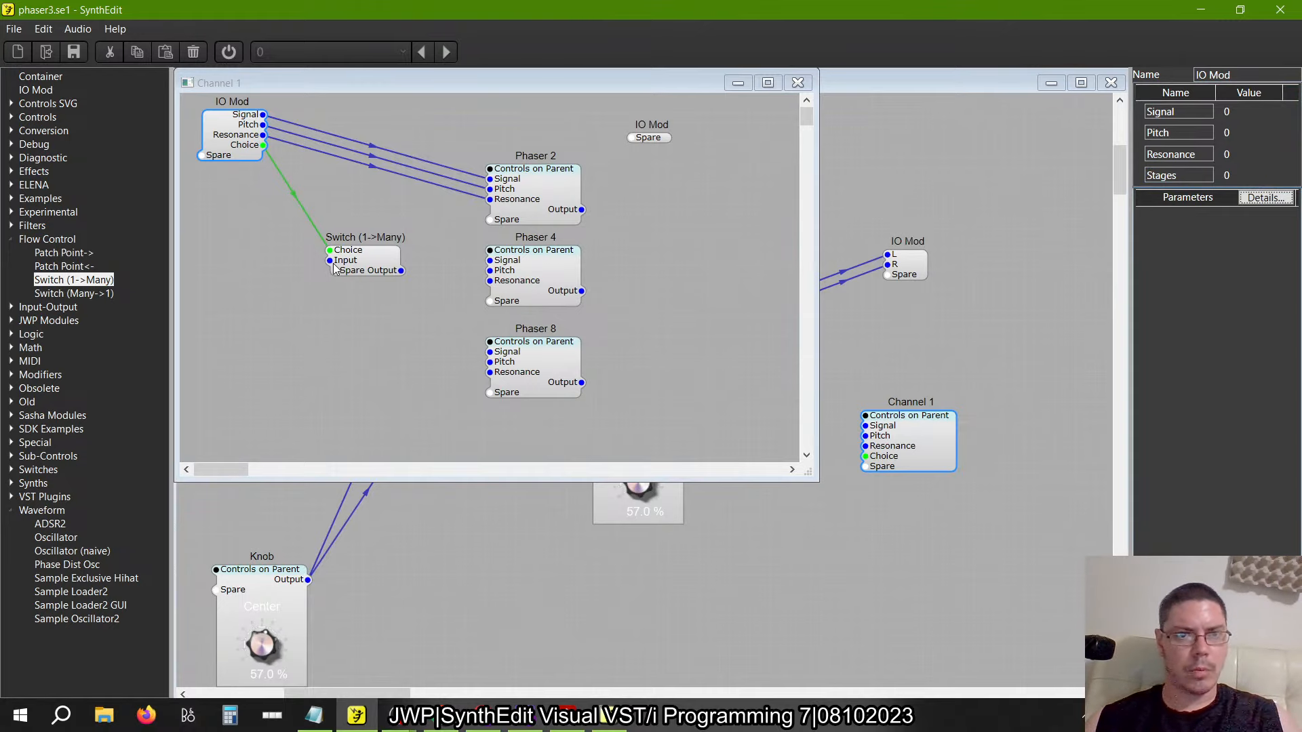
Examine the Switch wiring in the older reference project's Channel1 and the inside of the rebuilt Phaser 2
key("alt+Tab")
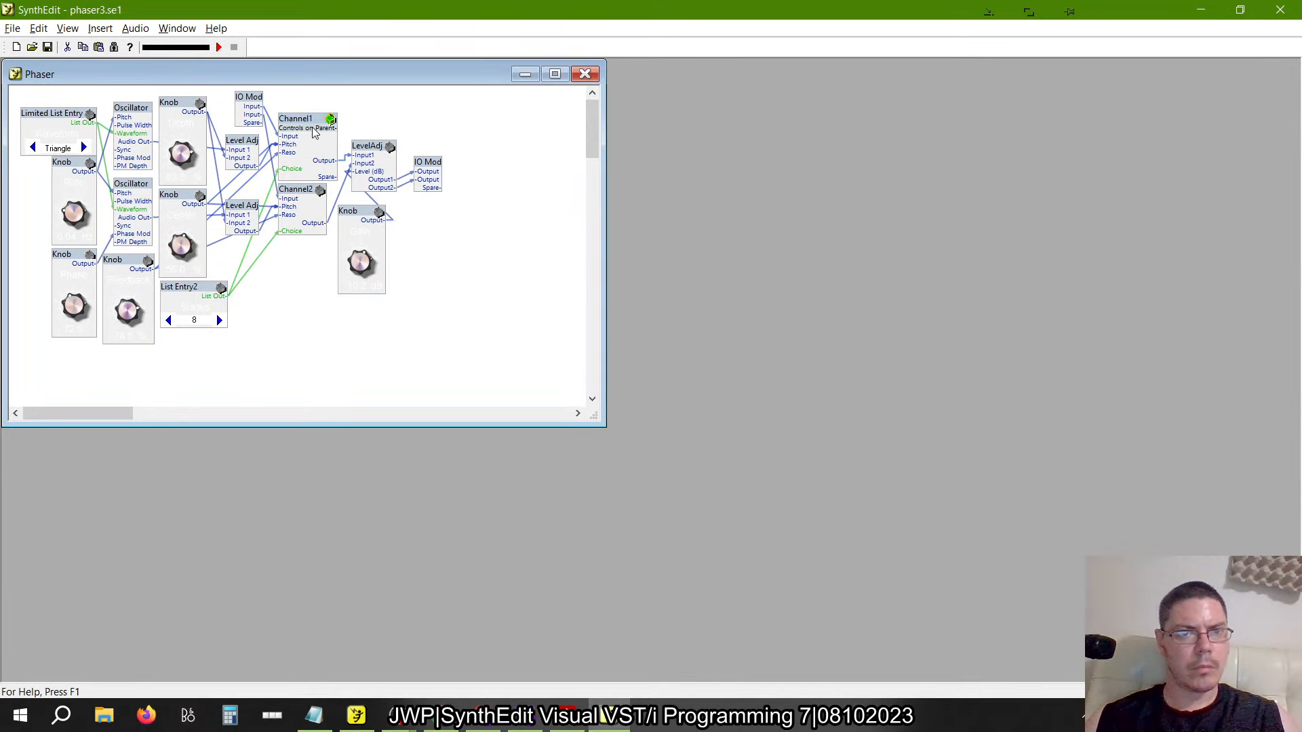
double_click(305, 122)
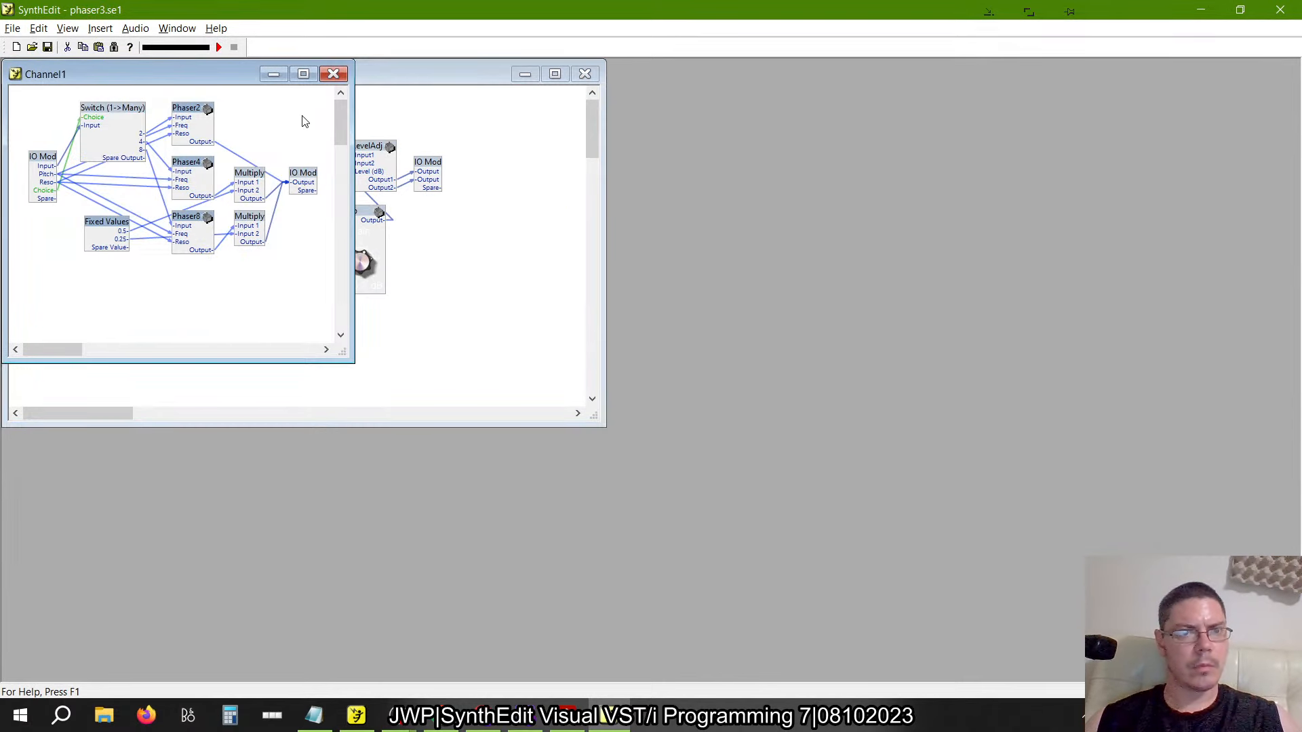
mouse_move(131, 110)
left_mouse_down()
mouse_move(100, 105)
mouse_move(125, 114)
left_mouse_up()
key("alt+Tab")
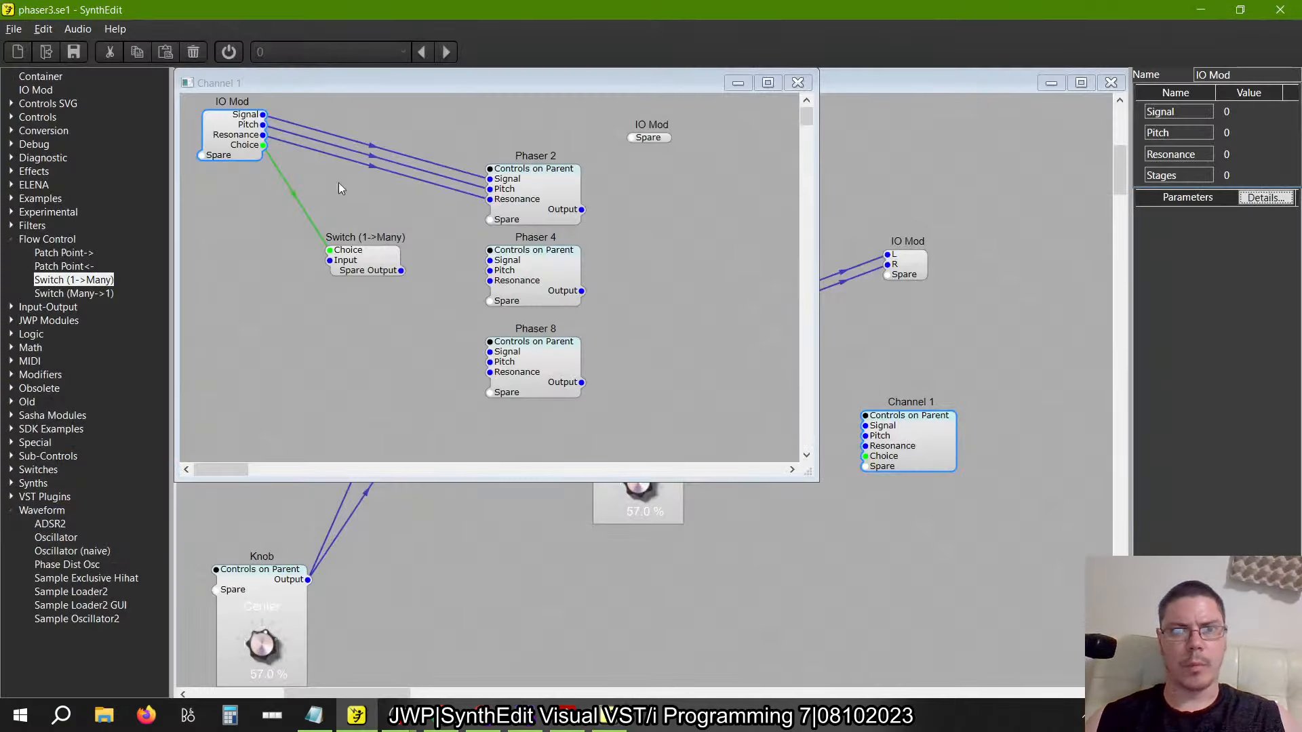
double_click(541, 193)
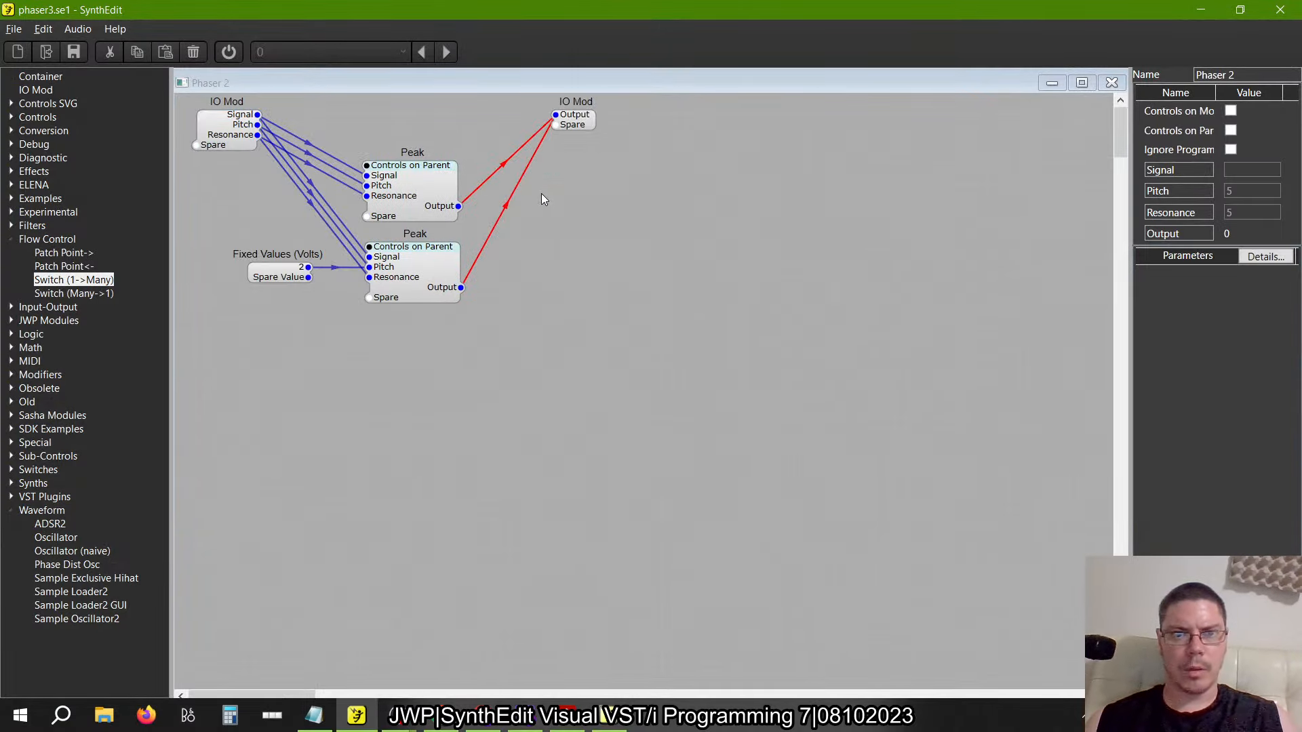
left_click(1112, 82)
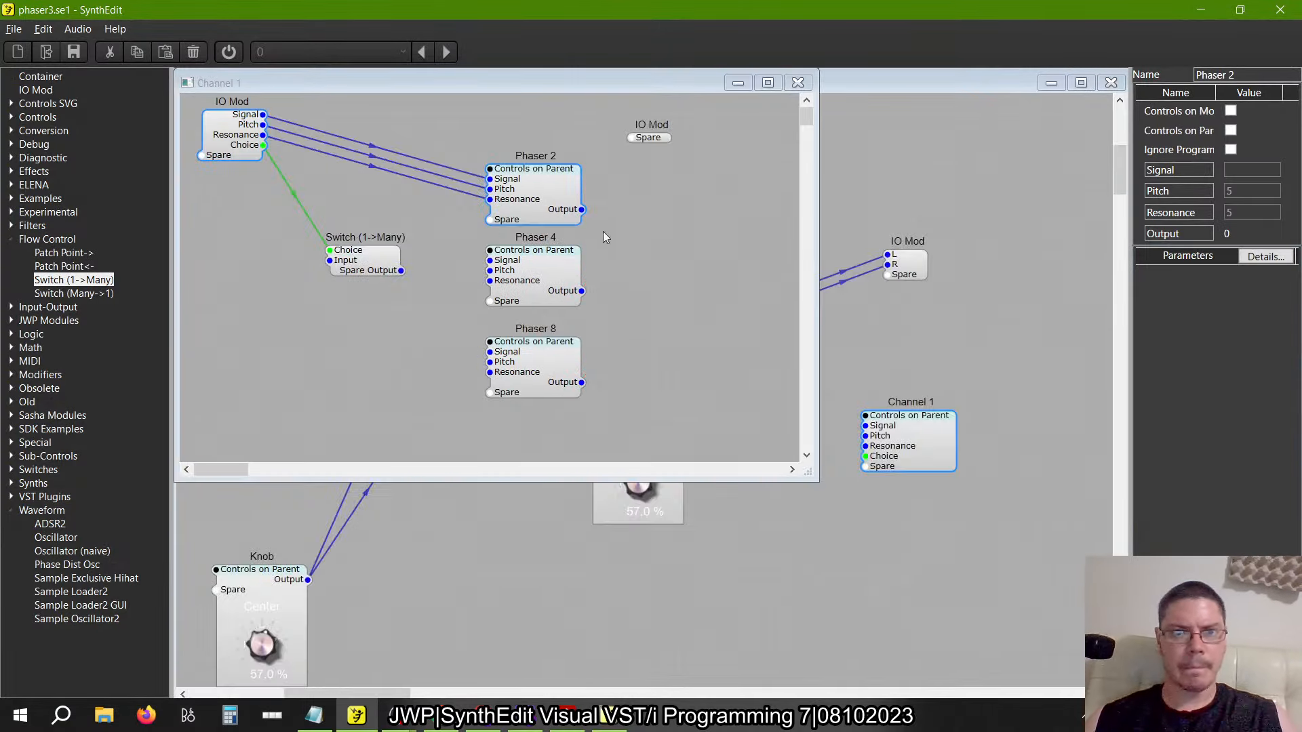
Wire the Switch (1->Many) module's Input pin to the input IO Mod's Pitch pin in the rebuilt Channel 1
left_click(458, 170)
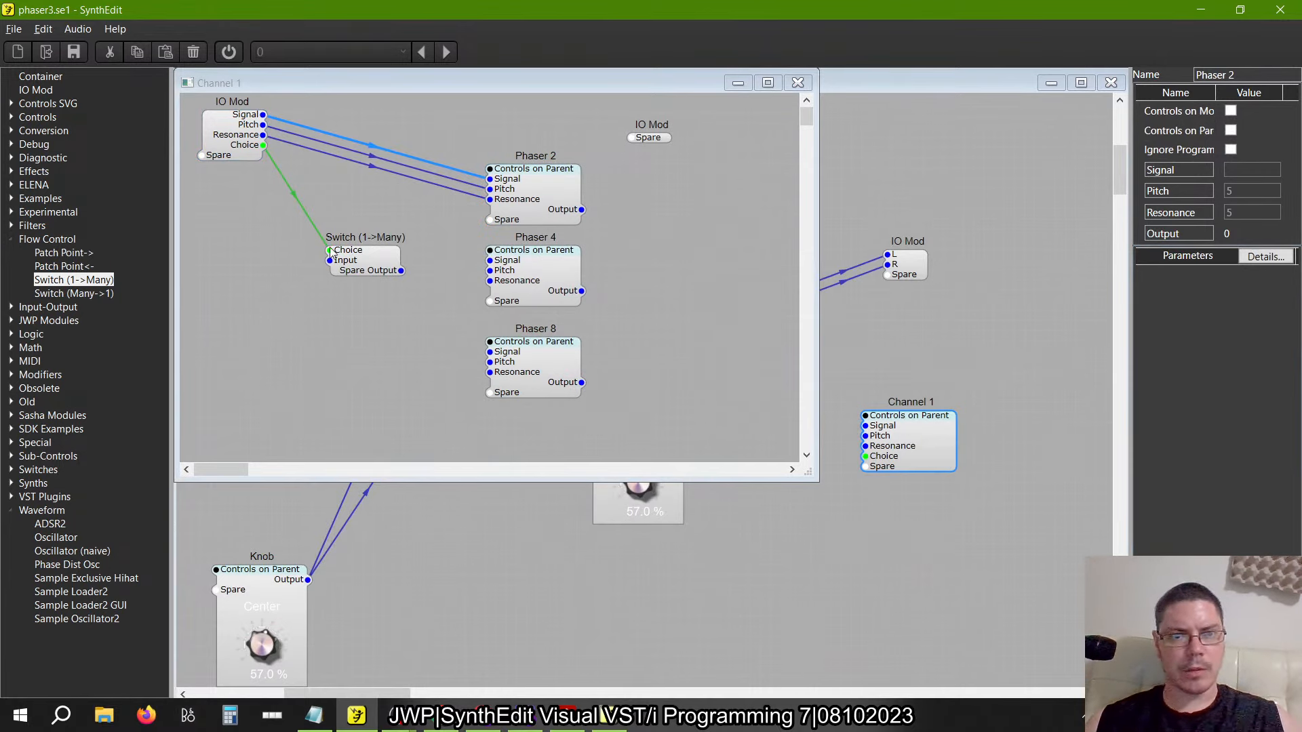
left_click_drag(329, 261, 270, 111)
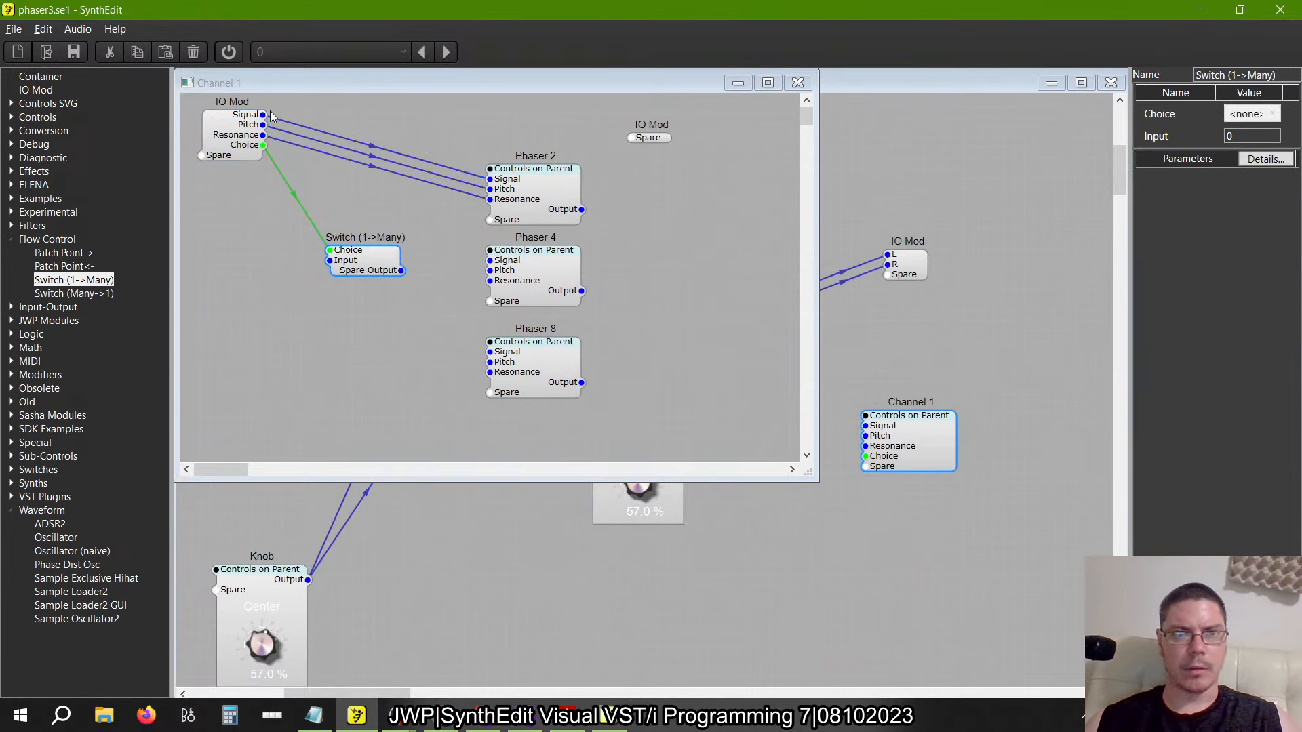
key("alt+Tab")
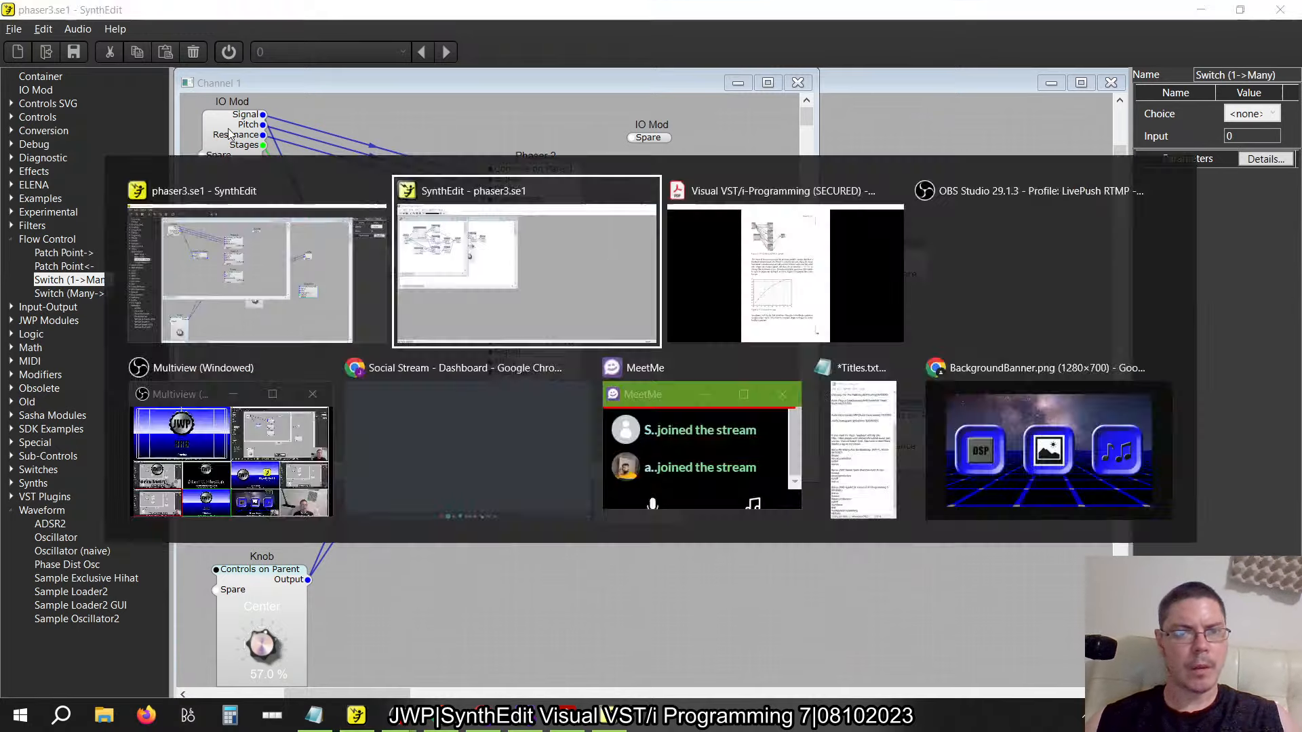
key("alt+Tab")
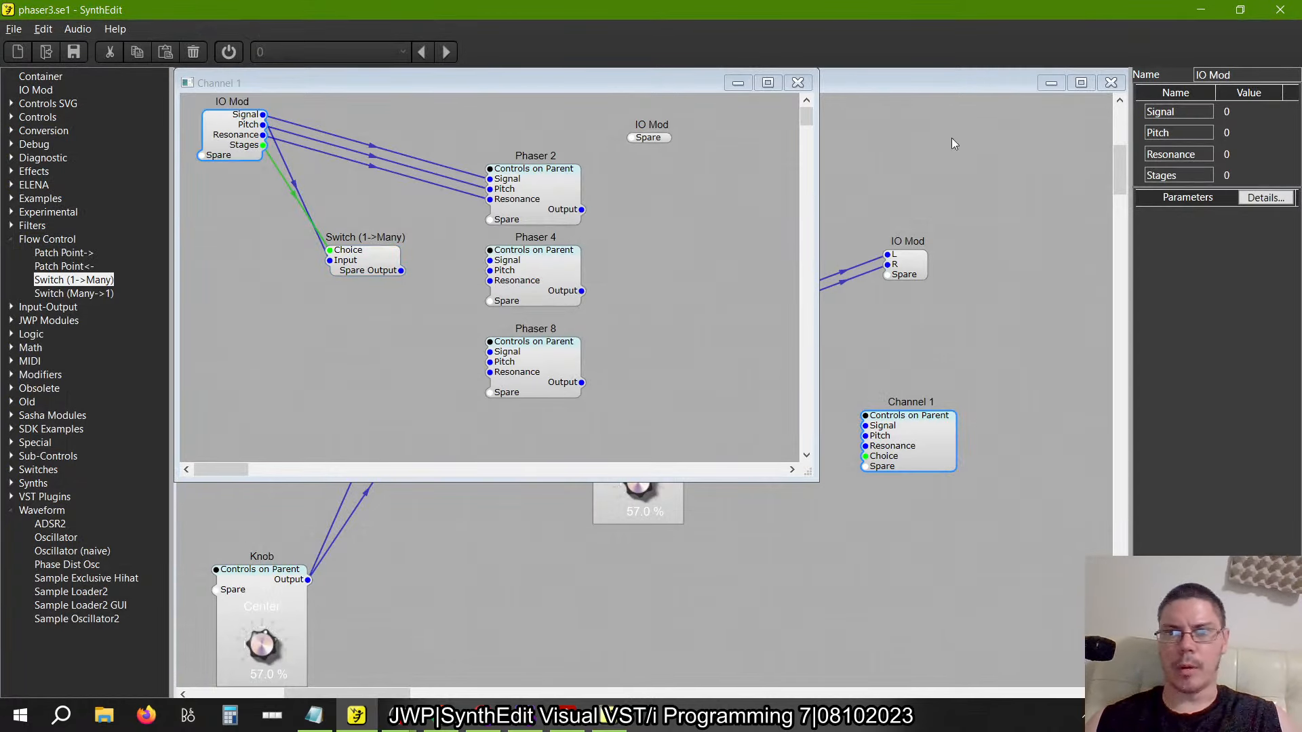
Rename the Signal pin of Channel 1's input IO Mod as Input
double_click(1169, 115)
type("Input")
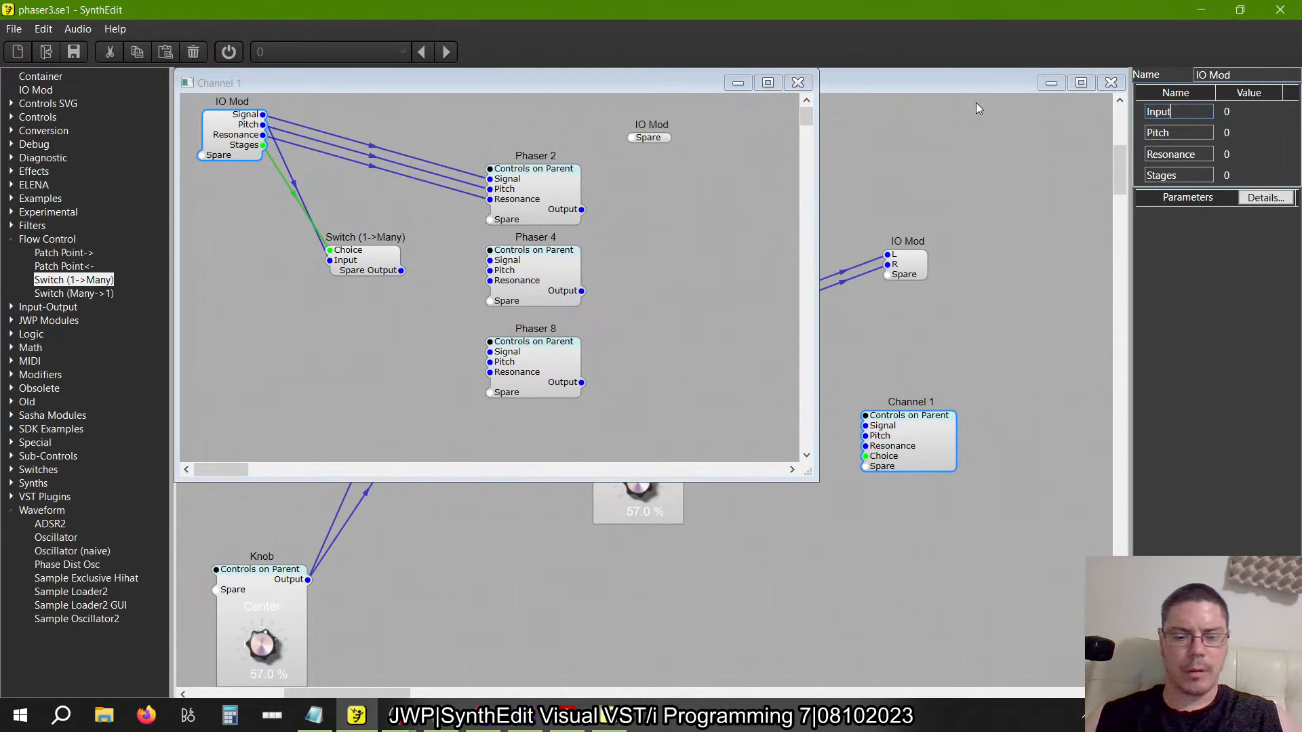
key("Return")
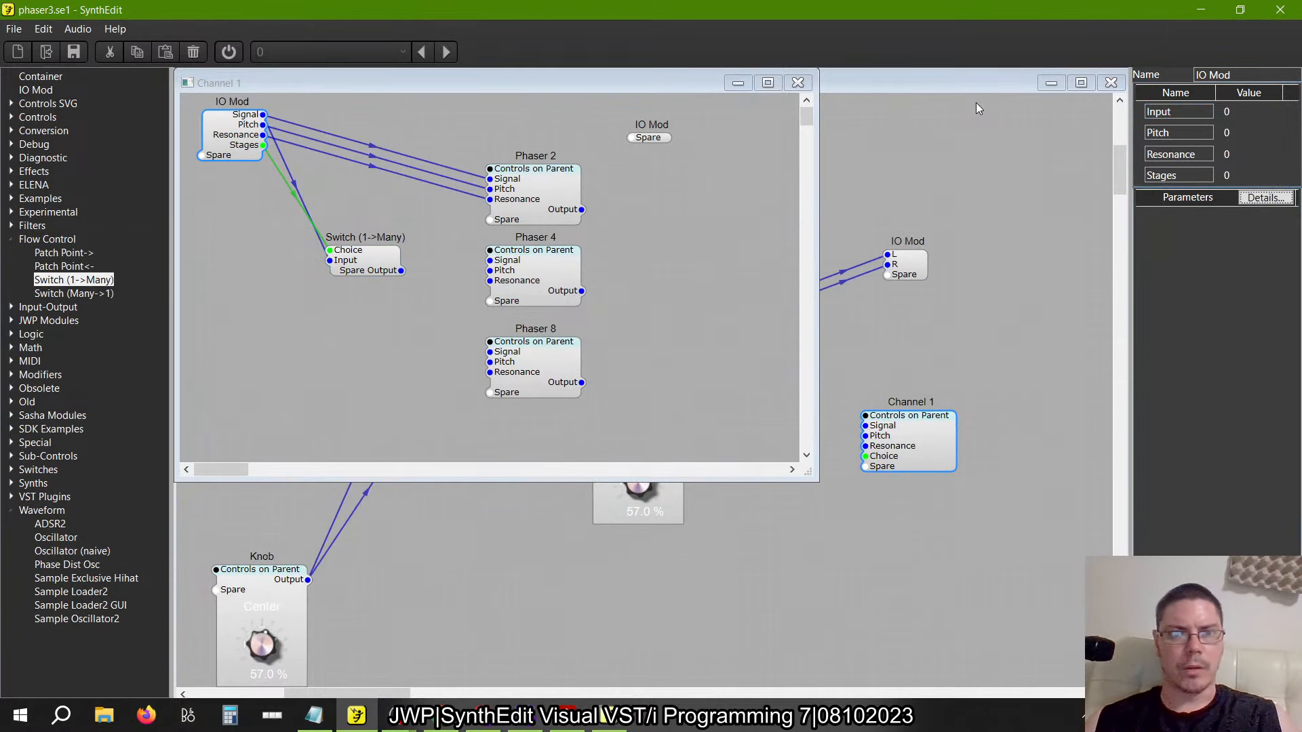
Feed Phaser 2's Signal pin from the Switch's spare output and delete its direct signal wire from the input IO Mod
left_click(540, 187)
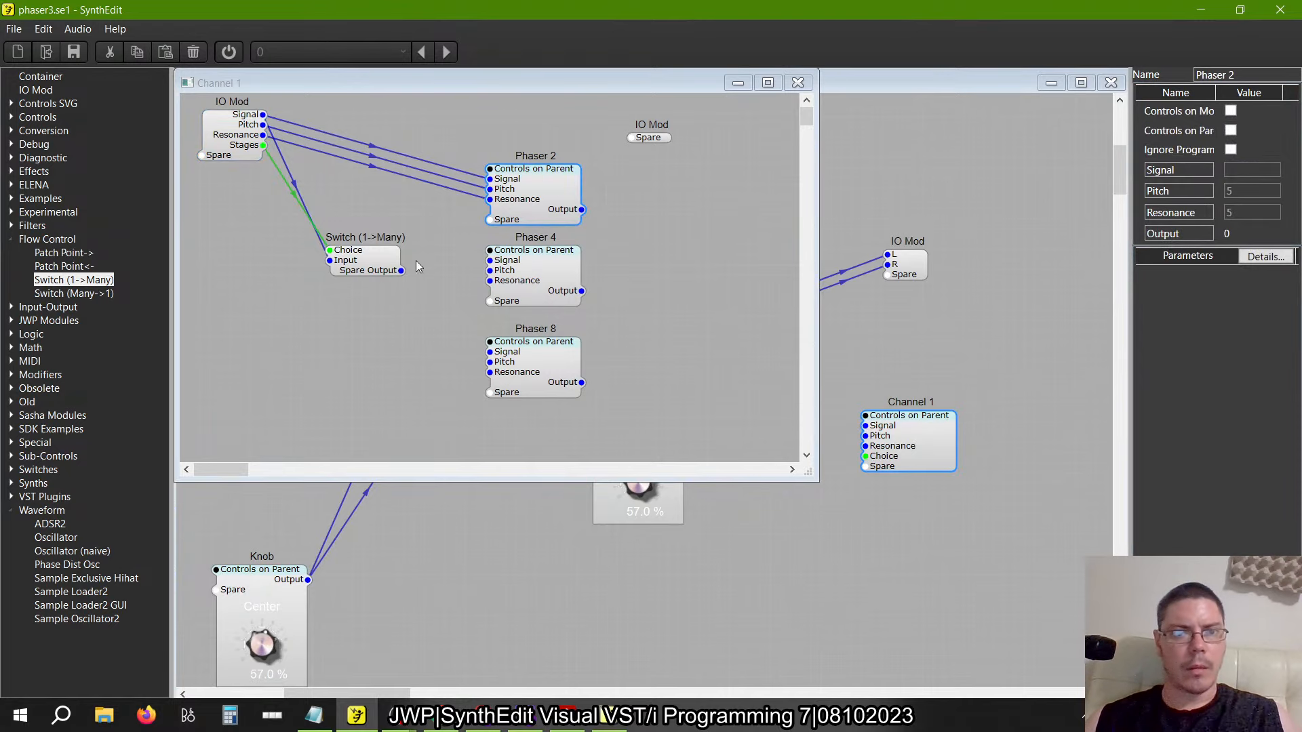
left_click(397, 263)
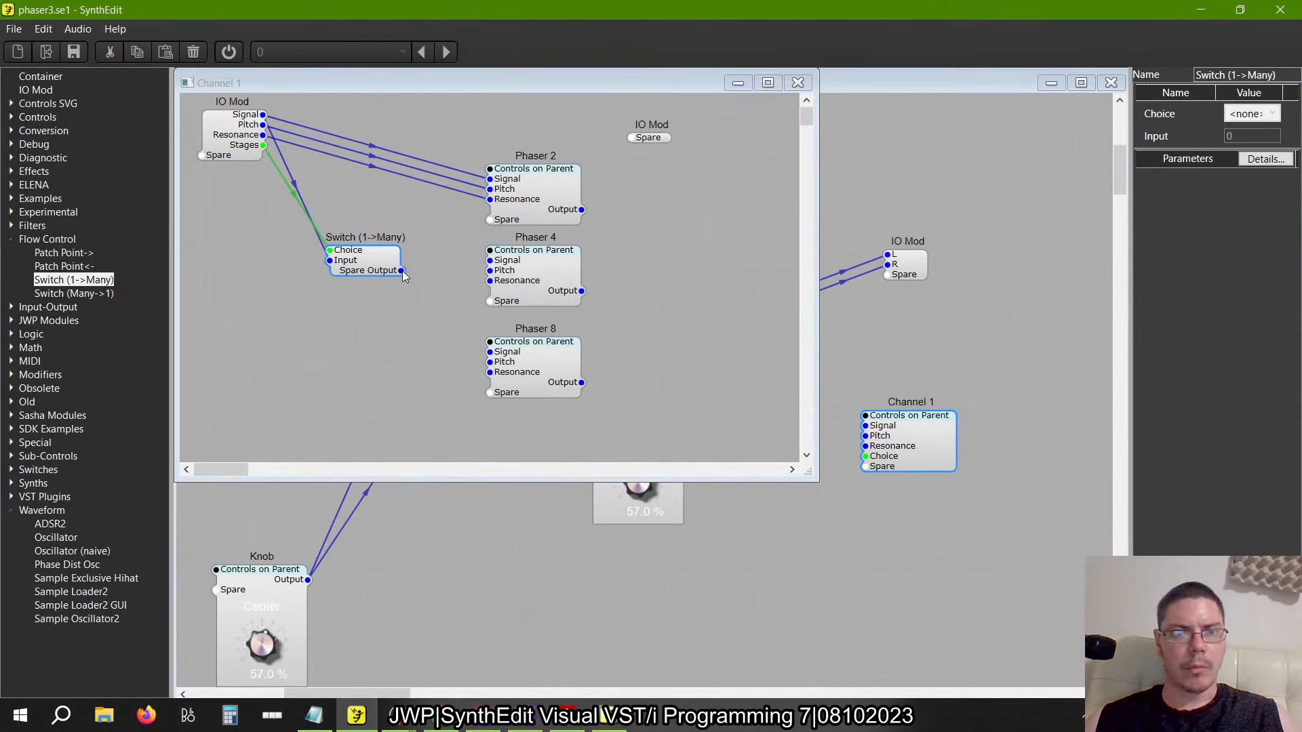
left_click(371, 141)
left_click(371, 145)
key("Delete")
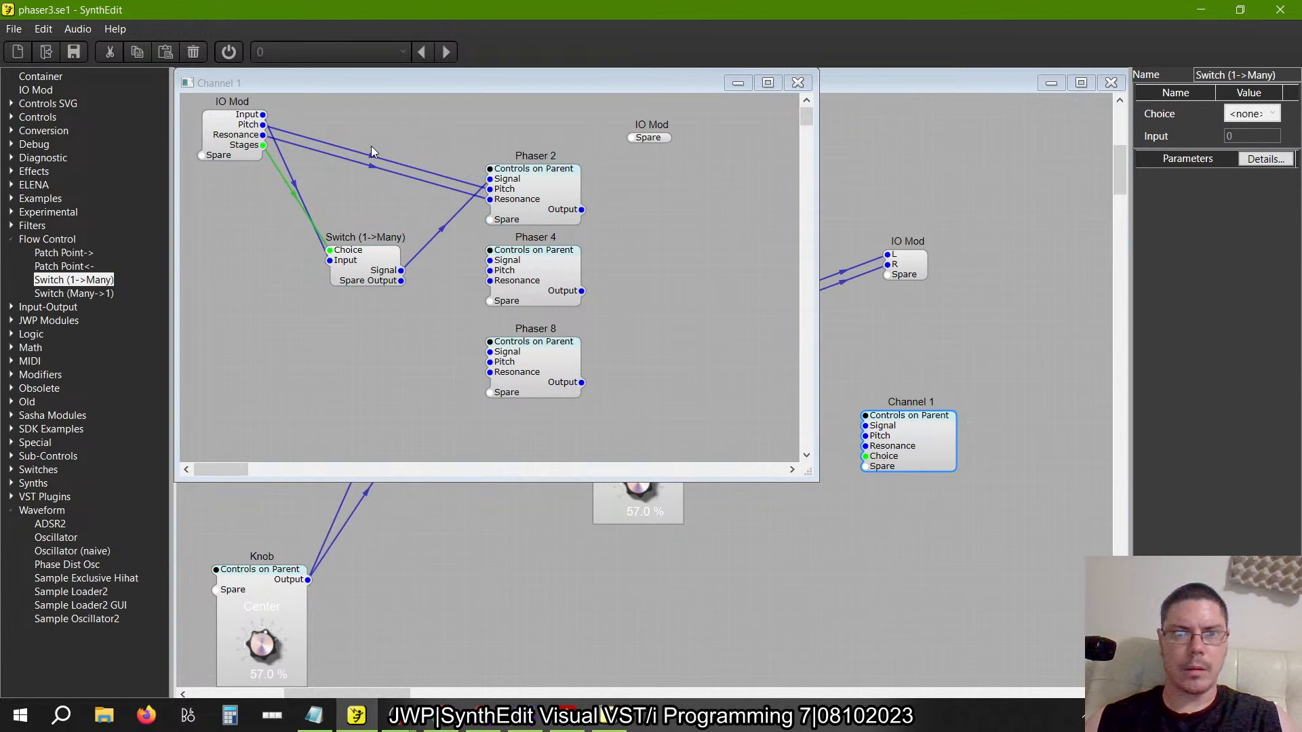
Rename the Signal pin as Input on the Phaser 2, Phaser 4 and Phaser 8 containers
left_click(555, 214)
left_click_drag(1200, 172, 1034, 166)
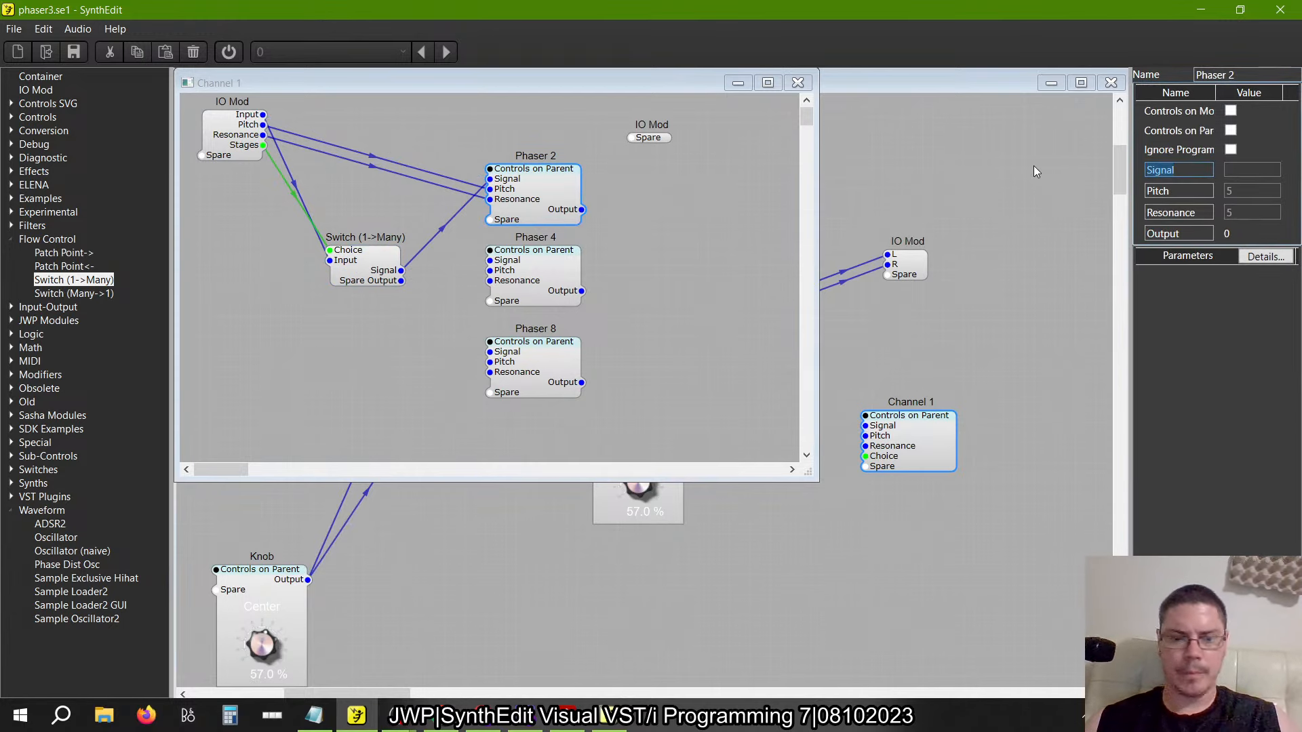
type("Input")
key("Return")
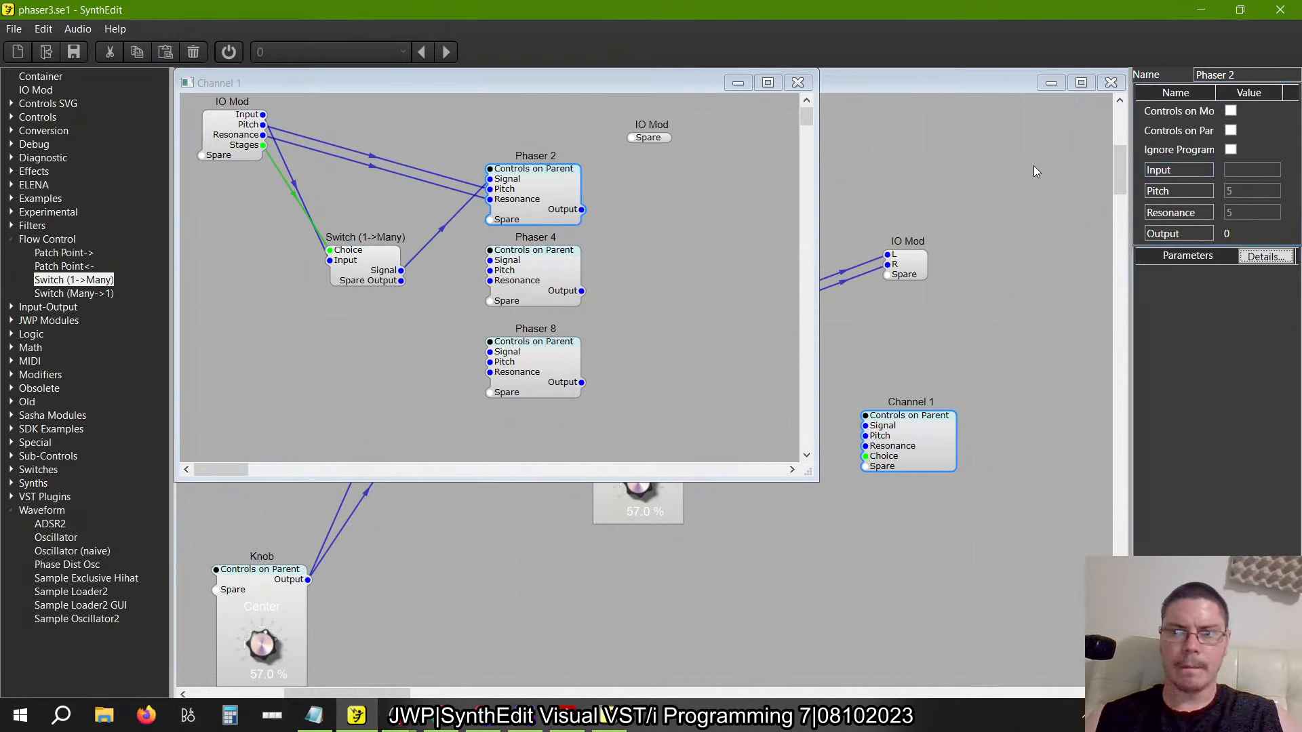
left_click(520, 263)
left_click_drag(1189, 176, 1006, 190)
type("Input")
key("Tab")
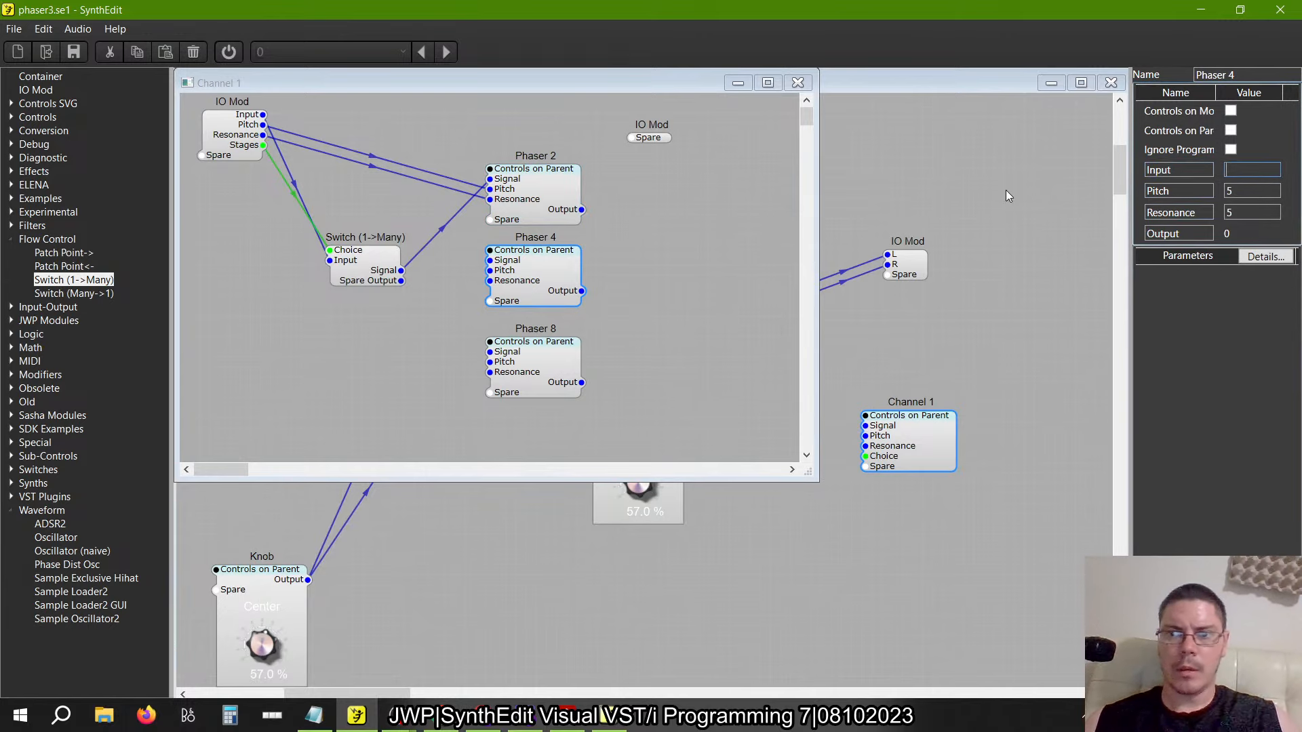
left_click(546, 386)
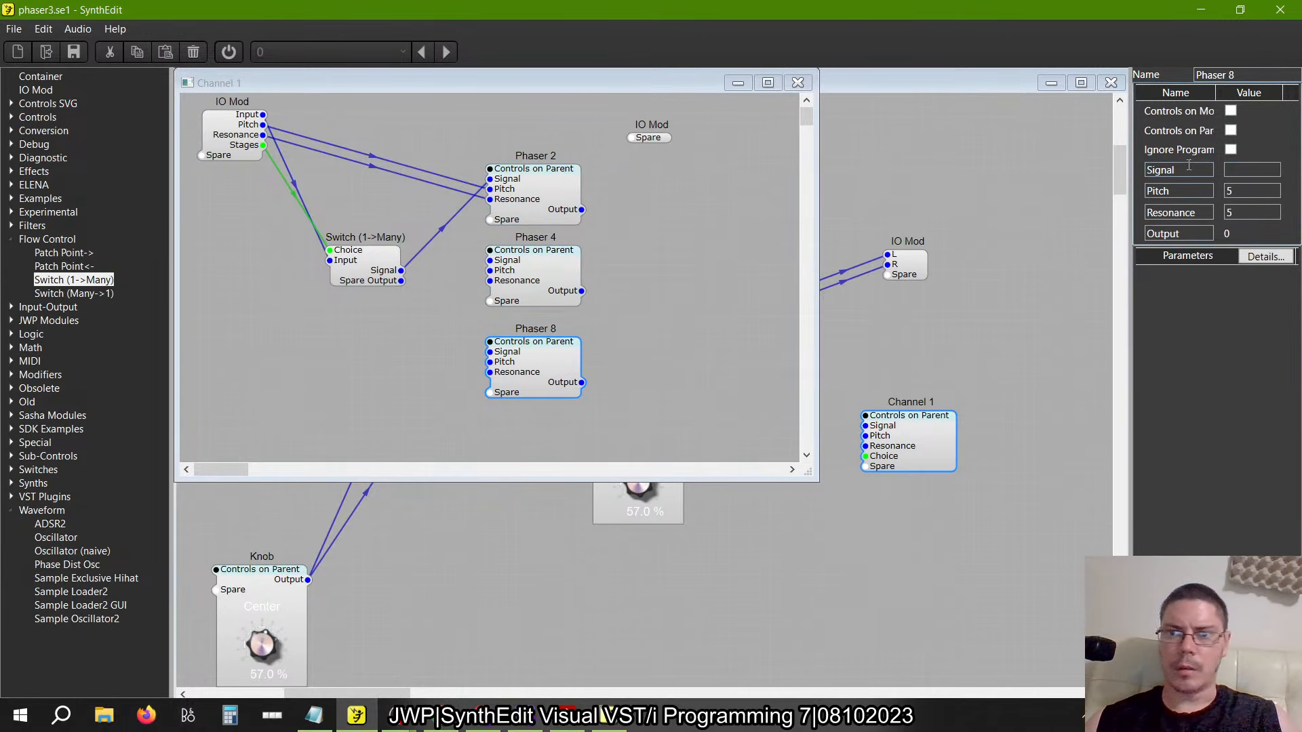
left_click_drag(1198, 169, 1025, 188)
type("Input")
key("Tab")
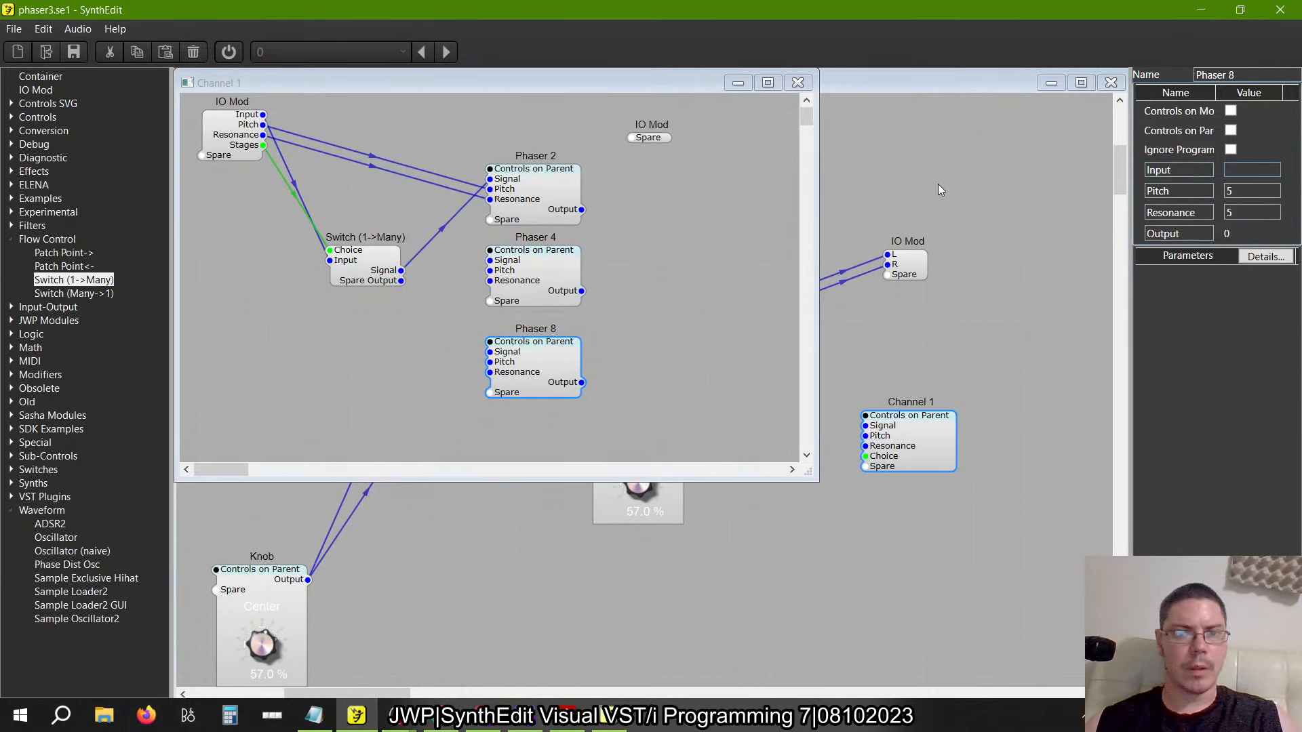
Wire two more Switch outputs to the Input pins of Phaser 4 and Phaser 8
left_click(257, 205)
left_click_drag(400, 280, 490, 260)
left_click_drag(401, 291, 489, 352)
left_click_drag(581, 209, 631, 147)
left_click(602, 181)
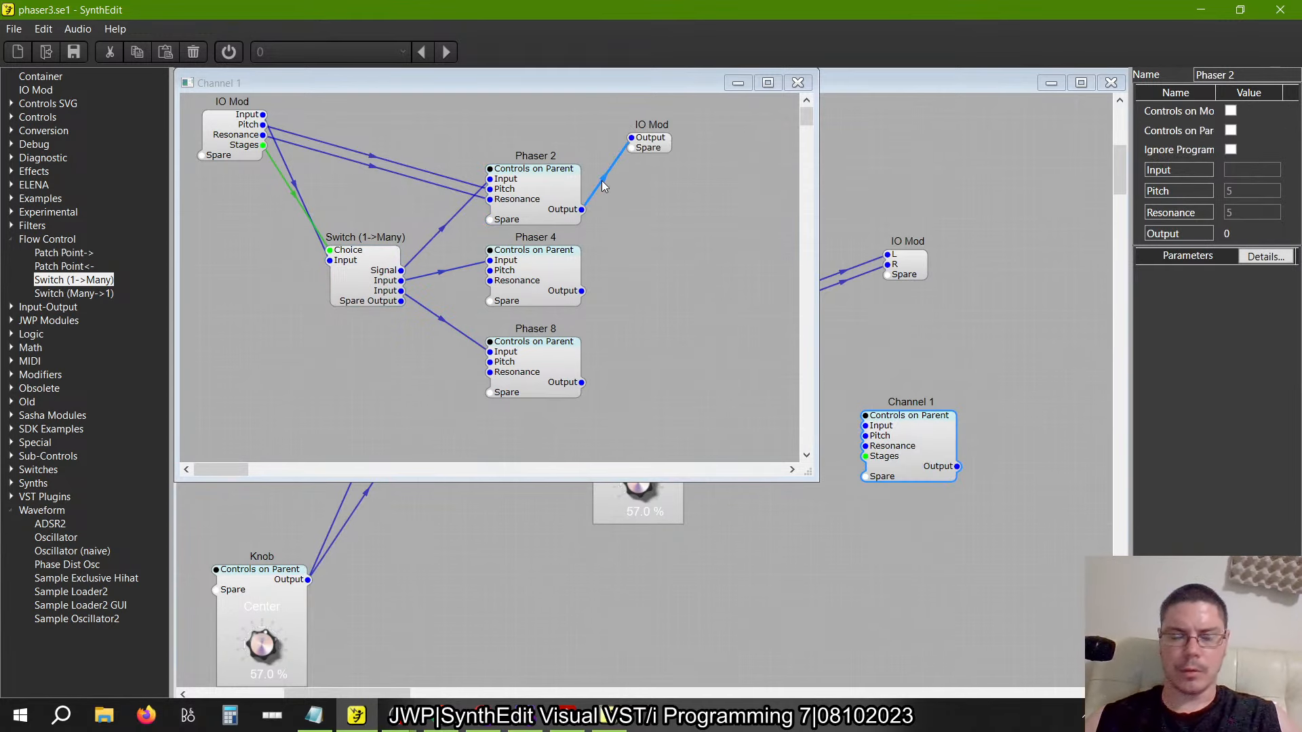
key("Delete")
Move the output IO Mod farther from the Phaser containers and rename the Switch's three outputs as 2, 4 and 8
left_click_drag(643, 136, 701, 228)
left_click(361, 293)
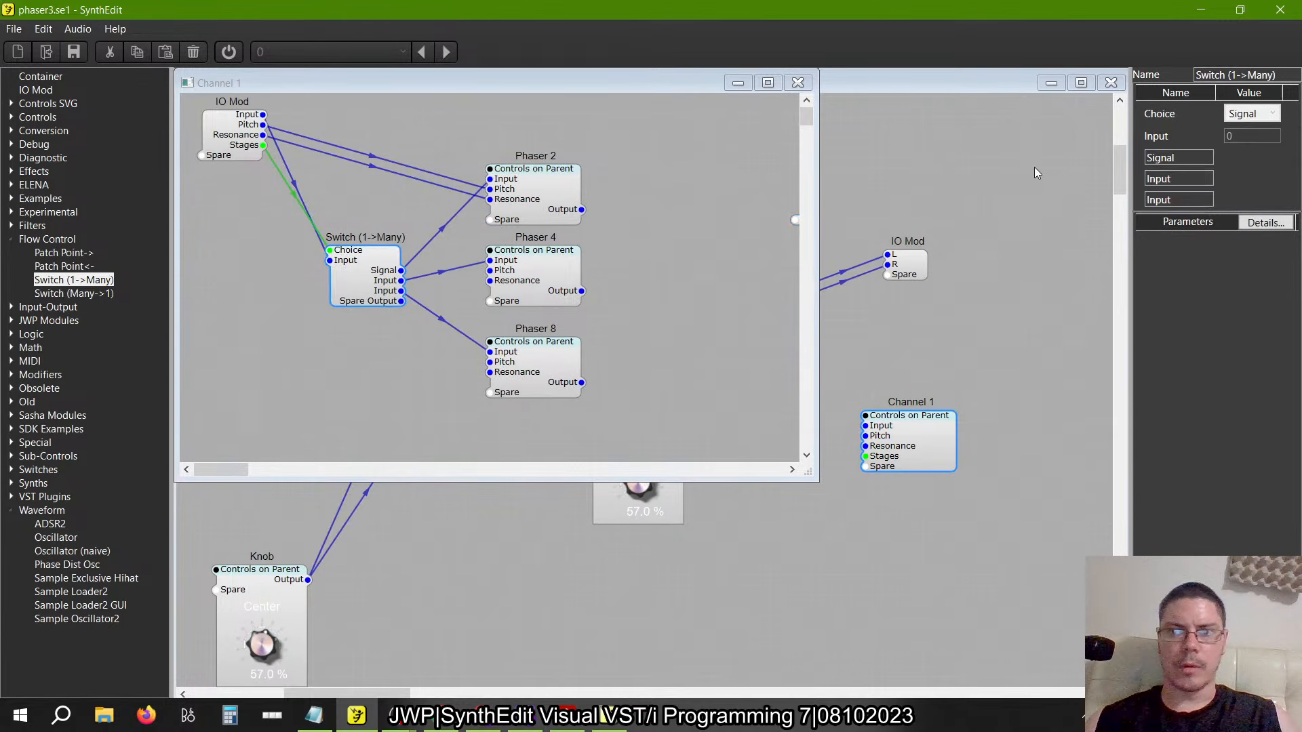
double_click(1189, 157)
type("2")
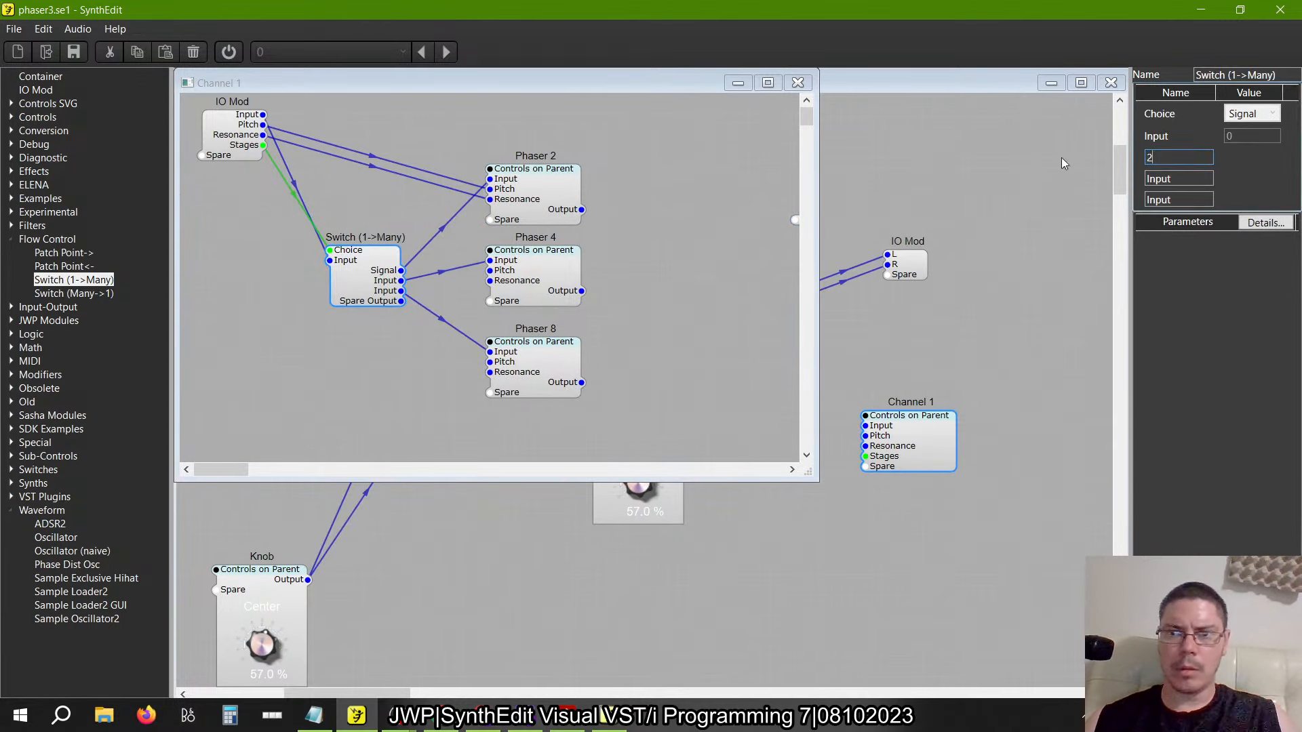
double_click(1181, 178)
type("4")
double_click(1167, 200)
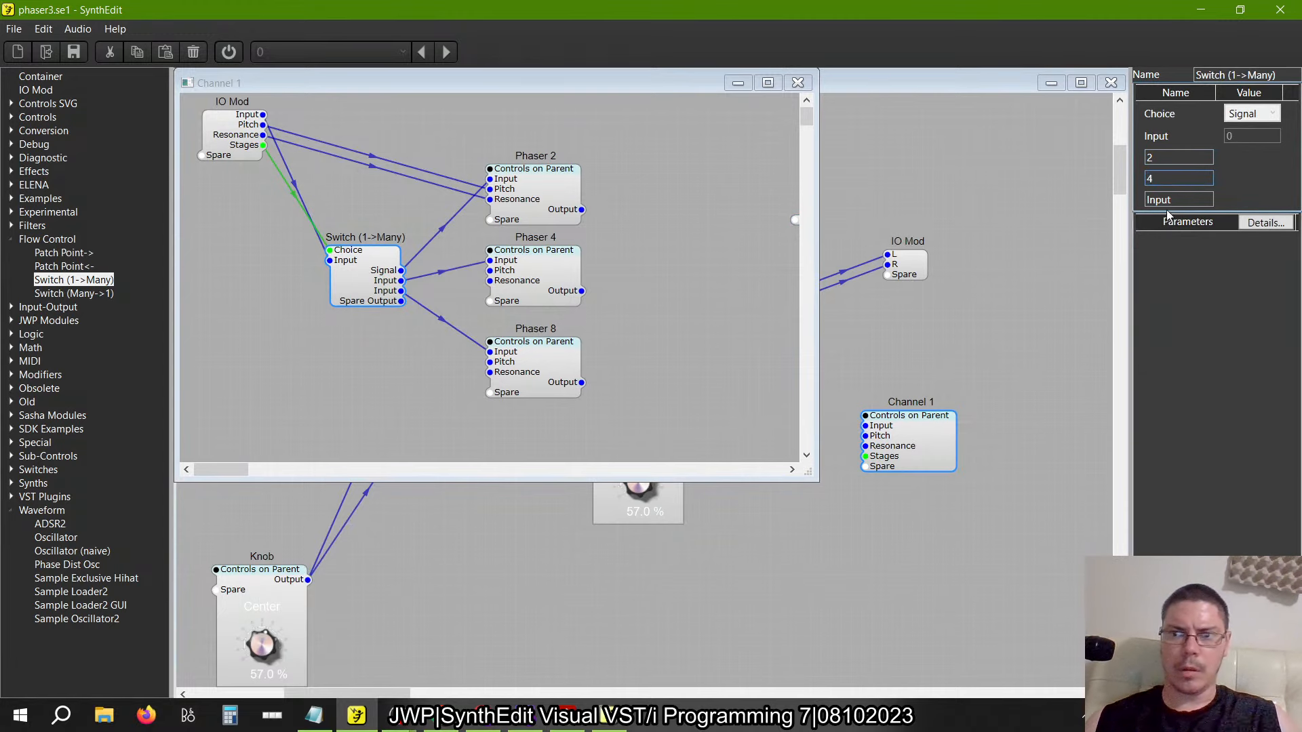
type("8")
key("Tab")
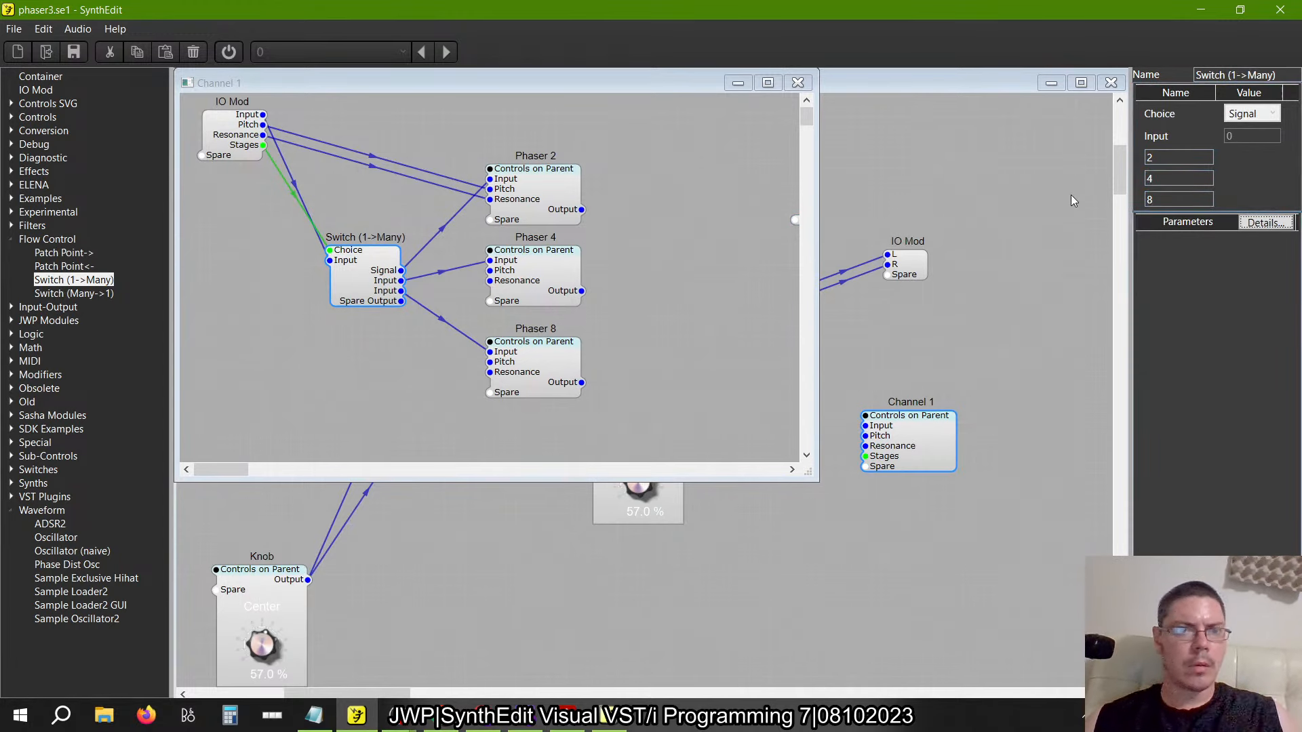
Try to connect the Phaser 2, 4 and 8 outputs directly to the output IO Mod
scroll(678, 340, "right", 2)
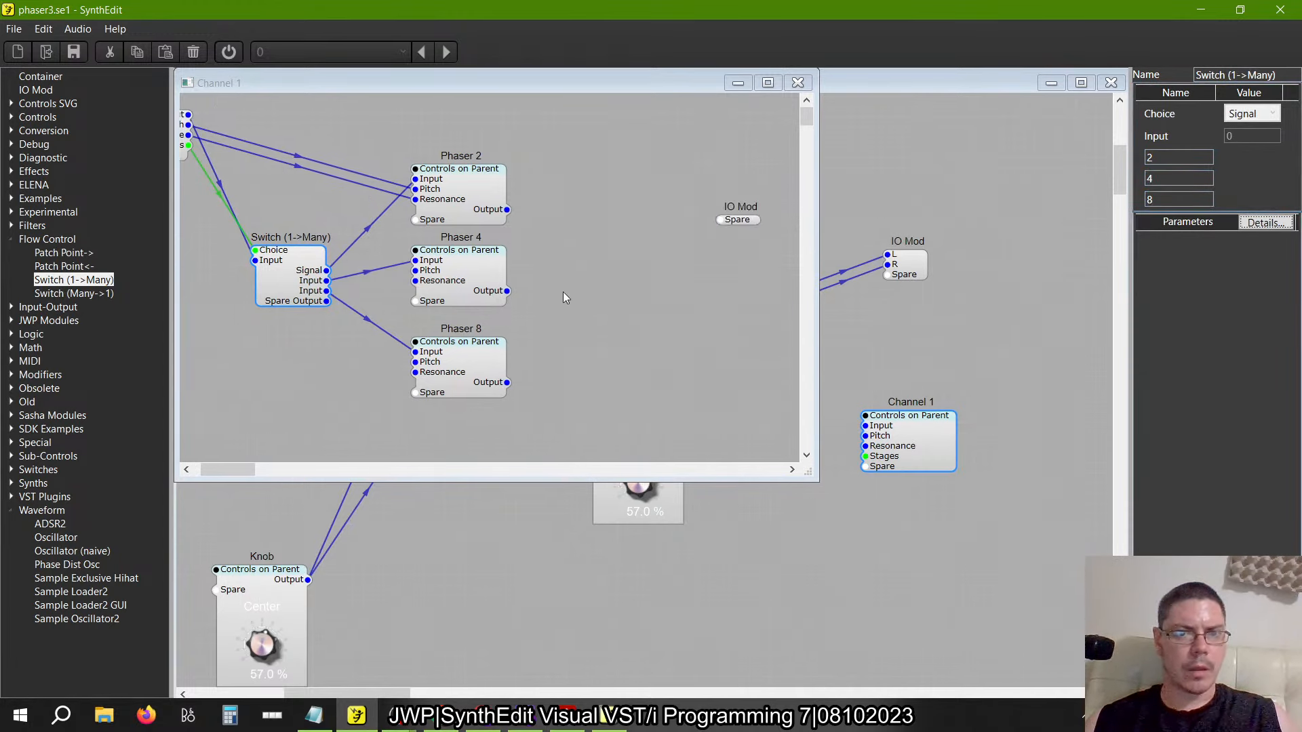
left_click_drag(508, 210, 720, 219)
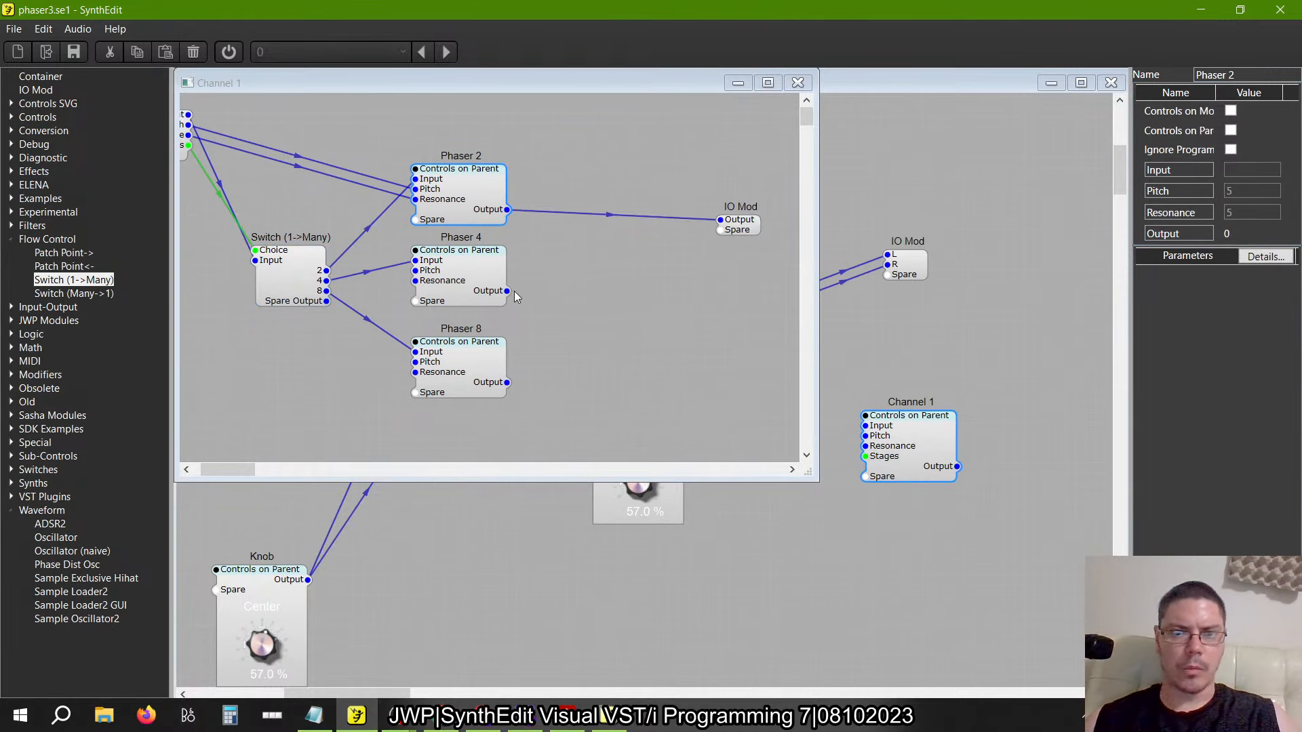
left_click_drag(507, 290, 720, 220)
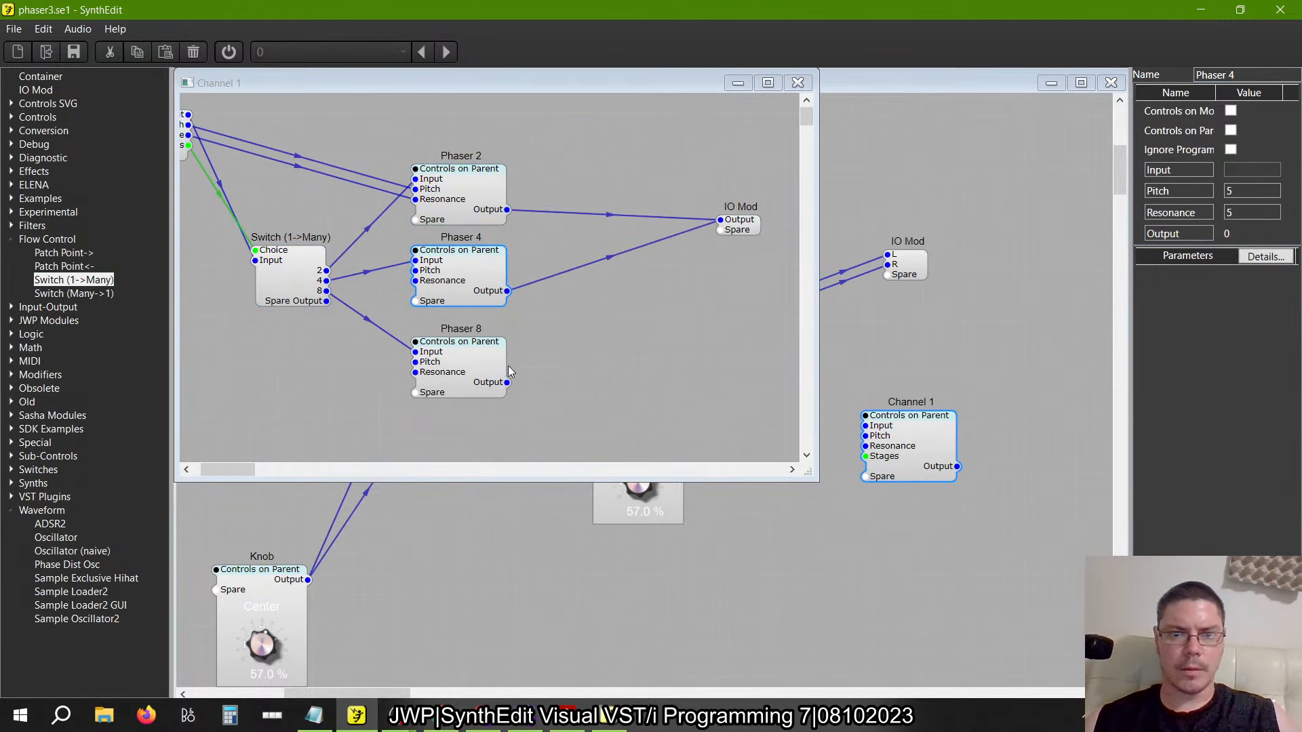
left_click_drag(507, 382, 720, 220)
scroll(575, 369, "left", 2)
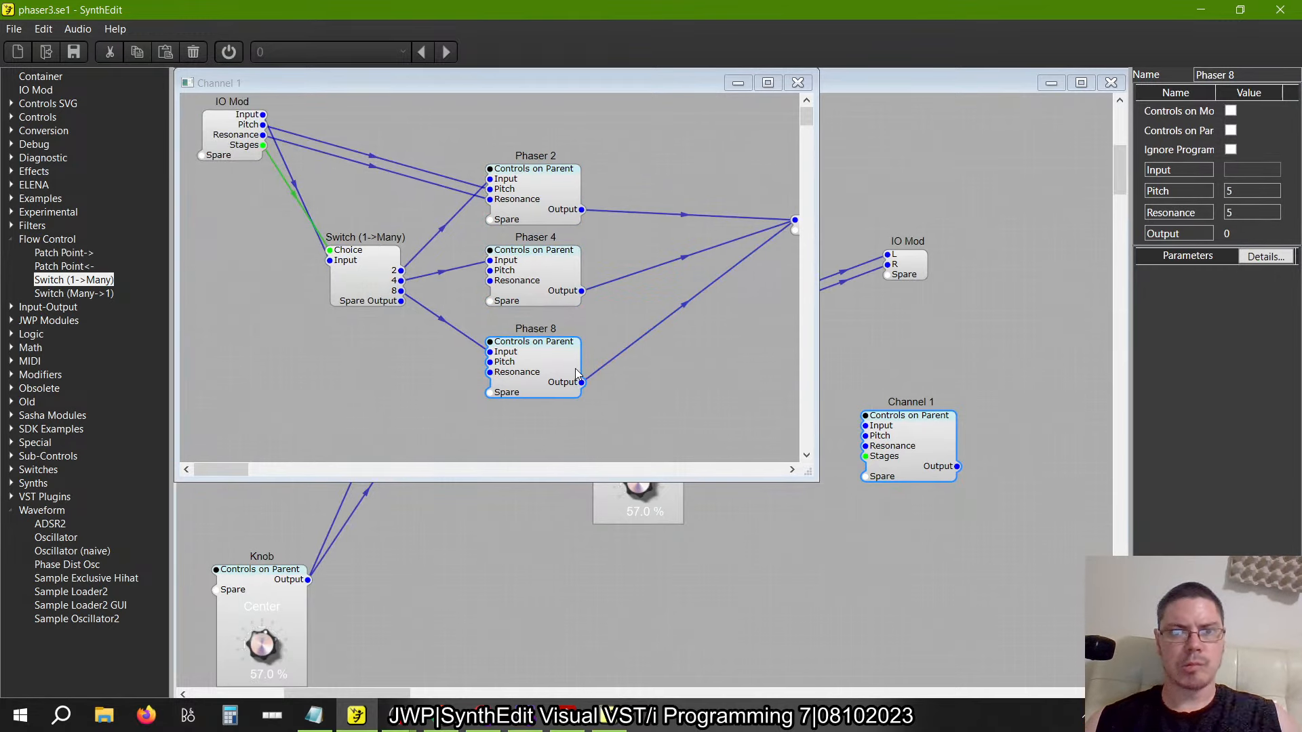
left_click_drag(788, 389, 614, 270)
key("Delete")
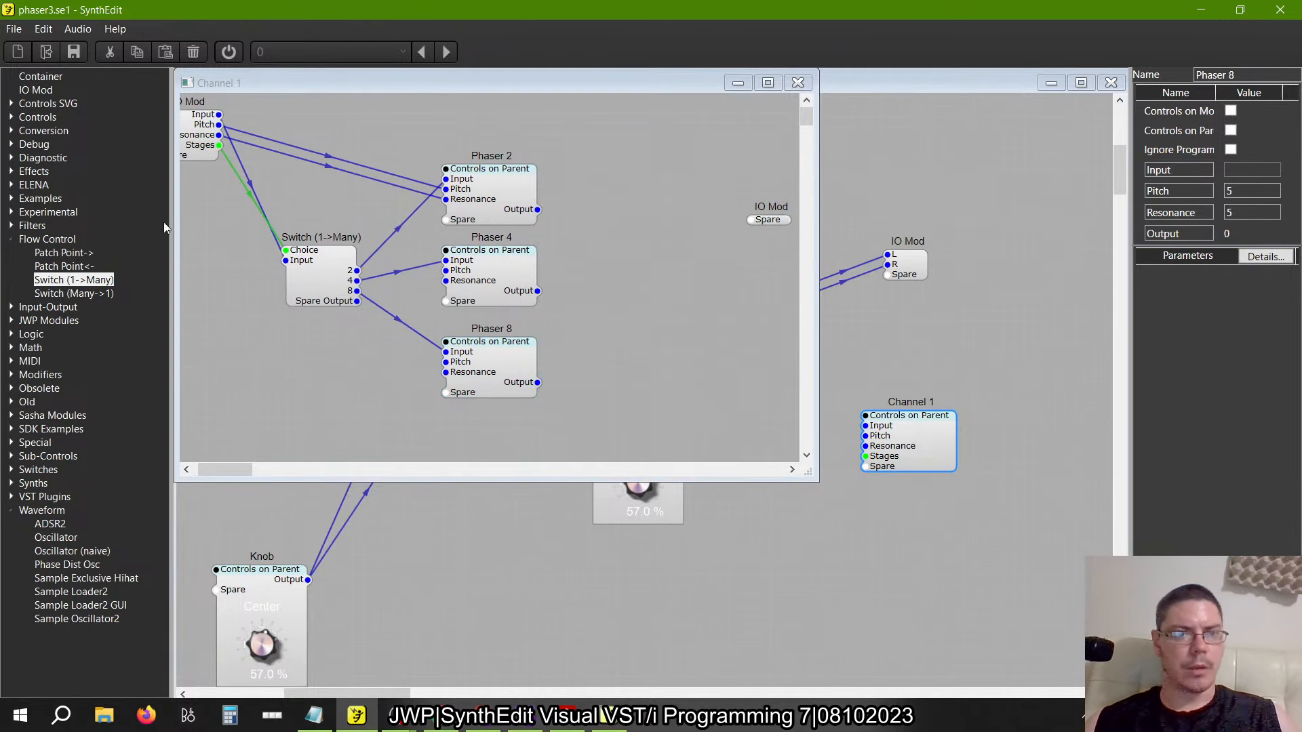
Add a Multiply module between the Phaser containers and the output IO Mod in the new Channel 1
left_click(12, 240)
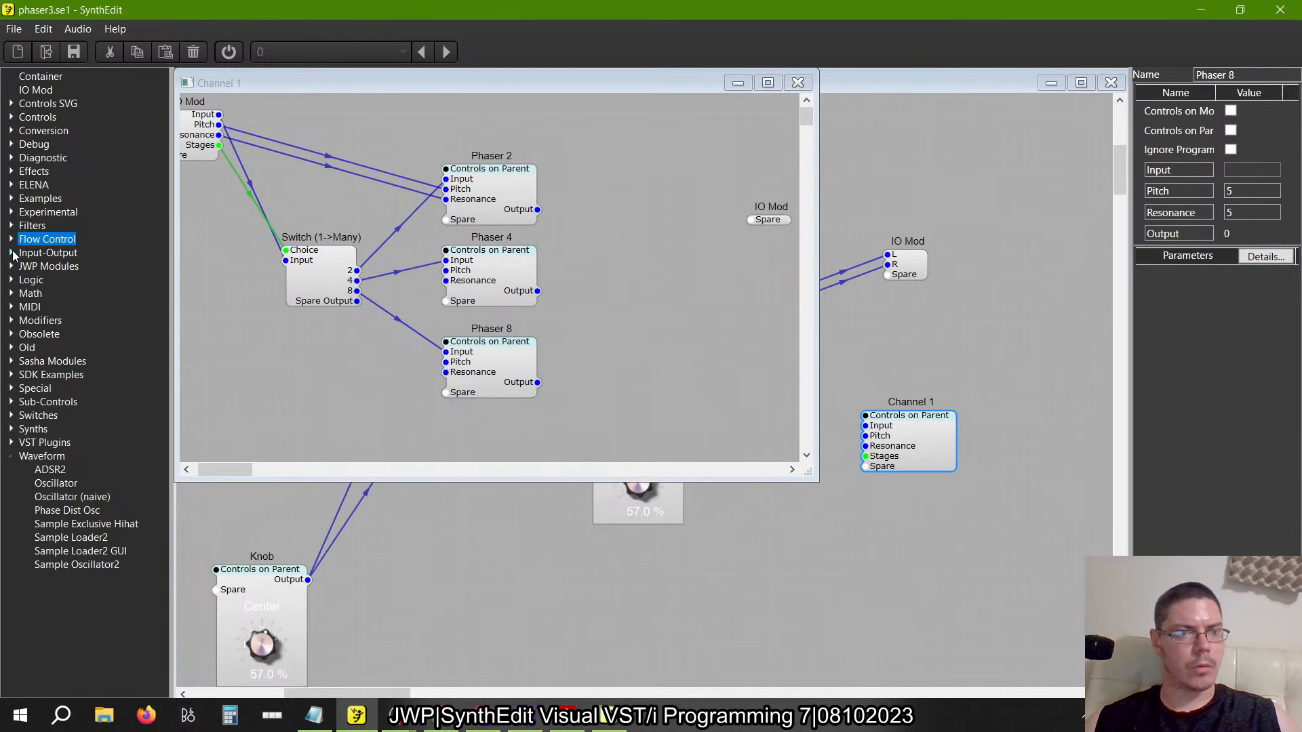
left_click(9, 320)
key("alt+Tab")
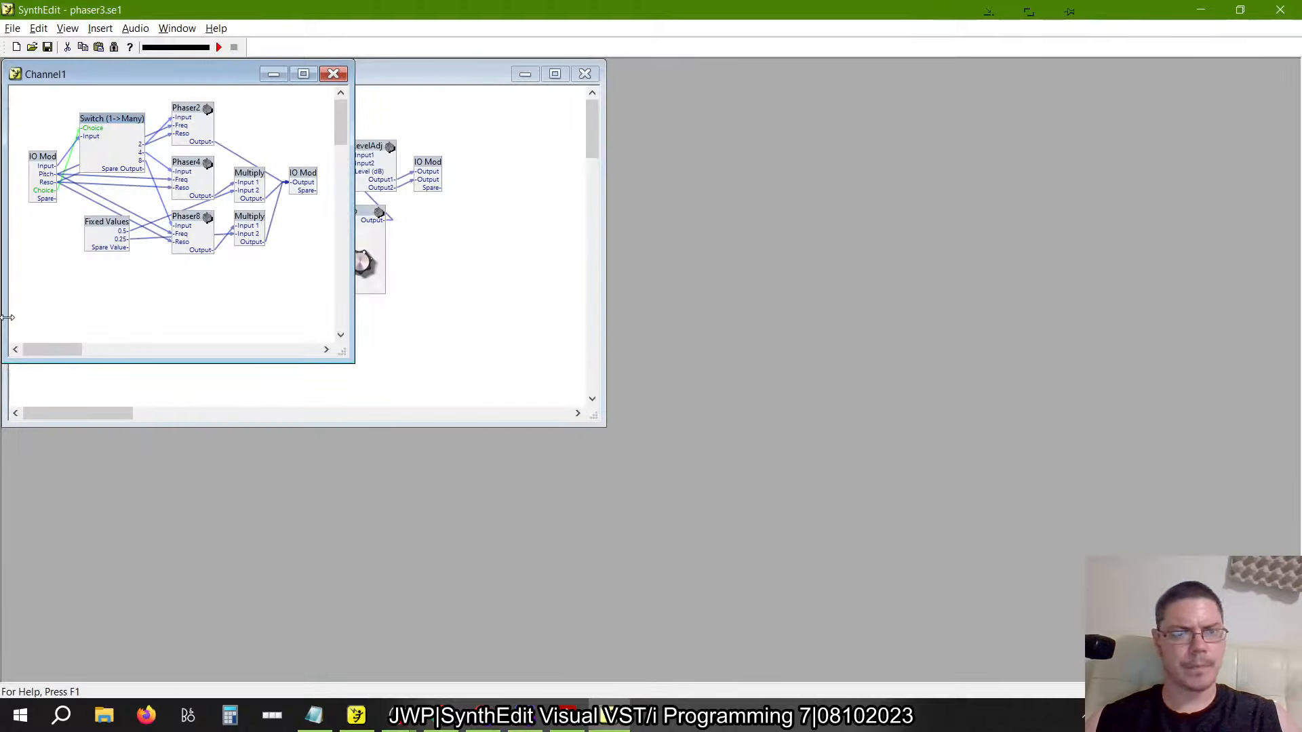
key("alt+Tab")
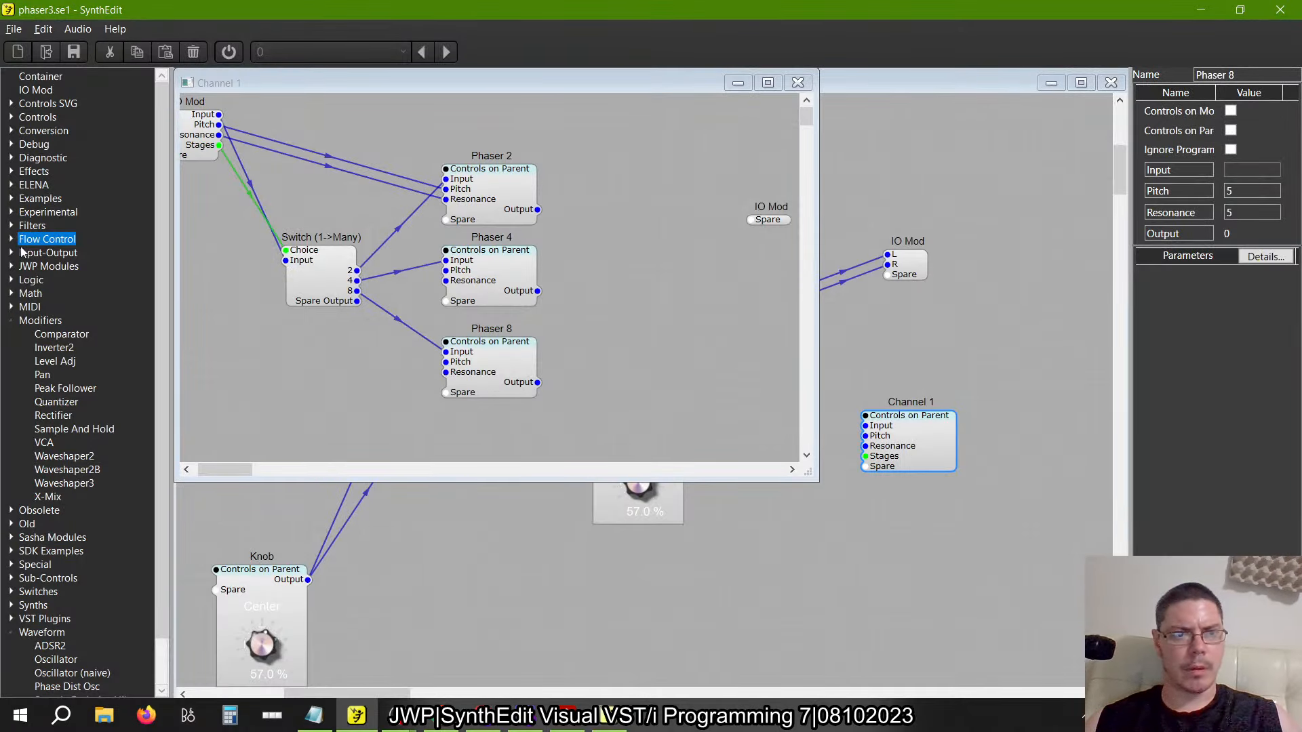
left_click(11, 293)
left_click_drag(53, 347, 633, 242)
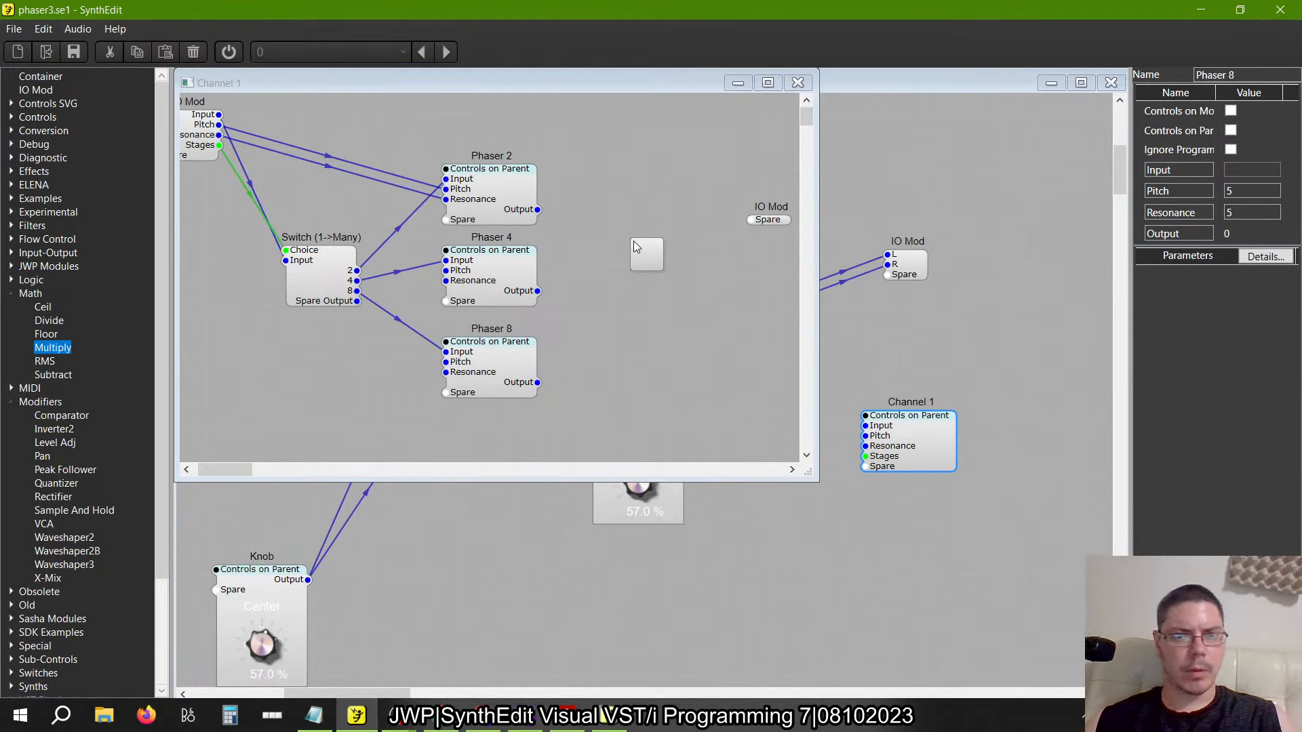
left_click(614, 203)
In the older project's Channel1, spread Phaser8 and Phaser4 apart to examine how the Multiply modules are wired
key("alt+Tab")
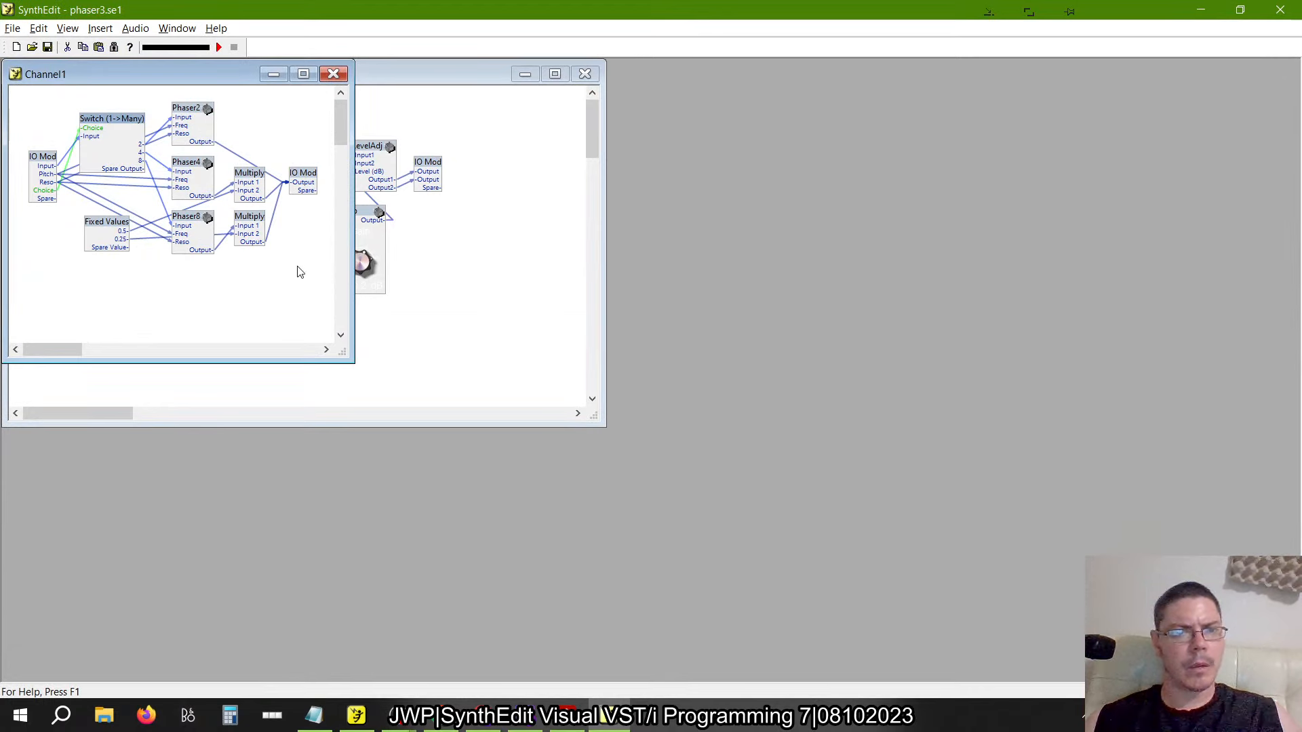
left_click_drag(209, 227, 161, 264)
mouse_move(190, 272)
left_mouse_down()
mouse_move(197, 284)
mouse_move(191, 269)
left_mouse_up()
left_click_drag(203, 162, 203, 163)
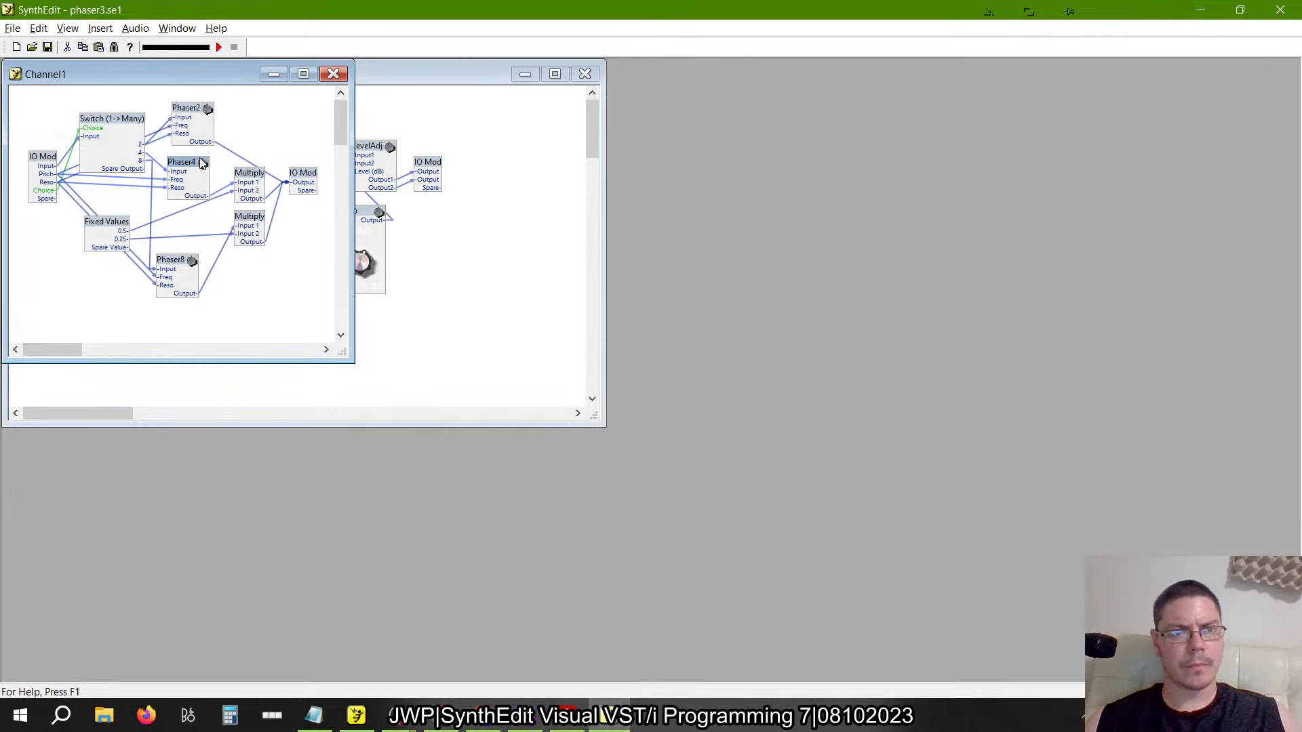
key("alt+Tab")
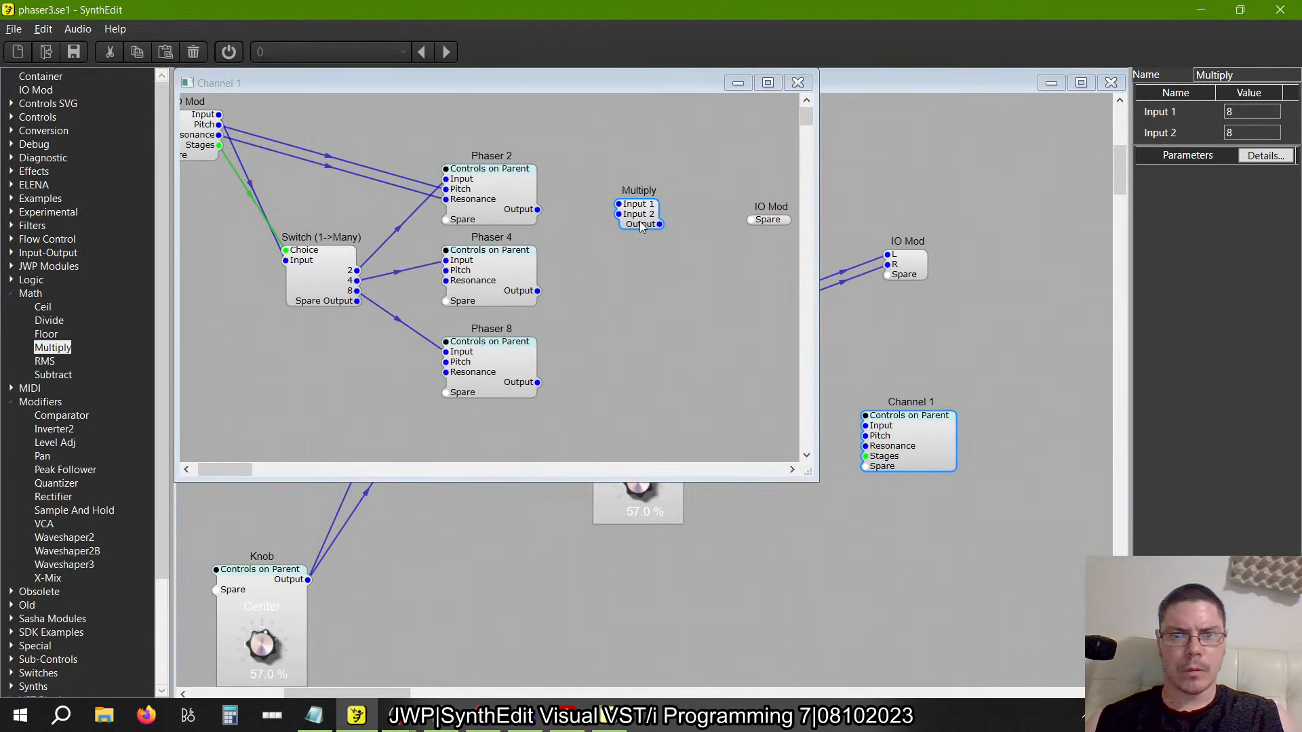
Duplicate the Multiply module and place one copy beside Phaser 4 and the other beside Phaser 8
left_click_drag(641, 226, 631, 271)
key("ctrl+c")
left_click(649, 287)
key("ctrl+v")
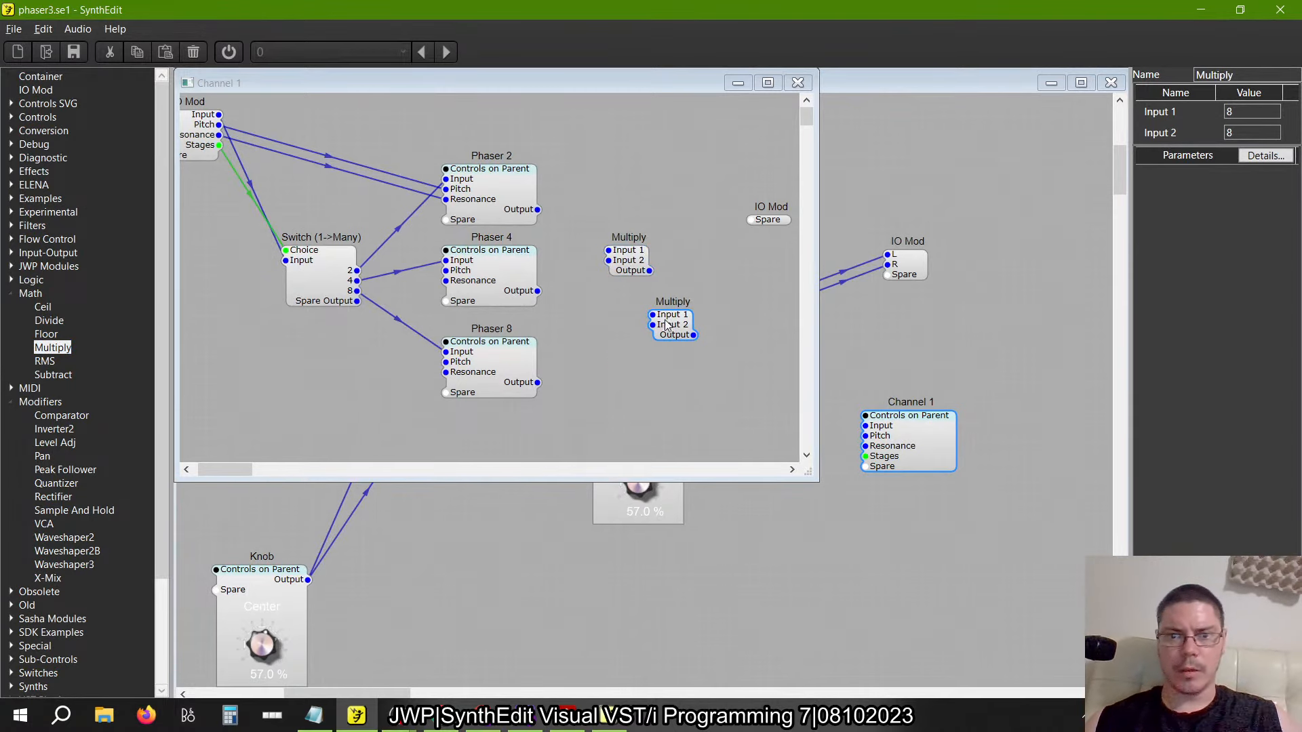
left_click_drag(664, 319, 617, 364)
Connect the Phaser 4 and Phaser 8 outputs to Input 1 of their respective Multiply modules
left_click_drag(537, 290, 608, 251)
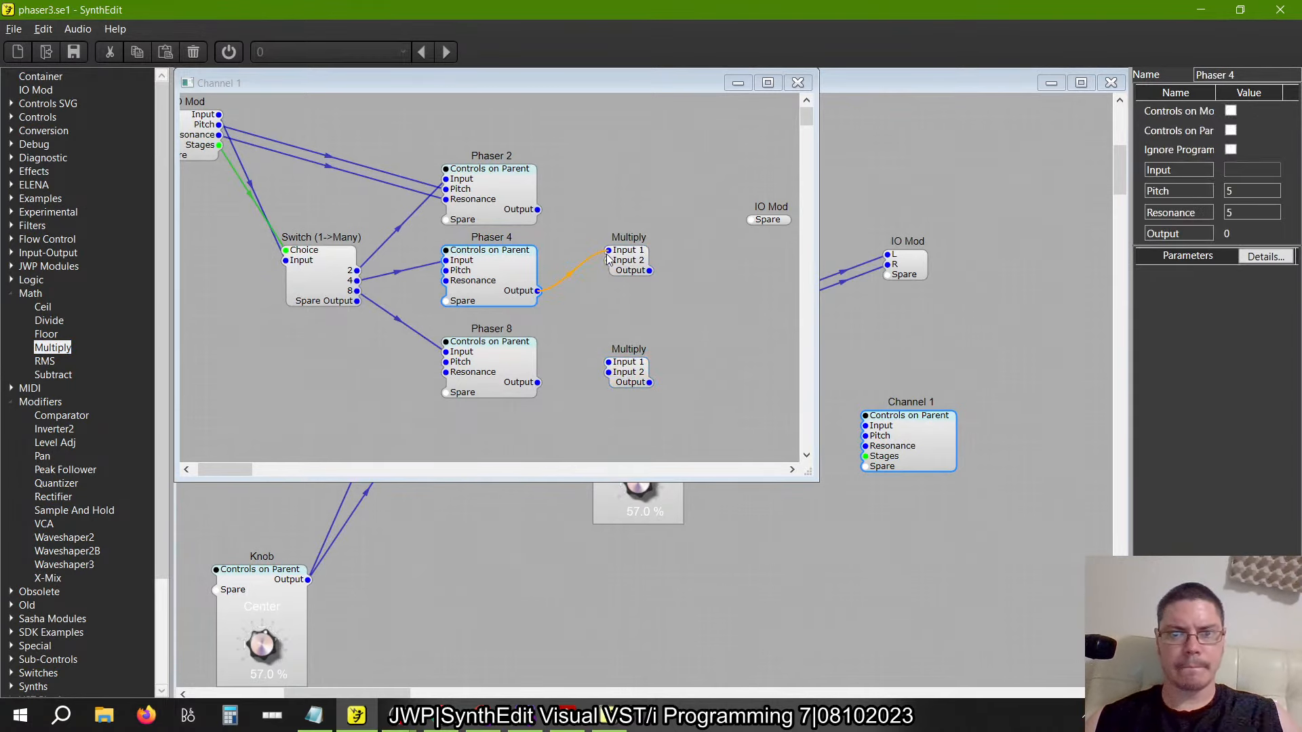
left_click(536, 392)
left_click_drag(537, 382, 609, 391)
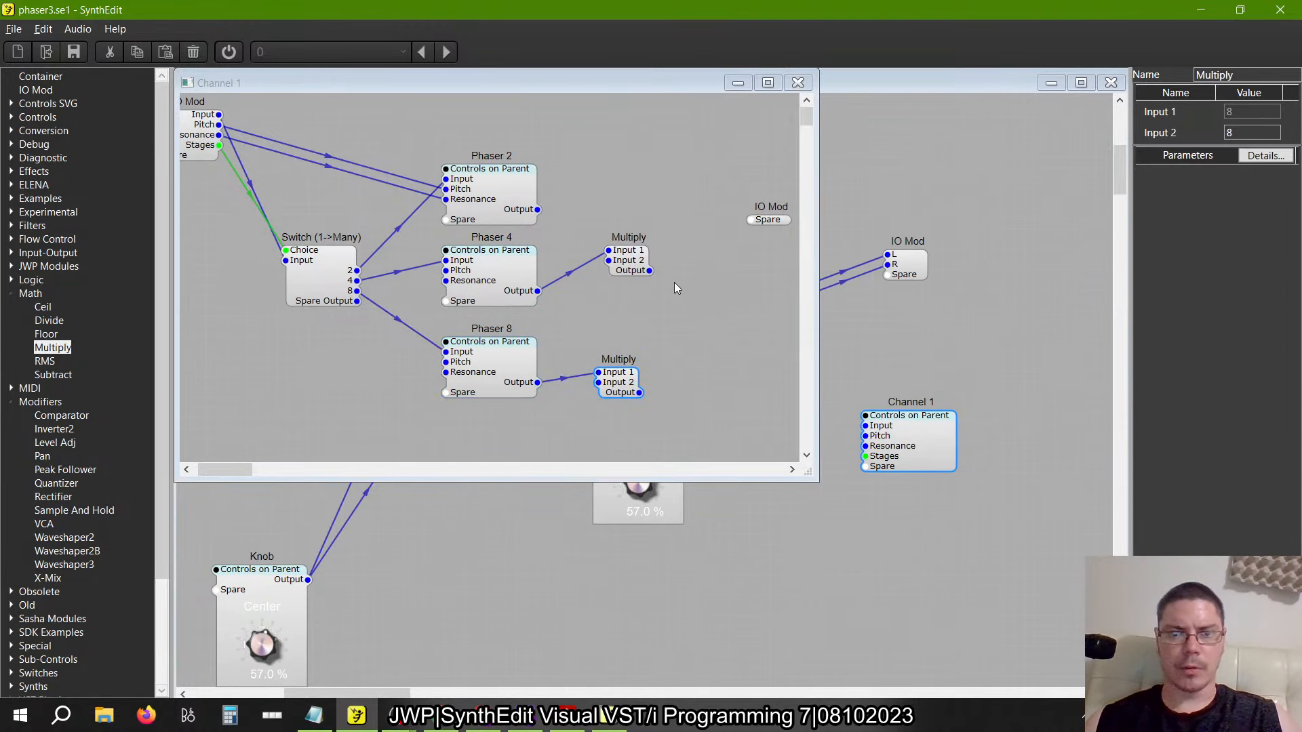
Wire both Multiply outputs and the Phaser 2 output to the same Output pin on the output IO Mod
left_click_drag(649, 270, 754, 212)
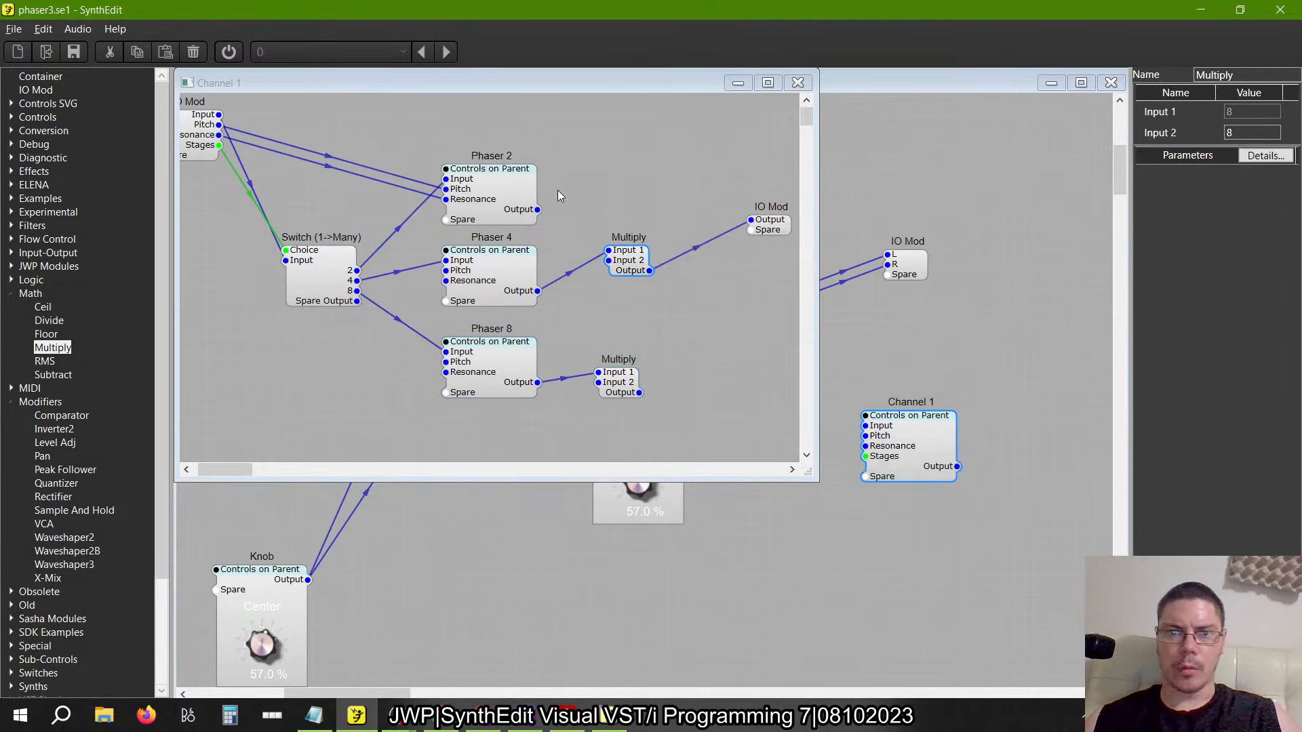
left_click_drag(537, 209, 750, 219)
left_click_drag(639, 392, 755, 214)
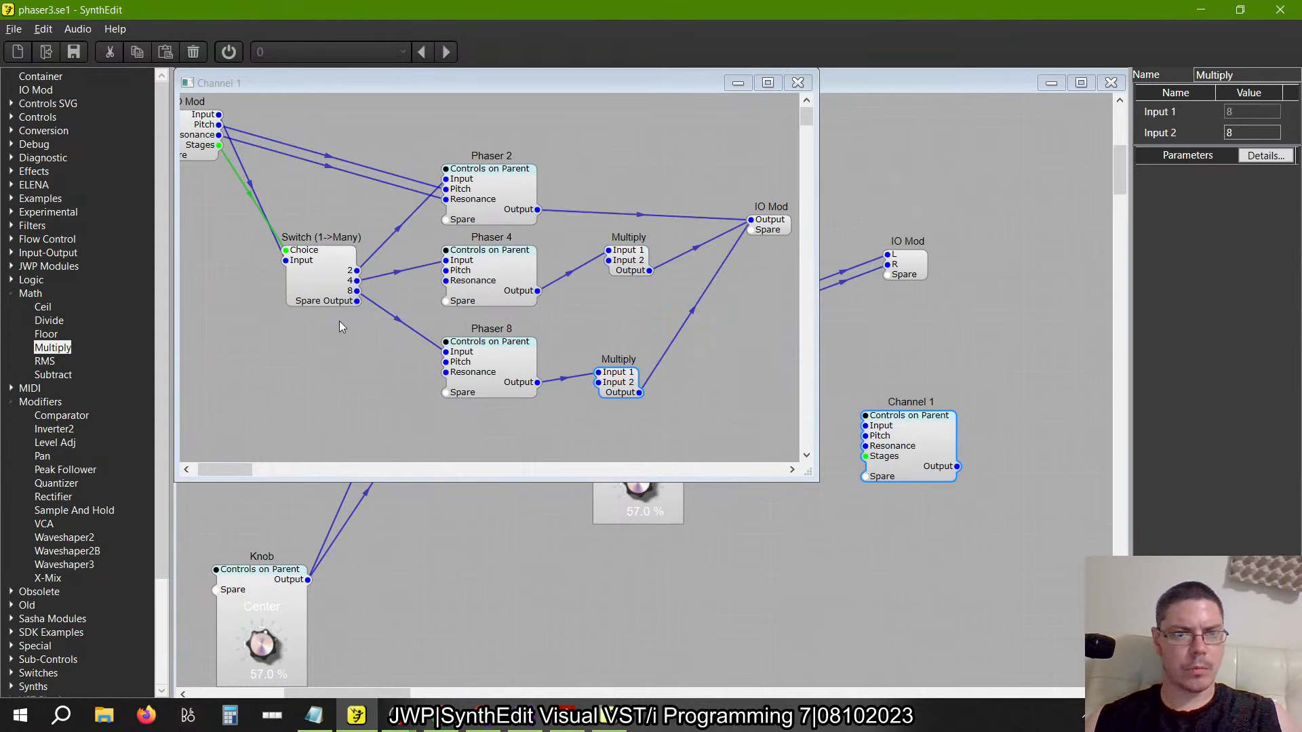
Tidy the layout by moving Phaser 8 closer to Phaser 4 and aligning the two Multiply modules vertically
left_click_drag(501, 374, 502, 363)
left_click_drag(631, 385, 620, 365)
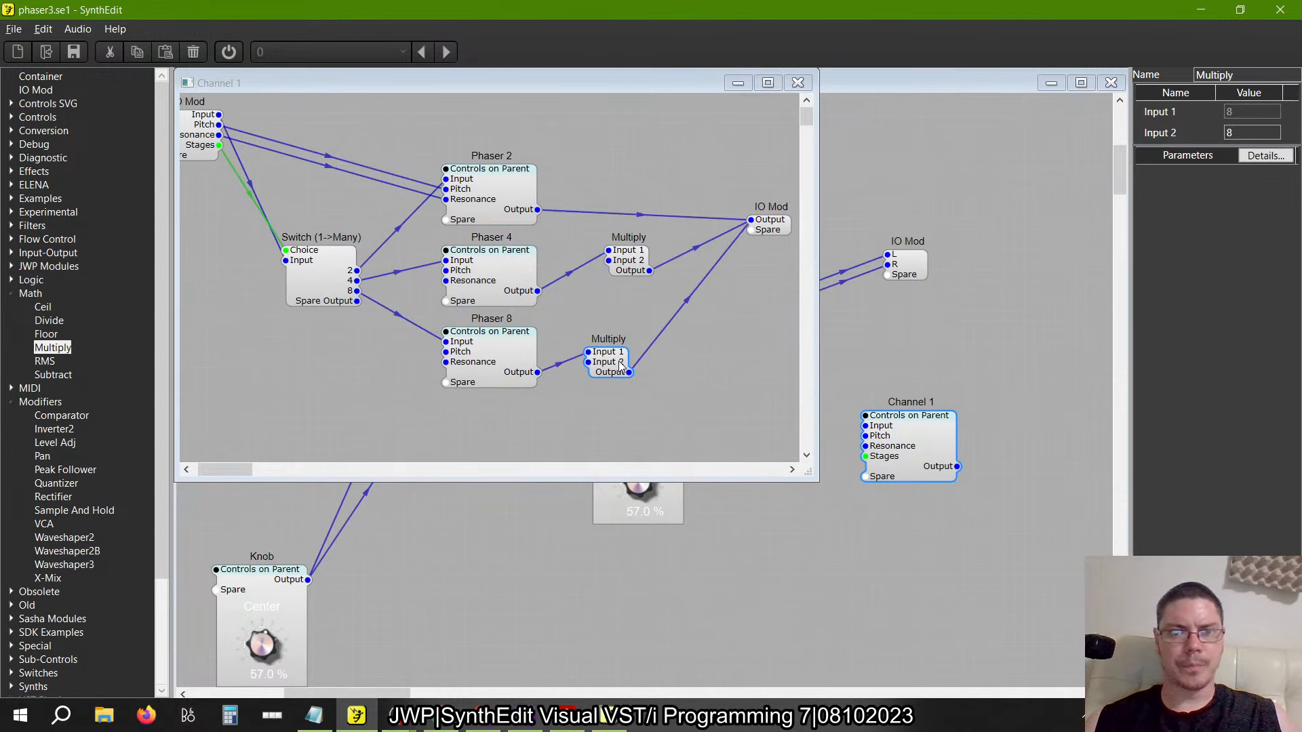
left_click(617, 281)
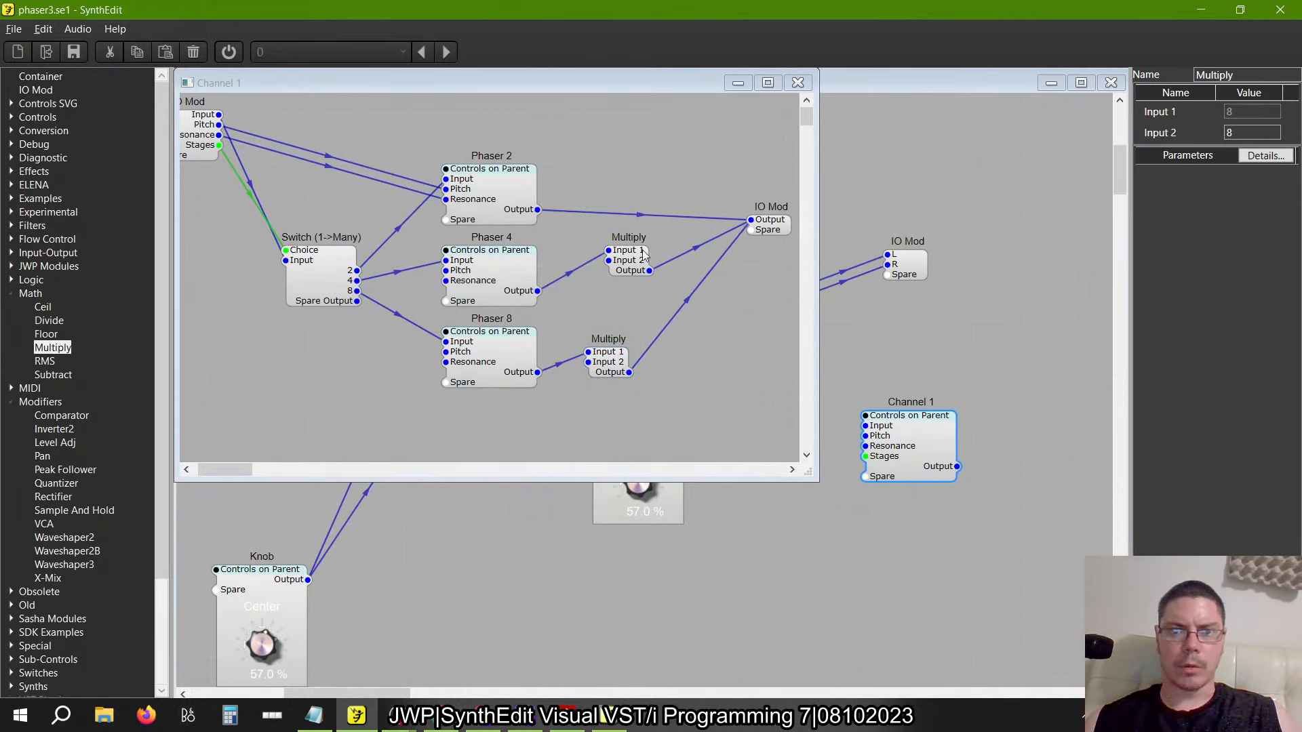
left_click_drag(644, 254, 618, 281)
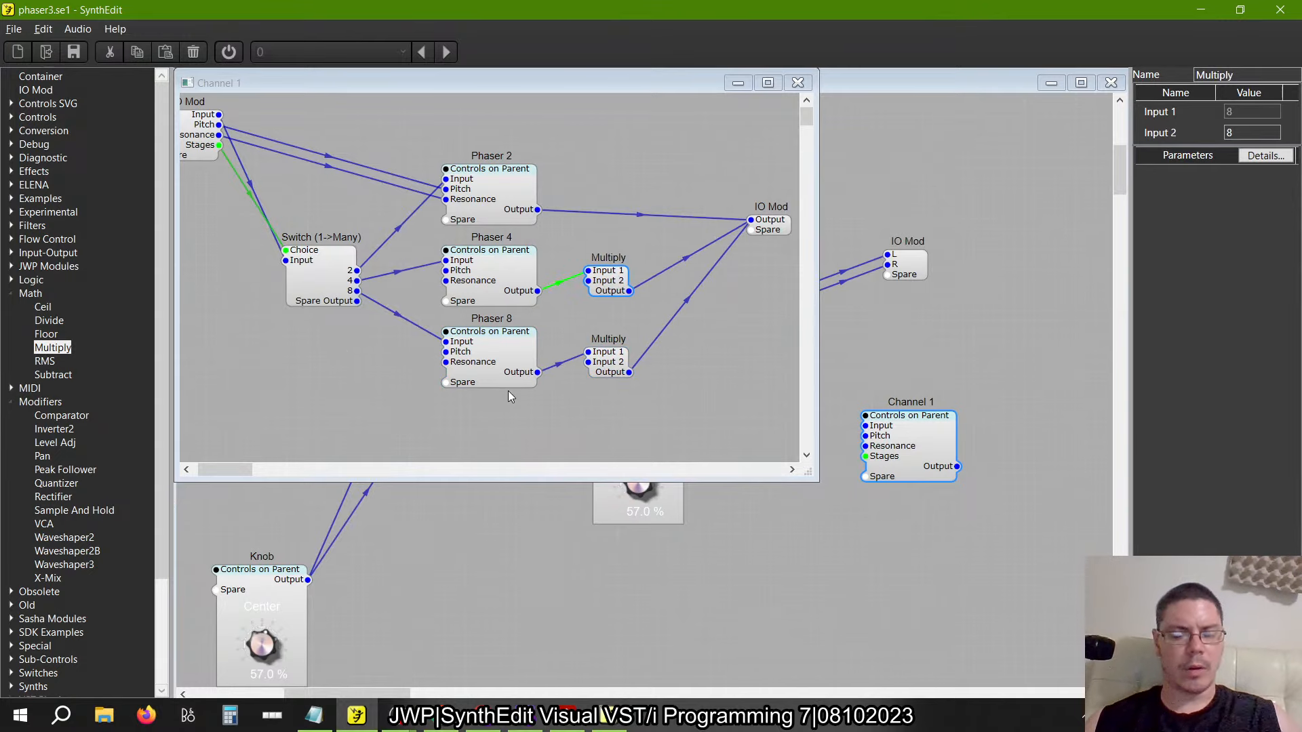
Set Input 2 of Phaser 4's Multiply module to 0.5, following the older project's fixed value
key("alt+Tab")
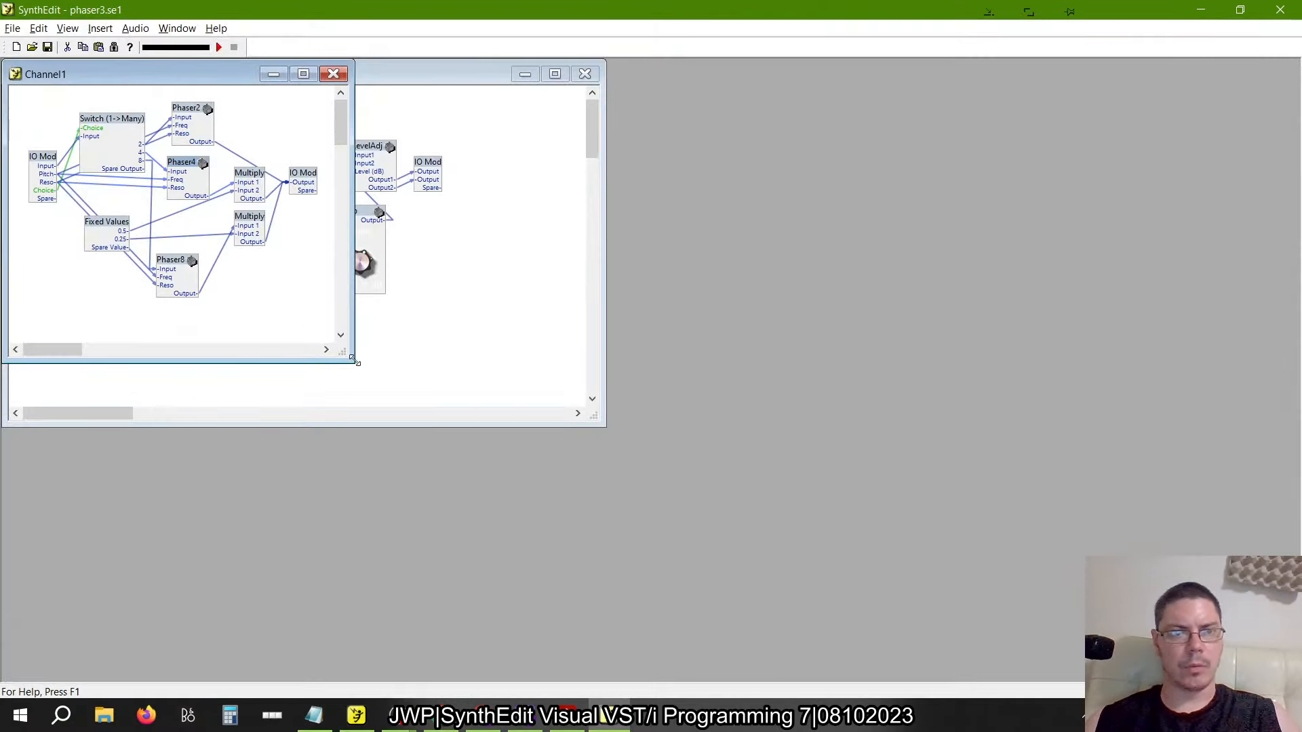
key("alt+Tab")
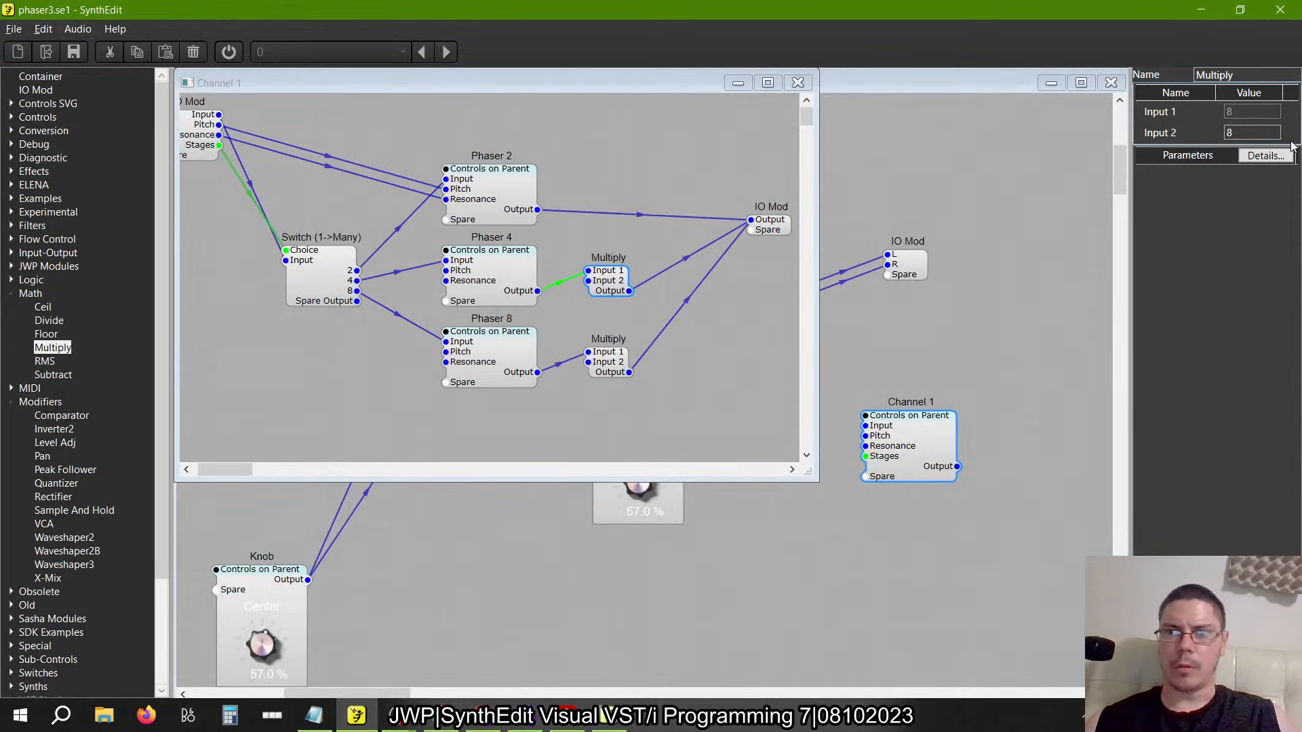
type("0.5")
key("Tab")
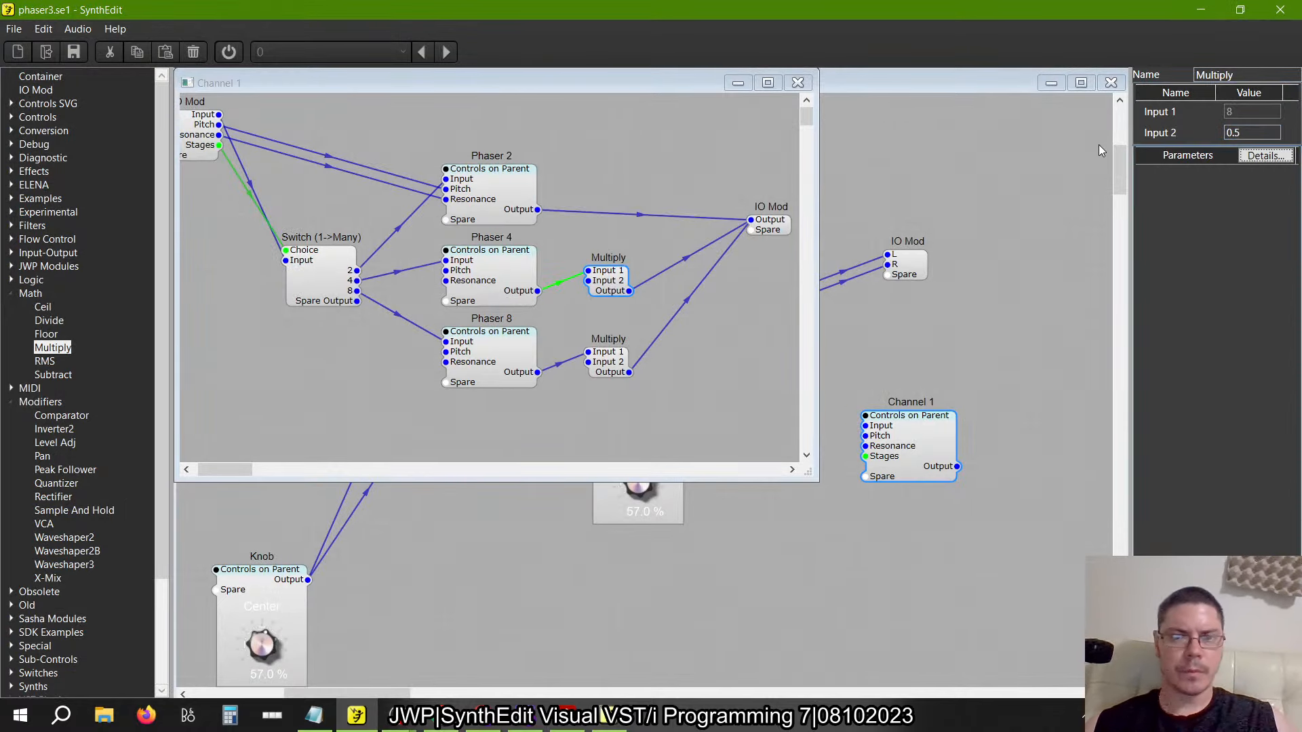
Set Input 2 of Phaser 8's Multiply module to 0.25, following the older project's fixed value
left_click(609, 372)
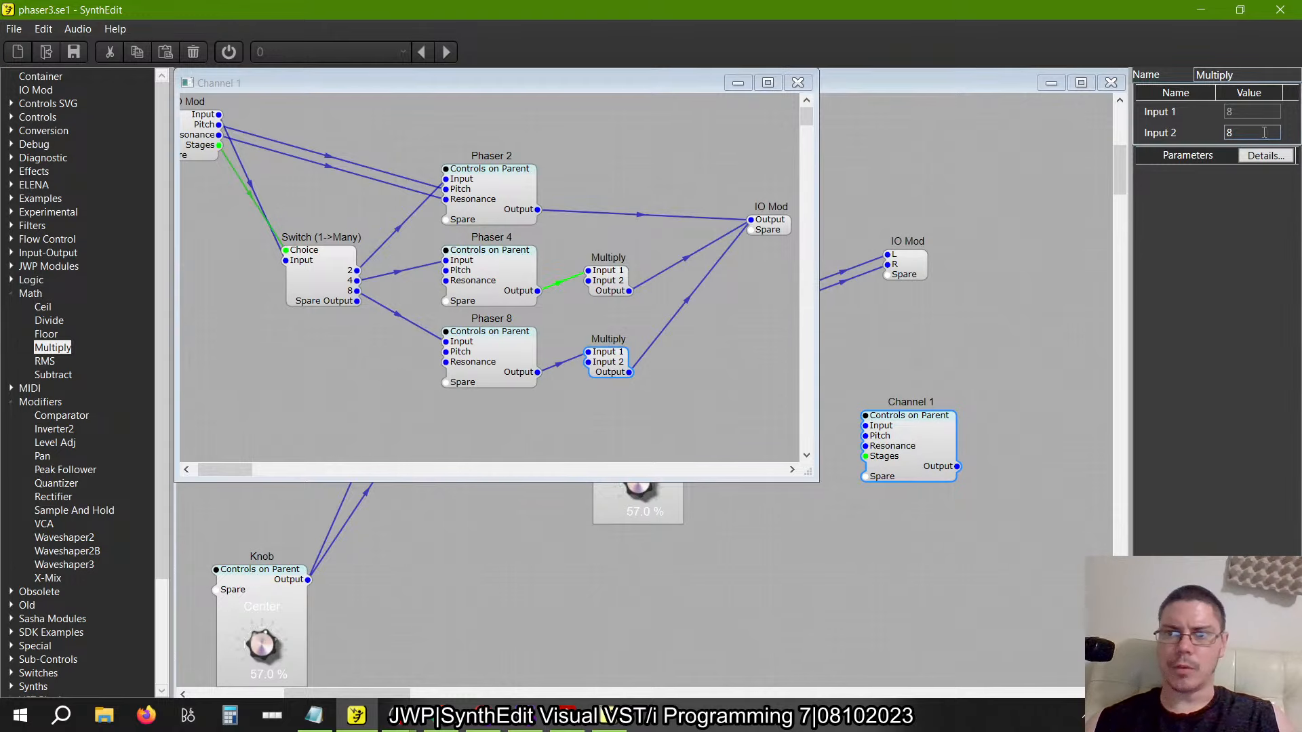
key("Tab")
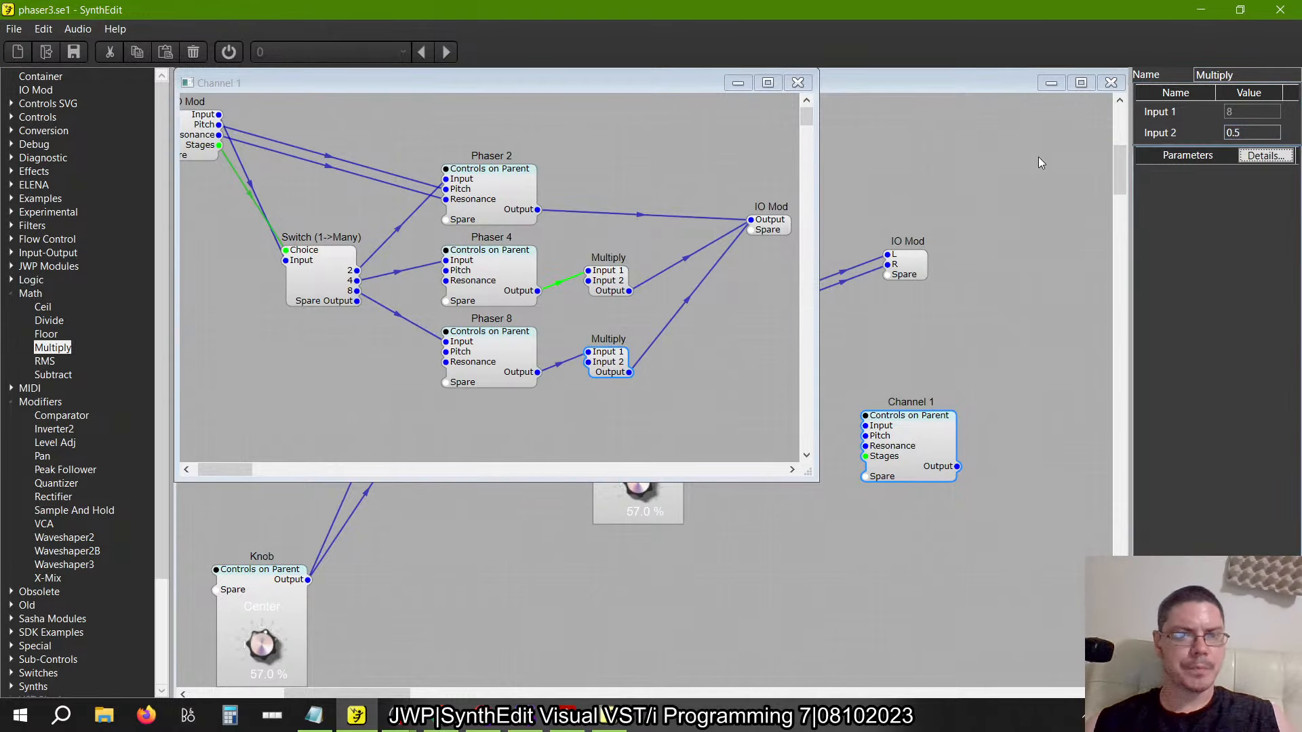
left_click(410, 347)
key("alt+Tab")
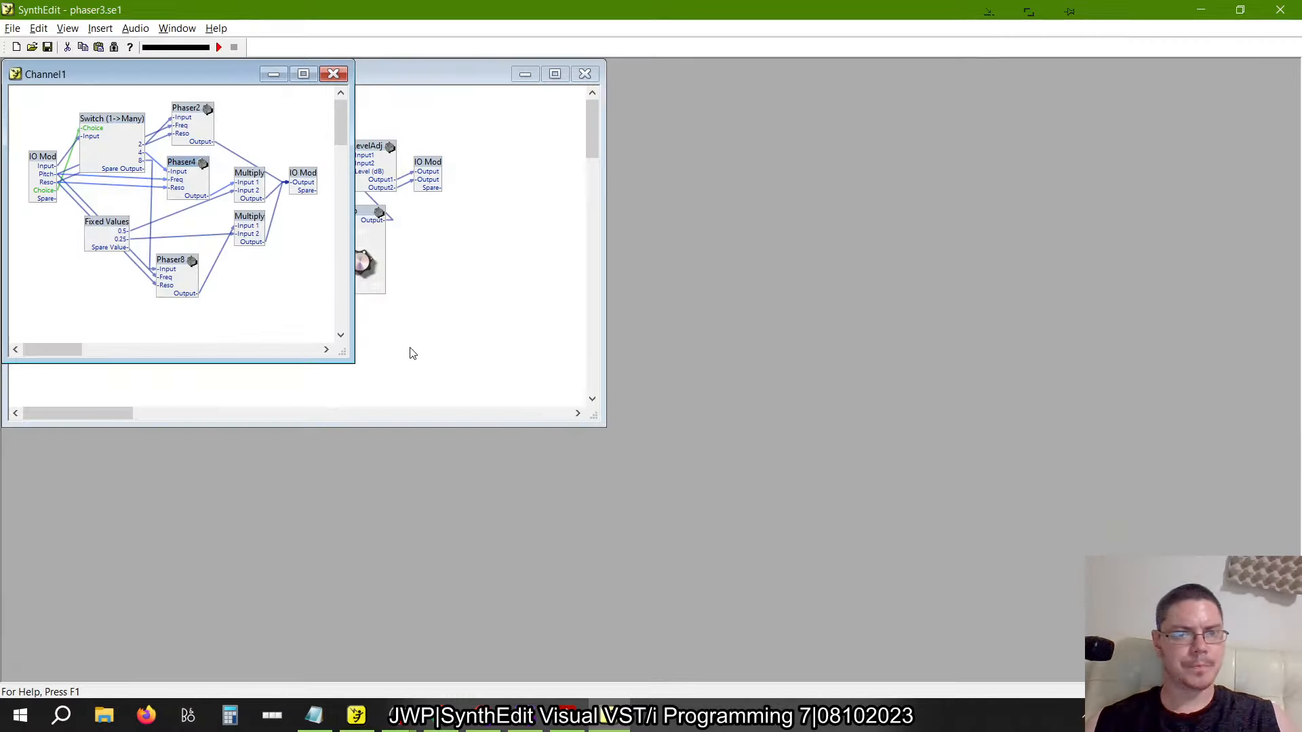
key("alt+Tab")
left_click(612, 361)
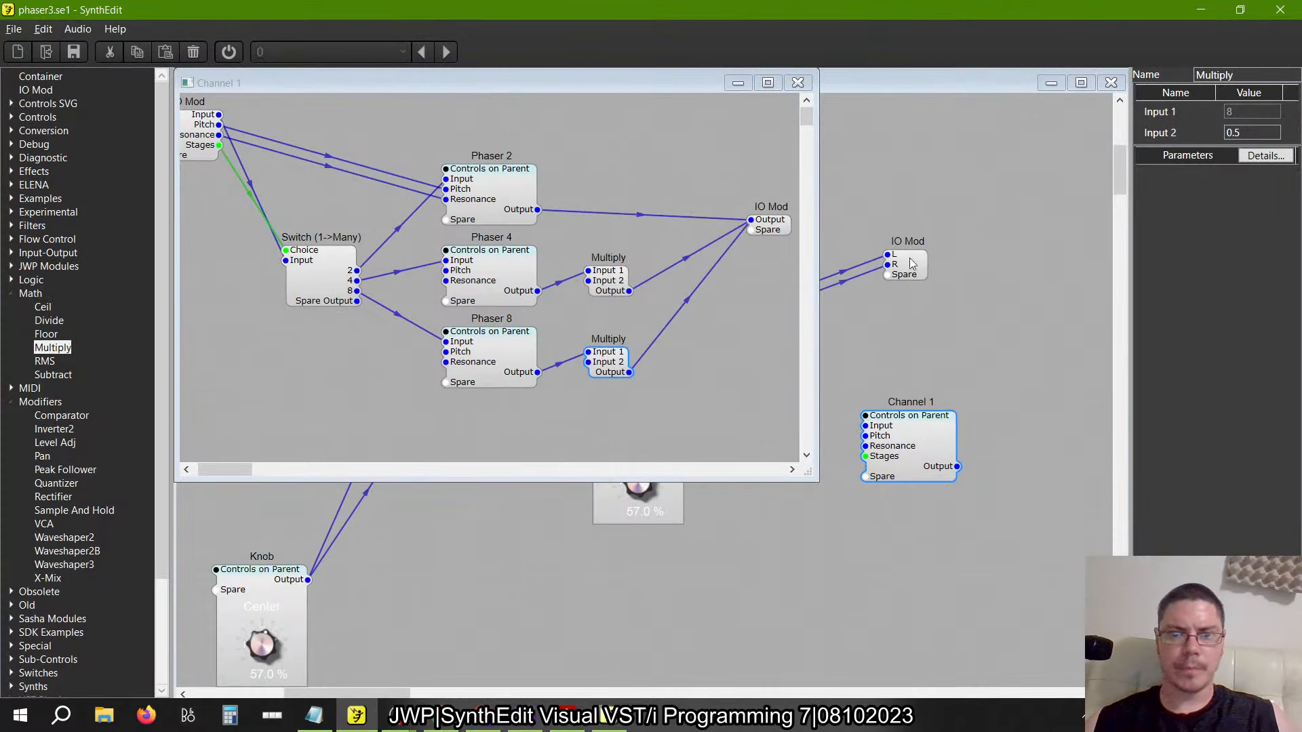
type("0.25")
key("Tab")
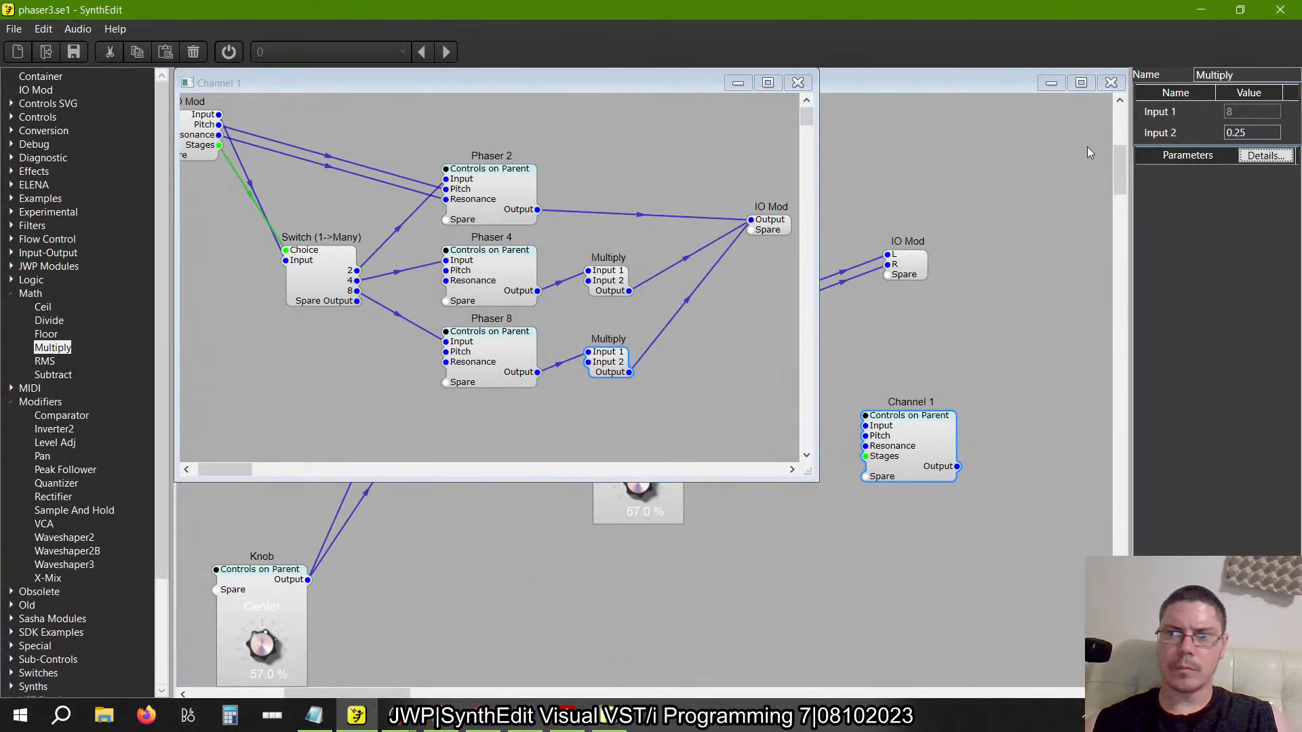
Return to the Phaser structure and place the rebuilt Channel 1 container directly above the old Channel 1
key("alt+Tab")
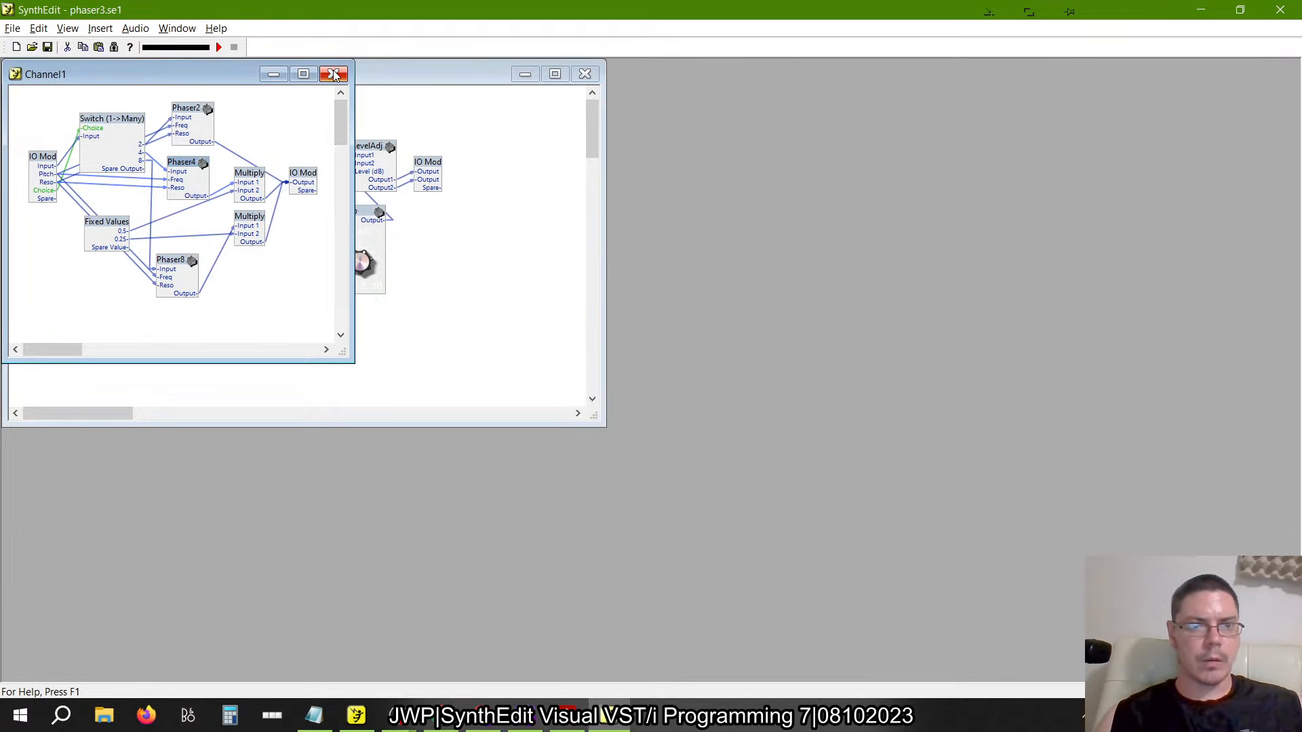
key("alt+Tab")
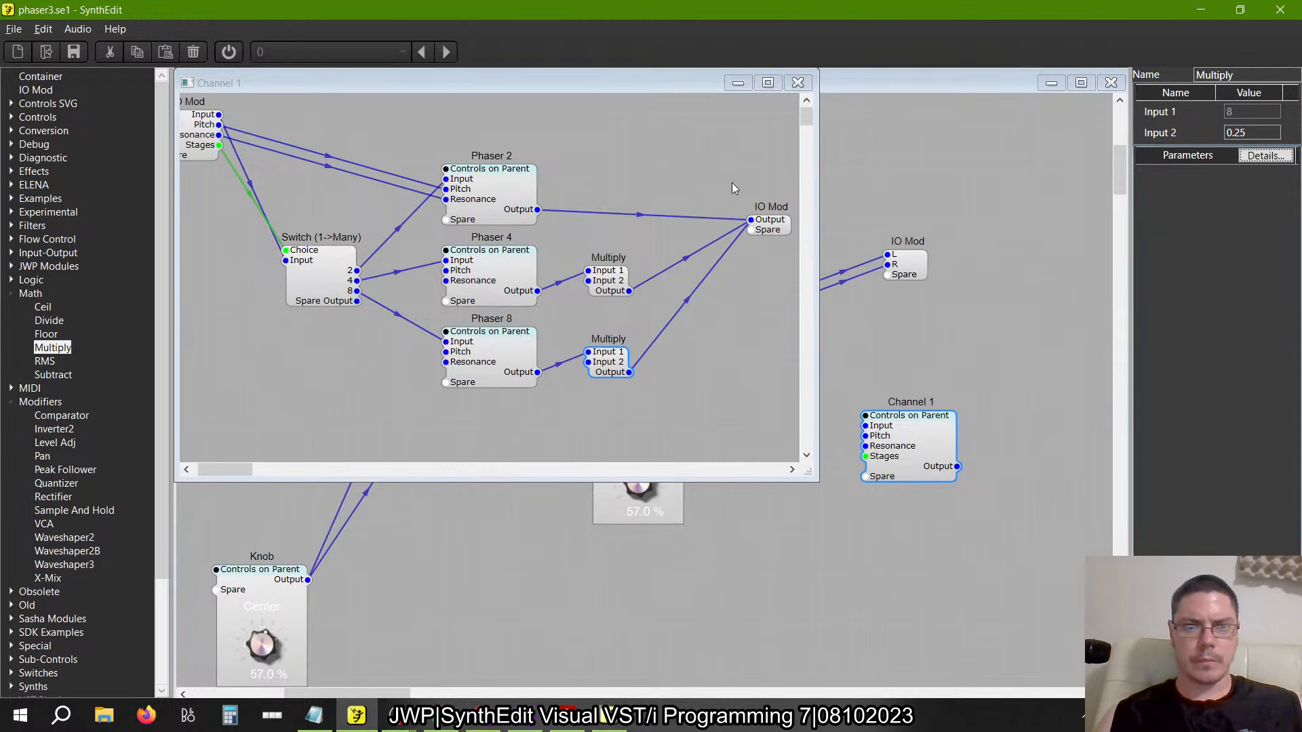
left_click(798, 82)
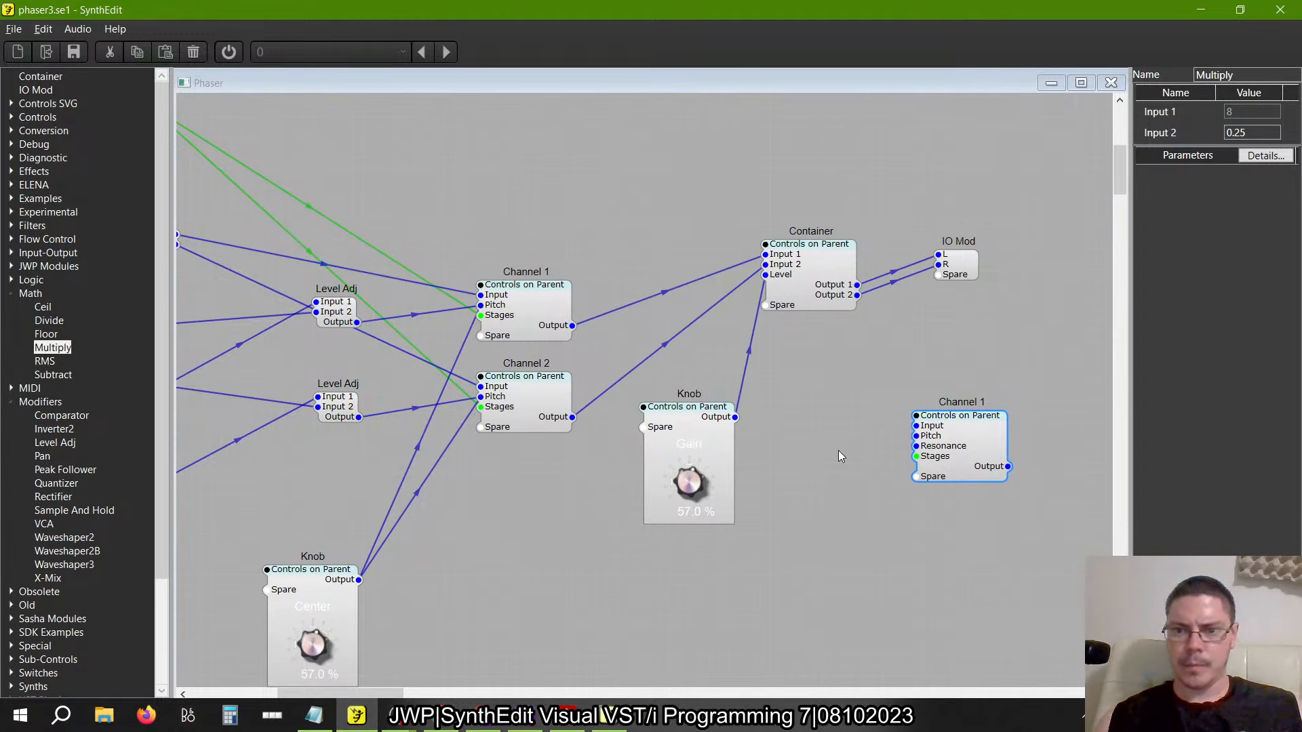
left_click_drag(965, 472, 599, 194)
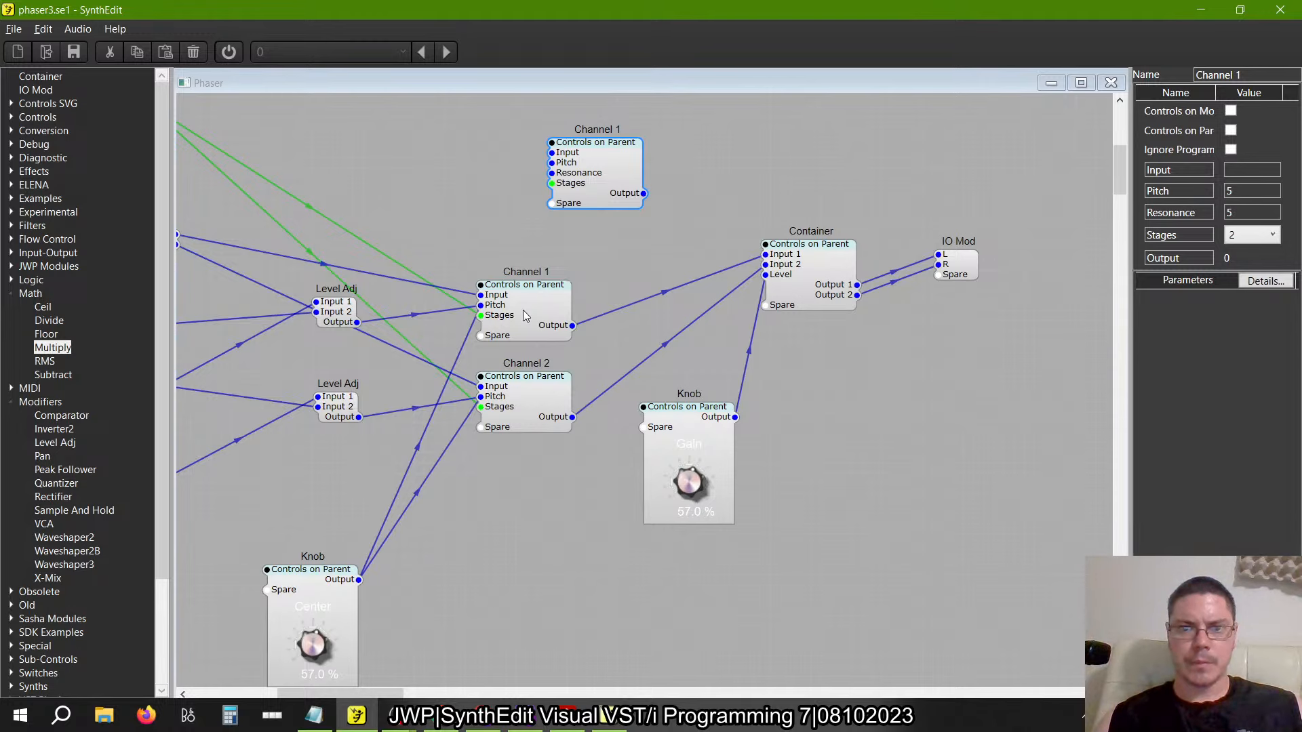
left_click_drag(523, 310, 594, 282)
right_click(594, 282)
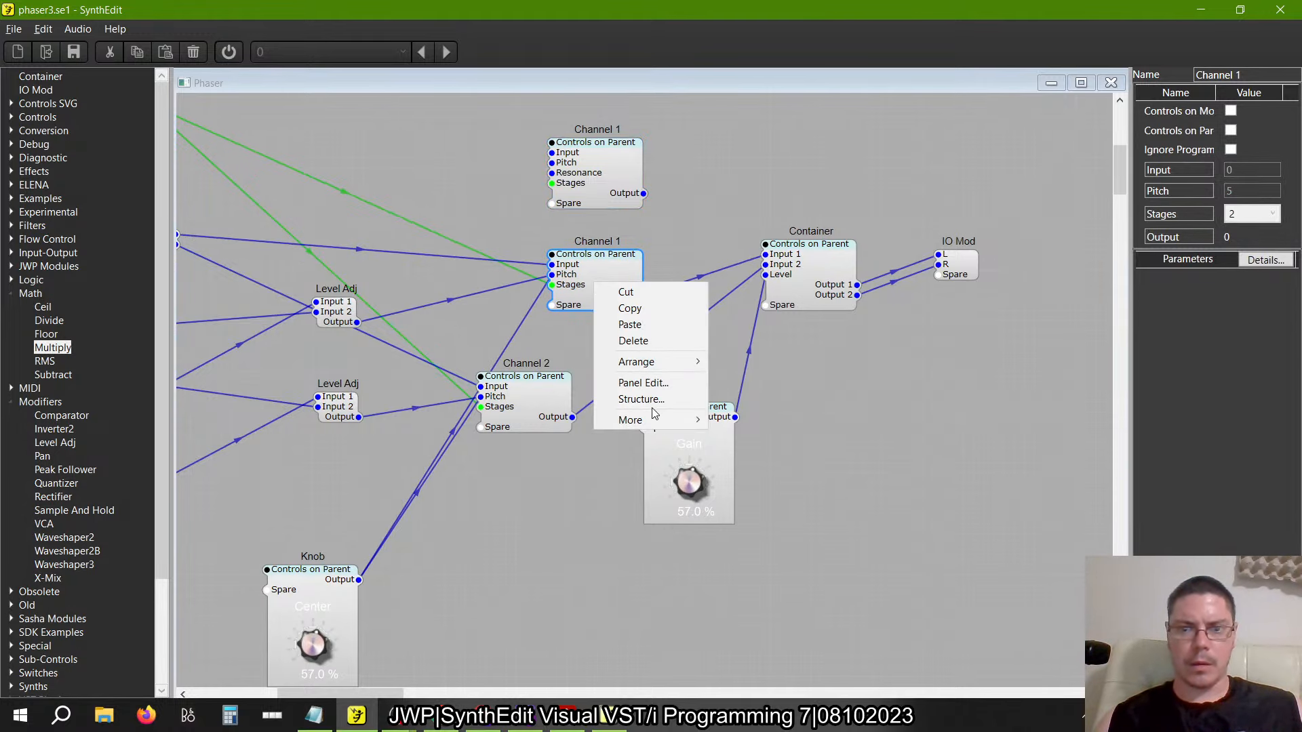
mouse_move(671, 420)
left_click(697, 213)
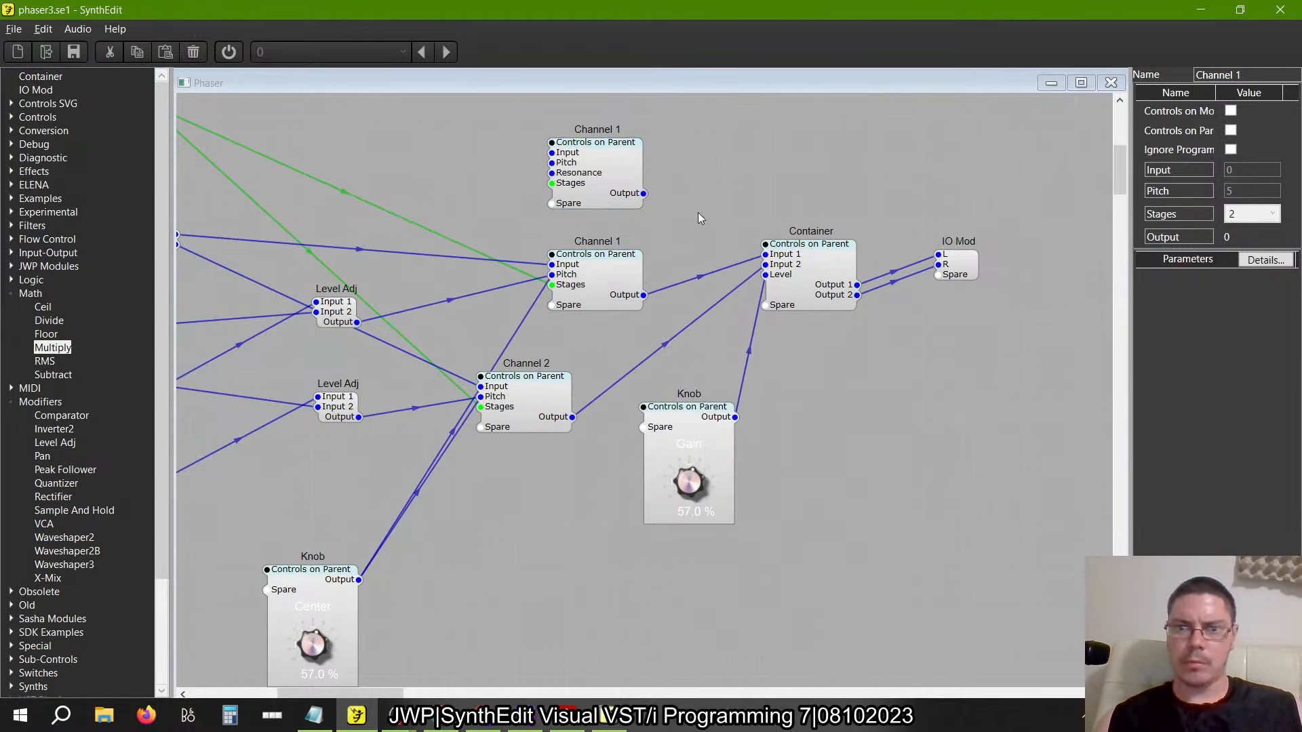
left_click_drag(618, 262, 588, 271)
Cut the rebuilt Channel 1 container and paste it inside the old Channel 1's structure
left_click(592, 184)
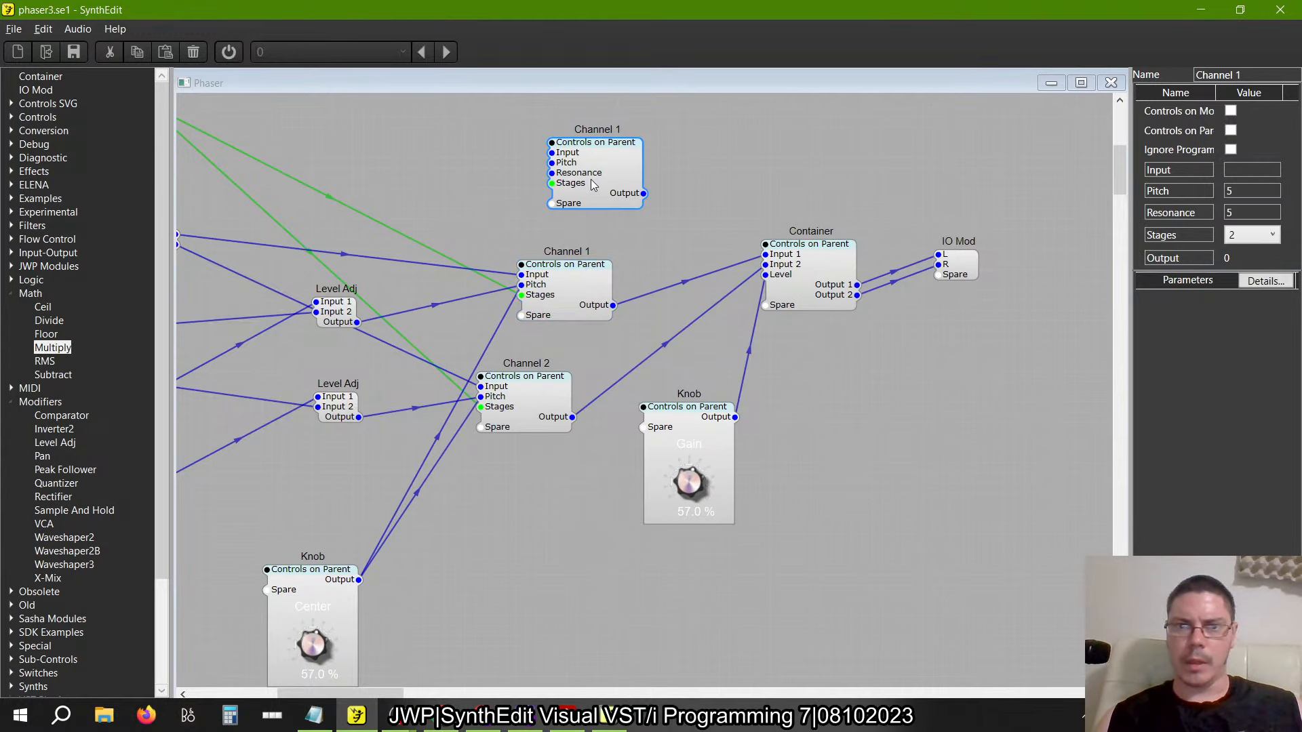
key("Delete")
double_click(561, 300)
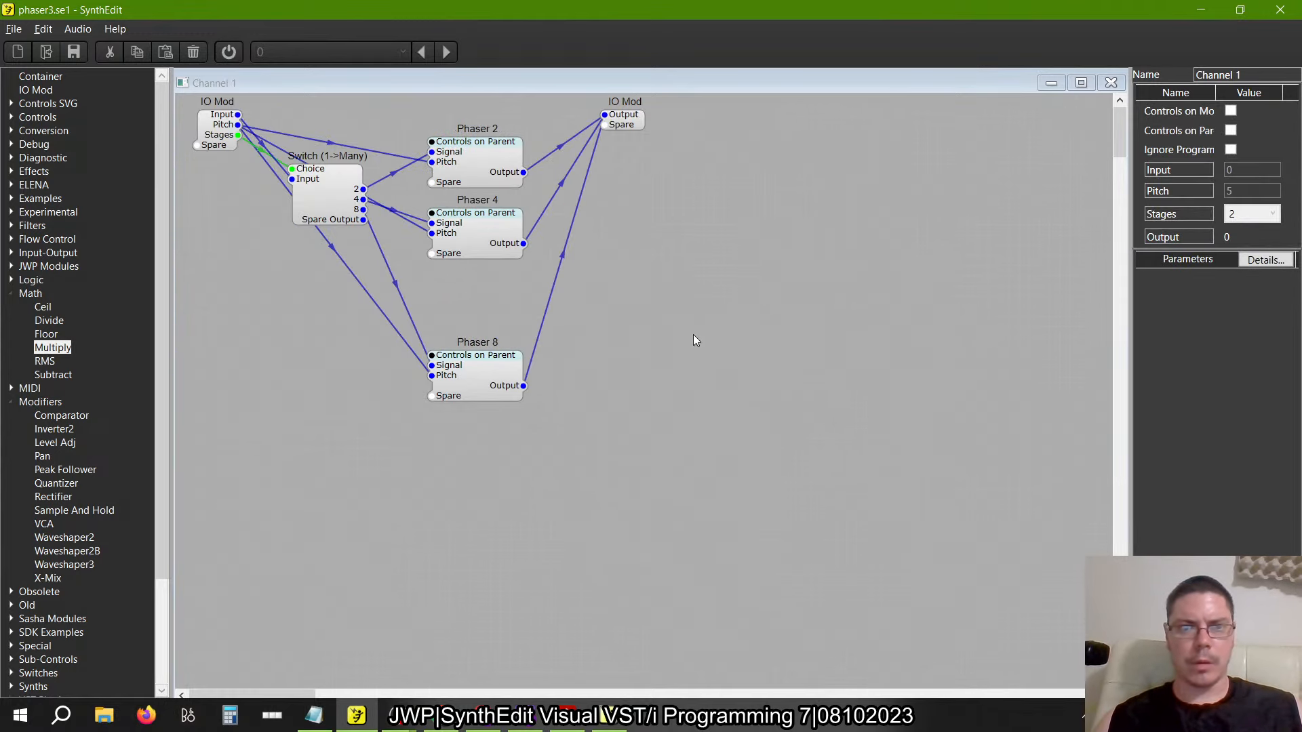
right_click(693, 335)
left_click(718, 377)
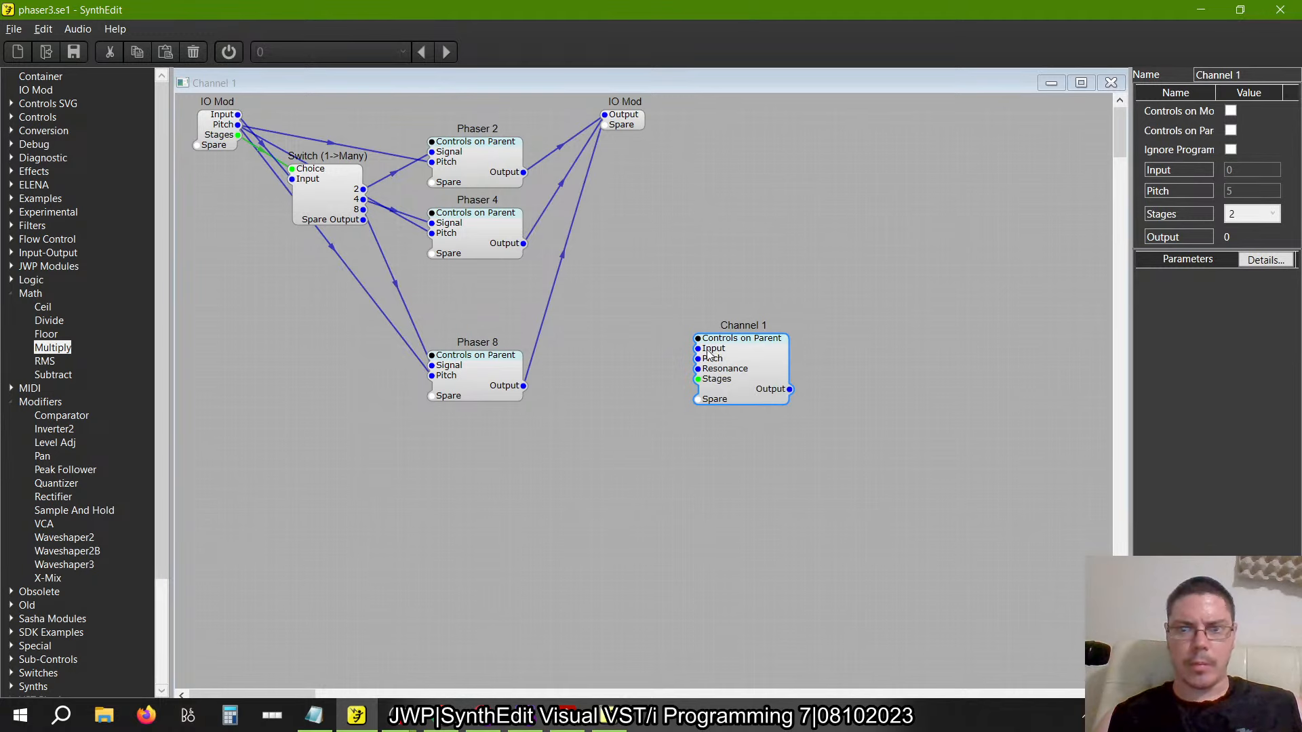
Wire the input IO Mod's Input, Pitch and Stages to the nested Channel 1, and its output to the output IO Mod
mouse_move(708, 353)
left_mouse_down()
mouse_move(434, 258)
mouse_move(266, 82)
mouse_move(252, 118)
mouse_move(239, 115)
mouse_move(538, 306)
mouse_move(699, 358)
left_mouse_up()
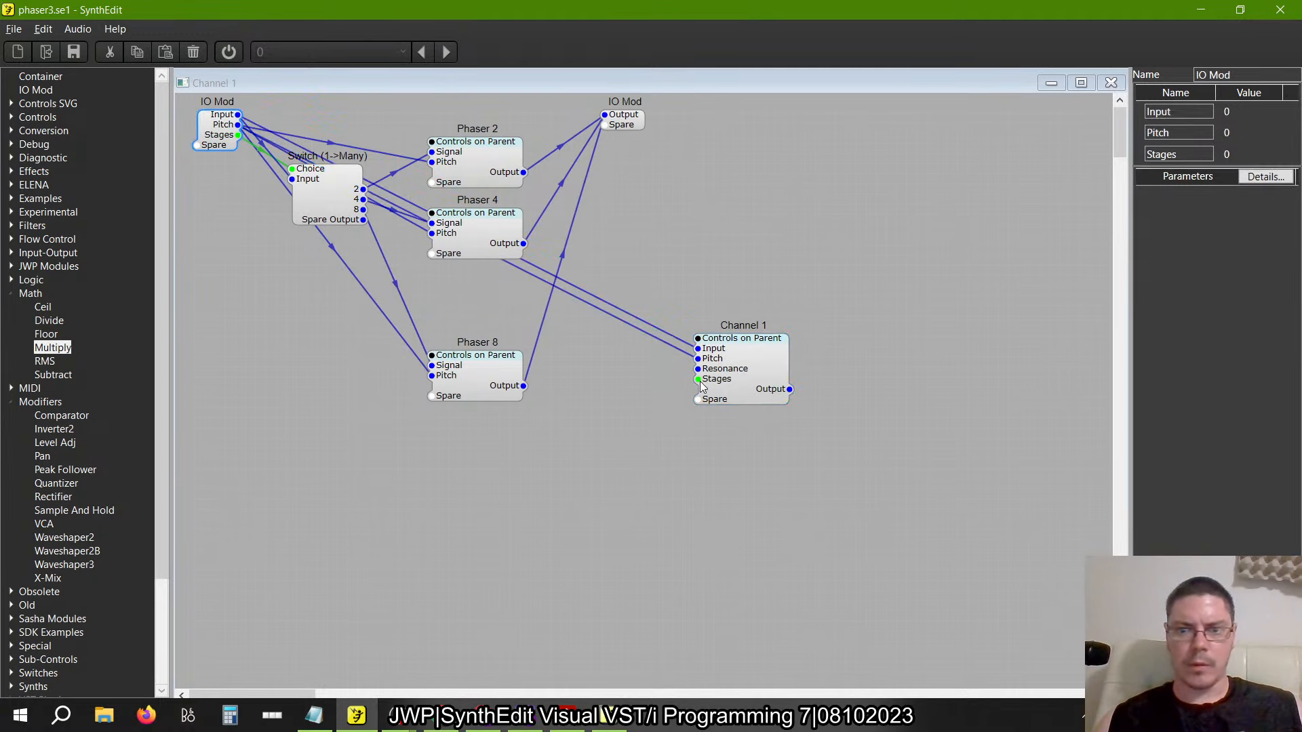
left_click(700, 388)
left_click_drag(190, 179, 238, 135)
left_click_drag(790, 389, 605, 125)
Delete the old Switch and Phaser 2, 4 and 8 containers, and move the nested Channel 1 between the IO Mods
left_click_drag(586, 524, 279, 112)
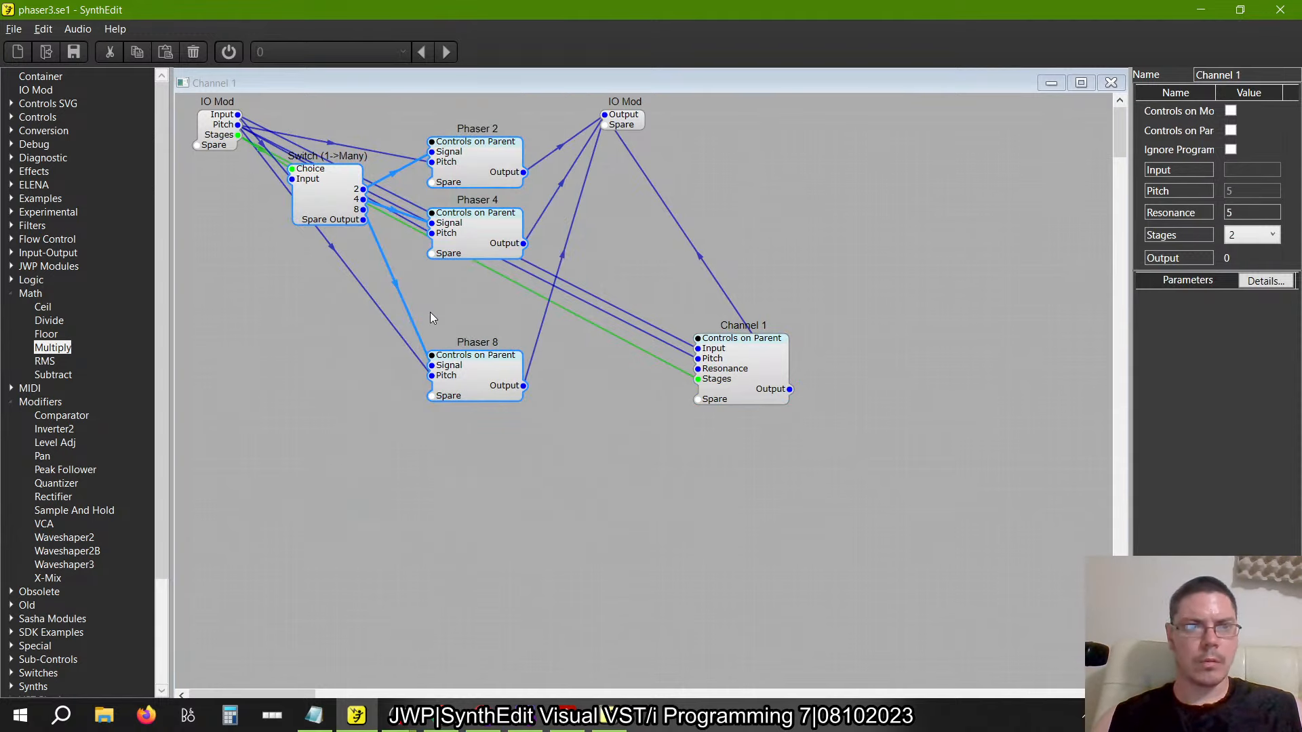
key("Delete")
left_click_drag(766, 367, 473, 218)
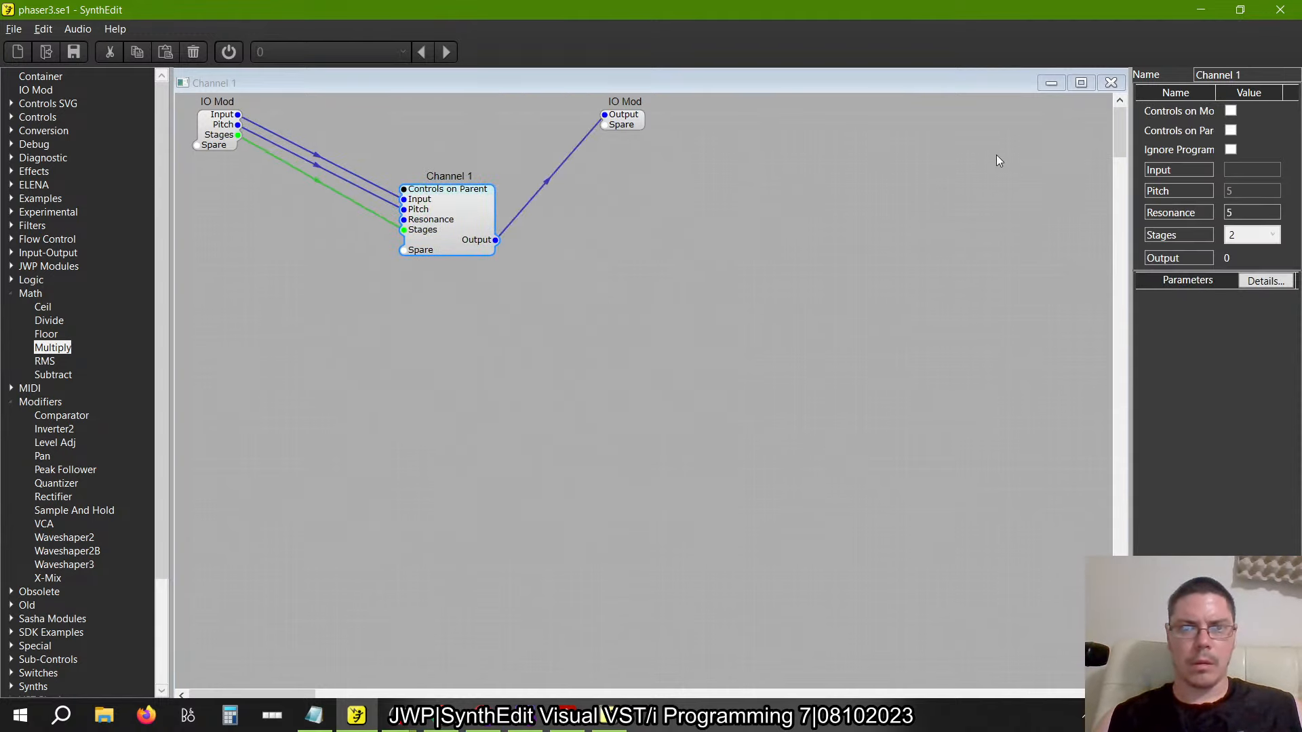
Return to the Phaser structure, un-containerize the old Channel 1, and line the rebuilt Channel 1 up above Channel 2
left_click(1111, 83)
right_click(572, 291)
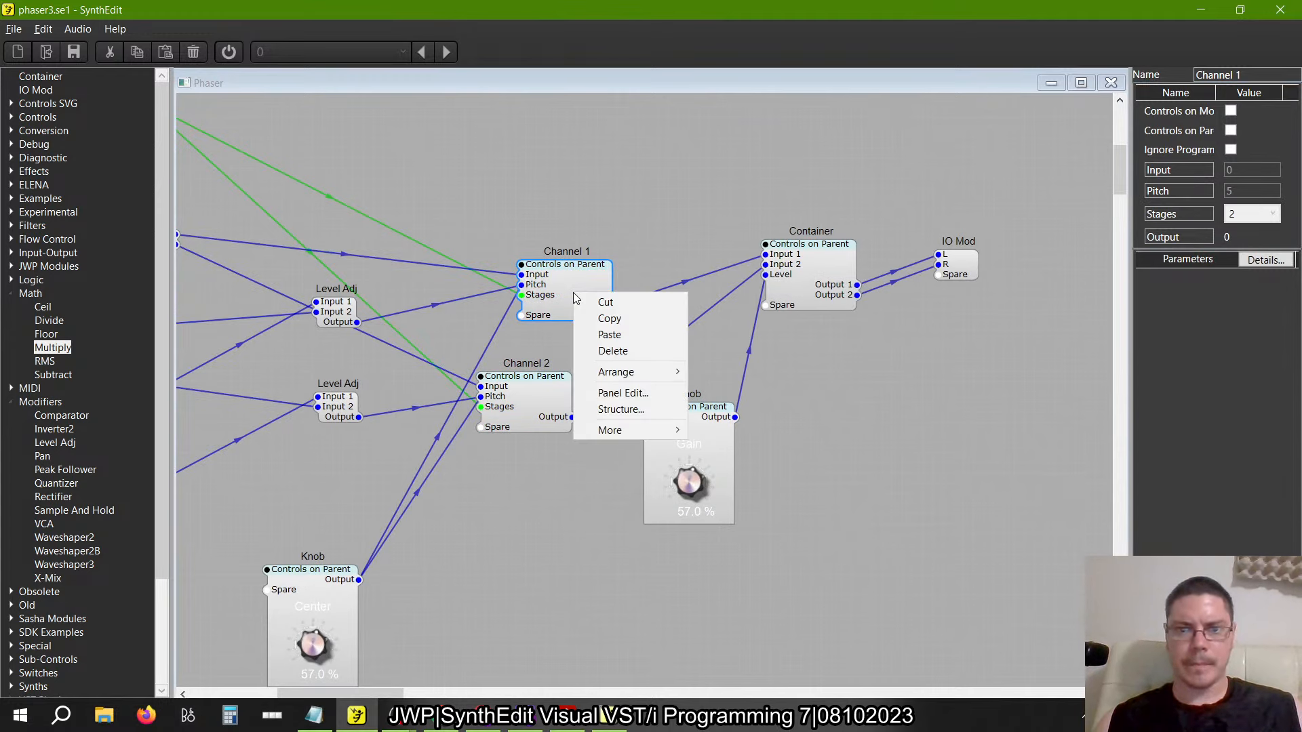
mouse_move(651, 430)
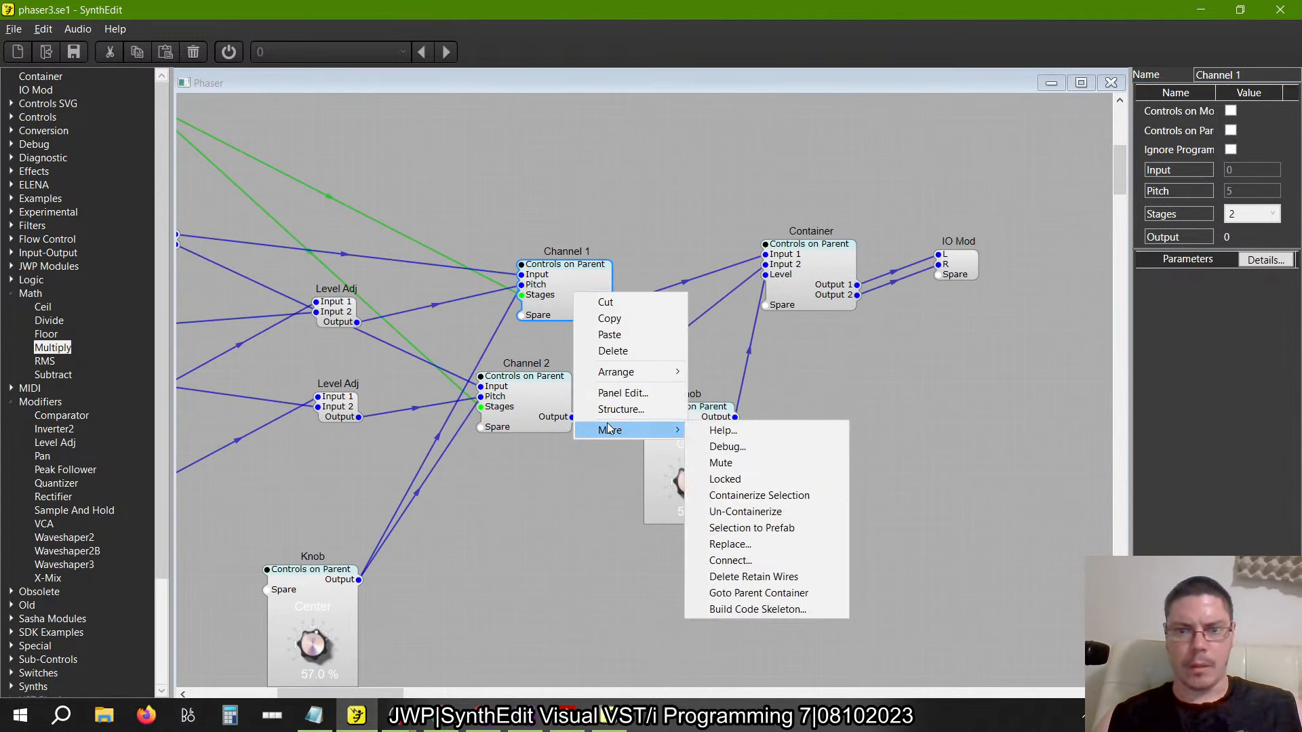
left_click(735, 512)
left_click_drag(600, 300, 529, 263)
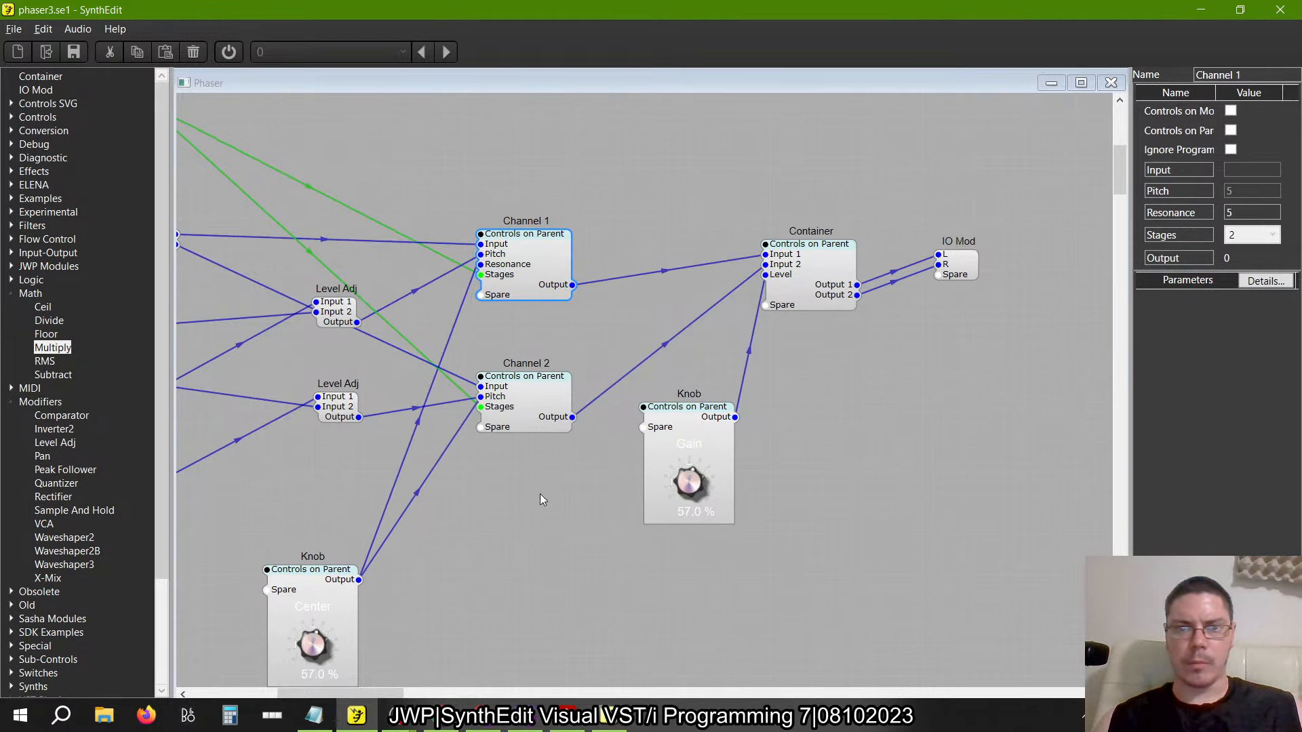
Paste a copy of the rebuilt channel inside the old Channel 2's structure and rename it Channel 2
double_click(539, 396)
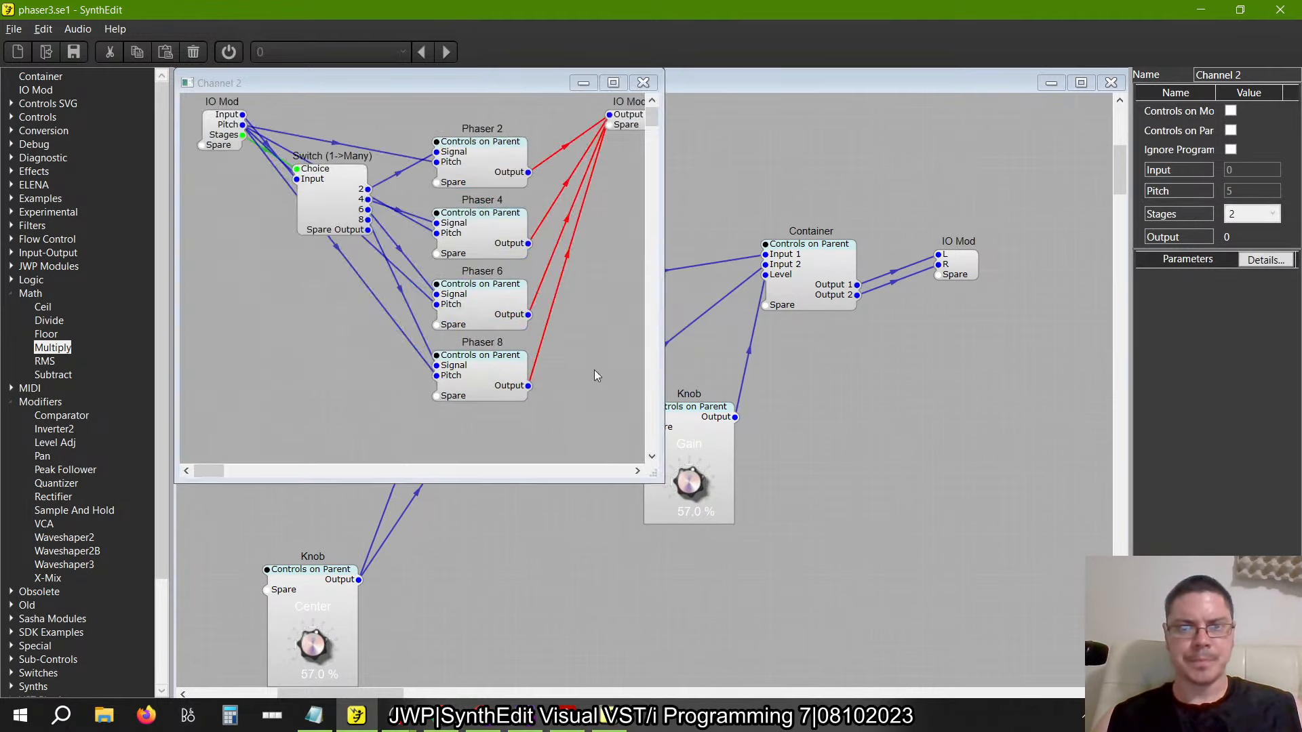
left_click(613, 83)
right_click(614, 241)
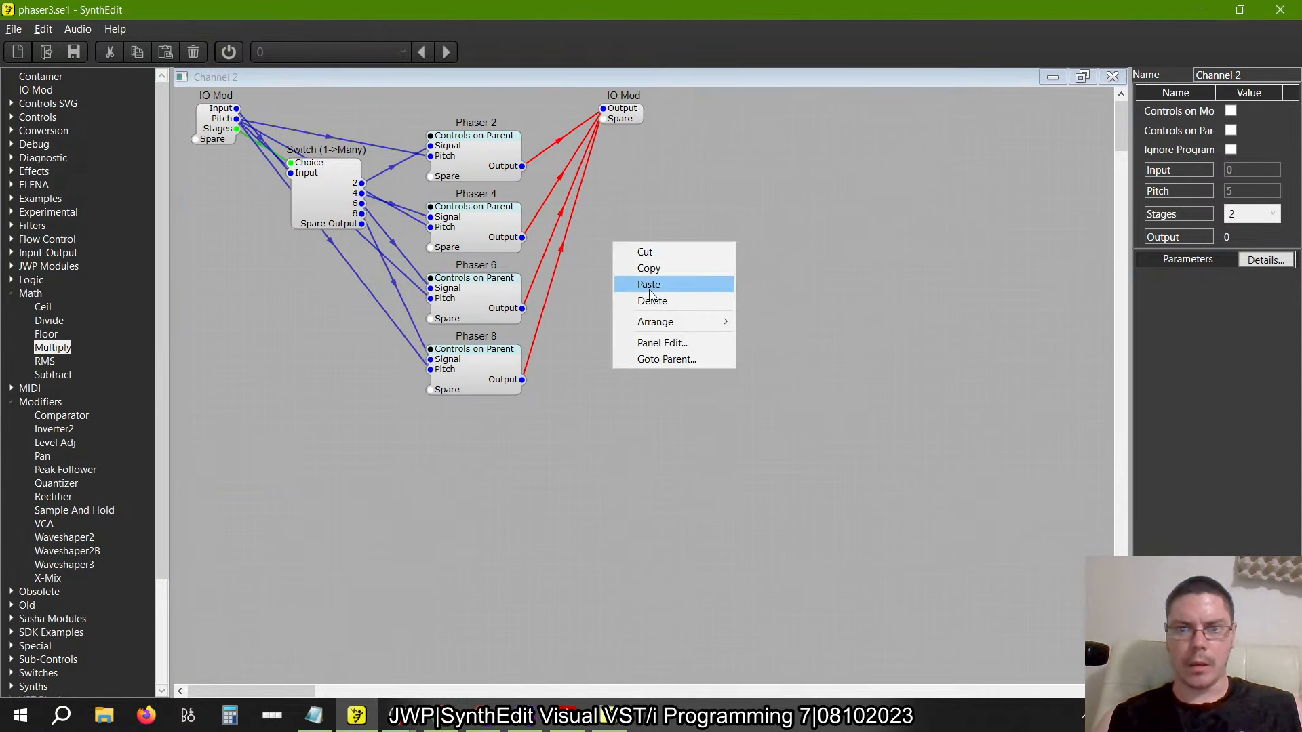
left_click(700, 302)
left_click_drag(655, 275, 746, 293)
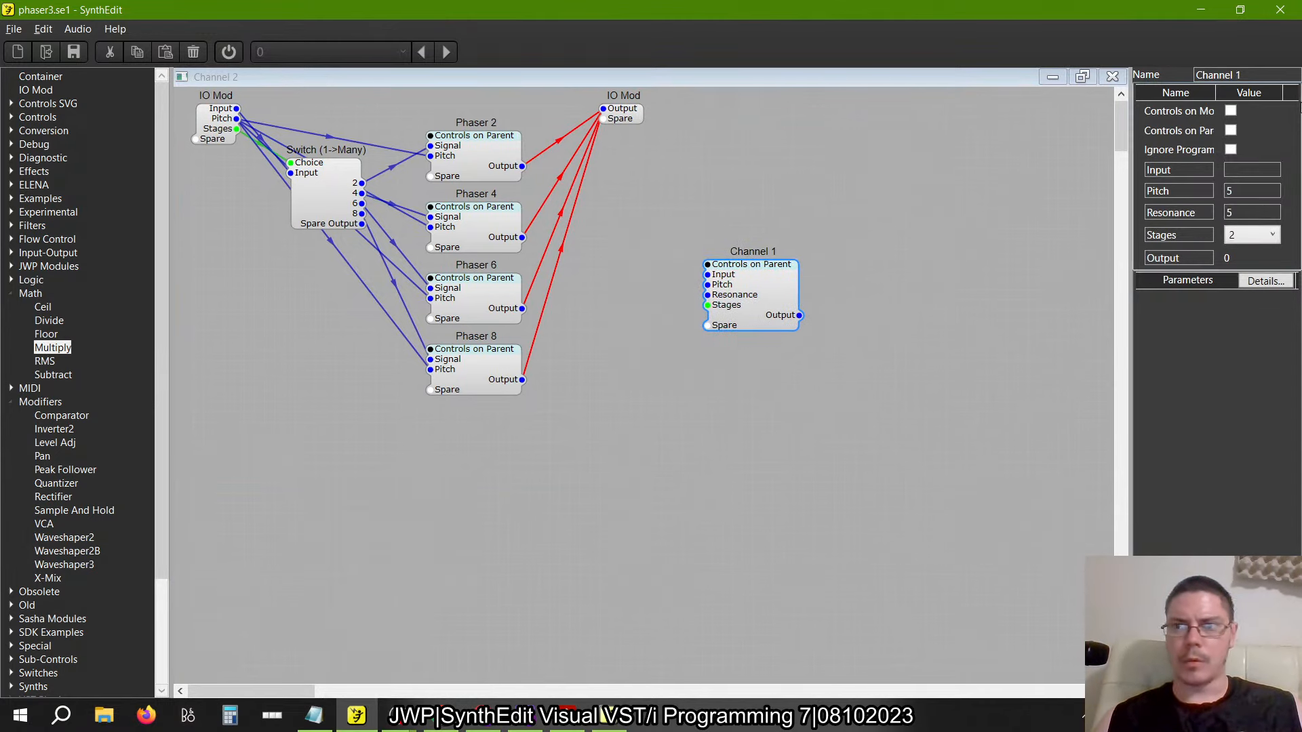
key("BackSpace")
type("2")
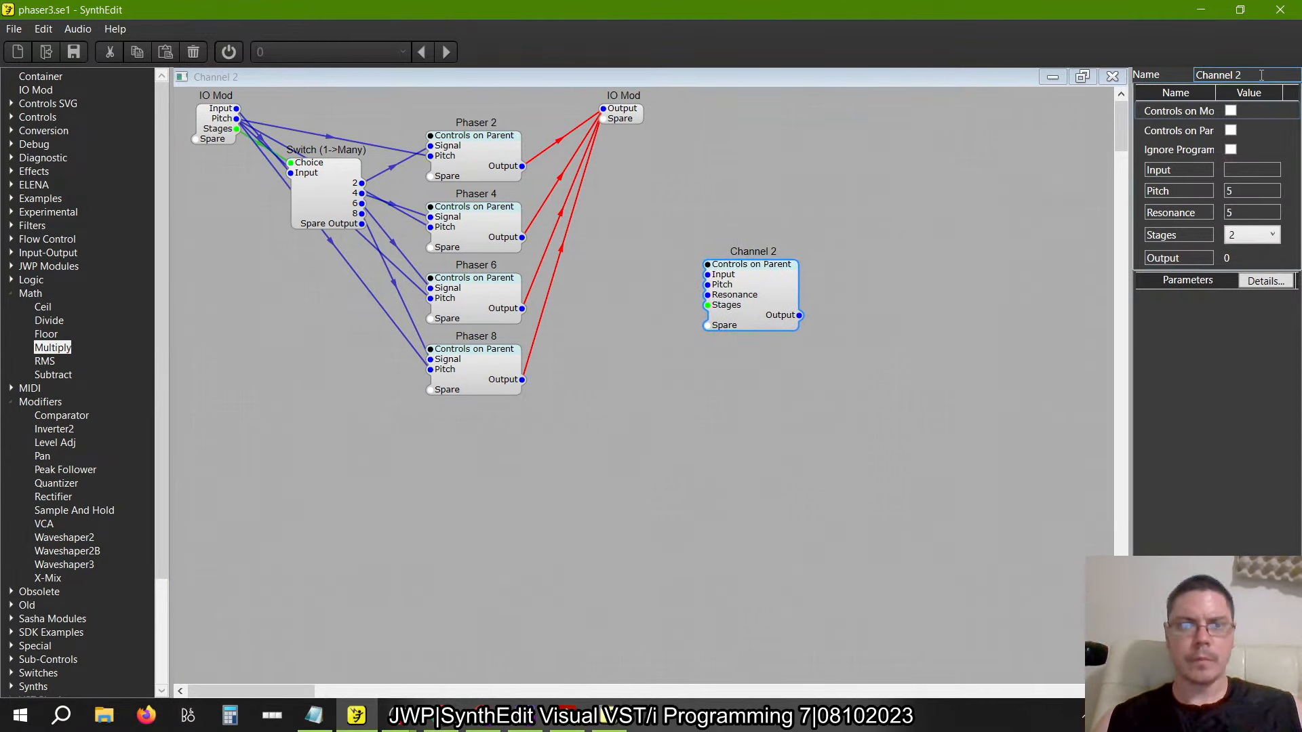
Wire the input IO Mod's Input and Pitch to the nested Channel 2, then return to the Phaser structure
left_click_drag(707, 274, 245, 143)
left_click(698, 413)
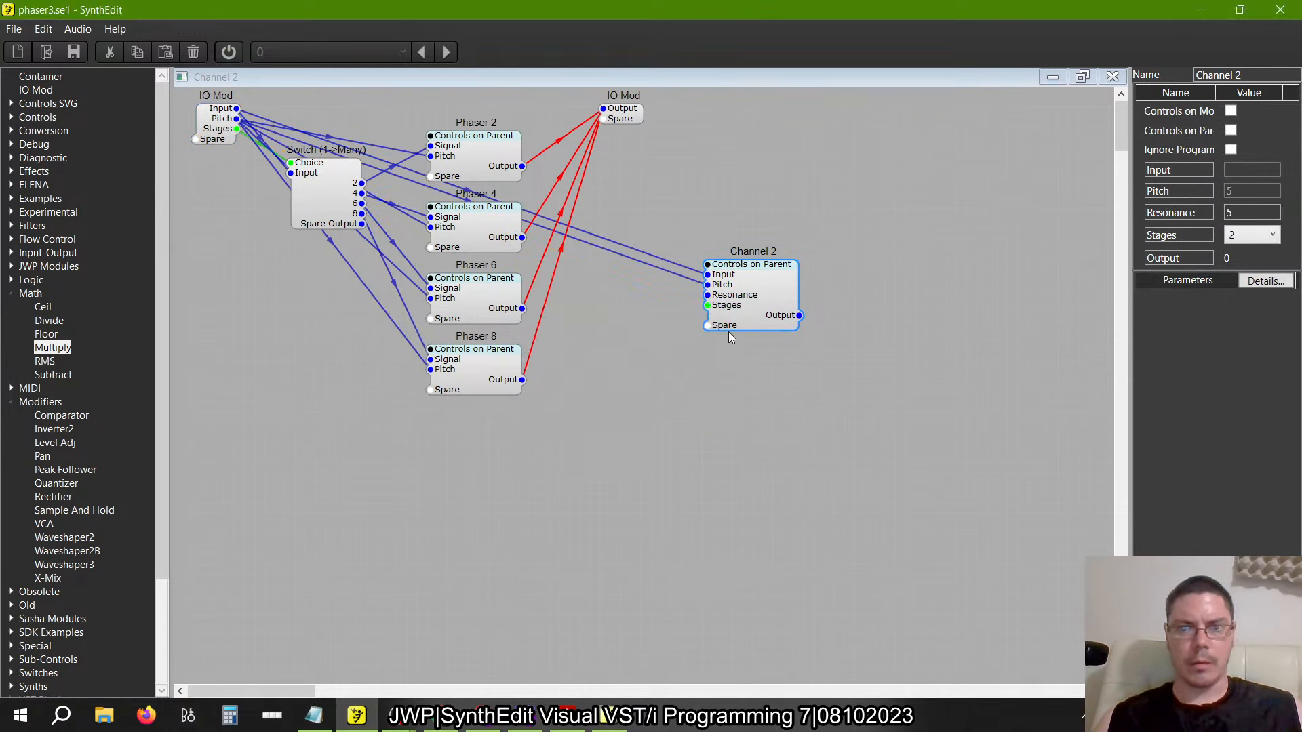
left_click_drag(705, 309, 684, 364)
left_click(1112, 77)
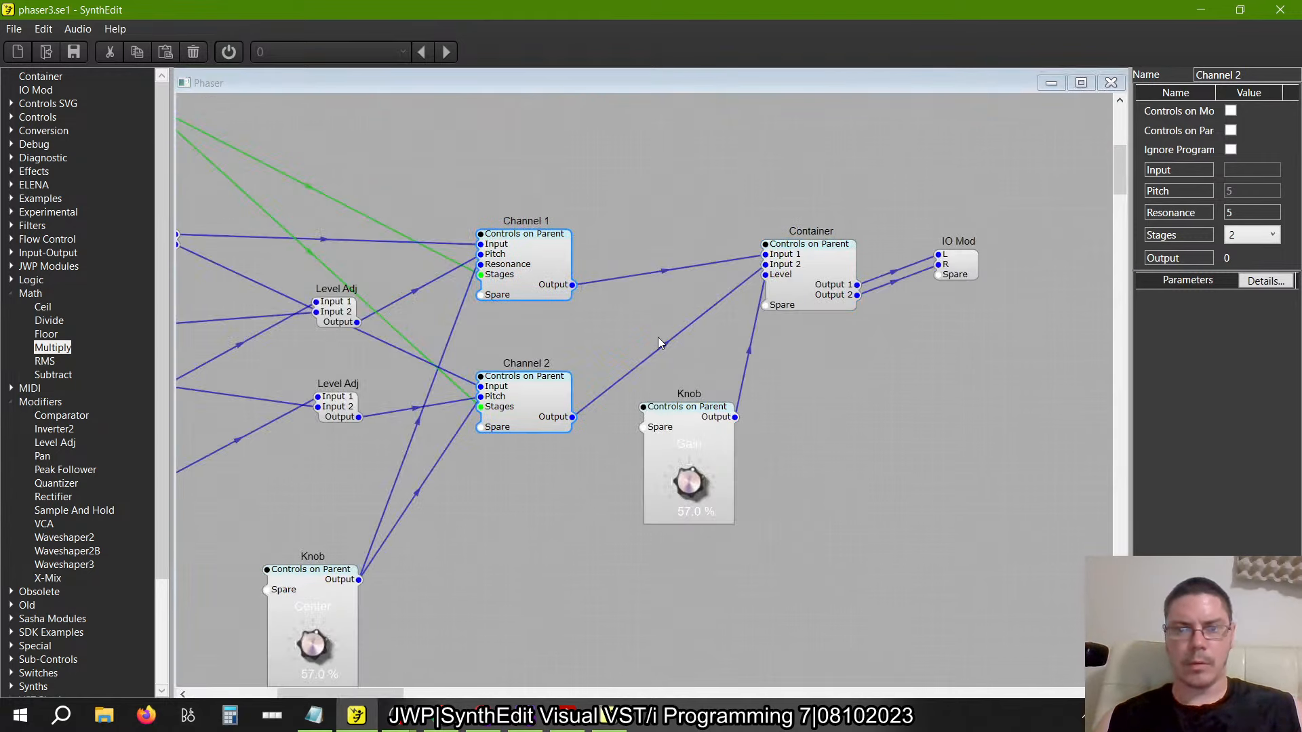
Inside the old Channel 2, delete the wire from the input IO Mod's Stages to the old Switch
left_click(464, 387)
left_click(458, 390)
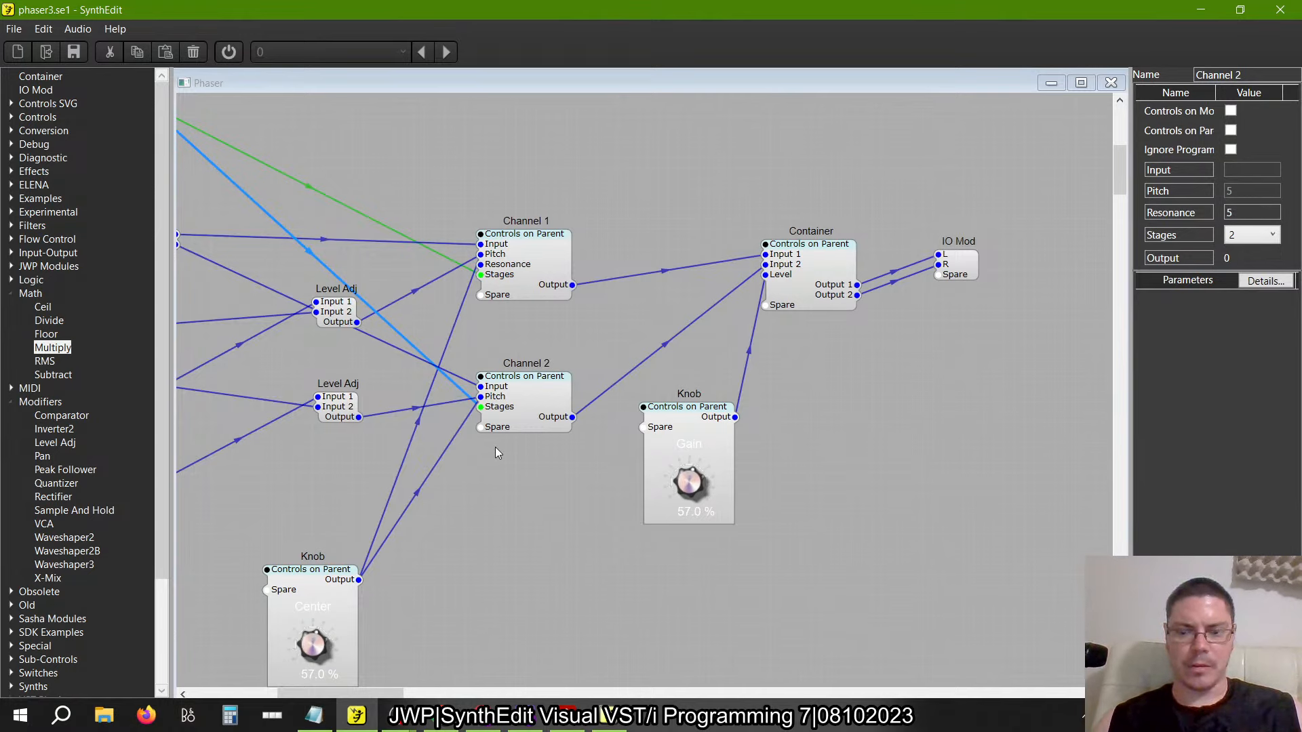
double_click(506, 421)
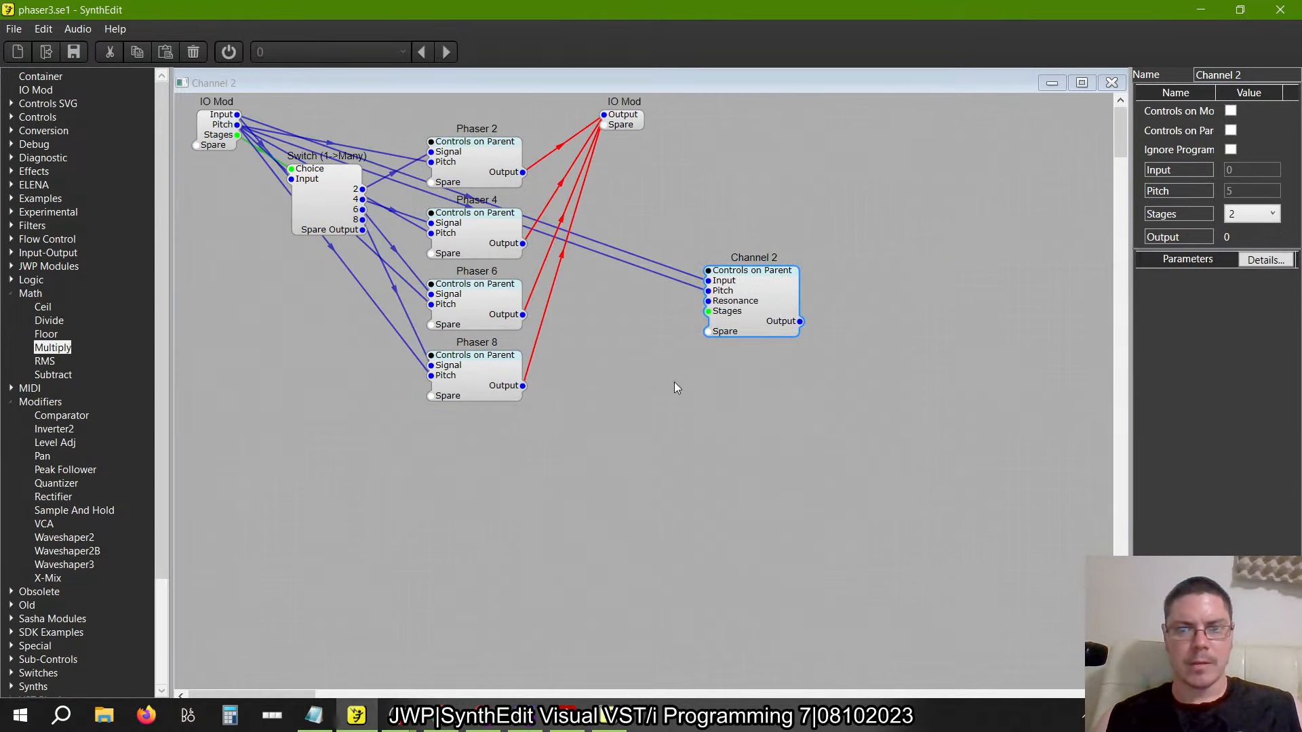
left_click_drag(707, 313, 283, 165)
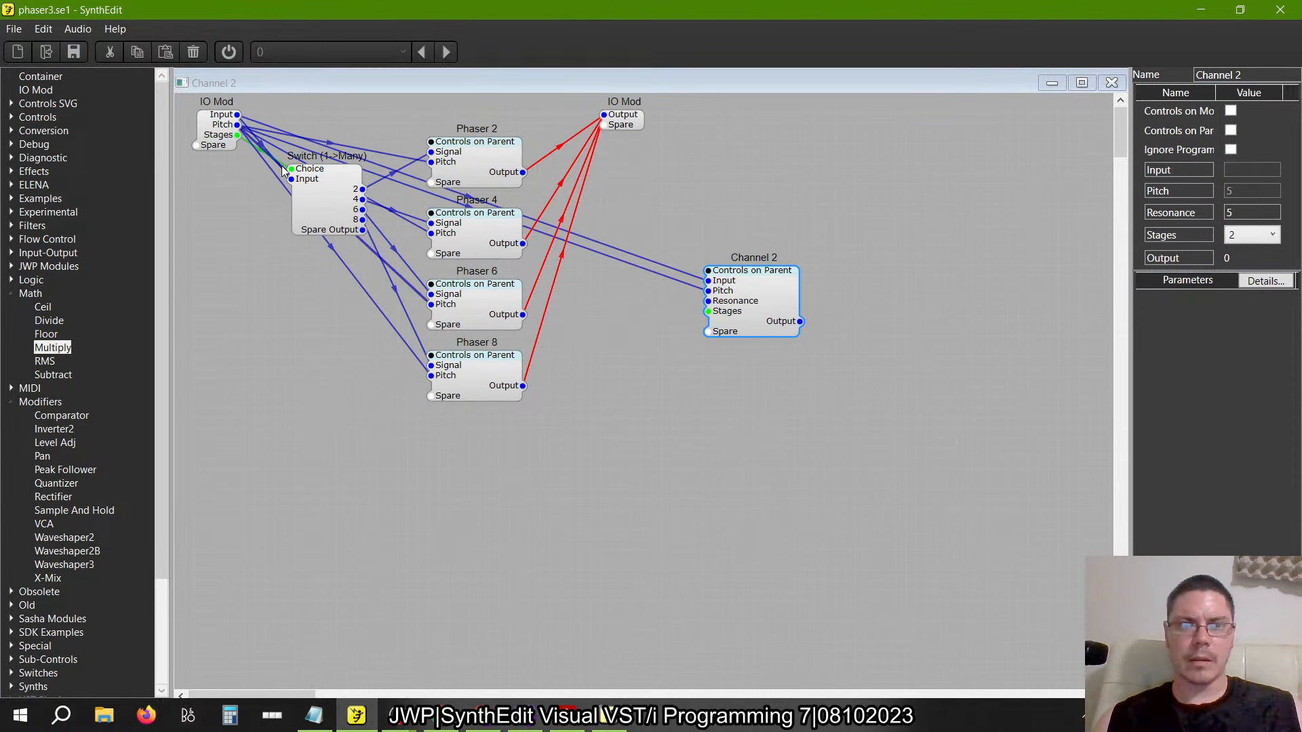
key("Delete")
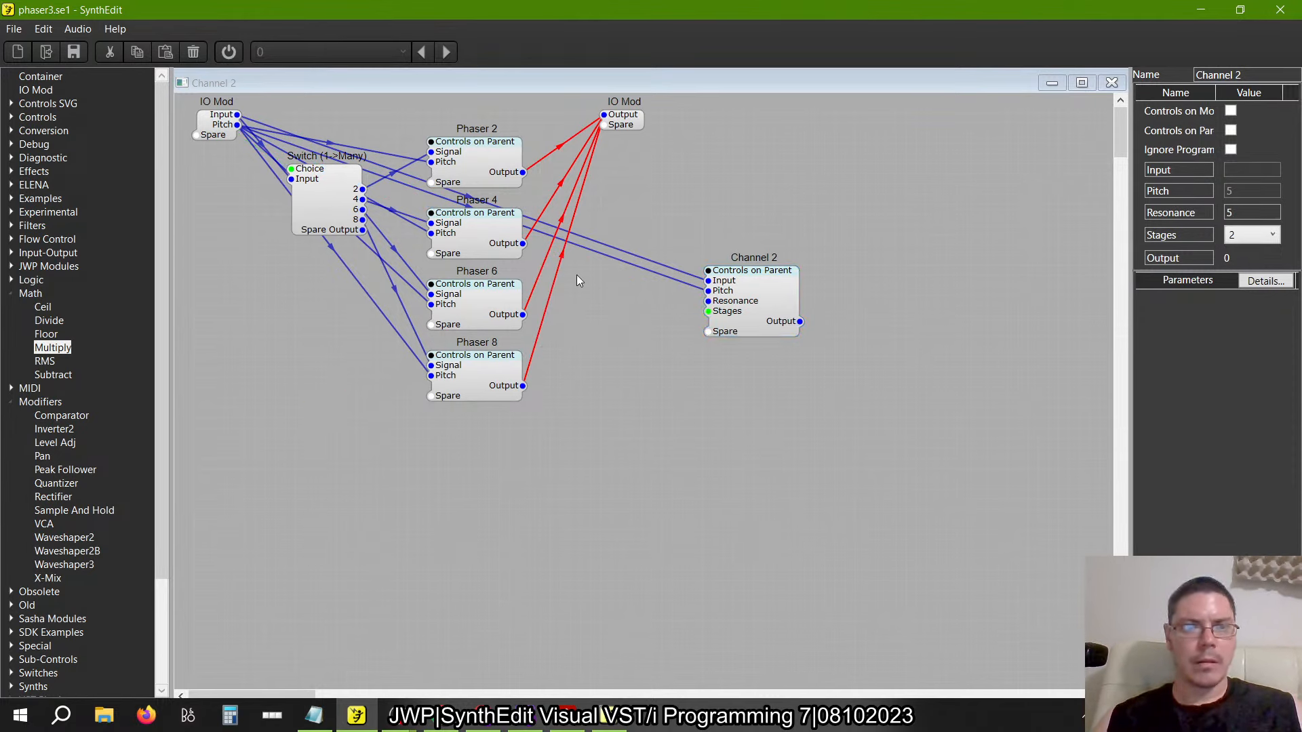
Try to wire the nested Channel 2's Stages, connect its output to the output IO Mod, and close the structure
left_click_drag(708, 311, 550, 469)
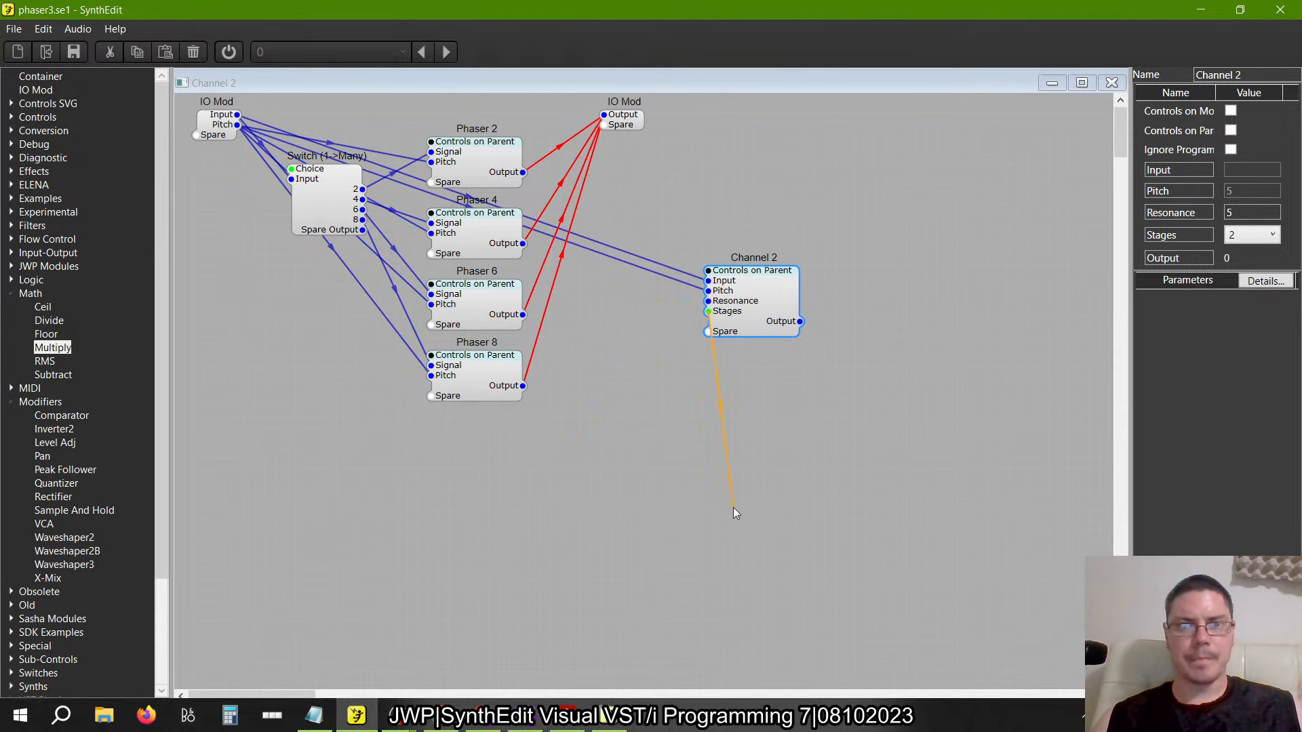
left_click_drag(735, 514, 735, 514)
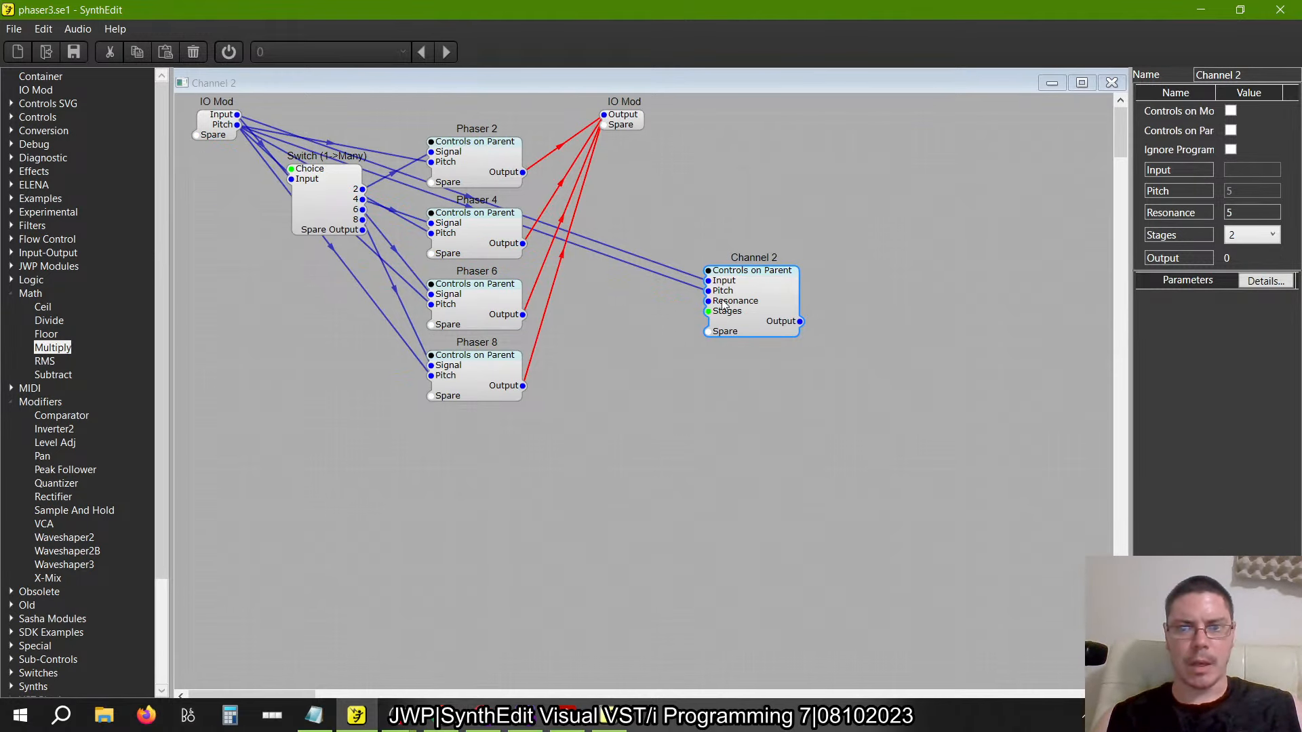
left_click_drag(800, 321, 619, 125)
left_click(1111, 82)
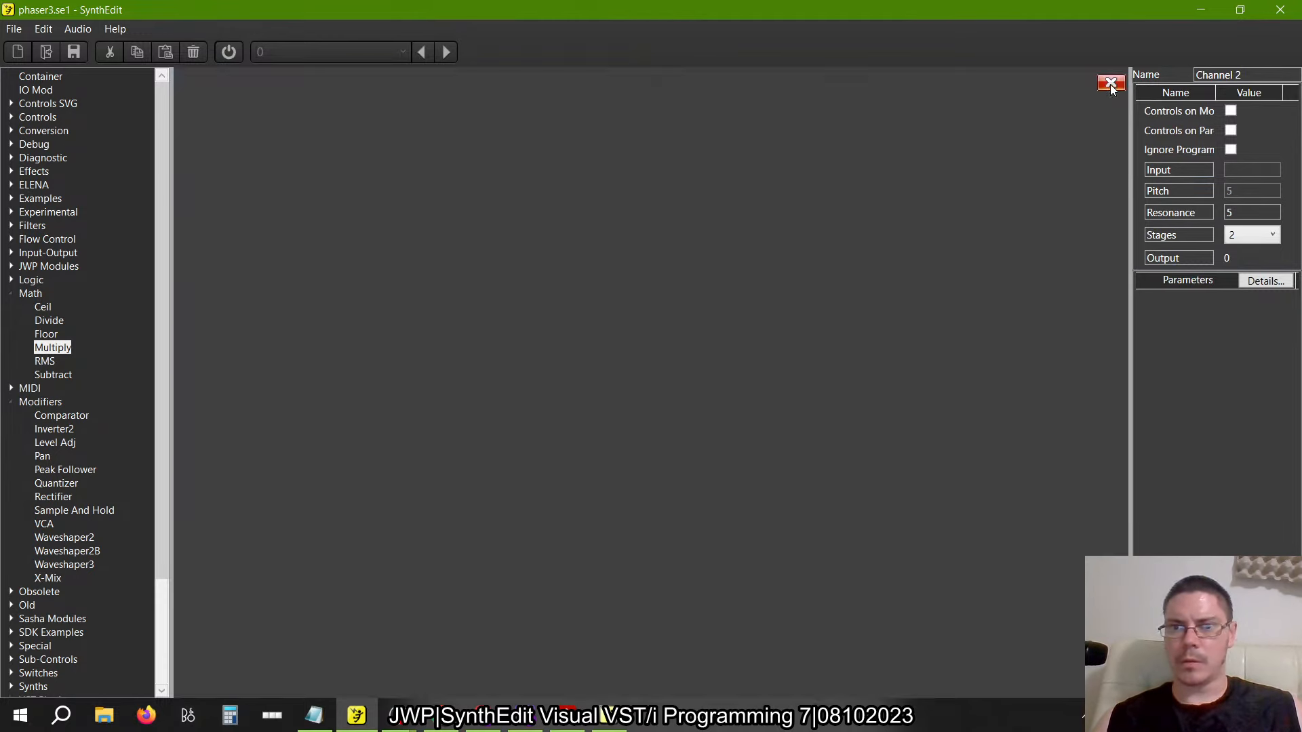
Un-containerize the old Channel 2 in the Phaser structure
scroll(483, 343, "left", 4)
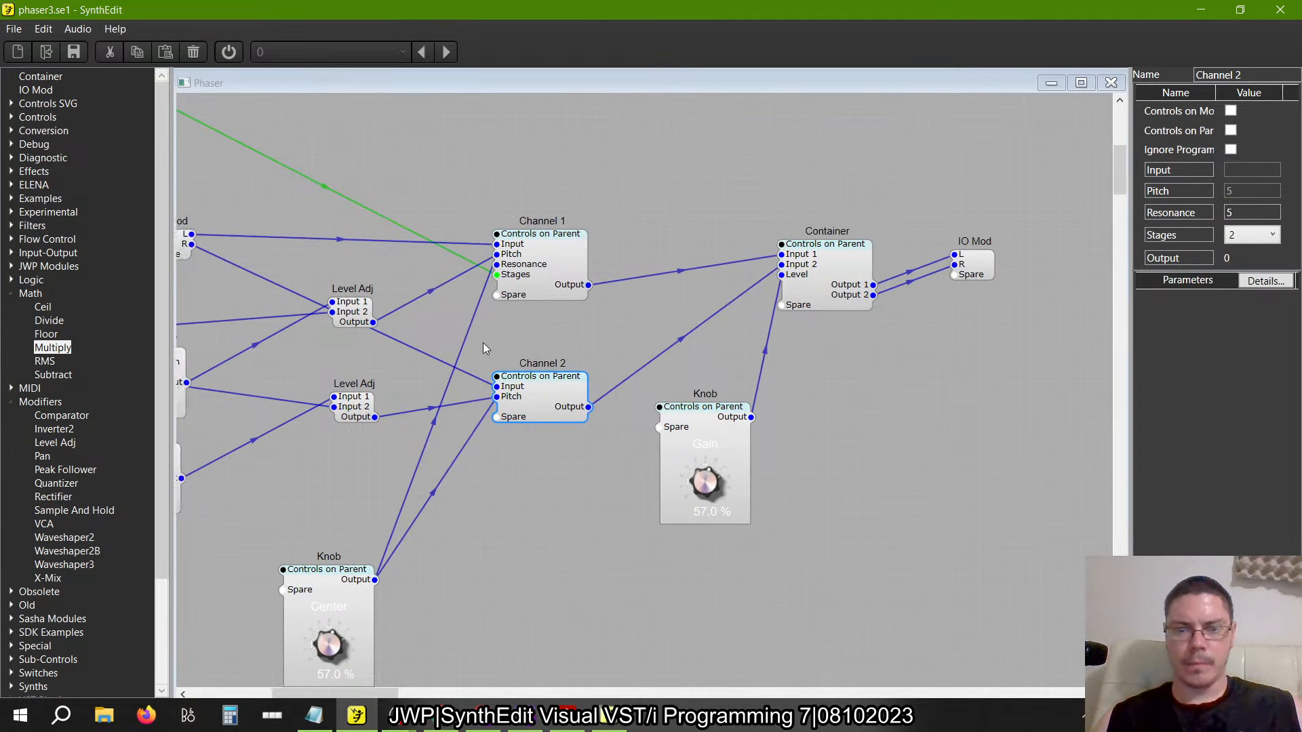
right_click(662, 409)
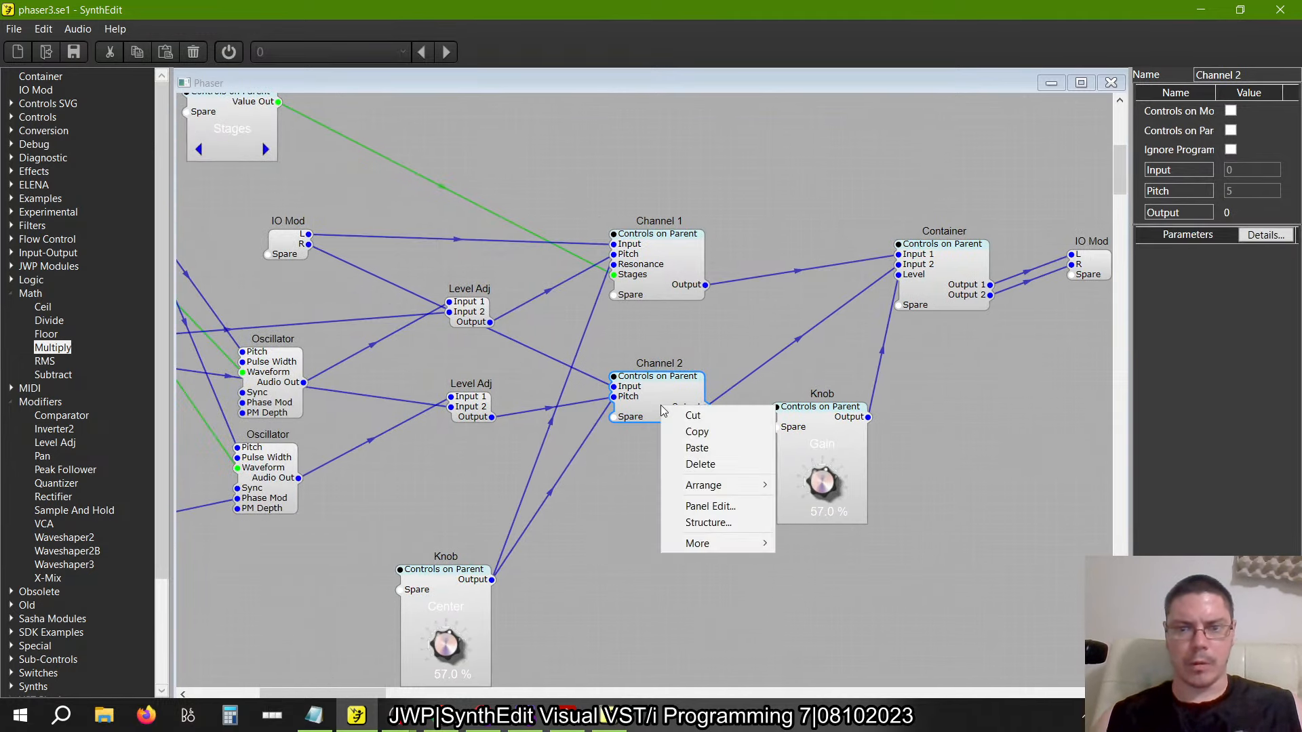
mouse_move(716, 544)
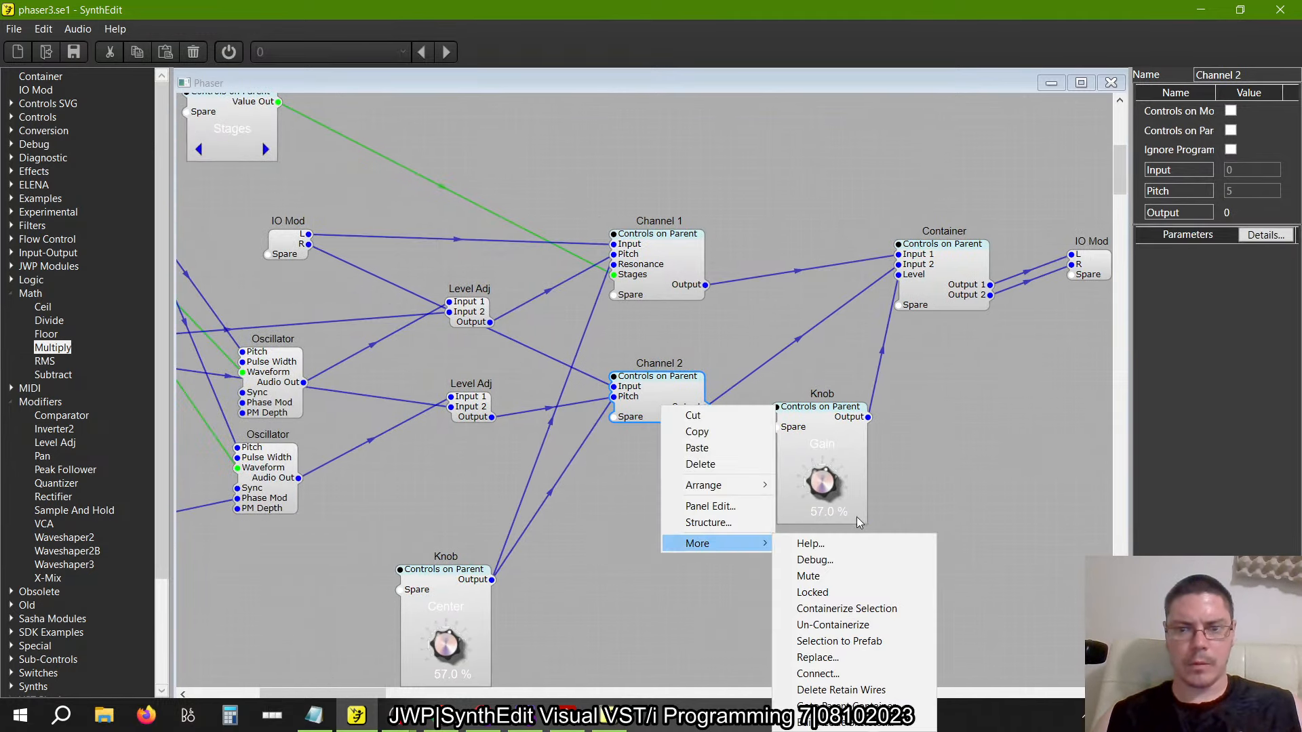
left_click(848, 624)
Delete the old Switch and the Phaser 2, 4, 6 and 8 containers released from Channel 2
left_click_drag(802, 413, 512, 631)
left_click(756, 312)
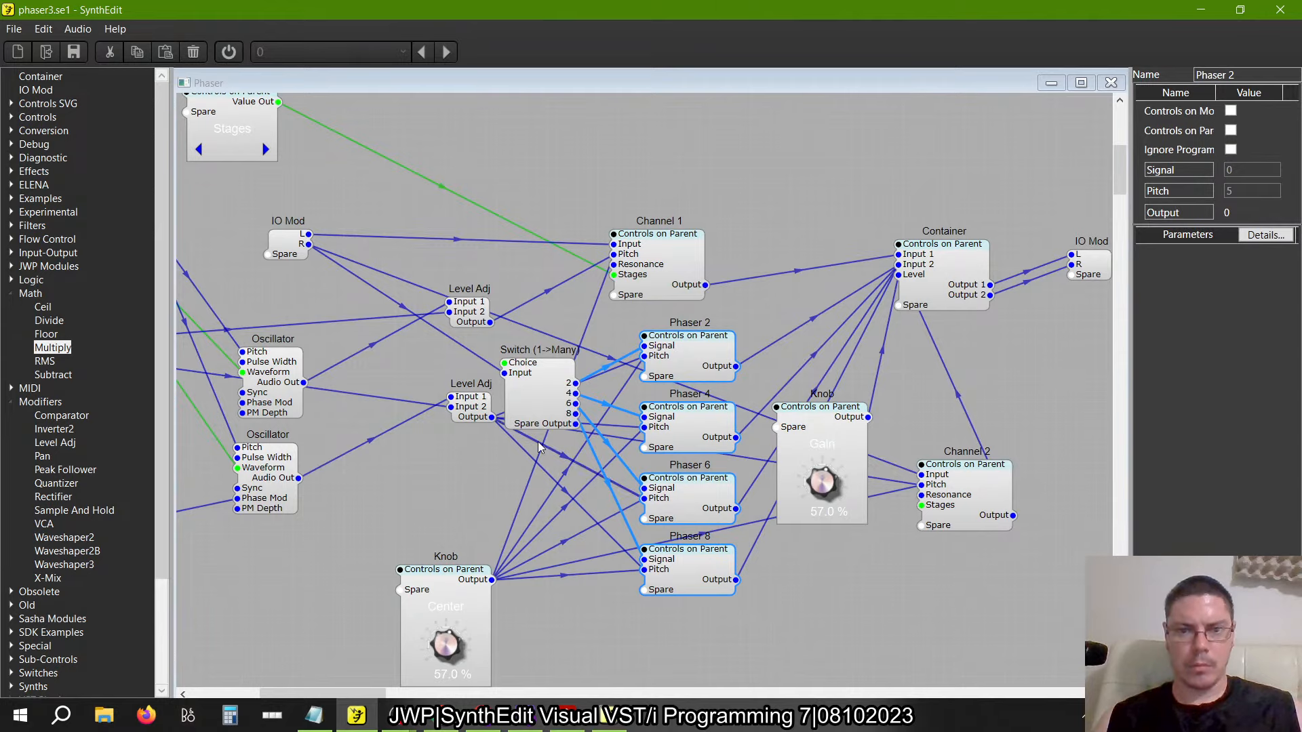
left_click(517, 391)
key("Delete")
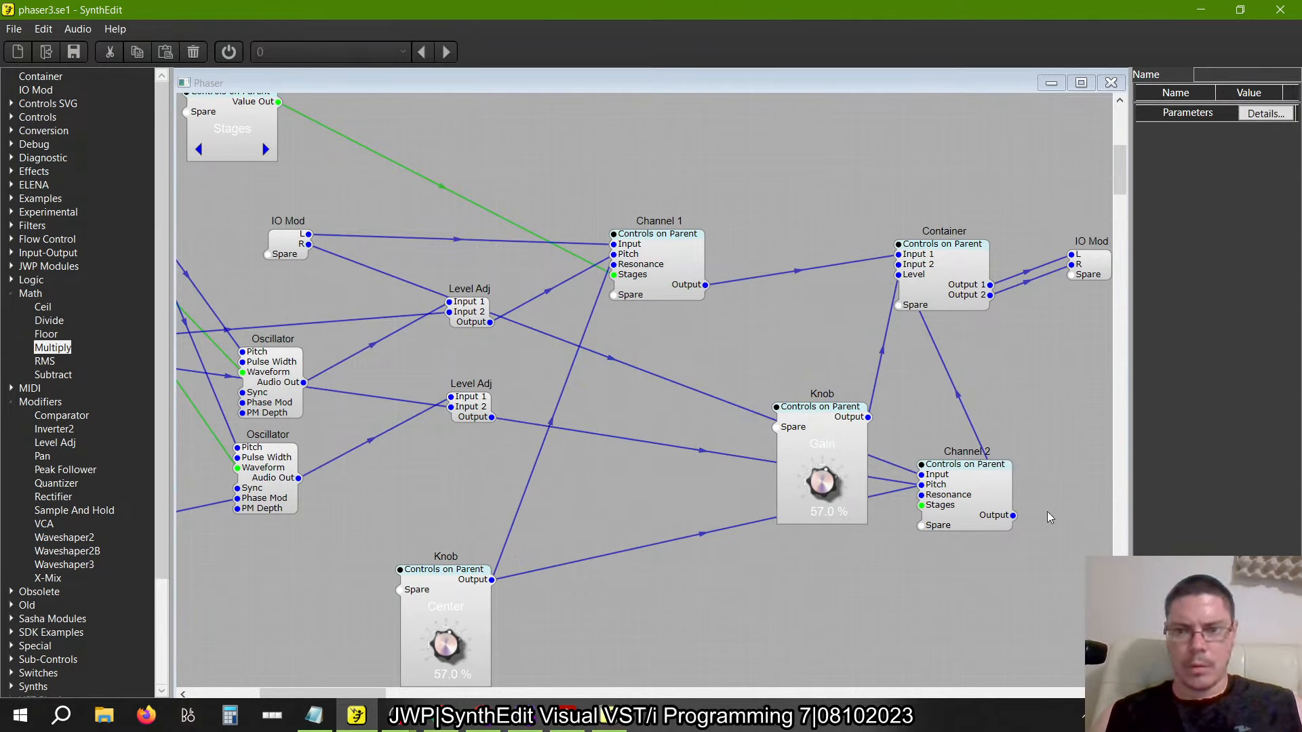
Move the rebuilt Channel 2 directly below Channel 1 and wire the Stages selector's Value Out to its Stages
left_click_drag(995, 518, 687, 386)
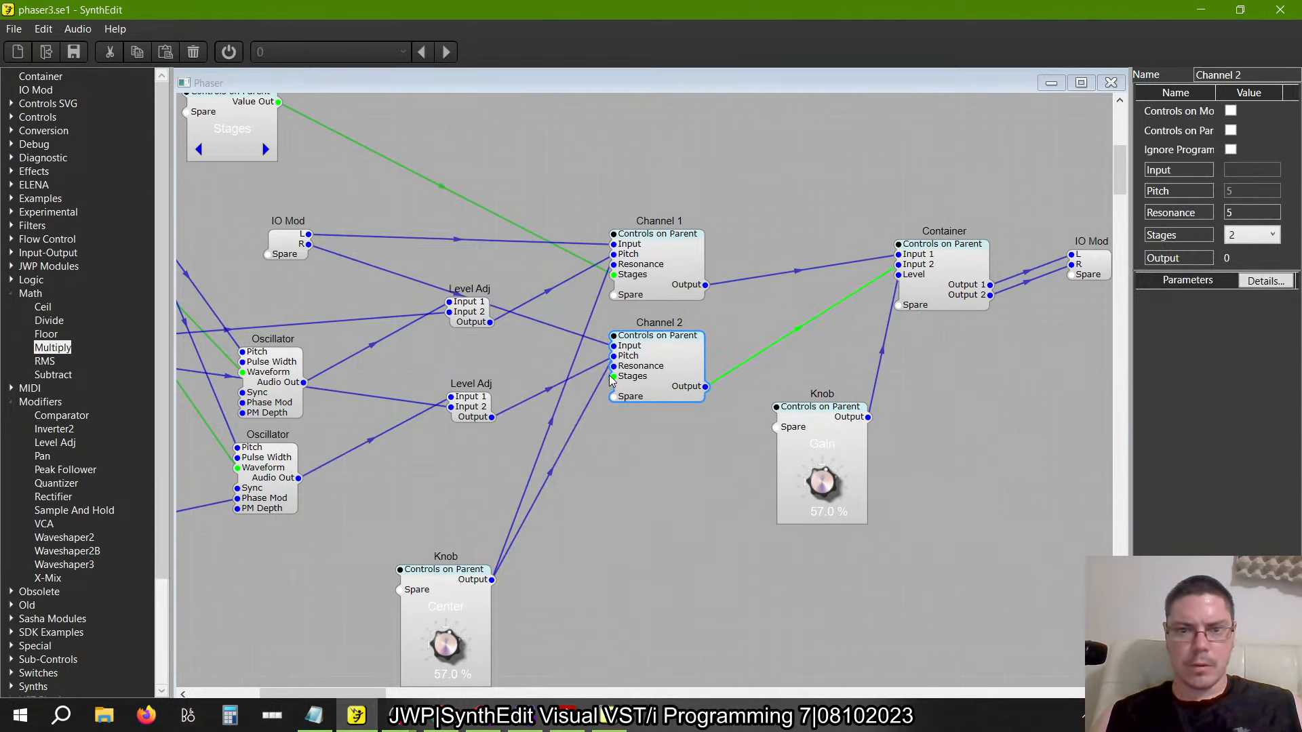
left_click(372, 219)
left_click_drag(288, 104, 614, 376)
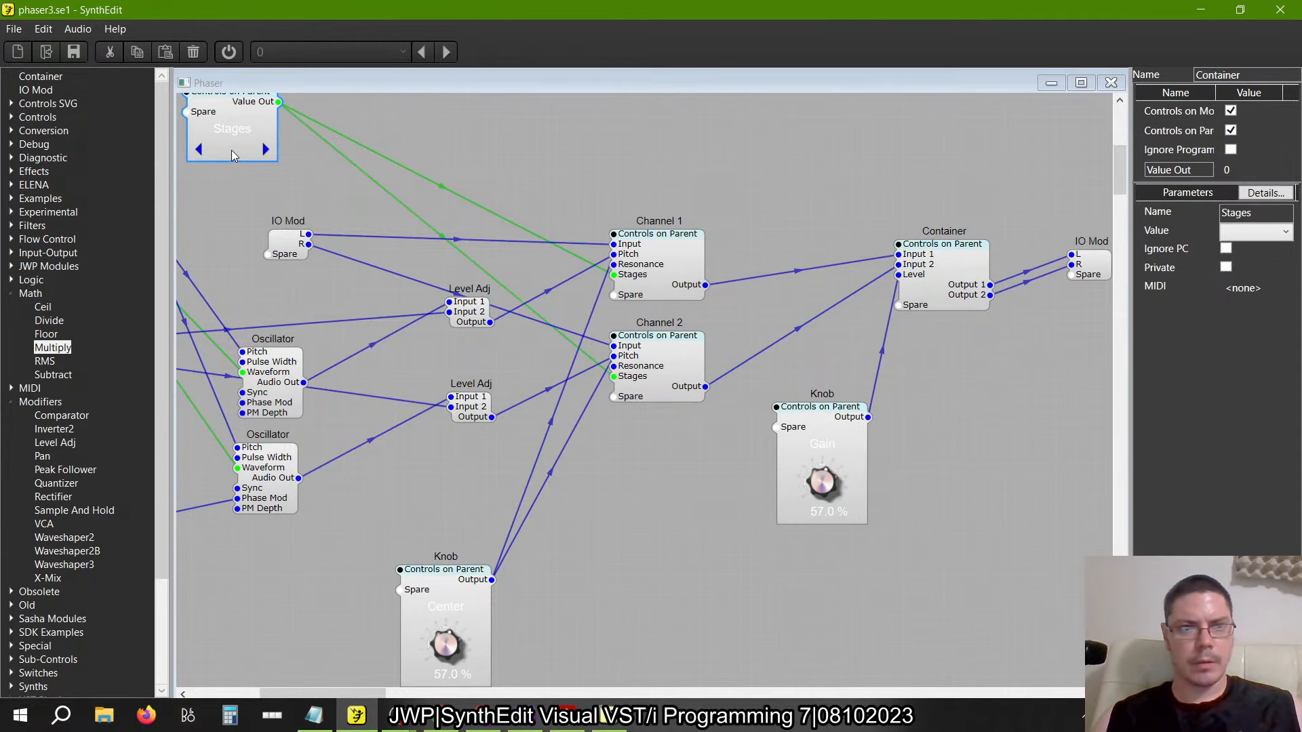
Set the Stages selector to 8 and close the Phaser structure
double_click(263, 150)
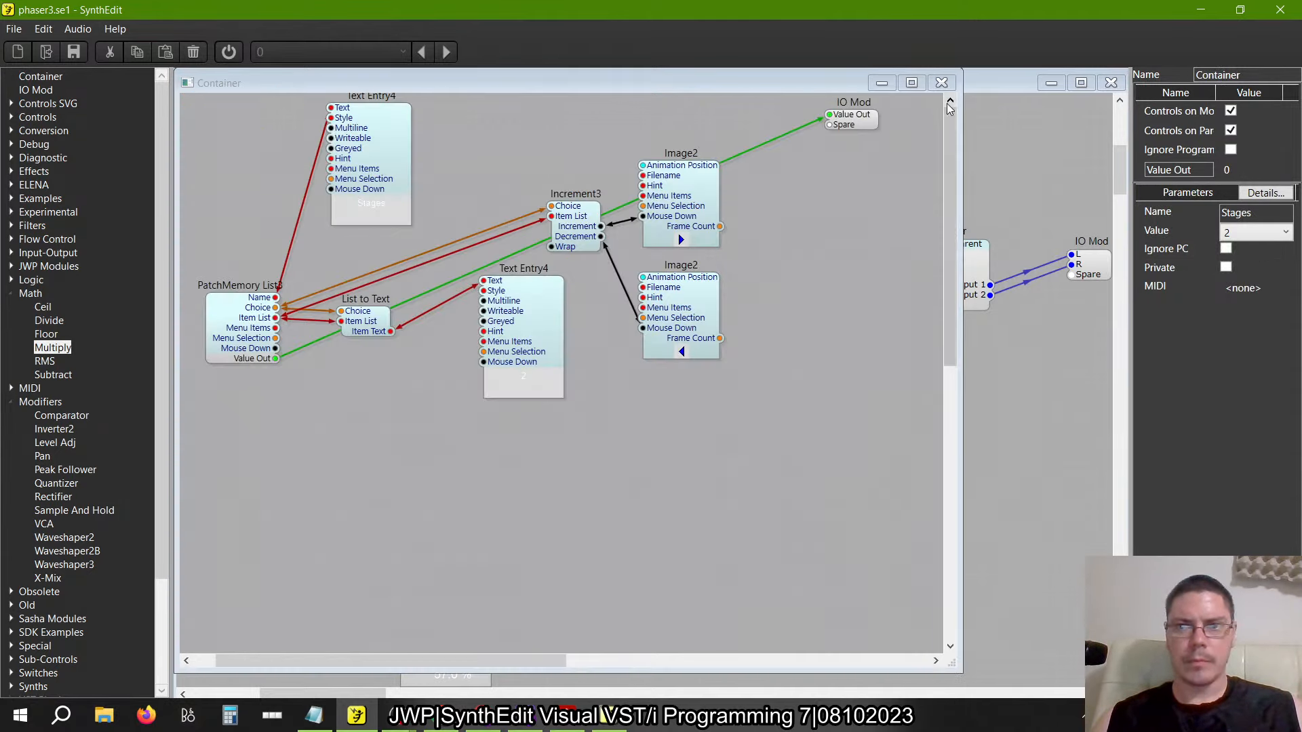
left_click(941, 82)
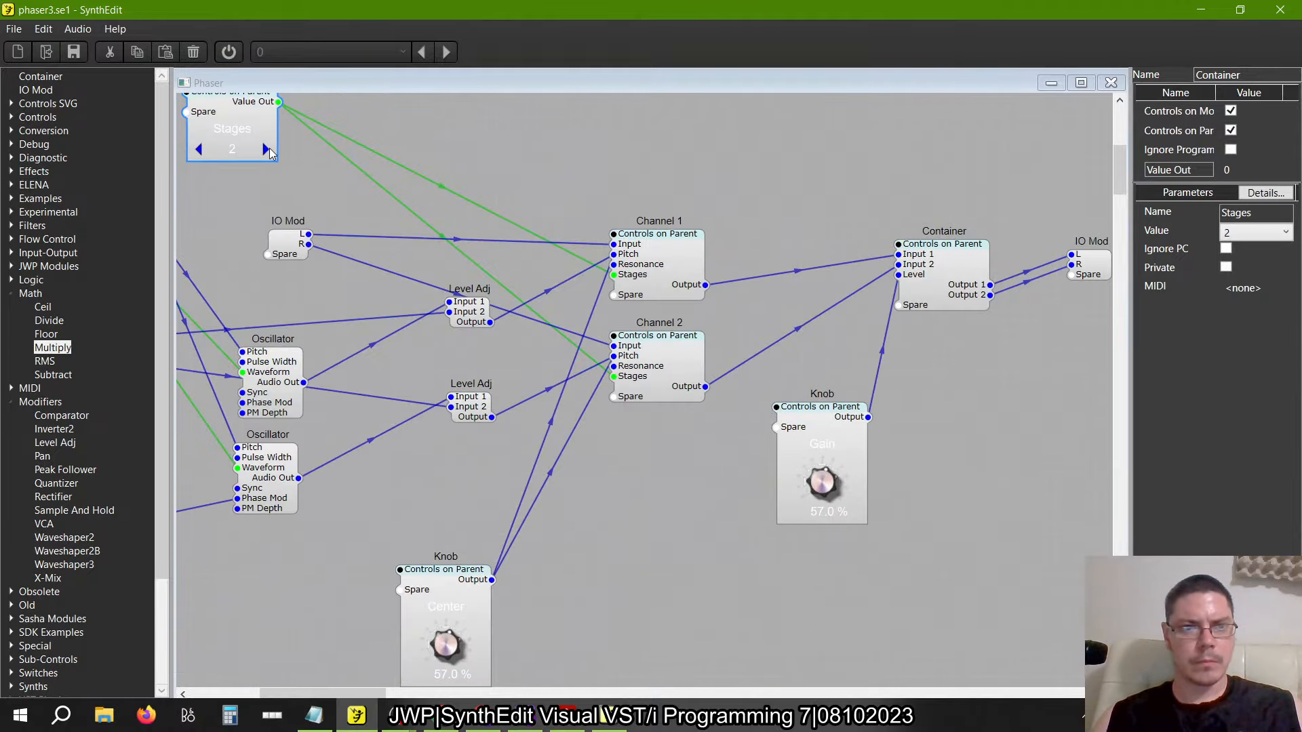
left_click(266, 148)
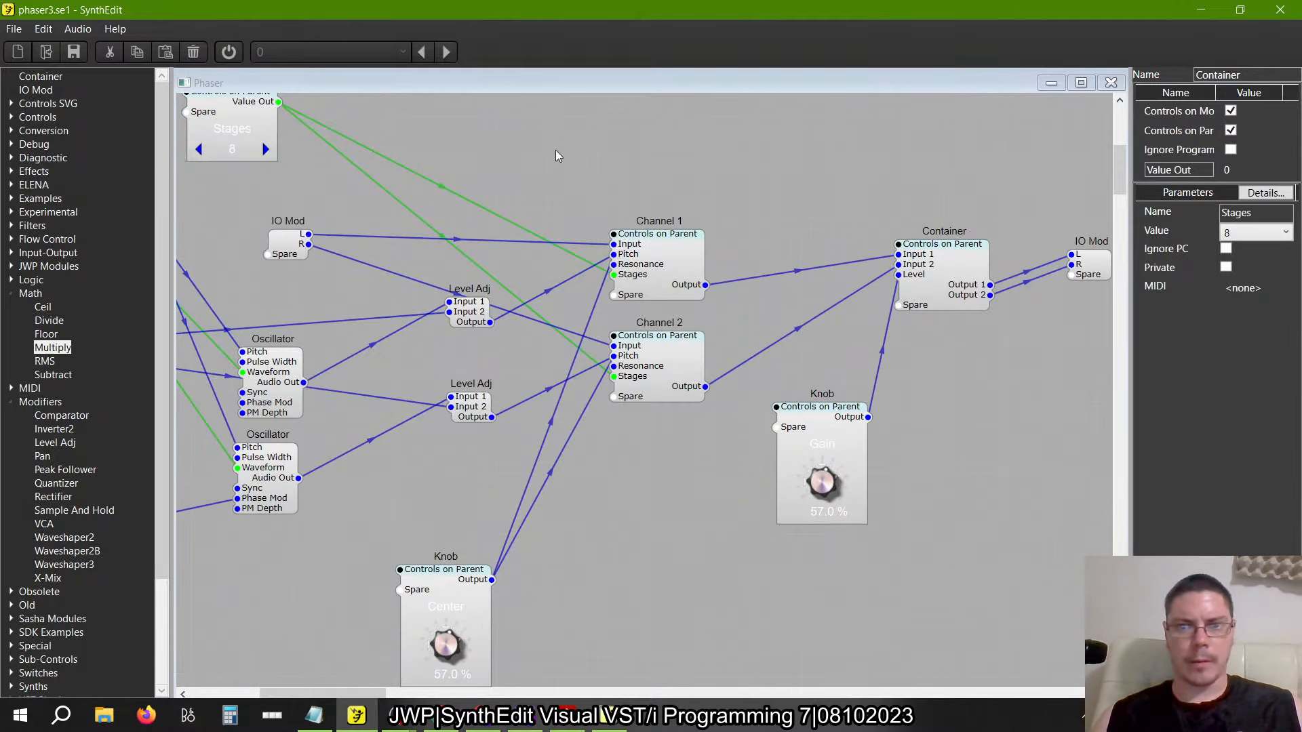
left_click(1110, 82)
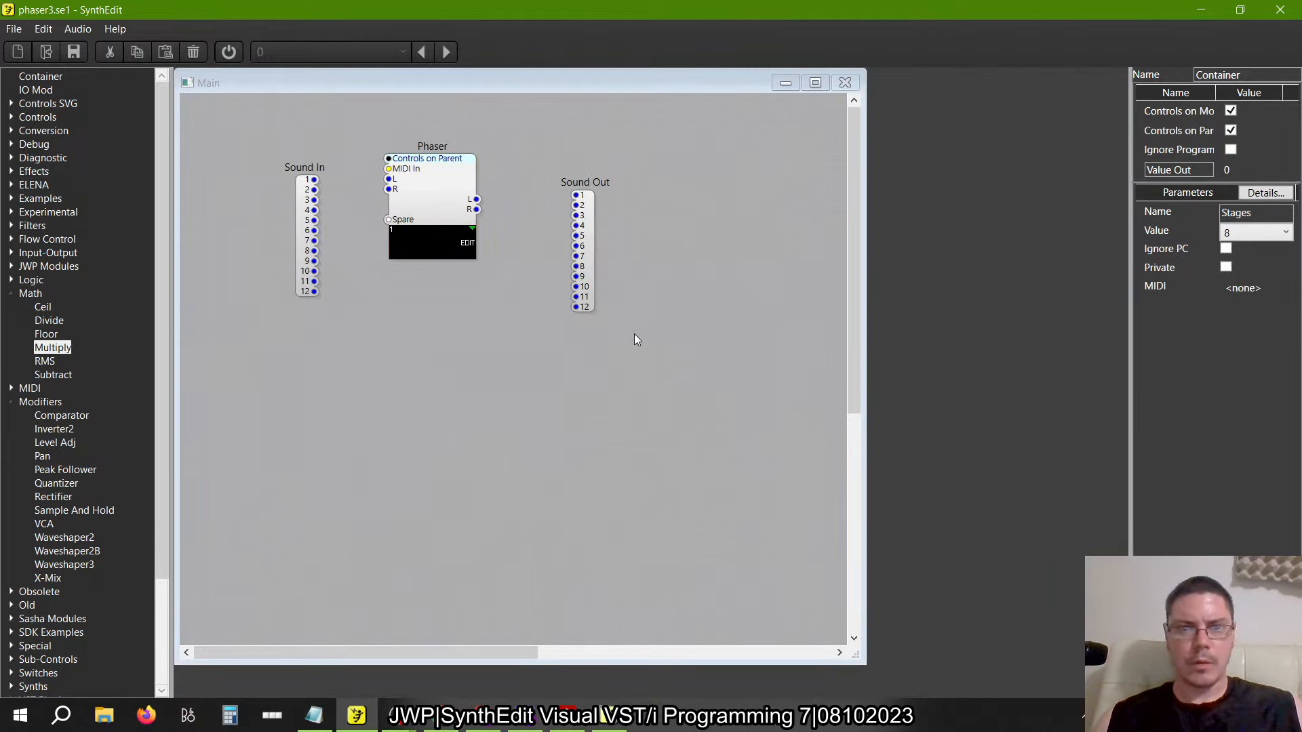
Open the phaser1B.se1 project and examine the Channel 1 and Channel 2 structures inside its Phaser container
right_click(356, 715)
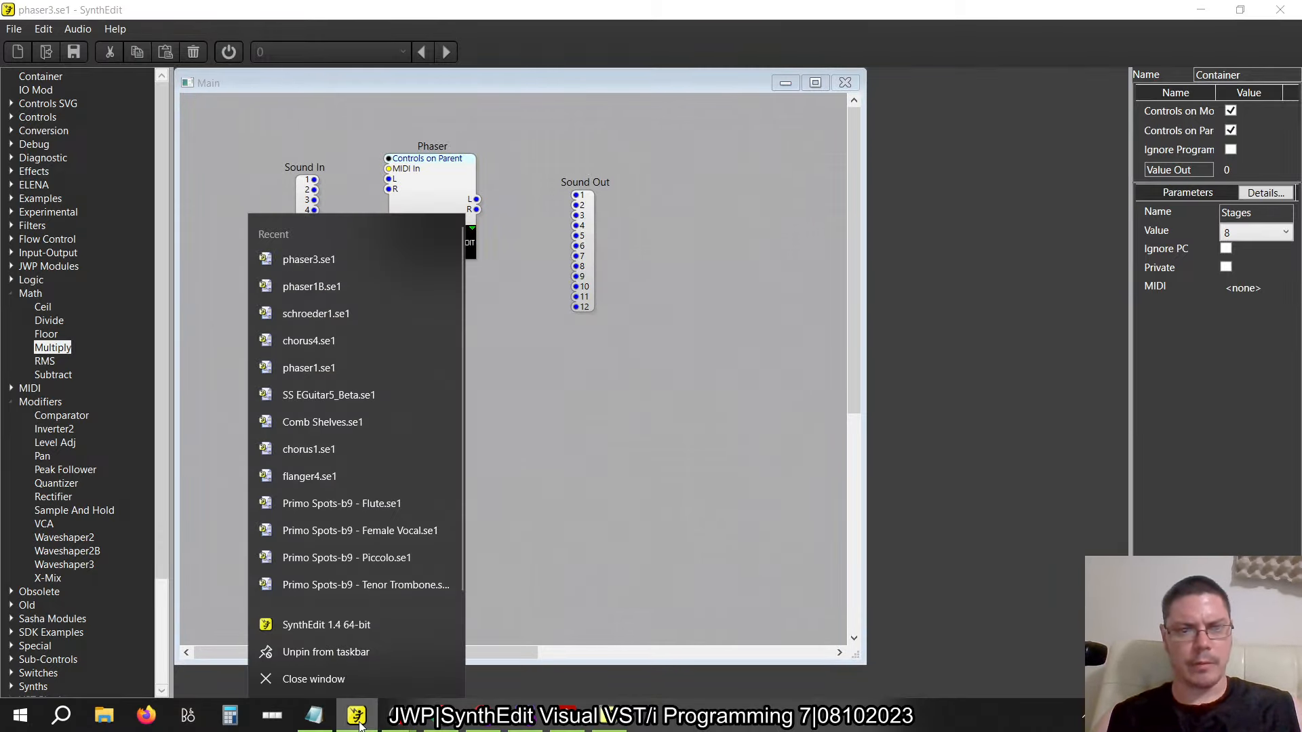
left_click(338, 291)
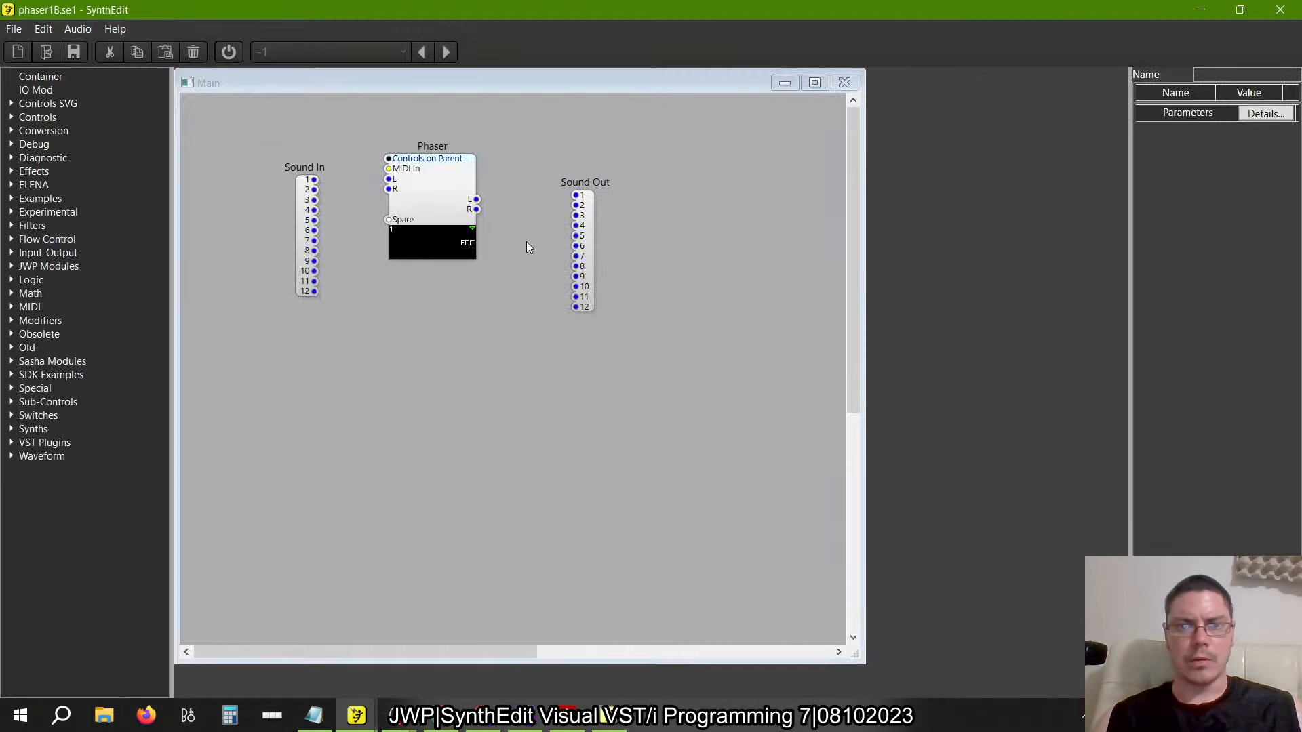
double_click(433, 200)
double_click(470, 314)
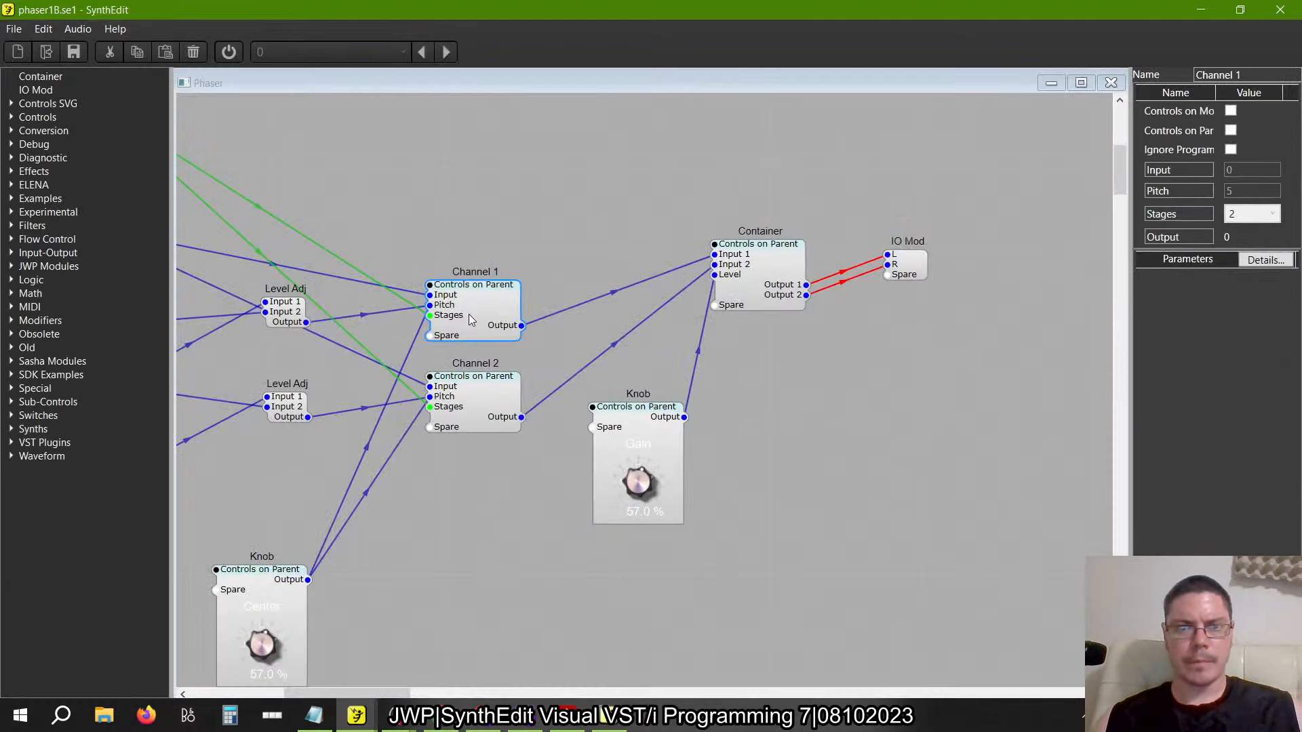
mouse_move(331, 185)
left_mouse_down()
mouse_move(368, 145)
mouse_move(336, 189)
mouse_move(347, 185)
left_mouse_up()
left_click(1112, 83)
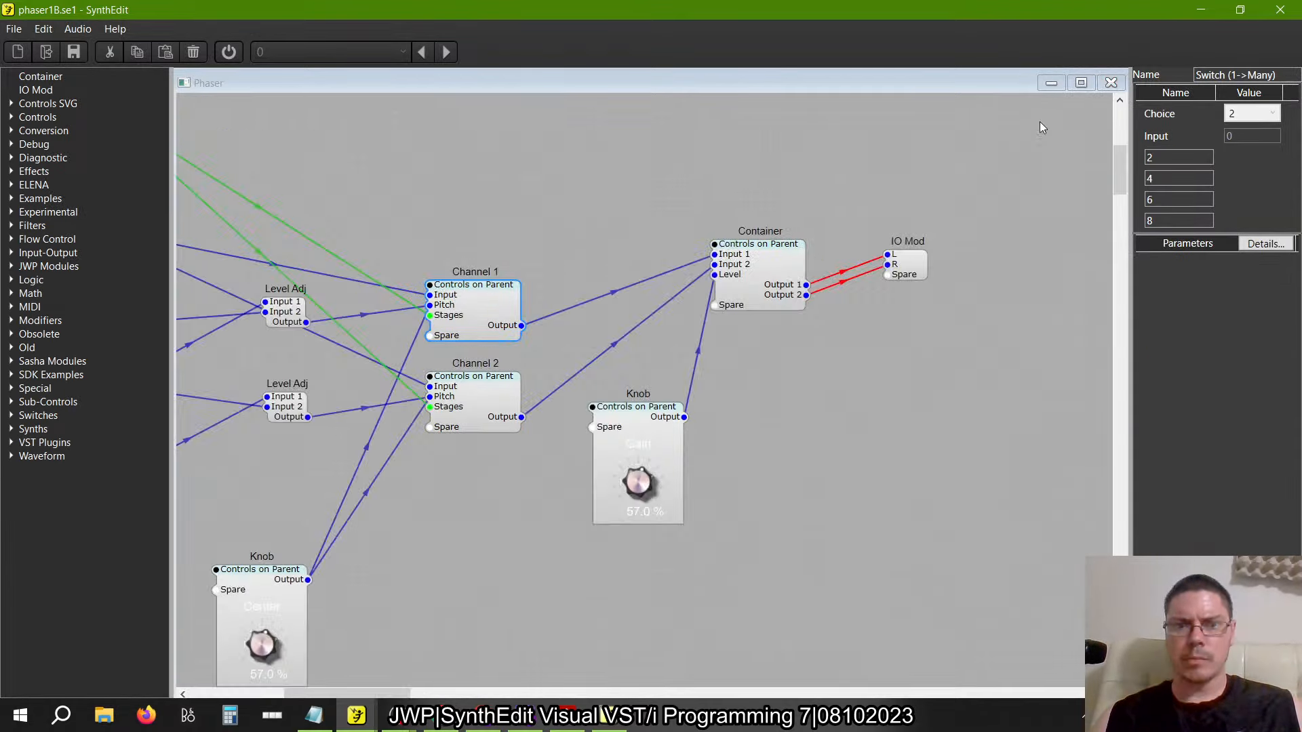
double_click(478, 394)
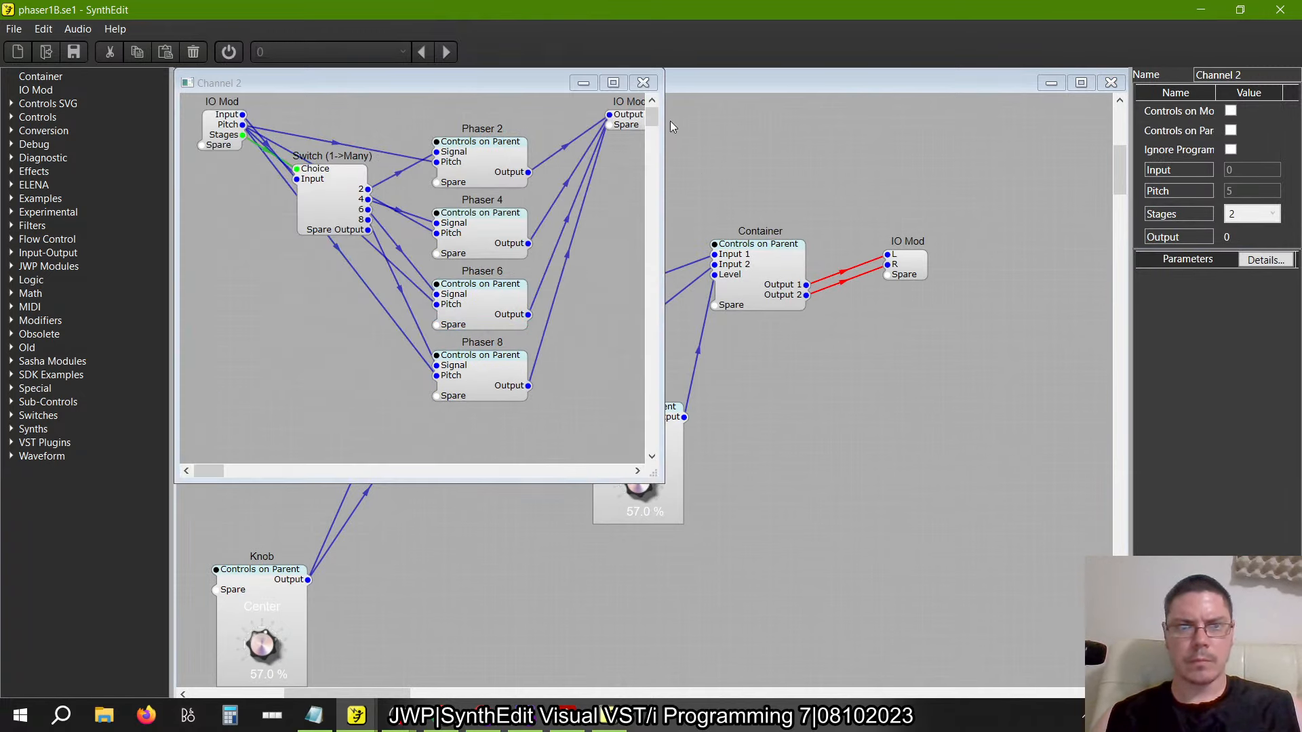
left_click(643, 83)
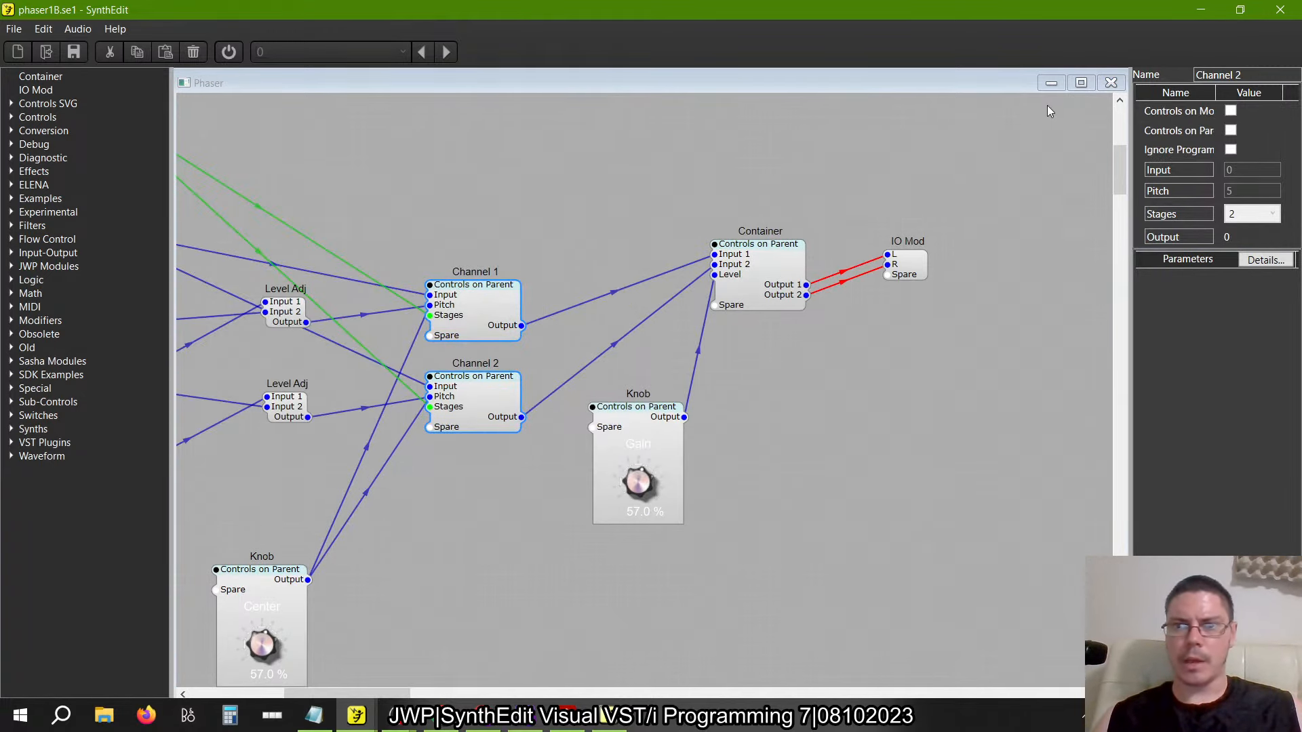
Return to the main structure of phaser1B.se1 and open the Phaser container's panel for editing
left_click(1111, 83)
right_click(425, 202)
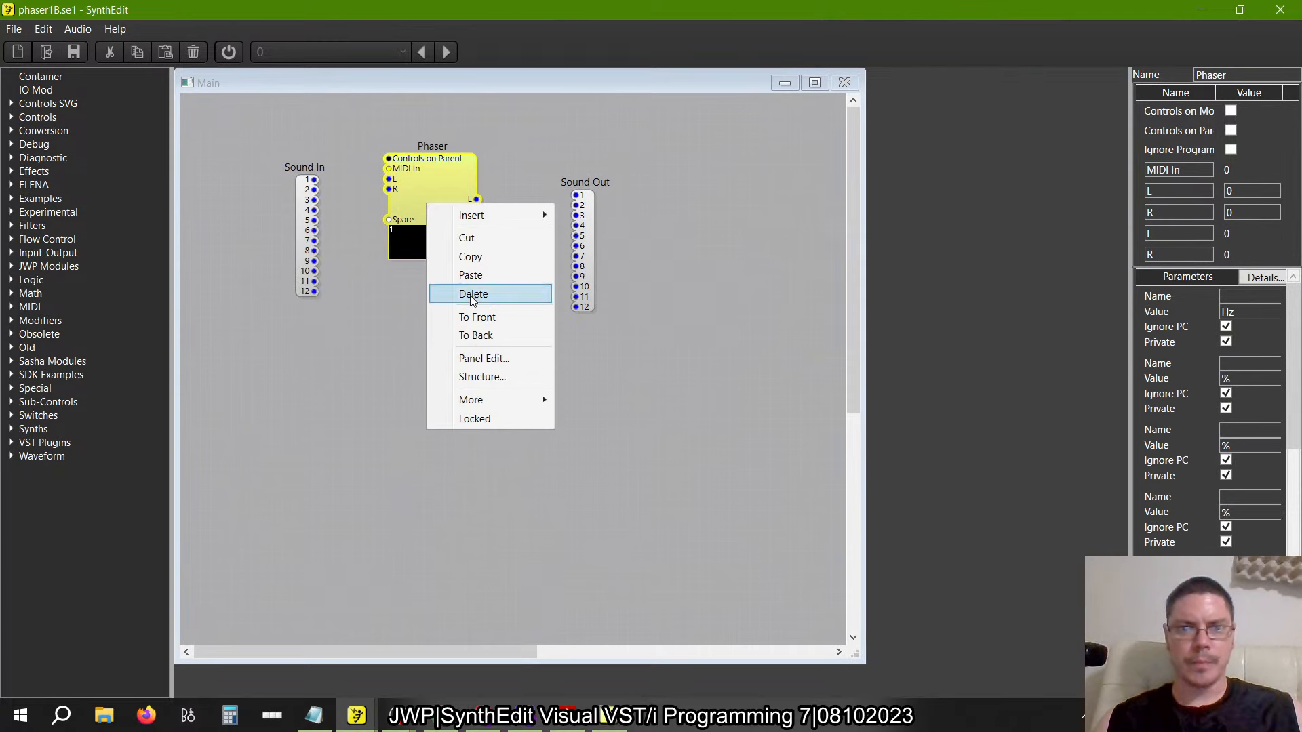
left_click(481, 365)
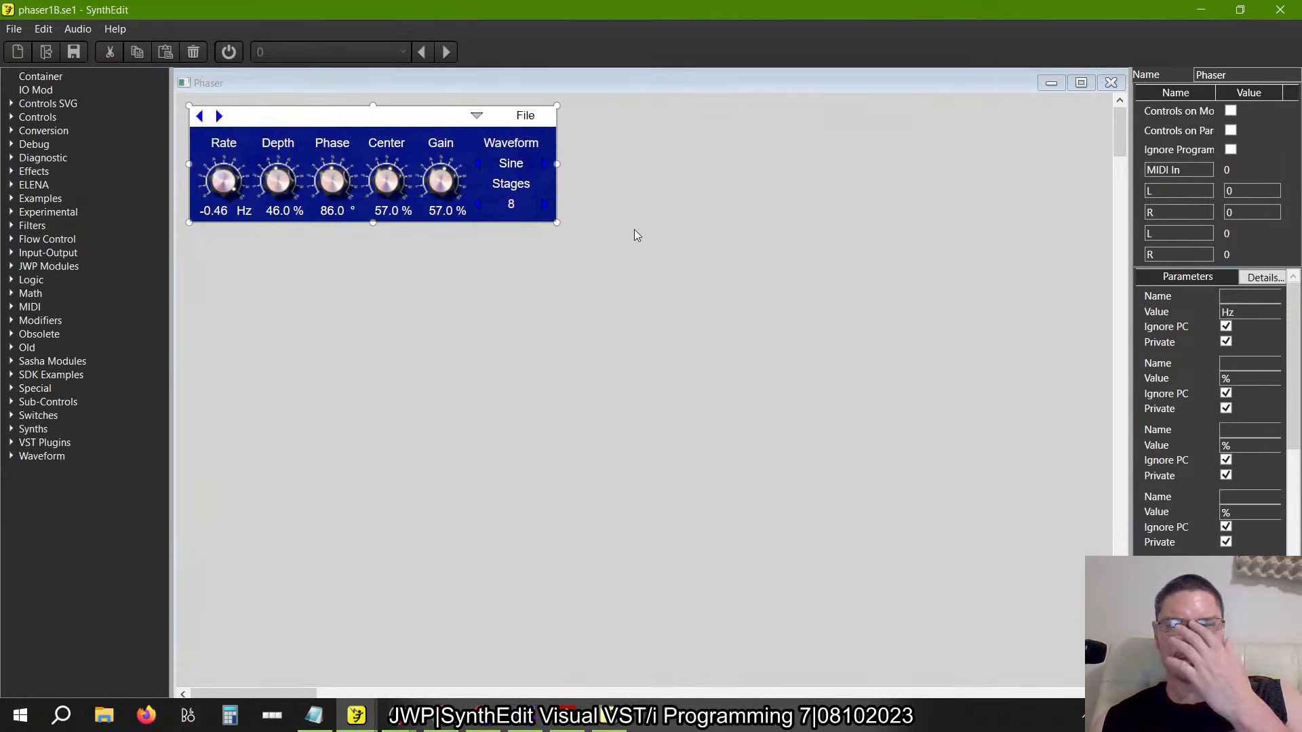
Close the Phaser panel and the reference project's Channel1 structure, and return to phaser1B.se1
left_click(1112, 83)
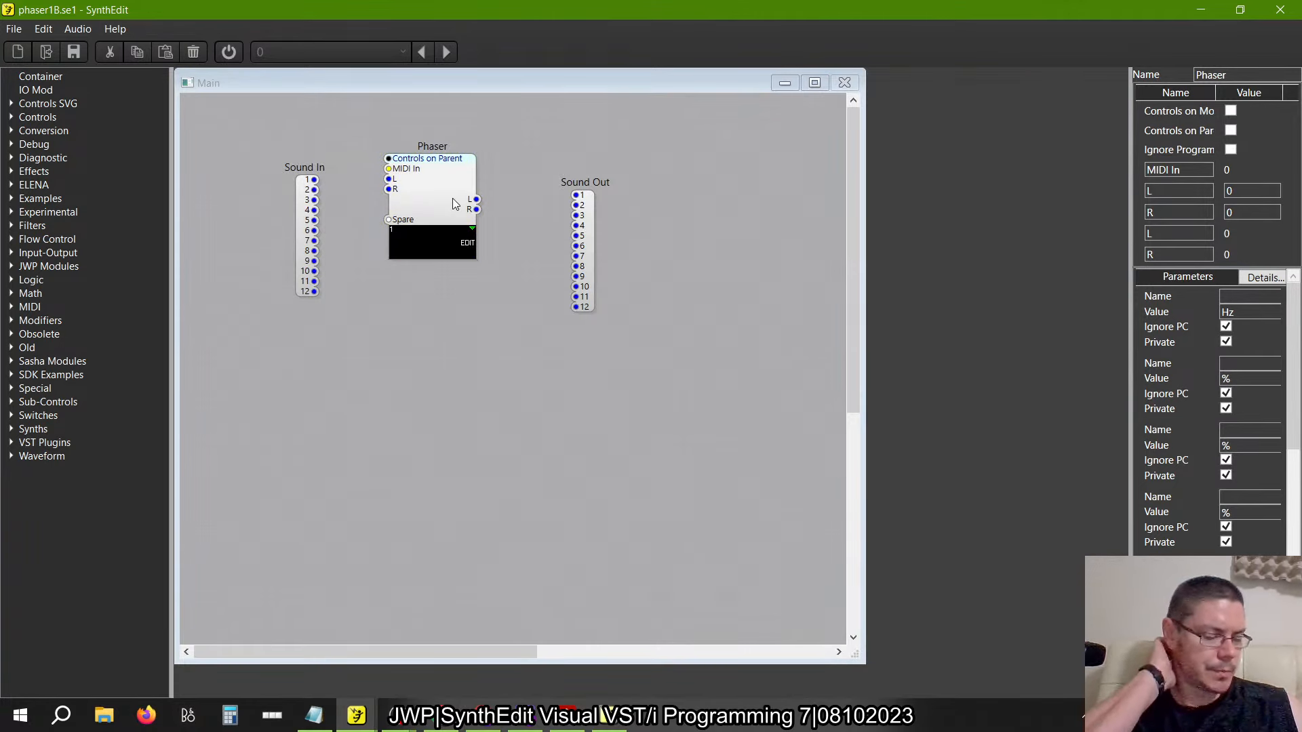
key("alt+Tab")
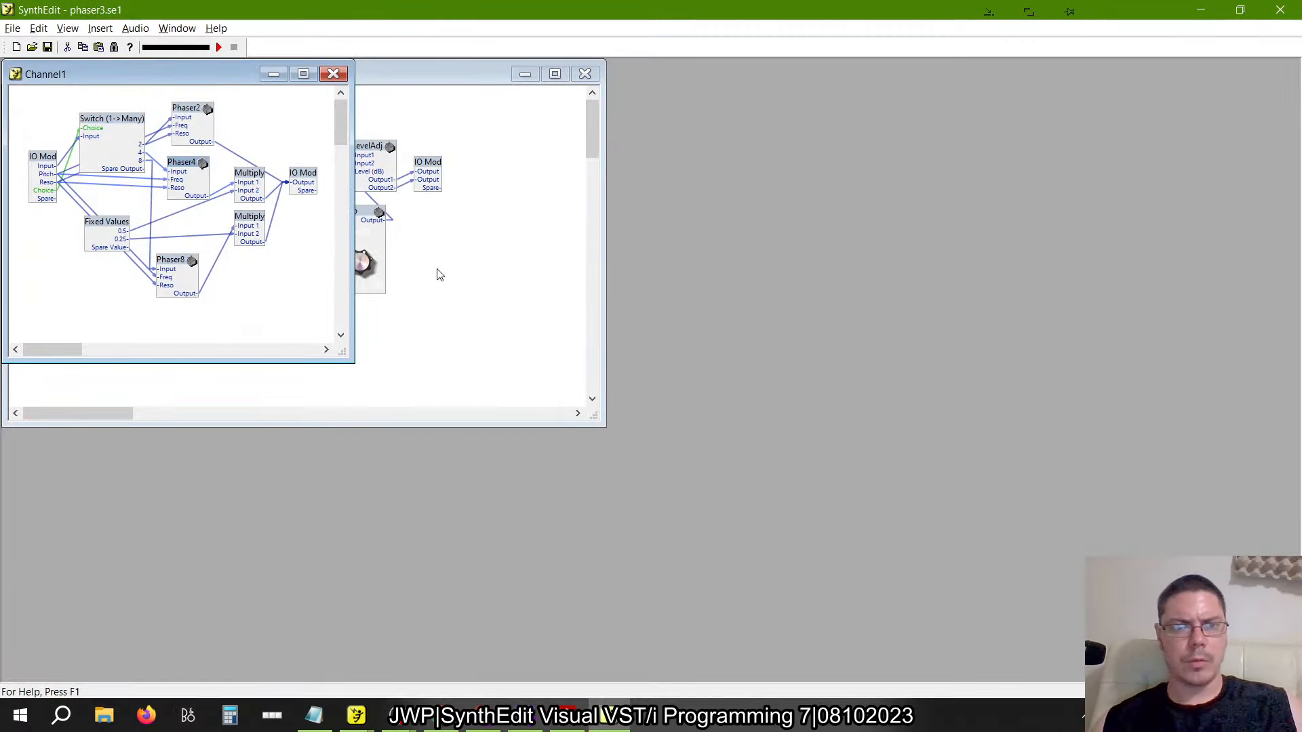
left_click(335, 75)
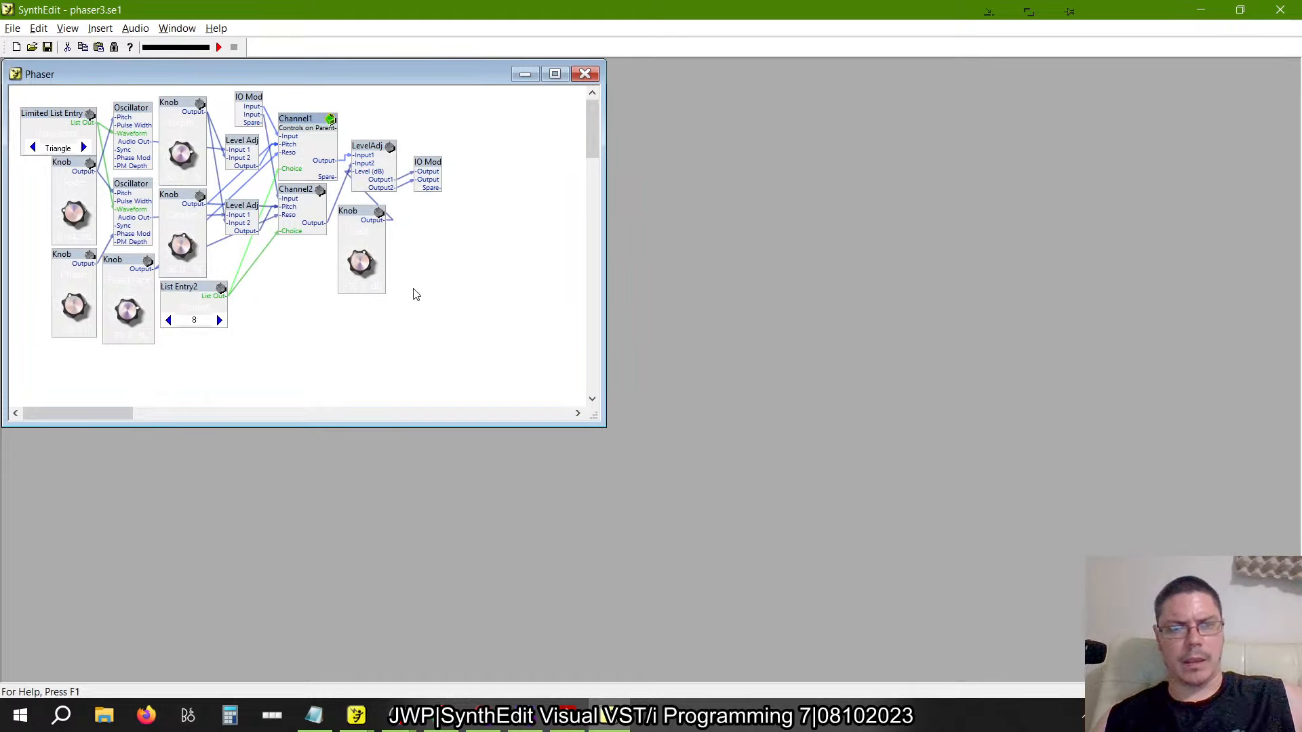
key("alt+Tab")
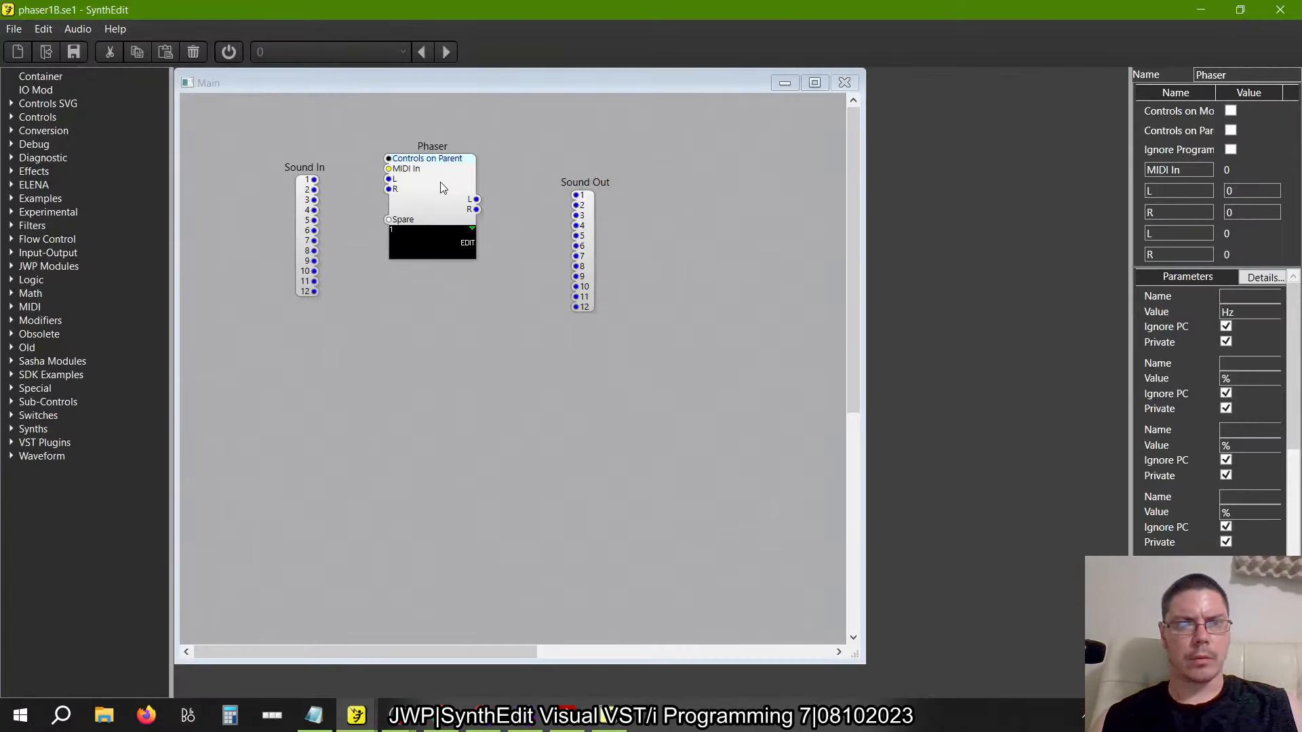
Set the Phaser's Gain knob to 100%, return to the main structure and save phaser1B.se1
double_click(466, 181)
left_click_drag(640, 478, 744, 253)
left_click(1111, 82)
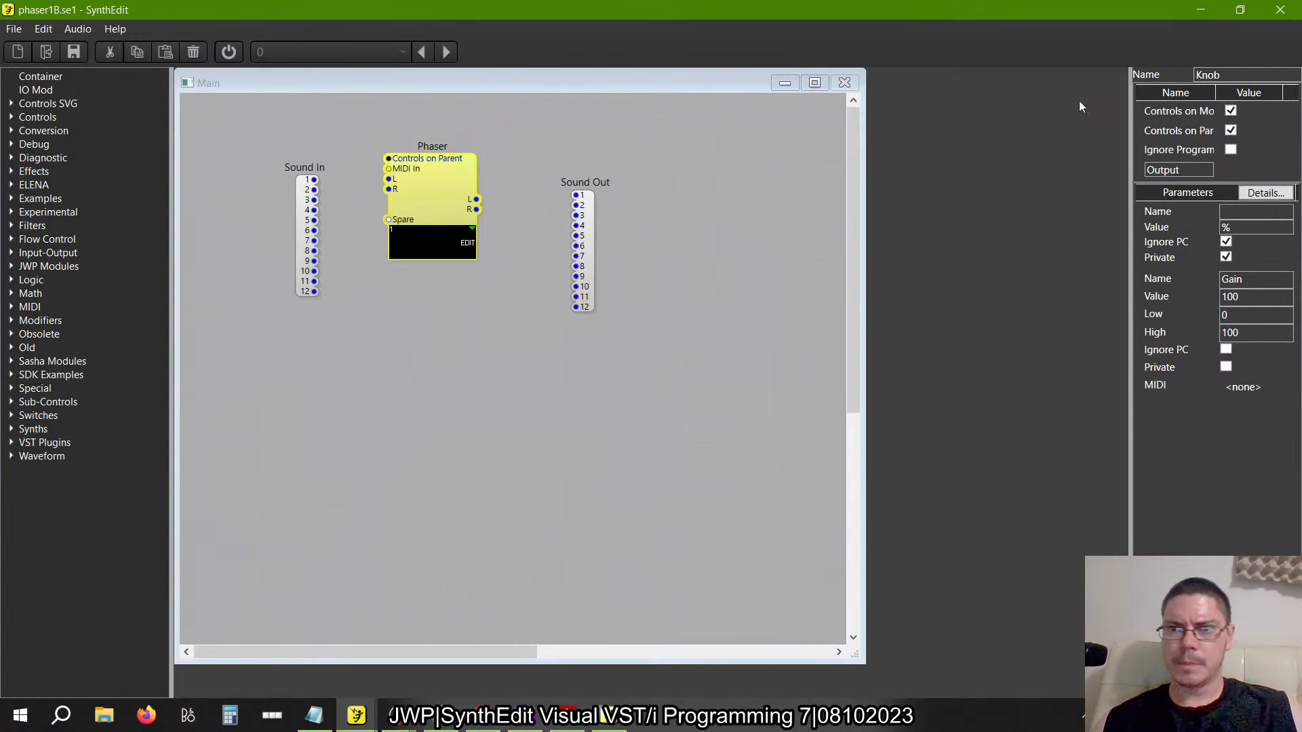
left_click(13, 28)
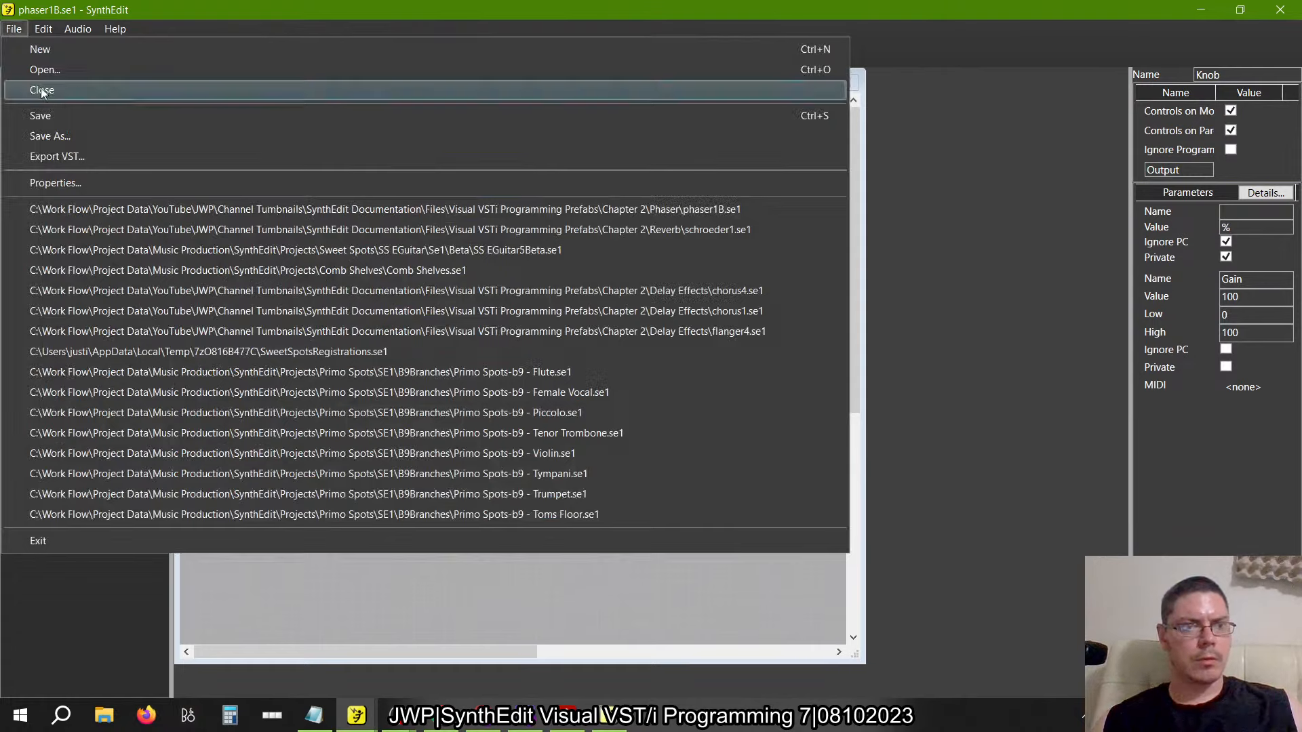
left_click(38, 113)
Start a VST export of phaser1B.se1 with the product name Phaser1 and the filename Phaser
left_click(15, 27)
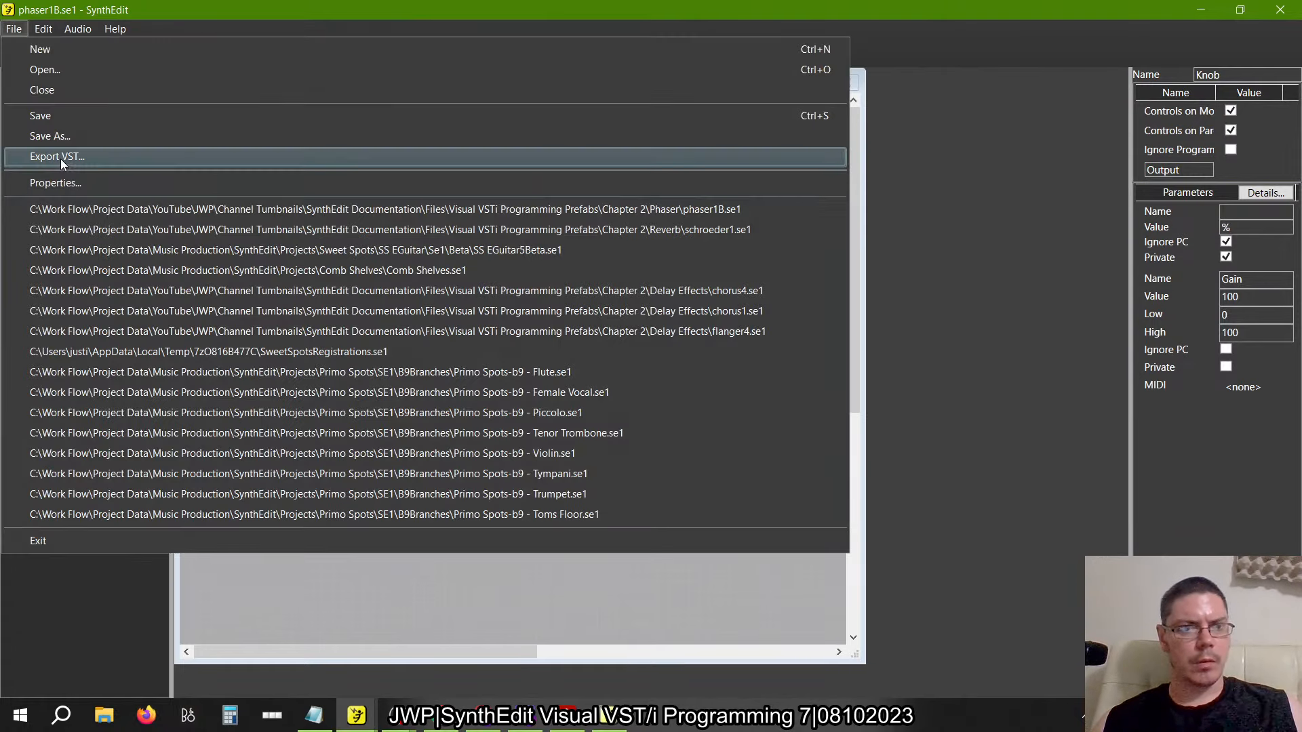
left_click(60, 158)
left_click_drag(676, 211, 556, 206)
type("Phase")
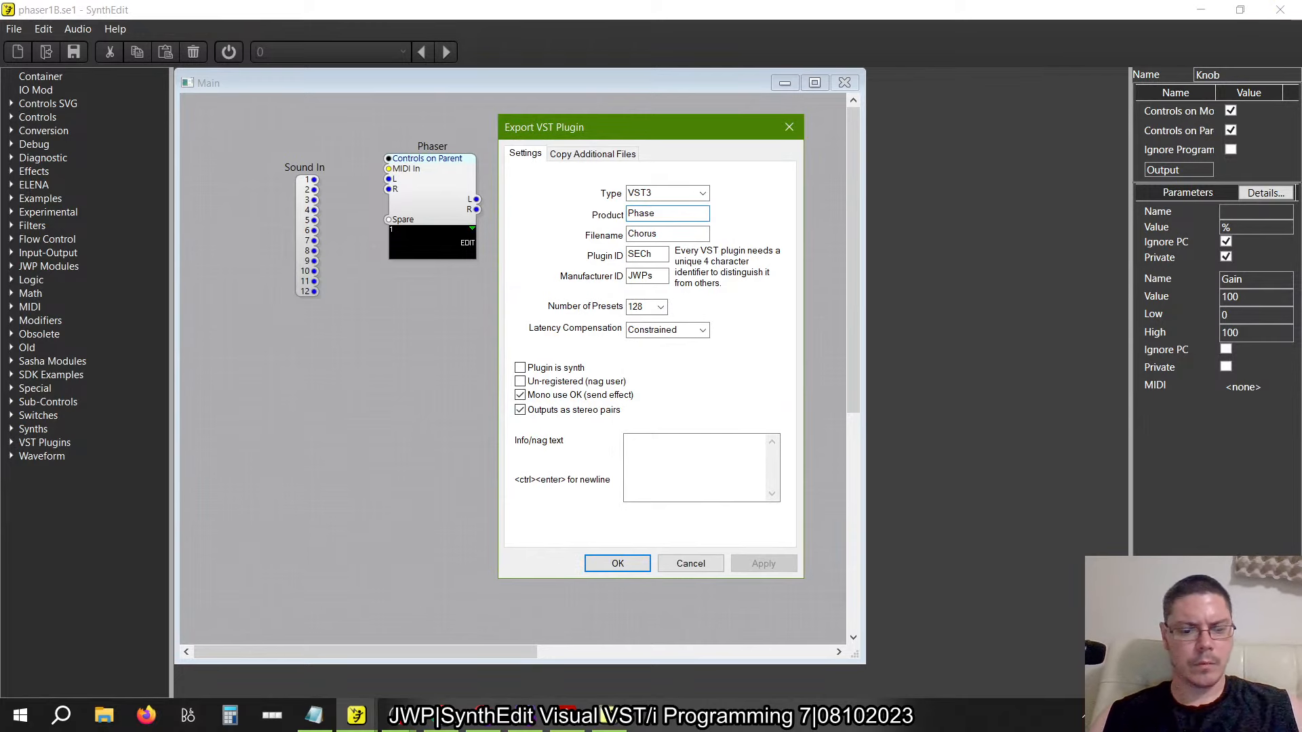
type("r1")
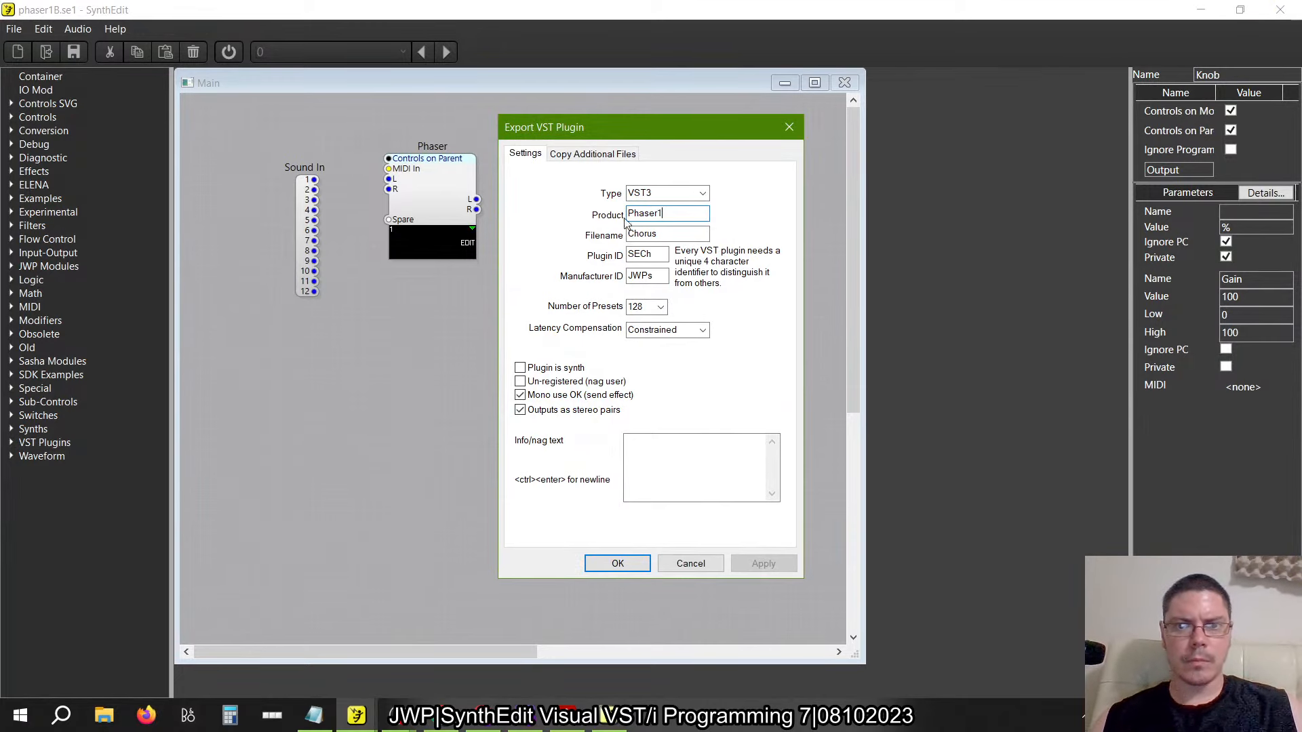
left_click(674, 232)
left_click_drag(651, 237, 522, 261)
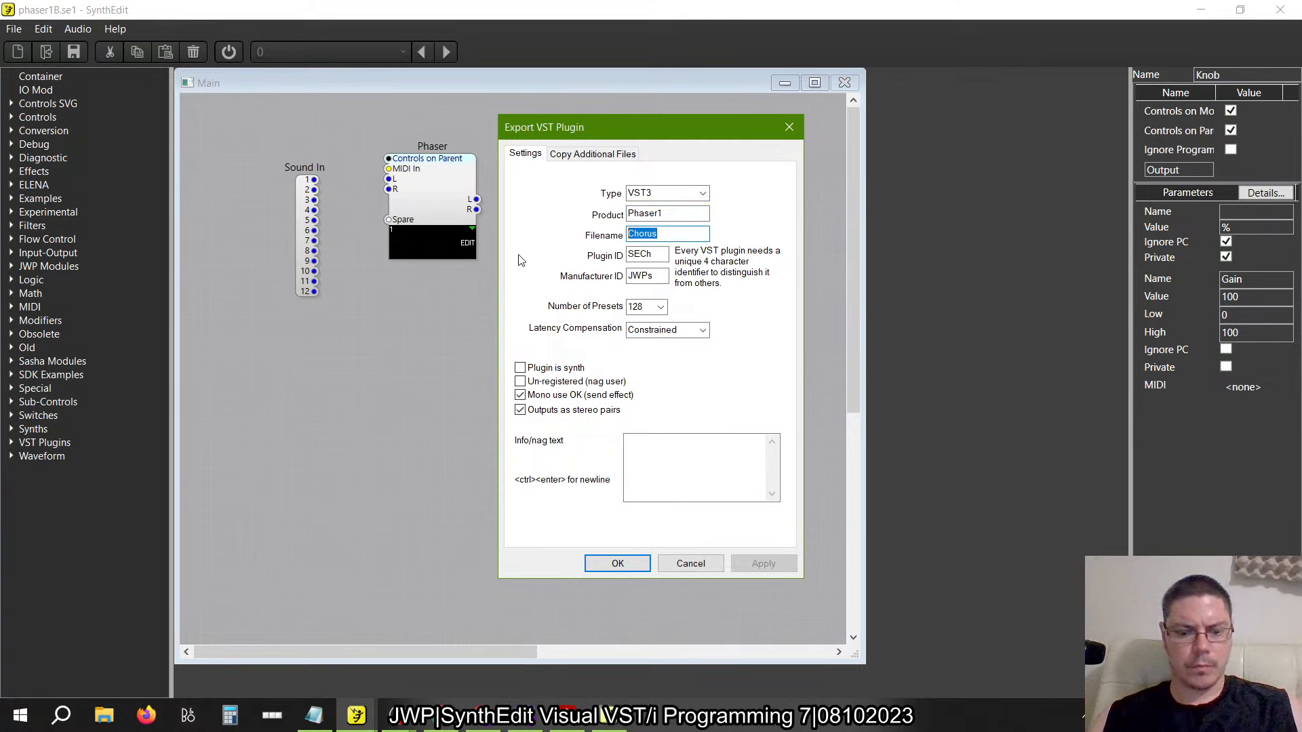
type("Phaser")
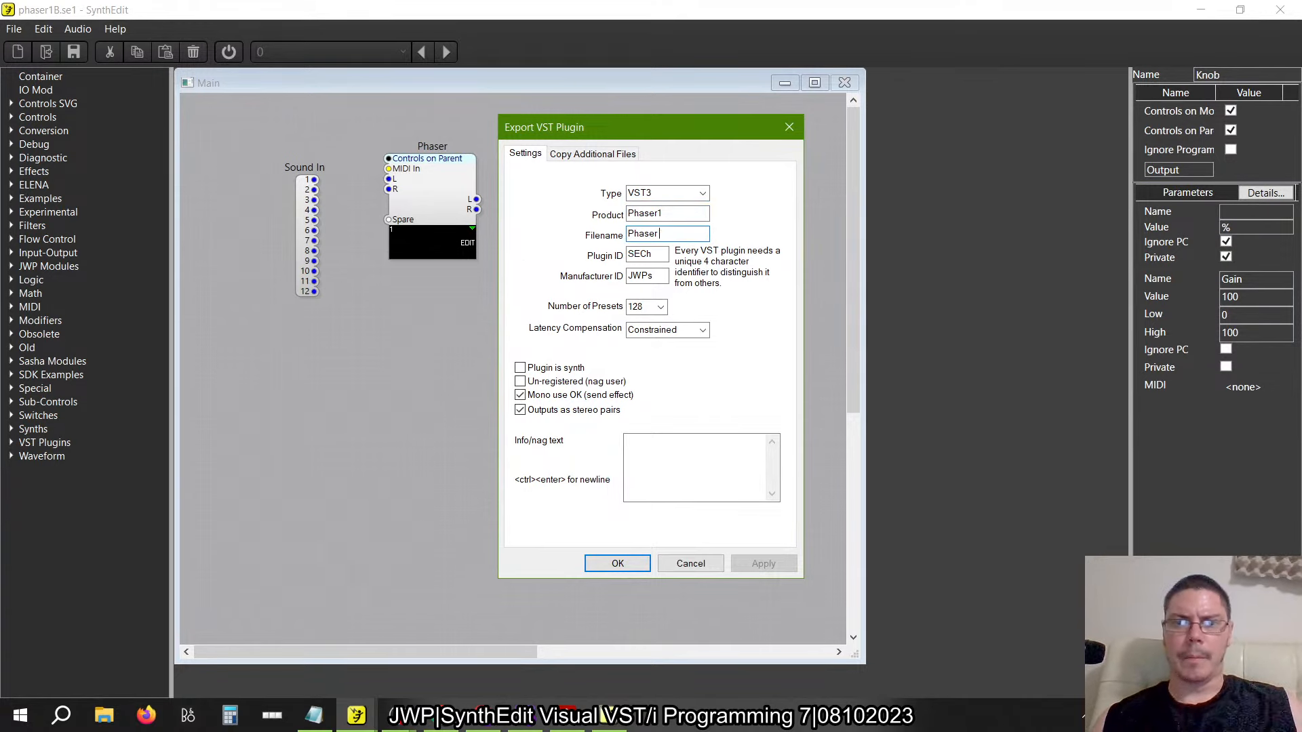
Change the export's product name to Phaser All Pass and append All Pass to its filename
left_click(689, 214)
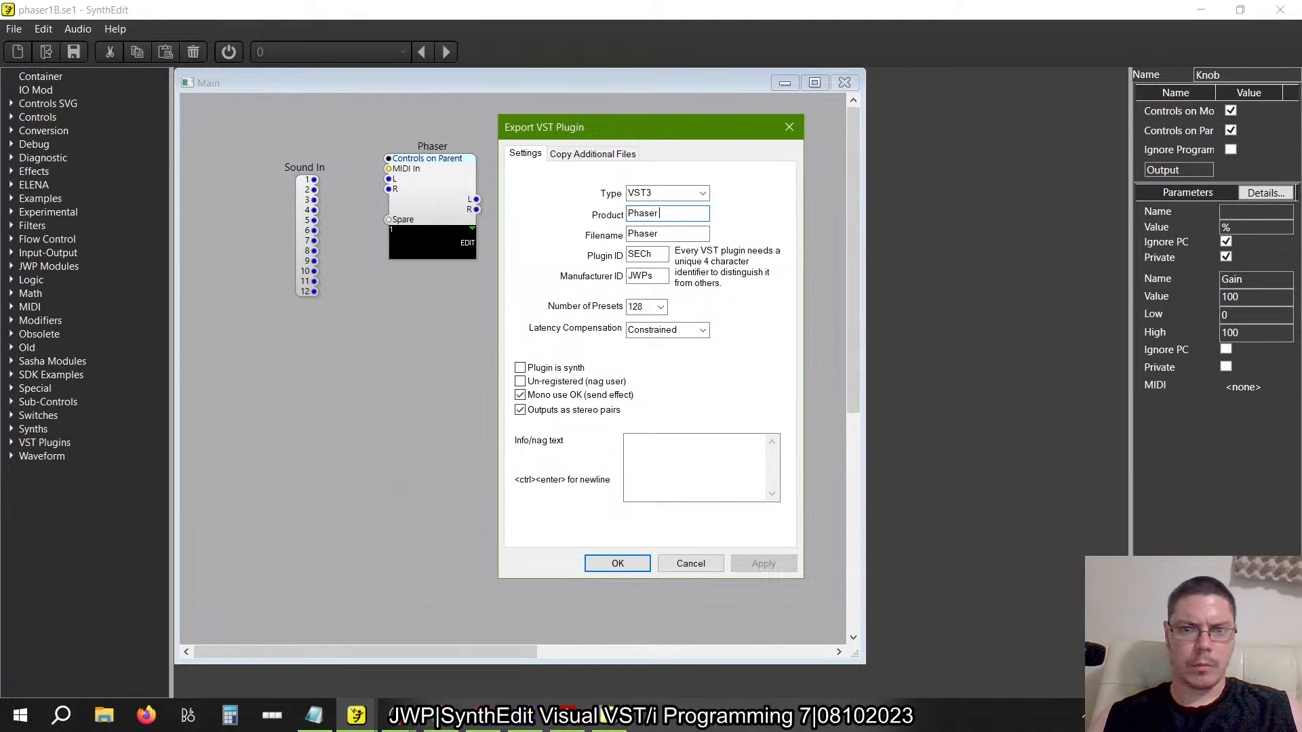
type("All P")
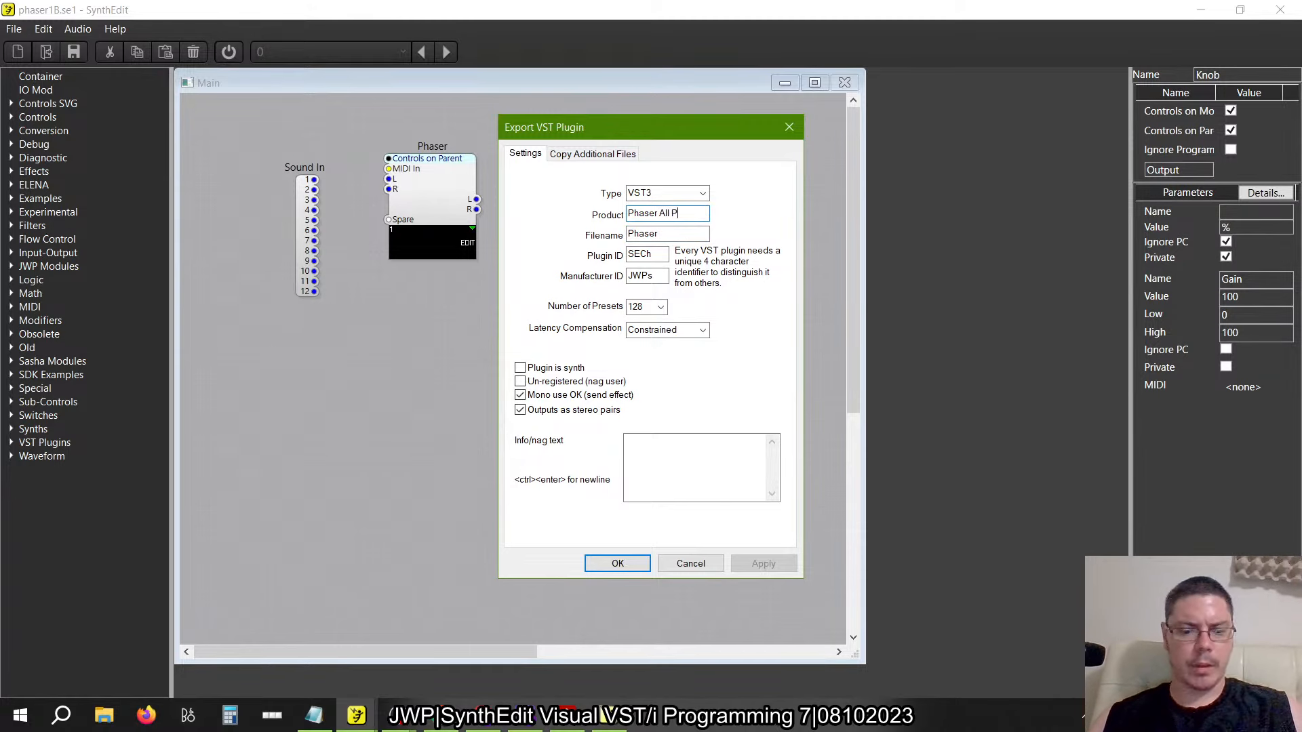
type("ass")
key("ctrl+shift+Left")
key("ctrl+shift+Left")
key("ctrl+c")
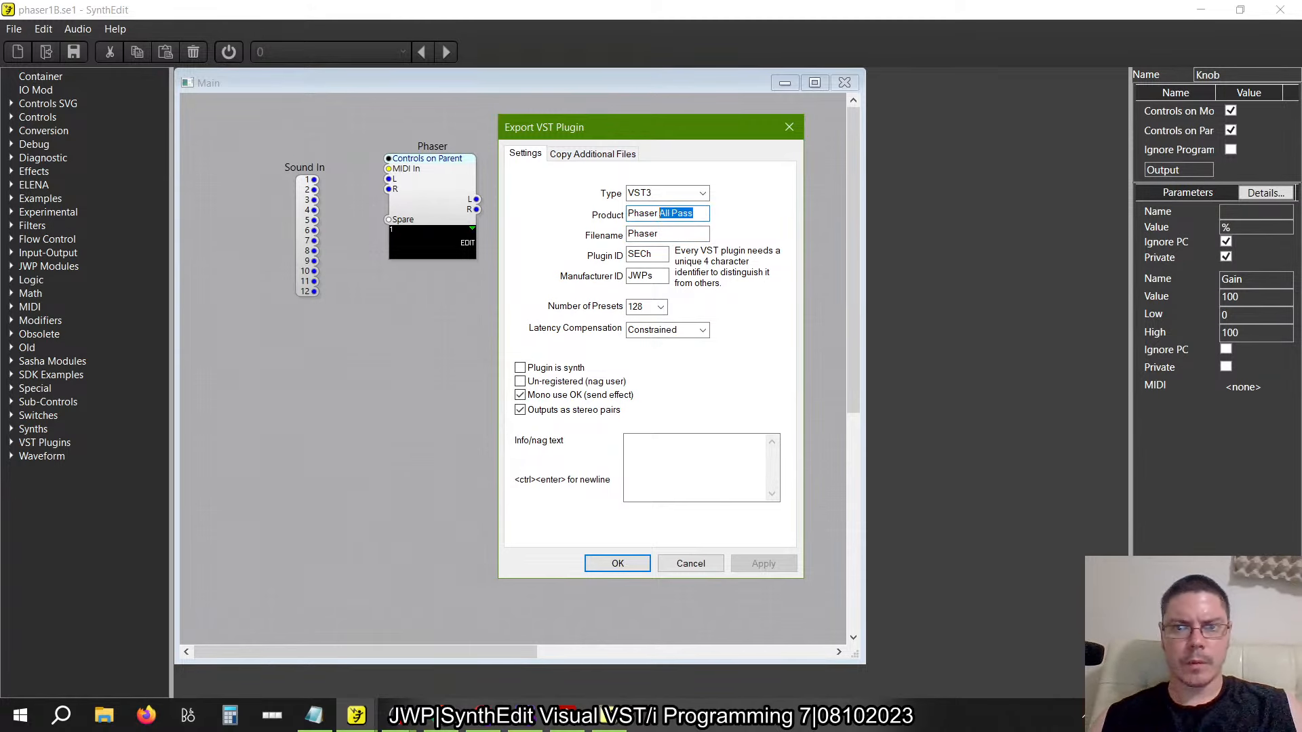
left_click(675, 231)
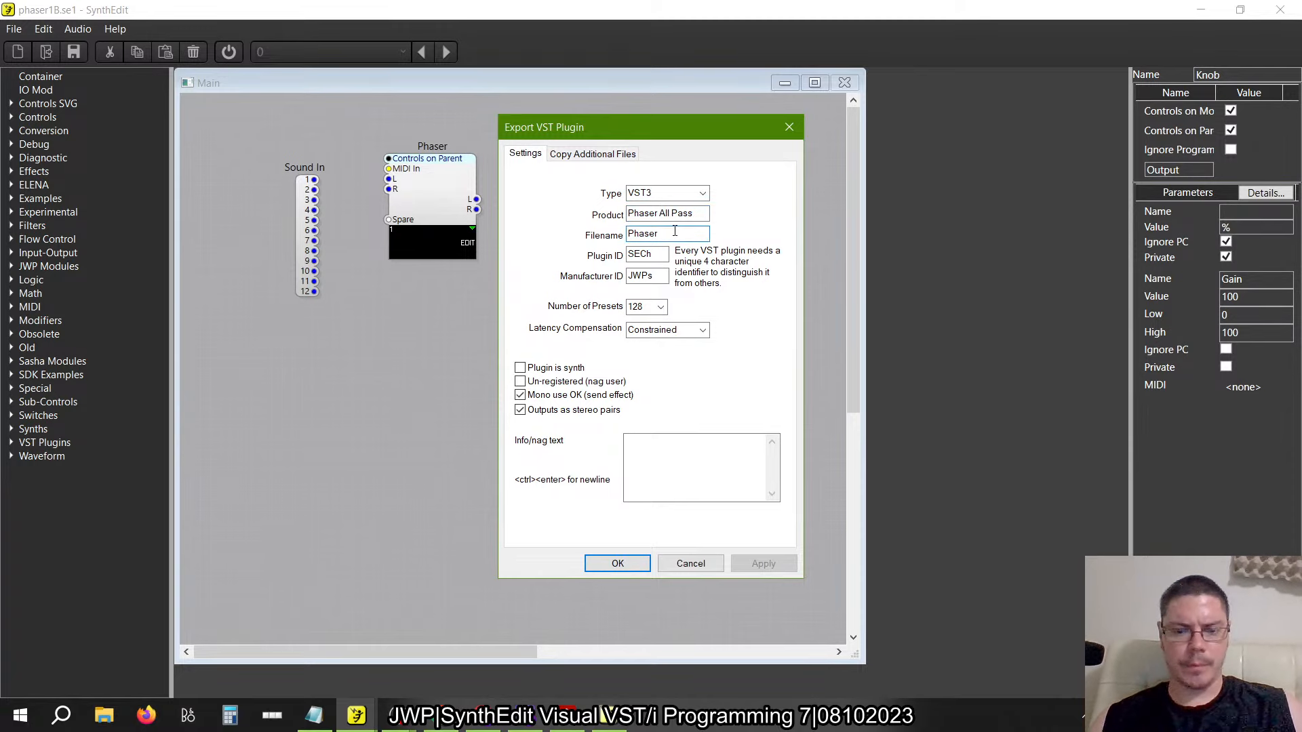
key("ctrl+v")
Set the plugin ID to SEPA and export the phaser as a VST3 plugin
key("Tab")
key("End")
key("BackSpace")
key("BackSpace")
type("P")
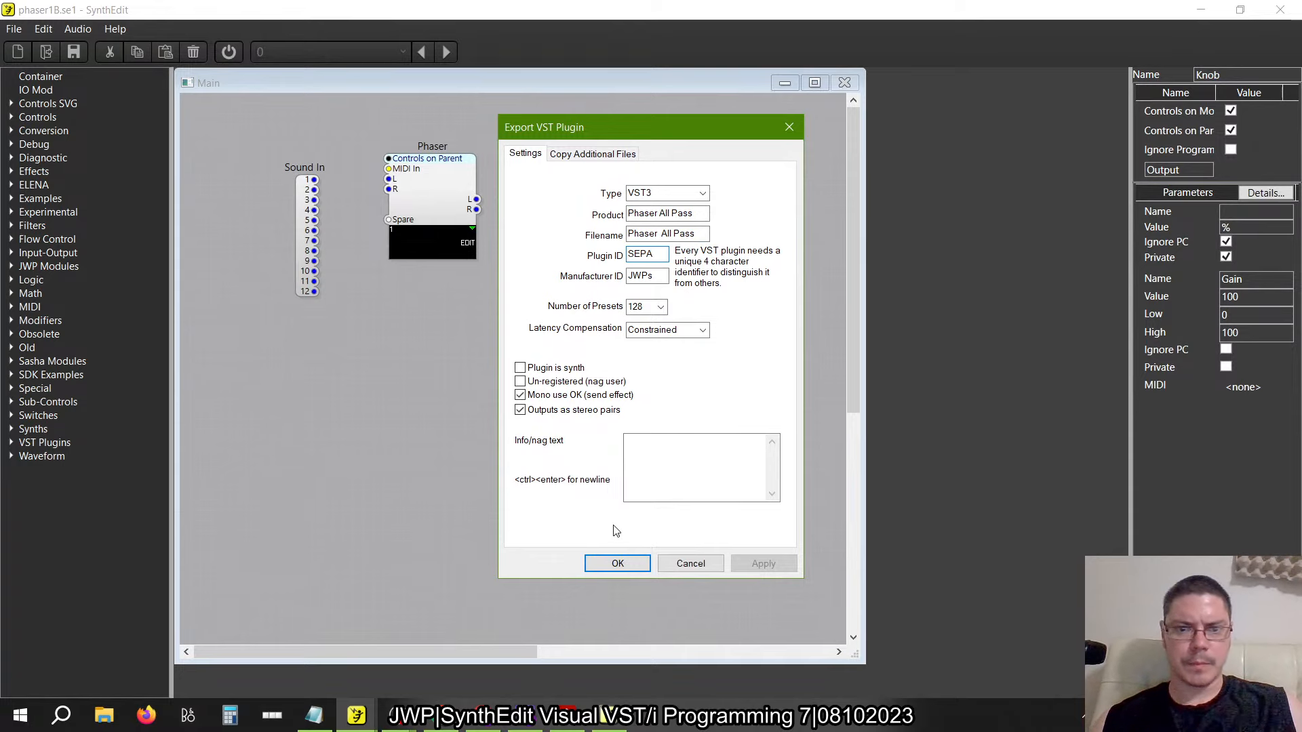
left_click(622, 572)
left_click(586, 420)
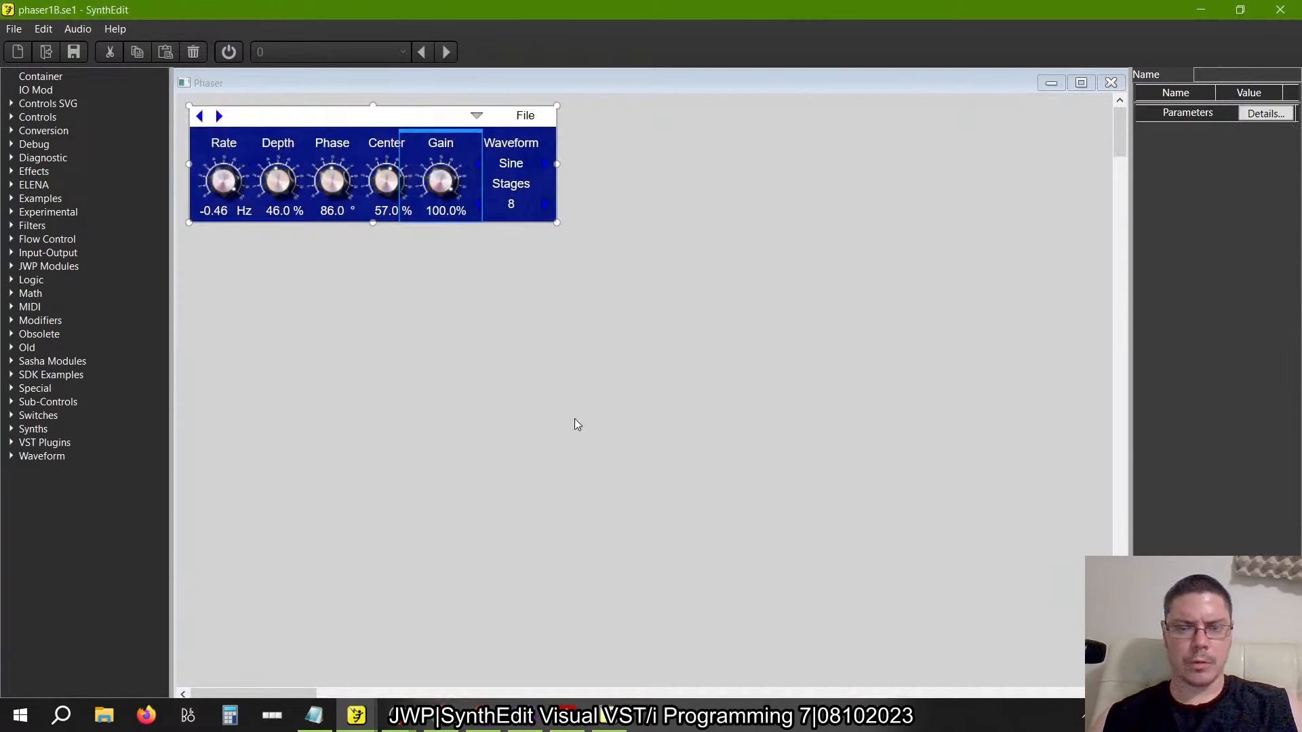
Open the Phaser structure in phaser3.se1 and examine the inside of the knob beside List Entry2 in the older SynthEdit's reference project
key("alt+Tab")
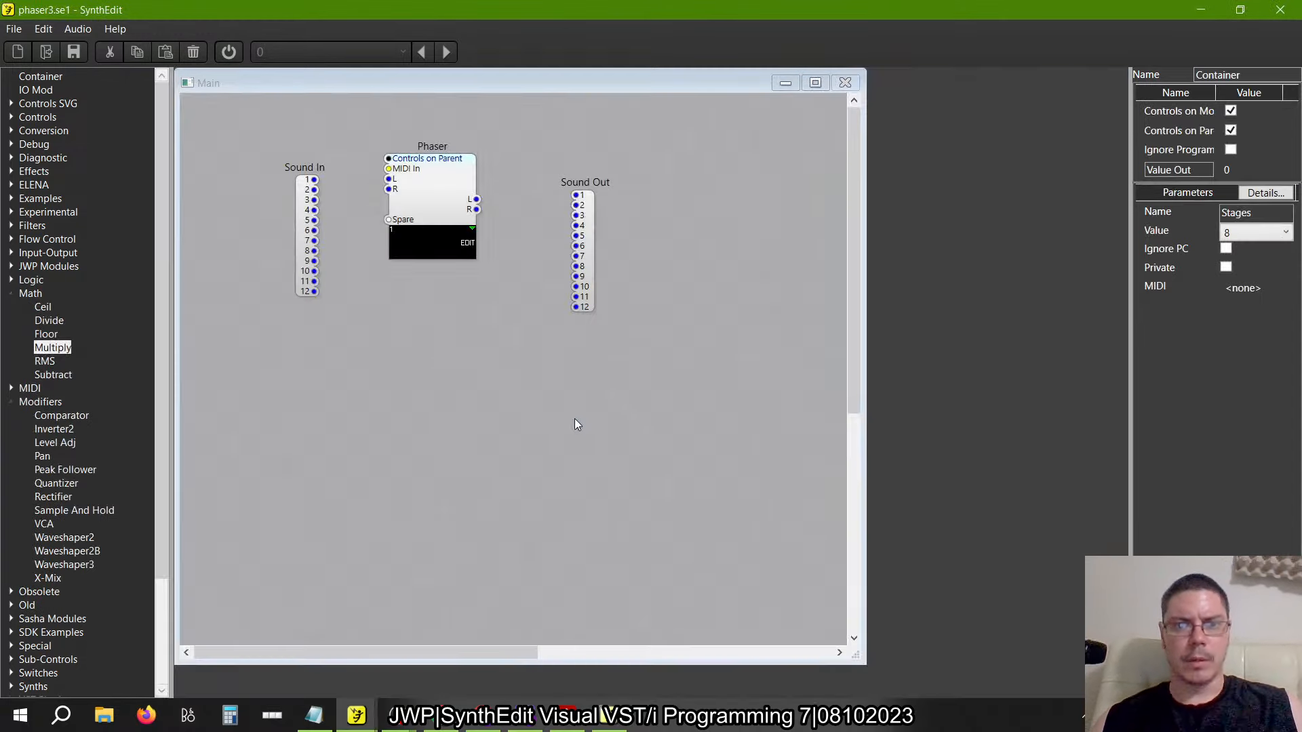
double_click(430, 184)
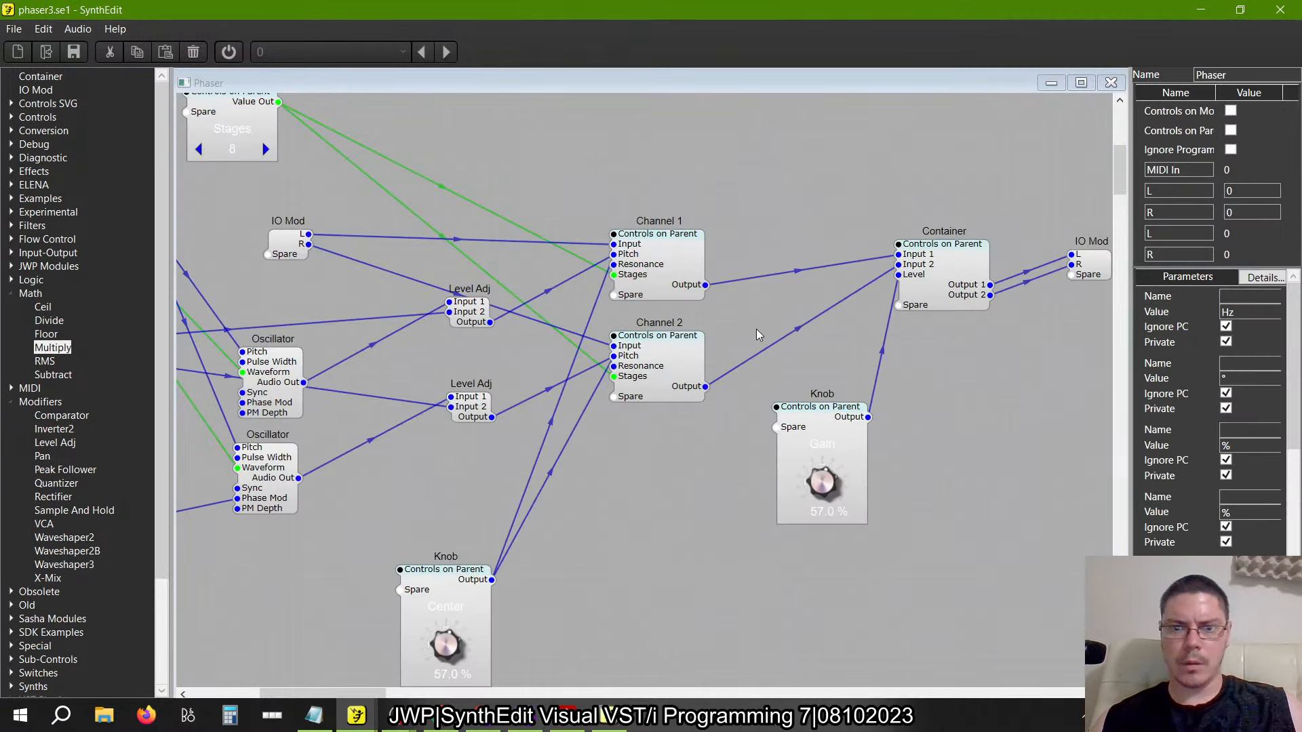
scroll(631, 278, "left", 5)
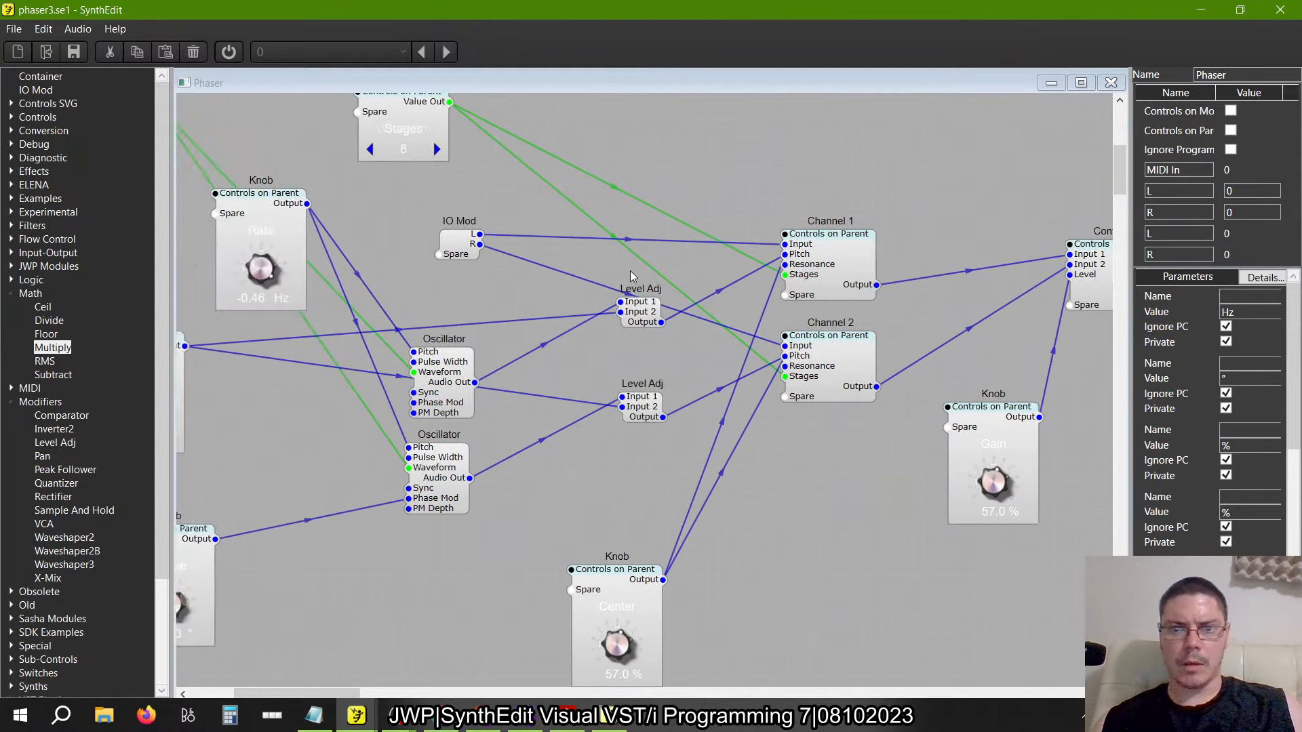
key("alt+Tab")
left_click(630, 274)
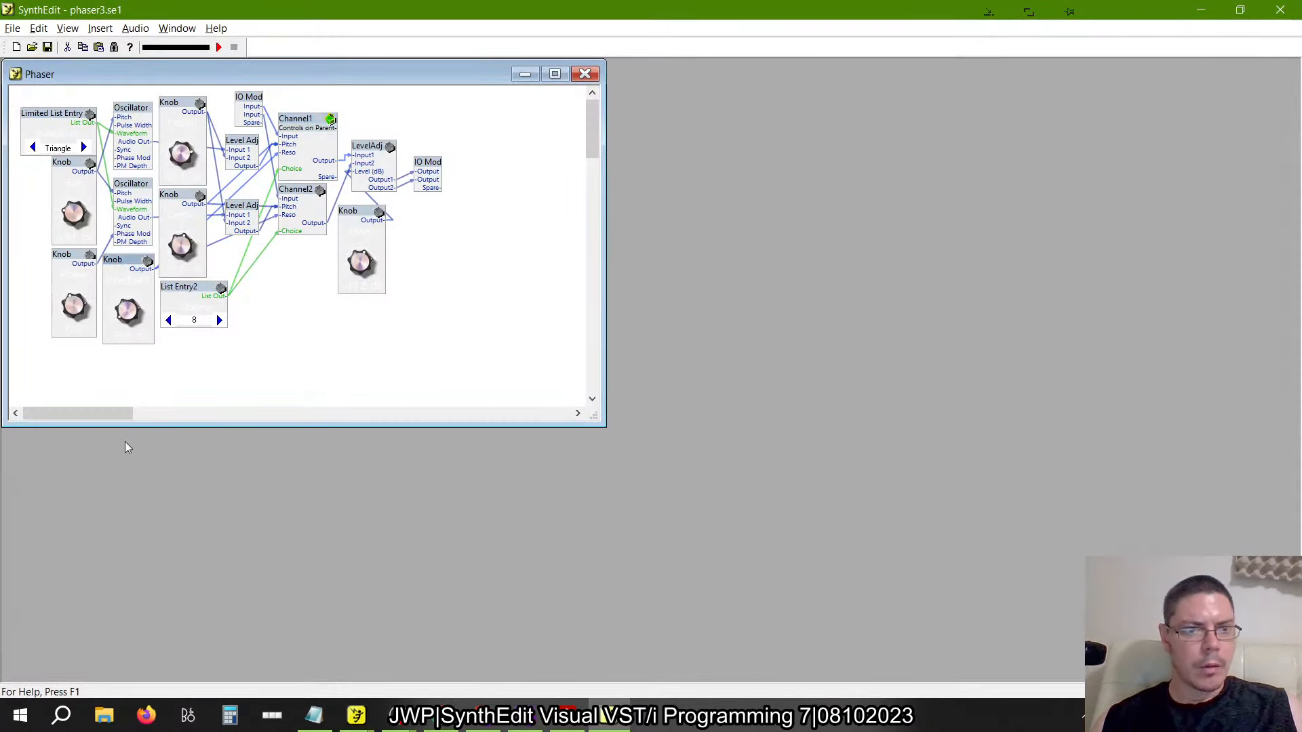
double_click(132, 271)
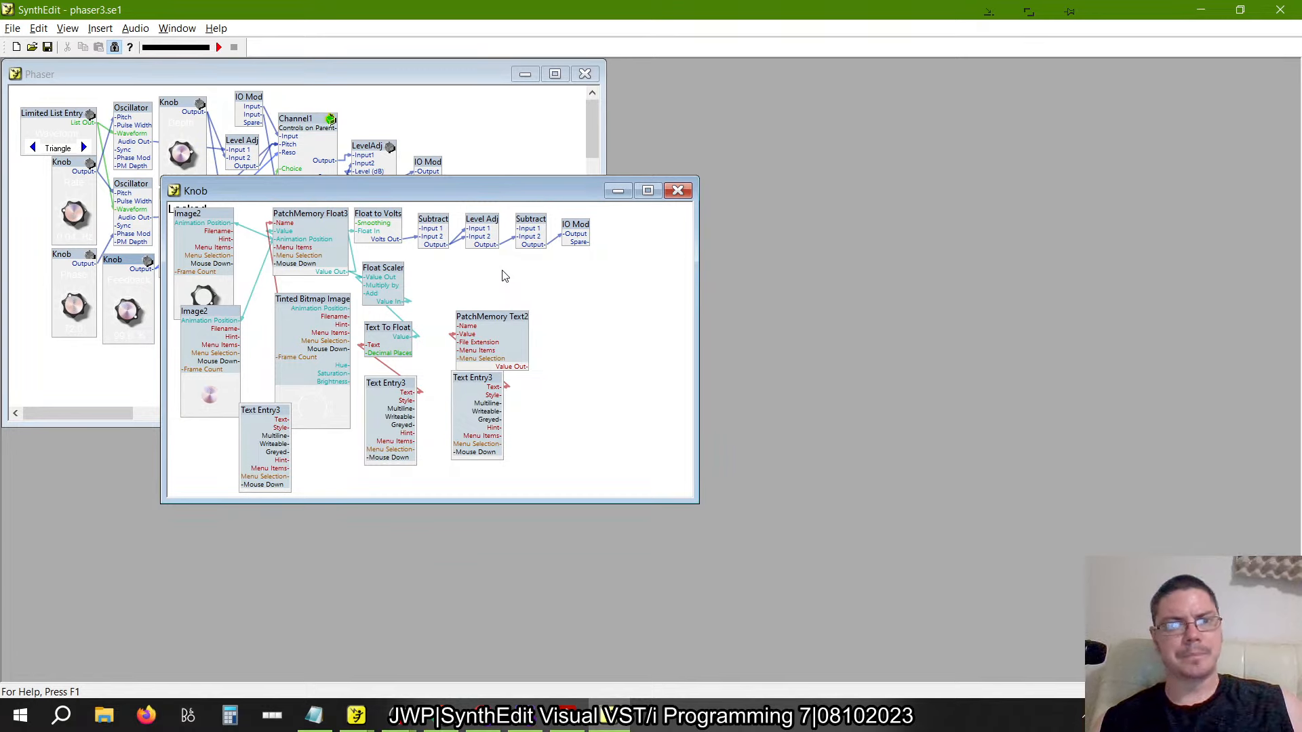
Duplicate the Center knob in the new phaser3.se1 and place the copy between the Phase and Center knobs
key("alt+Tab")
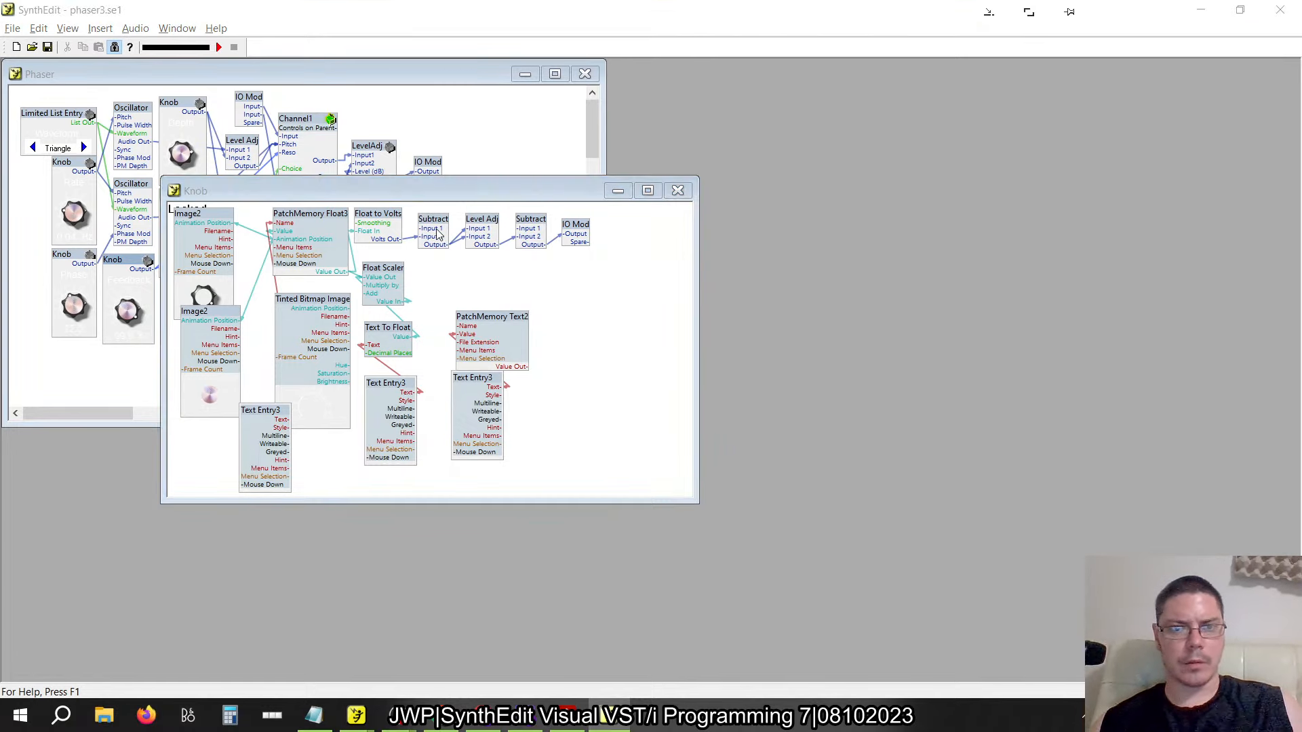
left_click(437, 229)
scroll(752, 474, "down", 3)
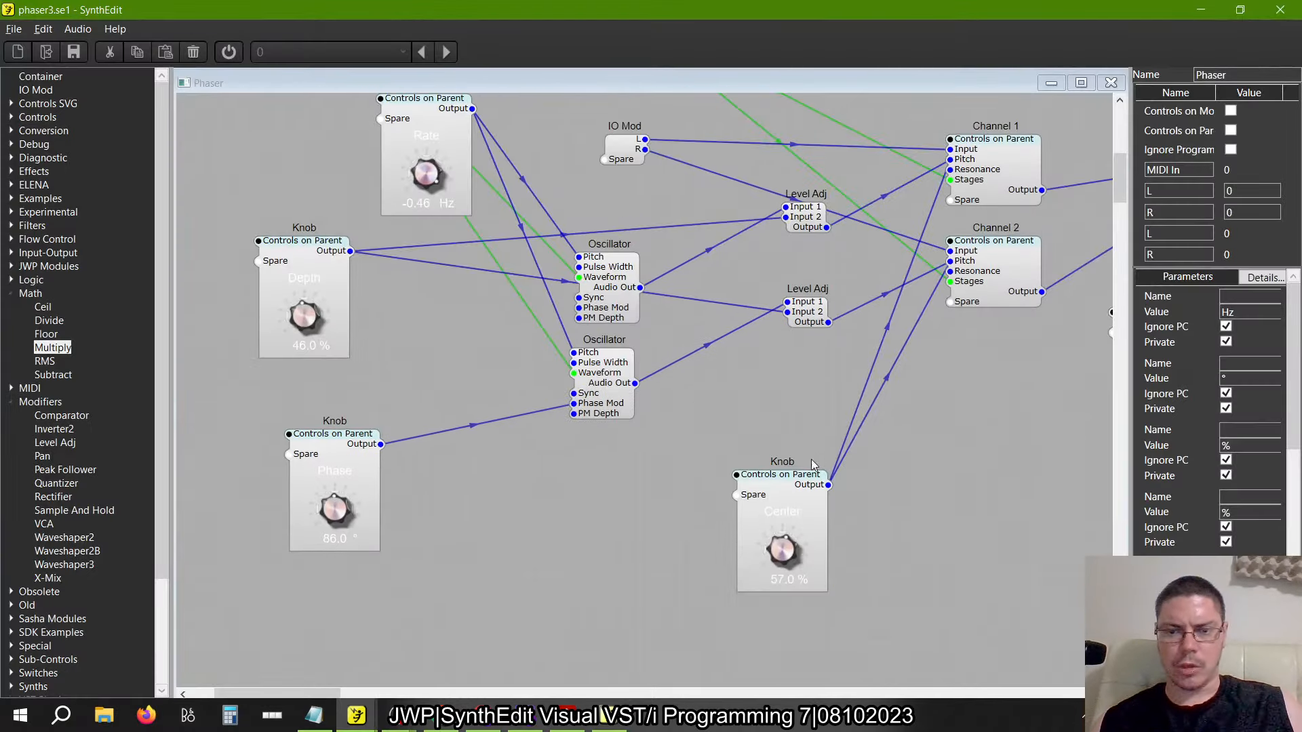
left_click(785, 478)
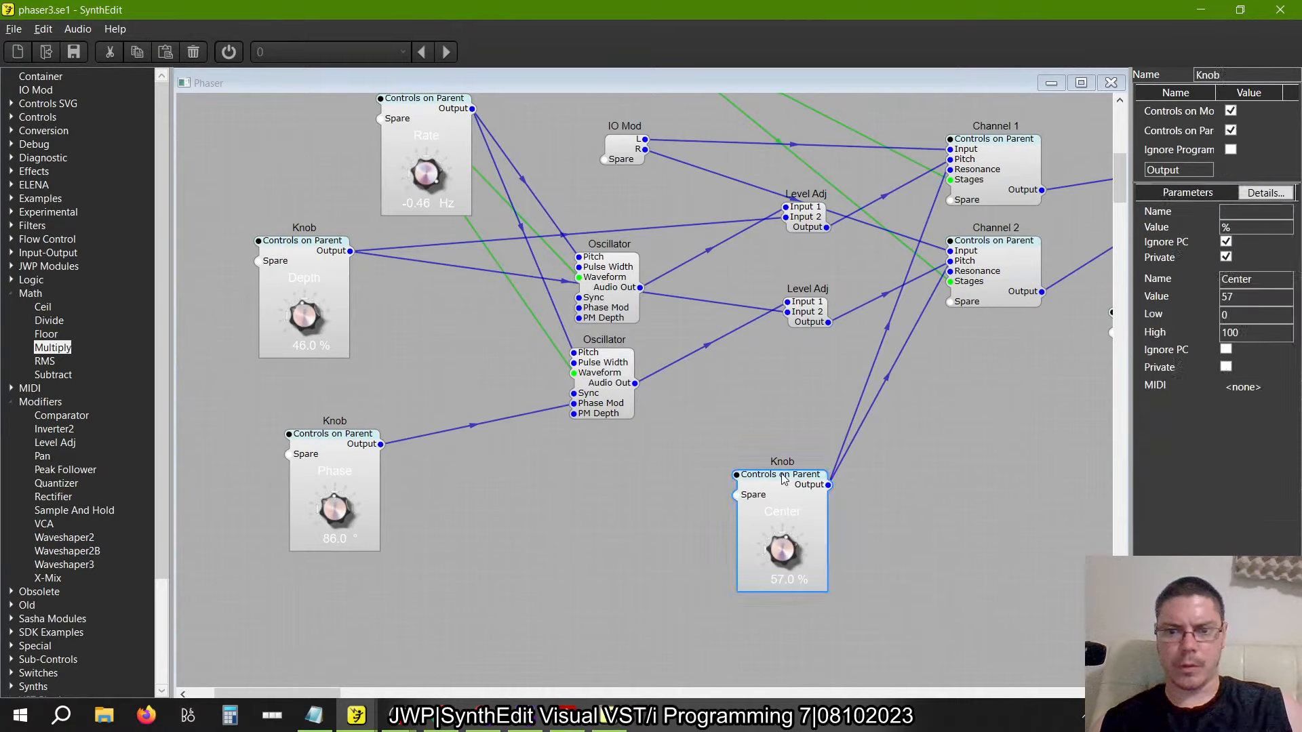
right_click(612, 498)
left_click(641, 541)
left_click_drag(655, 500, 582, 464)
Open the copied Center knob's structure and move its IO Mod to leave space after Float to Volts
key("alt+Tab")
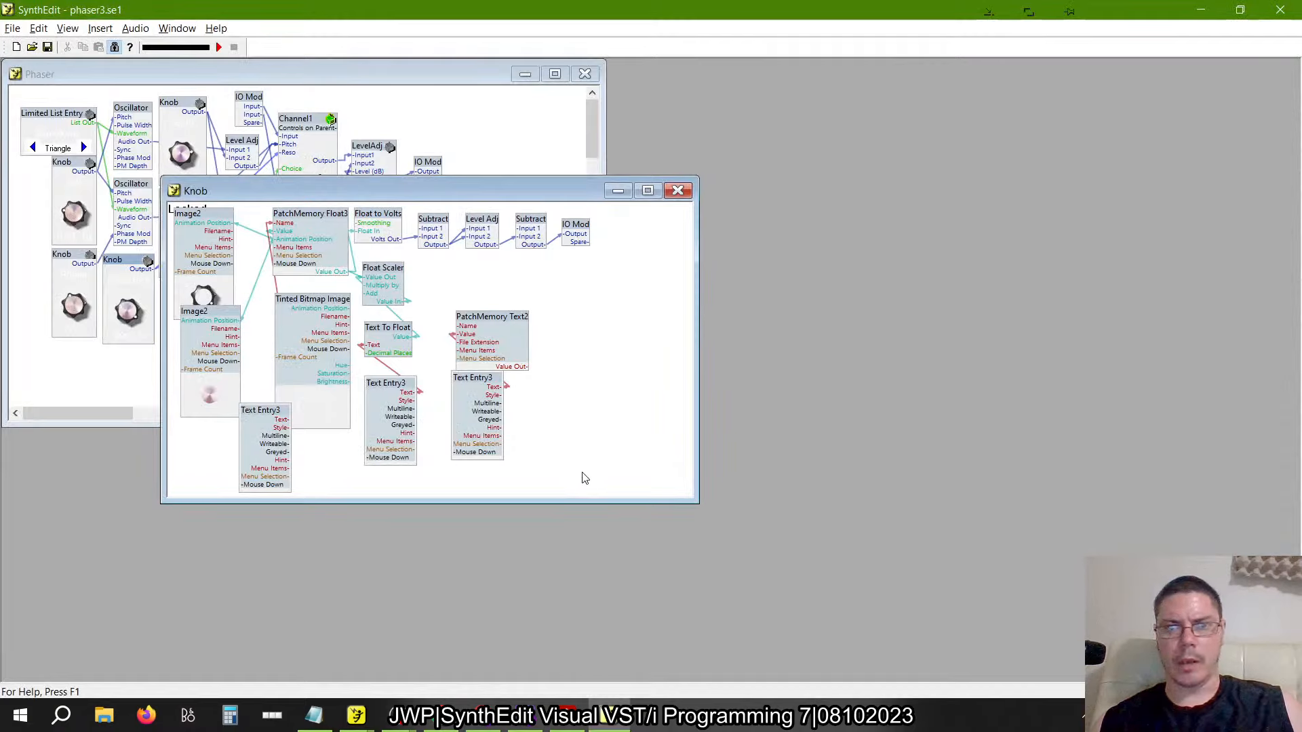
key("alt+Tab")
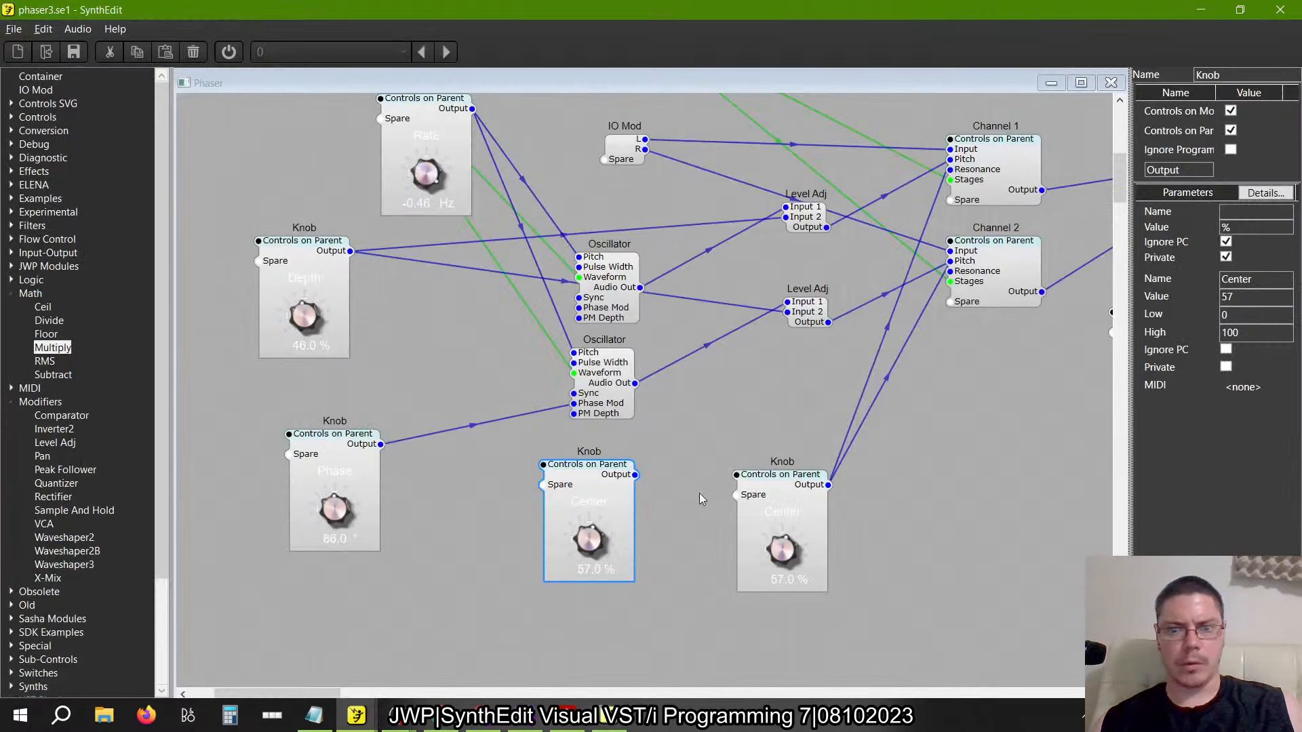
double_click(613, 494)
left_click_drag(798, 212, 696, 171)
left_click_drag(909, 257, 872, 170)
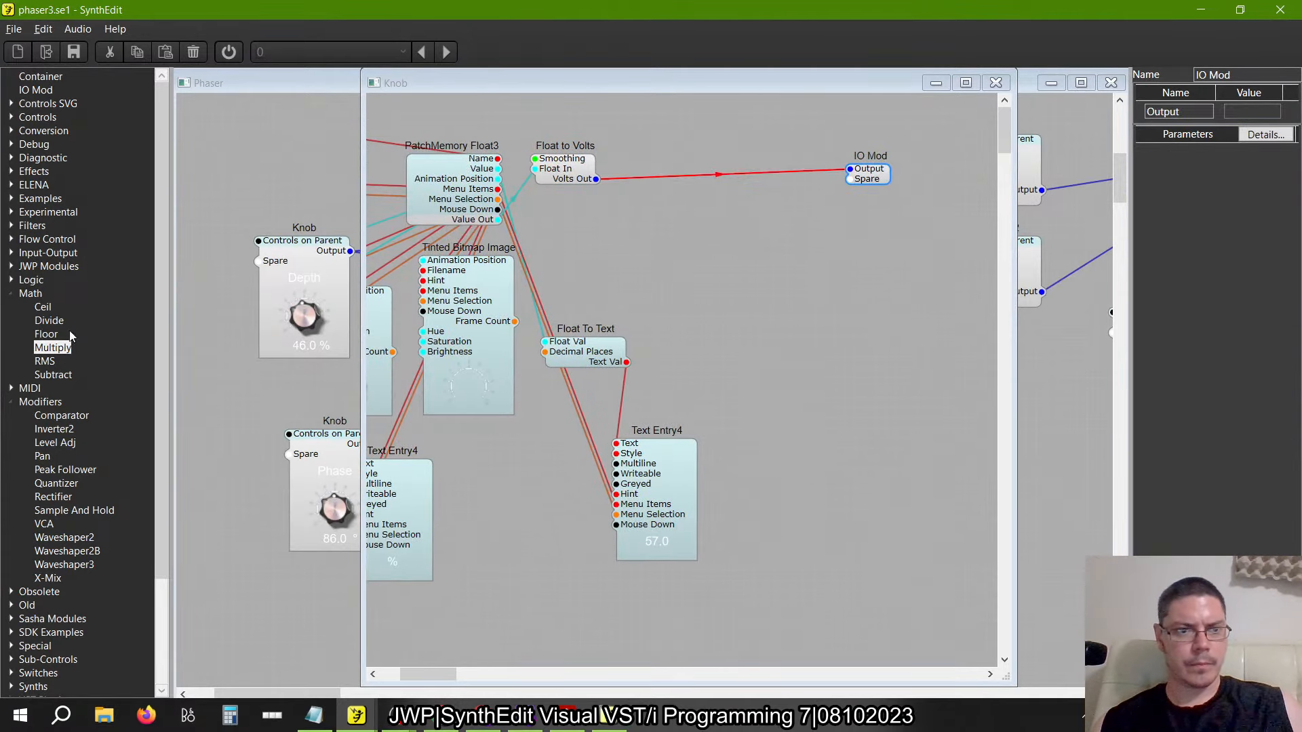
Add two Subtract modules with a Level Adj between them, and wire the first Subtract's output to both Level Adj inputs
left_click(53, 375)
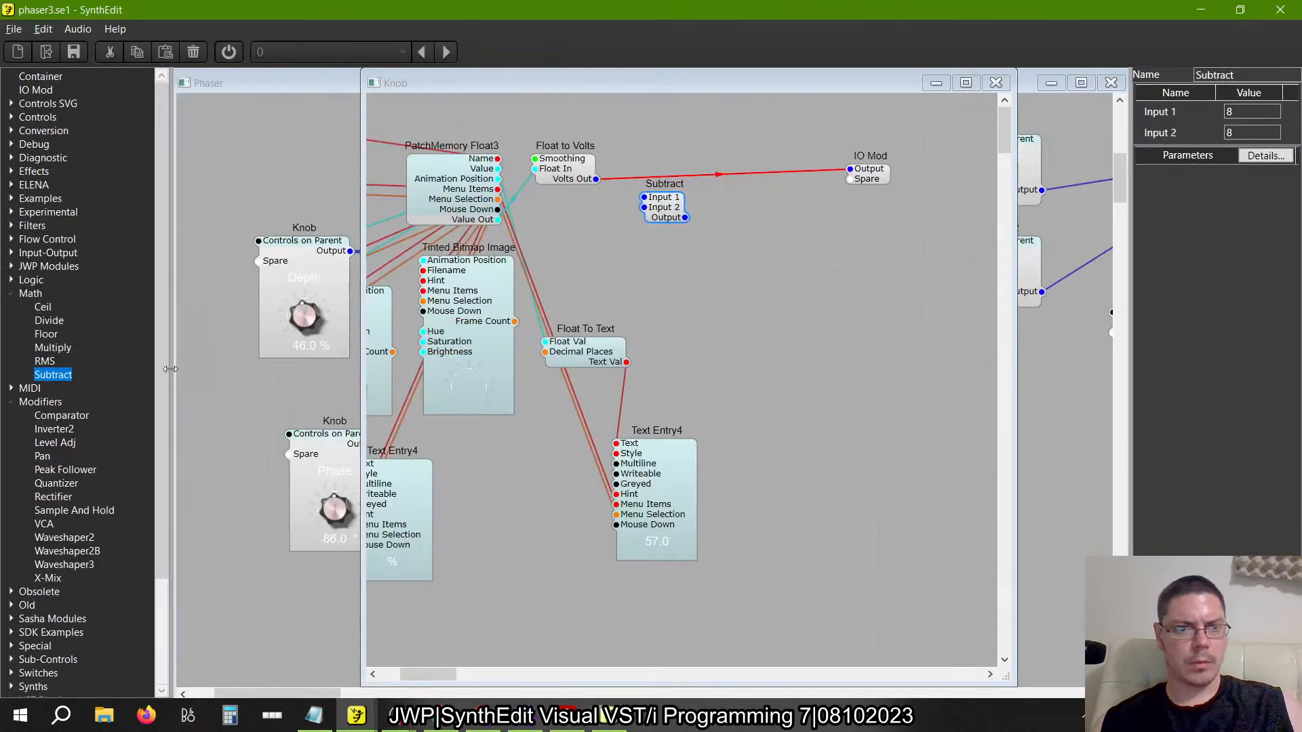
left_click_drag(61, 383, 817, 206)
left_click(12, 294)
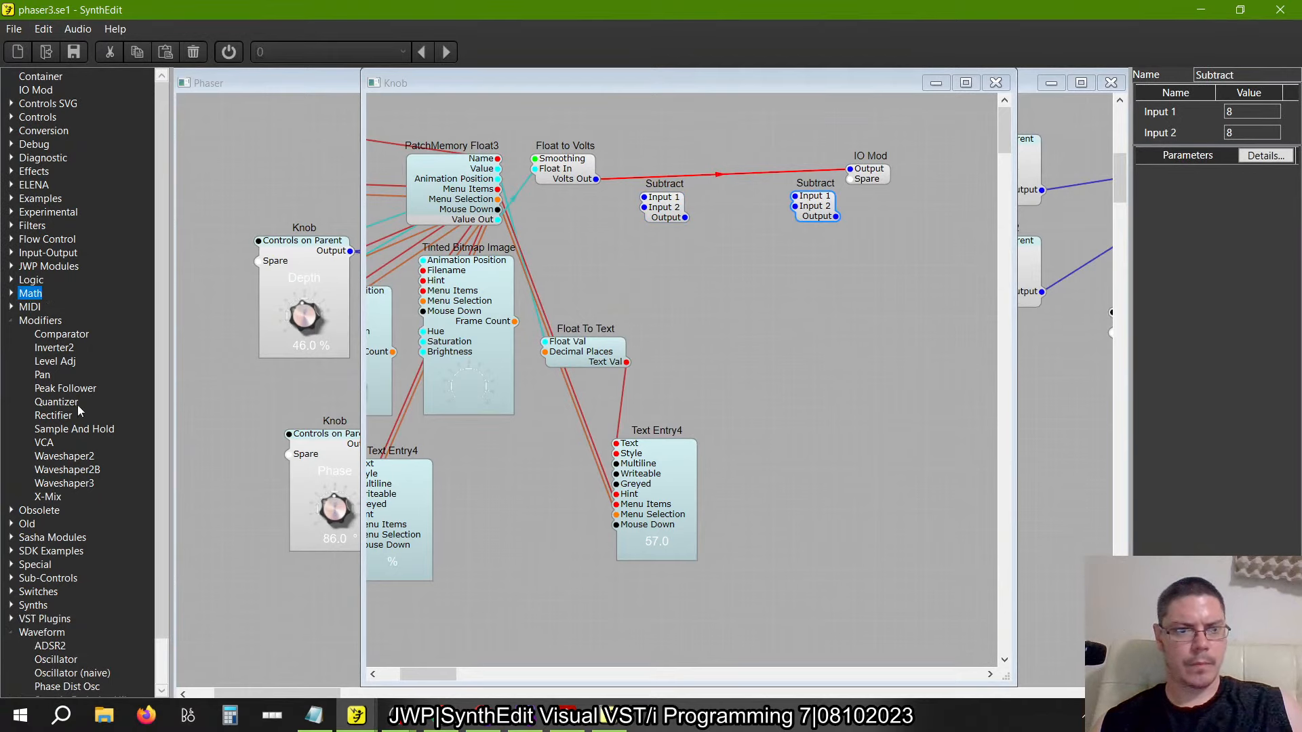
left_click_drag(63, 370, 725, 197)
left_click(690, 218)
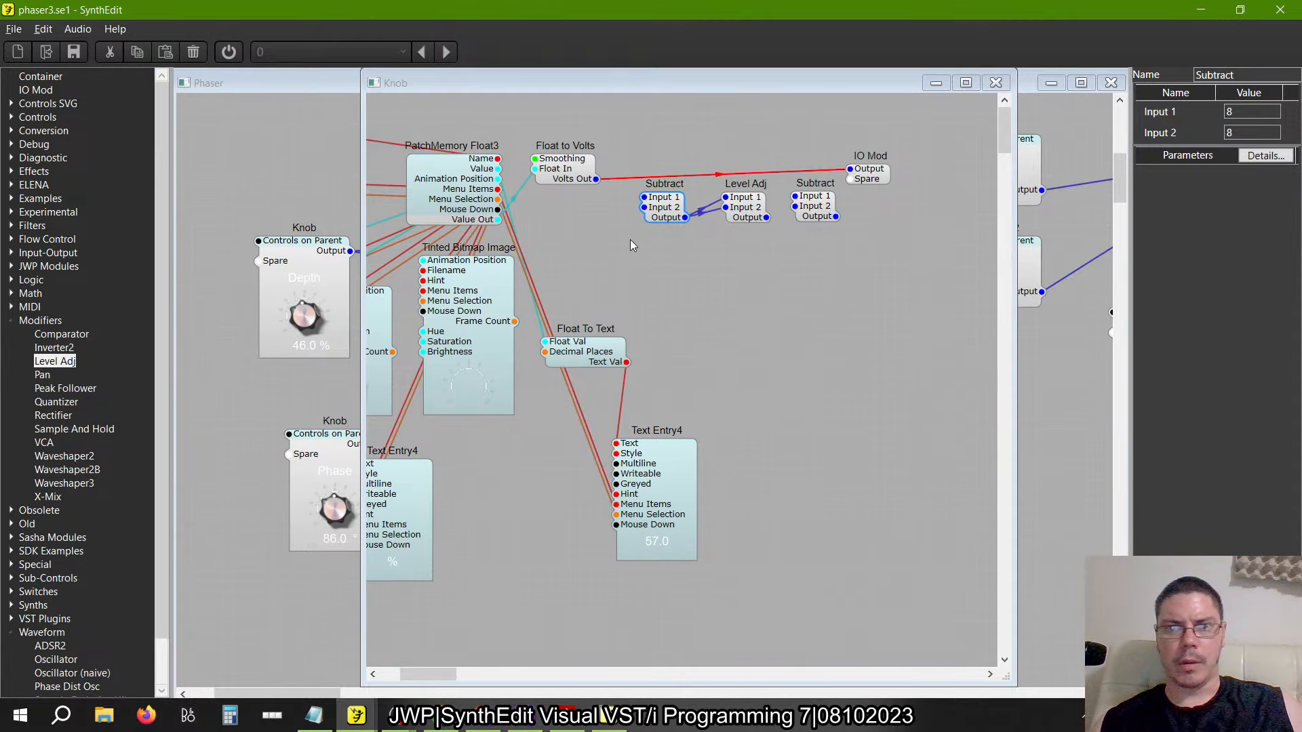
Unlock the reference project's Knob structure and inspect the first Subtract module's properties
key("alt+Tab")
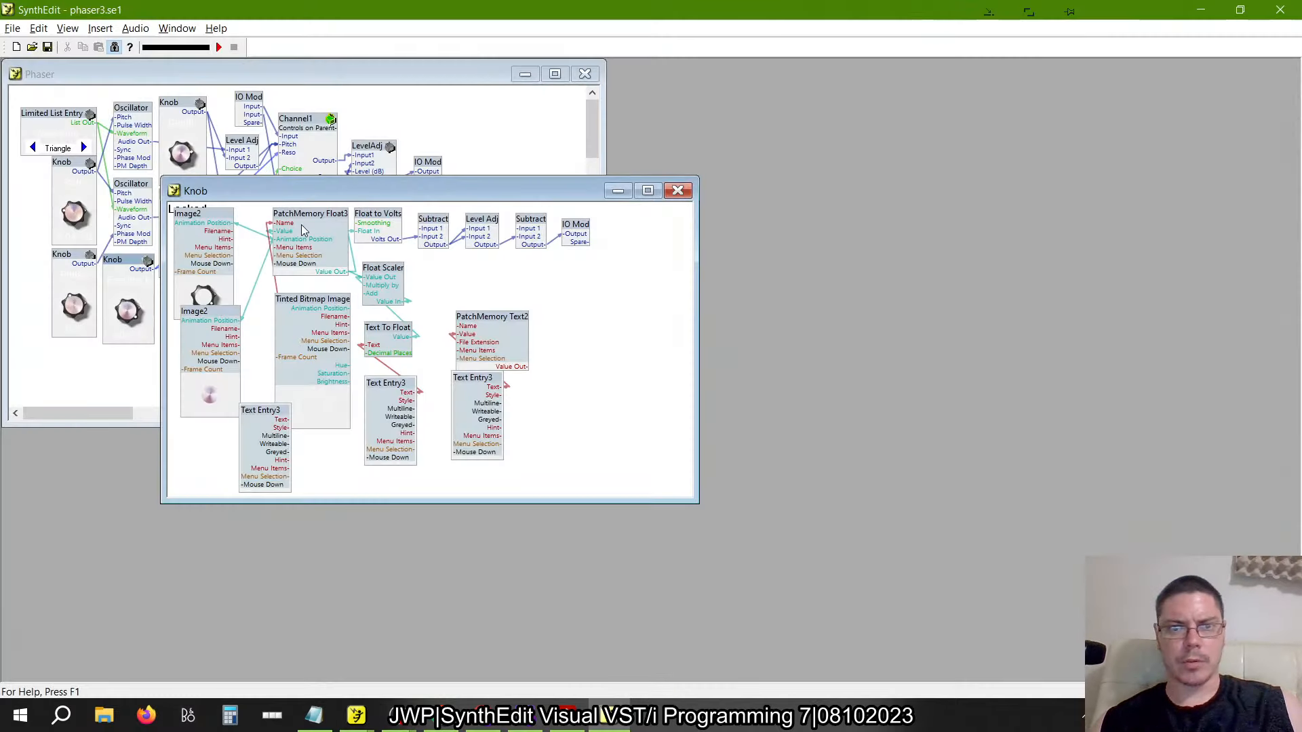
right_click(436, 222)
key("Escape")
left_click(116, 48)
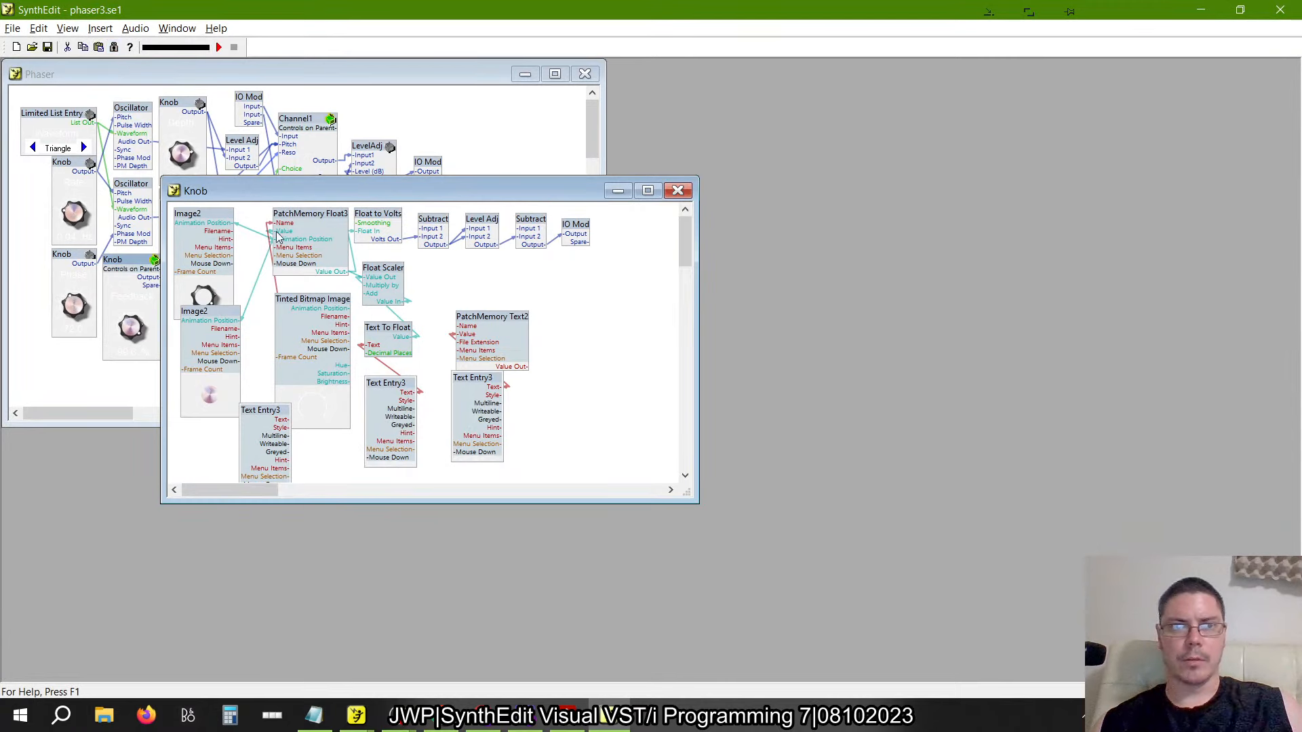
right_click(425, 228)
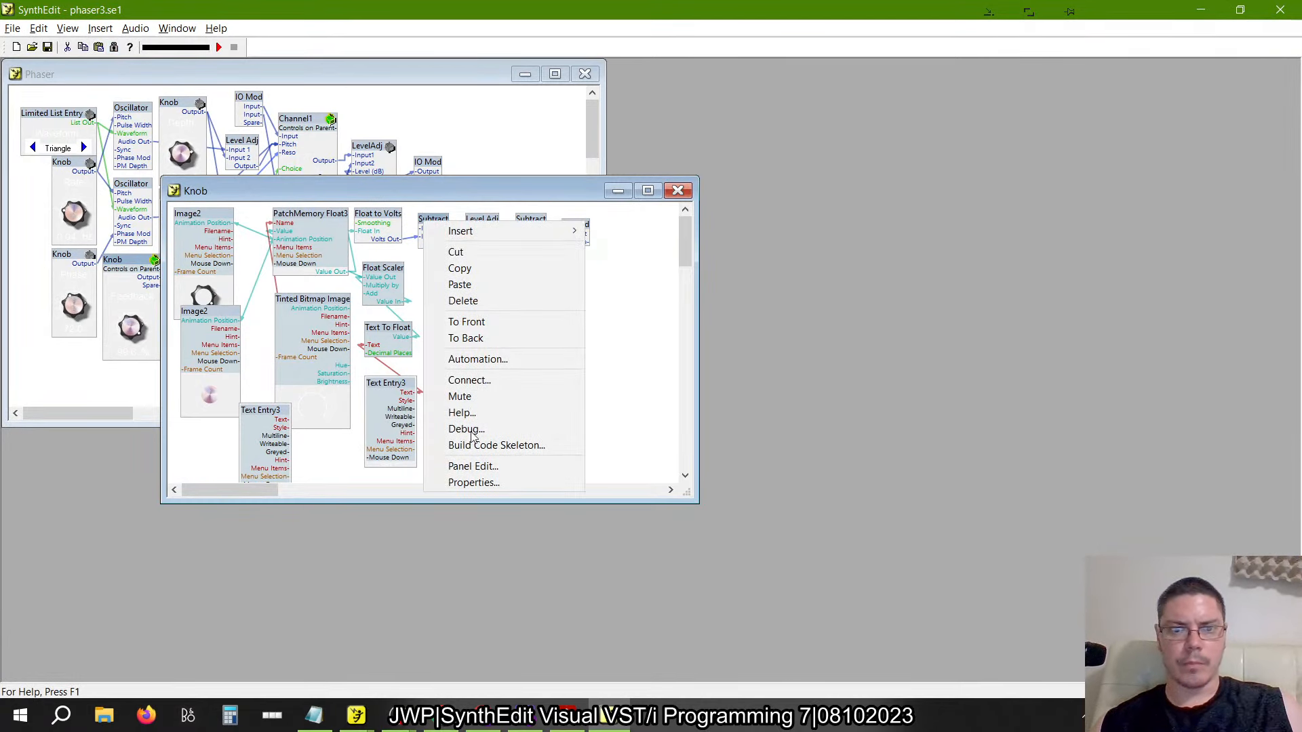
left_click(465, 483)
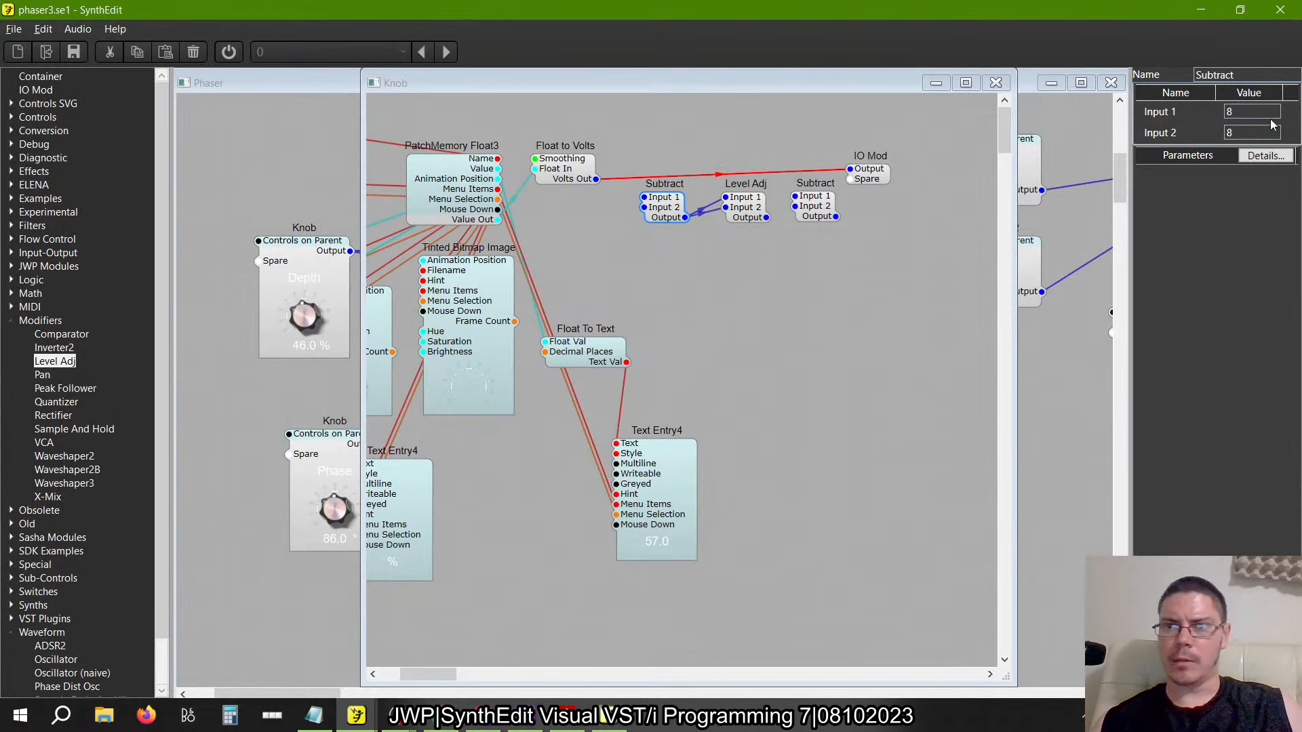
Set the first Subtract's Input 1 to 10 and reroute Float to Volts from the IO Mod to that Subtract's Input 2
key("BackSpace")
type("10")
key("Return")
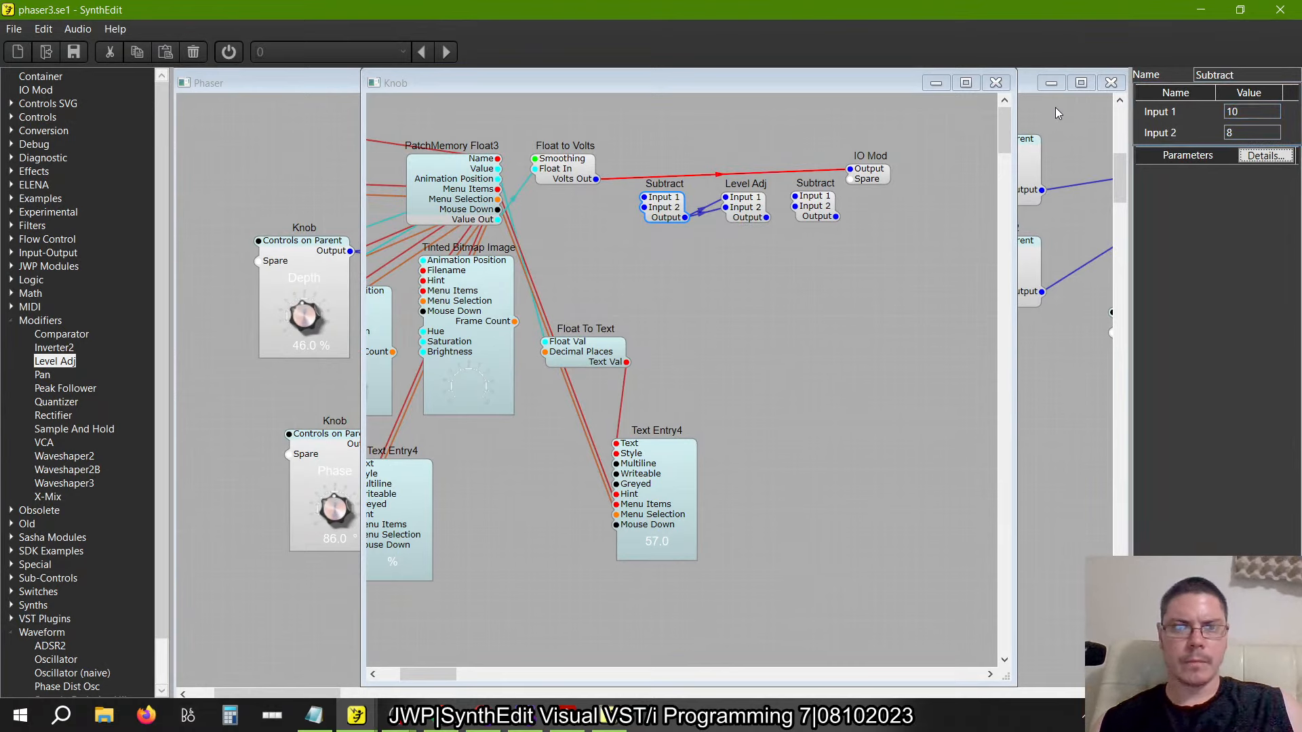
left_click(591, 180)
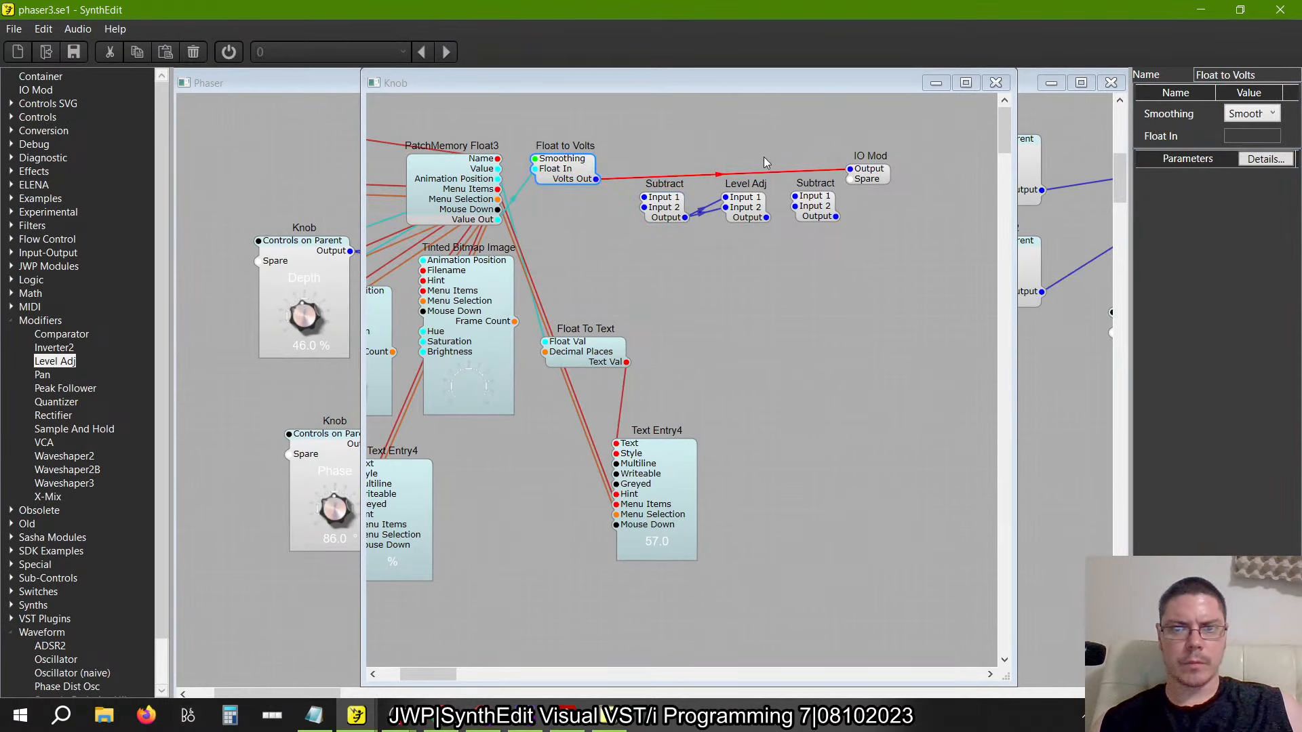
left_click(762, 172)
key("Delete")
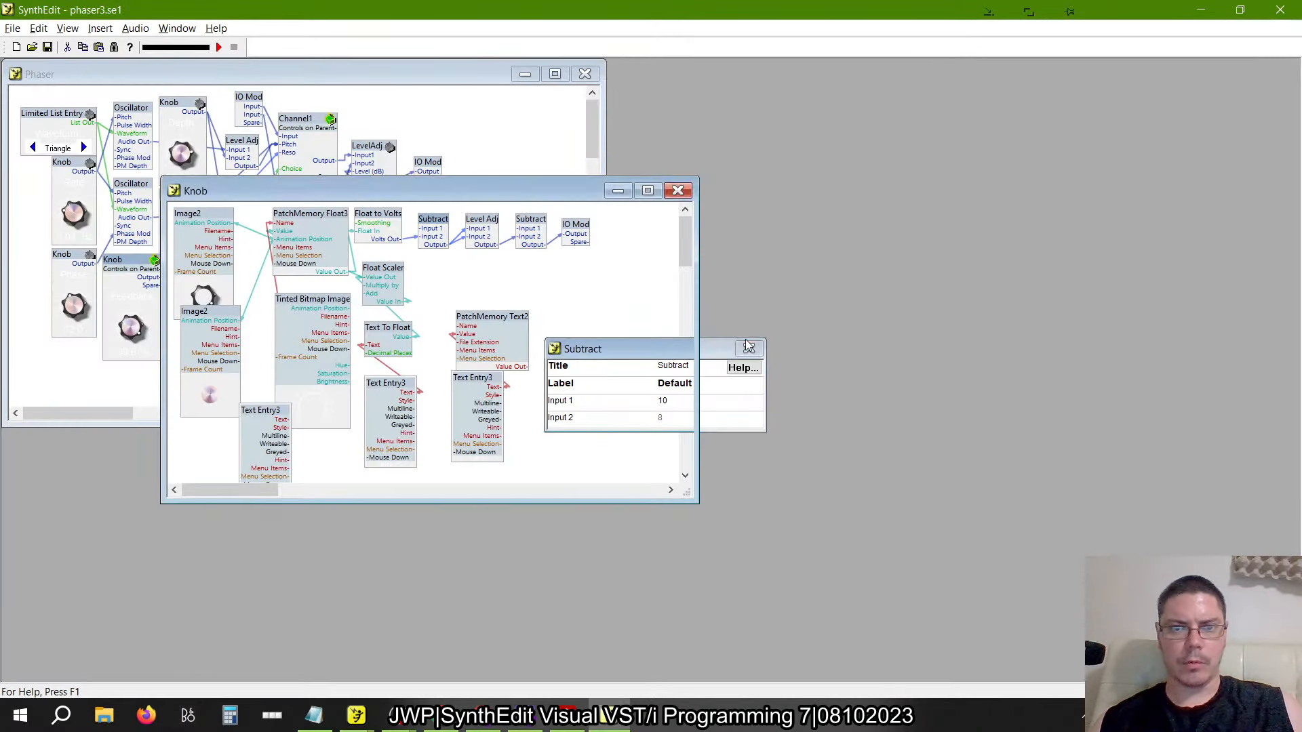
Close the first Subtract's properties in the reference project and inspect the second Subtract module's properties
left_click(749, 347)
left_click(530, 219)
right_click(529, 219)
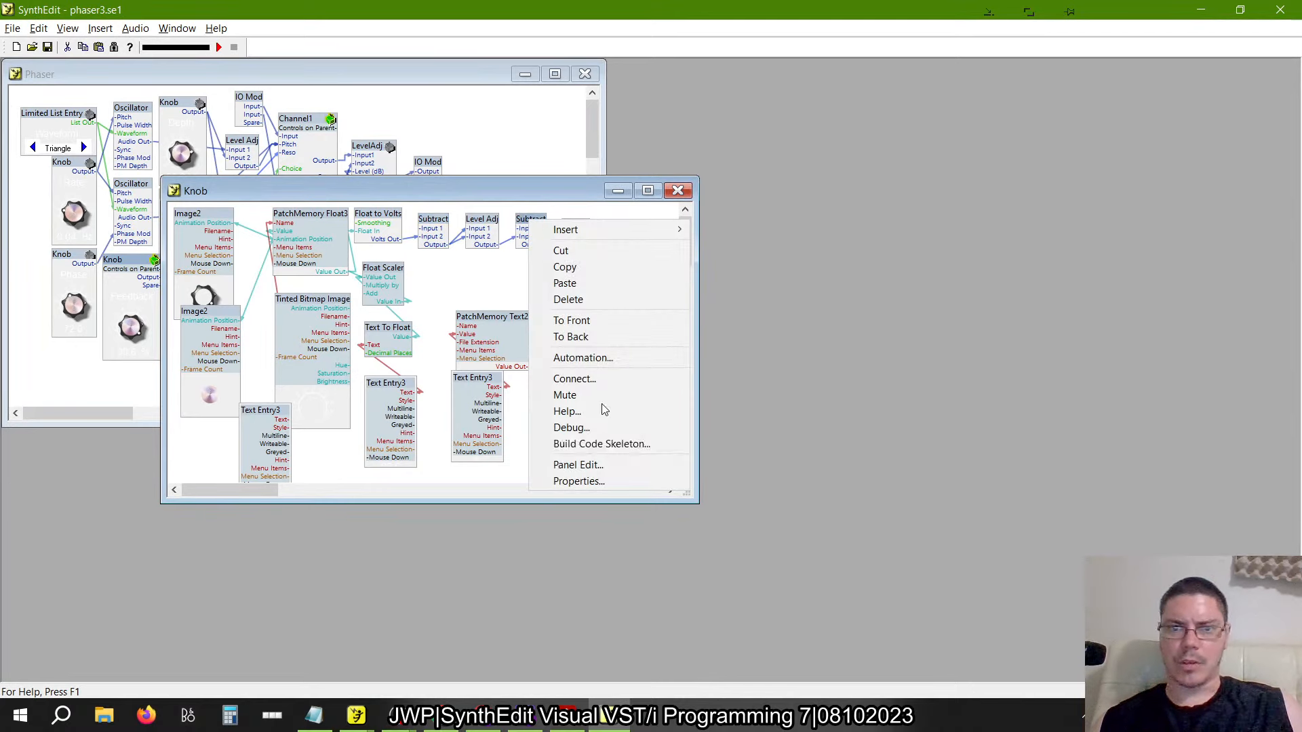
left_click(583, 481)
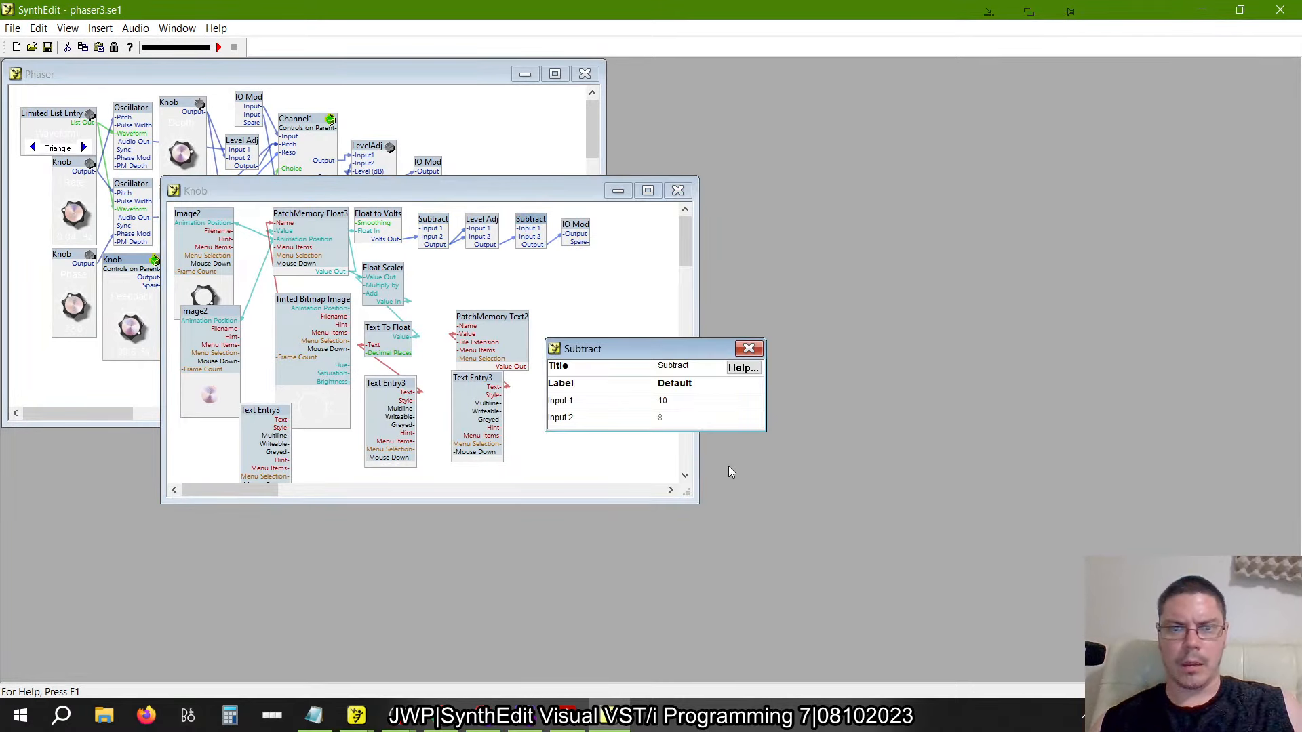
Back in the new phaser3.se1, wire Level Adj's output to the second Subtract's Input 2 and set its Input 1 to 10
key("alt+Tab")
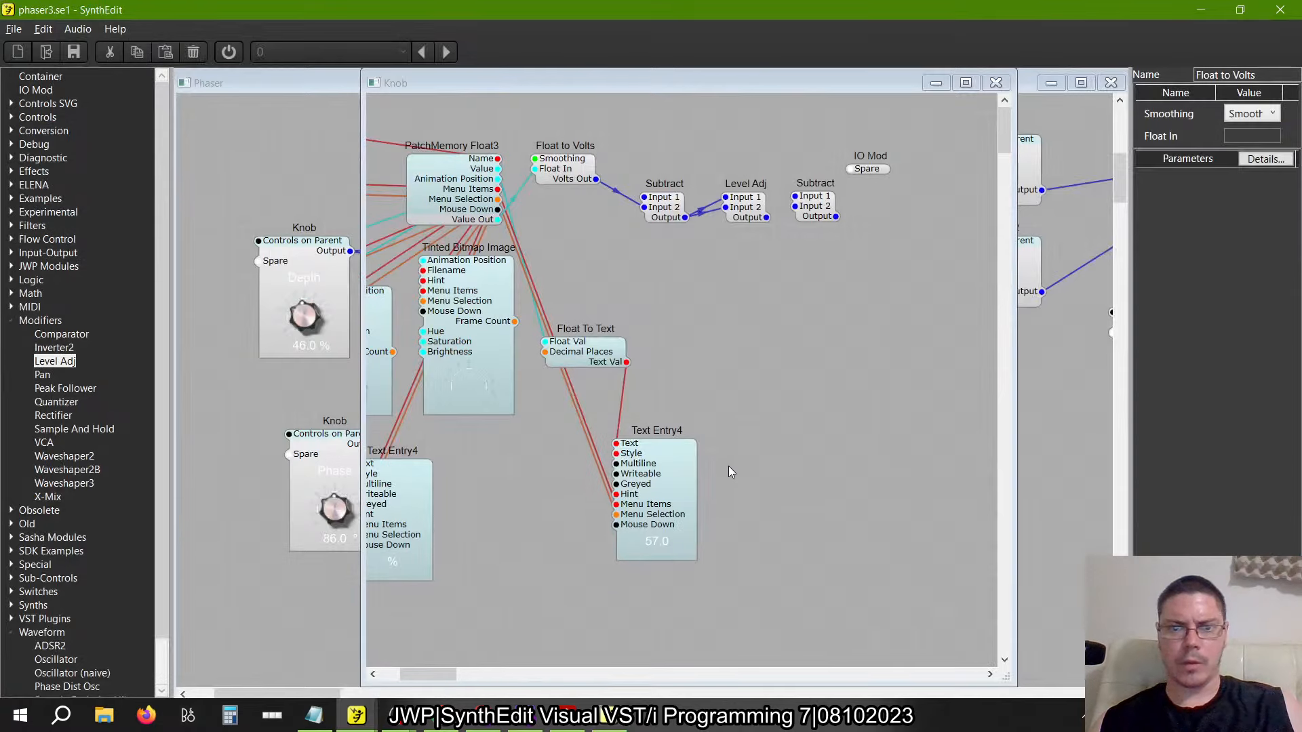
left_click(765, 219)
left_click(817, 203)
scroll(817, 207, "right", 4)
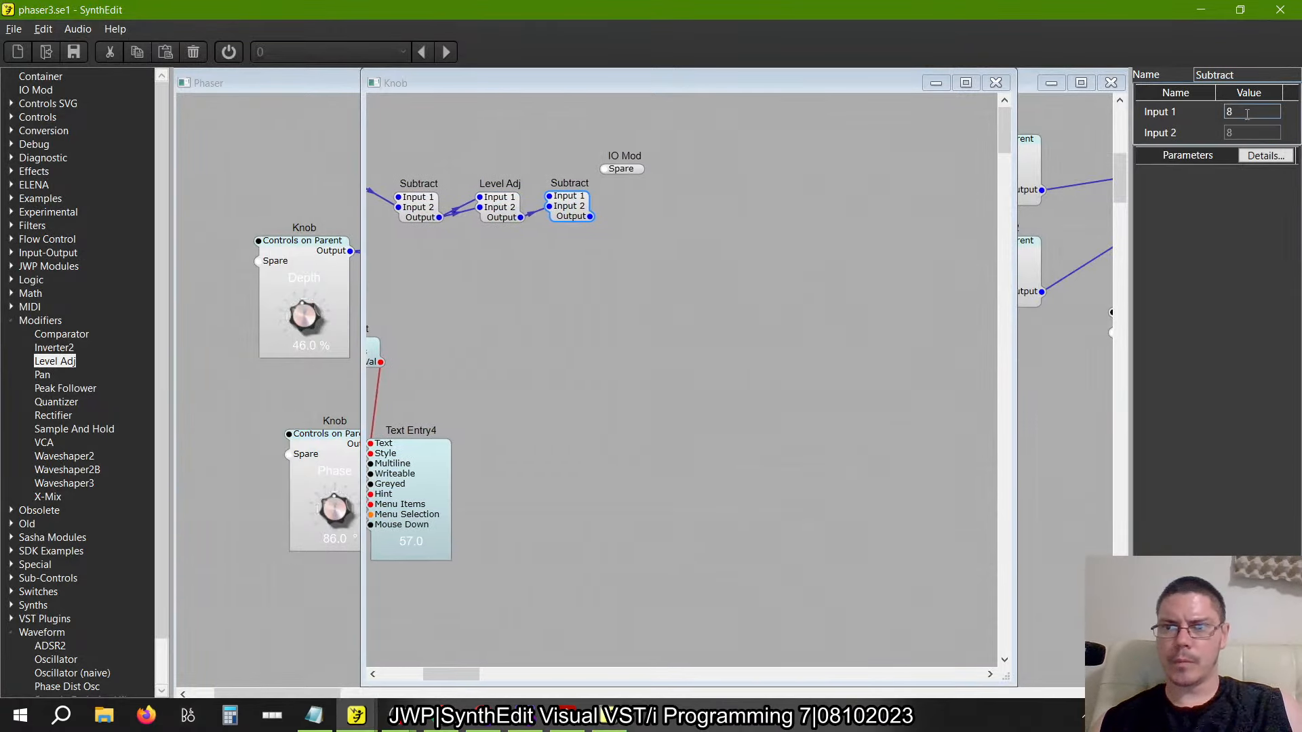
double_click(1247, 112)
type("10")
key("Tab")
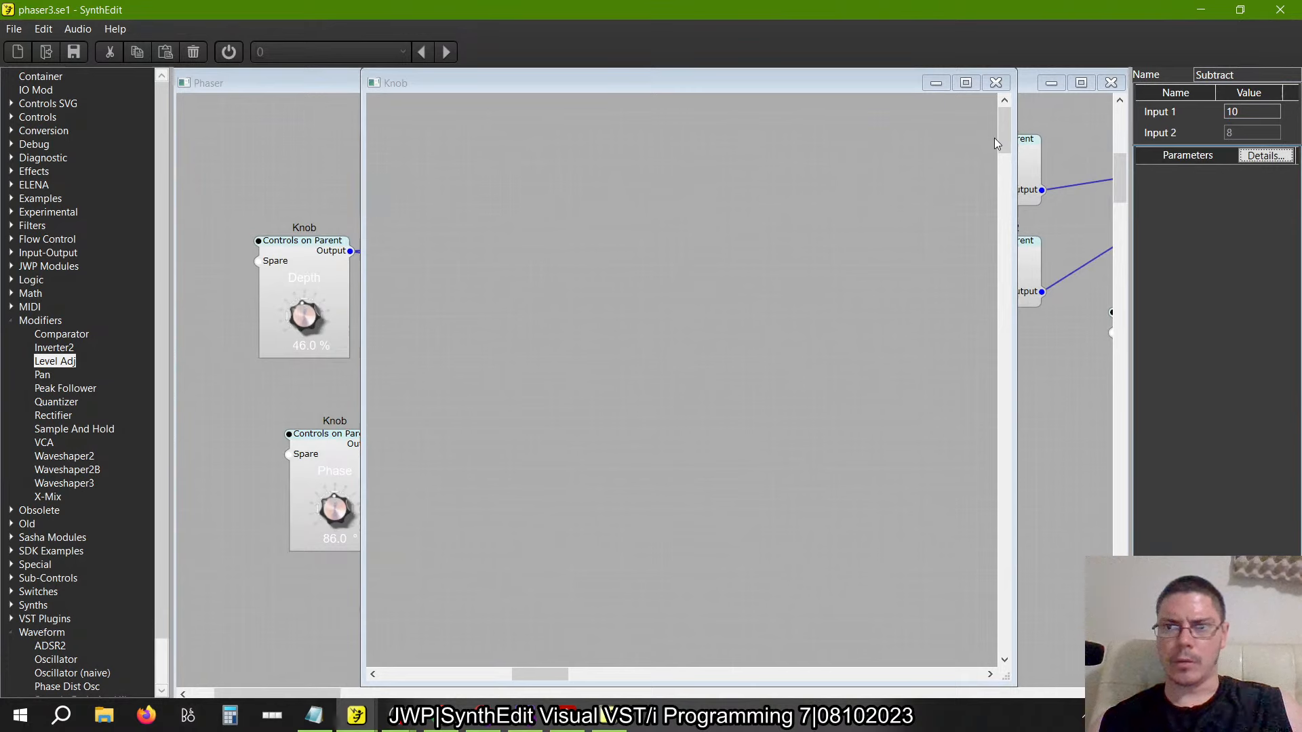
Wire the second Subtract's output to the IO Mod, line the chain up beside Float to Volts, and close the Knob structure
scroll(995, 143, "right", 3)
left_click(759, 225)
scroll(742, 230, "left", 5)
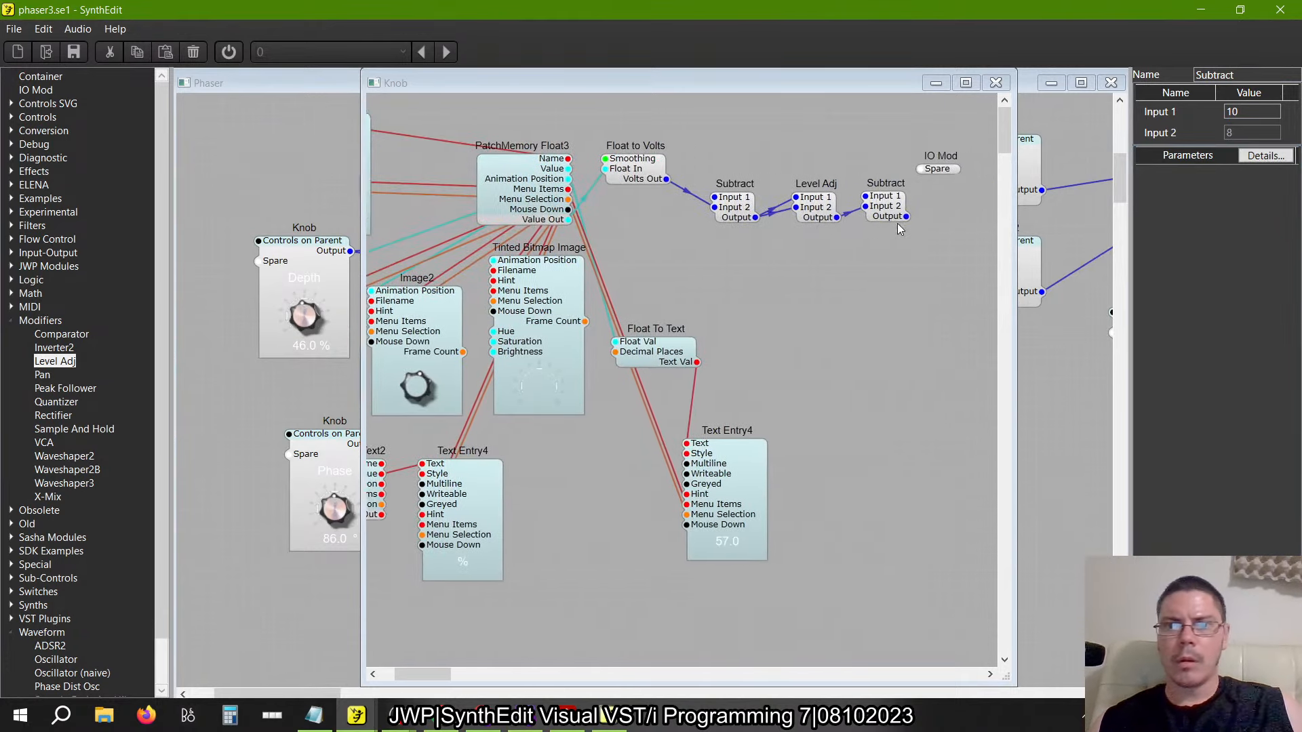
left_click(716, 216)
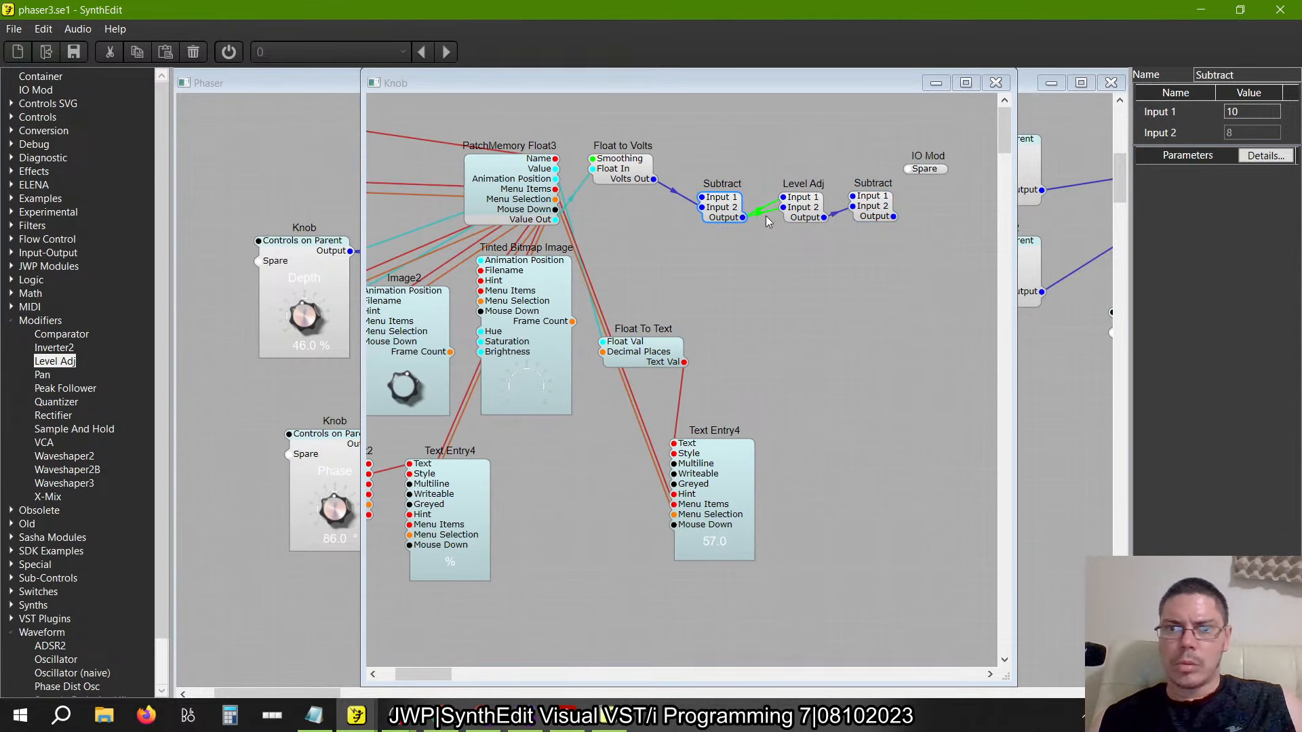
left_click(822, 202)
scroll(785, 275, "right", 3)
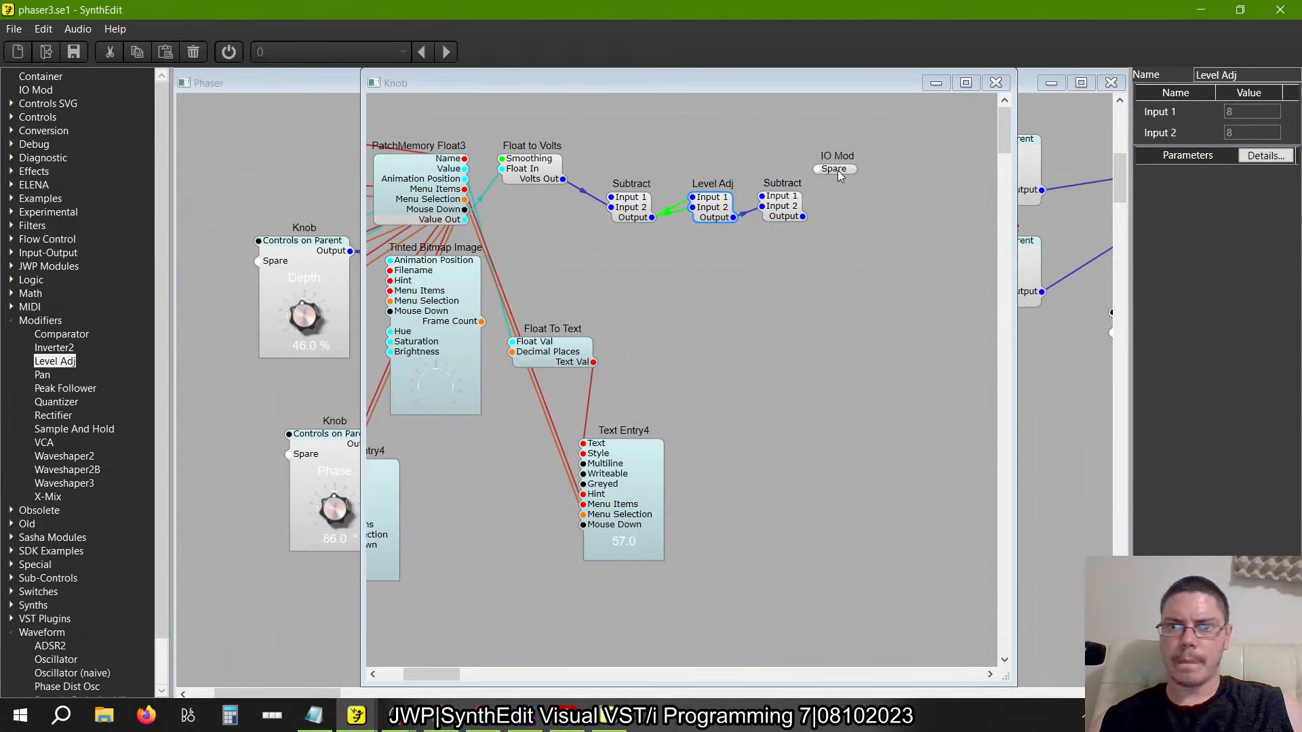
left_click_drag(839, 174, 856, 203)
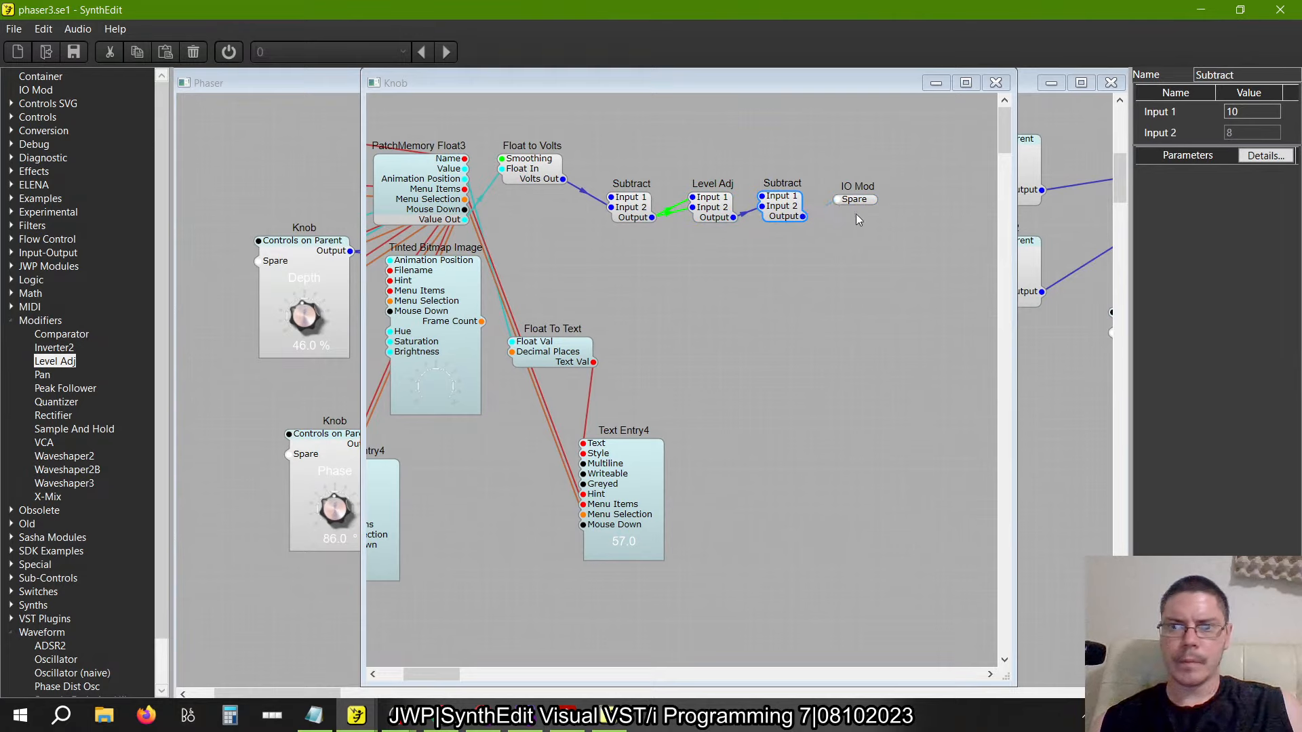
left_click_drag(971, 276, 612, 173)
left_click(665, 238)
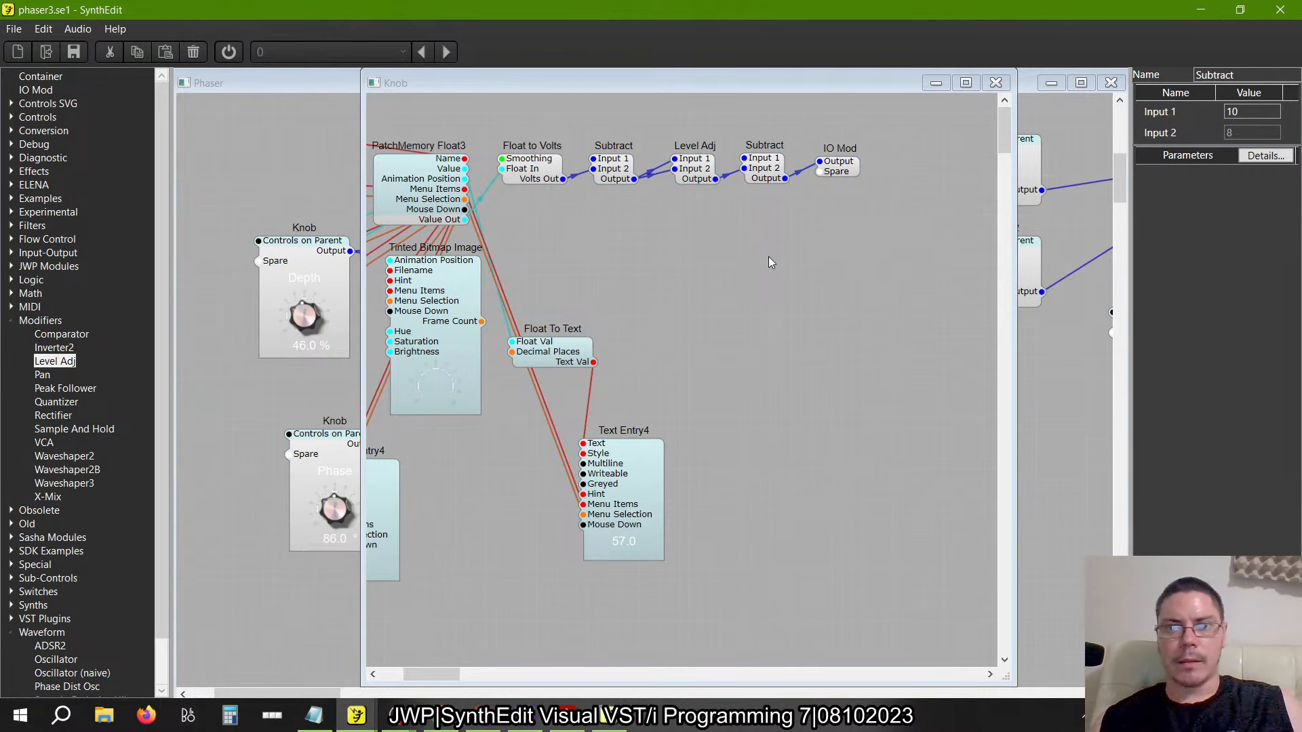
left_click(612, 170)
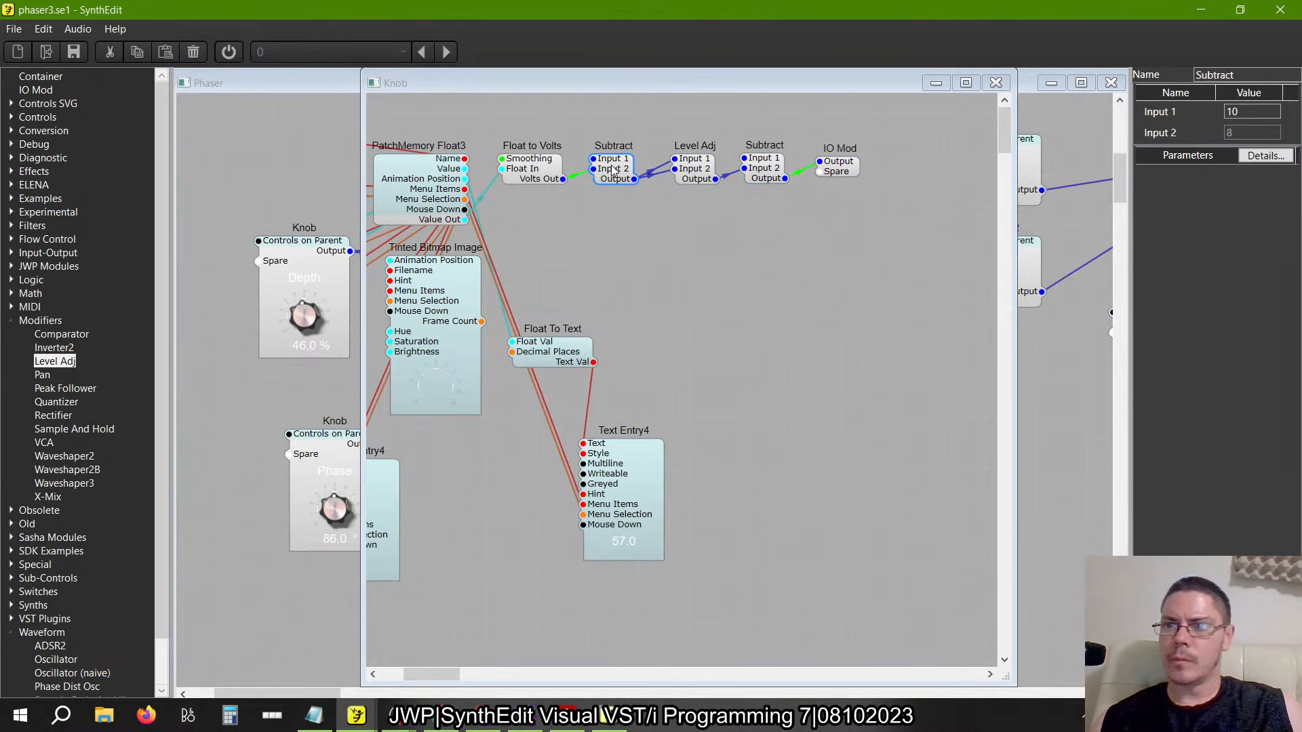
left_click(710, 180)
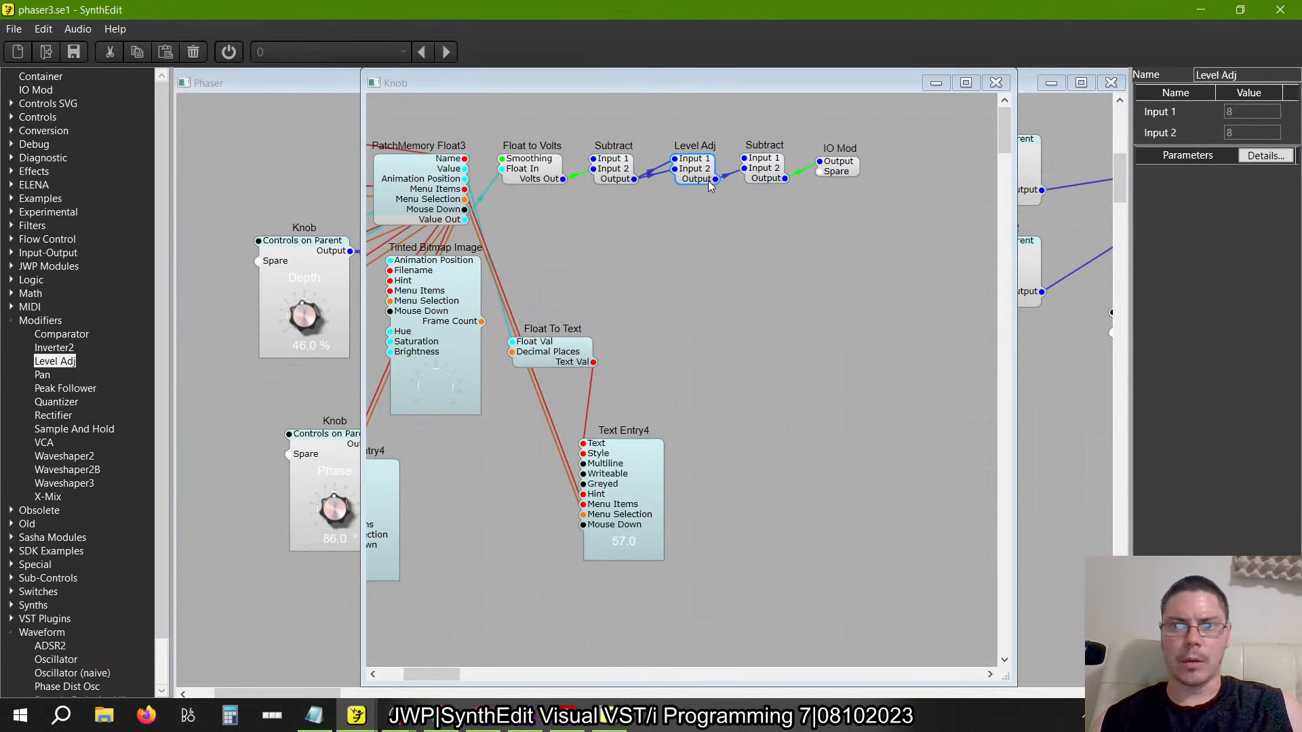
left_click(811, 252)
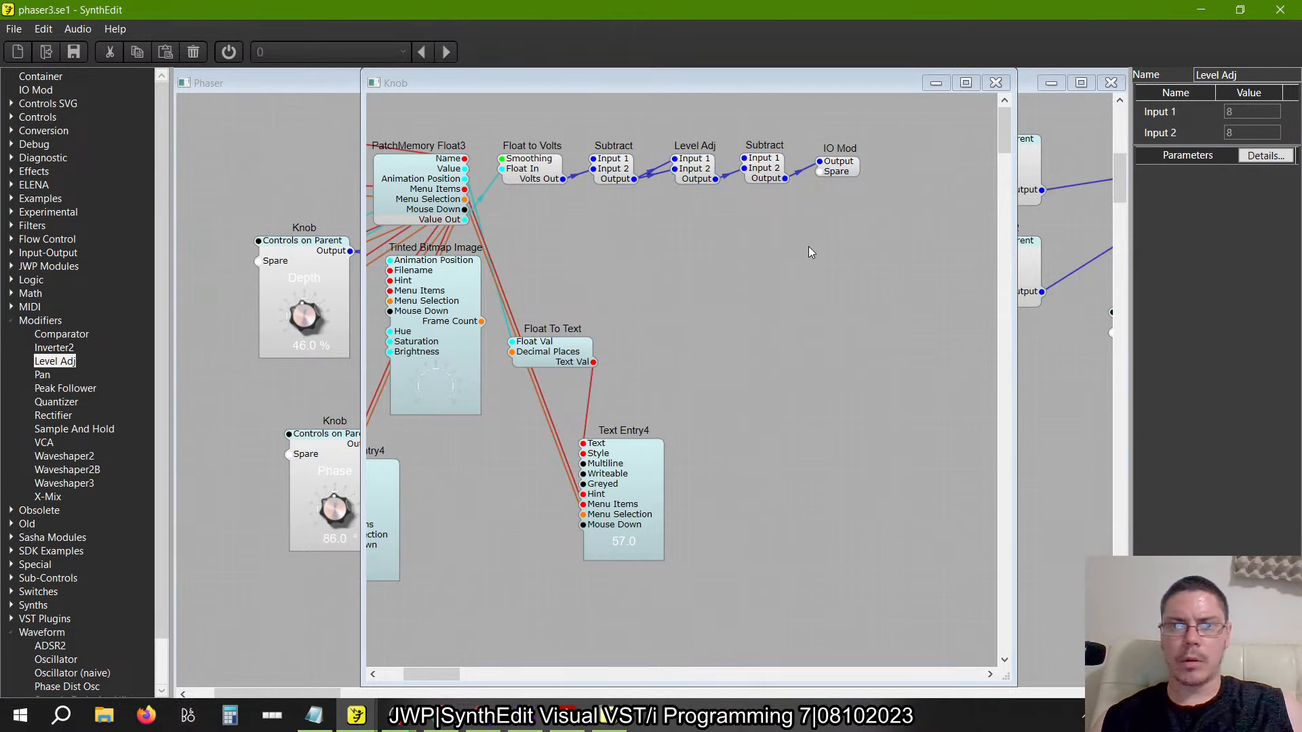
left_click(996, 82)
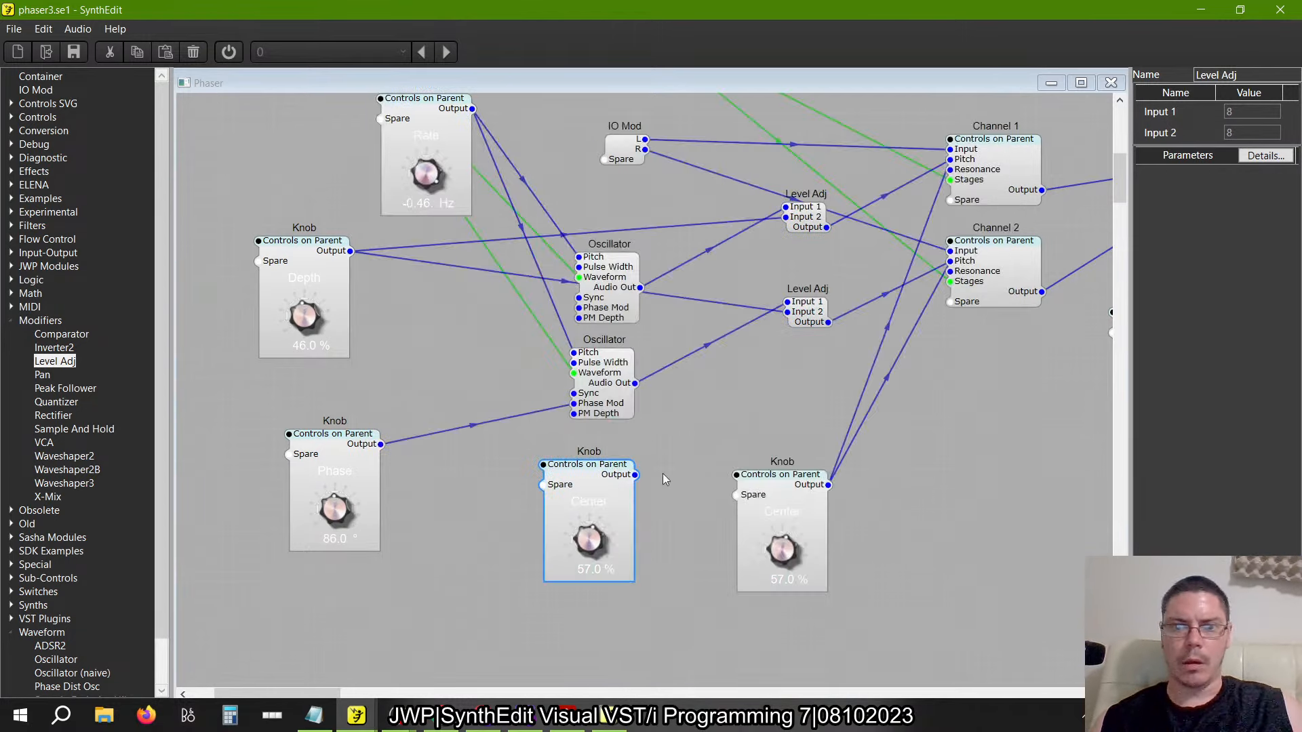
Rename the copied Center knob's parameter to Feedback and wire its output to the Resonance inputs of Channel 1 and Channel 2
left_click(592, 487)
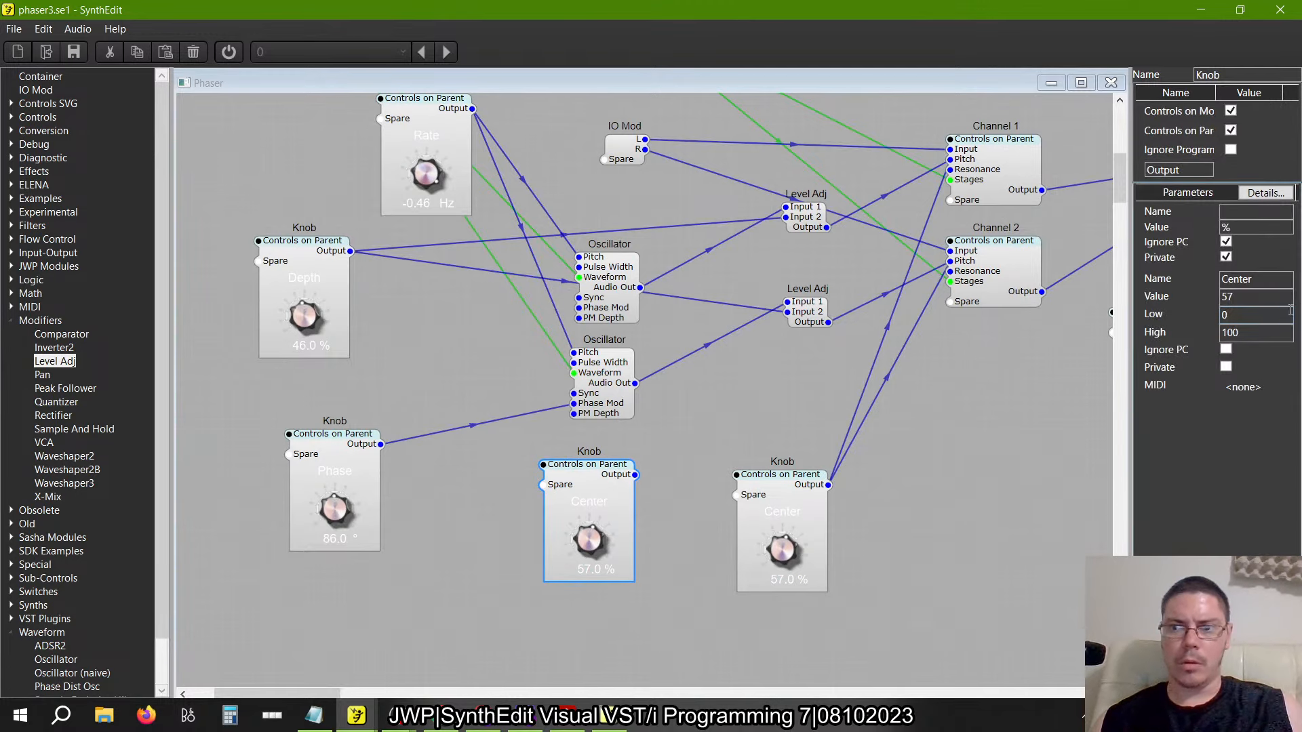
left_click_drag(1260, 279, 986, 278)
type("Feeback")
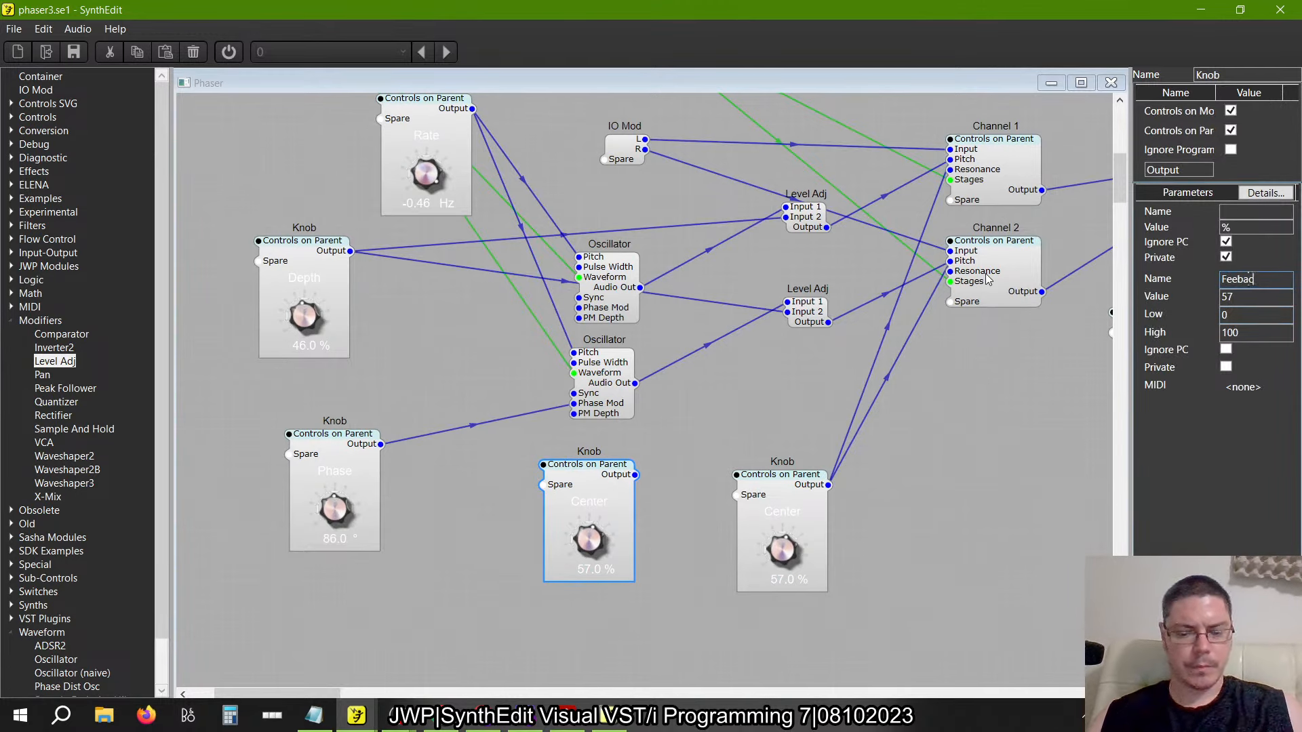
key("Tab")
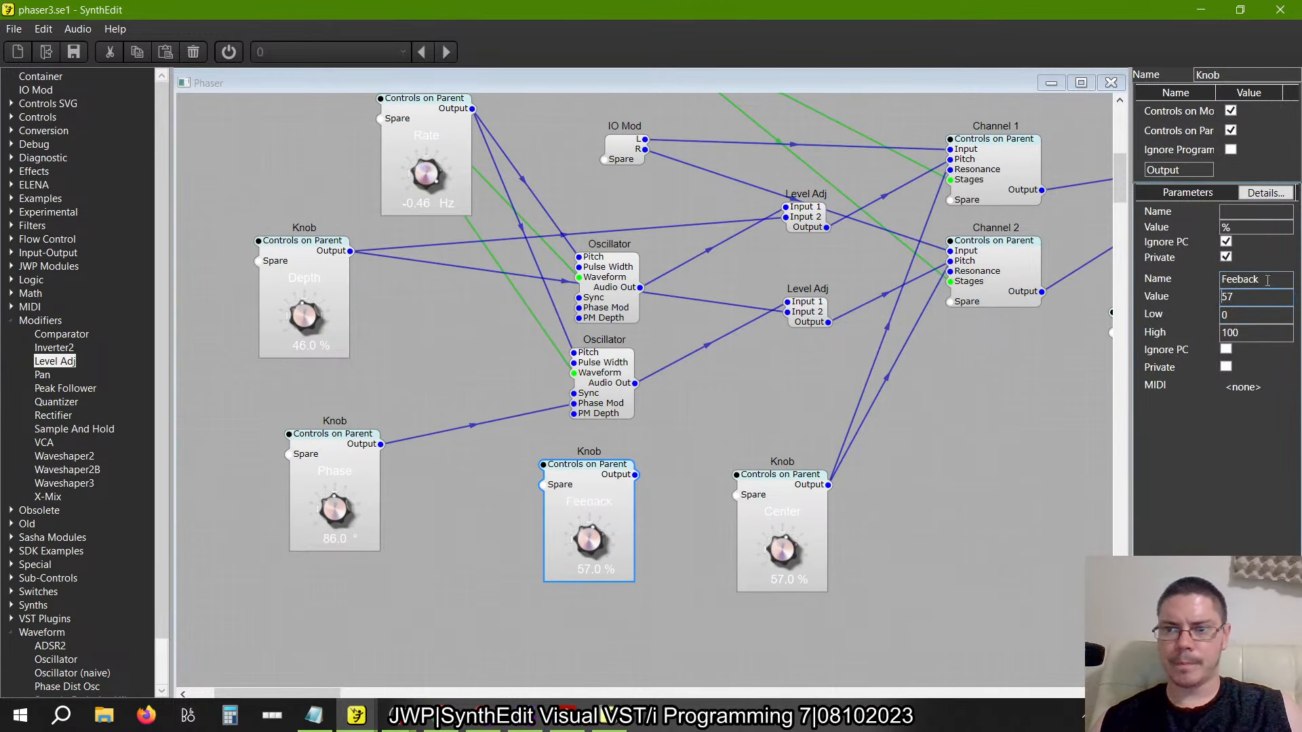
left_click(1267, 281)
type("d")
key("Tab")
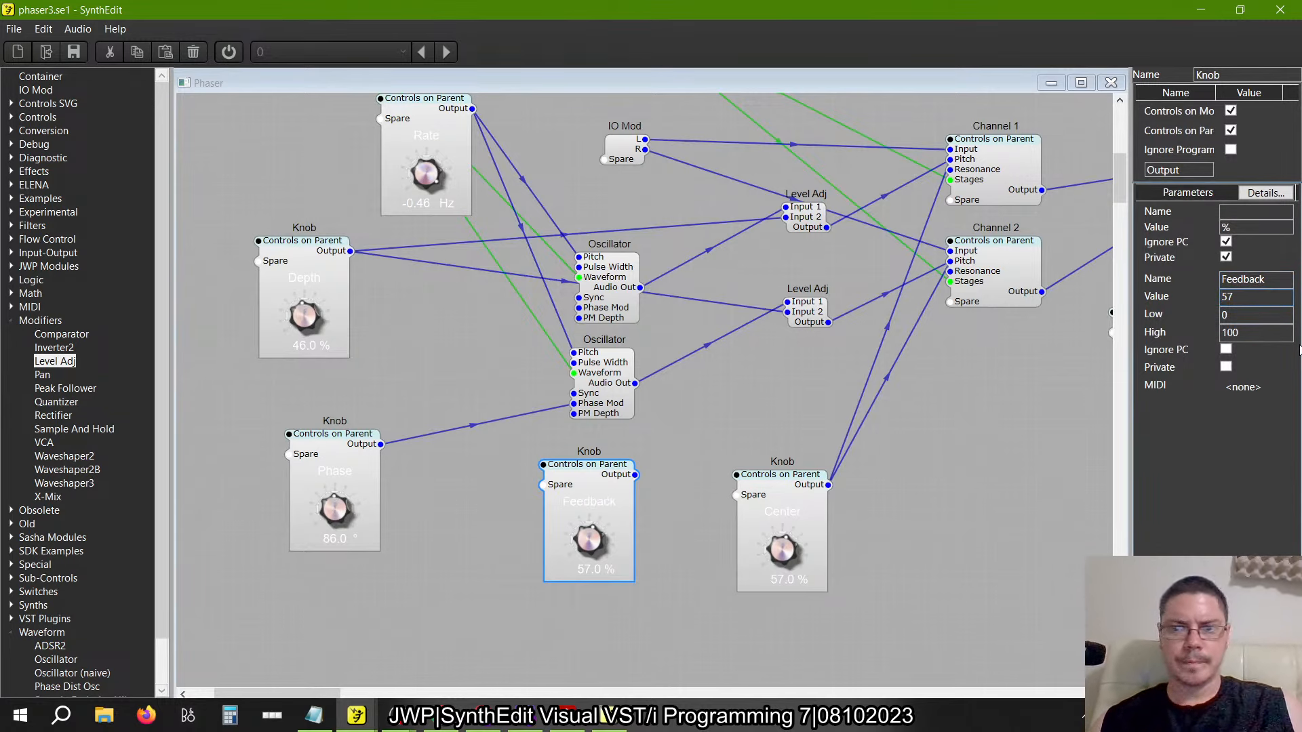
left_click_drag(635, 475, 964, 270)
left_click_drag(950, 179, 690, 483)
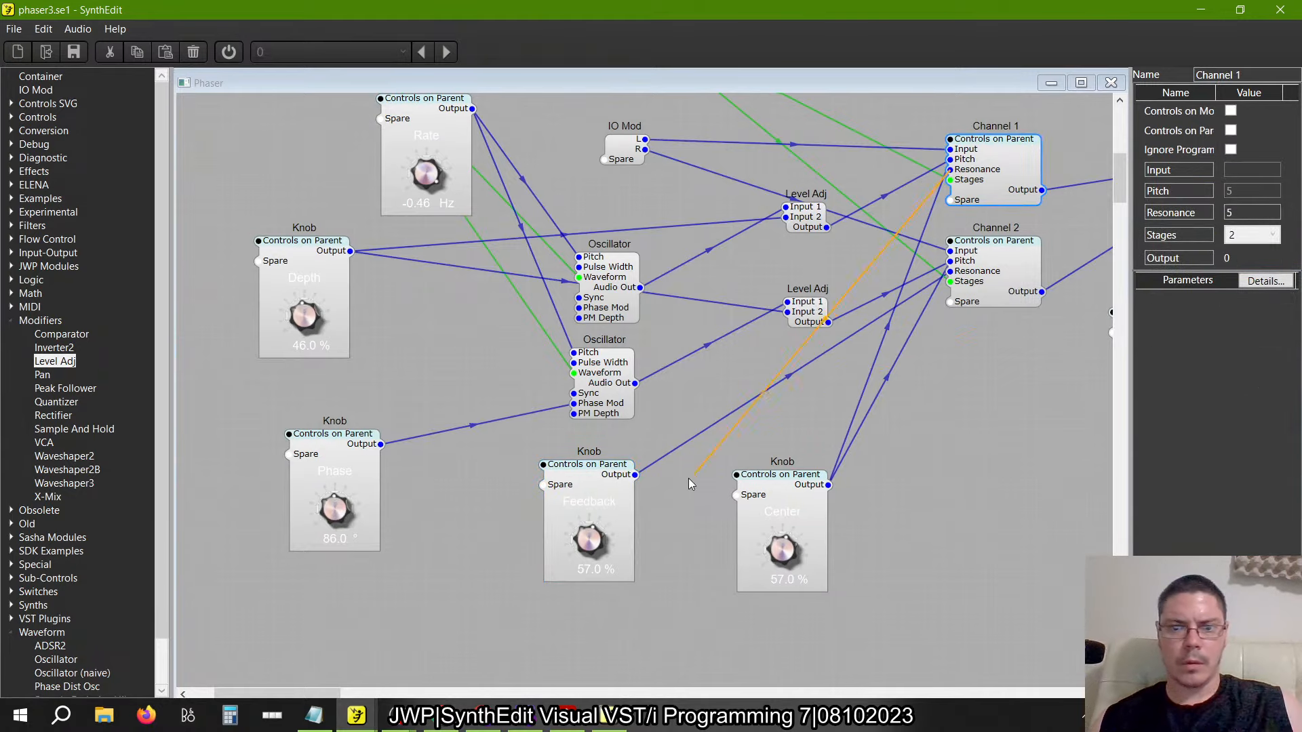
Switch to the reference project, close the Subtract properties and Knob structure, and check the Phaser's panel layout
key("alt+Tab")
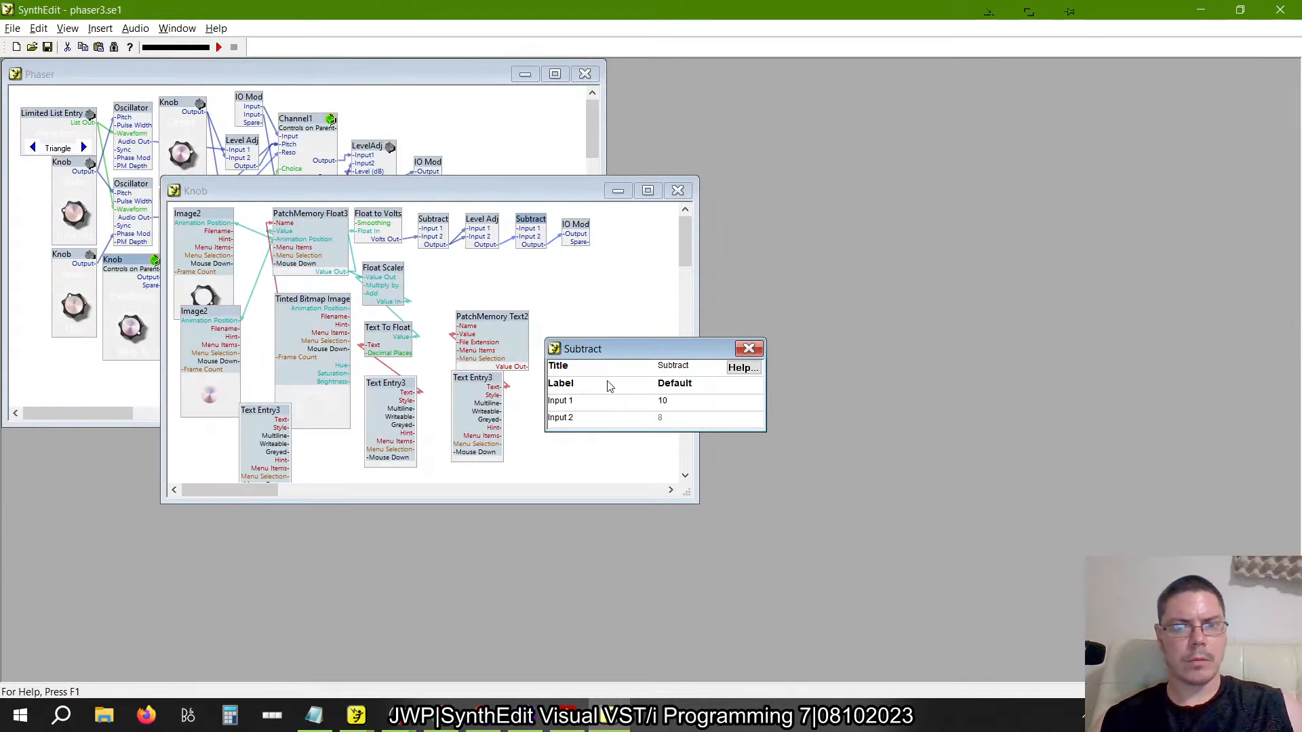
left_click(749, 348)
left_click(677, 191)
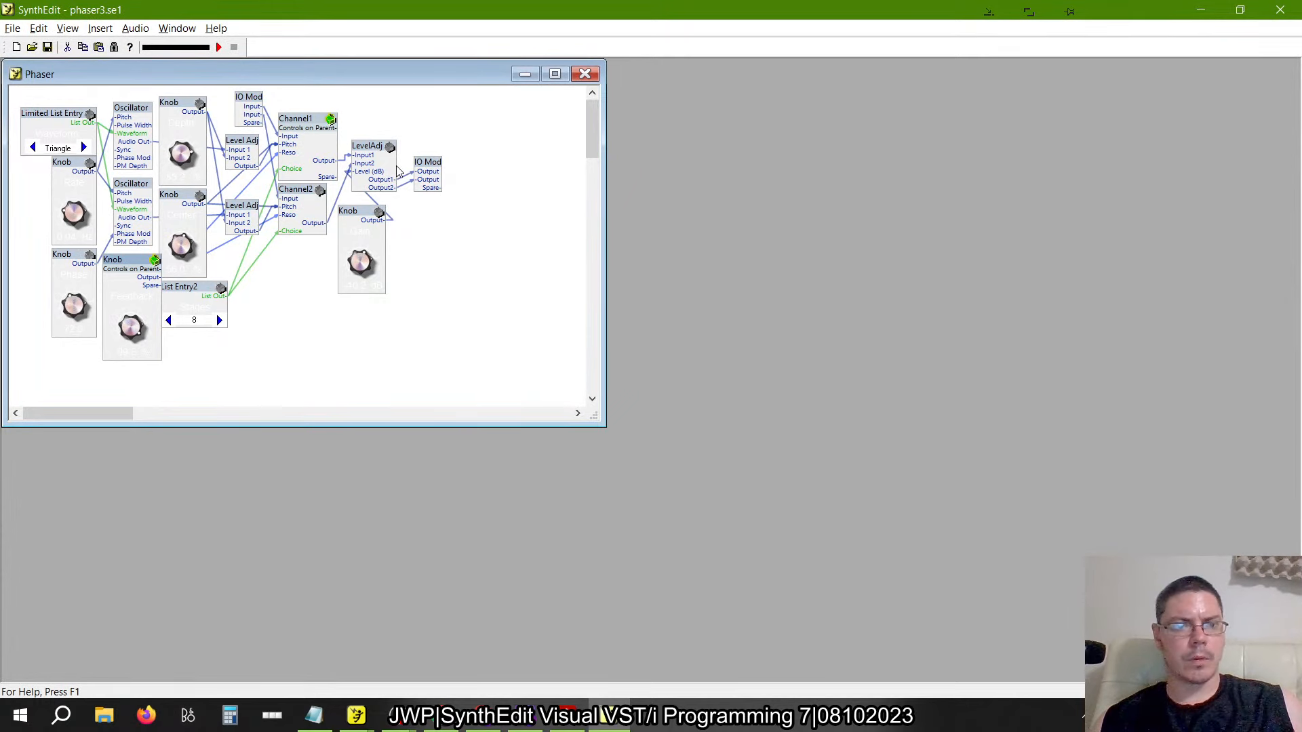
right_click(456, 240)
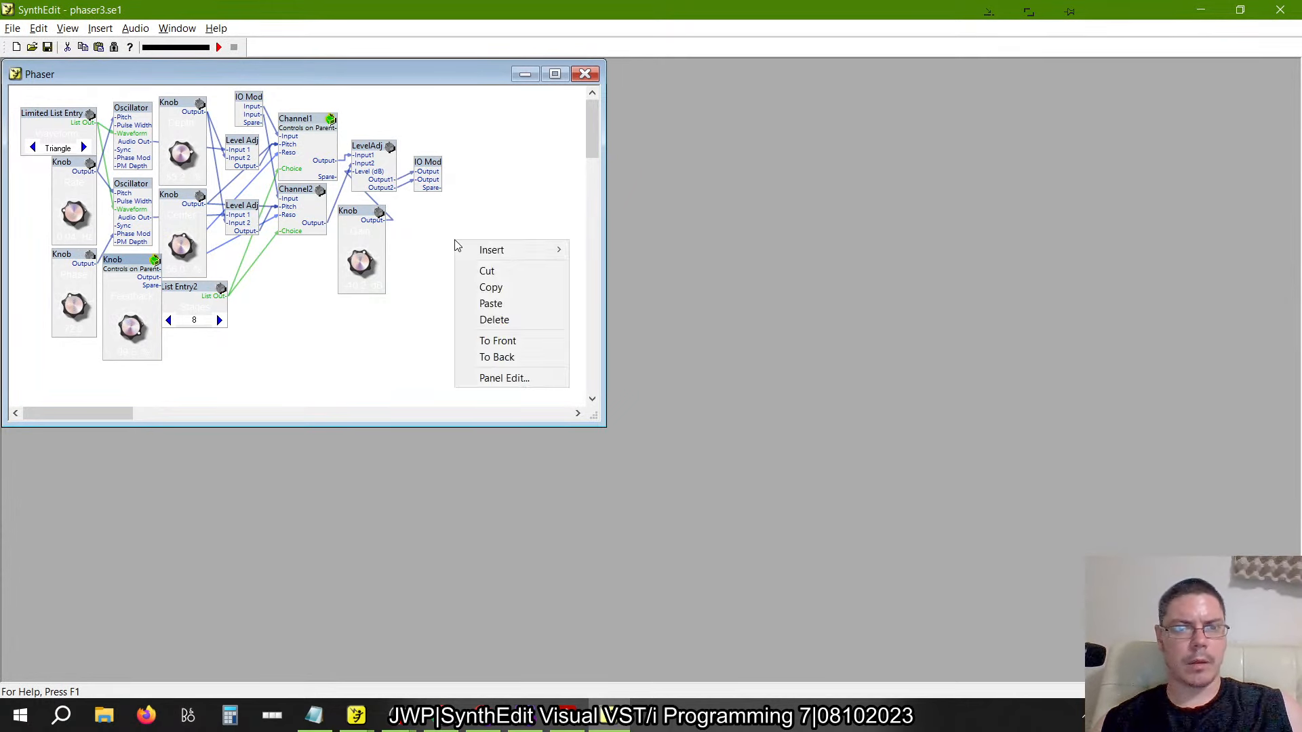
left_click(479, 377)
left_click(353, 94)
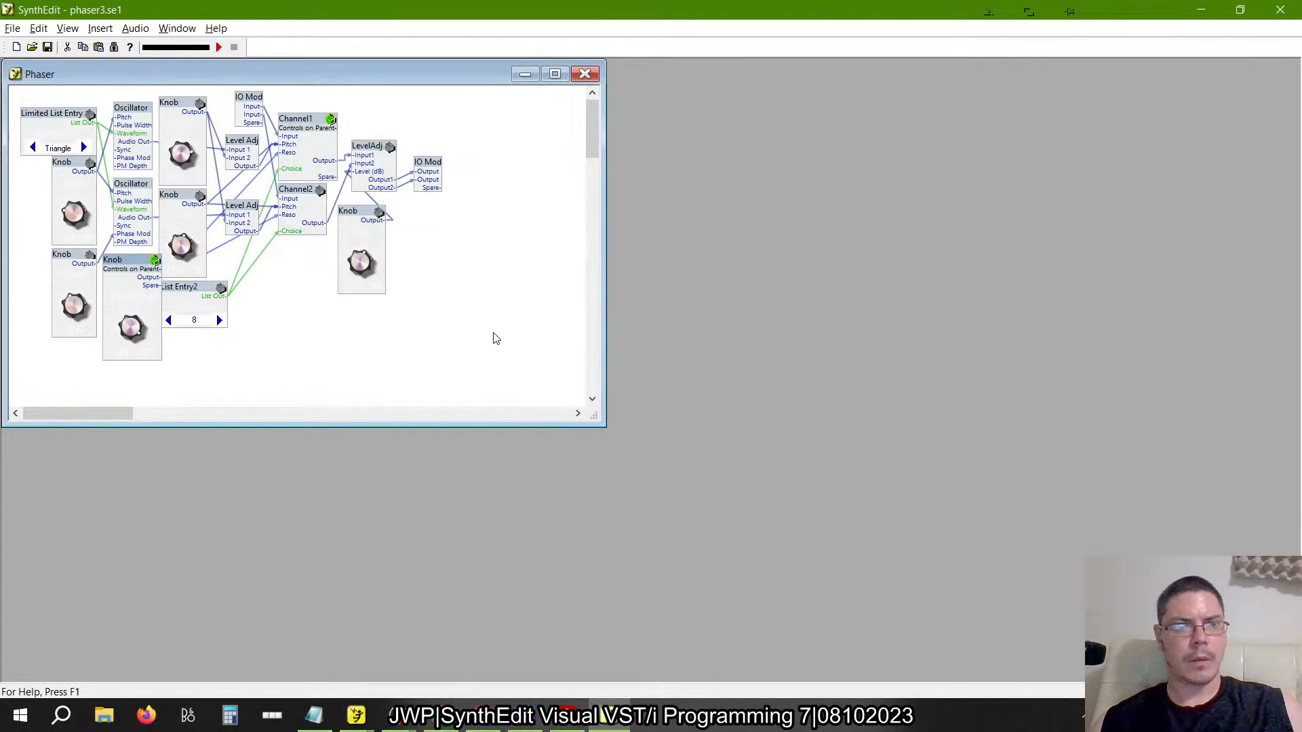
Return to the new project's Phaser panel, widen it, and move the Waveform and Stages selectors toward its right edge
key("alt+Tab")
right_click(749, 295)
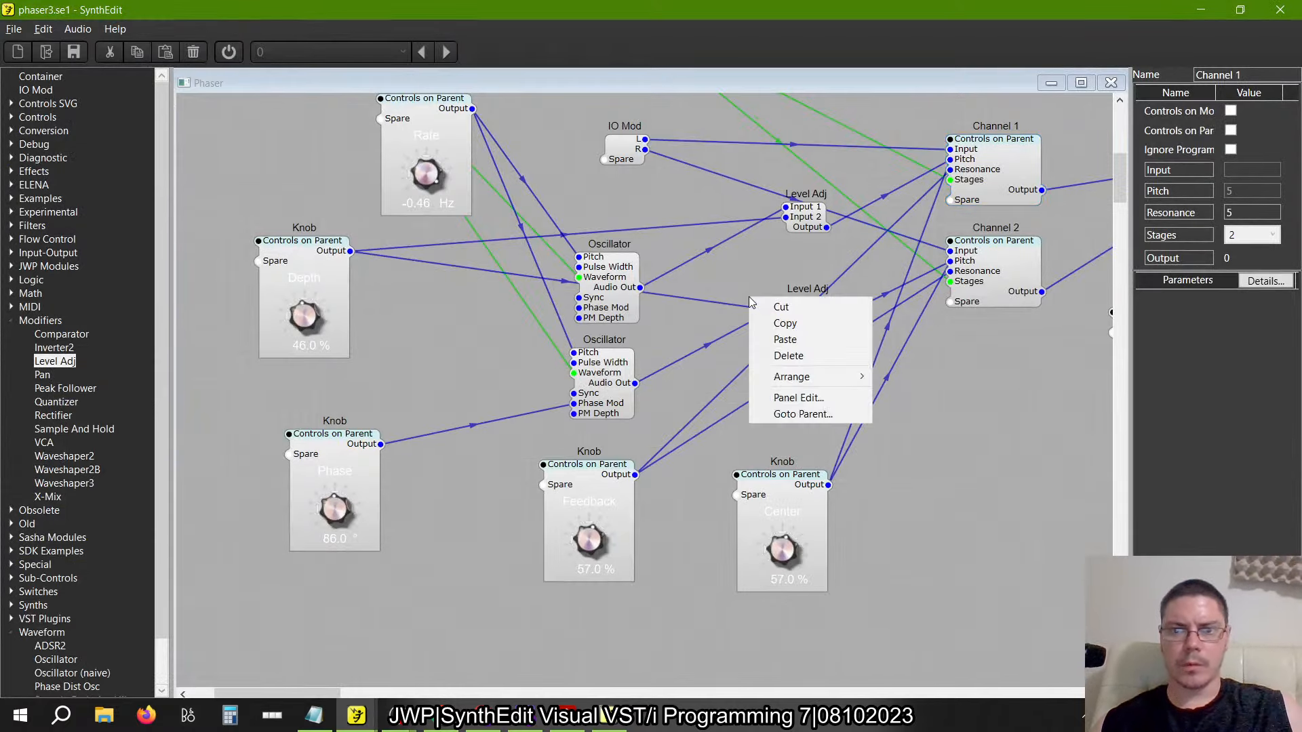
left_click(780, 398)
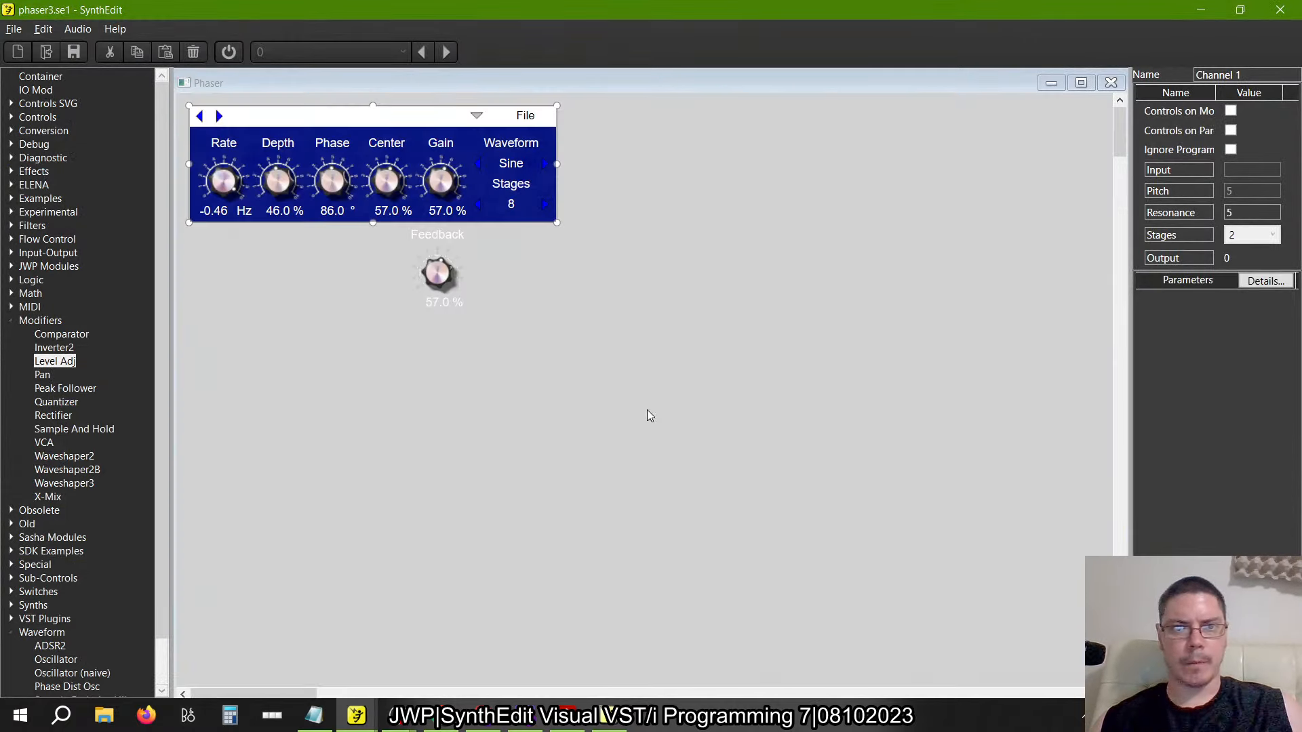
left_click_drag(562, 167, 818, 170)
left_click_drag(605, 314, 748, 153)
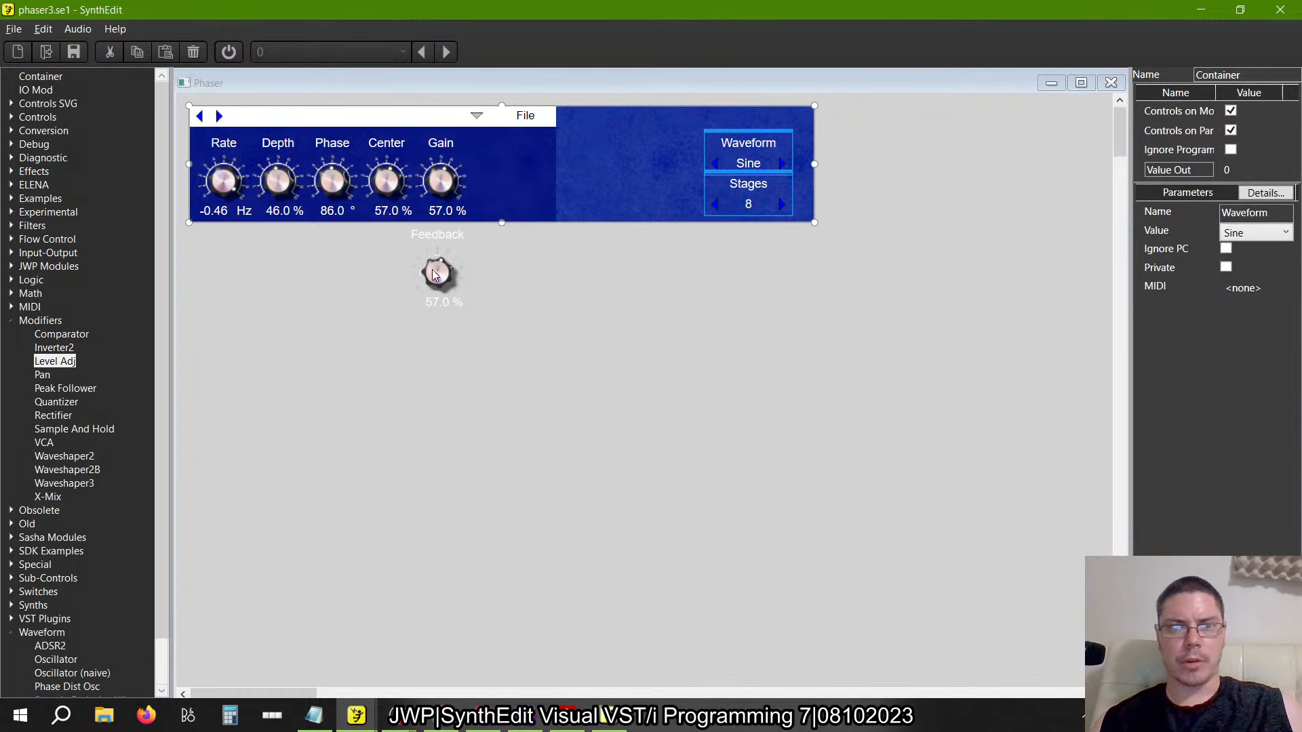
Place the Feedback knob in line to the right of the Gain knob on the panel, and switch to the reference project
left_click(438, 246)
left_click_drag(438, 245, 491, 135)
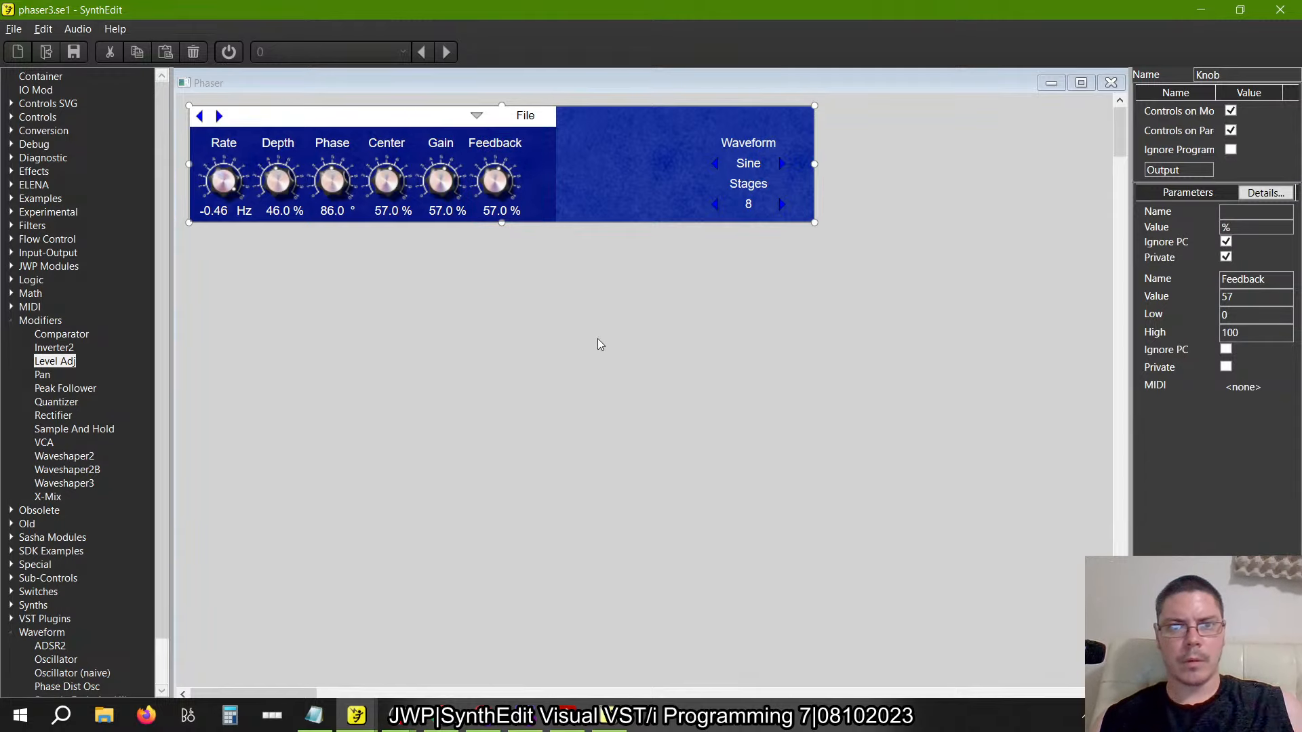
key("alt+Tab")
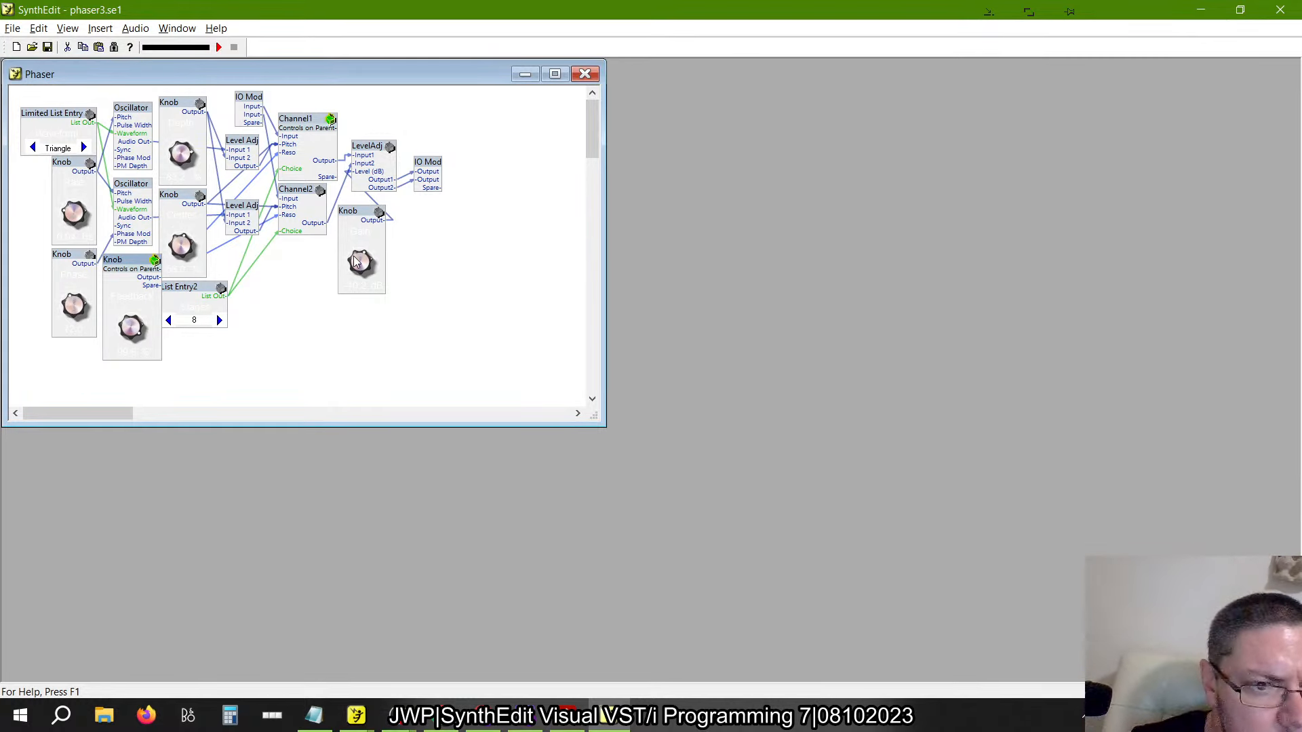
Switch to the phaser3 project's Phaser panel and set the Feedback knob to 99.6 %
key("alt+Tab")
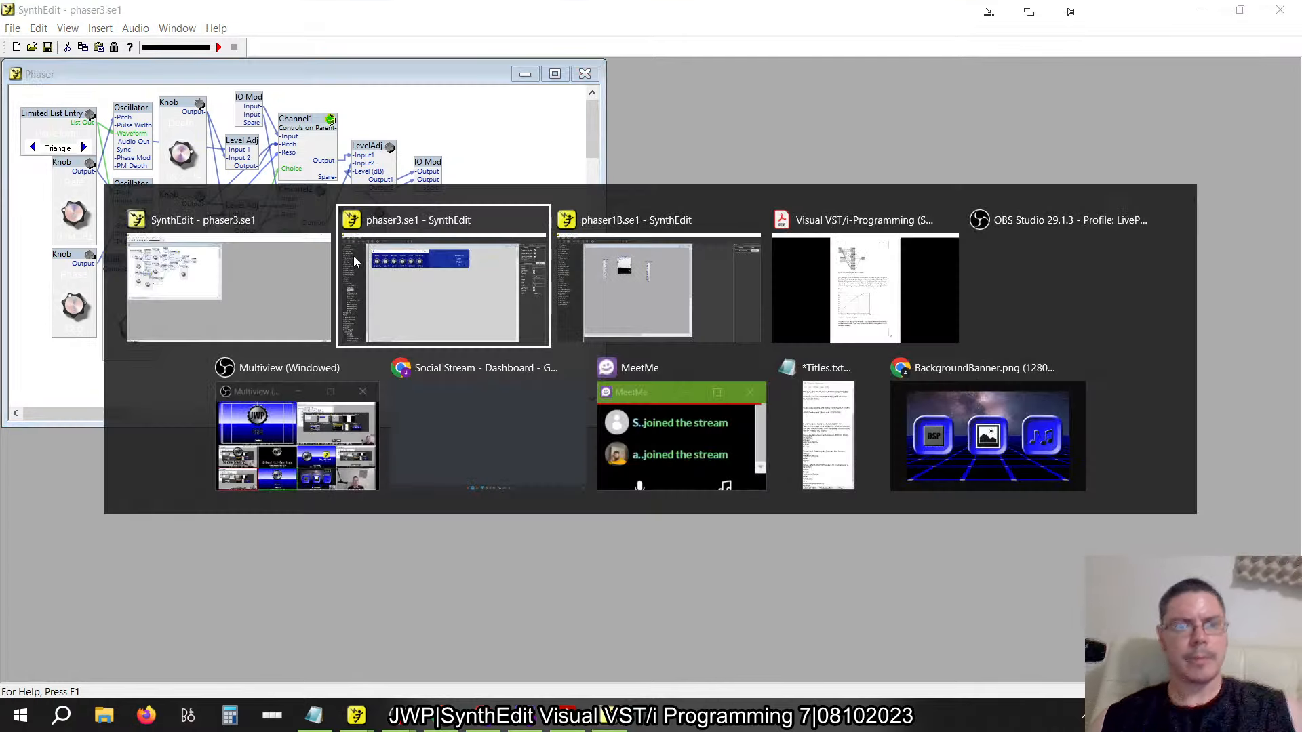
double_click(487, 216)
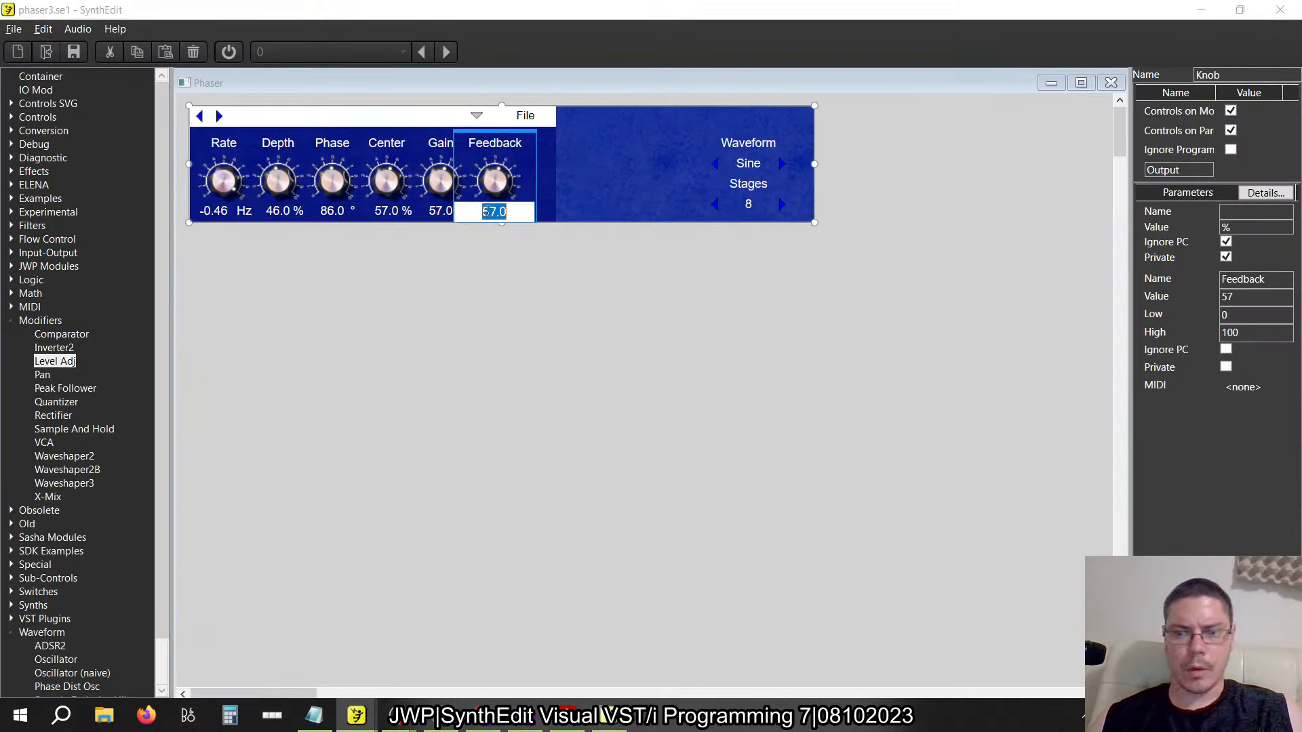
type("99.6")
key("Return")
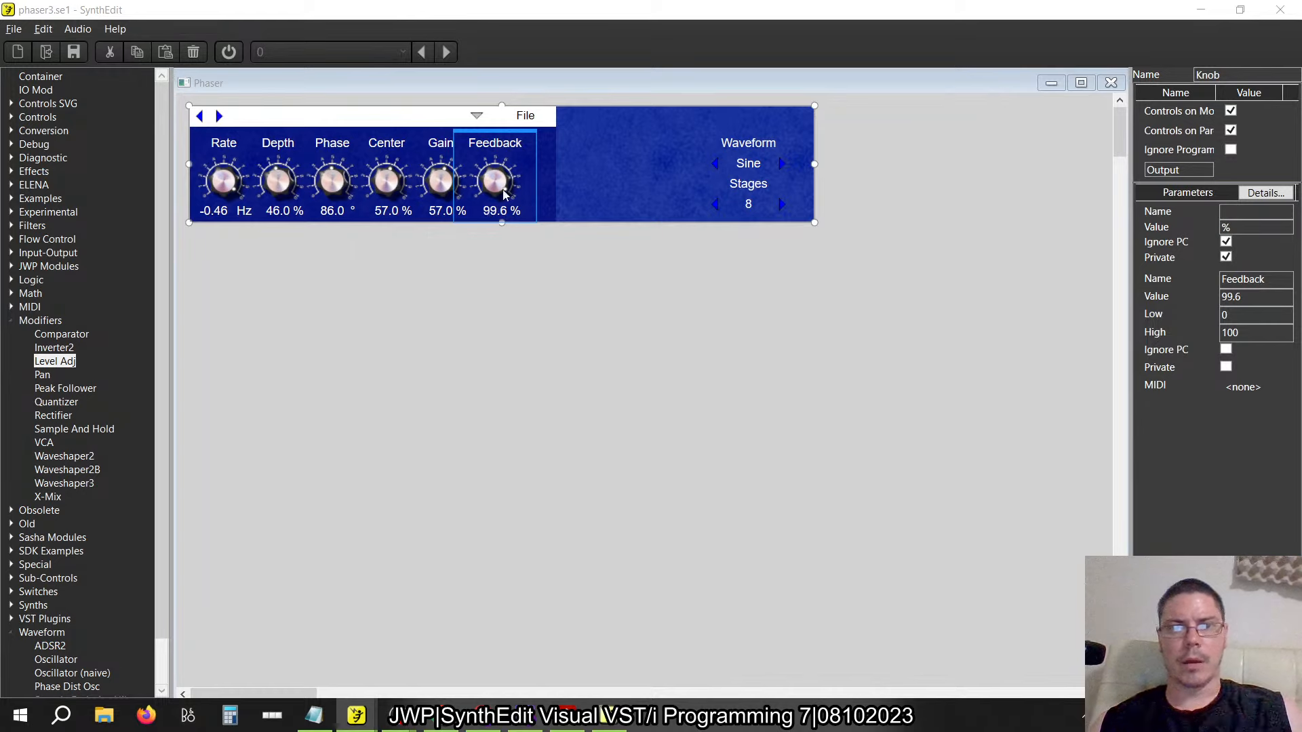
left_click(832, 288)
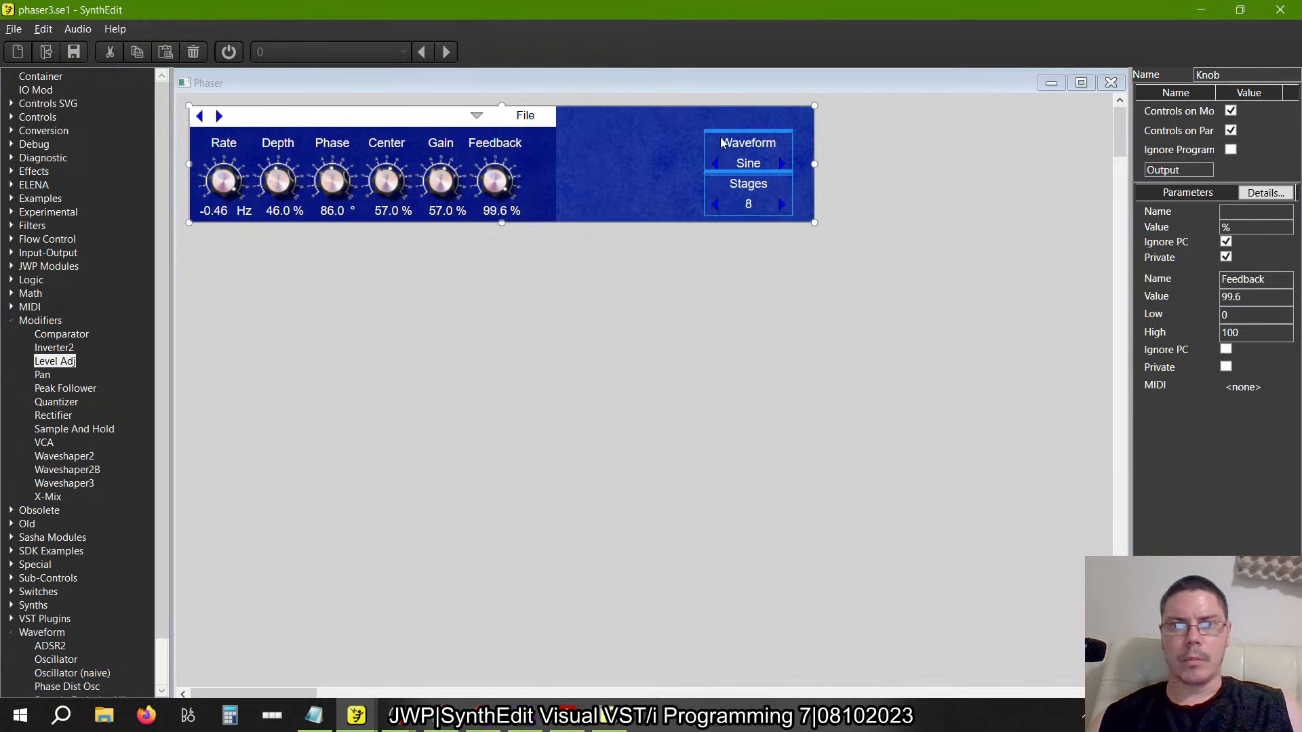
Move the Waveform and Stages selectors beside the Feedback knob and widen the dark background rectangle to enclose them
left_click_drag(736, 138, 558, 135)
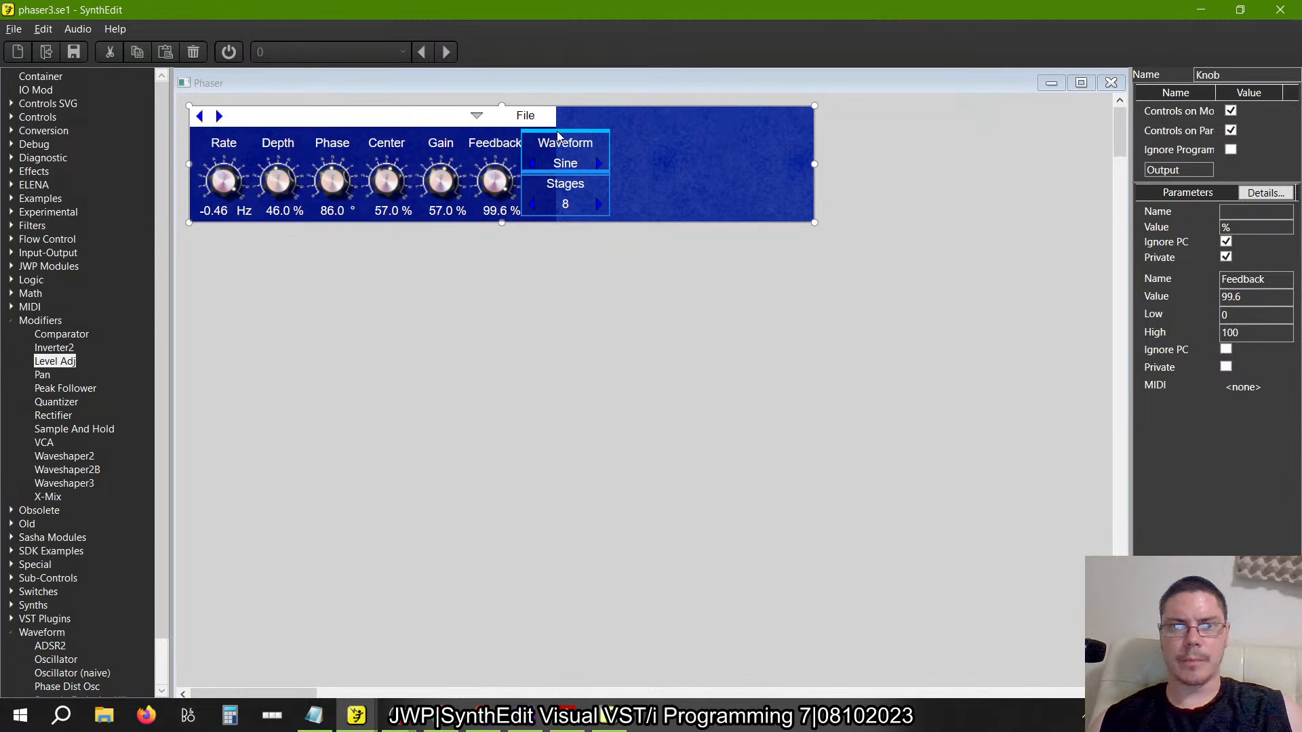
left_click(674, 154)
left_click(550, 148)
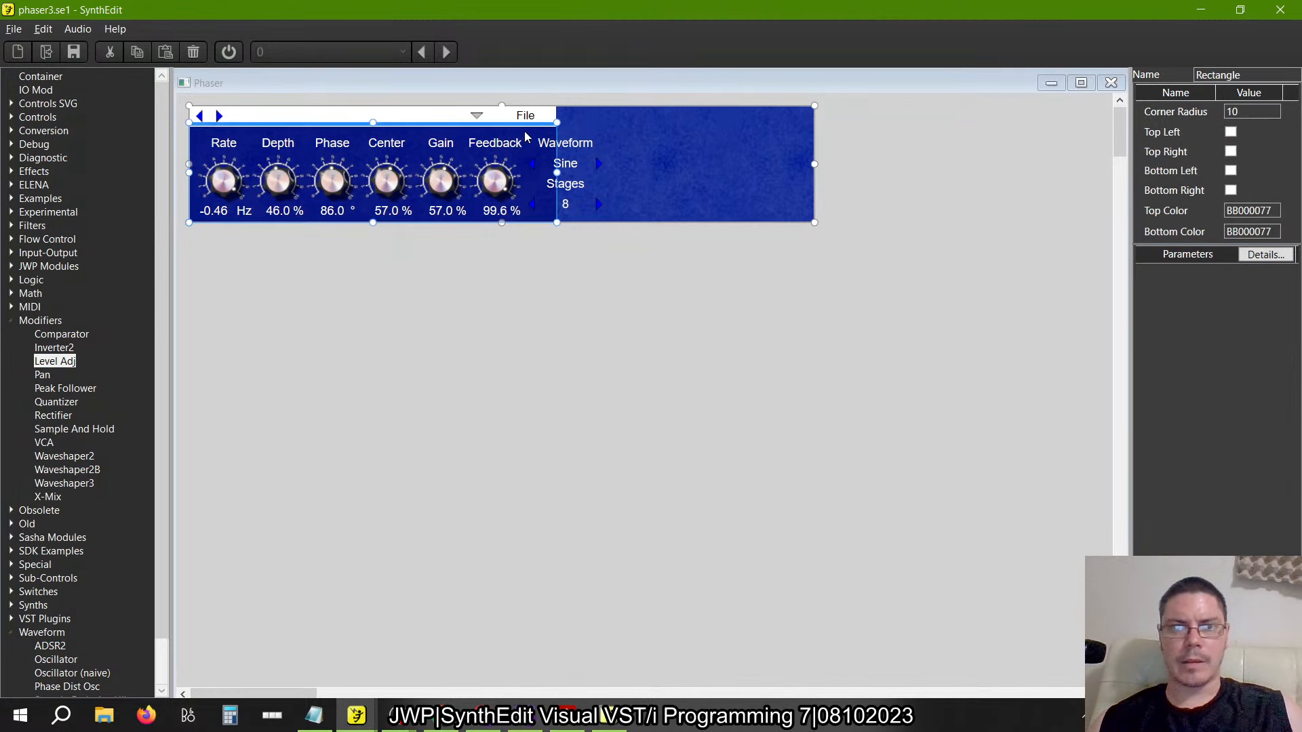
left_click_drag(556, 173, 612, 183)
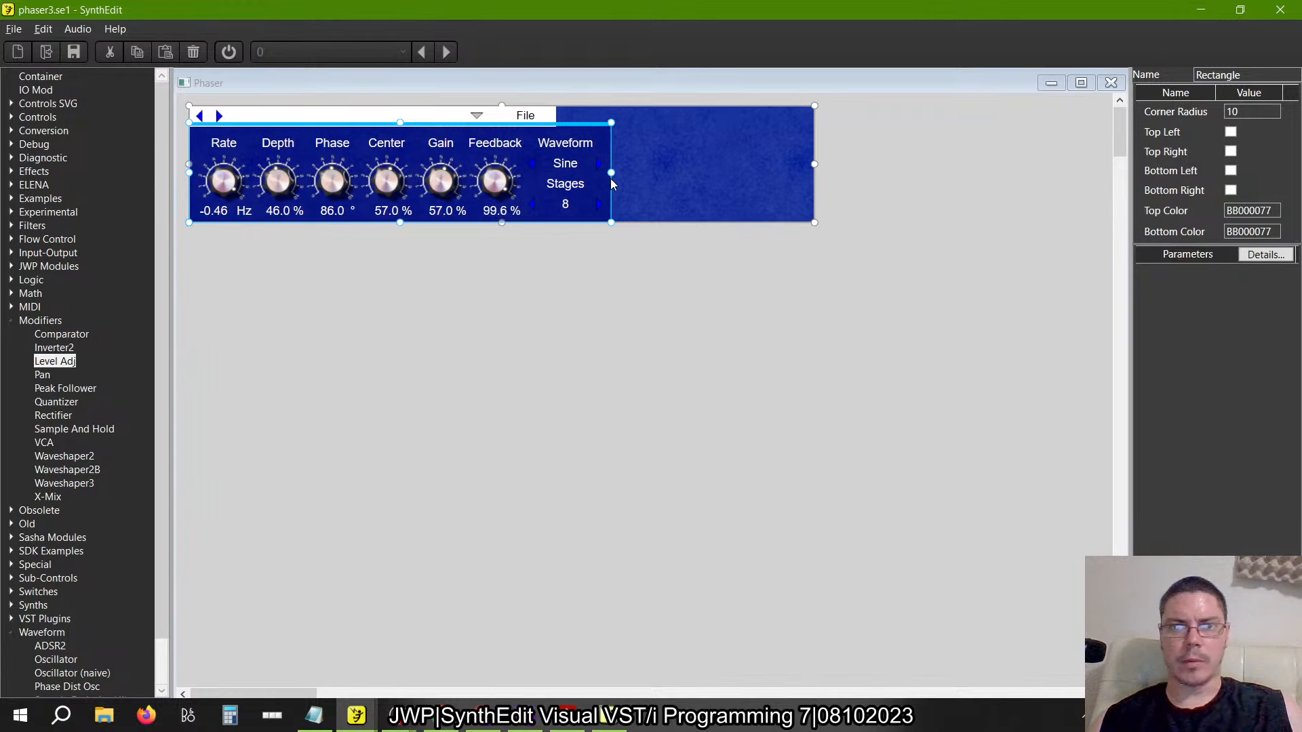
Extend the white preset bar to the dark rectangle's width and shift its dropdown arrow and File menu to the far end
left_click_drag(667, 141, 384, 36)
left_click(417, 116)
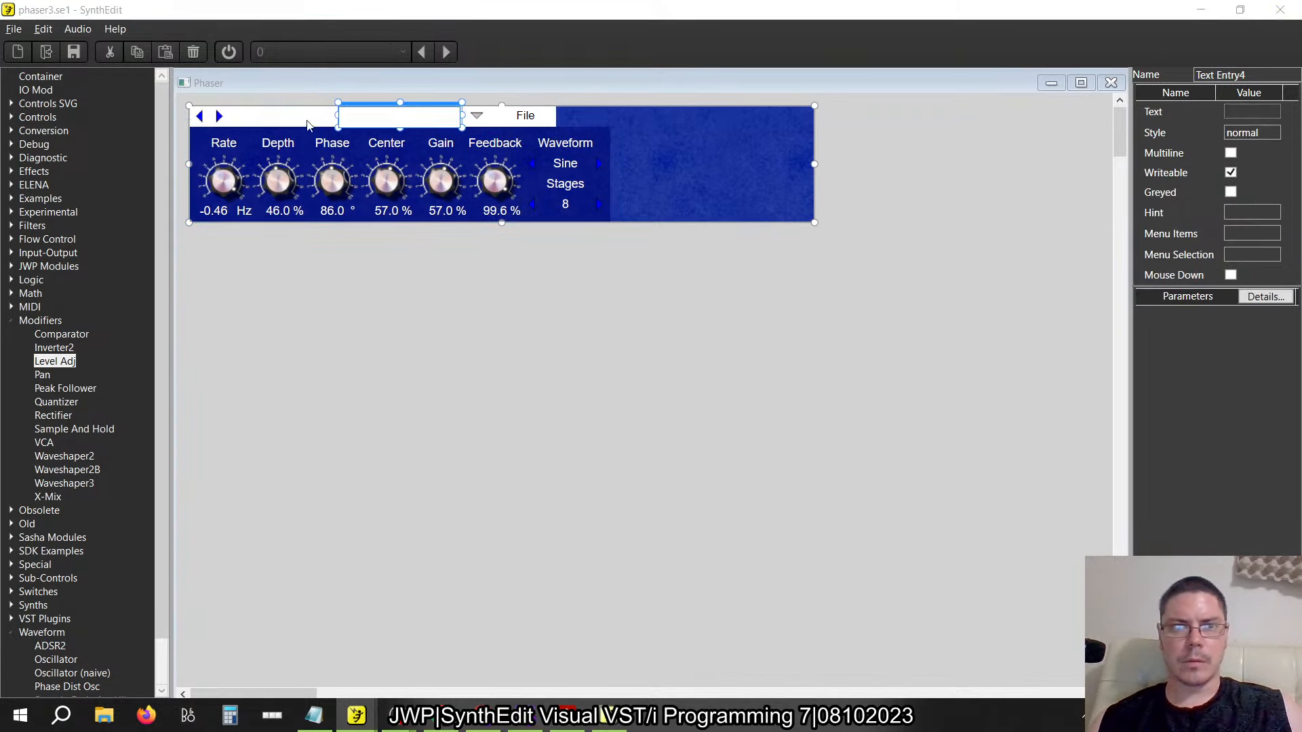
left_click(489, 125)
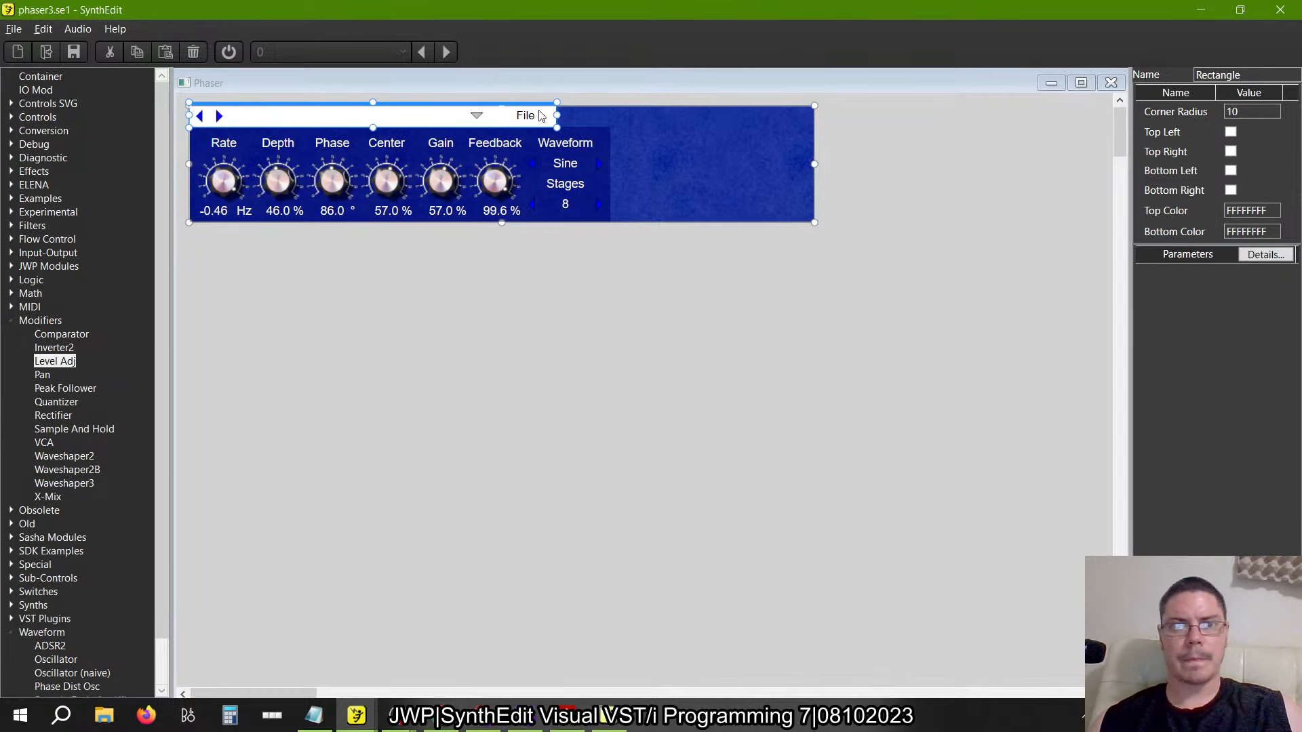
left_click(560, 120)
left_click(403, 116)
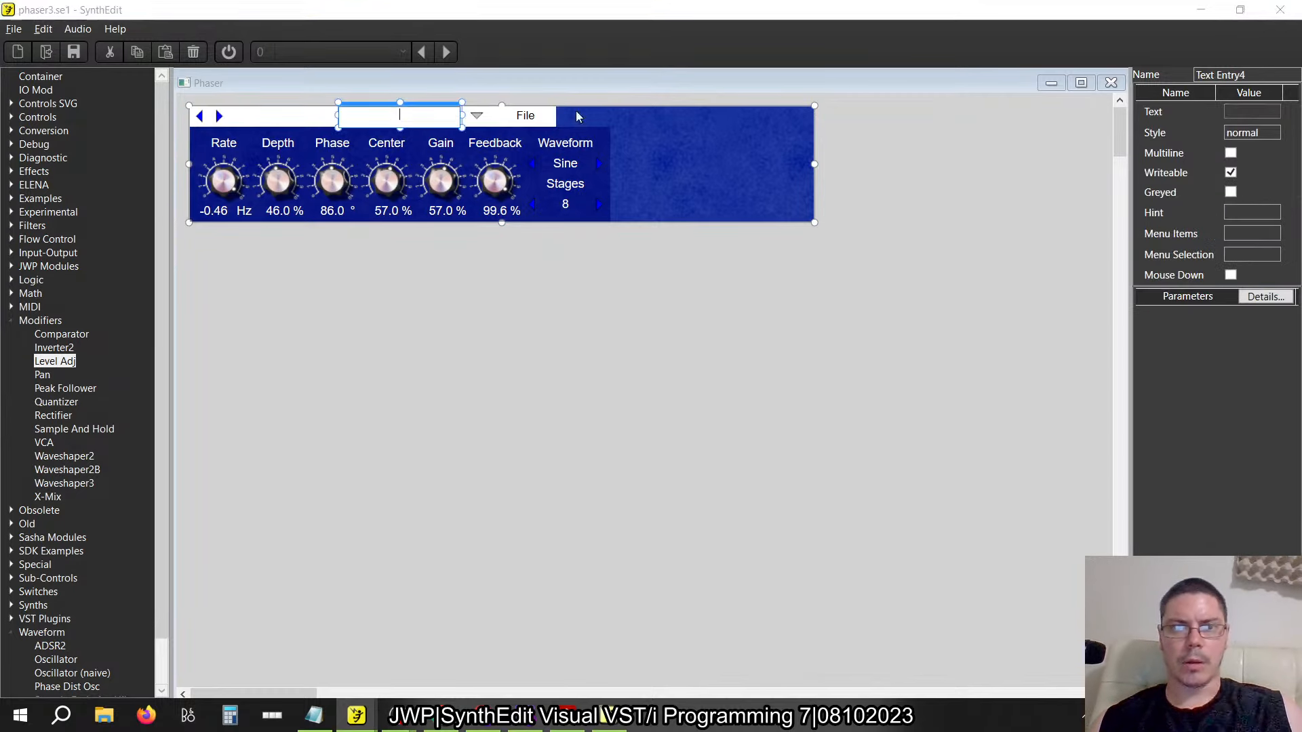
left_click(537, 122)
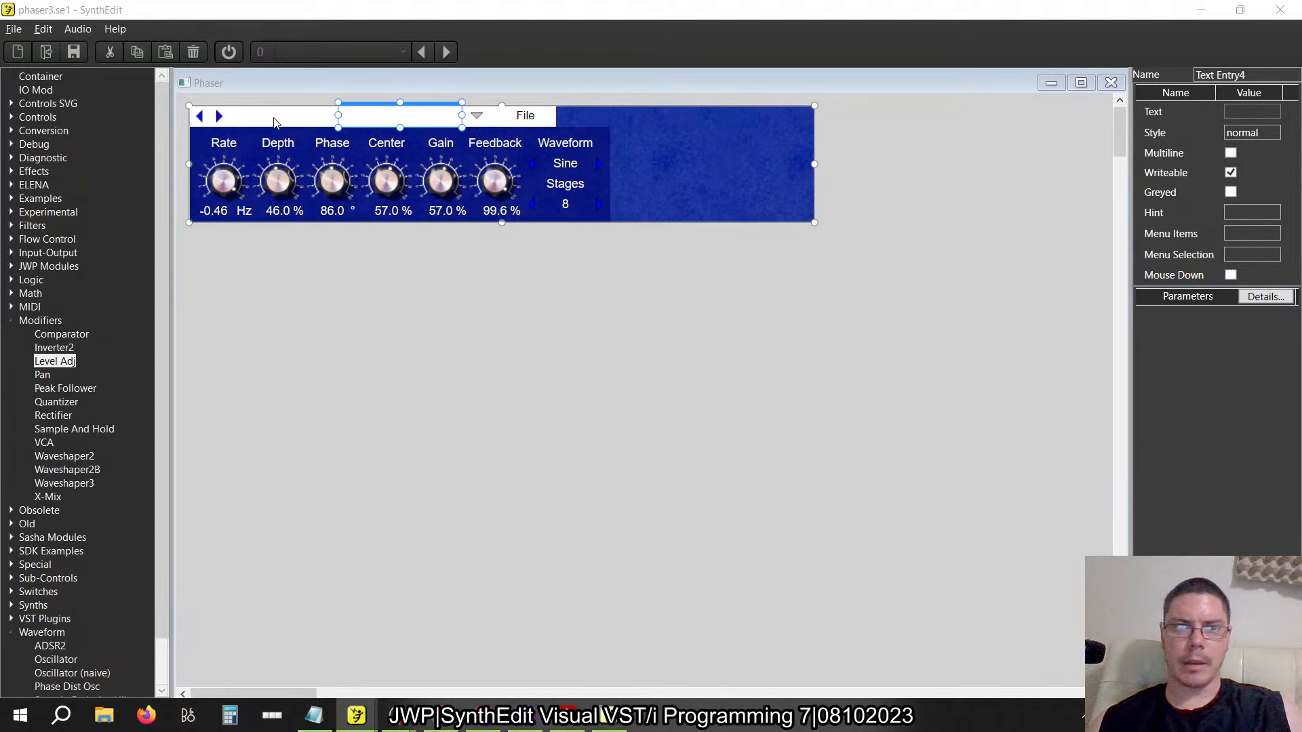
mouse_move(558, 119)
left_mouse_down()
mouse_move(610, 124)
mouse_move(418, 91)
mouse_move(537, 108)
left_mouse_up()
Shrink the outer blue Phaser panel to the width of the preset bar and dark rectangle
left_click_drag(813, 165, 611, 178)
left_click(435, 114)
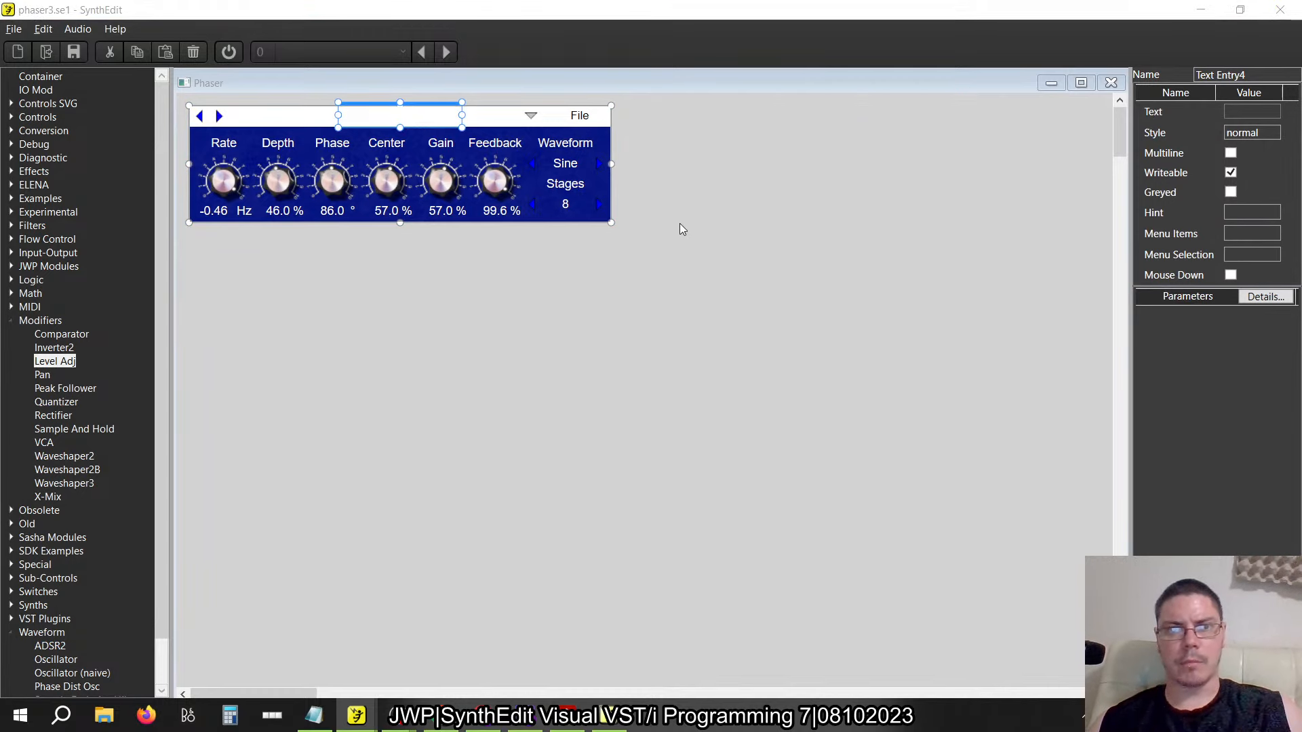
left_click(777, 346)
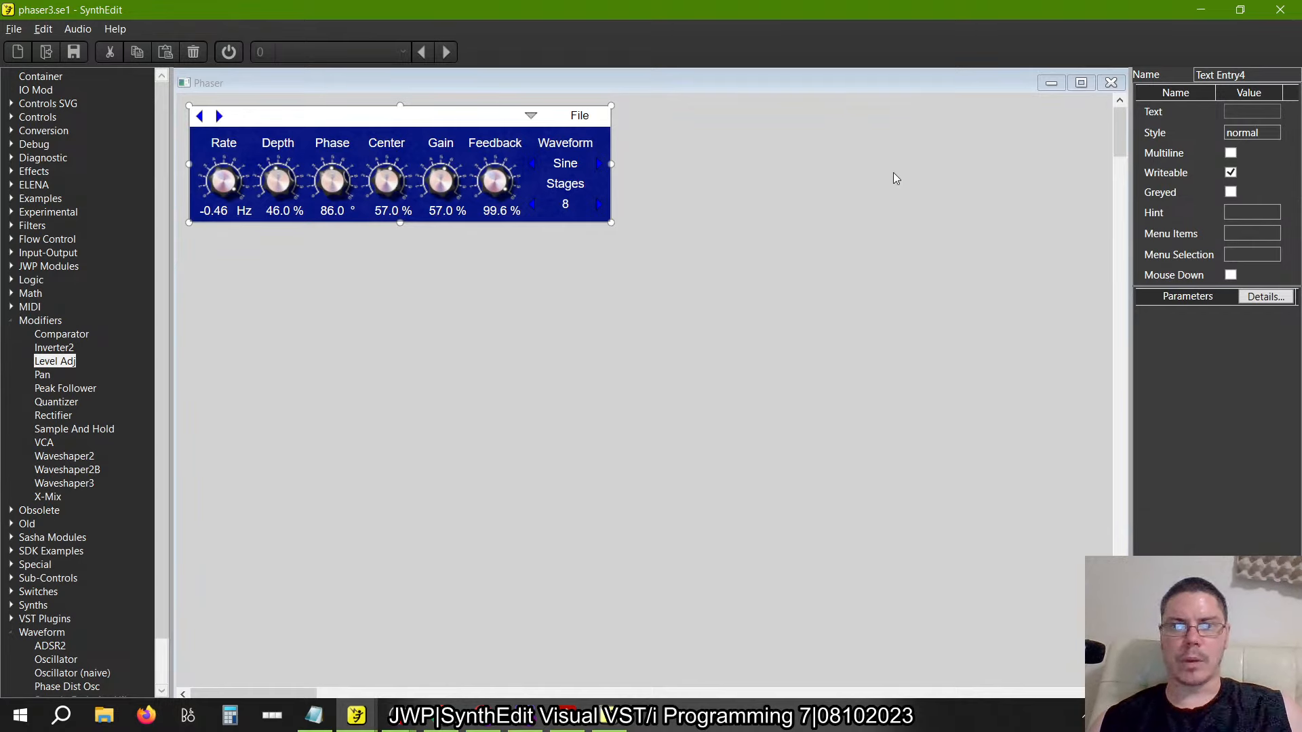
Switch to the phaser1B project and check the Phaser module's panel layout and preset name field, closing the panel when done
mouse_move(356, 716)
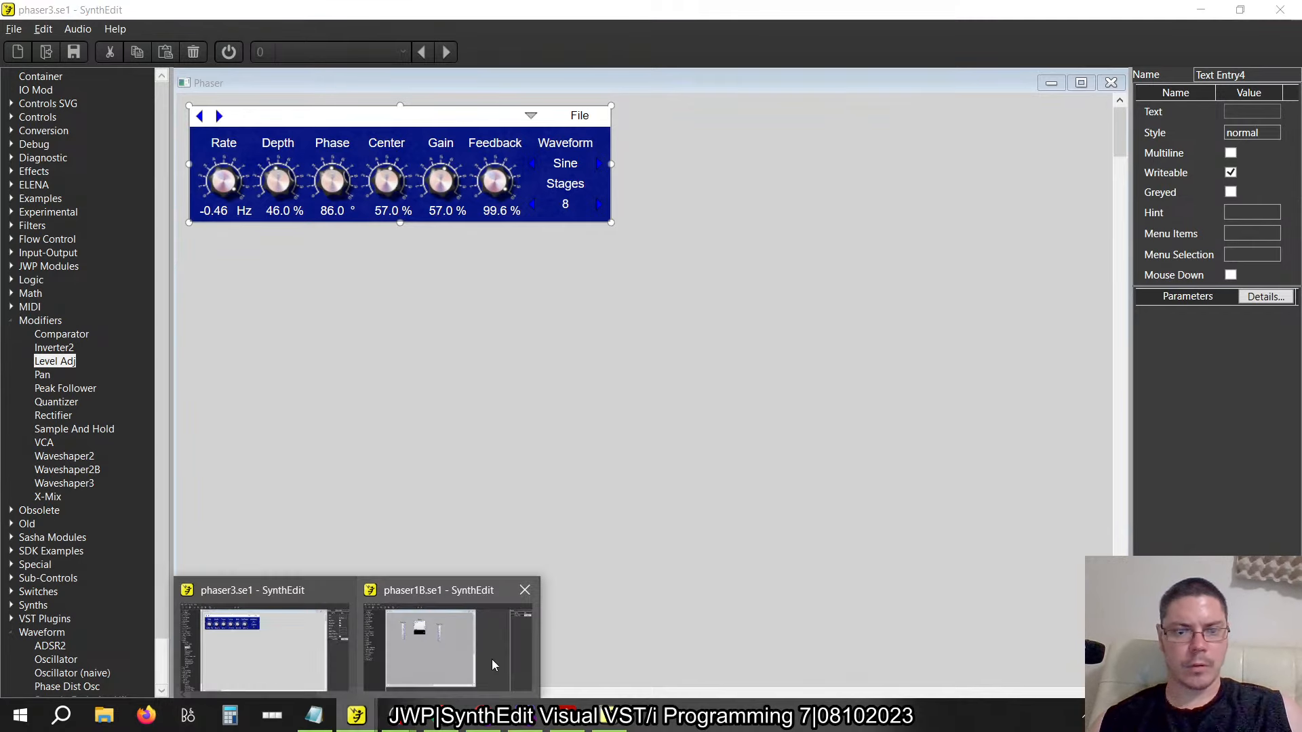
left_click(400, 640)
left_click(694, 418)
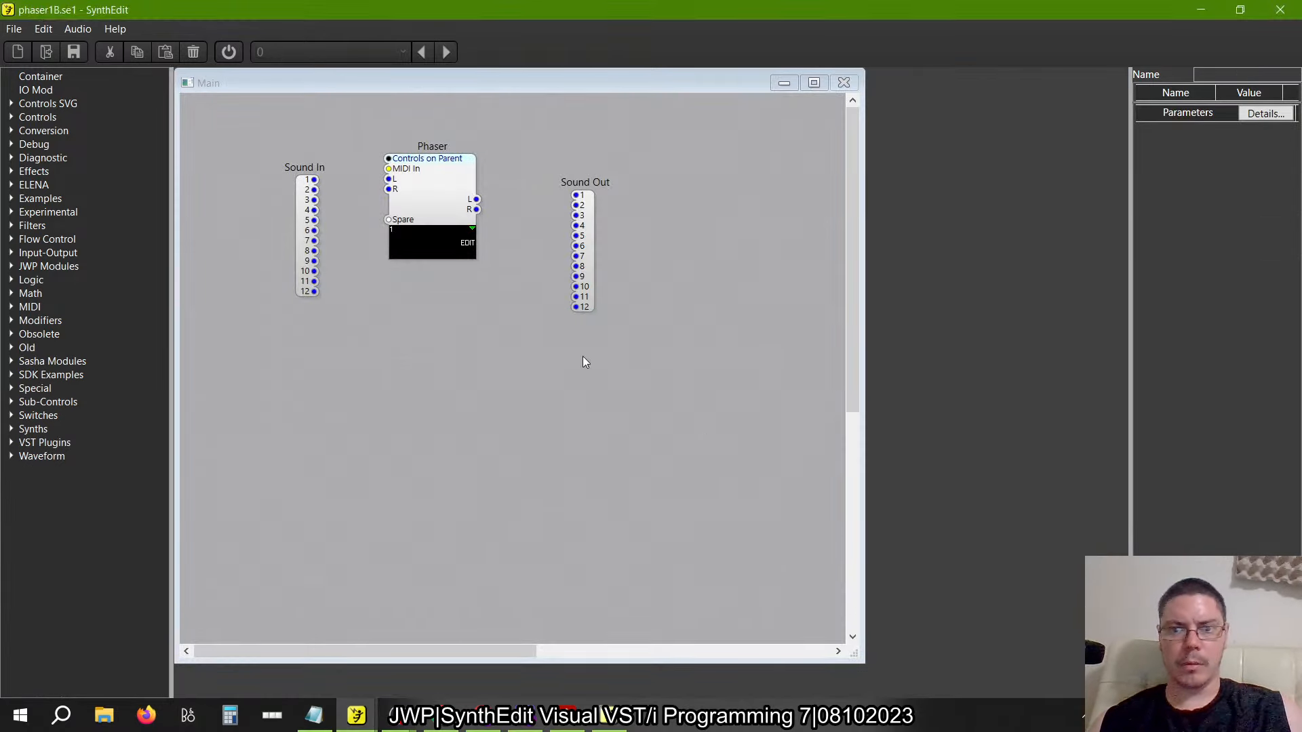
right_click(444, 186)
left_click(480, 341)
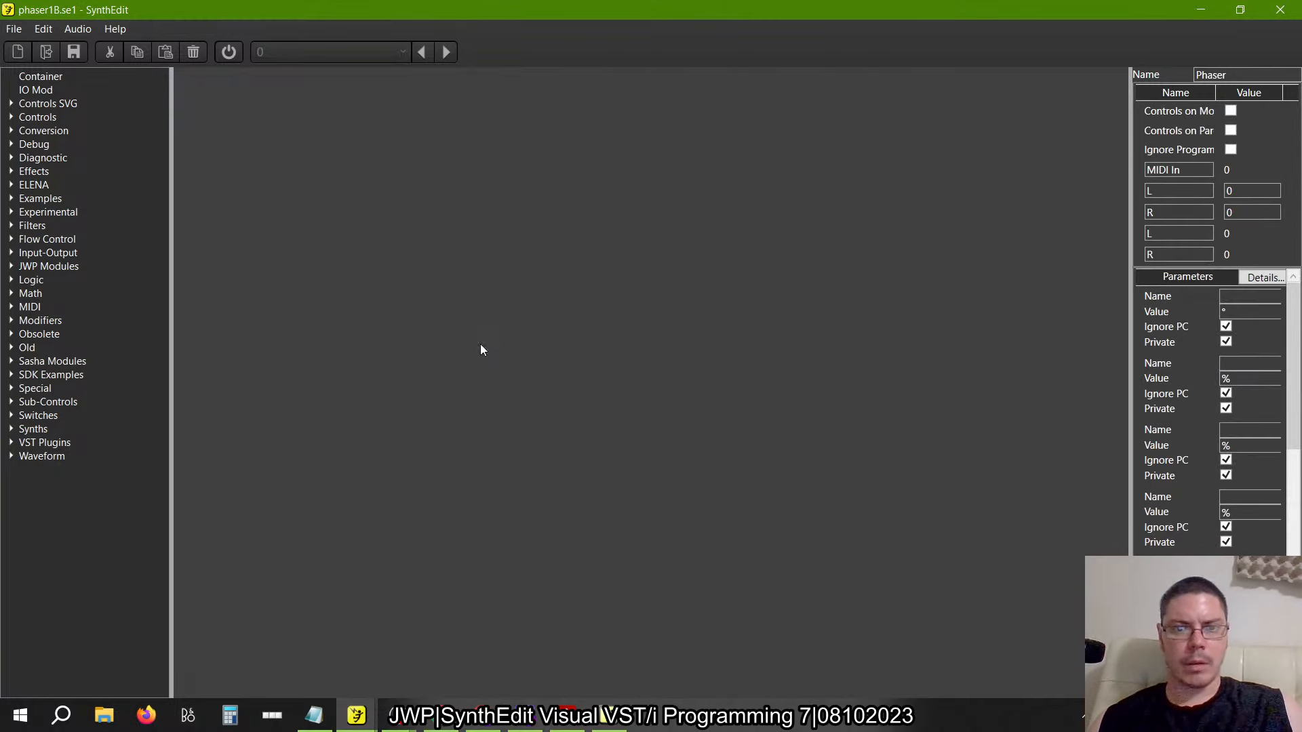
left_click(368, 122)
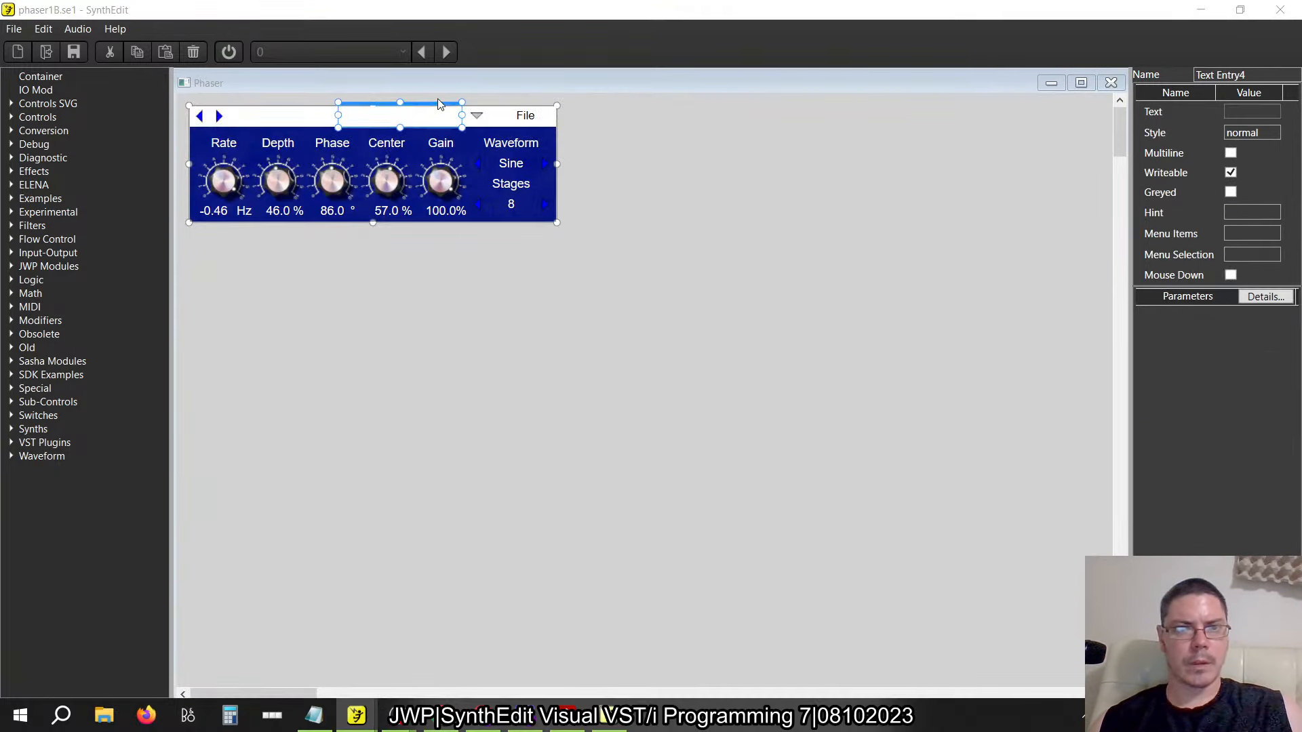
mouse_move(424, 106)
left_mouse_down()
mouse_move(387, 107)
mouse_move(398, 109)
left_mouse_up()
left_click(1111, 83)
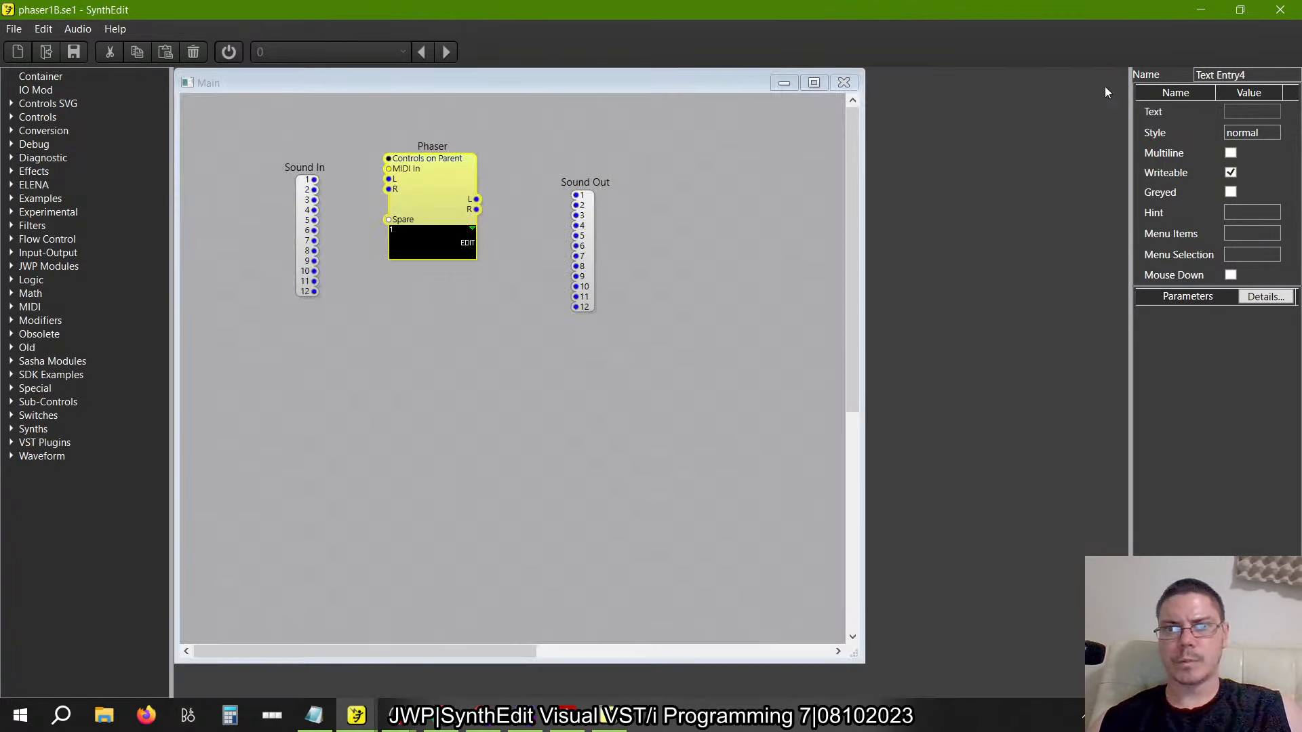
Save phaser1B and export it as the VST3 plugin Phaser All Pass with the existing export settings
left_click(21, 35)
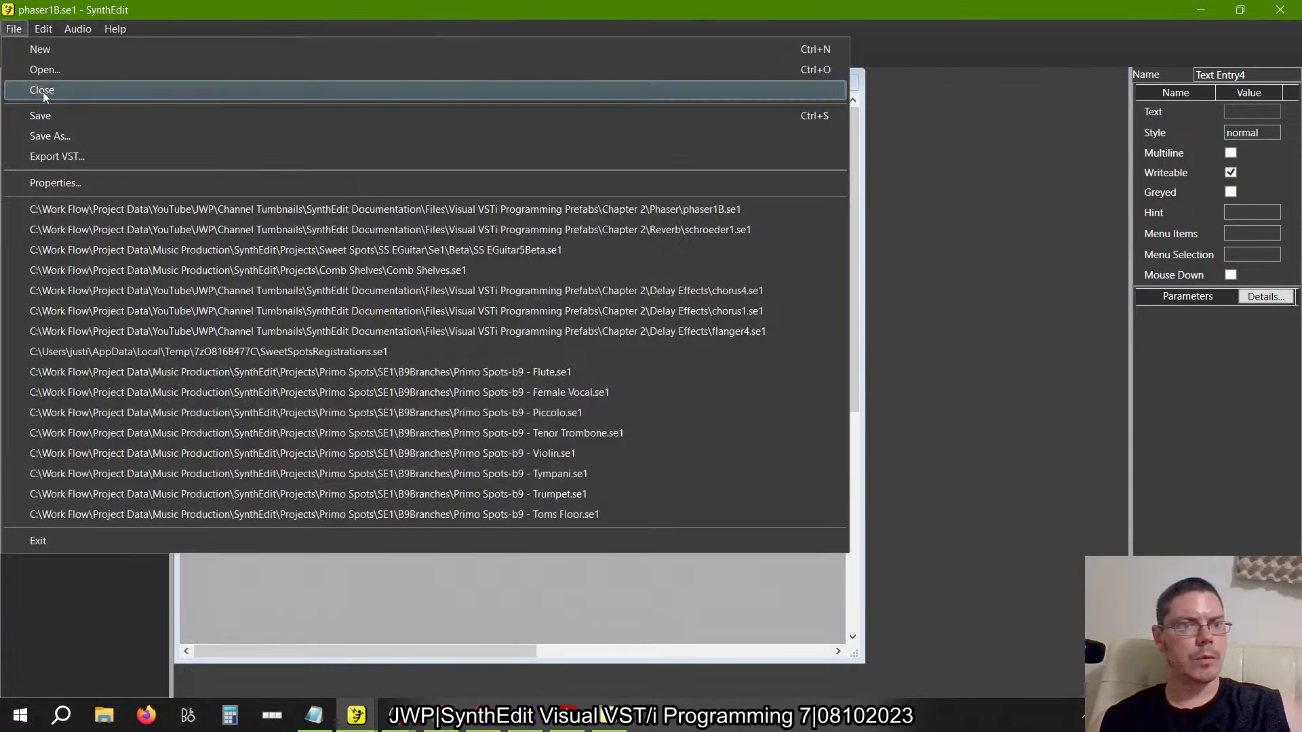
left_click(44, 116)
left_click(14, 31)
left_click(51, 158)
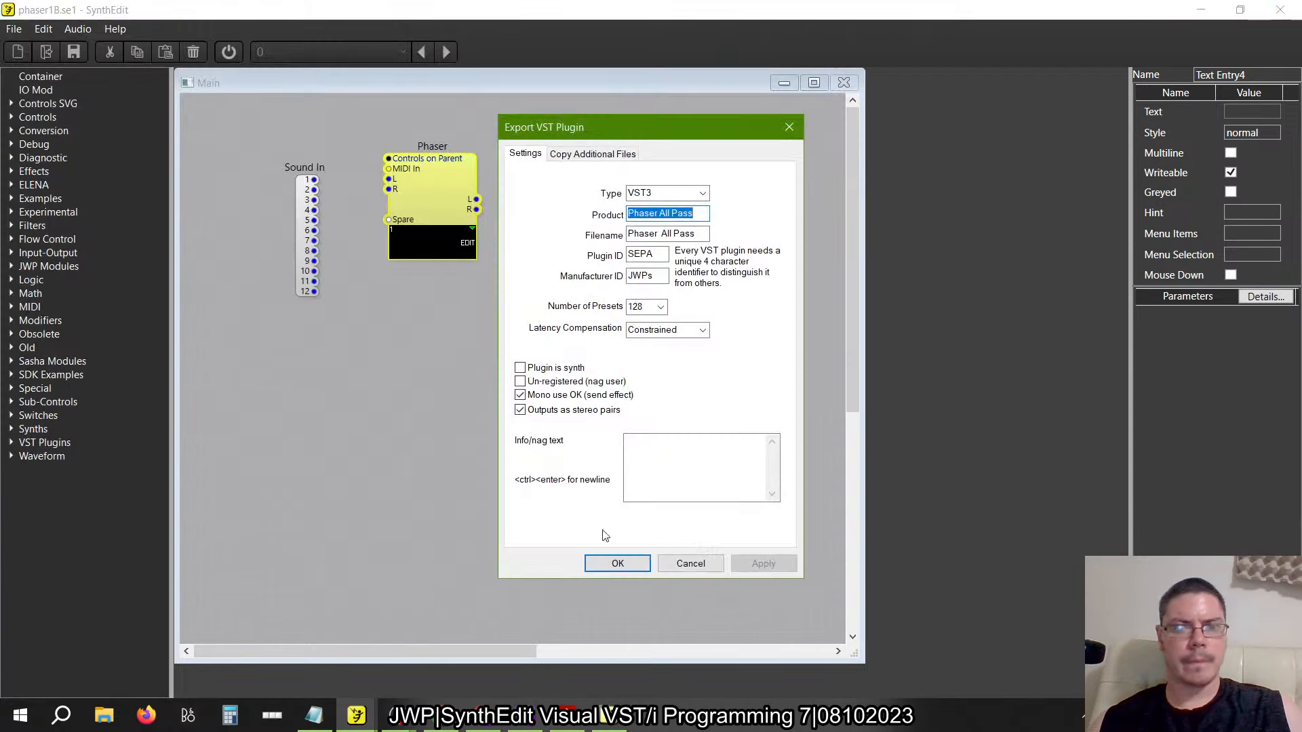
left_click(610, 564)
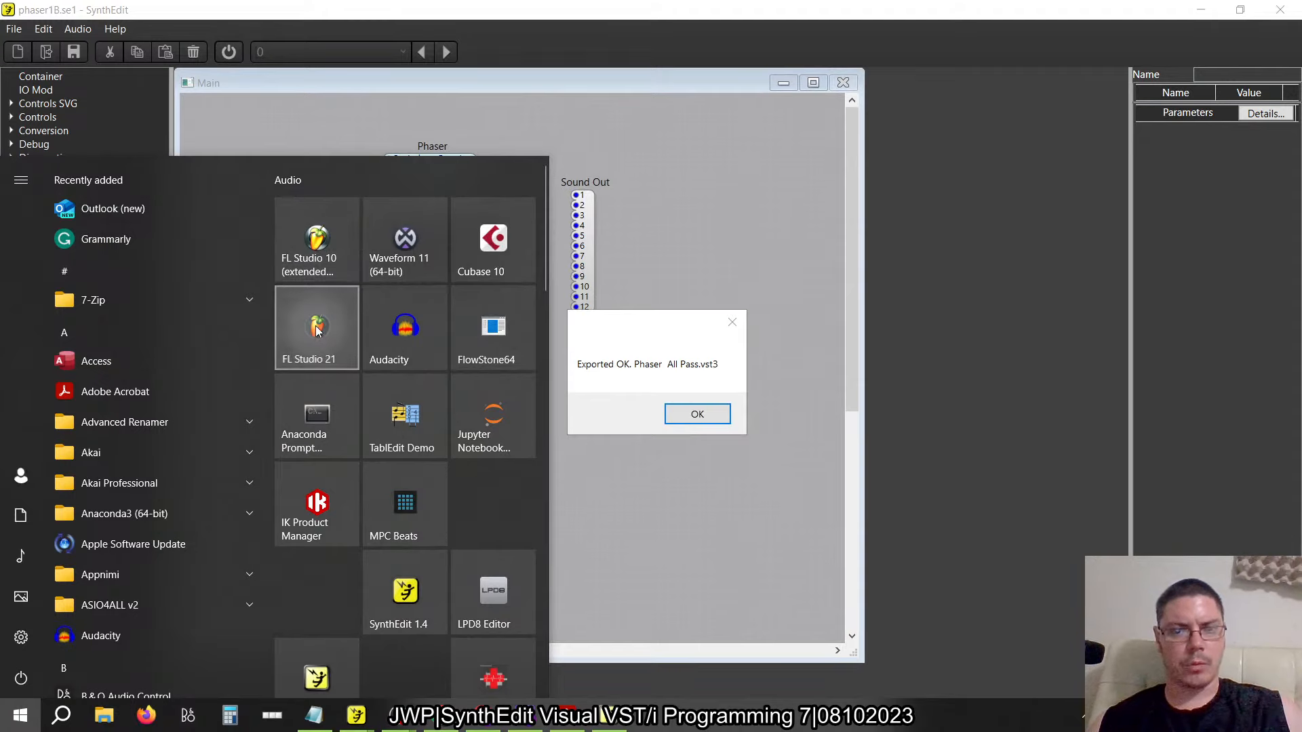
left_click(702, 414)
left_click(705, 413)
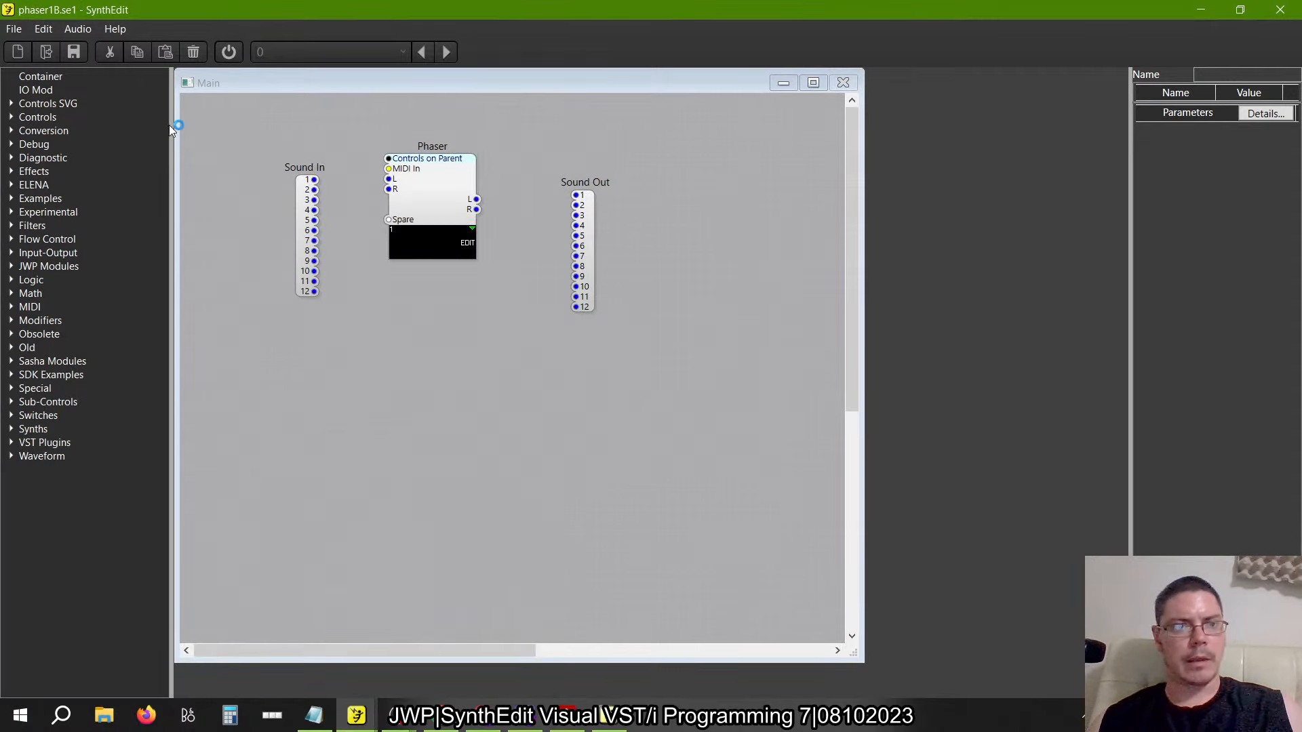
Remove the extra space from the export filename so it reads "Phaser All Pass", export the VST3 again and save the project
left_click(13, 28)
left_click(51, 156)
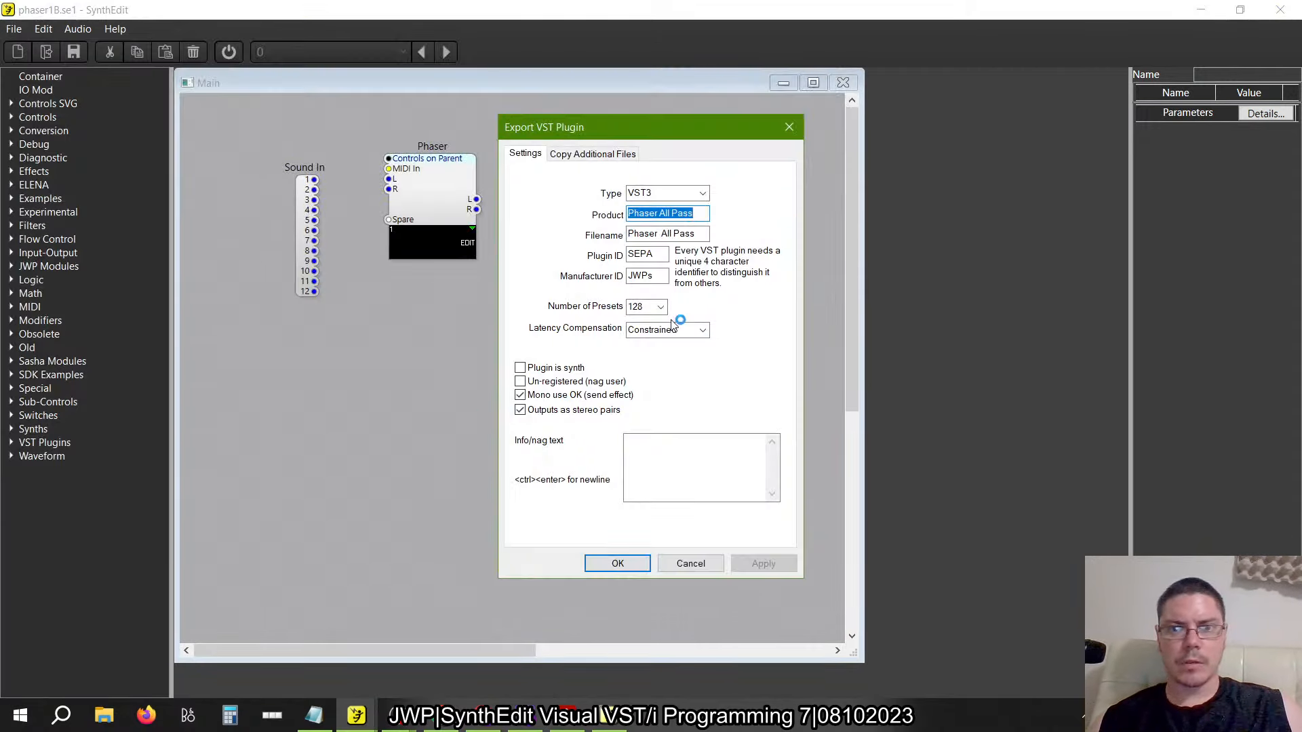
left_click(659, 234)
key("BackSpace")
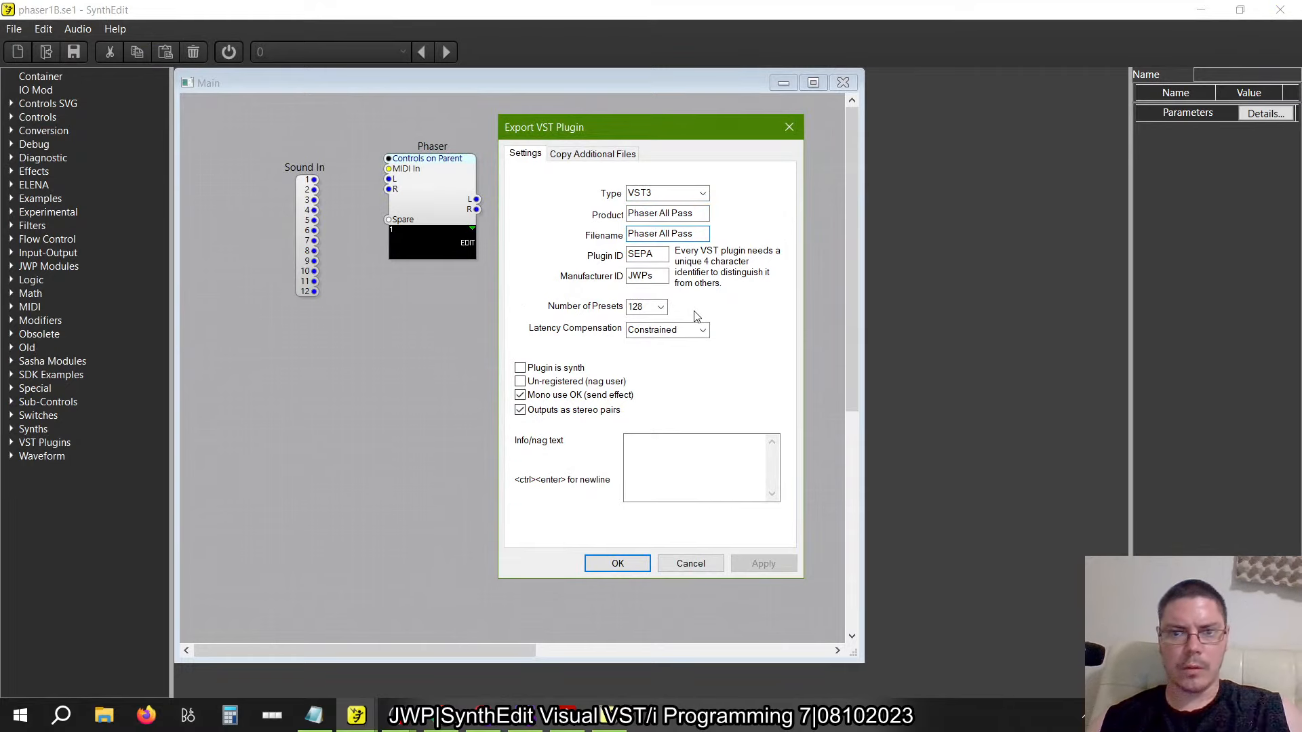
left_click(617, 564)
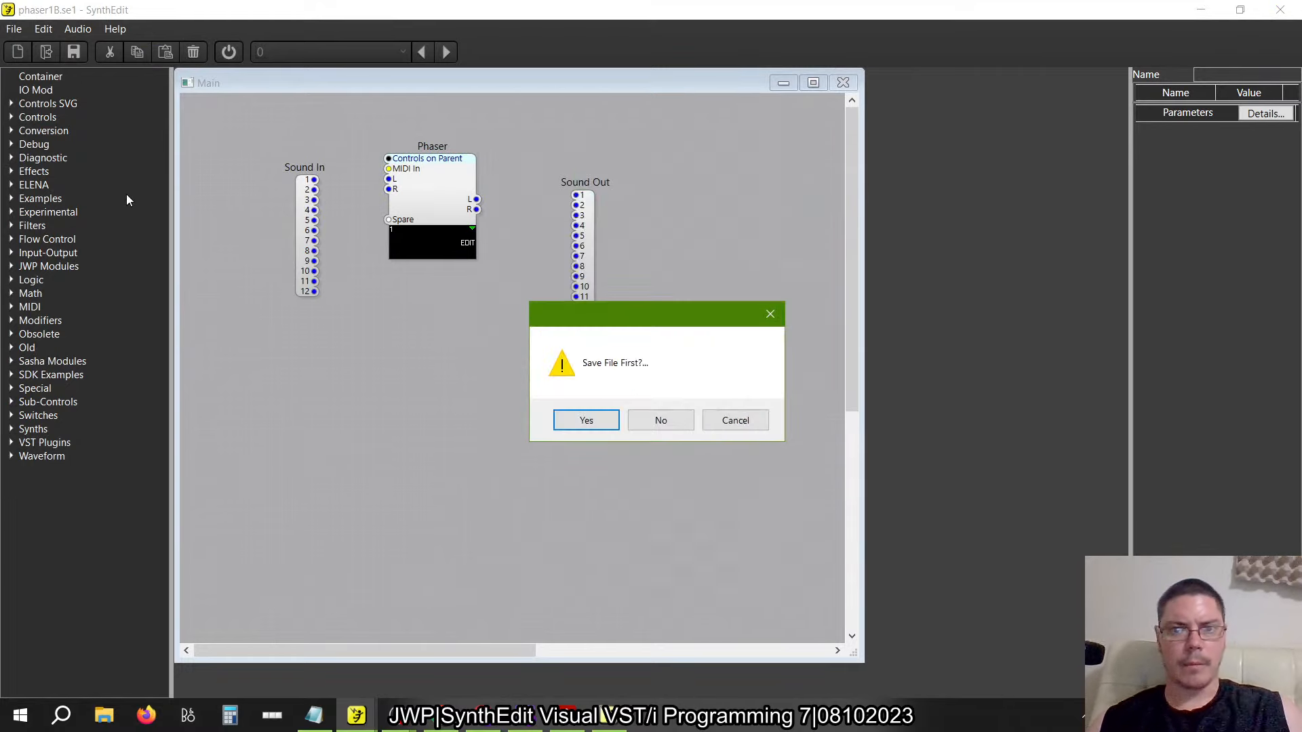
left_click(587, 418)
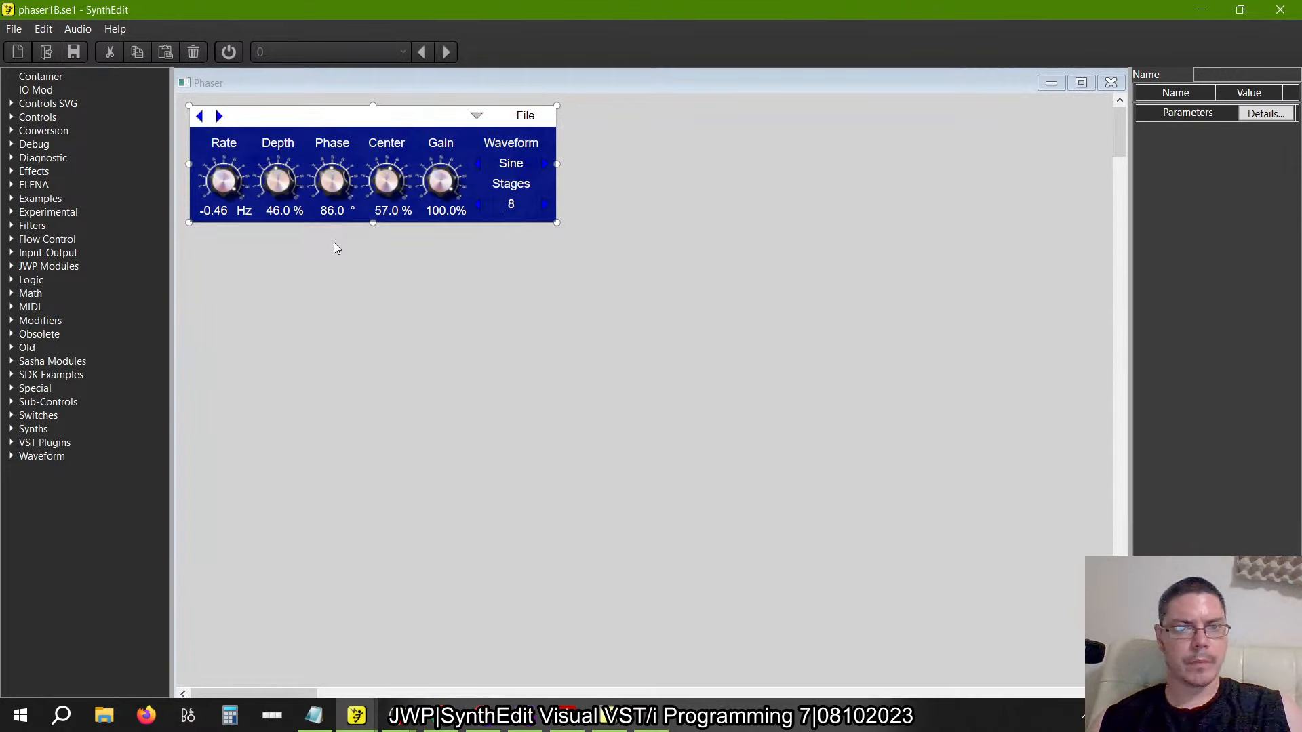
Return to phaser3 and look over the modules and wiring inside the Phaser container, closing its views when done
key("alt+Tab")
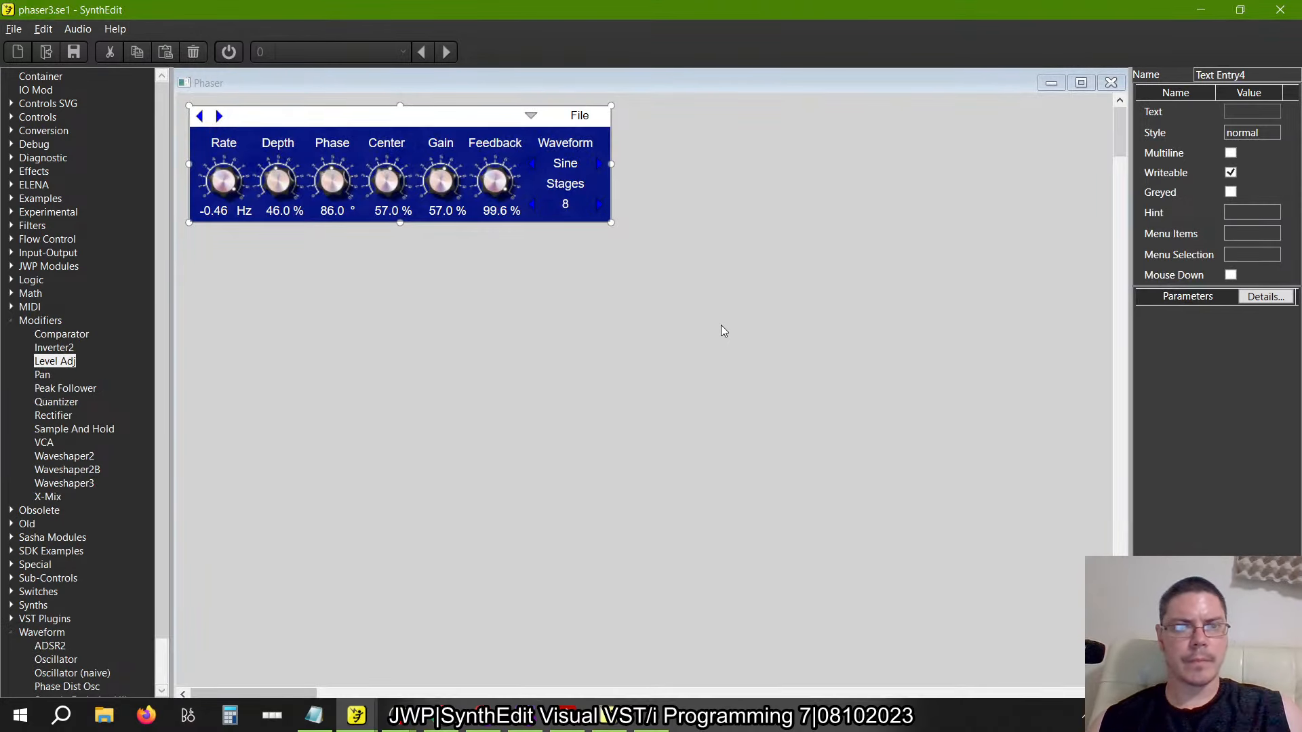
left_click(1110, 83)
scroll(831, 332, "right", 3)
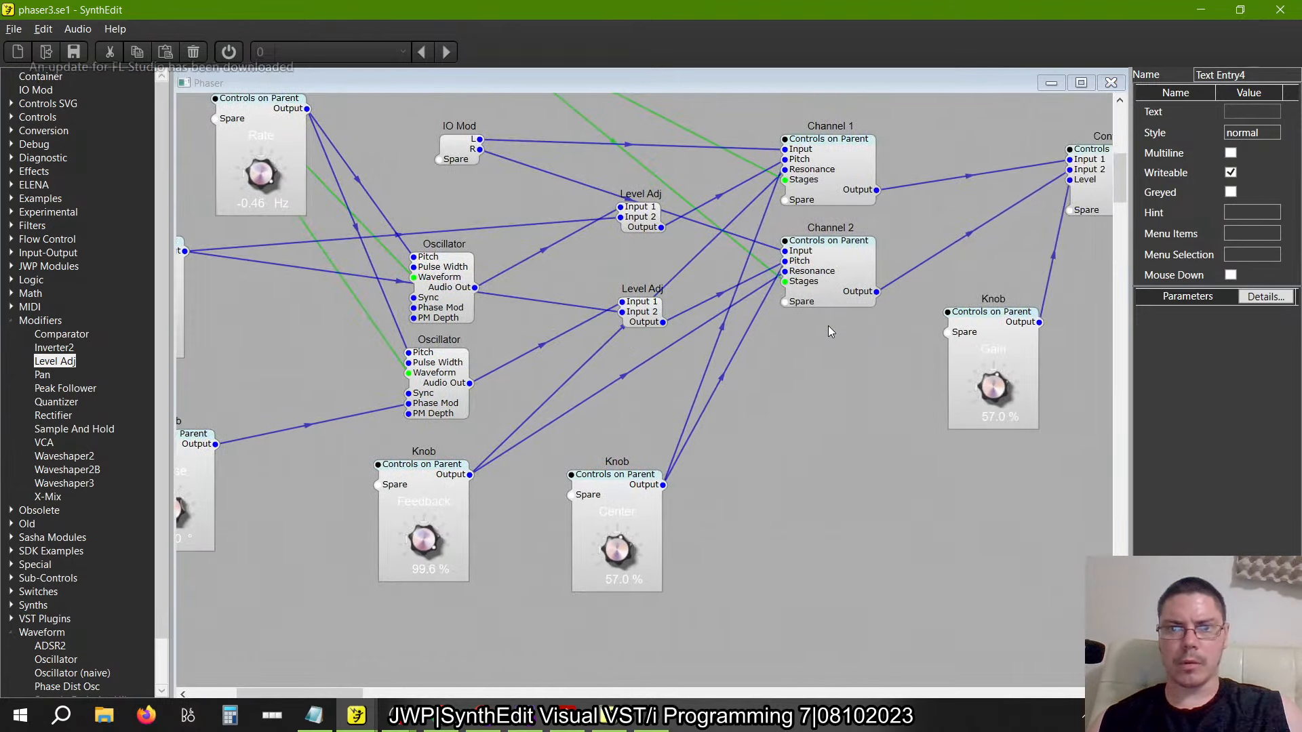
scroll(831, 332, "up", 8)
scroll(832, 331, "right", 3)
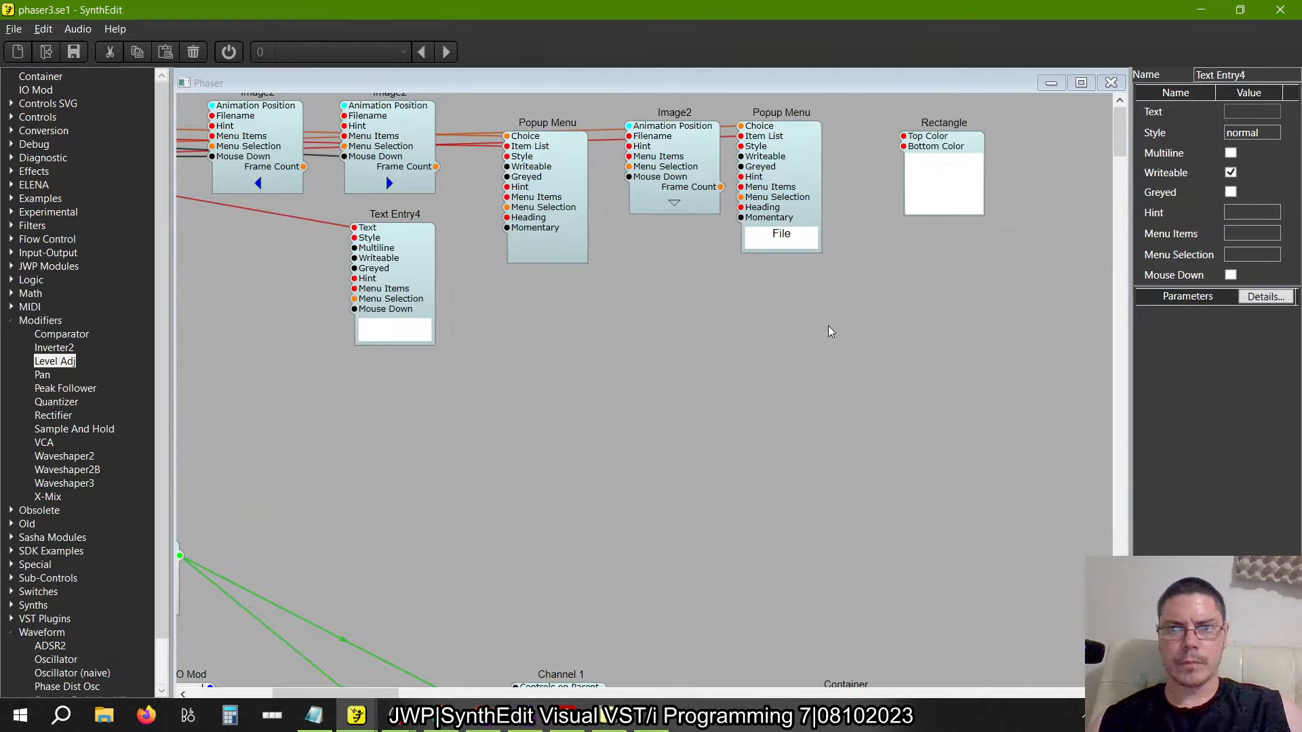
scroll(830, 331, "down", 8)
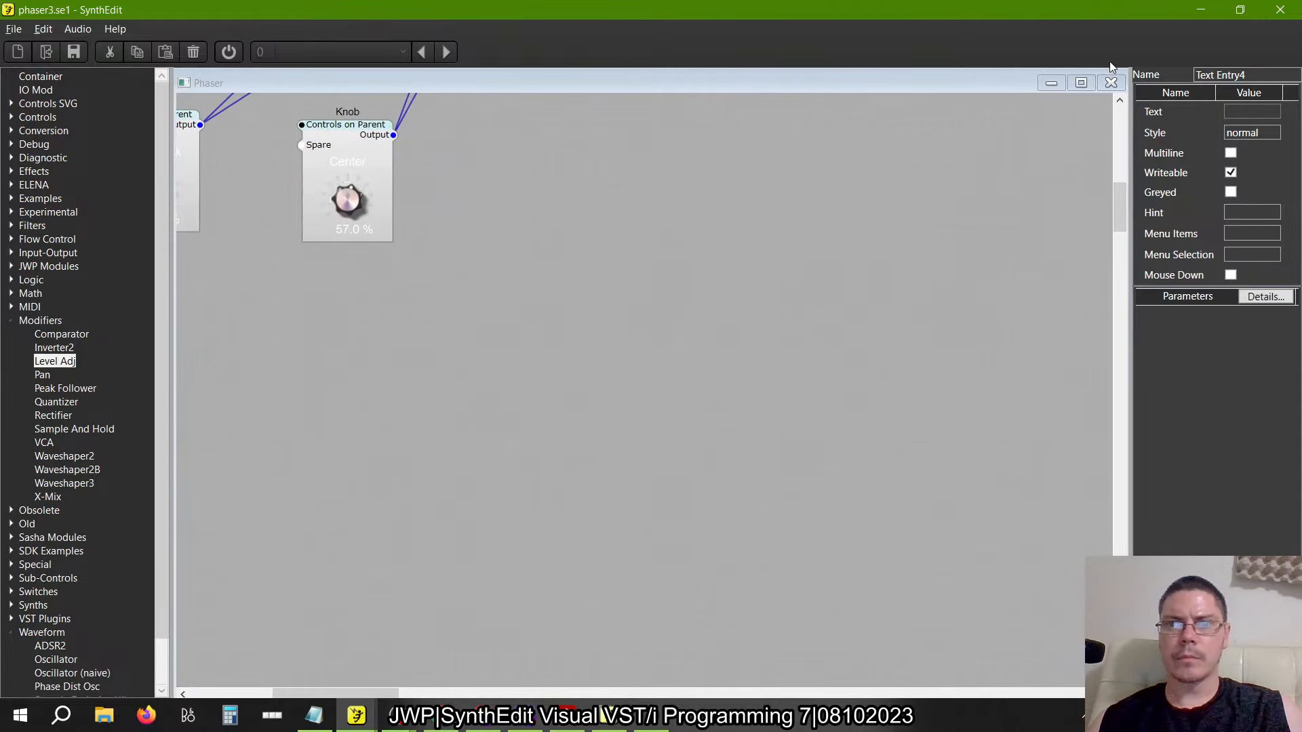
left_click(1111, 83)
Open the VST export settings for phaser3 and replace the product name with "Phaser"
left_click(14, 28)
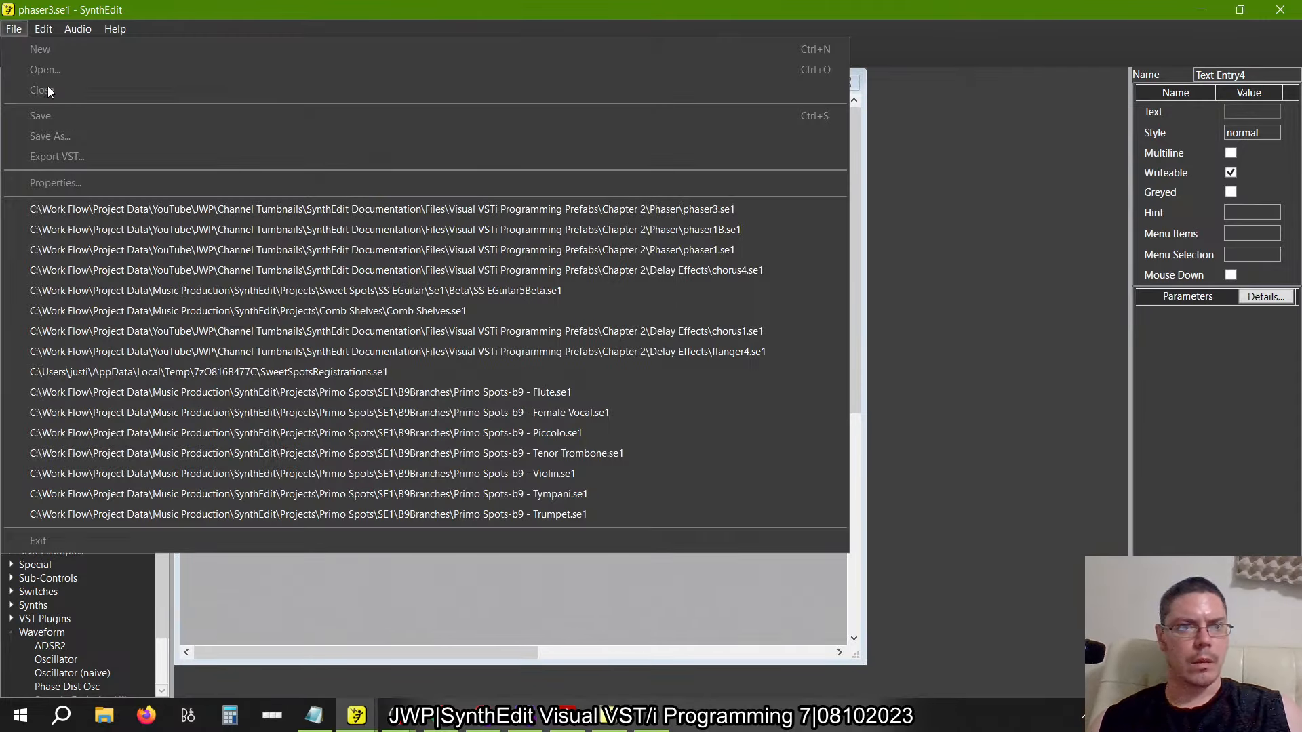
left_click(15, 29)
left_click(15, 29)
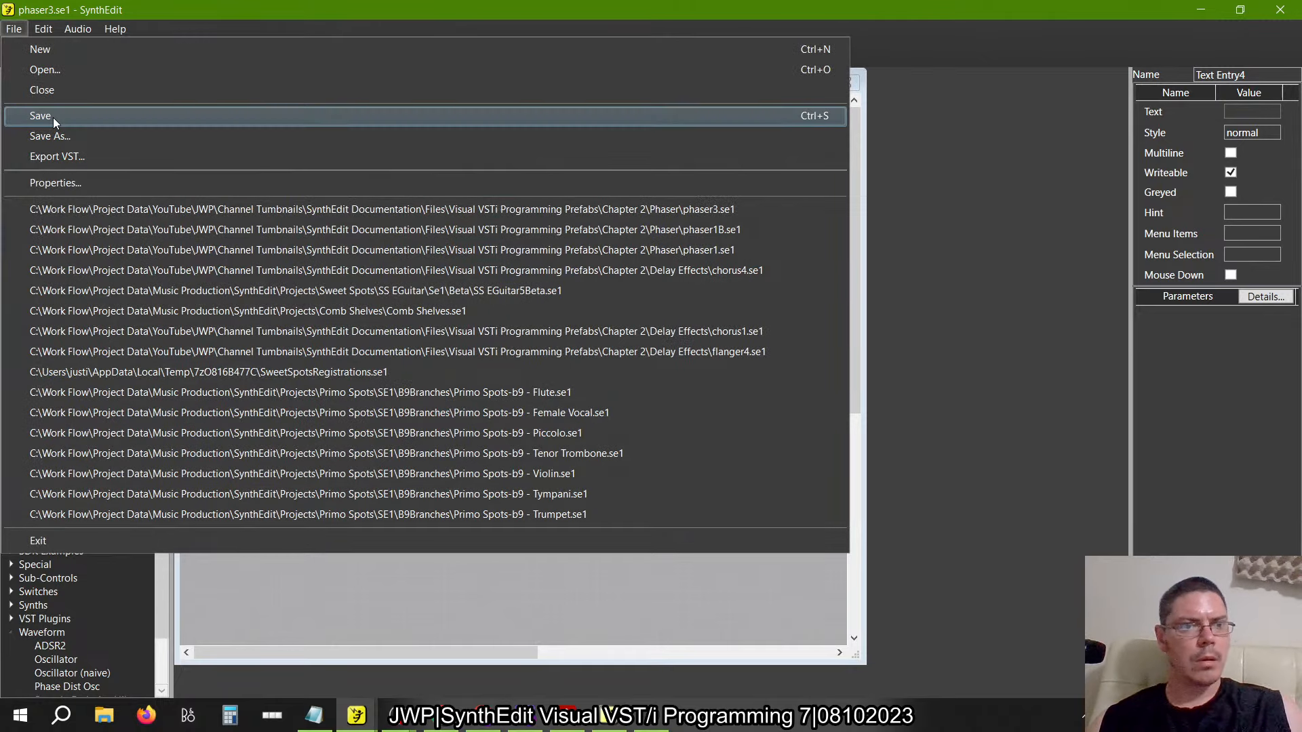
left_click(57, 156)
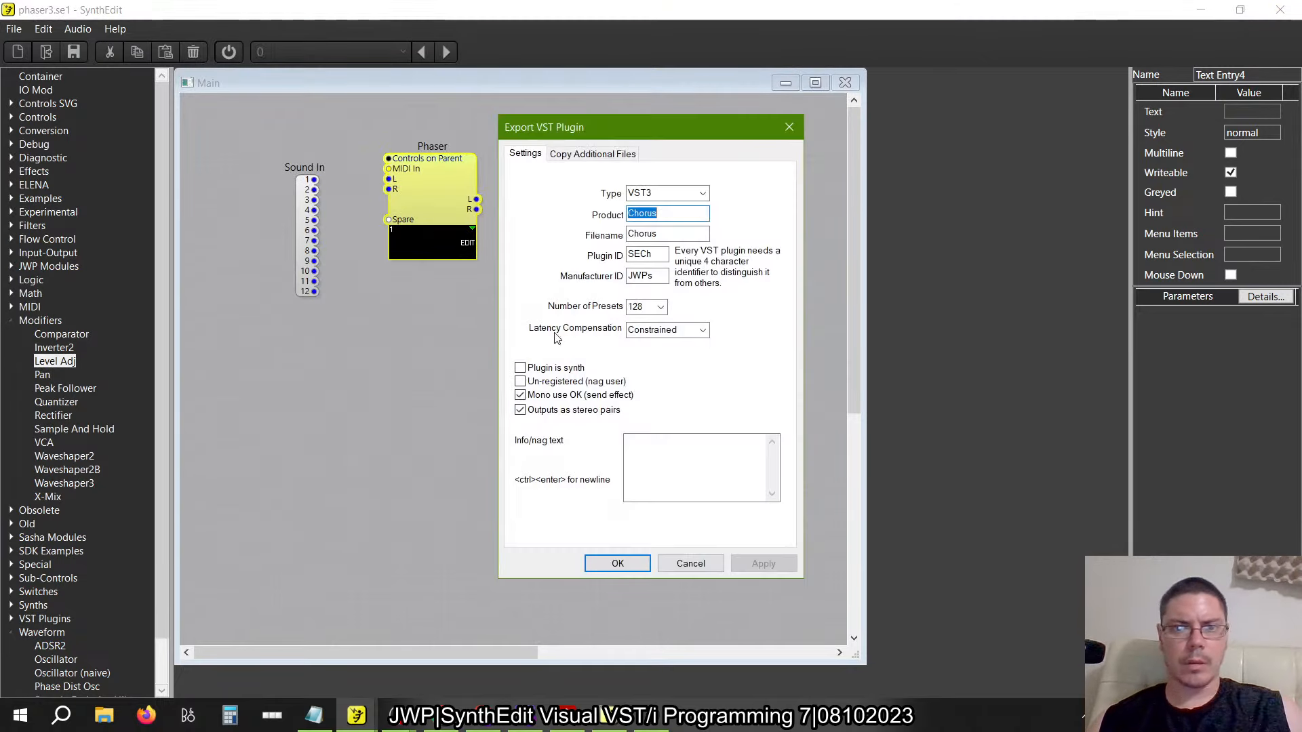
type("P")
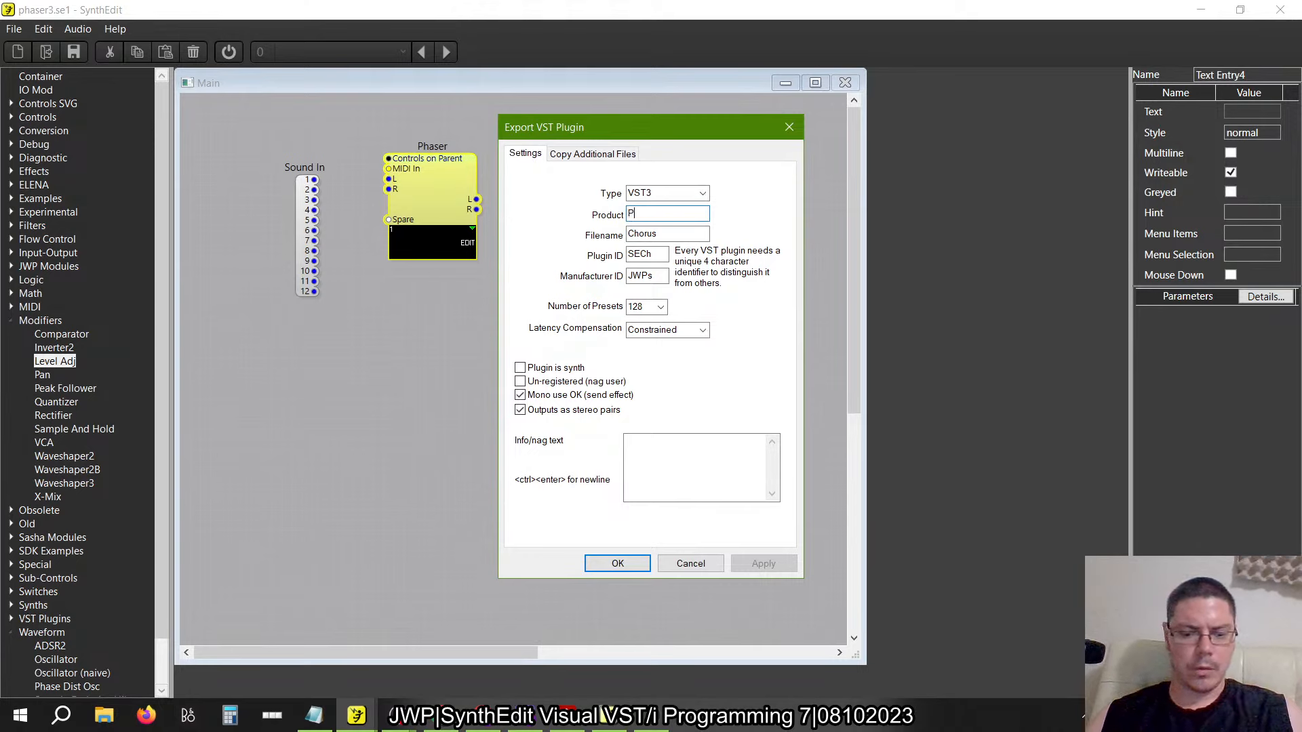
type("hase")
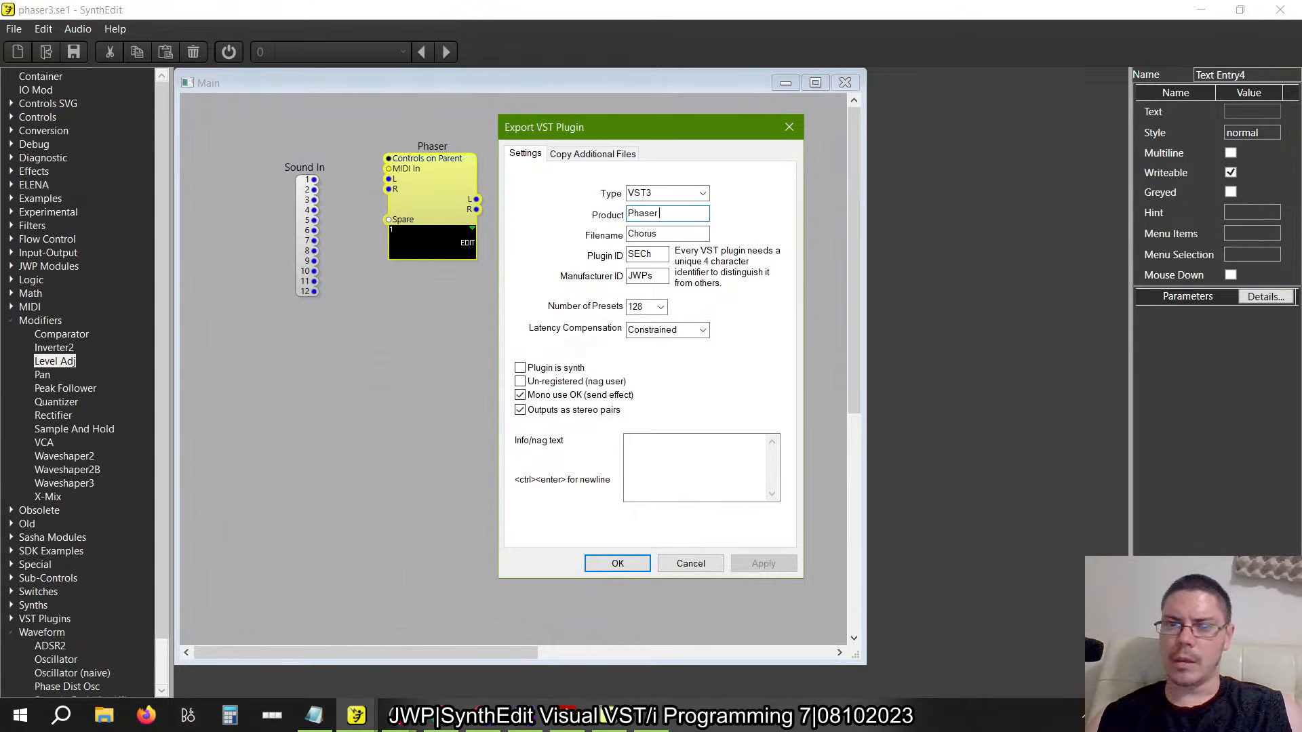
type("r")
Switch to the PDF book, check the Phaser Variation 2 description, and return to SynthEdit's export settings
key("alt+Tab")
key("alt+Tab")
key("alt+Tab")
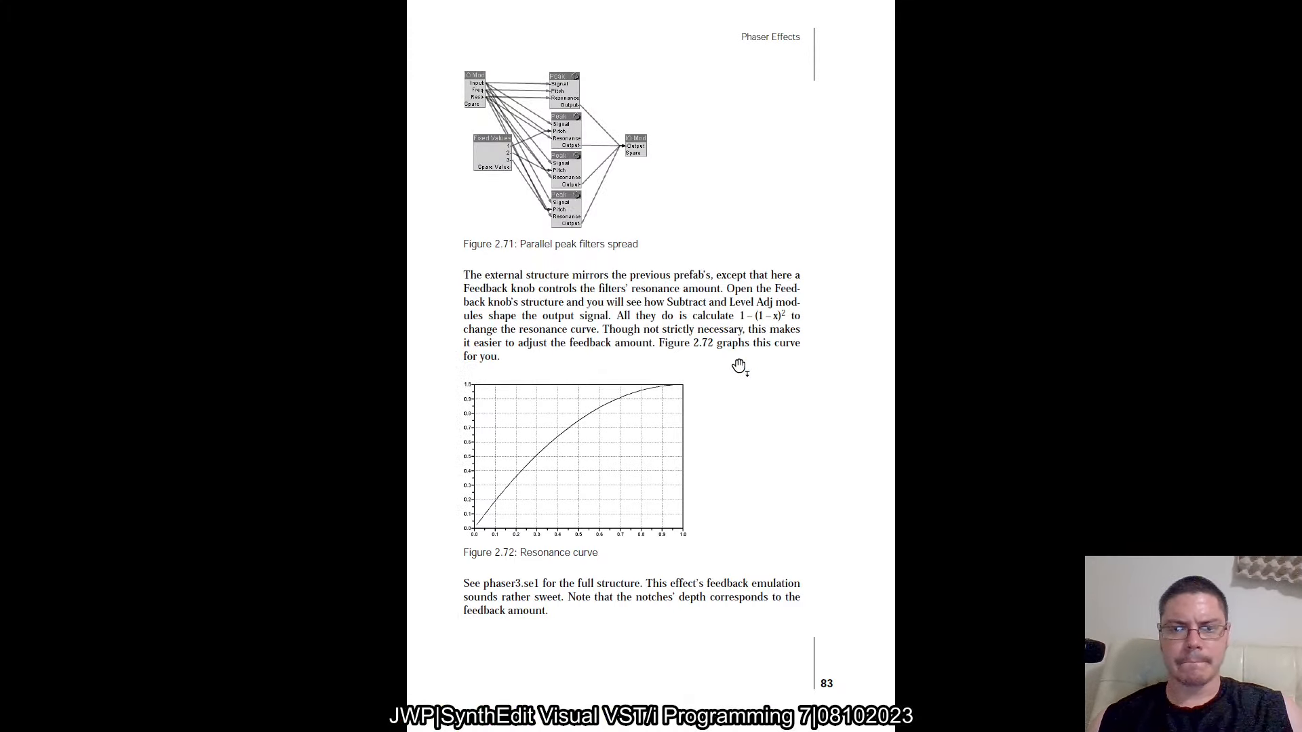
scroll(738, 366, "up", 3)
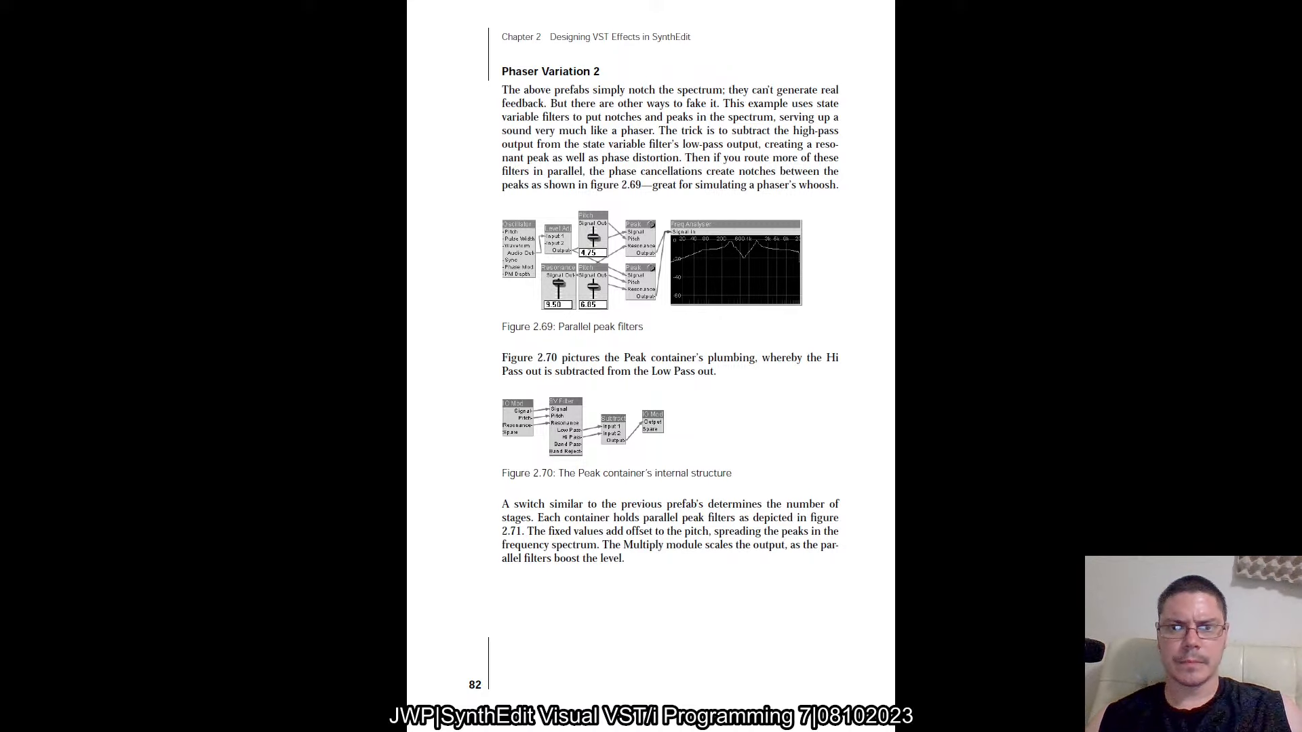
key("alt+Tab")
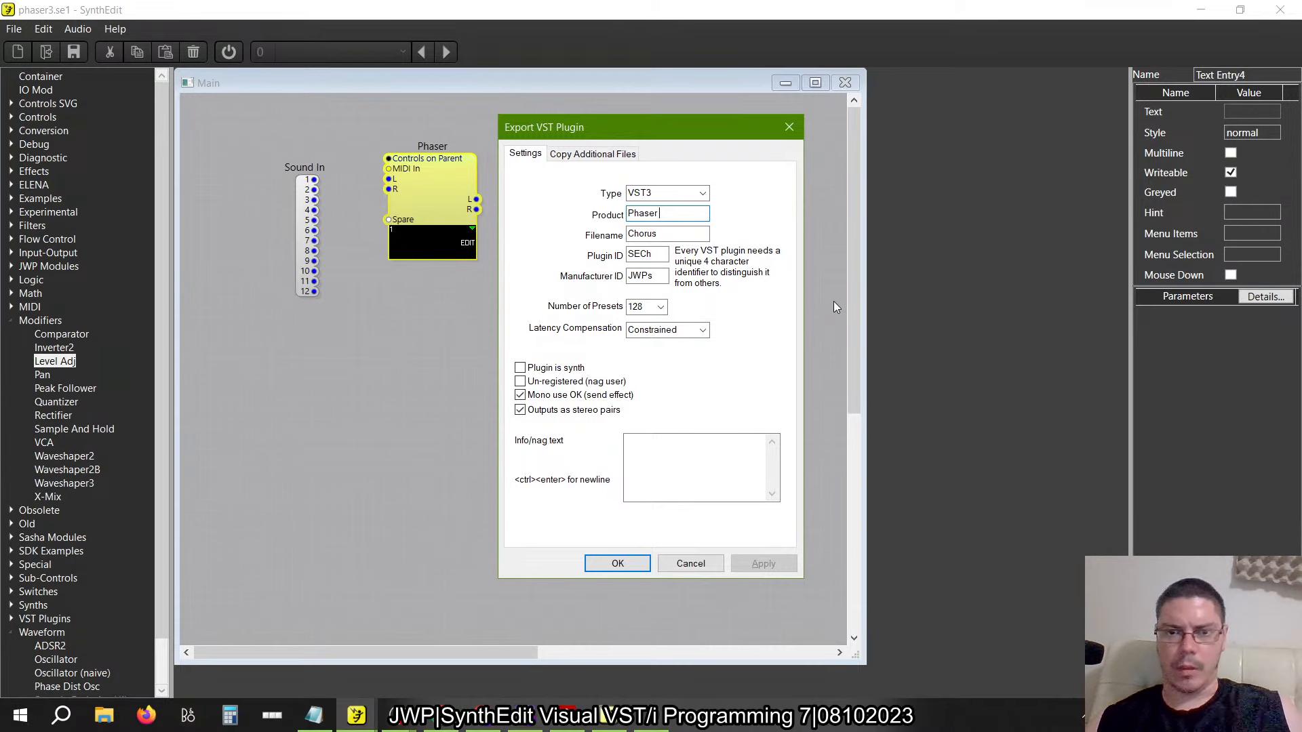
Complete the product name as "Phaser Filter" and copy it into the export filename
type("Filter")
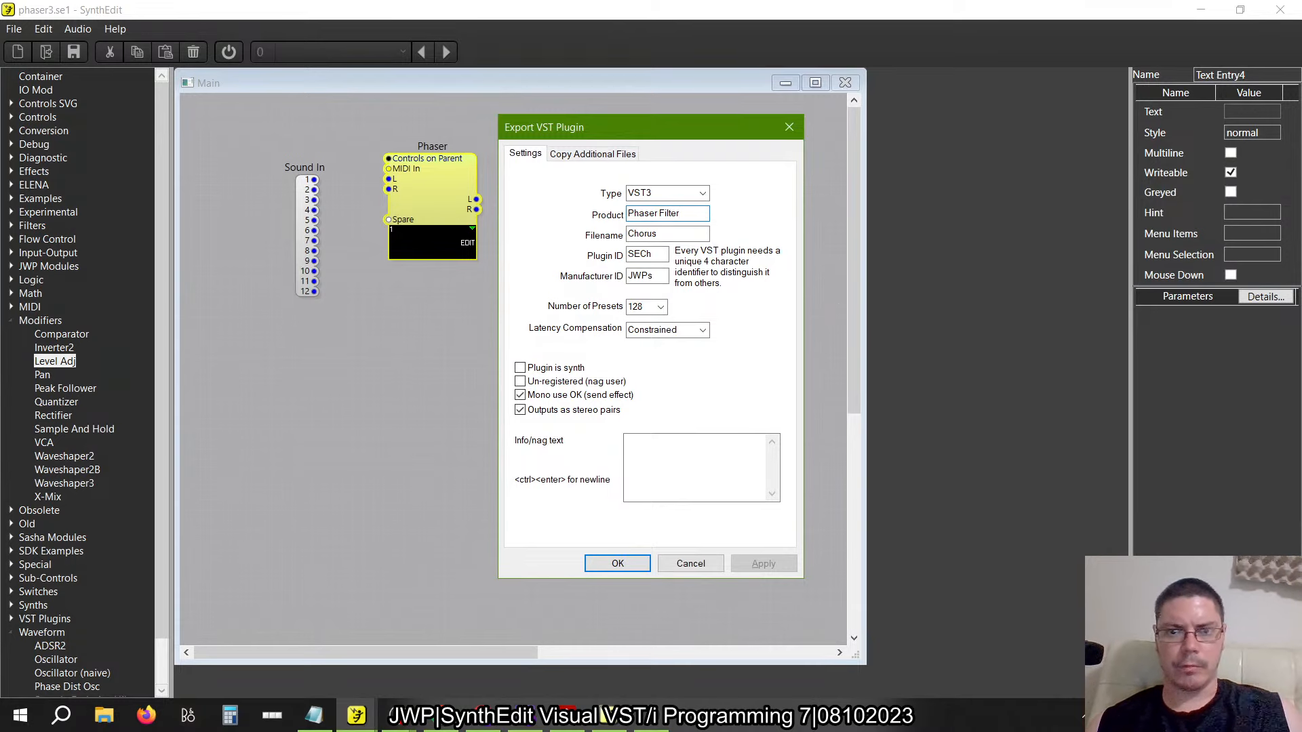
key("ctrl+shift+Left")
key("ctrl+shift+Left")
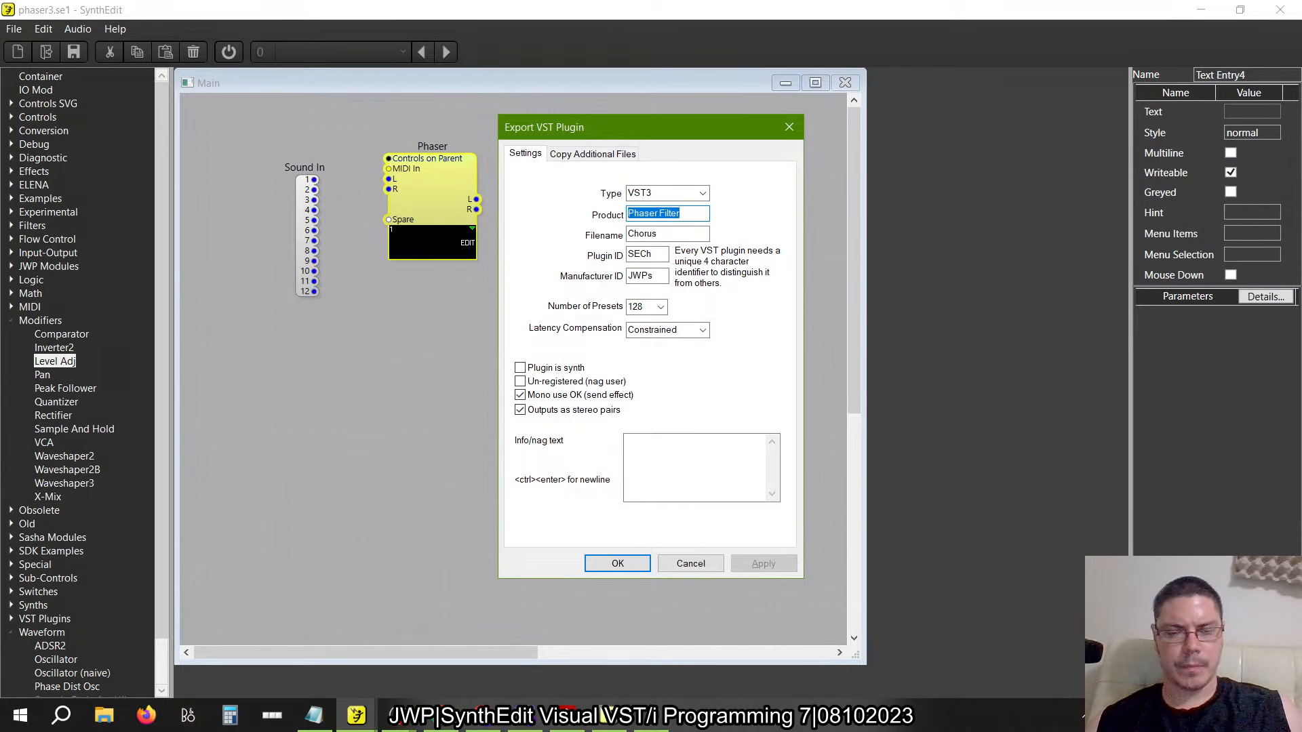
key("ctrl+c")
left_click(668, 234)
double_click(668, 234)
key("ctrl+v")
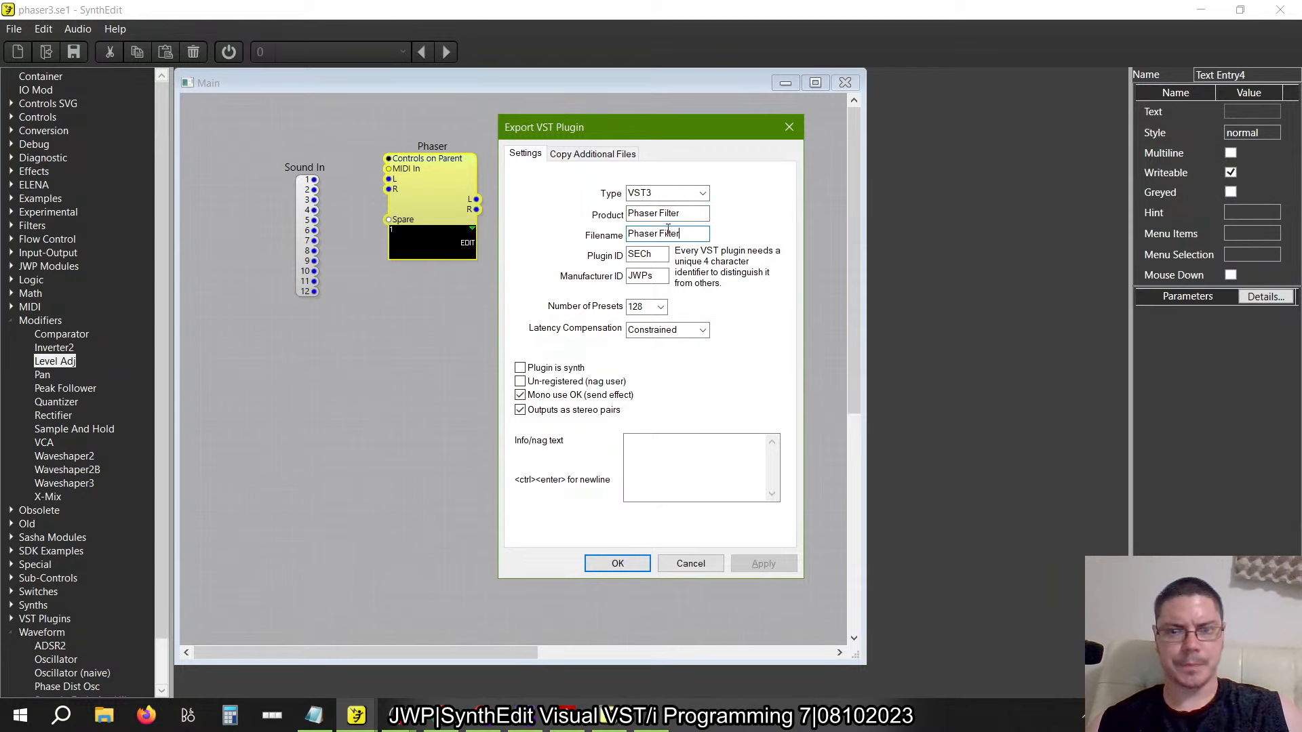
Set the plugin ID to SEPF and export the VST3 plugin, saving the project first
left_click(658, 254)
key("BackSpace")
key("BackSpace")
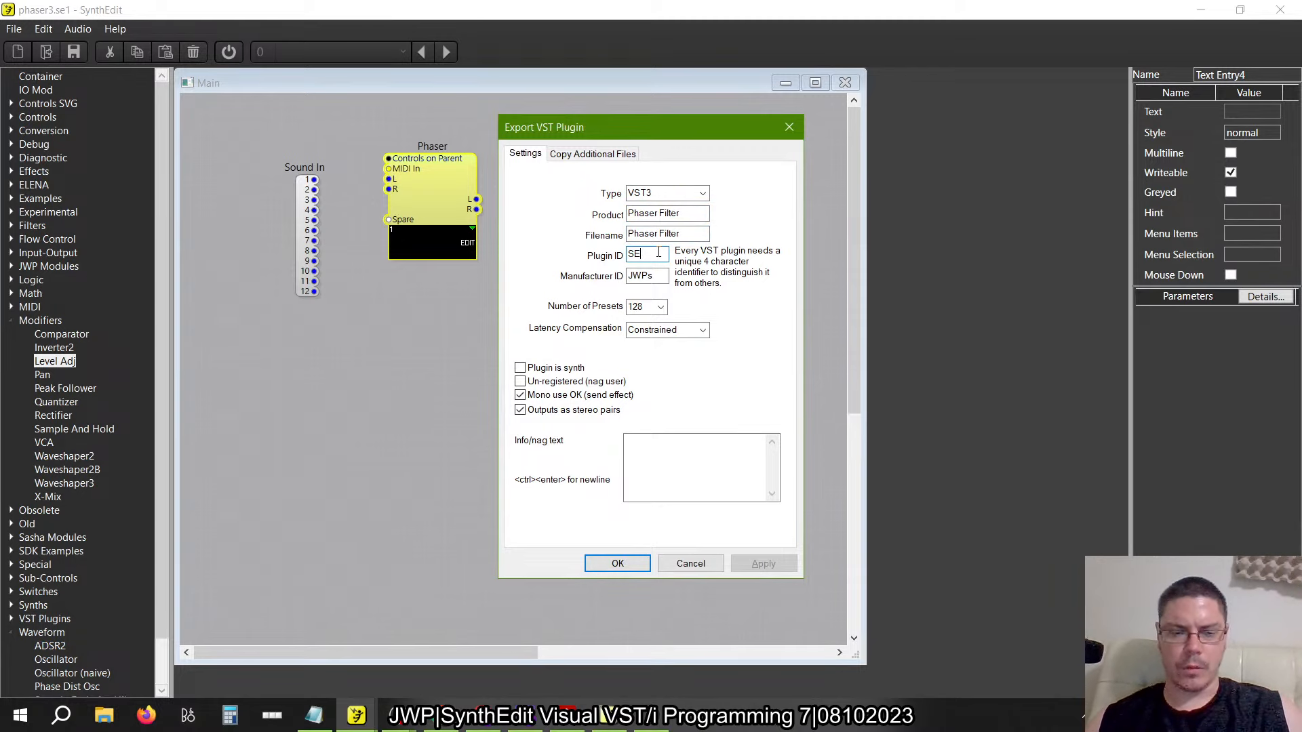
type("PF")
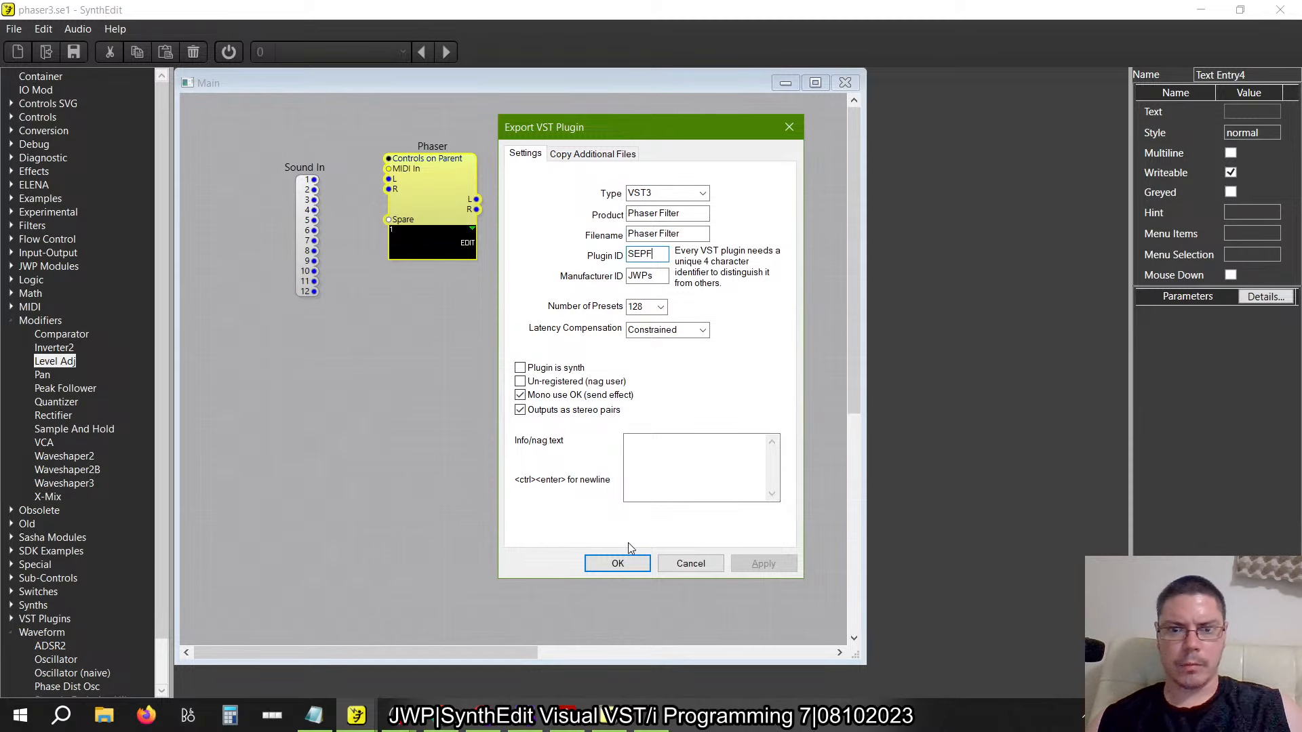
left_click(618, 569)
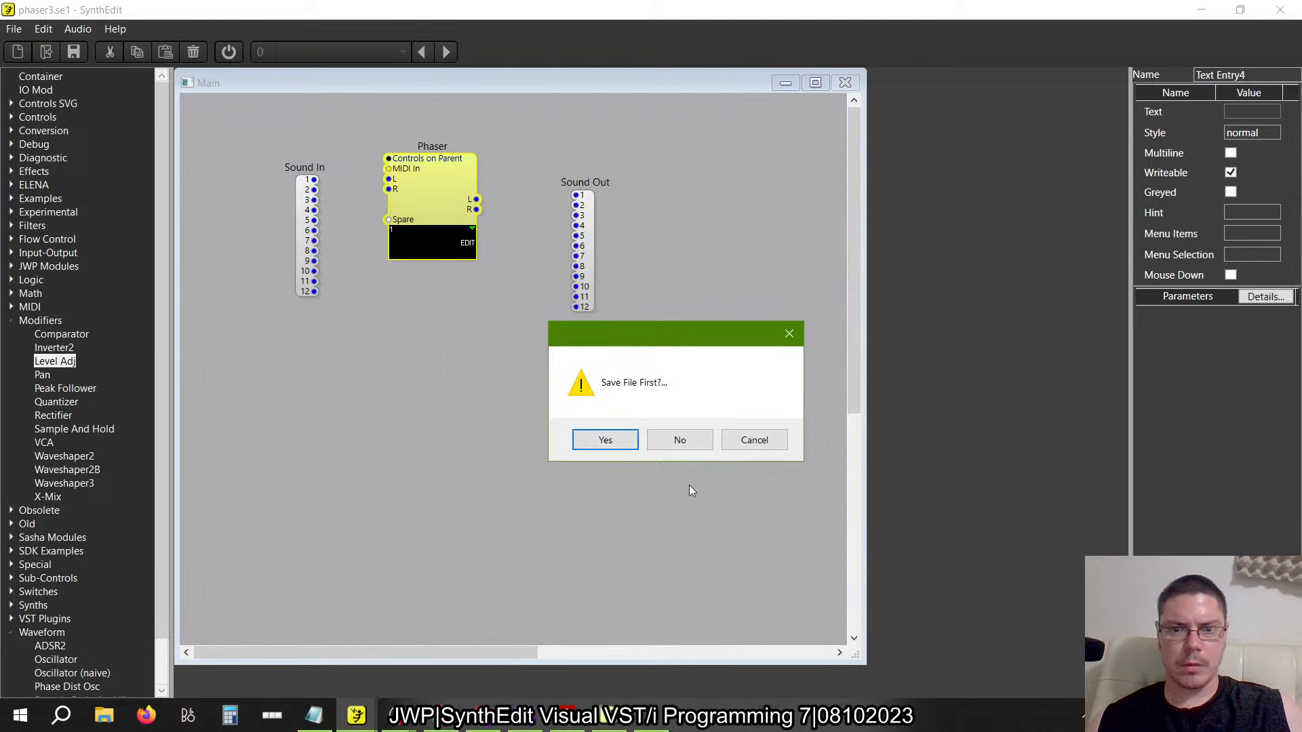
left_click(614, 441)
Switch to FL Studio and refresh the plugin list with a fast scan from the installed effects database
key("alt+Tab")
key("alt+Tab")
key("alt+Tab")
key("alt+Tab")
key("alt+Tab")
key("alt+Tab")
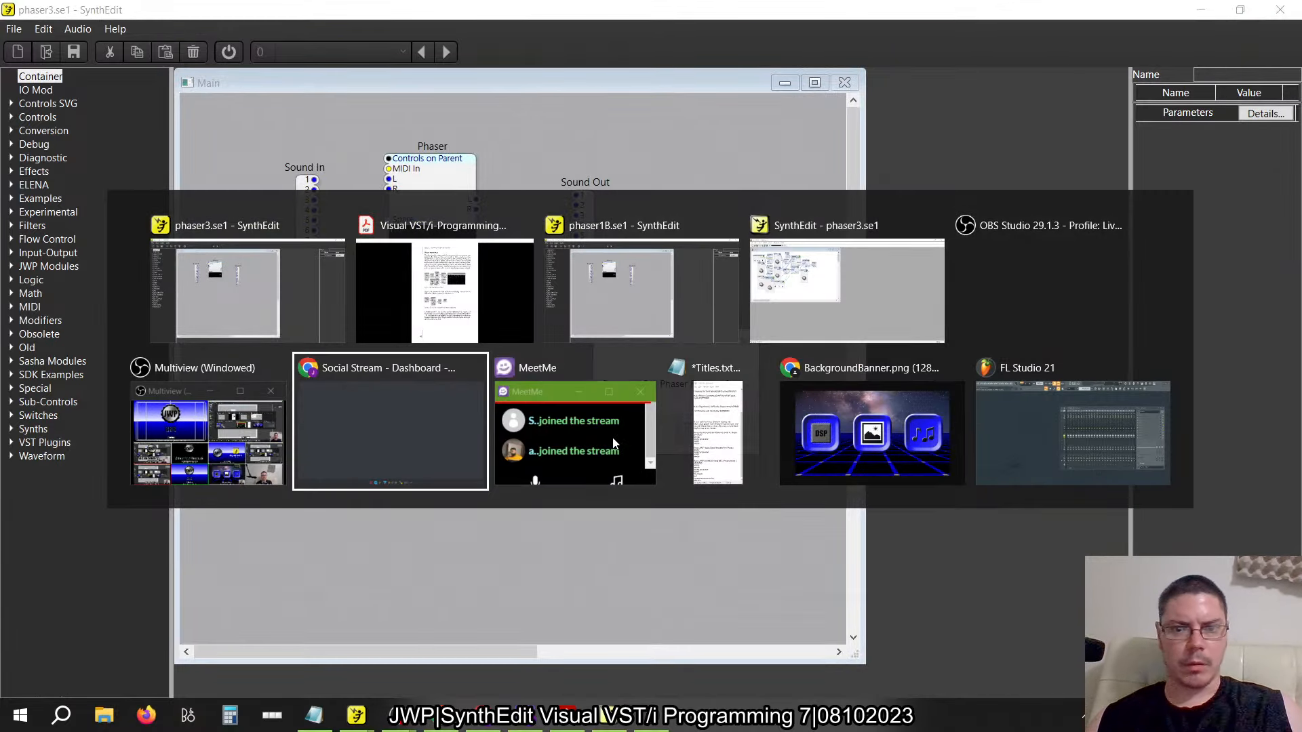
key("alt+Tab")
key("alt+Tab")
key("alt+Tab")
key("alt+Tab")
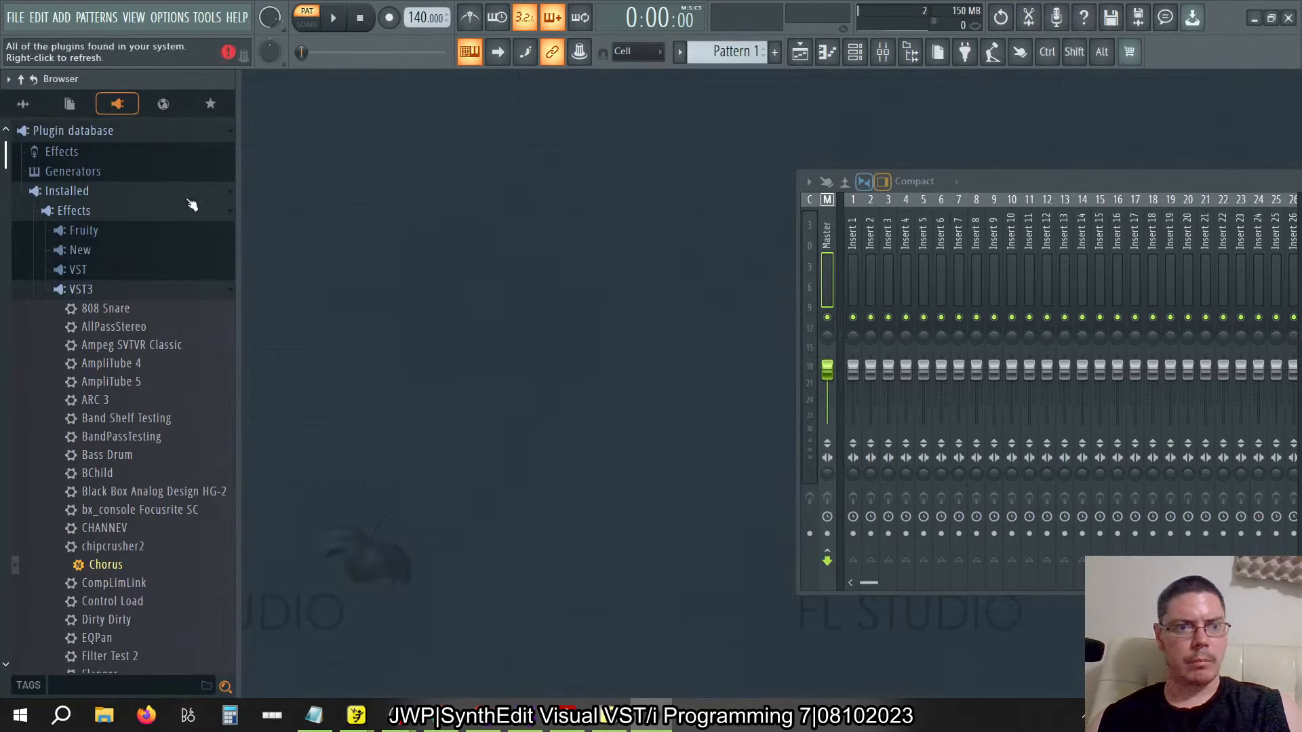
right_click(94, 250)
left_click(144, 331)
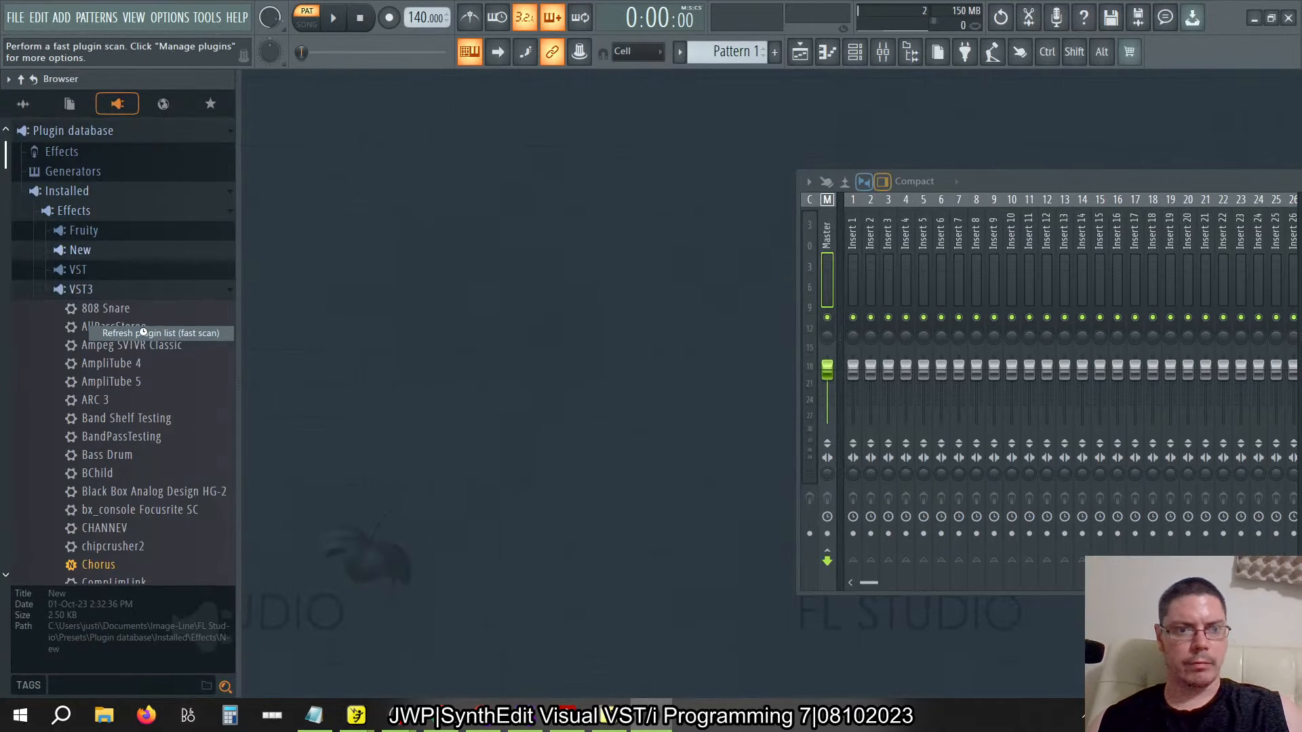
Switch to the PDF book and review the Phaser Effects section on pages 80 to 83, returning to FL Studio when done
key("alt+Tab")
key("alt+Tab")
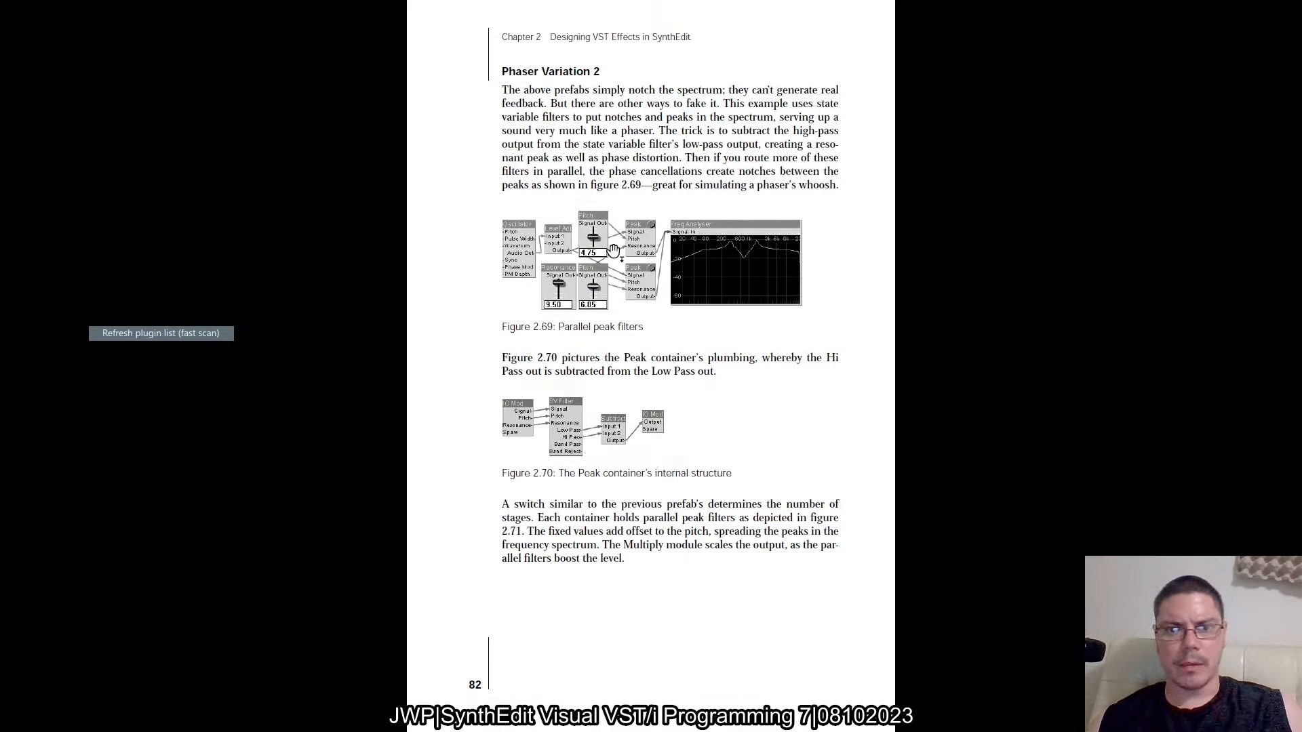
scroll(606, 257, "up", 3)
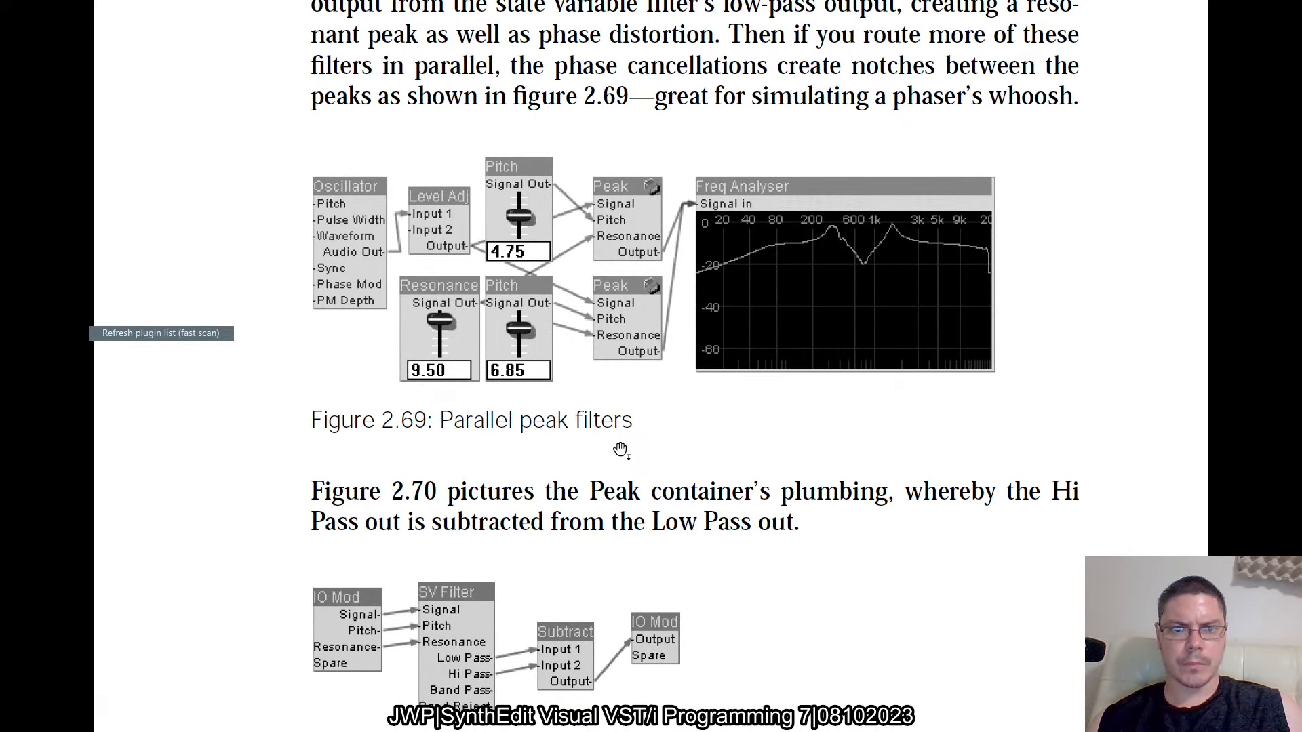
scroll(620, 450, "down", 3)
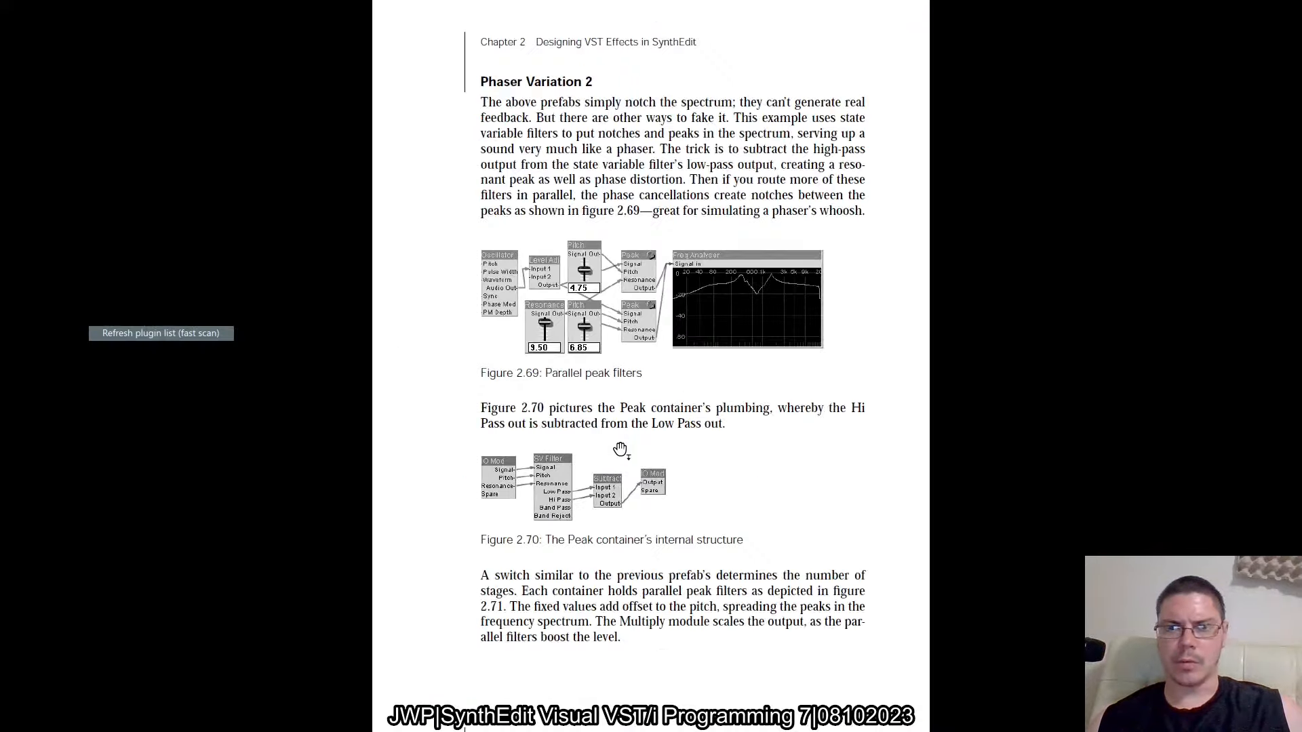
scroll(620, 449, "down", 1)
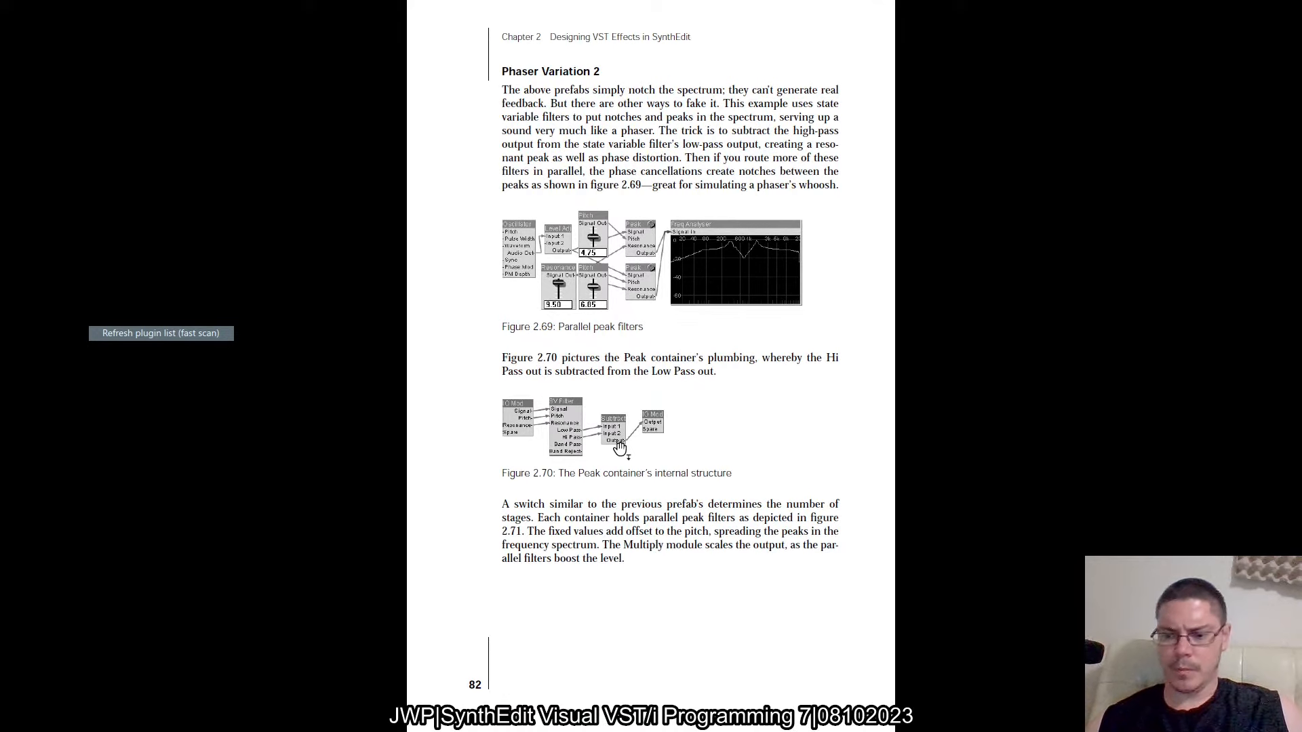
scroll(620, 450, "down", 2)
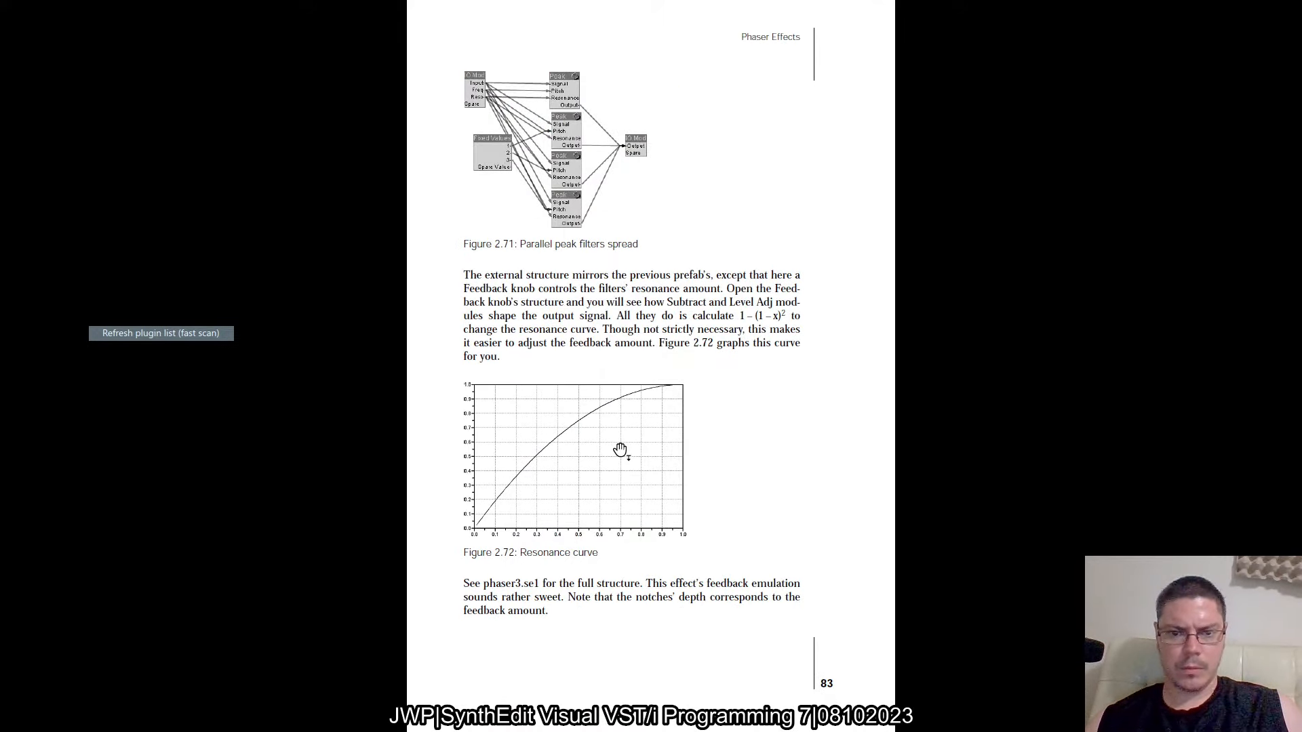
scroll(620, 449, "down", 1)
scroll(621, 450, "up", 1)
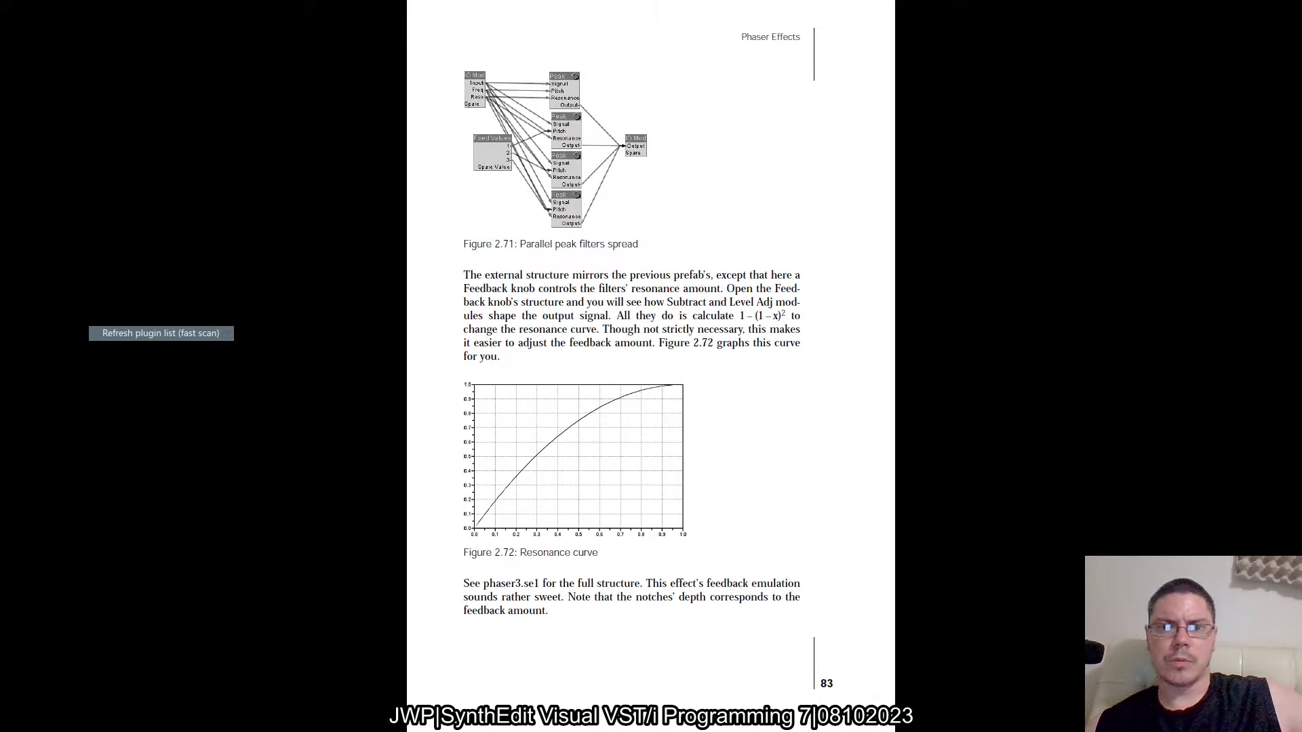
scroll(651, 367, "up", 1)
scroll(651, 366, "up", 1)
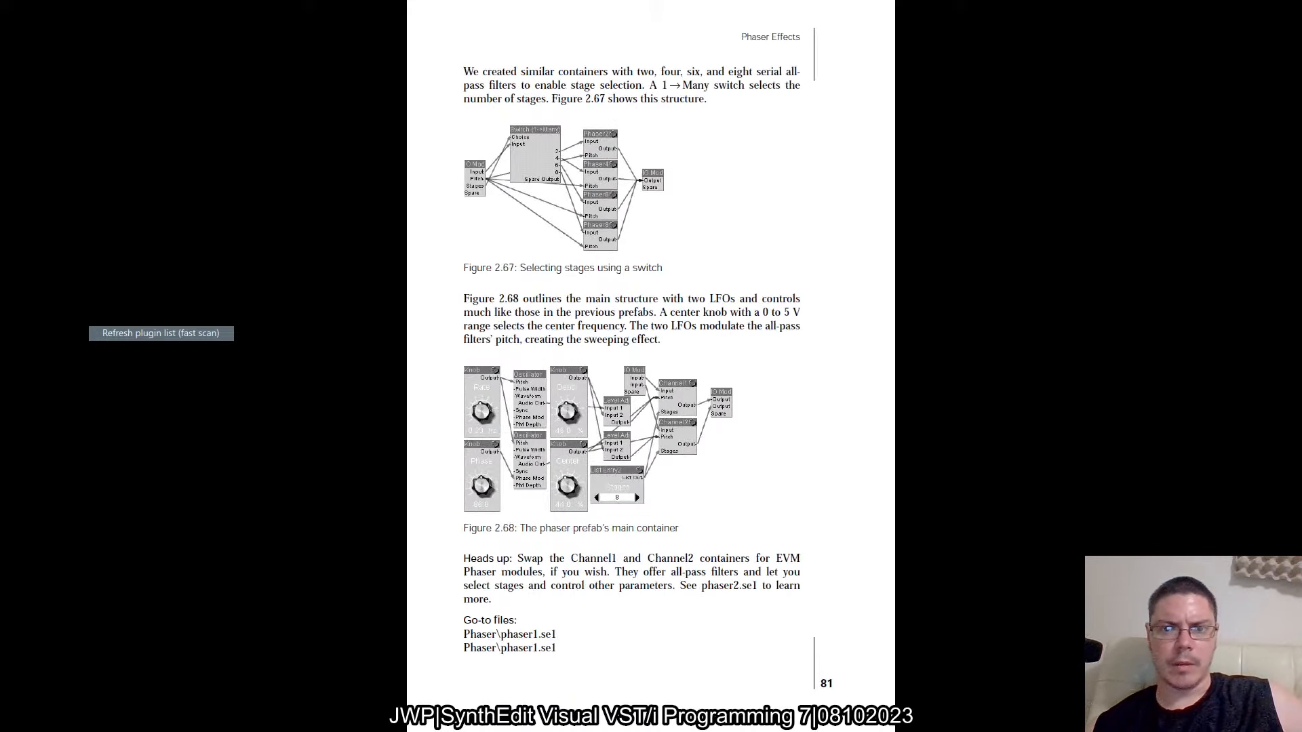
scroll(651, 366, "up", 1)
scroll(651, 366, "down", 1)
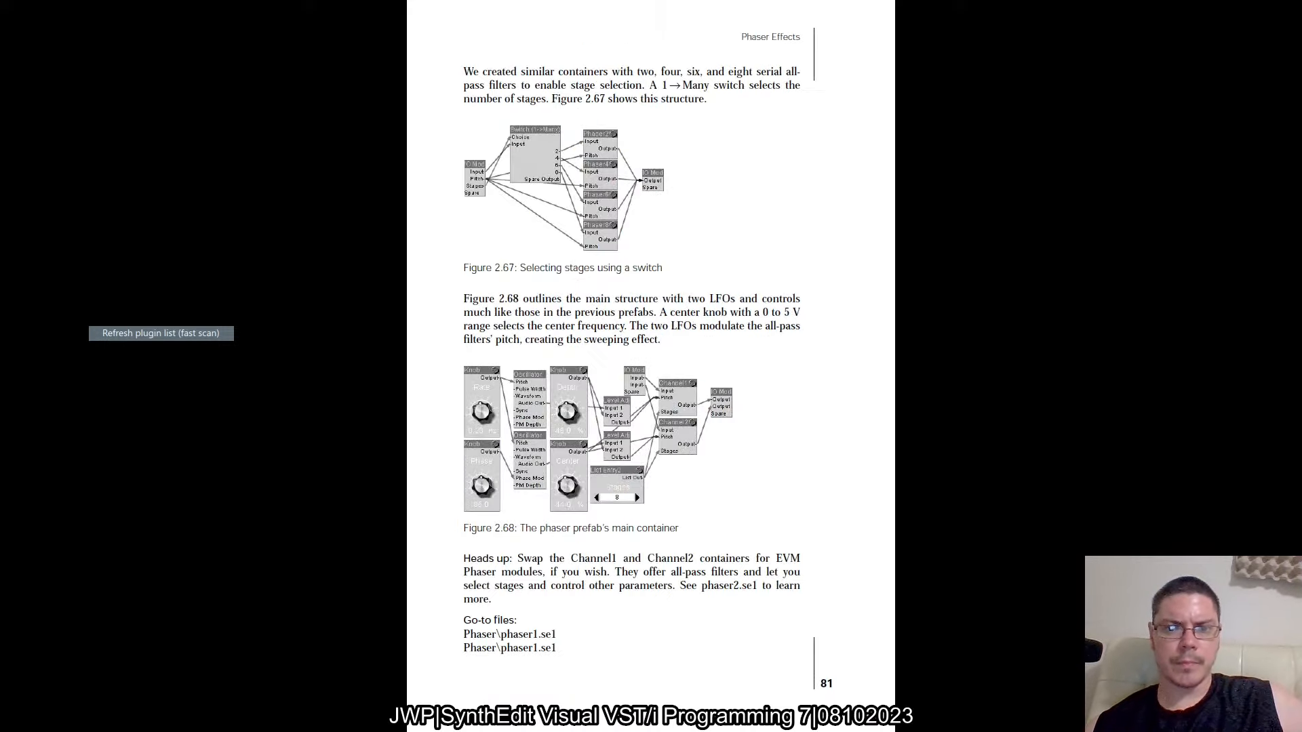
scroll(651, 366, "up", 1)
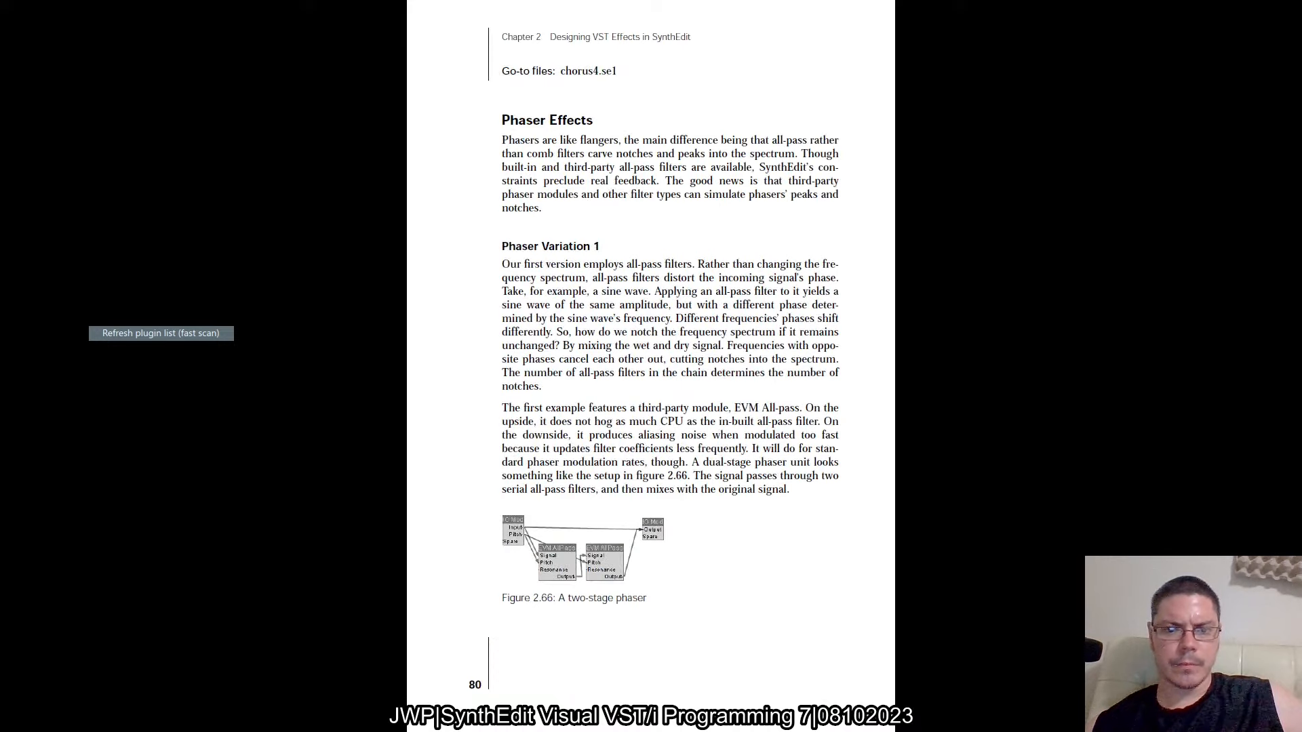
scroll(651, 366, "down", 1)
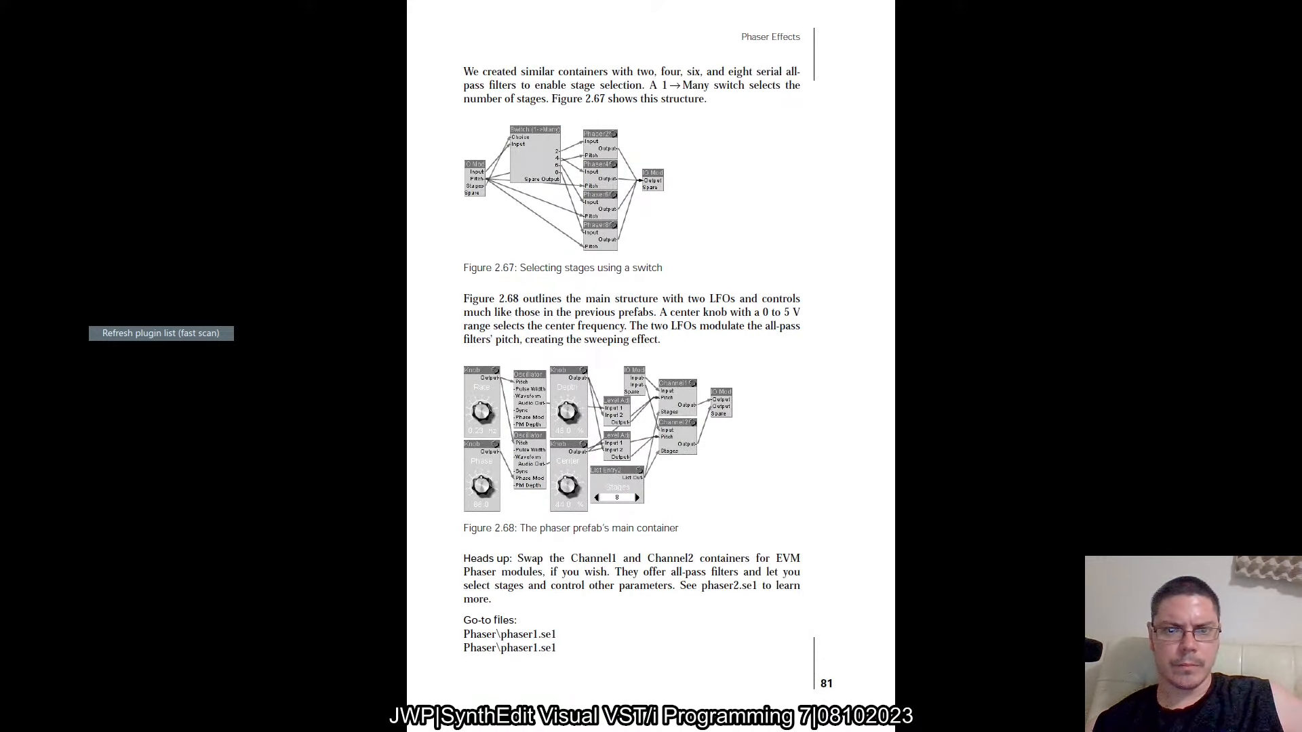
scroll(651, 366, "down", 1)
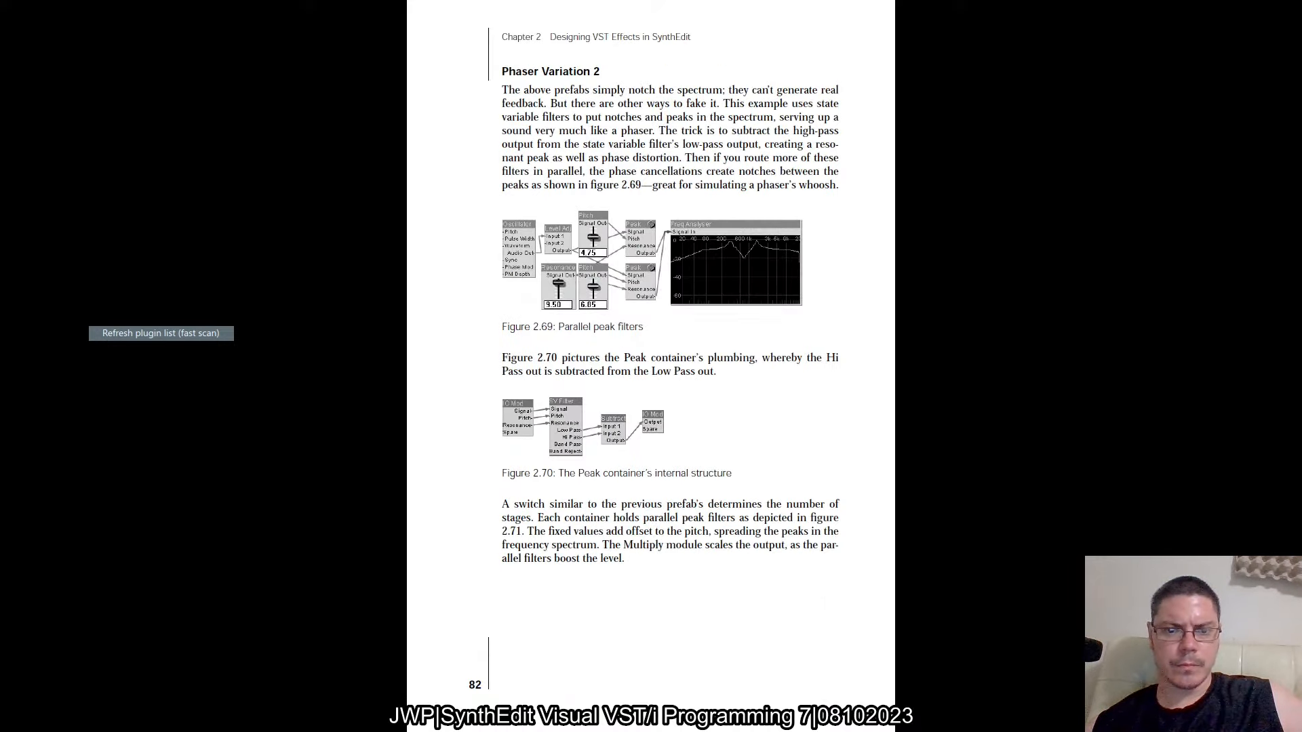
scroll(651, 366, "down", 1)
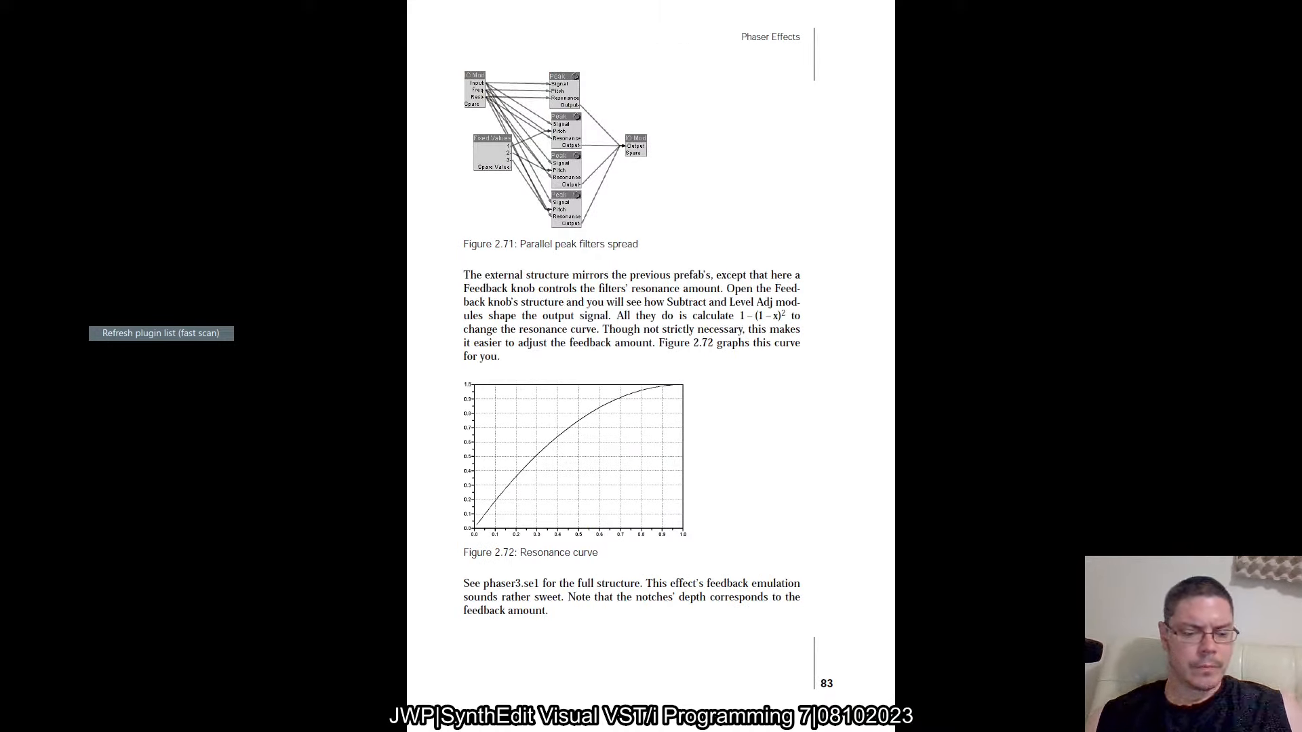
key("alt+Tab")
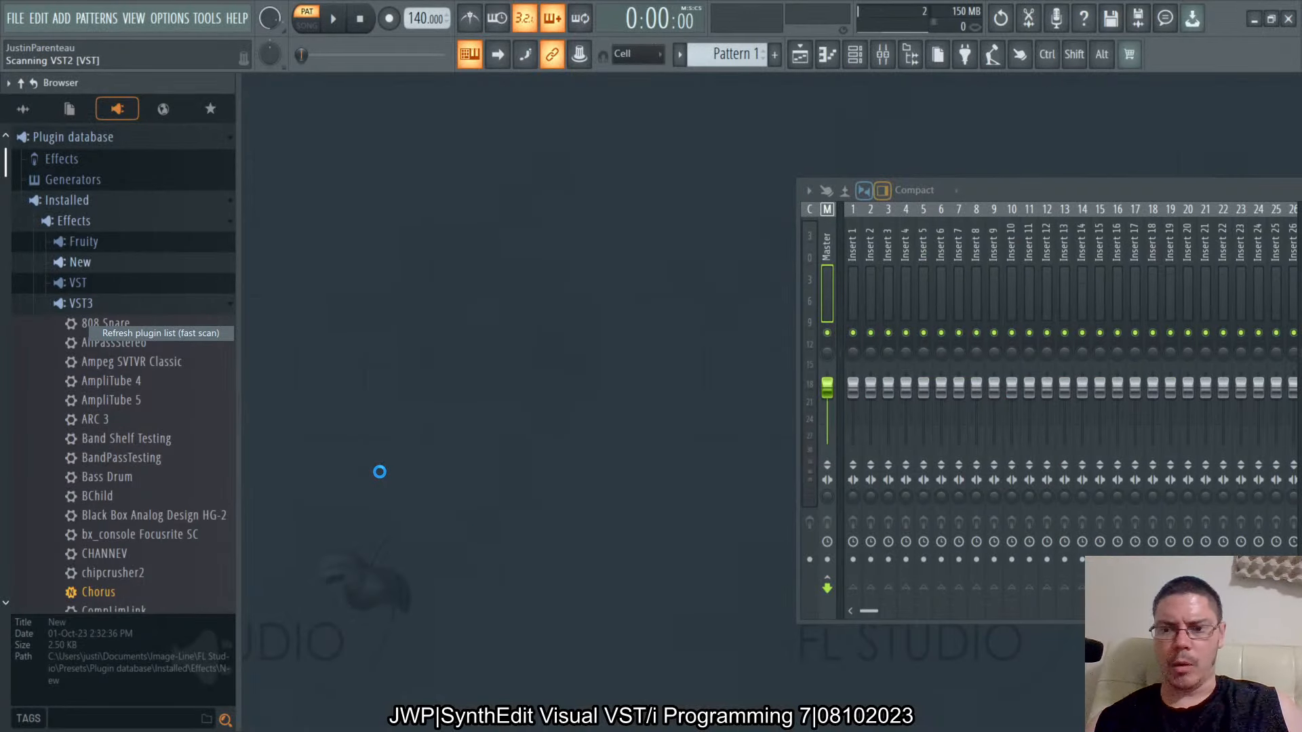
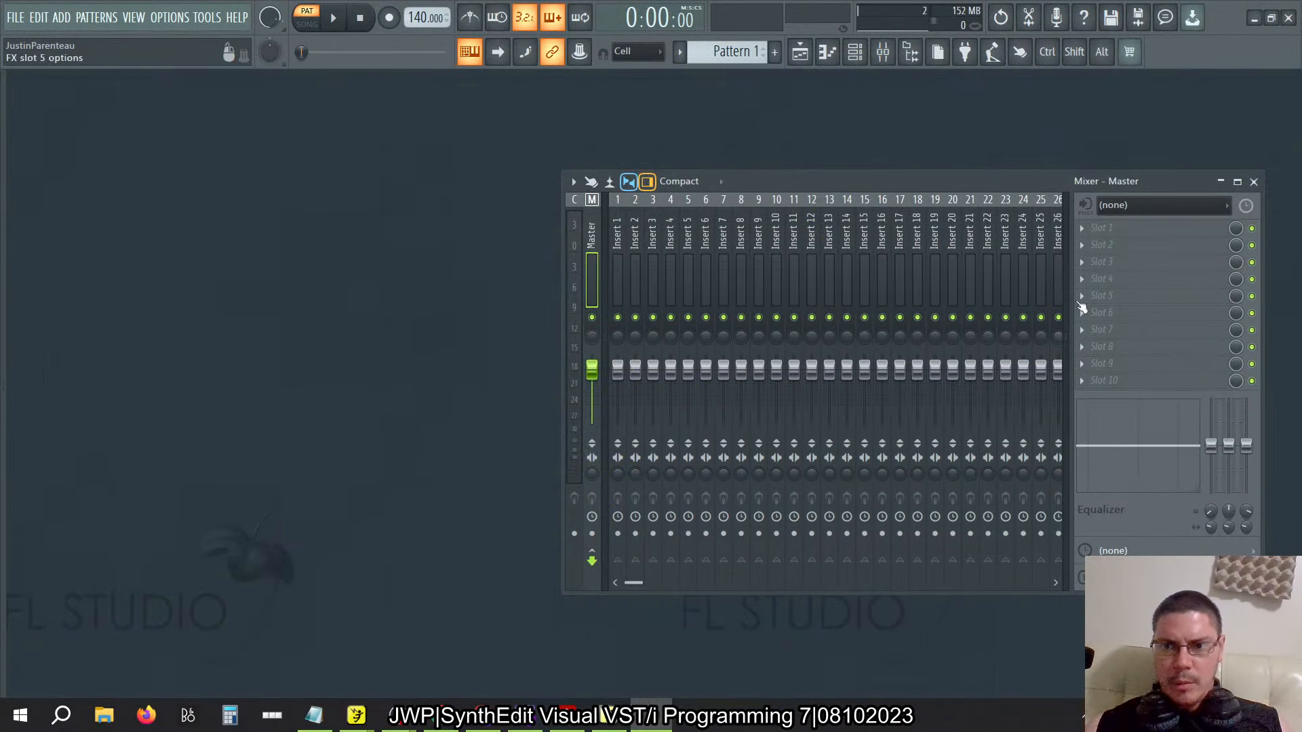
Load Control Surface into slot 1 of the Current mixer track and place its window beside the mixer
left_click(573, 258)
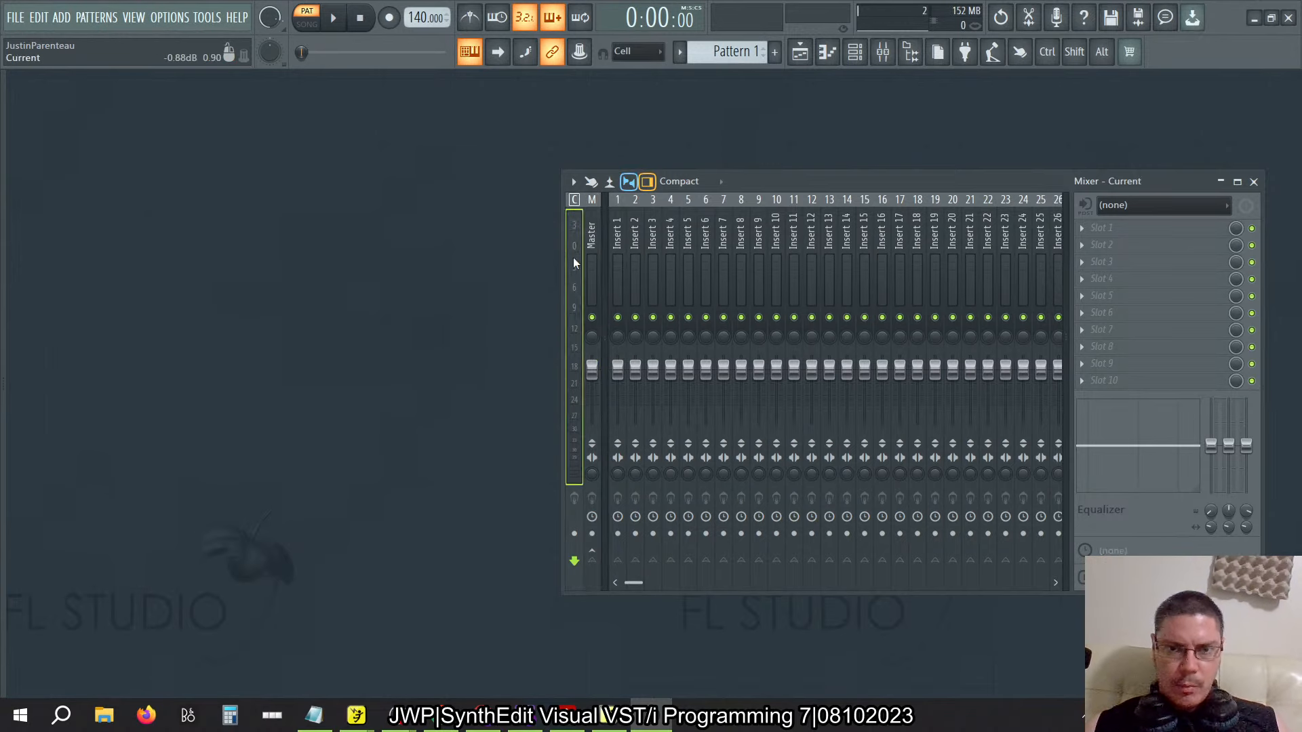
left_click(1092, 232)
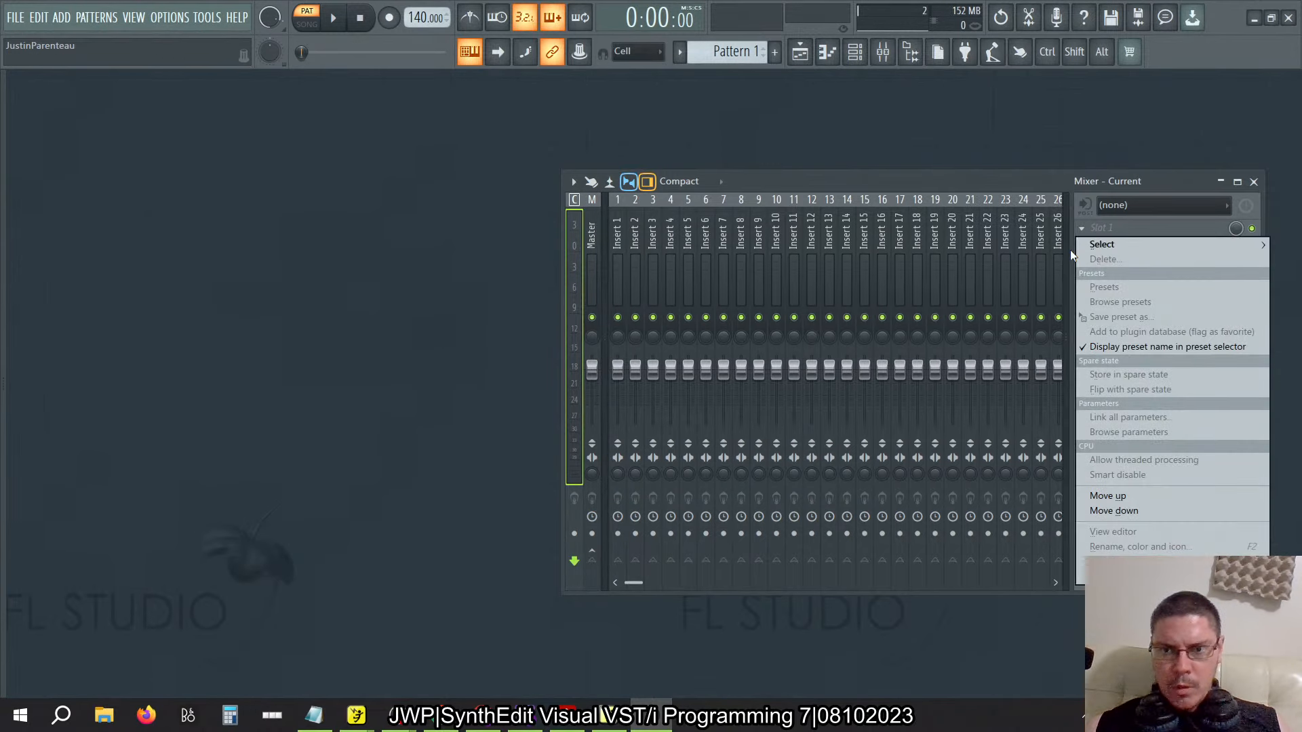
mouse_move(1106, 244)
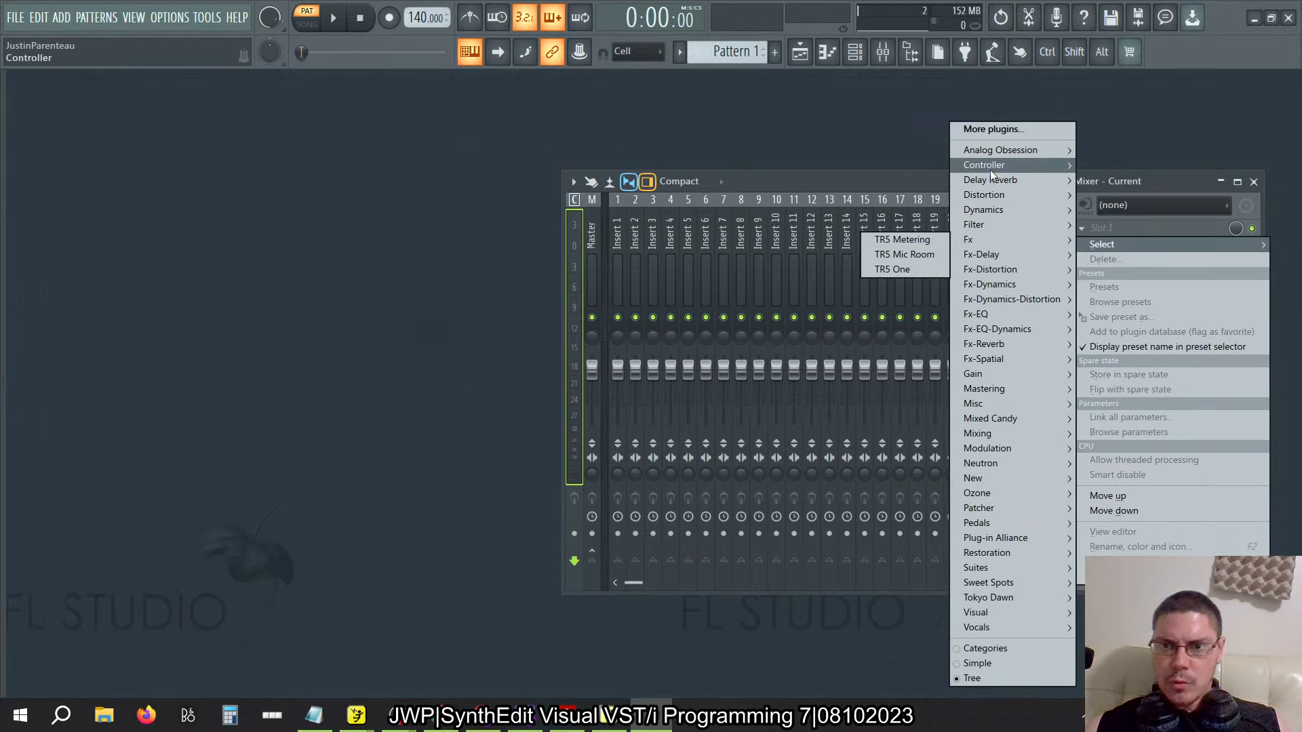
mouse_move(990, 166)
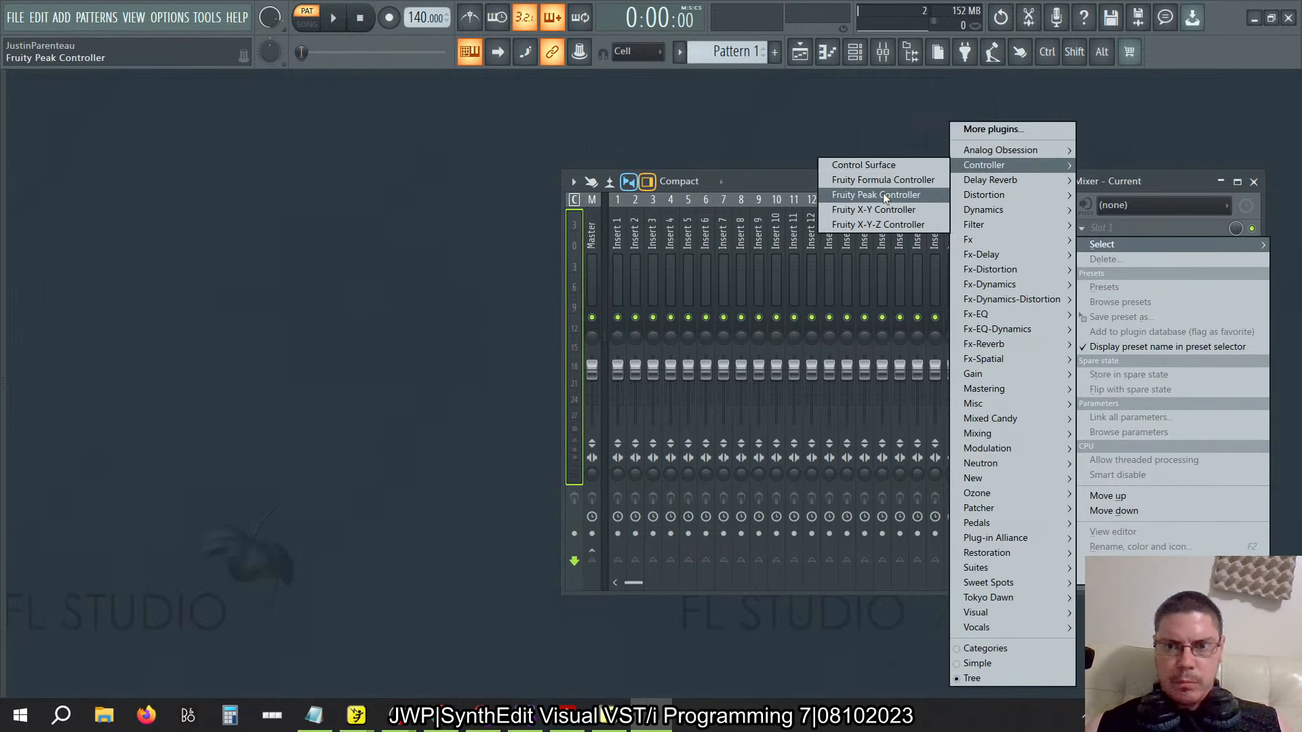
left_click(874, 165)
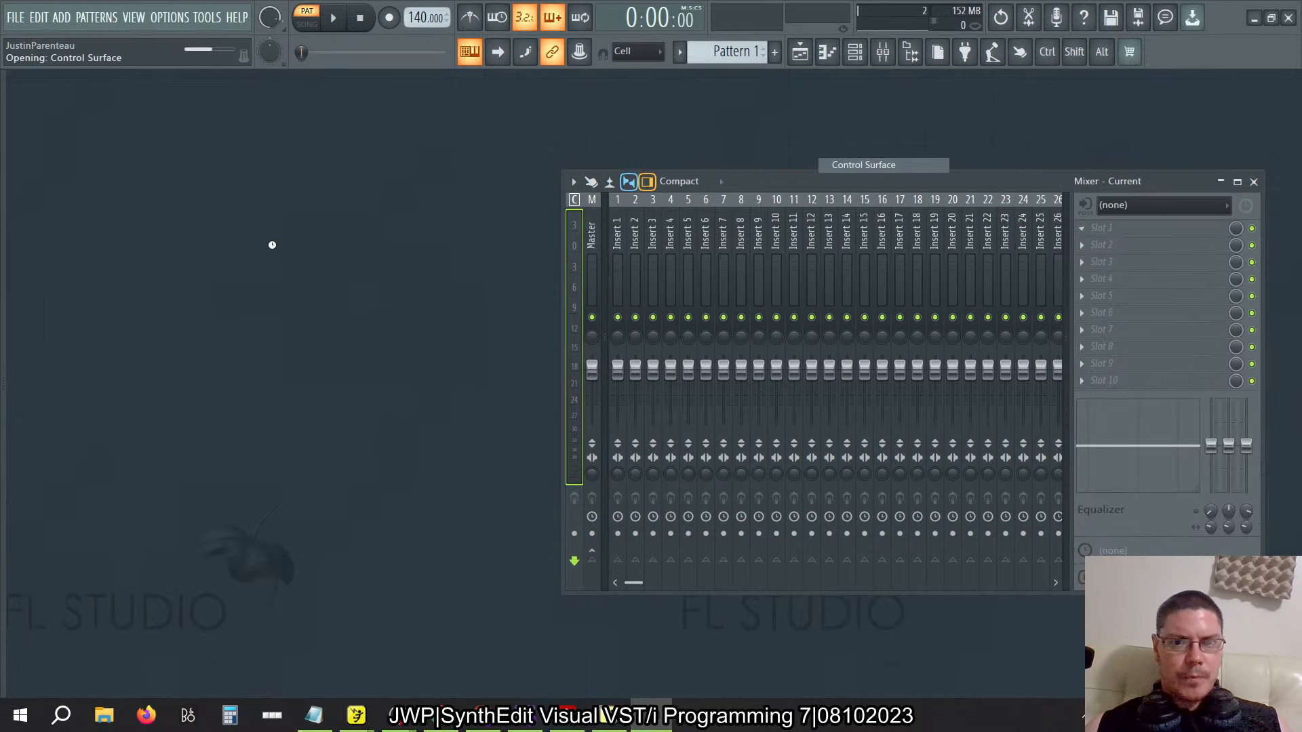
left_click_drag(403, 271, 311, 140)
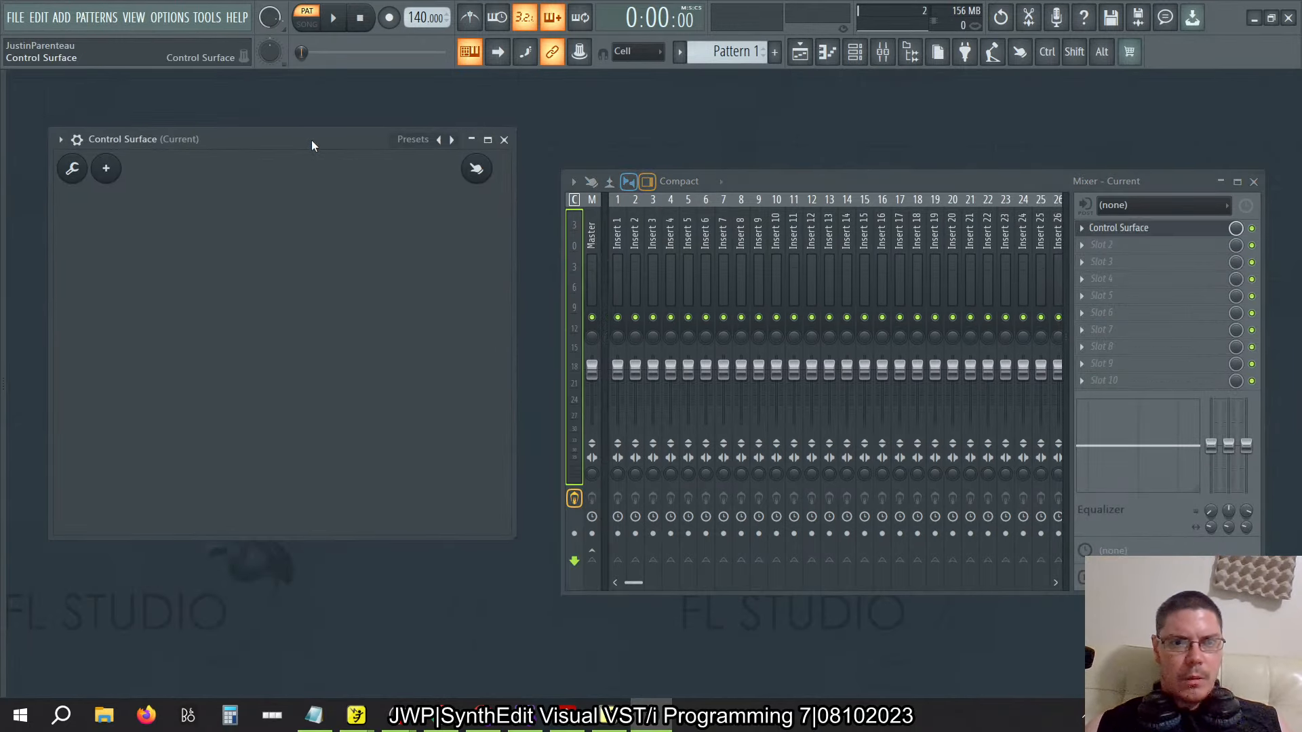
Collapse the VST3 list and expand the New folder among the installed effects
mouse_move(1, 238)
scroll(128, 328, "down", 7)
scroll(128, 328, "up", 7)
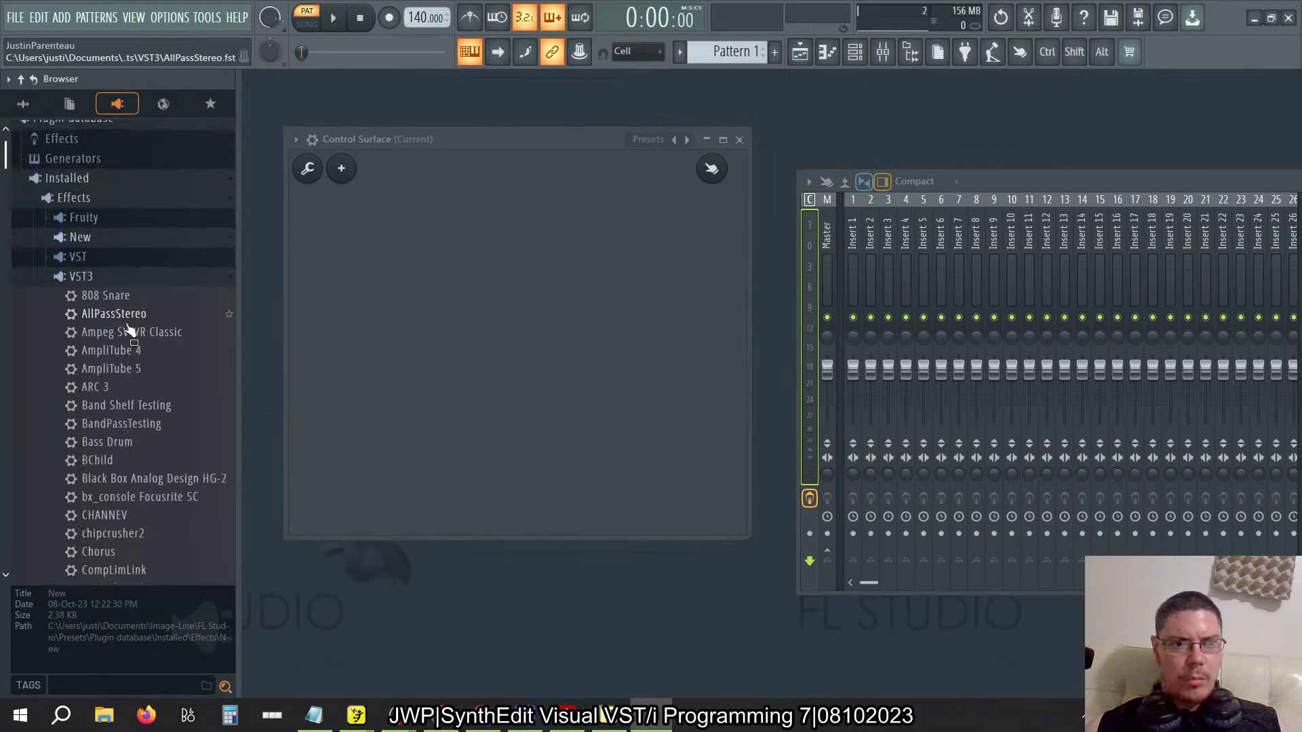
left_click(92, 287)
left_click(80, 249)
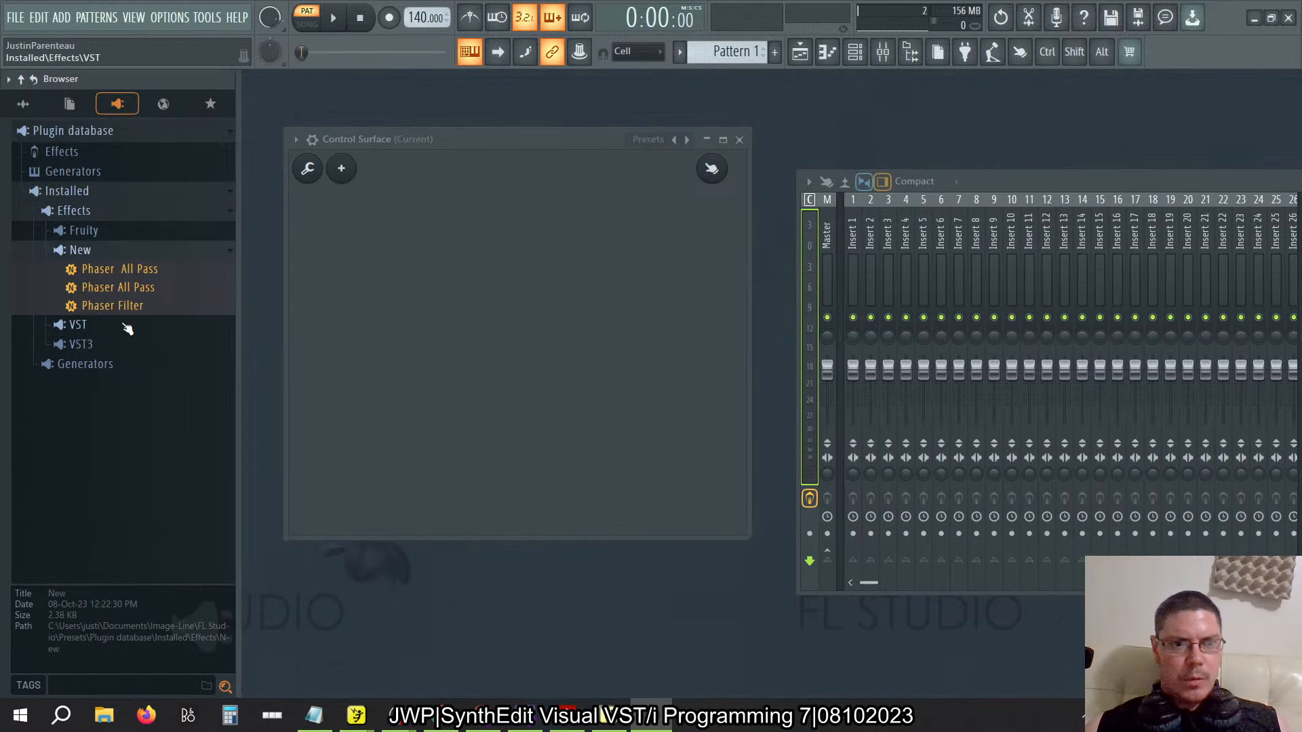
Try to open the file of the duplicate "Phaser All Pass" plugin spelled with a double space
right_click(129, 272)
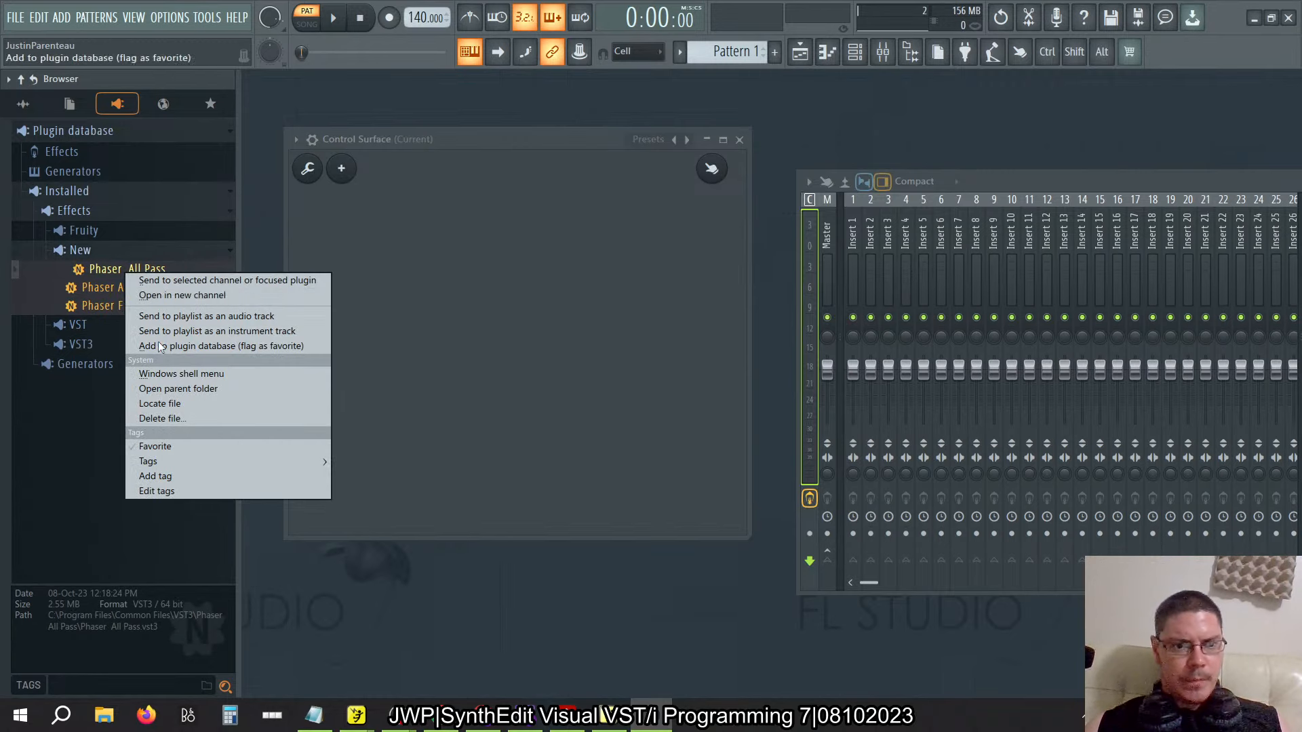
left_click(180, 375)
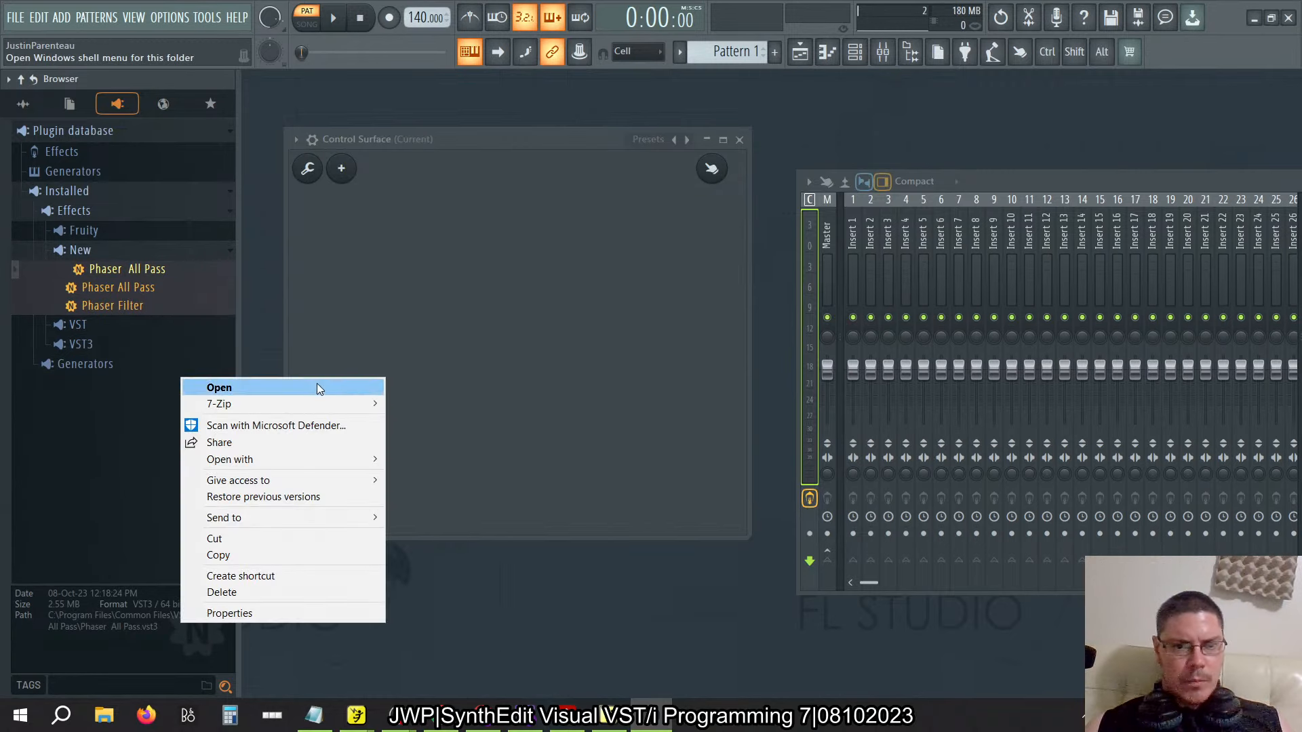
left_click(316, 383)
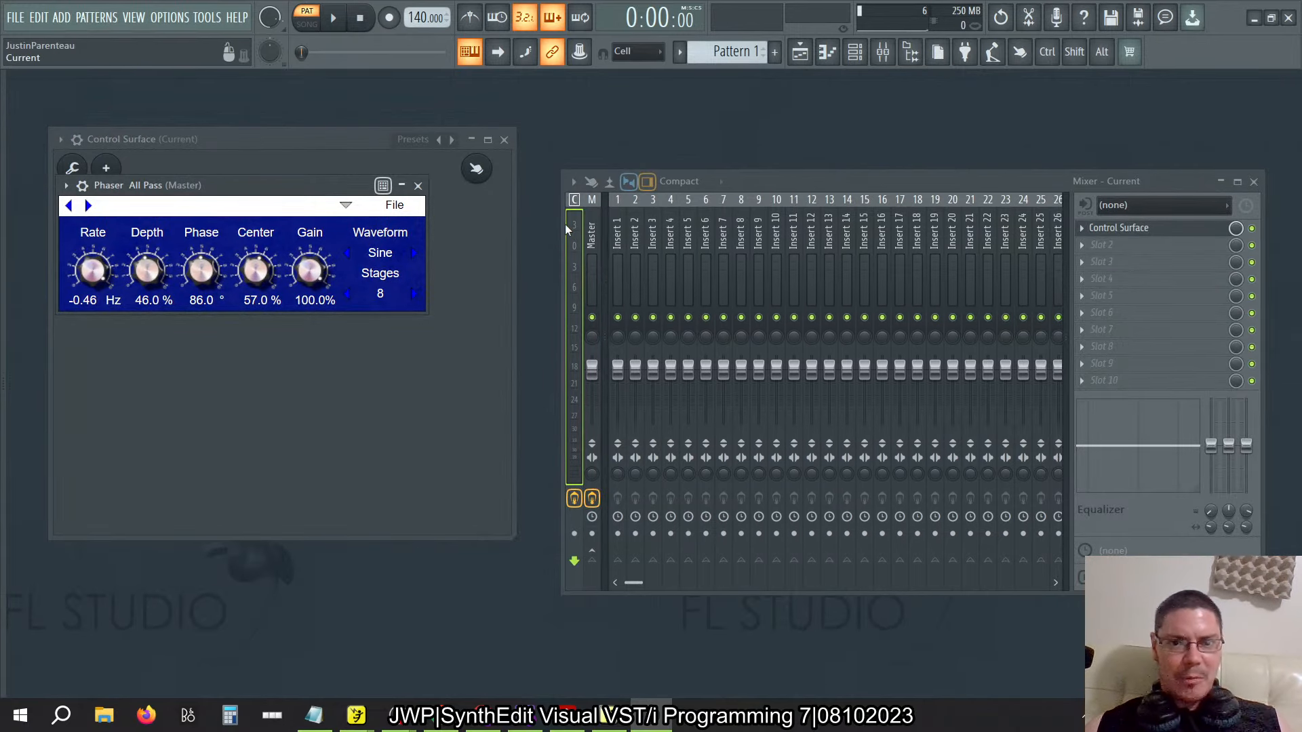
Delete the duplicate "Phaser All Pass" effect from slot 1 of the Master track
left_click(590, 231)
left_click(609, 231)
left_click(596, 231)
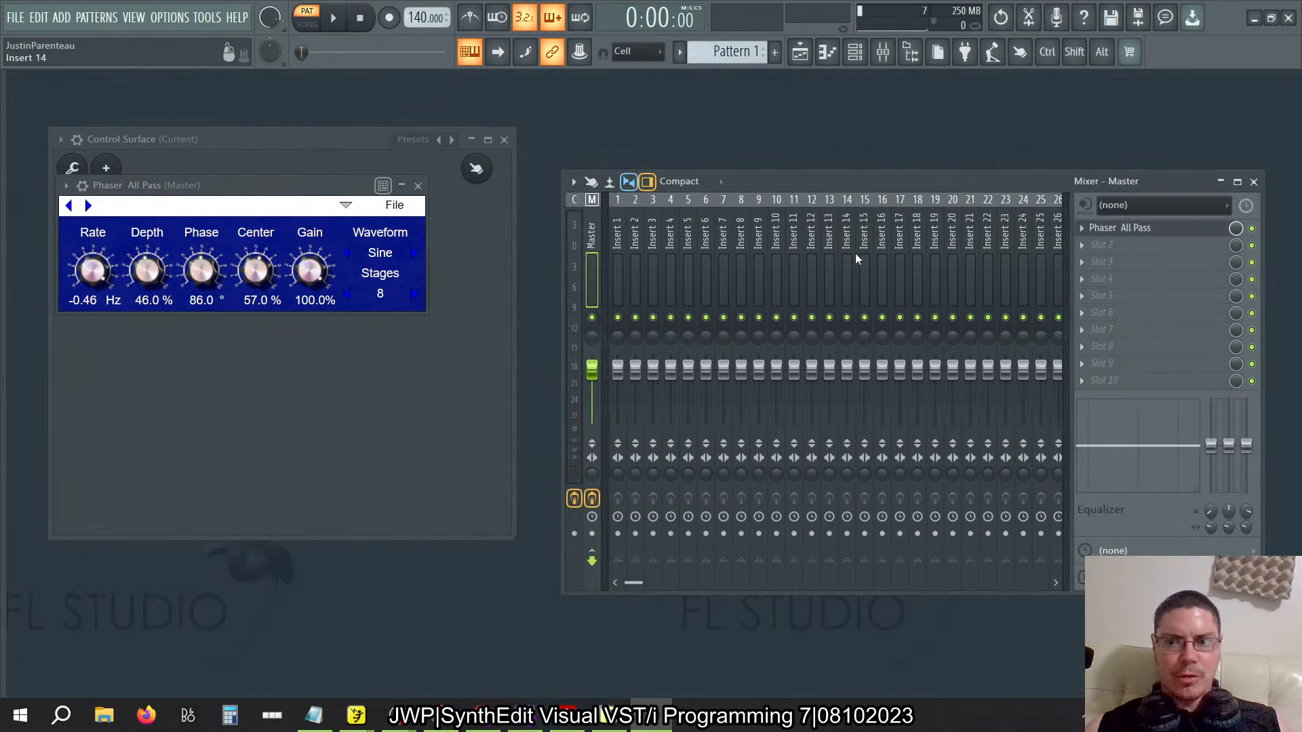
left_click(1082, 228)
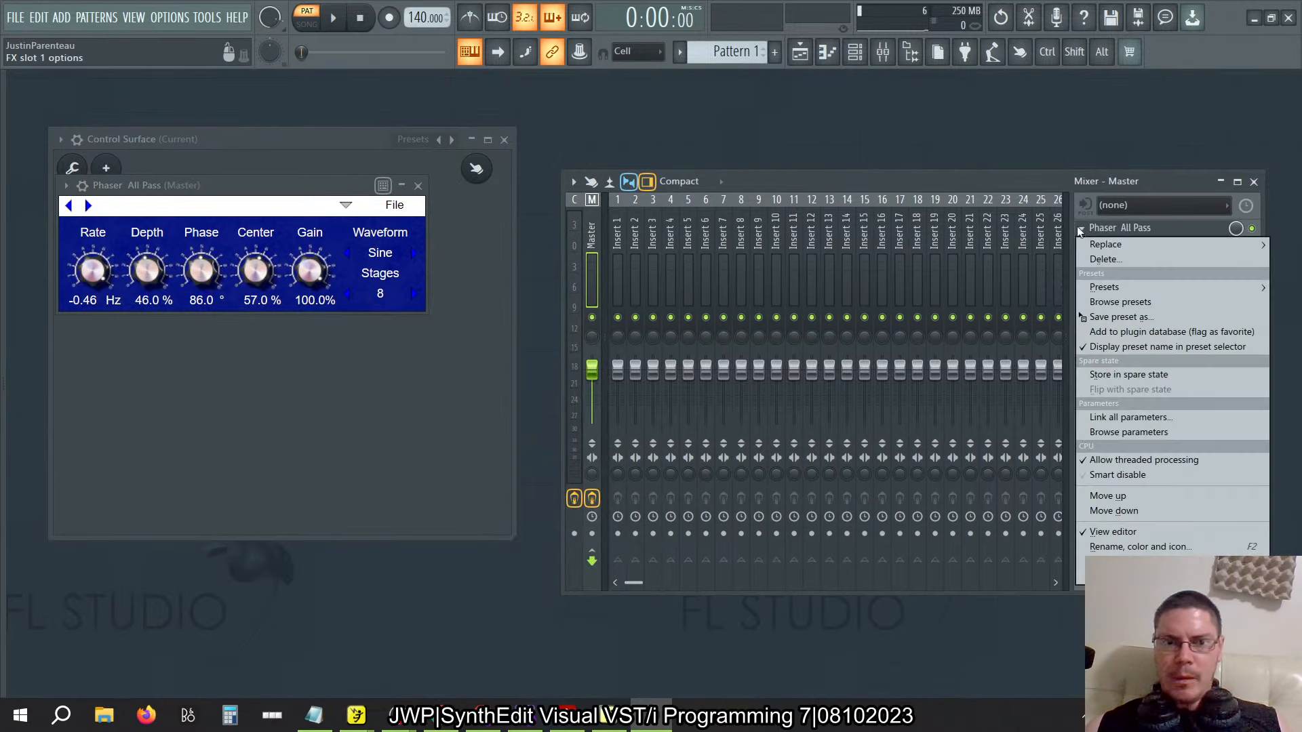
left_click(1103, 259)
left_click(721, 412)
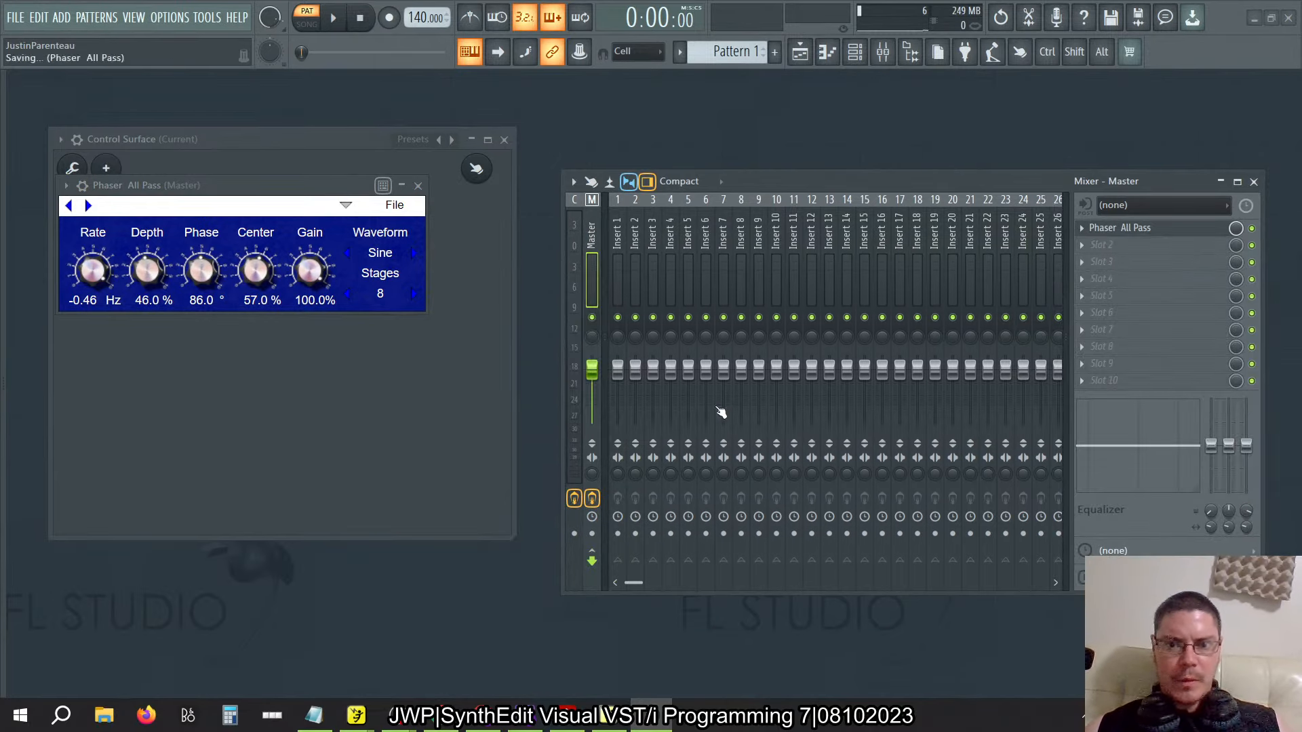
Permanently delete the double-spaced "Phaser All Pass" .fst and .nfo files from the plugin database's New folder, returning to FL Studio
mouse_move(6, 348)
right_click(111, 269)
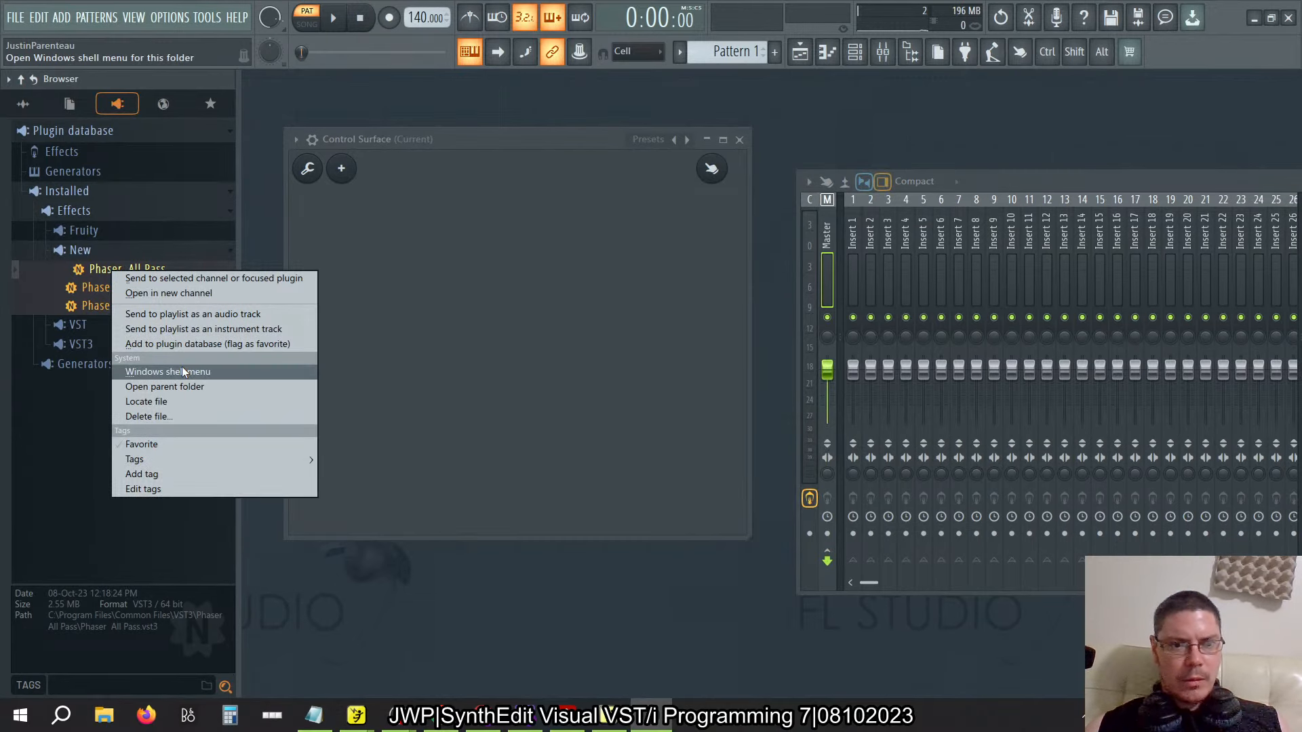
left_click(176, 386)
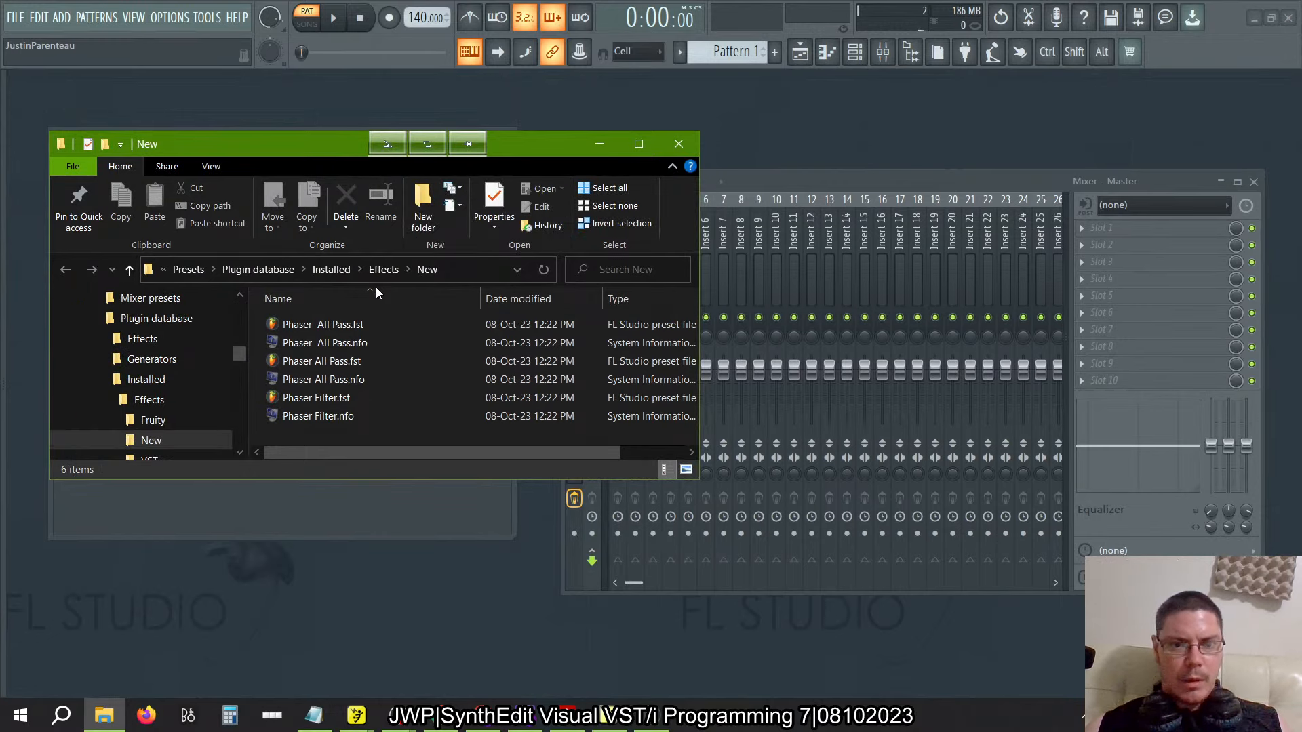
left_click(360, 325)
left_click(355, 346, "shift")
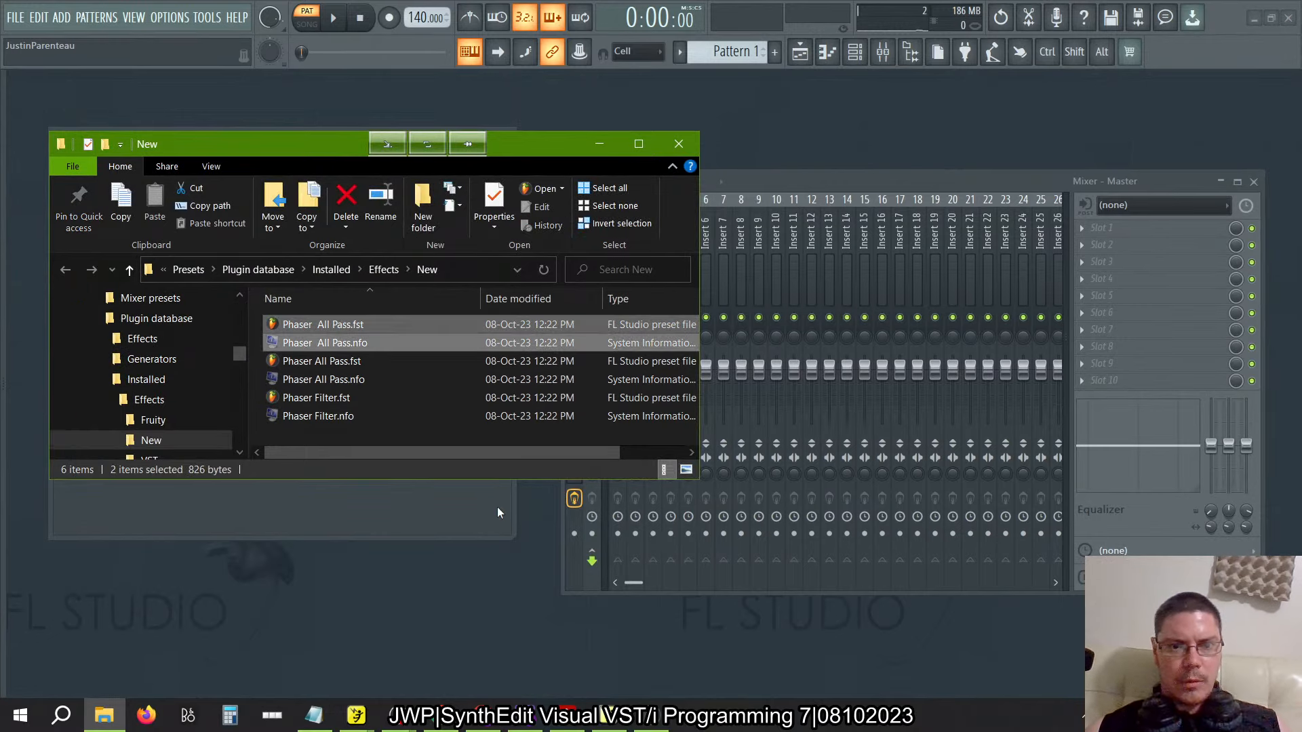
key("shift+Delete")
key("Return")
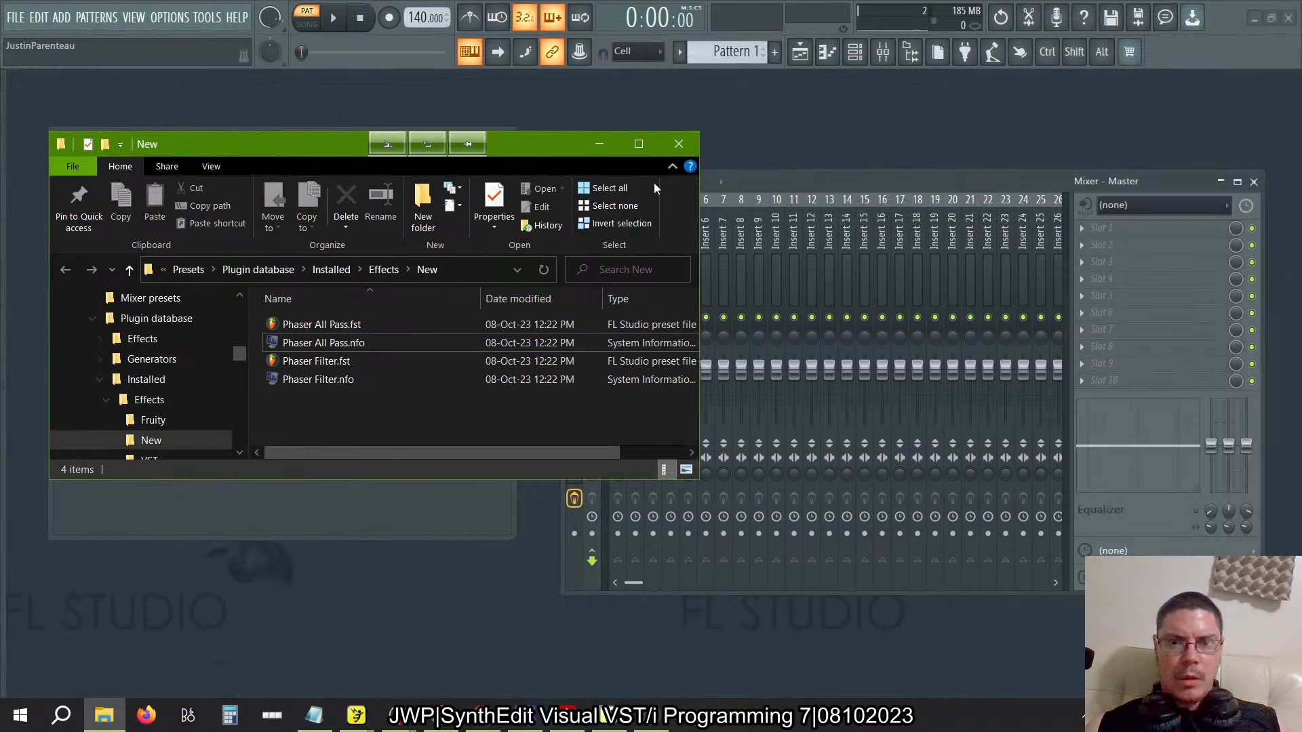
left_click(376, 503)
left_click(3, 385)
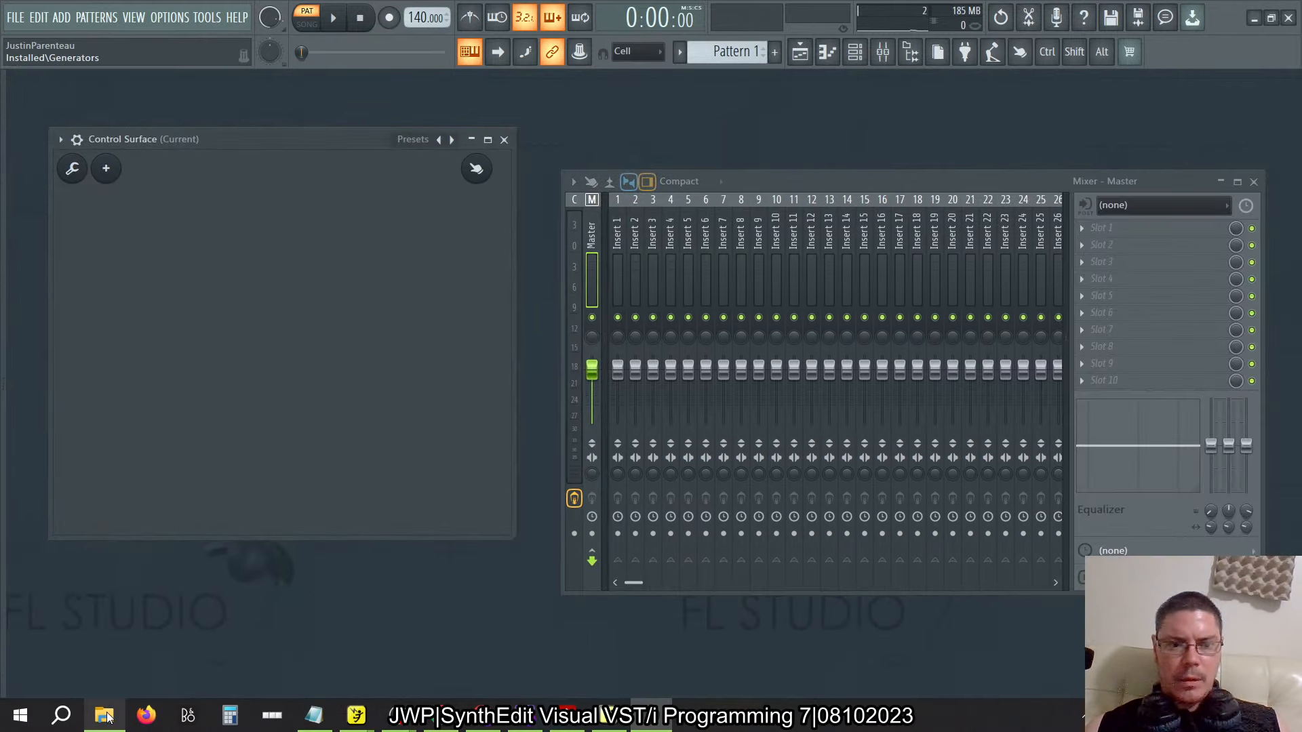
Switch back to File Explorer and go to the folder C:\Program Files\Common Files\VST3
left_click(104, 715)
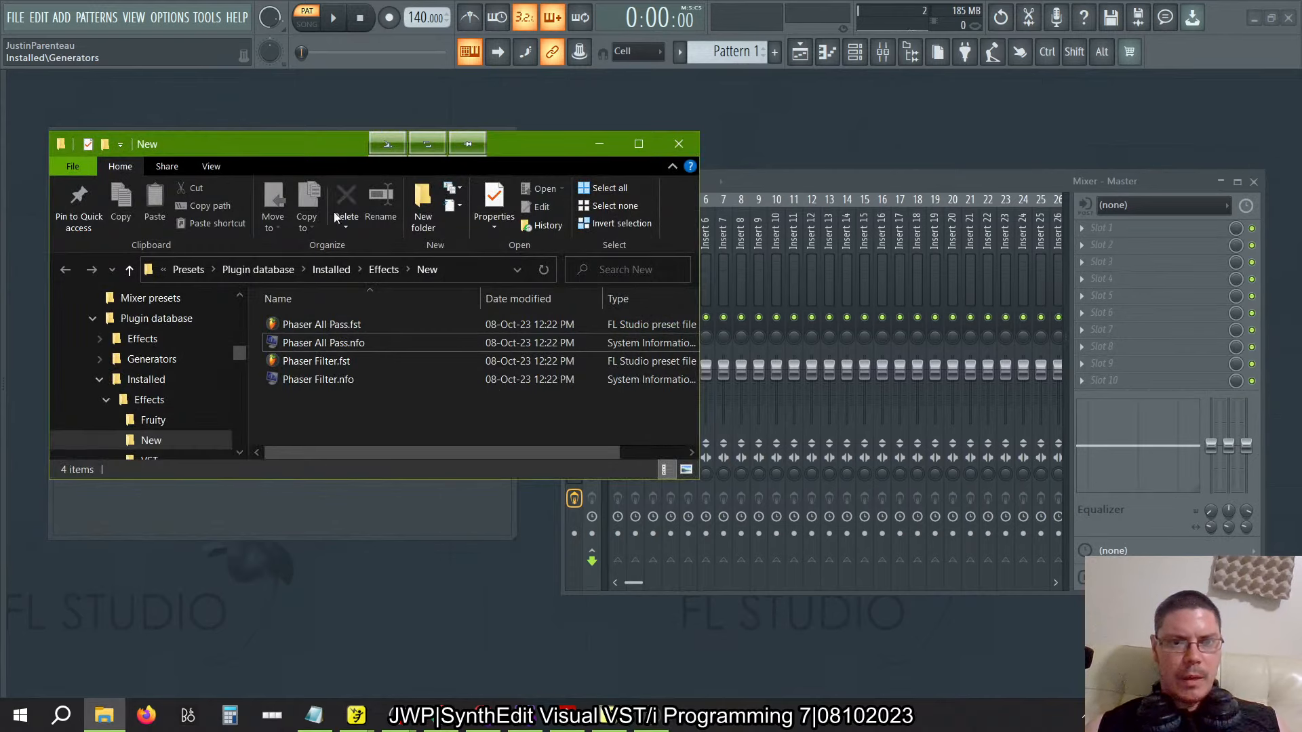
double_click(303, 149)
scroll(67, 447, "down", 9)
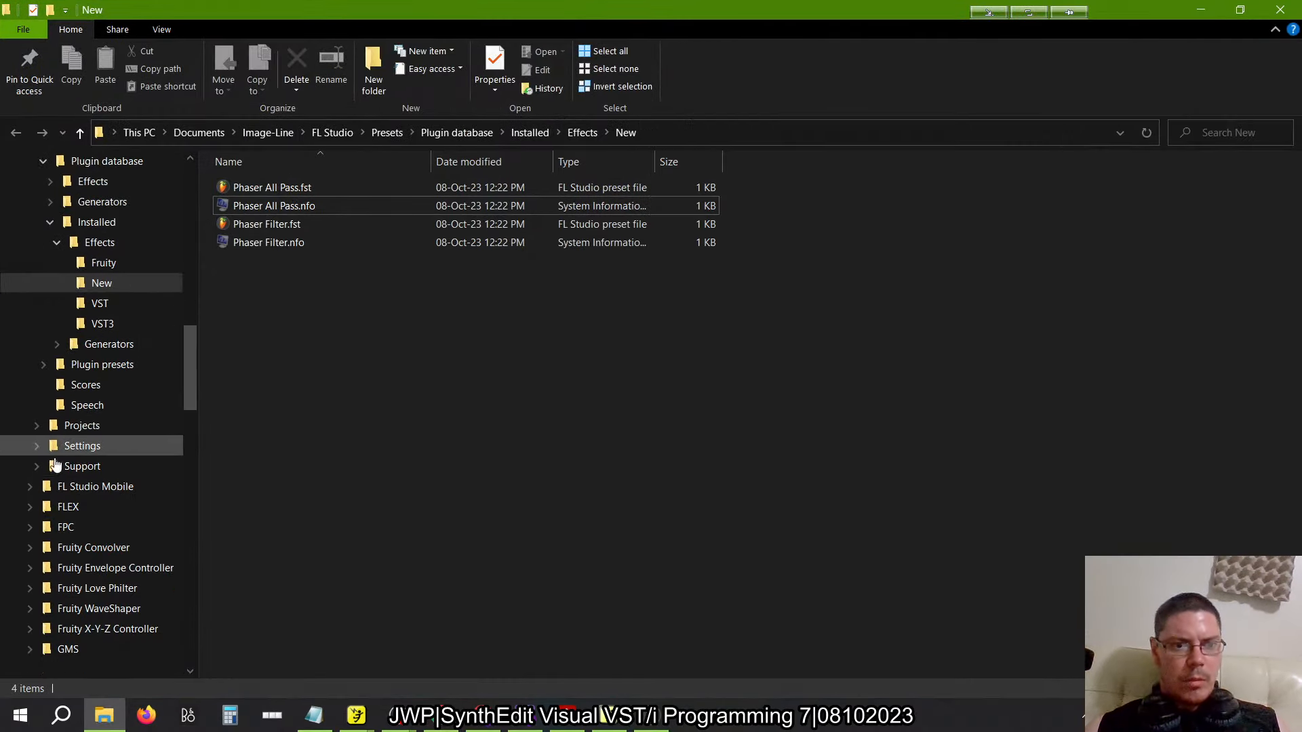
scroll(56, 466, "down", 15)
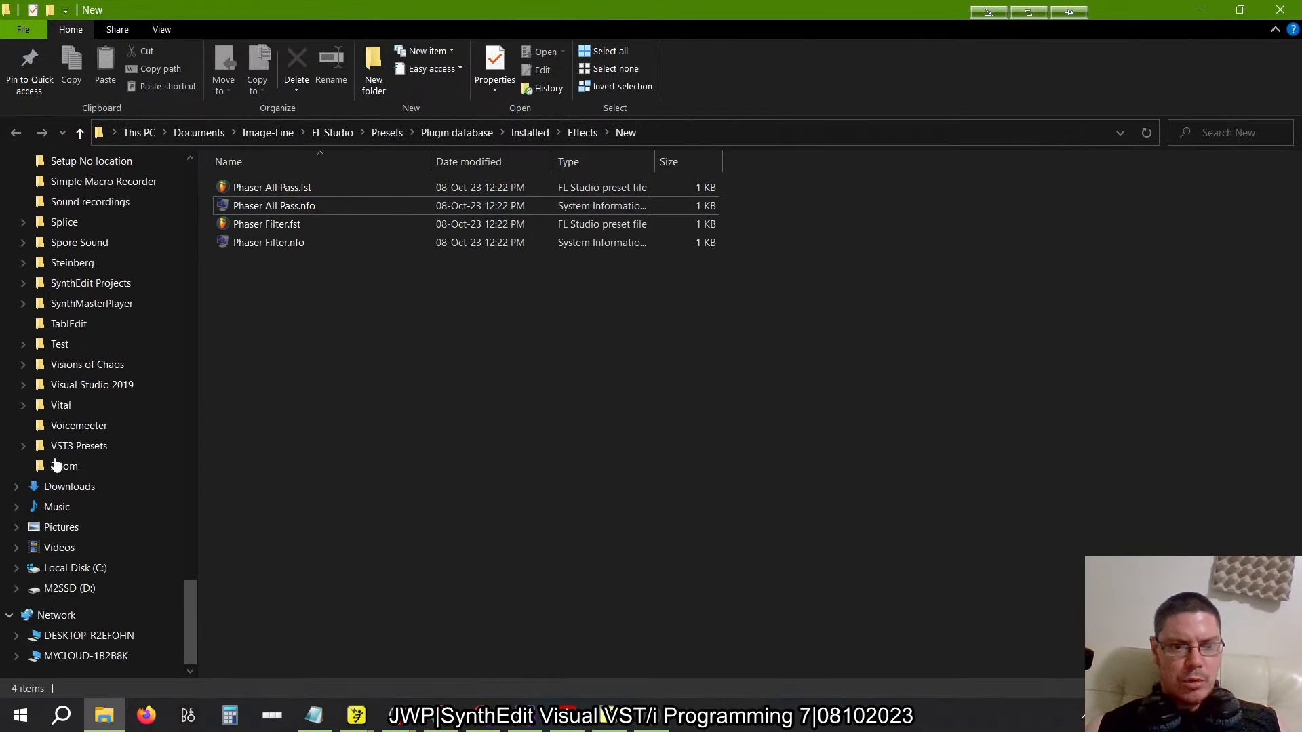
left_click(91, 572)
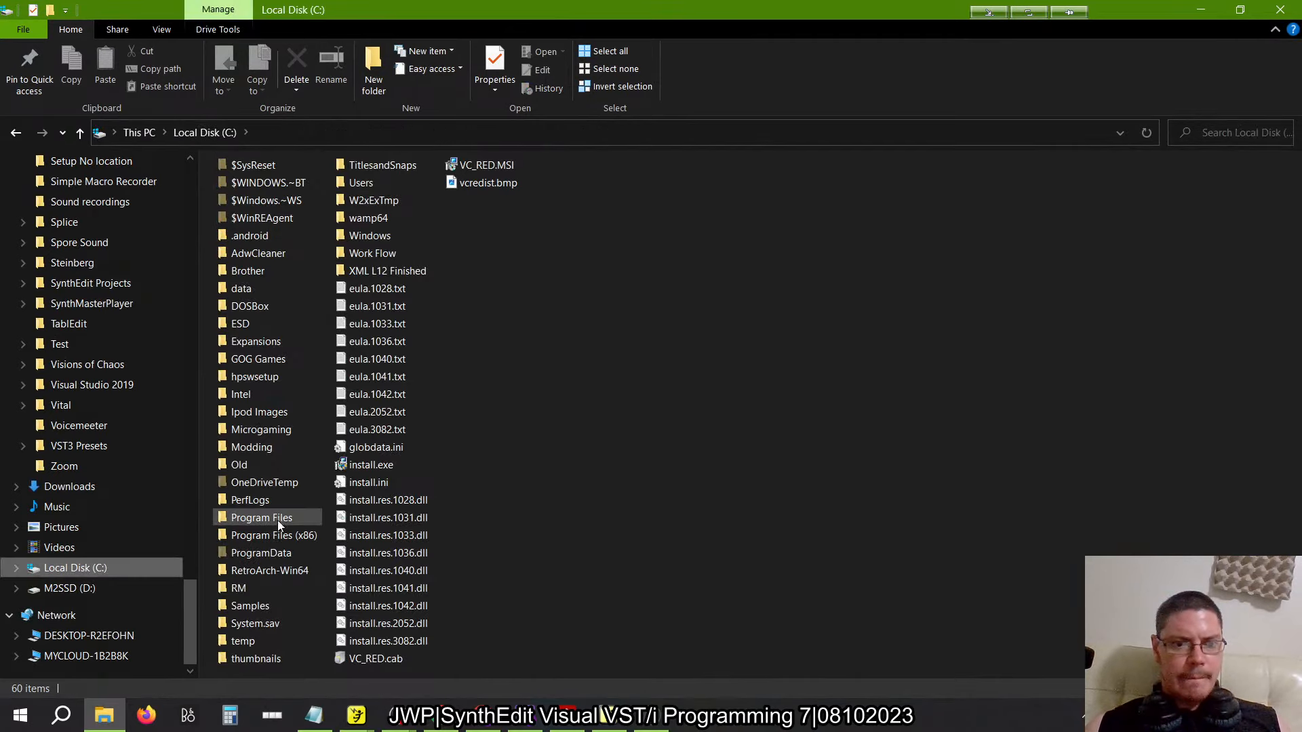
double_click(270, 516)
key("c")
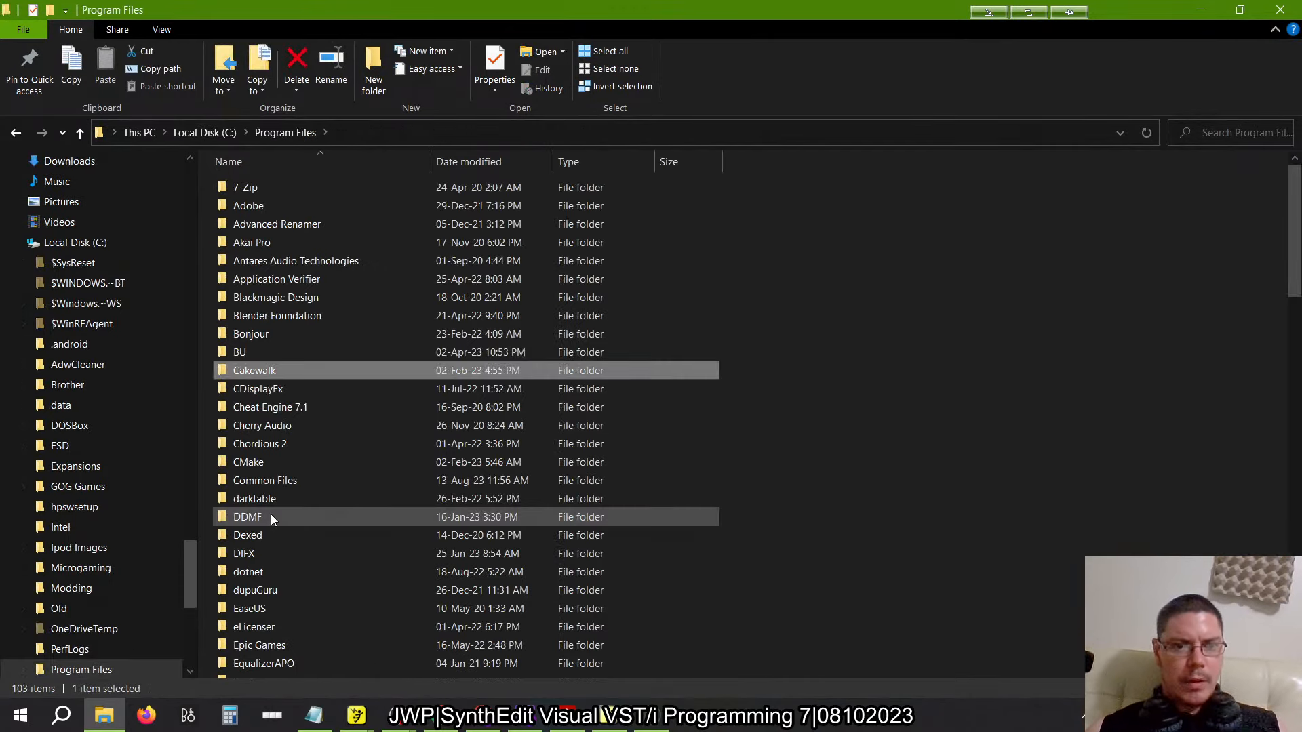
key("c")
key("c")
key("c")
key("c")
key("c")
key("c")
key("Return")
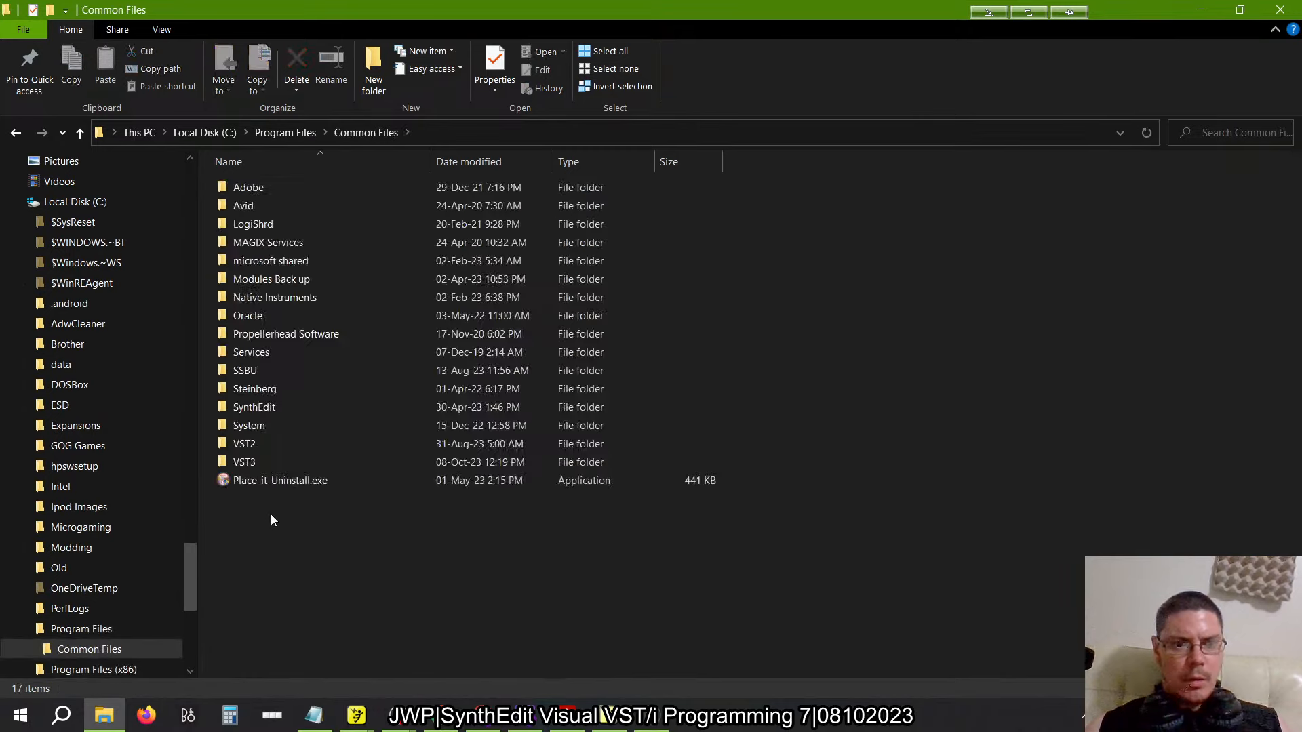
double_click(276, 462)
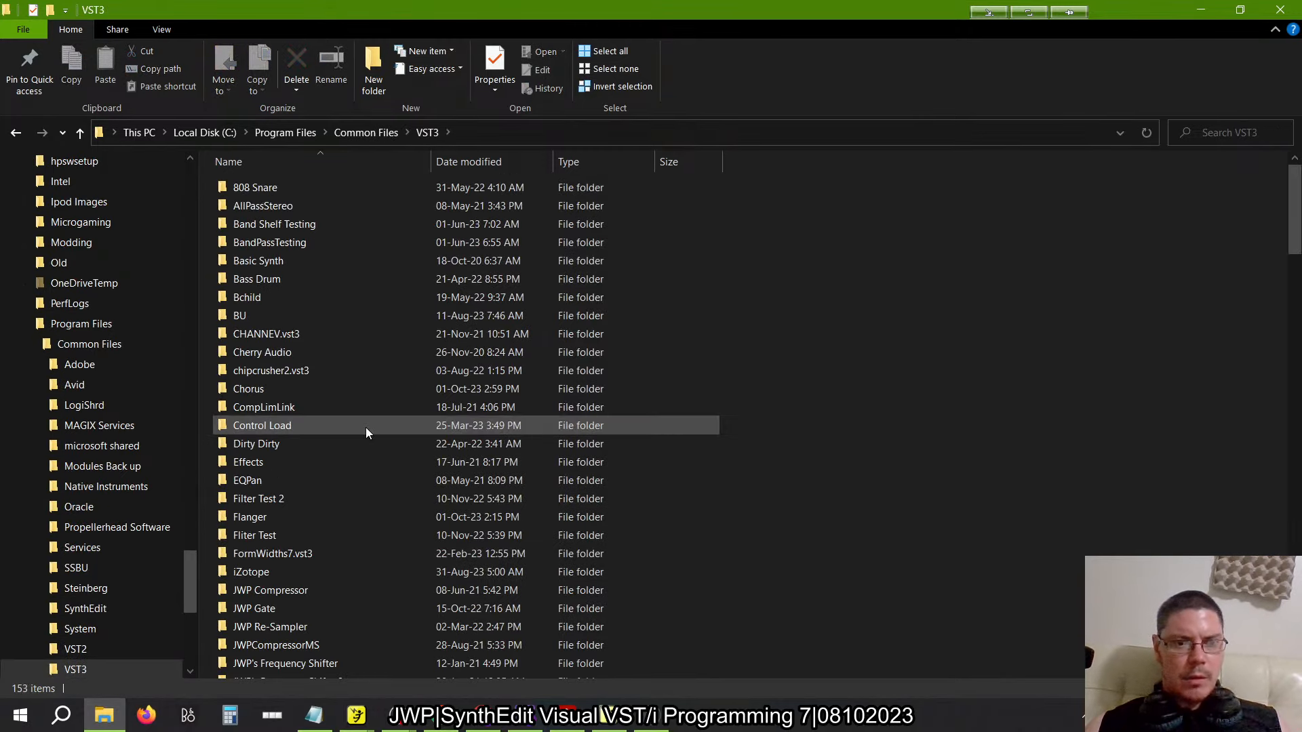
Permanently delete the double-spaced "Phaser All Pass" folder from the VST3 directory and close File Explorer
scroll(364, 428, "down", 13)
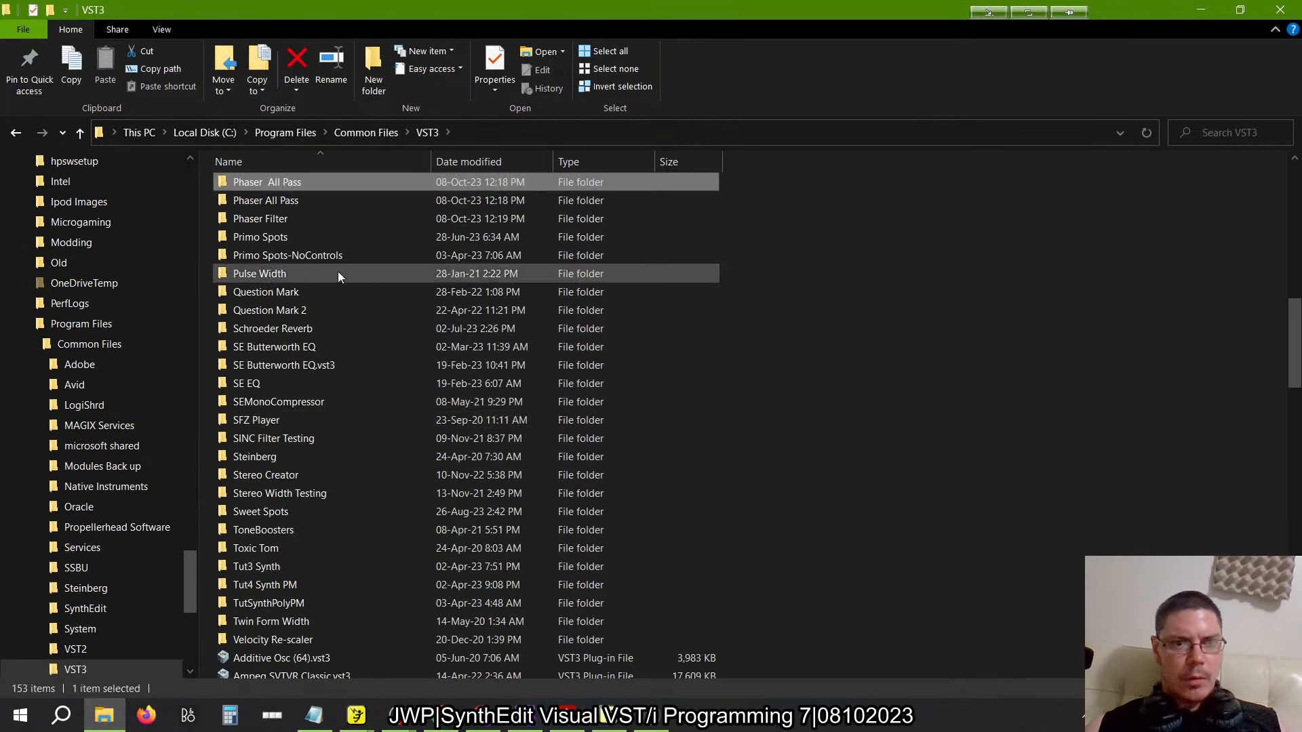
left_click(294, 199)
left_click(279, 184)
key("shift+Delete")
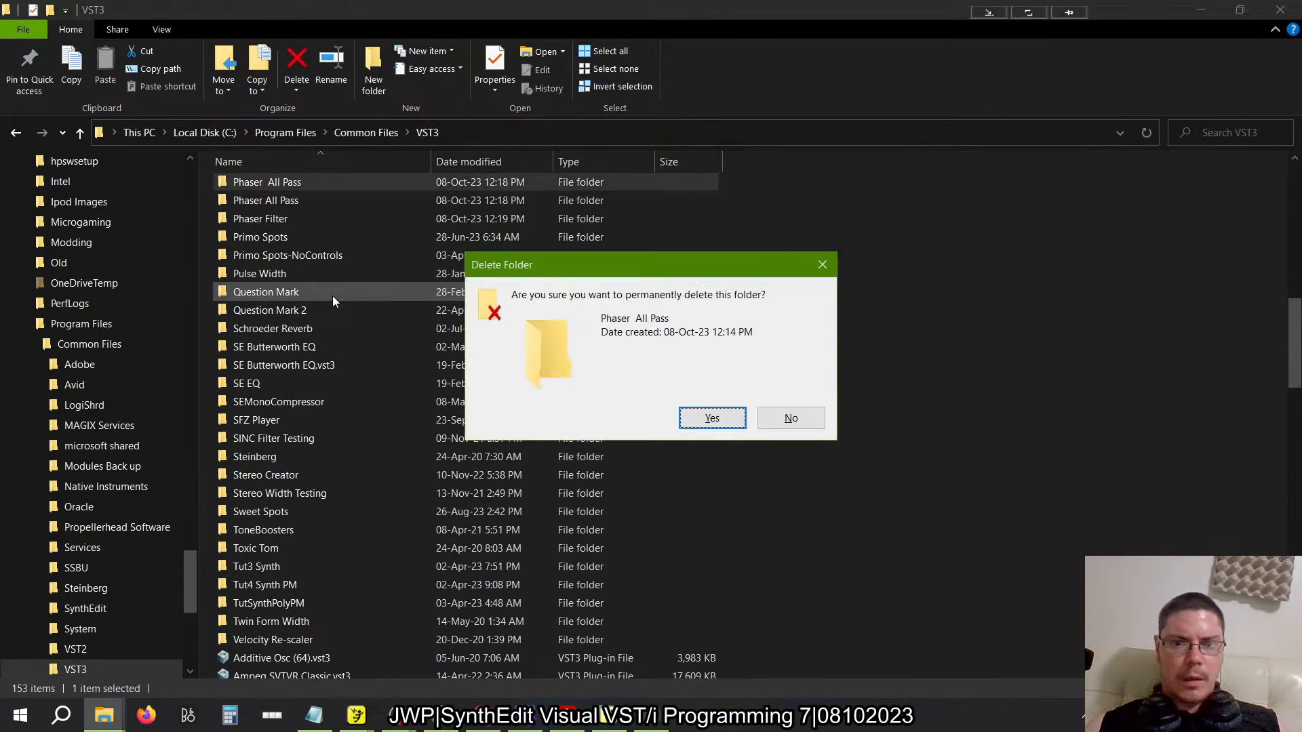
key("Return")
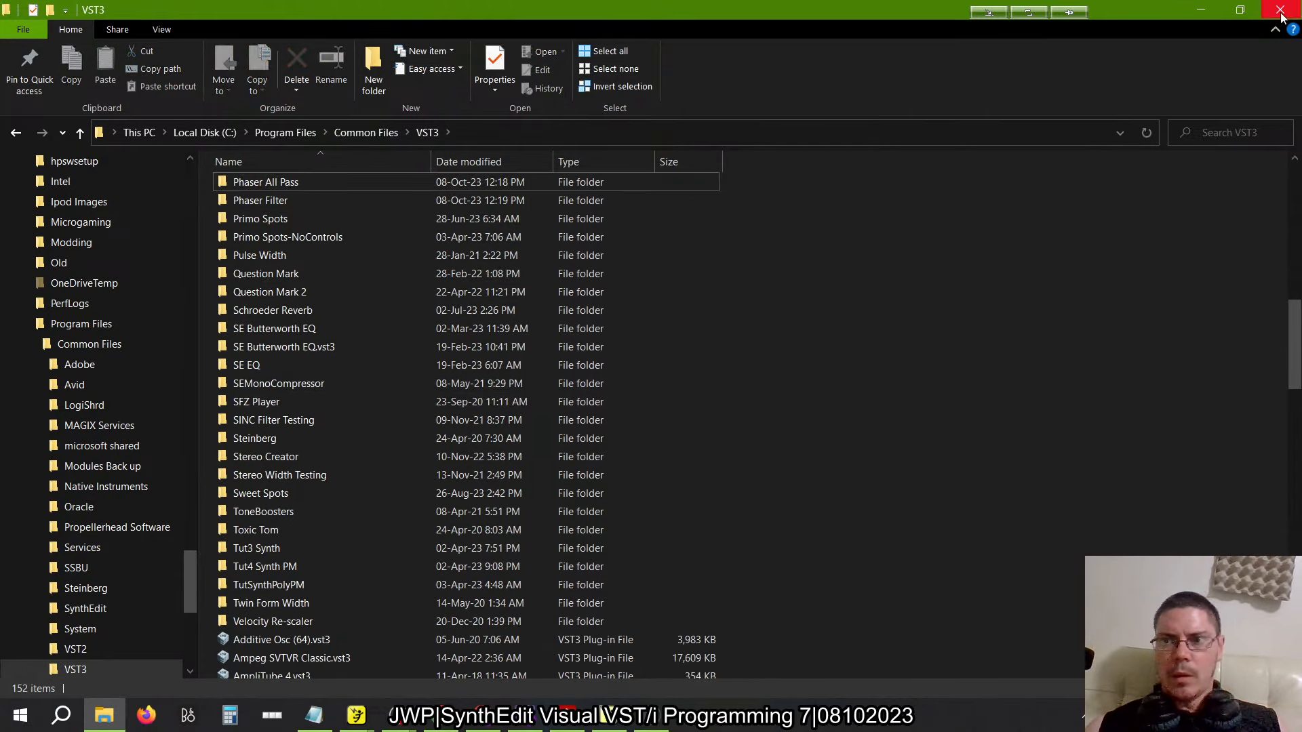
left_click(1279, 10)
Load Phaser All Pass onto mixer track Insert 1 and Phaser Filter onto Insert 2
mouse_move(1, 420)
left_click_drag(146, 269, 613, 238)
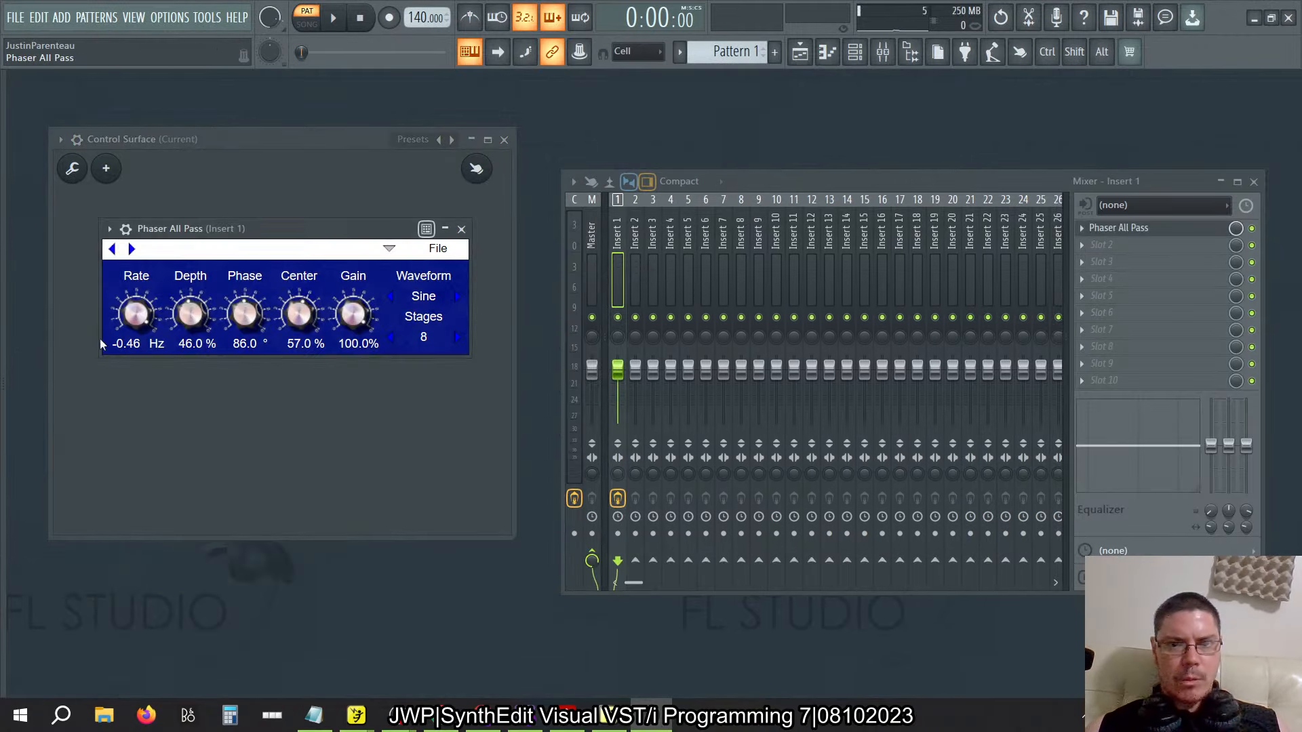
mouse_move(2, 284)
left_click_drag(71, 288, 634, 234)
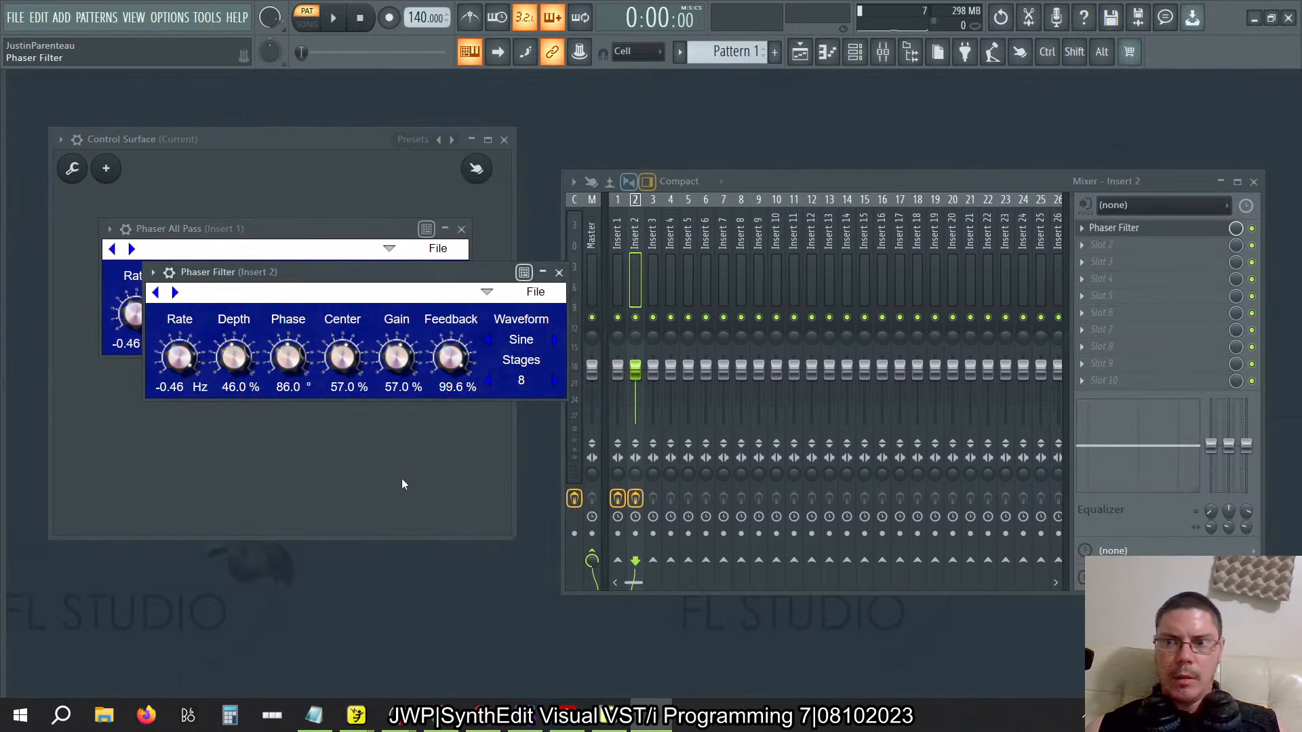
Arrange the two phaser windows over the mixer, with Phaser All Pass directly above Phaser Filter
left_click_drag(409, 270, 846, 432)
left_click(303, 229)
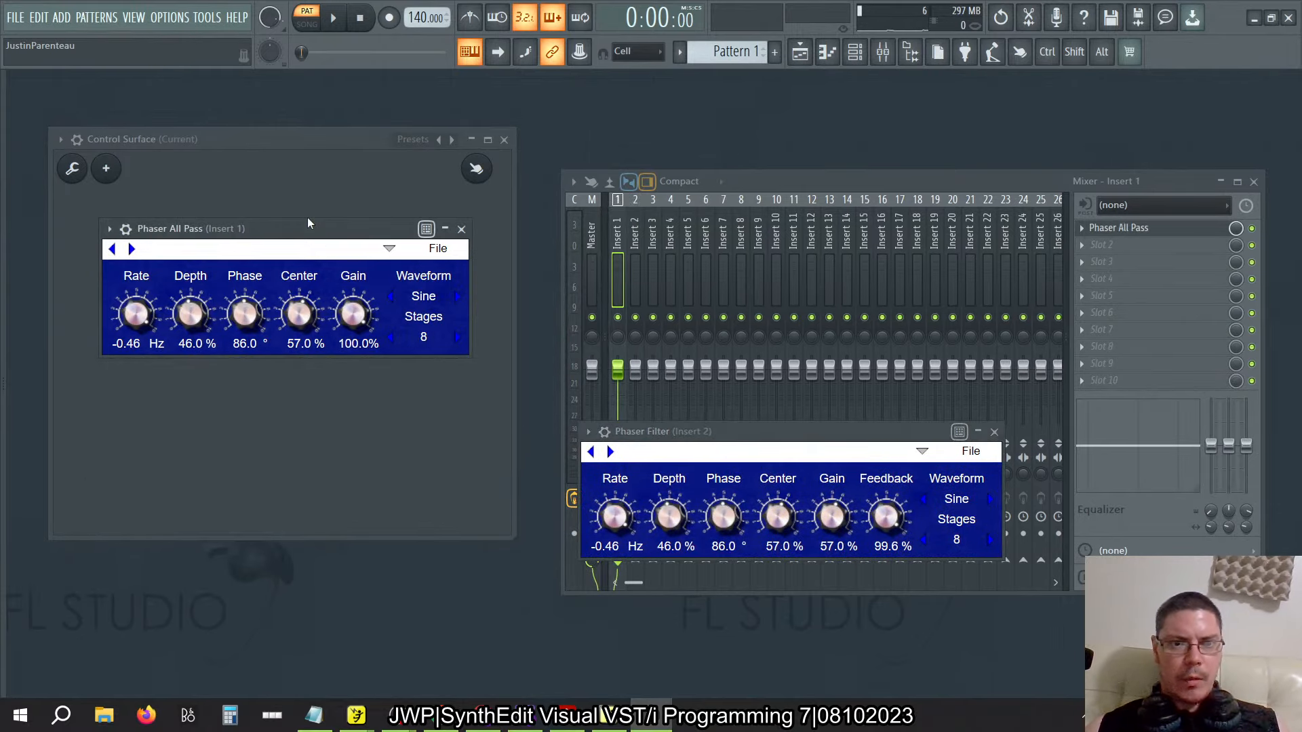
left_click_drag(297, 233, 775, 291)
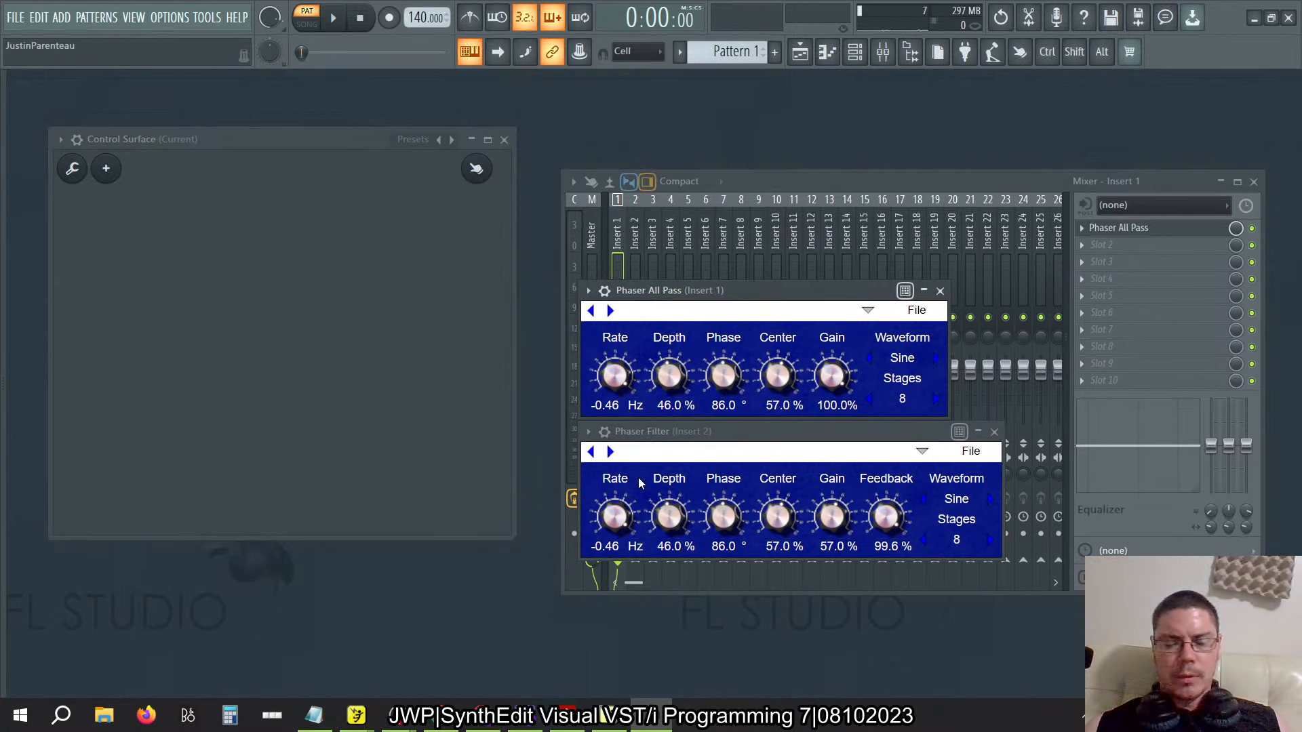
Add a knob to the empty Control Surface and place it in the upper-left area
left_click(410, 308)
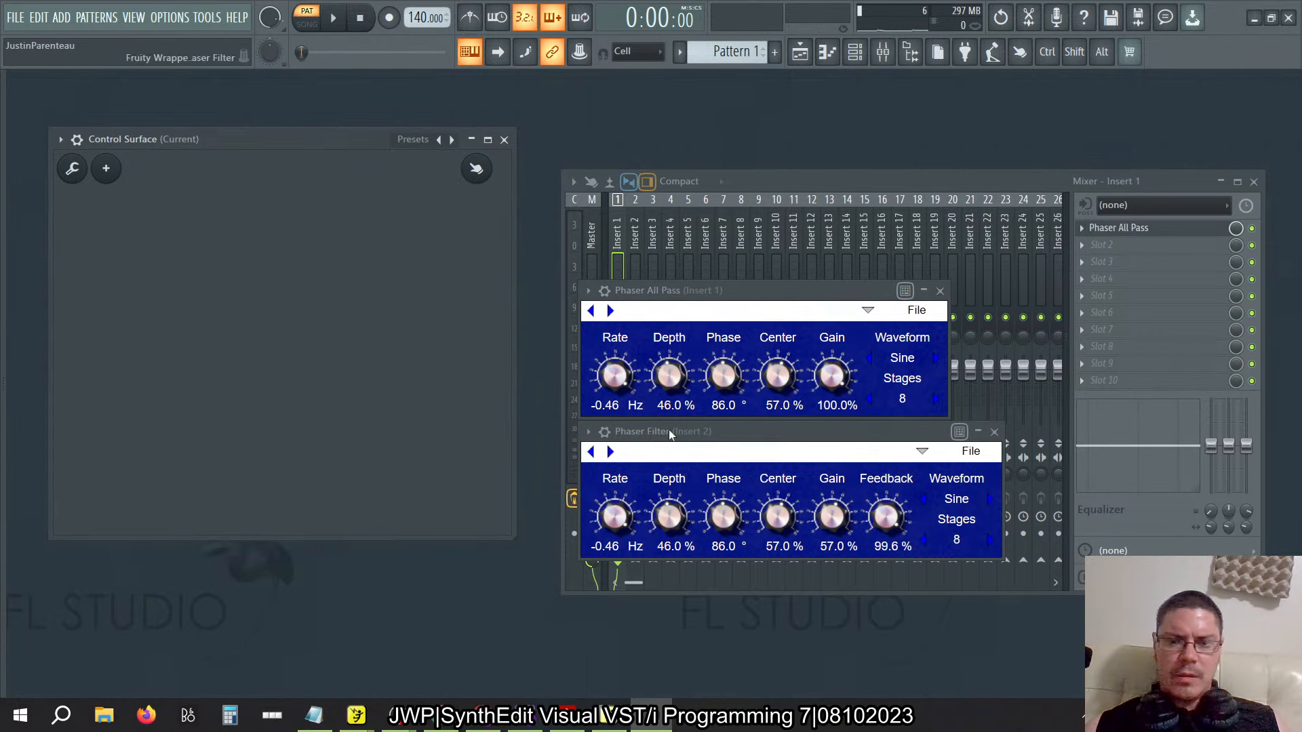
right_click(111, 196)
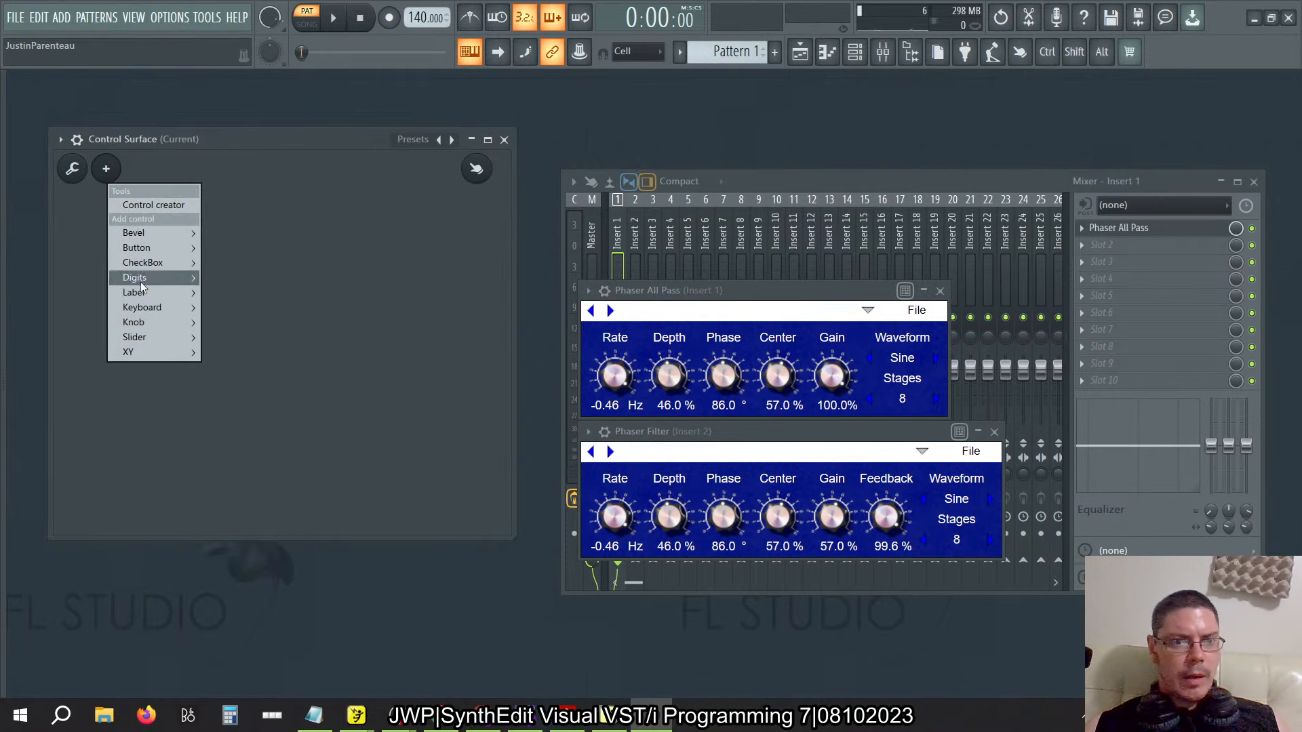
mouse_move(140, 324)
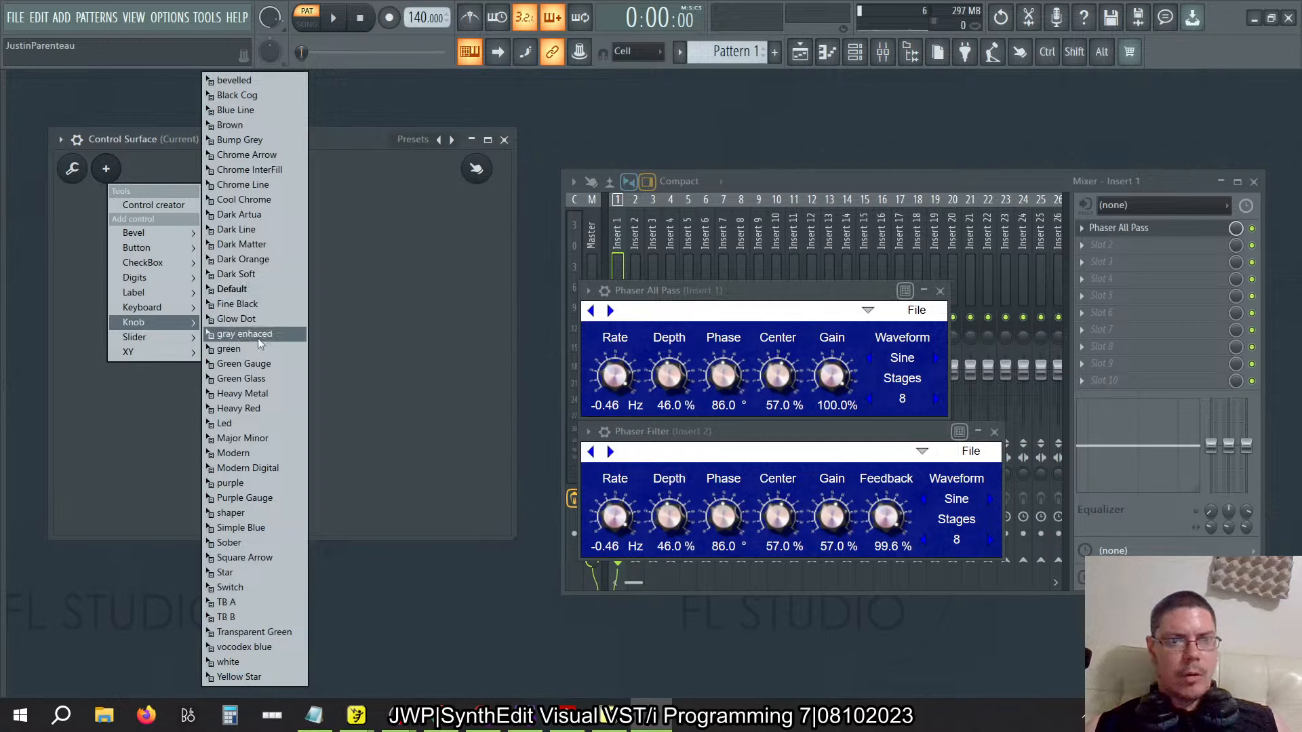
left_click(241, 304)
left_click_drag(291, 336, 135, 242)
Turn on the Control Surface's placement grid and move the knob into the surface's upper-left corner, below the tool buttons
right_click(226, 315)
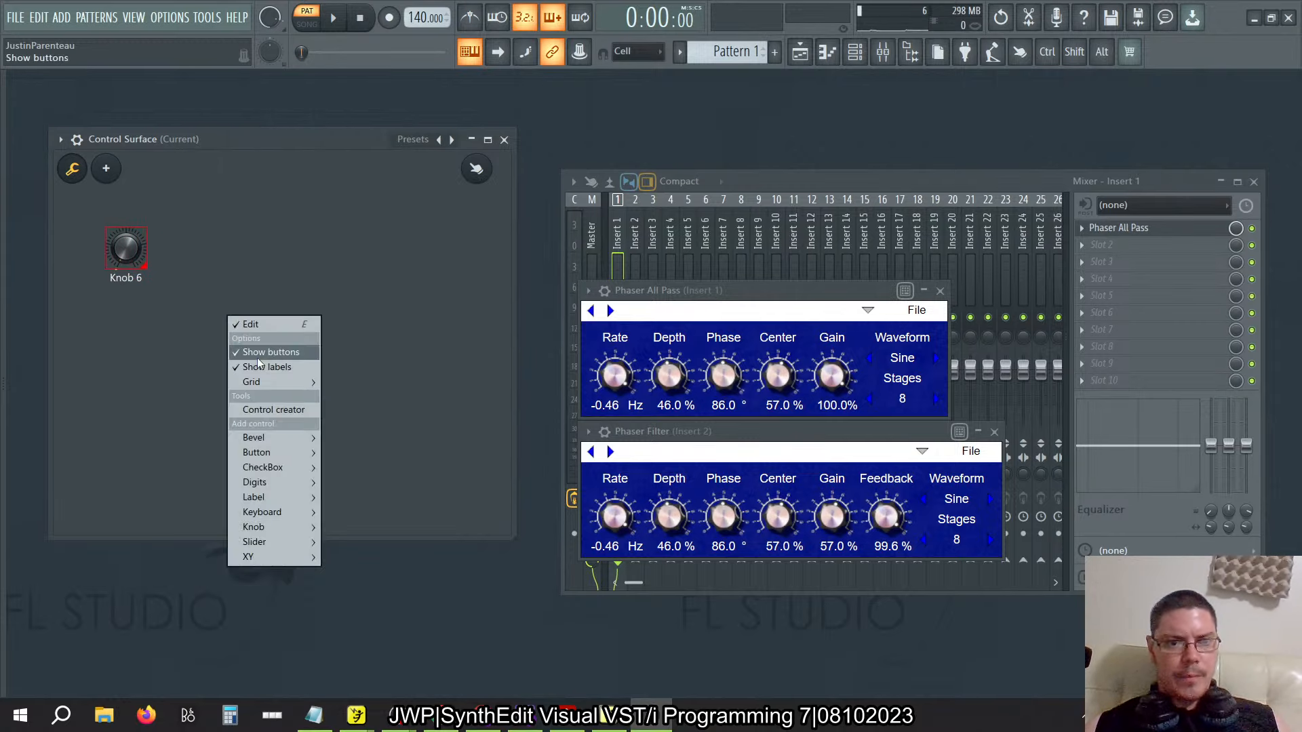
mouse_move(291, 382)
left_click(375, 406)
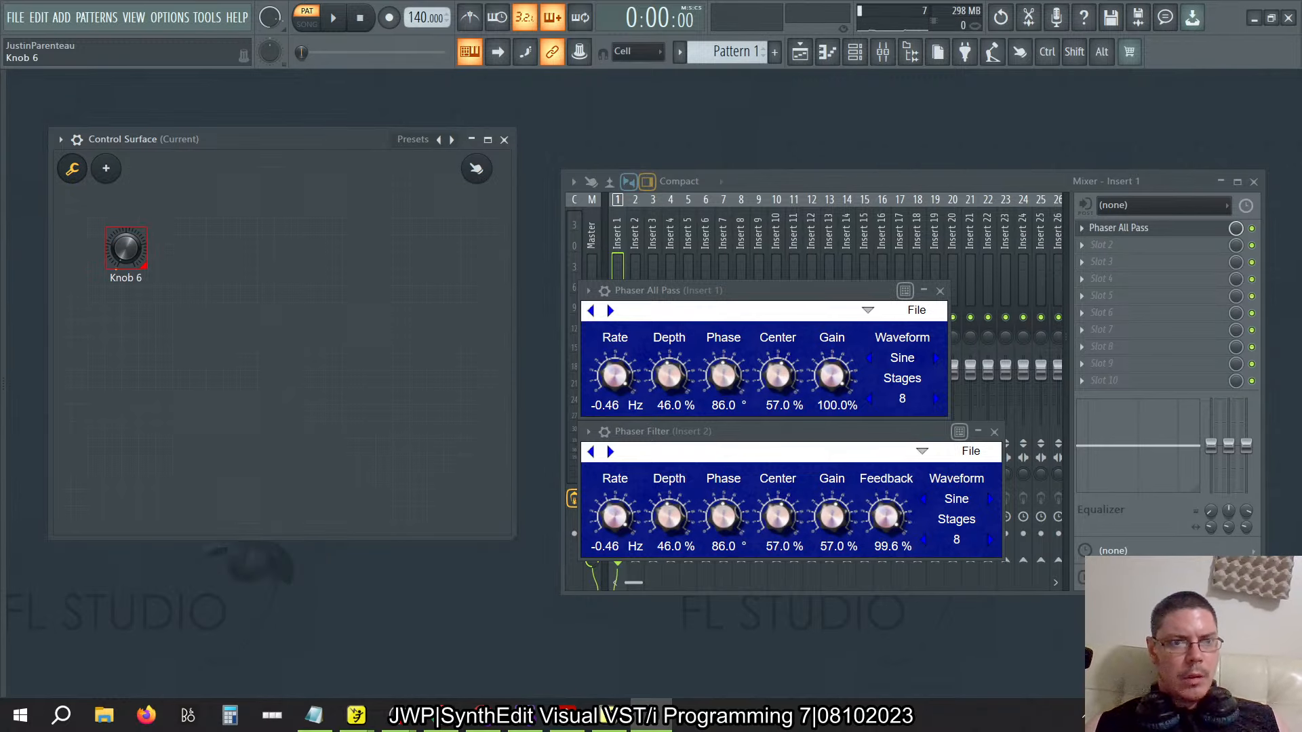
left_click_drag(125, 249, 83, 215)
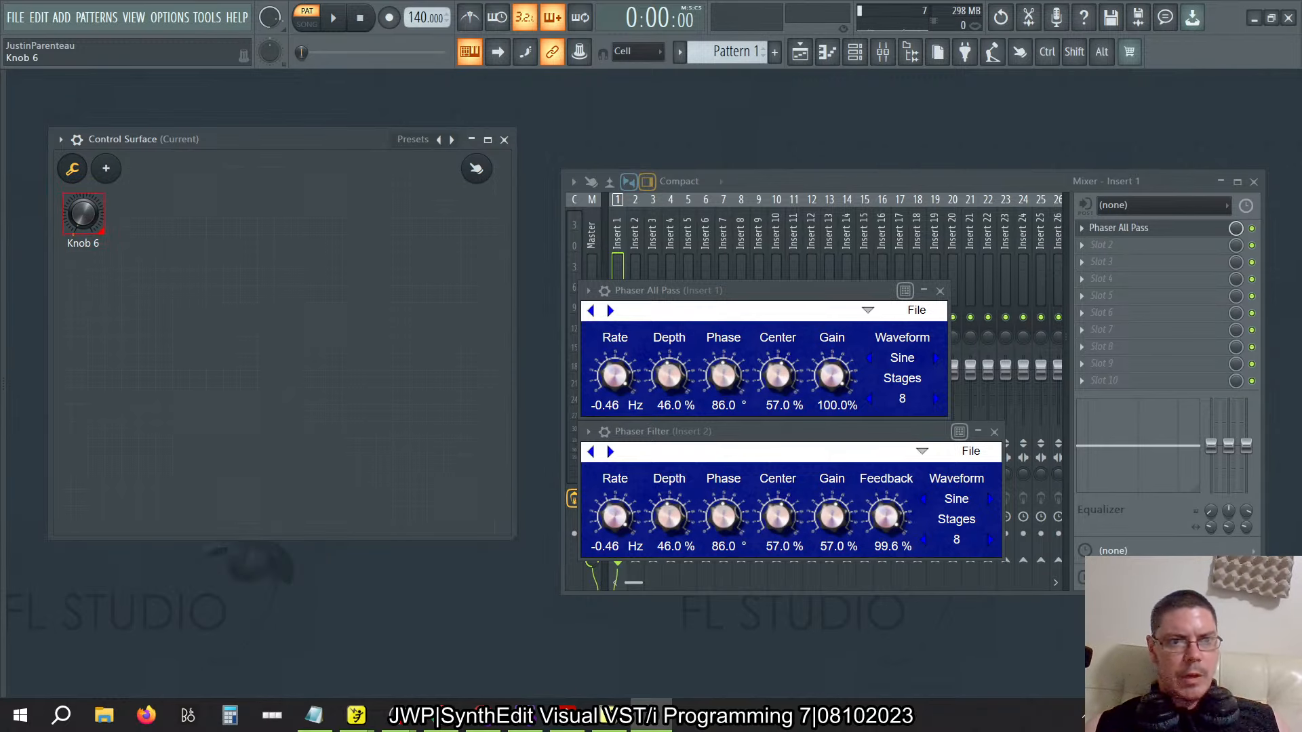
Rename the first Control Surface knob as Rate
right_click(84, 214)
left_click(103, 219)
type("Rate")
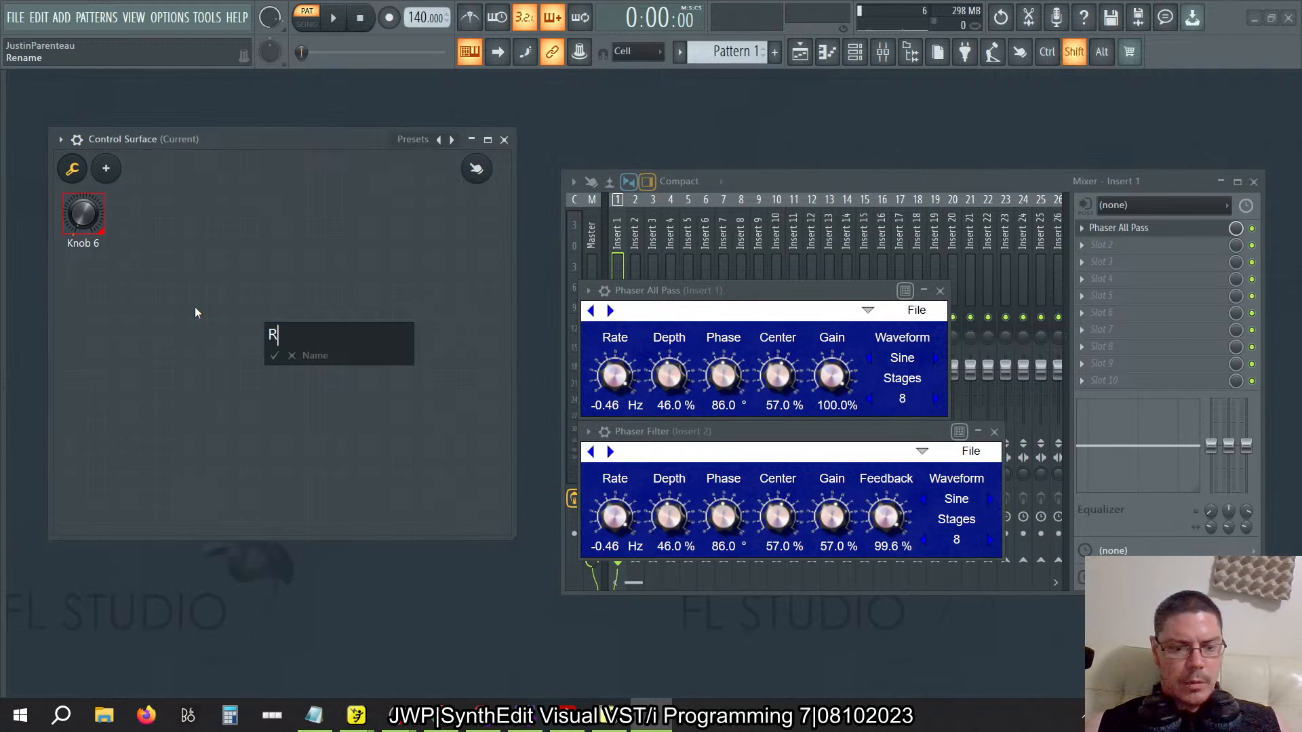
key("Return")
Add a second knob in the Default style directly beside Rate and rename it as Depth
right_click(193, 306)
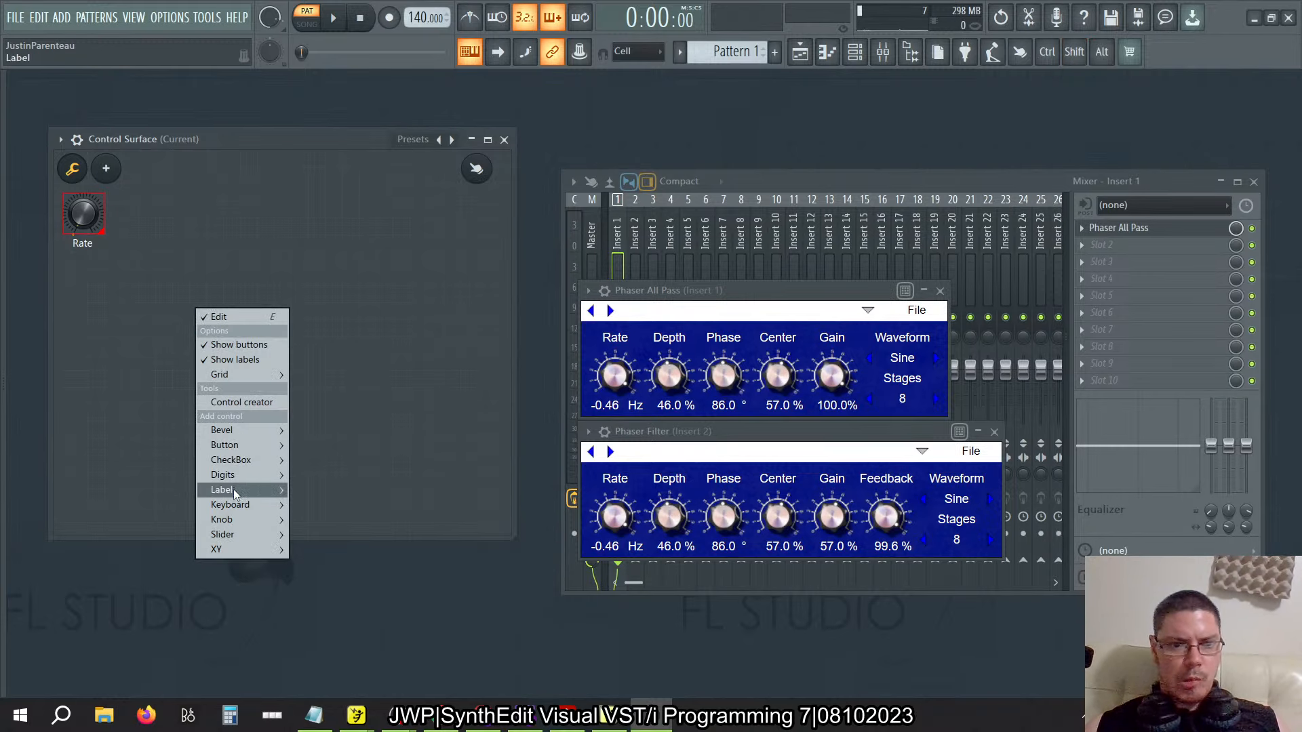
mouse_move(234, 520)
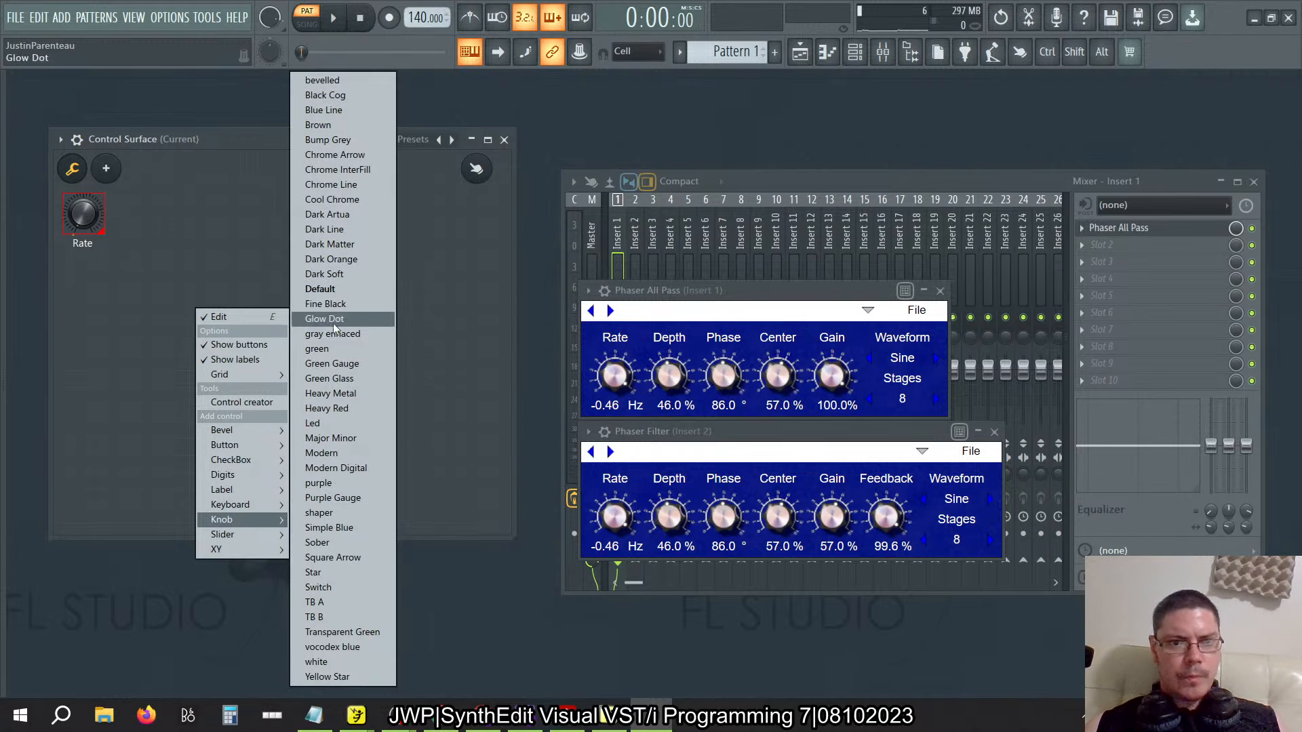
left_click(326, 290)
left_click_drag(217, 322, 142, 216)
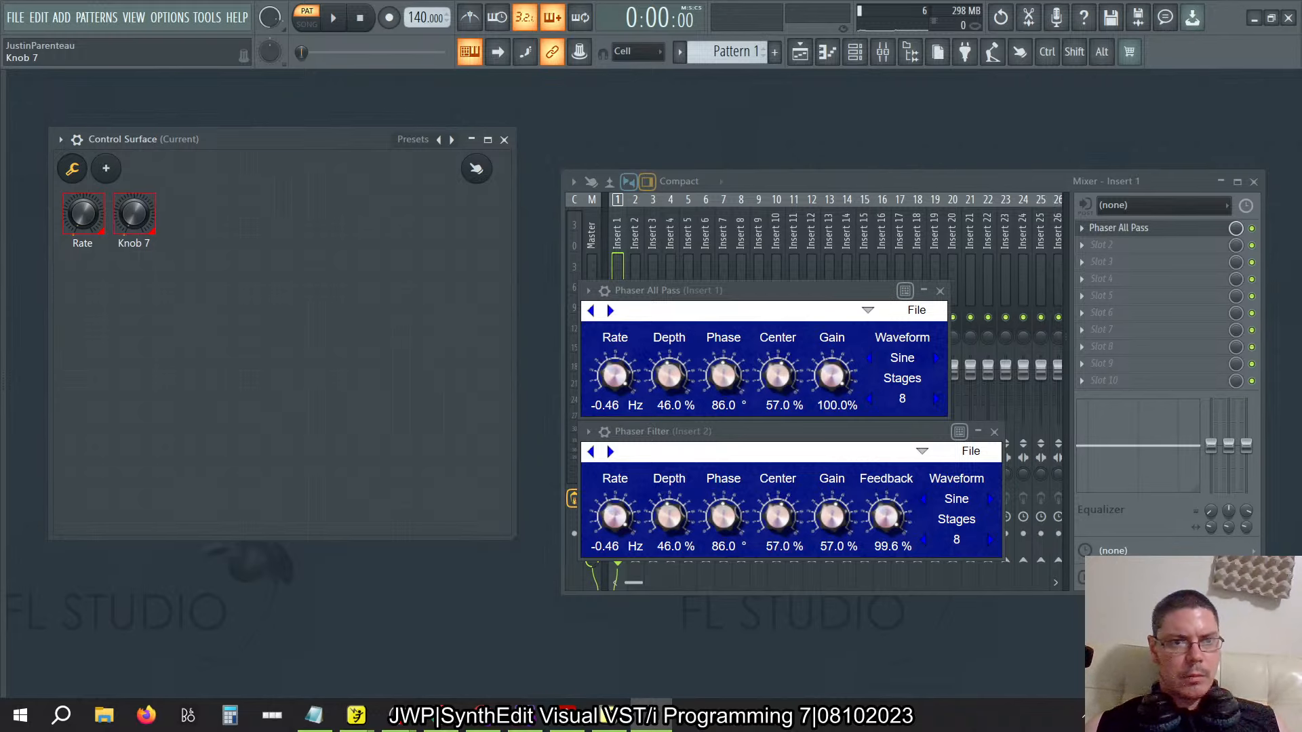
right_click(135, 215)
left_click(173, 216)
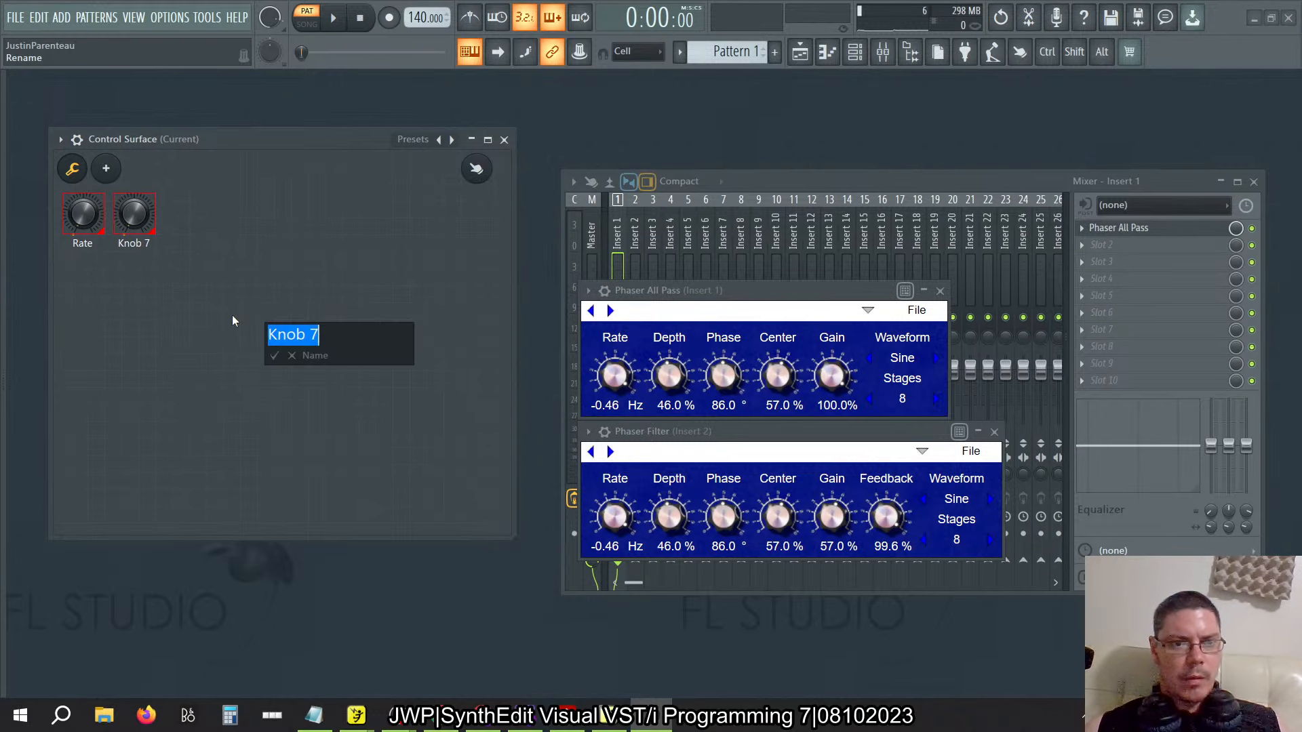
type("Depth")
key("Return")
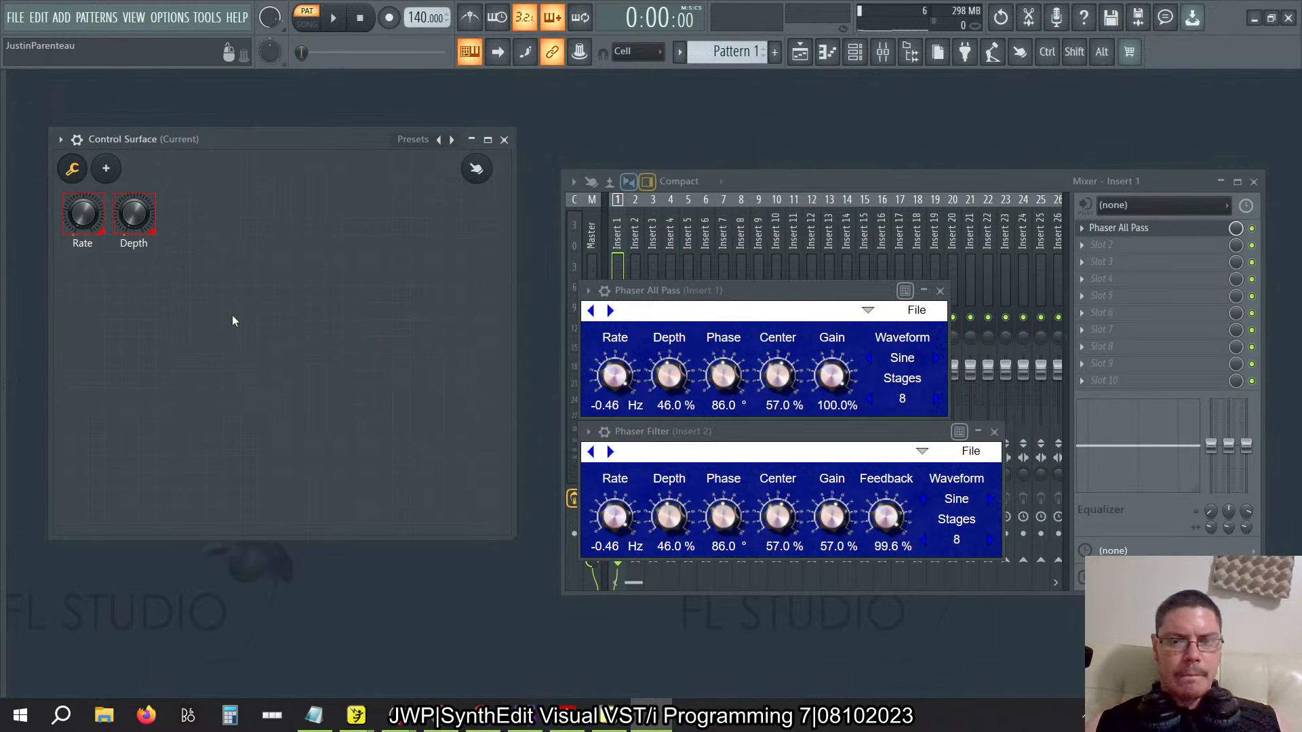
Add a third Default-style knob and line it up directly beside Depth
right_click(232, 314)
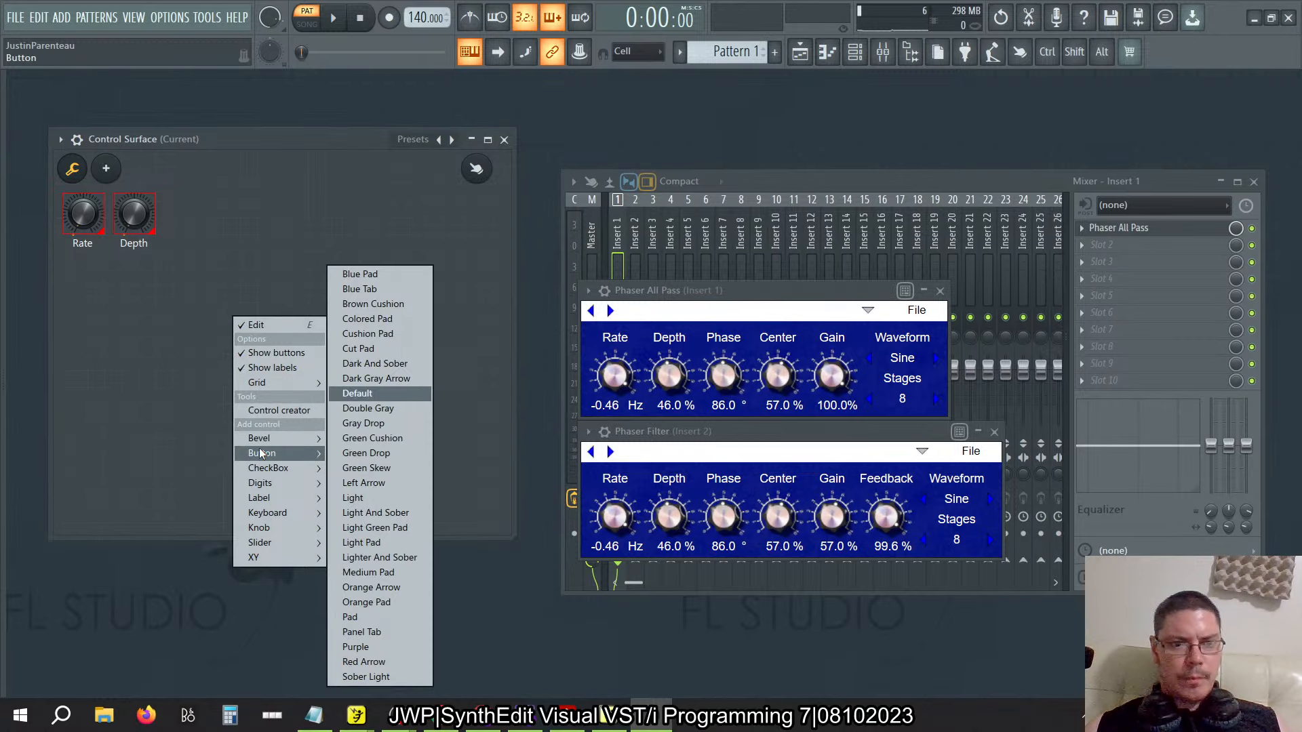
mouse_move(266, 526)
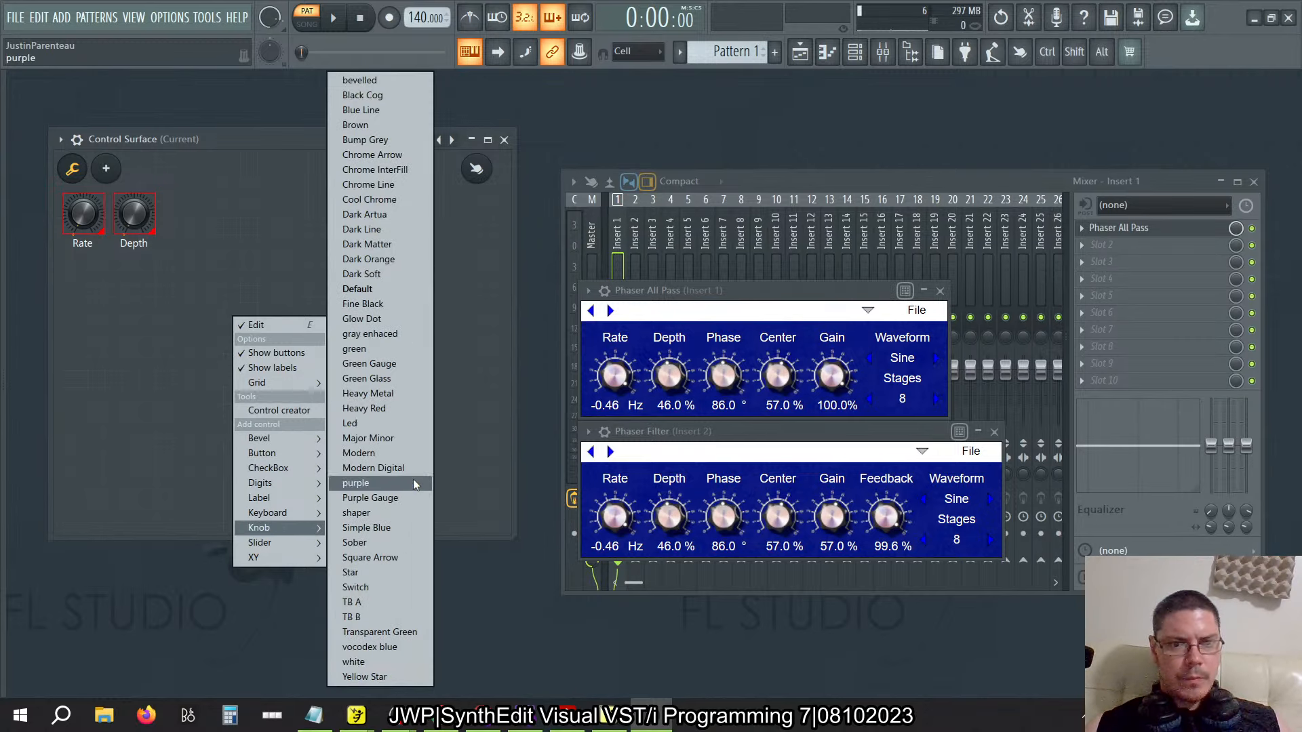
left_click(357, 290)
left_click_drag(244, 323, 184, 214)
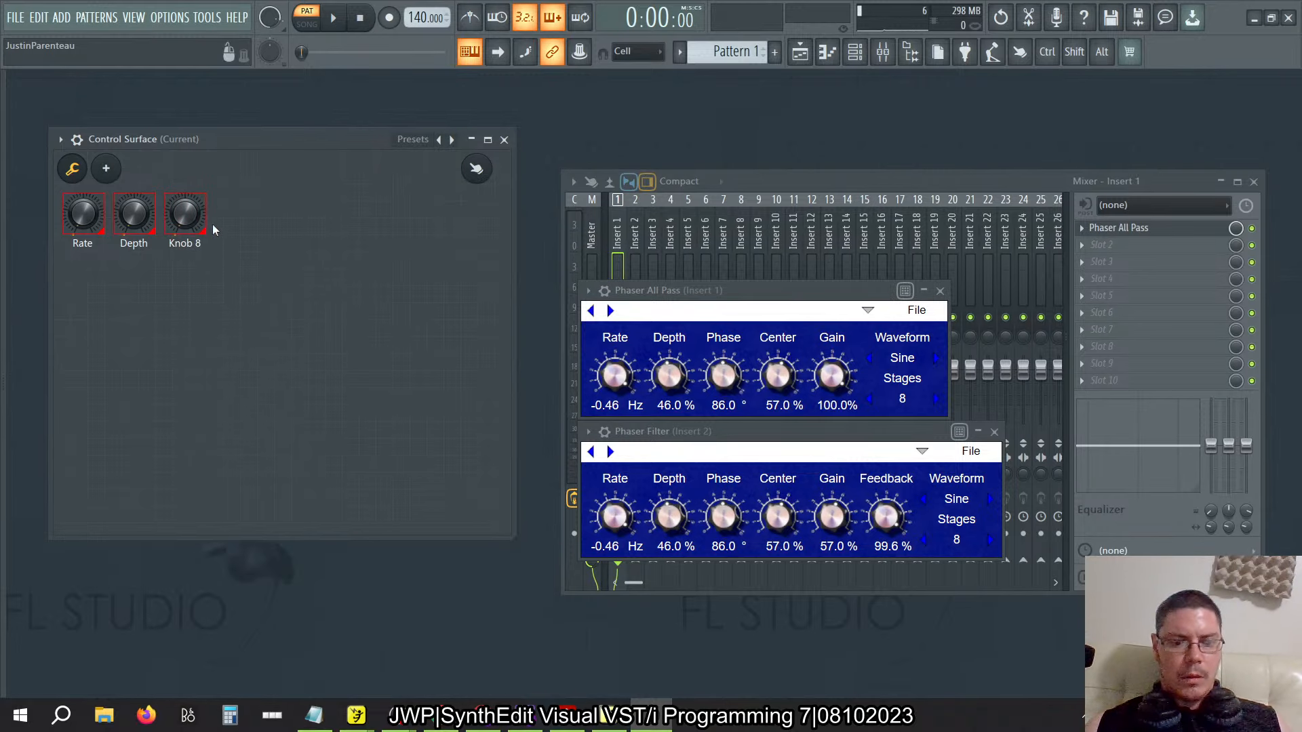
Rename the third Control Surface knob as Phase, correcting the spelling of the label
right_click(181, 213)
left_click(196, 218)
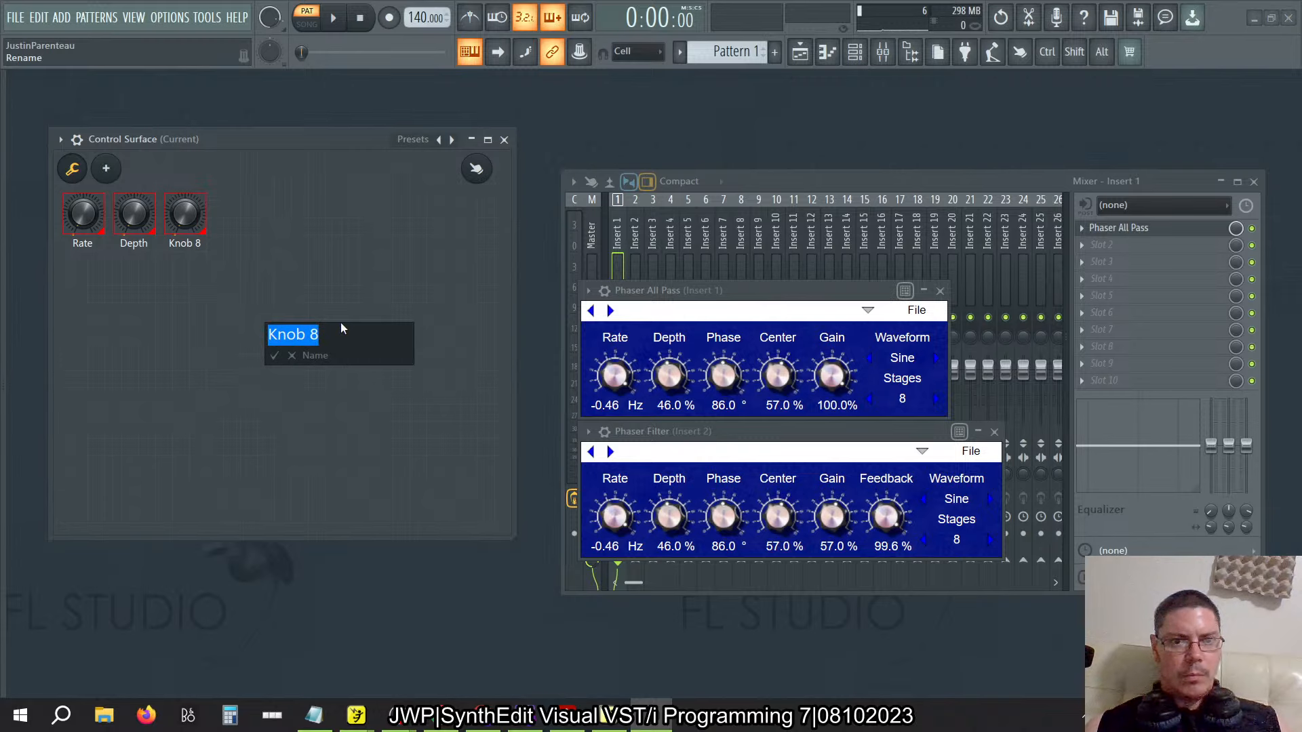
type("Pjase")
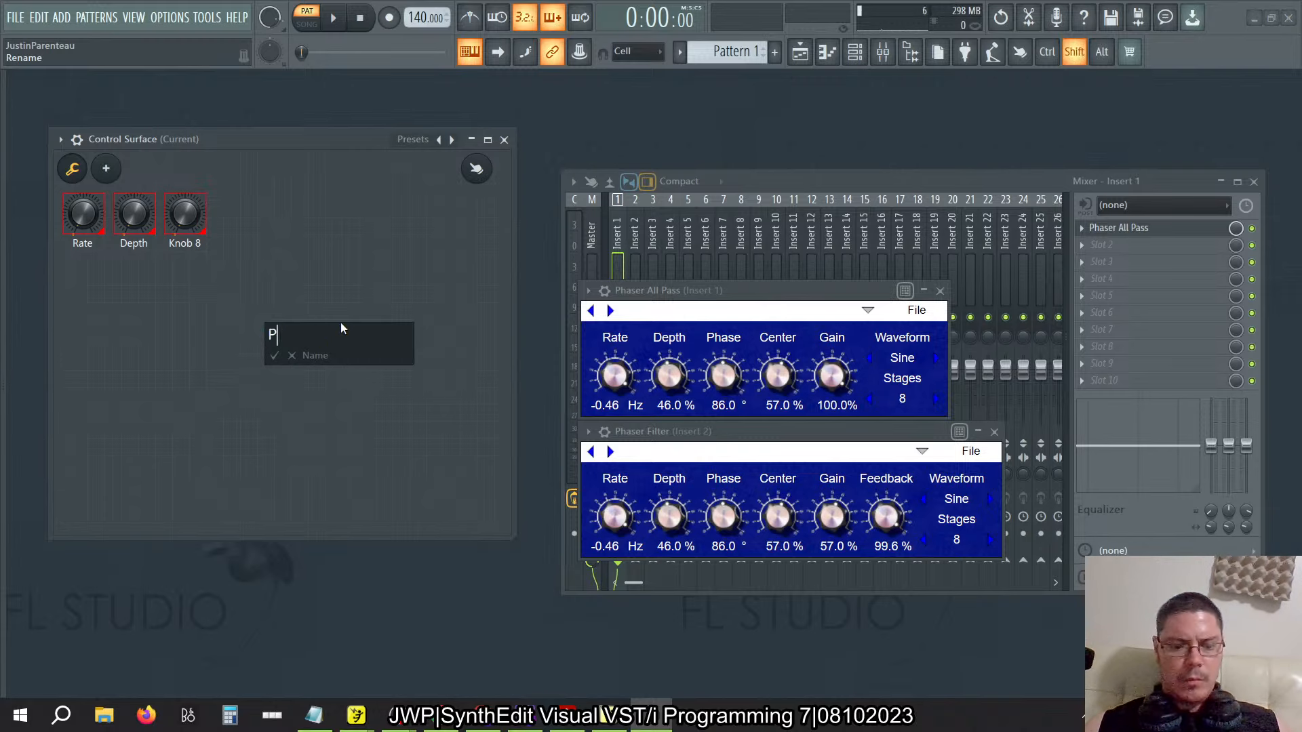
key("Return")
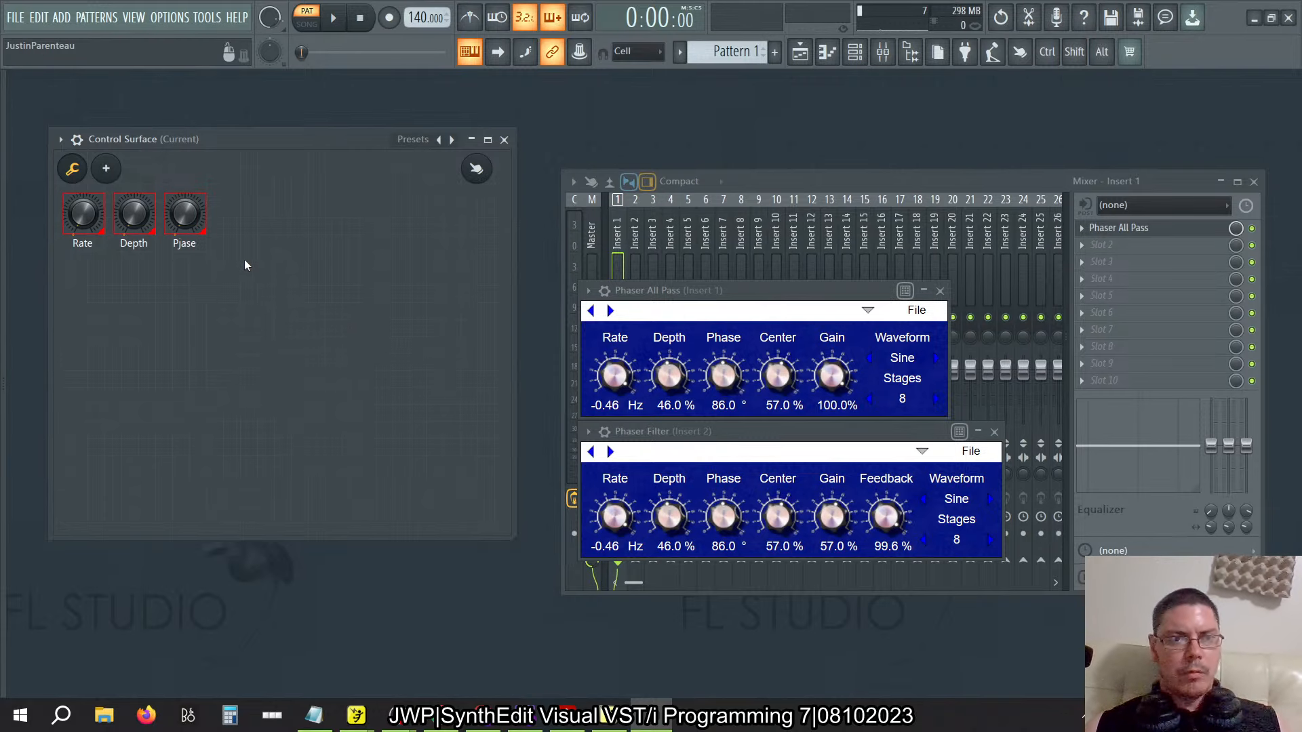
right_click(193, 215)
left_click(200, 223)
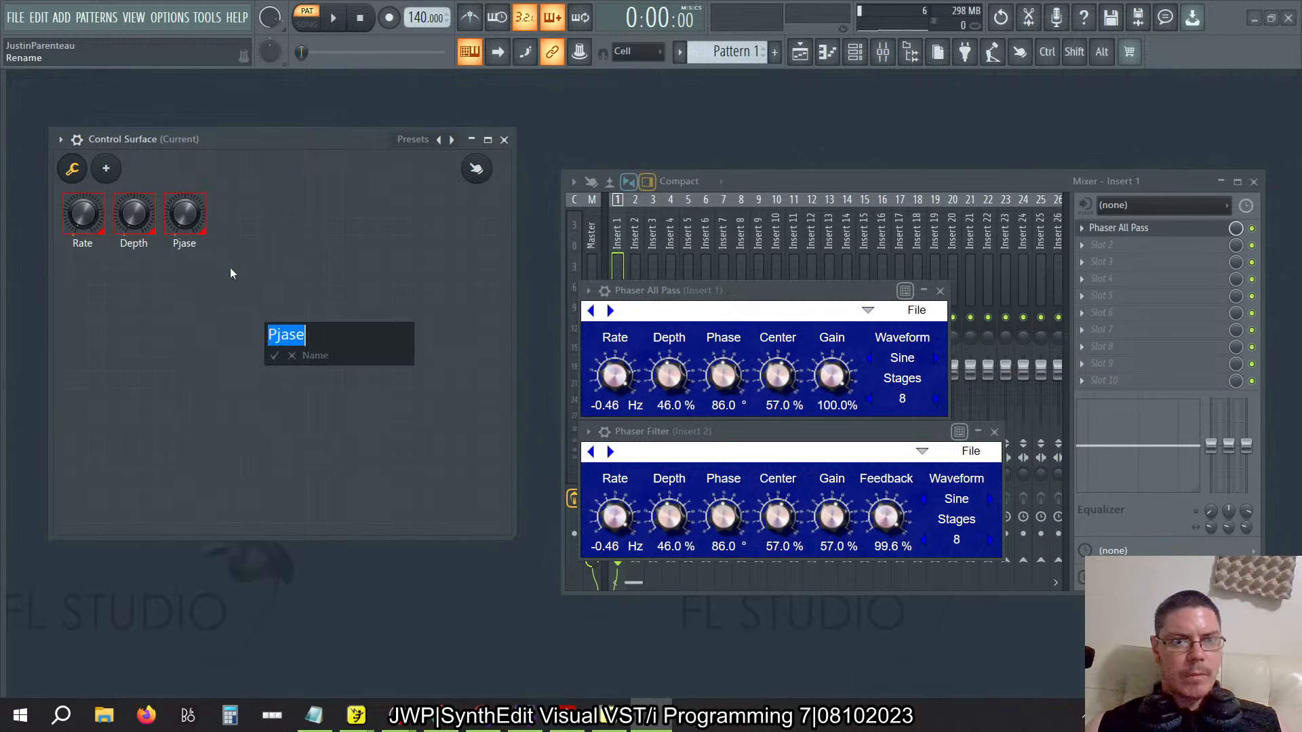
left_click(273, 334)
key("Delete")
type("h")
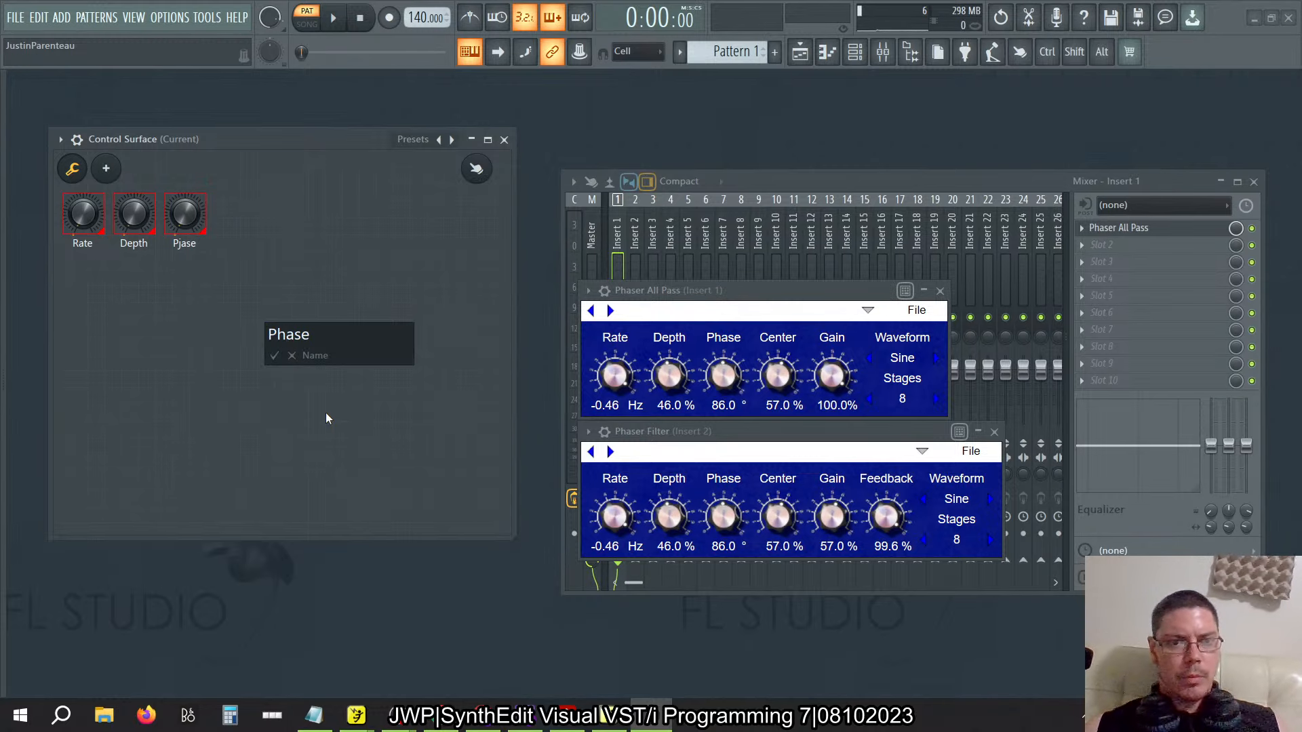
key("Return")
Add a fourth Default-style knob and line it up directly beside Phase
right_click(295, 258)
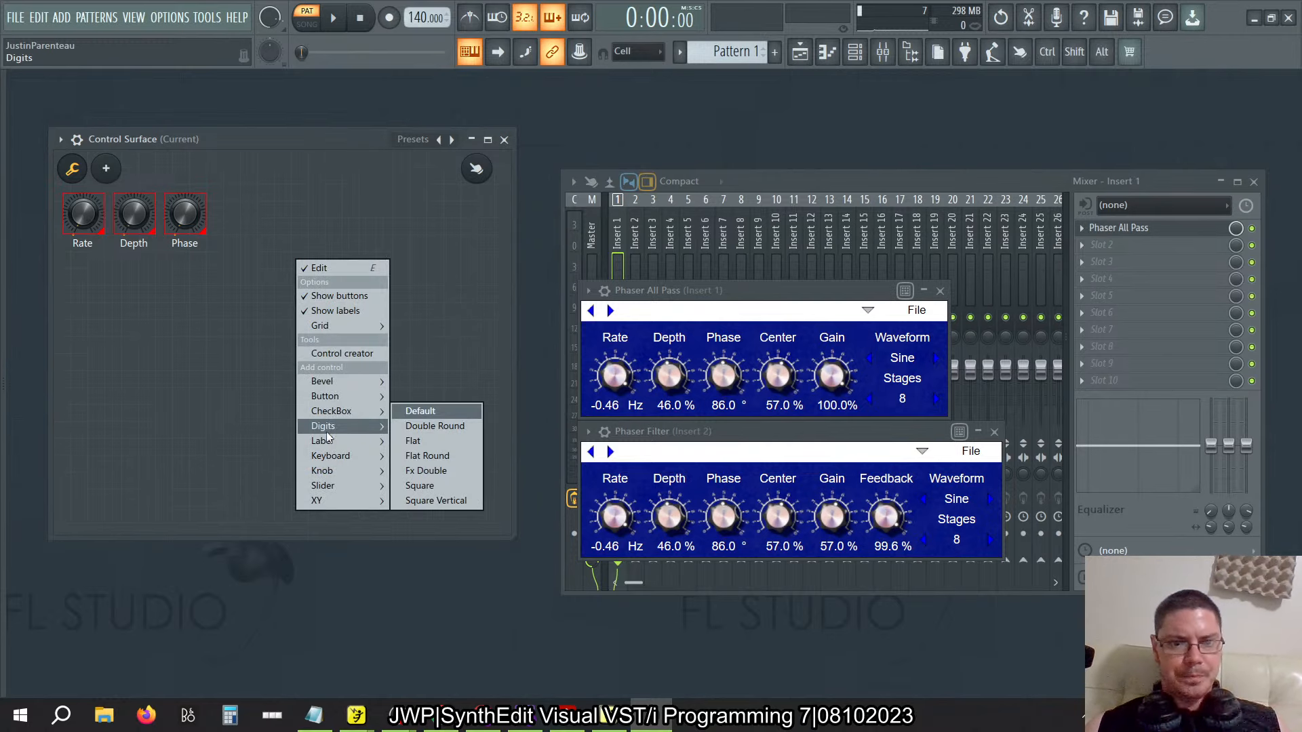
mouse_move(329, 473)
mouse_move(420, 455)
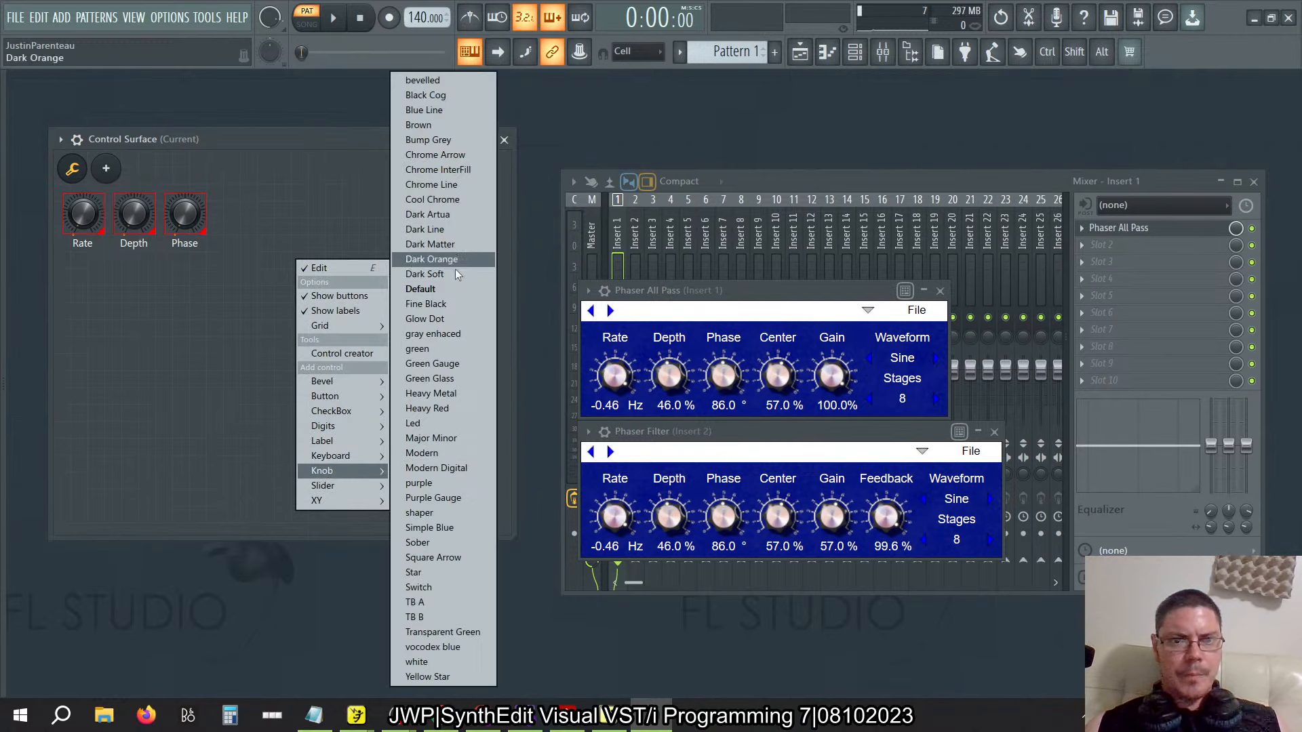
left_click(437, 291)
left_click_drag(319, 293, 243, 234)
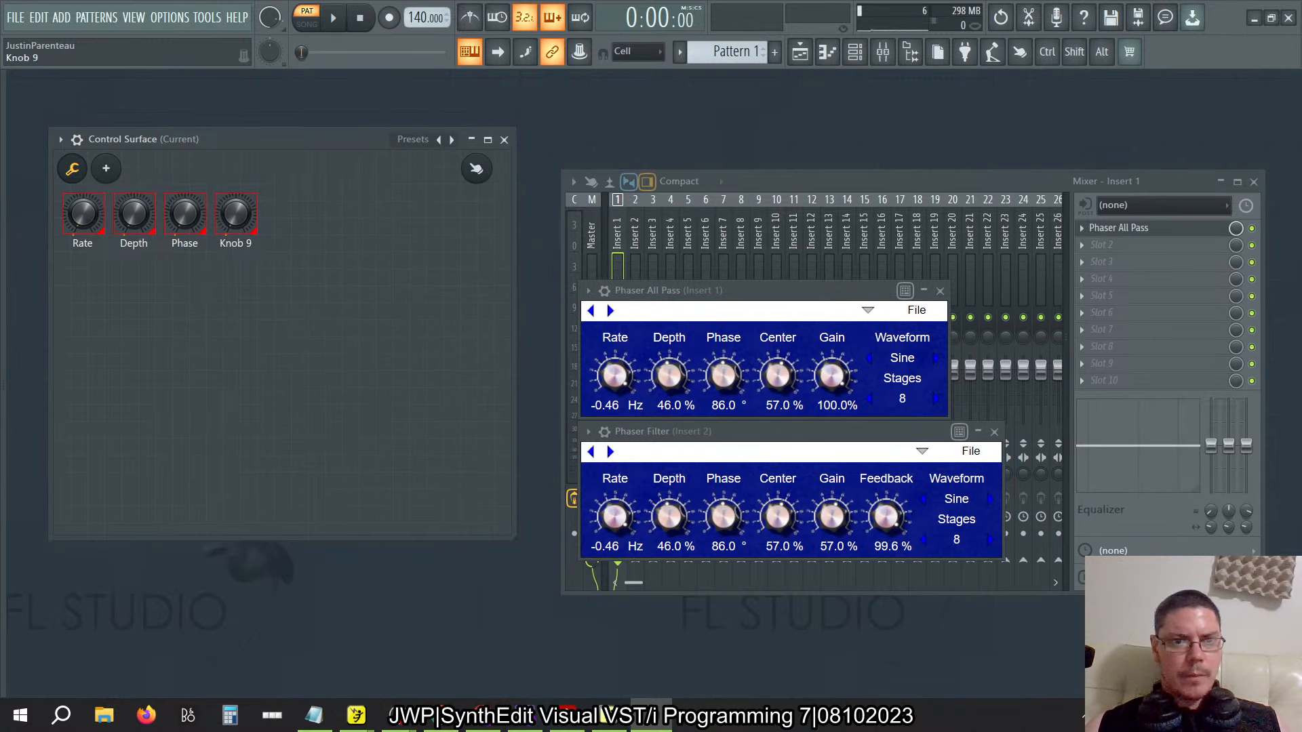
Rename the fourth Control Surface knob as Center, correcting the spelling of the label
right_click(232, 232)
left_click(251, 233)
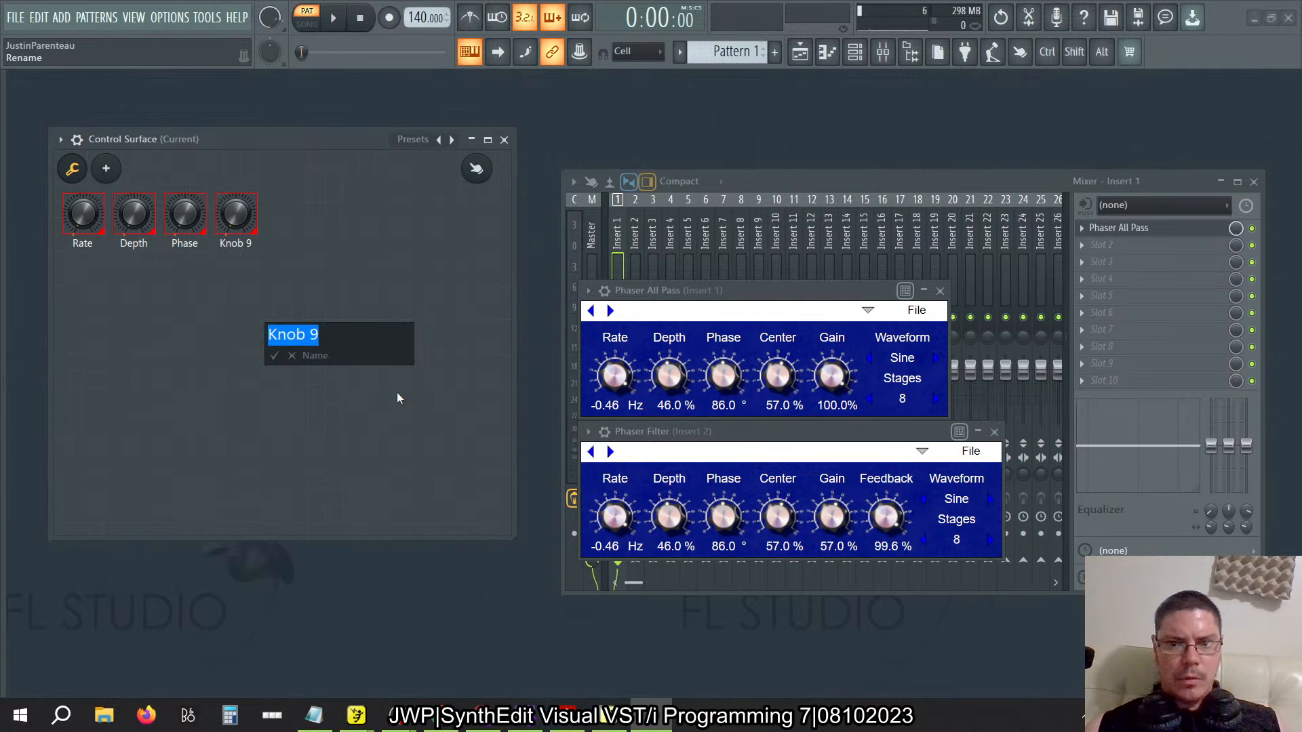
type("Cnmeter")
key("Return")
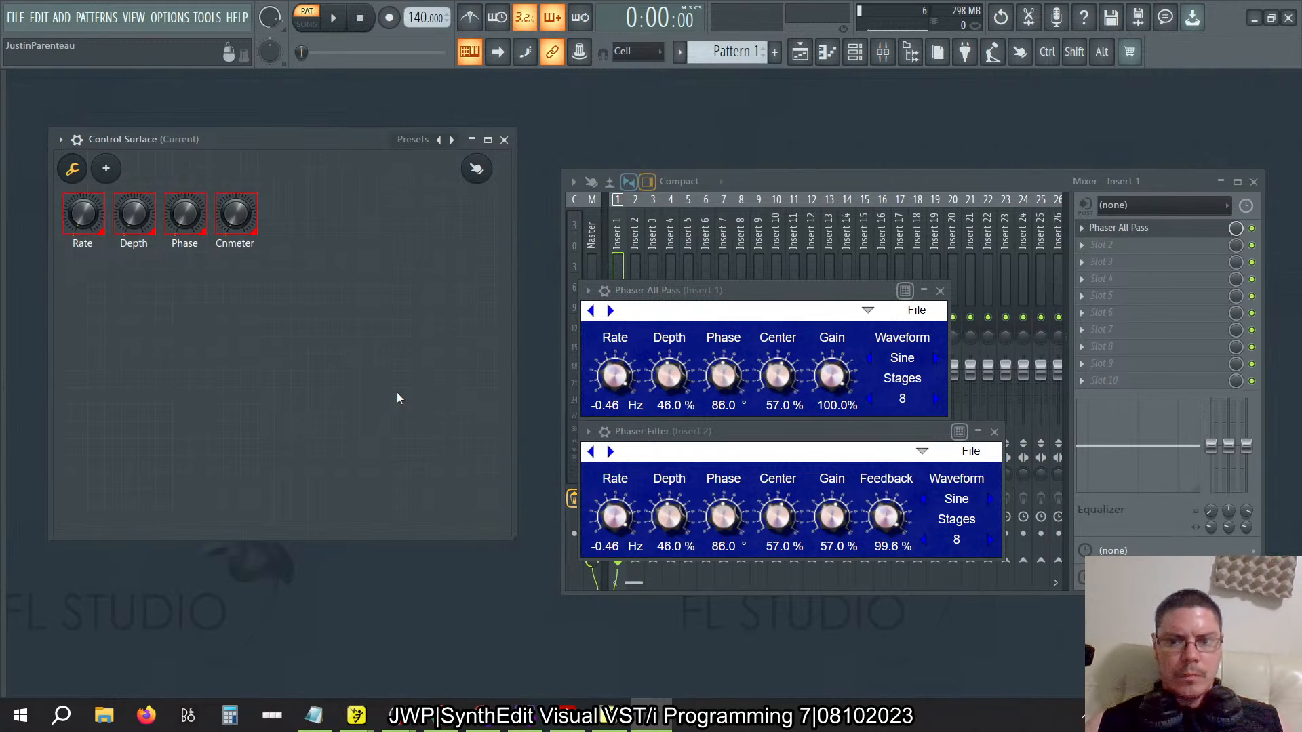
right_click(304, 230)
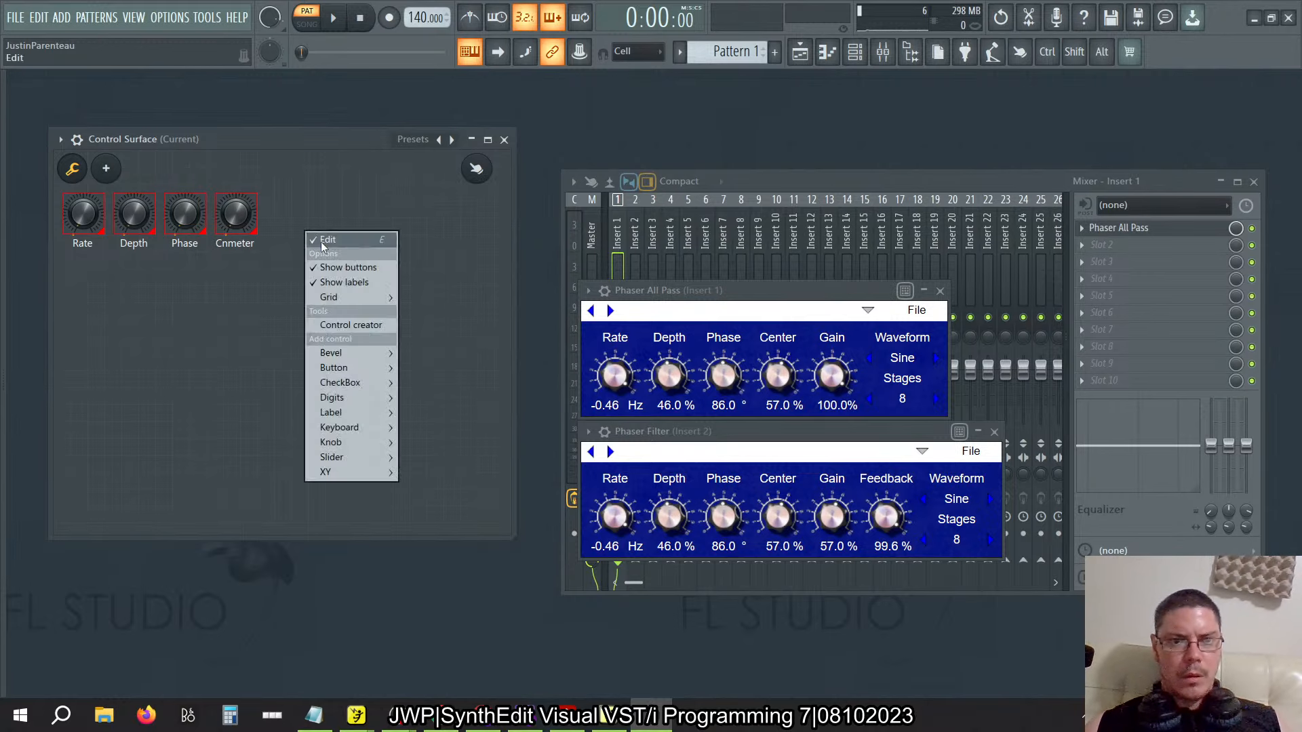
right_click(236, 226)
left_click(261, 234)
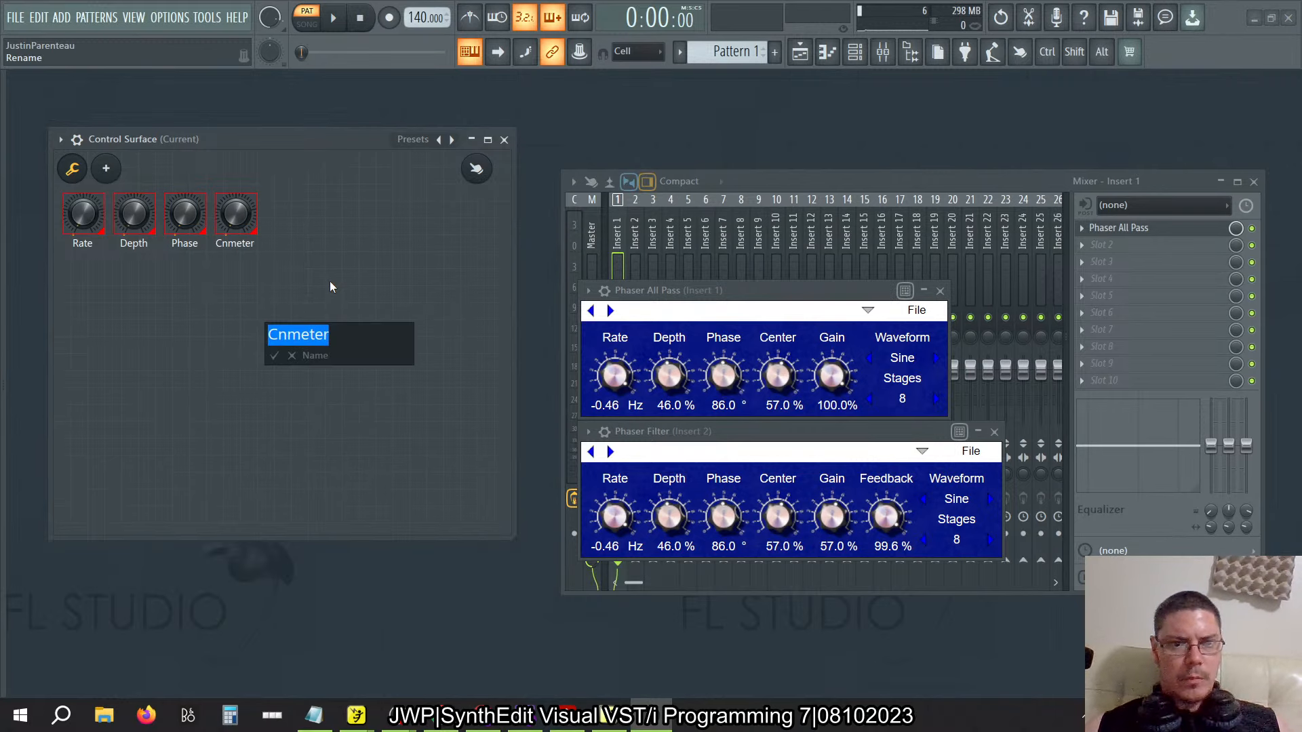
type("Ceneter")
key("BackSpace")
key("BackSpace")
key("BackSpace")
key("BackSpace")
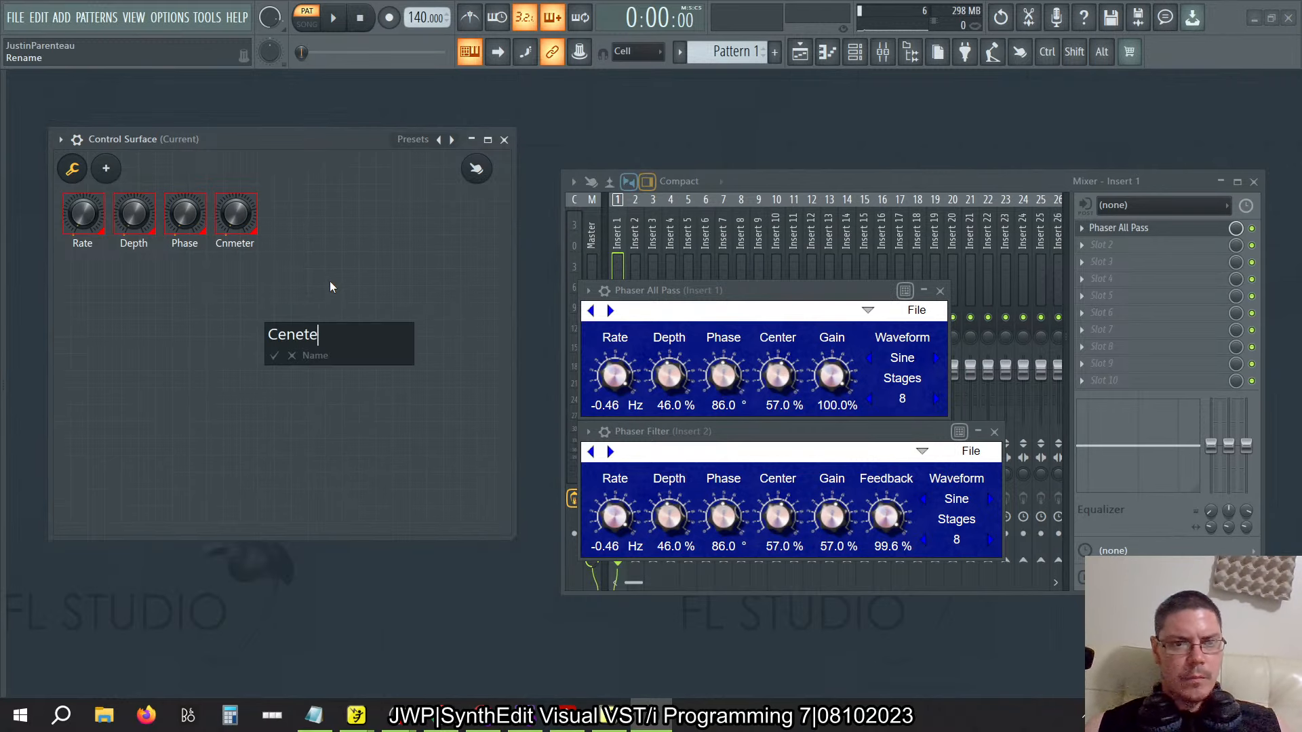
type("ter")
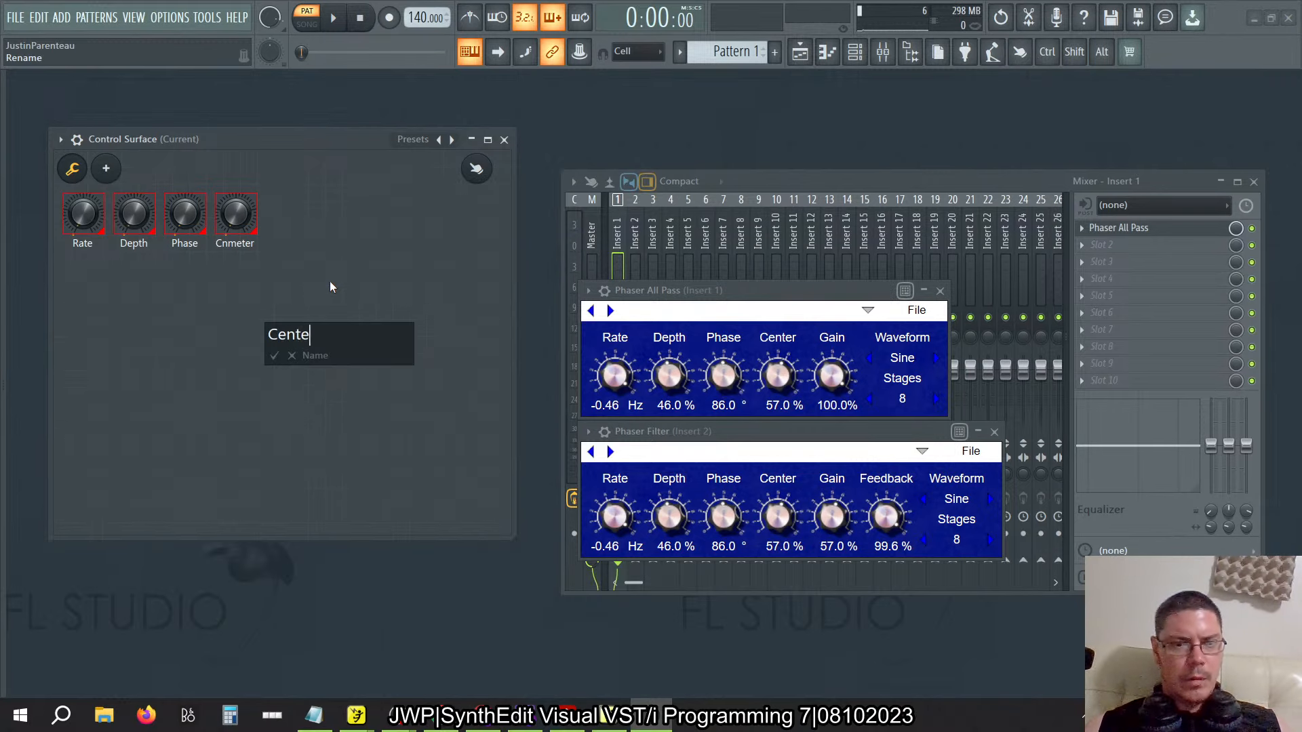
key("Return")
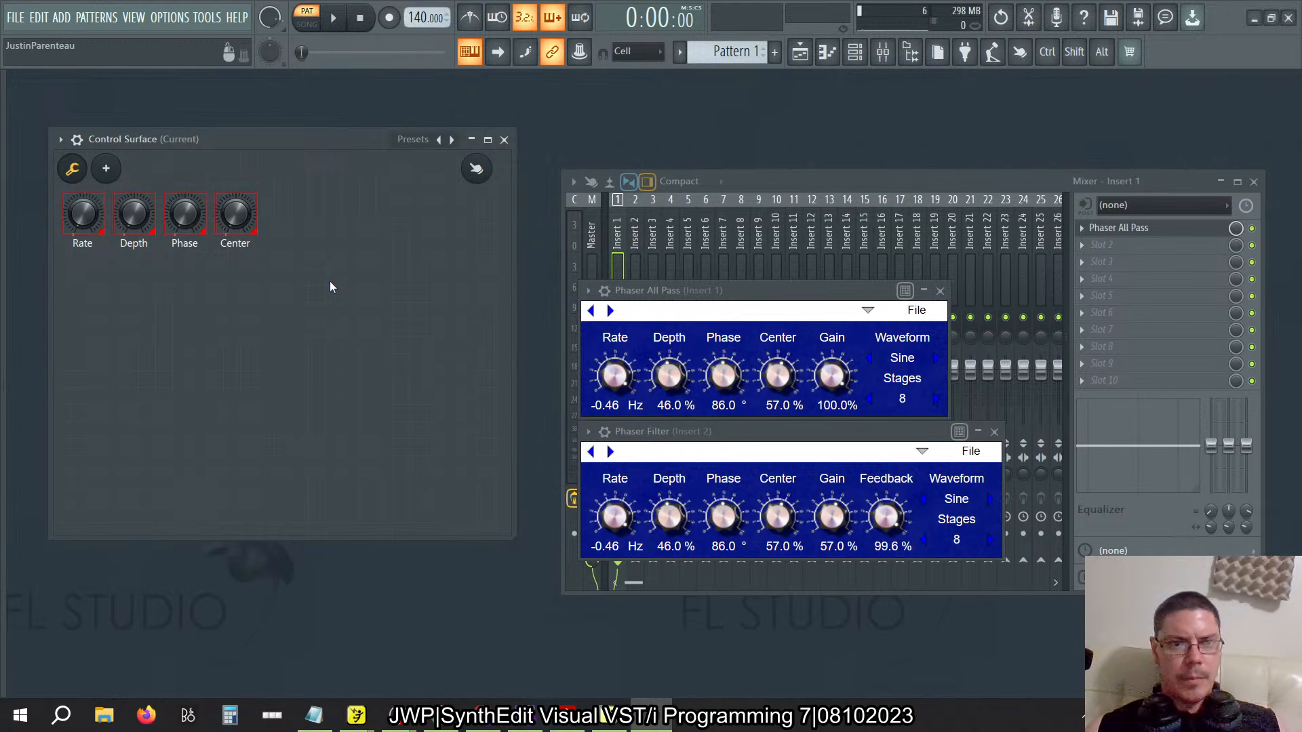
Add a fifth matching knob and snap it into the row directly beside Center
right_click(306, 214)
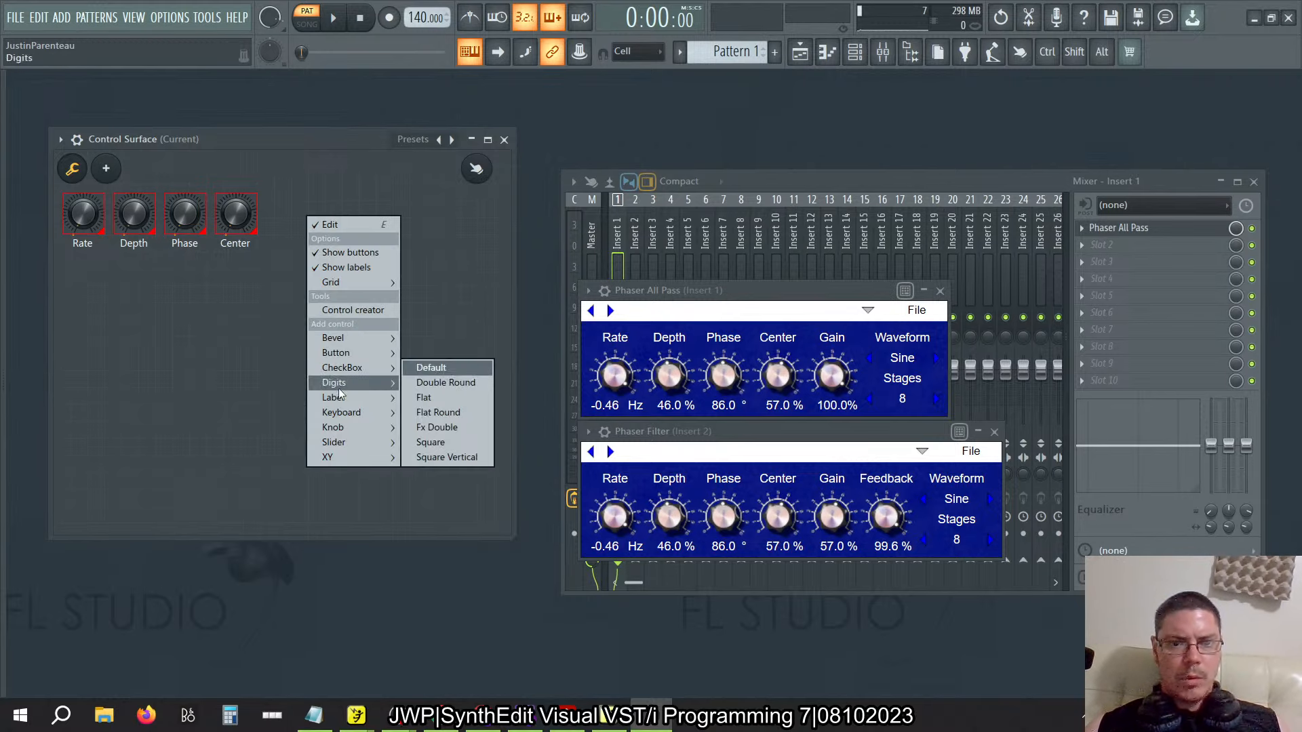
mouse_move(367, 428)
left_click(473, 306)
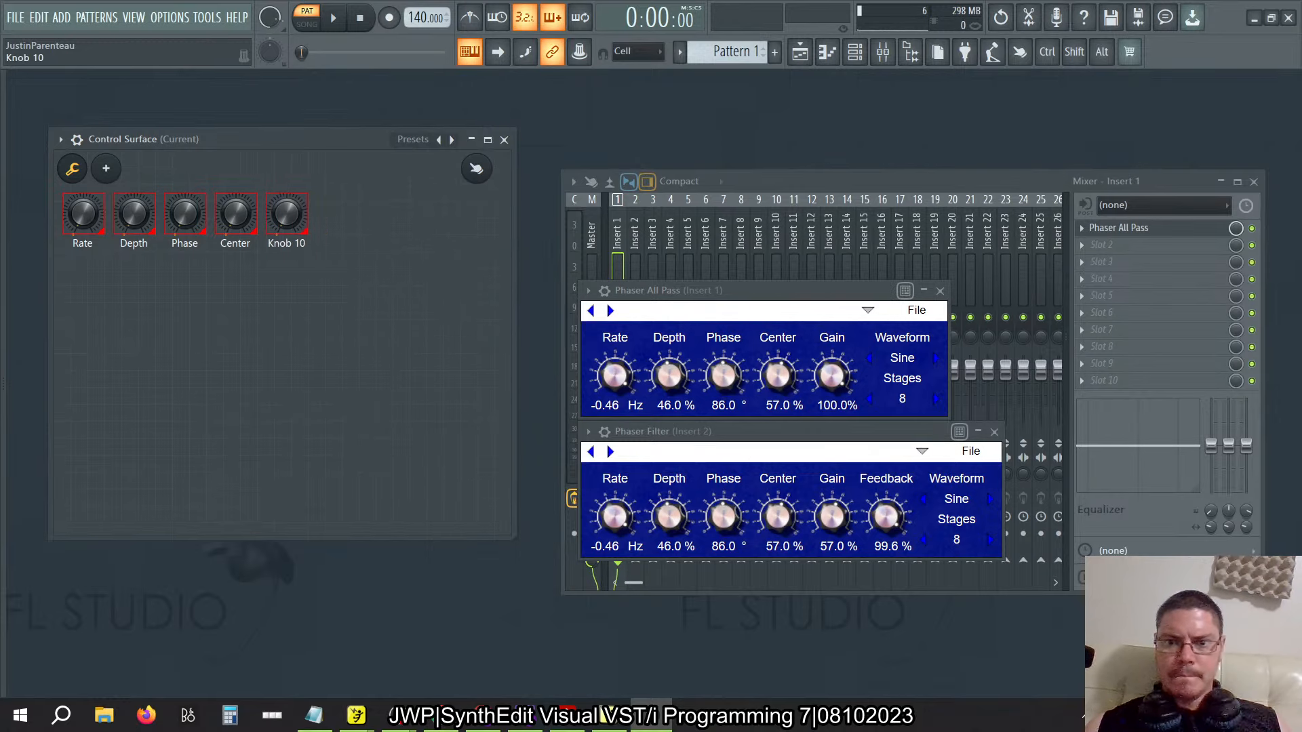
mouse_move(292, 219)
left_mouse_down()
mouse_move(301, 210)
mouse_move(286, 215)
left_mouse_up()
right_click(301, 210)
left_click(299, 205)
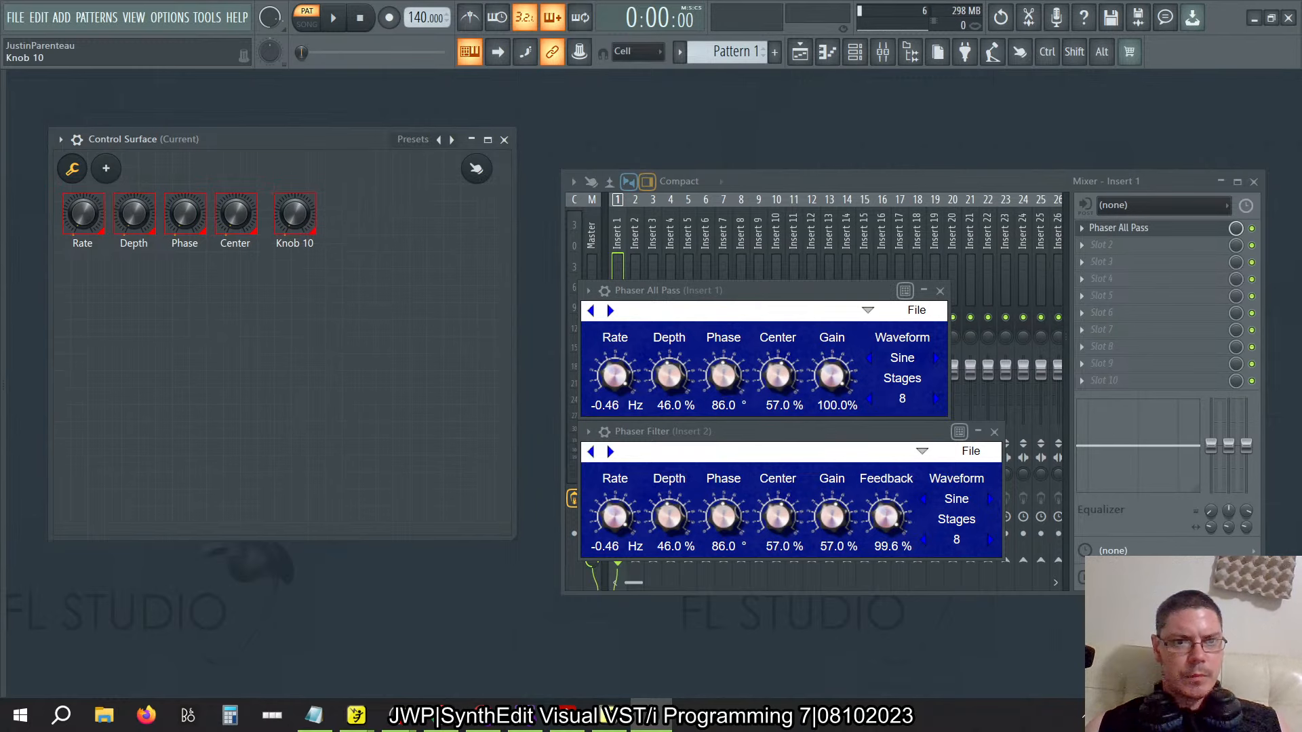
Rename the fifth Control Surface knob as Gain
right_click(295, 221)
left_click(315, 224)
type("Ga")
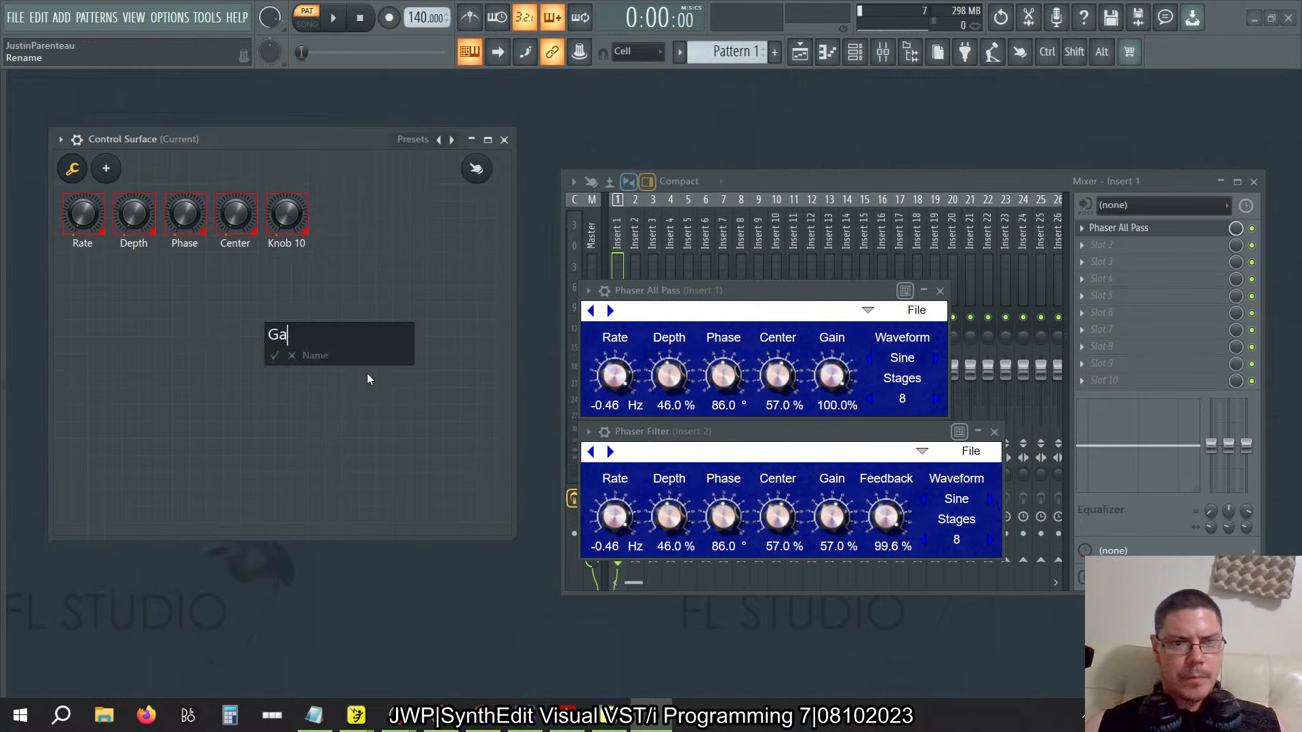
type("in")
key("Return")
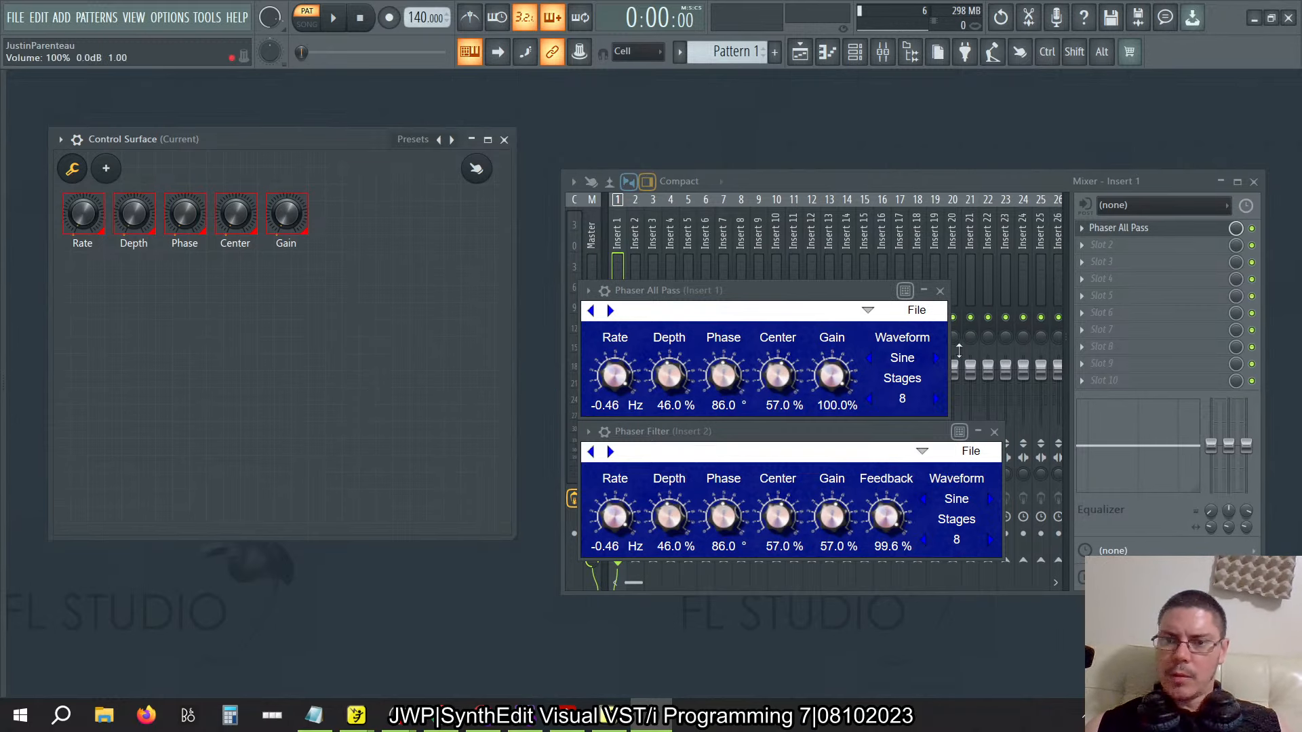
Add a sixth Default-style knob and line it up directly beside Gain
right_click(386, 285)
mouse_move(459, 450)
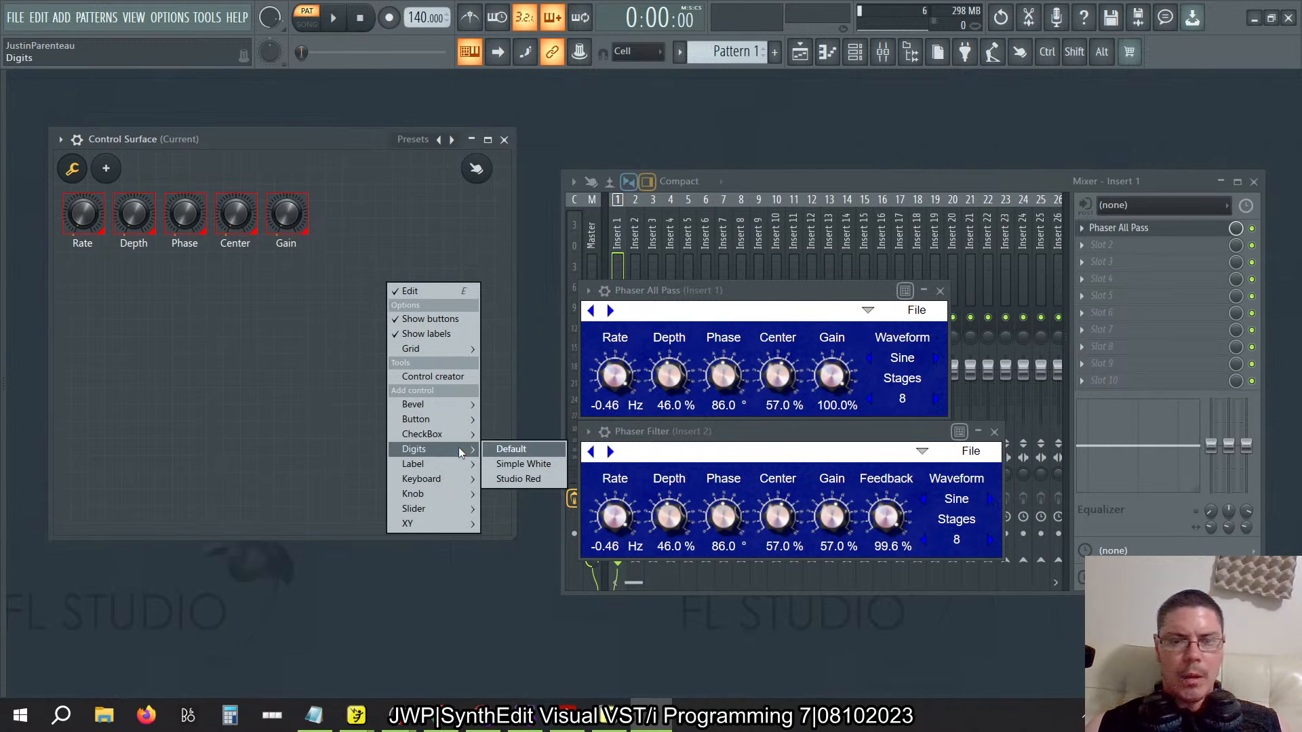
mouse_move(432, 493)
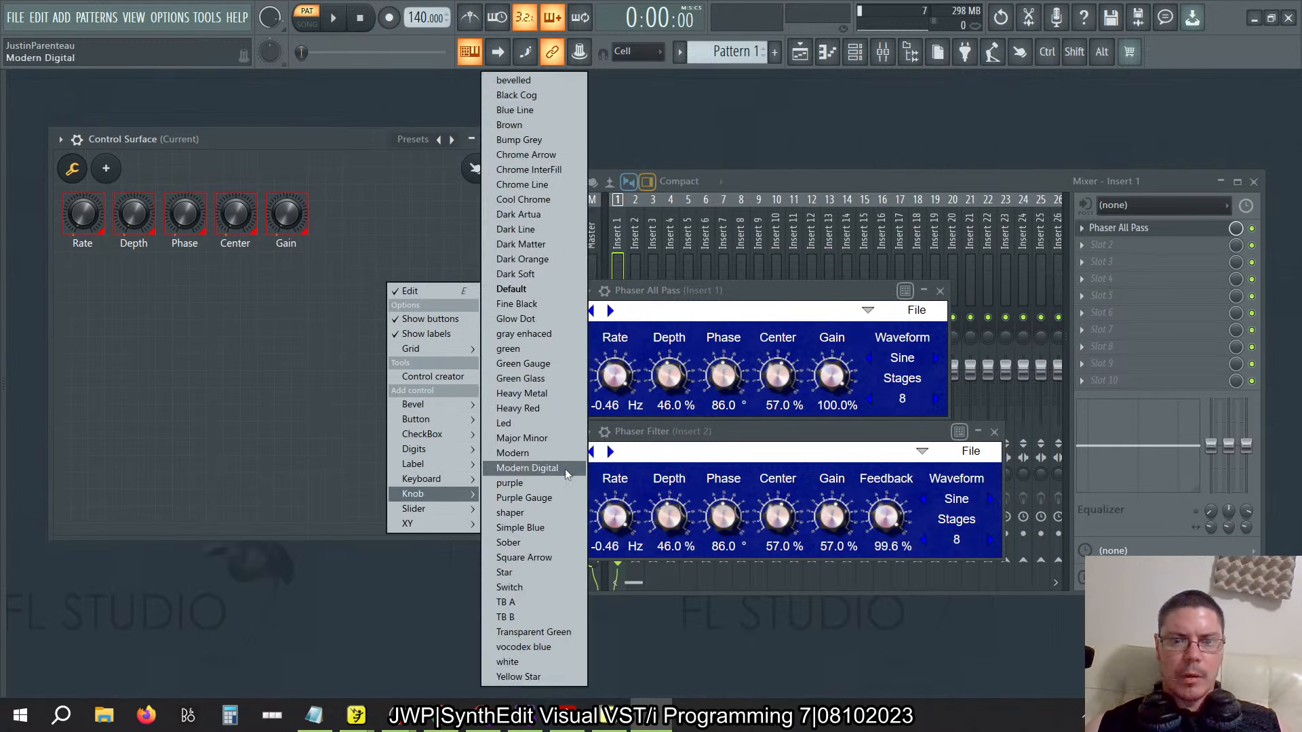
left_click(550, 291)
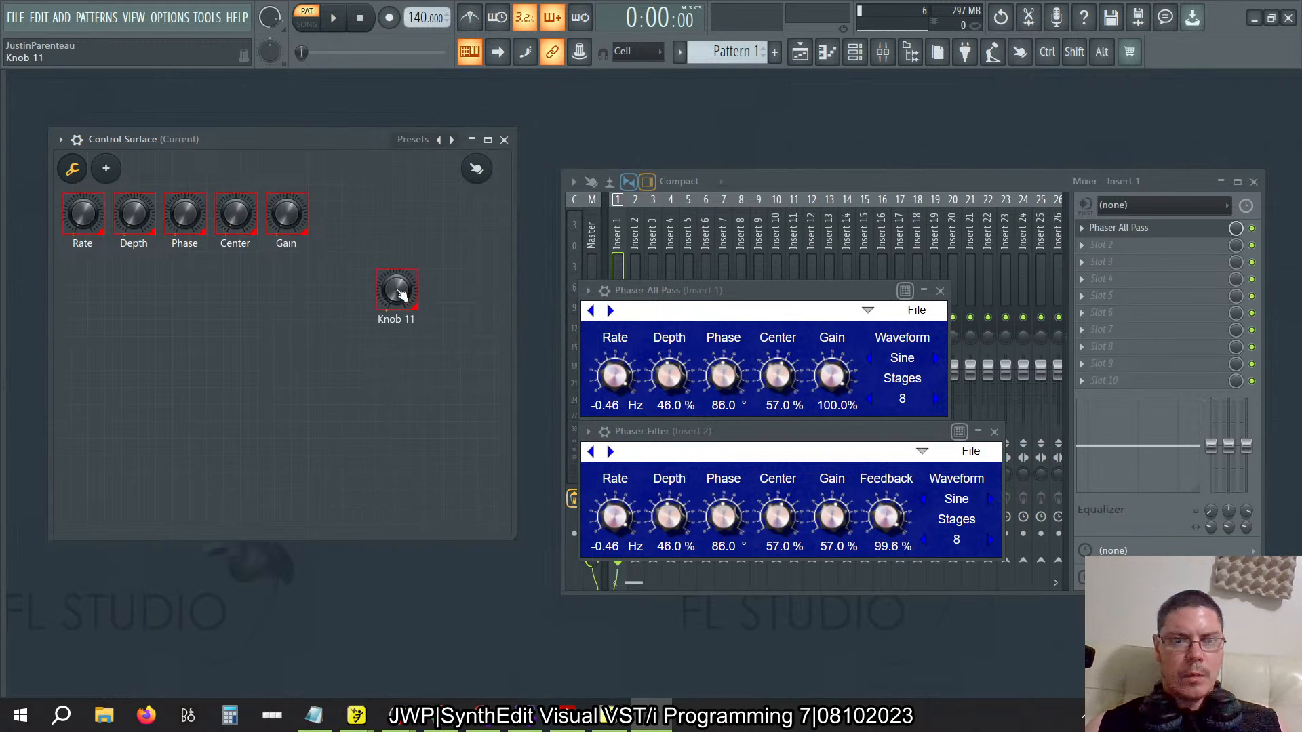
left_click_drag(401, 293, 342, 217)
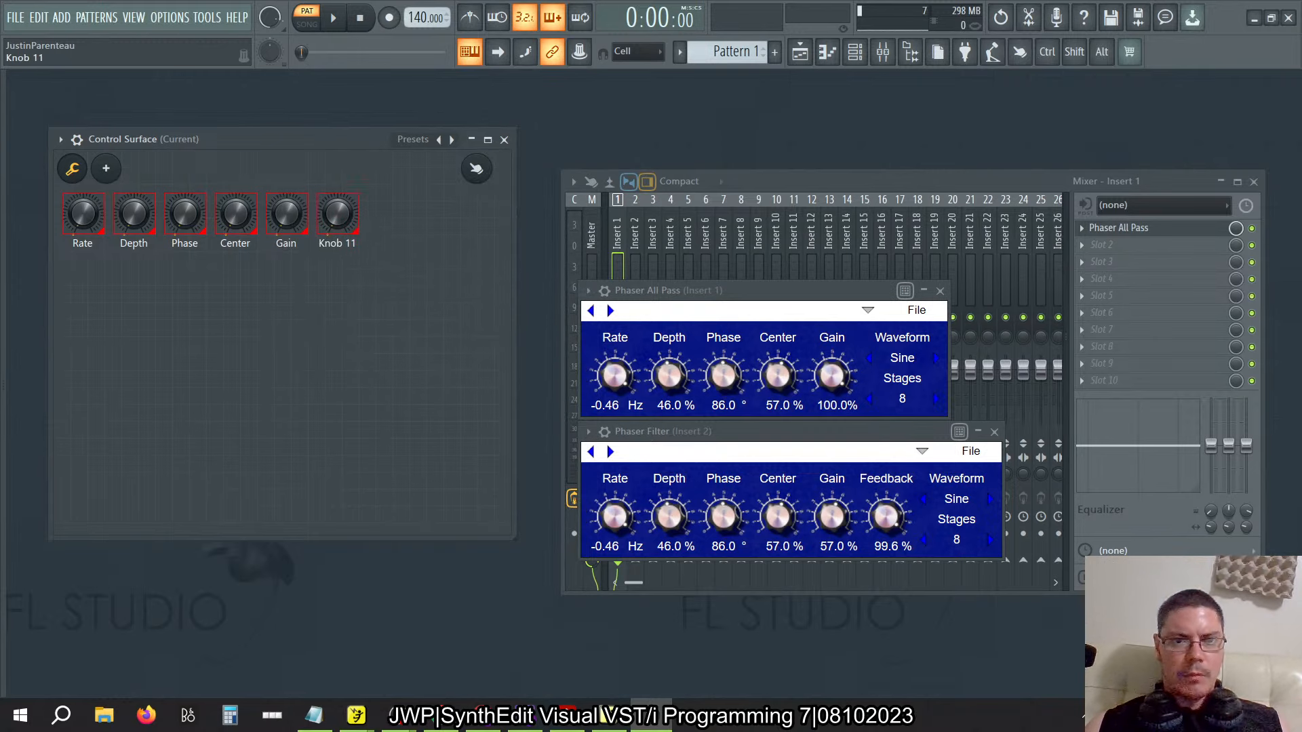
Rename the sixth Control Surface knob as Waveform
right_click(340, 216)
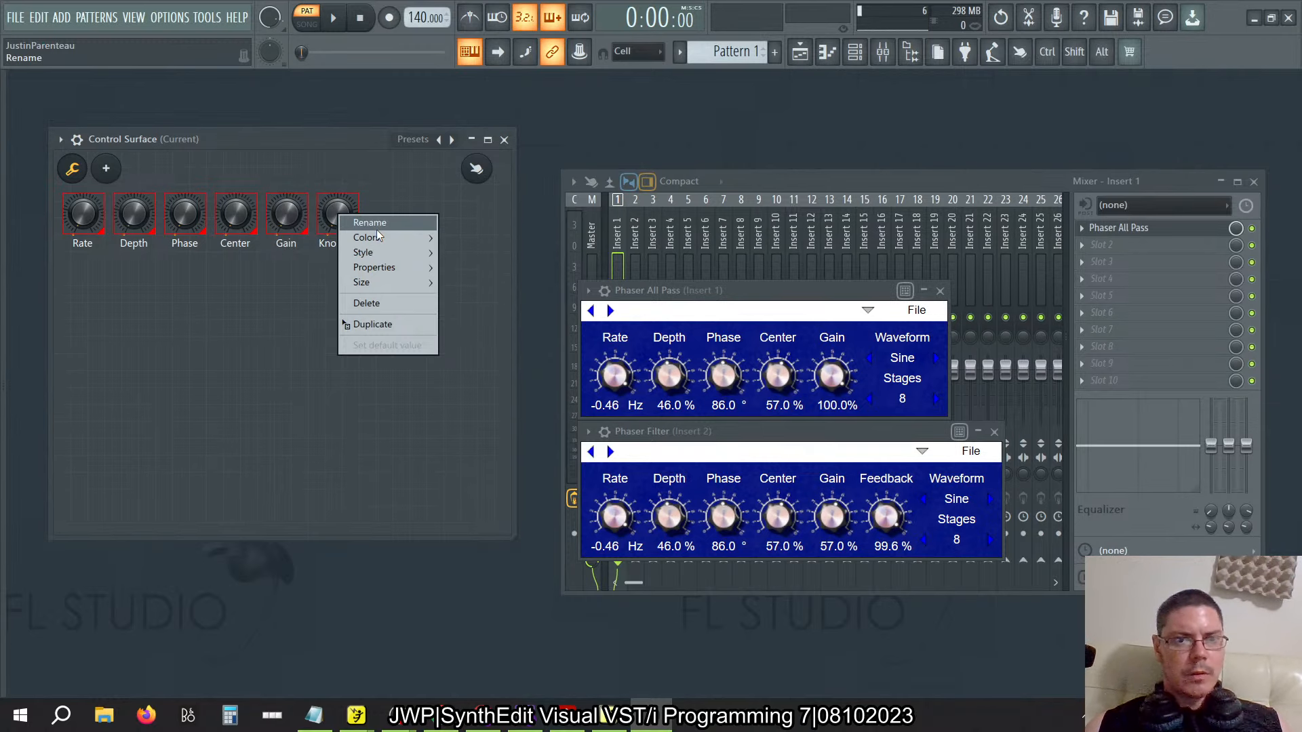
mouse_move(377, 253)
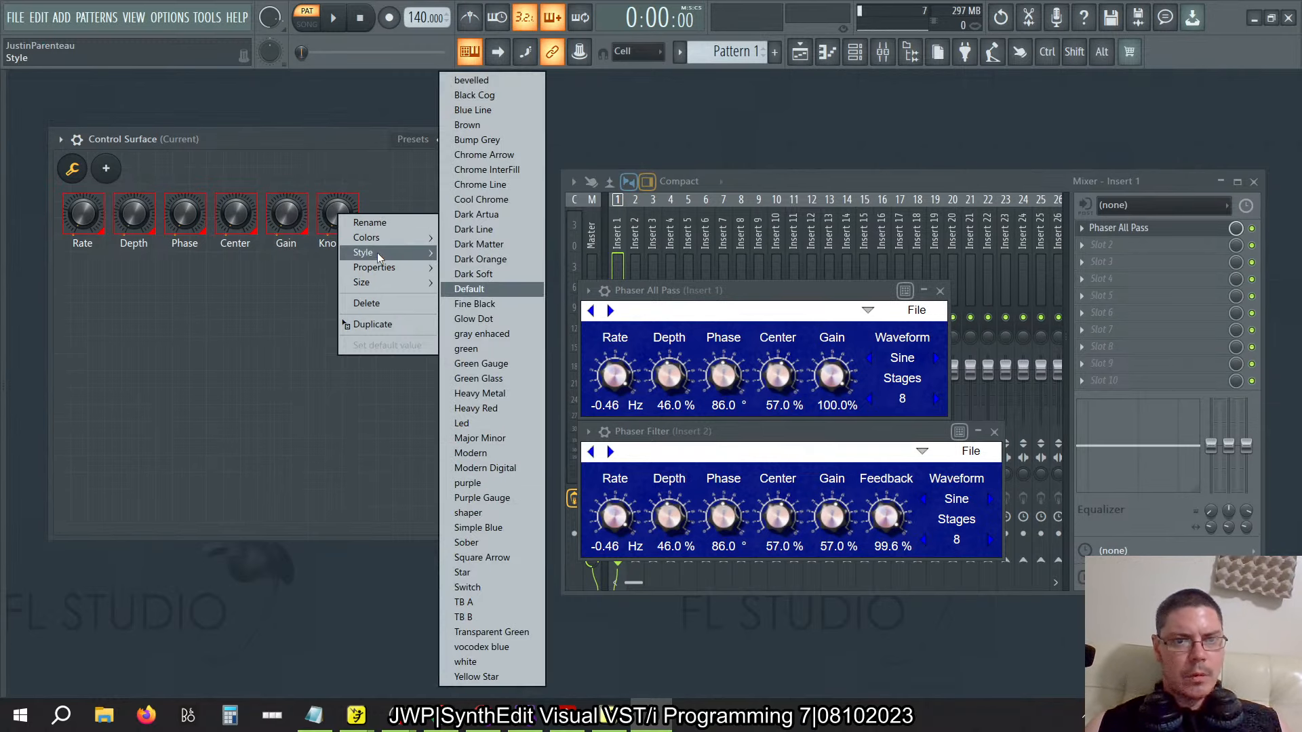
left_click(372, 228)
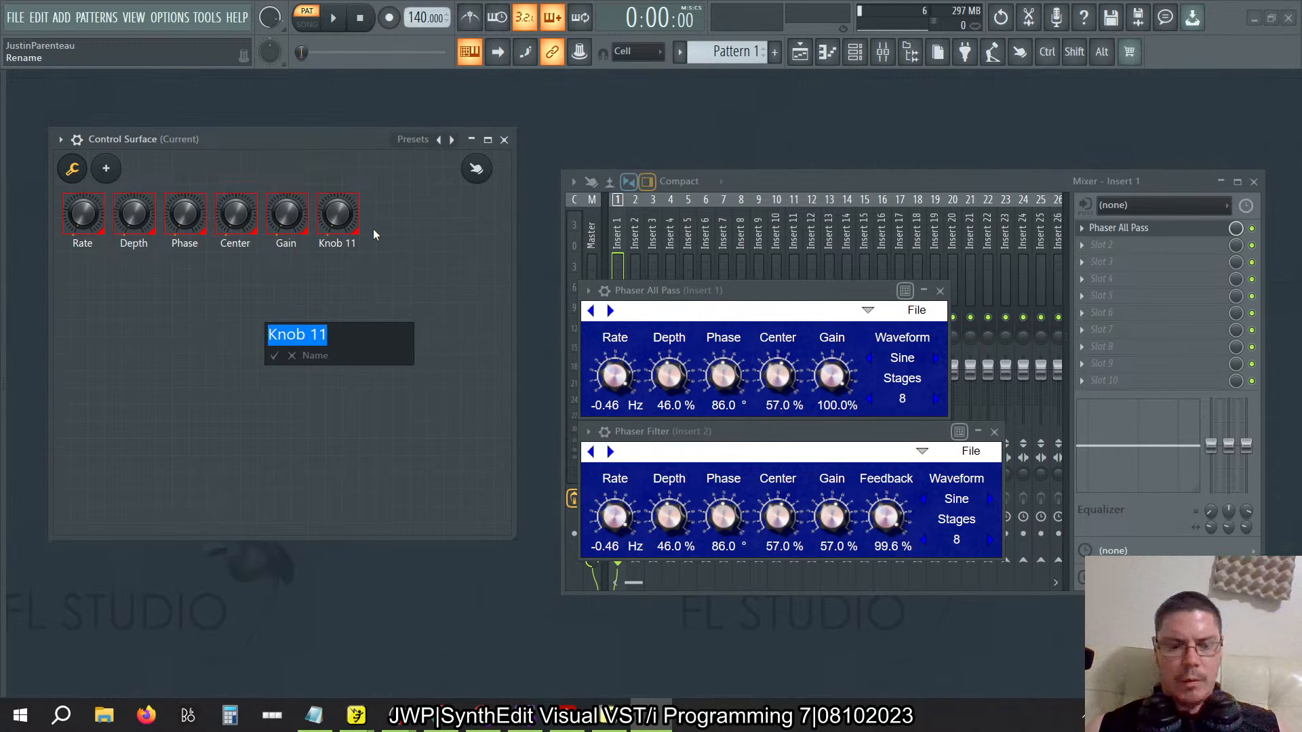
type("Waveform")
key("Return")
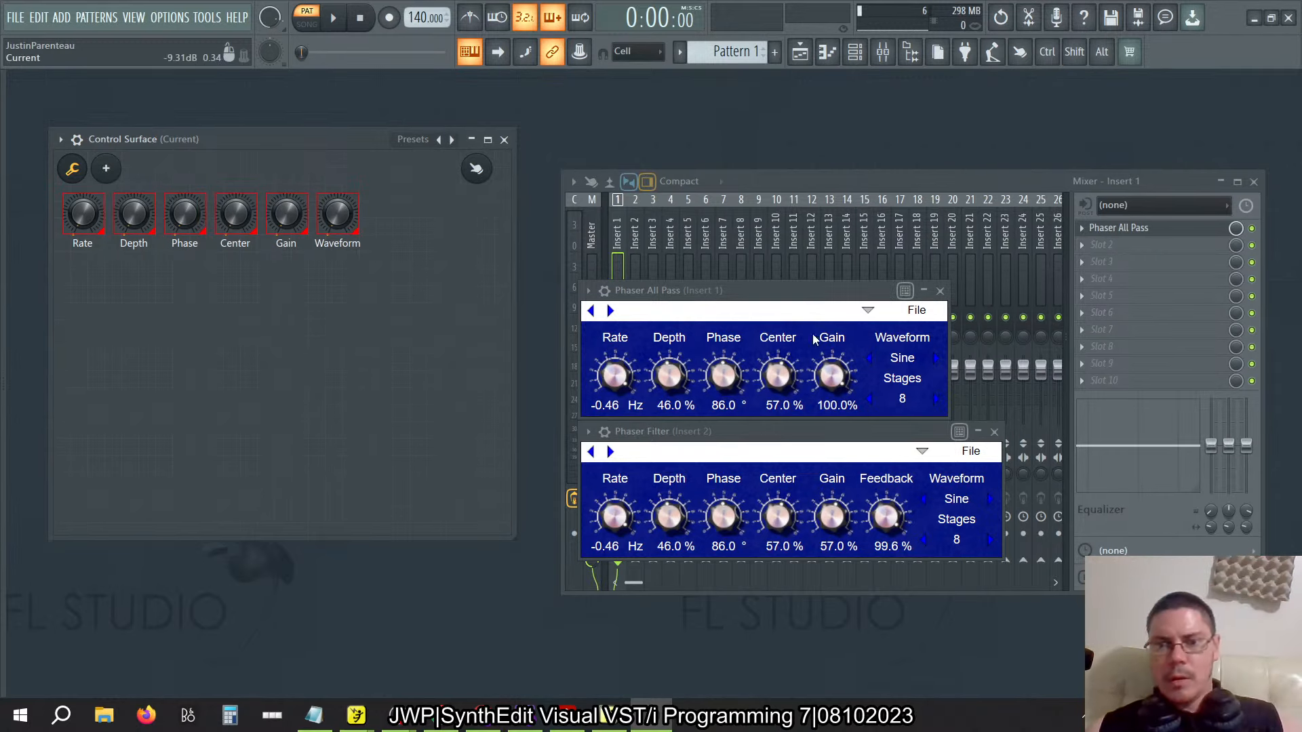
left_click(900, 358)
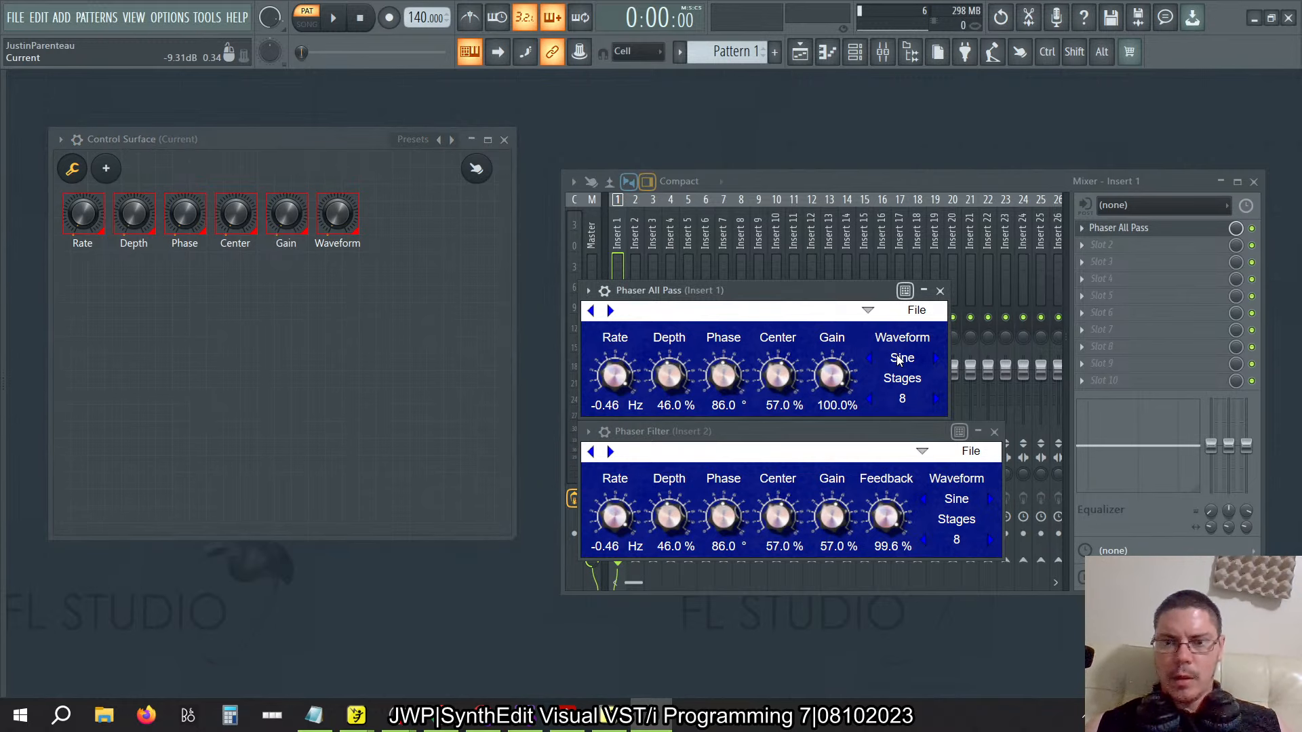
right_click(341, 213)
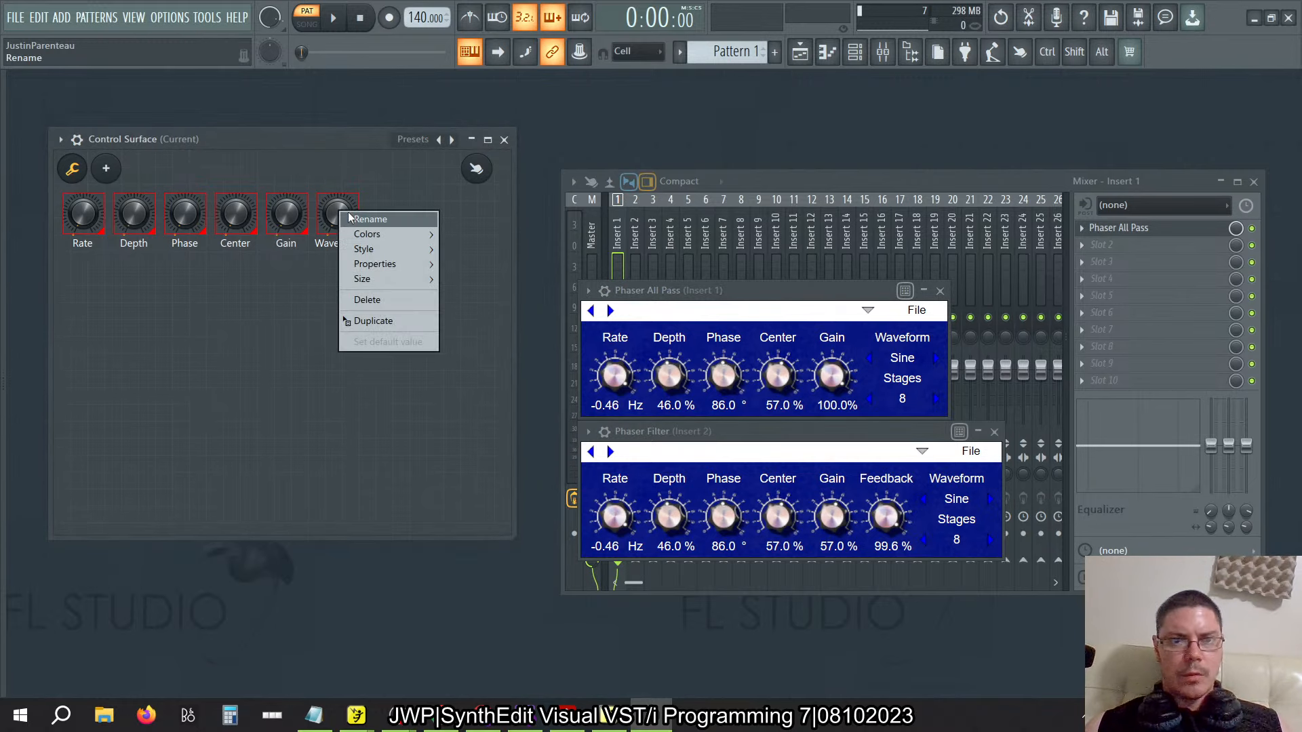
left_click(350, 217)
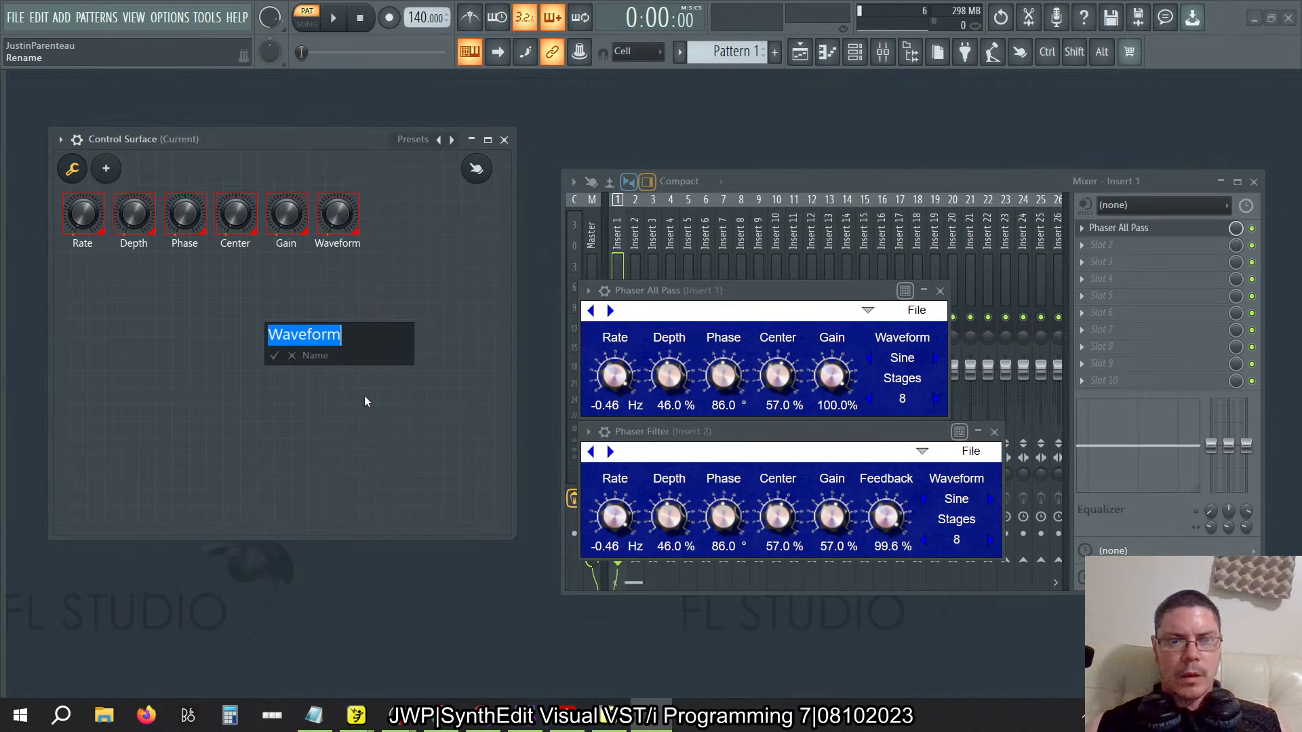
left_click(438, 255)
right_click(329, 211)
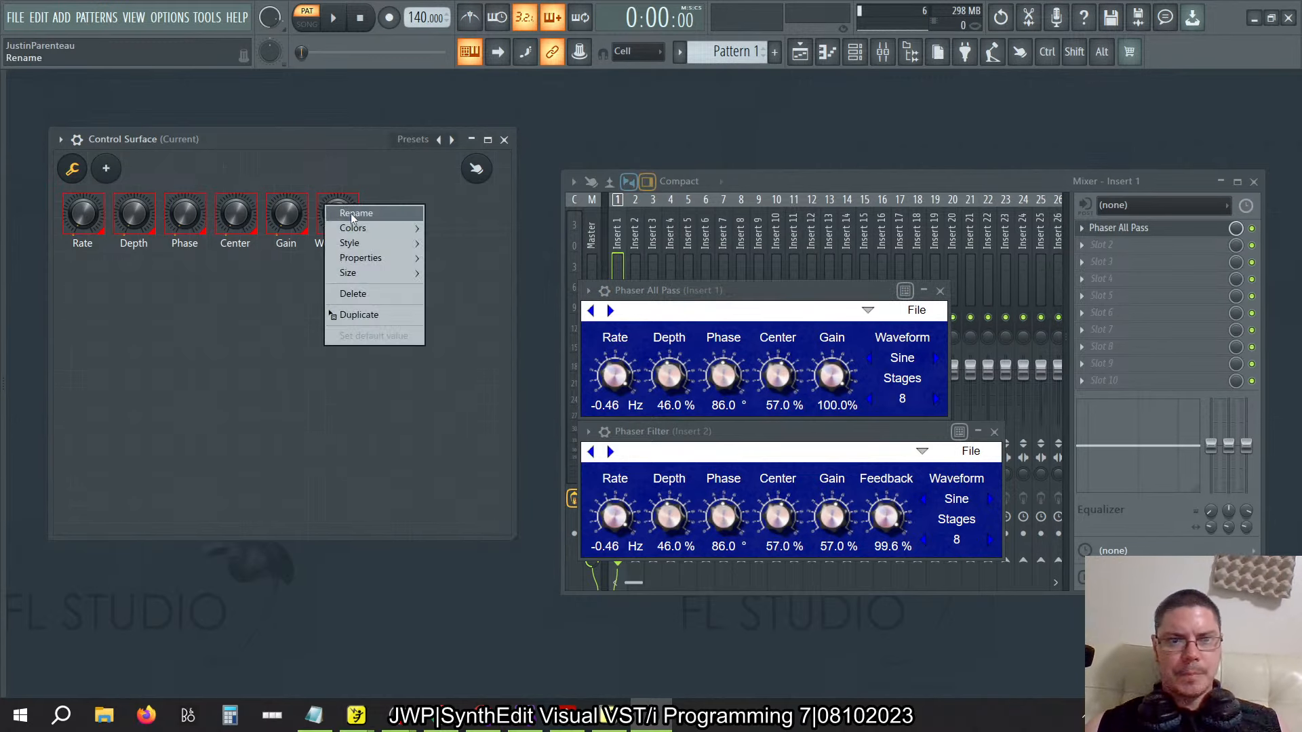
mouse_move(357, 262)
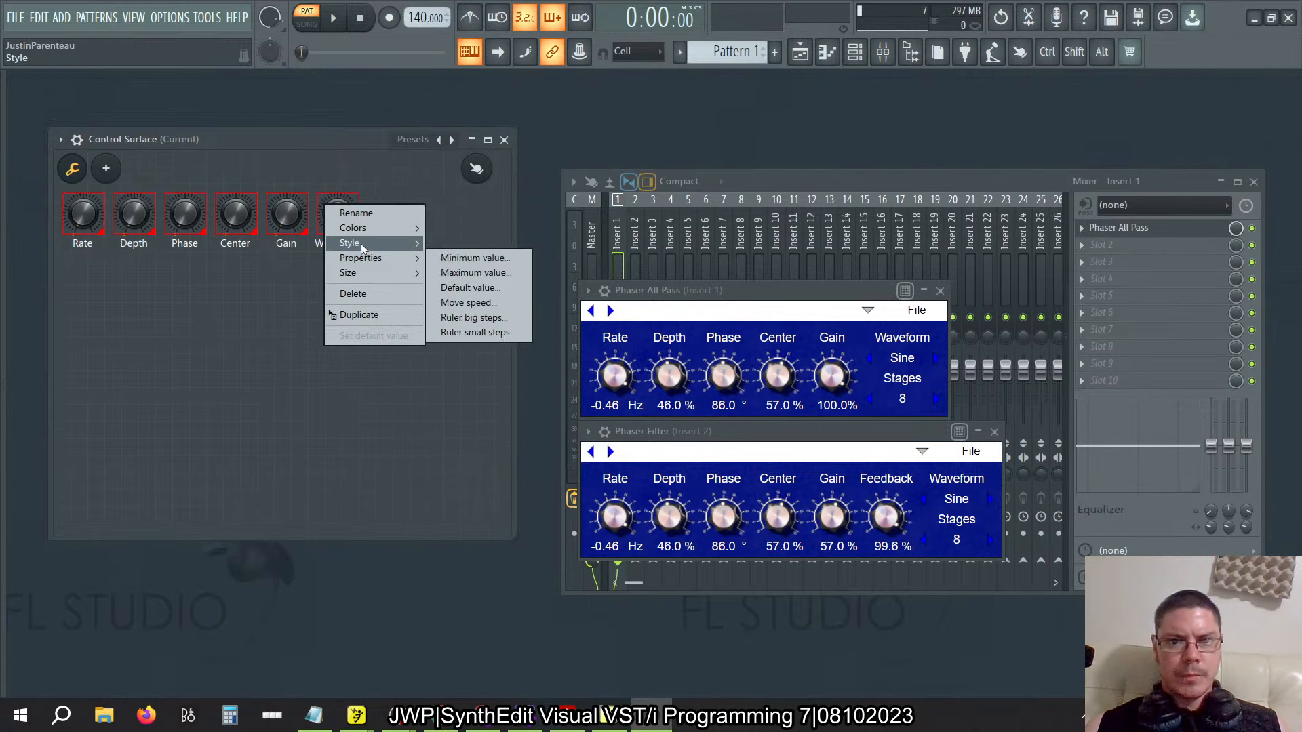
left_click(343, 162)
Delete the Waveform knob from the Control Surface
right_click(338, 212)
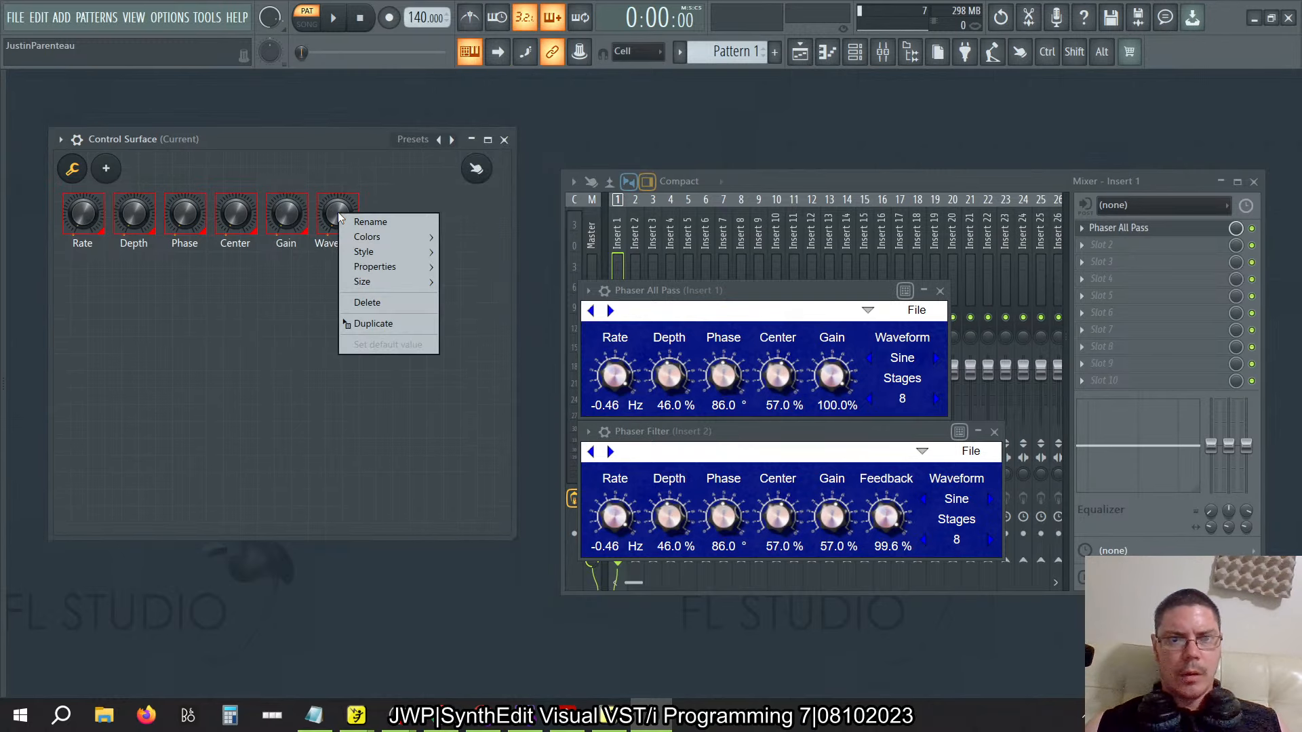
left_click(365, 301)
Add a Default-style button to the Control Surface and place it near the Gain knob
right_click(394, 309)
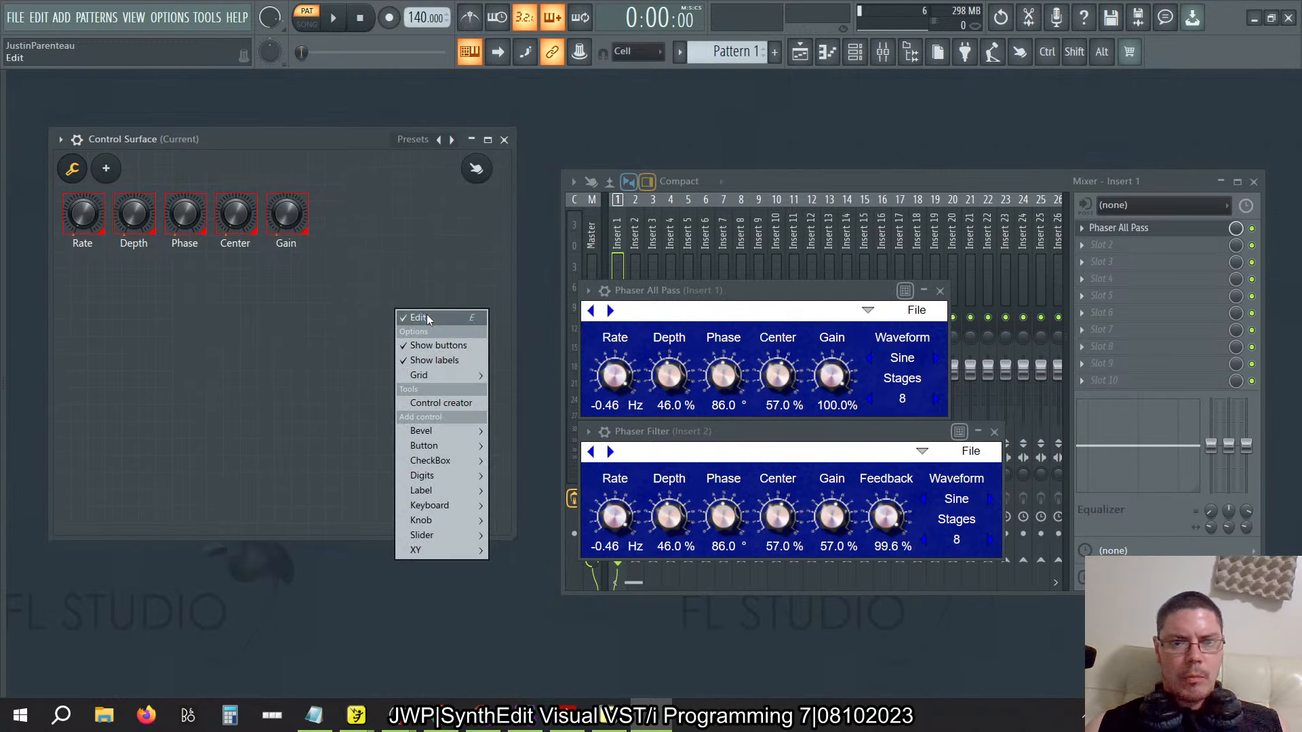
mouse_move(432, 491)
mouse_move(434, 445)
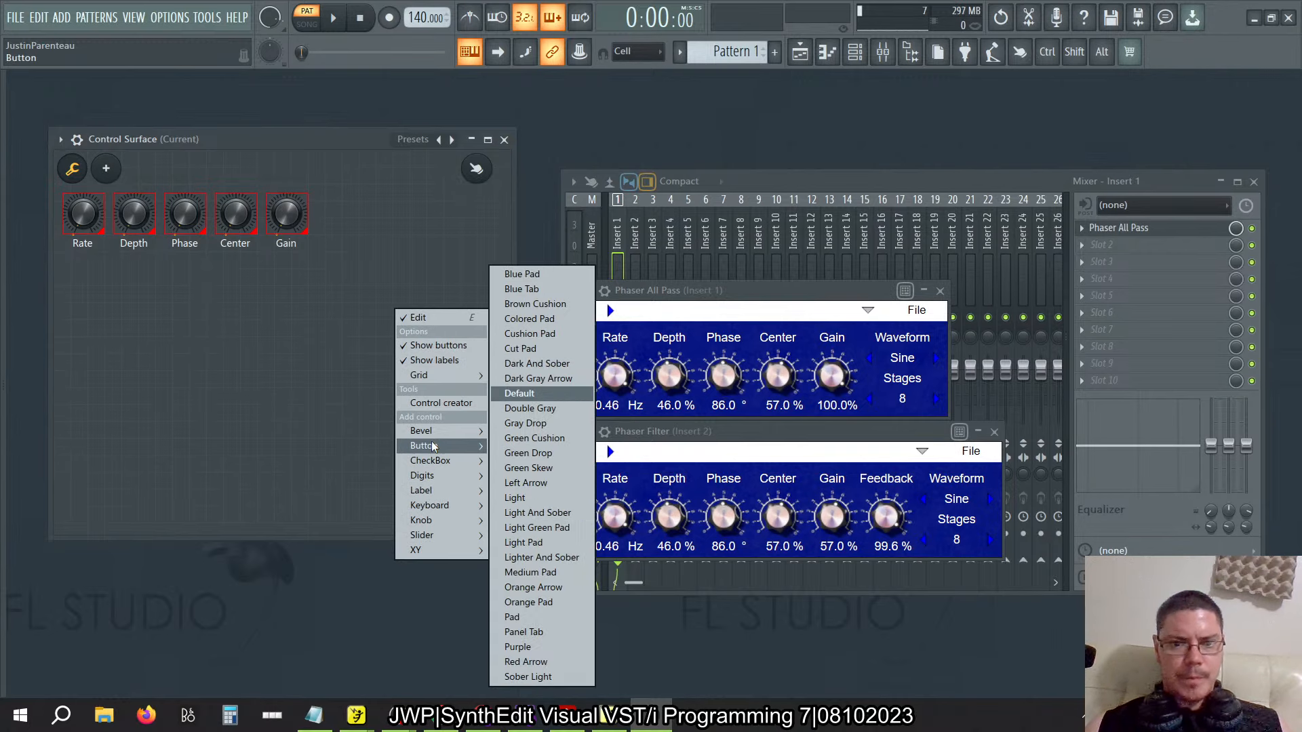
left_click(549, 395)
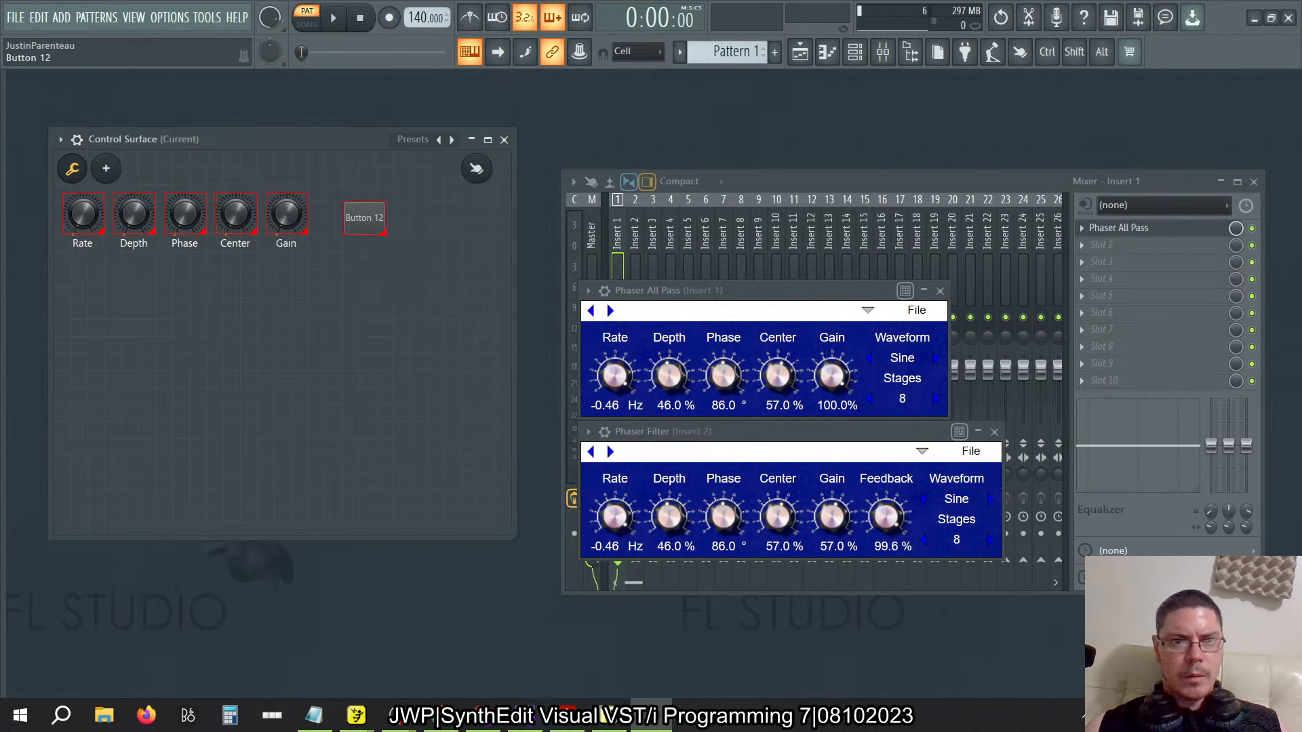
Rename the new Control Surface button as Waveform
right_click(356, 220)
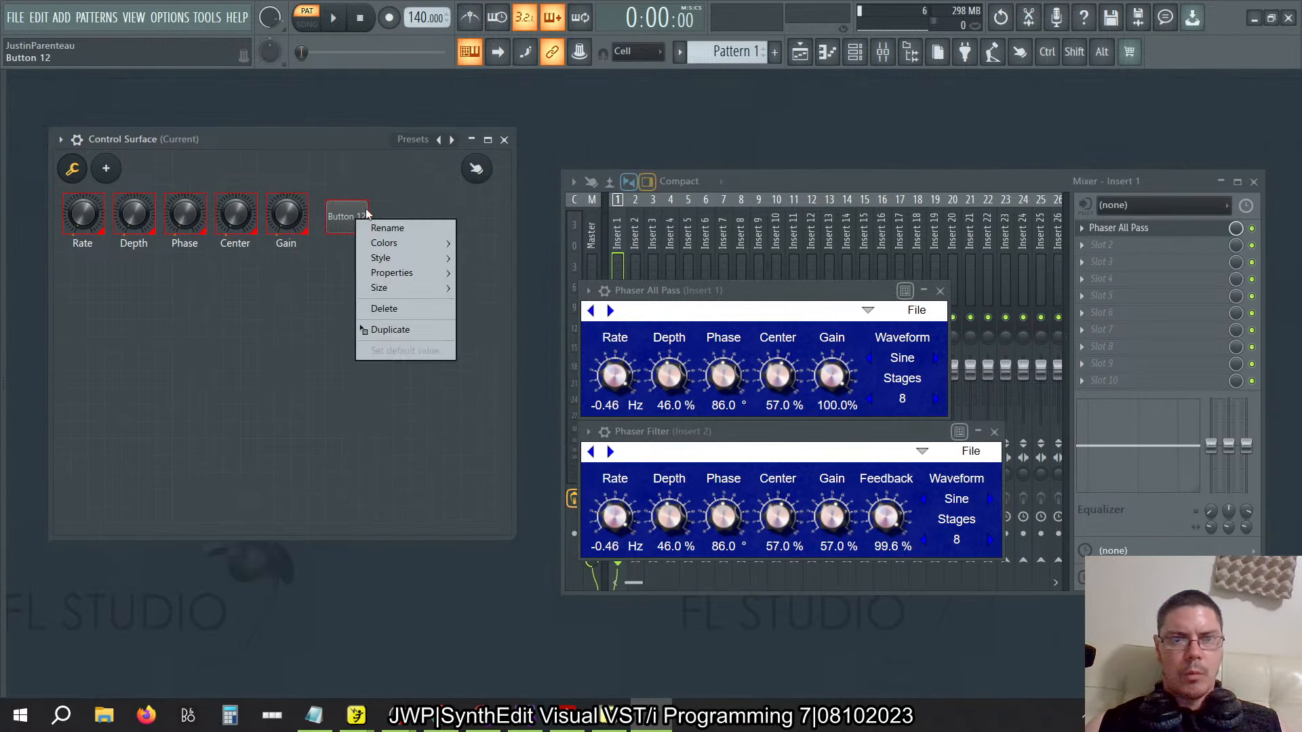
left_click(380, 228)
type("Waveform")
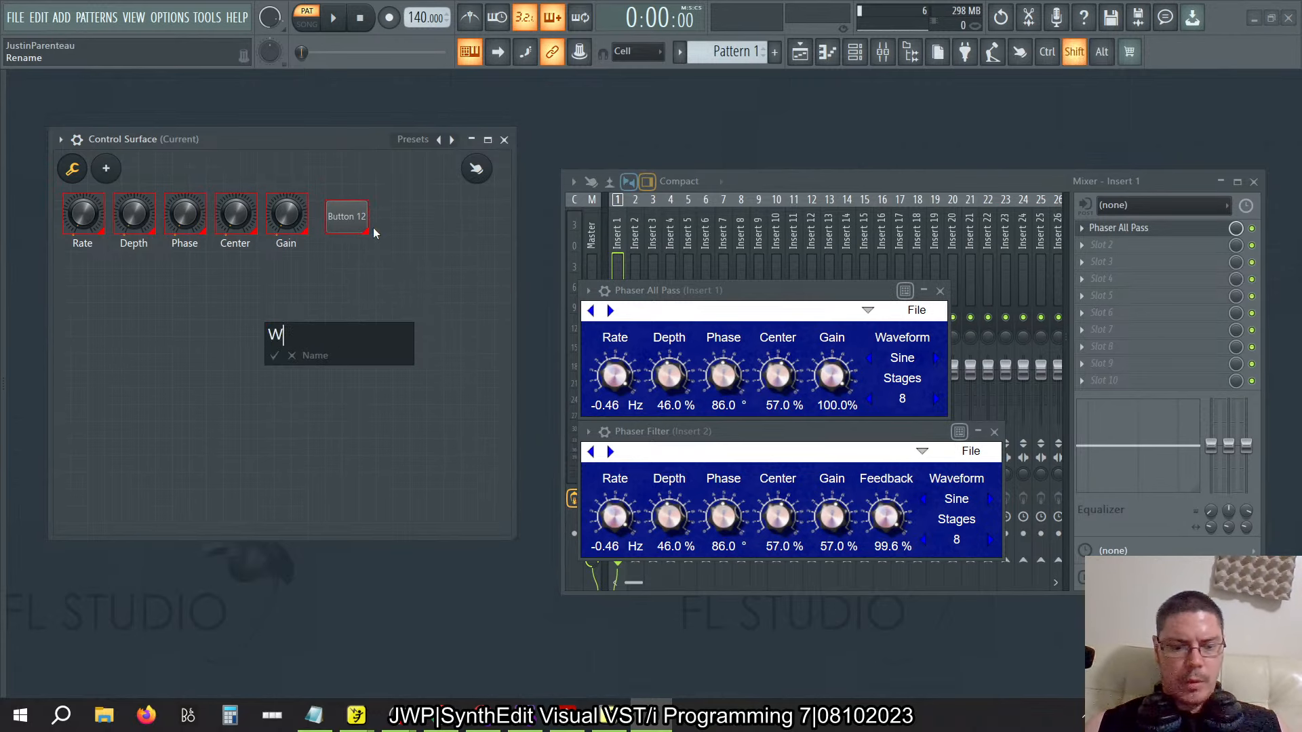
key("Return")
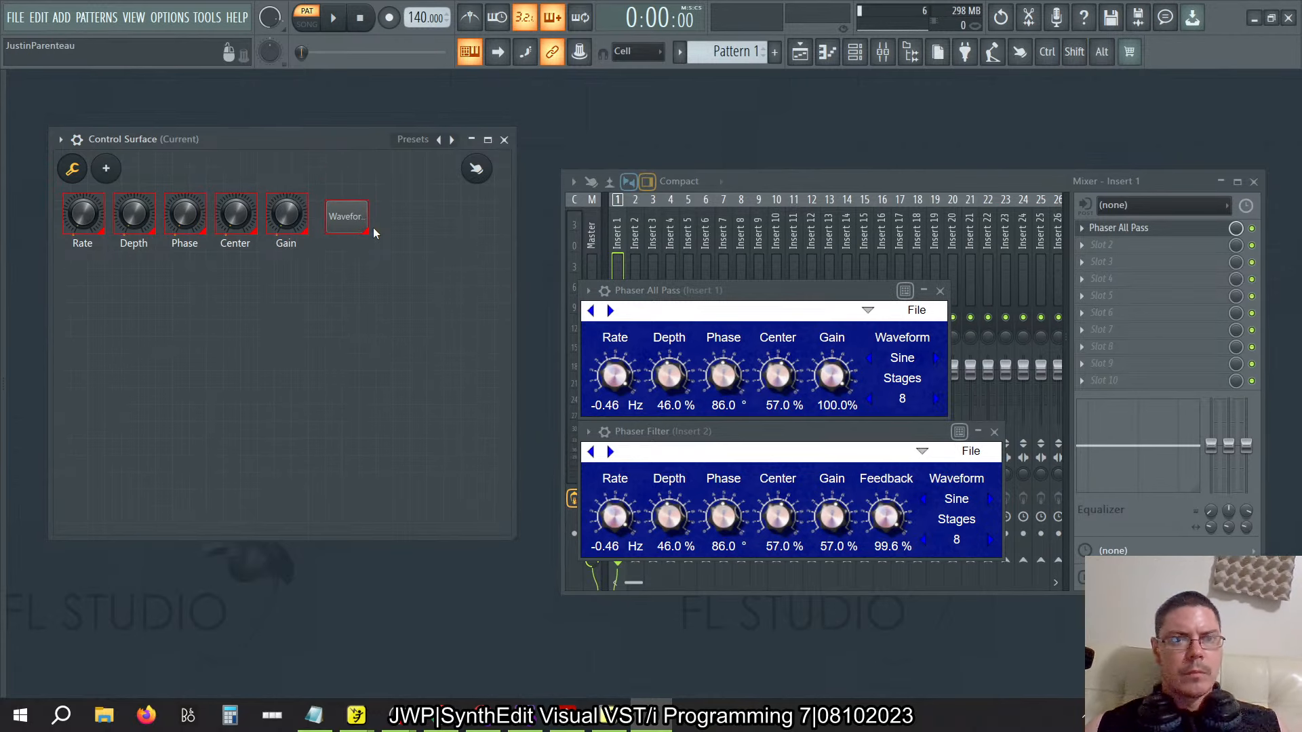
Enlarge the Waveform button into a square that fits its full label and reposition it in the knob row
left_click_drag(374, 229, 379, 229)
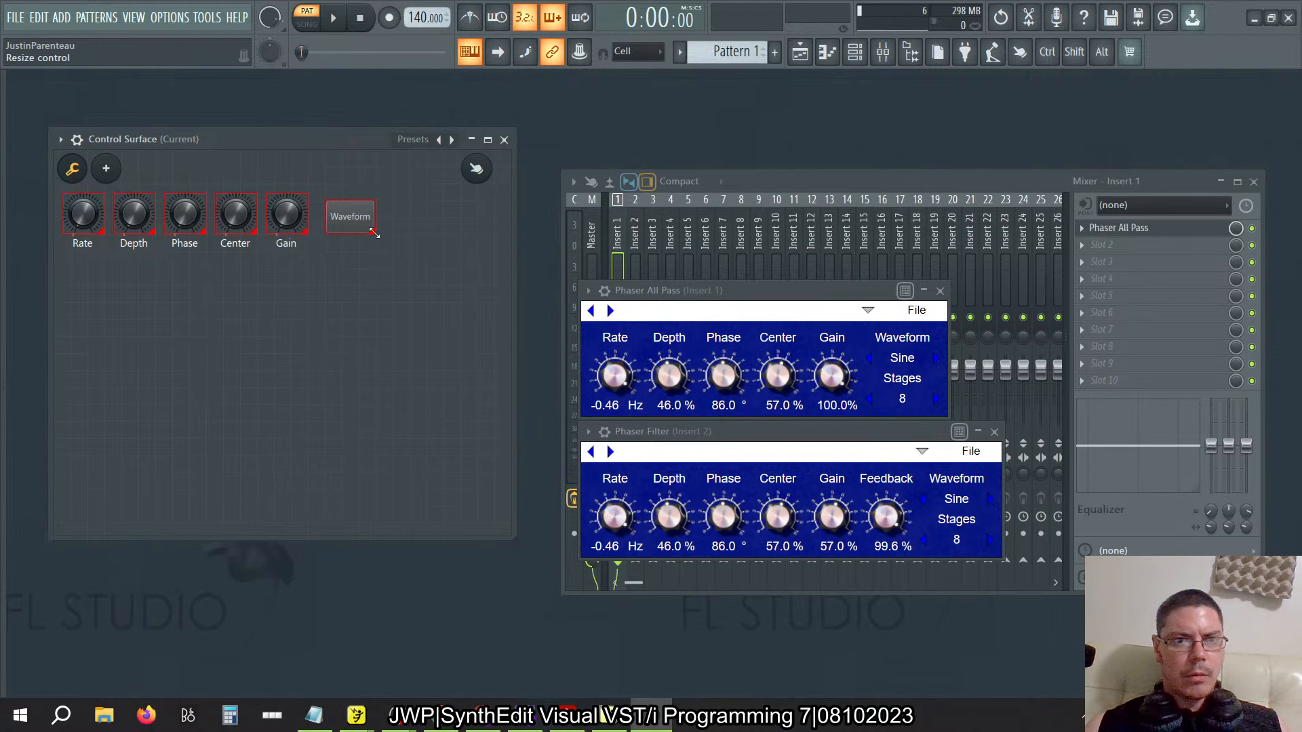
left_click_drag(329, 205, 359, 211)
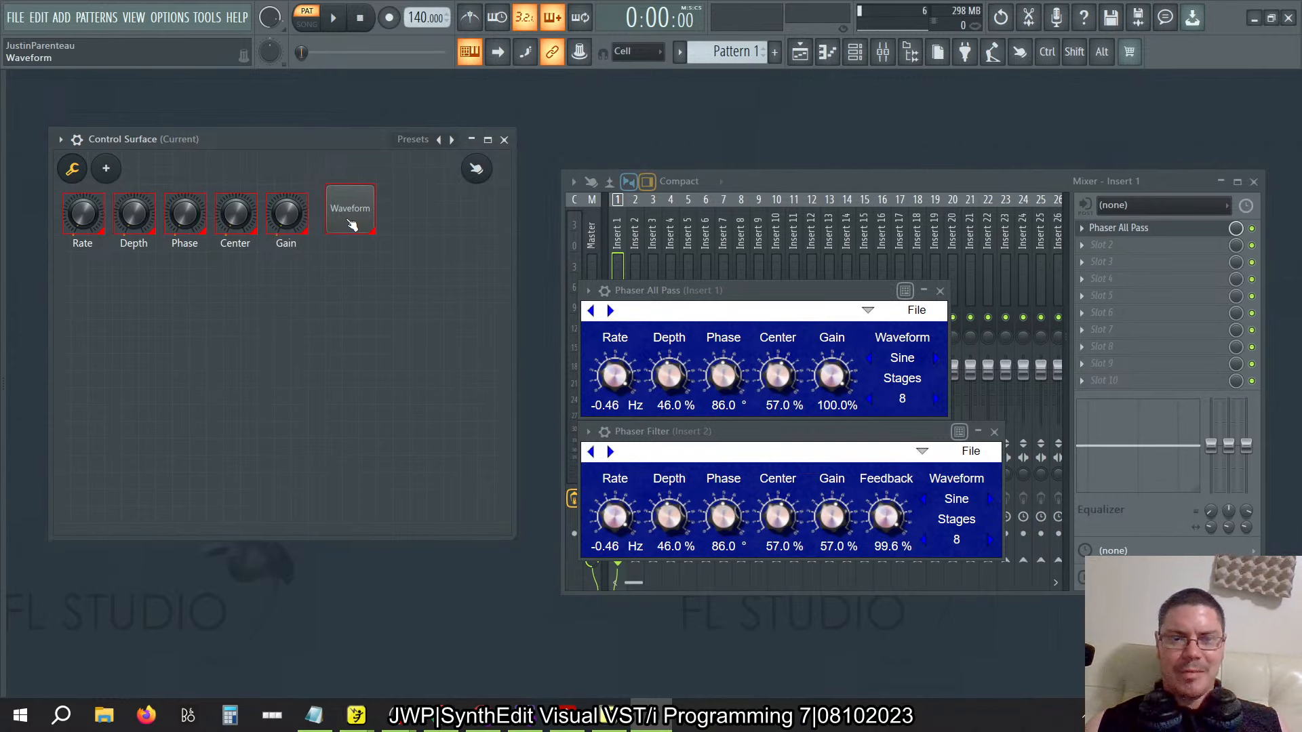
left_click_drag(356, 223, 356, 240)
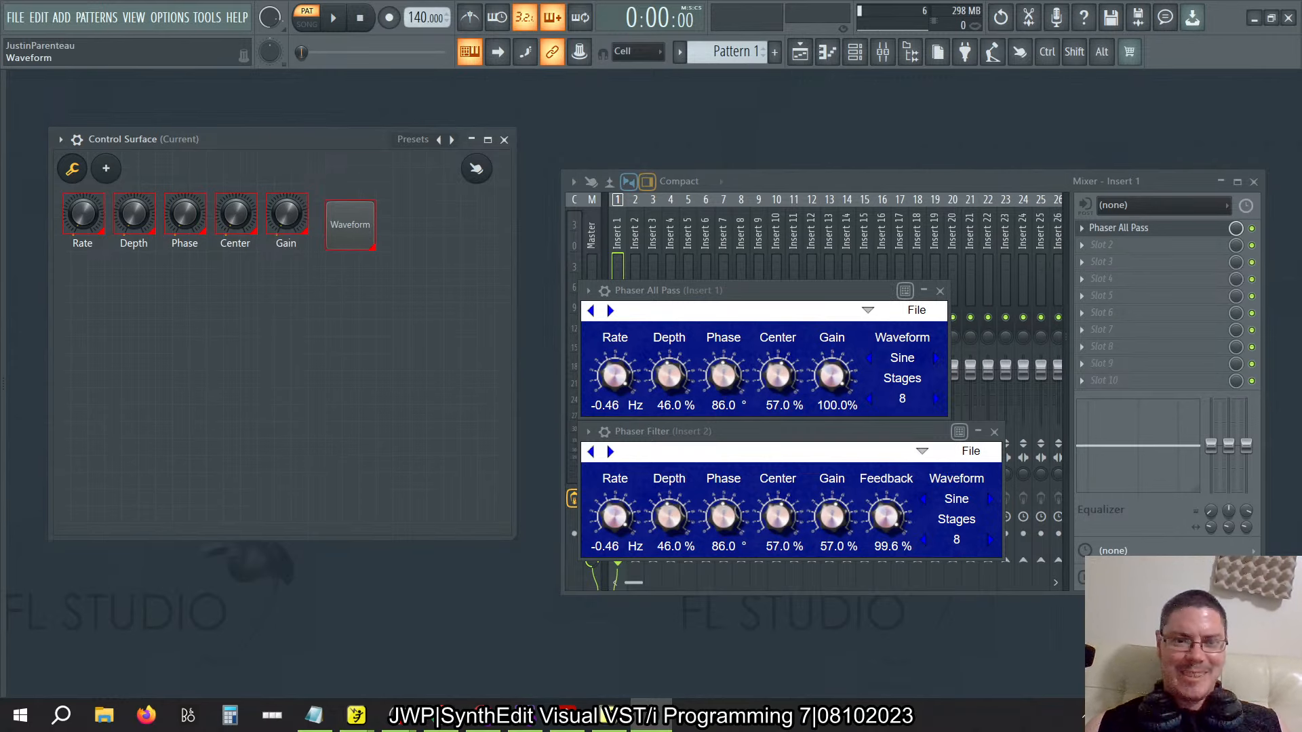
Set the Control Surface grid to 10px, move the Waveform button directly beside Gain, and leave edit mode
right_click(429, 325)
mouse_move(474, 395)
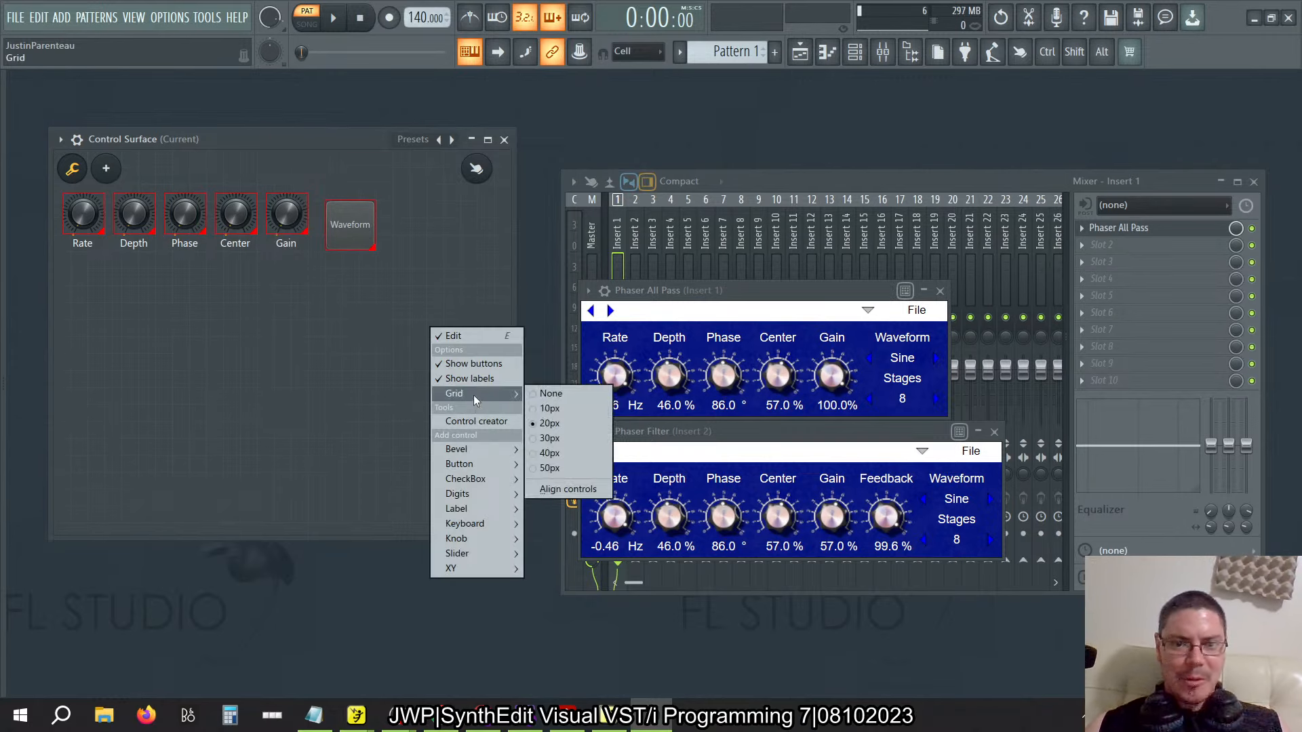
left_click(560, 409)
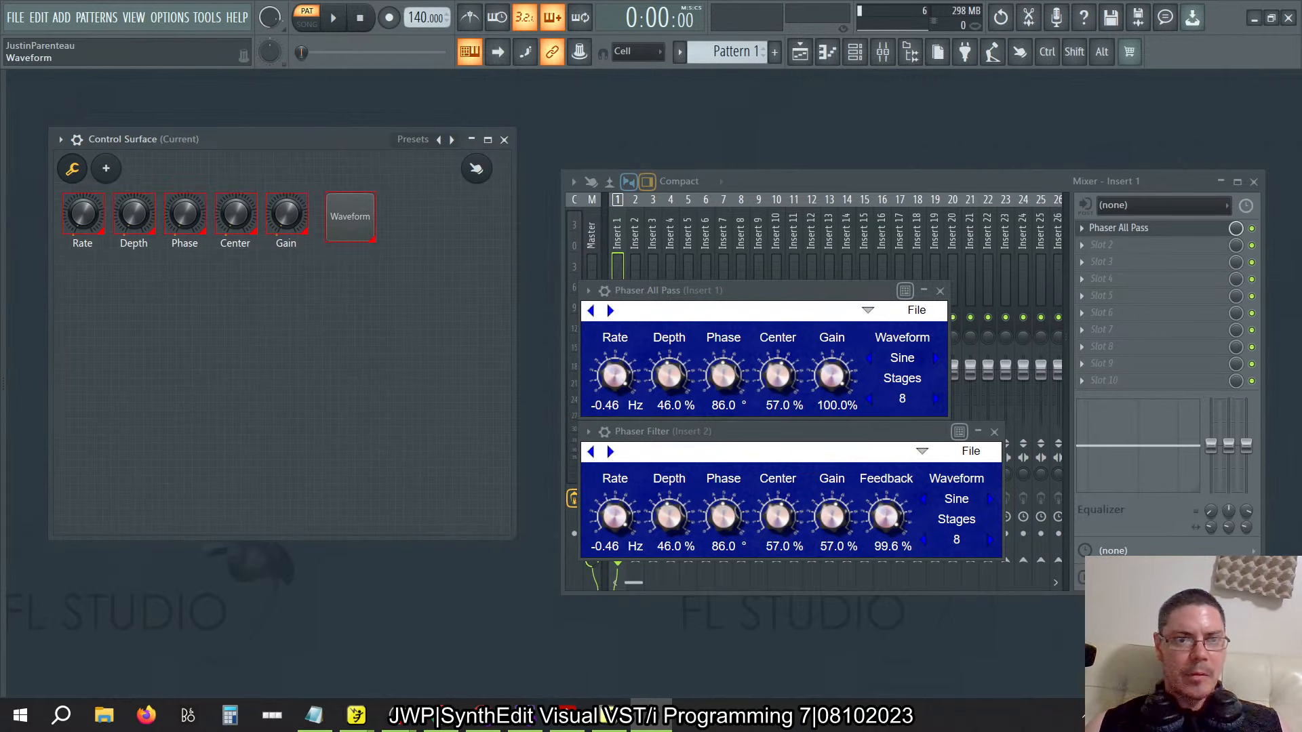
left_click_drag(350, 216, 342, 216)
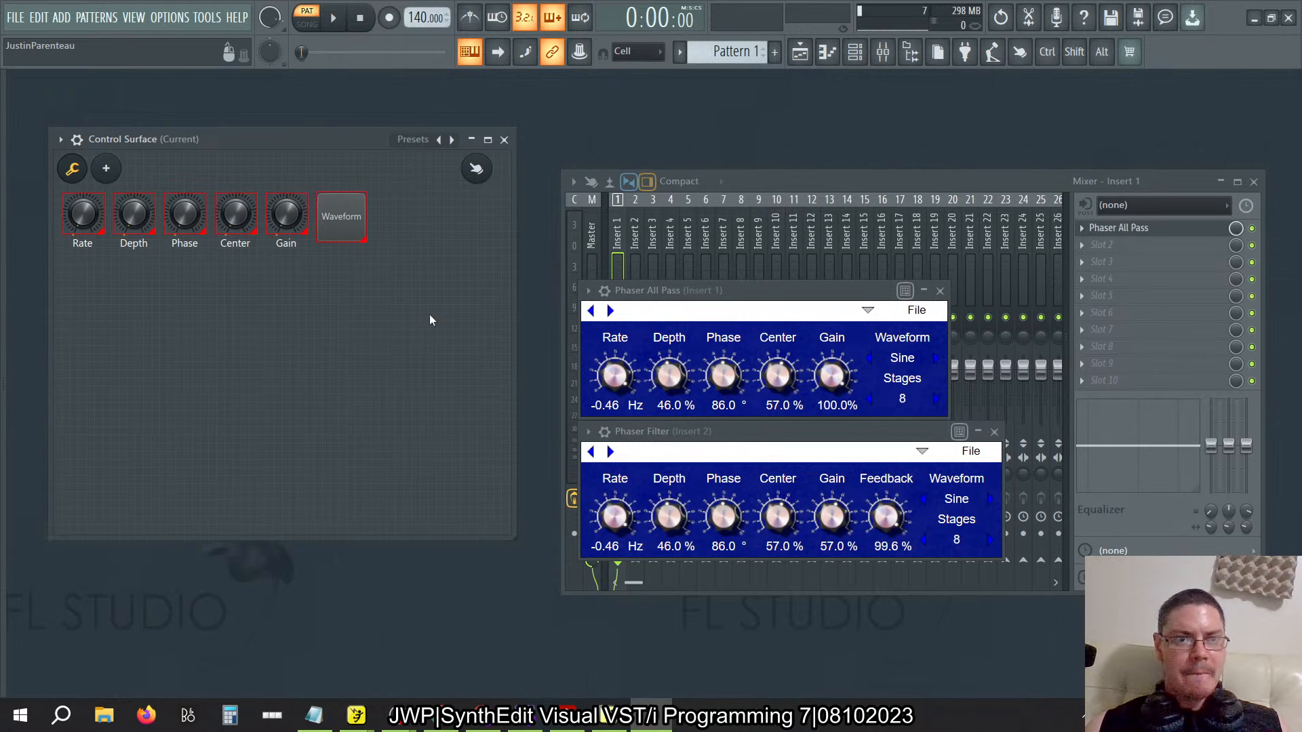
left_click(73, 168)
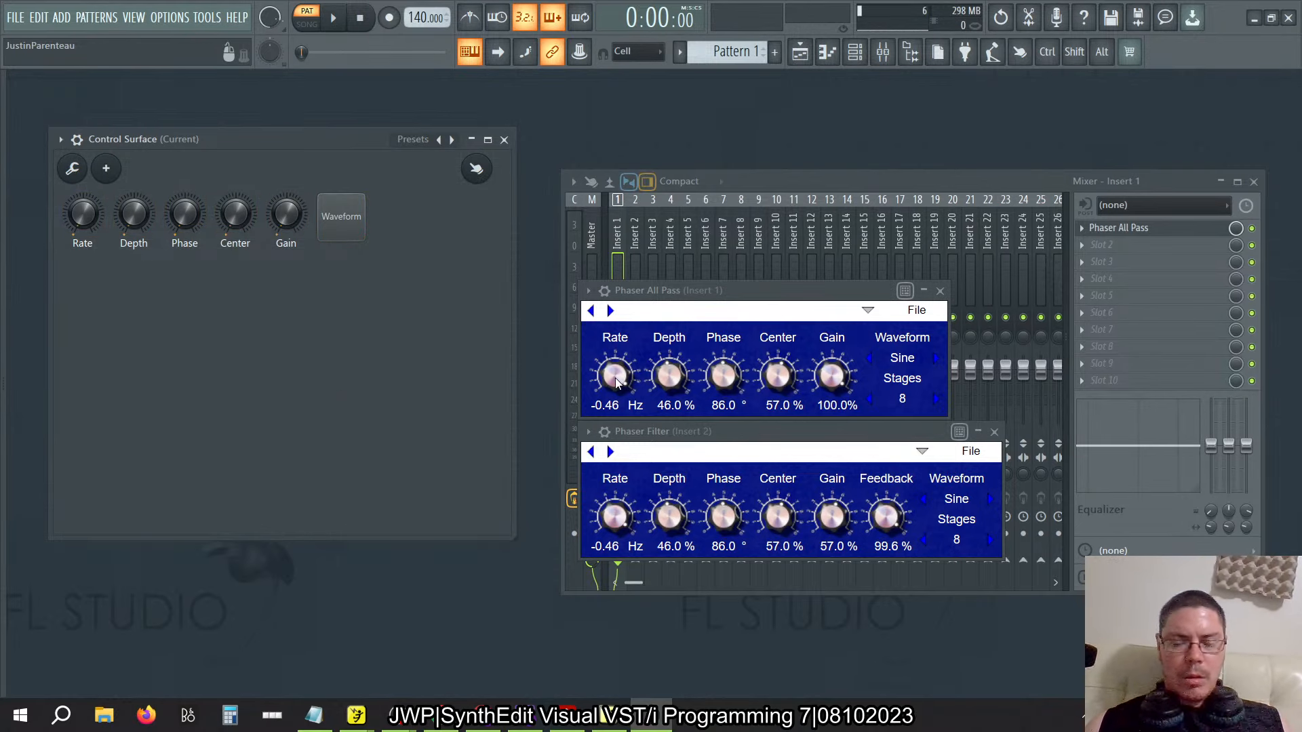
Tweak the Phaser All Pass Rate and link that parameter to the internal controller Surface - Rate
left_click_drag(616, 377, 616, 402)
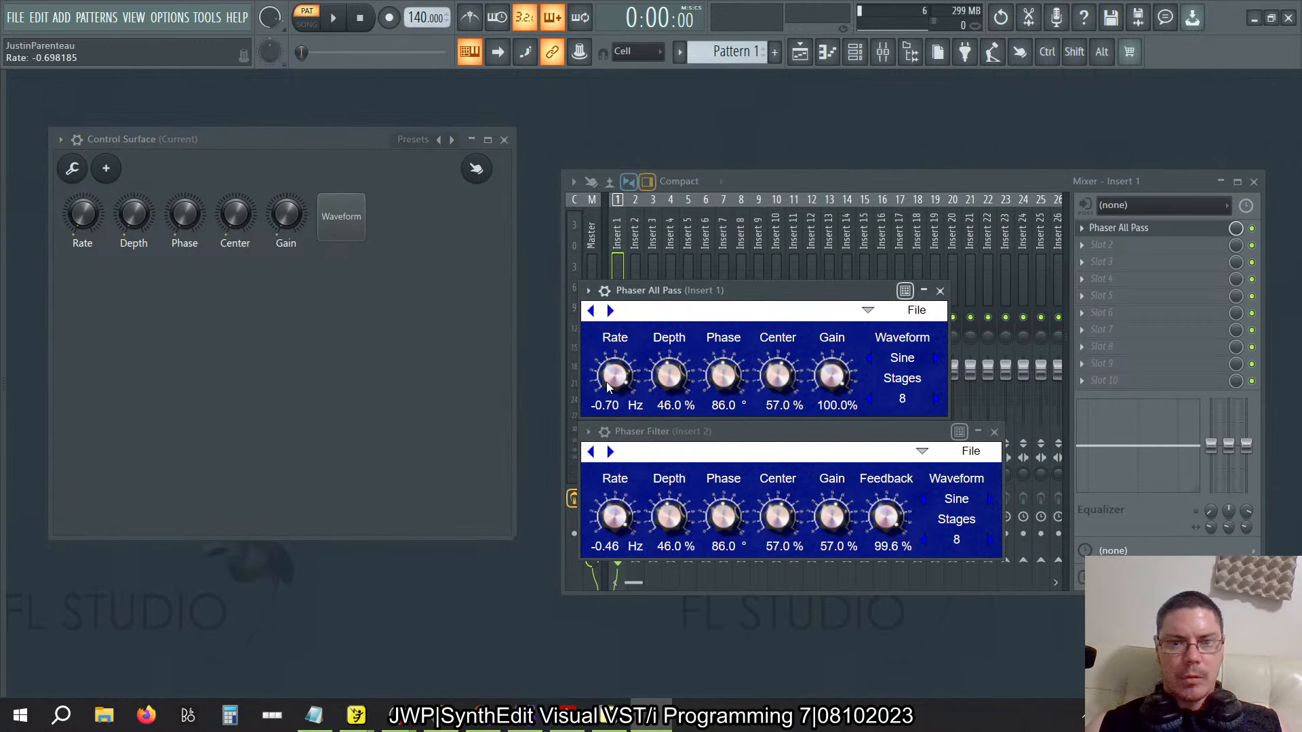
left_click(203, 18)
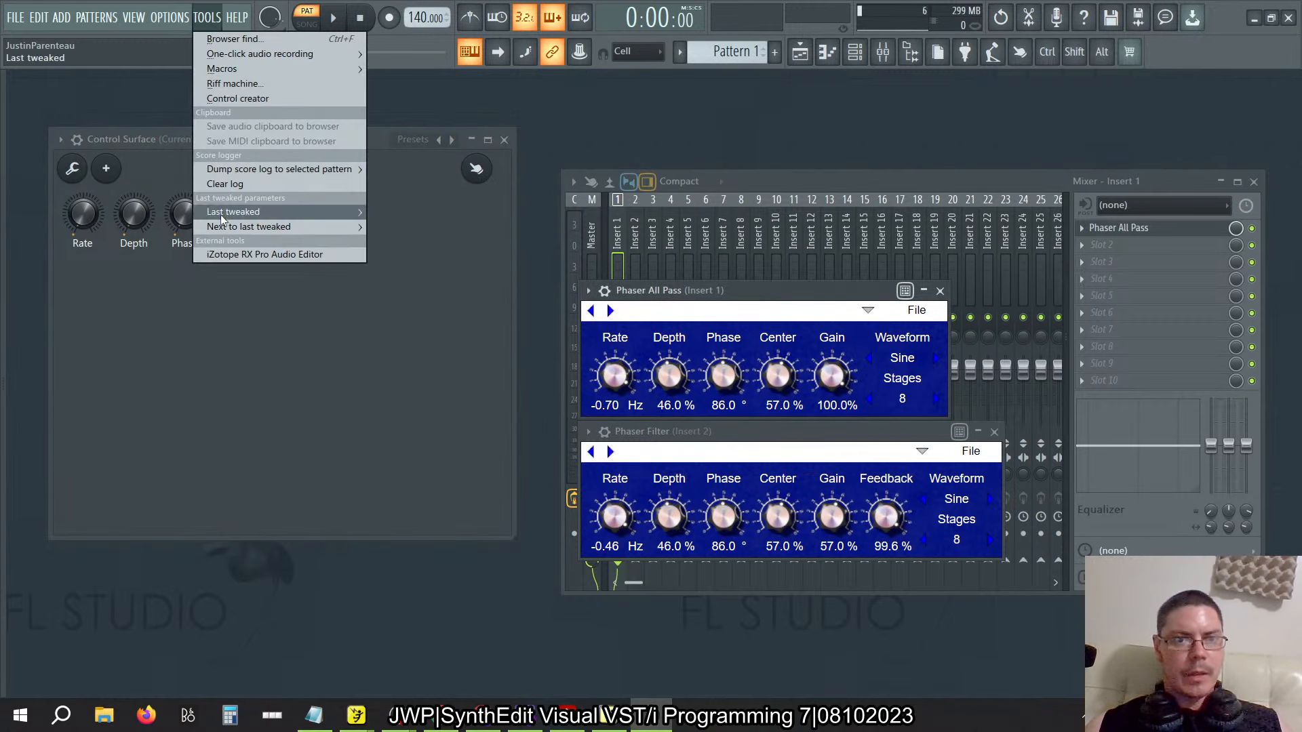
mouse_move(221, 214)
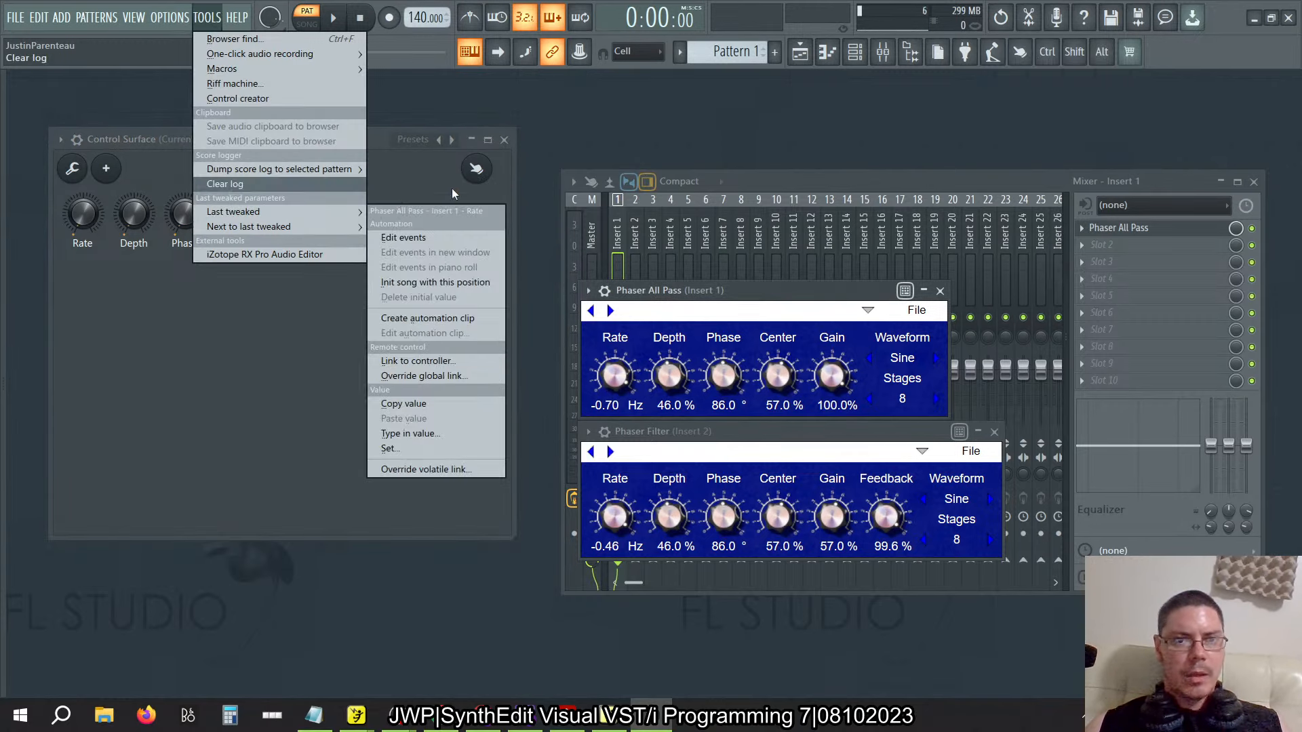
left_click(415, 361)
left_click(646, 332)
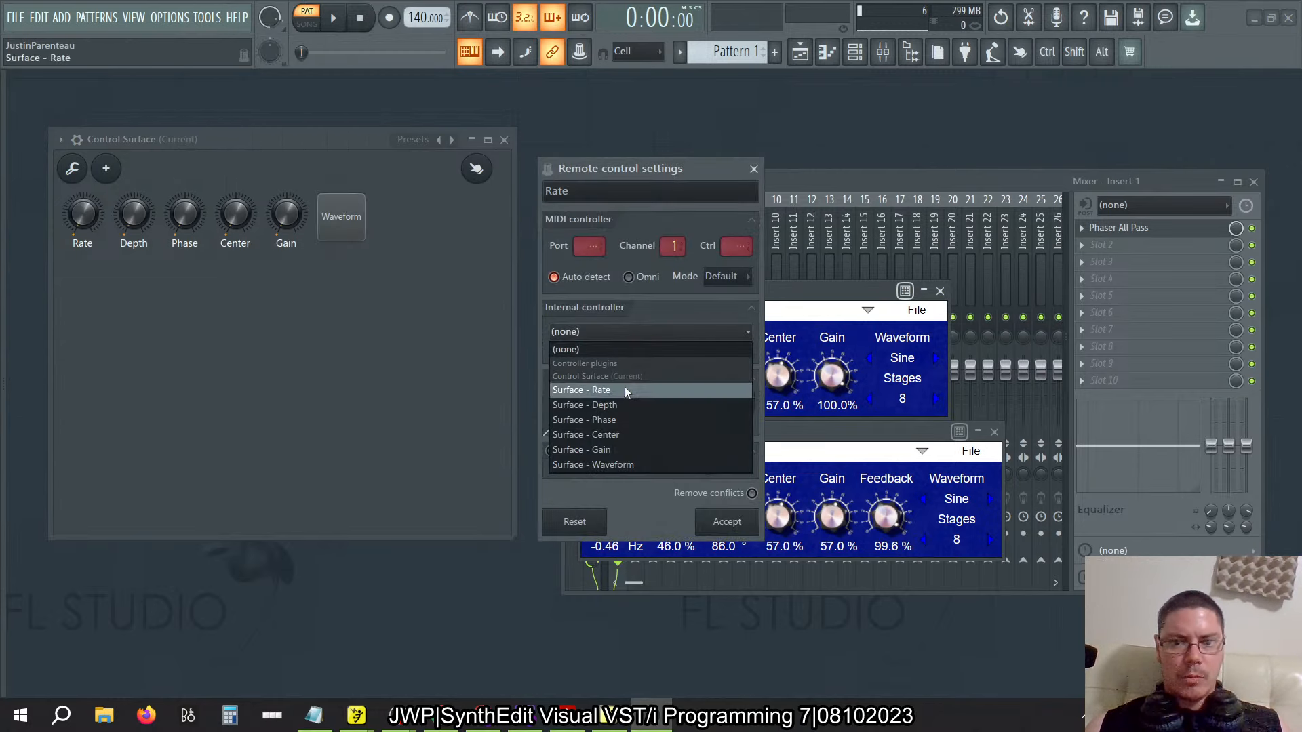
left_click(625, 390)
left_click(730, 523)
Tweak the Phaser Filter Rate to about -0.58 Hz and link that parameter to the internal controller Surface - Rate
left_click(609, 527)
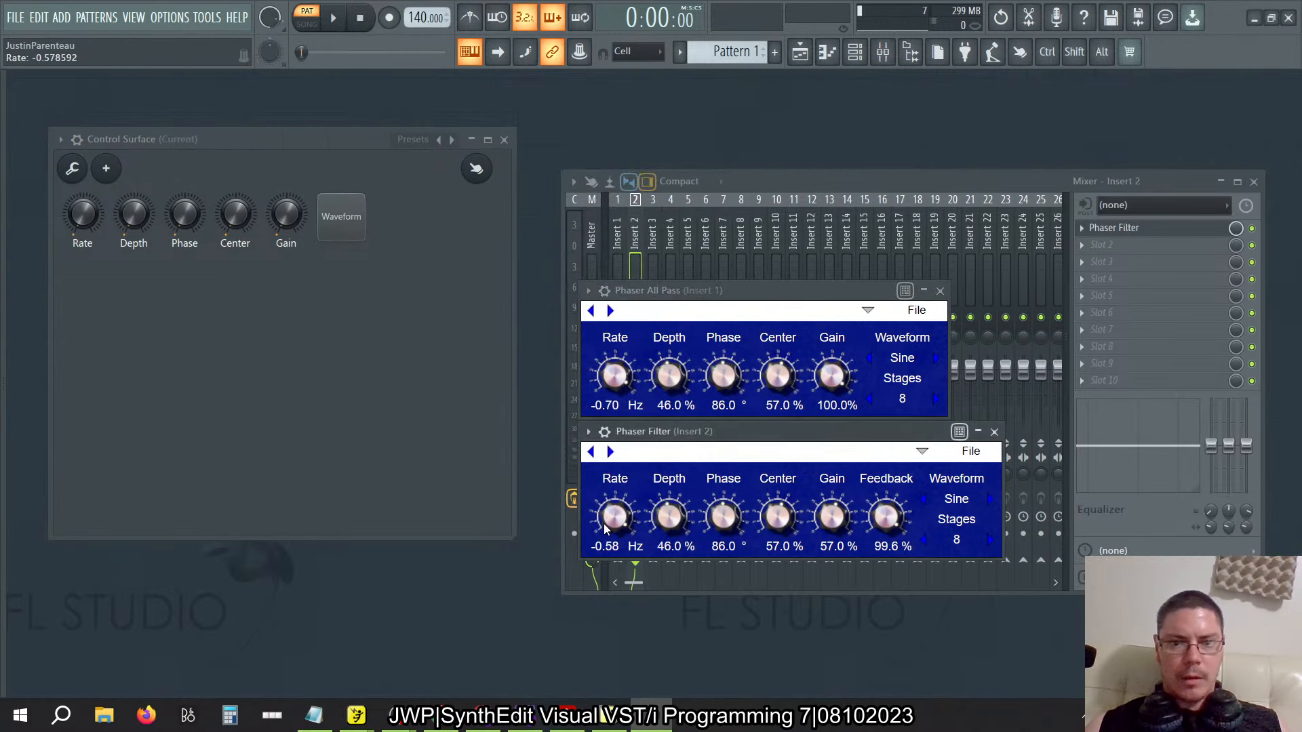
left_click(169, 17)
mouse_move(207, 18)
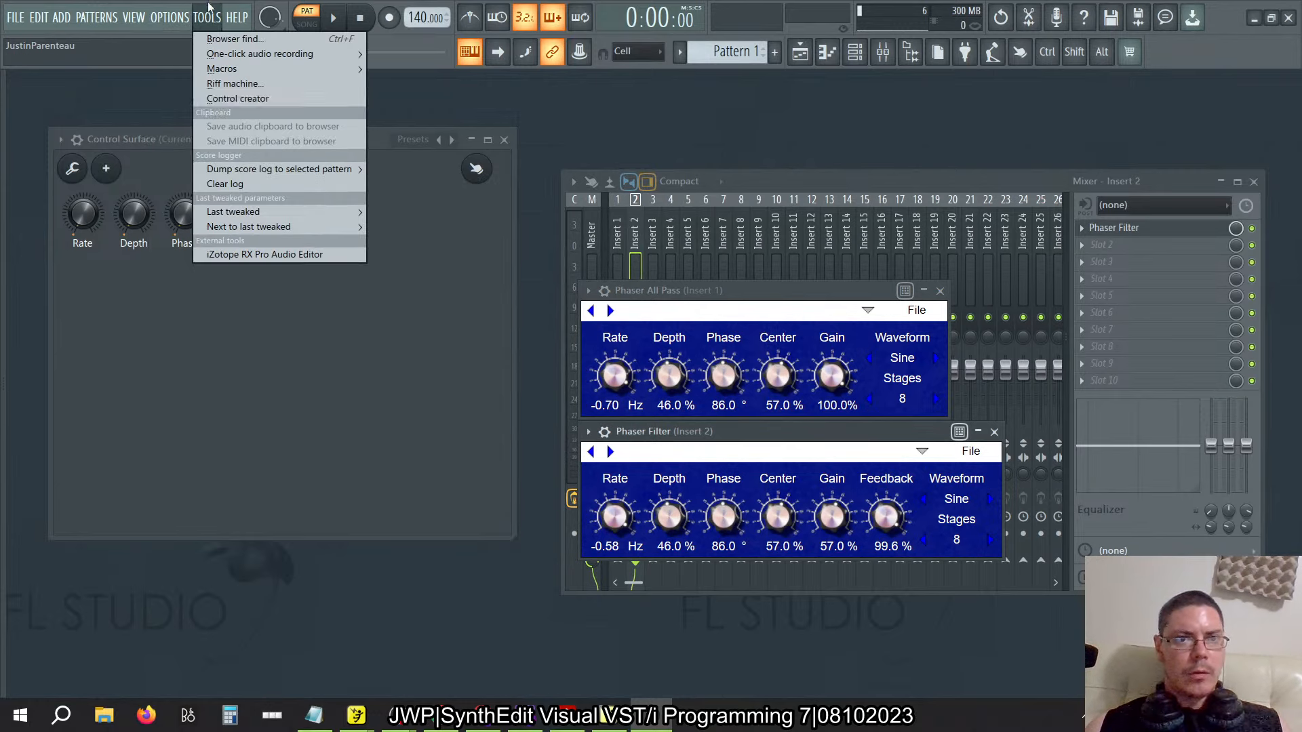
mouse_move(291, 212)
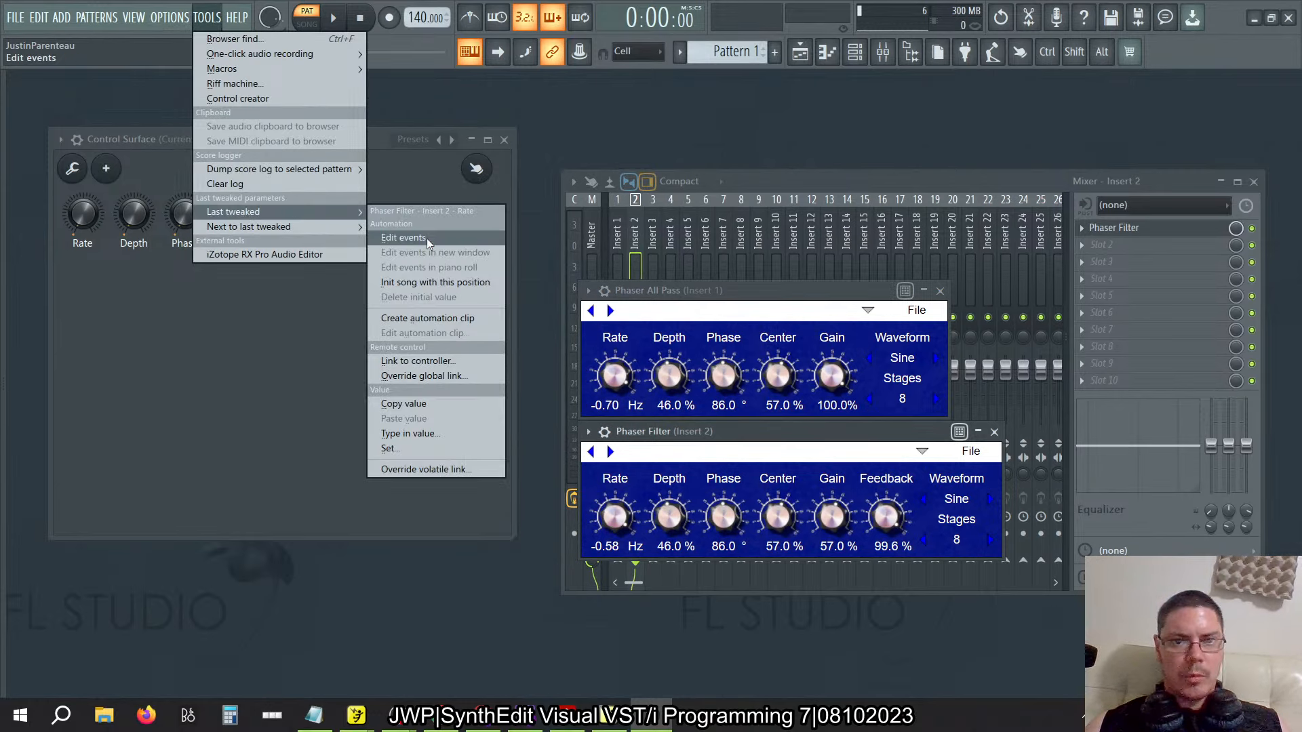
left_click(416, 361)
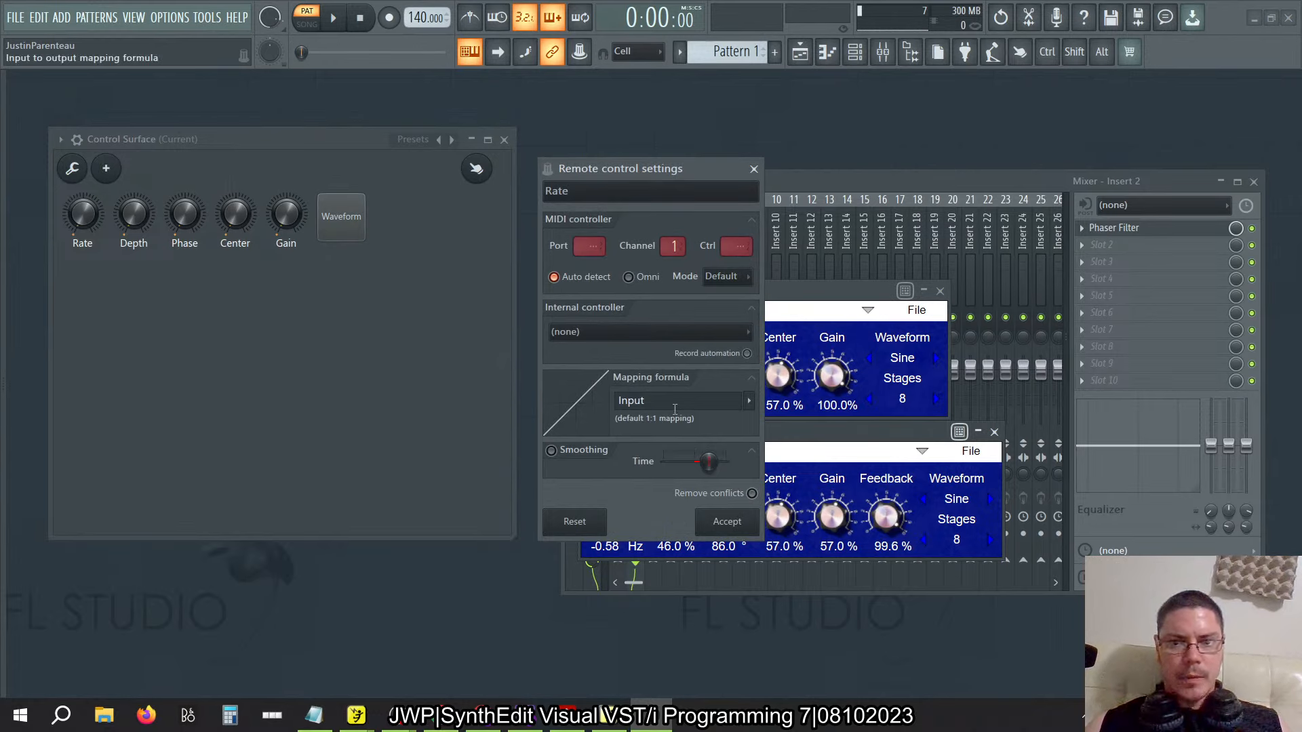
left_click(652, 332)
left_click(617, 392)
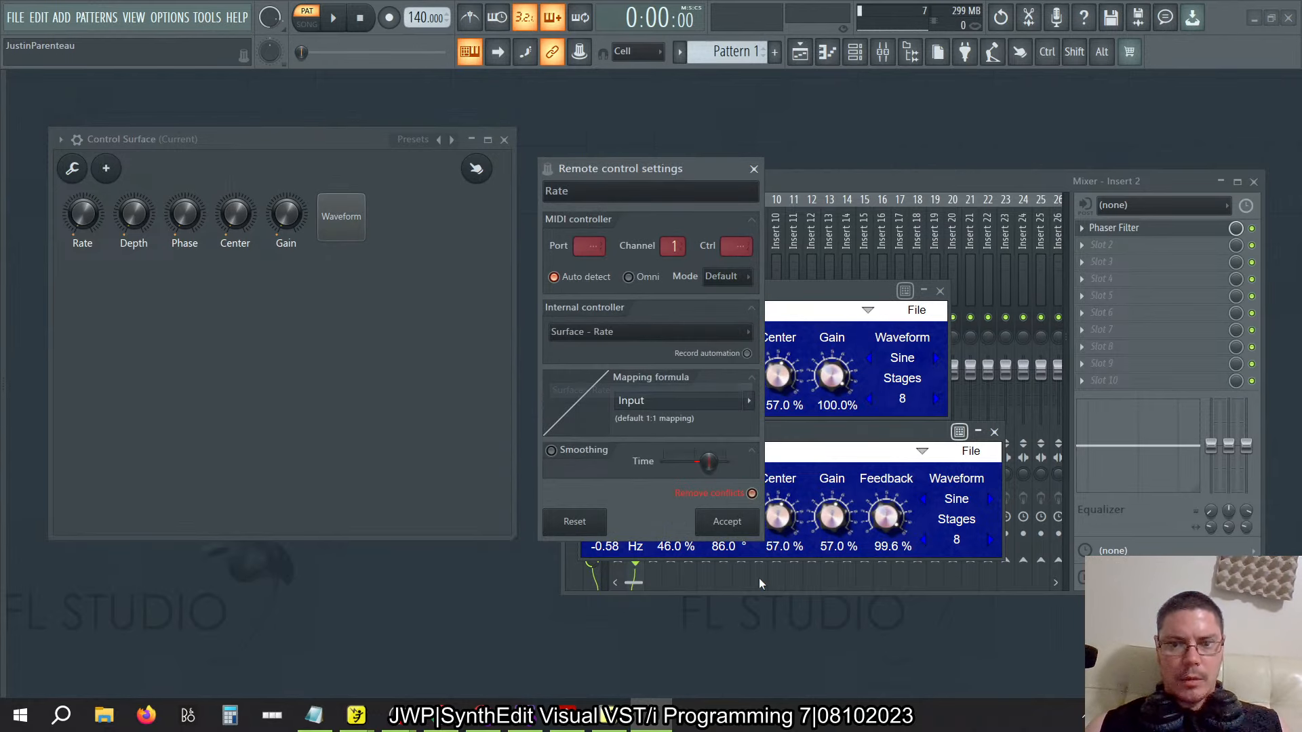
left_click(736, 529)
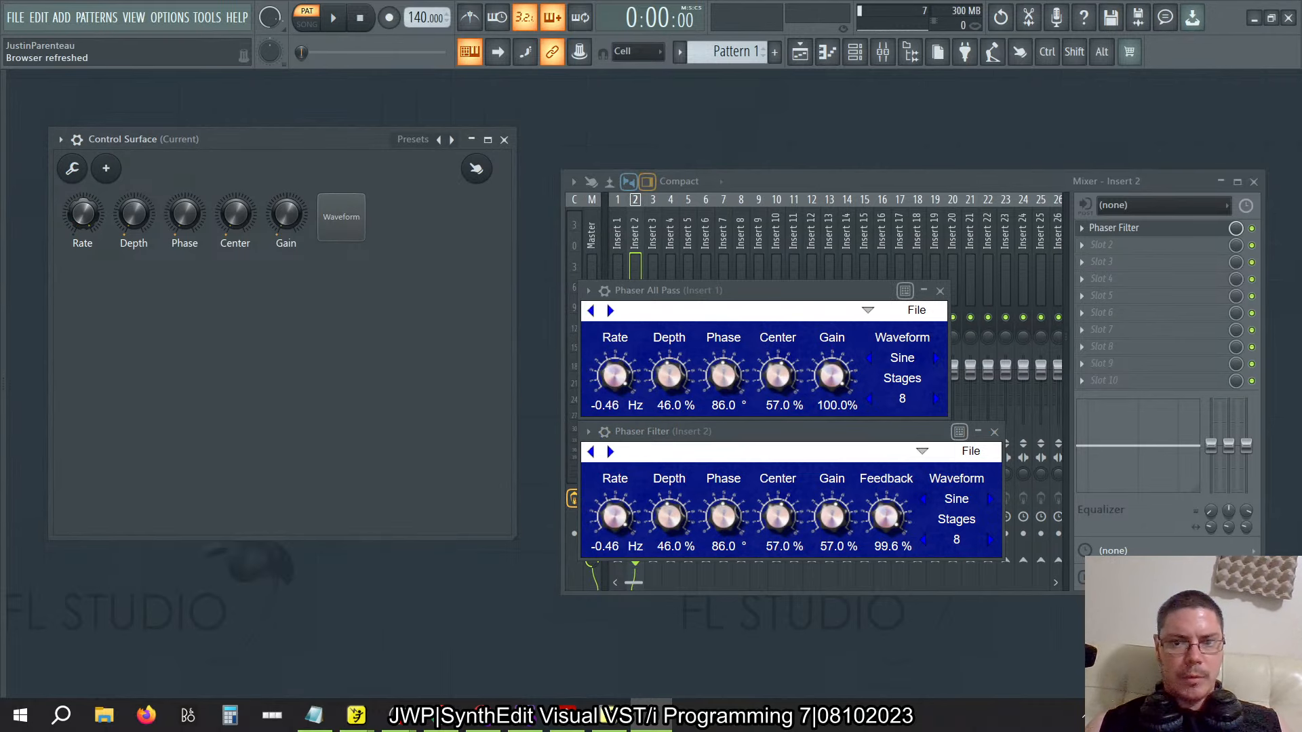
Lower the Phaser All Pass Depth to about 36.4 % and link that parameter to the internal controller Surface - Depth
right_click(670, 383)
left_click(694, 333)
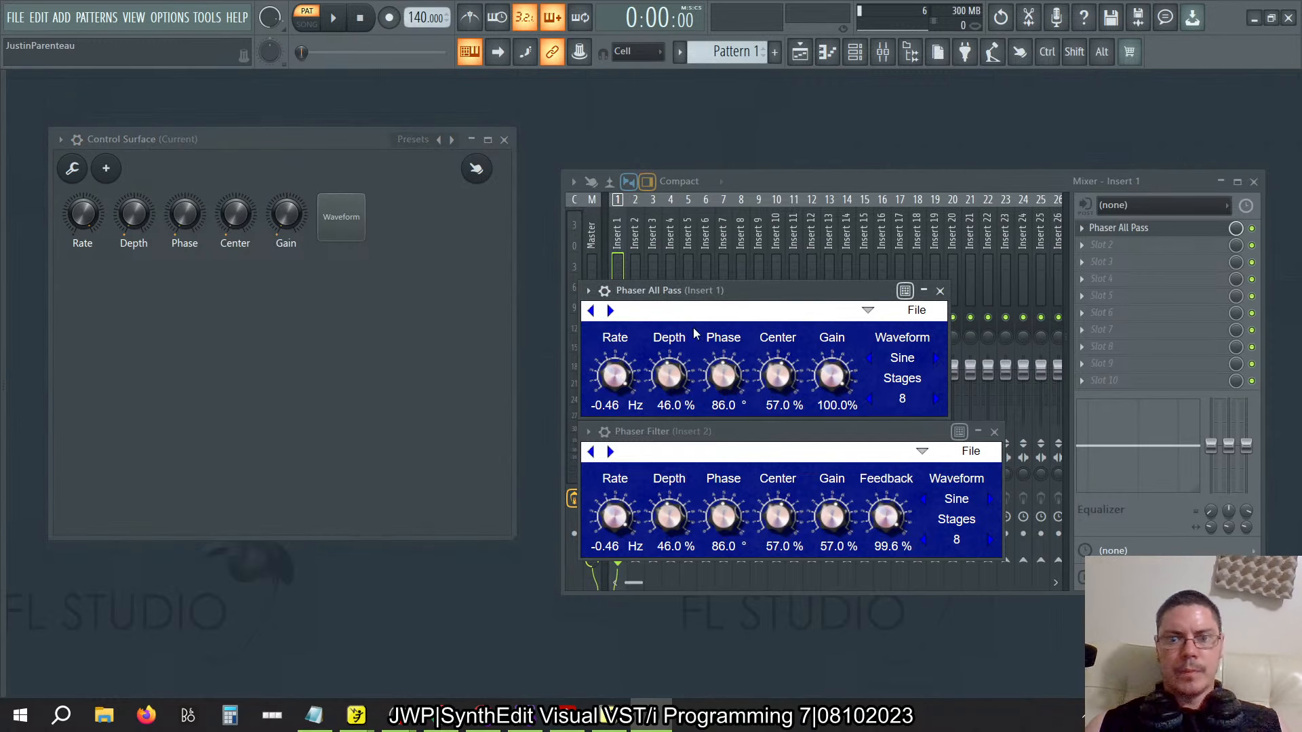
left_click_drag(667, 376, 667, 390)
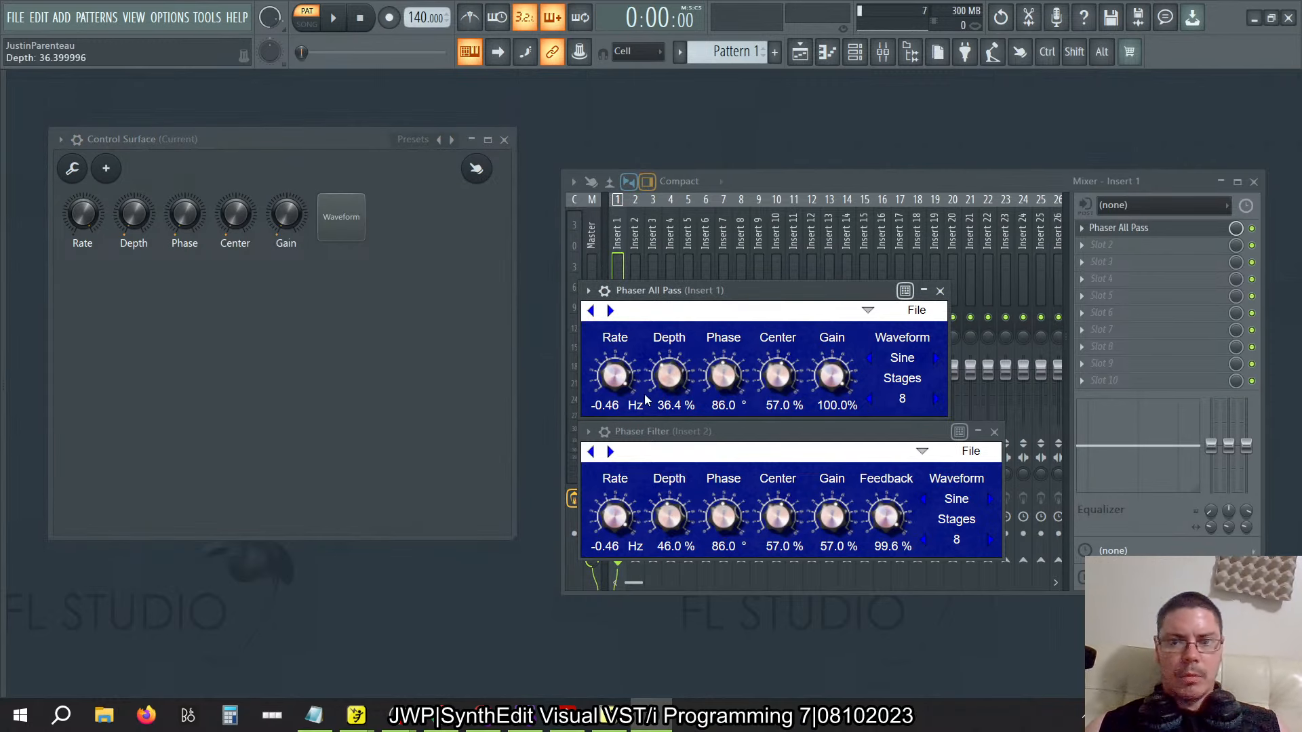
left_click(169, 17)
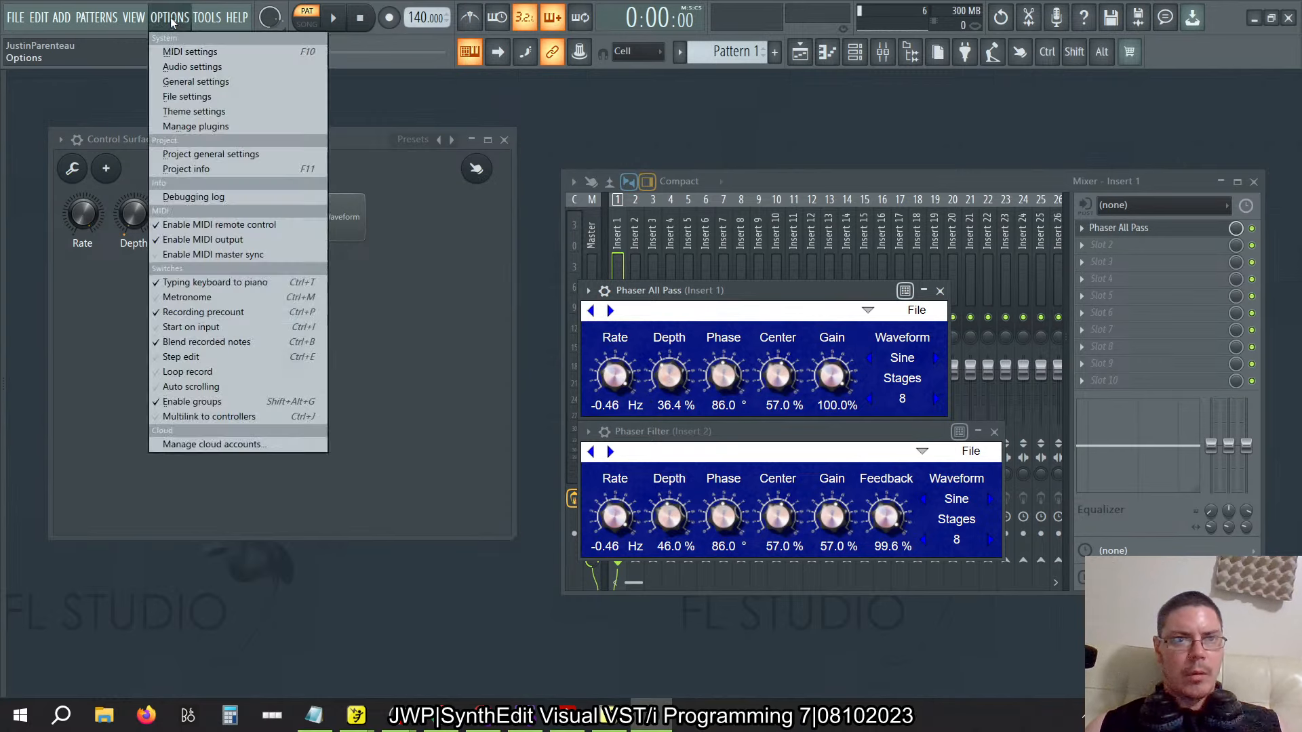
left_click(207, 17)
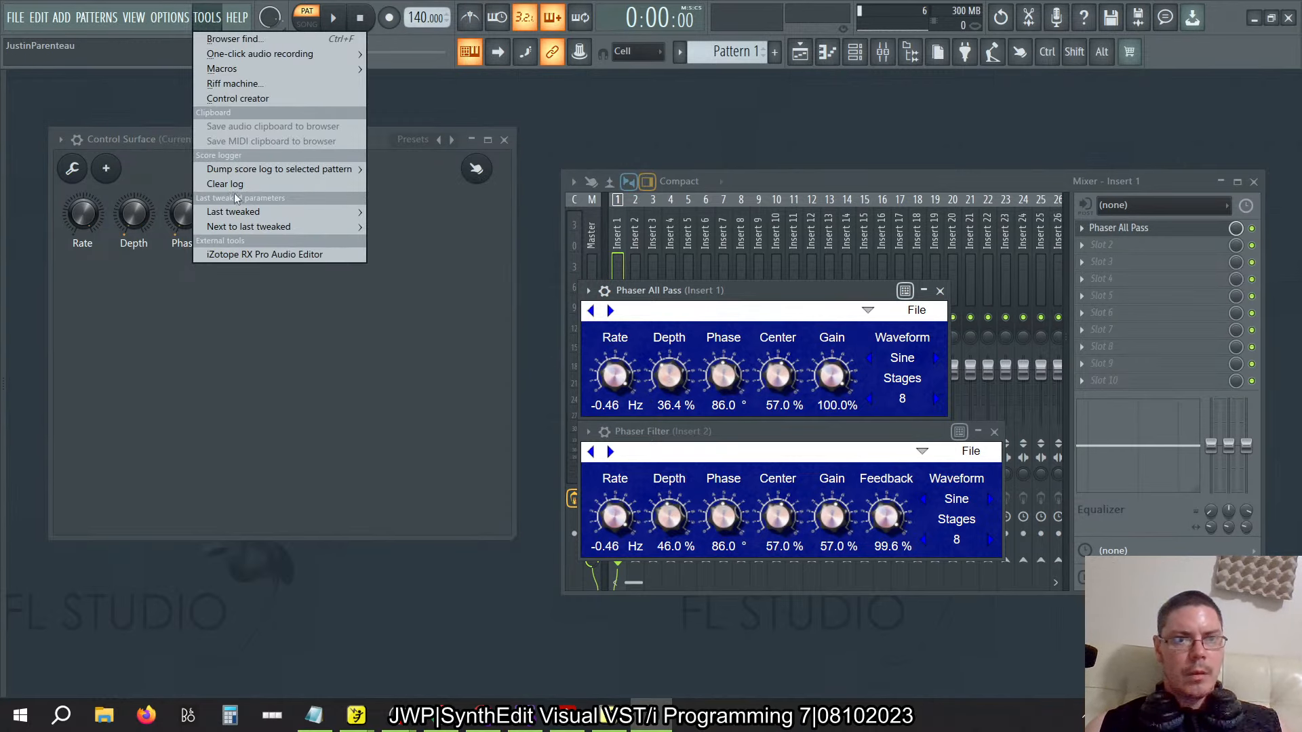
mouse_move(271, 211)
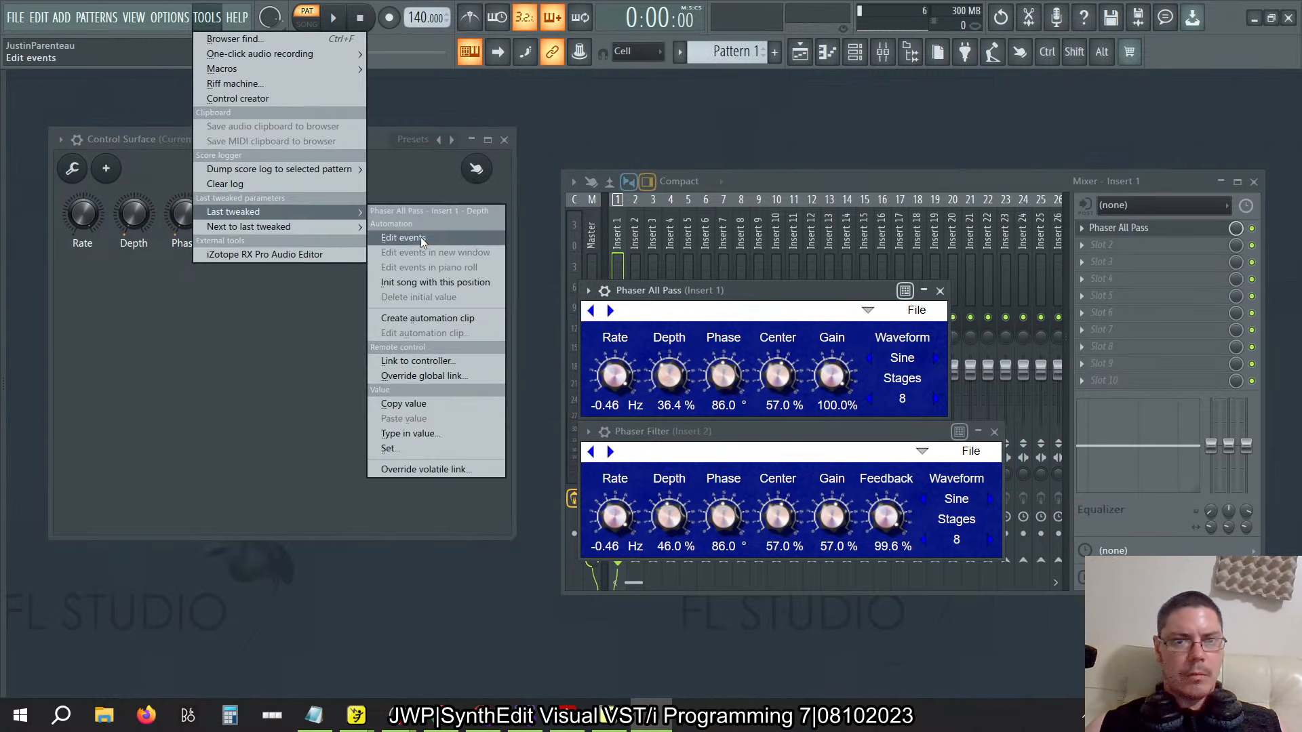
left_click(426, 361)
left_click(617, 332)
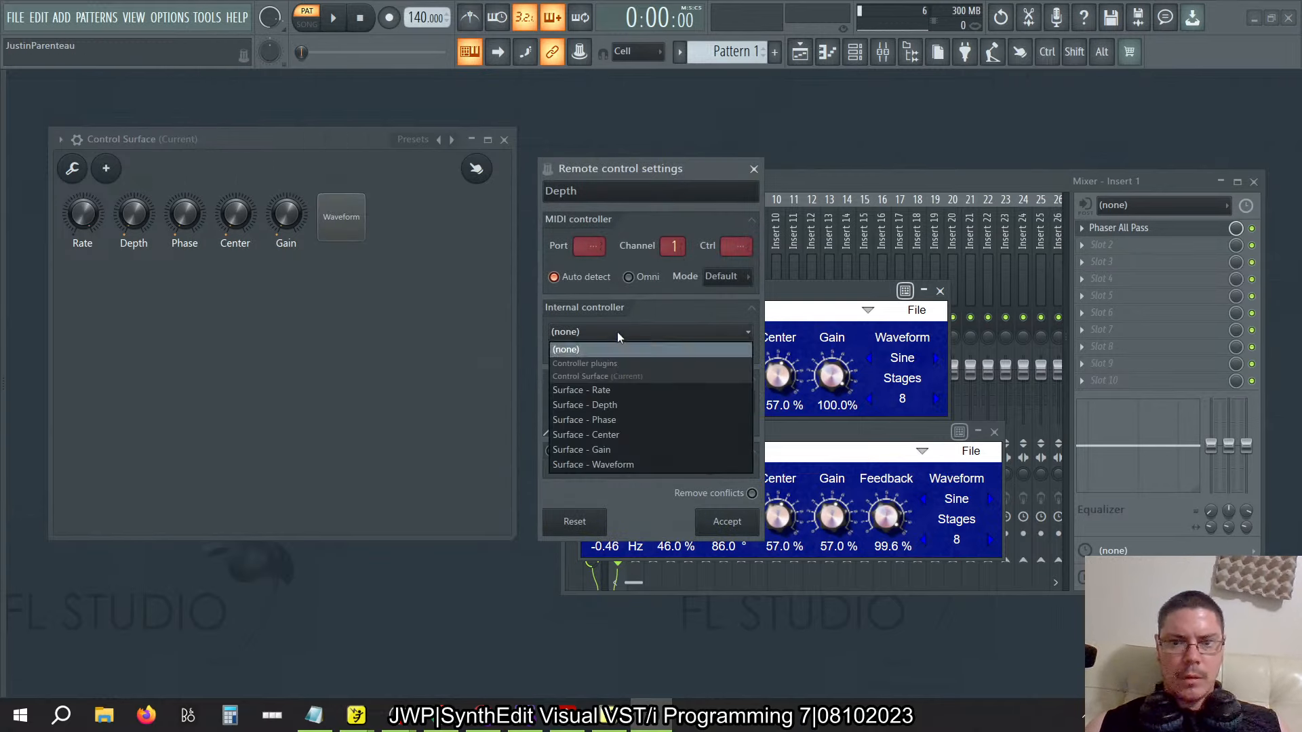
left_click(616, 404)
left_click(726, 522)
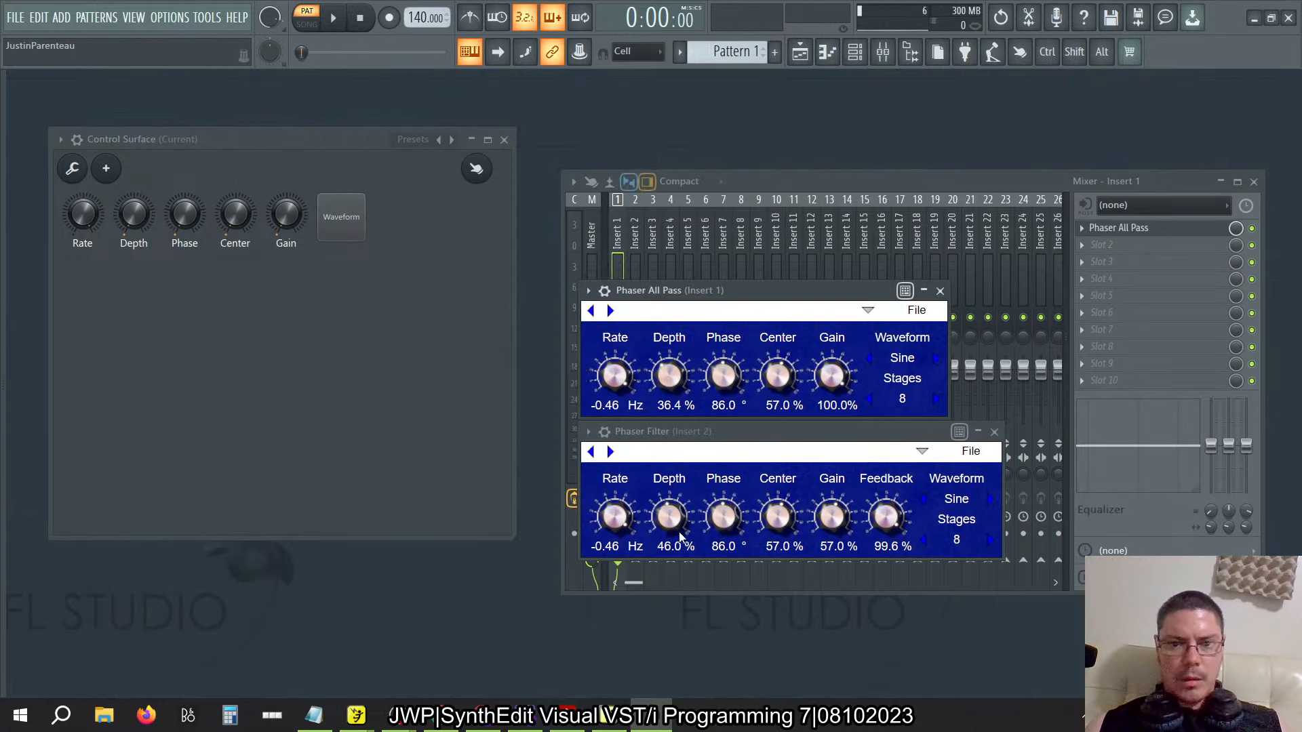
Lower the Phaser Filter Depth to about 19.6 % and link that parameter to the internal controller Surface - Depth
left_click(169, 17)
mouse_move(207, 17)
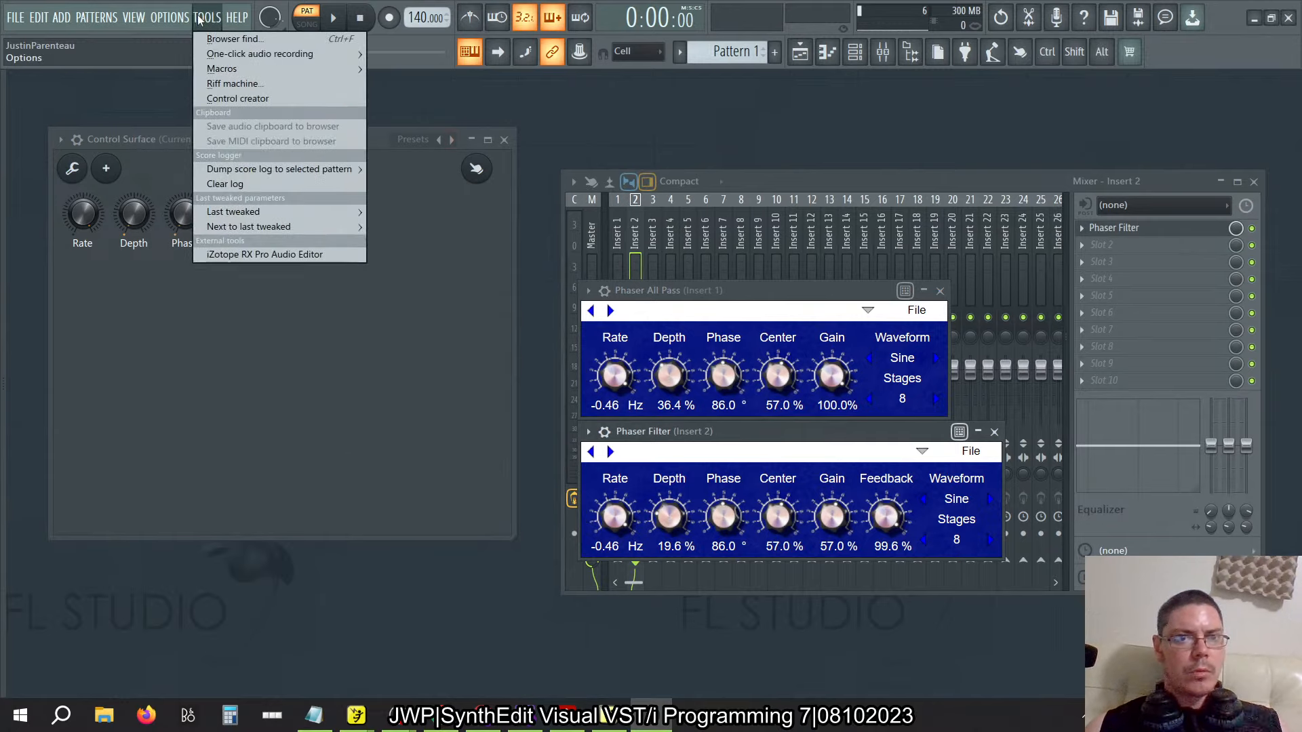
mouse_move(241, 221)
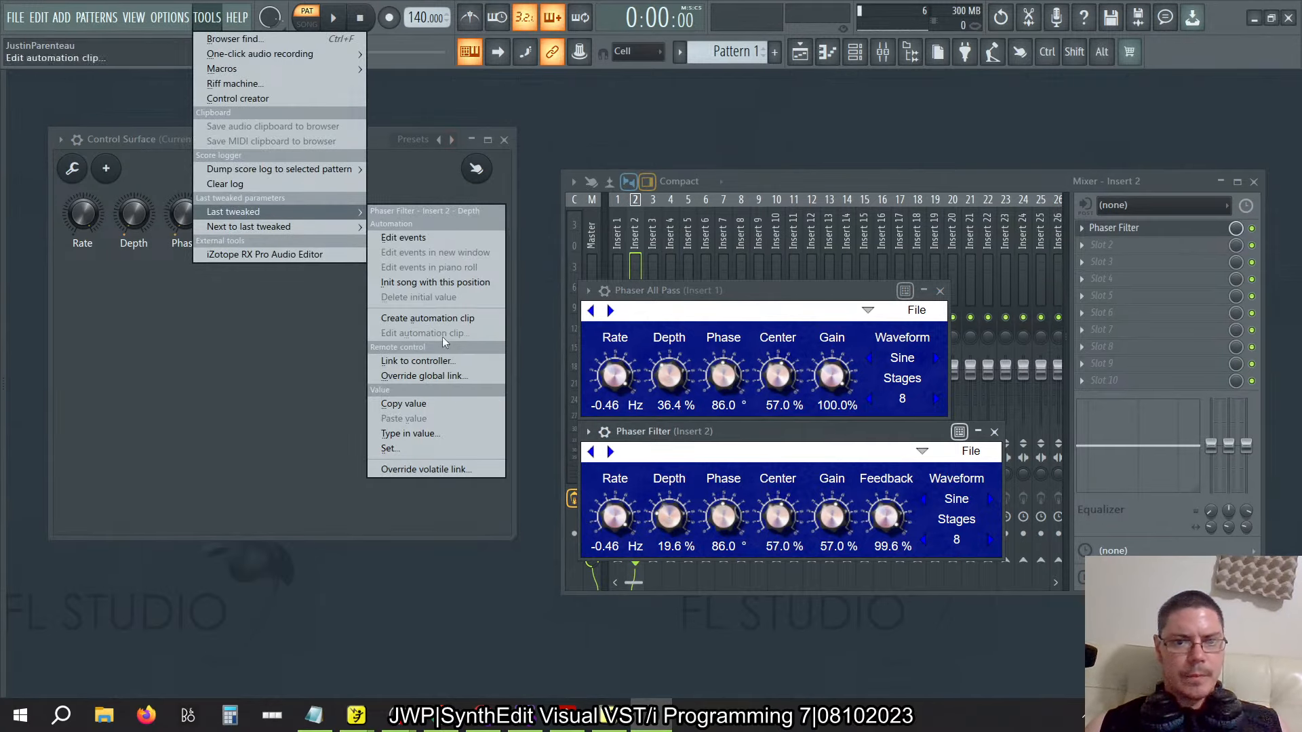
left_click(430, 361)
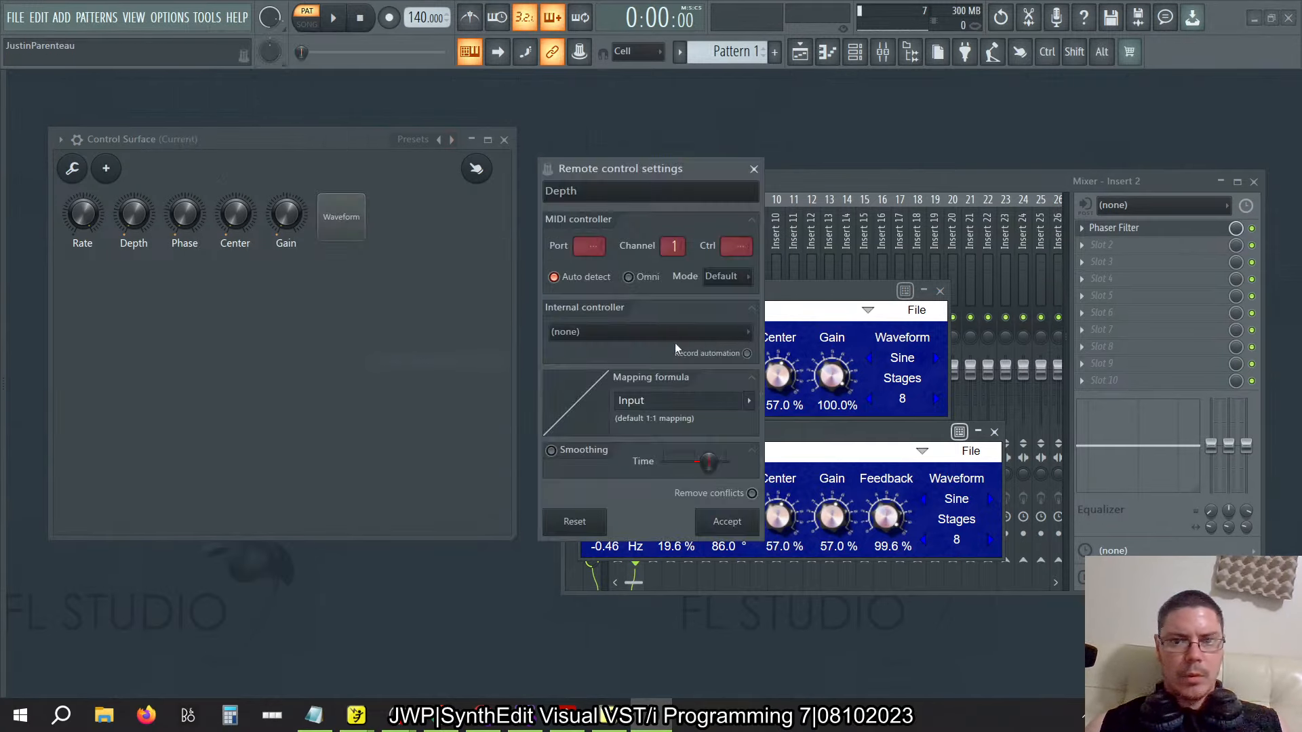
left_click(673, 332)
left_click(632, 406)
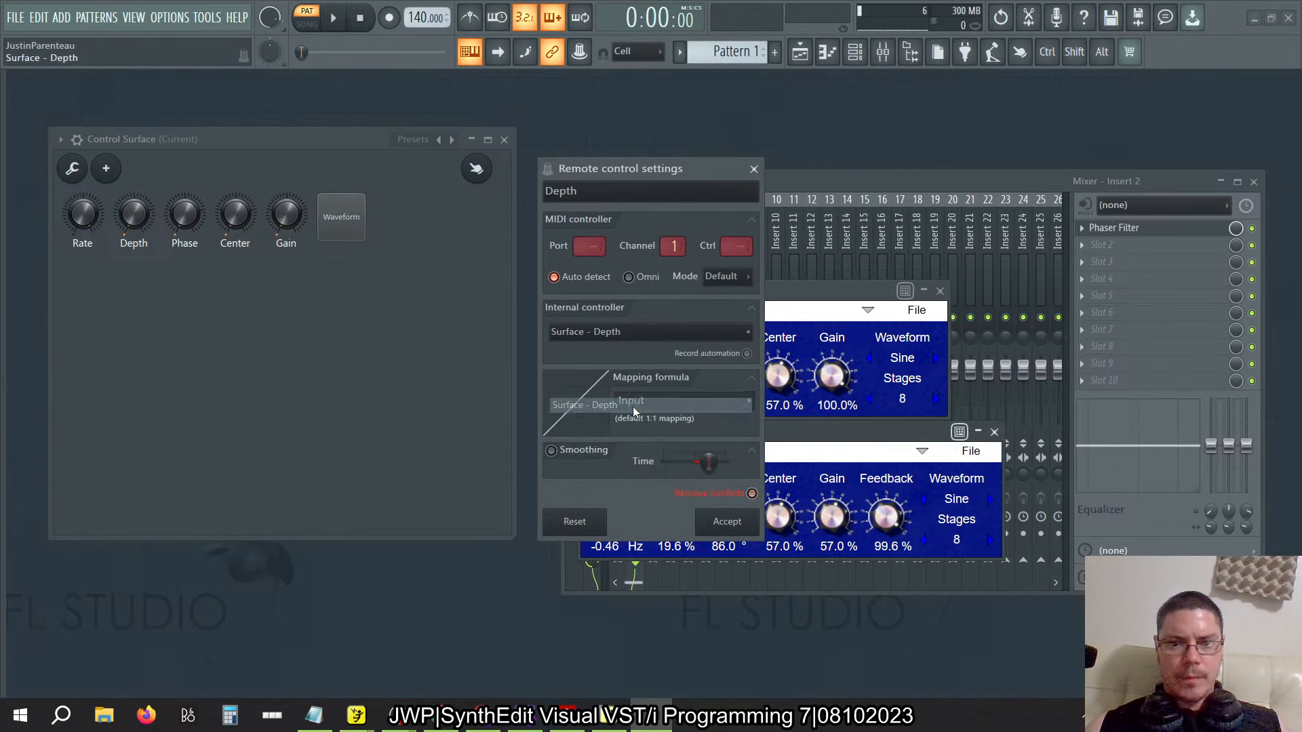
left_click(727, 521)
Start linking all Phaser All Pass parameters in sequence and assign Center to the internal controller Surface - Center
left_click(588, 290)
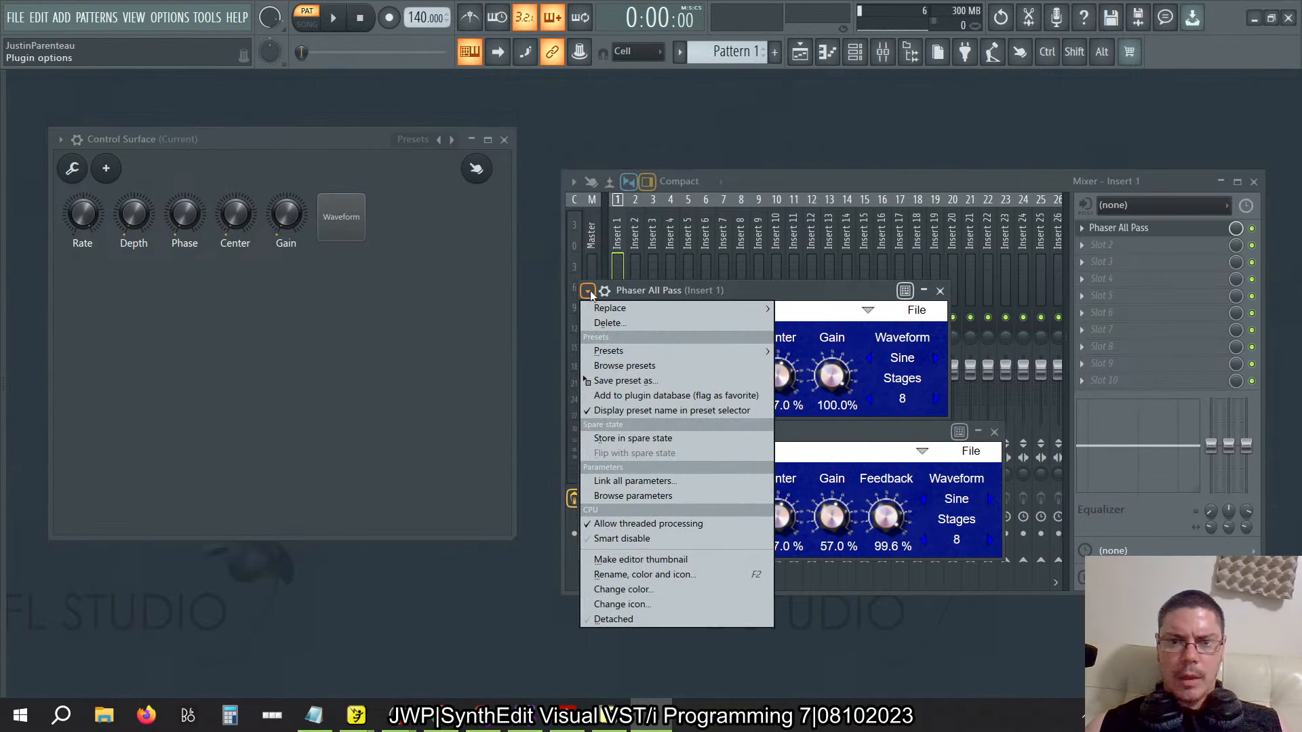
left_click(640, 481)
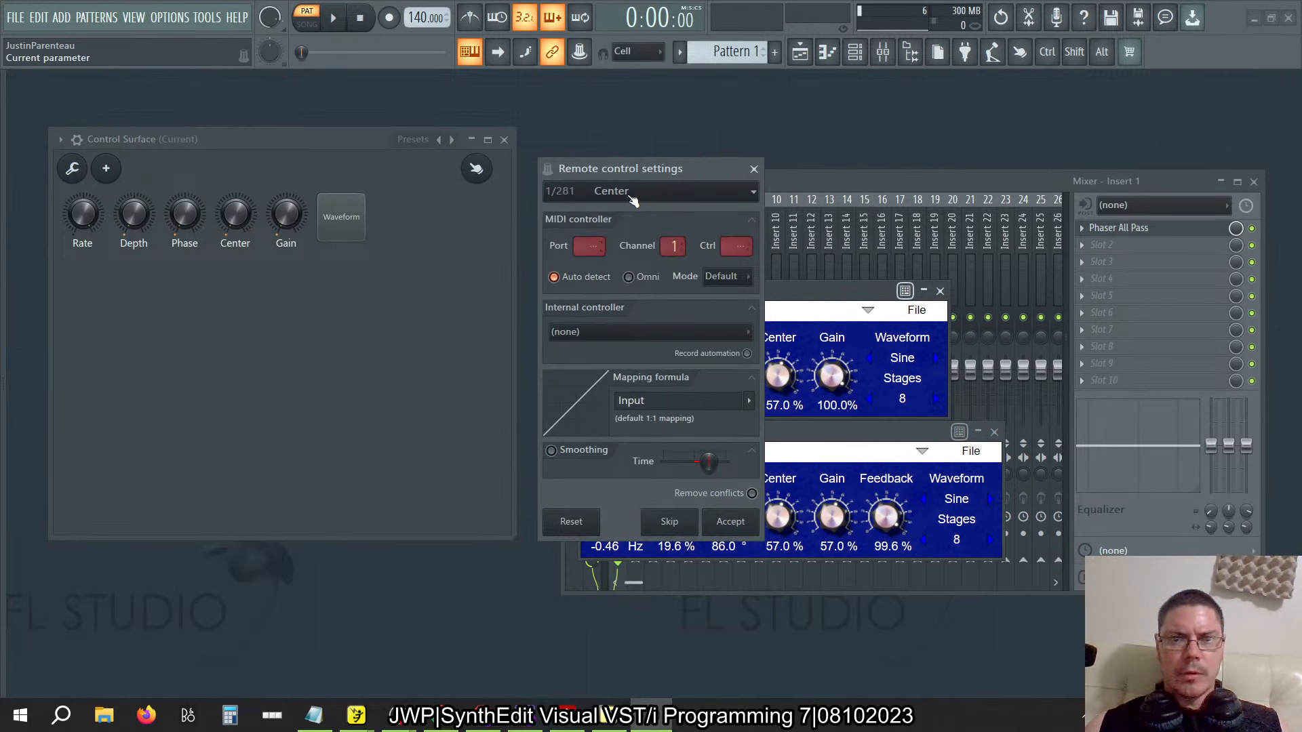
left_click(649, 332)
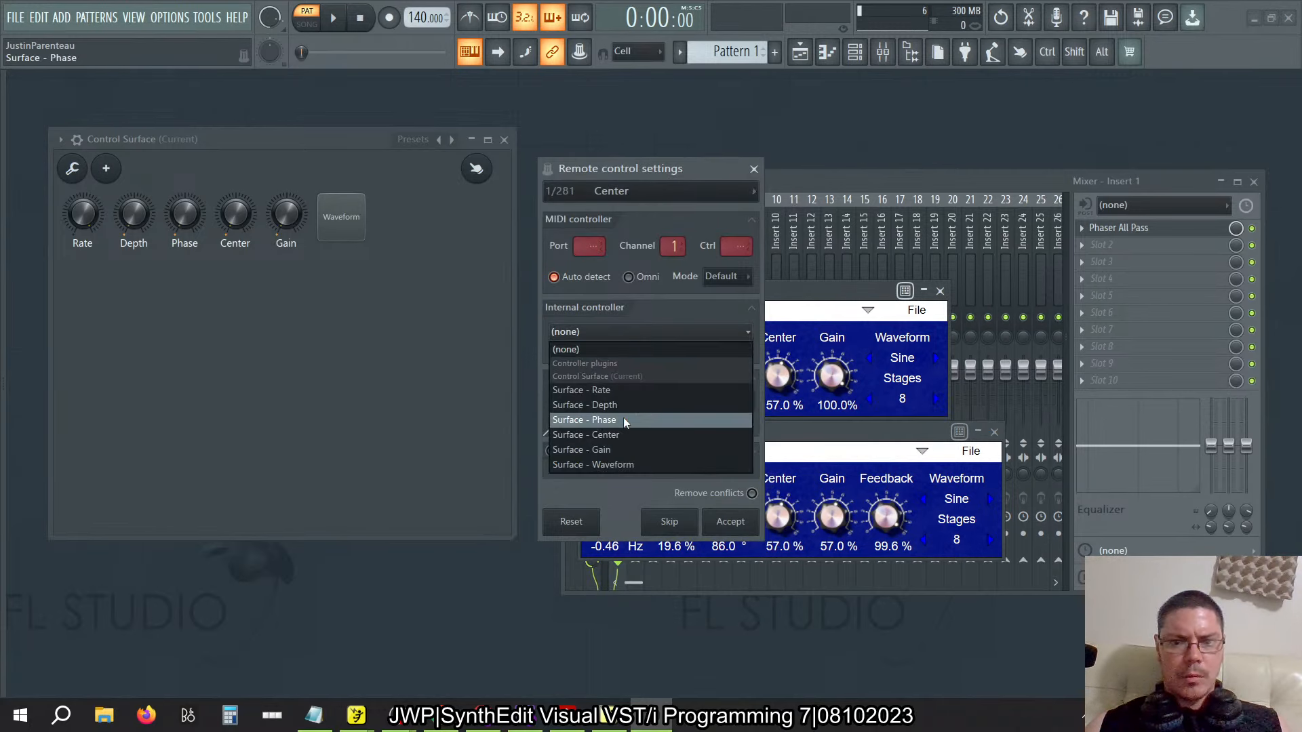
left_click(585, 434)
left_click(730, 522)
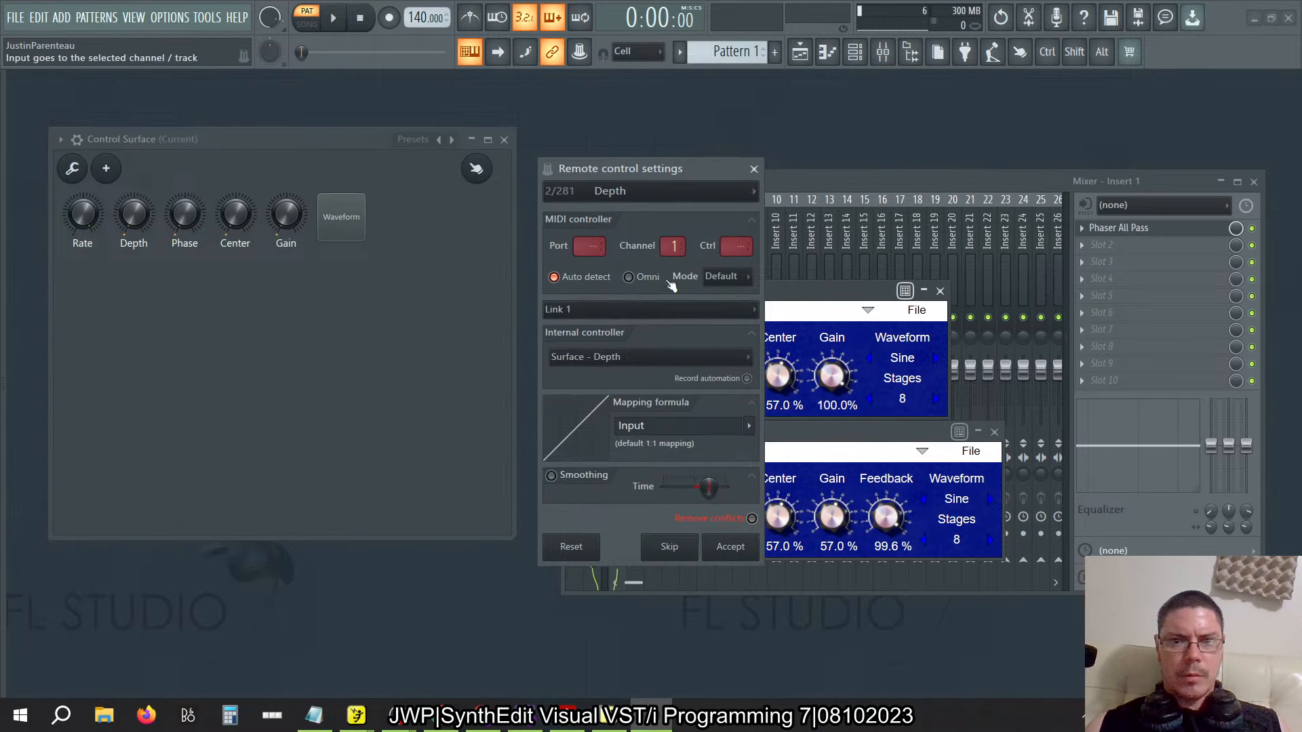
Keep Link 1 of the Phaser All Pass Depth assigned to Surface - Depth and accept it
left_click(634, 309)
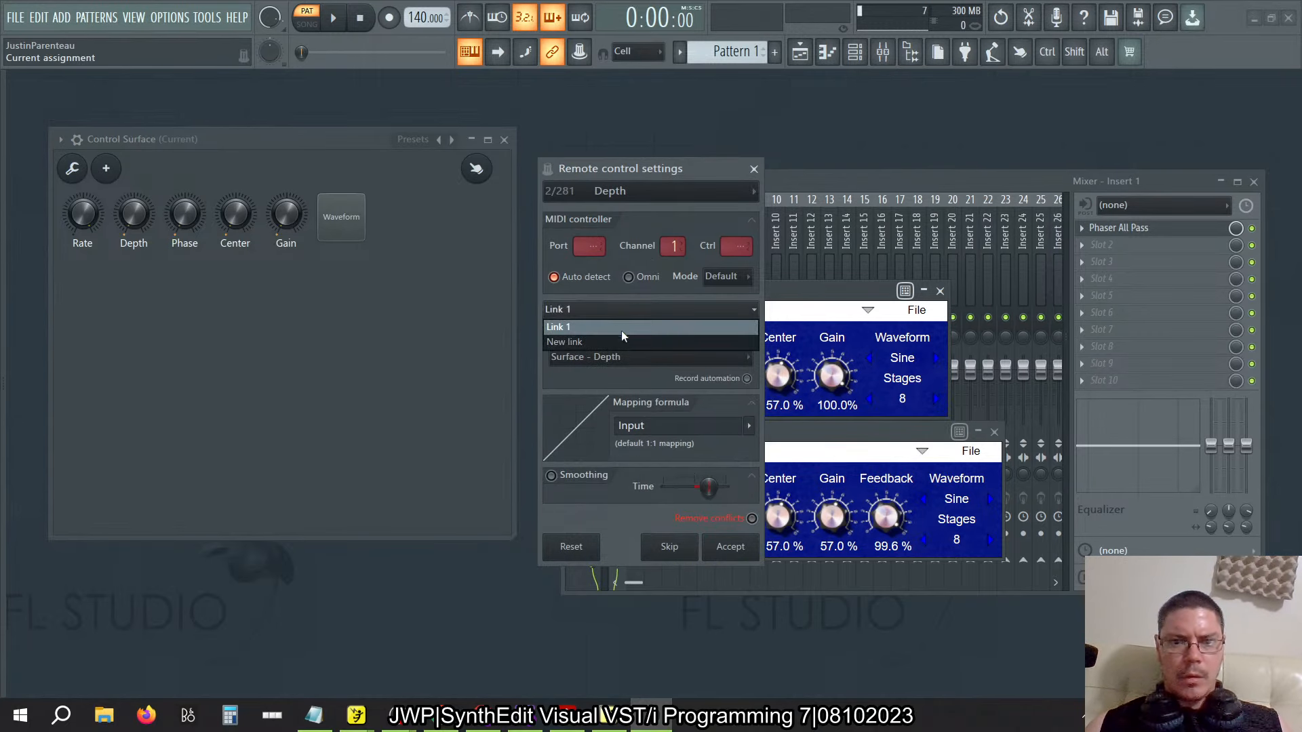
left_click(621, 328)
left_click(604, 357)
left_click(603, 430)
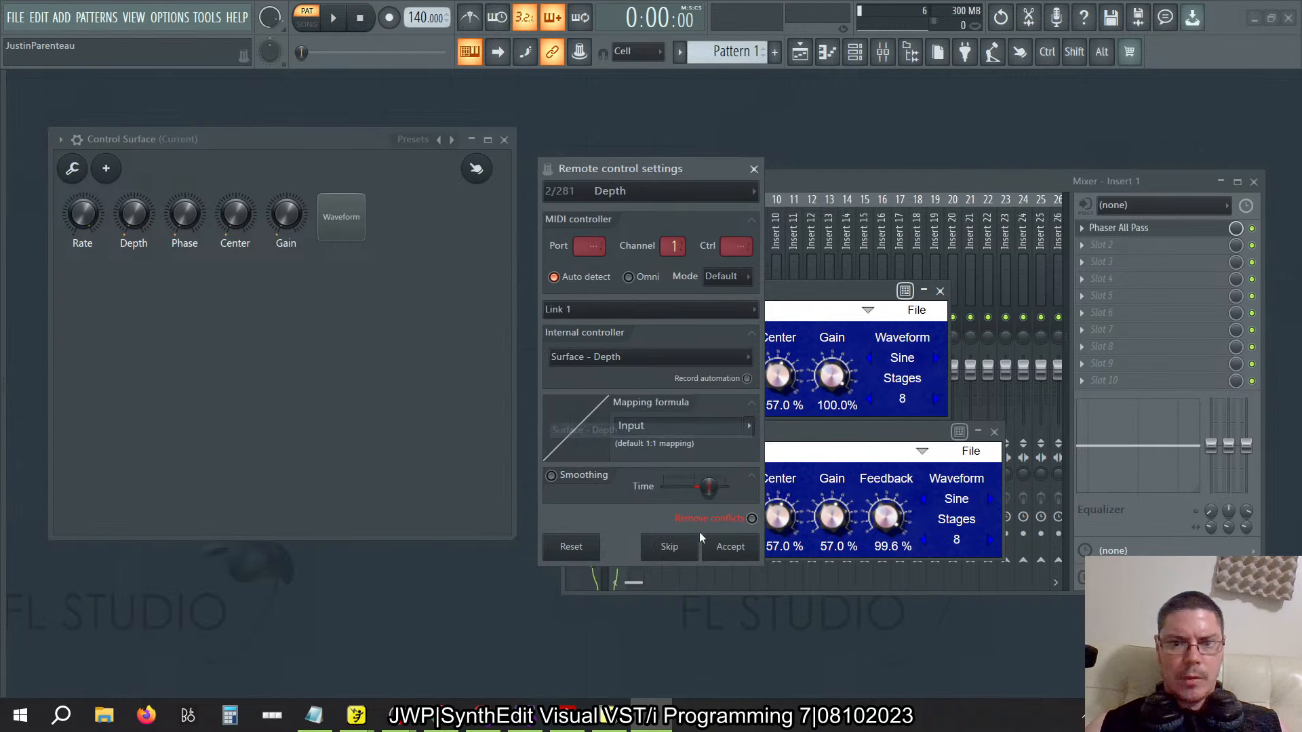
left_click(716, 547)
Link the Phaser All Pass Gain to Surface - Gain and Phase to Surface - Phase, accepting the existing Rate link
left_click(648, 332)
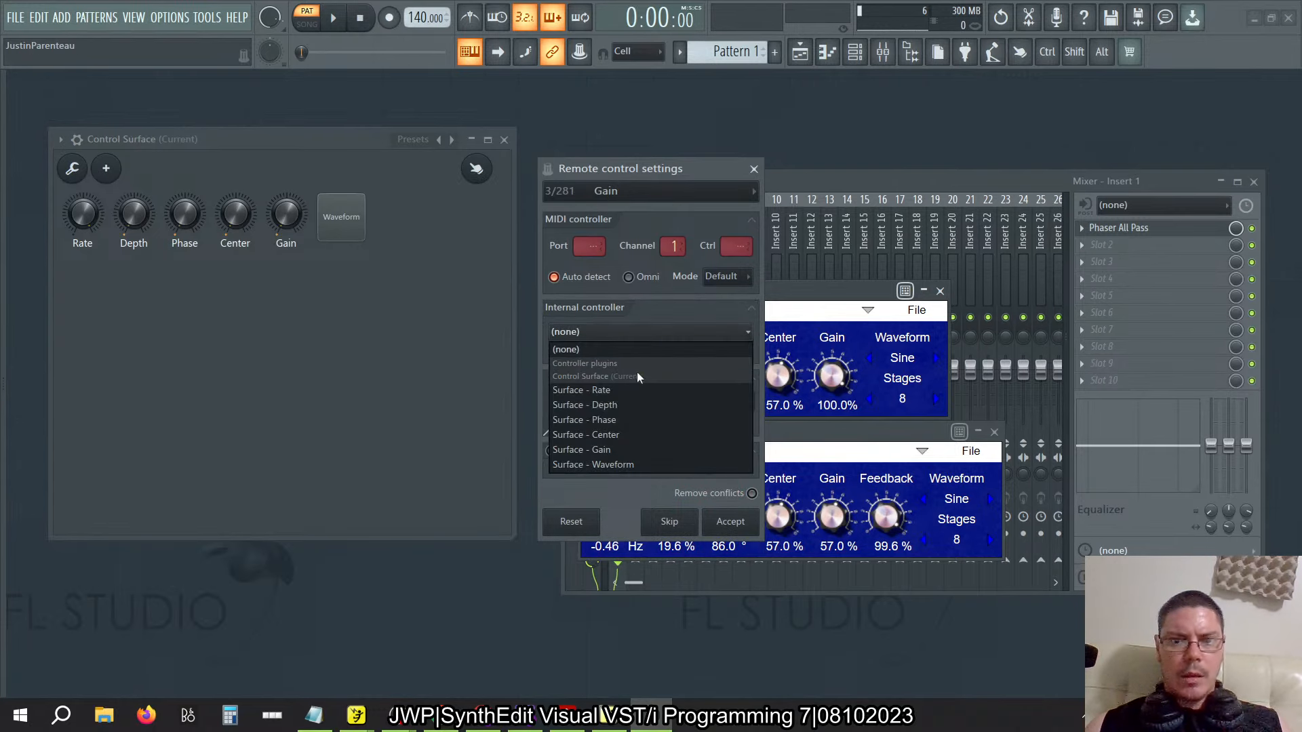
left_click(627, 448)
left_click(725, 522)
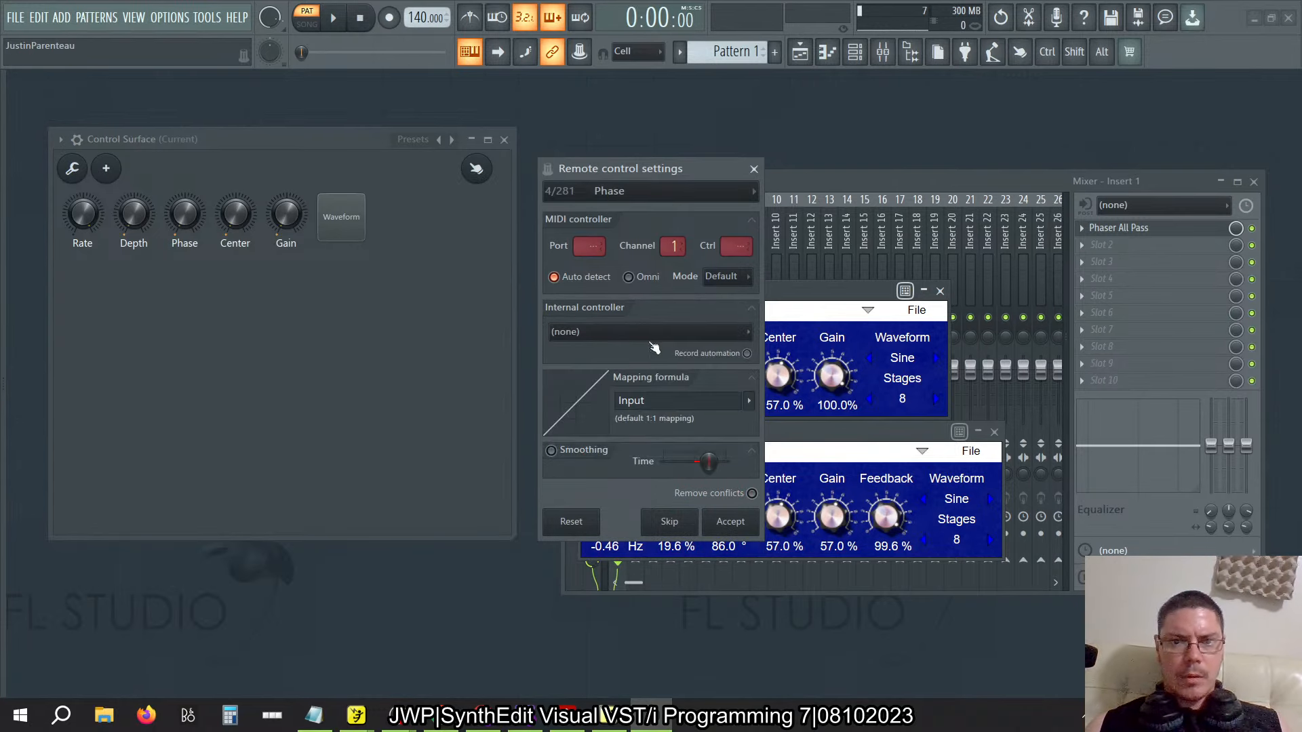
left_click(644, 333)
left_click(621, 415)
left_click(722, 524)
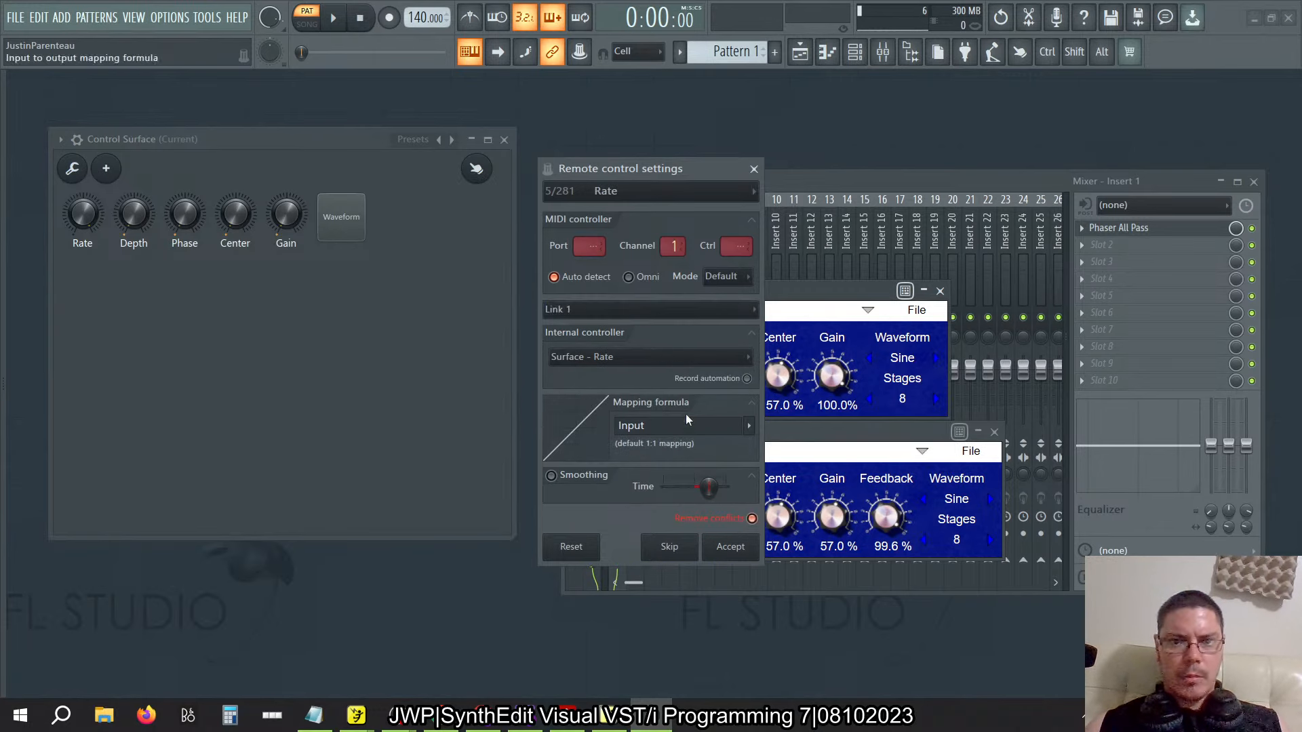
left_click(733, 547)
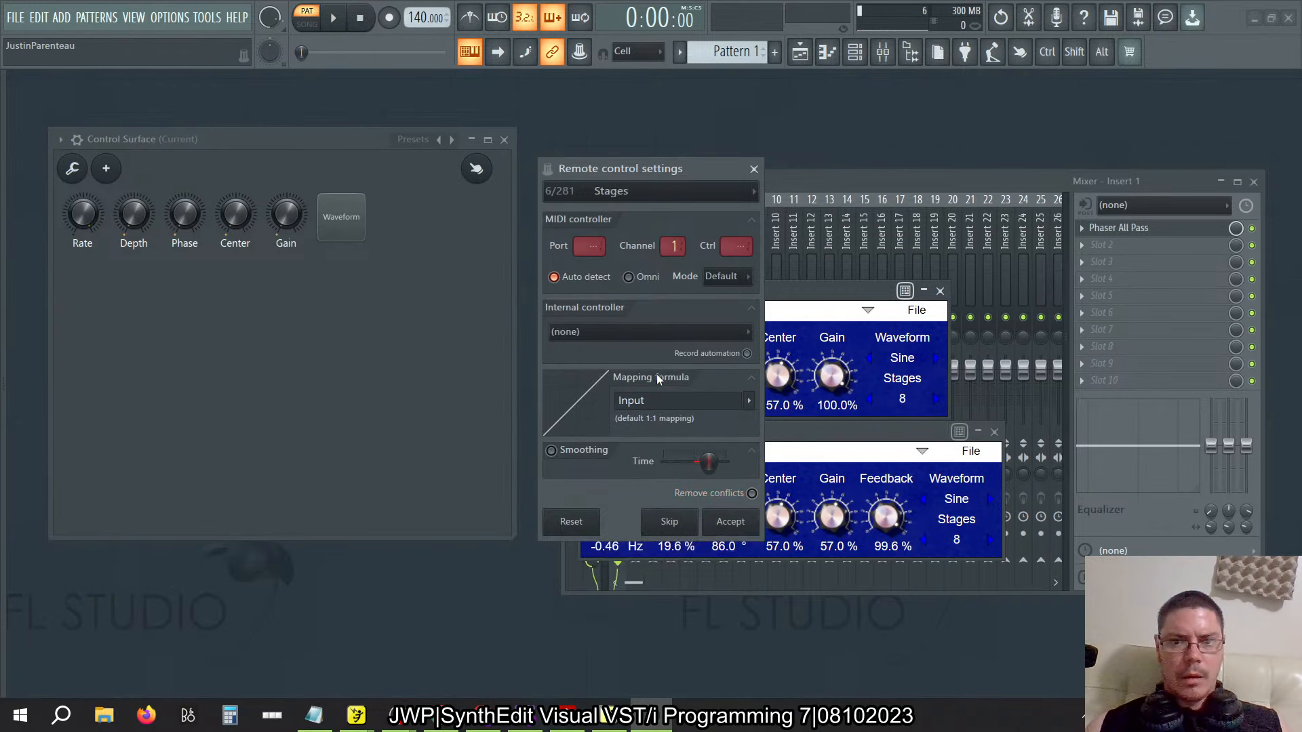
Skip the Phaser All Pass Stages parameter, leaving it without an internal controller
left_click(642, 331)
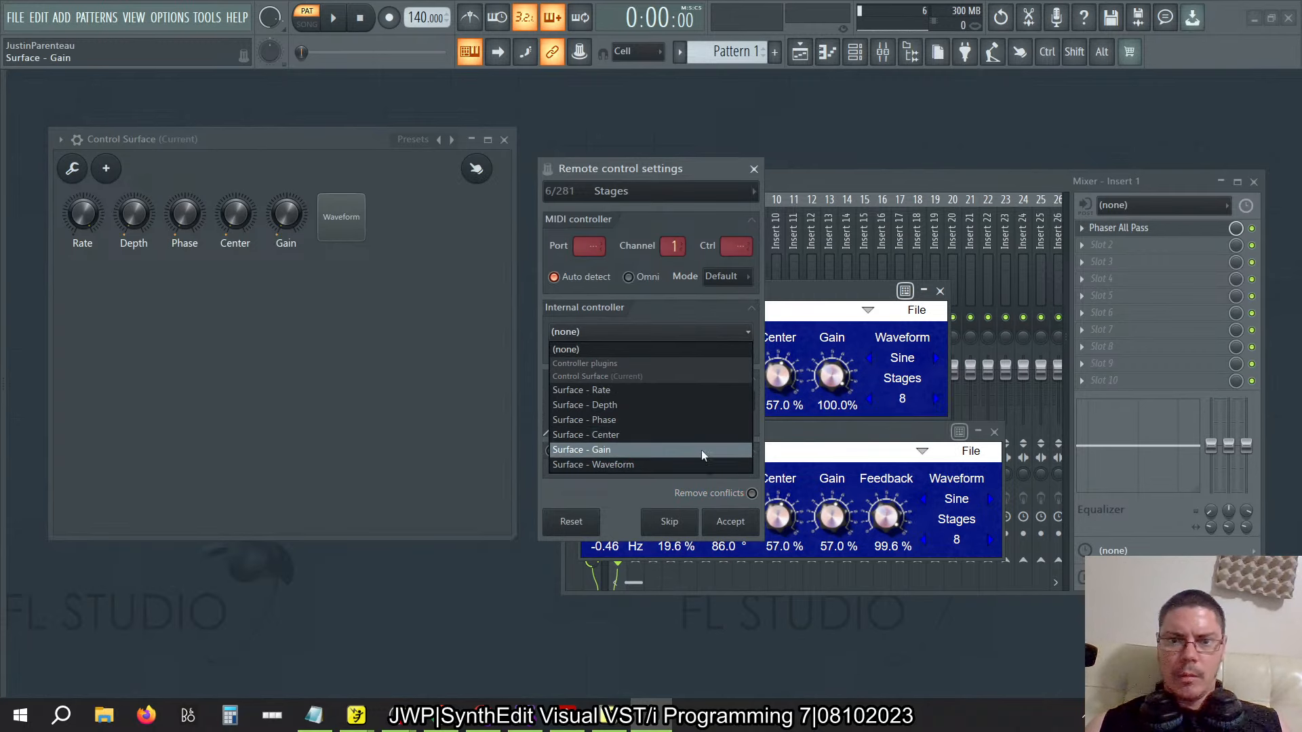
left_click(613, 511)
left_click(669, 521)
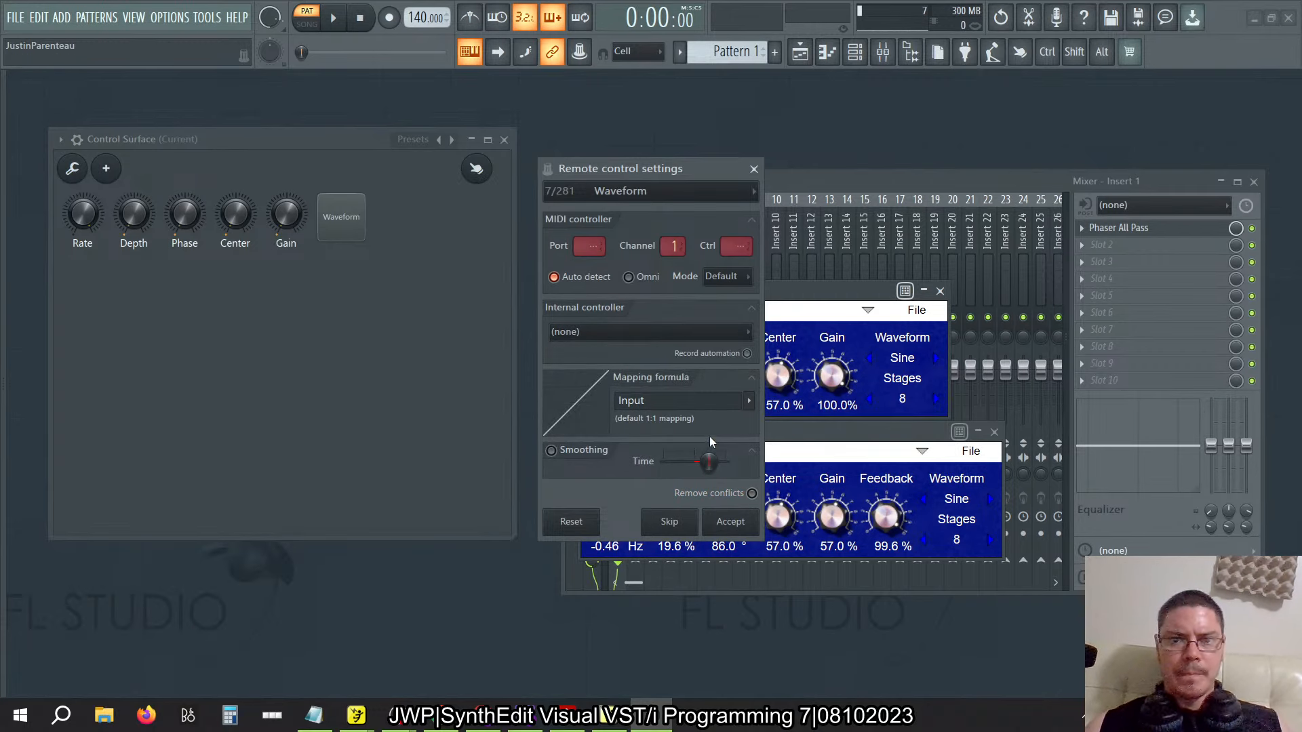
left_click(681, 332)
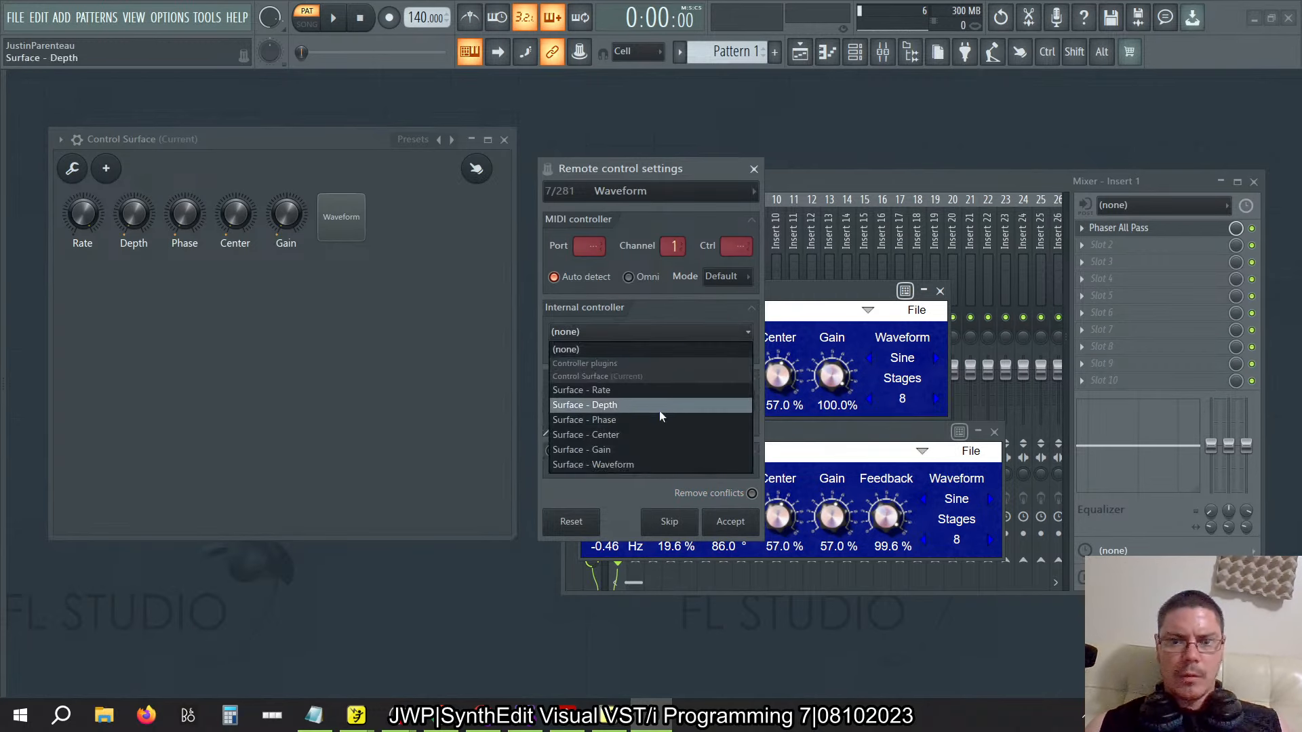
left_click(658, 463)
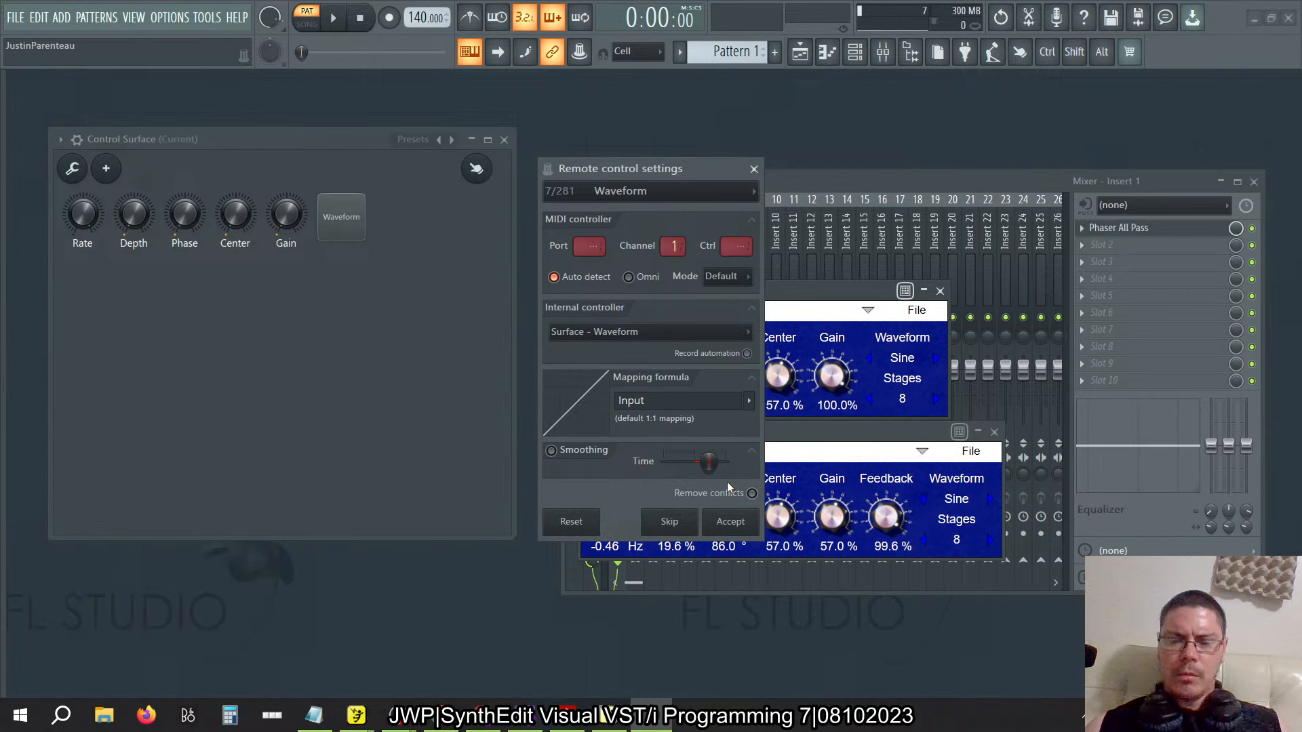
left_click(674, 335)
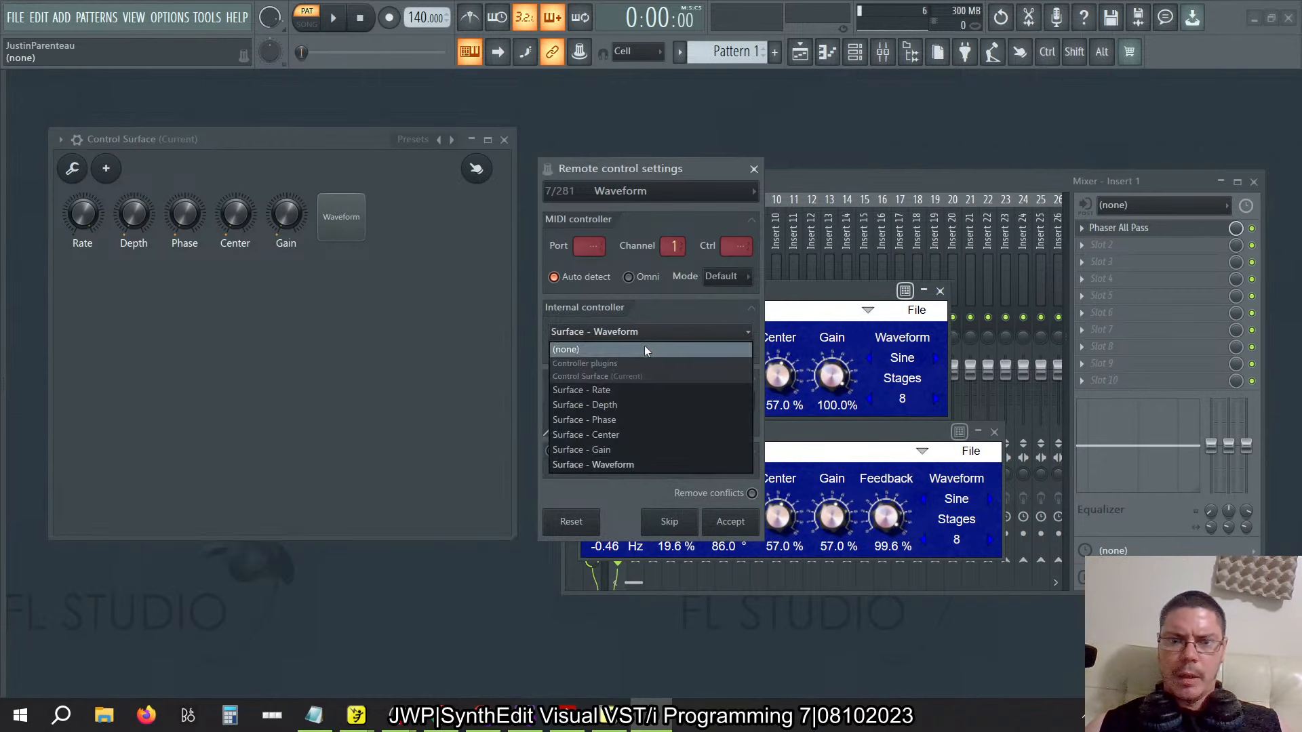
left_click(644, 348)
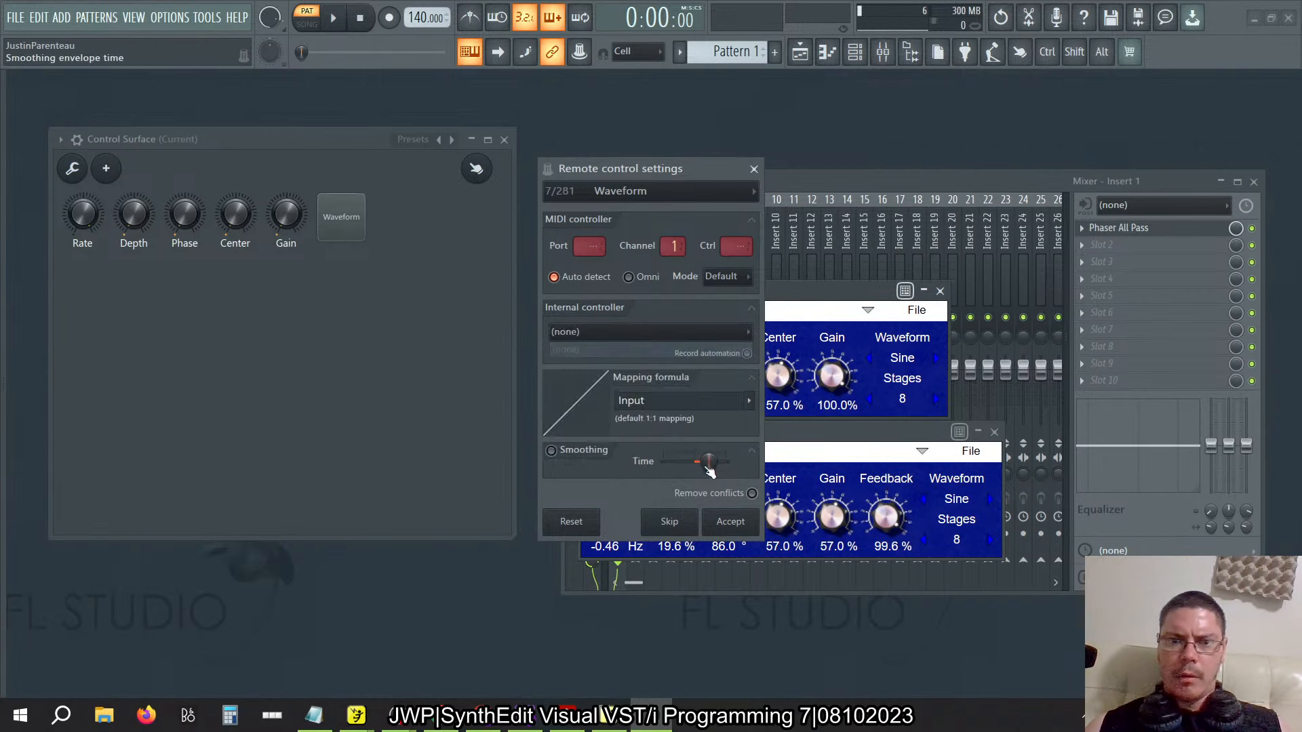
Accept the Waveform parameter with no internal controller and close the remote control settings
left_click(731, 527)
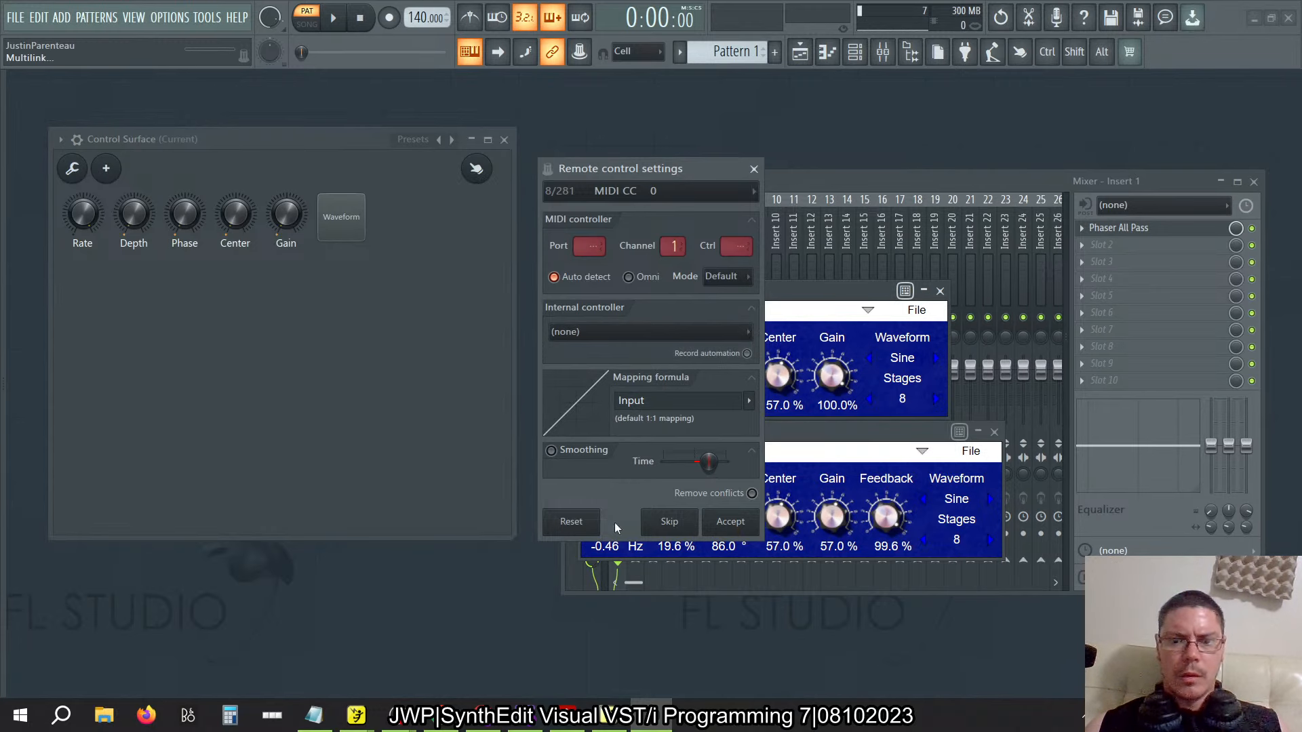
left_click(753, 169)
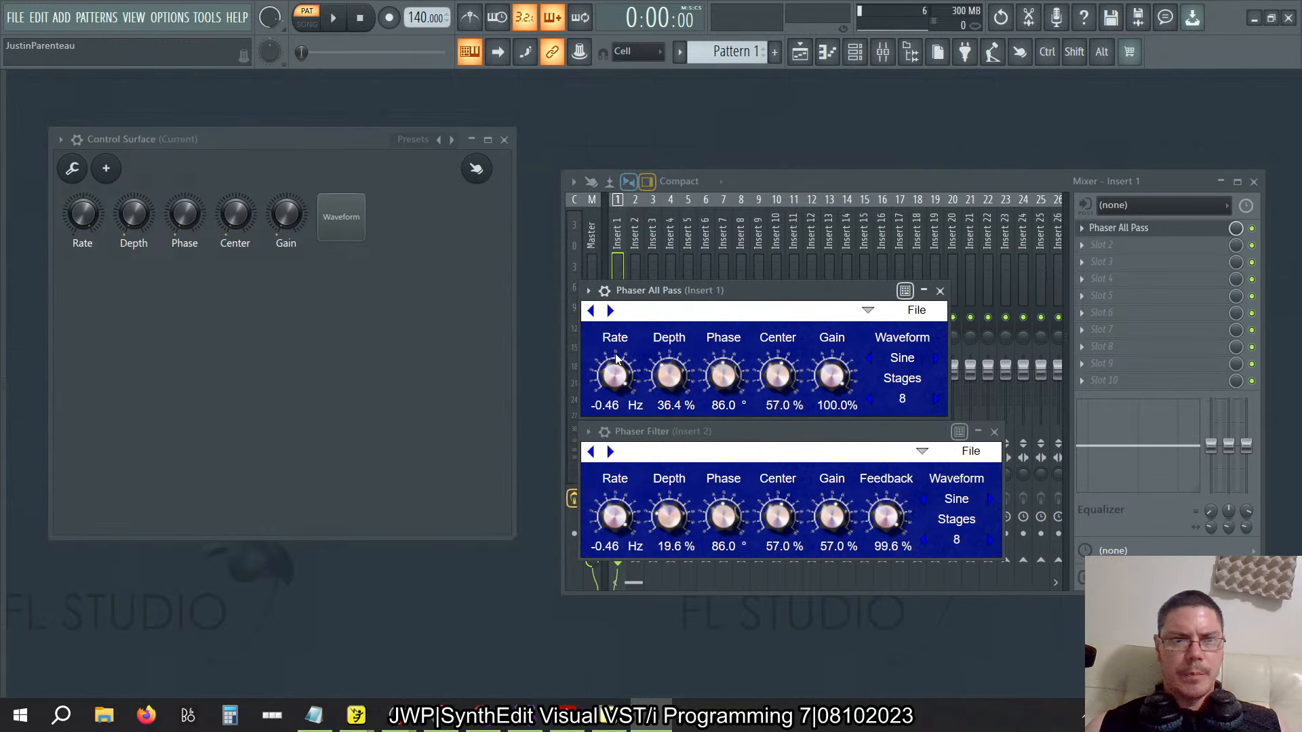
Adjust the surface Gain knob to bring the Phaser All Pass Gain to 97.9%, checking its value field without editing it
left_click_drag(277, 215, 277, 141)
left_click(829, 408)
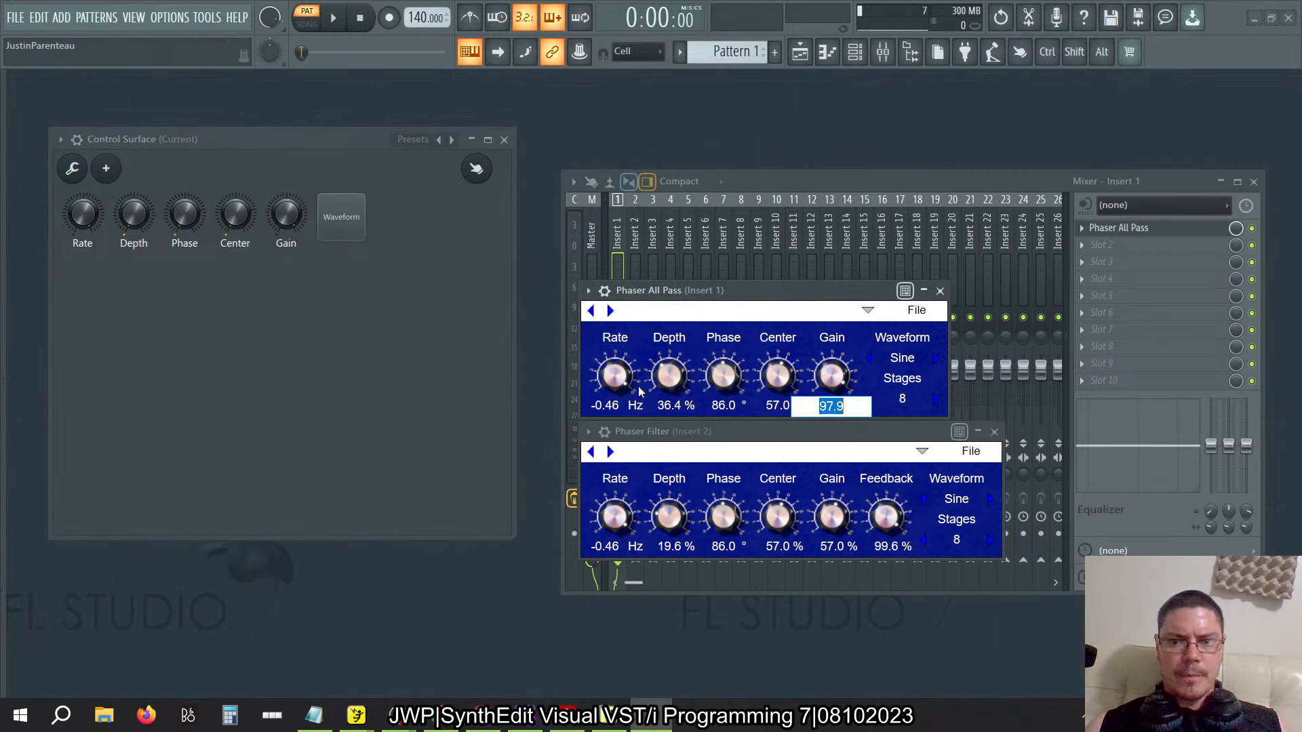
left_click(343, 336)
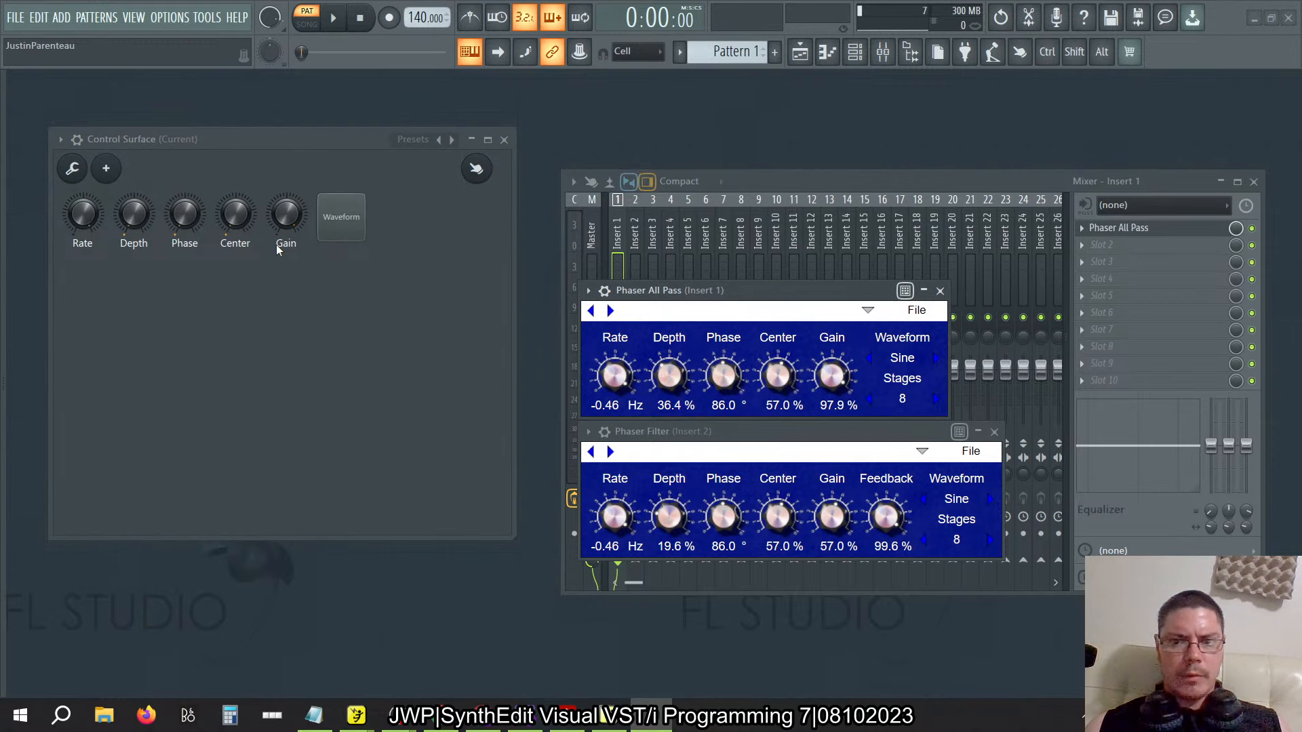
Nudge the surface Center knob, and set the Phaser All Pass Center value to 57%
left_click_drag(236, 215, 235, 217)
double_click(777, 406)
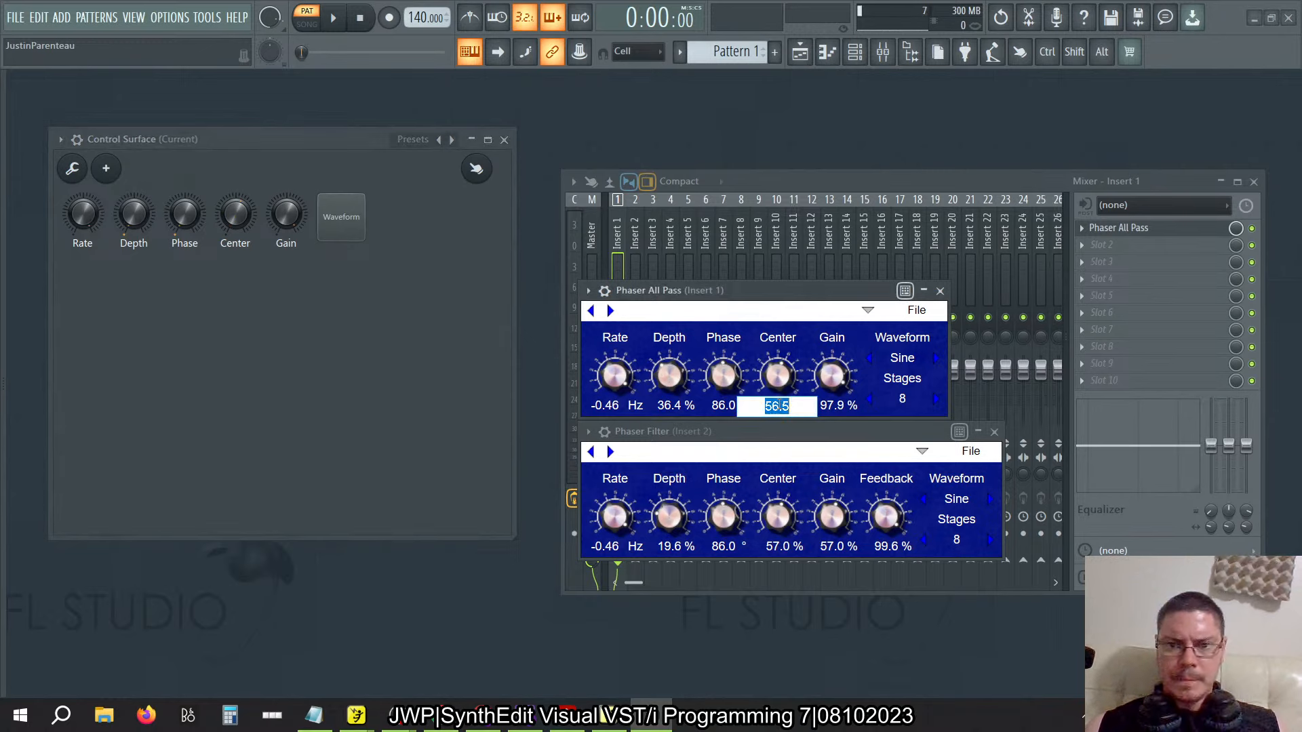
type("57")
key("Return")
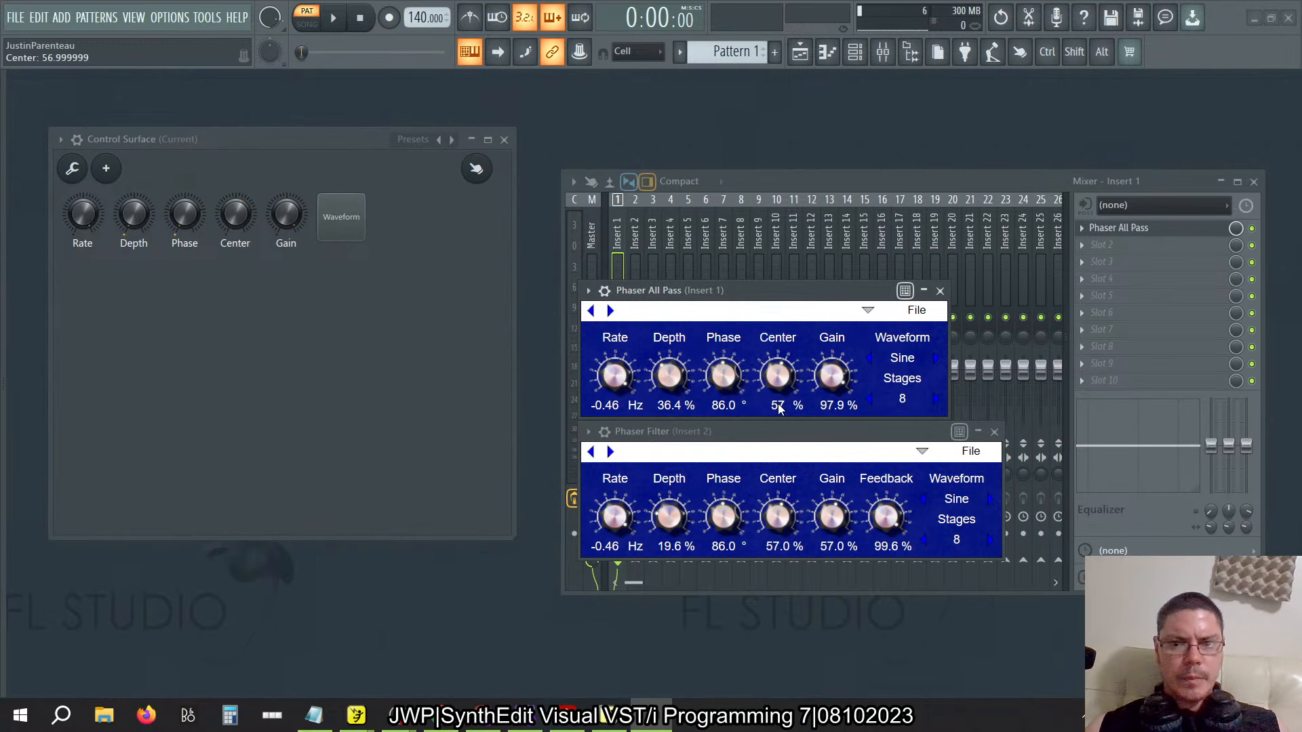
Adjust the surface Phase knob to 85.8° on Phaser All Pass and the Depth knob to 17.1% on both phasers
left_click_drag(230, 215, 184, 216)
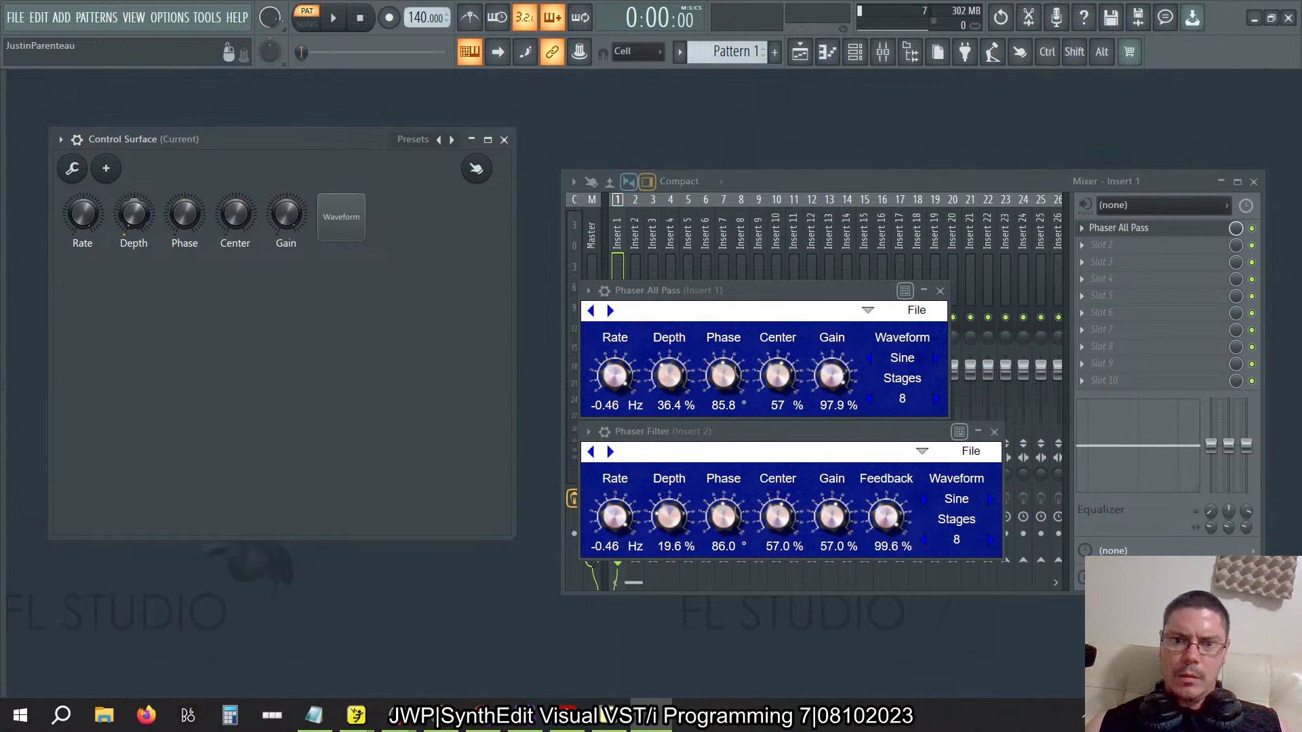
mouse_move(133, 215)
left_mouse_down()
mouse_move(134, 242)
mouse_move(133, 225)
left_mouse_up()
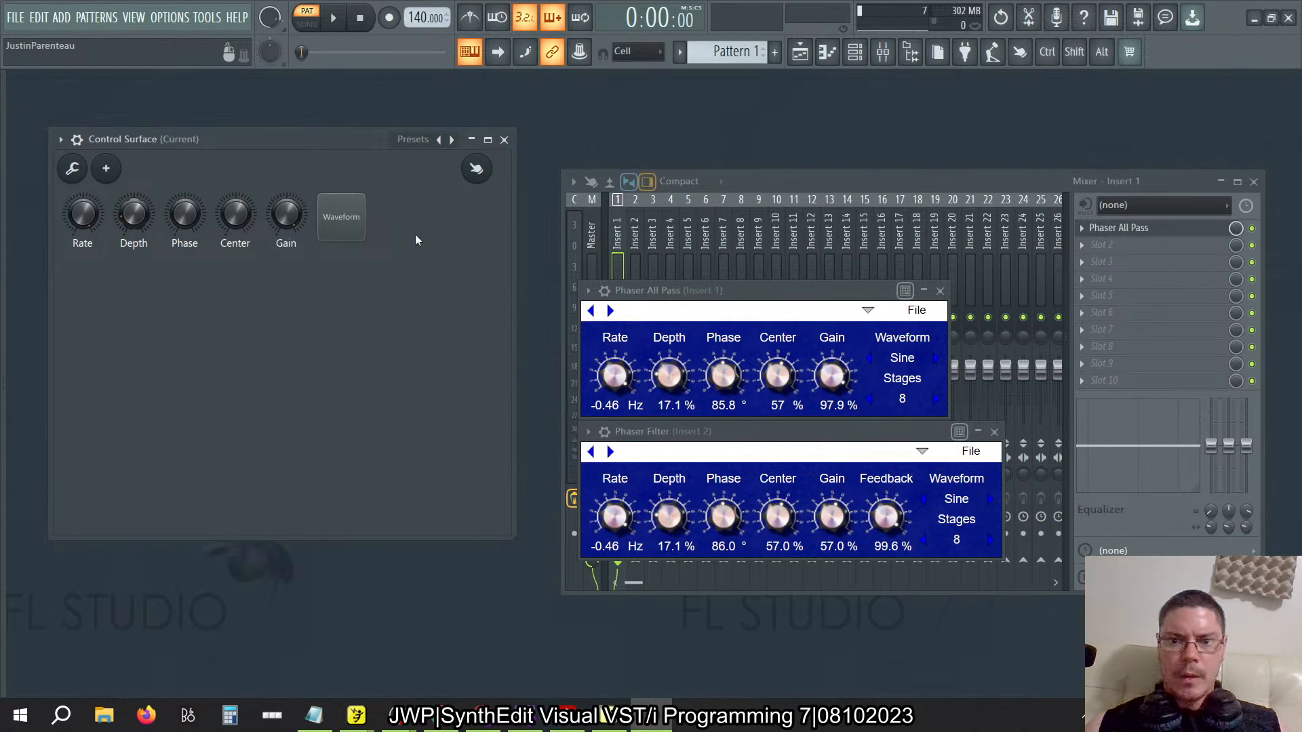
Add a Default-style knob to the Control Surface and place it beside the Waveform button
right_click(470, 242)
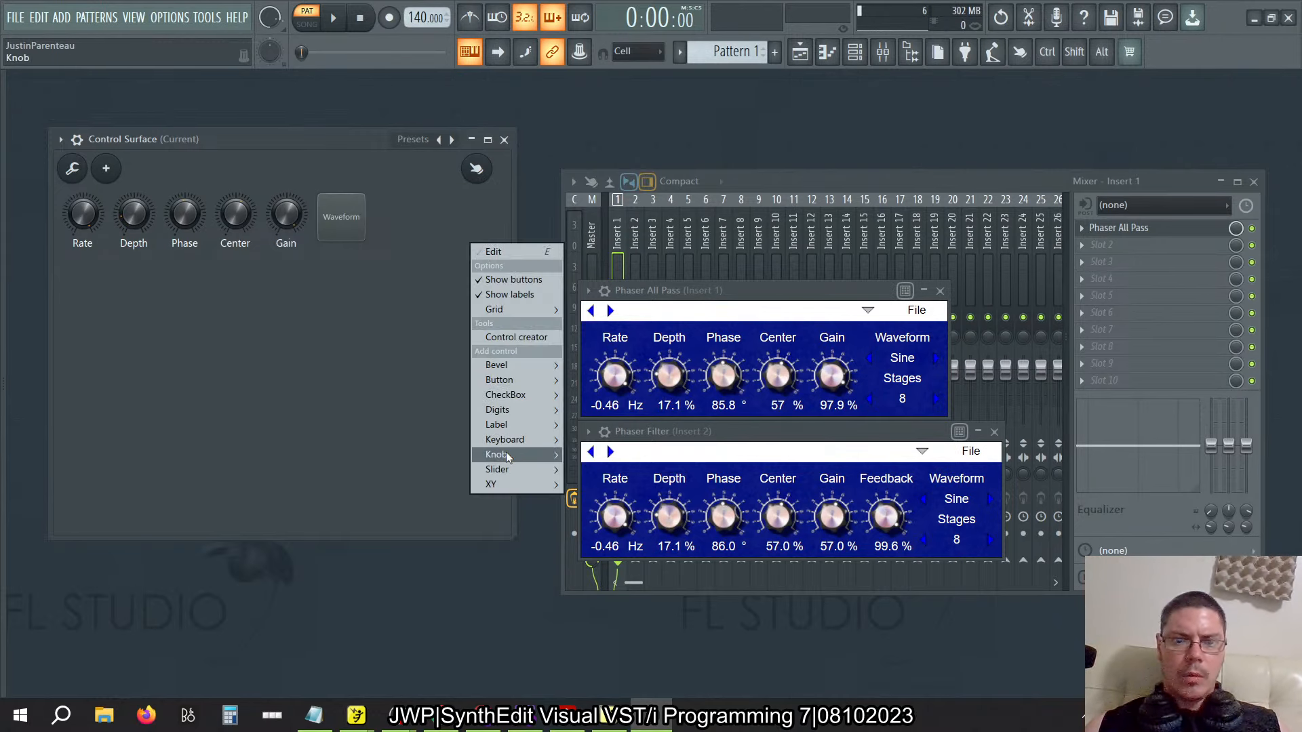
mouse_move(506, 453)
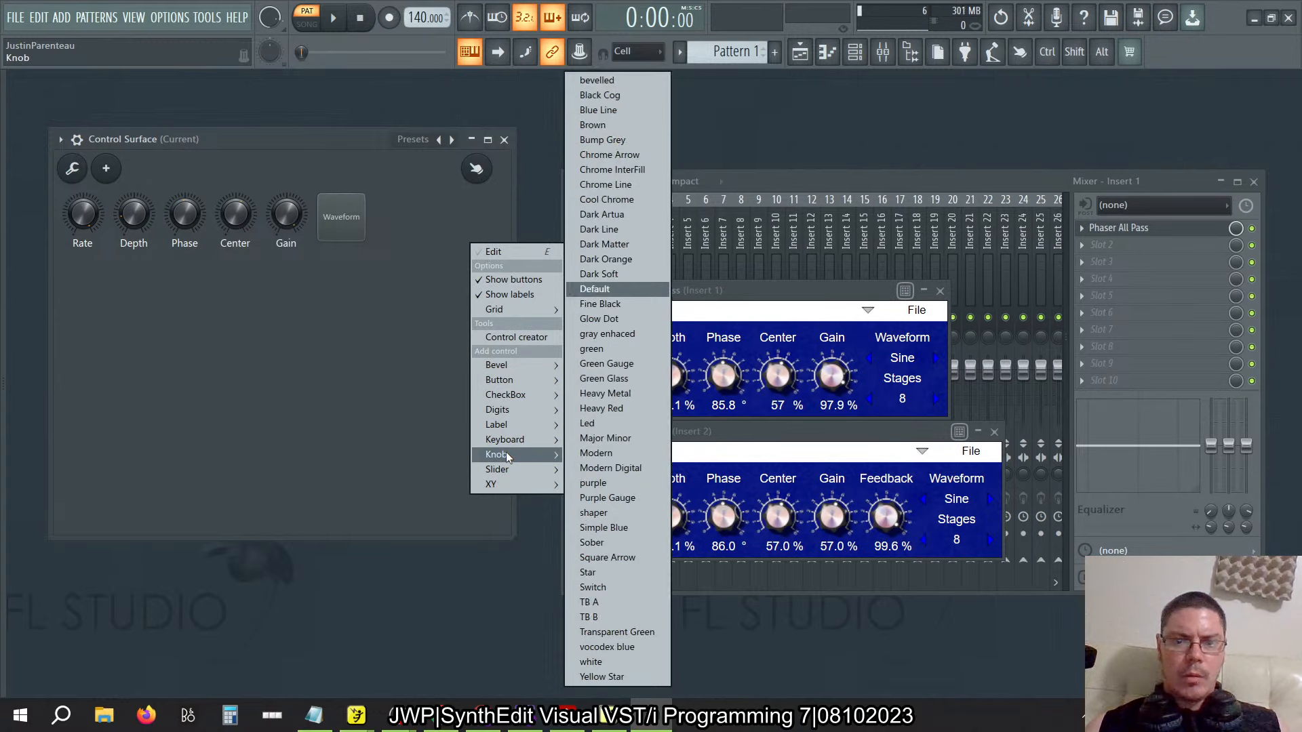
left_click(588, 286)
left_click_drag(489, 258, 396, 216)
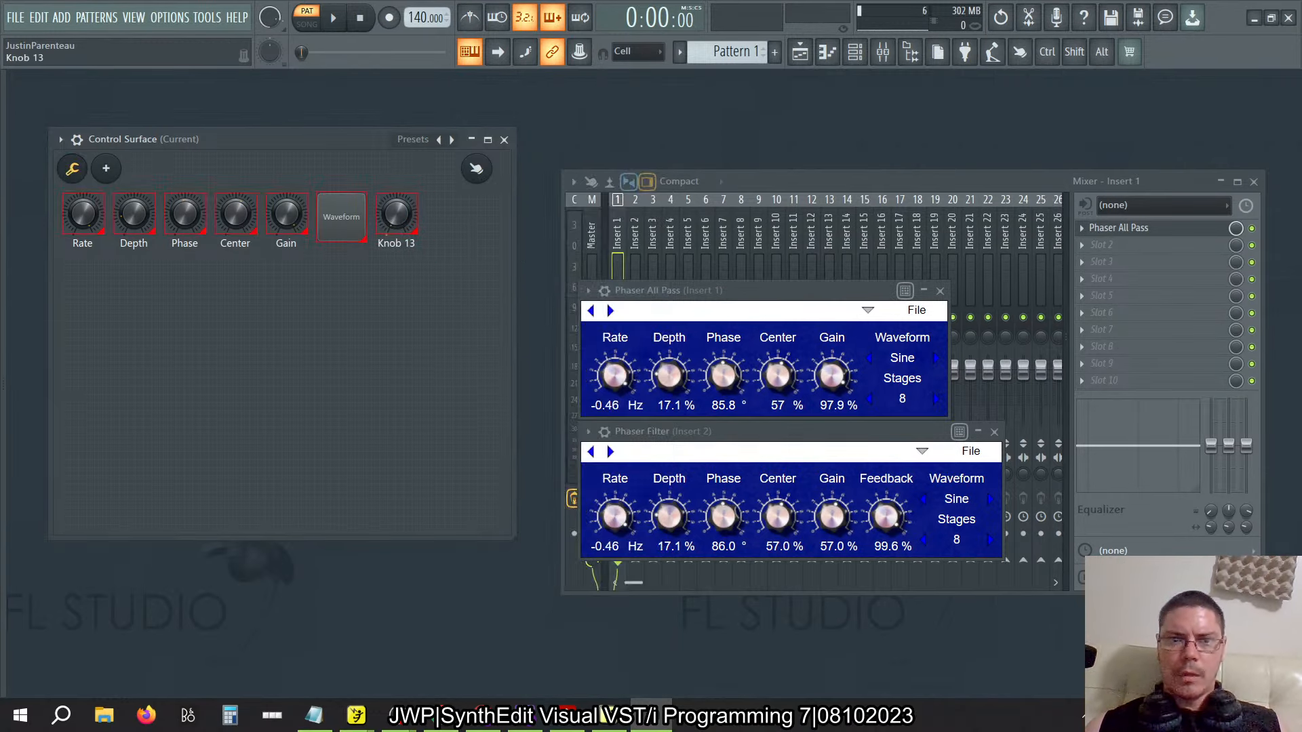
Rename the new knob Waveform and leave the Control Surface's edit mode
right_click(404, 224)
left_click(421, 228)
type("Wa")
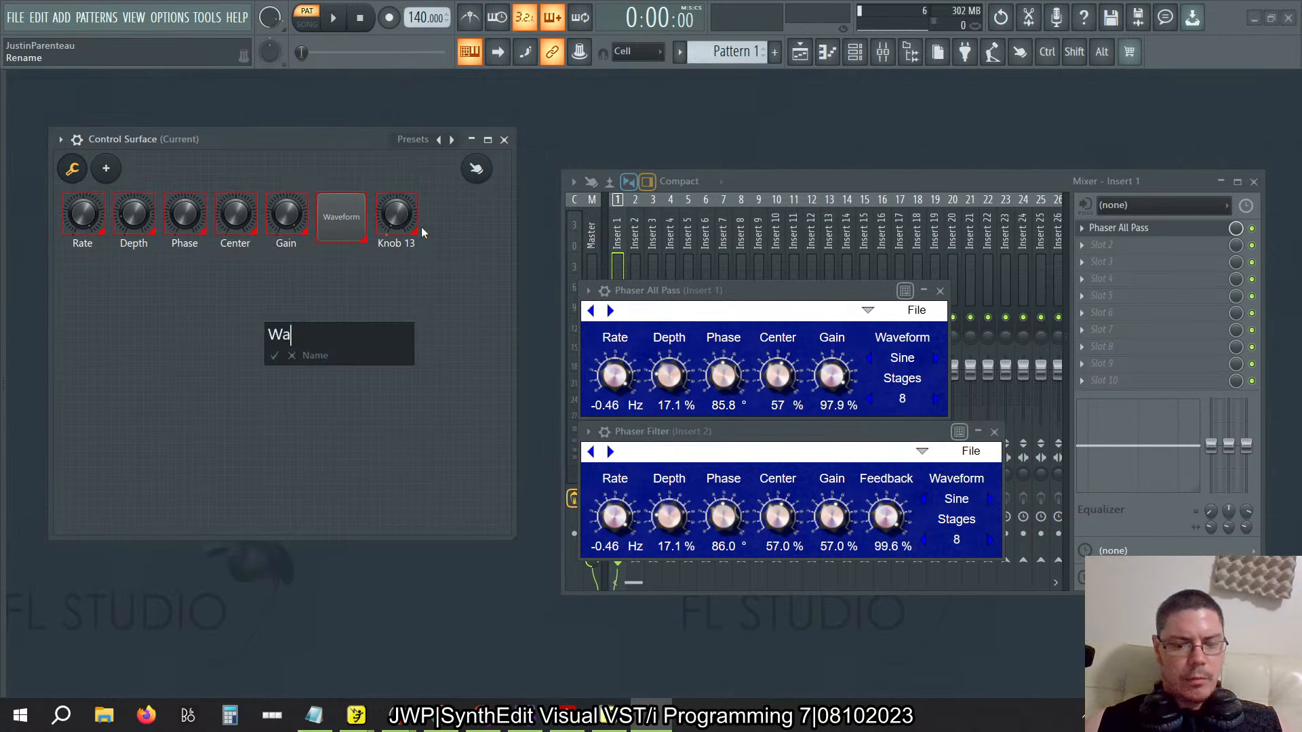
type("veformr")
key("BackSpace")
key("BackSpace")
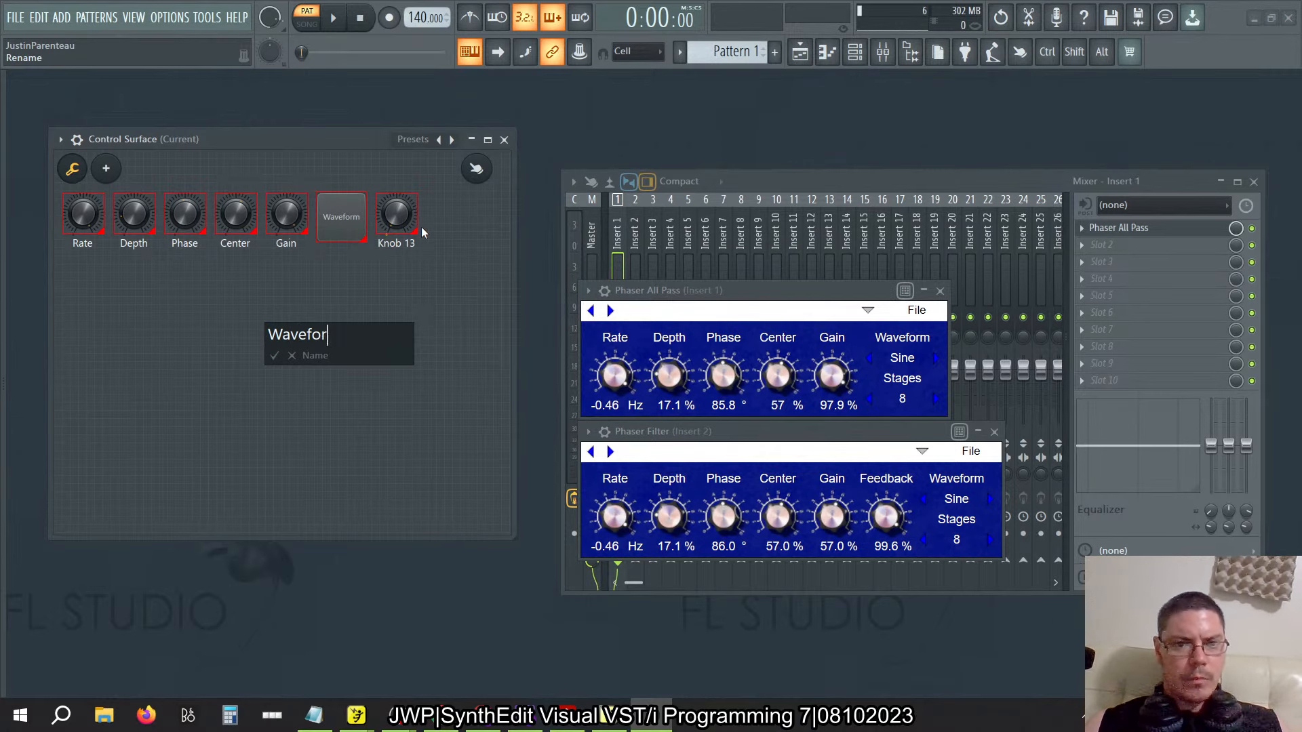
type("m")
key("Return")
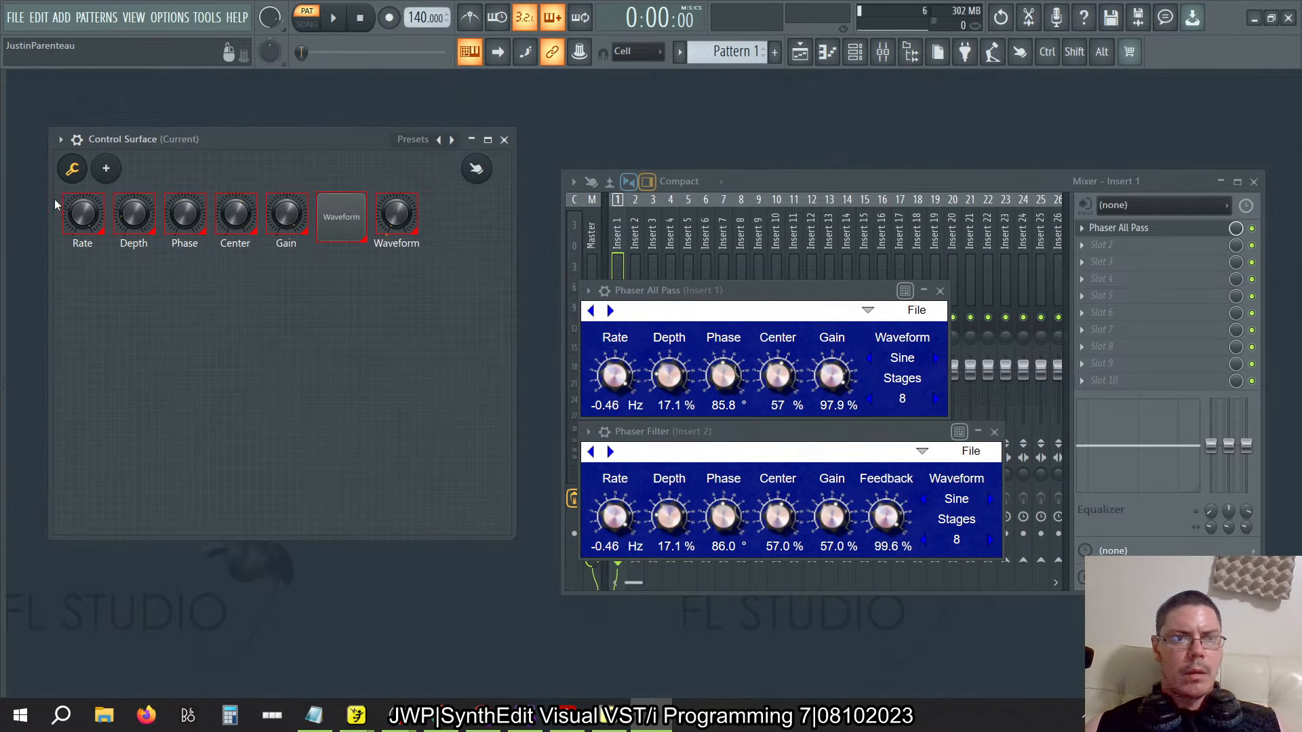
left_click(72, 169)
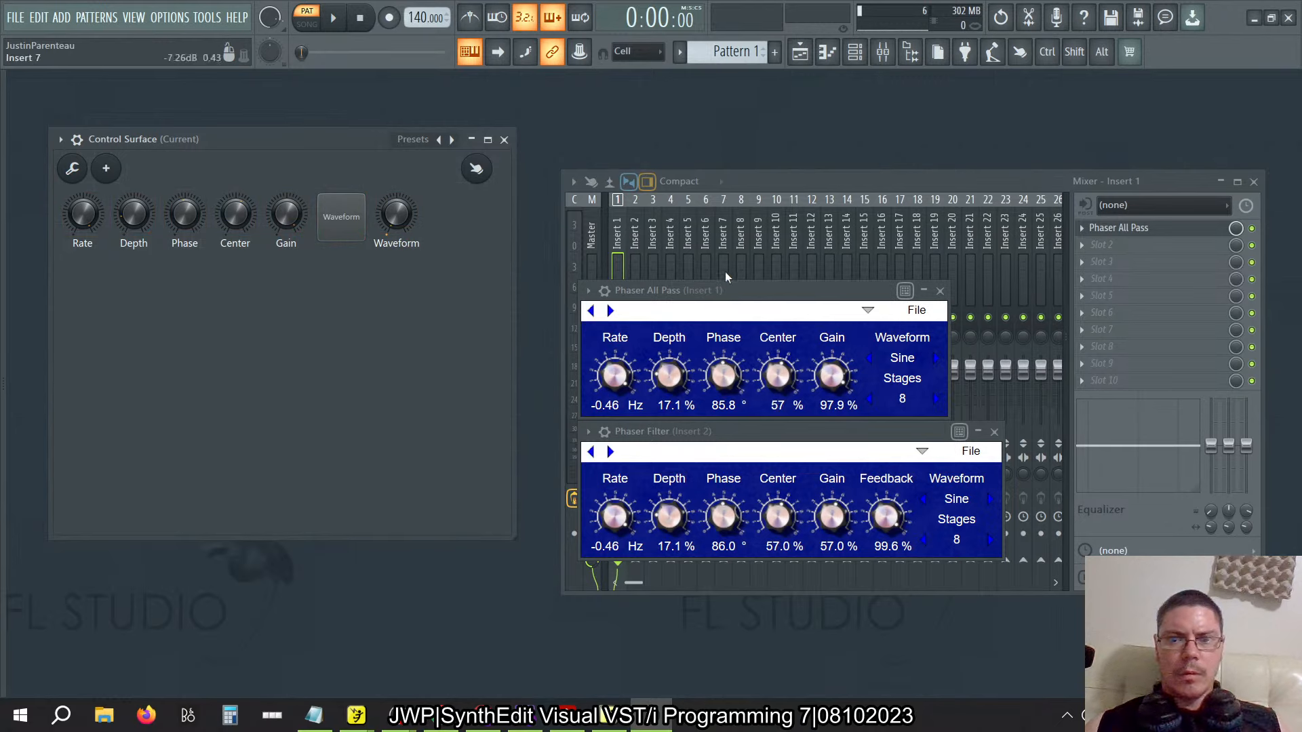
Step through the Phaser All Pass parameter links, accepting the existing Center, Depth, Gain, Phase and Rate links and skipping Stages
left_click(588, 290)
left_click(633, 481)
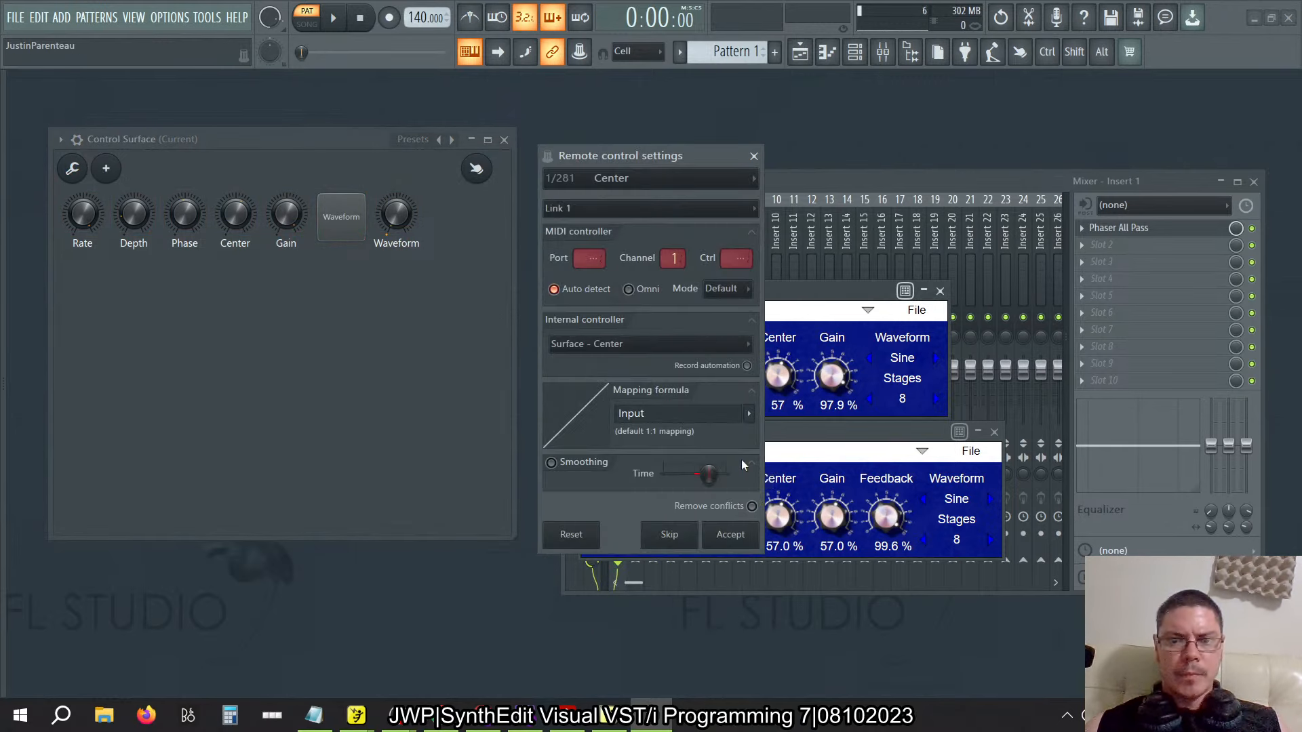
left_click(730, 534)
left_click(728, 534)
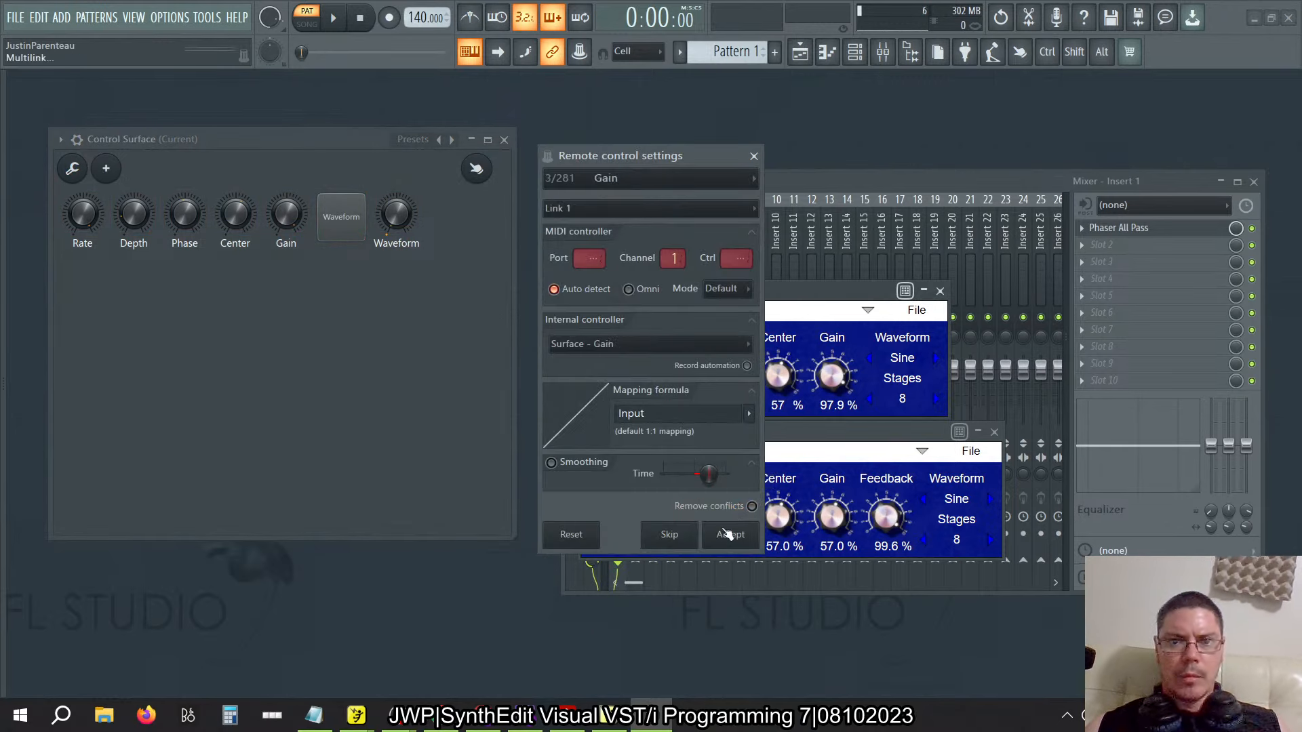
left_click(728, 534)
left_click(729, 534)
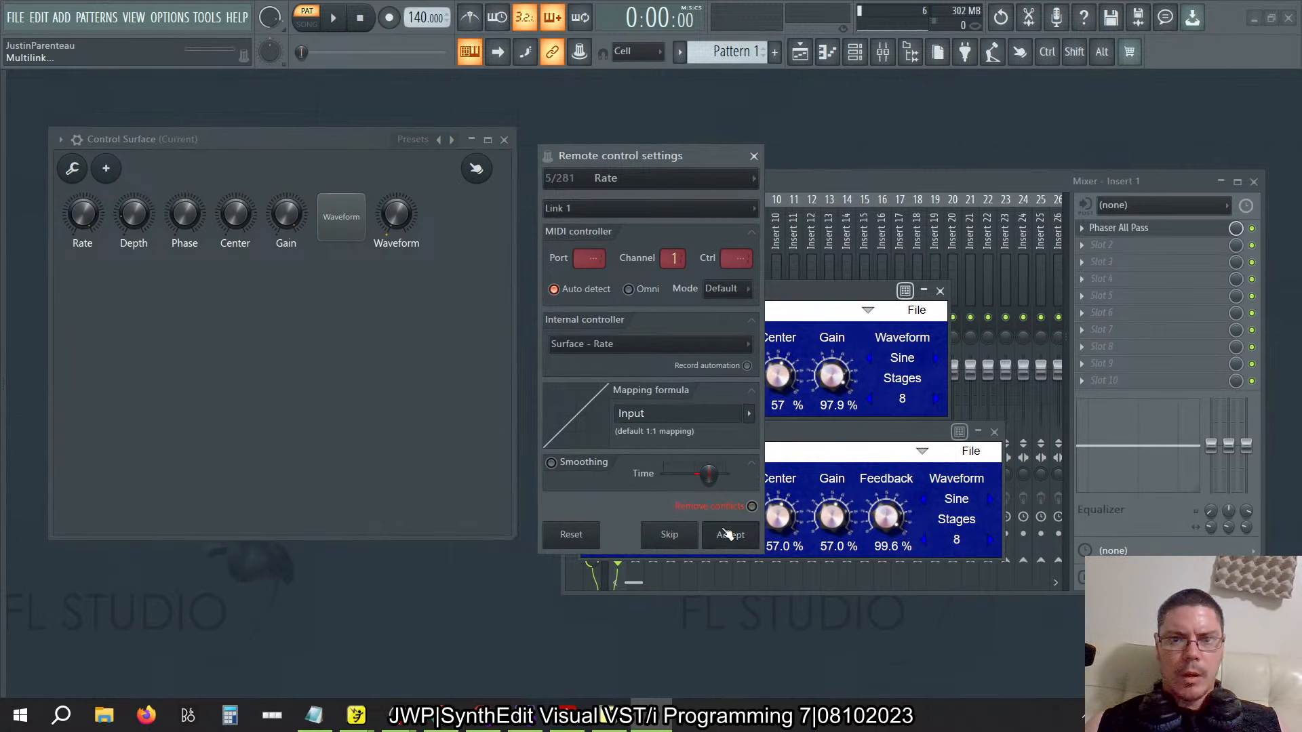
left_click(727, 534)
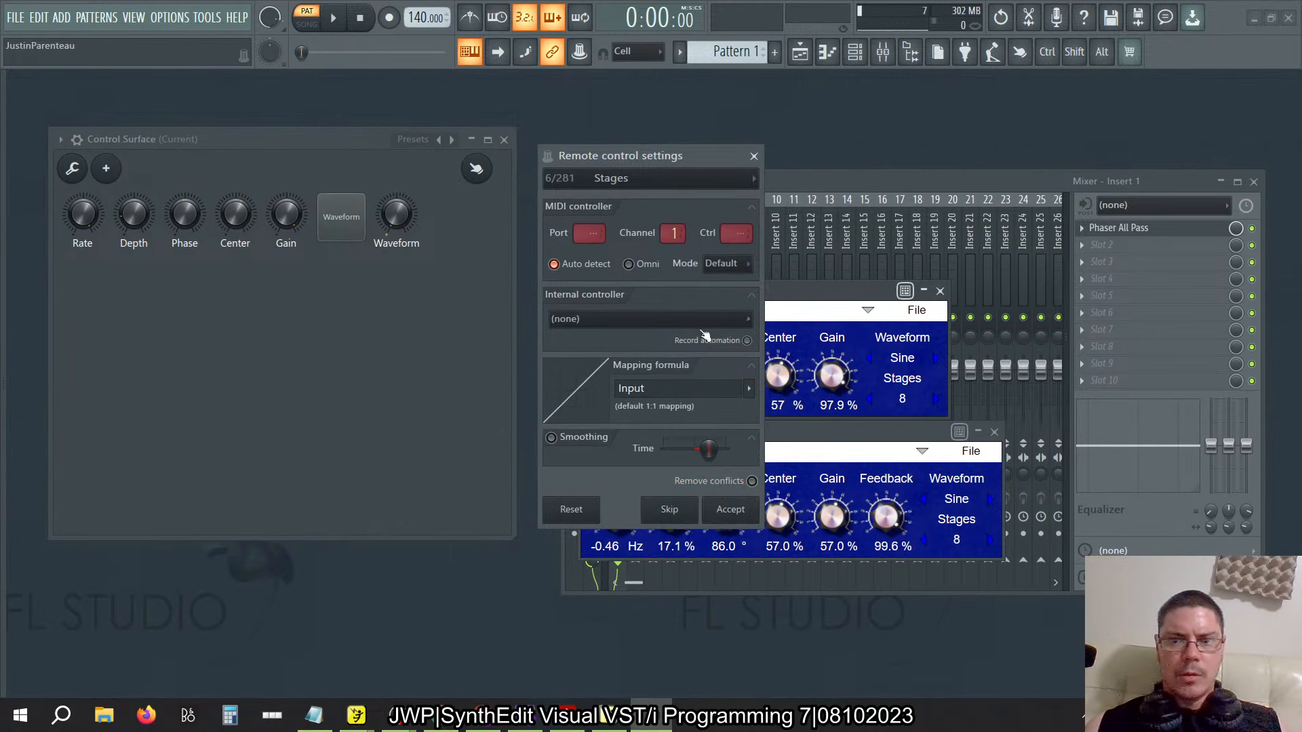
left_click(669, 509)
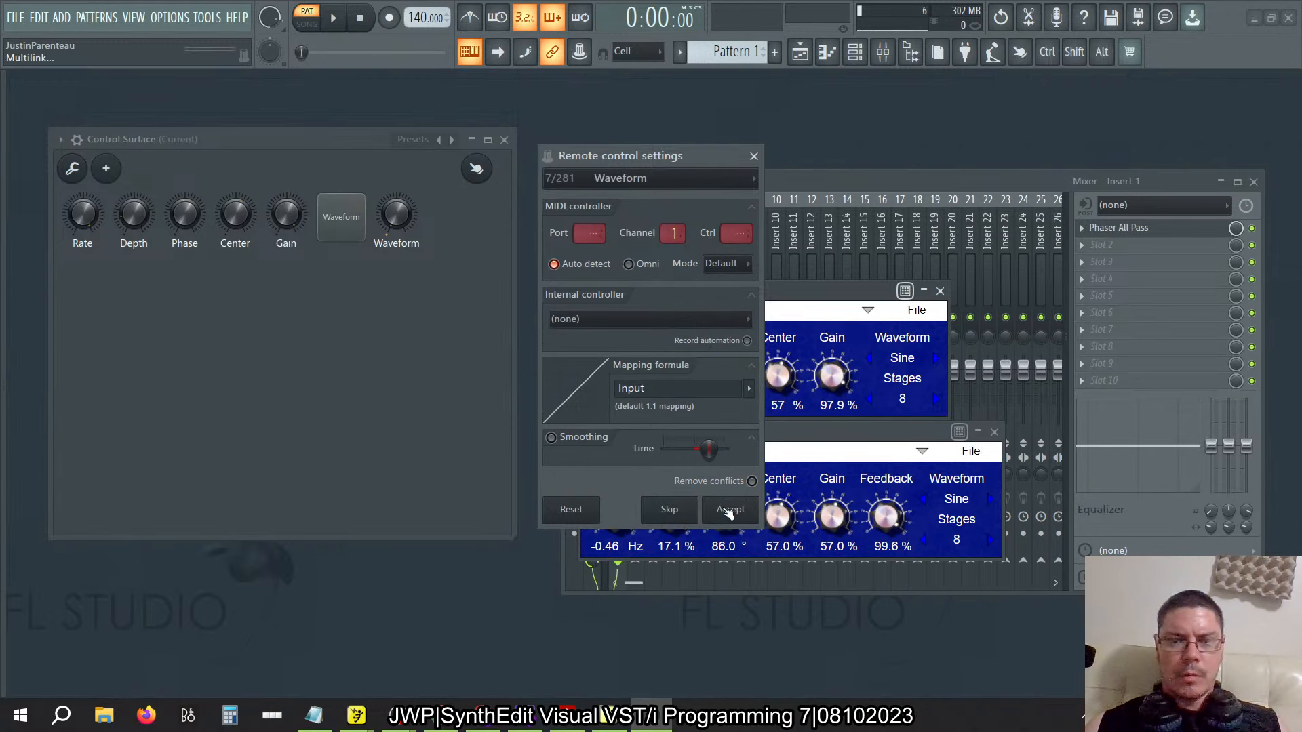
Link the Phaser All Pass Waveform to the new knob's Surface - Waveform controller, accept it, and close the remote control settings
left_click(703, 319)
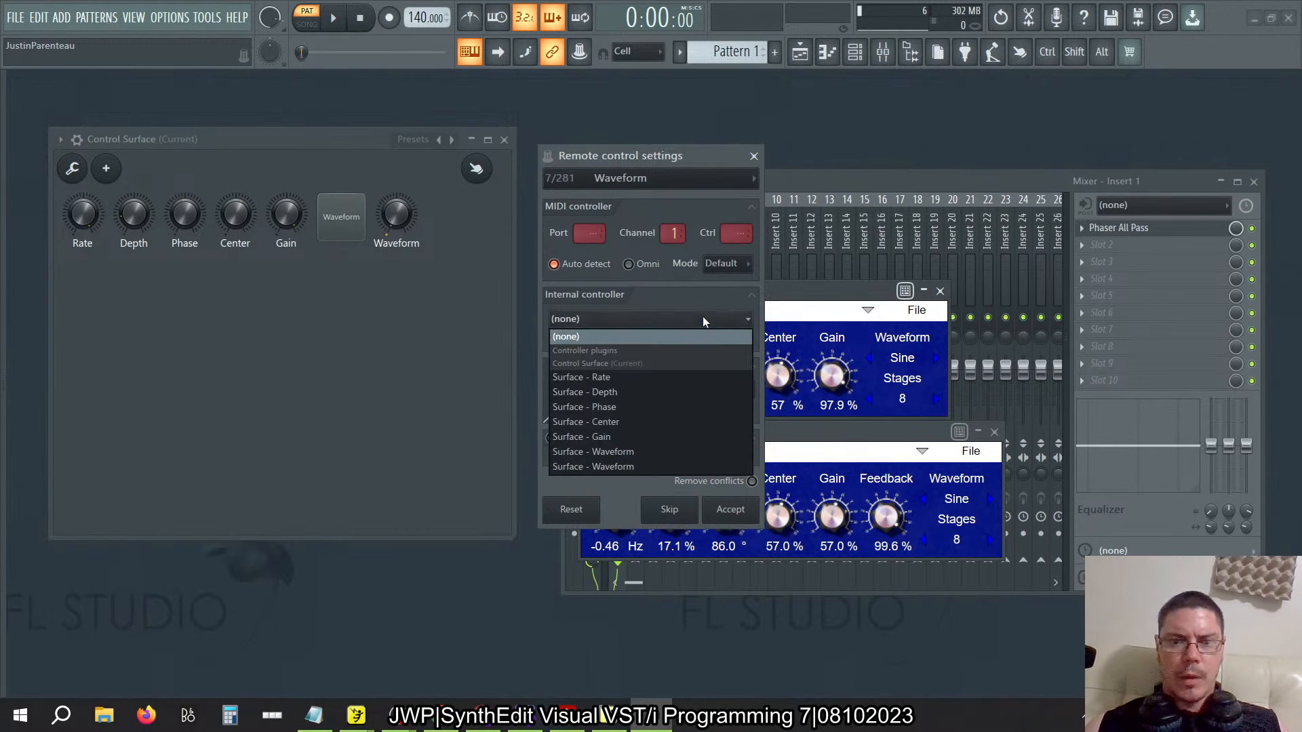
left_click(614, 466)
left_click(730, 509)
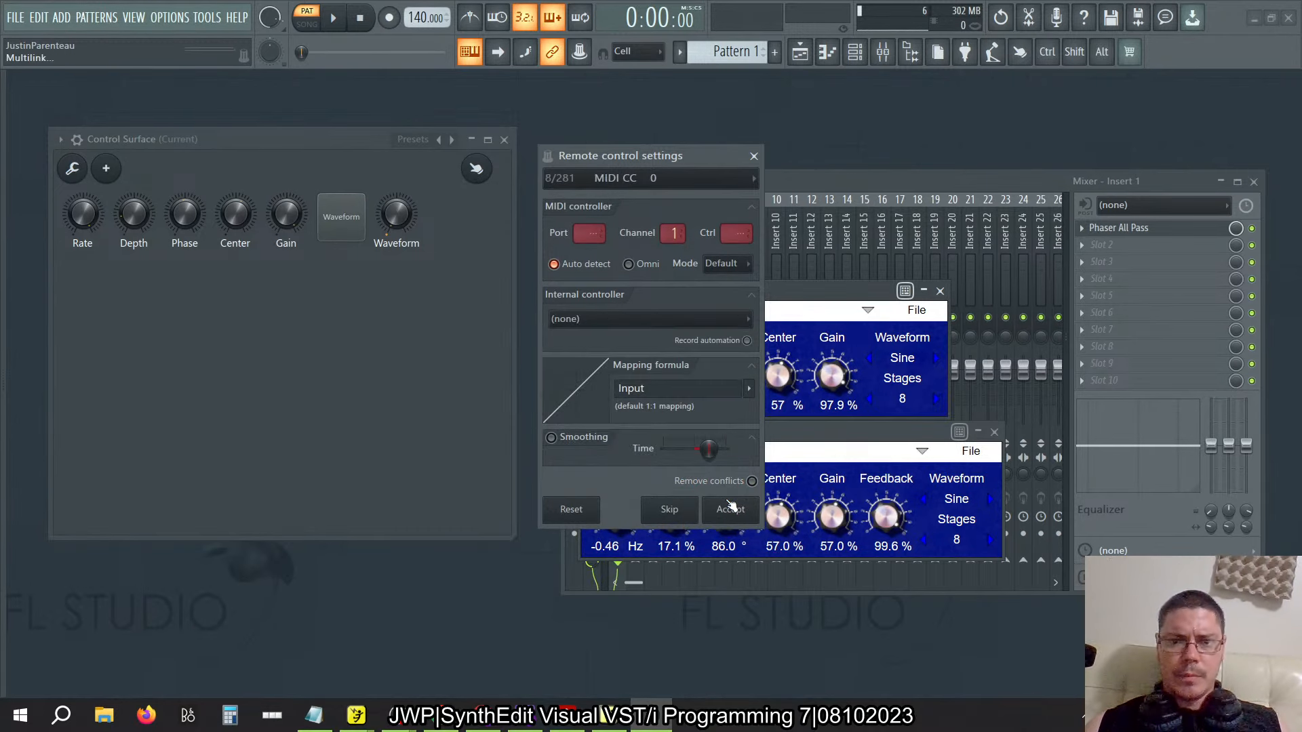
left_click(754, 155)
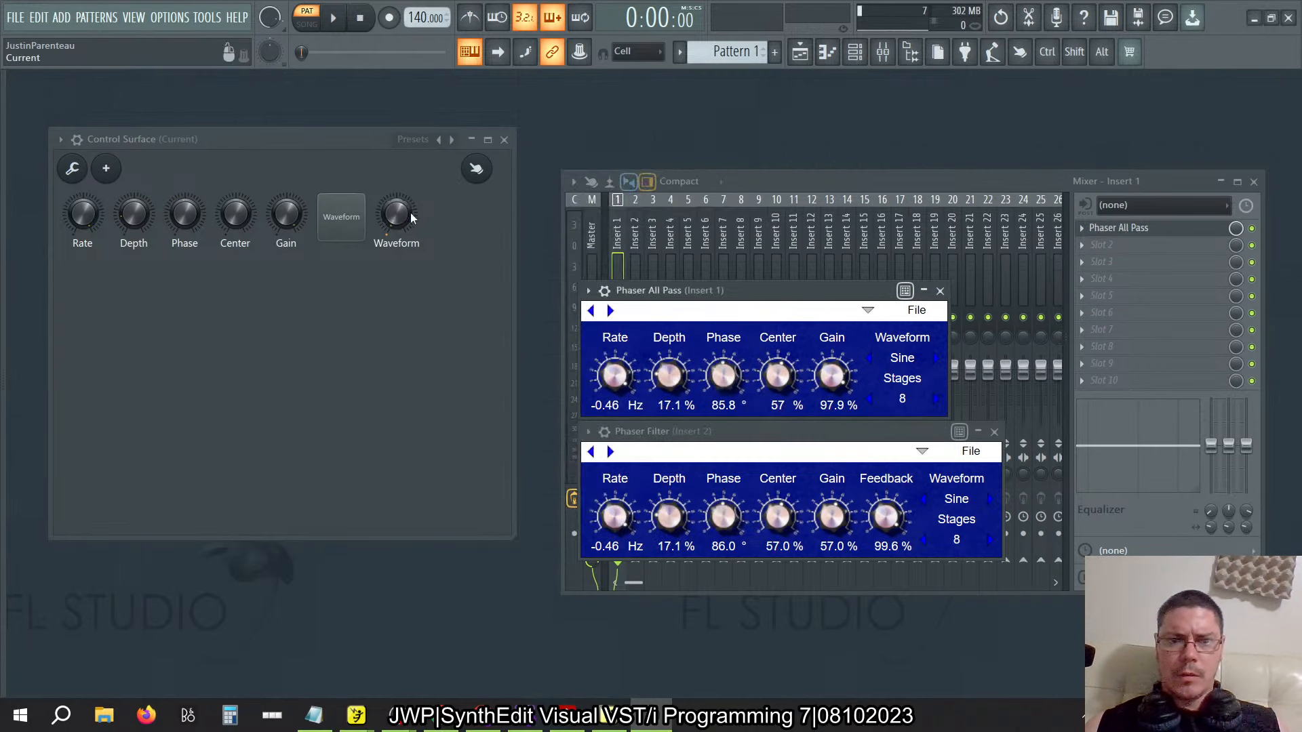
Test the surface Waveform knob by turning it, and delete that knob from the Control Surface
left_click_drag(411, 217, 411, 191)
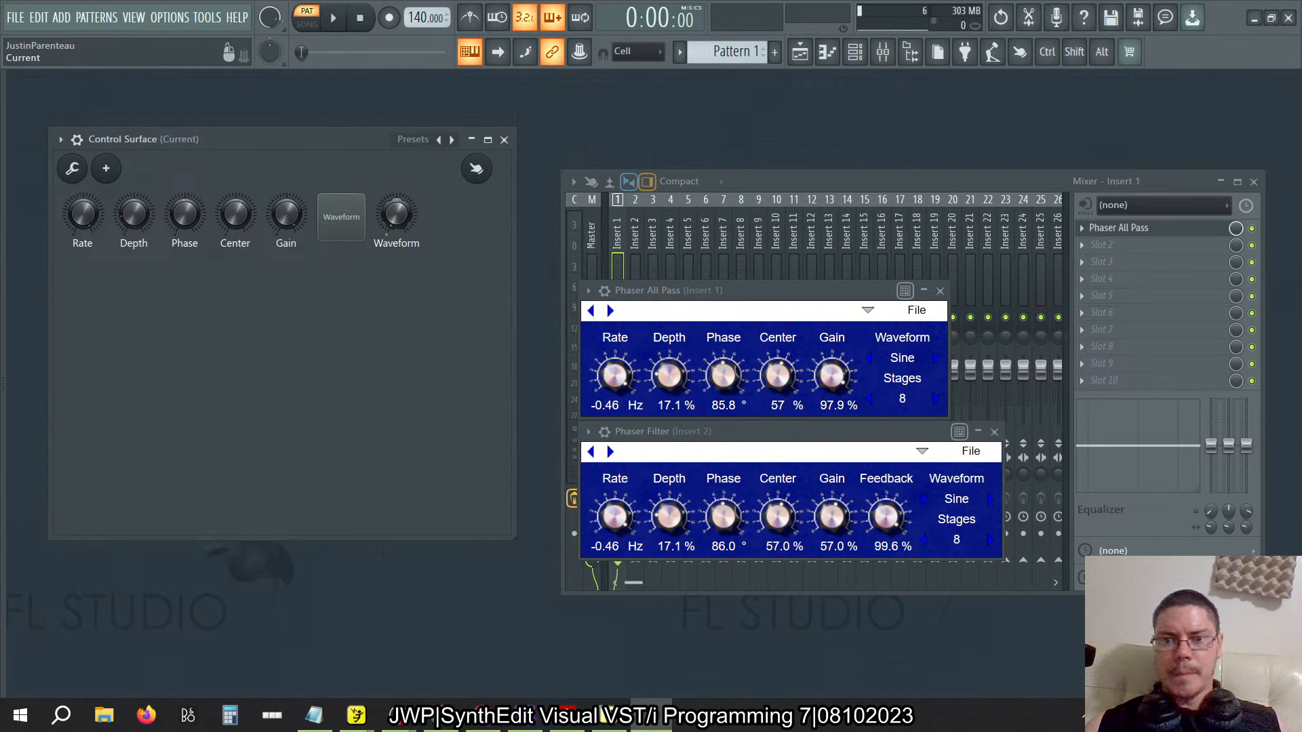
left_click_drag(411, 192, 398, 242)
right_click(400, 217)
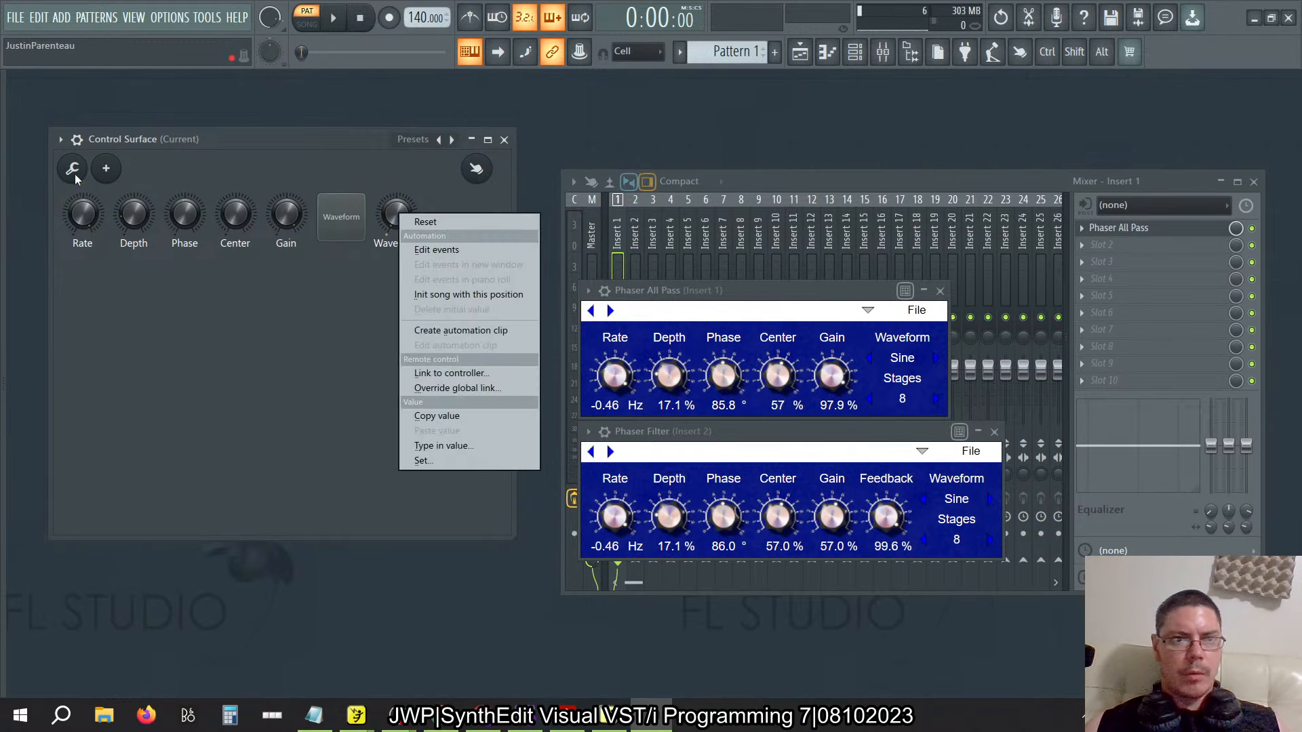
left_click(74, 177)
right_click(412, 209)
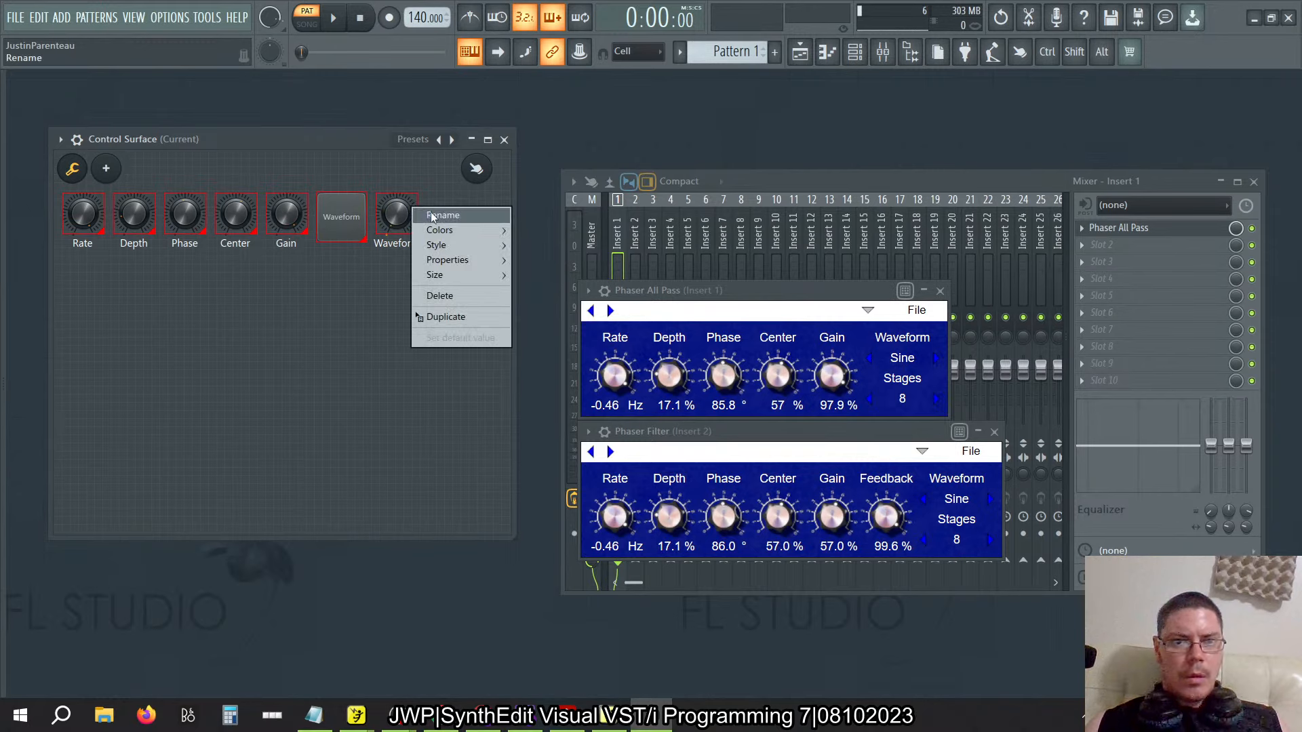
left_click(441, 296)
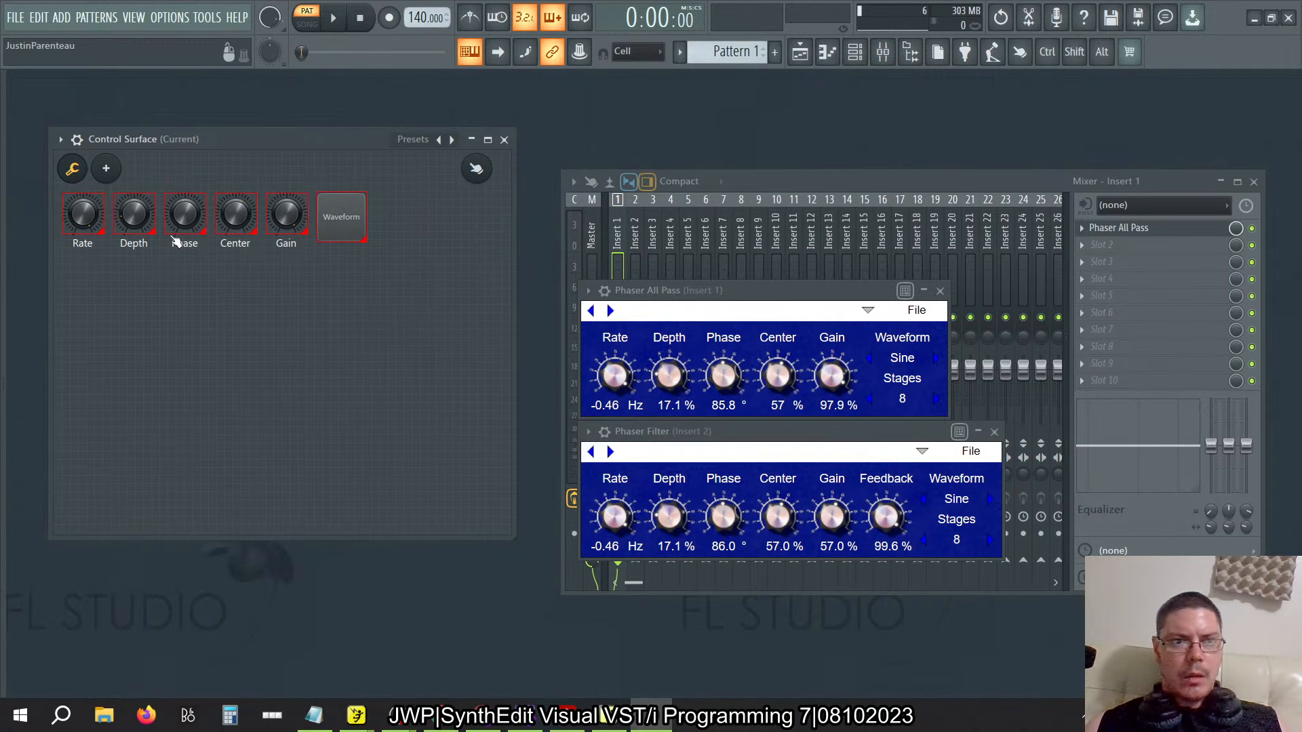
left_click(73, 169)
Switch the Phaser All Pass waveform to Saw and link this last tweaked parameter to Surface - Waveform
left_click(935, 359)
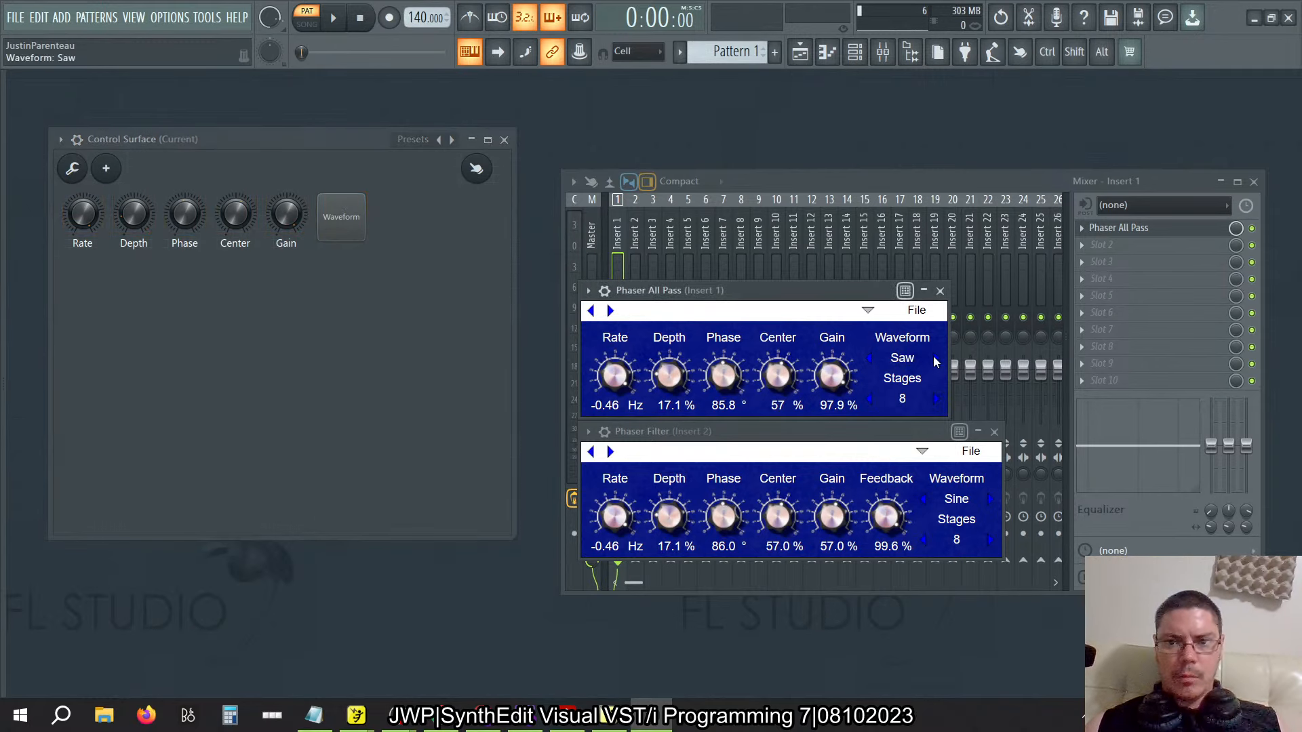
left_click(207, 17)
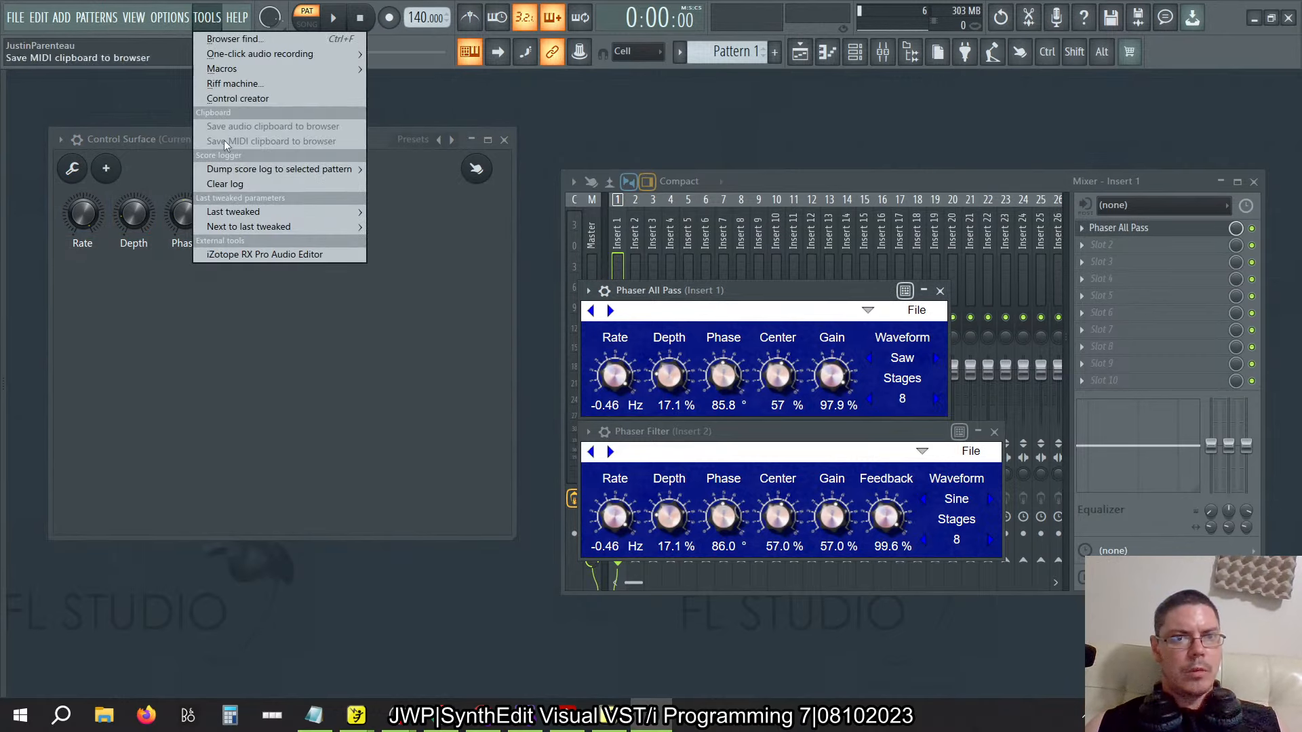
mouse_move(227, 214)
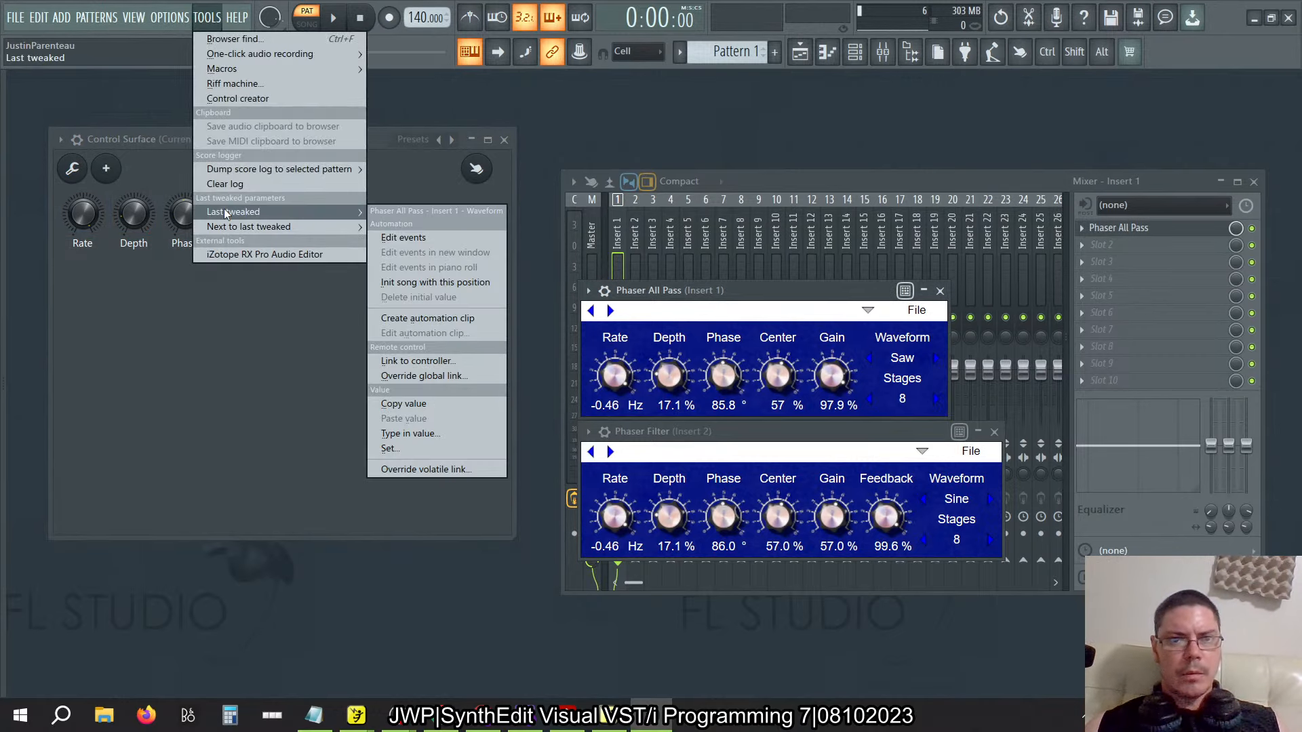
left_click(420, 358)
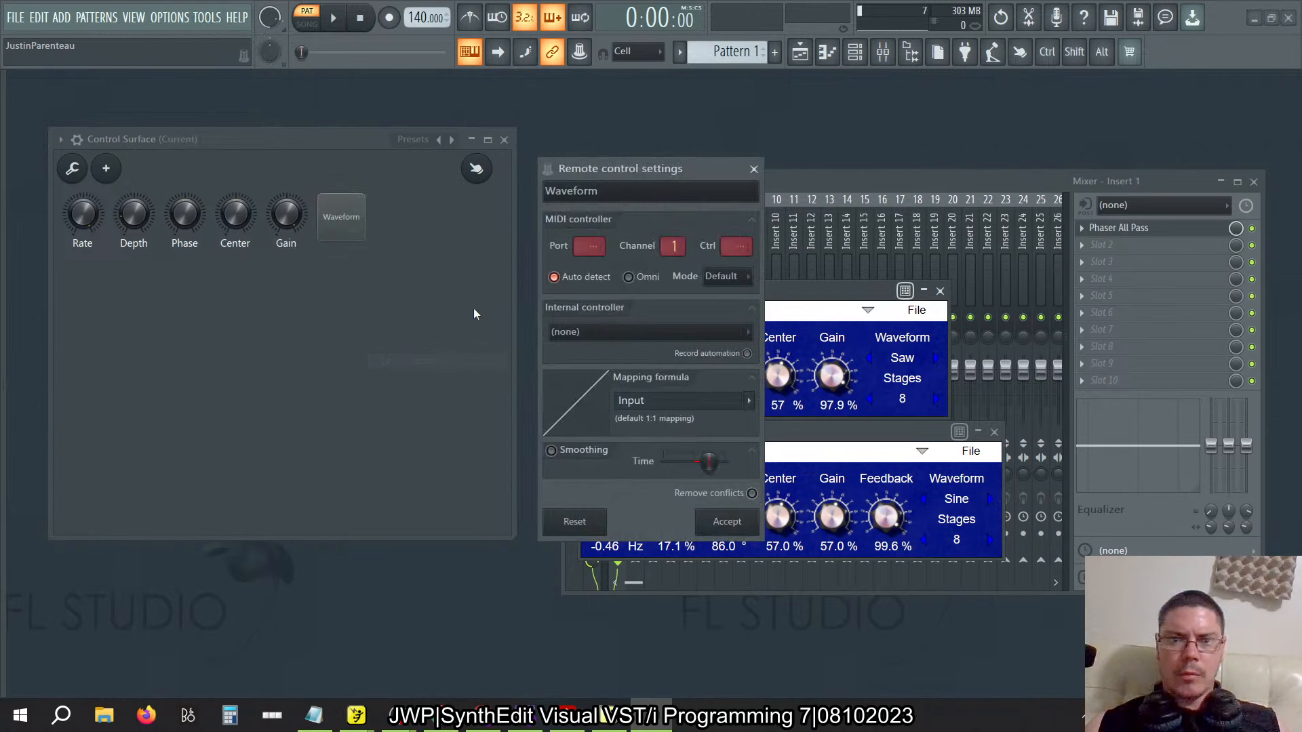
left_click(632, 332)
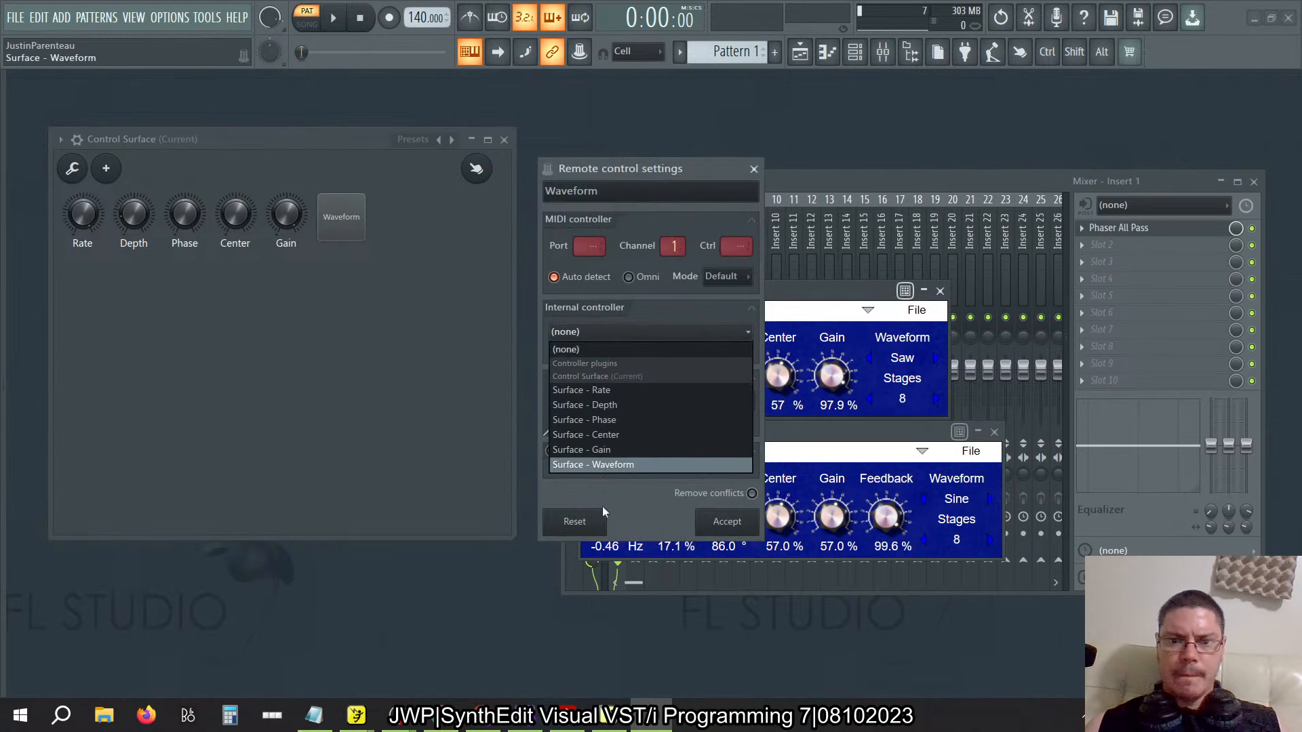
left_click(600, 464)
left_click(727, 520)
Toggle the surface Waveform button repeatedly to test switching the Phaser All Pass between Sine and Pink Noise, ending on Pink Noise
left_click(348, 223)
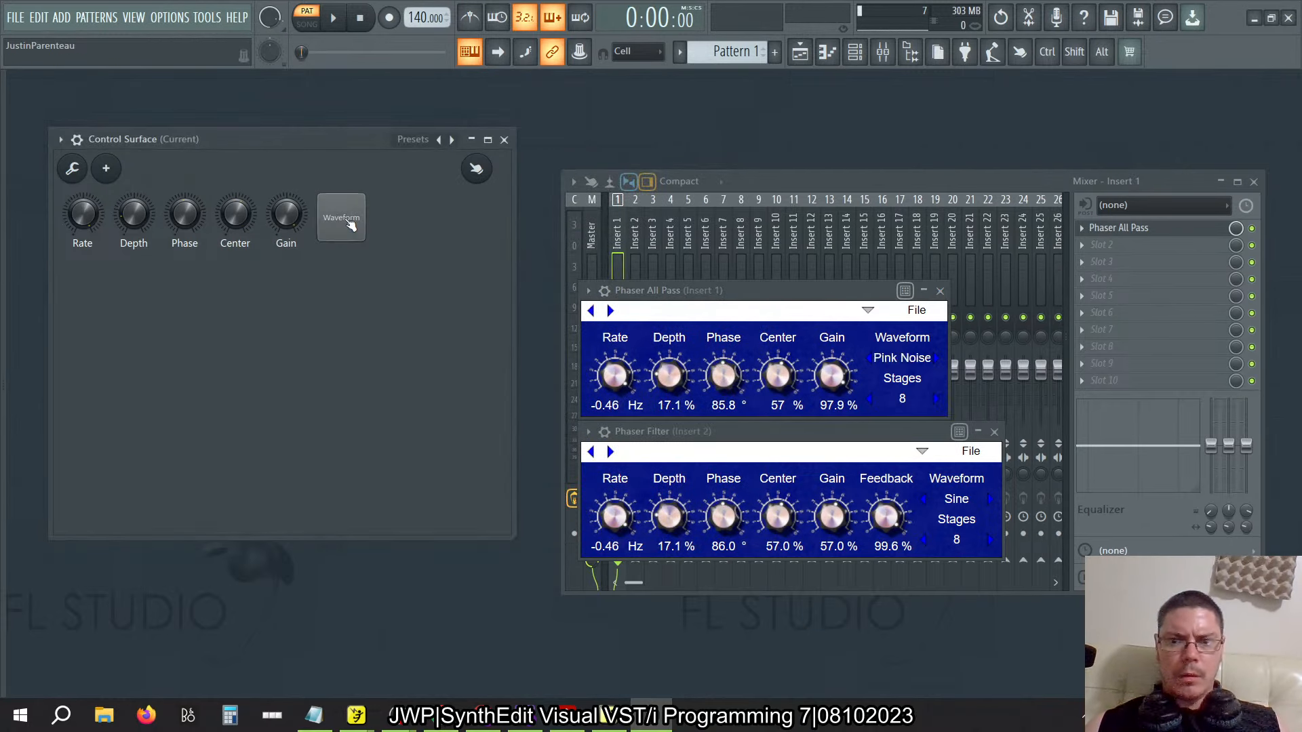
left_click(349, 223)
left_click(348, 222)
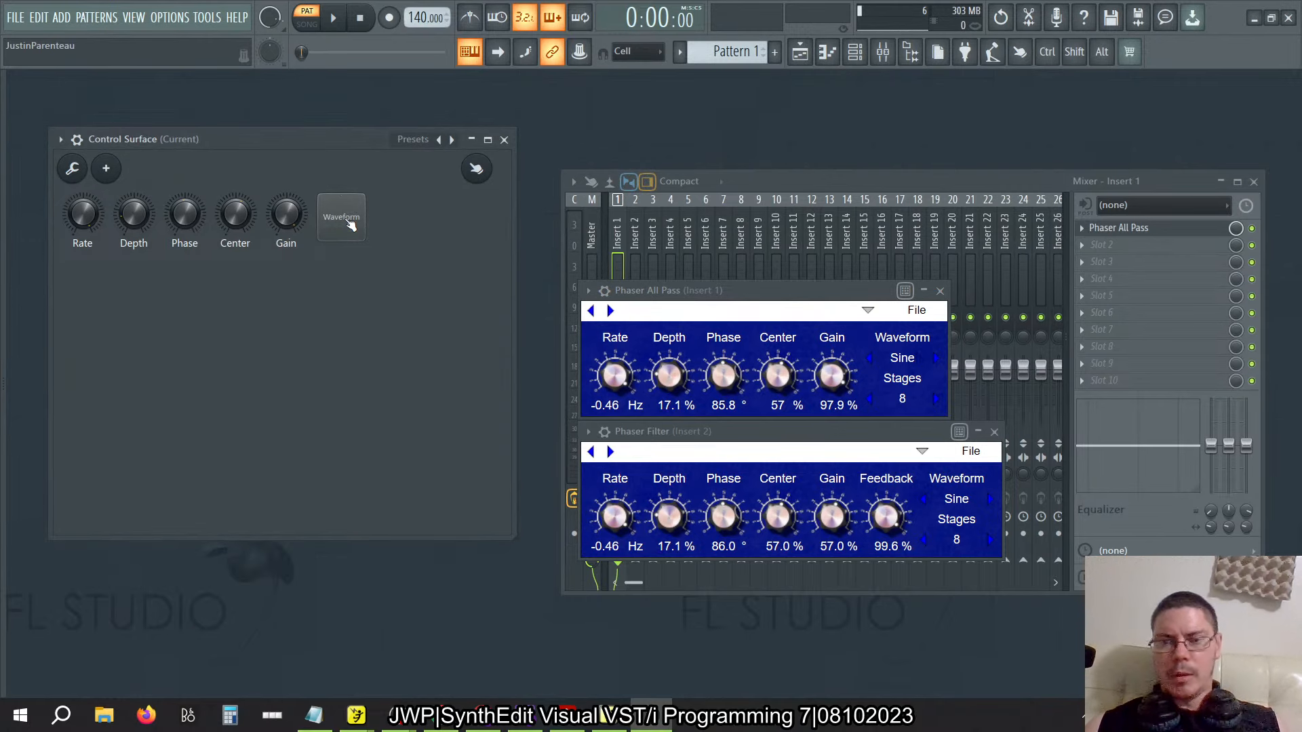
left_click(348, 224)
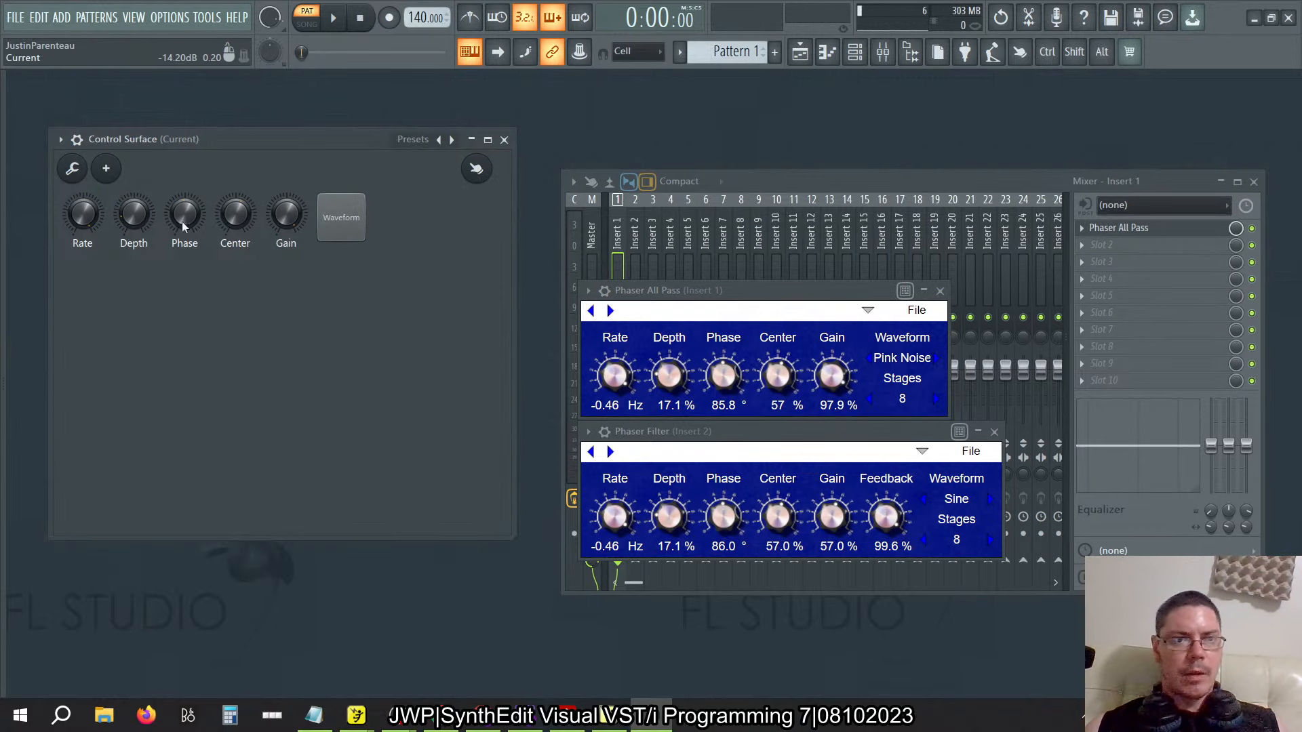
Put the Control Surface in edit mode and delete its Waveform button
left_click(72, 168)
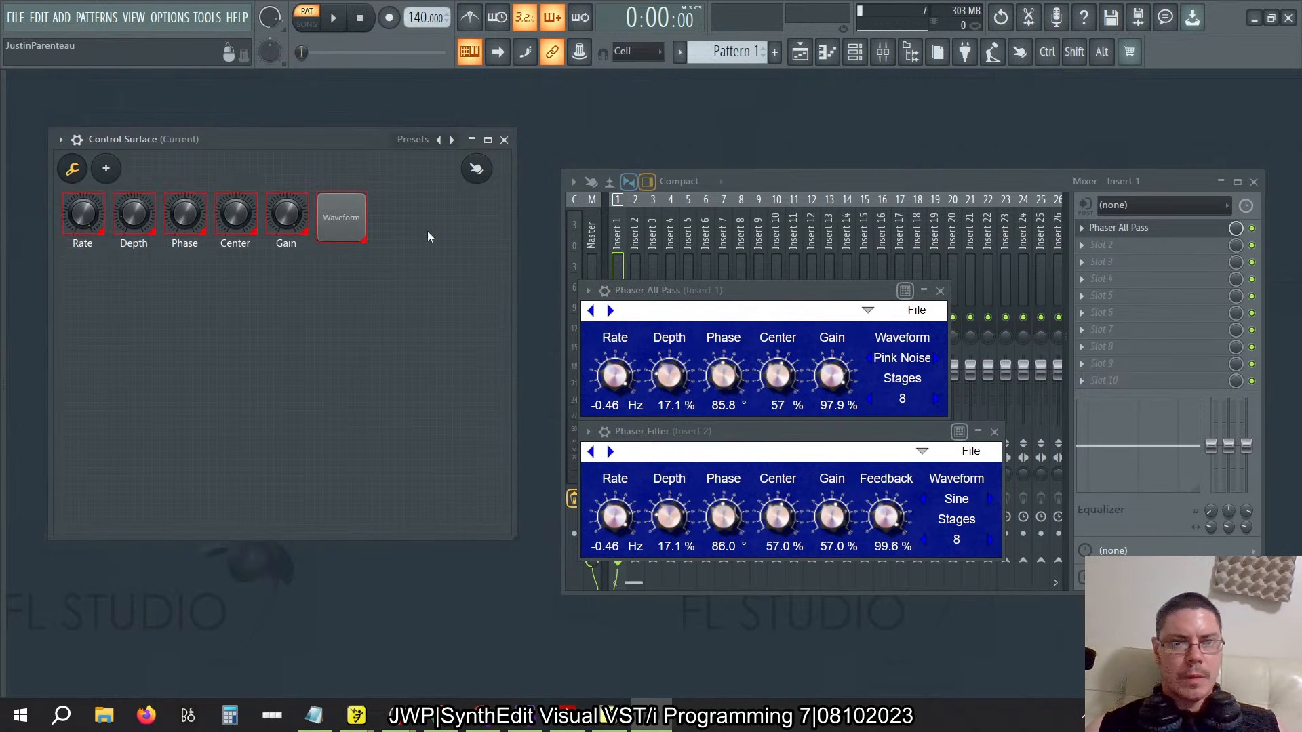
right_click(360, 229)
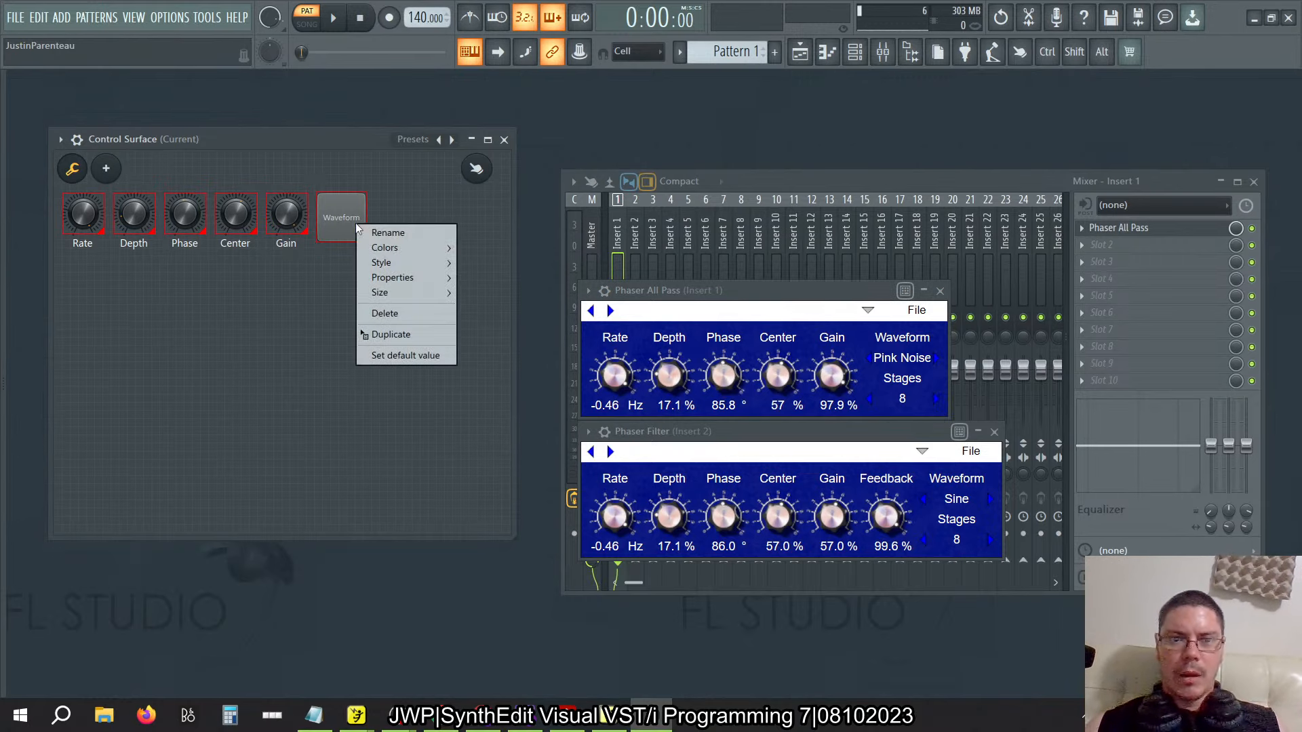
left_click(390, 313)
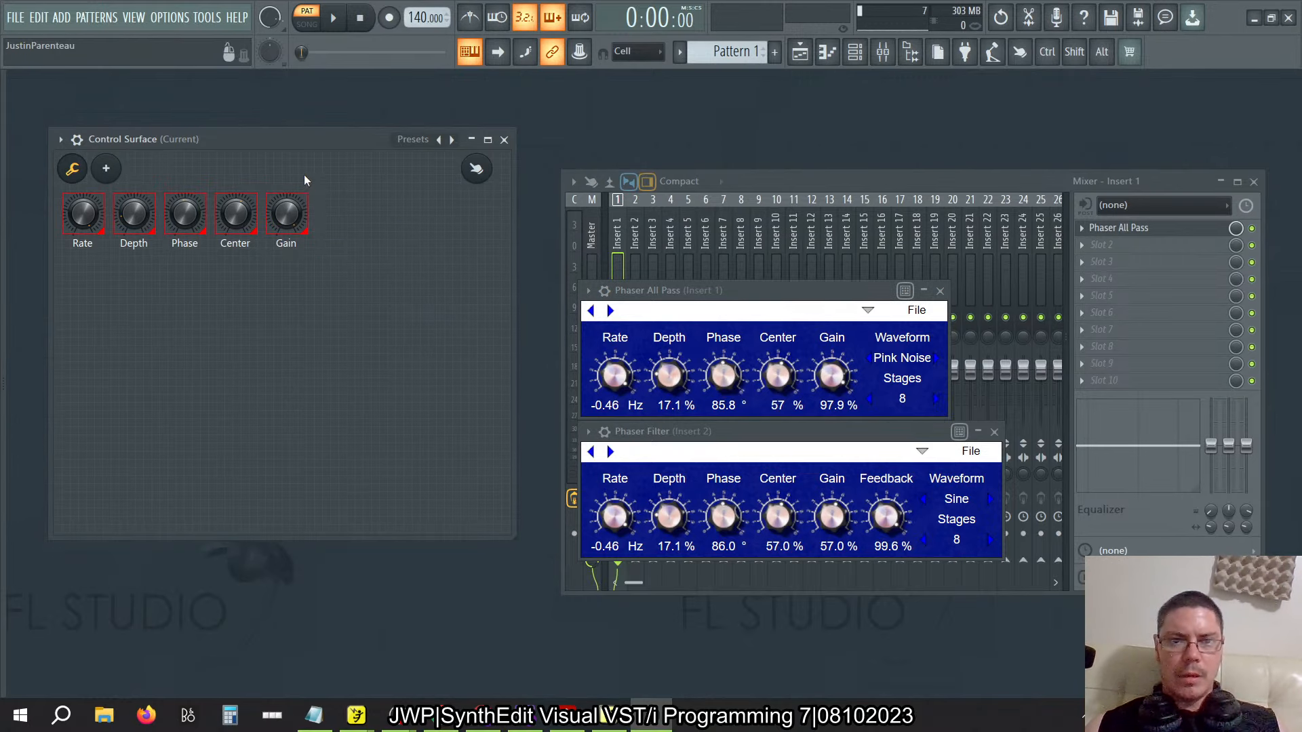
Add a default knob to the Control Surface and place it in the row directly beside the Gain knob
right_click(329, 200)
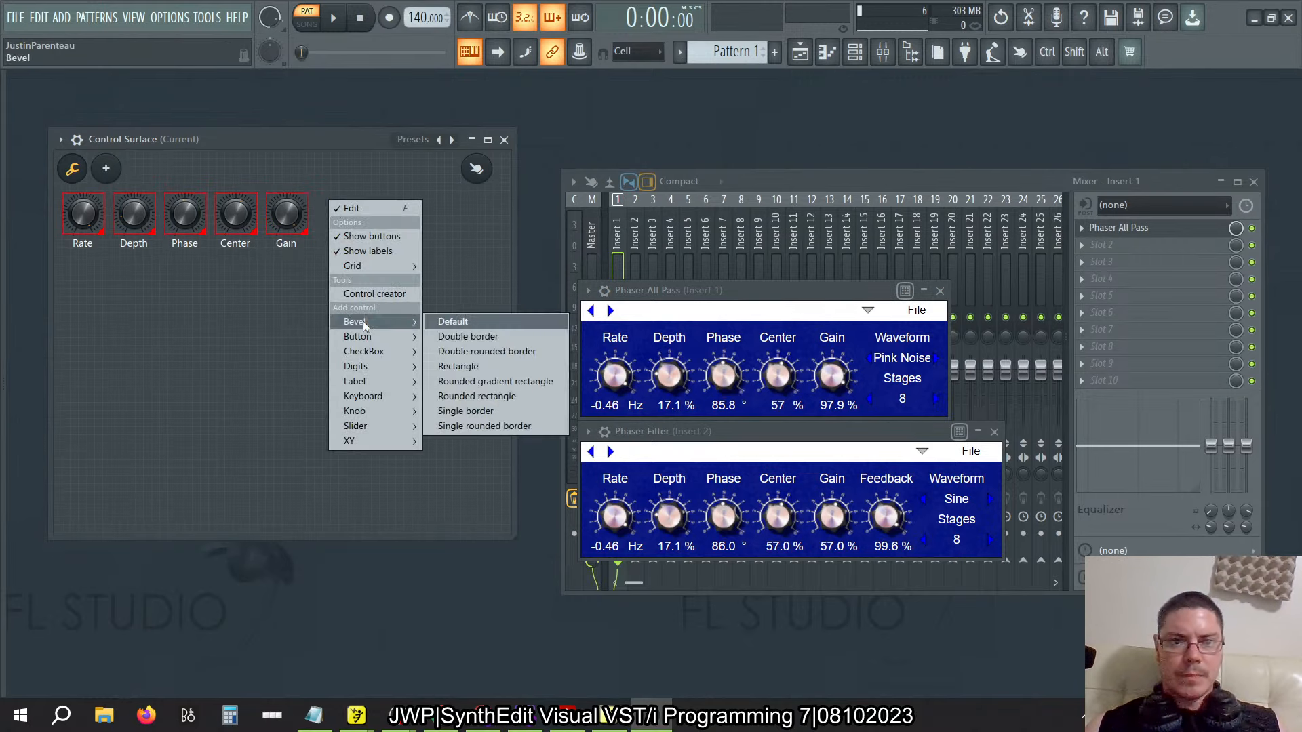
left_click(245, 377)
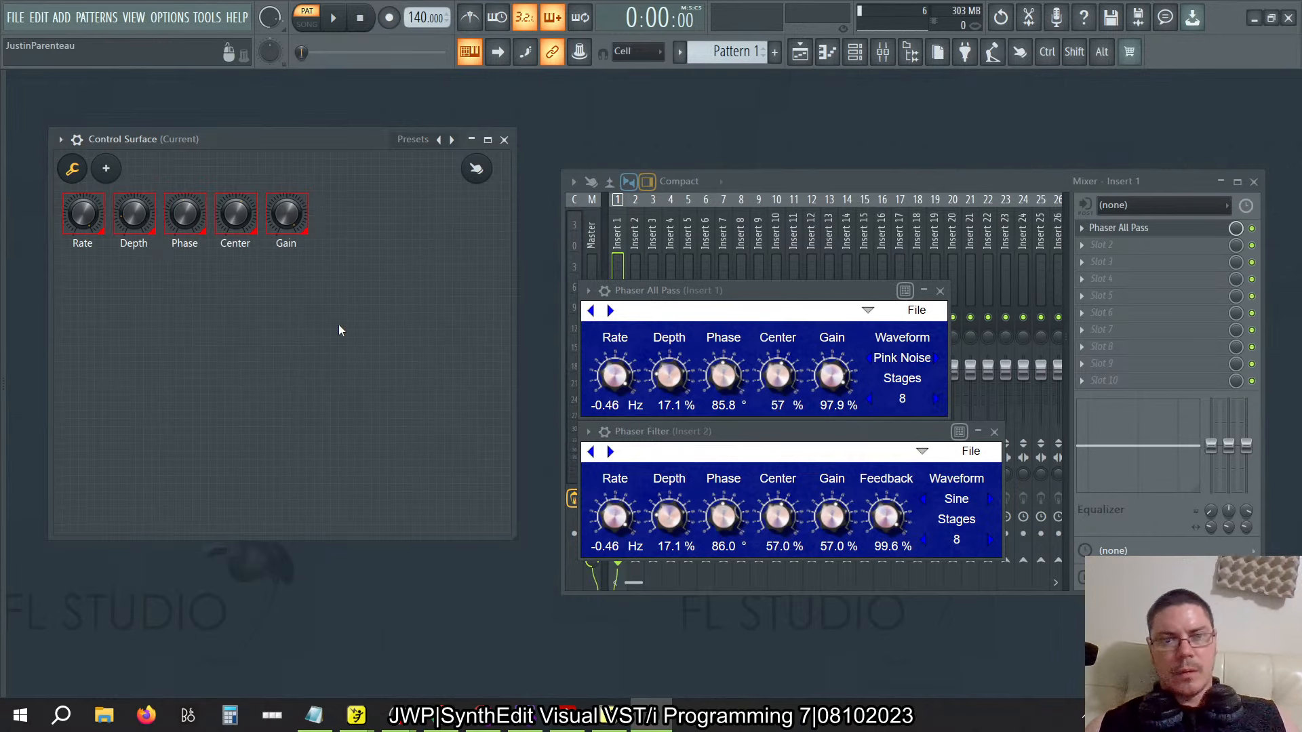
right_click(362, 286)
mouse_move(401, 469)
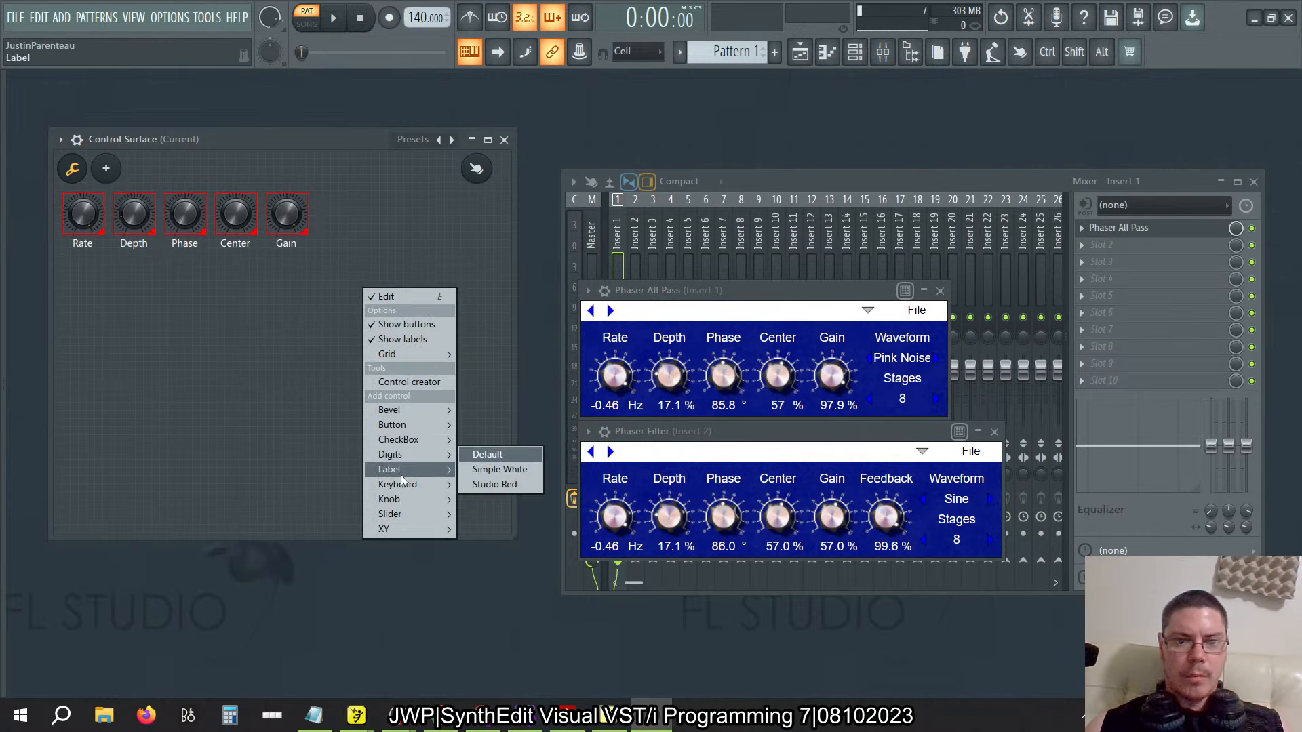
mouse_move(398, 499)
left_click(531, 286)
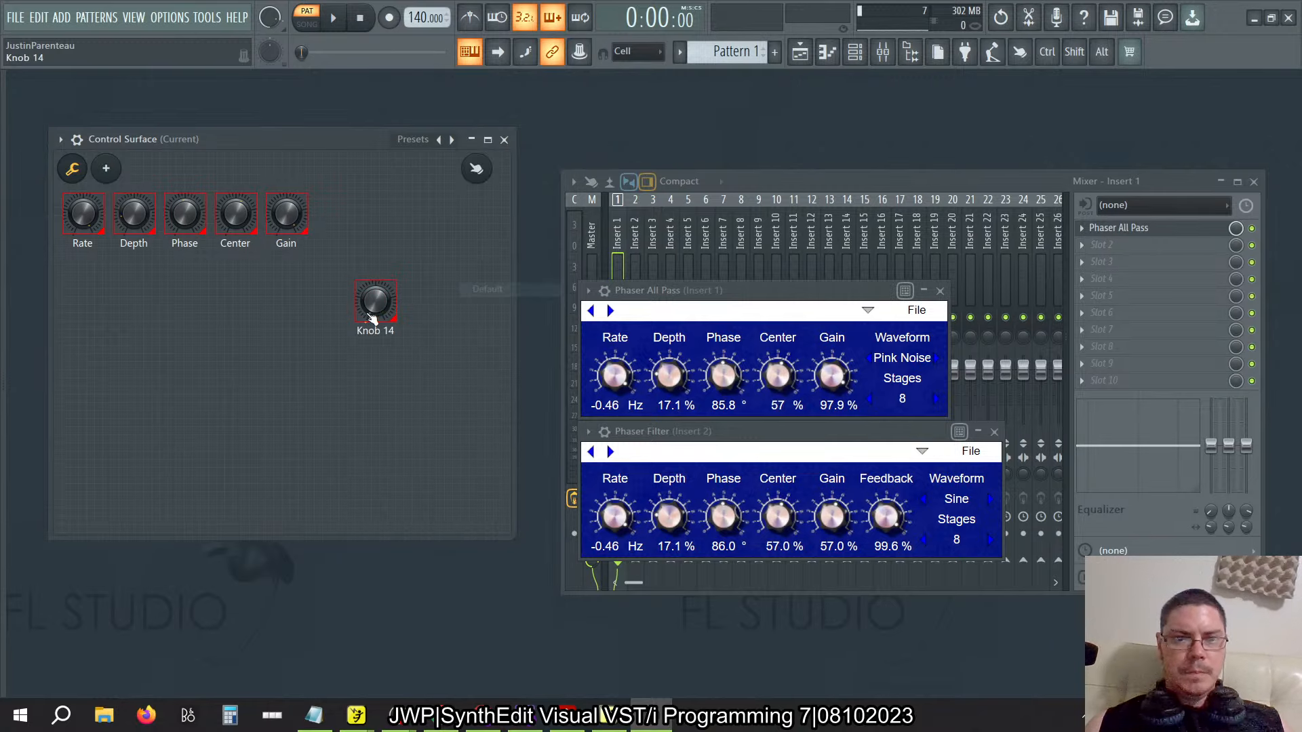
left_click_drag(372, 319, 334, 230)
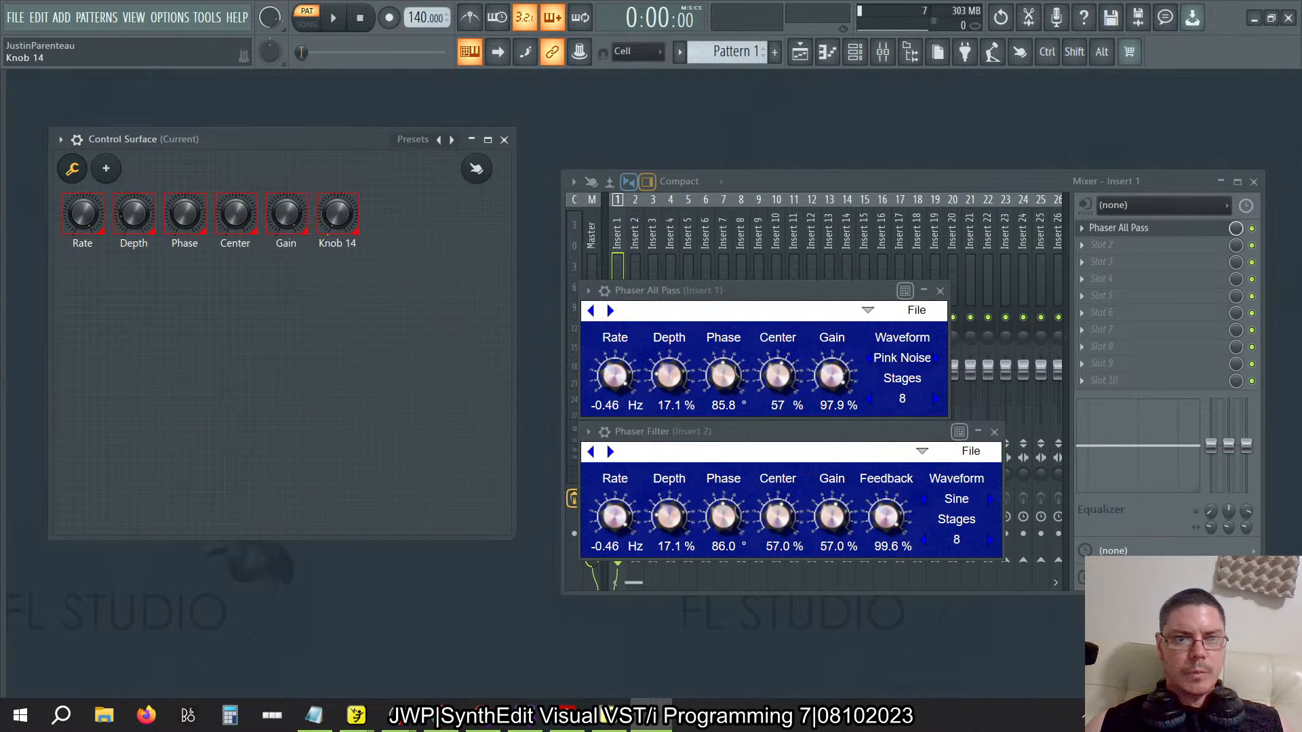
Rename the new knob Waveform and leave the Control Surface's edit mode
right_click(335, 223)
left_click(366, 228)
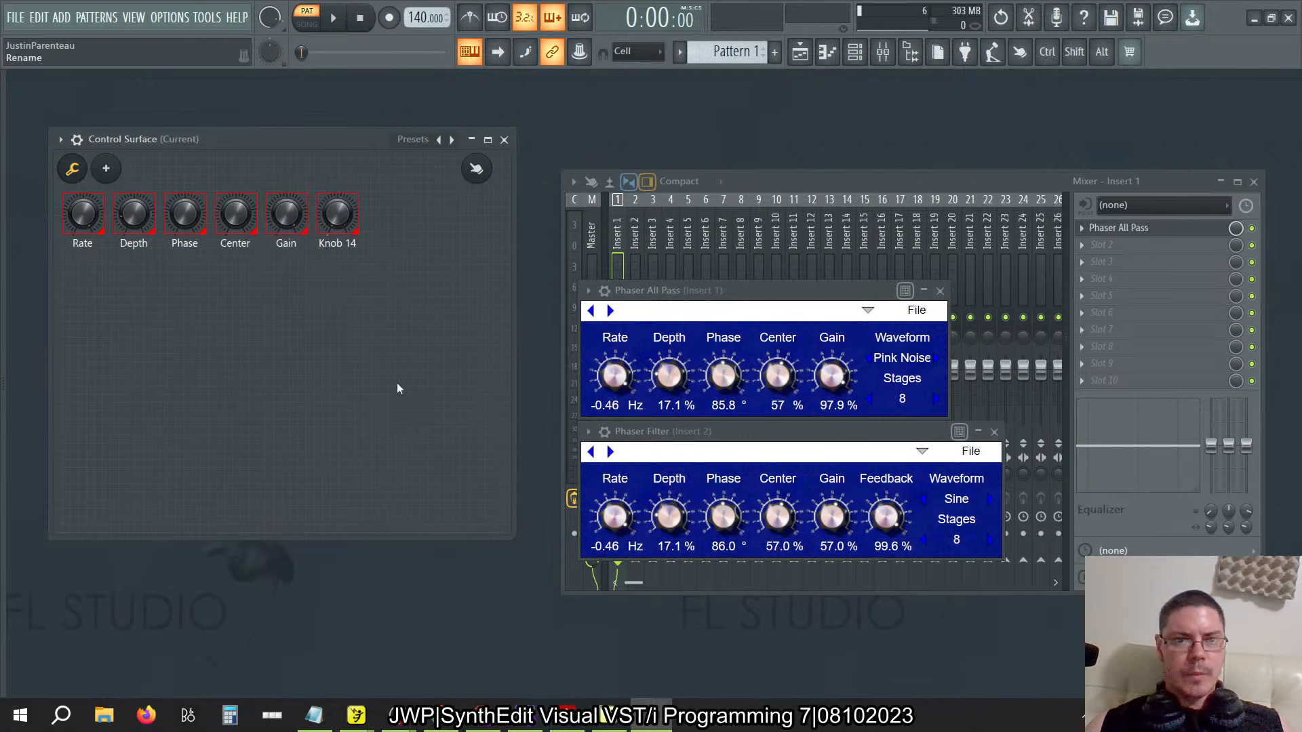
type("Wavef")
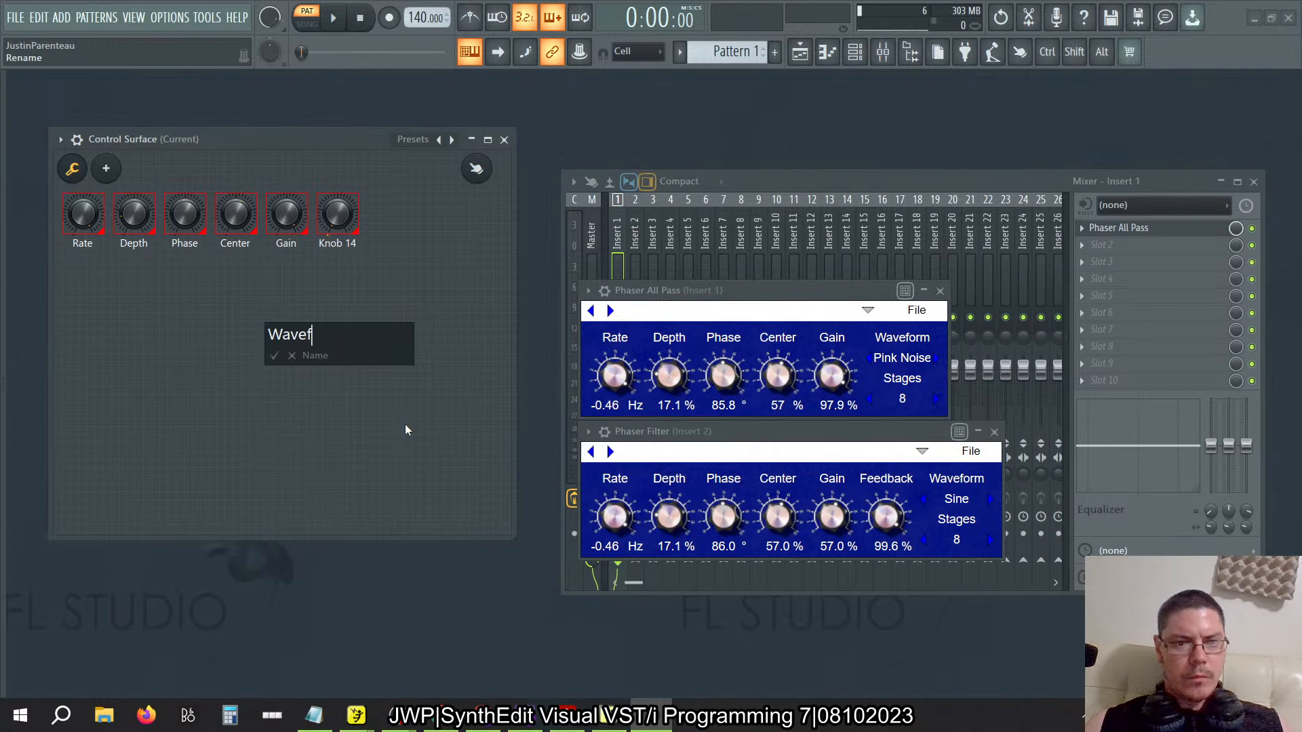
type("orm")
key("Return")
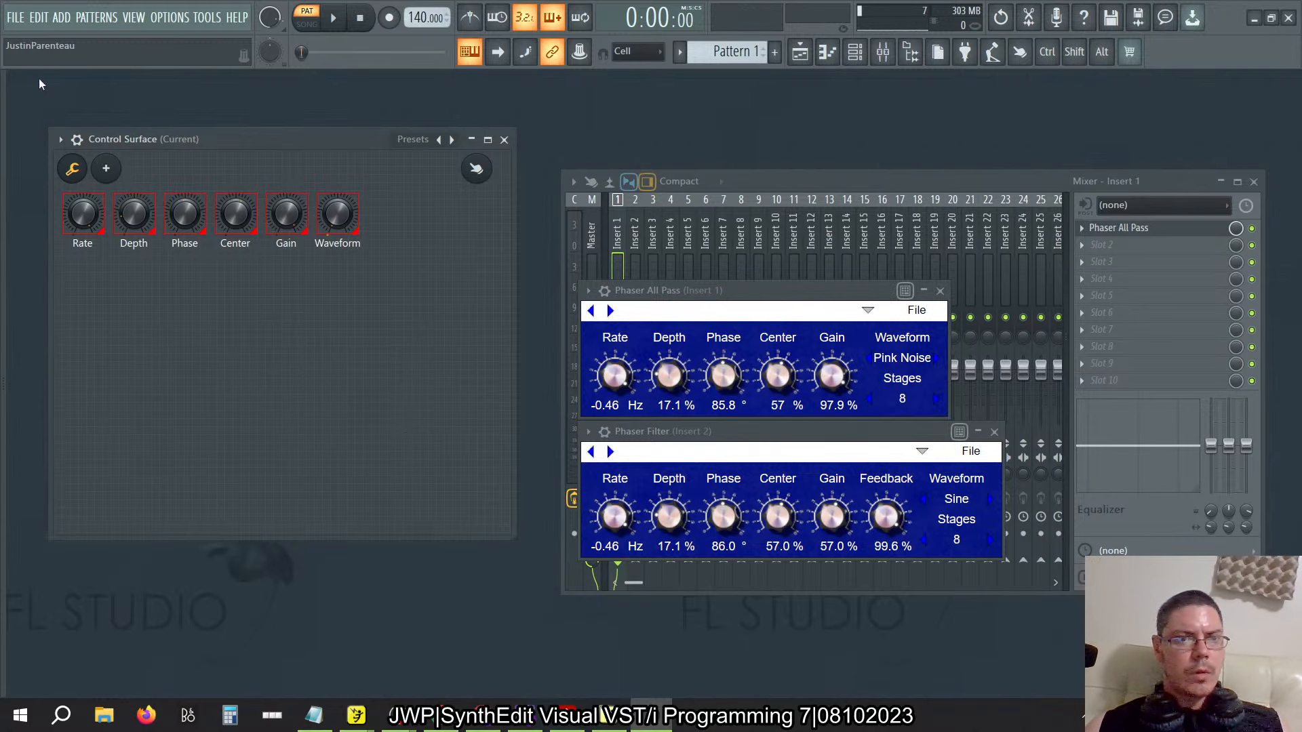
left_click(70, 167)
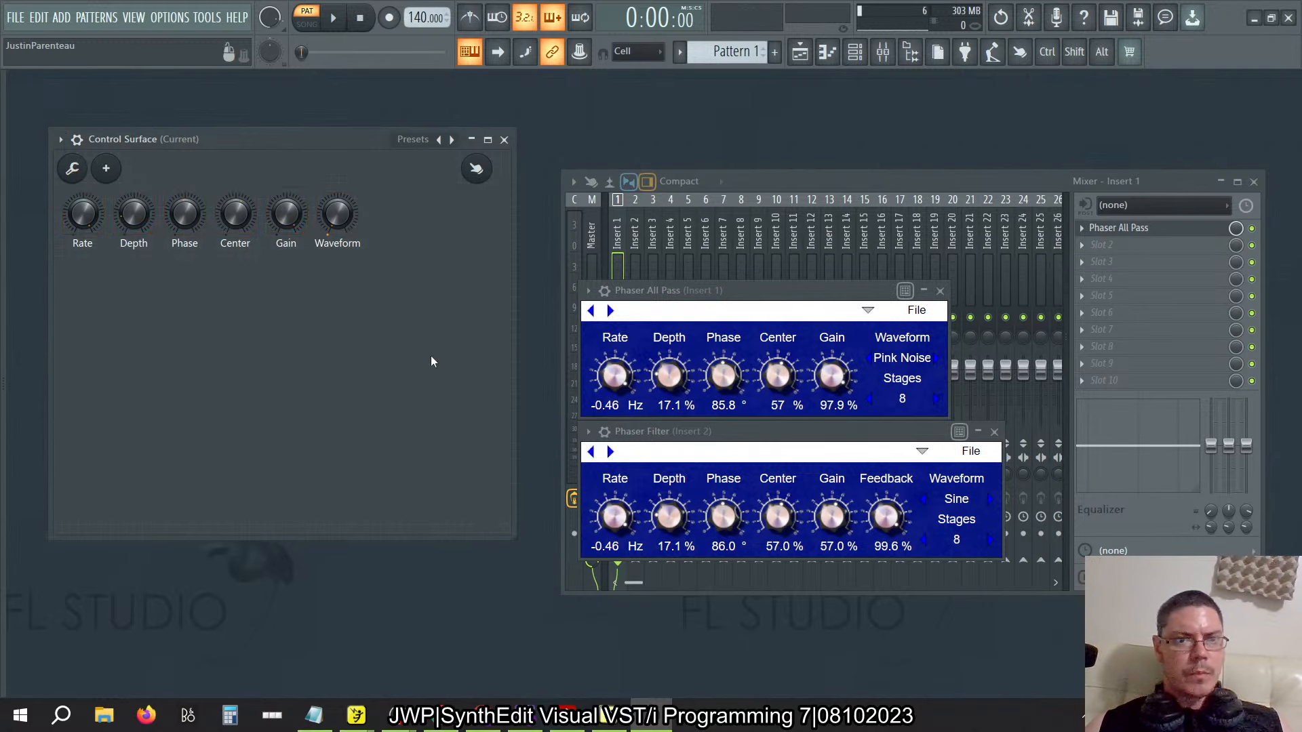
Link the Phaser All Pass Waveform parameter to Surface - Waveform, skipping Stages, and close the remote control settings
left_click(588, 290)
left_click(630, 481)
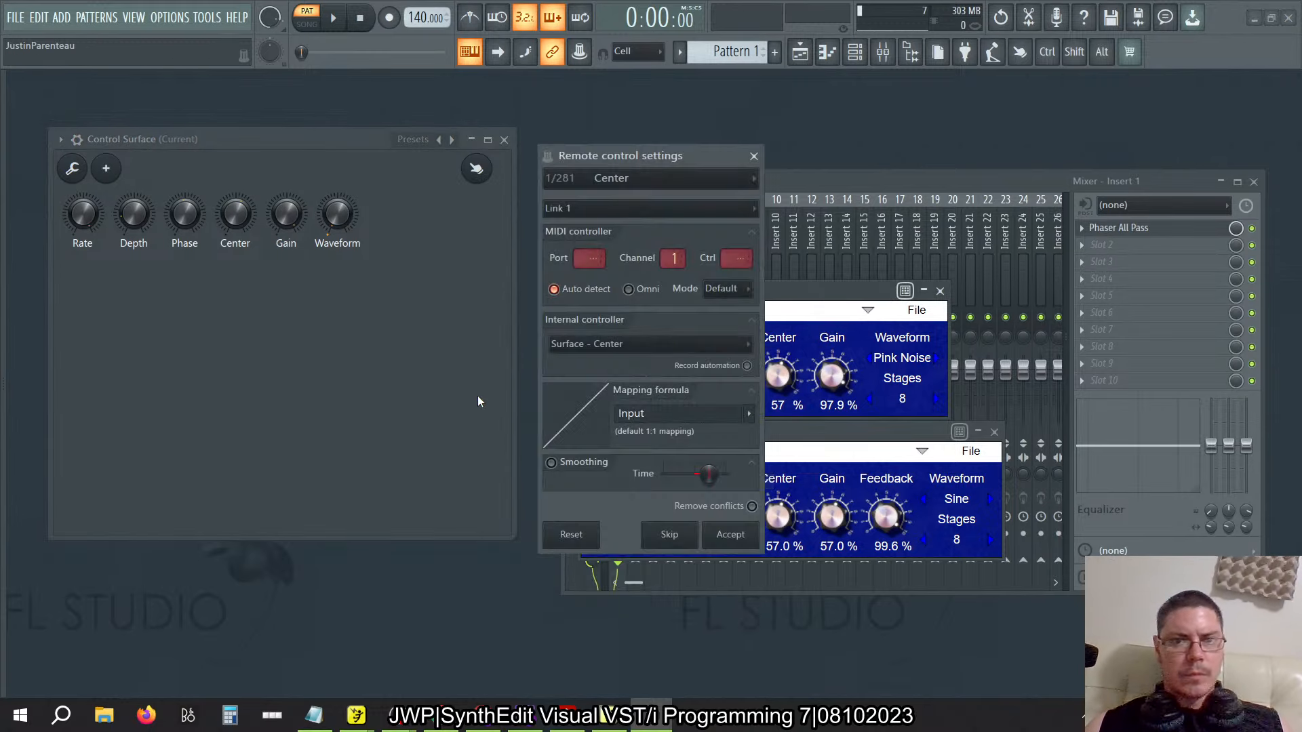
left_click(723, 541)
left_click(723, 541)
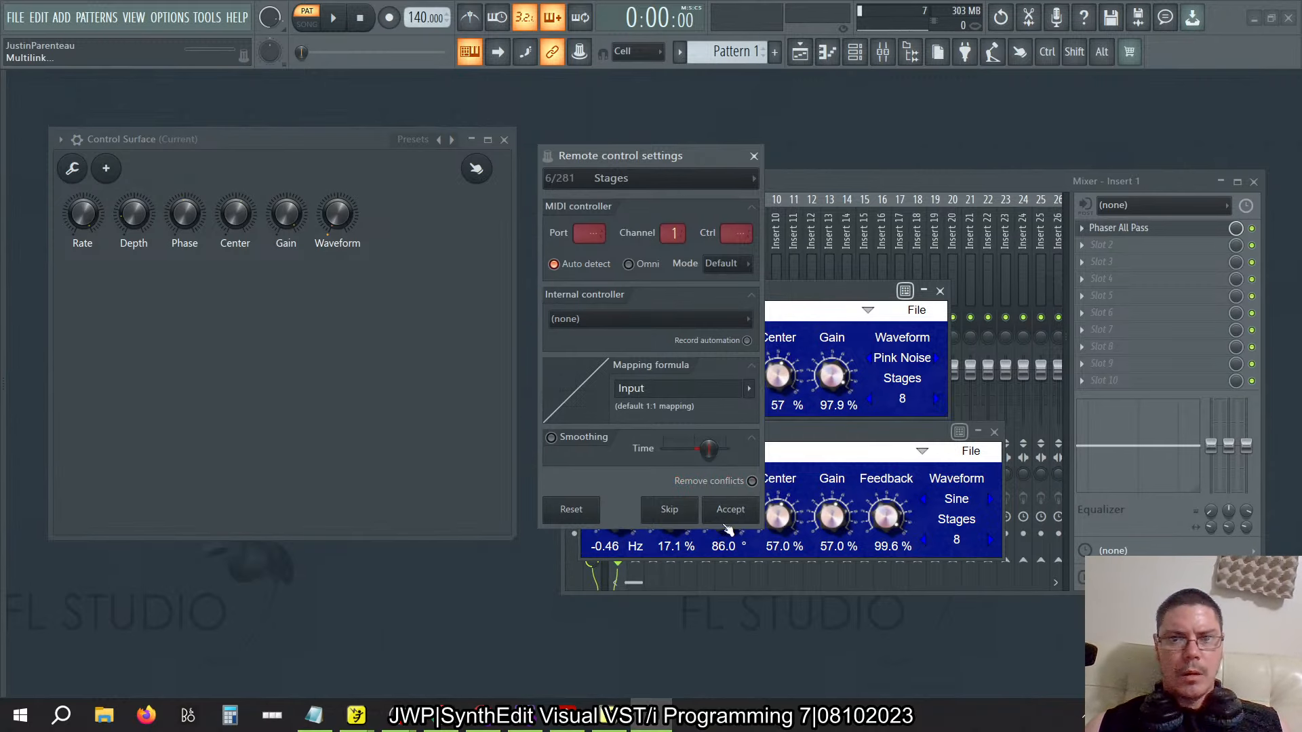
left_click(678, 516)
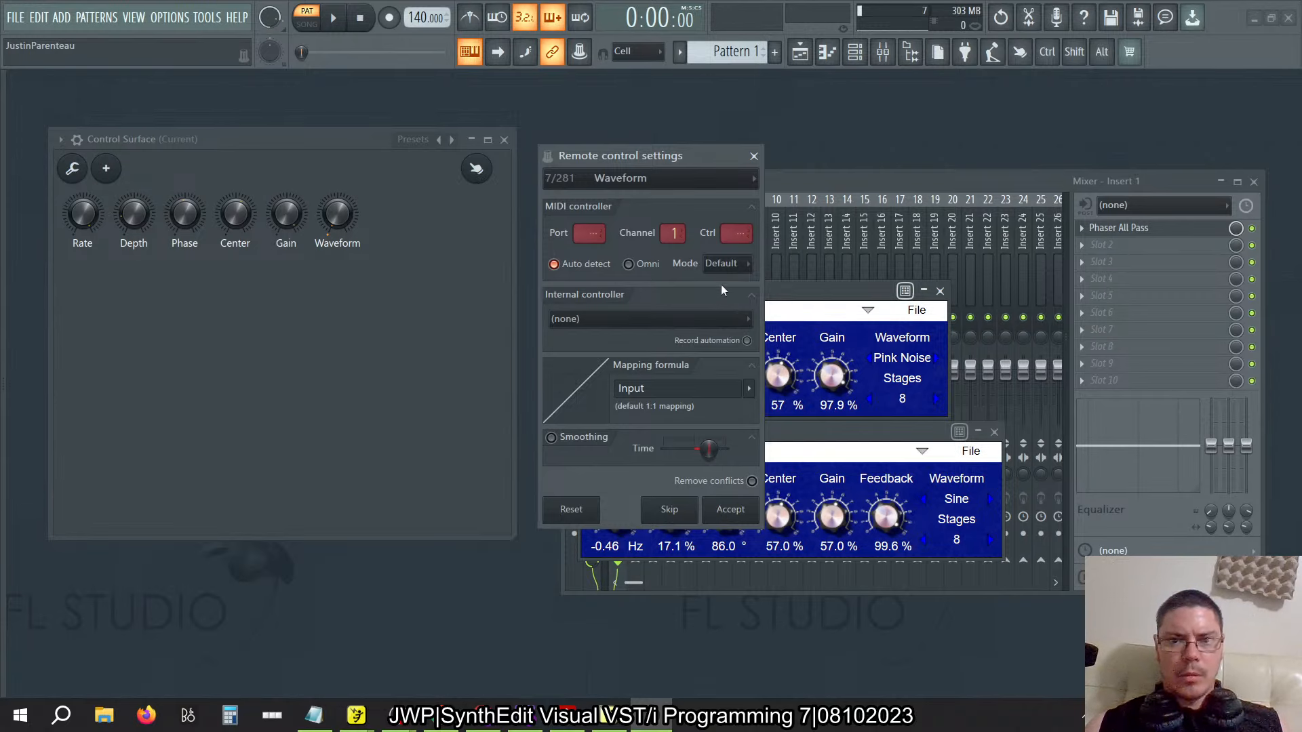
left_click(691, 319)
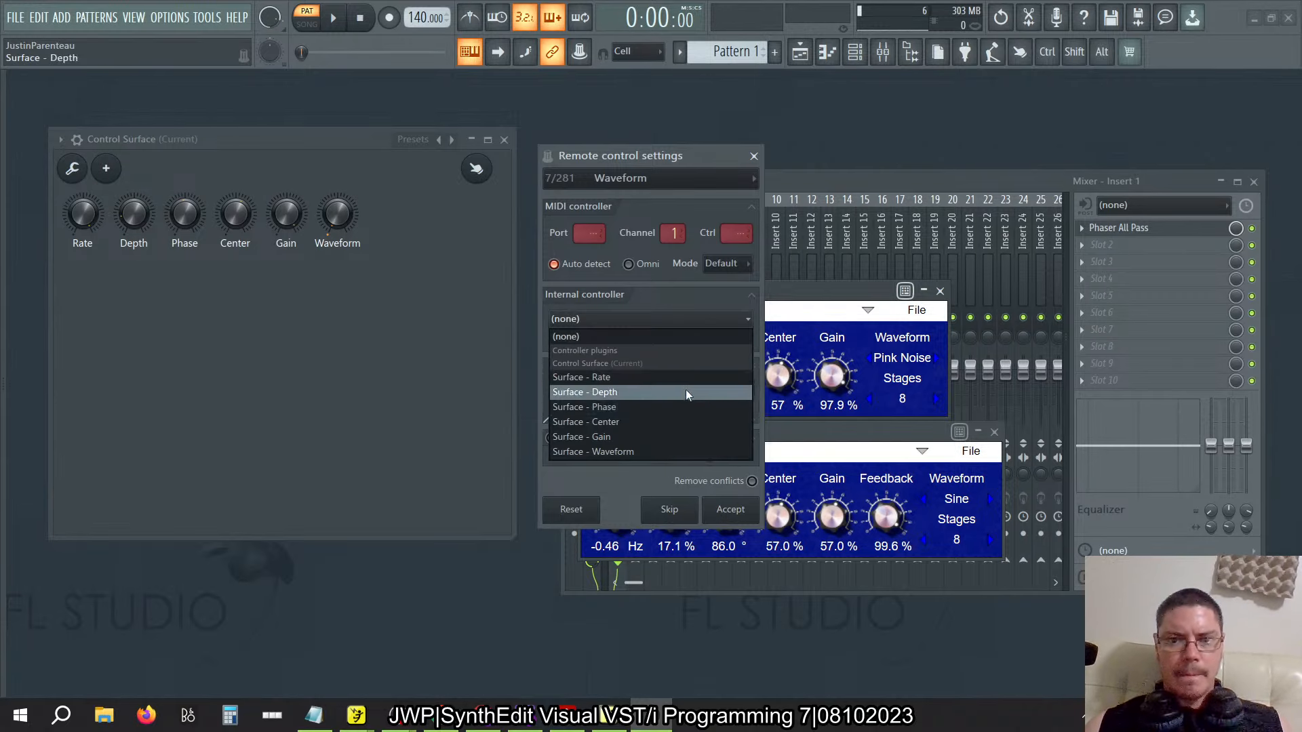
left_click(659, 445)
left_click(719, 509)
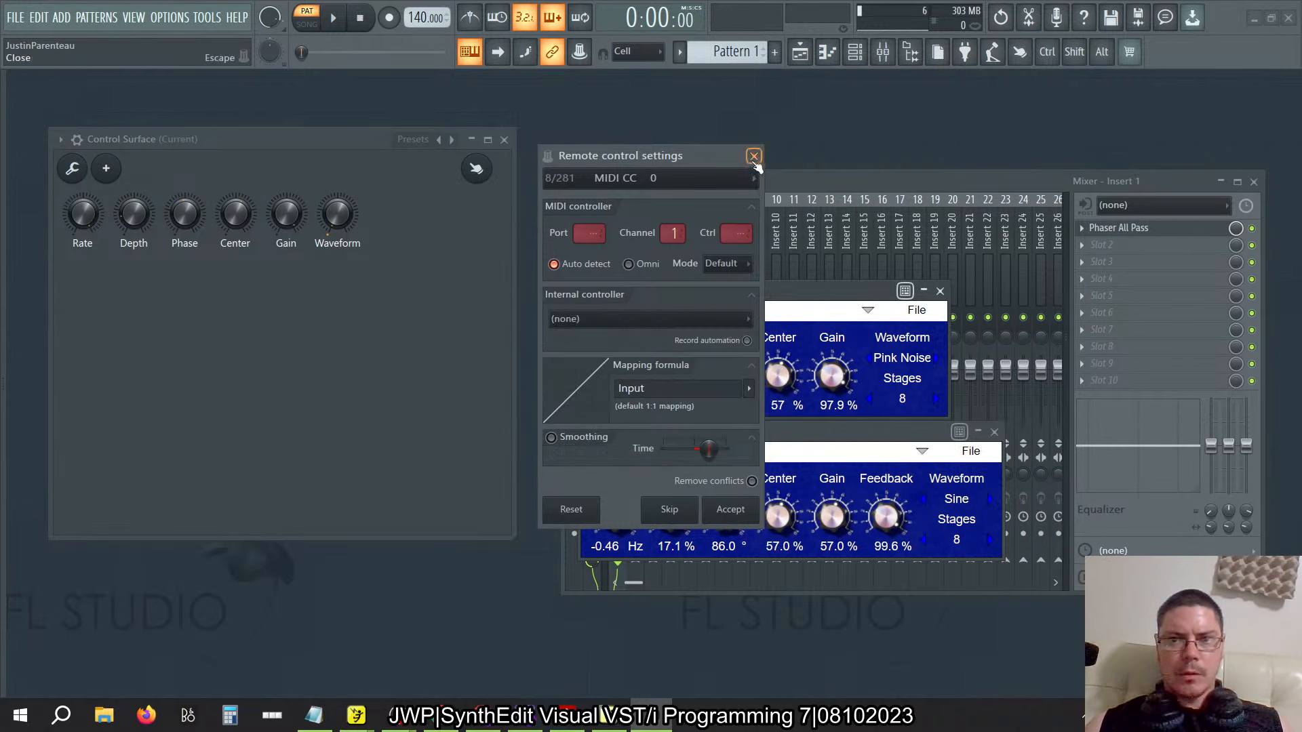
left_click(753, 156)
Start linking all Phaser Filter parameters, assigning Center to Surface - Center and accepting Surface - Depth for Depth
left_click(605, 290)
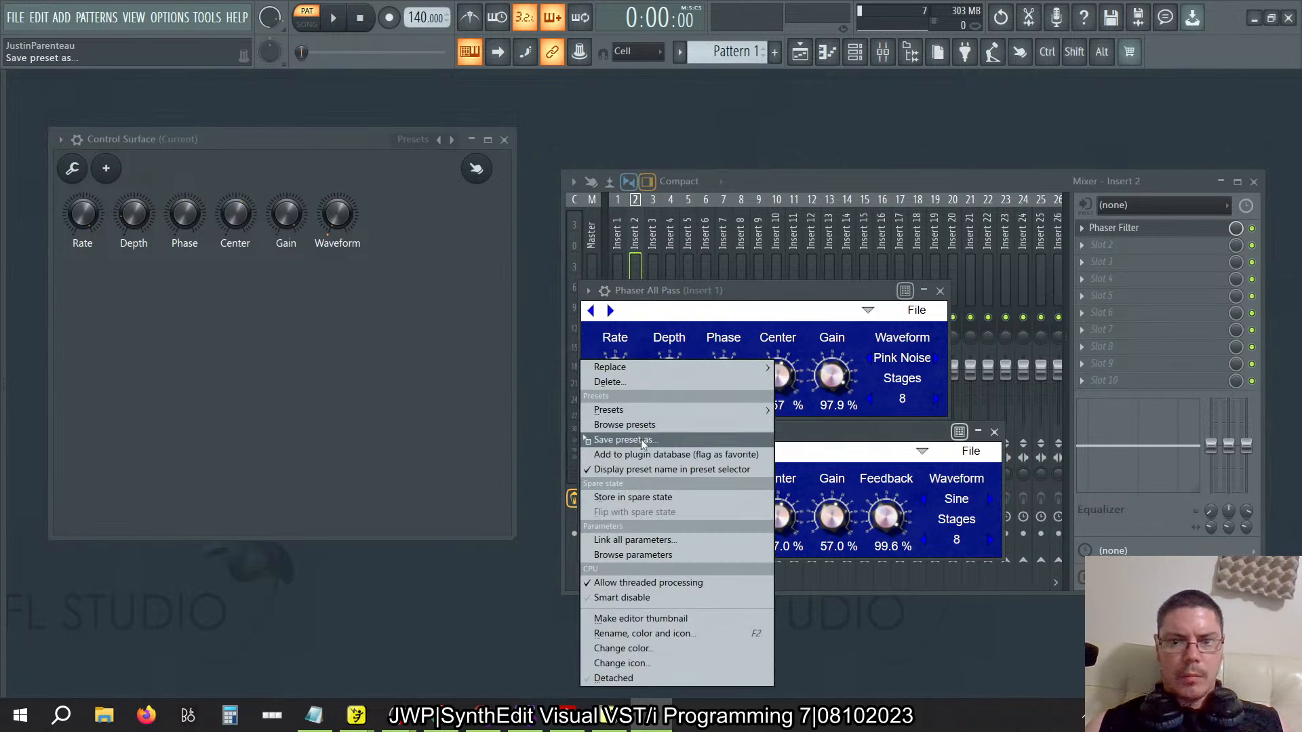
left_click(644, 540)
left_click(740, 333)
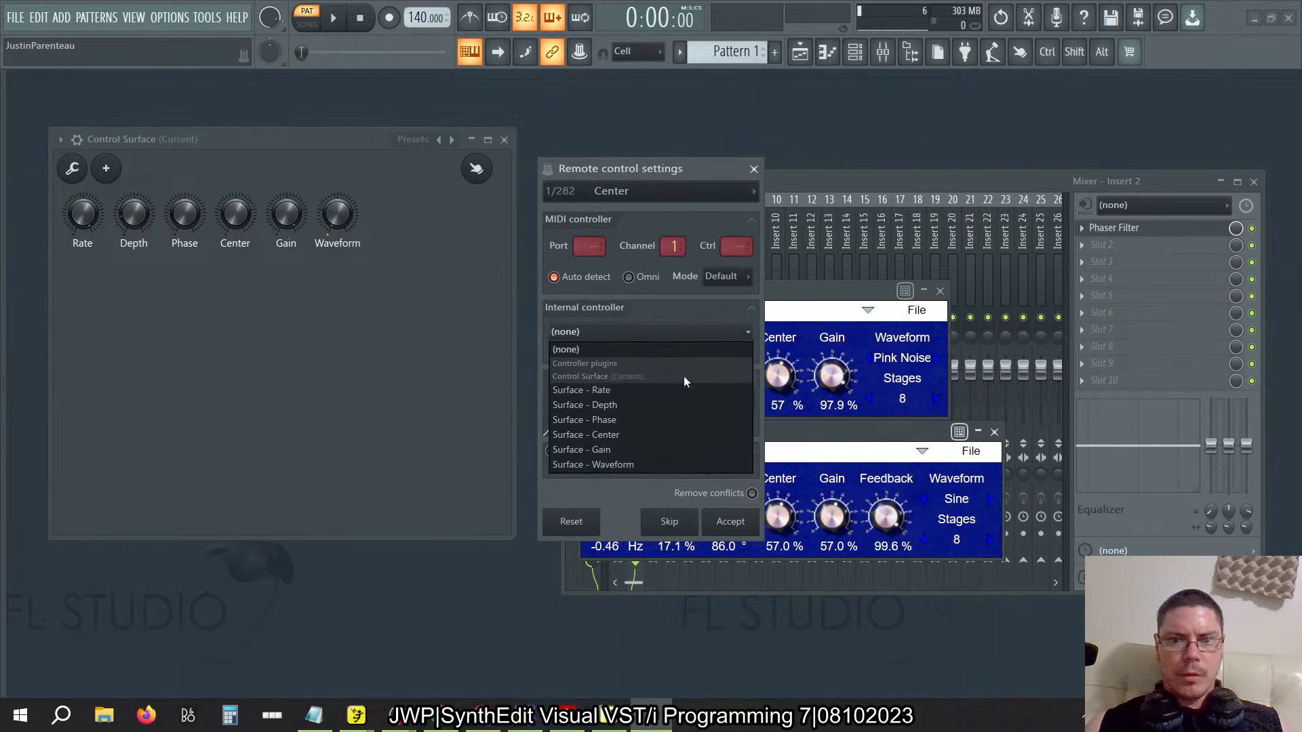
left_click(649, 436)
left_click(730, 523)
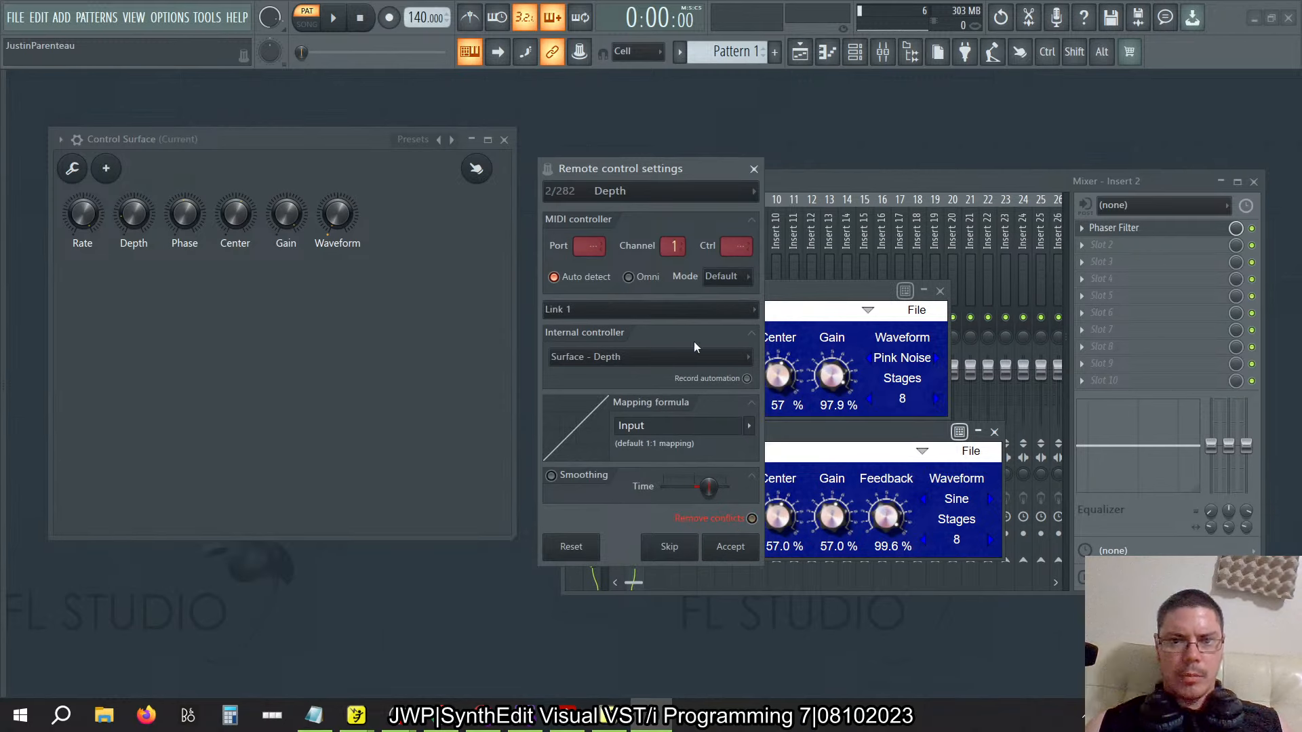
left_click(731, 546)
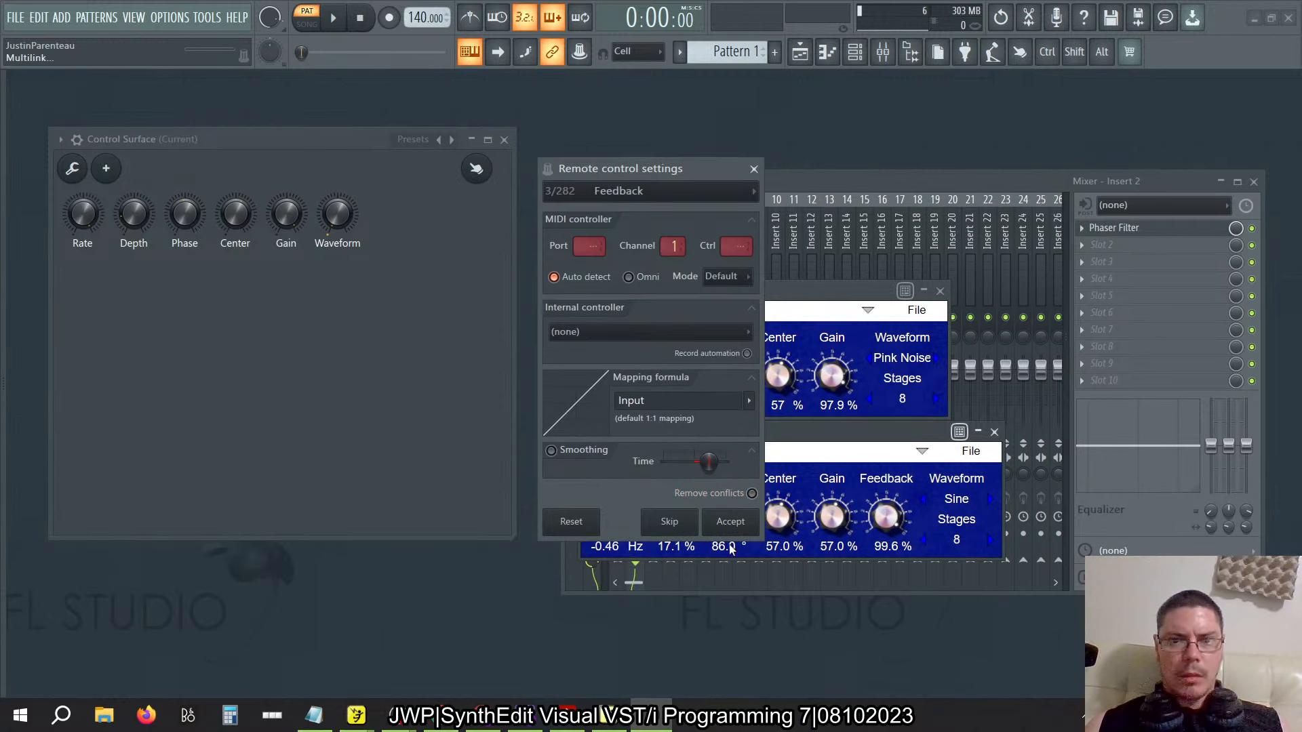
Skip the Phaser Filter's Feedback parameter and link its Gain to Surface - Gain
left_click(672, 523)
left_click(690, 330)
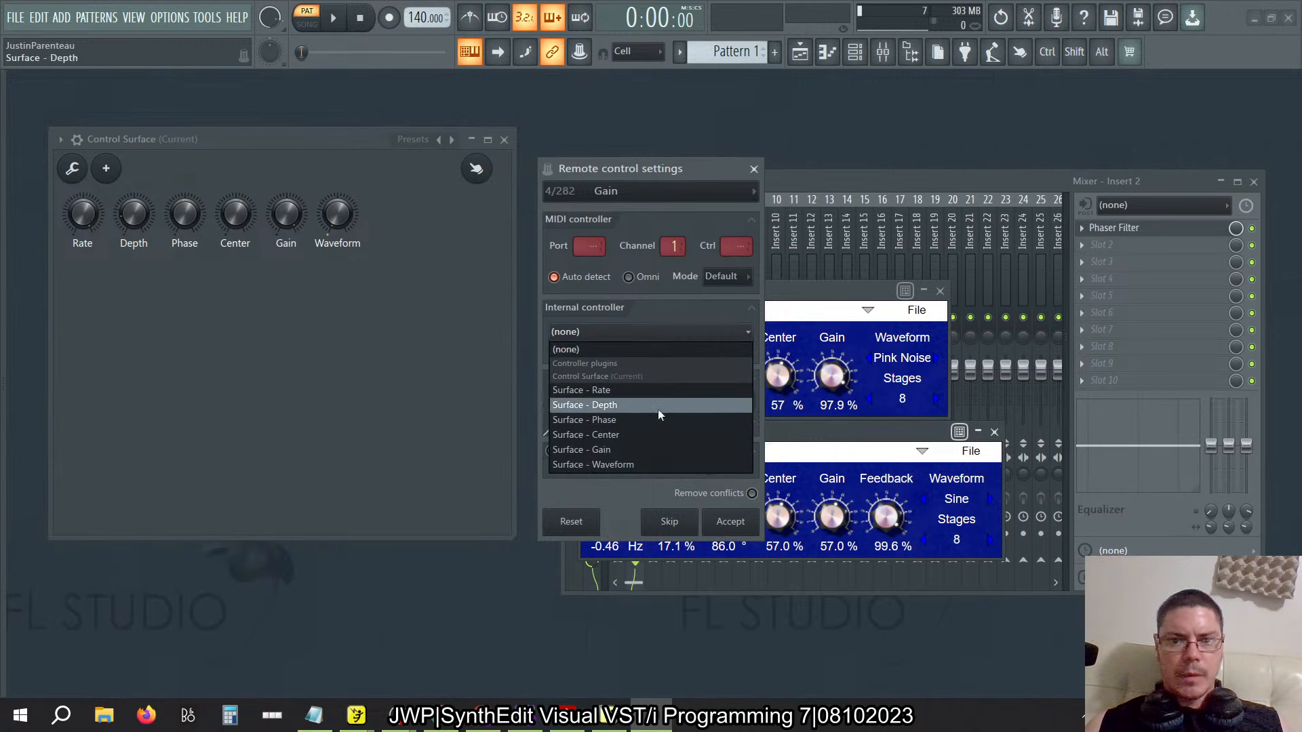
left_click(638, 450)
left_click(730, 523)
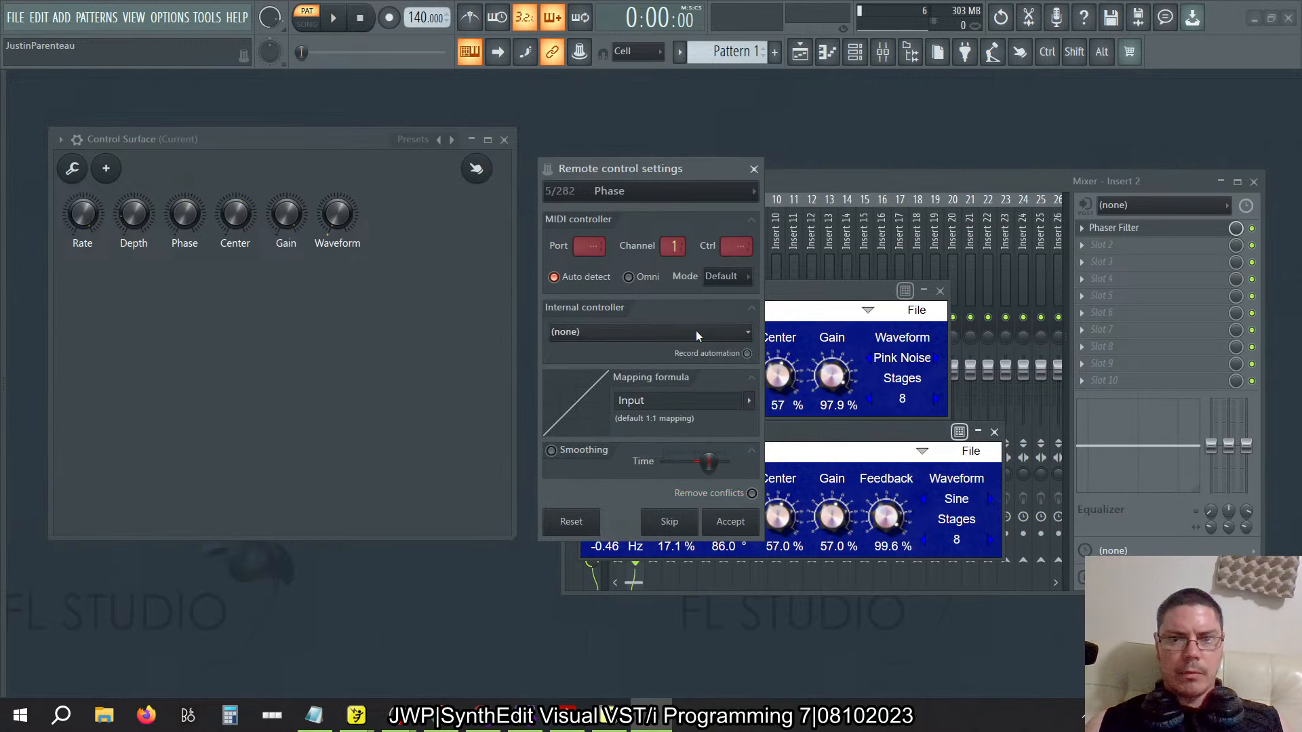
Link the Phaser Filter's Phase to Surface - Phase and accept Surface - Rate for its Rate
left_click(696, 331)
left_click(637, 434)
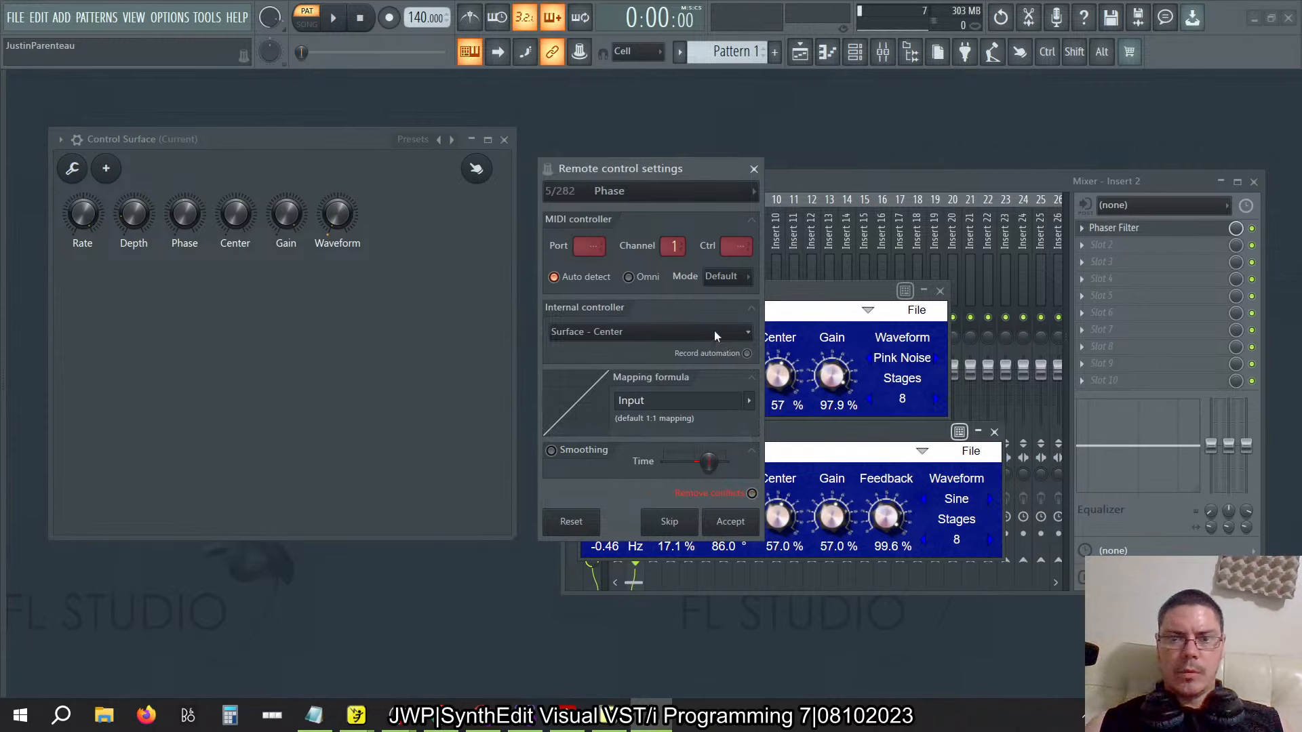
left_click(714, 331)
left_click(672, 420)
left_click(729, 522)
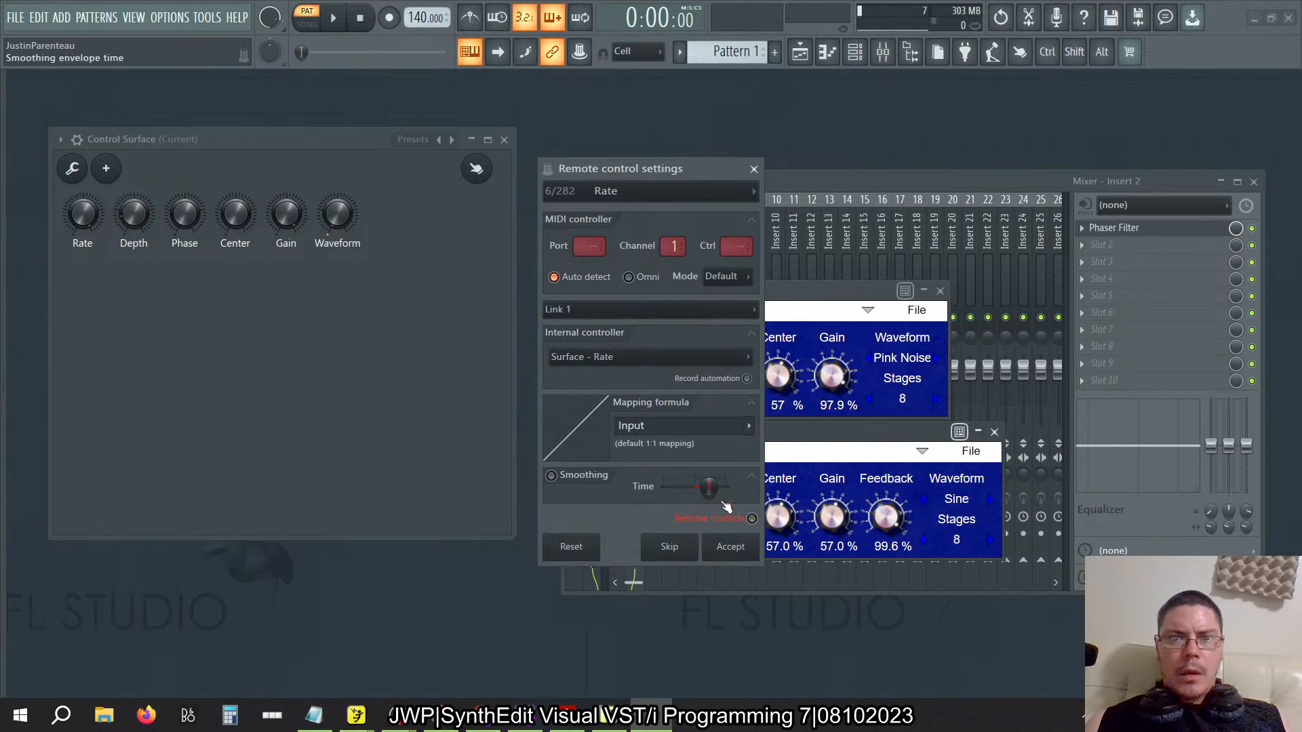
left_click(734, 554)
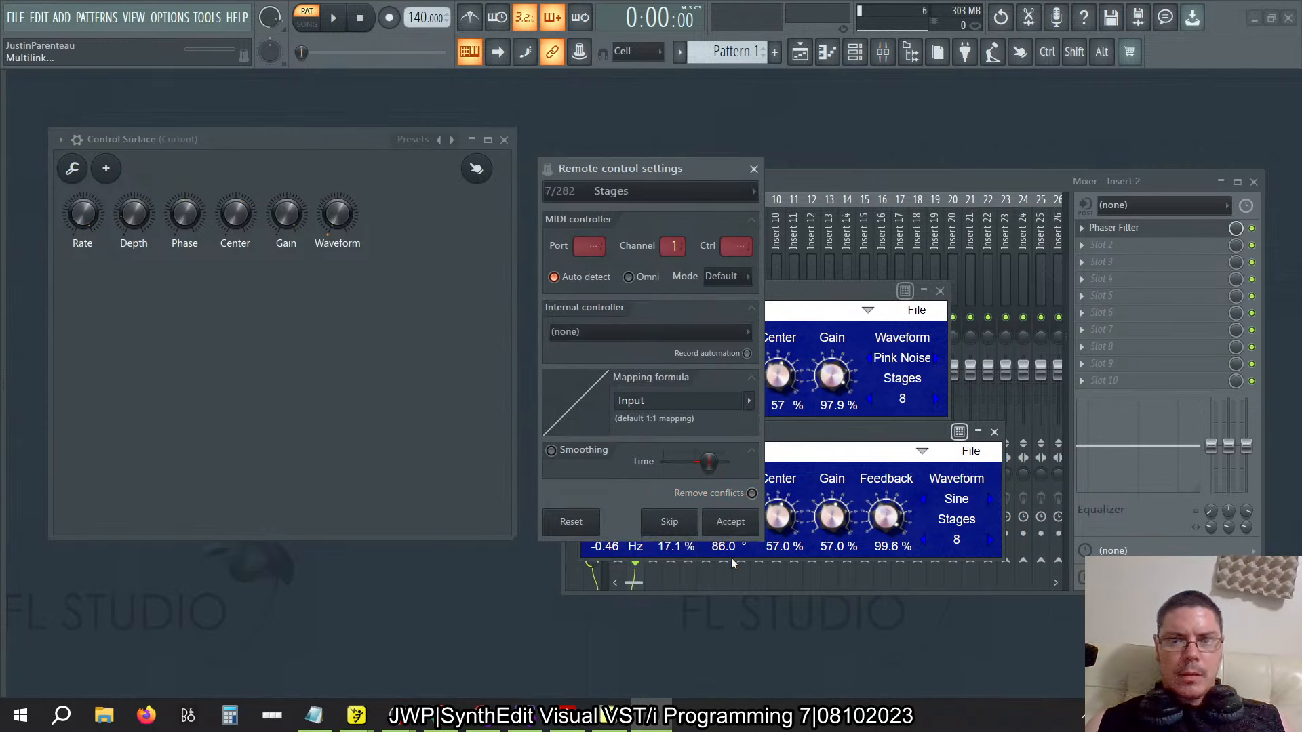
Skip Stages, link the Phaser Filter's Waveform to Surface - Waveform, and close the remote control settings
left_click(693, 530)
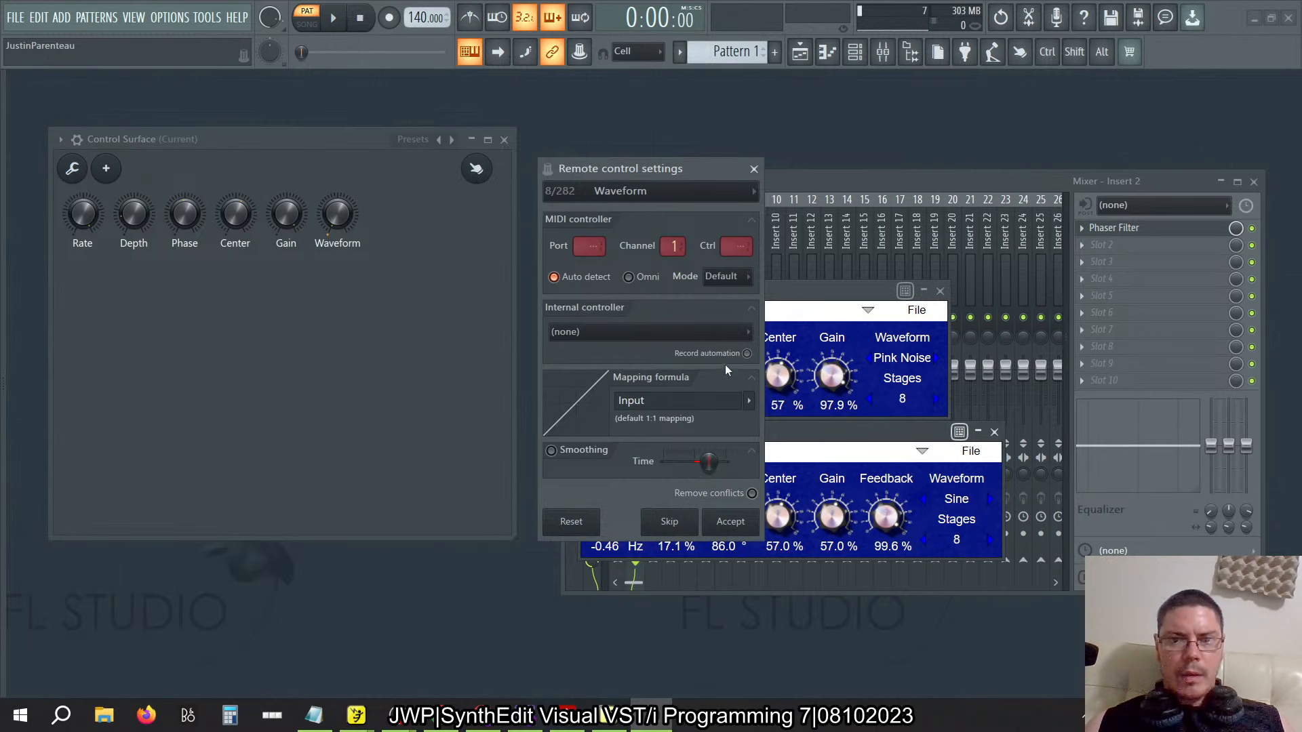
left_click(715, 333)
left_click(666, 458)
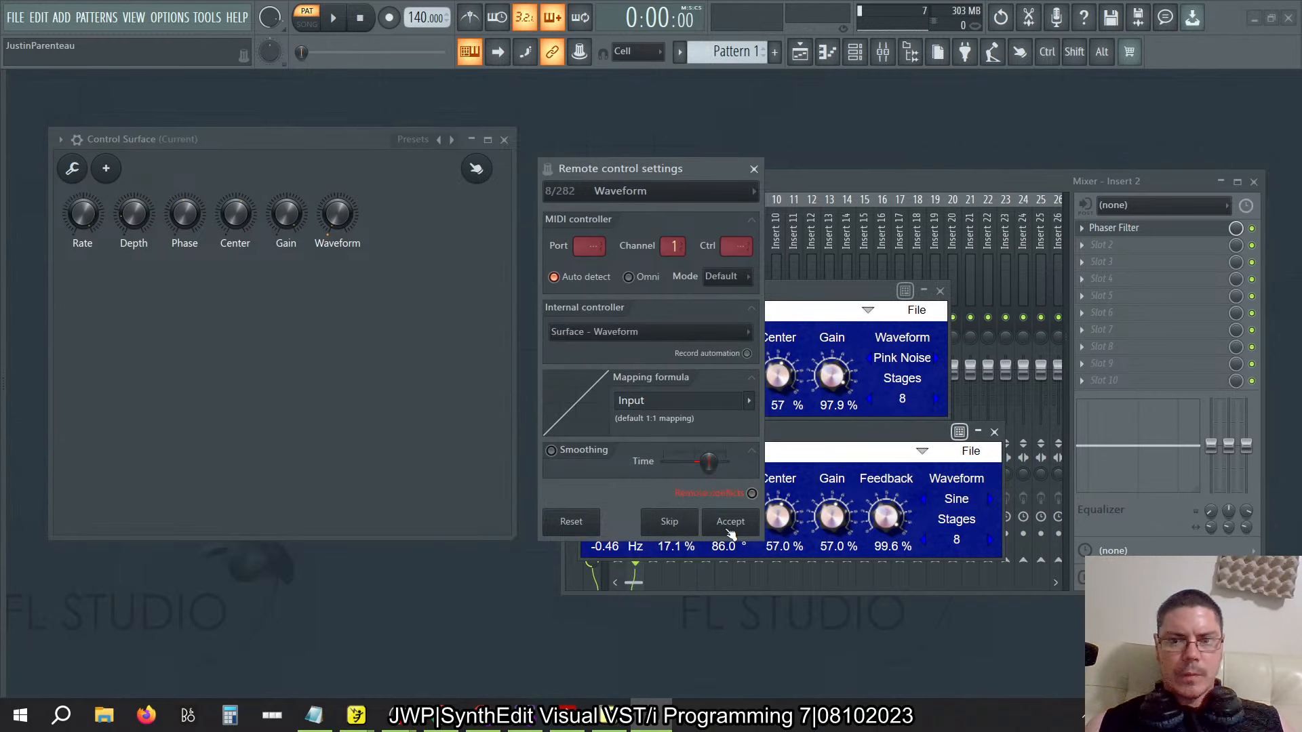
left_click(751, 169)
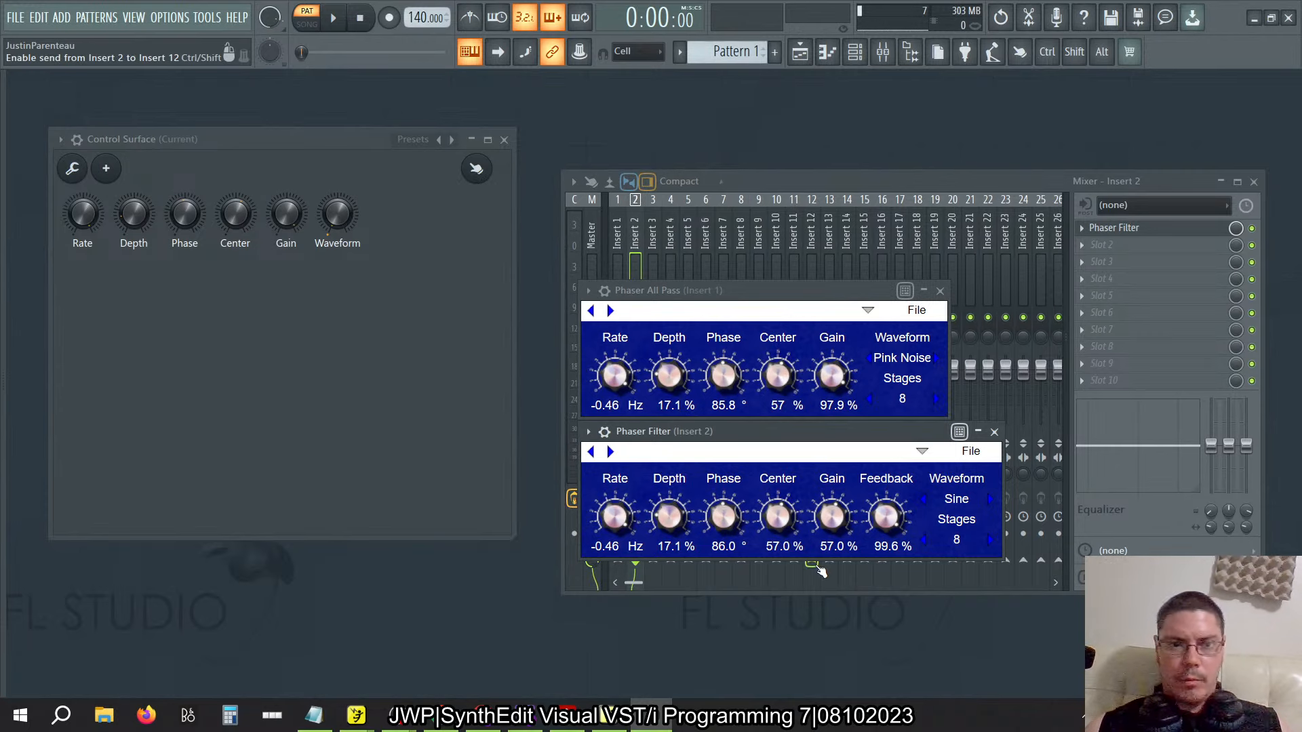
Shrink the Control Surface window to fit its row of knobs and set the Phaser Filter's Feedback to 50 %
left_click_drag(511, 533, 376, 228)
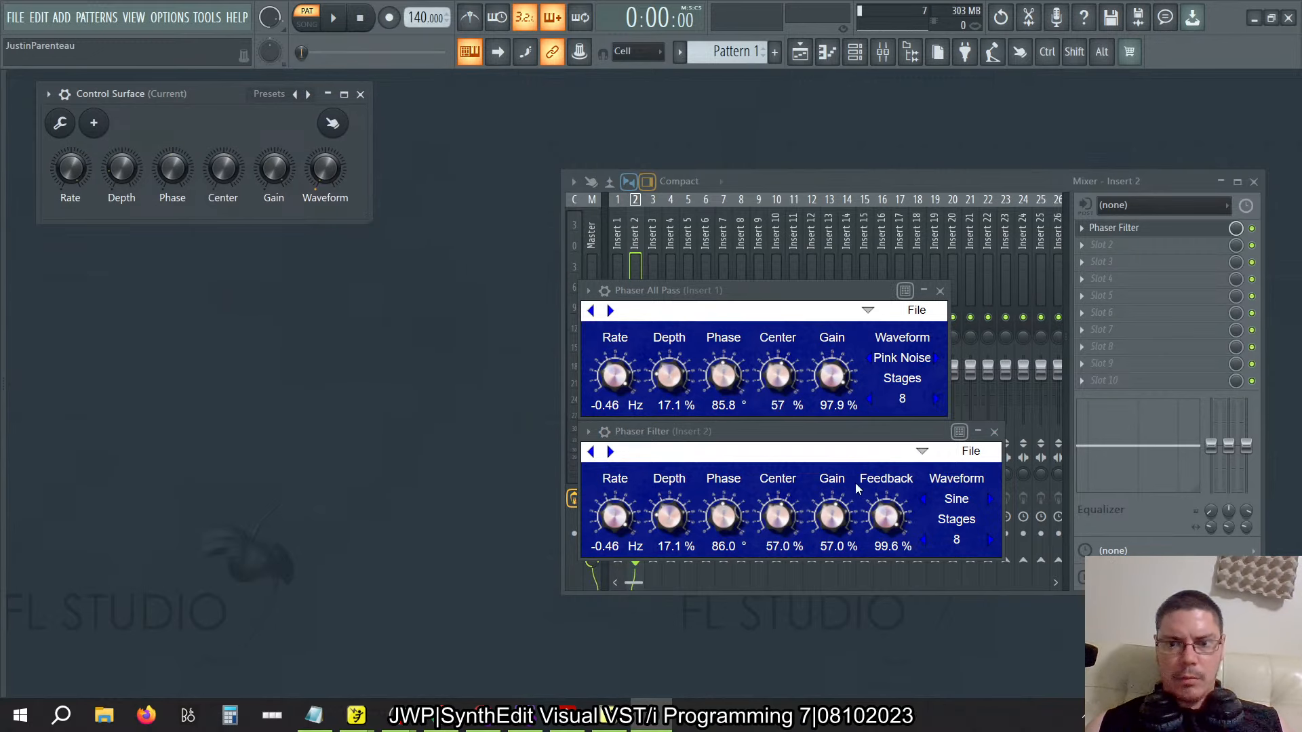
double_click(887, 549)
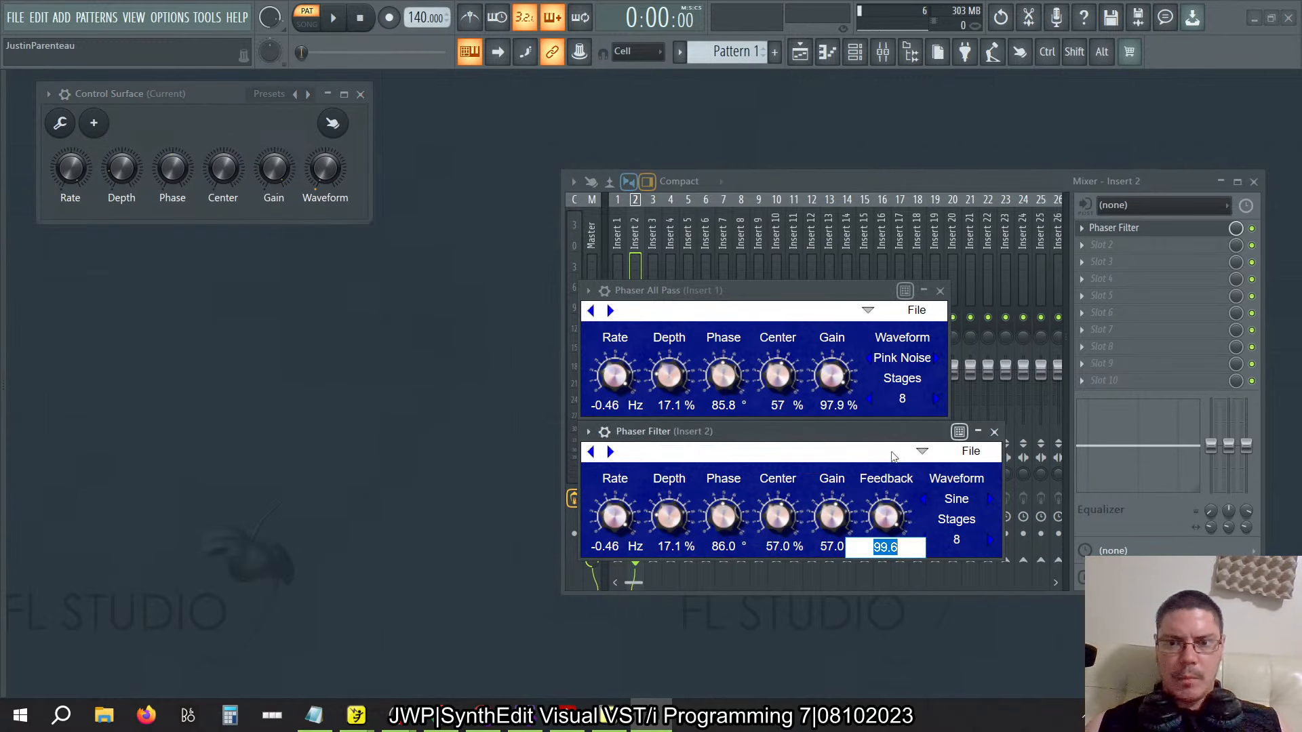
type("50")
key("Return")
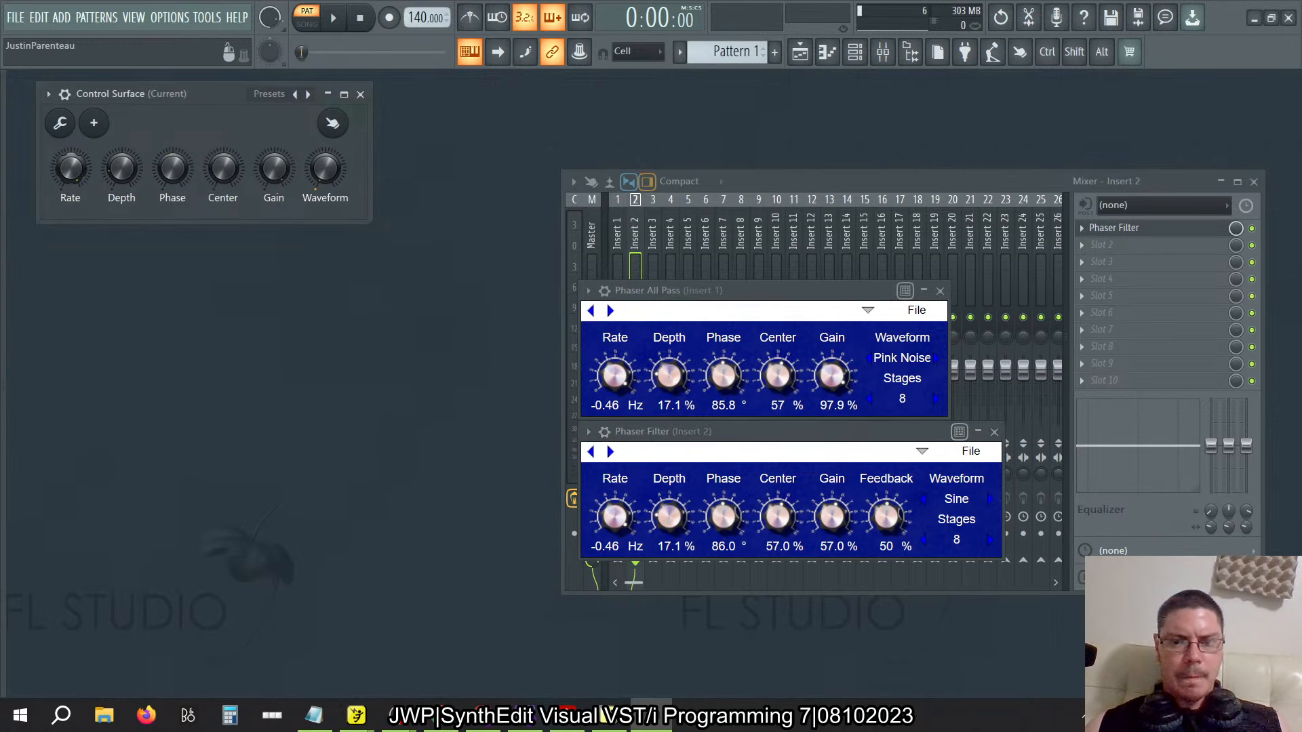
Test the surface knobs on both phasers, leaving Depth at 17.5 %, Phase at 85.8°, Center at 57.1 % and Gain at 97.1 %
left_click_drag(121, 181, 122, 181)
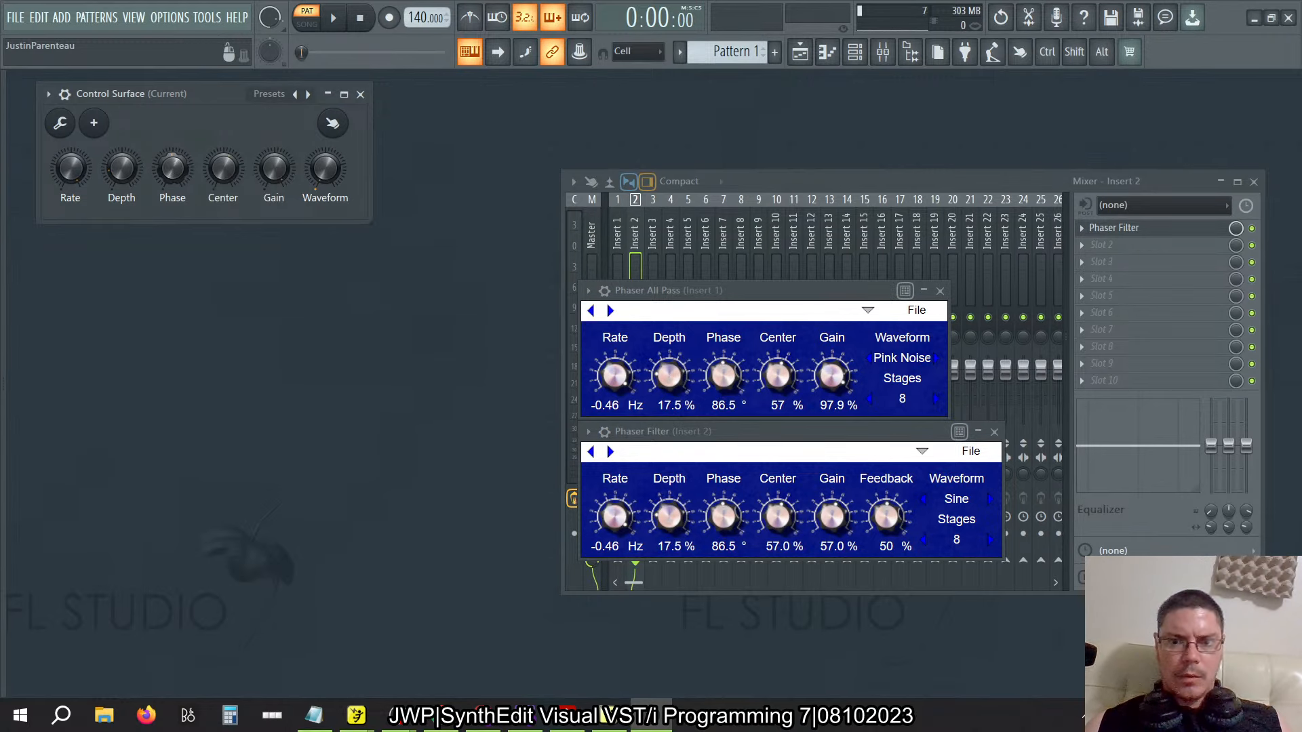
left_click_drag(223, 173, 277, 177)
Switch to SynthEdit to view the Phaser structure in phaser3.se1, and return to FL Studio
key("alt+Tab")
key("alt+Tab")
key("alt+Tab")
key("alt+Tab")
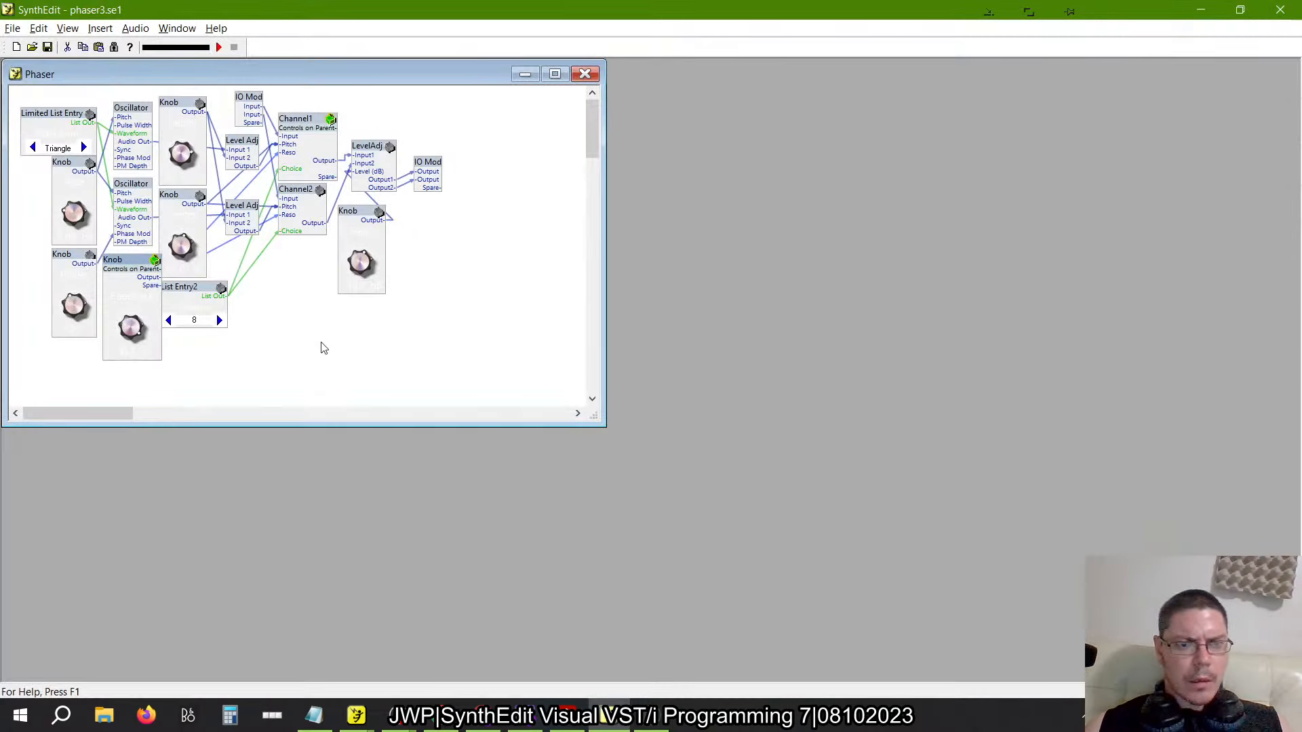
key("alt+Tab")
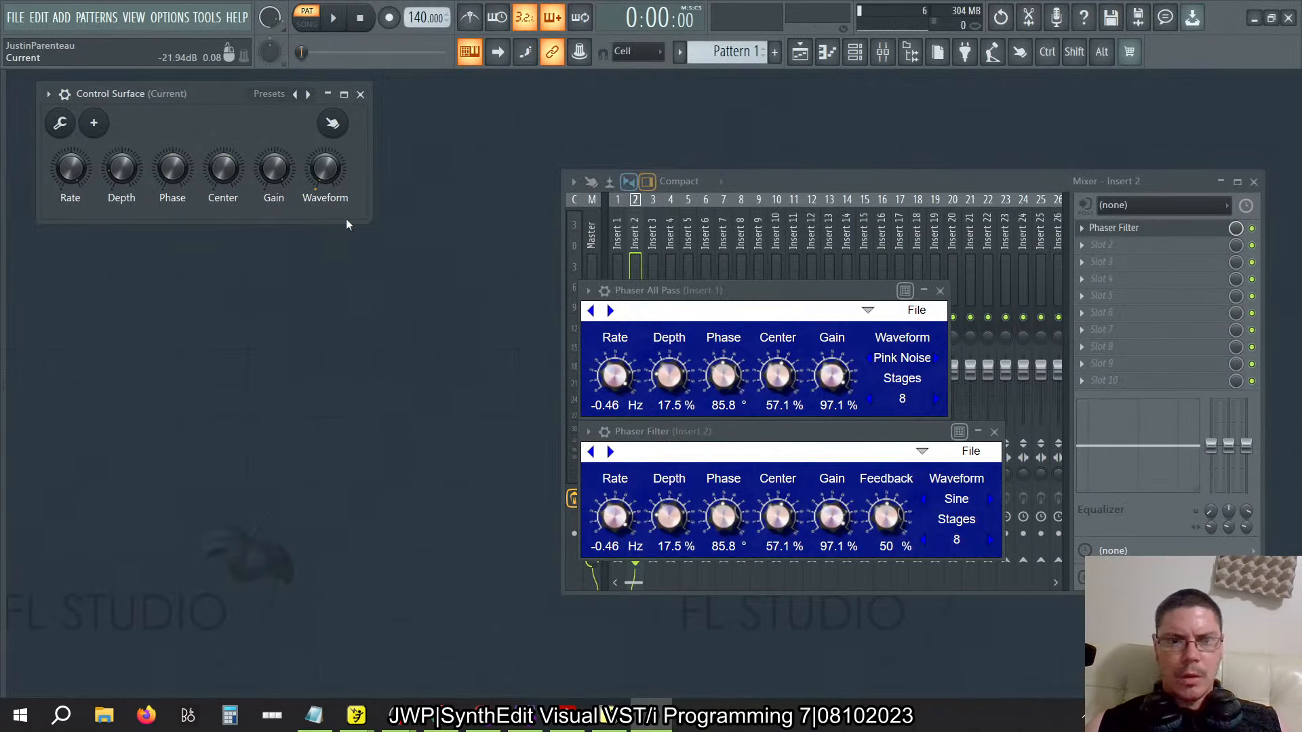
Use the Control Surface knobs to set Gain to 100 % and Waveform to Sine on both phasers
left_click_drag(276, 172, 273, 152)
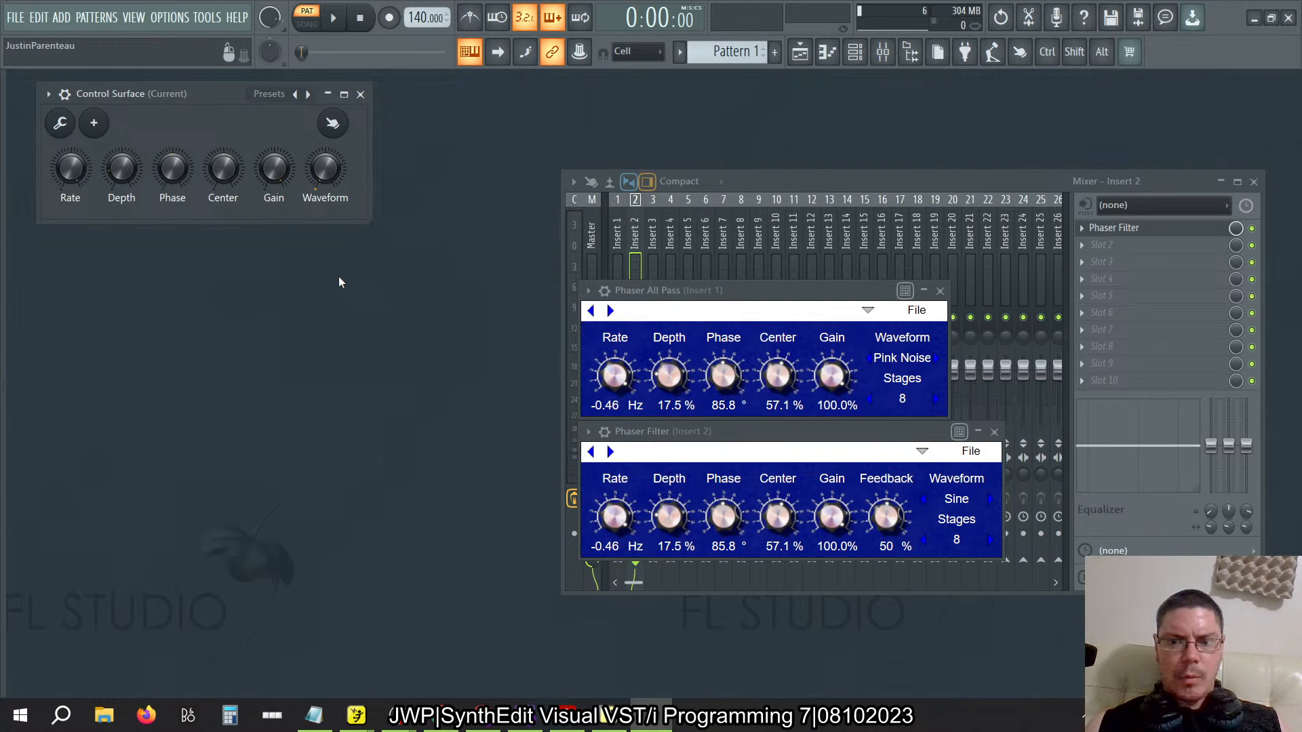
left_click_drag(325, 170, 325, 189)
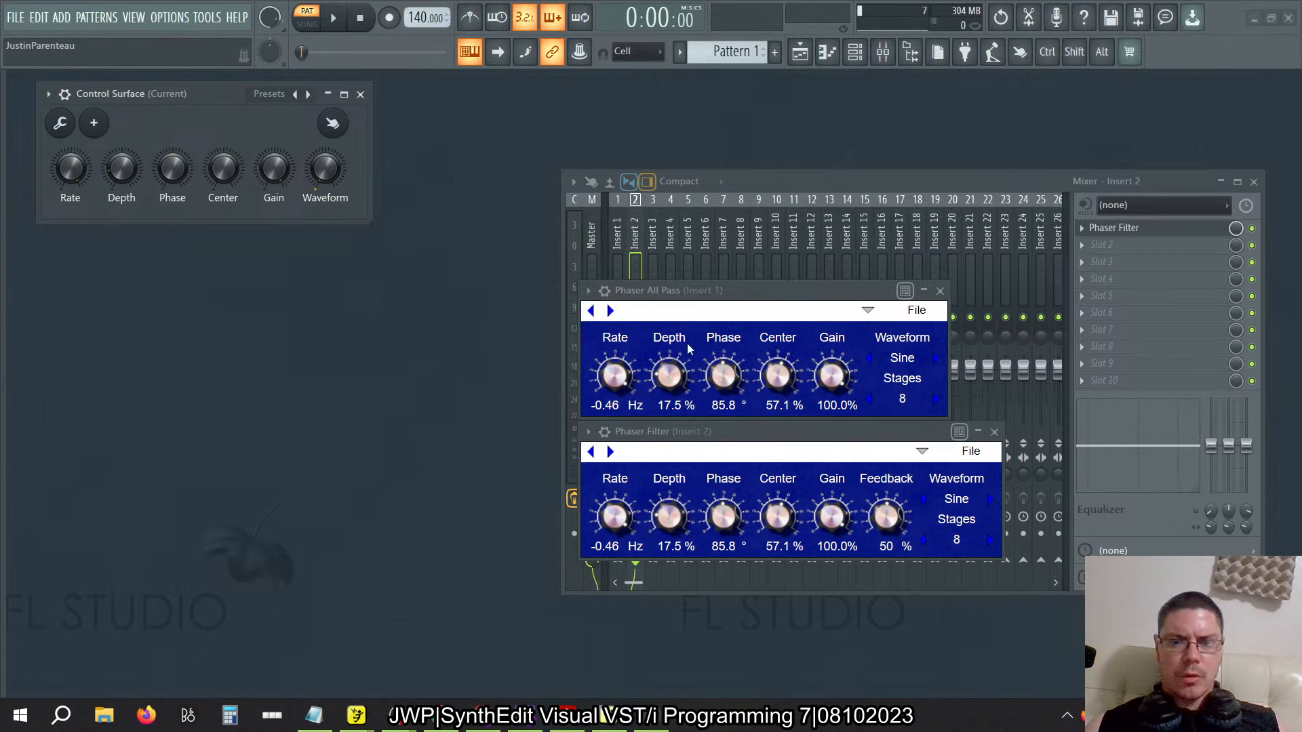
Replace the Sampler channel with the Independence sampler, bring both phaser windows forward and move Independence clear of them
left_click(855, 52)
right_click(878, 121)
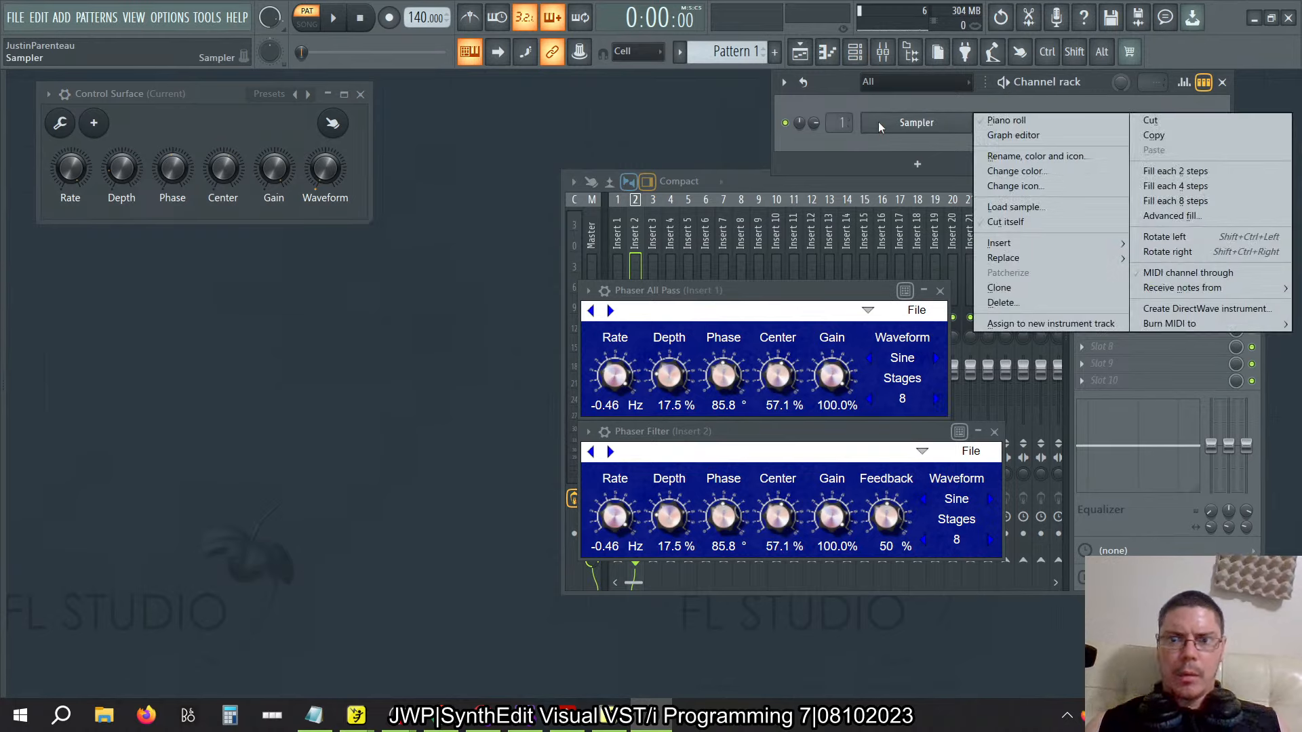
mouse_move(1013, 259)
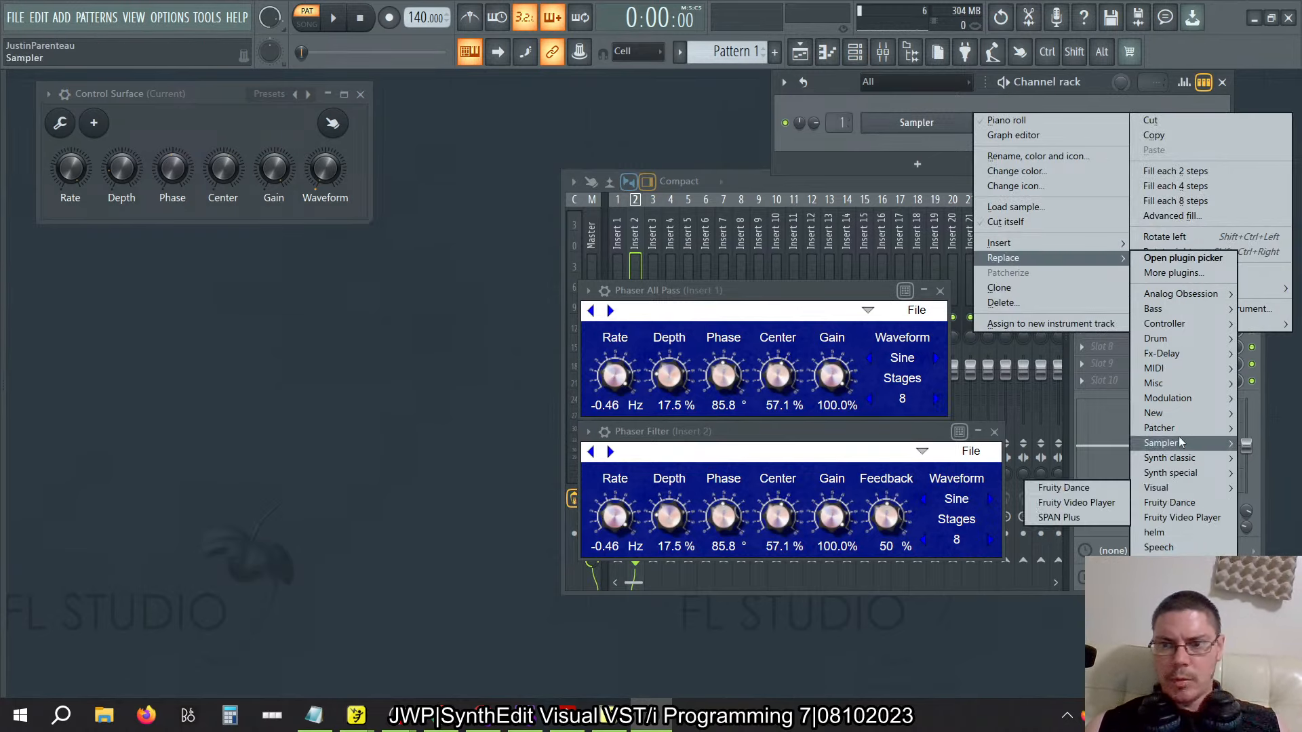
mouse_move(1175, 442)
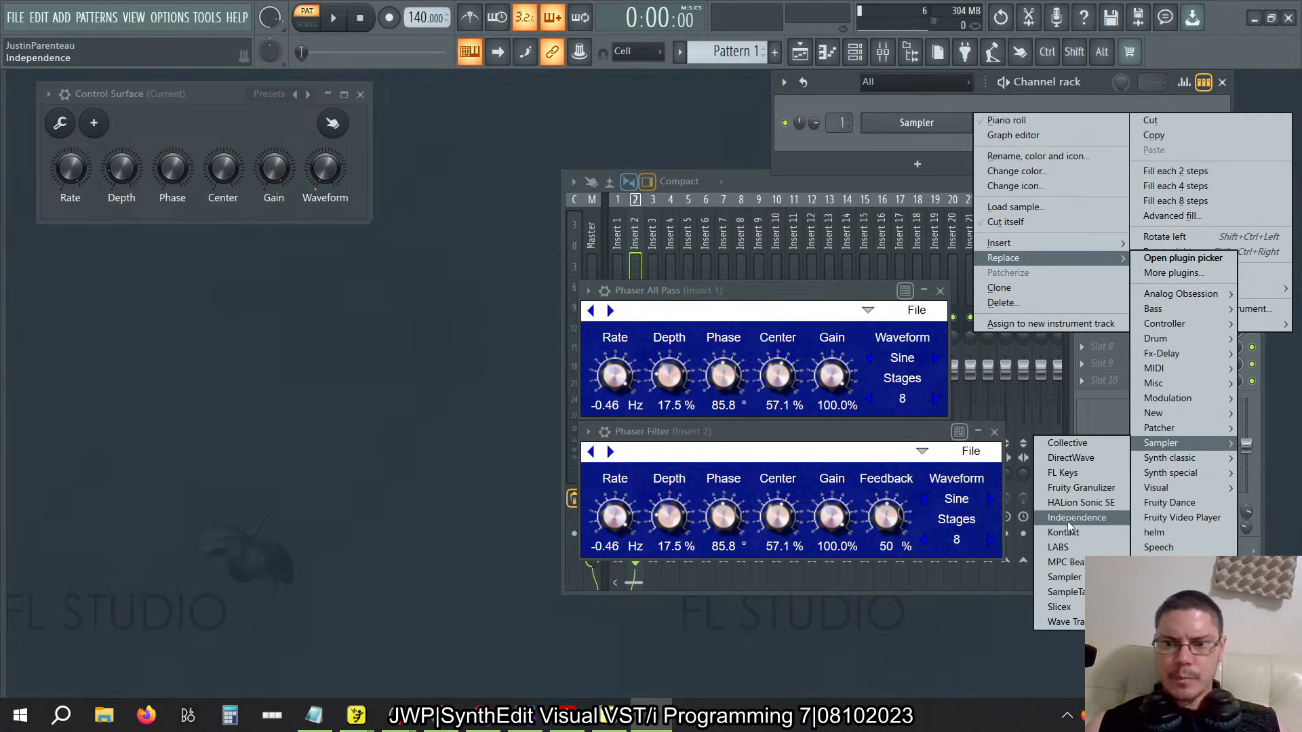
left_click(1077, 517)
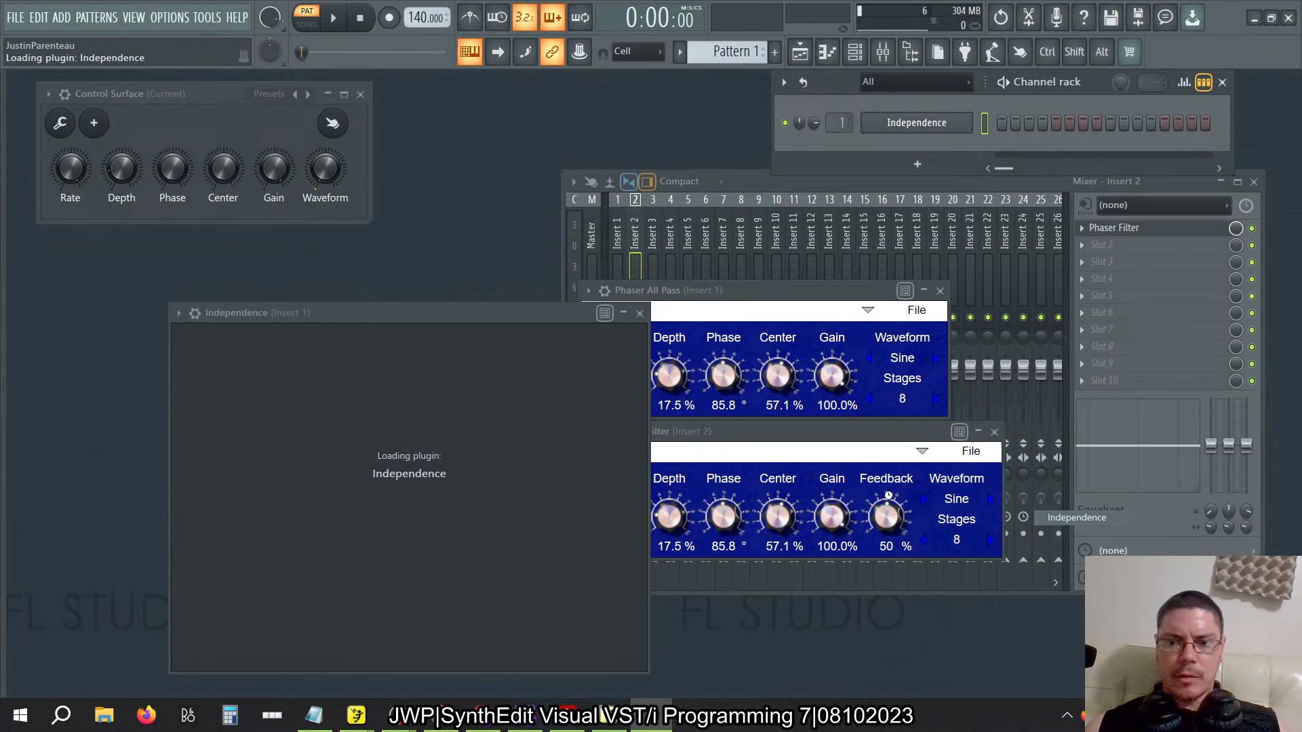
left_click(781, 297)
left_click(827, 426)
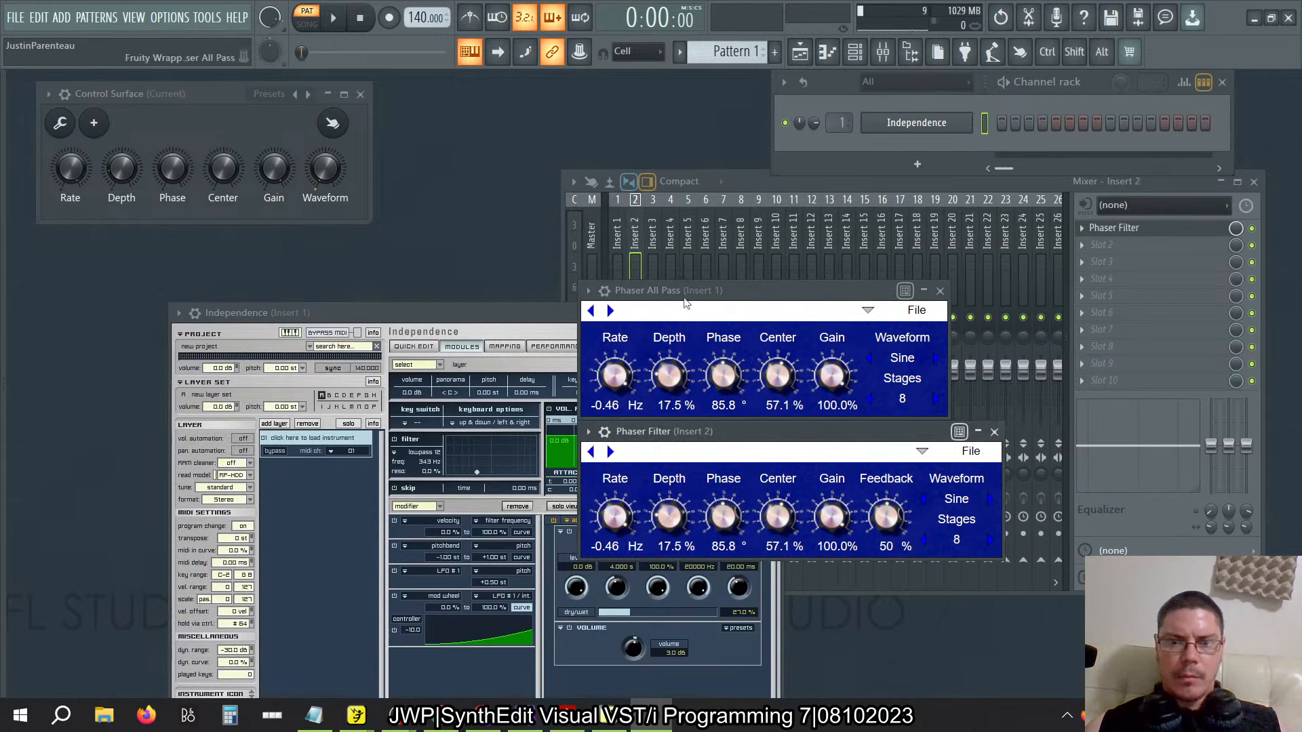
left_click_drag(526, 312, 368, 145)
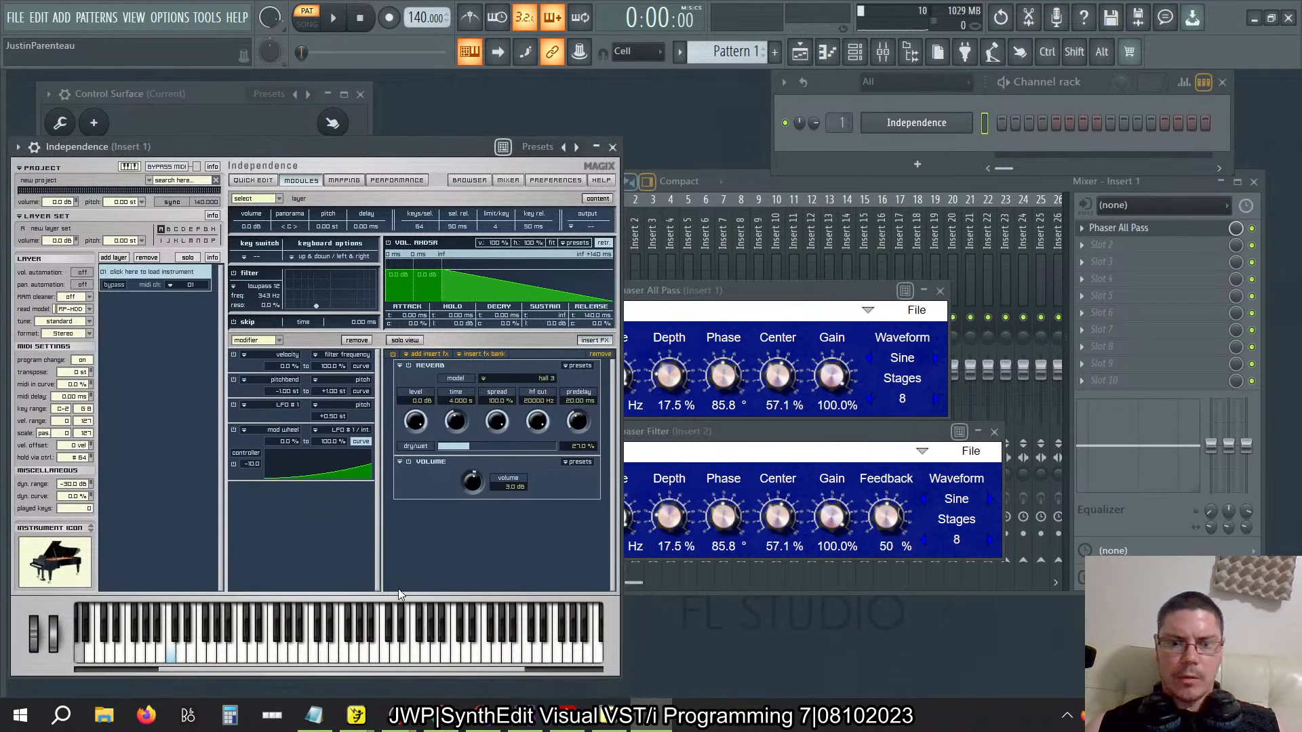
Switch to SynthEdit, dismiss the Phaser Filter.vst3 export message and open the Phaser container in phaser3.se1
mouse_move(356, 712)
left_click(280, 678)
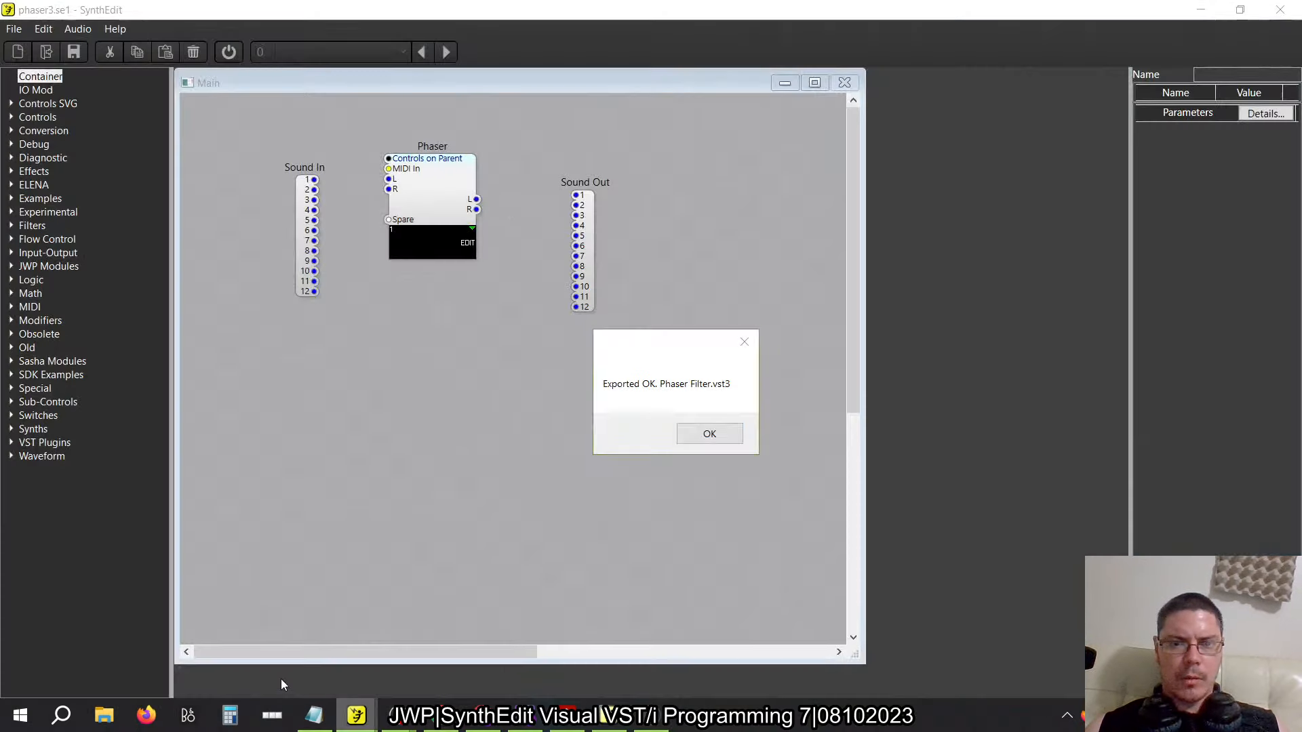
key("Return")
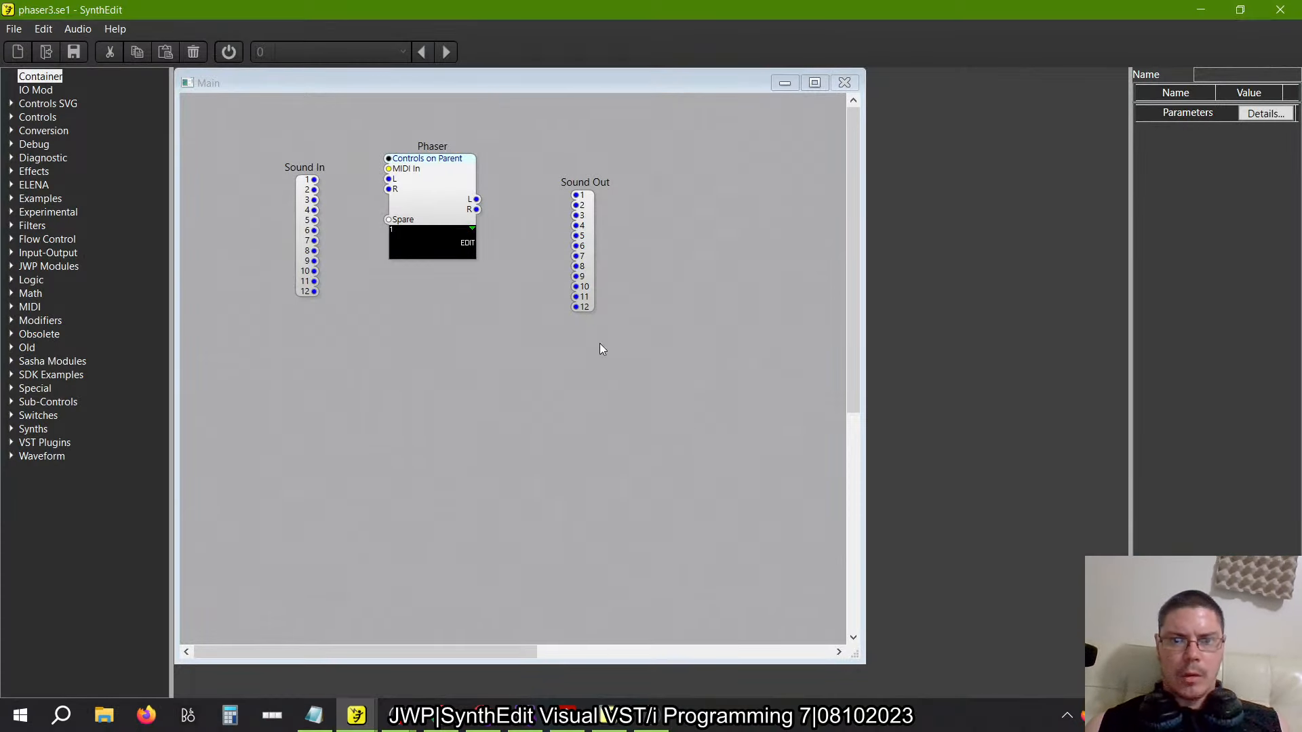
double_click(436, 180)
Switch to phaser1B.se1, dismiss its export message, and open Phaser down to Phaser 2 to examine the second All Pass module's properties
key("alt+Tab")
key("alt+Tab")
key("alt+Tab")
key("alt+Tab")
key("alt+Tab")
key("alt+Tab")
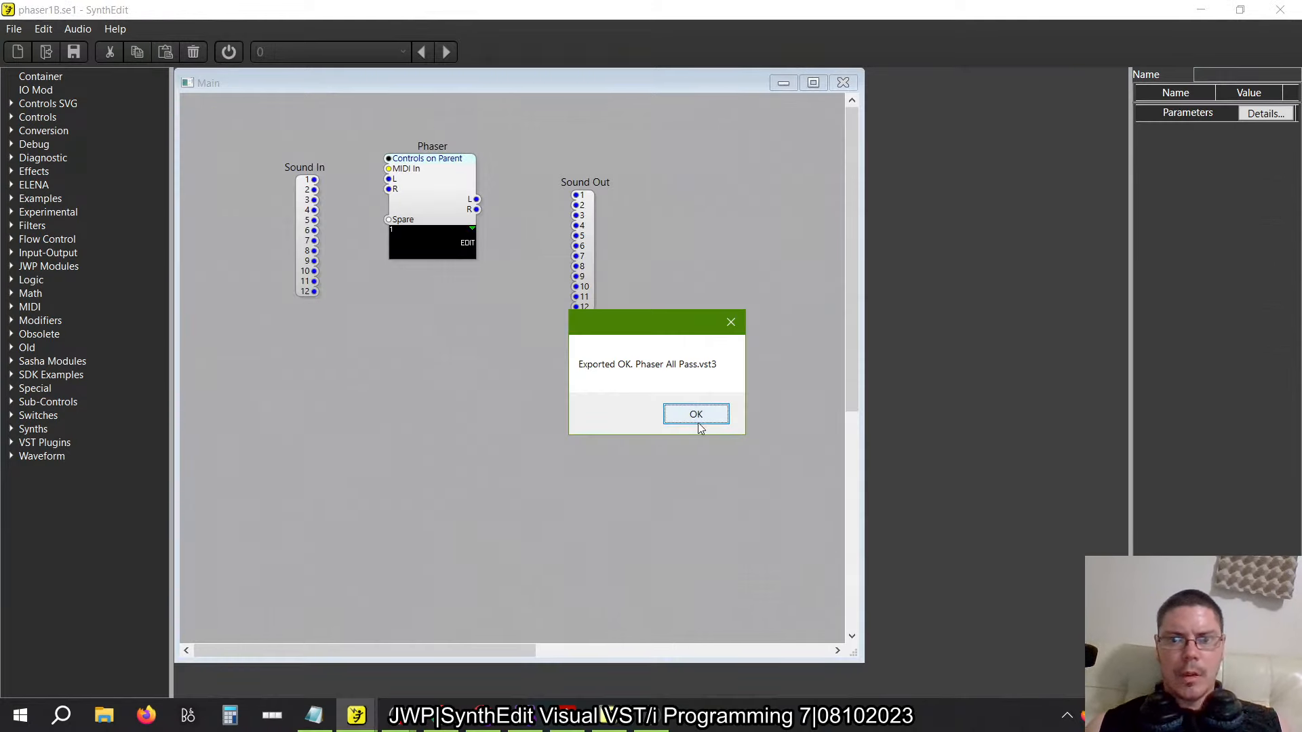
left_click(696, 412)
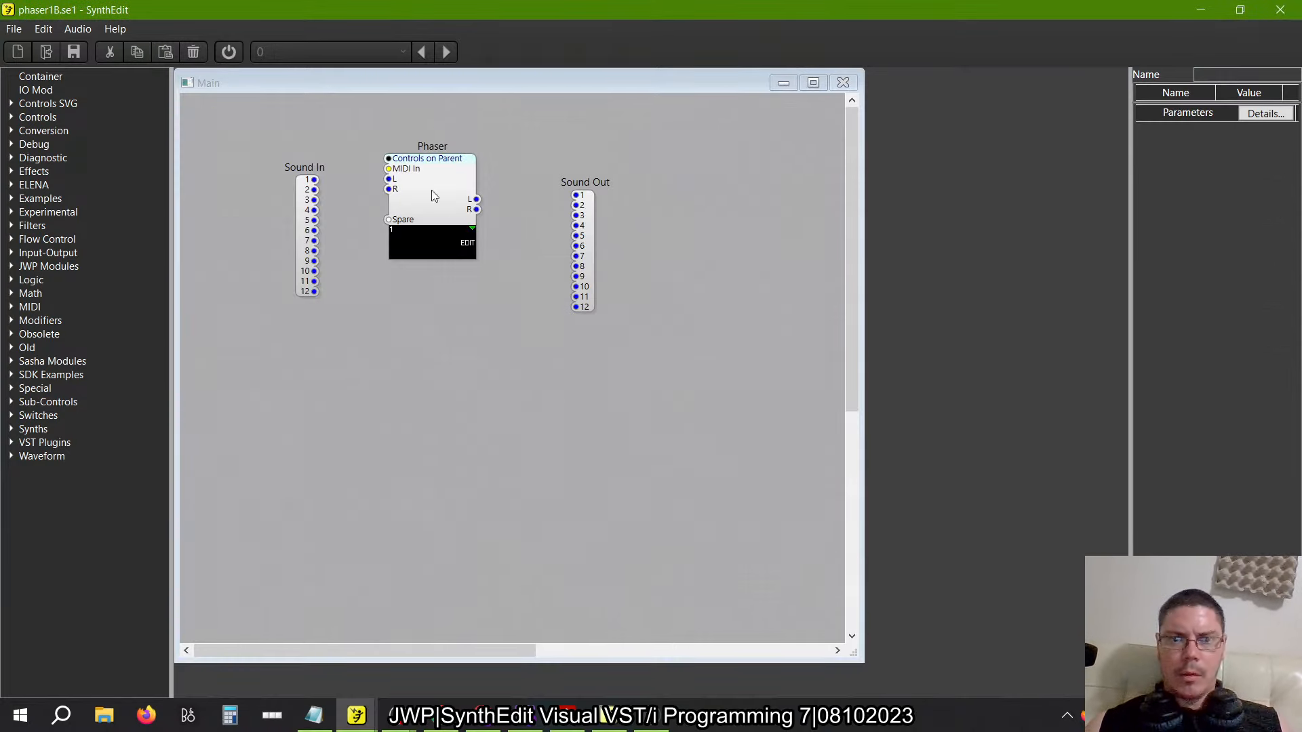
double_click(424, 192)
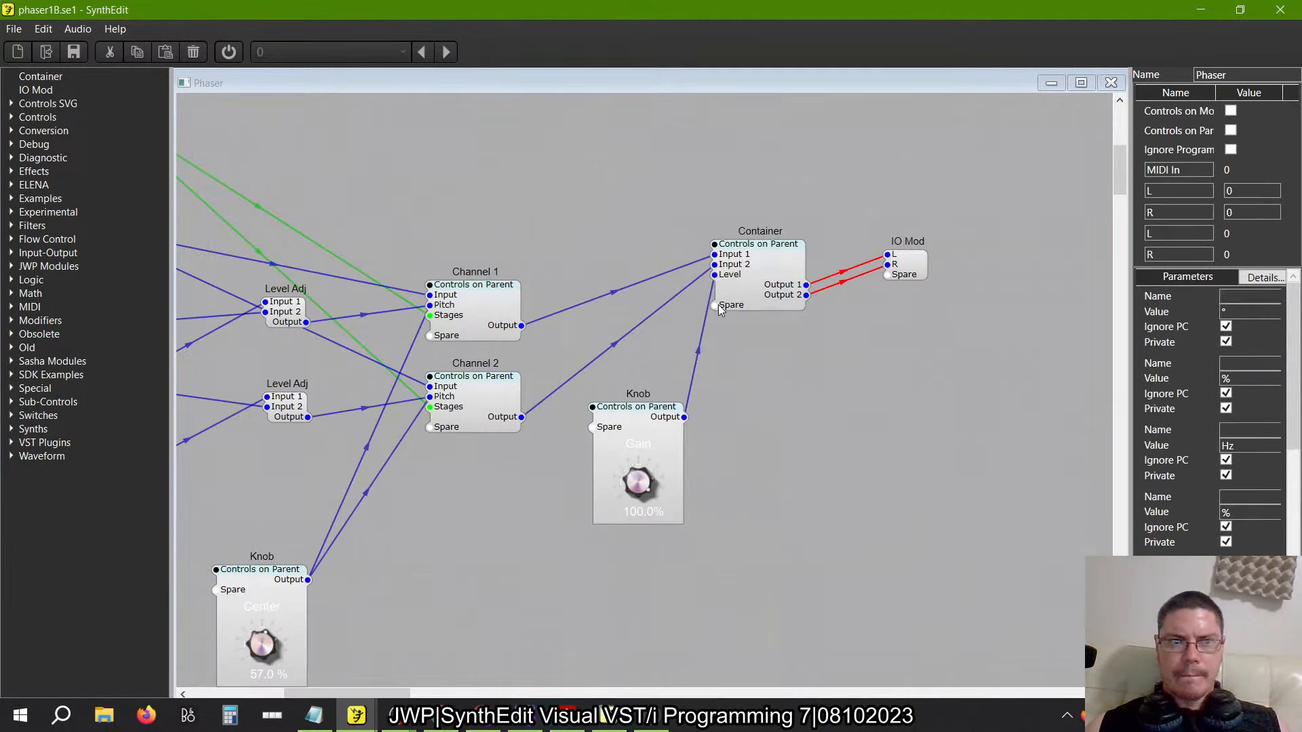
double_click(490, 308)
double_click(462, 152)
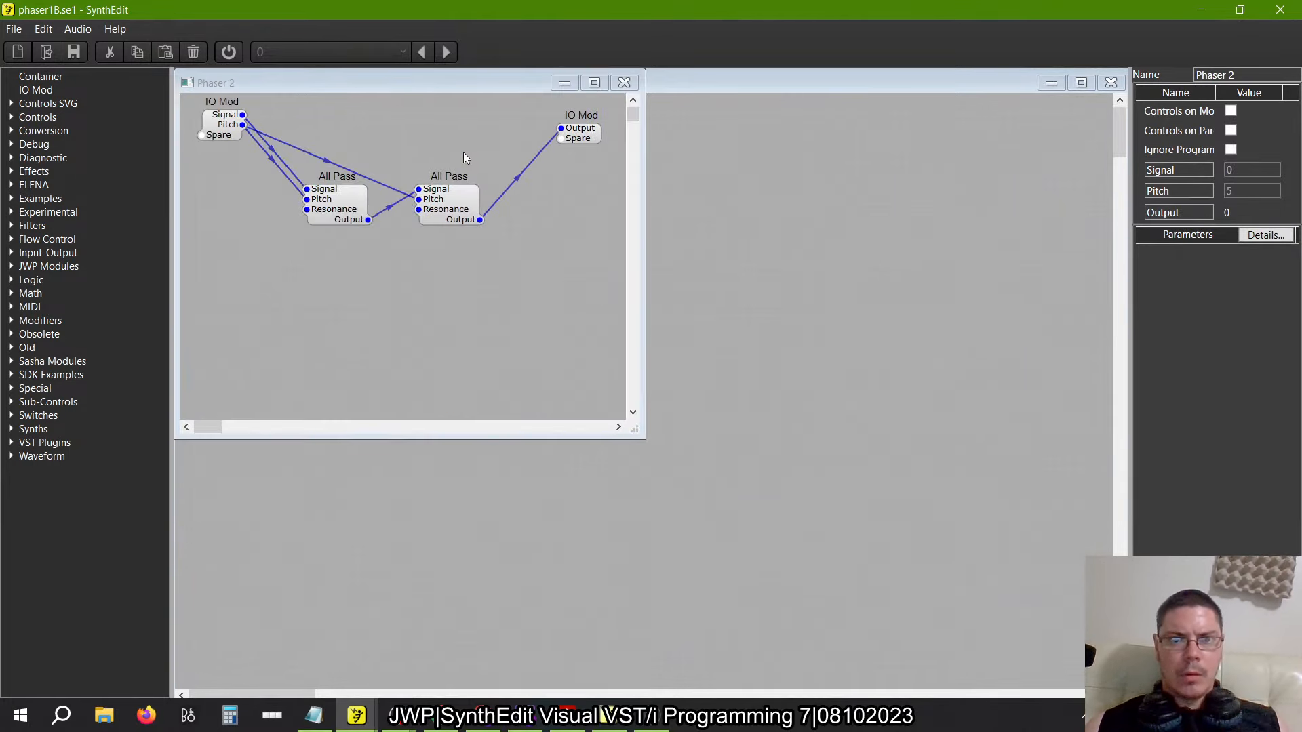
left_click(447, 213)
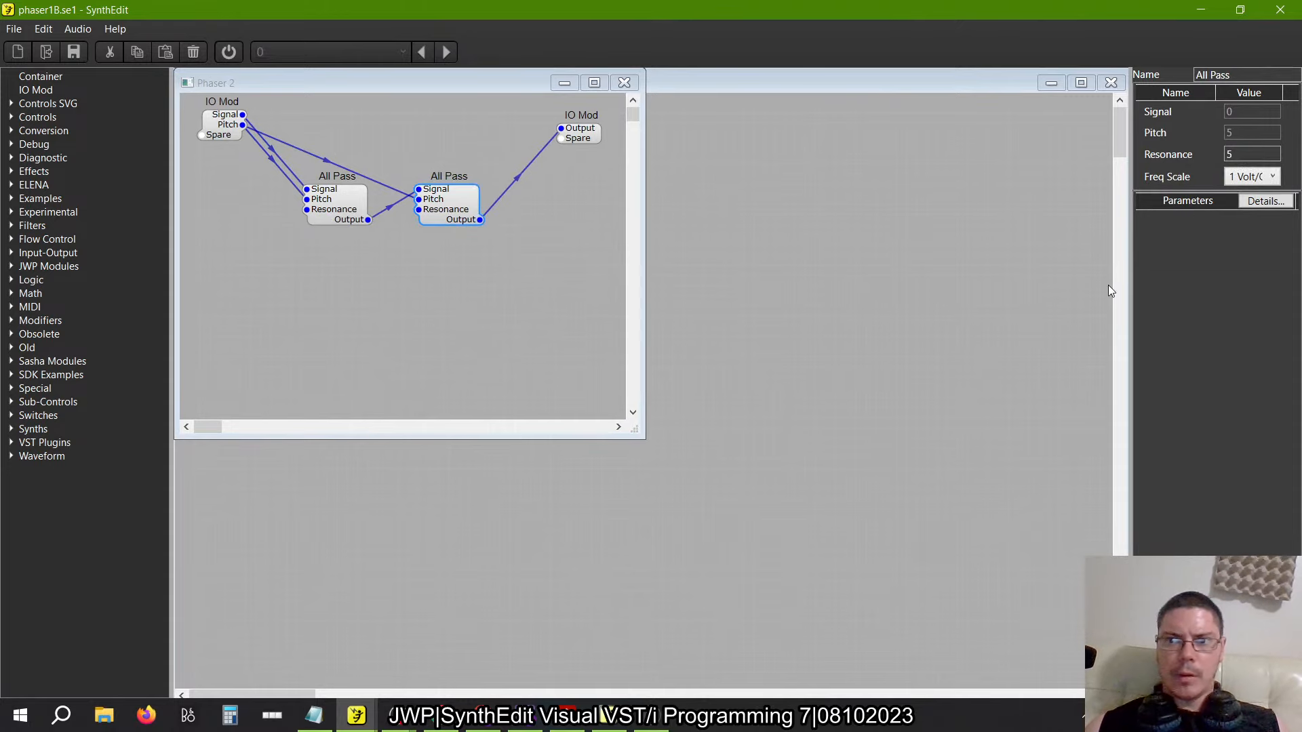
Return to FL Studio and load the alternative Electric Guitar 1 BIG Key Switch C0-B0 instrument into Independence
key("alt+Tab")
key("Tab")
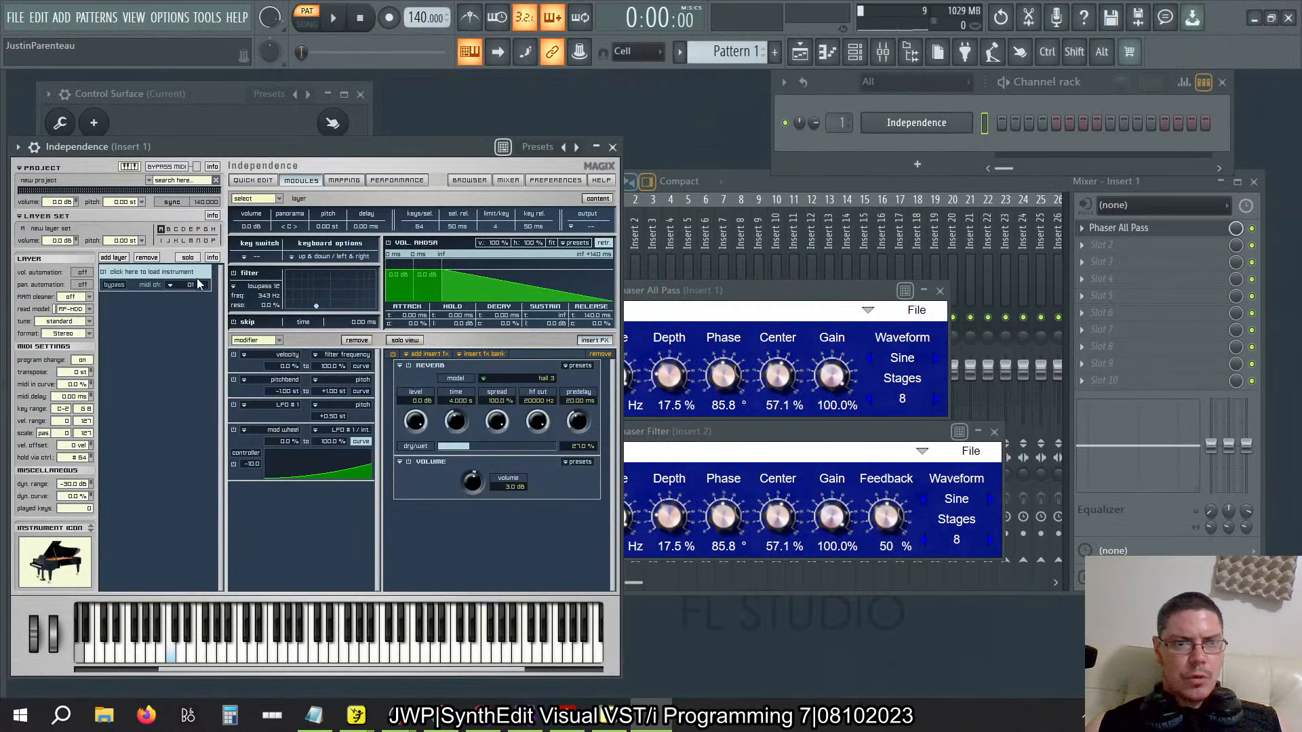
left_click(198, 270)
mouse_move(271, 291)
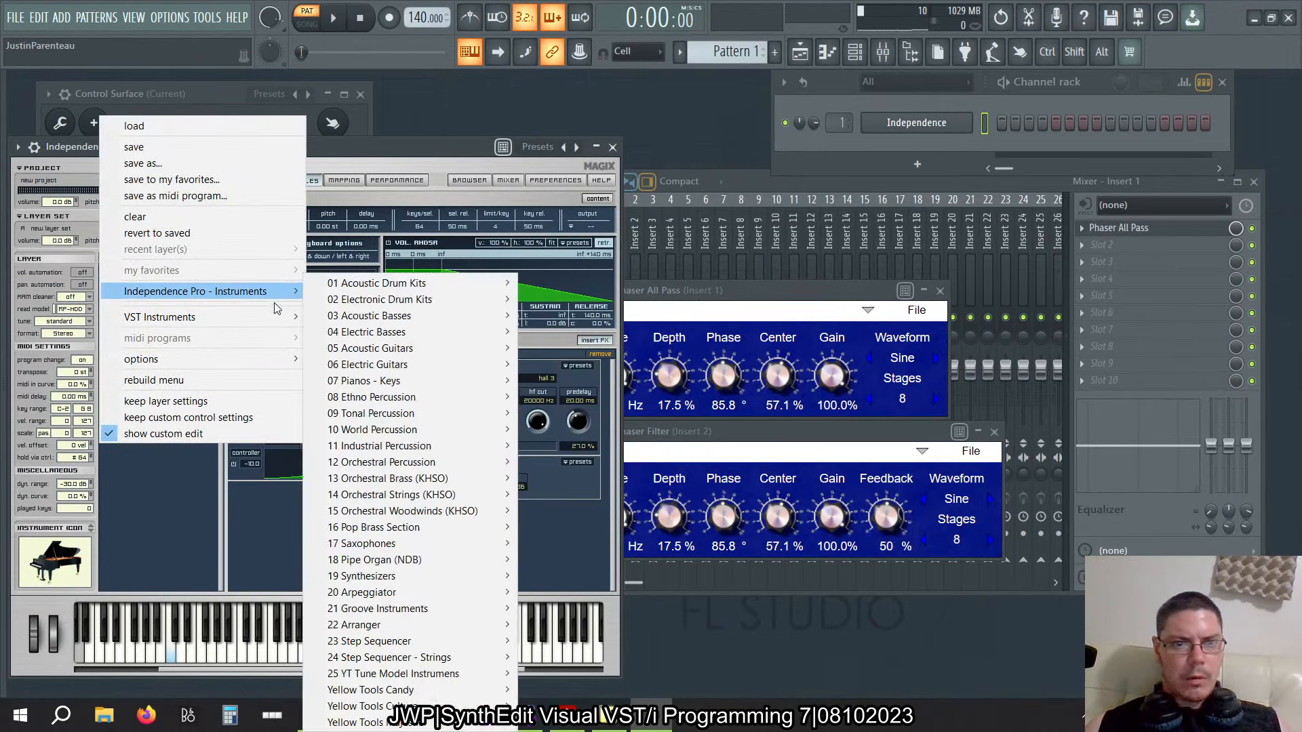
mouse_move(397, 365)
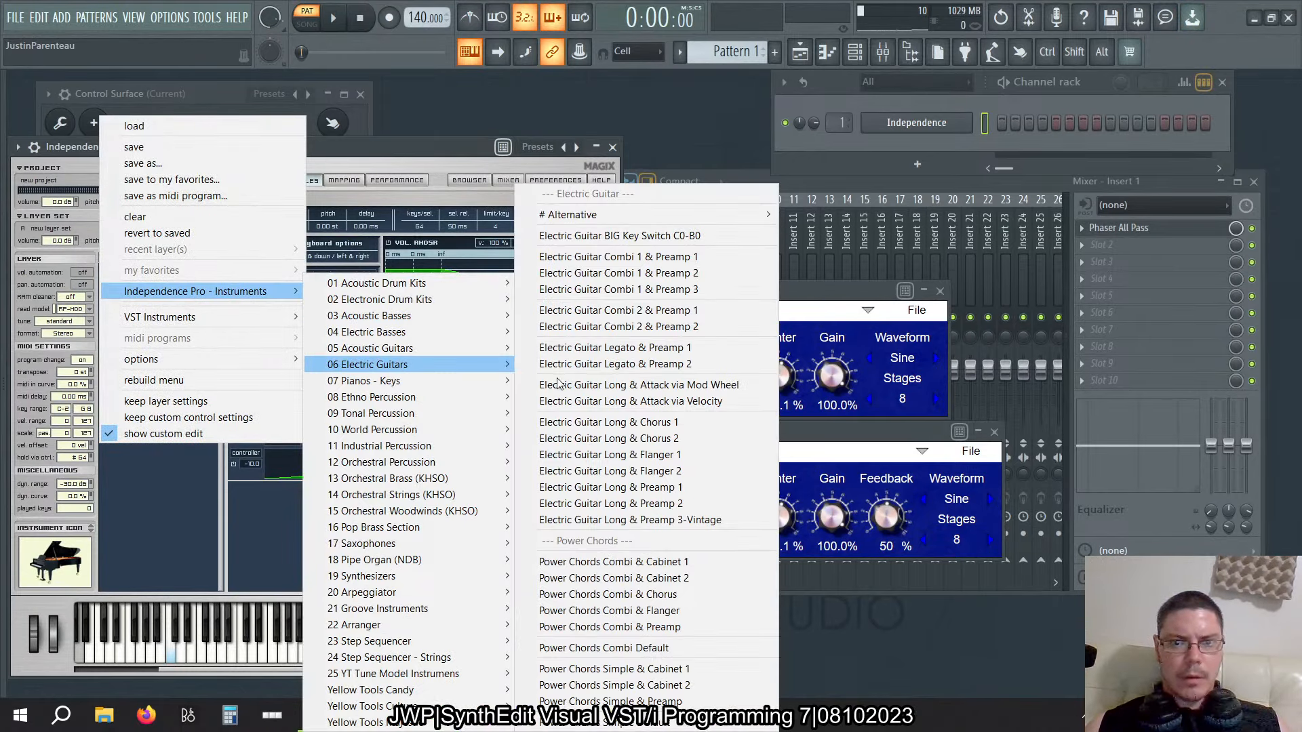
mouse_move(608, 216)
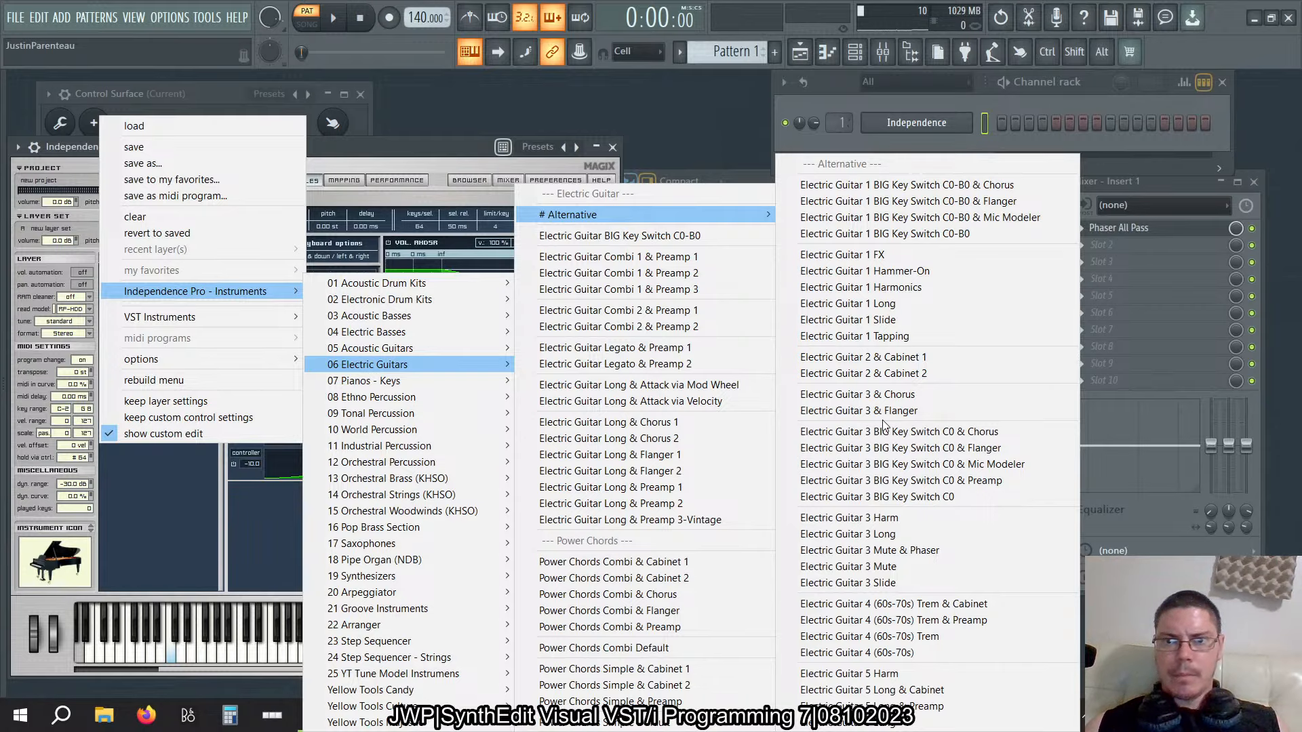
left_click(921, 239)
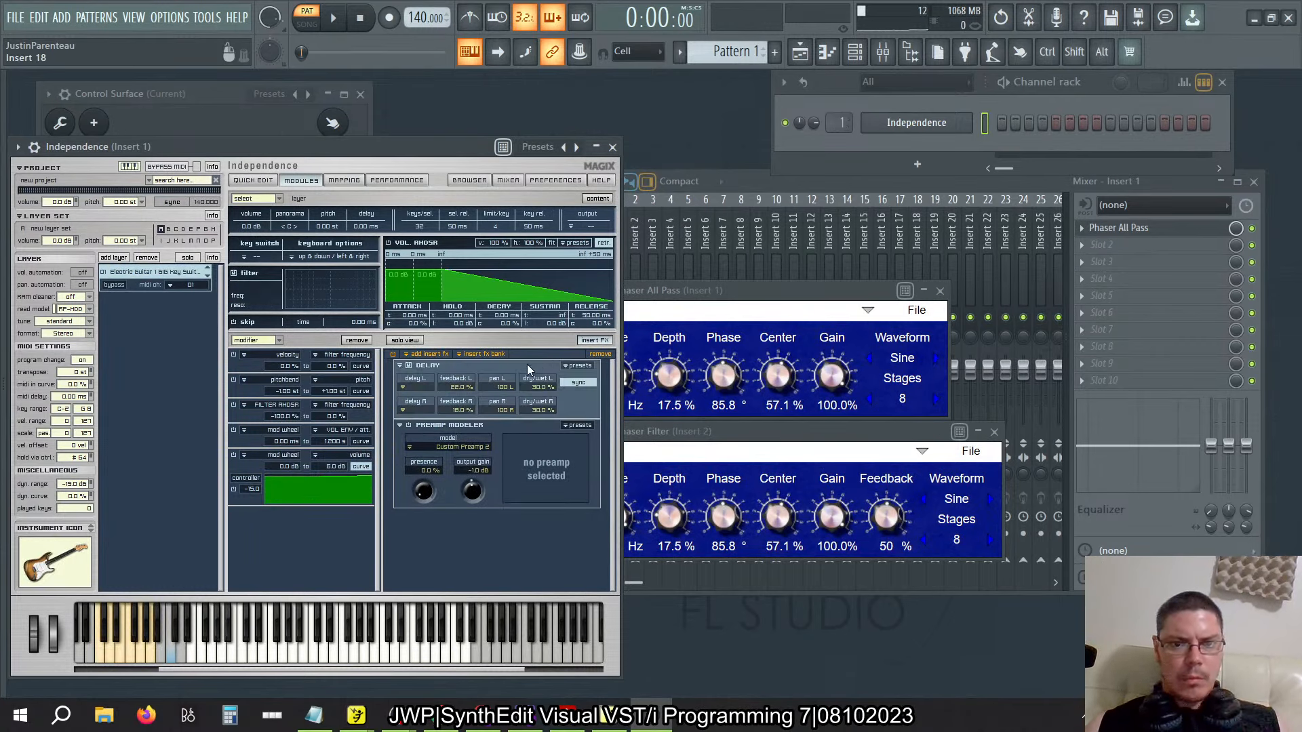
Remove the Delay and Preamp Modeler insert effects from the guitar in Independence
left_click(600, 353)
left_click(682, 415)
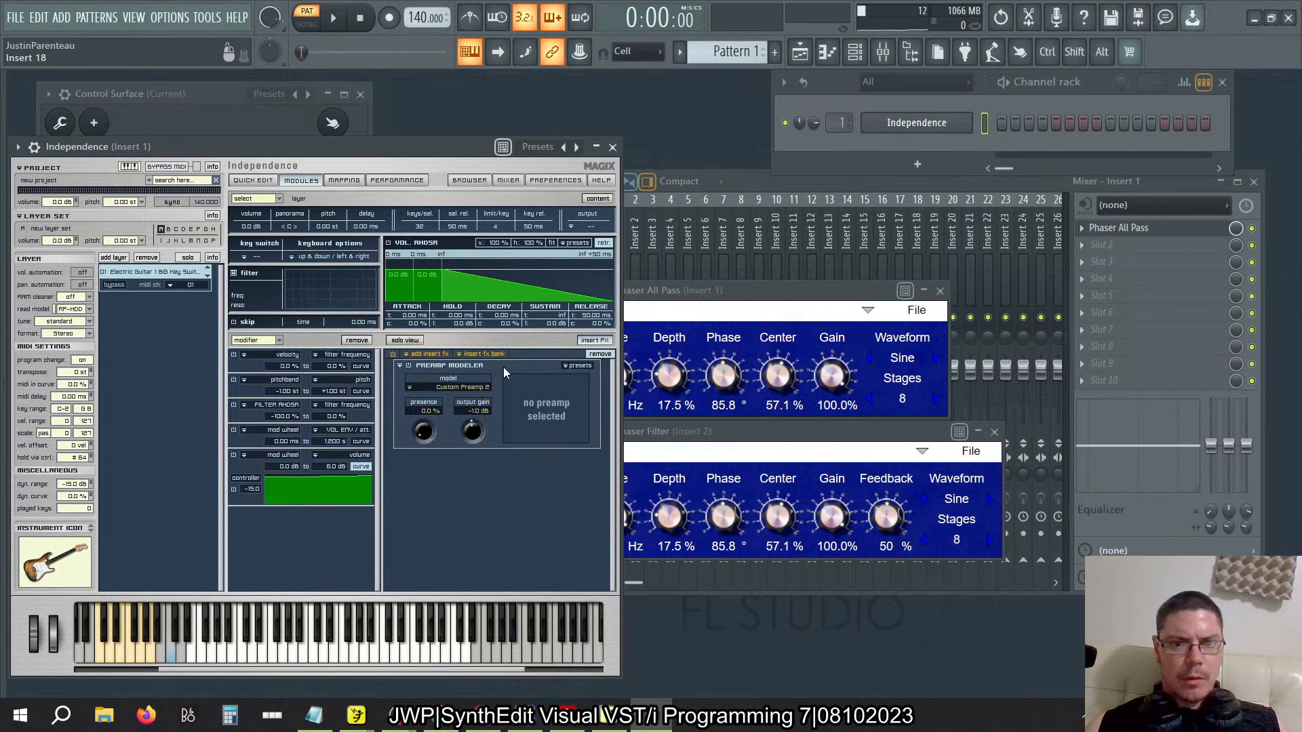
left_click(503, 368)
left_click(601, 353)
left_click(676, 420)
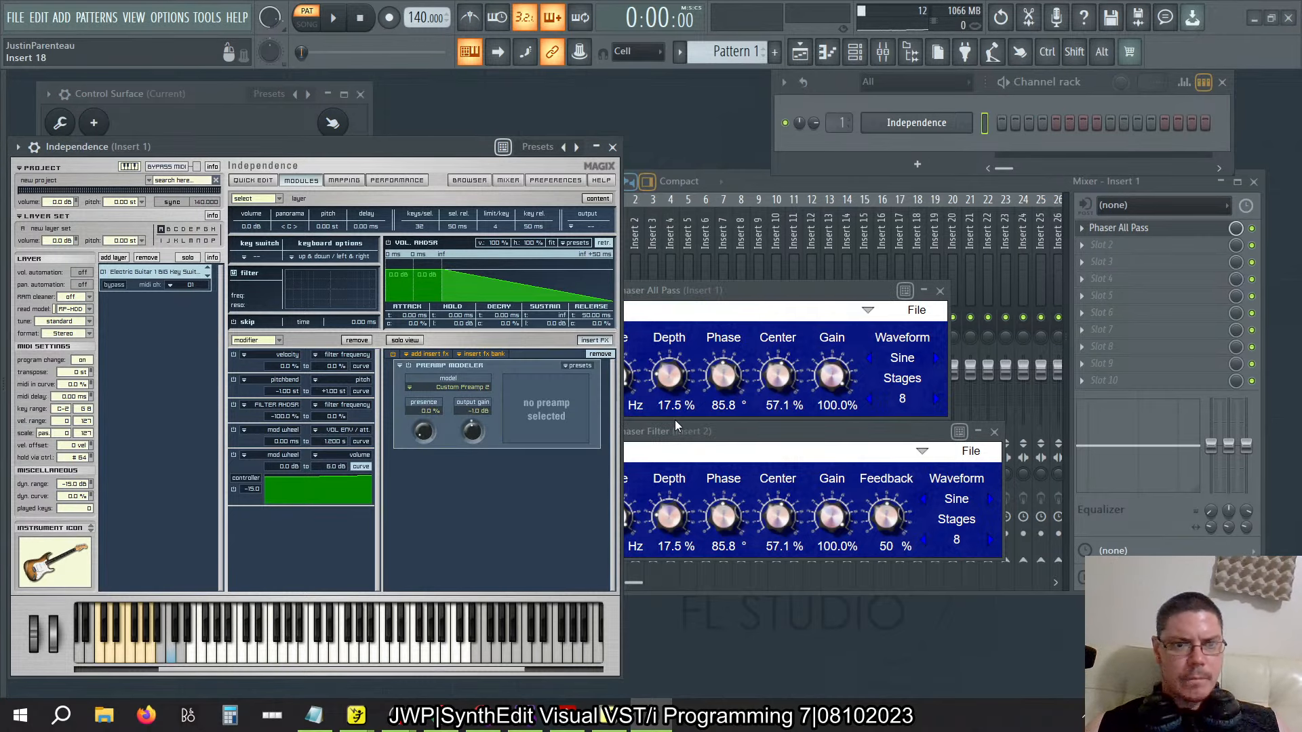
Play C4 and G3 on the guitar, check Insert 1 in the mixer, and bring Independence back to the front
key("z")
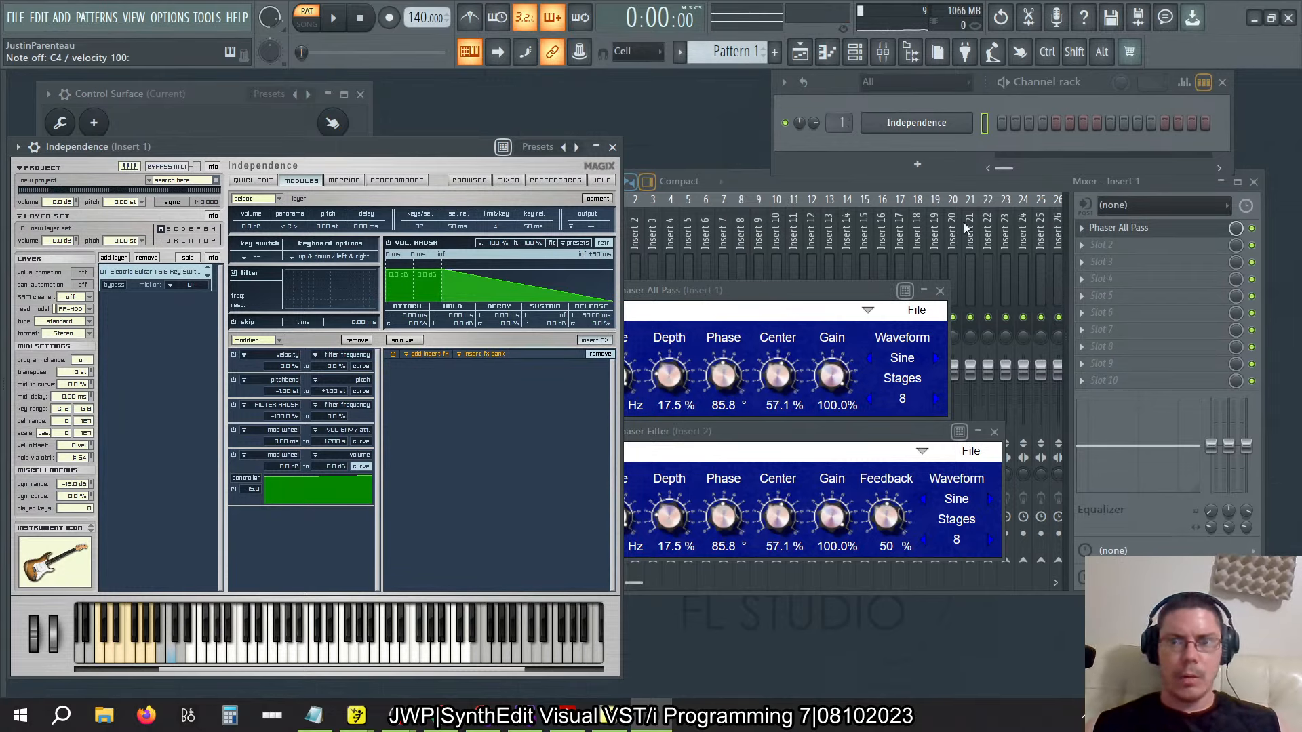
key("b")
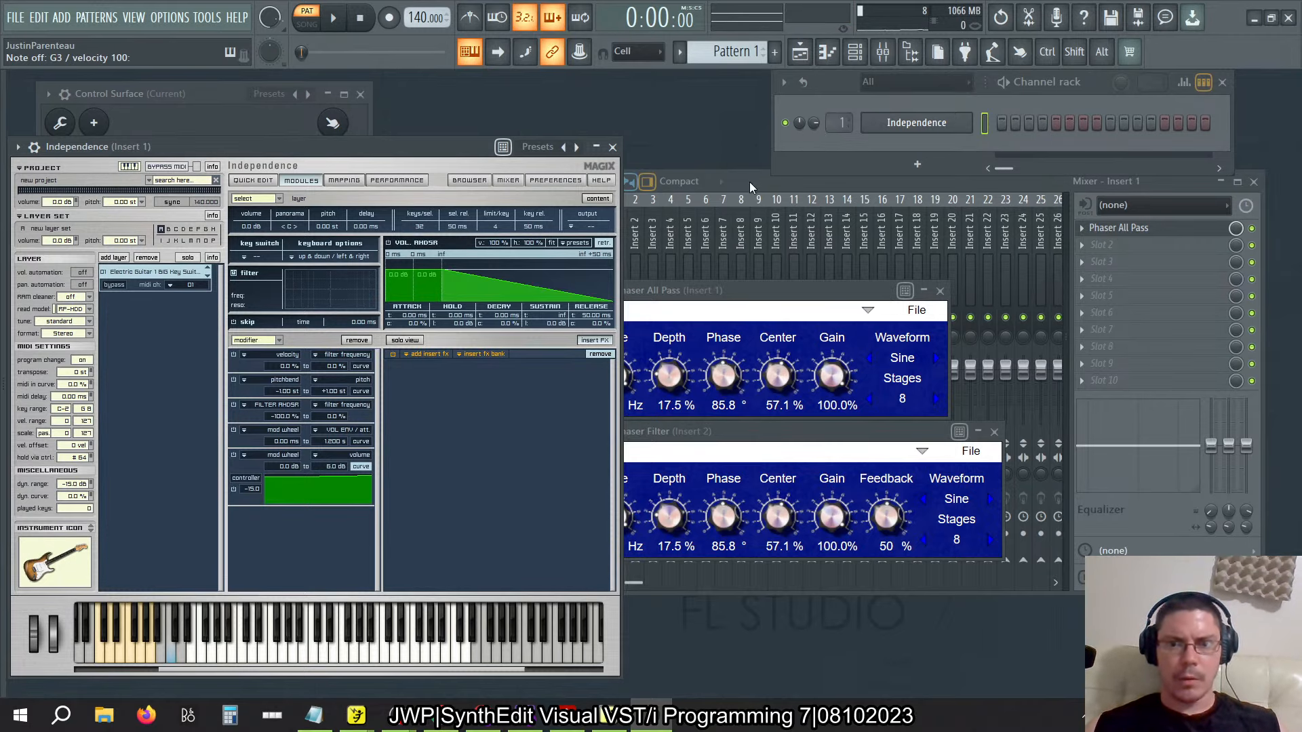
left_click(738, 290)
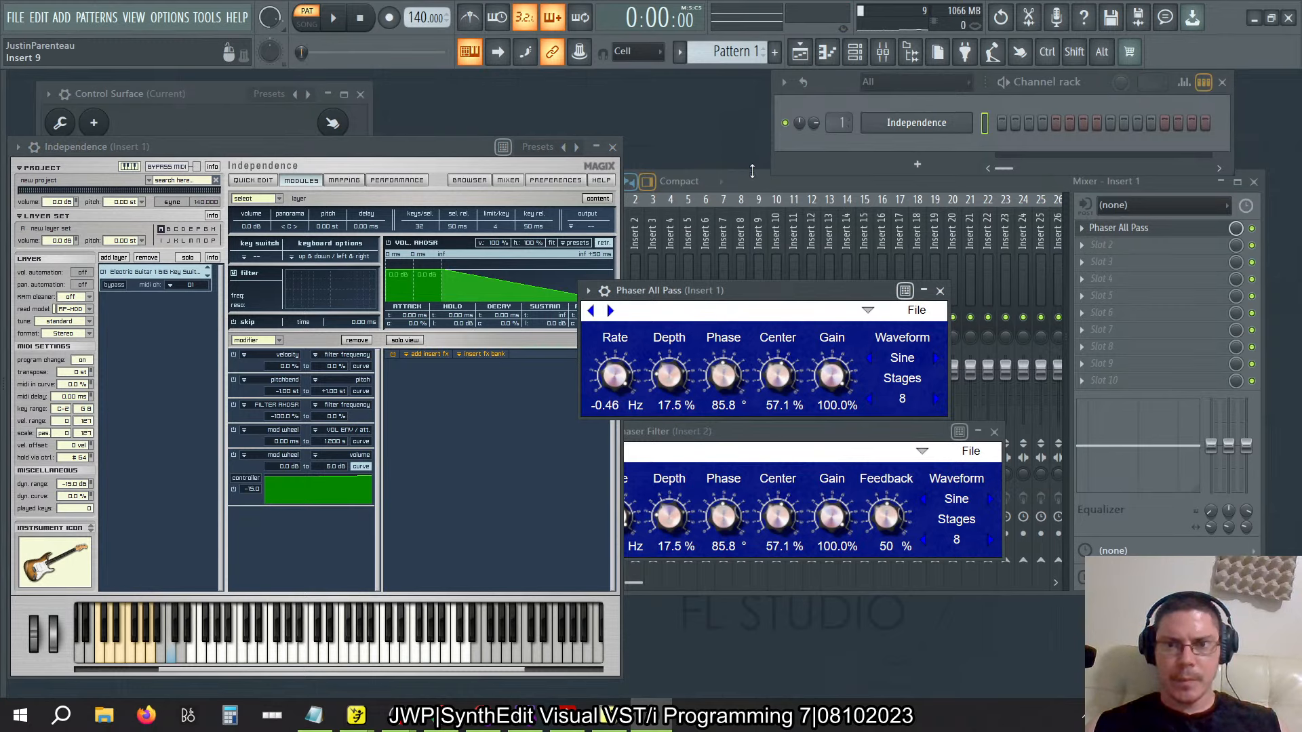
left_click(750, 182)
left_click(611, 514)
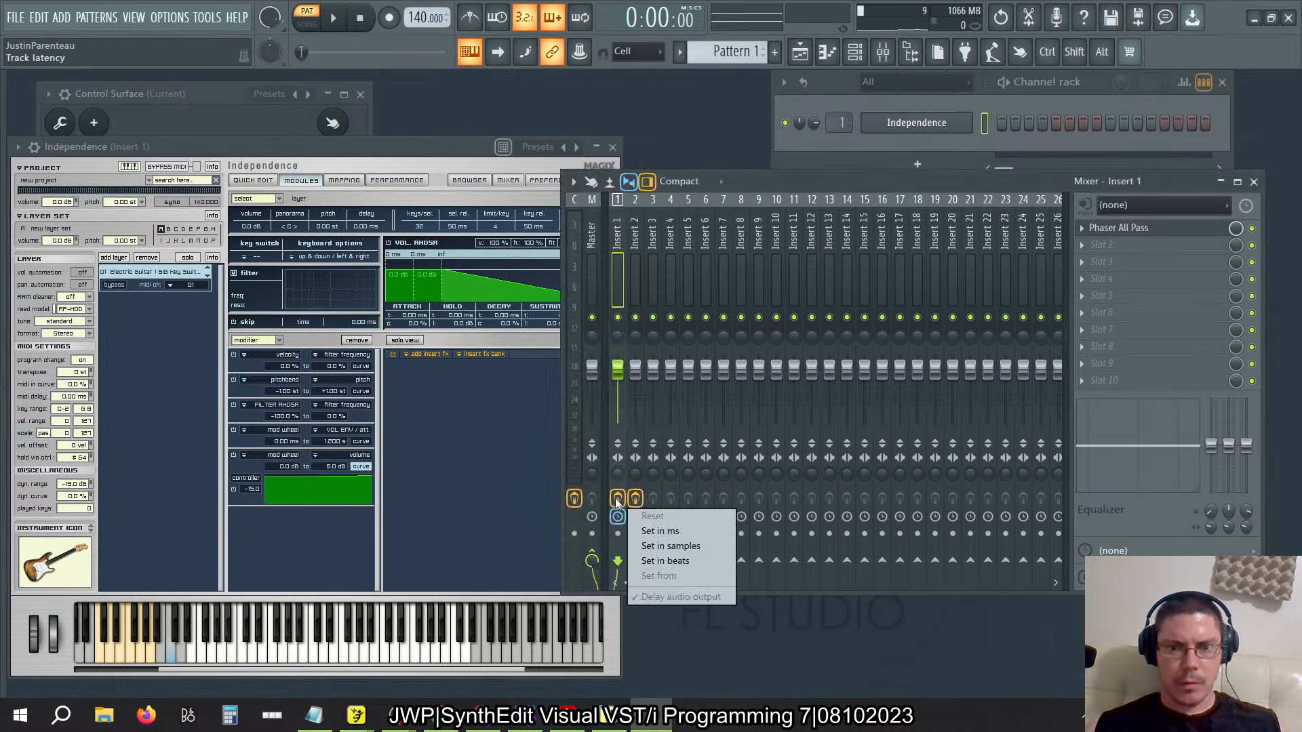
key("Escape")
left_click(464, 158)
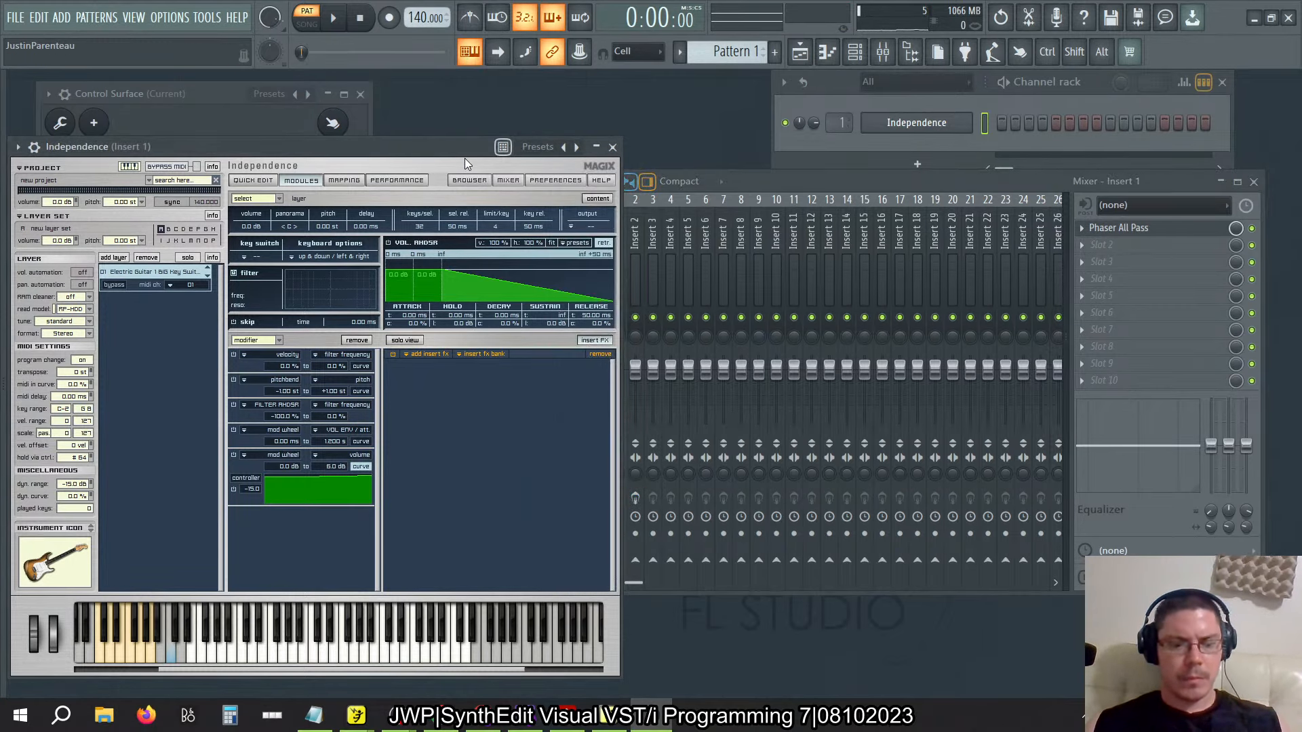
key("alt+Tab")
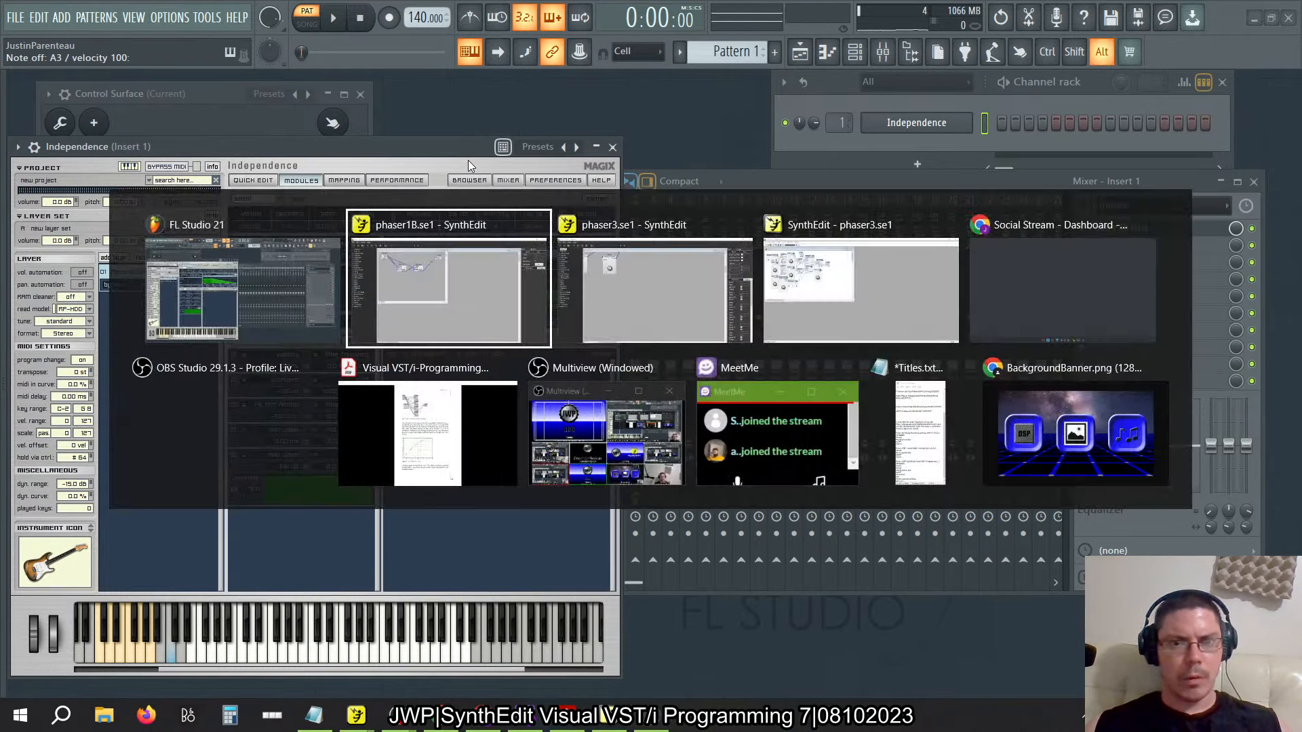
key("Tab")
key("Tab")
key("Tab")
key("Tab")
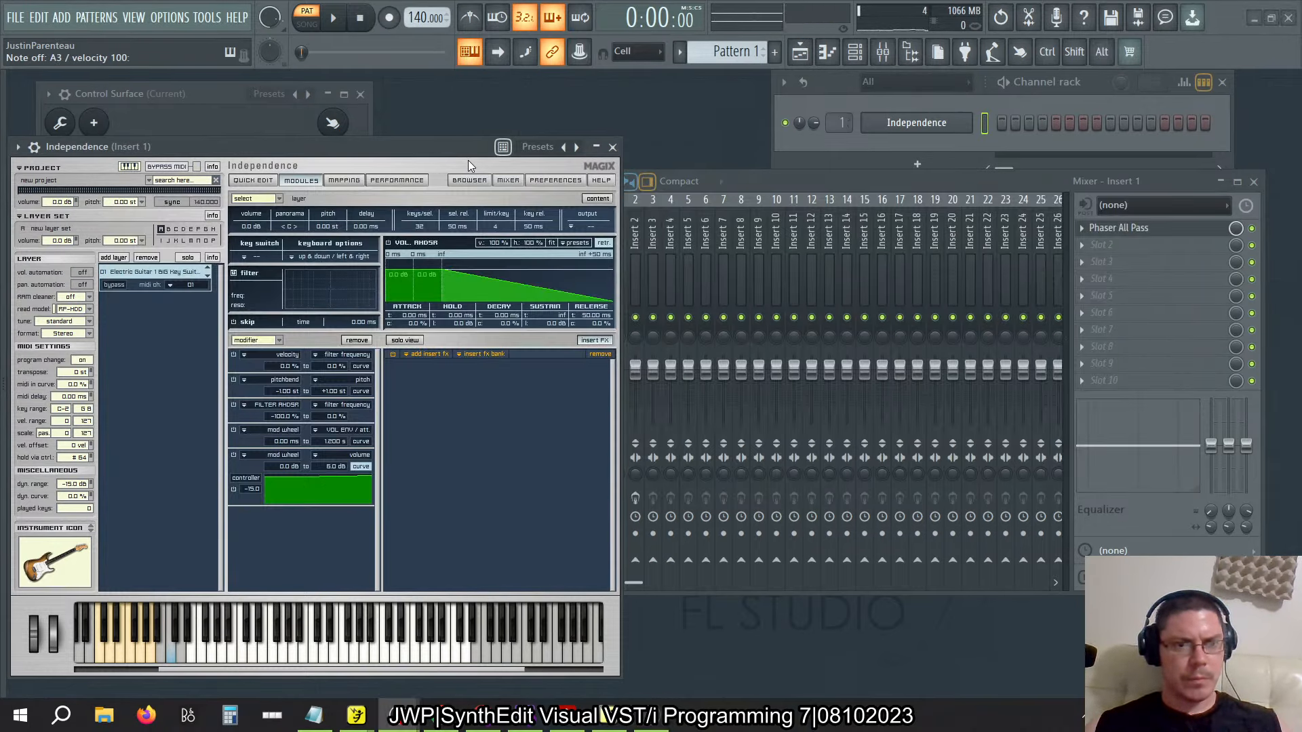
key("alt+Tab")
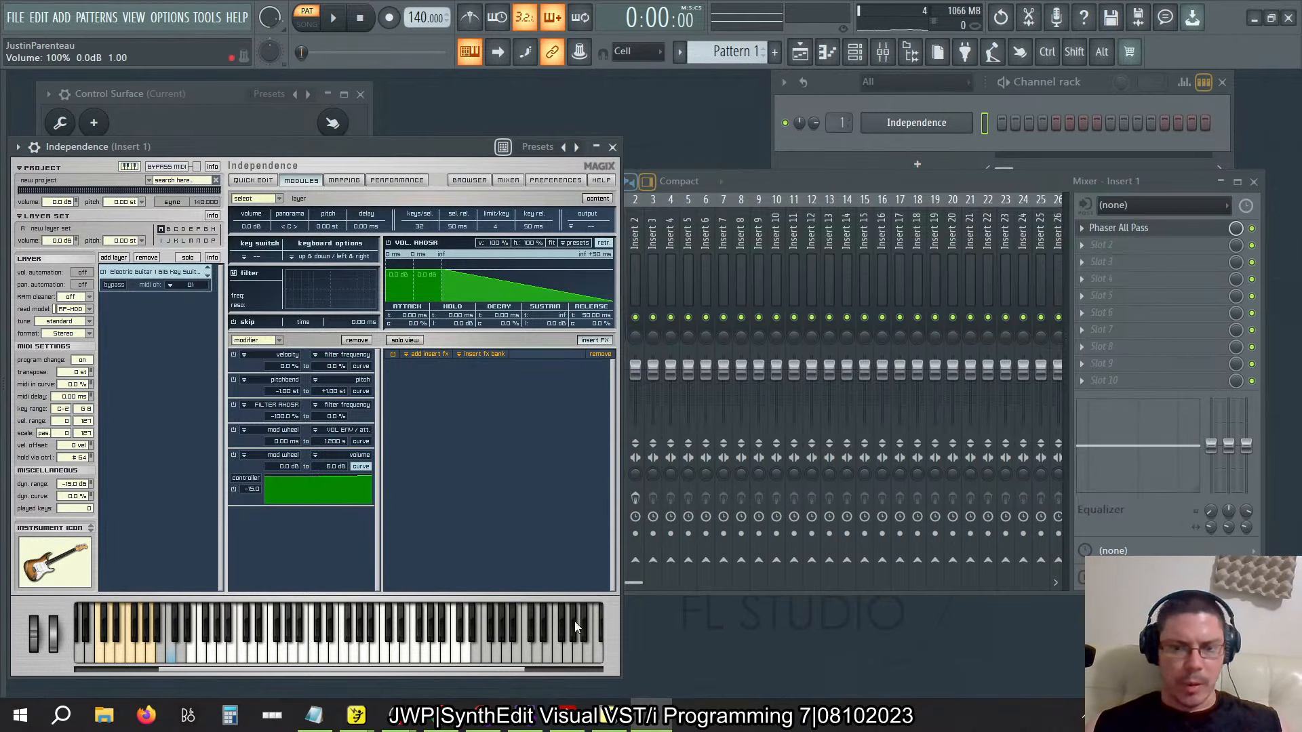
Switch to phaser3.se1 in SynthEdit to examine the Phaser structure from its controls to its outputs, and return to FL Studio
mouse_move(356, 715)
left_click(298, 632)
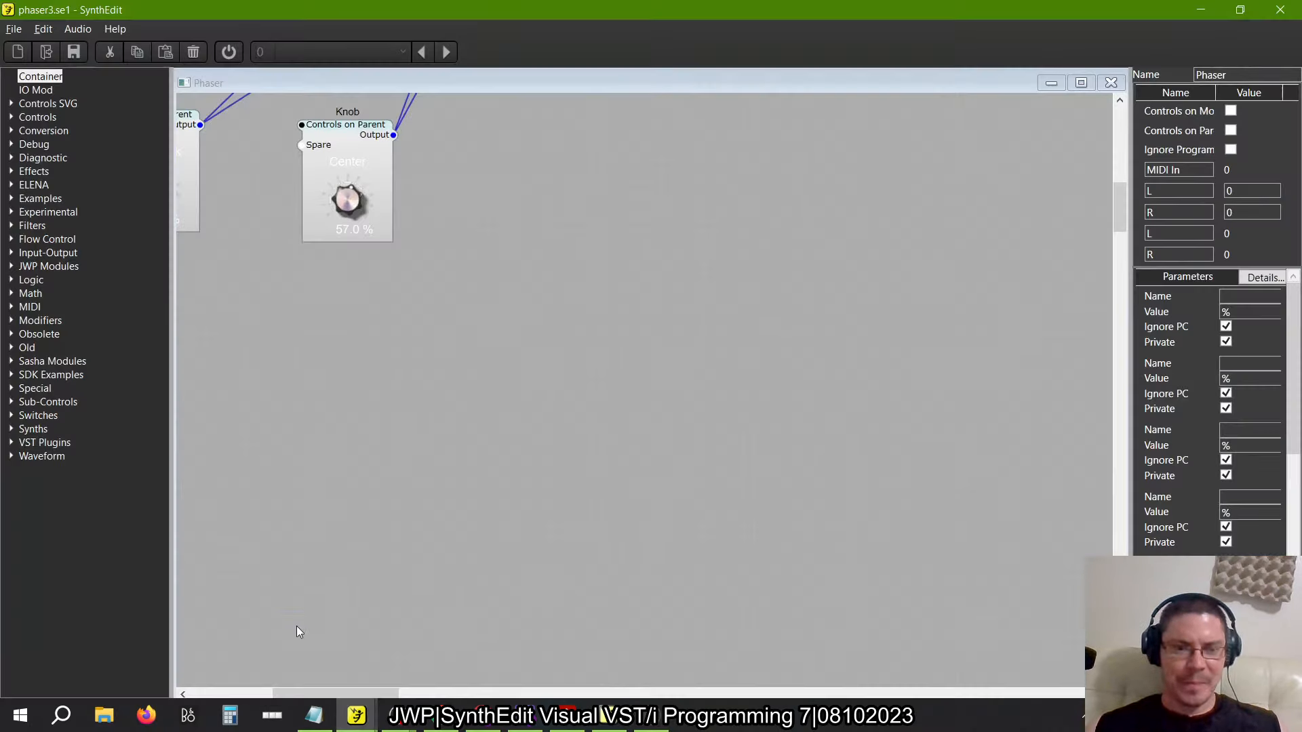
scroll(397, 201, "up", 8)
scroll(397, 201, "left", 3)
scroll(396, 201, "right", 5)
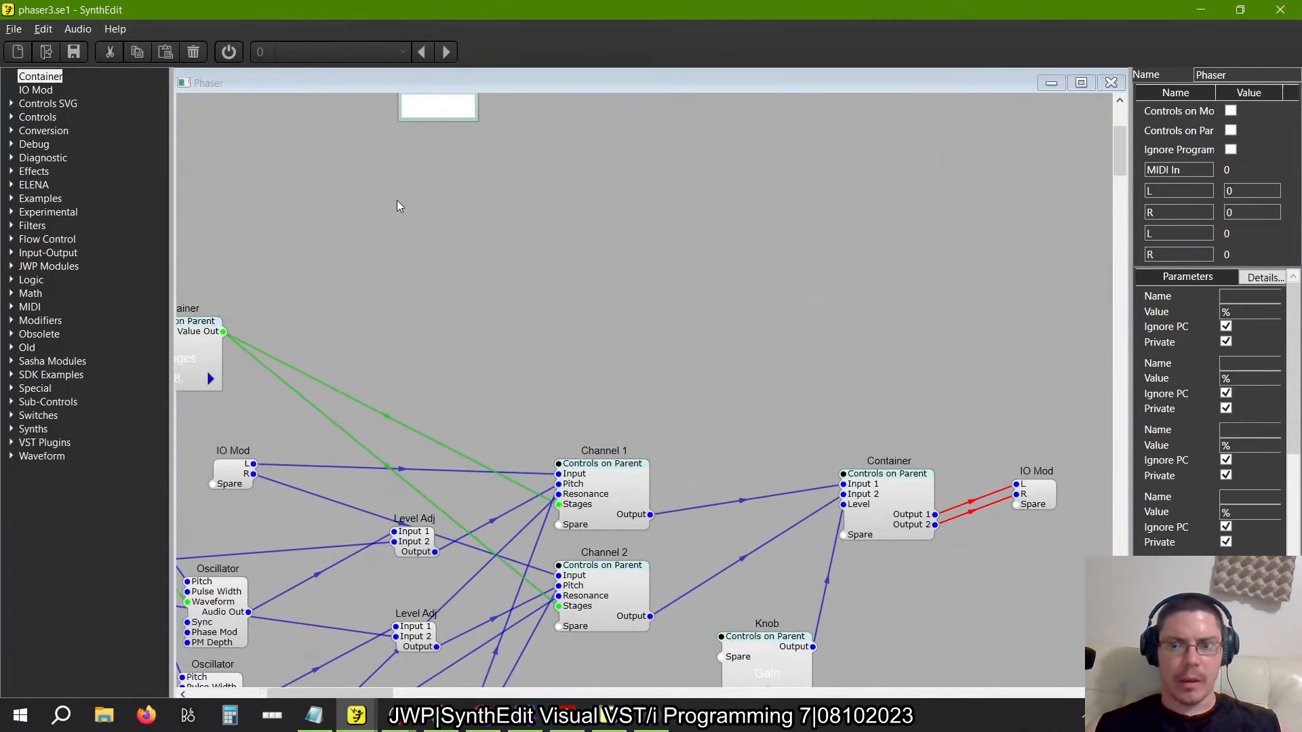
scroll(397, 201, "left", 8)
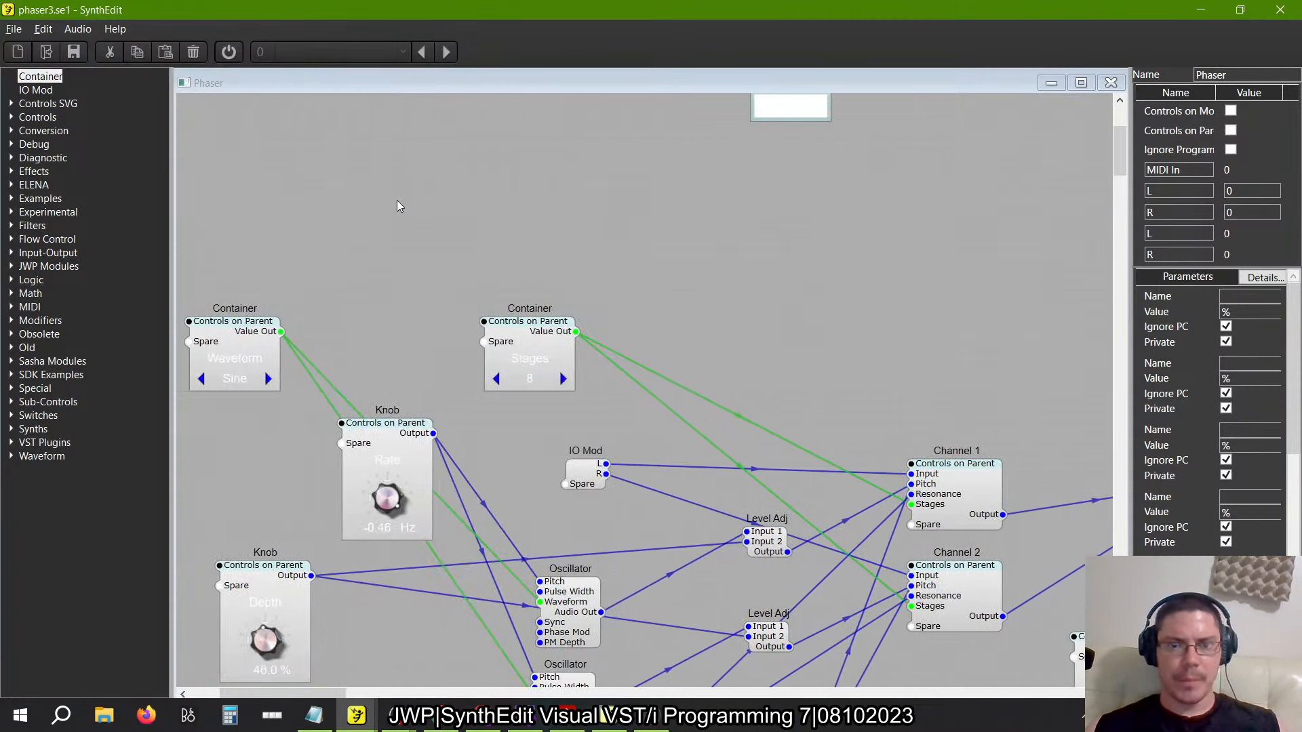
scroll(397, 201, "down", 2)
scroll(397, 201, "right", 5)
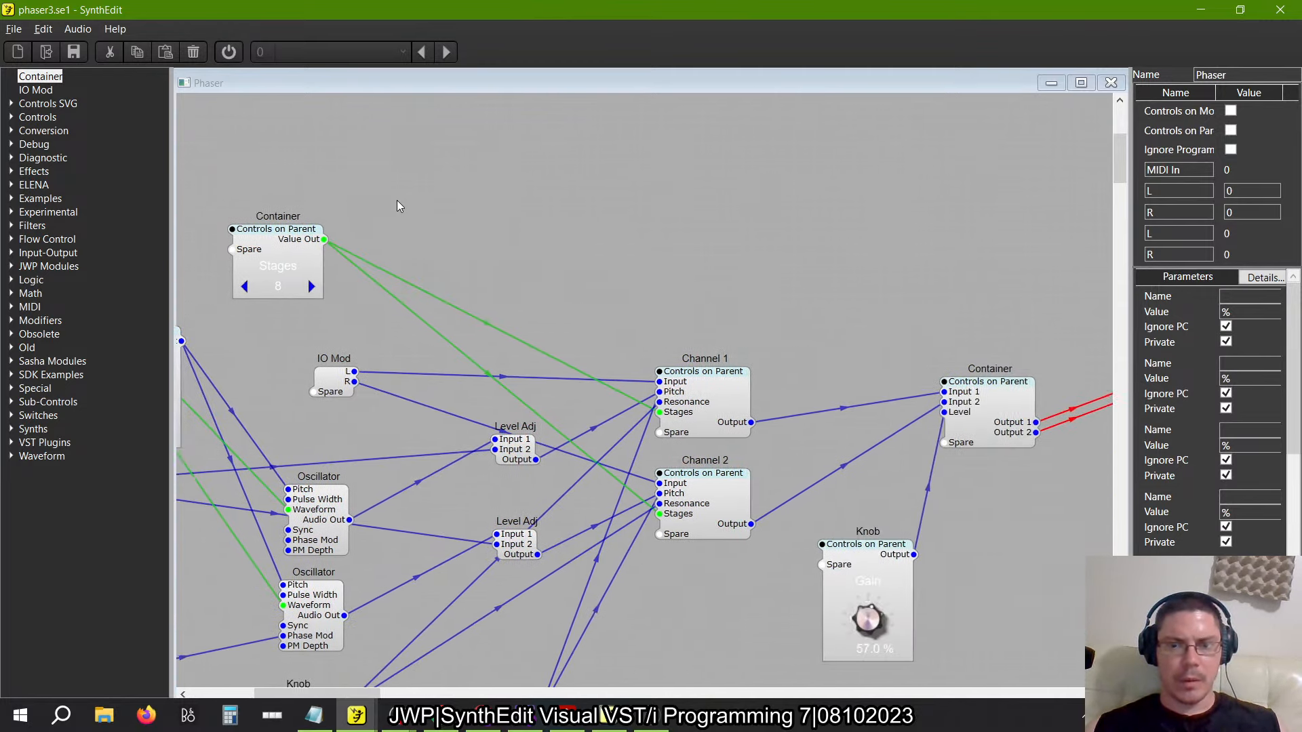
scroll(638, 308, "right", 2)
key("alt+Tab")
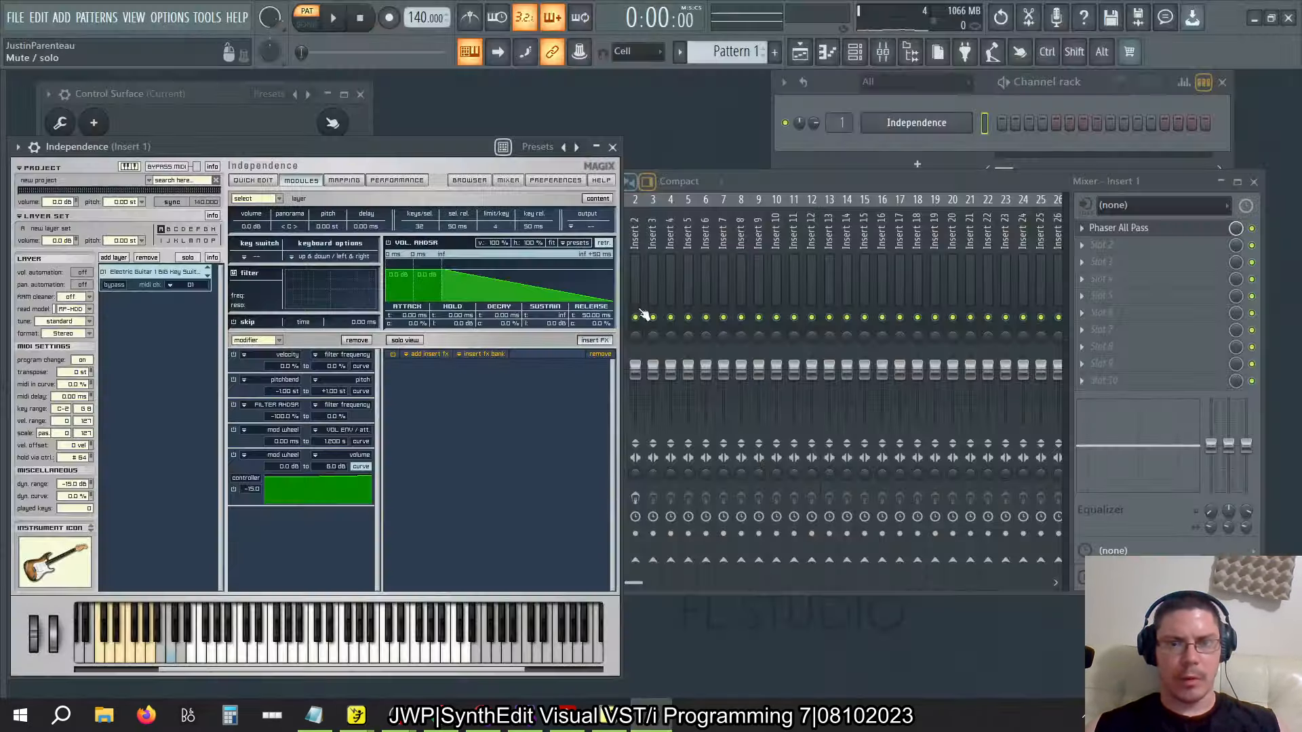
Move the Phaser All Pass and Phaser Filter mixer tracks over to Inserts 2 and 3, and select the emptied Insert 1
left_click(772, 182)
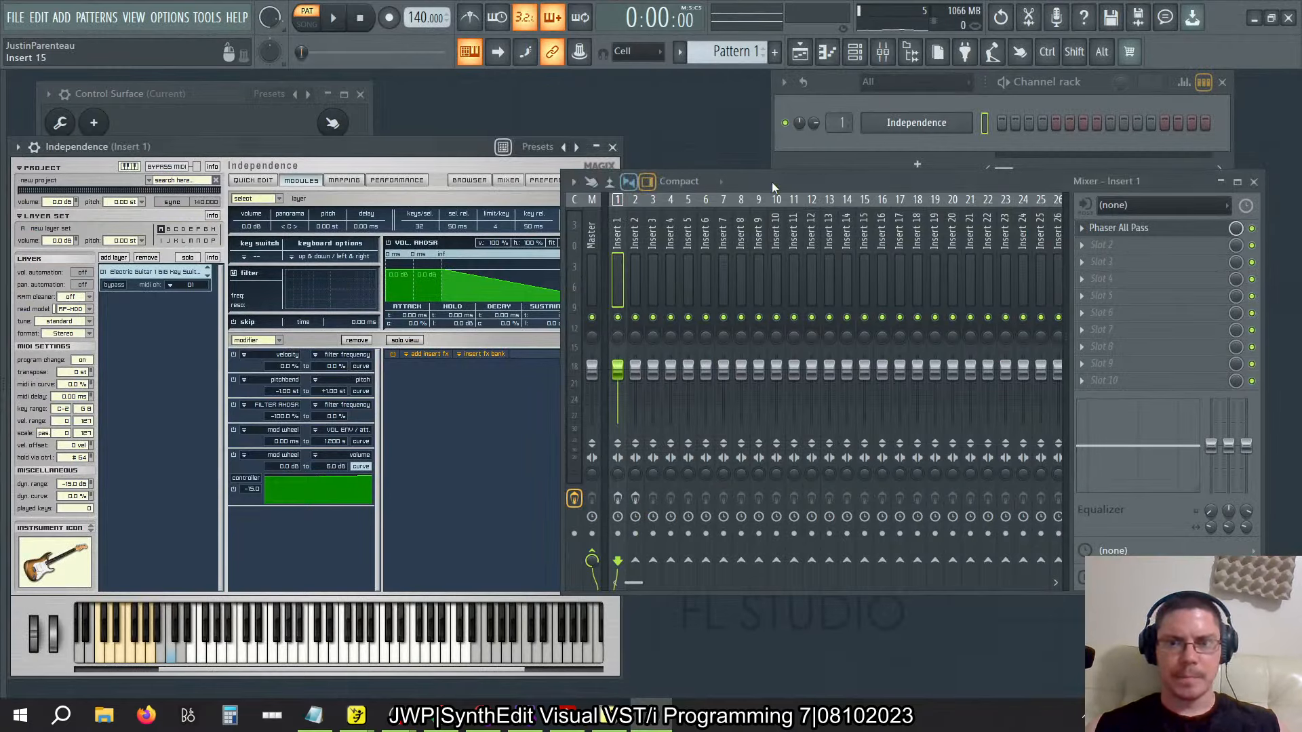
key("Right")
key("Right")
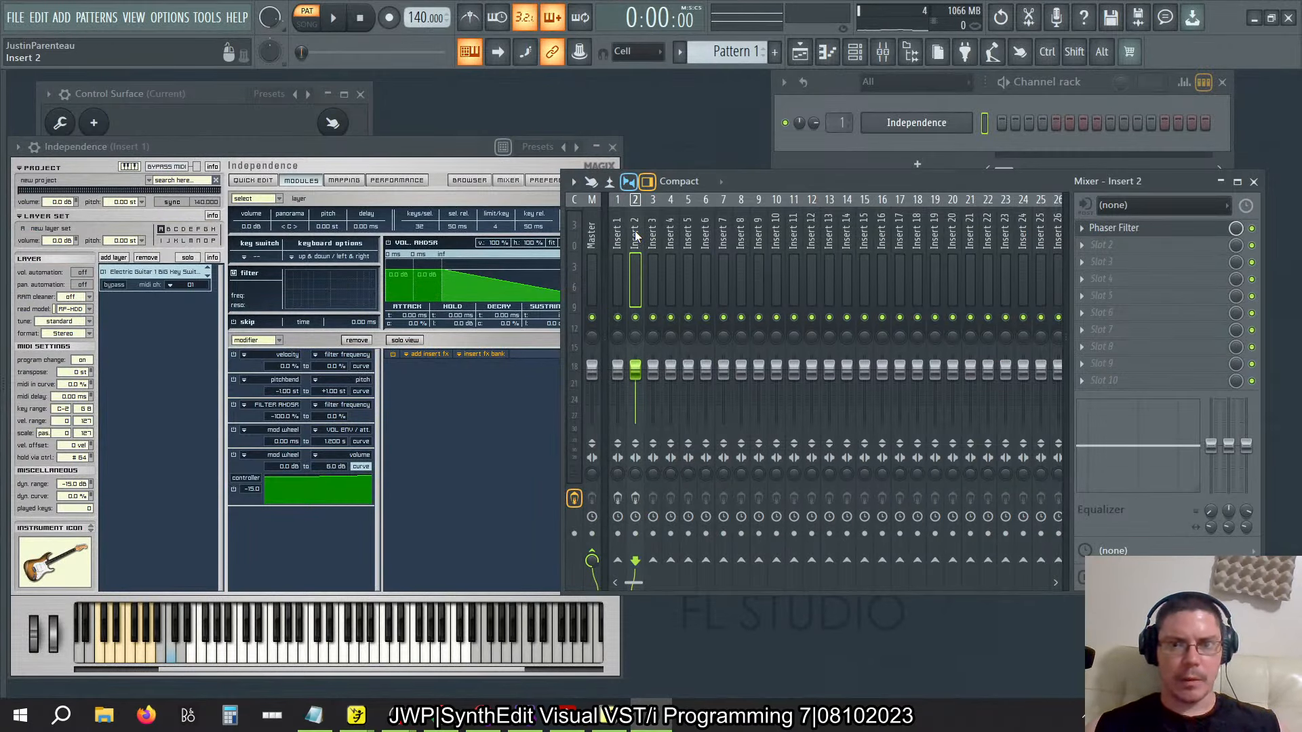
left_click(619, 236)
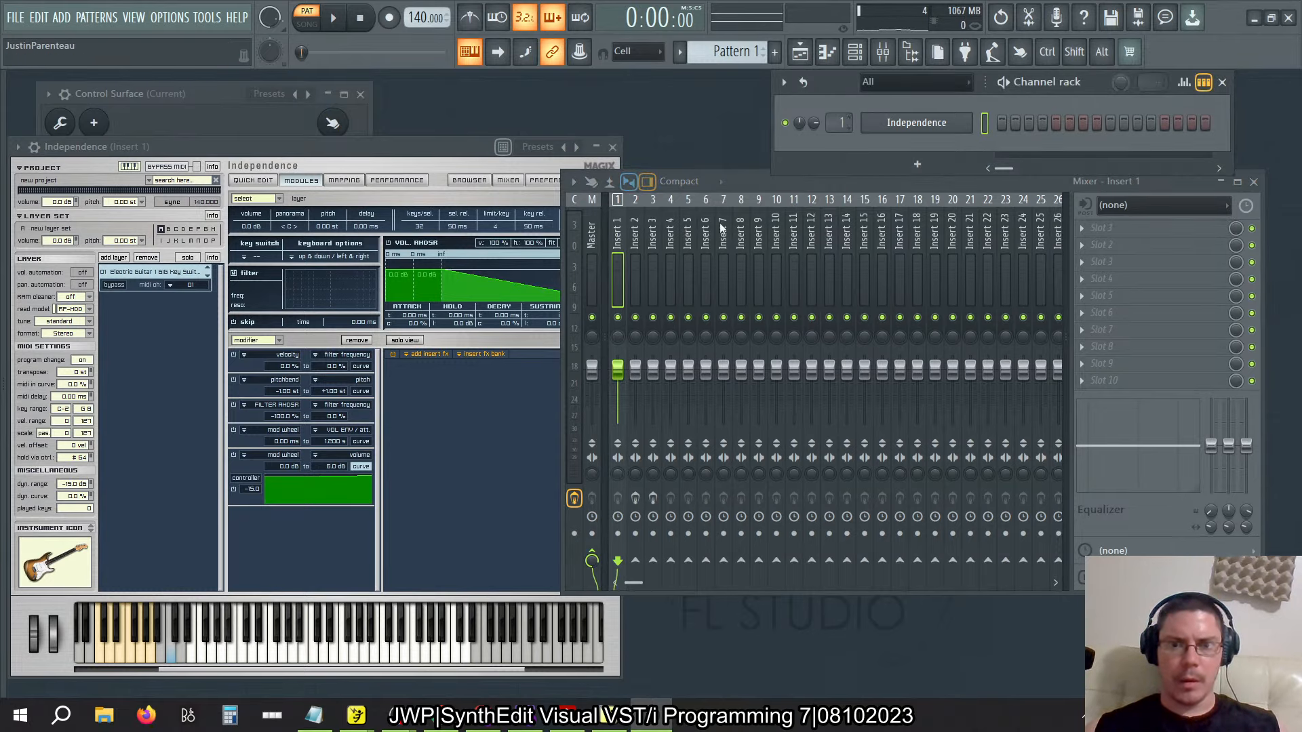
Route Insert 1 to Inserts 2 and 3 instead of the Master, and enable the effect slots on both inserts
left_click(593, 556)
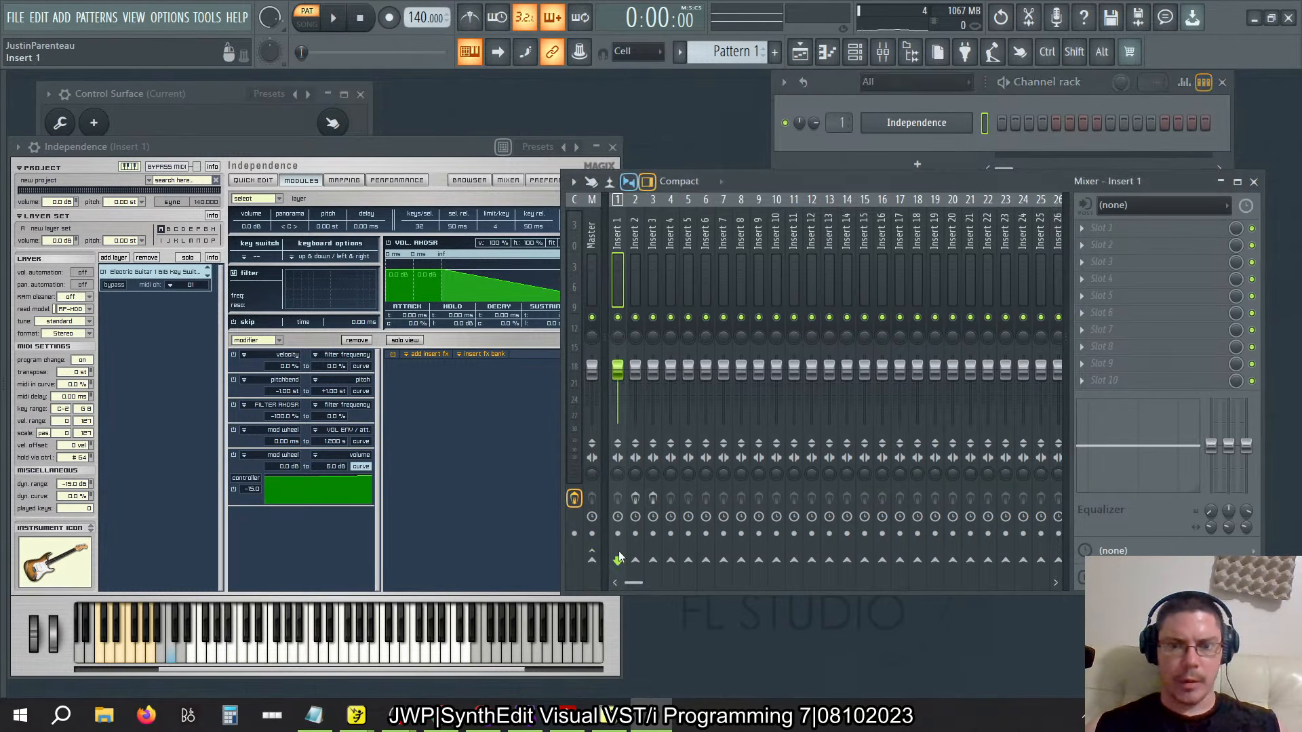
left_click(636, 560)
left_click(653, 559)
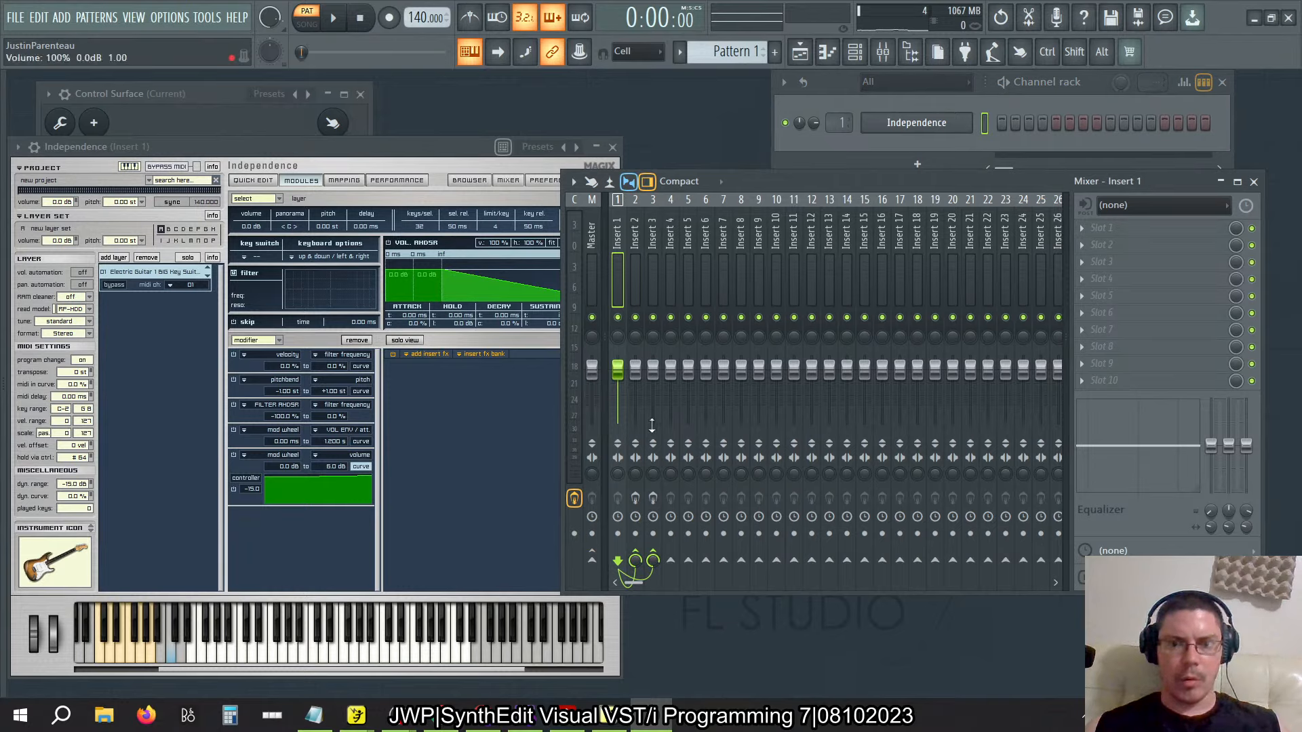
left_click(636, 499)
left_click(653, 499)
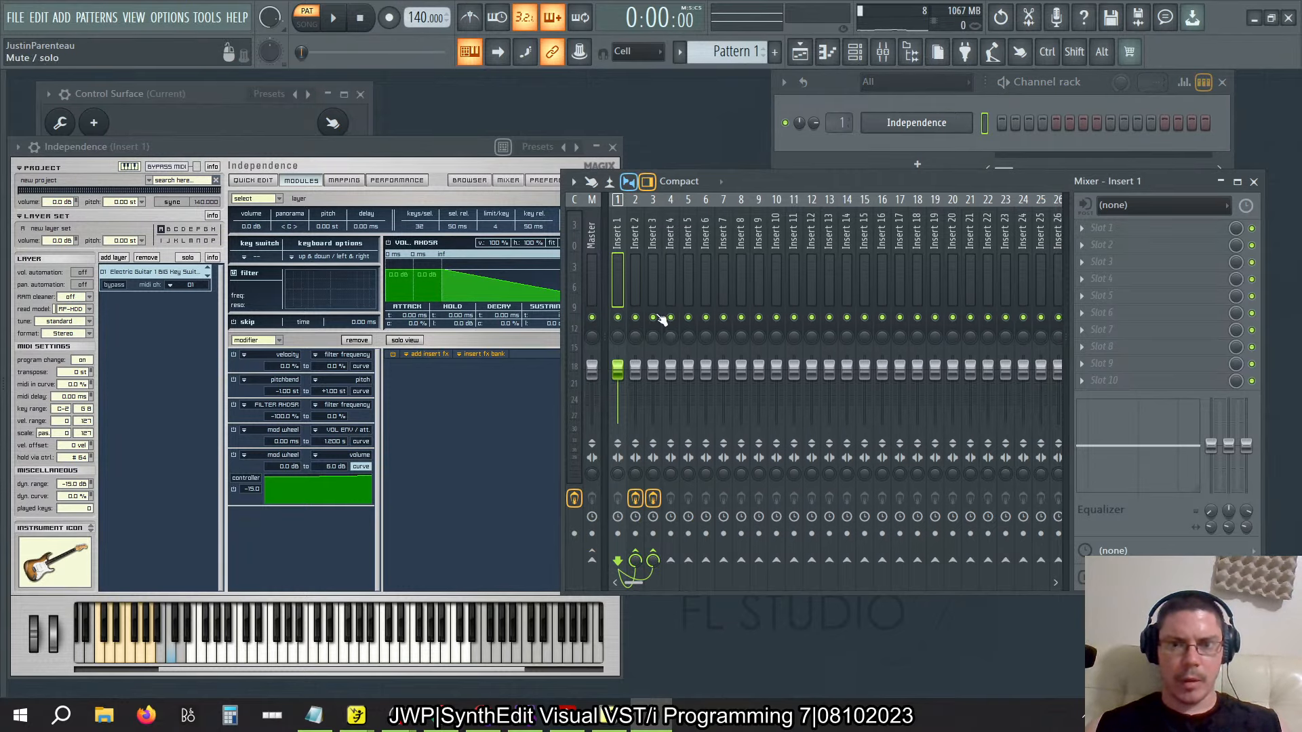
Mute Insert 3 to compare Insert 2 with its effects off and on, and swap the muting to leave only Insert 3 audible
left_click(653, 317)
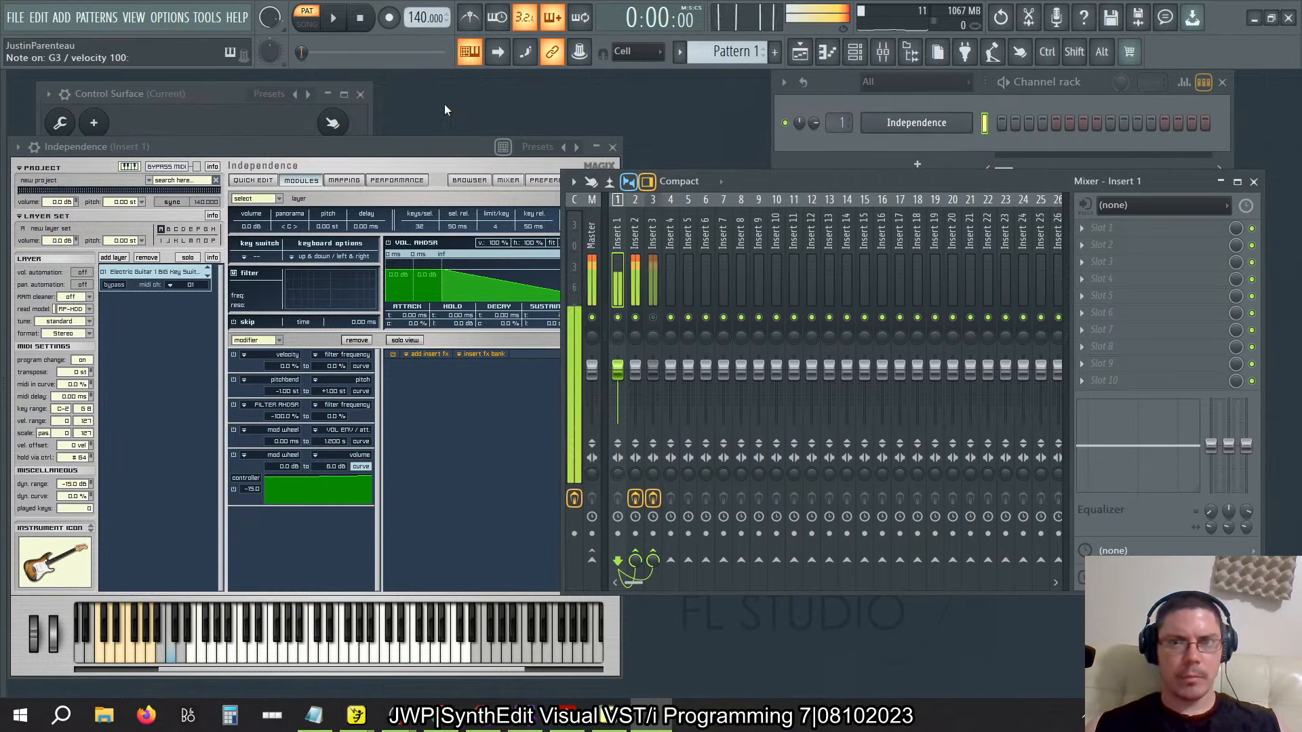
left_click(636, 499)
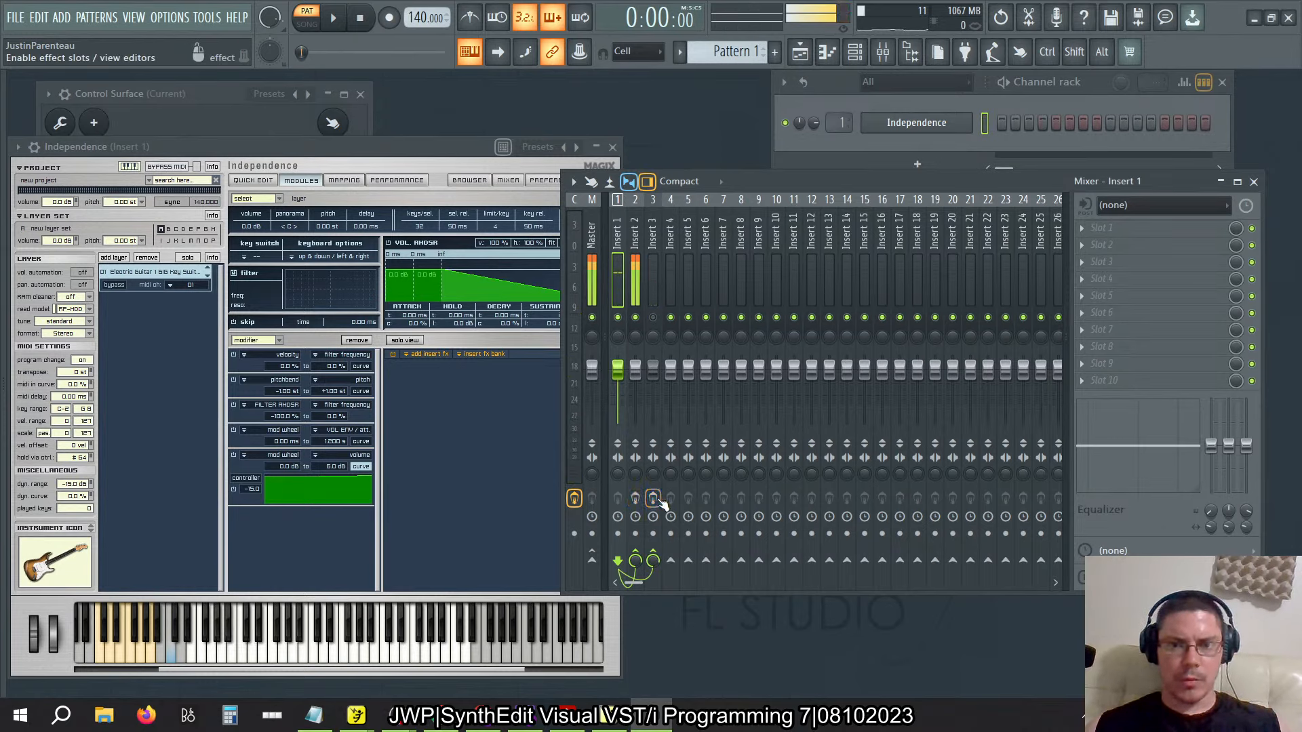
left_click(653, 499)
left_click(636, 499)
left_click(653, 499)
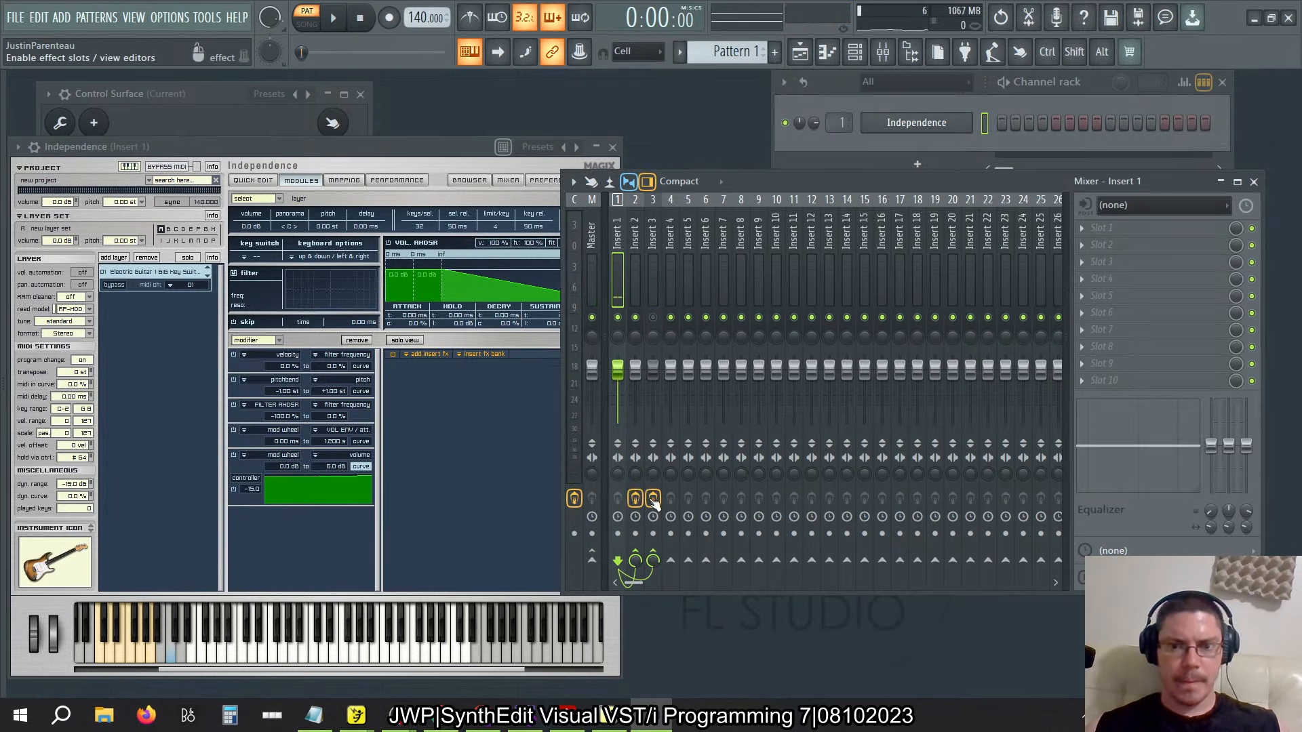
left_click(635, 317)
left_click(653, 317)
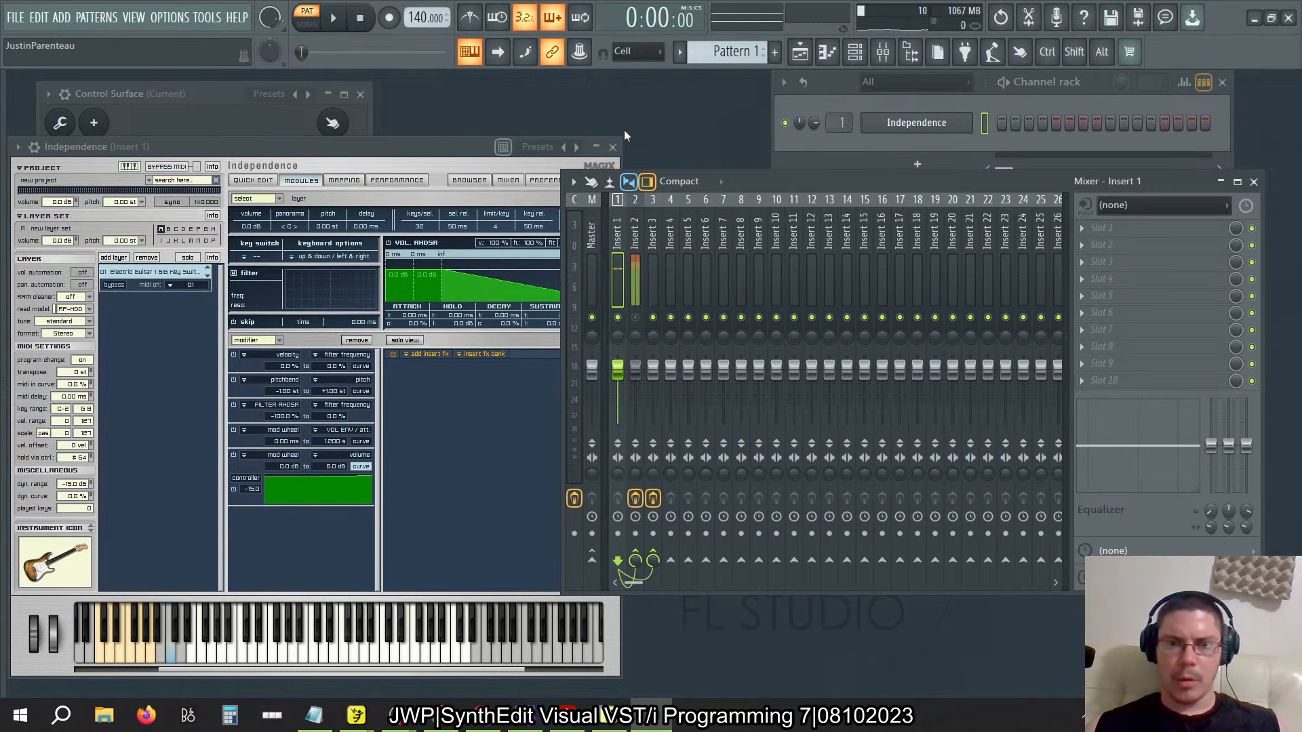
Switch to phaser1B.se1 in SynthEdit and inspect the Channel 1 container, nudging its Switch (1->Many) module slightly away from the phaser containers
key("alt+Tab")
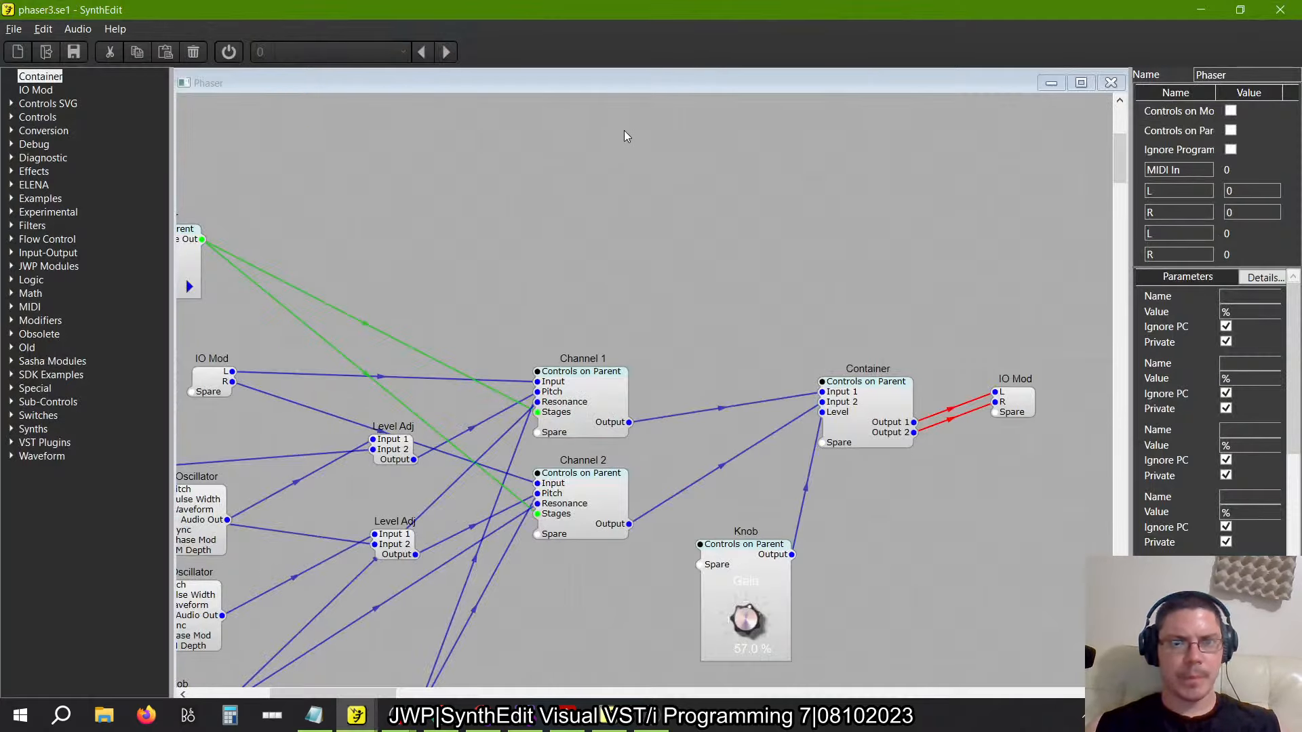
key("alt+Tab")
key("alt+Tab")
key("alt+Tab")
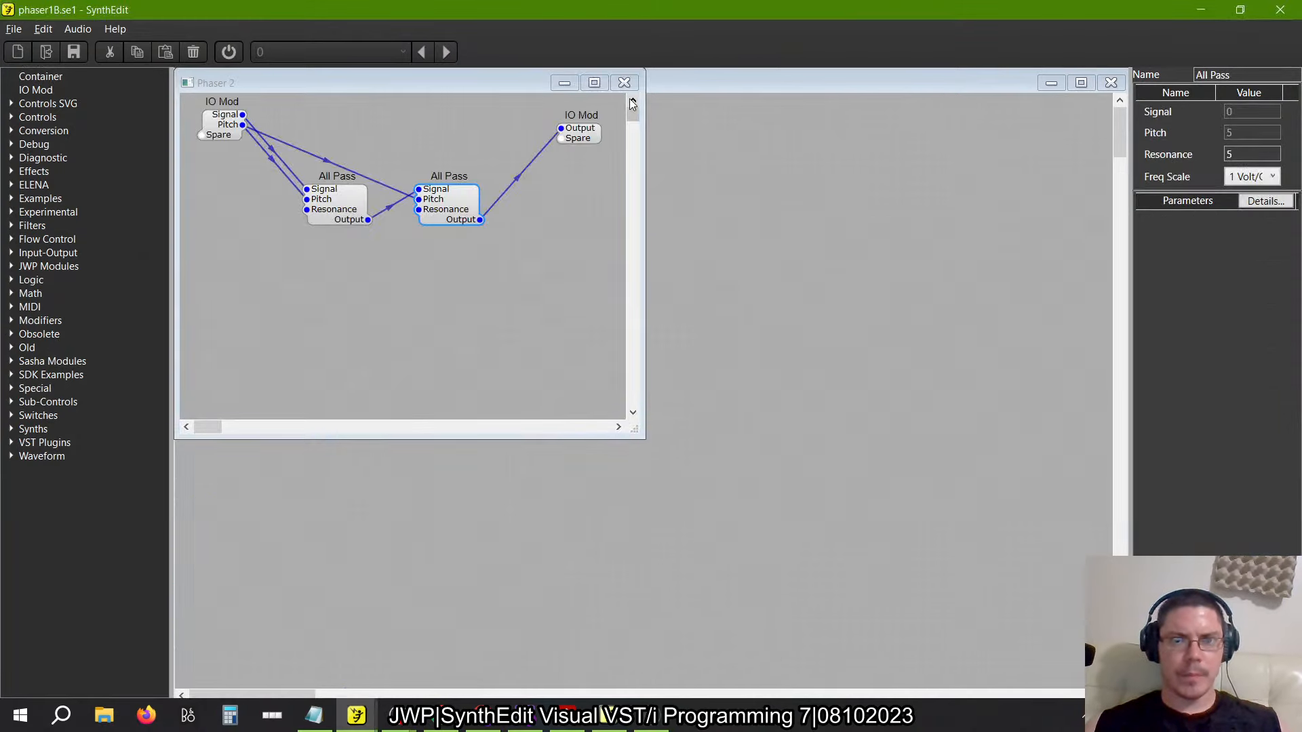
left_click(623, 82)
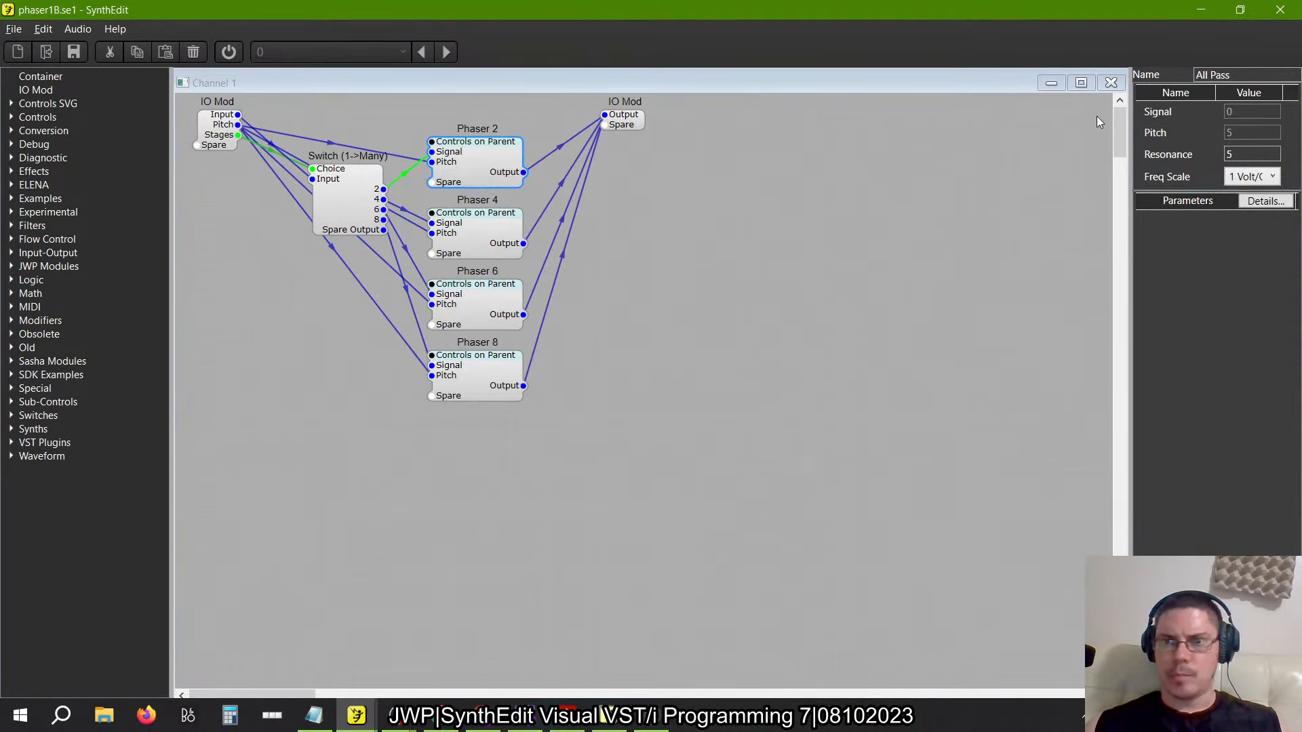
left_click(1110, 82)
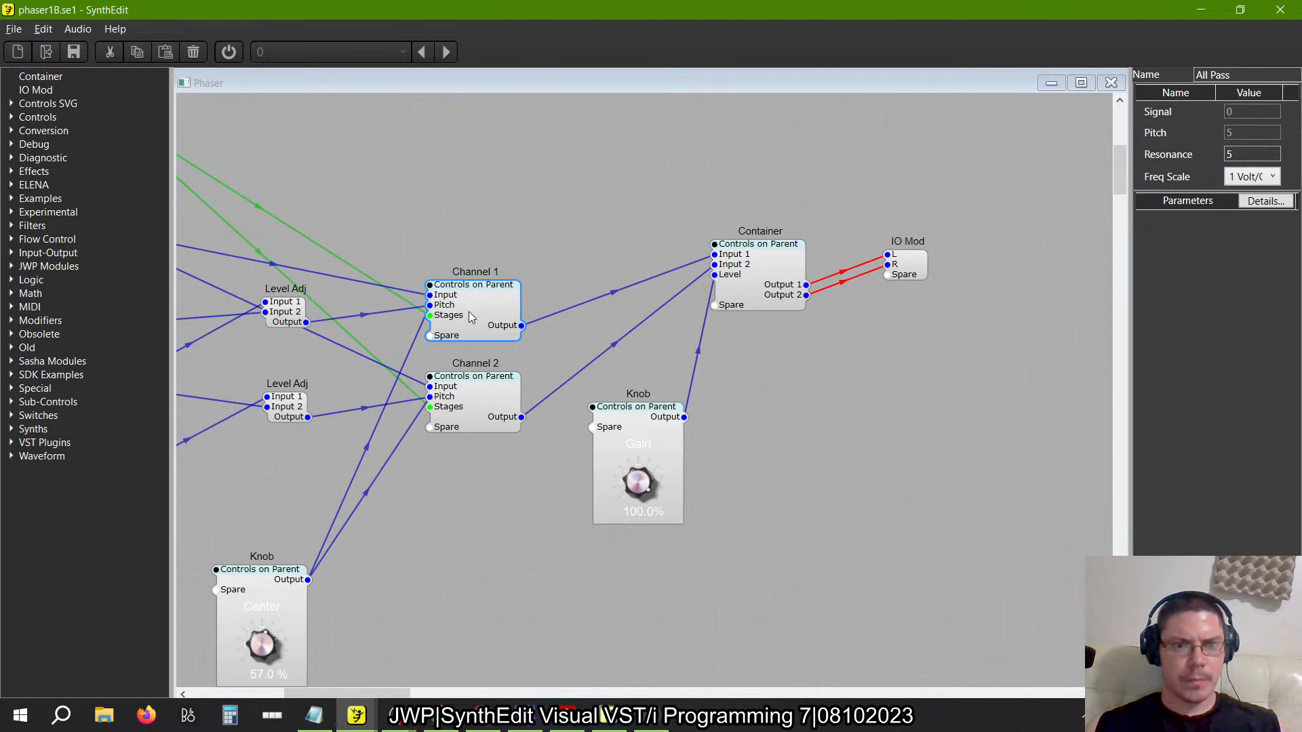
double_click(472, 317)
mouse_move(356, 213)
left_mouse_down()
mouse_move(356, 172)
mouse_move(346, 213)
left_mouse_up()
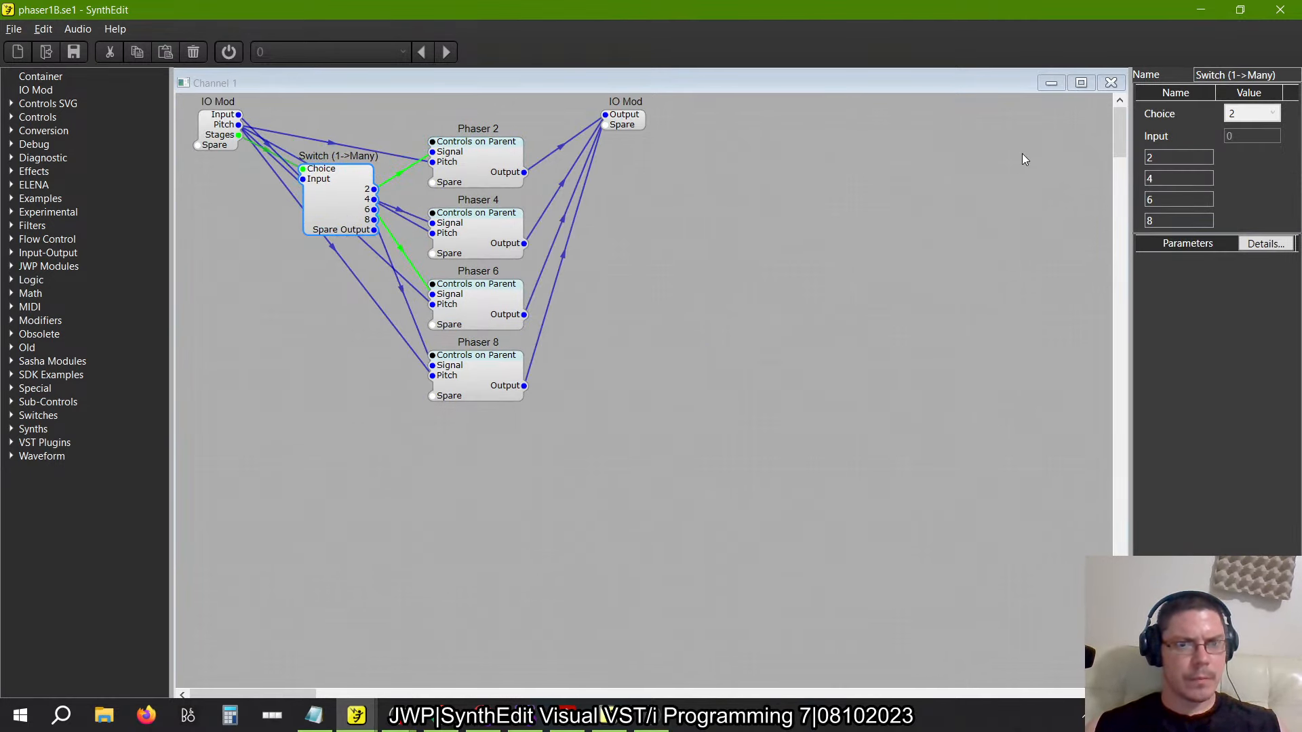
left_click(1111, 82)
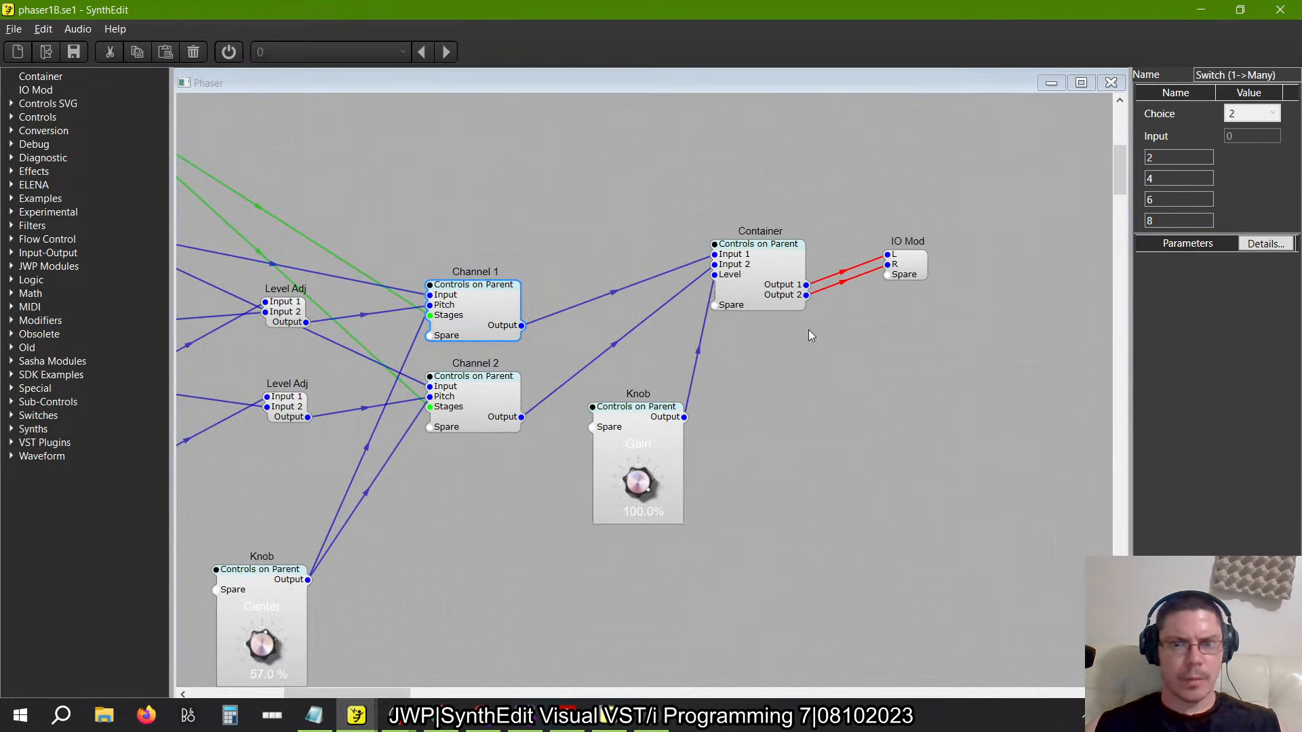
Examine the Phaser structure in phaser1B.se1 from the channels back to the Waveform, Rate, Depth, Phase and Stages controls
scroll(720, 335, "left", 6)
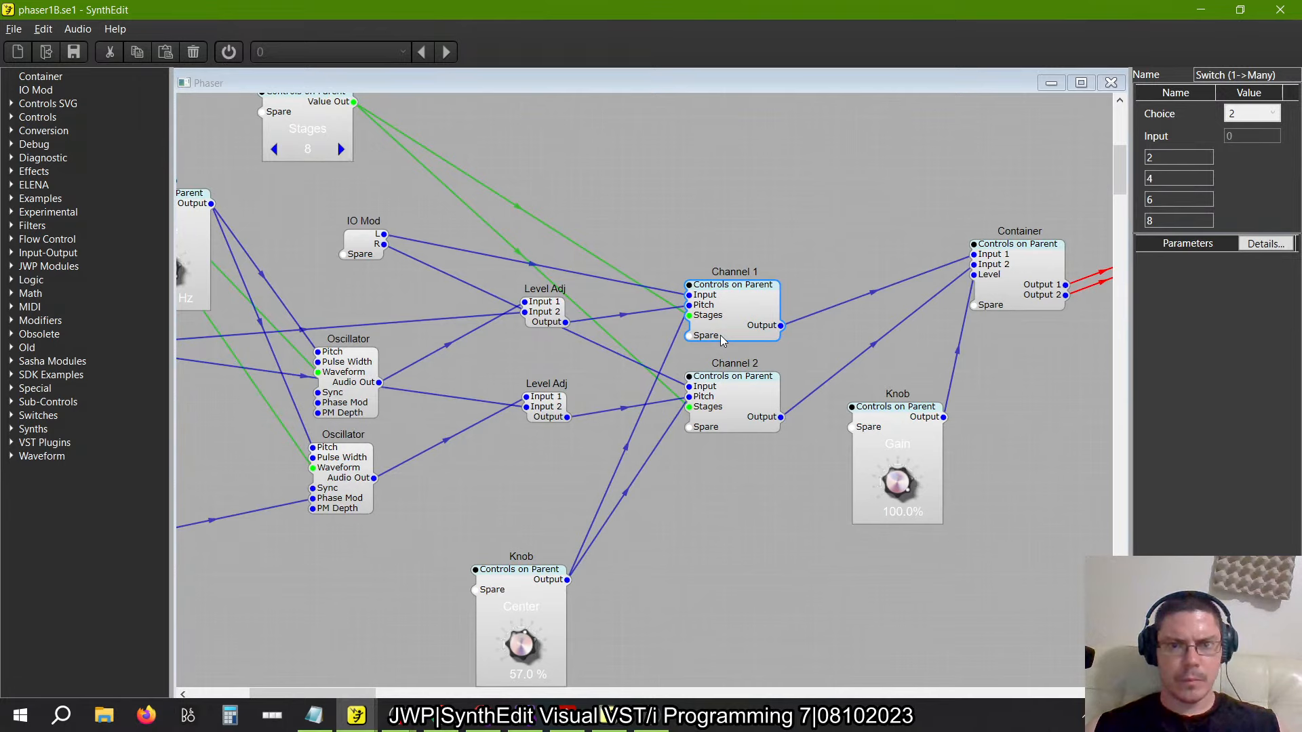
scroll(720, 335, "left", 8)
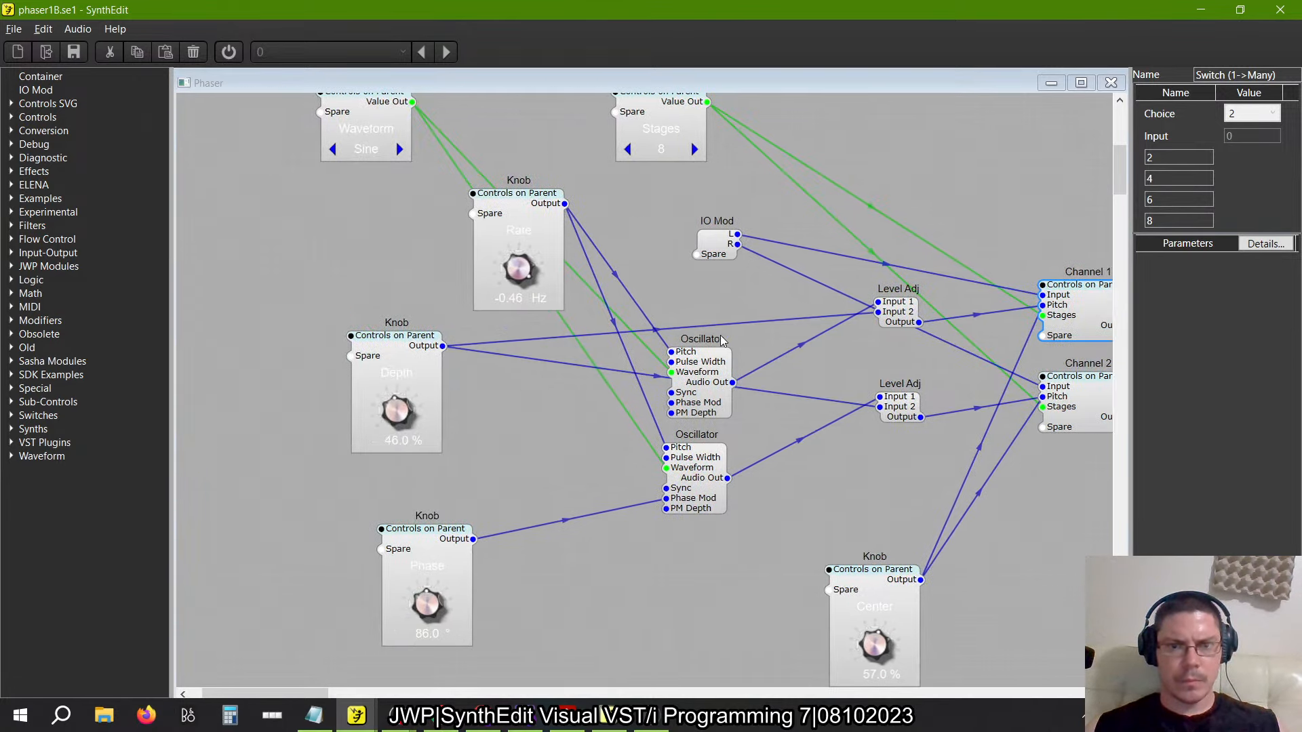
scroll(723, 339, "left", 1)
scroll(722, 339, "up", 4)
scroll(722, 339, "right", 6)
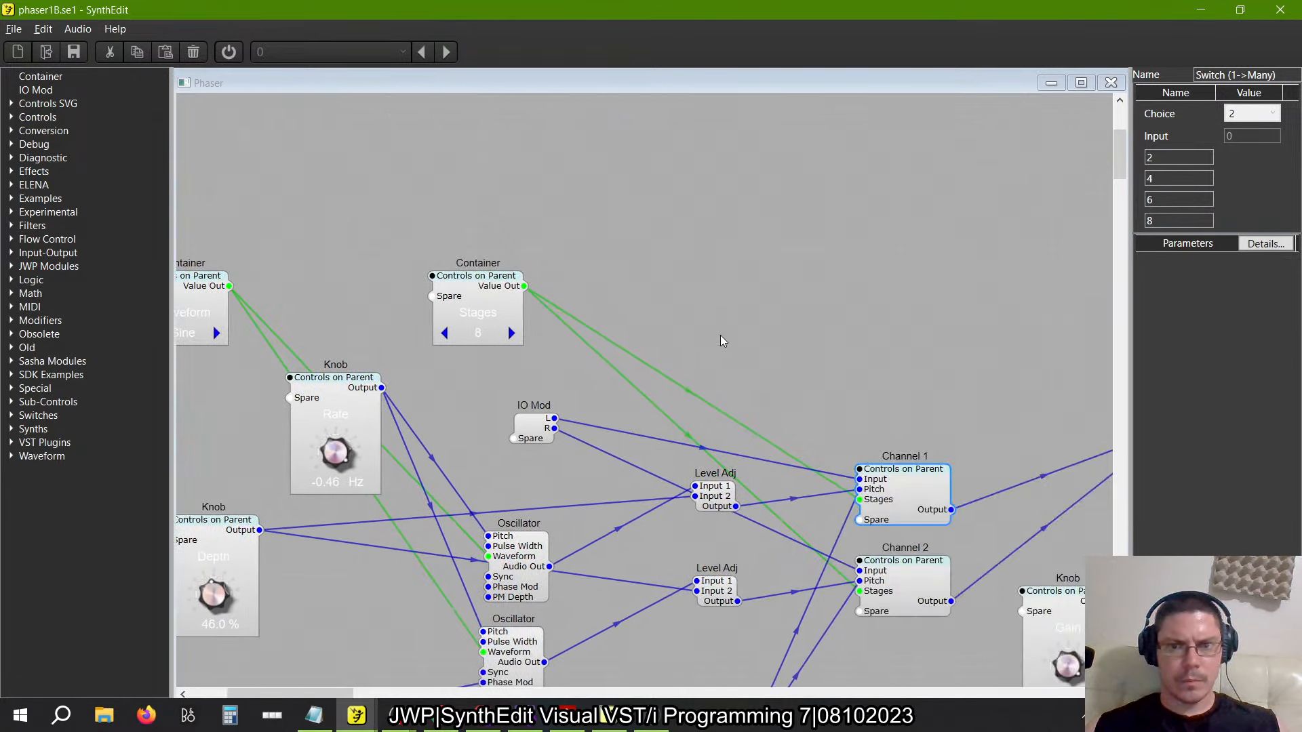
scroll(720, 335, "down", 8)
Return to FL Studio, unmute Insert 2 and mute Insert 3
key("alt+Tab")
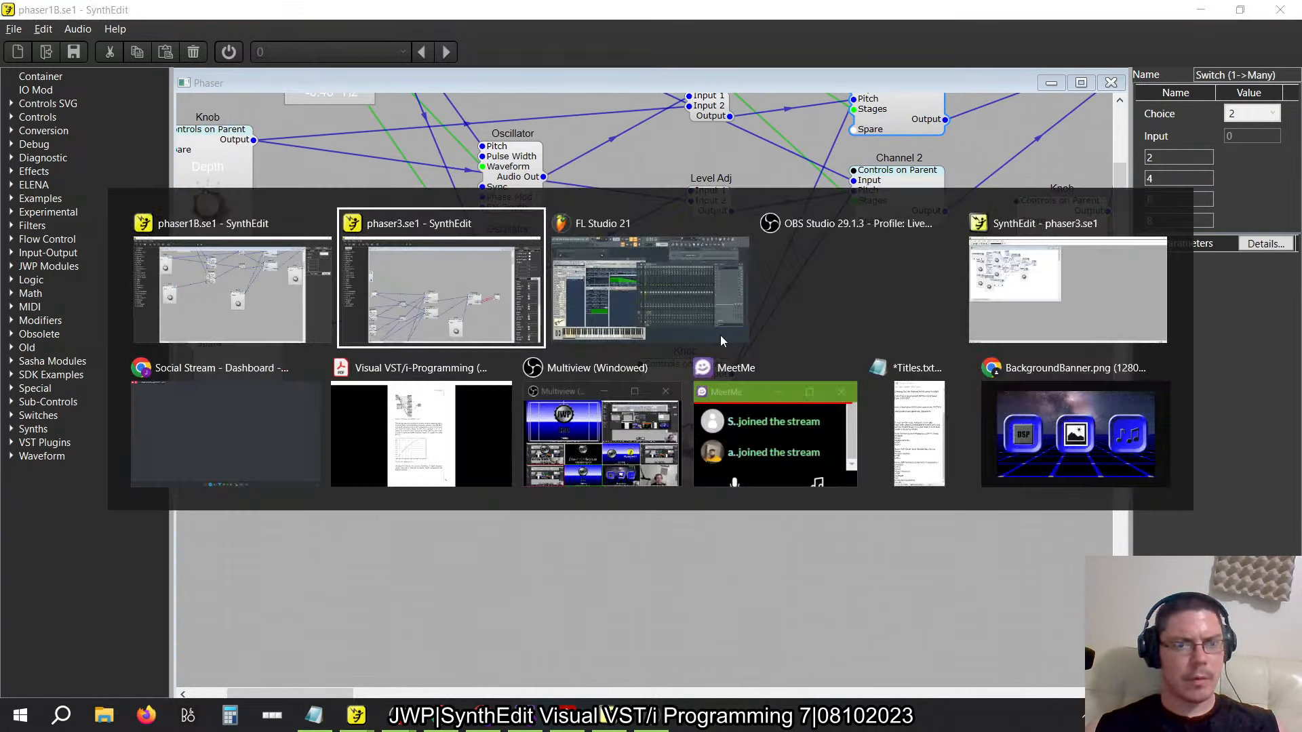
key("alt+Tab")
key("alt+Tab")
key("alt+Tab")
key("alt+Tab")
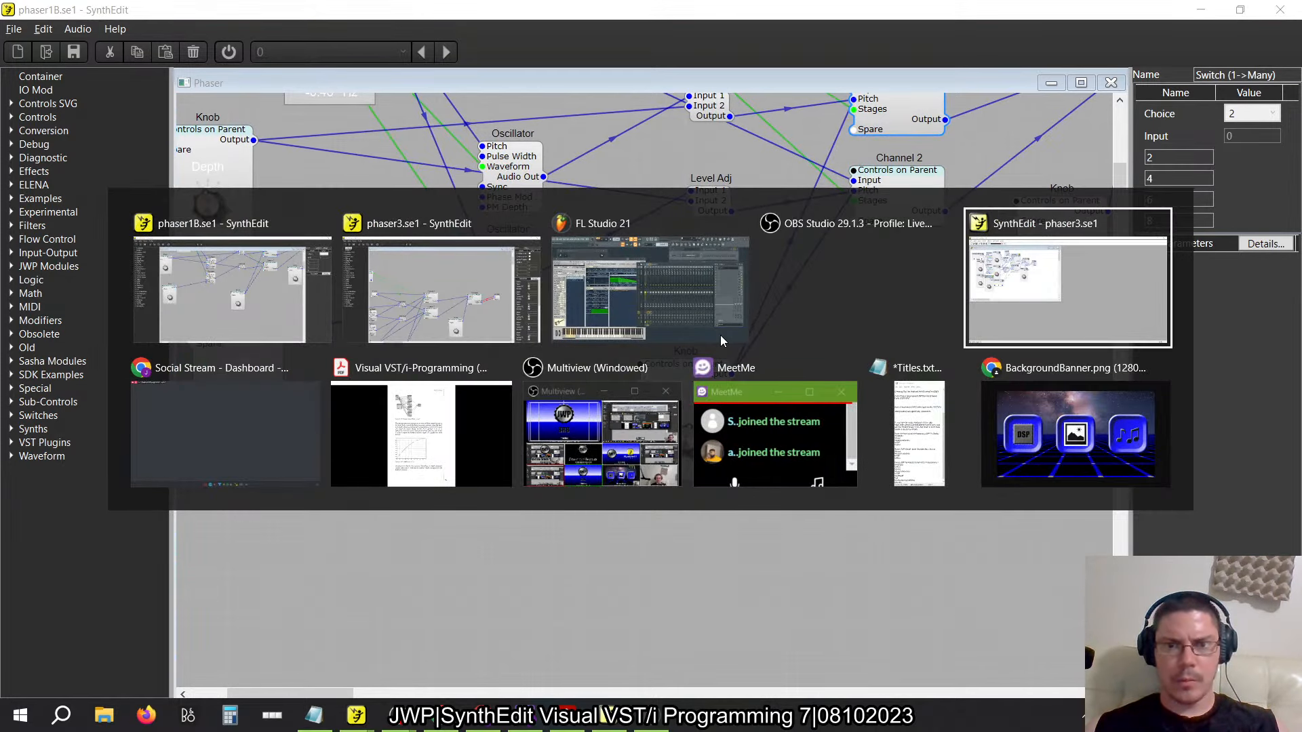
key("alt+Tab")
key("alt+Tab")
key("alt+Tab")
key("alt+Tab")
key("alt+Tab")
key("alt+Tab")
key("alt+Tab")
key("alt+Tab")
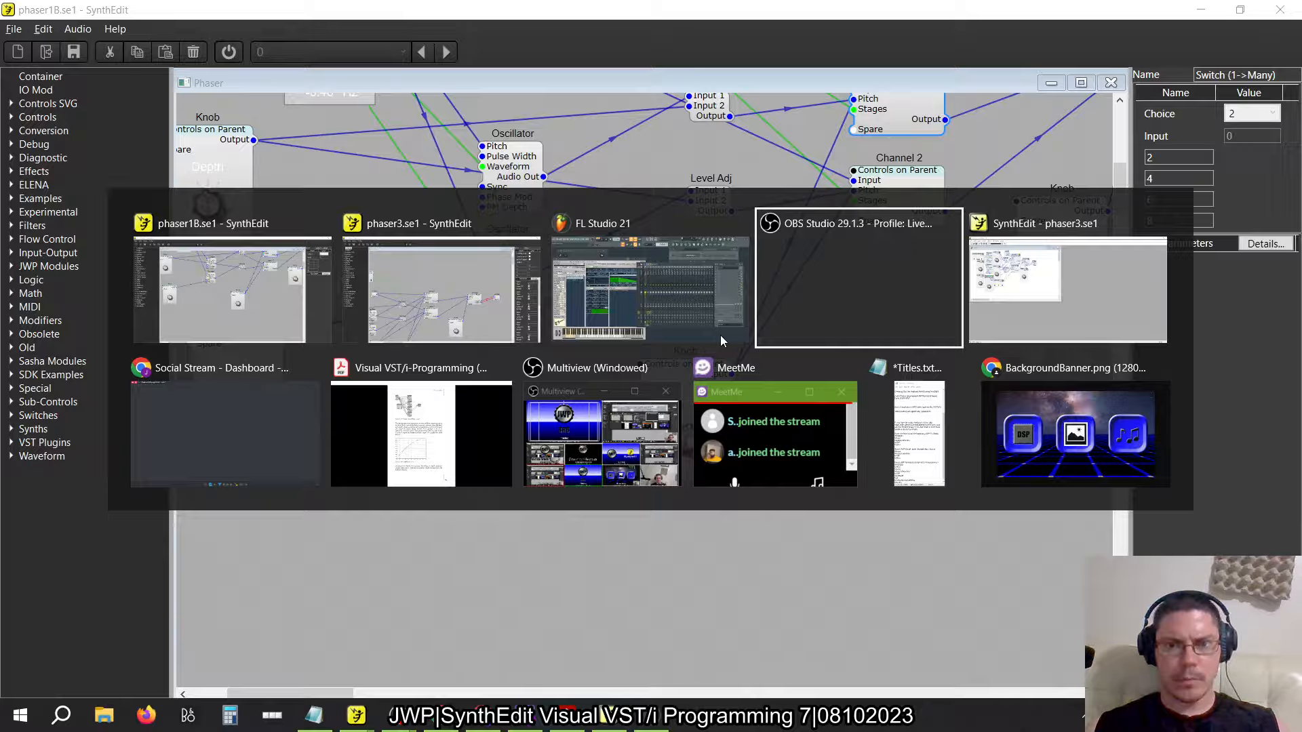
key("alt+shift+Tab")
left_click(636, 318)
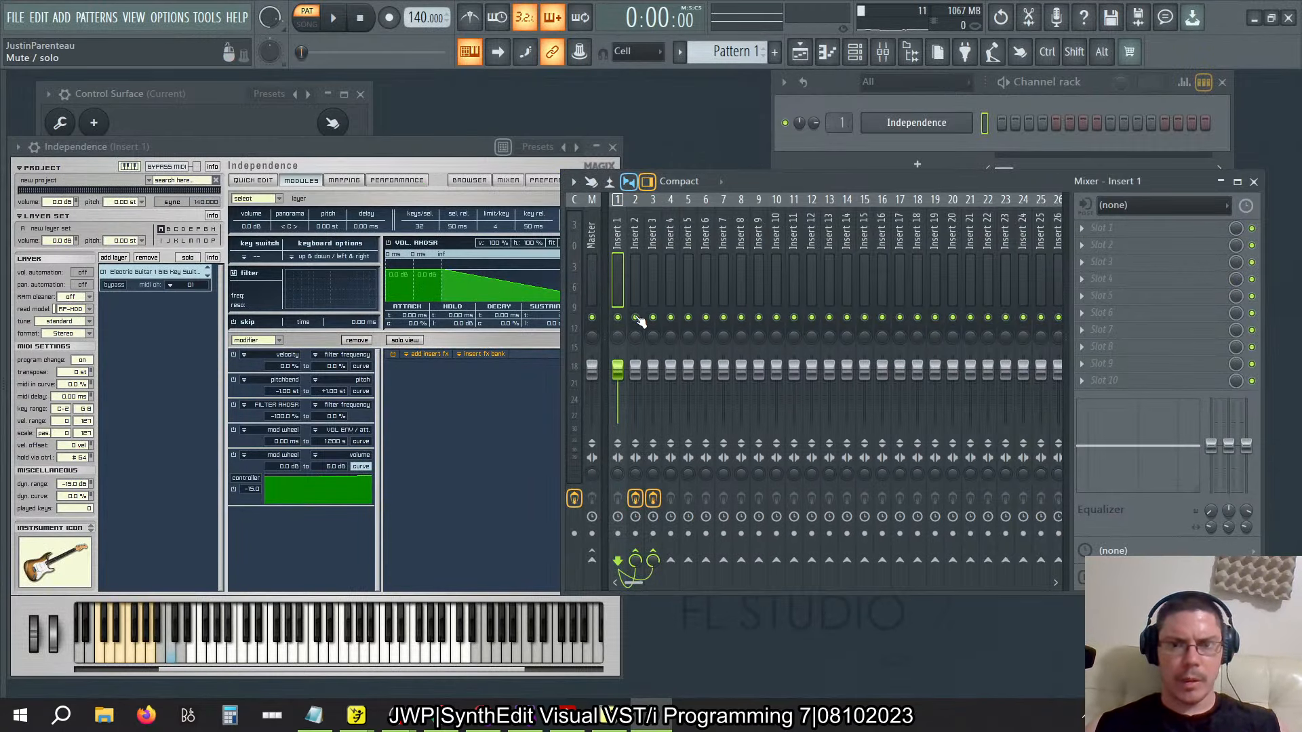
left_click(653, 318)
Open the Phaser All Pass plugin on Insert 2 and lower its Gain to 0.0% while testing the guitar
left_click(638, 234)
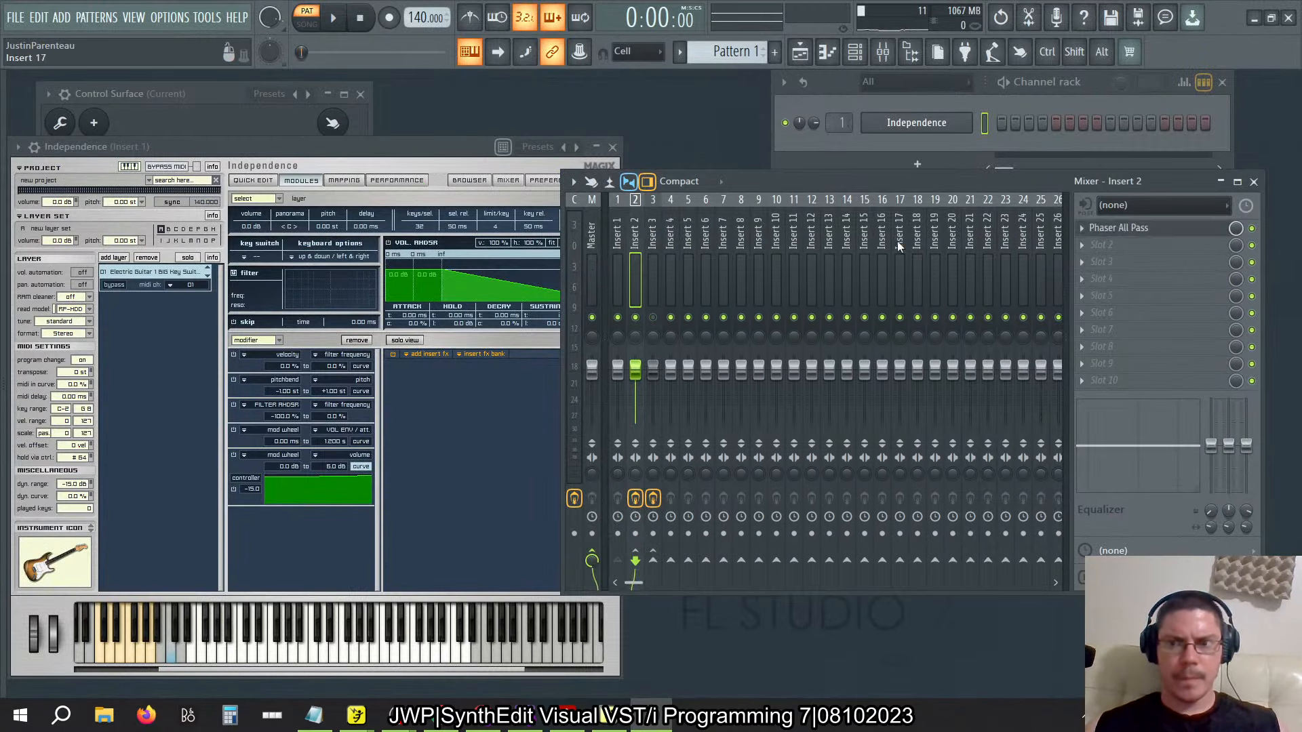
right_click(1144, 238)
left_click(1140, 231)
left_click(1145, 236)
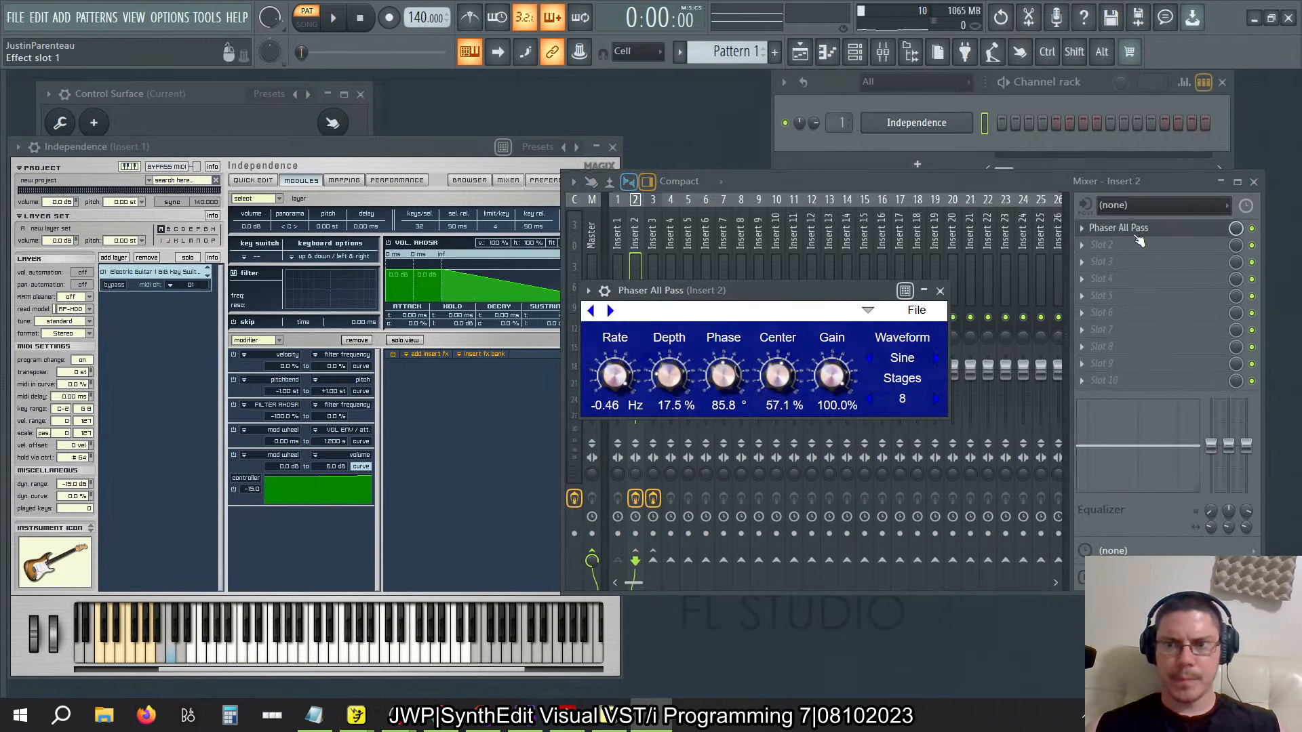
left_click_drag(833, 383, 850, 526)
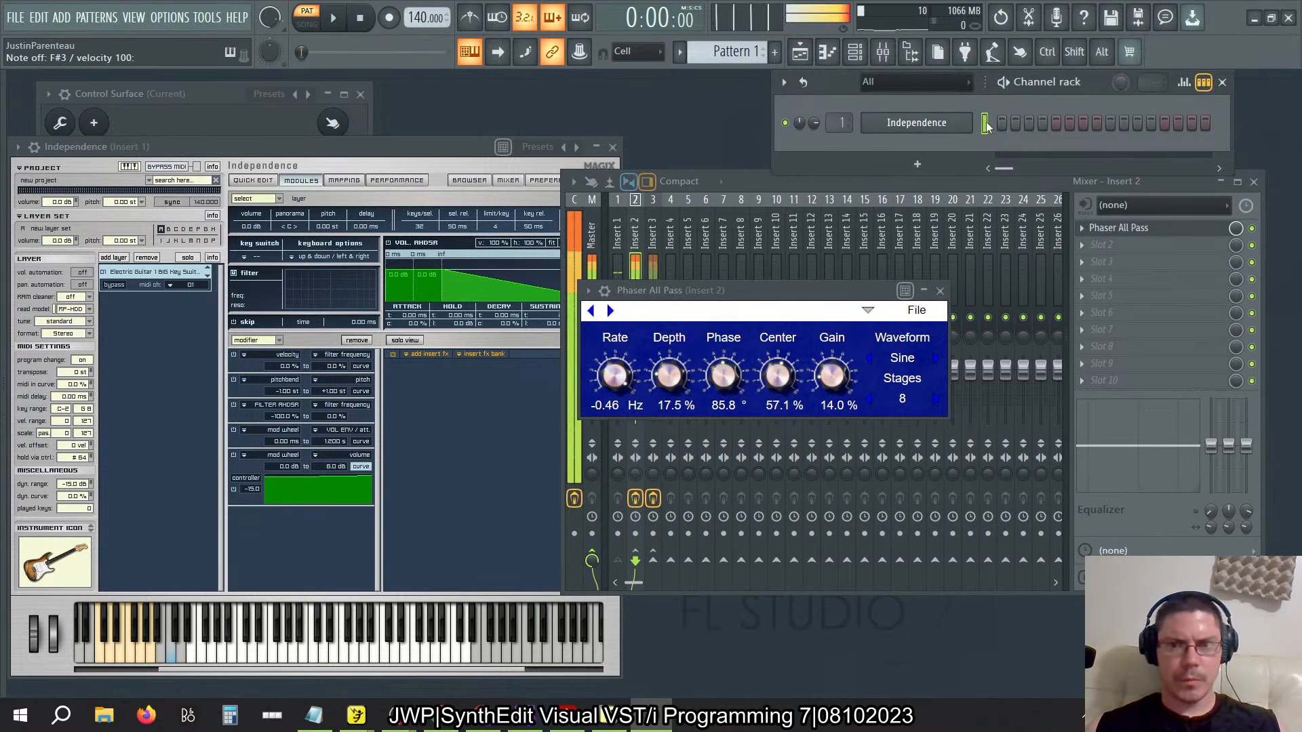
left_click_drag(833, 400, 838, 468)
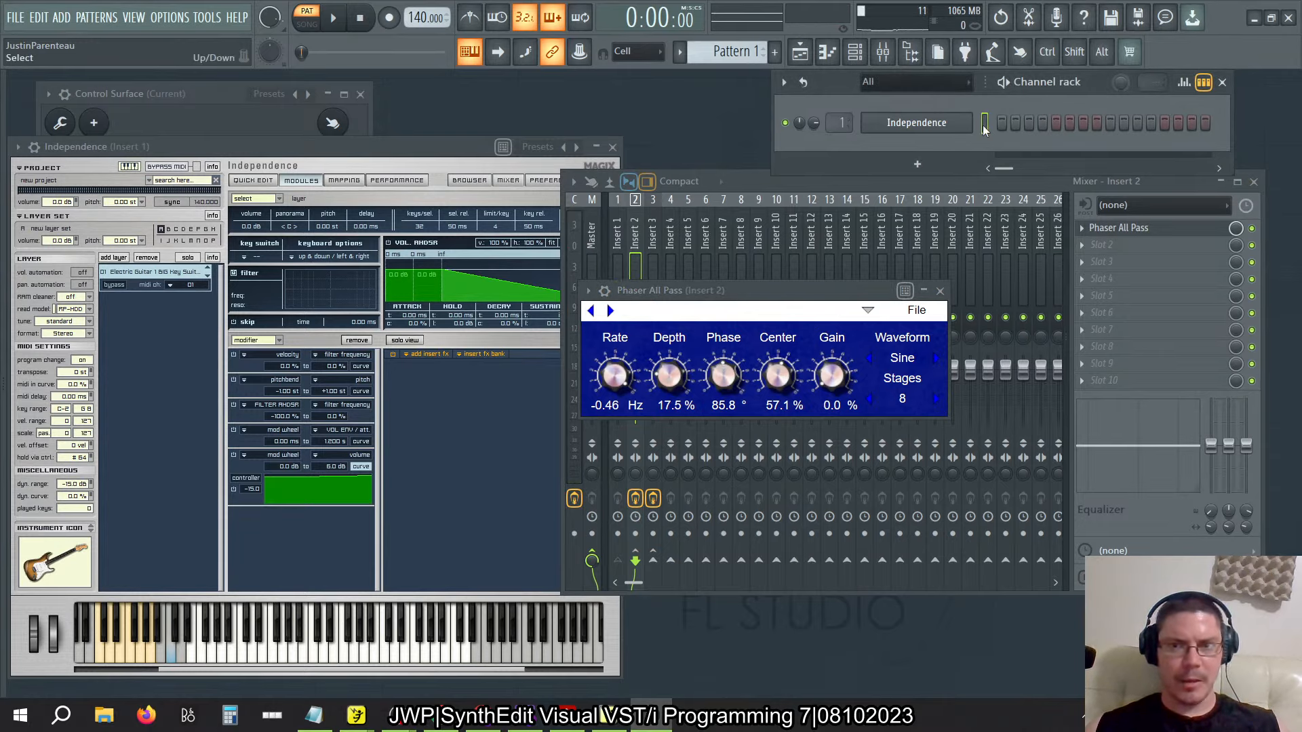
key("b")
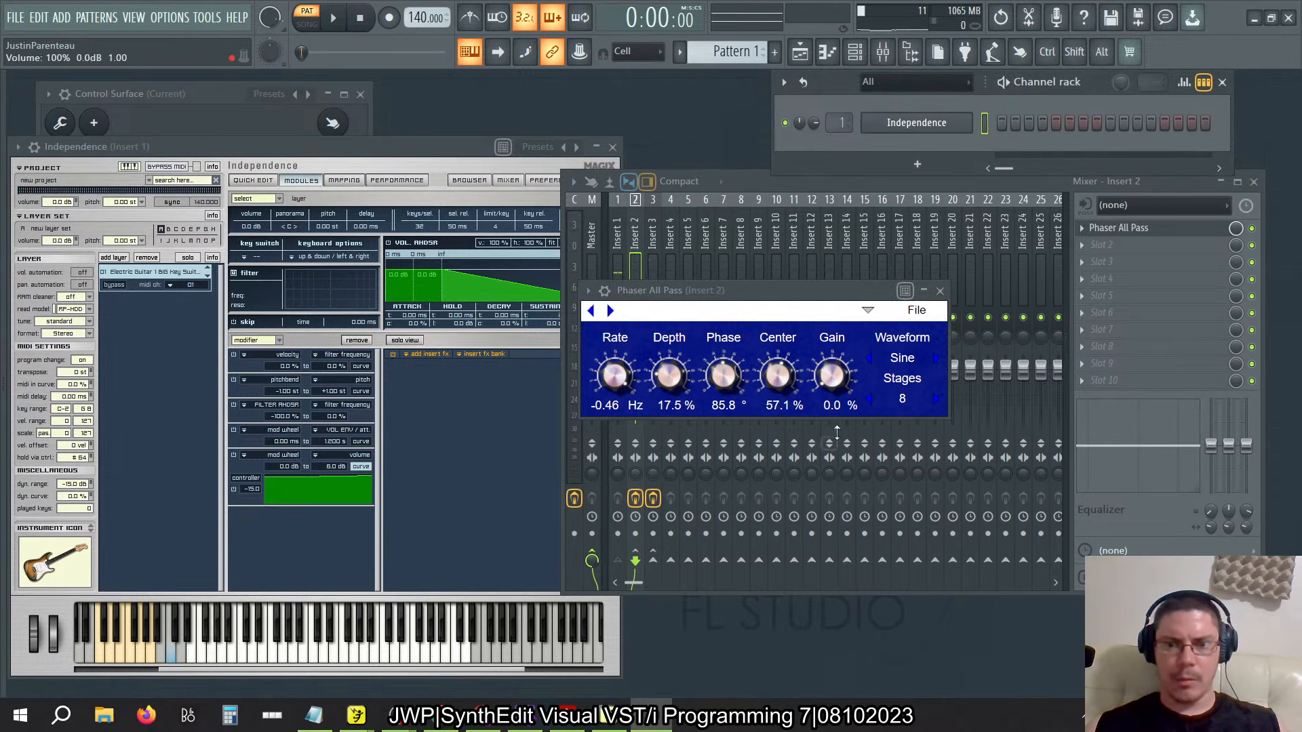
Set the Gain of Phaser All Pass to 1%
left_click(833, 406)
type("1")
key("Return")
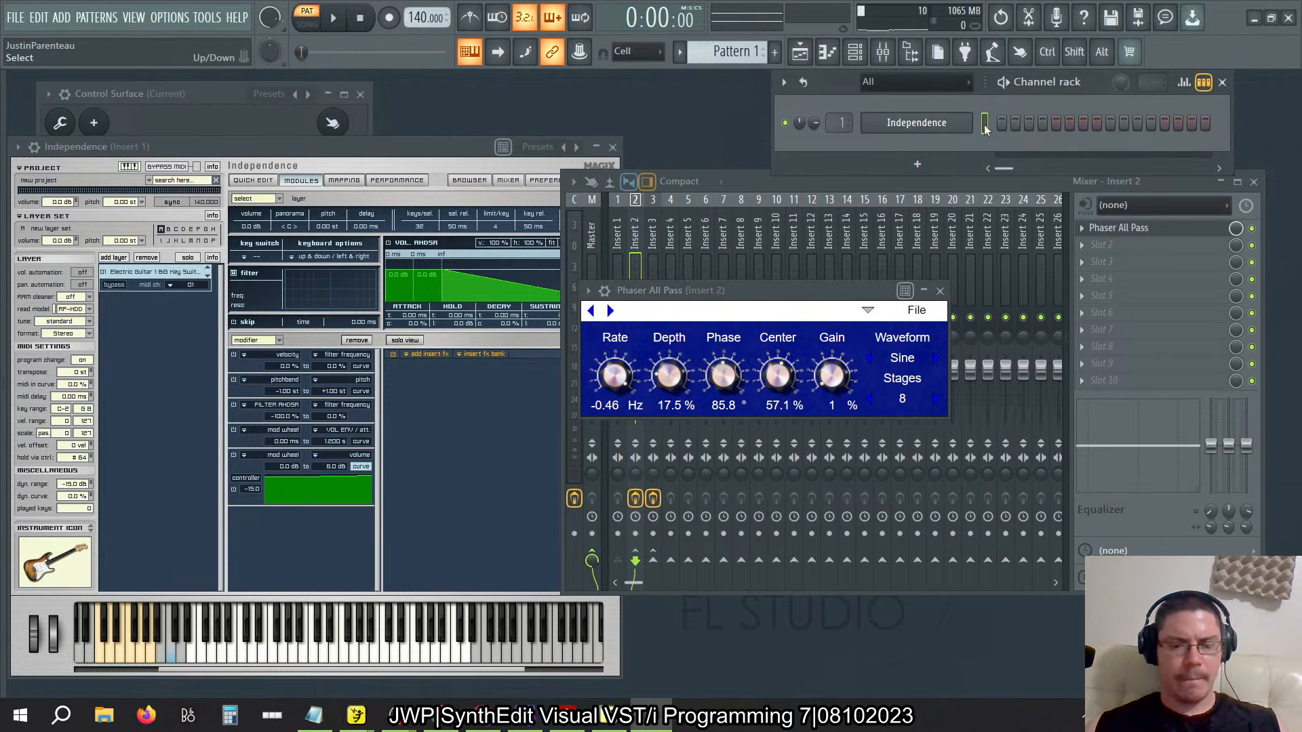
Switch to phaser1B.se1 in SynthEdit and inspect the Multiply module inside the Depth knob container
key("alt+Tab")
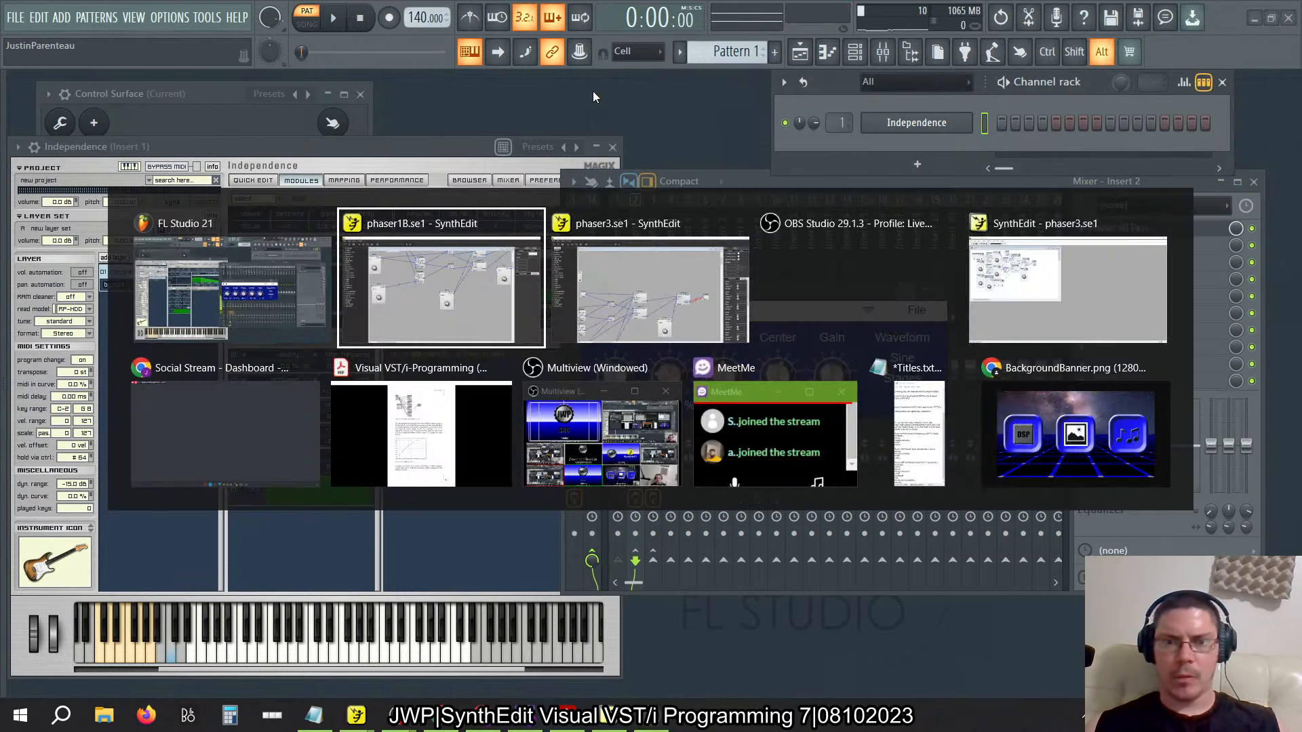
scroll(781, 356, "up", 10)
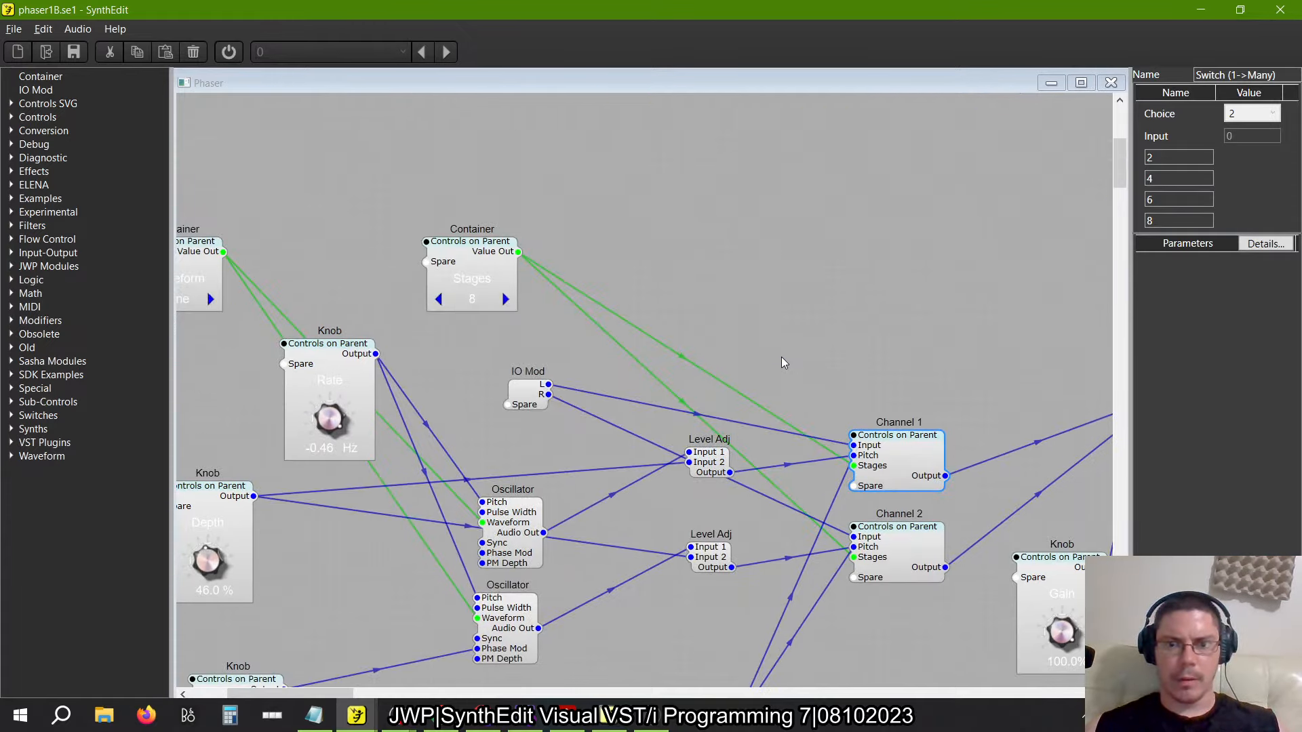
scroll(781, 356, "down", 8)
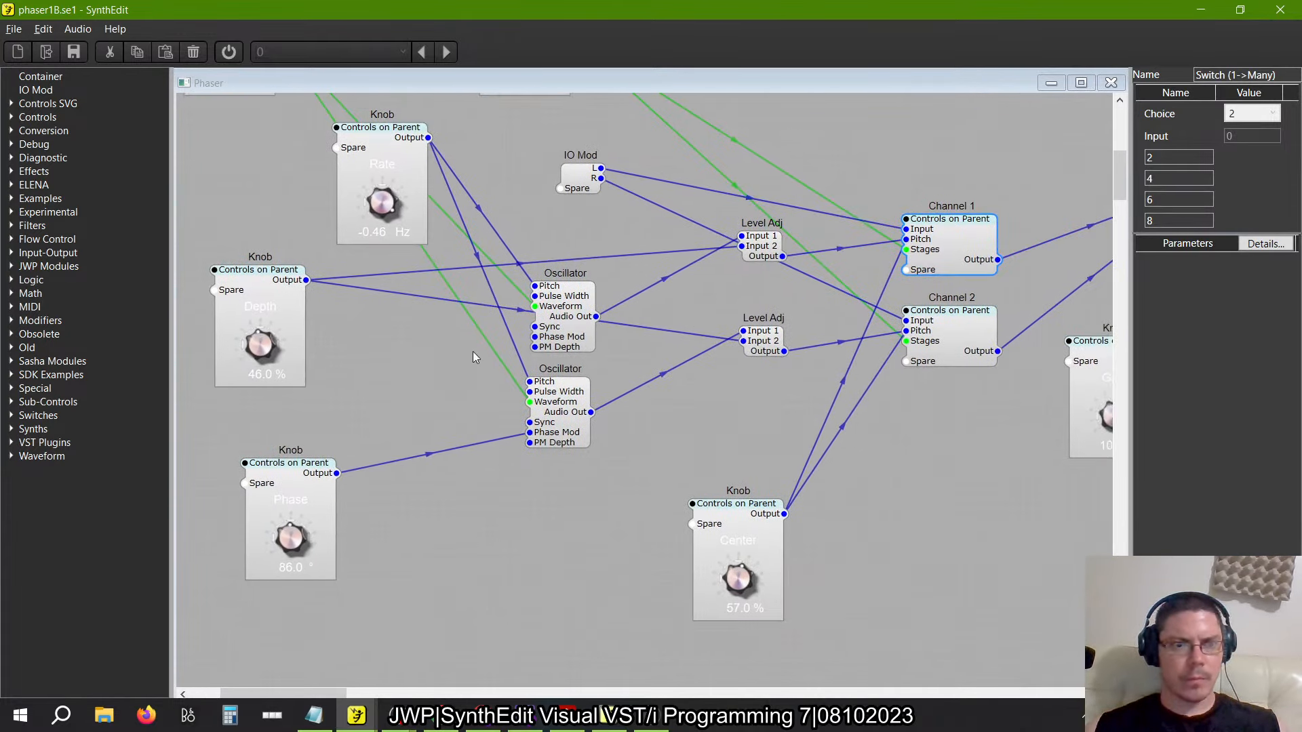
double_click(278, 290)
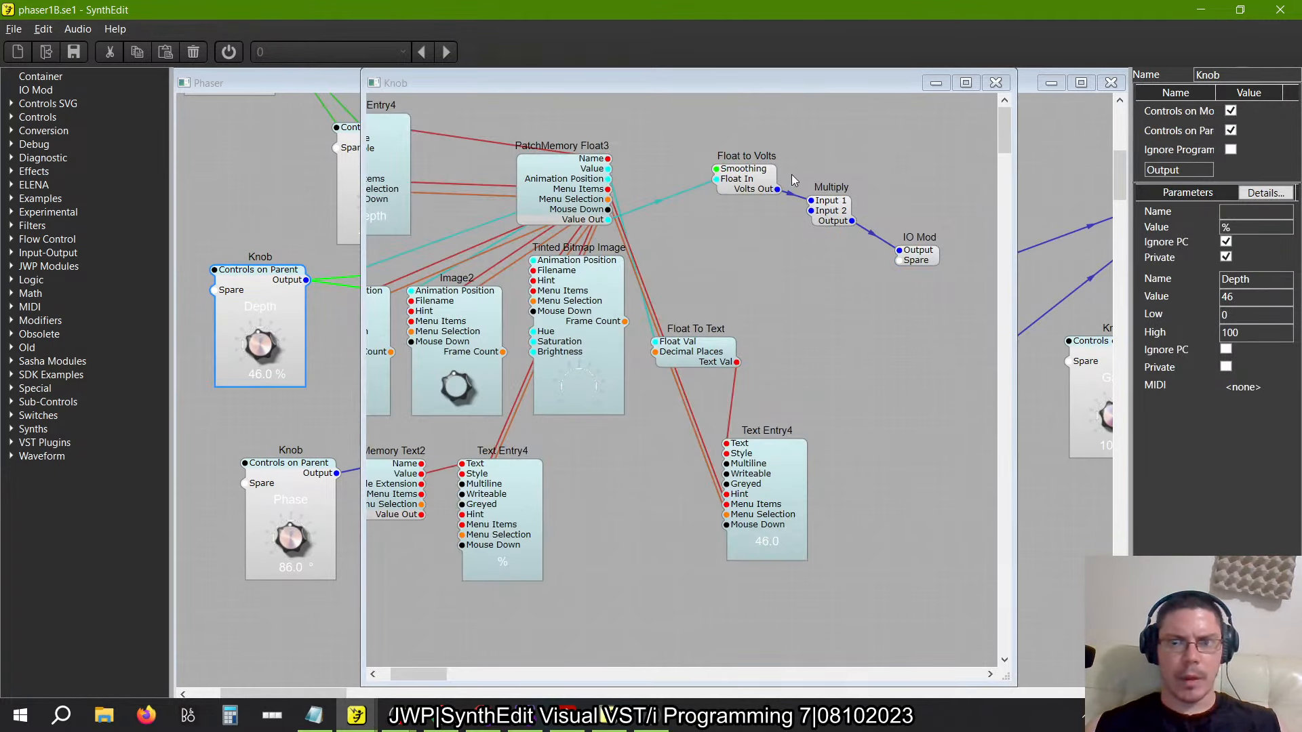
left_click(828, 208)
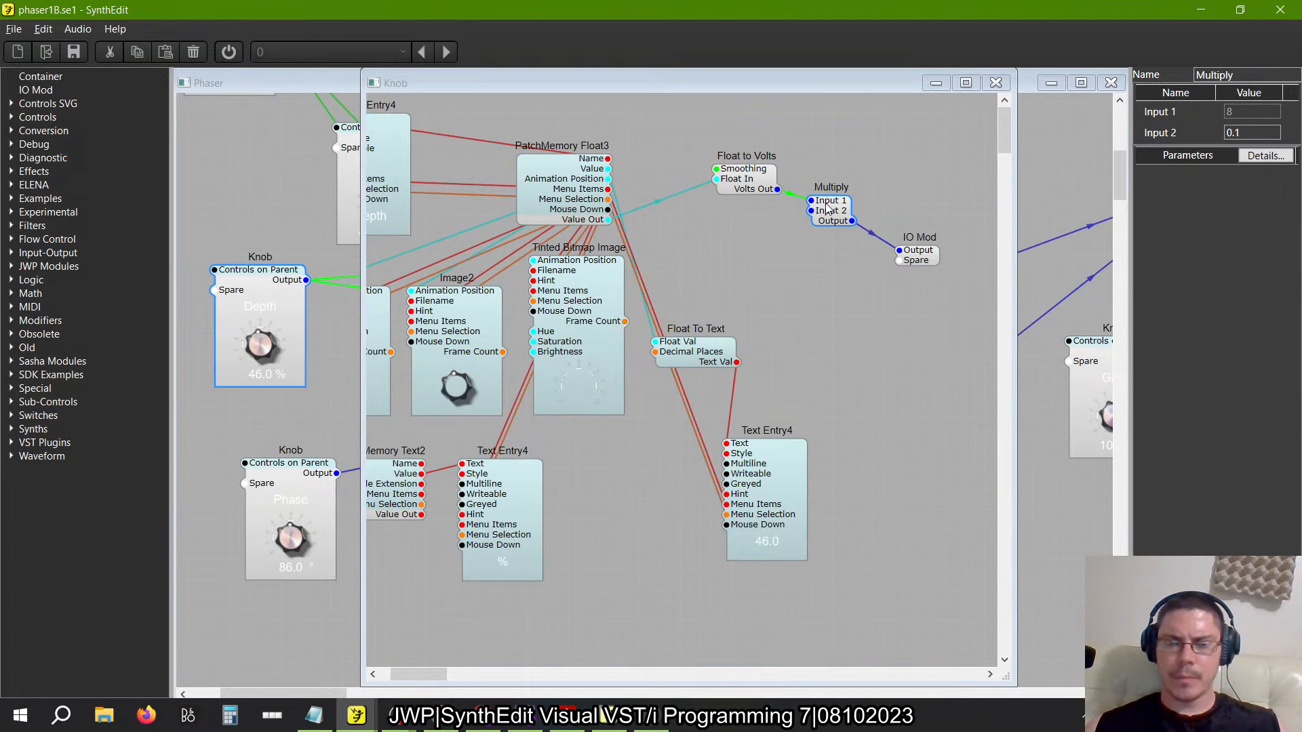
left_click(996, 82)
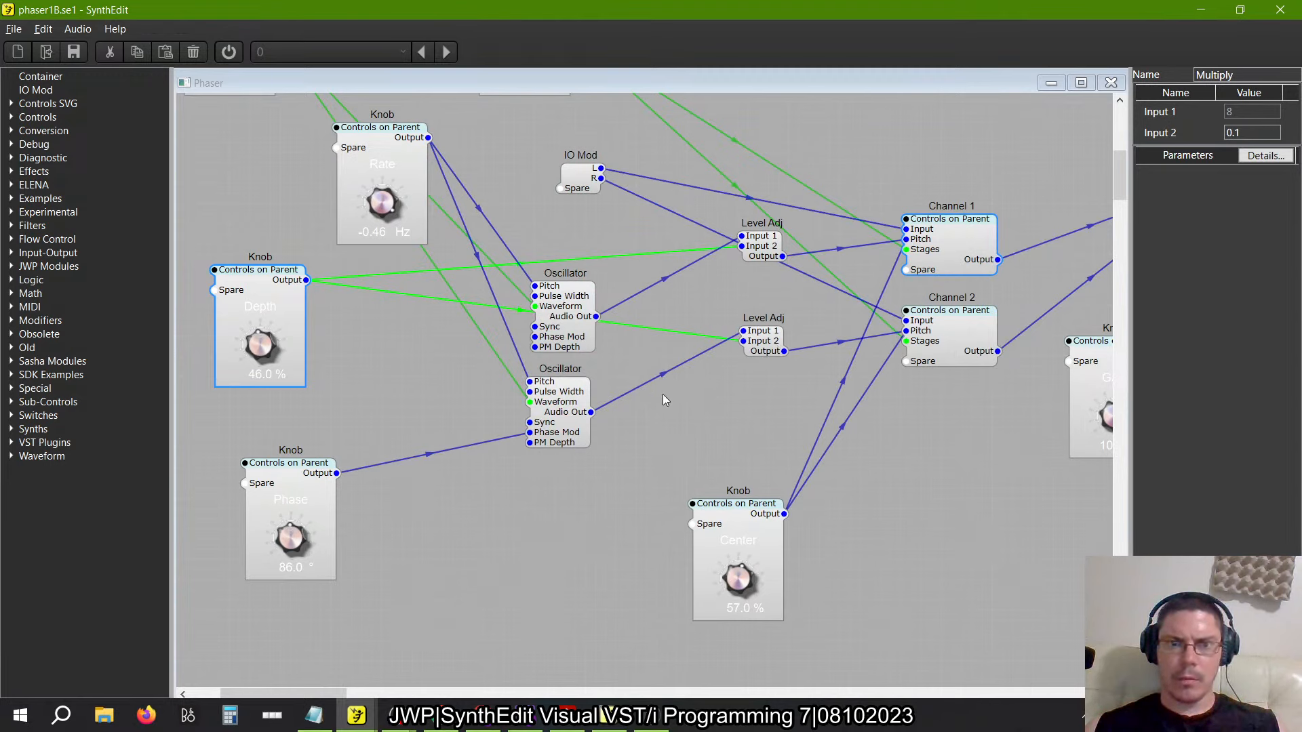
Inspect the Rate knob's structure, and spread out the IO Mod and Level Adj modules inside the output Container to check their wiring
double_click(394, 156)
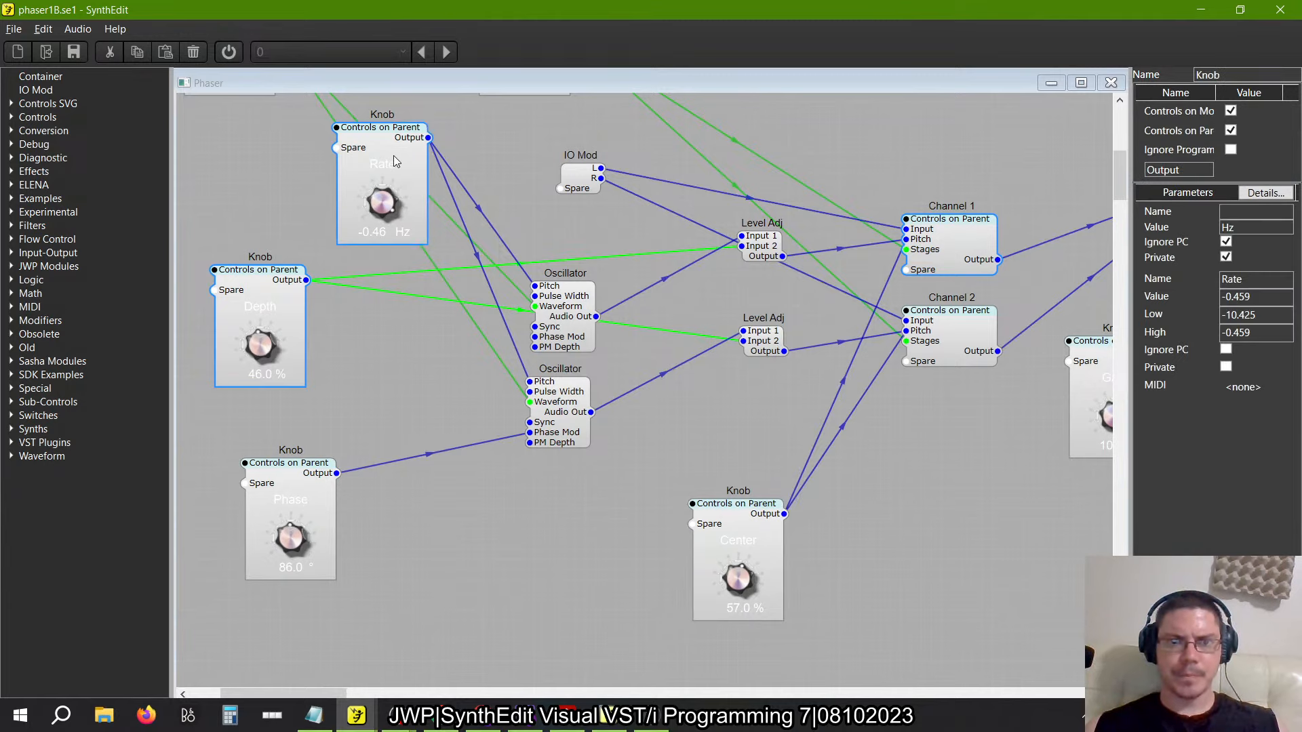
left_click(996, 83)
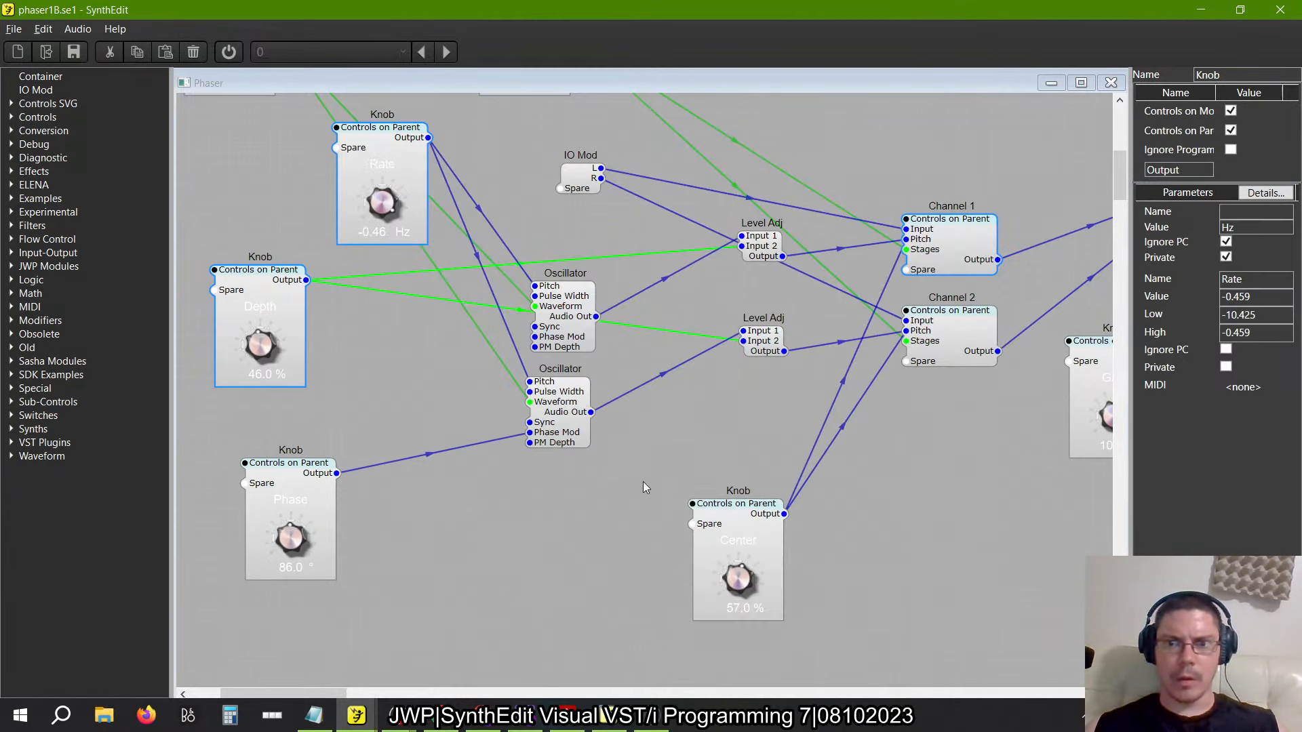
double_click(827, 289)
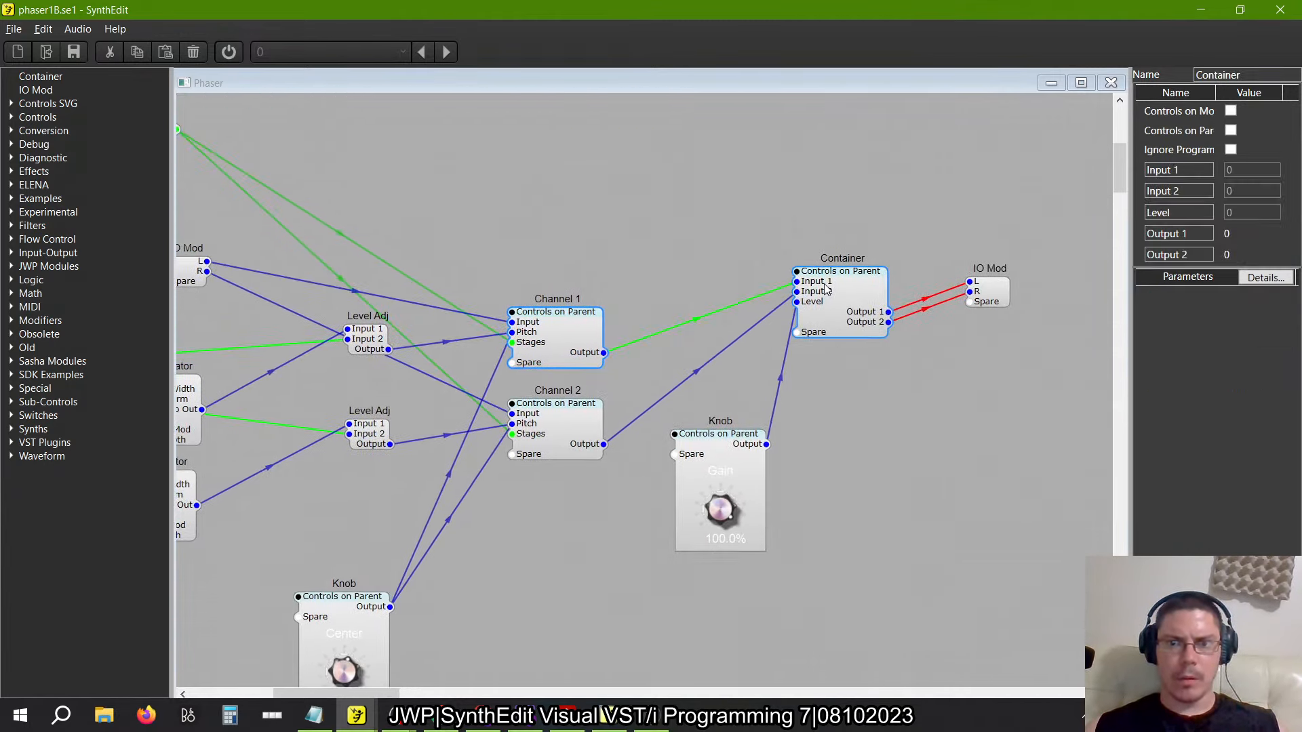
left_click_drag(305, 300, 489, 158)
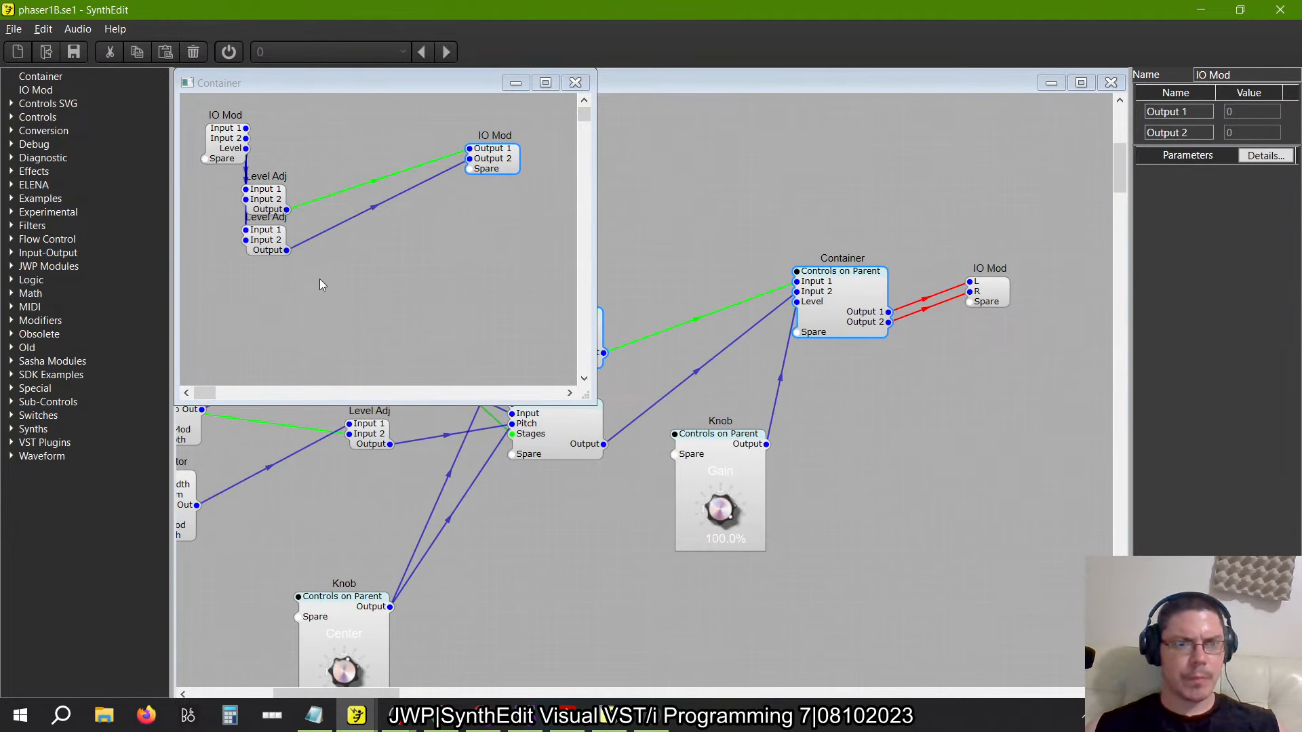
left_click_drag(323, 285, 371, 145)
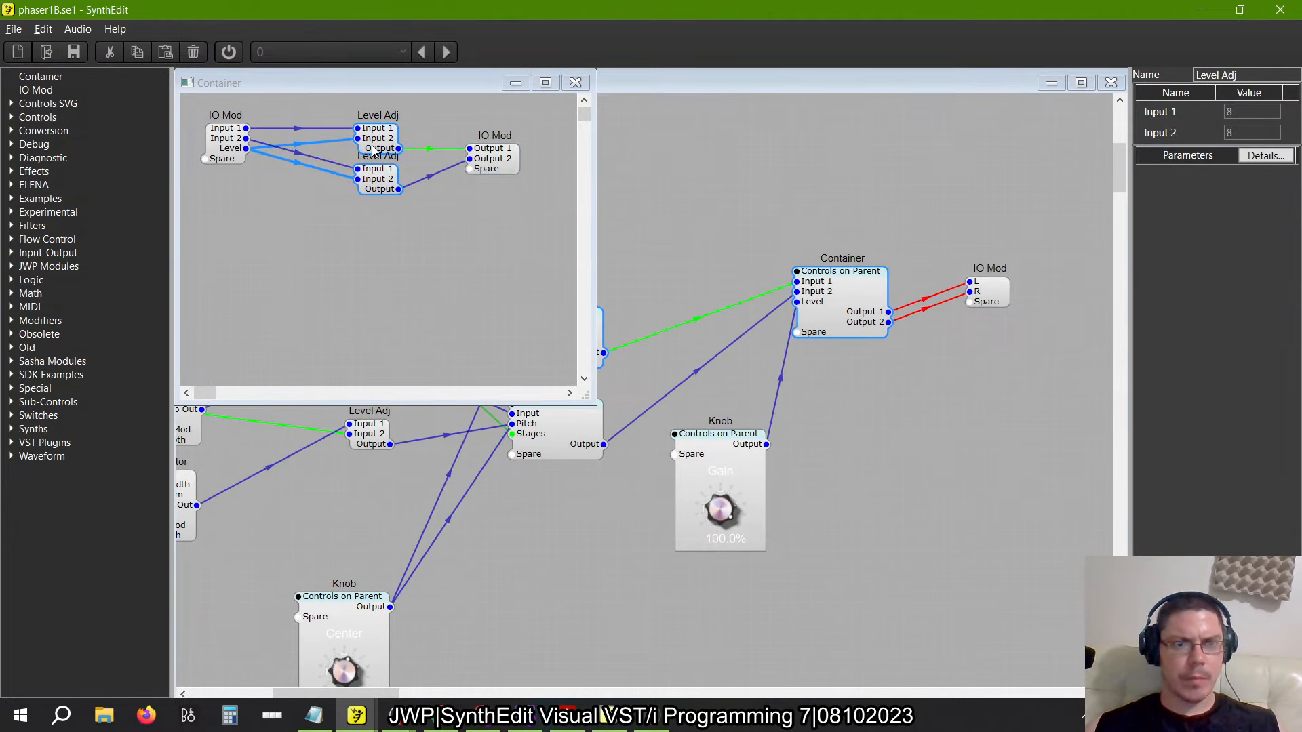
left_click(575, 82)
Open the Gain knob's structure and move the Float to Volts module closer to PatchMemory Float3
double_click(723, 450)
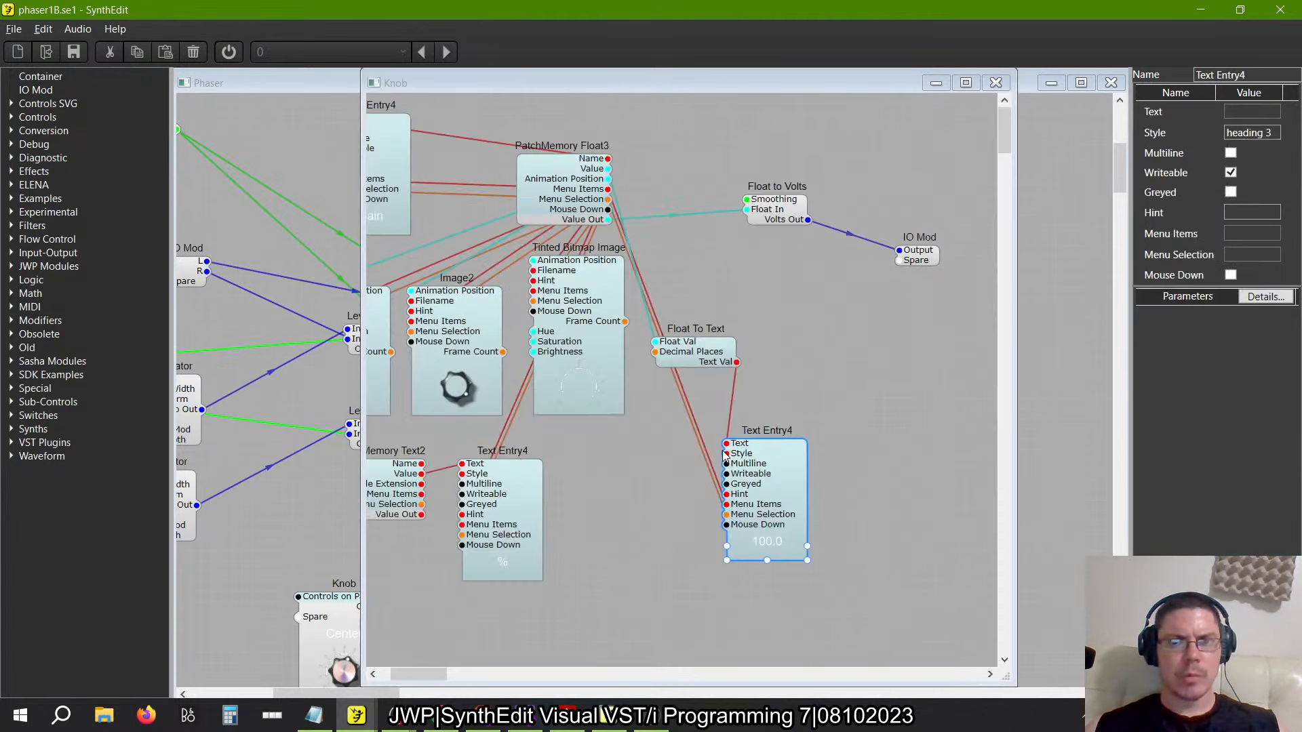
left_click_drag(779, 211, 718, 200)
Switch to phaser3.se1 to inspect its output Container's level modules, and return to phaser1B.se1 to close the Gain knob's structure
key("alt+Tab")
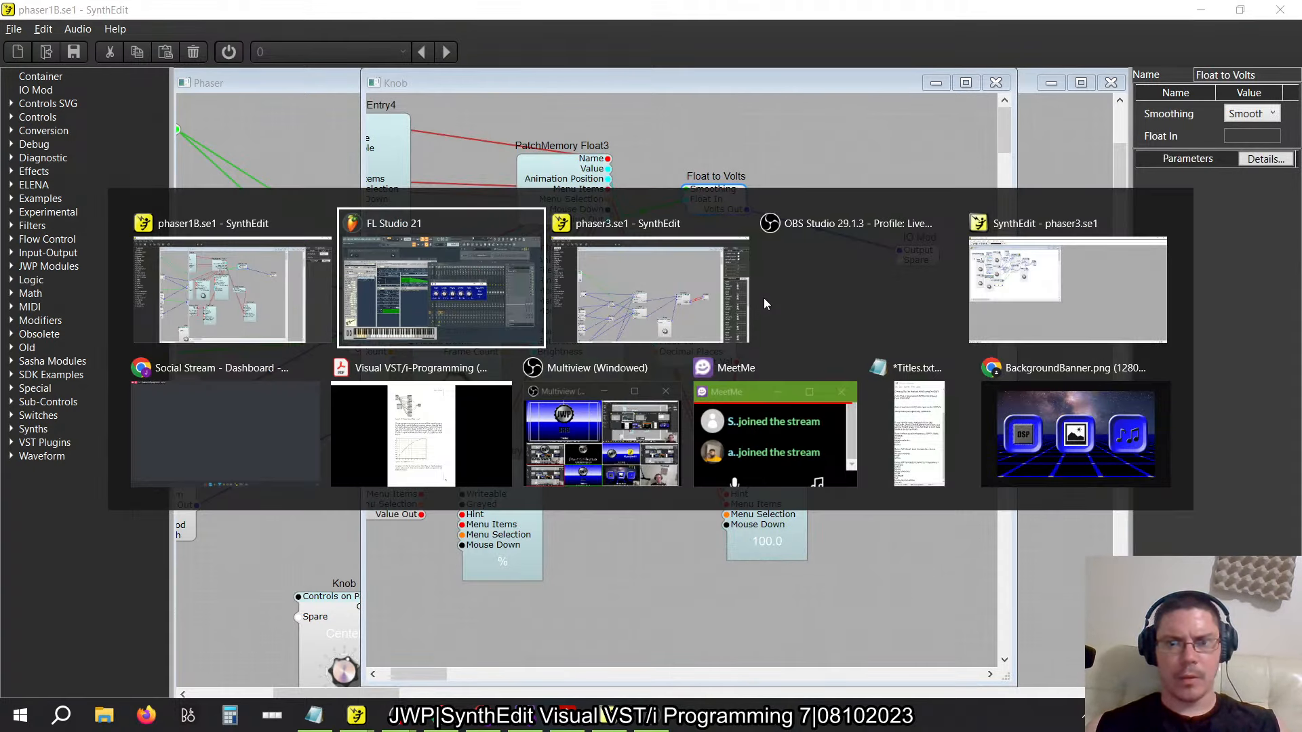
key("alt+Tab")
key("alt+Tab")
key("alt+Tab")
key("alt+Tab")
key("alt+Tab")
key("alt+Tab")
key("alt+Tab")
key("alt+Tab")
key("alt+Tab")
key("alt+Tab")
key("alt+Tab")
key("alt+Tab")
key("alt+Tab")
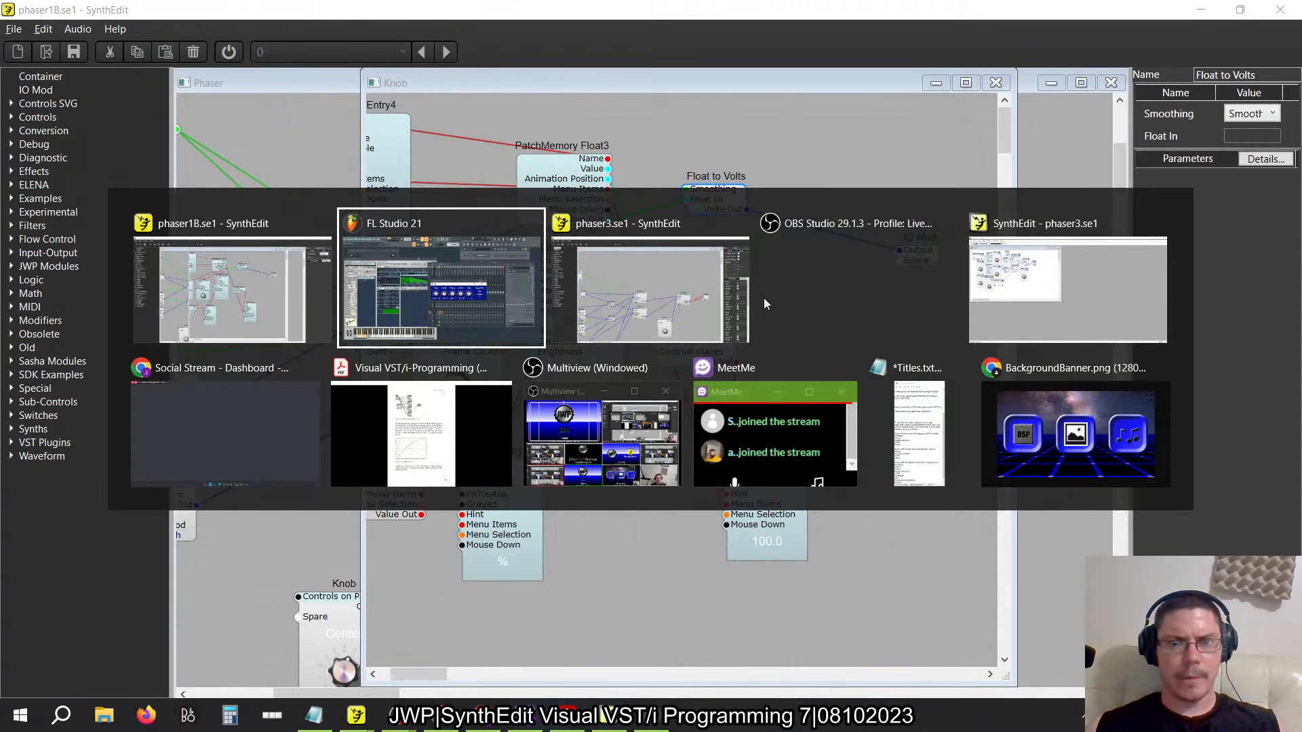
key("alt+shift+Tab")
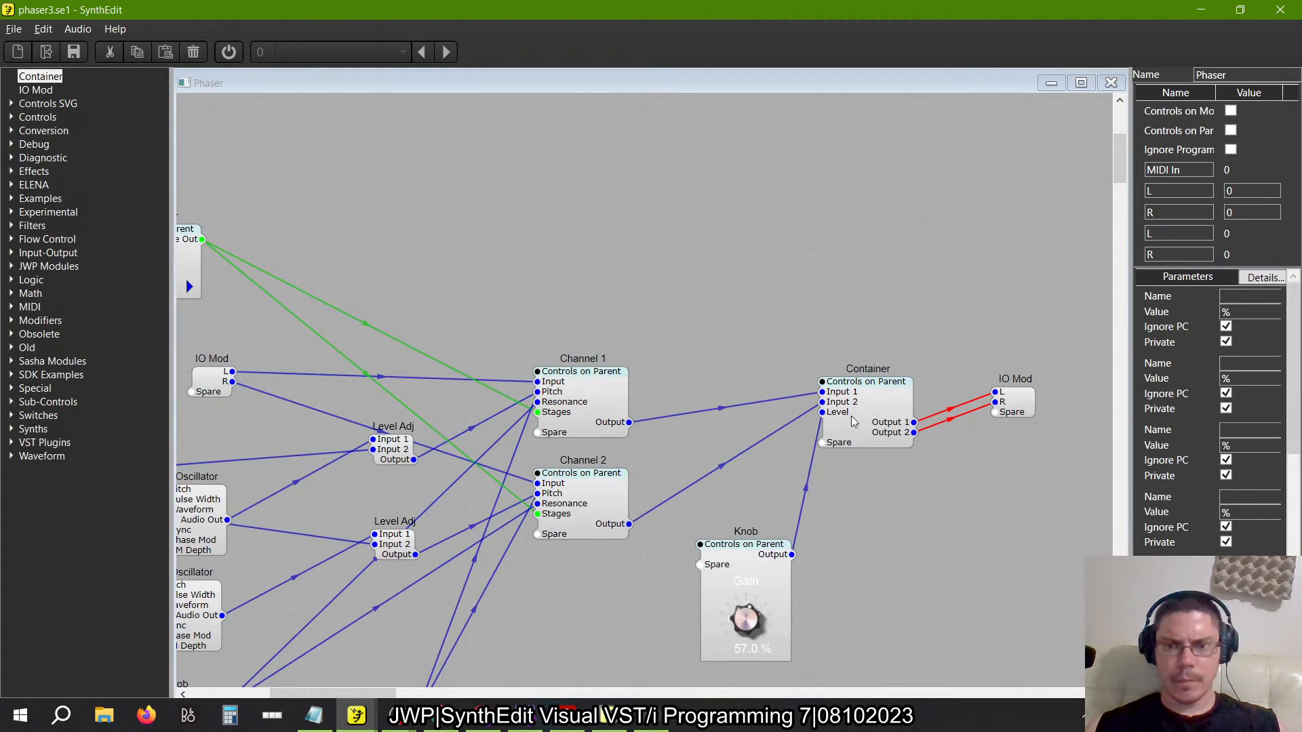
double_click(852, 416)
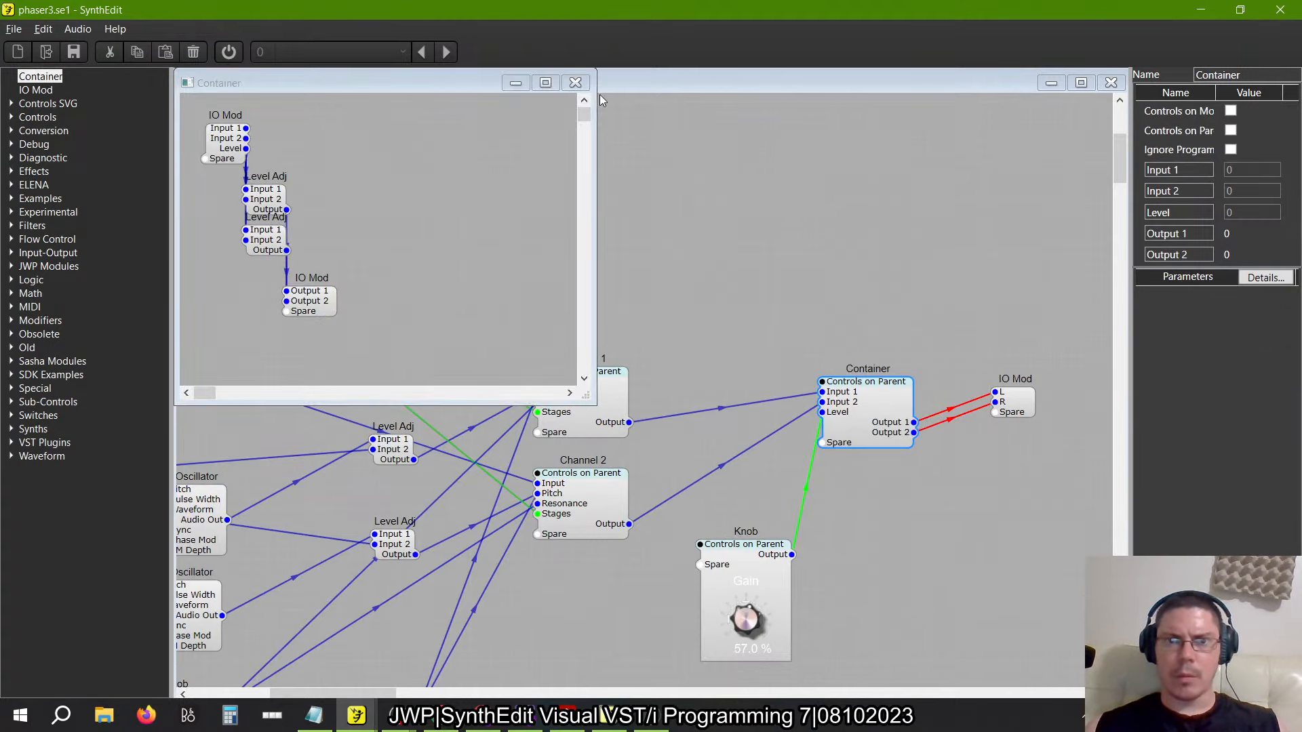
left_click(575, 83)
key("alt+Tab")
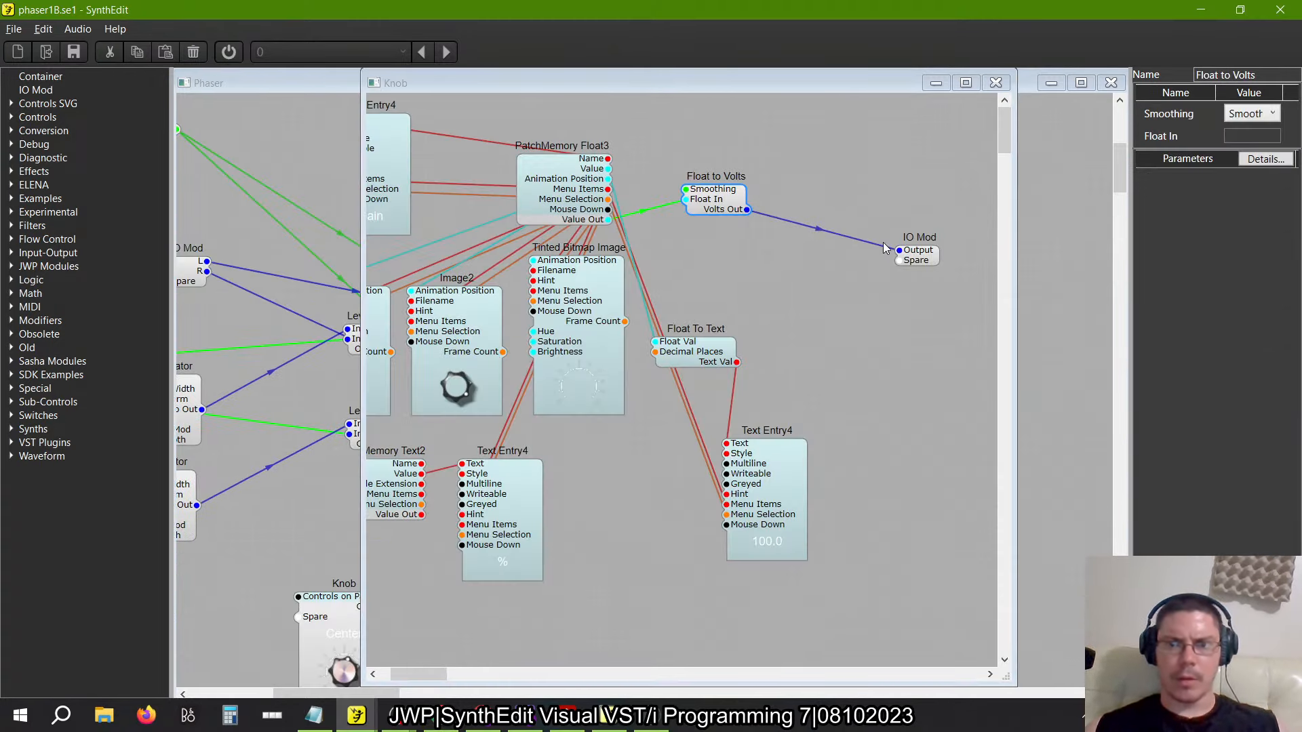
left_click(995, 82)
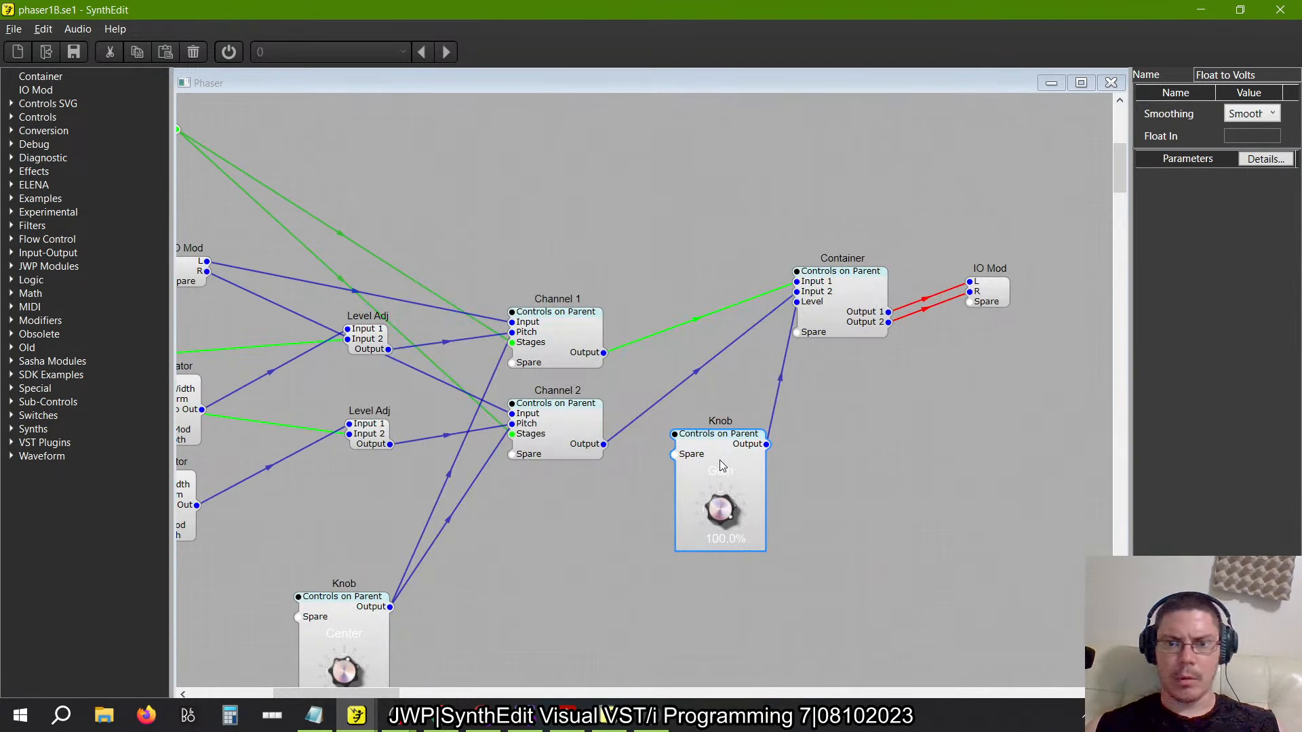
Inside the Gain knob, remove the Float to Volts–IO Mod connection and wire a new Math Multiply module between them
double_click(721, 465)
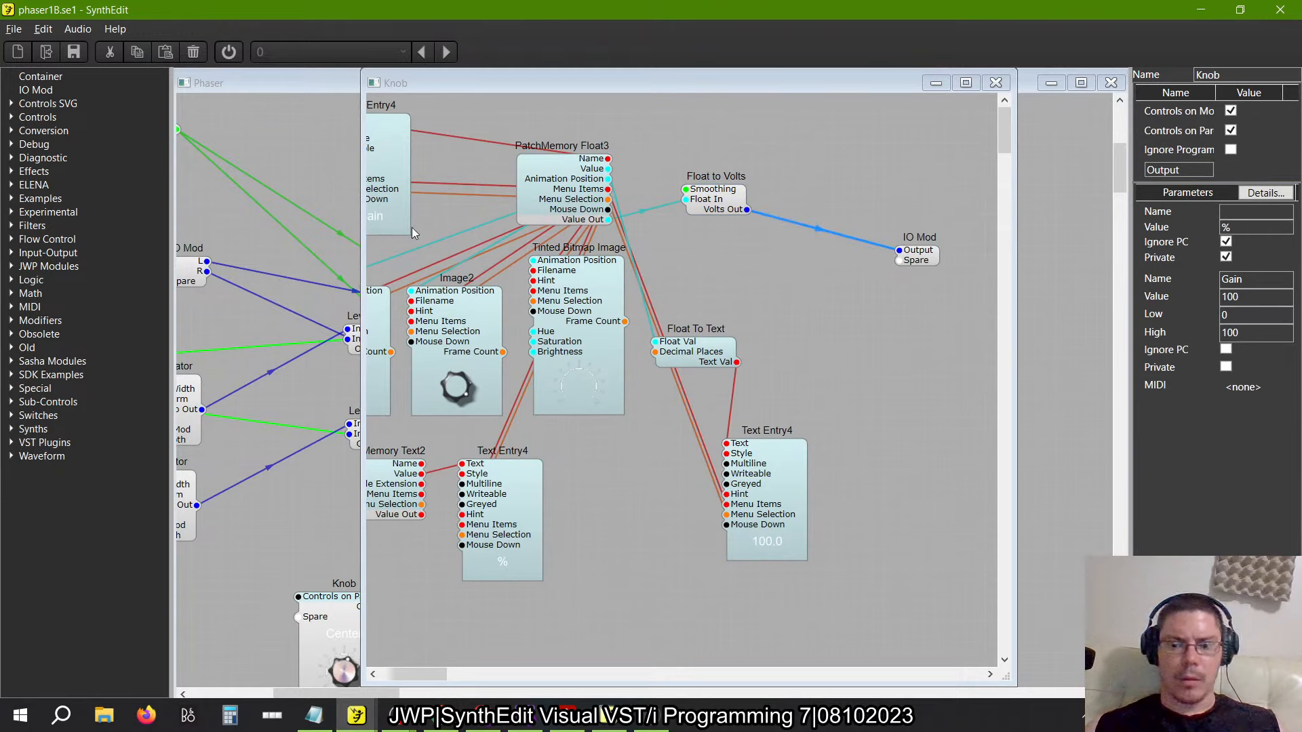
key("Delete")
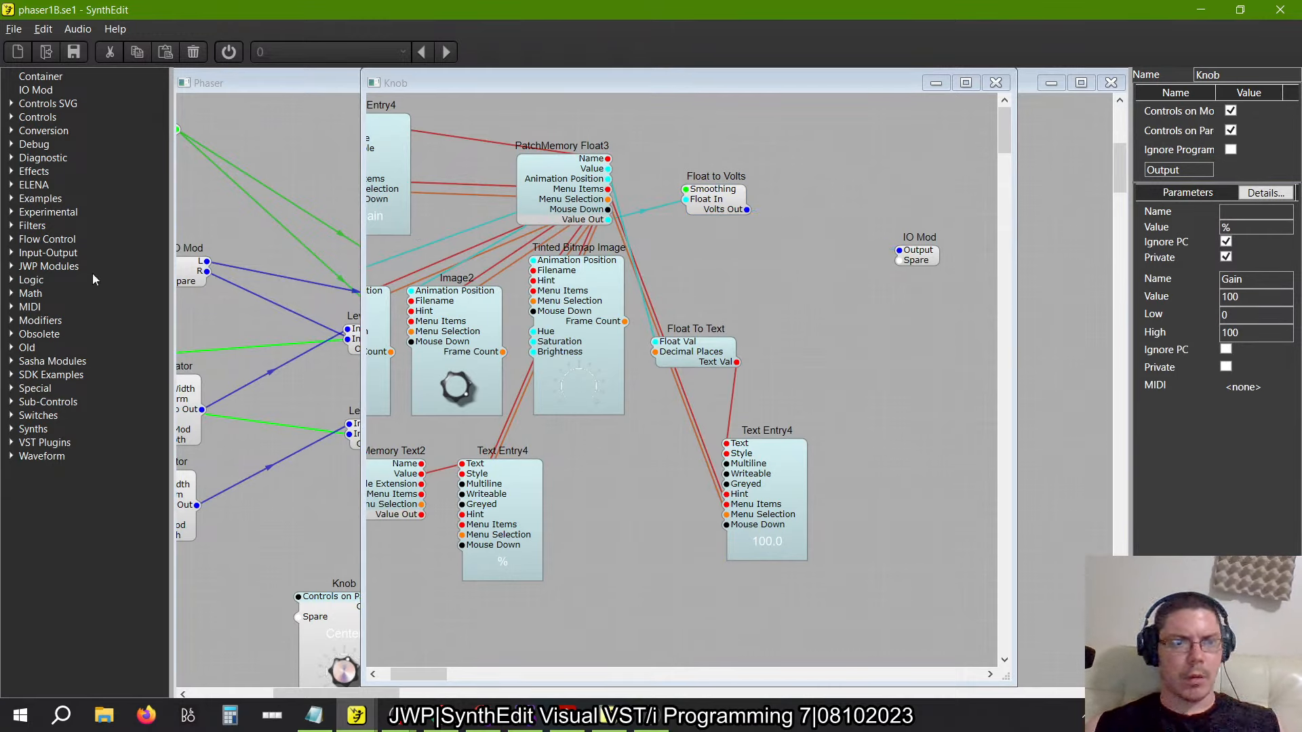
left_click(11, 299)
mouse_move(41, 348)
left_mouse_down()
mouse_move(586, 415)
mouse_move(834, 204)
left_mouse_up()
left_click_drag(747, 209, 804, 222)
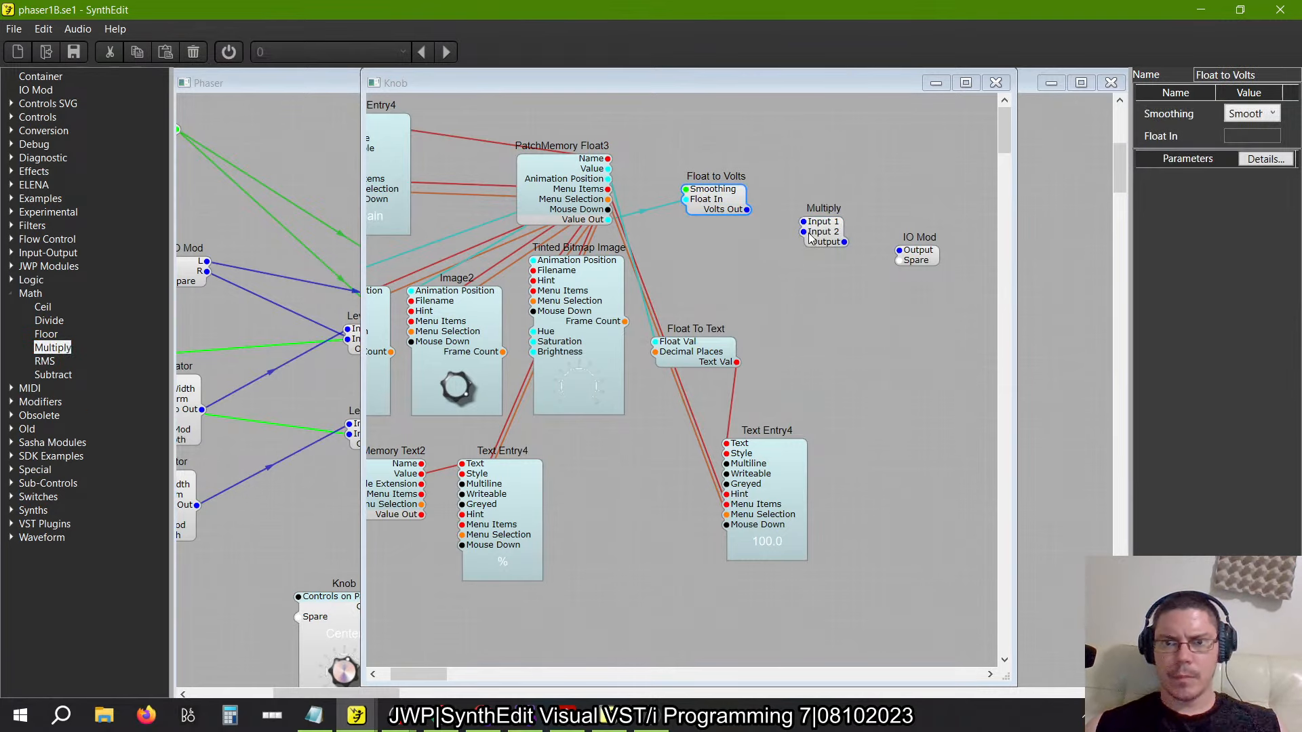
left_click(838, 241)
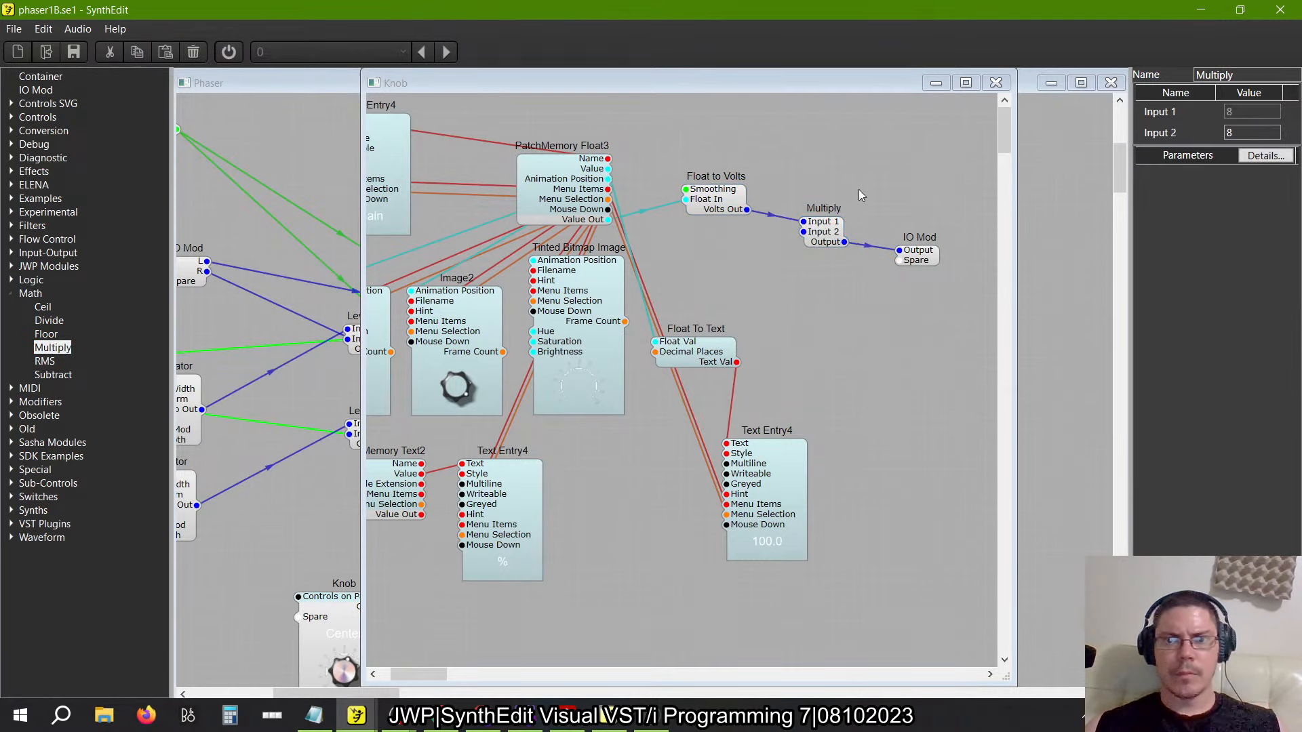
Set the Gain knob's Multiply Input 2 to 0.1 and return to the Phaser structure
left_click(826, 231)
type("0.1")
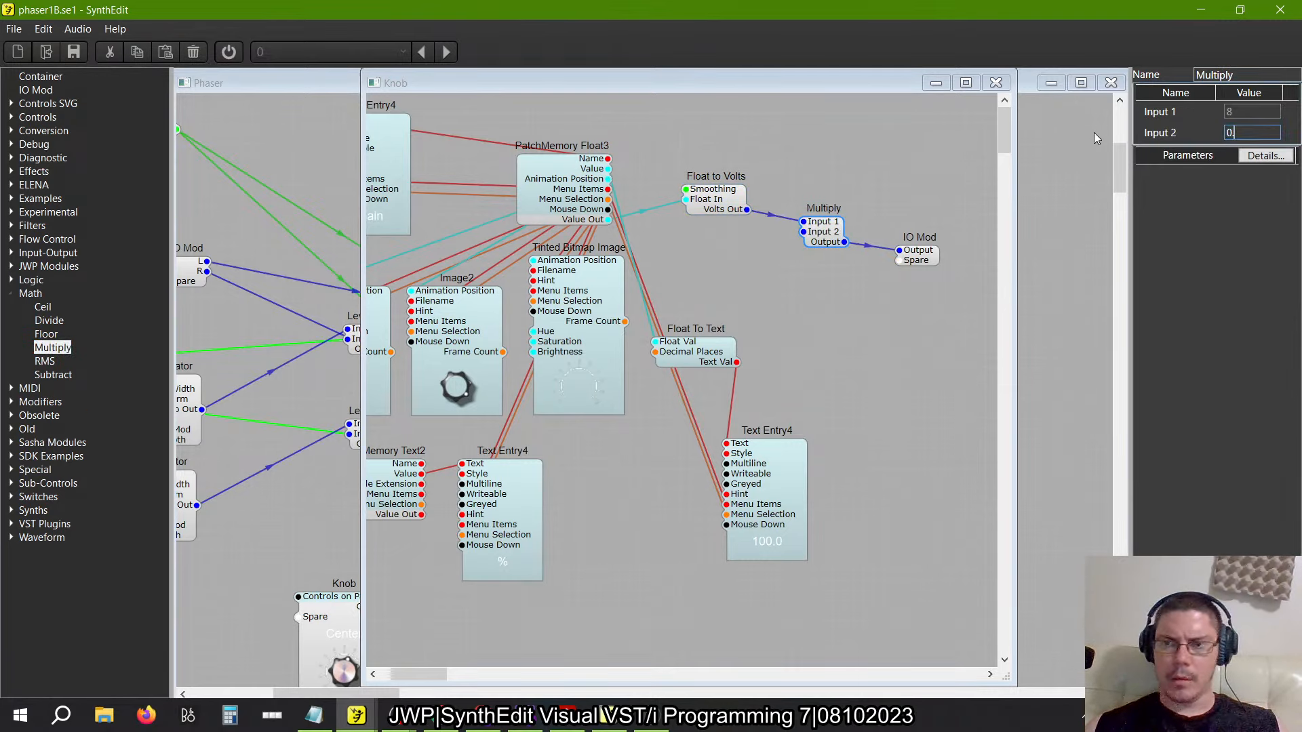
key("Tab")
left_click(995, 82)
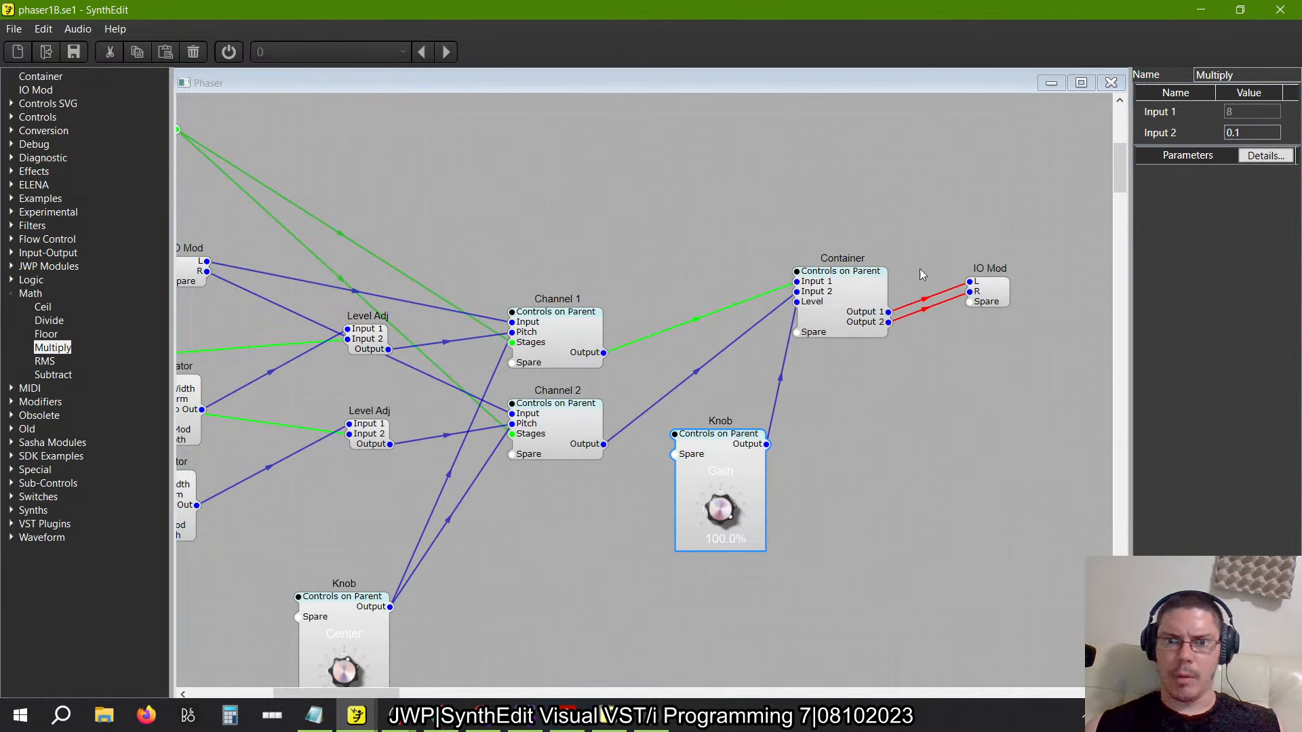
left_click(875, 217)
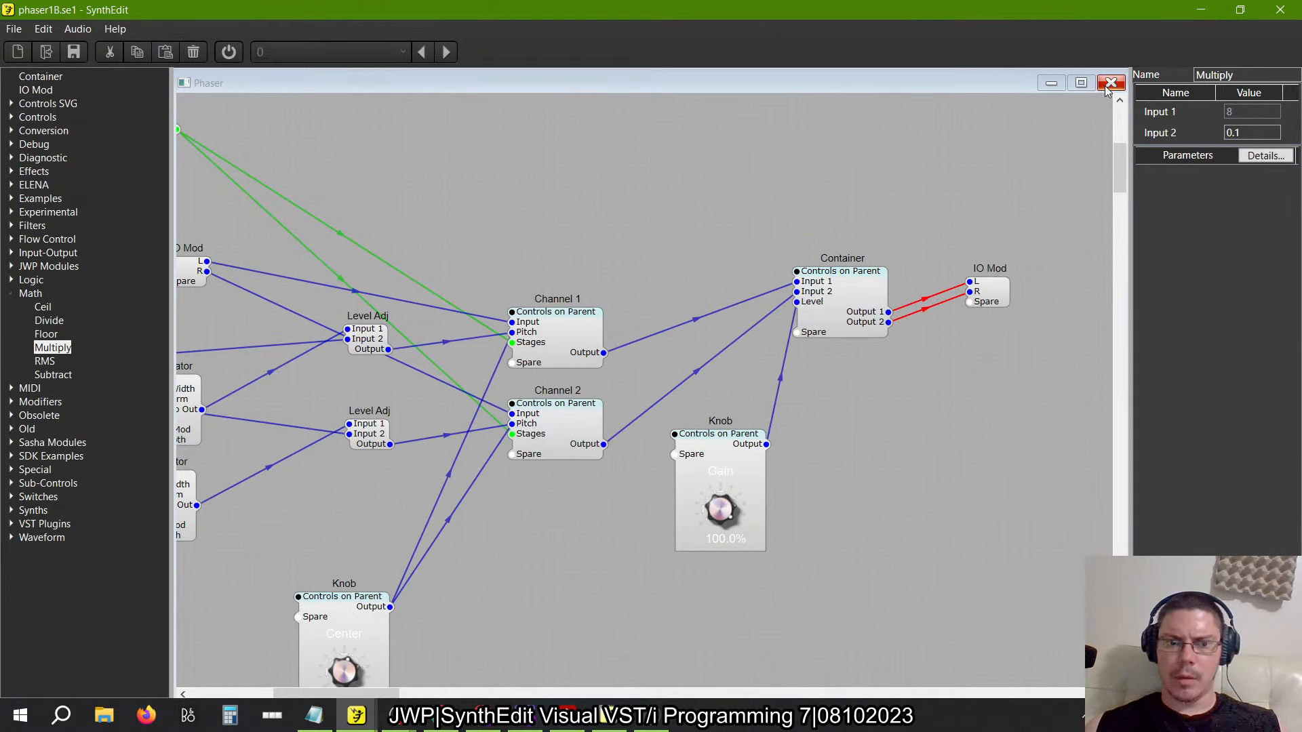
Examine the Center knob's internal wiring and value range, and return to the Phaser structure
scroll(678, 379, "down", 4)
double_click(344, 328)
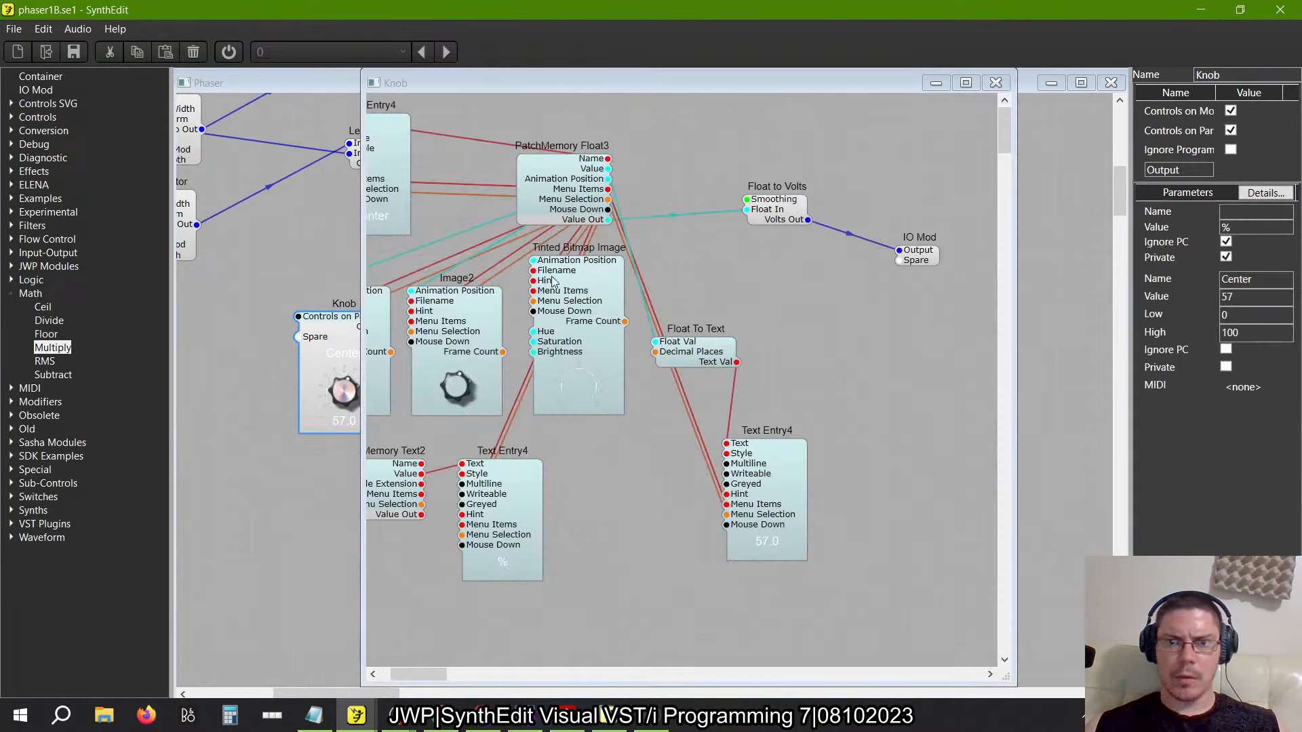
left_click(1000, 83)
scroll(669, 393, "up", 3)
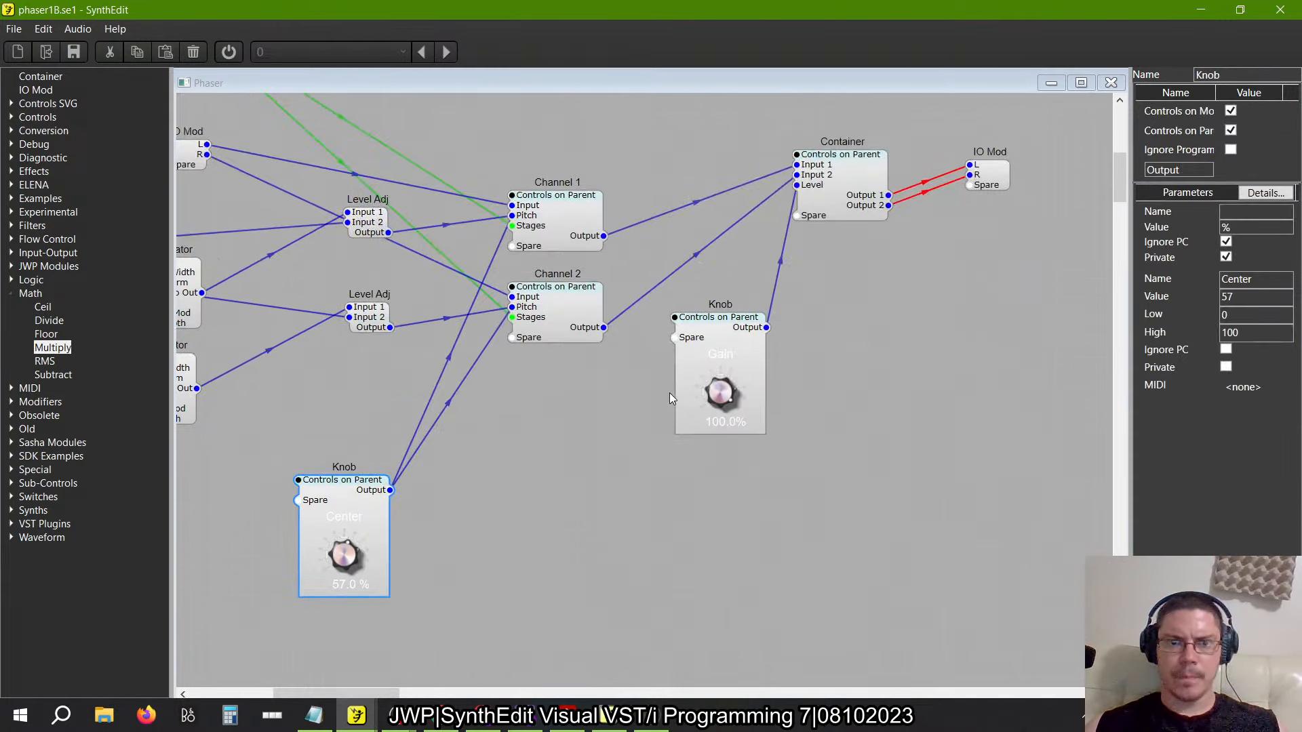
scroll(669, 393, "left", 3)
Switch to the older SynthEdit project phaser3.se1 and open the structure of its Center knob
left_click(605, 723)
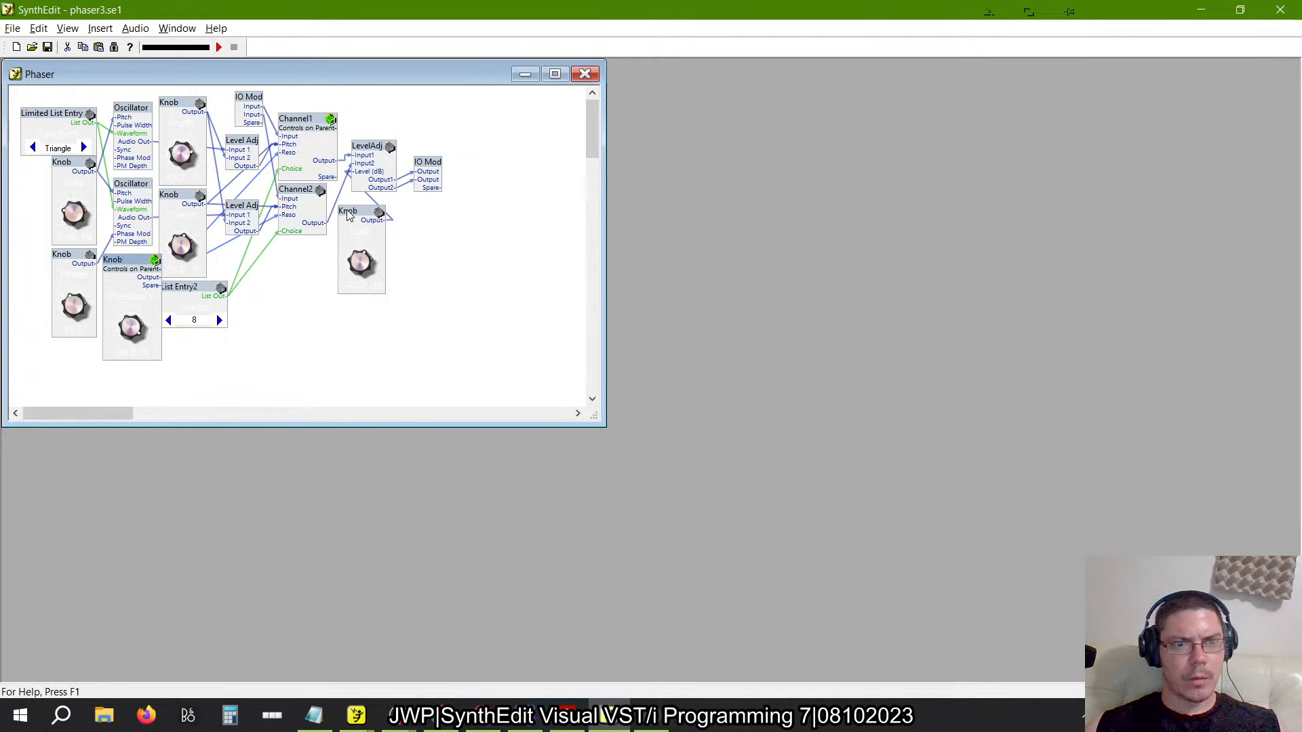
double_click(181, 205)
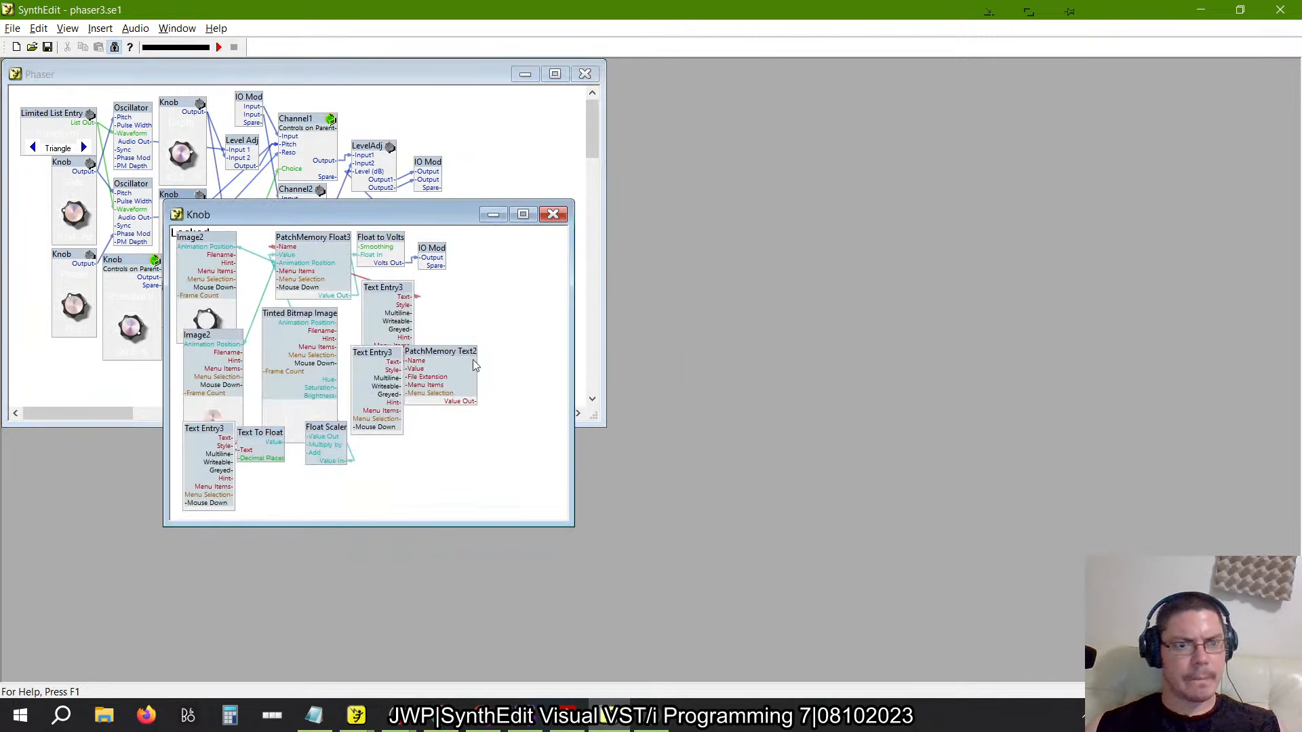
left_click(552, 214)
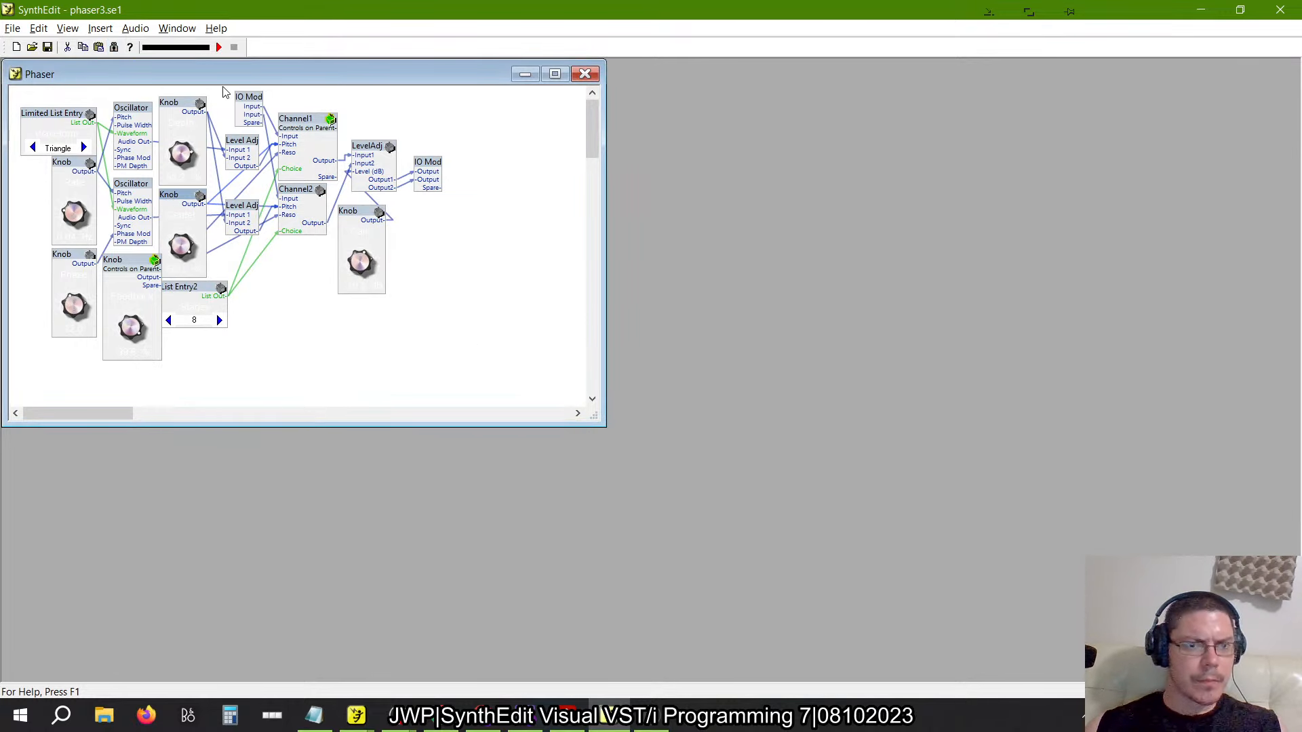
double_click(182, 202)
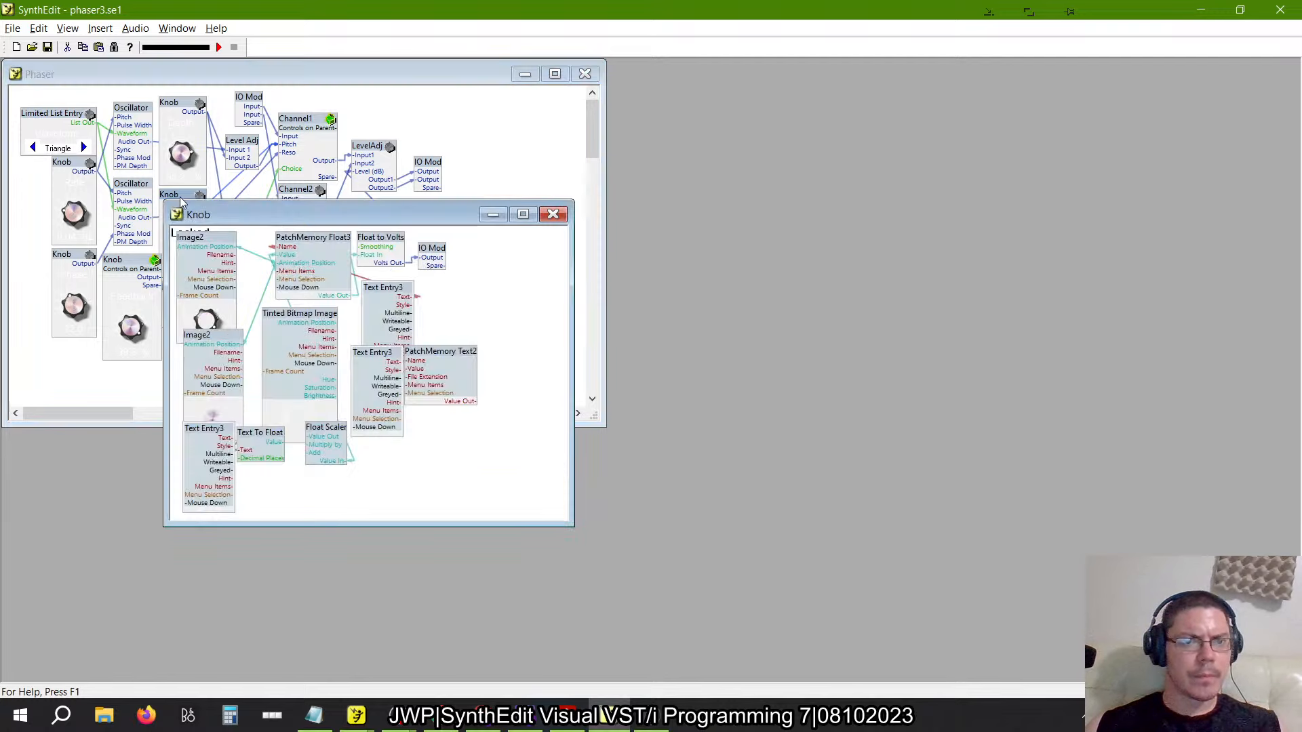
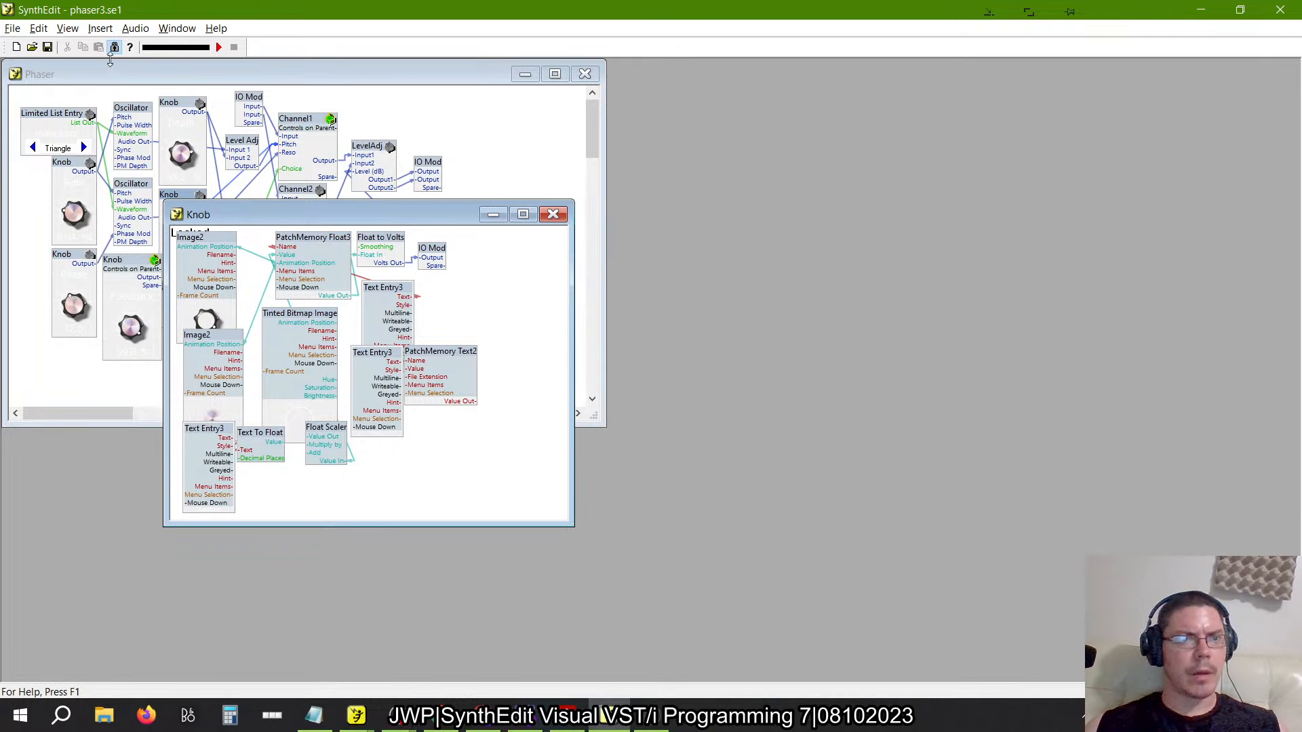
Check the properties and automation range of the PatchMemory Float3 module in the phaser3 Center knob
right_click(328, 250)
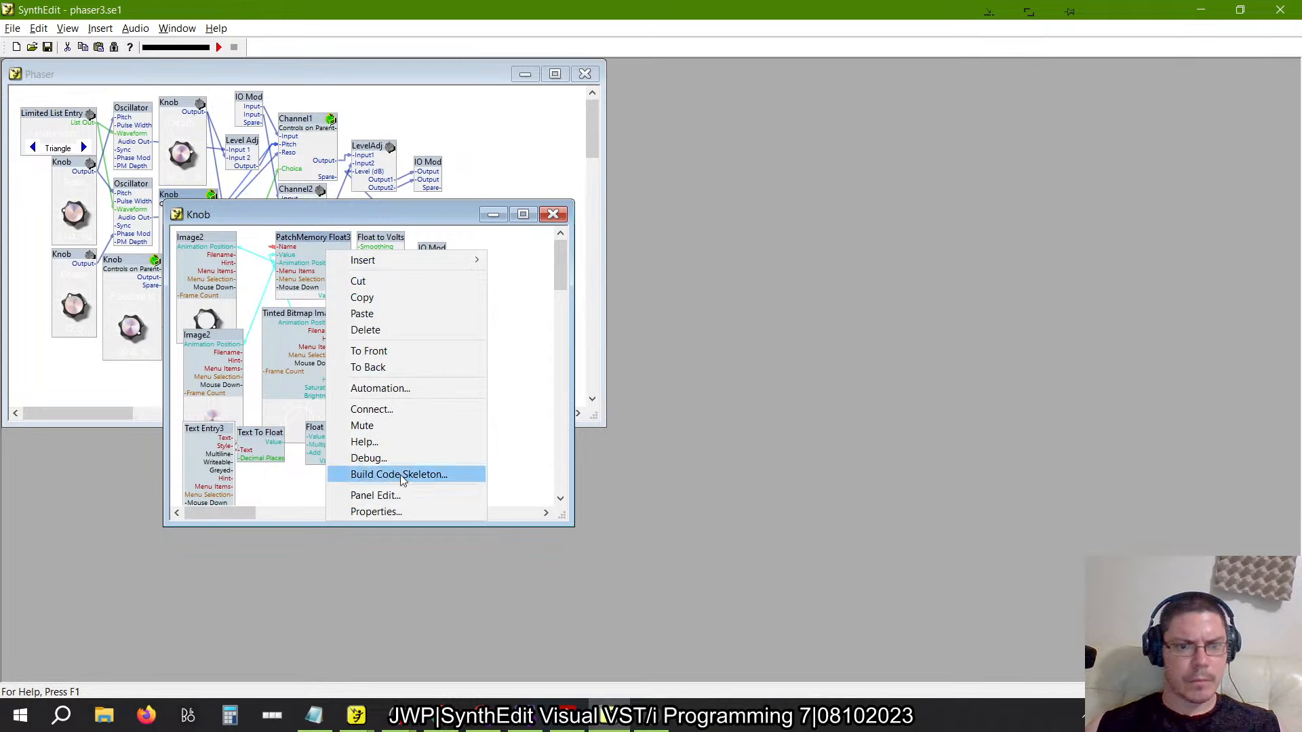
left_click(389, 511)
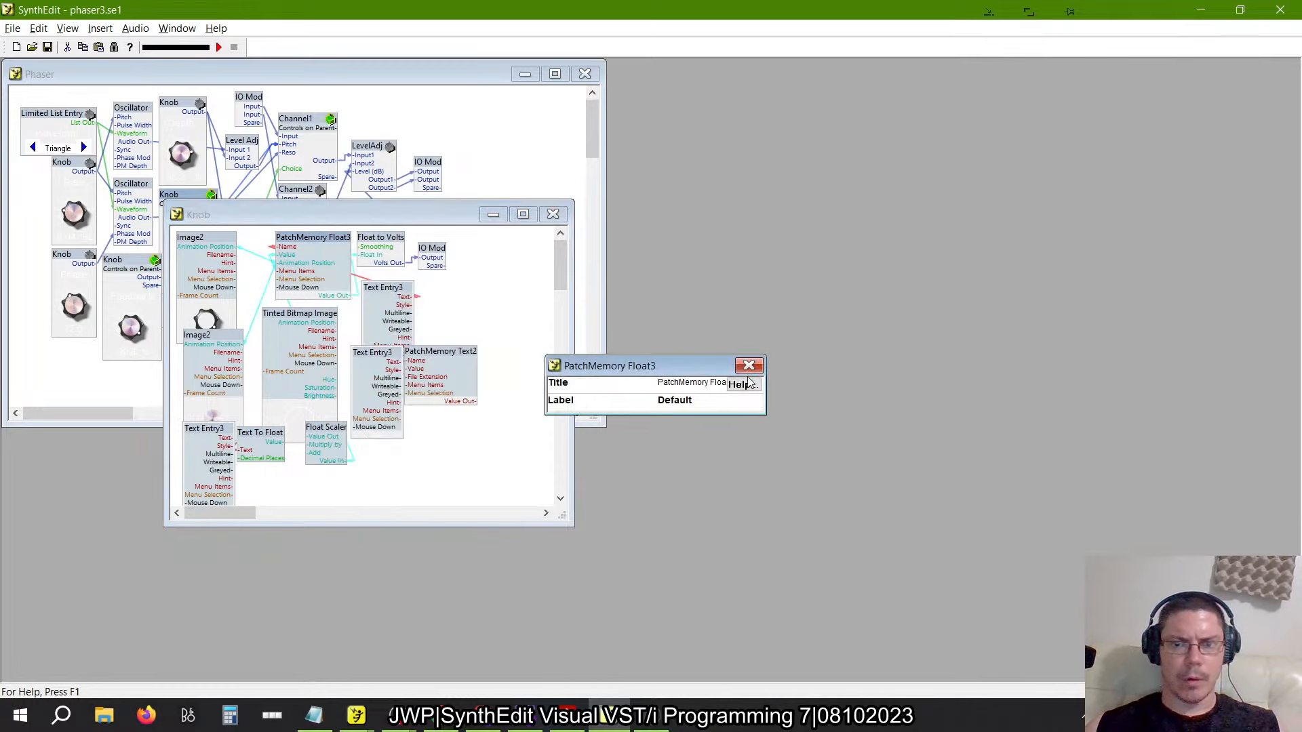
left_click(749, 365)
right_click(325, 272)
left_click(379, 409)
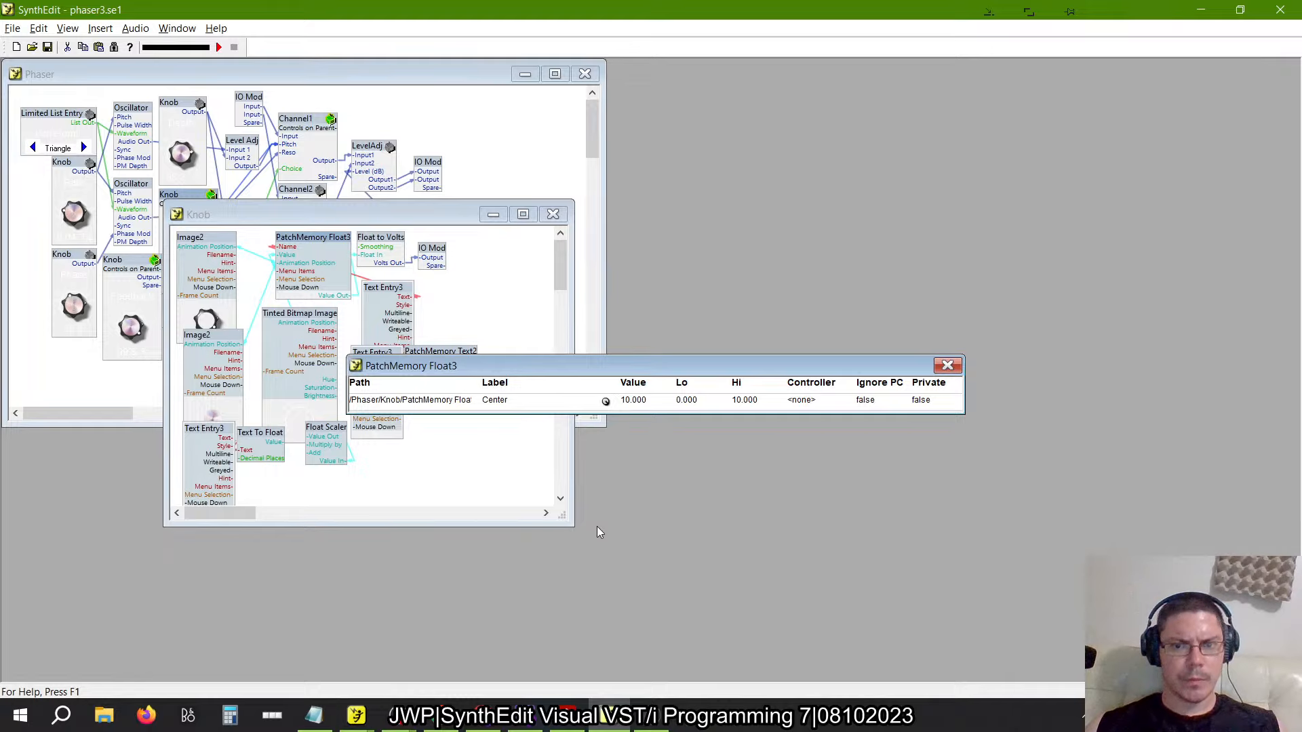
left_click(947, 366)
Back in phaser1B.se1, replace the Center knob's Float to Volts–IO Mod link with a Multiply module feeding the IO Mod's spare pin
key("alt+Tab")
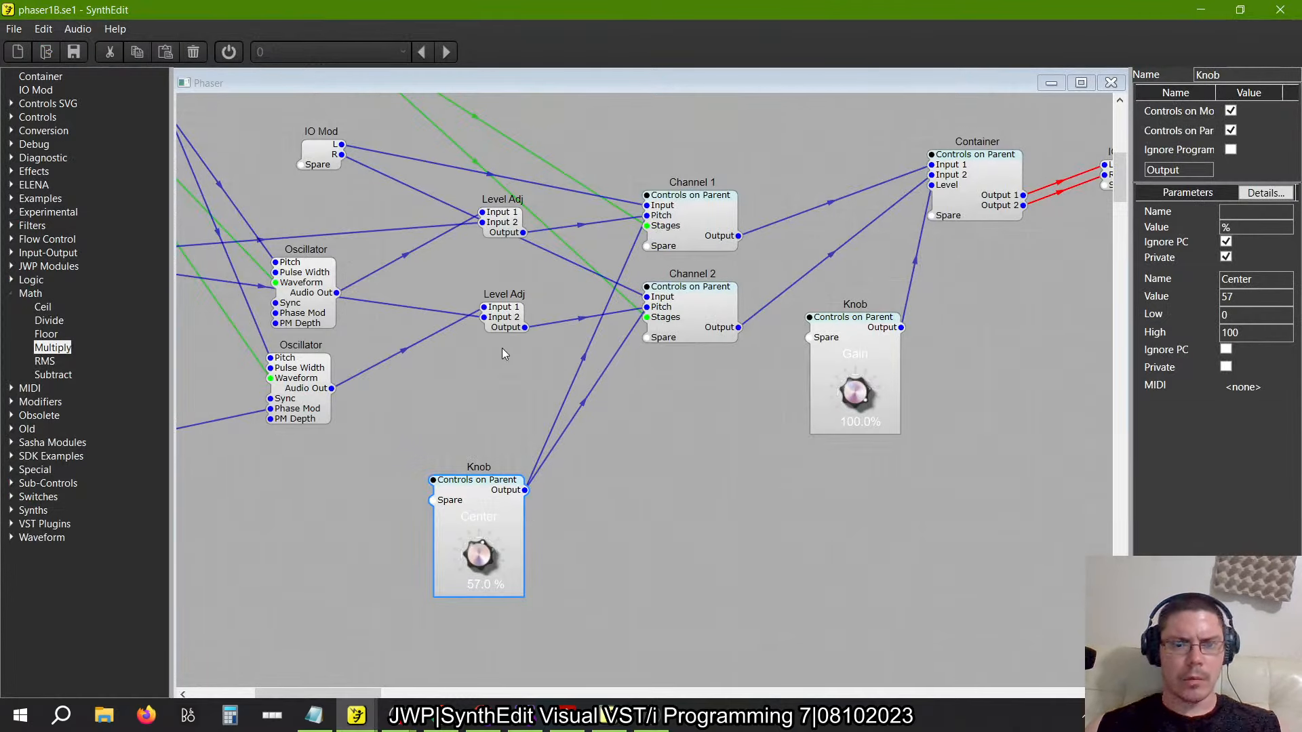
double_click(481, 489)
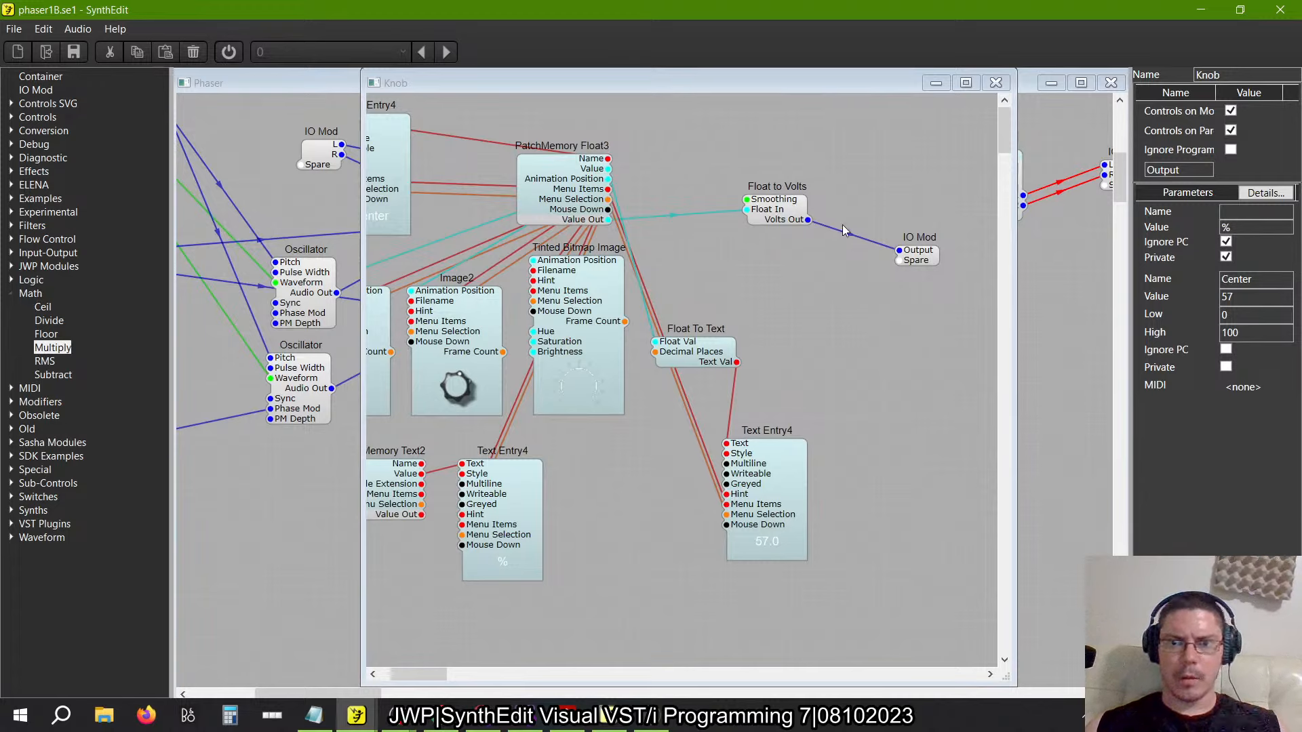
key("Delete")
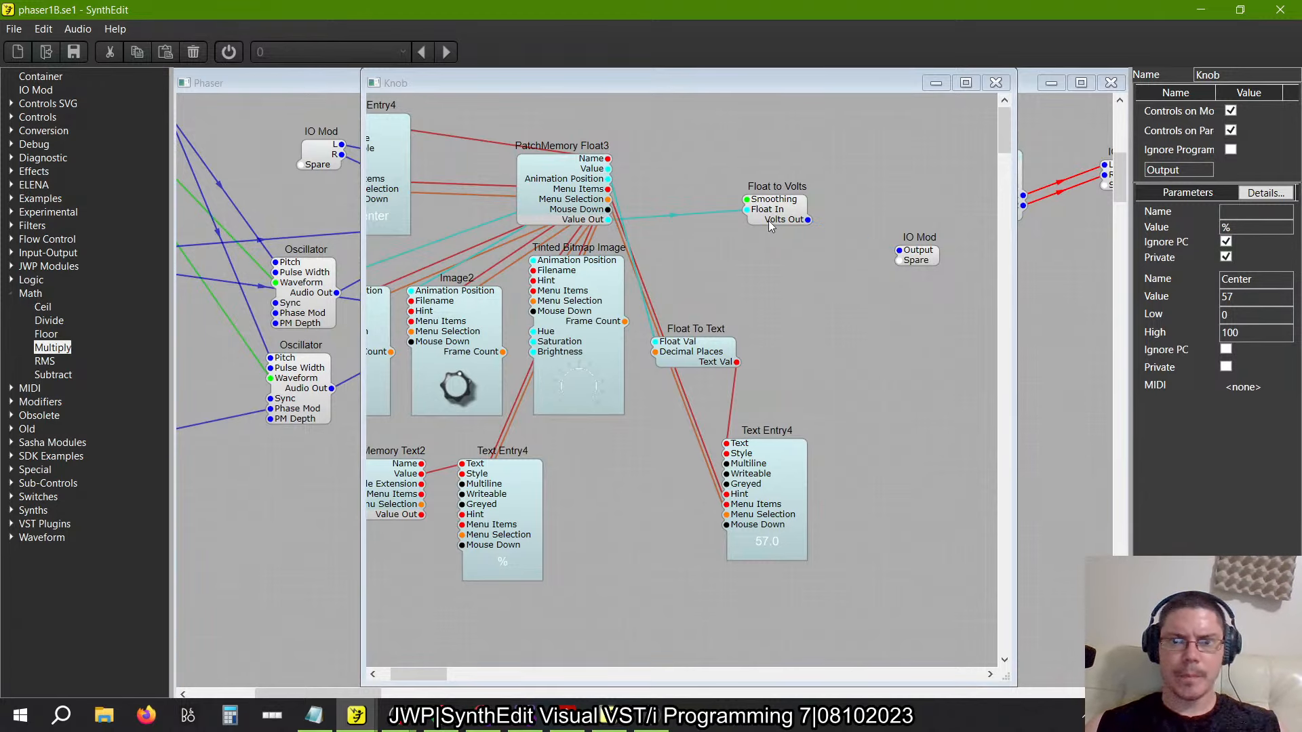
left_click_drag(770, 222, 709, 191)
left_click(68, 350)
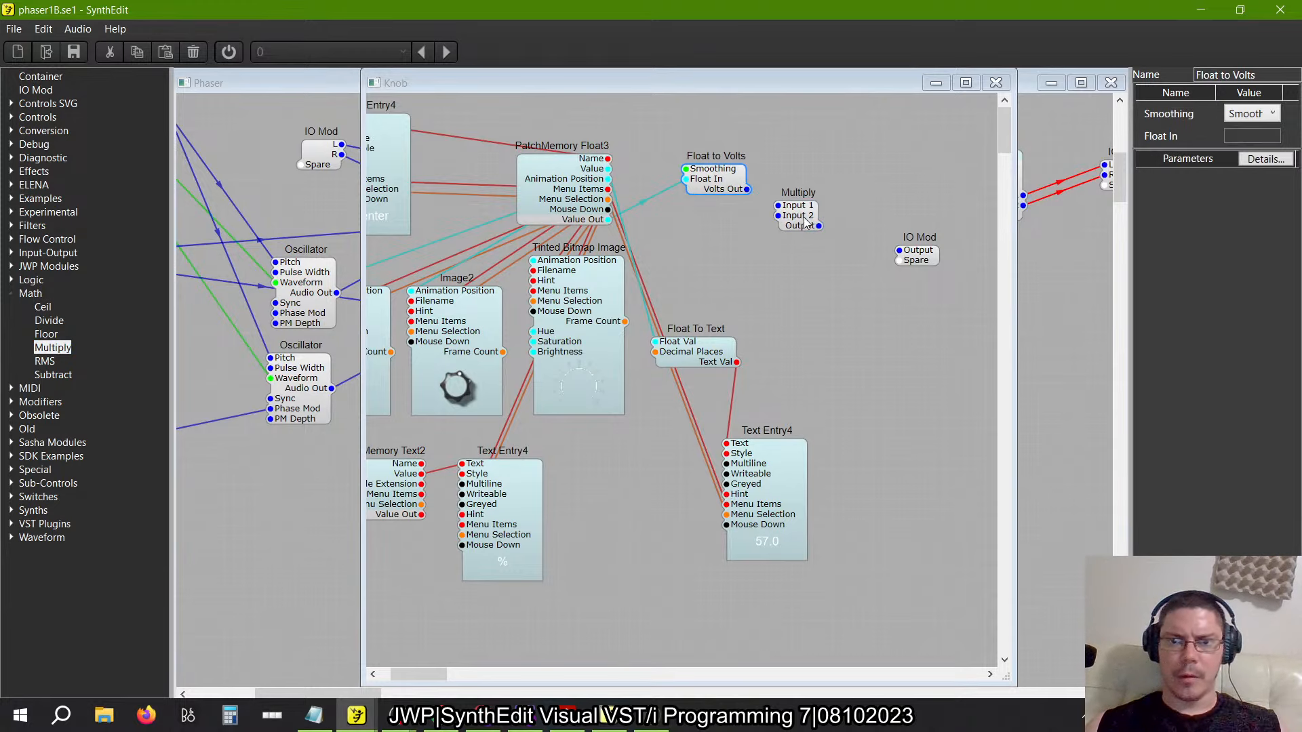
left_click_drag(818, 226, 899, 260)
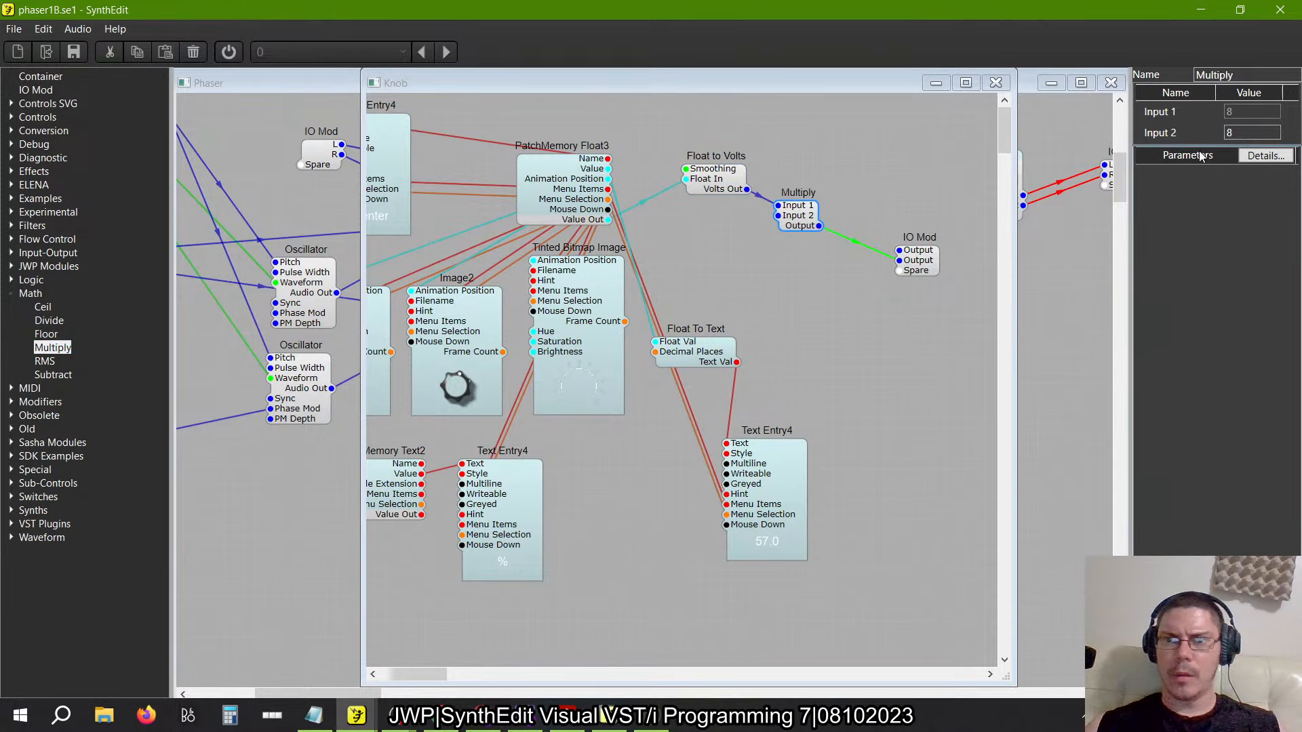
Set the Center knob's Multiply Input 2 to 0.1 and close the knob's structure
left_click(1252, 132)
type("0.1")
key("Return")
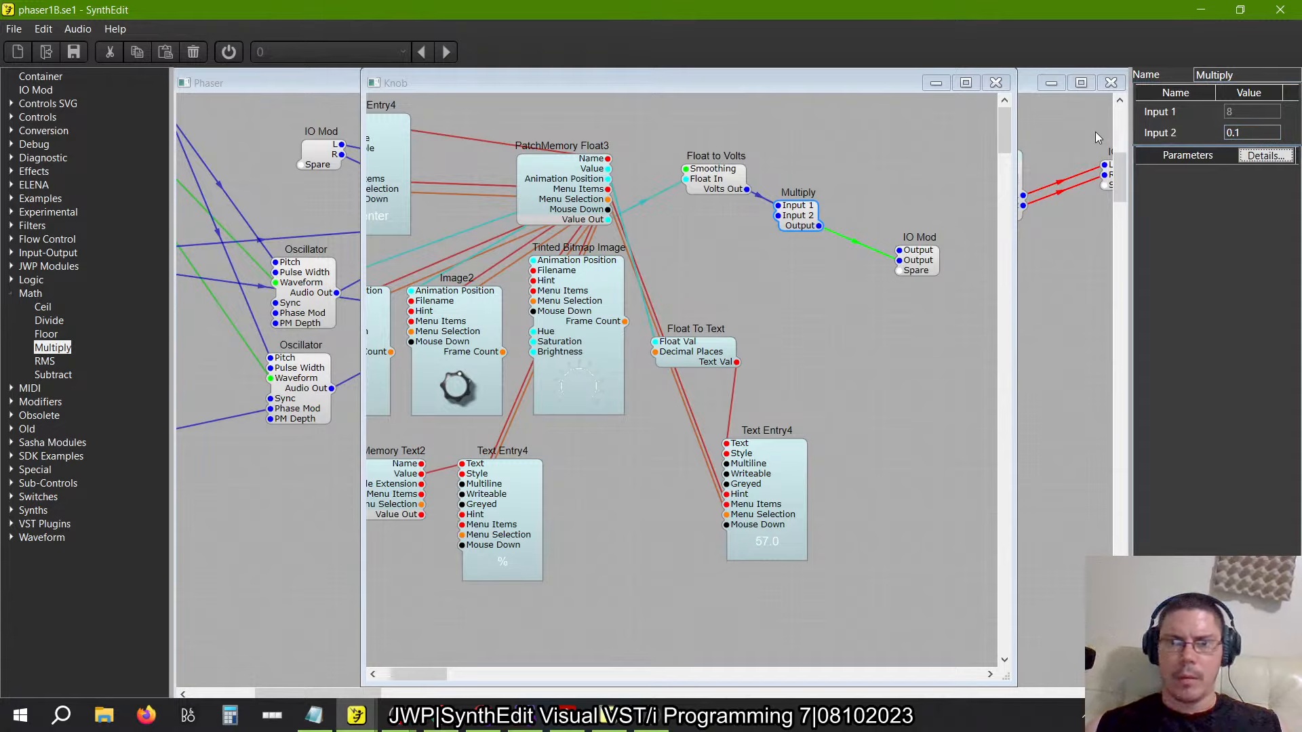
left_click(996, 83)
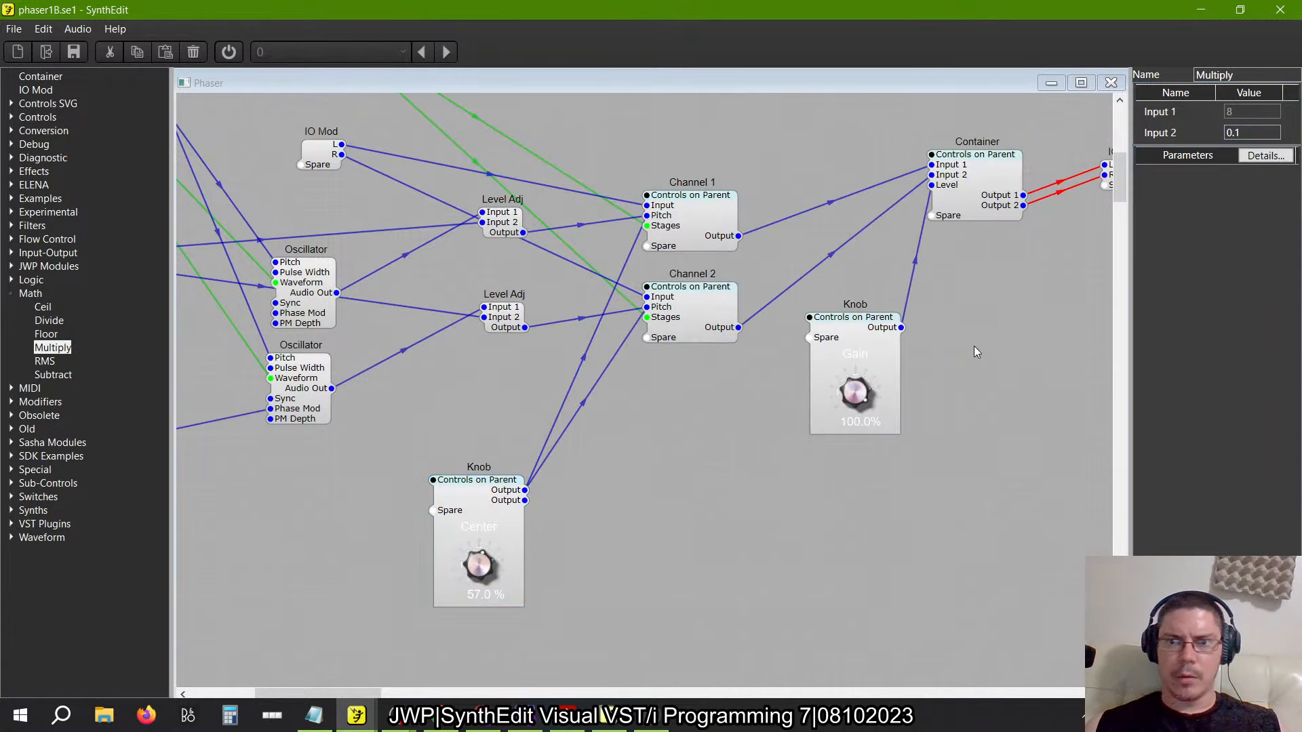
Close the Phaser structure and start exporting it as the VST3 plugin Phaser All Pass, saving the file first
left_click(1111, 82)
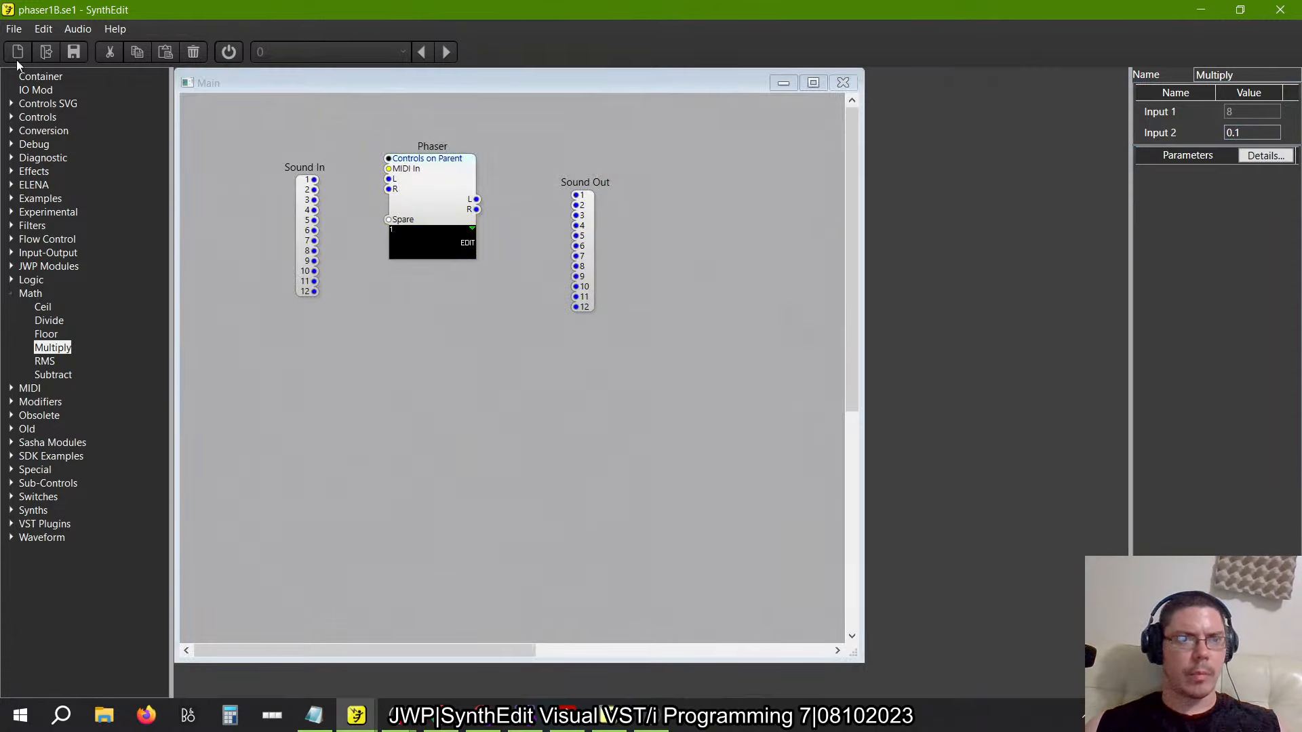
left_click(13, 29)
left_click(38, 158)
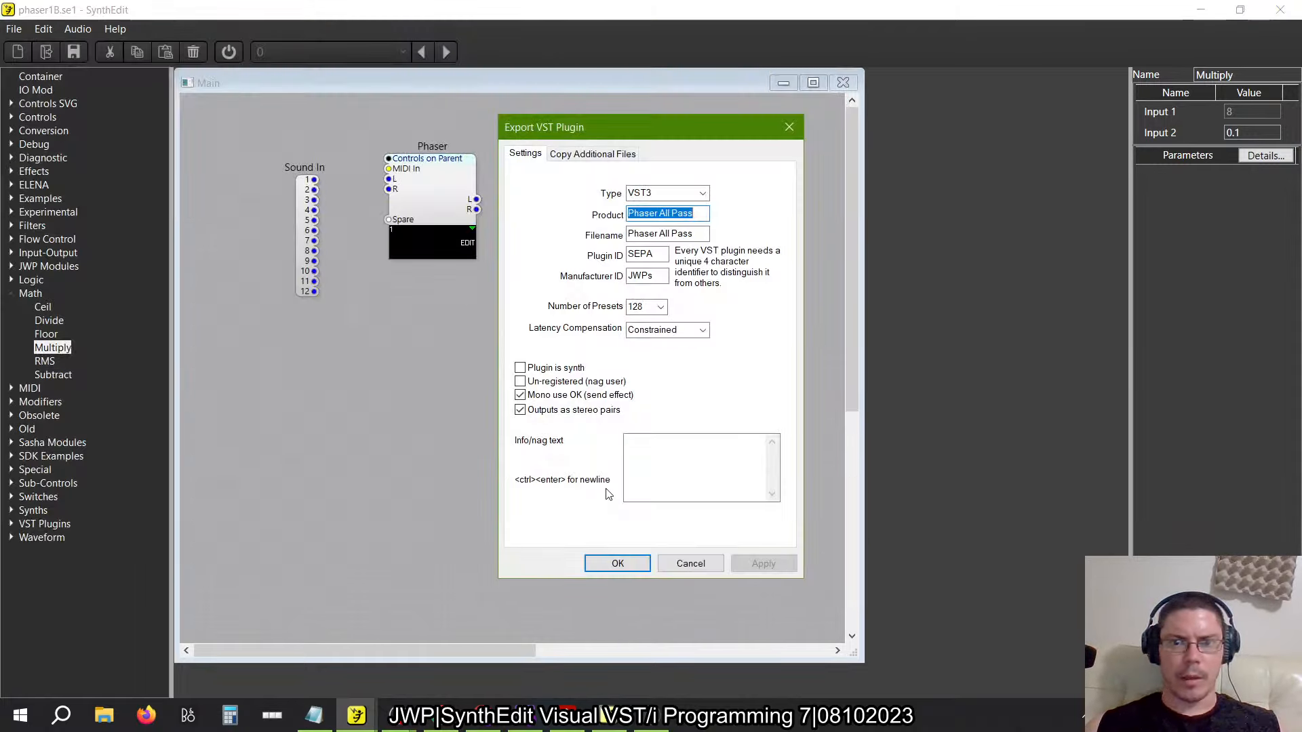
left_click(618, 564)
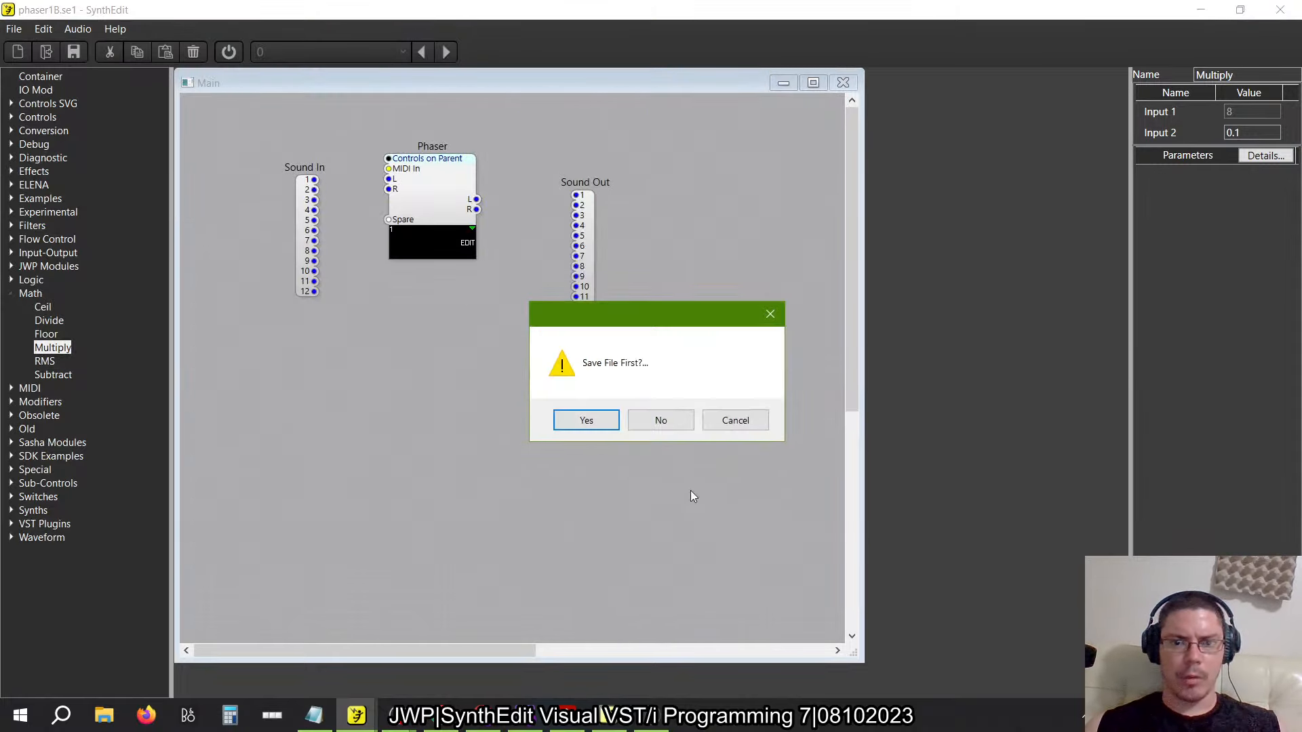
left_click(587, 421)
Switch to FL Studio and save the project as Phaser Testing without creating a new project folder
key("alt+Tab")
key("alt+Tab")
key("alt+Tab")
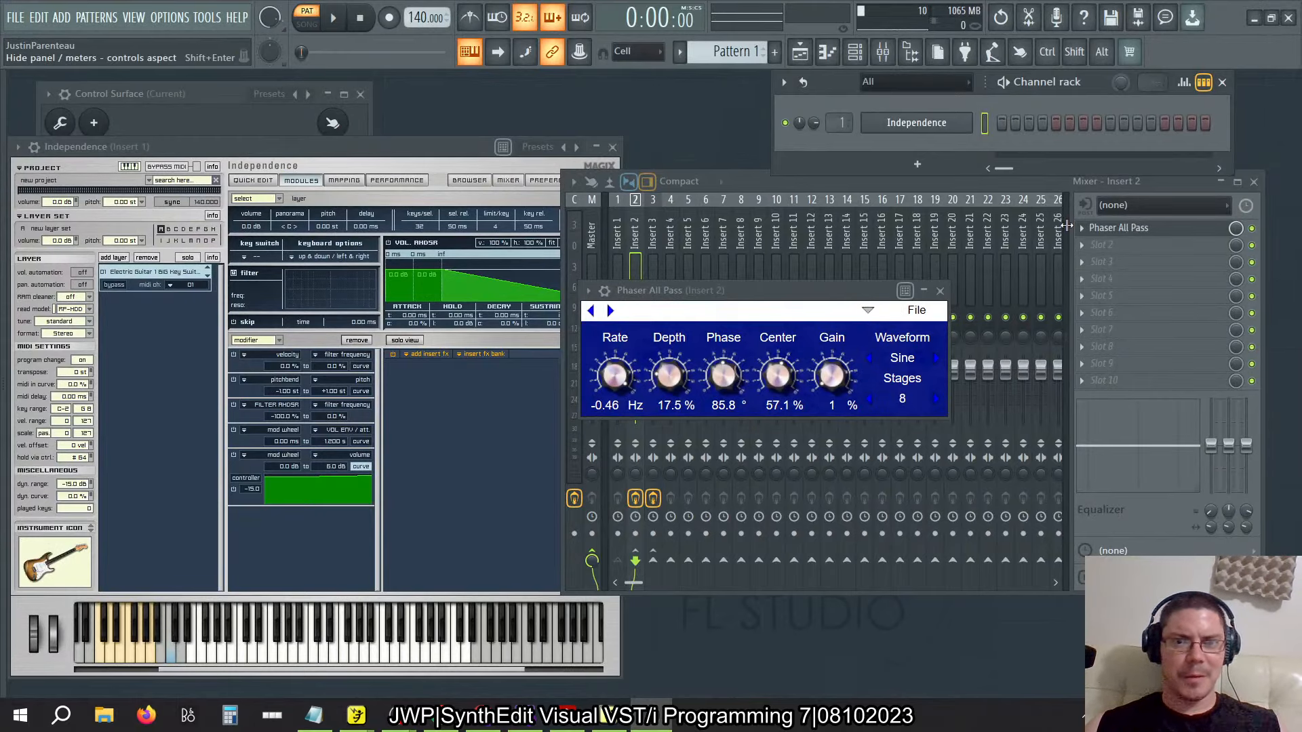
left_click(15, 18)
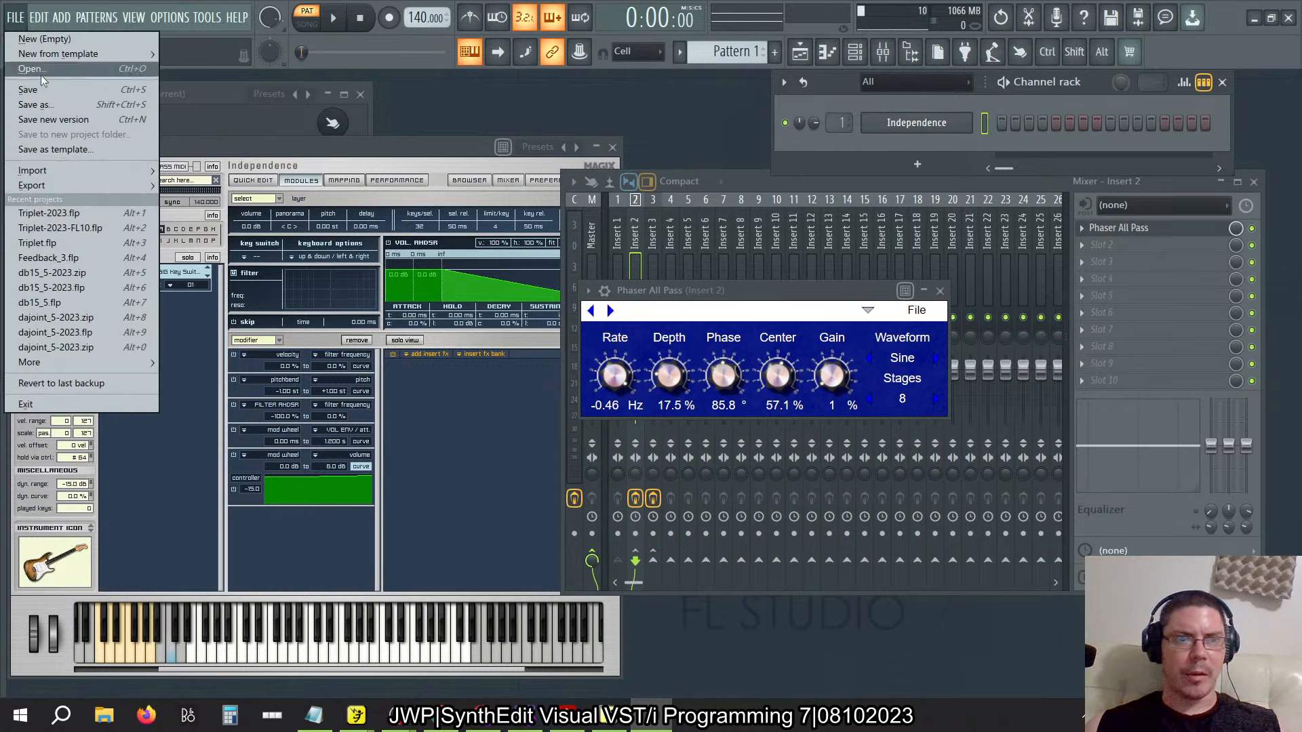
left_click(28, 89)
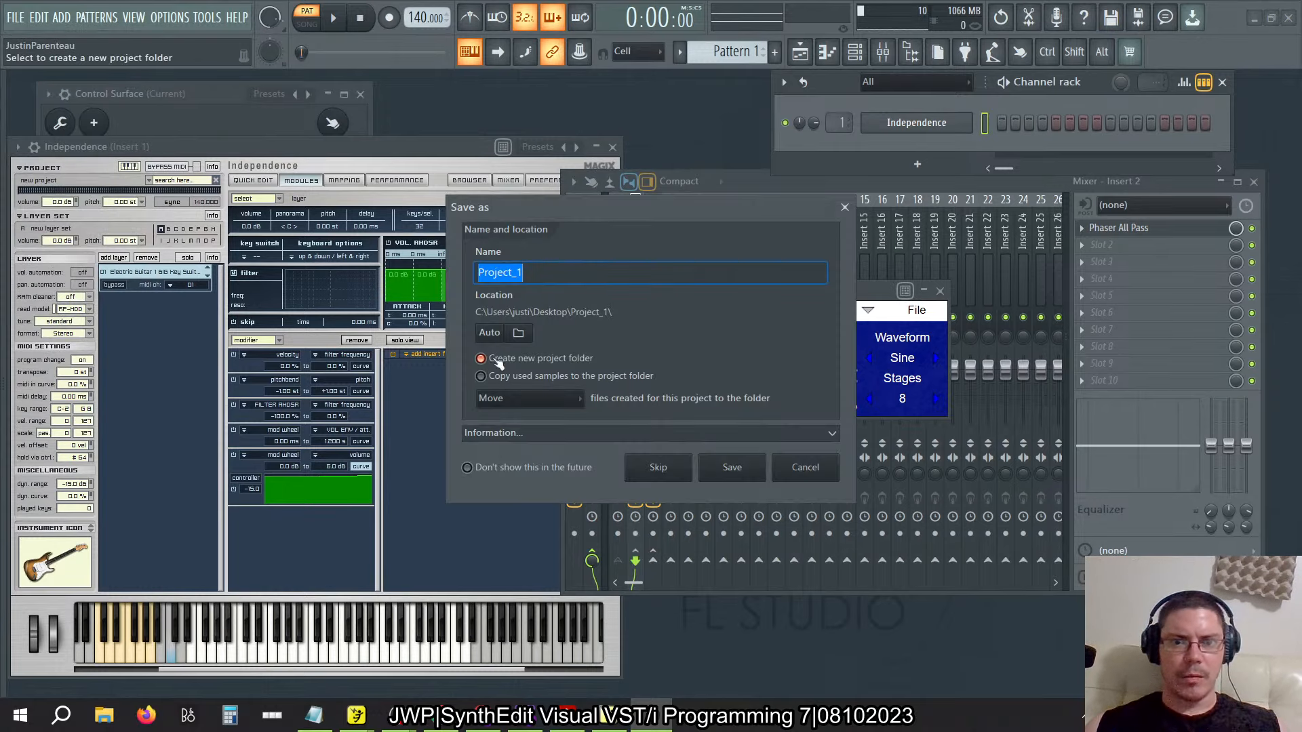
left_click(493, 366)
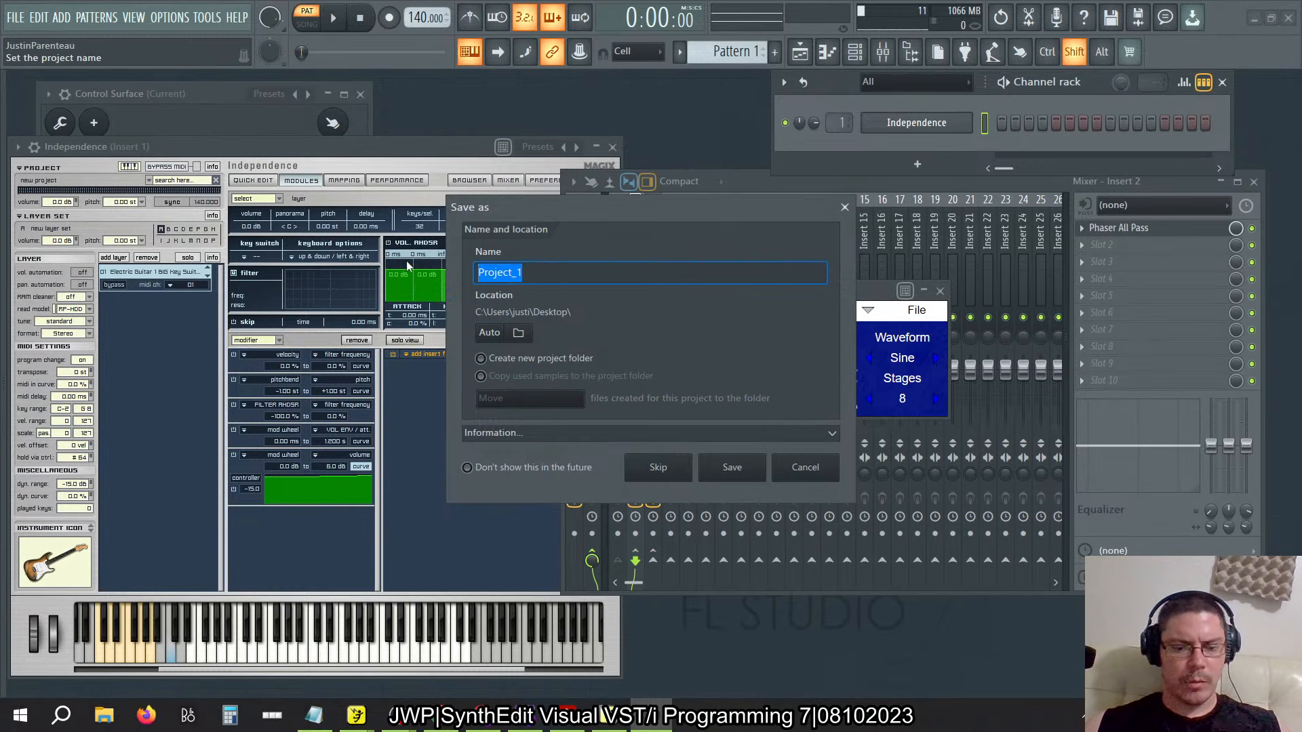
type("Phaser Testing")
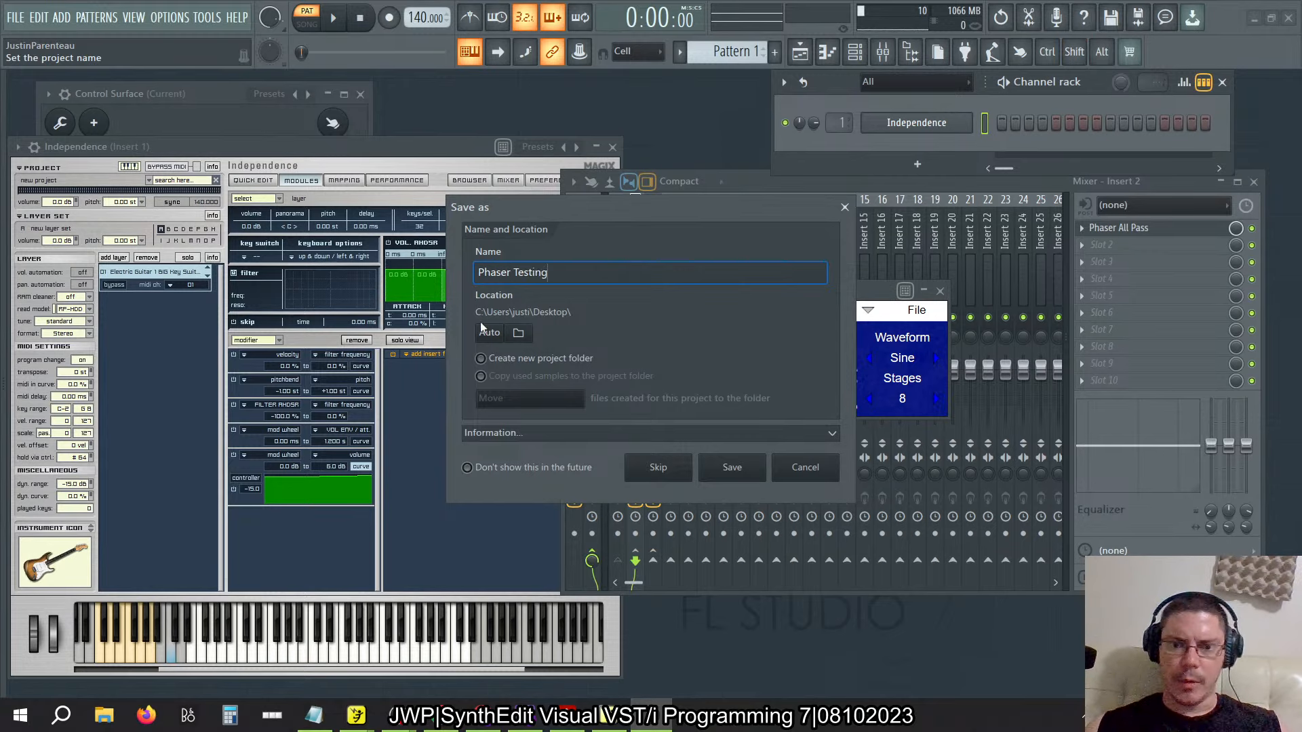
left_click(732, 467)
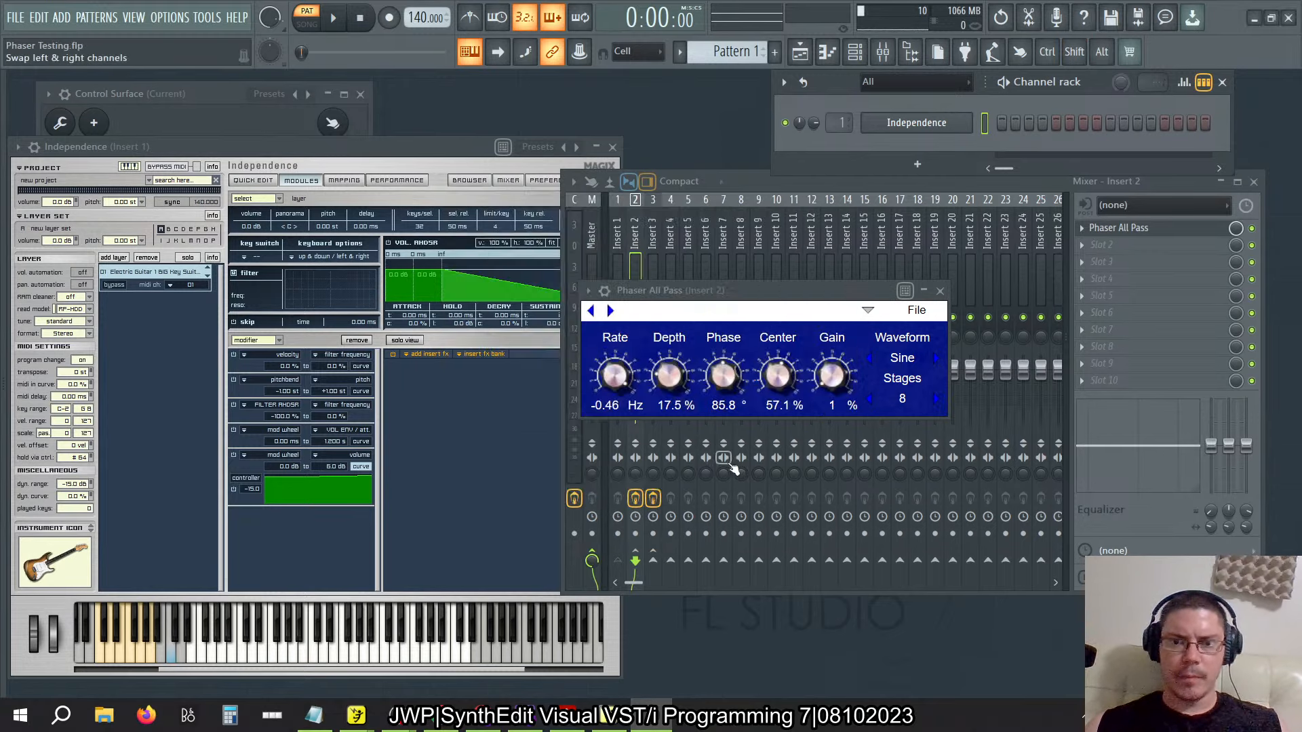
Bring the Control Surface to the front, close FL Studio and switch back to SynthEdit
left_click(203, 103)
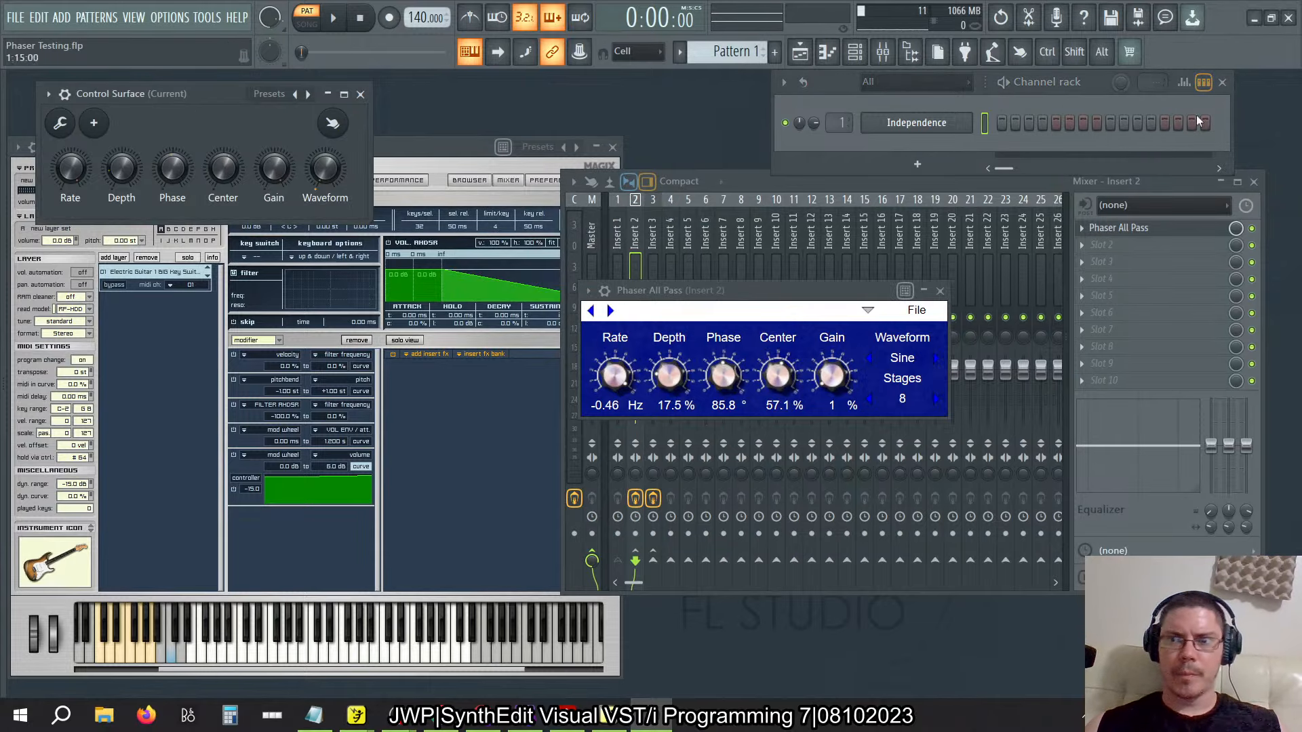
left_click(1289, 21)
key("alt+Tab")
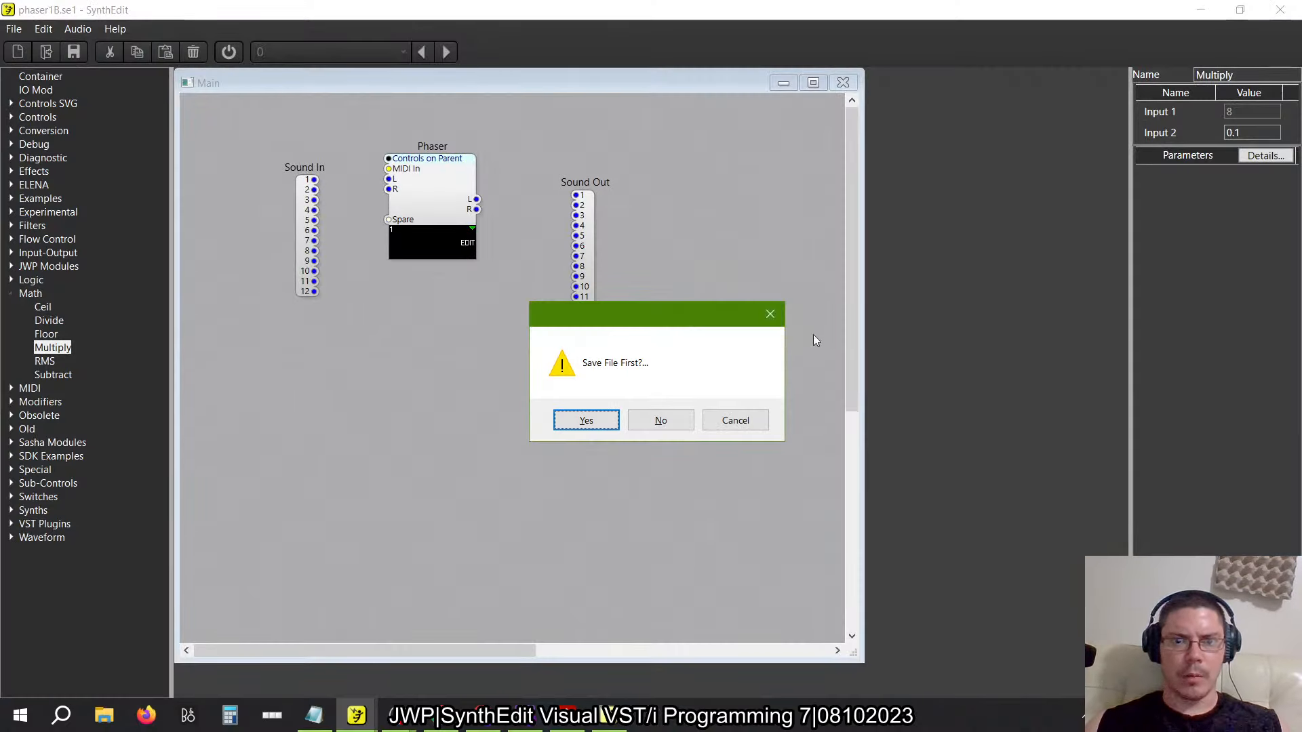
Save the phaser1B file for its export and switch to the phaser3.se1 SynthEdit window
left_click(587, 420)
key("alt+Tab")
key("alt+Tab")
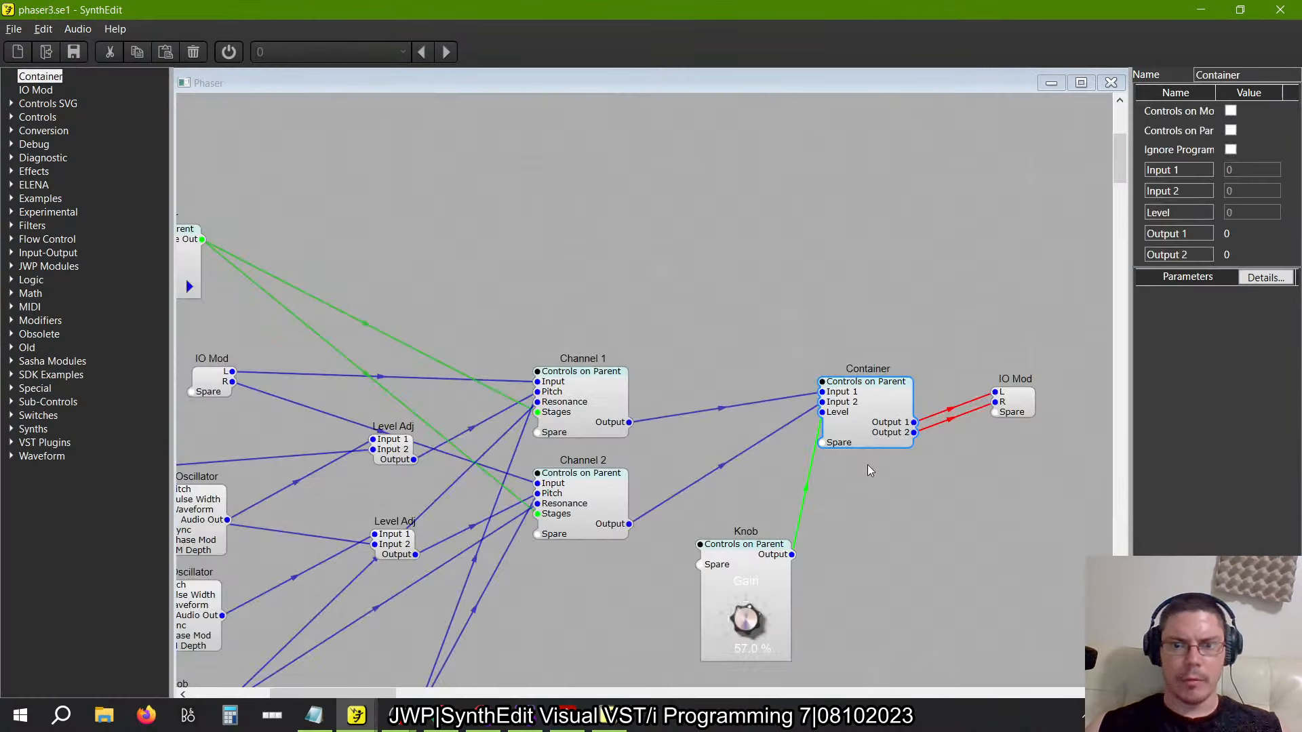
Open the Gain knob's structure, move Float to Volts aside and delete its connection to the IO Mod
double_click(748, 543)
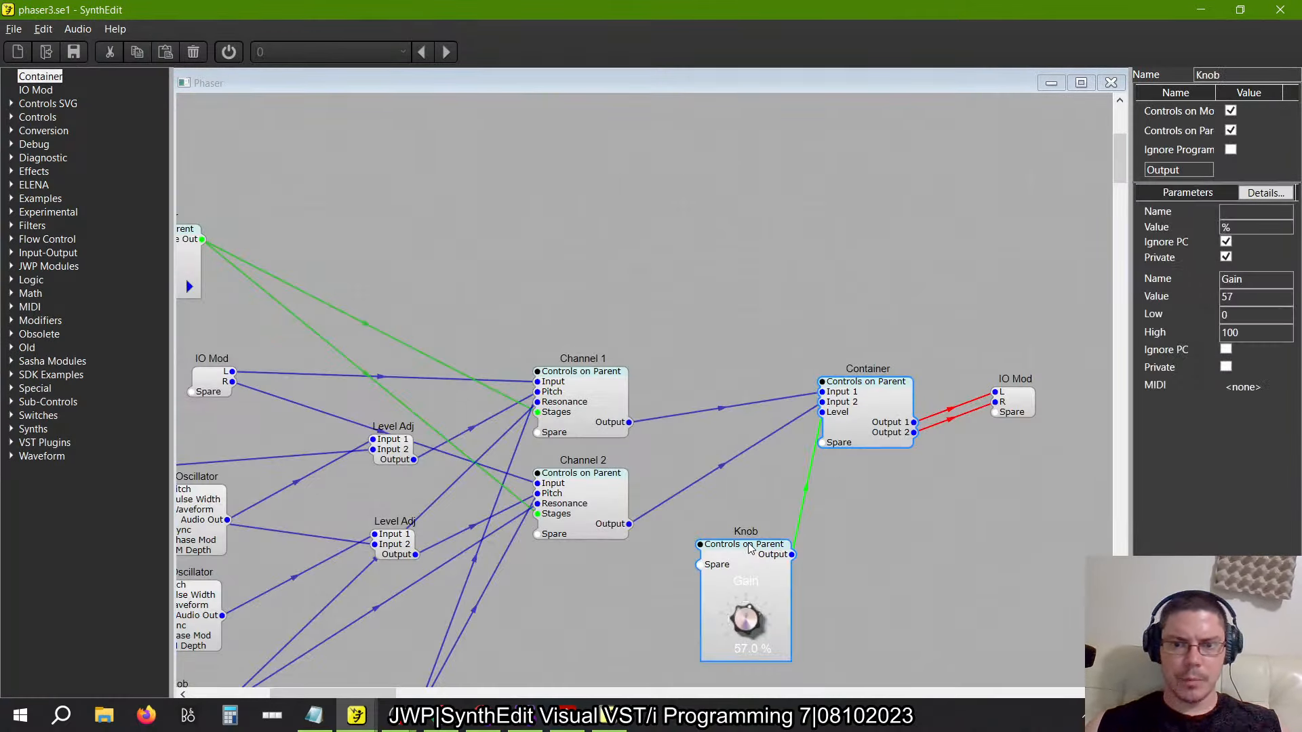
left_click_drag(776, 205, 665, 165)
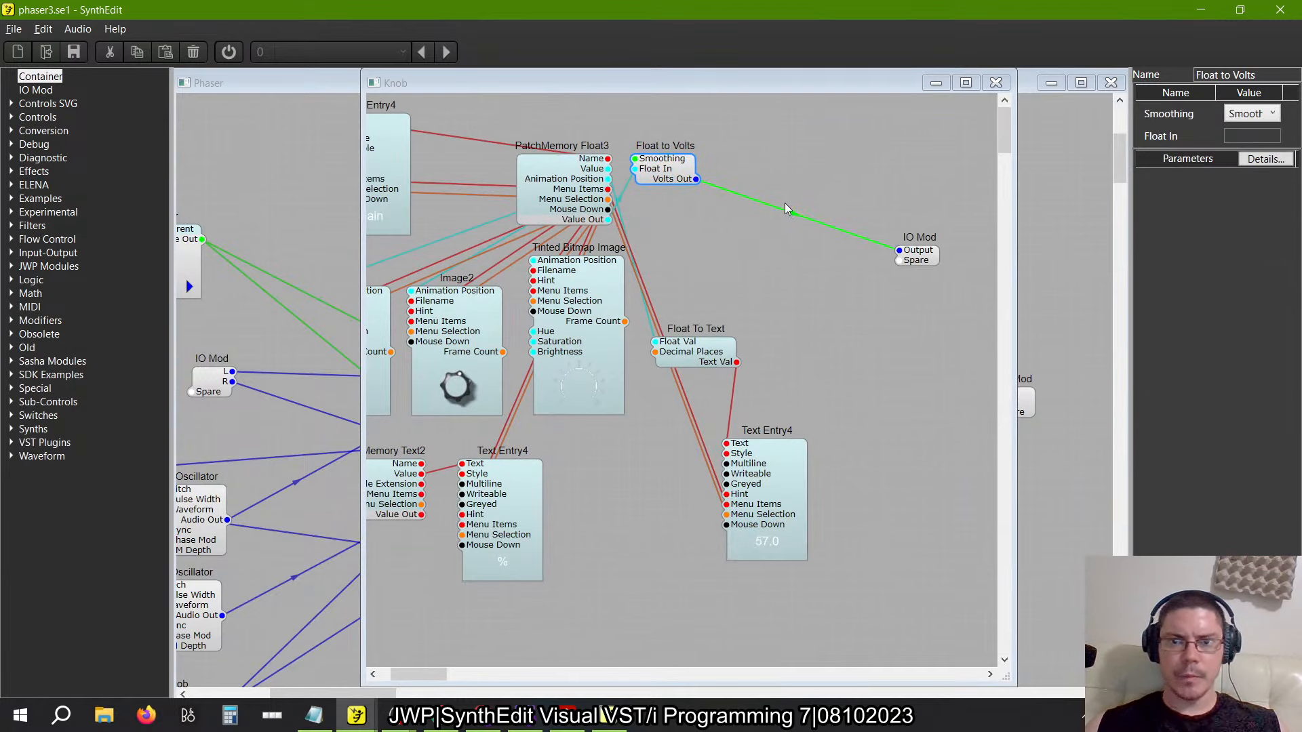
key("Delete")
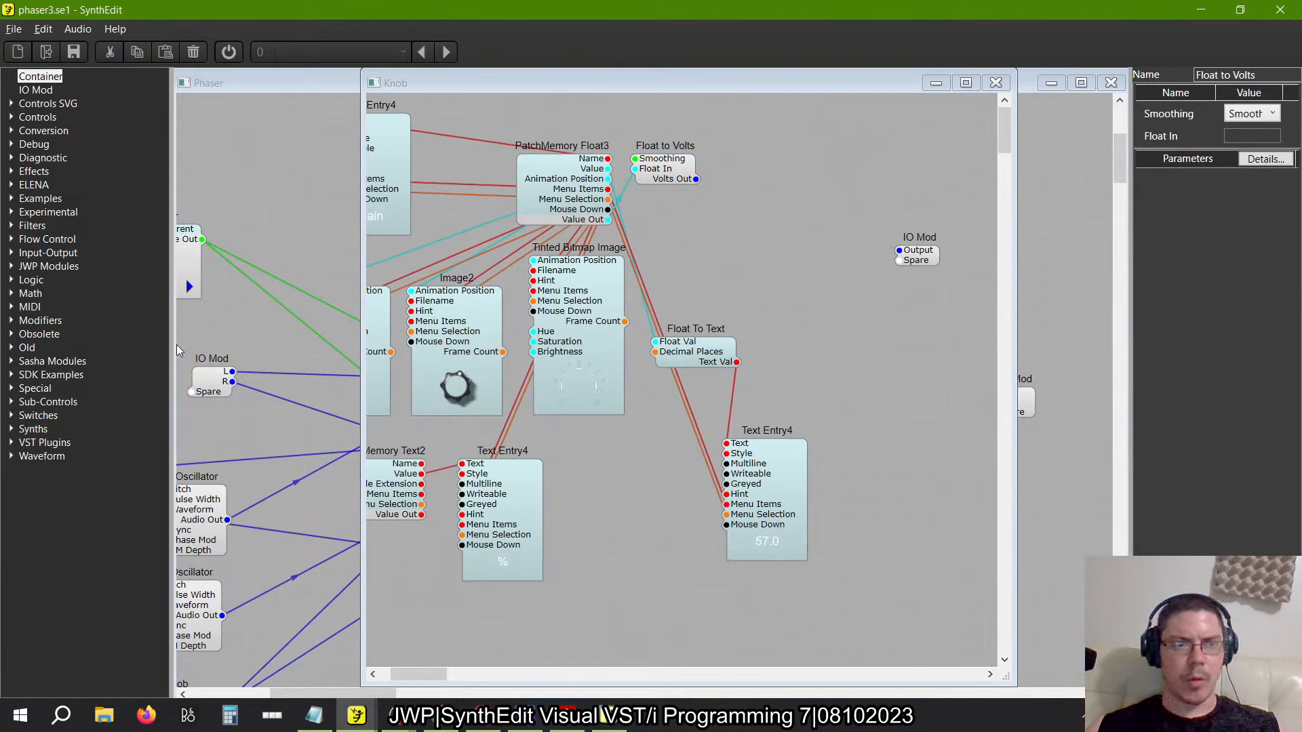
Wire a Multiply module between Float to Volts and the IO Mod, set its Input 2 to 0.1 and close the Gain knob's structure
double_click(21, 291)
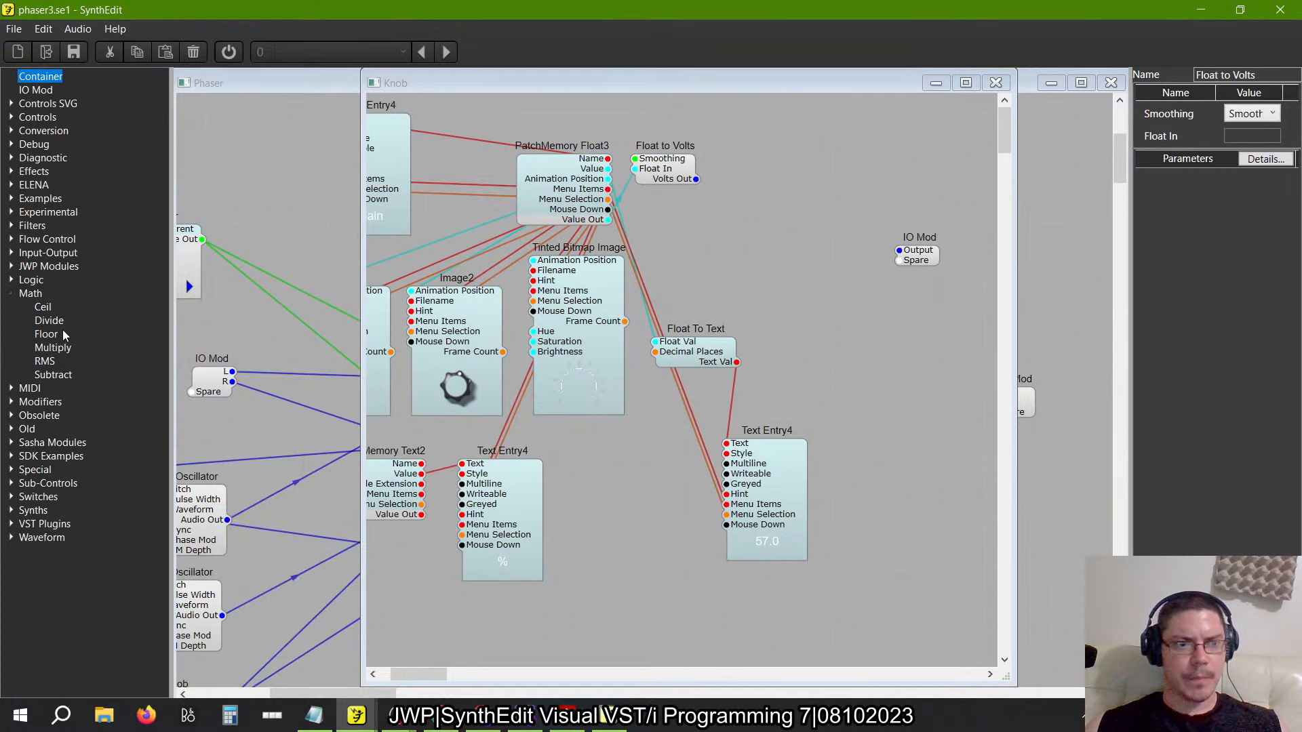
left_click_drag(52, 347, 760, 217)
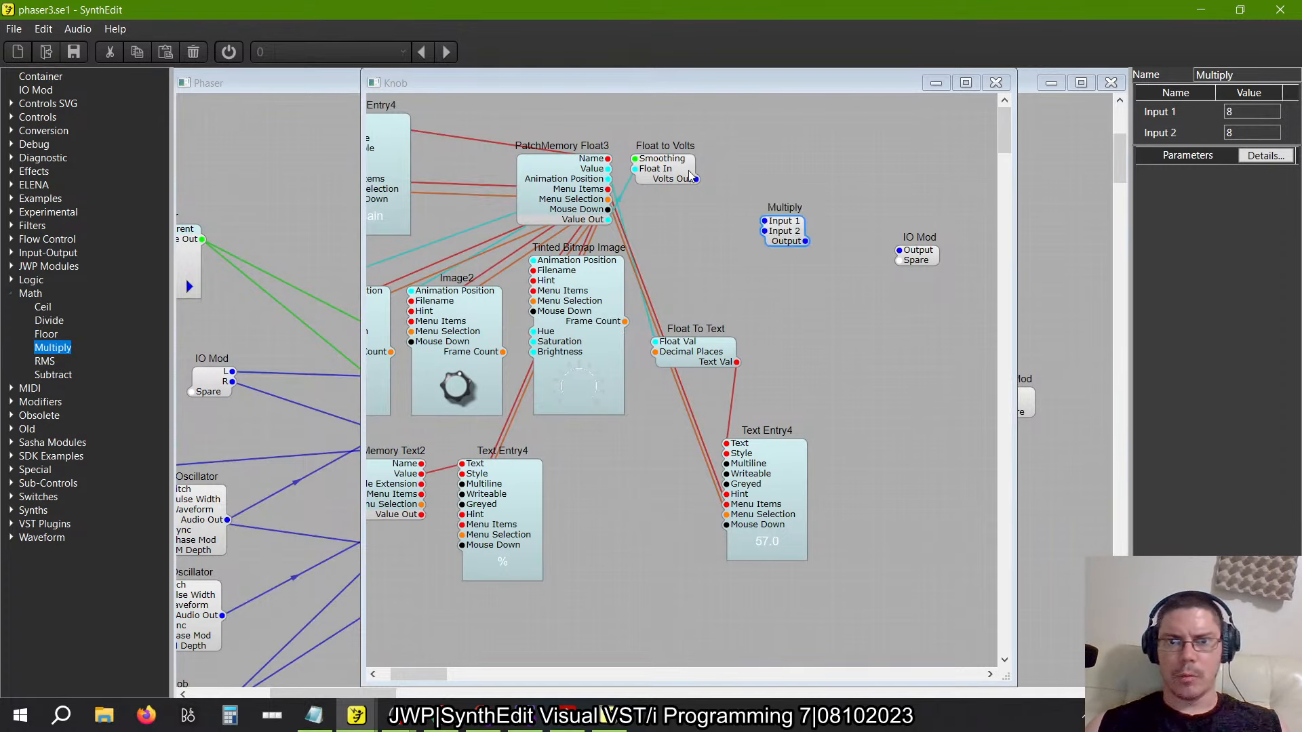
left_click_drag(695, 179, 900, 250)
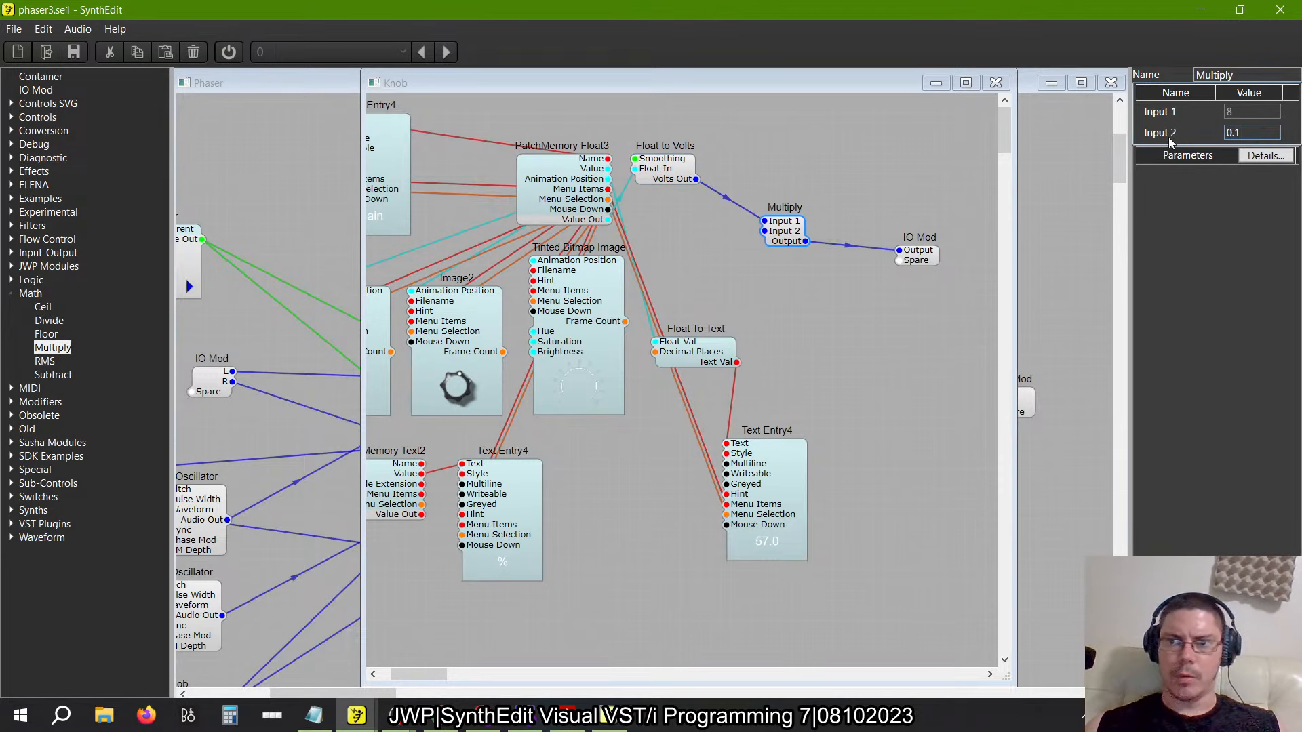
key("Tab")
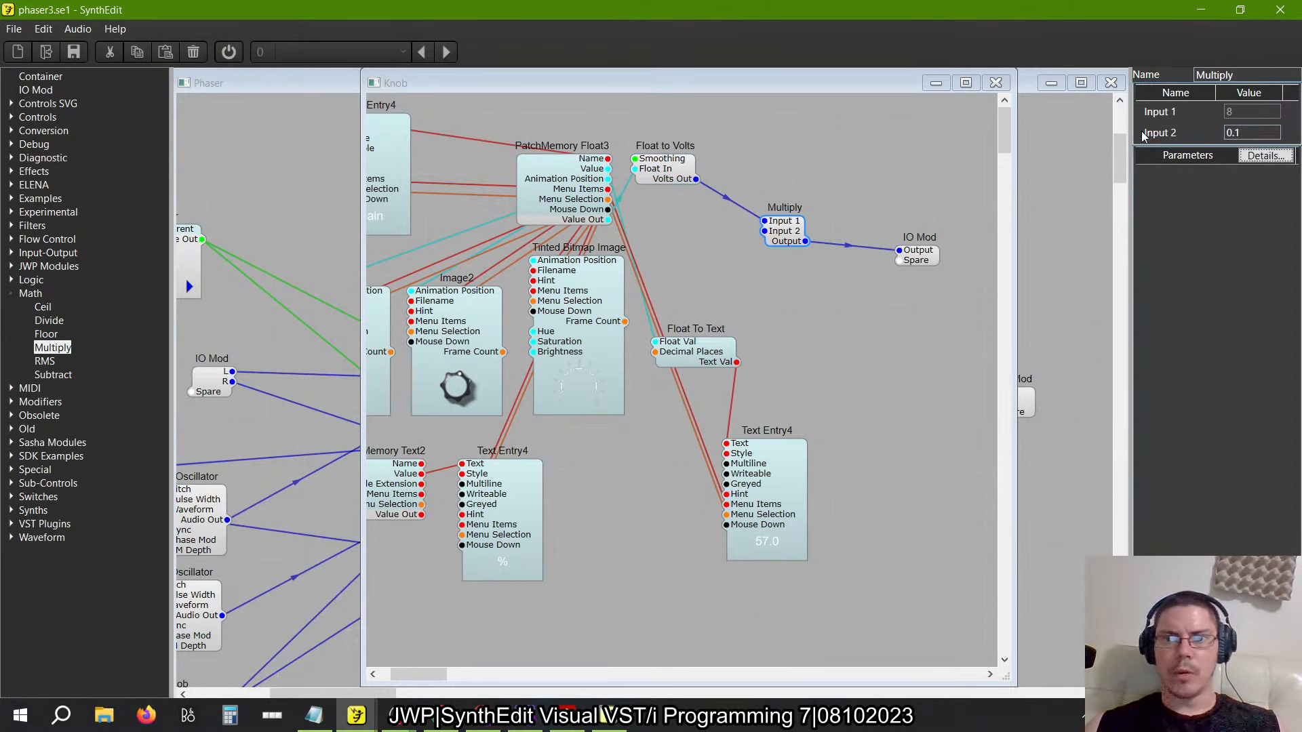
left_click(995, 82)
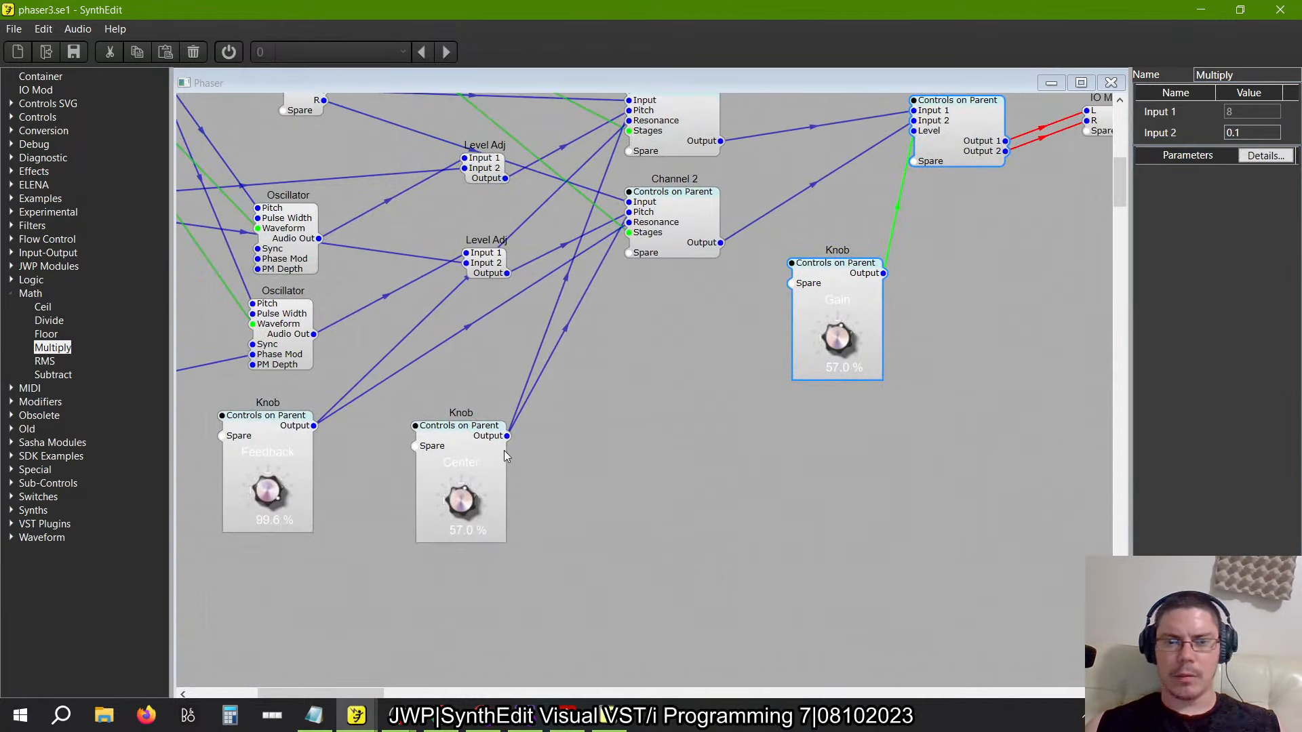
Open the Center knob's structure, reposition Float to Volts and delete its connection to the IO Mod
double_click(848, 306)
left_click_drag(790, 222, 727, 197)
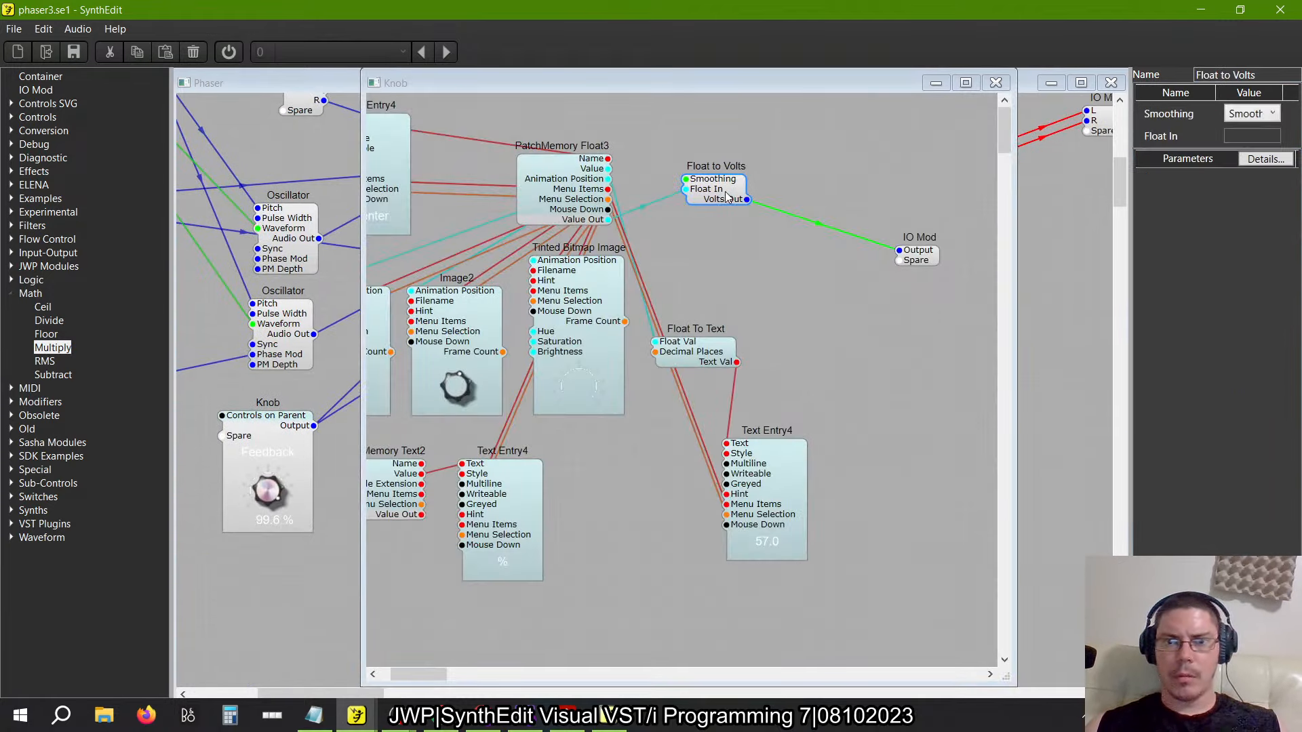
left_click(818, 224)
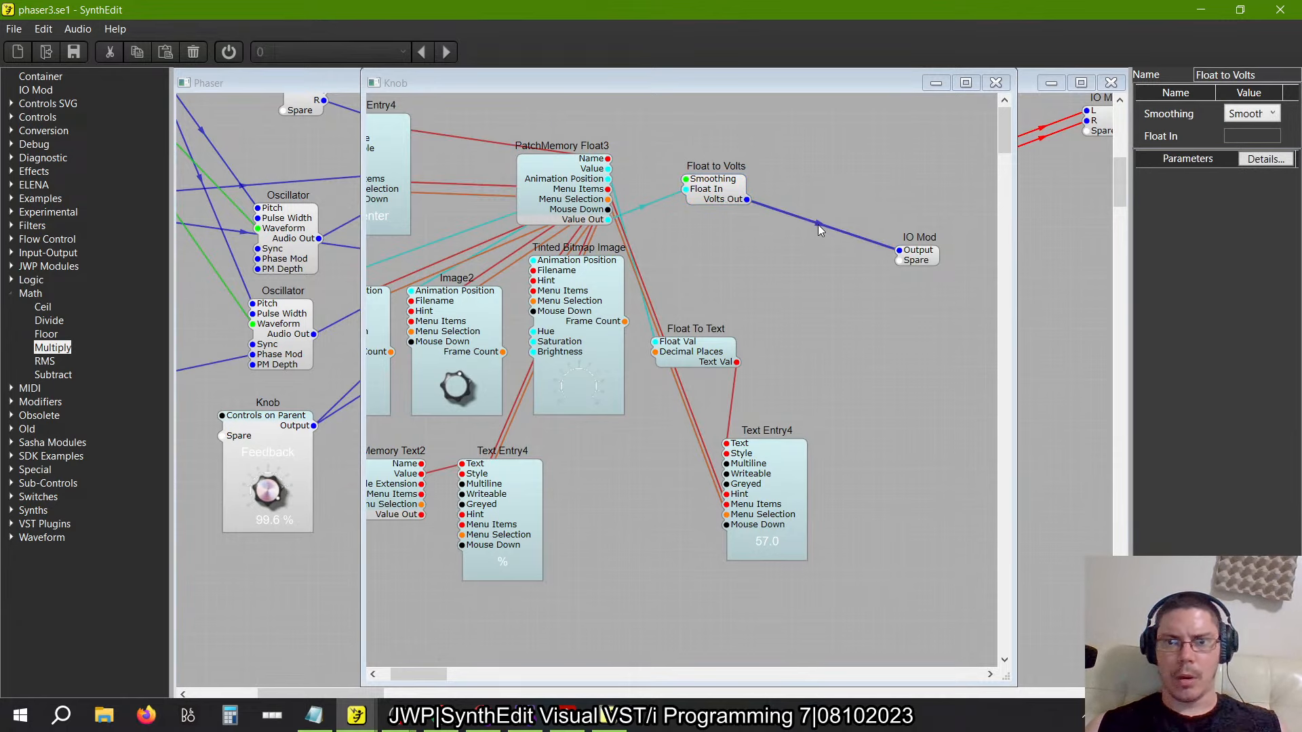
key("Delete")
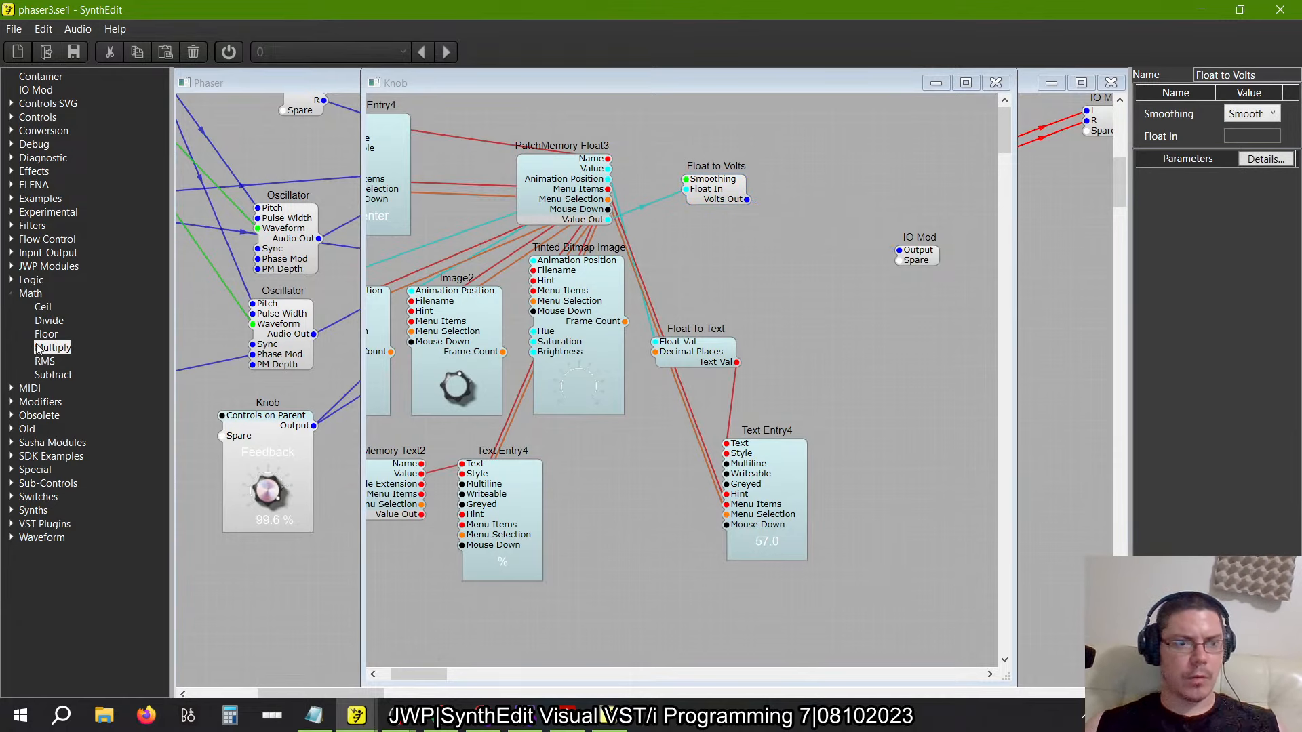
Insert a Multiply module between the Center knob's Float to Volts and IO Mod, set Input 2 to 0.1 and close the structure
left_click_drag(38, 348, 889, 253)
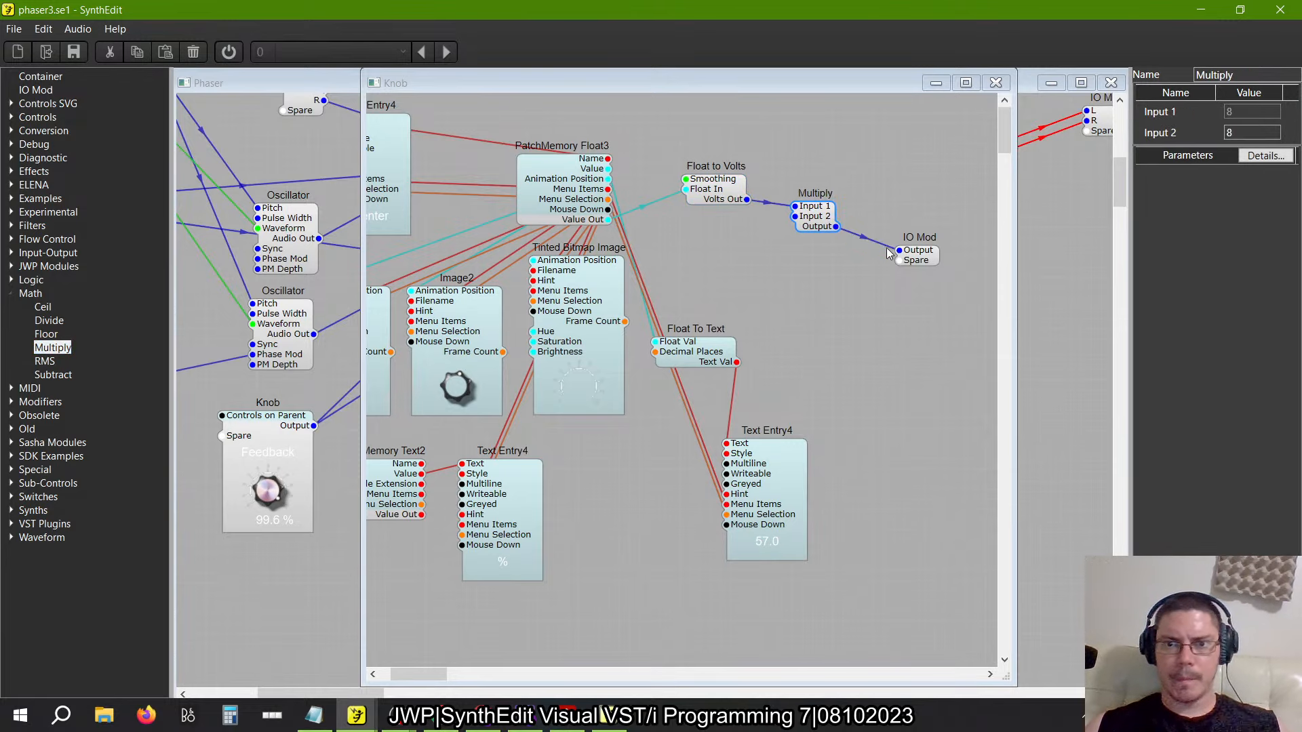
left_click(815, 206)
left_click_drag(1260, 132, 1098, 130)
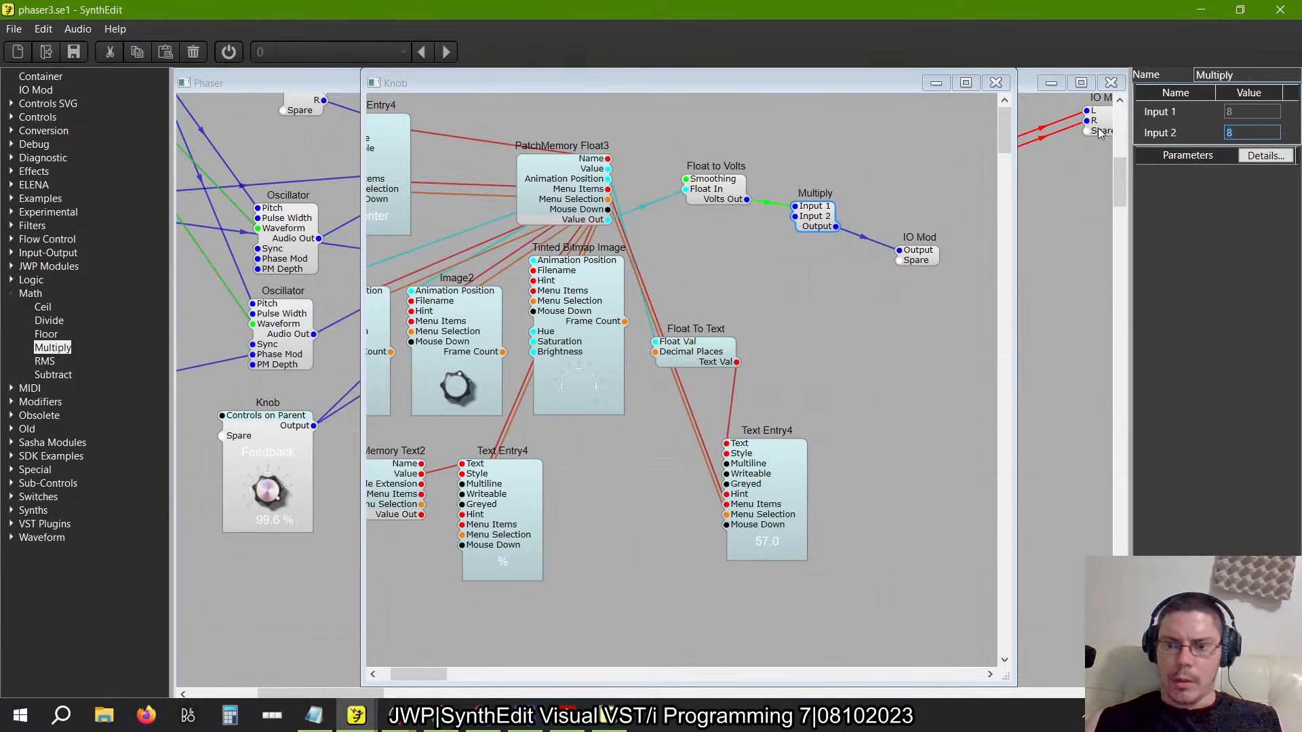
key("Return")
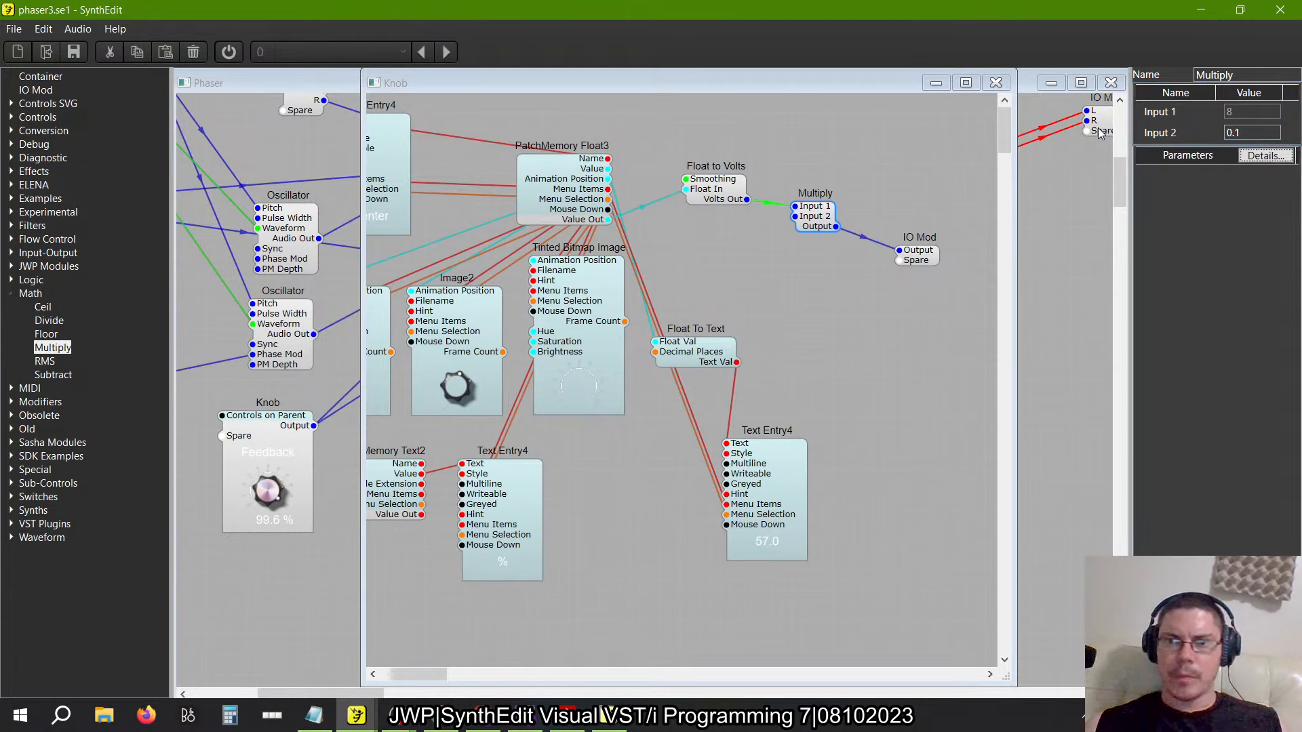
left_click(995, 82)
Close the Phaser structure and export it as the VST3 plugin Phaser Filter, saving the file first
left_click(1109, 83)
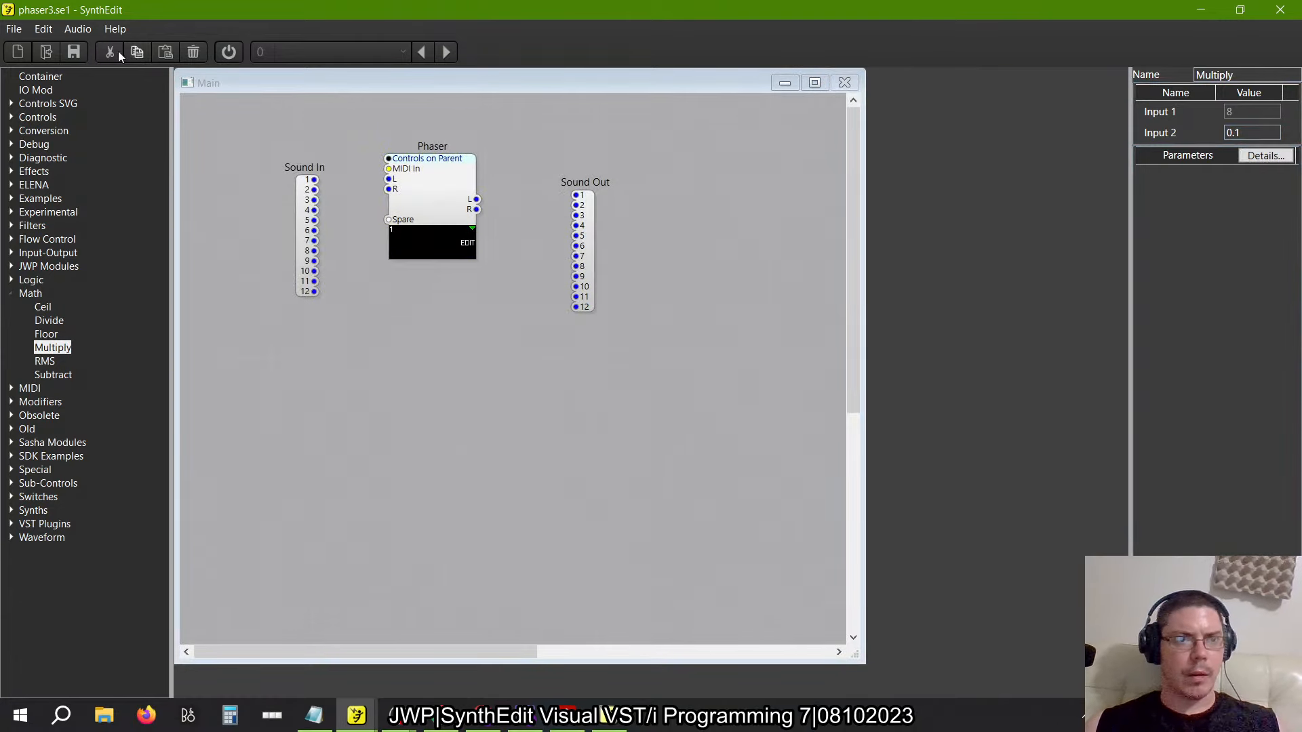
left_click(15, 29)
left_click(34, 154)
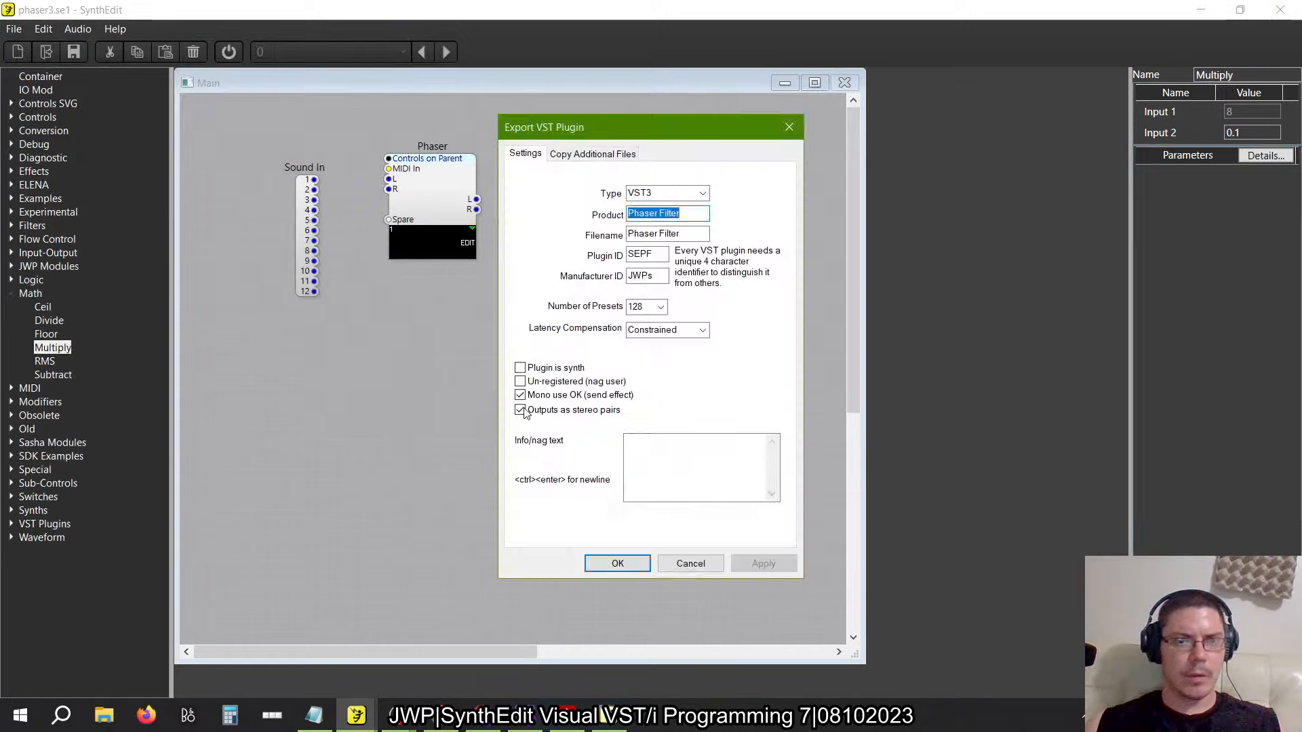
left_click(616, 565)
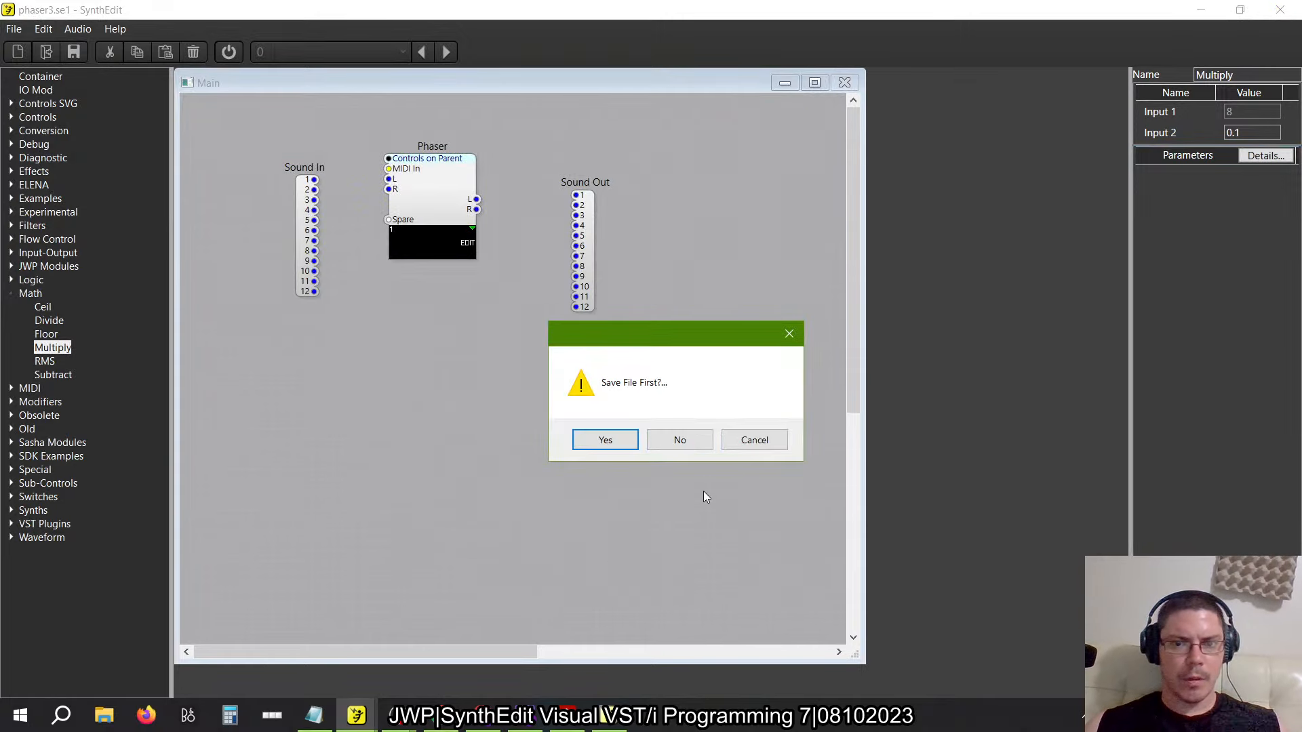
left_click(608, 440)
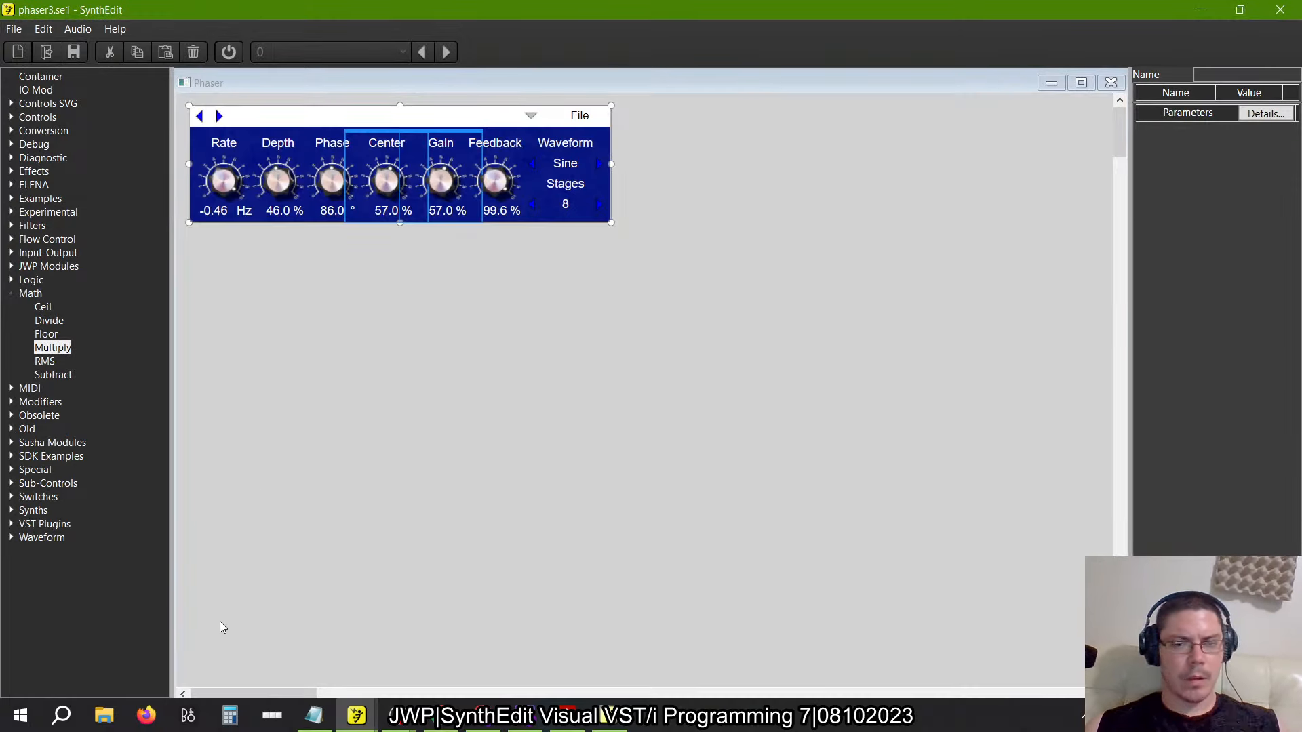
Dismiss the export messages in the phaser1B and phaser3 SynthEdit windows
key("alt+Tab")
left_click(696, 413)
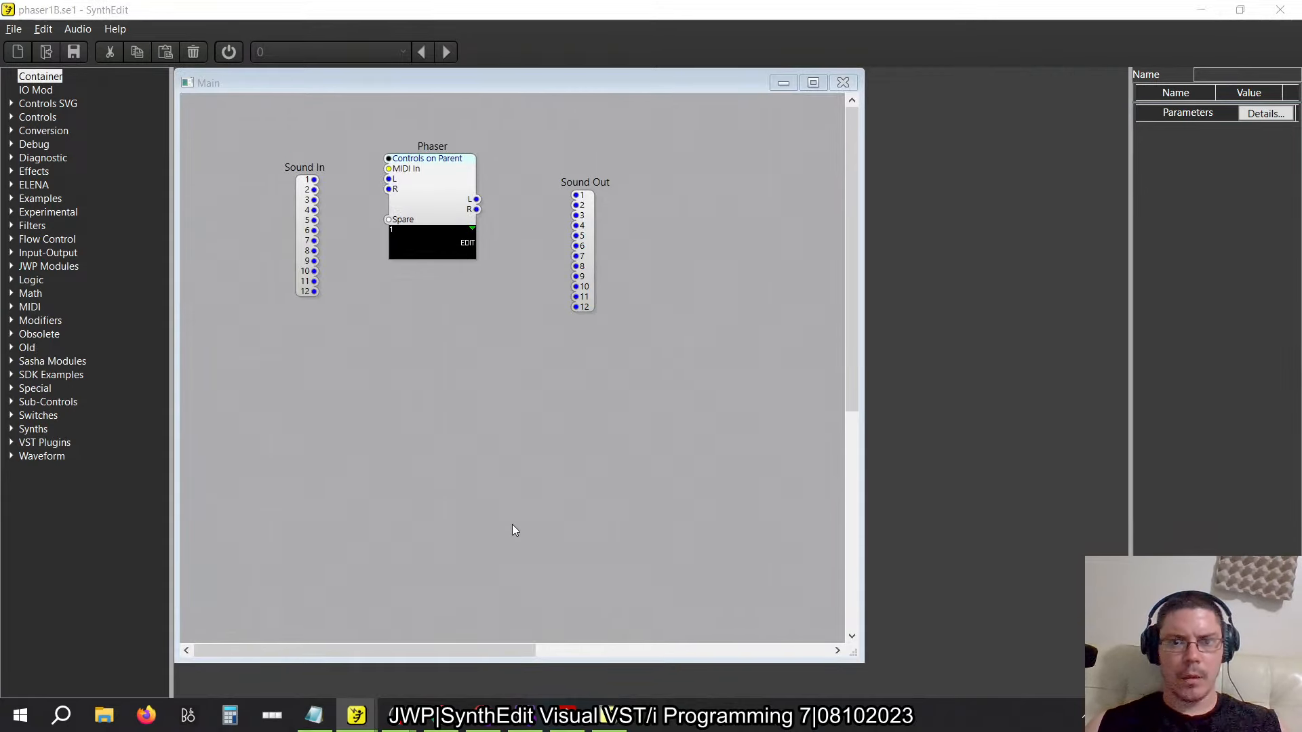
key("alt+Tab")
left_click(724, 434)
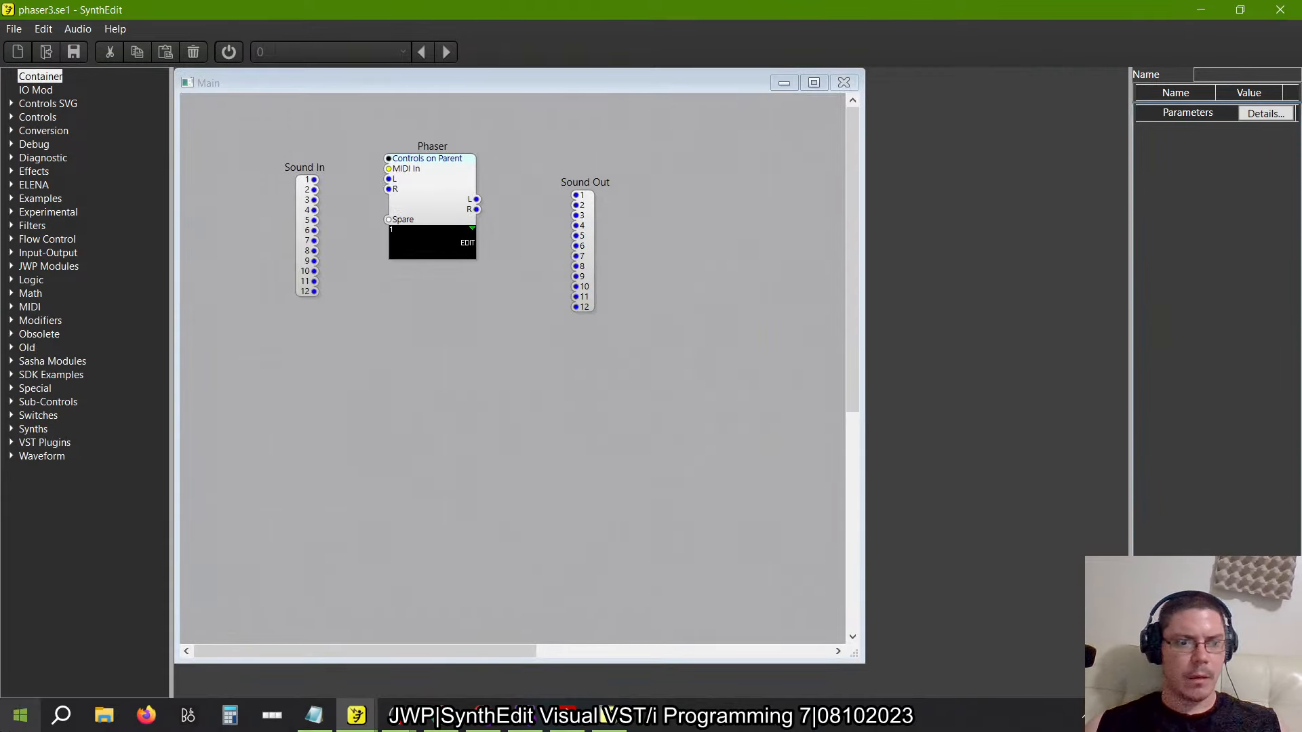
Launch FL Studio 21 and open the recent project Phaser Testing.flp
left_click(19, 717)
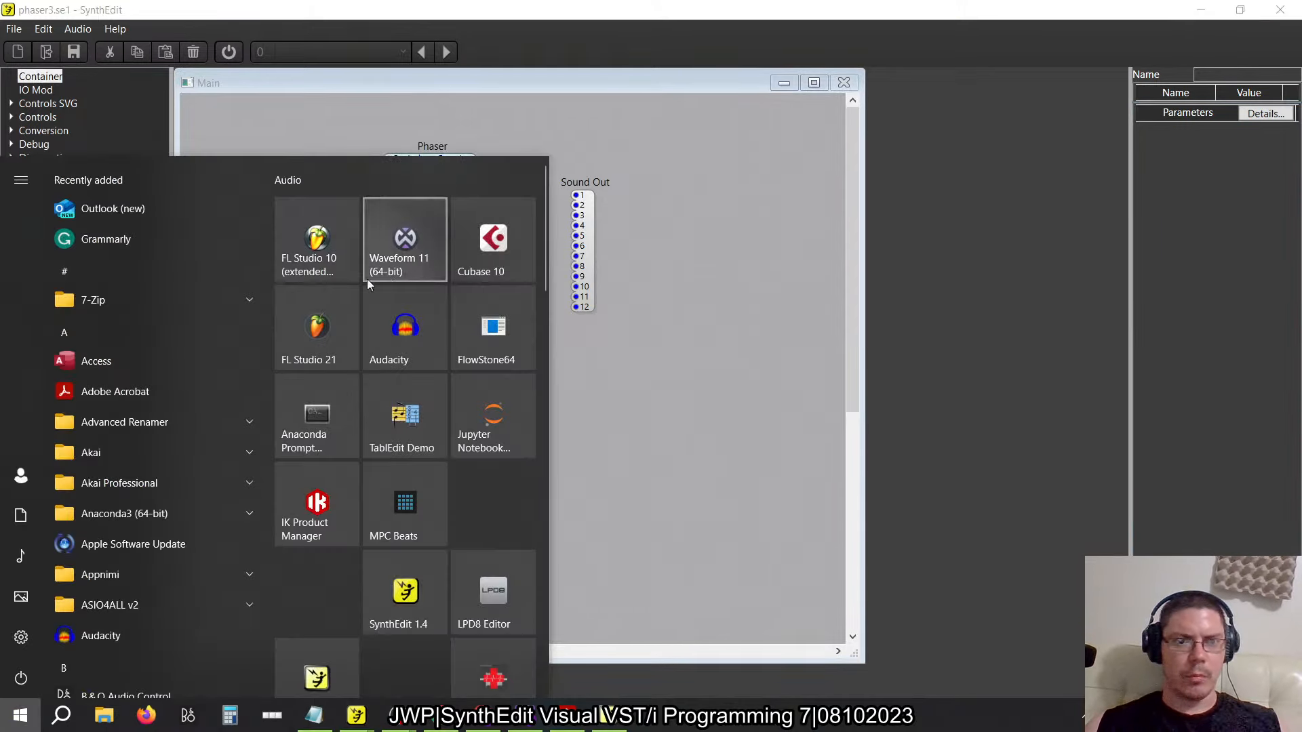
right_click(335, 331)
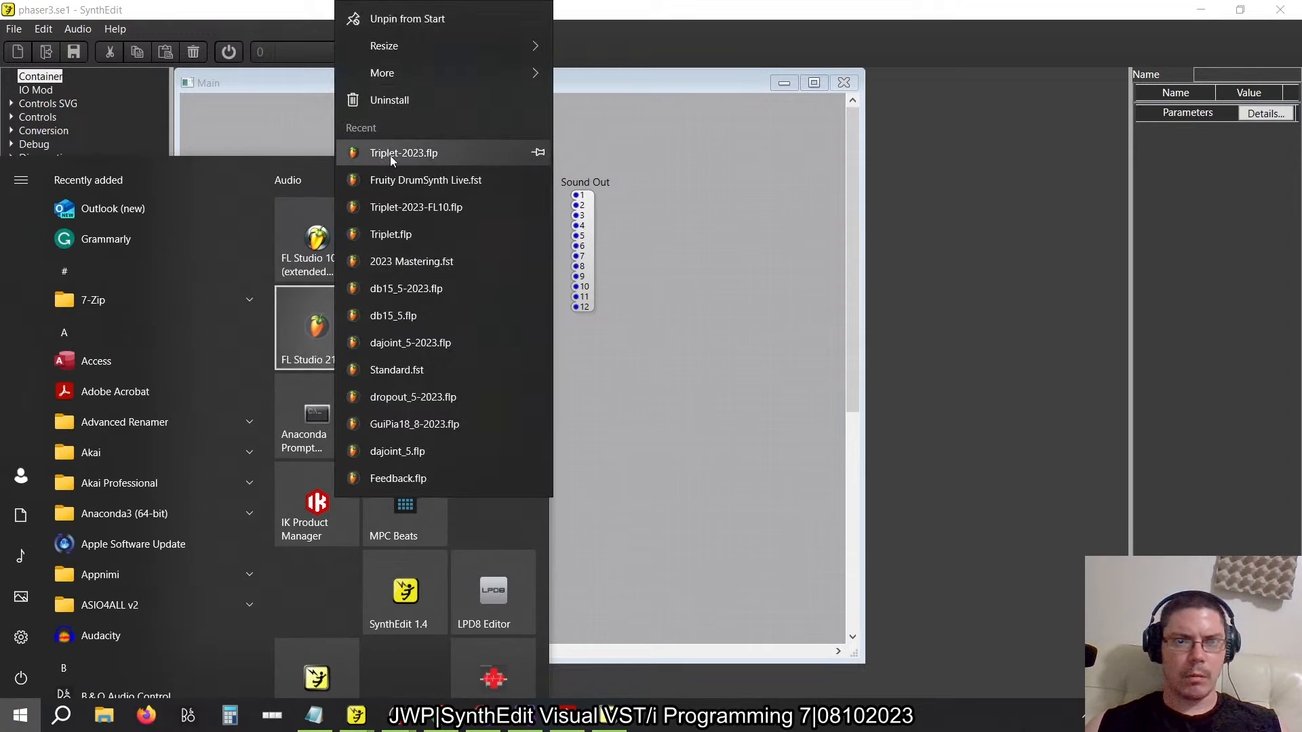
left_click(311, 343)
left_click(311, 344)
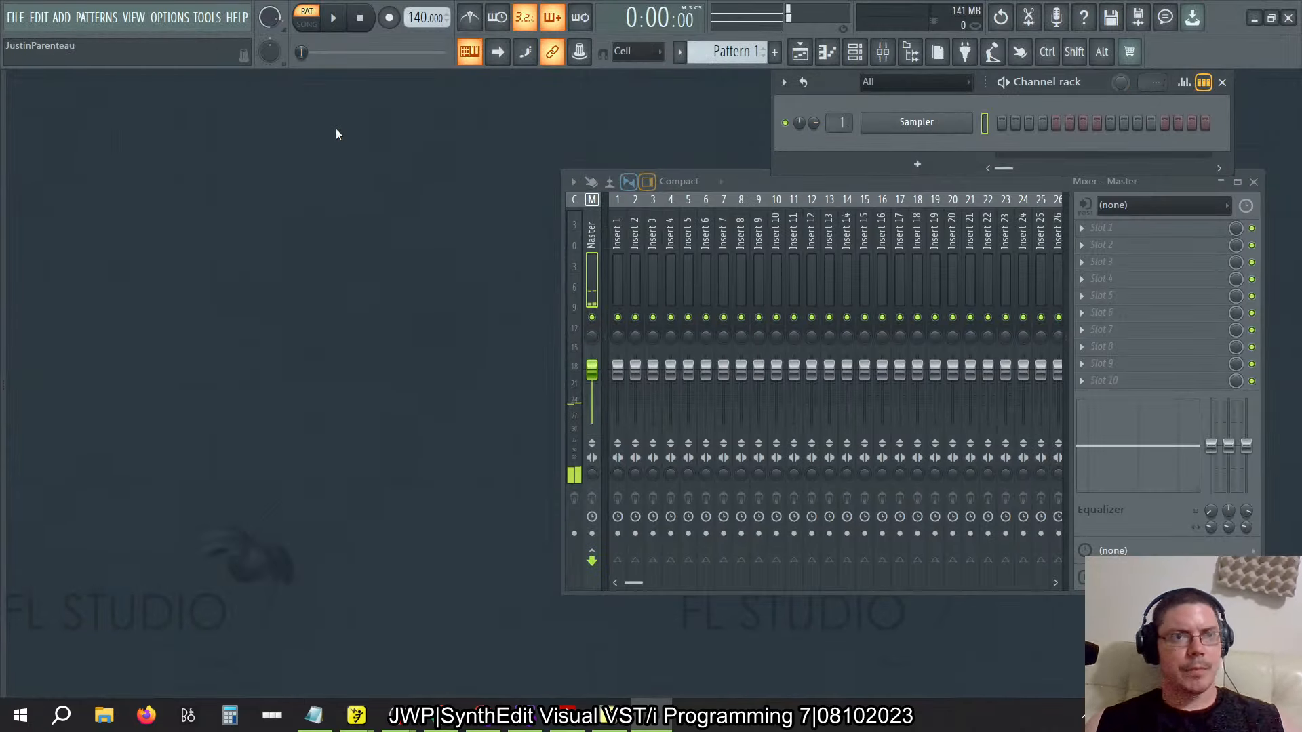
left_click(24, 20)
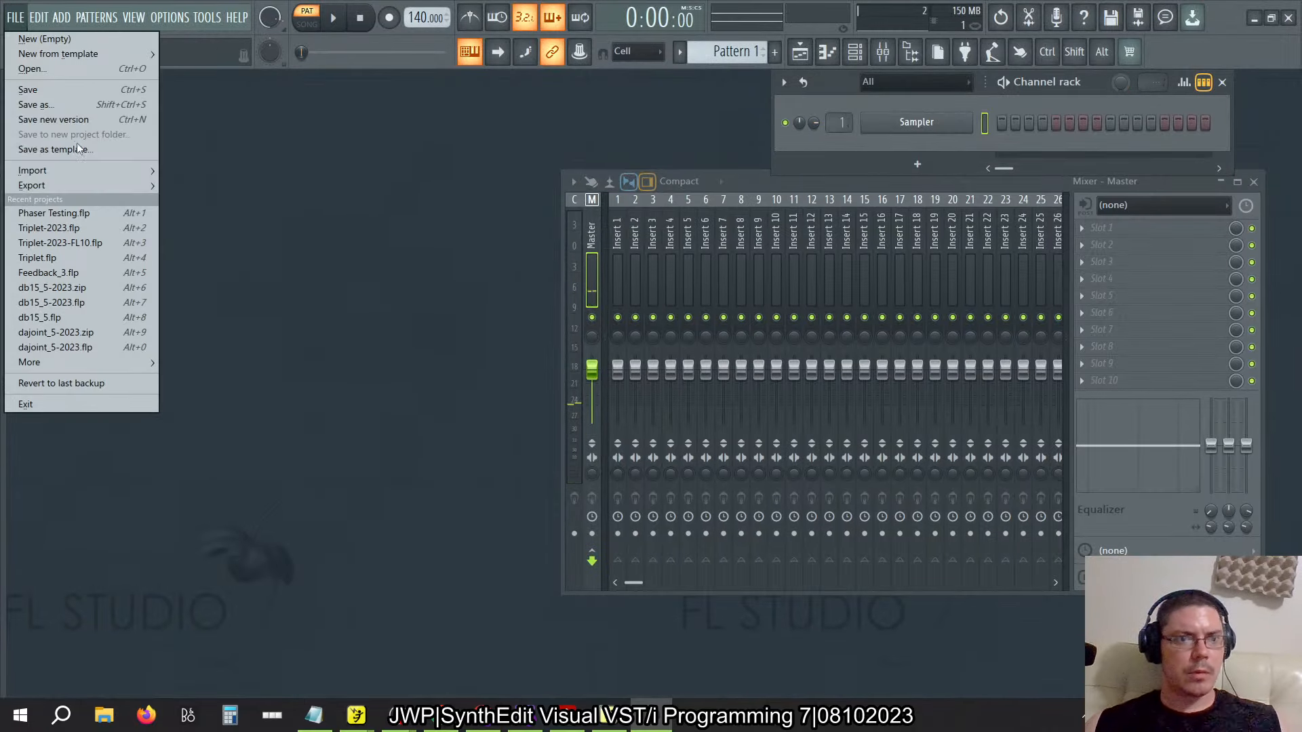
left_click(61, 214)
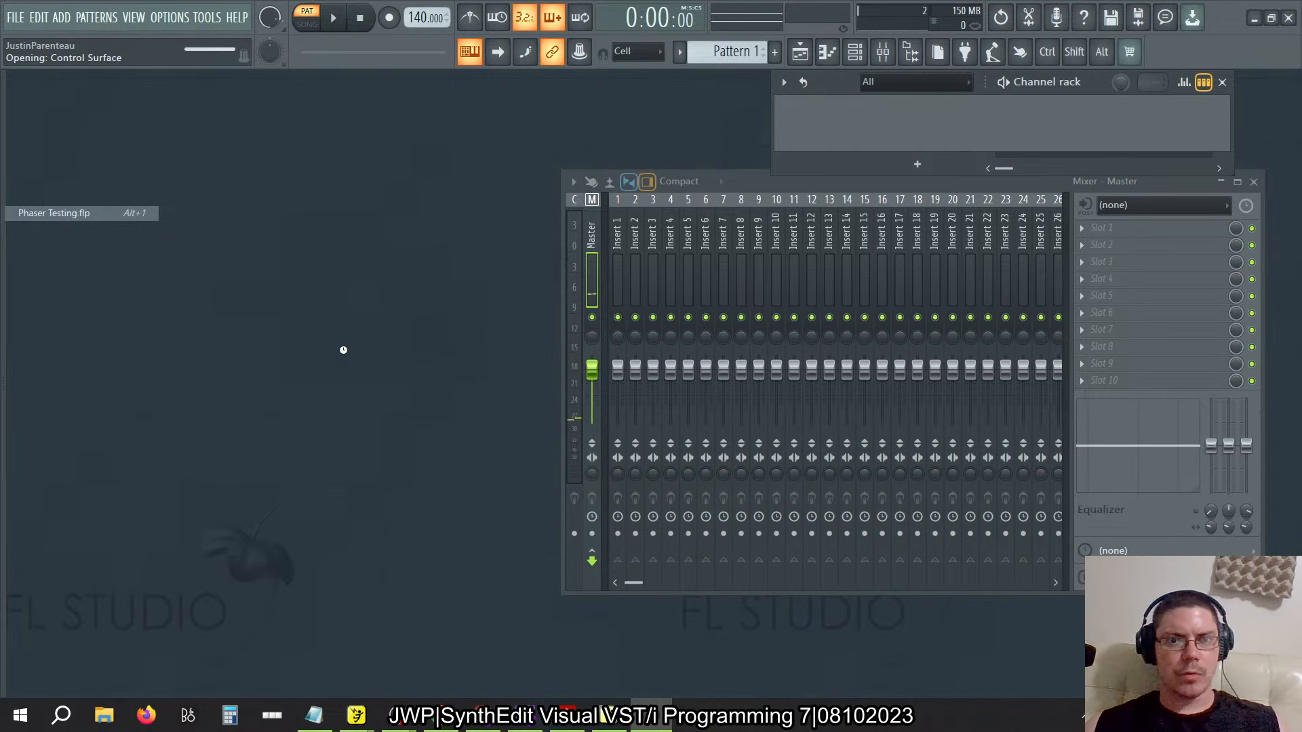
Bring the mixer forward, select the Independence channel and play a test note
left_click(751, 181)
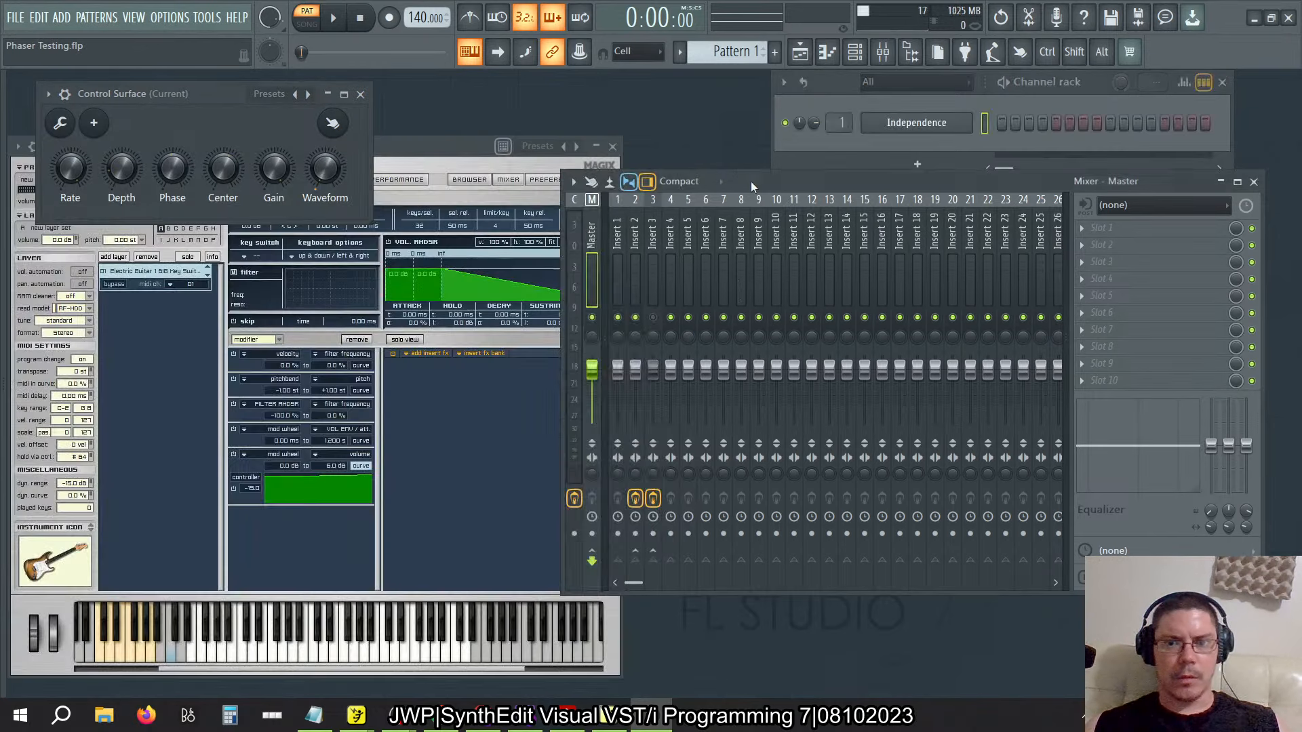
left_click(983, 125)
key("z")
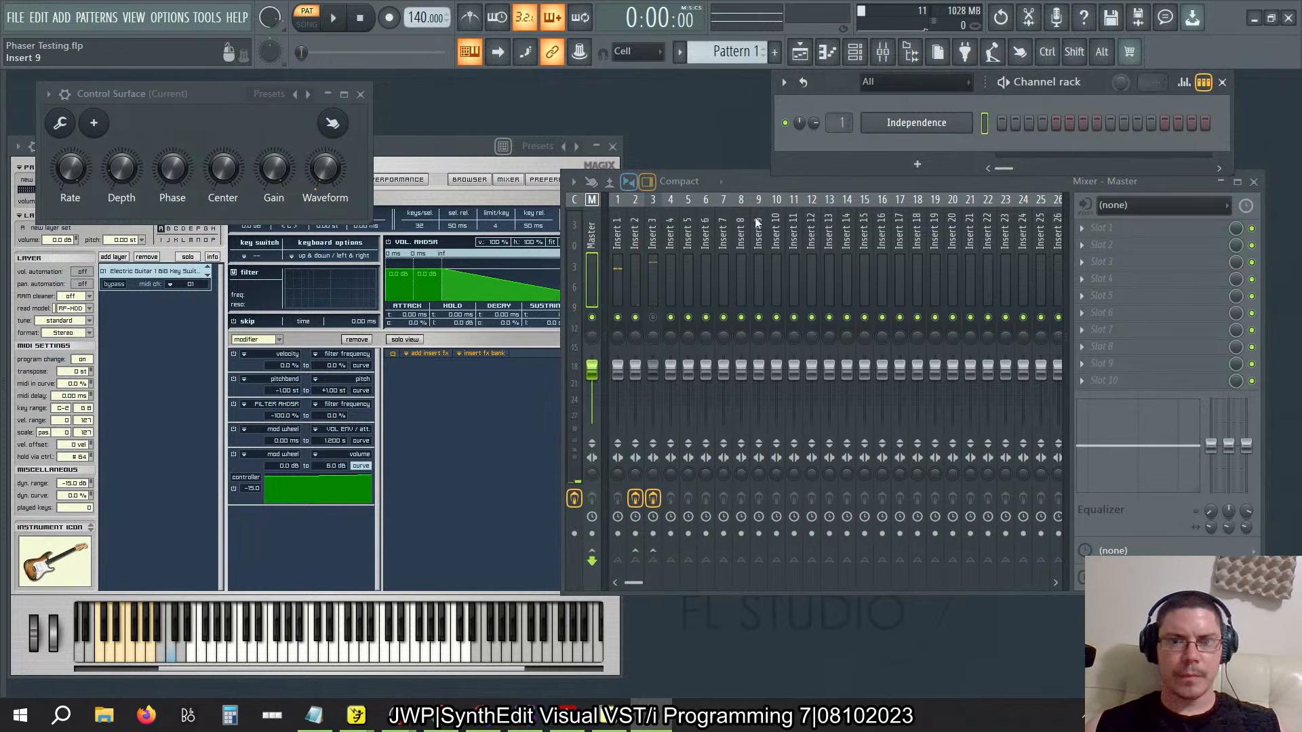
Check mixer Inserts 1 and 2, mute Insert 2 with Phaser All Pass, and focus the channel rack for playing notes
left_click(635, 264)
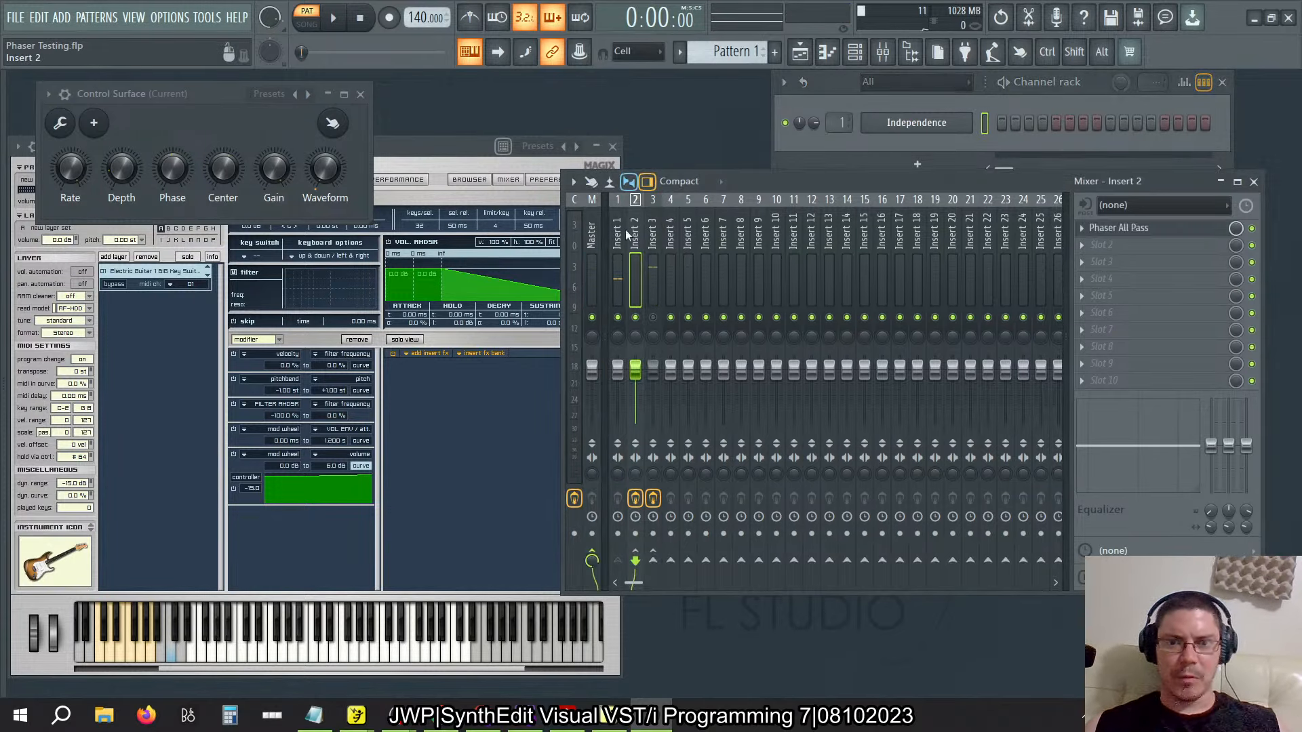
left_click(617, 274)
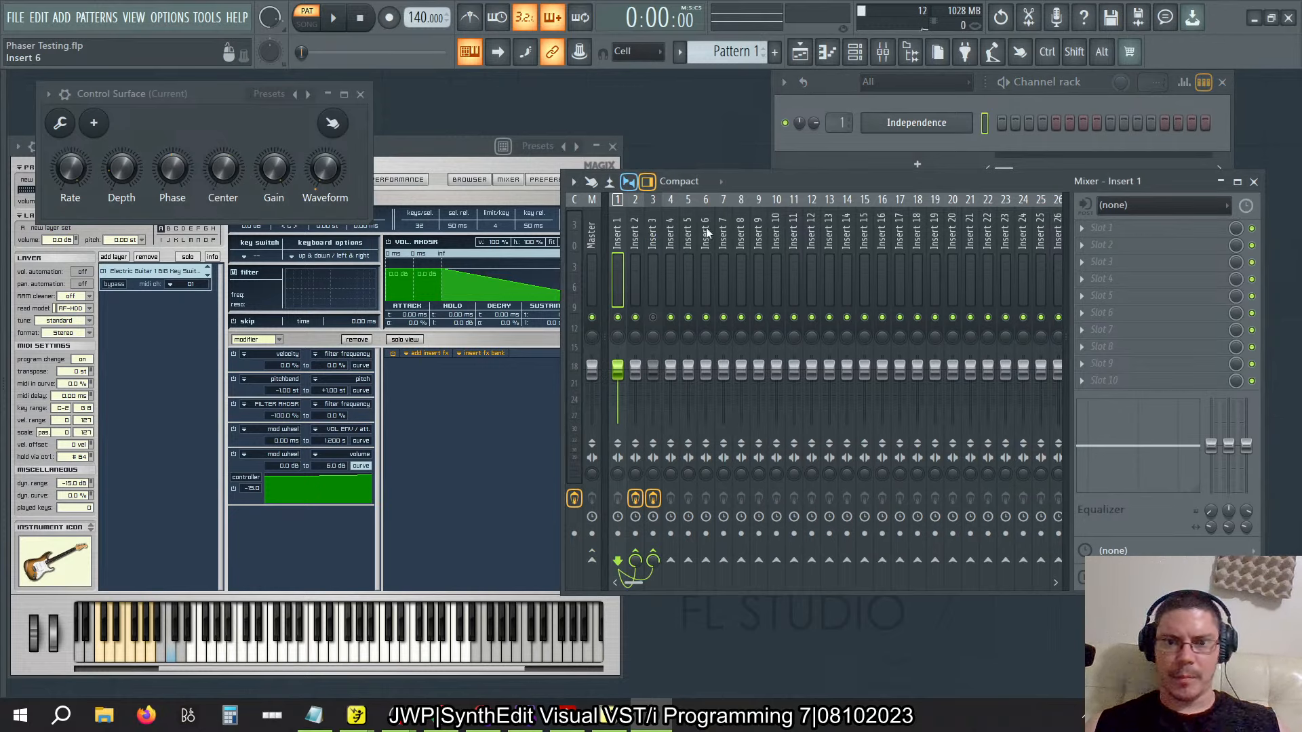
left_click(635, 256)
left_click(638, 317)
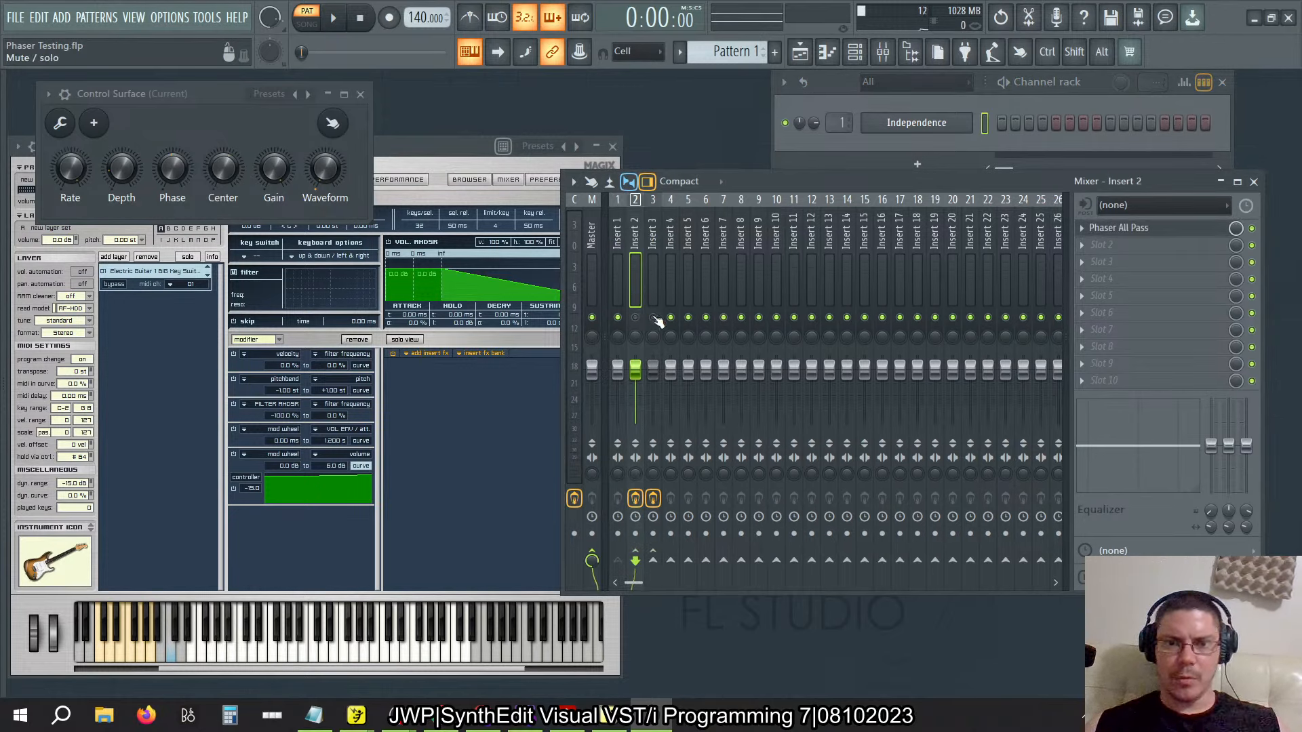
left_click(836, 80)
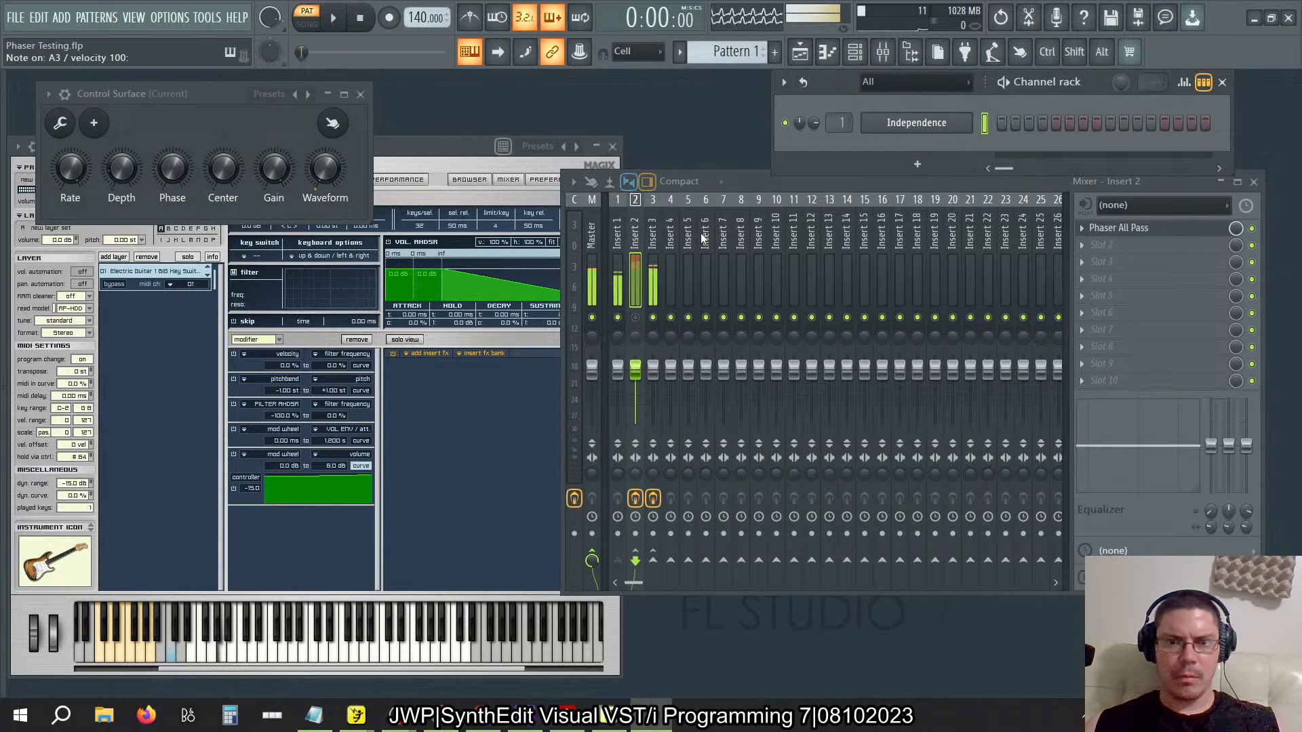
Select mixer Insert 3 and open its Phaser Filter plugin
left_click(652, 271)
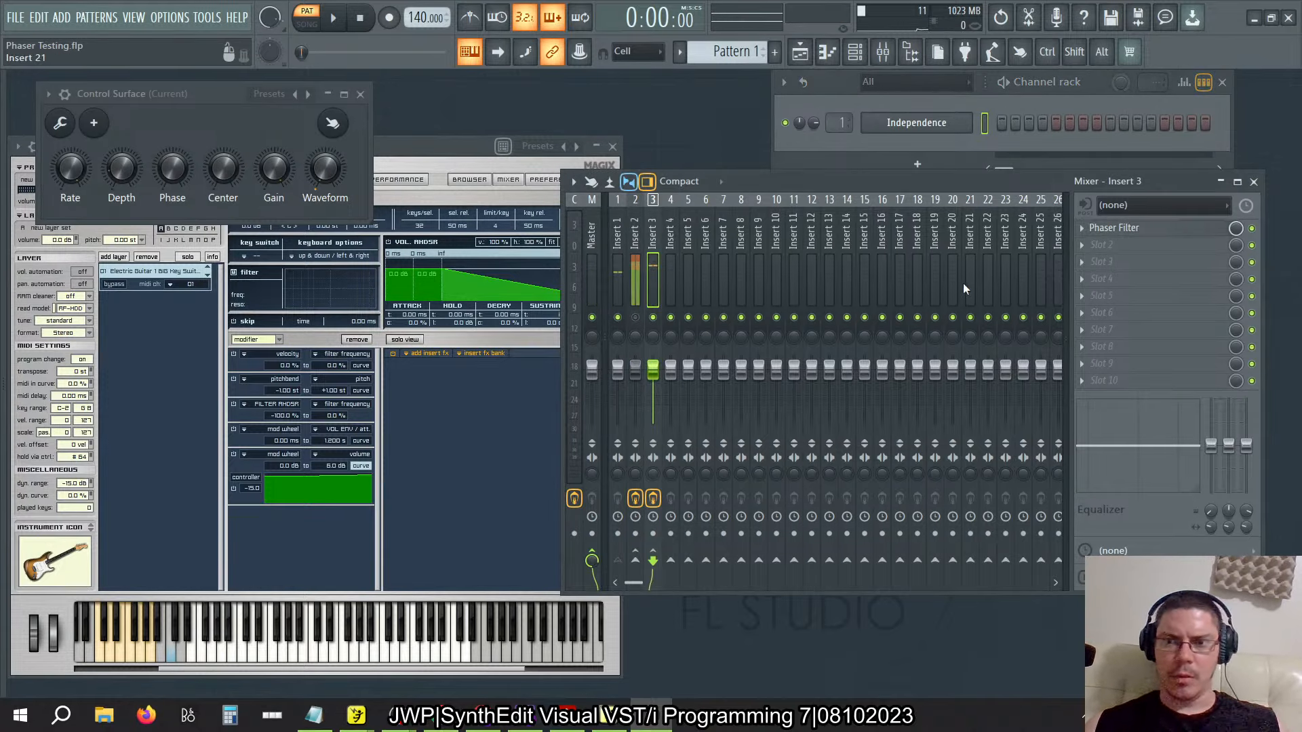
left_click(1126, 227)
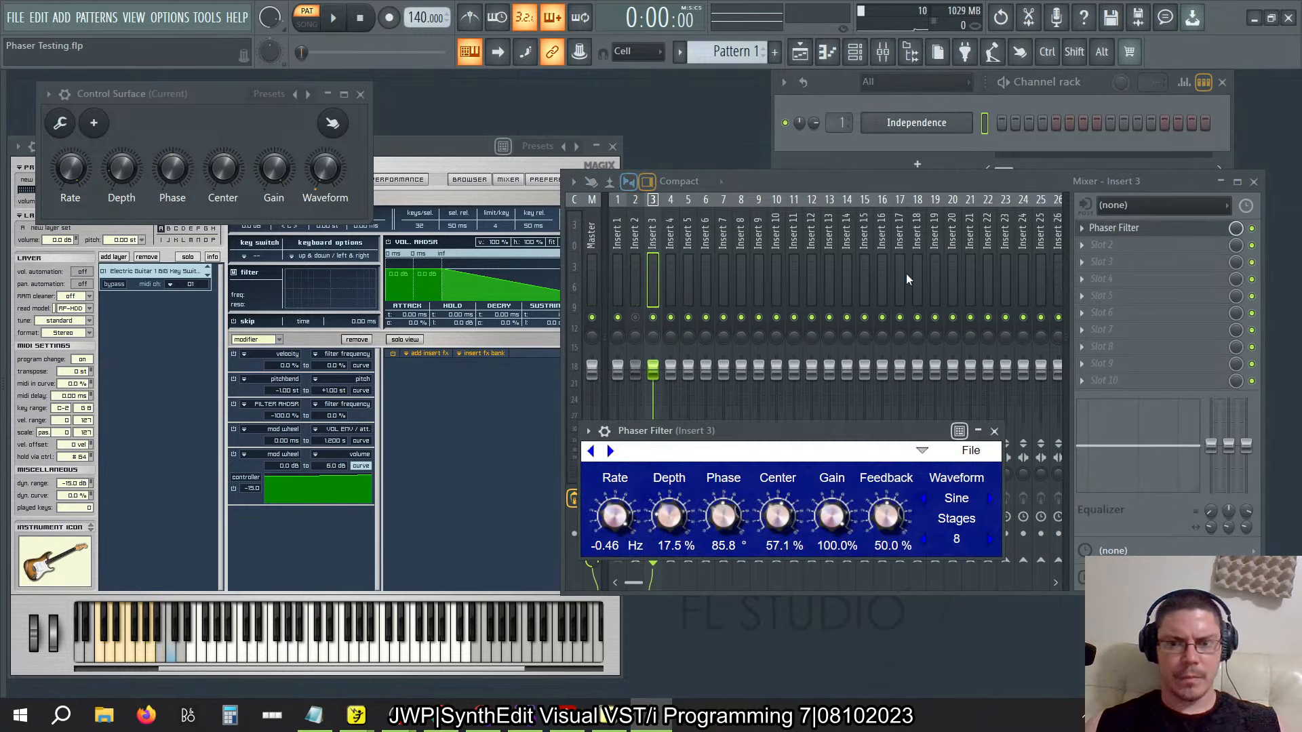
Switch to the phaser1B SynthEdit window, open the Phaser container and examine its knobs, oscillators and wiring
key("alt+Tab")
key("alt+Tab")
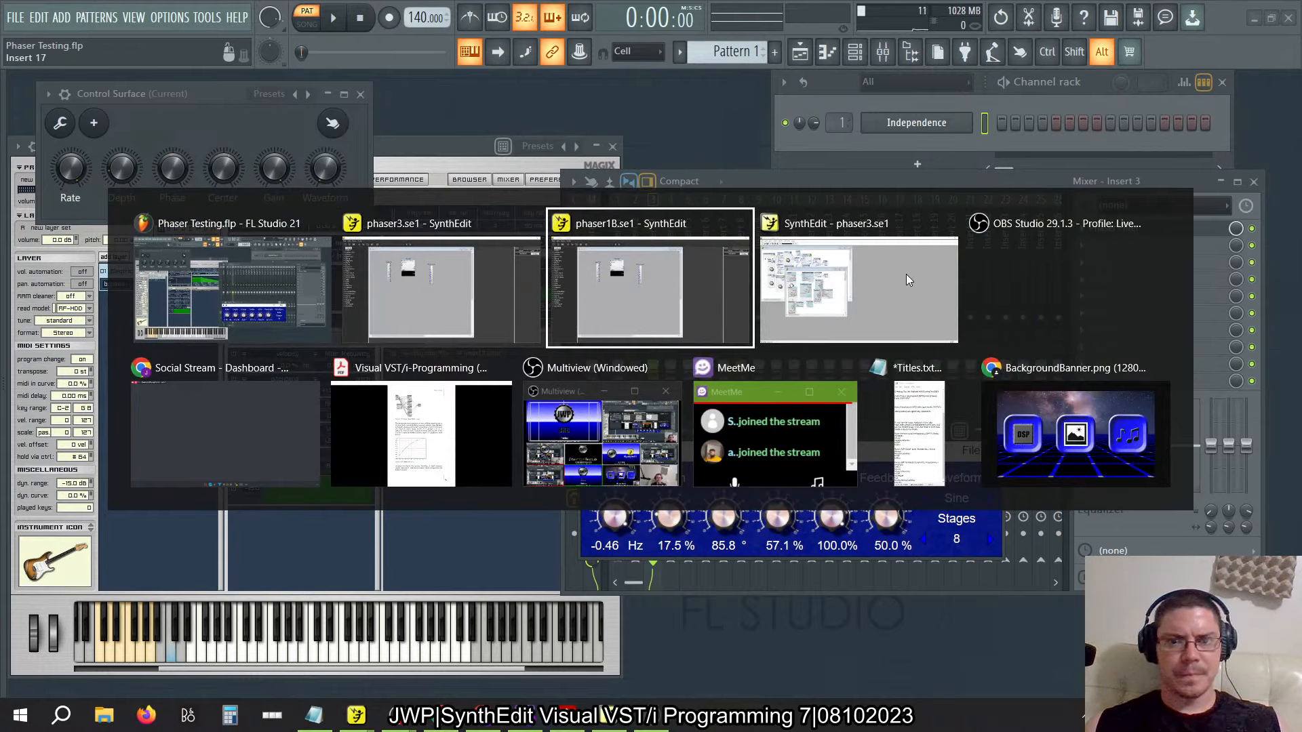
key("alt+Tab")
key("alt+Tab")
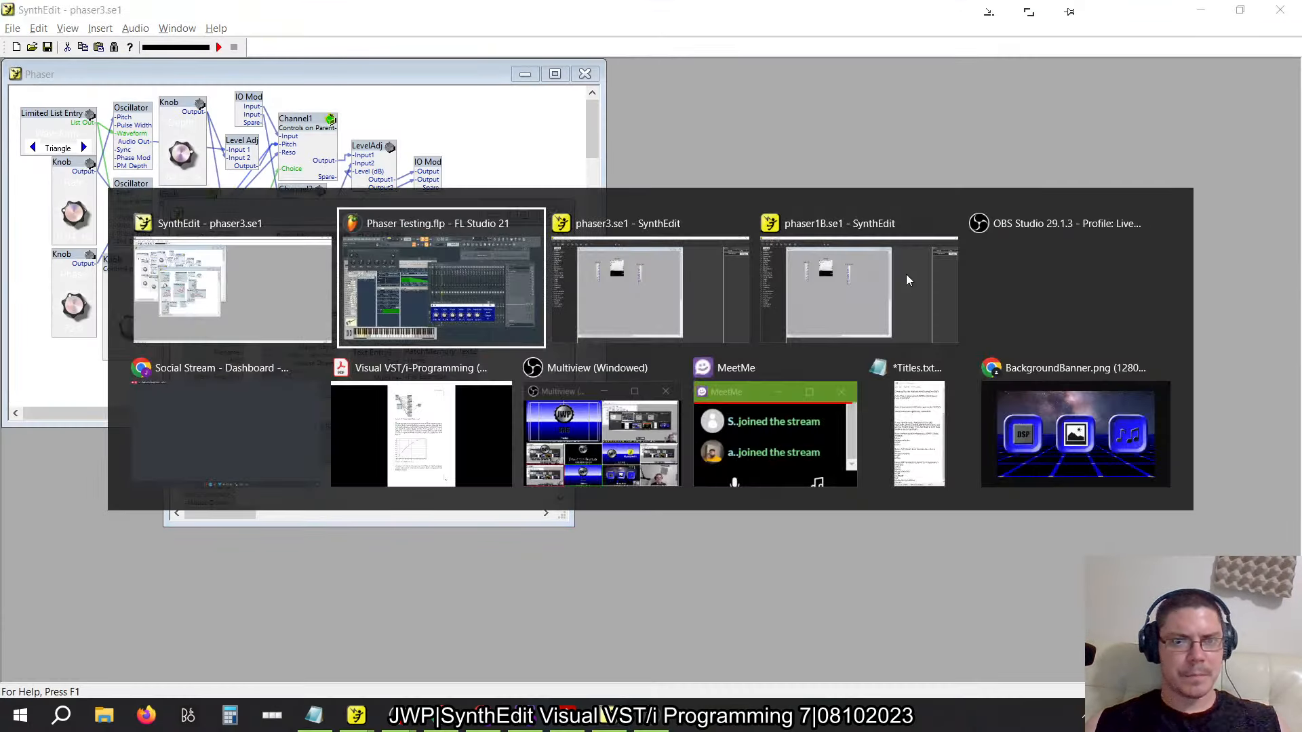
key("alt+Tab")
key("alt+Tab")
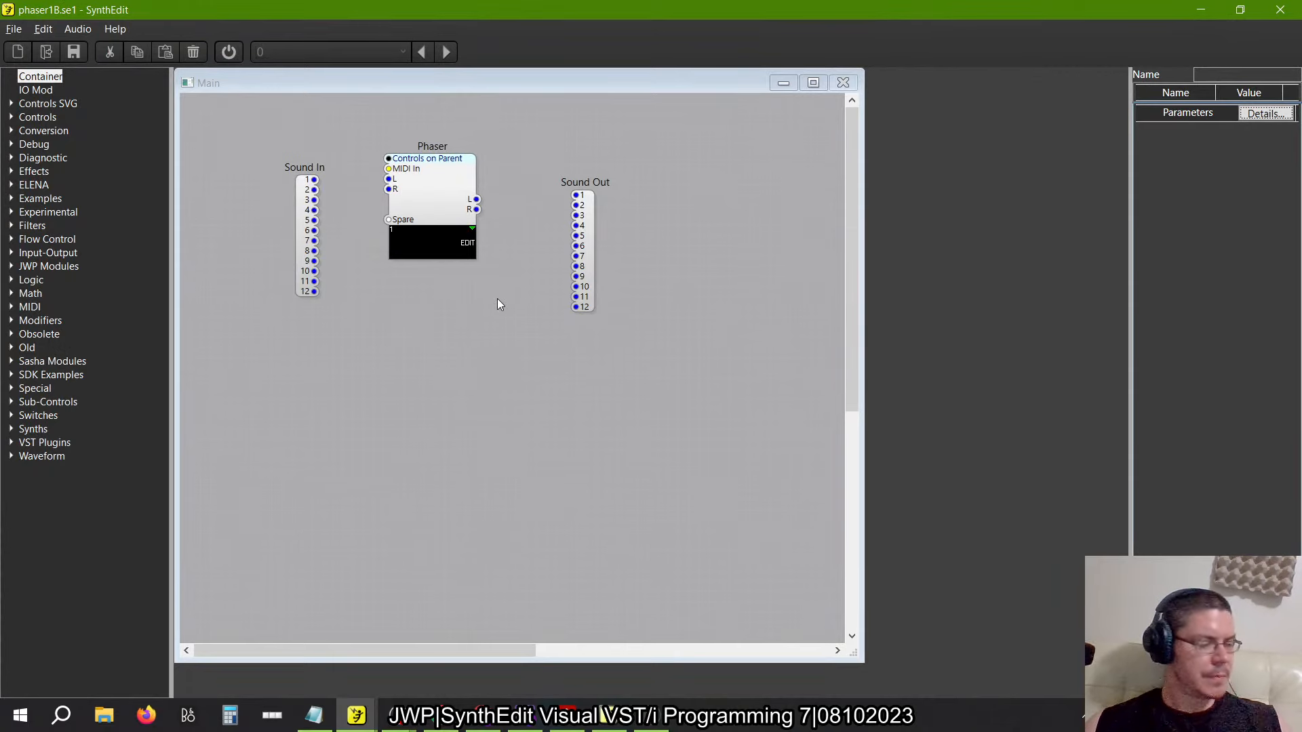
double_click(447, 187)
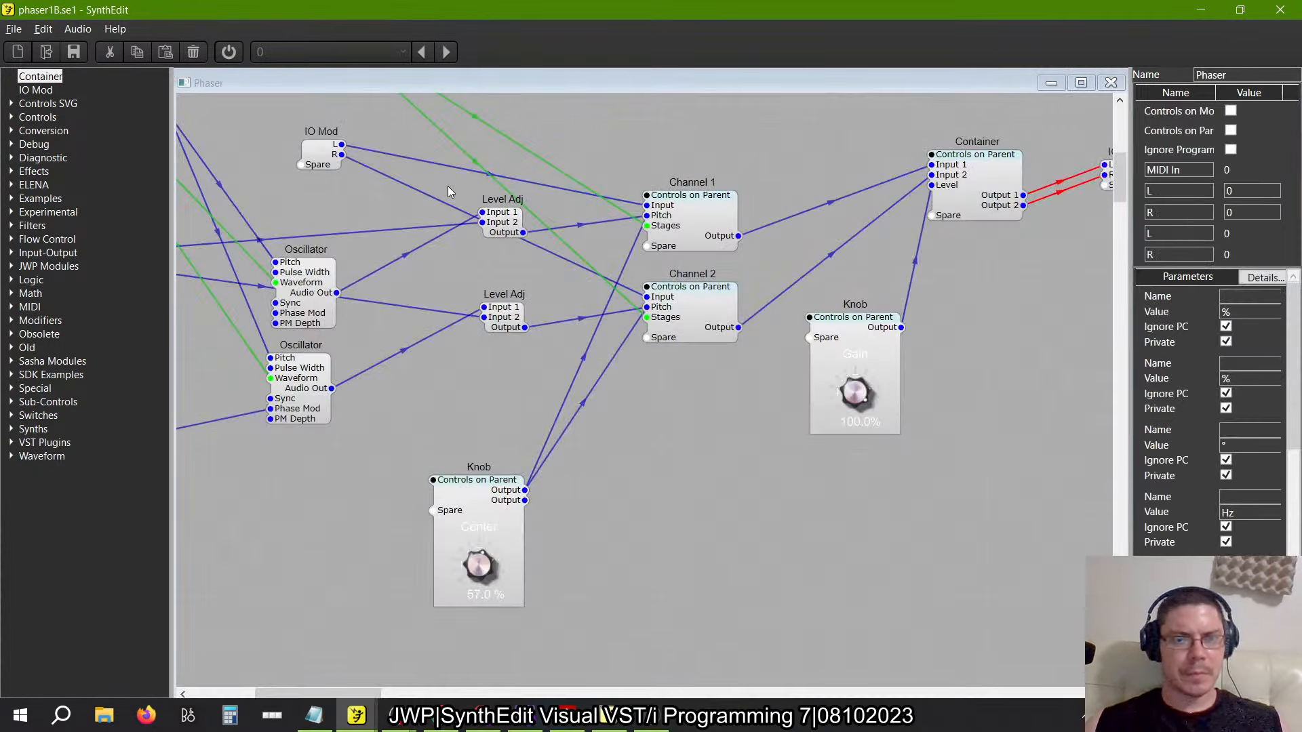
scroll(649, 303, "up", 5)
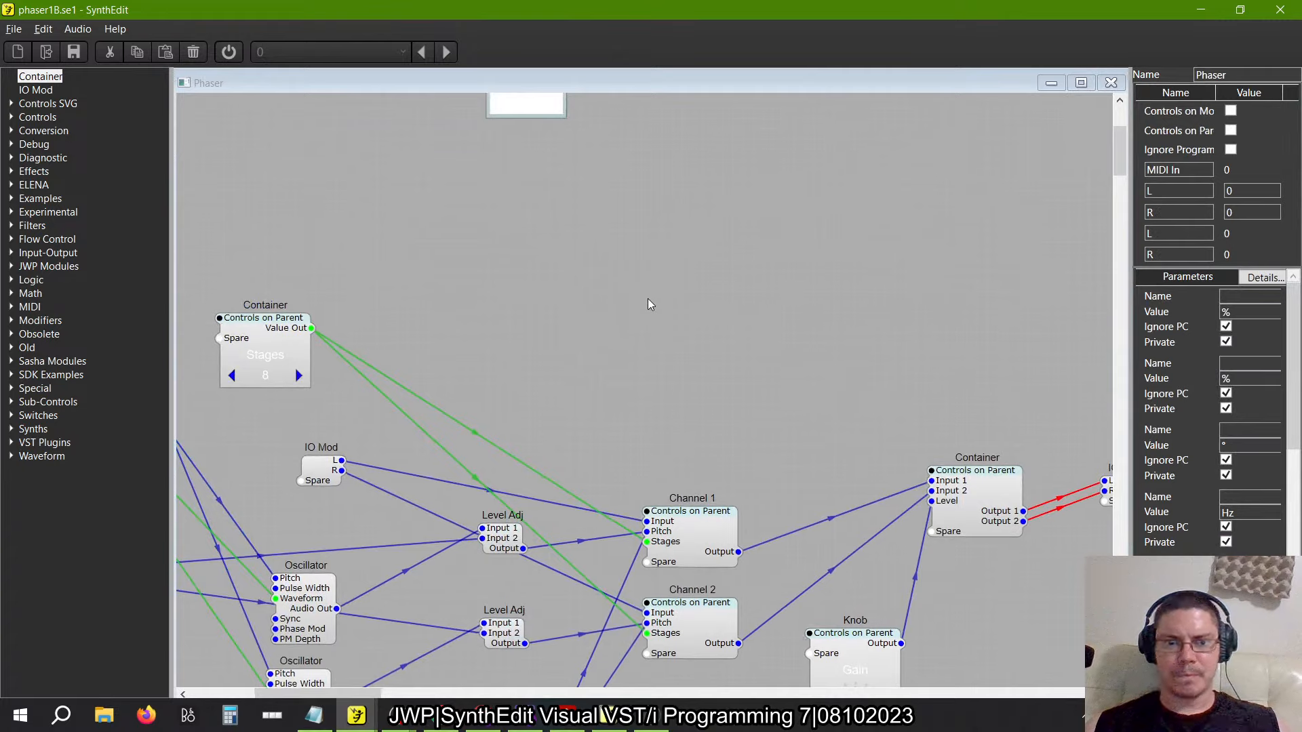
scroll(648, 303, "left", 5)
scroll(649, 303, "down", 4)
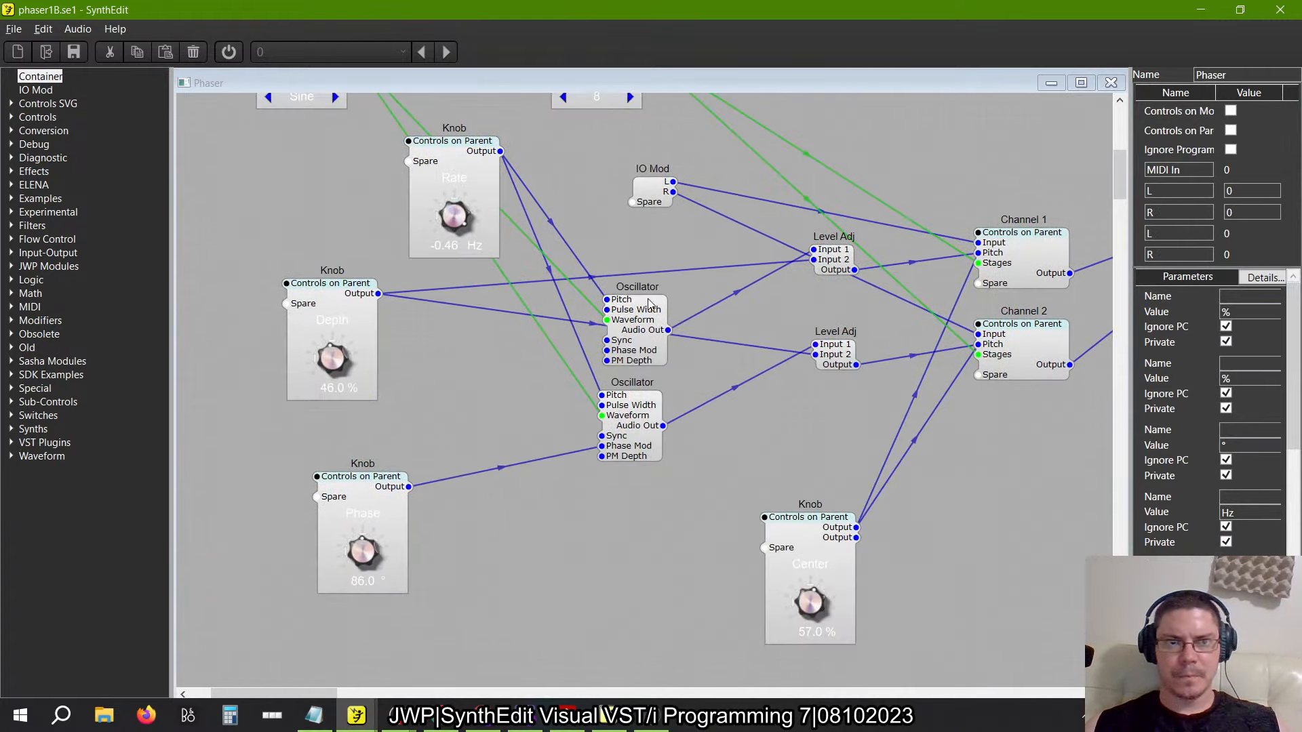
scroll(648, 303, "down", 2)
scroll(649, 303, "right", 5)
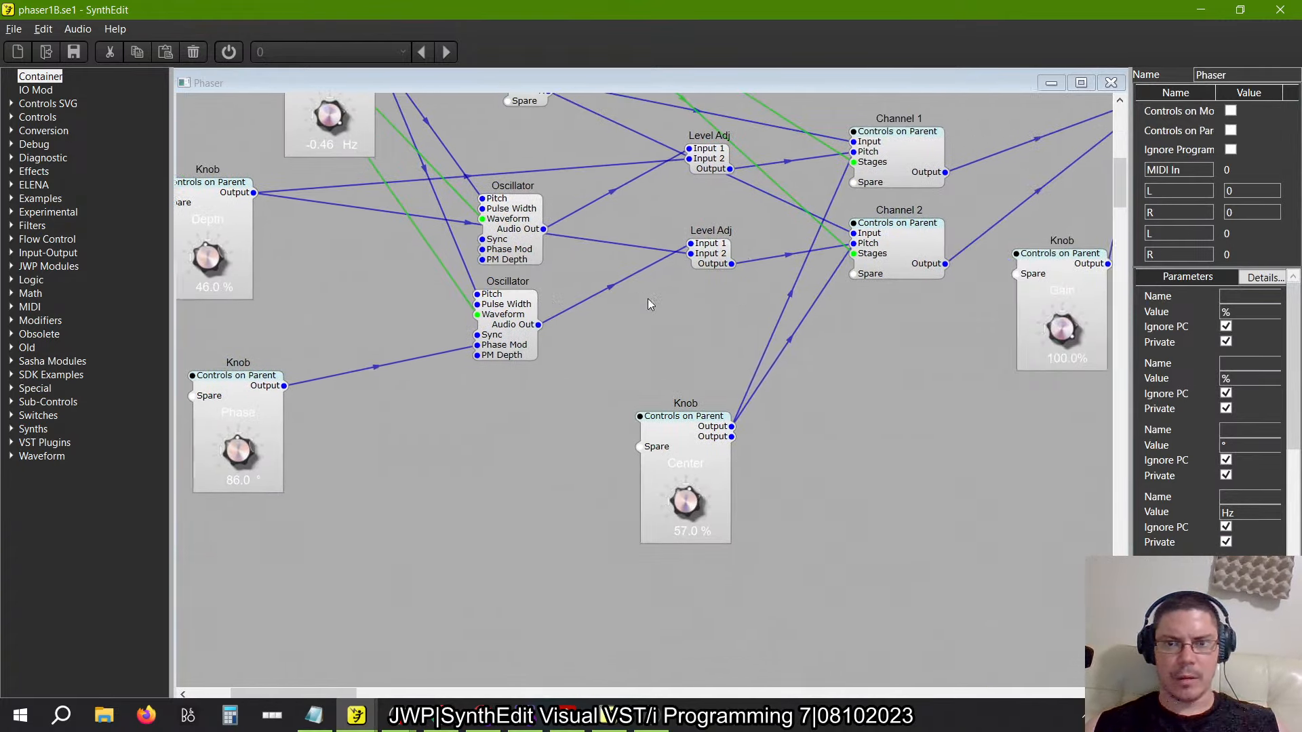
scroll(648, 303, "up", 2)
Inspect the Channel 1 container and its Phaser 2 all-pass stages, closing both views when done
double_click(691, 304)
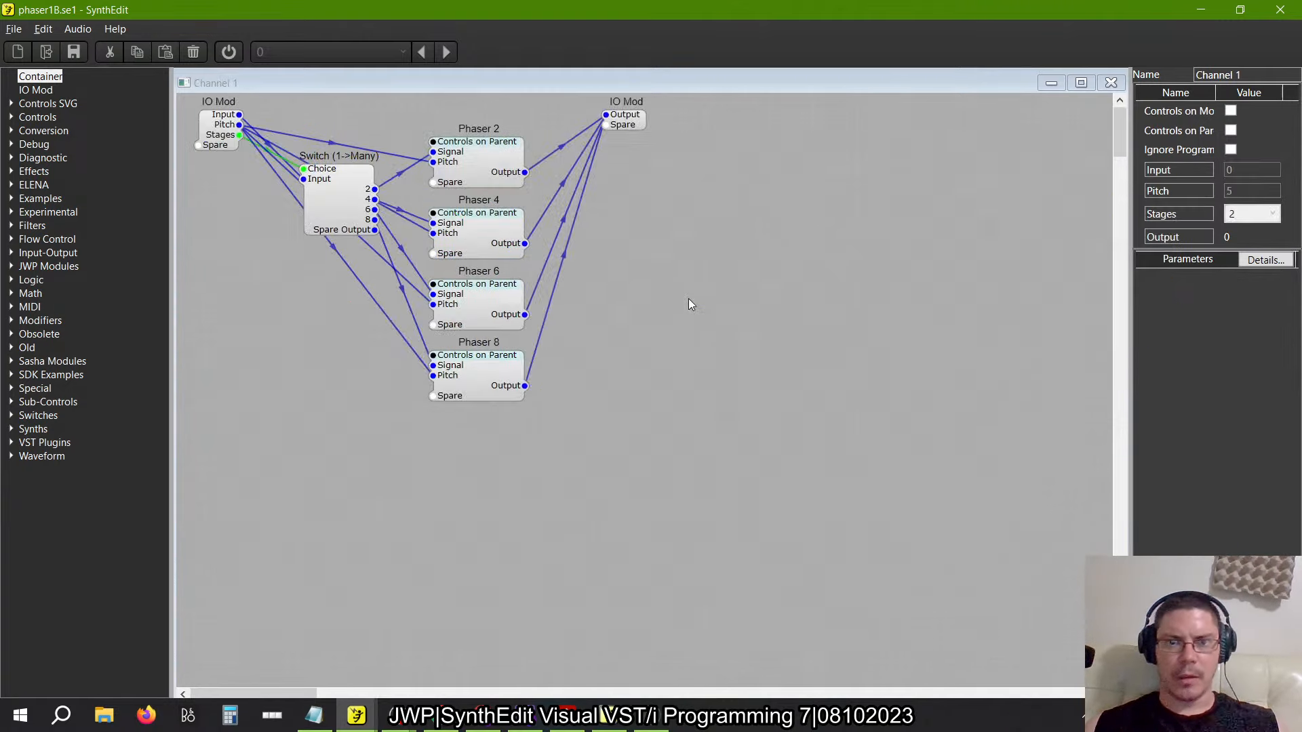
double_click(475, 163)
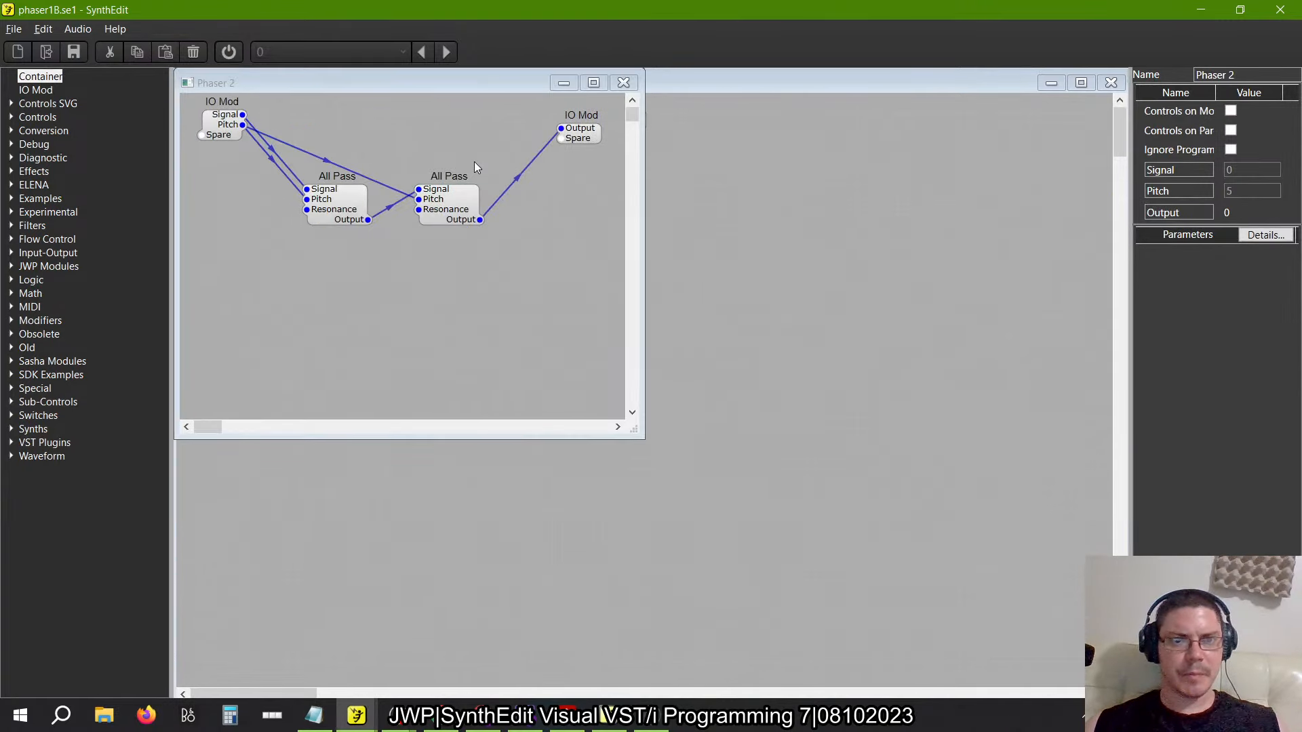
left_click(624, 82)
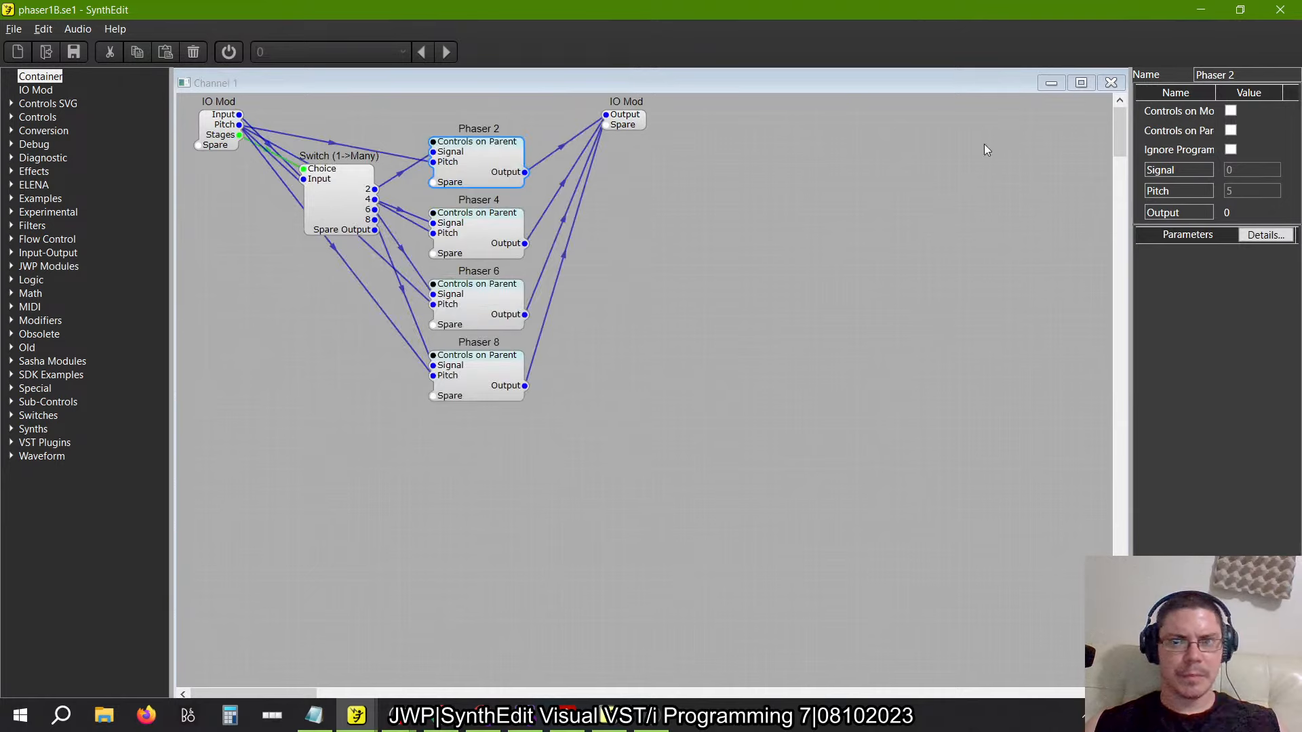
left_click(1113, 82)
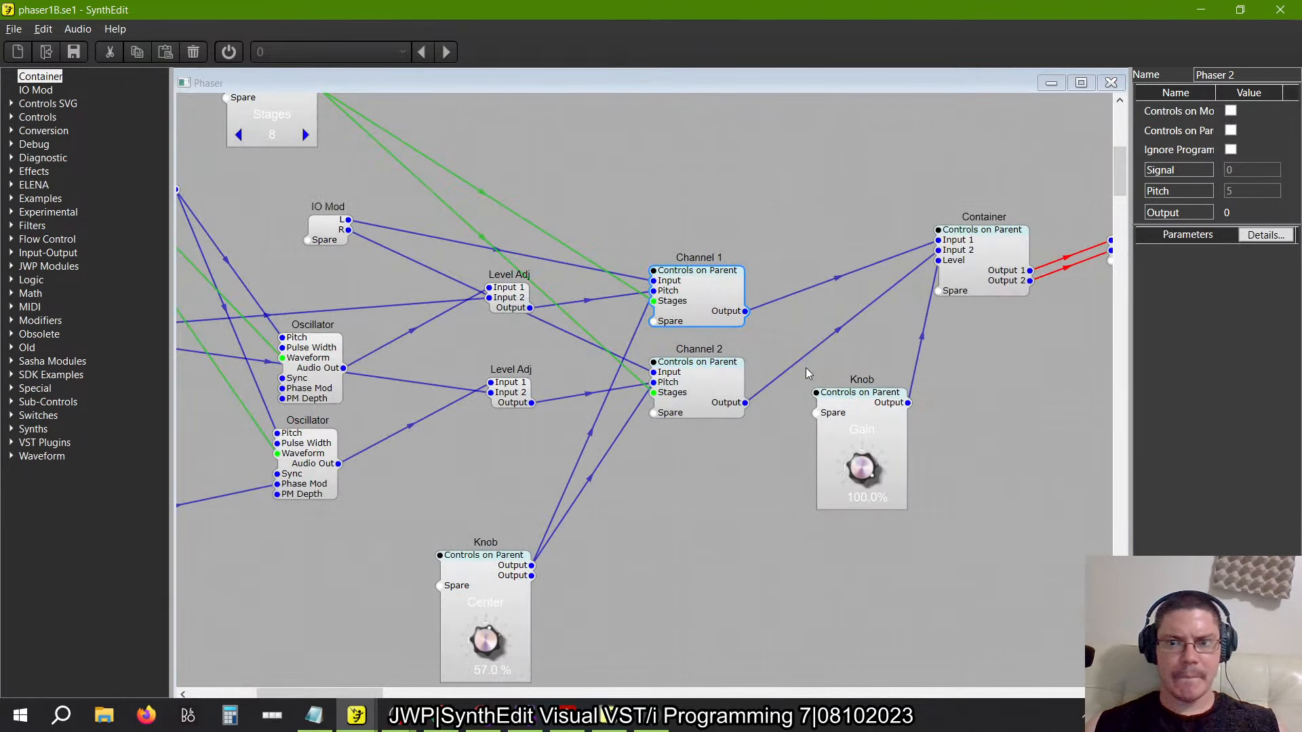
Inspect the output level container and the internals of the Gain knob, closing each view
scroll(806, 368, "right", 5)
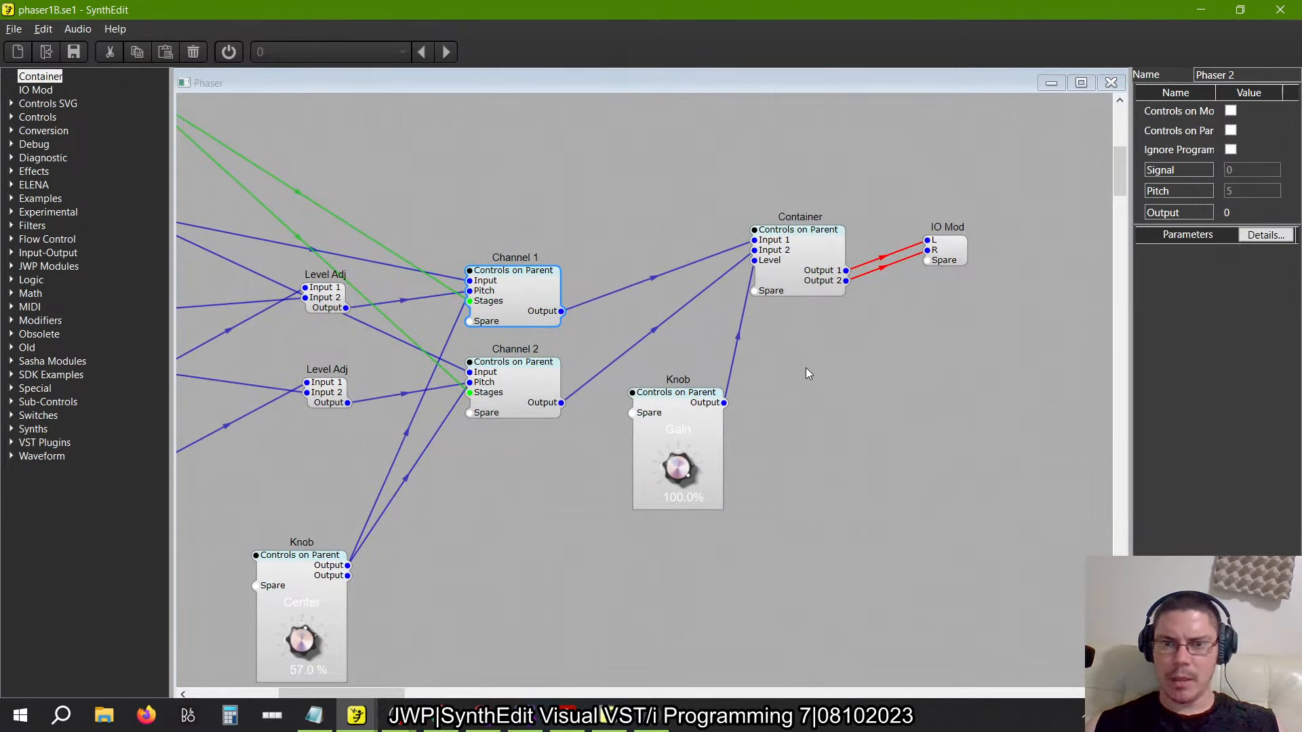
double_click(793, 273)
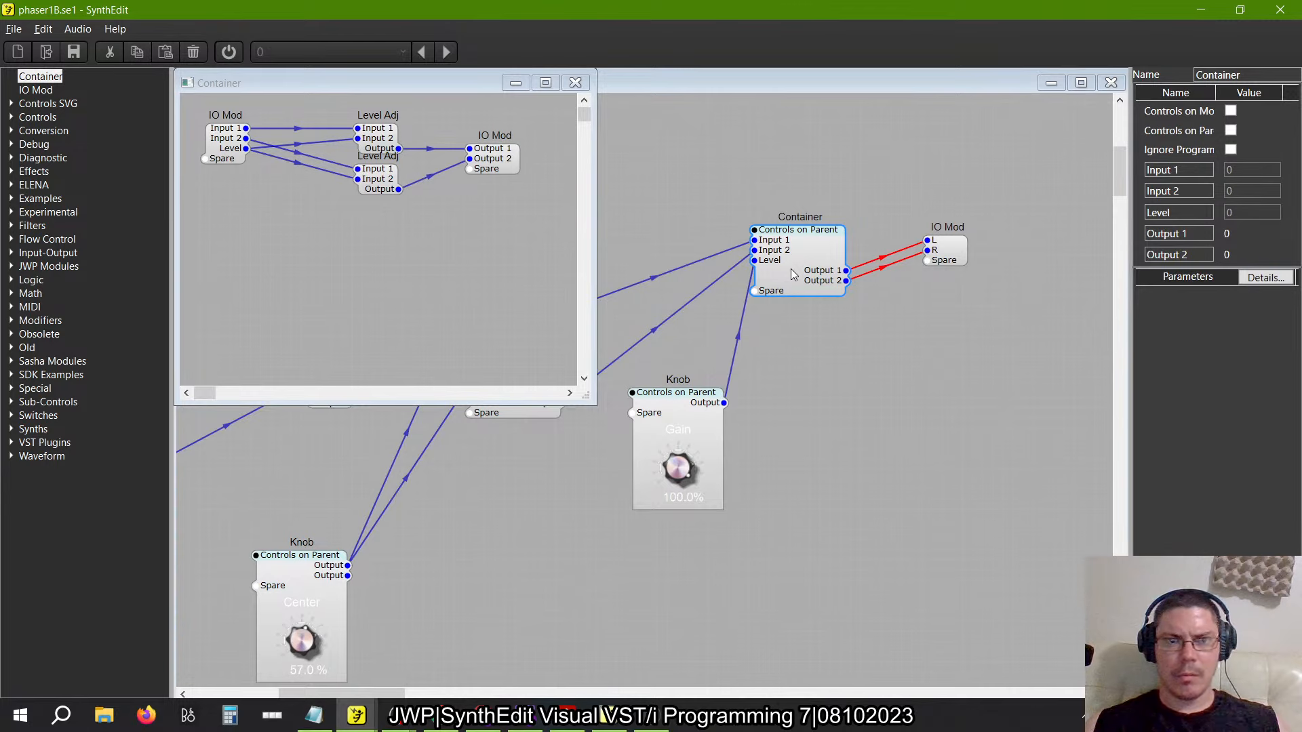
left_click(575, 87)
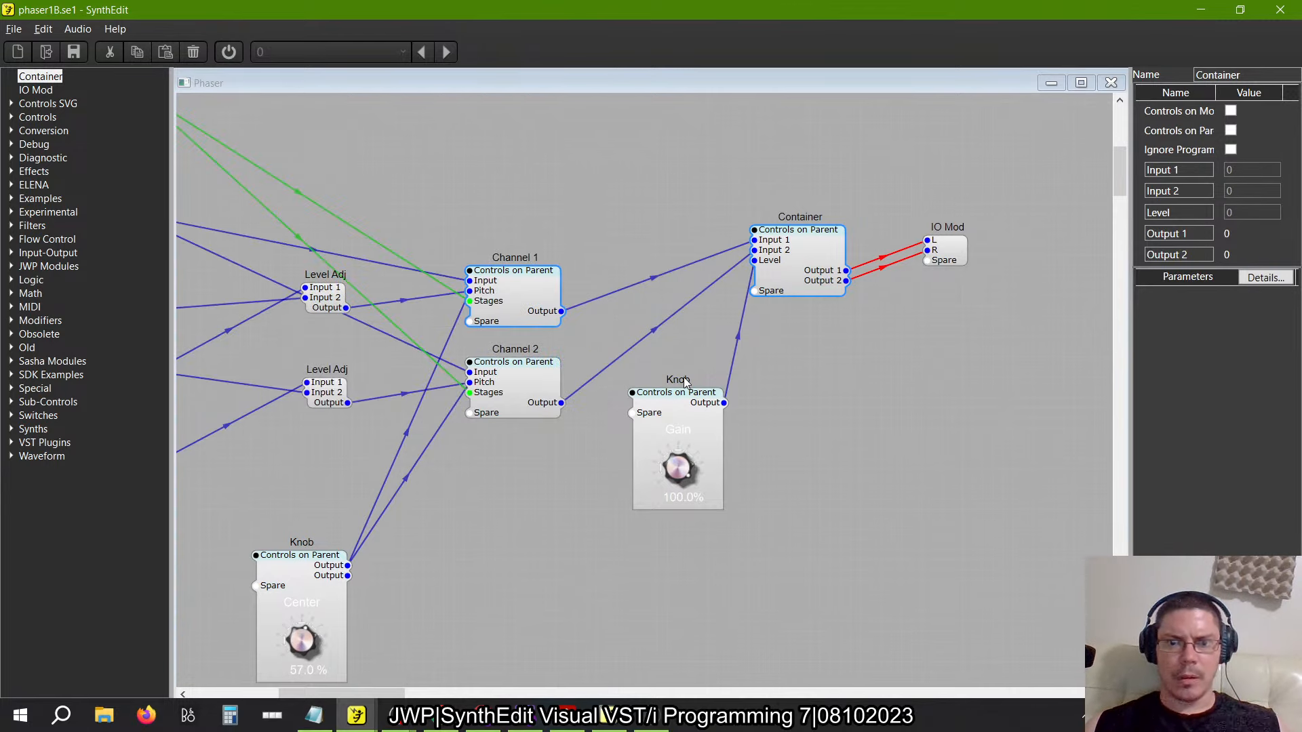
double_click(671, 411)
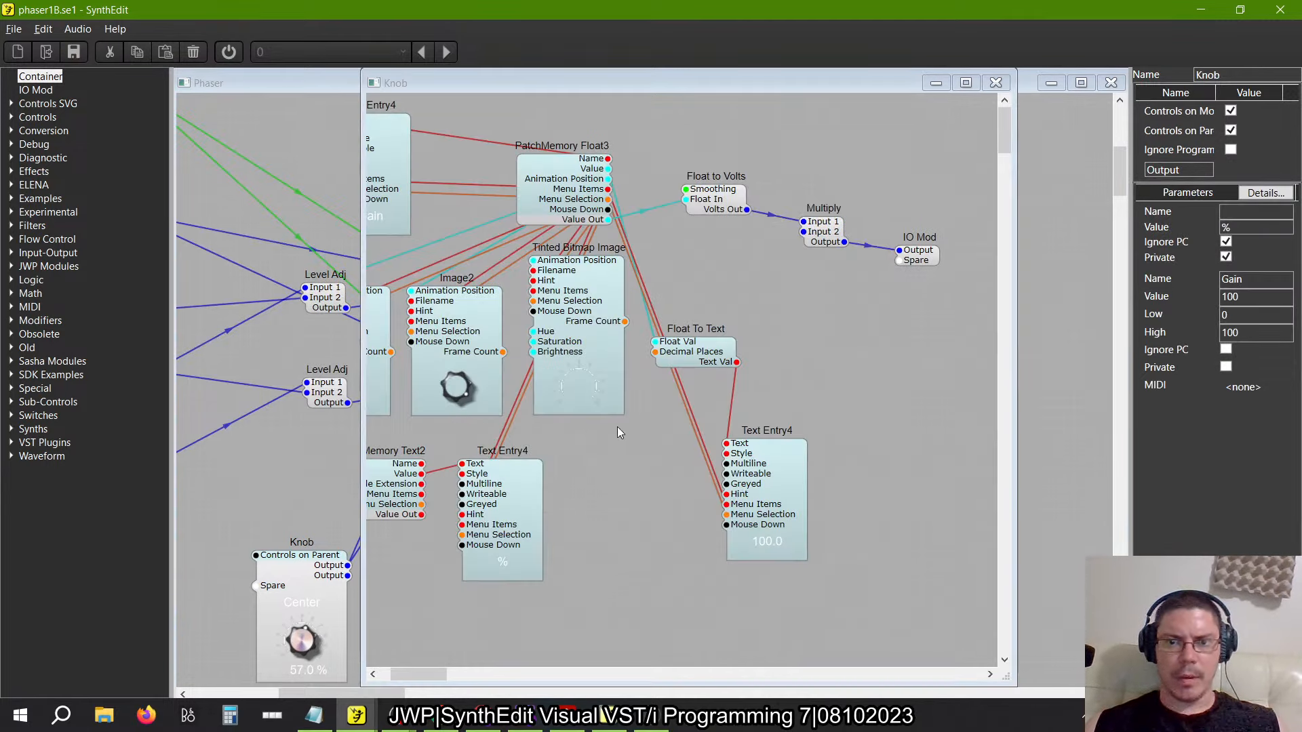
left_click(990, 88)
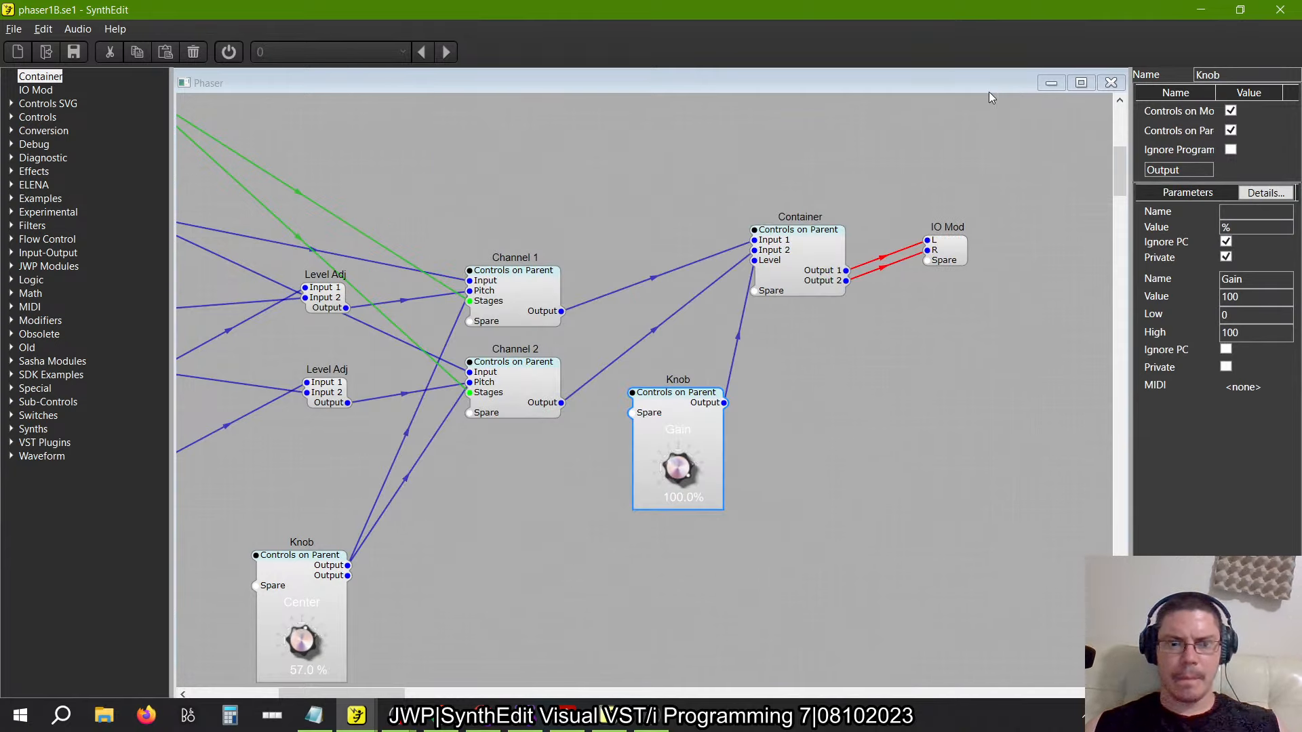
Open the Depth knob, check the input values of its Multiply module, and close the knob's structure
scroll(743, 455, "left", 4)
scroll(743, 454, "down", 2)
scroll(744, 455, "up", 3)
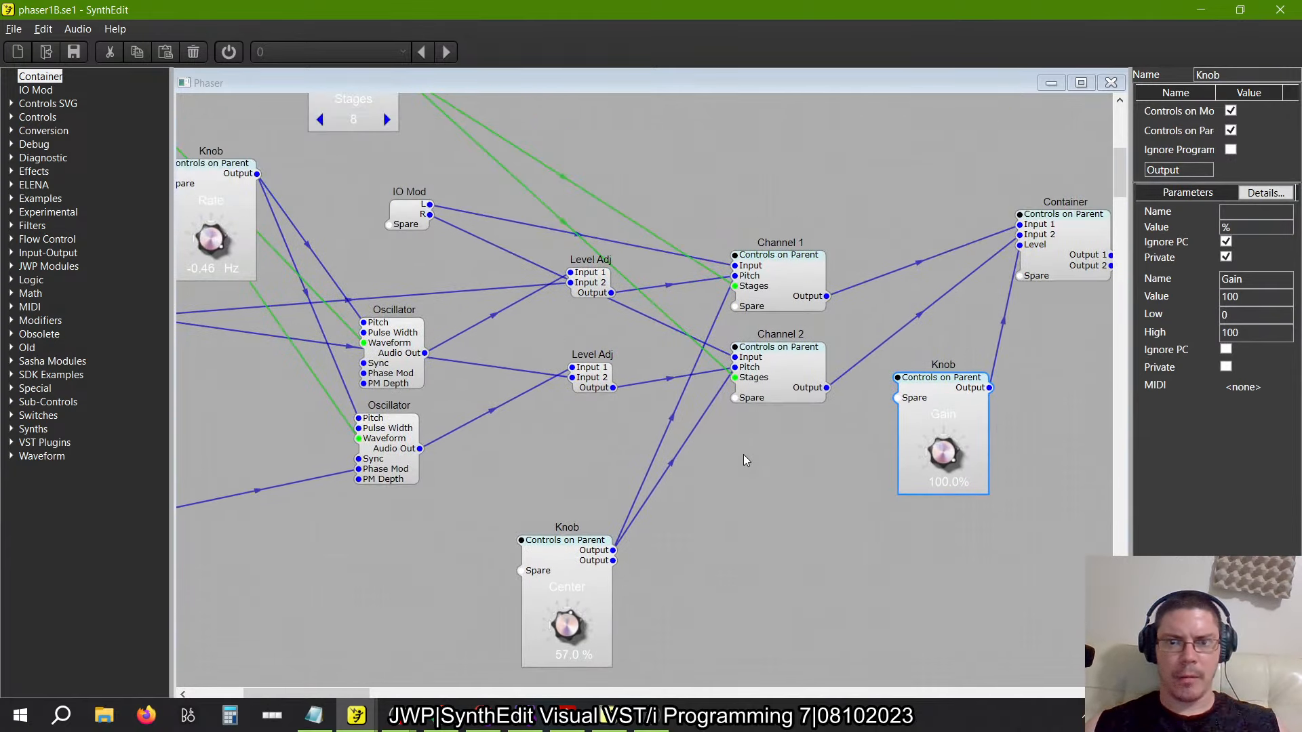
scroll(744, 455, "left", 5)
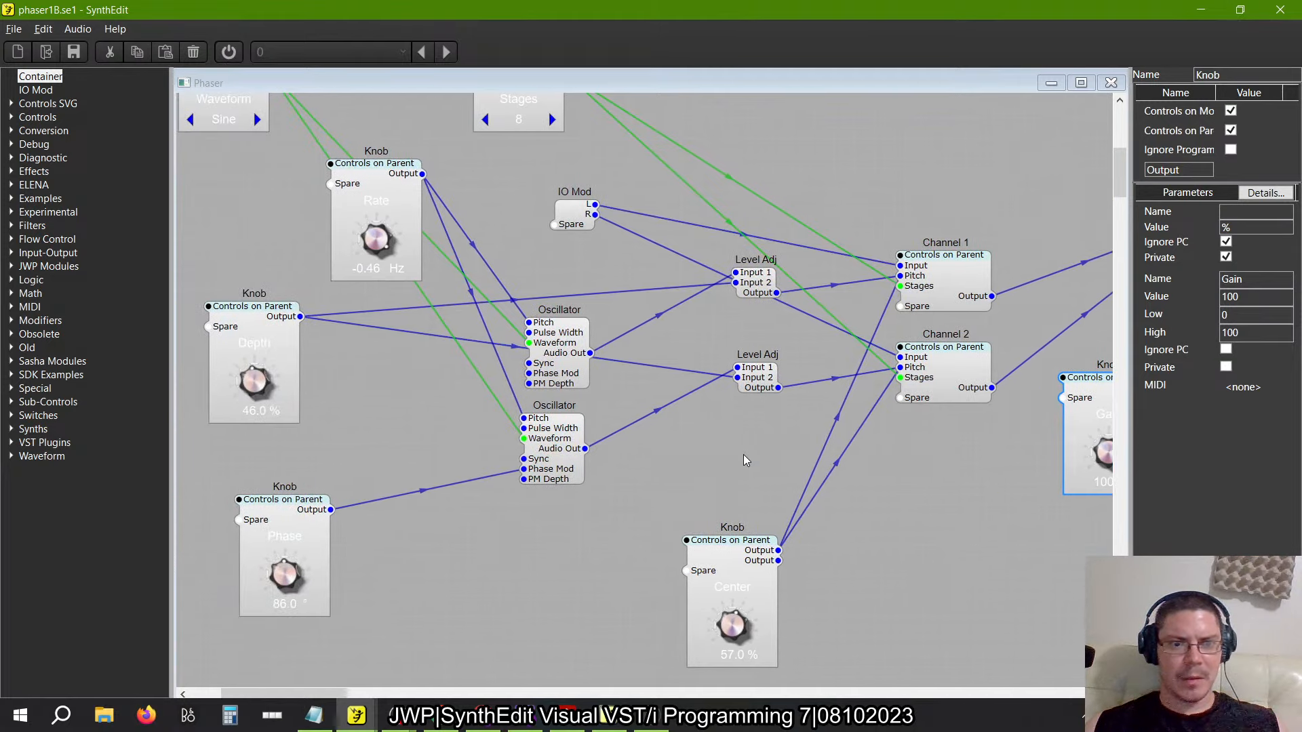
double_click(251, 328)
left_click(829, 213)
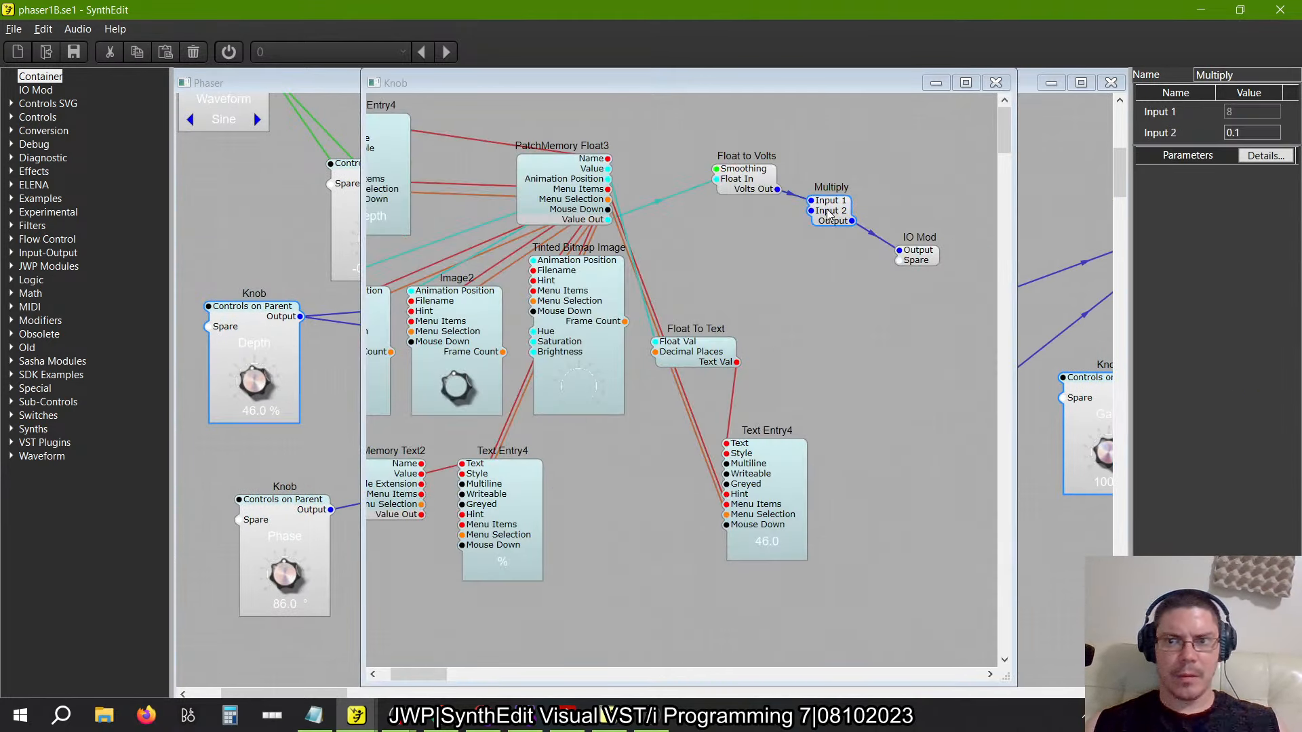
left_click(996, 82)
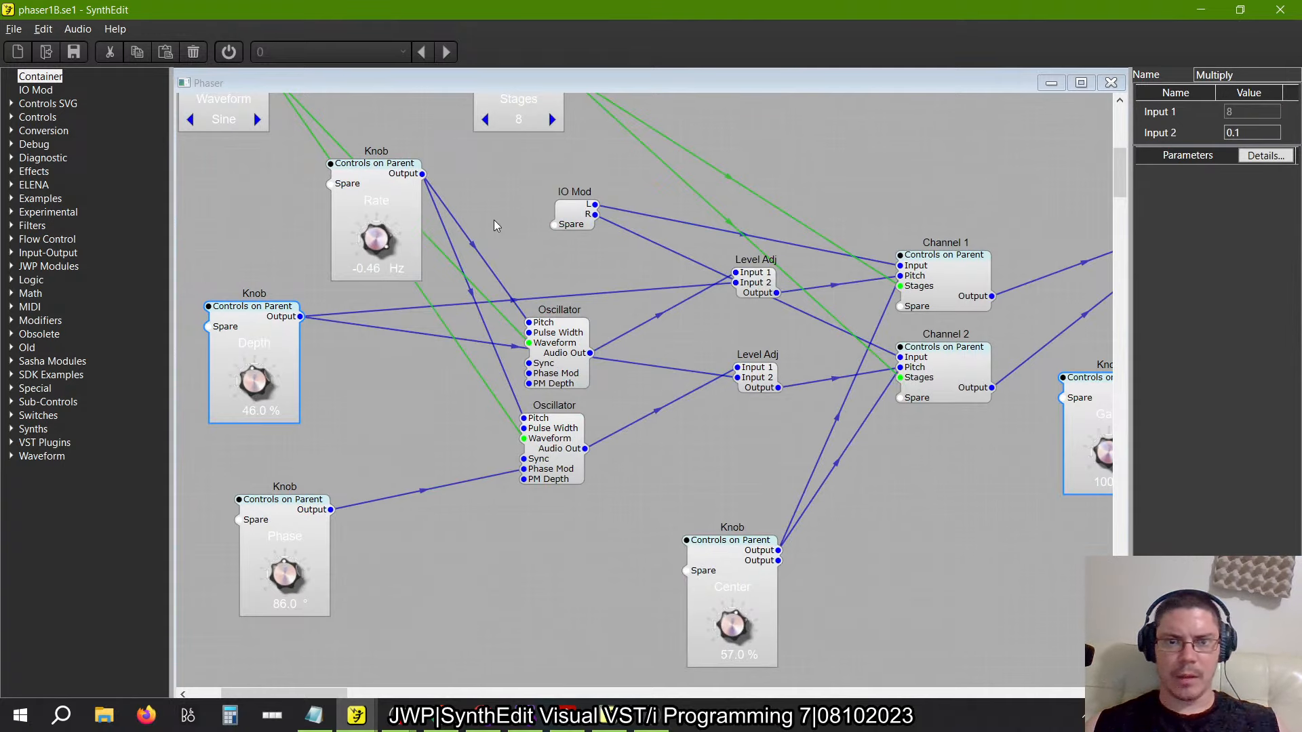
Inspect the Rate knob's internal structure, including its Unit Converter, and close it
scroll(497, 227, "up", 3)
double_click(382, 337)
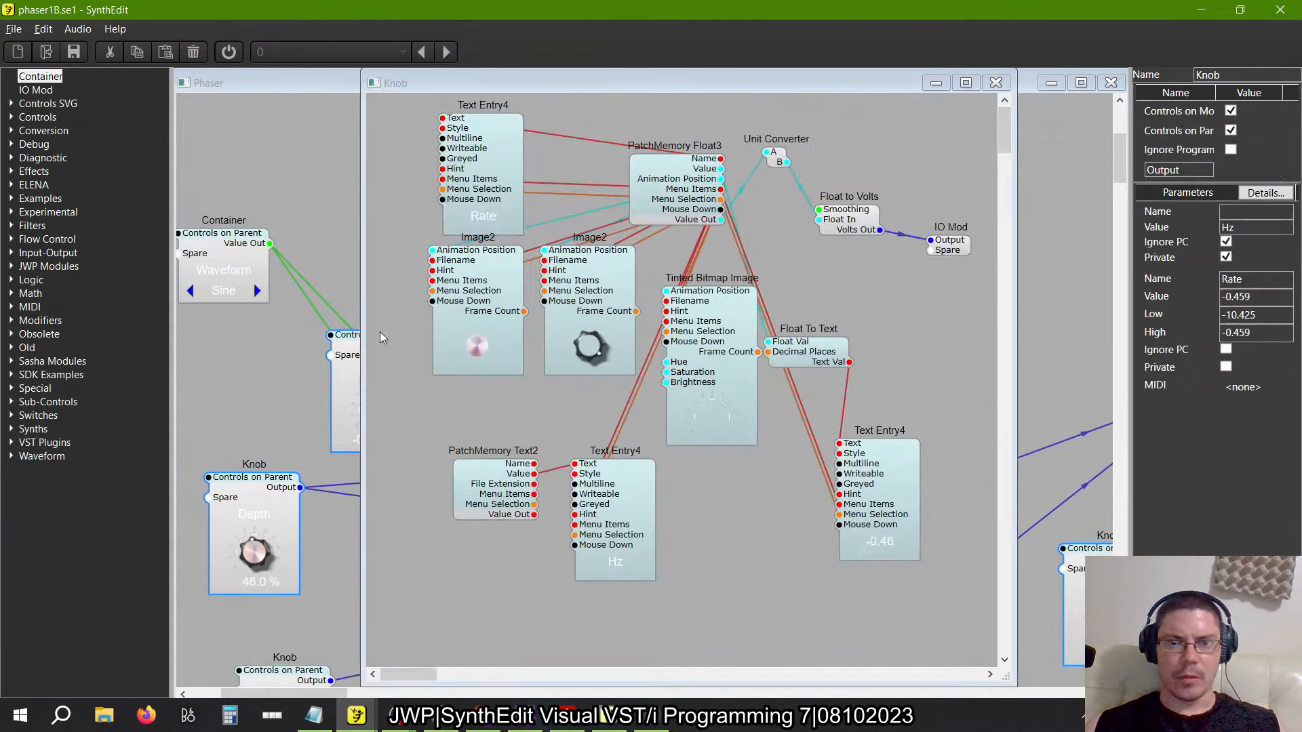
left_click(996, 82)
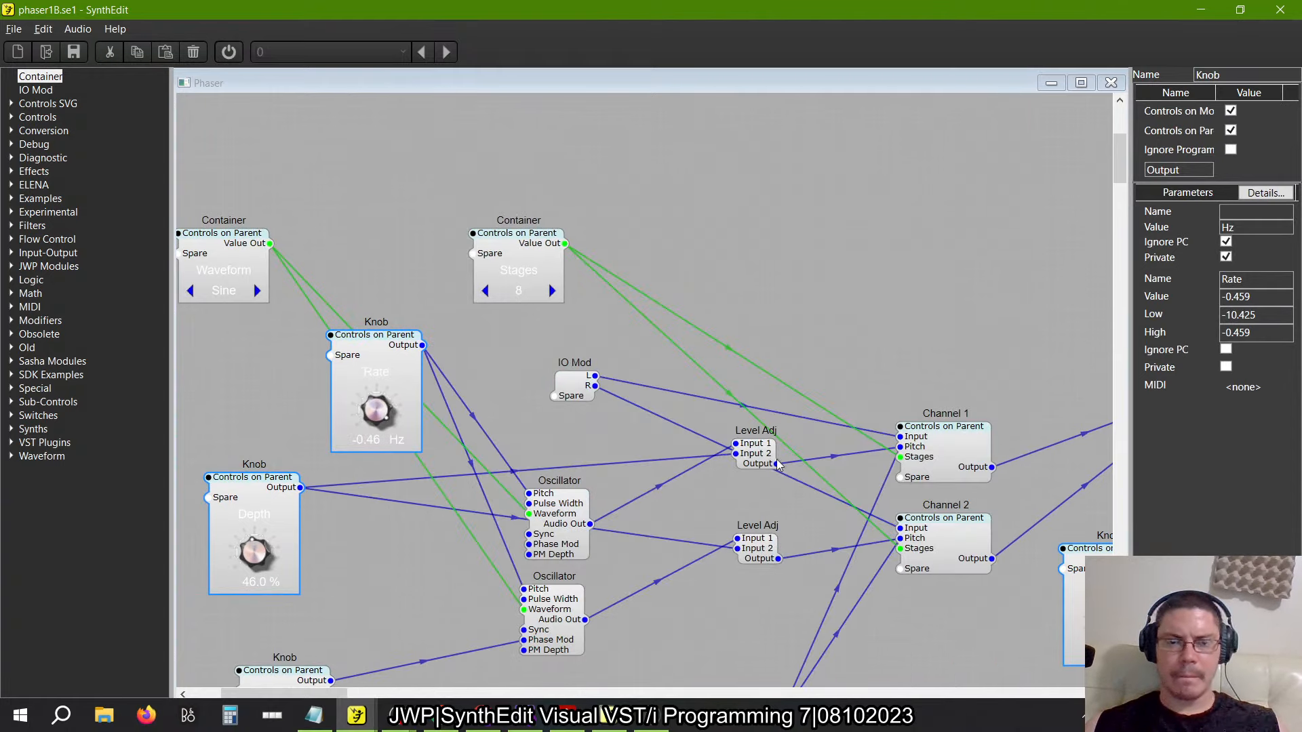
In the Channel 1 container, move the Switch (1->Many) module down and slightly left, then close the container
scroll(779, 464, "right", 3)
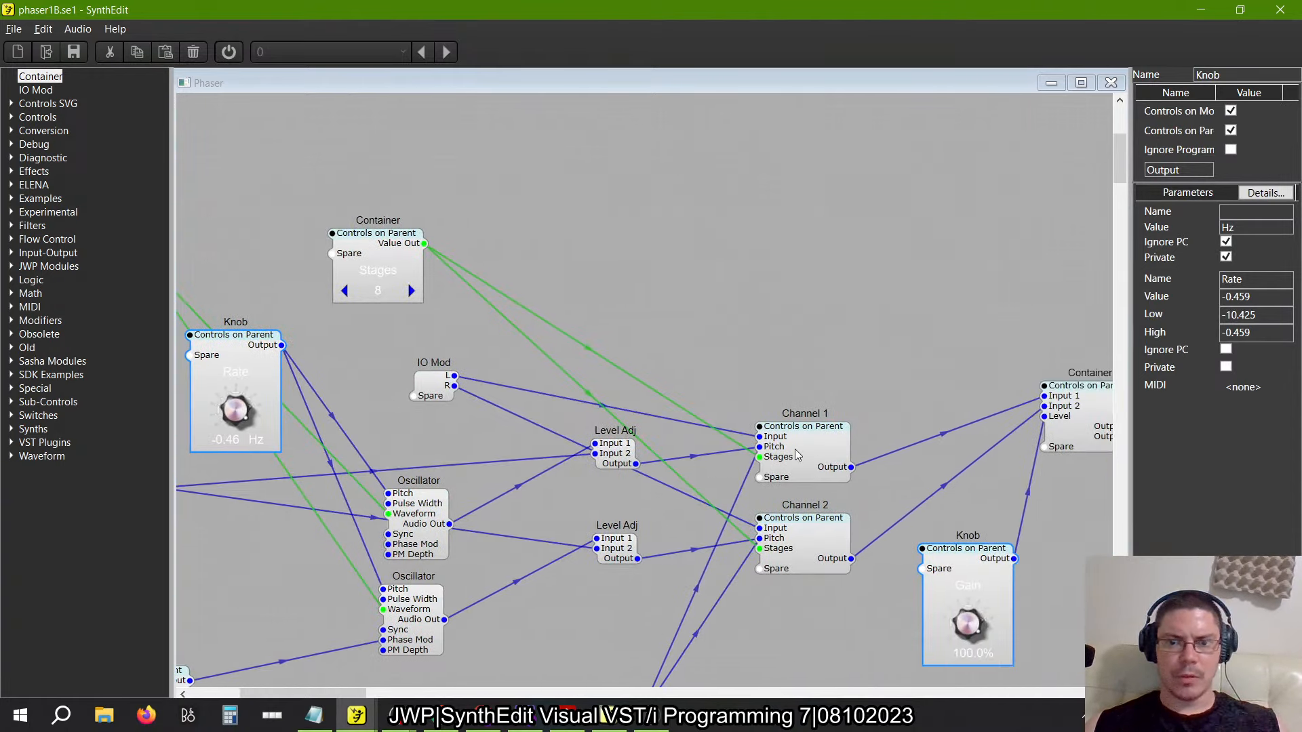
double_click(796, 455)
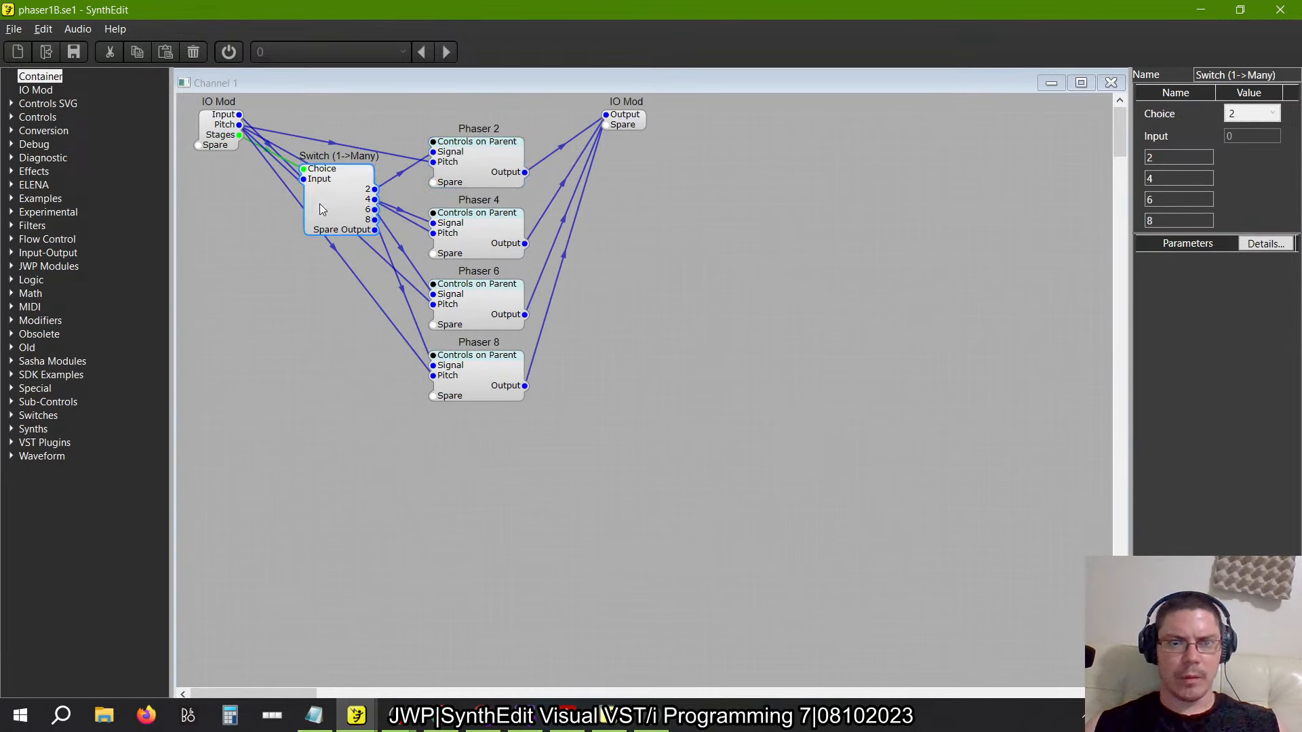
left_click_drag(320, 204, 280, 367)
left_click(1110, 83)
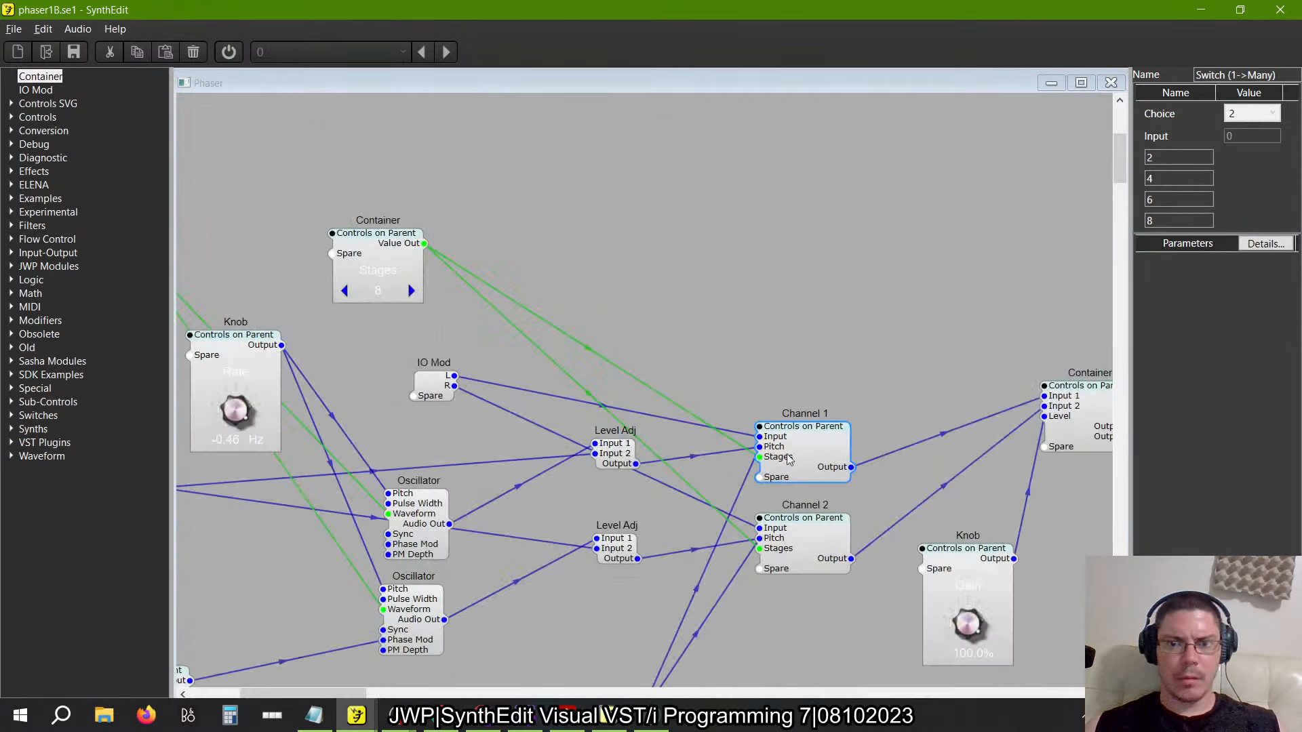
Reposition the Switch (1->Many) module below the input IO Mod in Channel 2, and close the Channel 2 and Phaser views
double_click(817, 534)
left_click_drag(344, 230, 346, 190)
left_click_drag(366, 262, 327, 315)
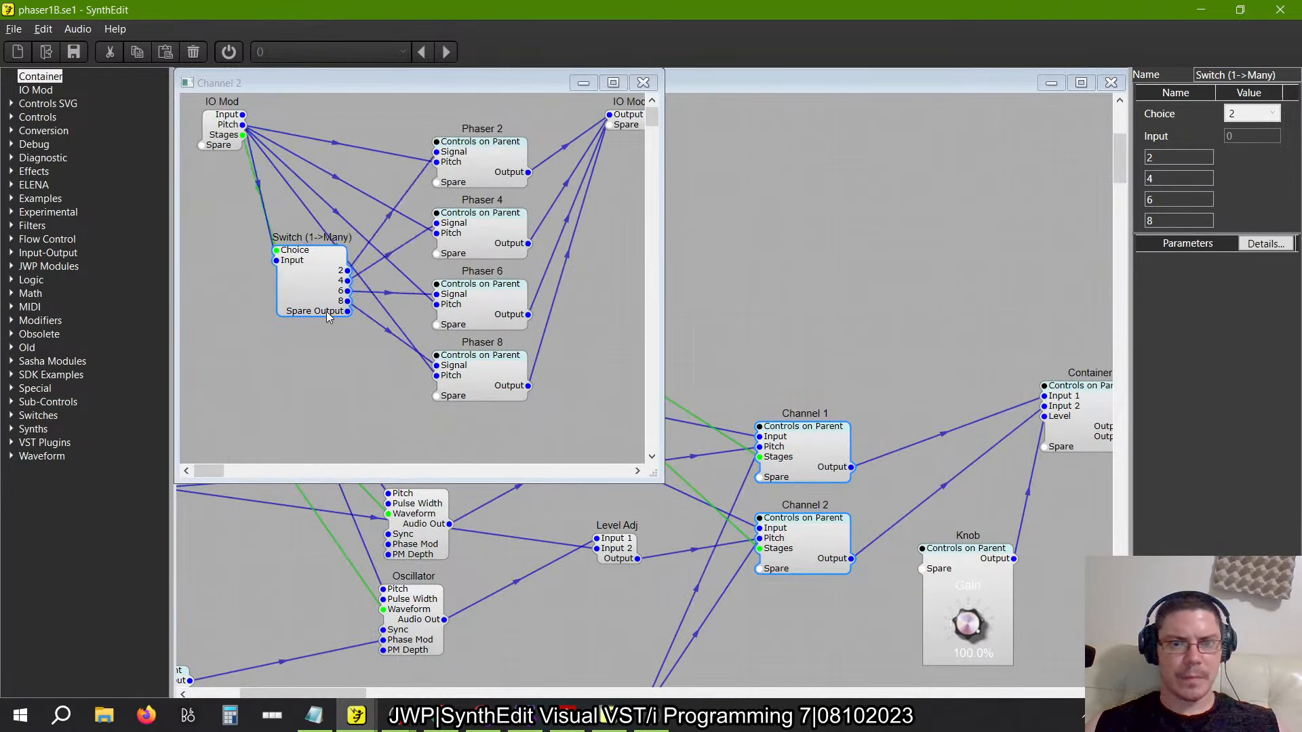
left_click(648, 84)
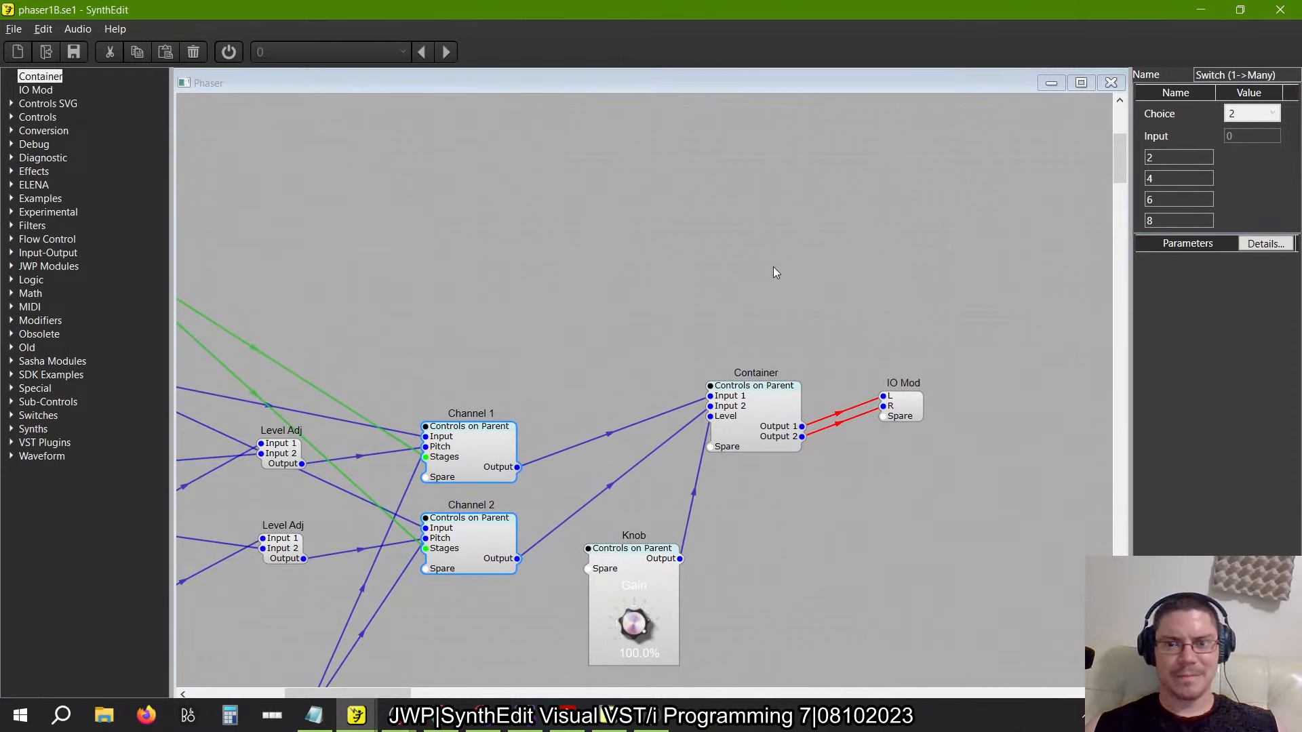
left_click(1111, 83)
Switch back to FL Studio and compare the effects loaded on mixer Inserts 1, 2 and 3
key("alt+Tab")
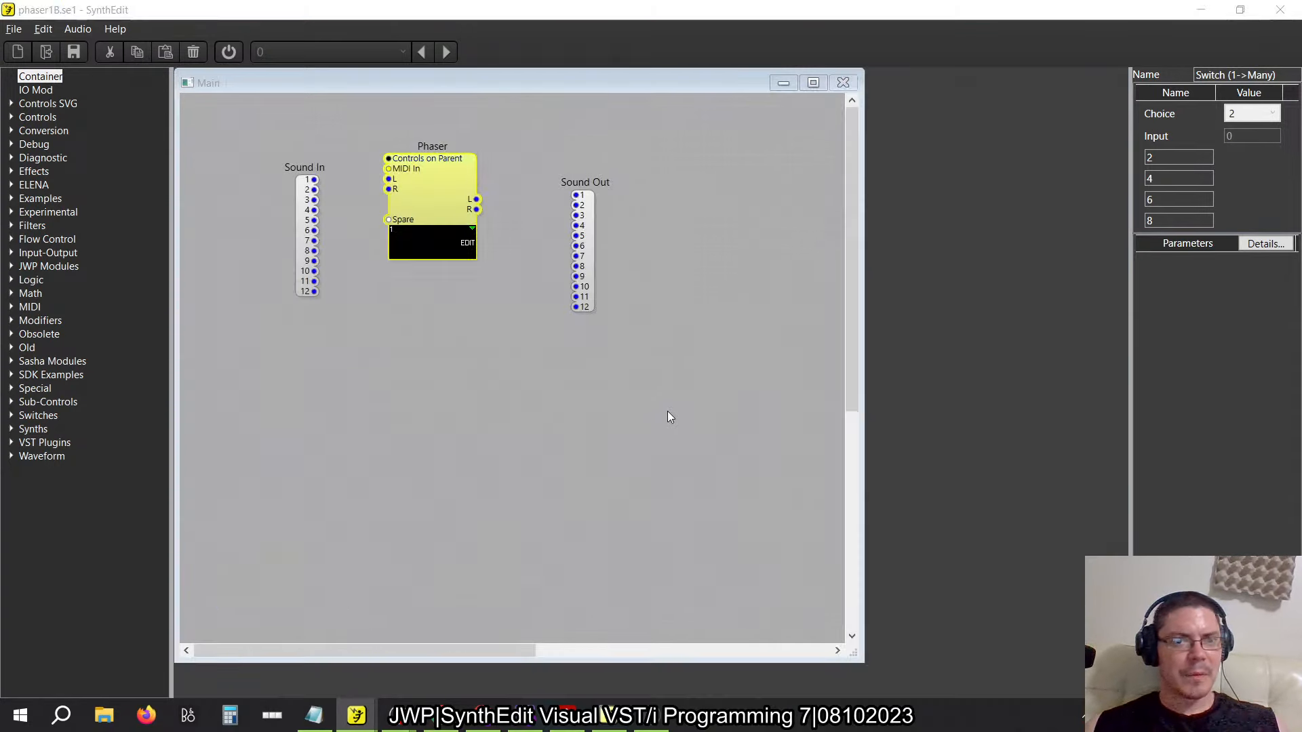
left_click(619, 226)
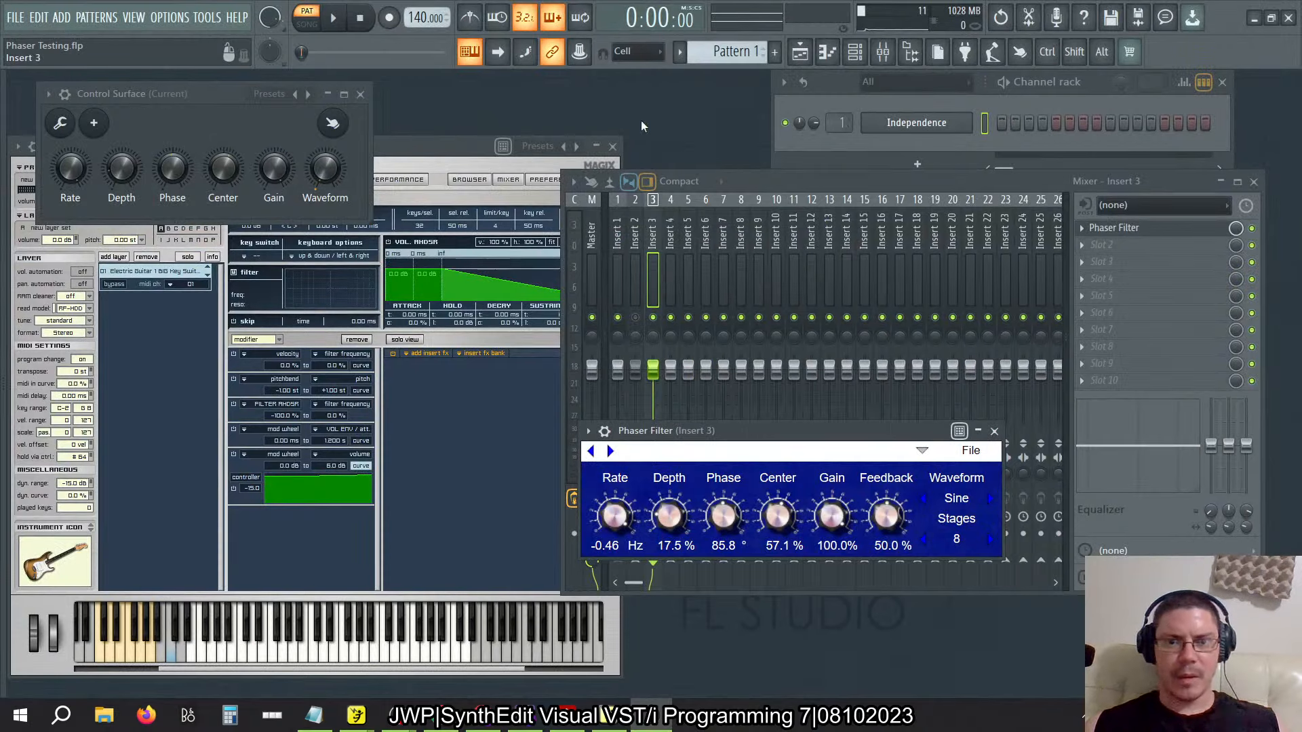
left_click(633, 227)
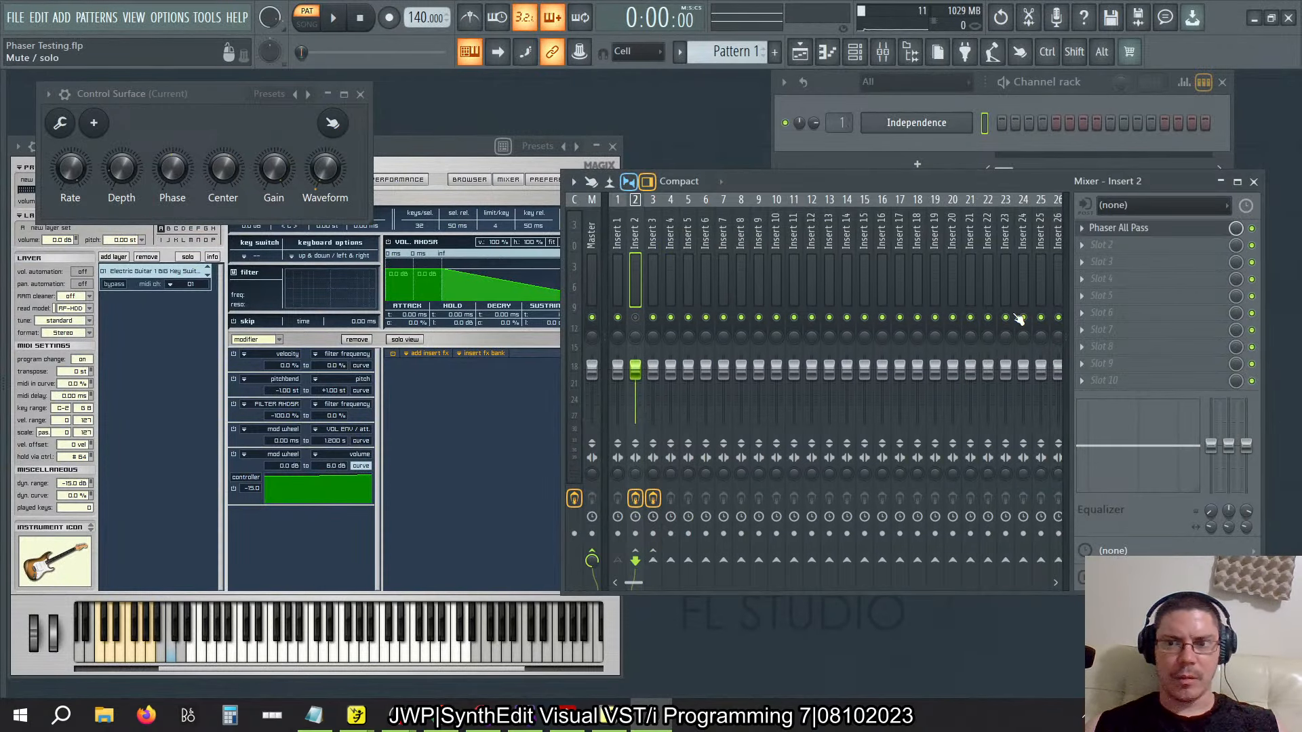
left_click(655, 228)
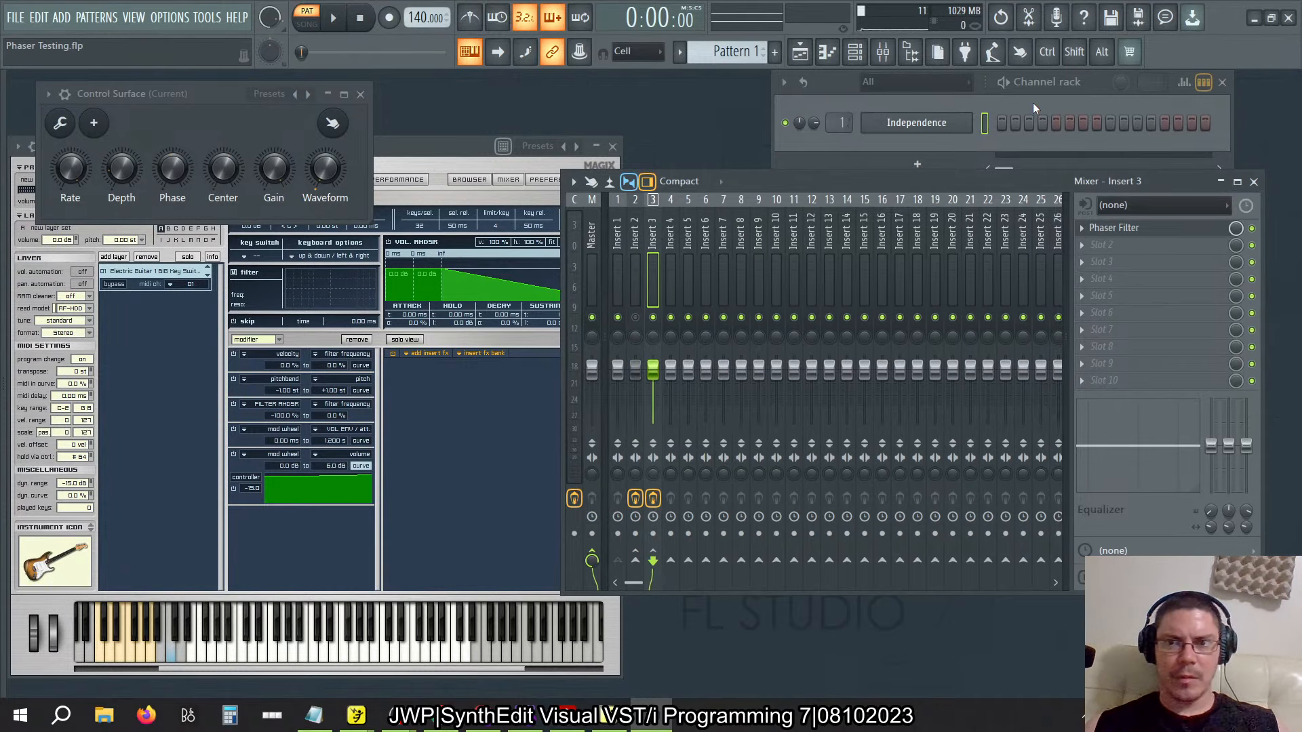
Switch to the phaser3 SynthEdit window and open its Phaser container
key("alt")
key("alt+Tab")
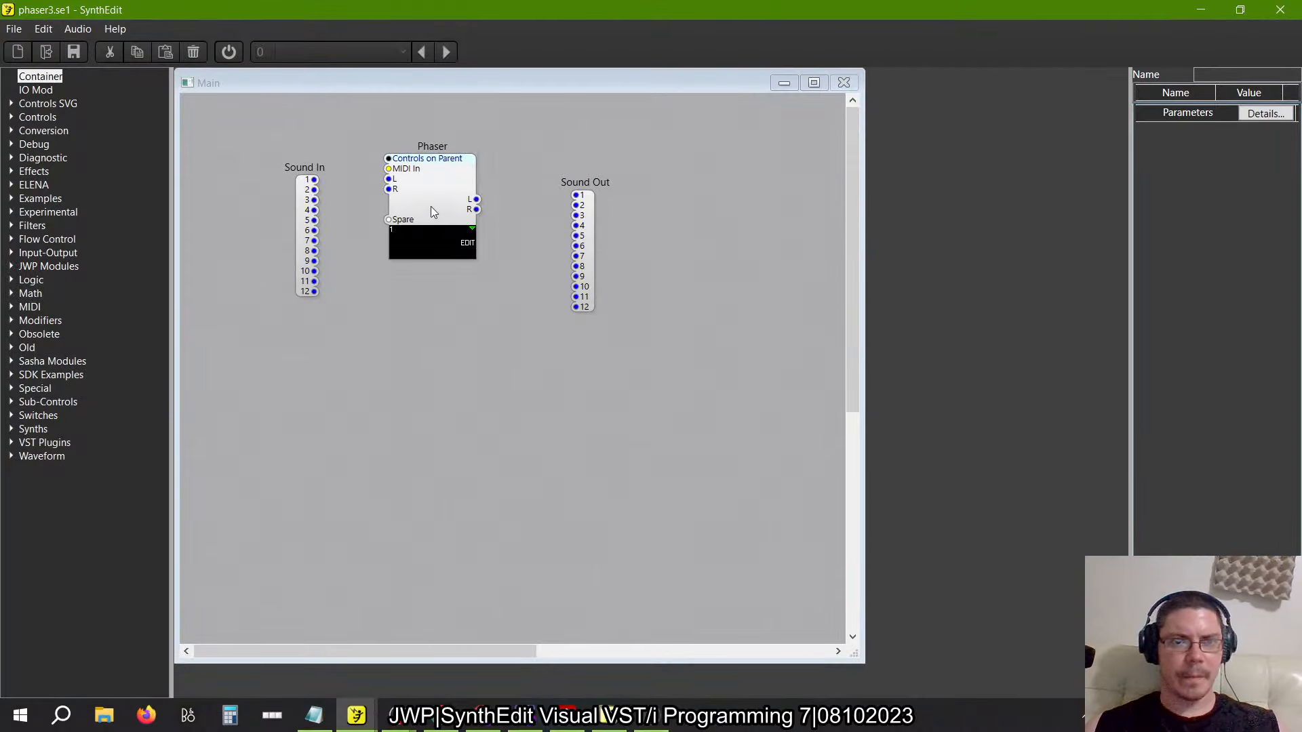
double_click(433, 207)
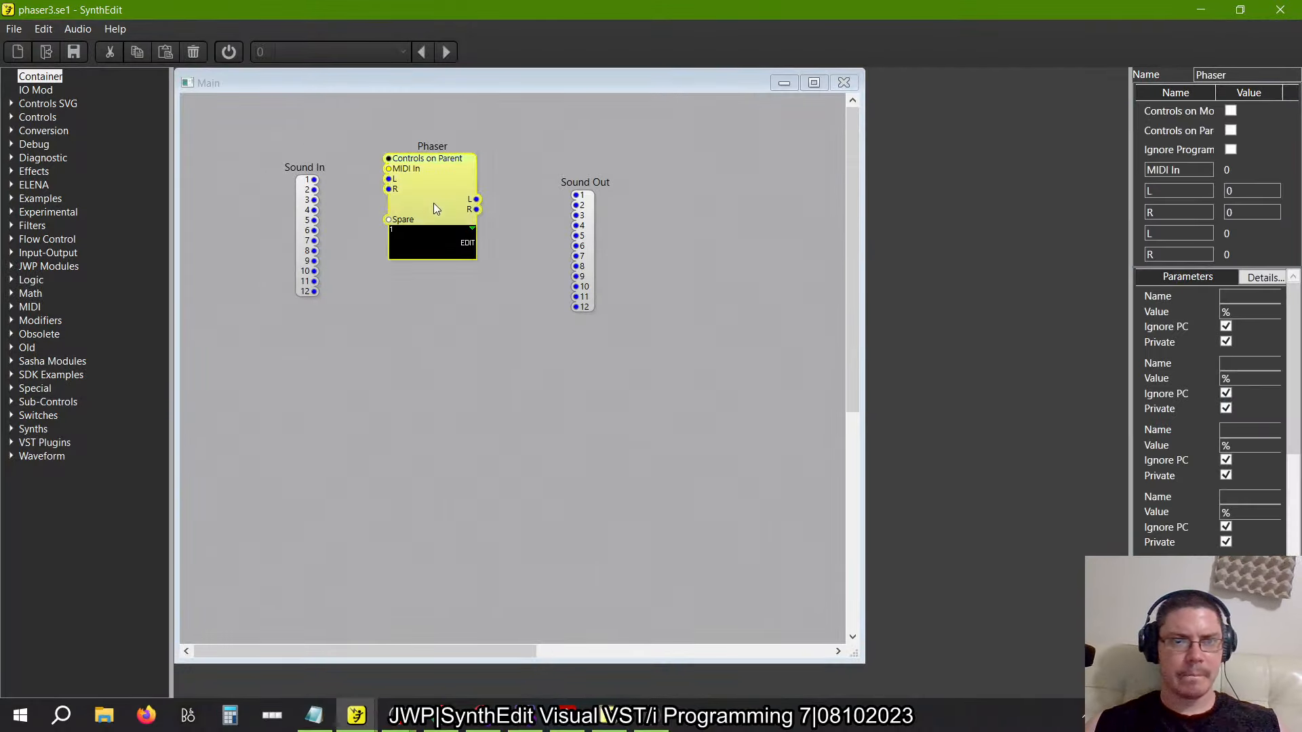
Examine the wiring of the Phaser container and open Channel 1 to check how its phaser stages are connected
scroll(655, 332, "up", 7)
scroll(656, 333, "down", 3)
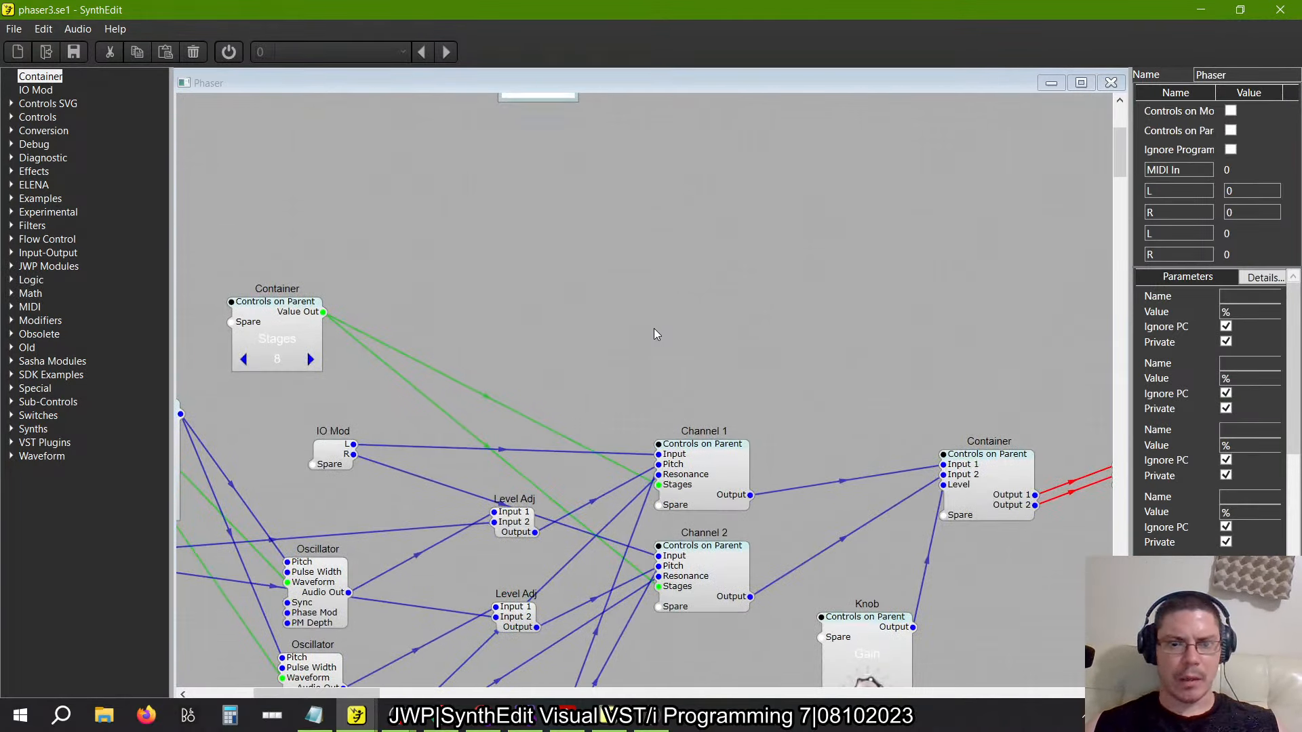
scroll(655, 333, "down", 2)
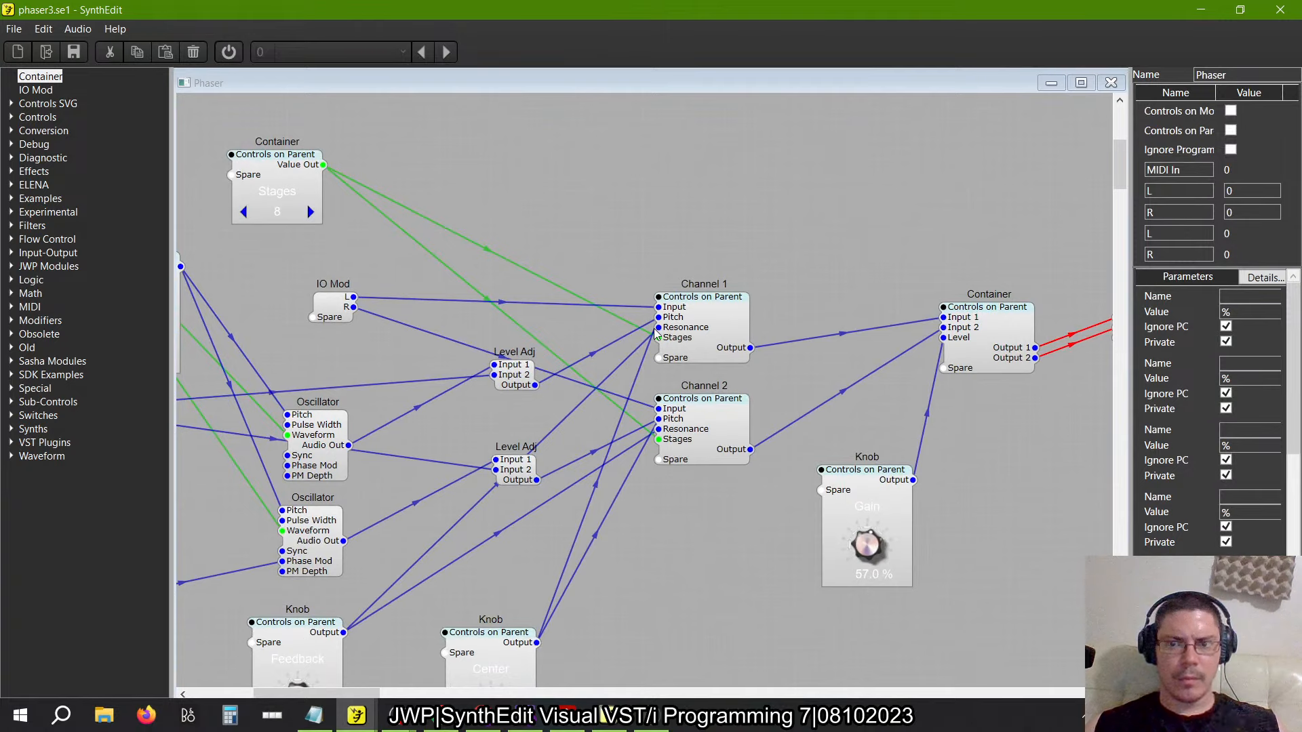
scroll(655, 332, "right", 2)
double_click(507, 336)
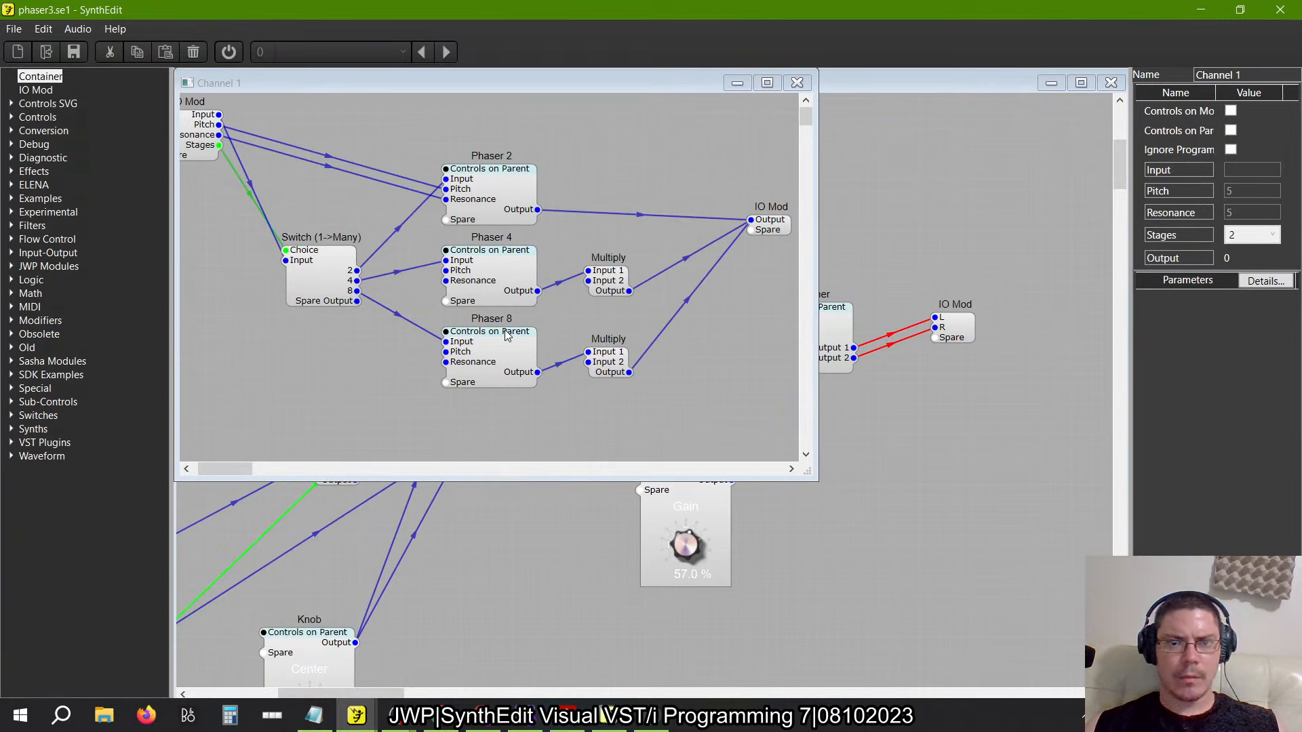
Switch to the older SynthEdit window with phaser3, move the Knob view aside, and spread out the IO Mod and LevelAdj modules in the Phaser view
key("alt+Tab")
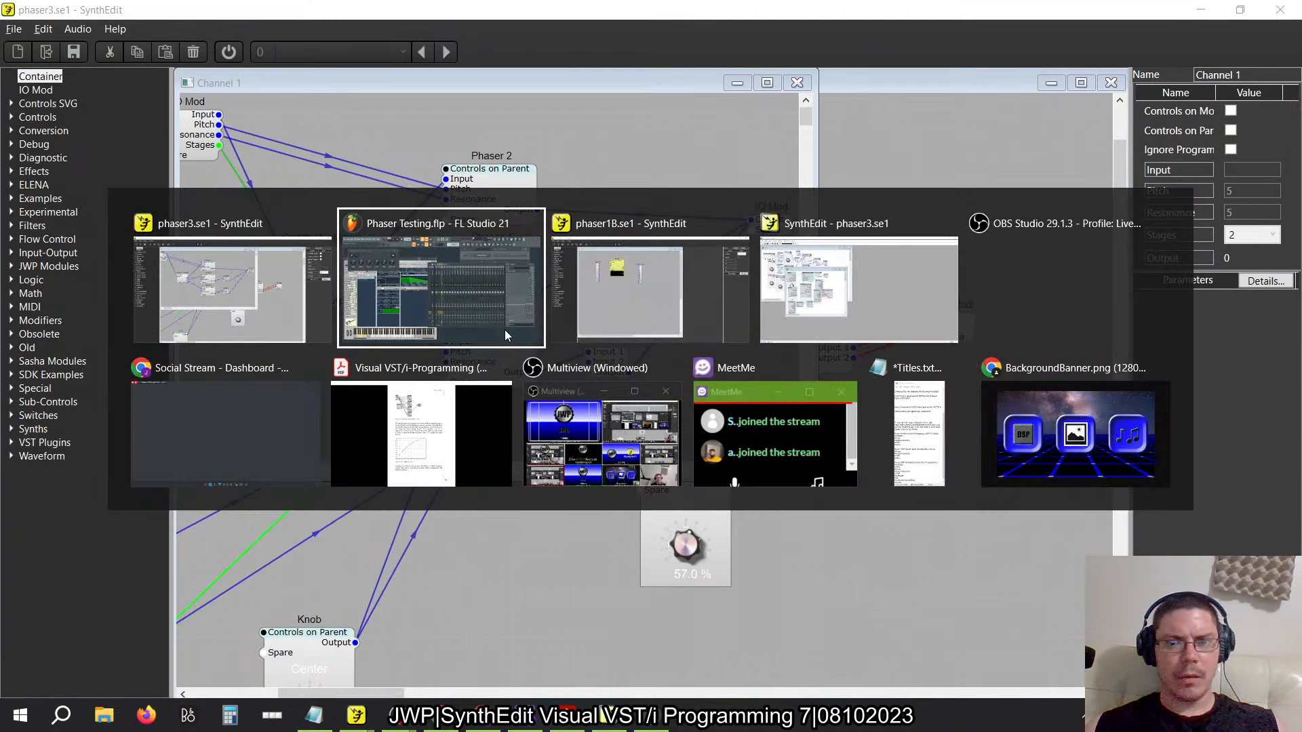
key("alt+Tab")
key("alt+Tab")
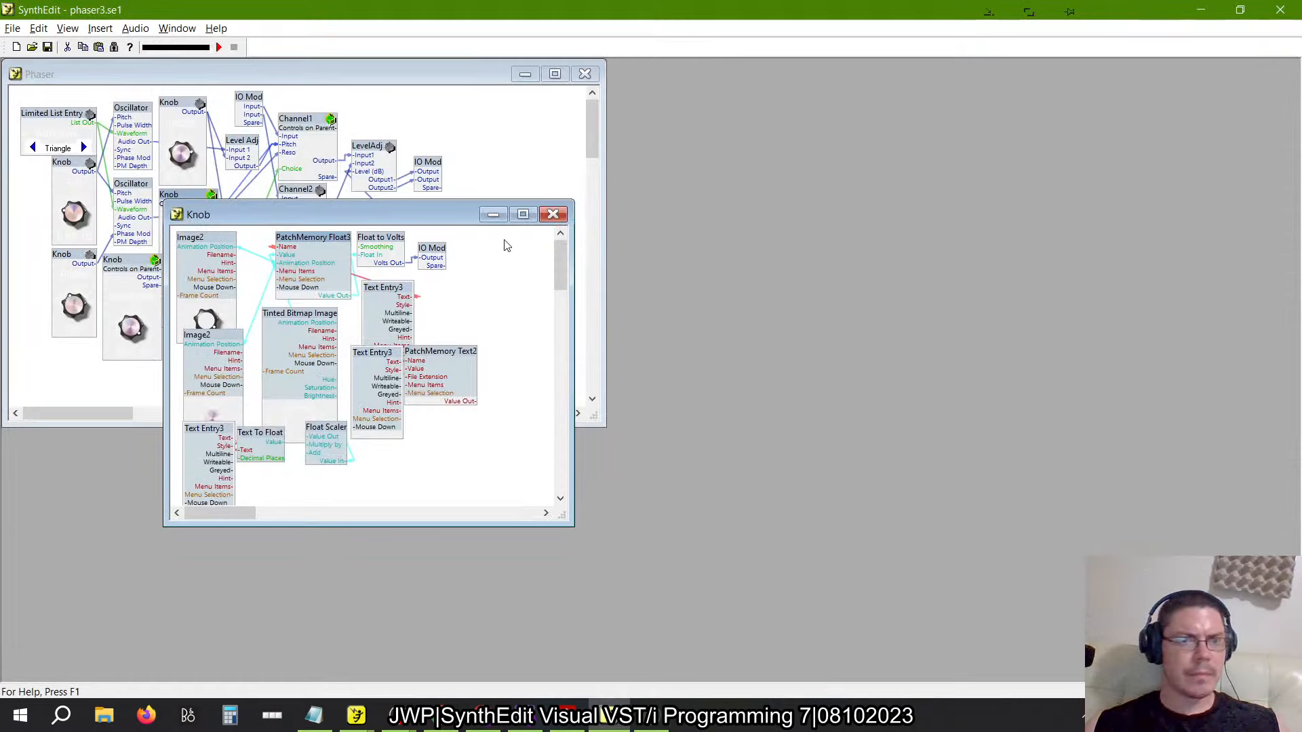
left_click_drag(444, 214, 900, 267)
left_click_drag(444, 175, 550, 170)
left_click_drag(363, 145, 448, 140)
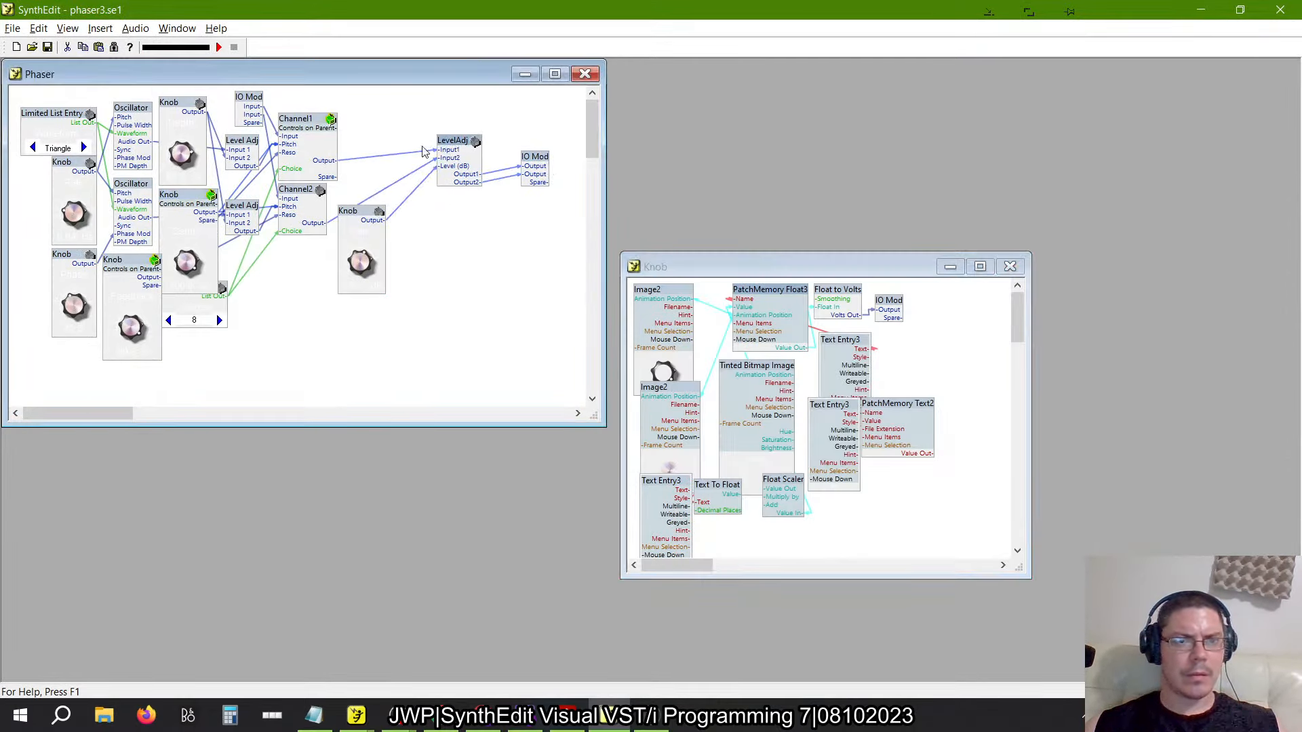
left_click(248, 99)
key("Delete")
key("ctrl+z")
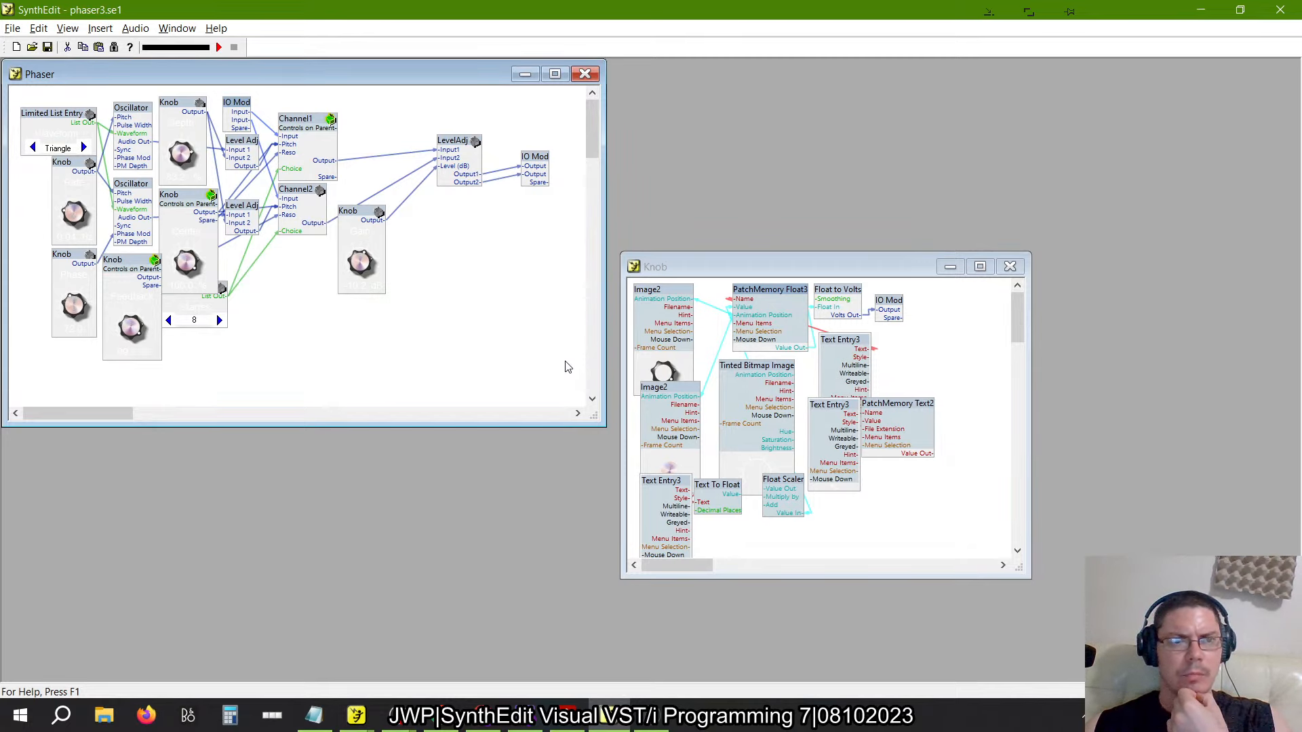
Return to the newer phaser3 window, close Channel 1, and inspect the upper Oscillator's information window before closing it
key("alt+Tab")
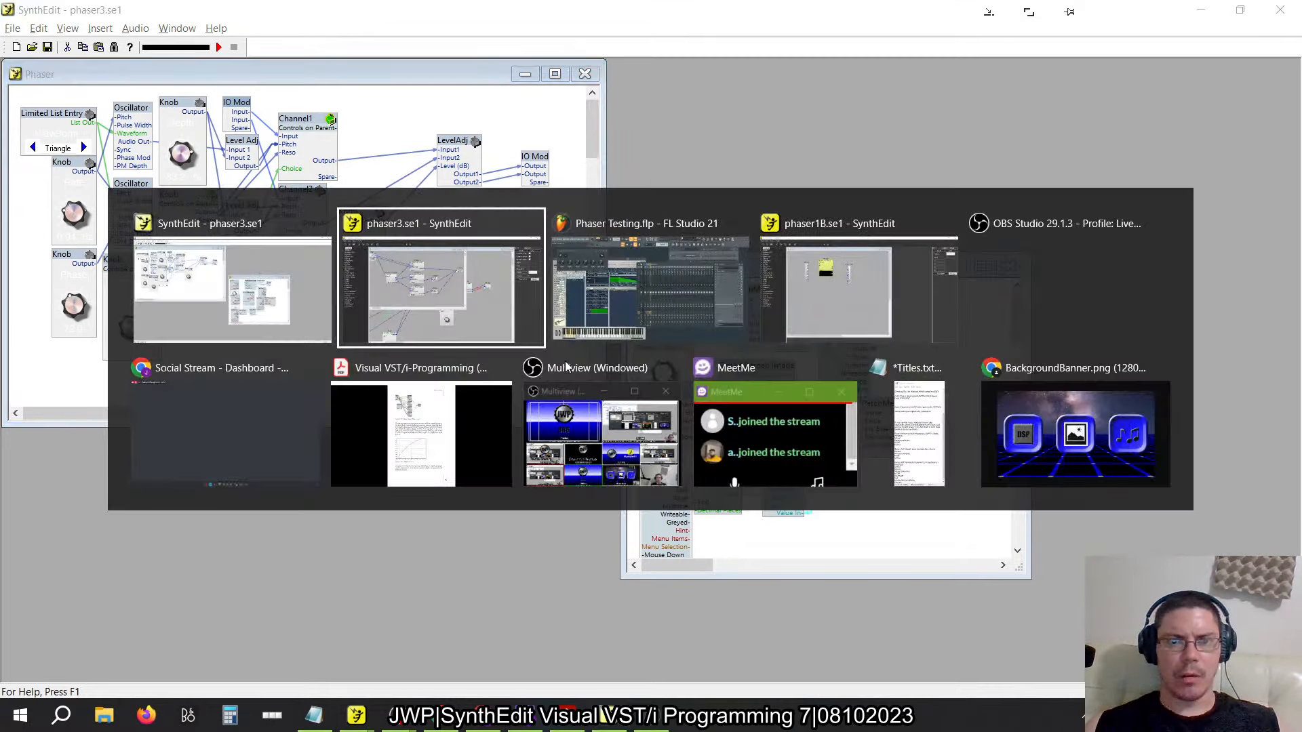
left_click(796, 83)
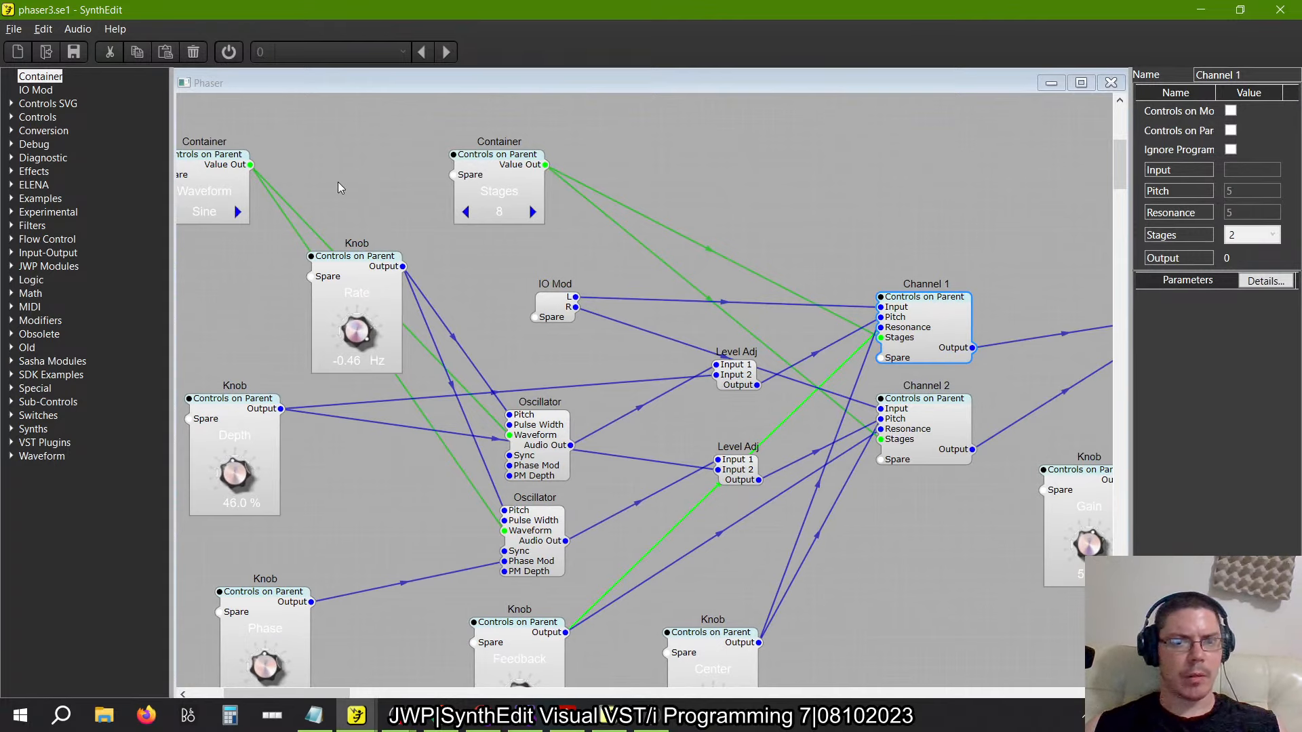
right_click(551, 427)
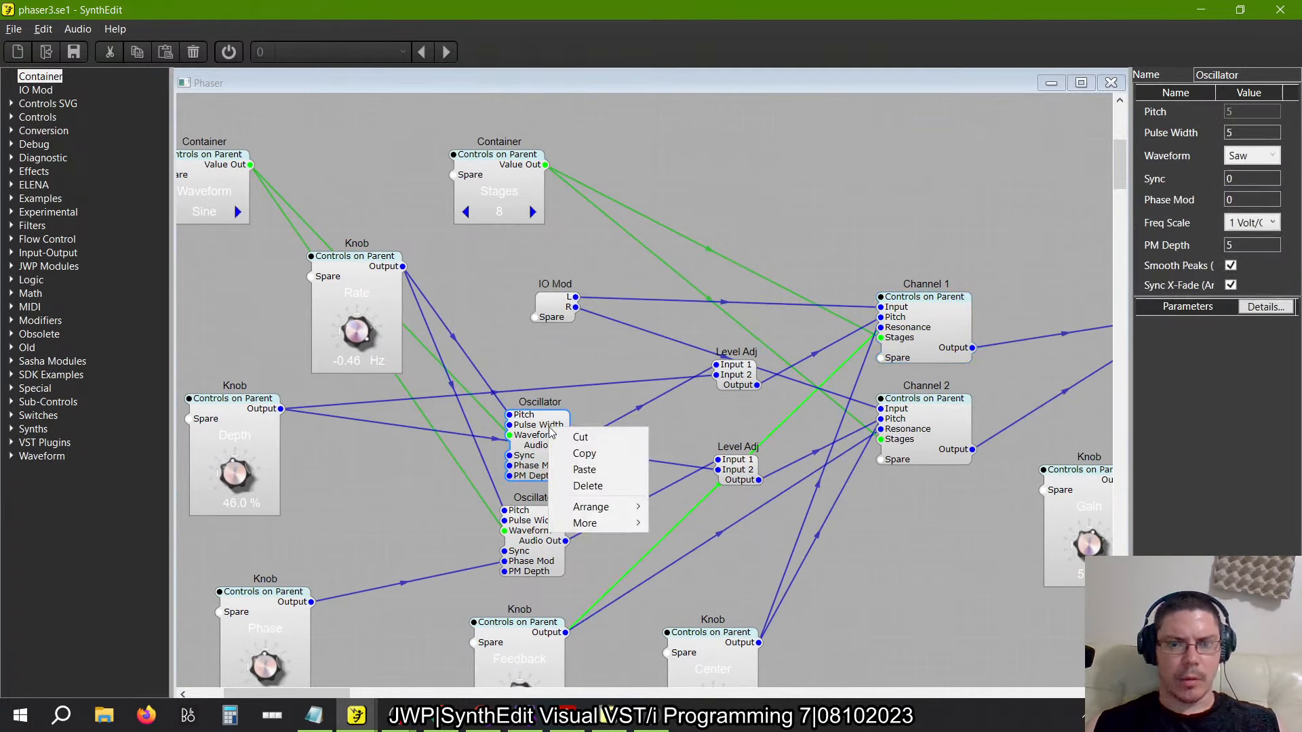
mouse_move(632, 523)
left_click(702, 523)
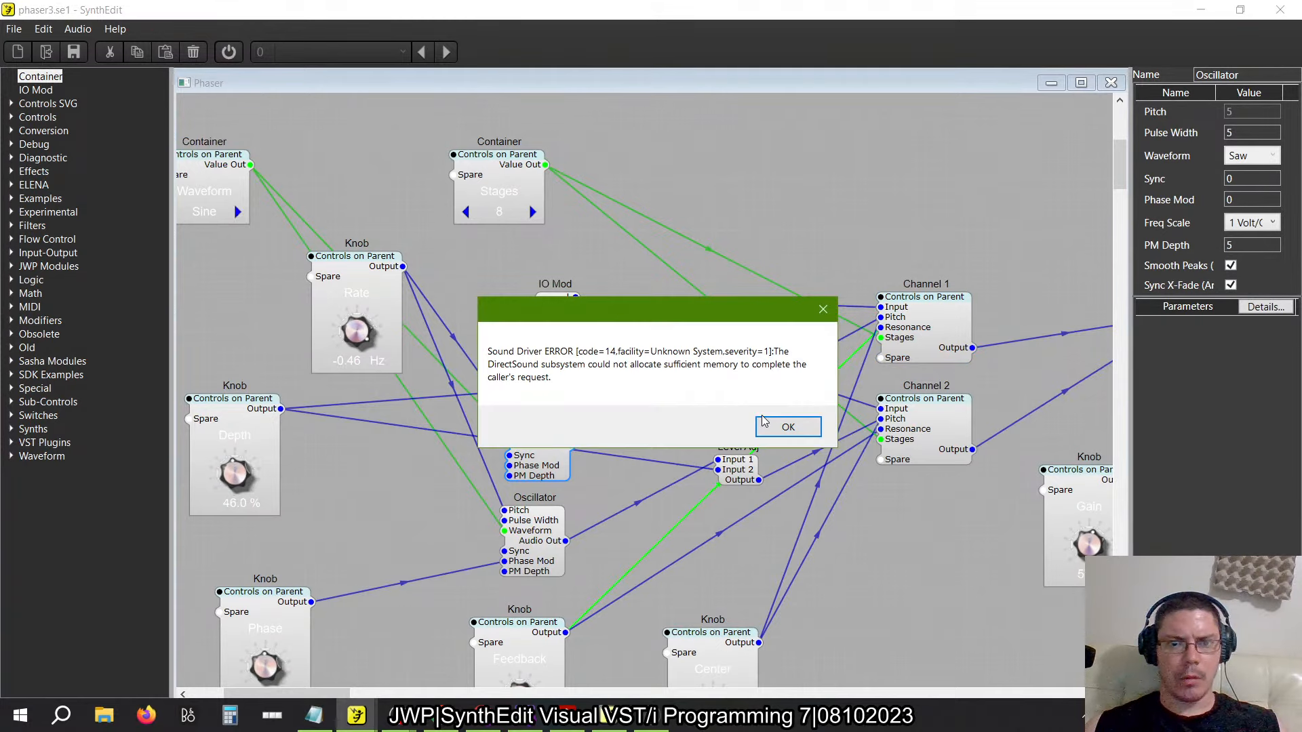
left_click(789, 428)
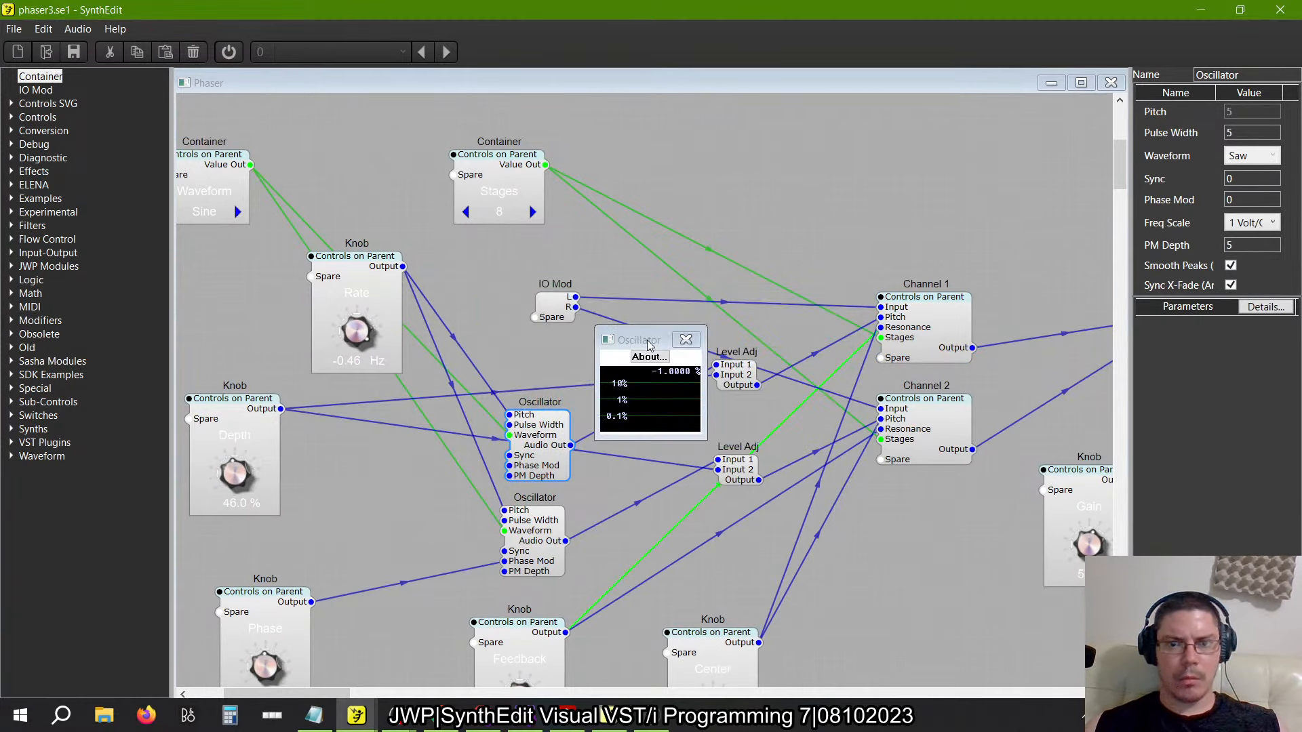
left_click_drag(646, 339, 663, 243)
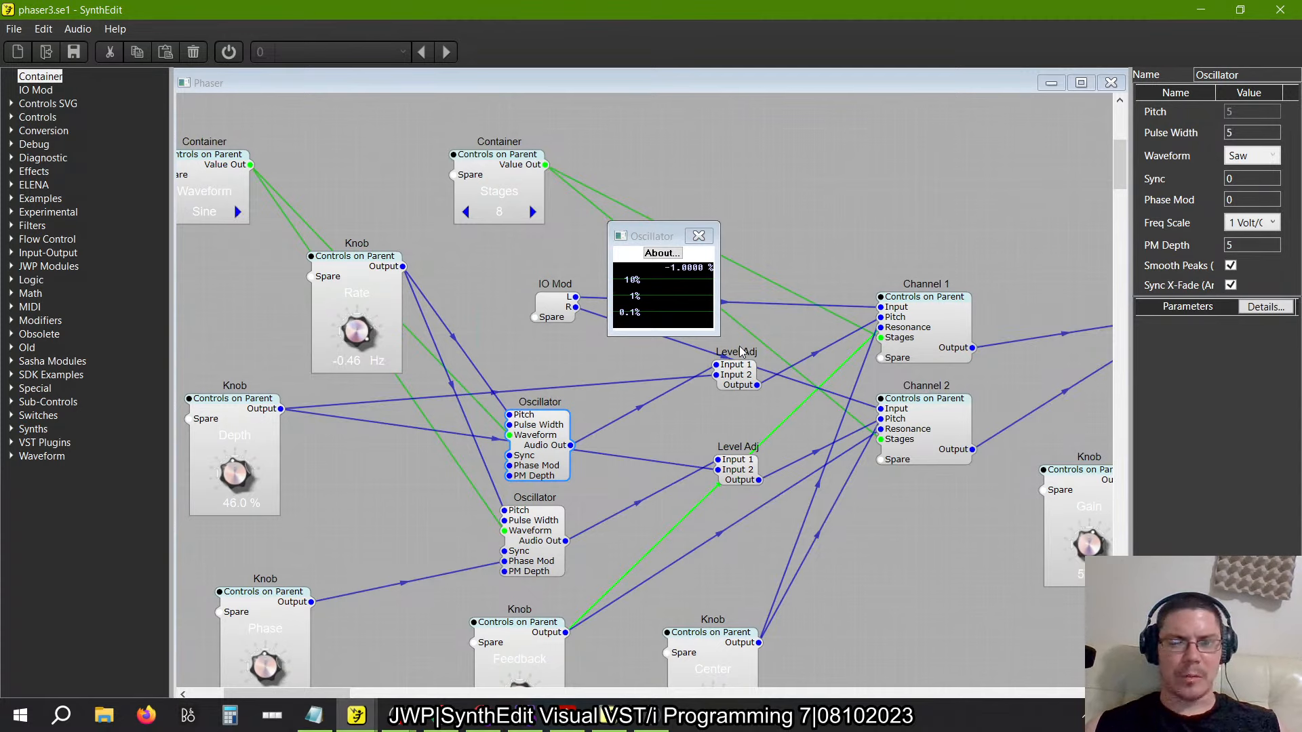
left_click(698, 236)
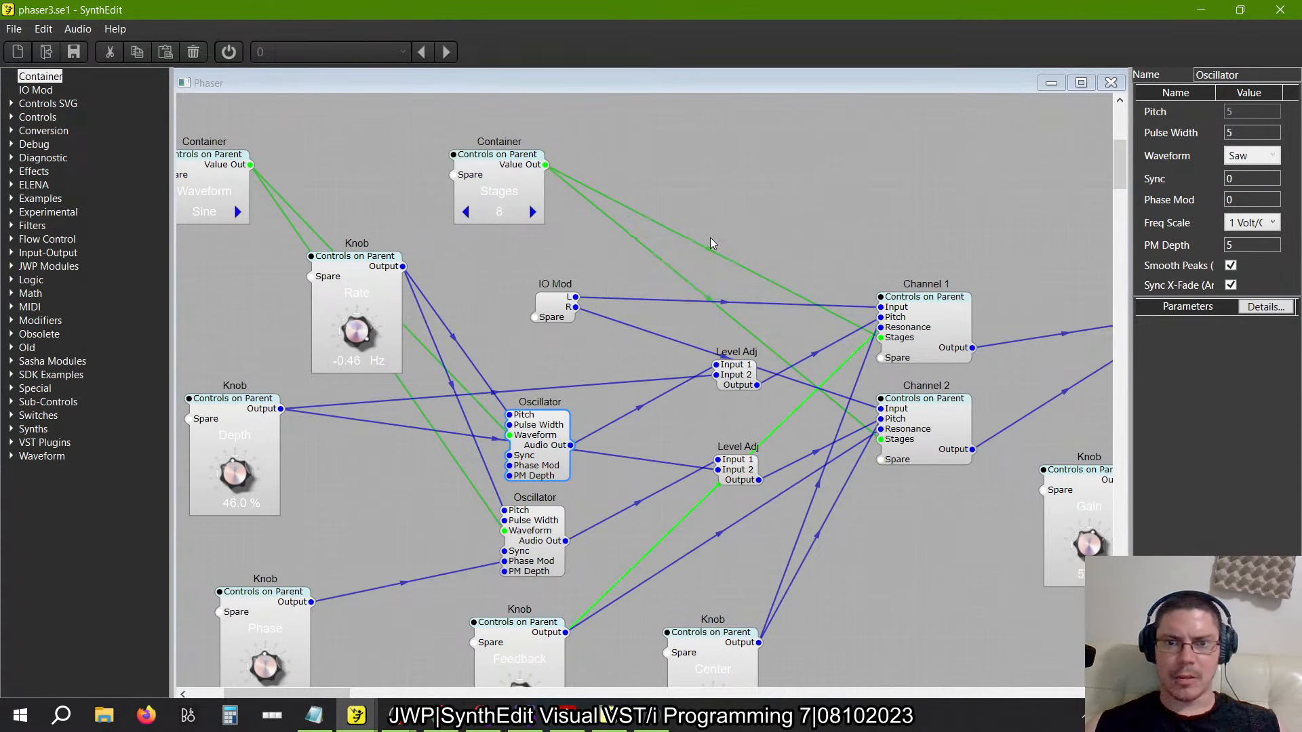
Switch to FL Studio and check which phaser effects are loaded on mixer Inserts 2 to 4
key("alt+Tab")
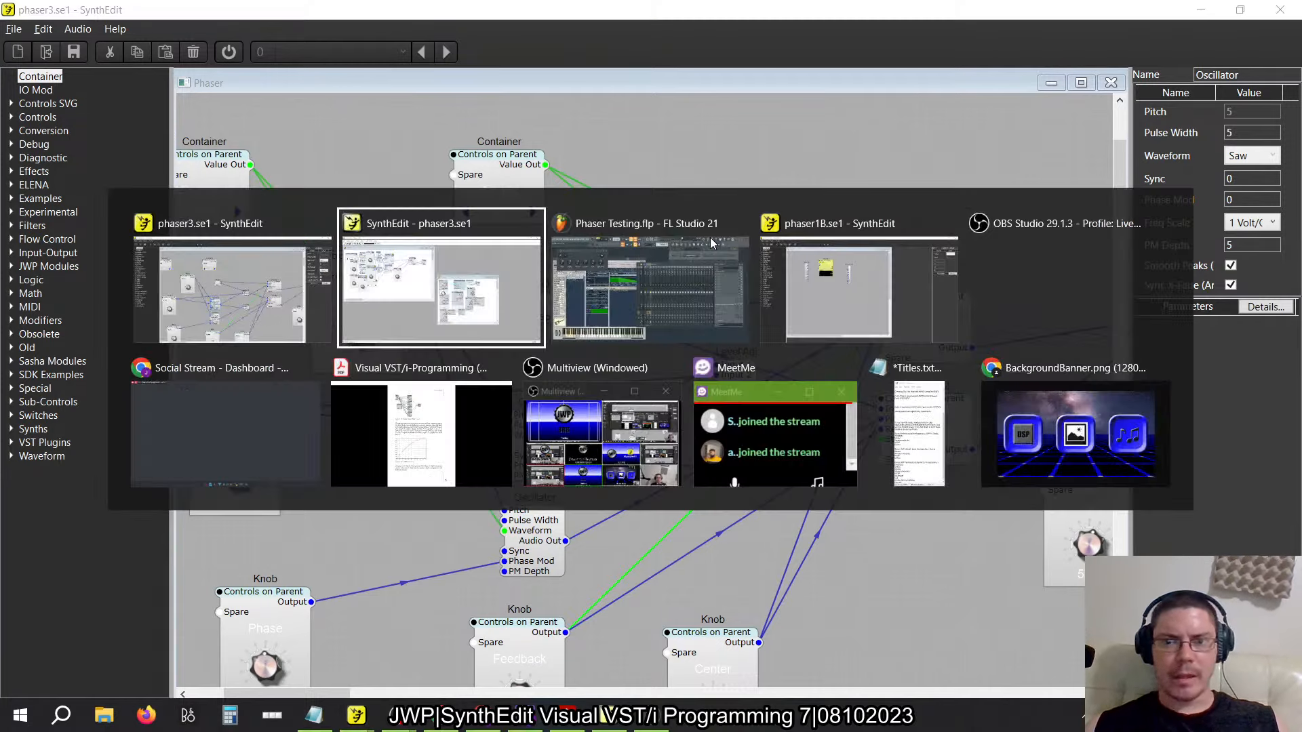
key("alt+Tab")
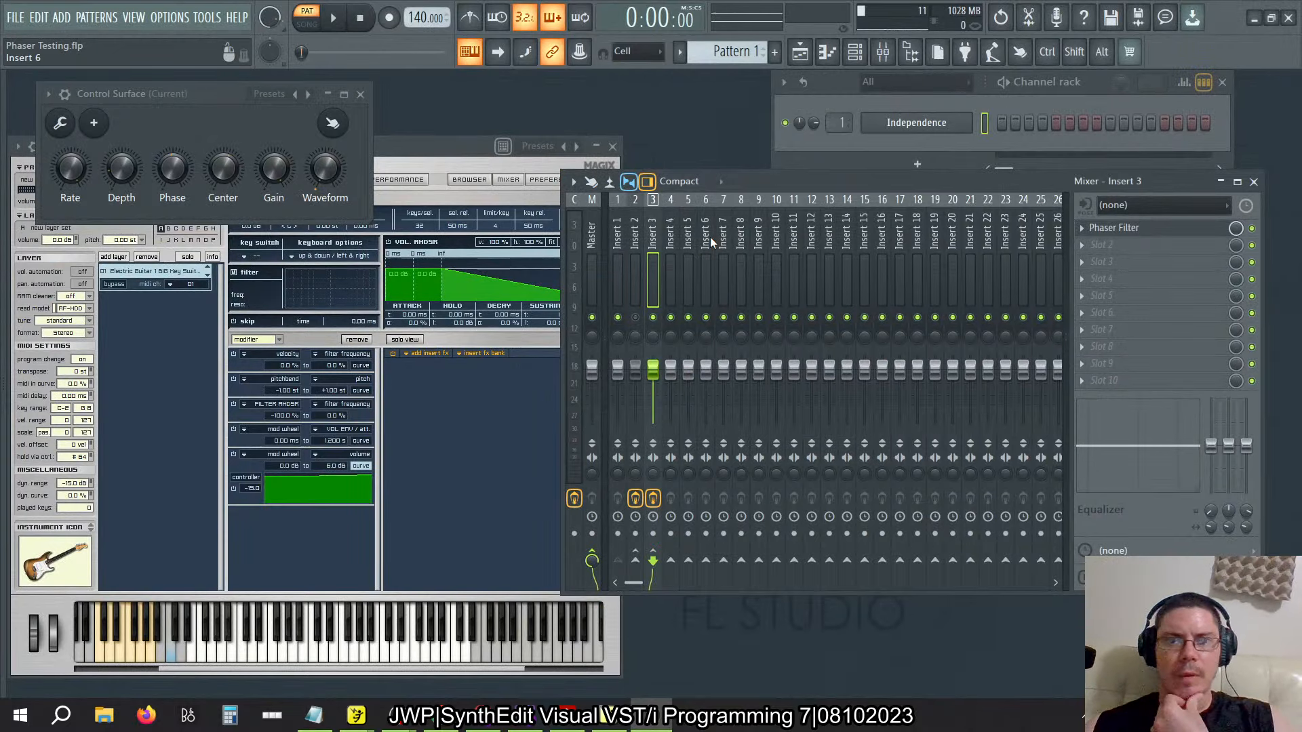
left_click(671, 241)
left_click(653, 241)
left_click(638, 244)
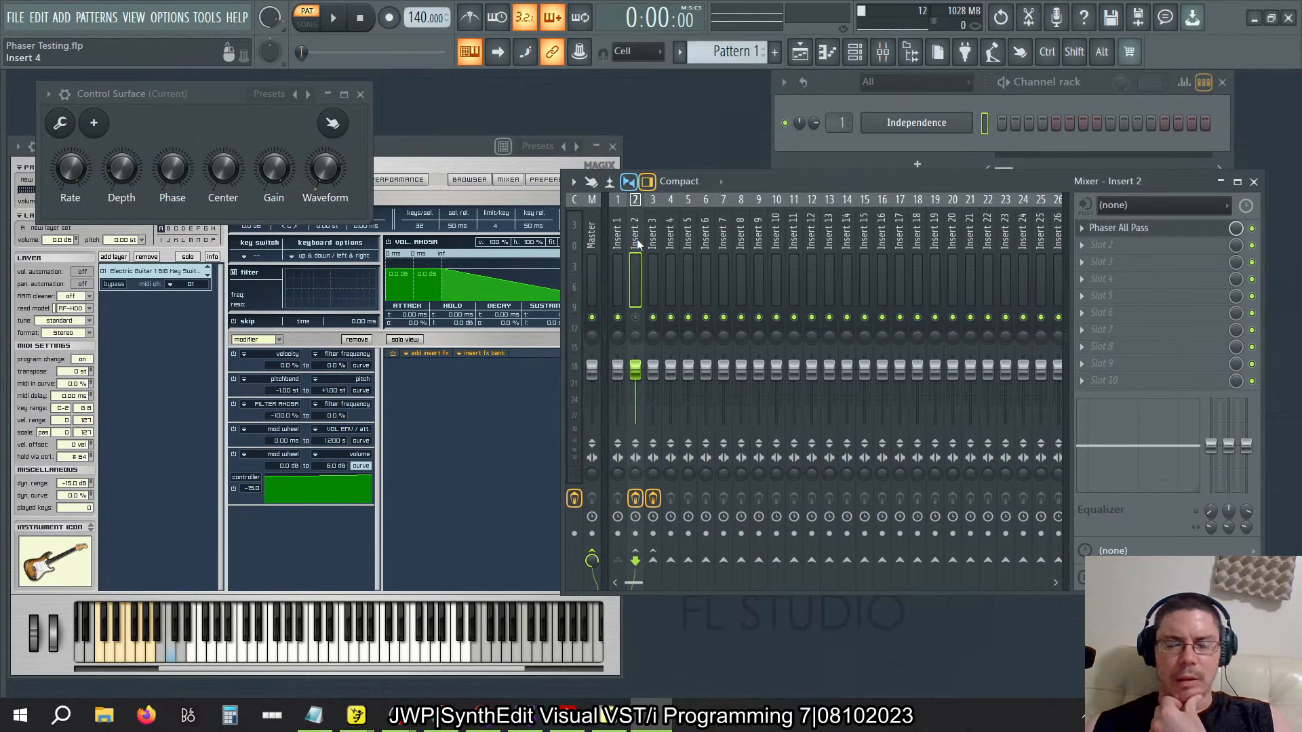
Switch to the phaser1B project, open its Phaser container, and move the input IO Mod slightly to the right
key("alt+Tab")
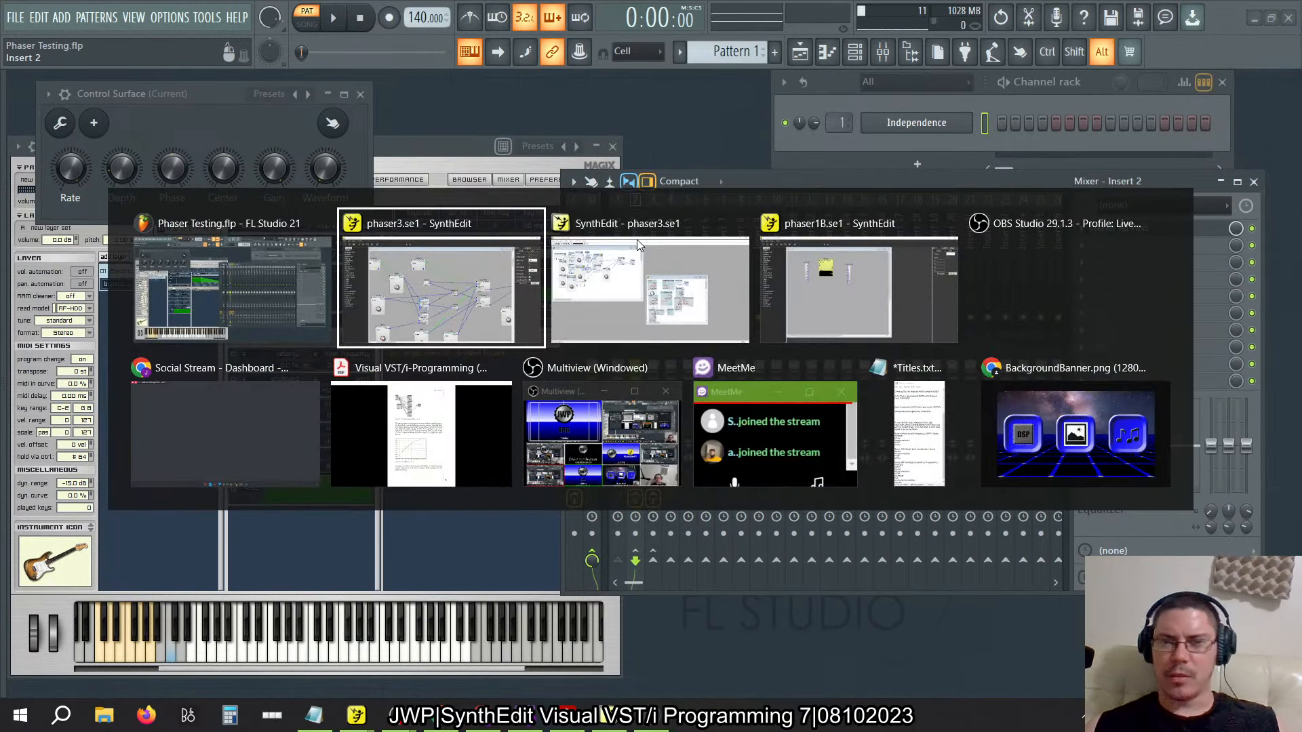
key("alt+Tab")
key("alt+Tab")
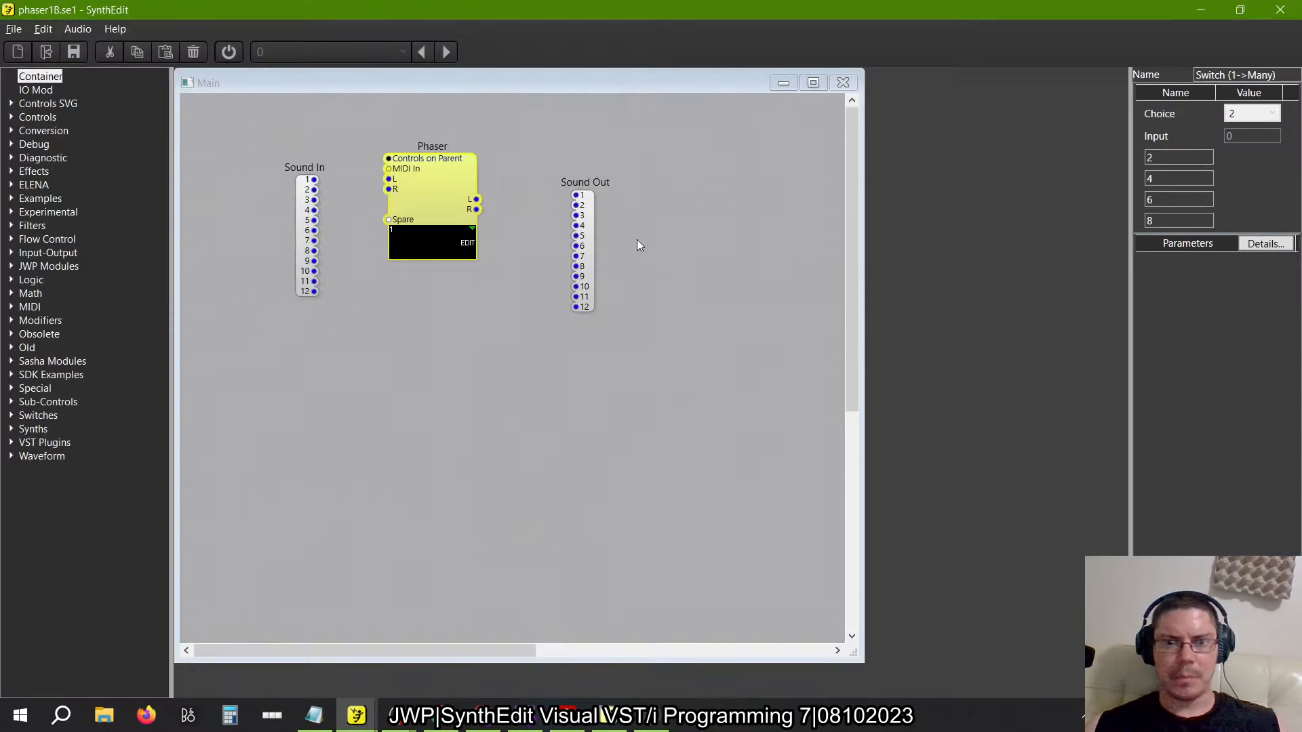
double_click(450, 179)
scroll(647, 300, "left", 5)
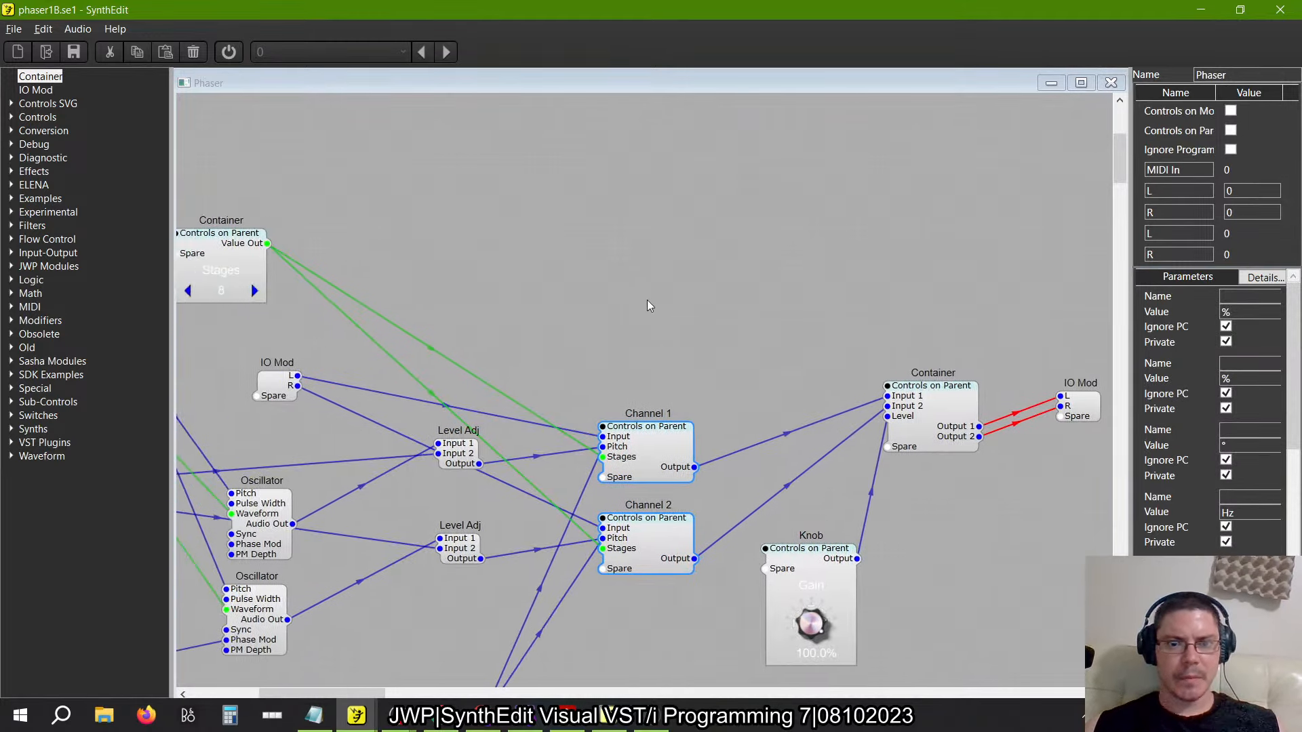
scroll(647, 300, "left", 3)
scroll(647, 300, "down", 5)
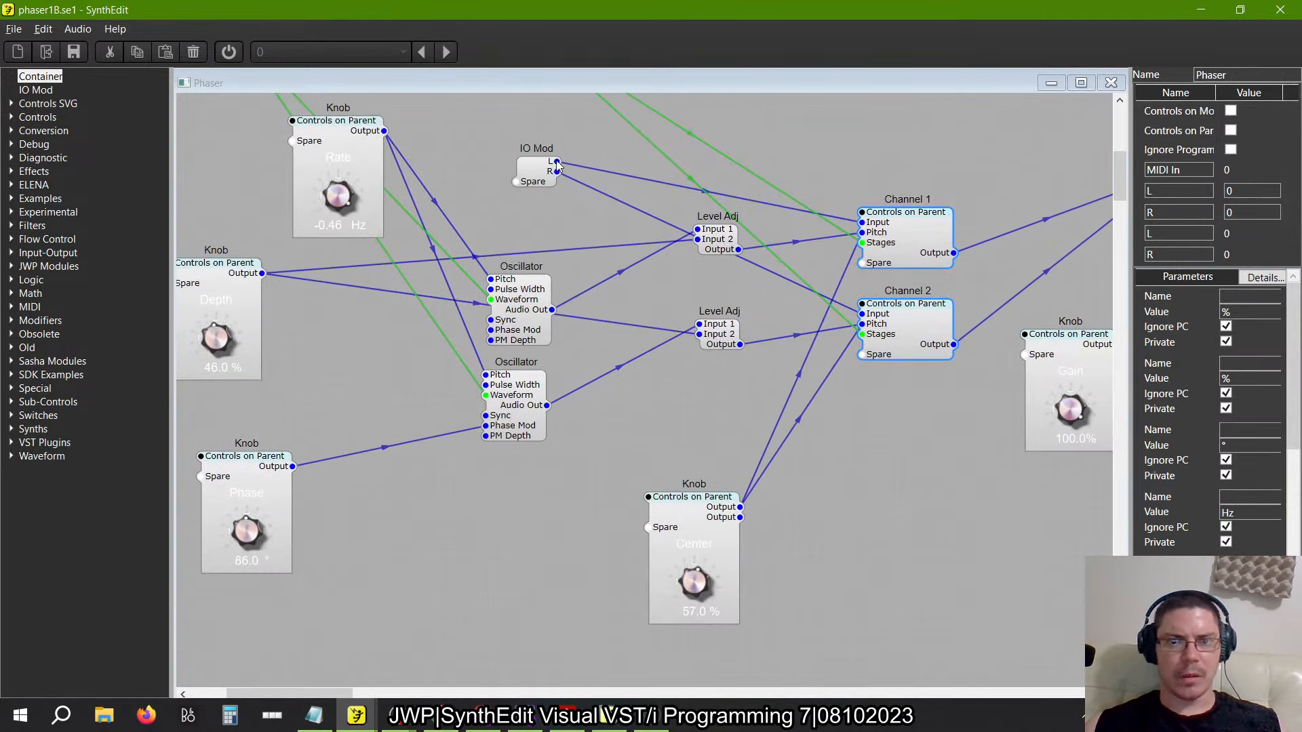
left_click(541, 172)
left_click_drag(541, 171, 581, 172)
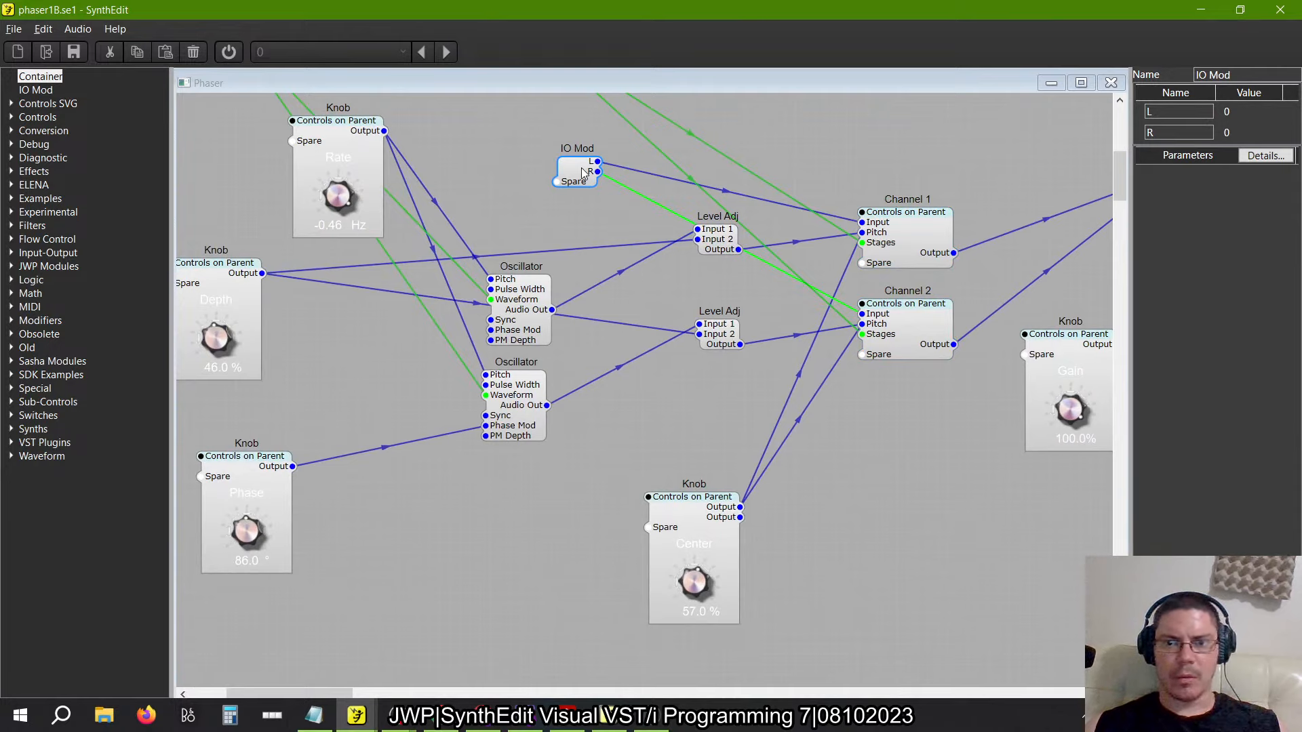
Open Channel 1 and connect the IO Mod's Input to the Signal pins of Phaser 2, Phaser 4 and Phaser 6
double_click(924, 224)
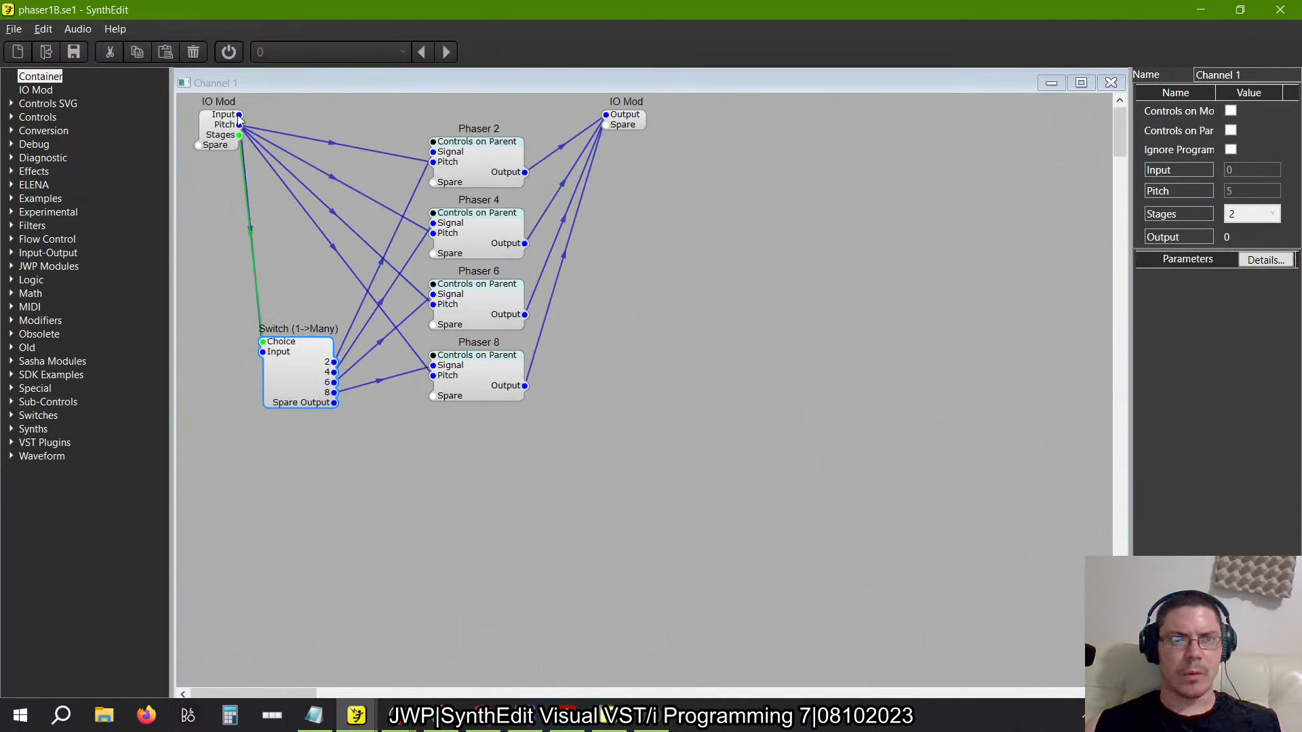
left_click_drag(239, 115, 432, 222)
left_click(275, 124)
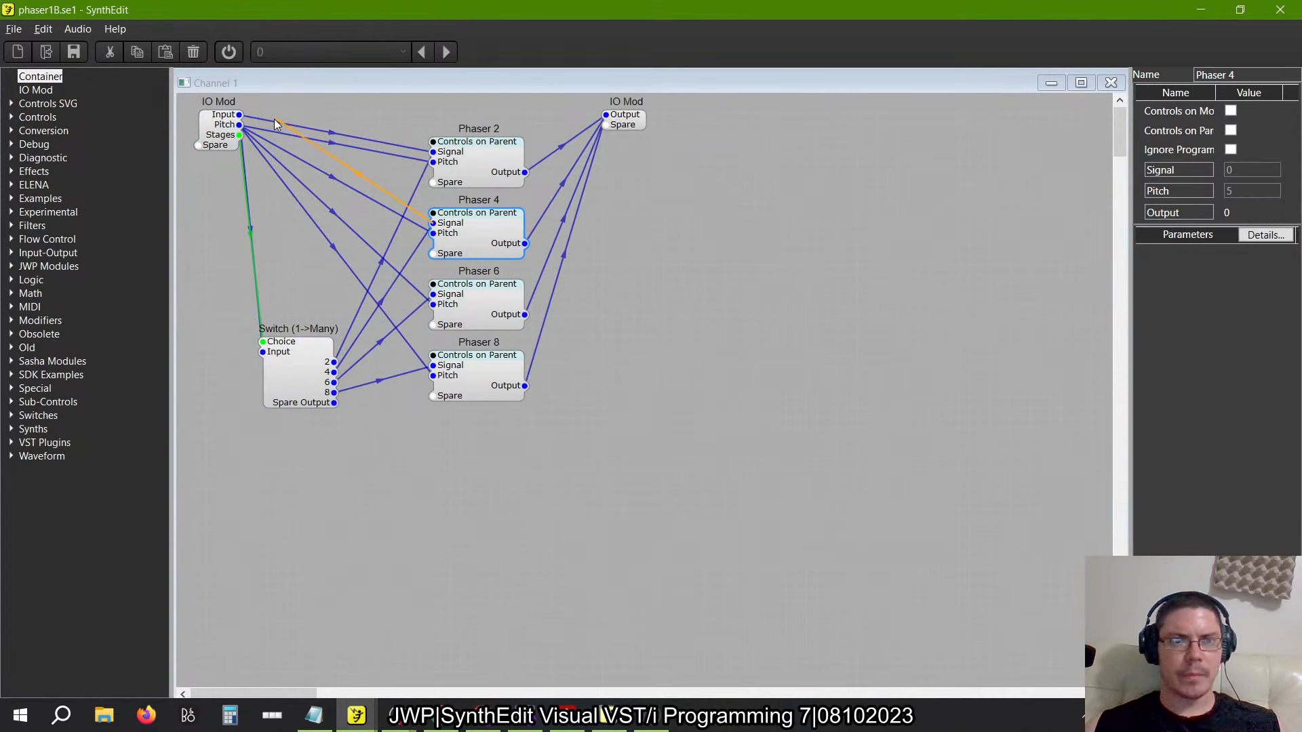
left_click(234, 121)
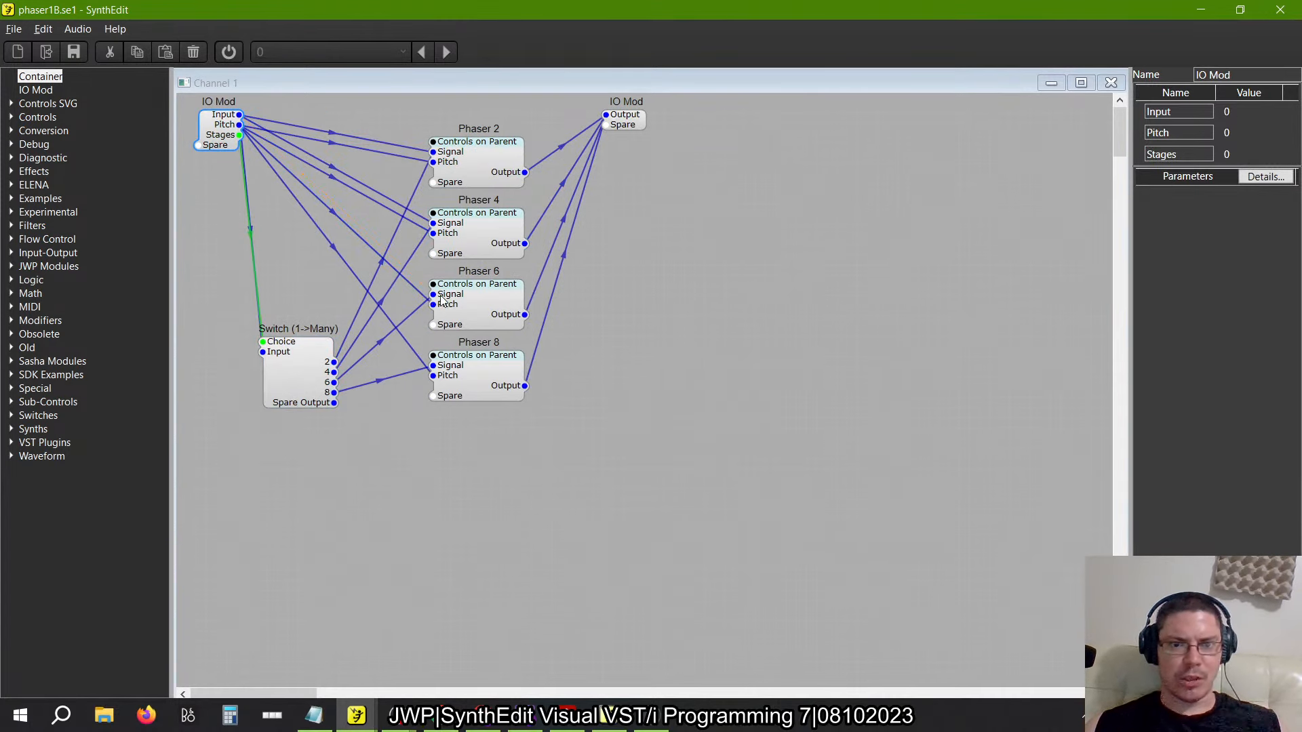
Rewire Phaser 8 with Switch output 8 on its Pitch and the IO Mod's Input on its Signal, and close Channel 1
left_click_drag(275, 391, 251, 362)
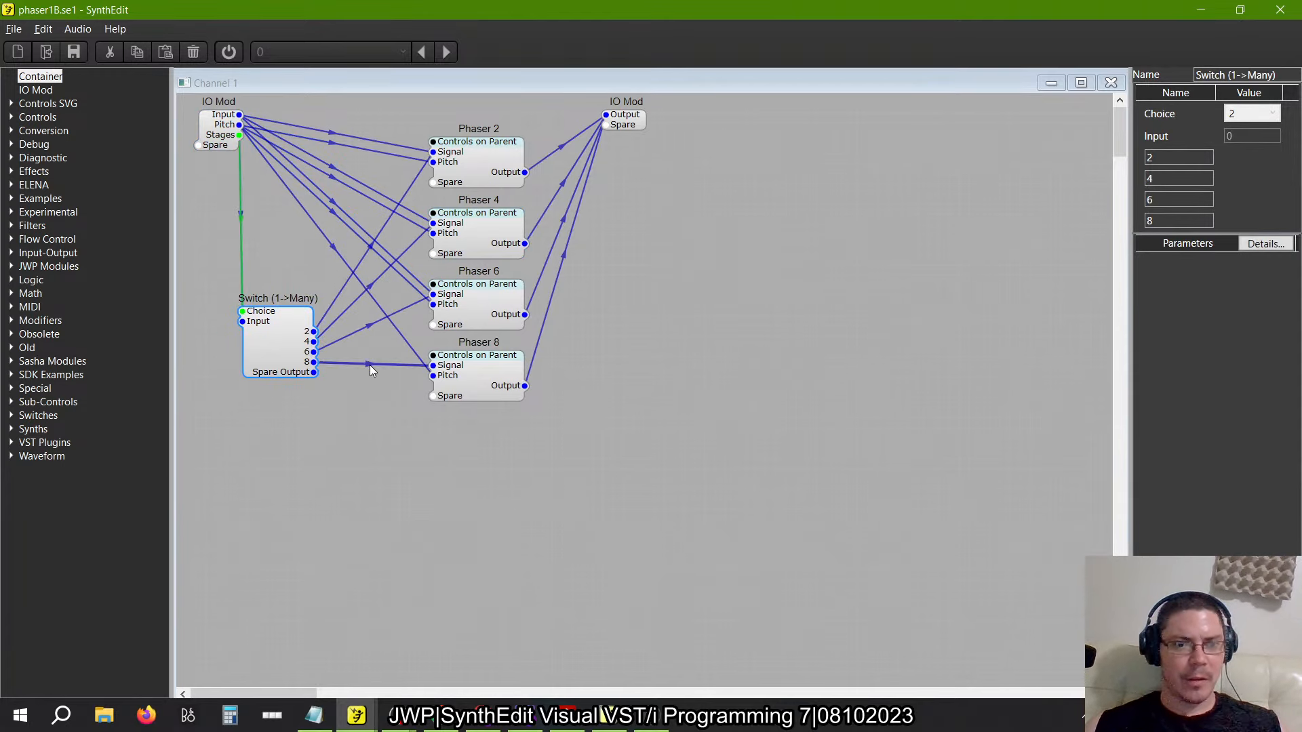
left_click_drag(314, 362, 427, 382)
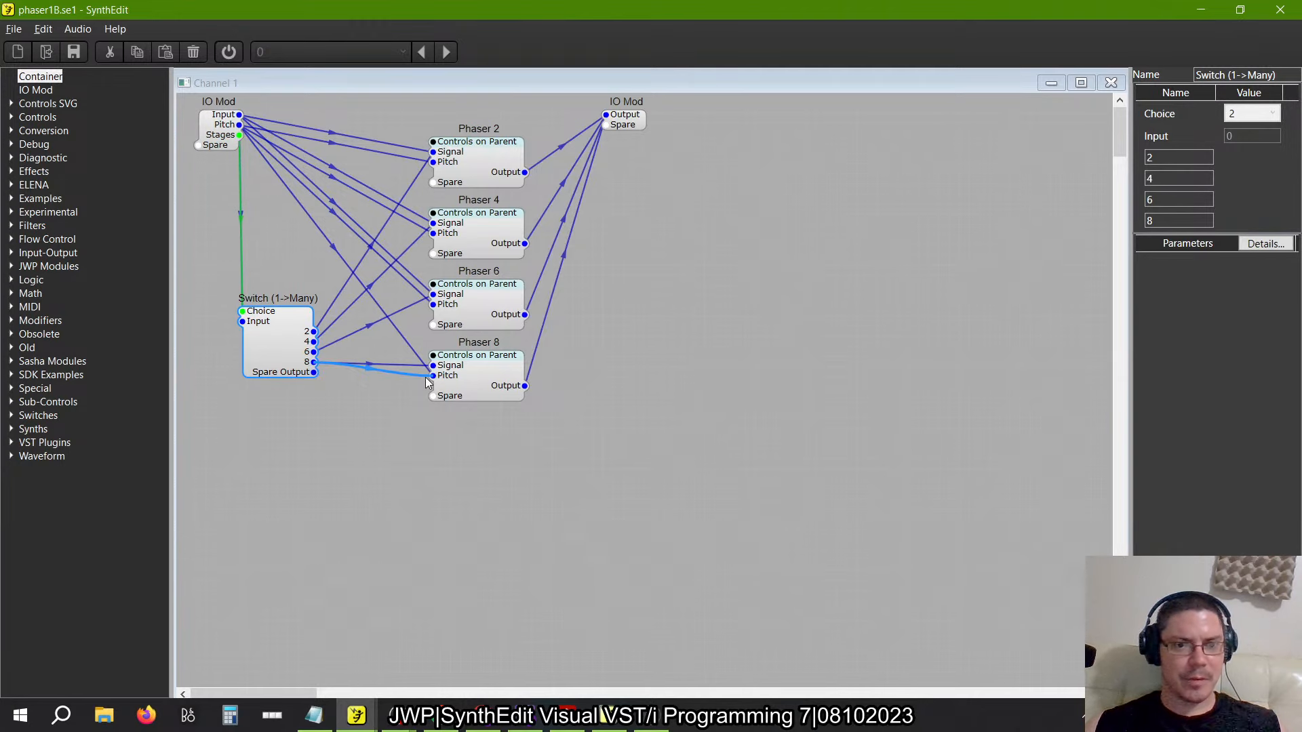
left_click(368, 364)
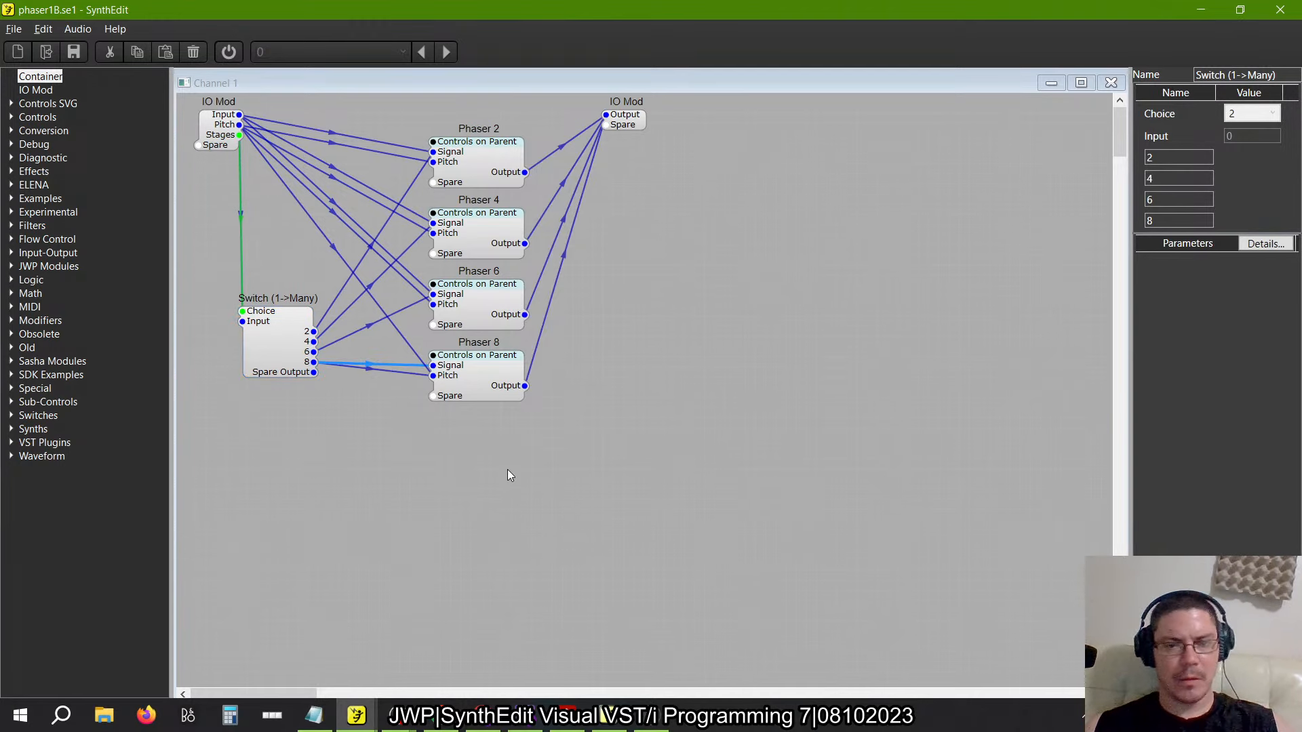
key("Delete")
left_click(430, 377)
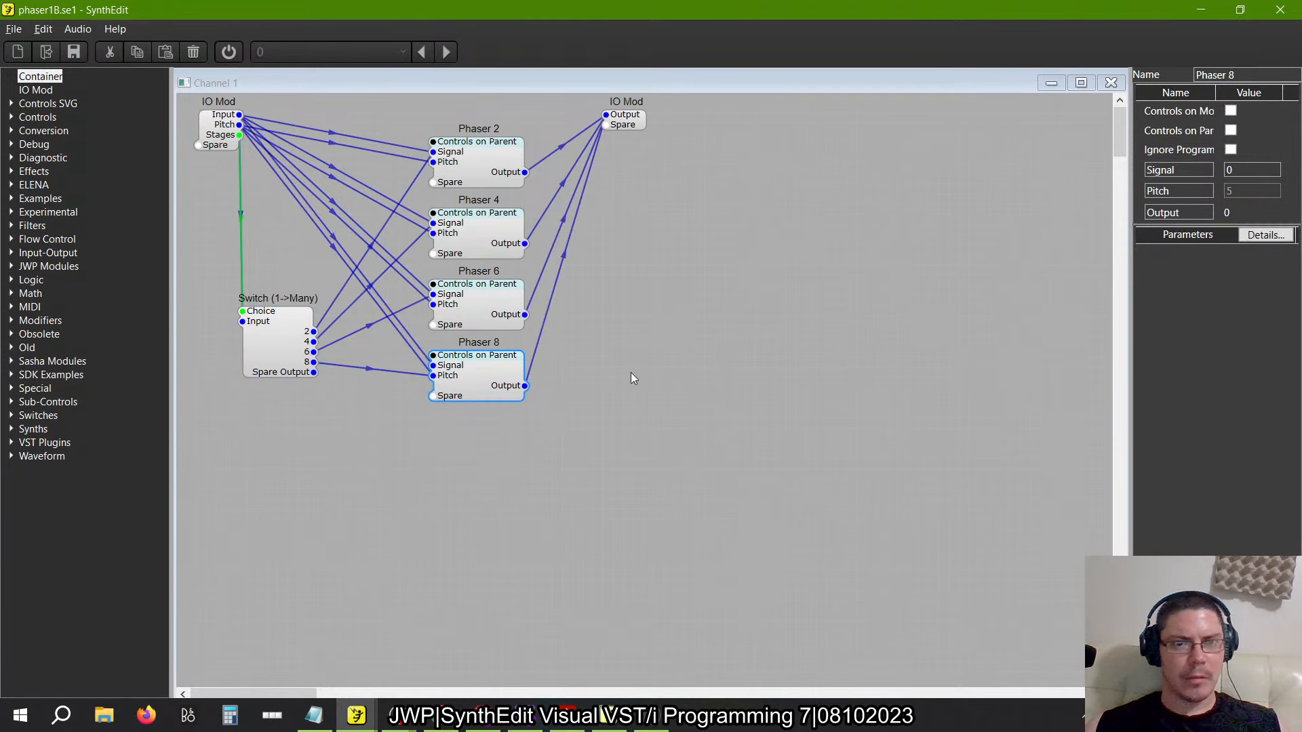
left_click(1110, 83)
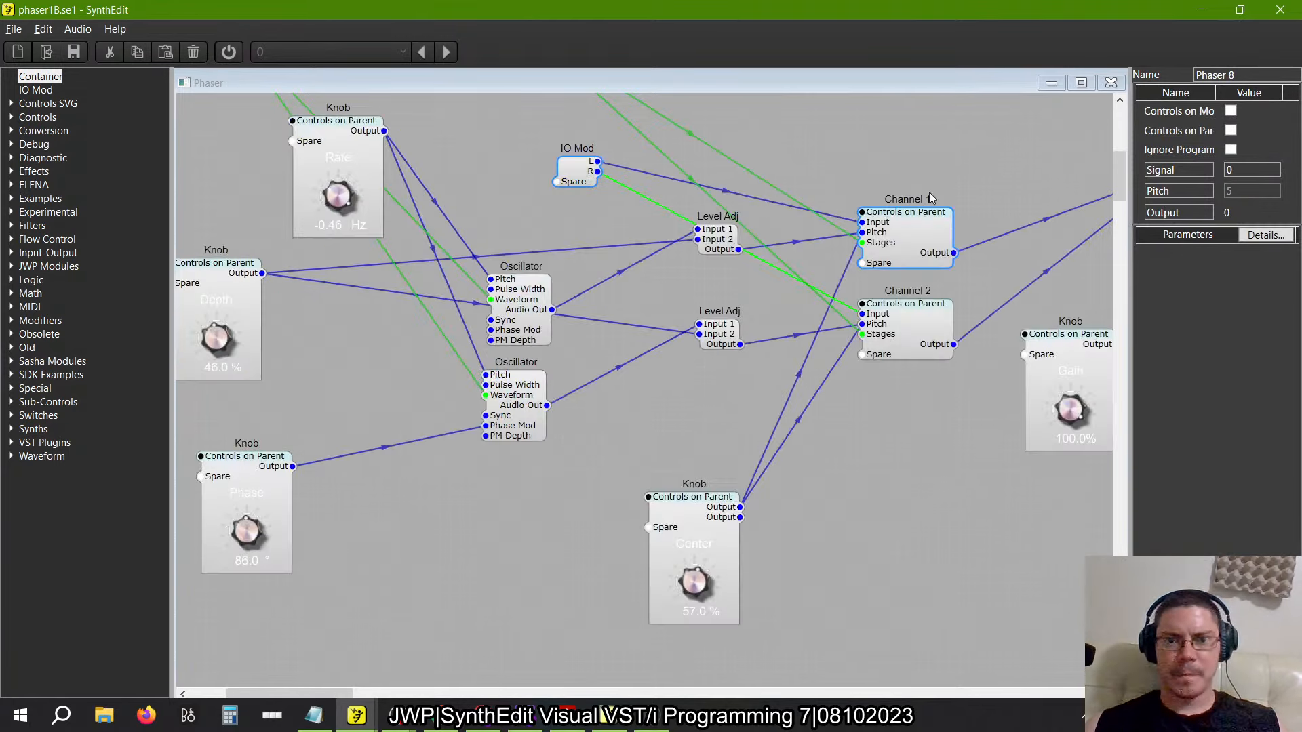
Open Channel 2, move the Switch lower, and rewire Phaser 8 with Switch output 8 on Pitch and the IO Mod's Input on Signal
double_click(900, 348)
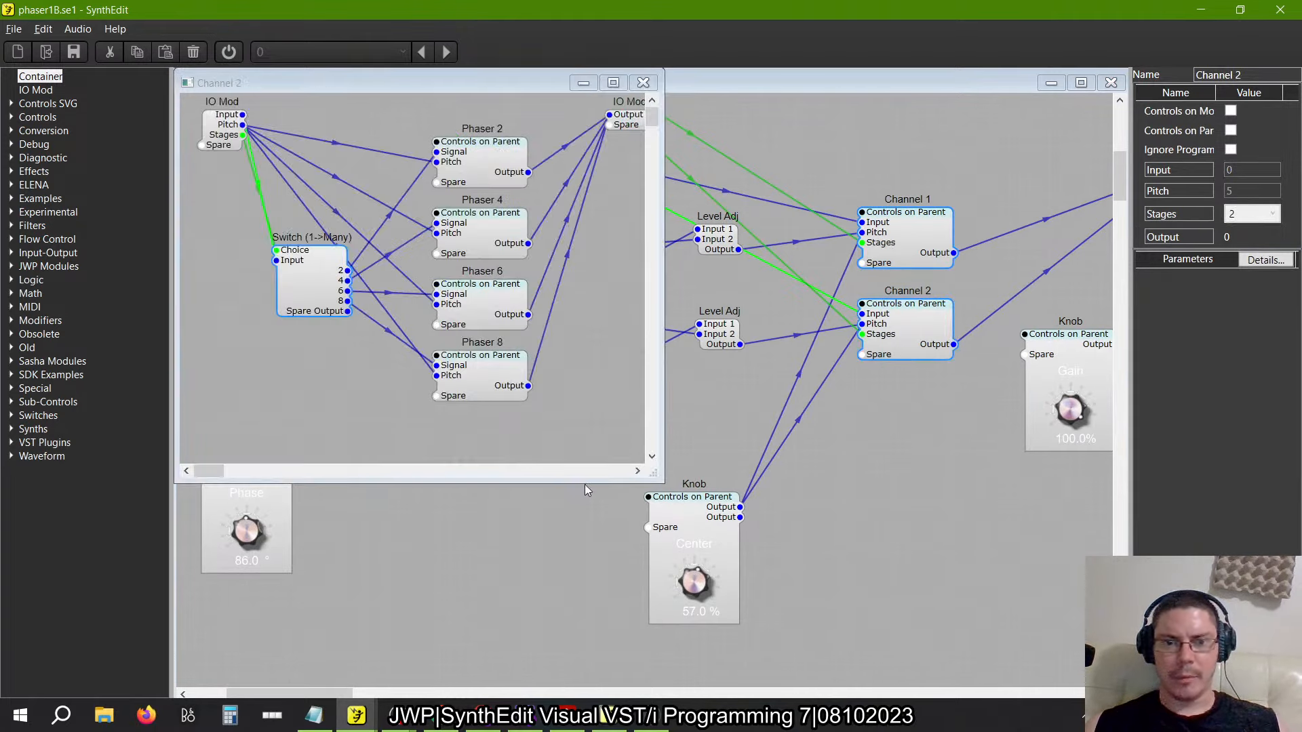
left_click_drag(306, 314, 277, 345)
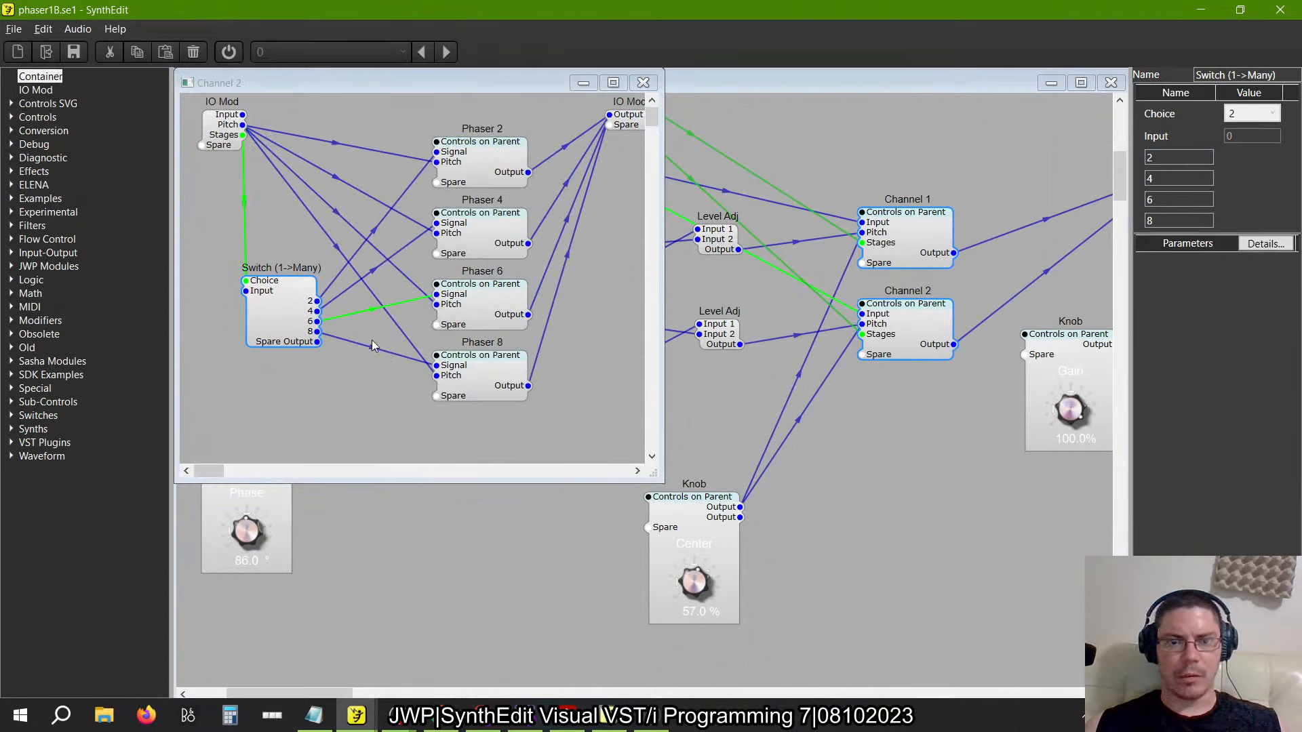
left_click(431, 377)
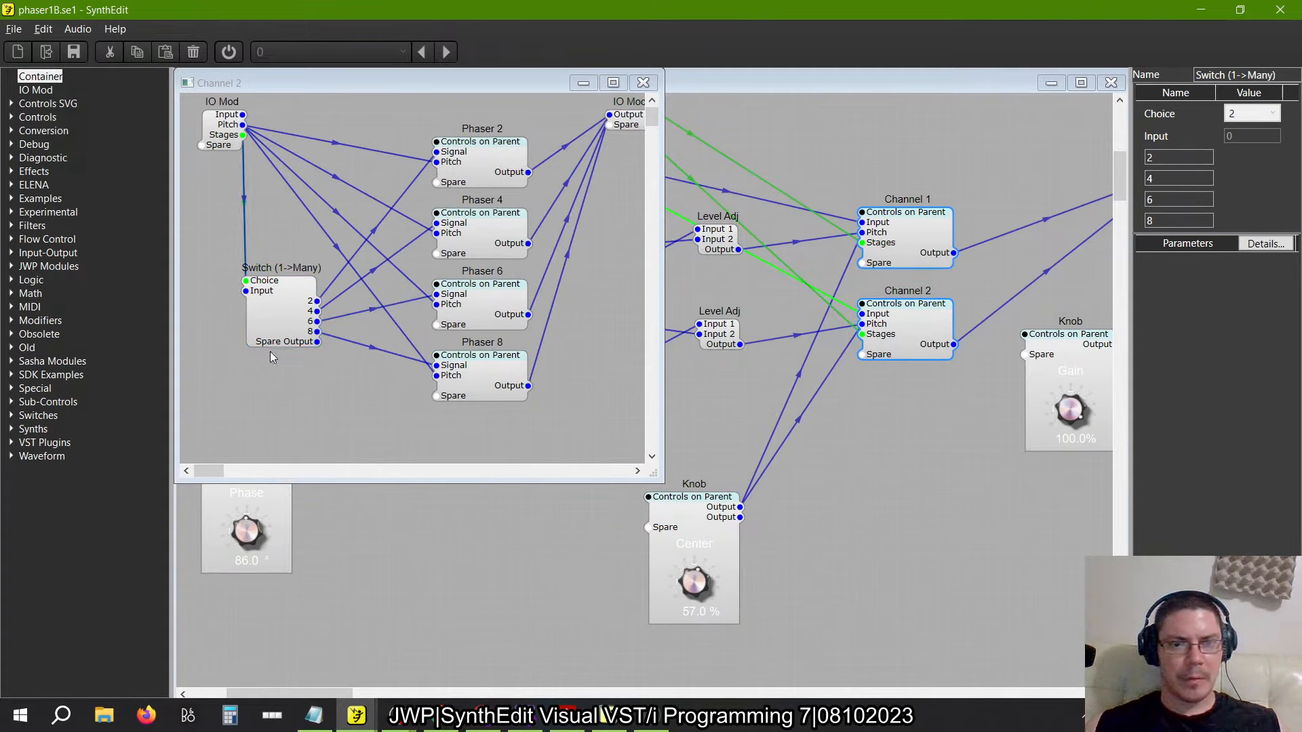
left_click_drag(316, 331, 435, 375)
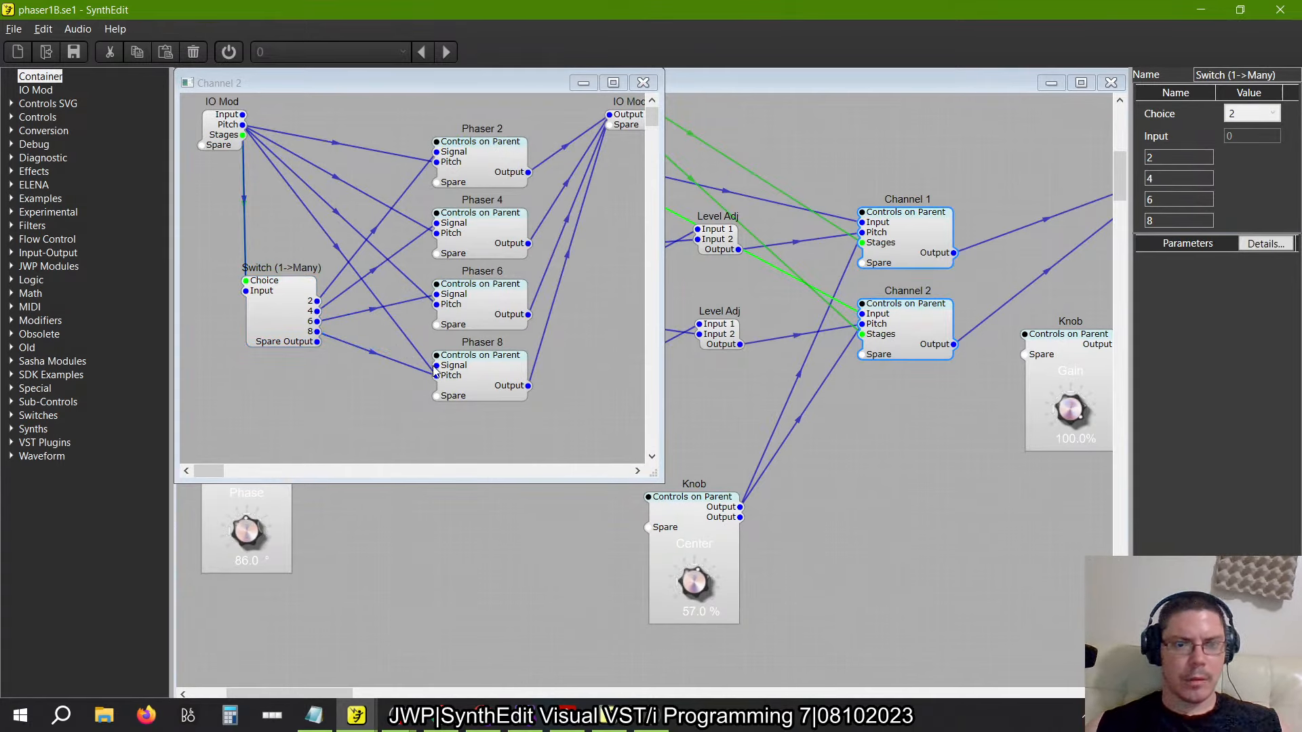
left_click_drag(434, 356, 243, 115)
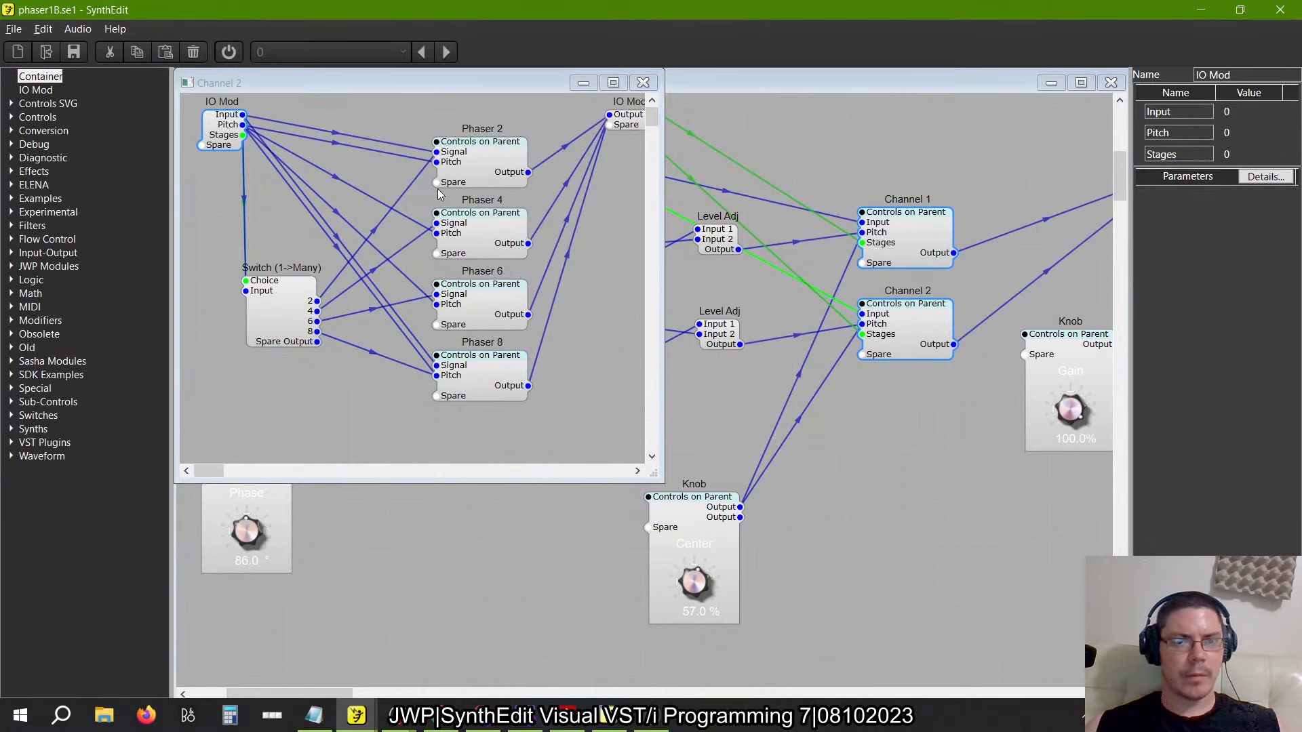
Move Switch outputs 2, 4 and 6 from the Signal pins to the Pitch pins of Phaser 2, Phaser 4 and Phaser 6
left_click_drag(437, 222, 340, 233)
left_click_drag(343, 172, 346, 177)
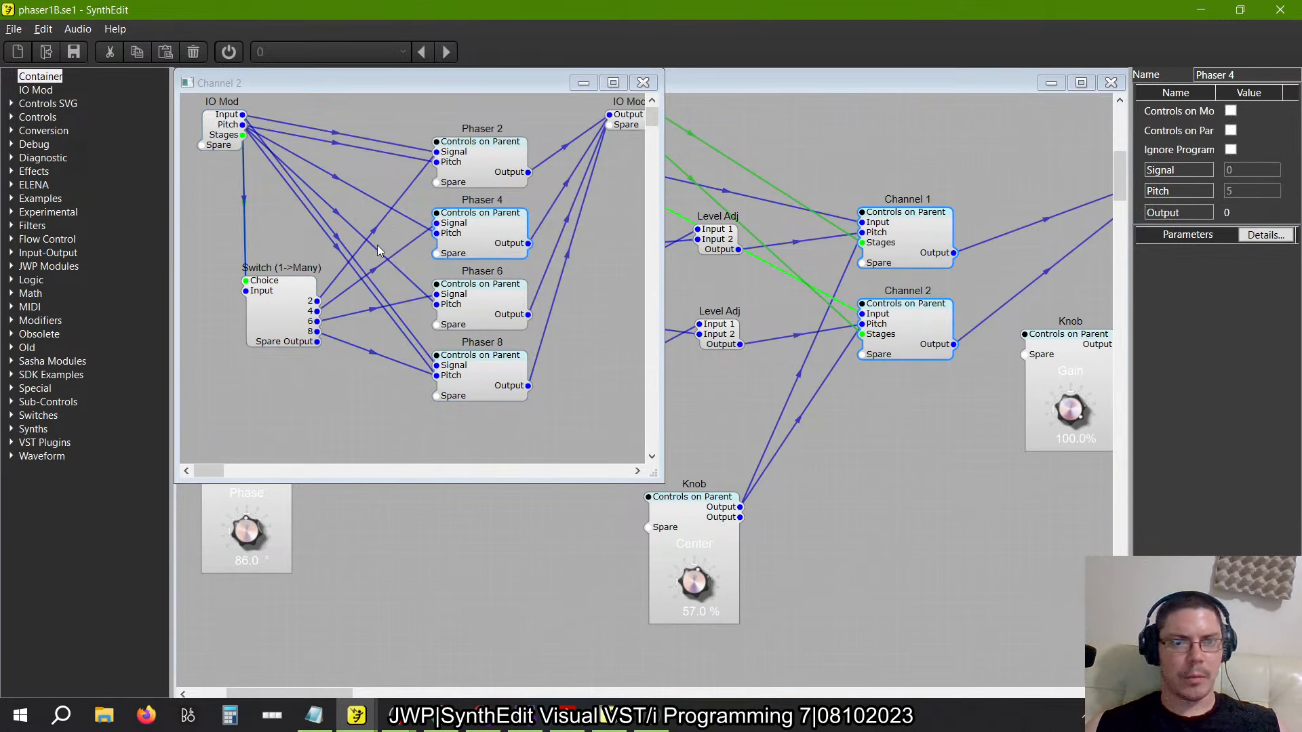
left_click_drag(317, 310, 436, 232)
left_click_drag(316, 322, 435, 309)
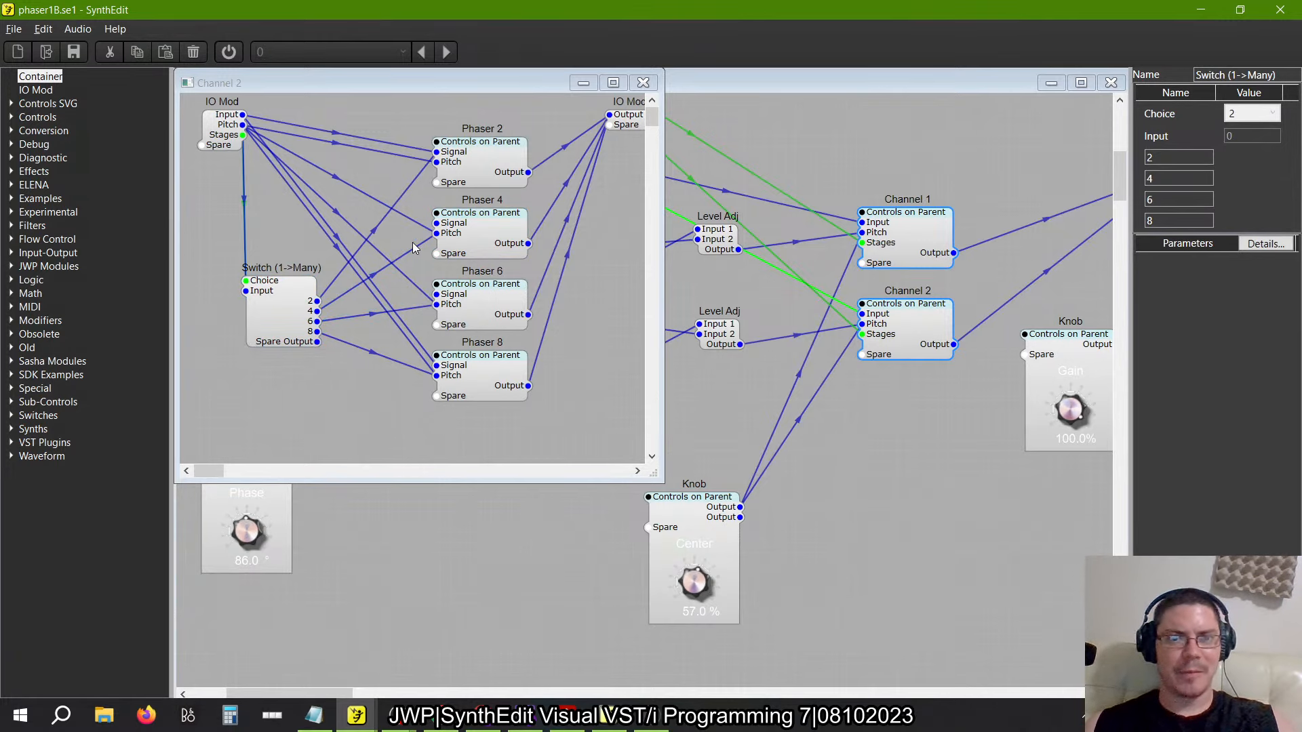
left_click_drag(279, 295, 242, 115)
left_click(406, 165)
key("Delete")
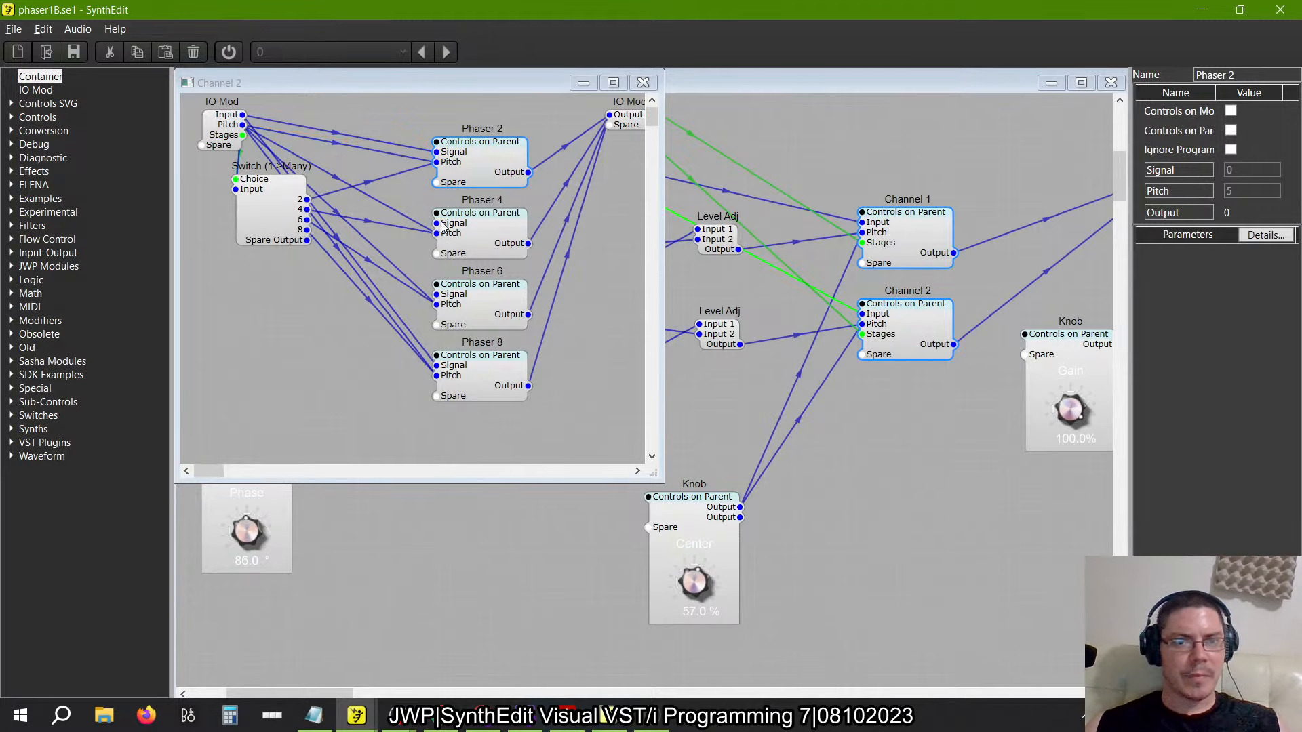
Connect the IO Mod's Input to the Signal pins of Phaser 4 and Phaser 6, reposition the Switch, and close Channel 2
left_click_drag(437, 223, 243, 115)
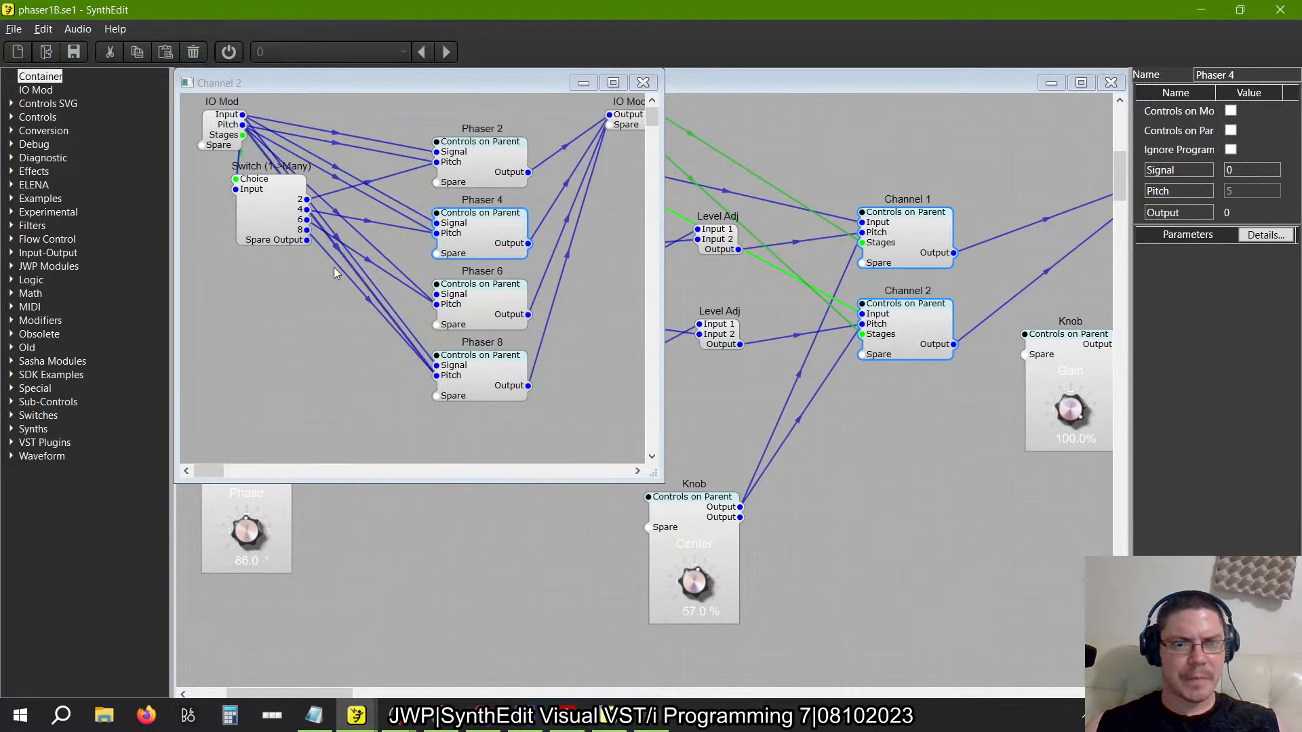
left_click_drag(274, 225, 278, 326)
left_click(437, 298)
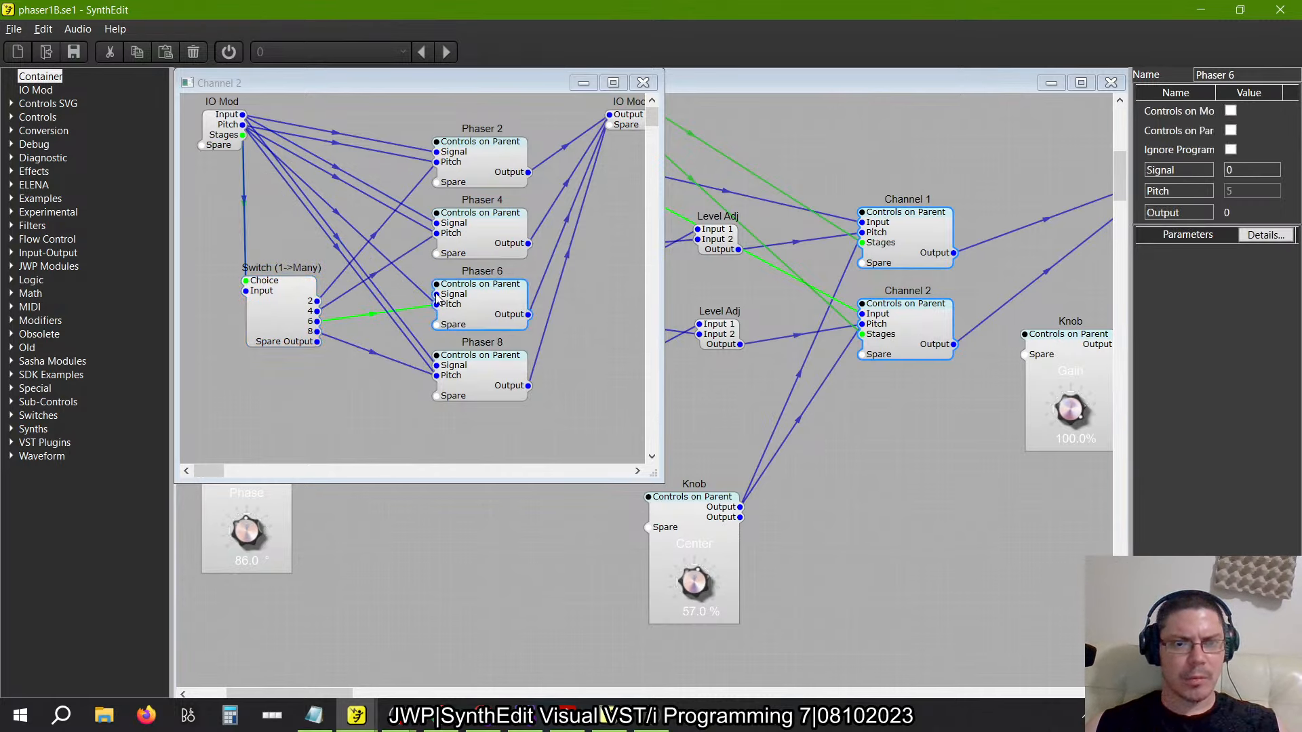
left_click_drag(437, 296, 243, 115)
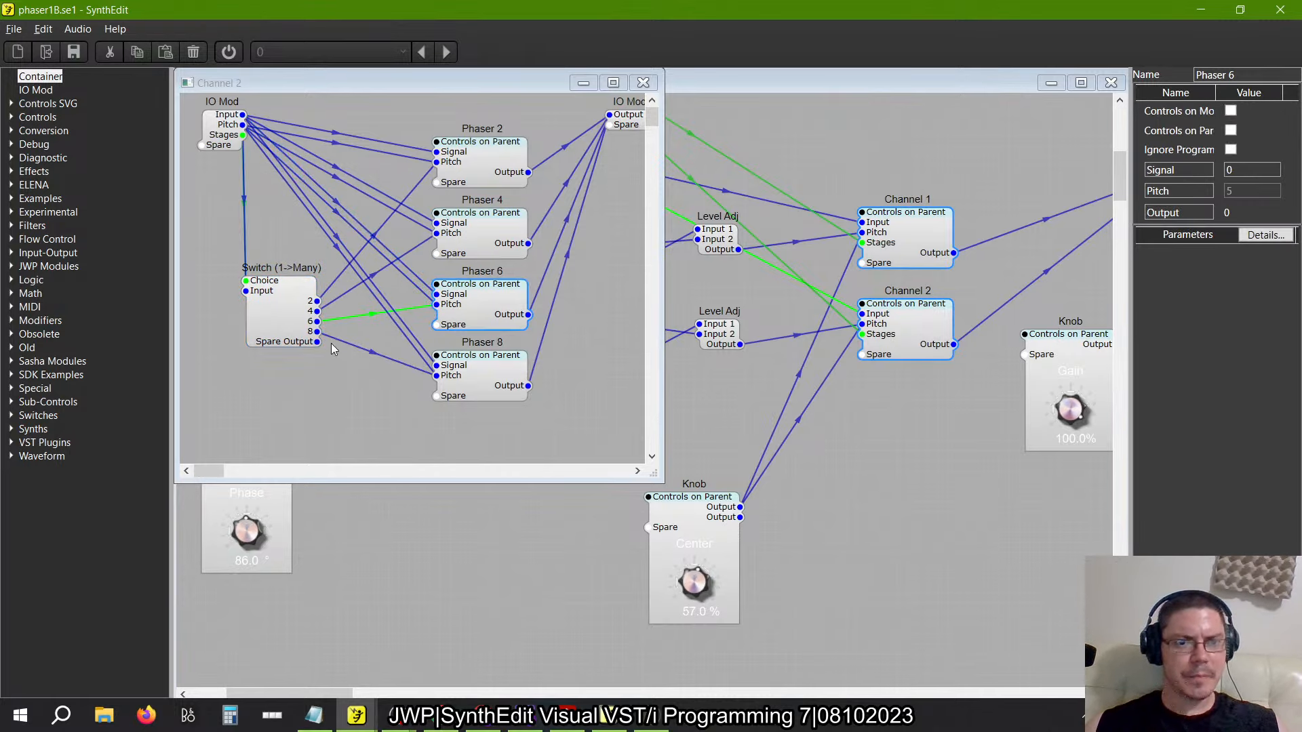
mouse_move(278, 323)
left_mouse_down()
mouse_move(292, 206)
mouse_move(311, 351)
mouse_move(246, 237)
mouse_move(272, 149)
mouse_move(291, 332)
mouse_move(282, 311)
left_mouse_up()
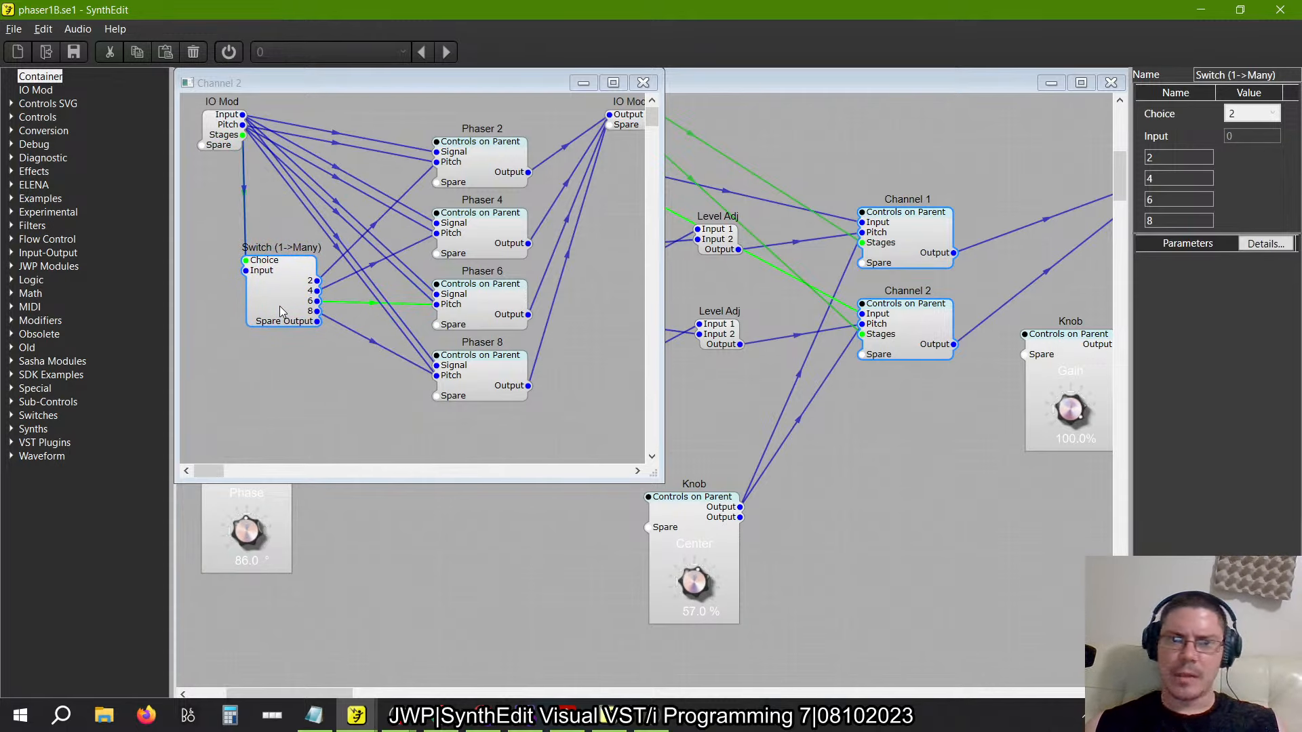
left_click(644, 82)
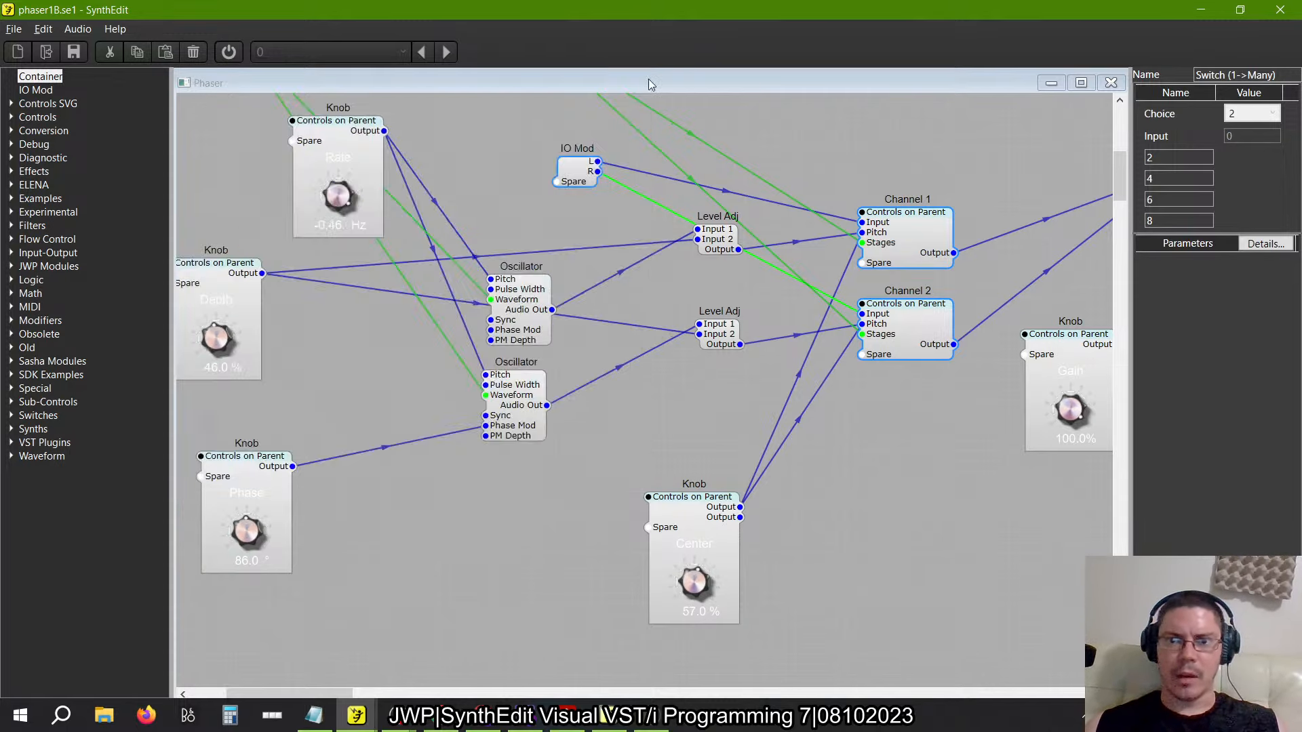
Reopen Channel 2 and Channel 1 to check their wiring, and close them along with the Phaser container
double_click(949, 330)
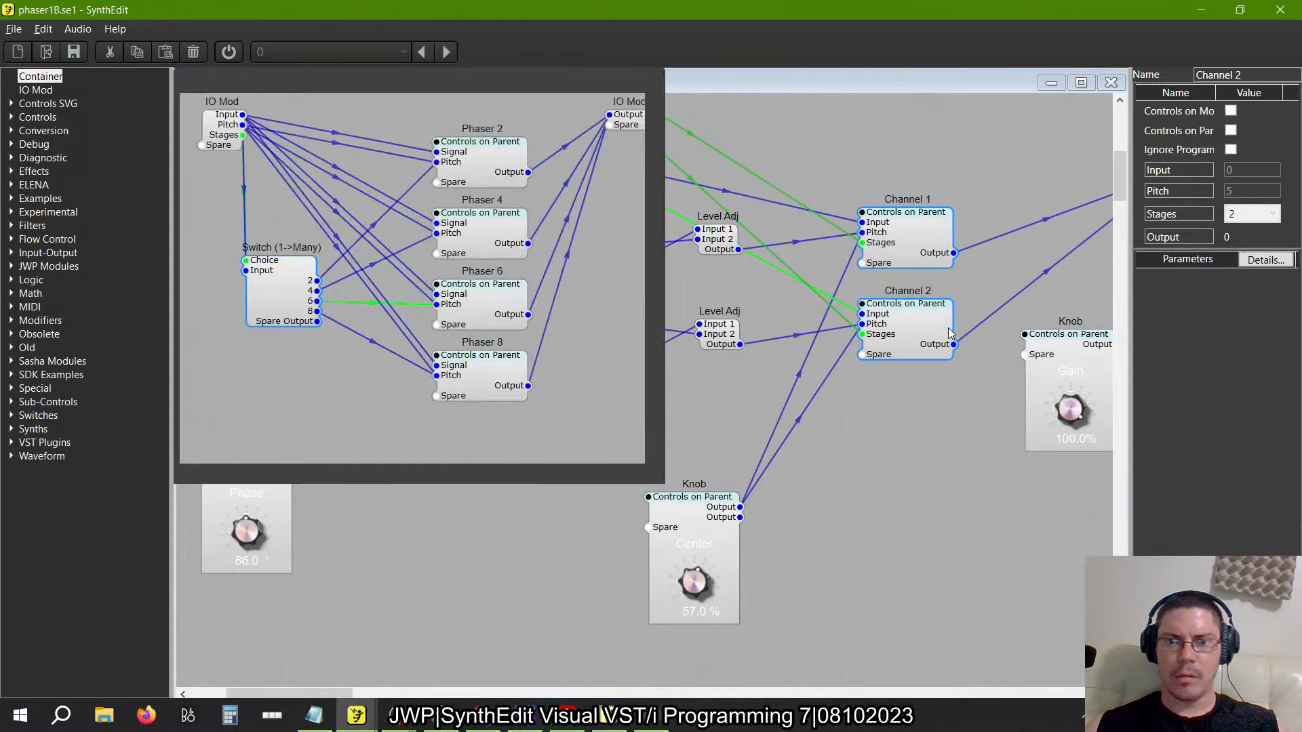
left_click(653, 82)
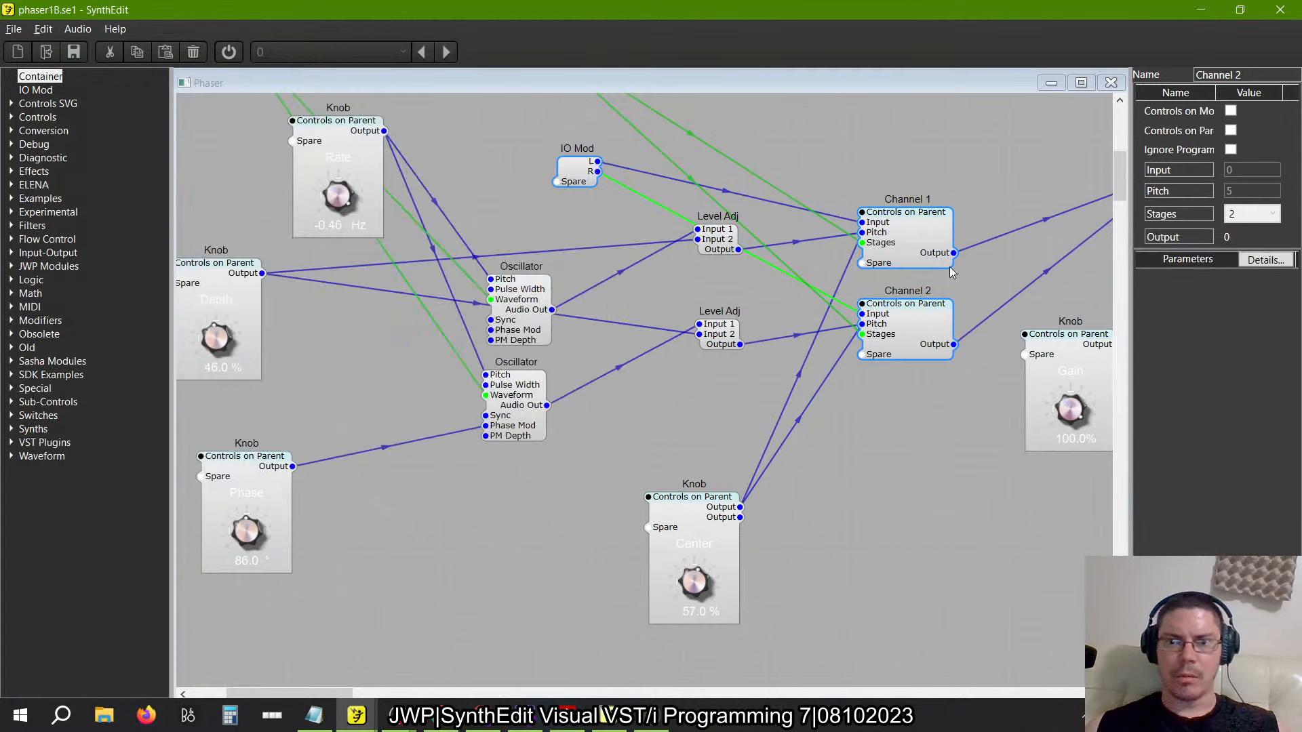
double_click(922, 230)
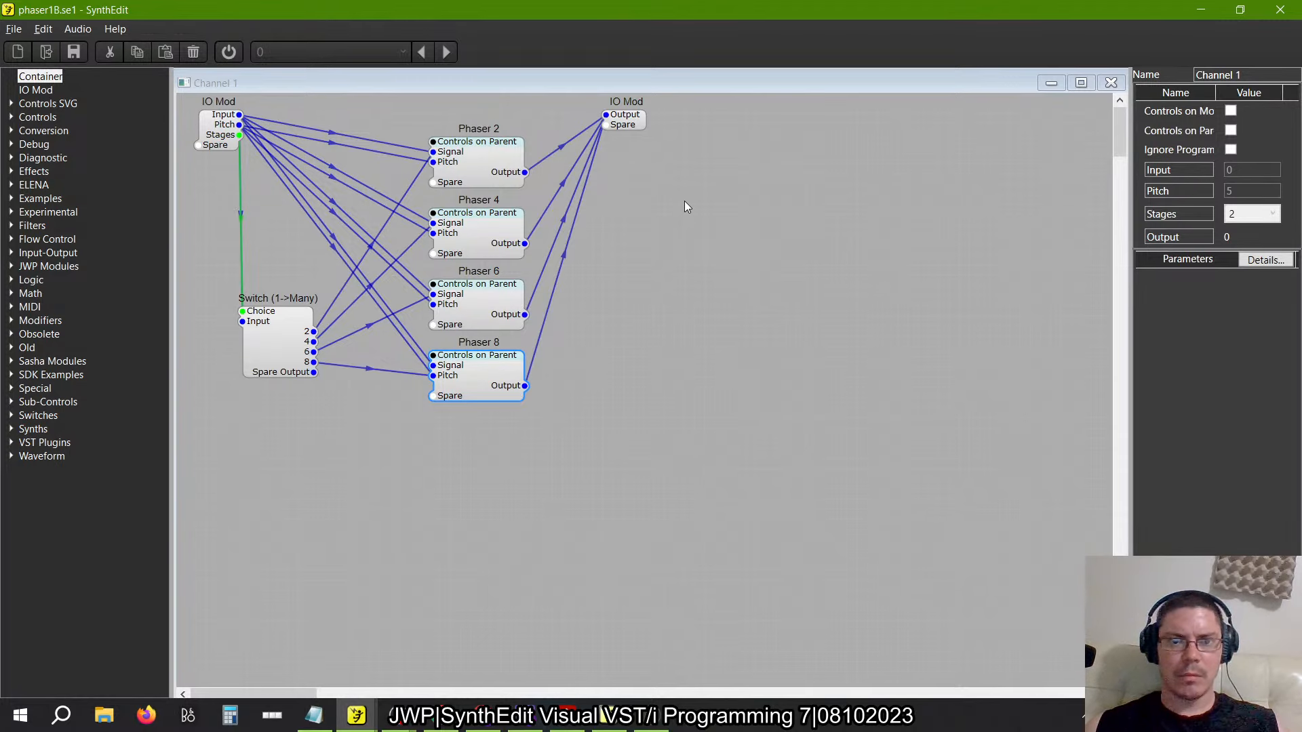
left_click(1111, 82)
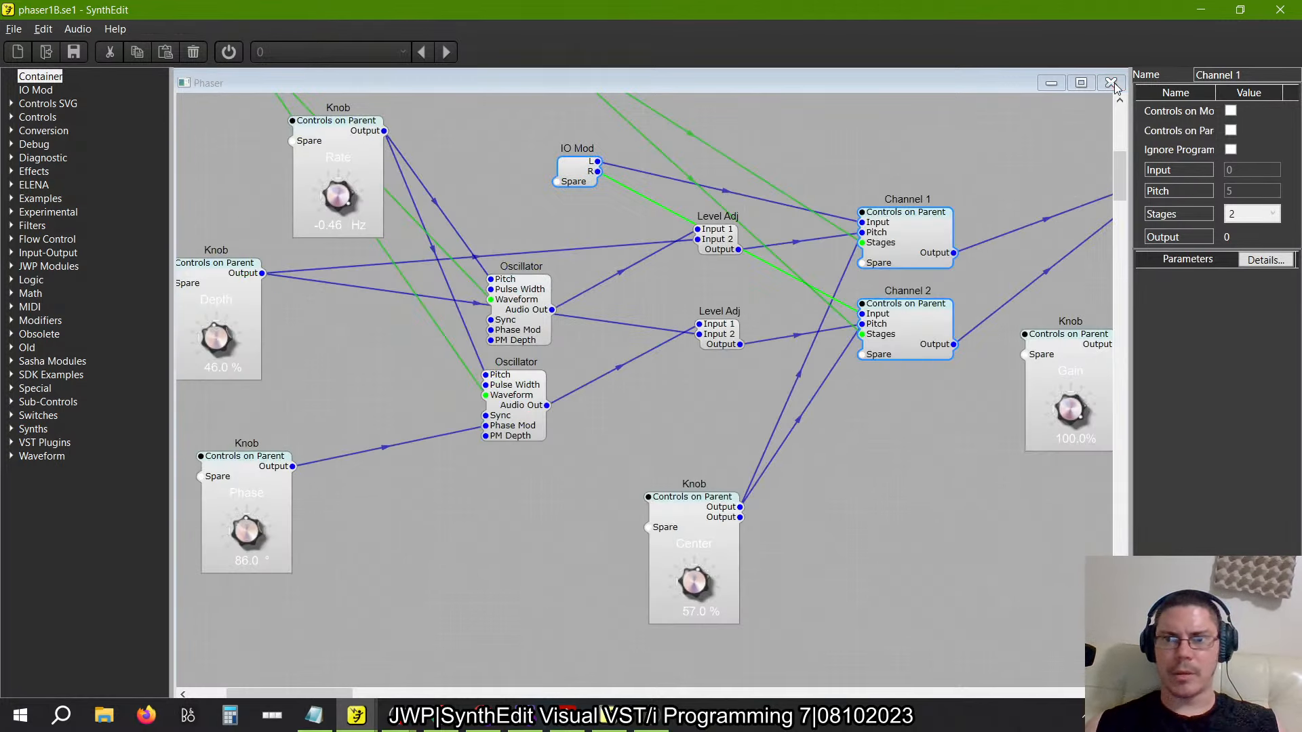
left_click(1111, 82)
left_click(661, 427)
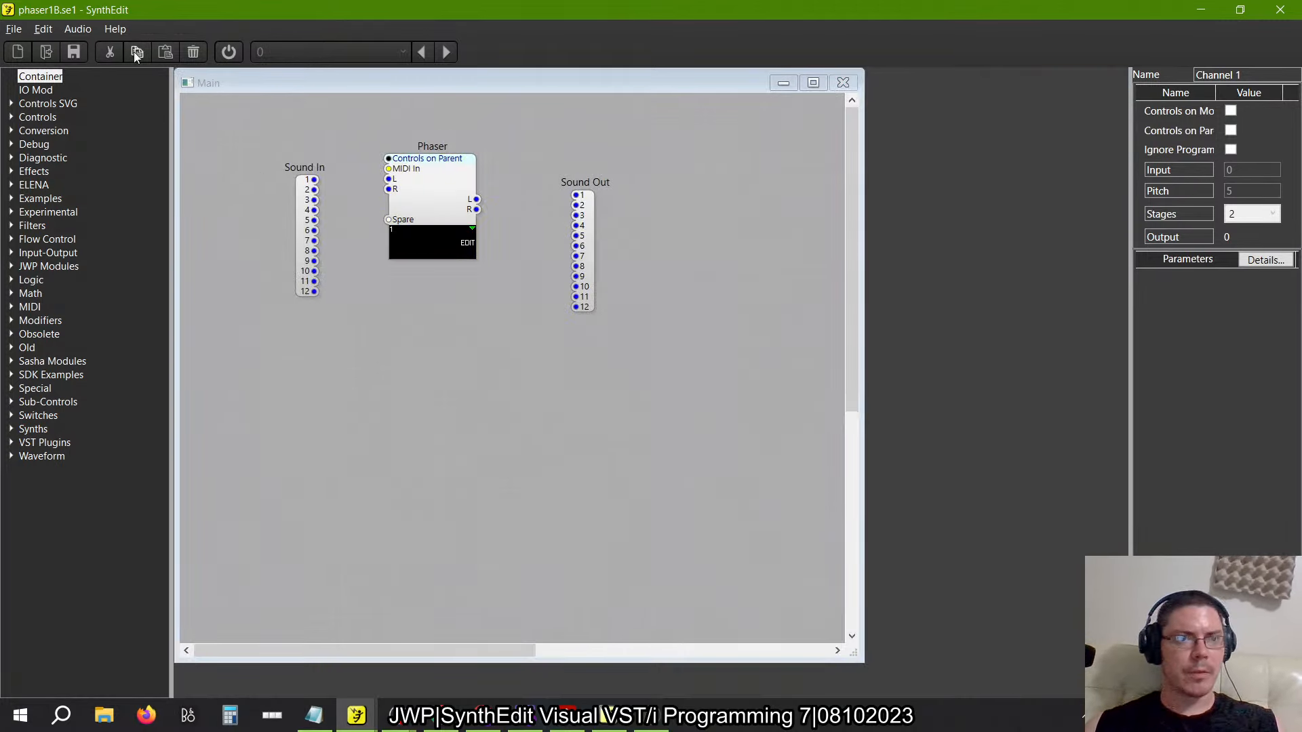
Open the VST export settings for the phaser1B project
left_click(13, 29)
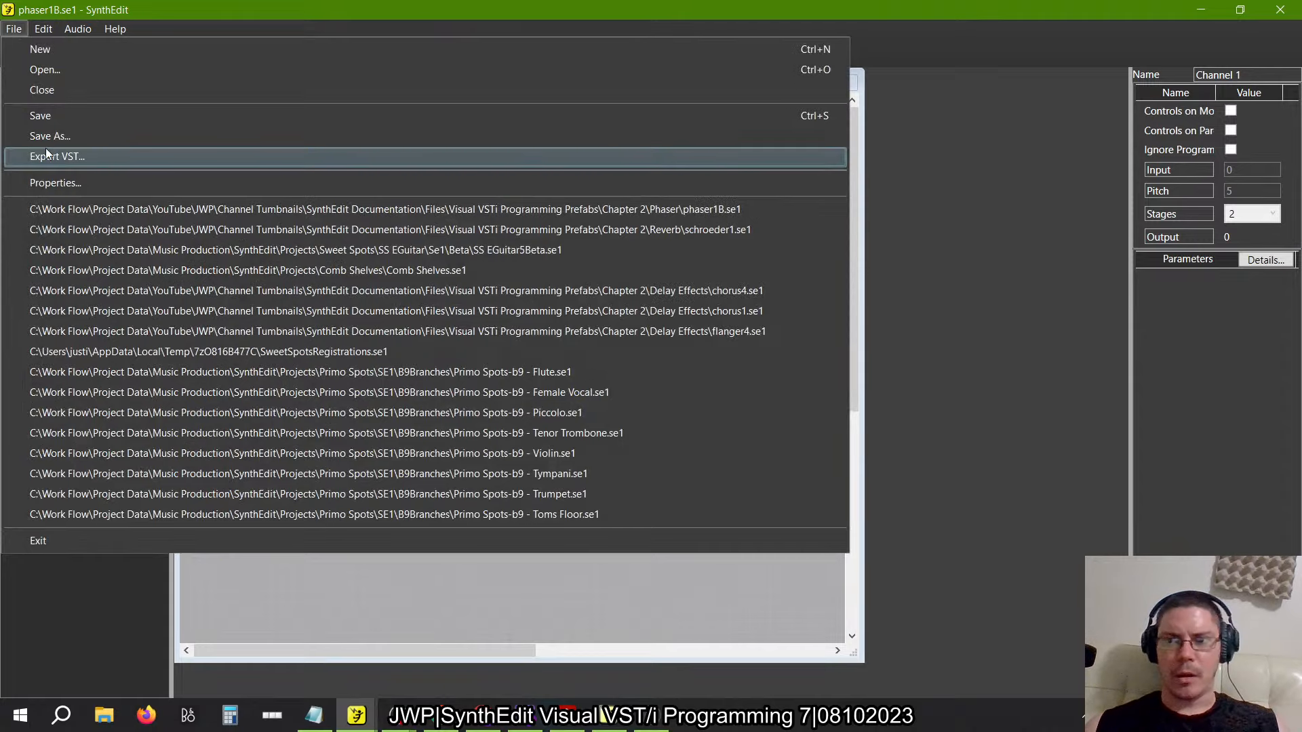
left_click(61, 137)
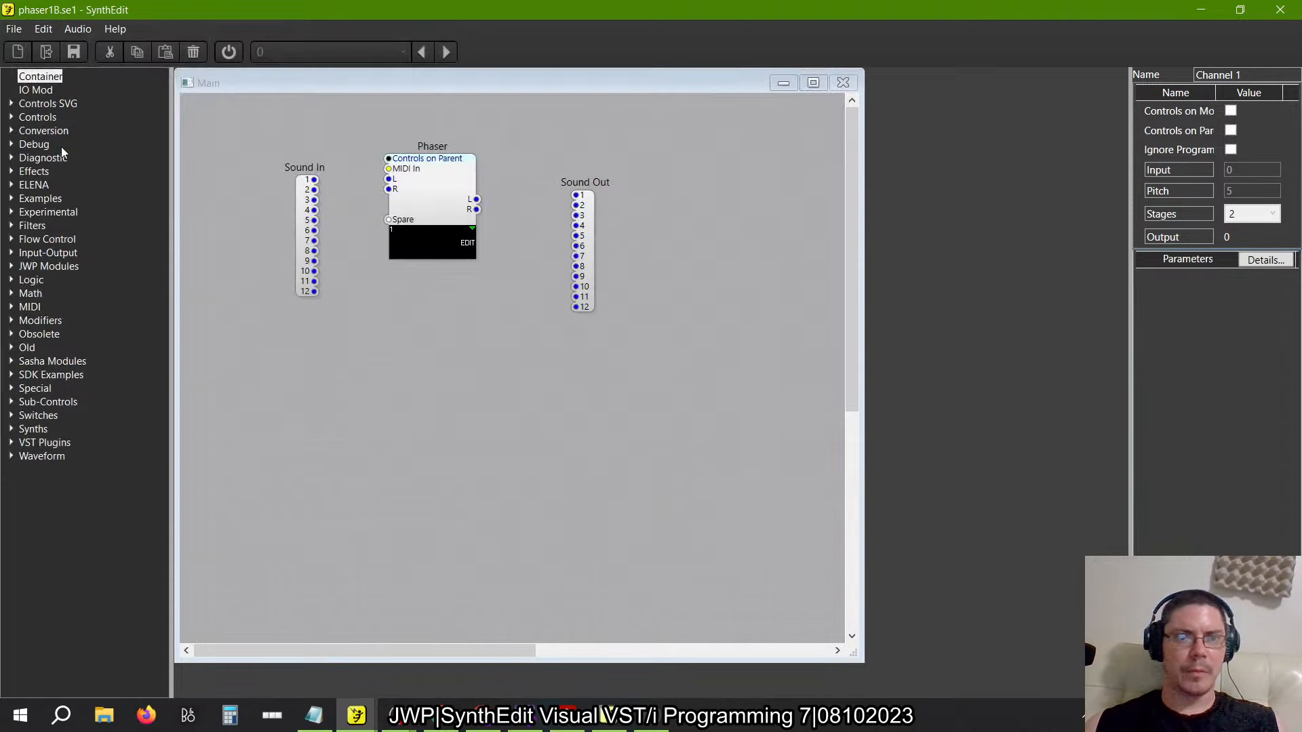
left_click(512, 32)
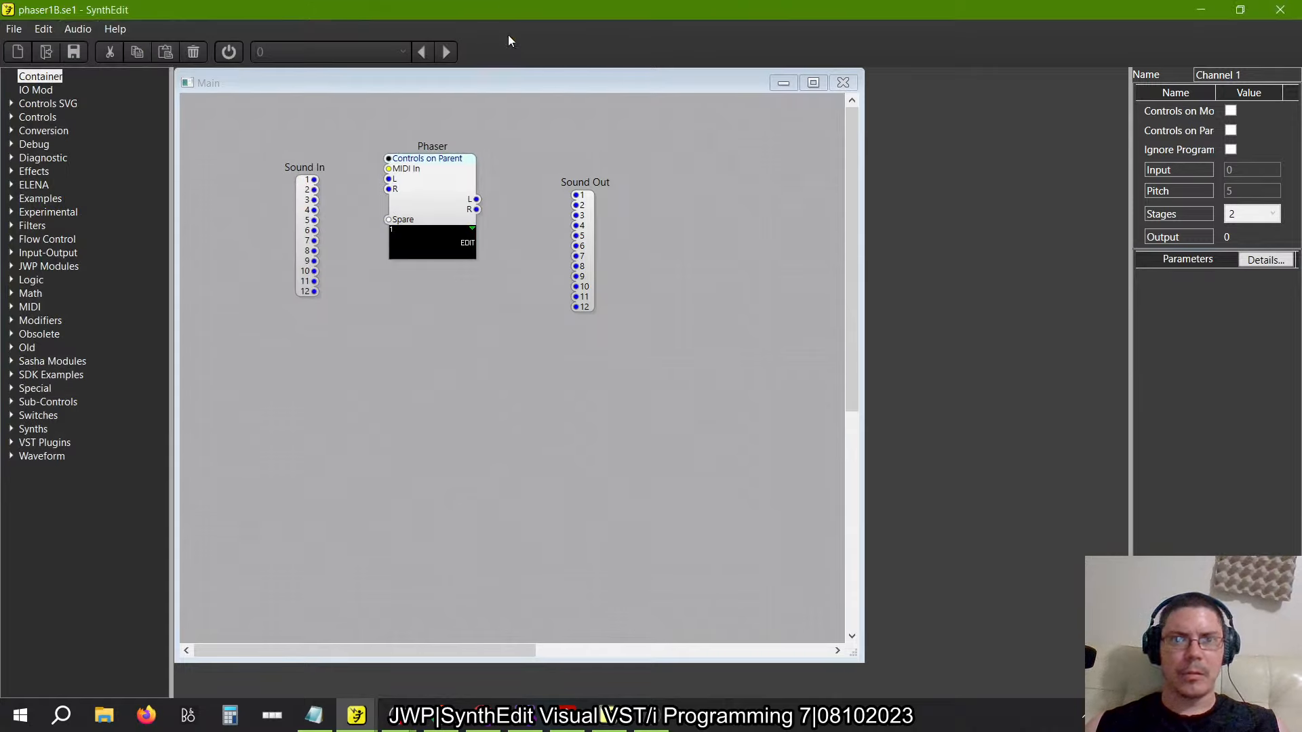
left_click(14, 29)
left_click(39, 157)
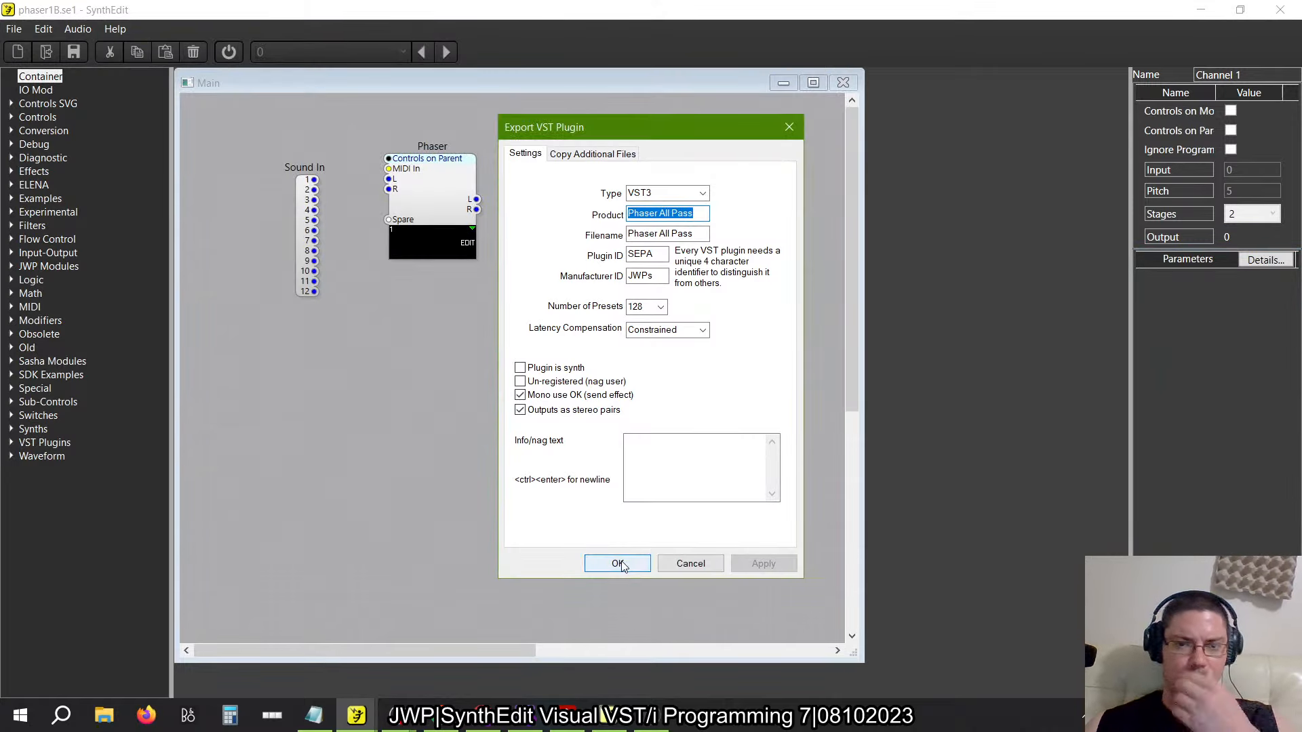
Switch to FL Studio and close it without saving the changes to Phaser Testing.flp
key("alt+Tab")
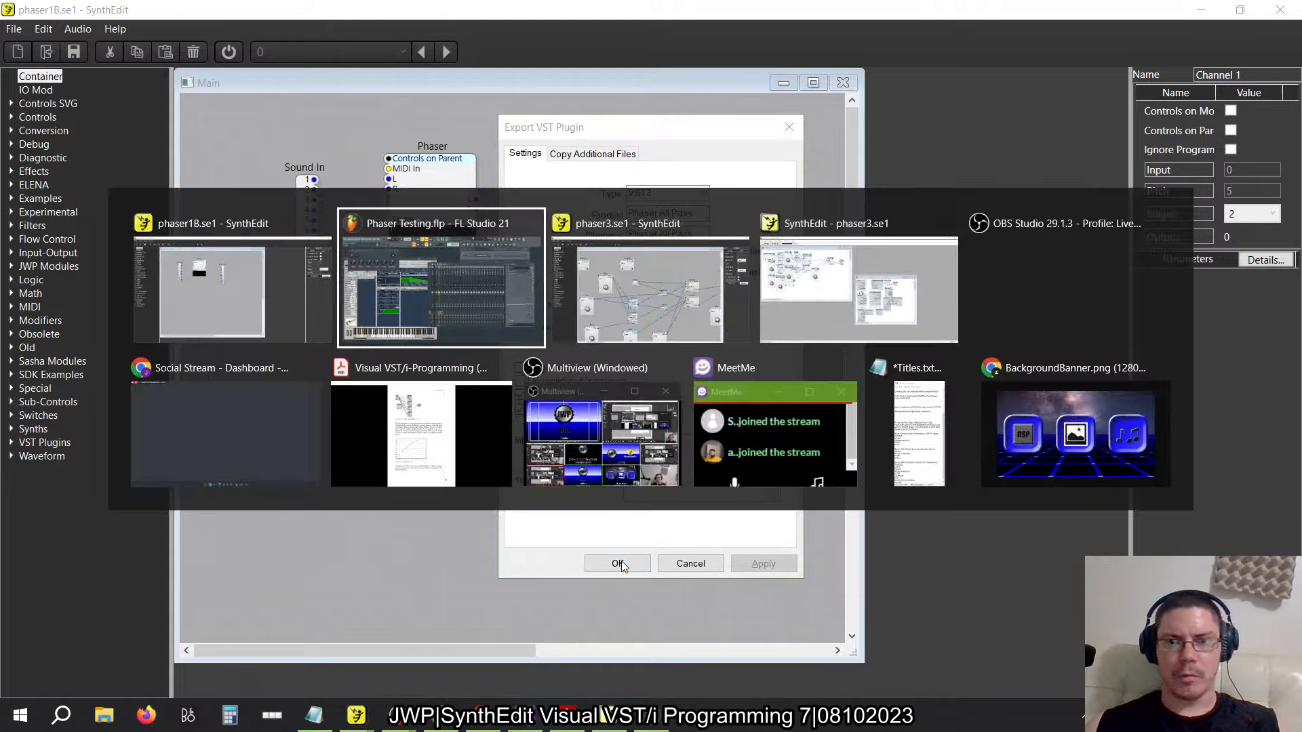
key("alt+F4")
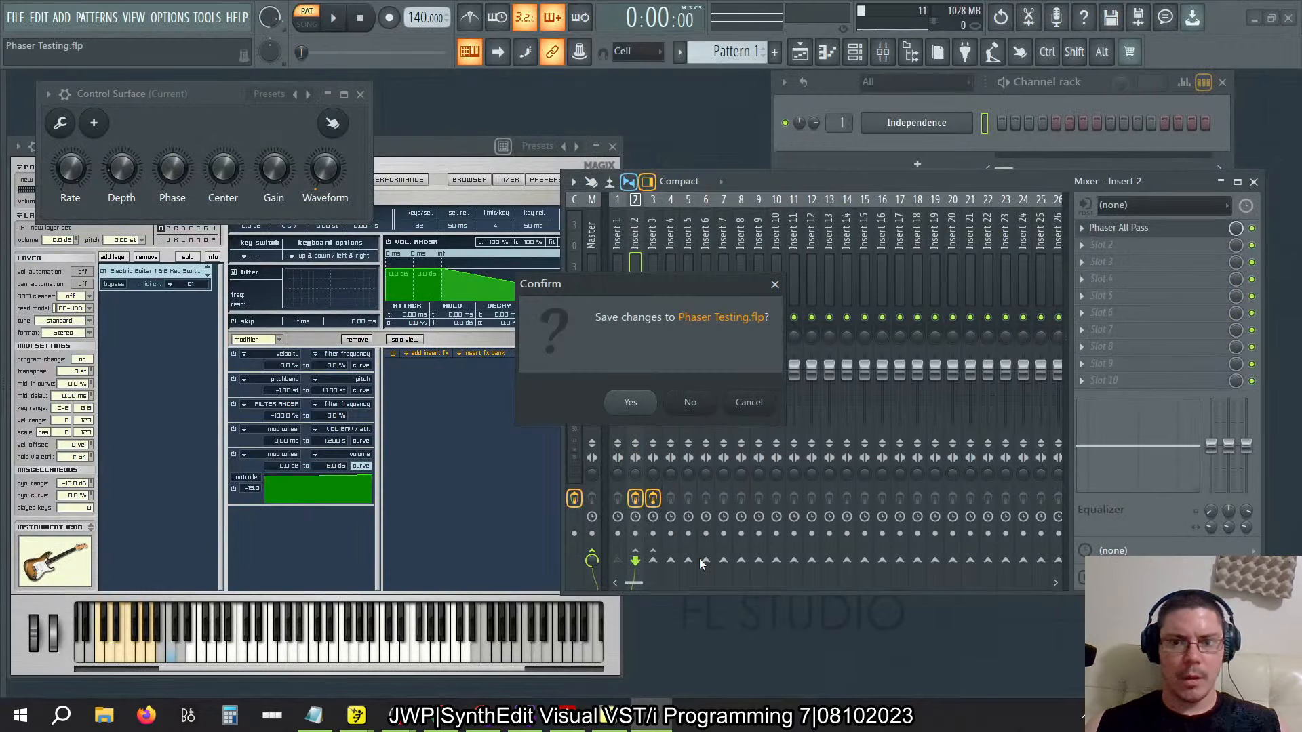
left_click(690, 399)
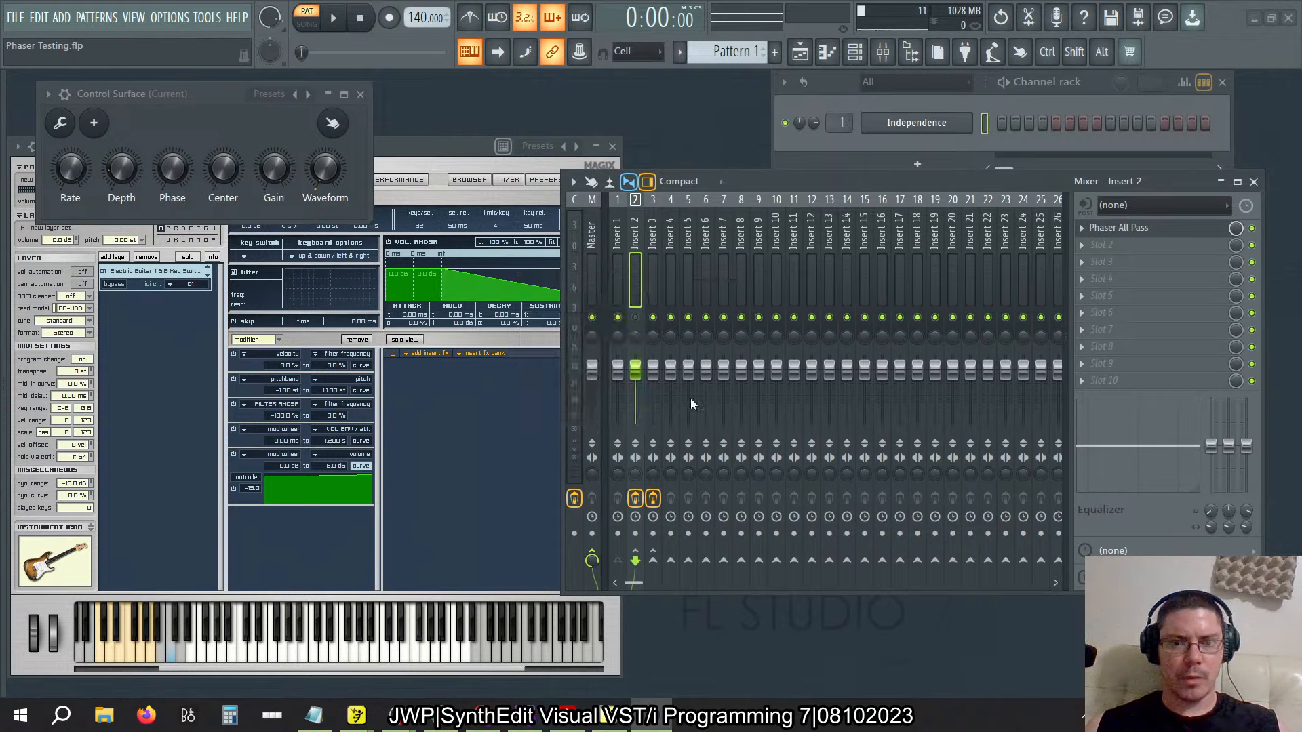
Return to phaser1B and export it as the VST3 plugin Phaser All Pass, saving the project file first
key("alt+Tab")
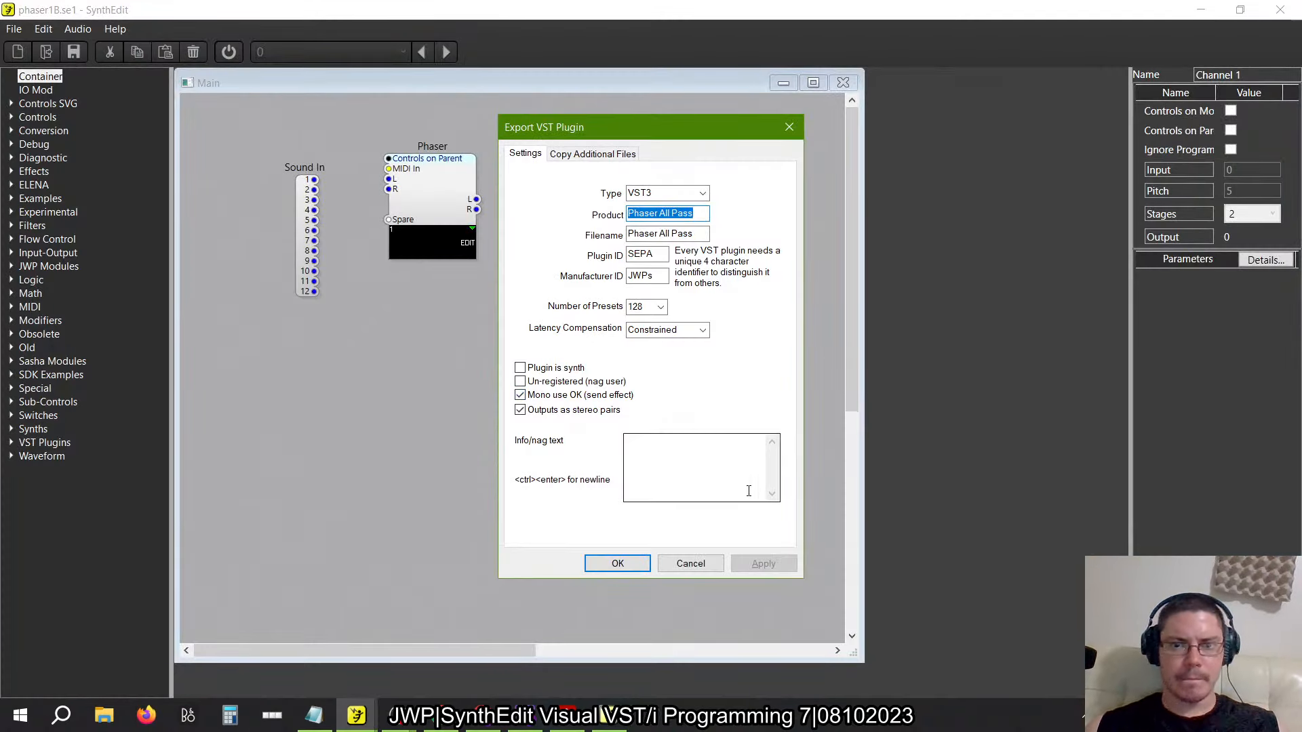
left_click(618, 563)
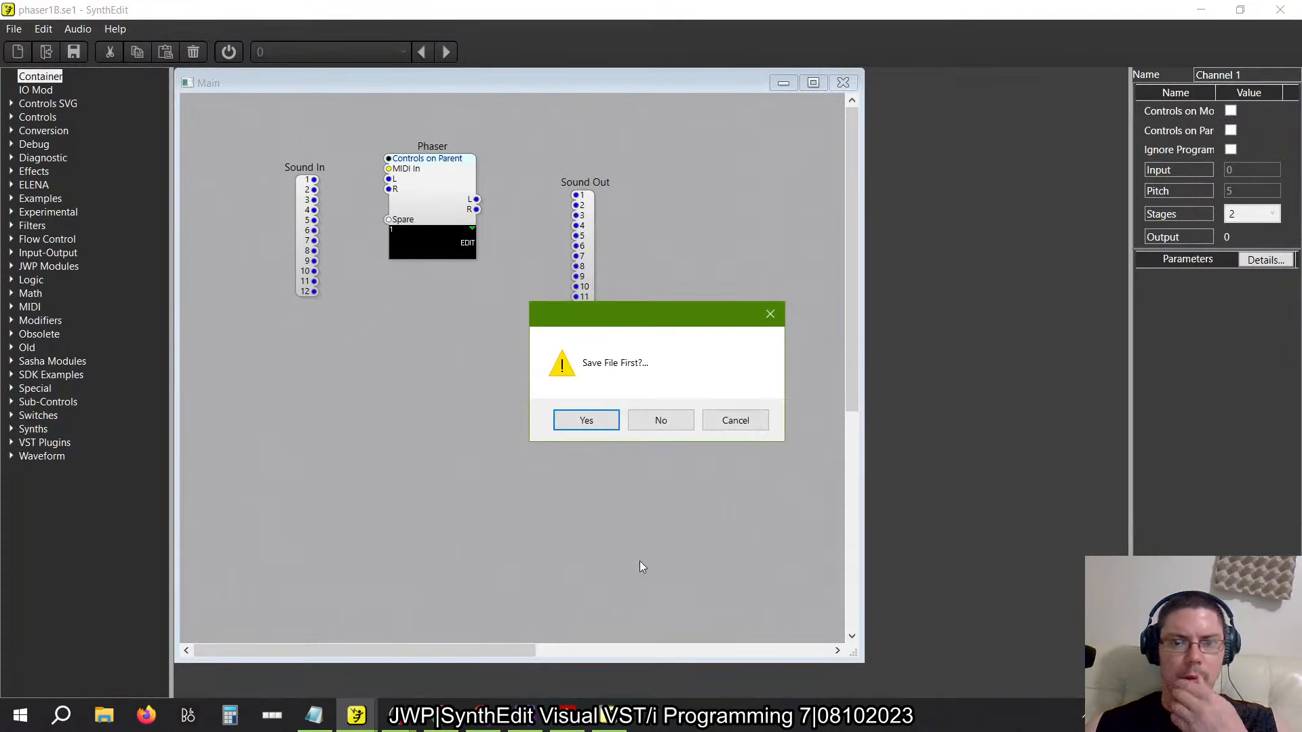
left_click(594, 422)
Switch to the phaser3 project and open its Channel 1 container, showing the input IO Mod
key("alt+Tab")
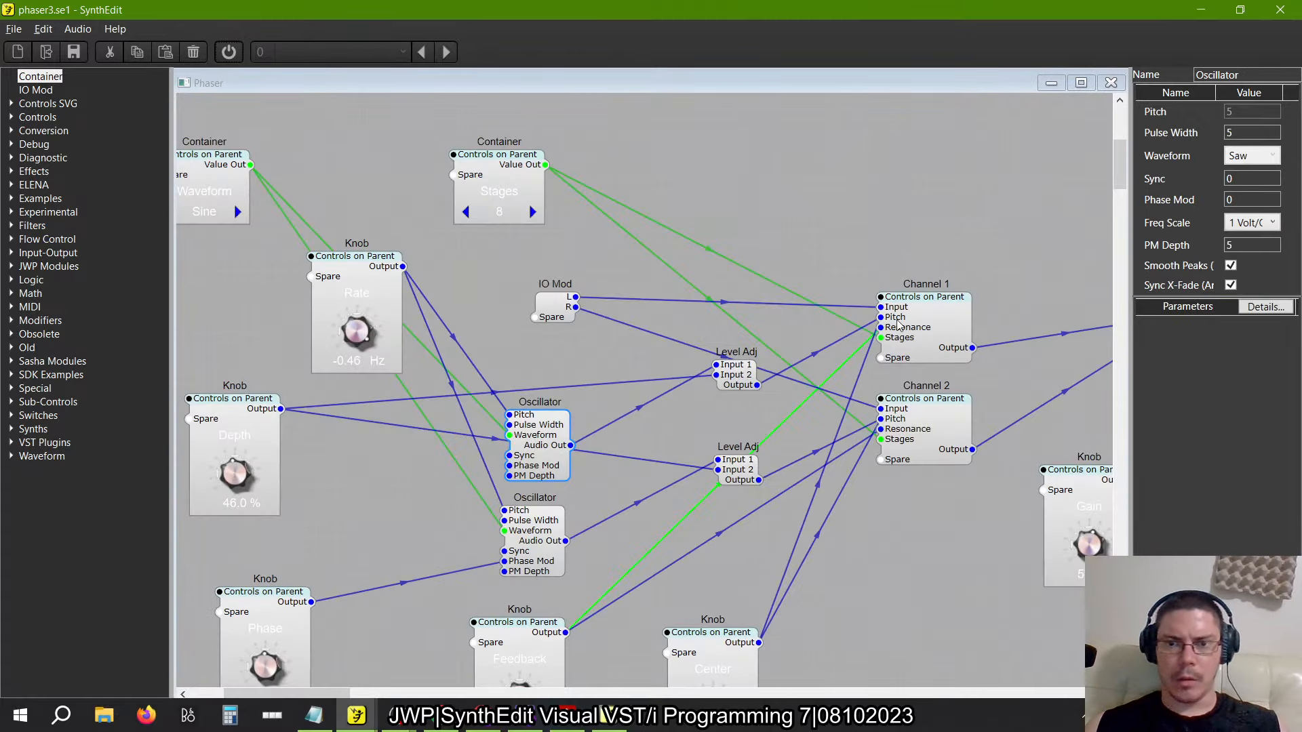
left_click(920, 329)
double_click(920, 329)
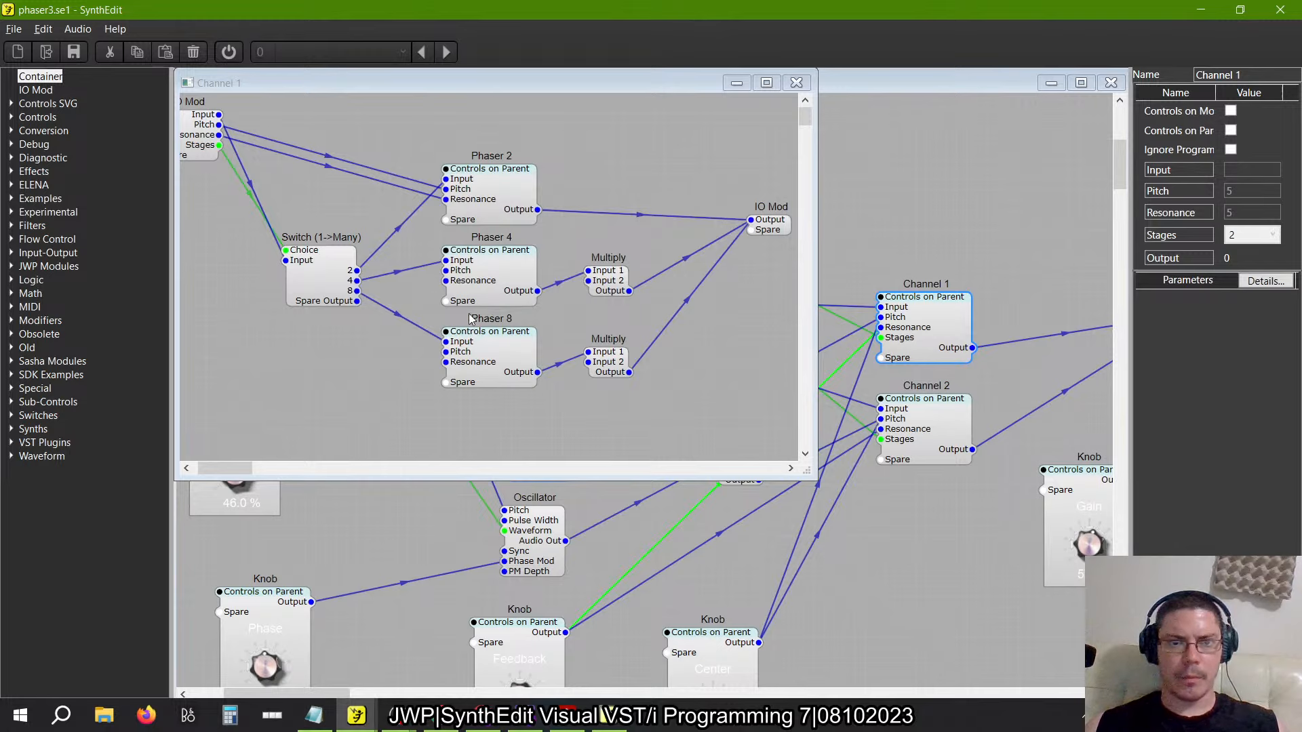
scroll(477, 272, "left", 1)
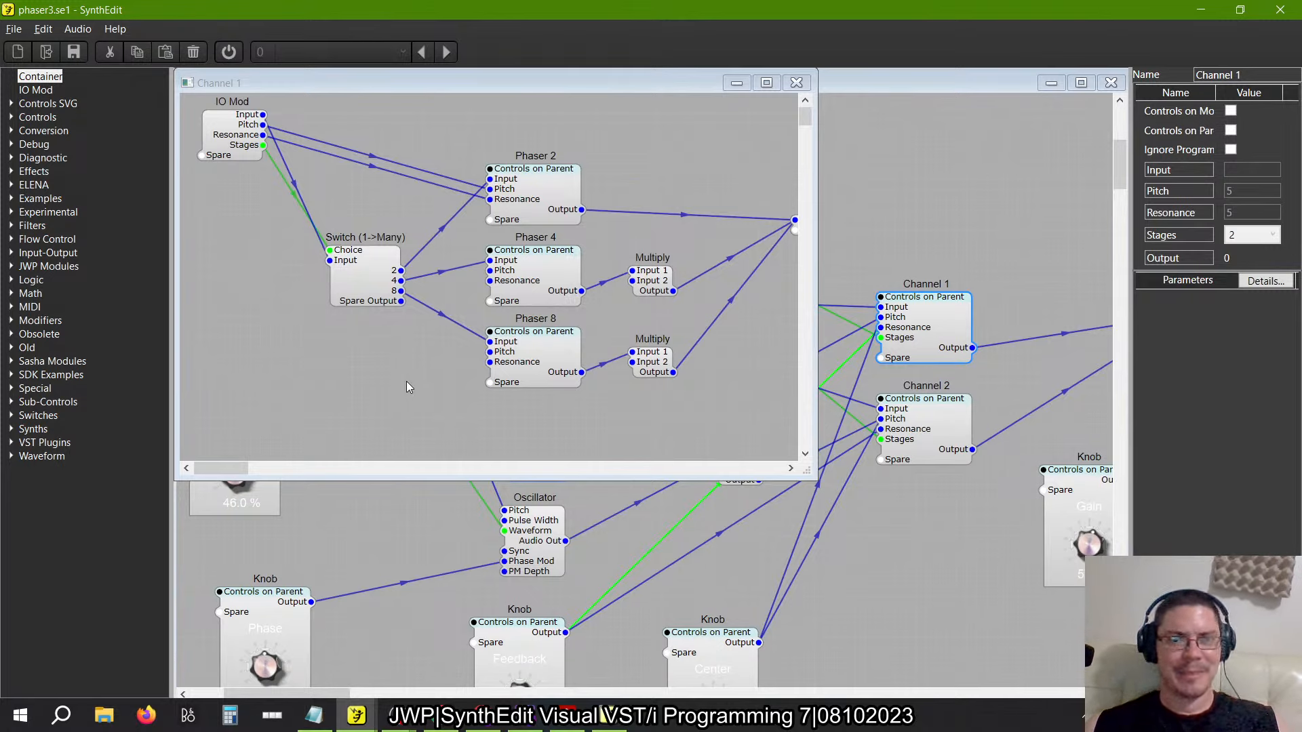
Connect Switch outputs 2, 4 and 8 to the Pitch pins of Phaser 2, Phaser 4 and Phaser 8 in Channel 1
left_click(400, 280)
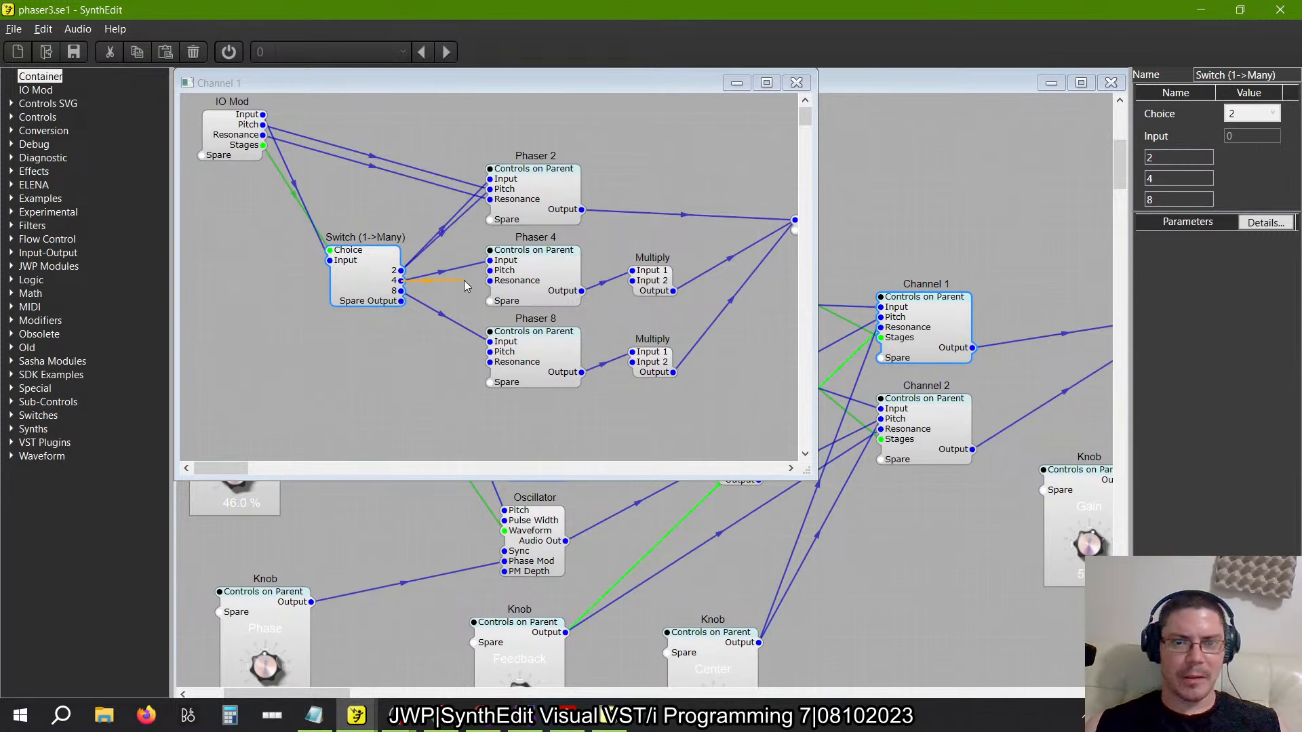
left_click_drag(477, 283, 475, 283)
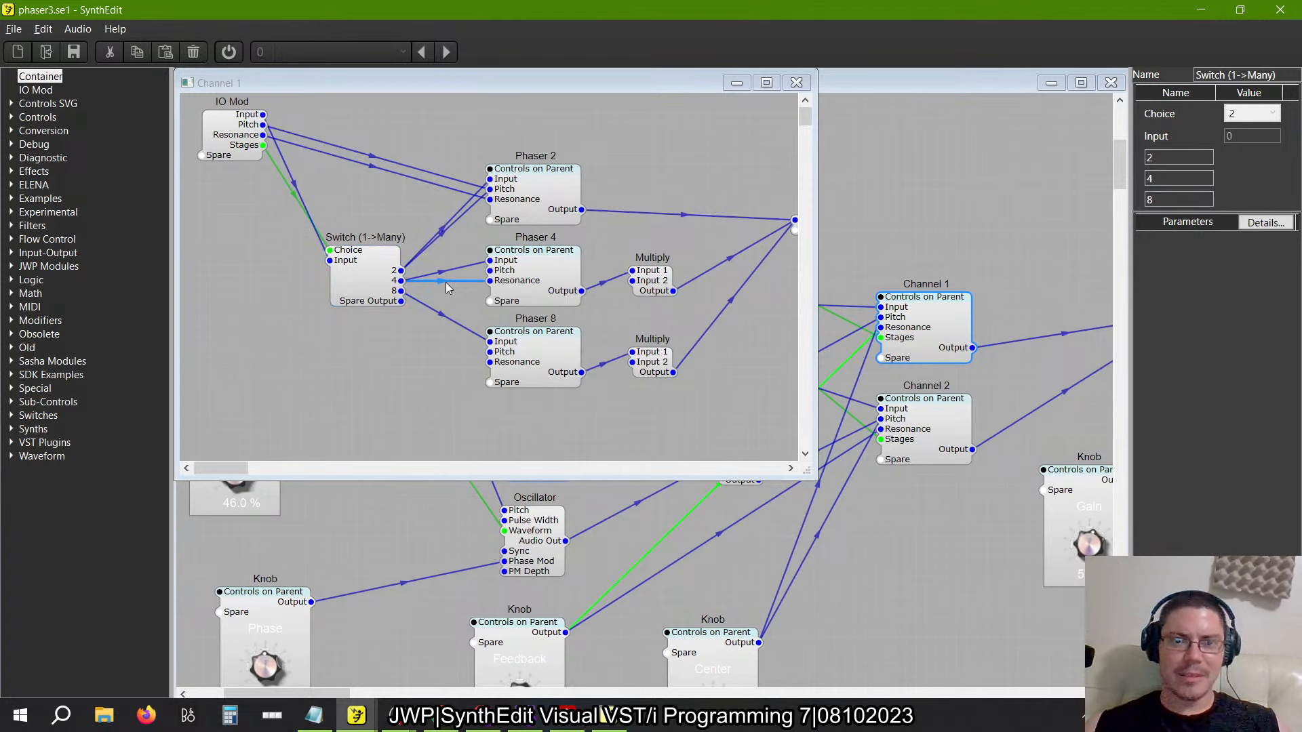
left_click_drag(400, 281, 485, 274)
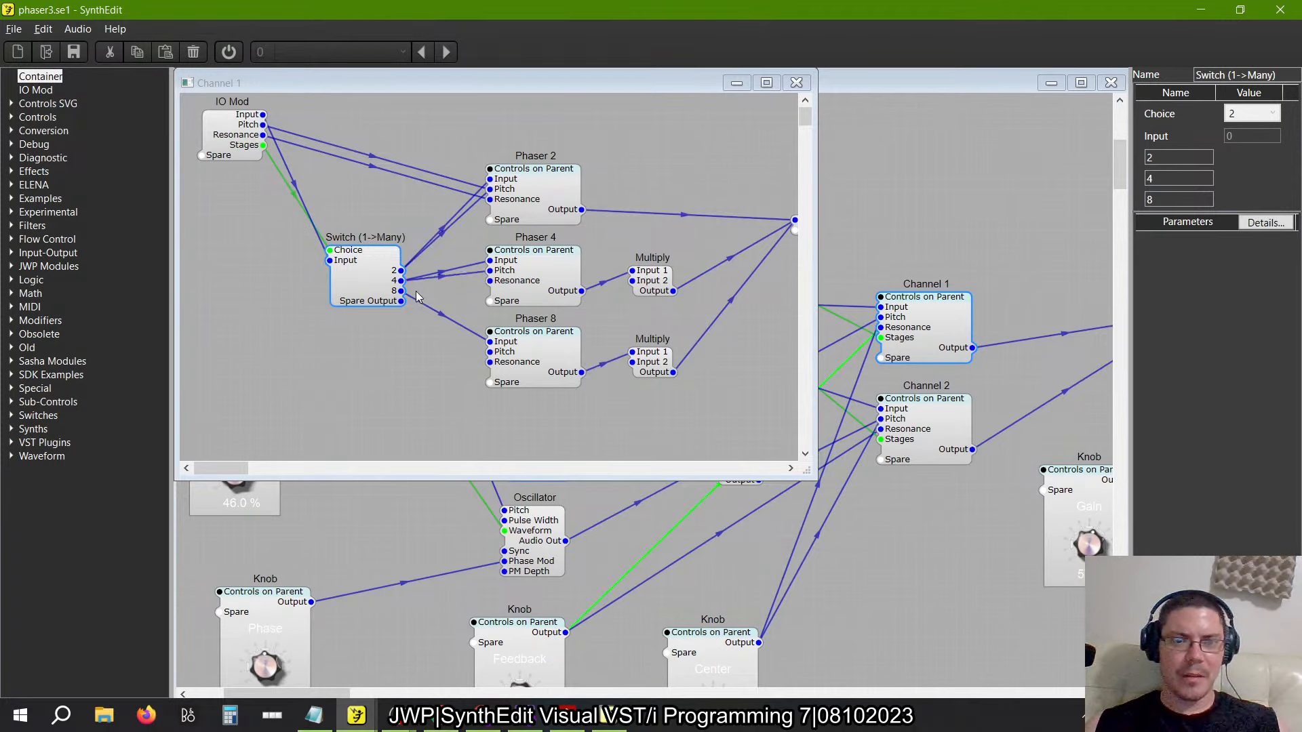
left_click_drag(414, 307, 487, 352)
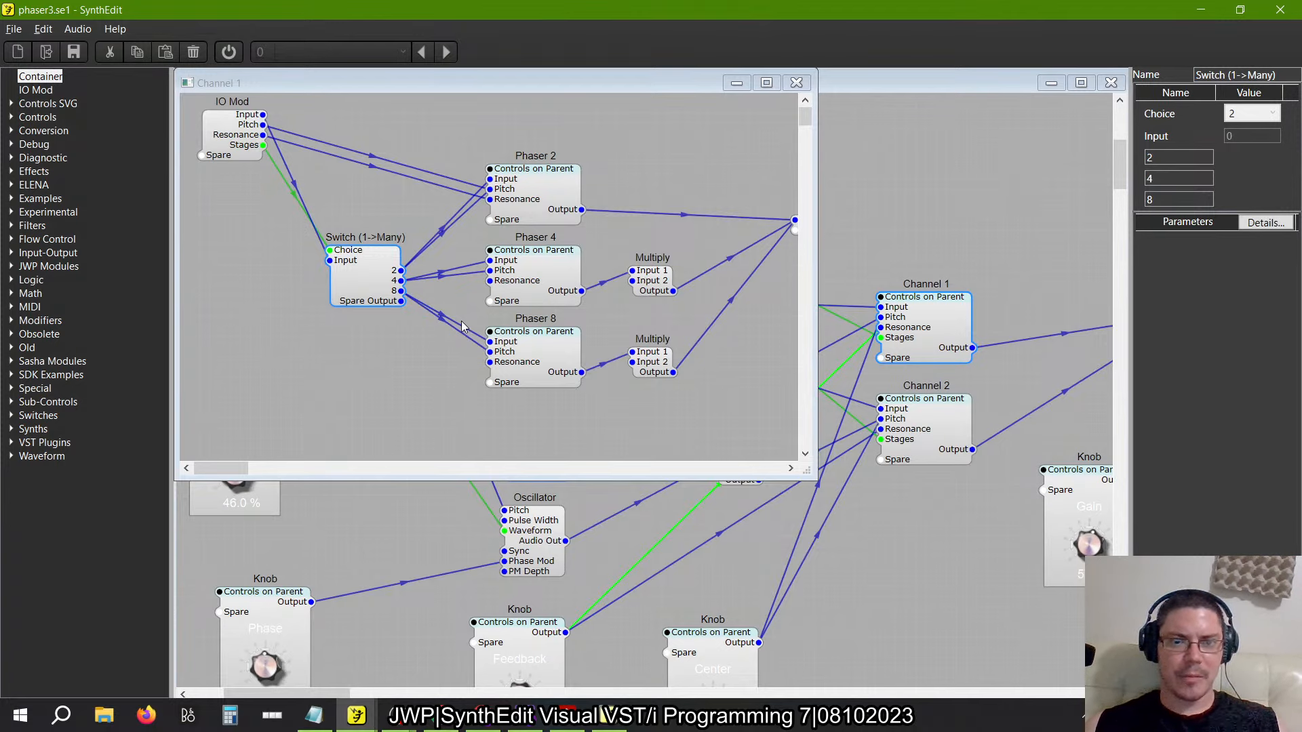
Delete the connections from the Switch outputs to the Input pins of Phaser 2, Phaser 4 and Phaser 8
left_click(444, 316)
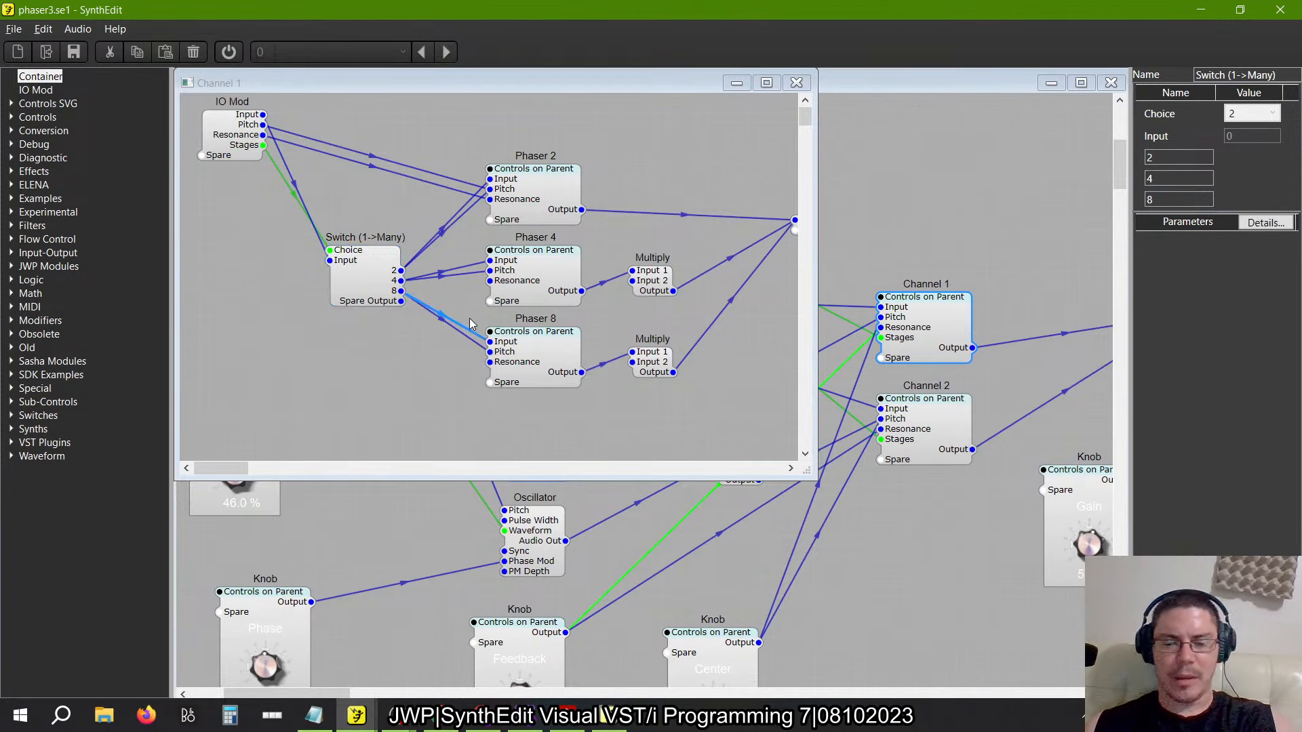
key("Delete")
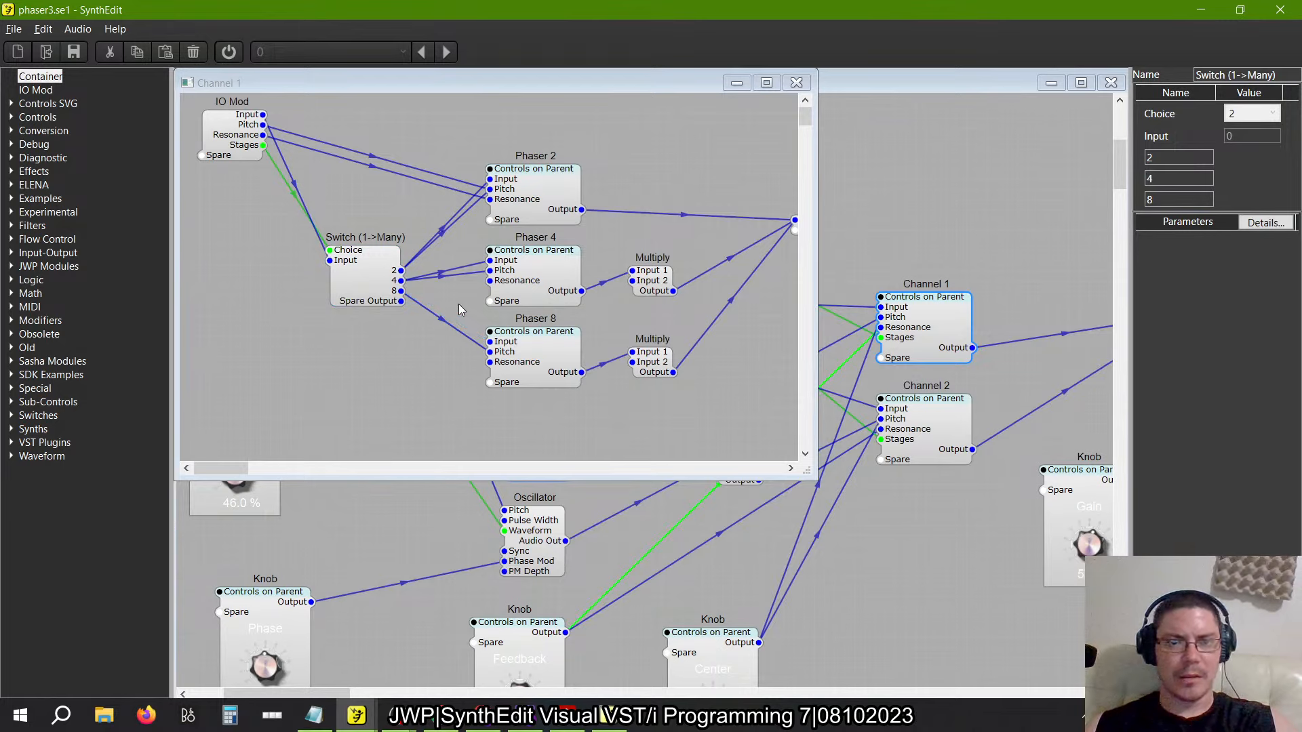
left_click(442, 270)
key("Delete")
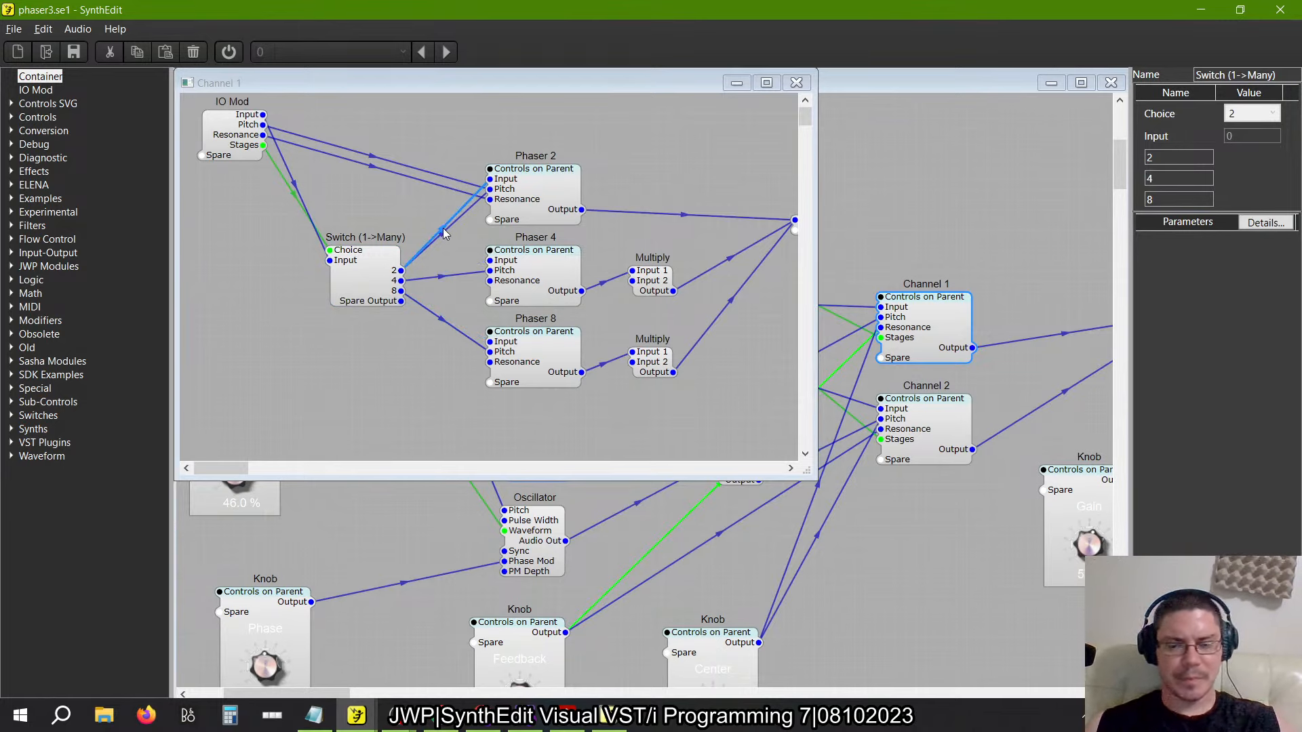
Examine how the filters are wired inside the Phaser 2 container and close it
left_click(264, 119)
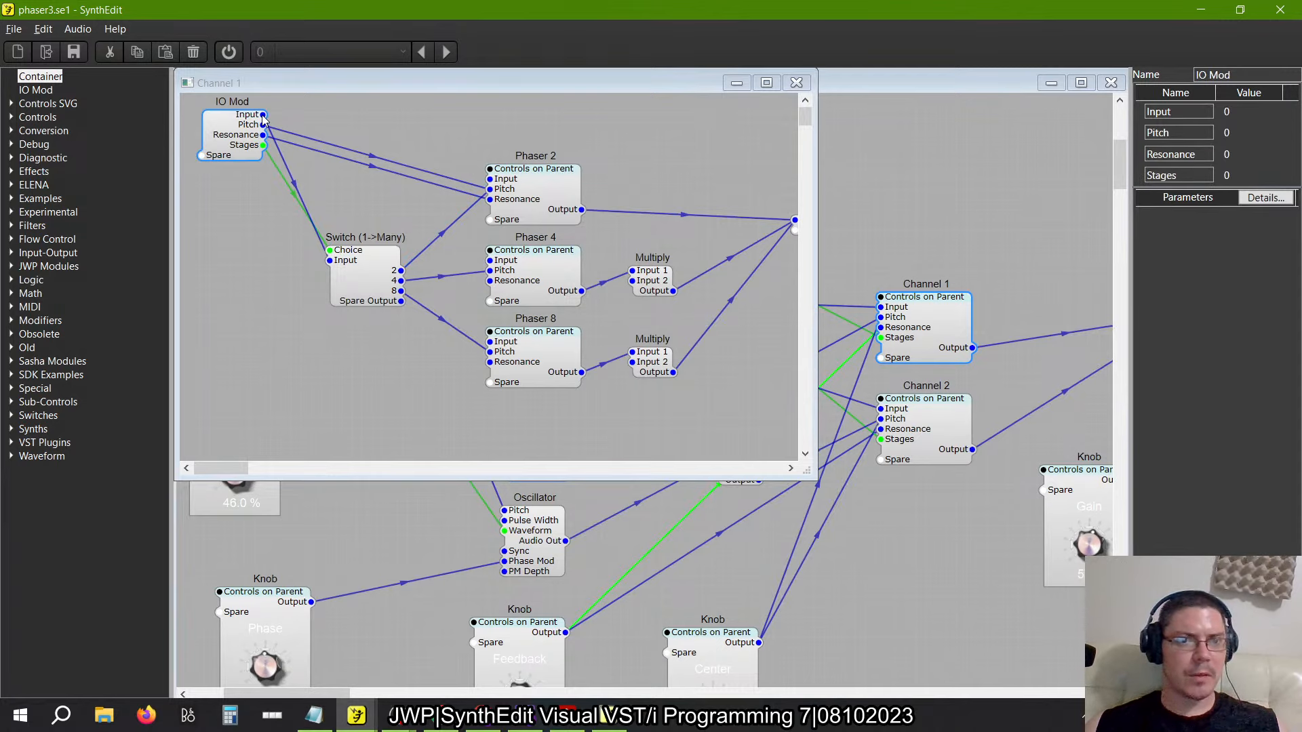
left_click_drag(396, 214, 391, 223)
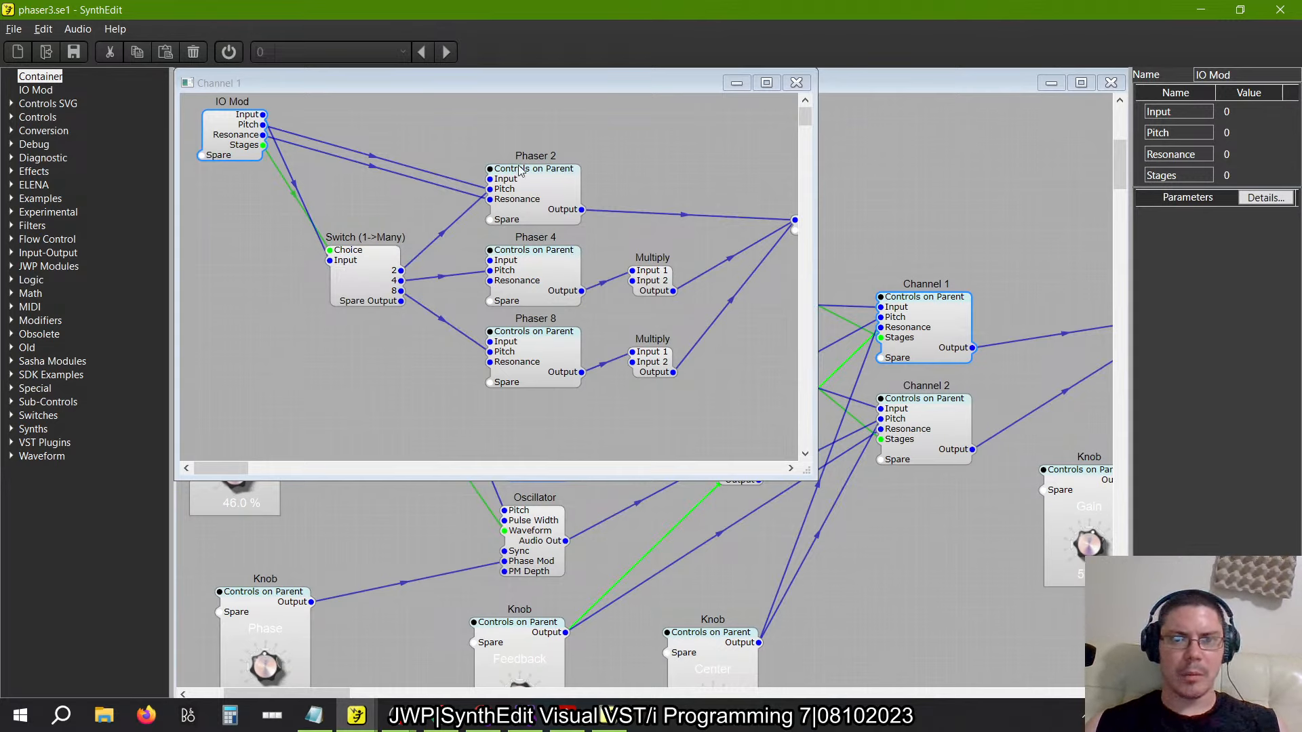
double_click(529, 204)
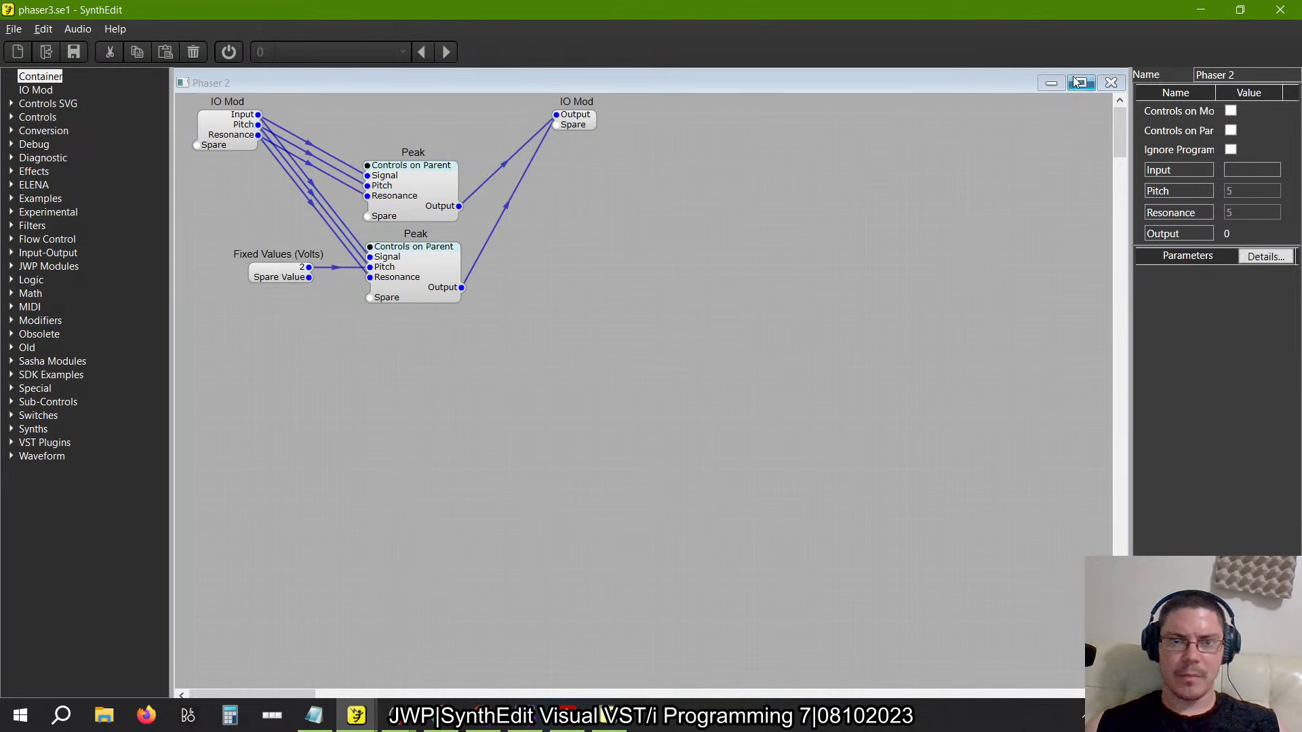
left_click(1111, 82)
Switch to the phaser1B project, dismiss the export message and open Channel 1 inside the Phaser container
key("alt+Tab")
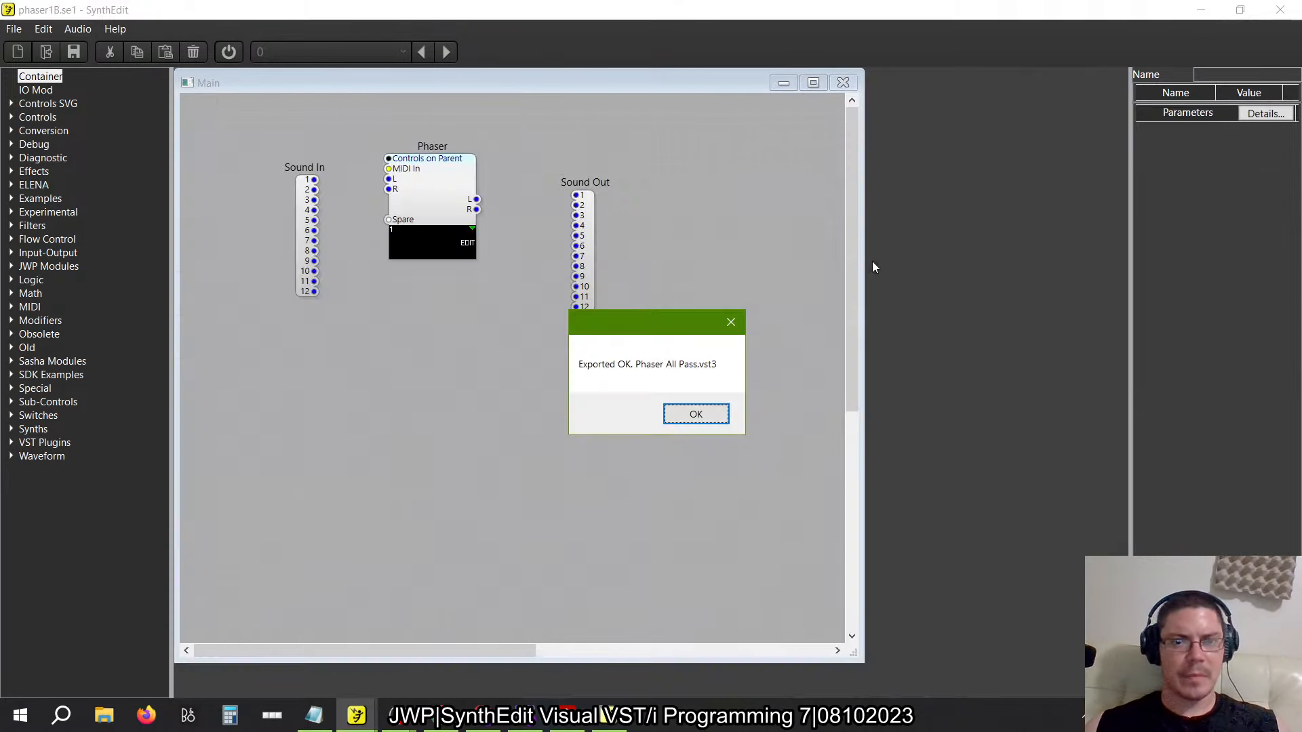
left_click(696, 415)
double_click(437, 204)
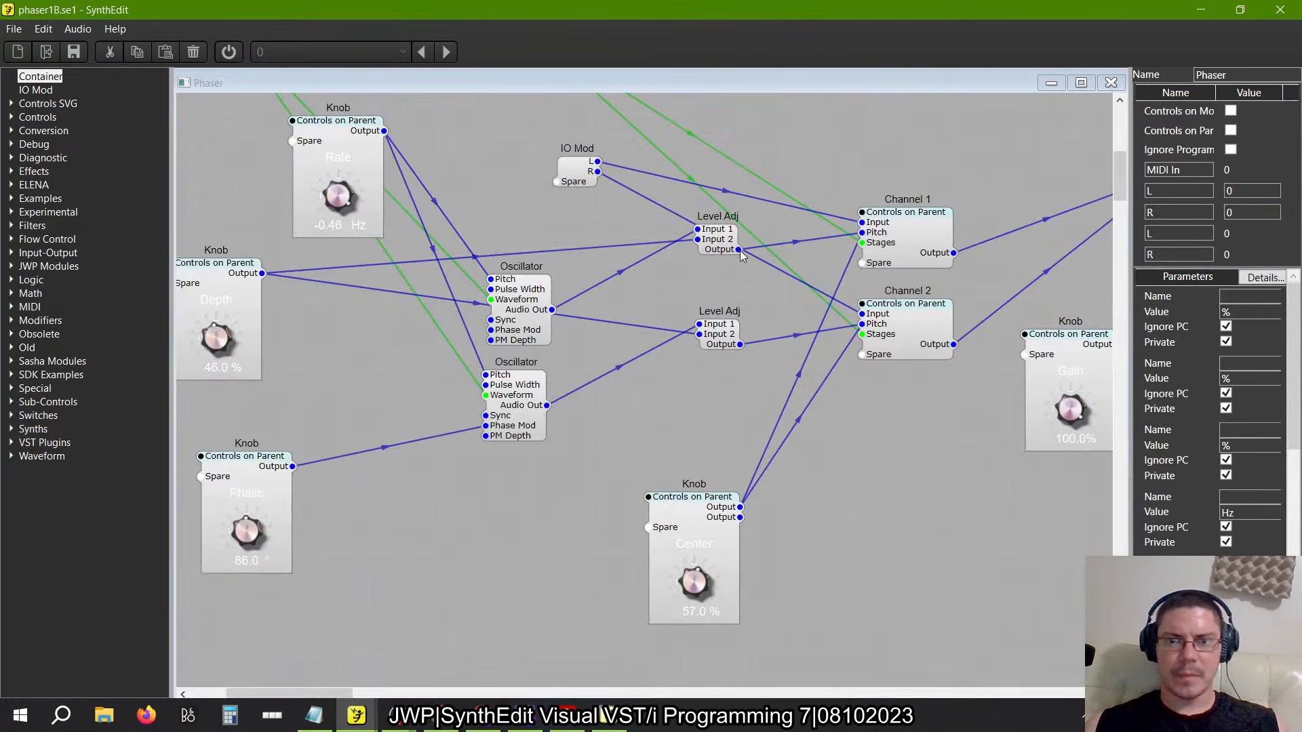
double_click(901, 252)
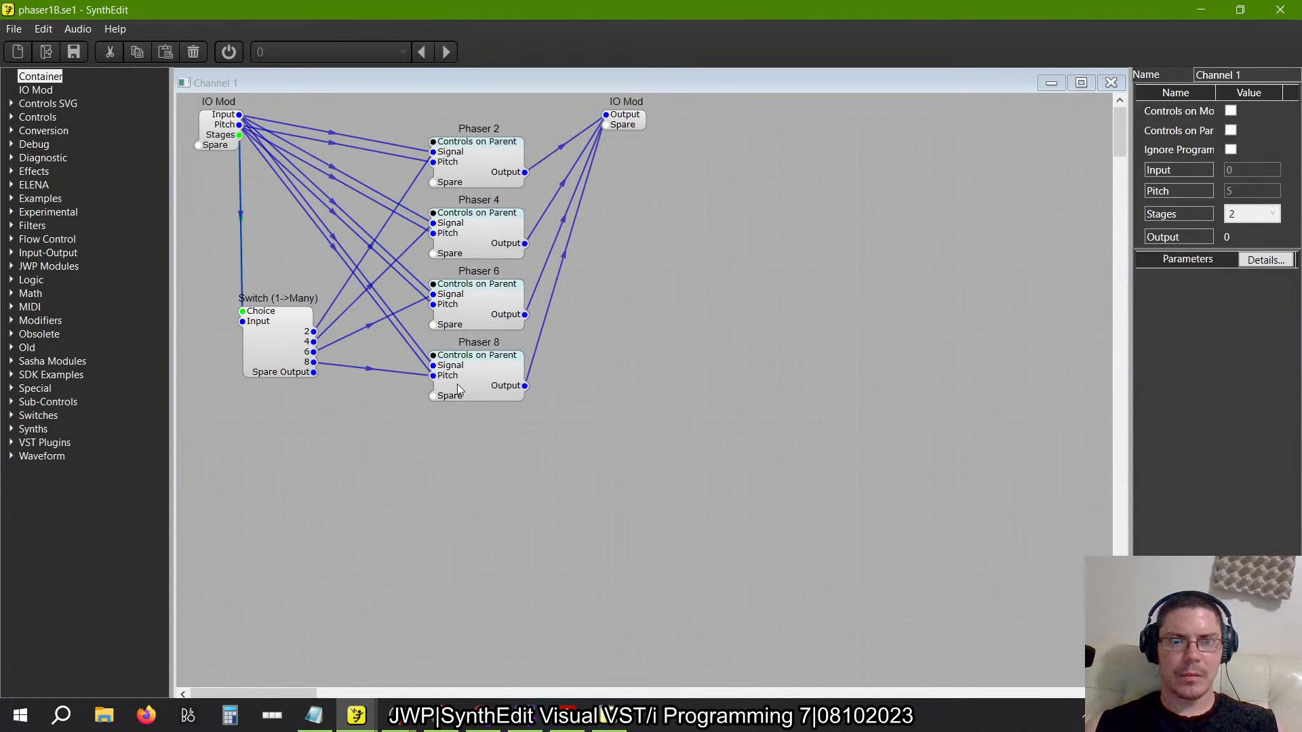
Move the Switch nearer to the phasers and examine how the All Pass modules are wired inside Phaser 2
left_click_drag(283, 371, 320, 300)
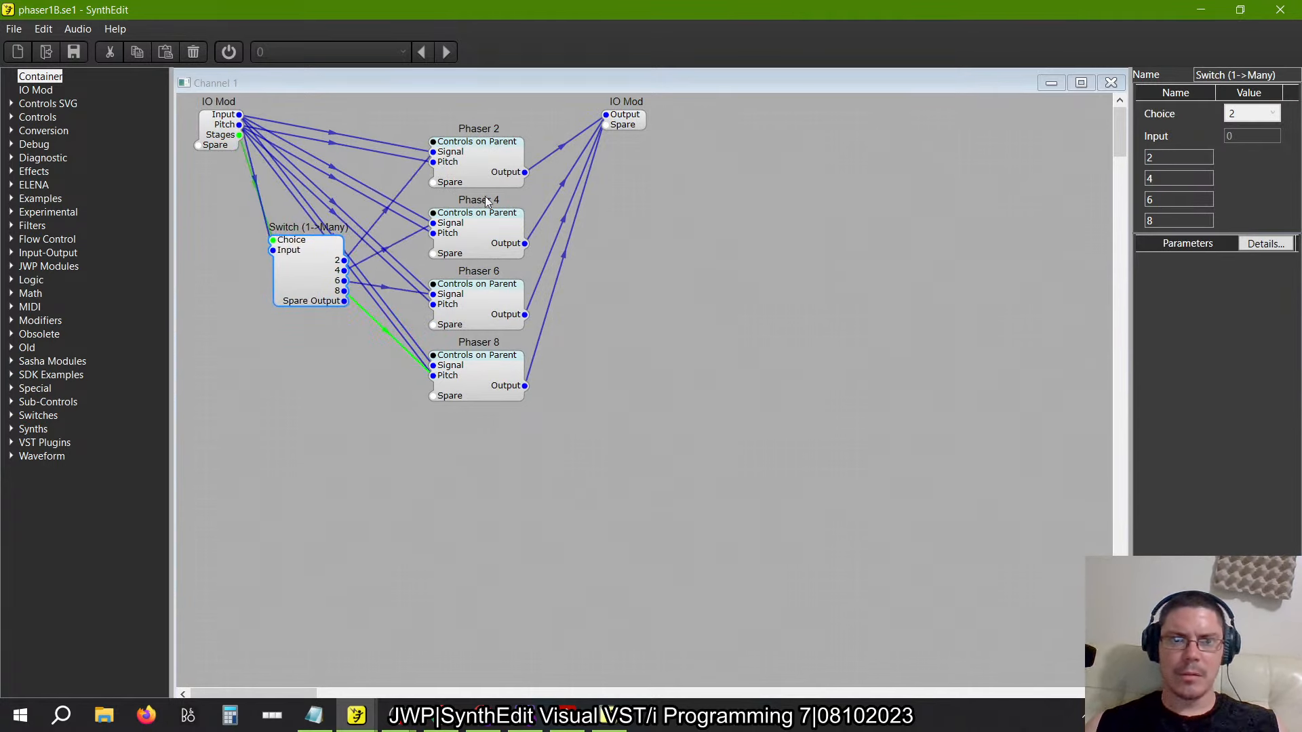
left_click(486, 150)
double_click(485, 153)
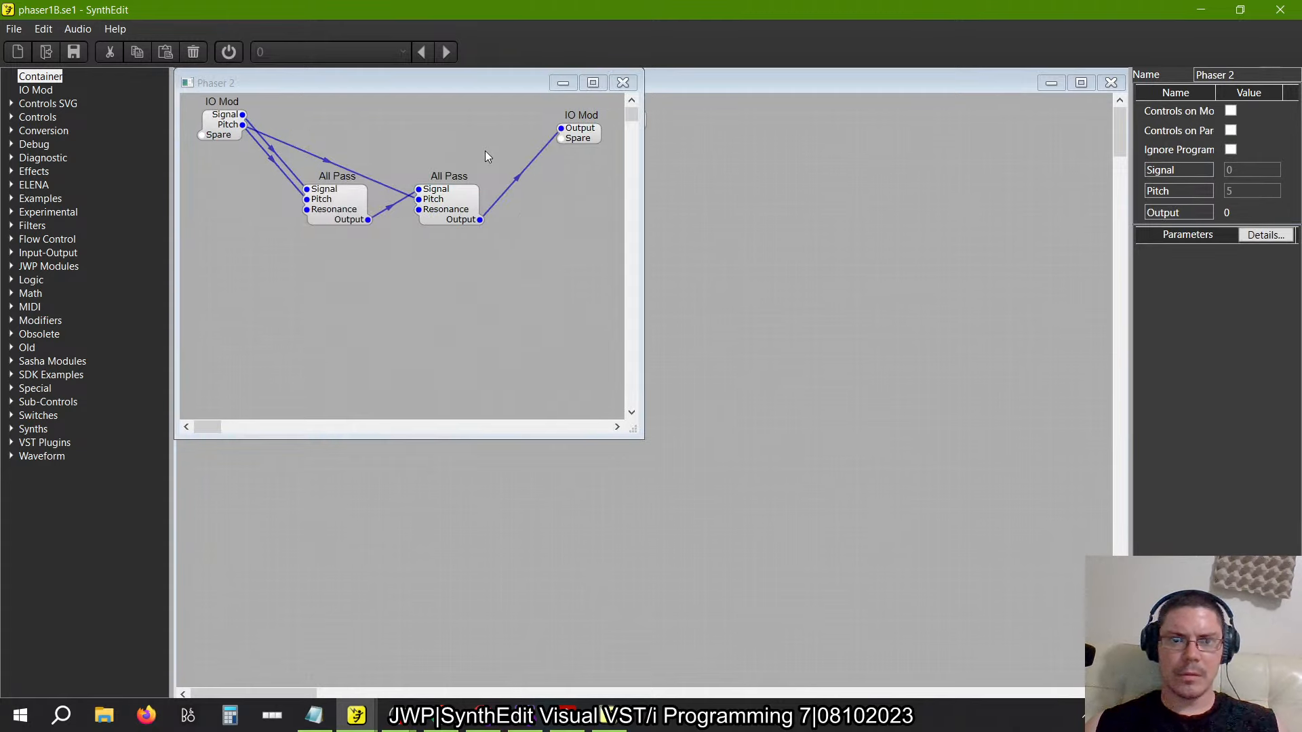
left_click(623, 83)
Delete the direct connections from the IO Mod's Input to the Signal pins of all four phasers in Channel 1
left_click(299, 282)
mouse_move(300, 282)
left_mouse_down()
mouse_move(314, 209)
mouse_move(293, 282)
left_mouse_up()
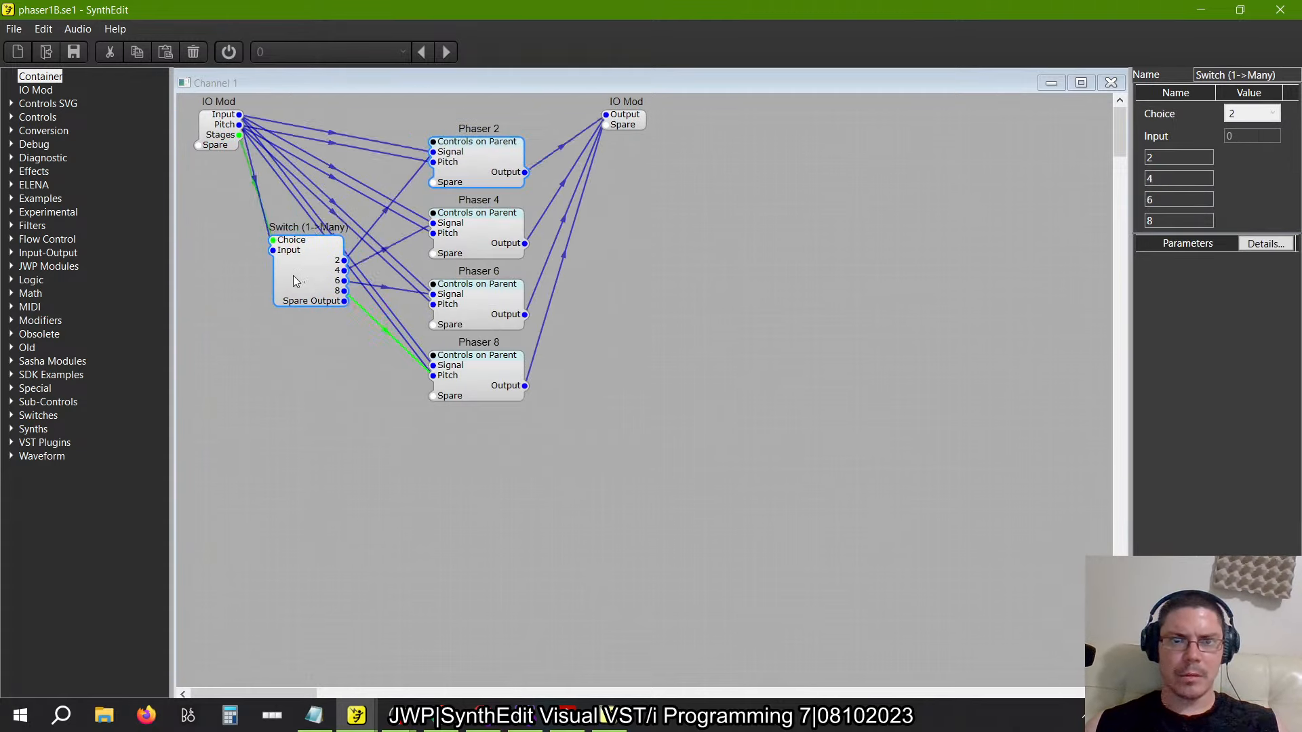
left_click(377, 124)
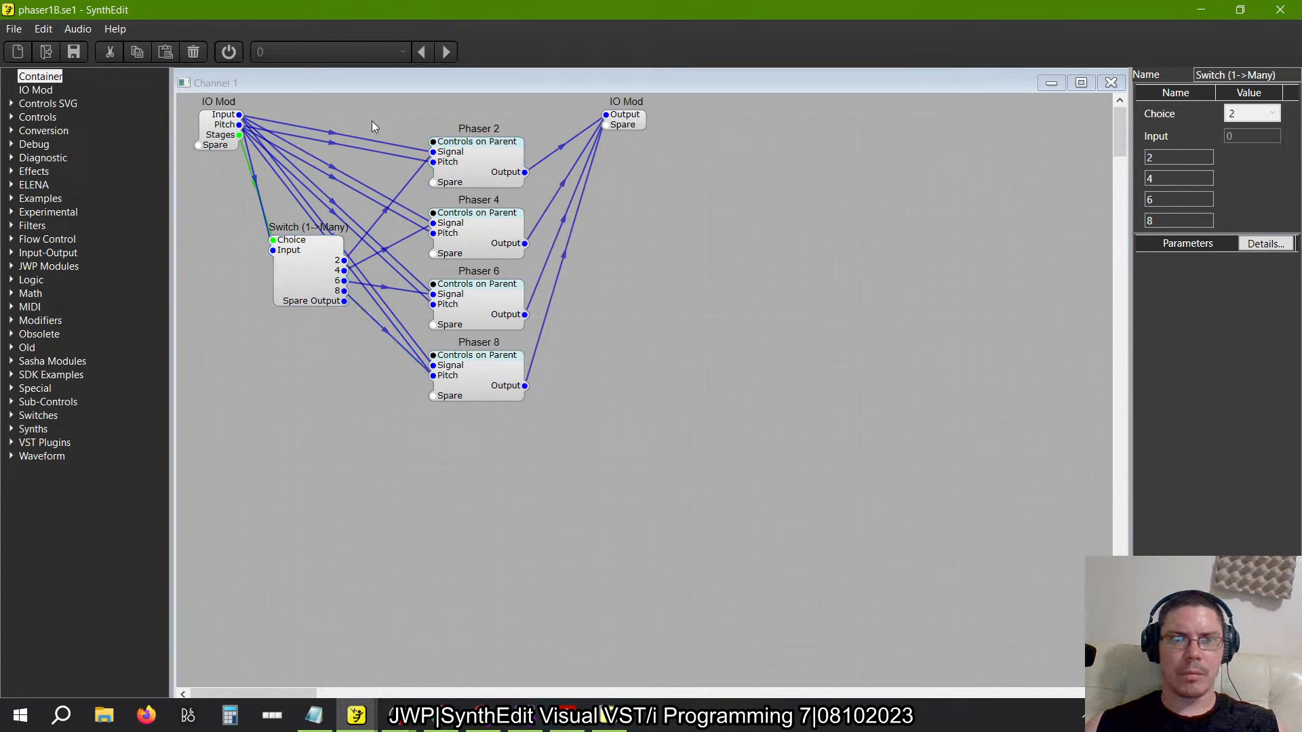
left_click(333, 135)
key("Delete")
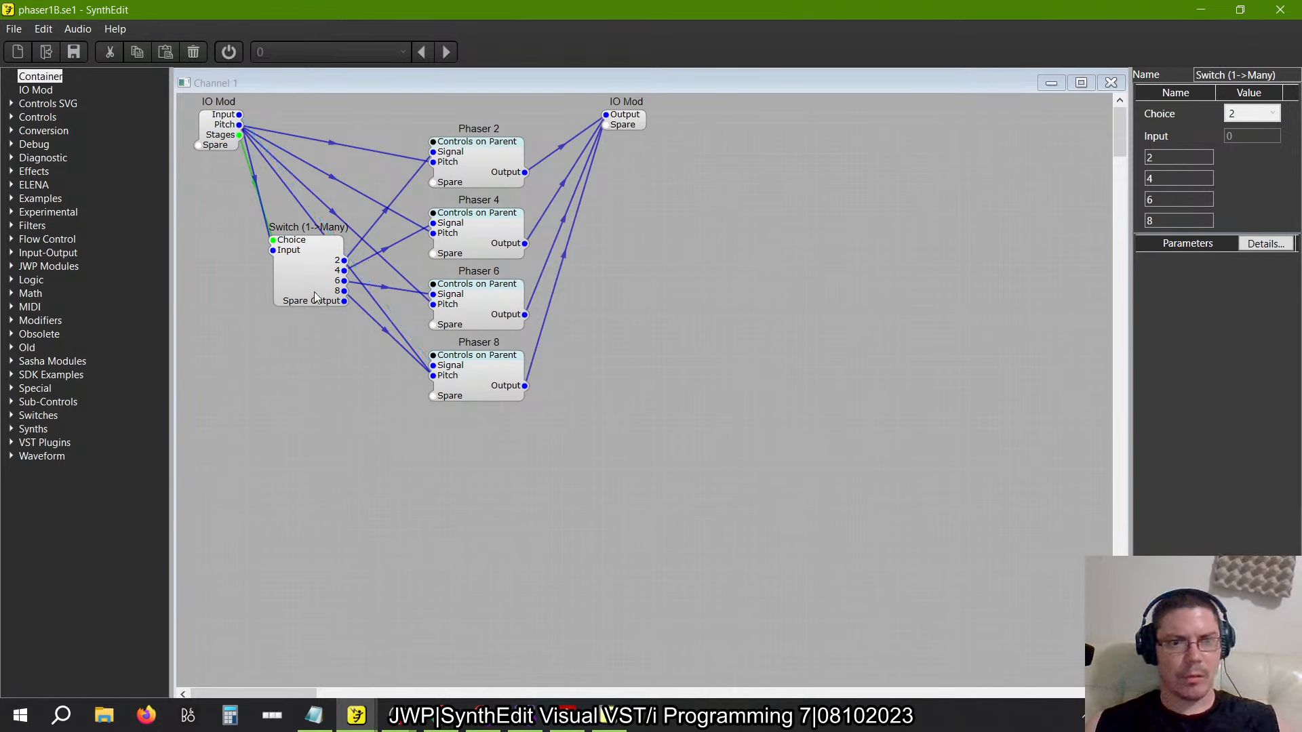
Rewire Switch output 8 to Phaser 8's Signal instead of its Pitch, and reposition the Switch beside the phasers
left_click_drag(314, 296, 256, 349)
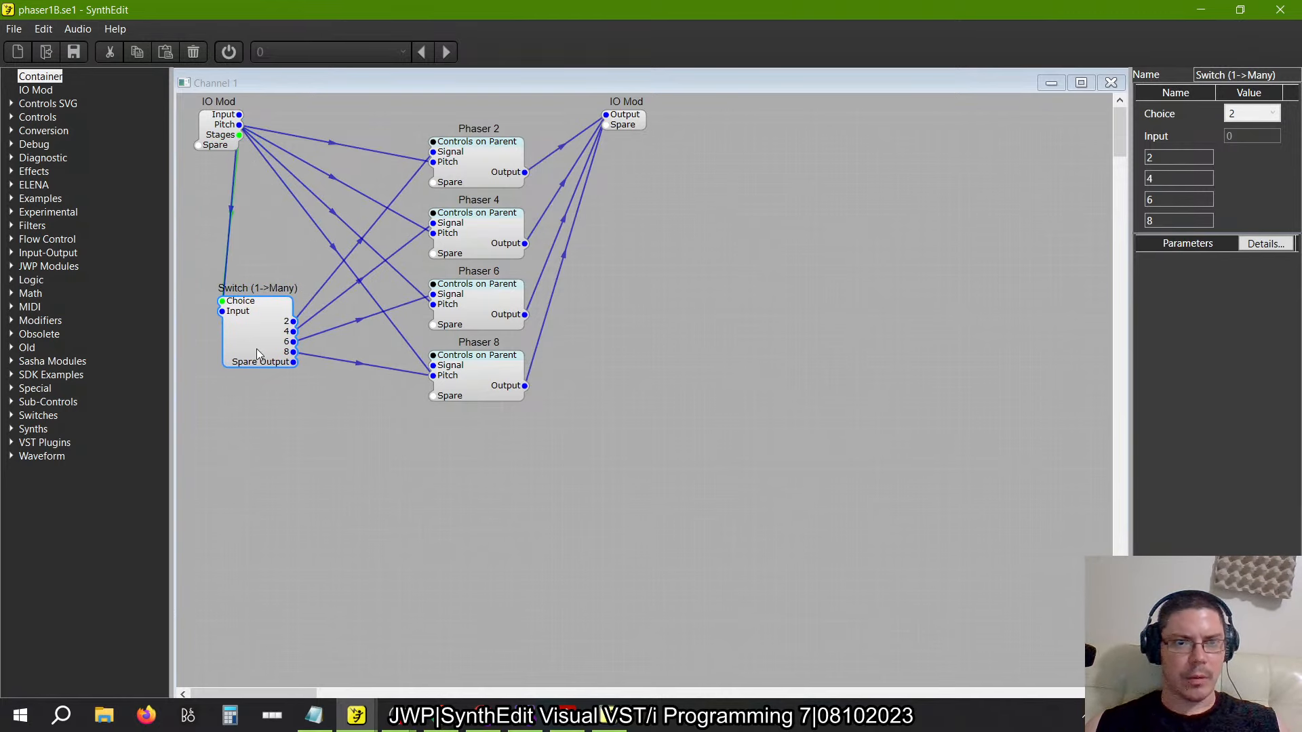
left_click_drag(434, 366, 295, 352)
left_click(359, 366)
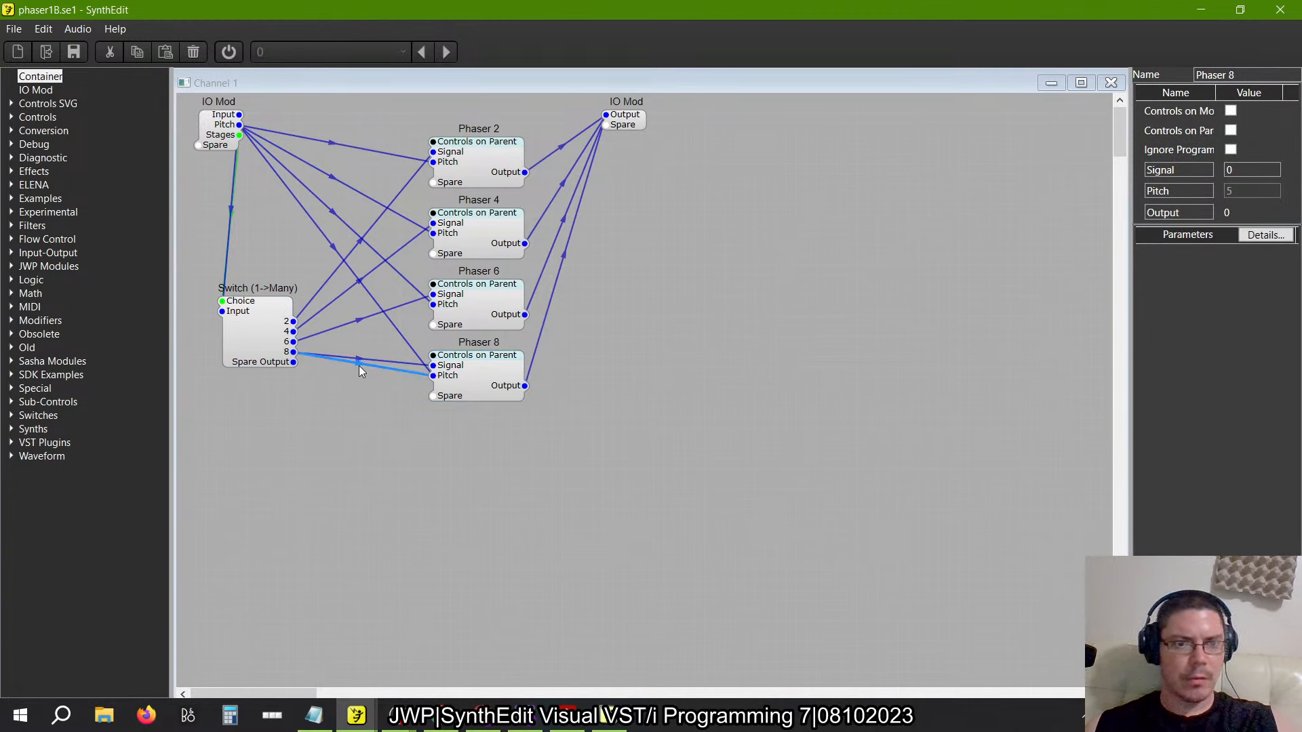
key("Delete")
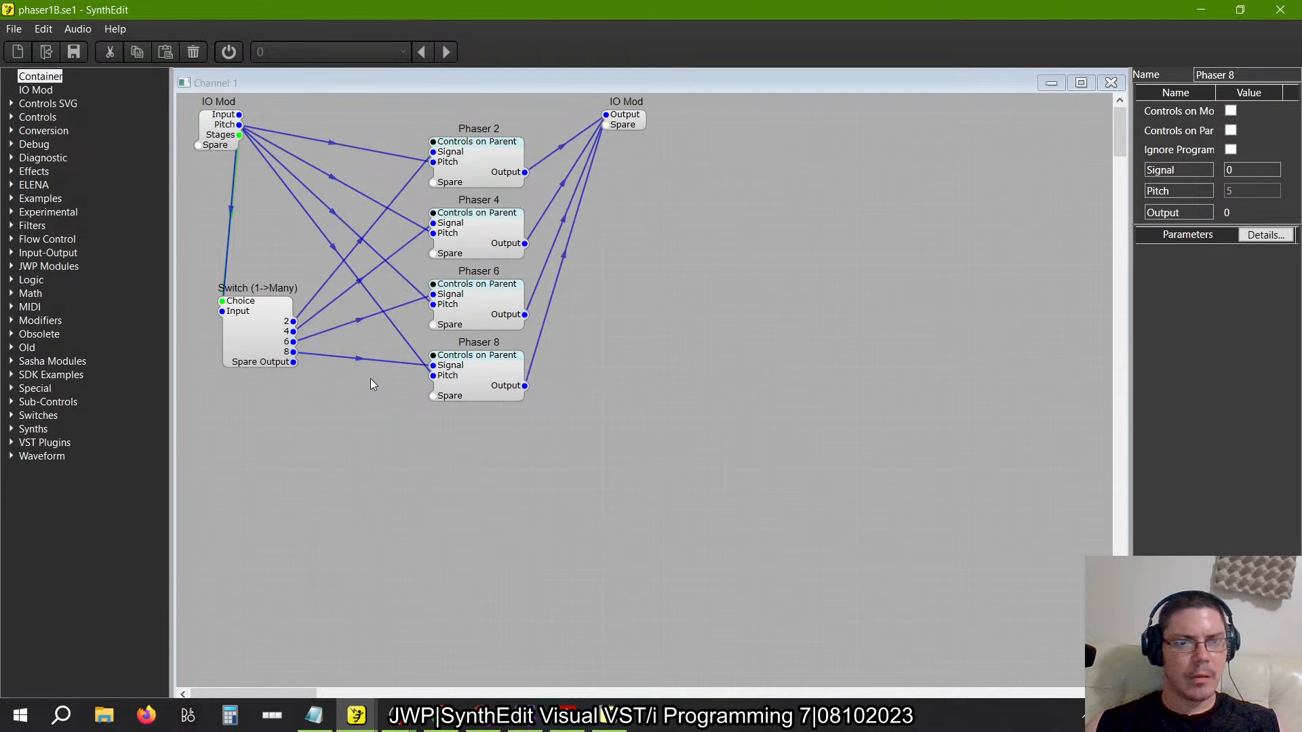
left_click_drag(258, 331, 315, 307)
Examine the wiring of the All Pass chain inside Phaser 8 and close it
double_click(465, 375)
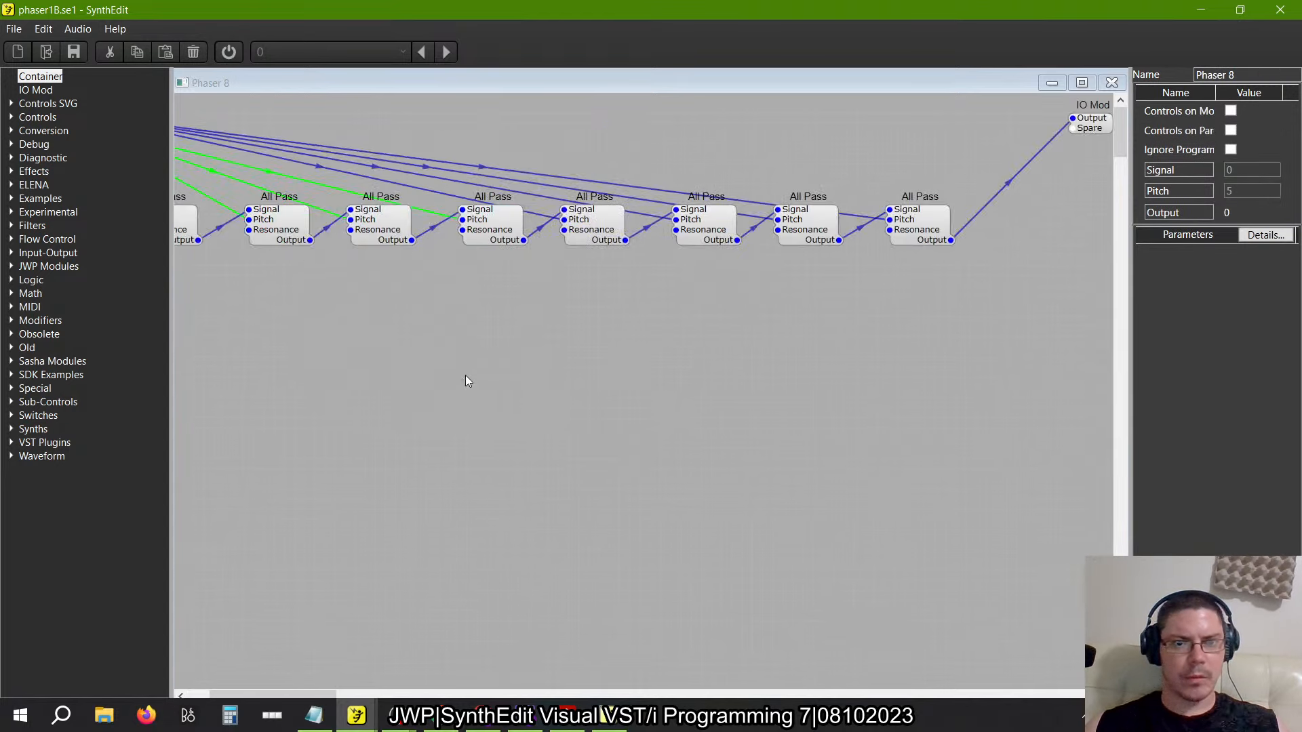
scroll(465, 376, "left", 3)
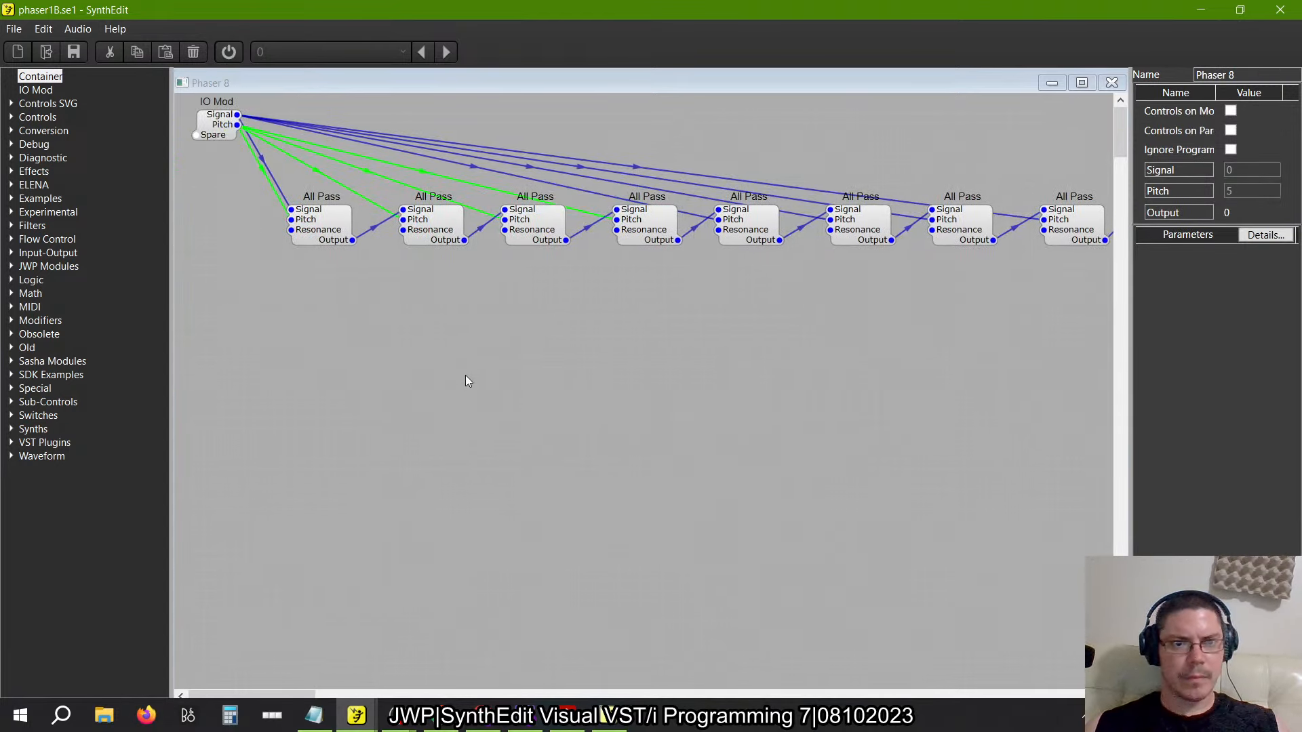
scroll(465, 381, "right", 2)
left_click(1111, 83)
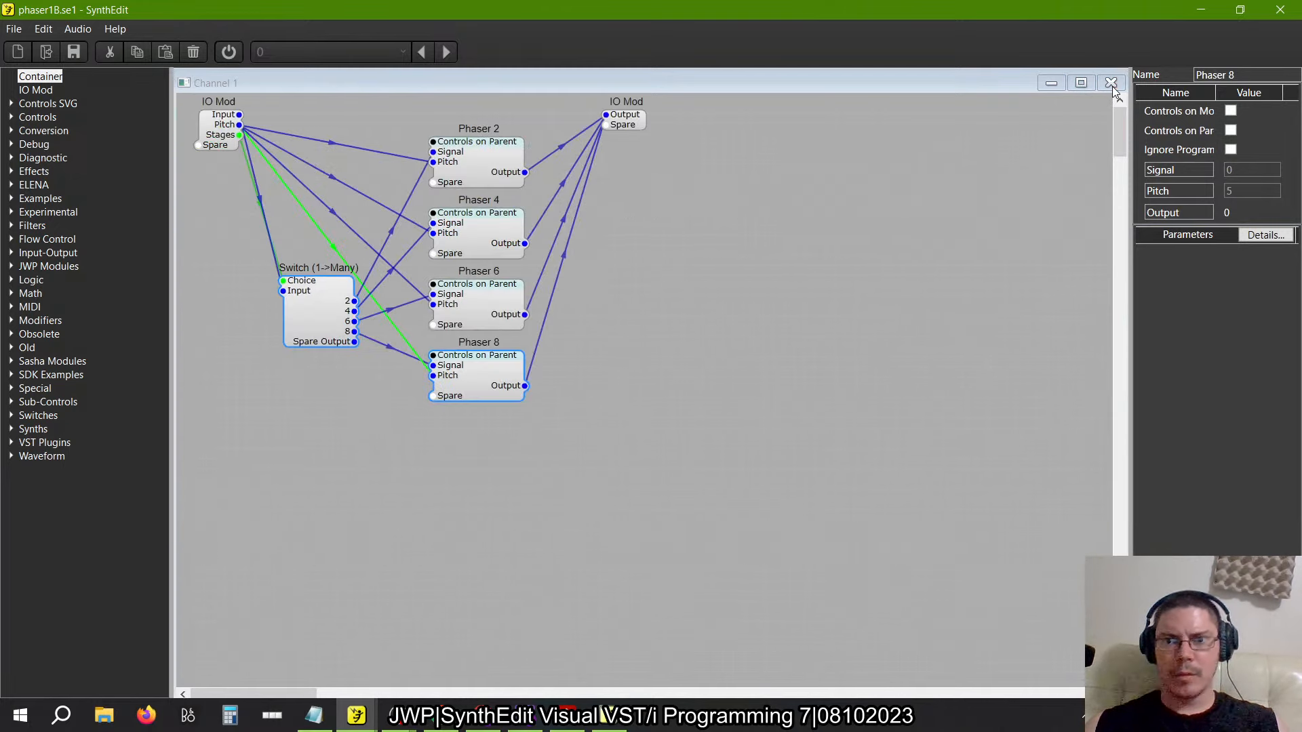
Open Channel 2 and connect Switch outputs 2, 4, 6 and 8 to the Signal pins of their matching phasers
left_click(1111, 83)
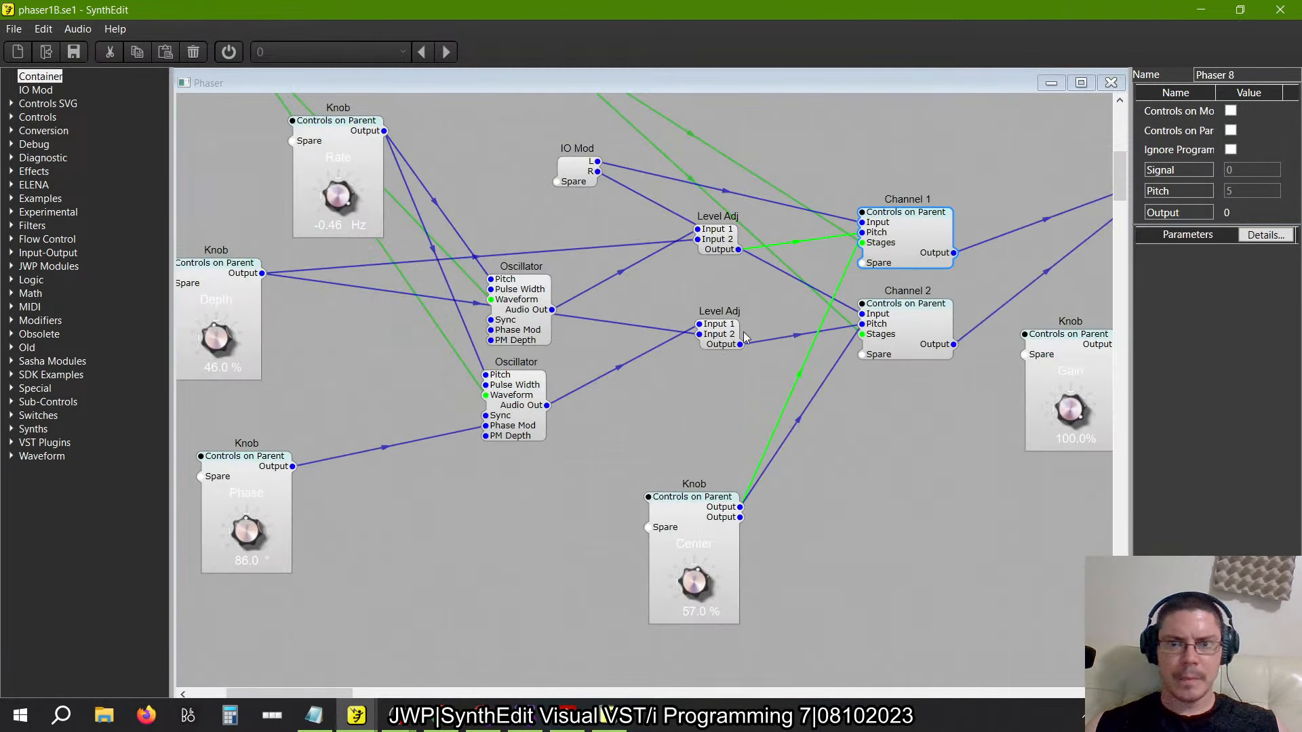
double_click(906, 337)
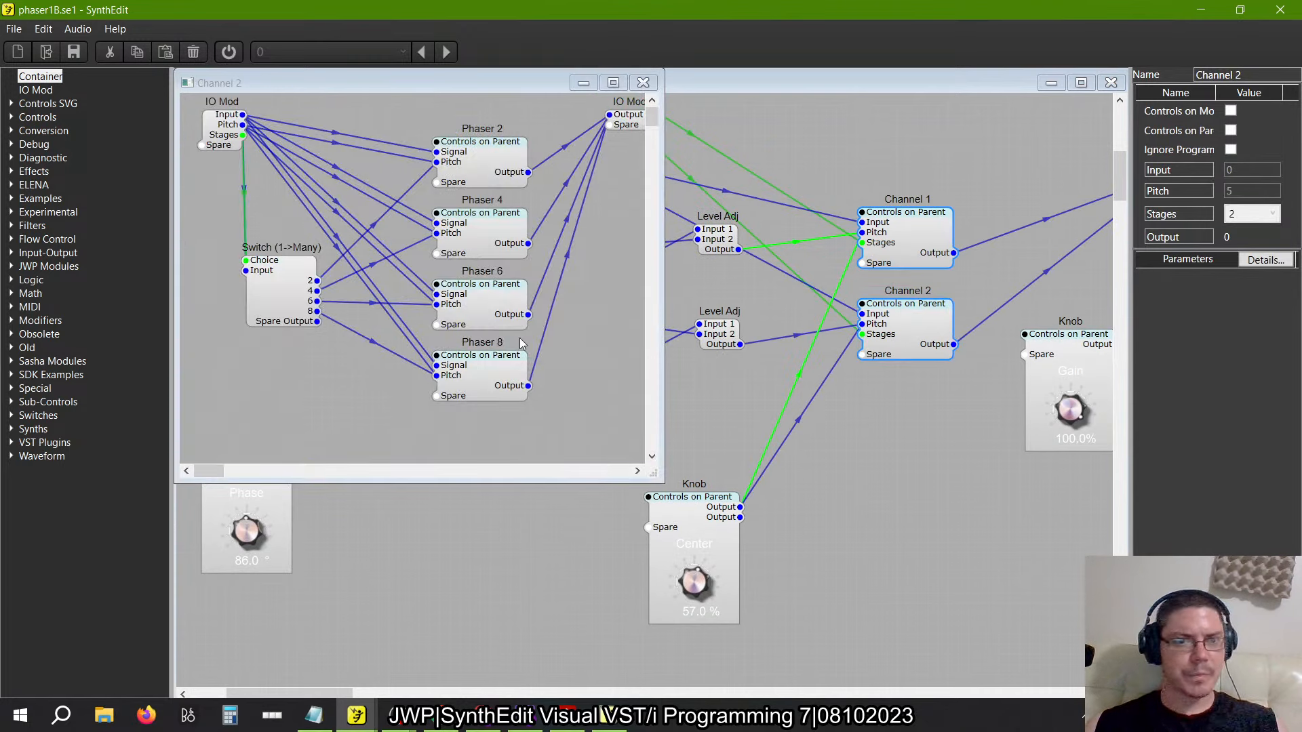
left_click_drag(258, 303, 441, 152)
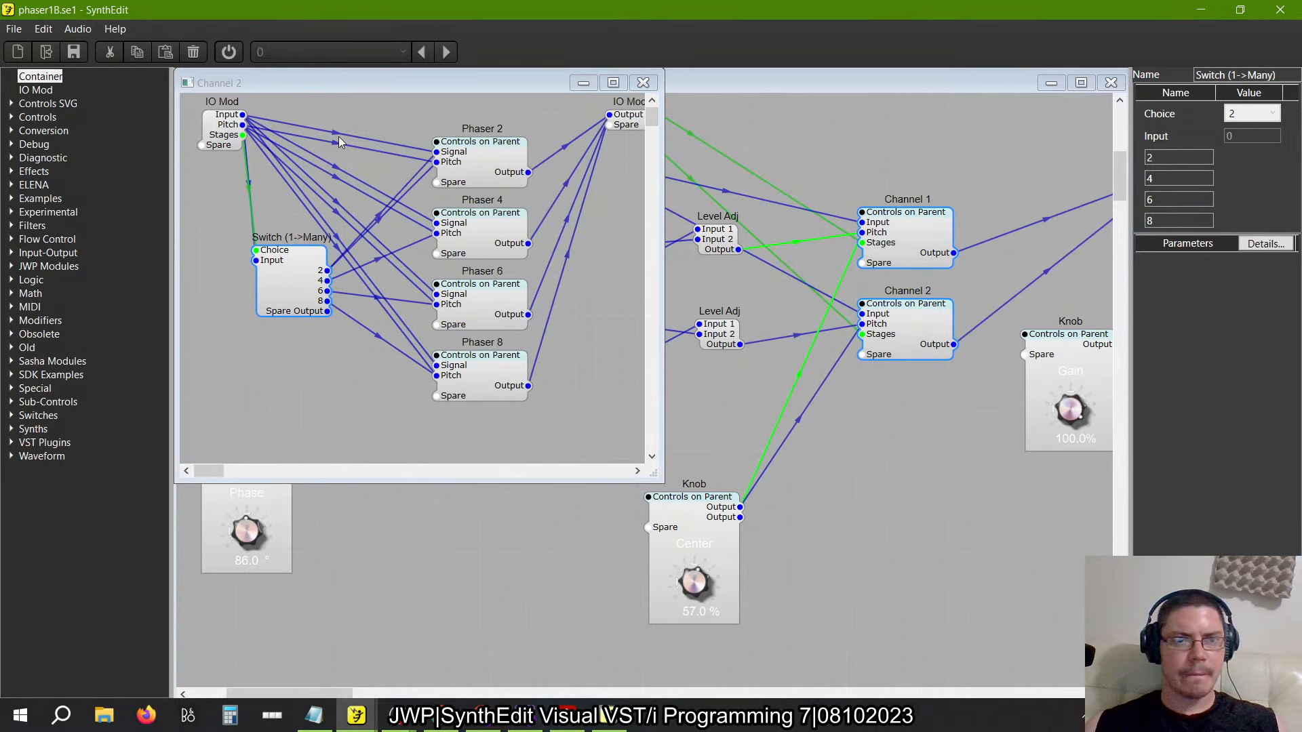
left_click(339, 137)
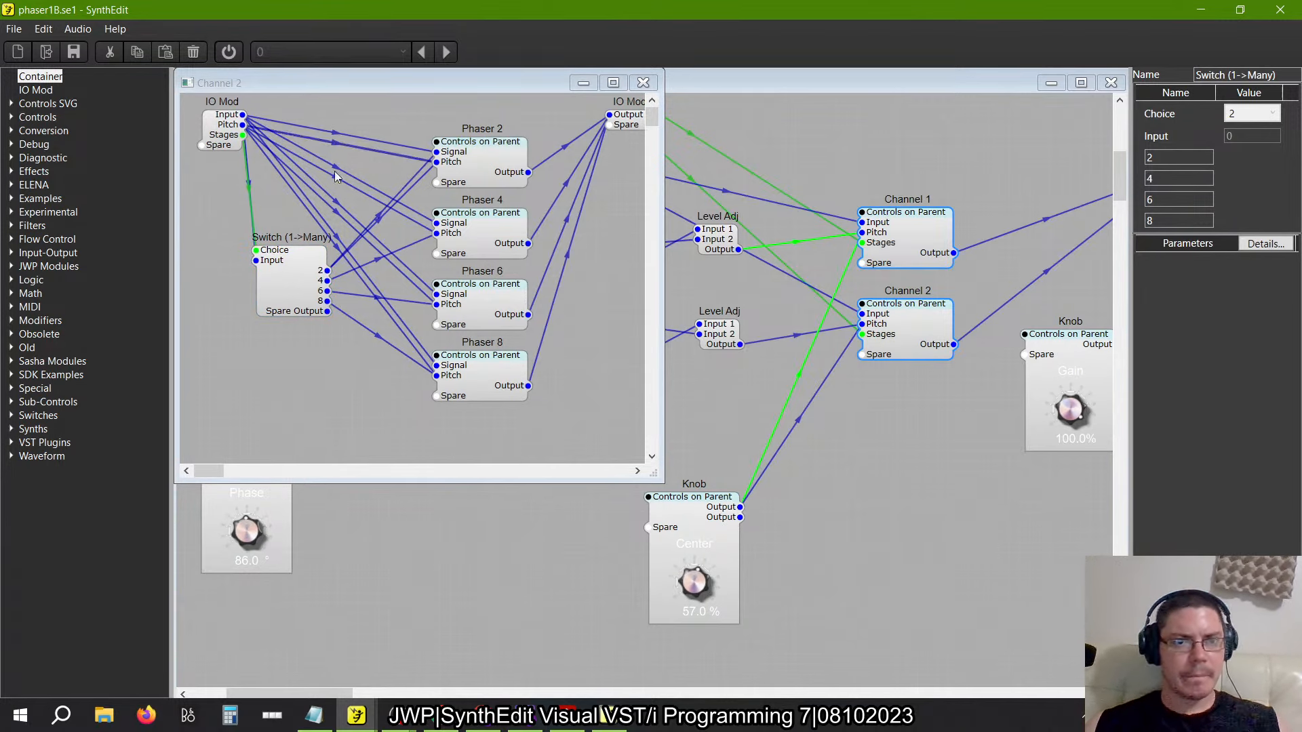
left_click_drag(328, 280, 436, 365)
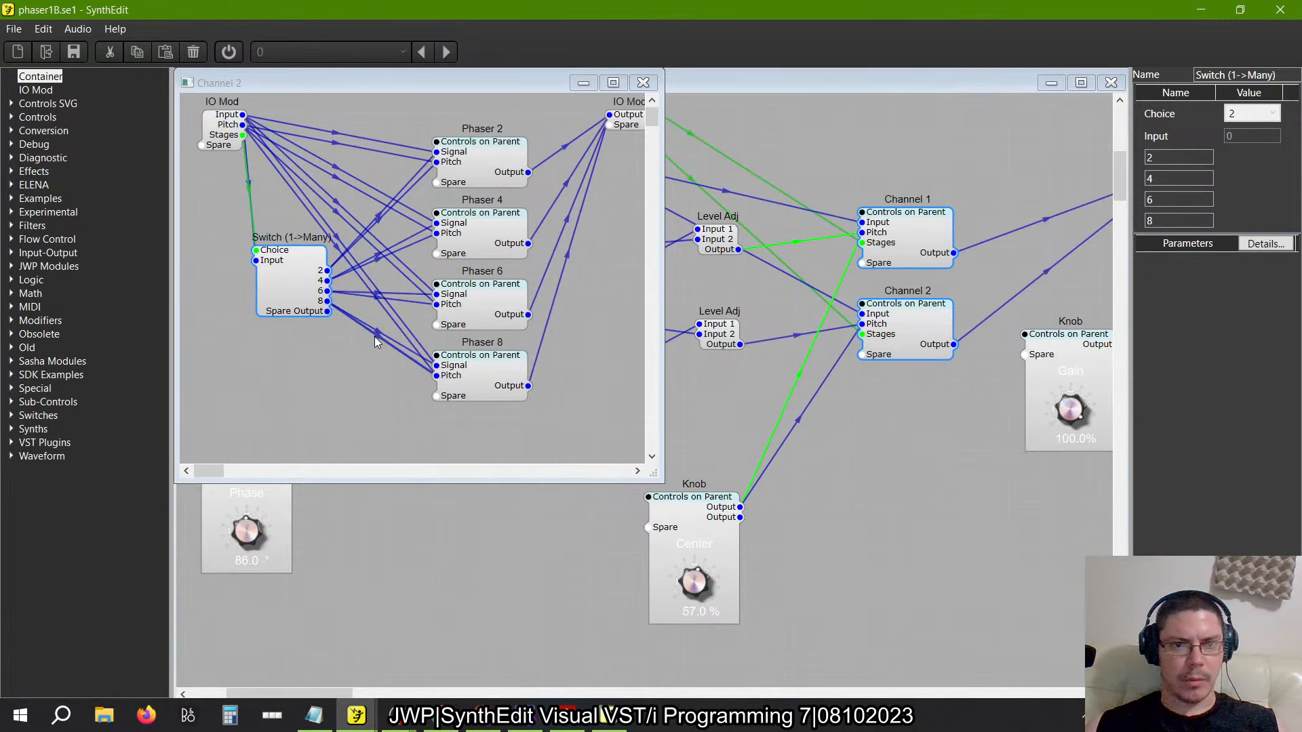
Delete the connections from the Switch outputs to the phasers' Pitch pins in Channel 2 and move the Switch clear of the wires
left_click(402, 301)
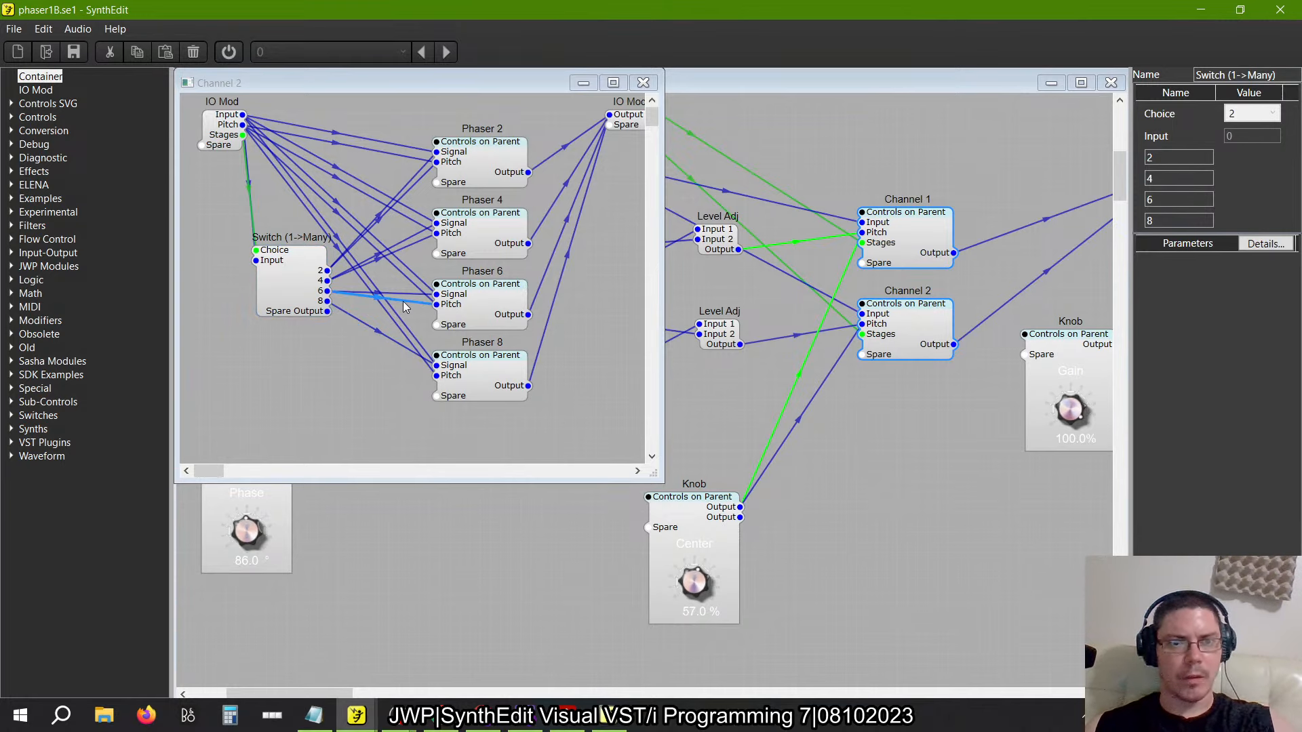
key("Delete")
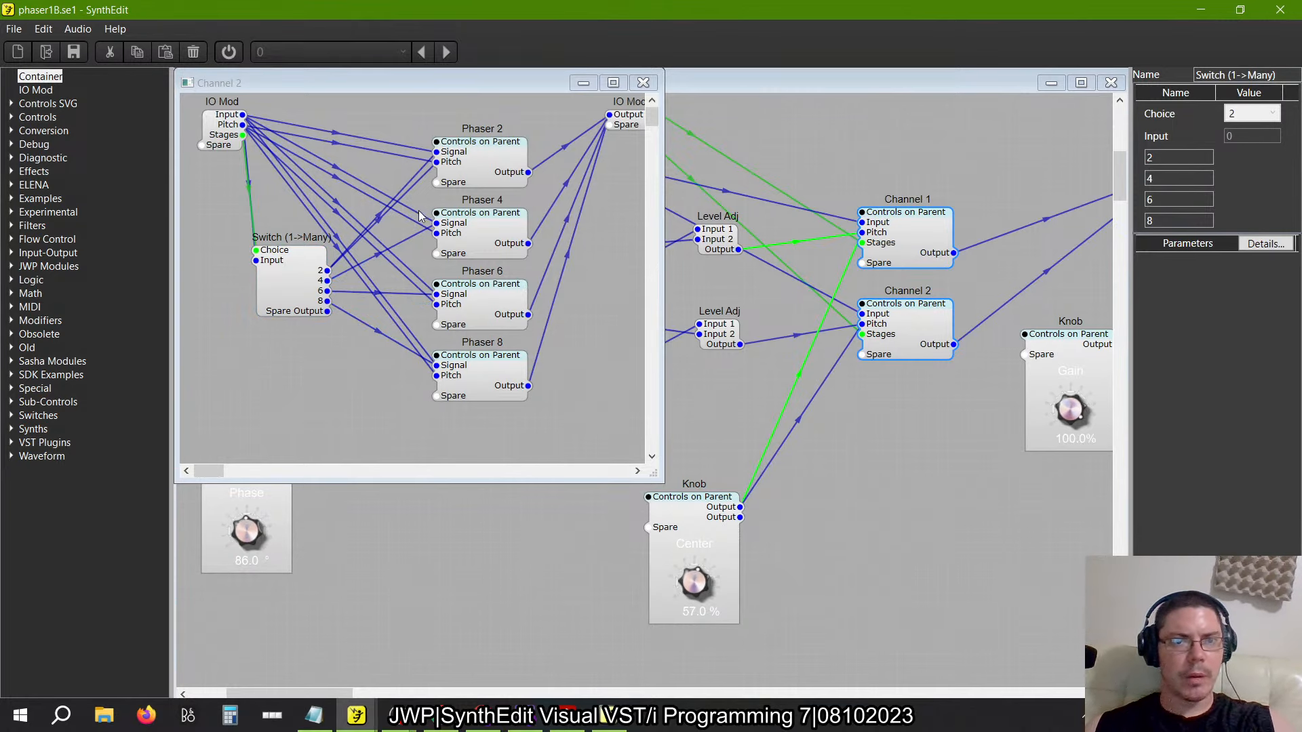
left_click(414, 189)
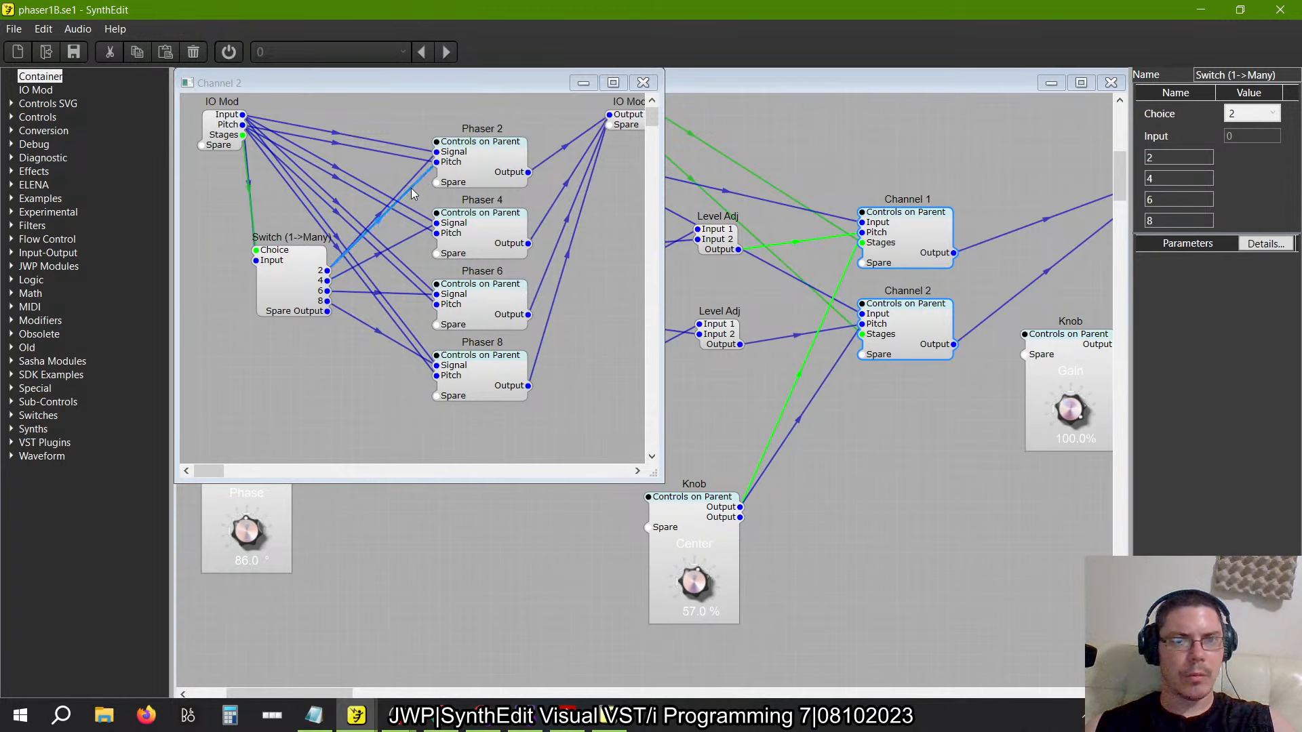
key("Delete")
left_click_drag(291, 266, 271, 246)
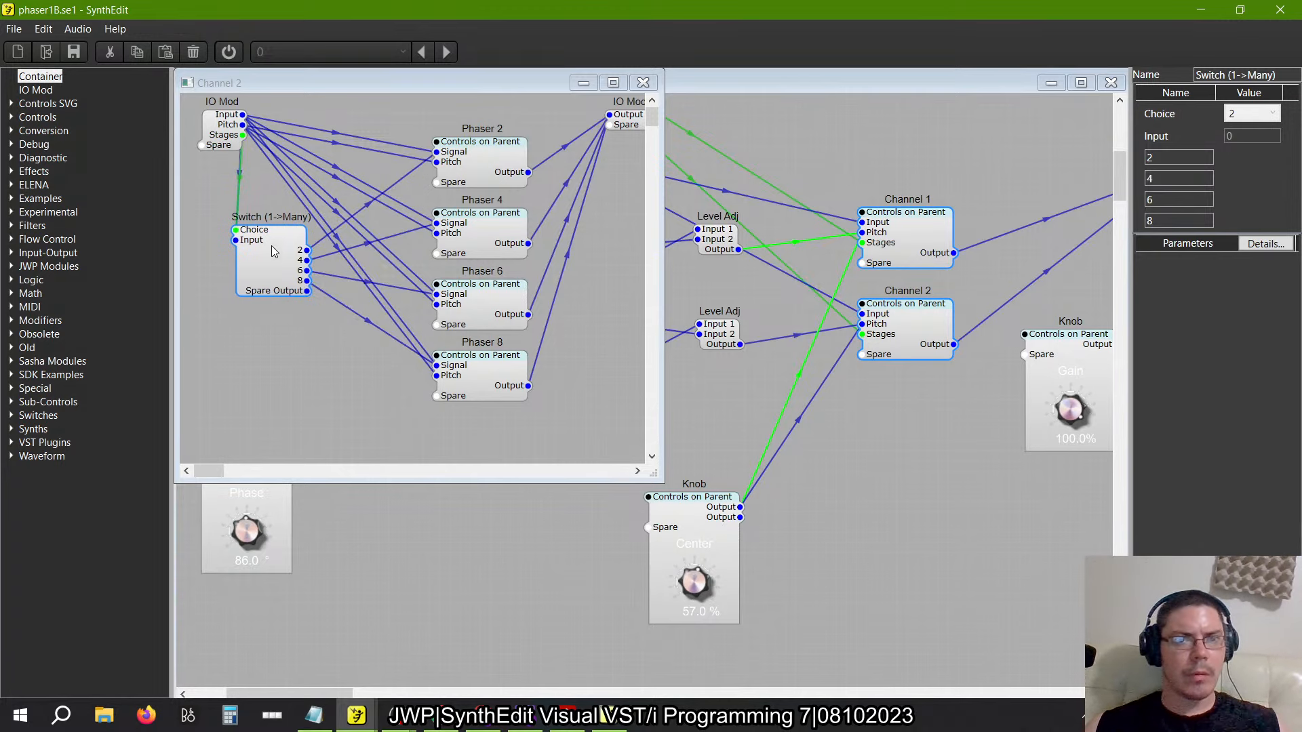
Delete the connections from the IO Mod's Input to the phasers' Signal pins in Channel 2, reposition the Switch and close the container
left_click(355, 137)
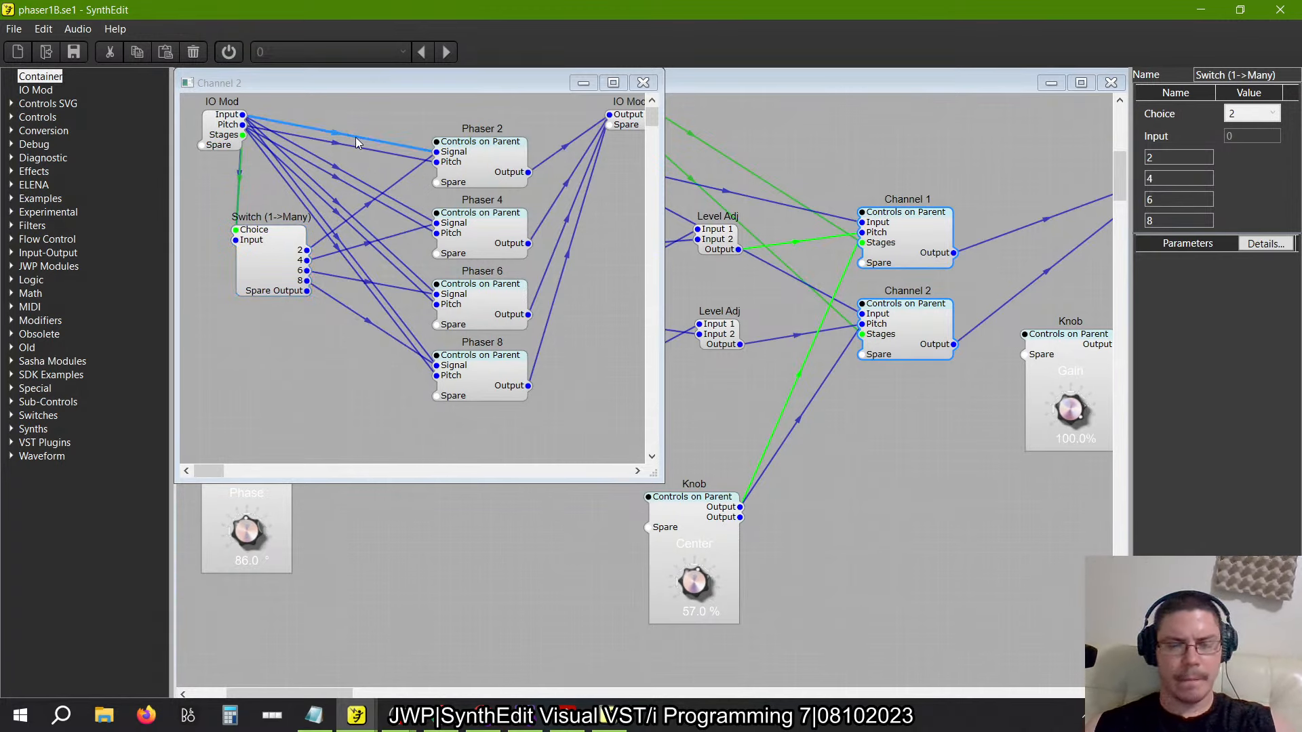
key("Delete")
left_click(392, 198)
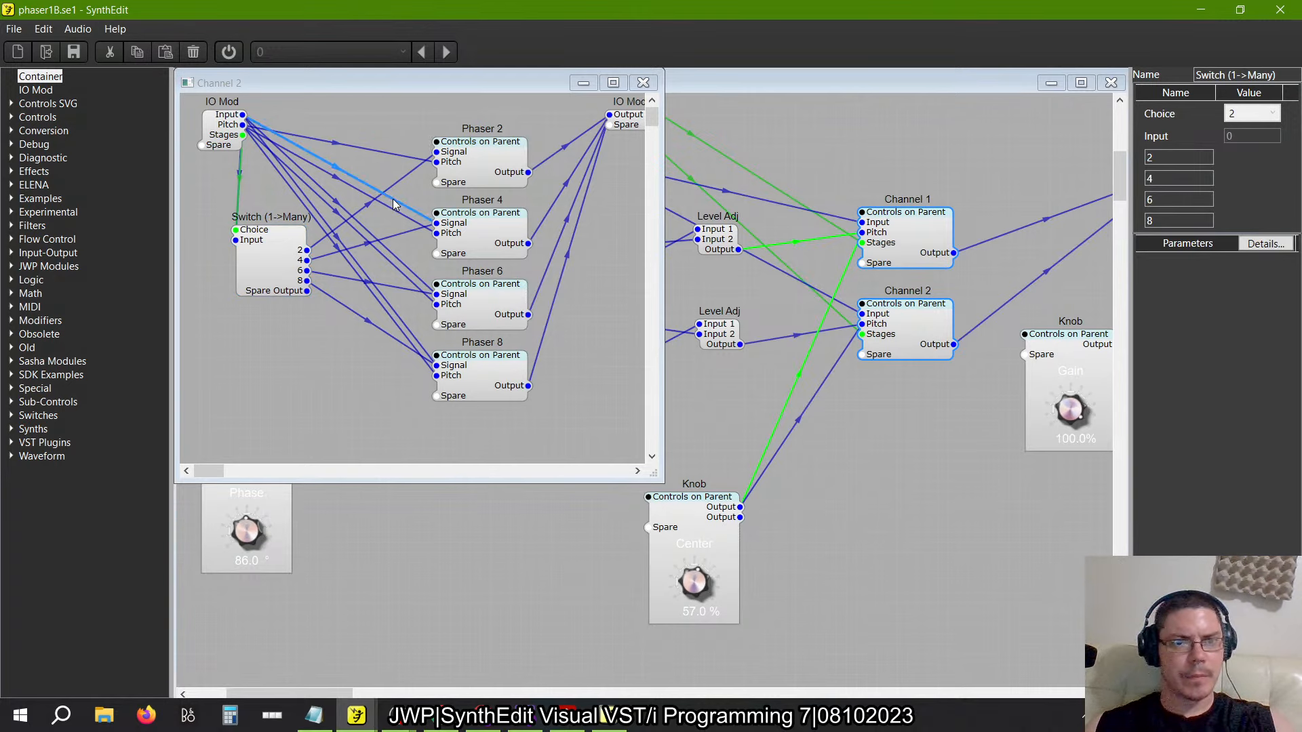
key("Delete")
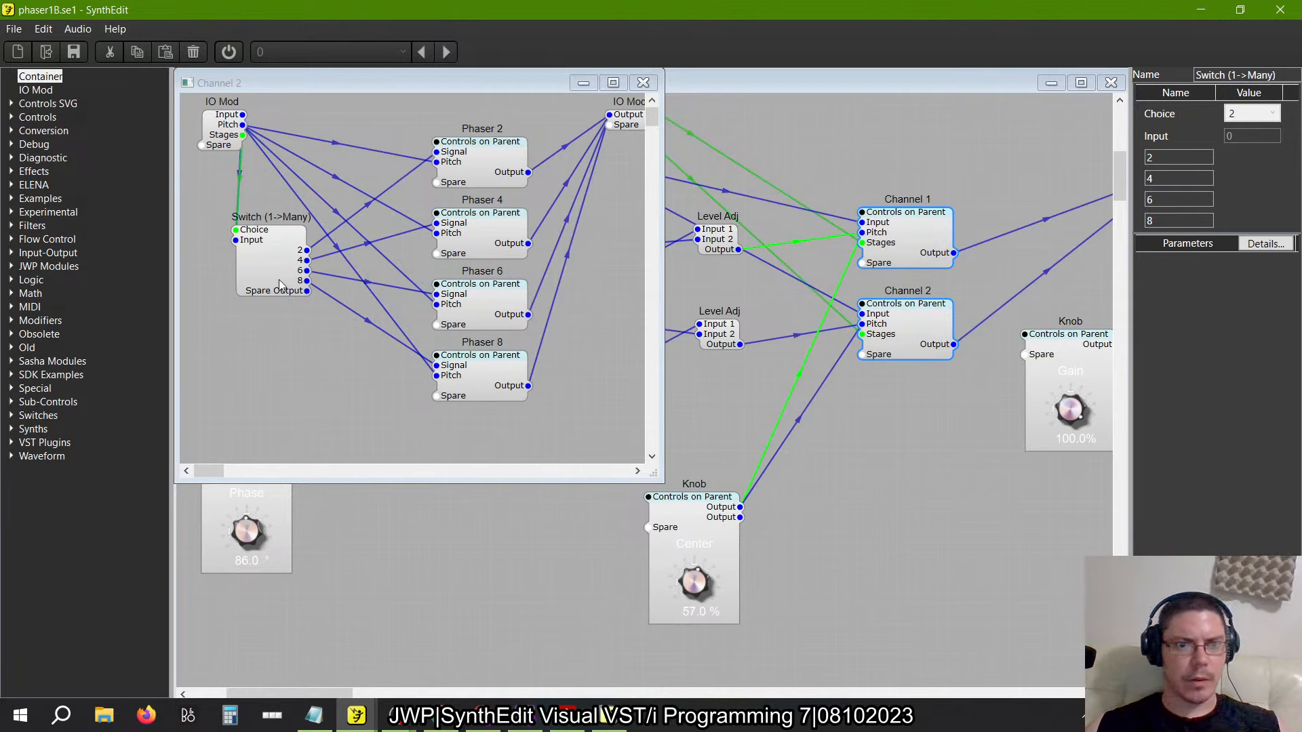
left_click_drag(274, 267, 332, 255)
left_click(643, 83)
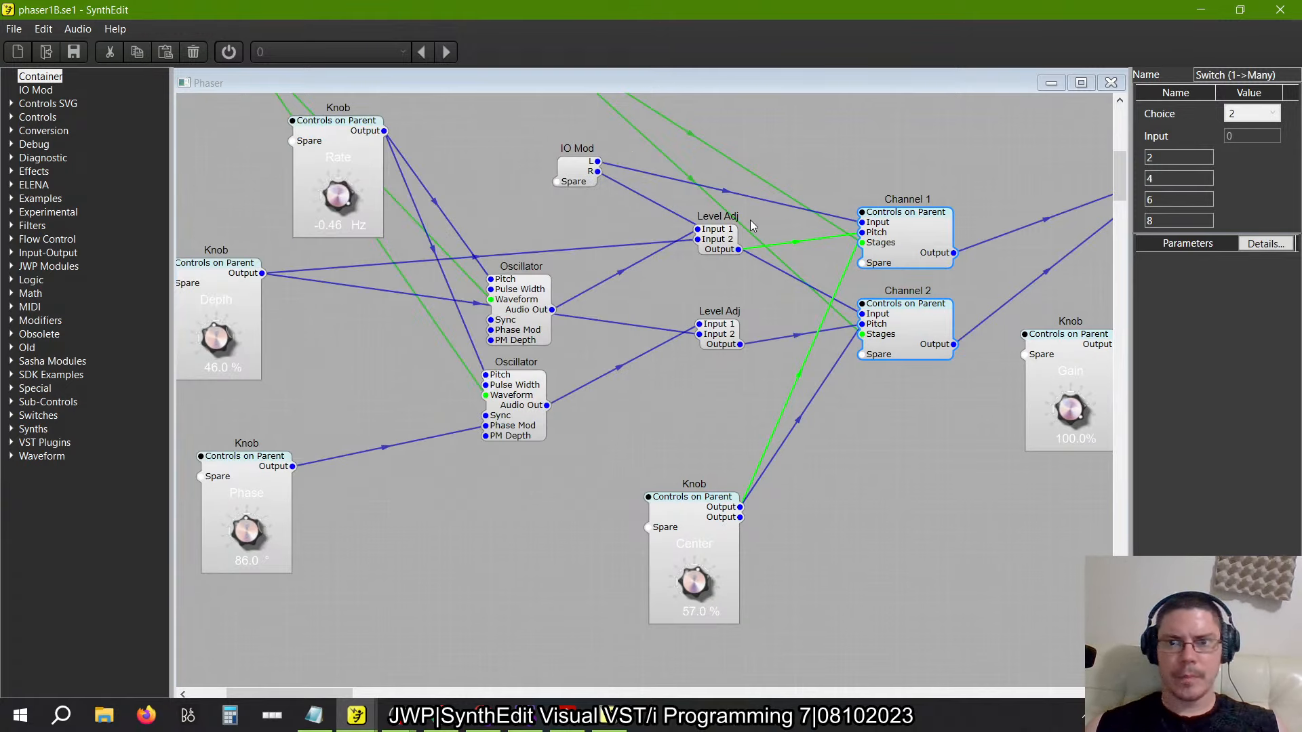
Open Channel 1 and move the Switch lower, level with Phaser 8 and away from the Pitch wires
double_click(906, 215)
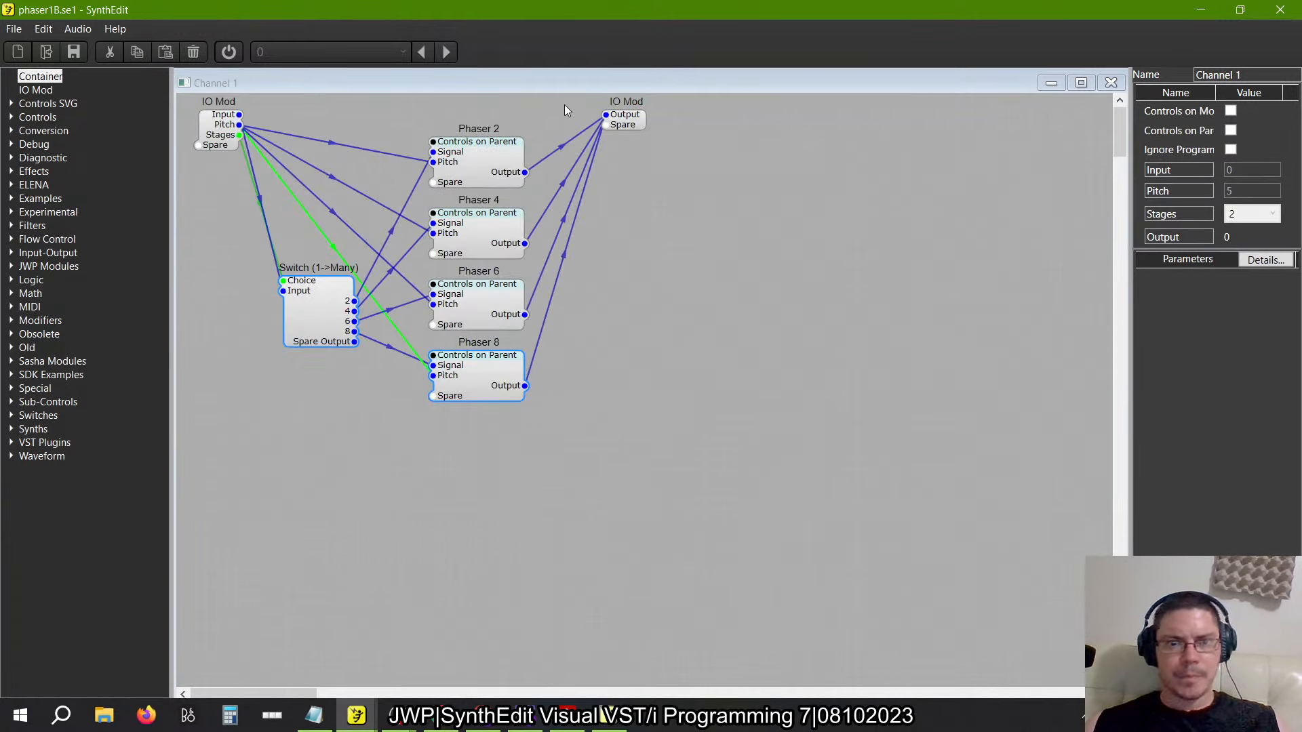
left_click_drag(321, 295, 301, 365)
left_click(351, 425)
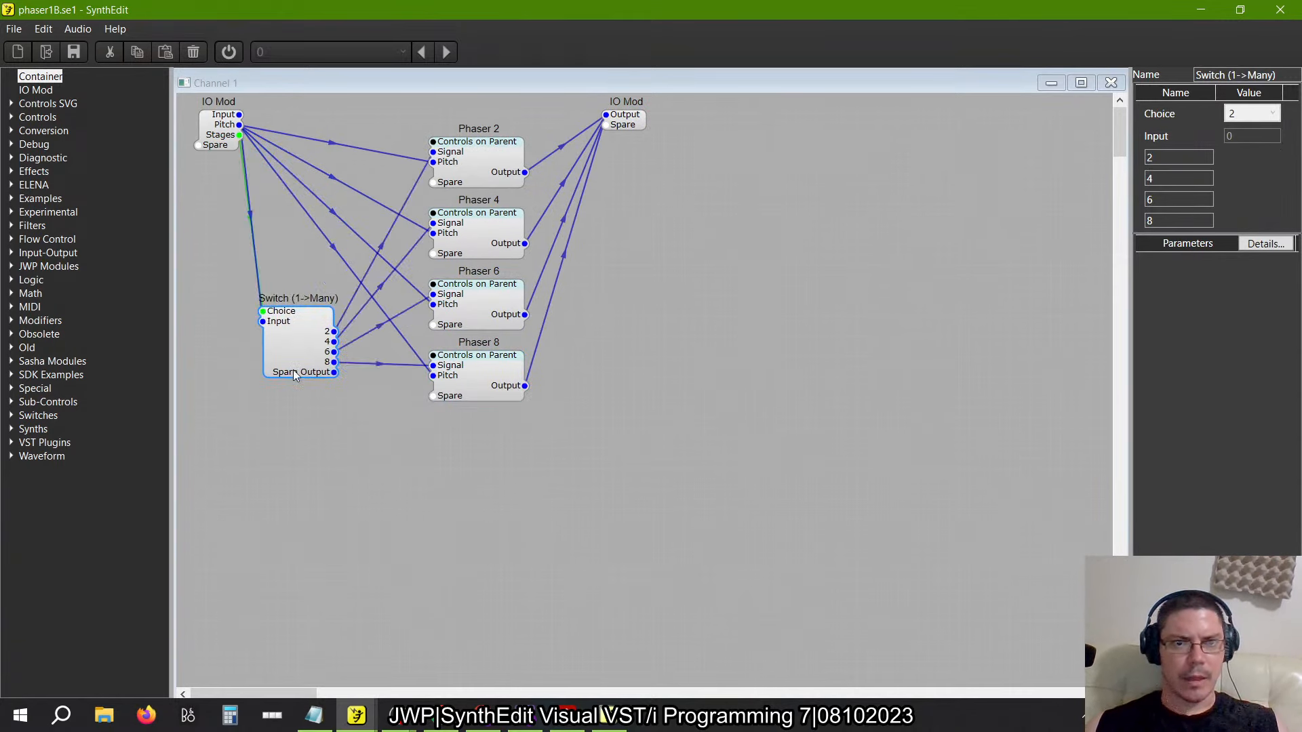
Examine the All Pass chain inside Phaser 8 of Channel 1, check the wiring in Channel 2, and close the containers
double_click(474, 366)
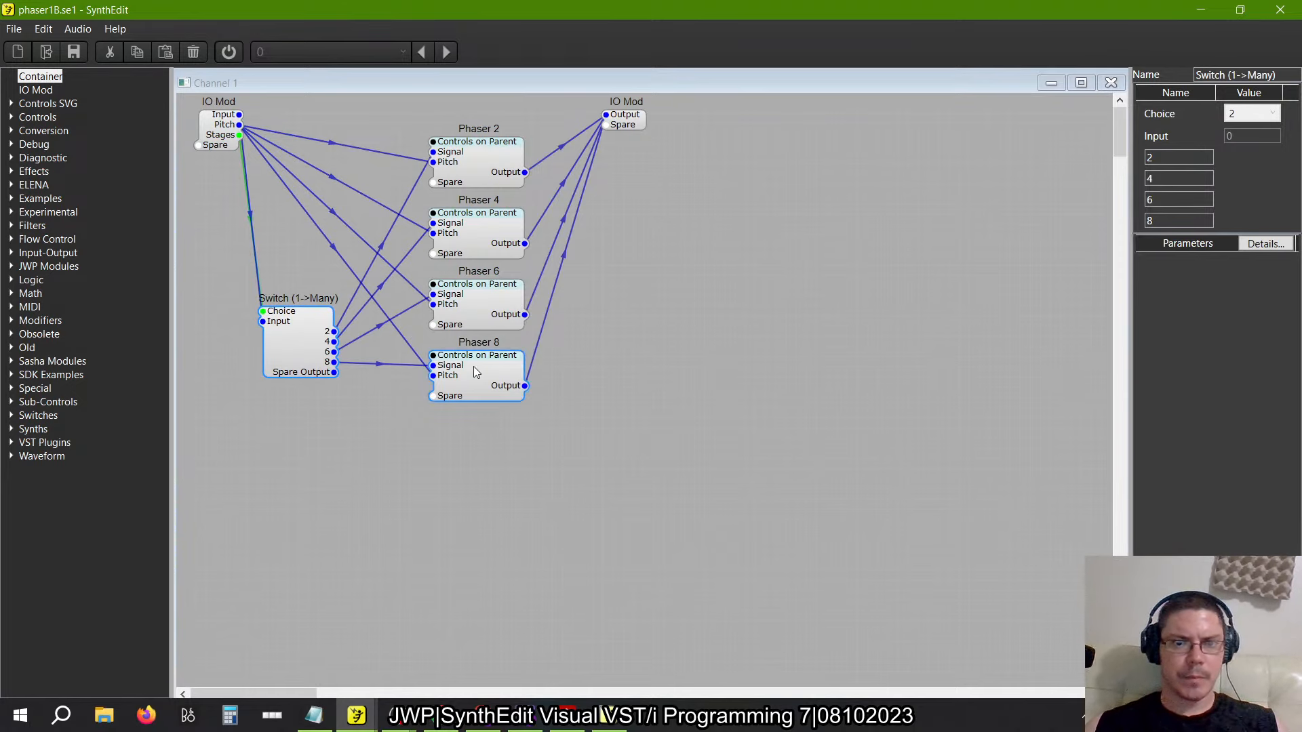
scroll(473, 366, "left", 2)
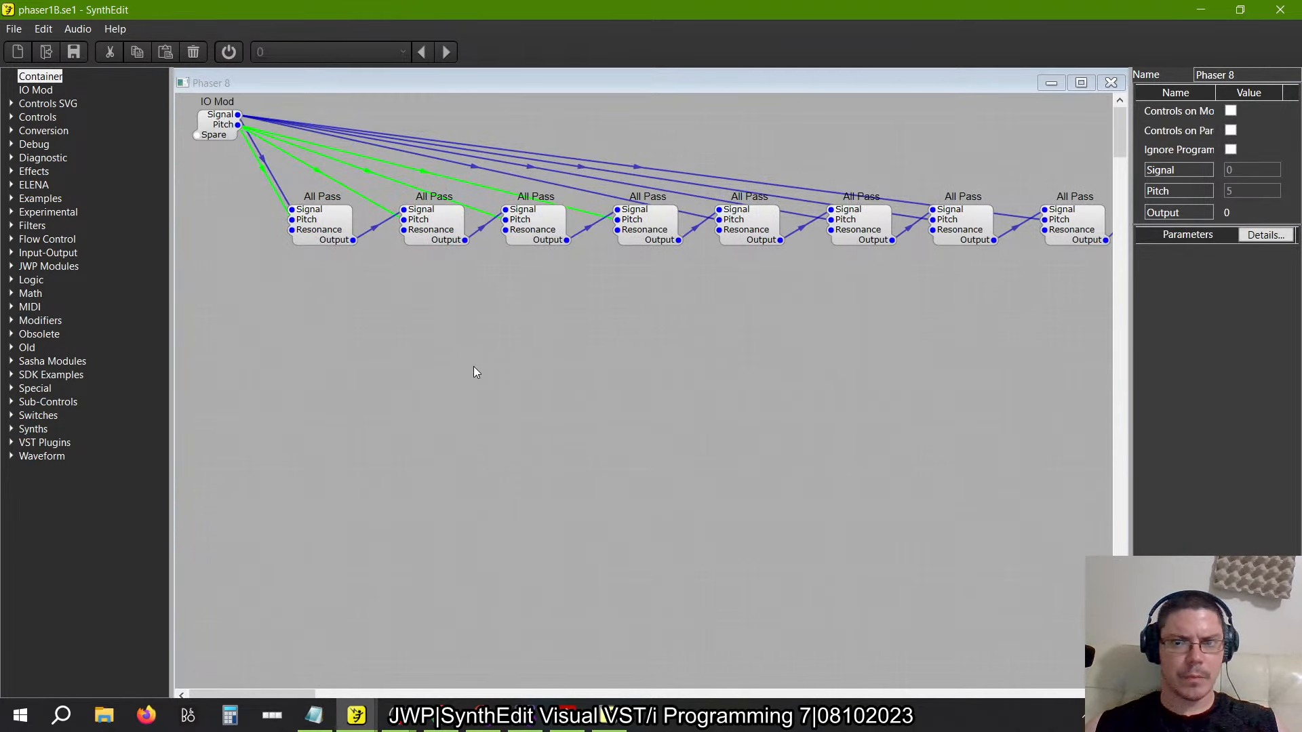
scroll(473, 372, "right", 2)
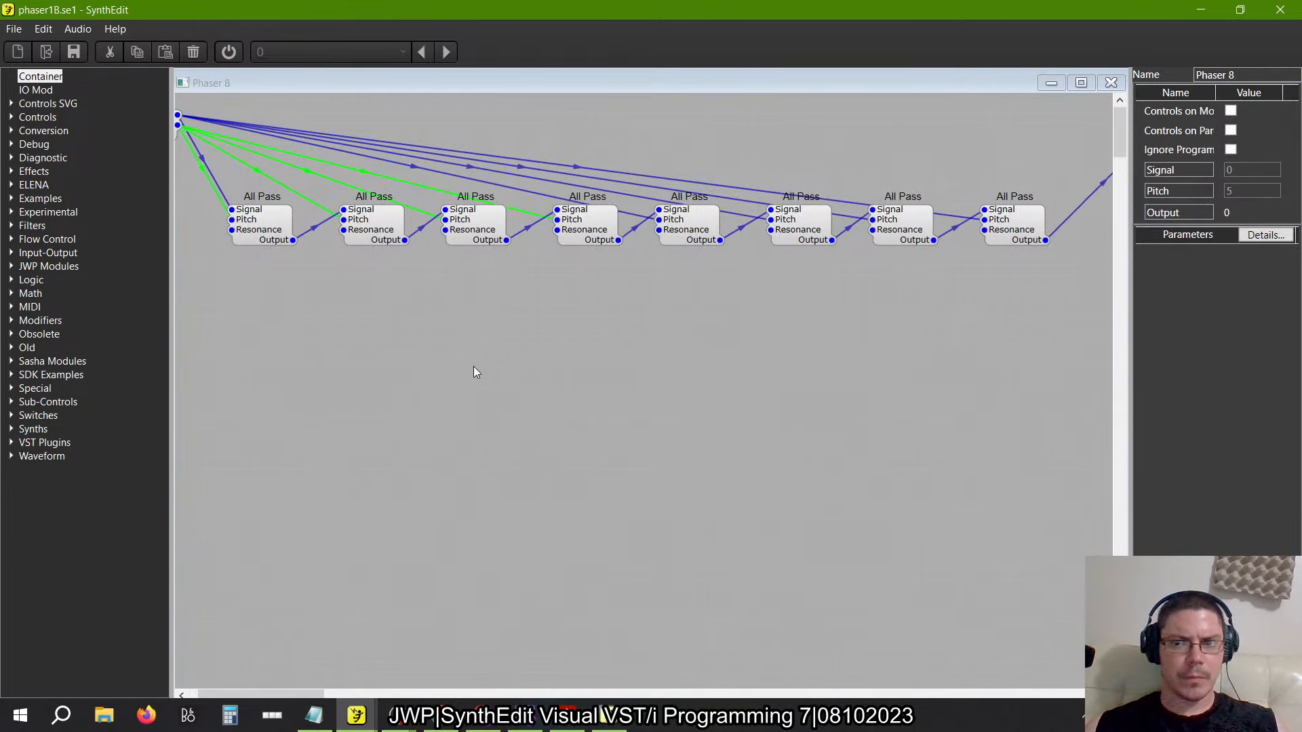
left_click(1112, 84)
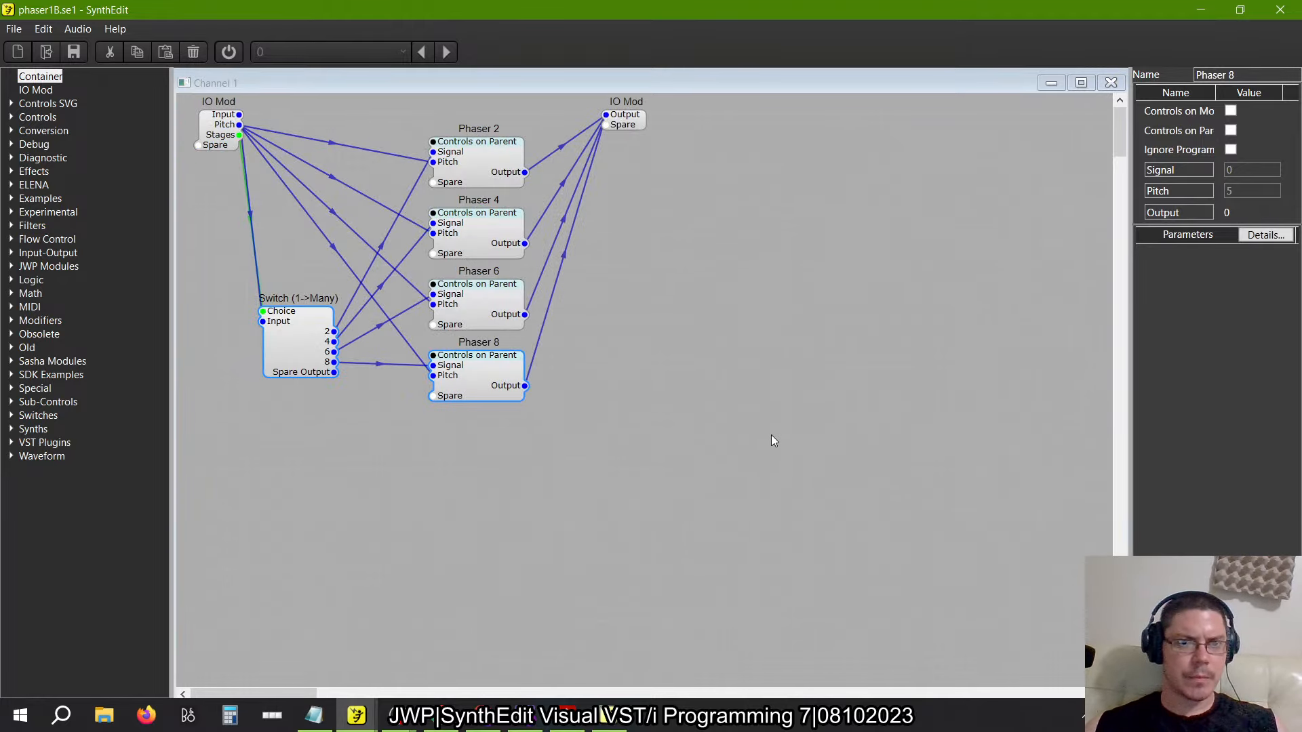
left_click(1109, 83)
double_click(902, 331)
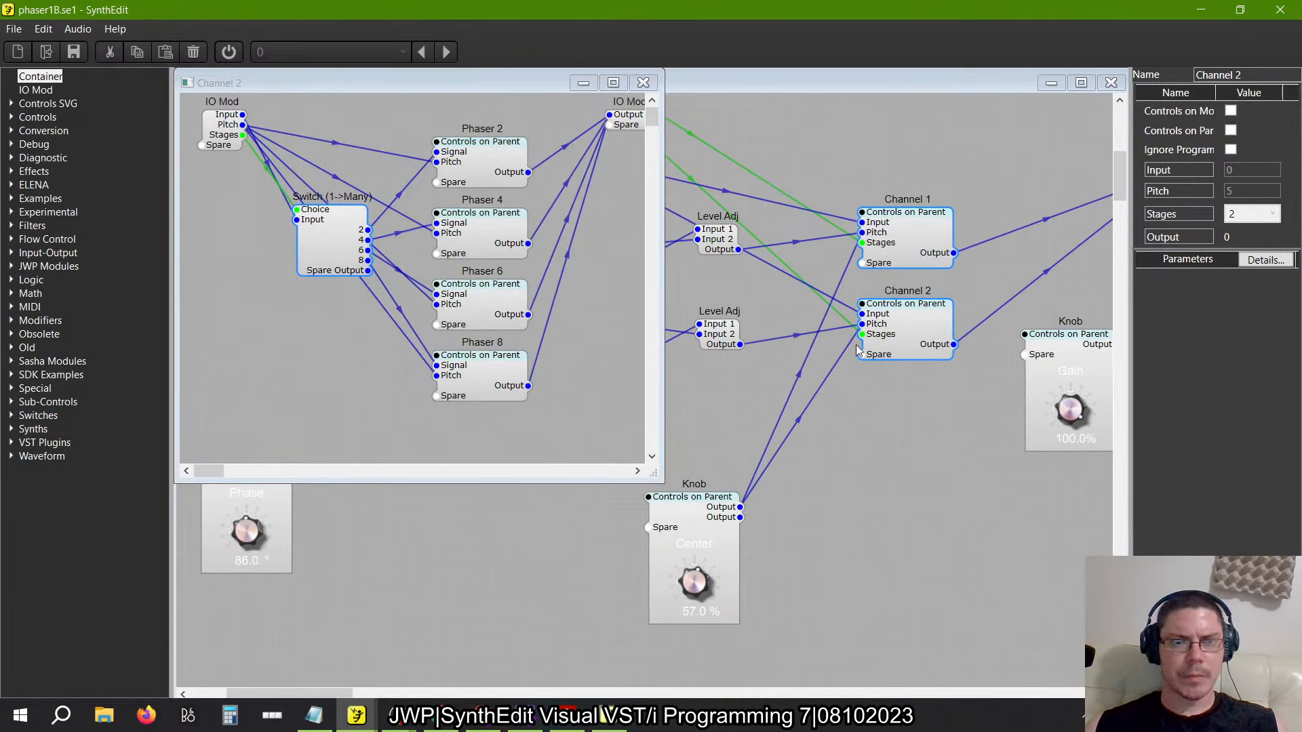
left_click(644, 82)
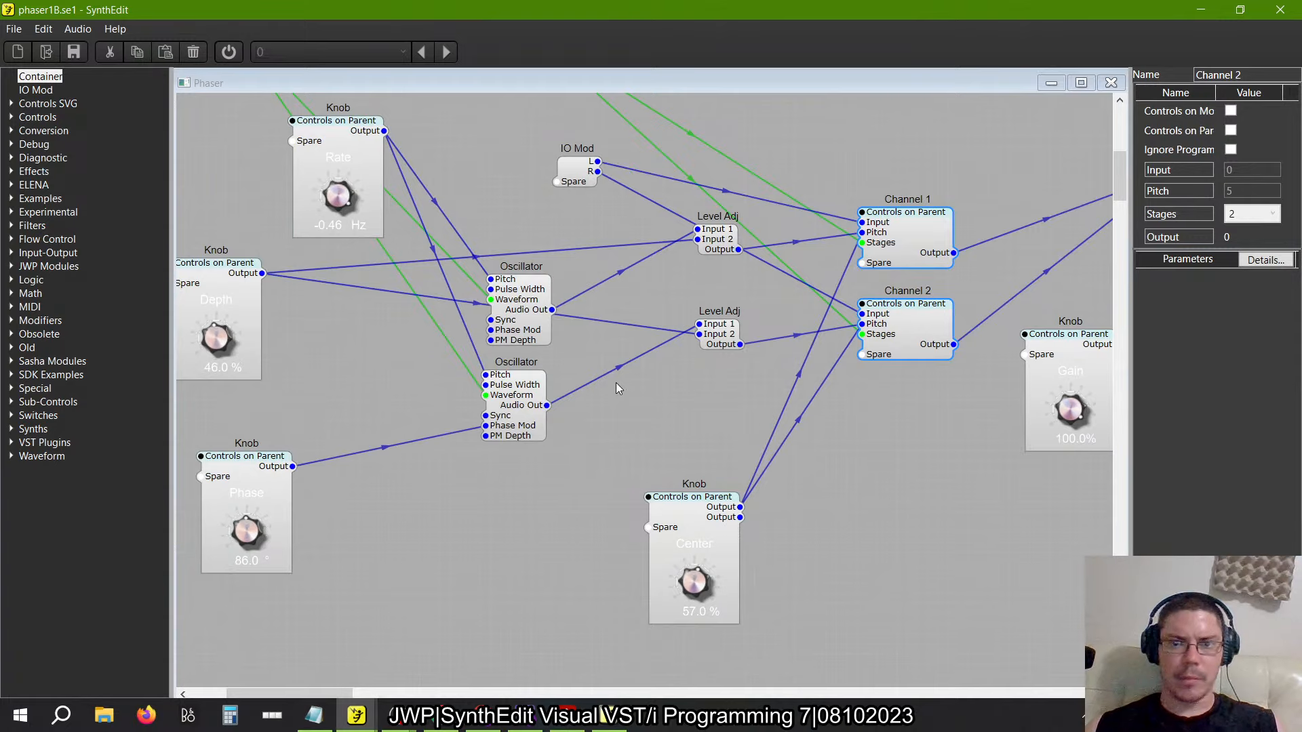
scroll(617, 388, "left", 5)
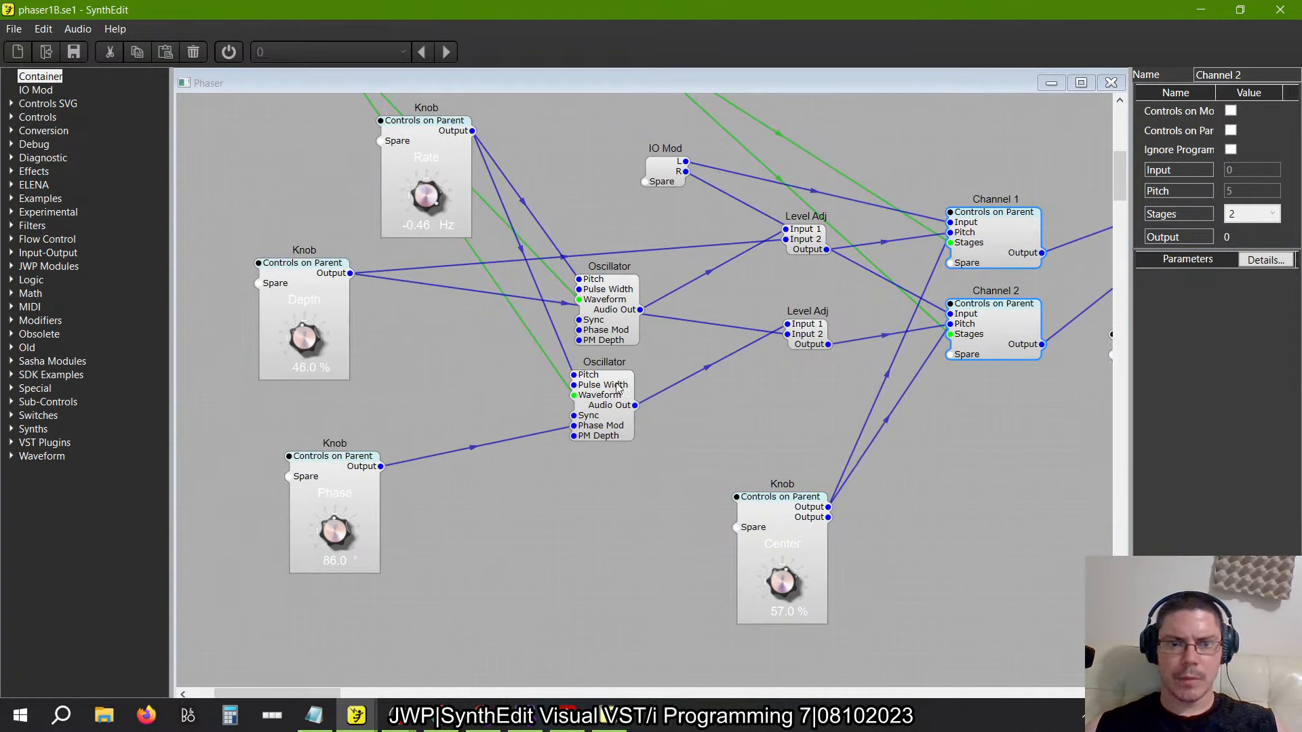
Switch to the older SynthEdit, open phaser1.se1 and examine the wiring inside Channel1 and its Phaser8
key("alt+Tab")
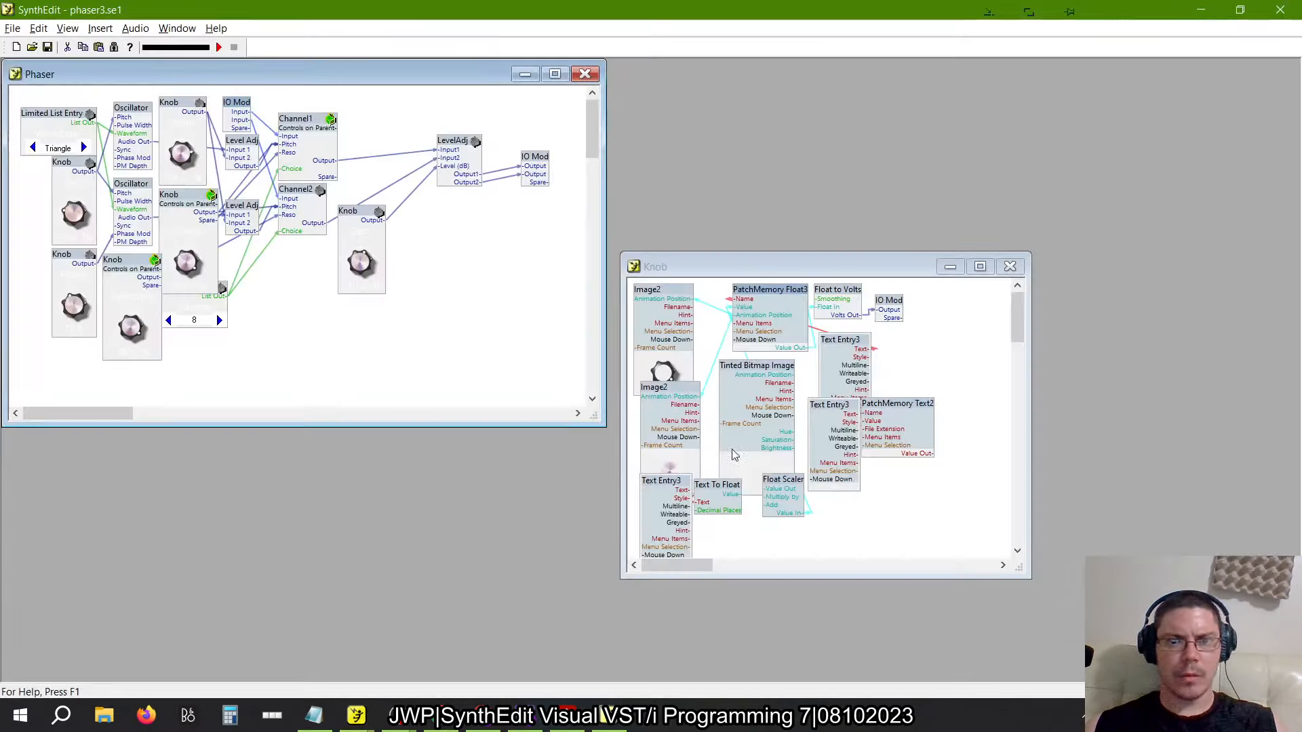
left_click(15, 28)
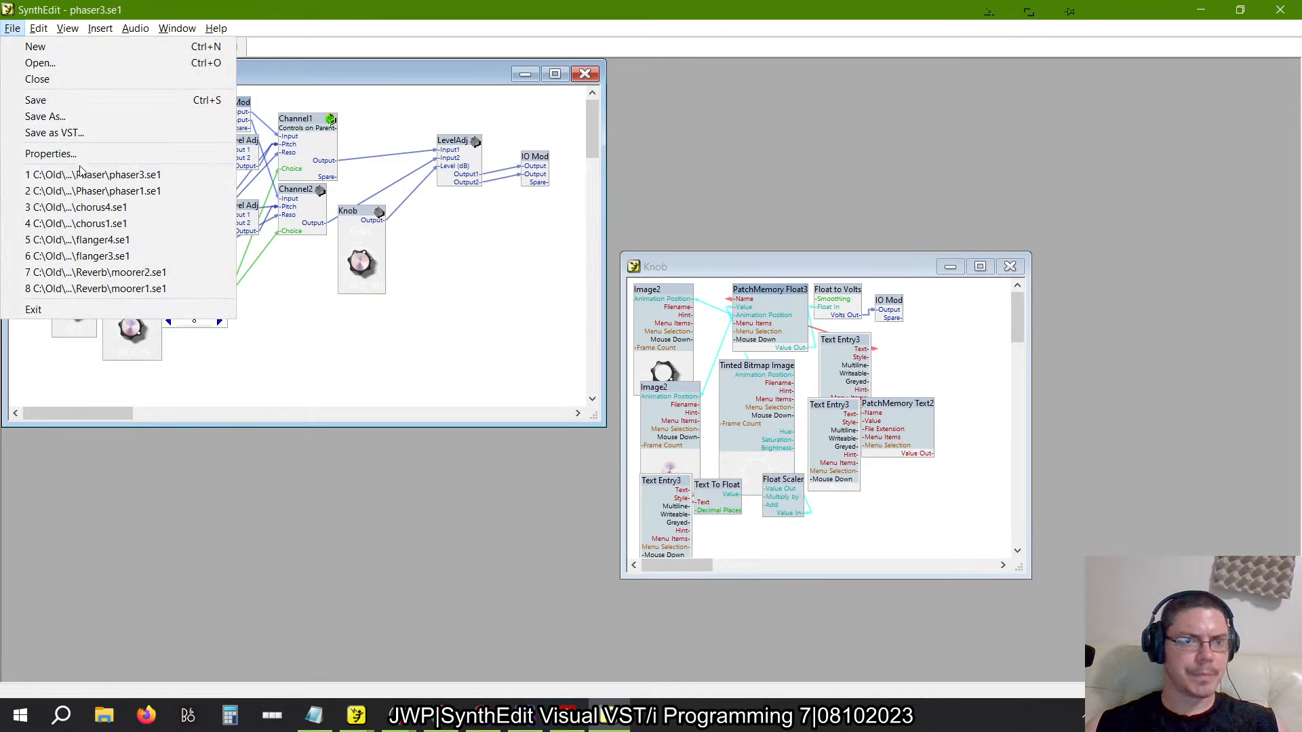
left_click(75, 190)
left_click(645, 396)
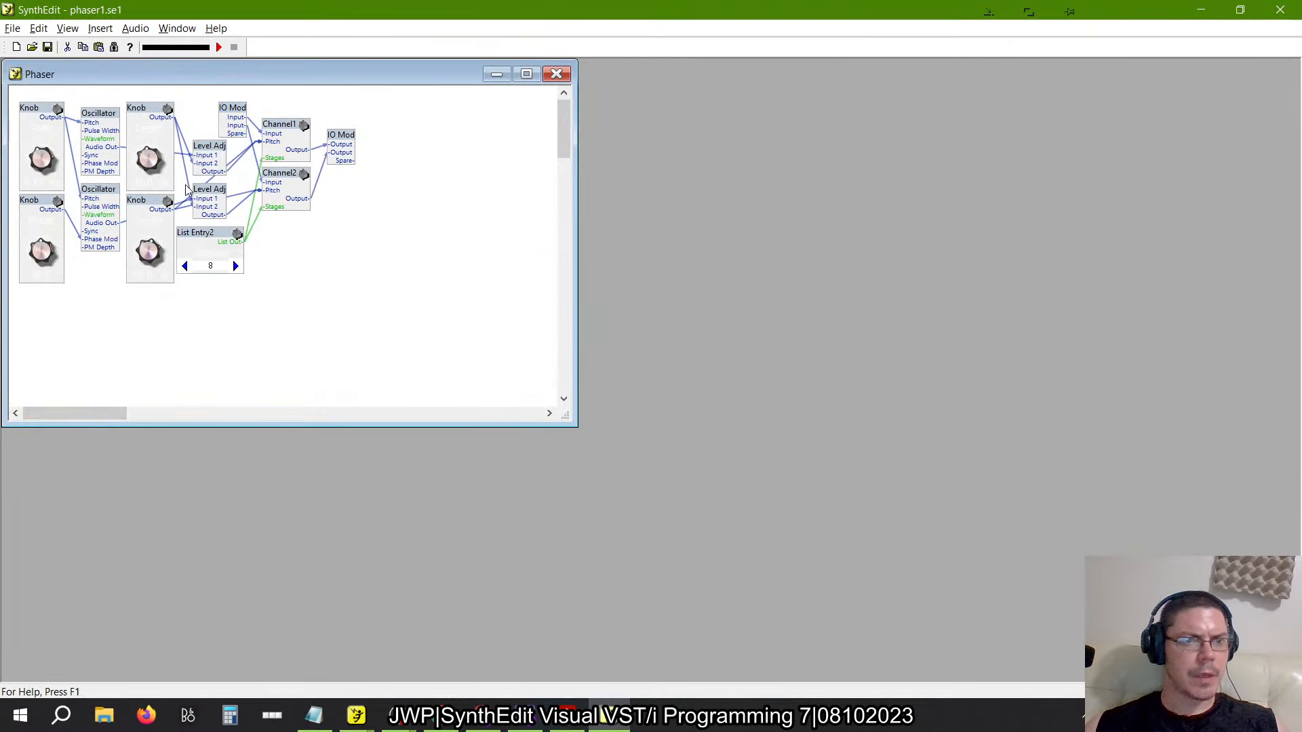
double_click(282, 129)
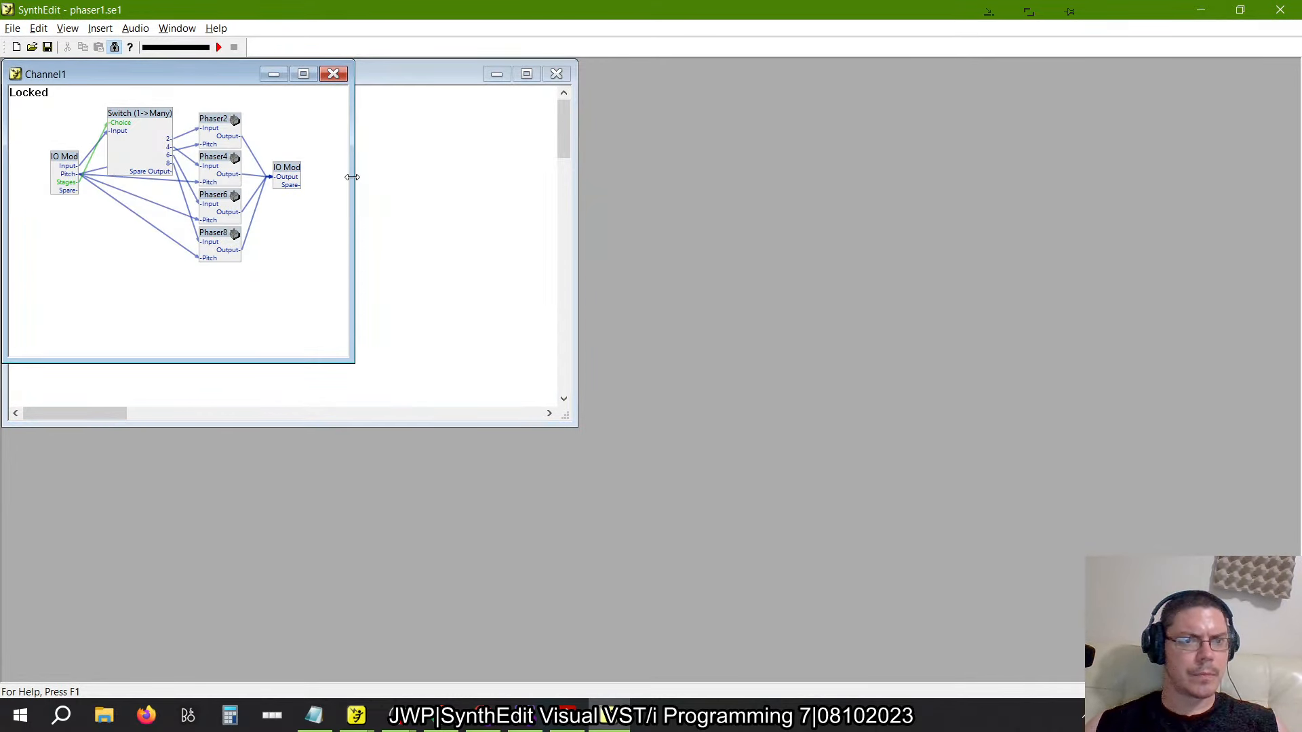
double_click(218, 234)
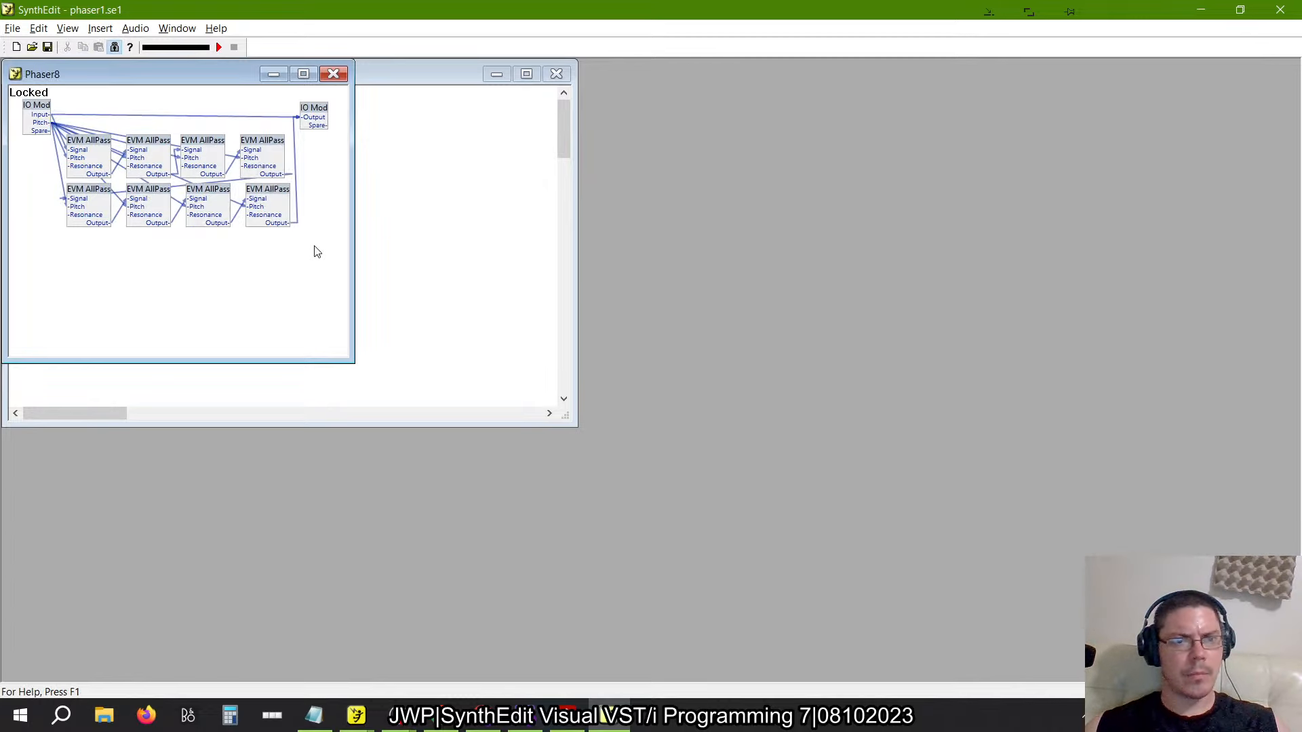
Return to phaser3.se1 in the newer SynthEdit and connect Channel 1's Switch outputs 2, 4 and 8 to the Input pins of their matching phasers
key("alt+Tab")
key("alt+Tab")
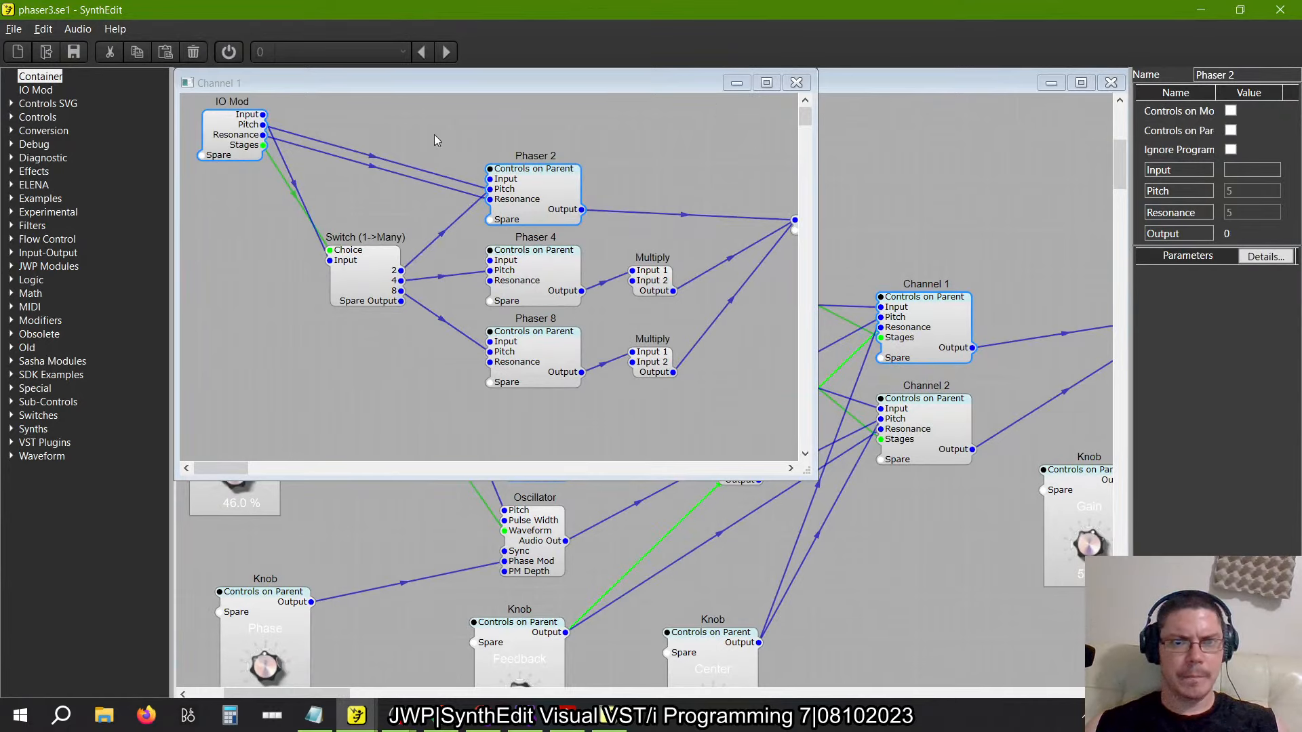
left_click_drag(377, 301, 487, 179)
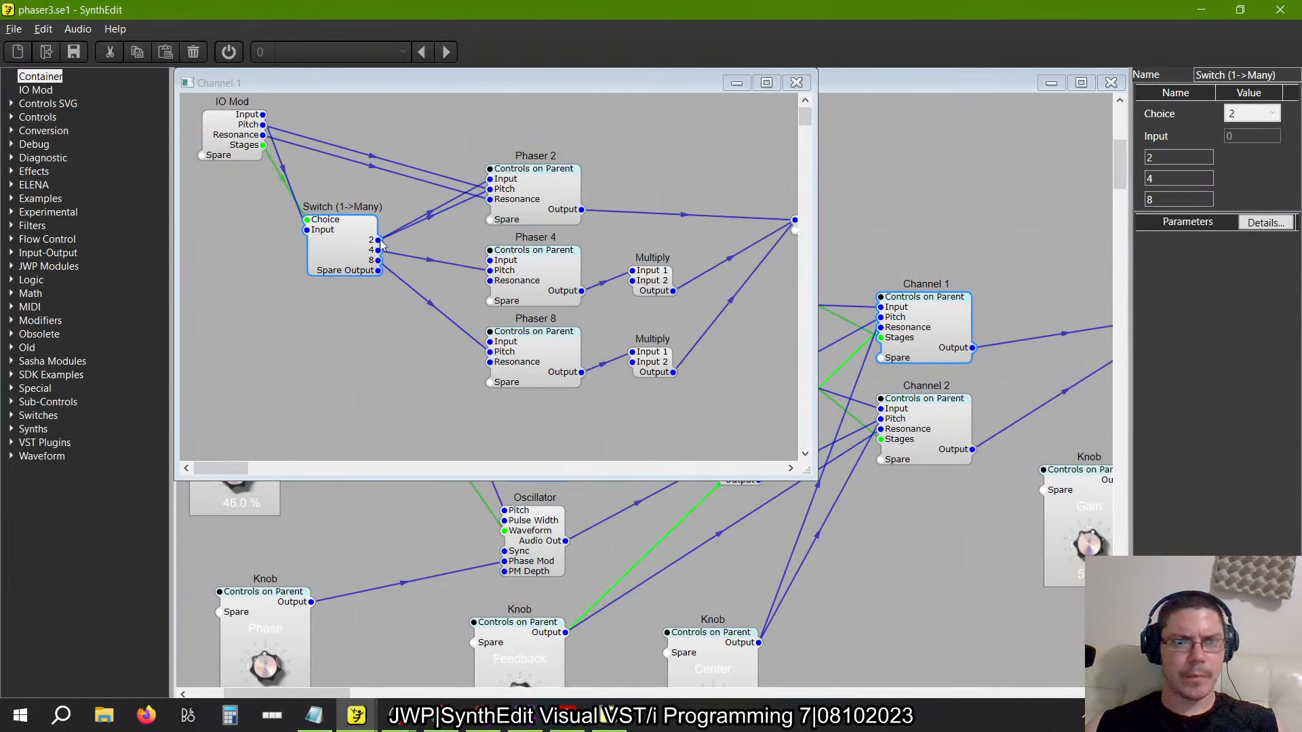
left_click_drag(378, 251, 488, 341)
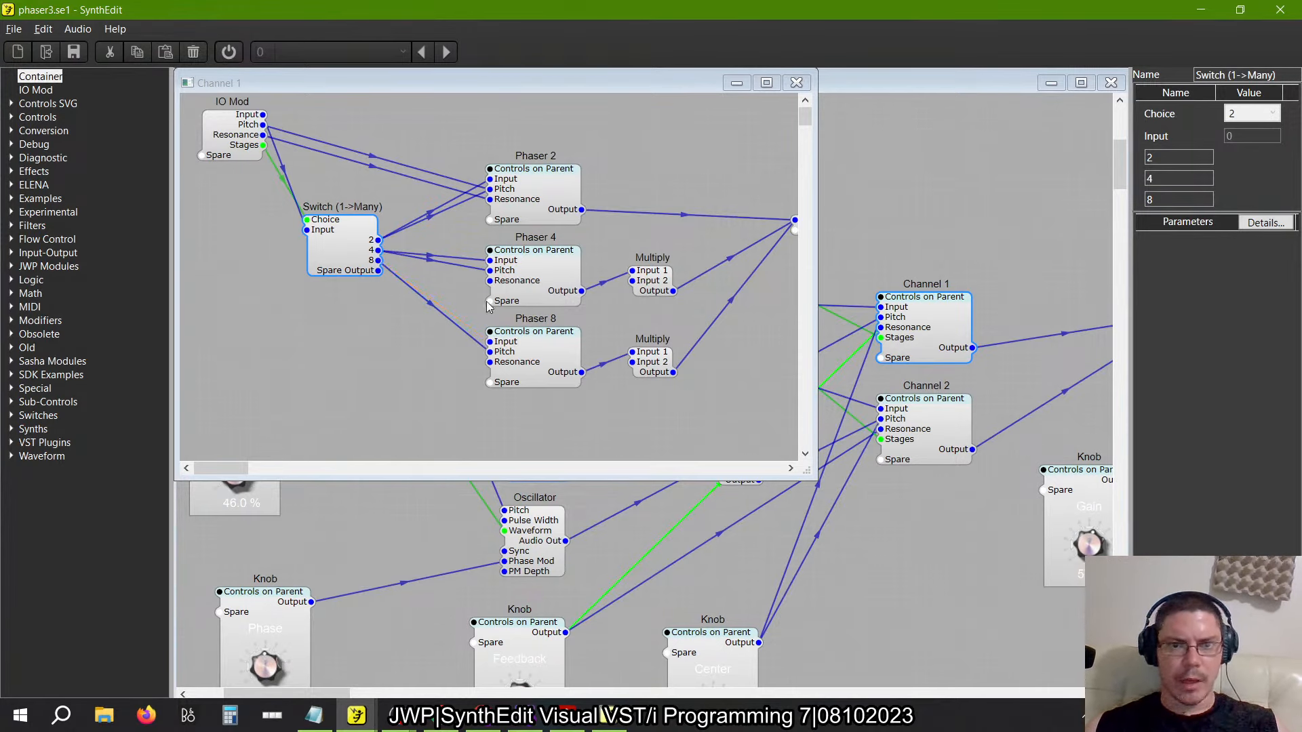
Delete the connections from the Switch outputs to the Pitch pins of Phaser 2, Phaser 4 and Phaser 8 in Channel 1
left_click(453, 213)
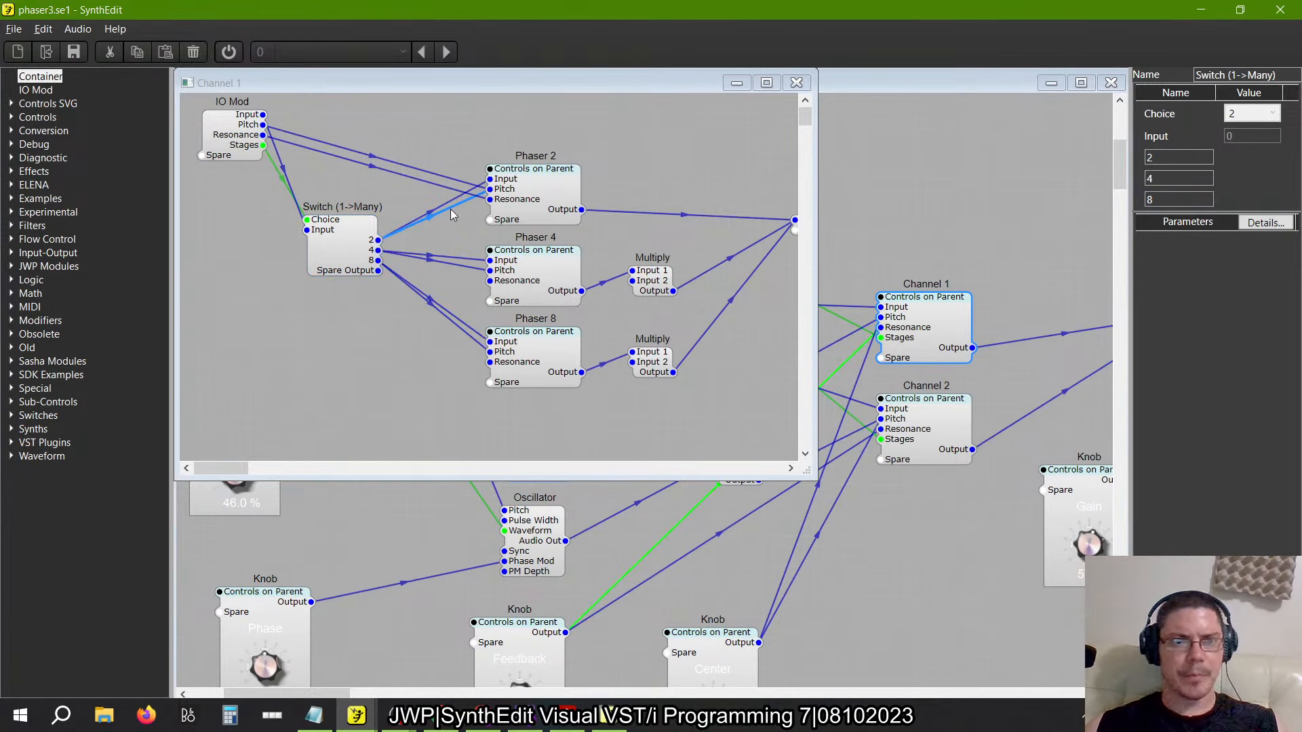
left_click(438, 262)
key("Delete")
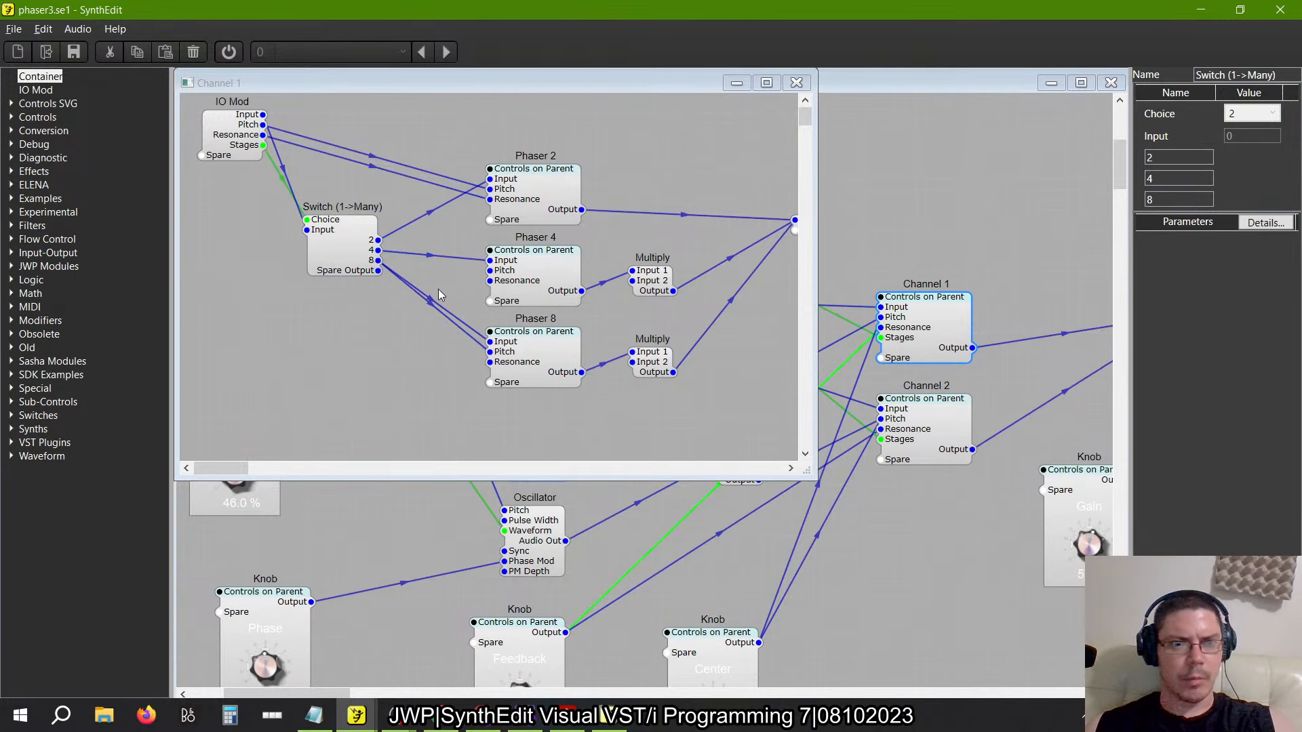
left_click(429, 310)
key("Delete")
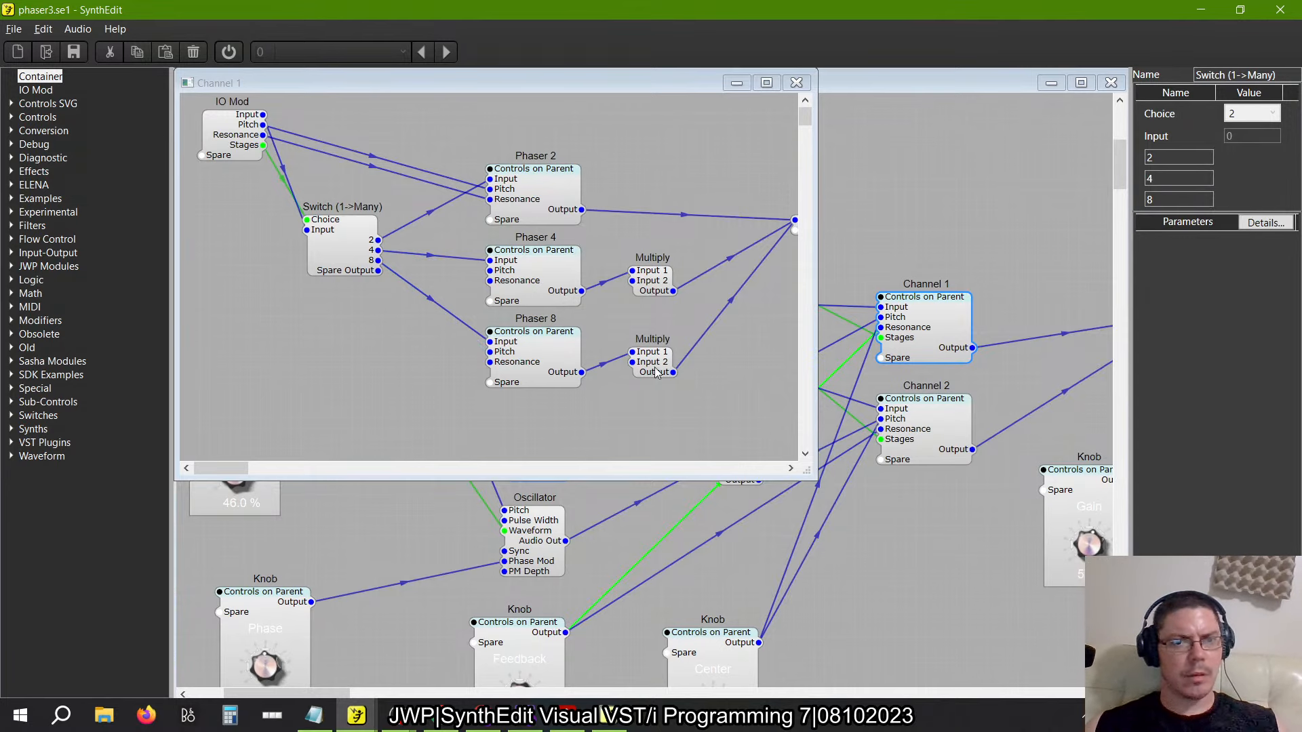
Connect the IO Mod's Resonance output to the Resonance pins of Phaser 4 and Phaser 8 in Channel 1
left_click(266, 136)
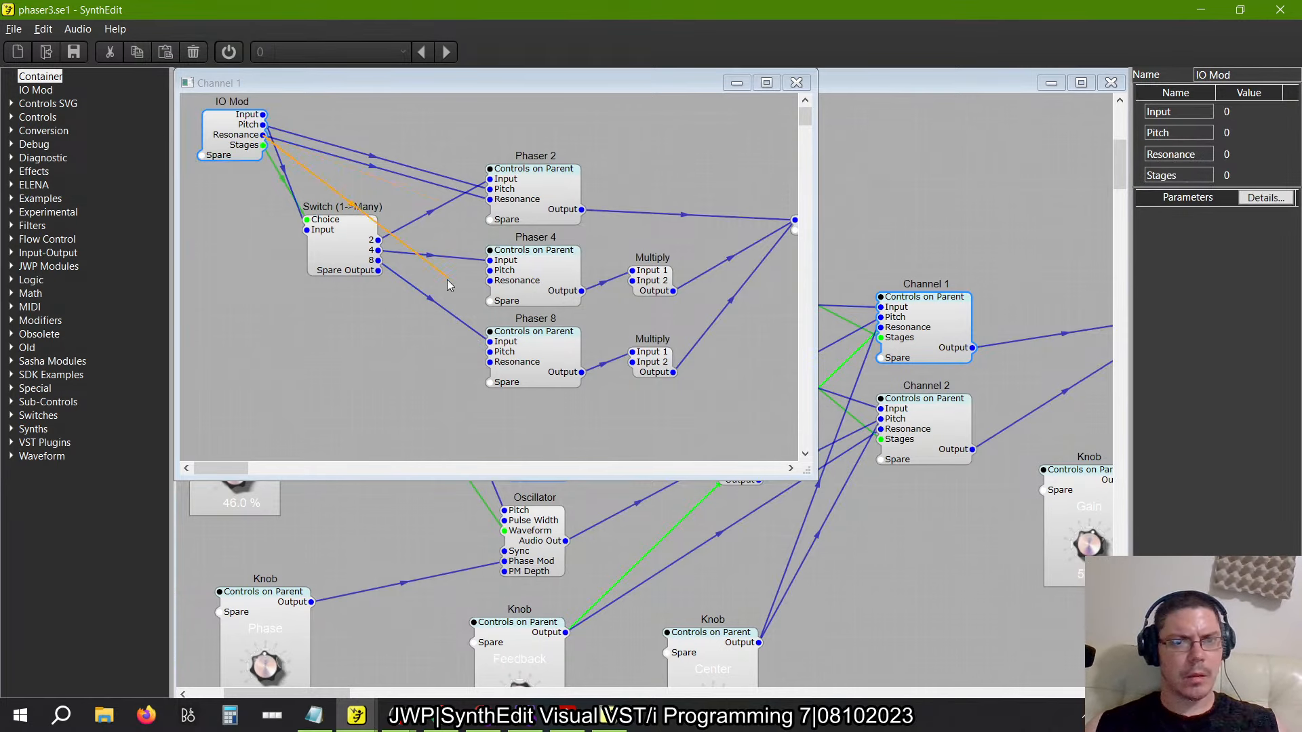
left_click_drag(489, 281, 489, 361)
left_click_drag(329, 250, 264, 125)
Switch to the older SynthEdit, open phaser3.se1 and look at the original wiring inside Channel1
key("alt+Tab")
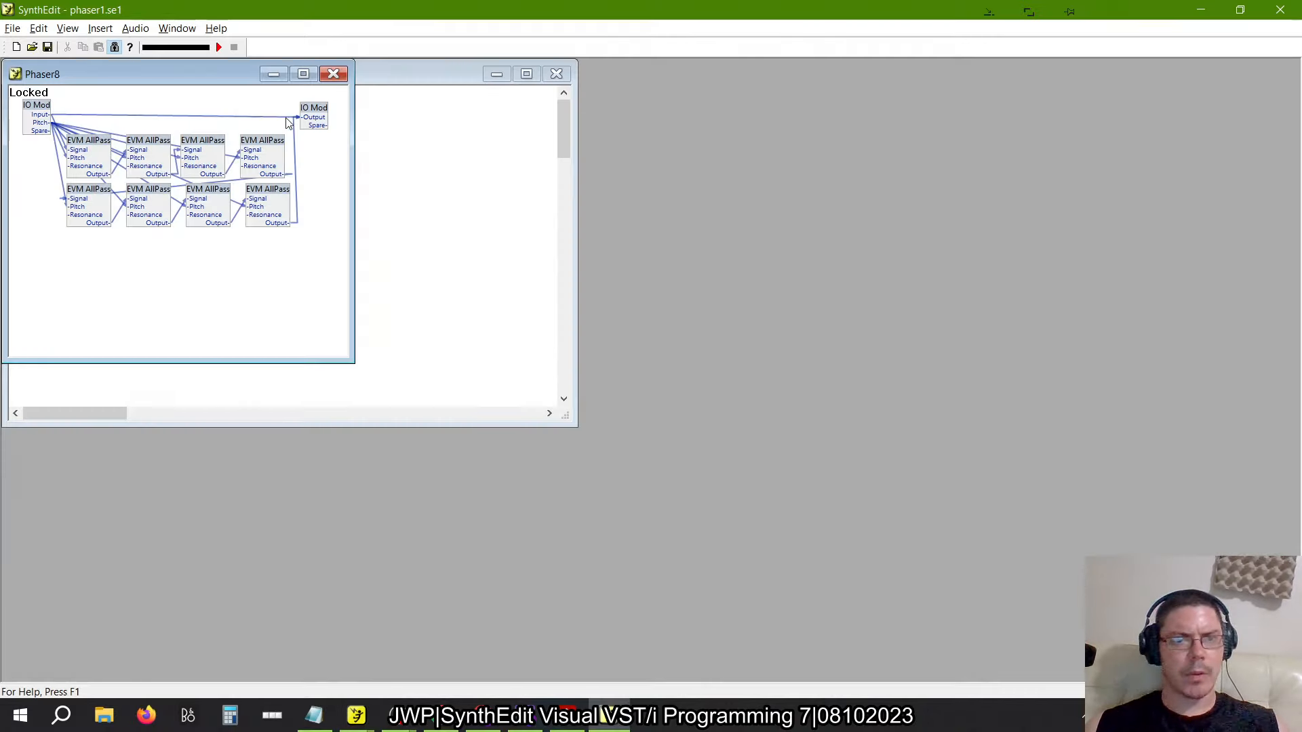
left_click(13, 29)
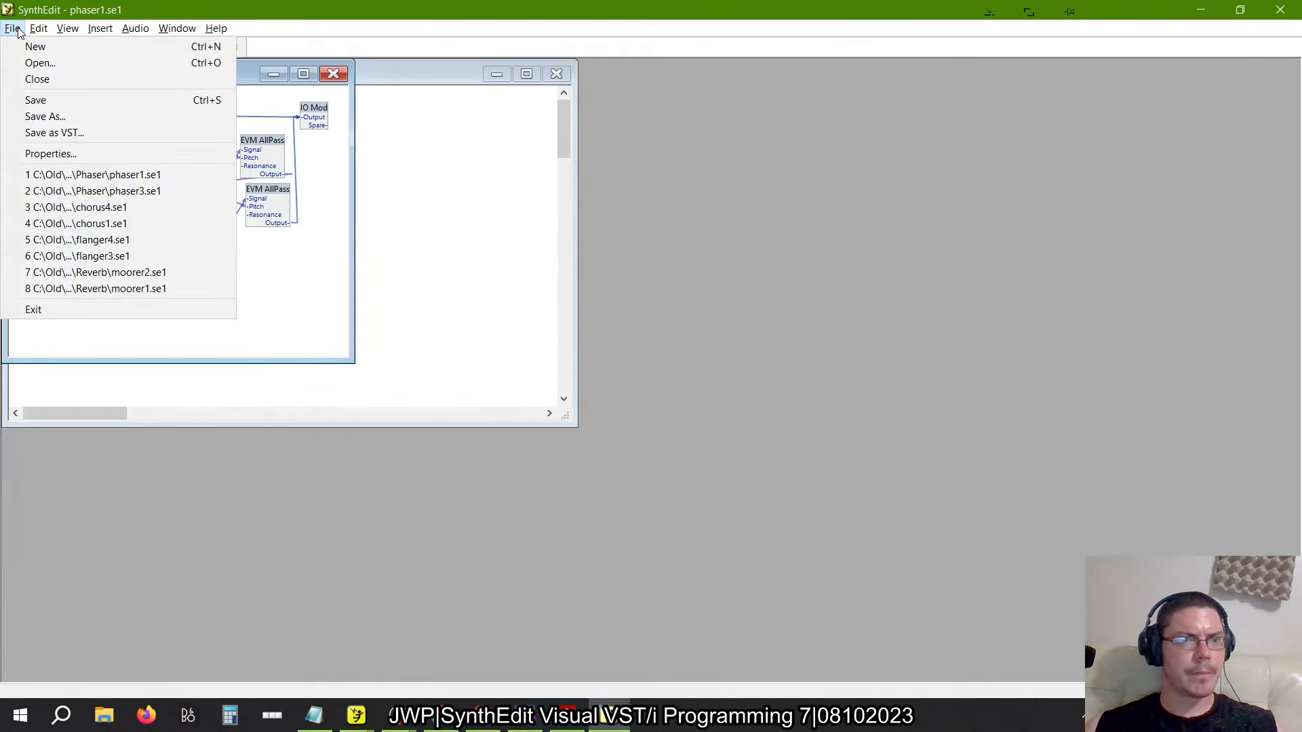
left_click(52, 191)
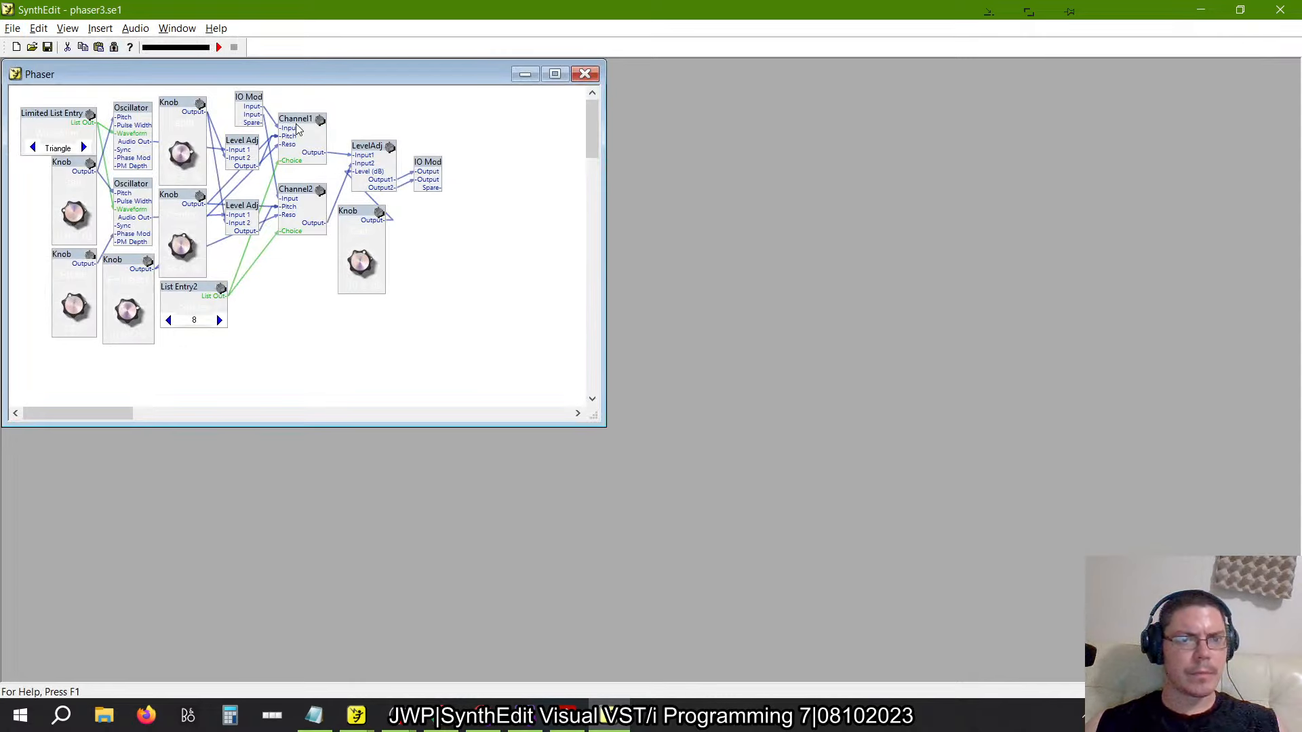
left_click(114, 48)
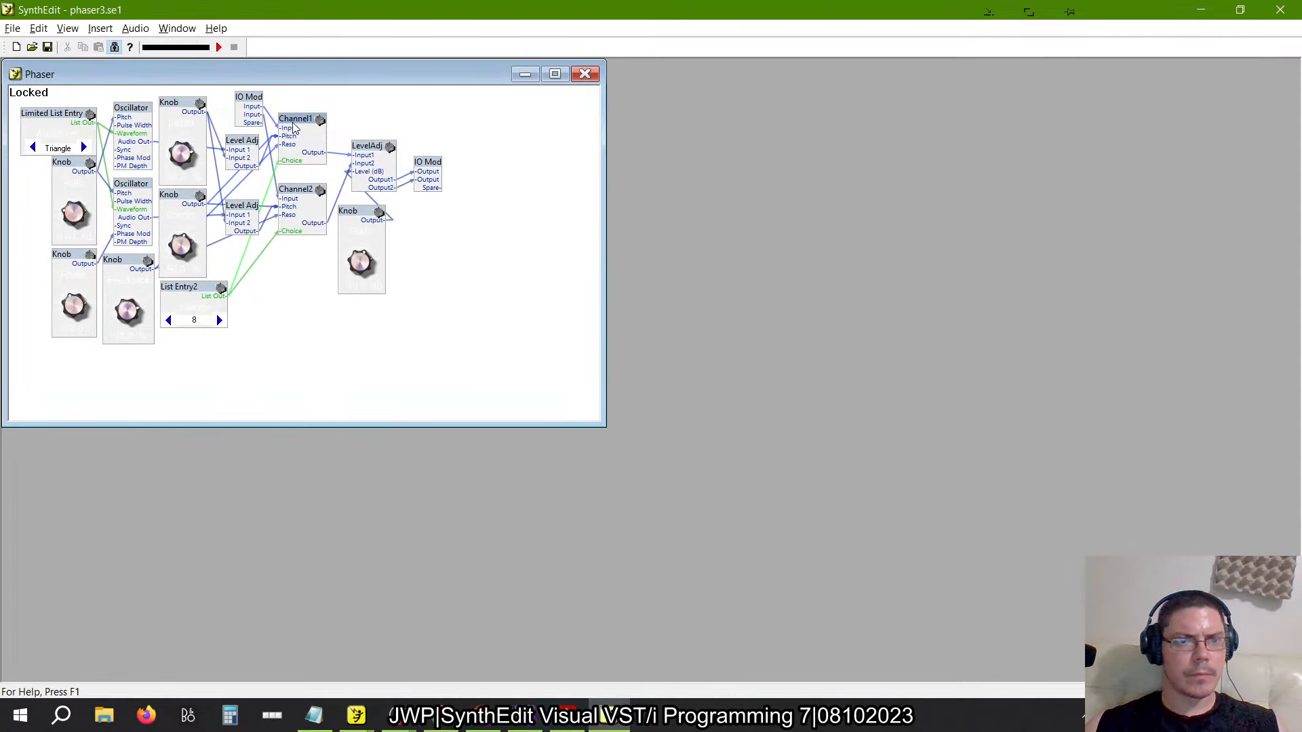
left_click(114, 47)
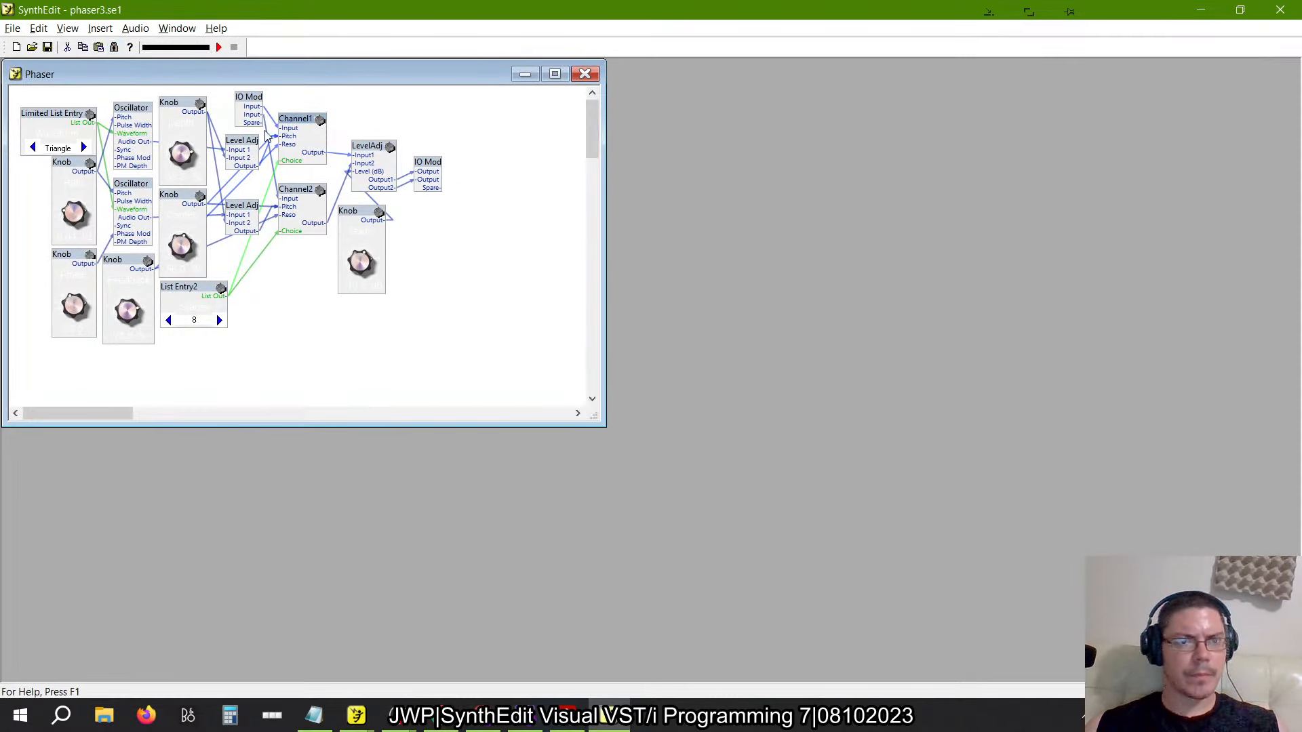
double_click(301, 127)
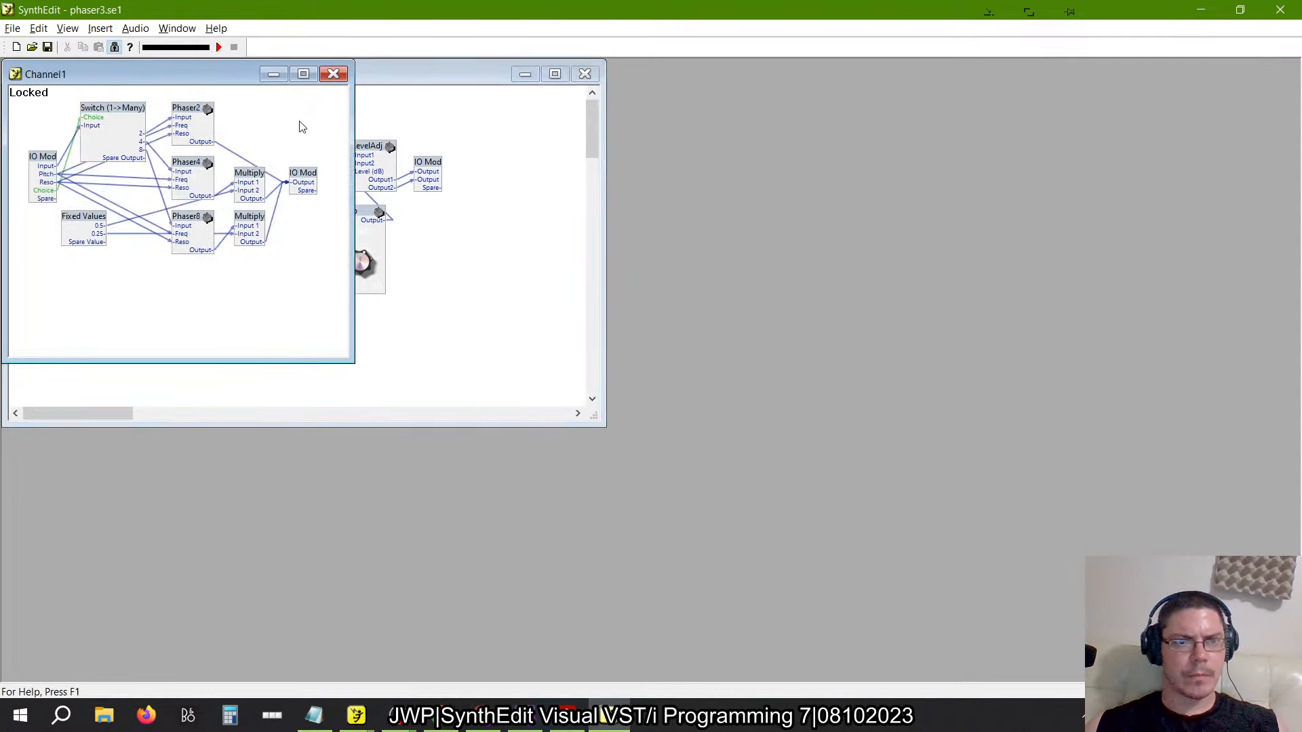
Unlock the Channel1 structure, move the Fixed Values module below Phaser8, and close the container
left_click(128, 47)
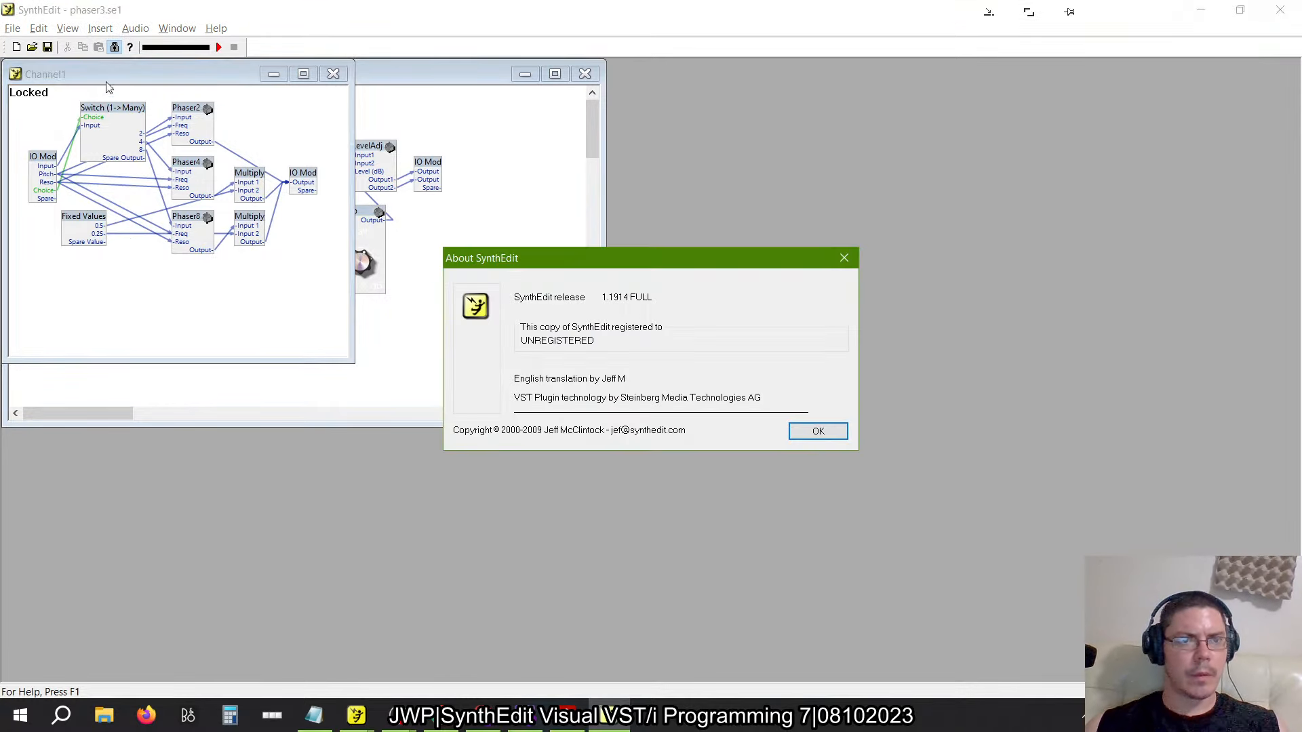
left_click(844, 257)
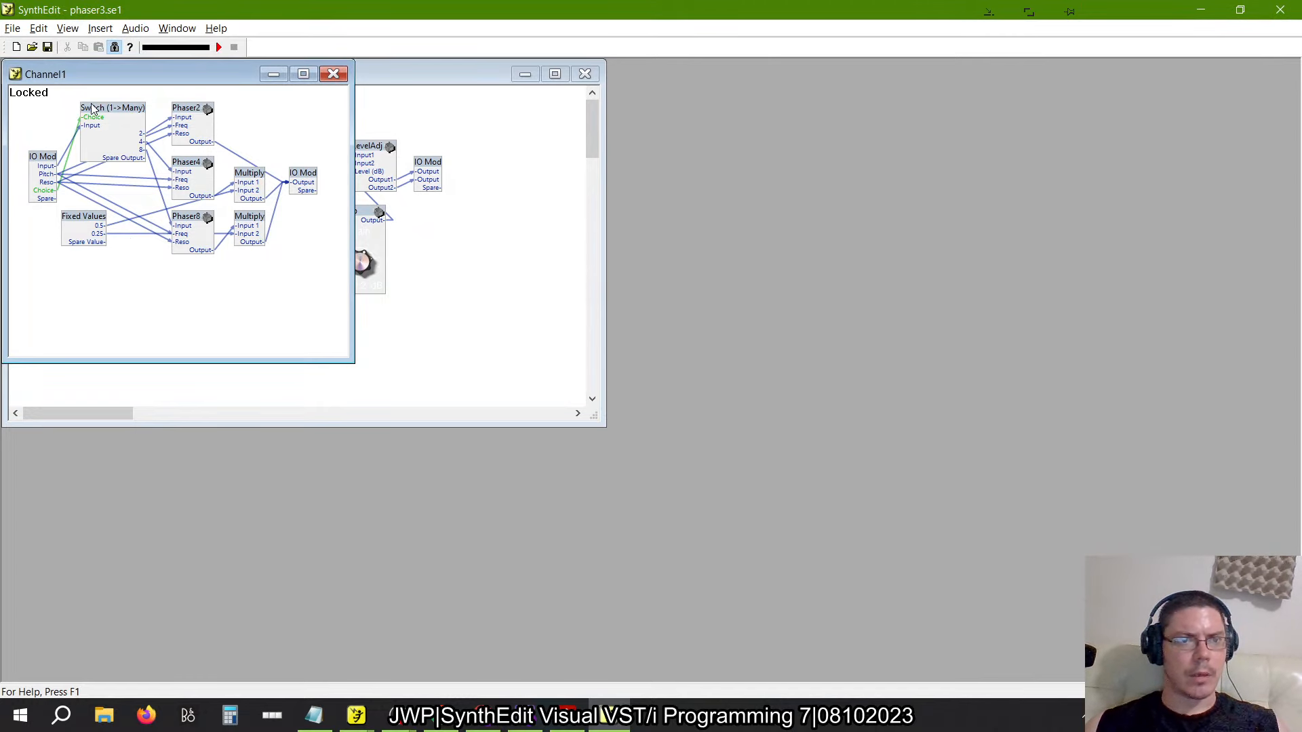
left_click(114, 47)
left_click_drag(84, 221, 205, 290)
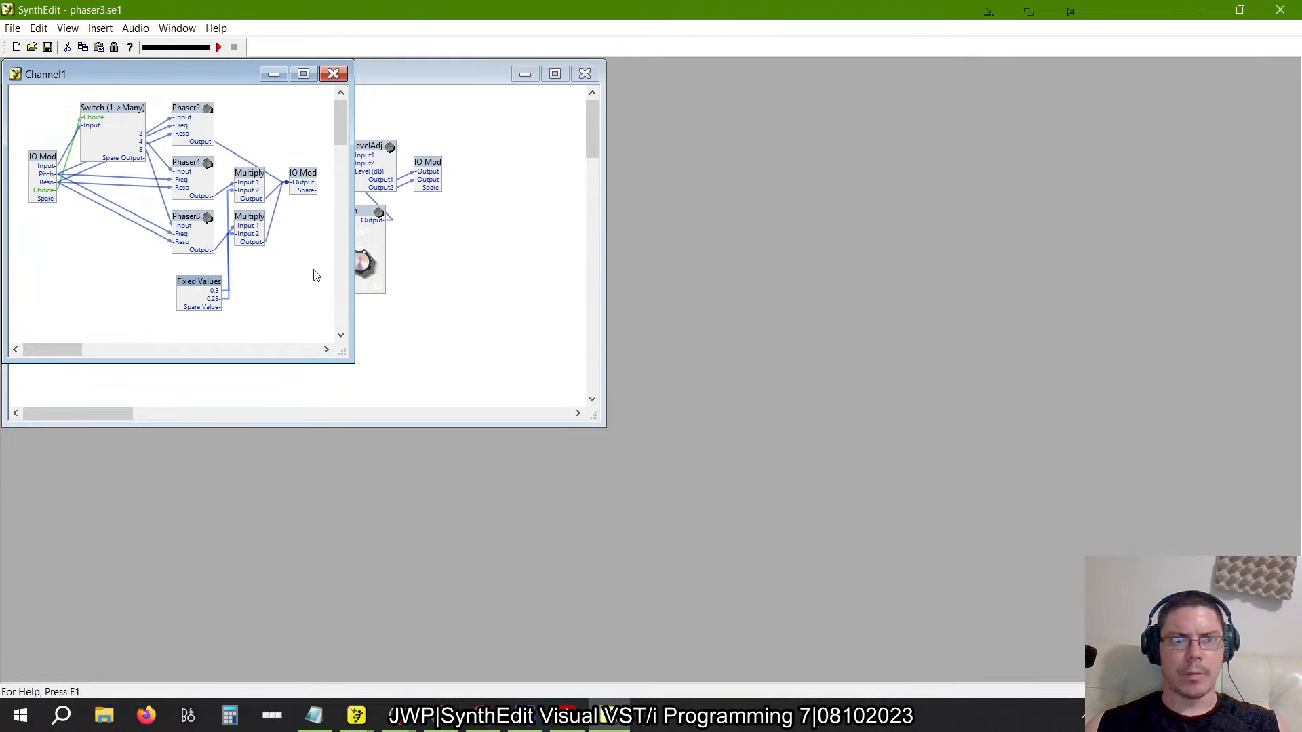
left_click(334, 74)
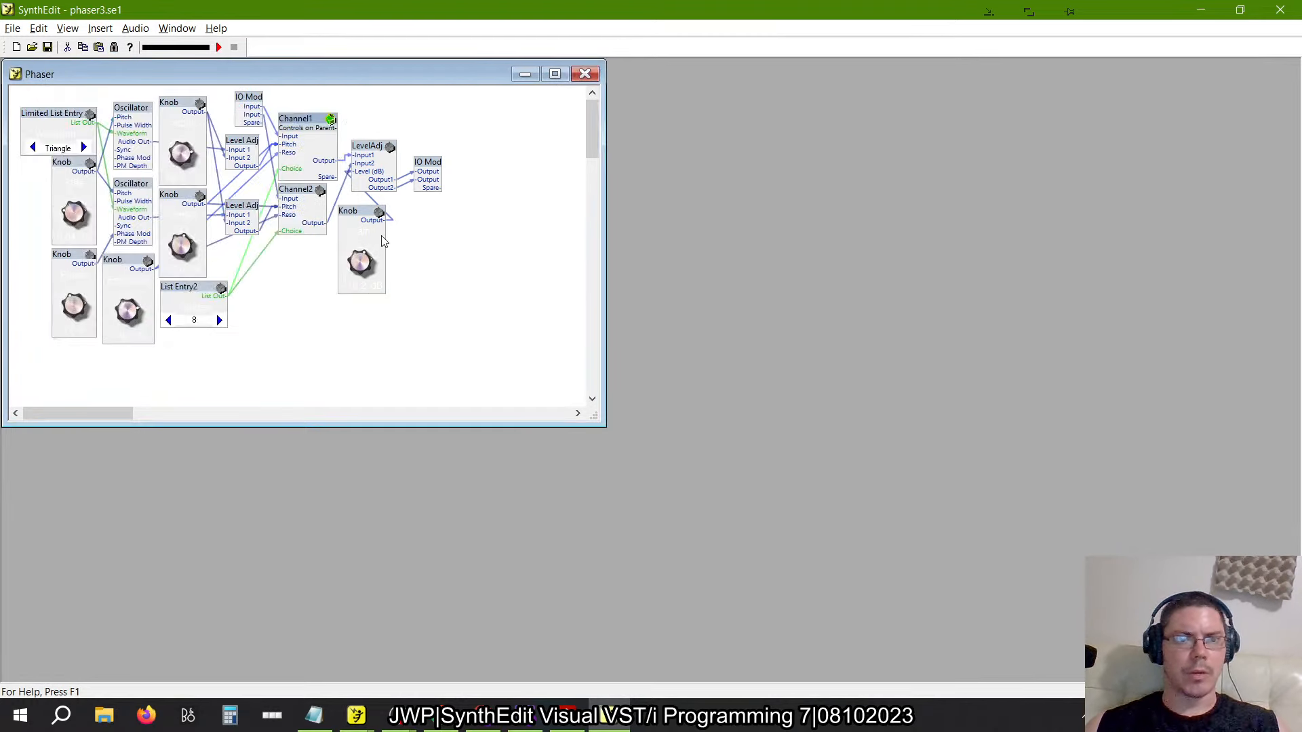
Look at the original wiring inside Channel2 in the older SynthEdit, and return to phaser3.se1 in the newer SynthEdit
double_click(303, 198)
key("alt+Tab")
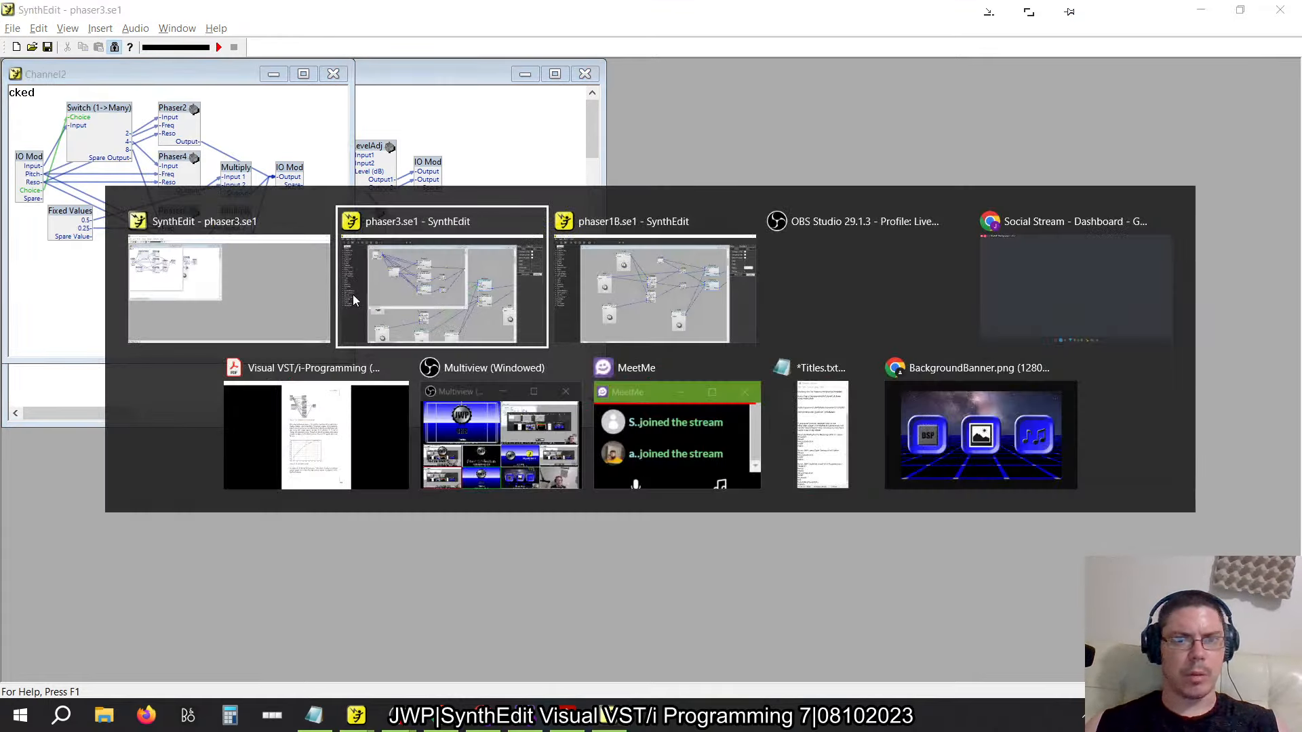
left_click(354, 236)
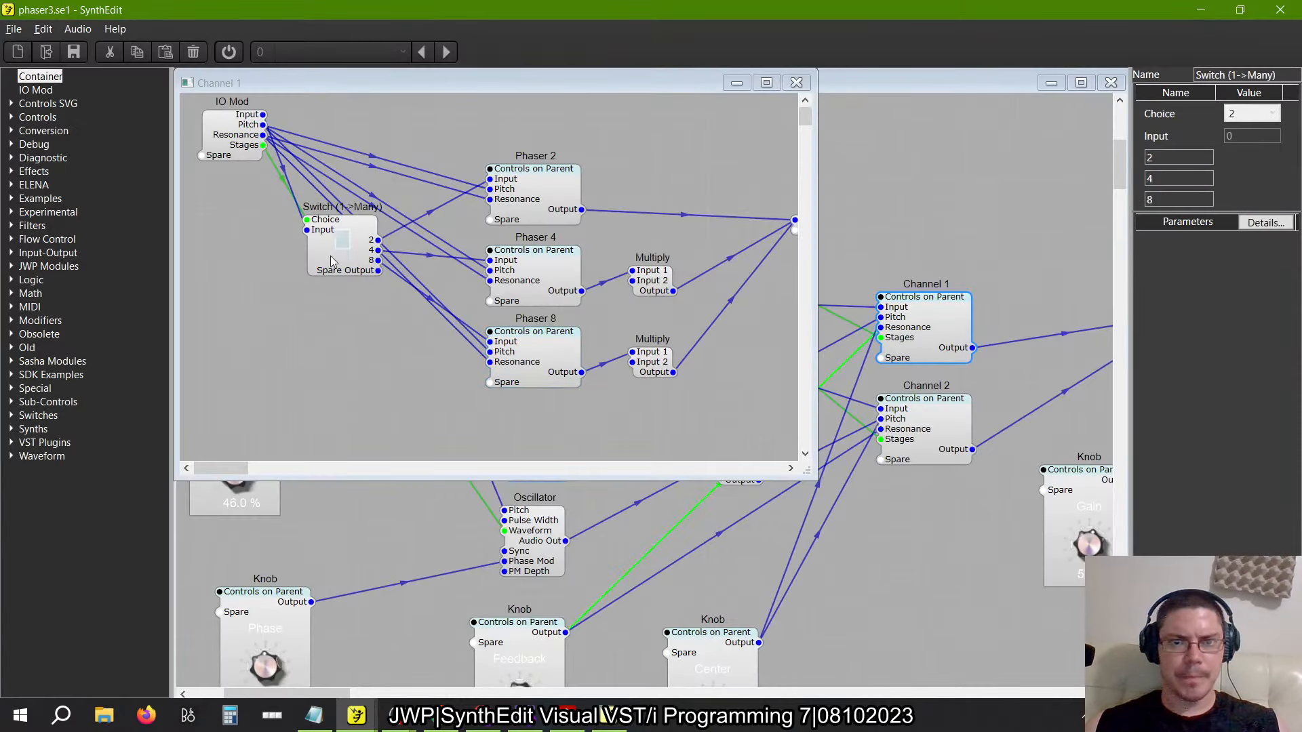
Move the Switch module down beside Phaser 4 in Channel 1, check both Multiply modules' inputs, and close the container
mouse_move(363, 231)
left_mouse_down()
mouse_move(281, 261)
mouse_move(332, 324)
mouse_move(331, 252)
mouse_move(322, 239)
mouse_move(309, 320)
mouse_move(314, 201)
mouse_move(343, 298)
mouse_move(395, 244)
mouse_move(390, 114)
mouse_move(359, 197)
mouse_move(378, 251)
left_mouse_up()
left_click(652, 275)
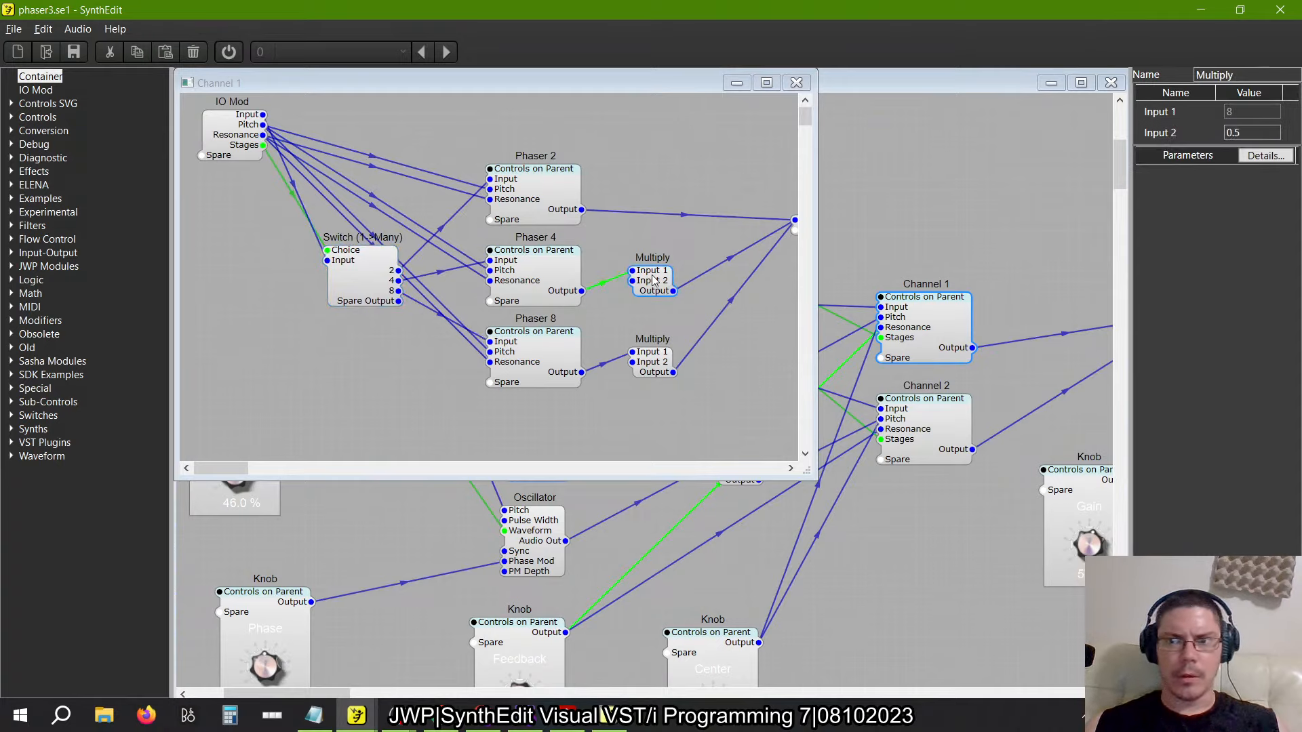
left_click(655, 357)
key("alt+Tab")
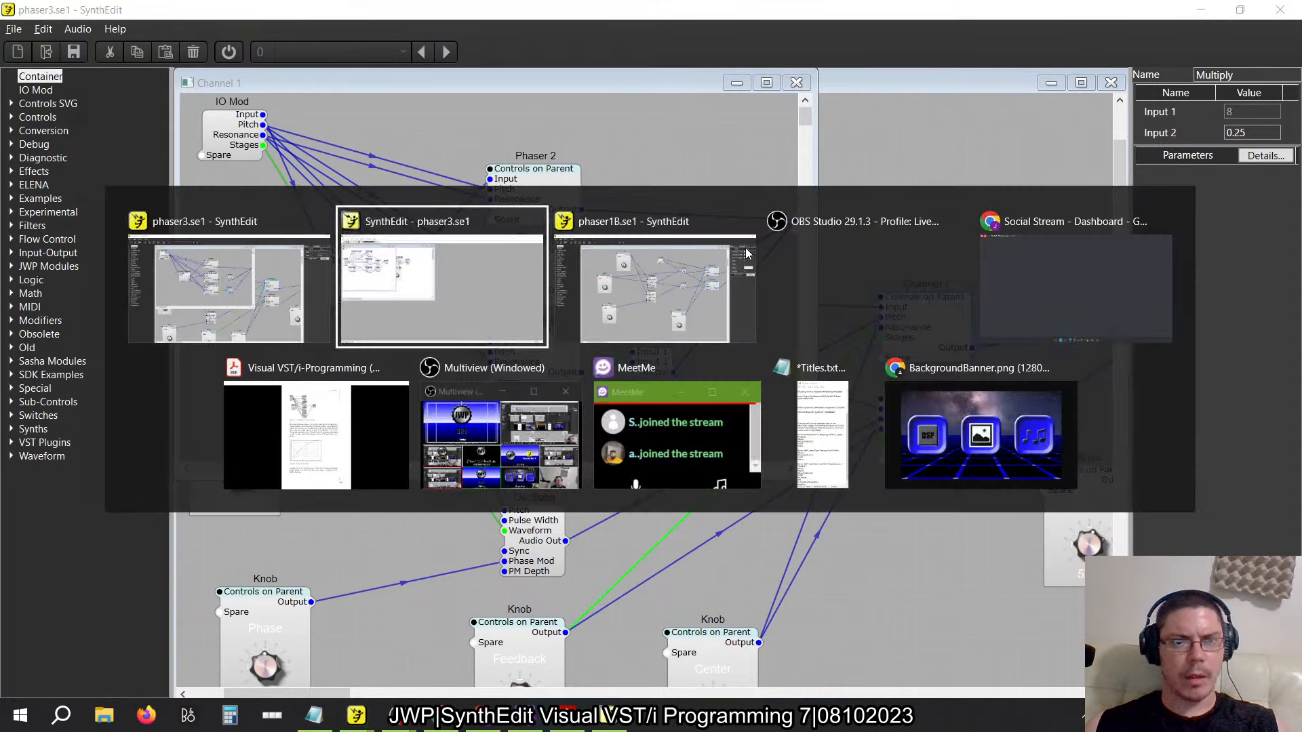
left_click(806, 83)
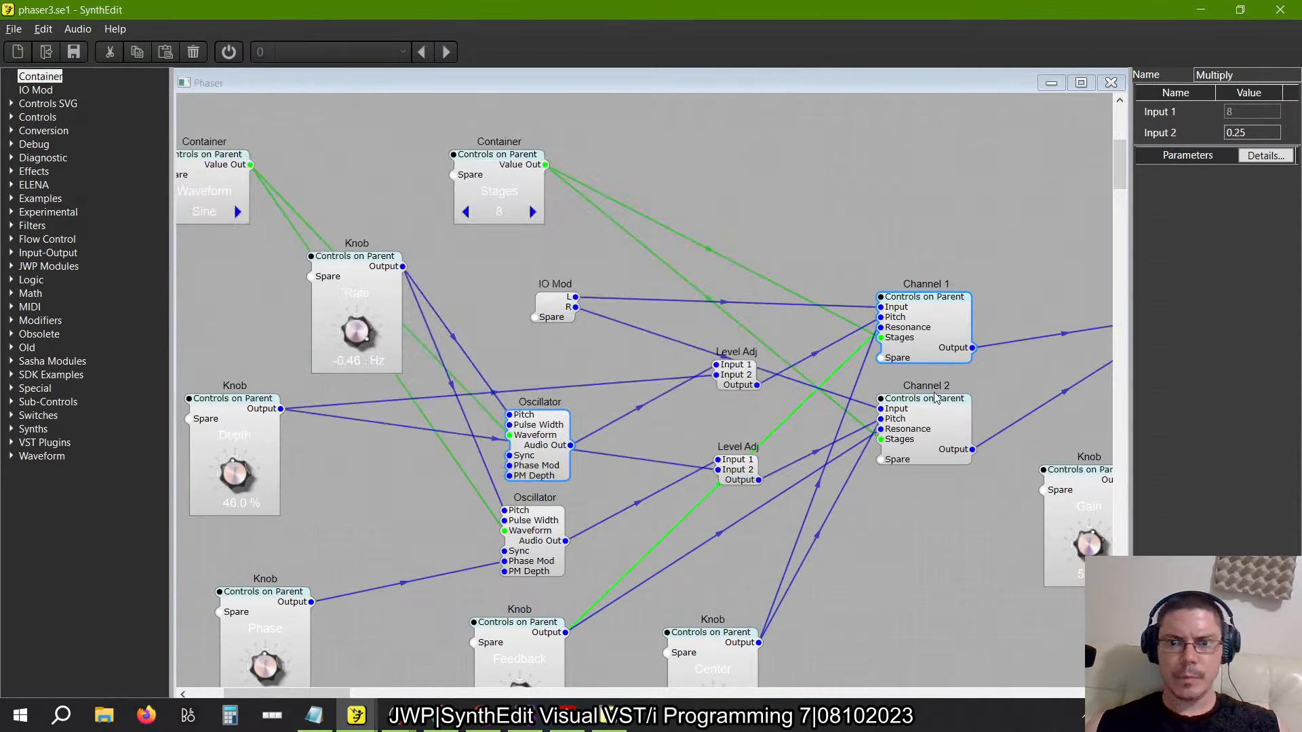
In Channel 2, connect the IO Mod's Pitch and Resonance outputs to Phaser 4 and Phaser 8, and move the Switch module up
double_click(949, 415)
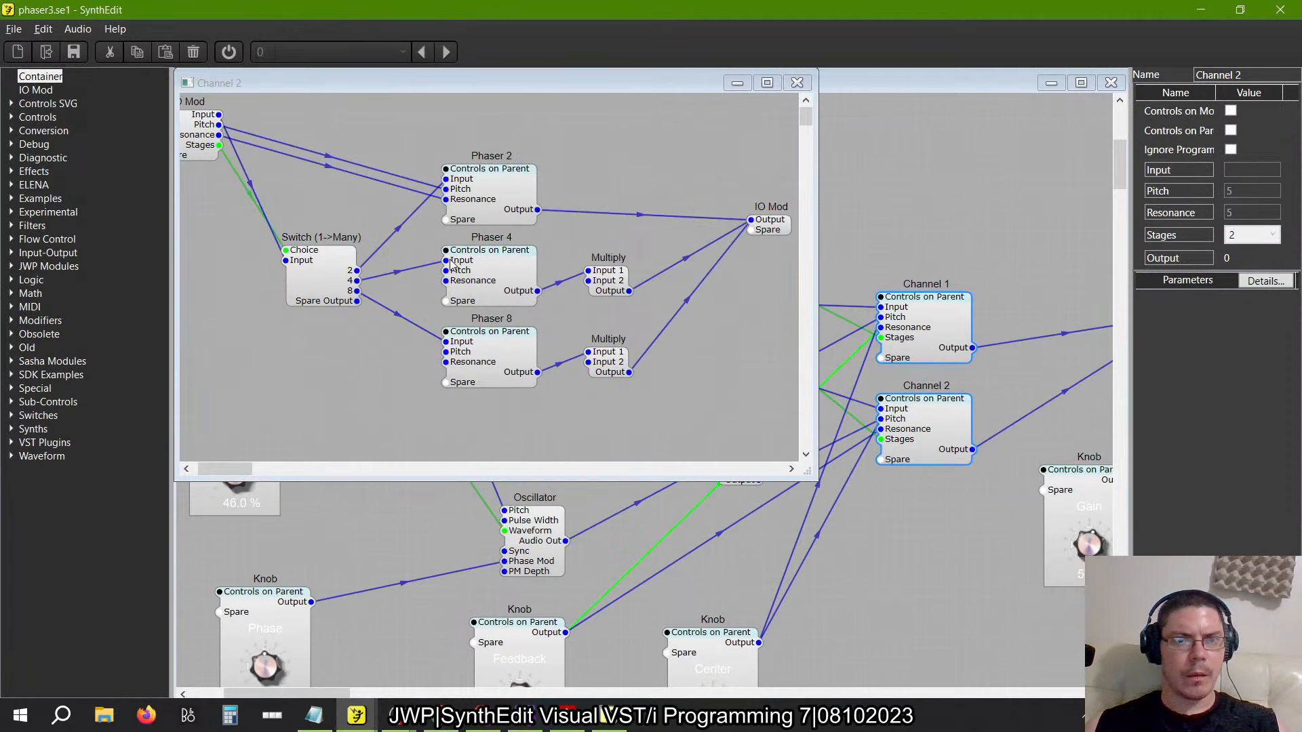
left_click_drag(446, 270, 219, 125)
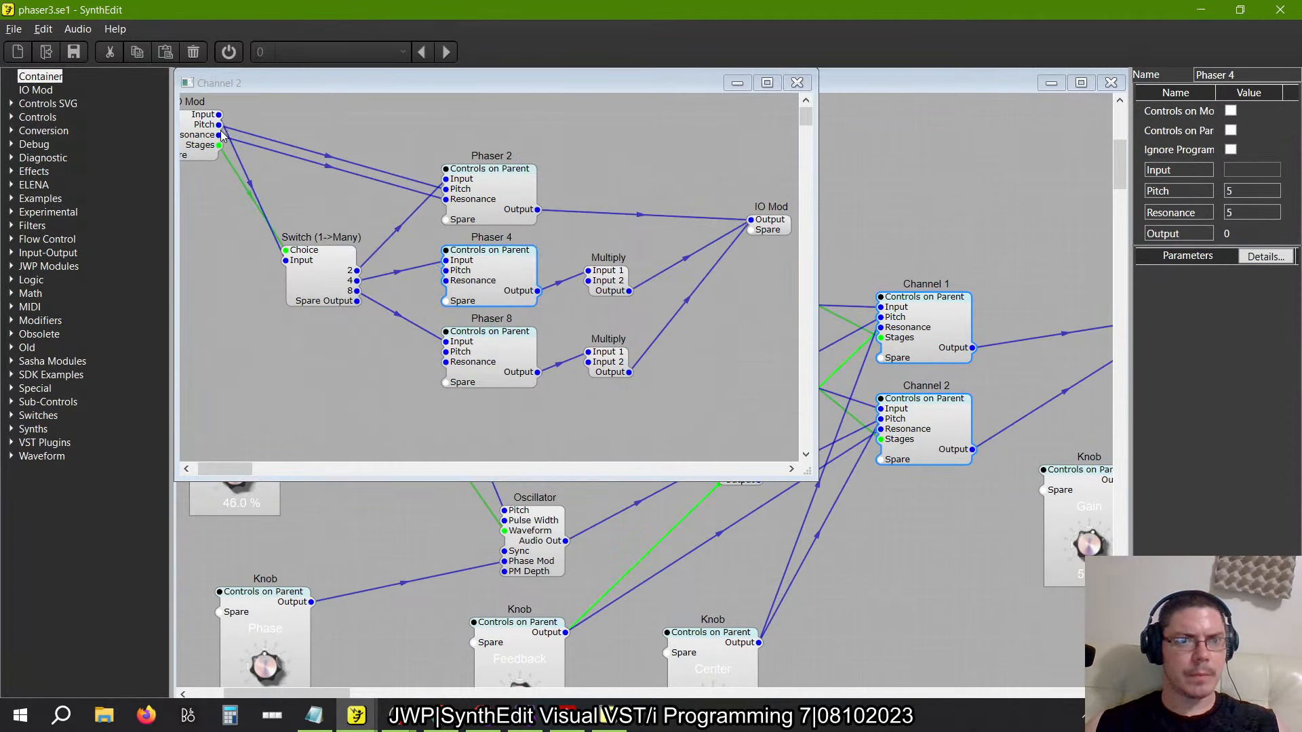
left_click_drag(364, 270, 446, 280)
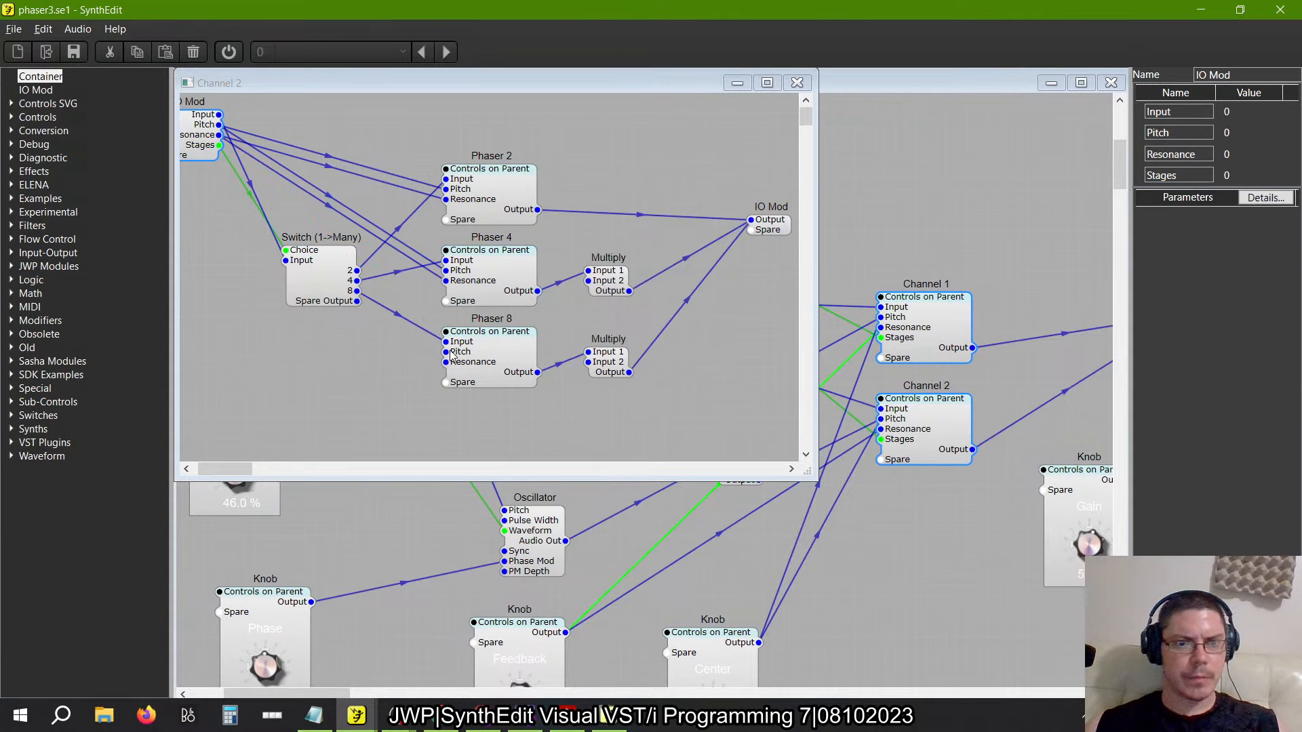
mouse_move(451, 354)
left_mouse_down()
mouse_move(226, 130)
mouse_move(384, 352)
mouse_move(445, 362)
left_mouse_up()
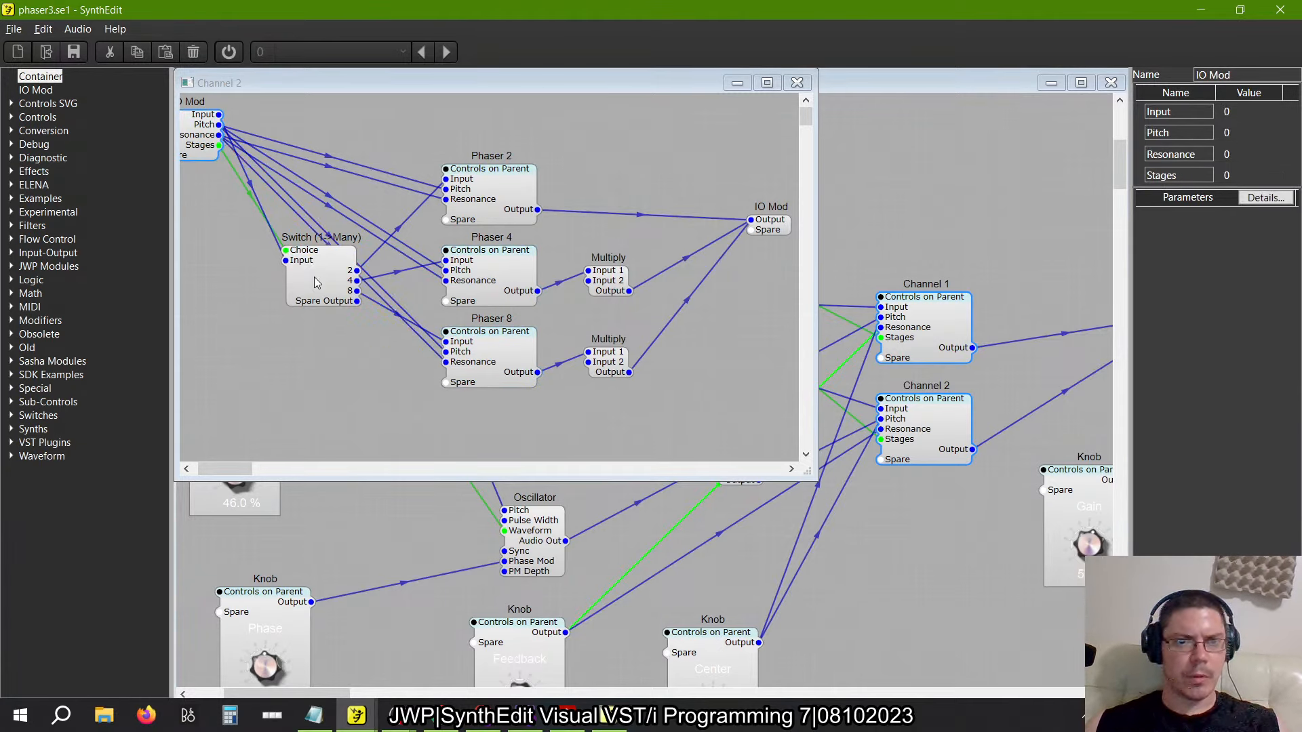
left_click_drag(315, 277, 302, 246)
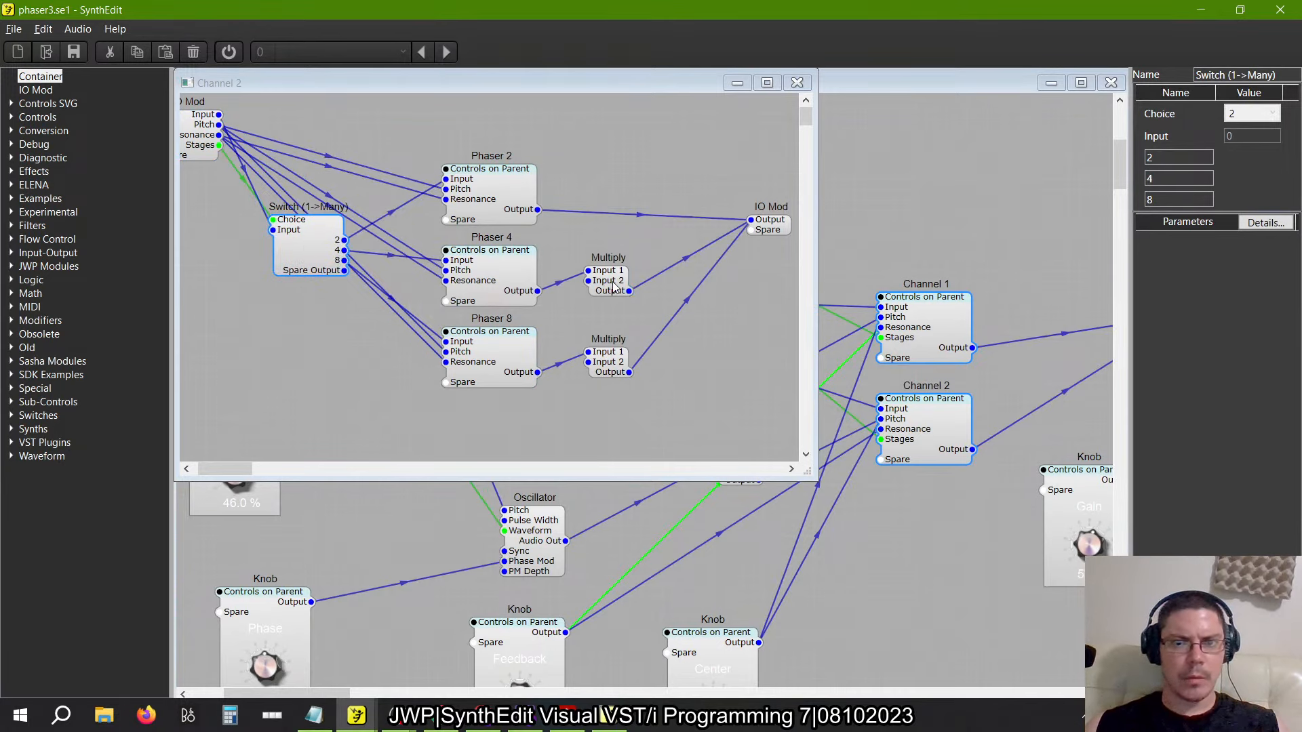
Check both Multiply modules' inputs in Channel 2 and the wiring inside Phaser 2
left_click(613, 287)
left_click(612, 369)
double_click(485, 179)
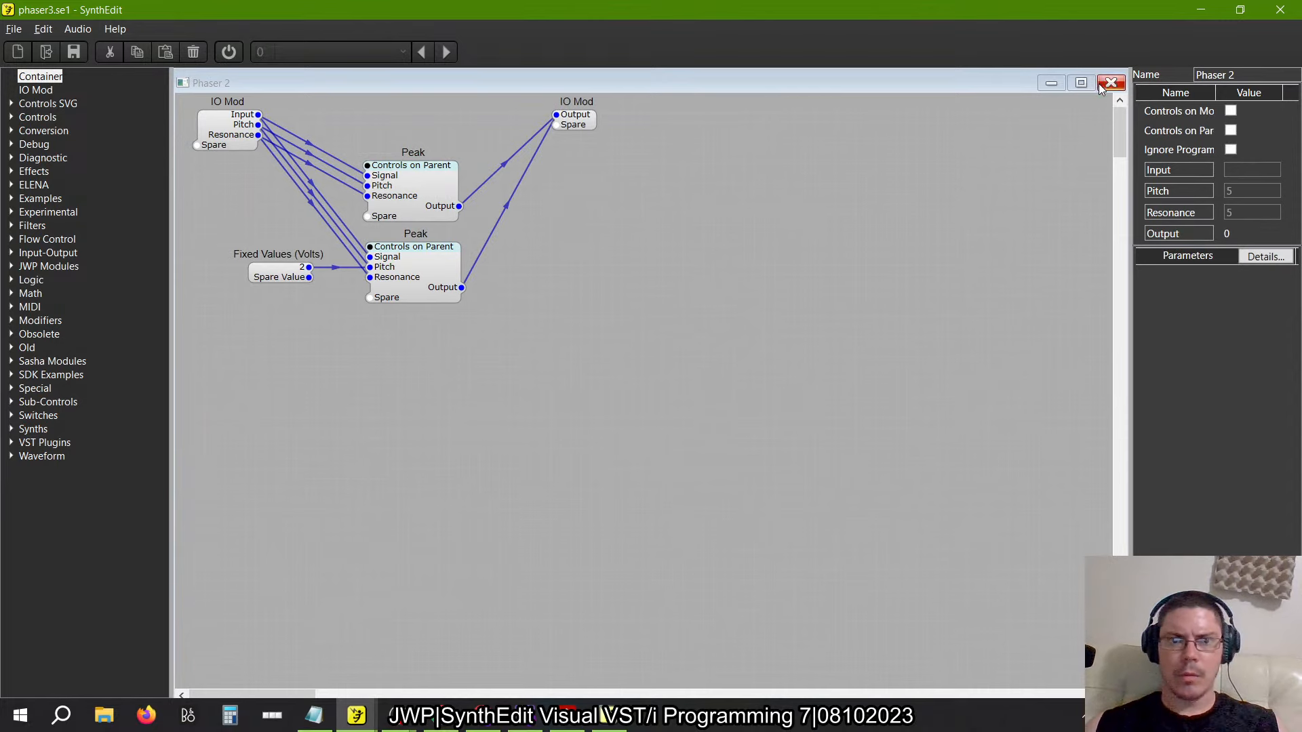
left_click(1111, 82)
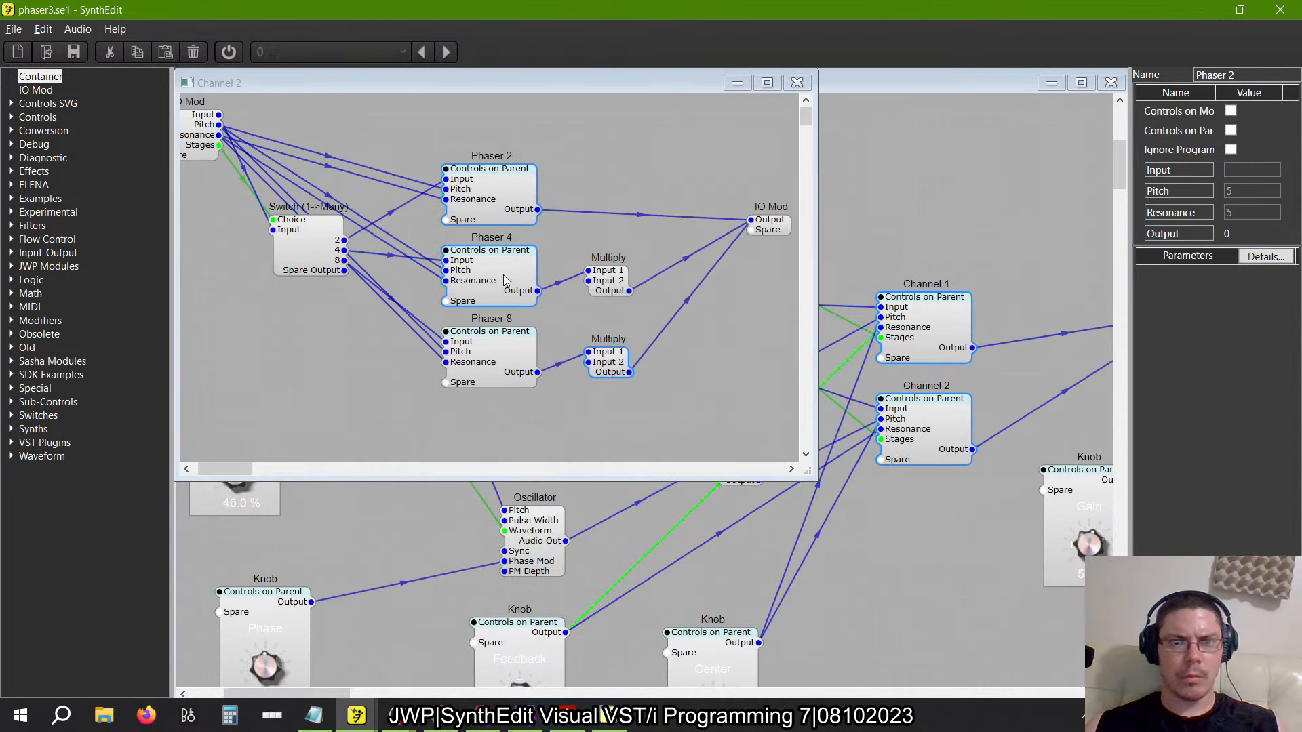
Inside Channel 2's Phaser 4, move the Fixed Values module clear of the wires, level with the lowest Peak, and close the container
double_click(549, 271)
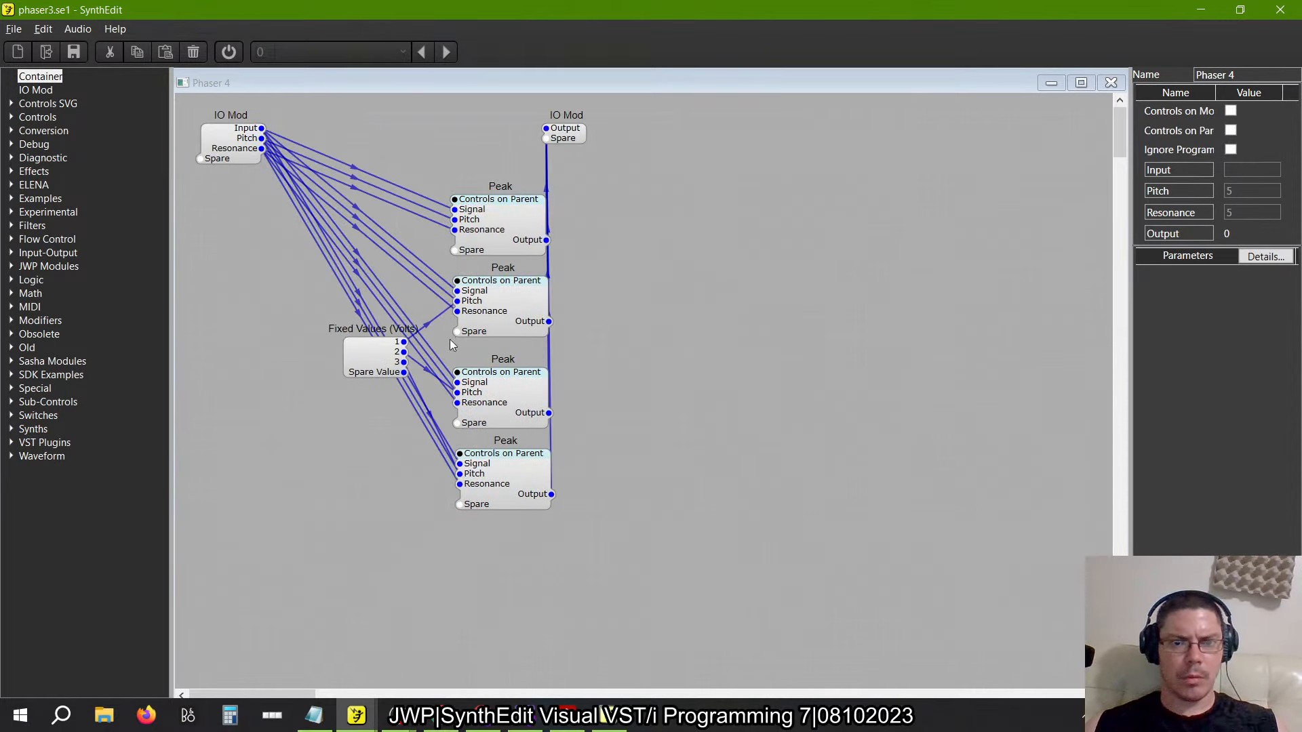
left_click_drag(371, 363, 259, 465)
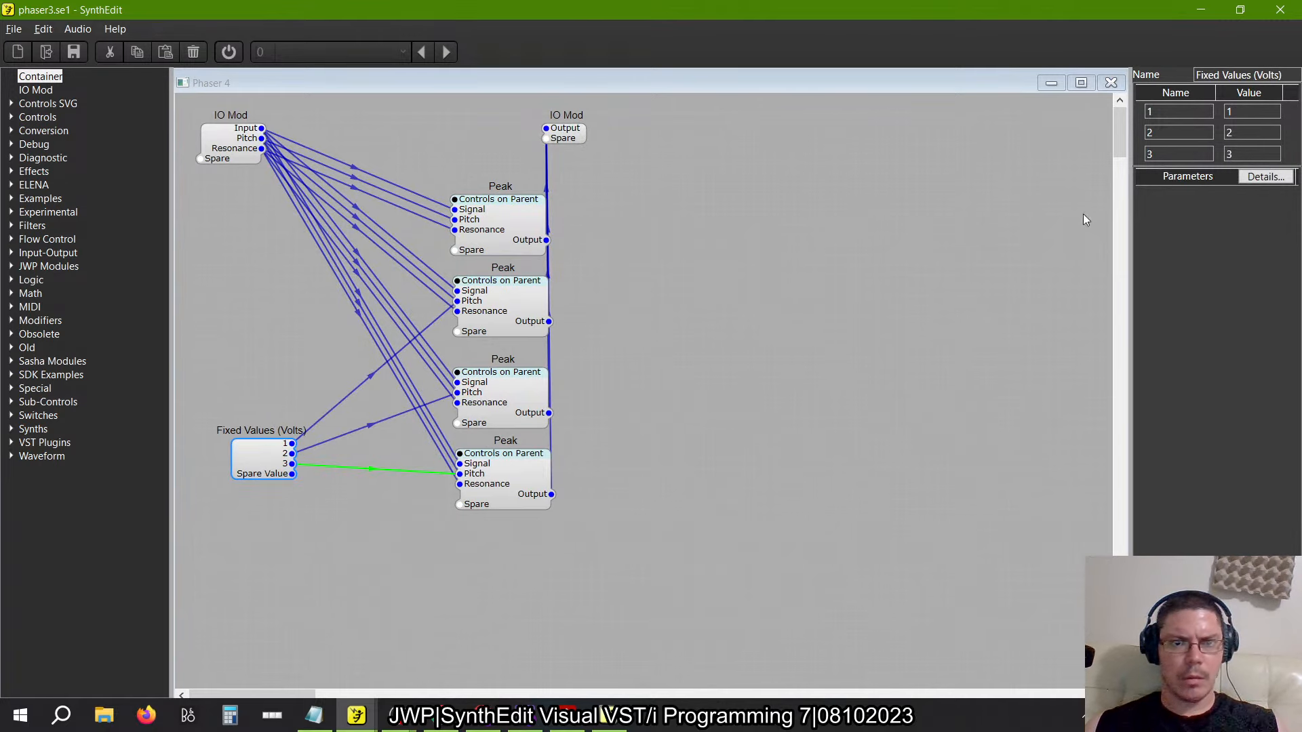
left_click(1111, 83)
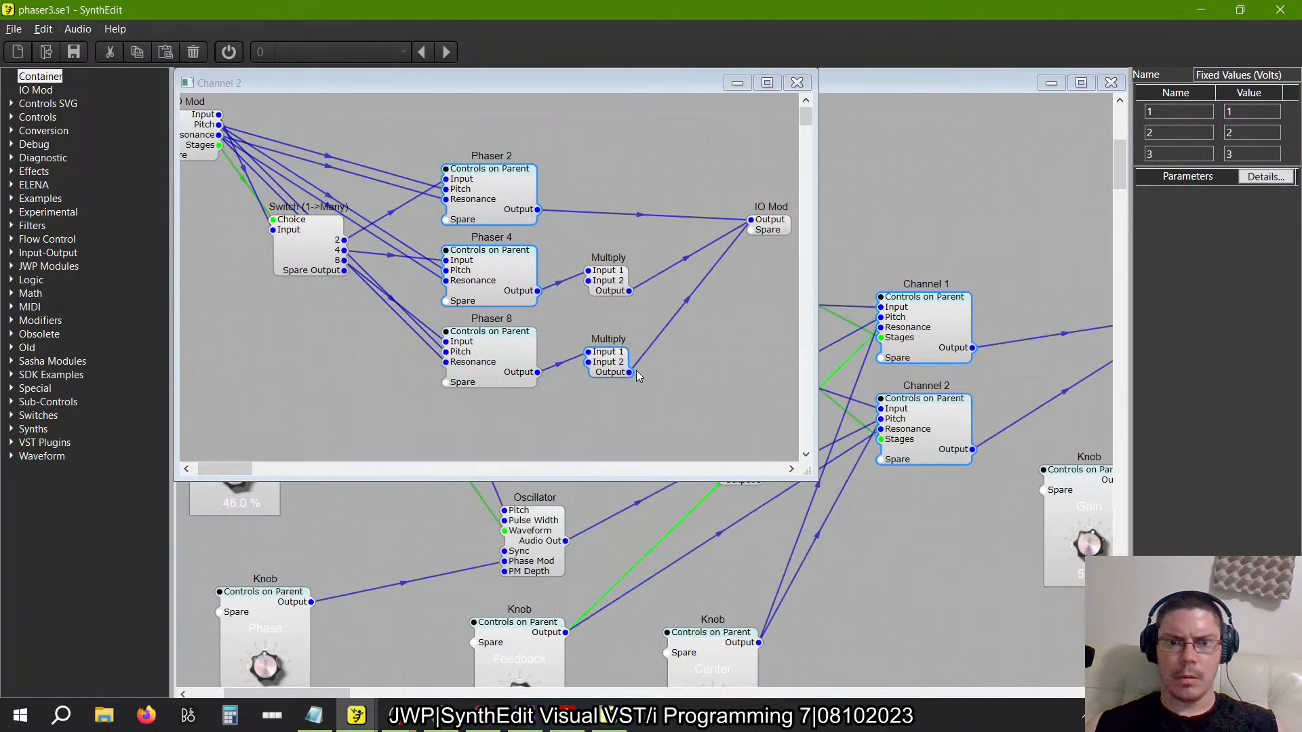
Inside Channel 2's Phaser 8, spread the Peak modules away from the IO Mod and move Fixed Values below the IO Mod
double_click(496, 359)
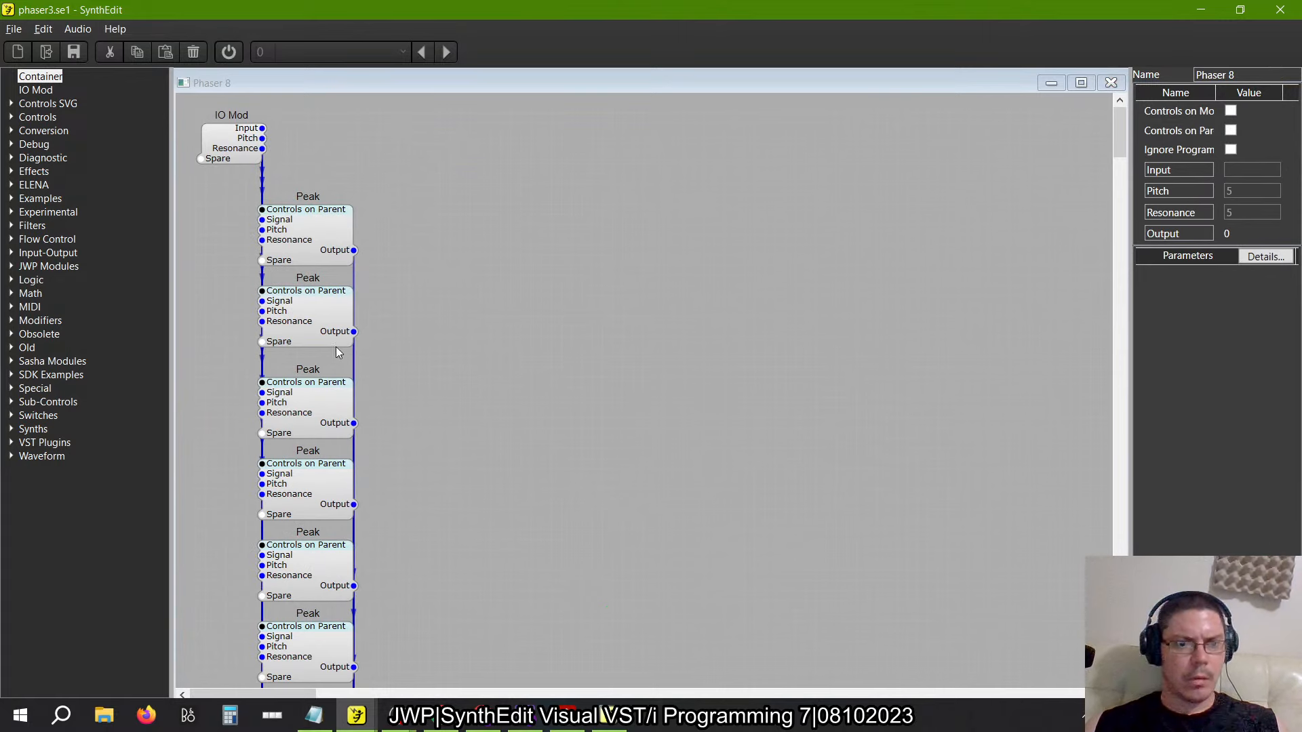
scroll(336, 348, "down", 5)
scroll(337, 352, "down", 5)
left_click_drag(323, 438, 377, 115)
left_click(266, 319)
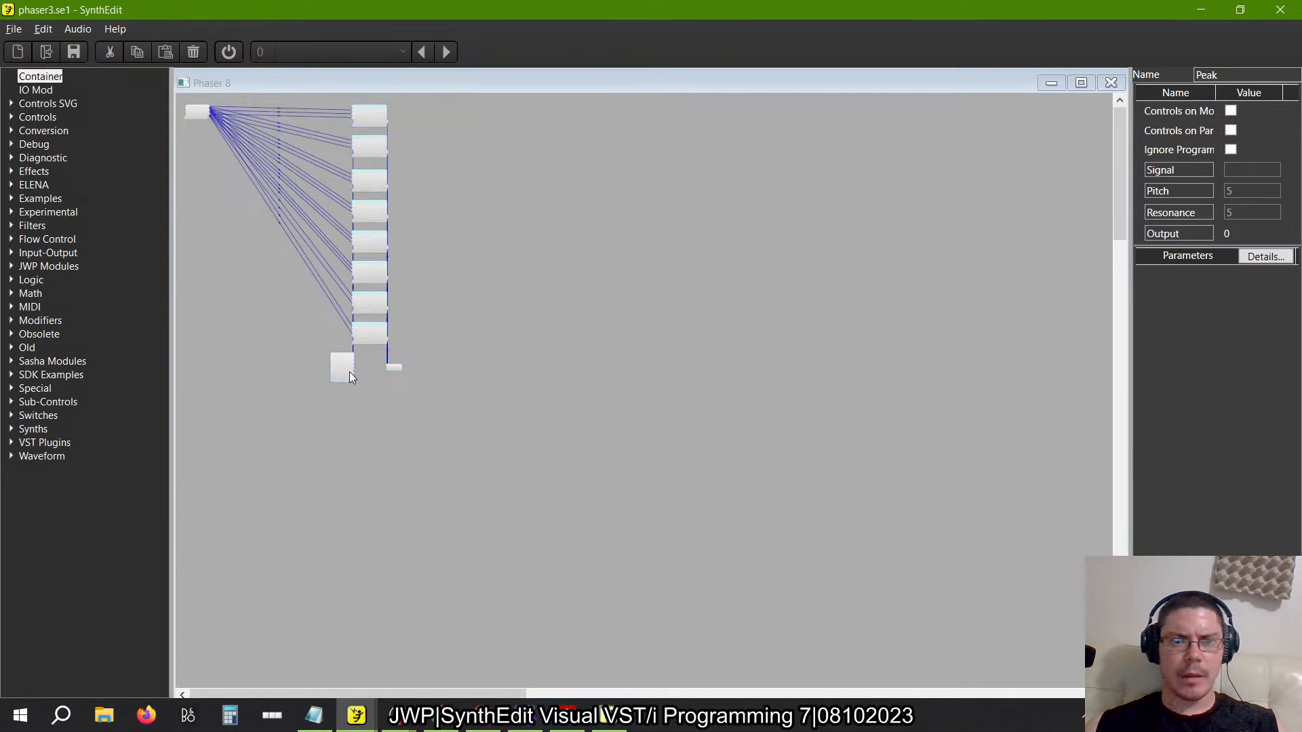
left_click_drag(349, 372, 231, 230)
scroll(282, 238, "up", 5)
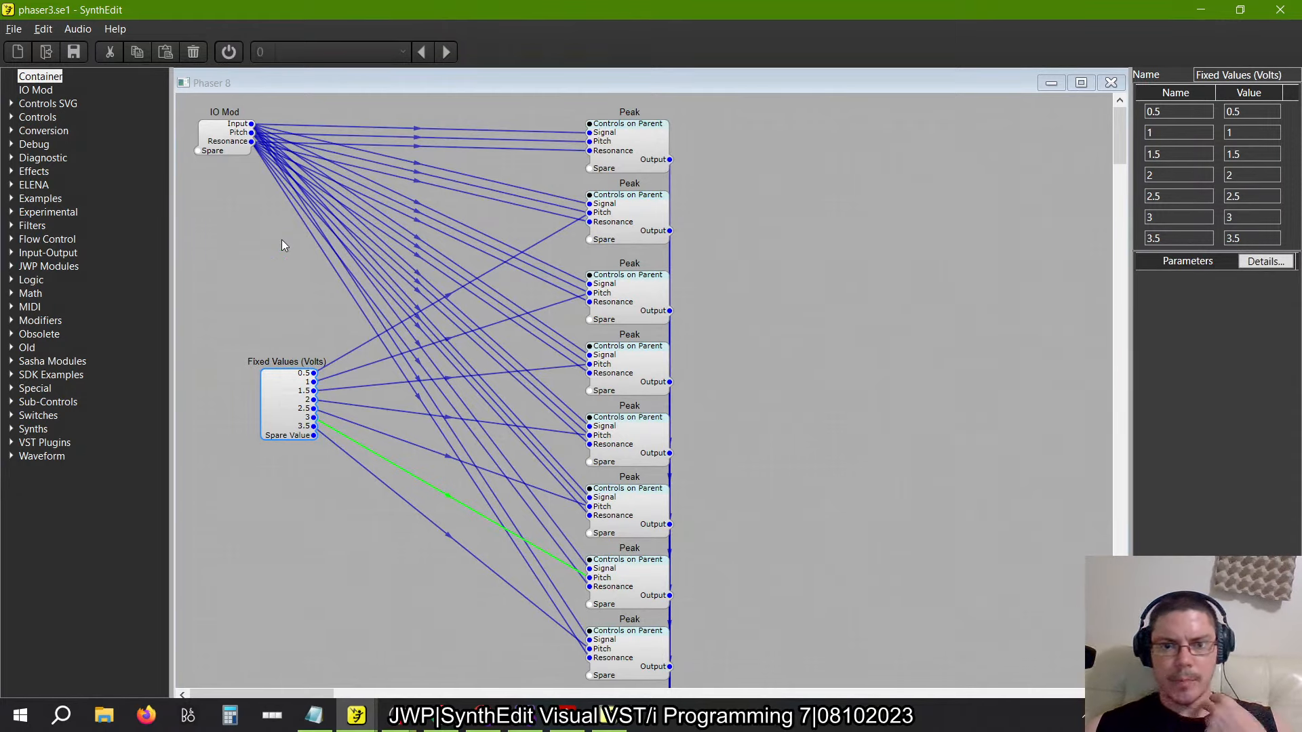
Examine the Phaser 8 wiring down to its output IO Mod and Channel 2's Multiply inputs, closing both containers
scroll(282, 246, "down", 3)
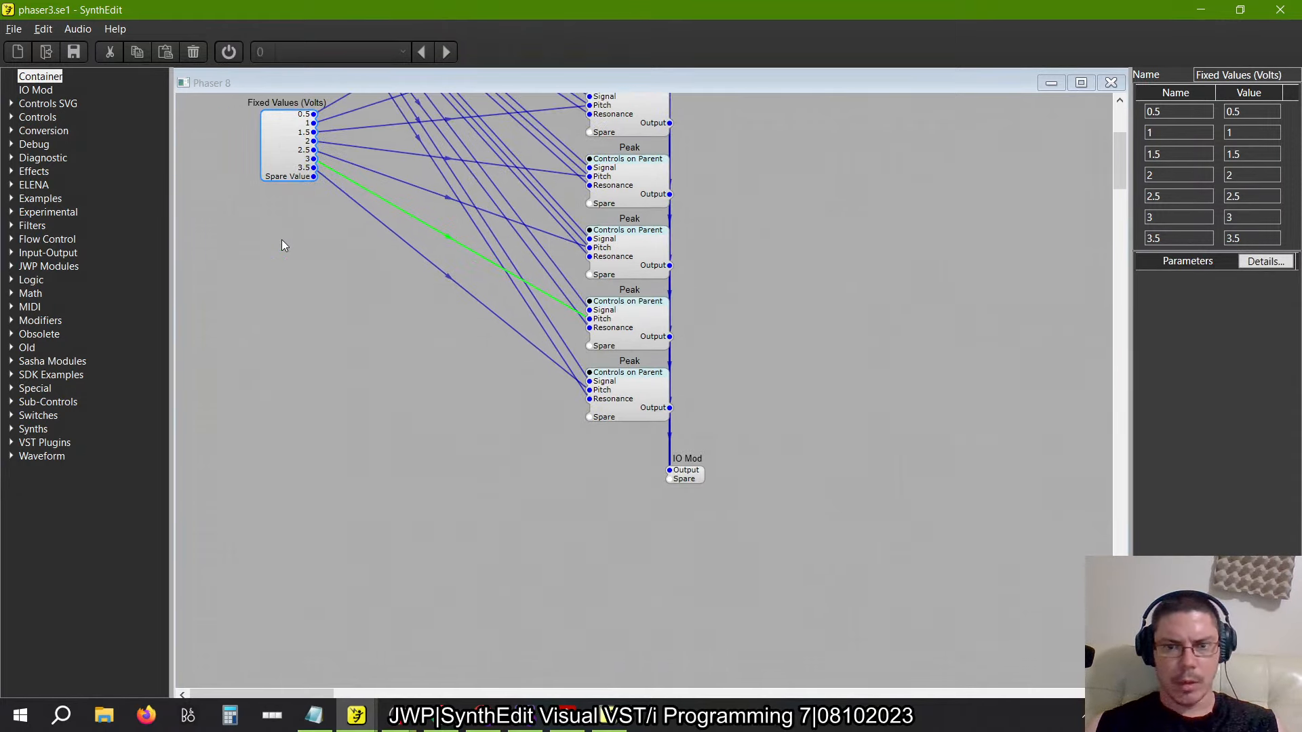
scroll(705, 290, "up", 3)
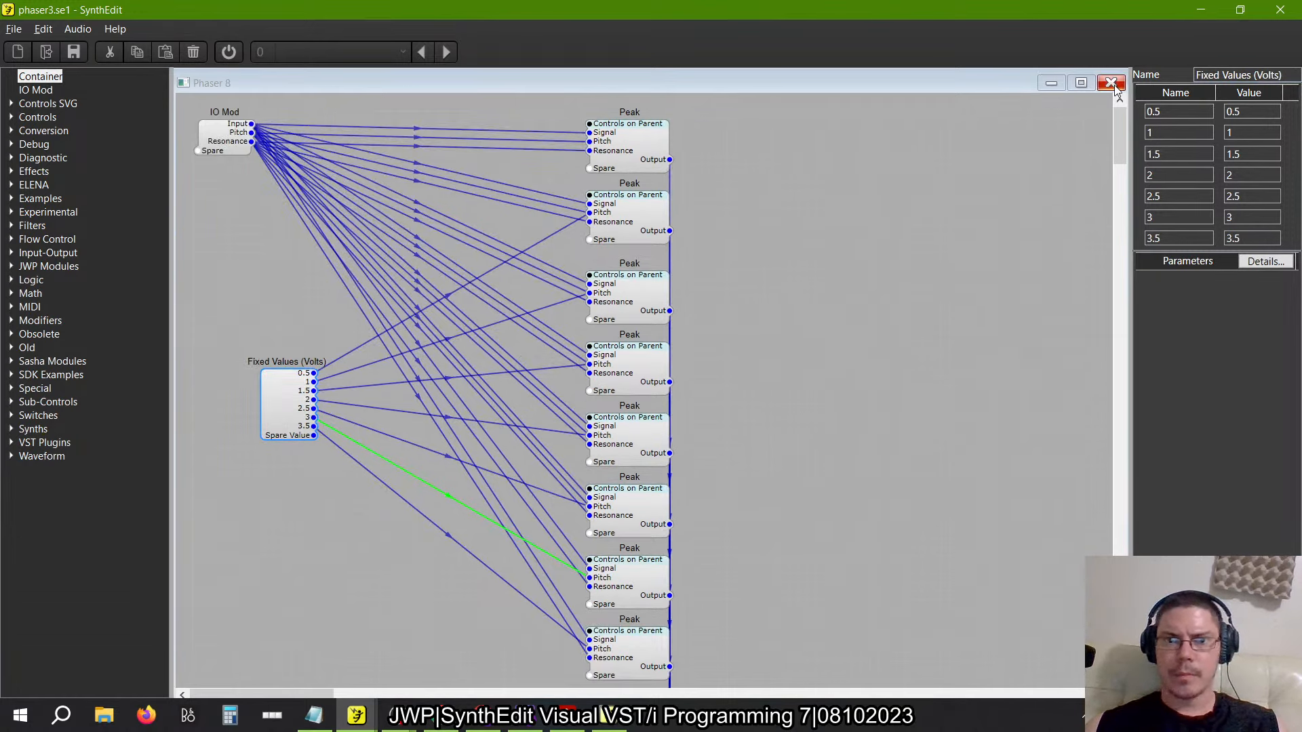
scroll(591, 225, "down", 1)
scroll(591, 225, "down", 1)
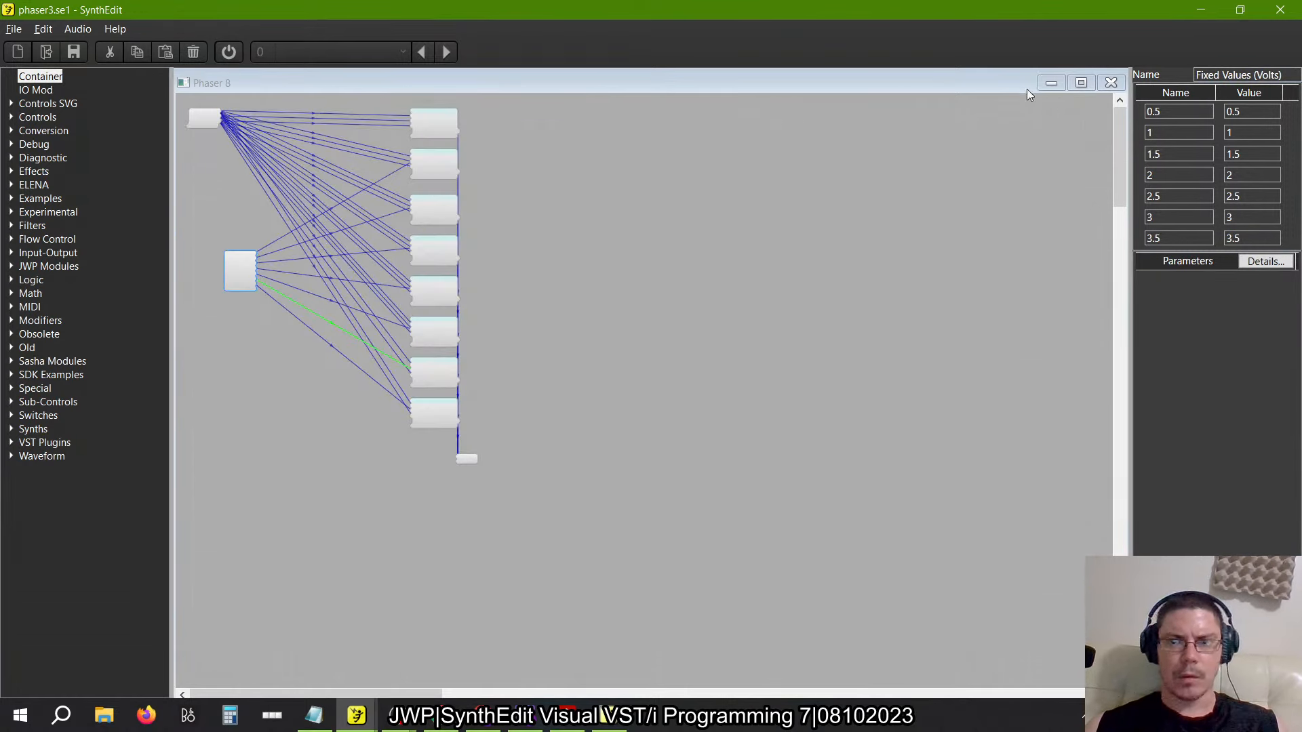
left_click(1111, 82)
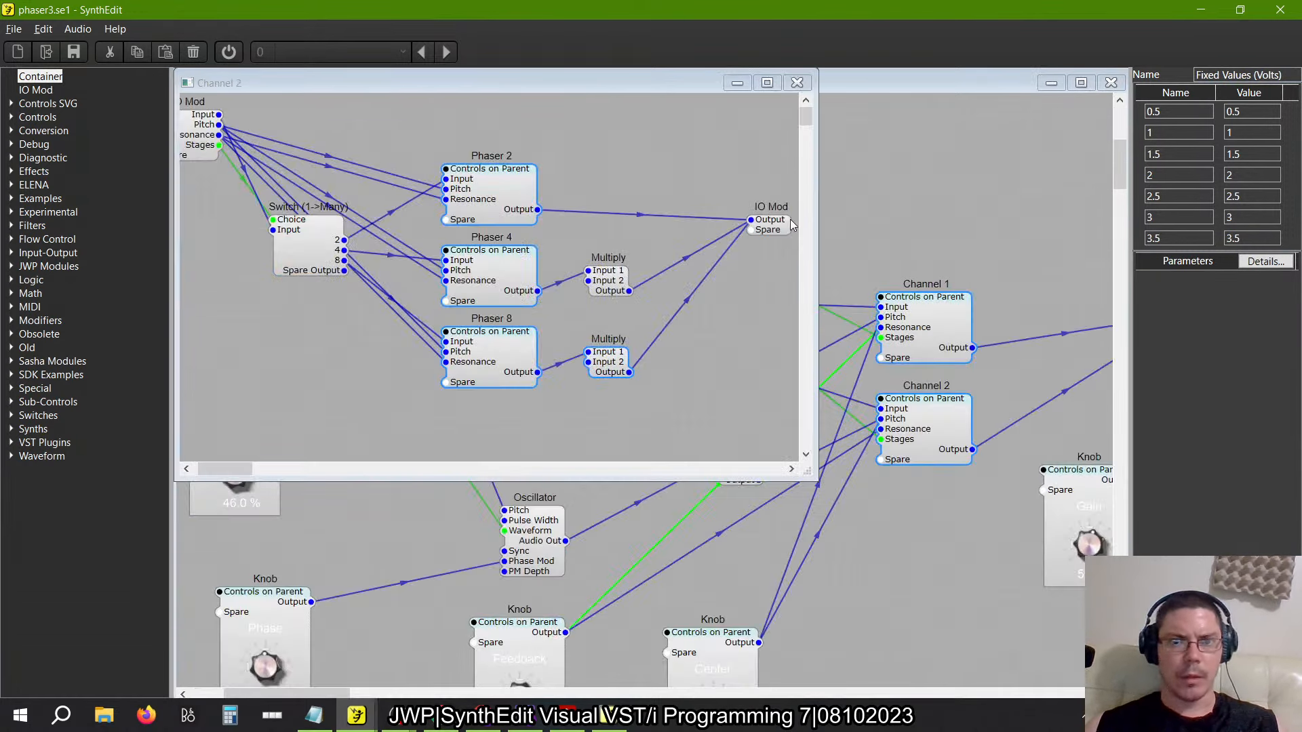
left_click(610, 283)
left_click(614, 363)
left_click(794, 86)
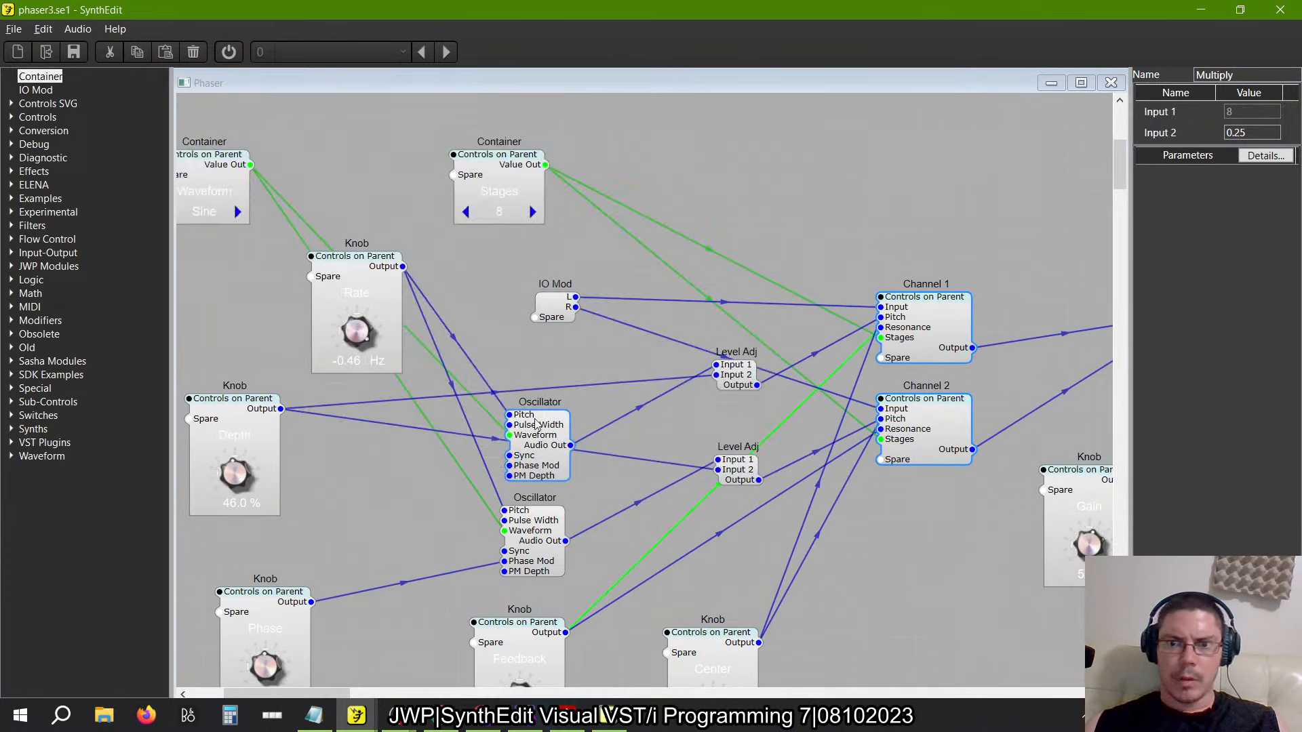
Examine the Multiply module's Input 2 value inside the Gain knob and the Center knob of the Phaser container
scroll(760, 306, "right", 3)
scroll(761, 305, "down", 5)
scroll(762, 310, "up", 5)
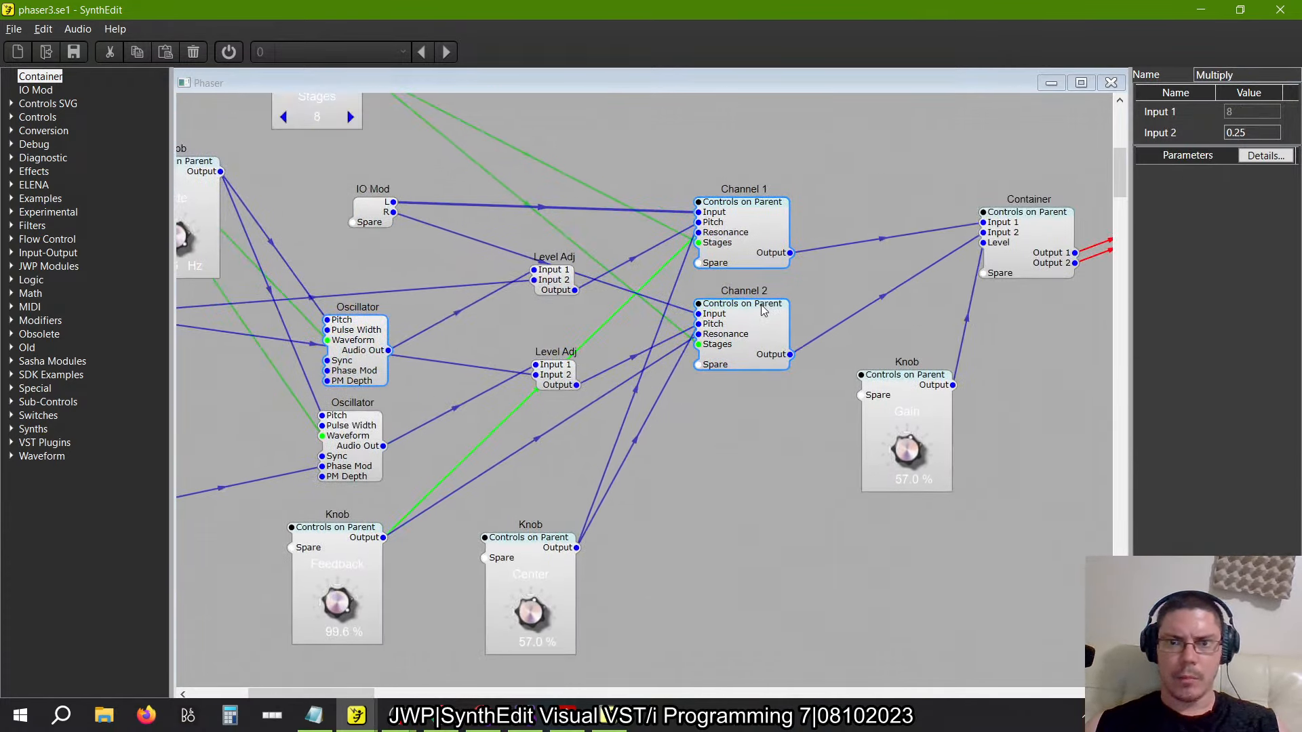
double_click(902, 399)
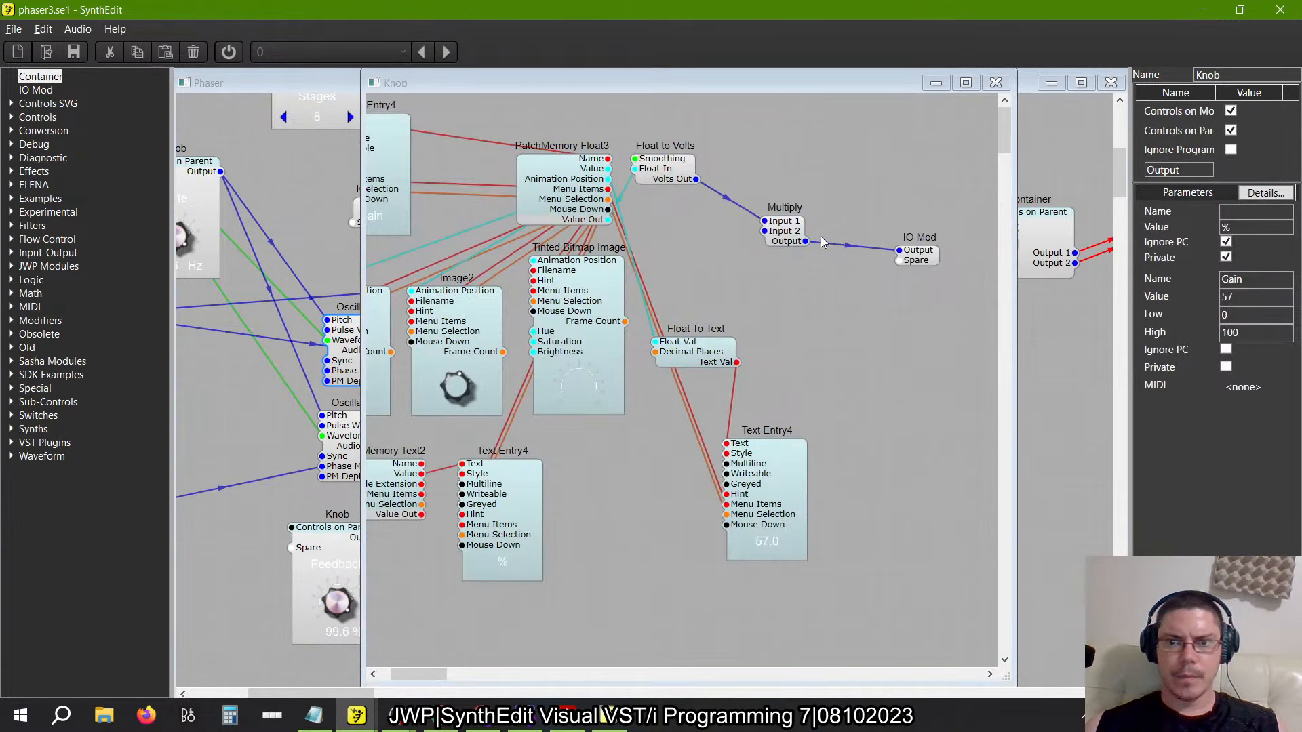
left_click(787, 224)
left_click(995, 82)
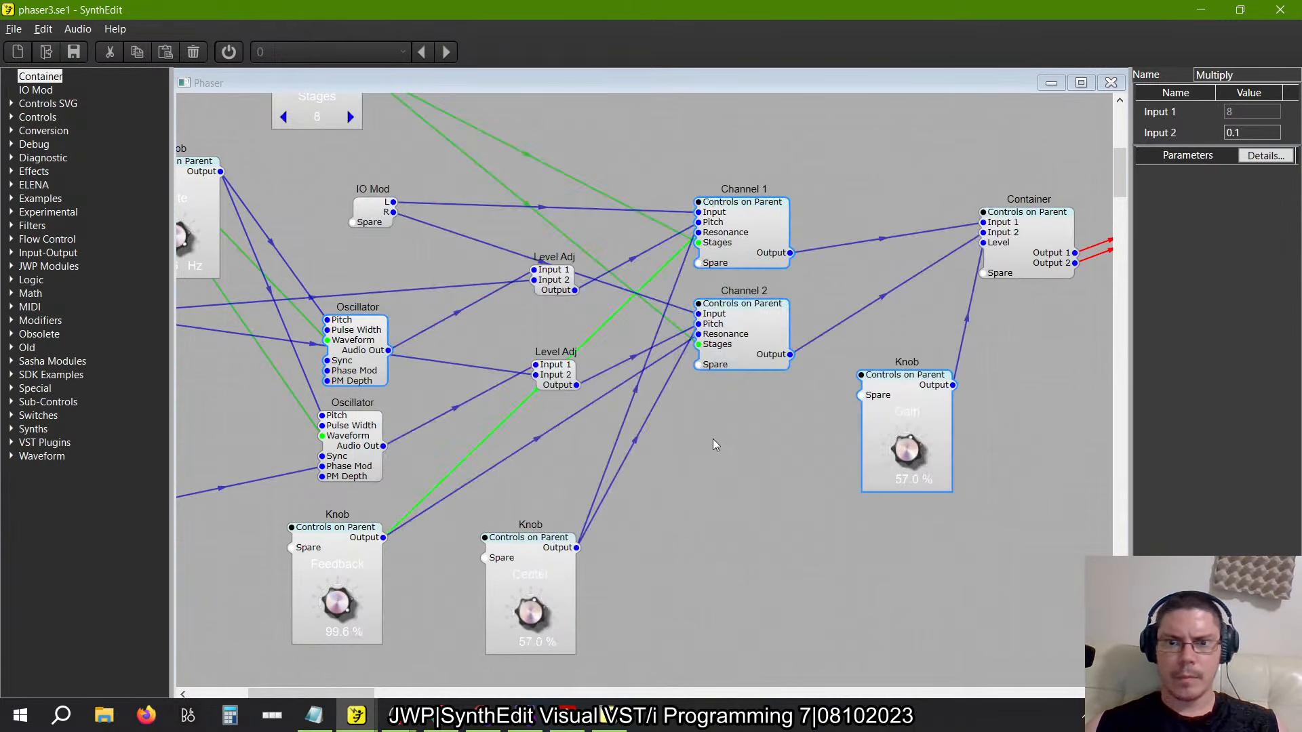
double_click(542, 562)
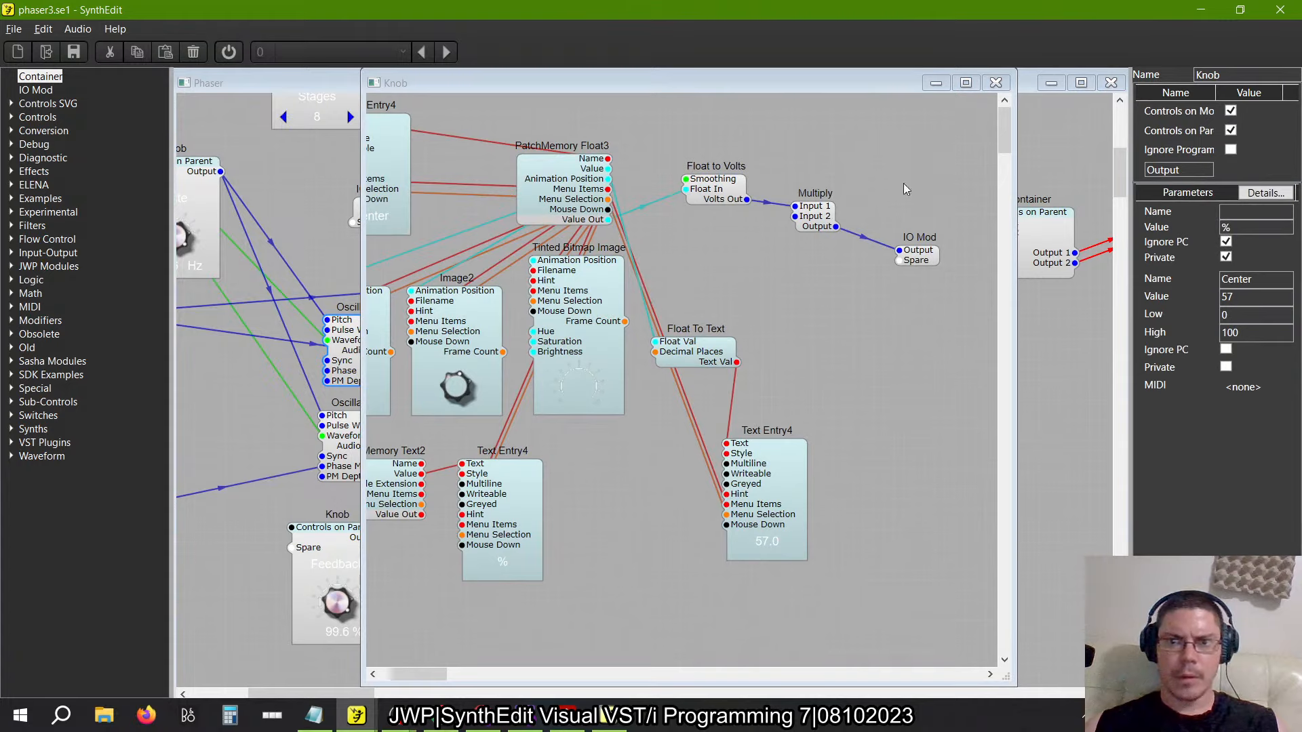
left_click(829, 211)
left_click(995, 82)
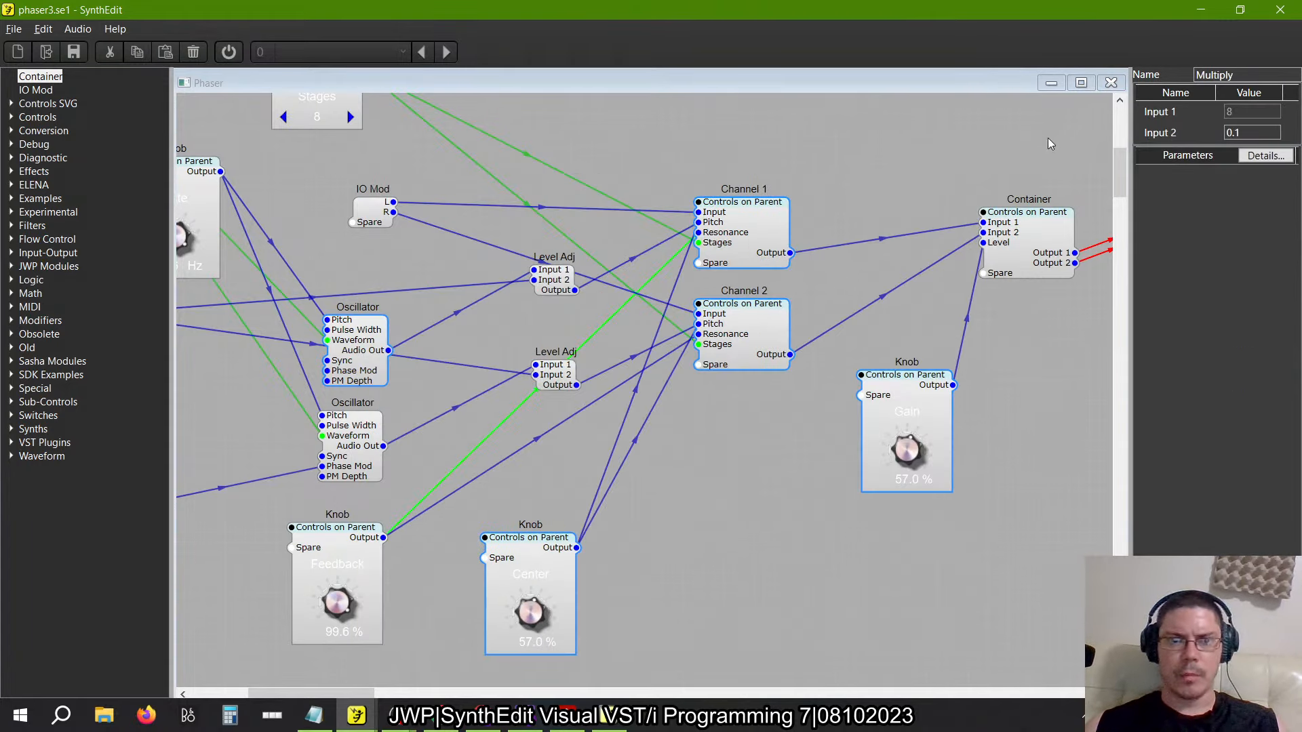
Close the Phaser container and export phaser3.se1 as the VST3 plugin Phaser Filter with its existing settings
left_click(1111, 82)
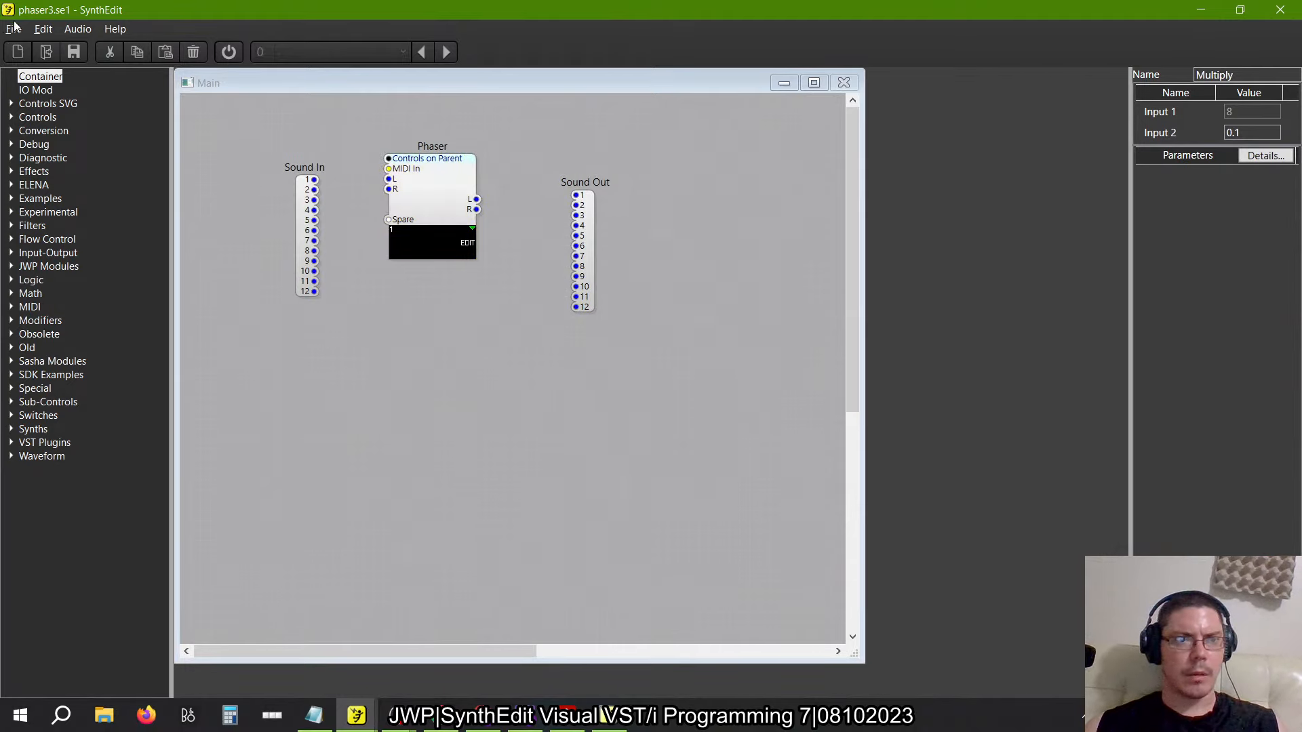
left_click(15, 28)
left_click(80, 152)
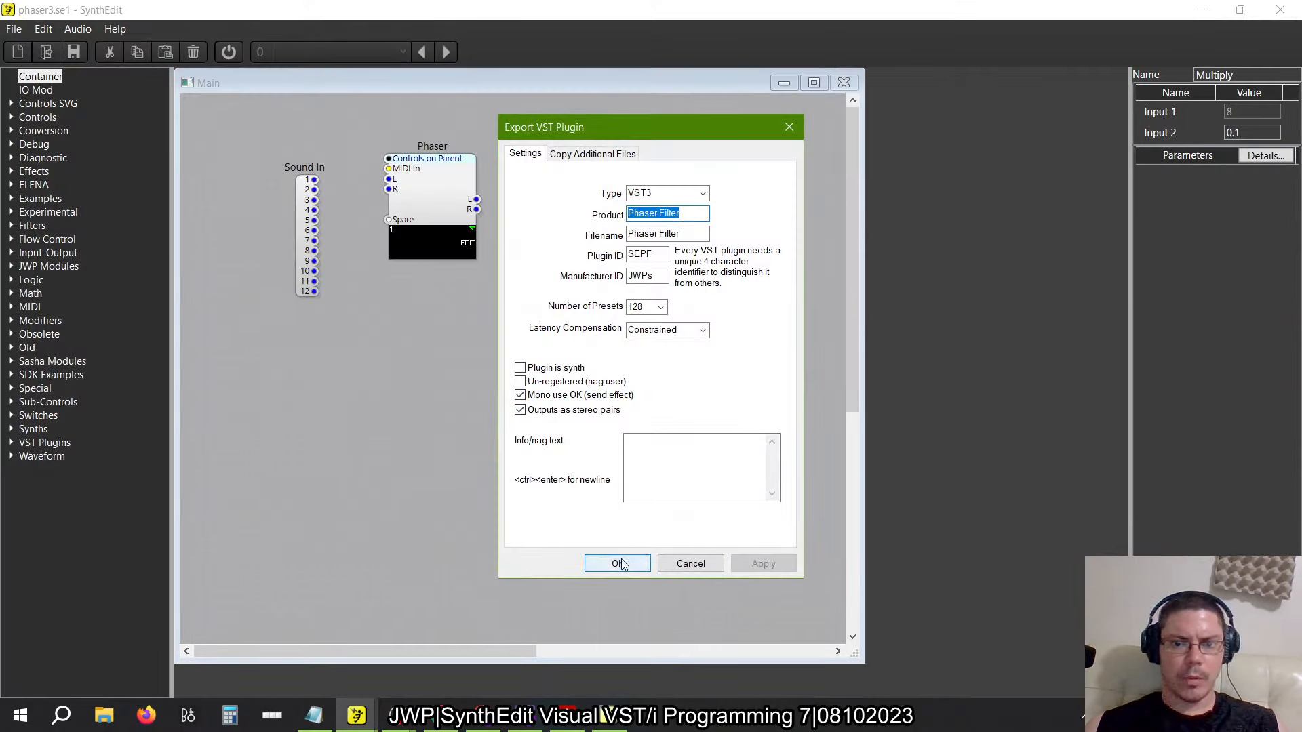
left_click(621, 563)
left_click(587, 423)
Switch to the phaser1B.se1 project, close its Phaser container, and export it as the VST3 plugin Phaser All Pass
key("alt+Tab")
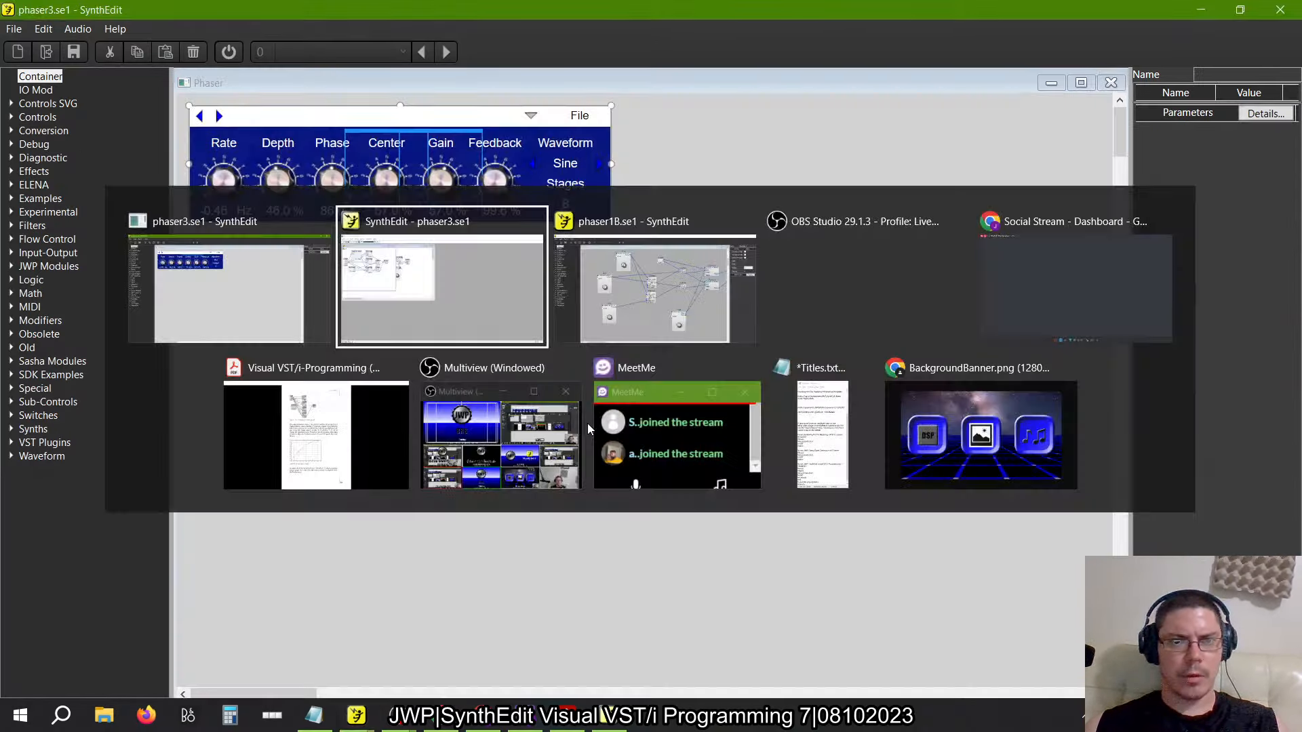
key("alt+Tab")
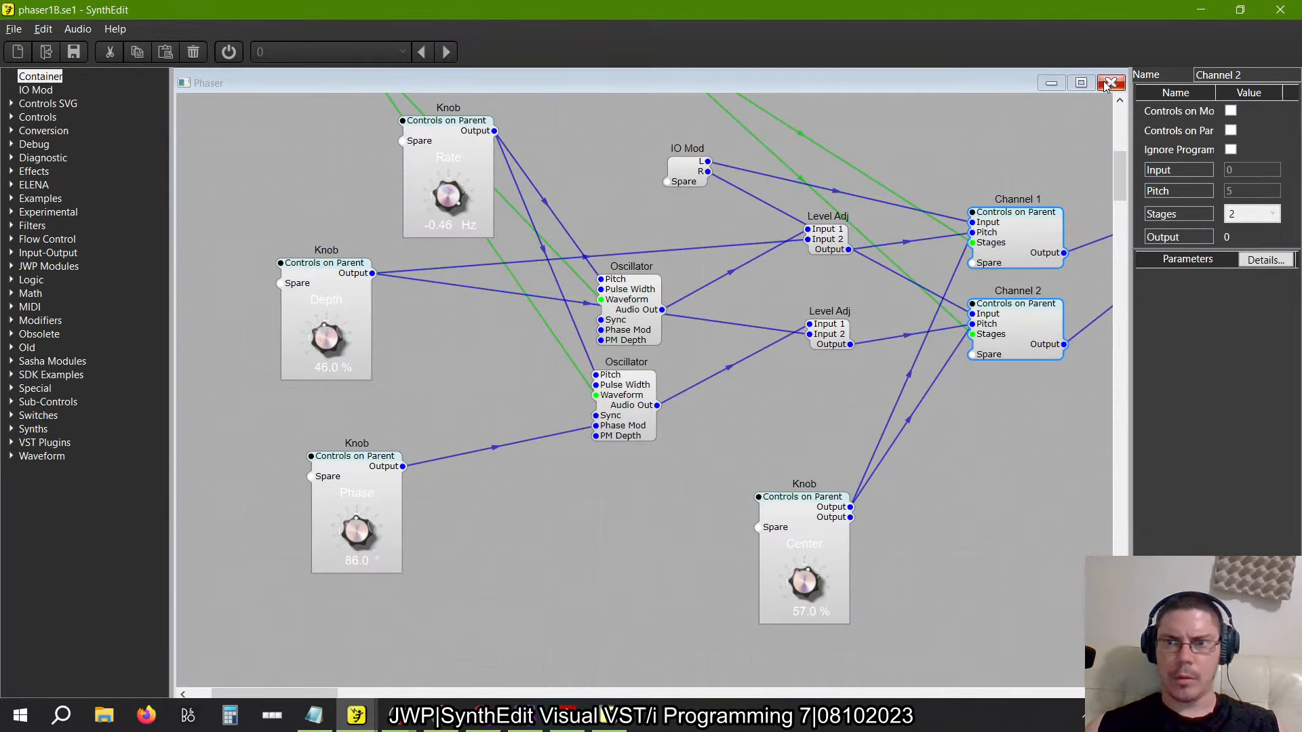
left_click(1110, 83)
left_click(14, 29)
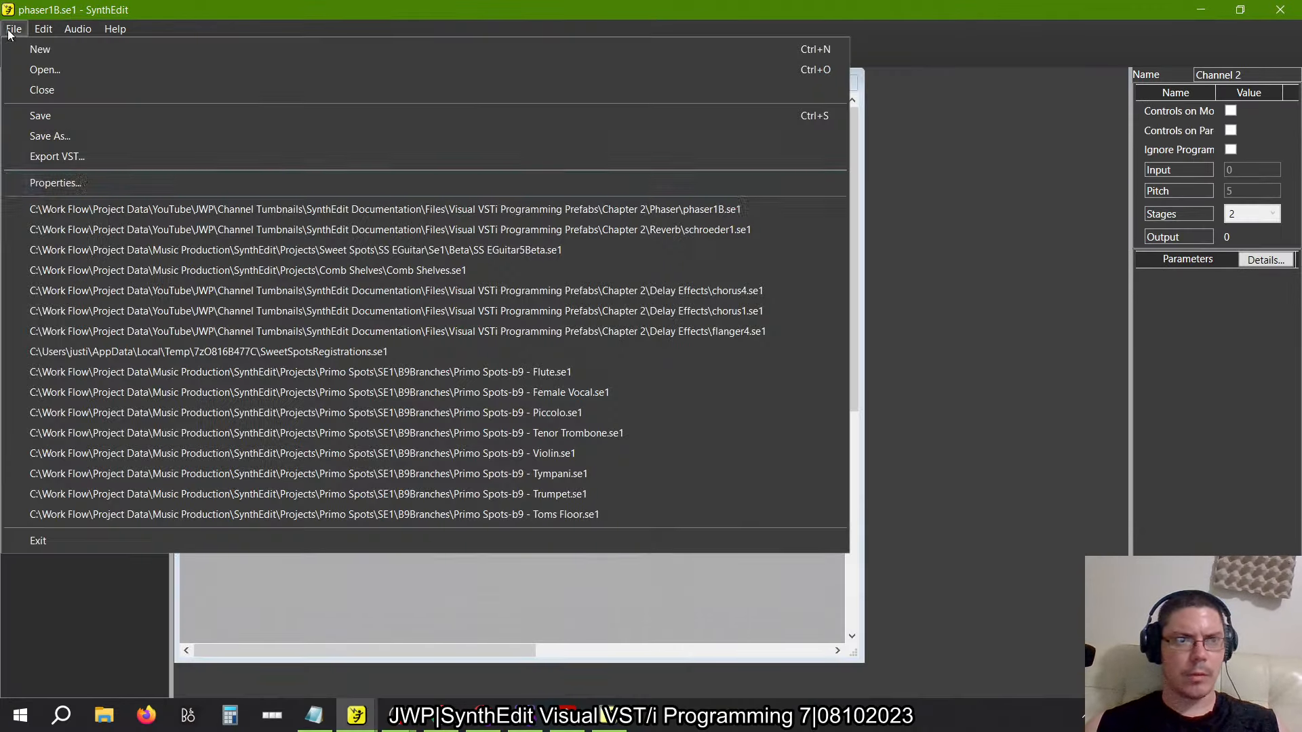
left_click(71, 157)
left_click(630, 562)
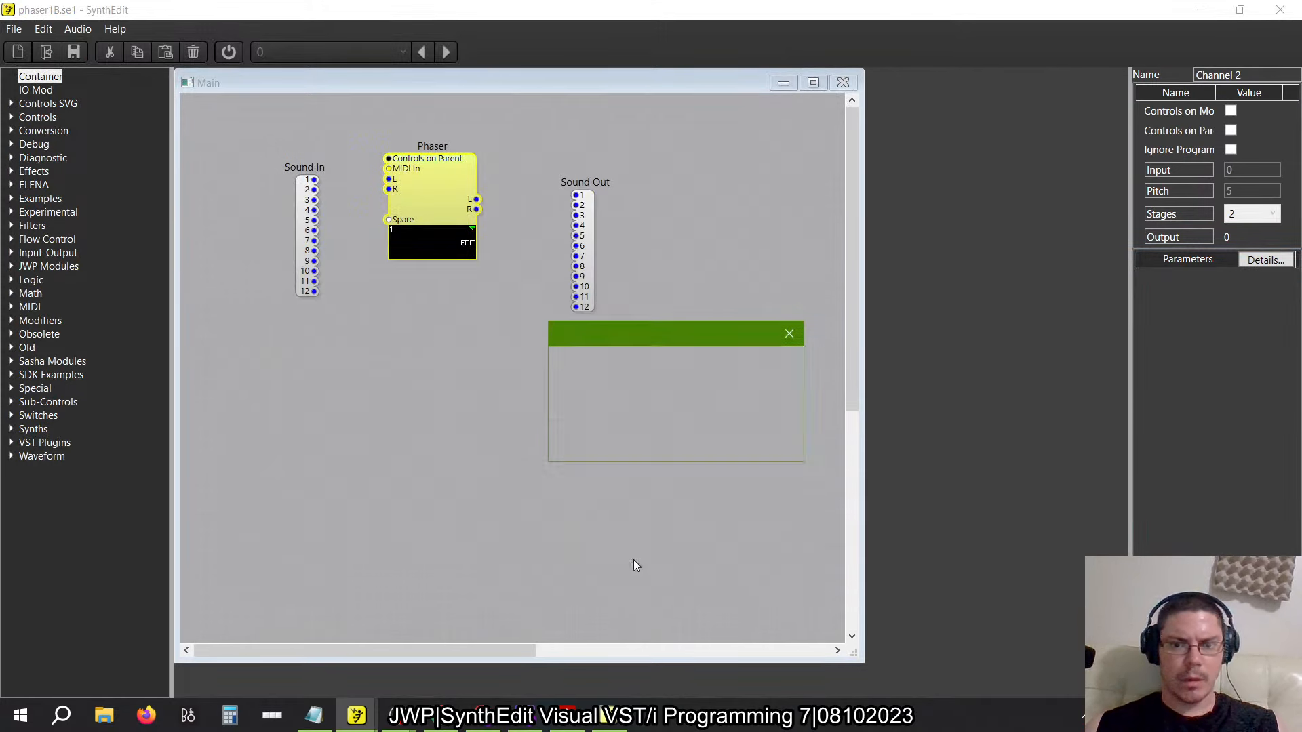
left_click(605, 441)
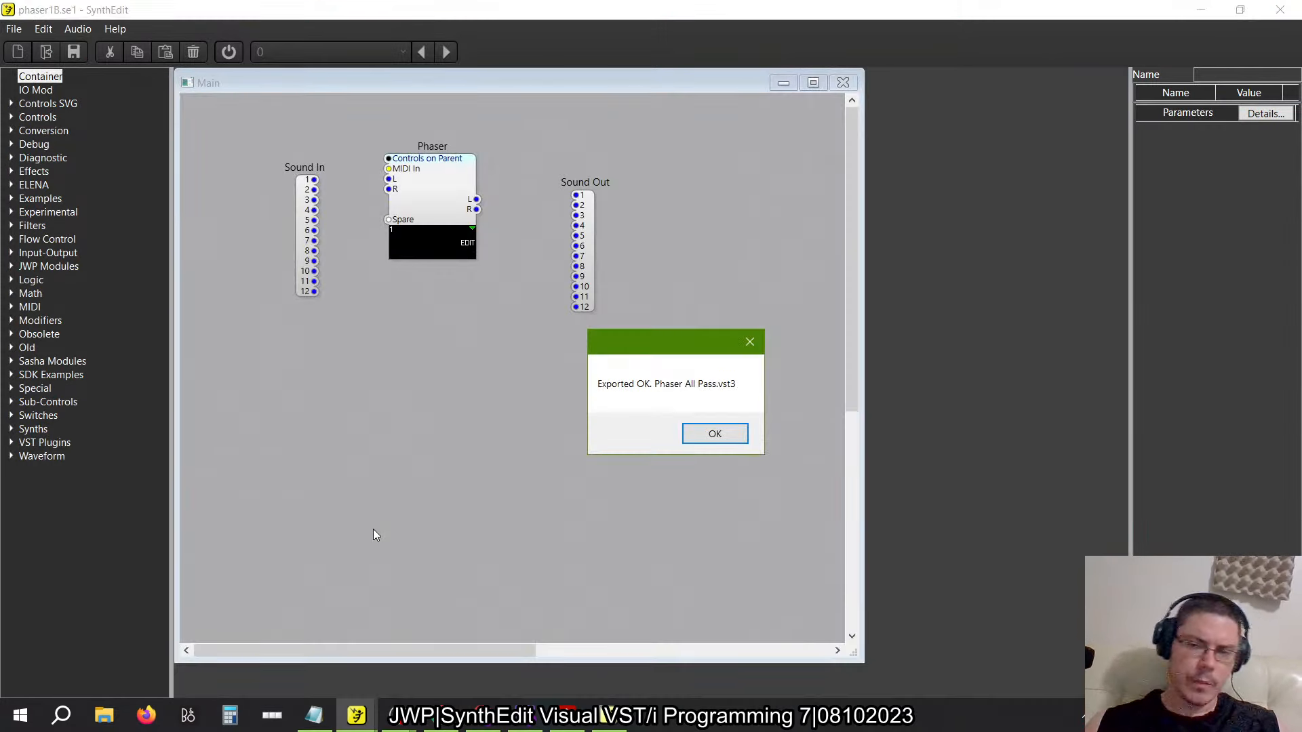
Dismiss the export confirmation, launch FL Studio and open the recent project Phaser Testing.flp
left_click(715, 433)
left_click(20, 716)
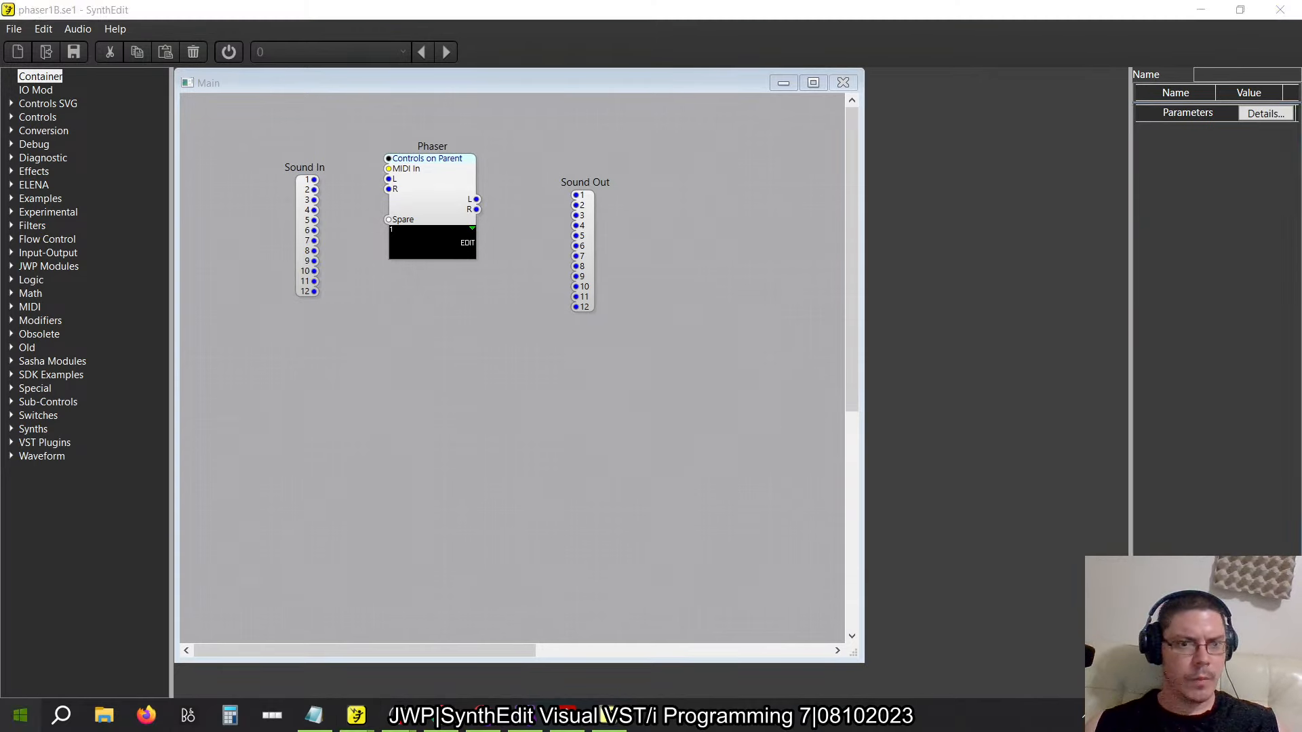
right_click(311, 346)
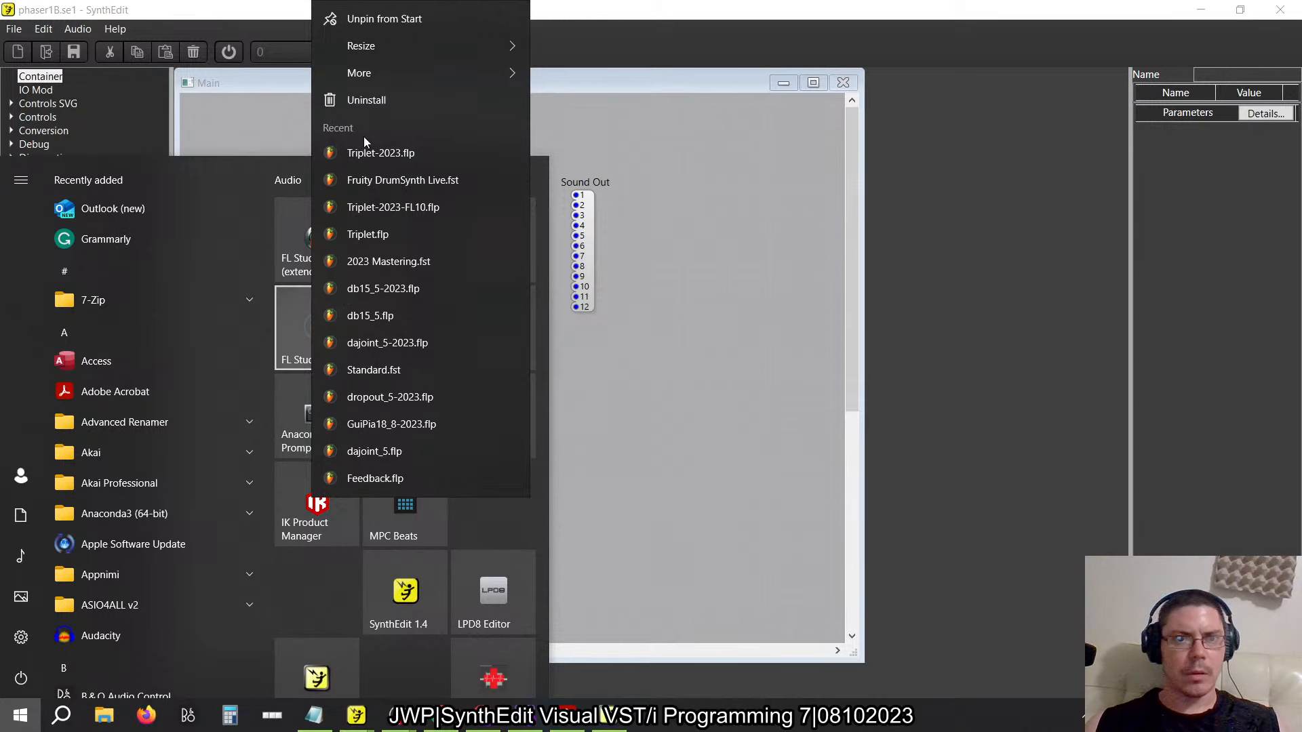
left_click(301, 331)
left_click(302, 326)
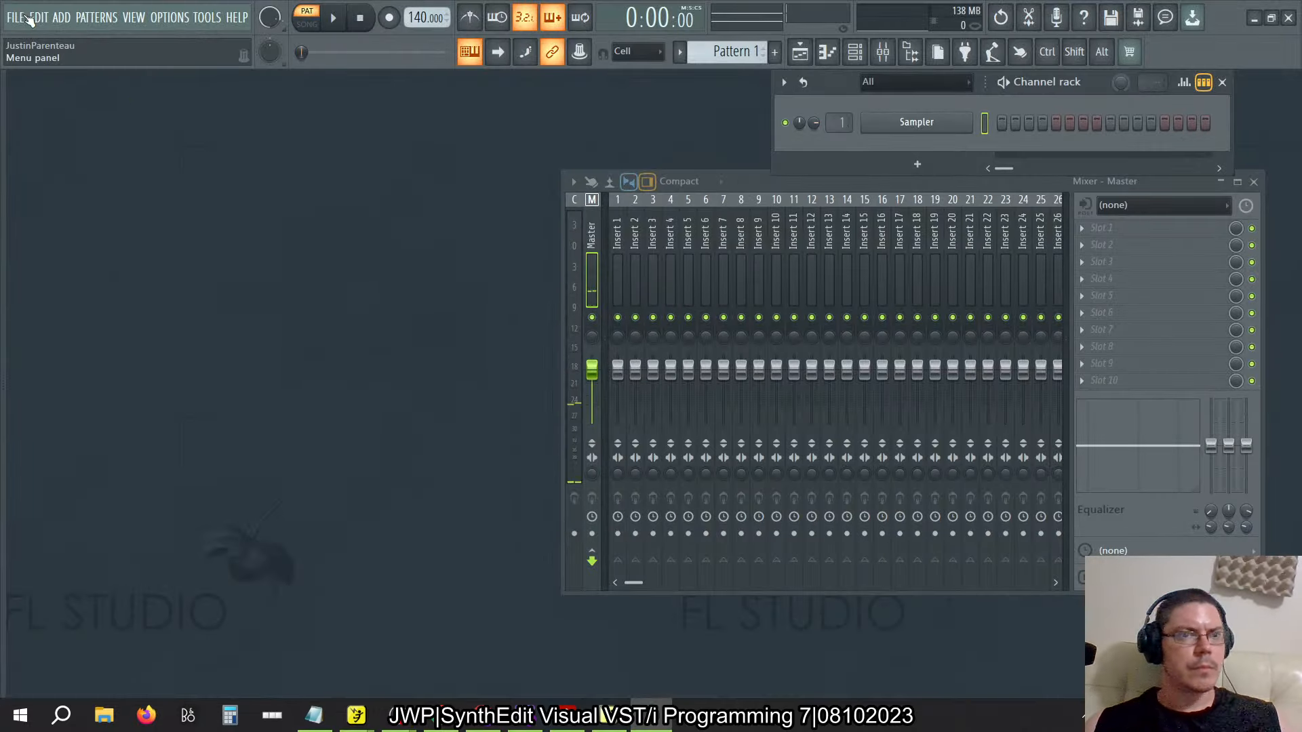
left_click(28, 19)
left_click(79, 212)
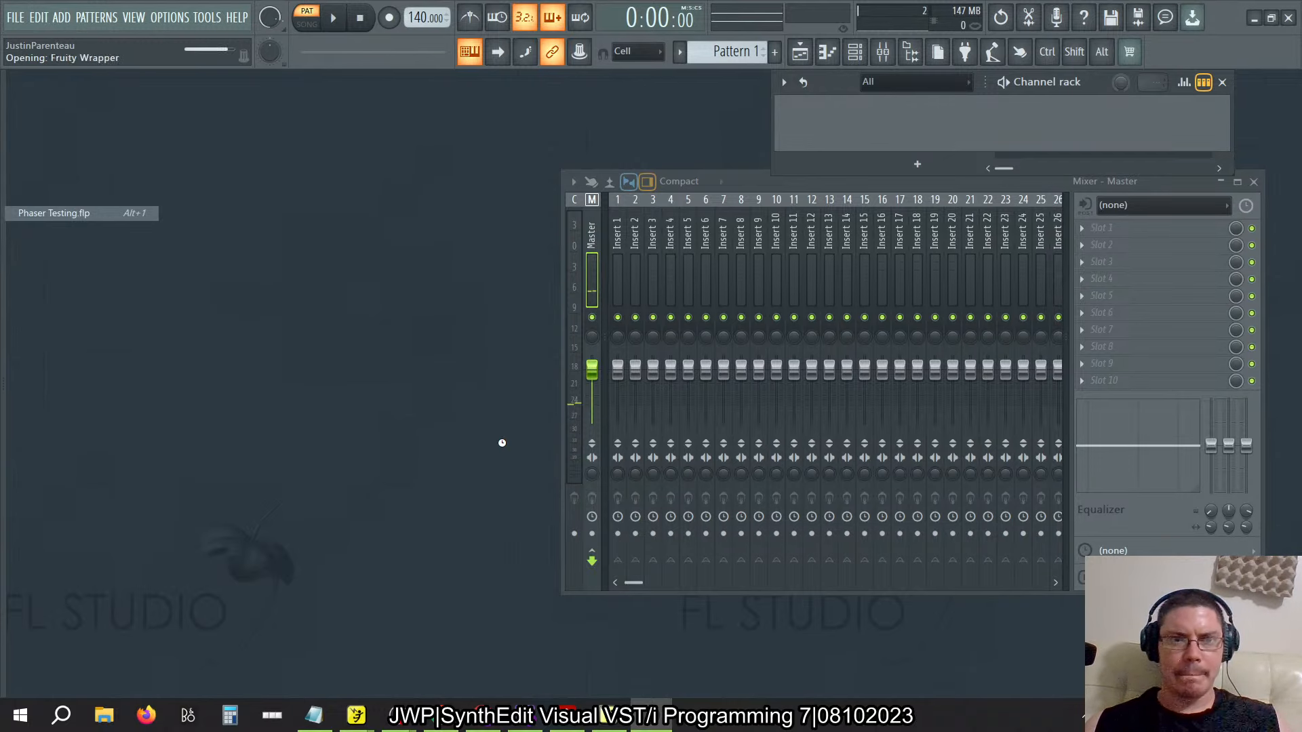
key("alt+Tab")
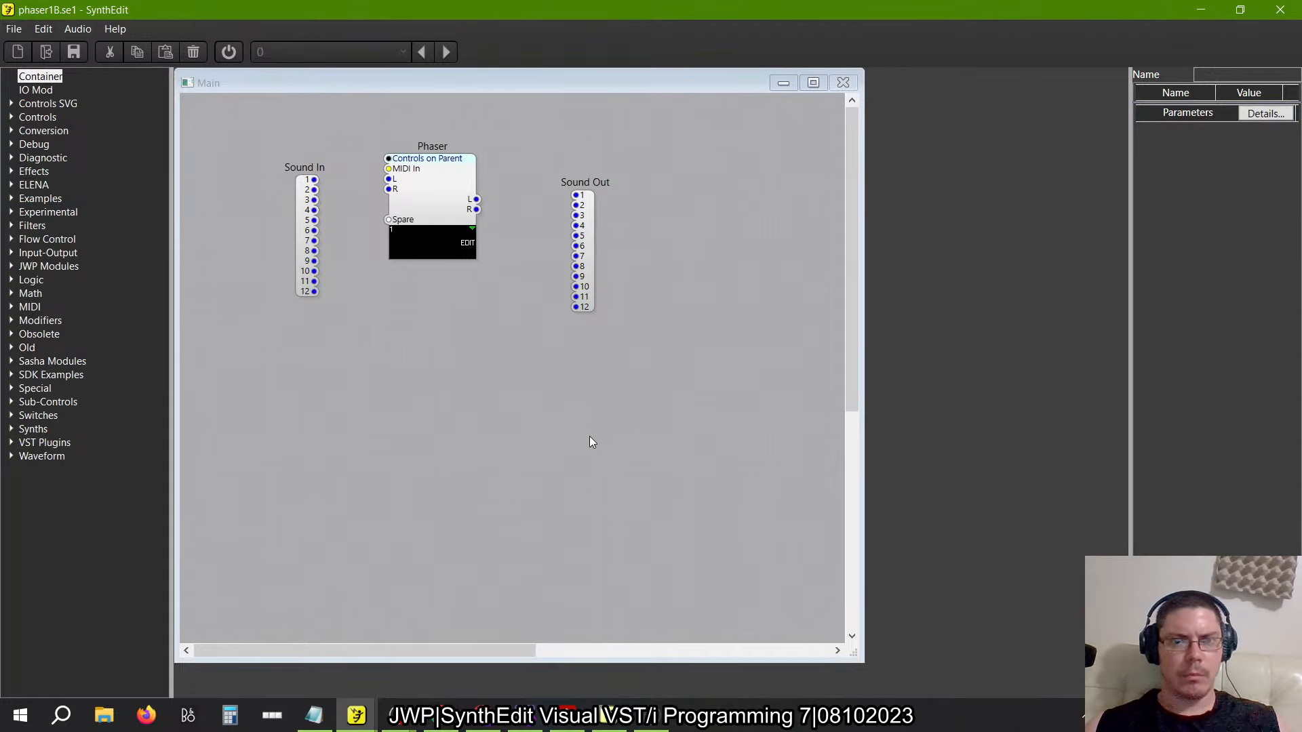
key("alt+Tab")
key("alt+Tab")
left_click(695, 422)
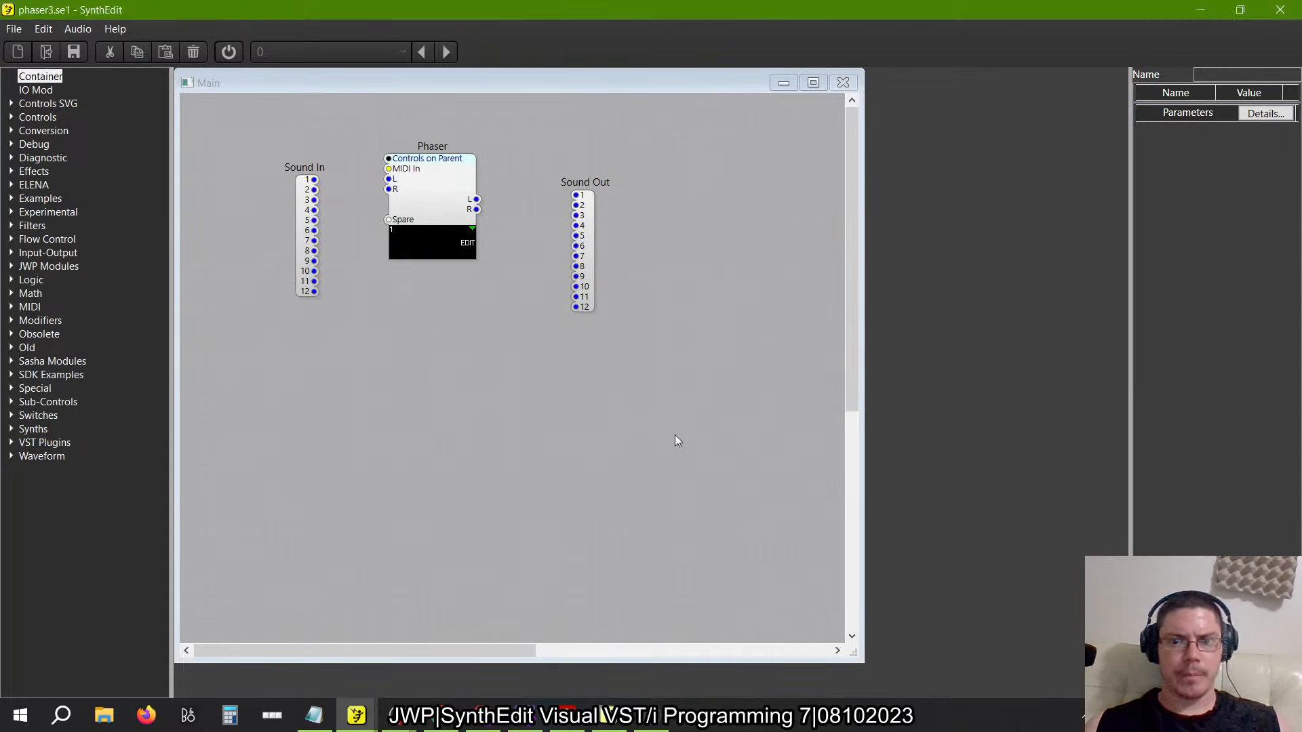
key("alt+Tab")
key("alt+Tab")
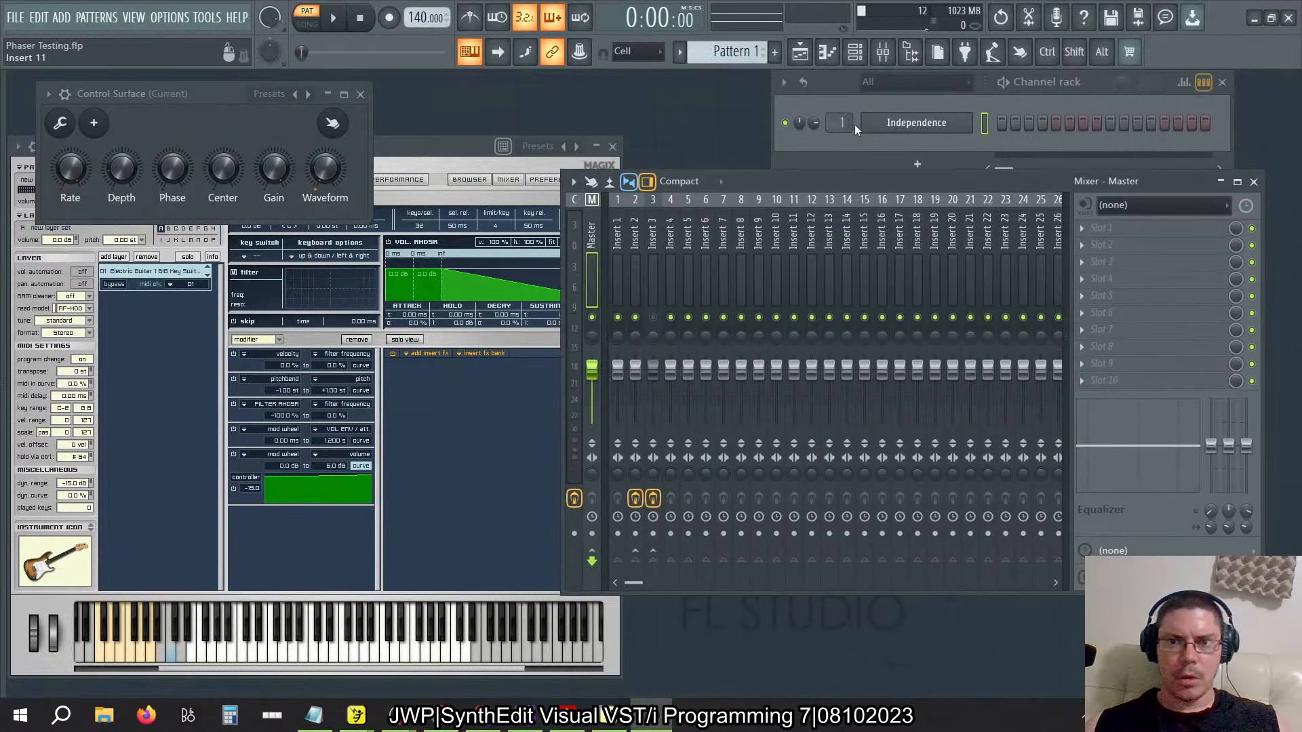
Audition the Phaser Filter on mixer Insert 3, unmute Insert 2 and mute Insert 3
left_click(829, 95)
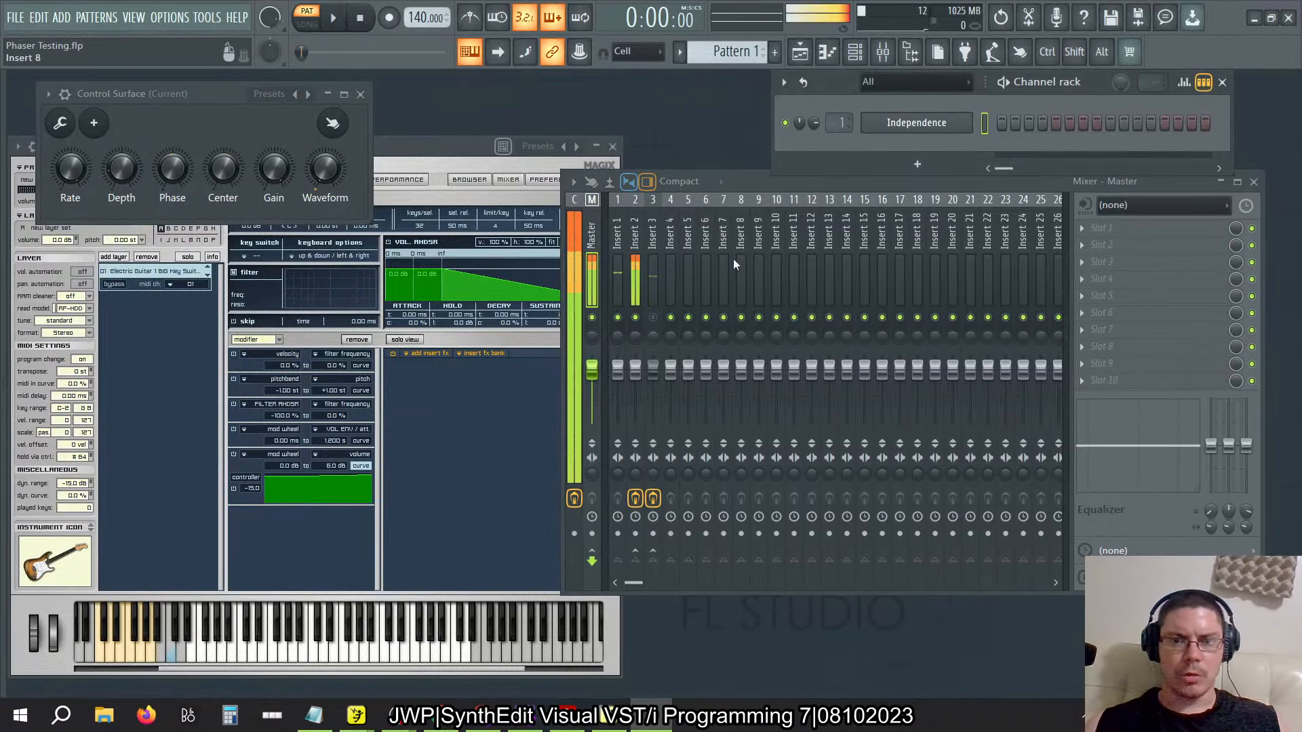
left_click(653, 274)
left_click(825, 92)
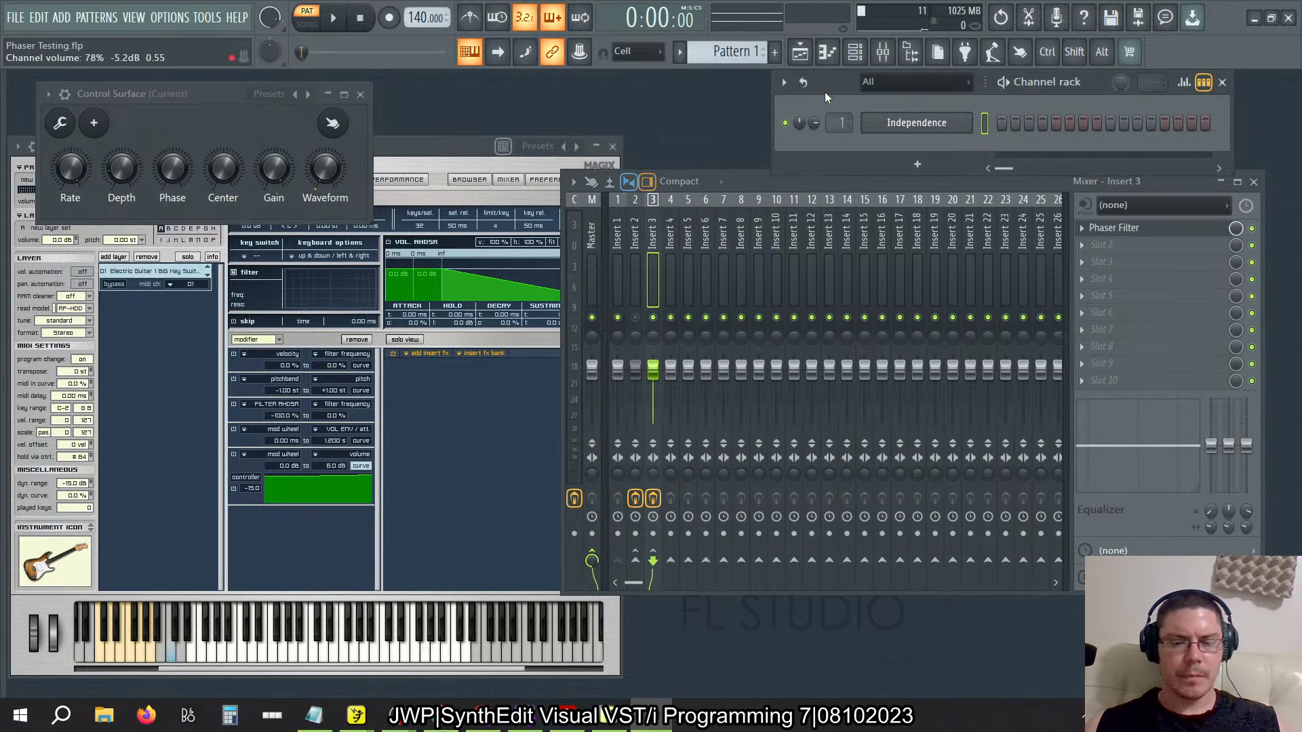
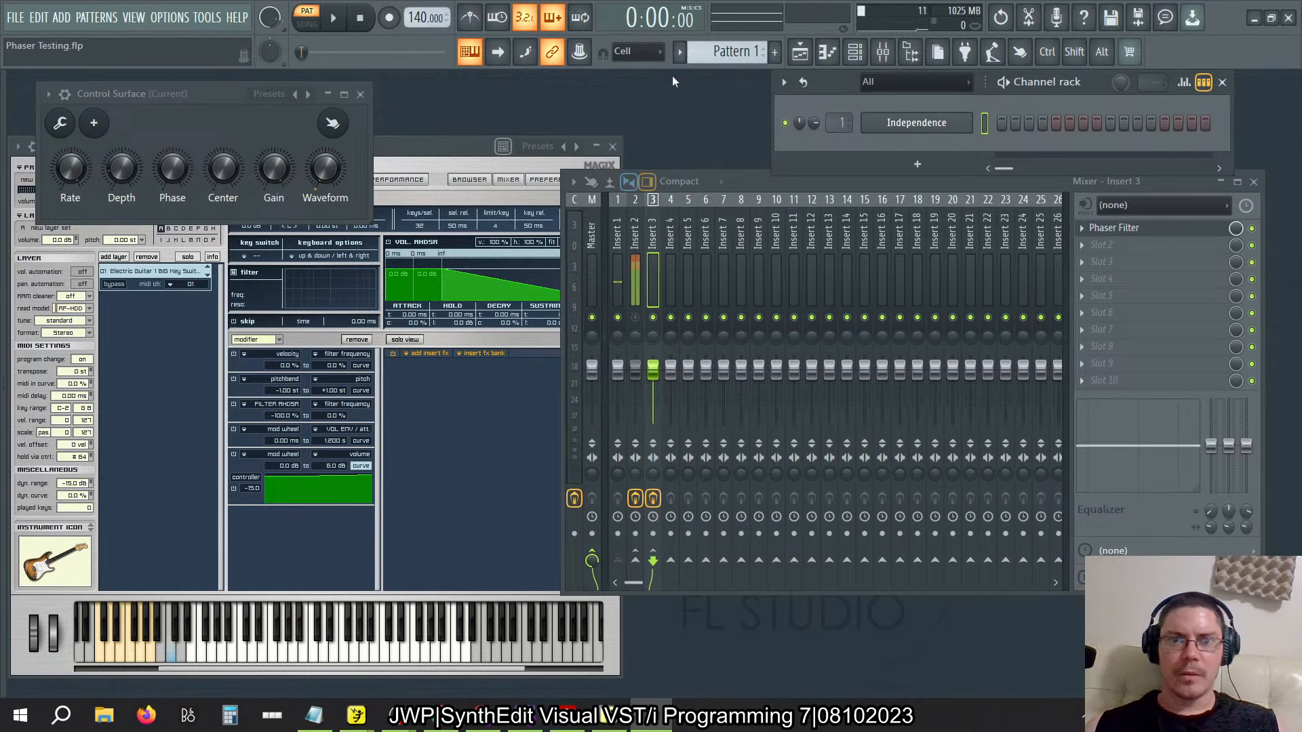
right_click(476, 59)
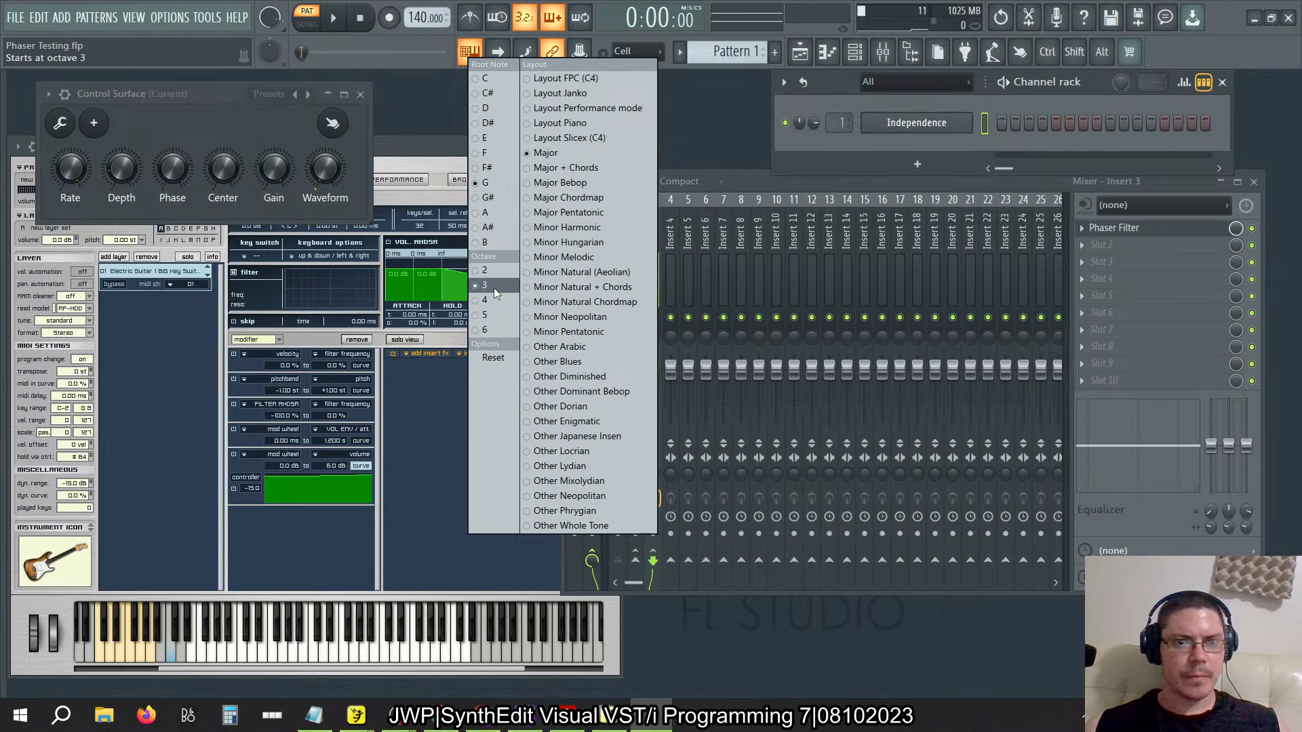
left_click(766, 182)
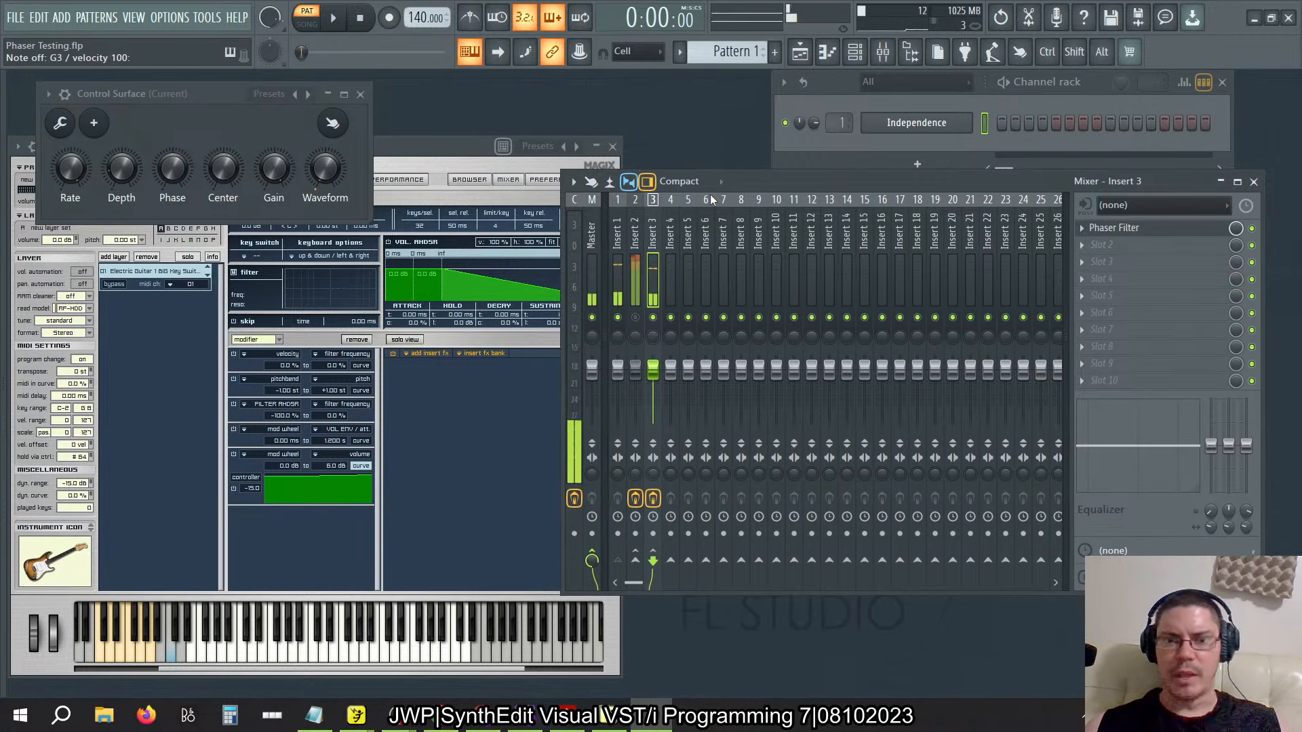
left_click(634, 317)
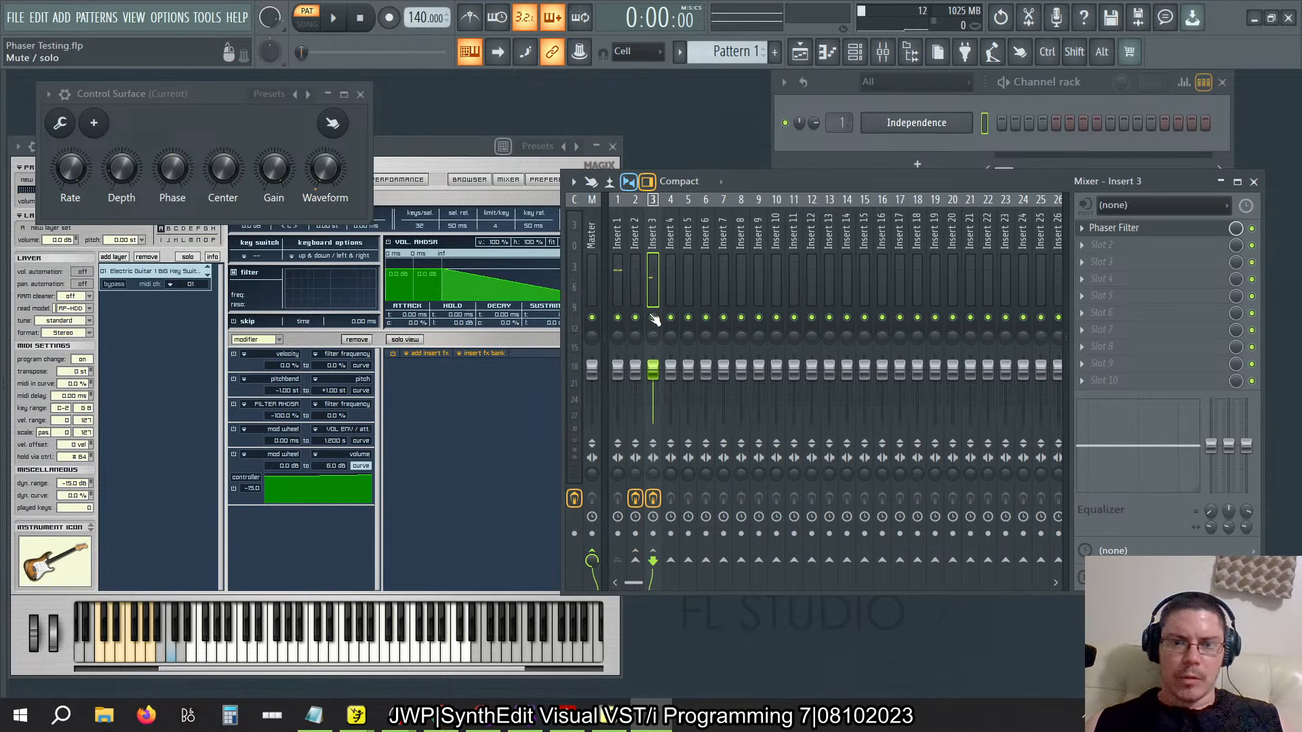
left_click(652, 316)
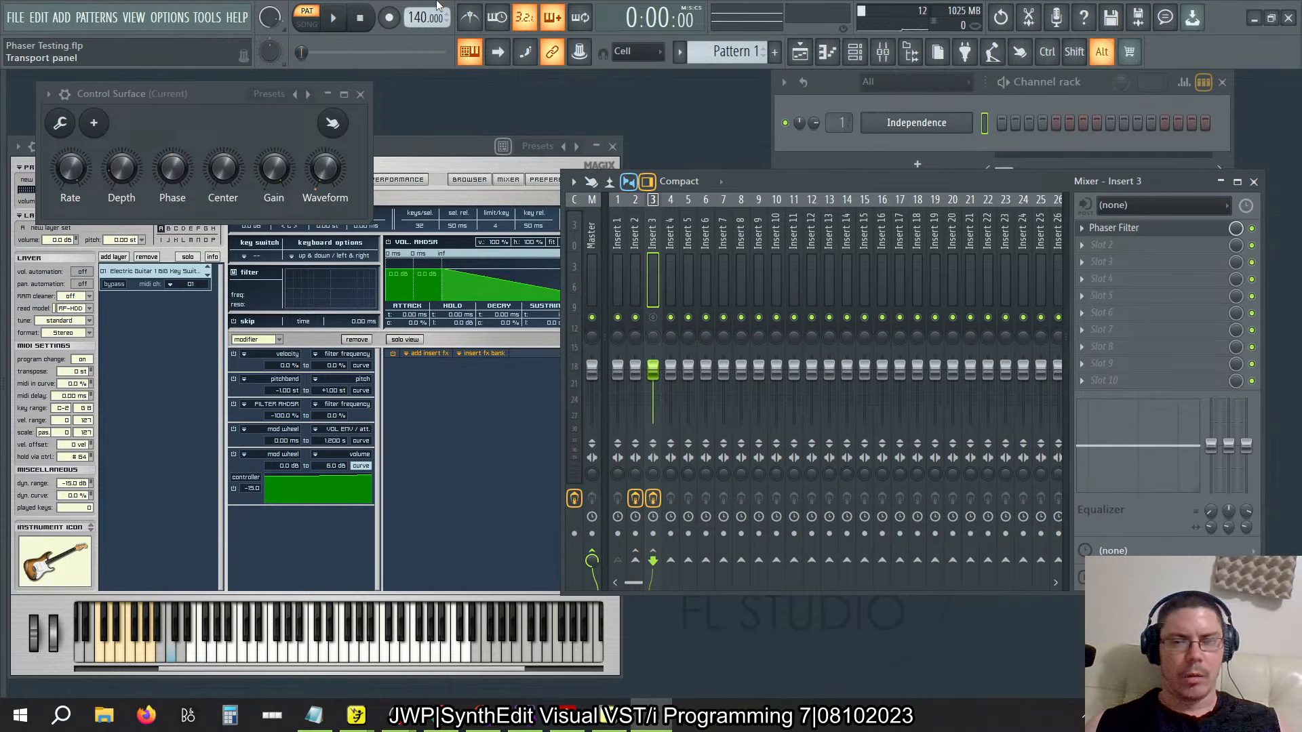
Switch to the phaser1B project in SynthEdit and examine the All Pass settings inside Channel 1's Phaser 2 container
key("alt+Tab")
key("alt+Tab")
key("alt+Tab")
key("alt+Tab")
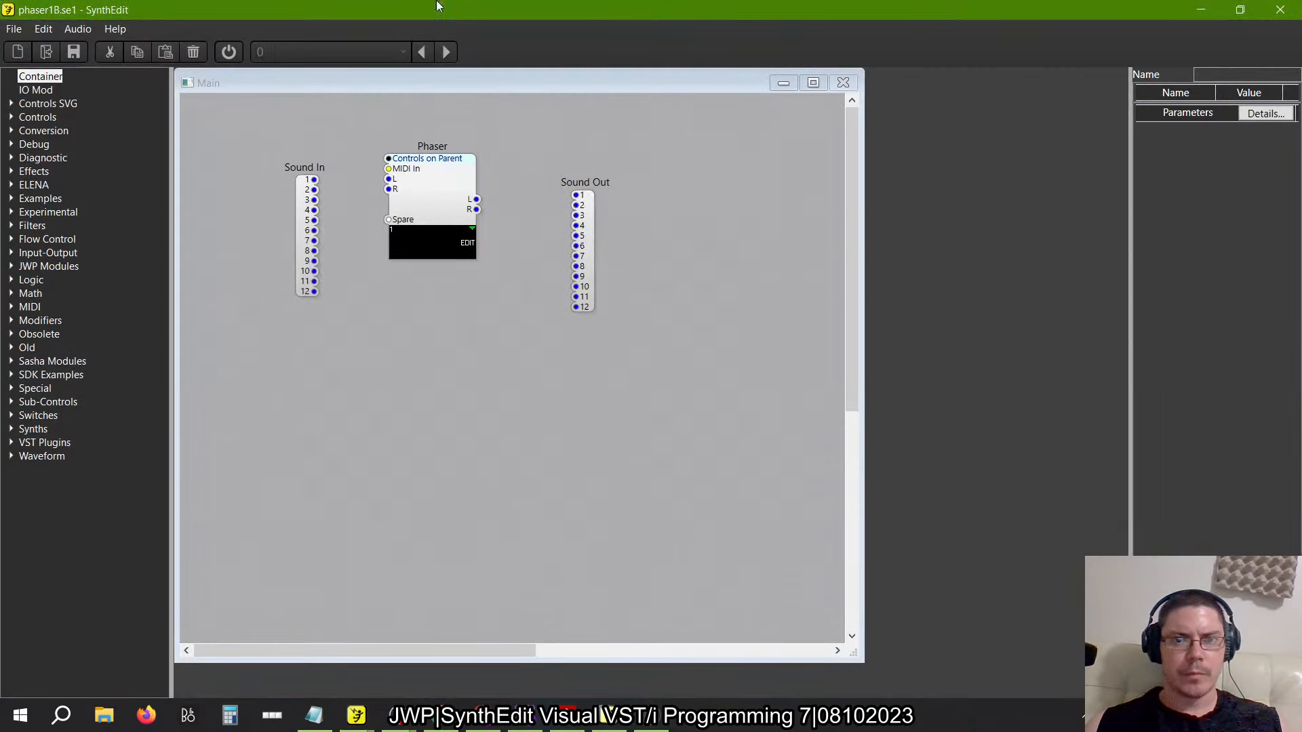
double_click(415, 197)
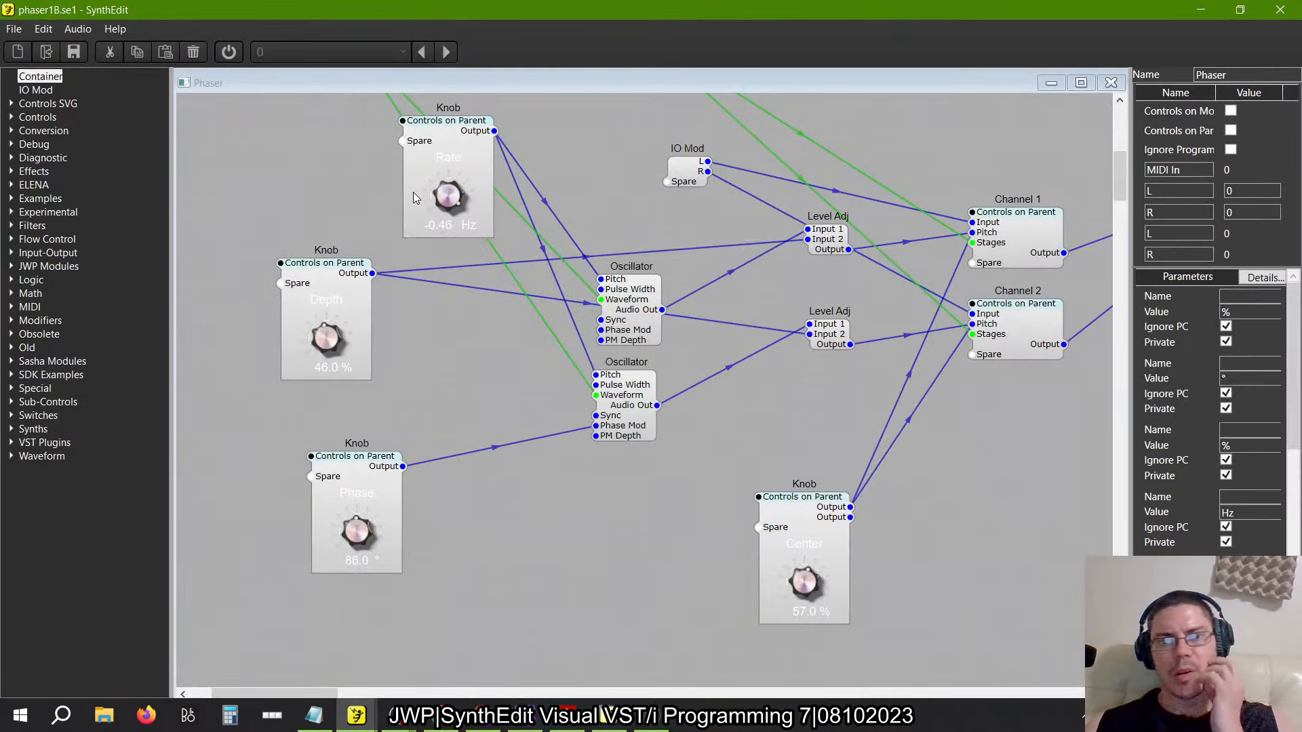
double_click(1013, 239)
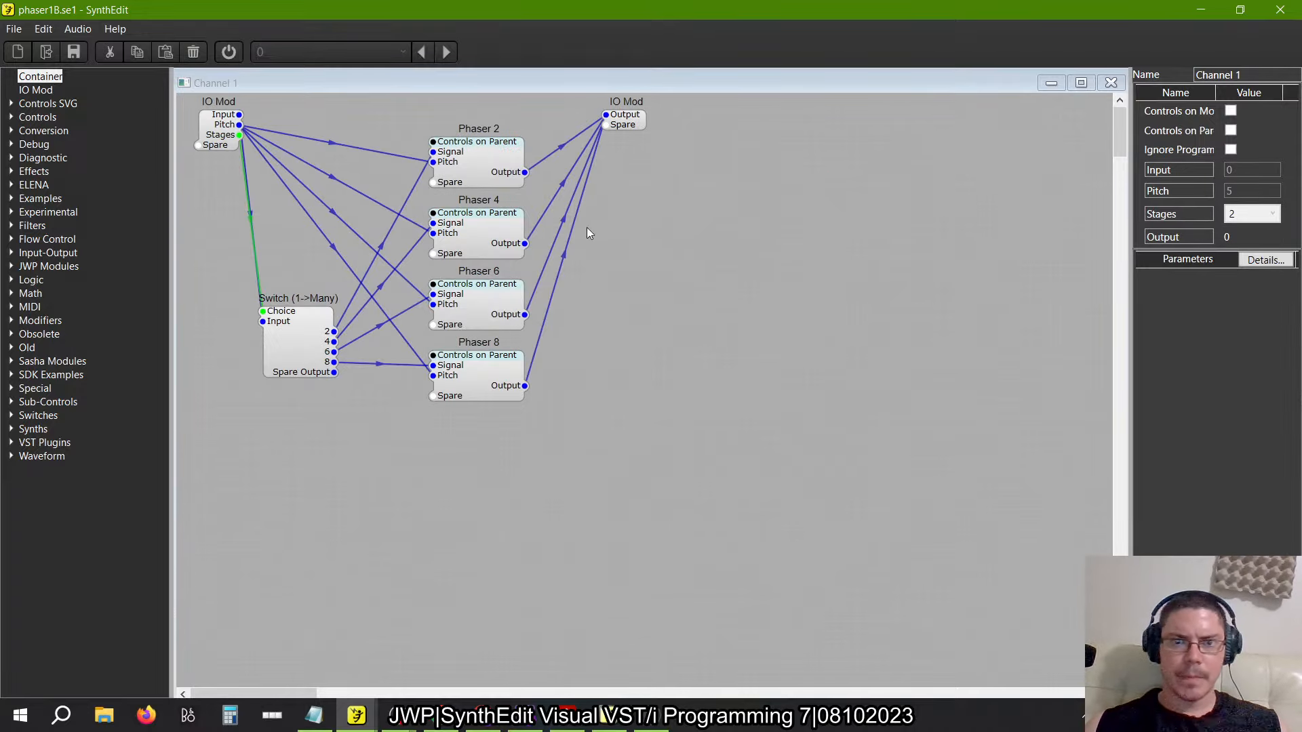
double_click(484, 160)
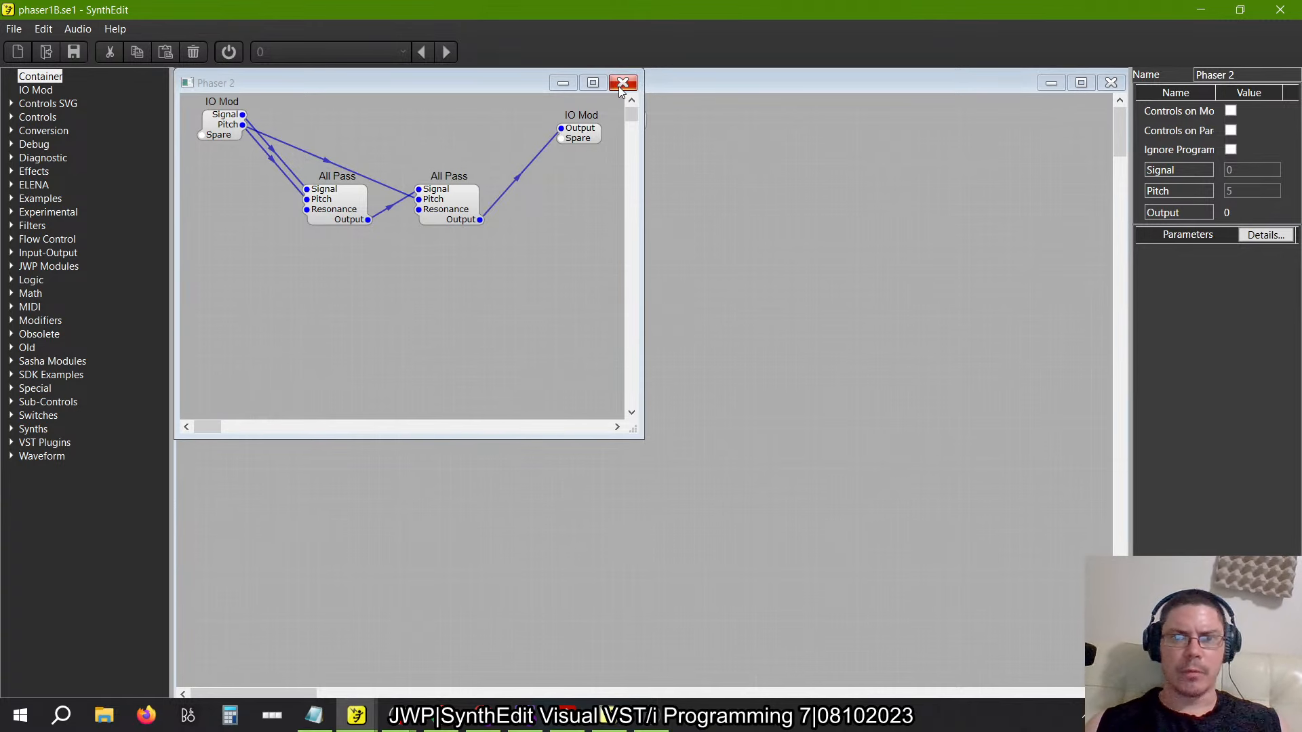
left_click(449, 210)
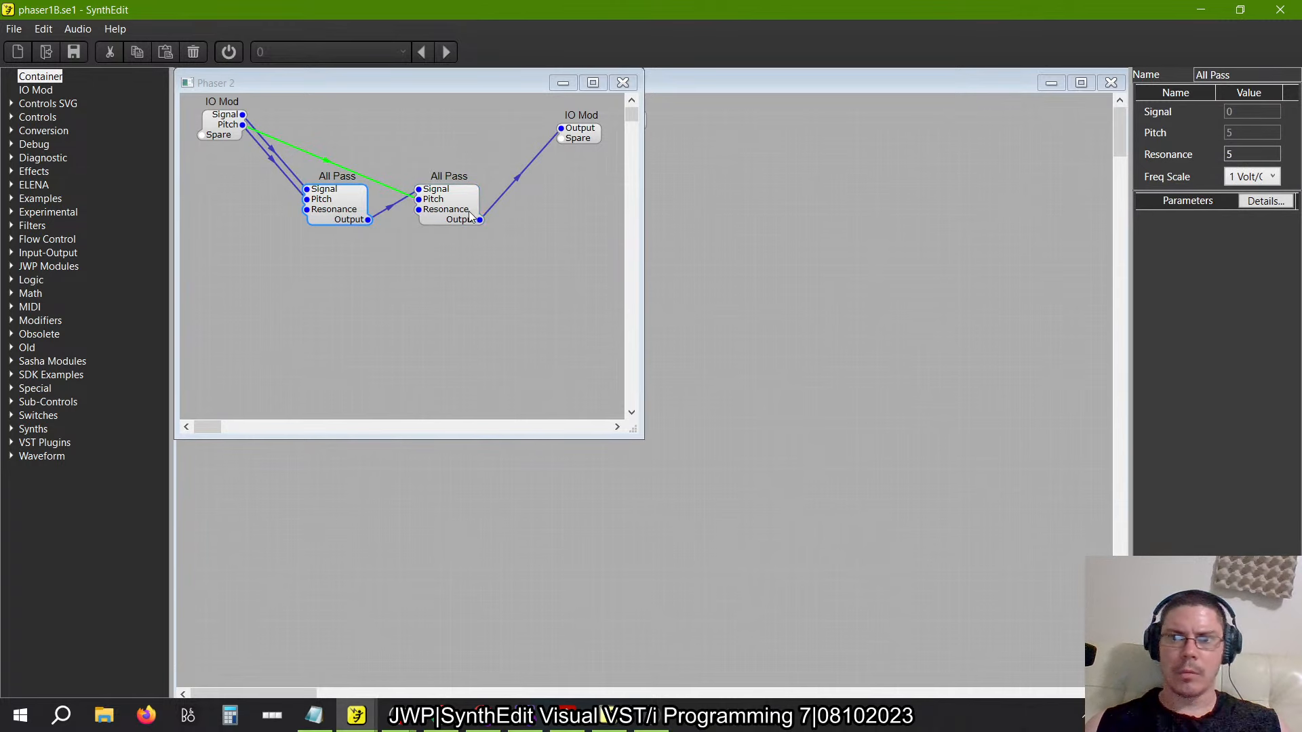
left_click(622, 82)
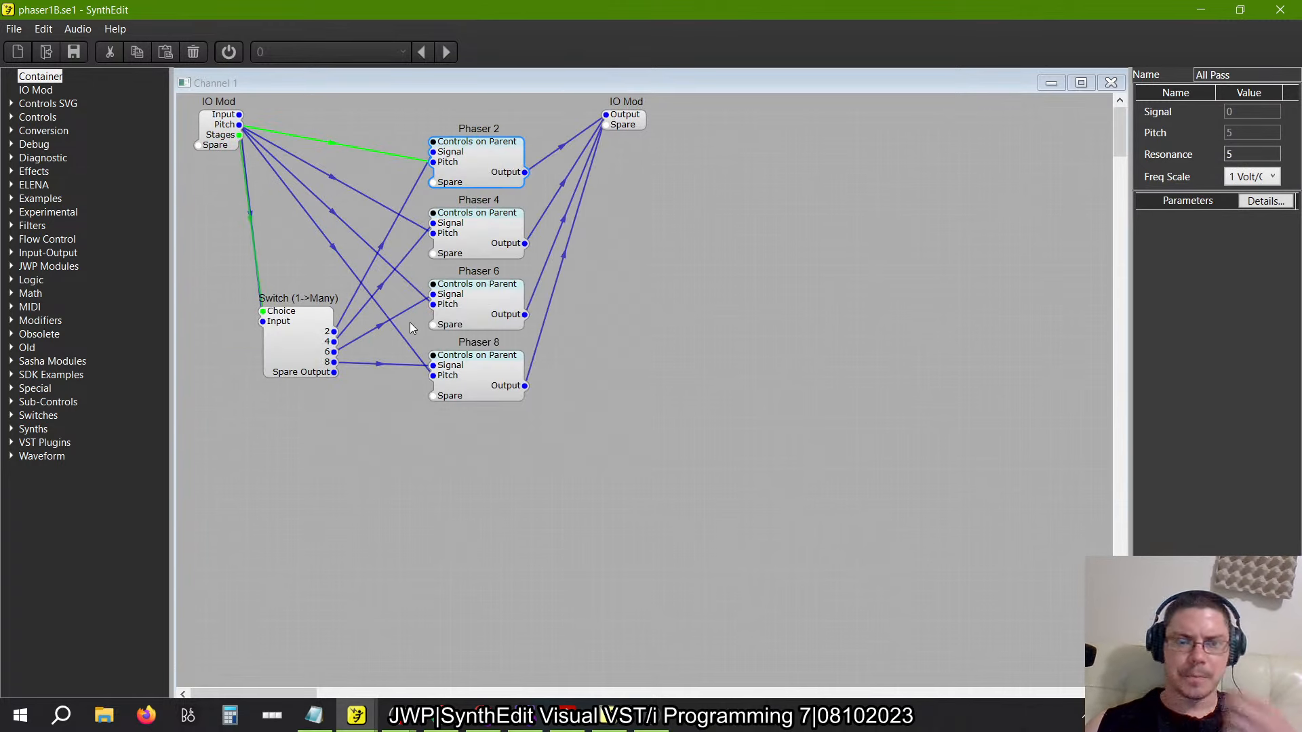
Examine the first All Pass module's Resonance in the Phaser 4 container, closing Phaser 4 and Channel 1
double_click(492, 224)
left_click(334, 205)
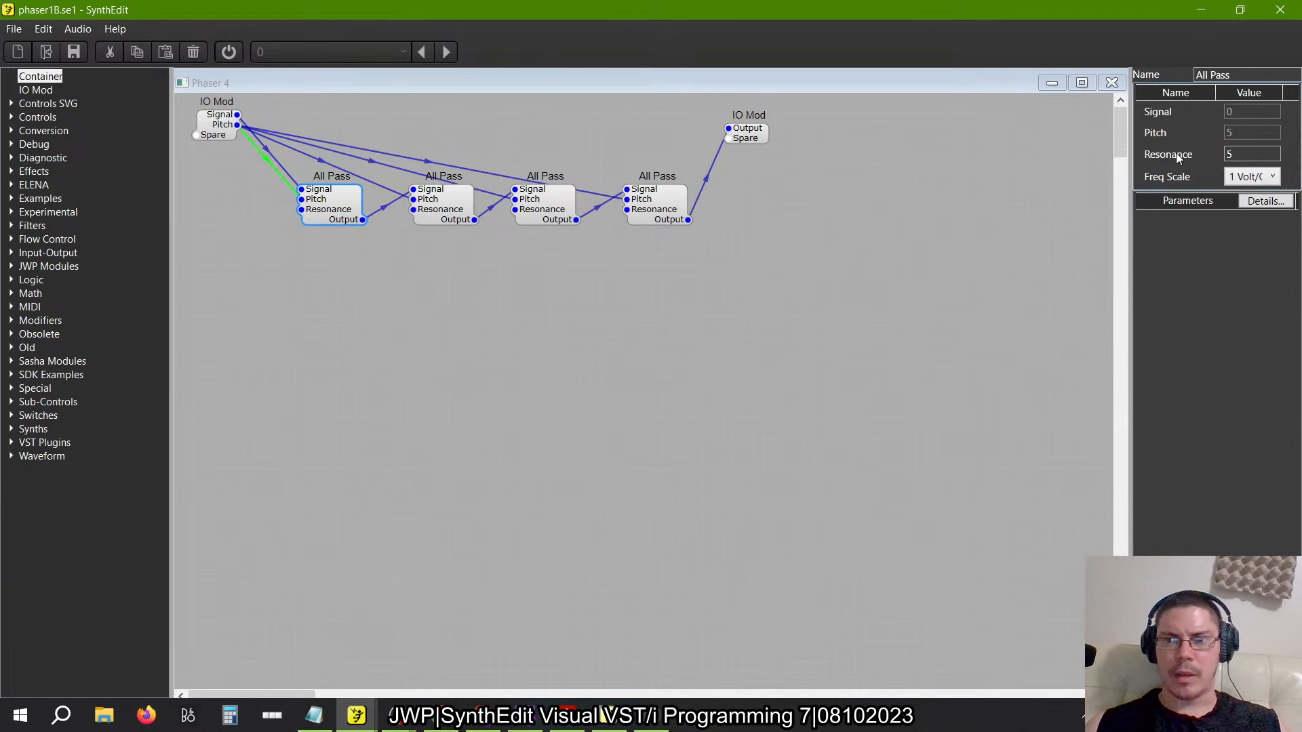
key("Return")
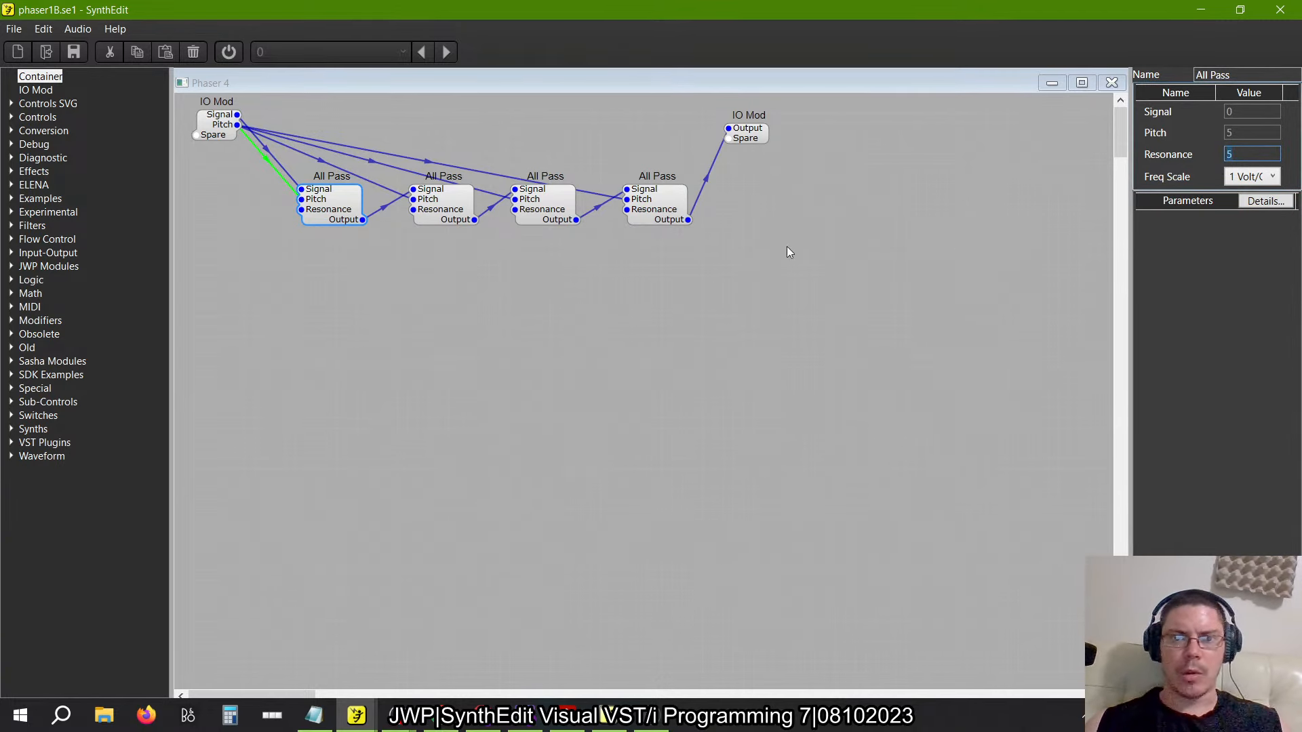
left_click(1111, 82)
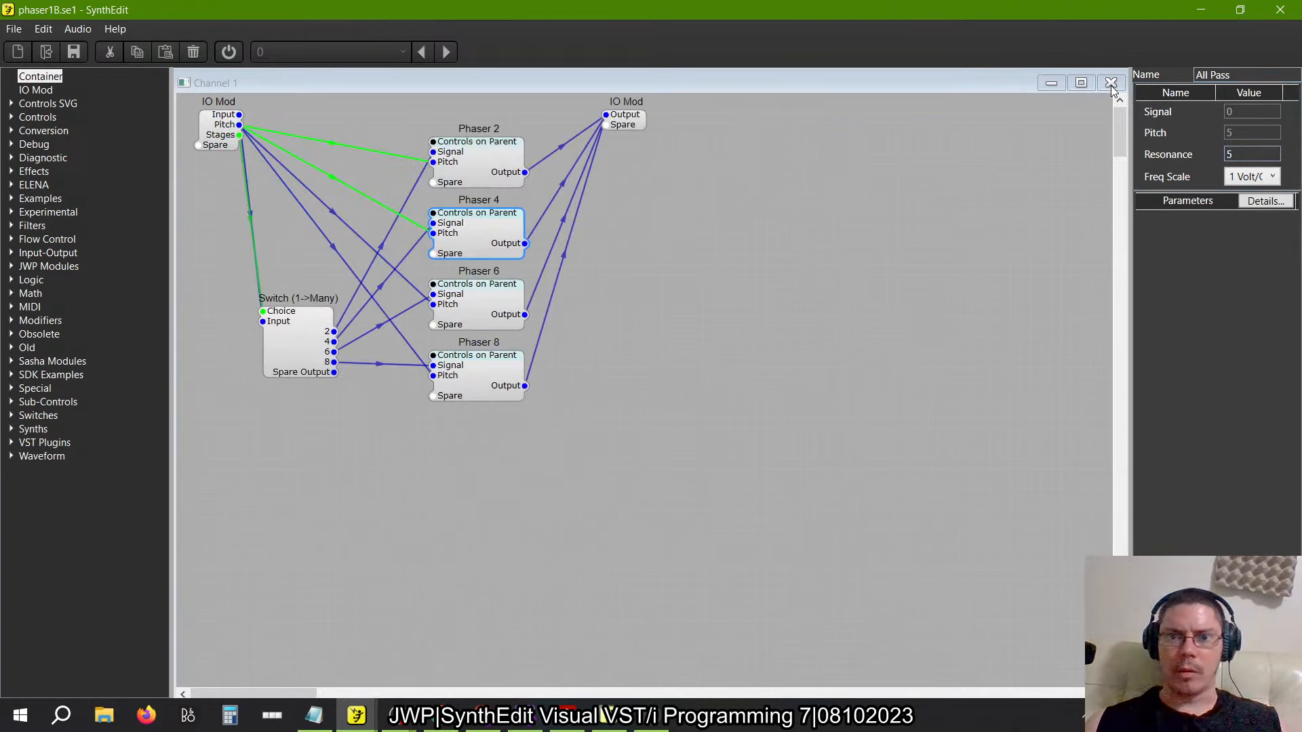
left_click(1111, 82)
Return to FL Studio, keep mixer Insert 3 muted and open the Phaser All Pass plugin on Insert 2
key("alt+Tab")
key("alt+Tab")
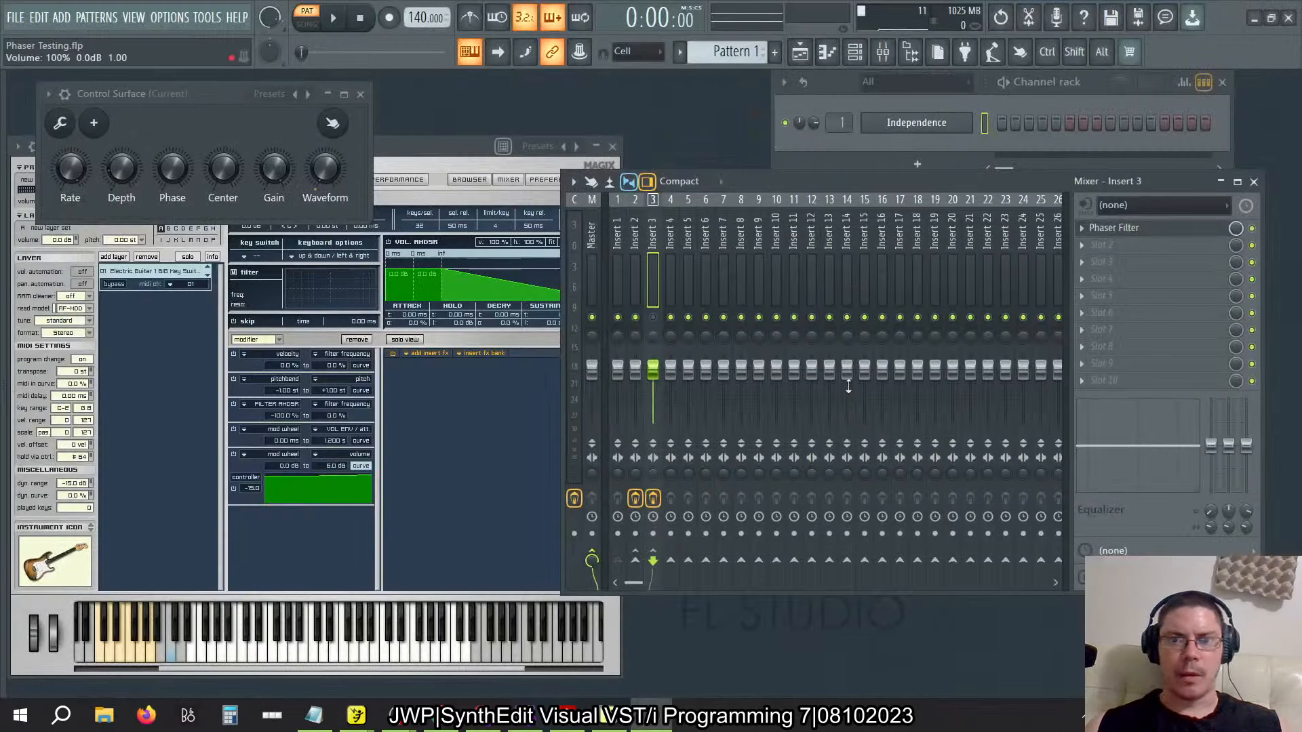
left_click(653, 317)
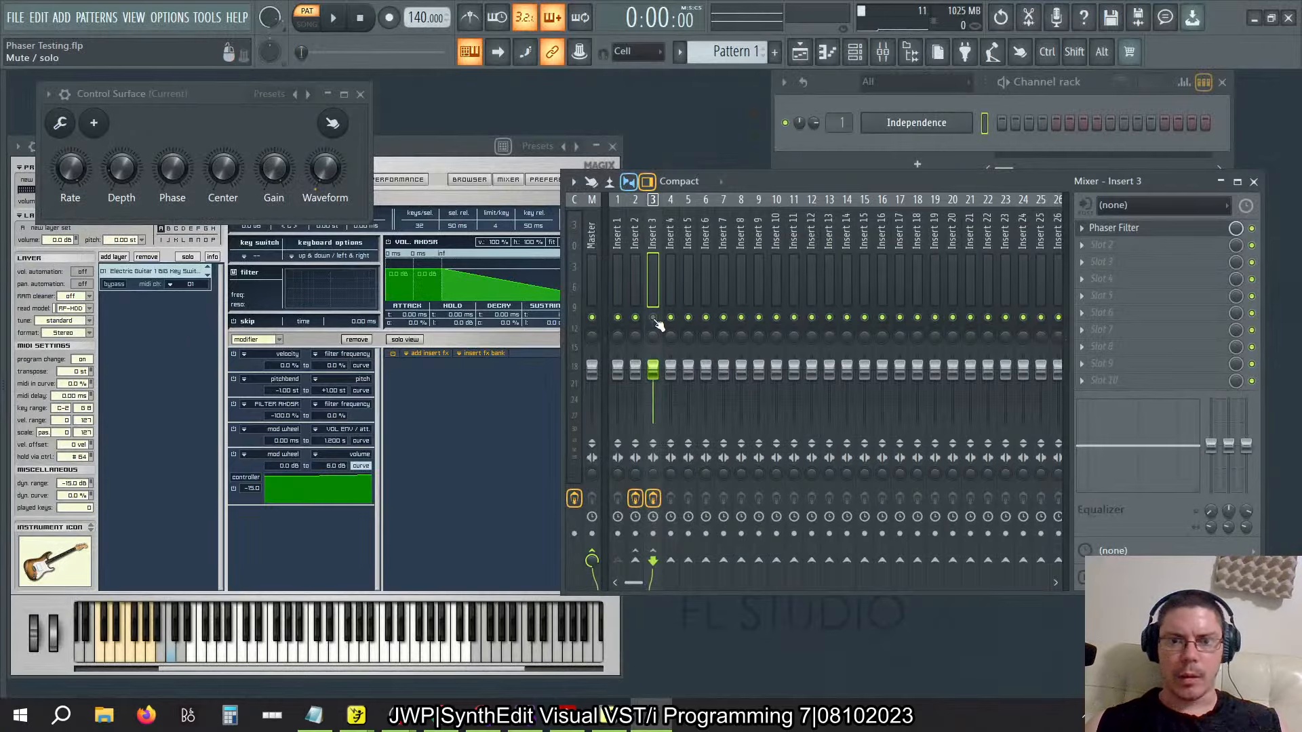
left_click(637, 231)
left_click(653, 317)
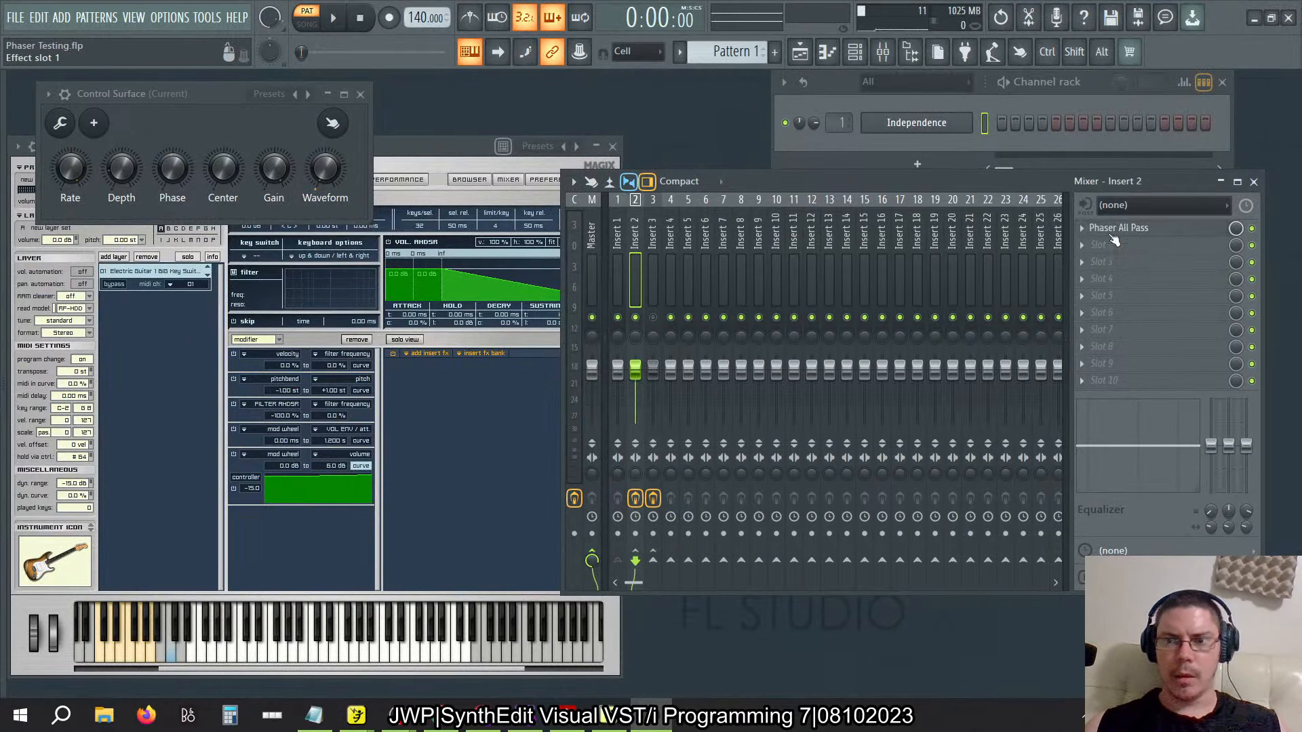
left_click(1133, 229)
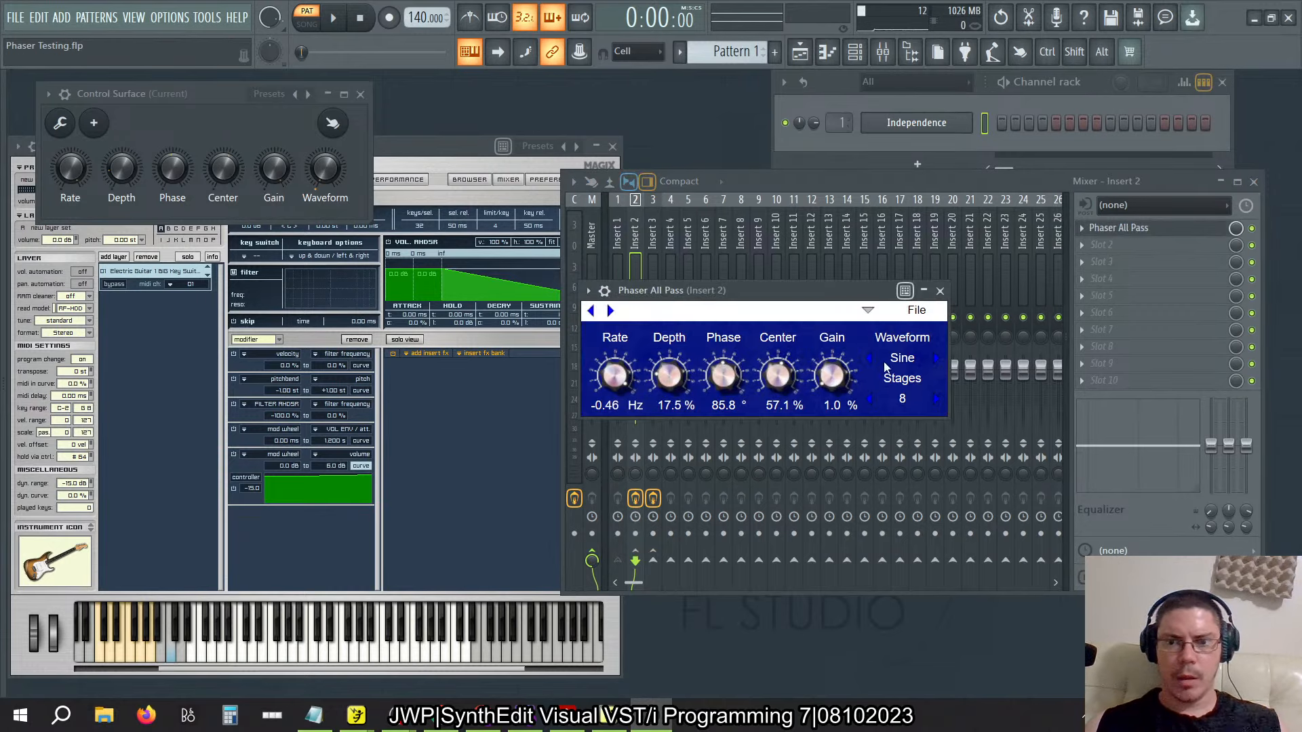
Set the Phaser All Pass plugin's Stages to 2 and its Gain to 10 %
left_click(870, 405)
left_click(885, 409)
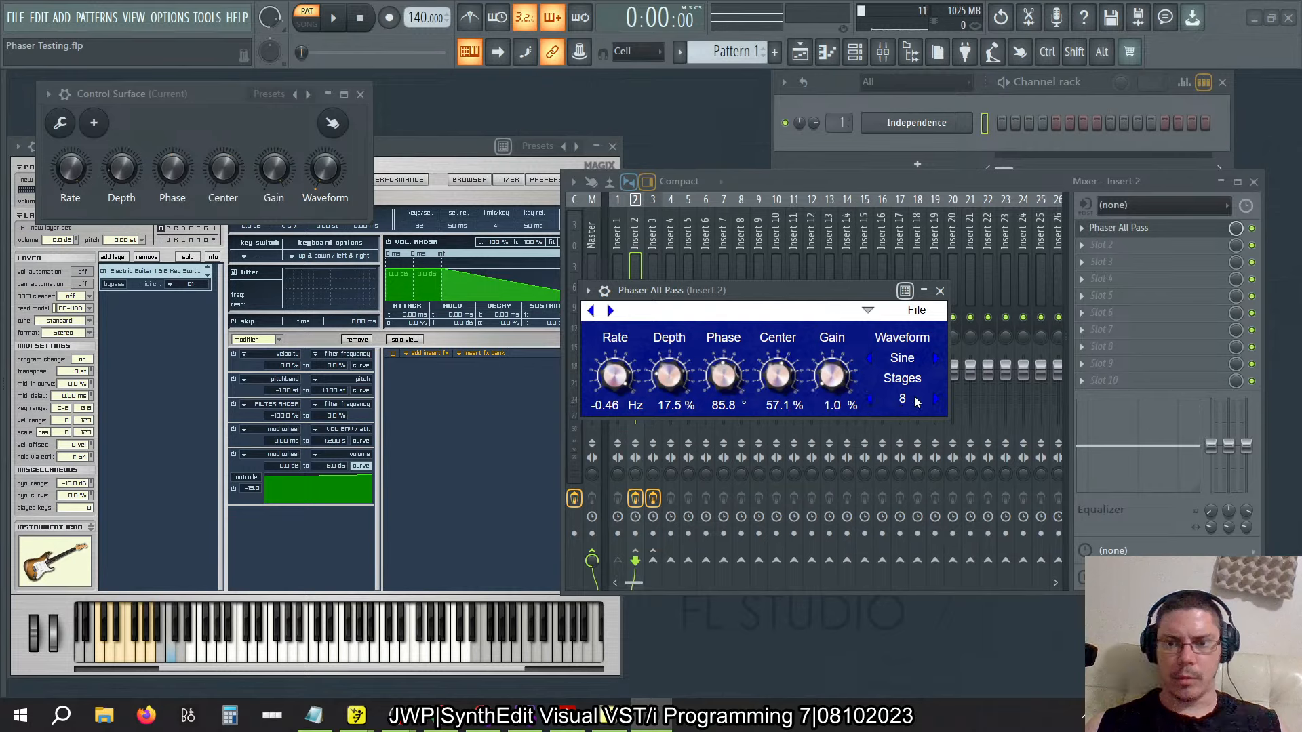
left_click(872, 405)
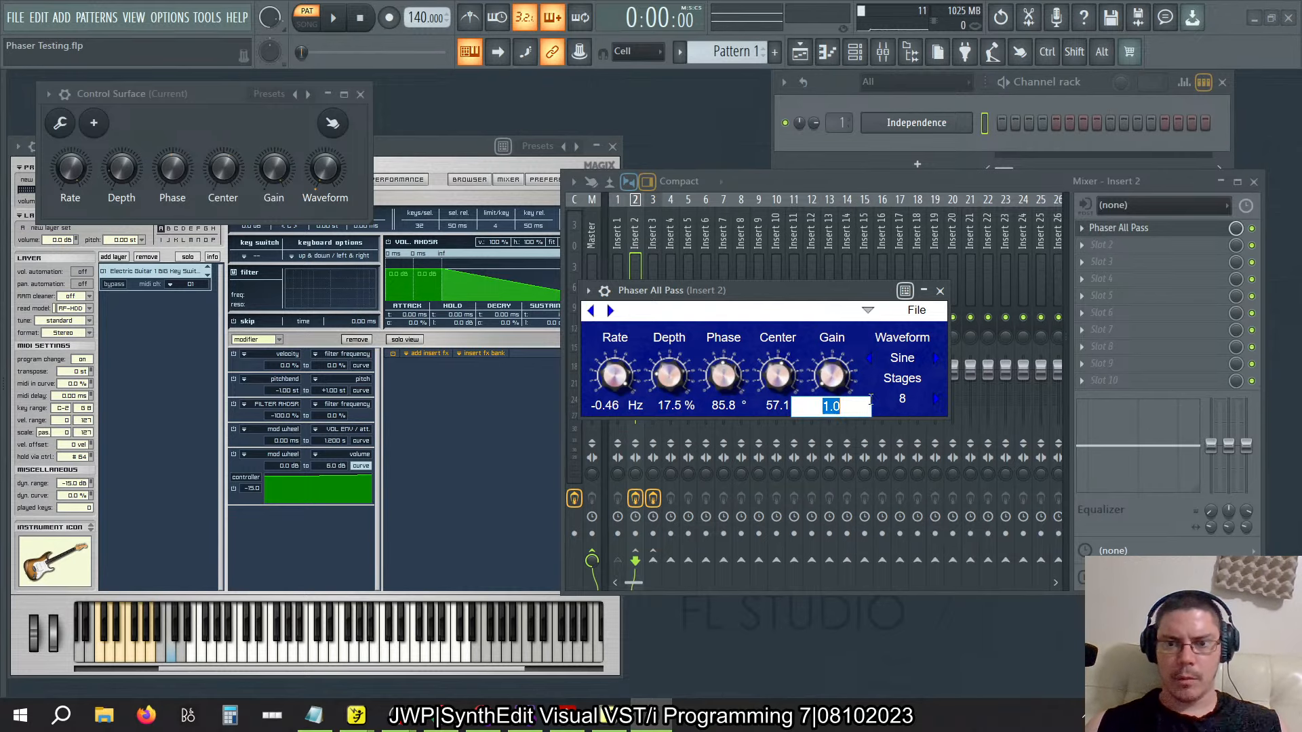
left_click(946, 405)
left_click(936, 400)
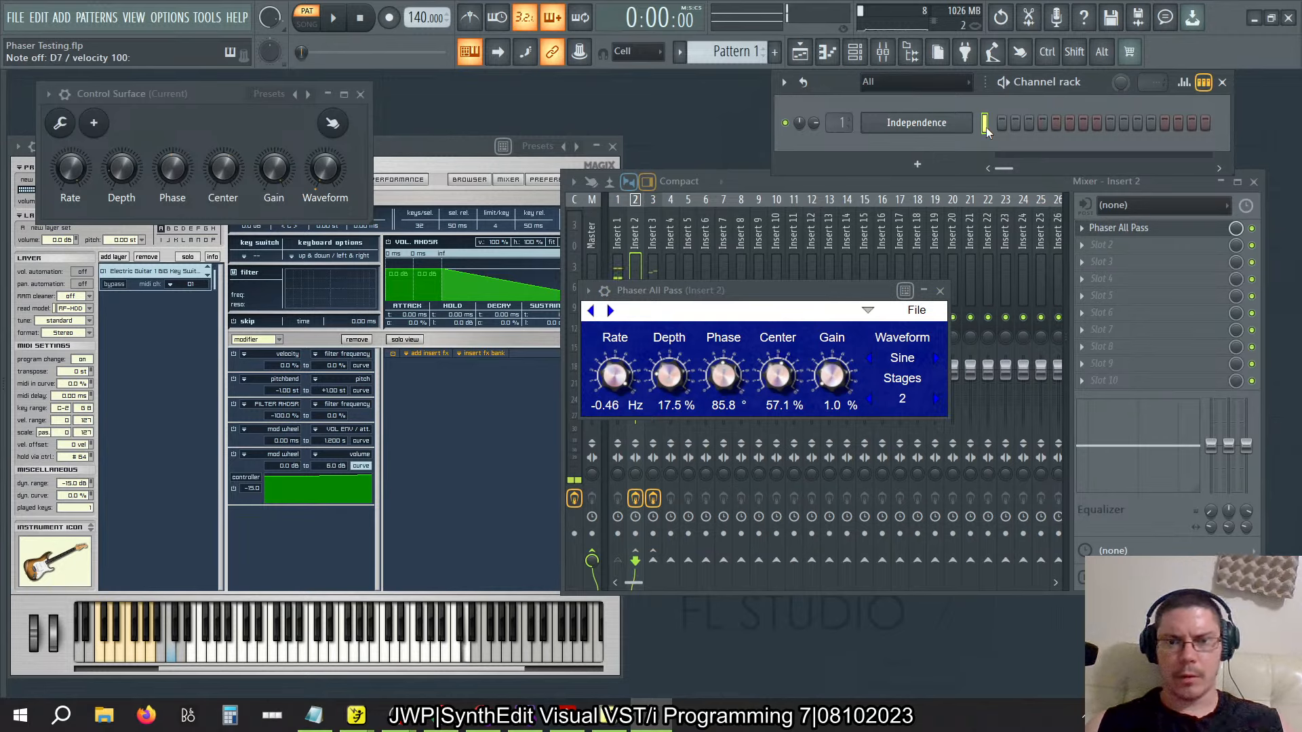
double_click(831, 407)
type("10")
key("Return")
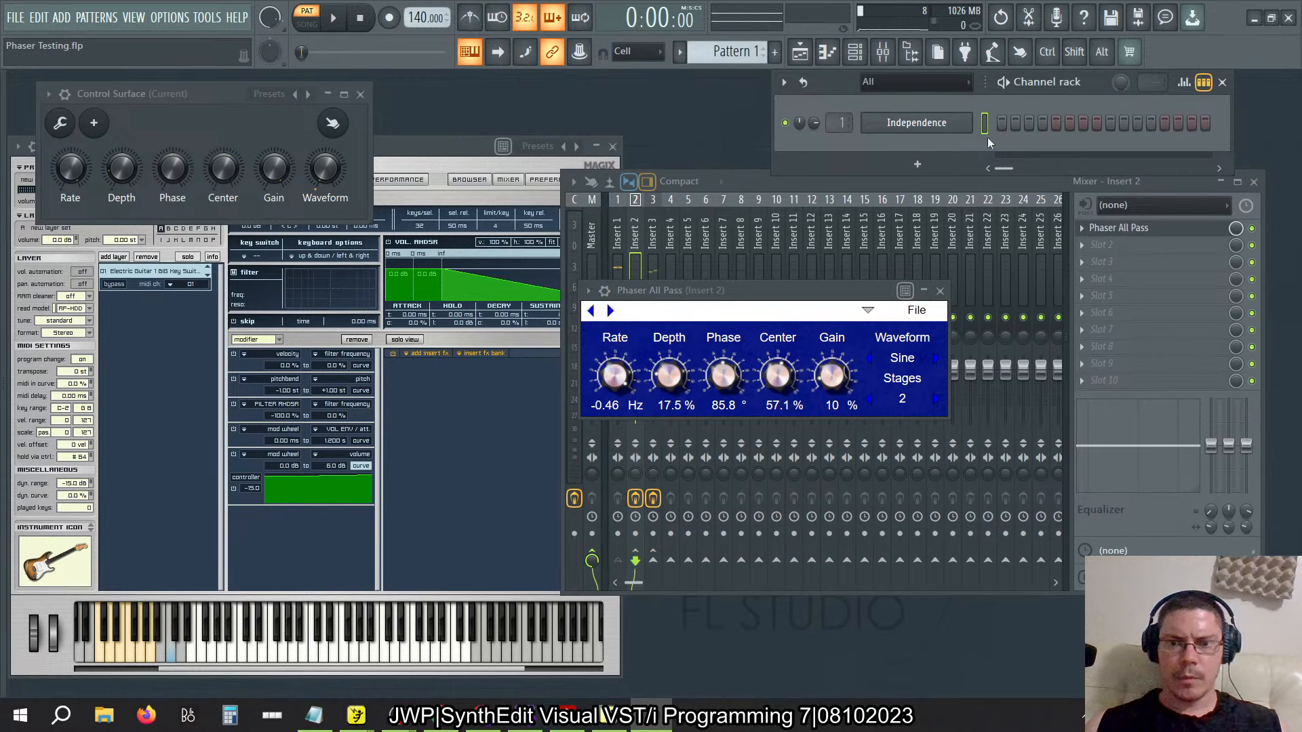
Audition the Phaser All Pass with Stages at 4, 6 and 8, and switch back to the phaser1B project in SynthEdit
left_click(934, 398)
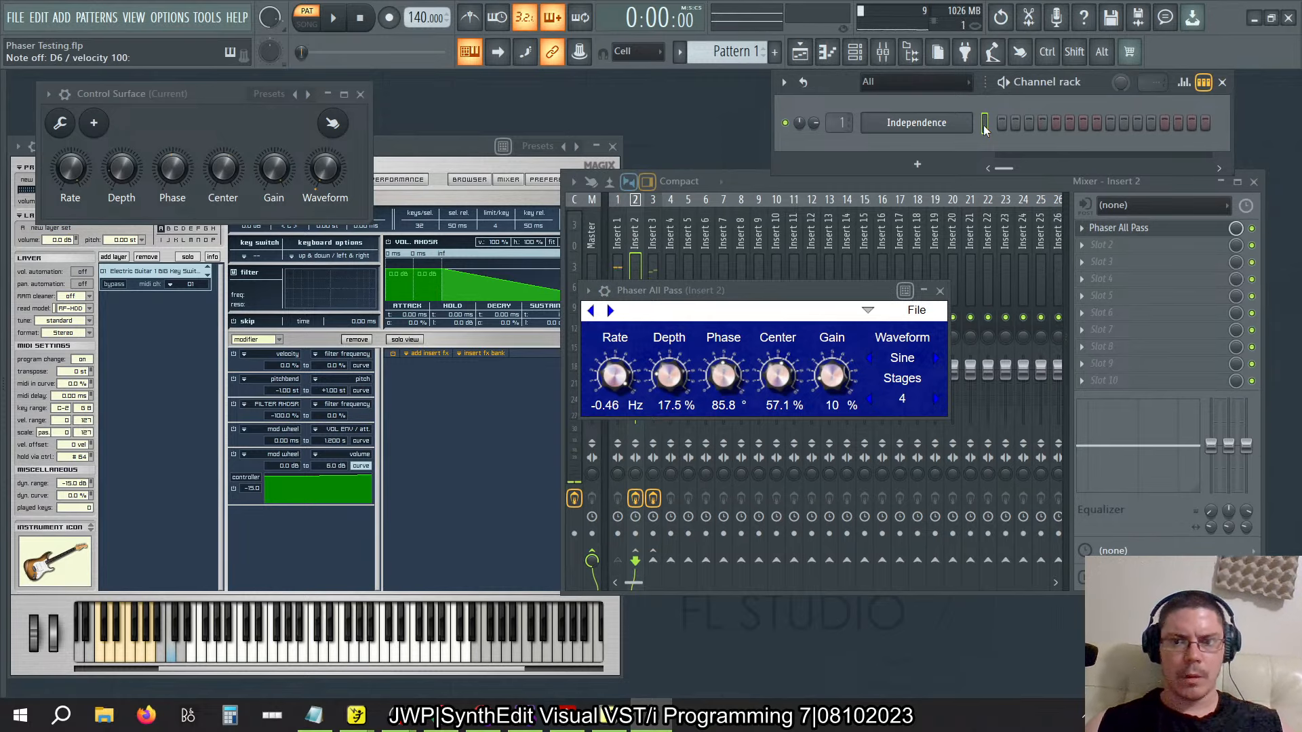
left_click(936, 398)
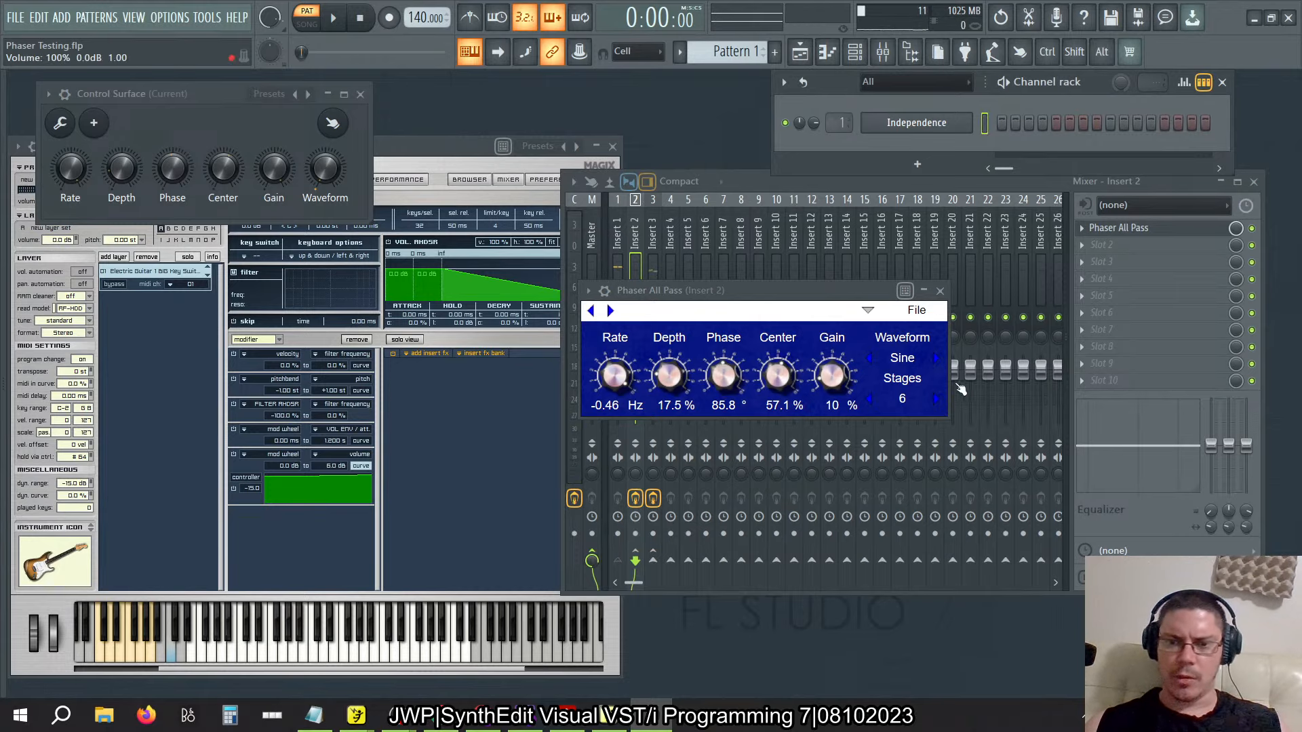
left_click(936, 398)
left_click(754, 99)
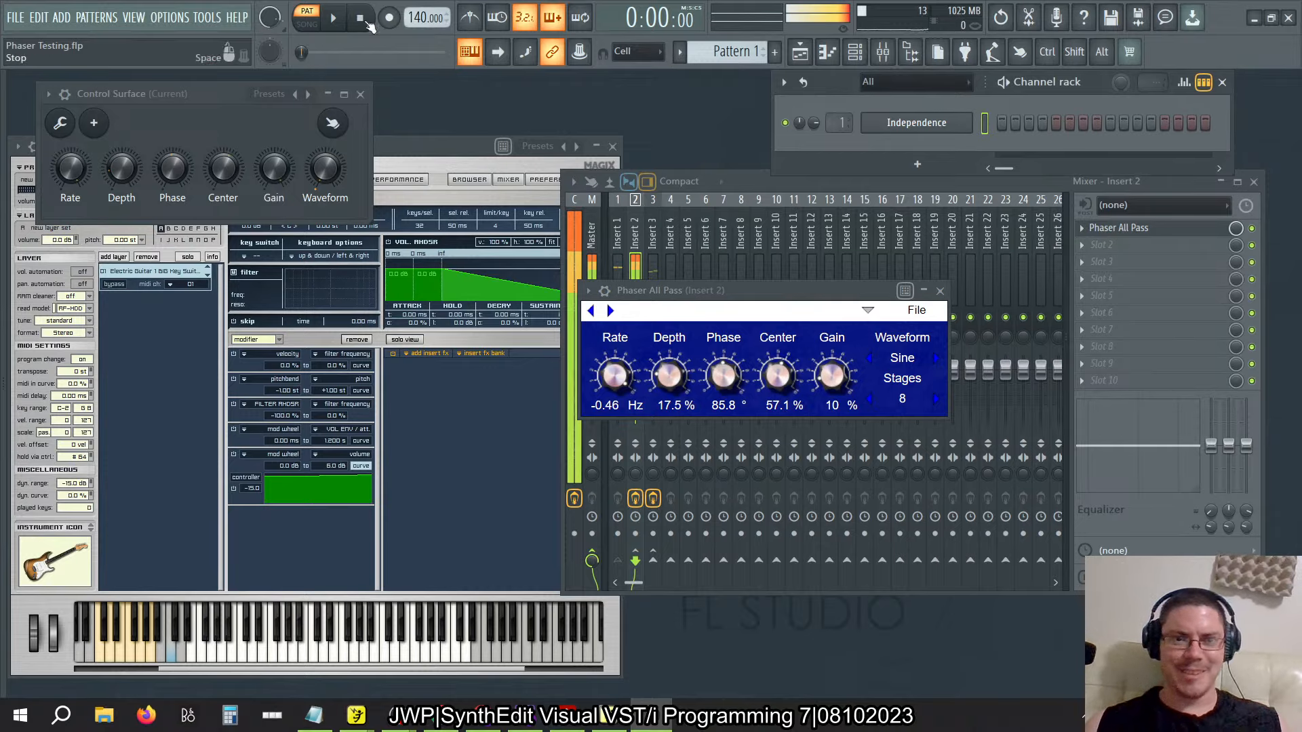
key("alt+Tab")
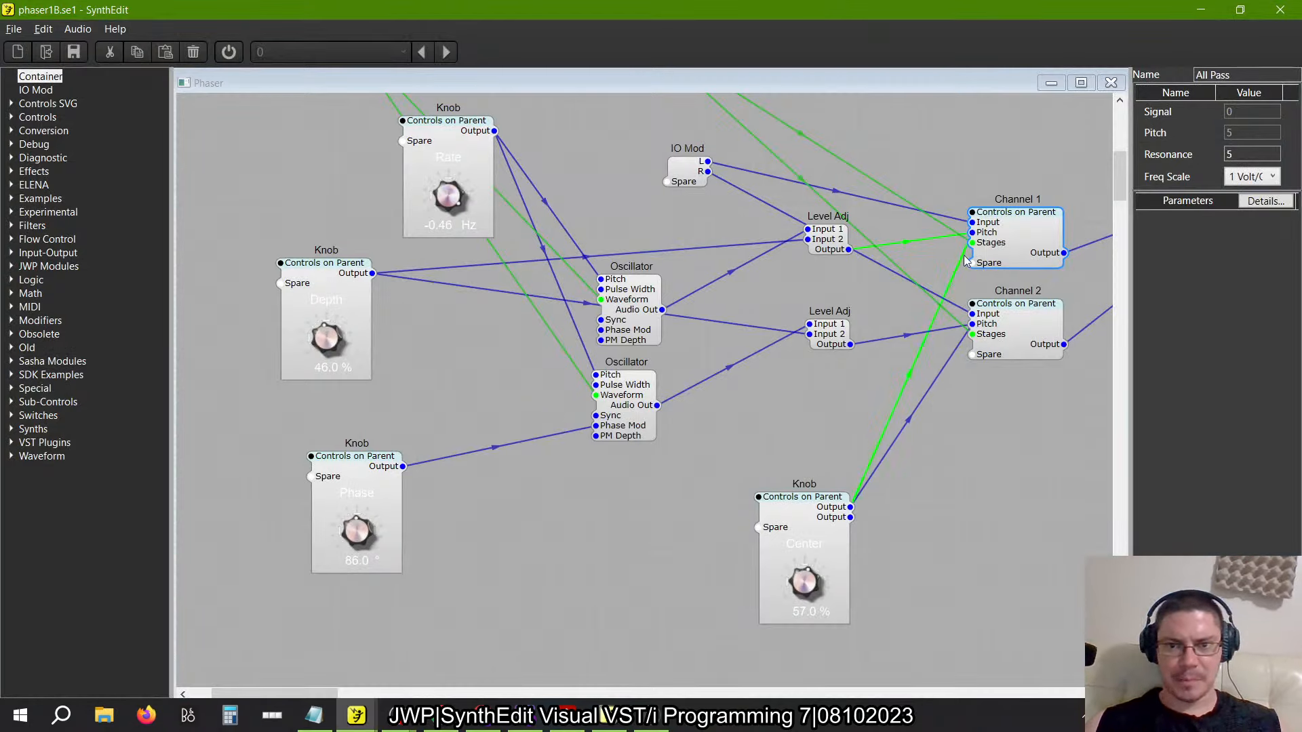
Open the Phaser 8 container inside Channel 1 and move its input IO Mod above the middle All Pass modules to check the wiring
double_click(1023, 249)
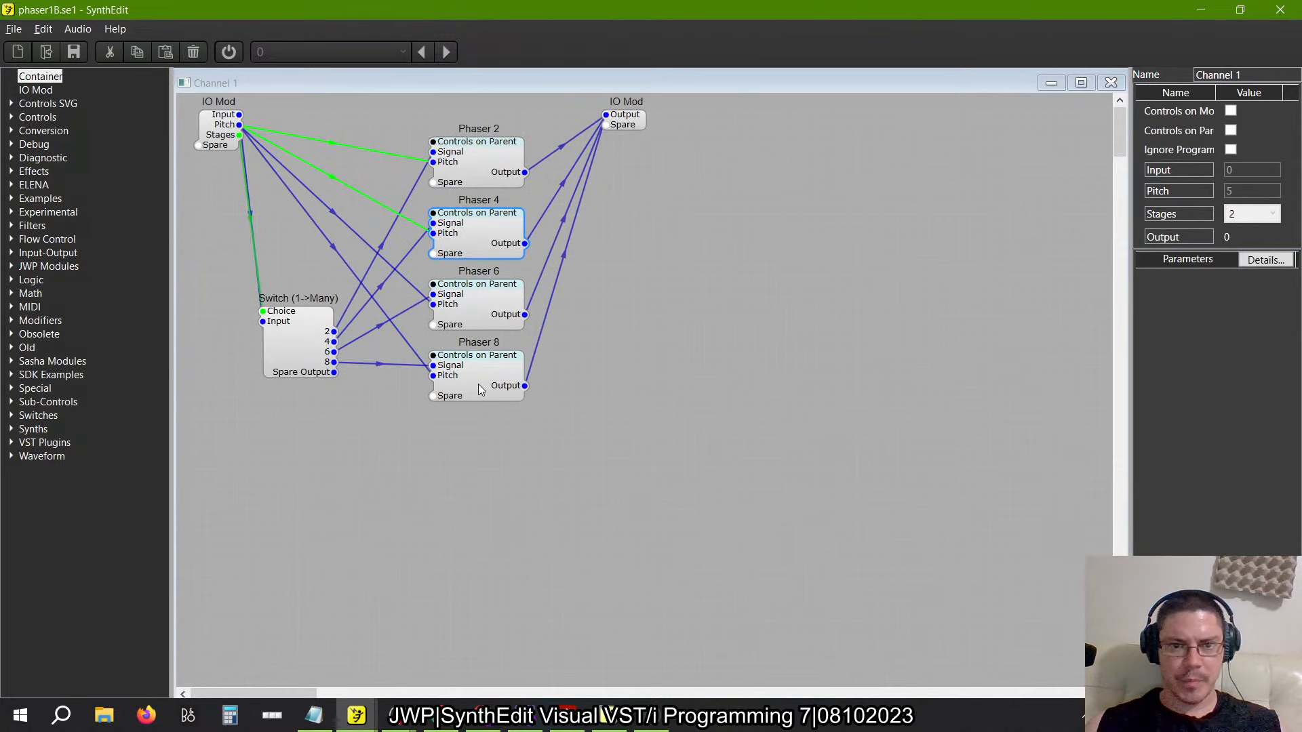
double_click(479, 385)
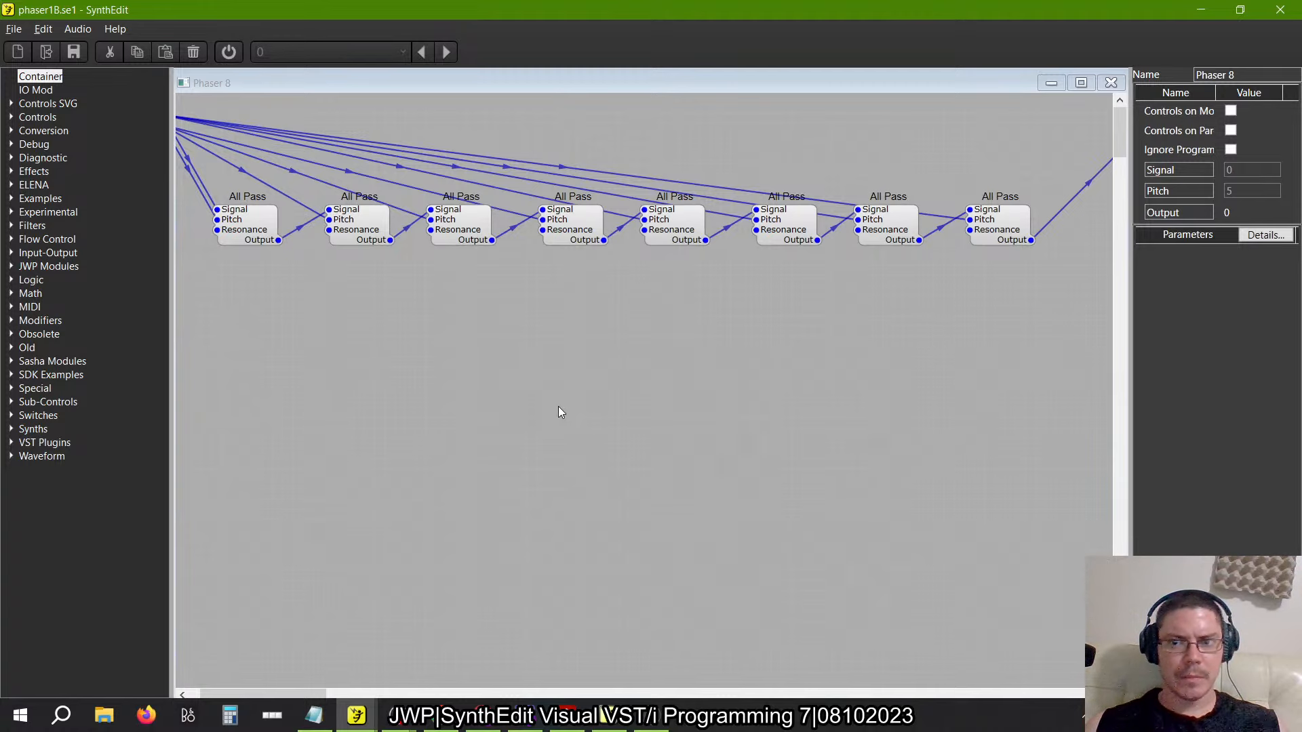
scroll(559, 407, "left", 2)
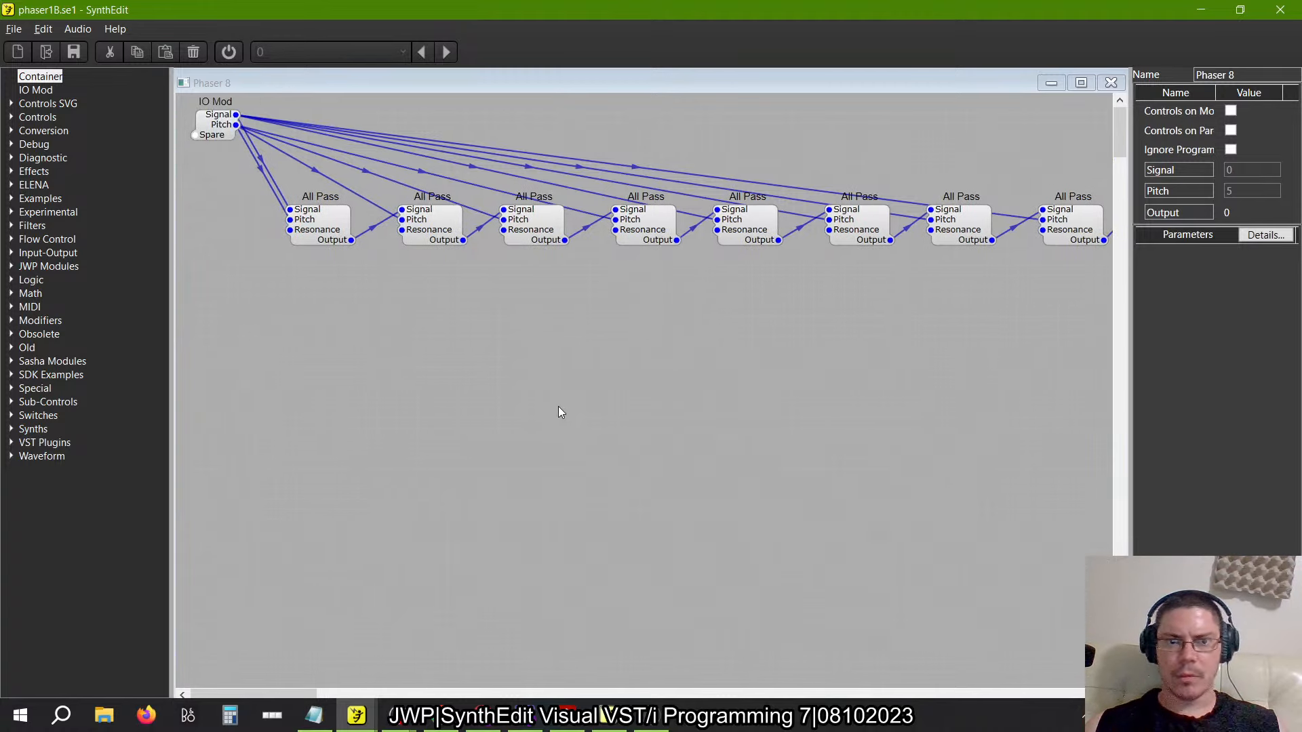
scroll(559, 411, "right", 3)
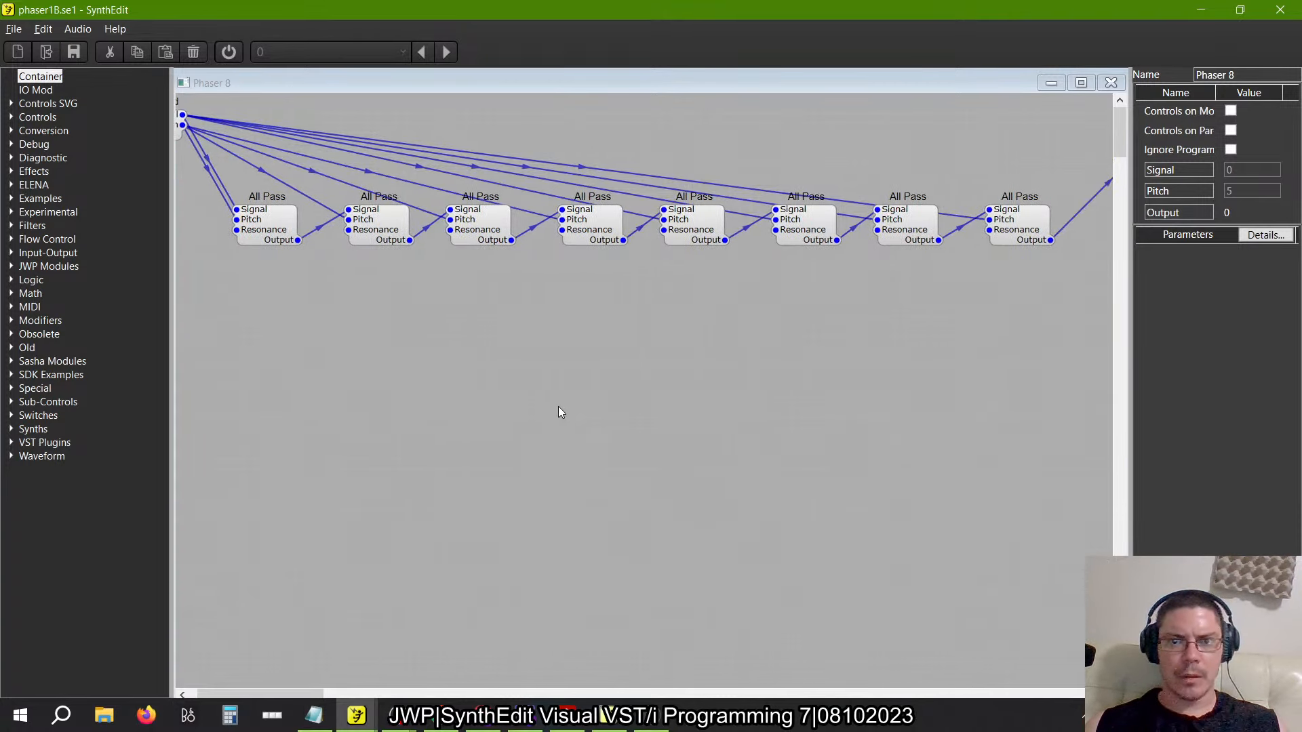
scroll(681, 355, "right", 1)
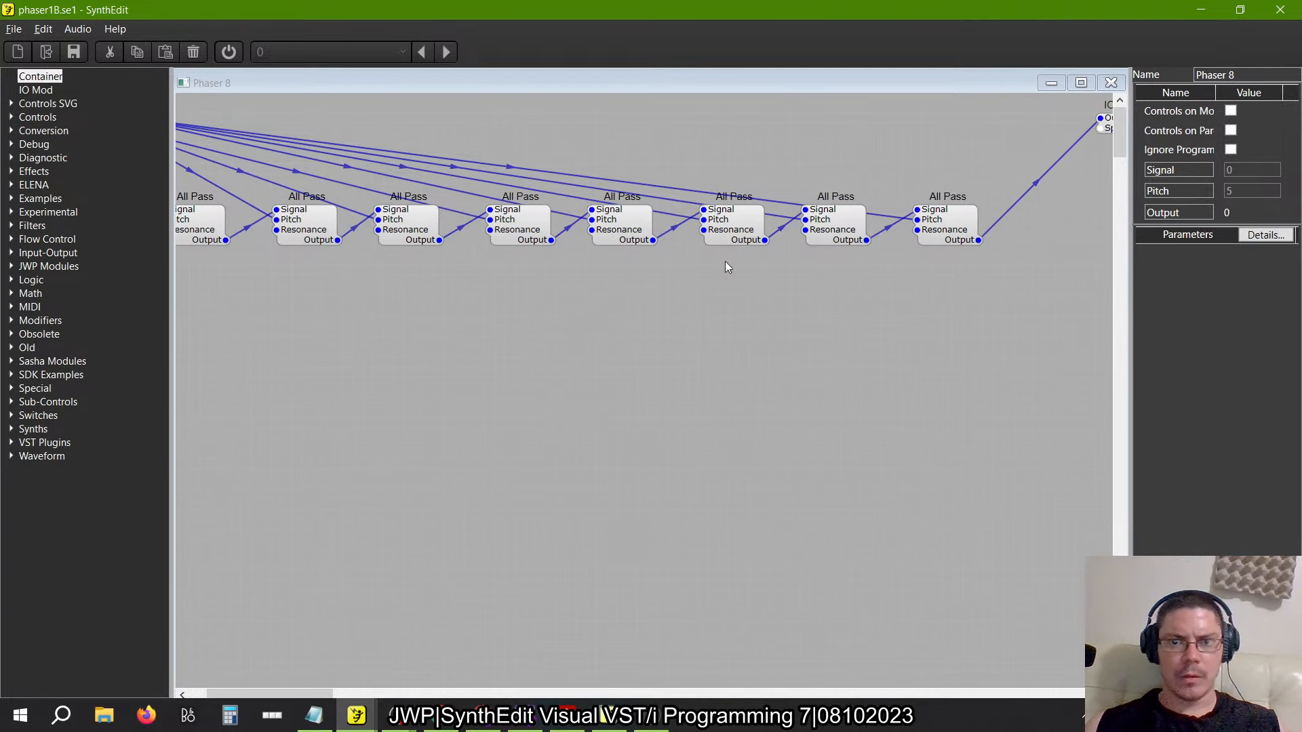
scroll(841, 254, "left", 4)
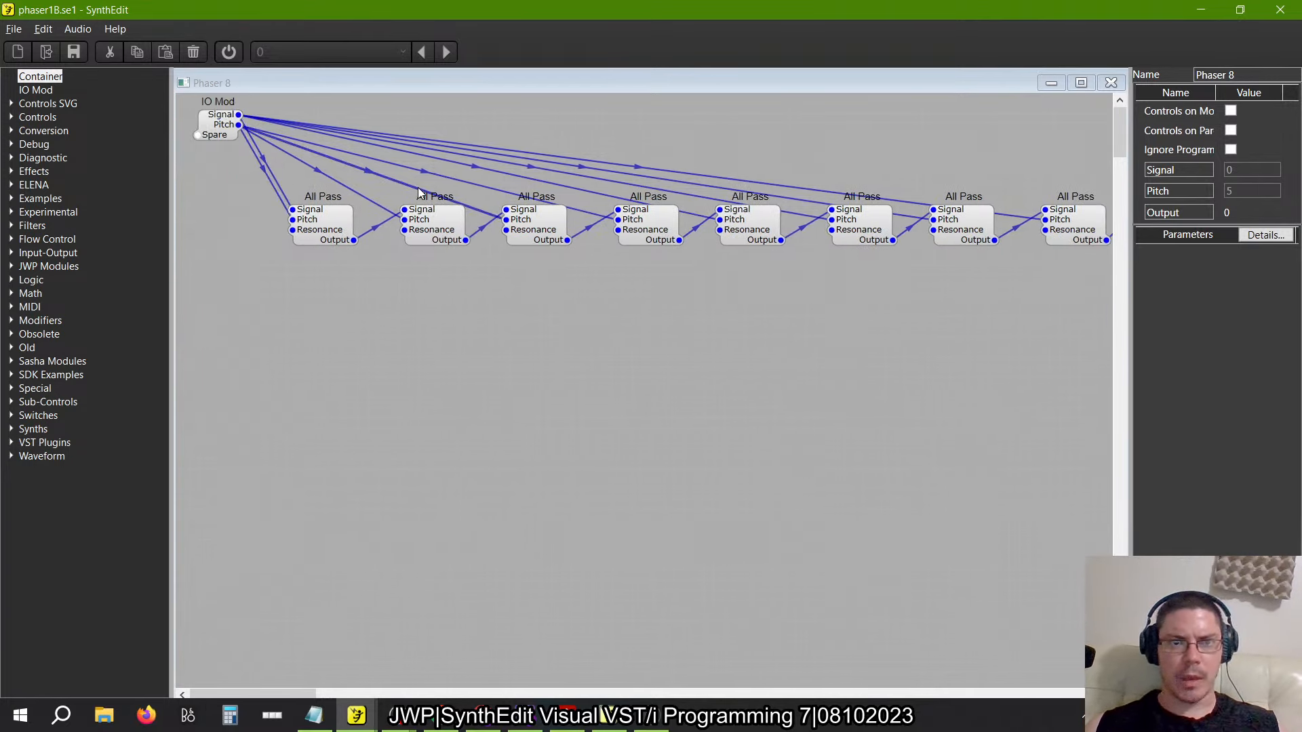
left_click_drag(229, 133, 606, 146)
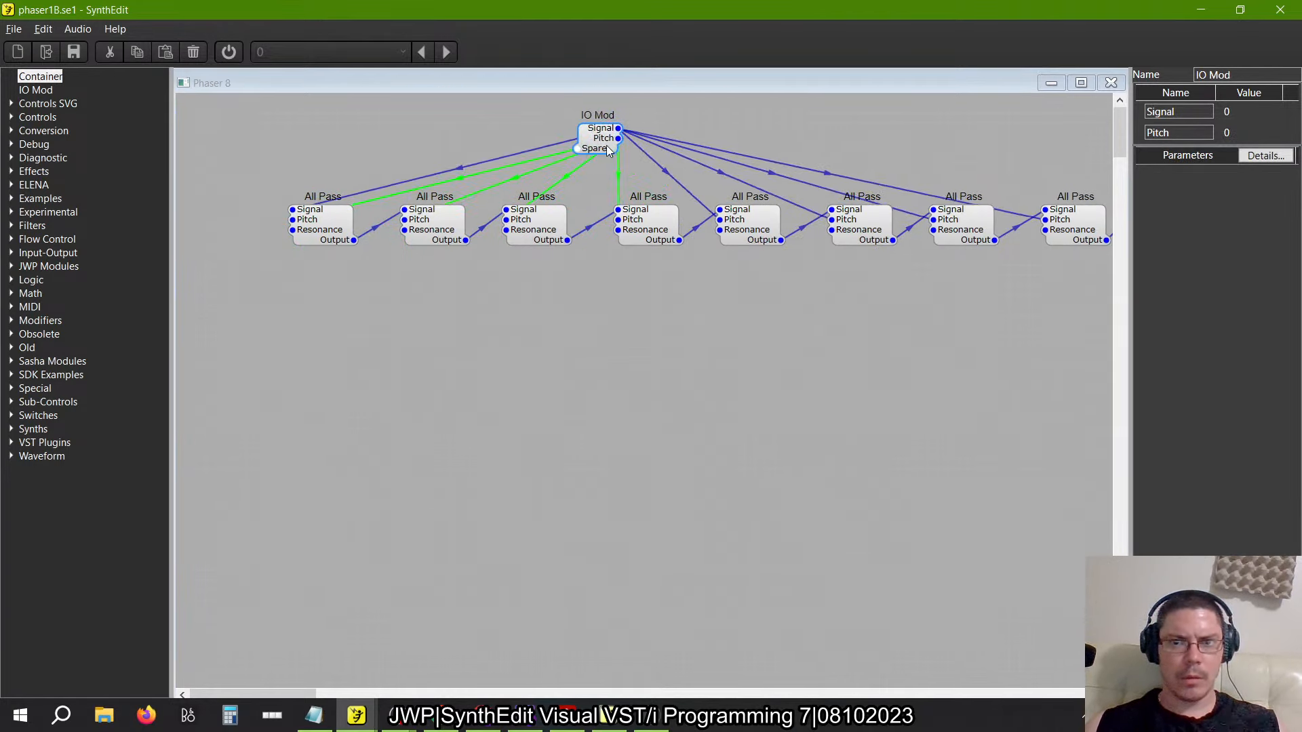
scroll(606, 145, "right", 4)
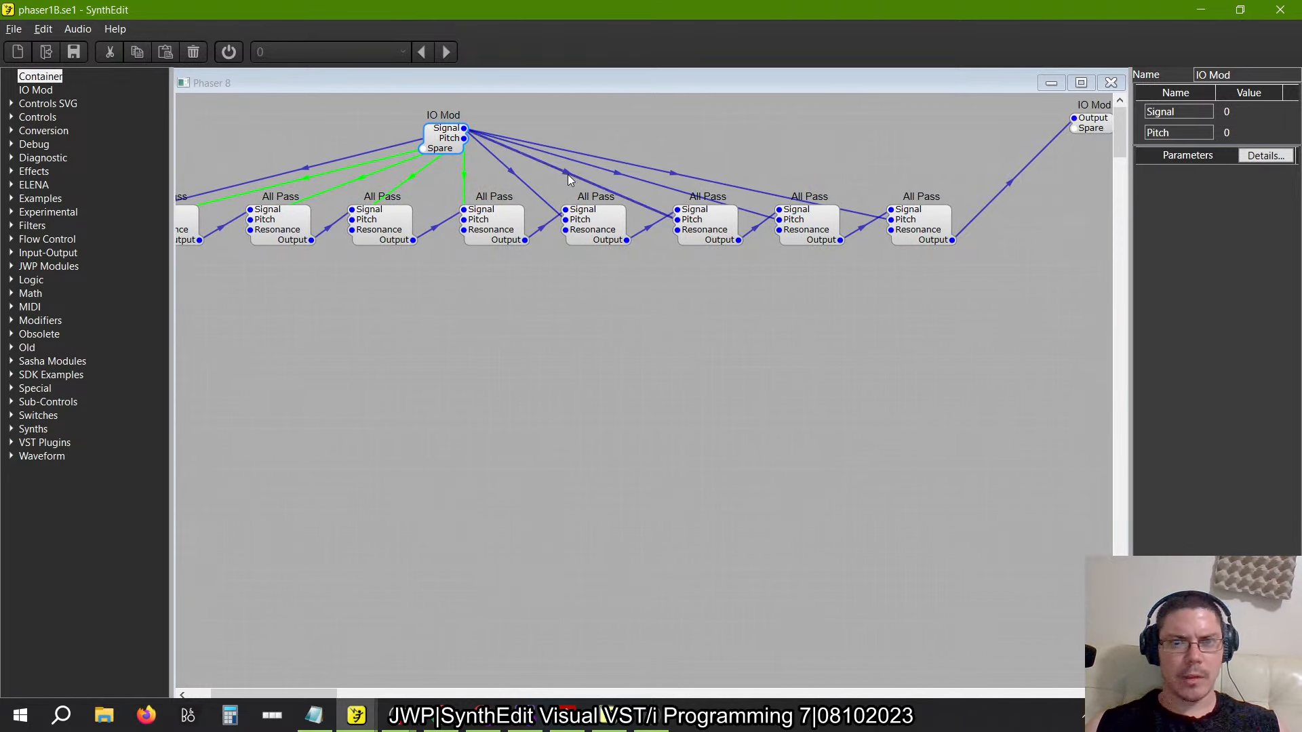
Rewire the Pitch inputs of the last three All Pass modules from the IO Mod's Signal output to its Pitch output
left_click(568, 174)
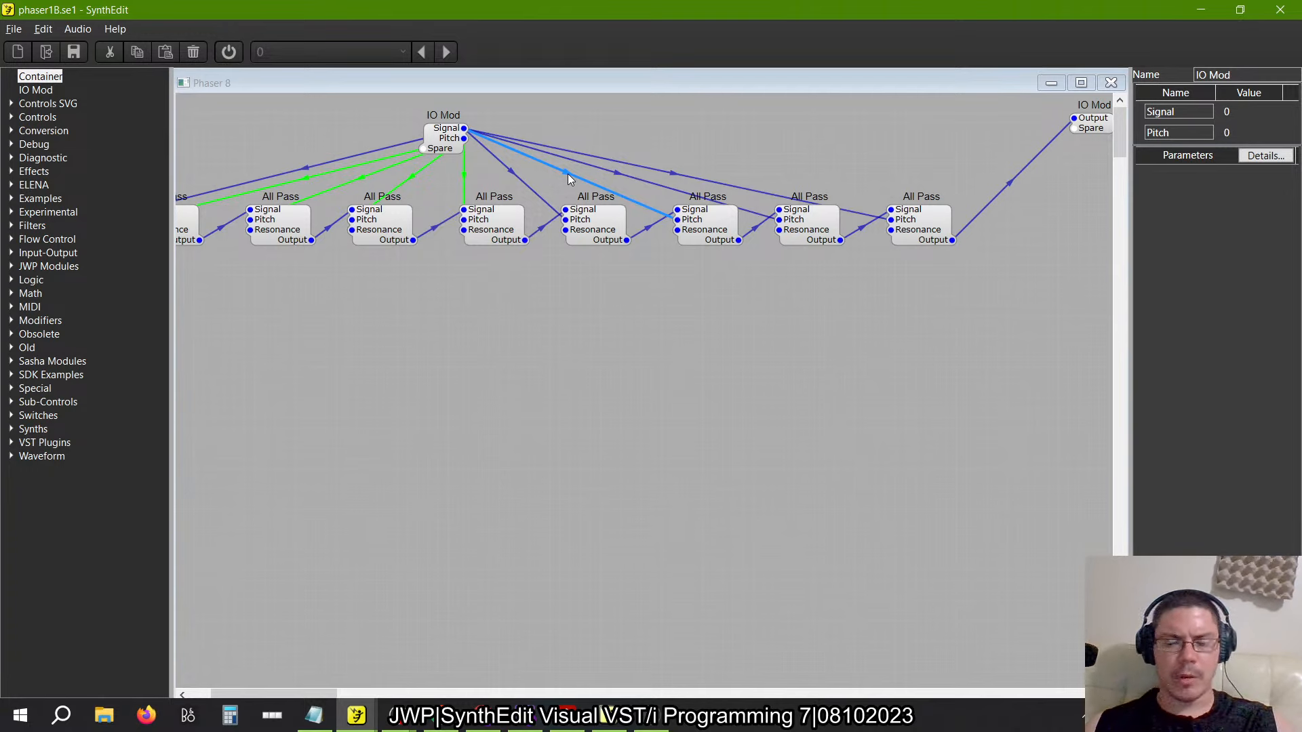
left_click(624, 173)
key("Delete")
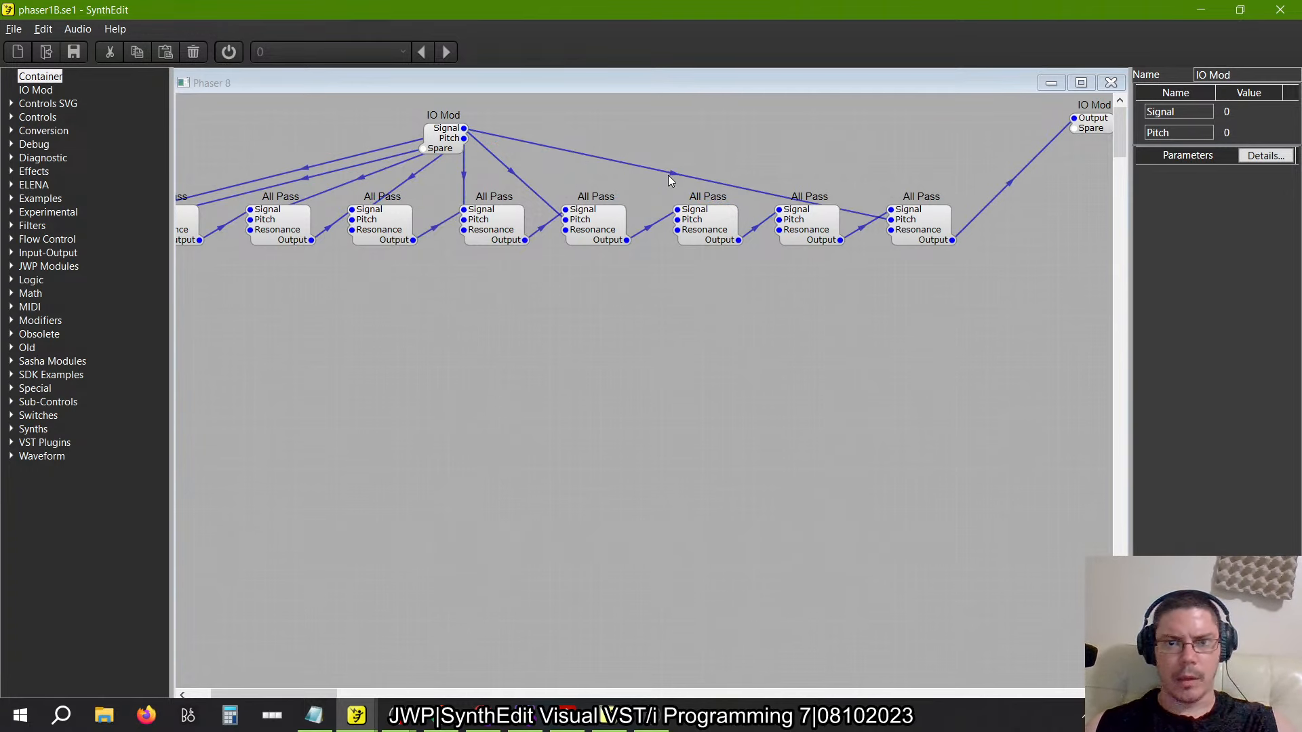
left_click(669, 175)
key("Delete")
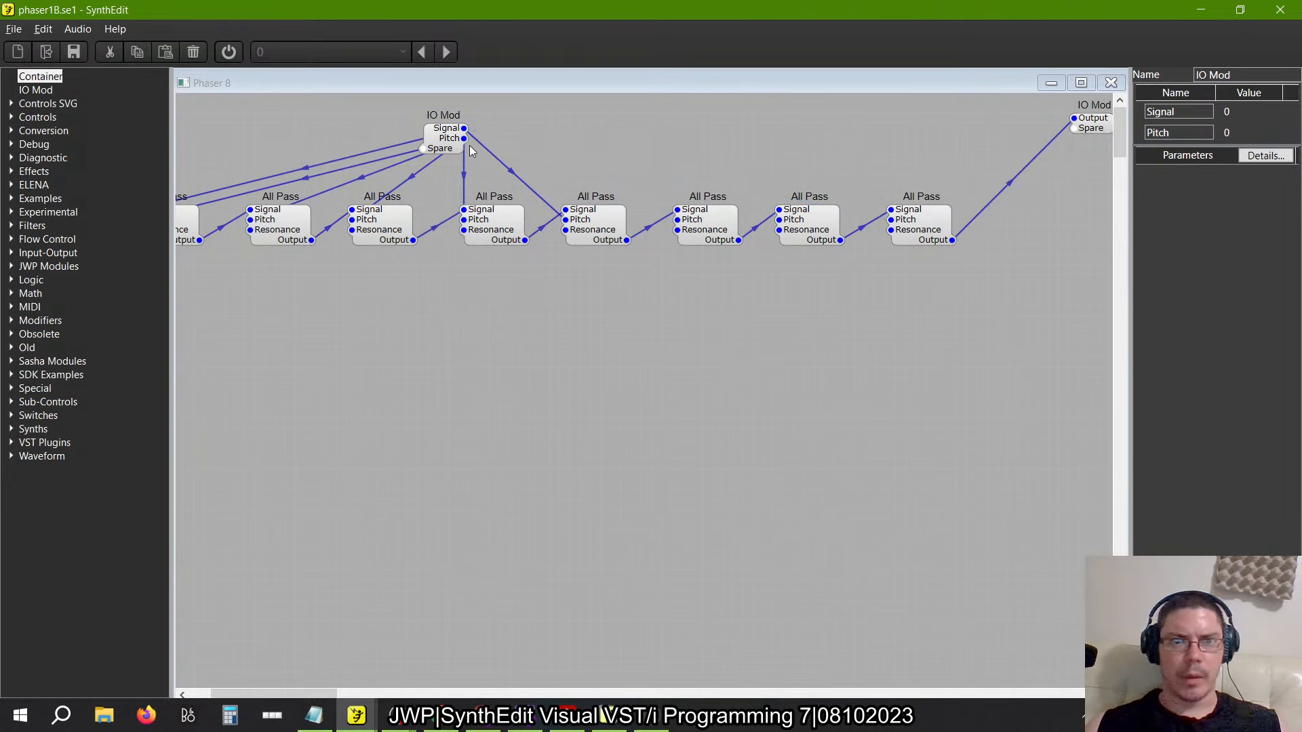
left_click_drag(464, 137, 677, 219)
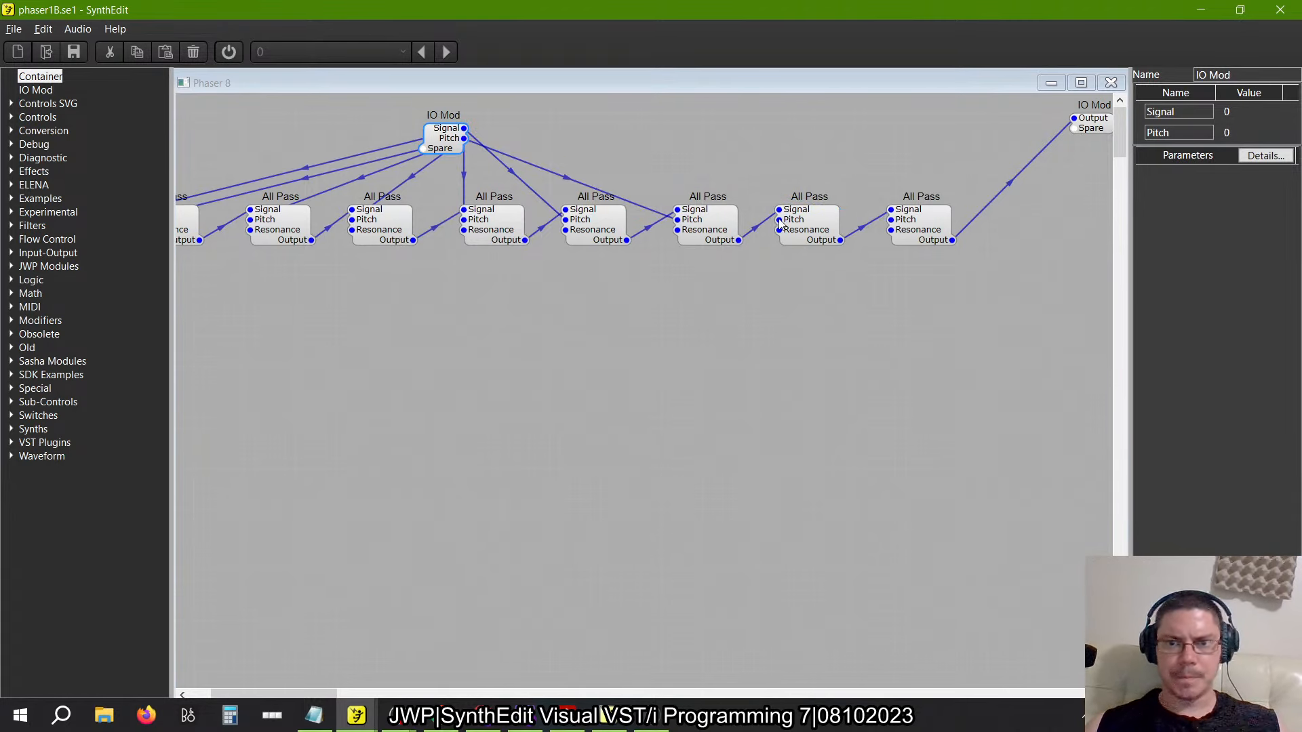
left_click_drag(779, 220, 890, 219)
mouse_move(428, 146)
left_mouse_down()
mouse_move(405, 159)
mouse_move(446, 114)
mouse_move(458, 131)
mouse_move(327, 158)
mouse_move(428, 137)
left_mouse_up()
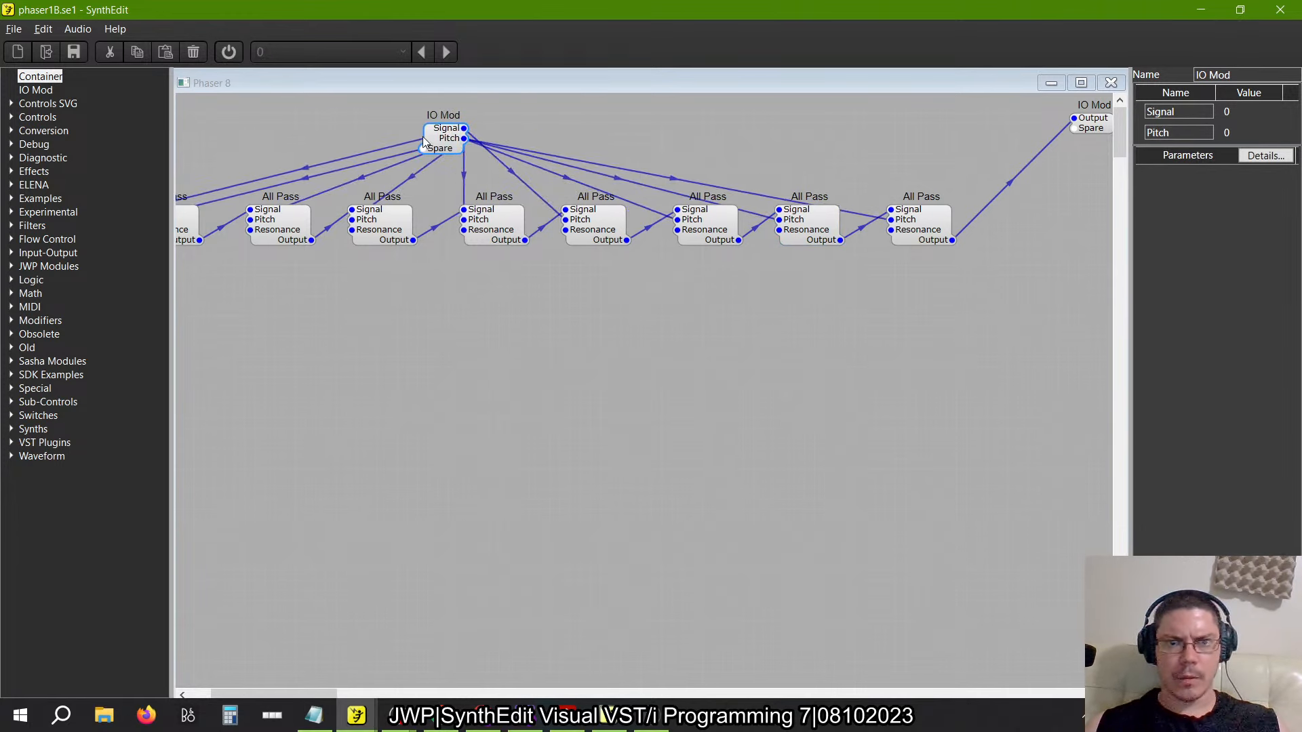
Rewire the fifth All Pass module's Pitch input to the IO Mod's Pitch output, then move the IO Mod back and close Phaser 8 and Channel 1
left_click(512, 173)
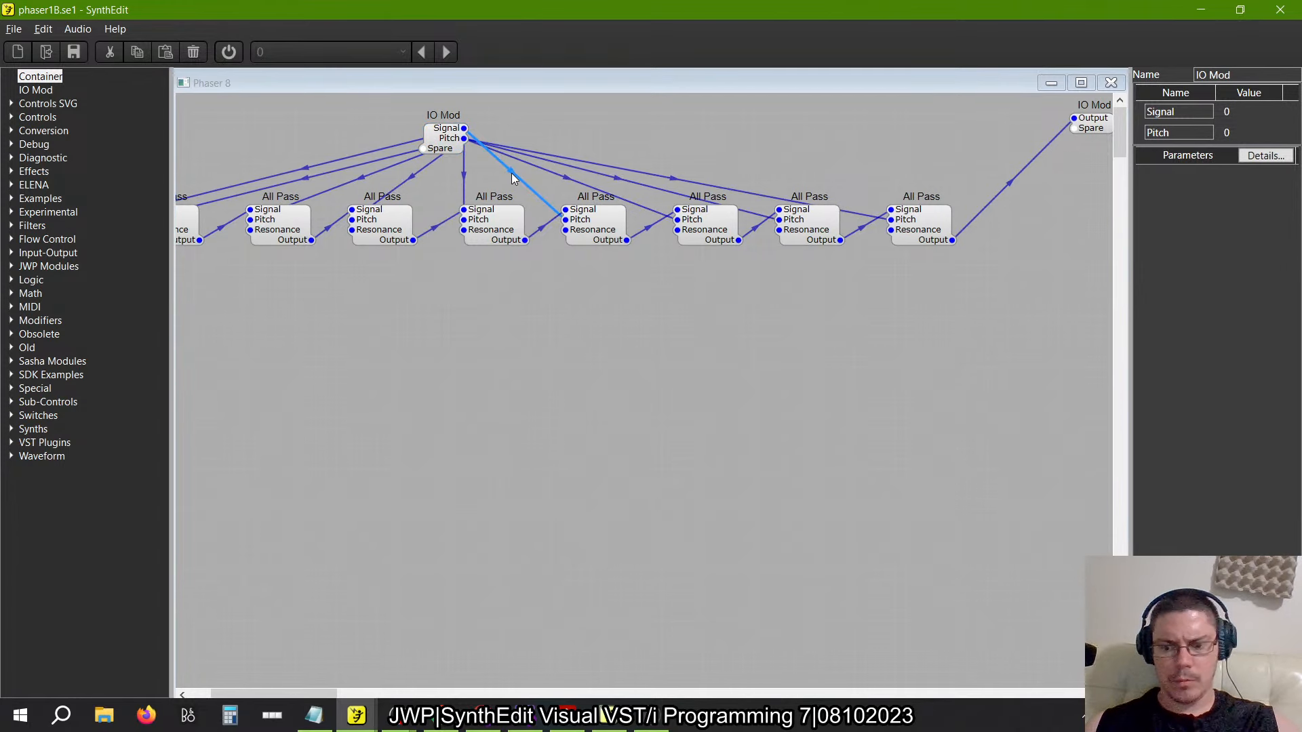
key("Delete")
left_click_drag(465, 139, 565, 219)
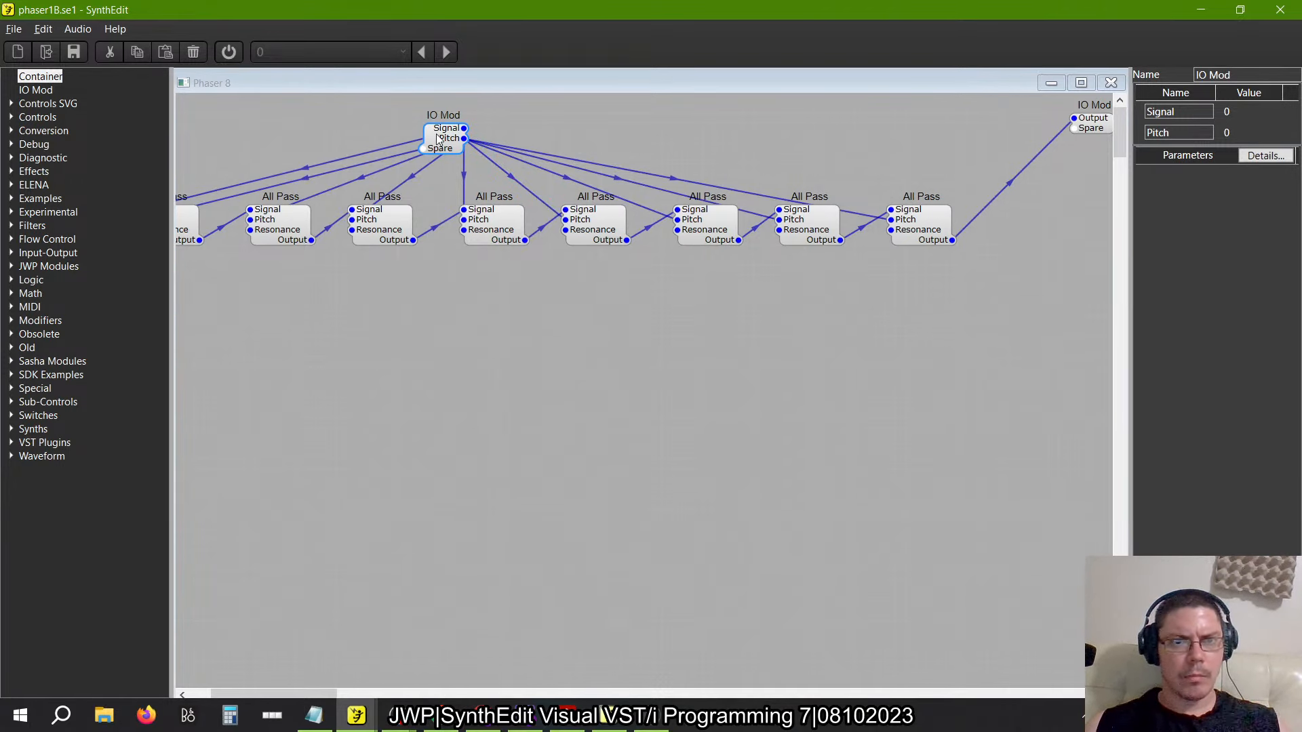
left_click_drag(437, 139, 235, 163)
left_click(1109, 85)
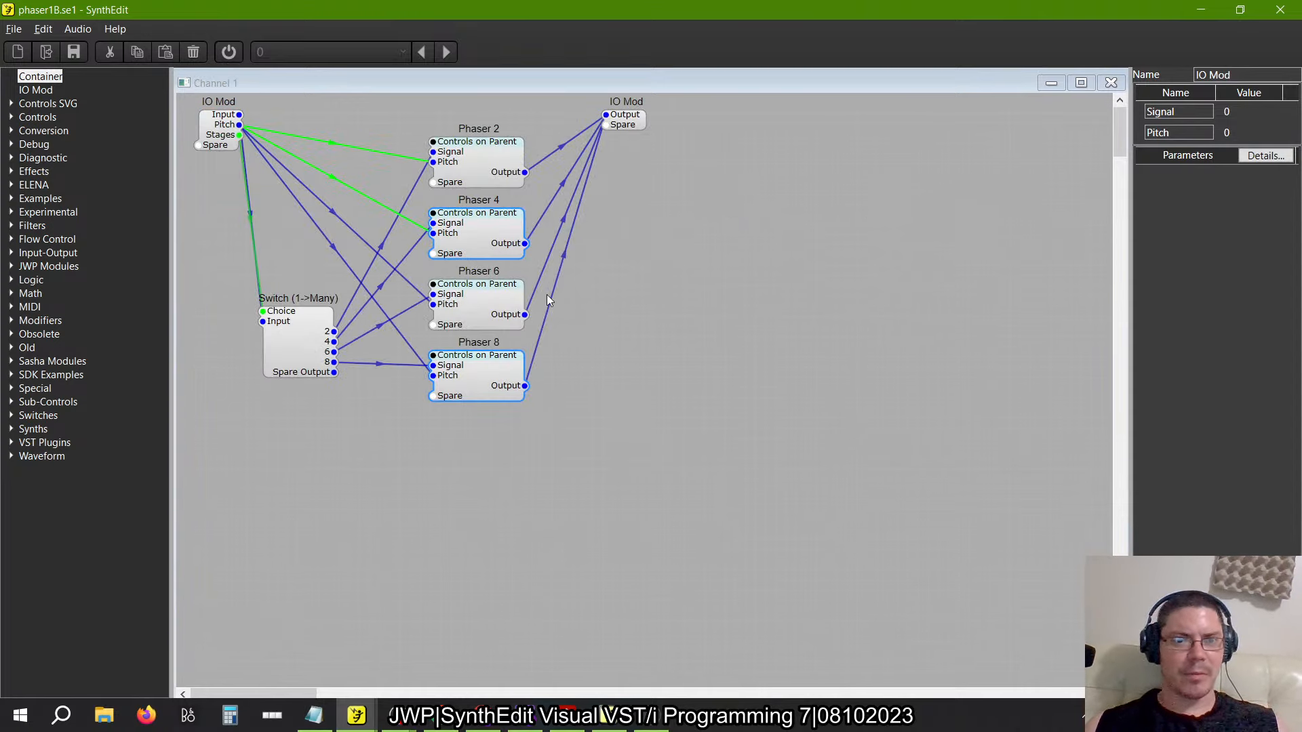
left_click(1110, 83)
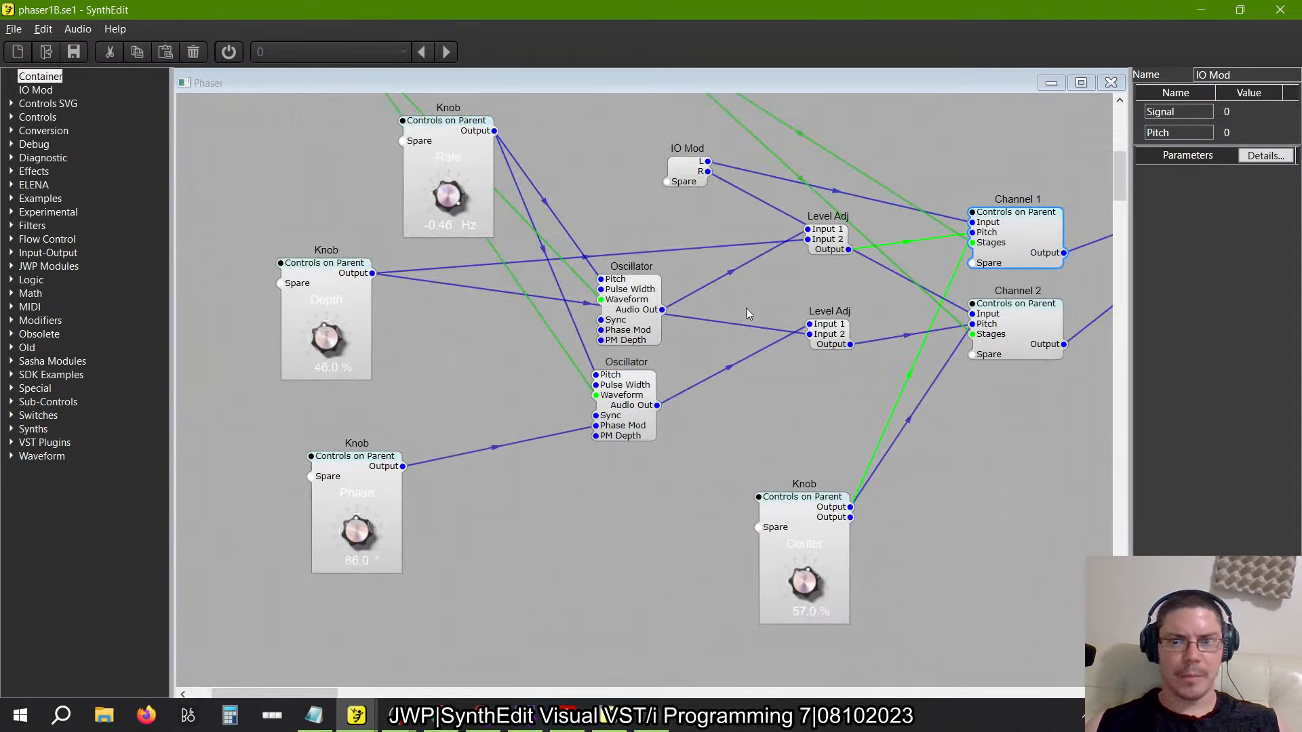
Reopen Phaser 8 in Channel 1, reposition its IO Mod just above the first All Pass module, and close both containers
double_click(1039, 230)
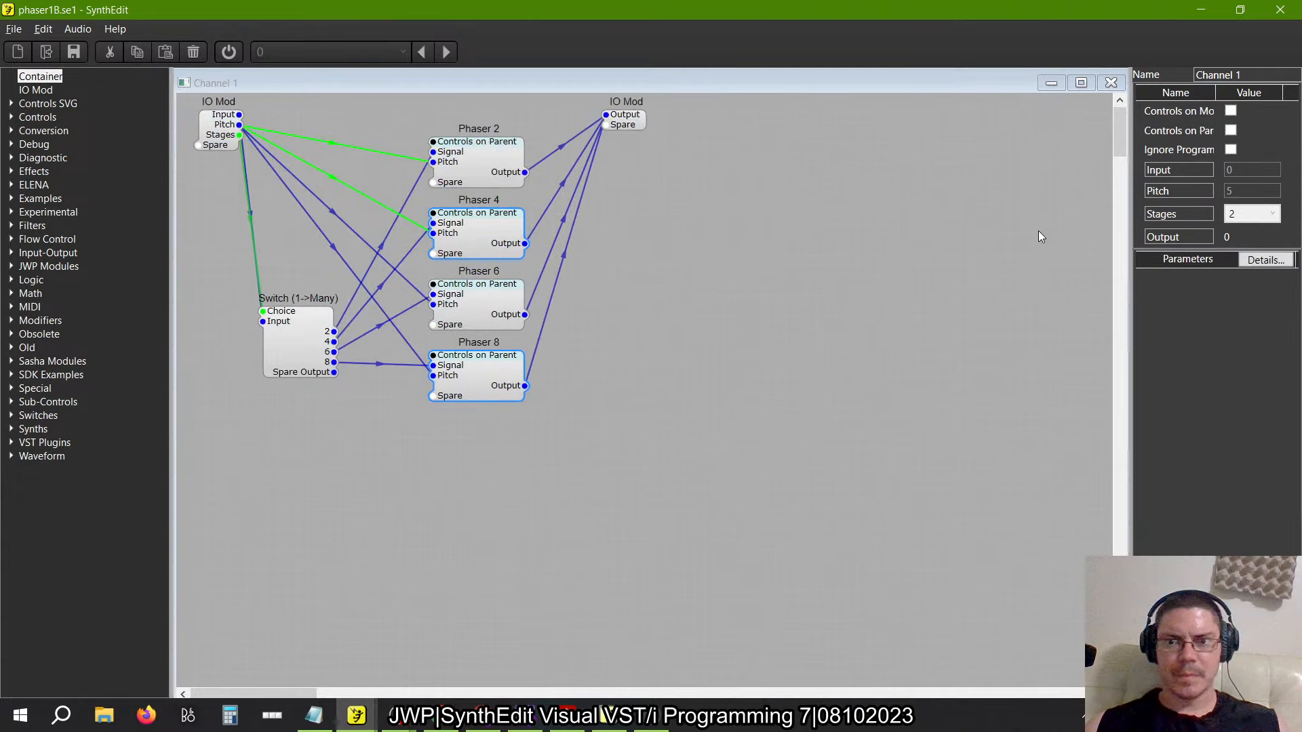
double_click(516, 369)
mouse_move(240, 164)
left_mouse_down()
mouse_move(434, 123)
mouse_move(311, 143)
mouse_move(288, 356)
mouse_move(319, 384)
mouse_move(342, 370)
mouse_move(463, 160)
mouse_move(463, 131)
mouse_move(248, 161)
mouse_move(241, 191)
mouse_move(258, 157)
left_mouse_up()
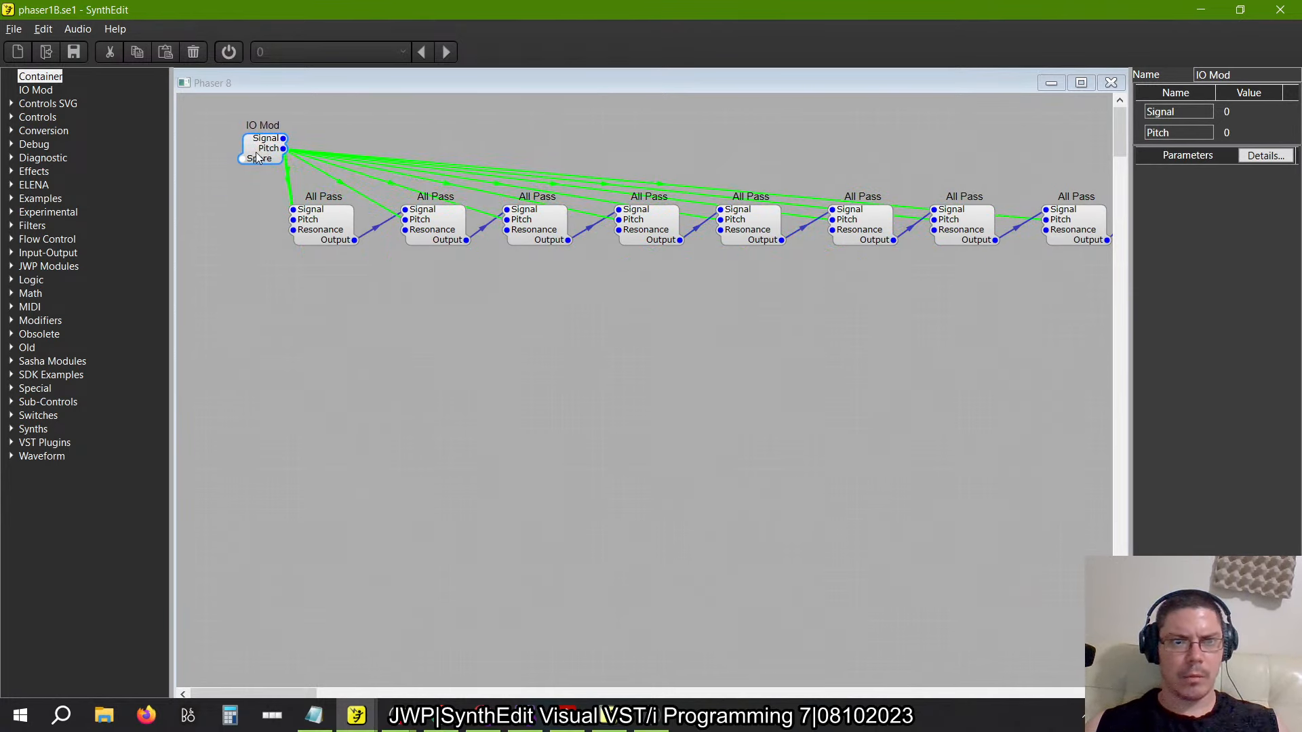
left_click(1111, 82)
left_click(1111, 82)
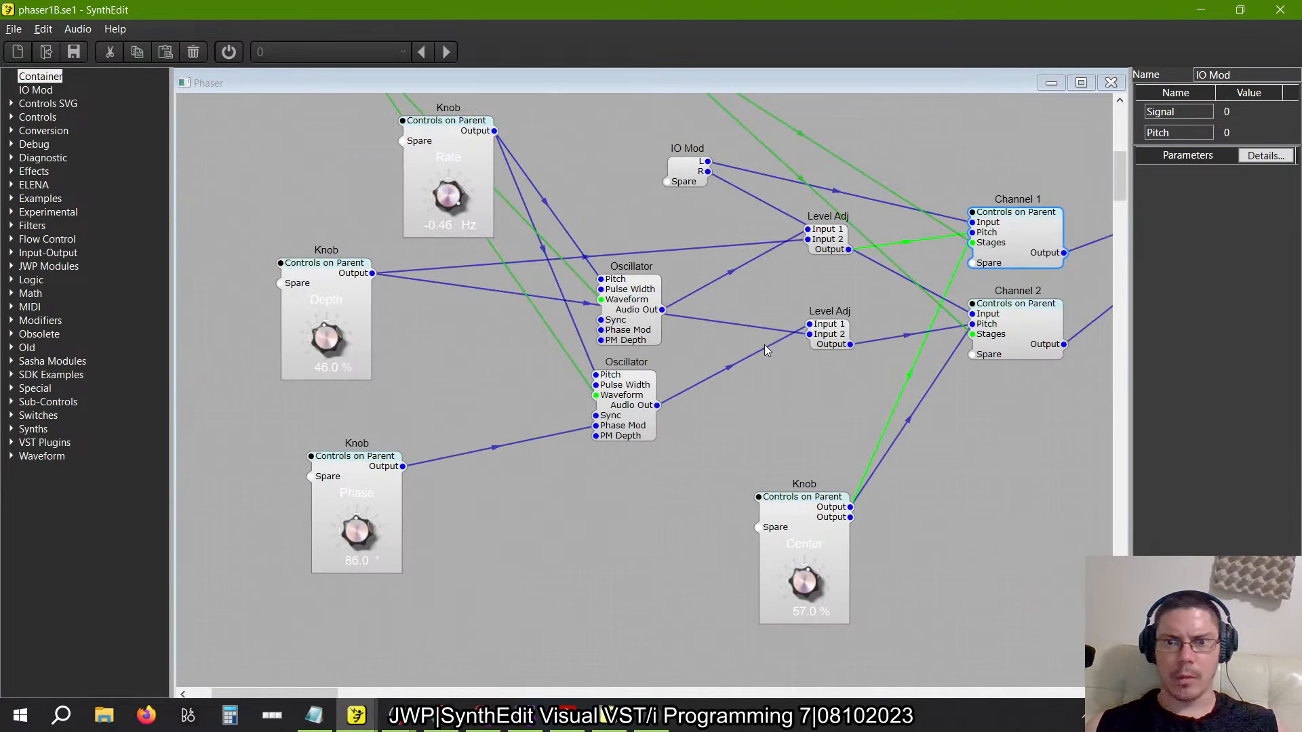
Open Phaser 8 inside Channel 2 and delete the IO Mod Signal wires feeding the Pitch inputs of the last four All Pass modules
double_click(1028, 320)
left_click(522, 380)
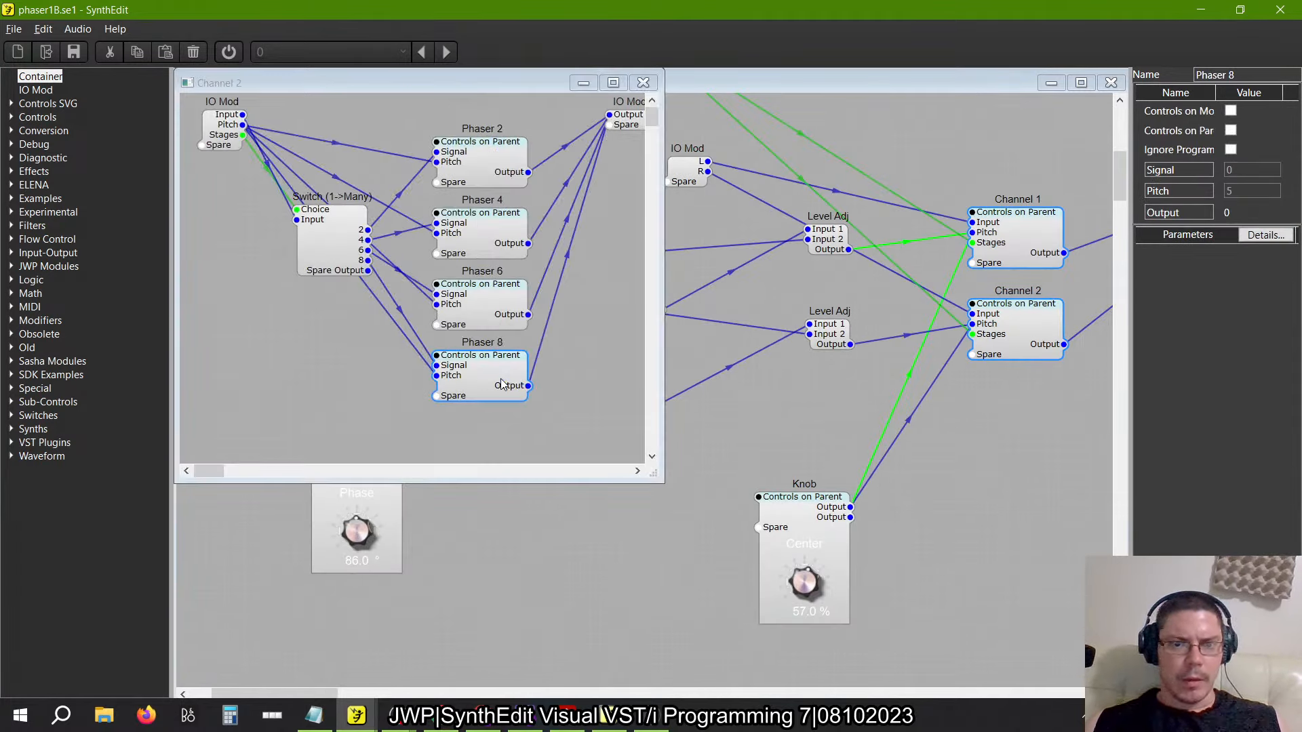
double_click(501, 383)
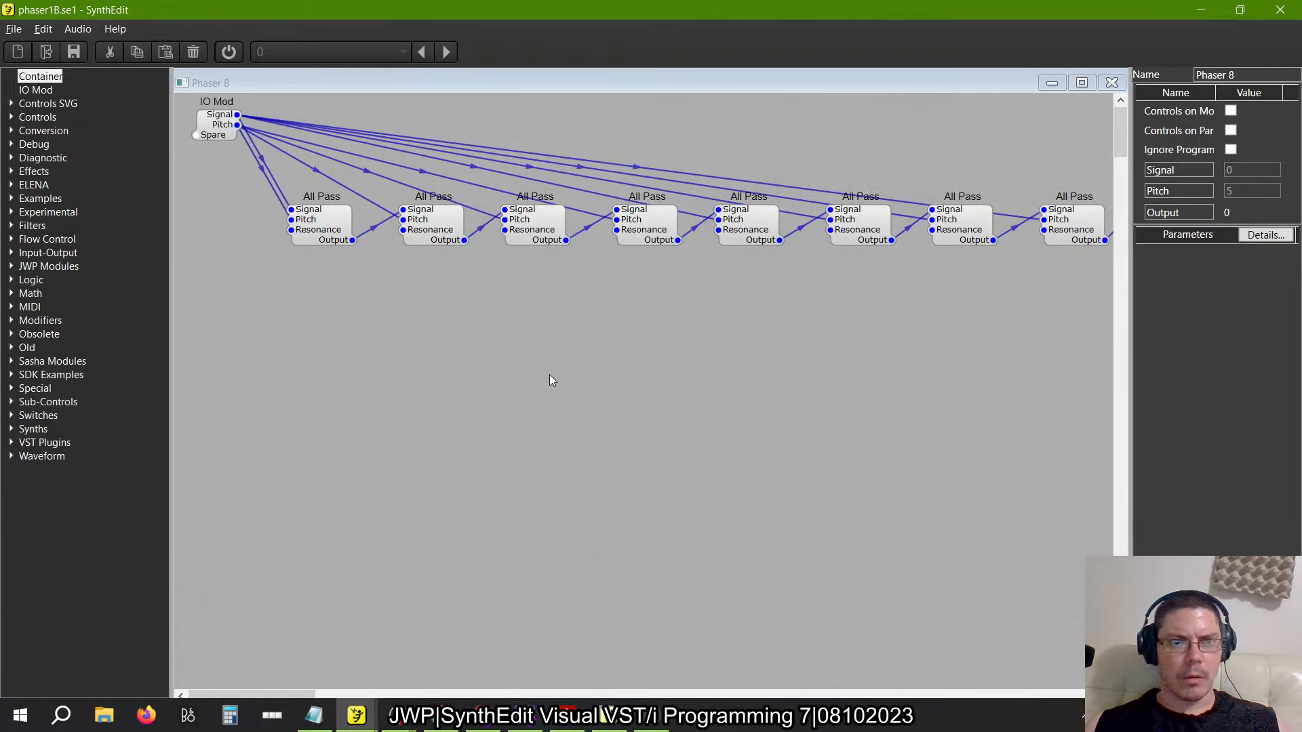
left_click(263, 122)
key("Delete")
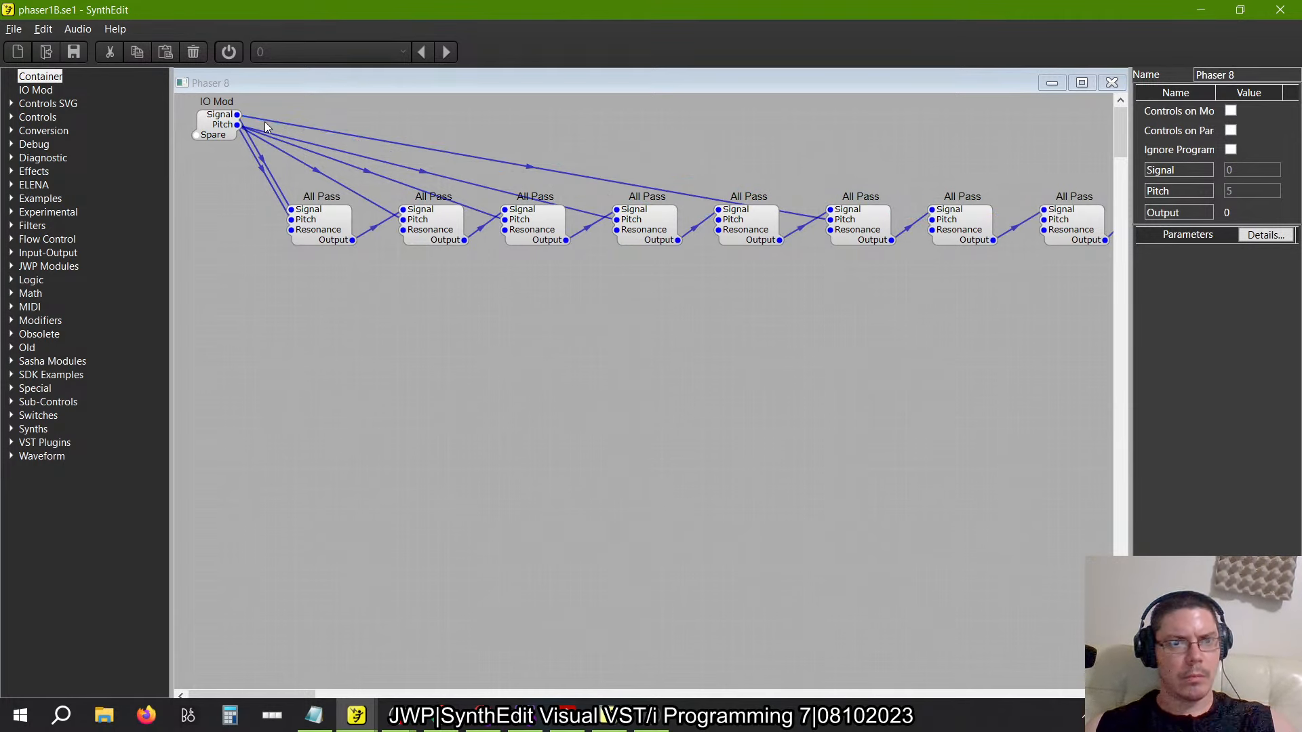
left_click(267, 120)
key("Delete")
Wire the IO Mod's Pitch output to the Pitch inputs of the fifth, sixth and seventh All Pass modules
left_click_drag(244, 129, 480, 219)
left_click(407, 127)
left_click_drag(400, 118, 594, 219)
left_click_drag(694, 219, 812, 223)
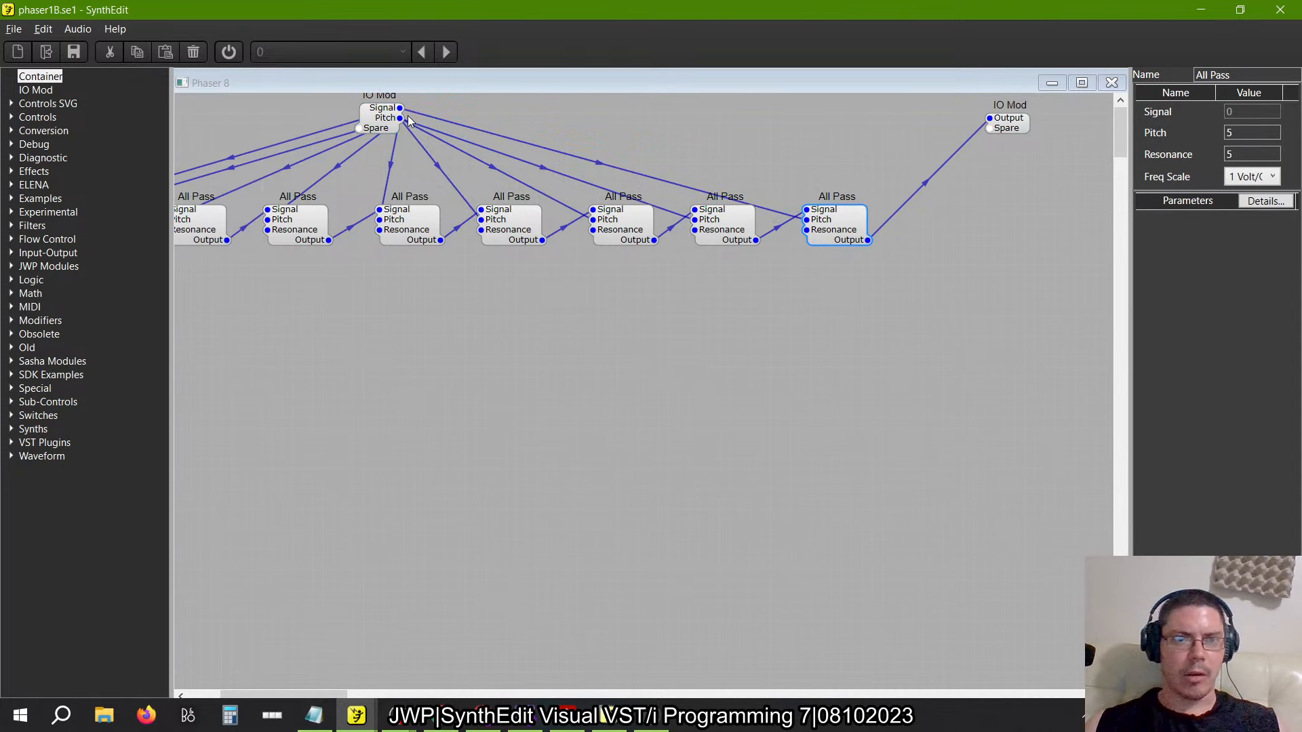
Replace the Signal wire on the last All Pass module's Pitch input with one from the IO Mod's Pitch output, and close Phaser 8 and Channel 2
left_click(600, 167)
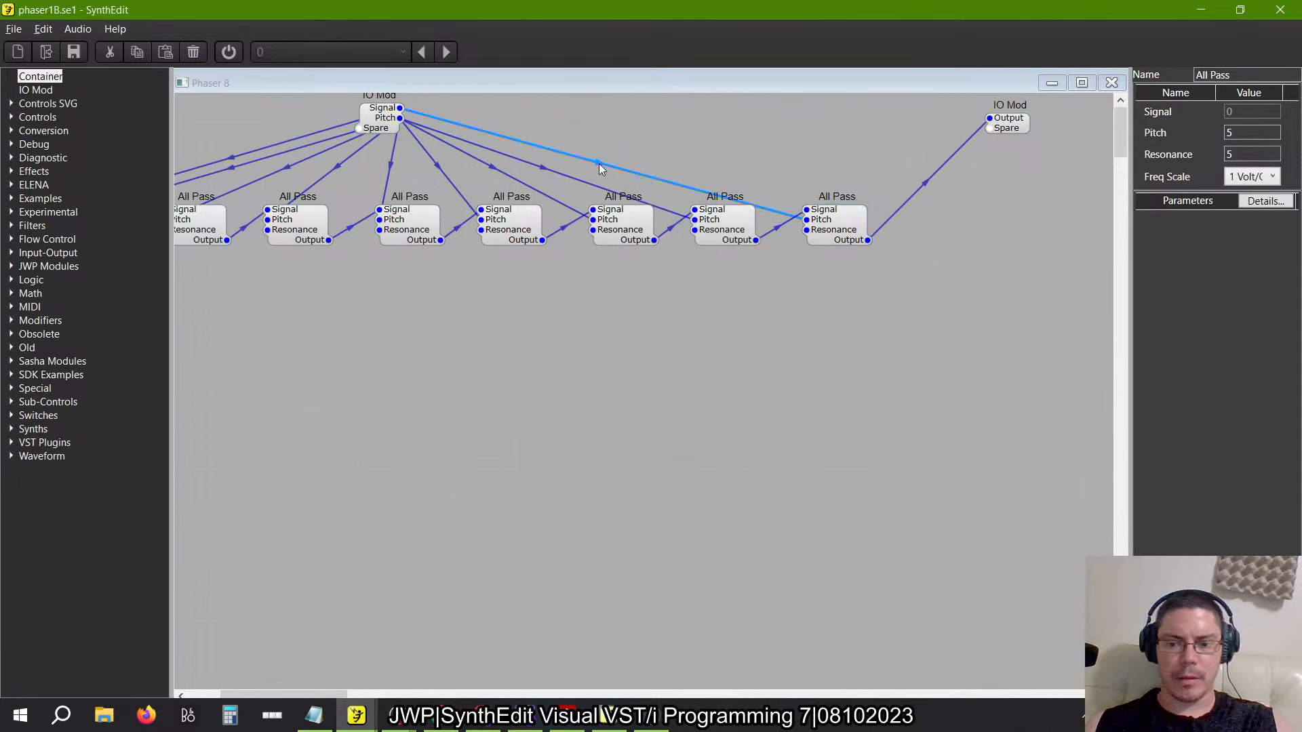
key("Delete")
left_click_drag(806, 209, 280, 157)
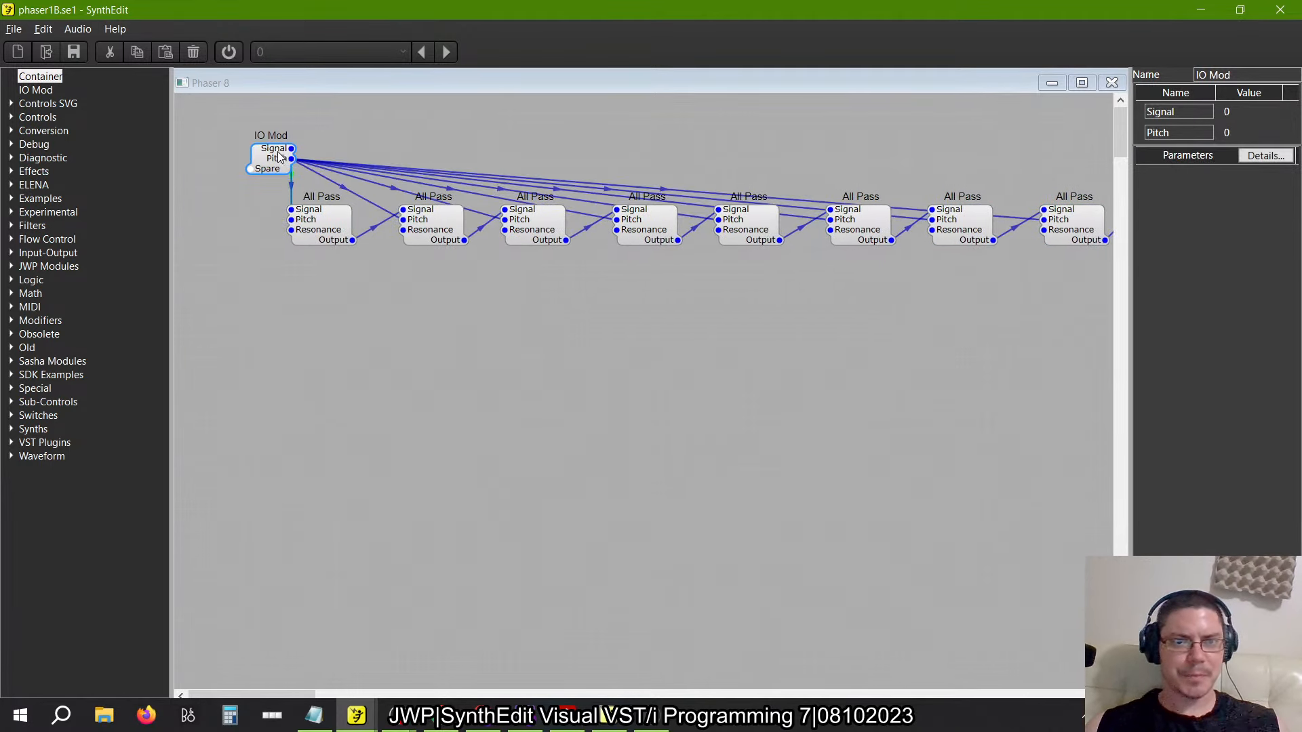
left_click(1111, 82)
left_click(642, 82)
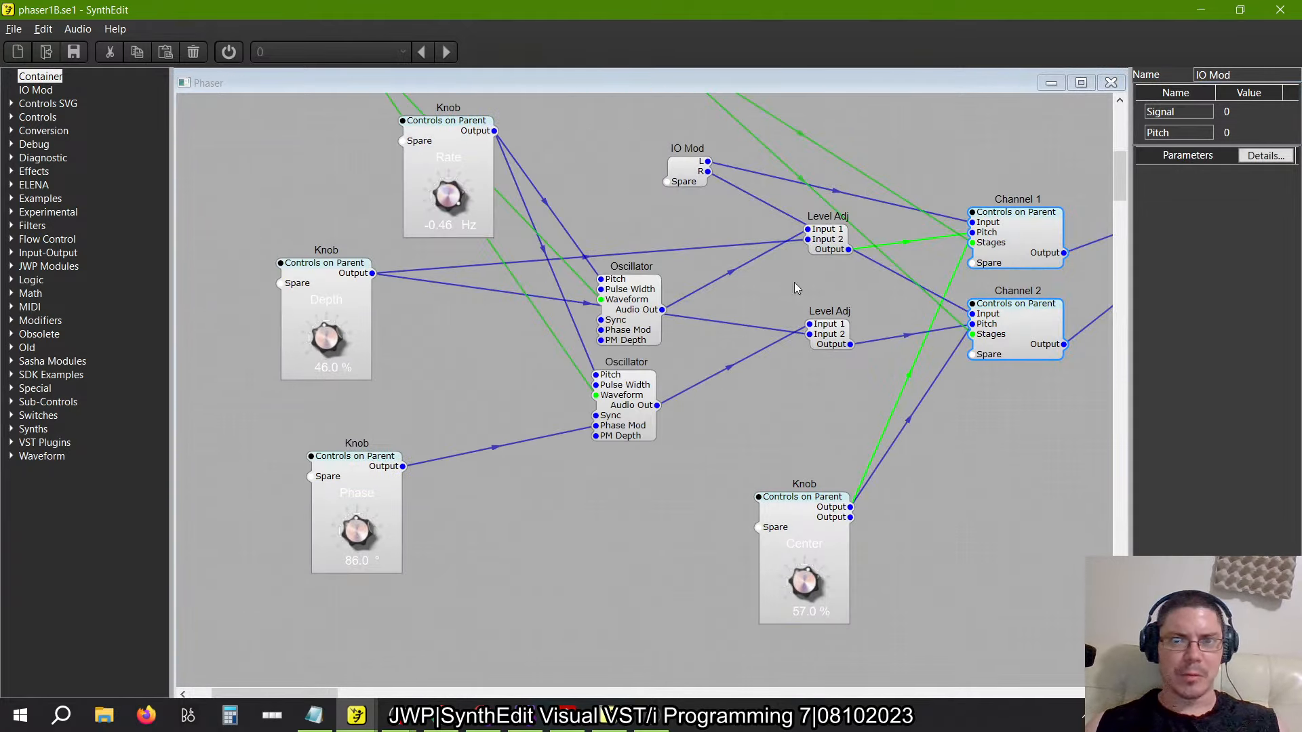
Check the wiring across the main Phaser container and close it to return to the Main structure
scroll(806, 373, "right", 5)
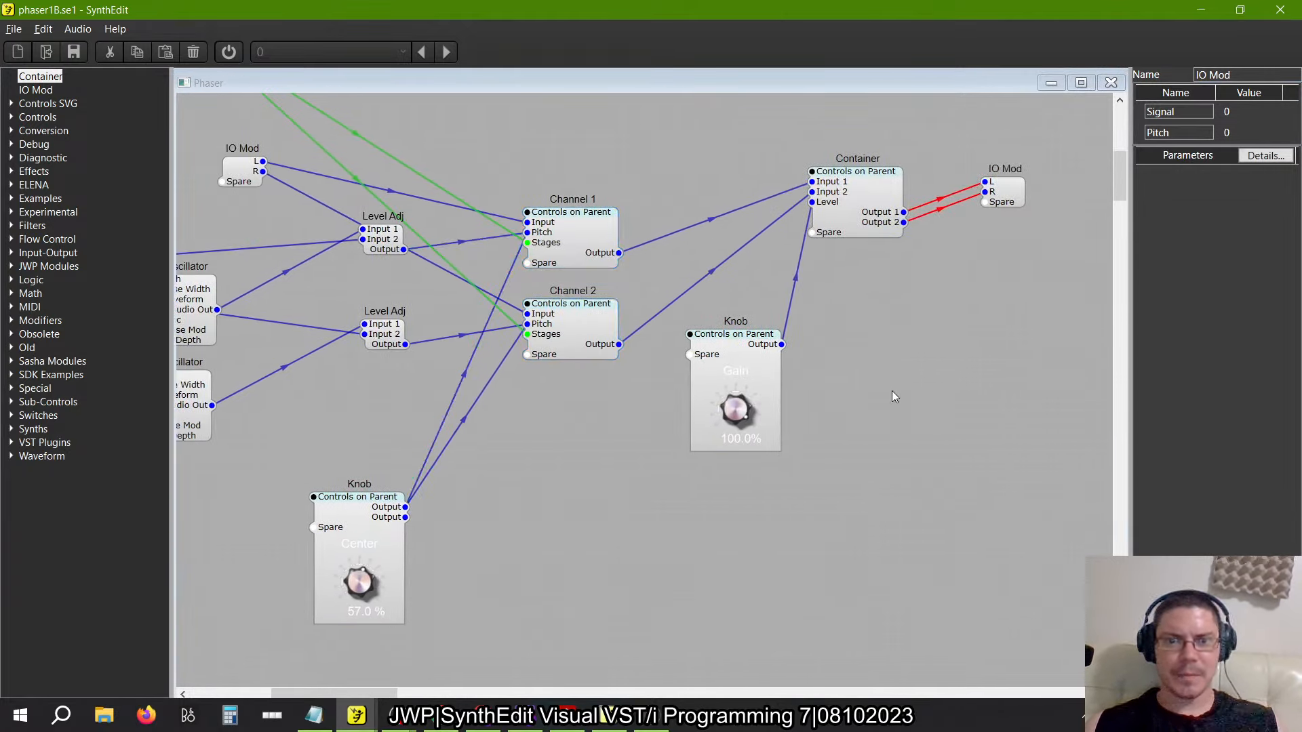
scroll(892, 390, "left", 7)
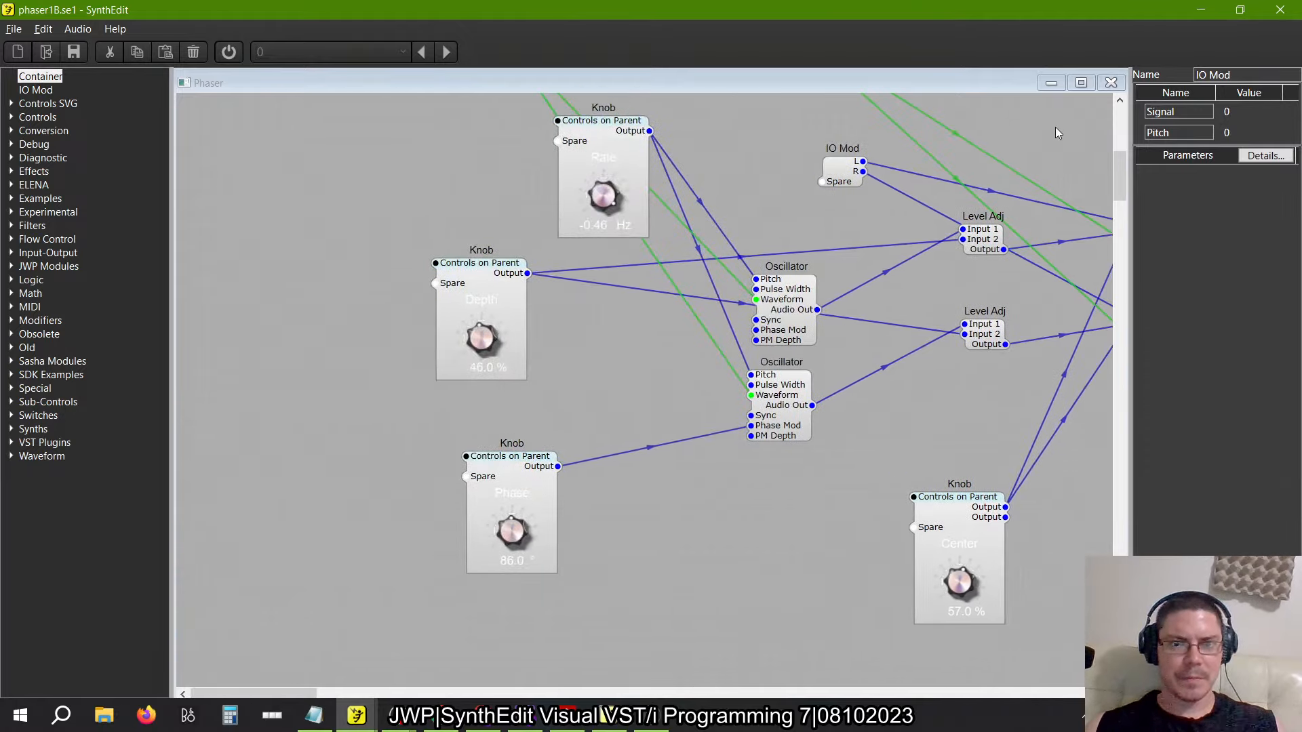
left_click(1111, 82)
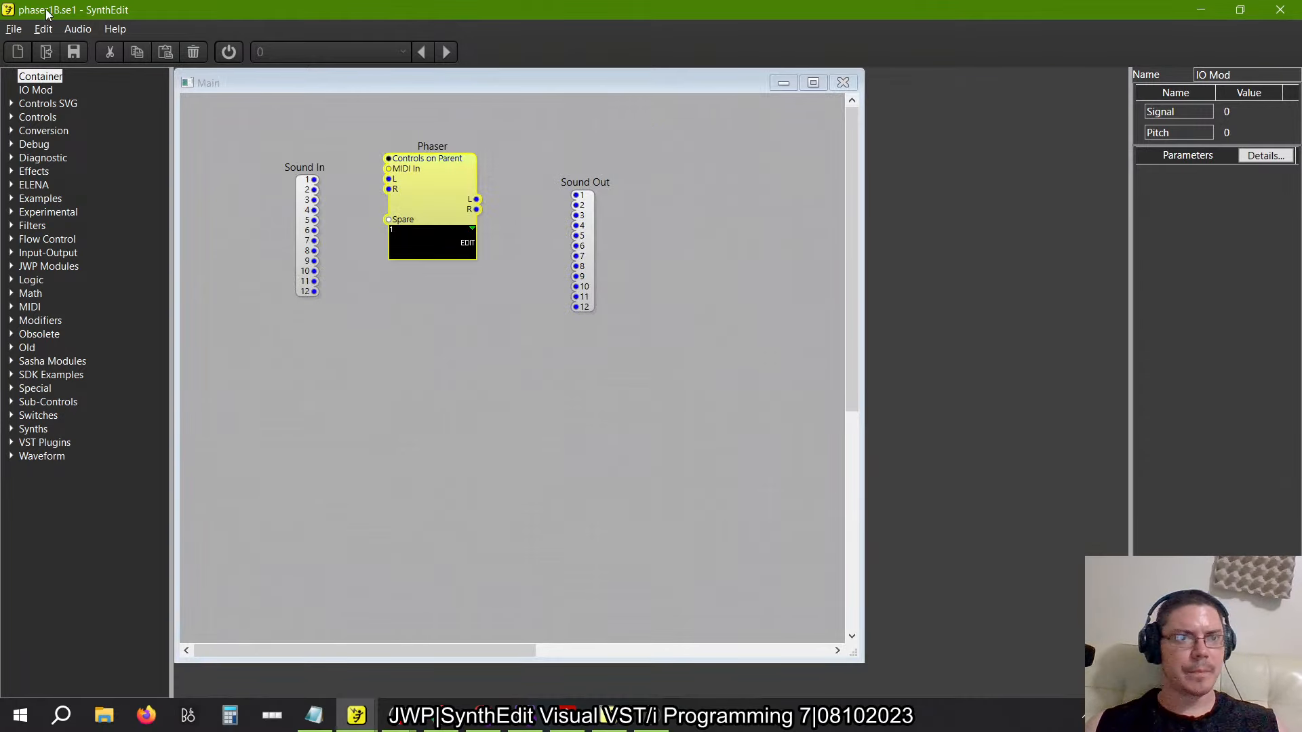
Switch to FL Studio and close it without saving the changes to Phaser Testing.flp
left_click(14, 28)
left_click(15, 31)
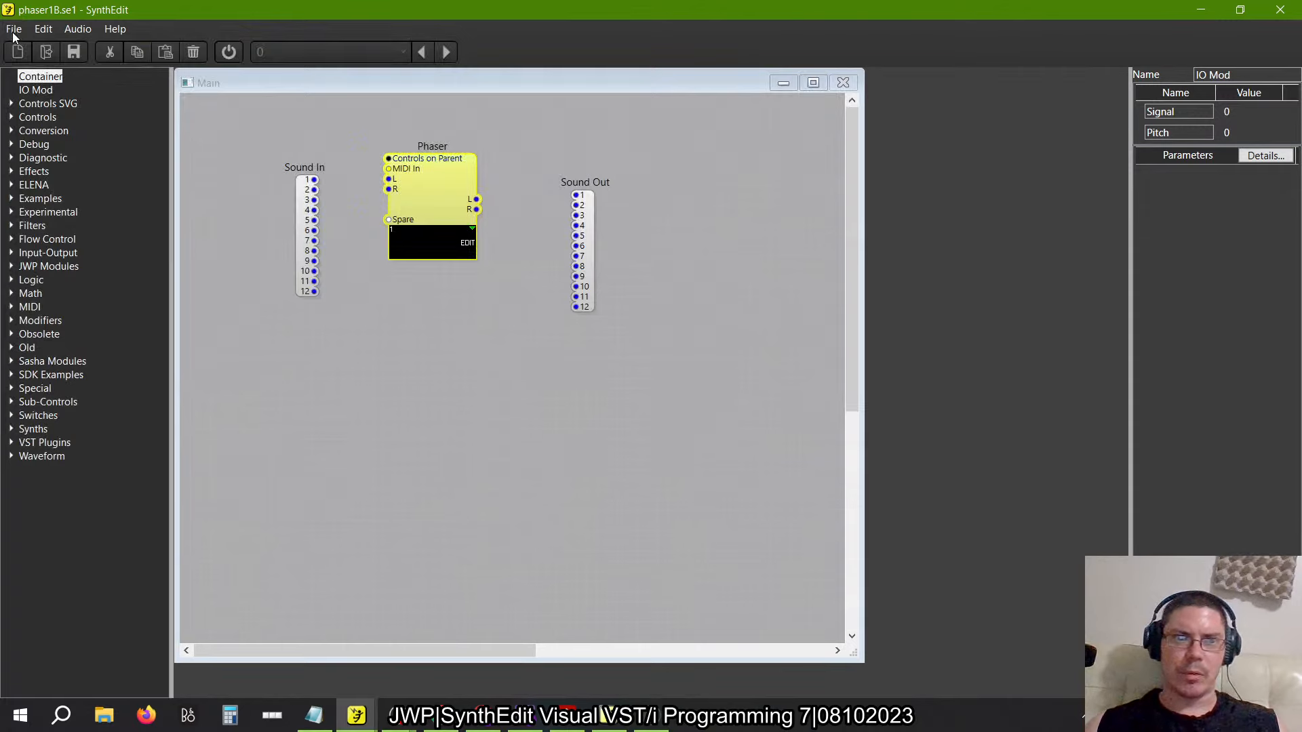
left_click(14, 32)
key("Escape")
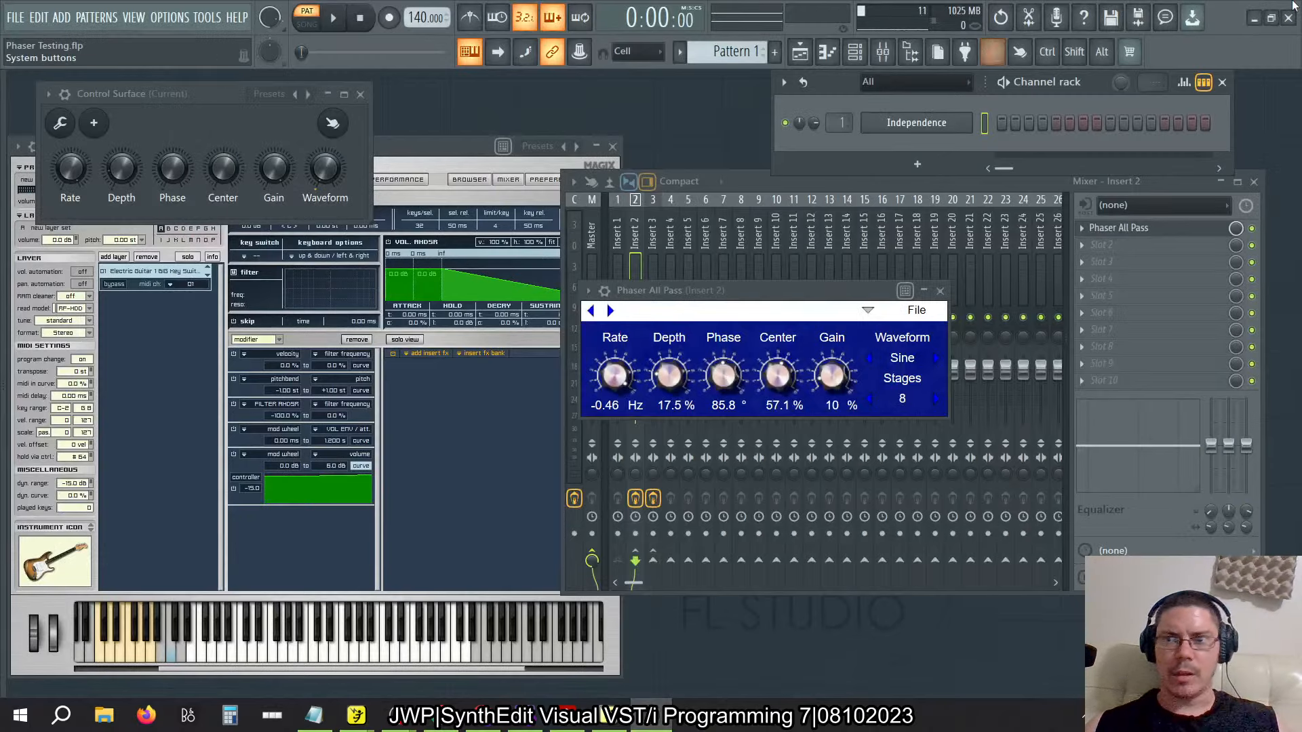
left_click(1288, 18)
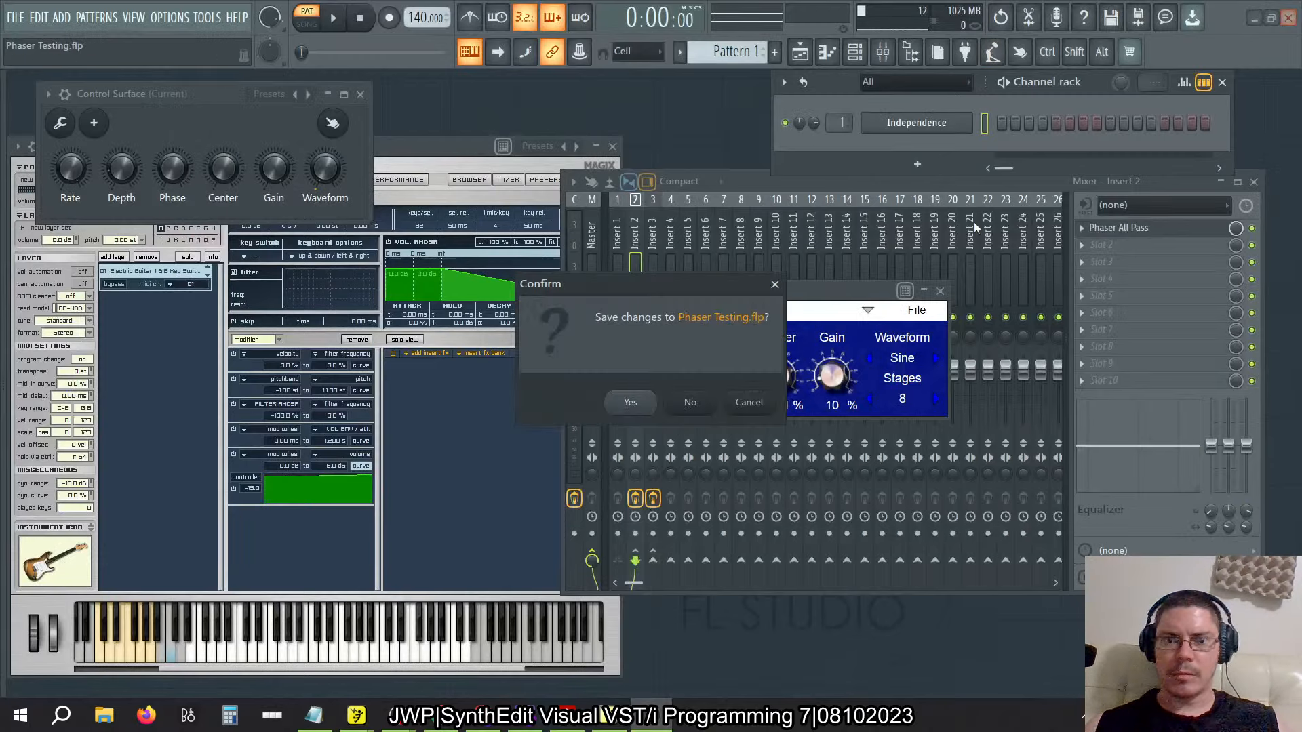
left_click(688, 406)
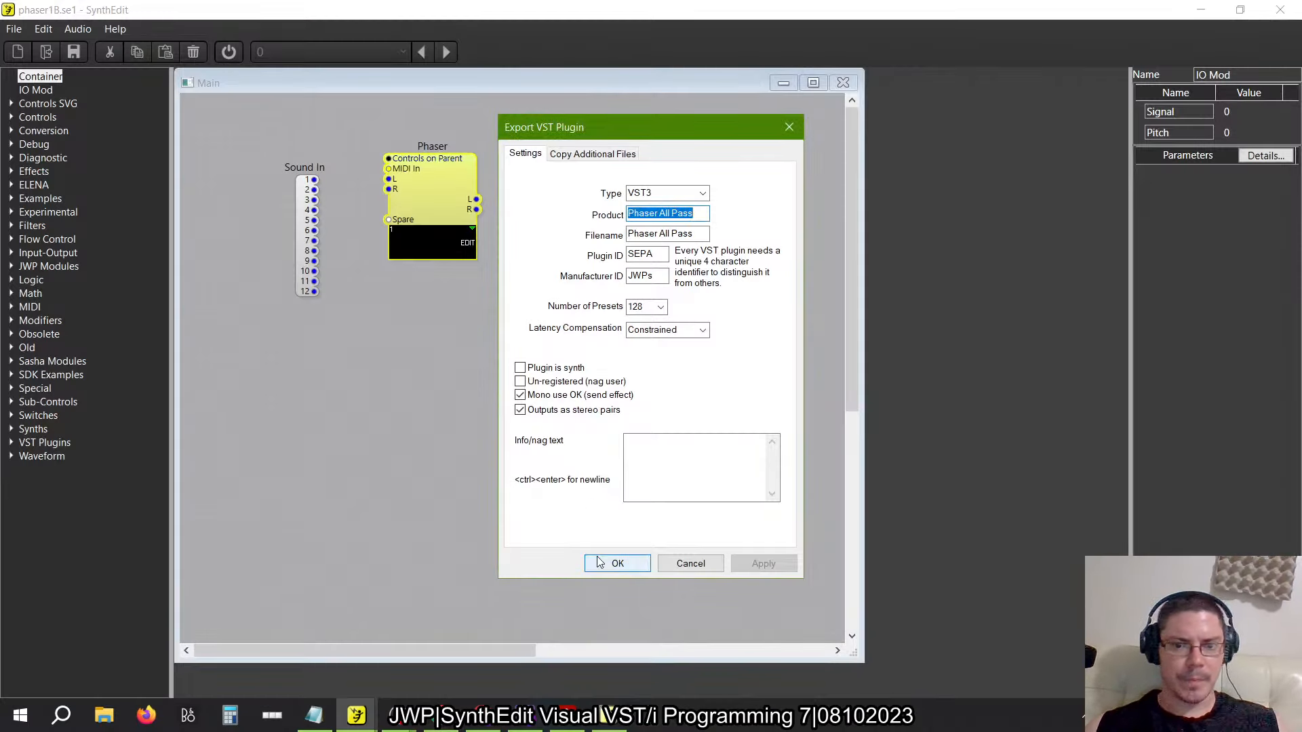
Export the phaser as the VST3 plugin Phaser All Pass with plugin ID SEPA, saving the project file first
left_click(618, 565)
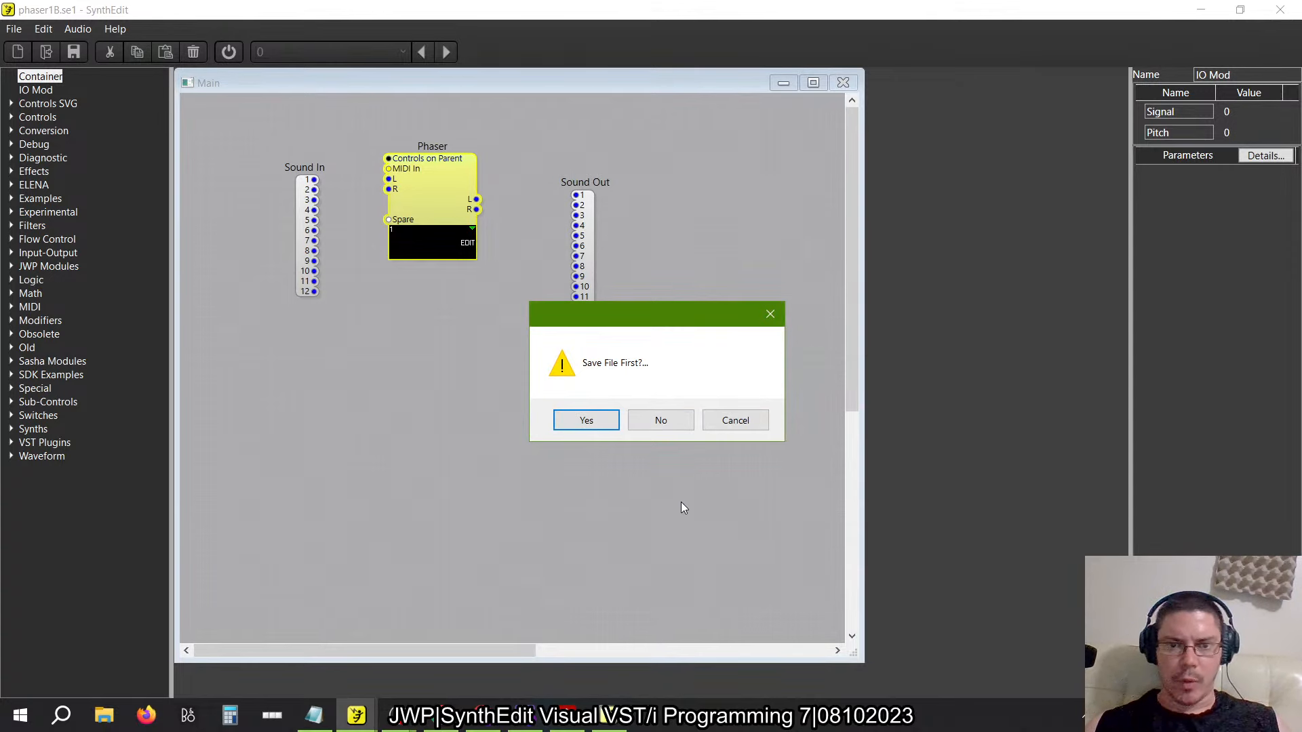
left_click(586, 420)
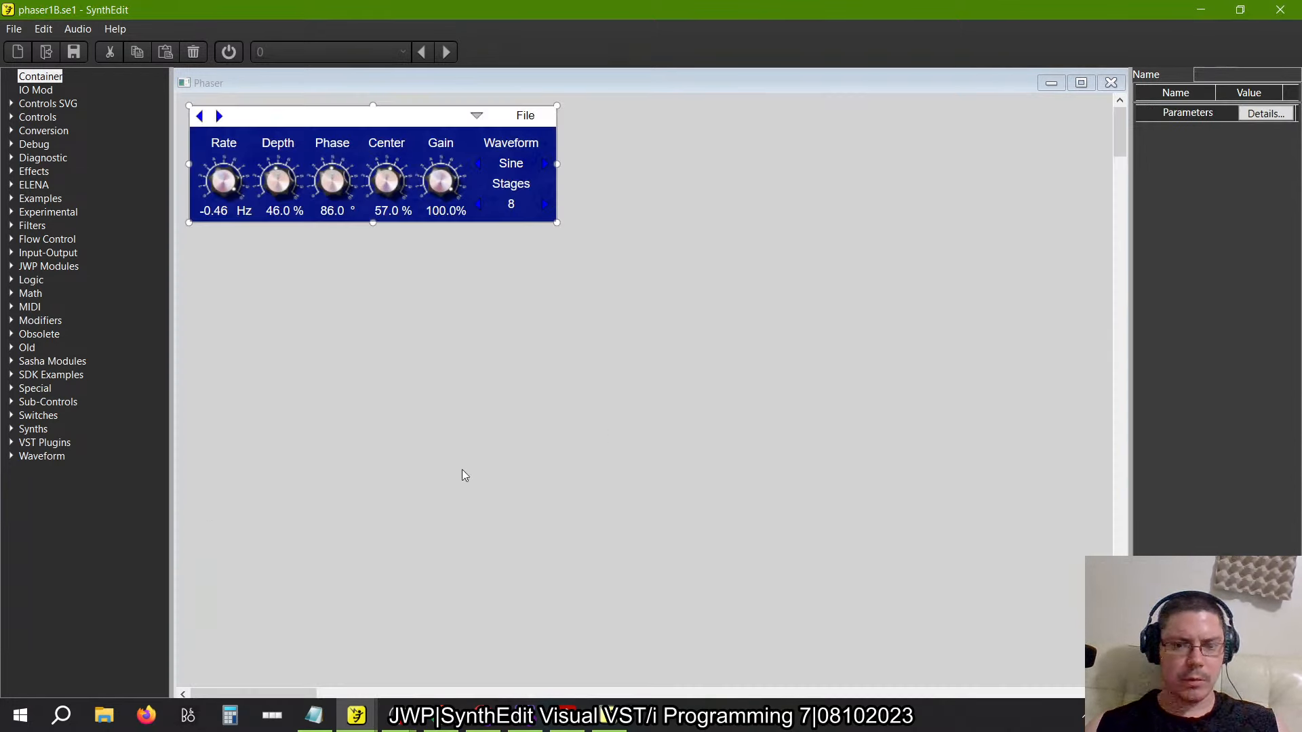
left_click(21, 715)
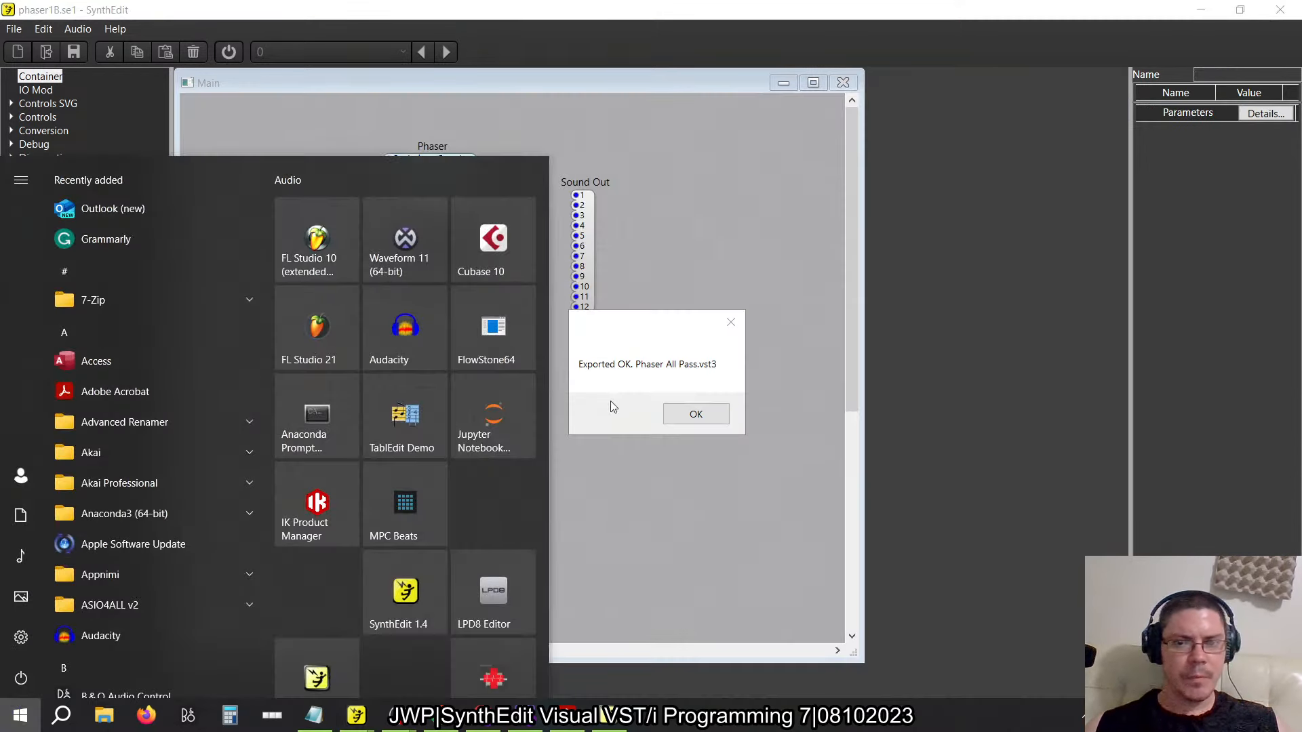
left_click(696, 413)
Launch FL Studio 21 and open the recent project Phaser Testing.flp
left_click(21, 715)
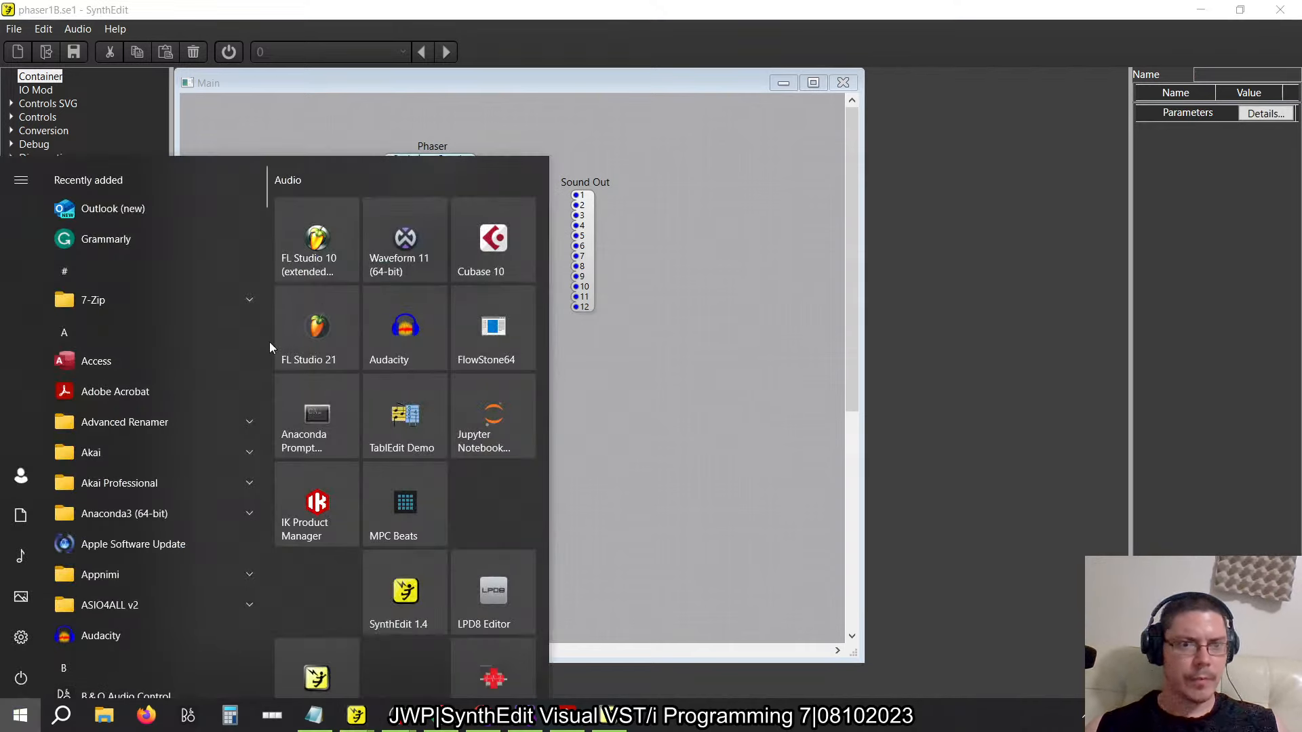
left_click(285, 361)
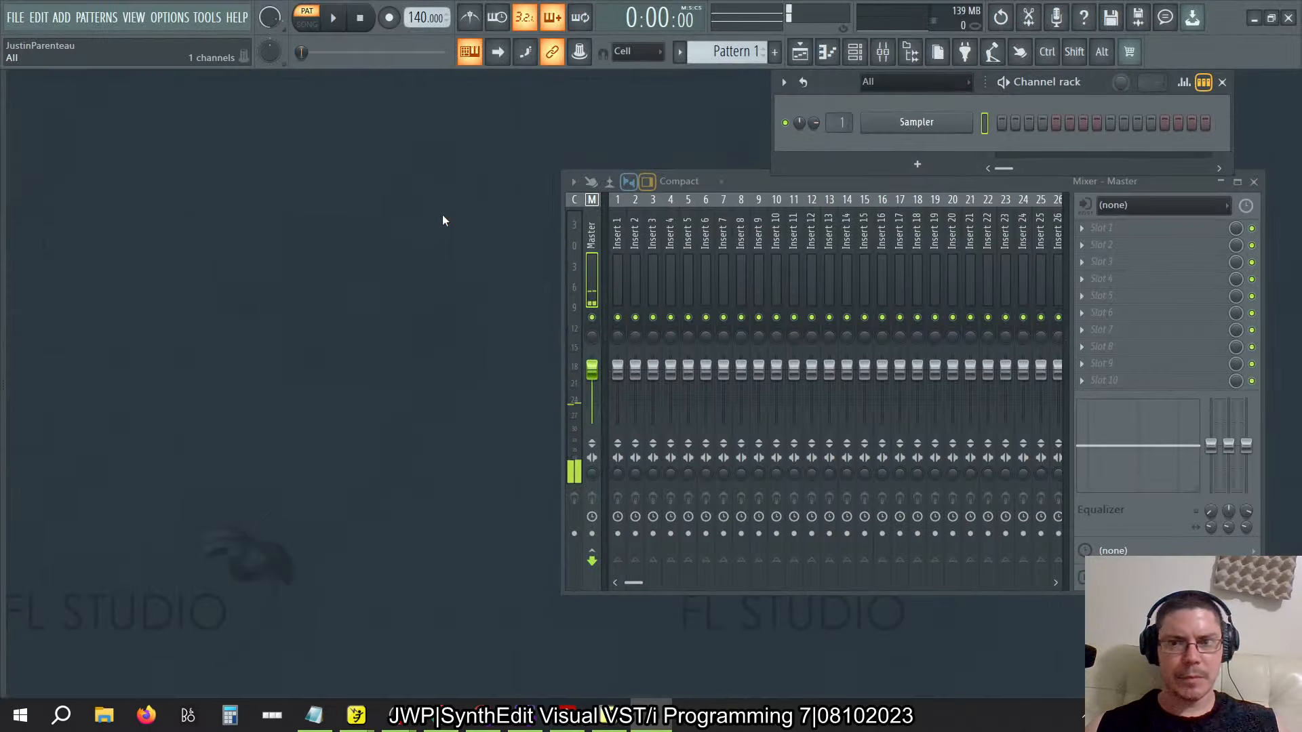
left_click(15, 17)
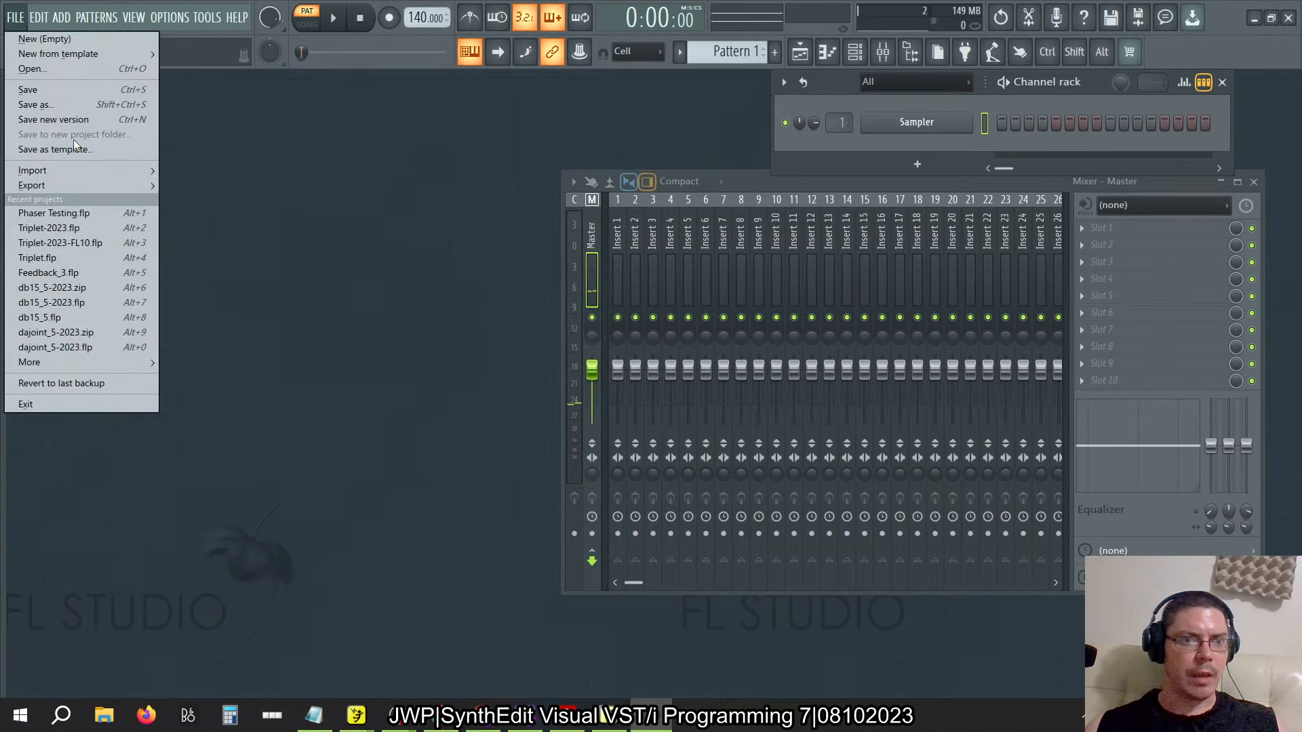
left_click(65, 213)
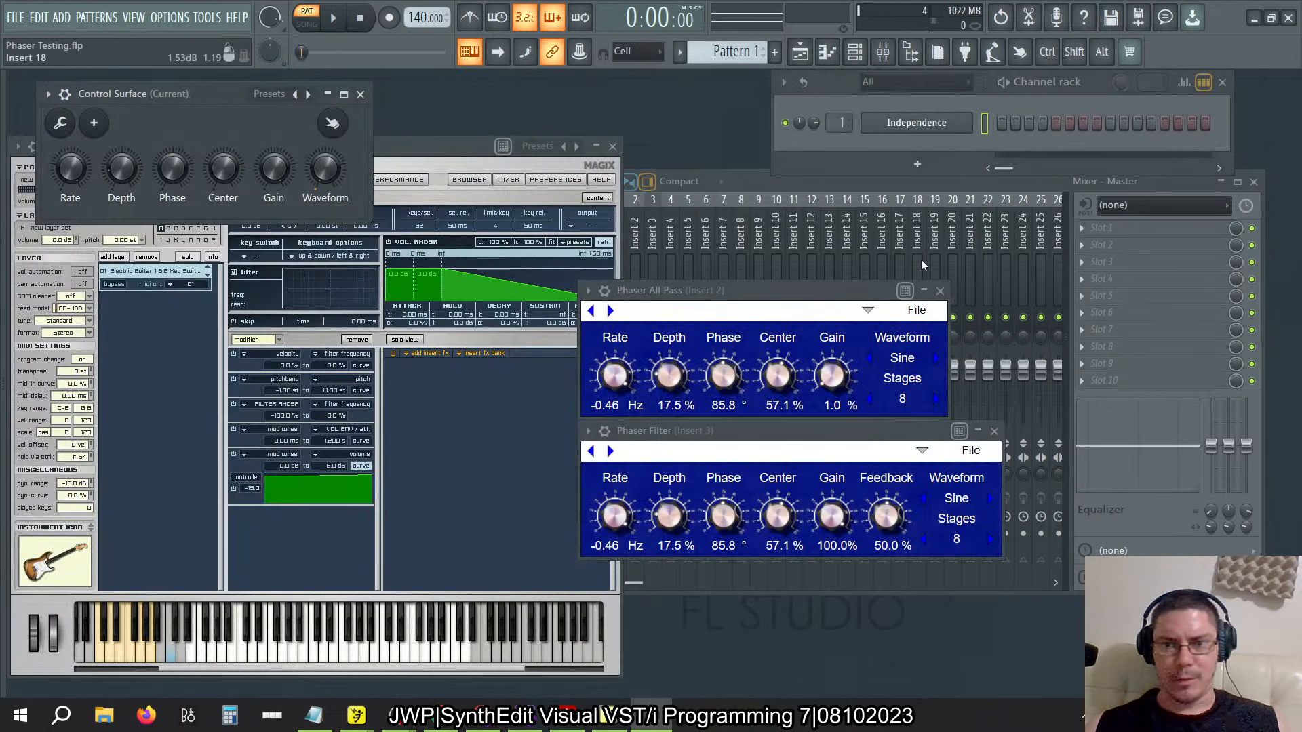
Bring the mixer forward, play a test note, and open the Phaser All Pass effect on Insert 2
left_click(821, 180)
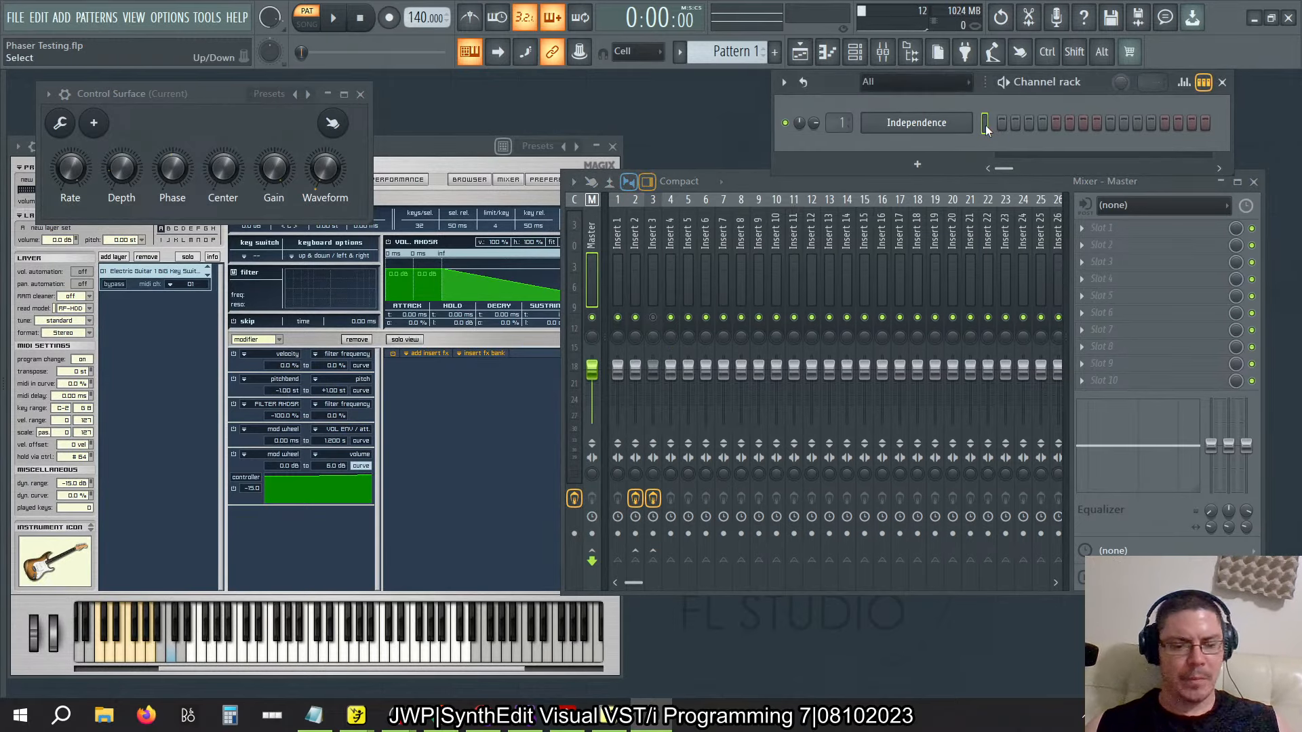
key("m")
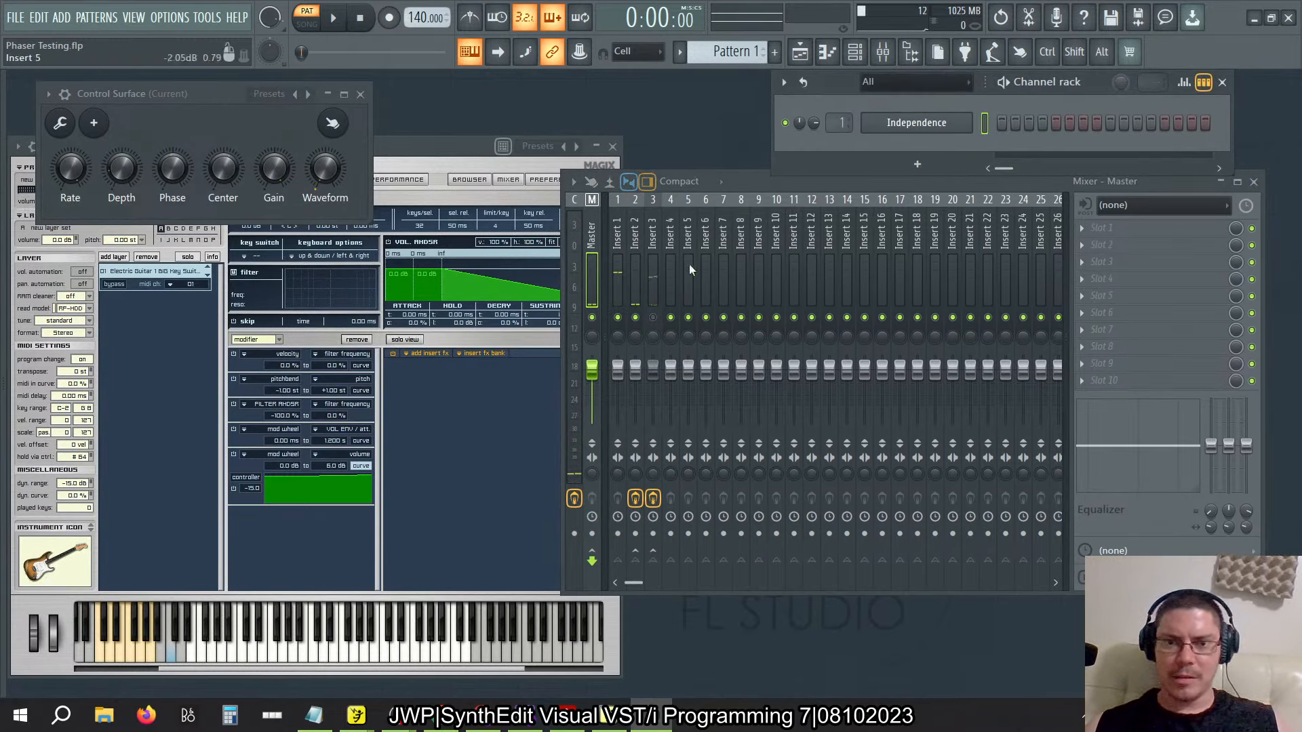
left_click(624, 252)
left_click_drag(694, 239, 641, 236)
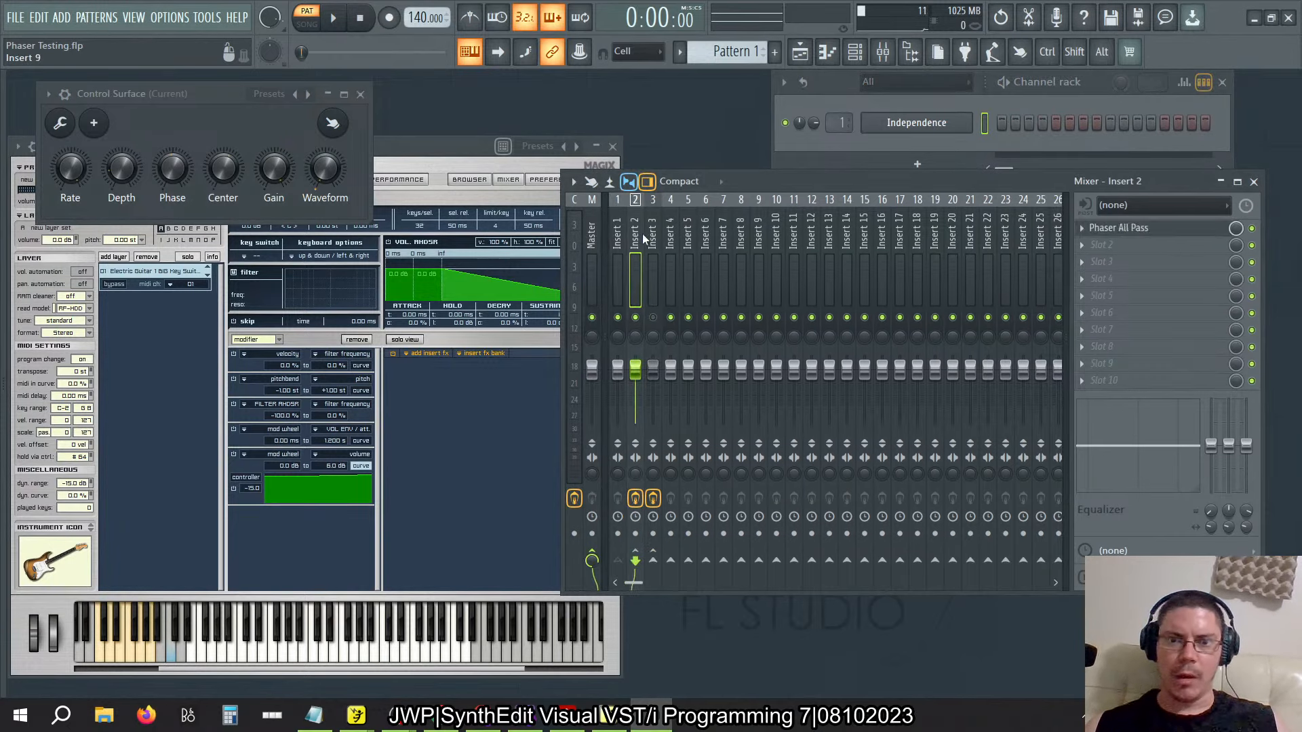
left_click(1157, 229)
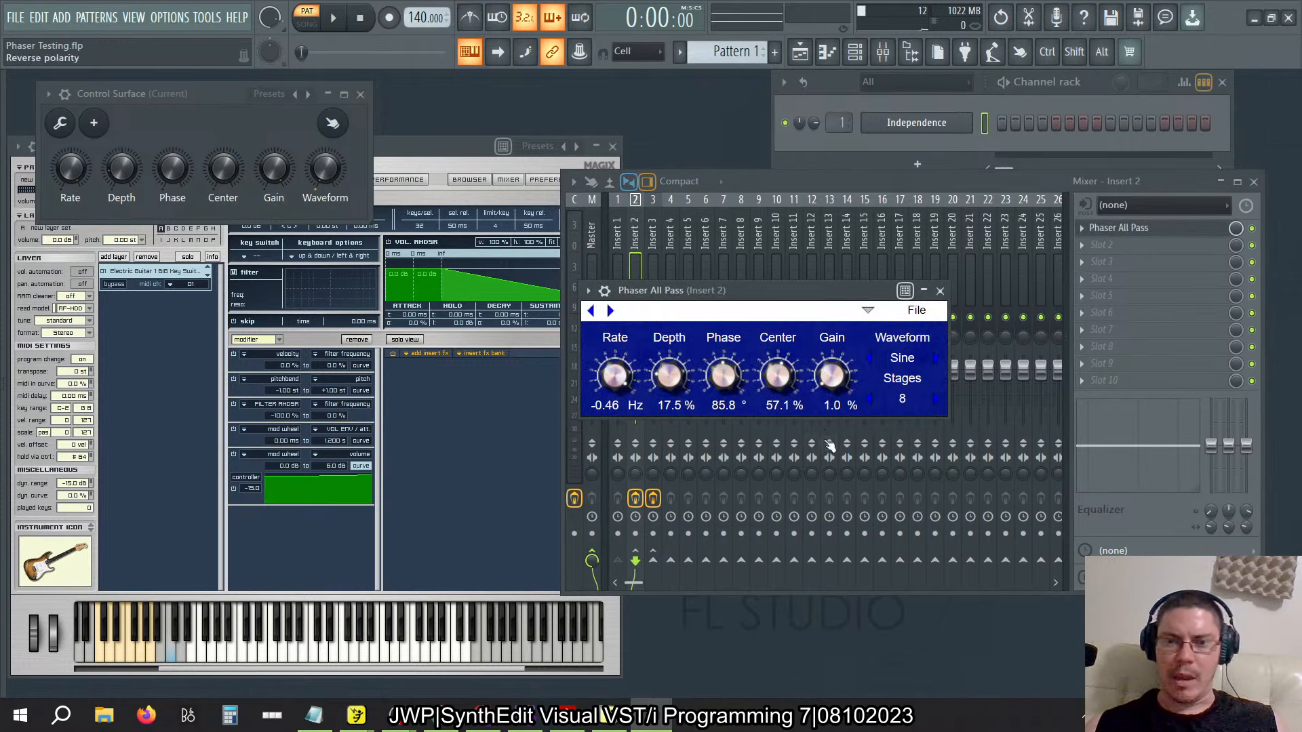
Set the Phaser All Pass gain to 100% and play a test note on the Independence channel
left_click_drag(832, 375, 848, 135)
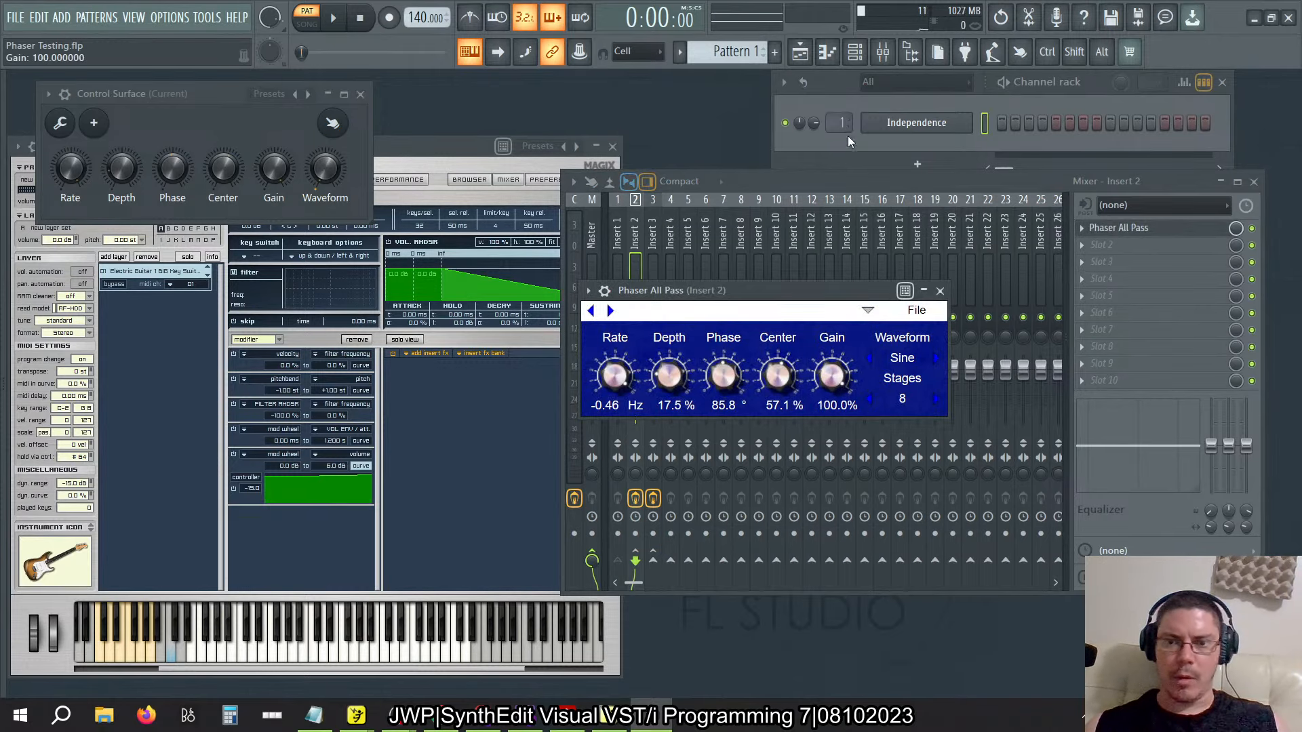
left_click(982, 125)
key("m")
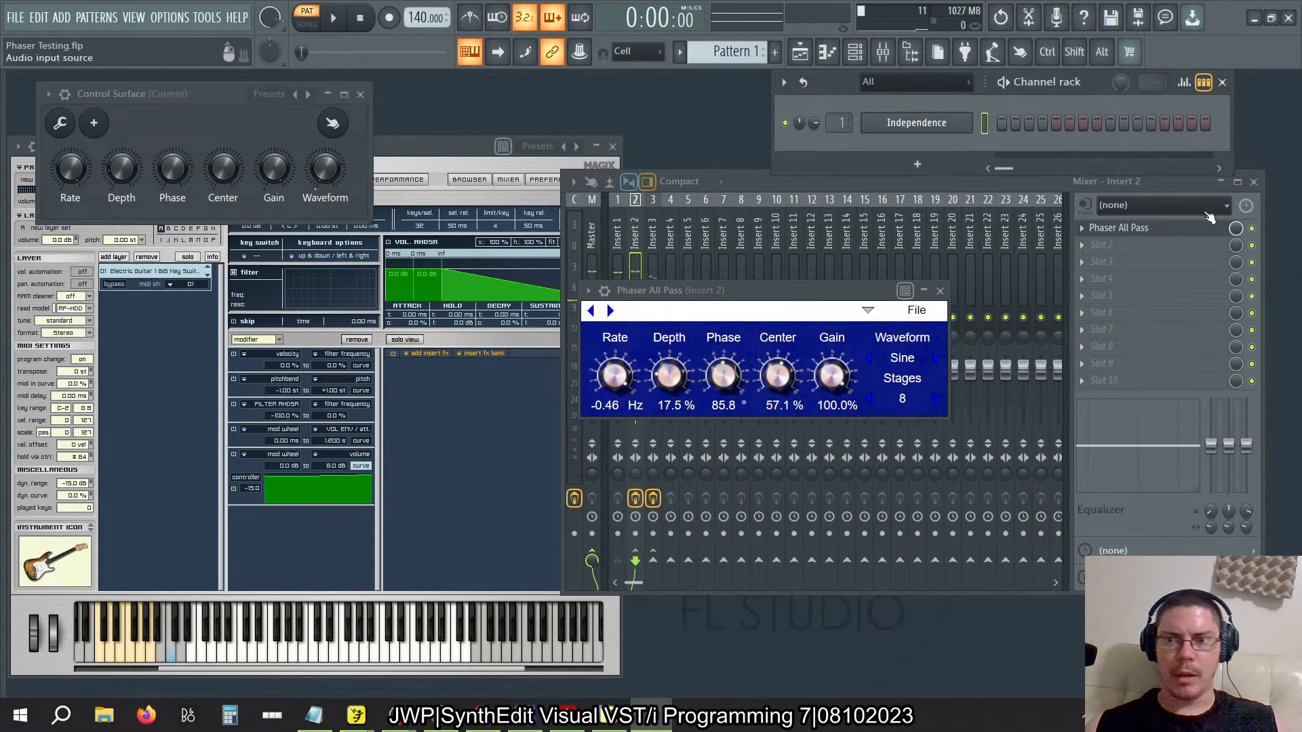
Switch the Phaser All Pass slot on Insert 2 off and back on while playing notes to compare the sound
left_click(1253, 230)
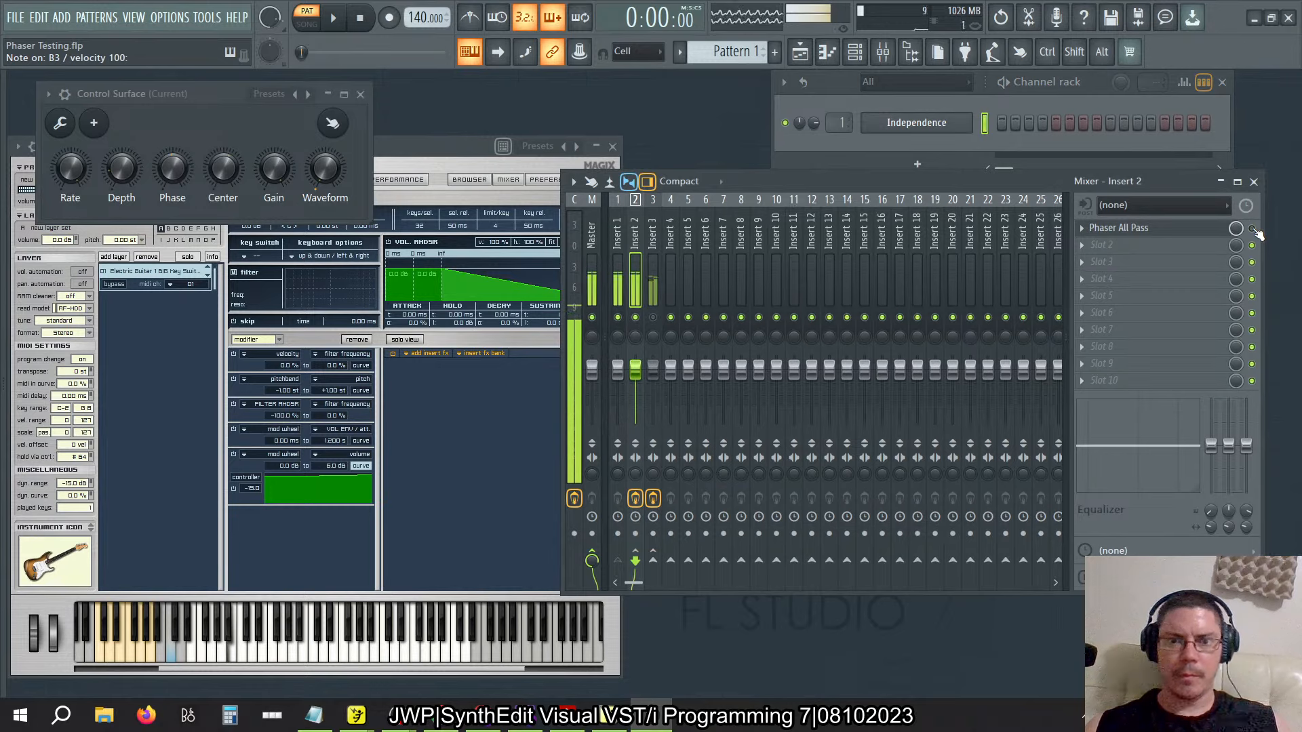
key("space")
key("m")
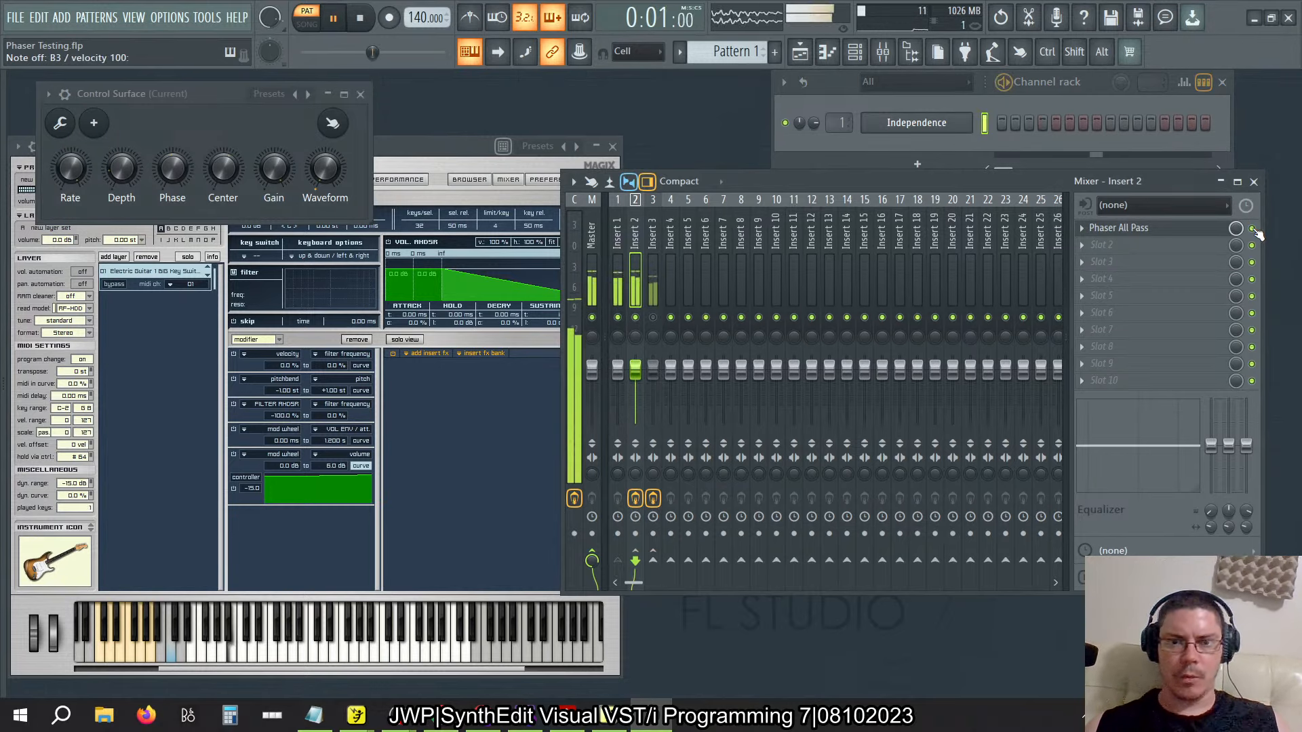
key("space")
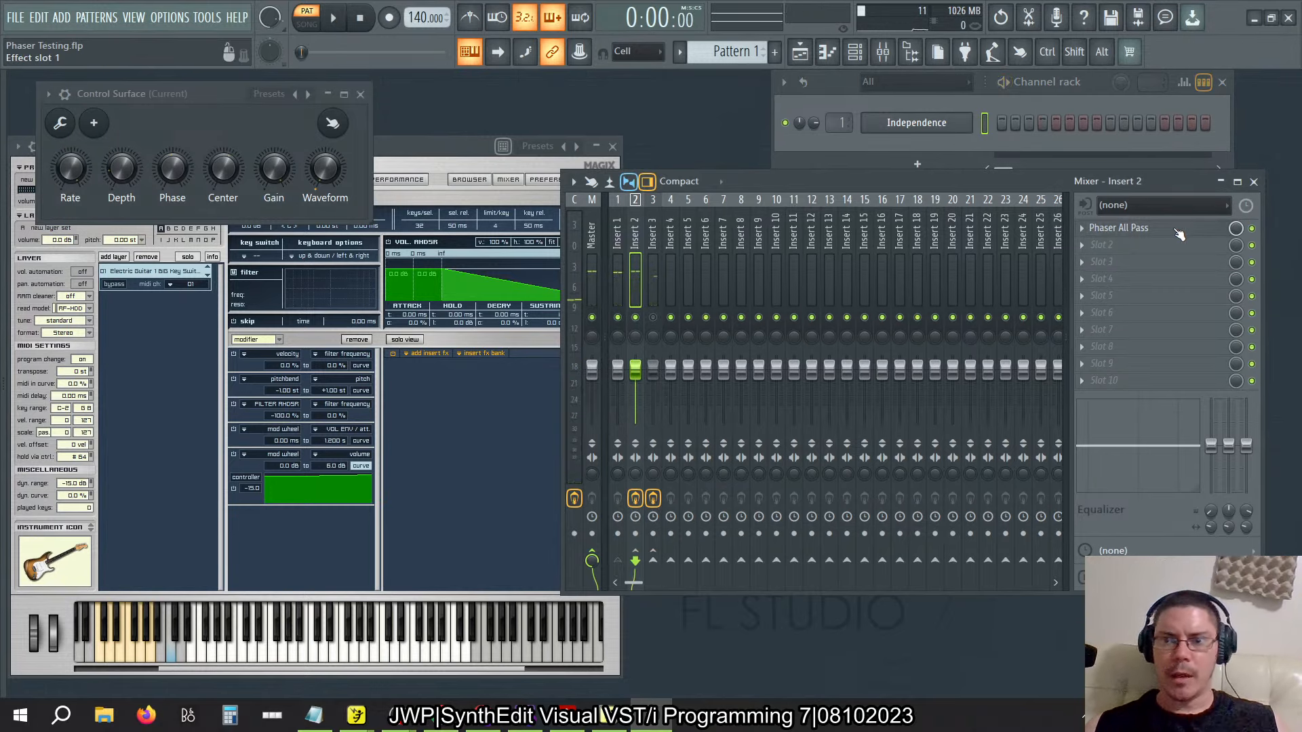
Show the Phaser All Pass window, close the mixer and Independence windows, and bring the Phaser Filter window into focus
left_click(1123, 228)
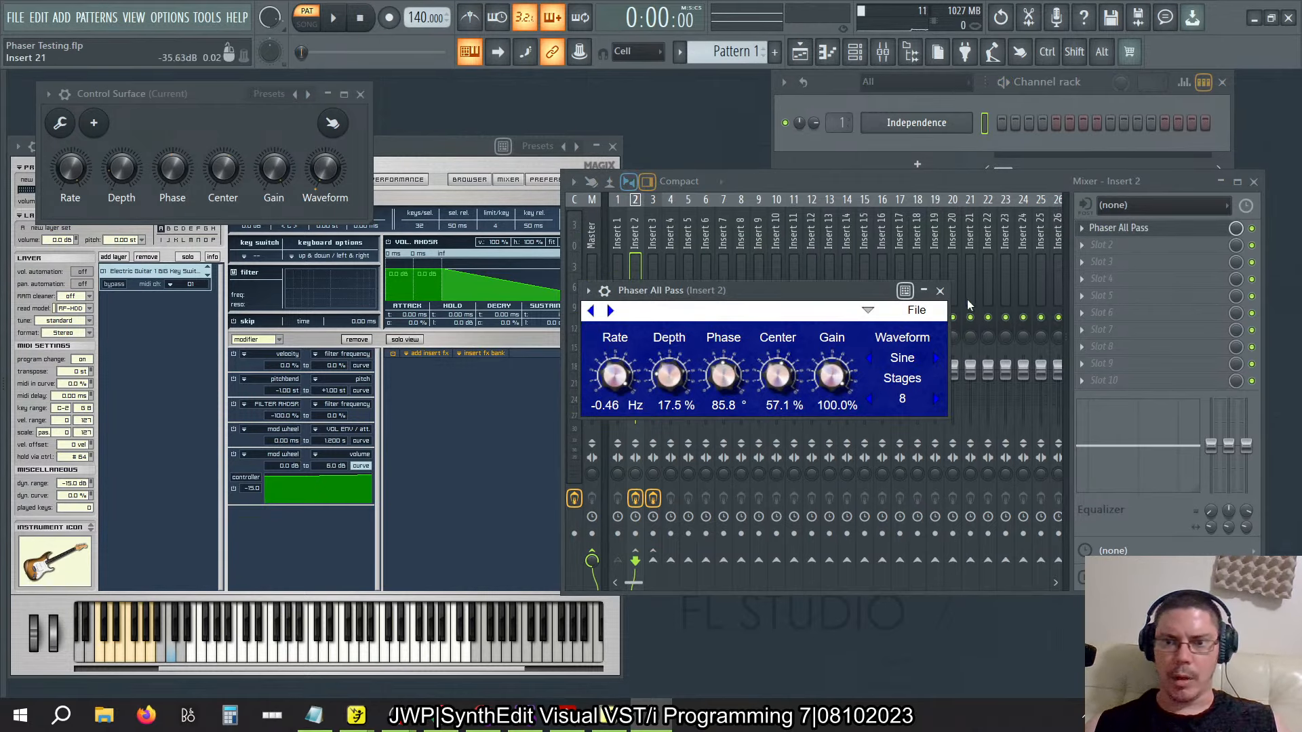
left_click(1253, 182)
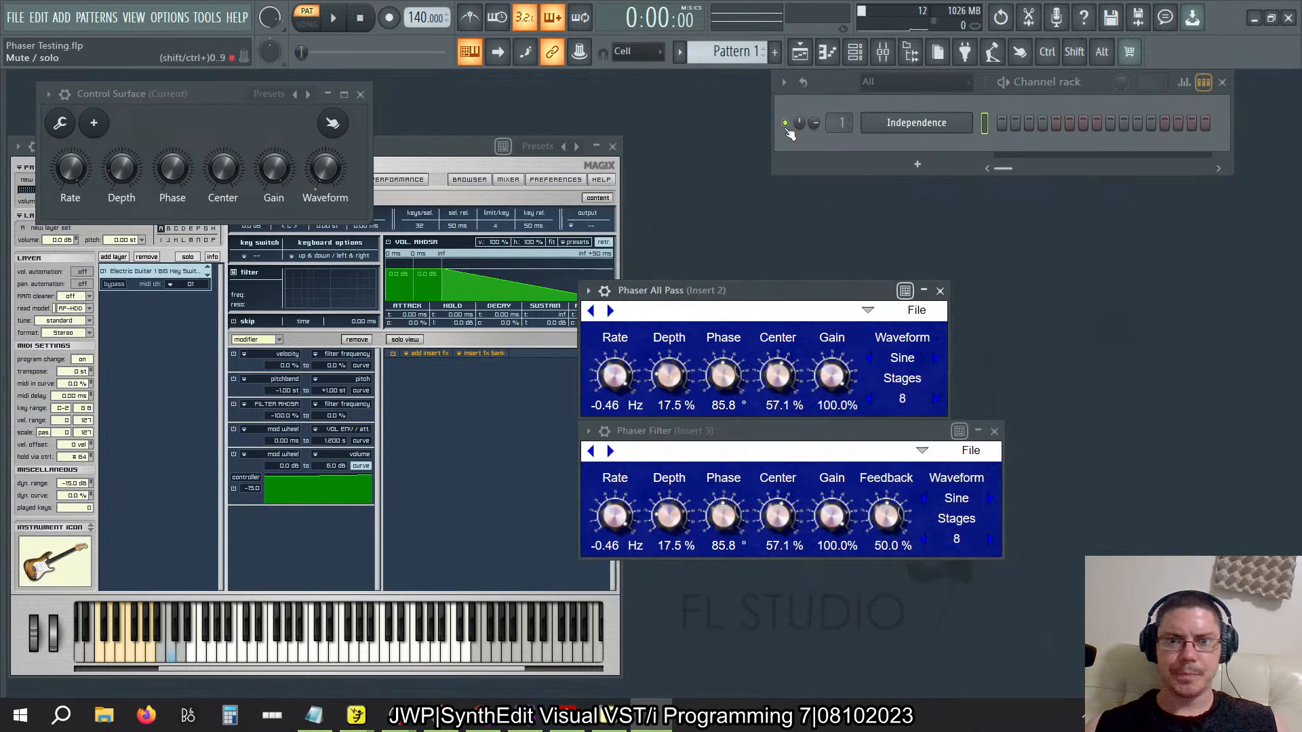
left_click(613, 146)
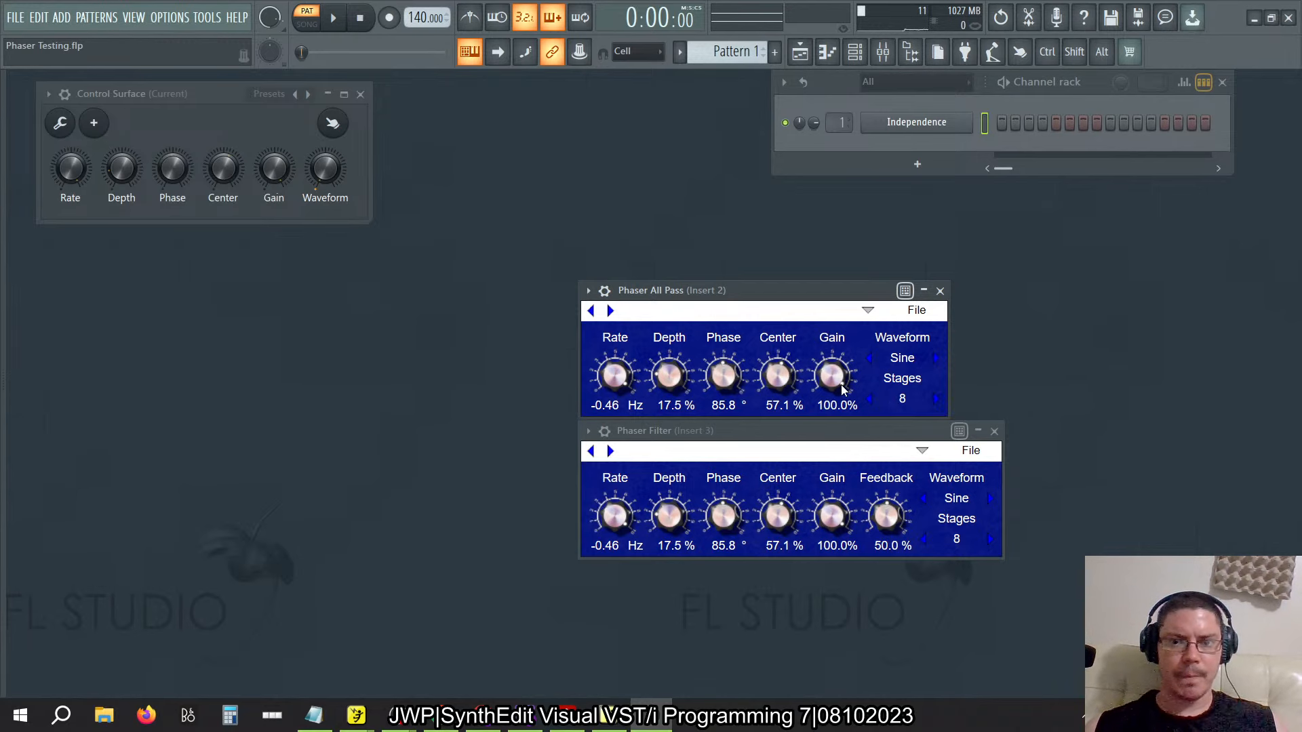
left_click(759, 432)
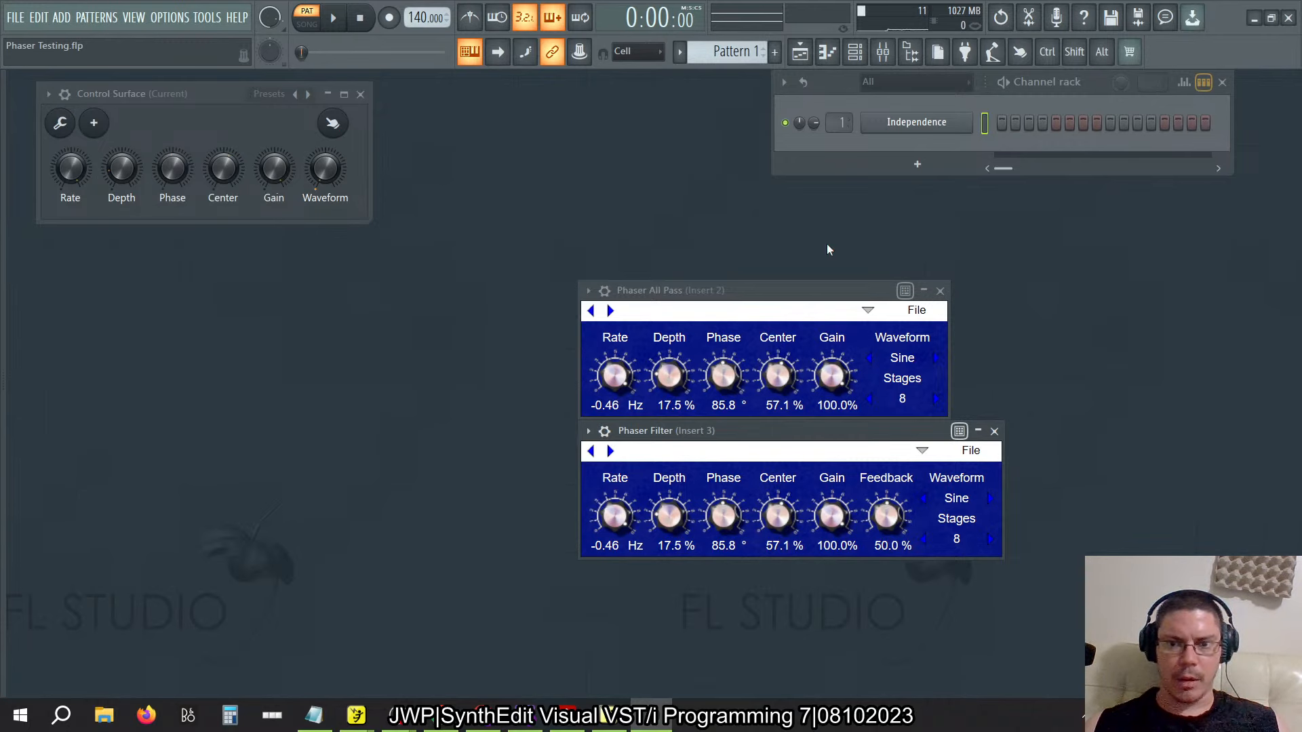
Open the piano roll for the Independence channel and arm recording
left_click(827, 52)
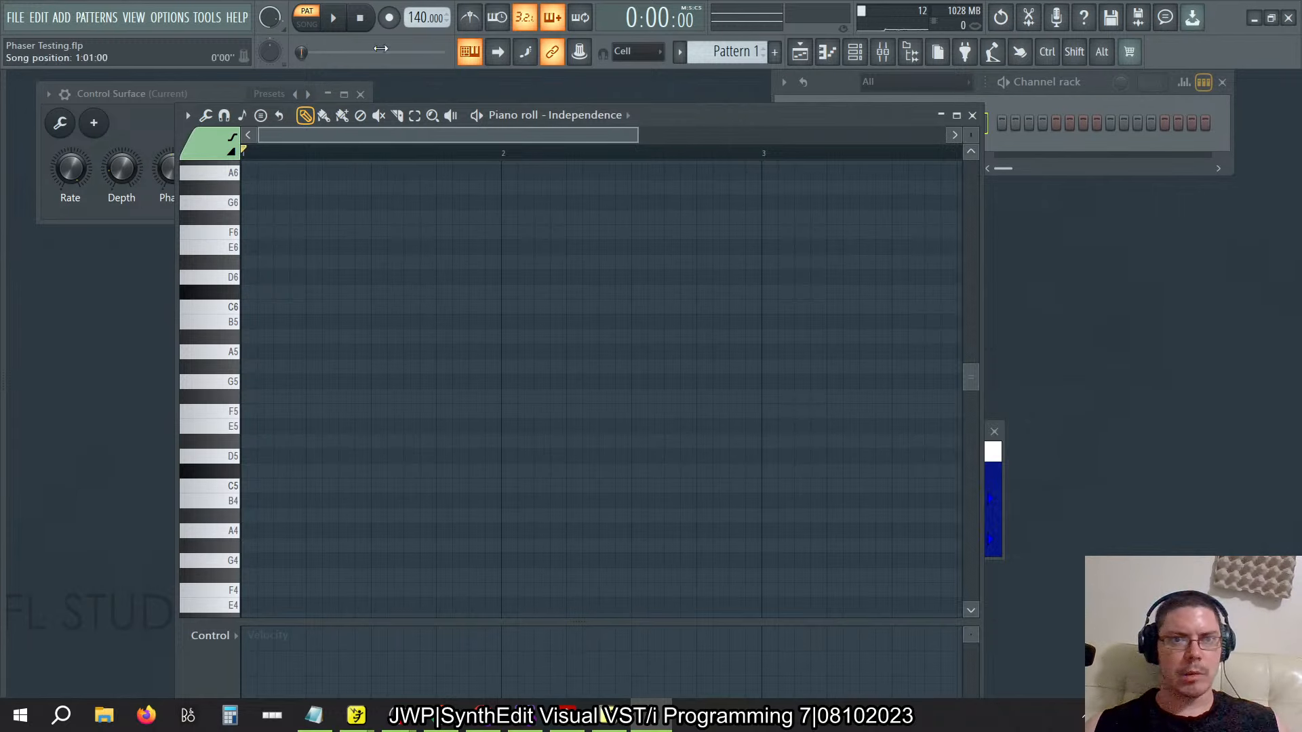
left_click(389, 18)
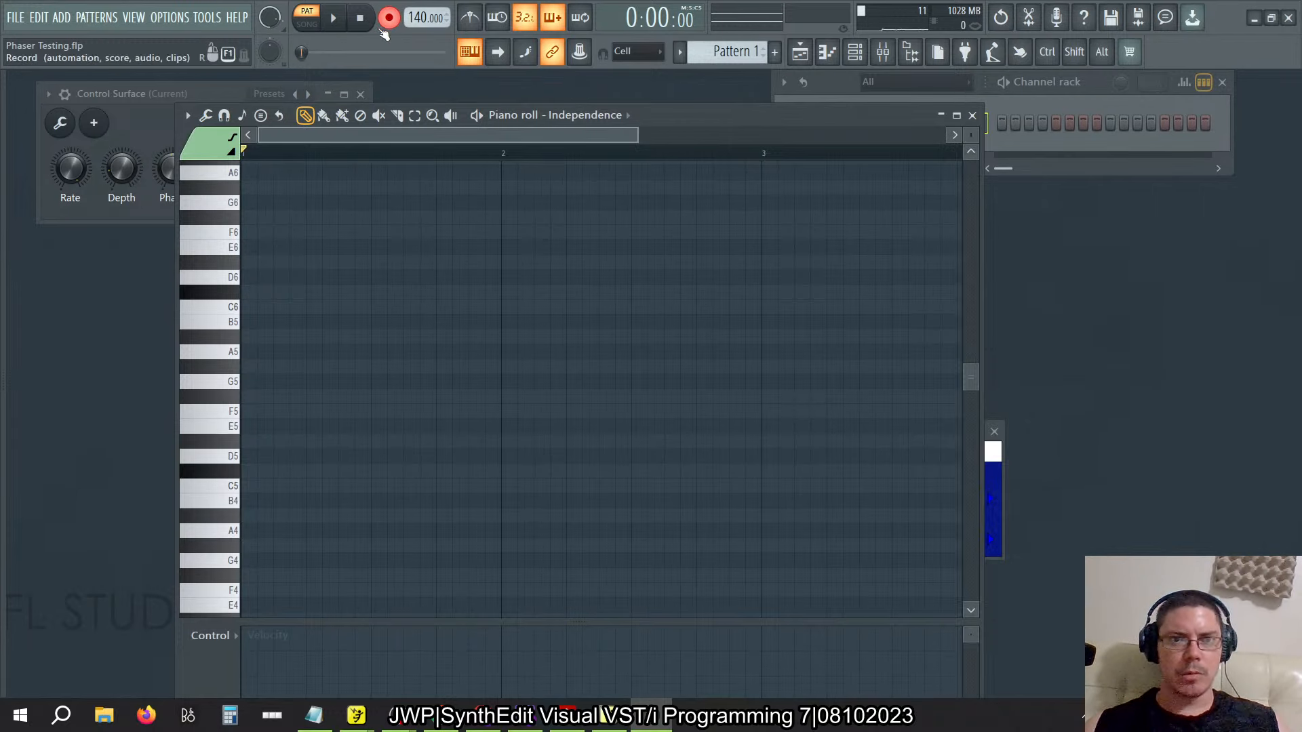
Tap in a project tempo of 88 BPM with the tempo tapper and close it
right_click(423, 21)
left_click(581, 29)
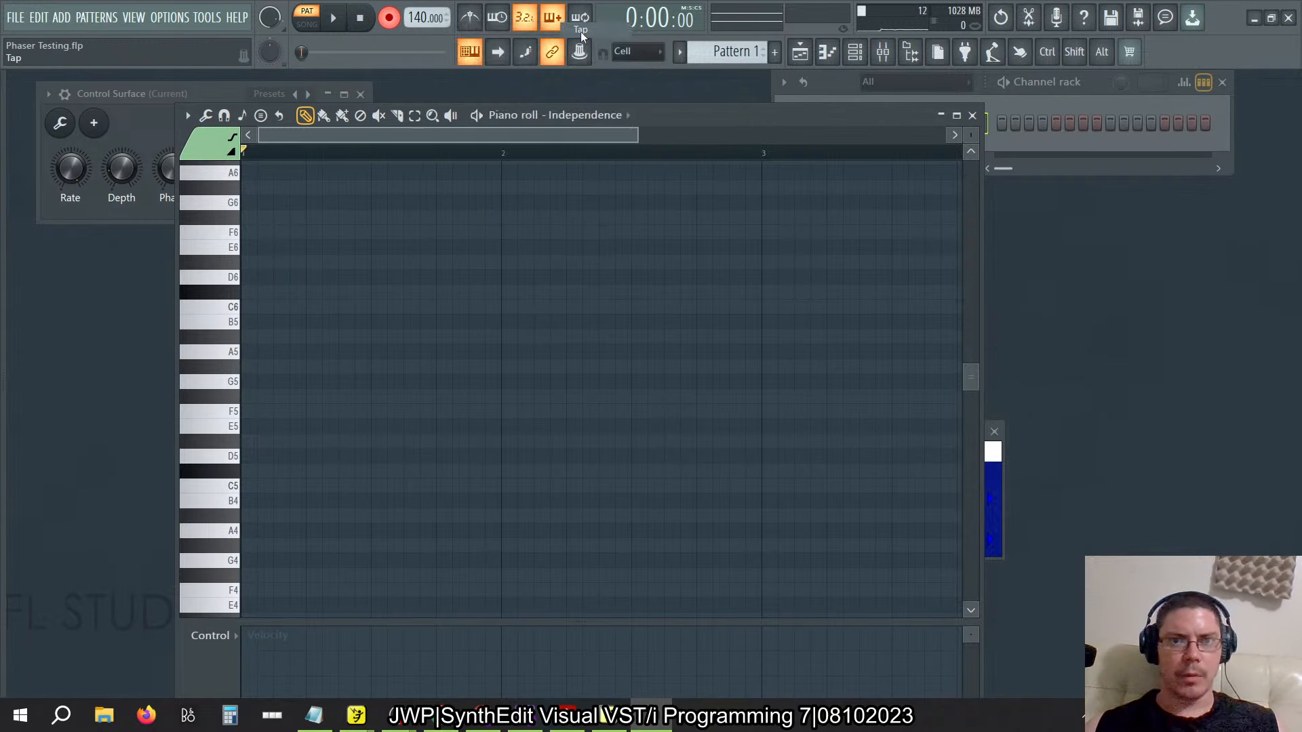
key("space")
key("space")
key("space")
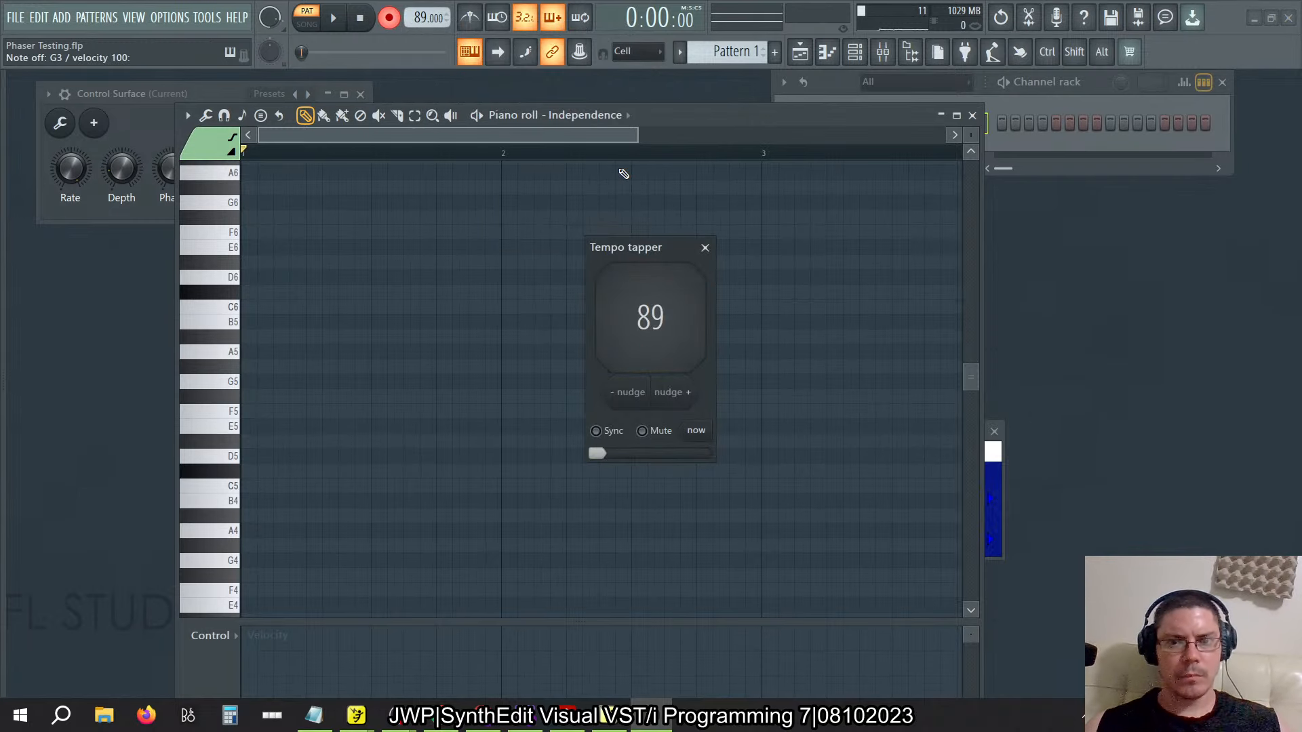
key("space")
key("space")
key("space")
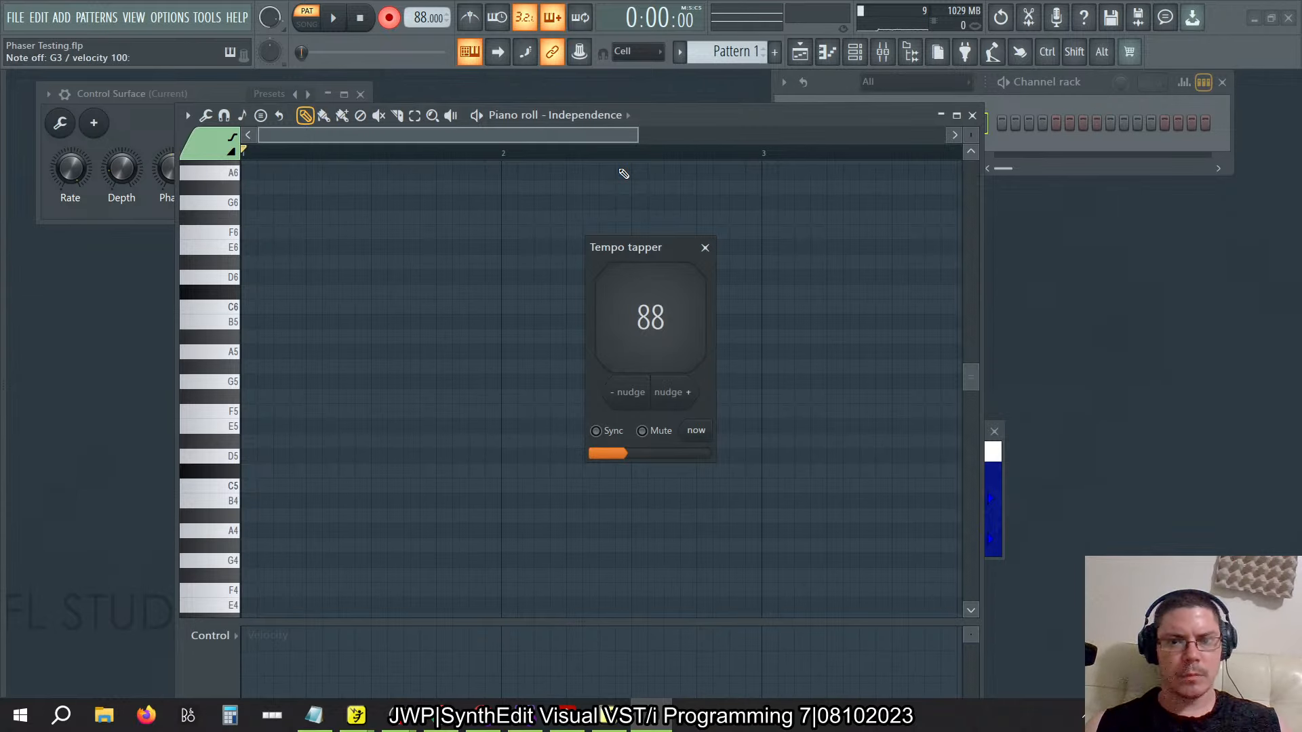
key("space")
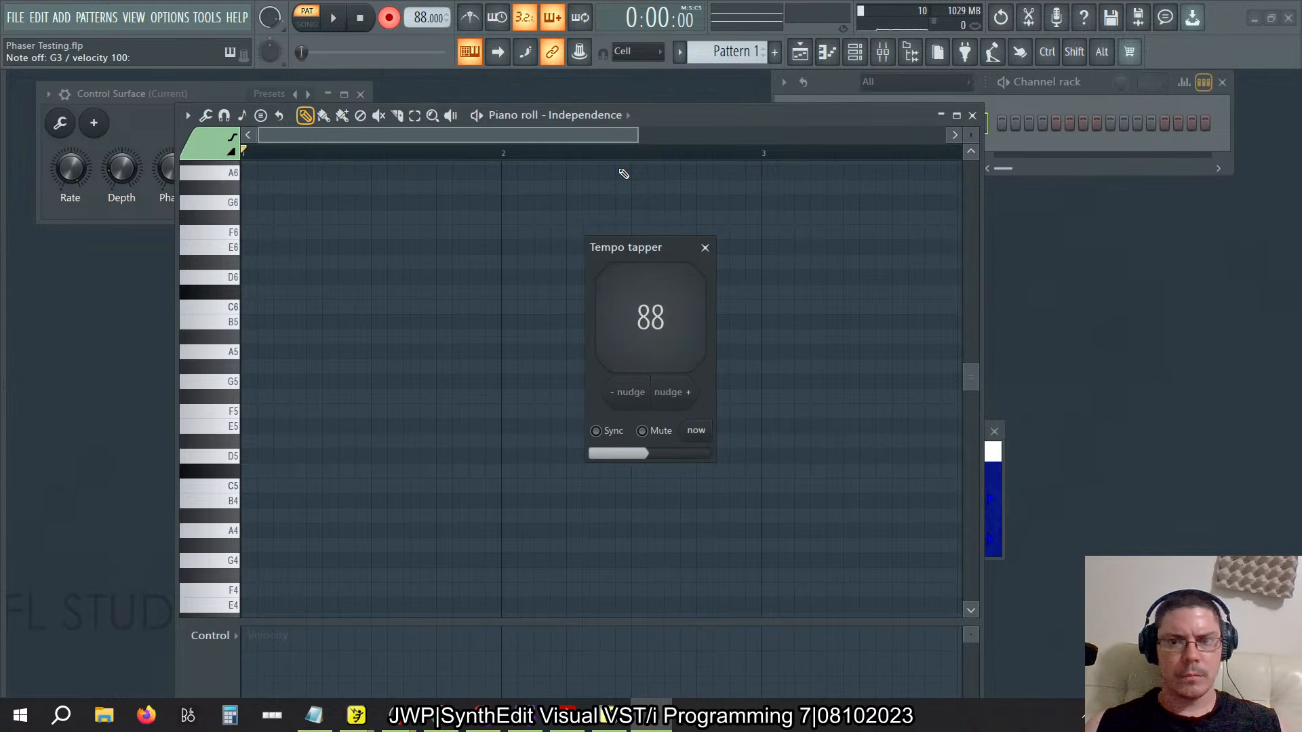
left_click(706, 247)
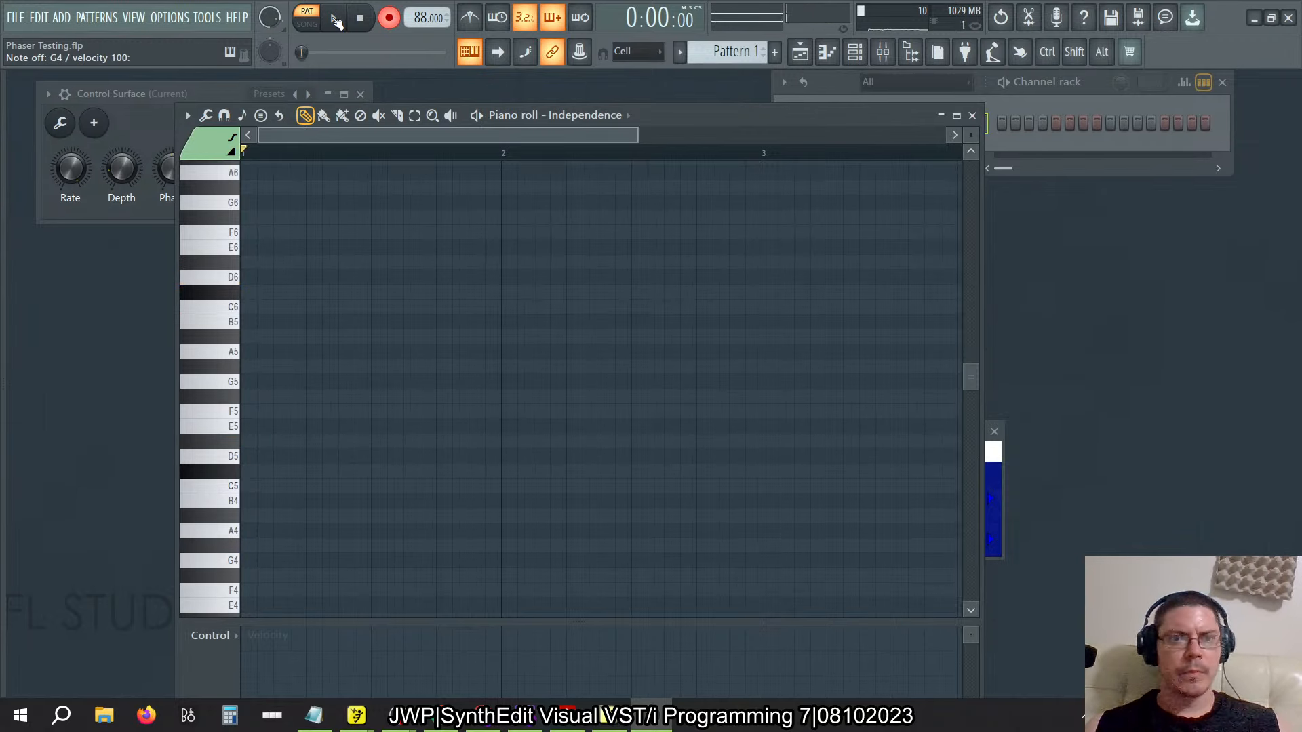
Turn off the triple buffer in the audio settings, view the ASIO driver's buffer options and close the settings
left_click(170, 17)
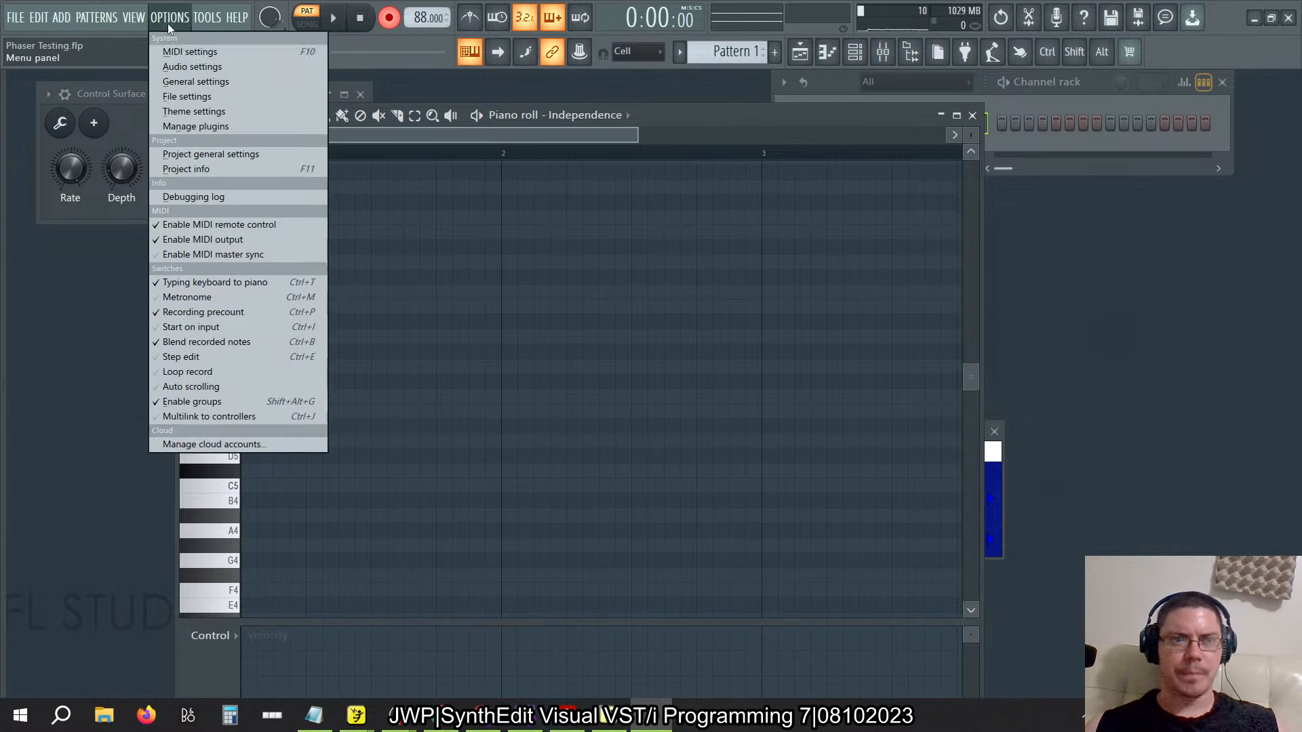
left_click(190, 66)
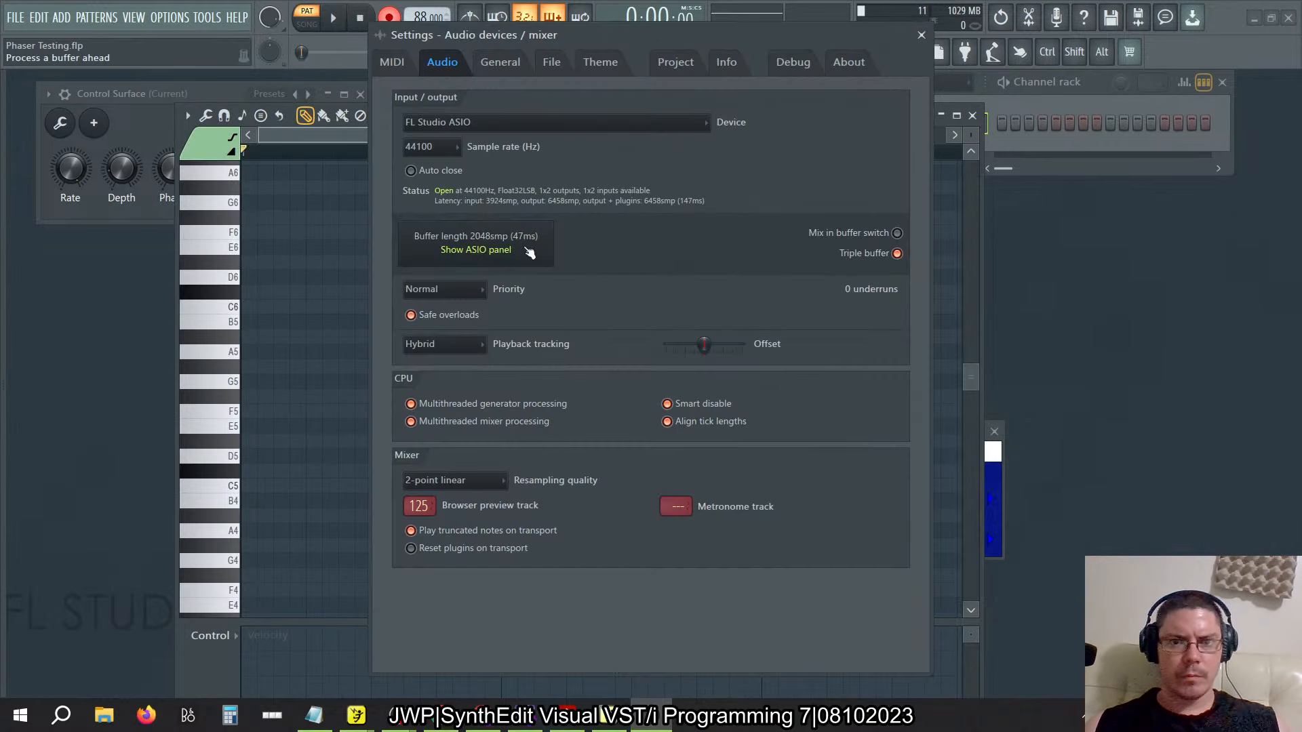
left_click(507, 250)
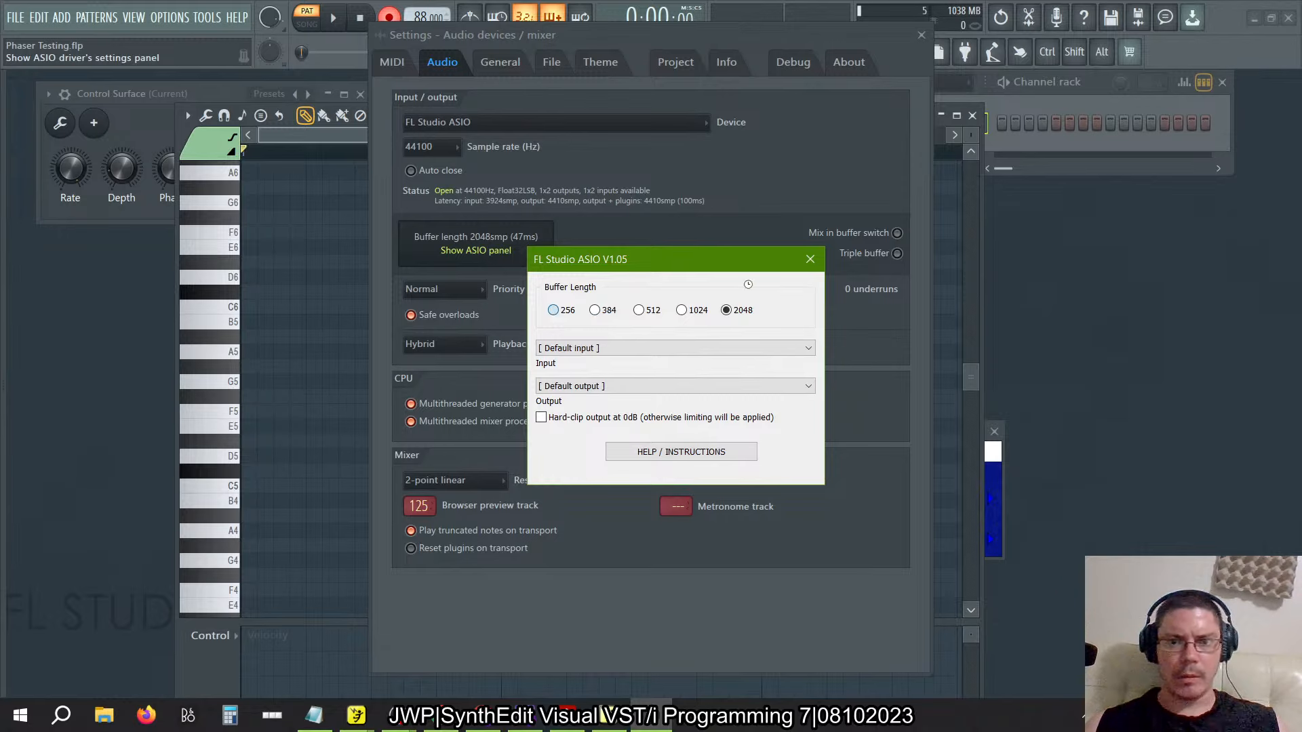
left_click(810, 259)
left_click(921, 35)
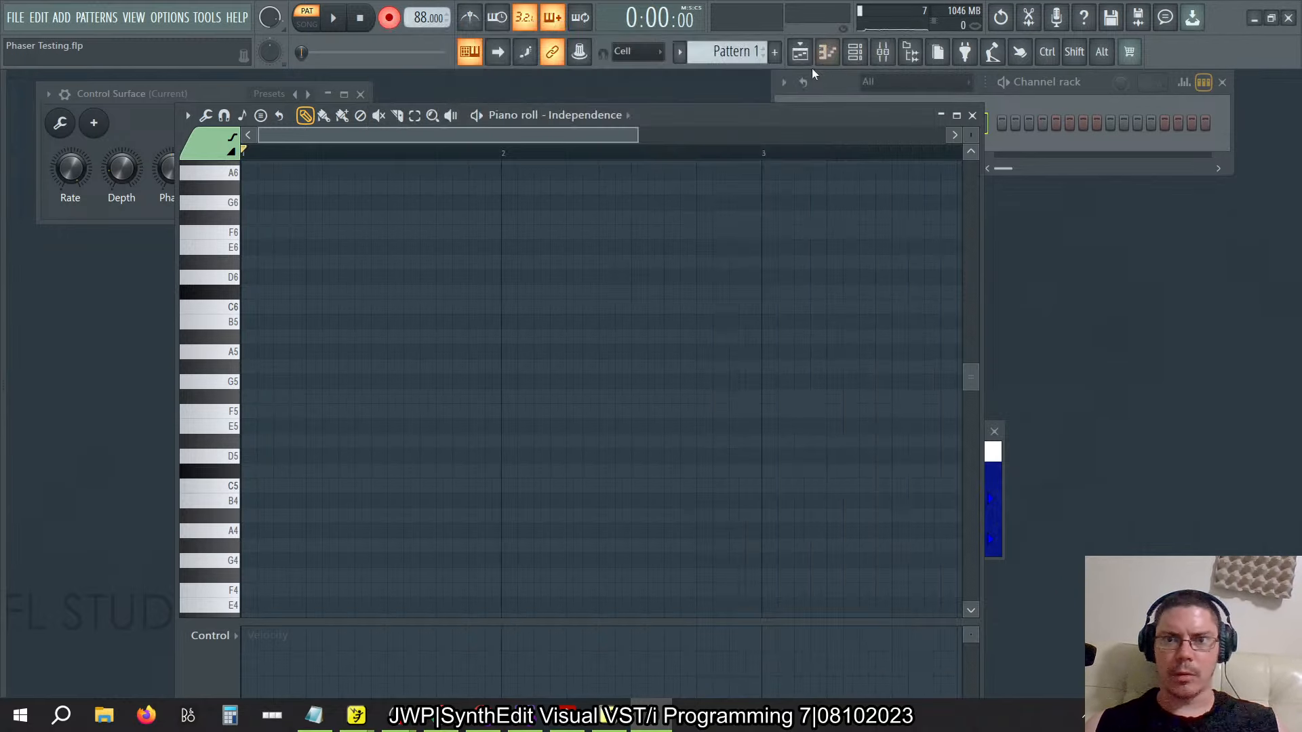
Play test notes on the Independence instrument to check the keyboard response and rehearse the chord part
key("z")
key("x")
key("c")
key("g")
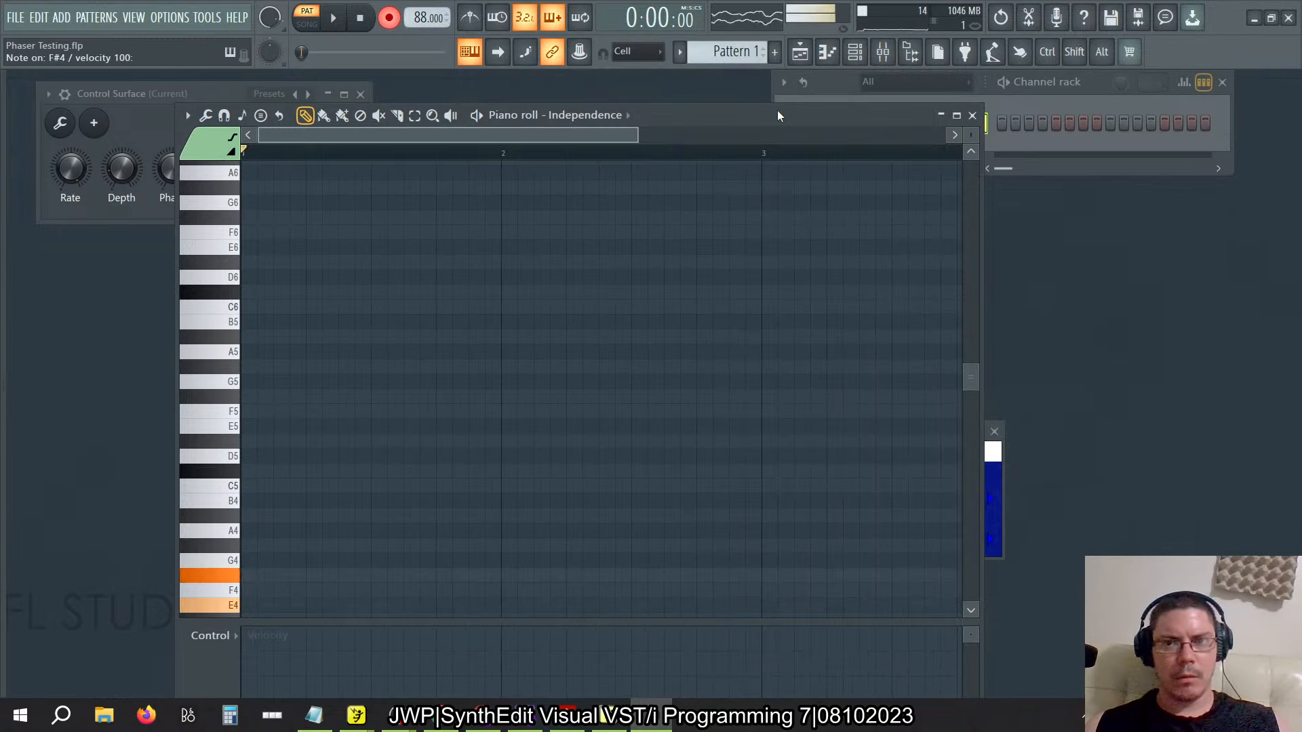
key("c")
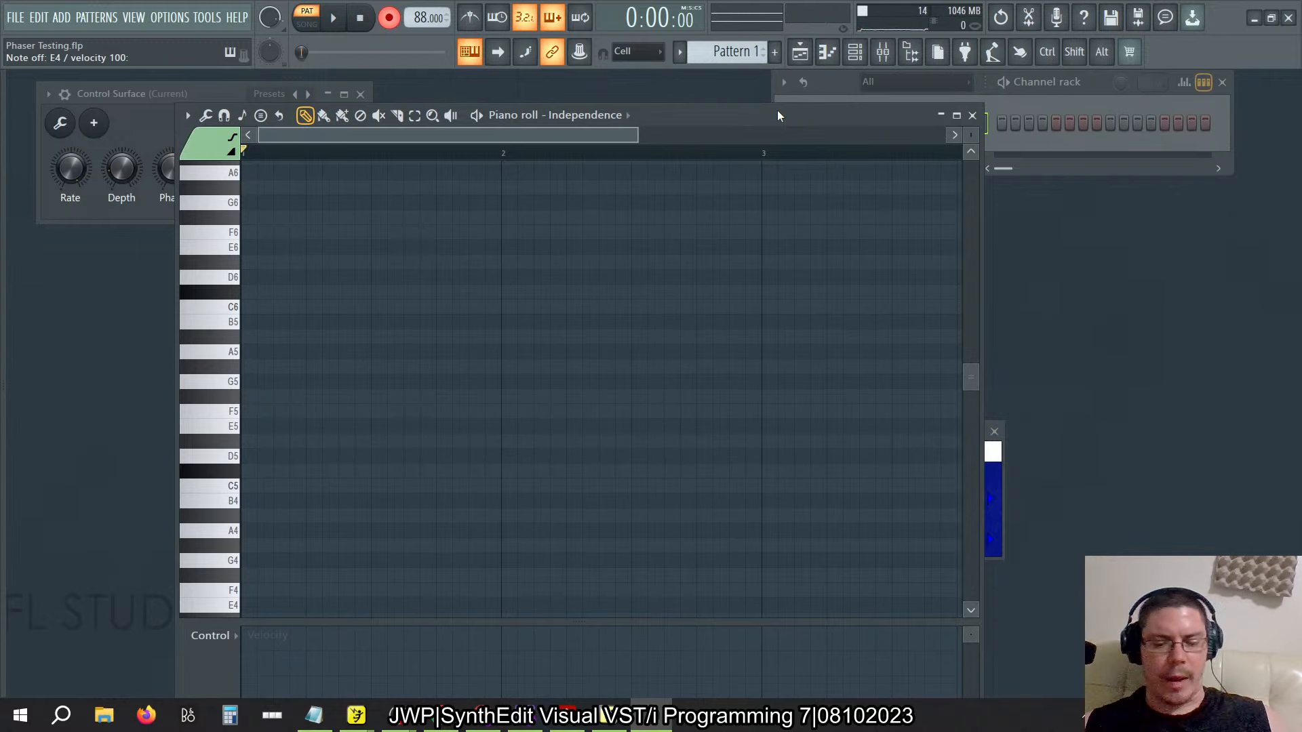
key("z")
key("x")
key("c")
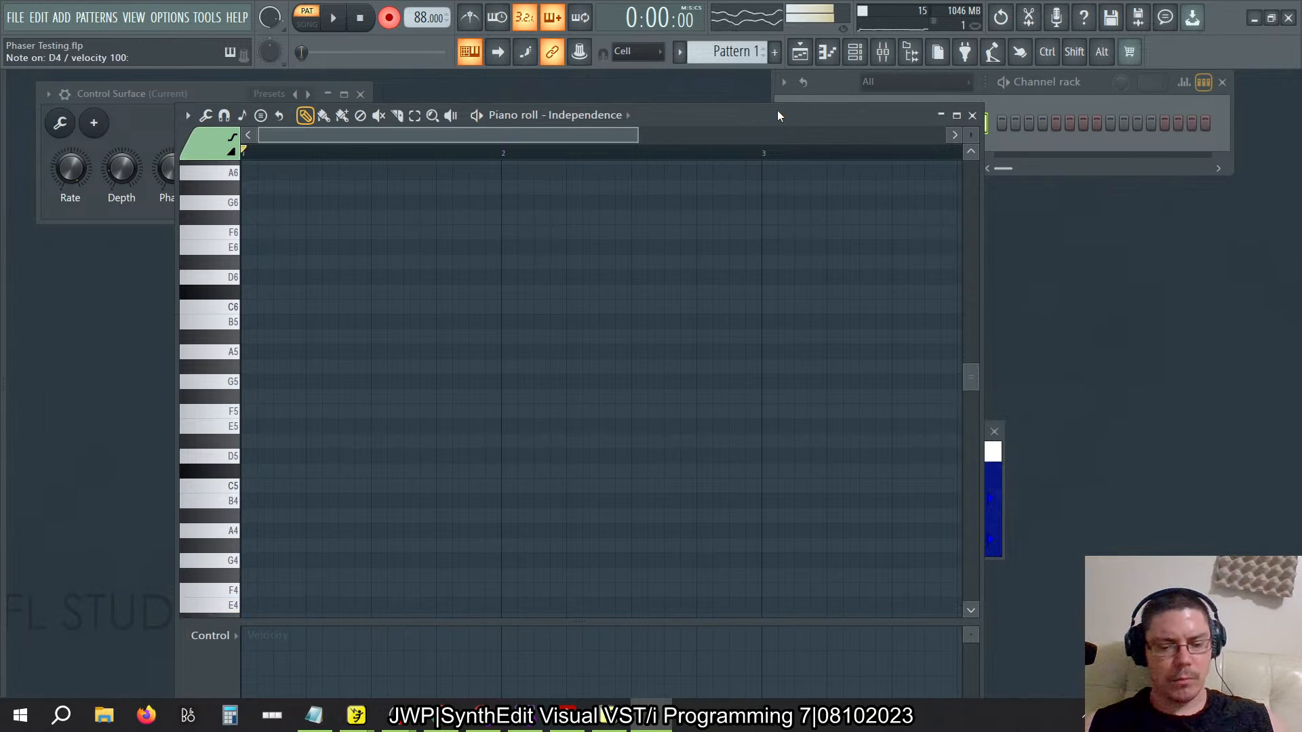
key("g")
key("z")
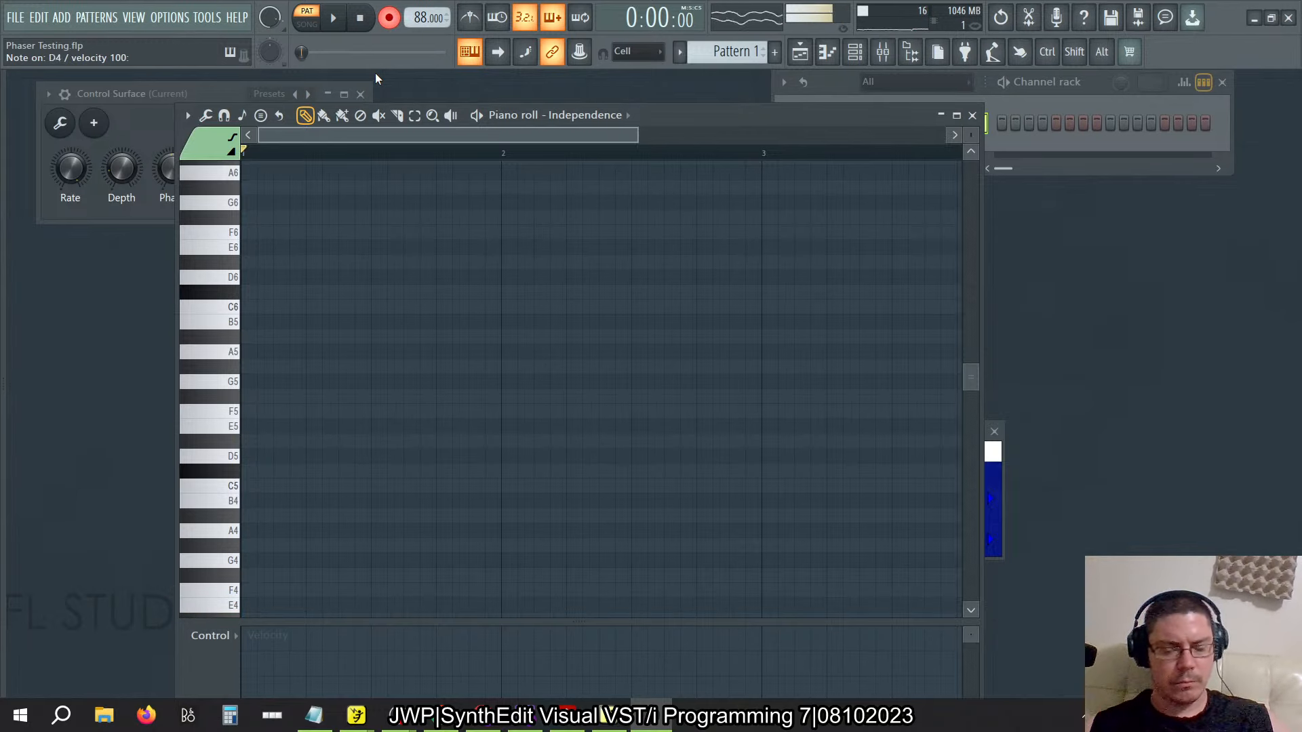
Record a take of broken chords into Pattern 1 and delete all its notes
left_click(333, 18)
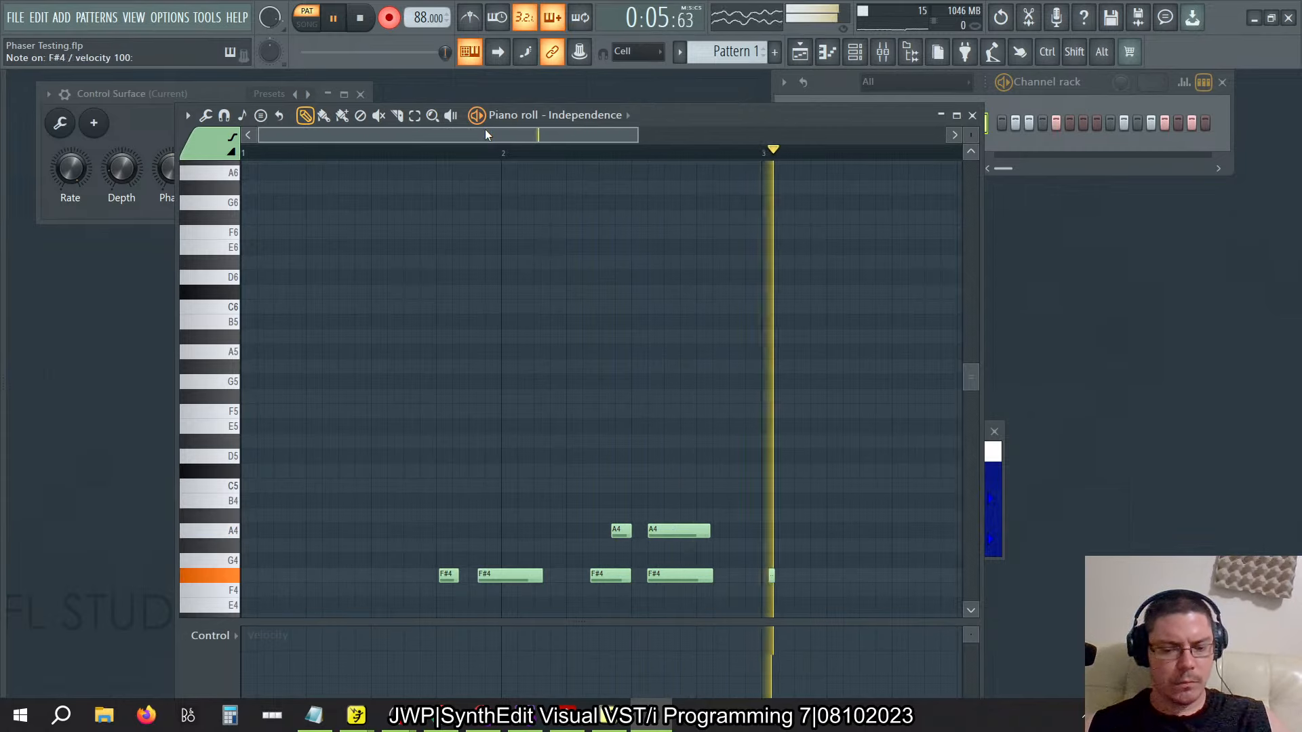
key("space")
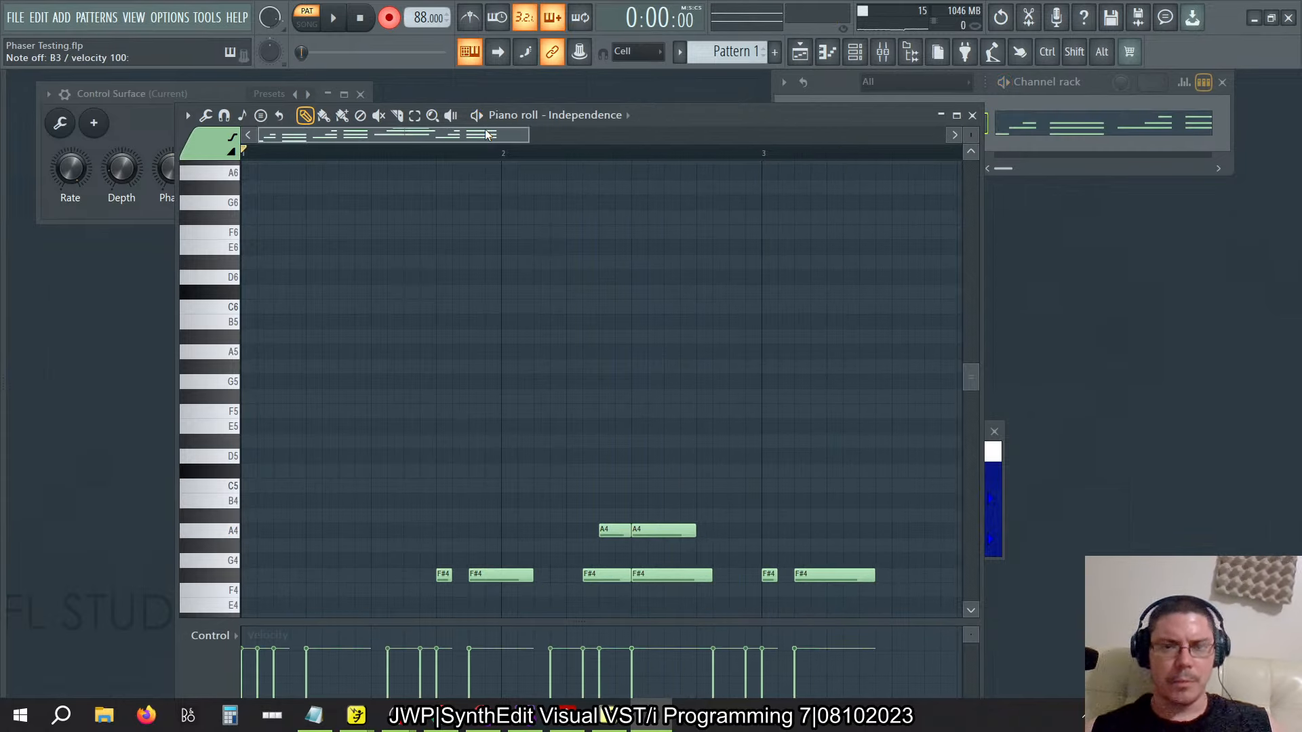
scroll(509, 319, "down", 6)
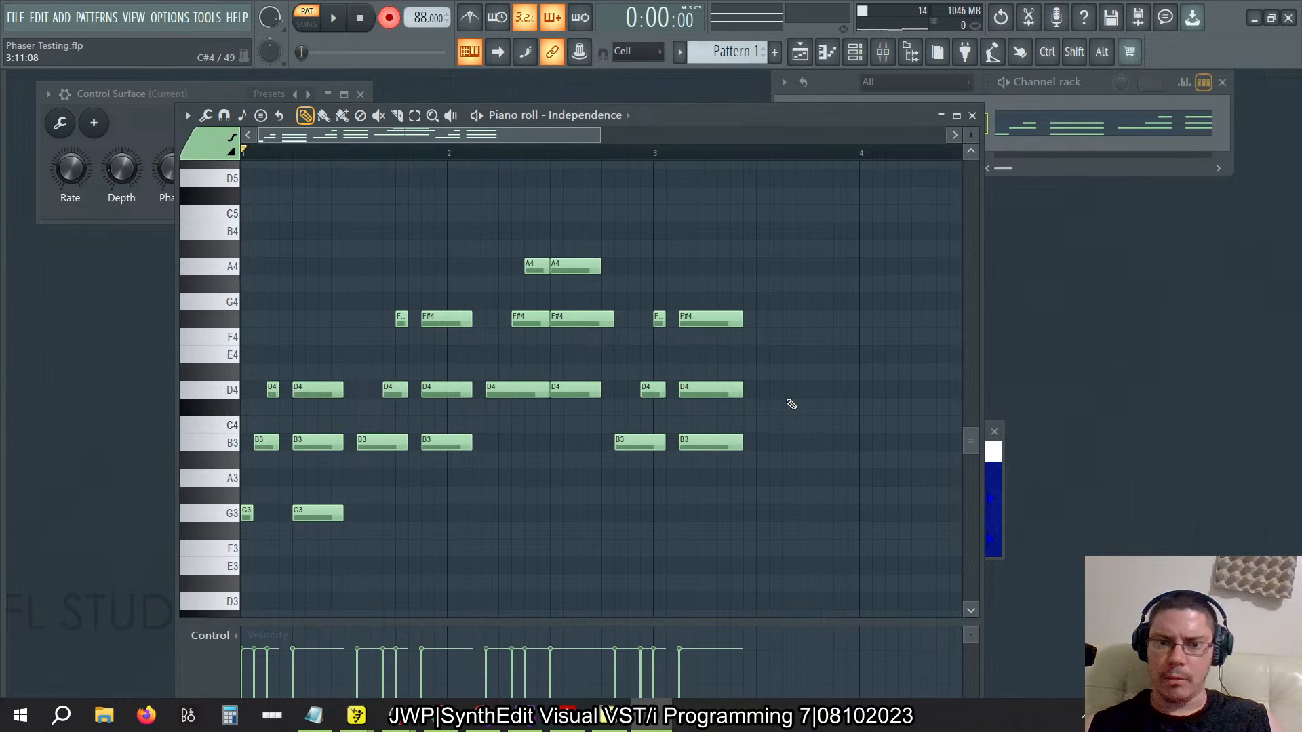
key("ctrl")
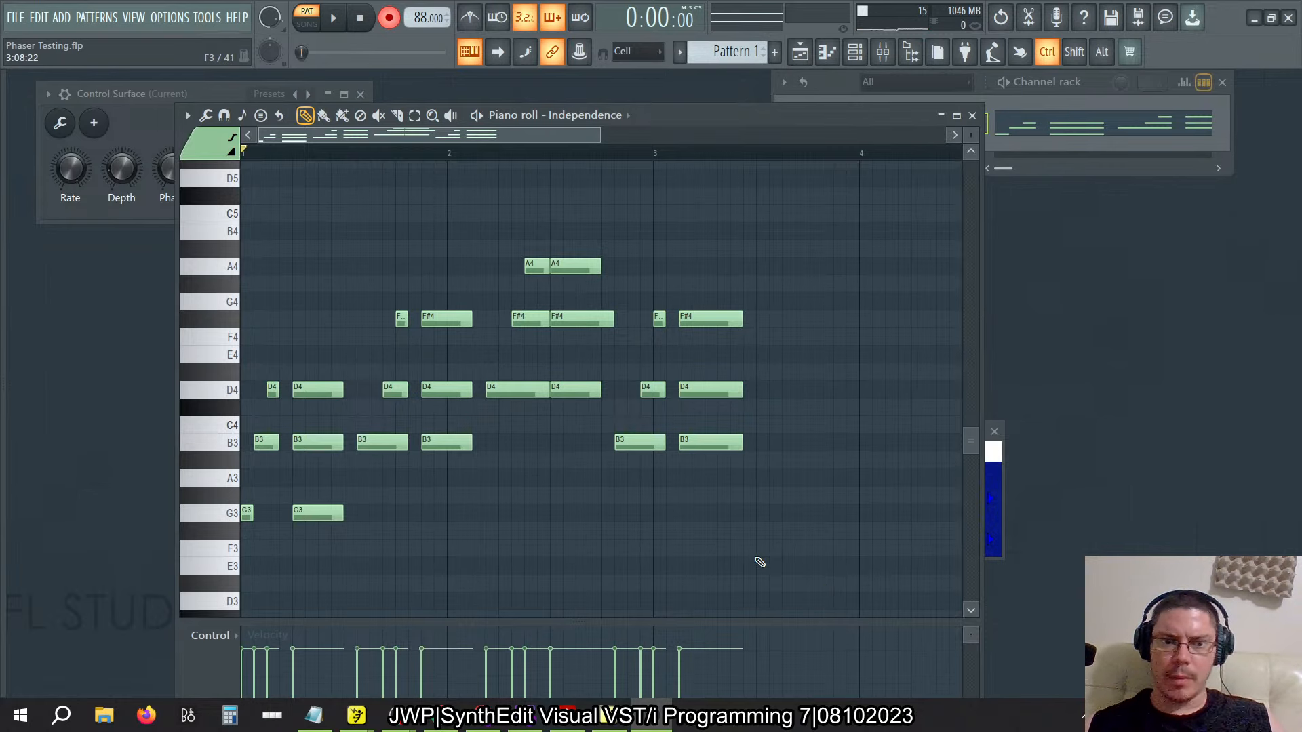
key("ctrl+a")
key("Delete")
Record a new take of broken chords G3-B3-D4, B3-D4-F#4, D4-F#4-A4 and C4-E4-G4 into Pattern 1
key("space")
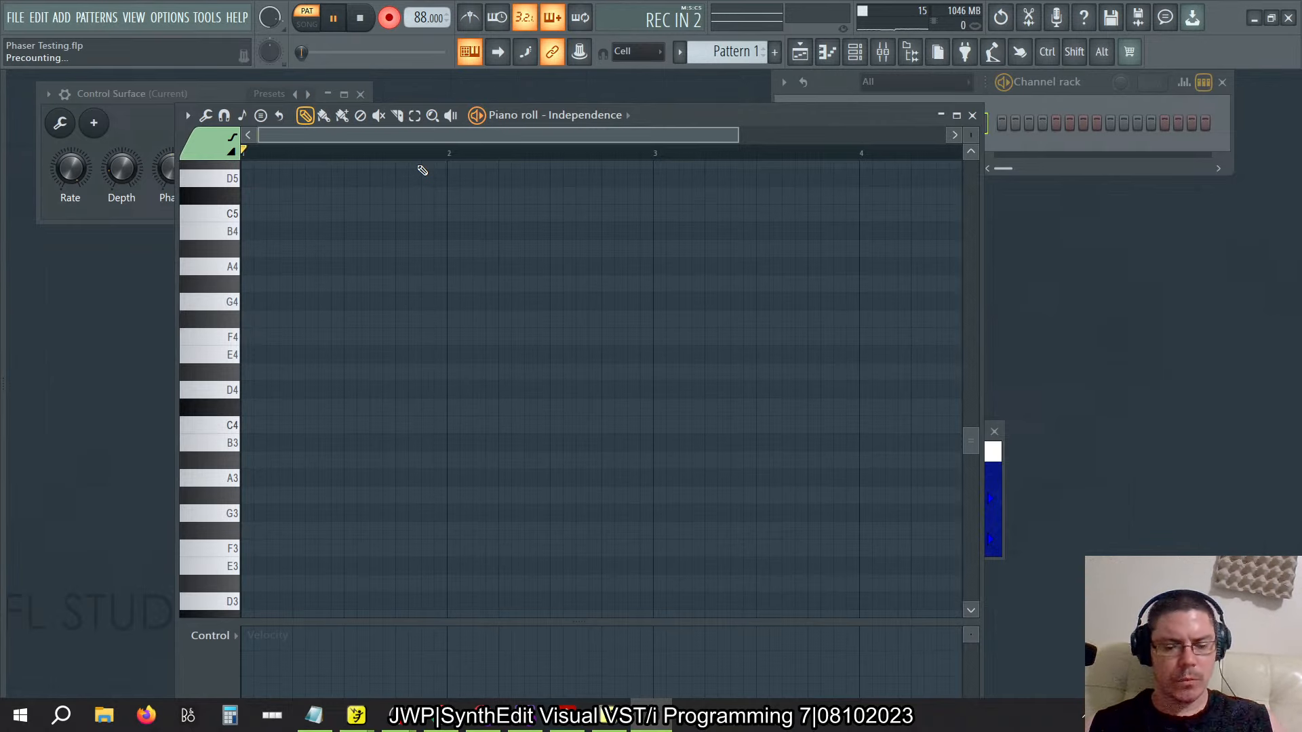
key("b")
key("m")
key("w")
key("w")
key("b")
key("m")
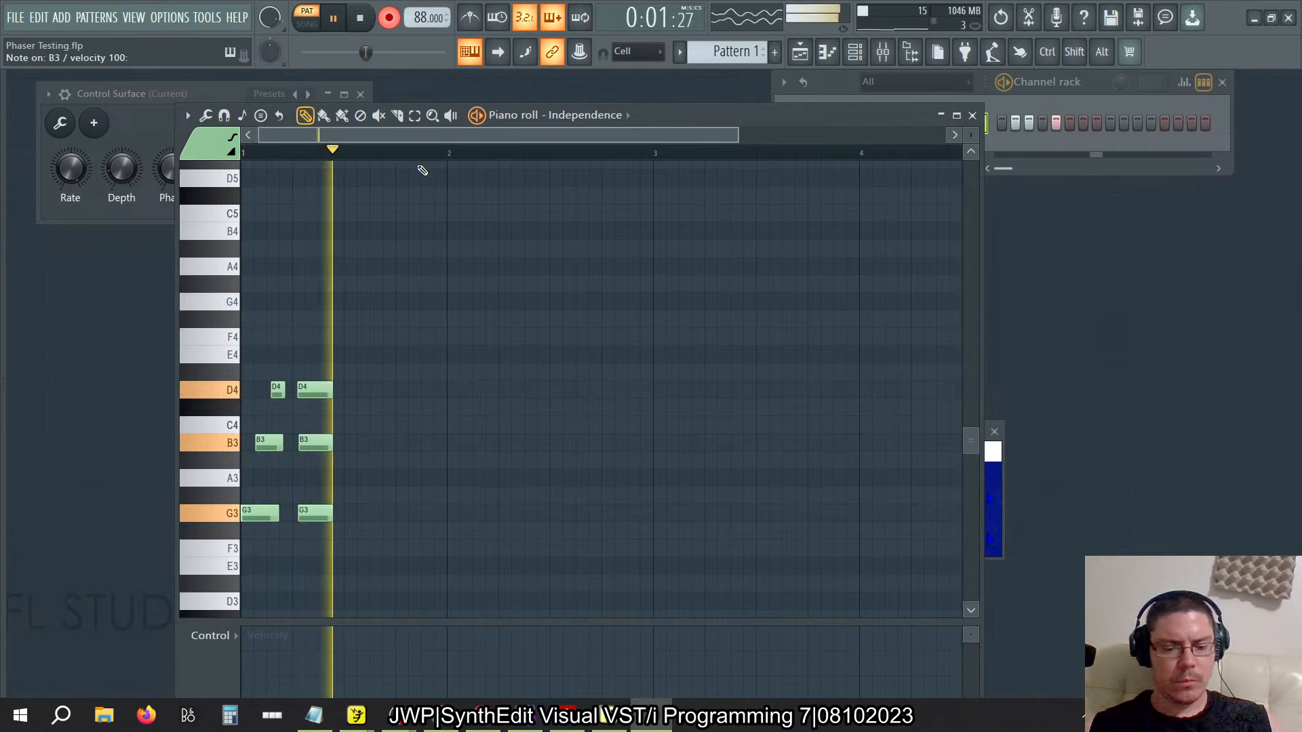
key("m")
key("w")
key("5")
key("m")
key("w")
key("5")
key("w")
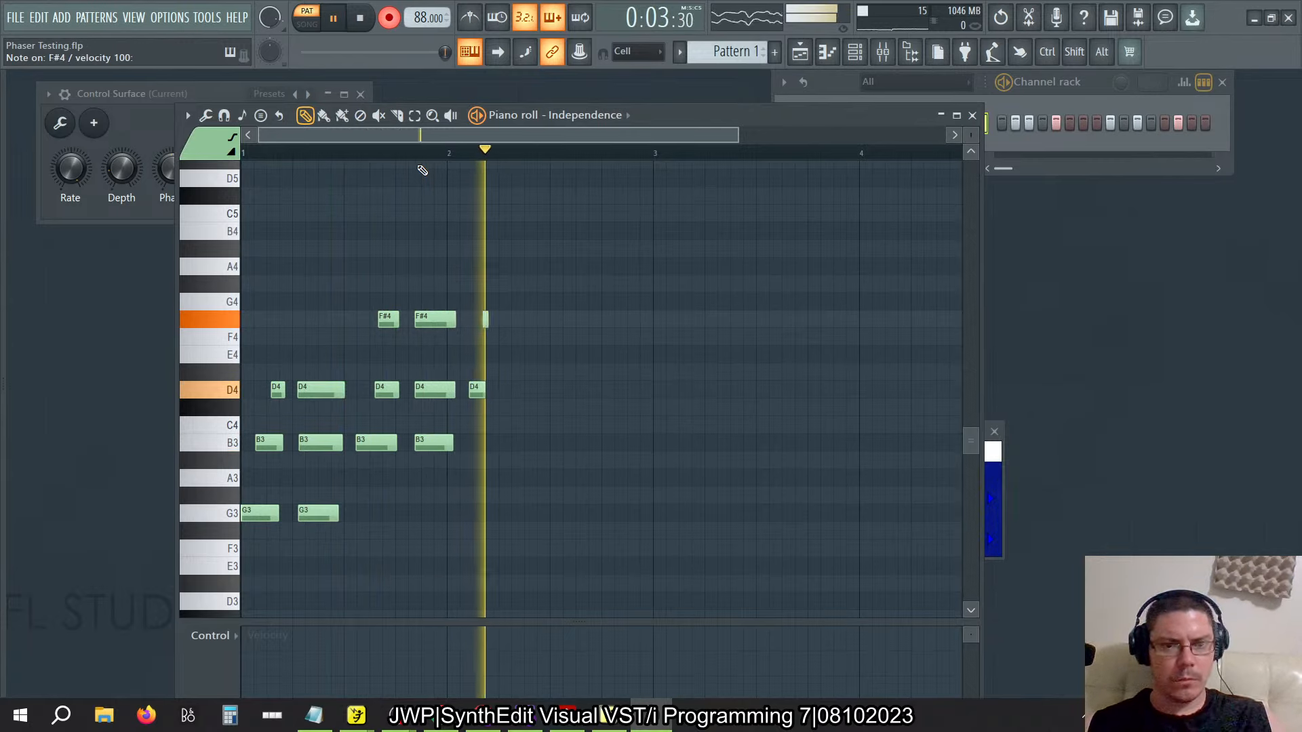
key("5")
key("y")
key("w")
key("5")
key("y")
key("q")
key("e")
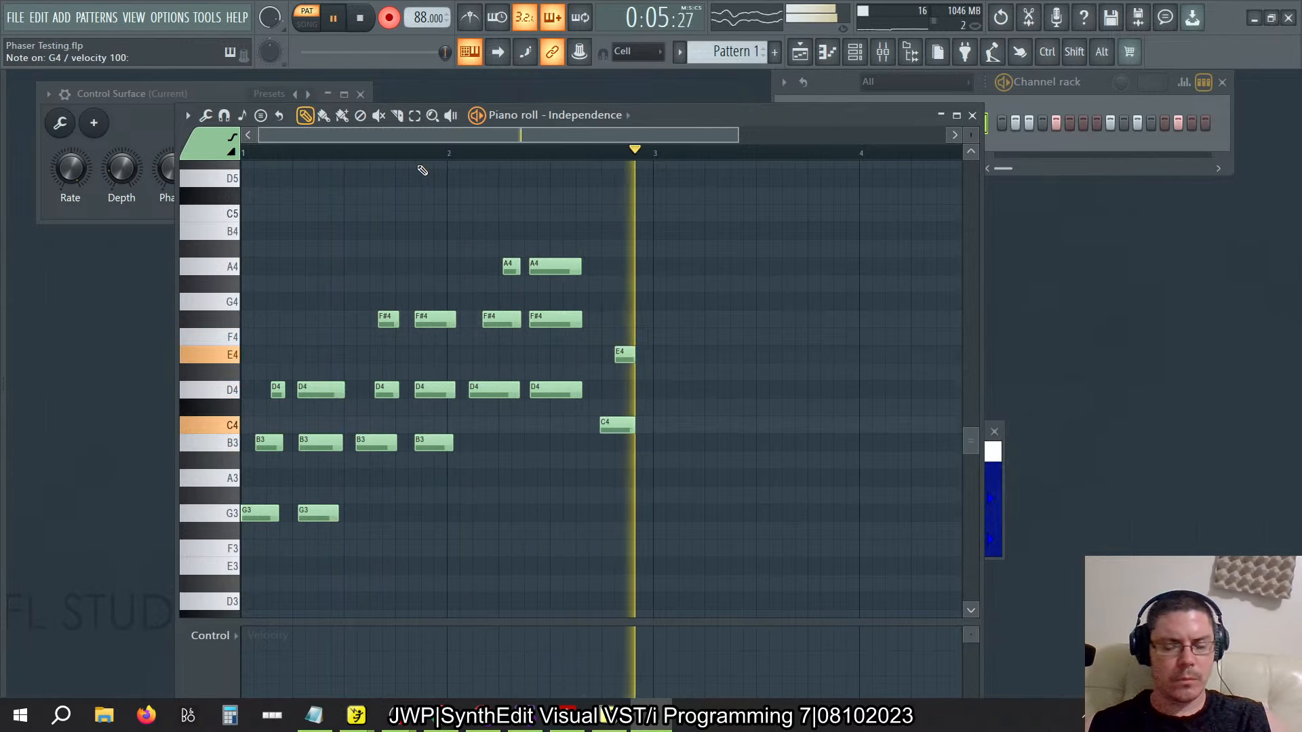
key("t")
key("q")
key("e")
key("t")
key("space")
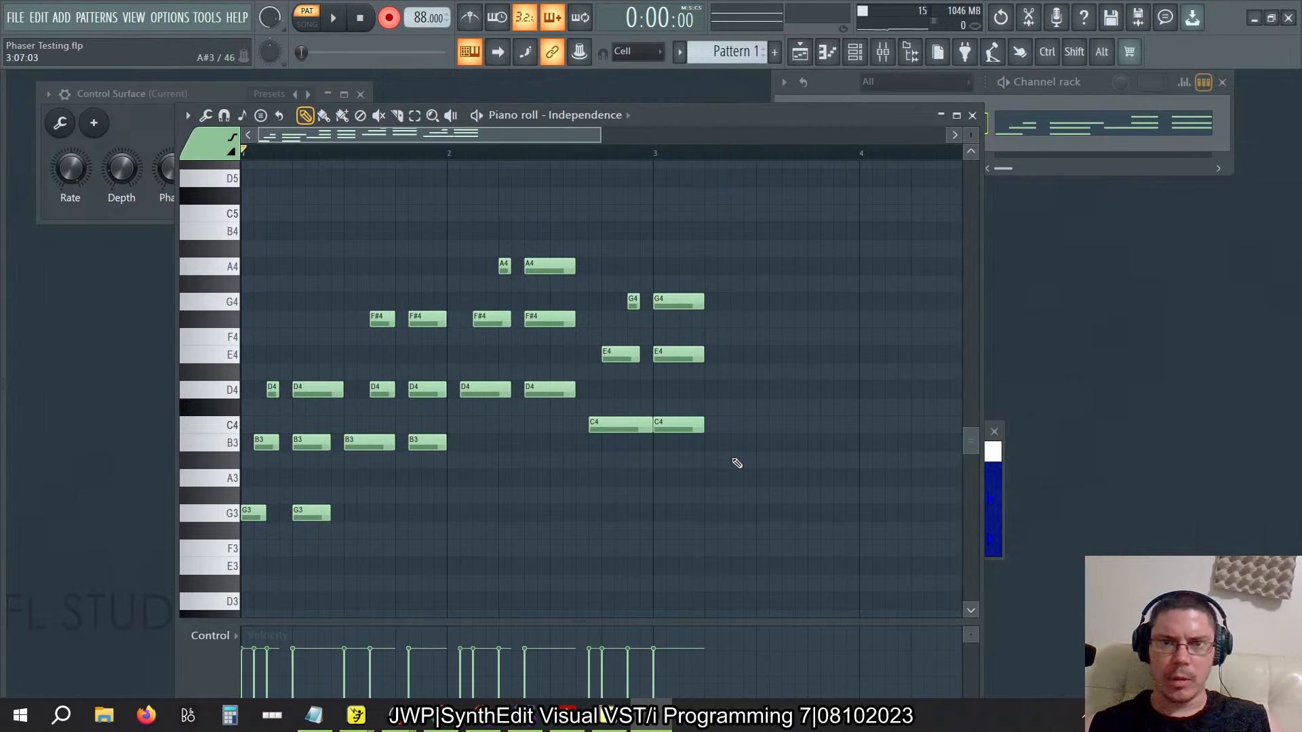
Undo the recorded take and set the project tempo to 100 BPM
key("ctrl+z")
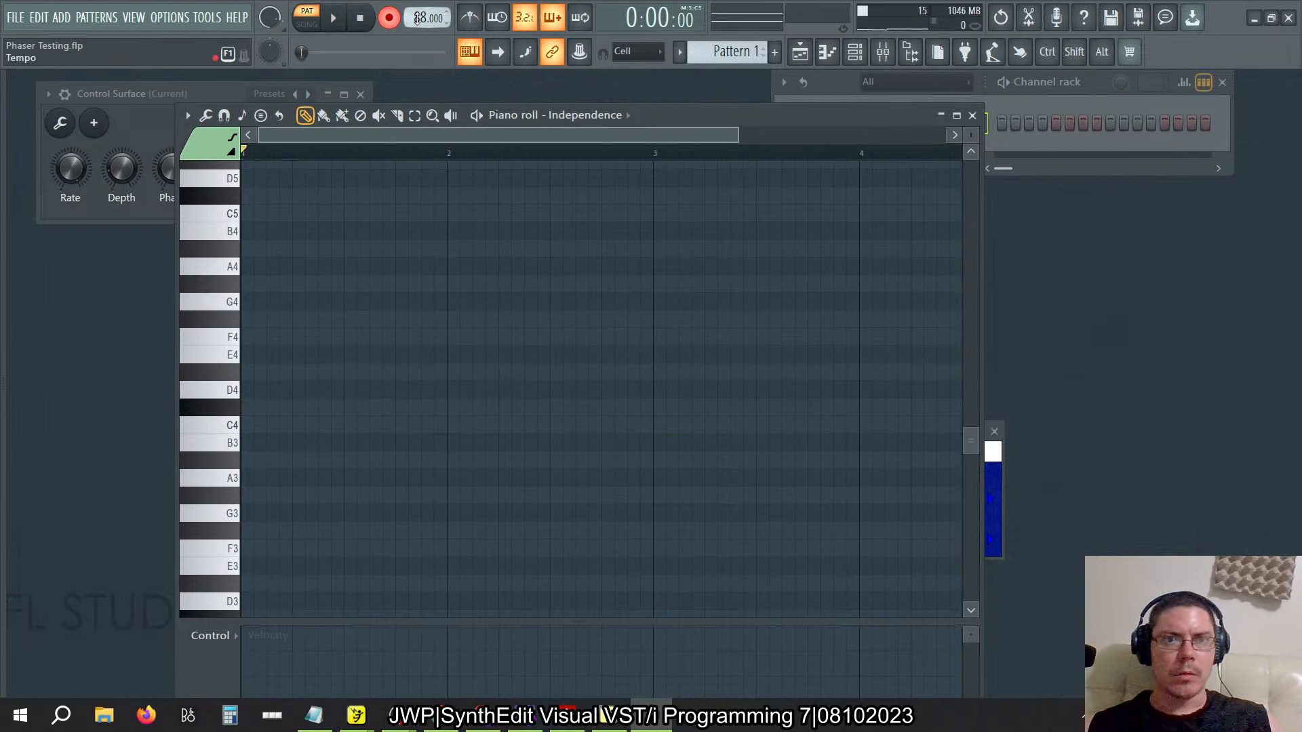
right_click(421, 18)
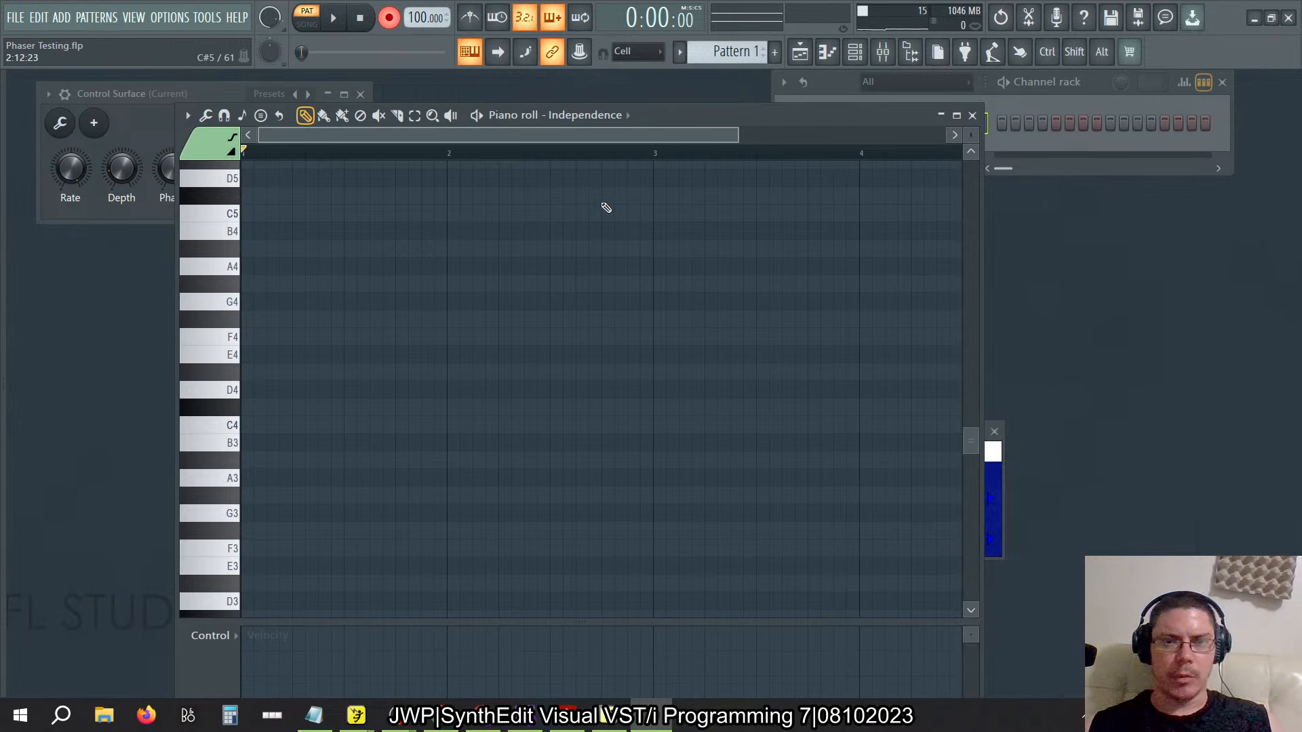
Record broken chords G3-B3-D4, B3-D4-F#4, D4-F#4-A4 and A3-C4-E4 into Pattern 1 and stretch all notes to end at bar 4
key("space")
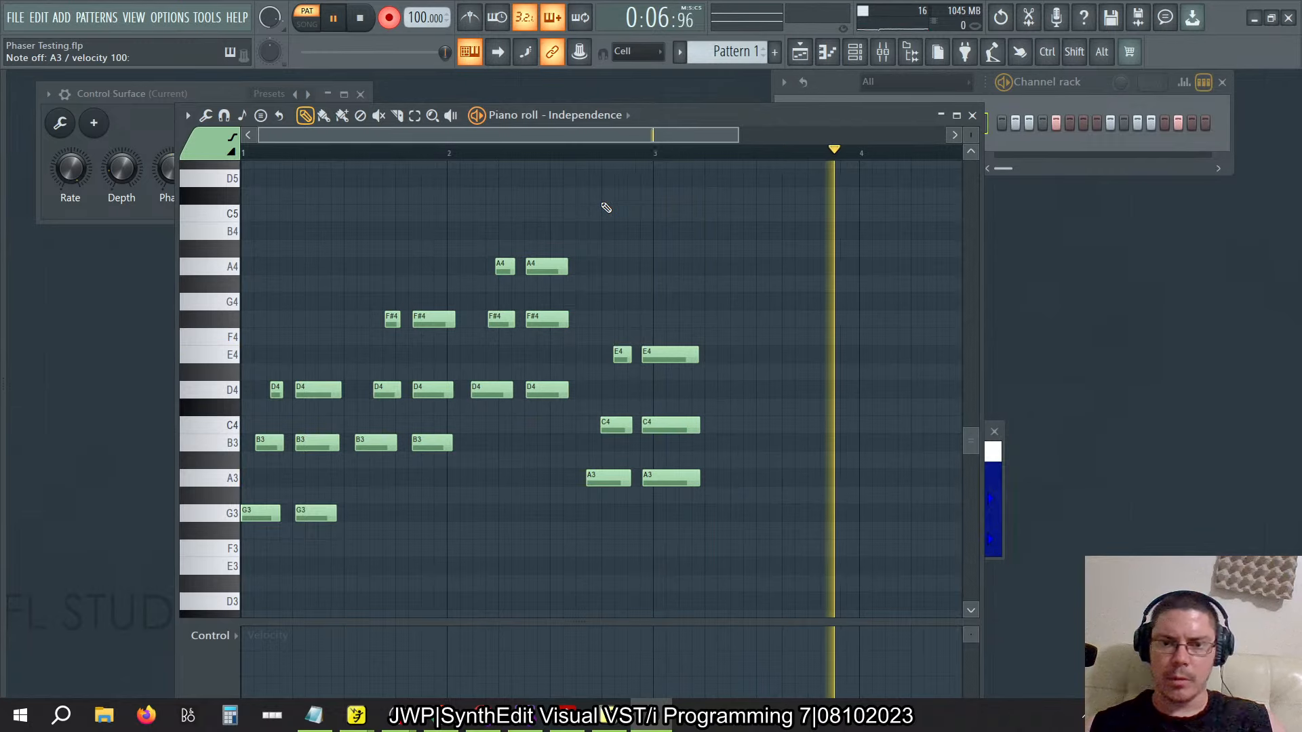
key("space")
left_click_drag(801, 573, 227, 219)
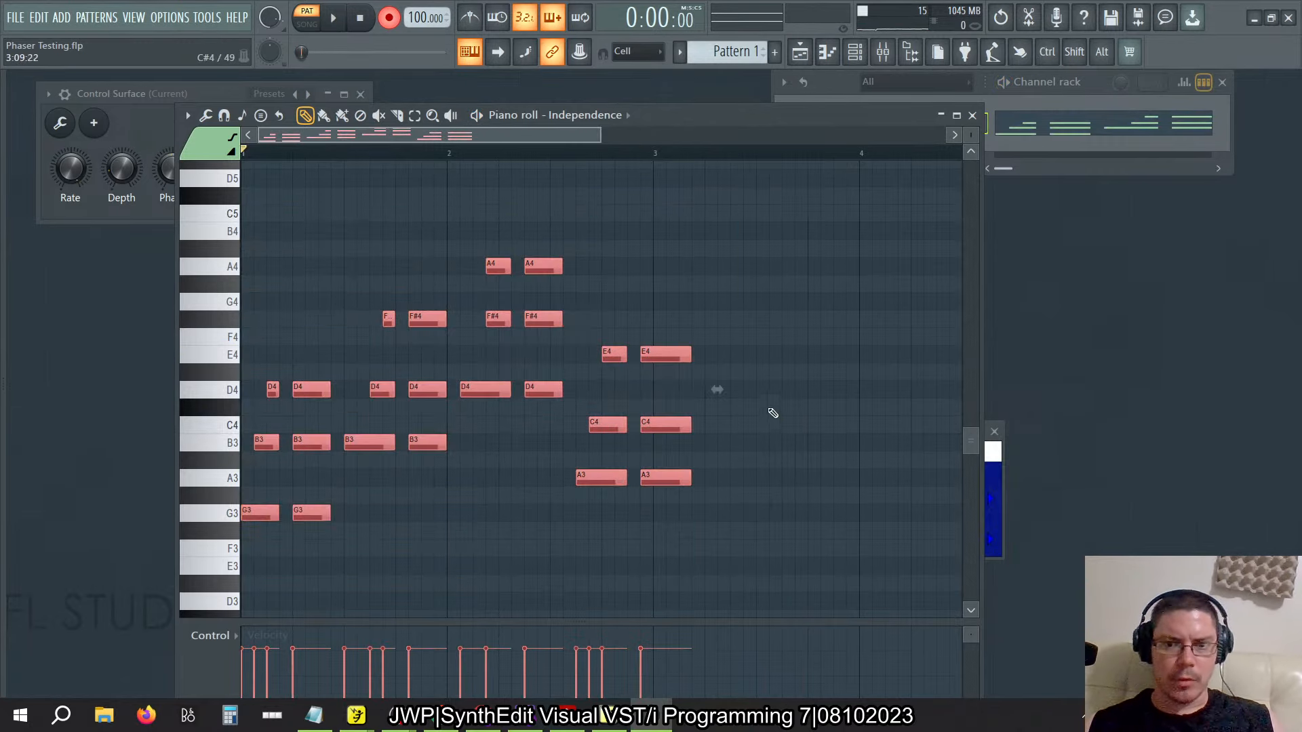
left_click_drag(715, 399, 835, 383)
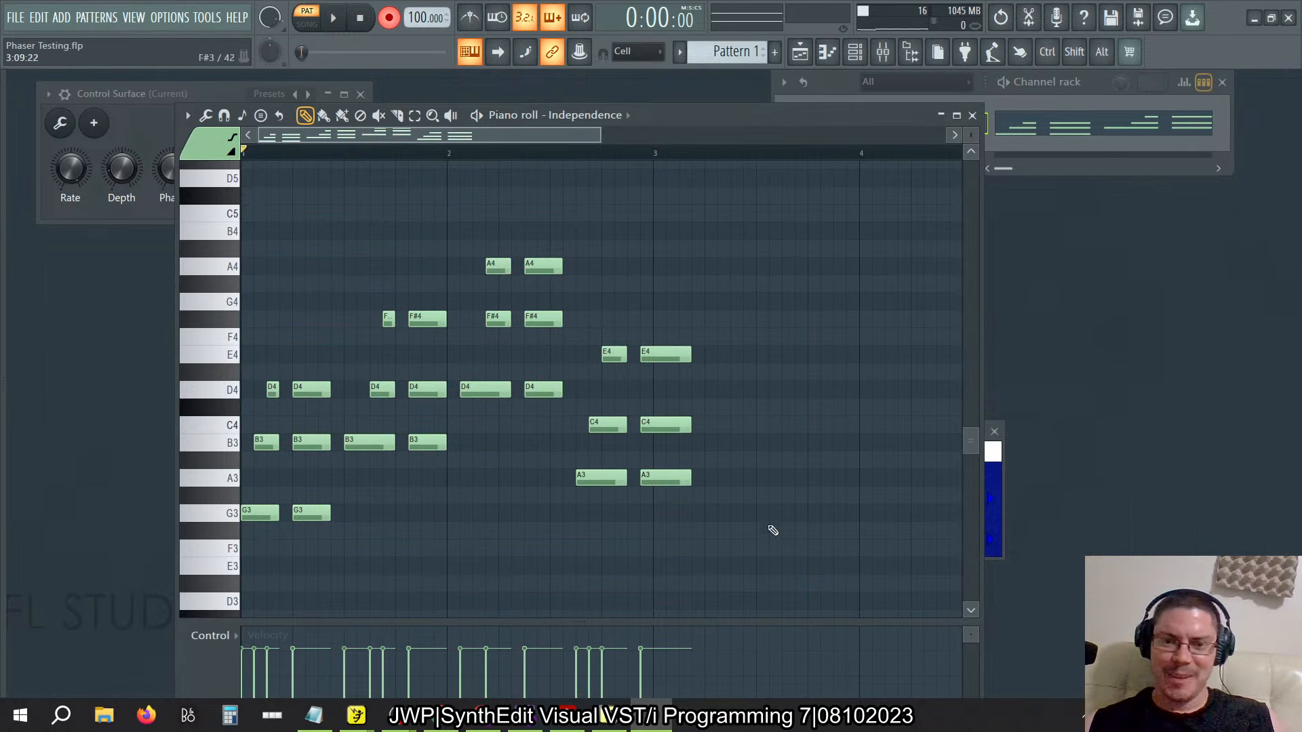
left_click_drag(773, 531, 234, 234)
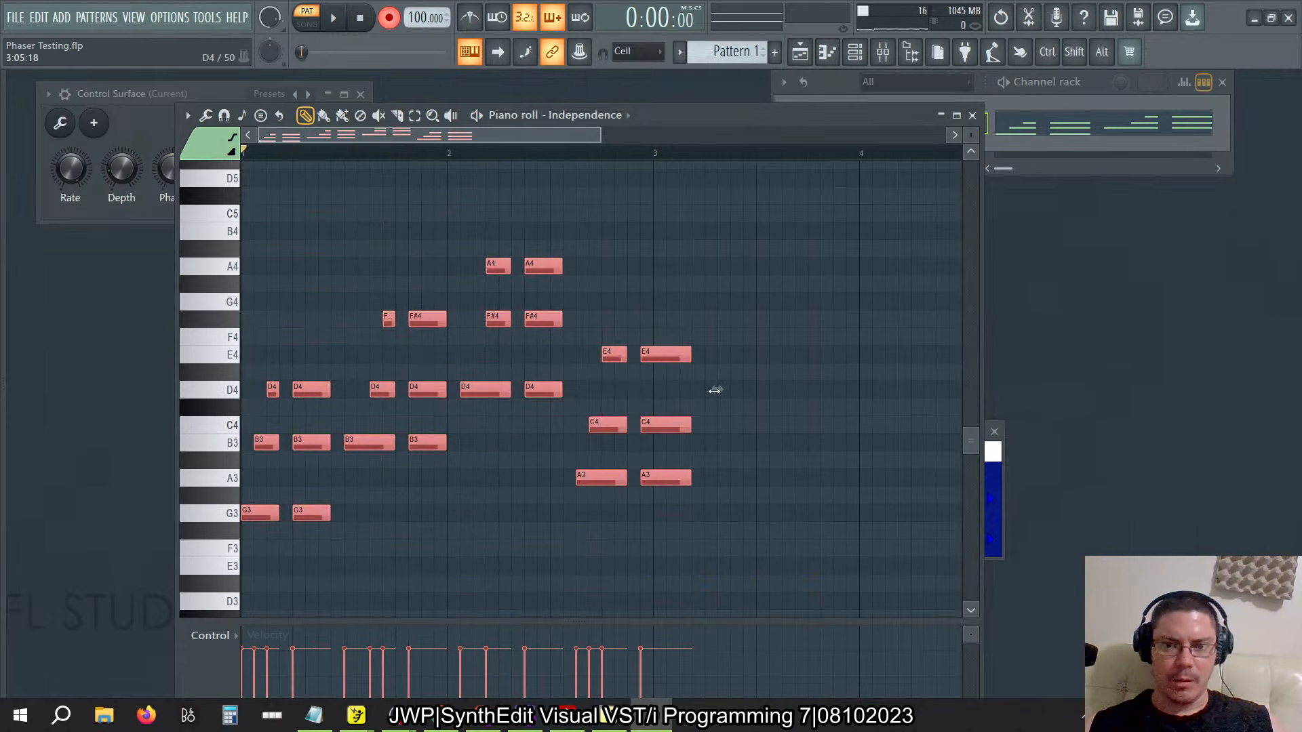
left_click_drag(716, 390, 881, 395)
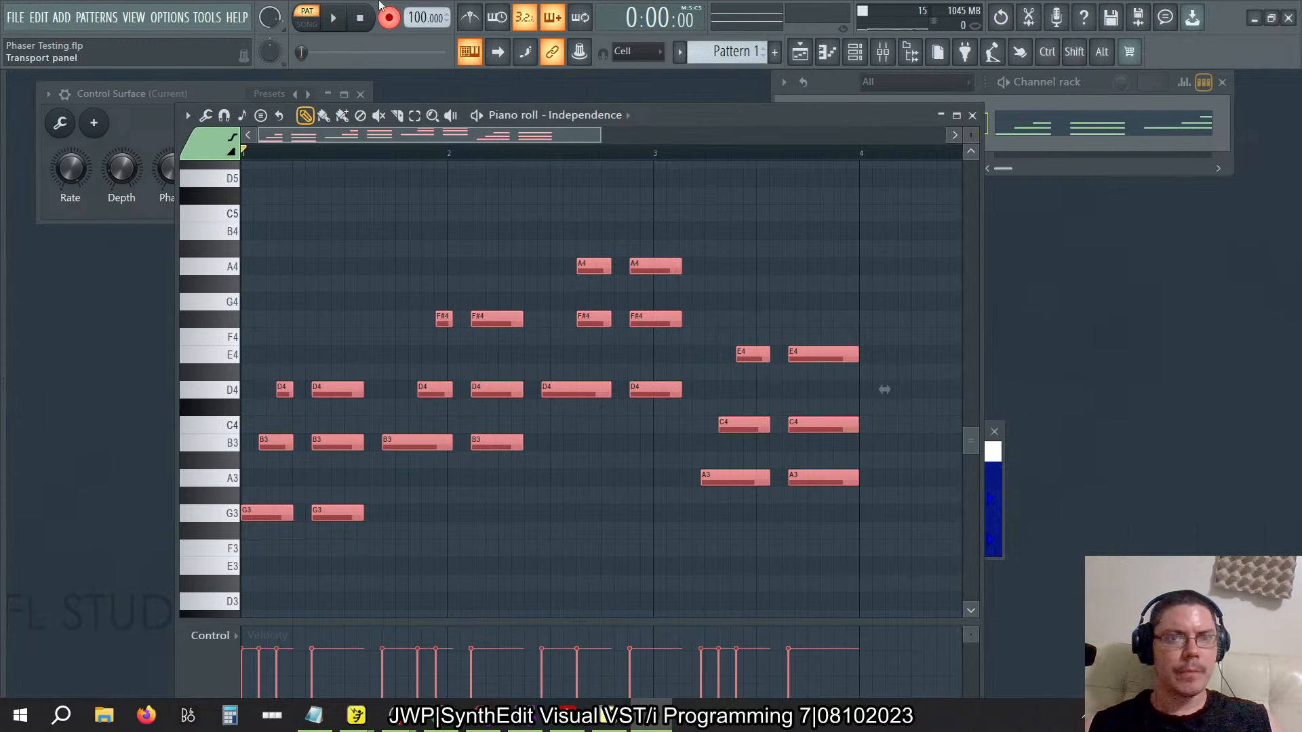
Quantize the selected notes' start times with the Default template and the duration mode set to Quantize end time
key("alt+q")
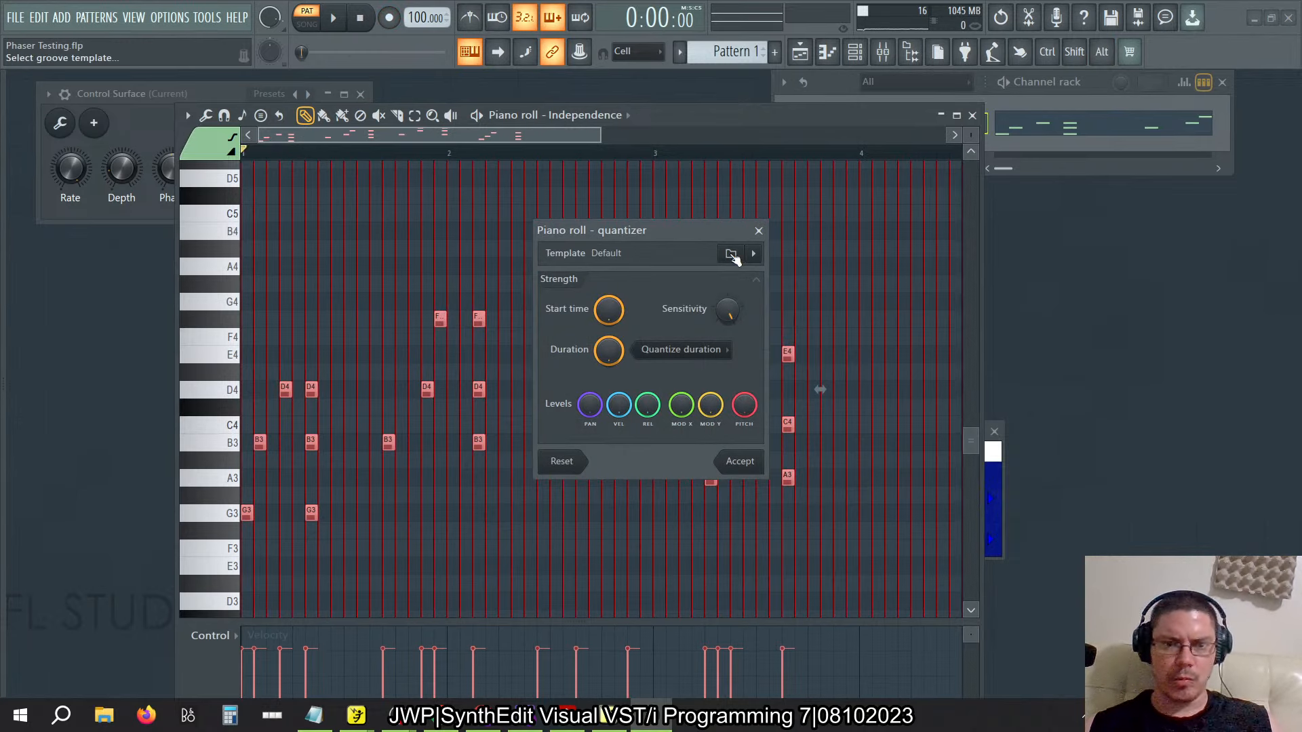
left_click(671, 350)
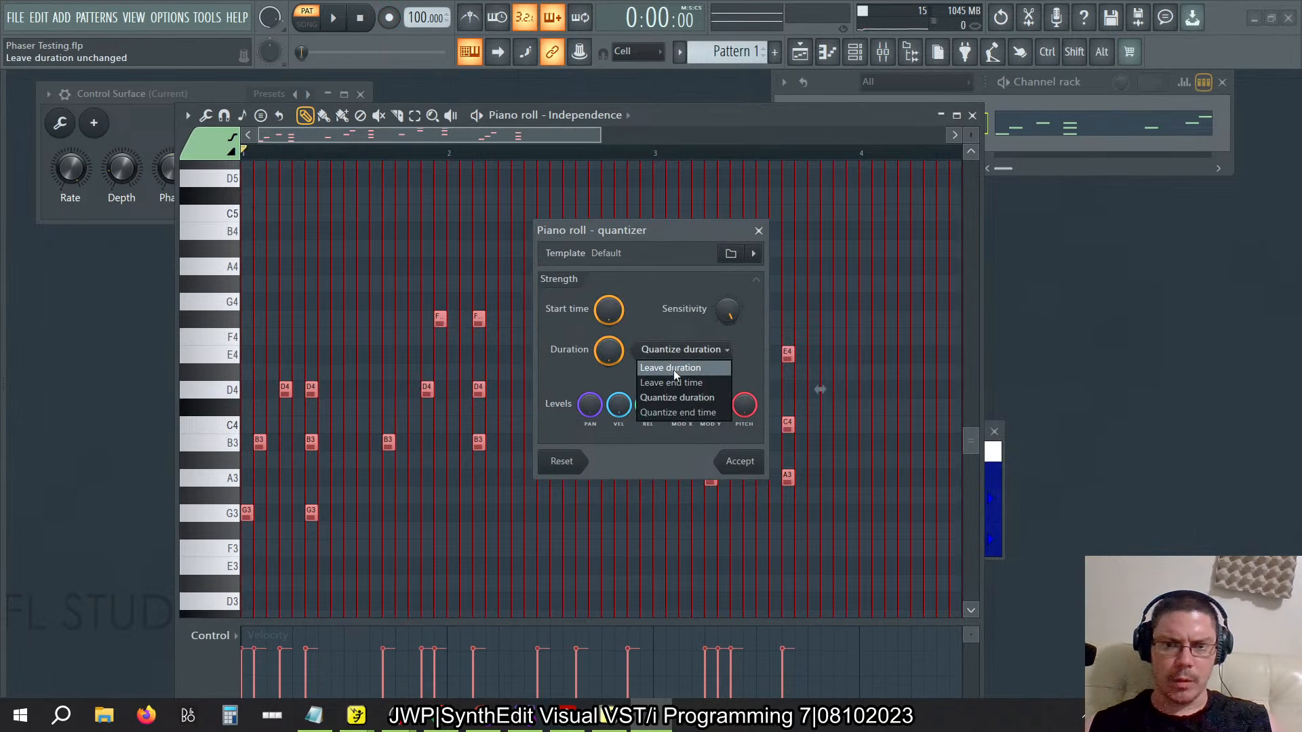
left_click(673, 382)
left_click(686, 350)
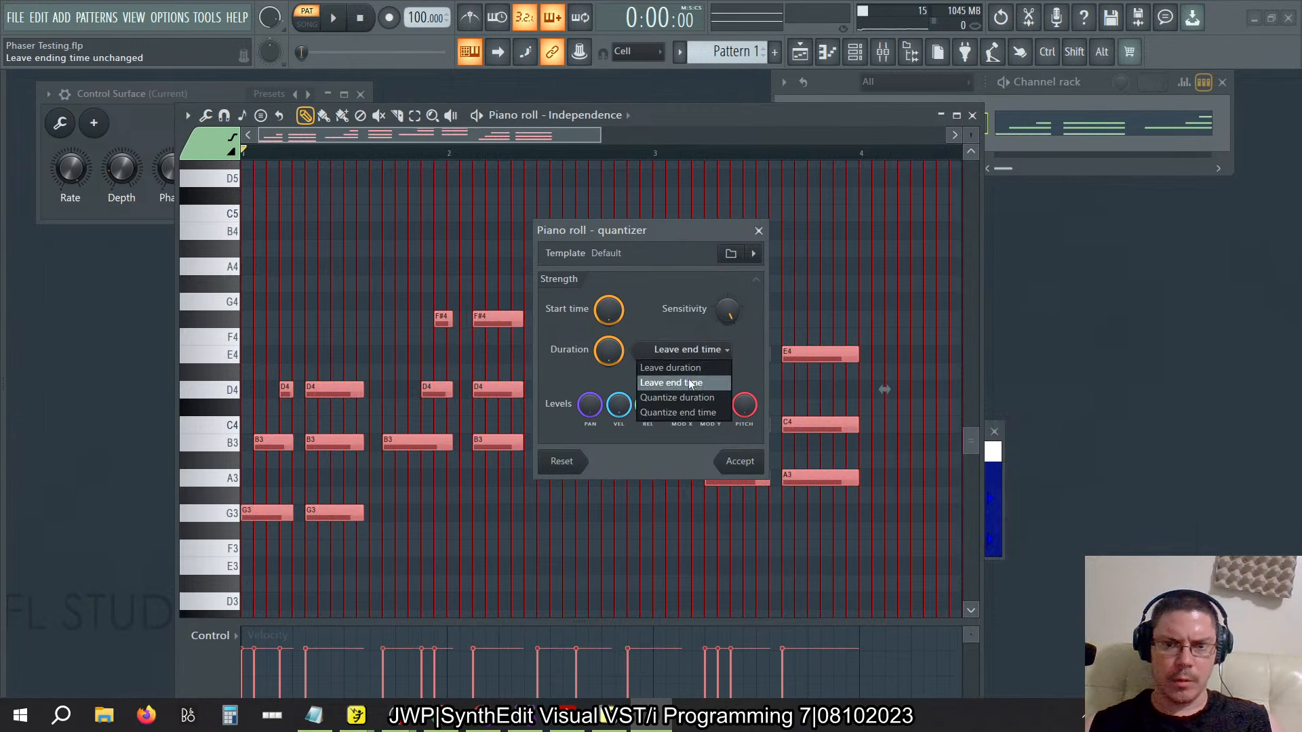
left_click(680, 413)
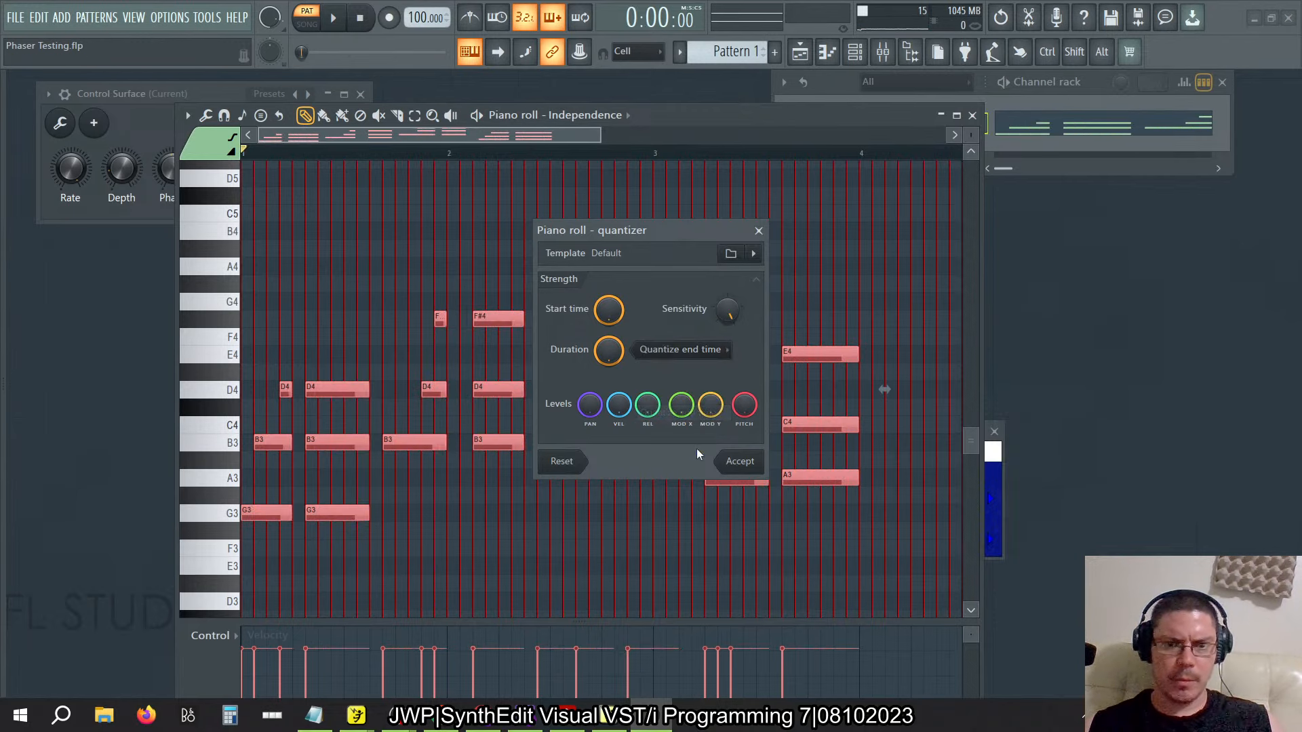
left_click(742, 468)
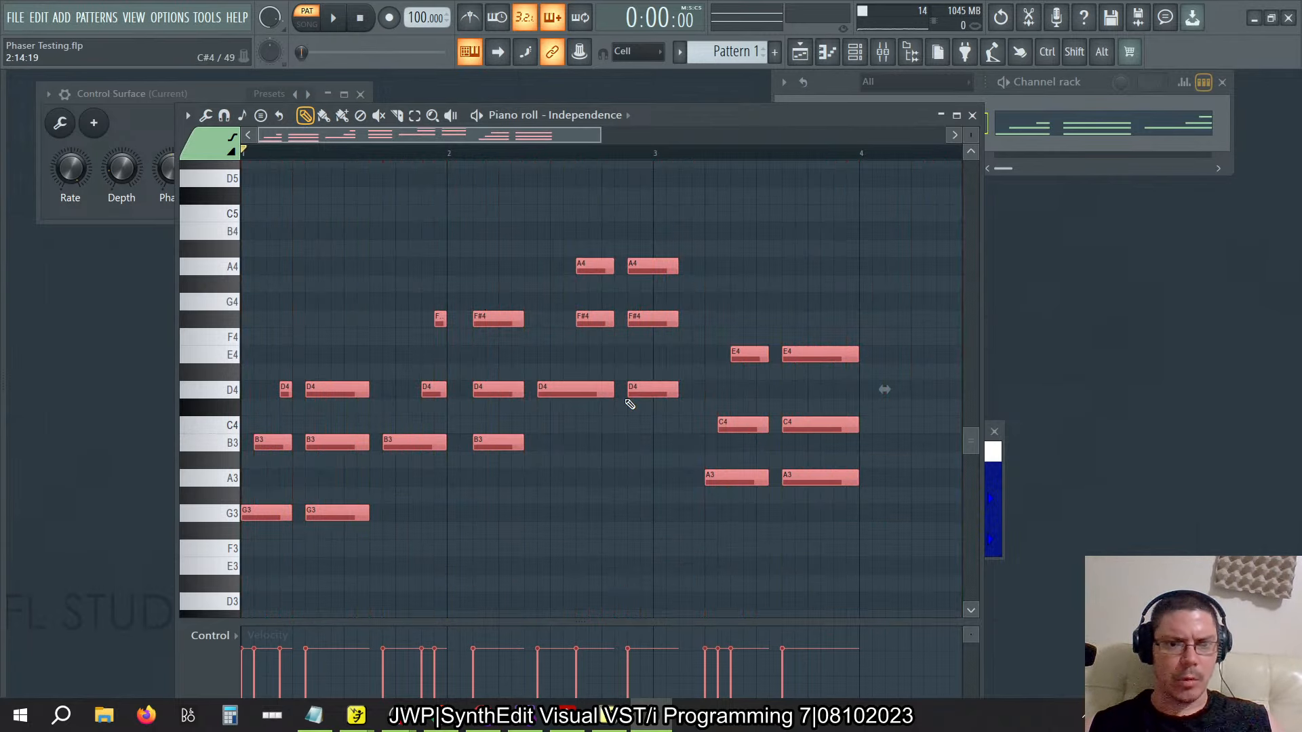
Play back the quantized pattern and delete all its notes
key("space")
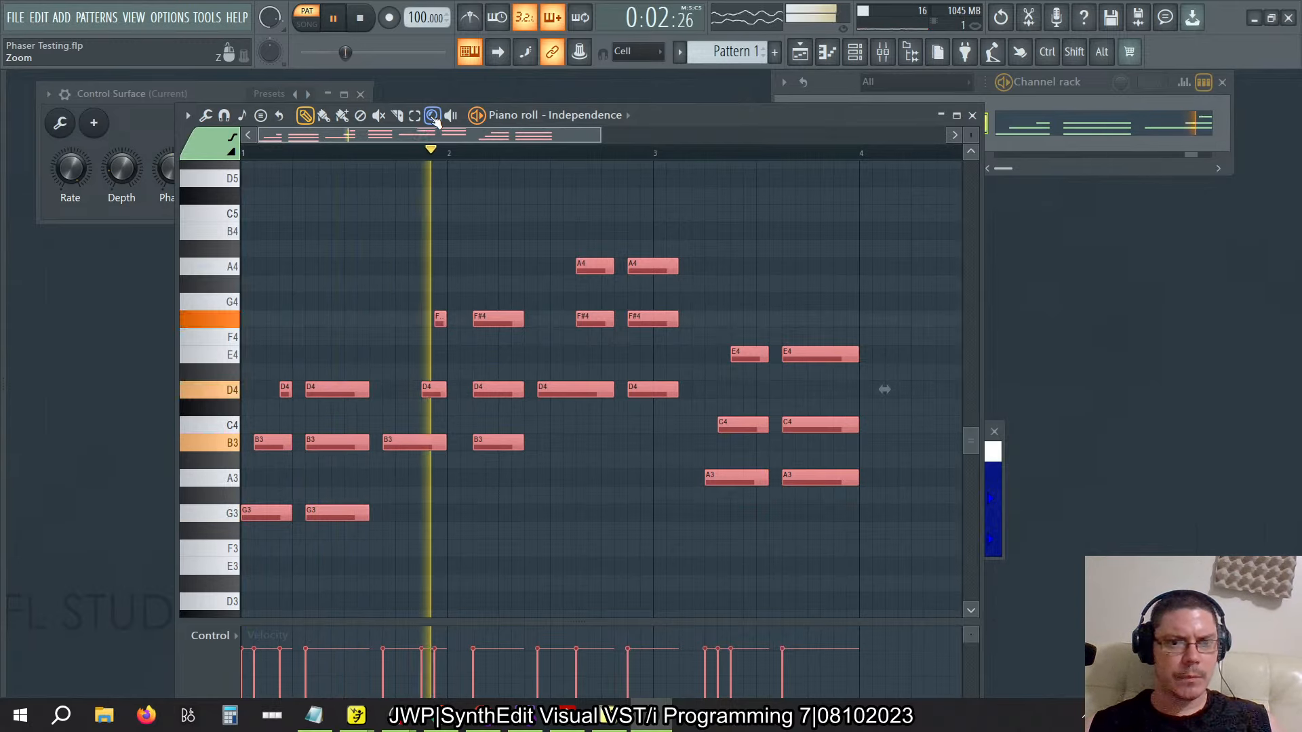
left_click(363, 20)
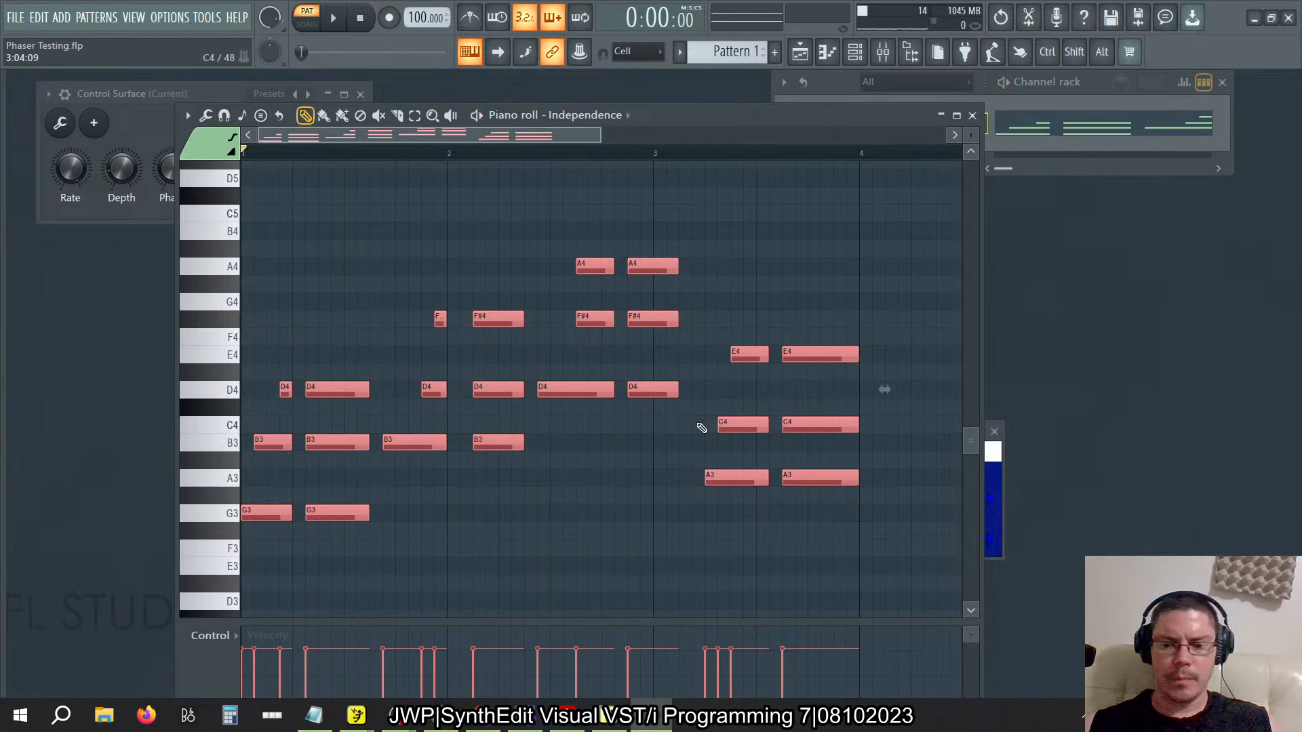
key("Delete")
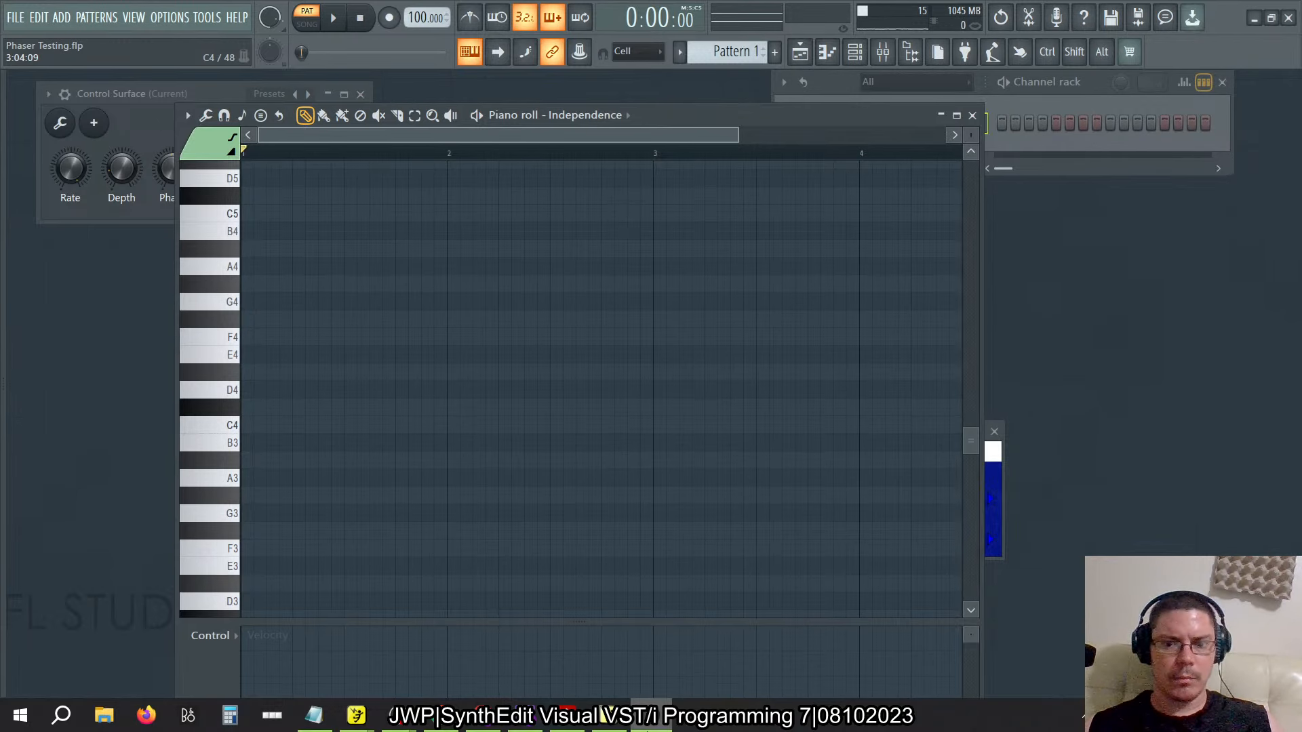
Force the unresponsive FL Studio to close and cancel the problem report to Microsoft
left_click(651, 723)
left_click(651, 723)
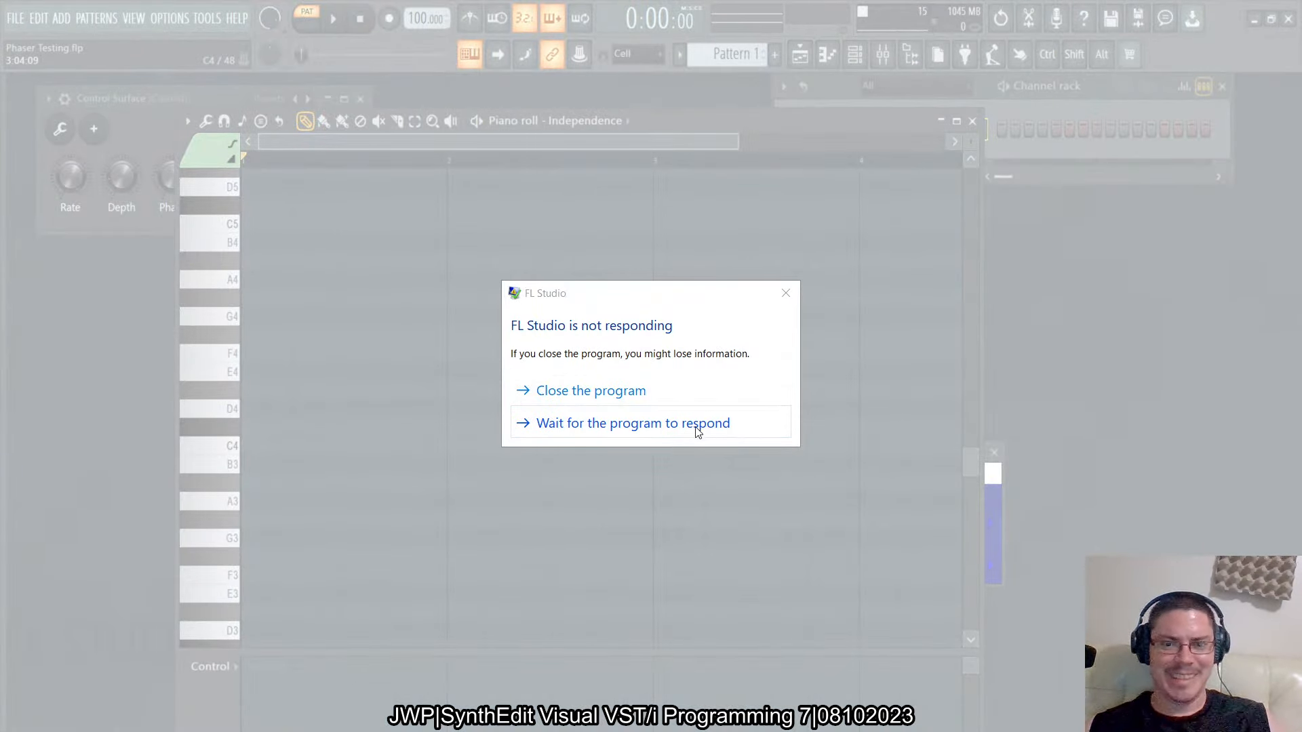
left_click(691, 432)
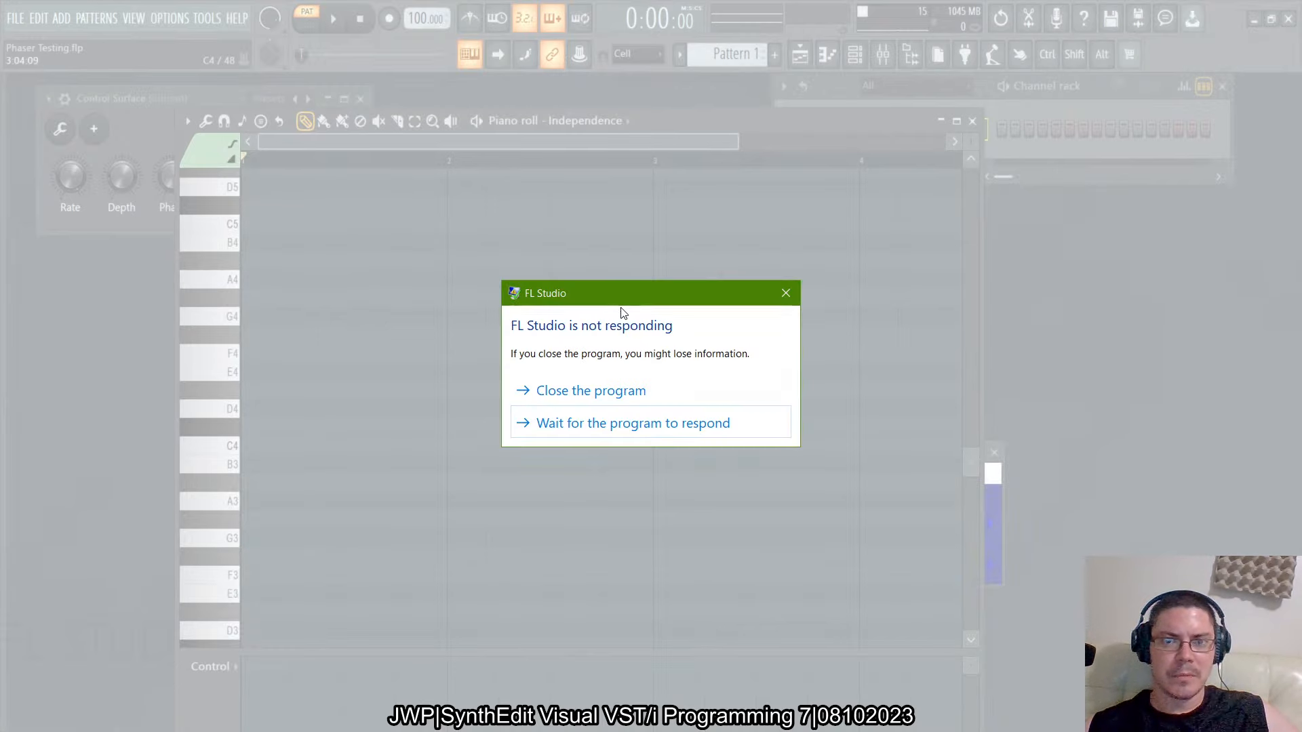
left_click(605, 392)
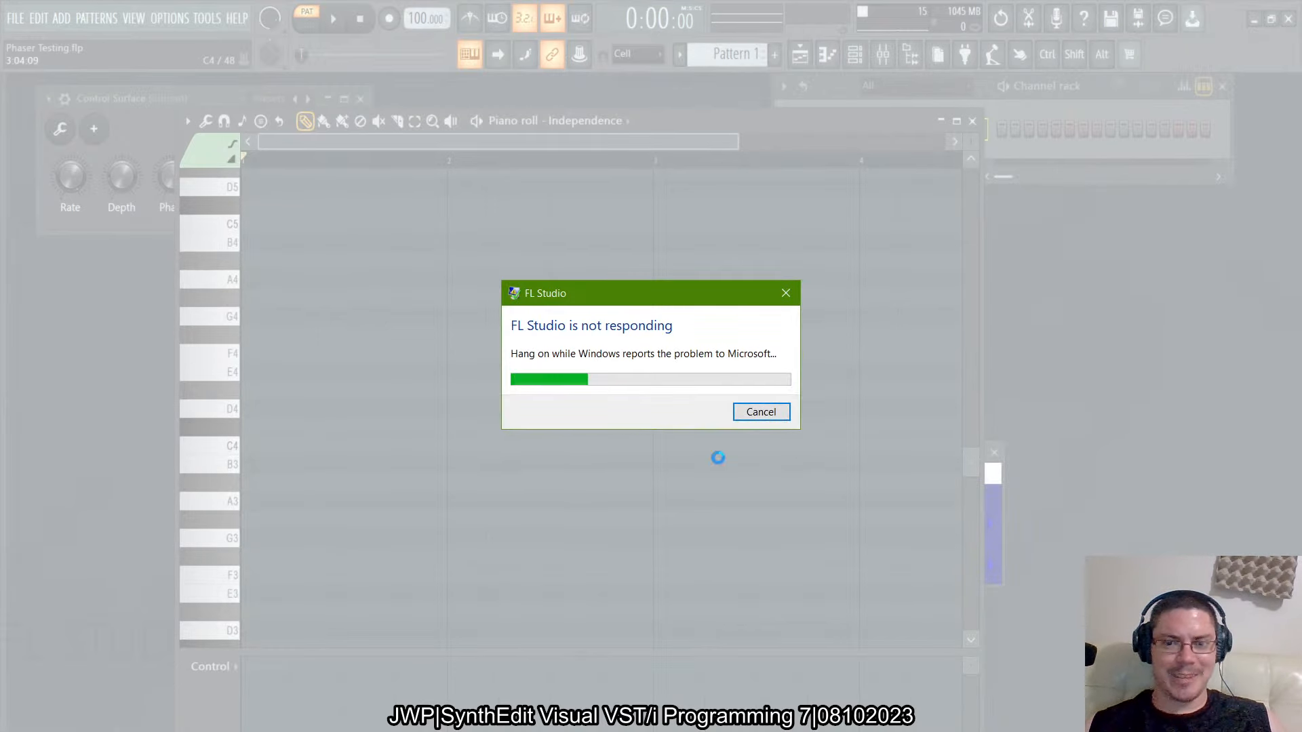
left_click(760, 410)
Start FL Studio again and open the recent project Phaser Testing.flp
key("super")
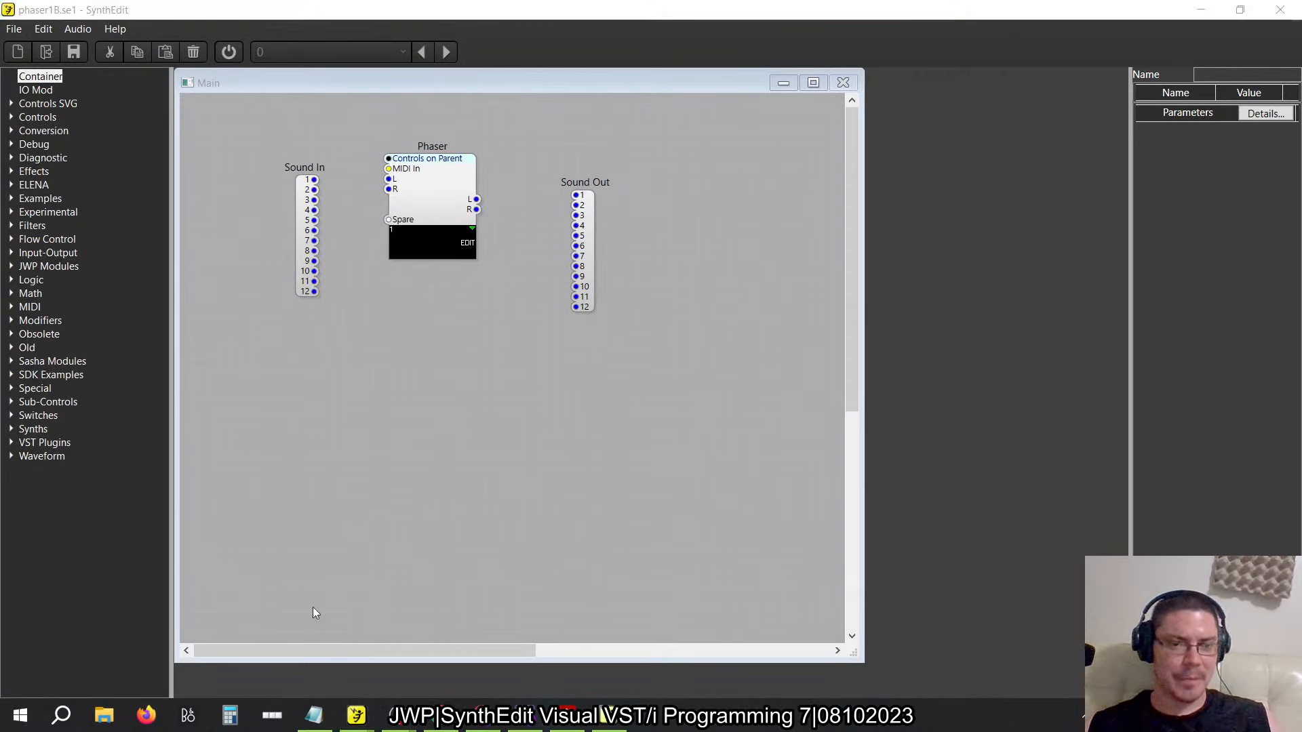
left_click(429, 362)
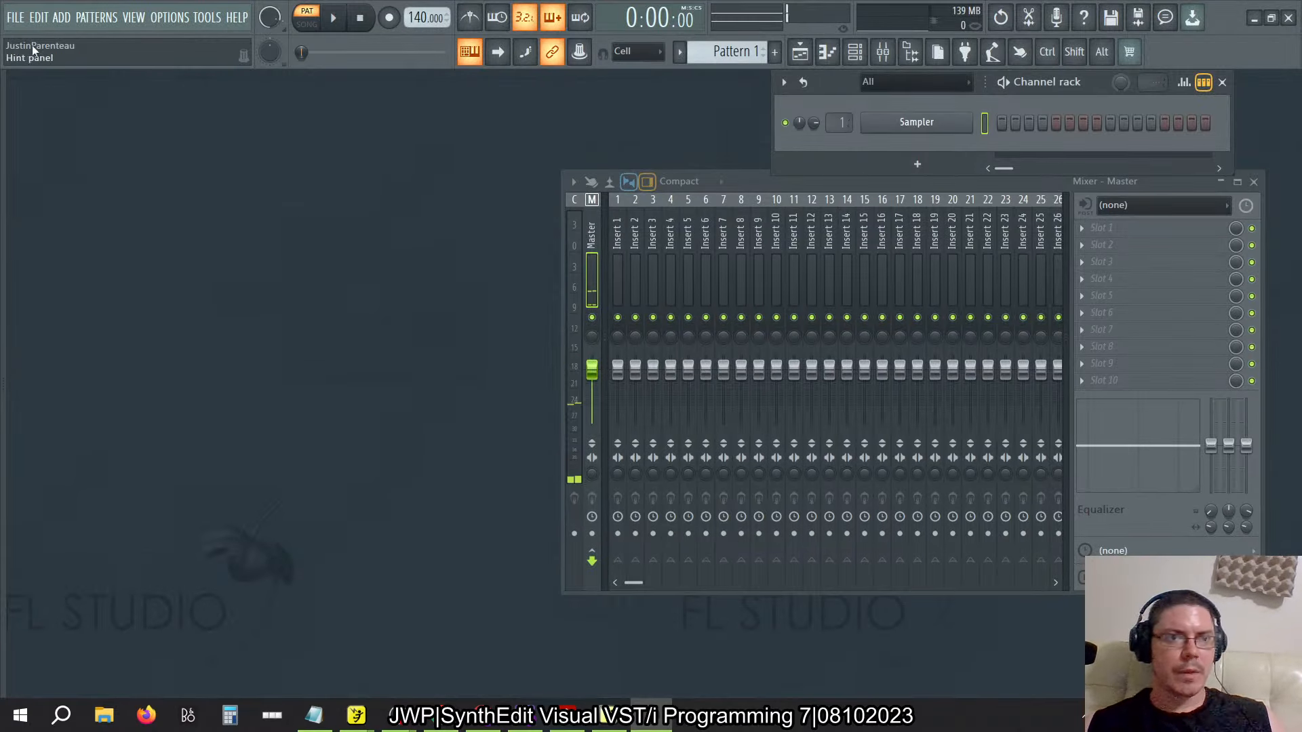
left_click(16, 17)
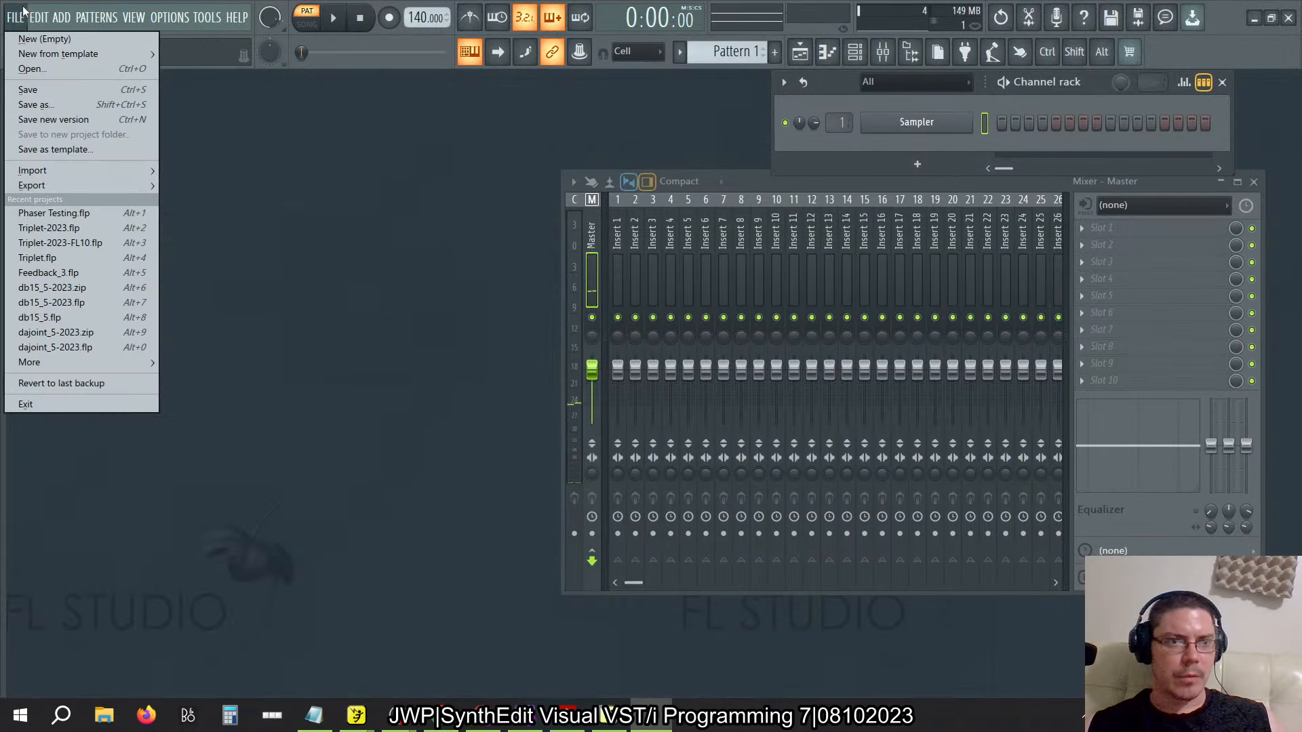
left_click(45, 213)
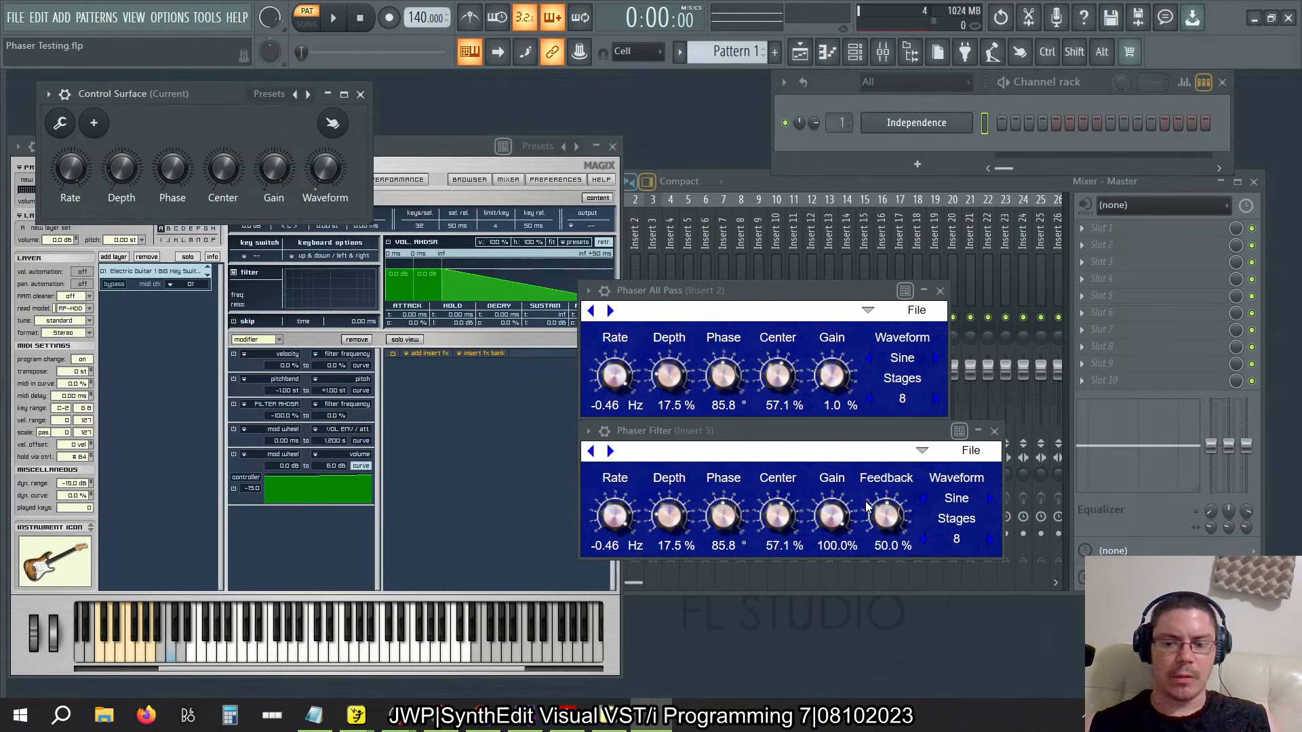
Close all open windows, bring back the channel rack and mixer, and open the Control Surface on the Current track
key("F12")
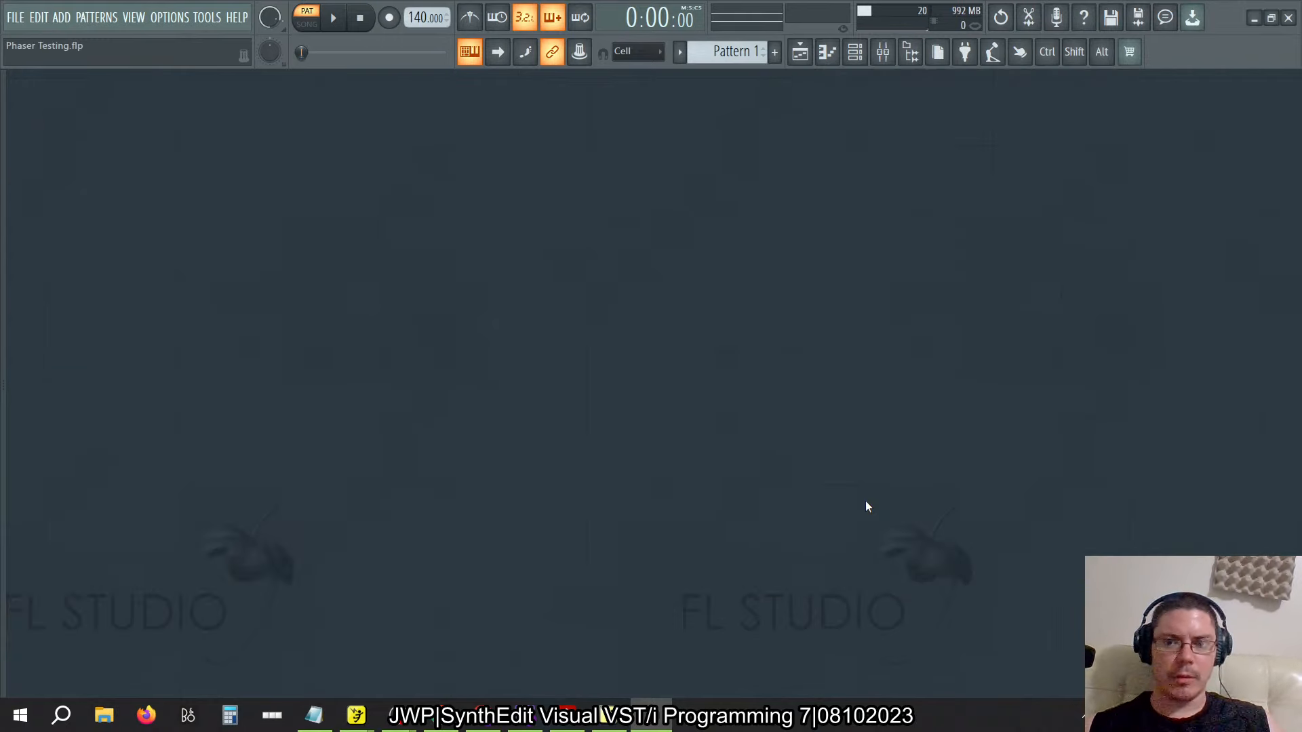
left_click(855, 54)
left_click(883, 52)
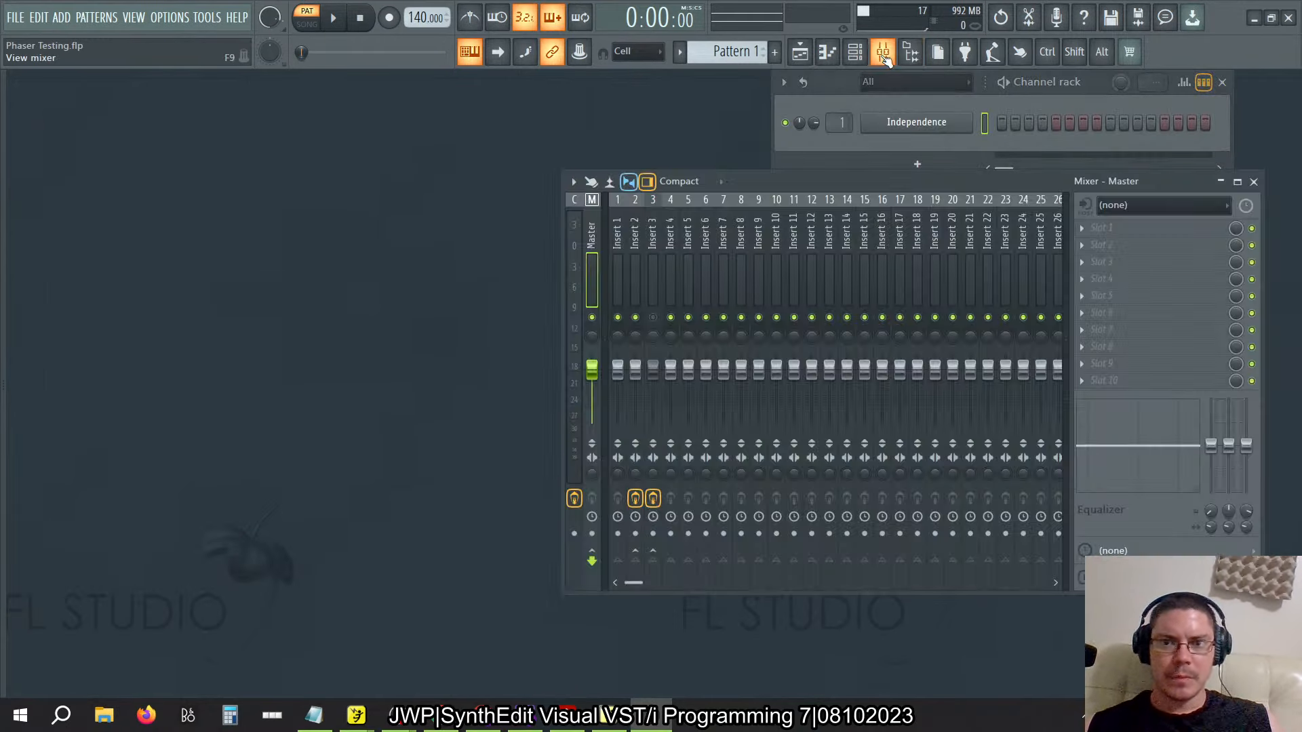
left_click_drag(704, 239, 630, 248)
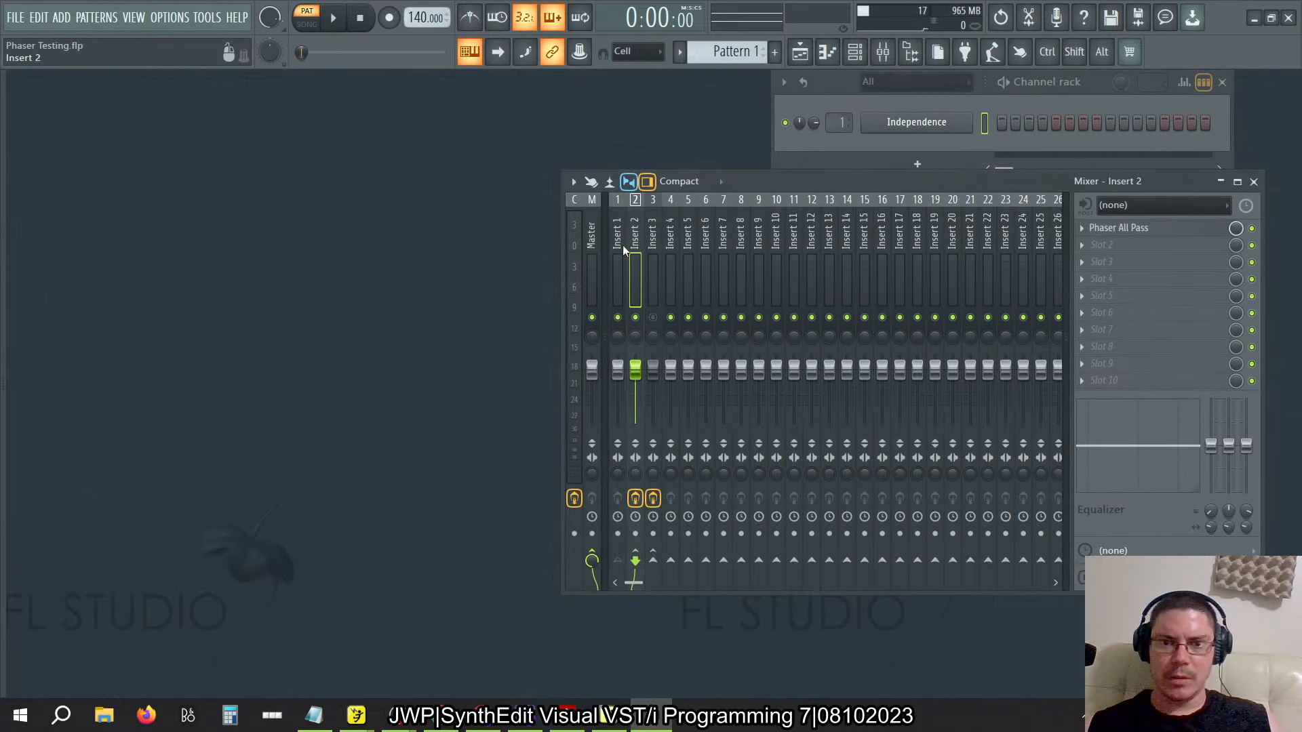
left_click(576, 231)
left_click(1142, 230)
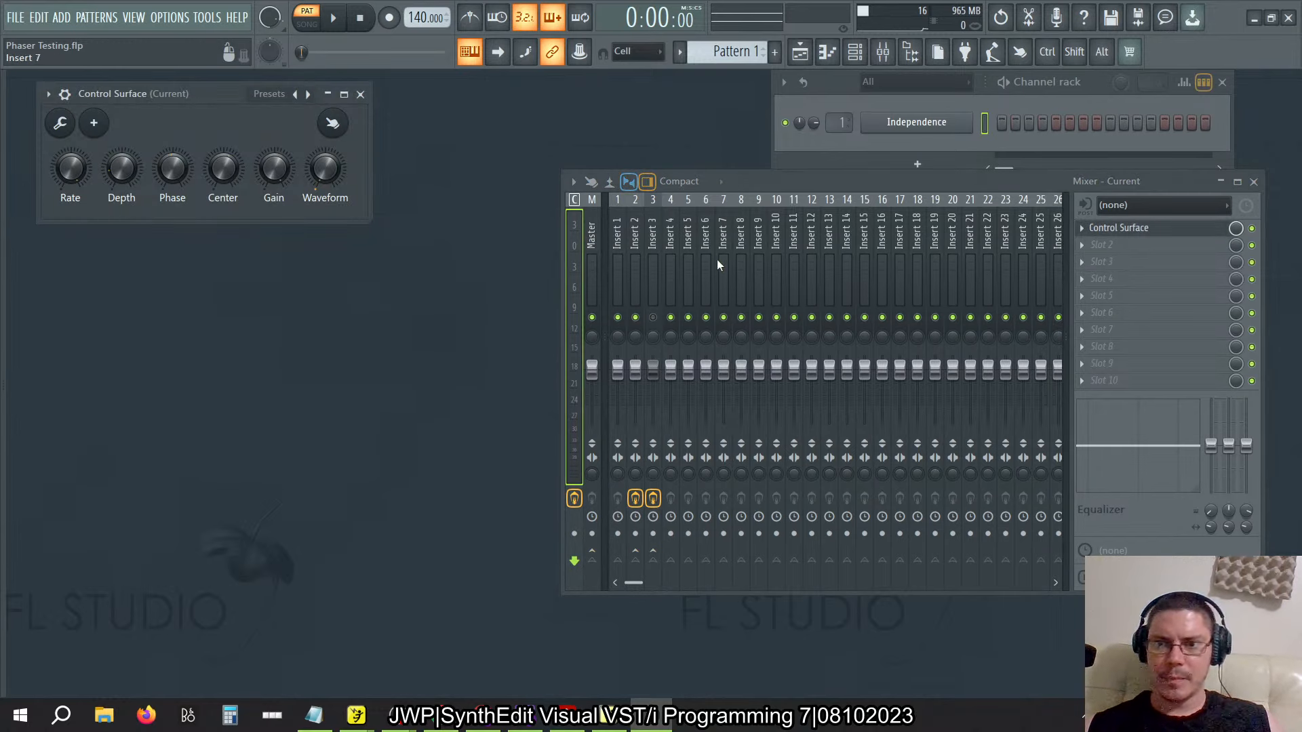
Select mixer track Insert 2 and open the Independence channel's piano roll
left_click(636, 244)
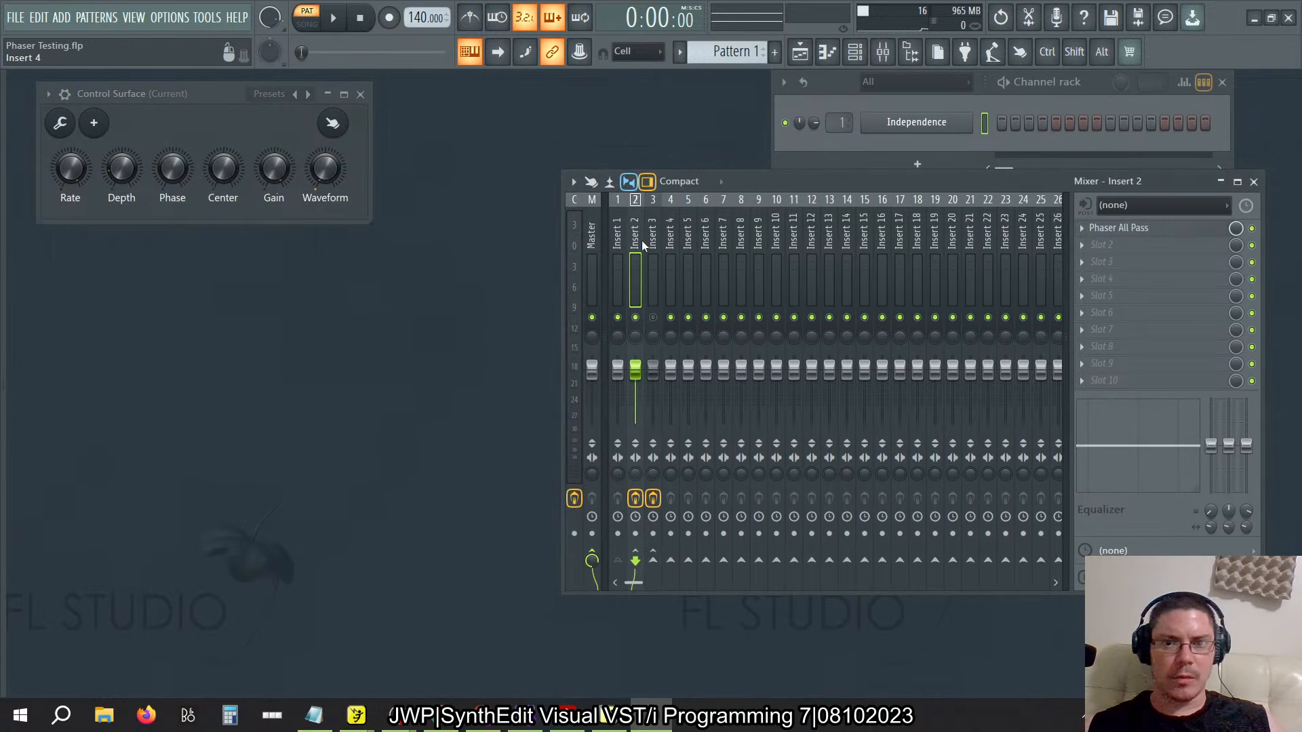
left_click(881, 55)
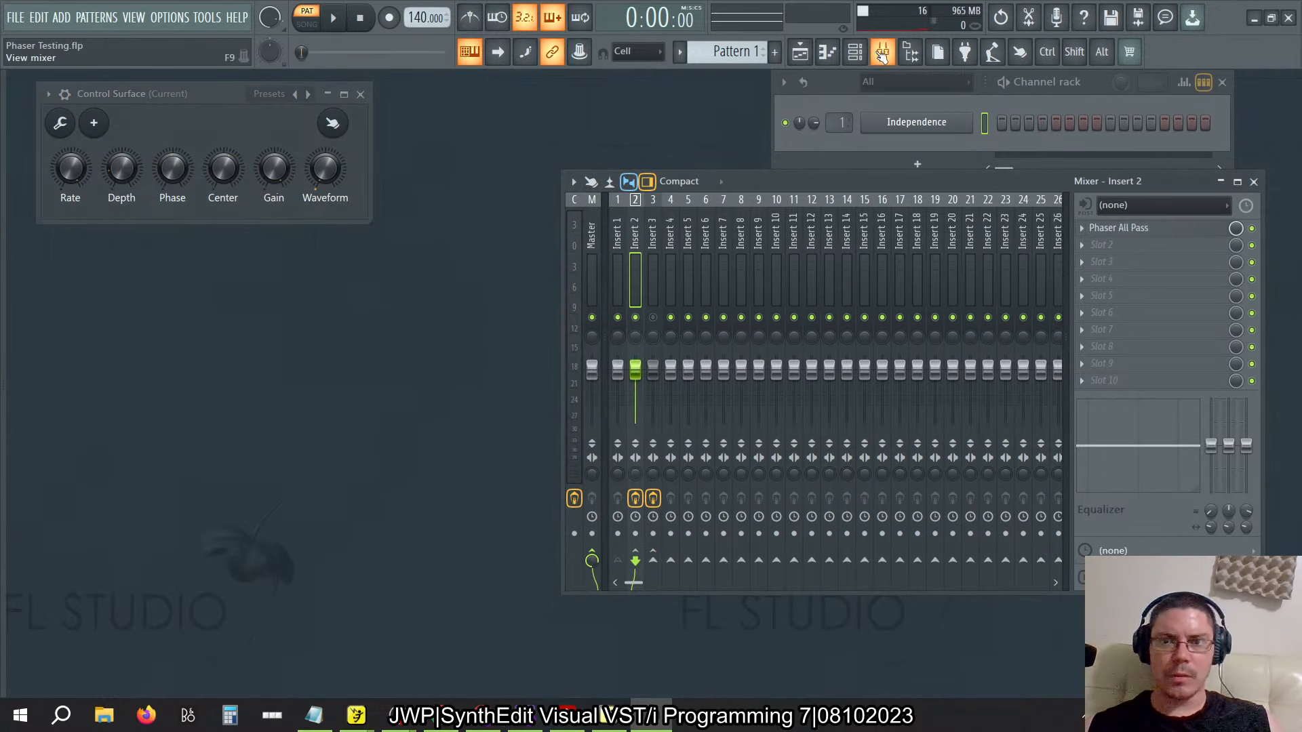
left_click(881, 54)
left_click(882, 54)
left_click(827, 51)
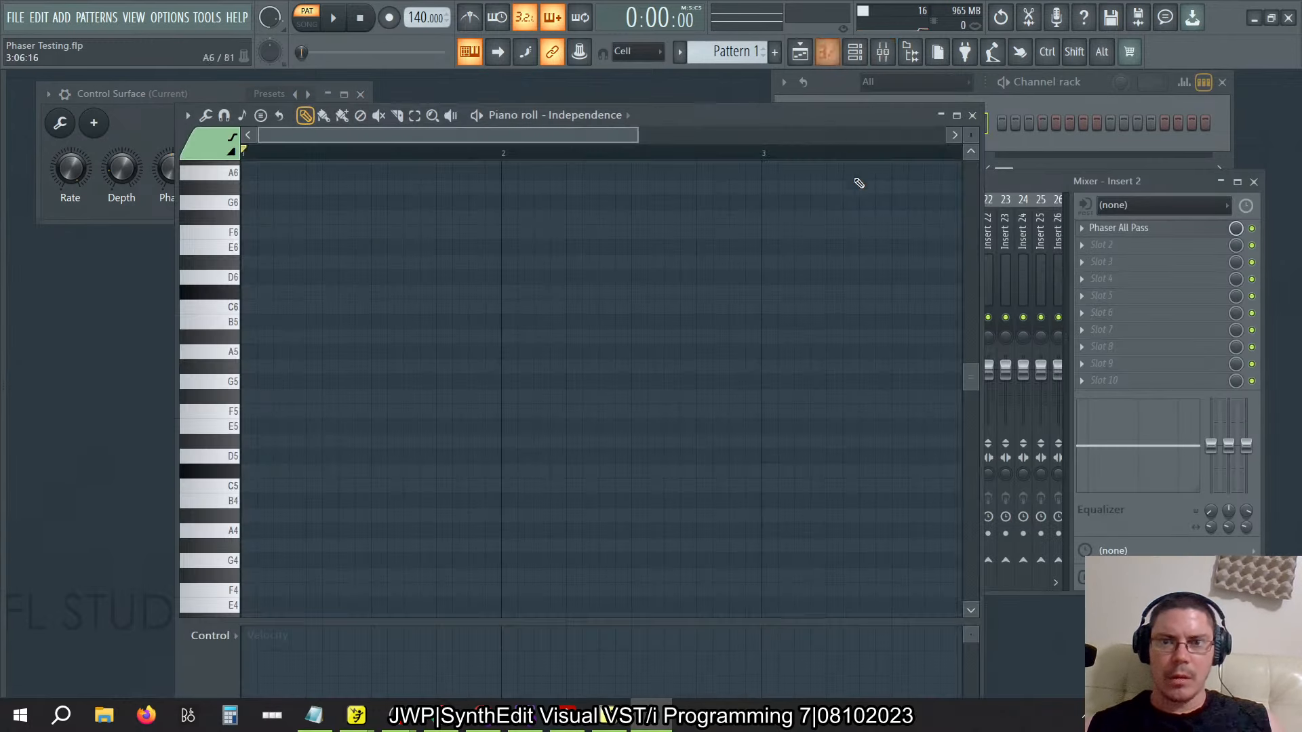
Play test notes on the Independence instrument and check the typing keyboard's root note, octave and scale layout
key("x")
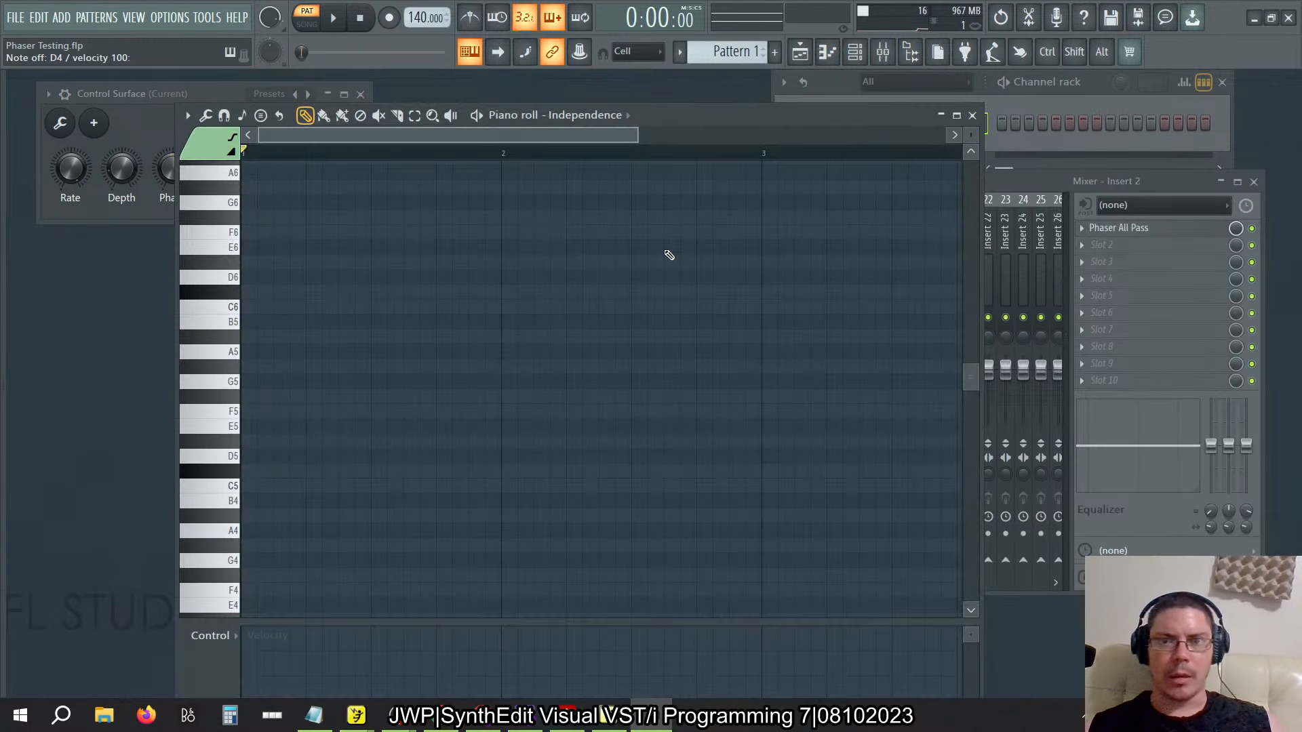
right_click(470, 51)
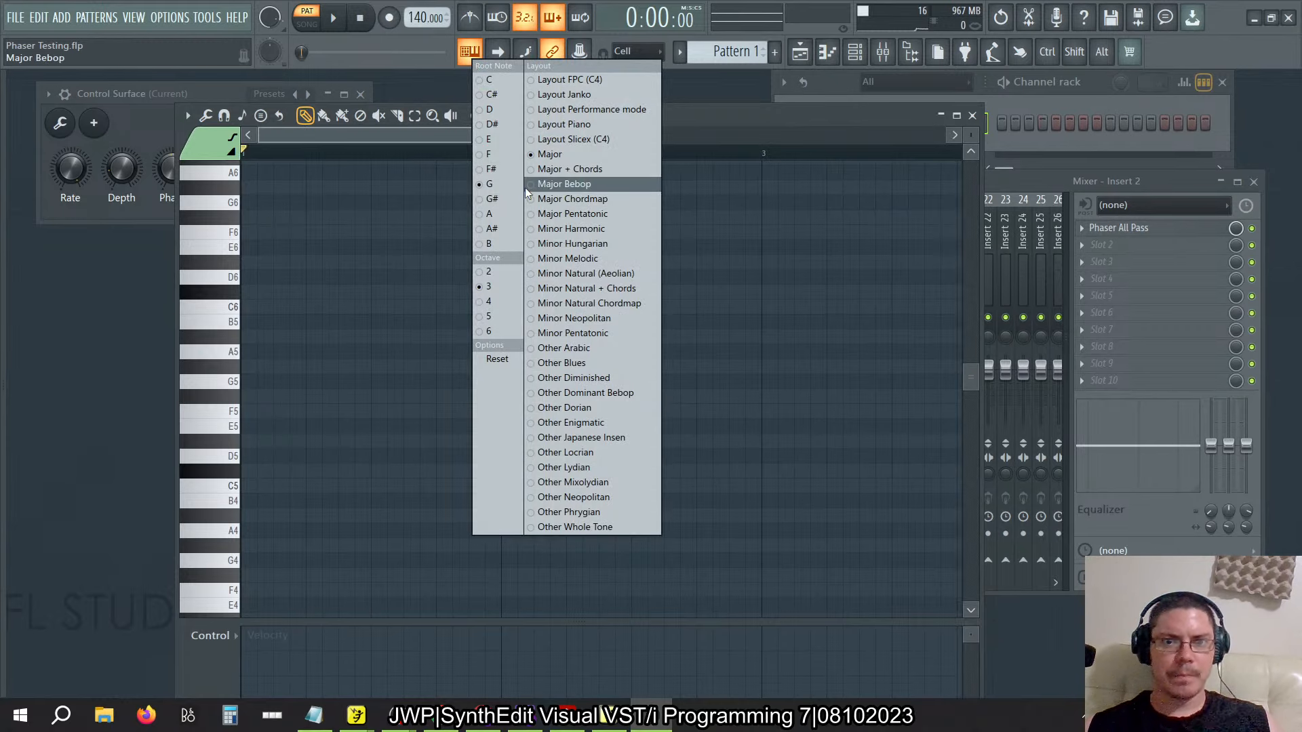
left_click(702, 120)
key("z")
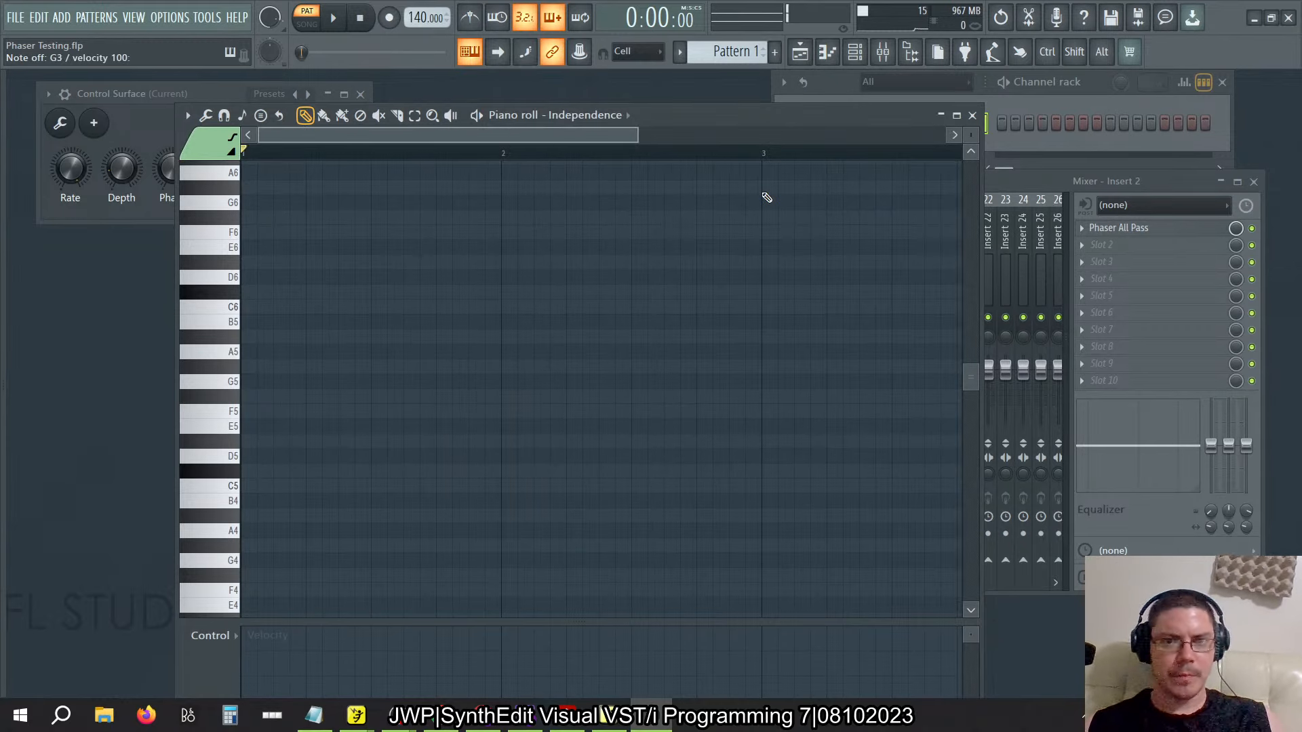
Inspect the Phaser All Pass settings on mixer track Insert 2 and close the plugin window
left_click(1076, 187)
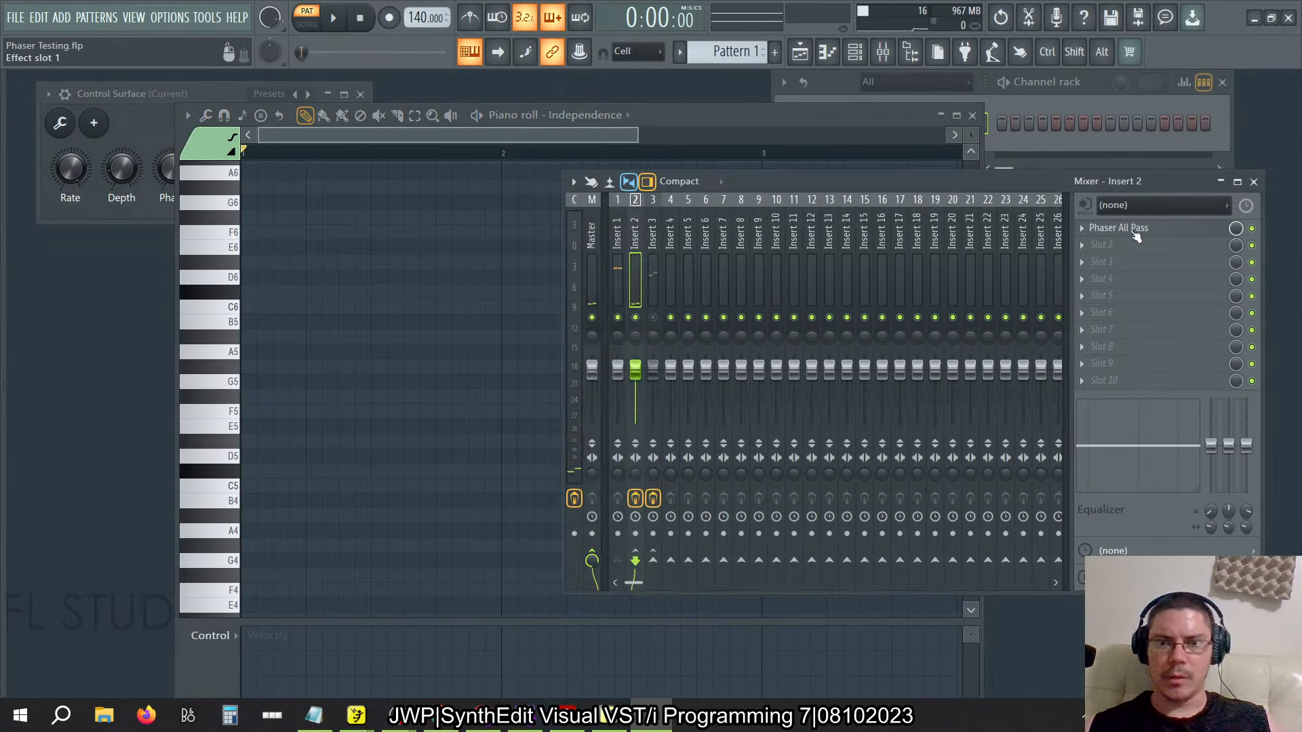
left_click(1123, 228)
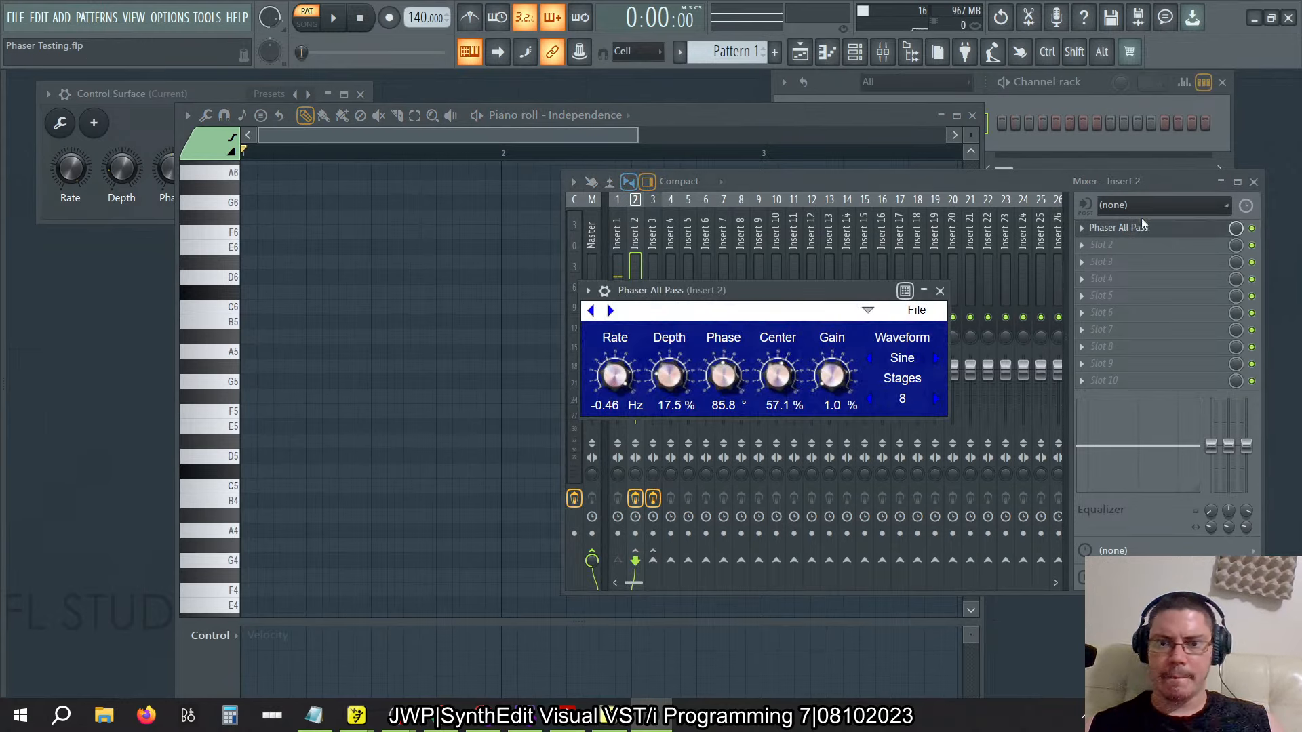
left_click(940, 290)
Bring the Independence piano roll to the front, arm recording and set the project tempo to 100 BPM
left_click(798, 116)
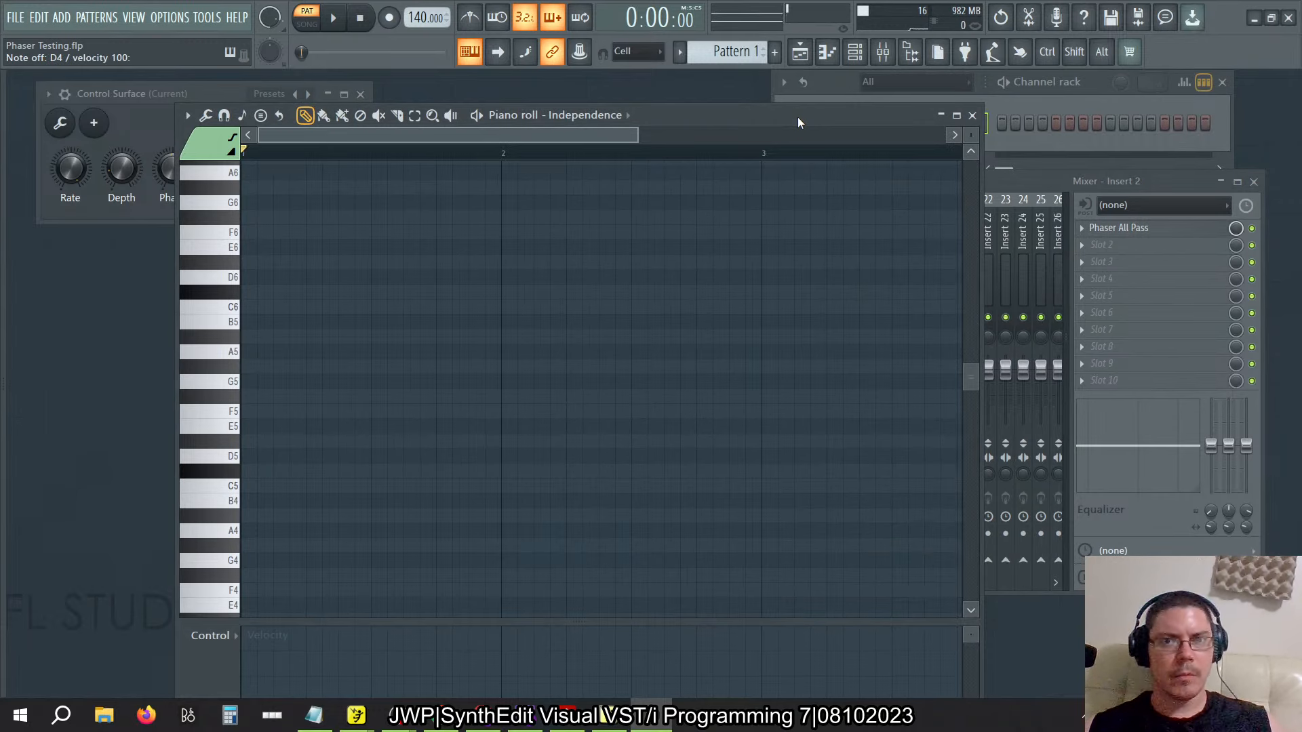
left_click(333, 20)
left_click(333, 20)
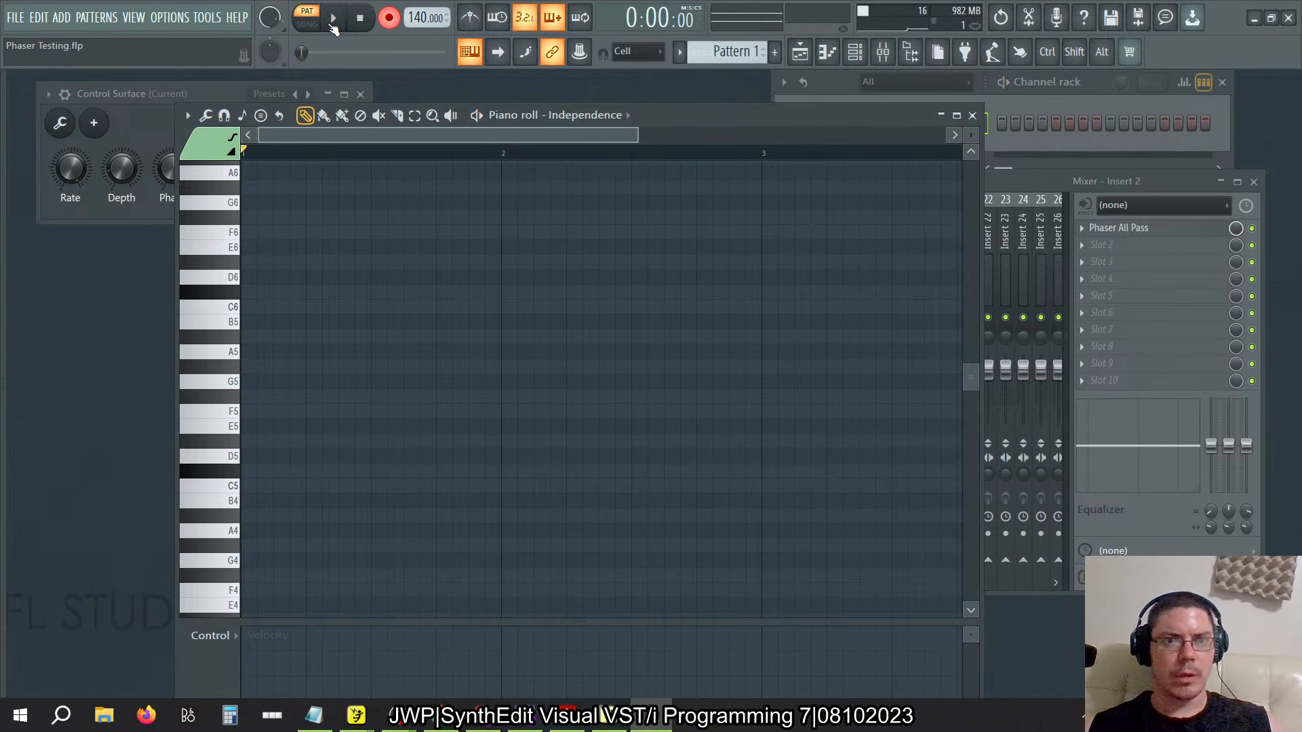
right_click(426, 17)
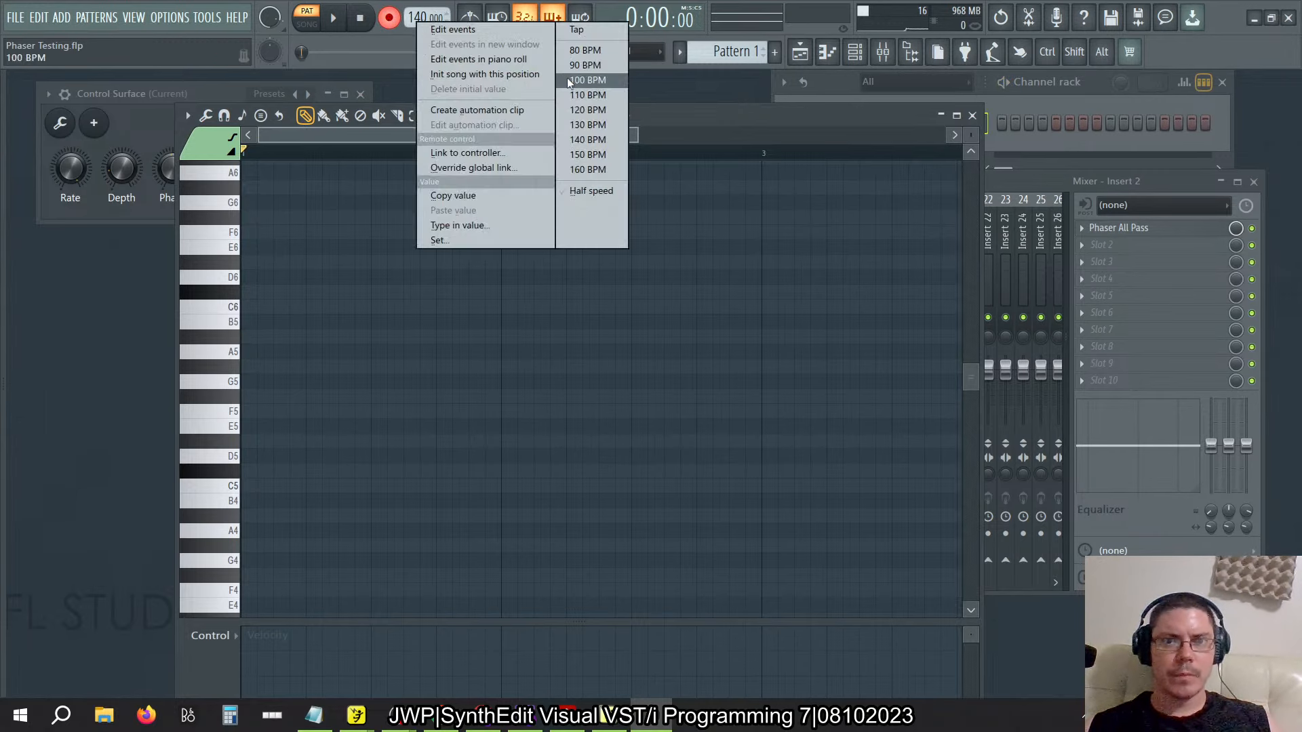
left_click(588, 80)
Record four bars of Independence chords, each played twice: G3-B3-D4, B3-D4-F#4, D4-F#4-A4 and A3-C4-E4
left_click(334, 19)
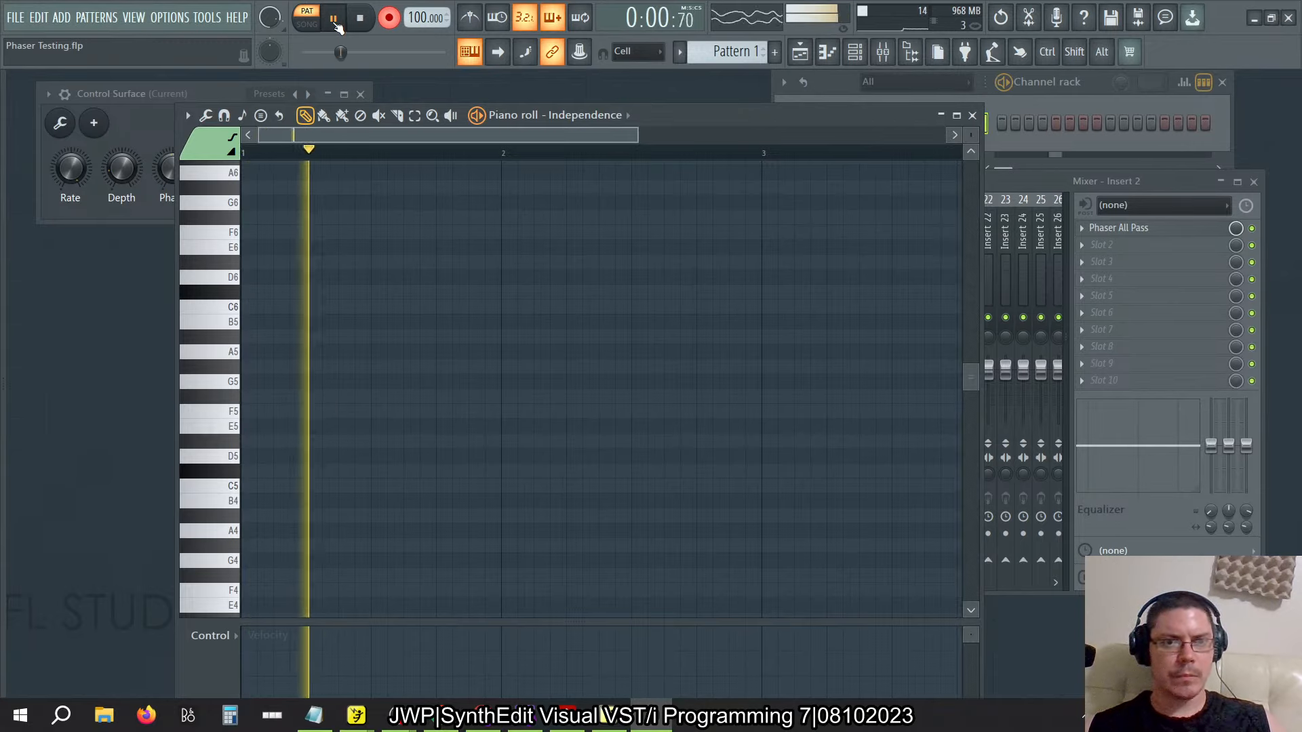
key("g")
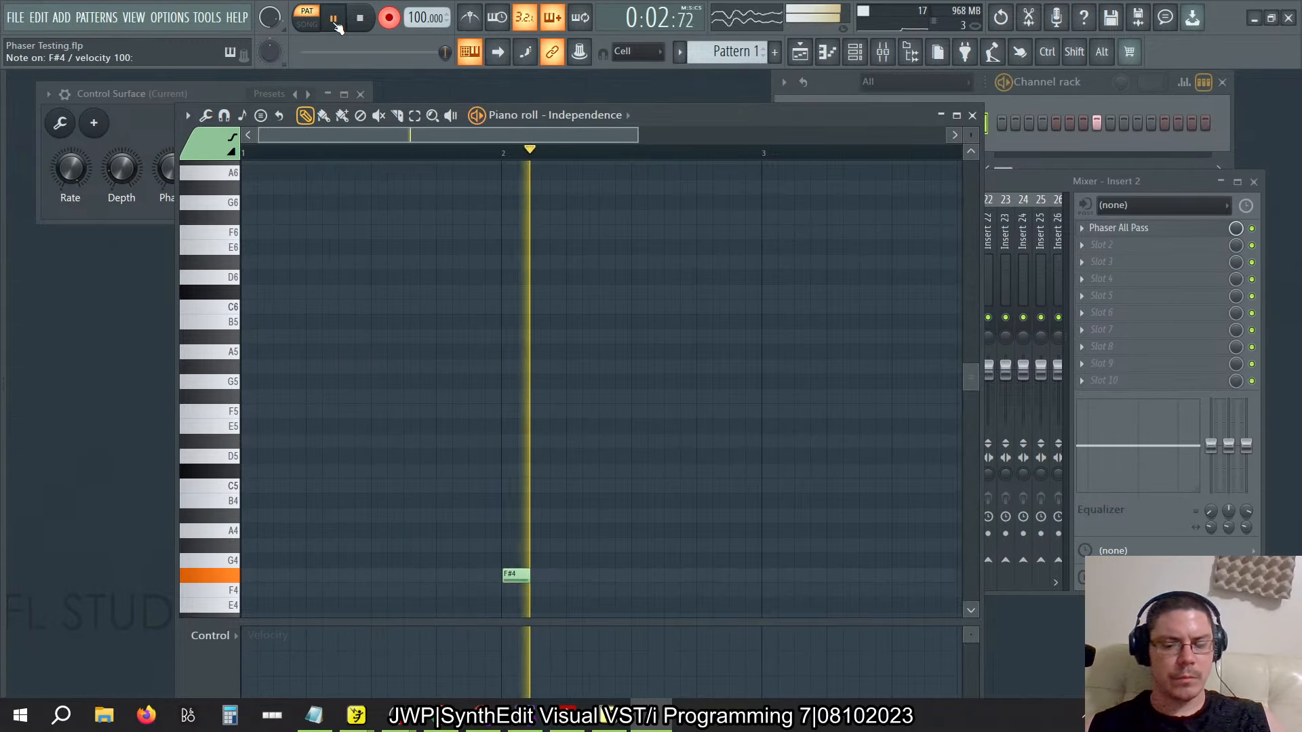
key("g")
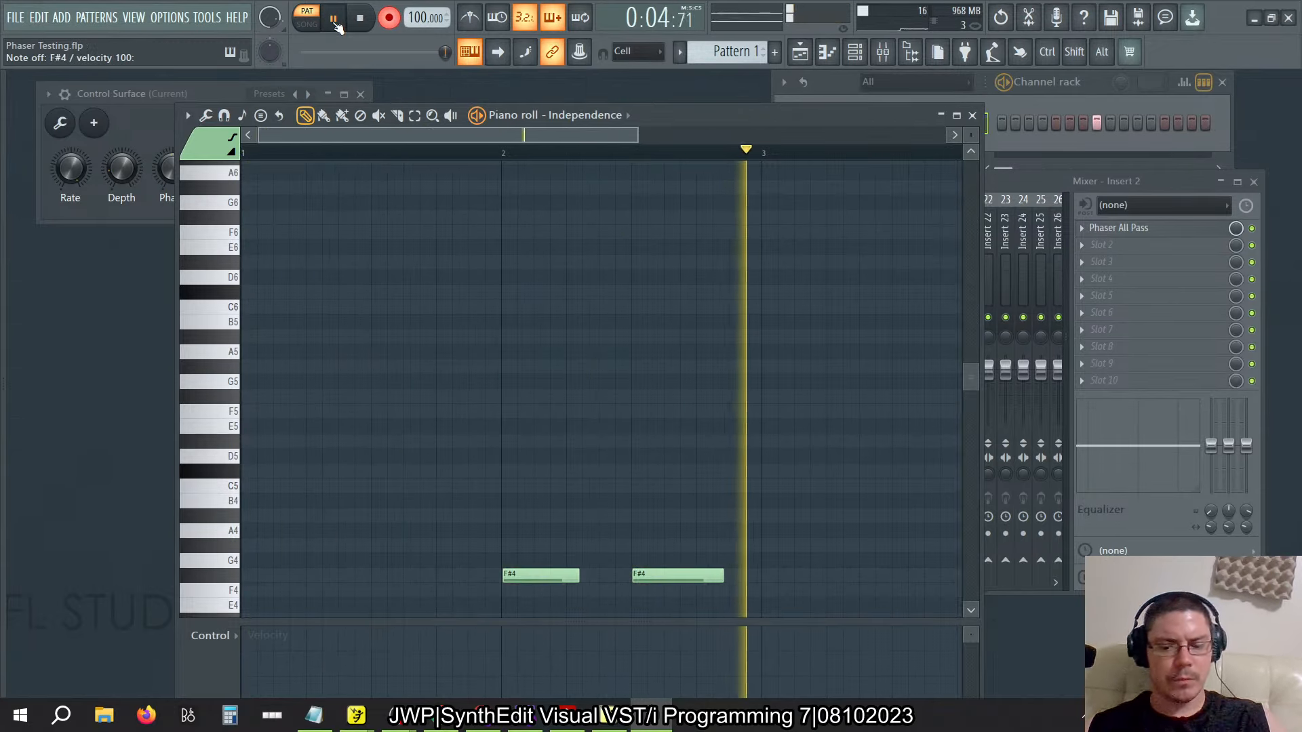
key("n")
key("g")
key("g")
key("n")
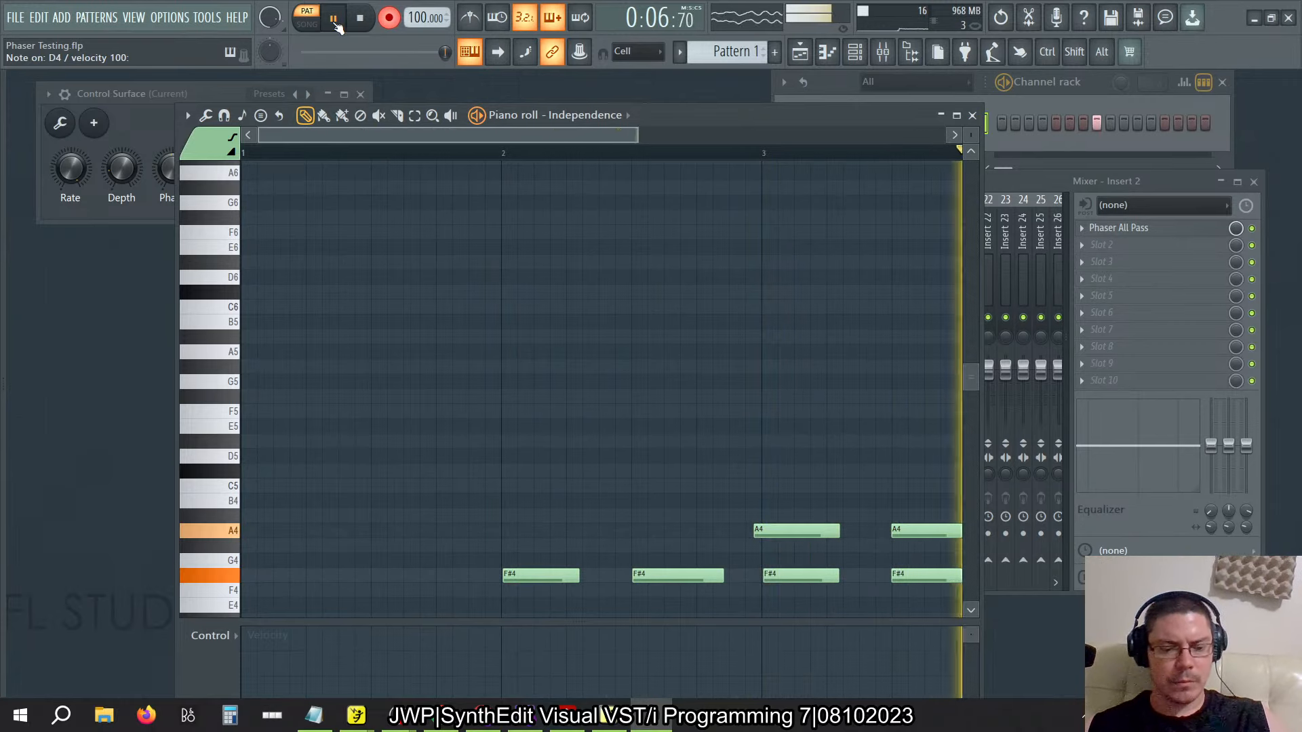
key("c")
key("c")
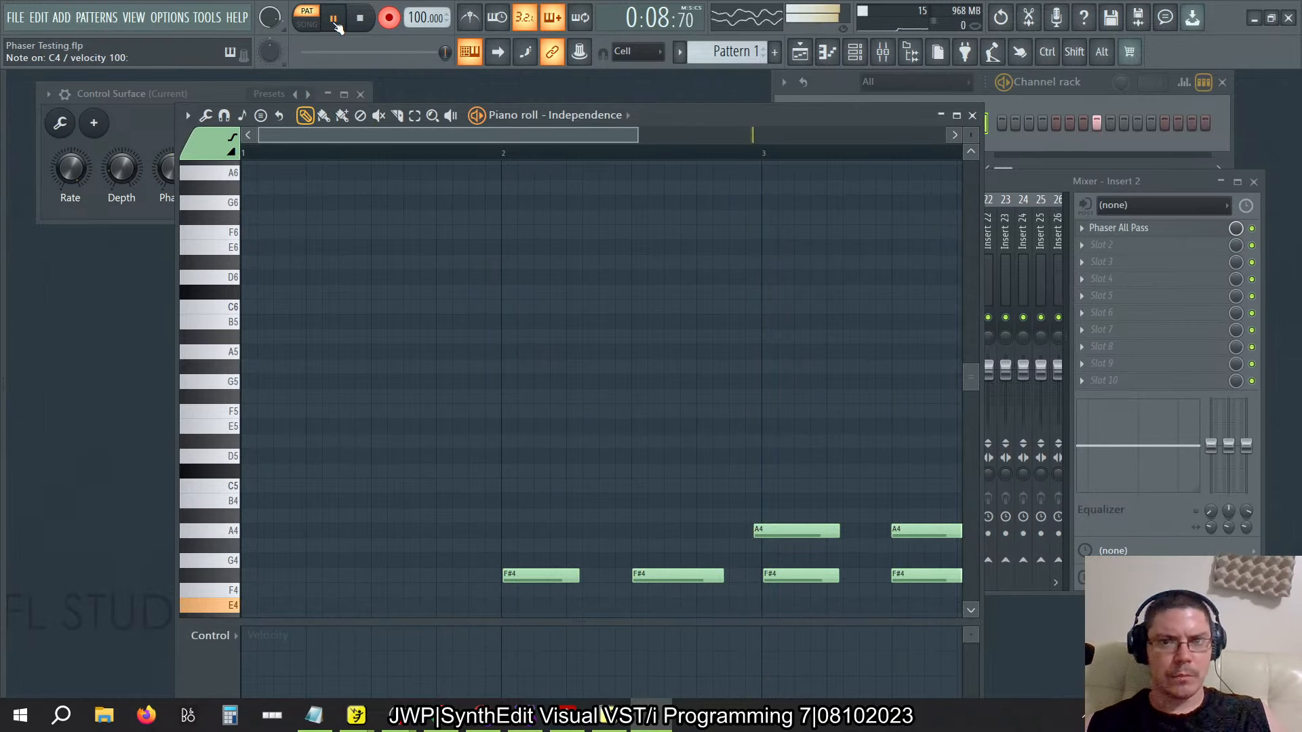
key("space")
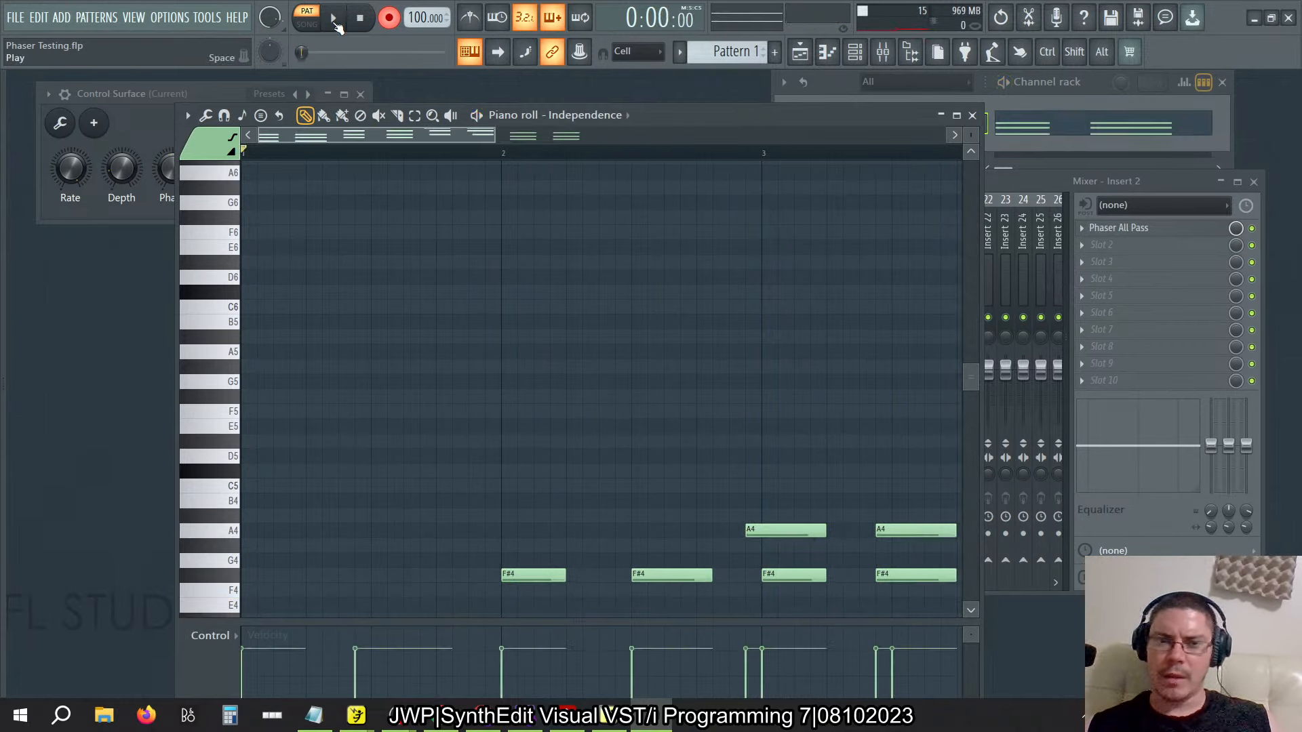
Align the two A3-C4-E4 chords with the start of bar 4 and quantize all notes with the Default template
right_click(610, 277, "ctrl")
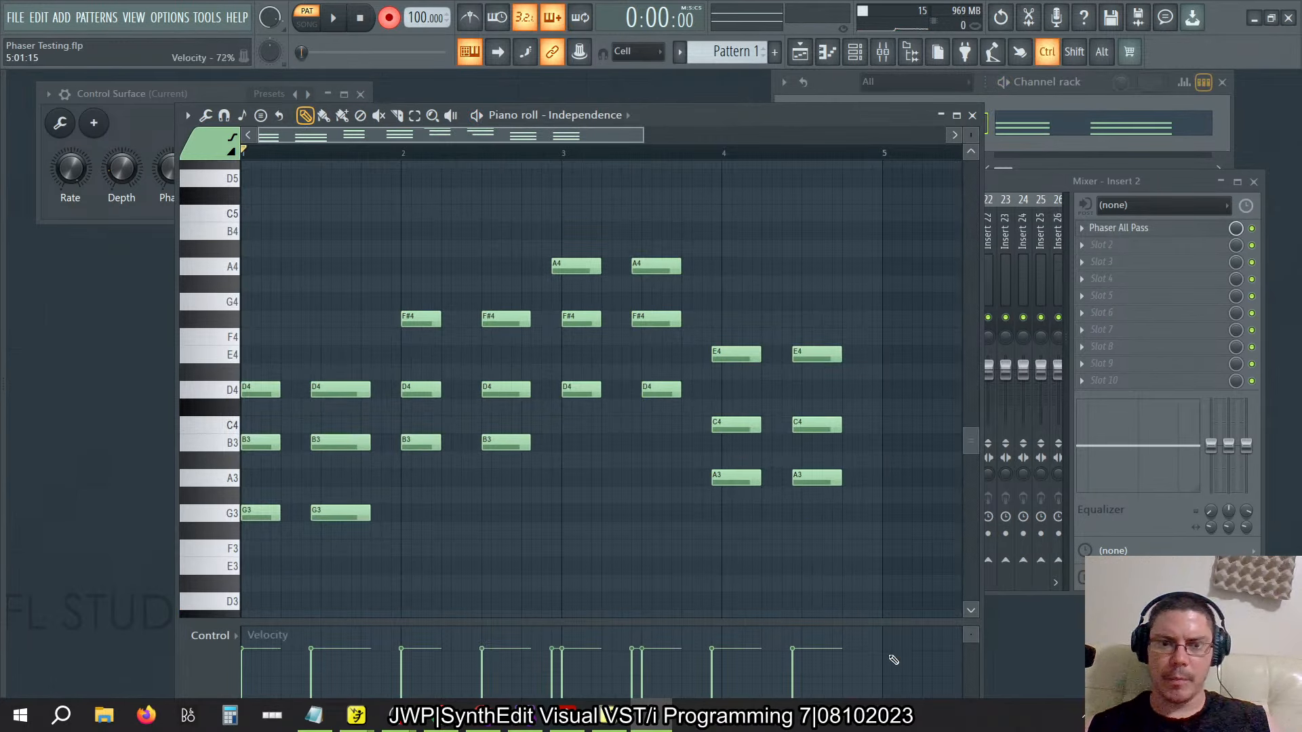
mouse_move(876, 579)
left_mouse_down()
mouse_move(712, 354)
mouse_move(756, 356)
mouse_move(739, 356)
left_mouse_up()
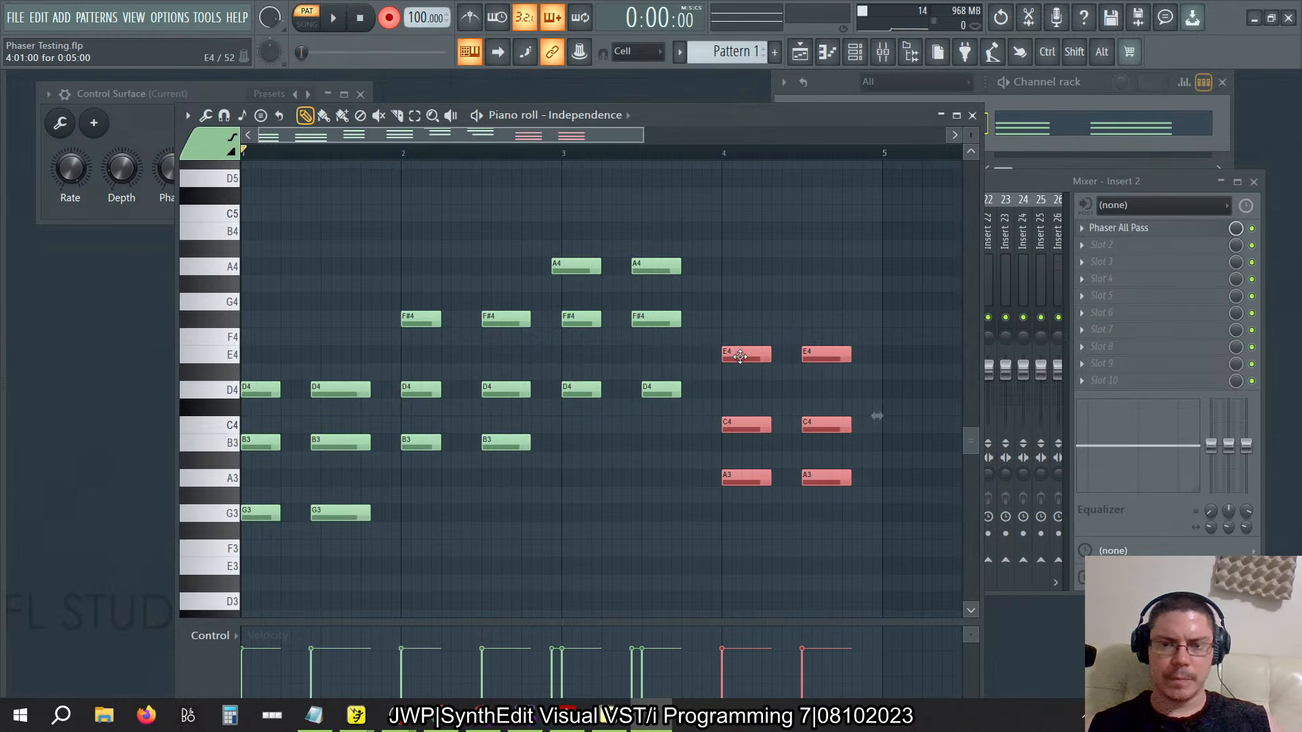
key("ctrl+a")
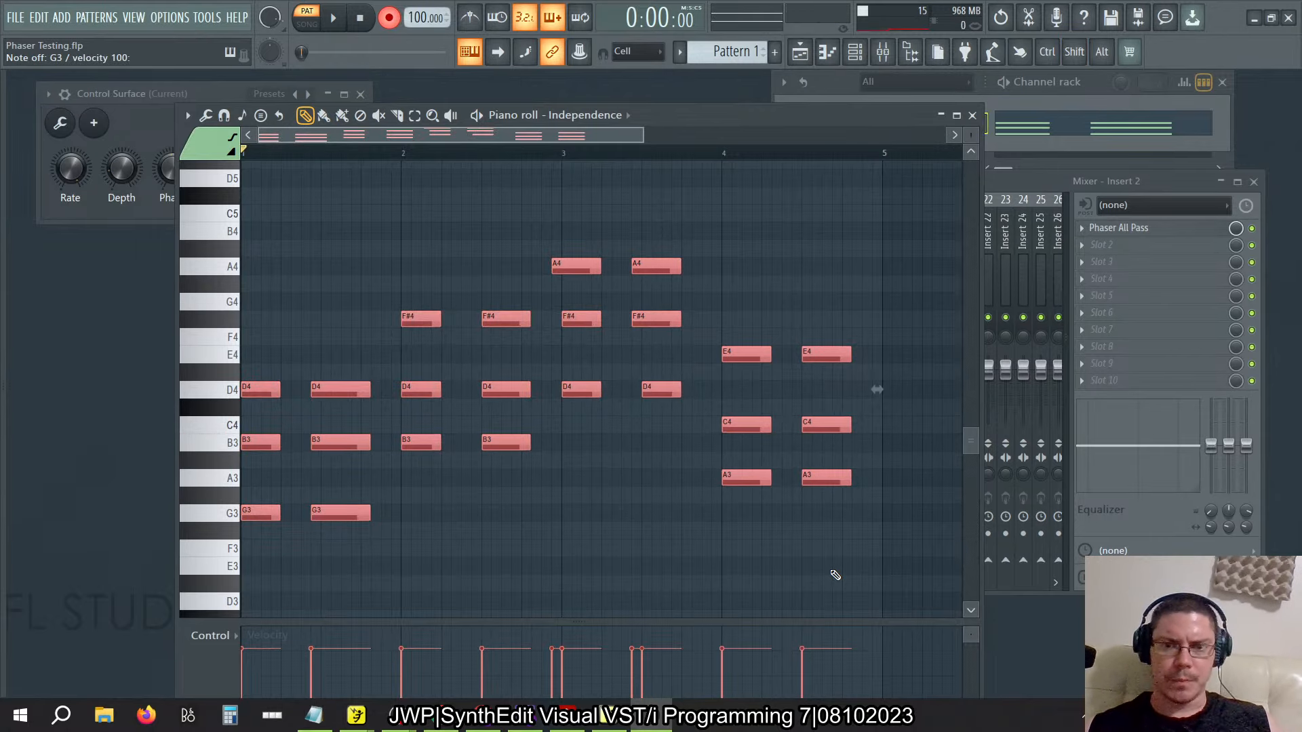
key("alt+q")
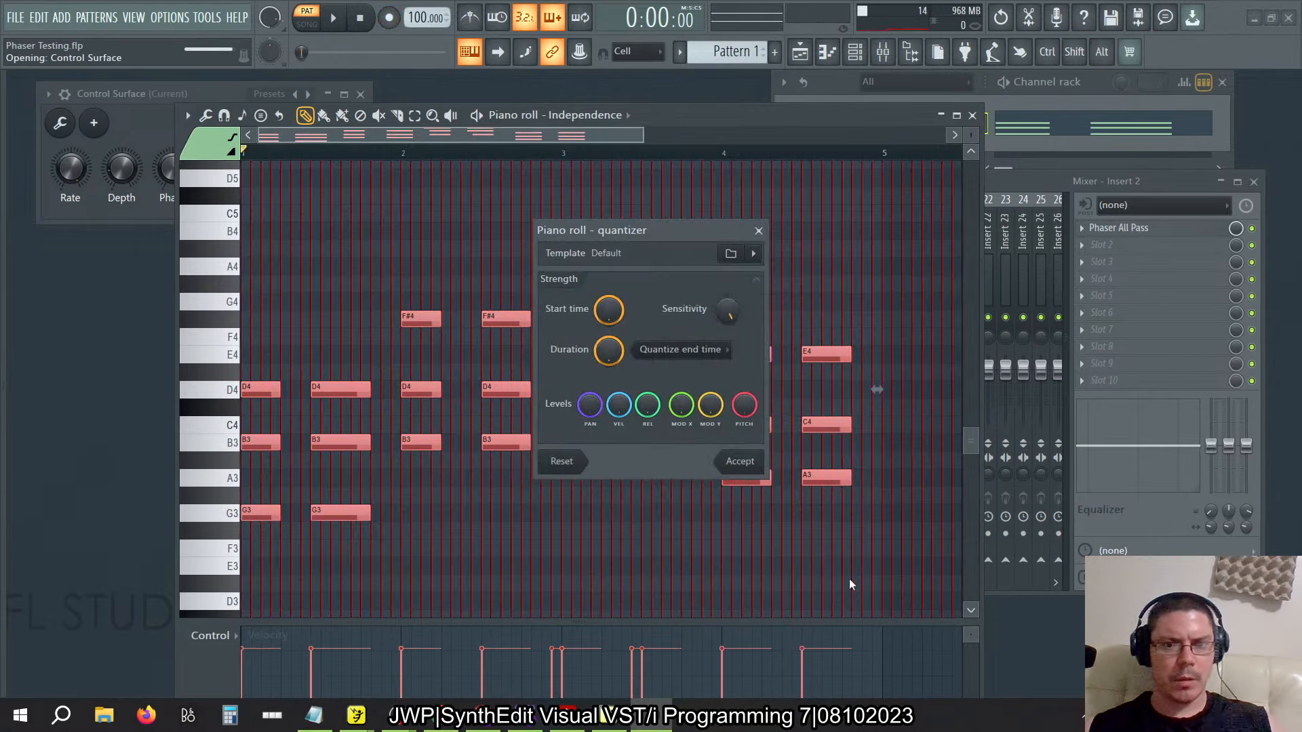
left_click(741, 461)
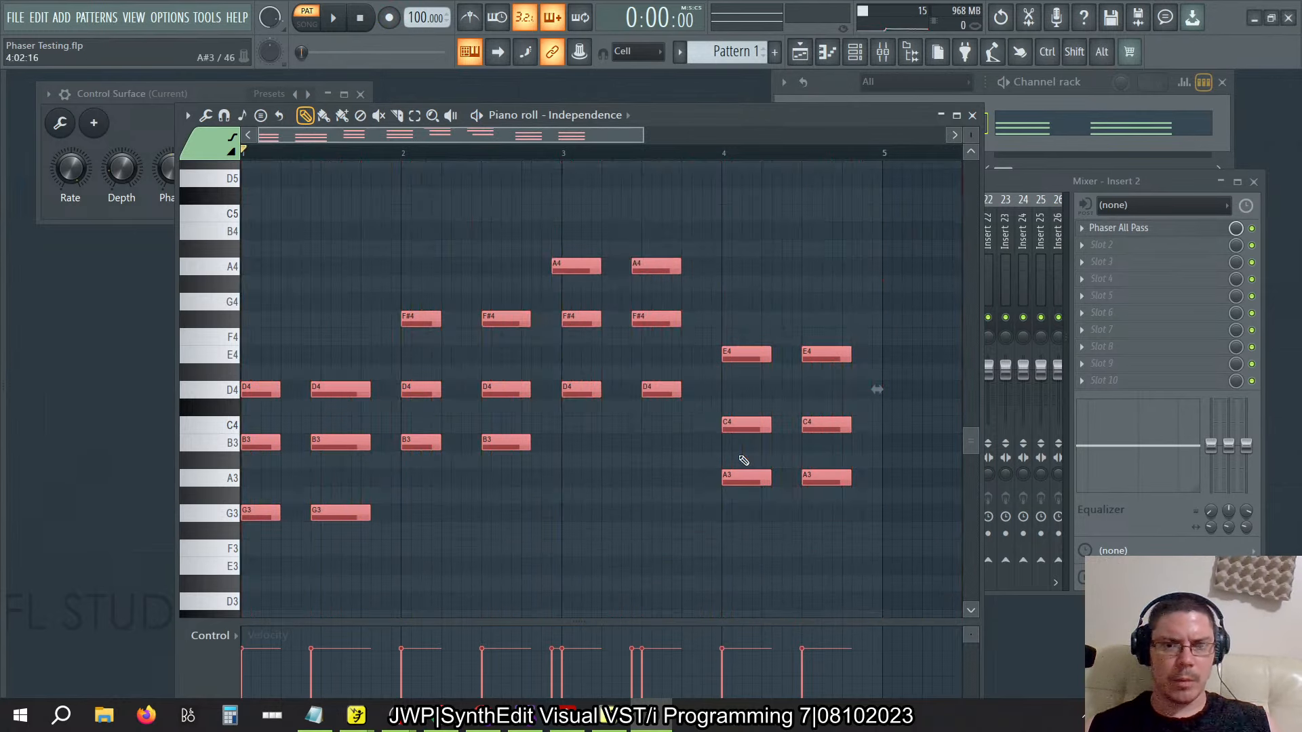
Apply the Articulator to all recorded notes so that each extends to the following one
left_click(206, 115)
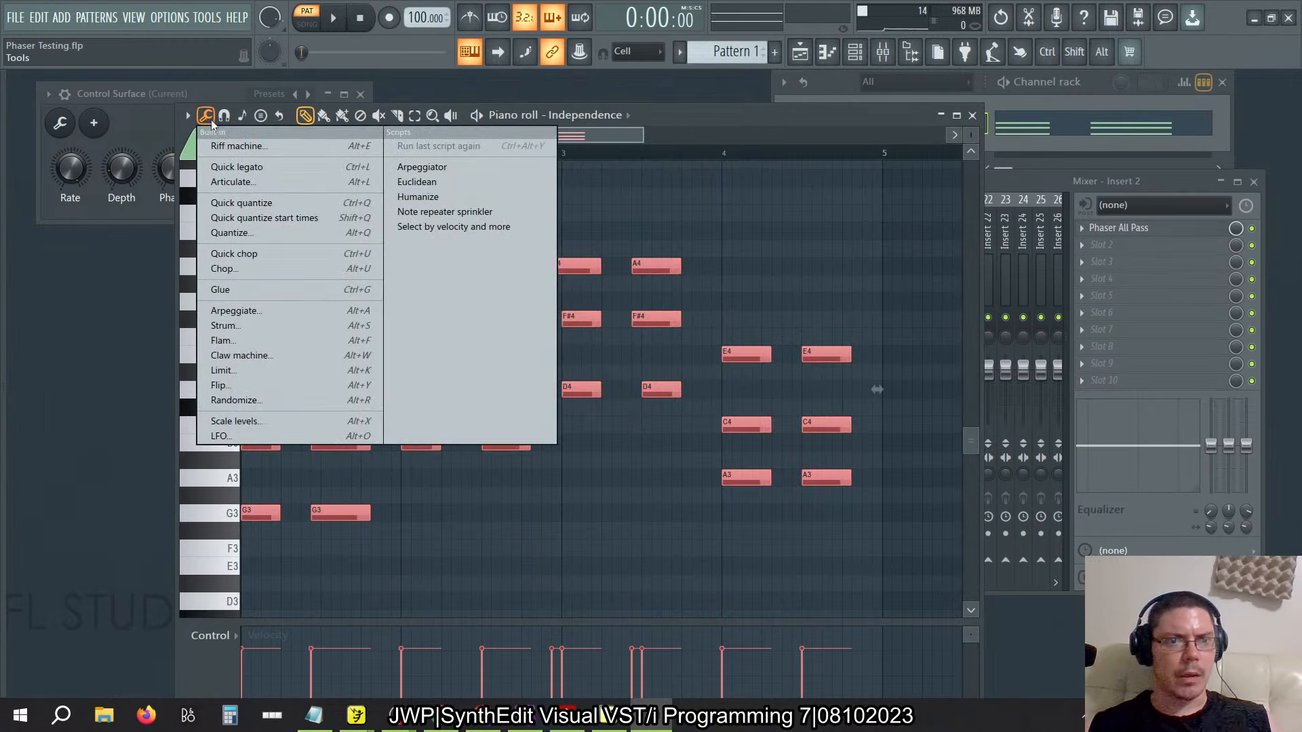
left_click(226, 182)
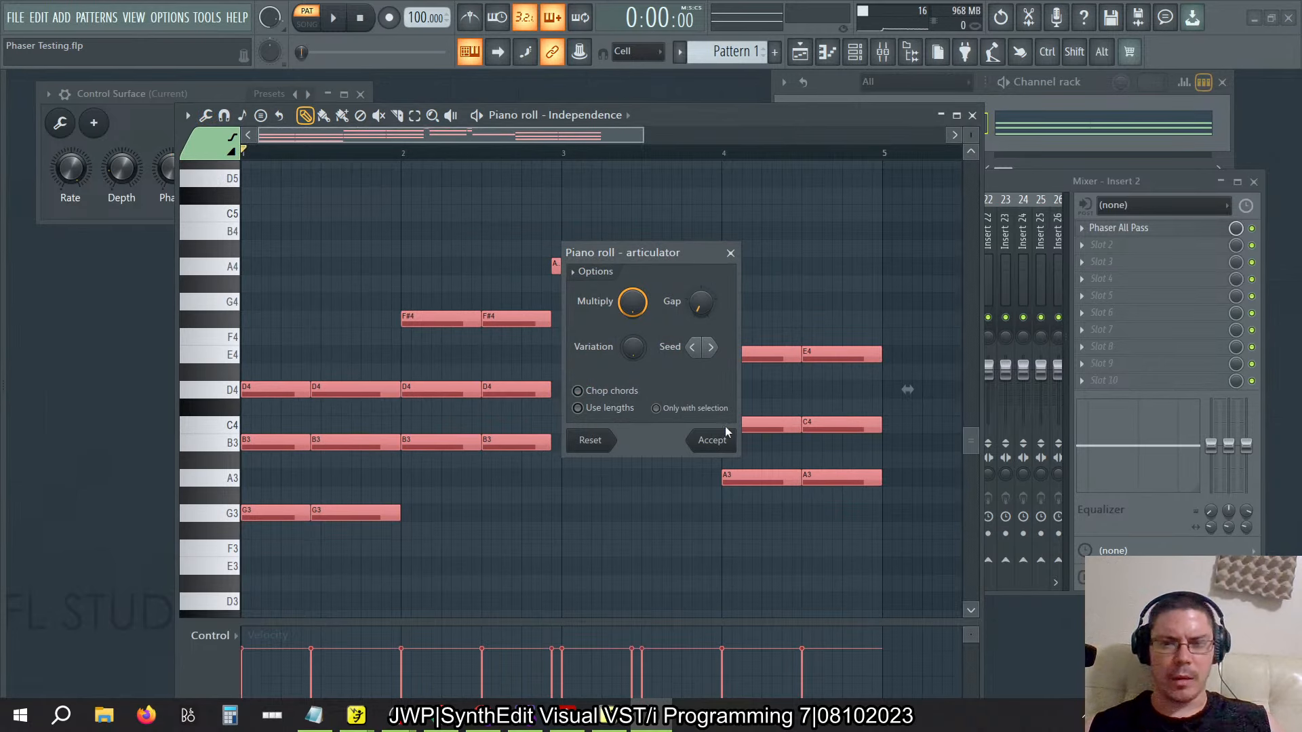
left_click(712, 440)
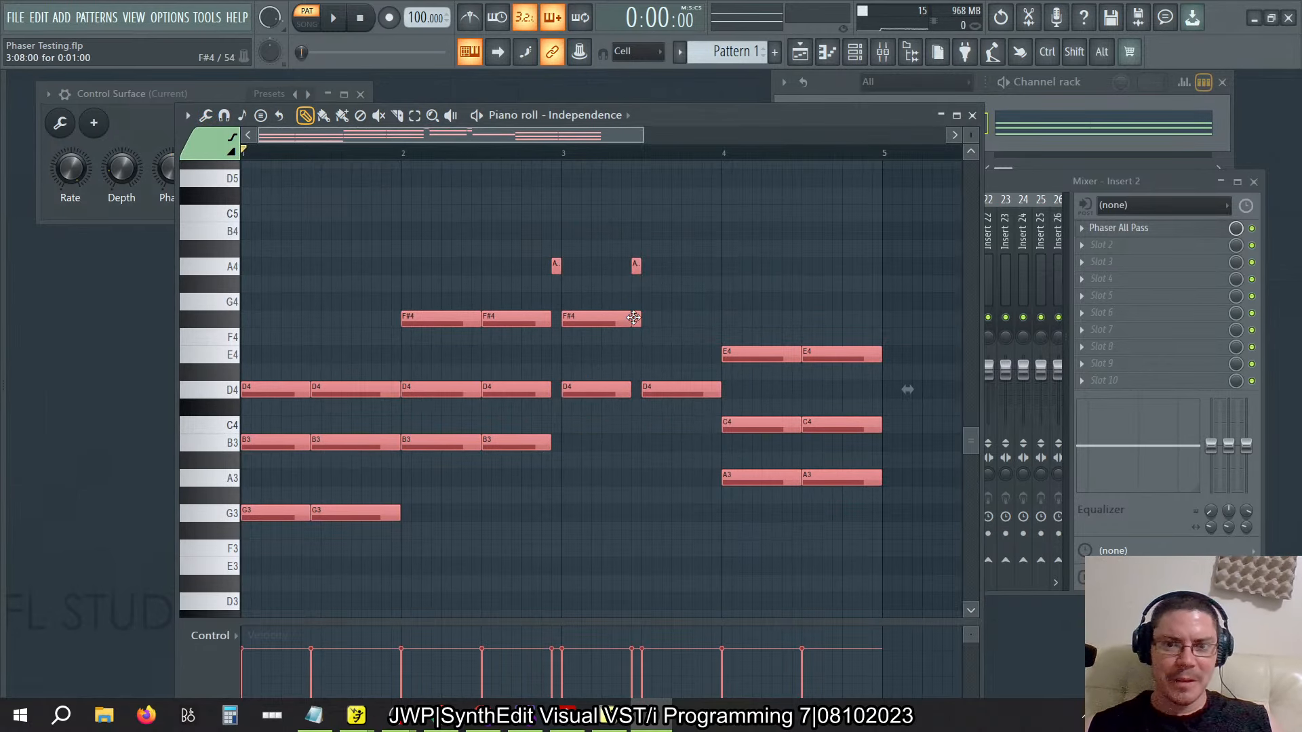
Shift the early A4 notes and the second F#4 around bar 3 so they line up with their D4 chord notes
key("ctrl+d")
left_click_drag(668, 346, 645, 274)
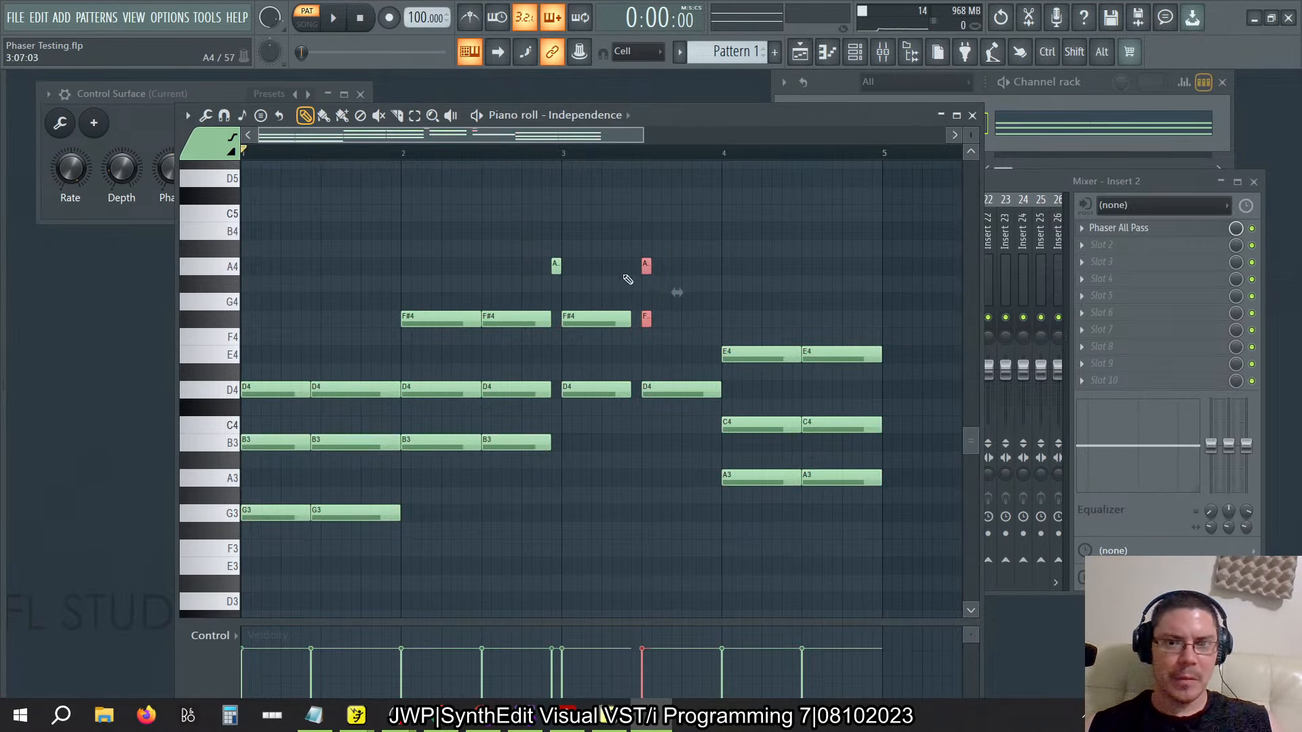
key("ctrl+d")
left_click_drag(560, 266, 571, 267)
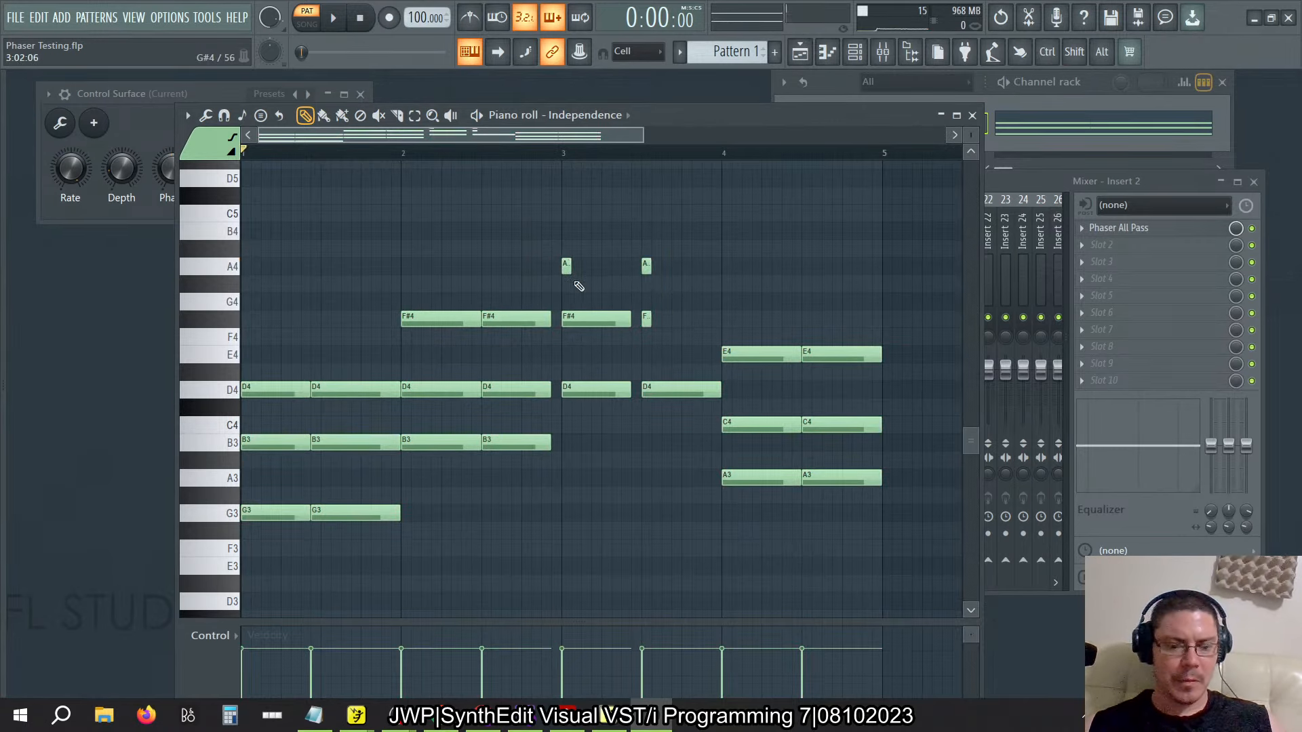
Run the Articulator again on the whole pattern to lengthen the realigned A4 and F#4 notes
key("alt+l")
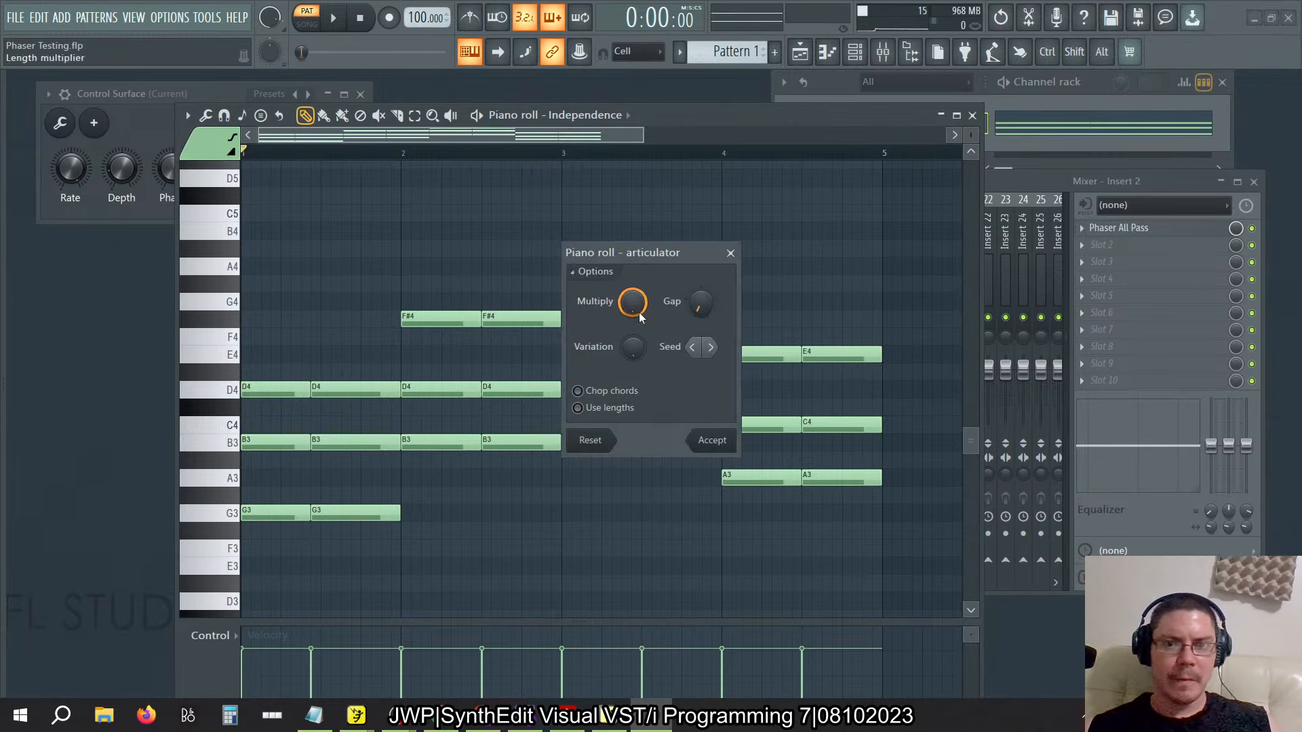
left_click_drag(653, 254, 847, 180)
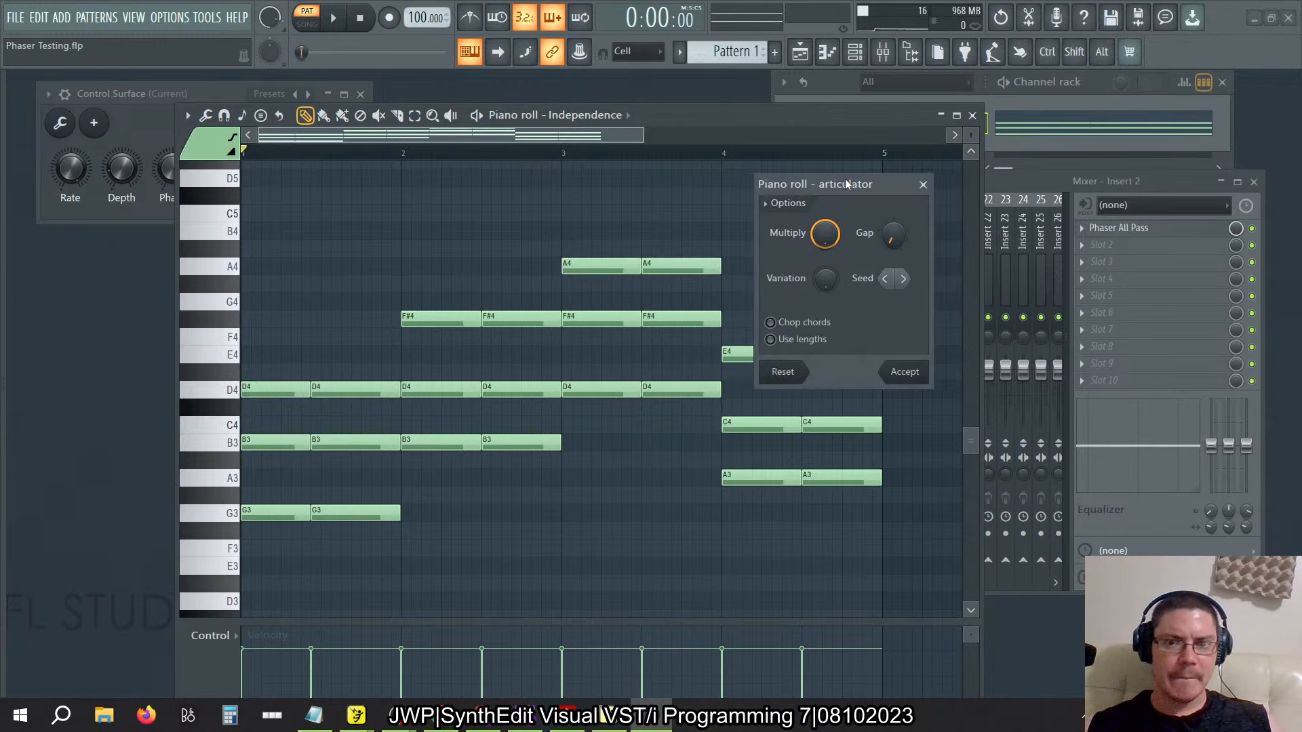
left_click(905, 371)
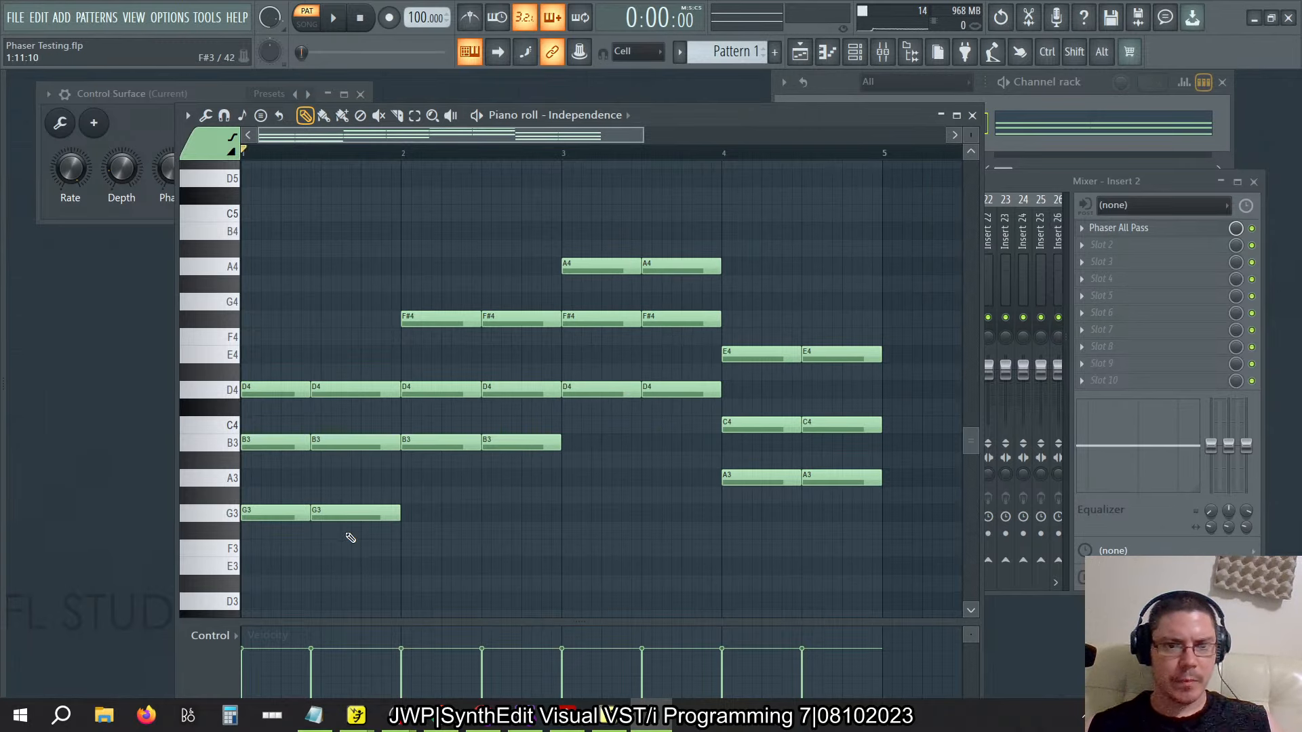
Quantize the second G3-B3-D4 chord of bar 1 with the Beat template from the Snap folder
left_click_drag(348, 555, 345, 420)
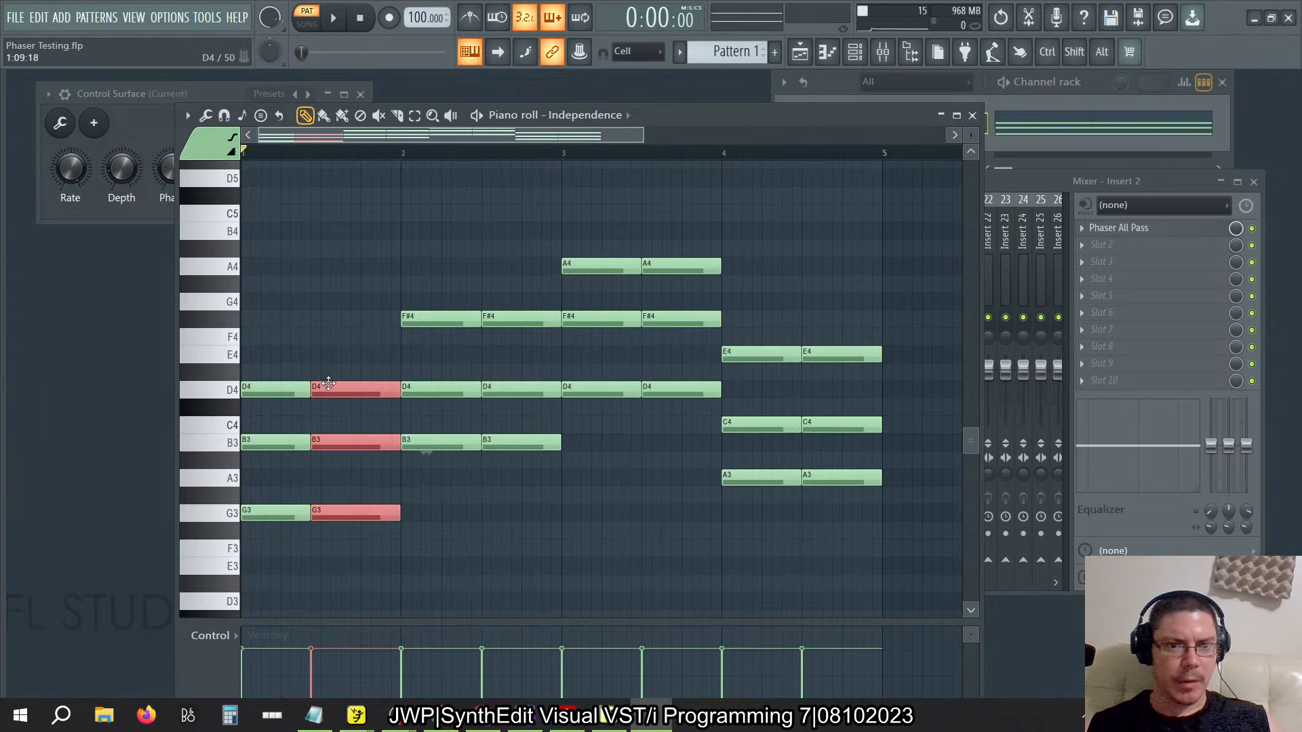
left_click_drag(329, 384, 339, 384)
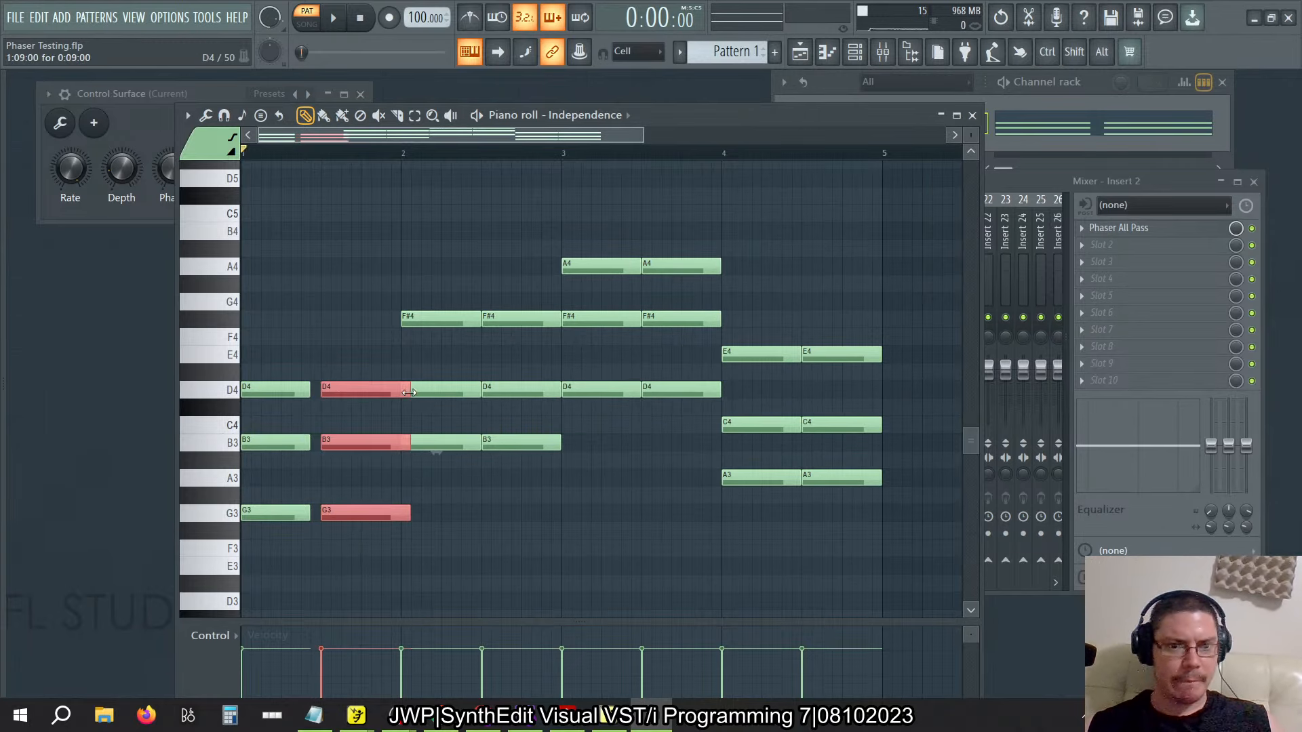
key("ctrl+z")
key("alt+q")
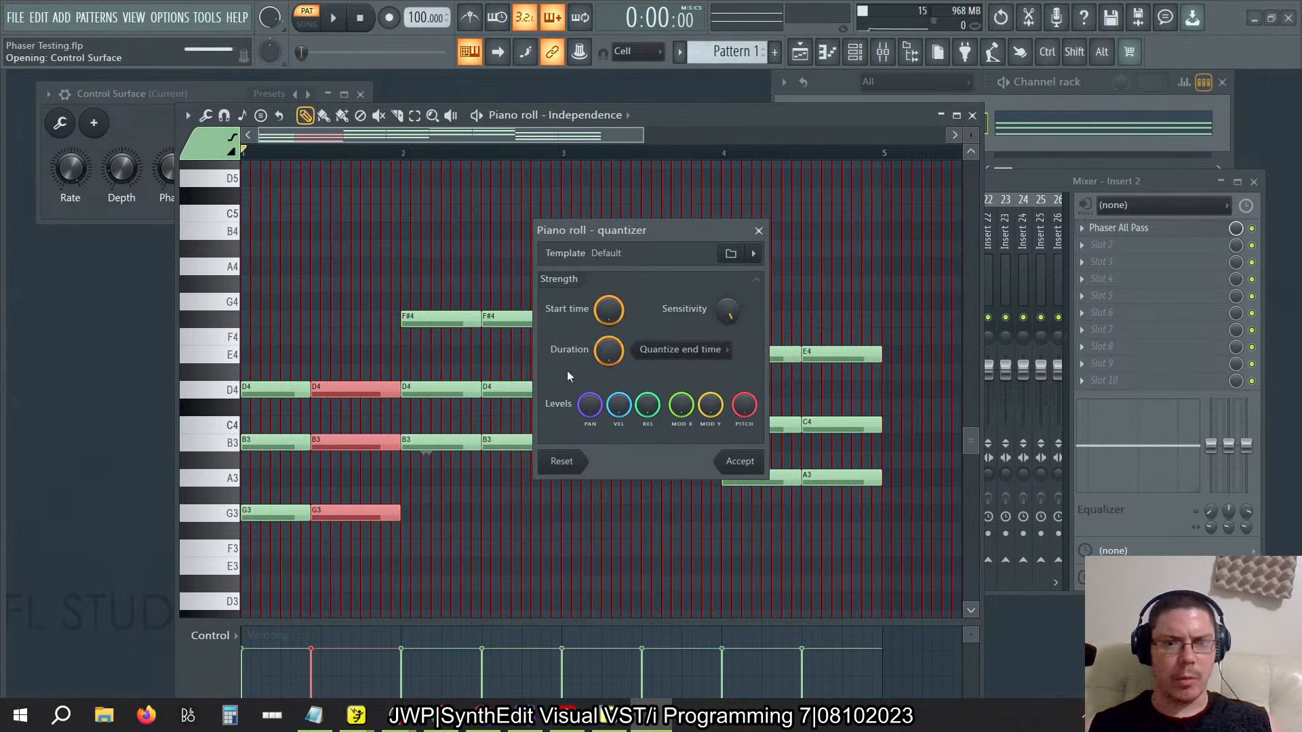
left_click(729, 254)
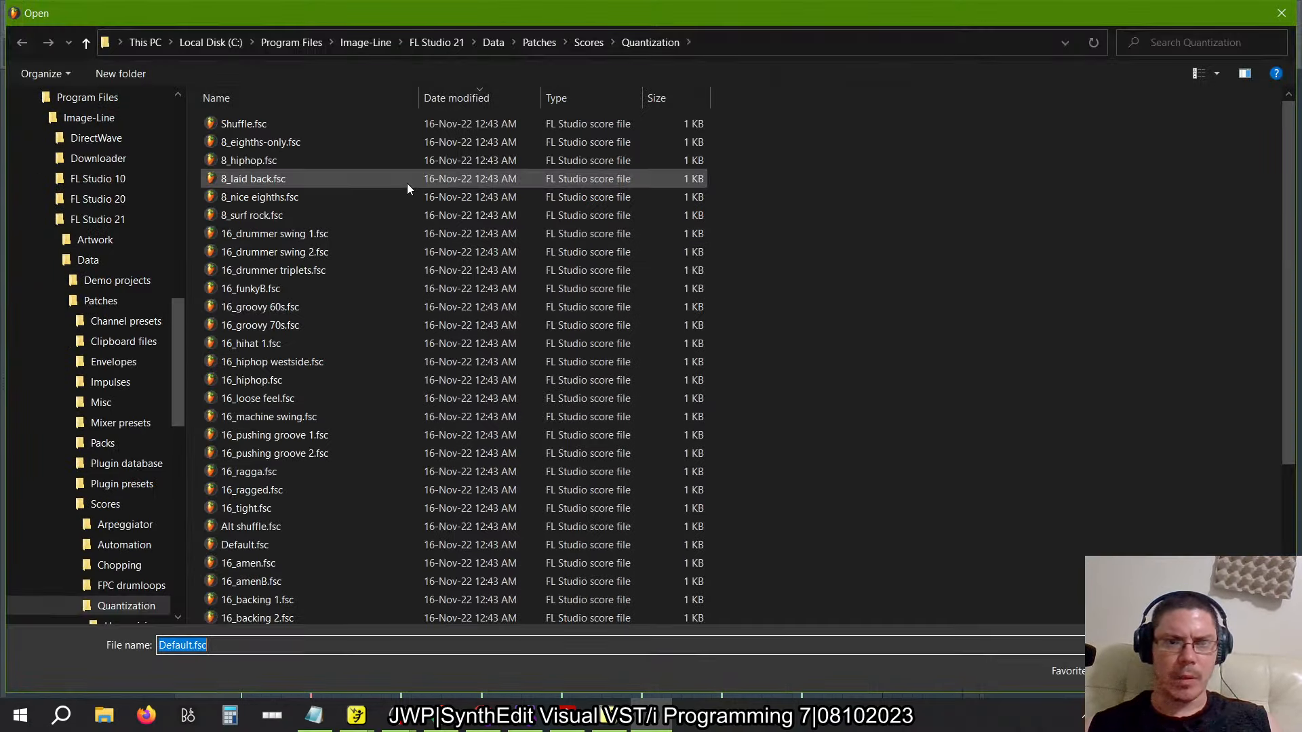
scroll(306, 385, "down", 4)
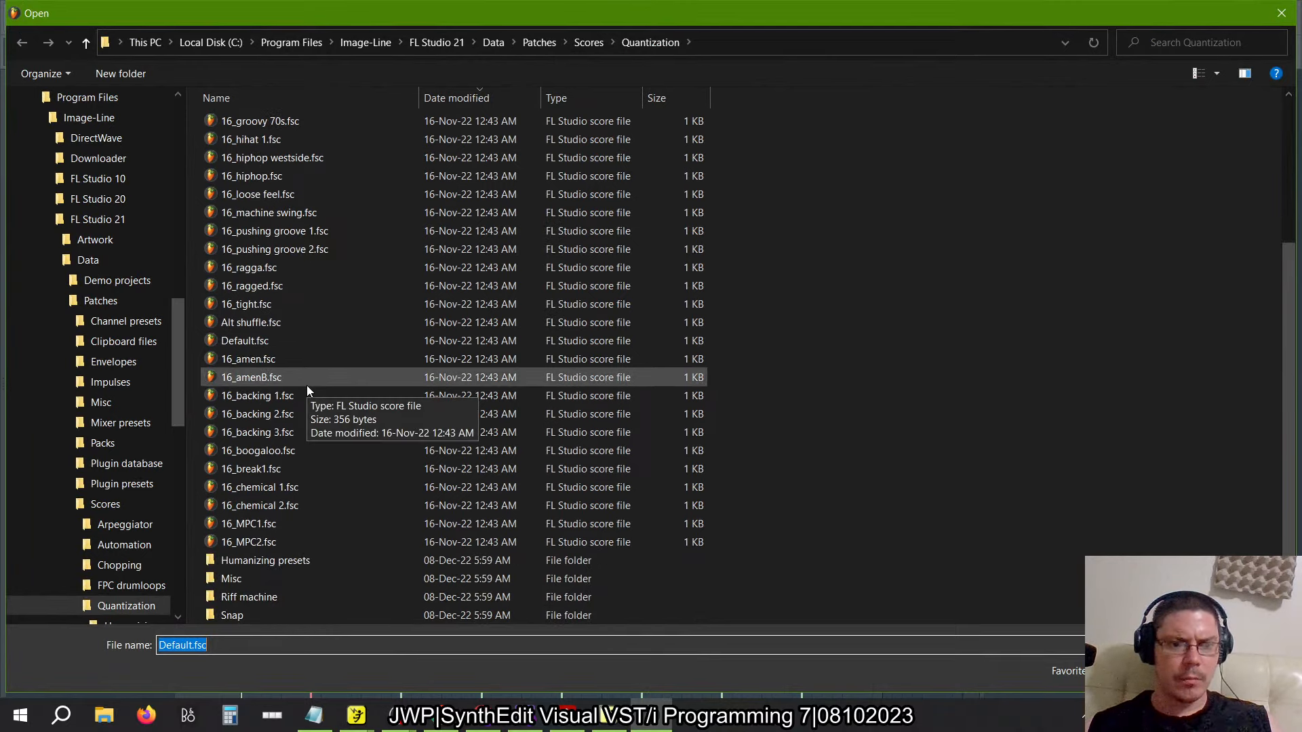
double_click(251, 614)
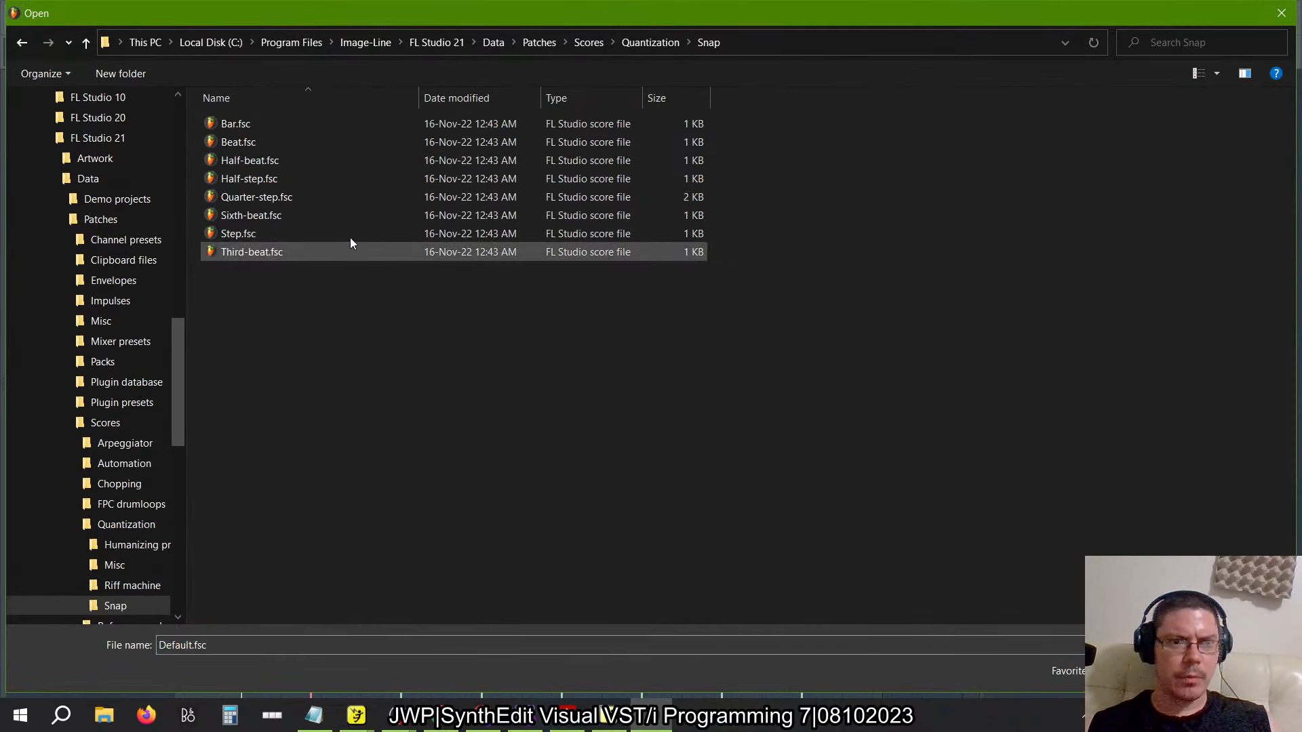
left_click(272, 145)
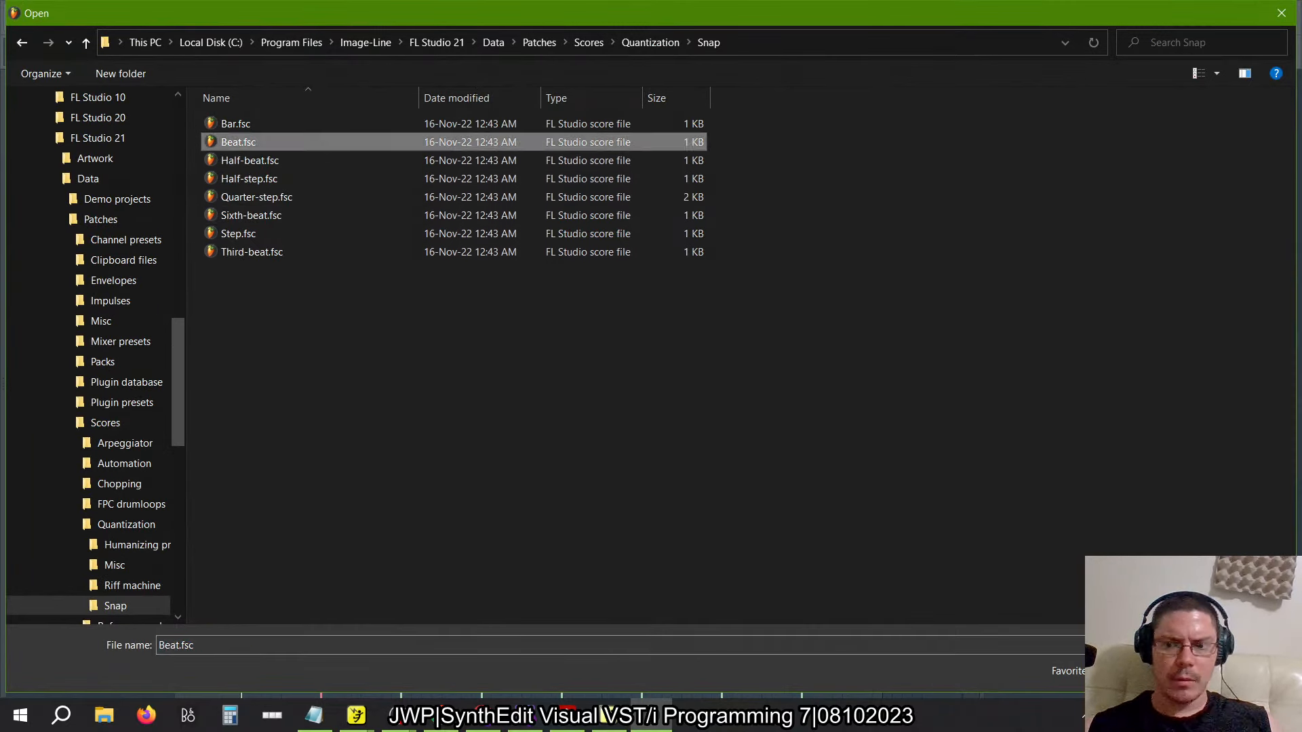
left_click(1167, 672)
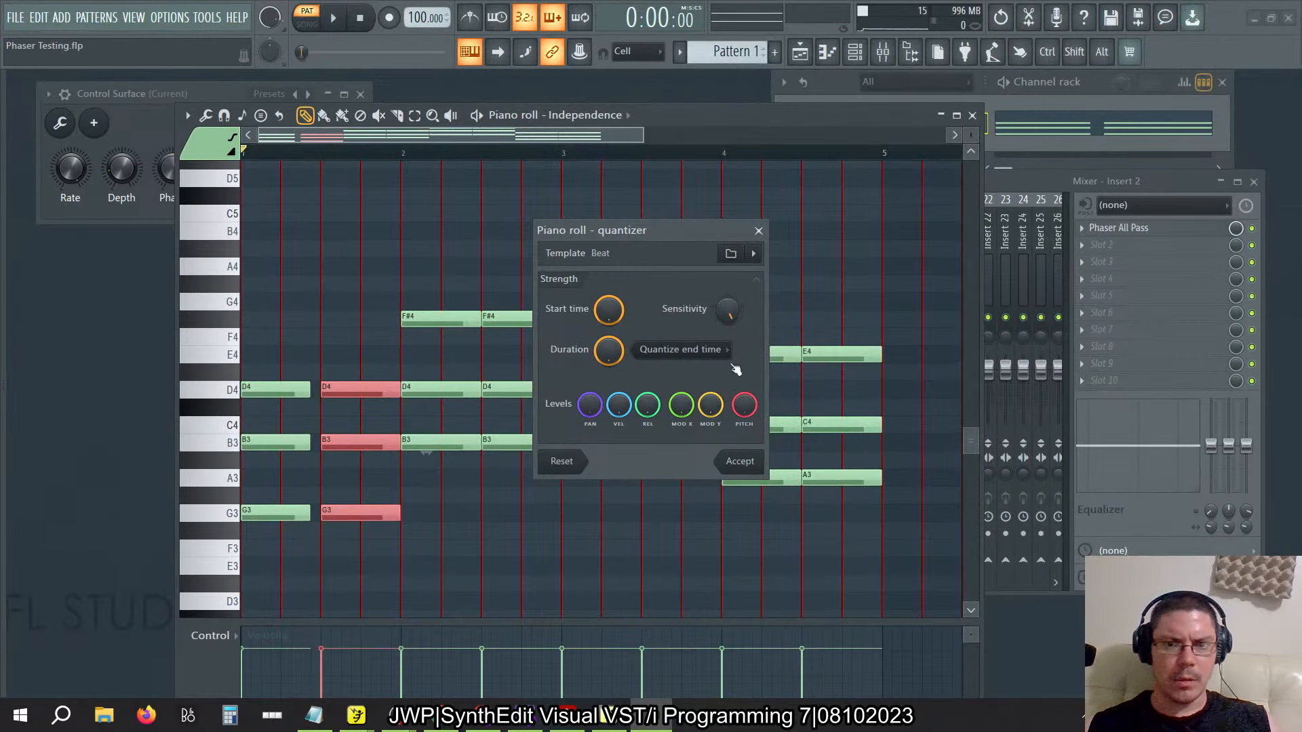
left_click(739, 461)
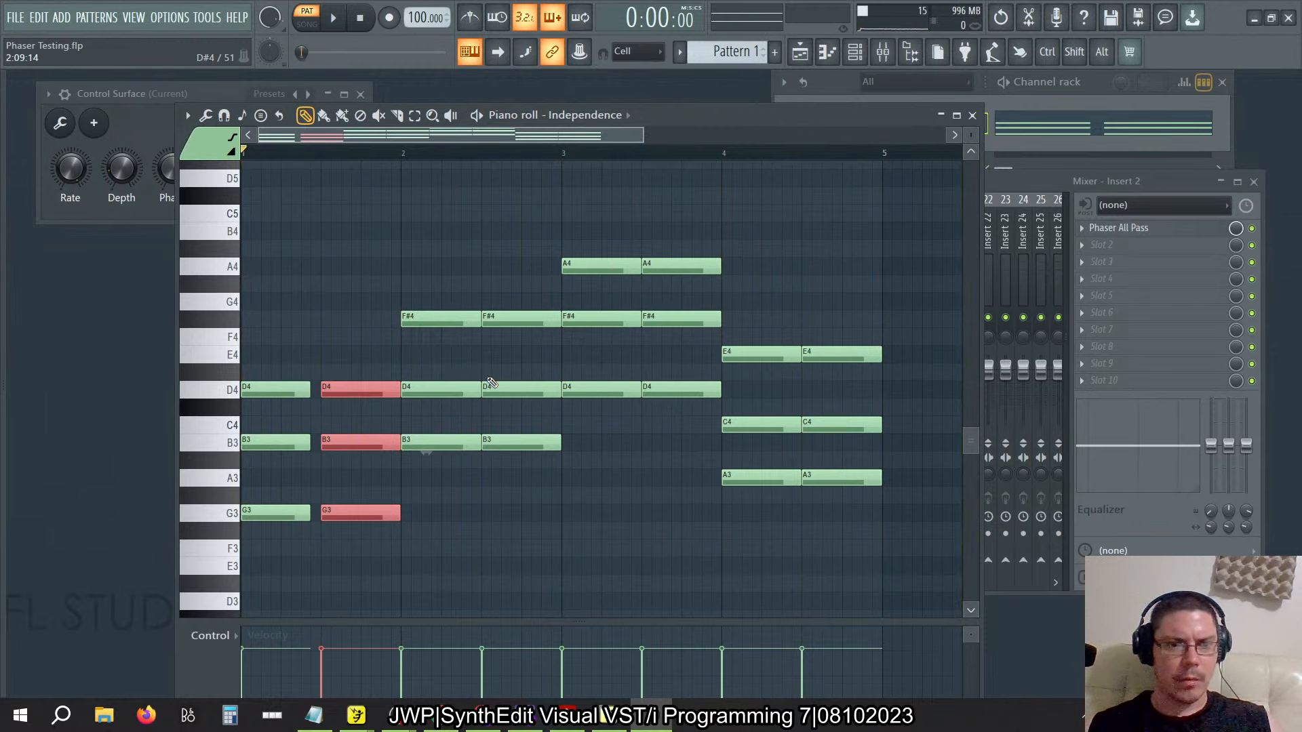
Deselect the chord and quantize the whole pattern with the Beat template
key("ctrl+d")
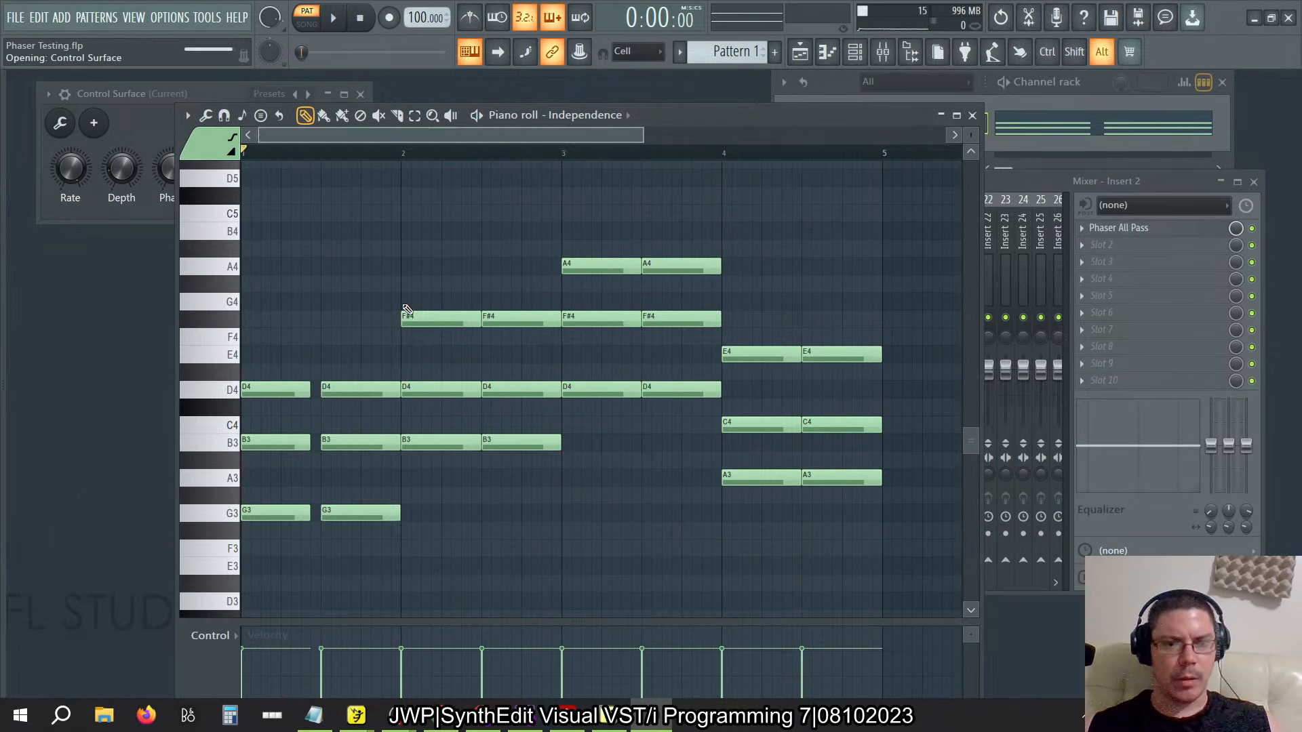
key("alt+q")
left_click(739, 463)
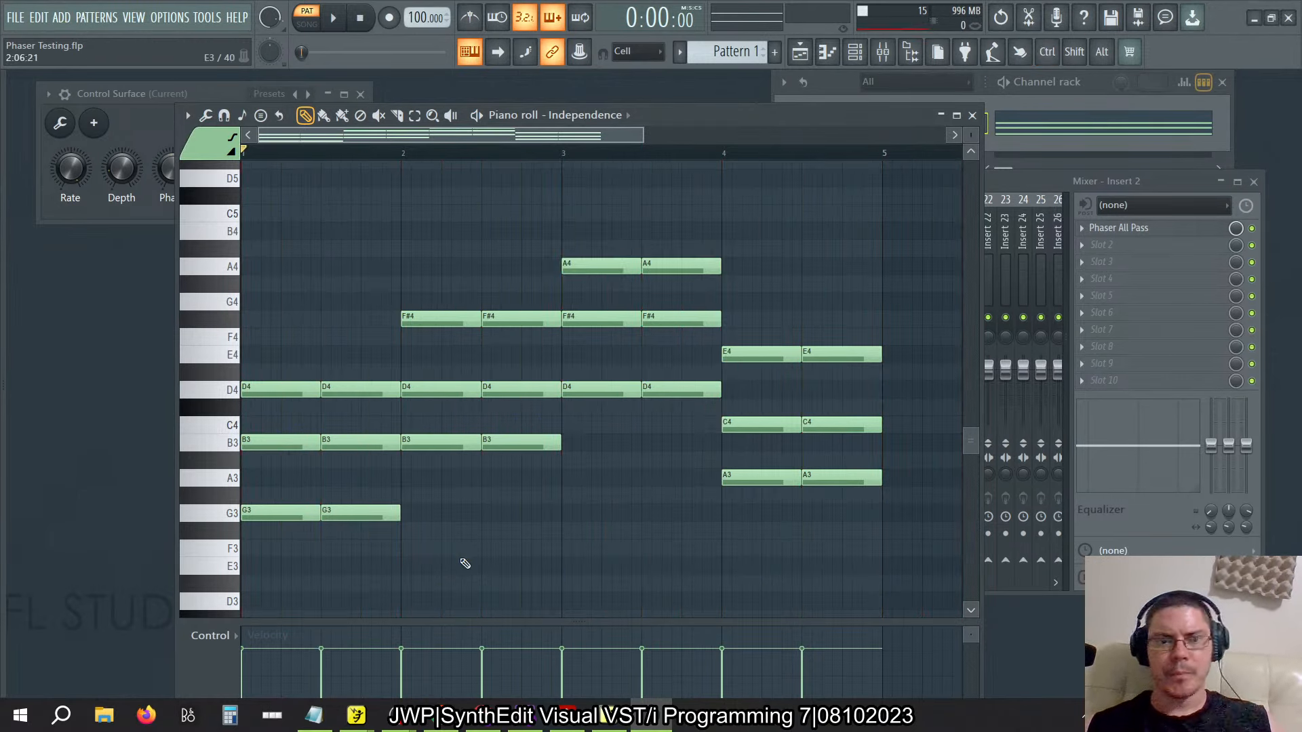
Select the first chord in each of the four bars and open the Strum tool for them
key("ctrl")
left_click_drag(278, 603, 270, 306)
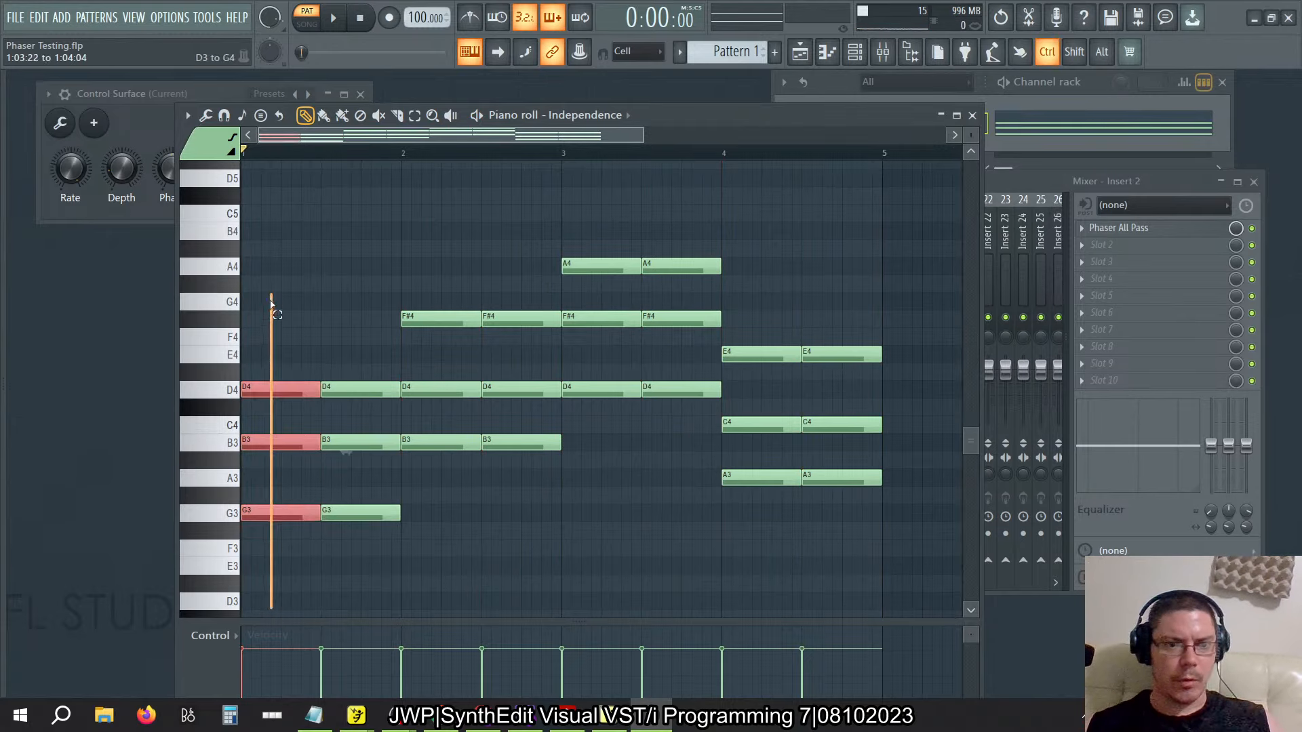
key("shift")
left_click_drag(421, 233, 456, 509)
left_click_drag(615, 189, 605, 453)
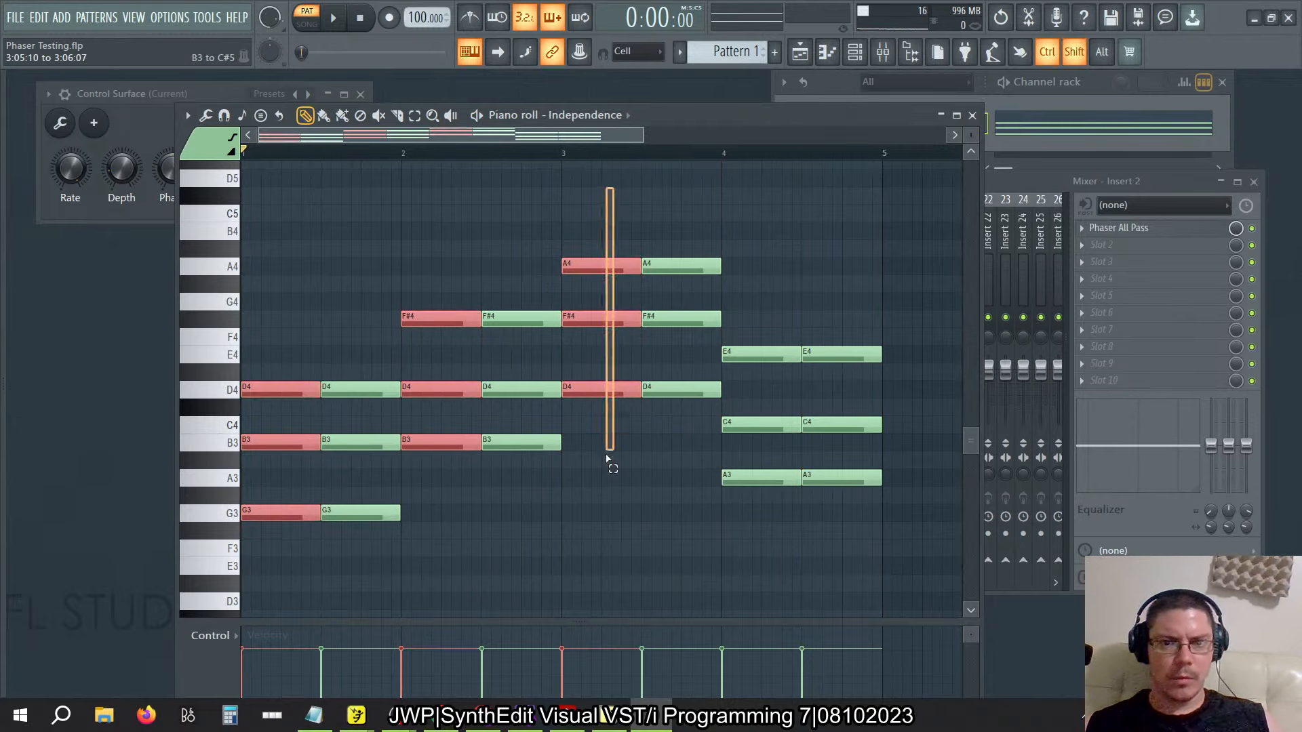
left_click_drag(779, 328, 773, 481)
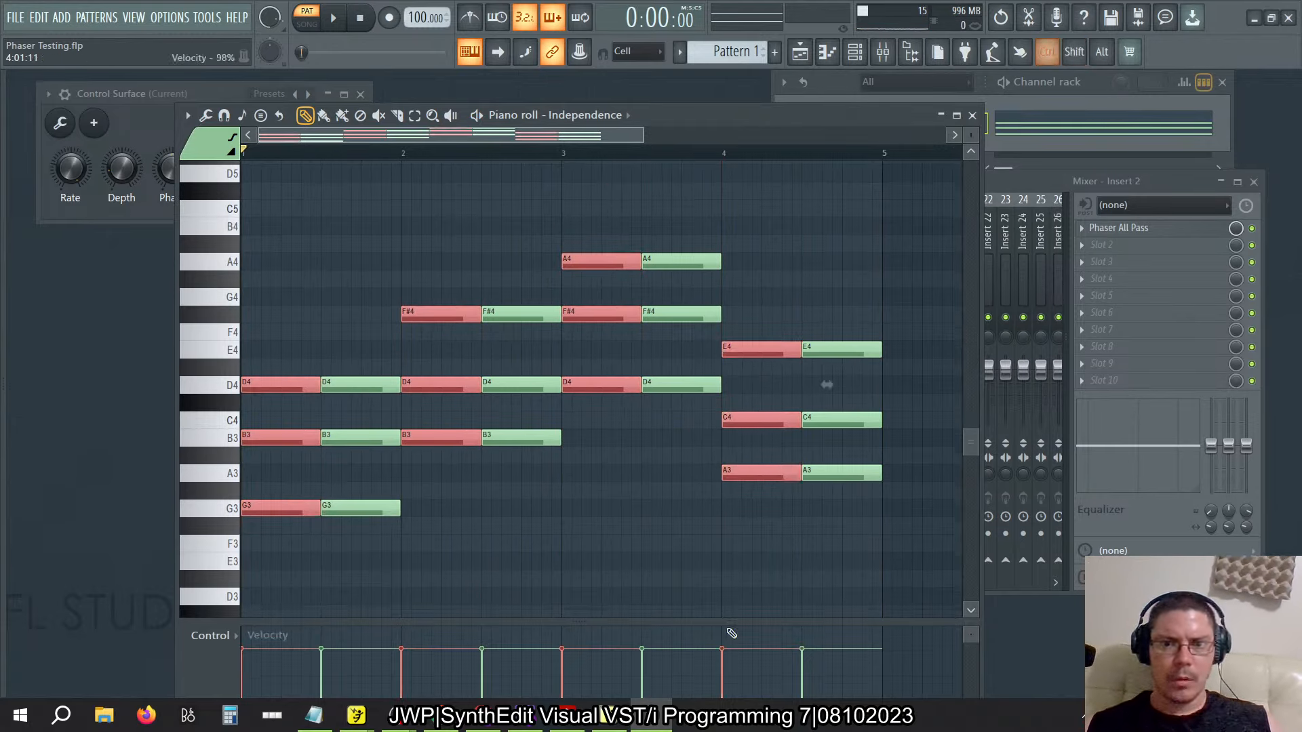
left_click(205, 116)
left_click(225, 327)
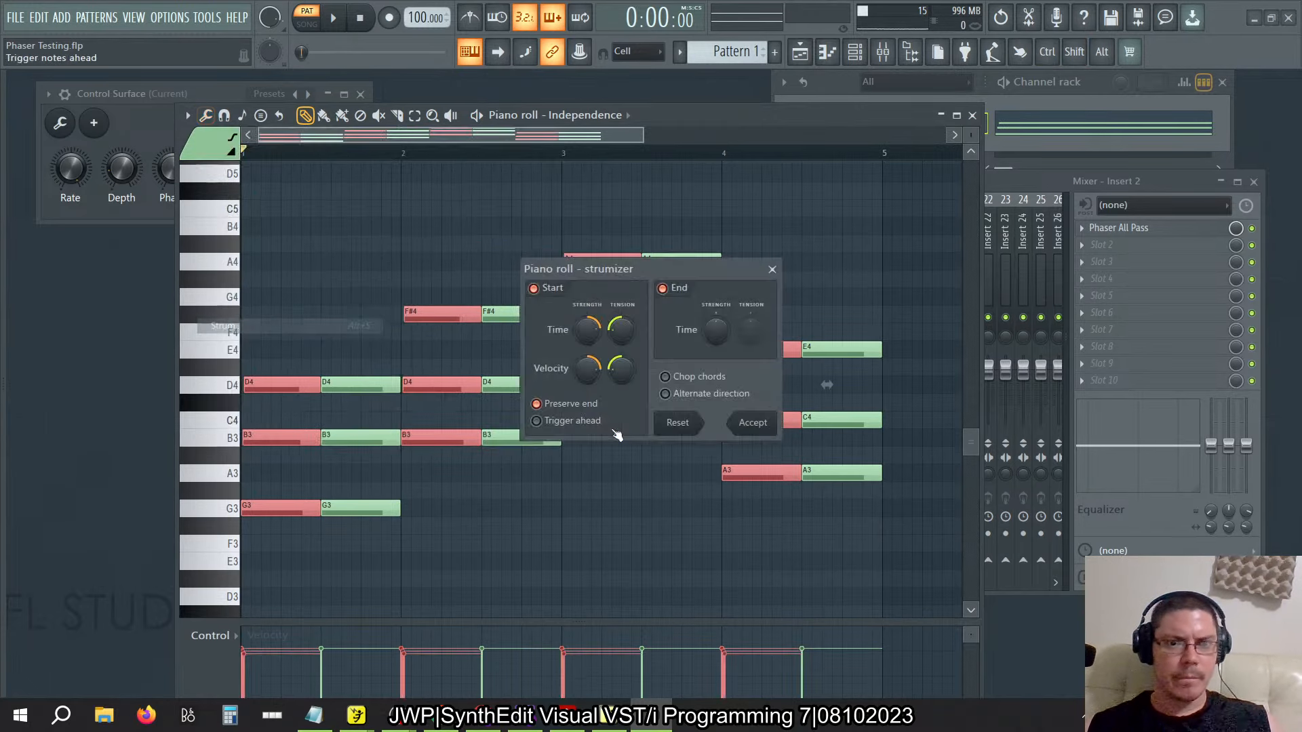
Reset the strumizer and strum the chord starts with 1:08 time strength, alternate direction and preserved note endings
left_click(678, 300)
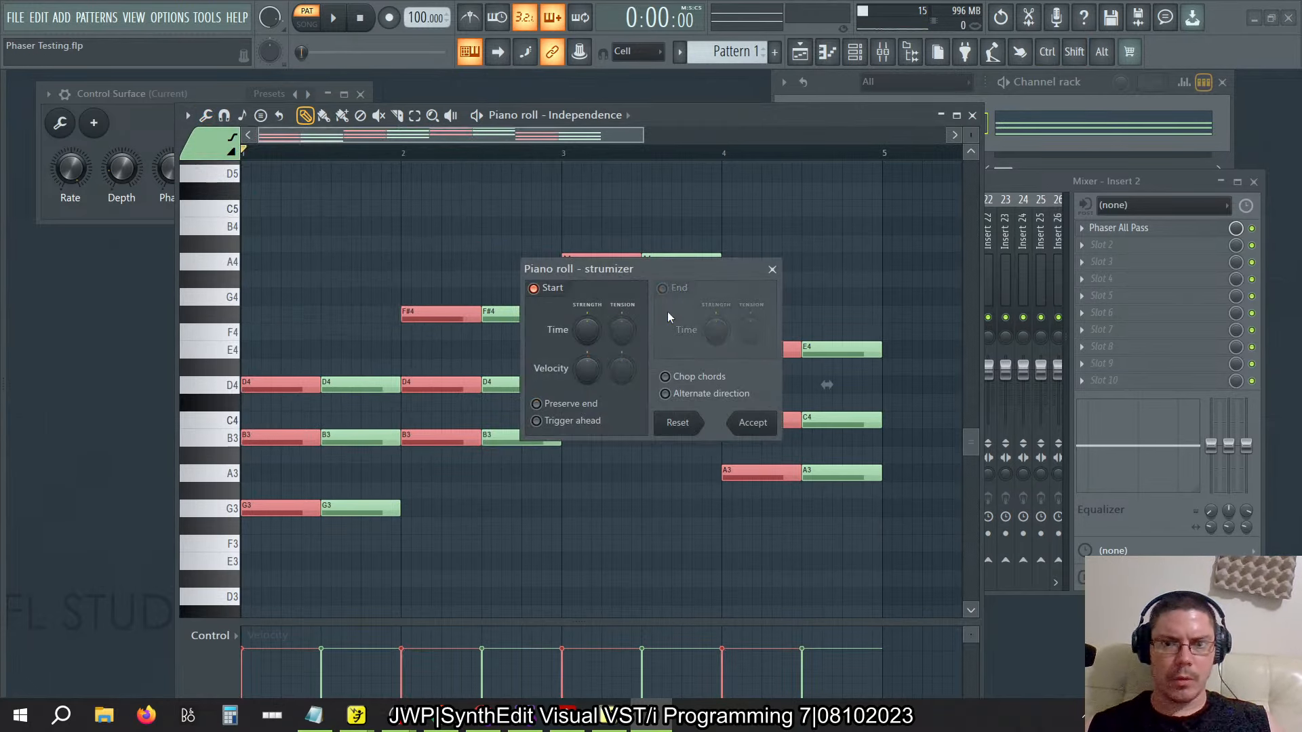
left_click_drag(587, 330, 588, 298)
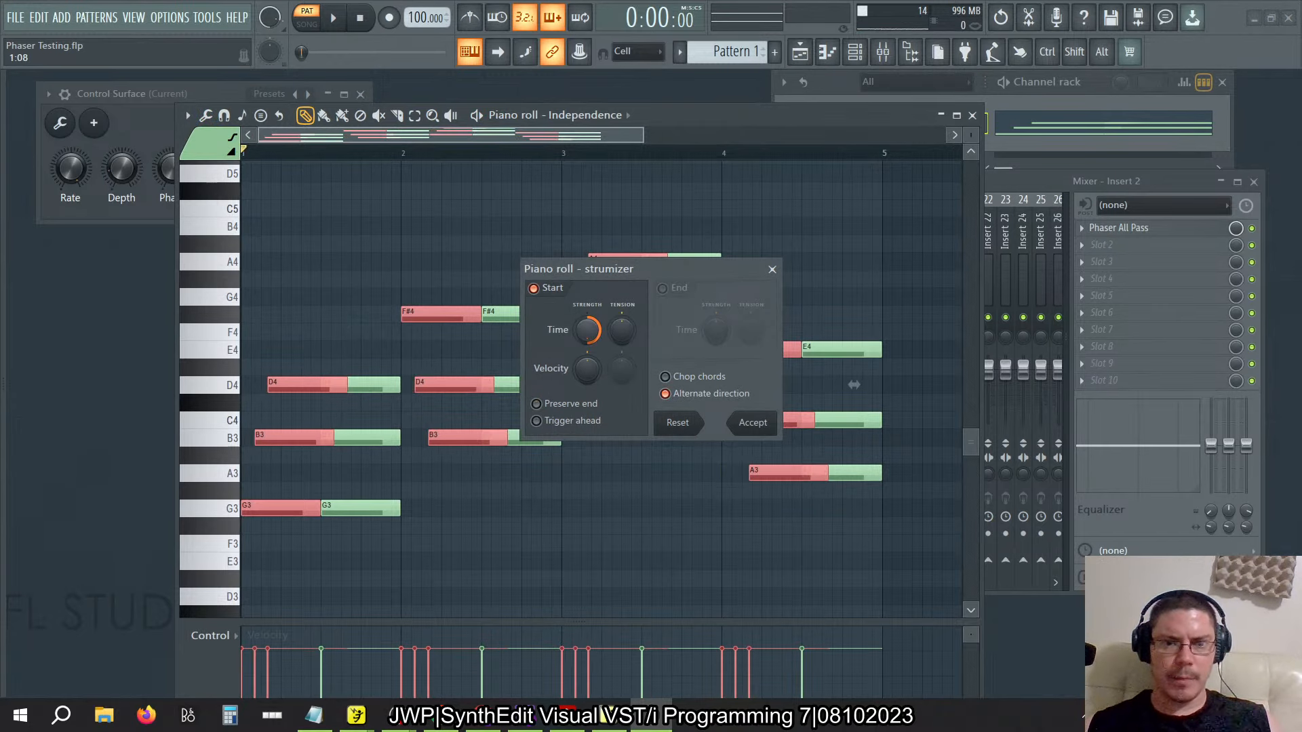
left_click_drag(643, 267, 894, 255)
left_click(837, 396)
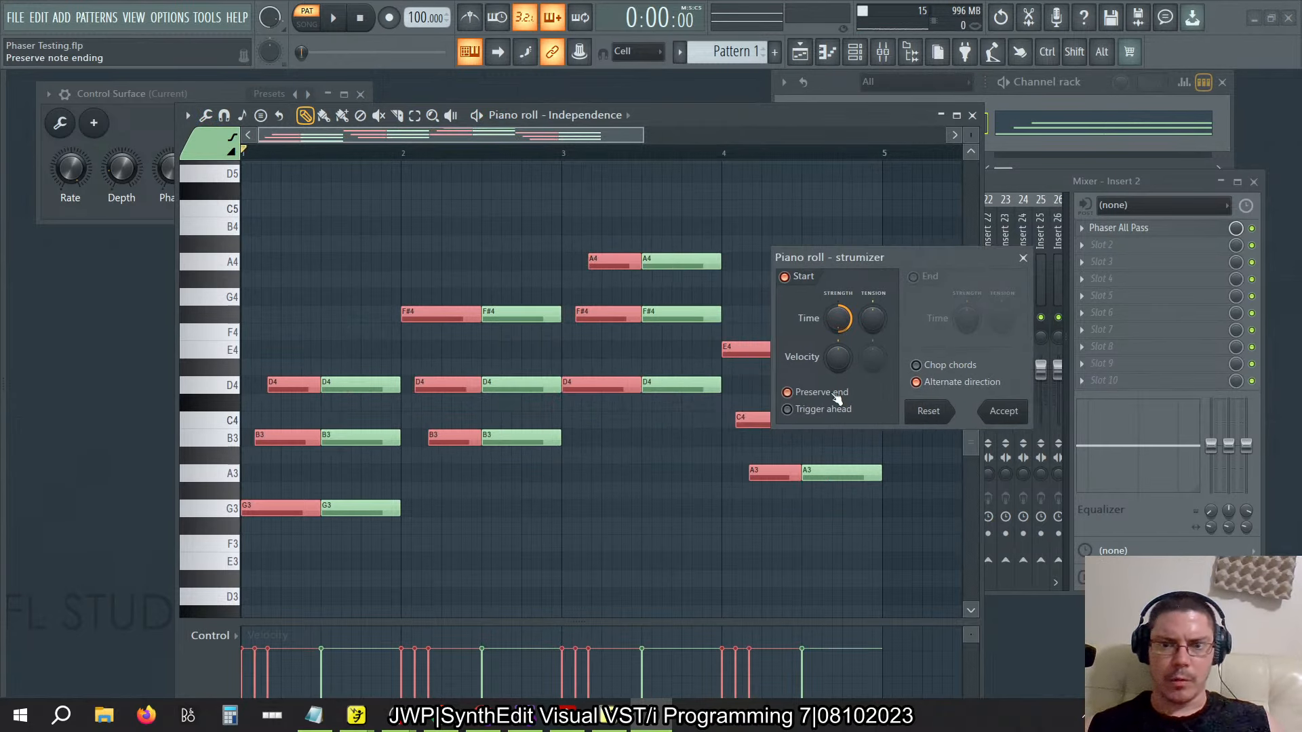
Raise the strum's start time tension to 100% and add a slight velocity strength
left_click_drag(873, 319, 873, 285)
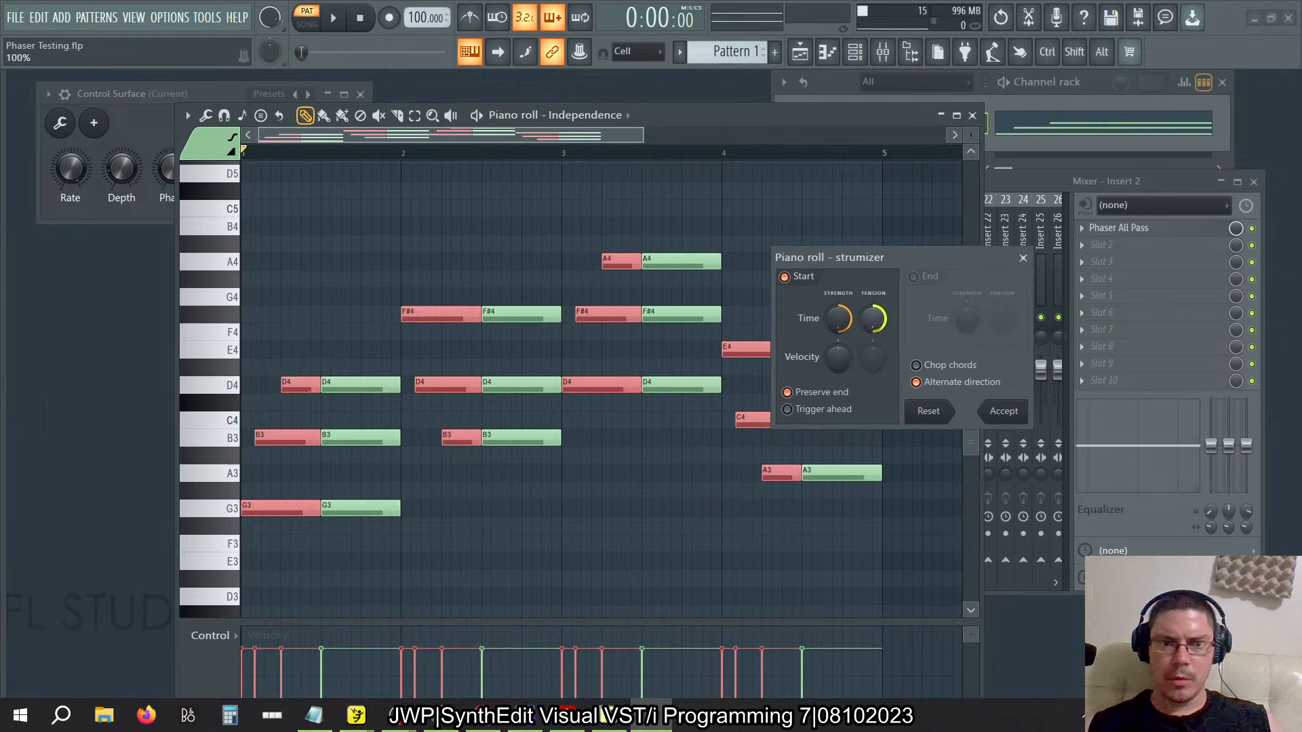
left_click_drag(837, 364, 838, 365)
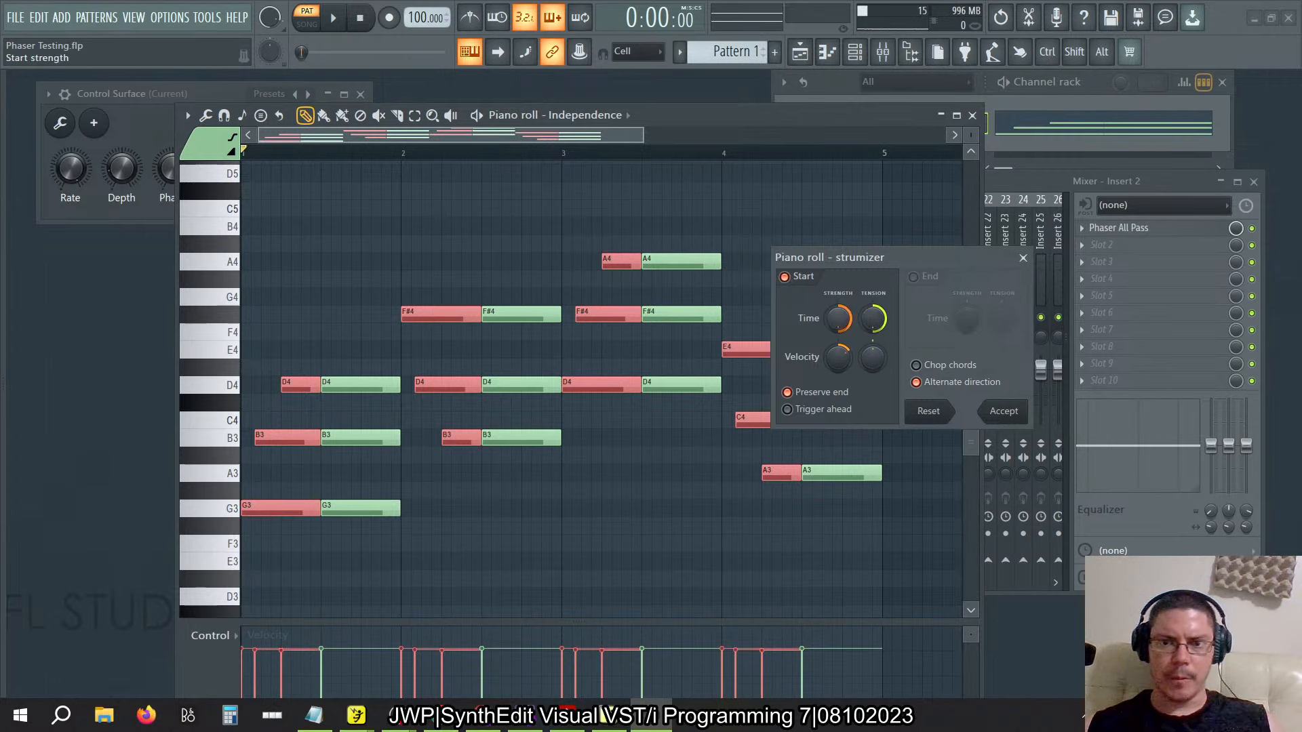
left_click_drag(882, 325, 839, 312)
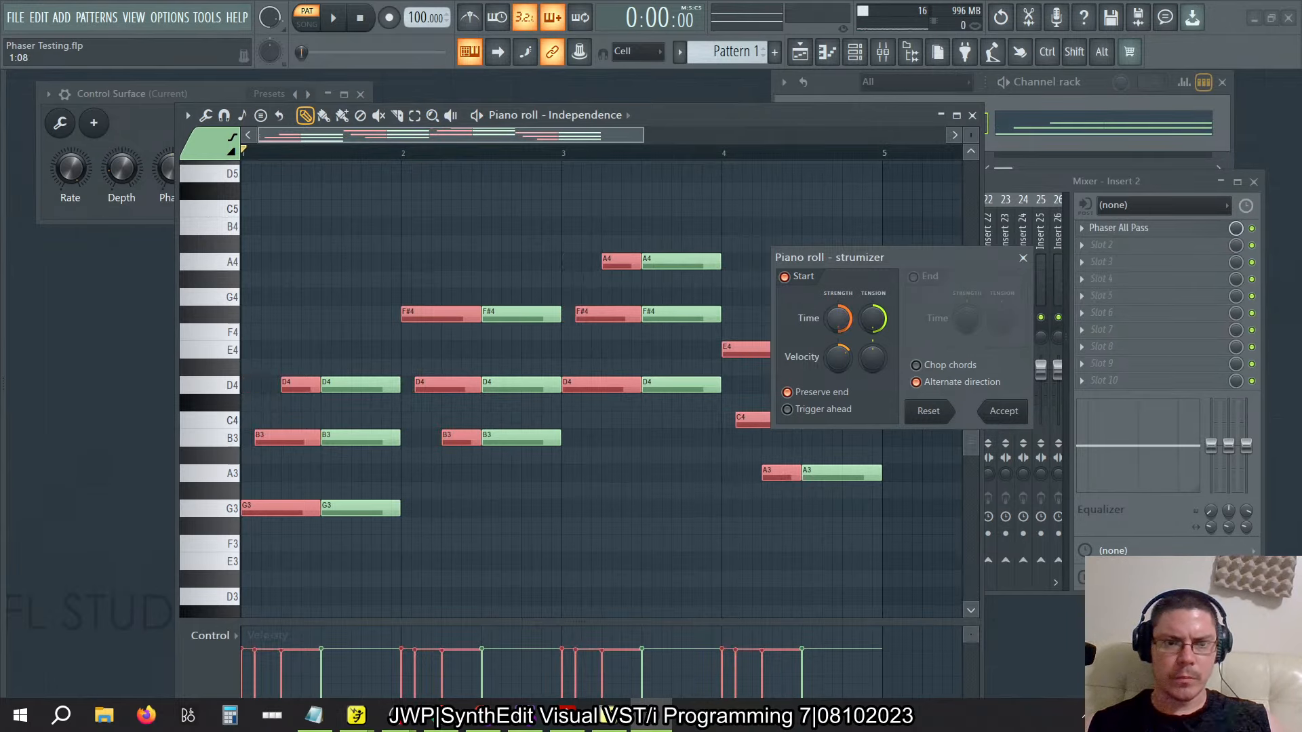
Play the pattern while returning the strum's time tension to neutral and reducing its time strength, and accept the strum
key("space")
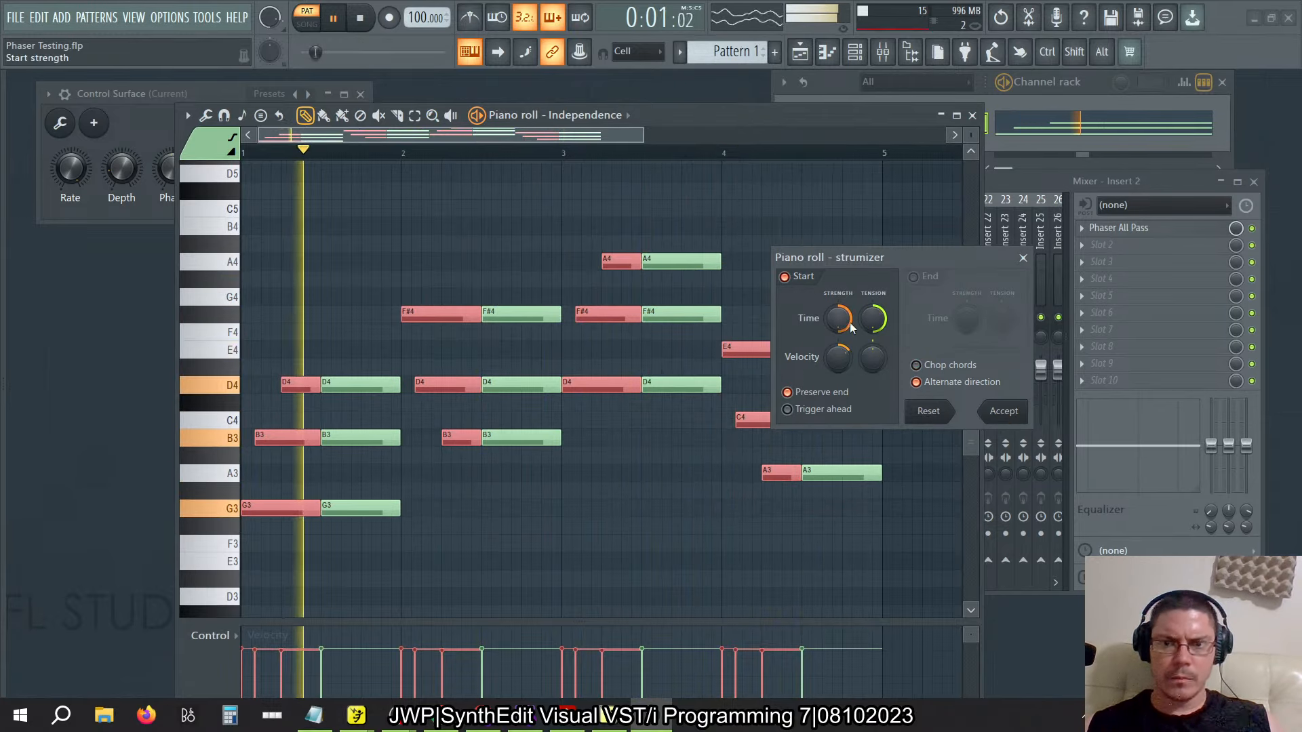
left_click_drag(873, 318, 839, 346)
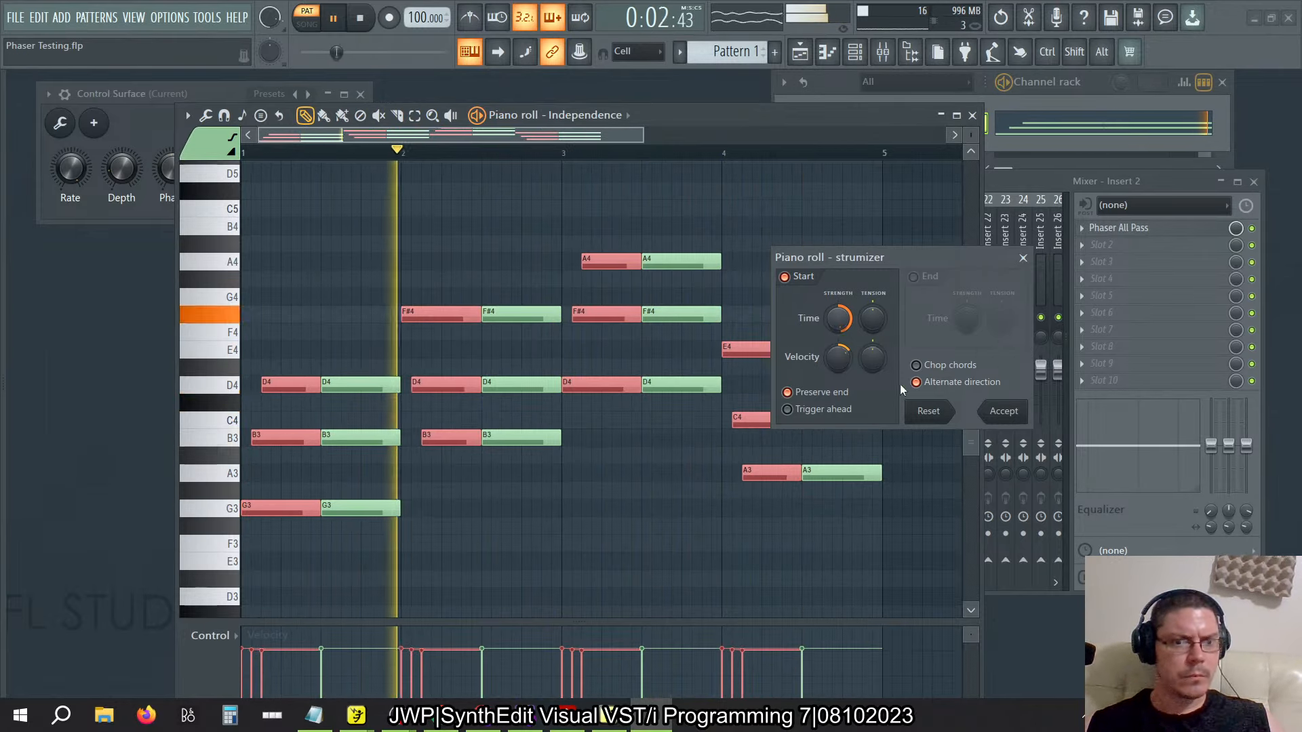
left_click(1004, 411)
key("space")
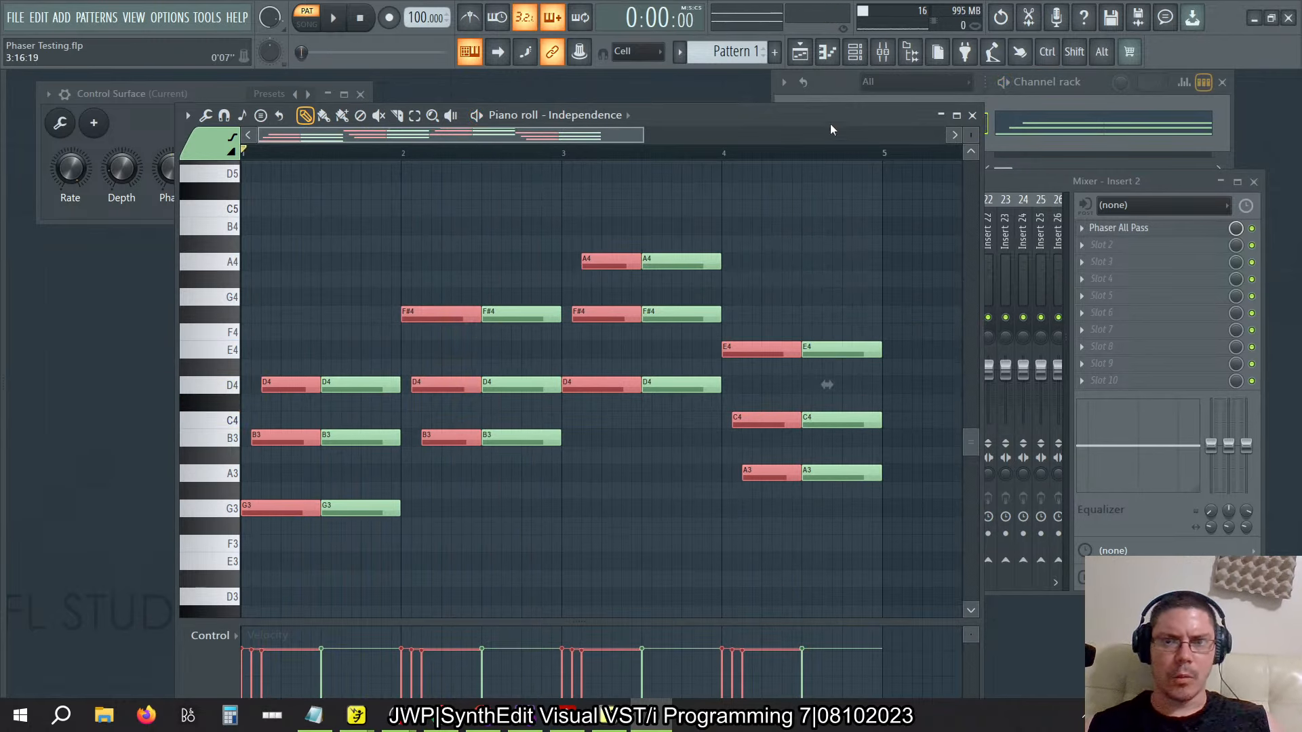
Try shortening the strummed first chord of each bar with 1/3 step snapping and audition the pattern
left_click(638, 52)
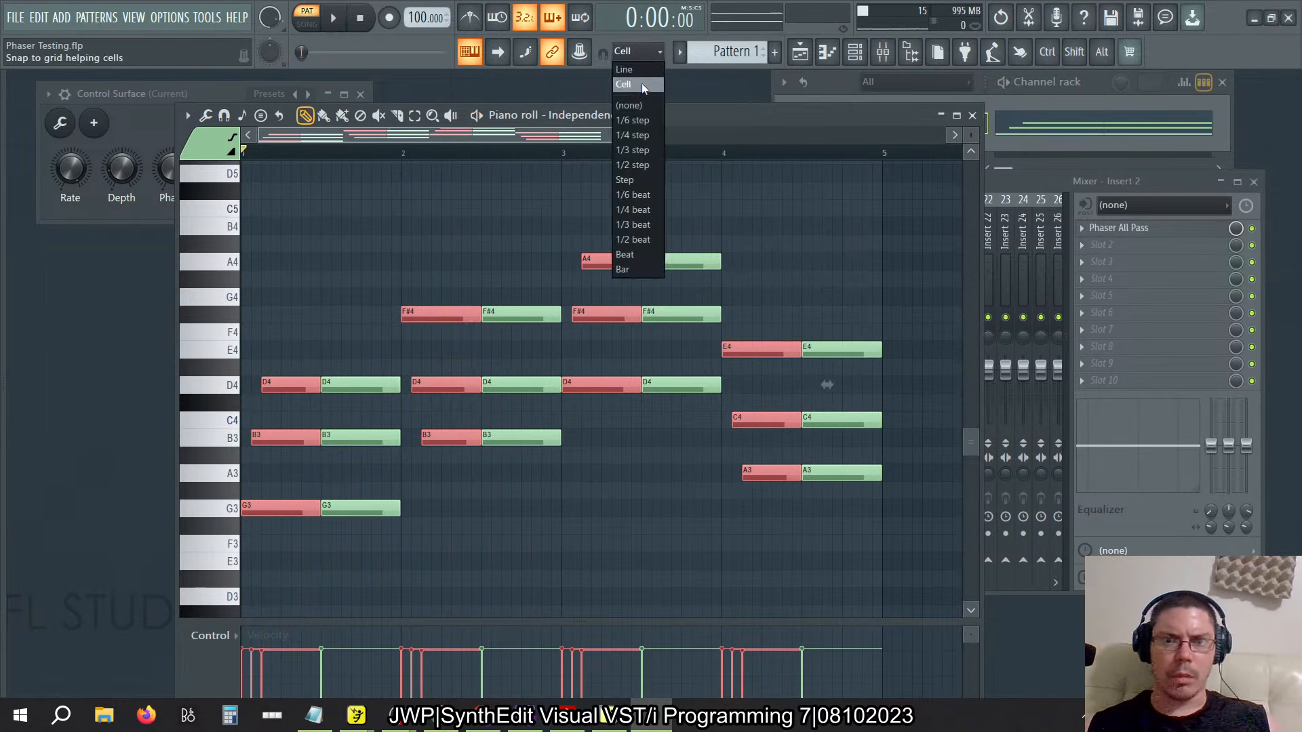
left_click(644, 151)
left_click_drag(640, 263, 636, 265)
key("space")
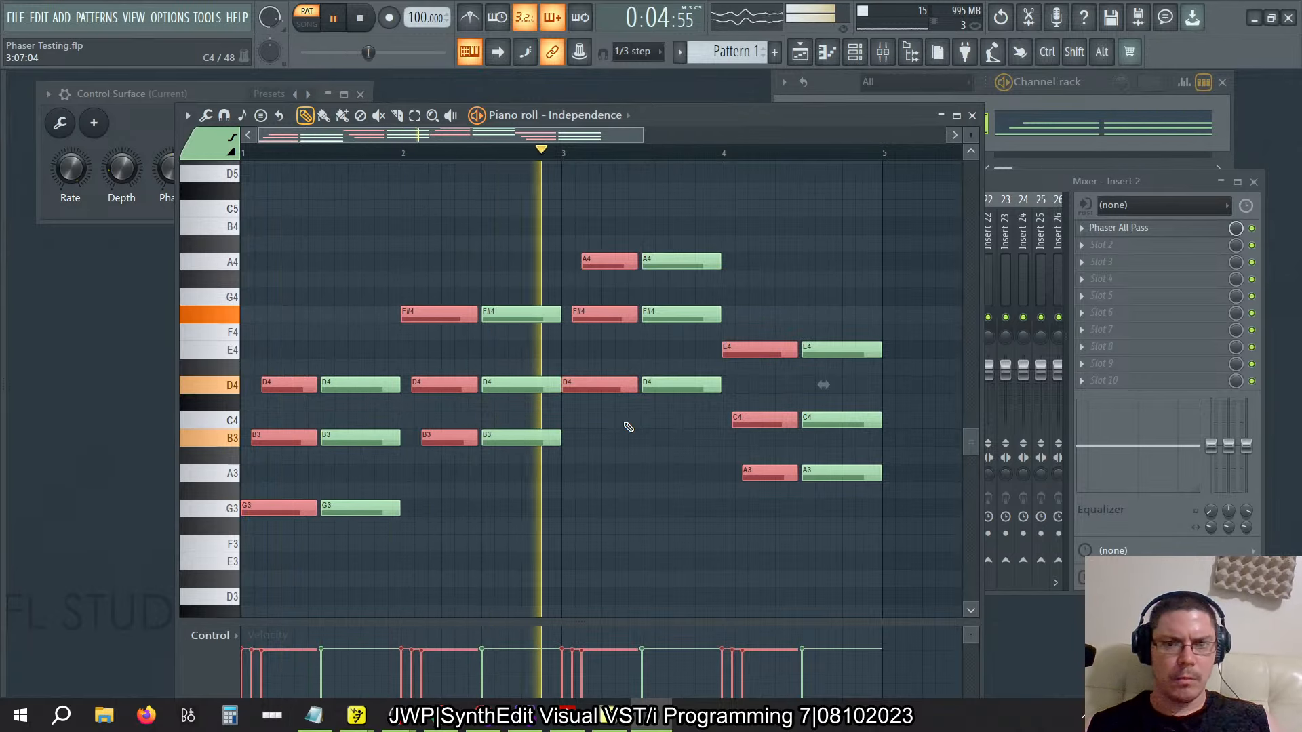
key("space")
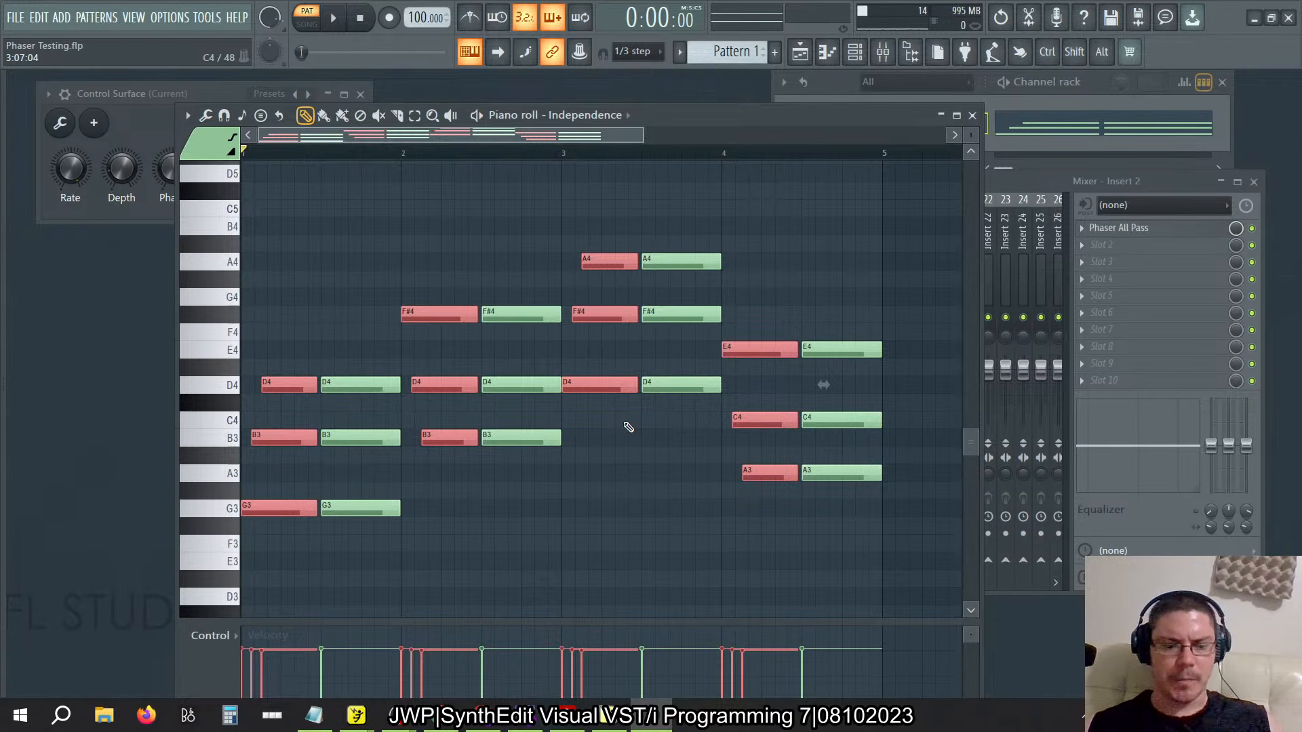
key("ctrl+l")
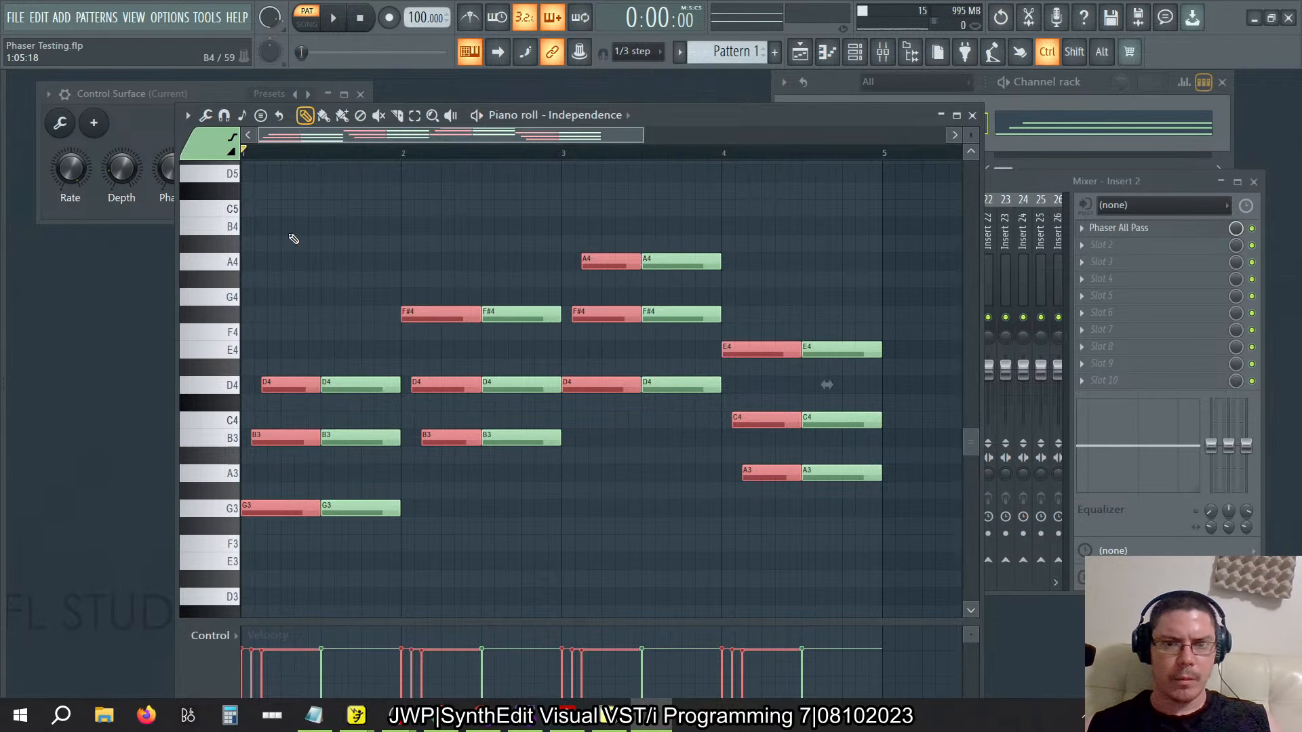
left_click_drag(311, 204, 883, 598)
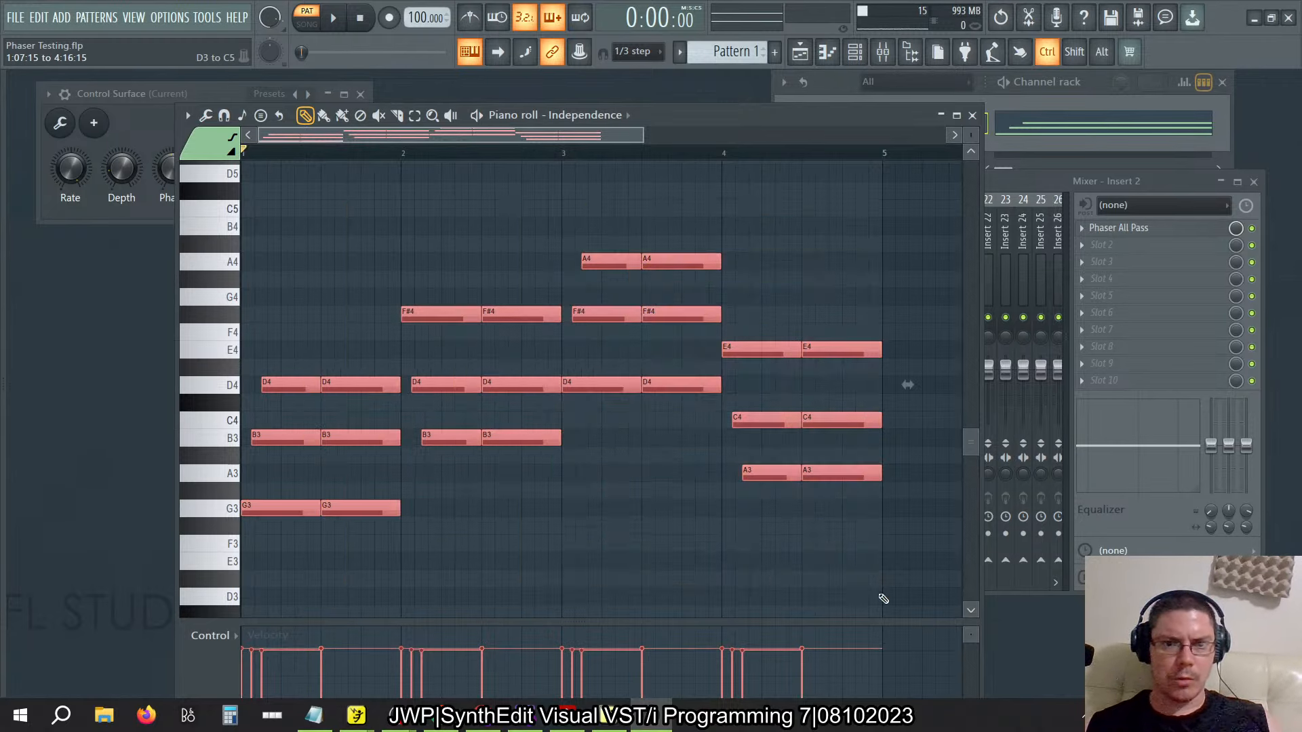
left_click(206, 116)
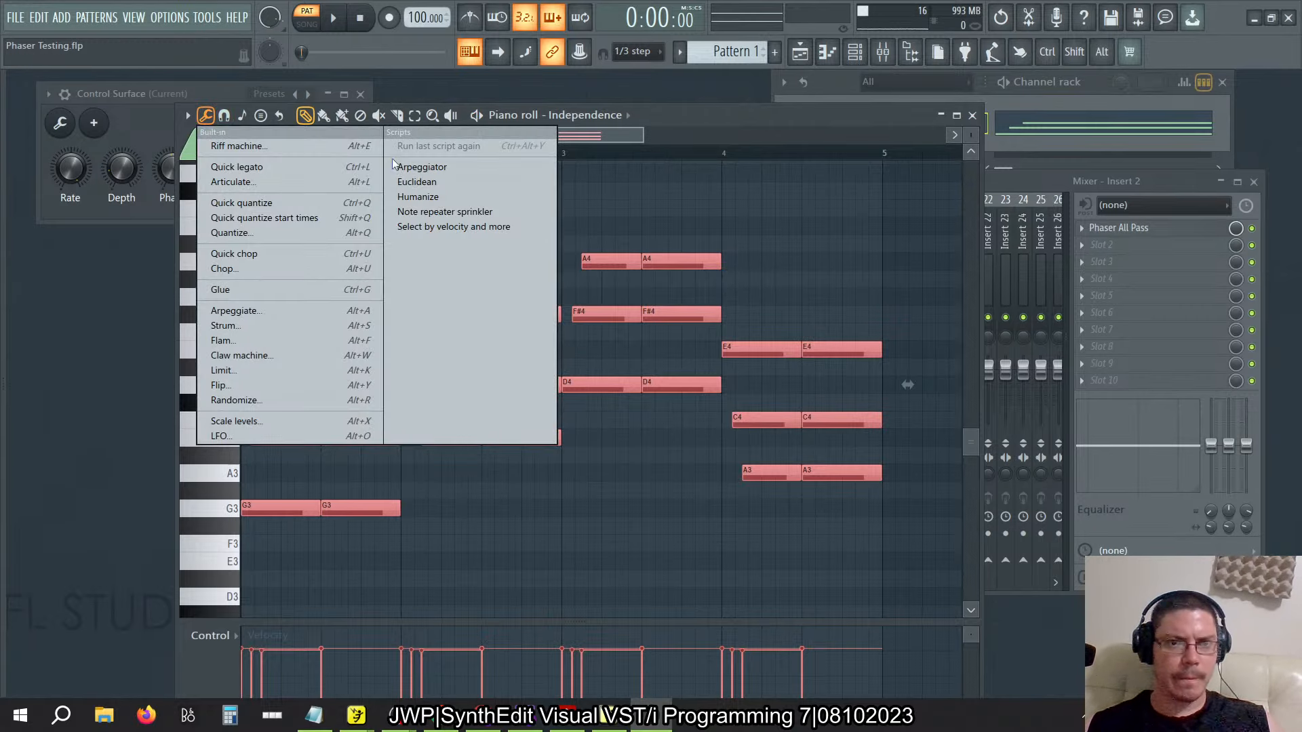
left_click(731, 139)
key("ctrl+z")
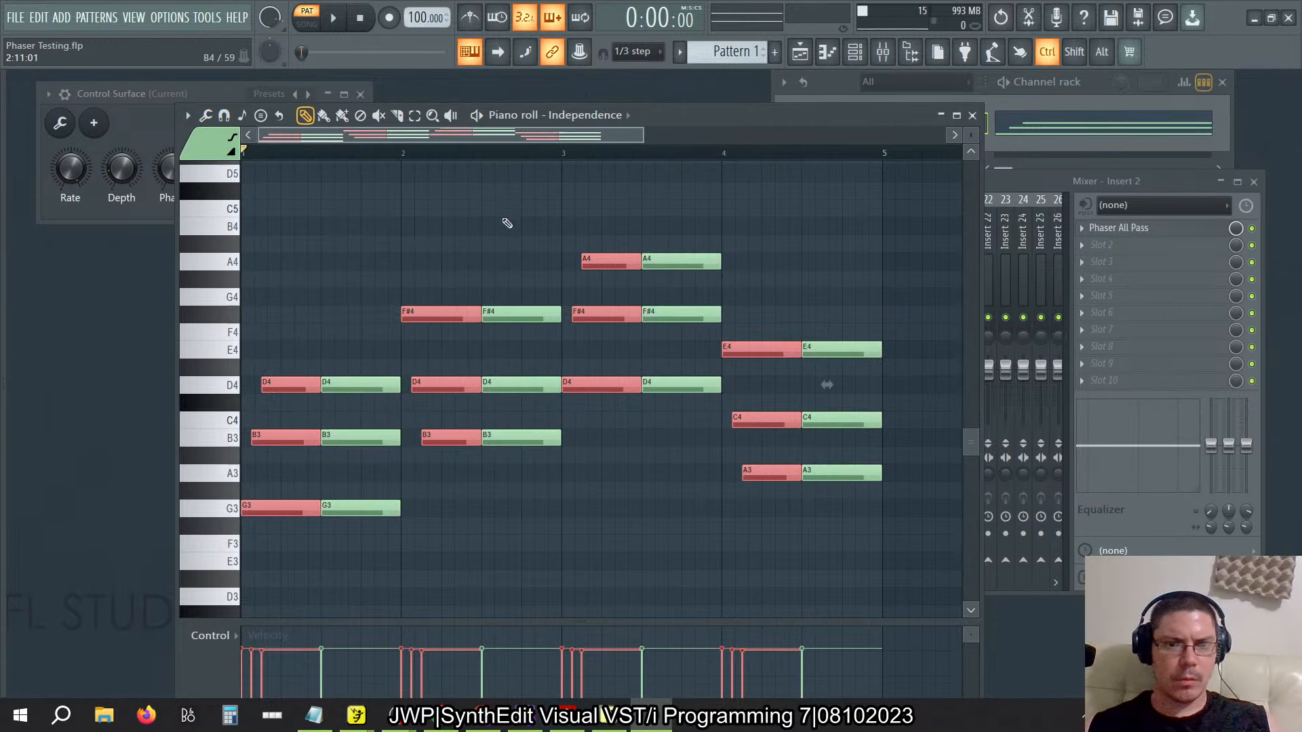
Select the second chord of each bar and try slicing the one in bar 1 in half
left_click_drag(360, 293, 359, 542)
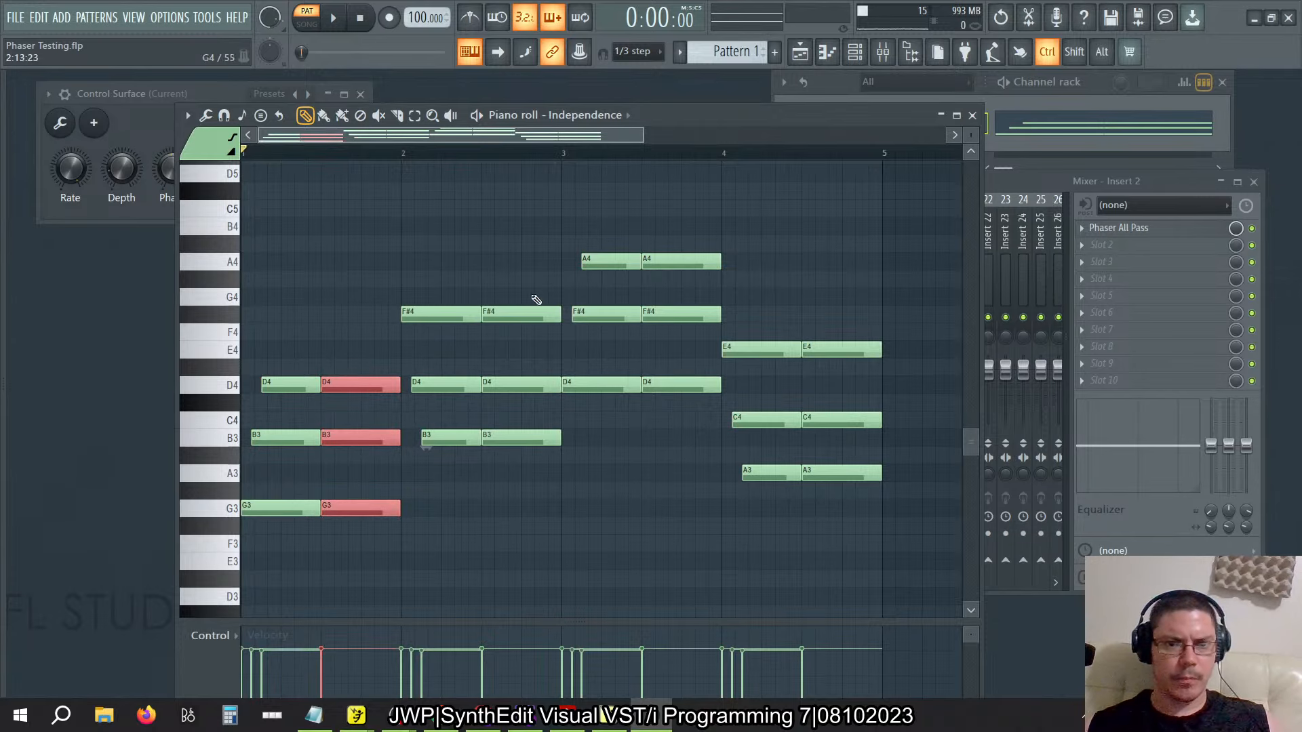
left_click_drag(531, 245, 531, 449)
left_click_drag(692, 233, 689, 463)
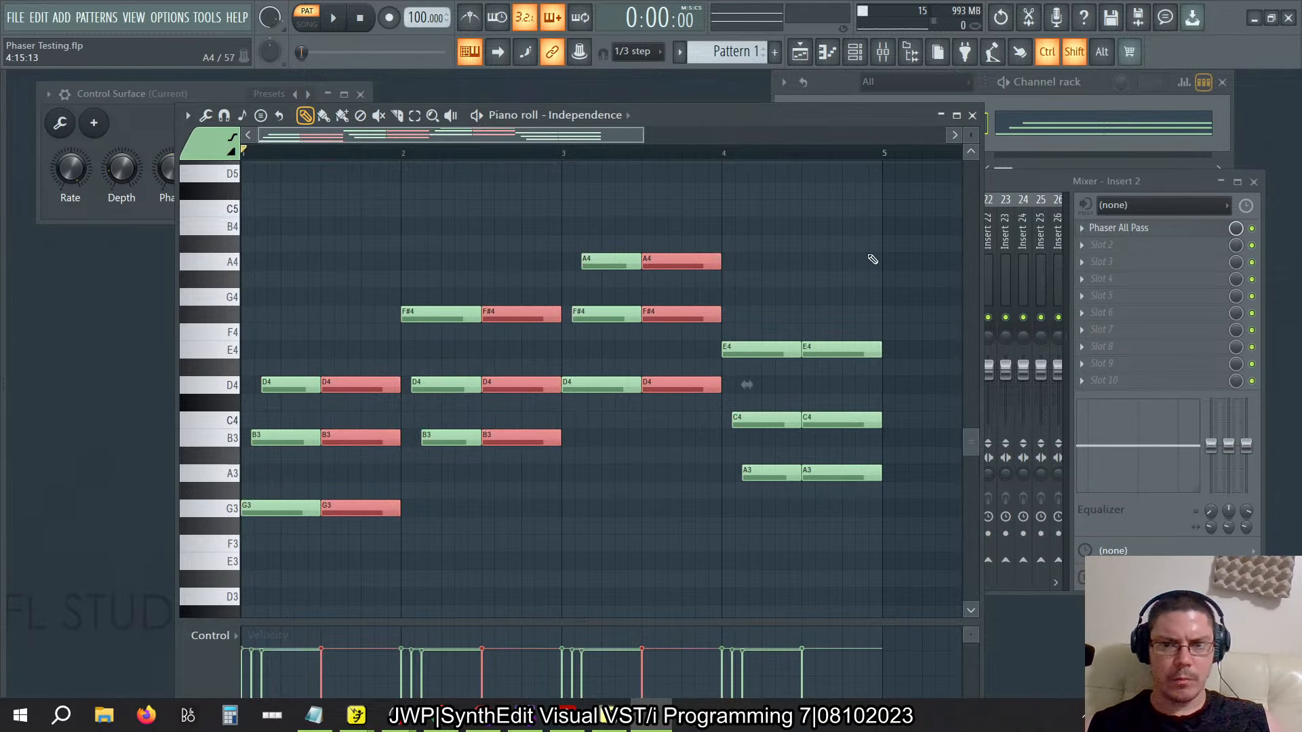
left_click_drag(855, 252, 851, 485)
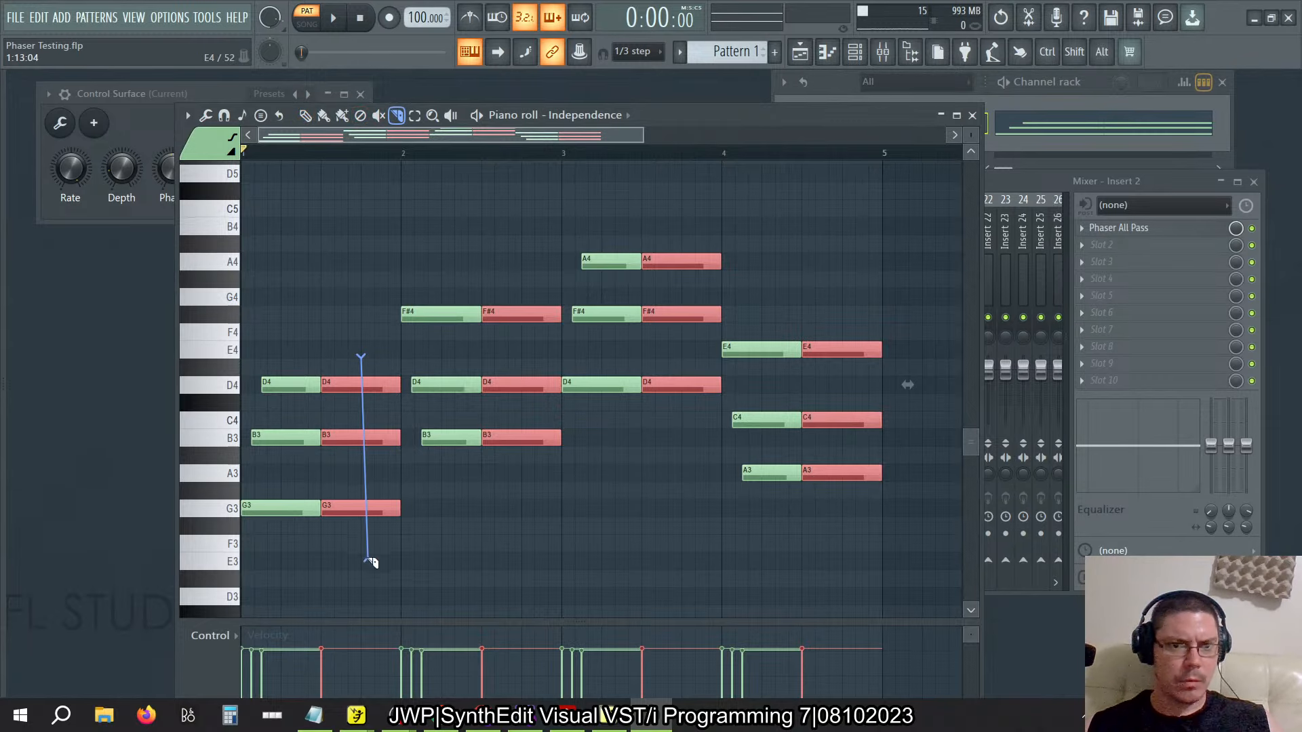
left_click_drag(369, 561, 367, 568)
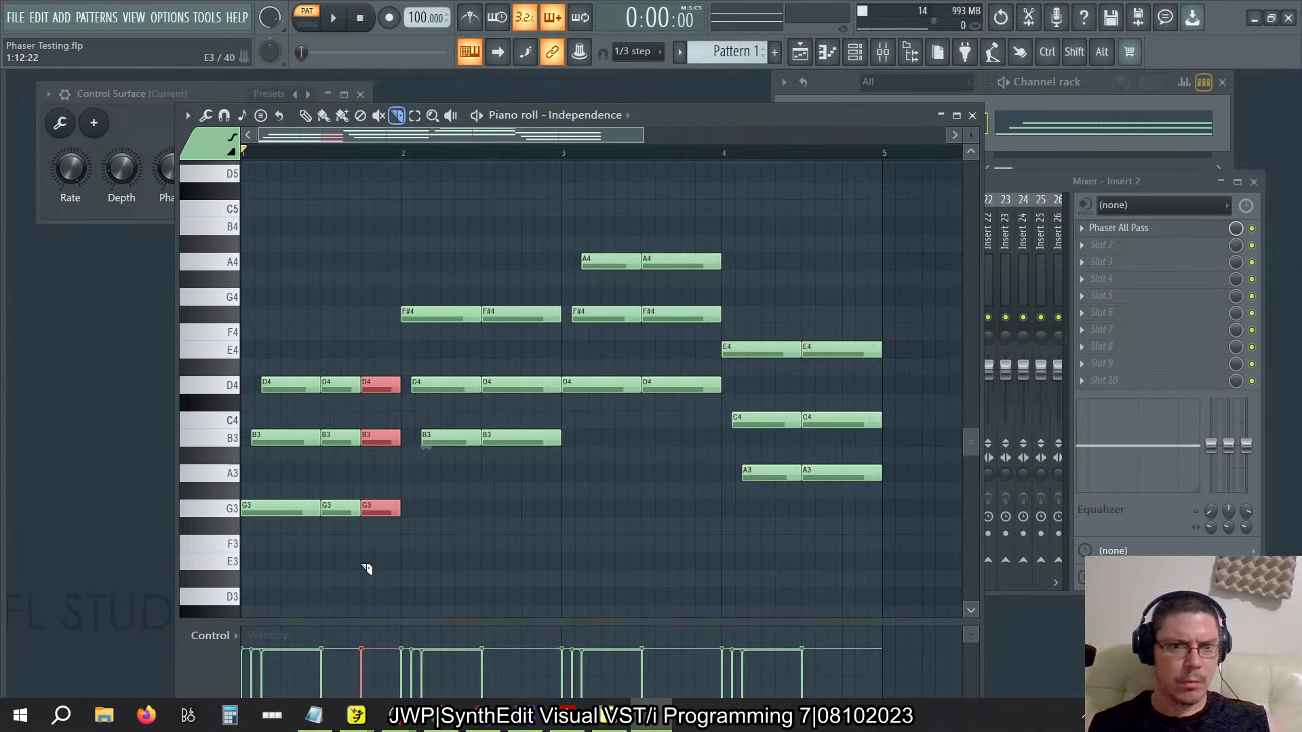
key("ctrl+z")
Set the snap to Beat and slice the second chord of each of the four bars in half
left_click(636, 52)
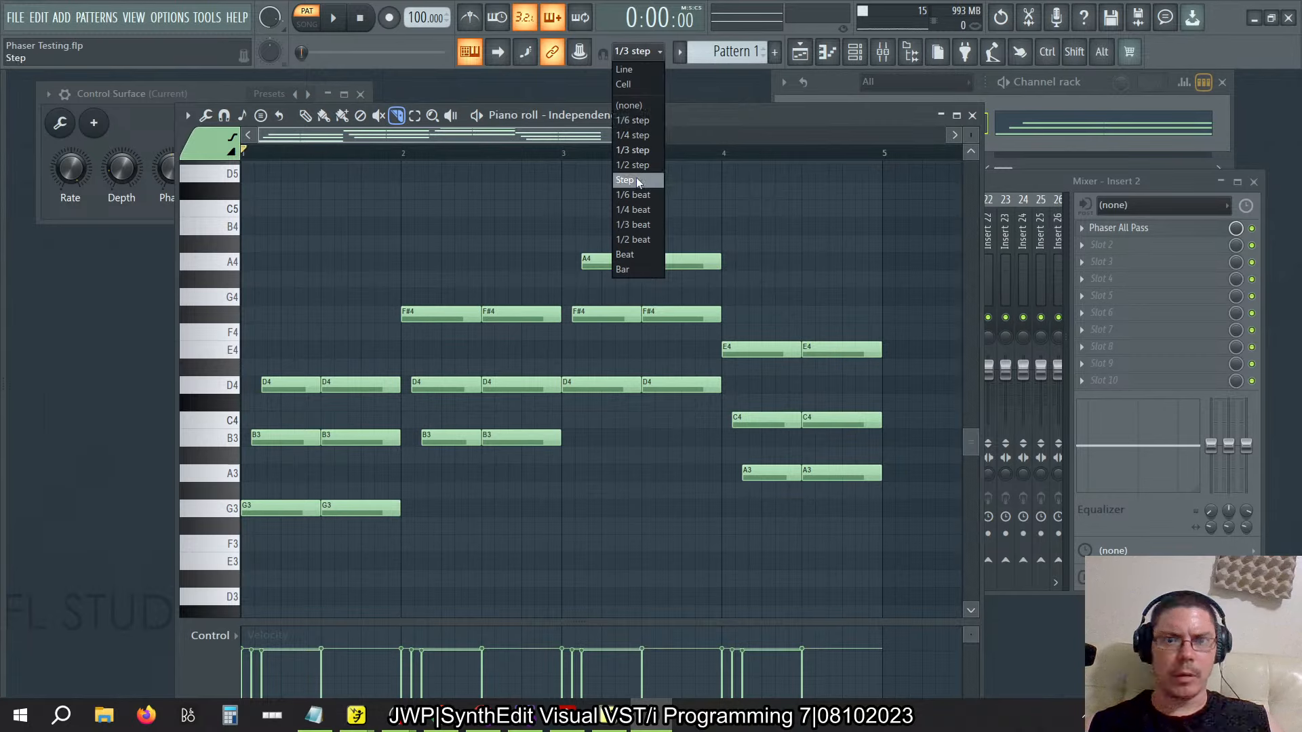
left_click(625, 255)
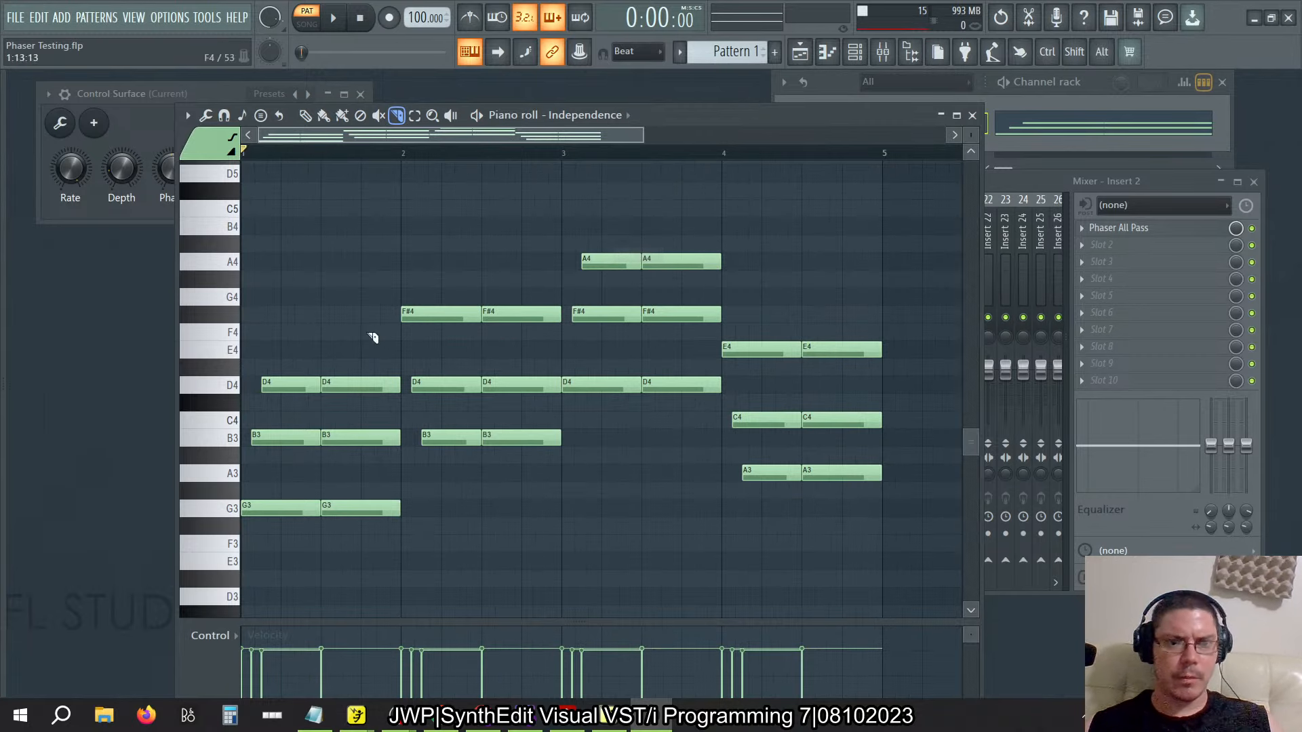
key("ctrl")
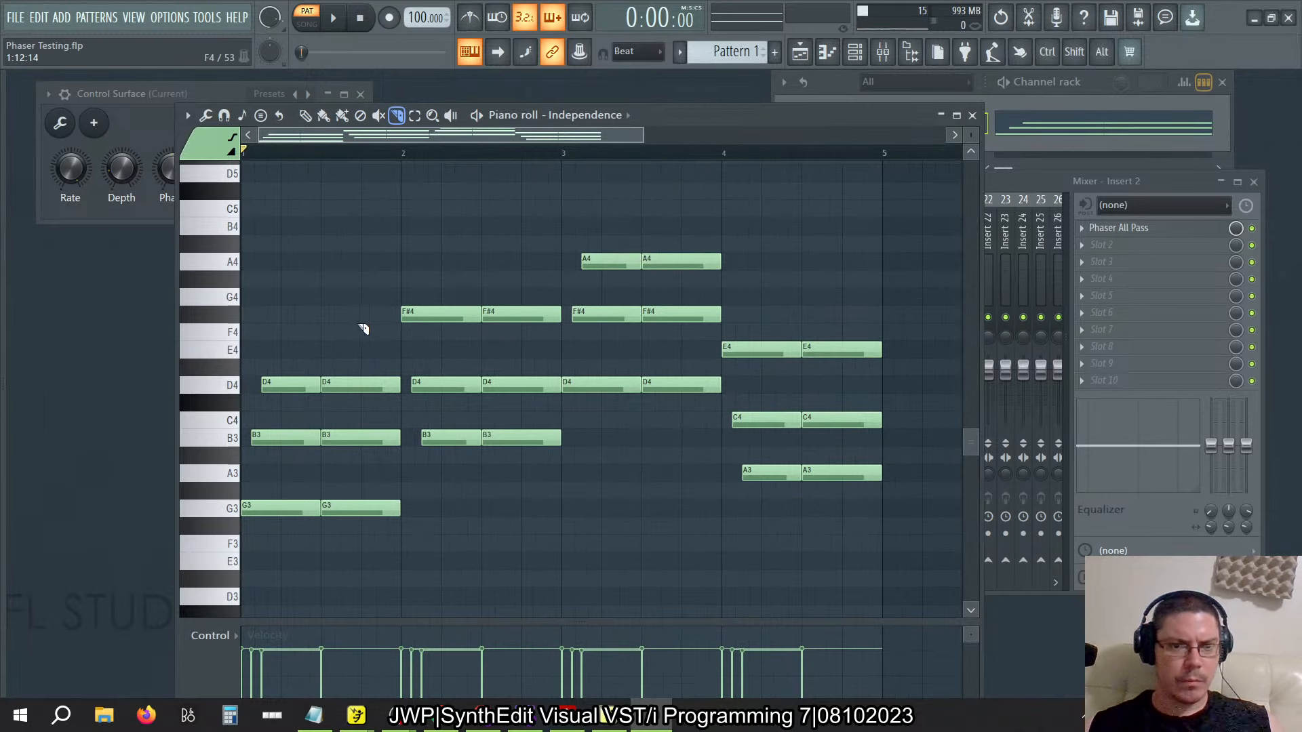
left_click_drag(379, 486, 374, 551)
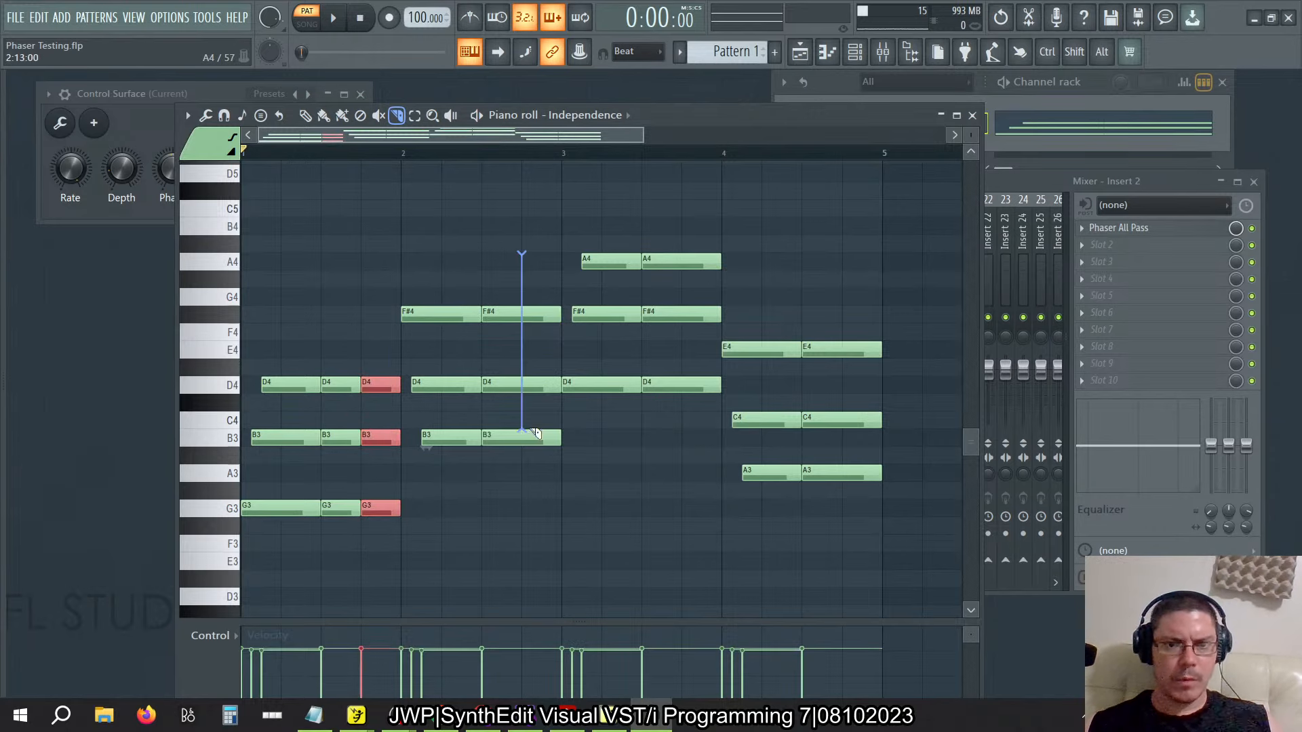
left_click_drag(535, 434, 536, 435)
left_click_drag(689, 431, 690, 431)
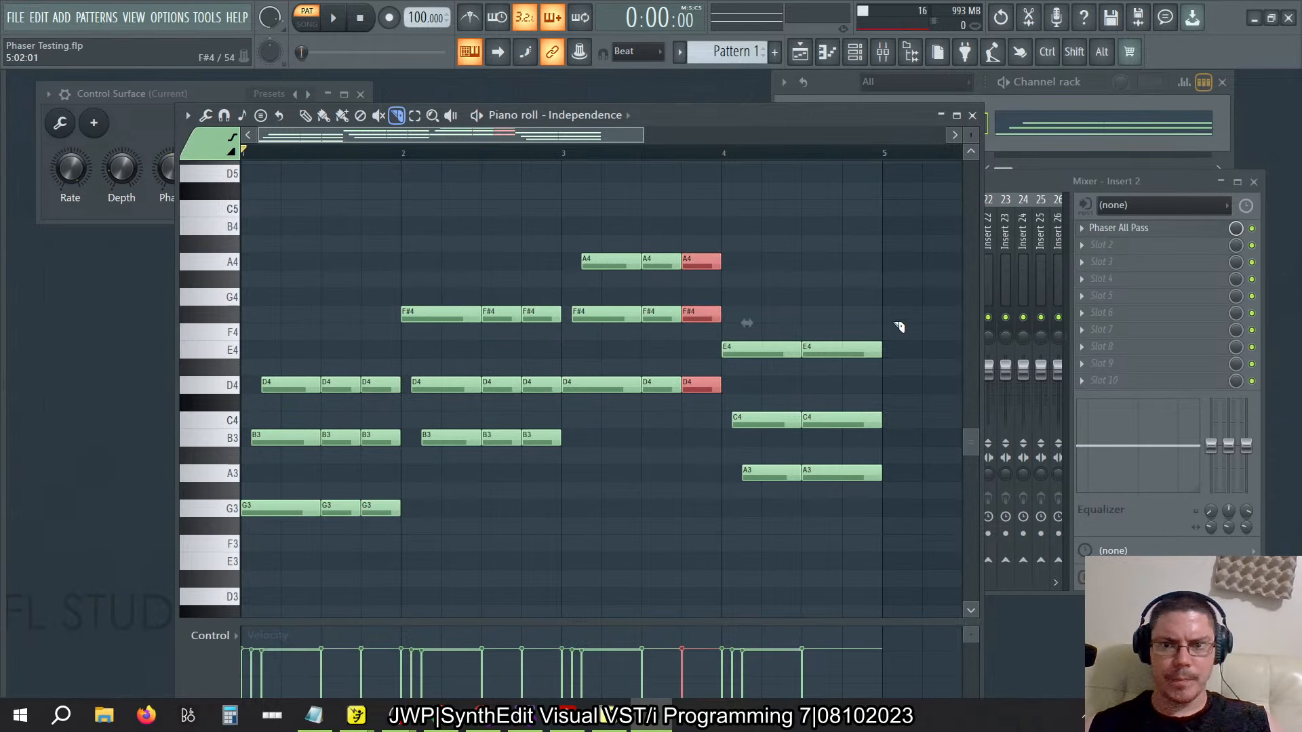
left_click_drag(843, 306, 843, 563)
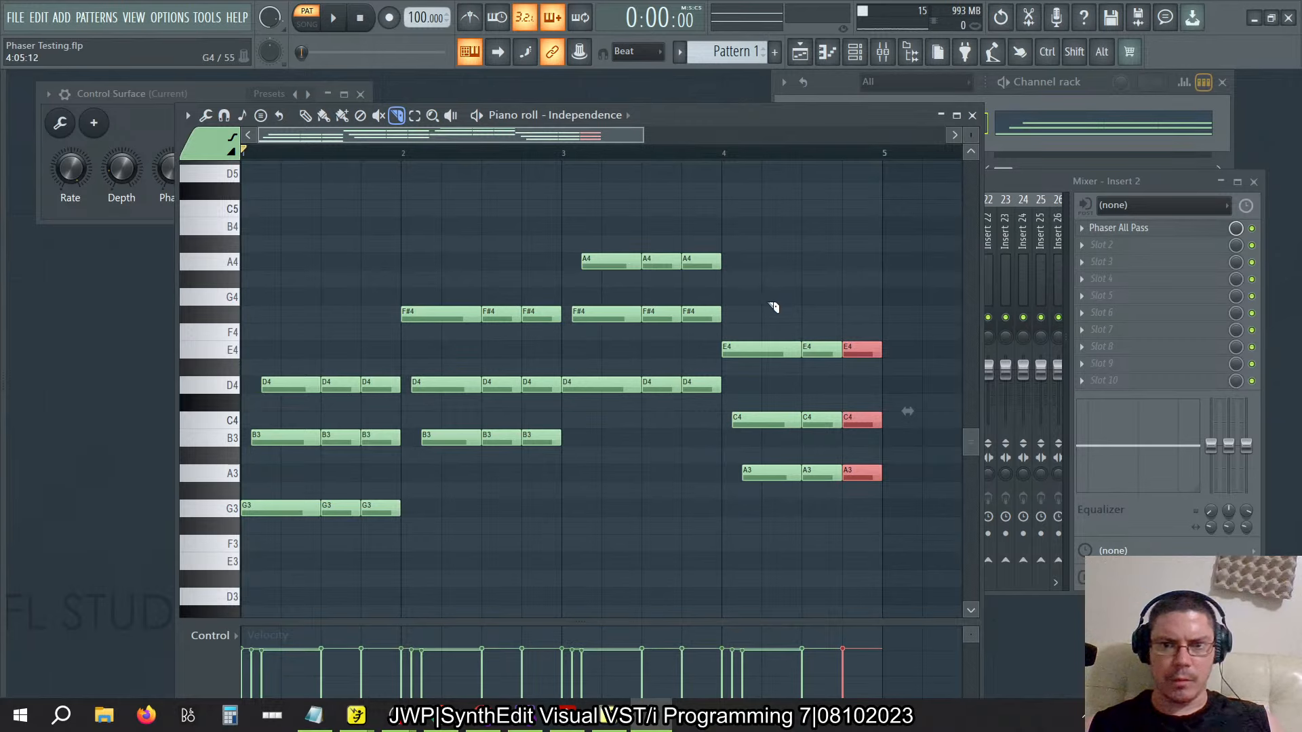
Slice the strummed first chord of each bar at its second beat, from bar 4 back to bar 1
left_click_drag(774, 307, 774, 583)
left_click_drag(609, 216, 614, 430)
left_click_drag(451, 507, 452, 508)
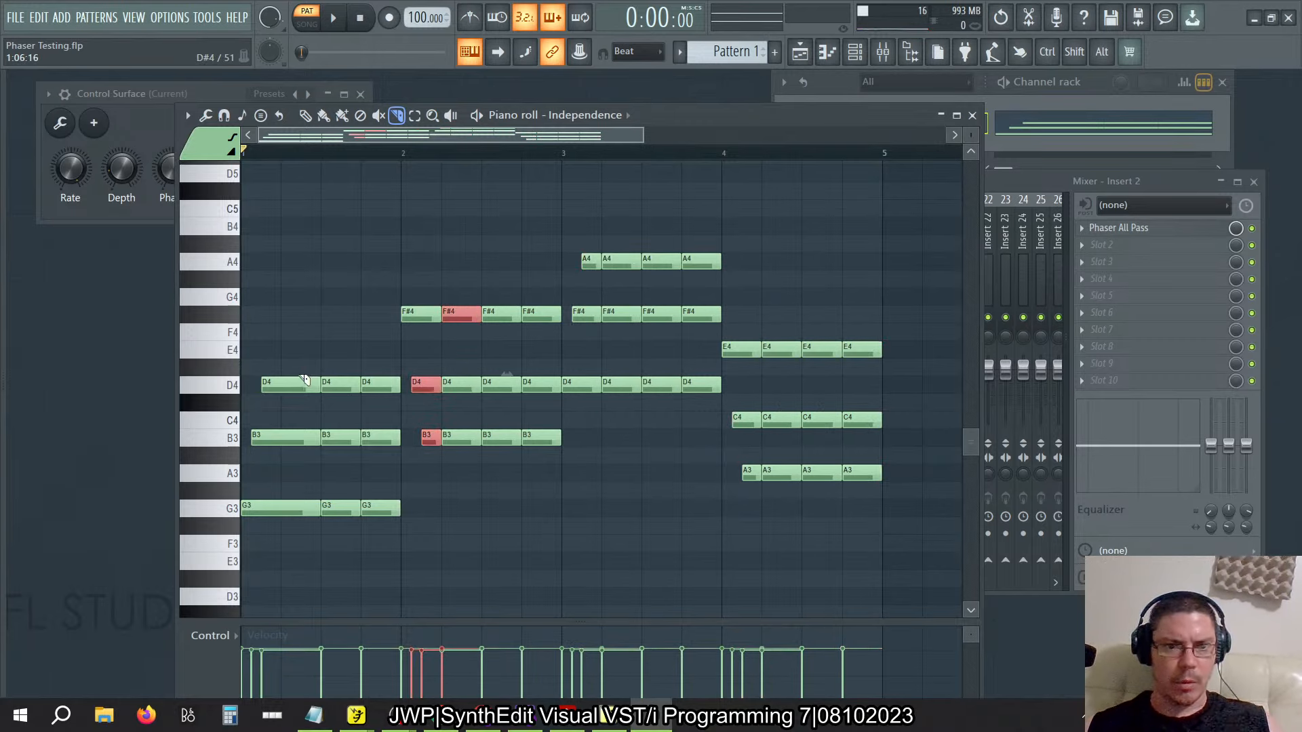
left_click_drag(296, 434, 310, 564)
key("ctrl+z")
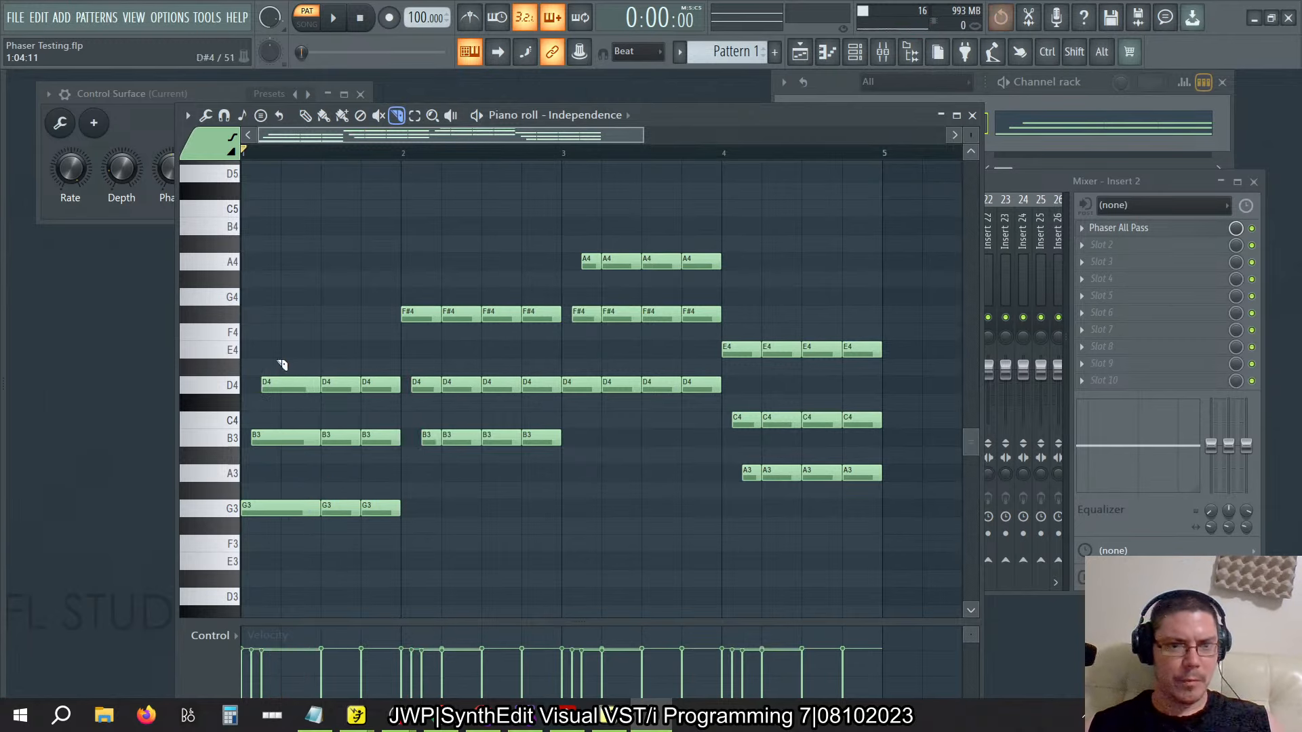
left_click_drag(292, 521, 292, 522)
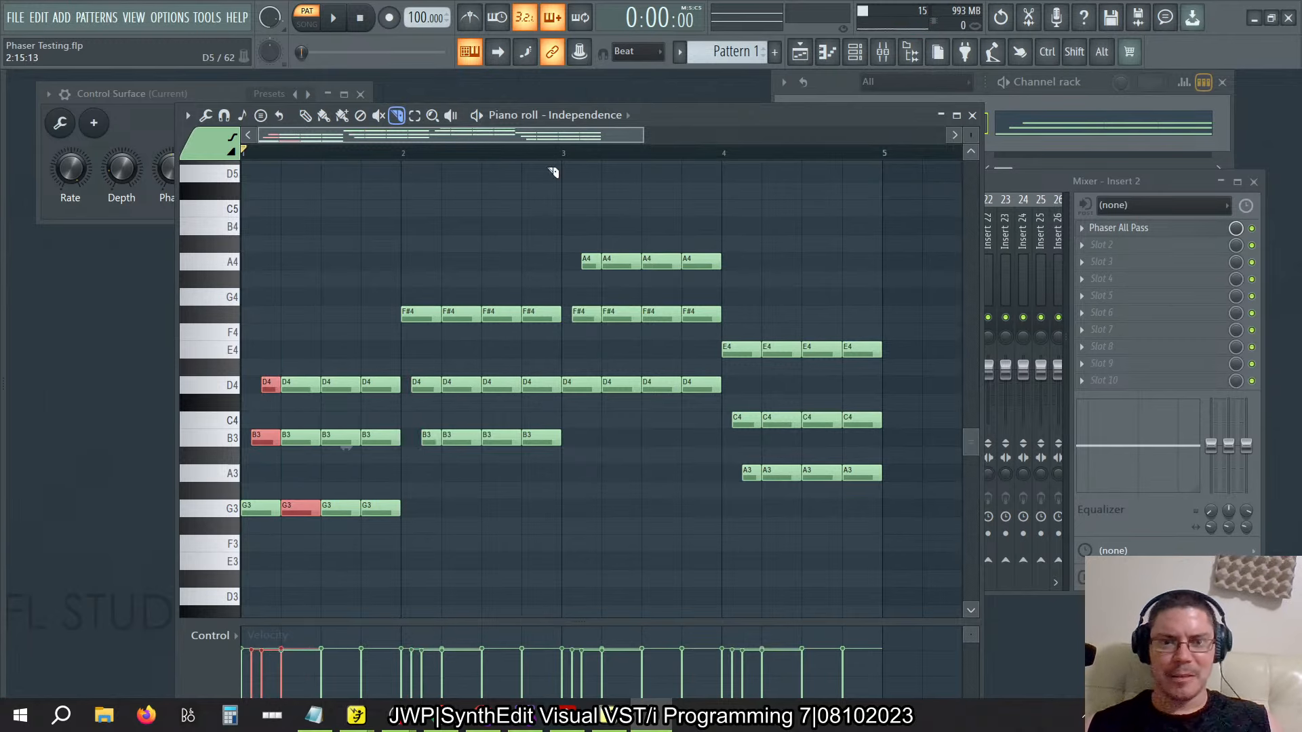
Select the second, third and fourth chords of all four bars, leaving each bar's strummed first chord unselected
left_click(305, 116)
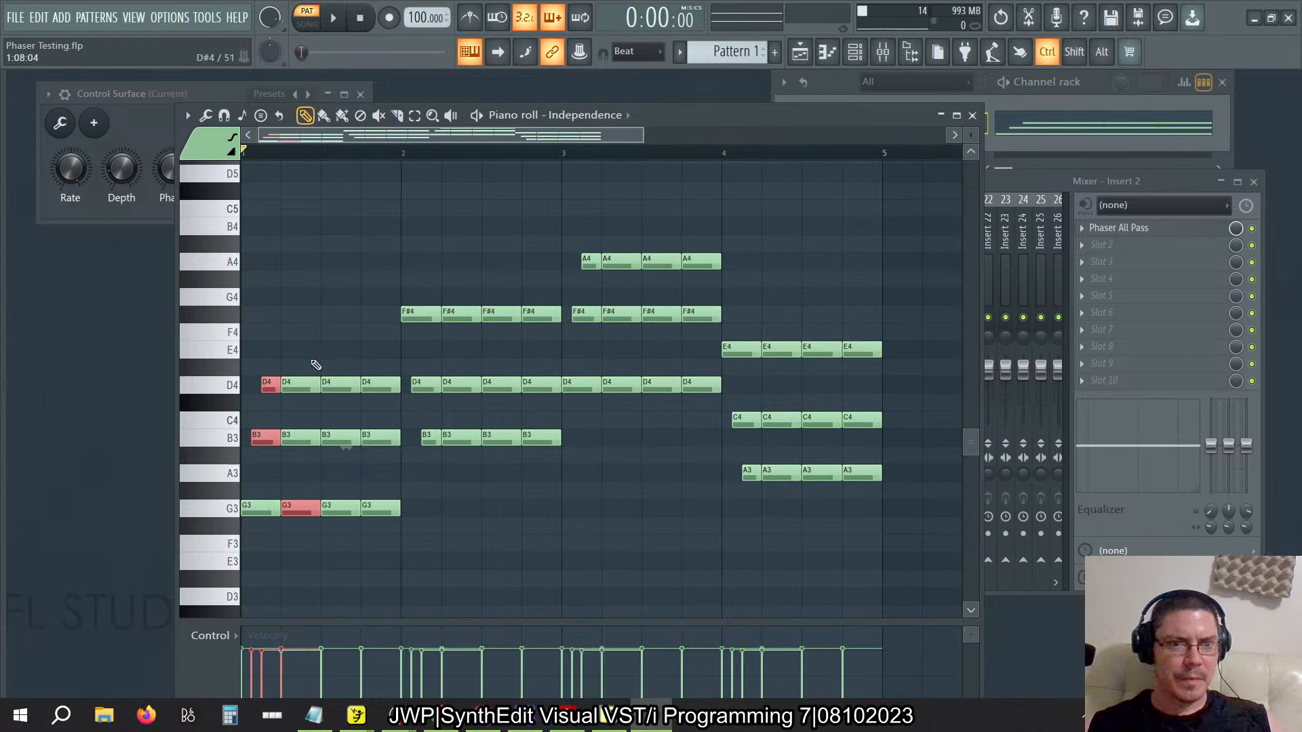
key("ctrl+d")
left_click_drag(280, 363, 391, 557)
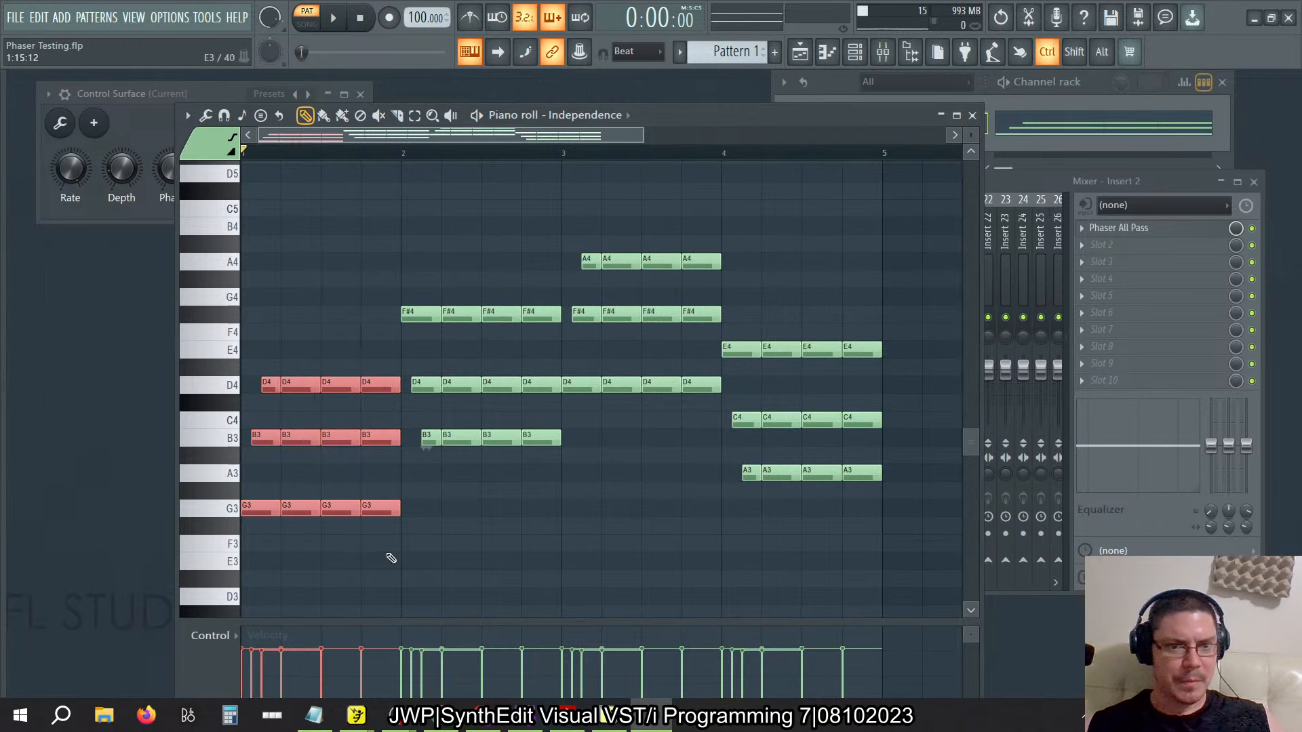
left_click_drag(305, 343, 390, 572)
left_click_drag(445, 273, 547, 464)
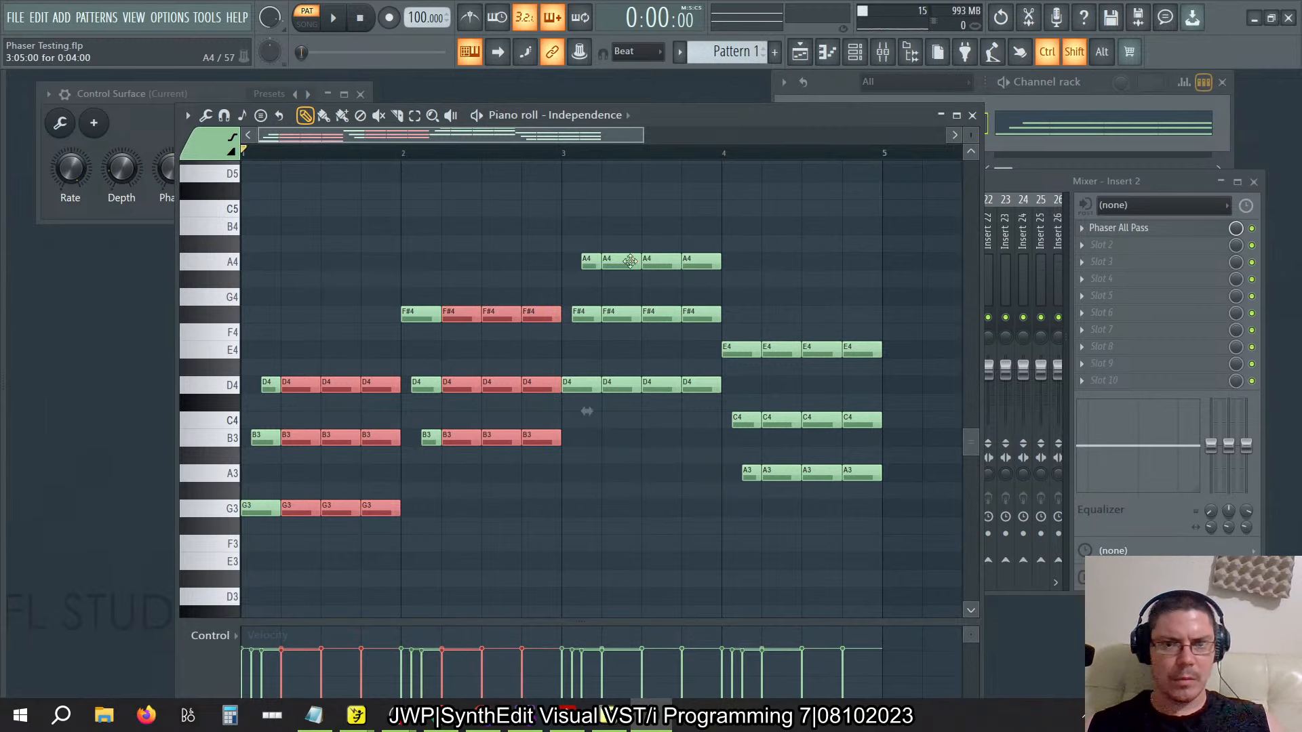
left_click_drag(601, 251, 689, 409)
left_click_drag(780, 307, 860, 573)
Strum the selected chords in alternating directions with preserved ends, using a short strum time, stronger velocity variation and negative velocity tension during playback
left_click(205, 116)
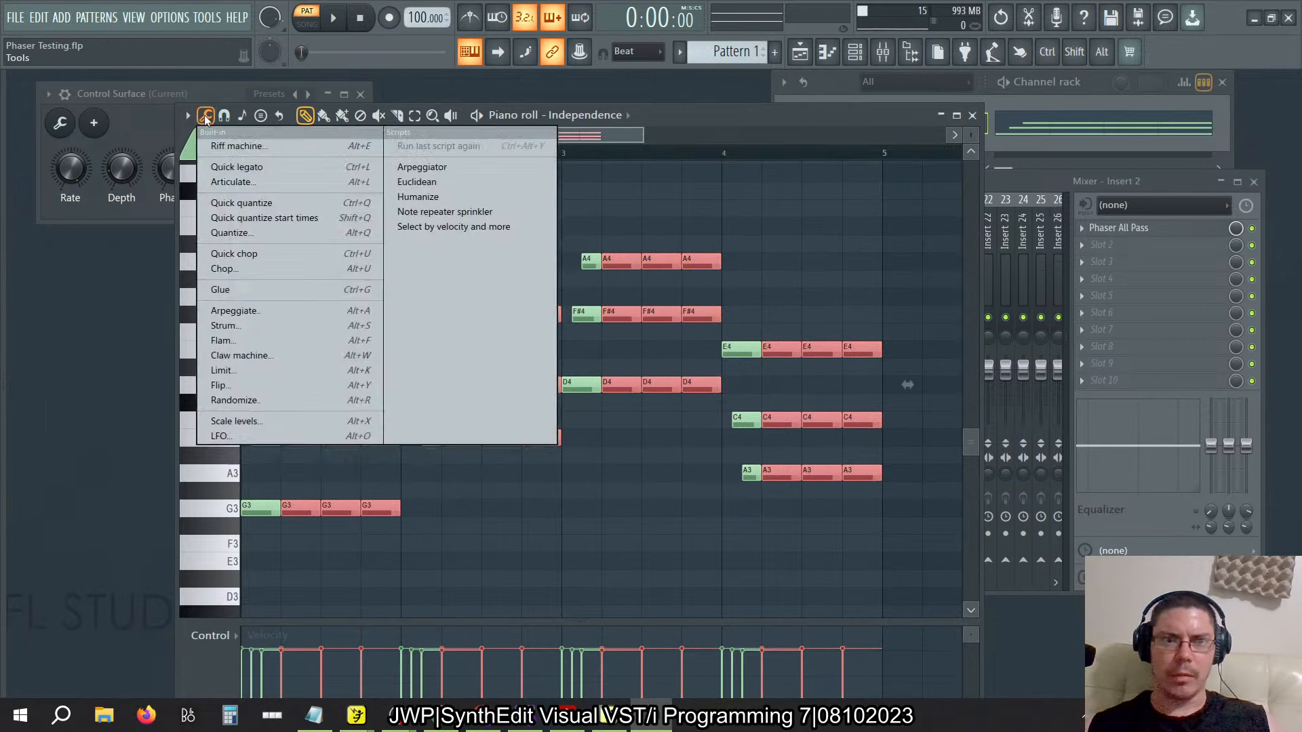
left_click(232, 325)
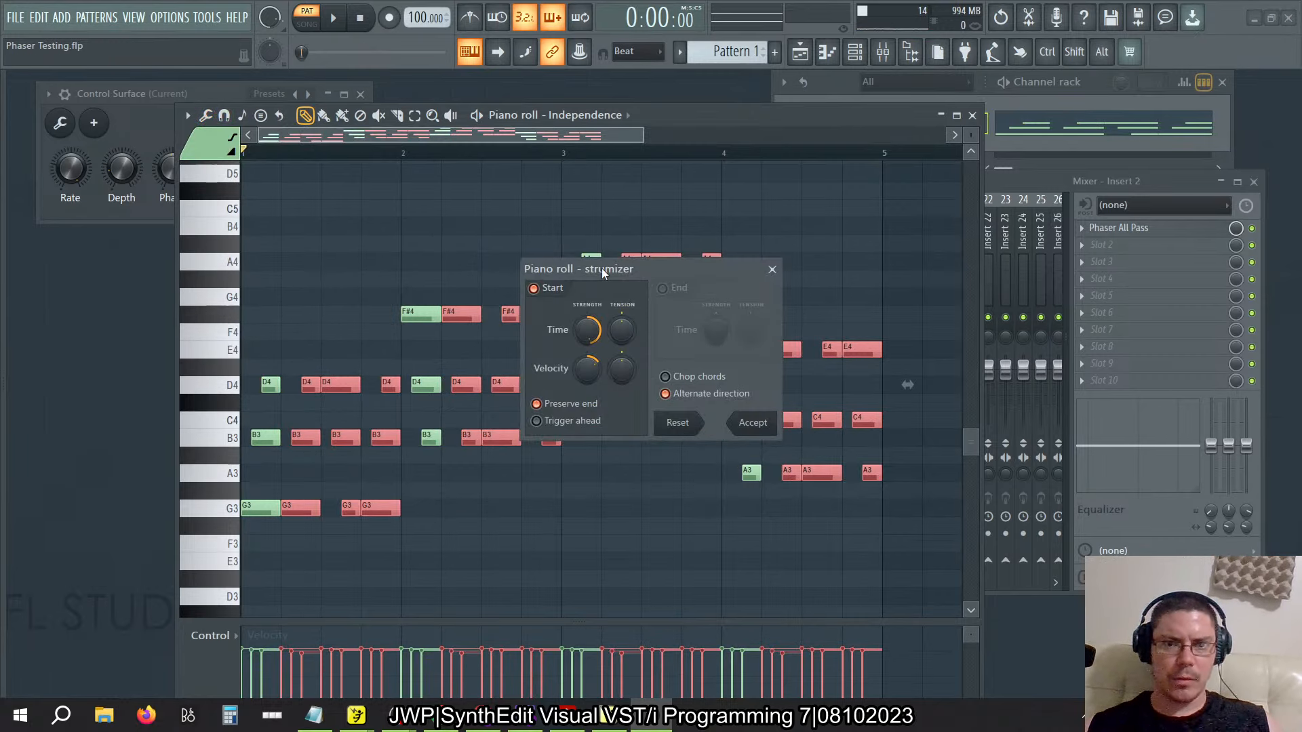
left_click_drag(601, 267, 956, 151)
key("space")
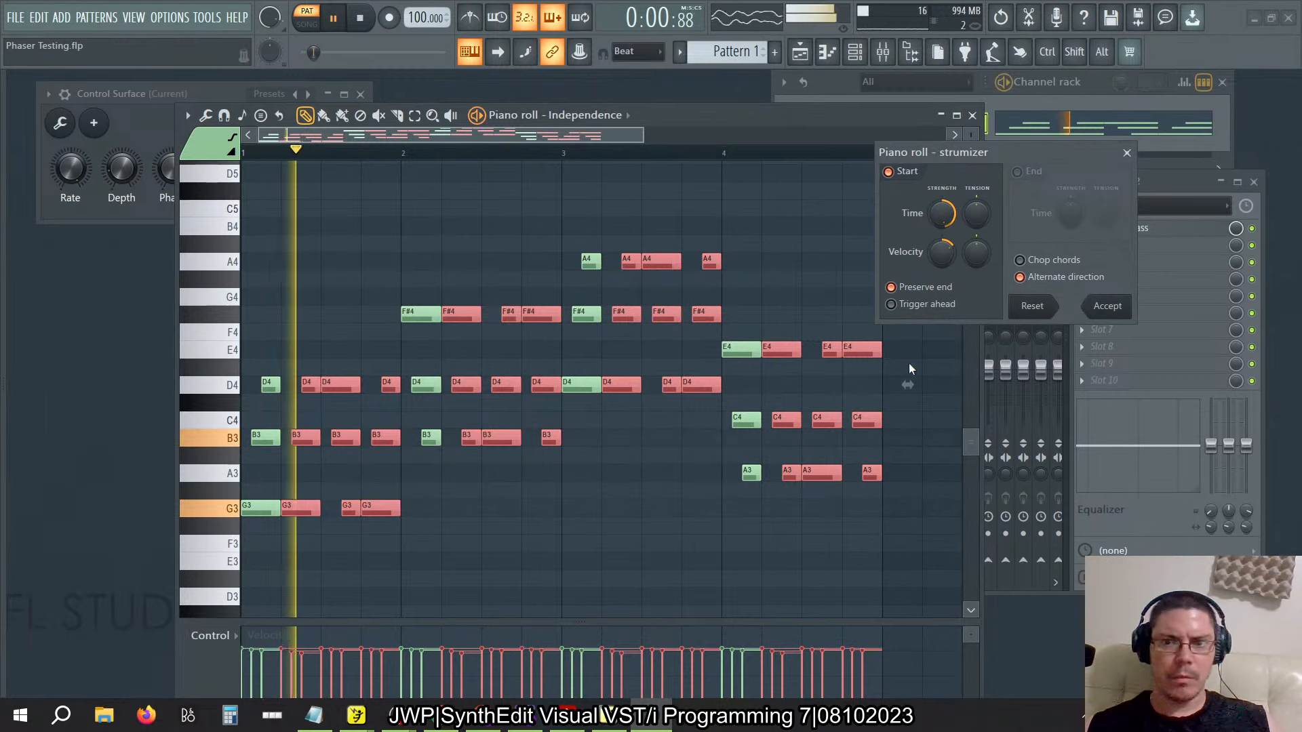
left_click_drag(942, 213, 942, 231)
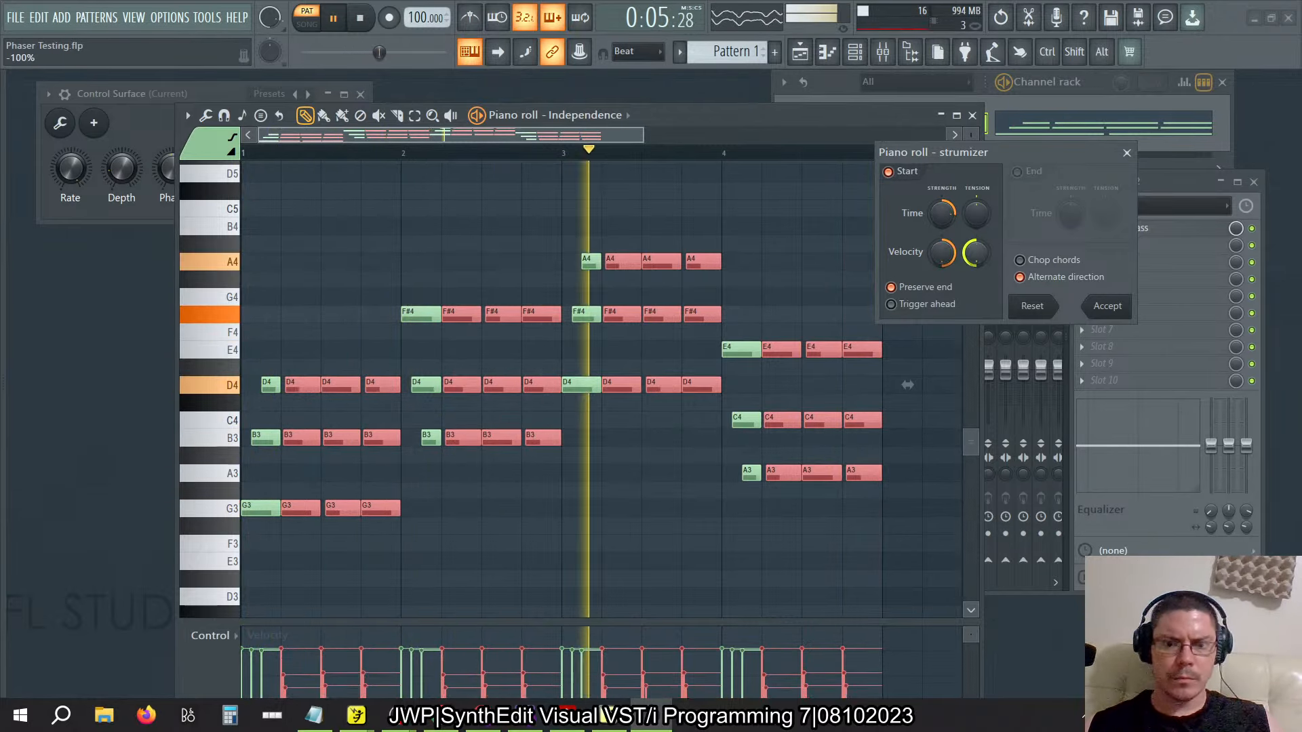
left_click_drag(975, 262, 975, 251)
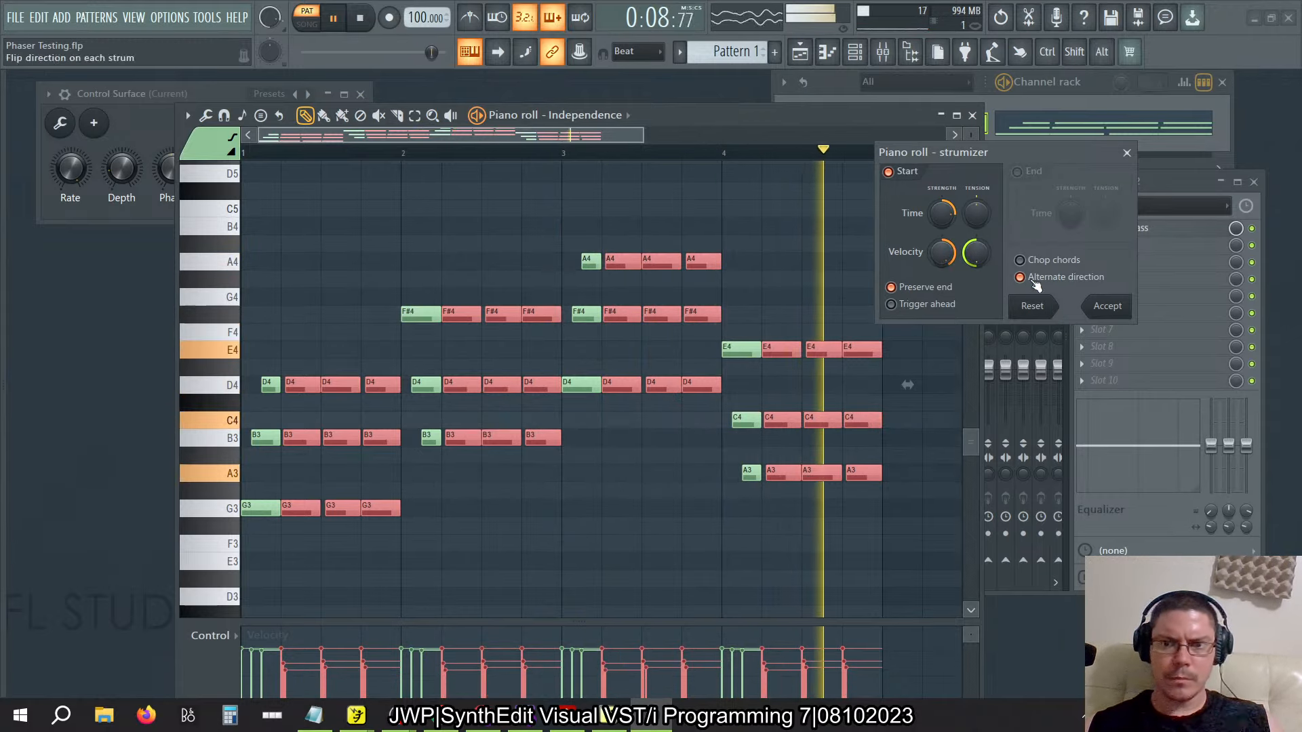
left_click(1106, 306)
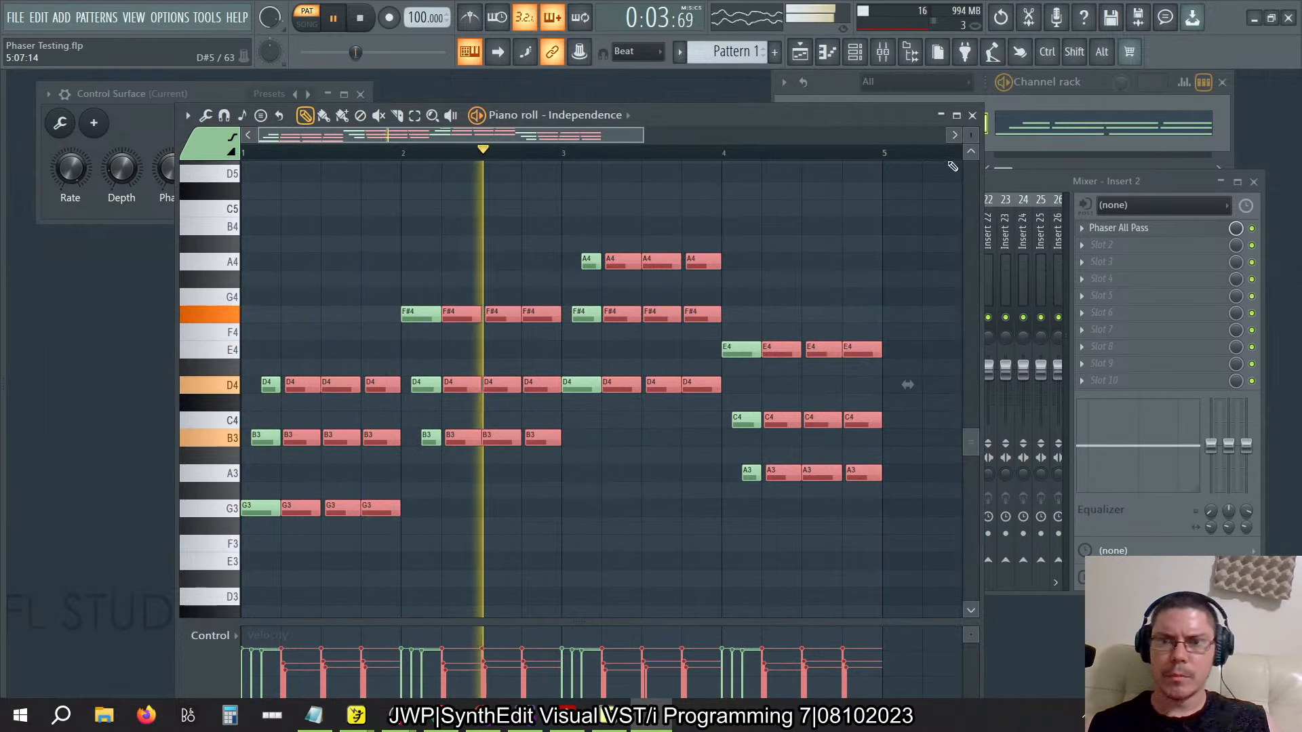
Close the piano roll, stop playback and show the Phaser All Pass and Phaser Filter windows together with the mixer hidden
key("F7")
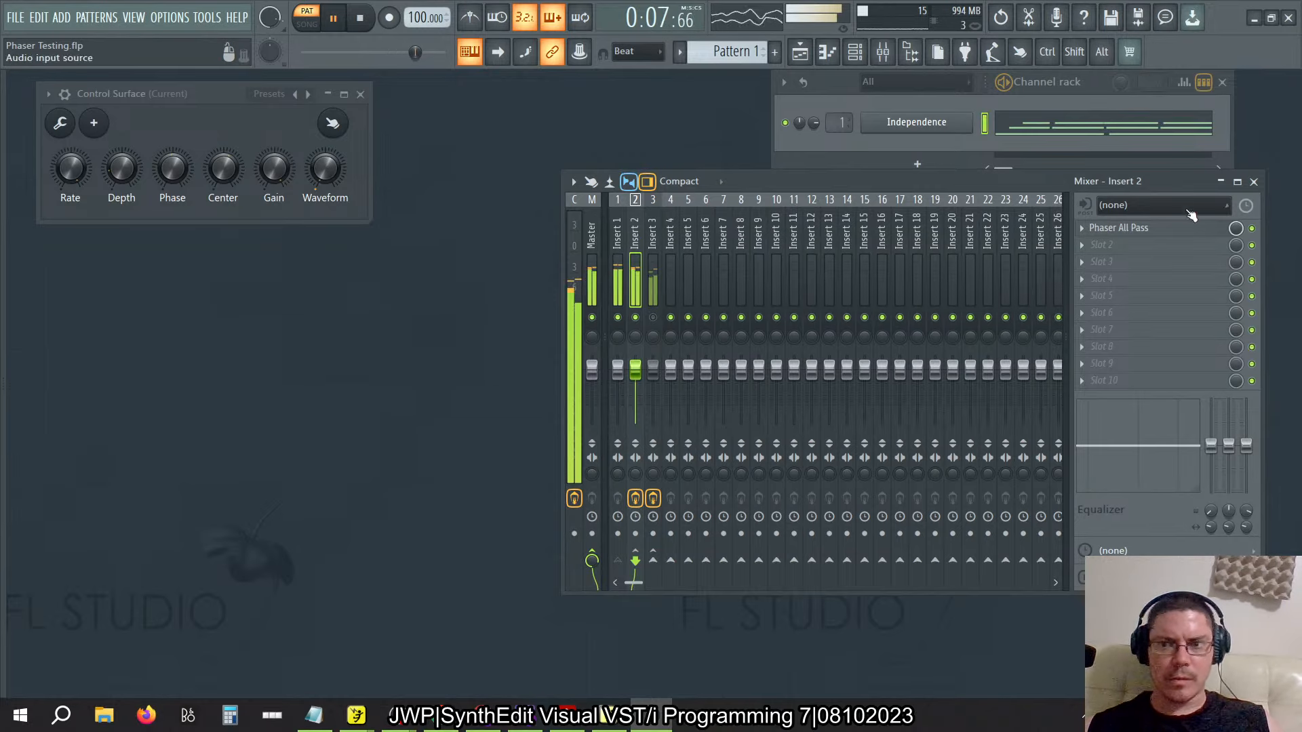
left_click(1167, 229)
left_click(357, 9)
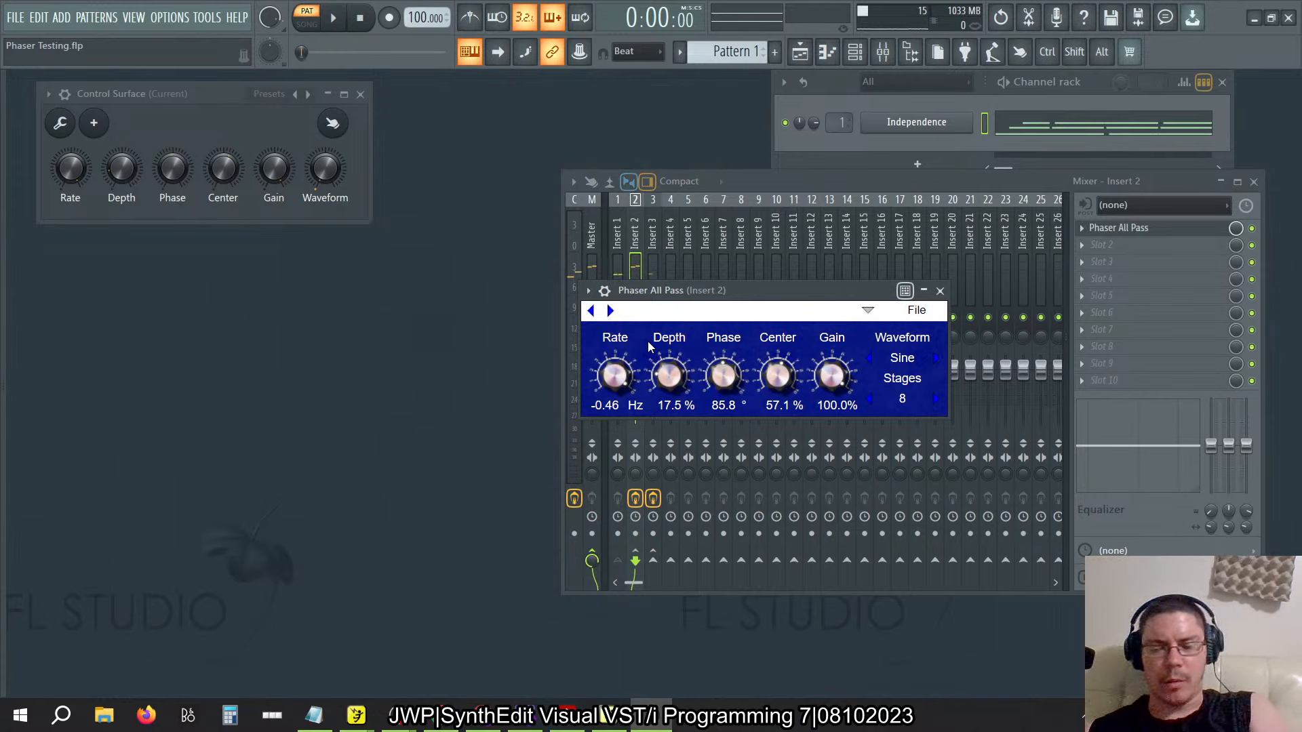
left_click(654, 230)
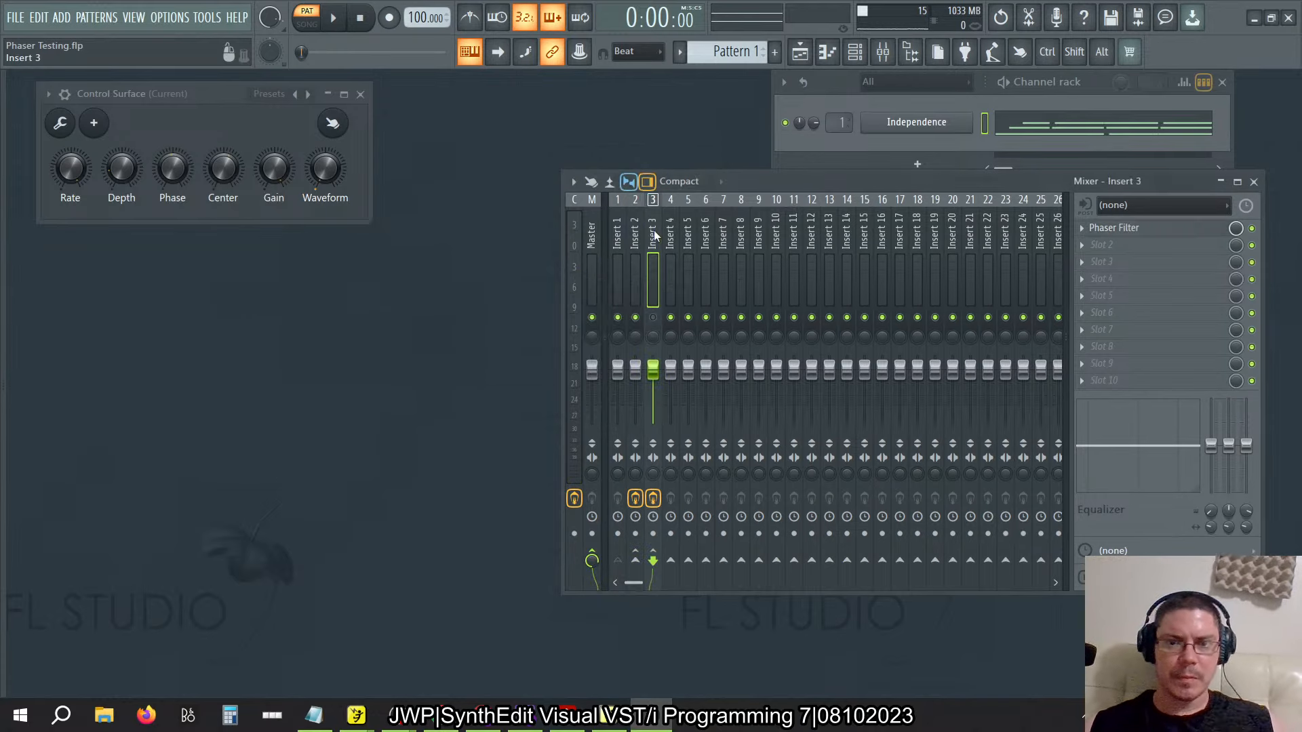
left_click(1145, 231)
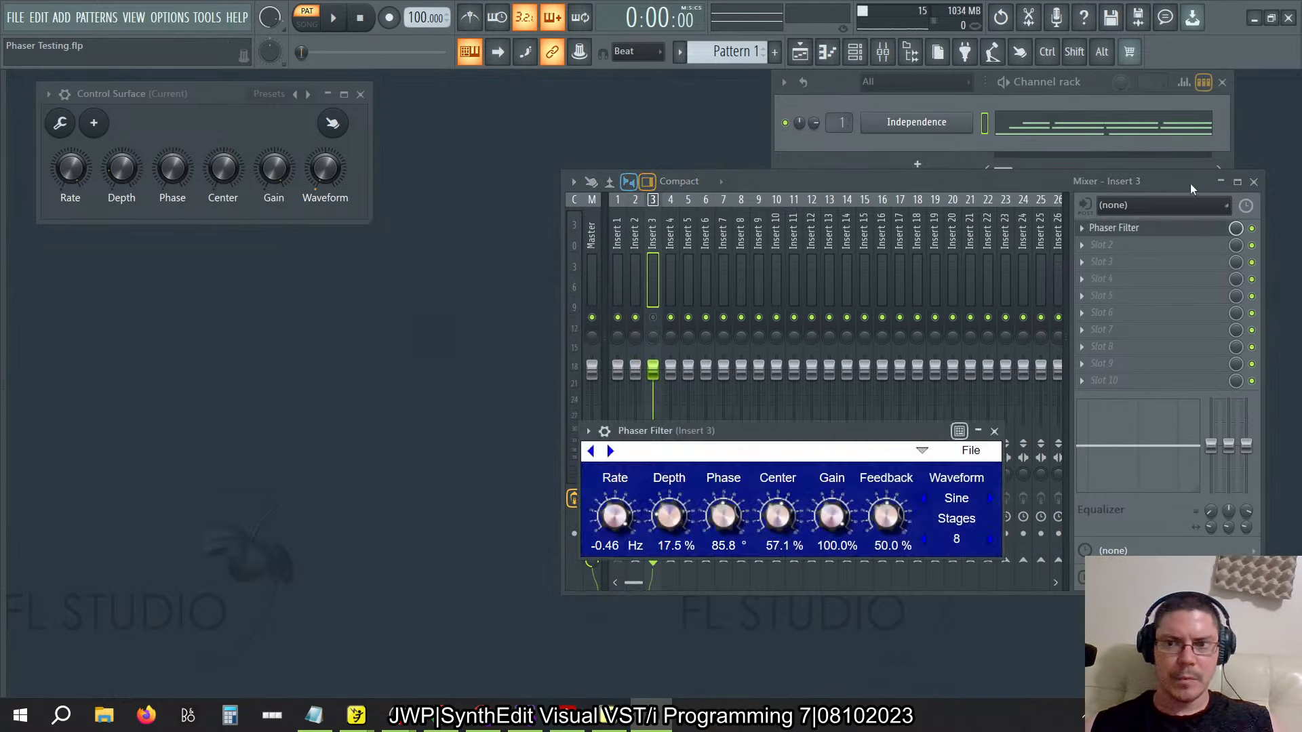
left_click_drag(1190, 183, 851, 372)
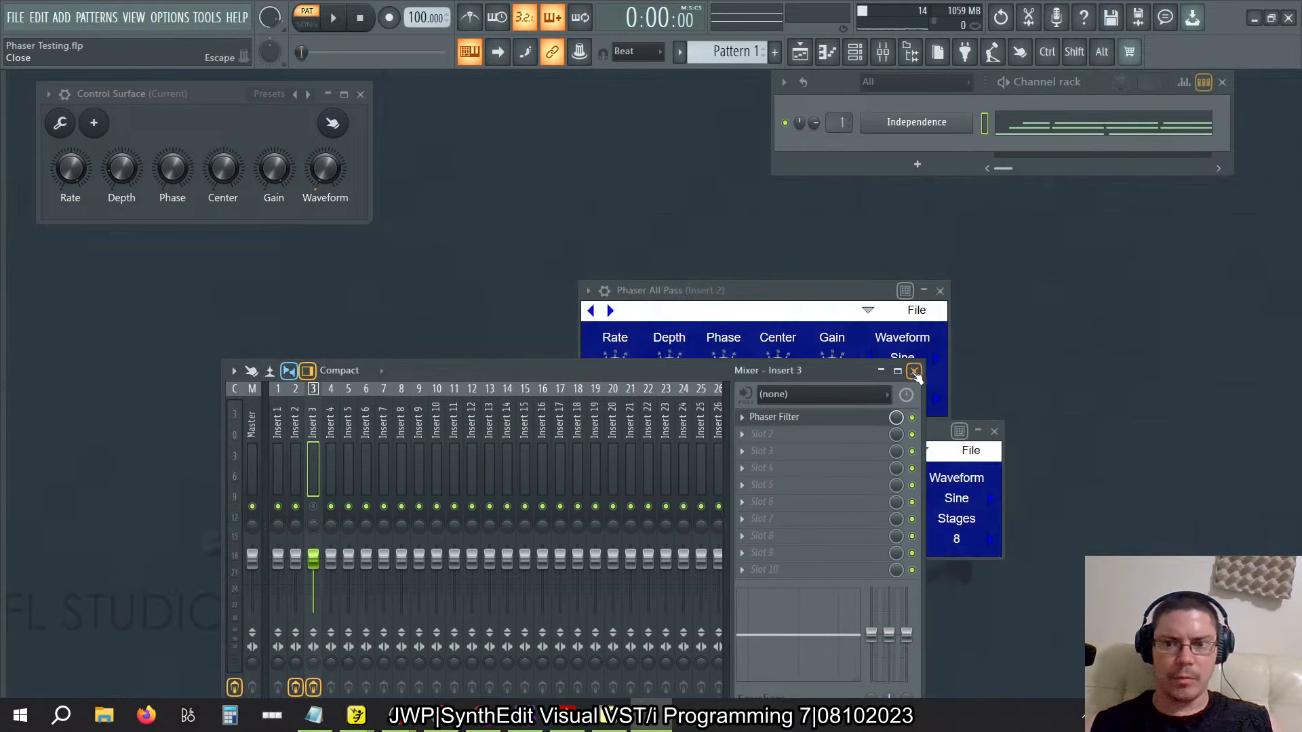
left_click(913, 371)
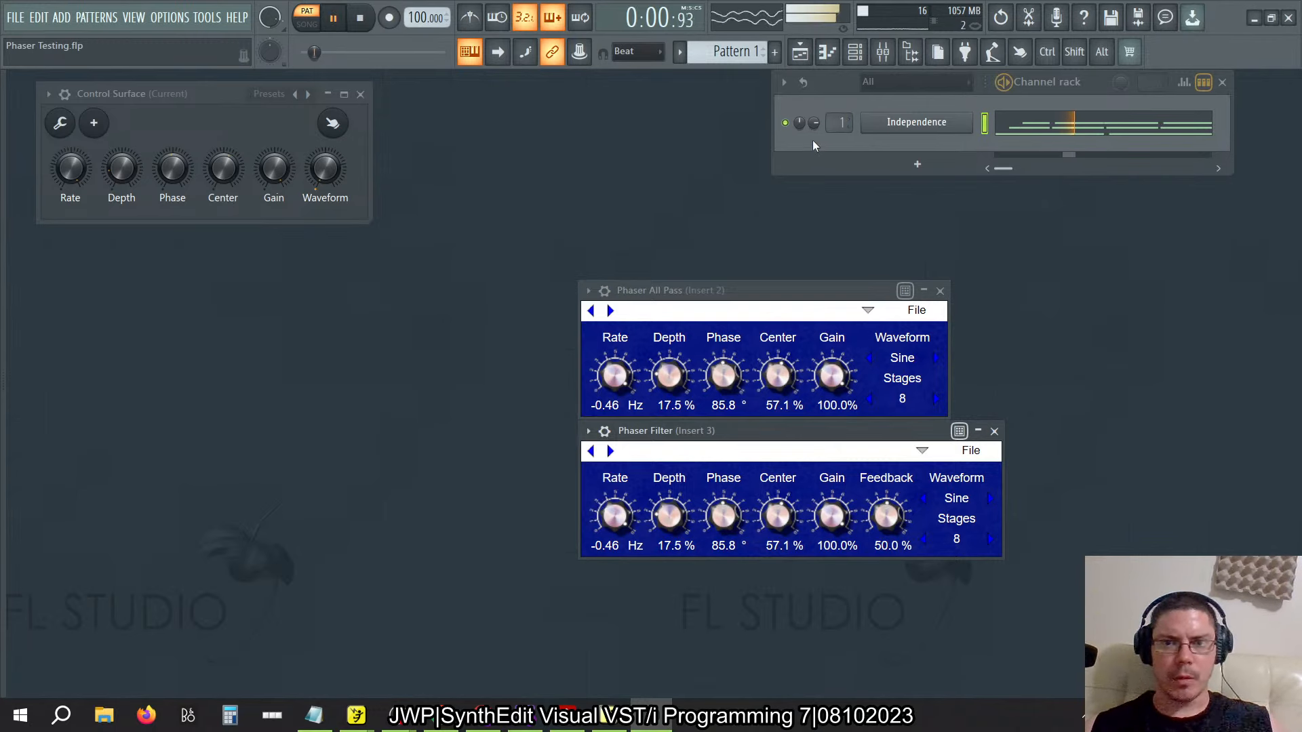
Play the pattern and sweep the control surface's Rate for both phasers, ending at about -4.6 Hz
key("space")
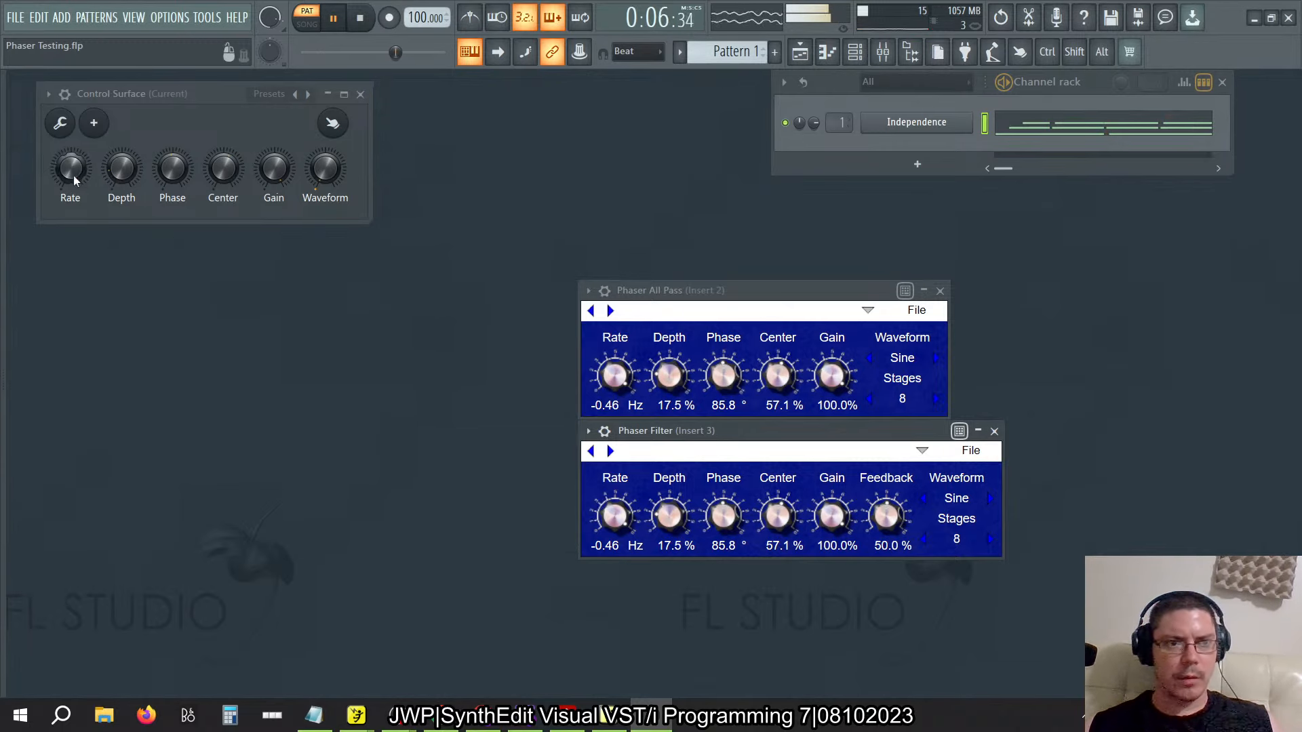
left_click_drag(71, 173, 71, 234)
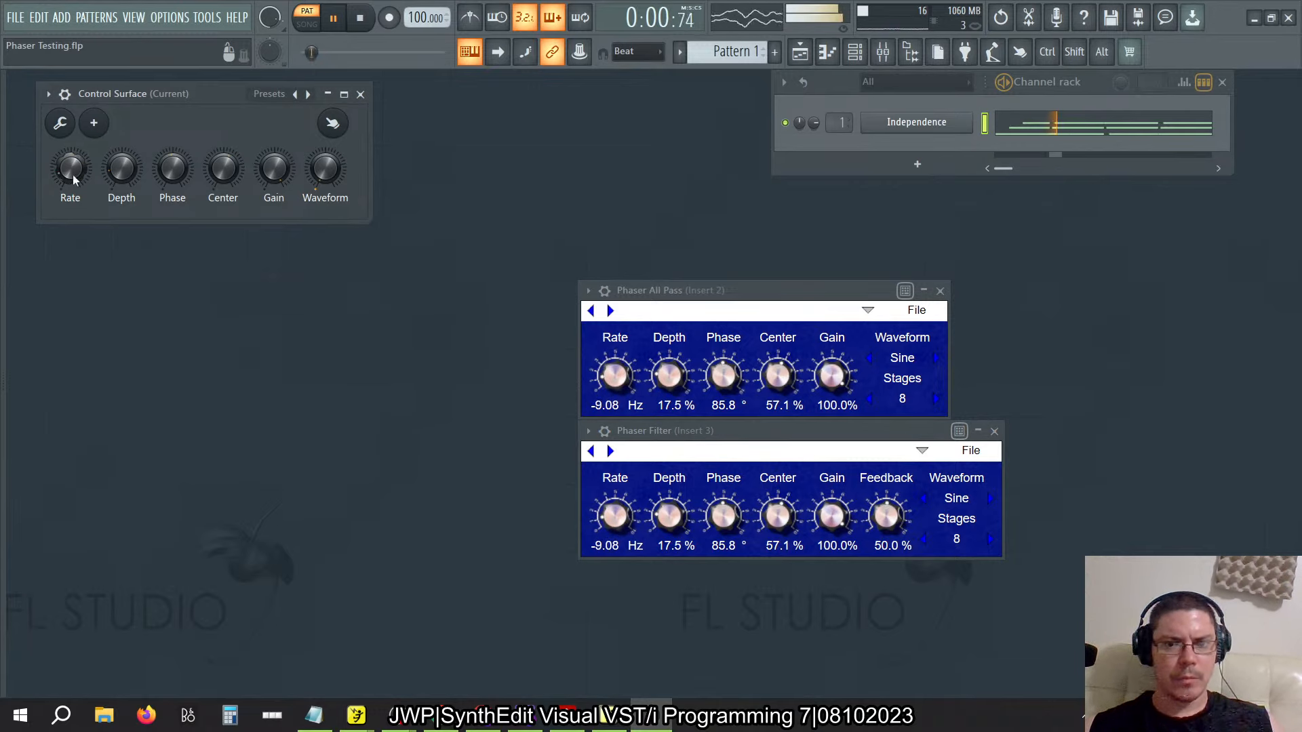
left_click(883, 52)
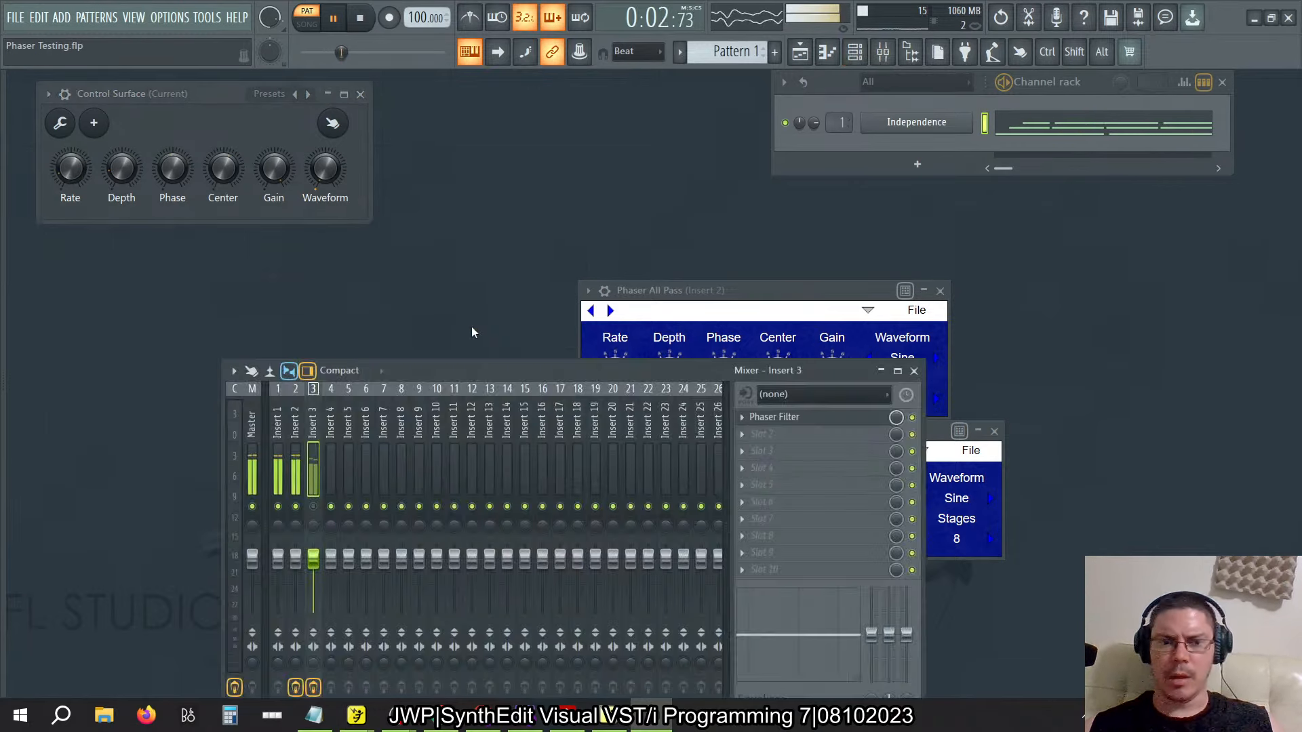
left_click_drag(449, 366, 661, 360)
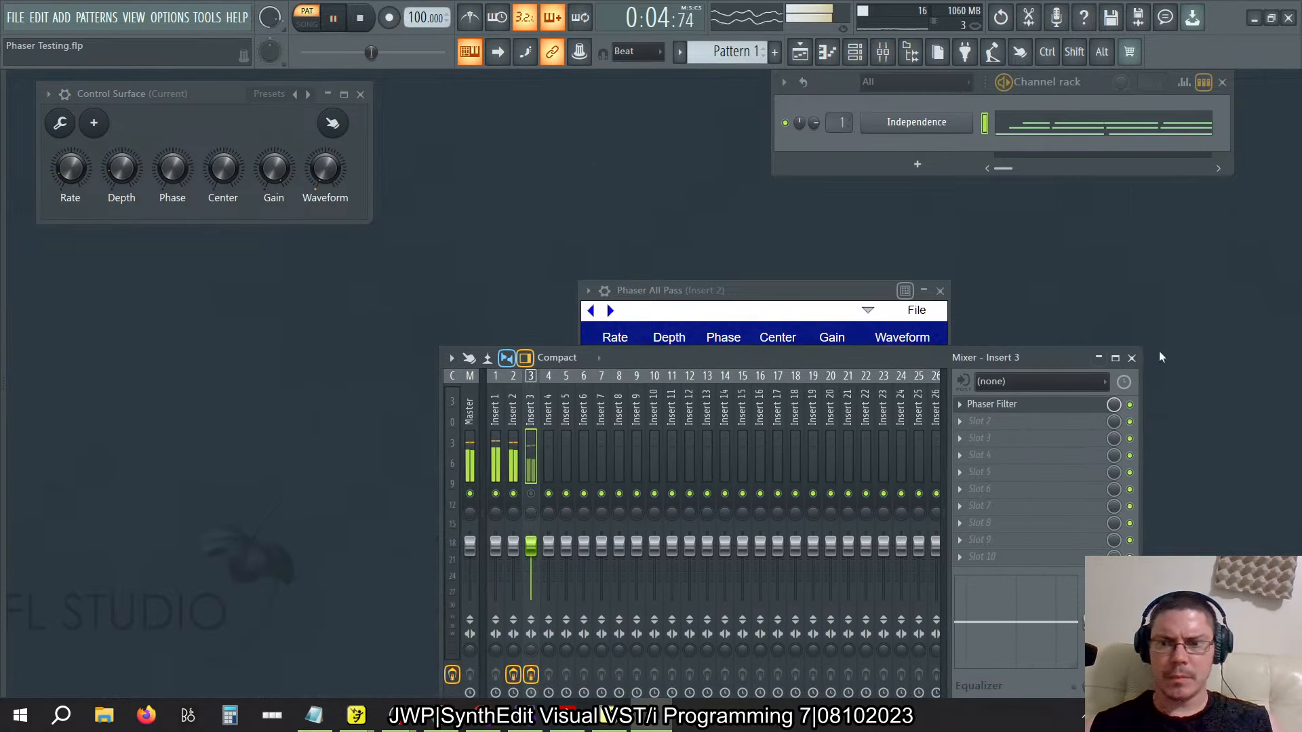
left_click(1134, 359)
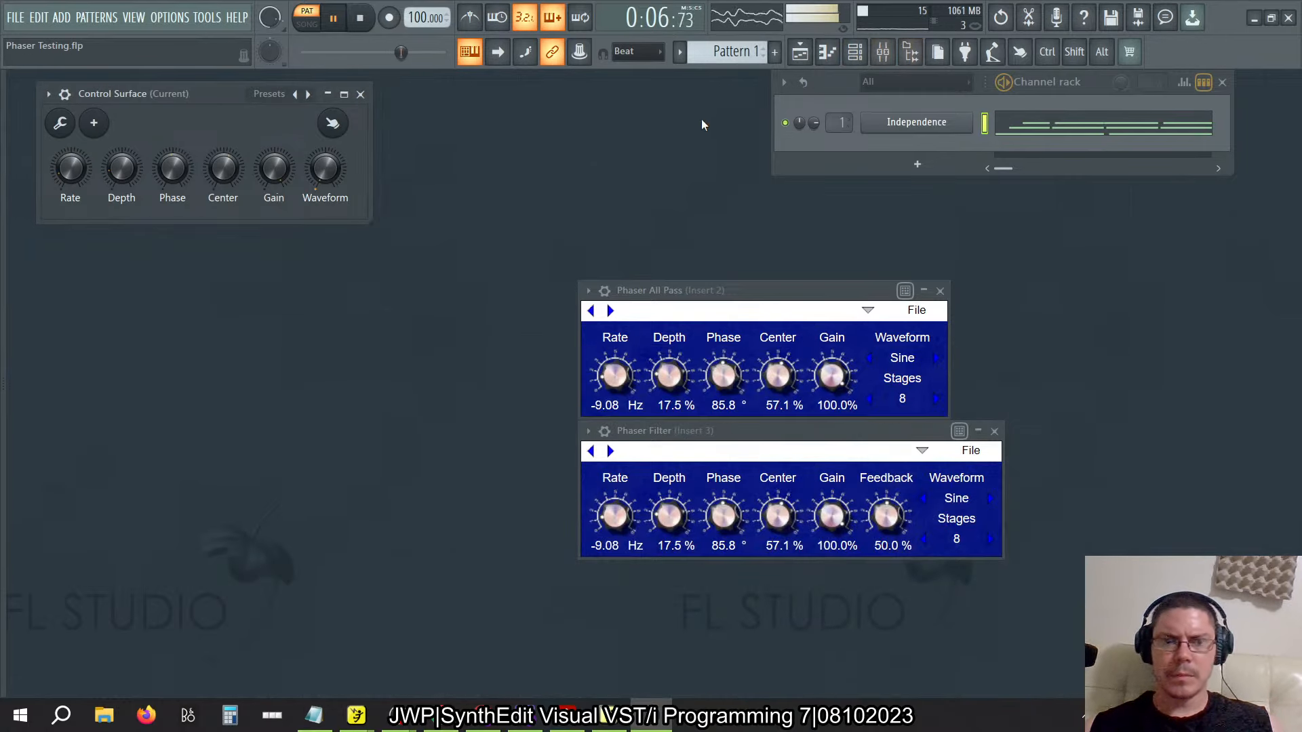
left_click_drag(71, 168, 74, 136)
left_click_drag(72, 180, 73, 224)
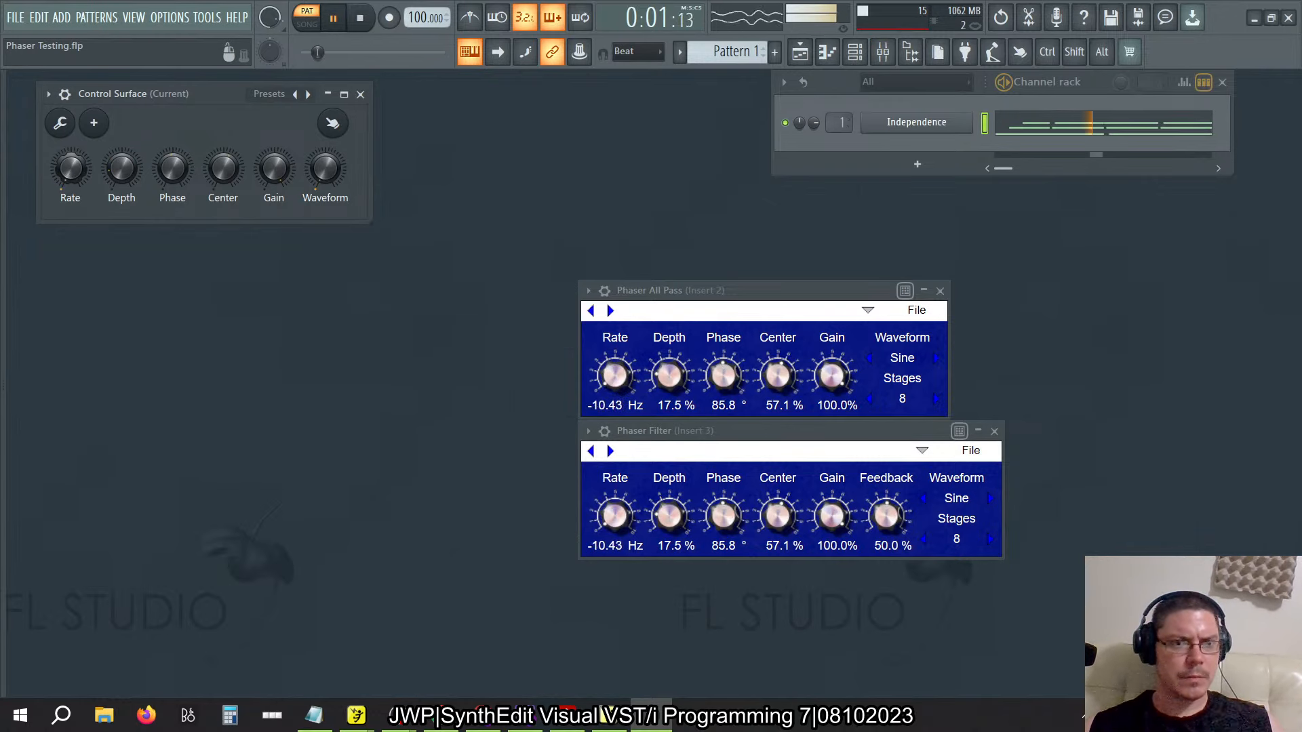
left_click_drag(73, 178, 72, 150)
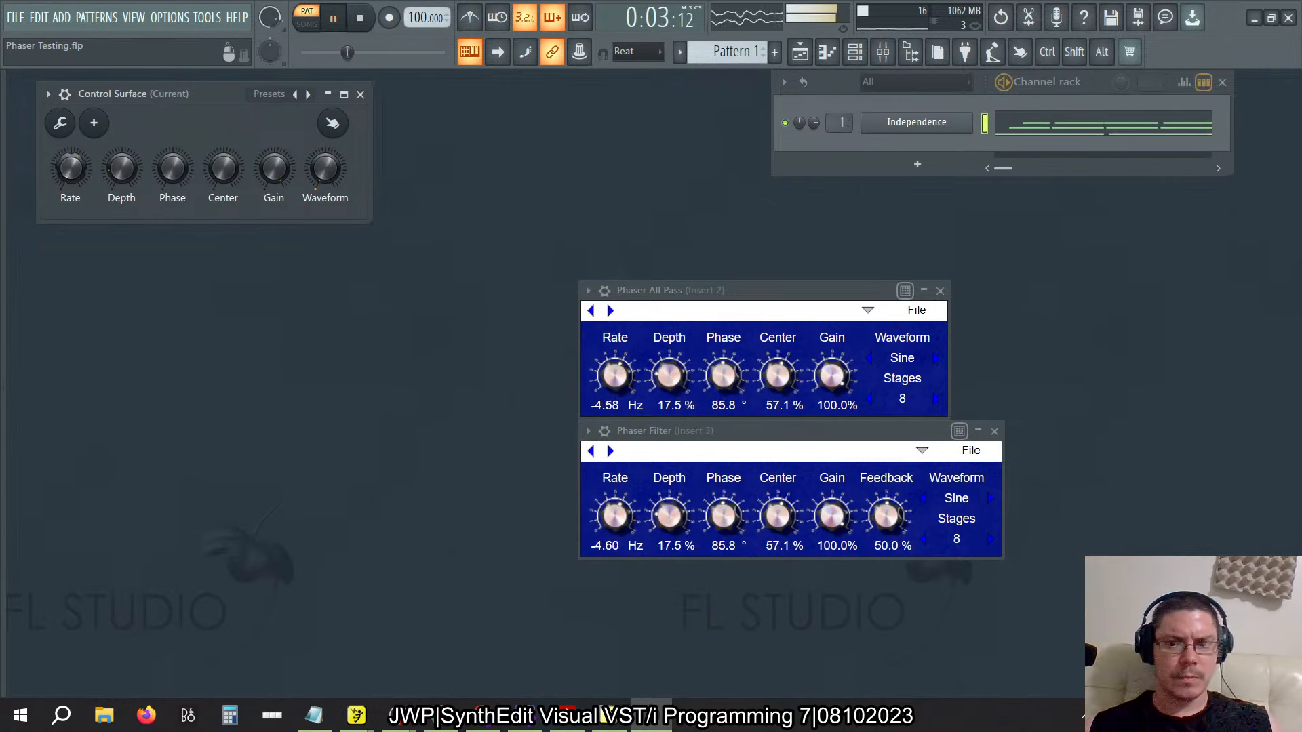
Adjust both phasers through the control surface to about -4.83 Hz rate, 27.1% depth, 38.1° phase and 76.5% center
left_click_drag(223, 170, 269, 178)
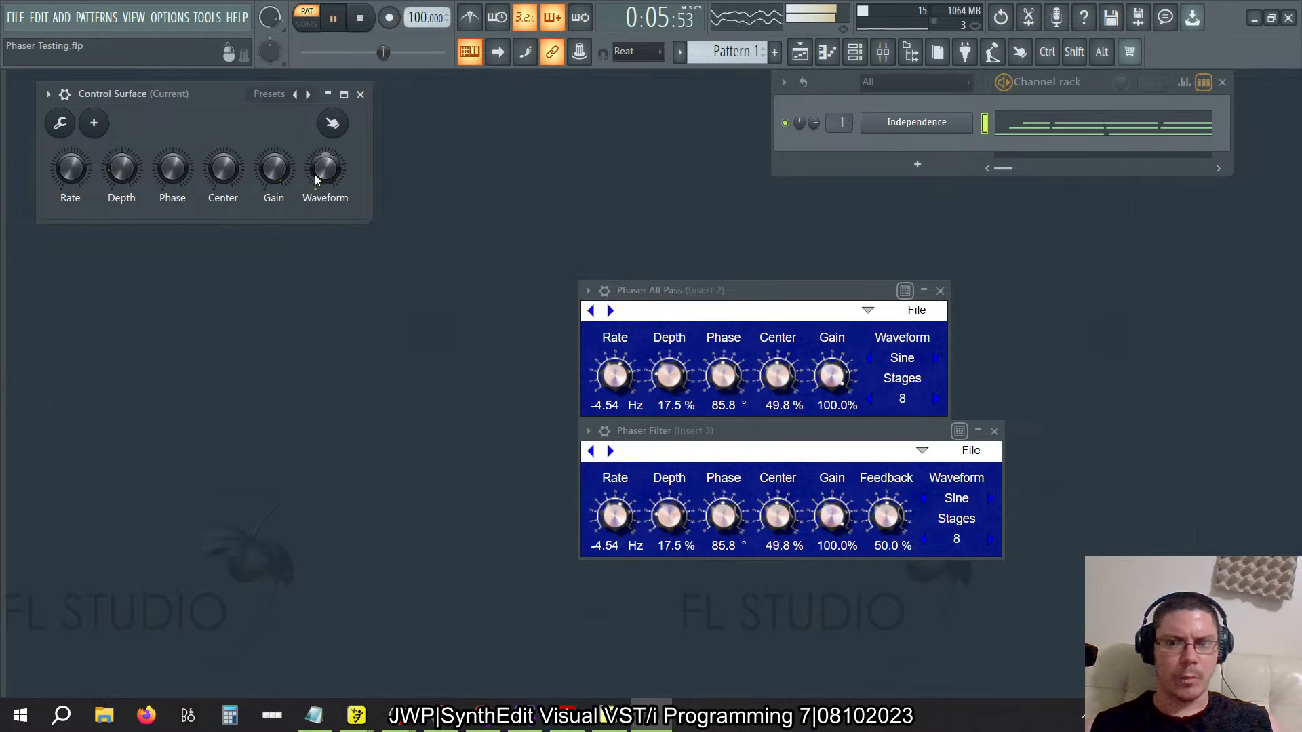
mouse_move(326, 168)
left_mouse_down()
mouse_move(325, 150)
mouse_move(326, 170)
left_mouse_up()
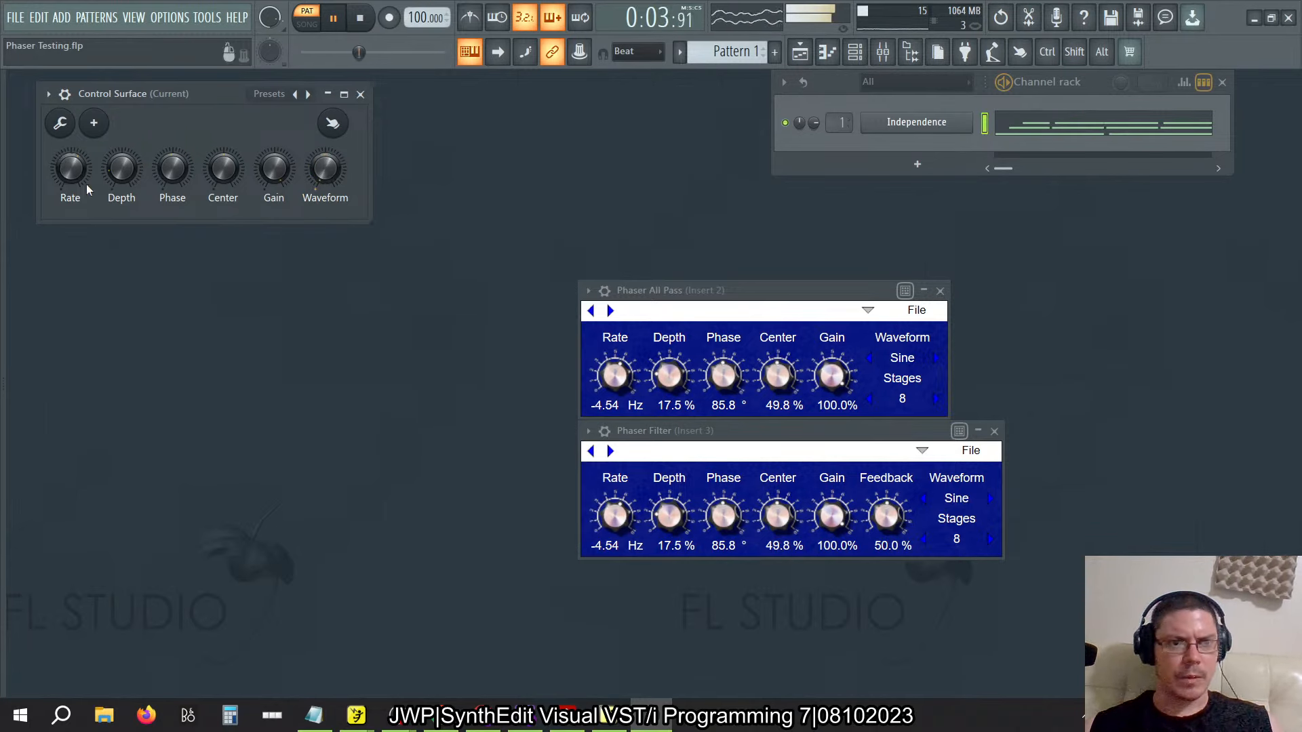
left_click_drag(122, 168, 71, 163)
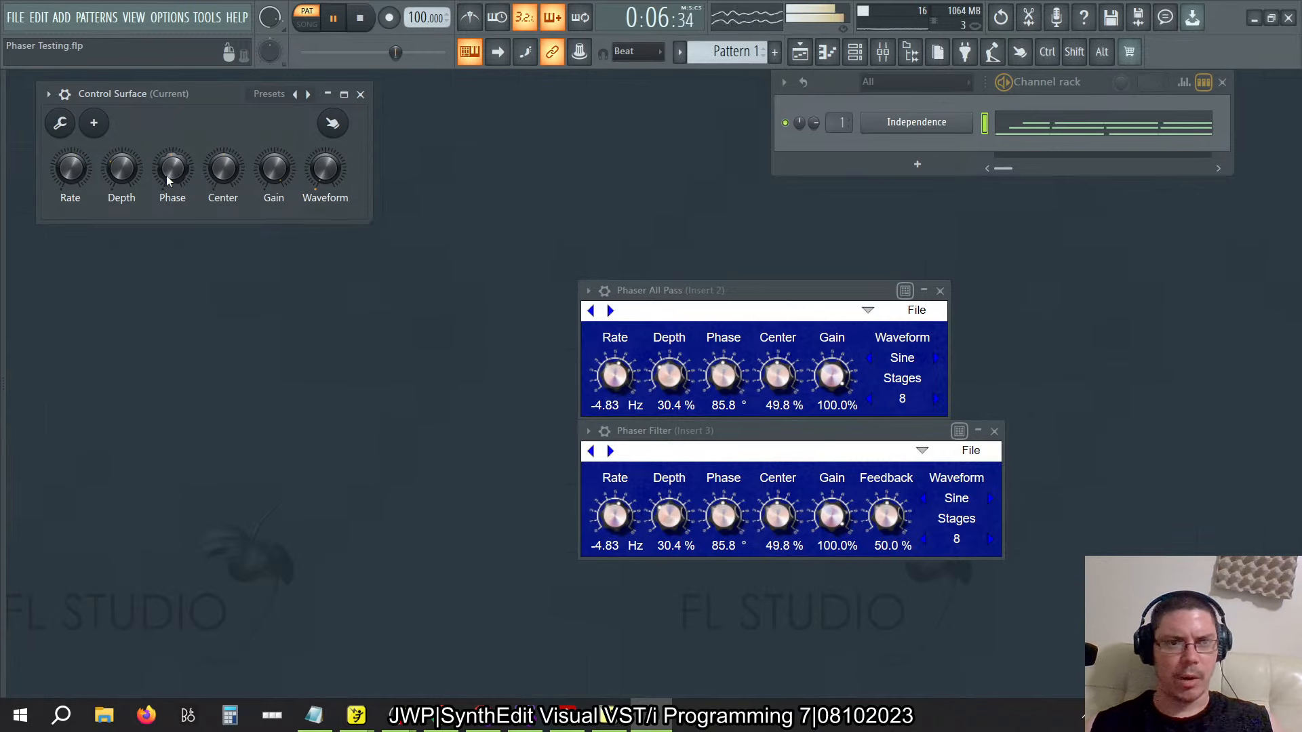
left_click_drag(169, 179, 223, 167)
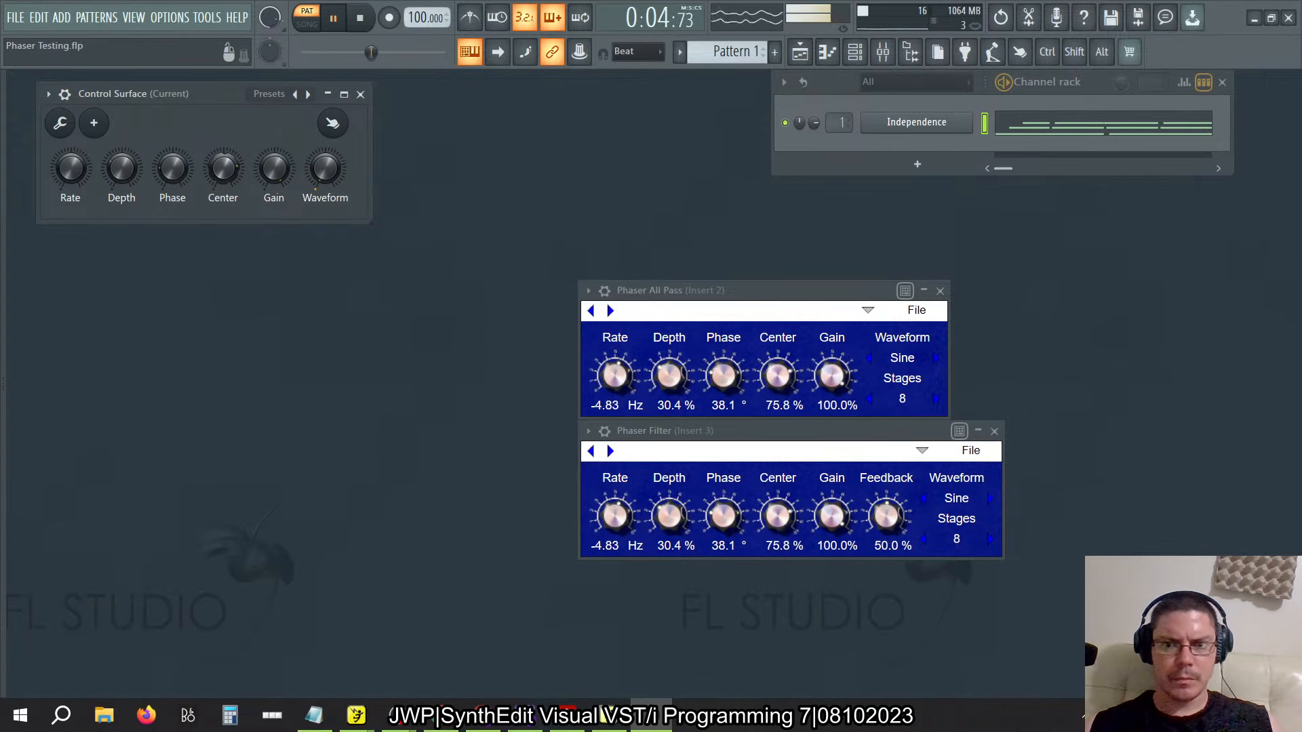
mouse_move(121, 168)
left_mouse_down()
mouse_move(121, 141)
mouse_move(121, 182)
mouse_move(121, 157)
left_mouse_up()
Mute Insert 2 and unmute Insert 3 to hear Phaser Filter instead of Phaser All Pass, and close the mixer
left_click(883, 52)
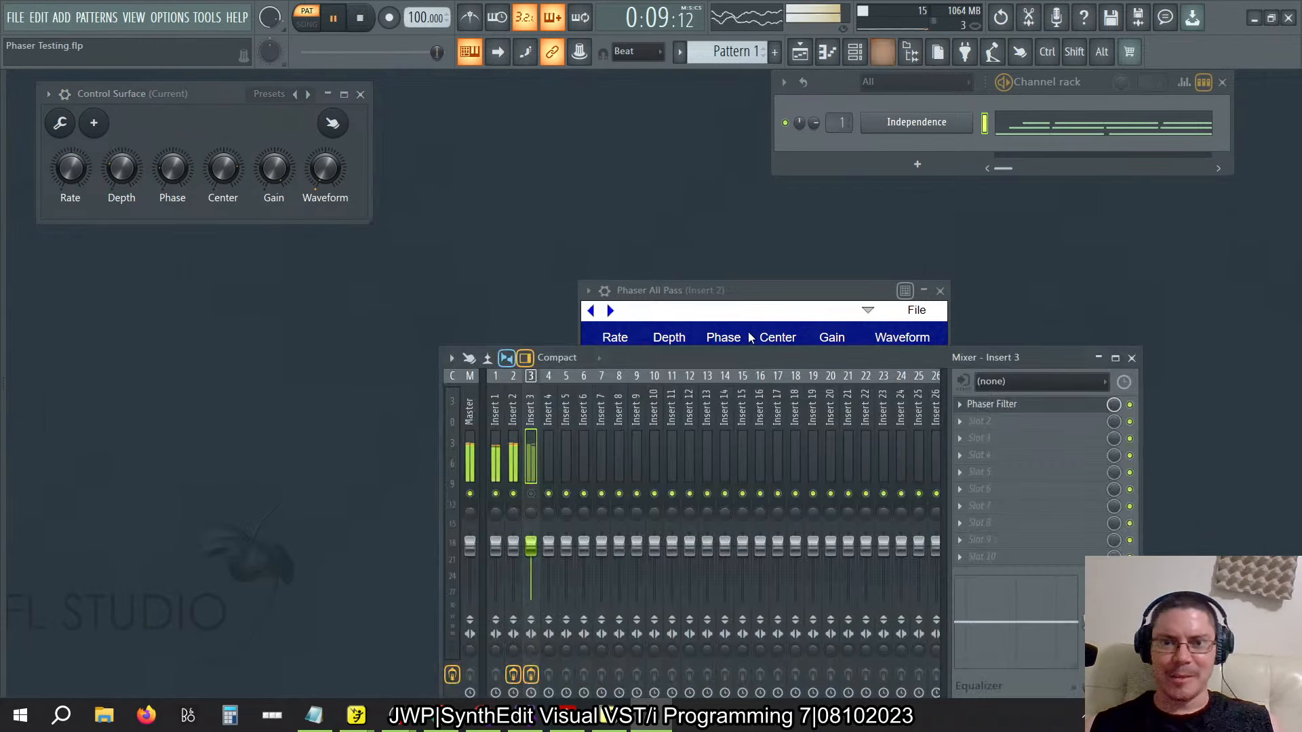
left_click(513, 493)
left_click(531, 493)
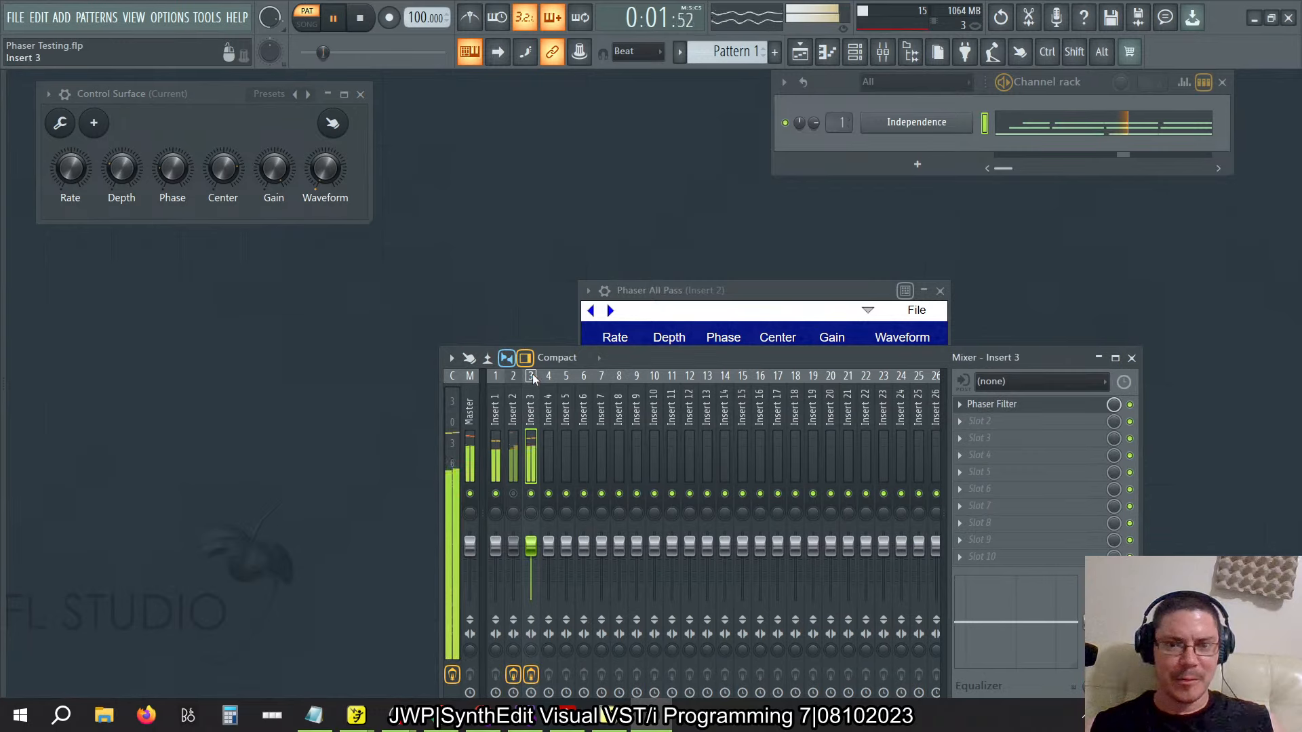
left_click(1131, 357)
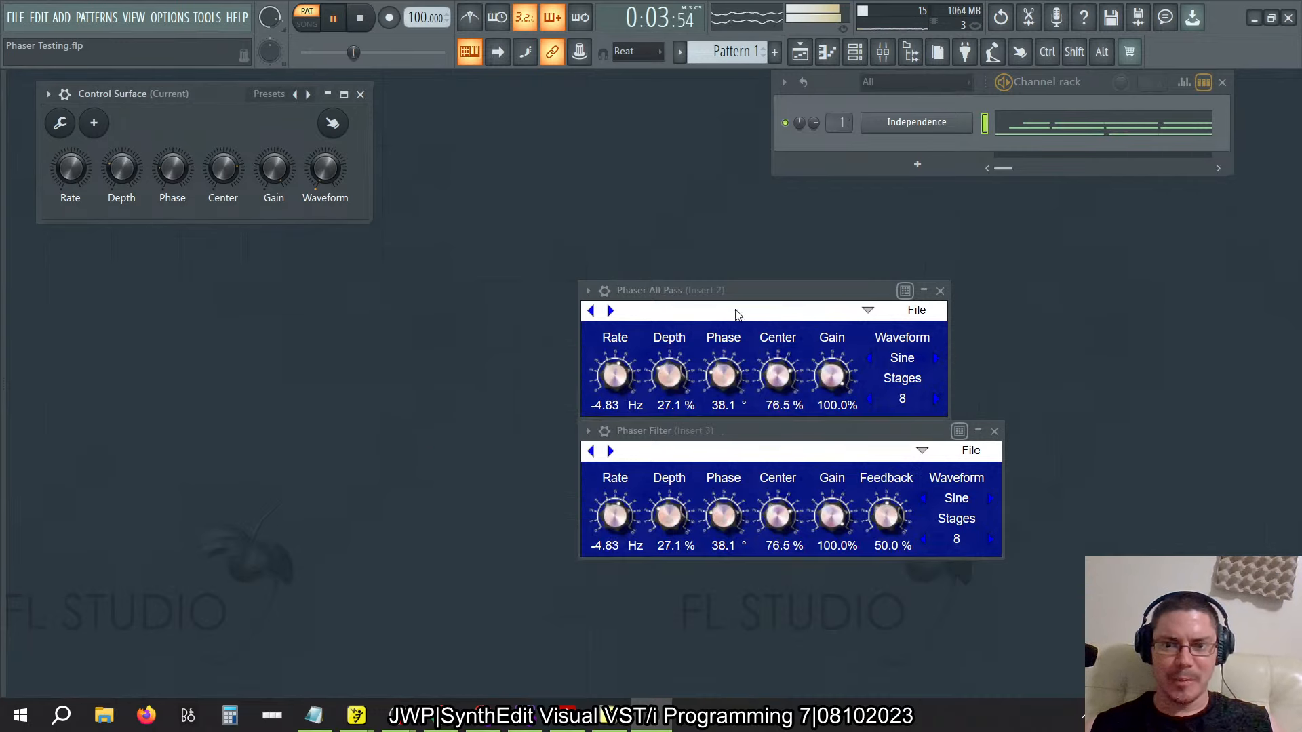
Adjust the control surface to about -10.43 Hz rate, 90.9% depth, 31.5° phase and 34.2% center, and stop playback
left_click_drag(122, 166, 67, 175)
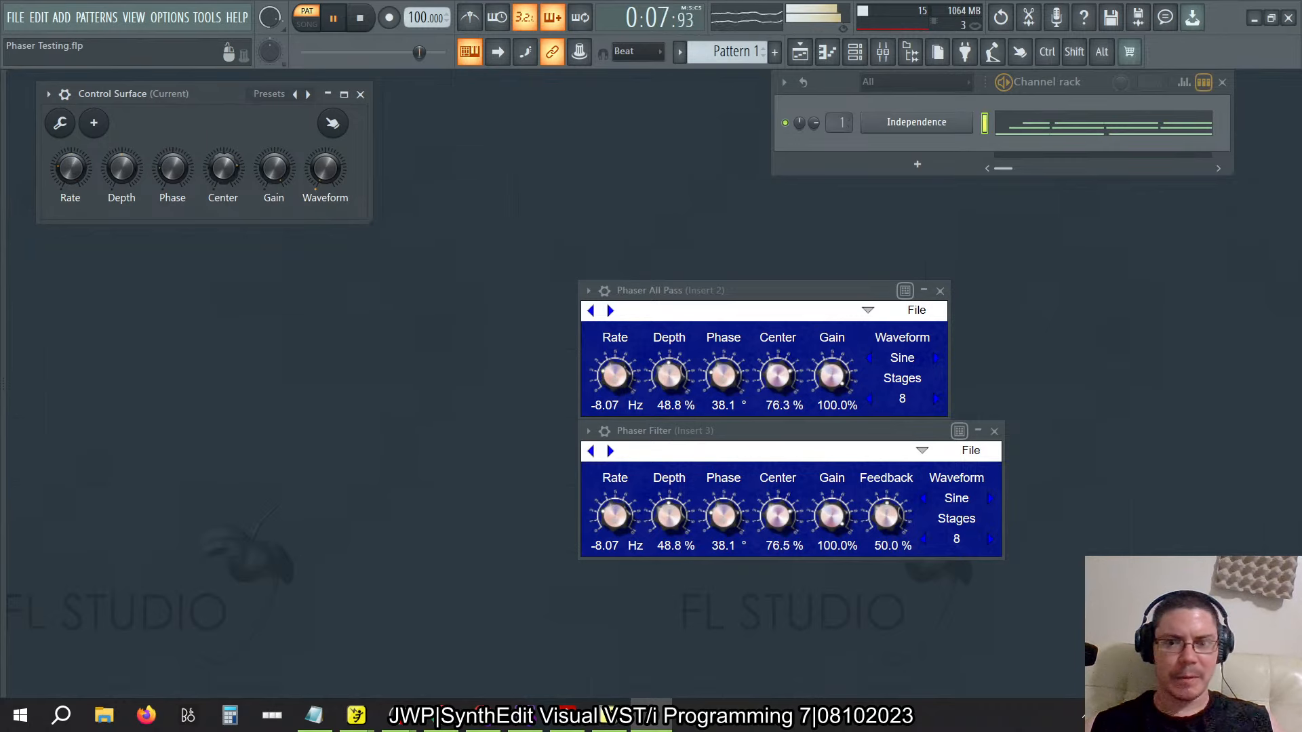
left_click_drag(226, 175, 173, 135)
left_click_drag(122, 169, 168, 206)
left_click_drag(70, 168, 71, 185)
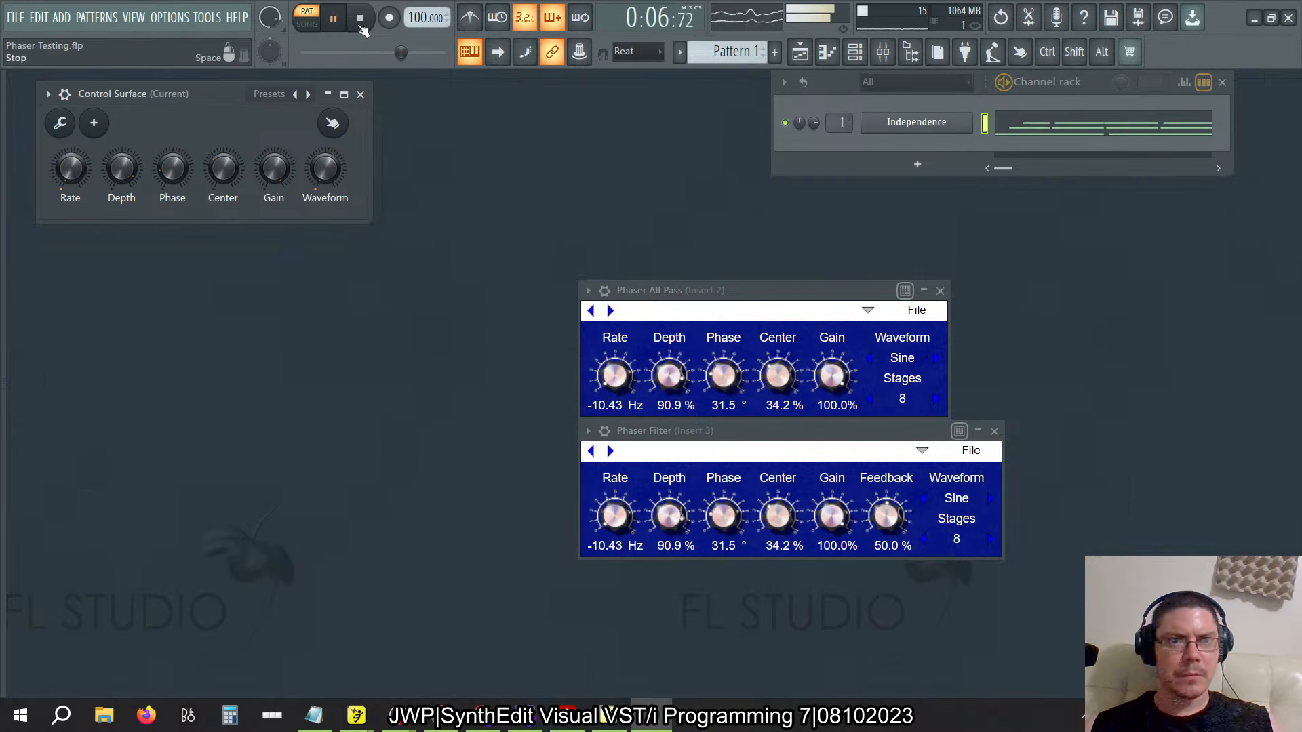
left_click(360, 18)
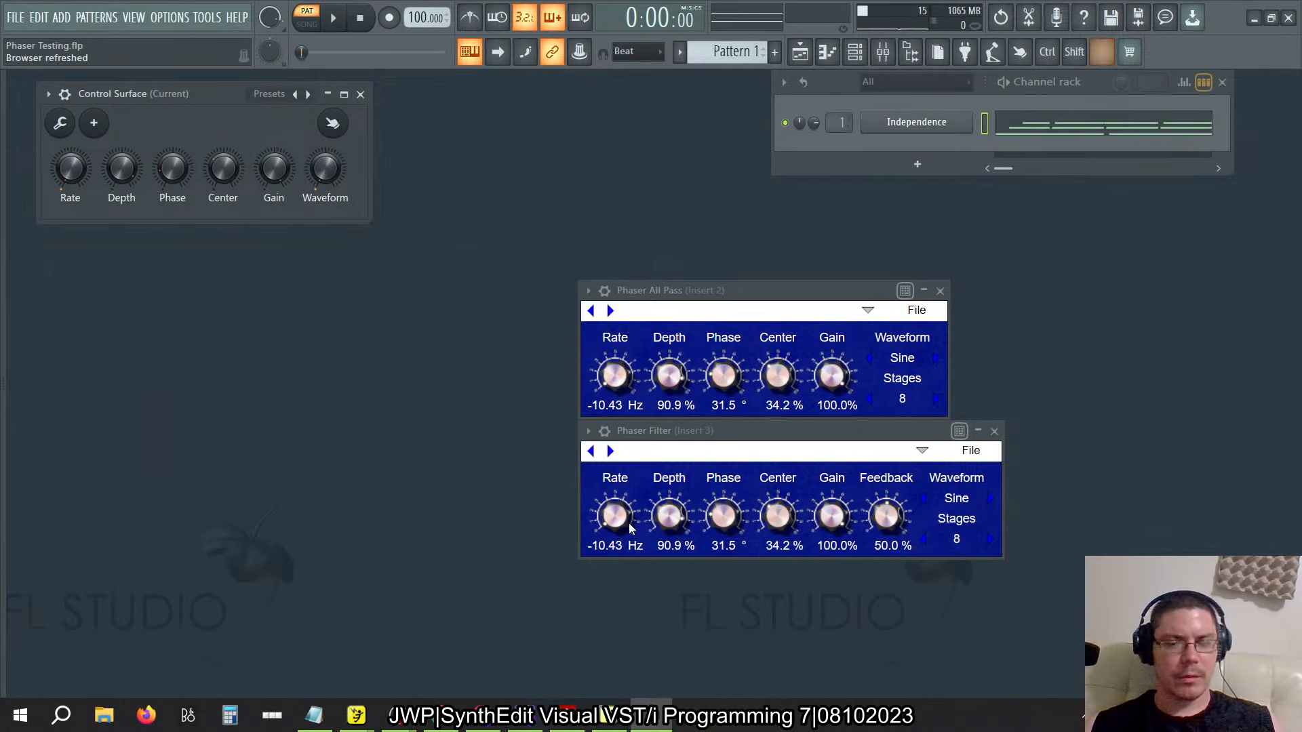
Switch to SynthEdit, open the Phaser container's structure and move the Rate knob module directly above the Depth knob
key("alt+Tab")
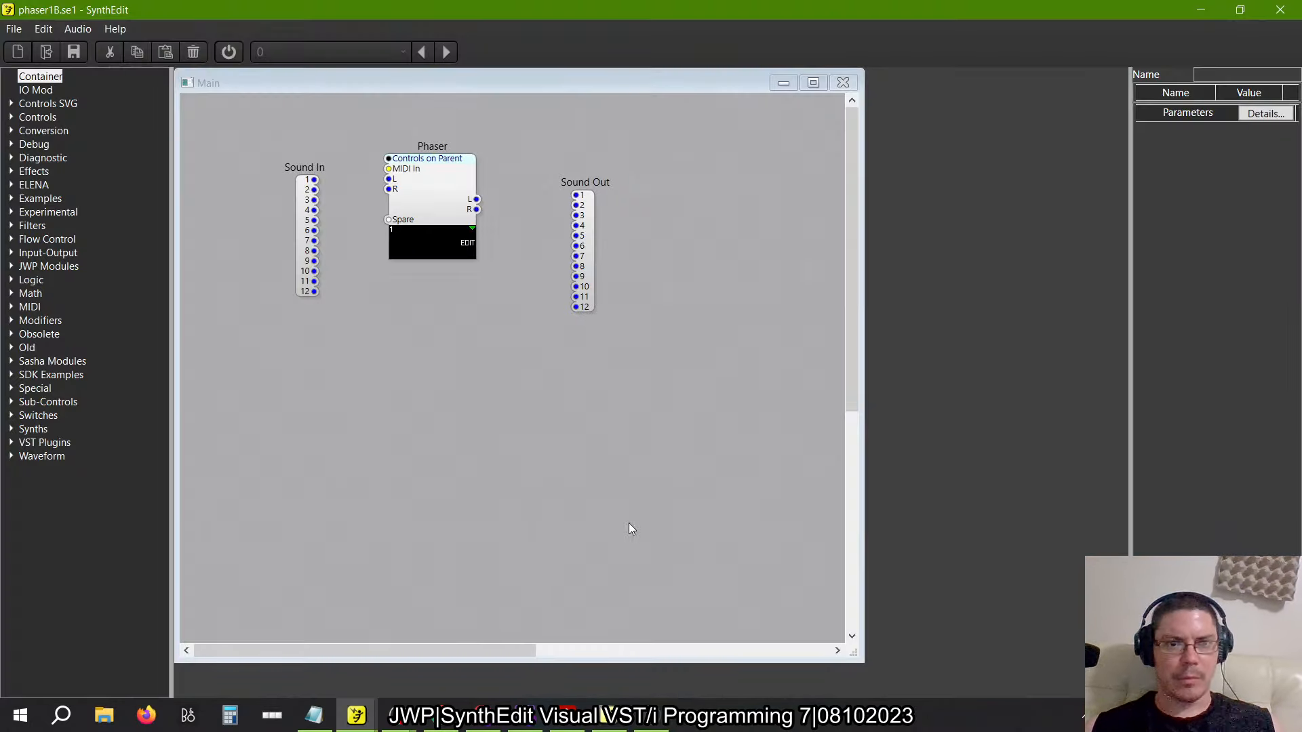
double_click(411, 187)
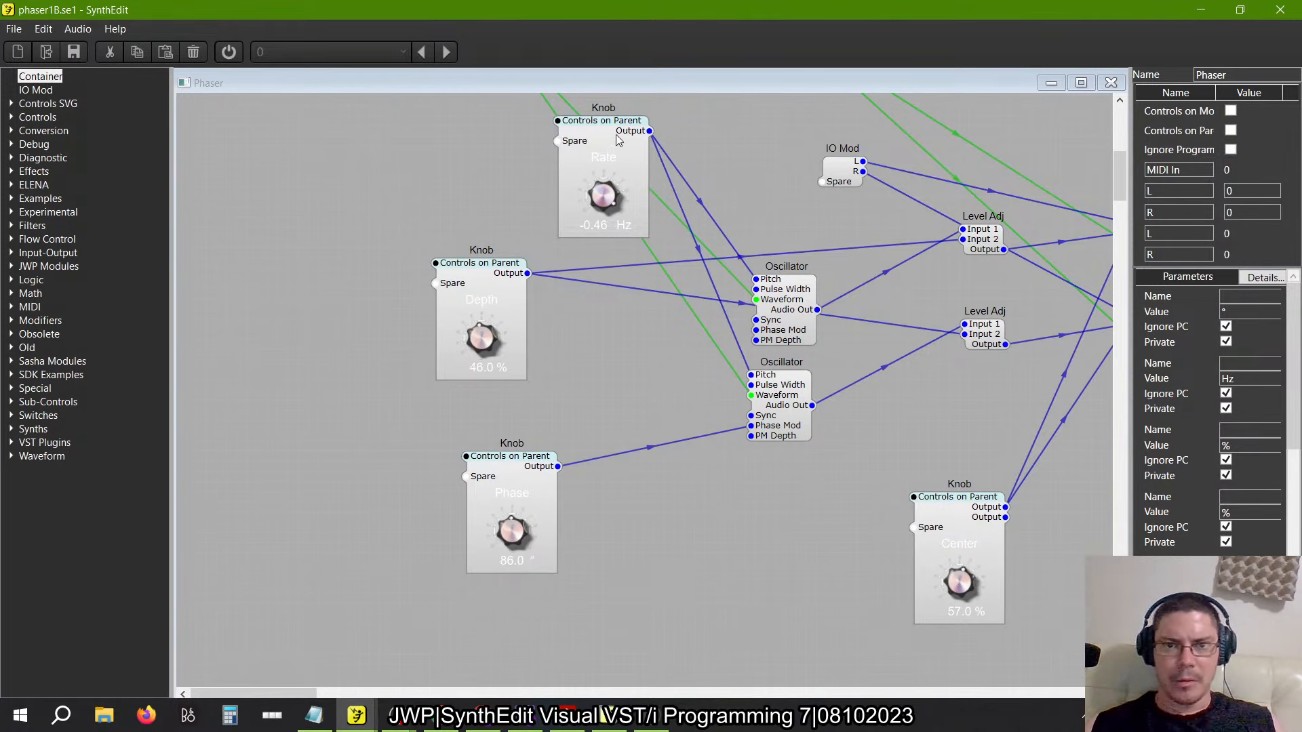
left_click_drag(616, 134, 494, 144)
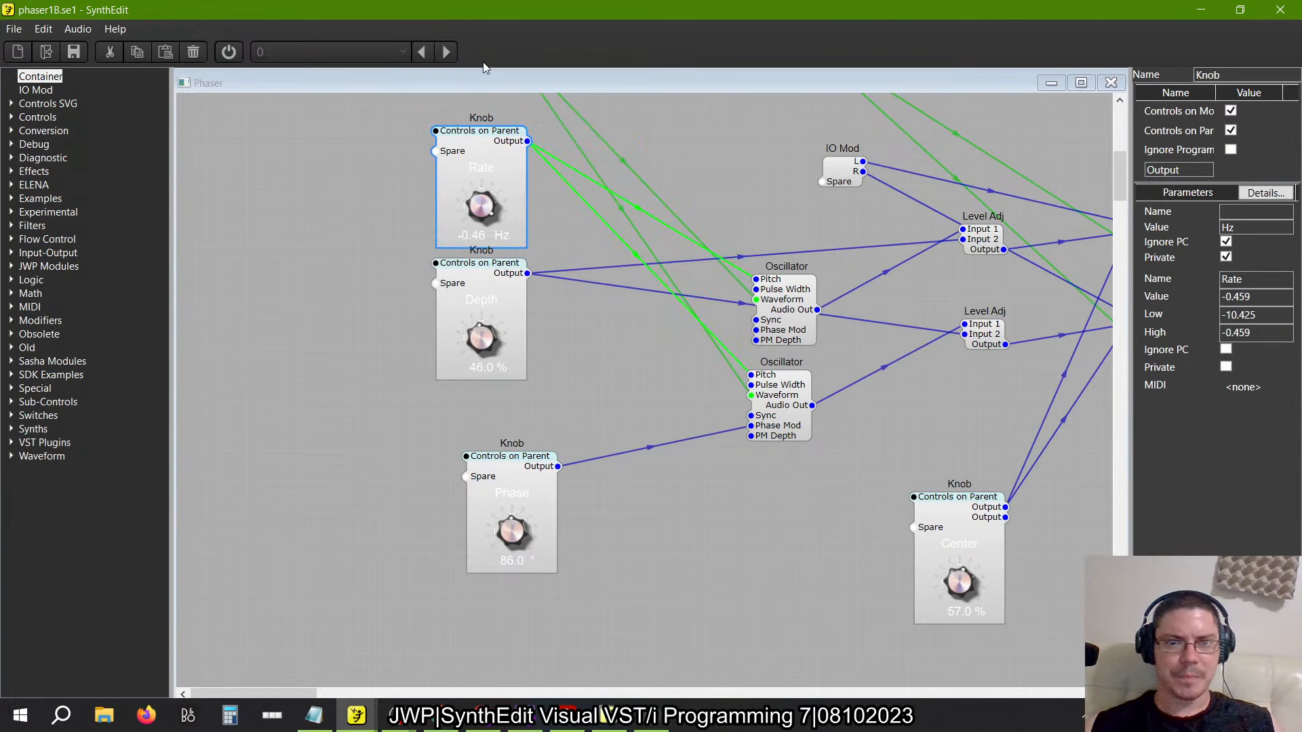
Open the Rate knob's structure, check which conversion modes the Unit Converter offers, and close the structure
double_click(455, 149)
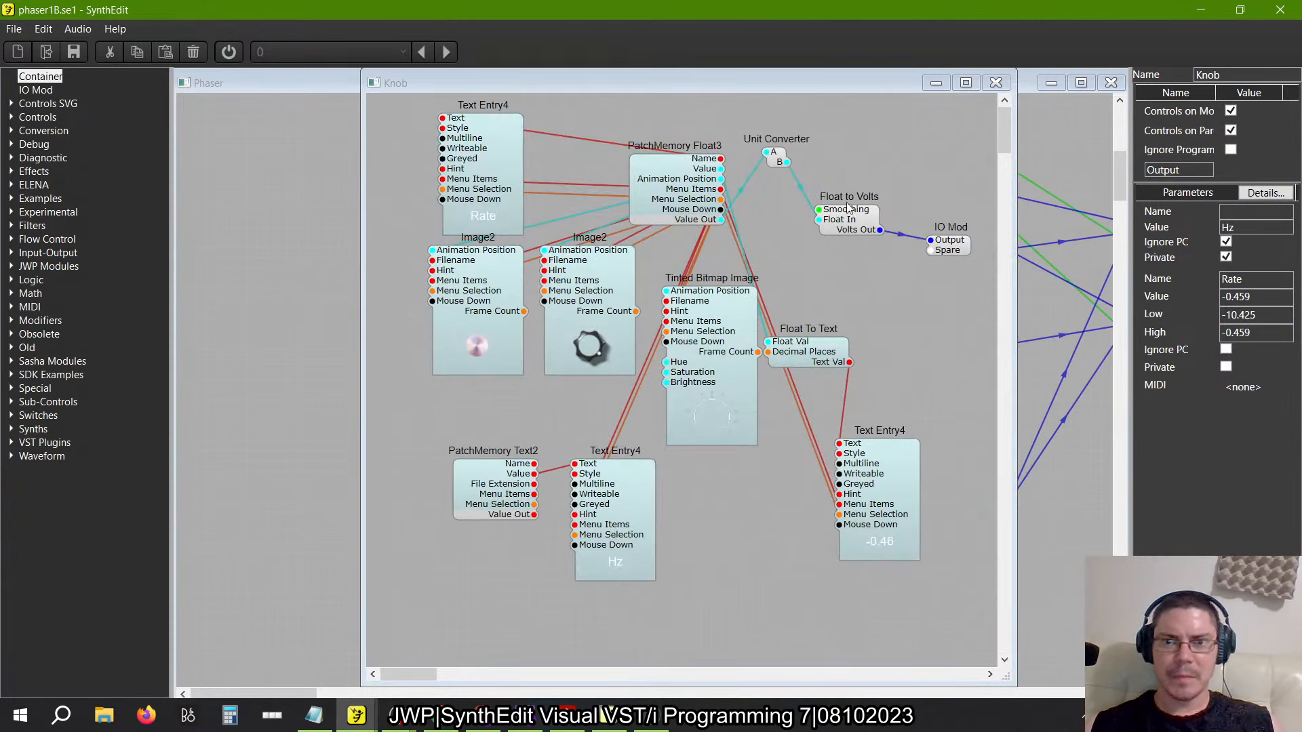
left_click(780, 169)
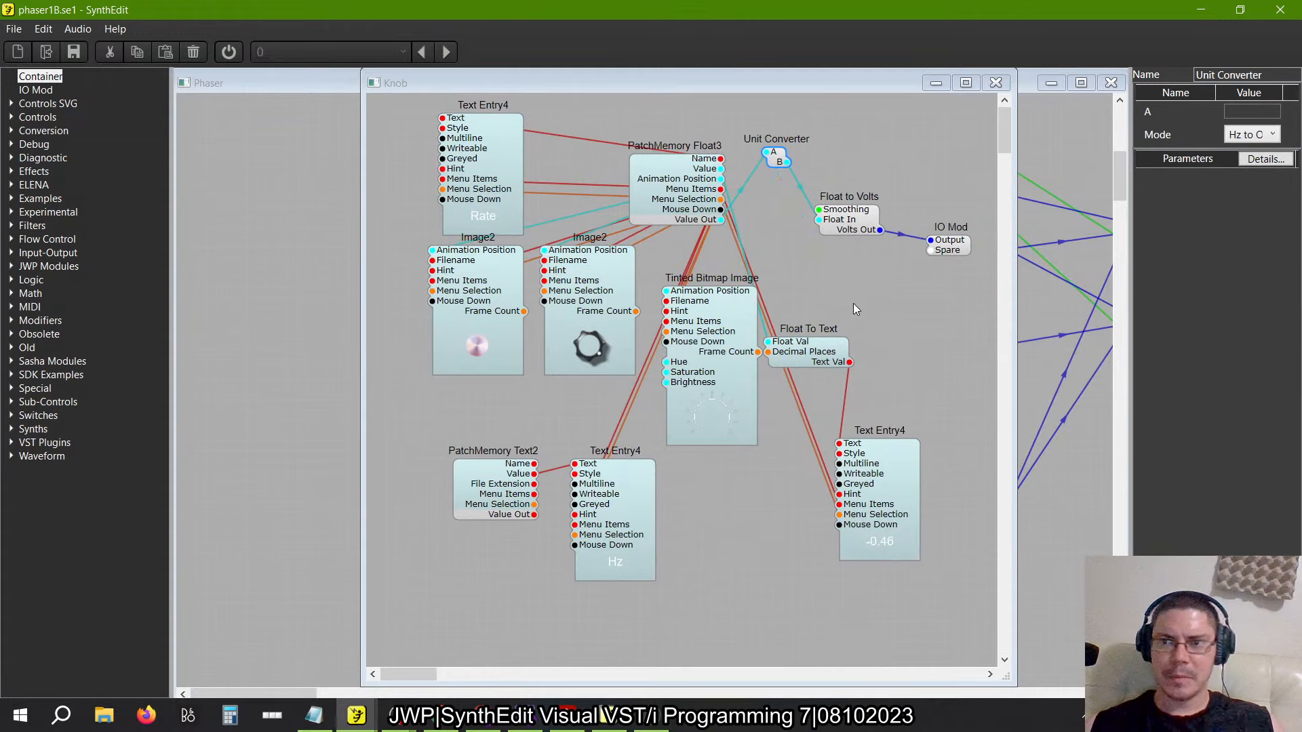
left_click(1255, 135)
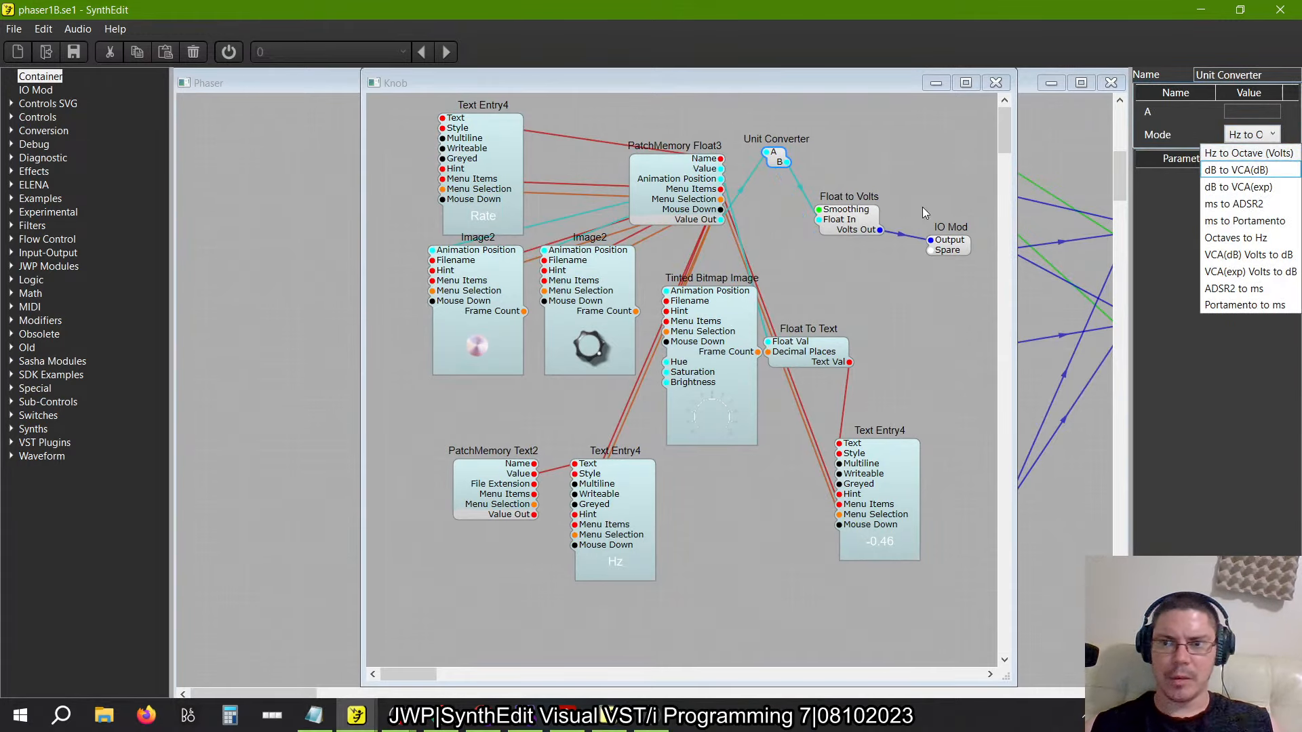
left_click(948, 160)
left_click(996, 82)
Check the Freq Scale options of the Oscillator directly beside the Depth knob's connection
left_click(765, 293)
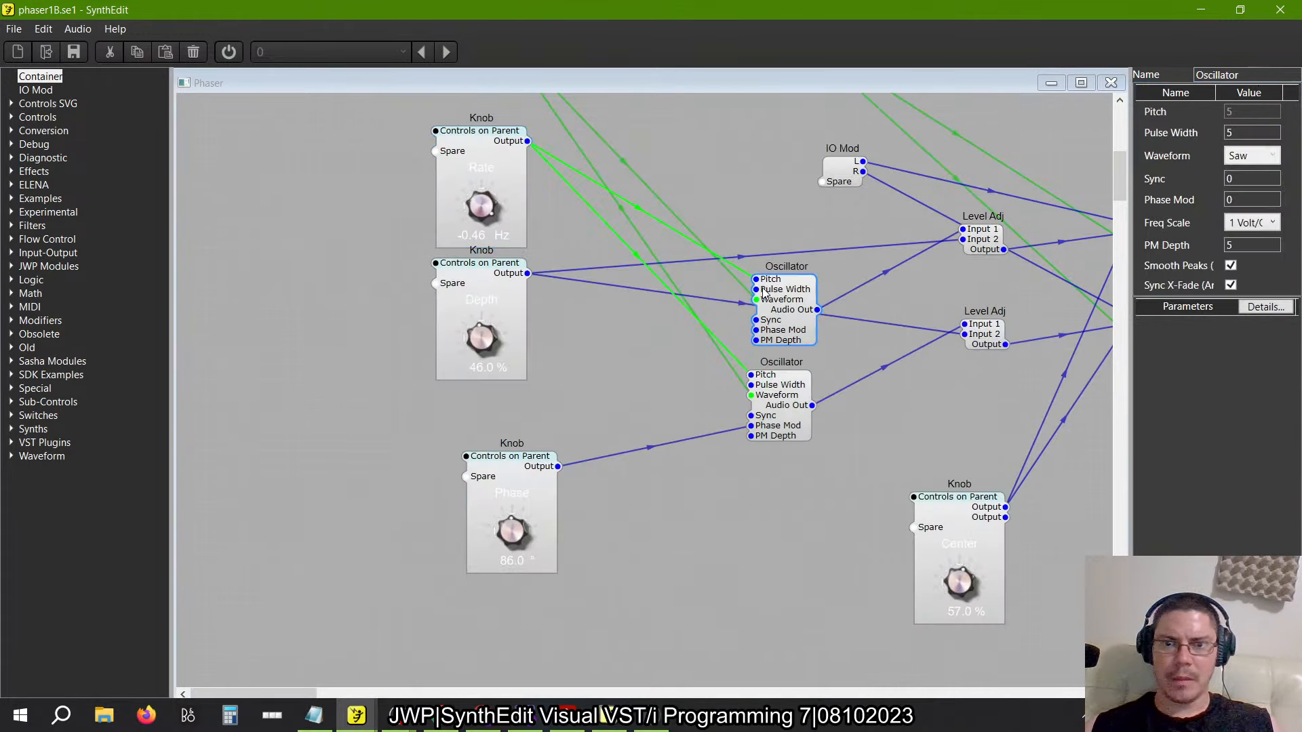
left_click(1256, 228)
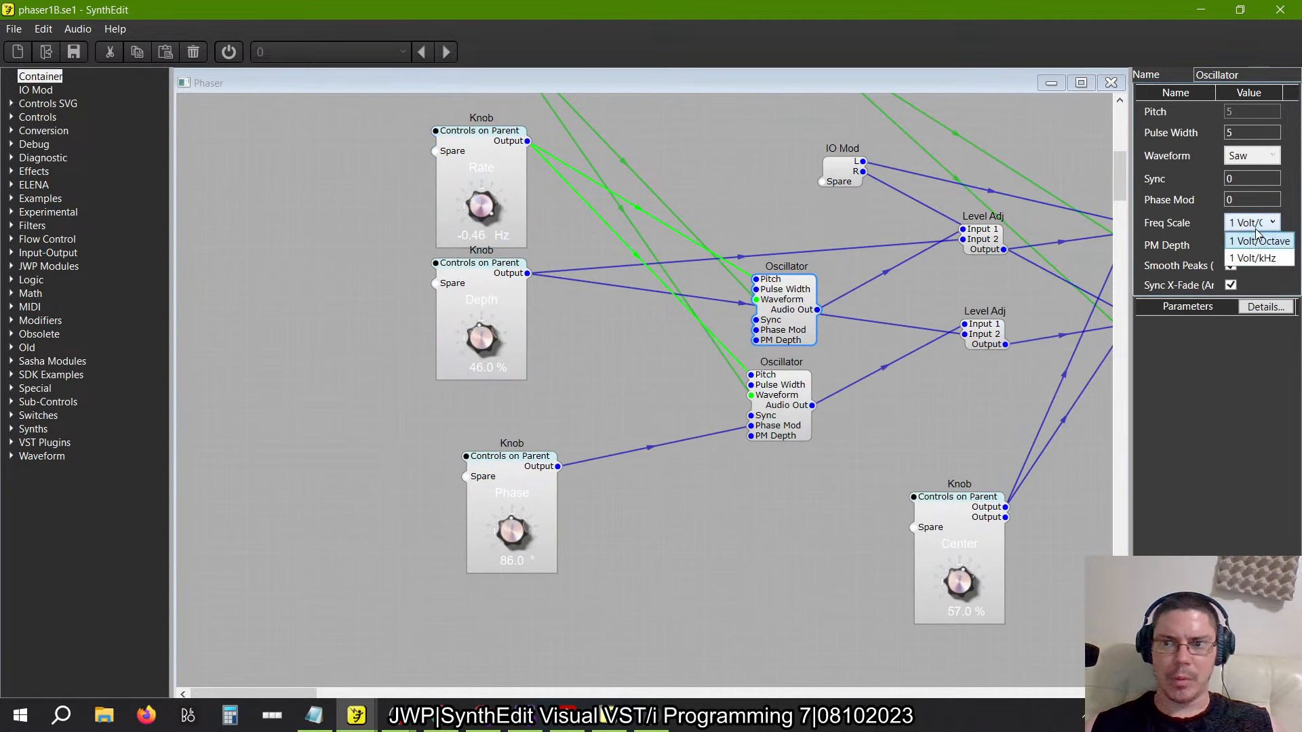
left_click(782, 205)
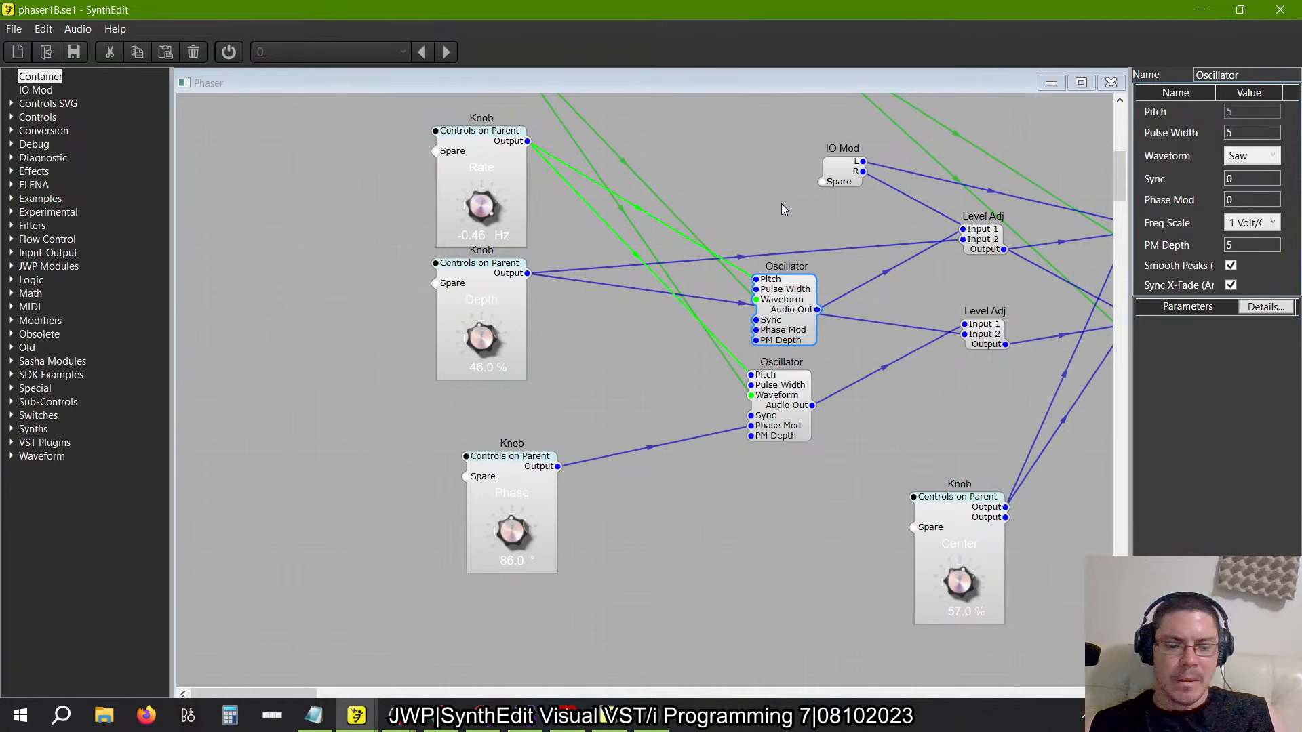
Switch to FL Studio to look at the Rate control of Phaser All Pass, and return to the older SynthEdit version showing phaser3.se1
key("alt+Tab")
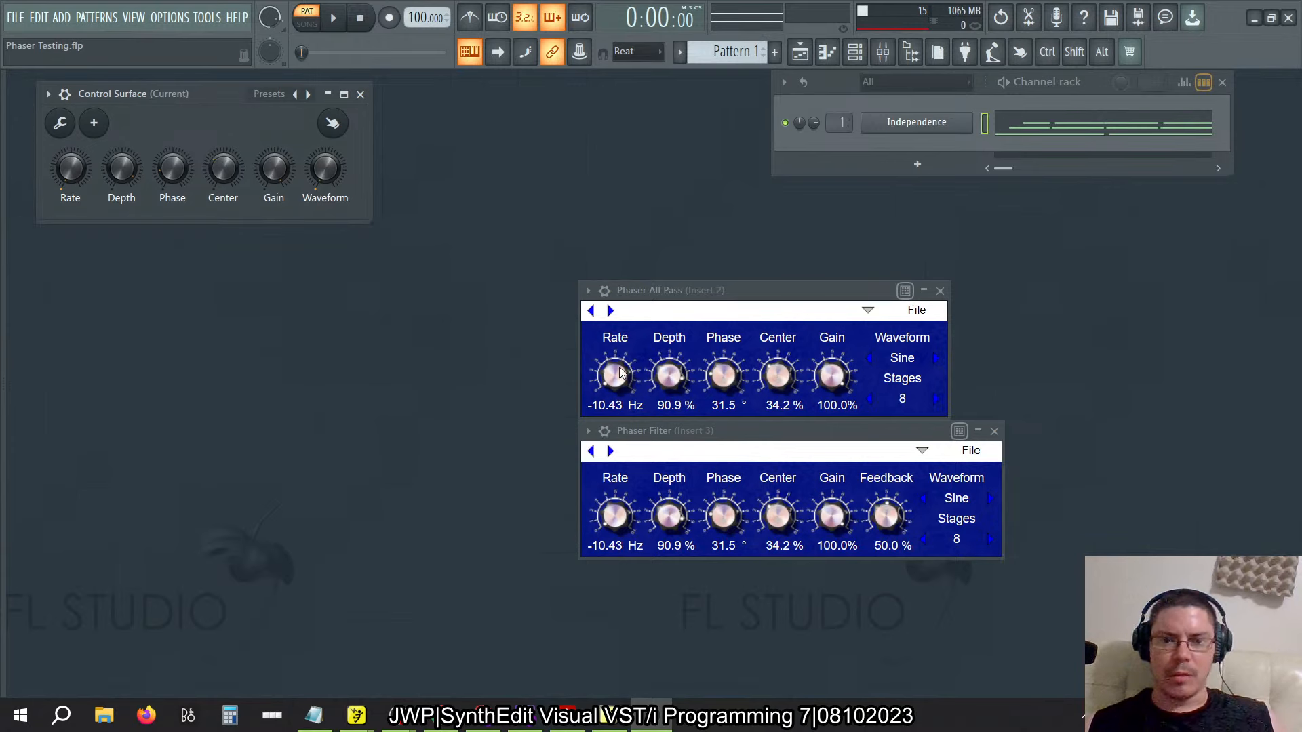
left_click_drag(607, 366, 610, 468)
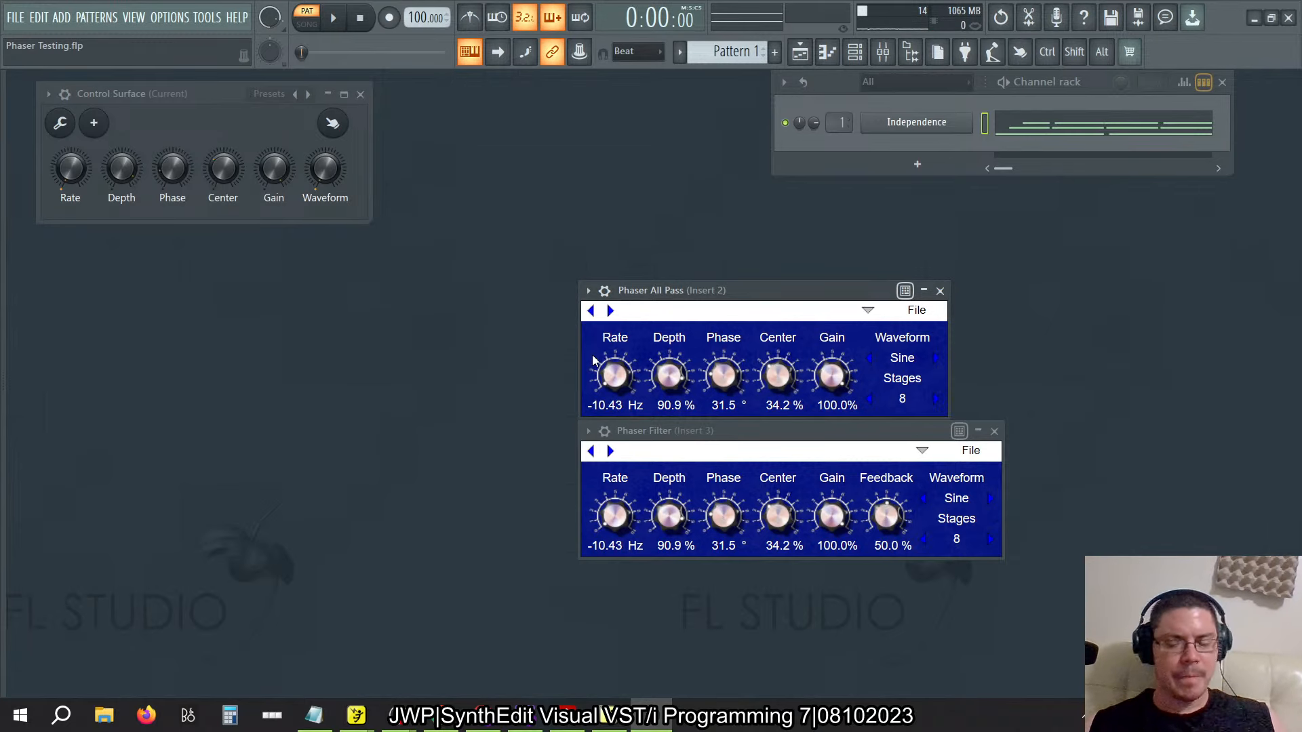
key("alt+Tab")
key("alt+Tab")
key("alt+Tab")
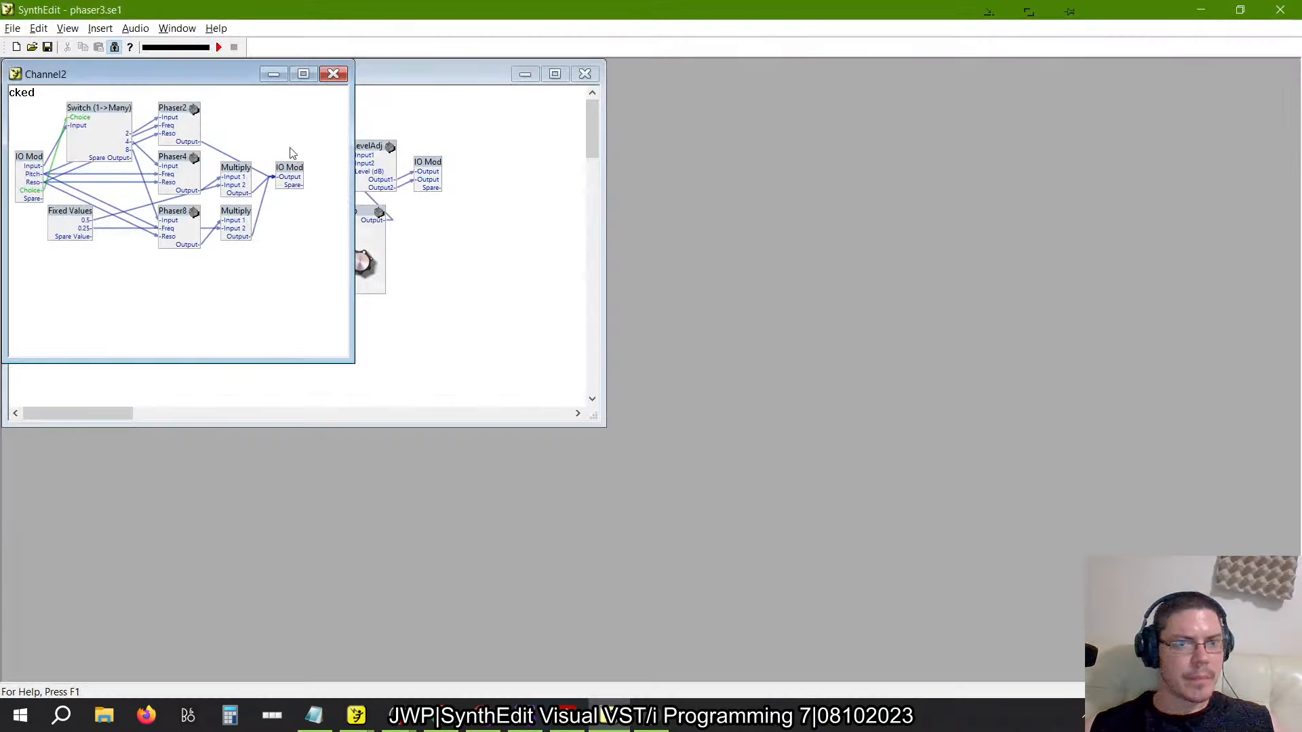
Close the Channel2 structure and examine the commands available for the knob feeding the oscillators' Pitch
left_click(334, 74)
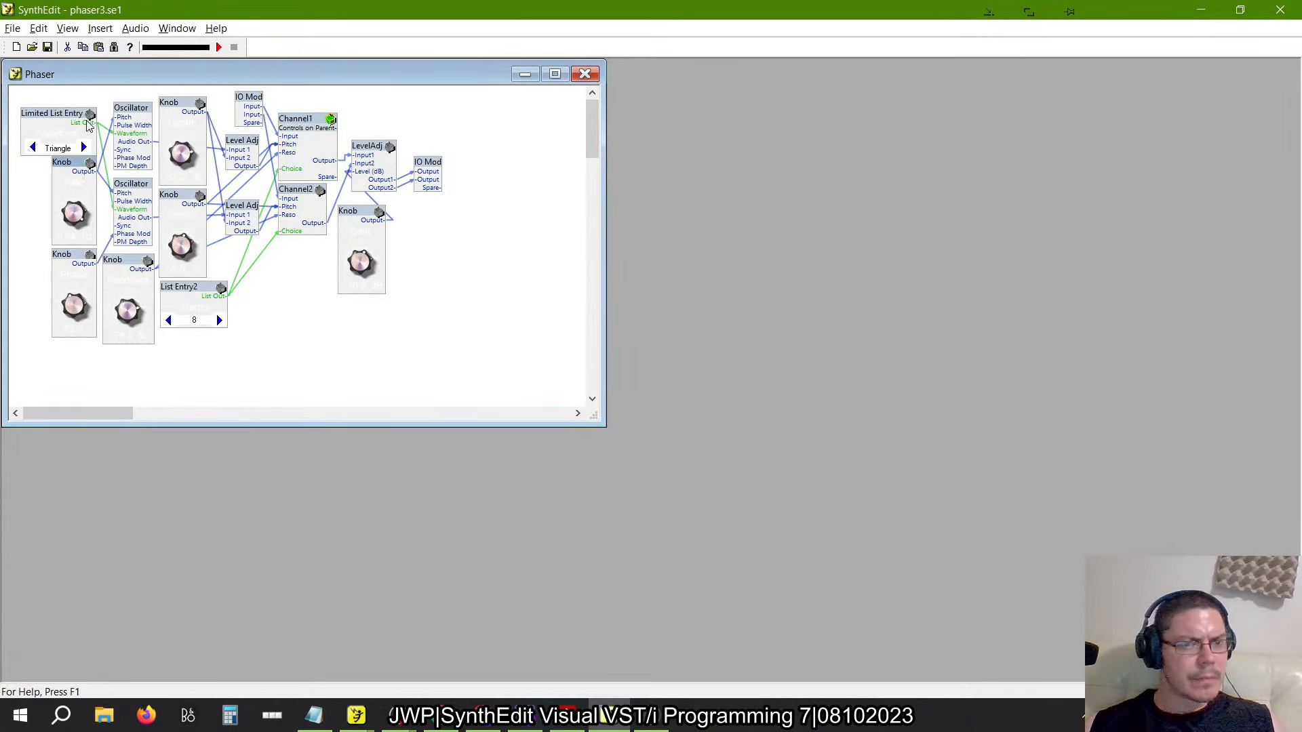
right_click(68, 166)
left_click(340, 356)
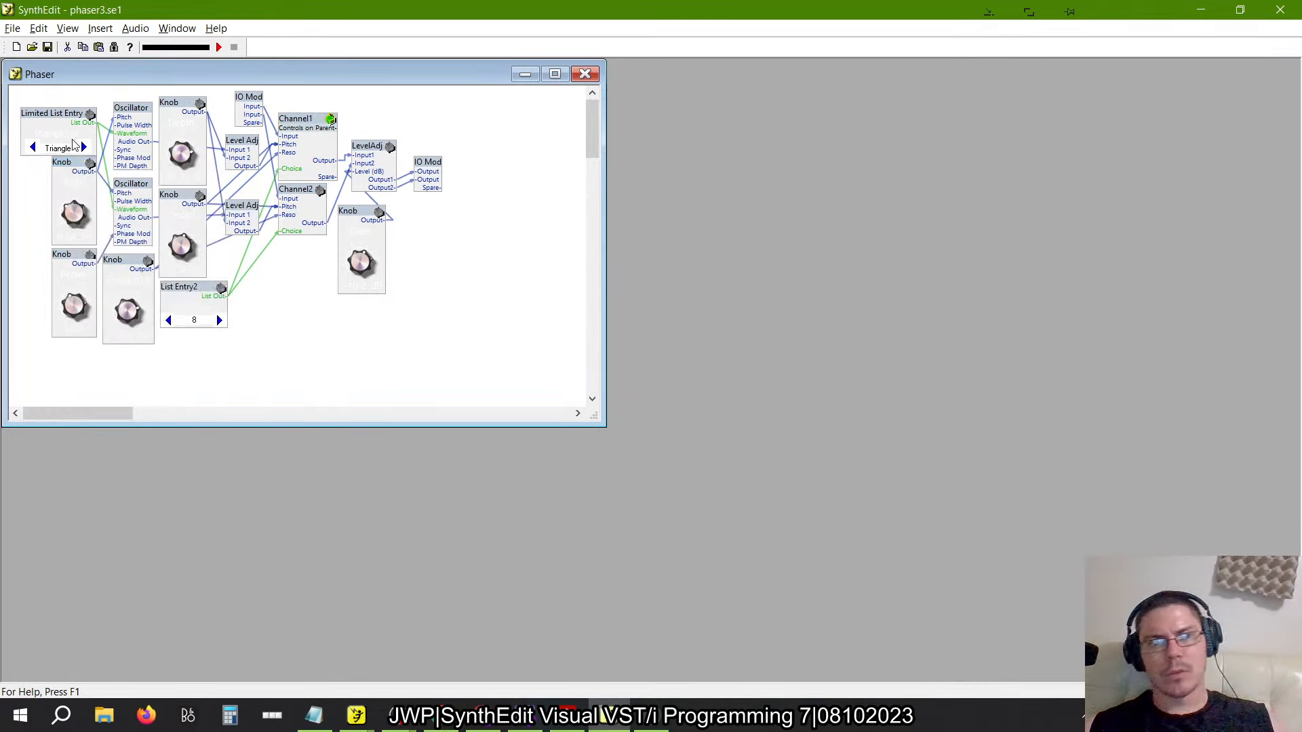
right_click(69, 166)
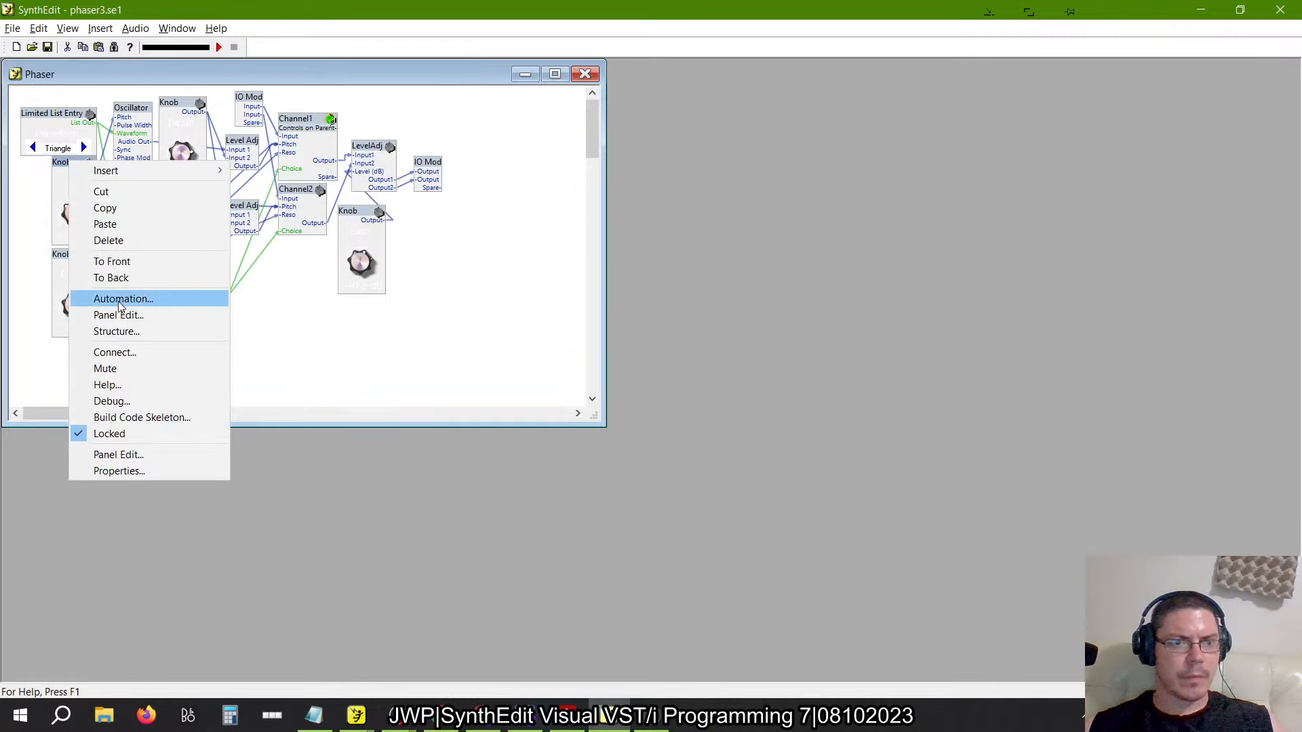
left_click(339, 354)
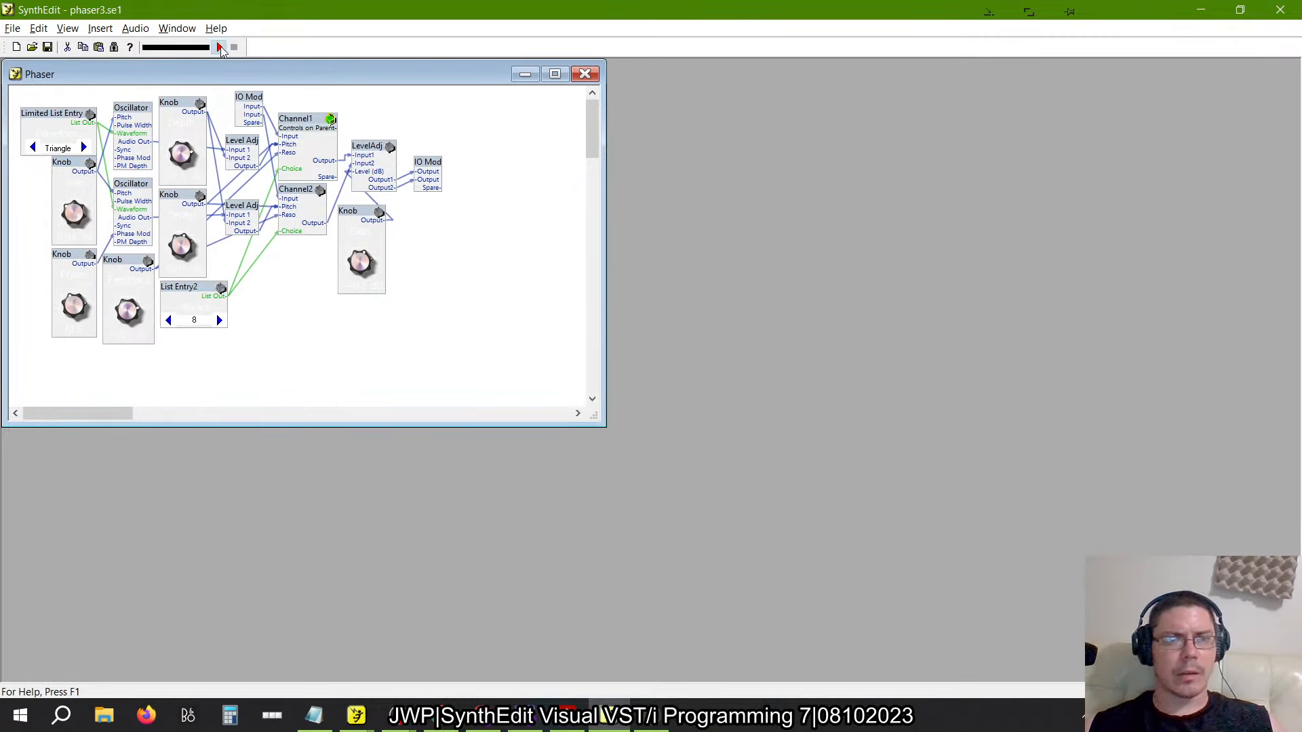
Run the audio engine to test the phaser3.se1 patch and stop it
left_click(219, 47)
left_click(811, 400)
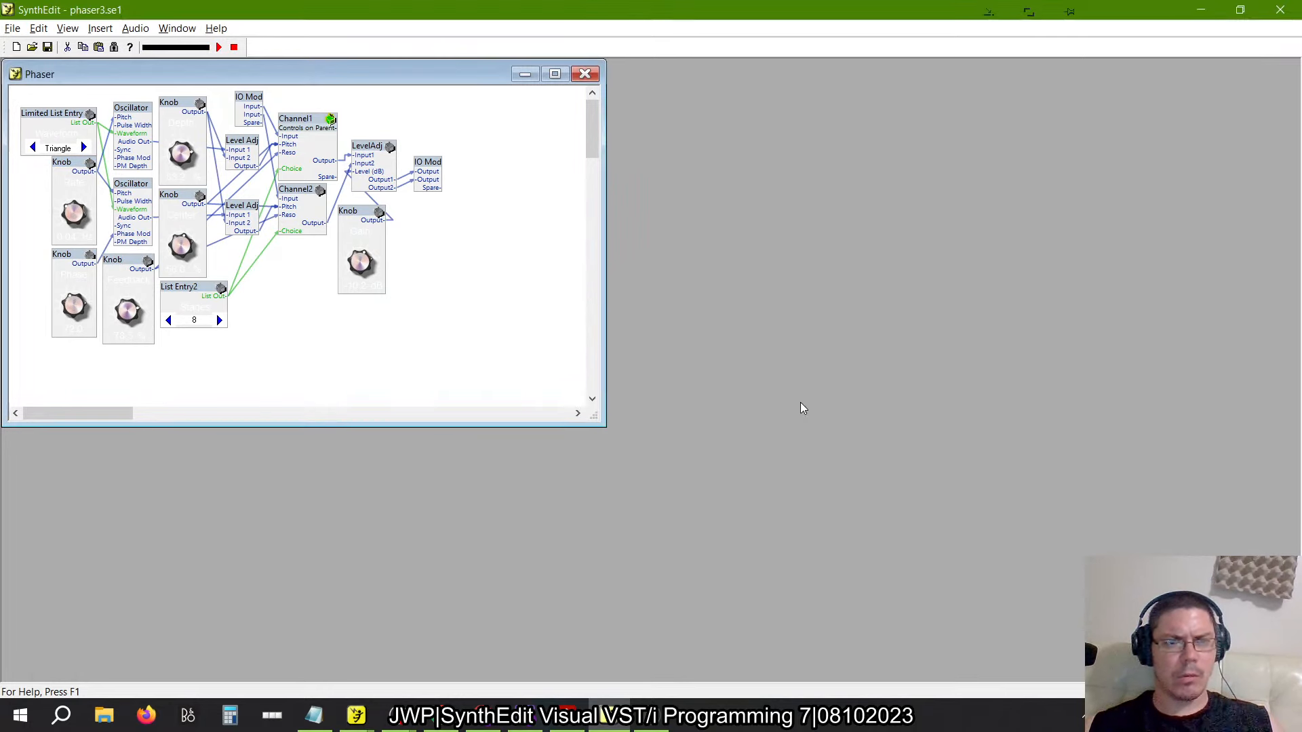
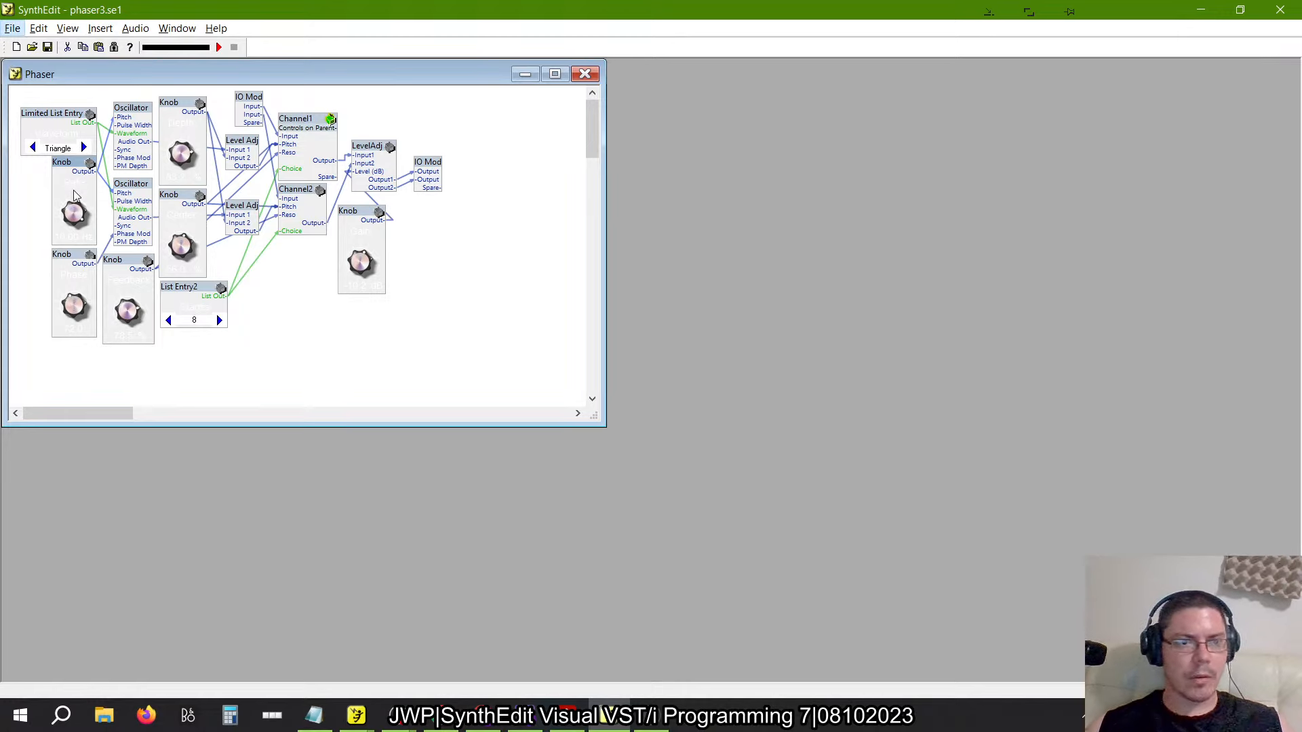
left_click(218, 47)
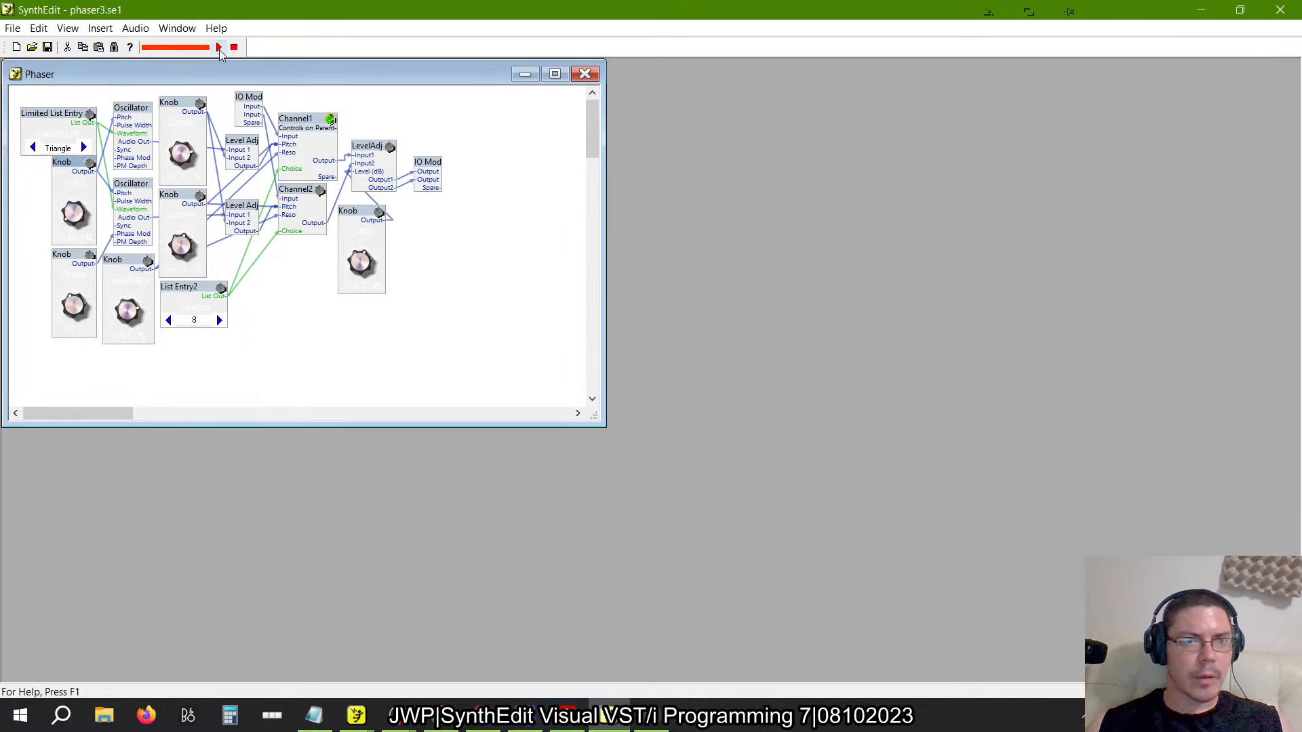
left_click(234, 48)
Switch to phaser1B.se1 in the newer SynthEdit, open the Rate knob's structure and check the Unit Converter's mode
key("alt+Tab")
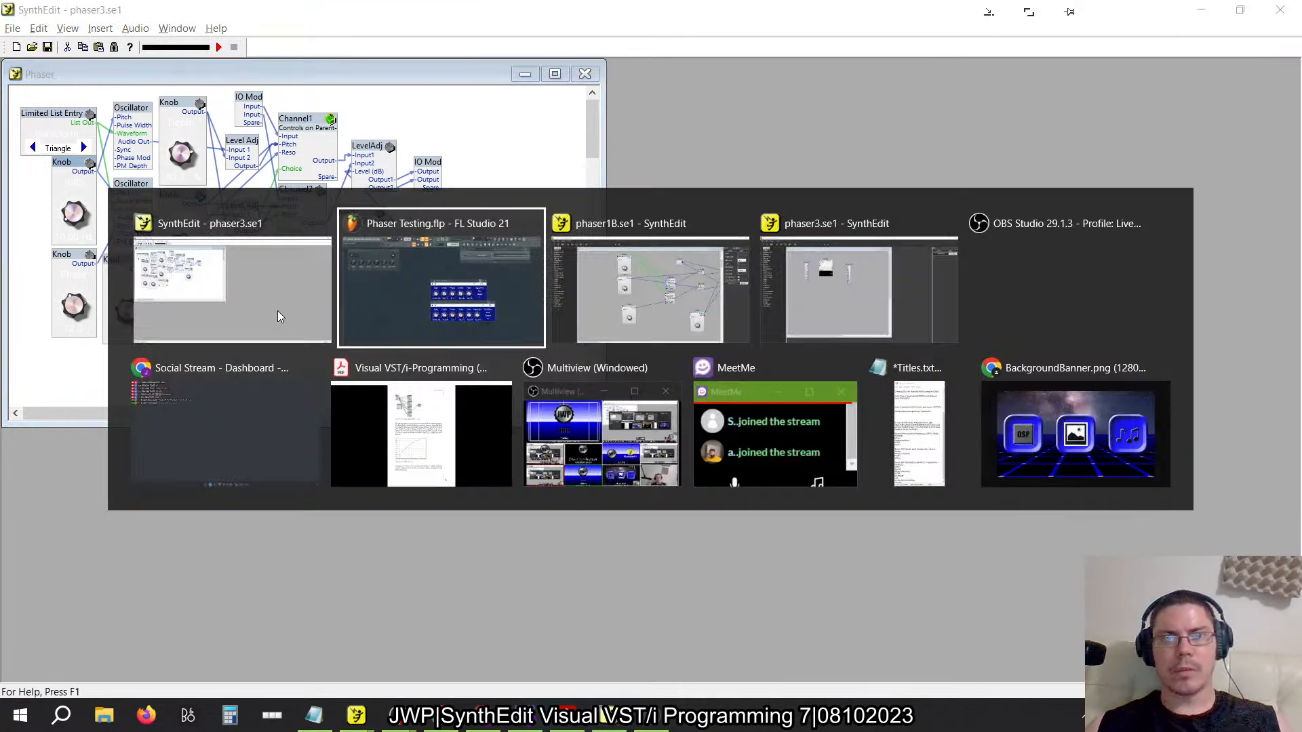
key("alt+Tab")
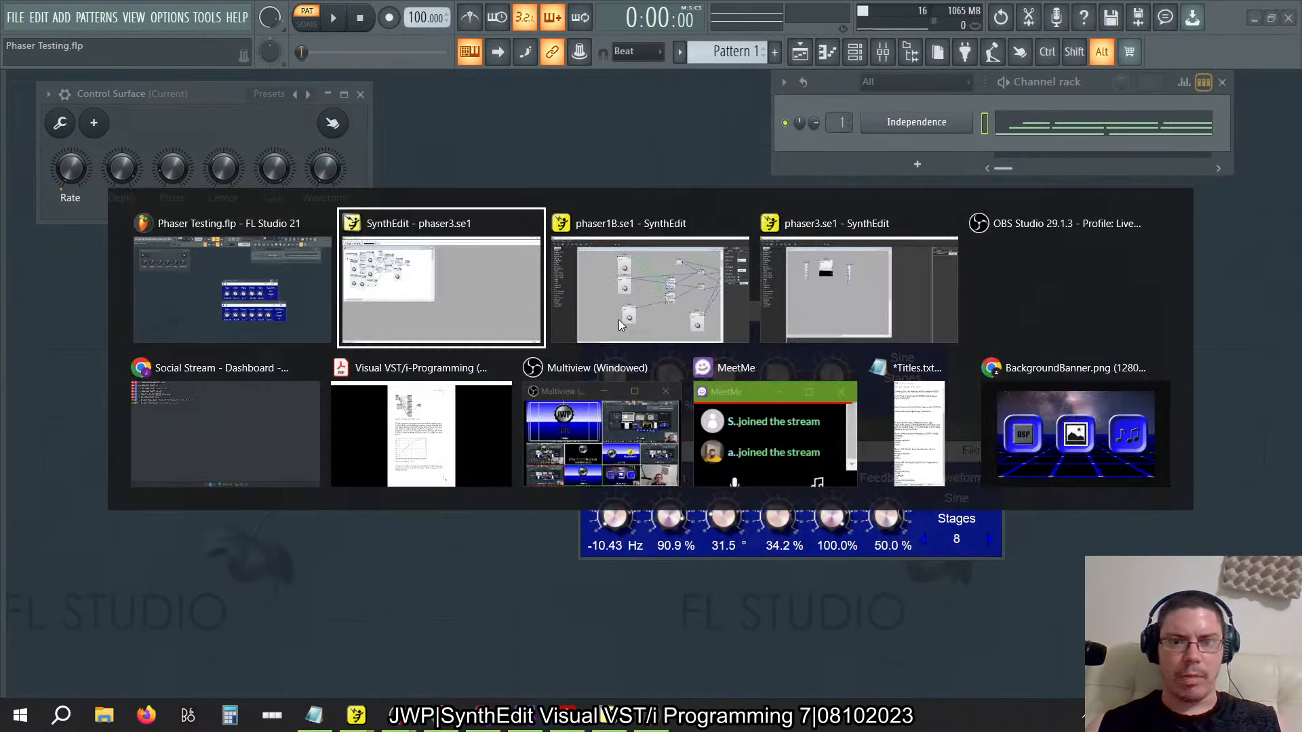
left_click(619, 319)
double_click(521, 143)
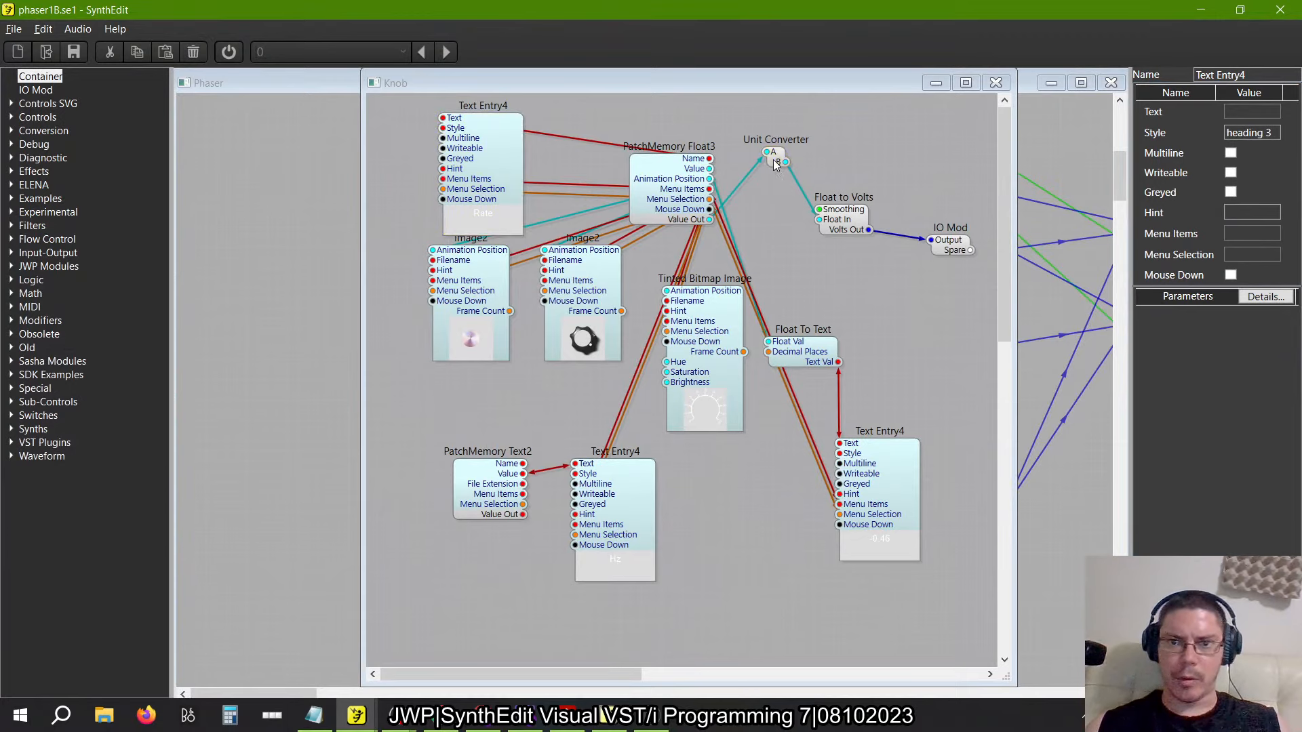
left_click(777, 165)
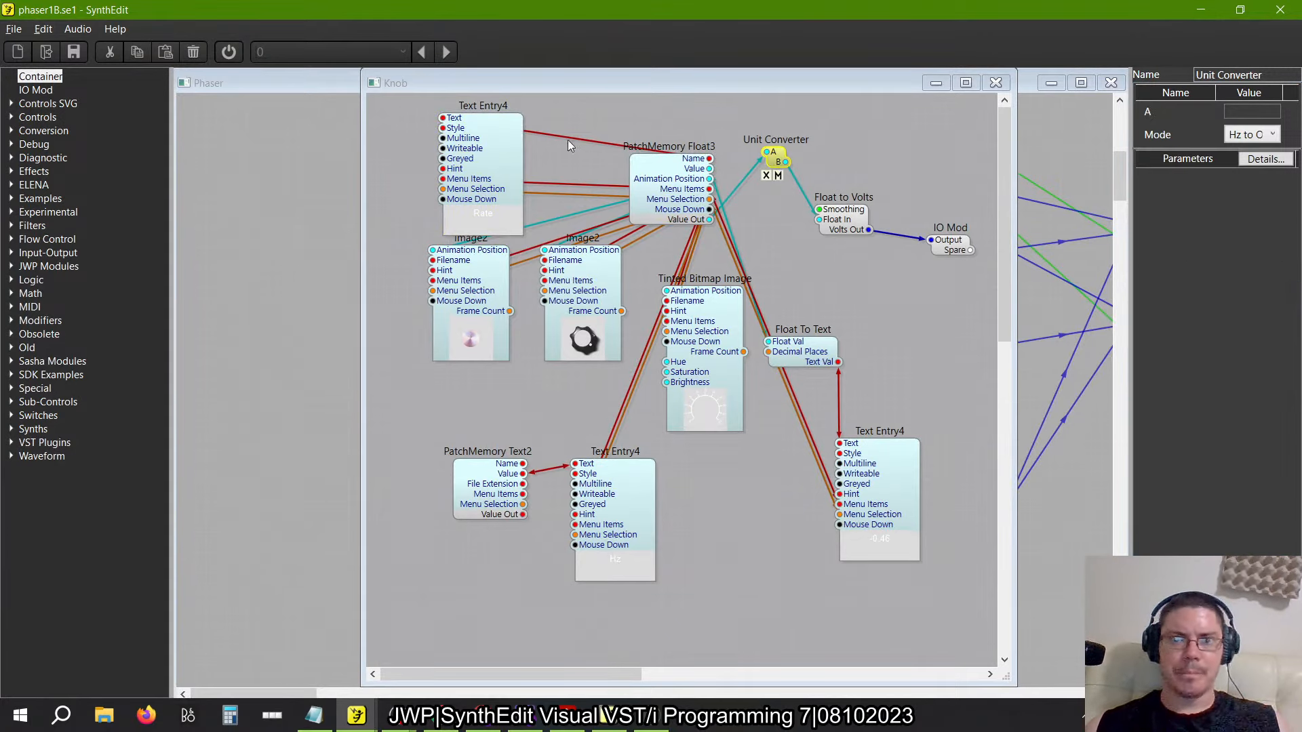
Set the Rate parameter of PatchMemory Float3 to a low limit of 0.01 and a high limit of 10
left_click(668, 183)
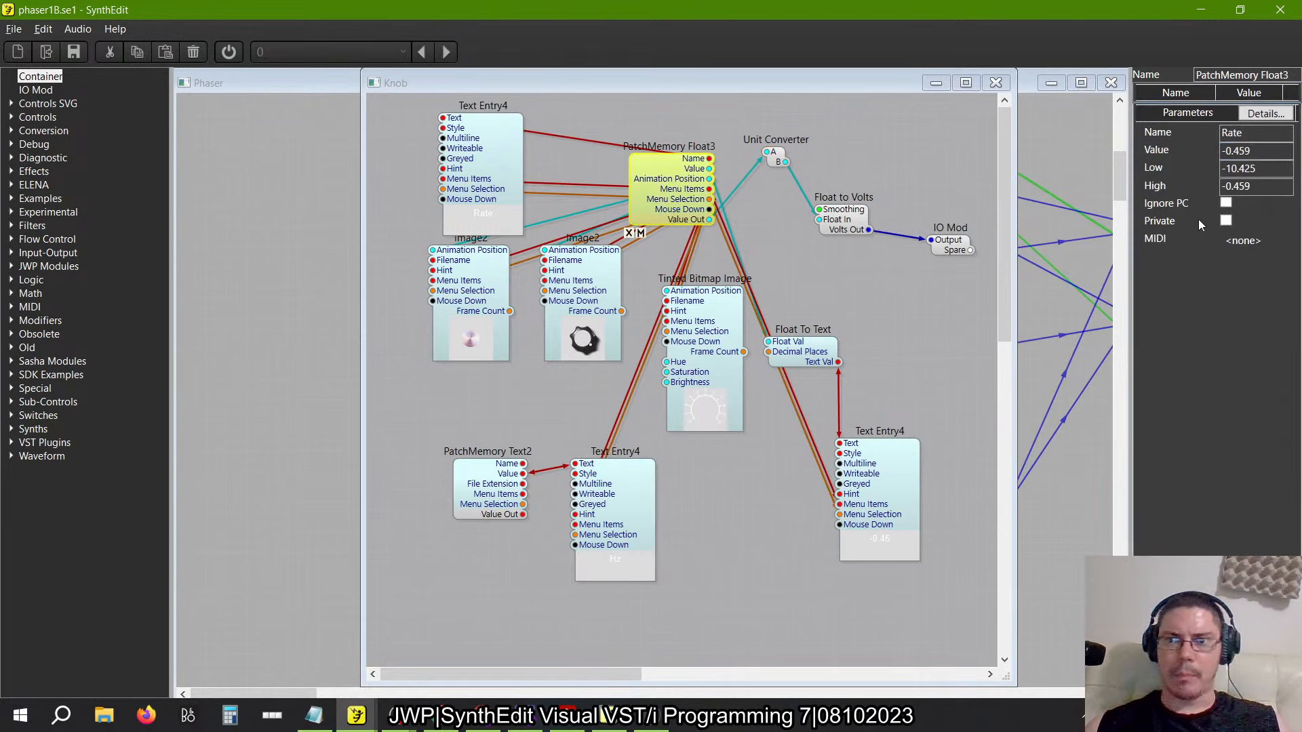
double_click(1269, 172)
type("0.01")
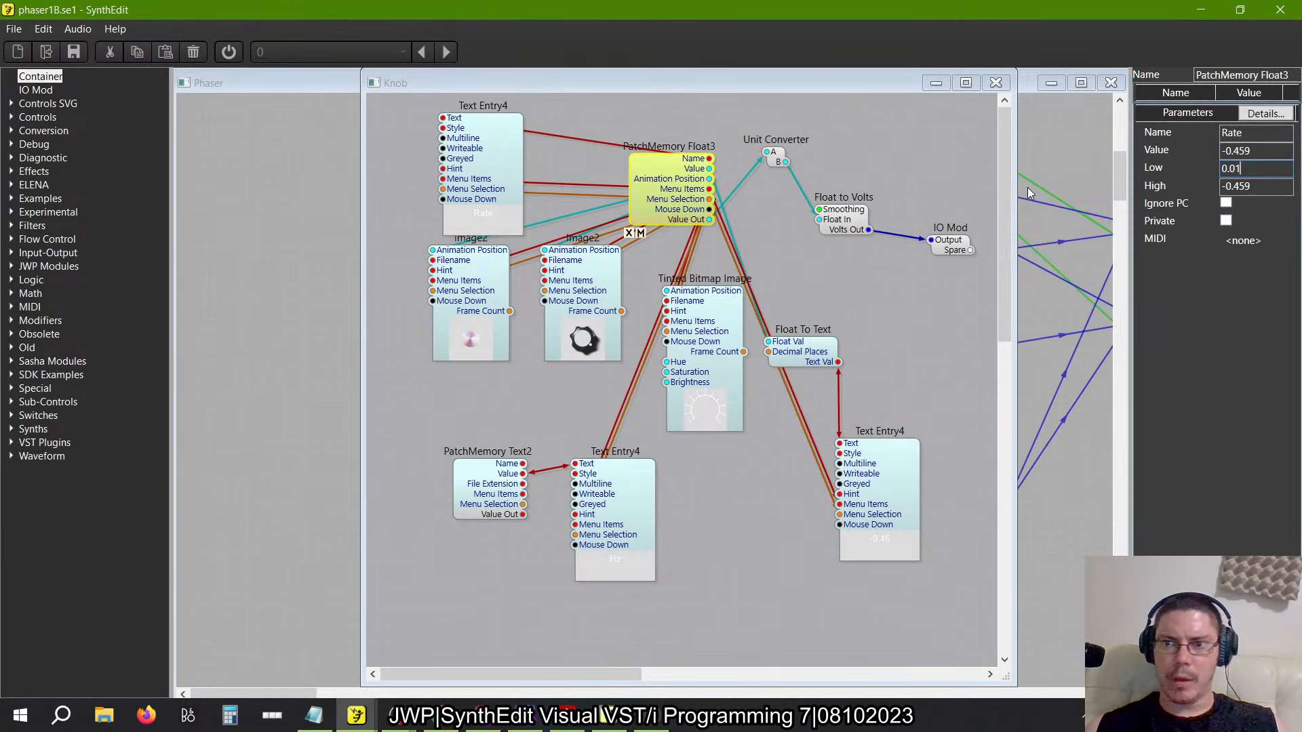
key("Tab")
type("1")
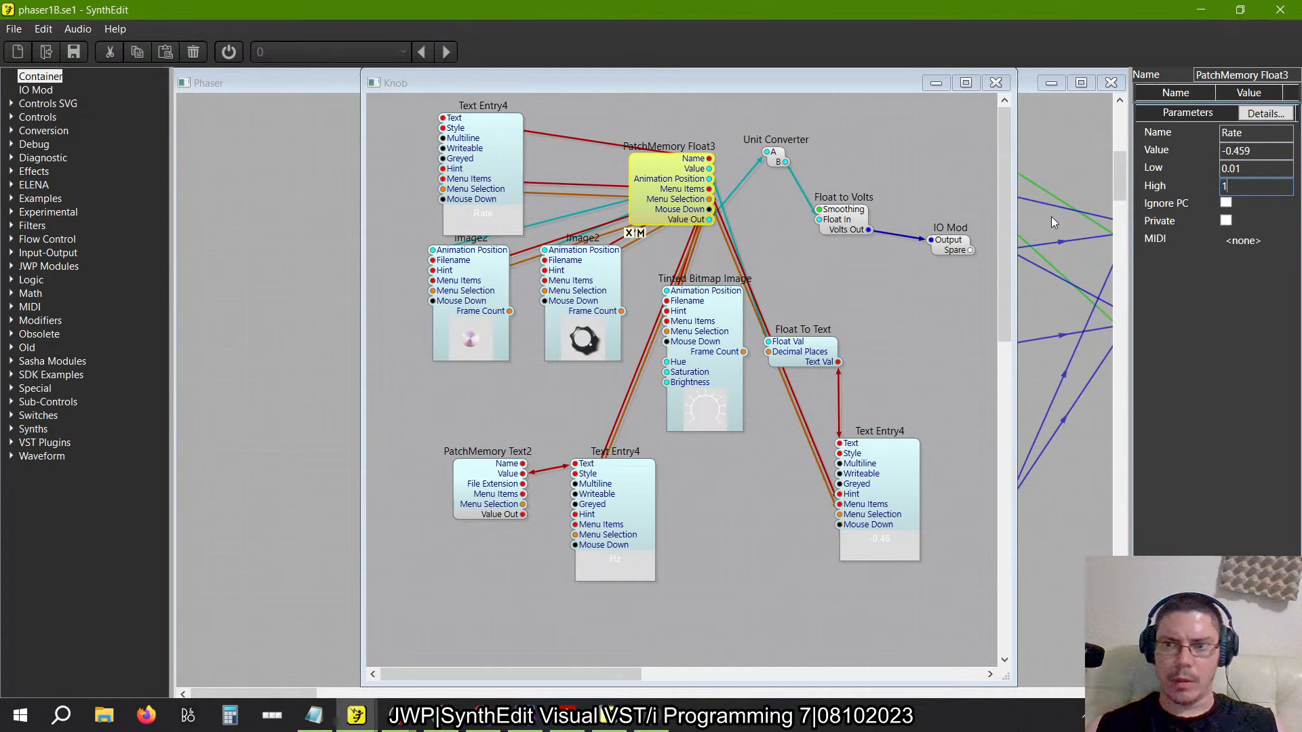
type("0")
key("Tab")
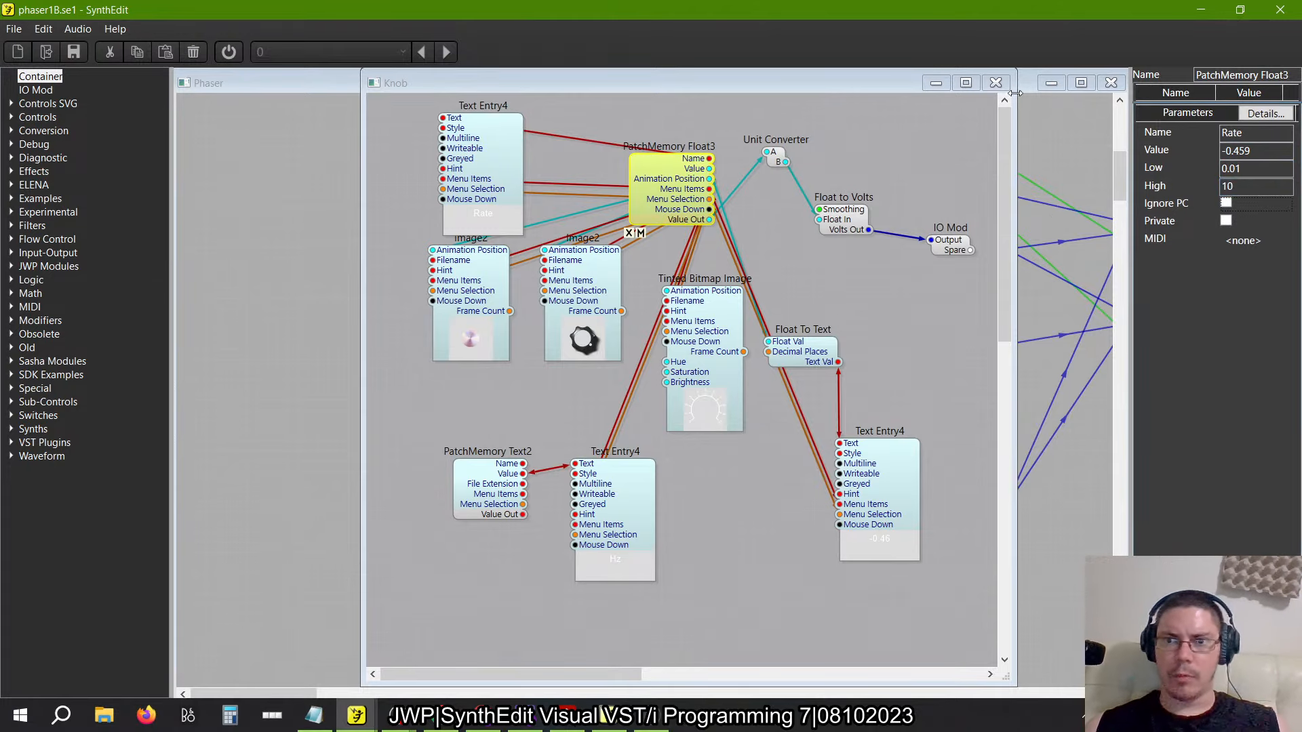
Close the Rate knob's structure and the Phaser container's structure
left_click(996, 82)
left_click(1058, 135)
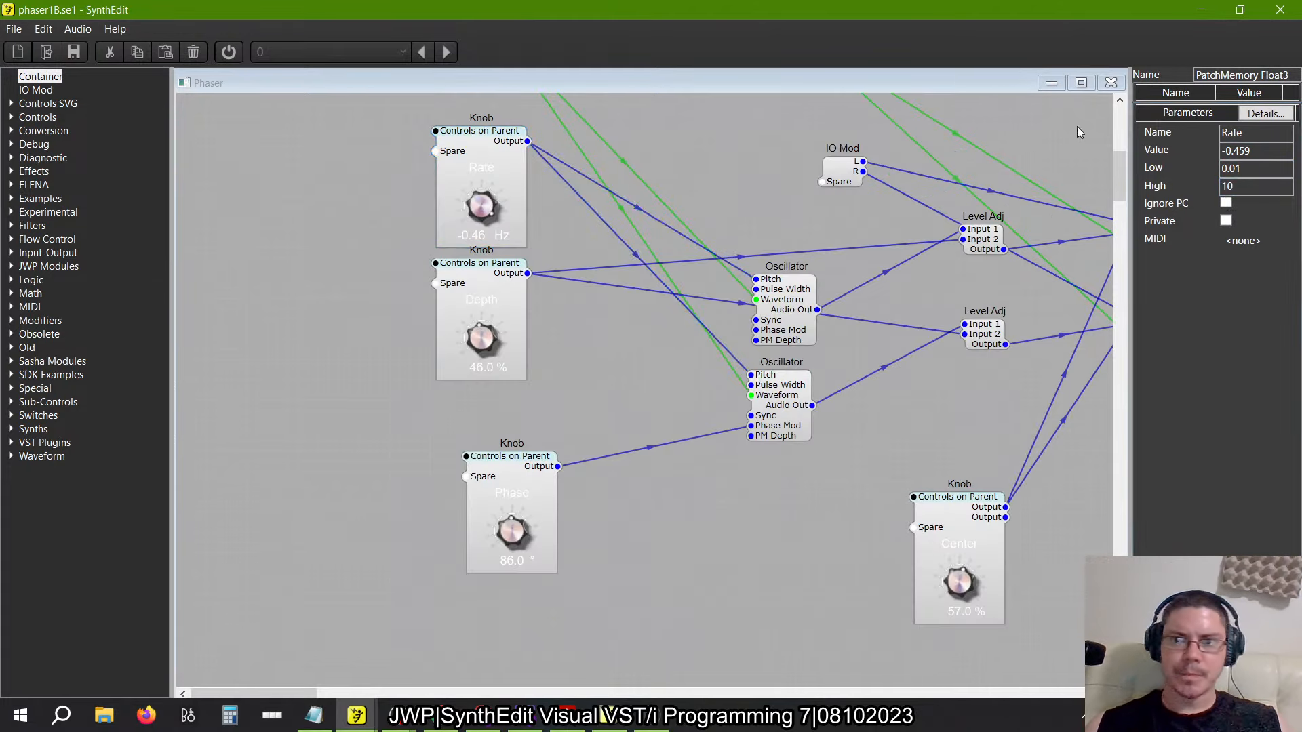
left_click(1111, 82)
left_click(591, 266)
Switch to FL Studio and close it, saving the changes to Phaser Testing.flp
left_click(651, 717)
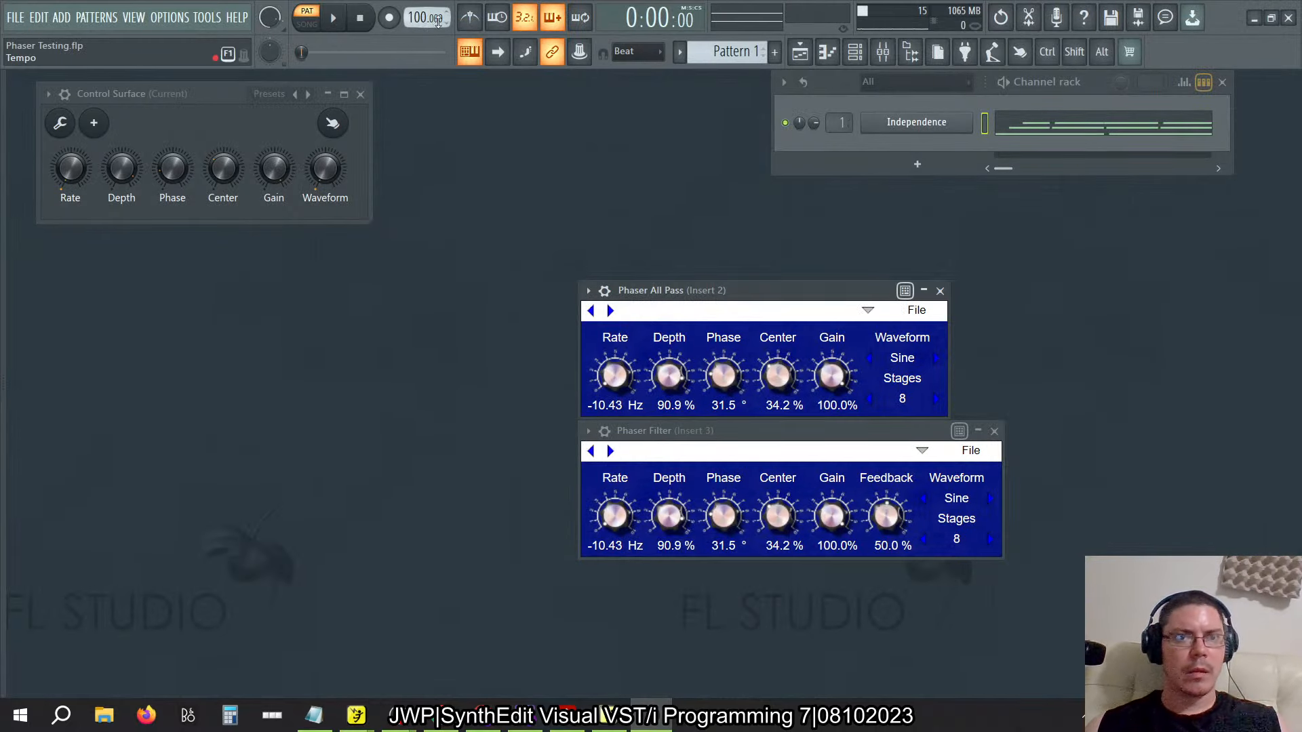
left_click(1288, 18)
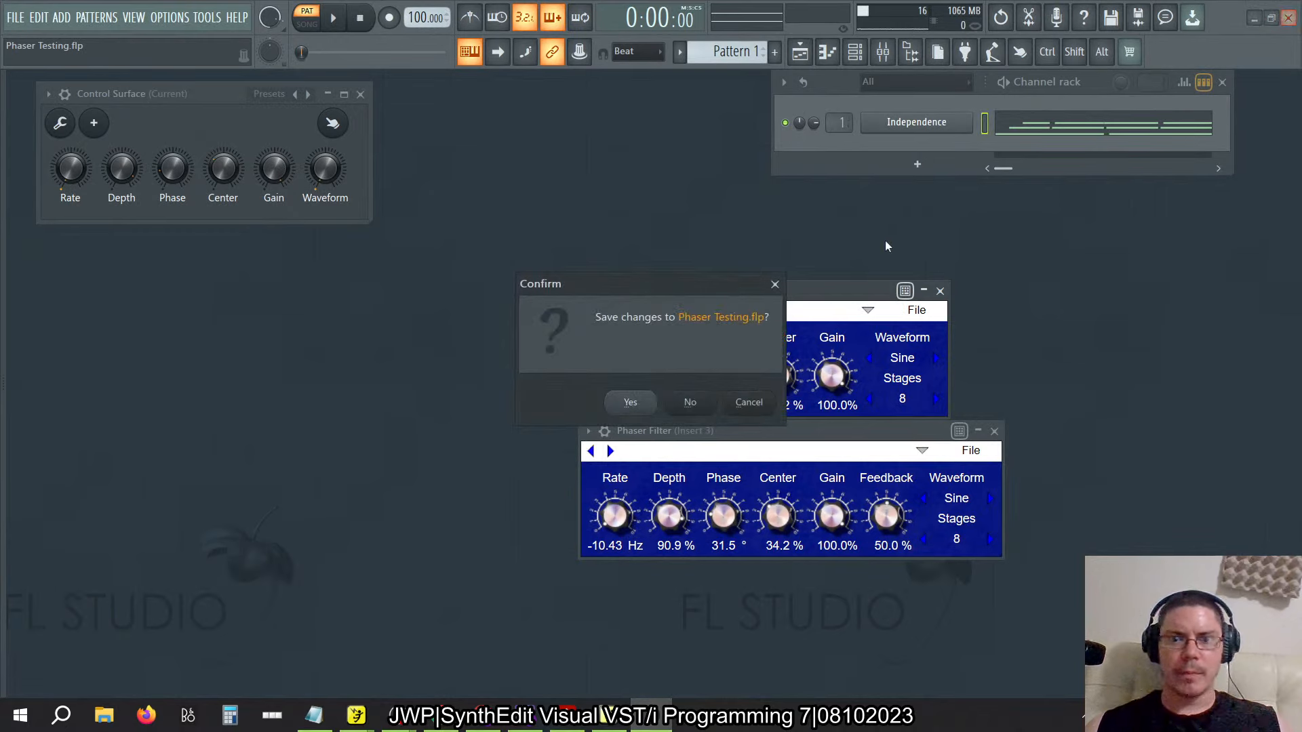
left_click(630, 402)
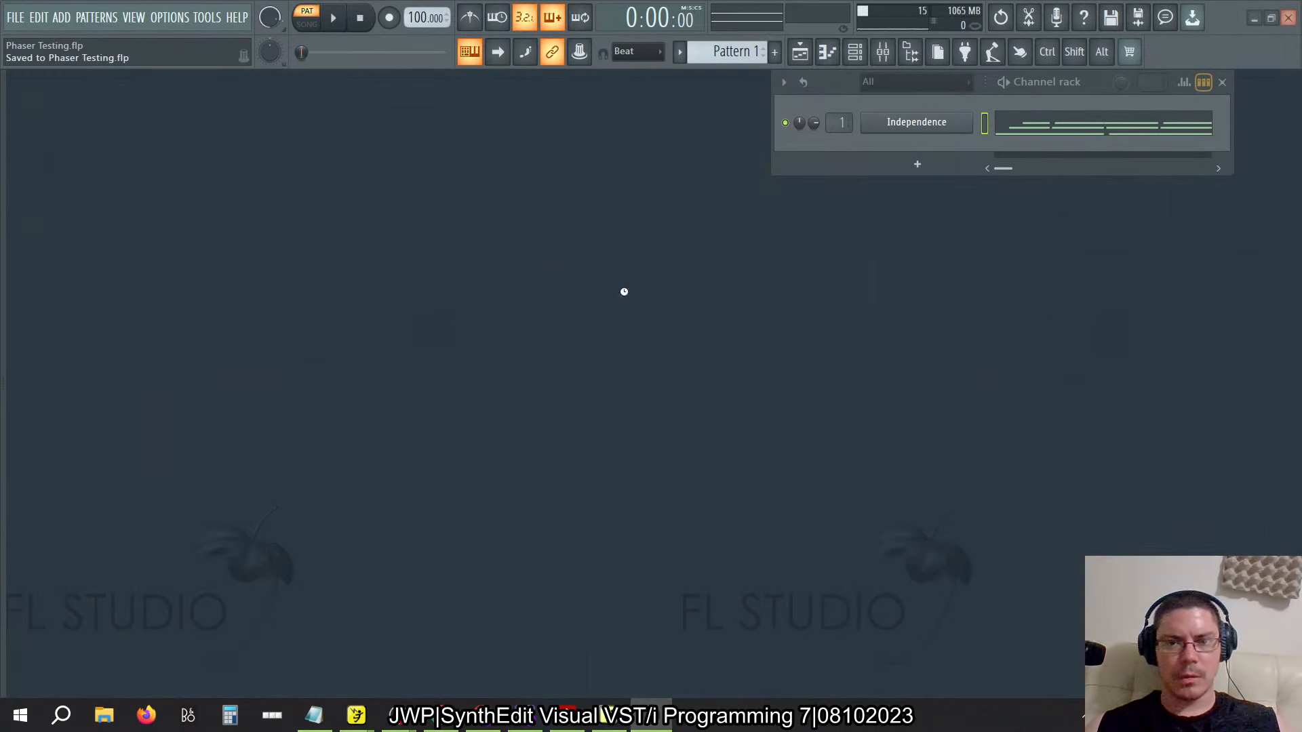
Switch to phaser3.se1 in the newer SynthEdit and open the structure of the Rate knob inside the Phaser container
key("alt+Tab")
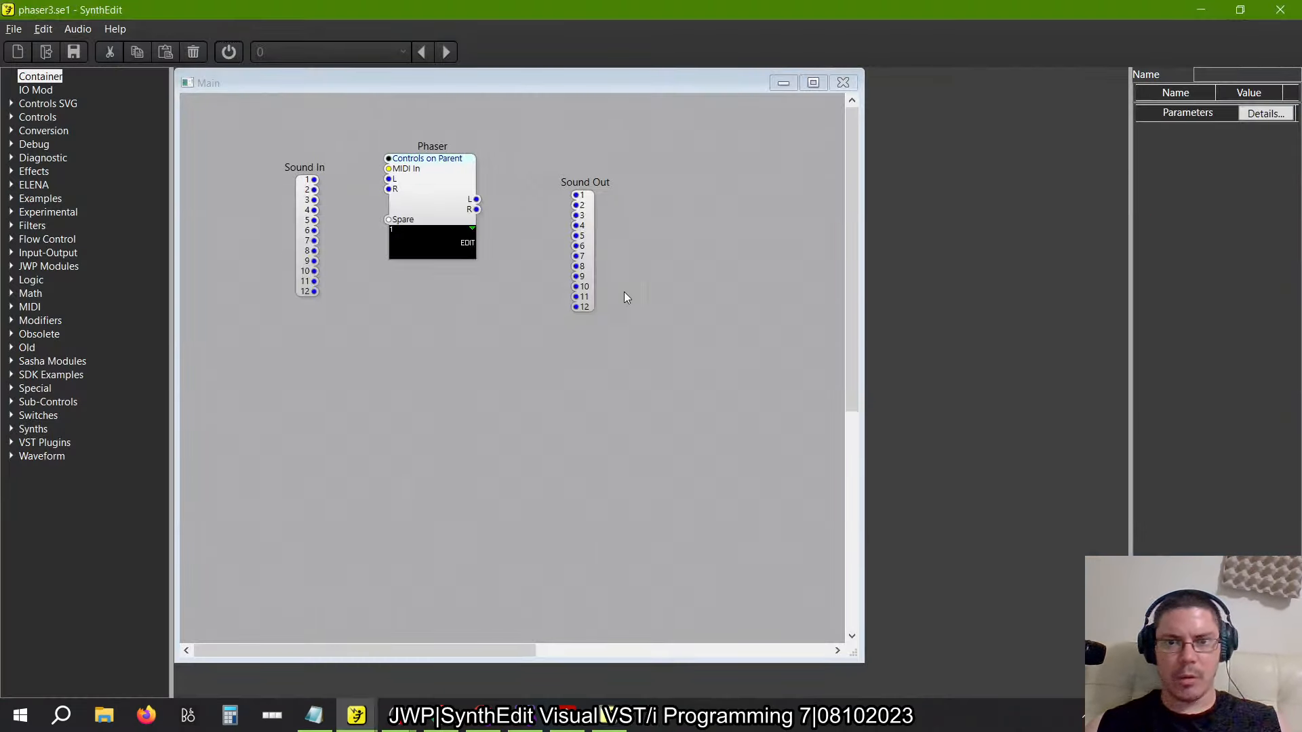
double_click(435, 194)
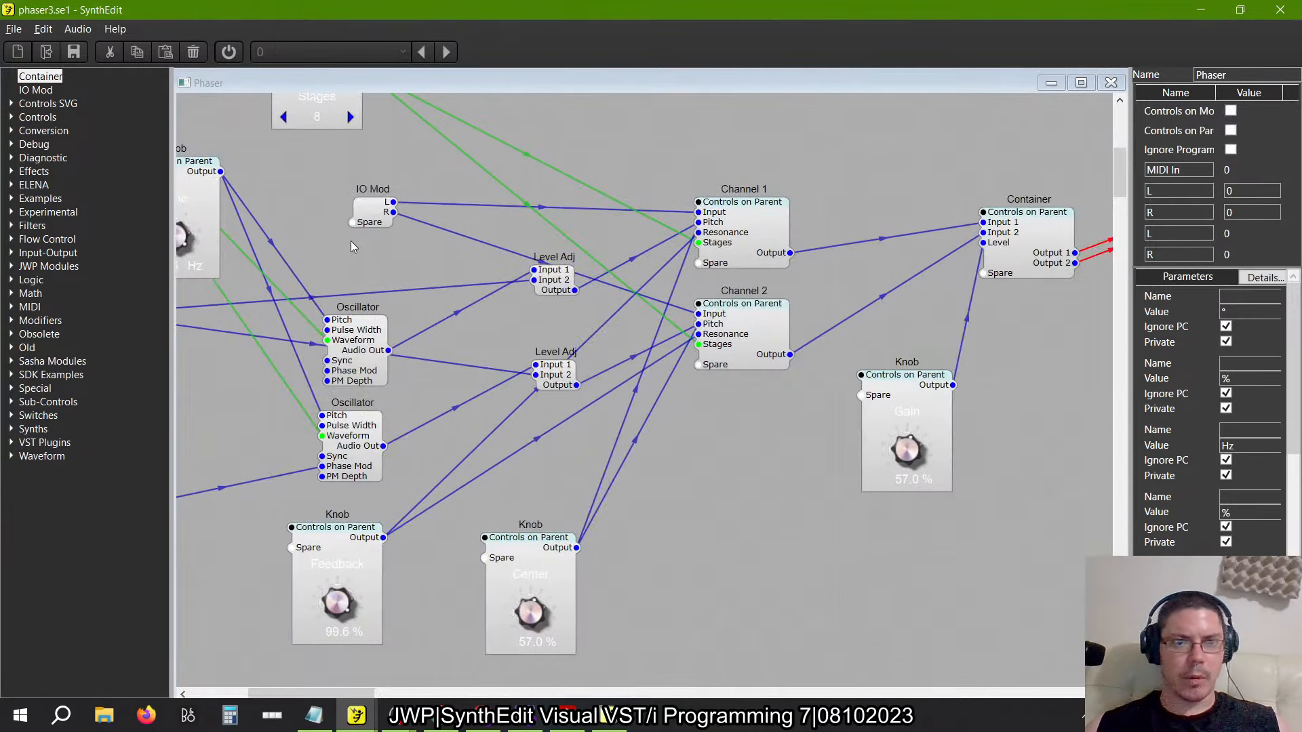
scroll(351, 242, "left", 3)
double_click(420, 174)
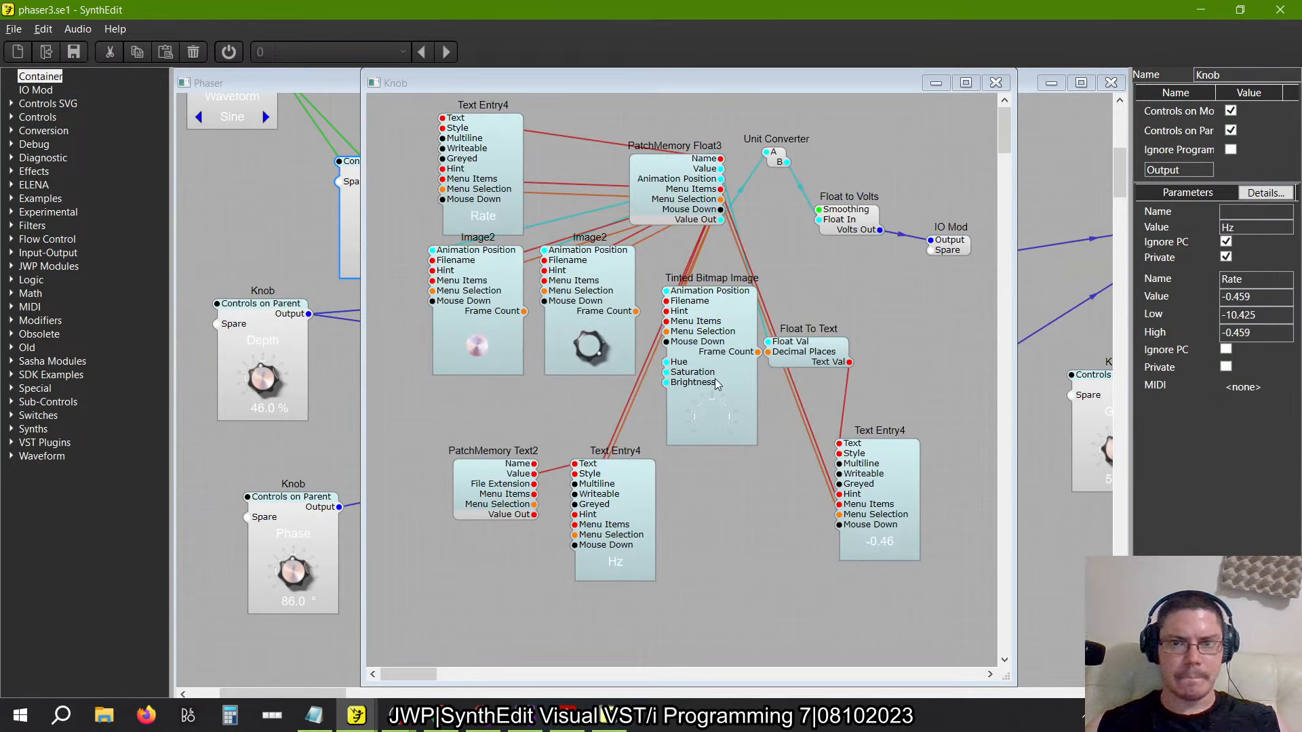
Set the Rate parameter of PatchMemory Float3 to a low limit of 0 and a high limit of 10
left_click(669, 218)
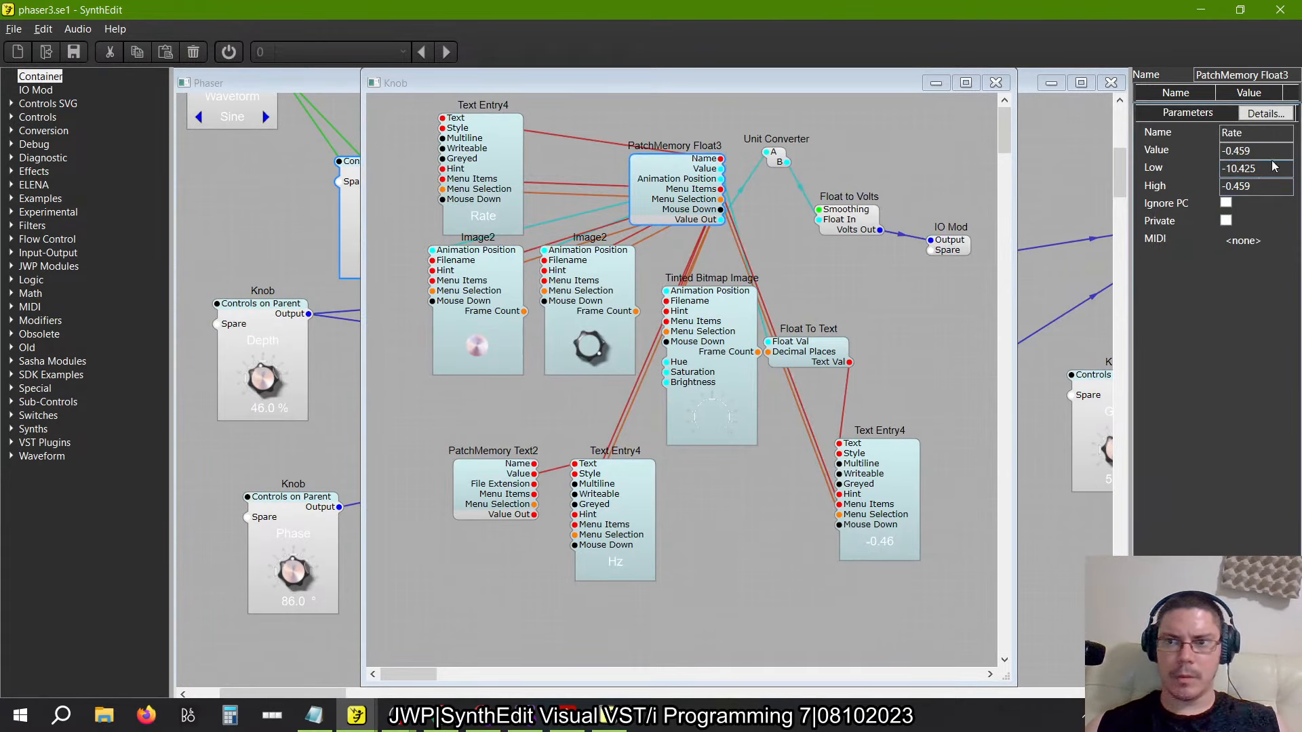
left_click_drag(1271, 153, 1083, 169)
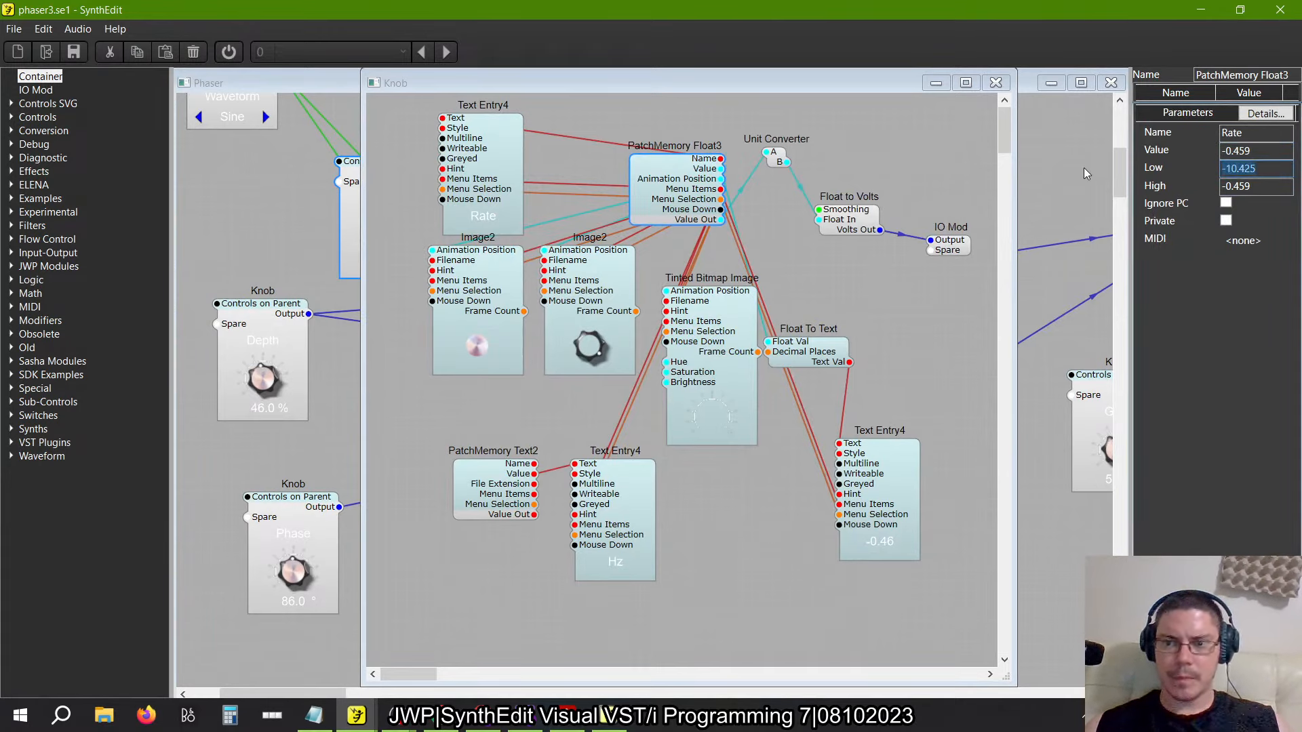
type("0")
key("Tab")
type("10")
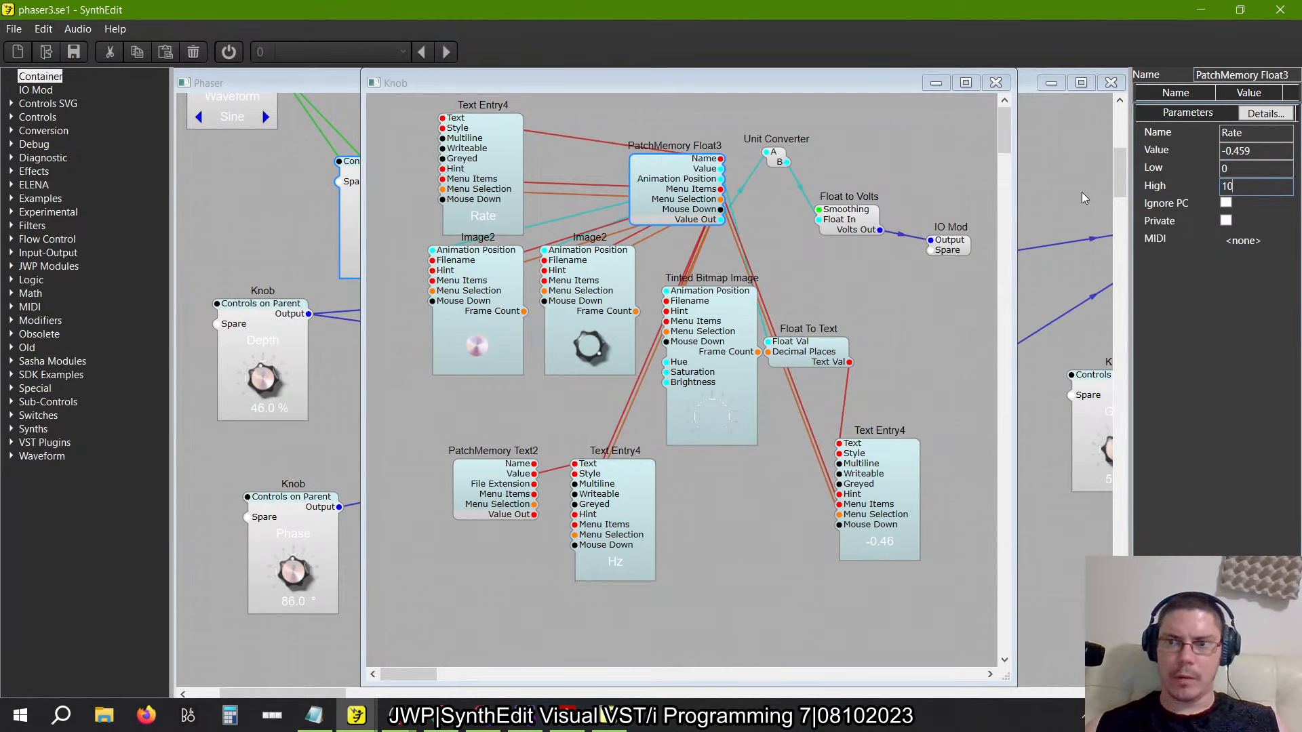
key("Tab")
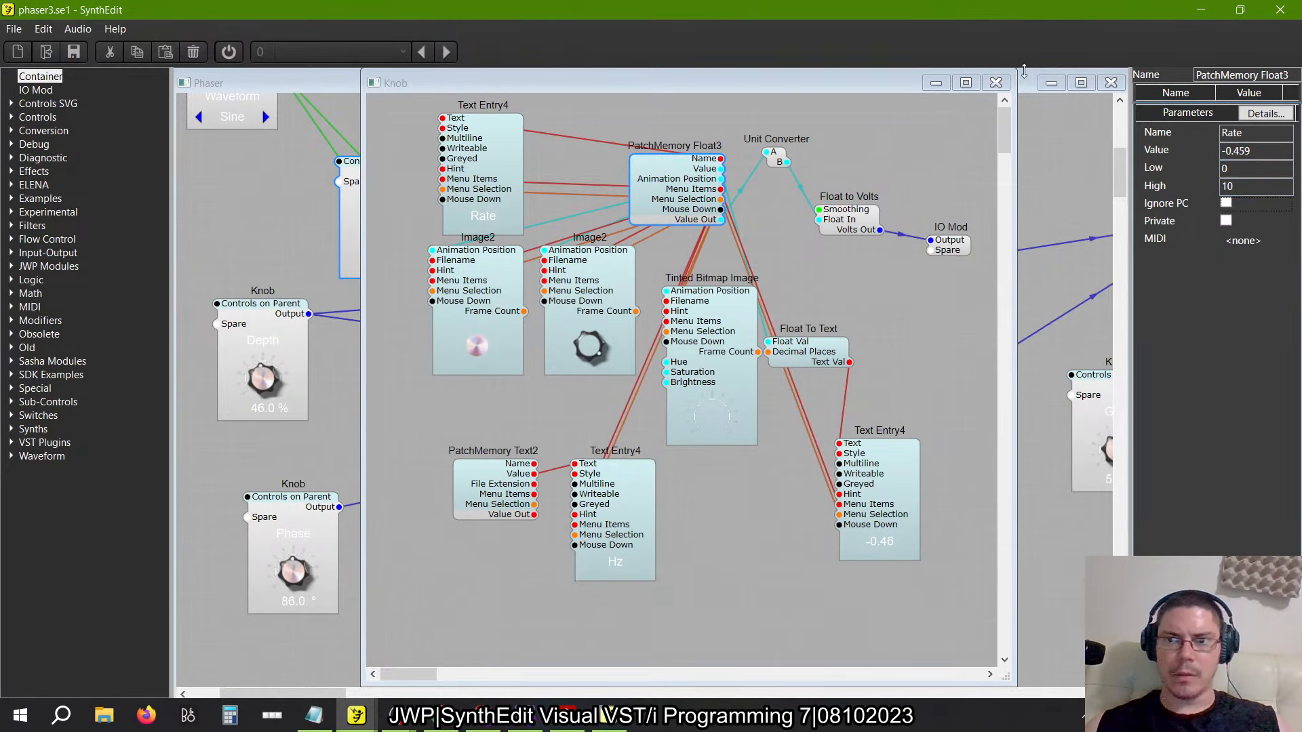
Set the Rate parameter's low limit to 0.01, and close the structures of the Rate knob and the Phaser container
left_click(1244, 168)
type(".")
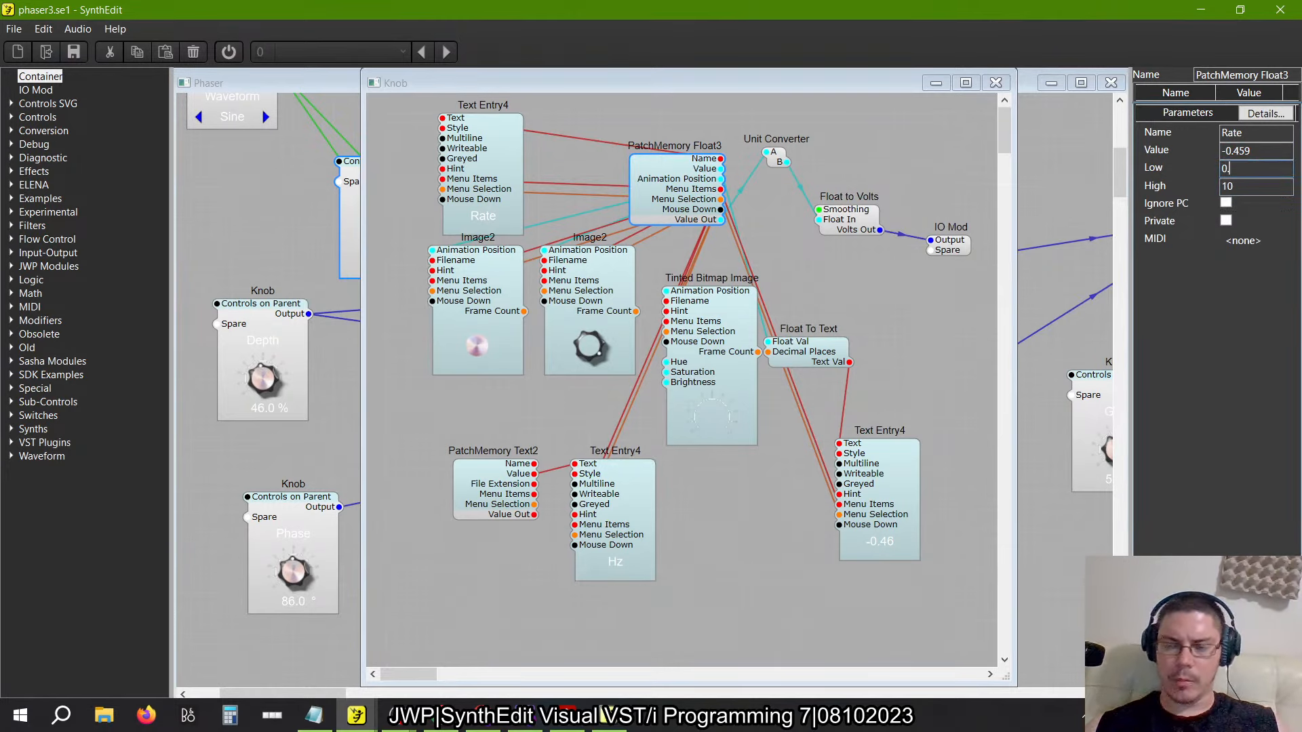
type("01")
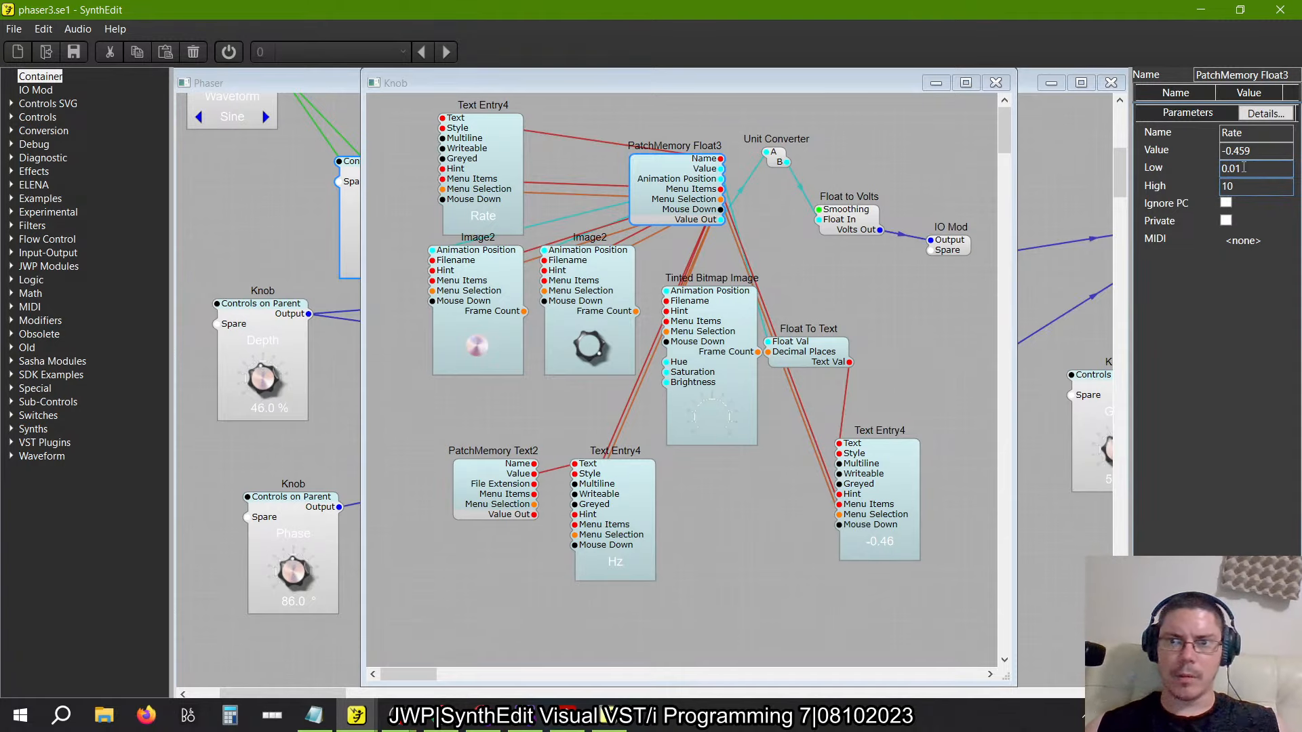
left_click(995, 82)
left_click(1110, 82)
left_click(483, 431)
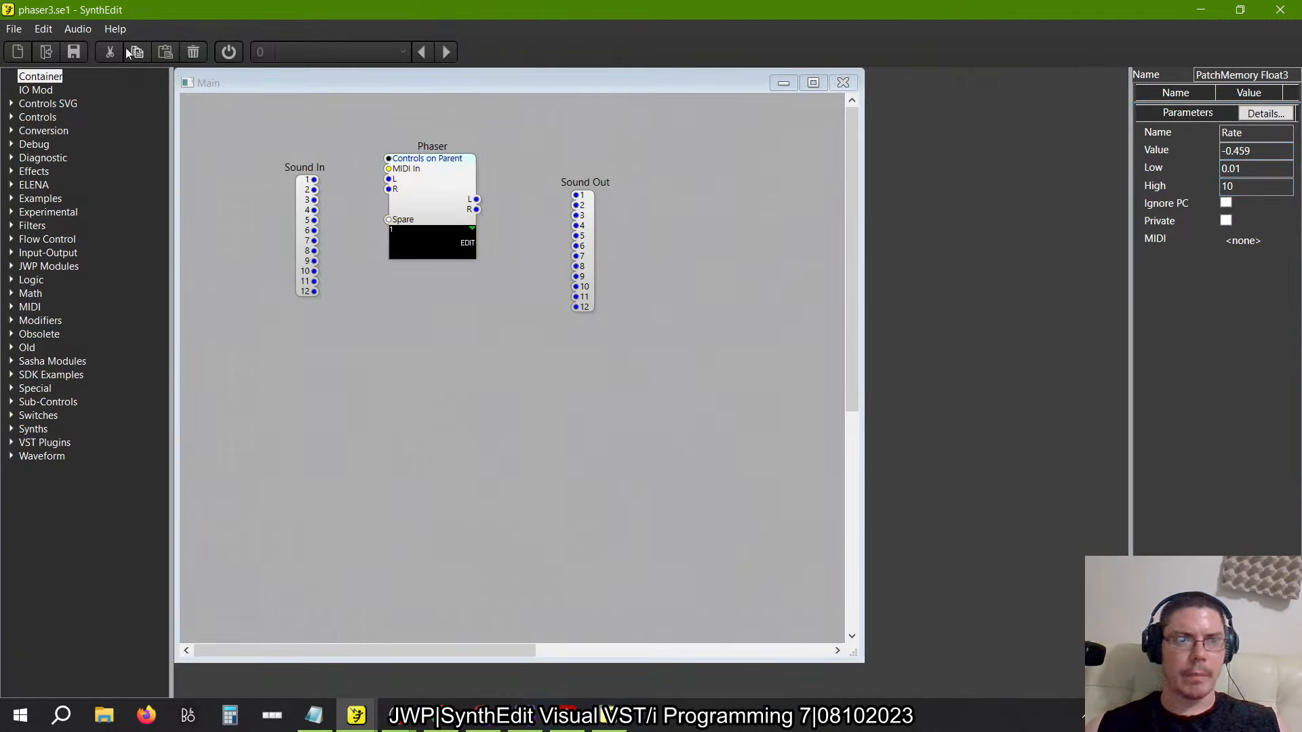
Export phaser3.se1 as the Phaser Filter VST3 plugin, saving the project first
left_click(21, 32)
left_click(70, 156)
left_click(631, 562)
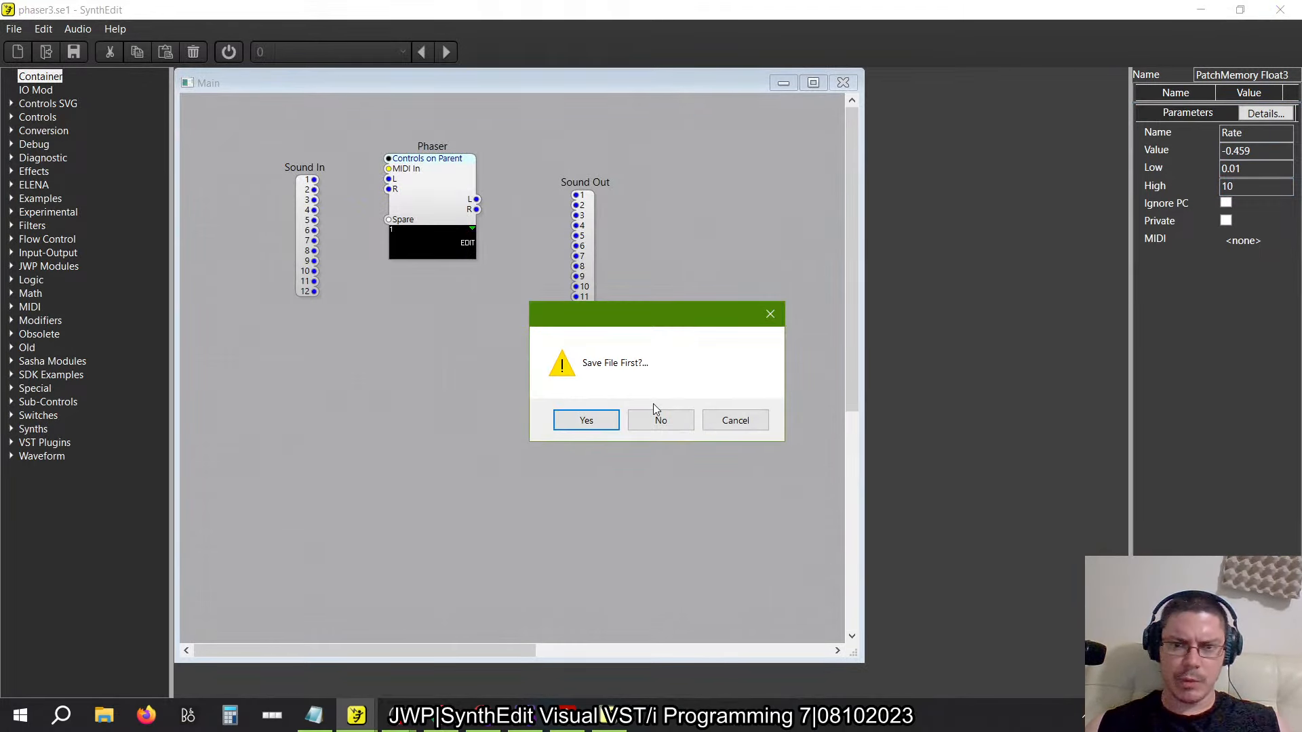
left_click(608, 422)
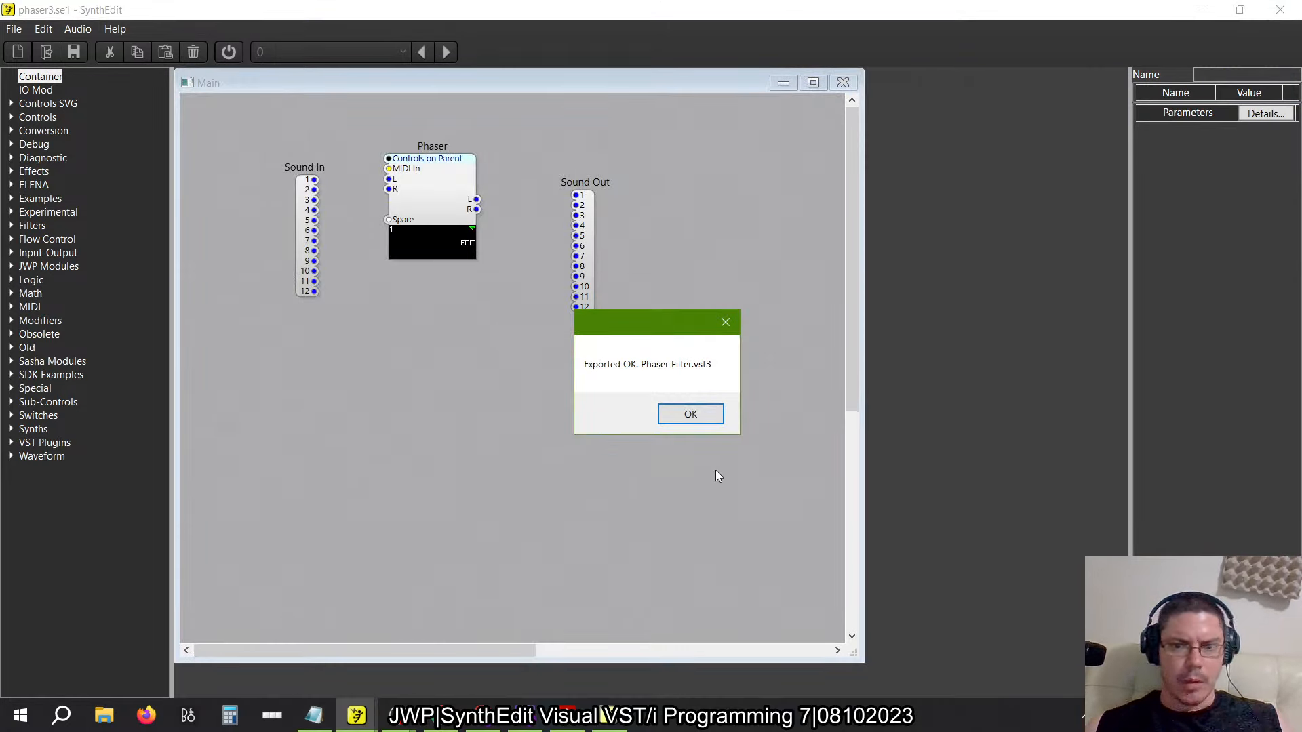
left_click(689, 411)
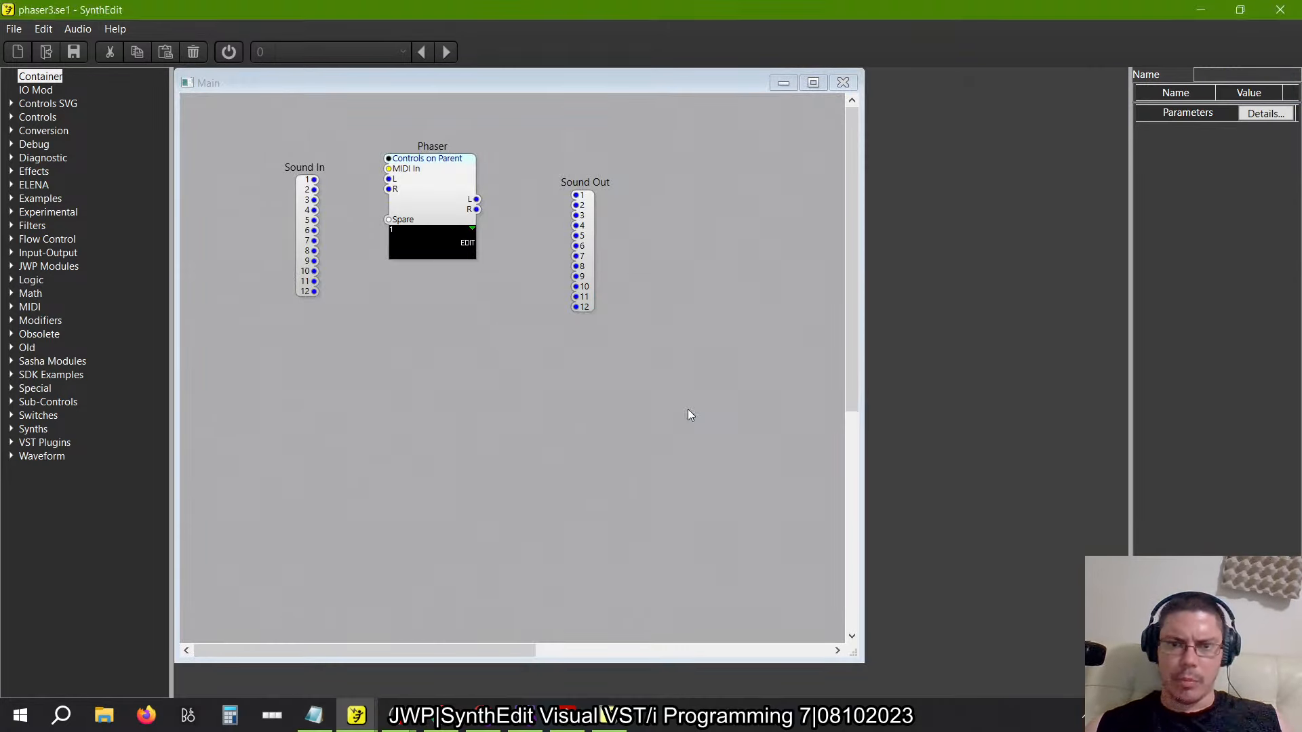
Set the Rate knob to 0.46 Hz on the Phaser container's panel and close the panel
right_click(434, 192)
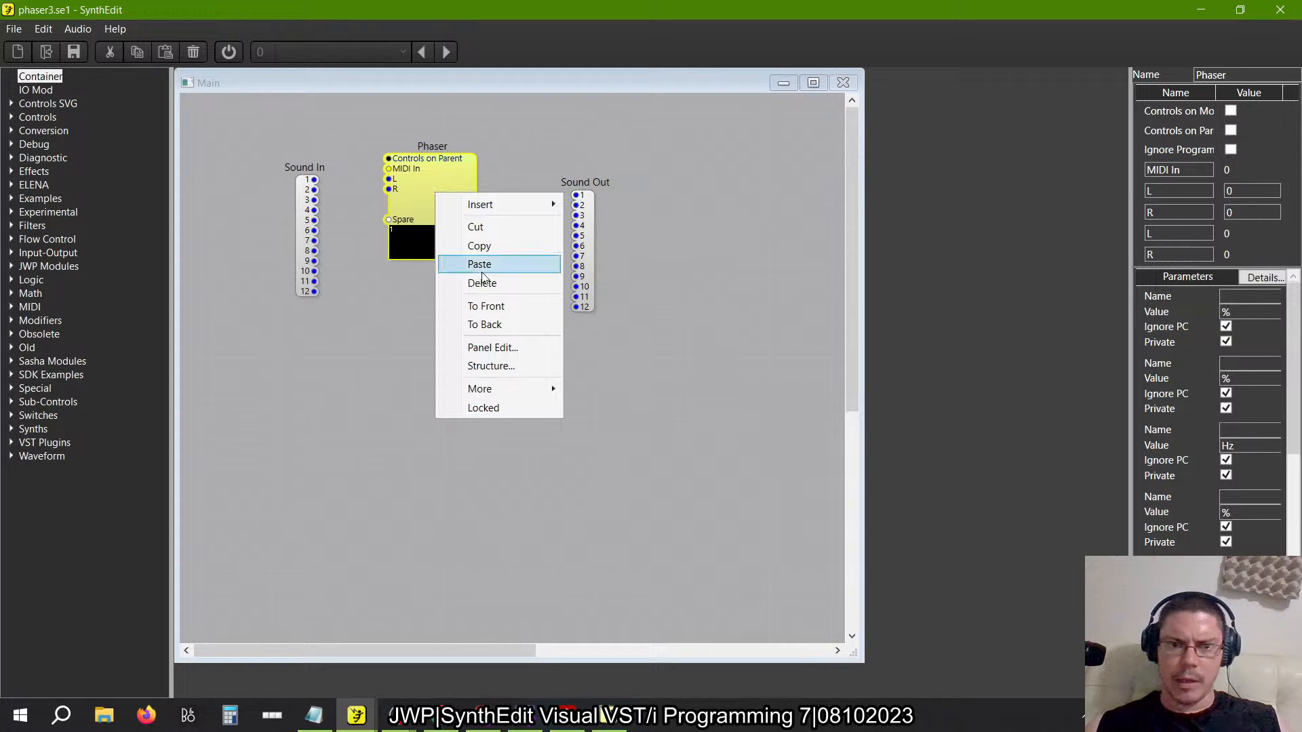
left_click(478, 348)
left_click(211, 211)
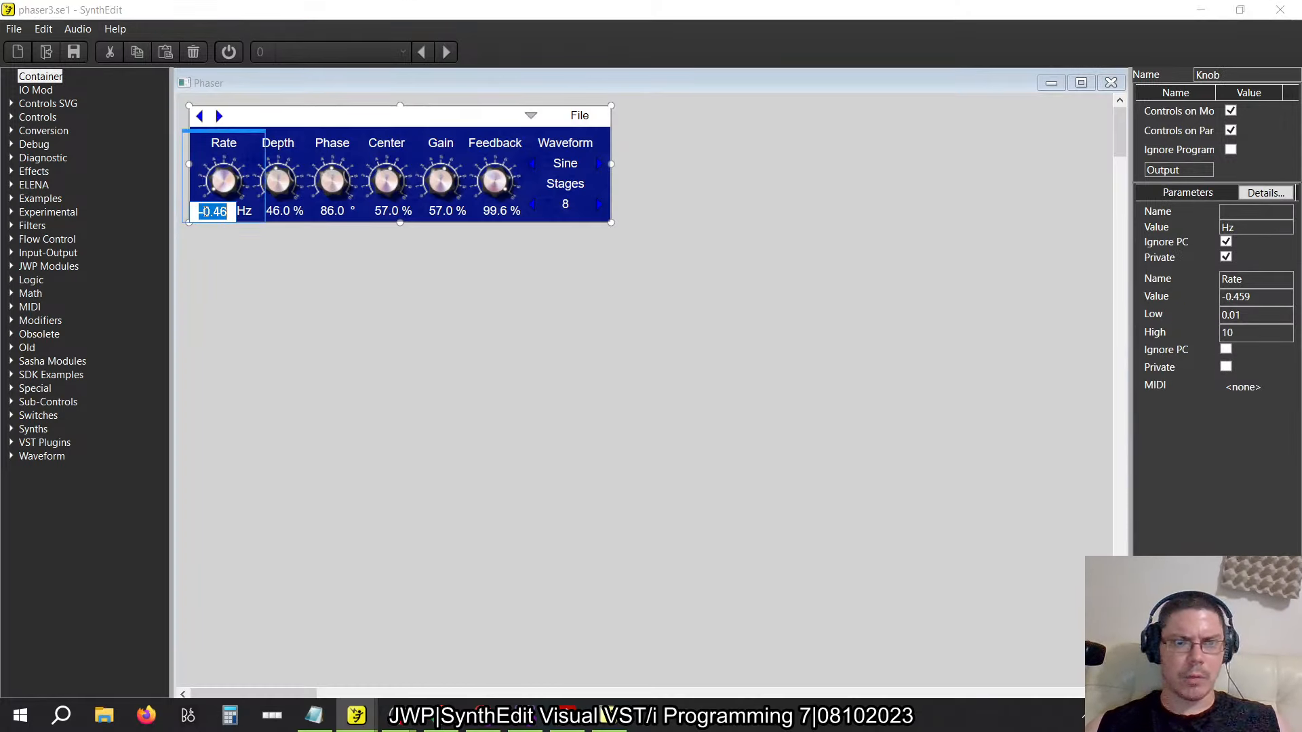
type("0.46")
key("Return")
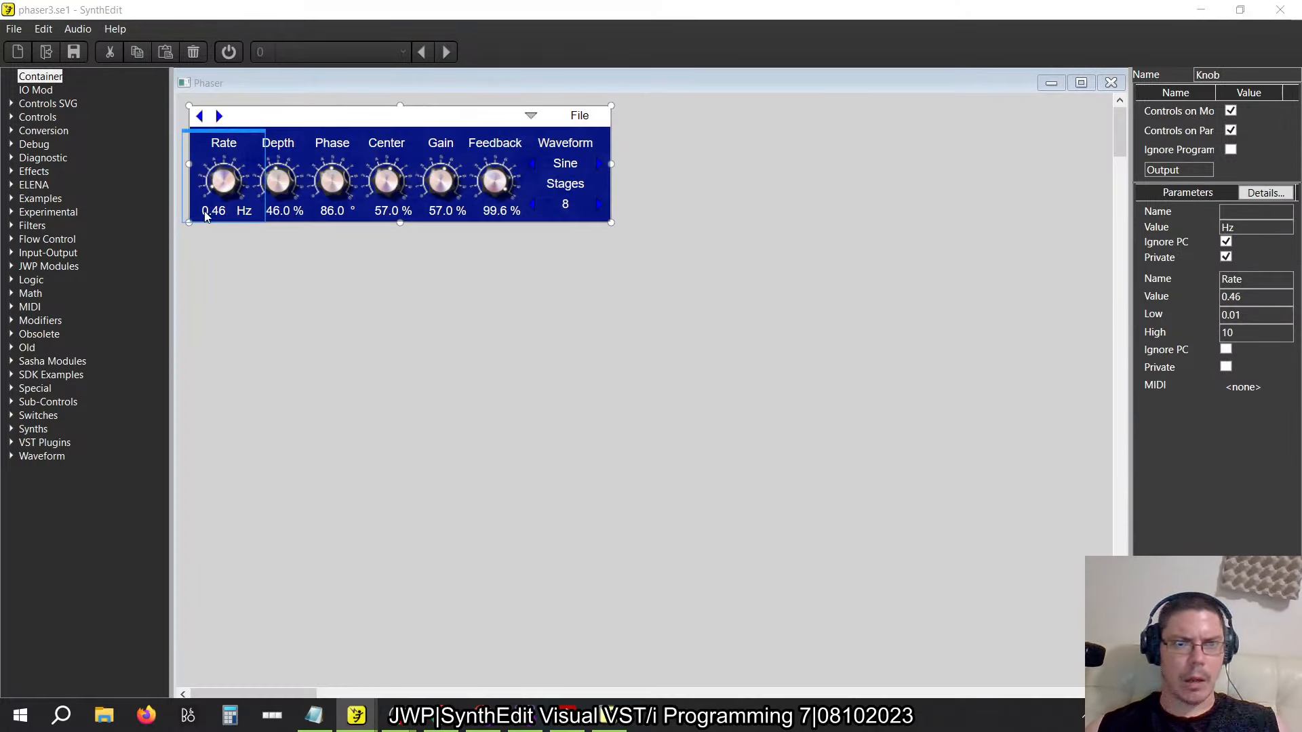
left_click(1111, 82)
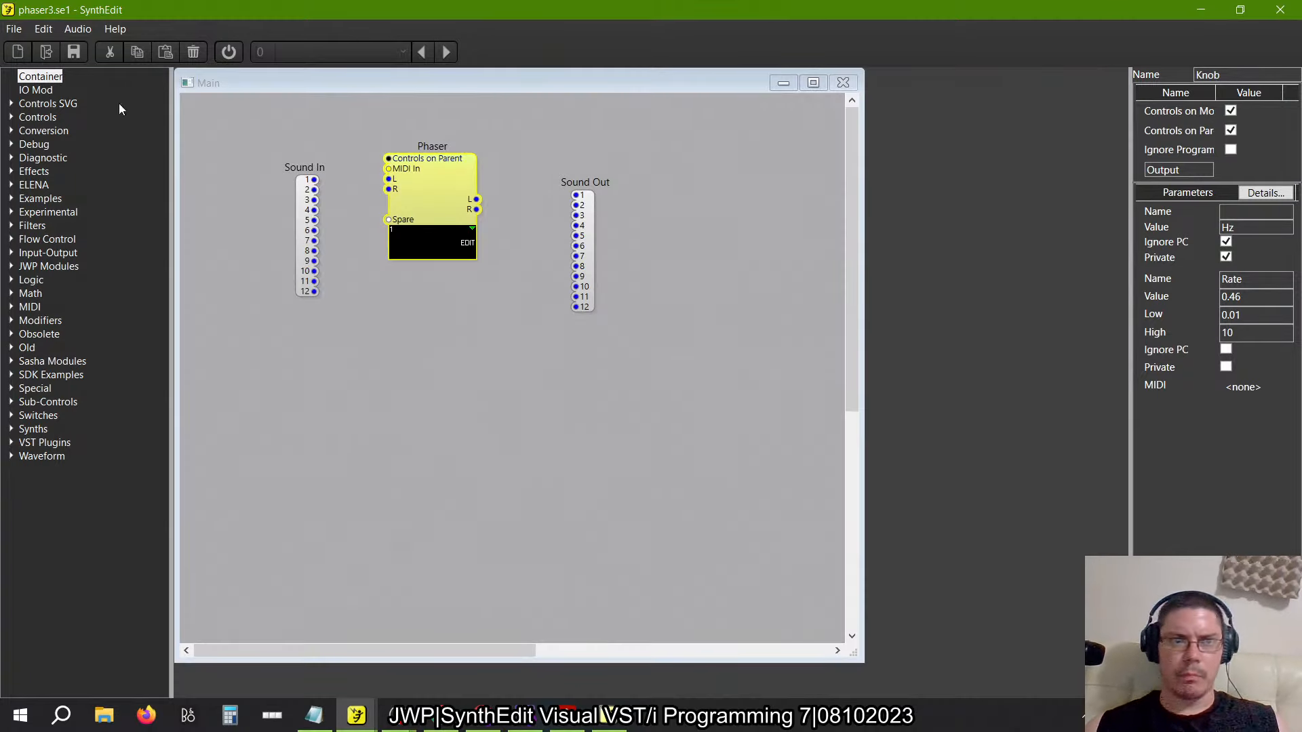
Export the Phaser Filter VST3 plugin again with its existing settings, saving phaser3.se1 with the new Rate value first
left_click(13, 29)
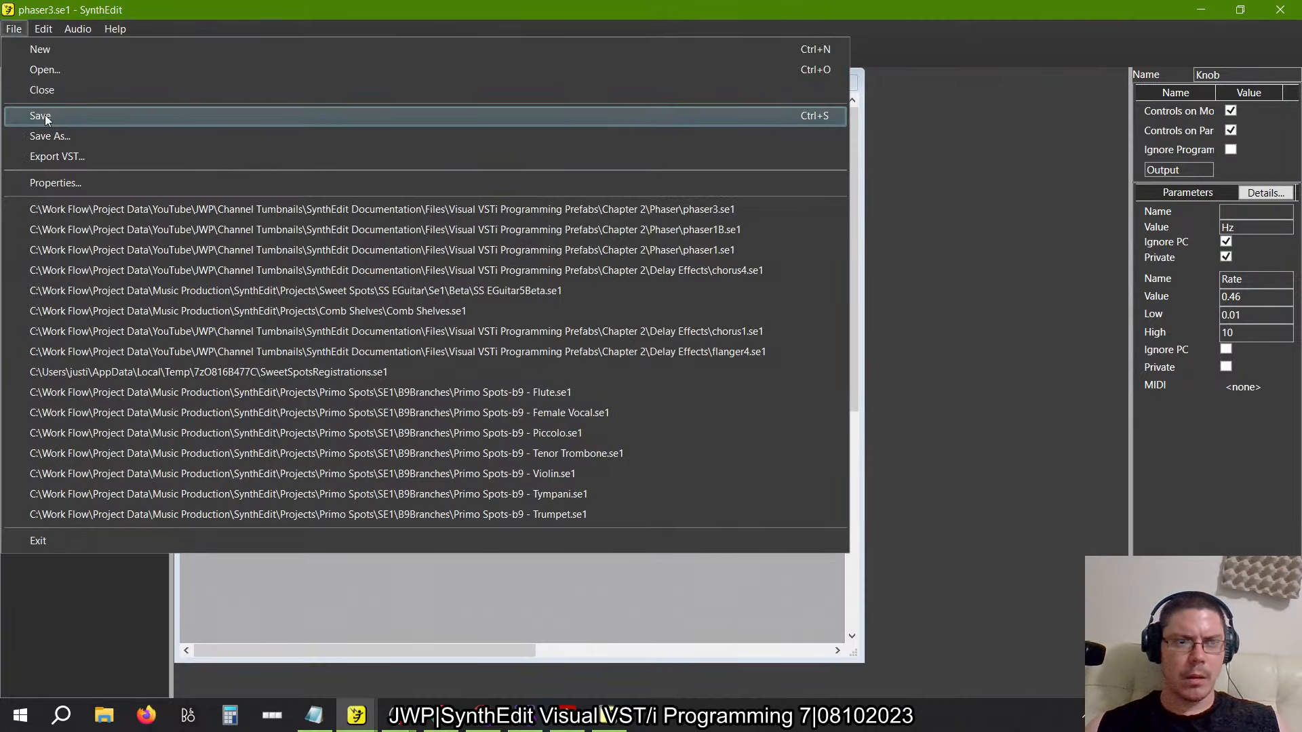
left_click(47, 149)
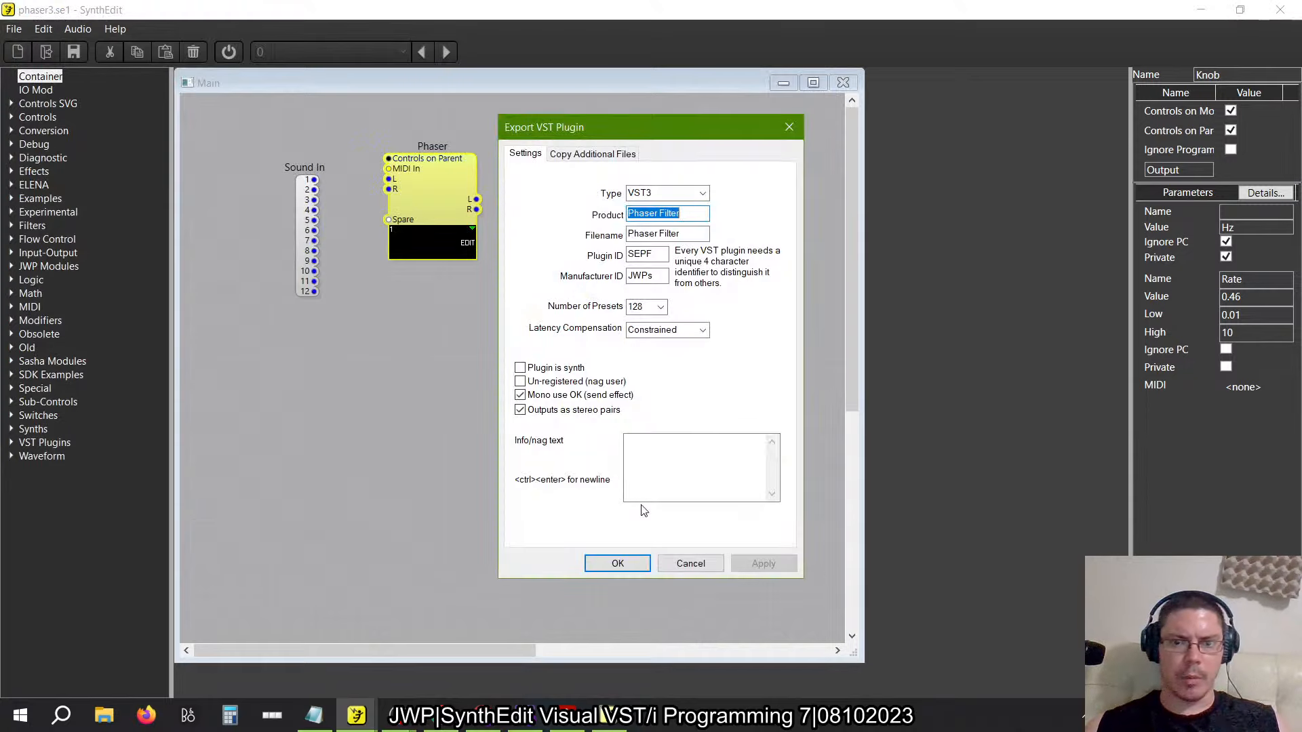
left_click(620, 563)
left_click(586, 420)
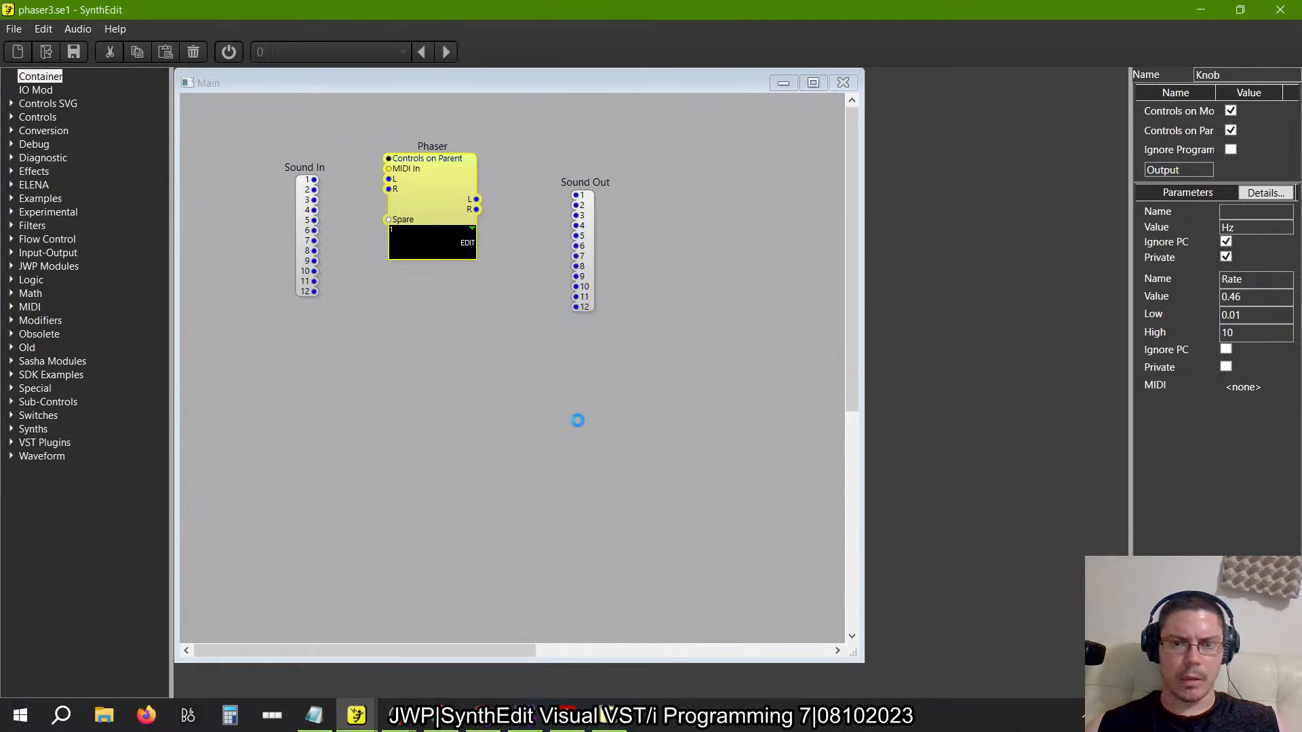
Switch to phaser1B.se1, set the Rate knob on the Phaser container's panel to 0.46 Hz, and close the panel
key("alt+Tab")
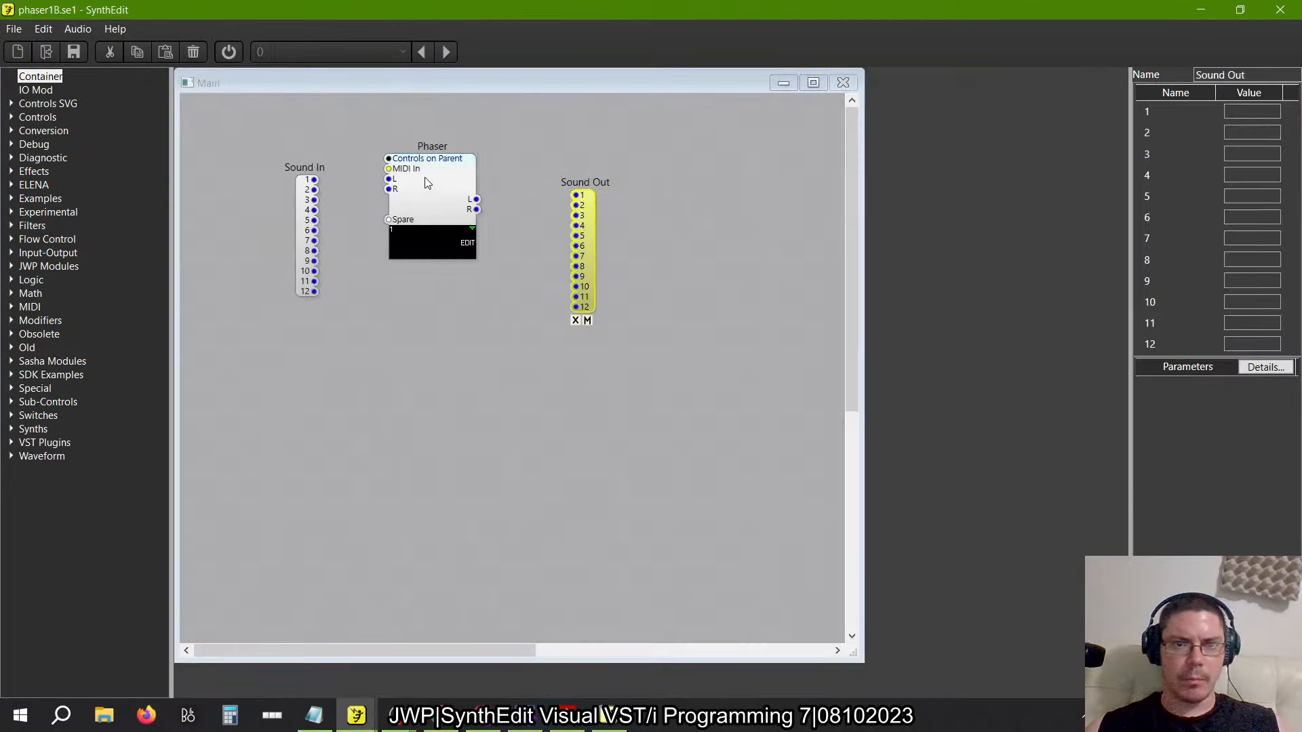
right_click(427, 183)
left_click(479, 332)
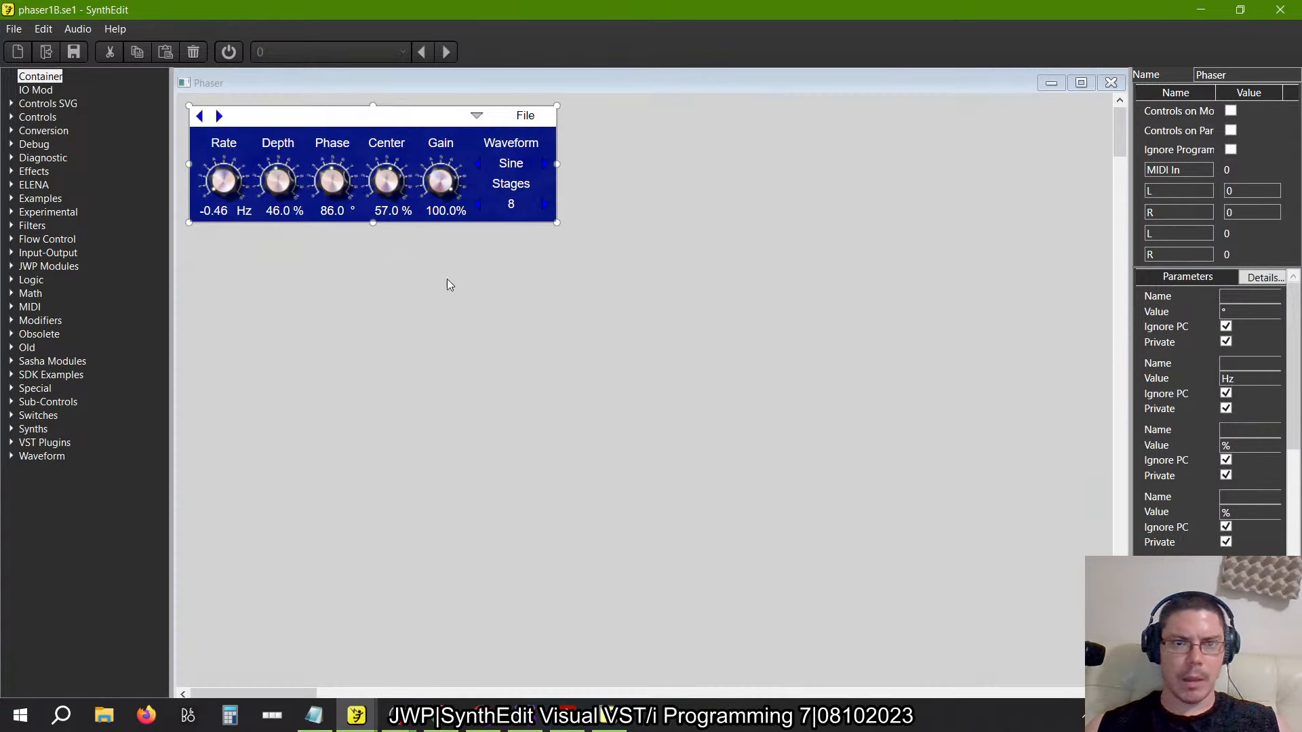
double_click(212, 211)
type("0.46")
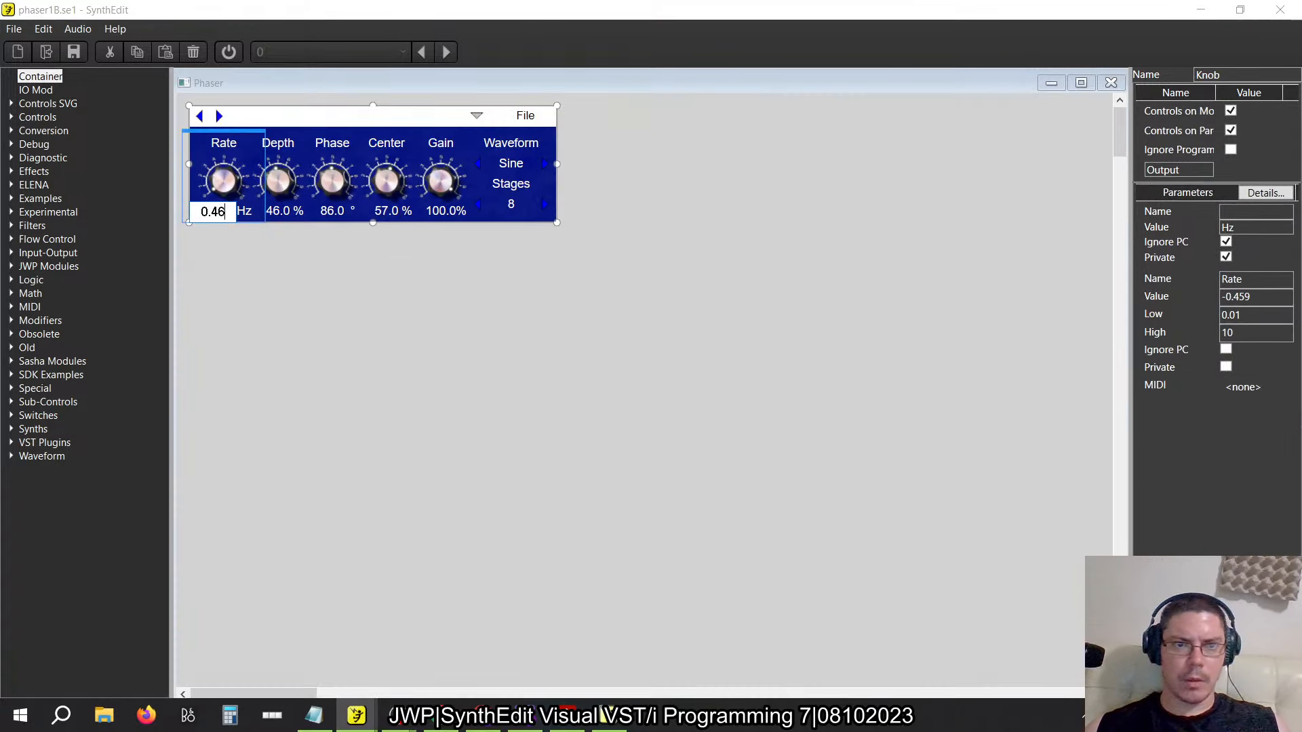
key("Return")
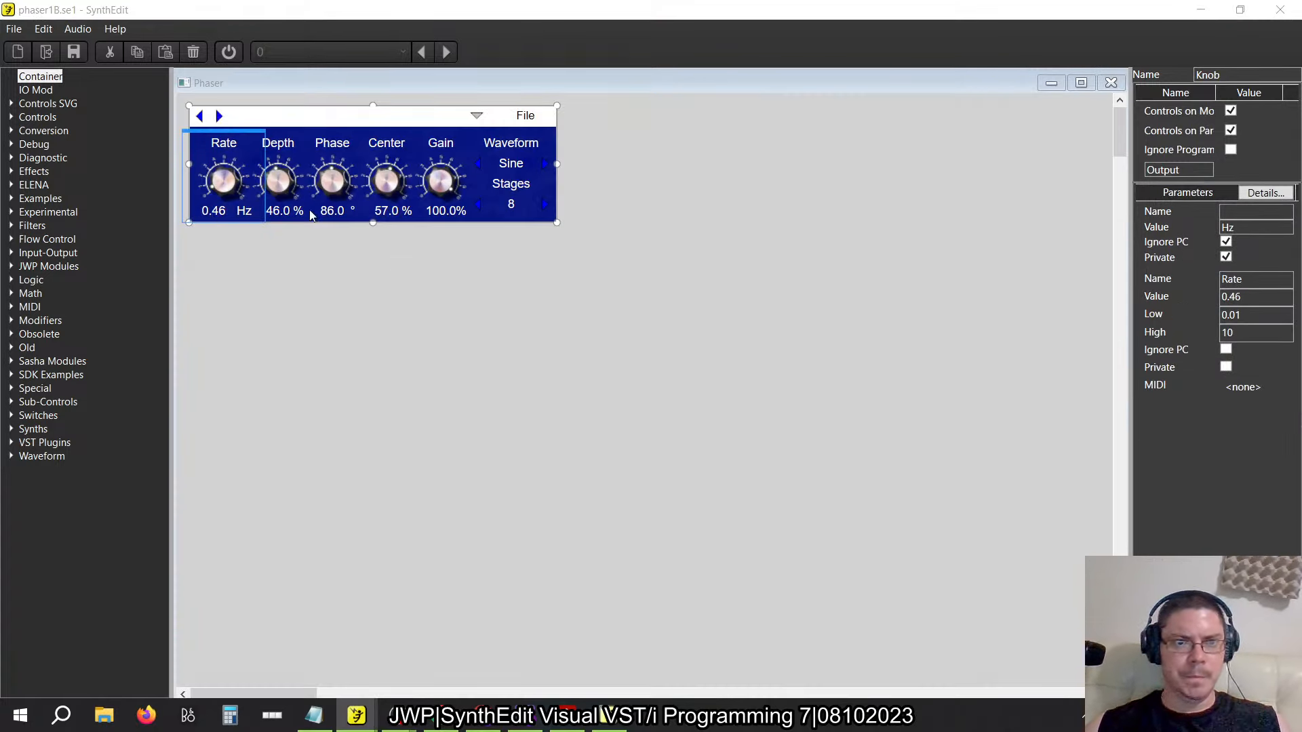
left_click(1110, 82)
Export phaser1B.se1 as the Phaser All Pass VST3 plugin, saving the project first
left_click(14, 28)
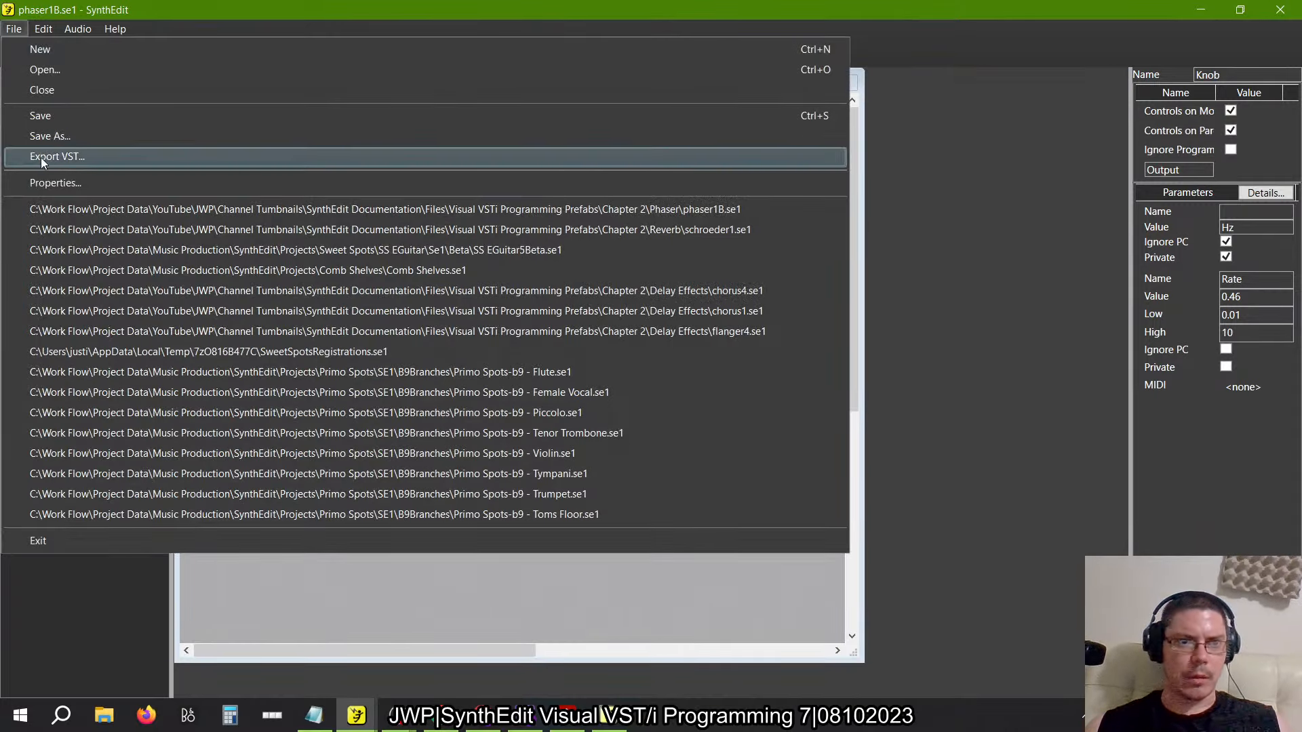
left_click(41, 158)
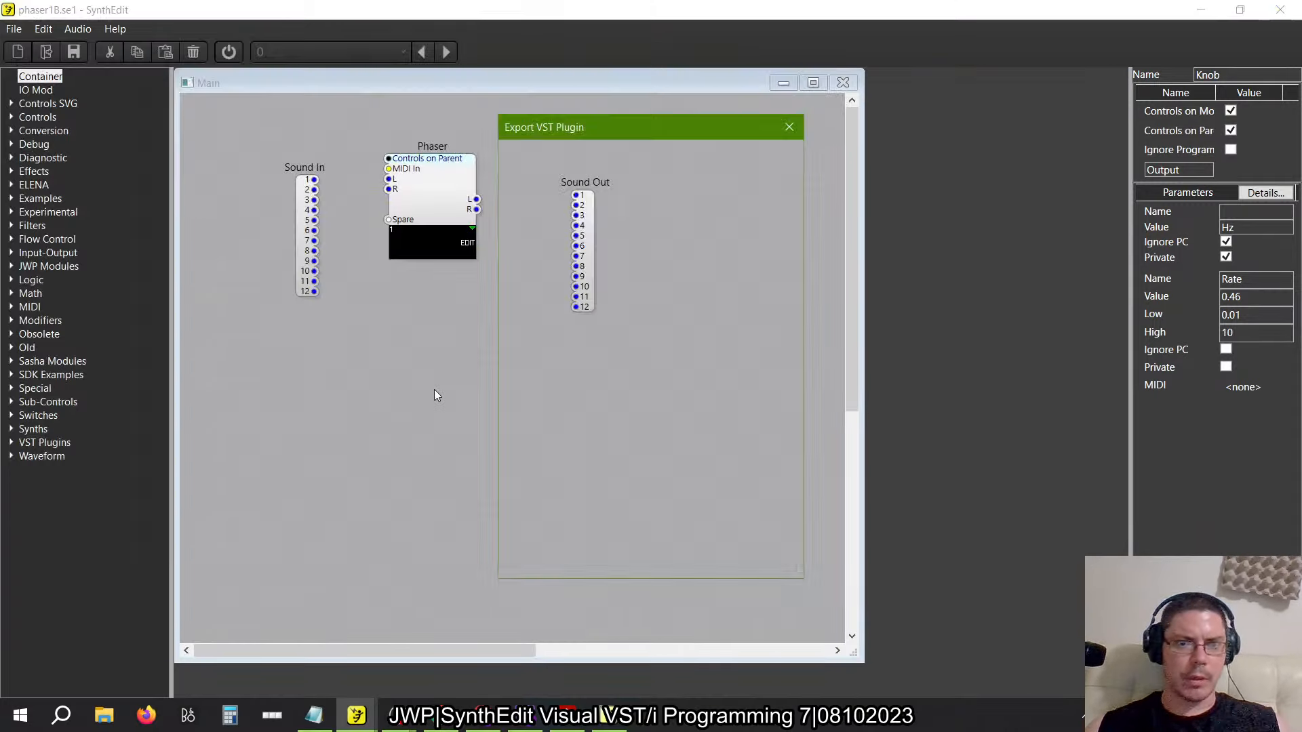
left_click(630, 561)
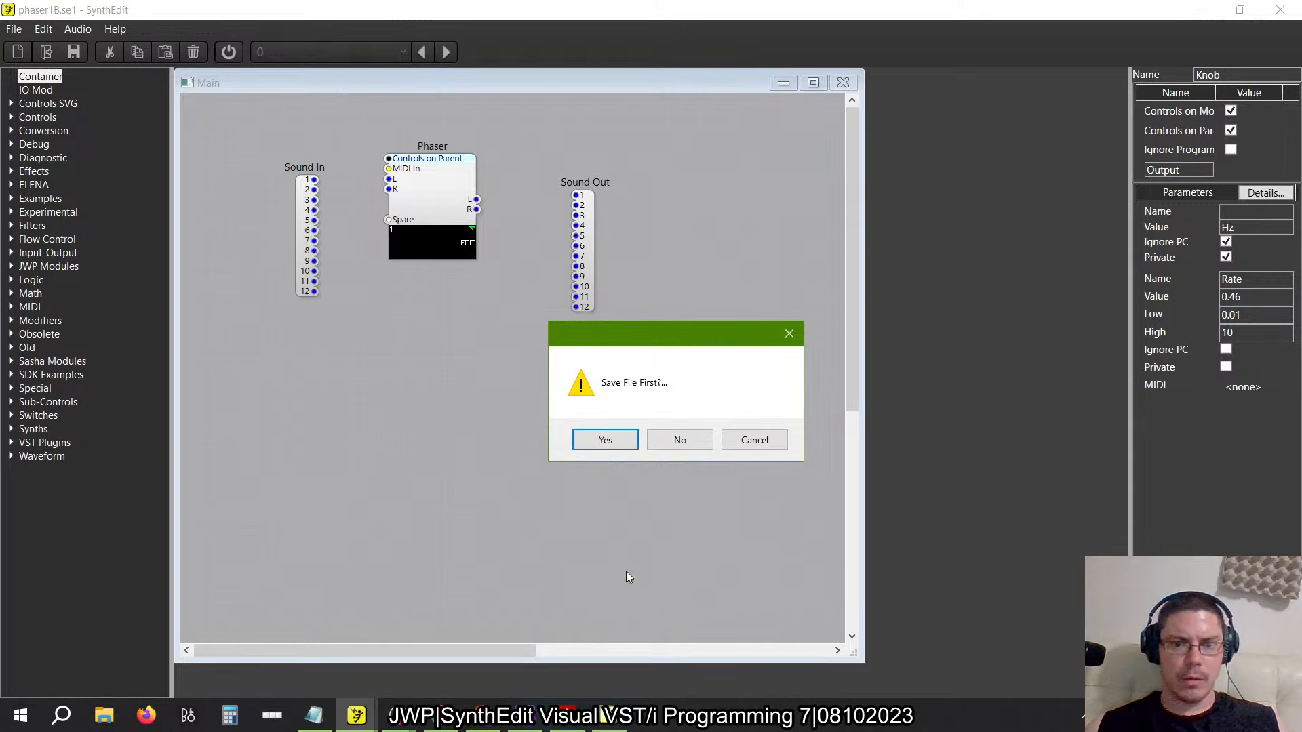
left_click(608, 447)
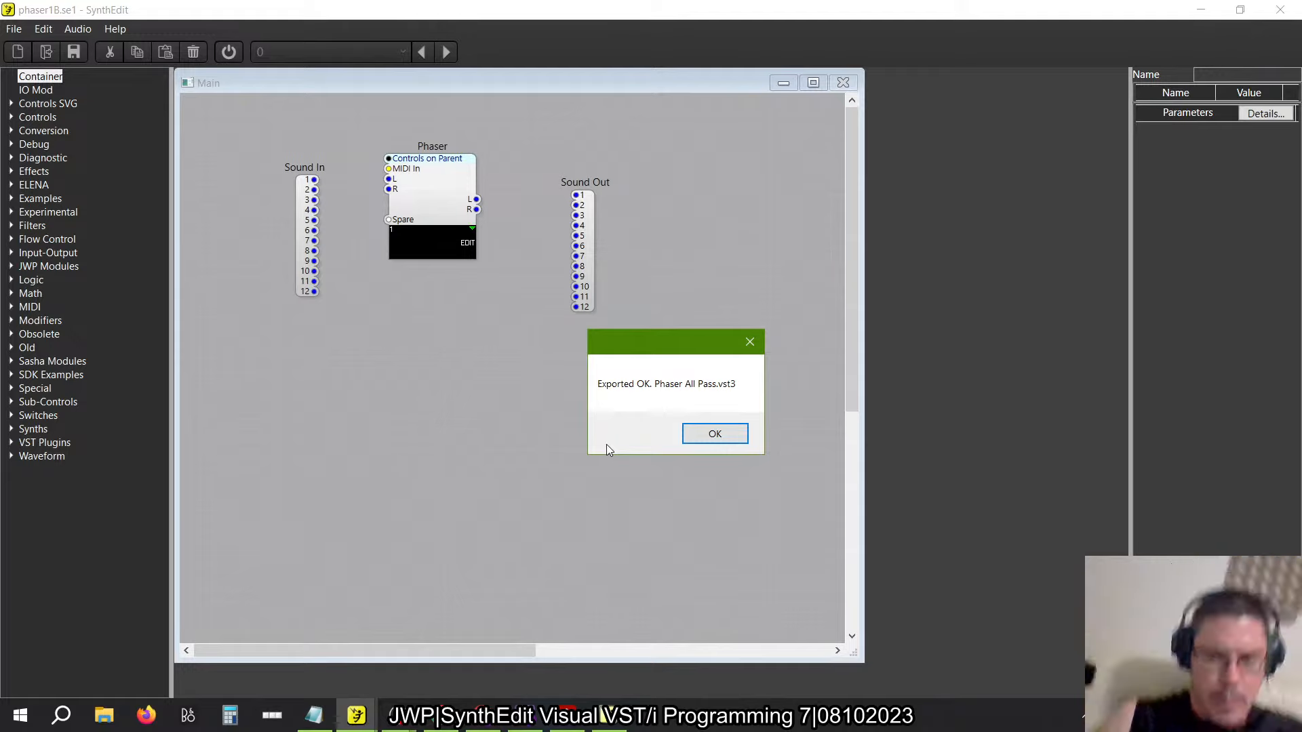
key("Return")
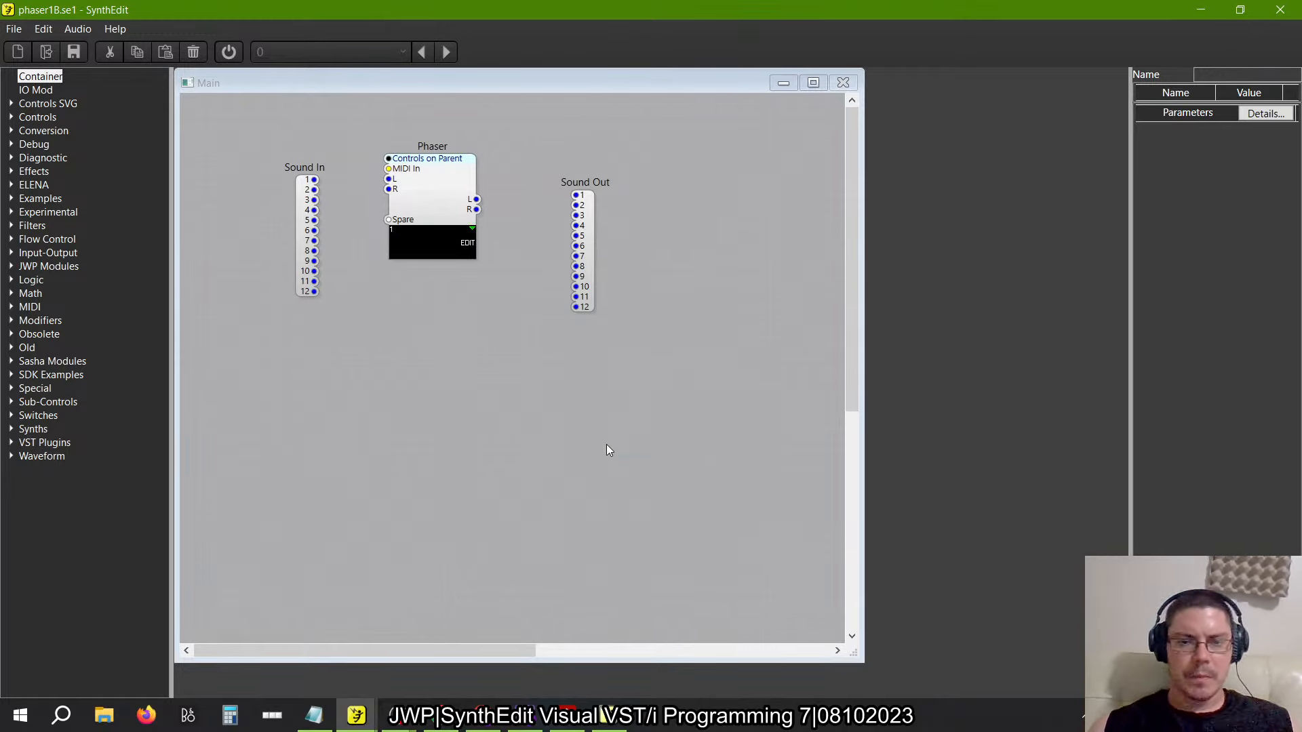
key("alt+Tab")
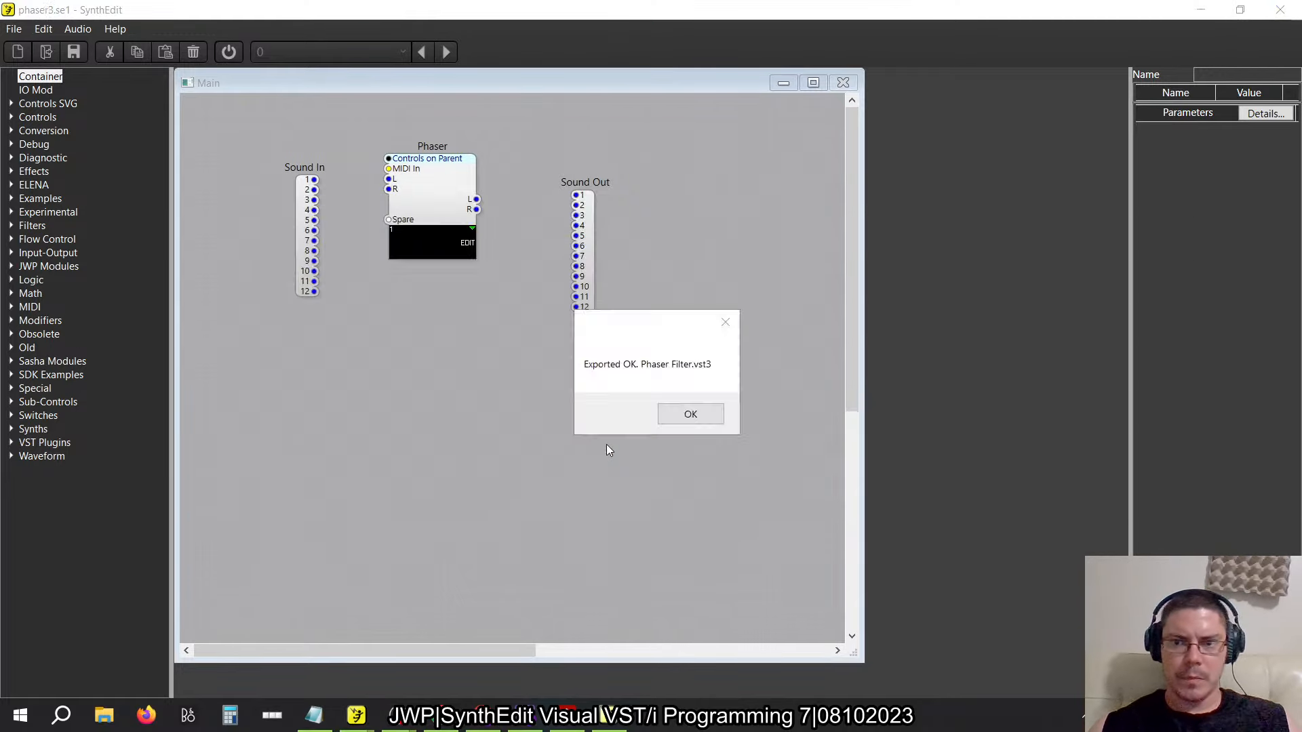
key("alt+Tab")
Start FL Studio 21 and open the recent project Phaser Testing.flp
left_click(20, 716)
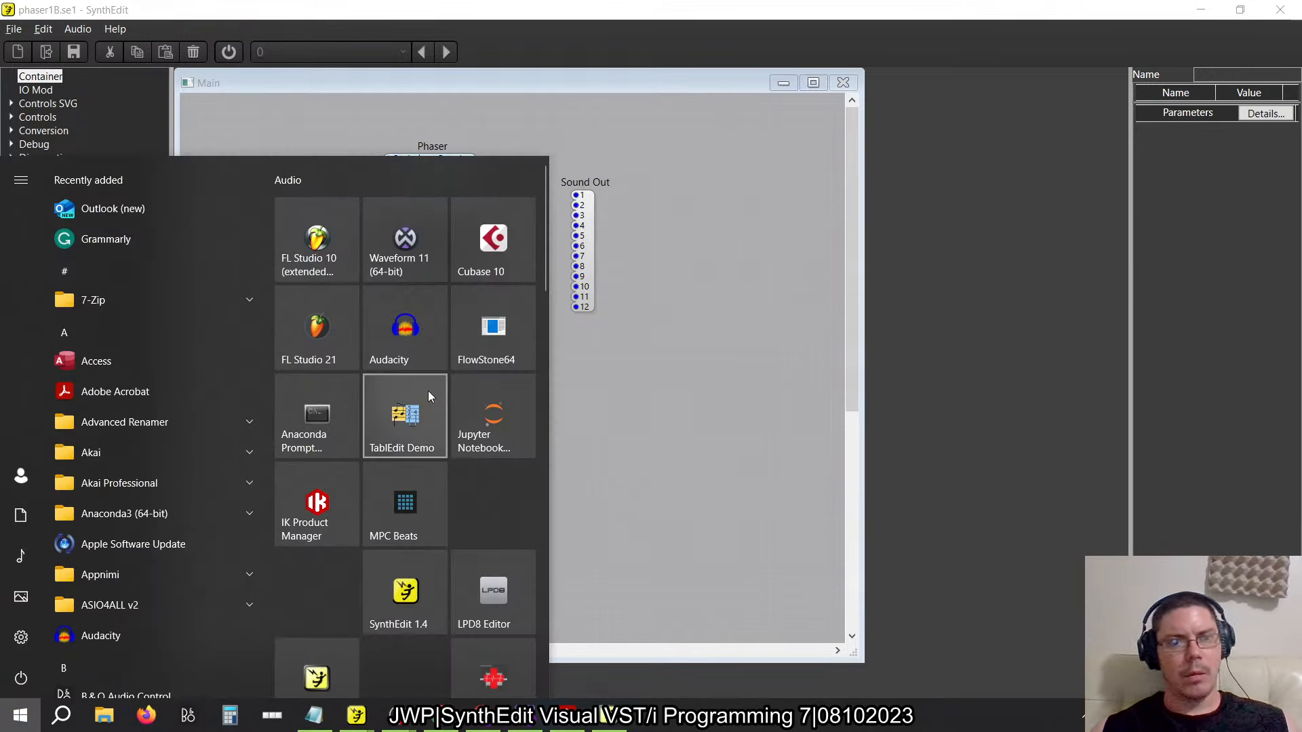
left_click(344, 356)
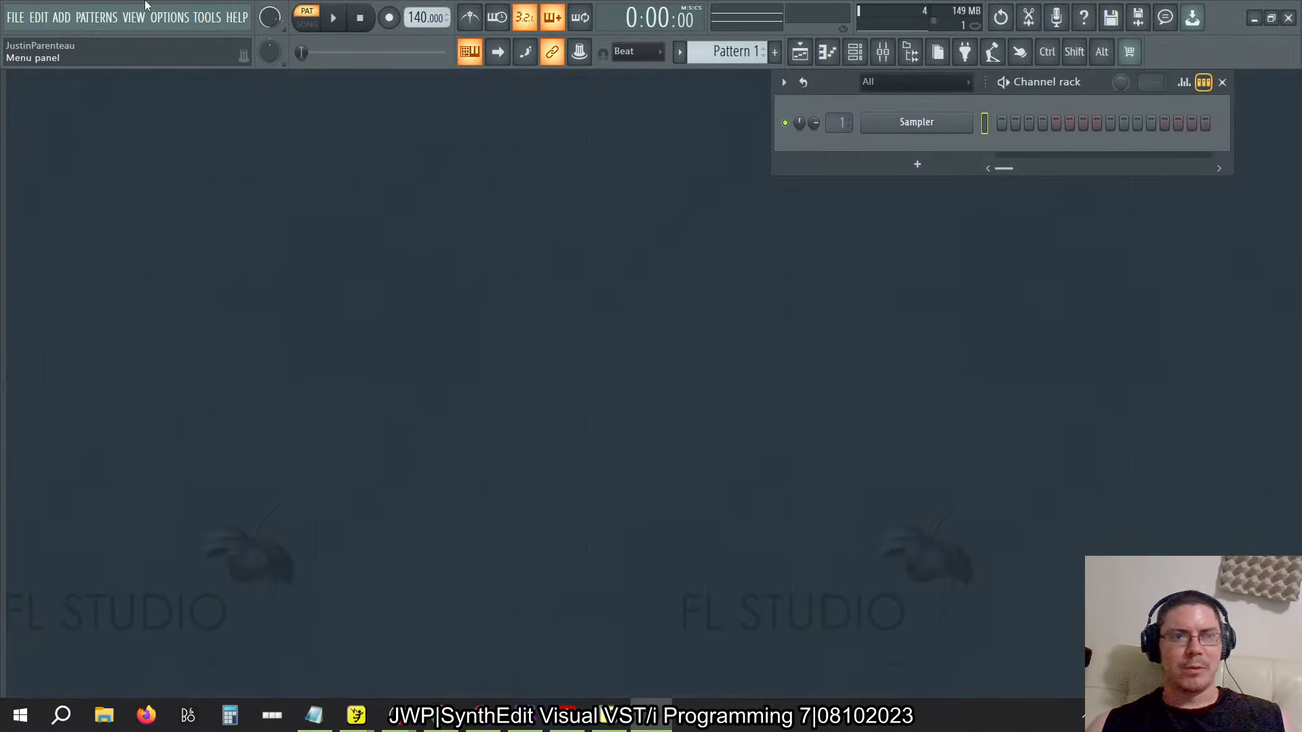
left_click(15, 17)
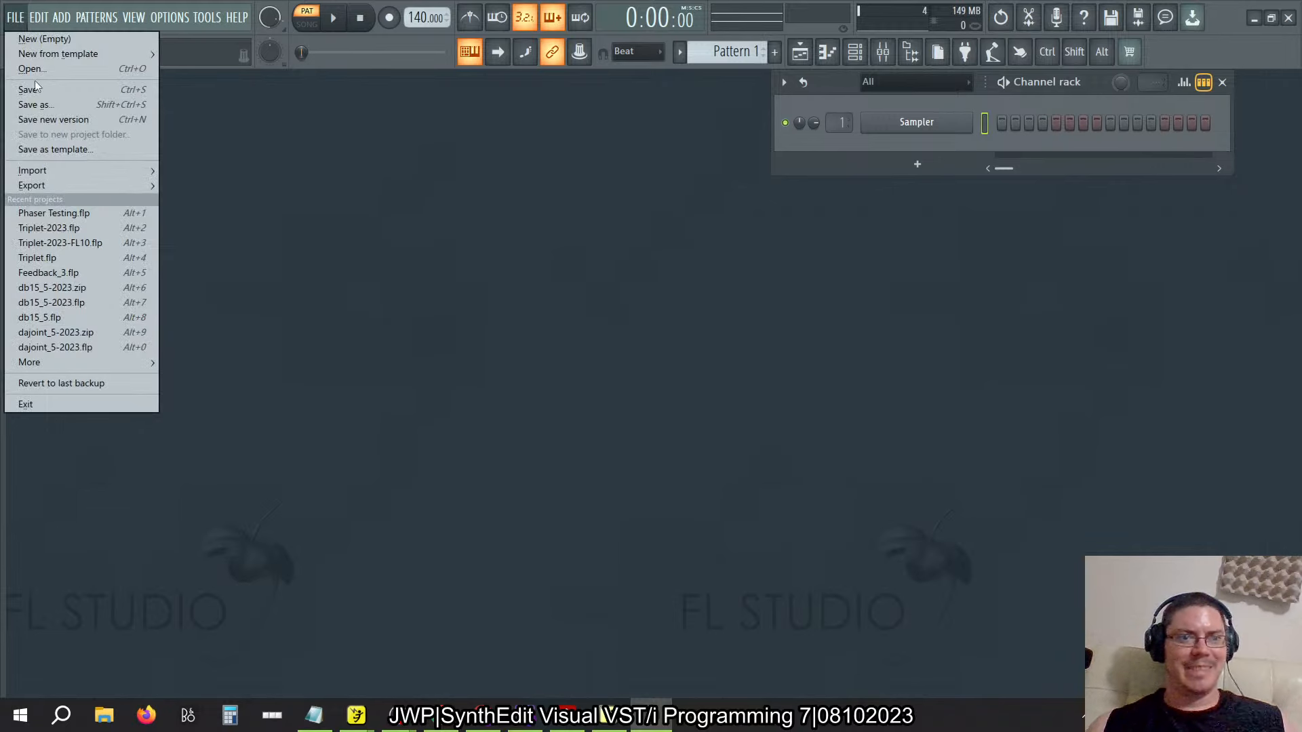
left_click(45, 214)
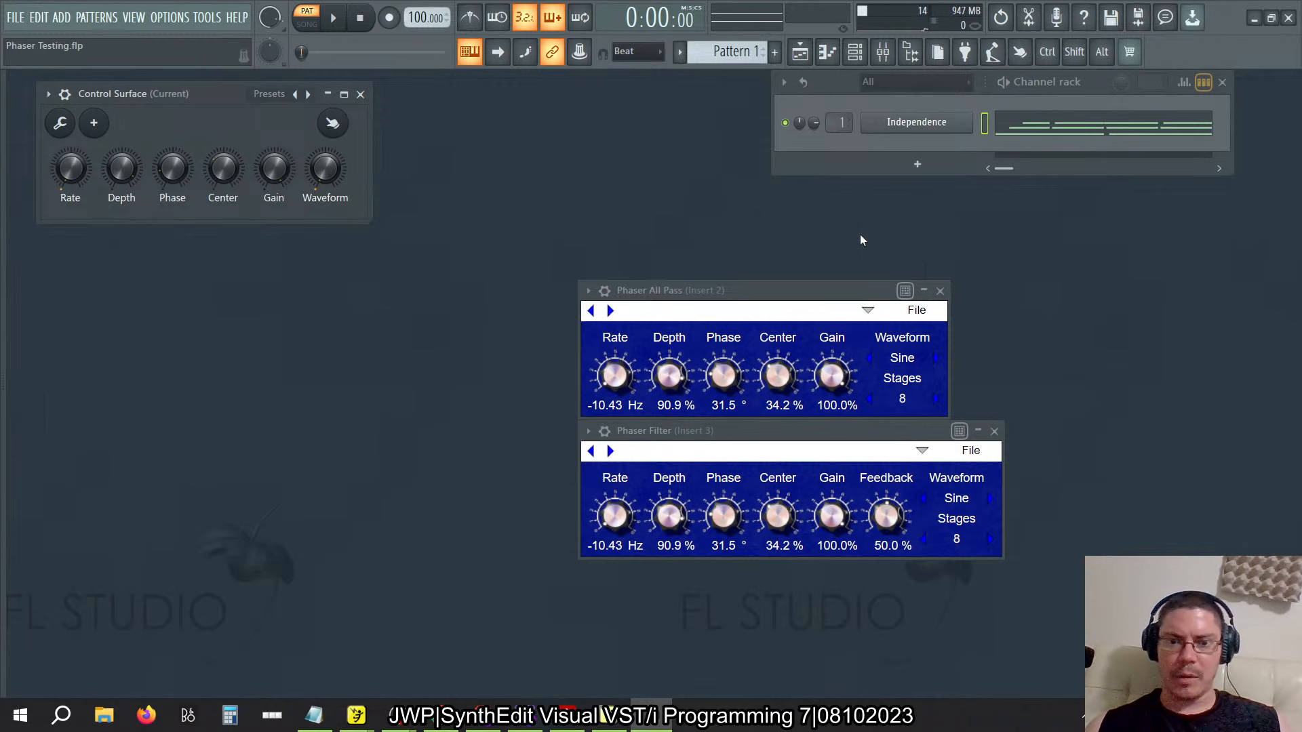
Set the Rate to 0.46 Hz in both the Phaser All Pass and Phaser Filter plugins
left_click(610, 405)
type("0.")
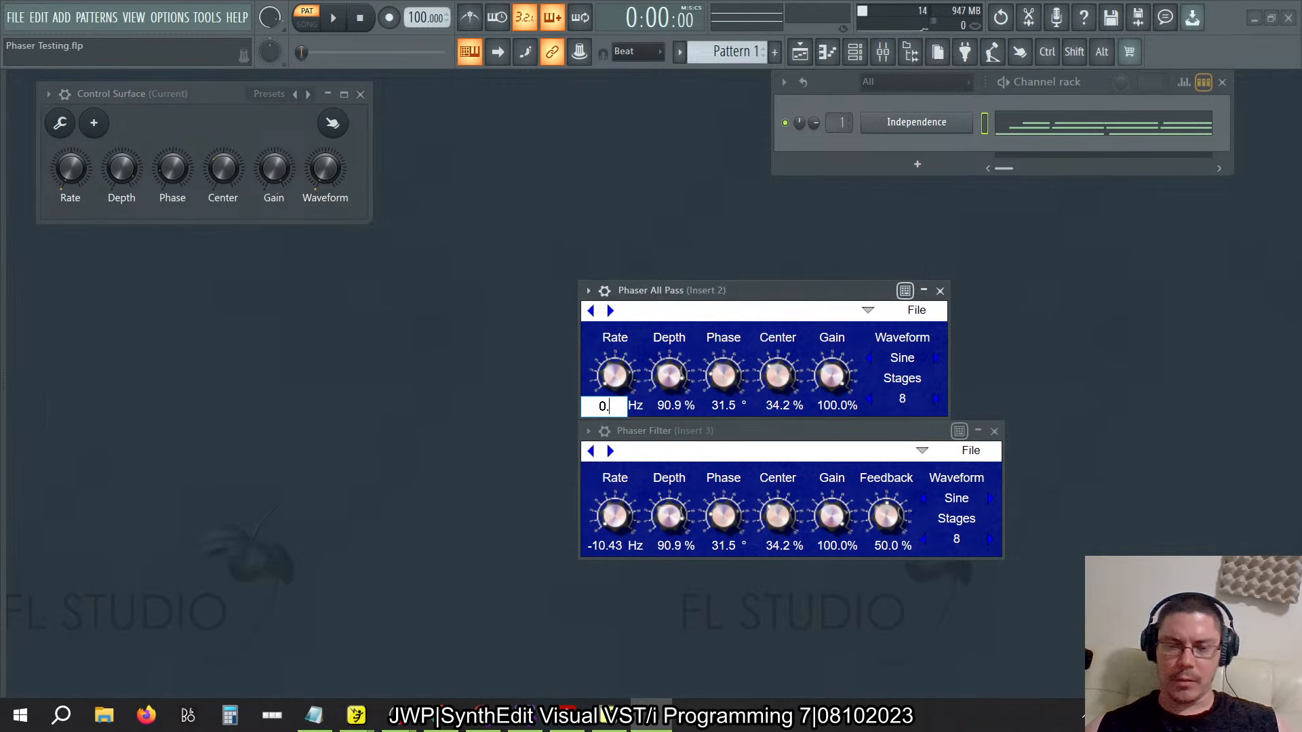
type("46")
key("Return")
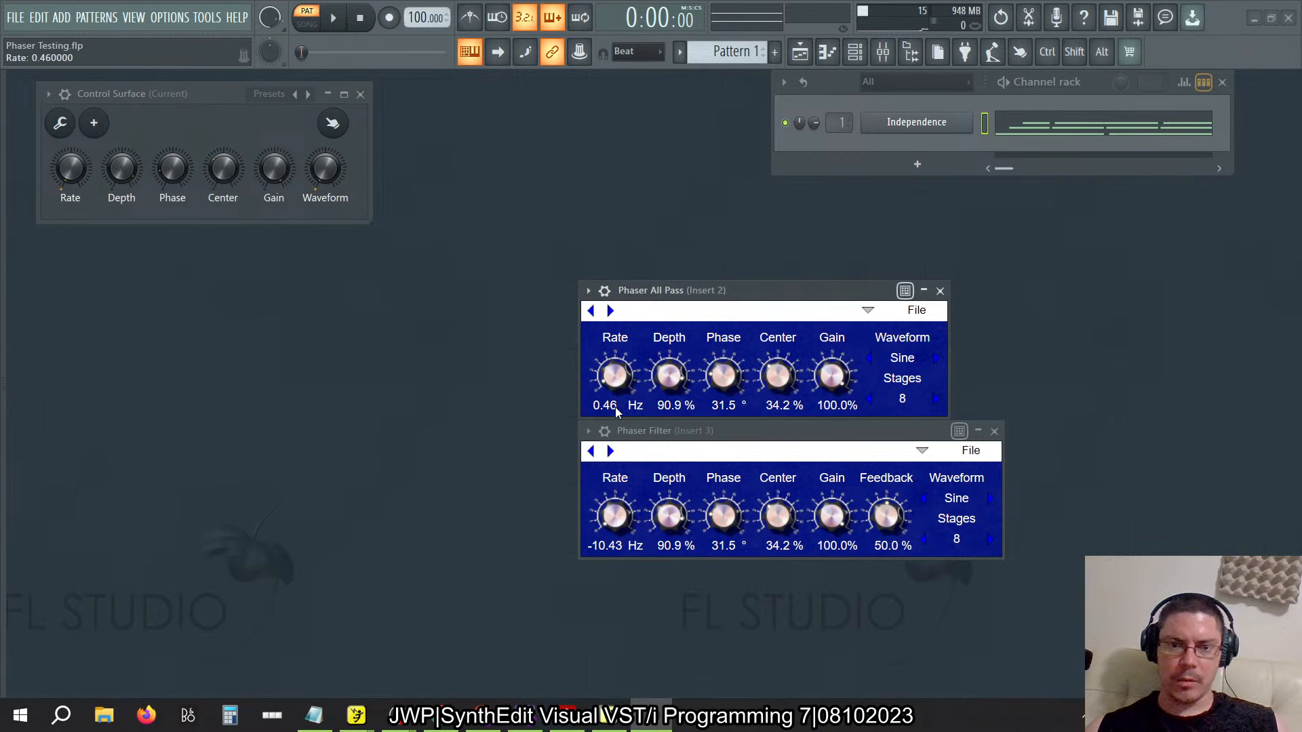
left_click(622, 547)
type("0.46")
key("Return")
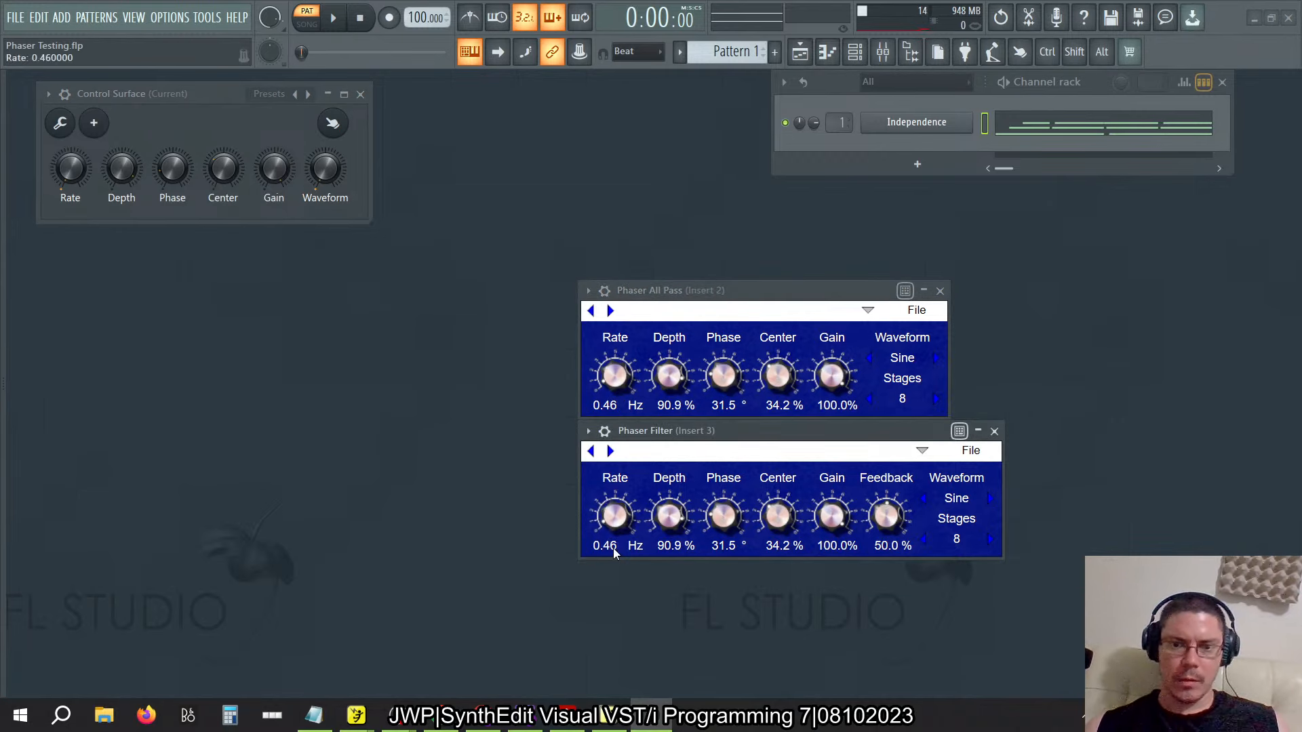
Open the Phaser container's panel in phaser1B.se1 in SynthEdit and compare its knob values with the plugins in FL Studio
key("alt+Tab")
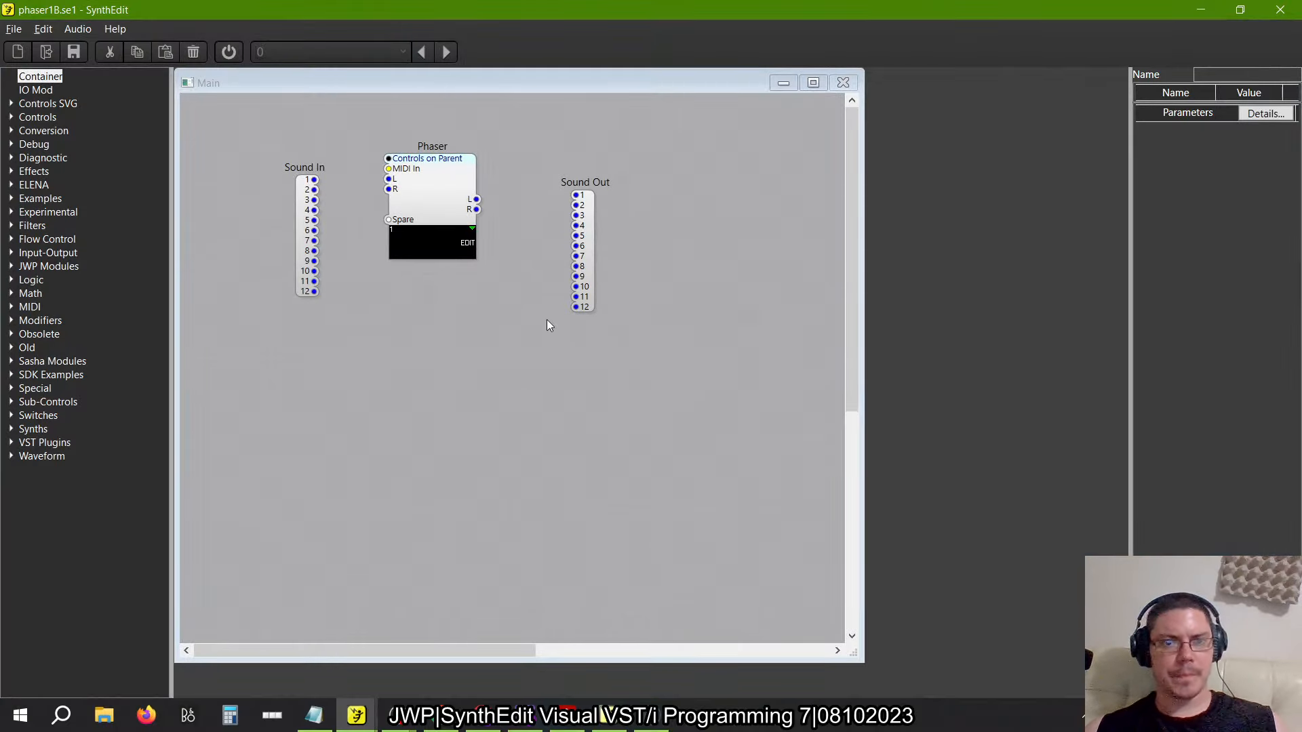
right_click(460, 217)
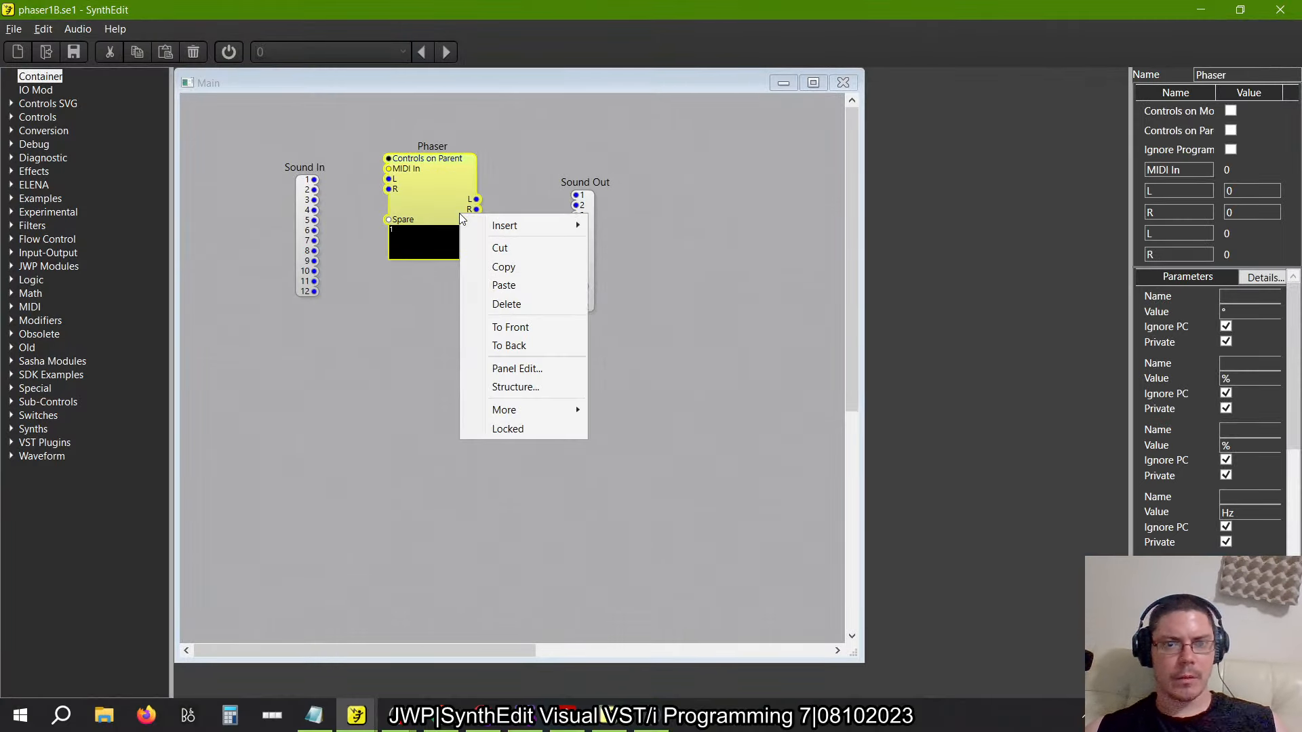
left_click(504, 370)
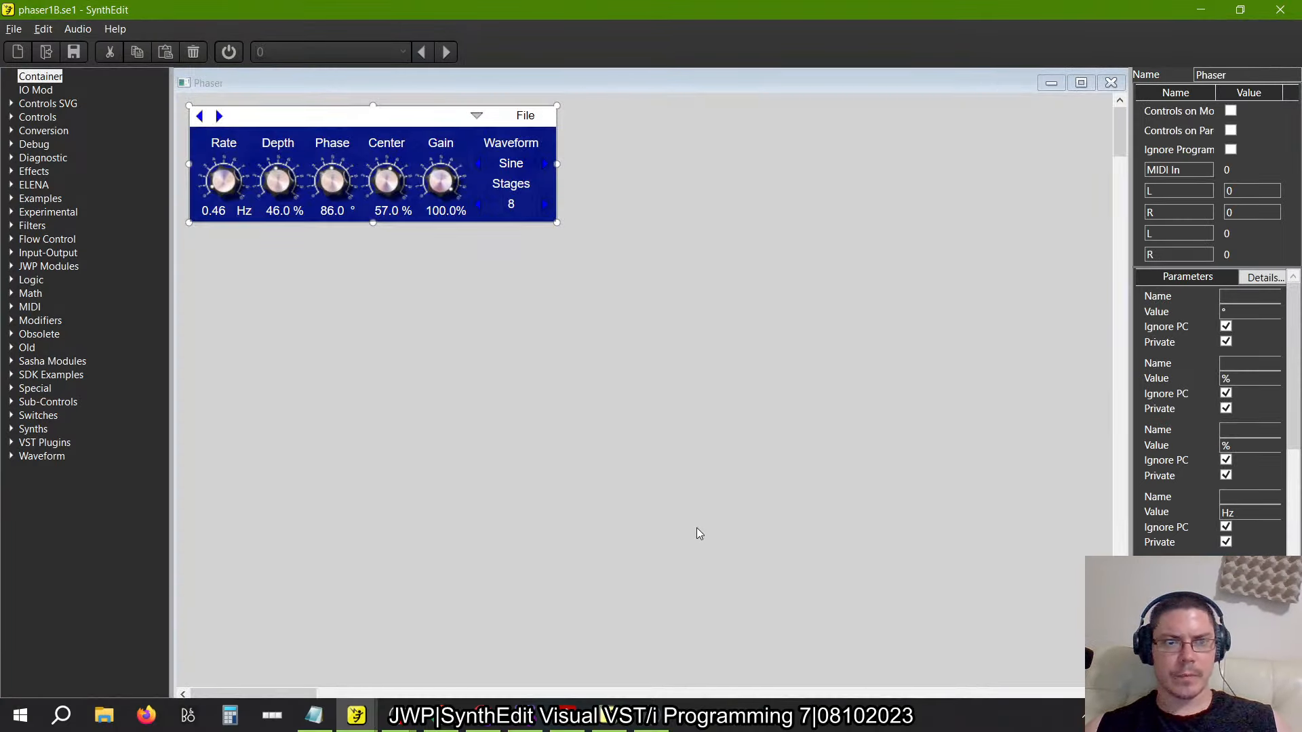
key("alt+Tab")
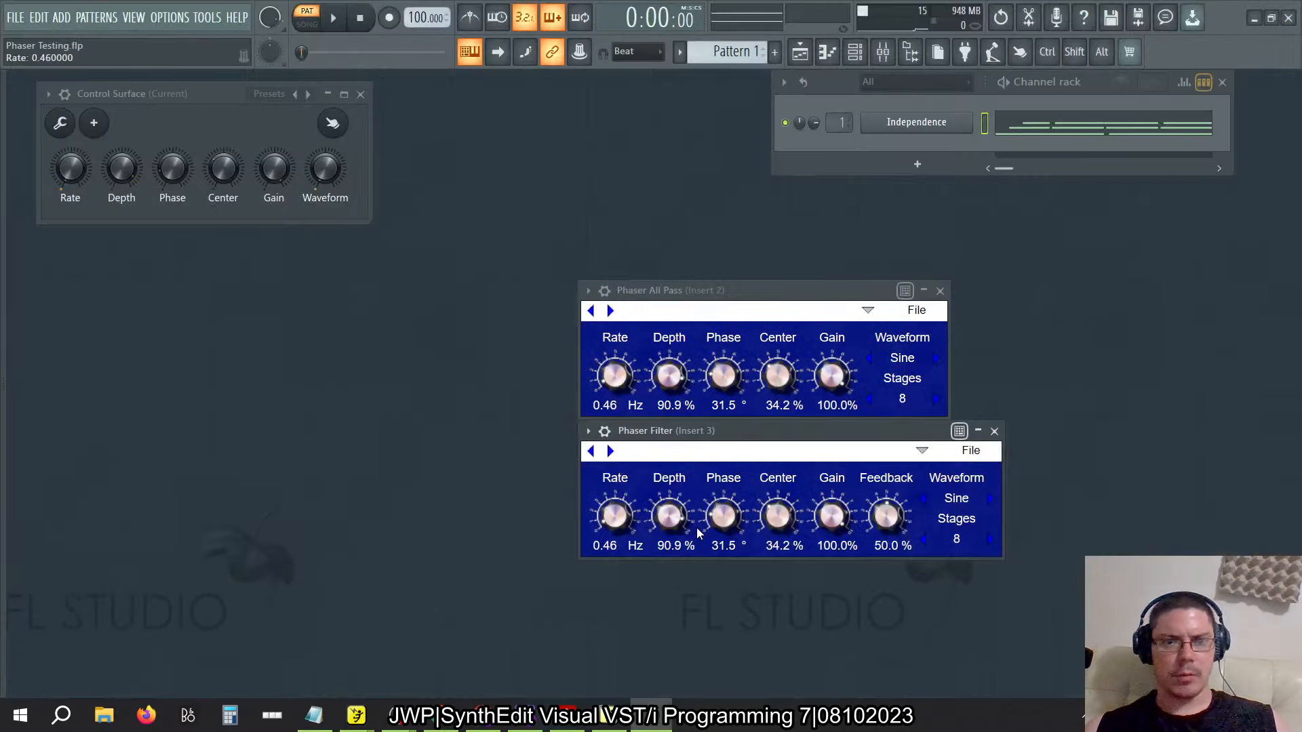
key("alt+Tab")
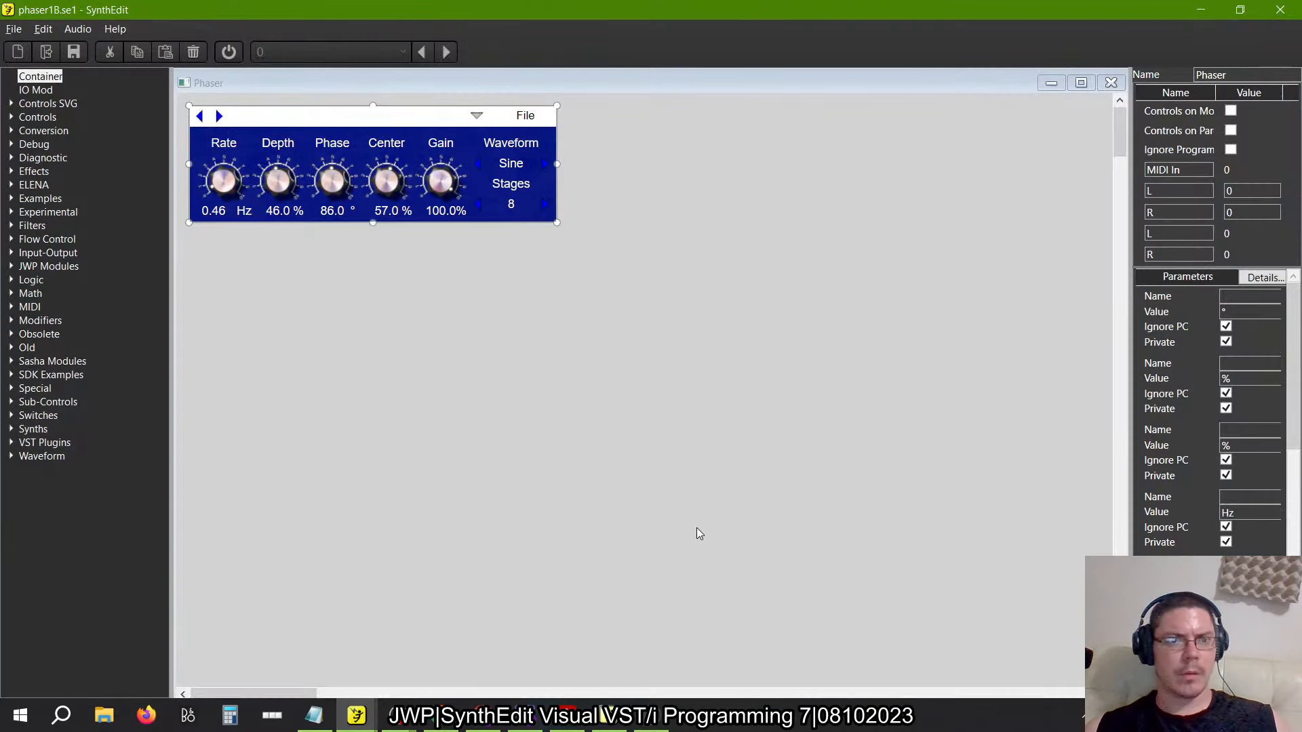
Switch to FL Studio and set the Phaser All Pass Depth to 46%, Phase to 86° and Center to 57%
key("alt+Tab")
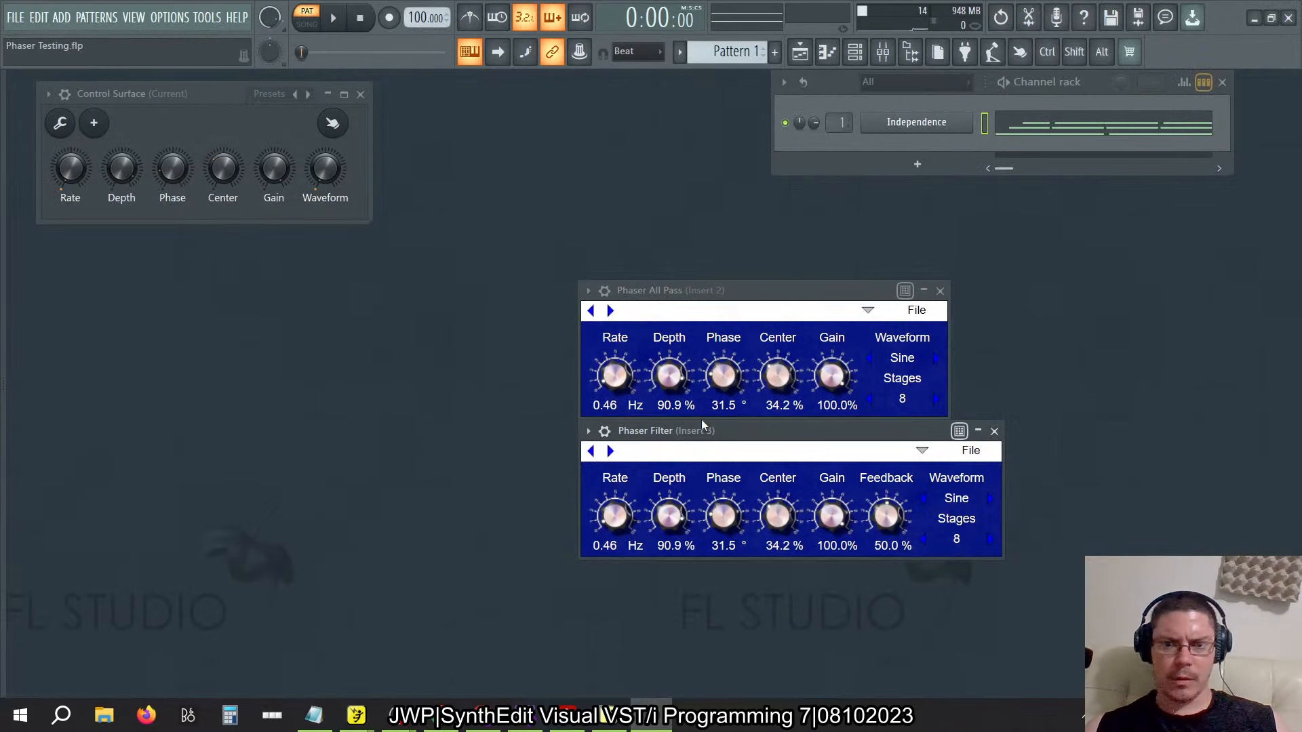
left_click(675, 406)
type("46")
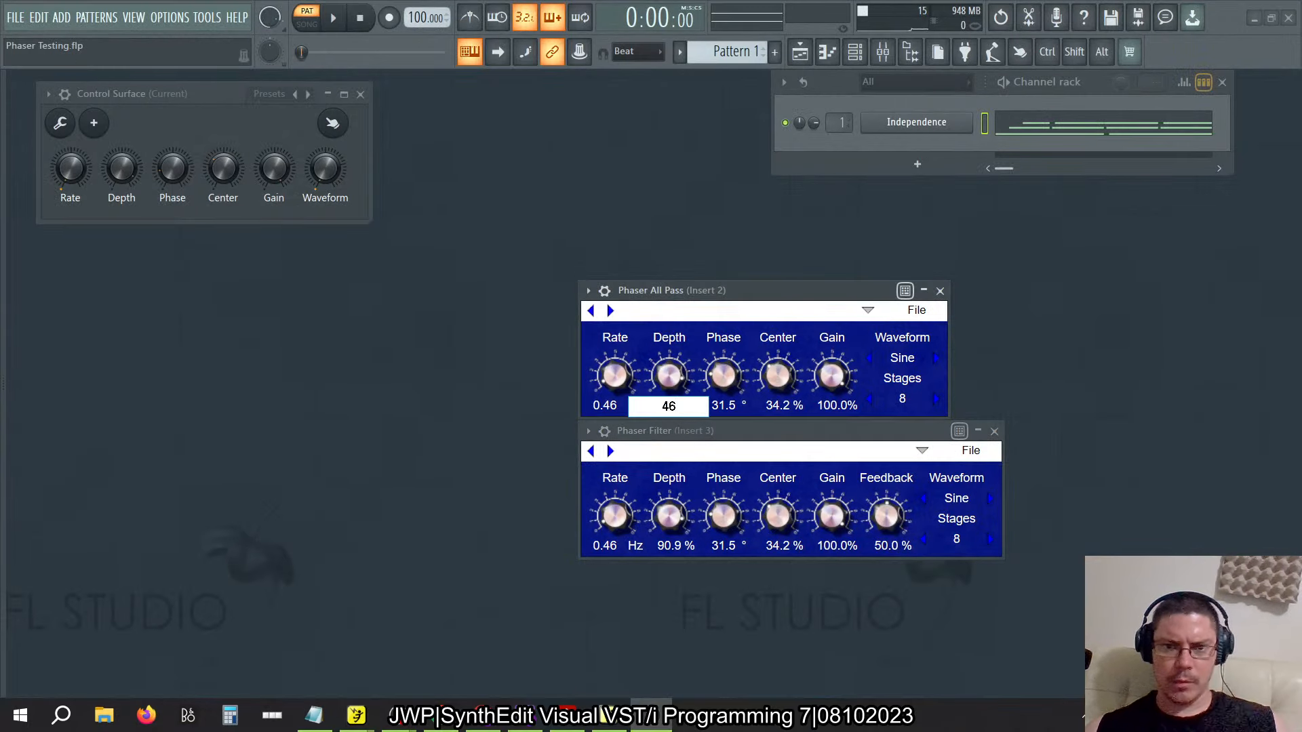
key("Return")
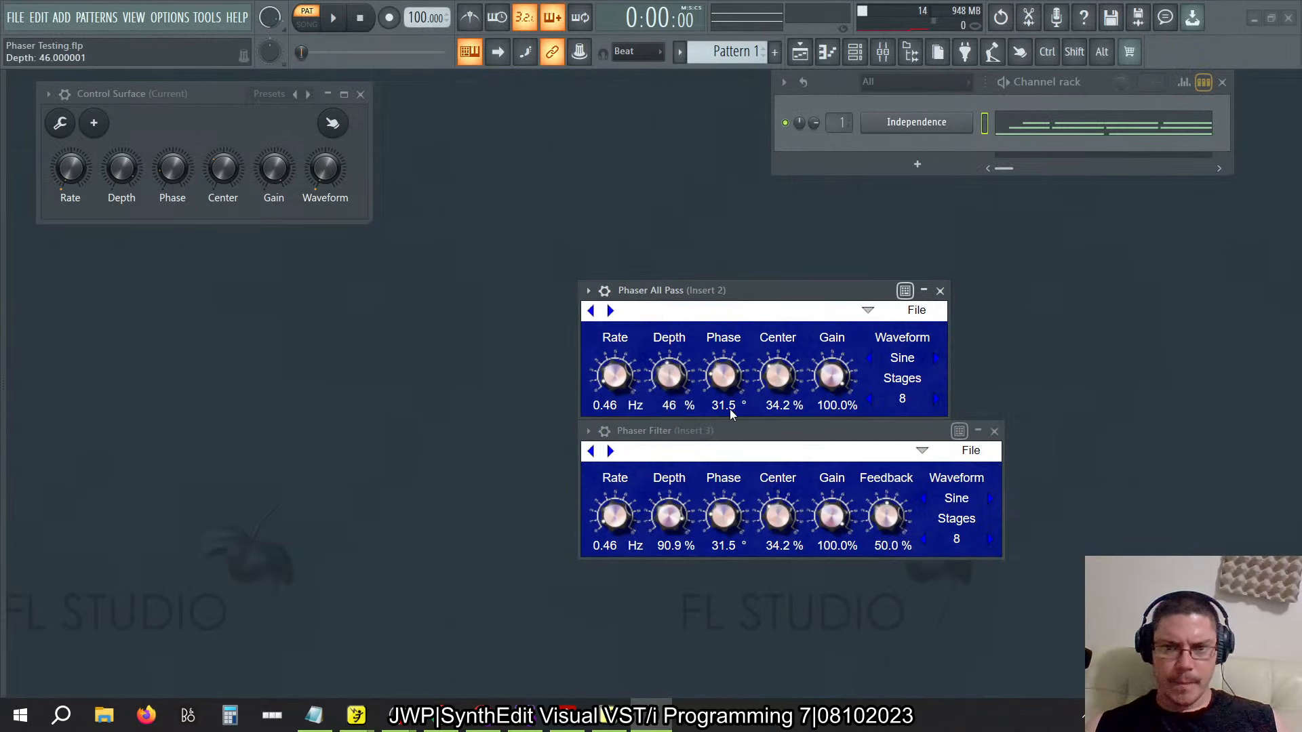
left_click(730, 408)
type("86")
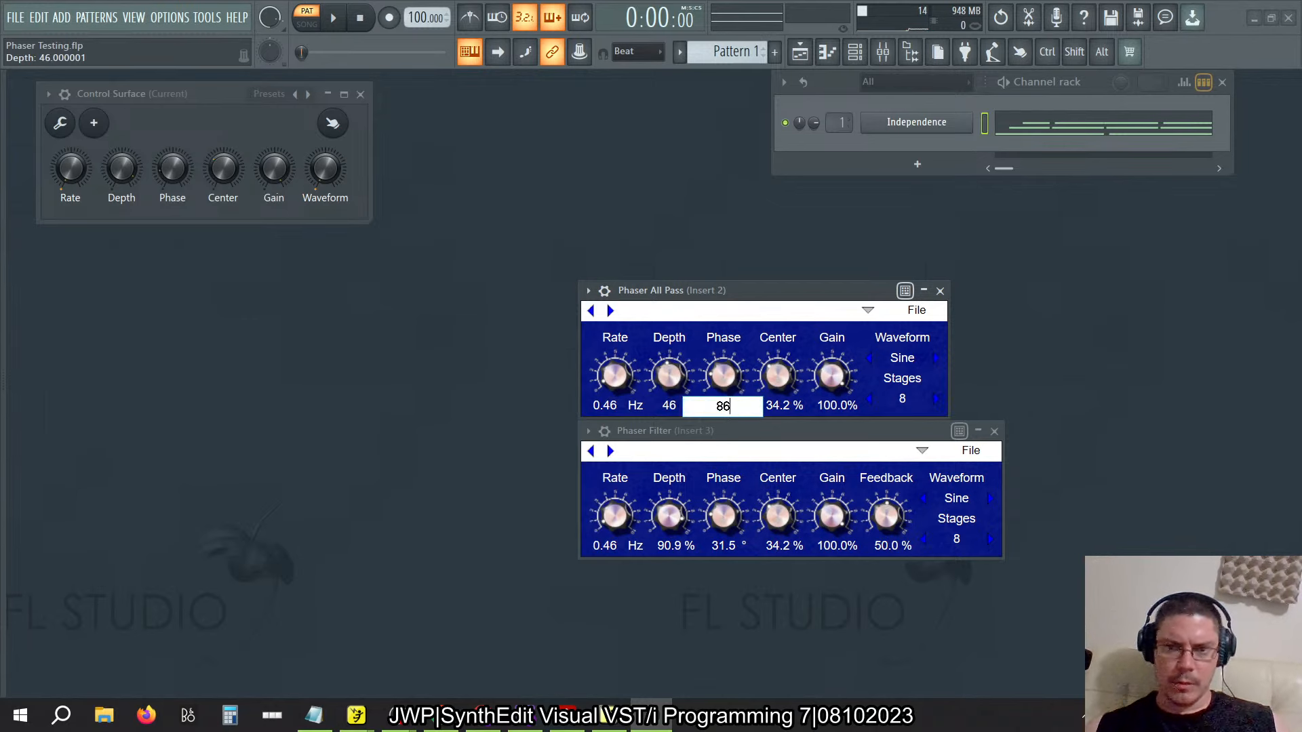
key("Return")
left_click(777, 409)
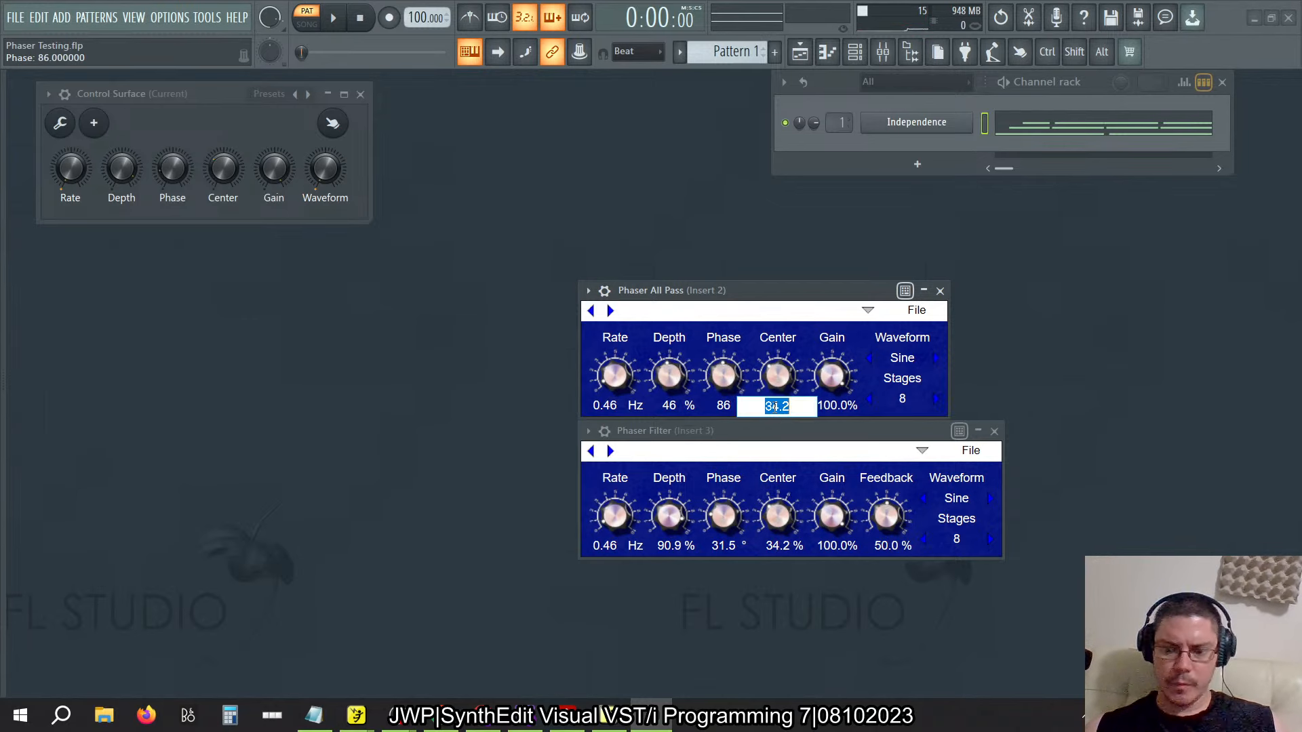
type("57")
key("Return")
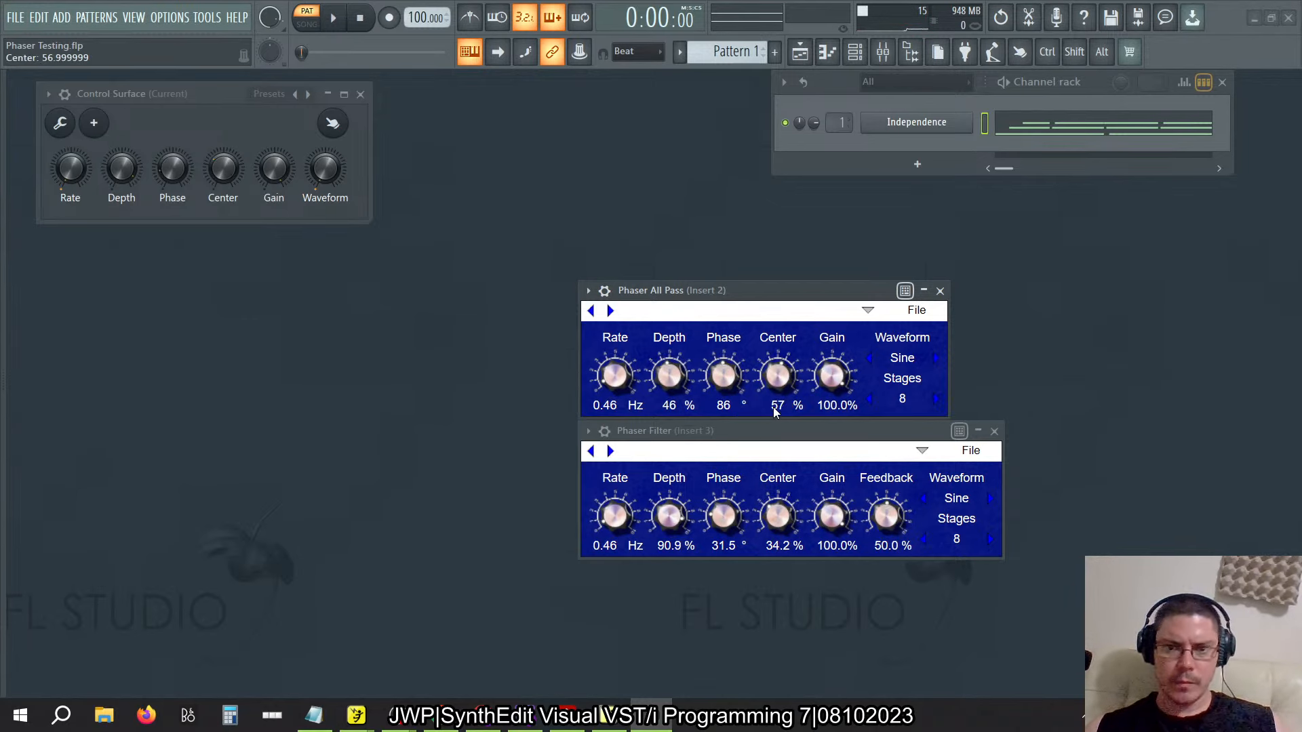
Match the Phaser Filter plugin by setting its Depth to 46%, Phase to 86° and Center to 57%
left_click(674, 546)
type("46")
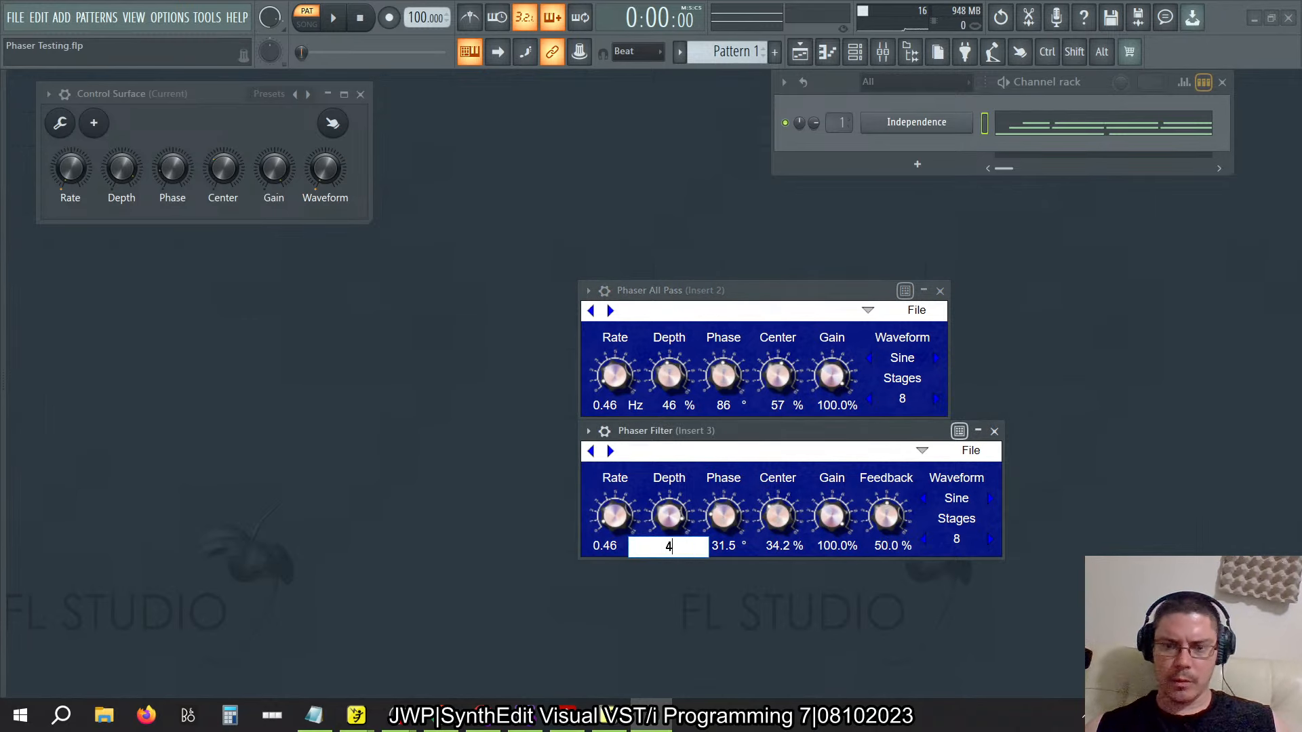
key("Return")
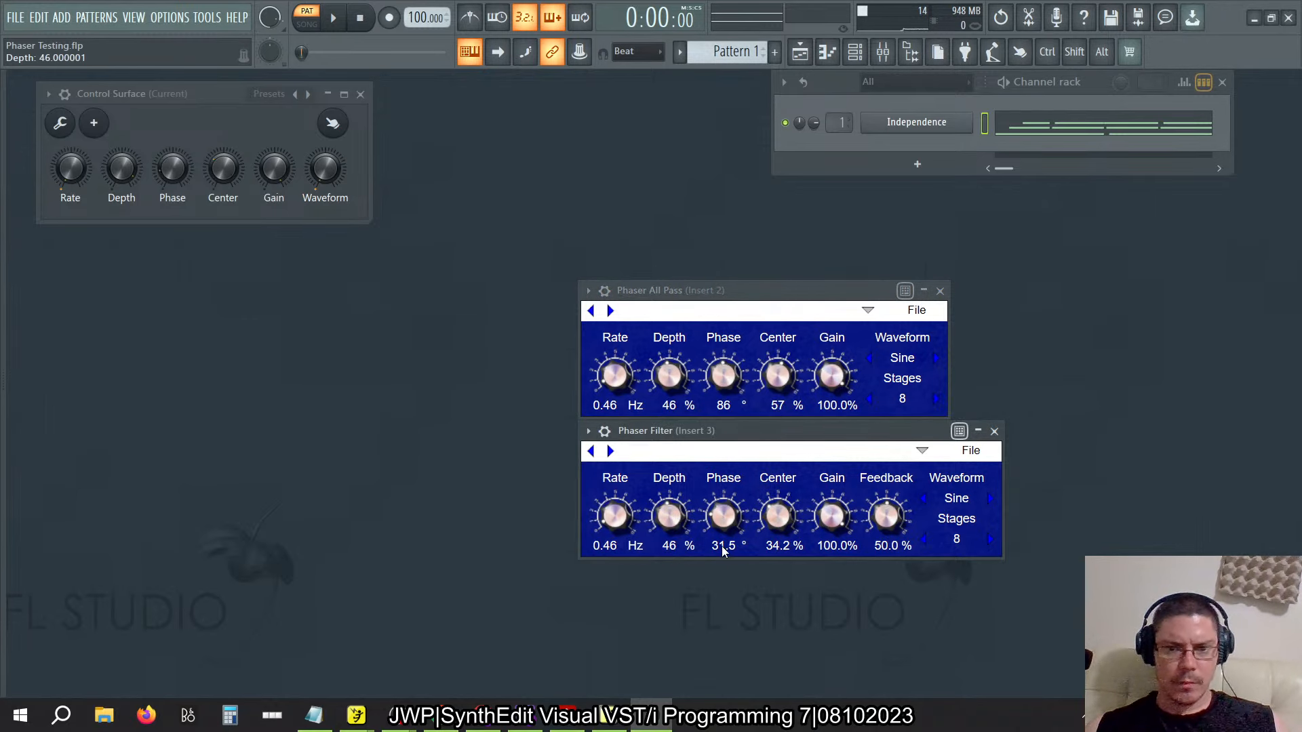
left_click(723, 547)
type("86")
key("Return")
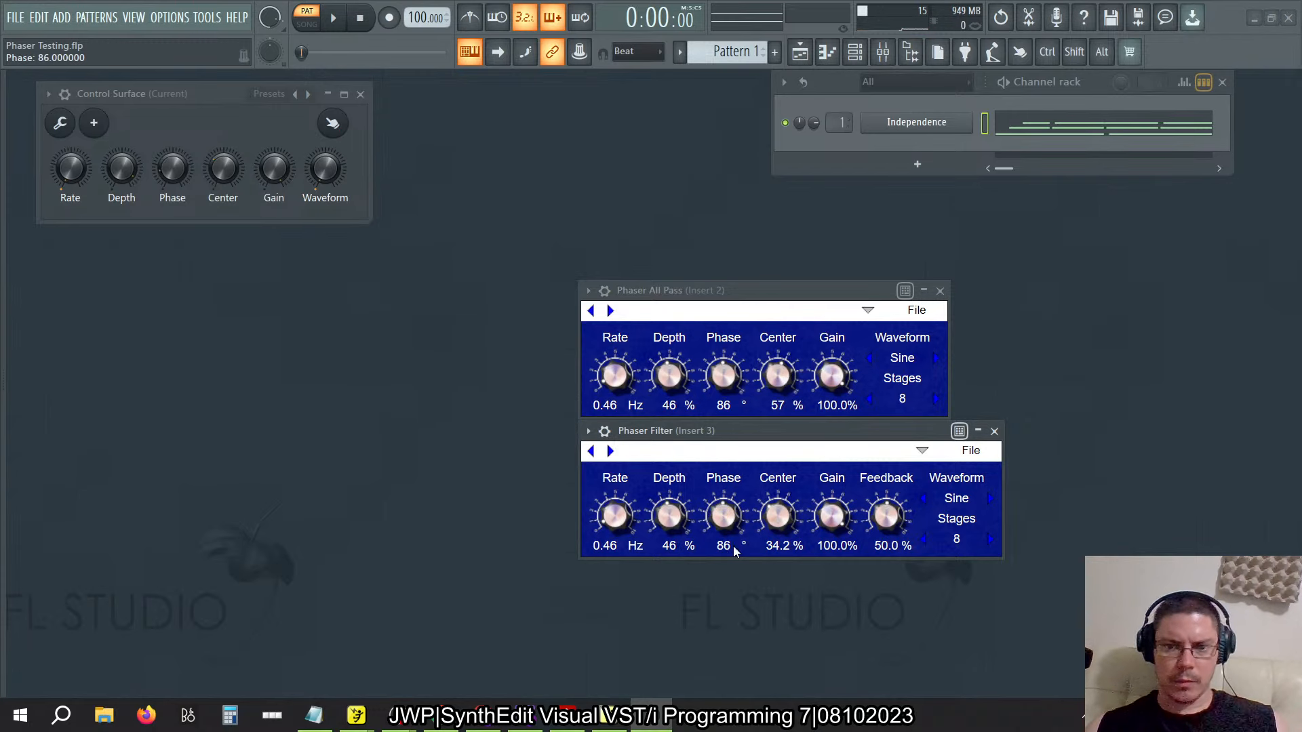
left_click(779, 546)
type("57")
key("Return")
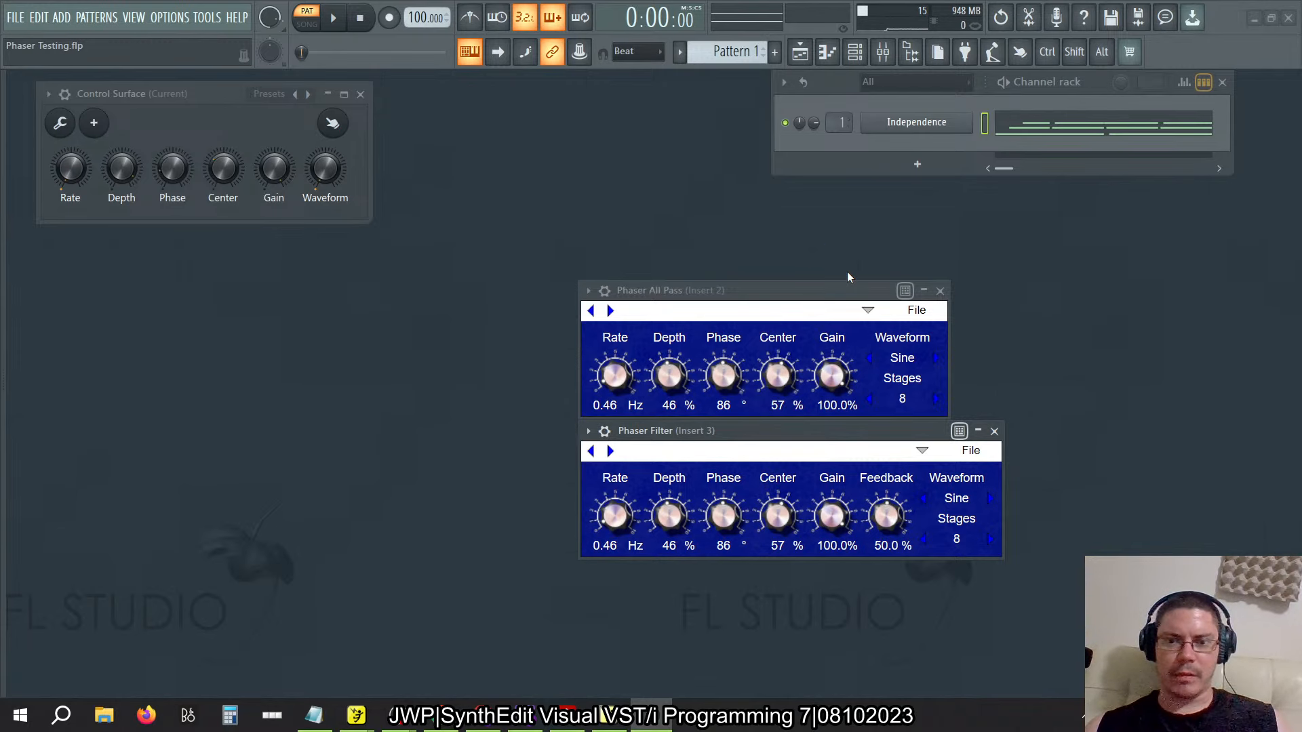
left_click(883, 52)
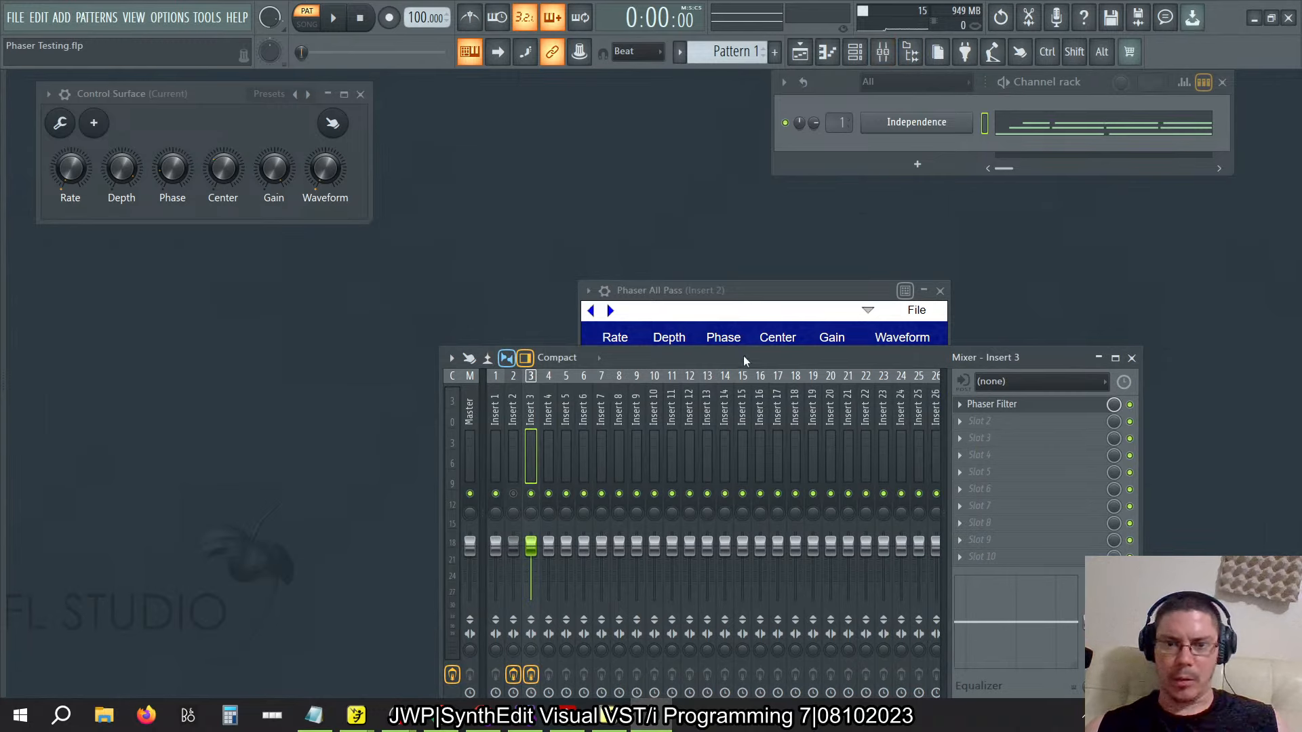
left_click_drag(739, 356, 686, 500)
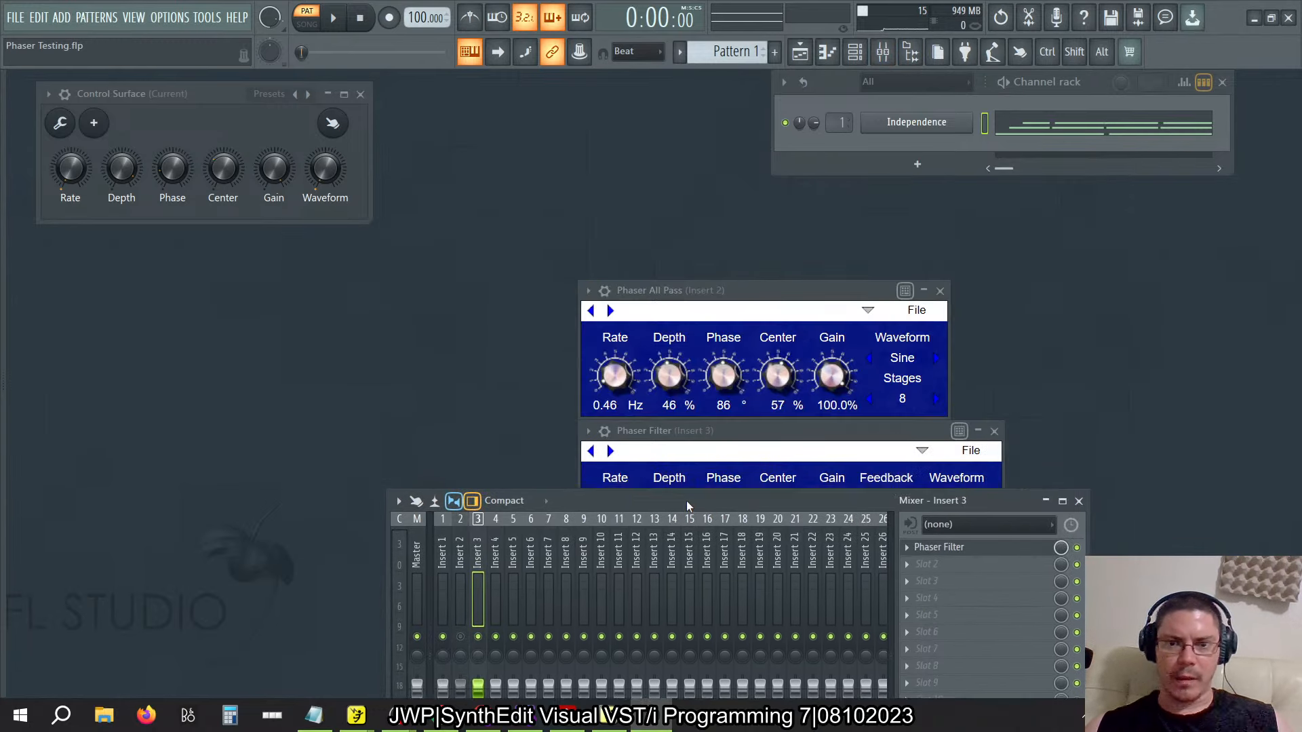
left_click(706, 427)
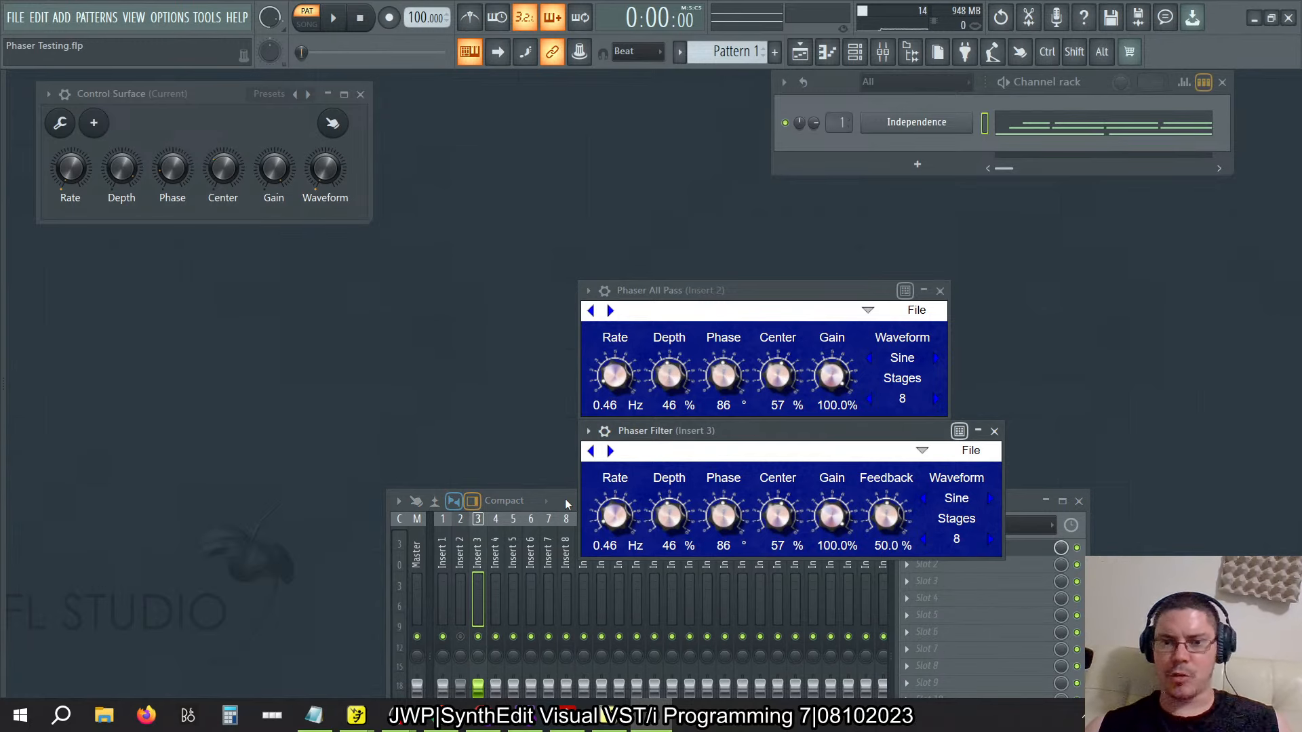
left_click_drag(566, 504, 555, 563)
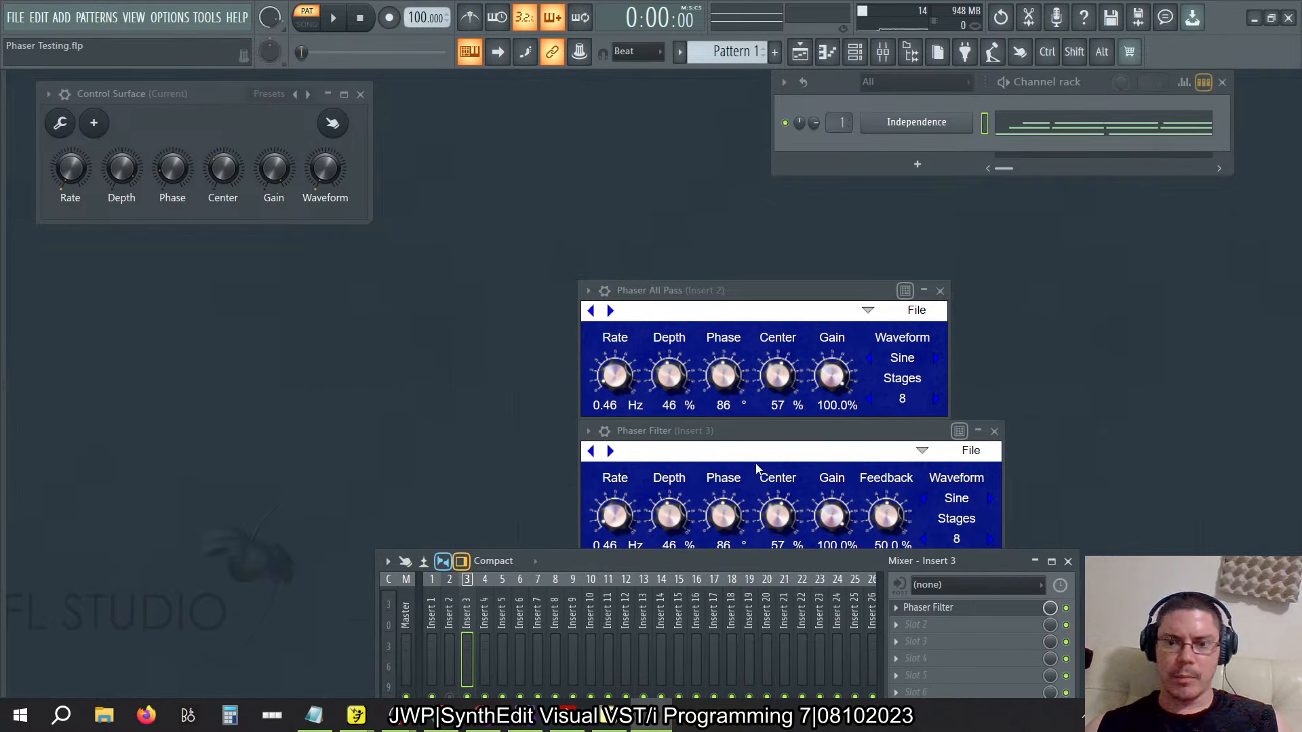
left_click(790, 448)
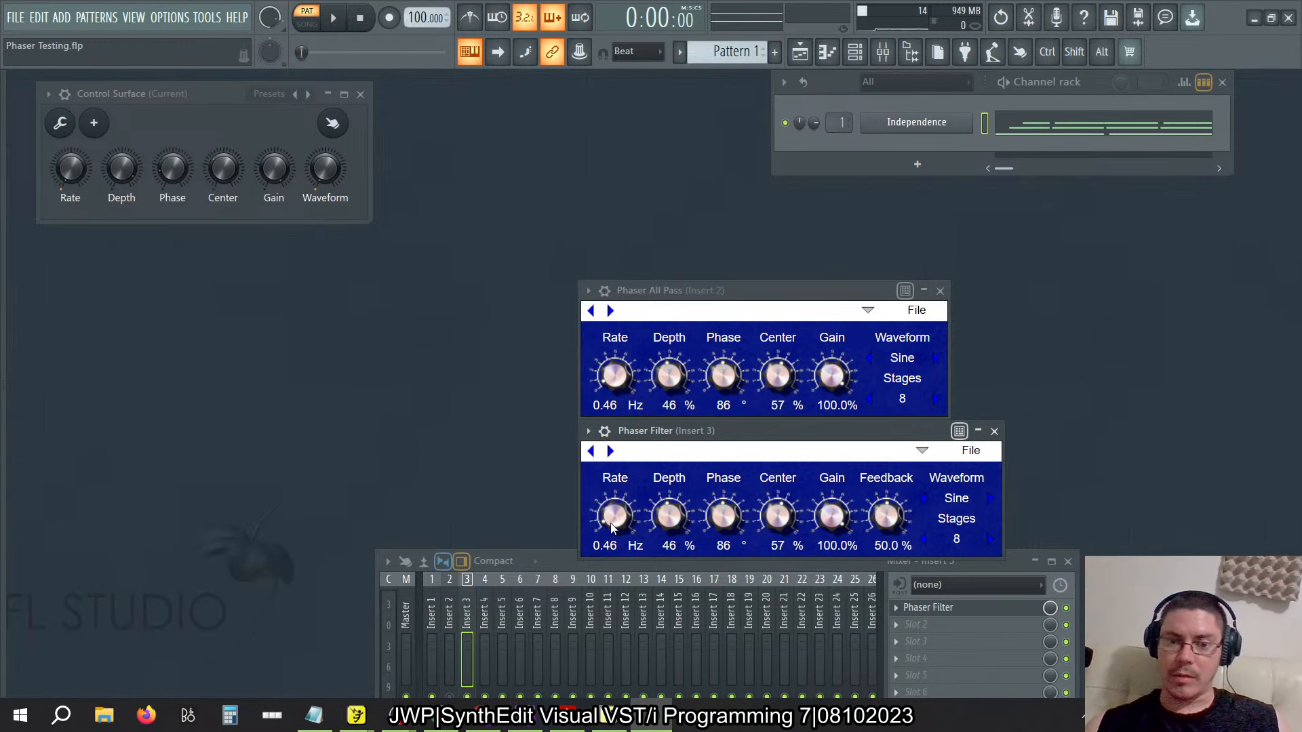
left_click_drag(566, 559, 349, 290)
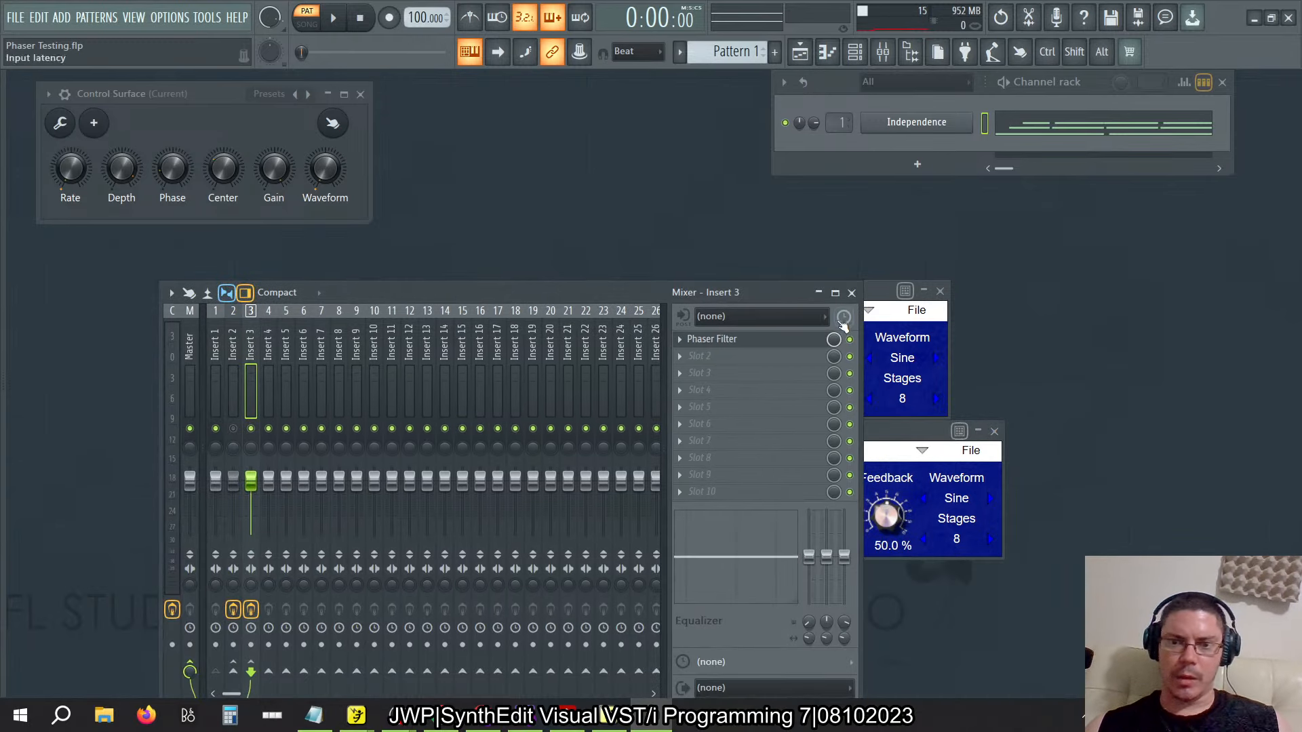
left_click(853, 293)
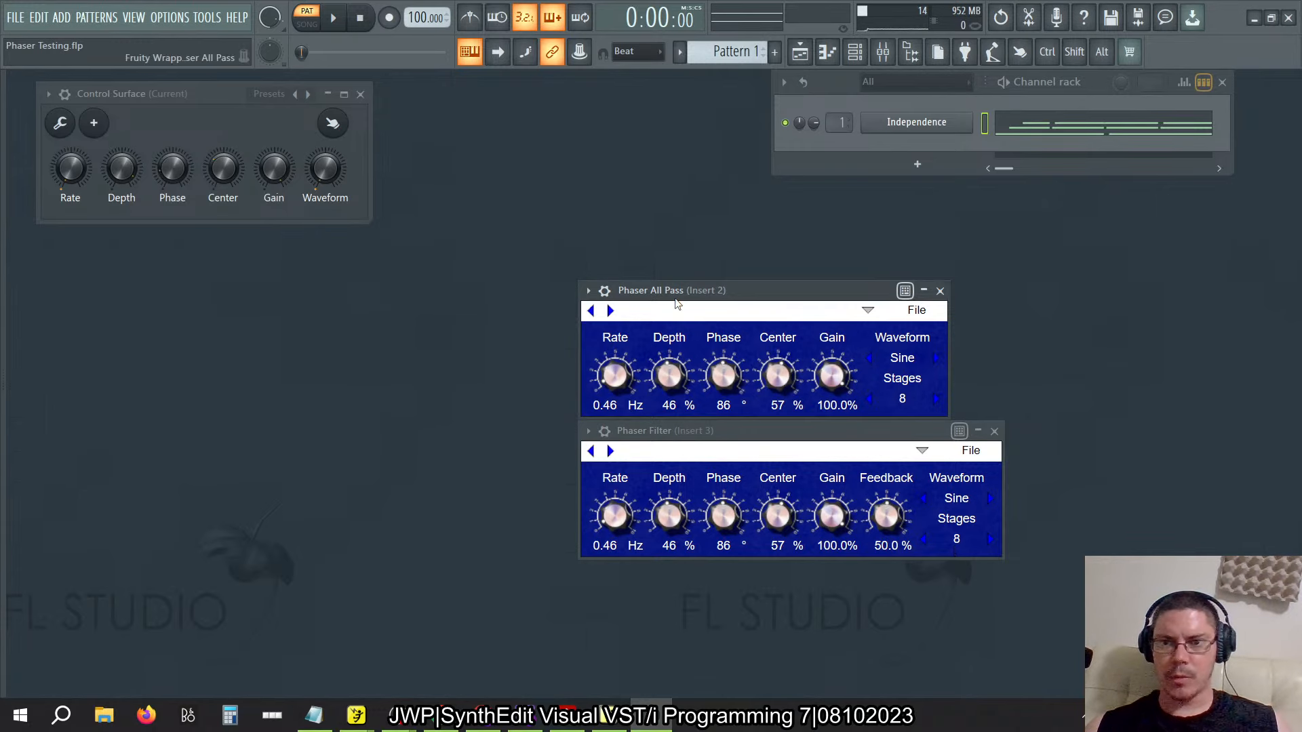
In the mixer, mute Insert 3 and unmute Insert 2, start pattern playback, and put the mixer away
left_click(883, 52)
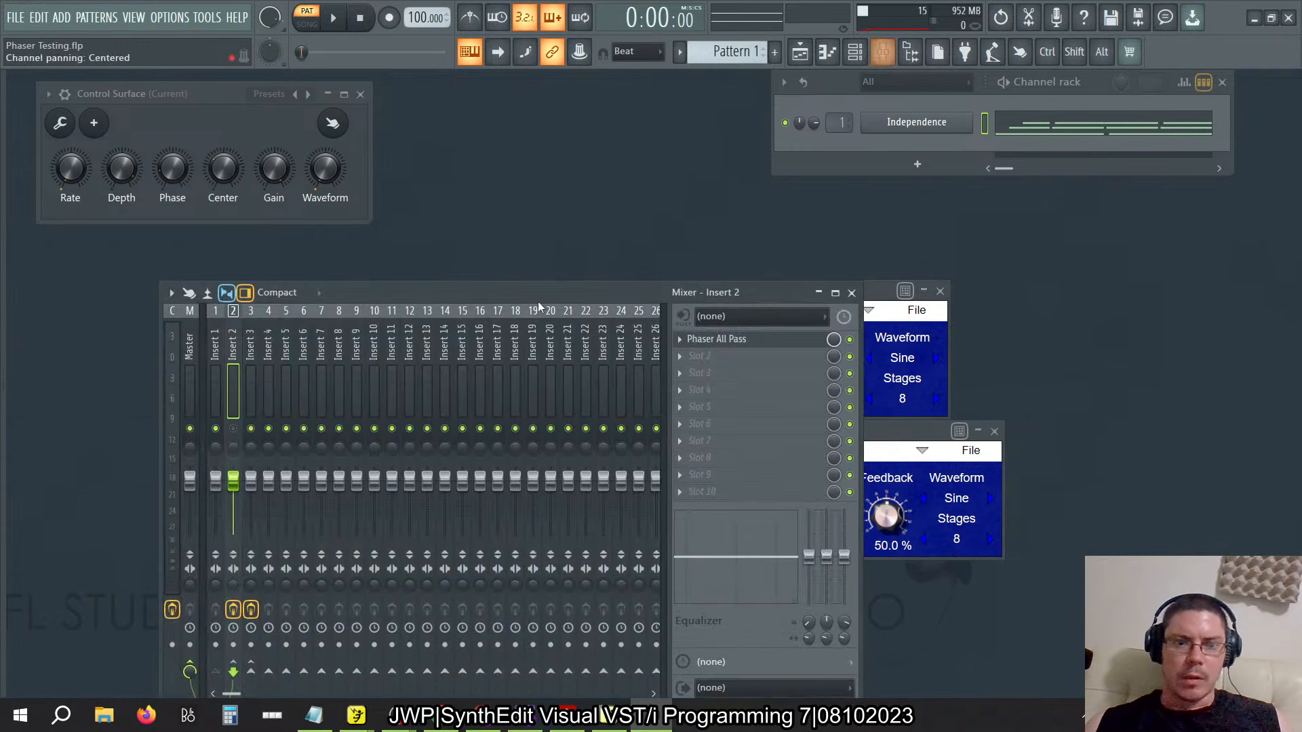
left_click(251, 429)
left_click(234, 429)
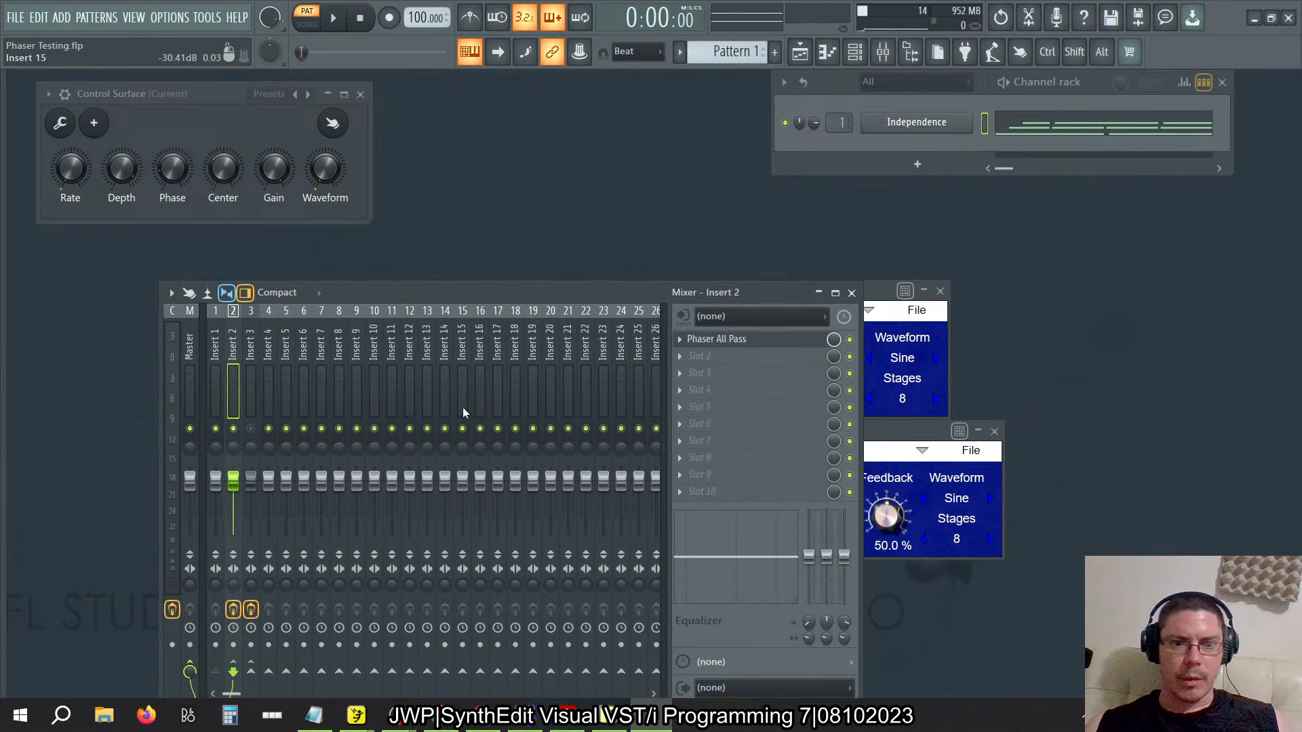
left_click(334, 19)
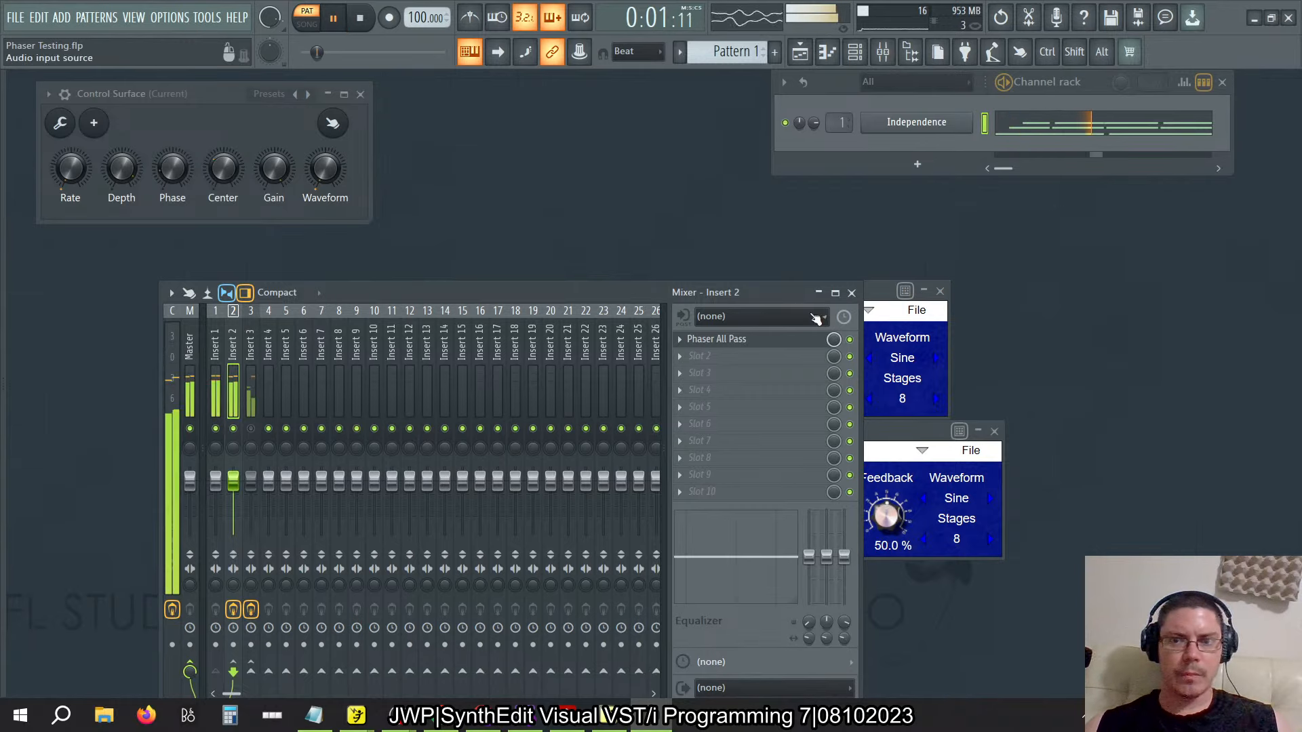
left_click(866, 298)
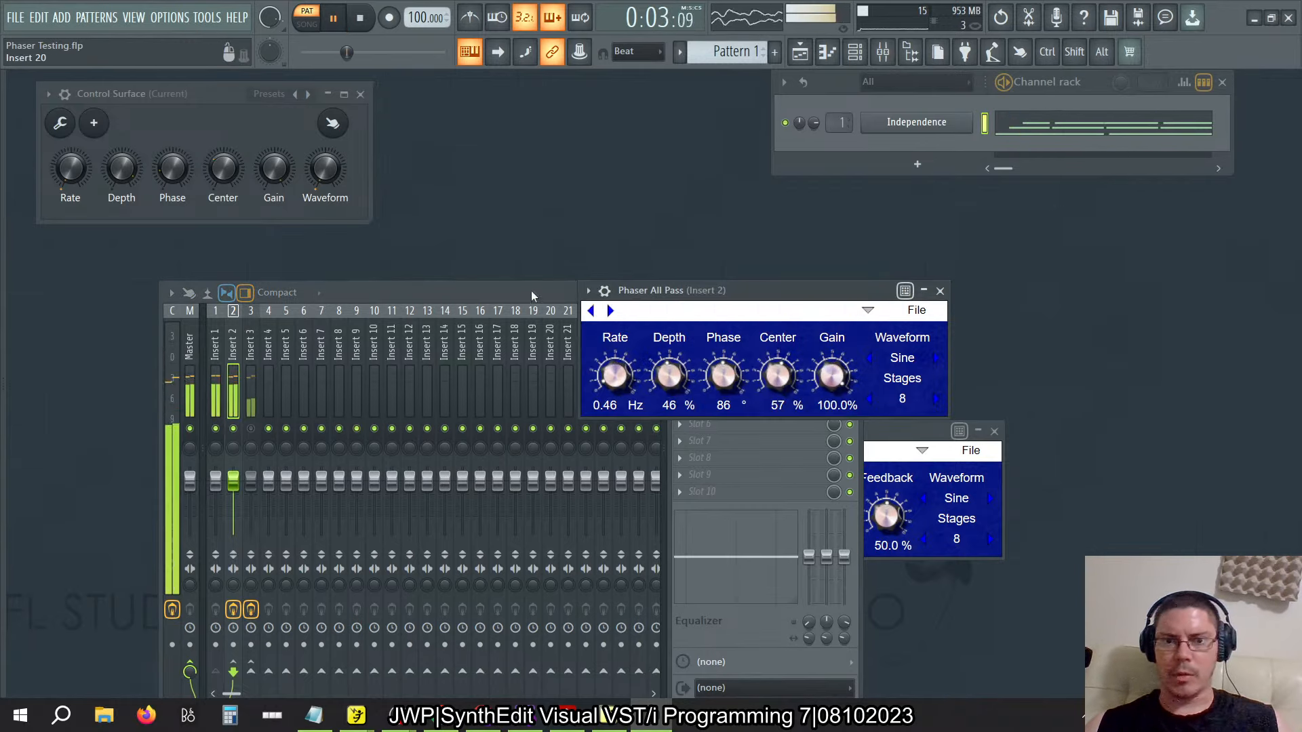
left_click_drag(531, 291, 553, 324)
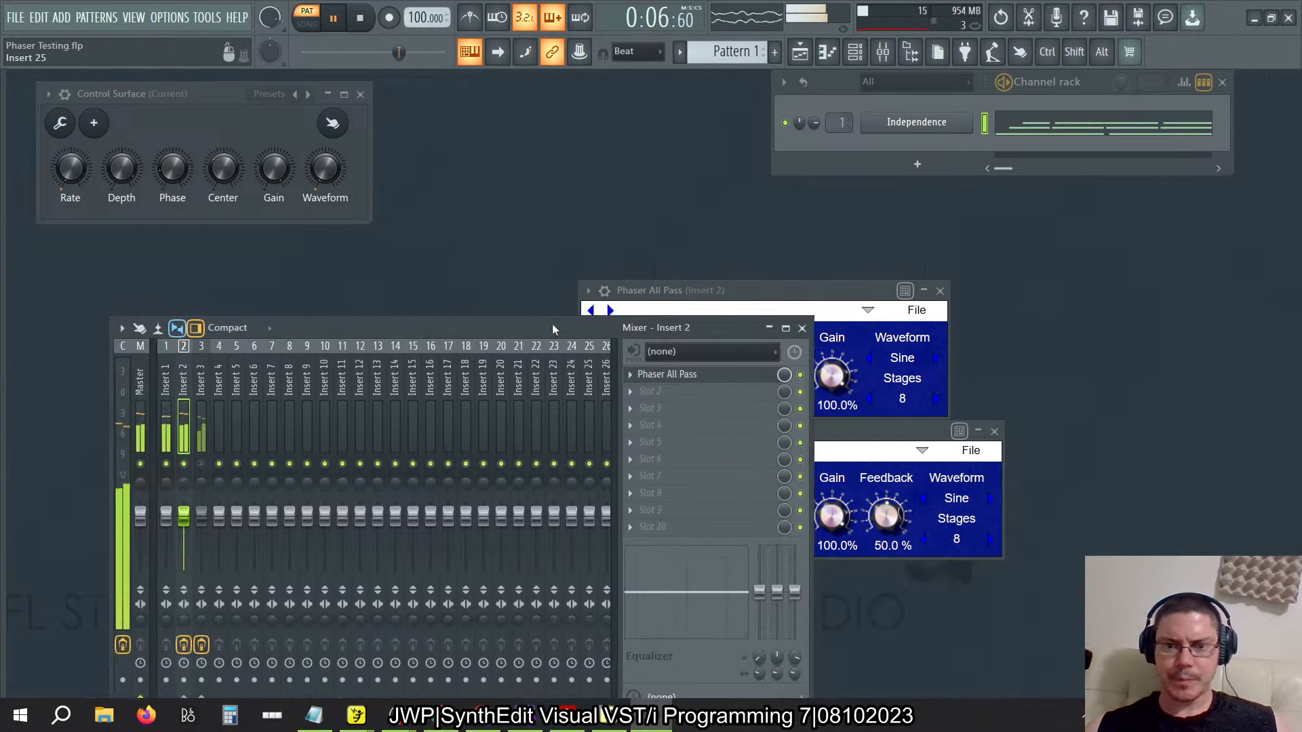
left_click(772, 330)
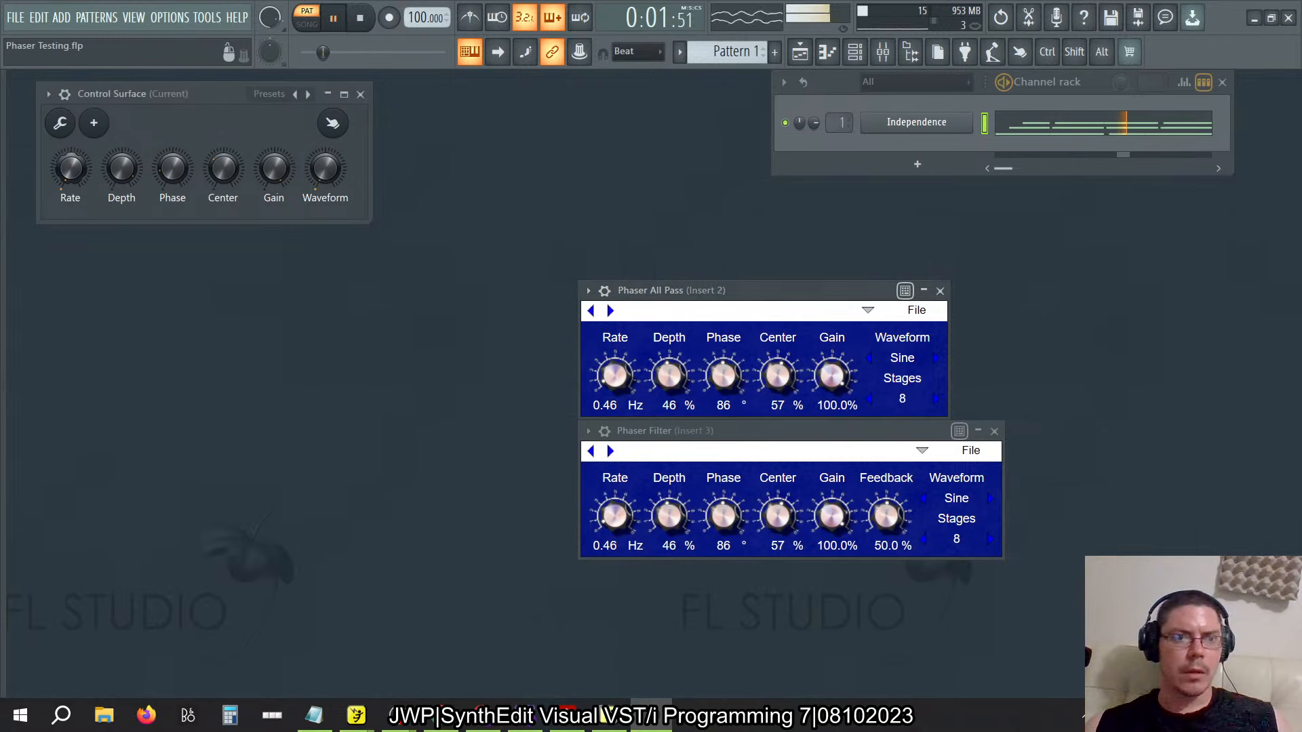
Sweep the linked Rate and Depth on the Control Surface during playback, ending at 0.45 Hz and 100%
left_click_drag(71, 168, 70, 121)
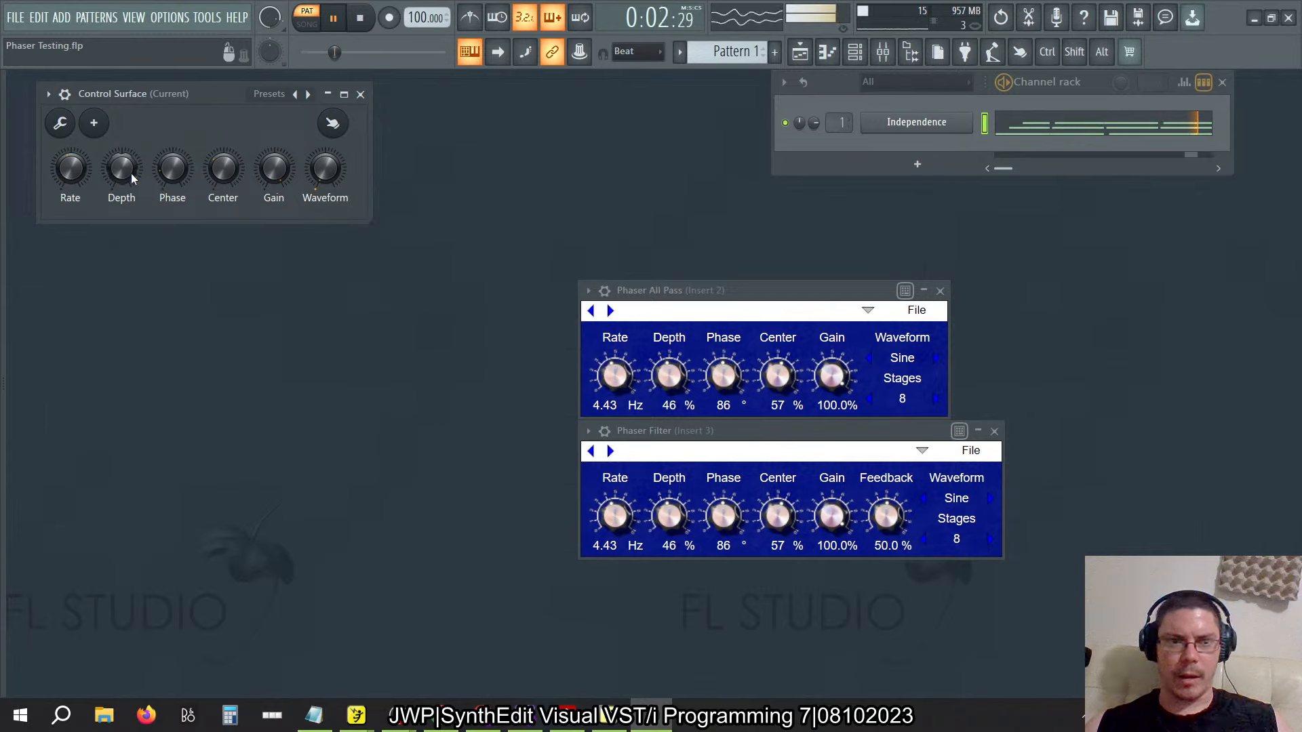
left_click_drag(129, 171, 70, 180)
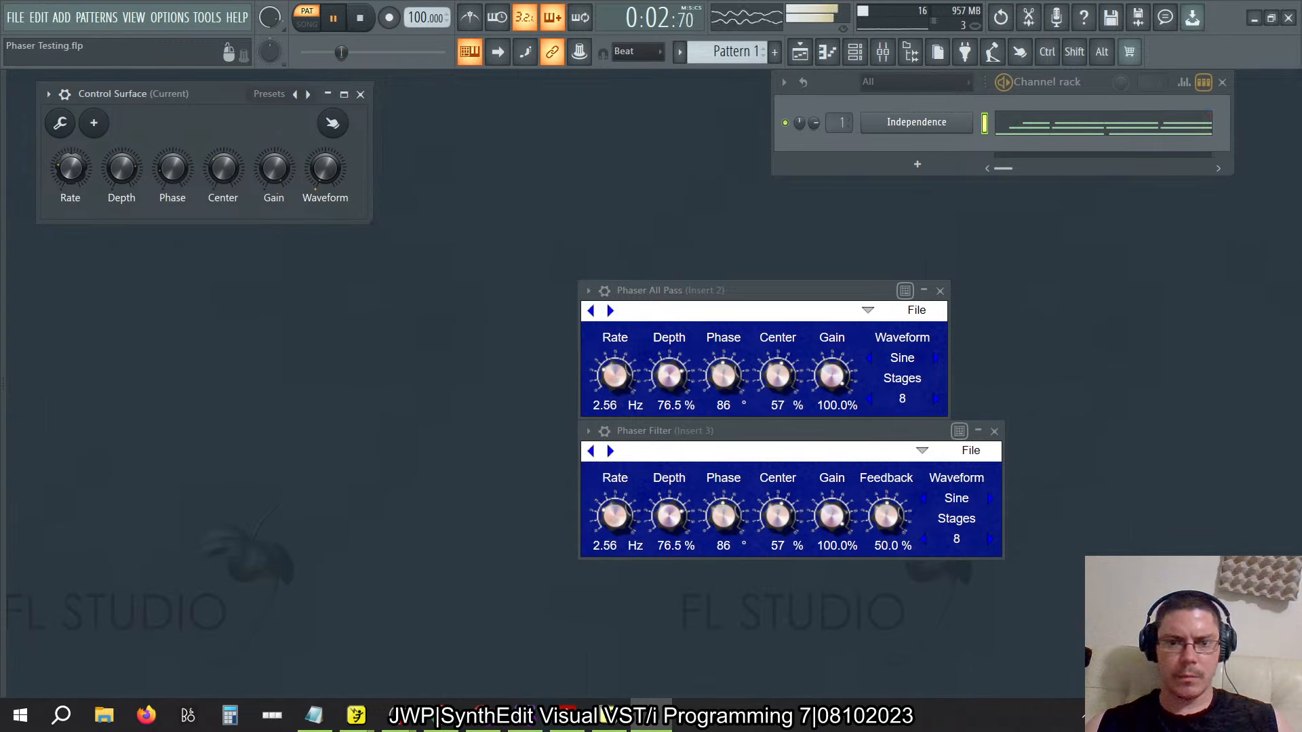
left_click_drag(71, 168, 70, 180)
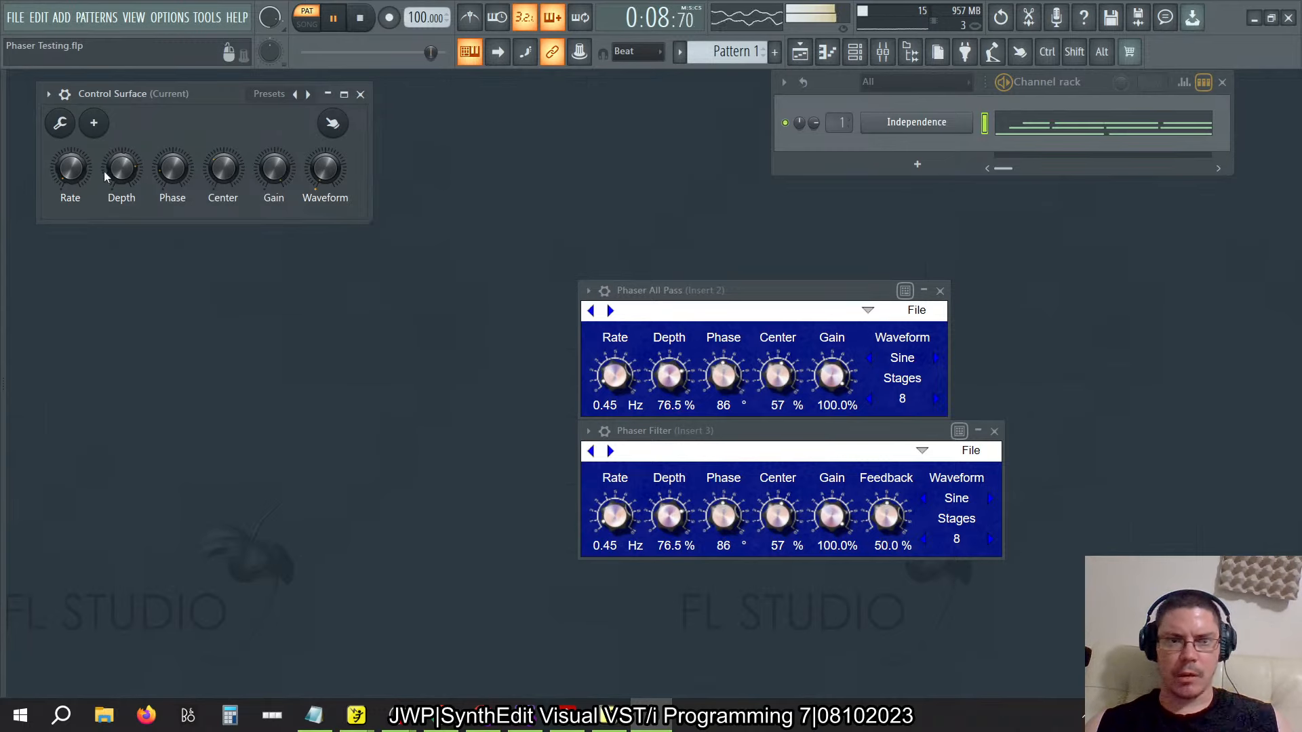
mouse_move(104, 171)
left_mouse_down()
mouse_move(109, 153)
mouse_move(112, 175)
left_mouse_up()
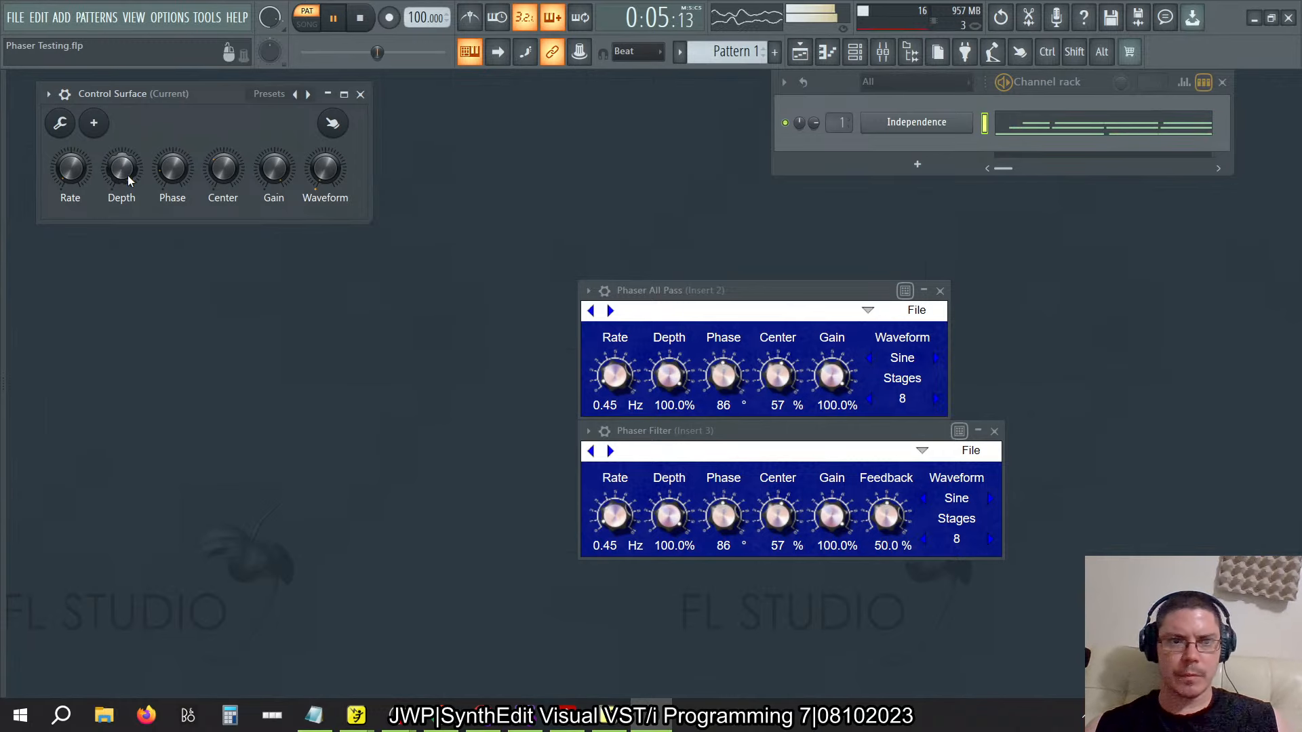
Vary the Control Surface knobs during playback, ending at Rate 7.37 Hz, Depth 47.7%, Phase 52.3° and Center 47.5%
left_click_drag(129, 180, 71, 156)
left_click_drag(173, 169, 224, 148)
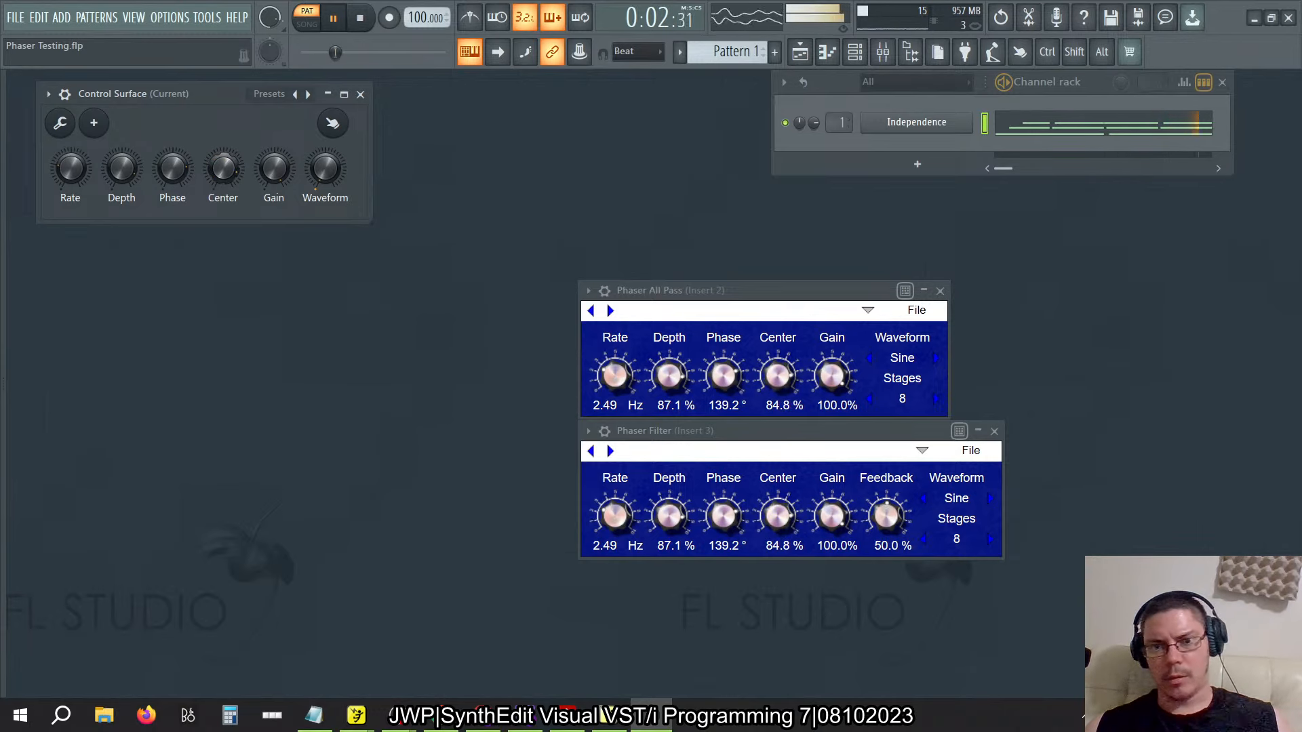
left_click_drag(123, 175, 173, 204)
left_click_drag(229, 173, 230, 181)
left_click_drag(71, 172, 70, 166)
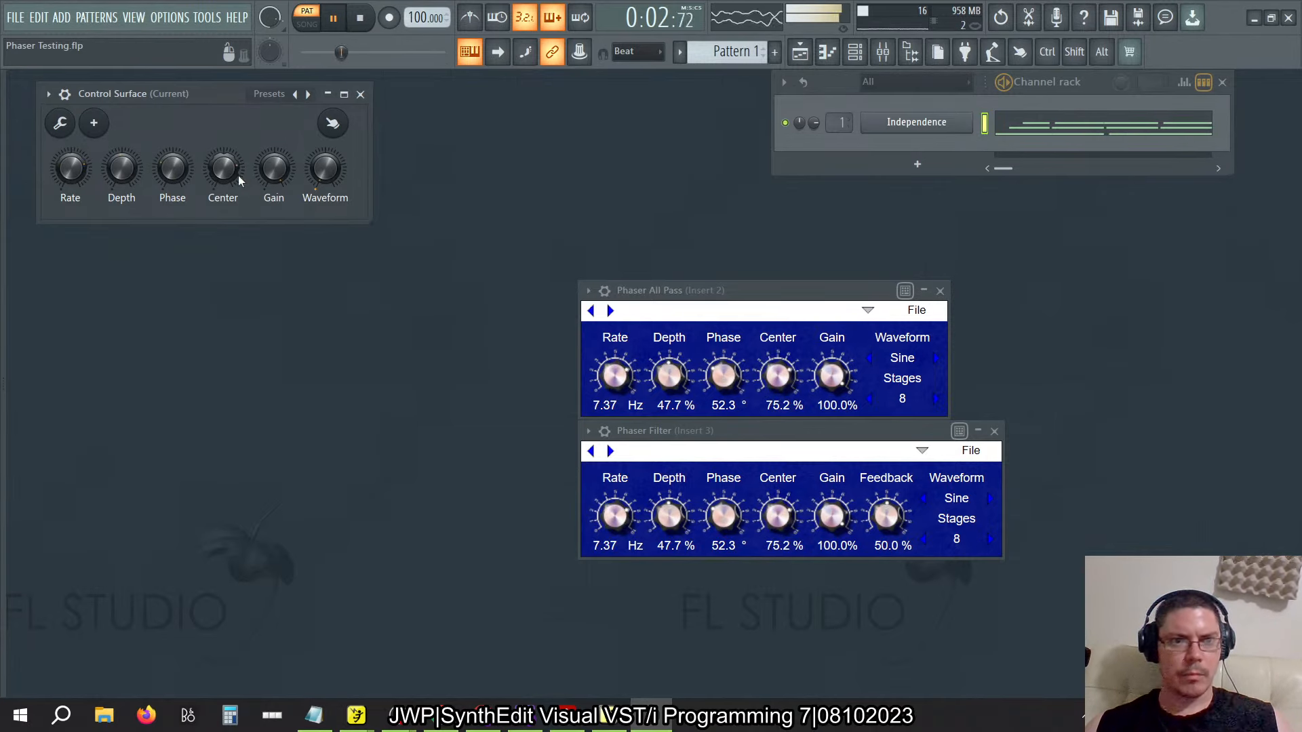
mouse_move(223, 170)
left_mouse_down()
mouse_move(223, 186)
mouse_move(223, 176)
left_mouse_up()
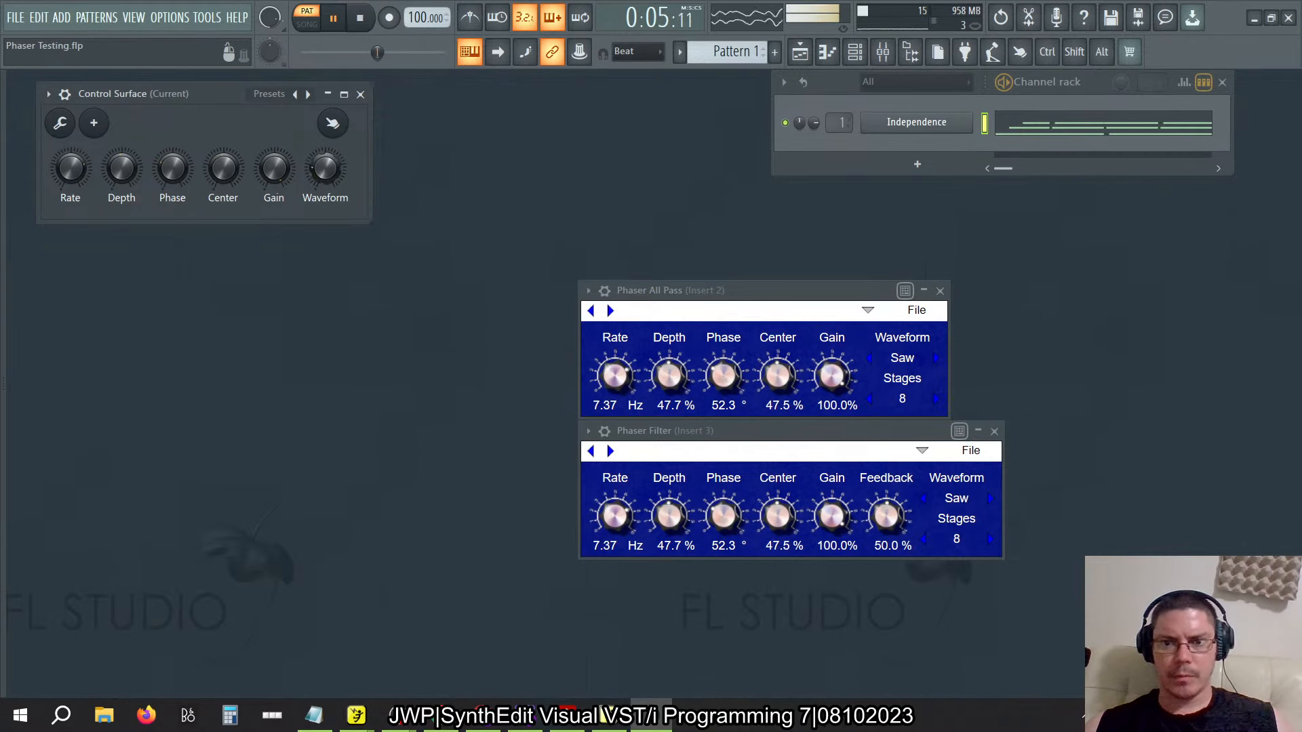
Set the linked Waveform to Triangle and the Phaser All Pass Stages to 4
left_click_drag(325, 169, 327, 170)
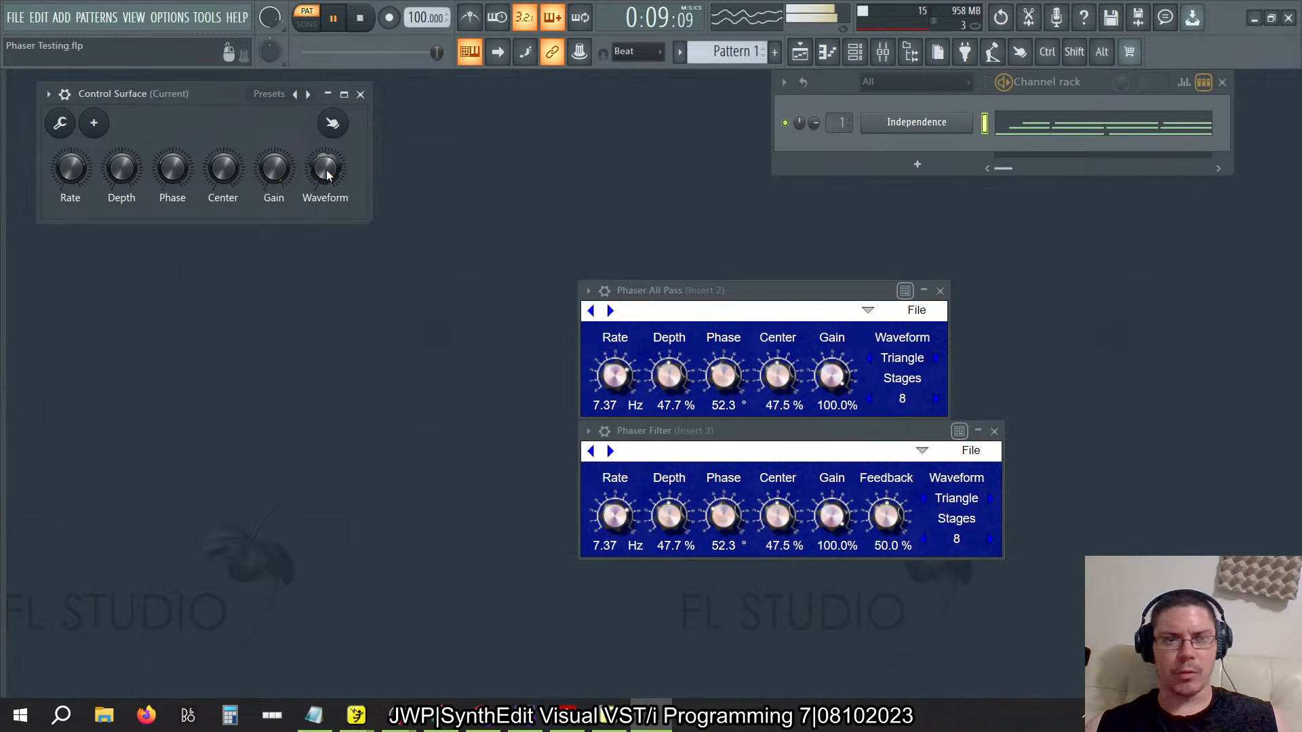
left_click(934, 397)
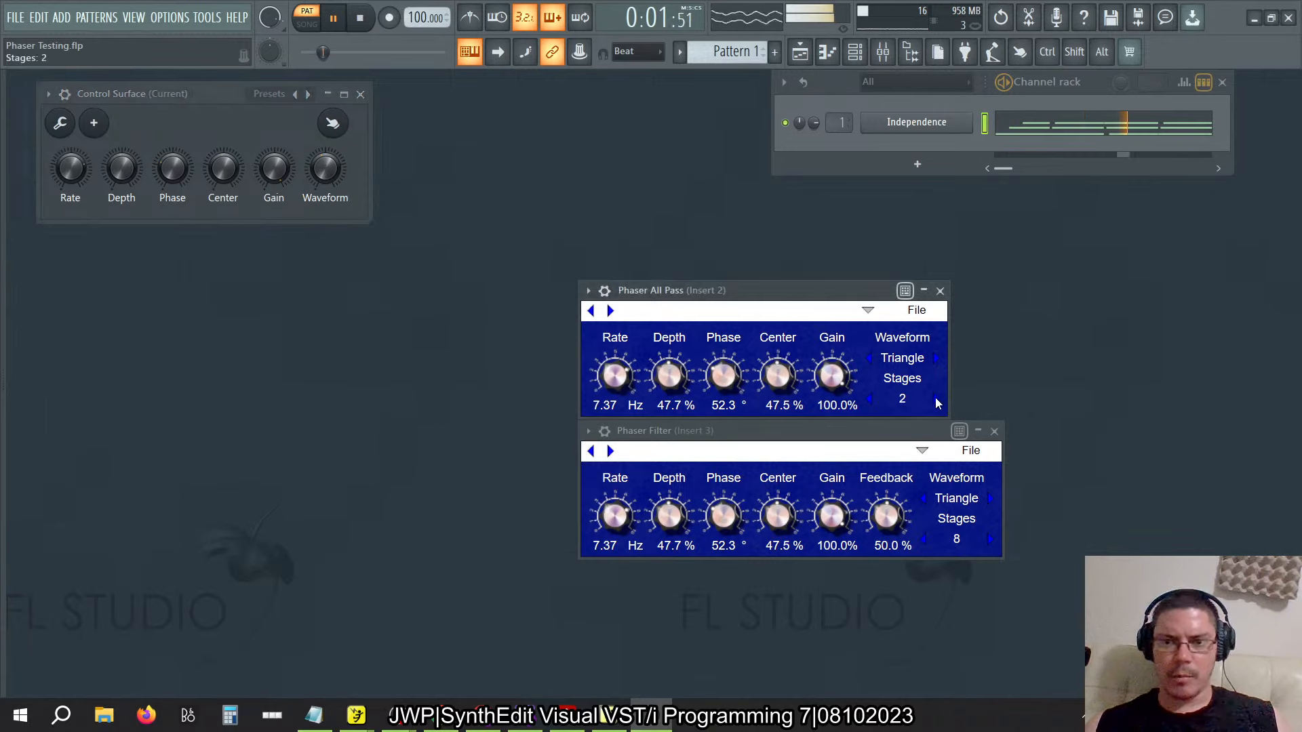
left_click(935, 397)
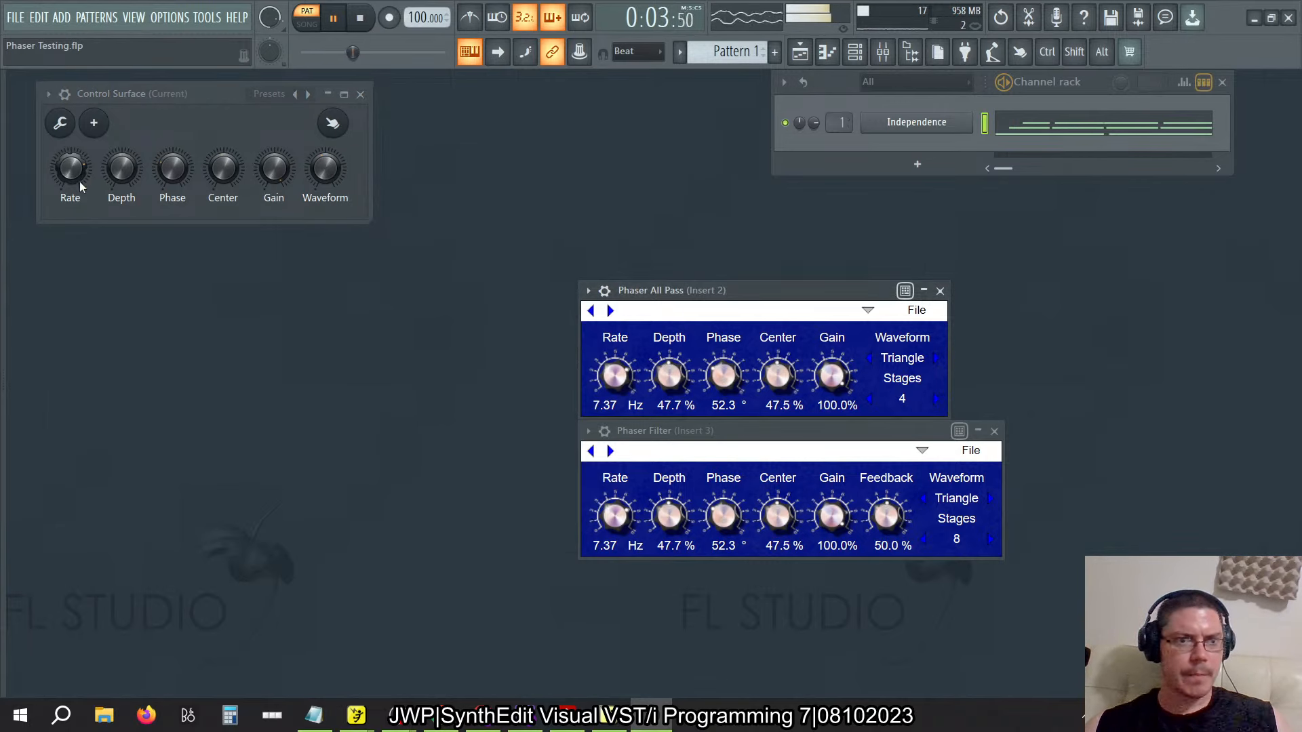
Set the linked Rate to about 2.81 Hz and Depth to about 69% on the Control Surface
left_click(274, 168)
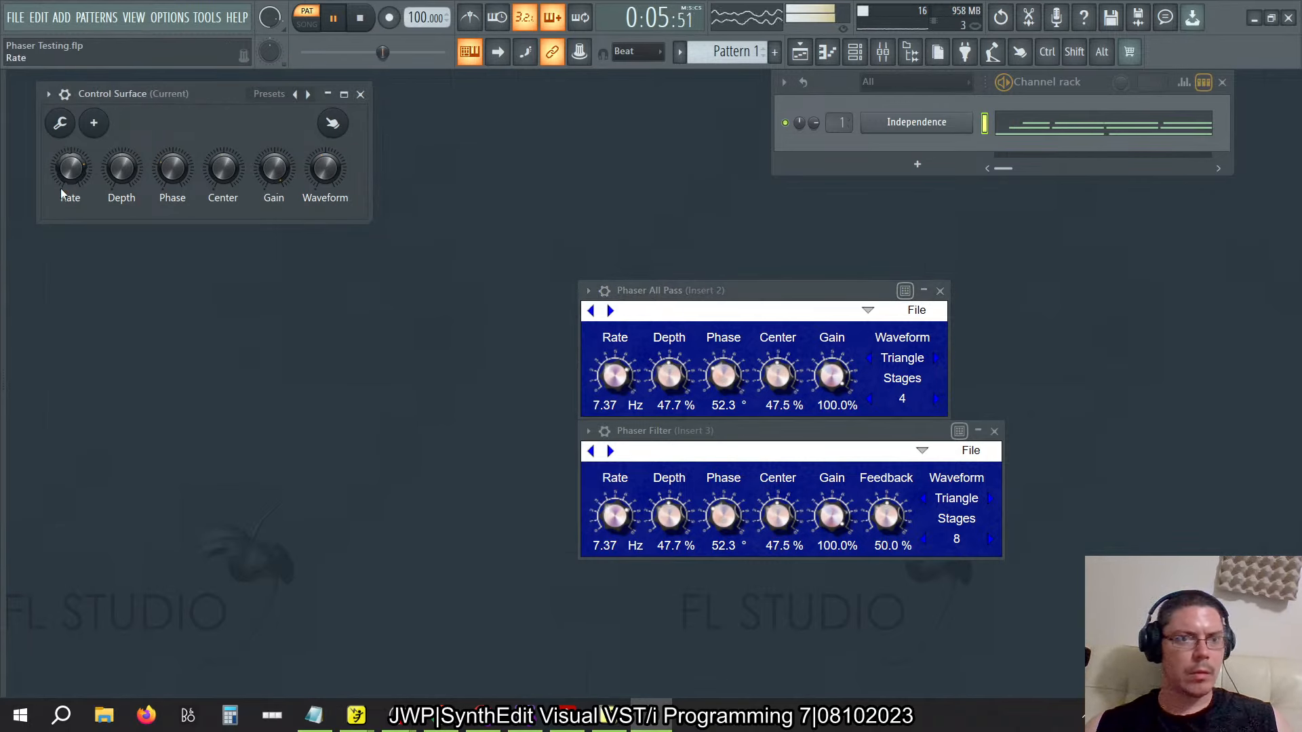
left_click_drag(71, 168, 70, 213)
mouse_move(137, 177)
left_mouse_down()
mouse_move(136, 135)
mouse_move(137, 159)
left_mouse_up()
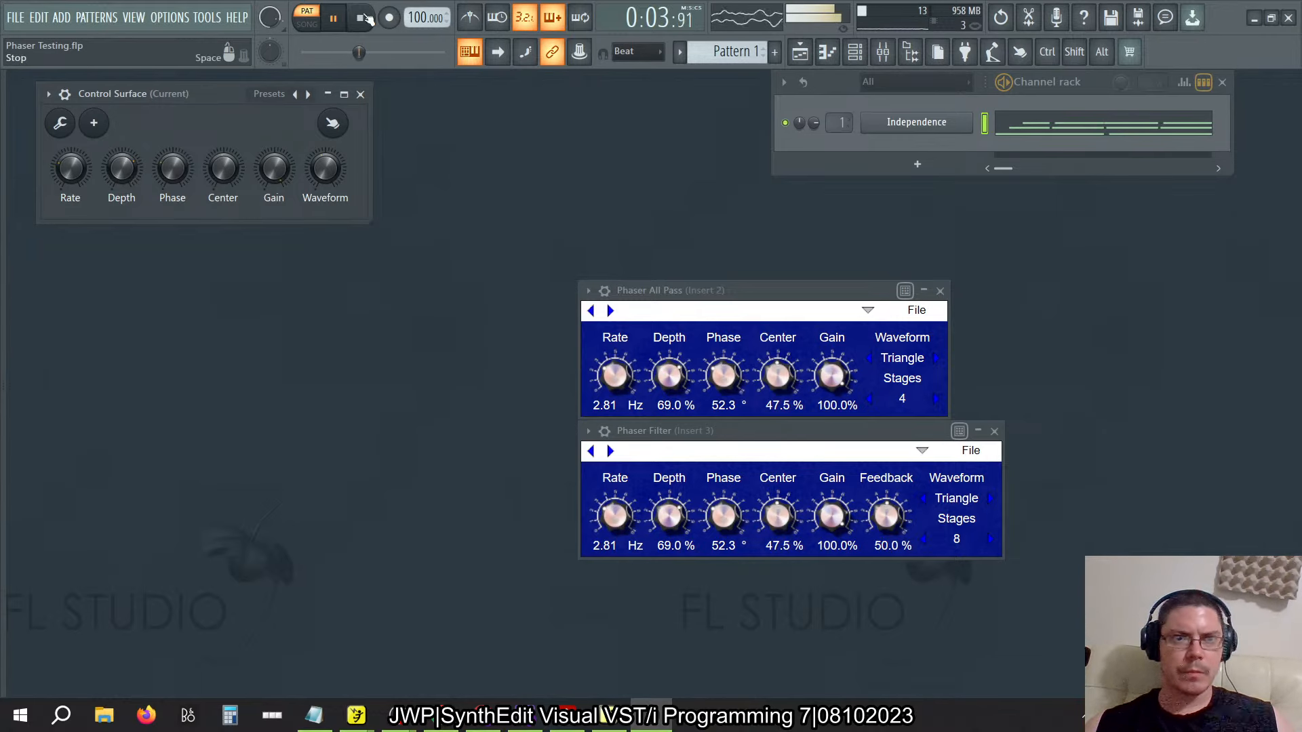
Stop playback and set the linked Rate to about 0.41 Hz and Depth to about 47.5%, using the phaser1B.se1 project as reference
key("space")
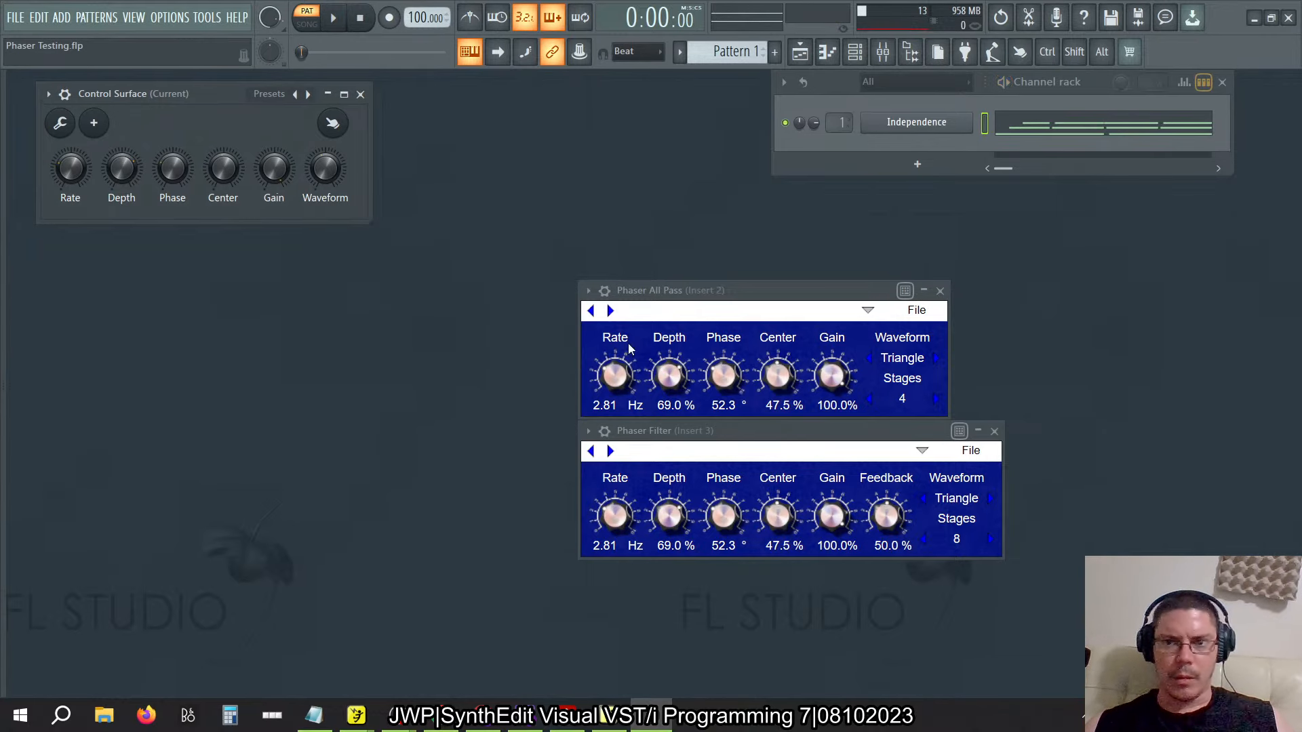
left_click(882, 51)
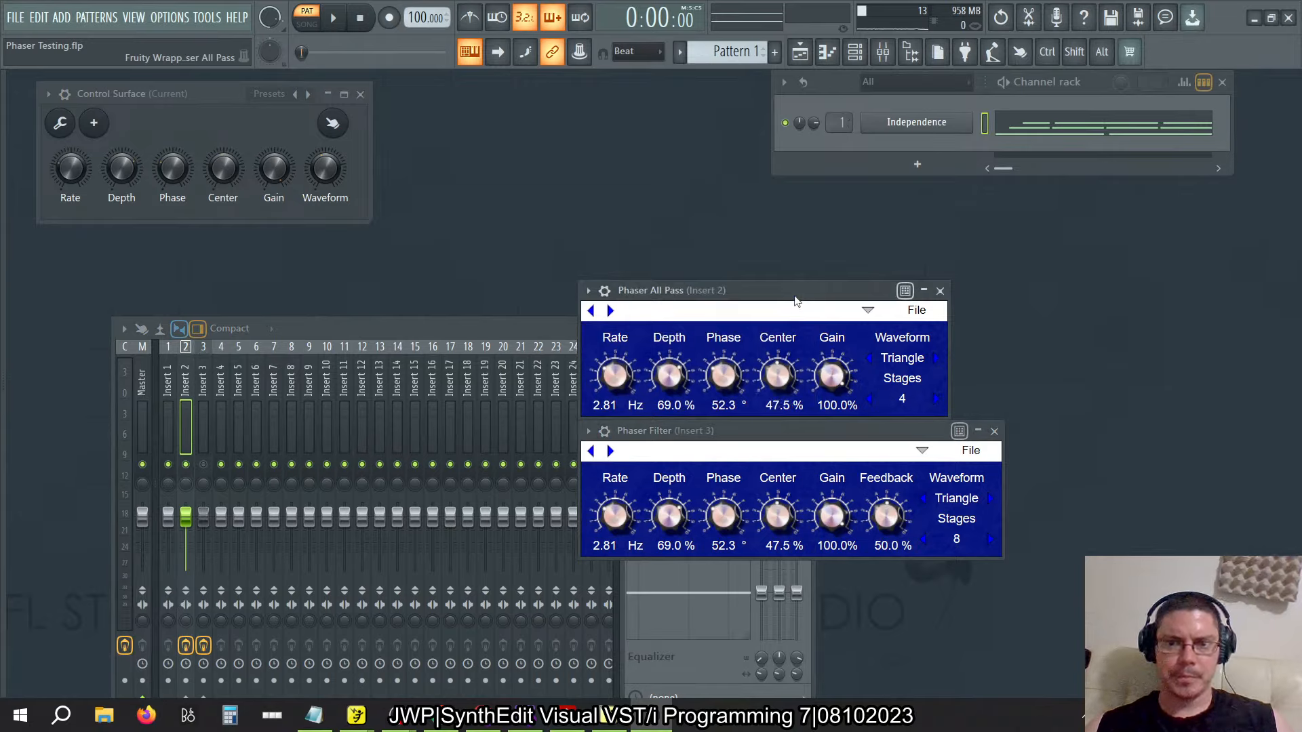
key("alt+Tab")
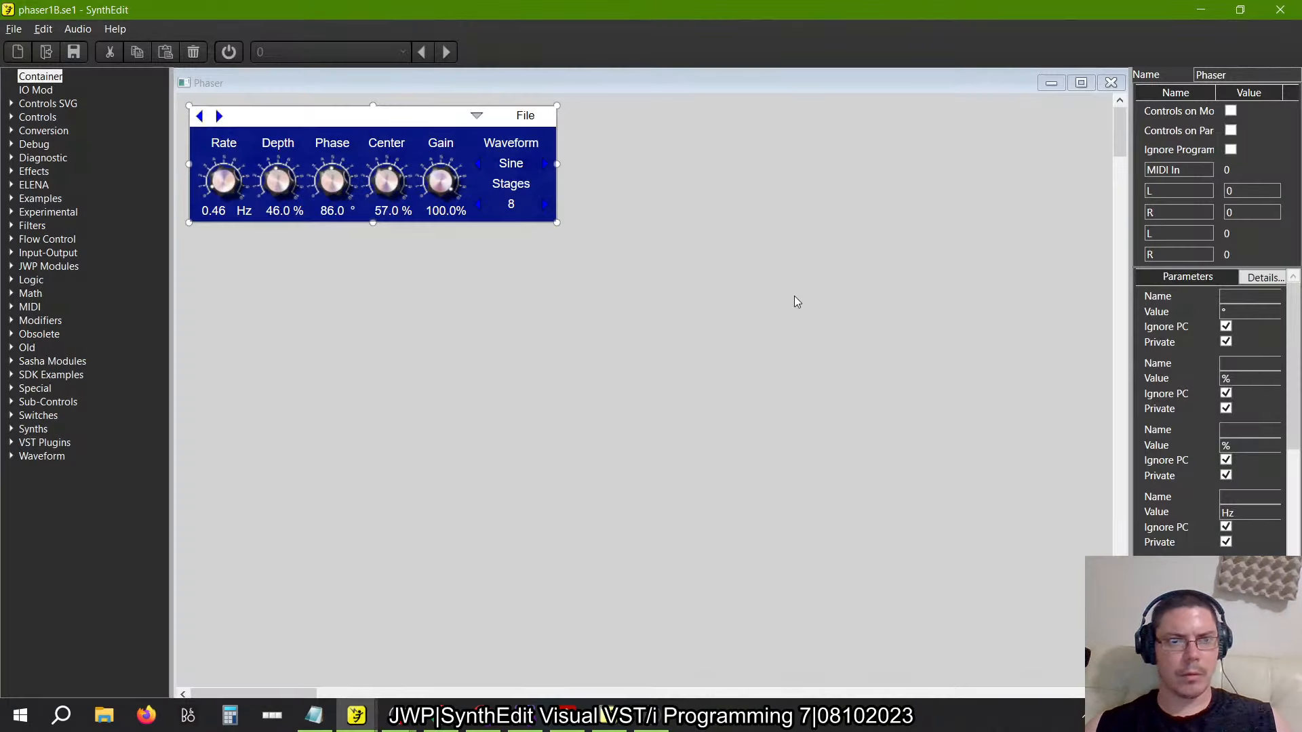
key("alt+Tab")
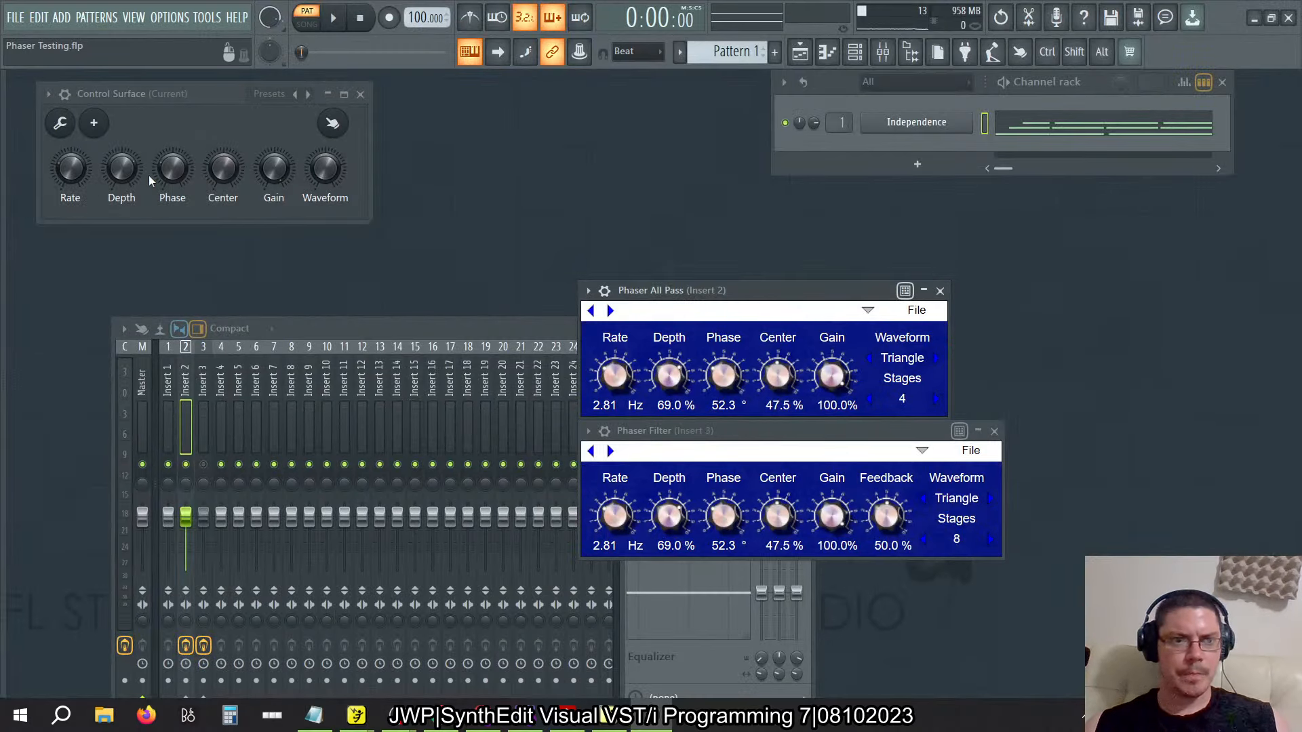
left_click_drag(71, 168, 71, 223)
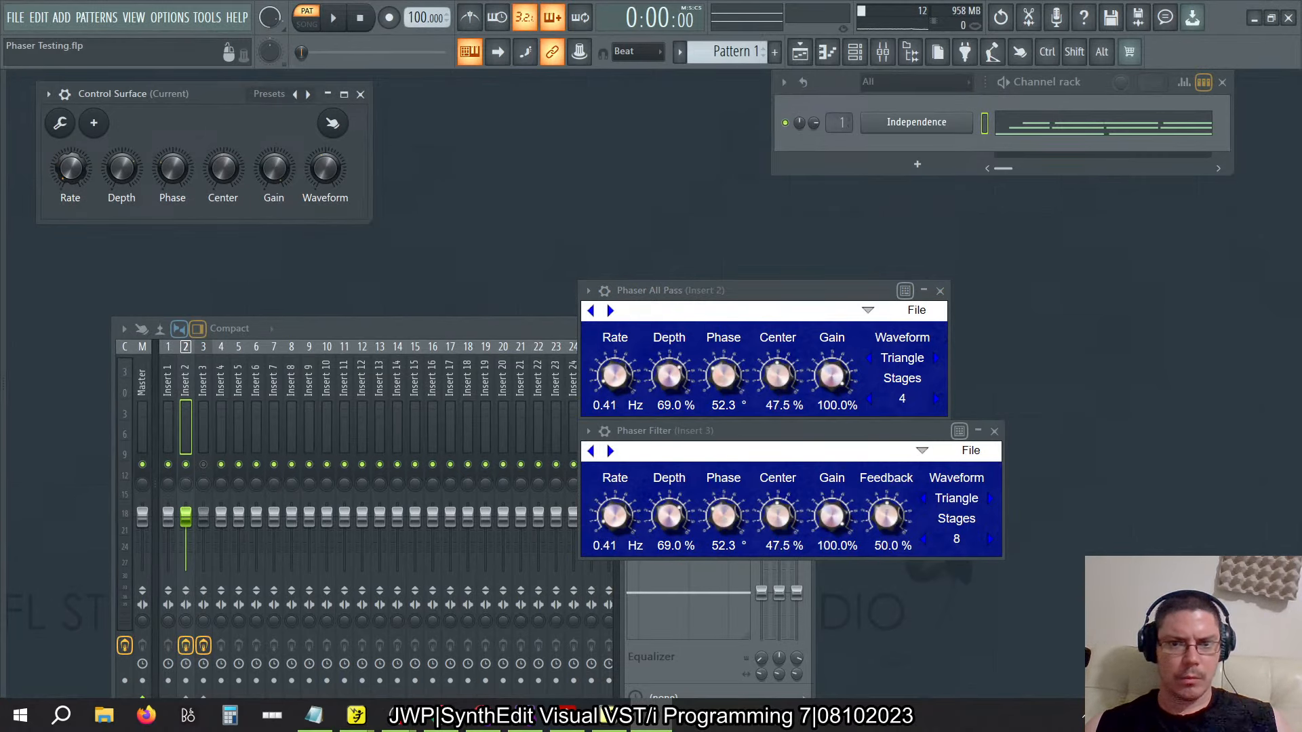
left_click_drag(122, 168, 121, 185)
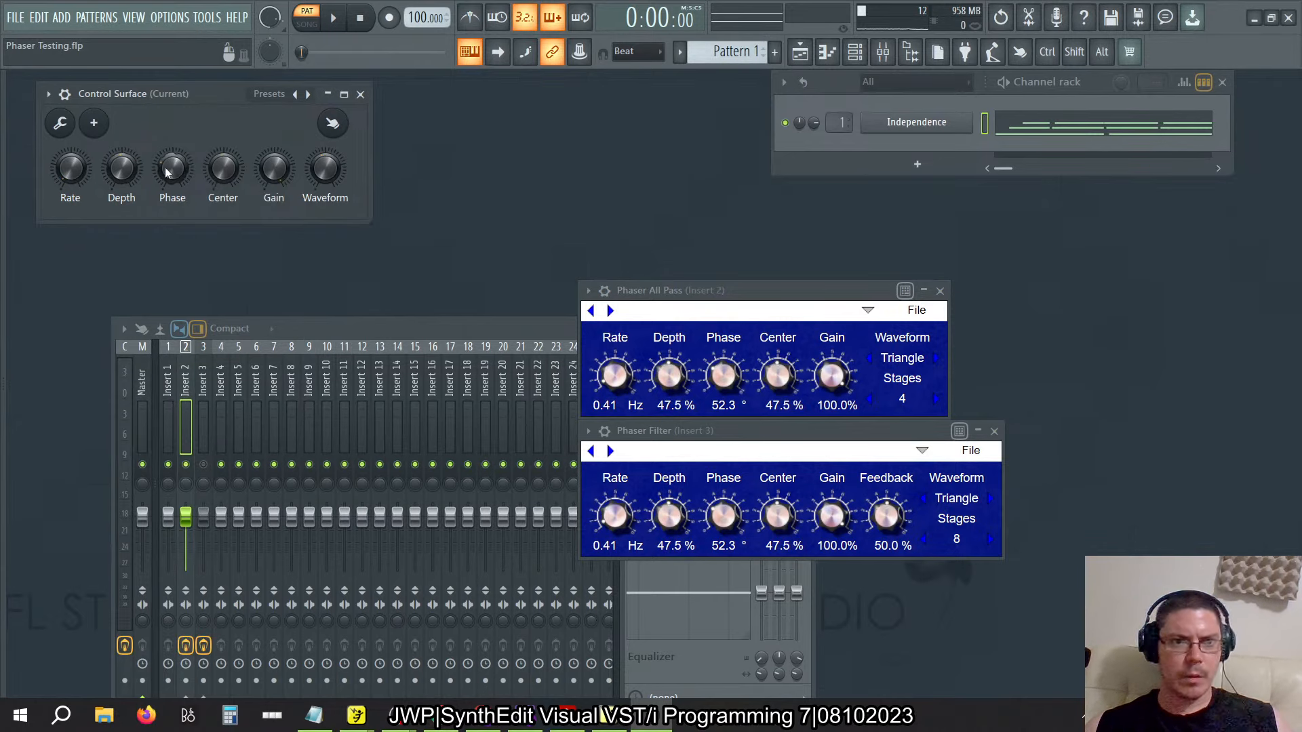
Set the linked Phase to about 85.5° and Center to about 57.1%, checking against the knobs in phaser1B.se1
left_click_drag(168, 172, 168, 148)
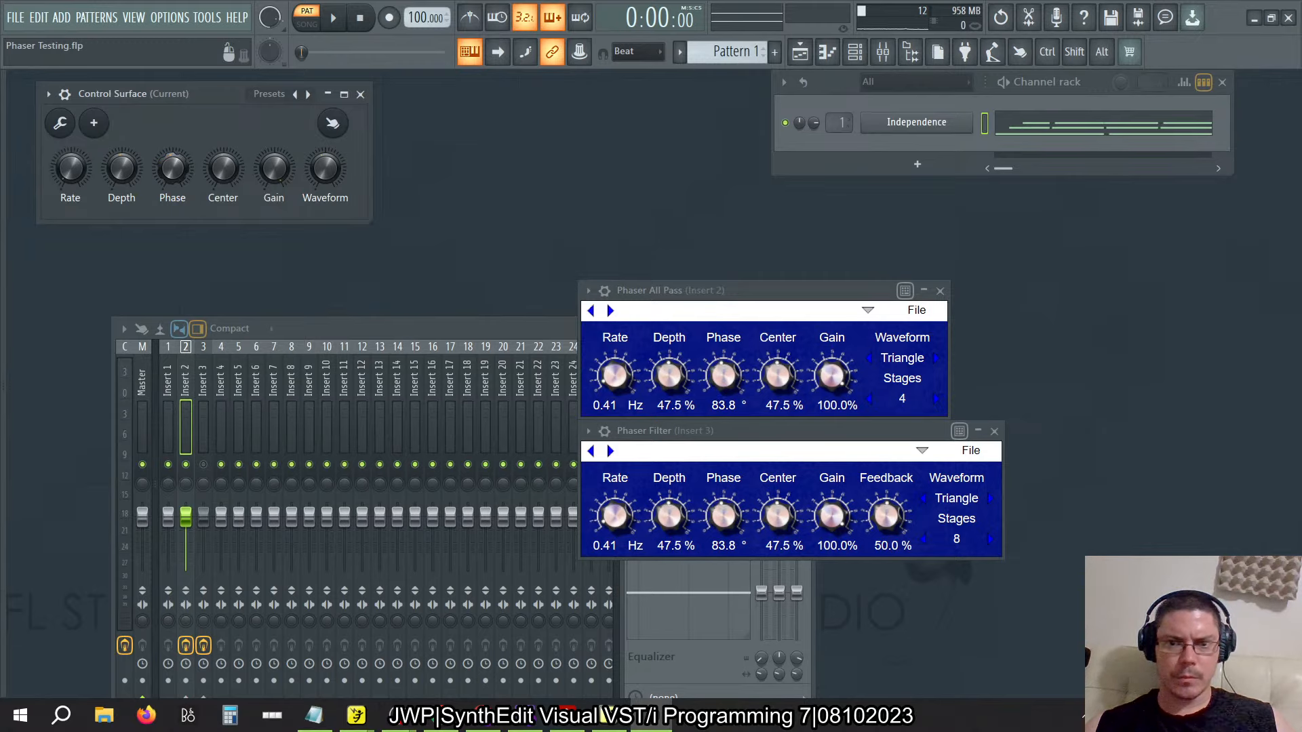
key("alt+Tab")
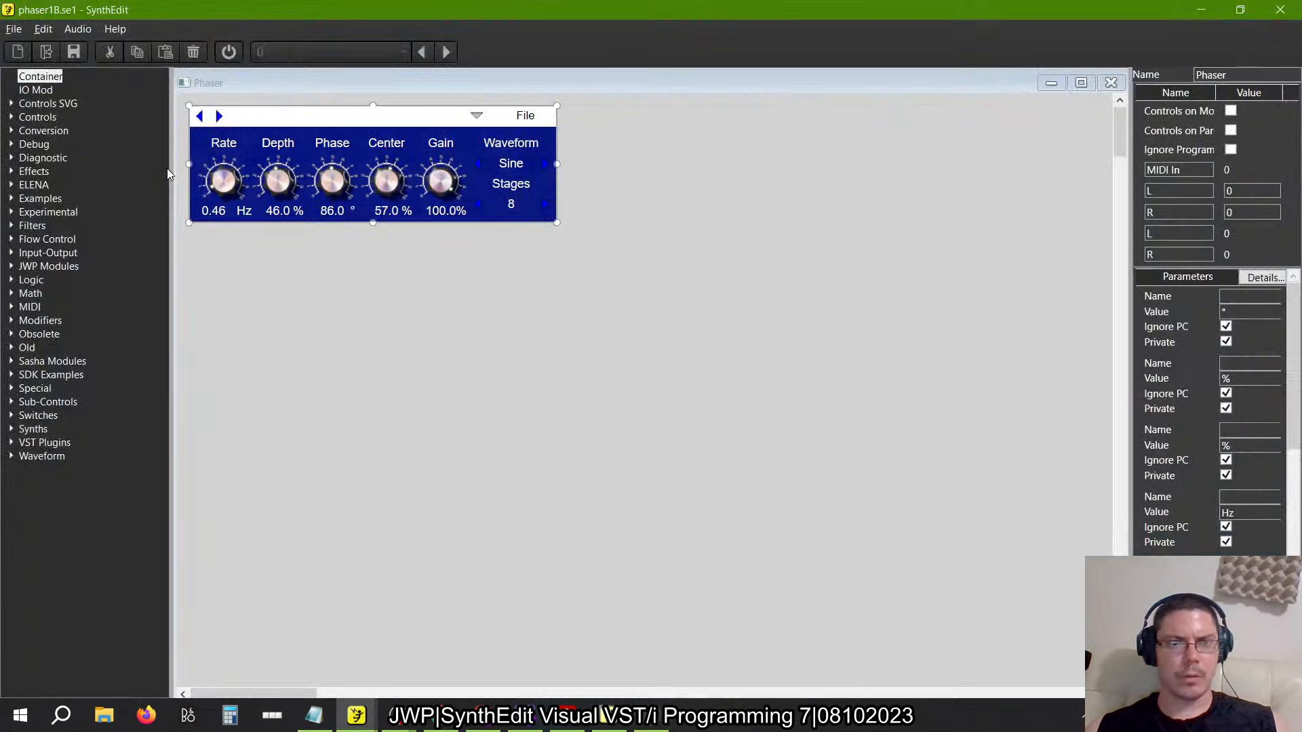
key("alt+Tab")
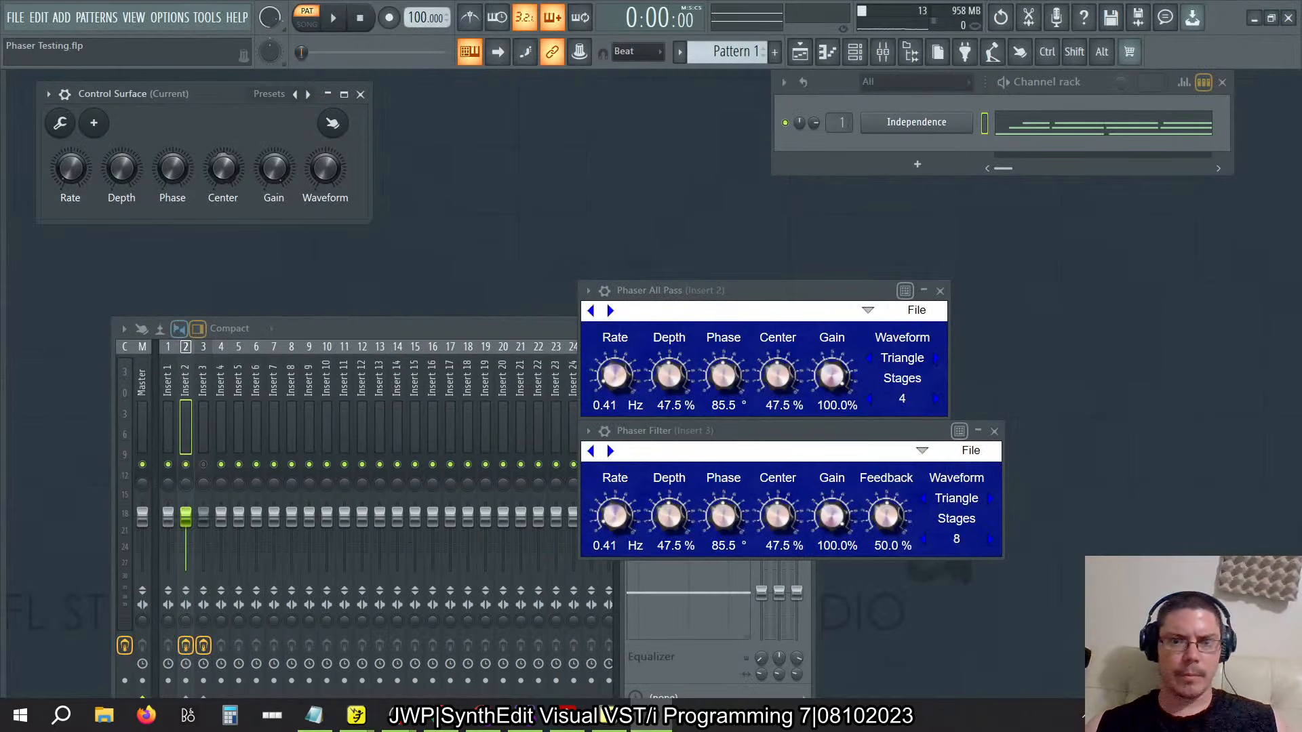
left_click_drag(223, 169, 223, 162)
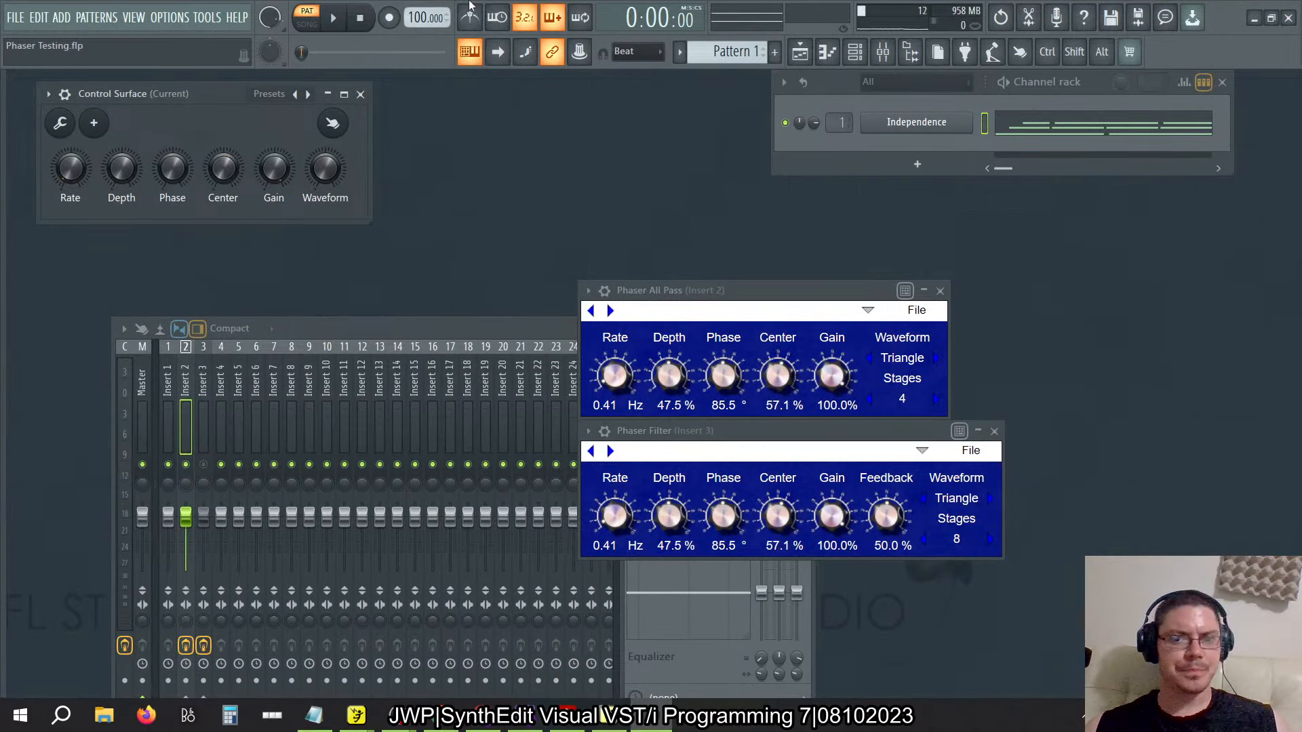
Play the pattern through Phaser Filter only, with Insert 3 unmuted, Insert 2 muted and the linked Waveform set to Sine
left_click(204, 464)
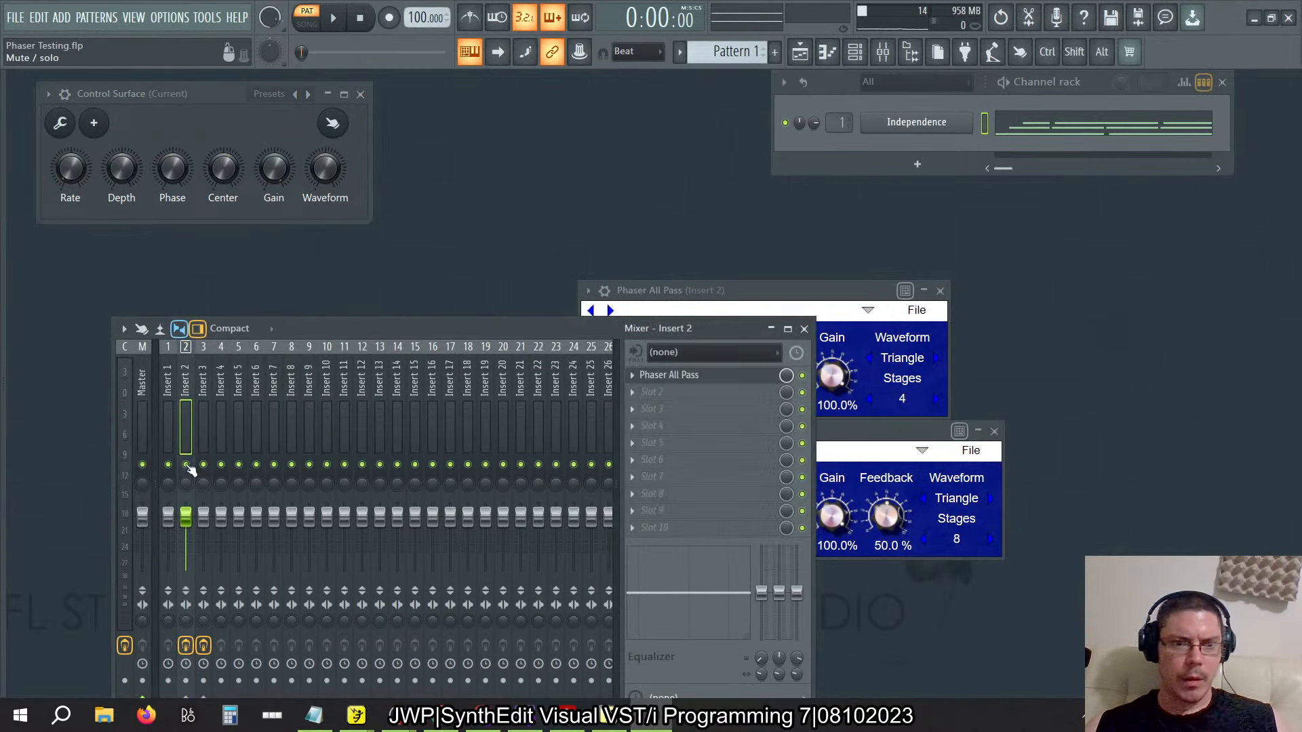
left_click(866, 427)
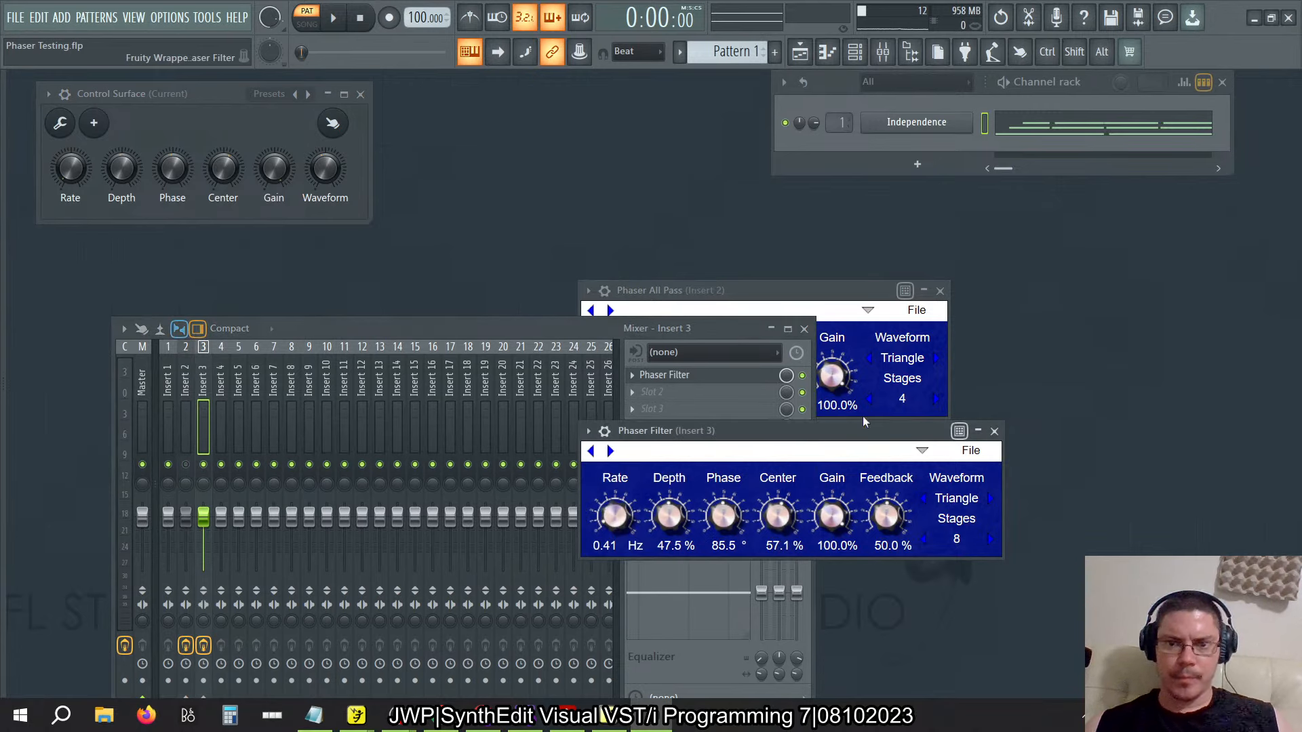
left_click(815, 294)
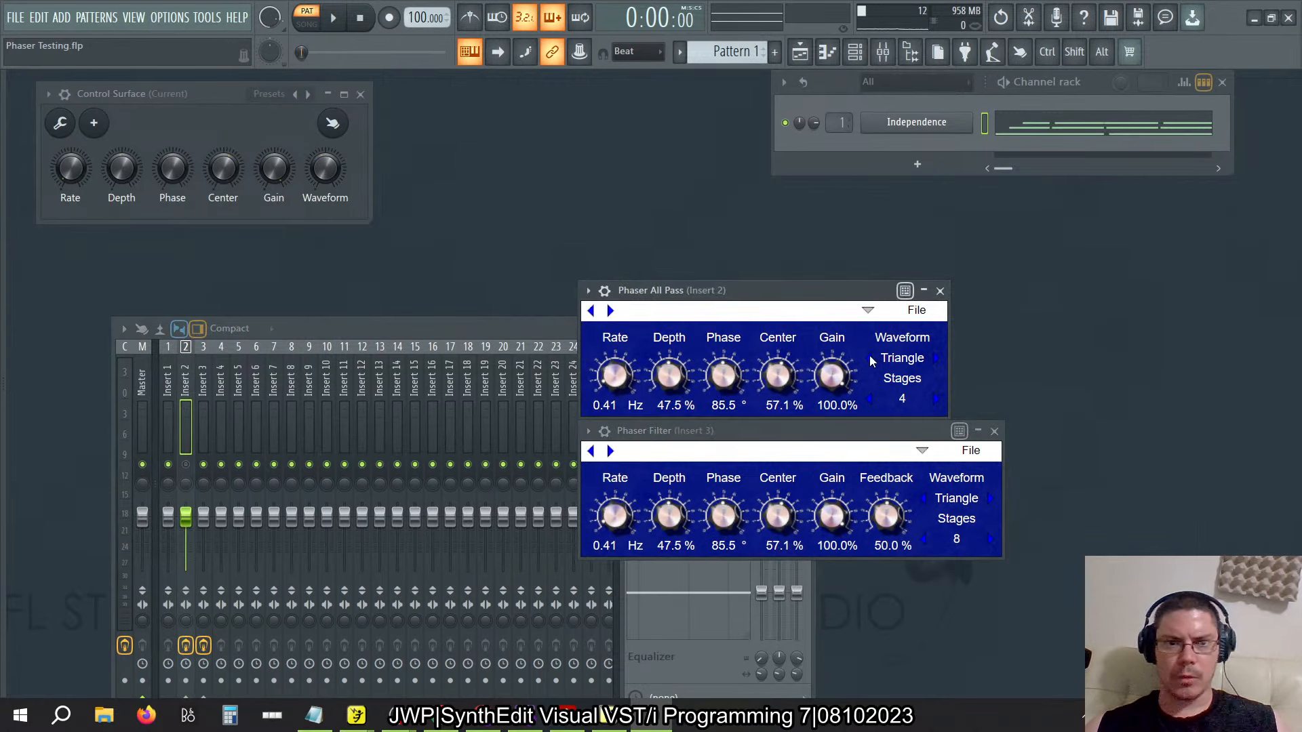
left_click_drag(321, 182, 321, 186)
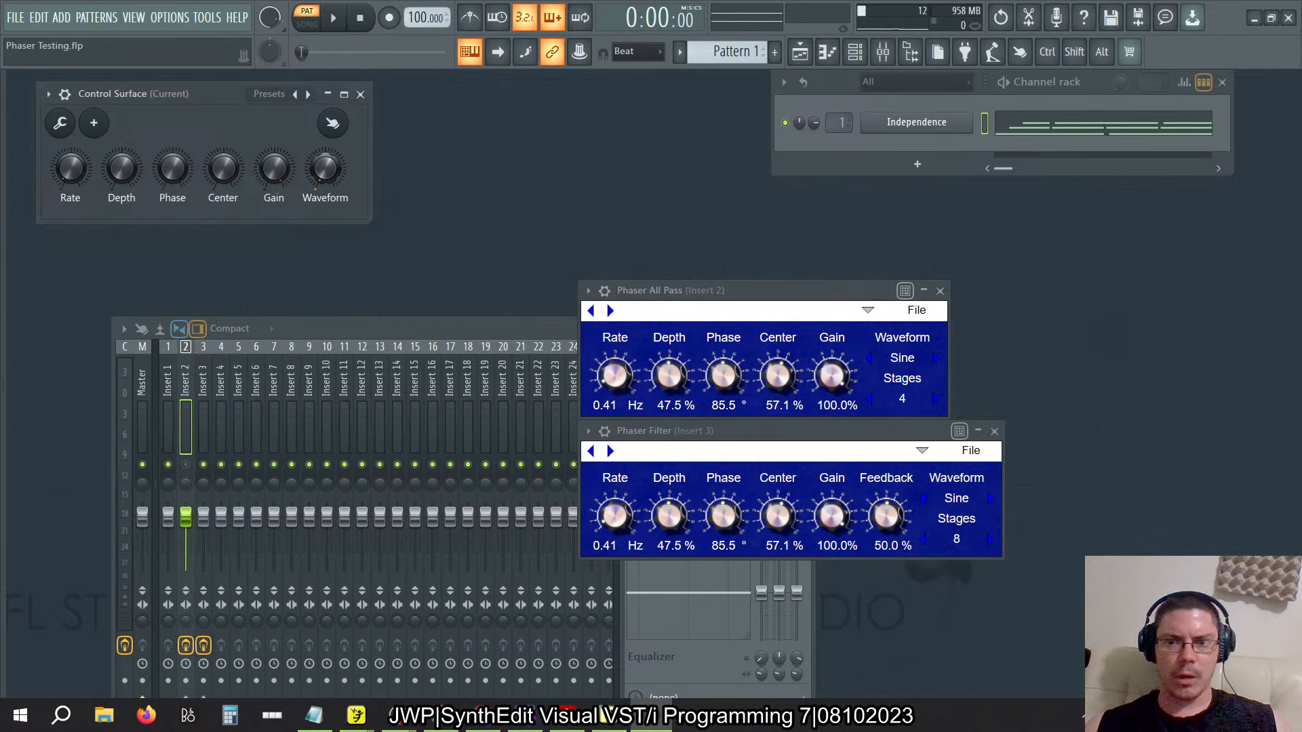
left_click(335, 20)
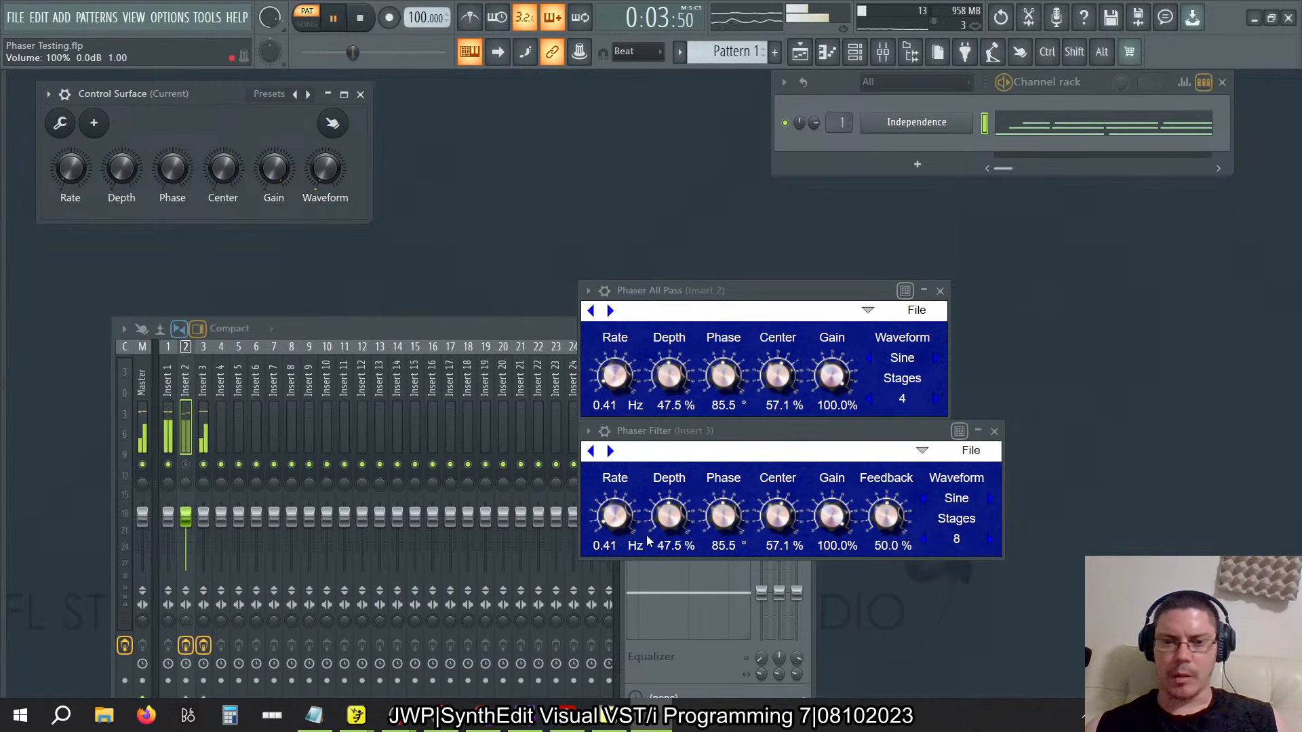
Vary the Phaser Filter knobs during playback, ending at Phase 91.4°, Center 47.1%, Depth 95.1% and Rate 3.93 Hz
left_click_drag(727, 531, 765, 652)
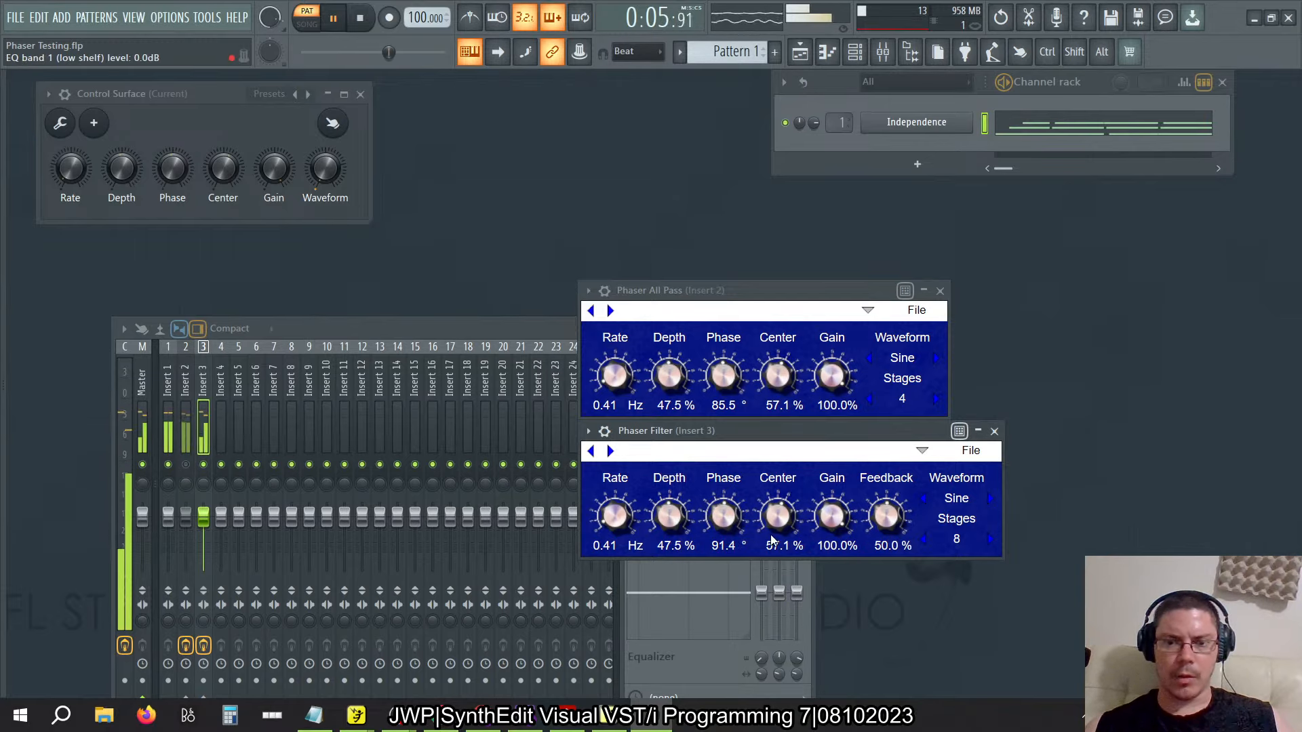
left_click_drag(778, 521, 794, 592)
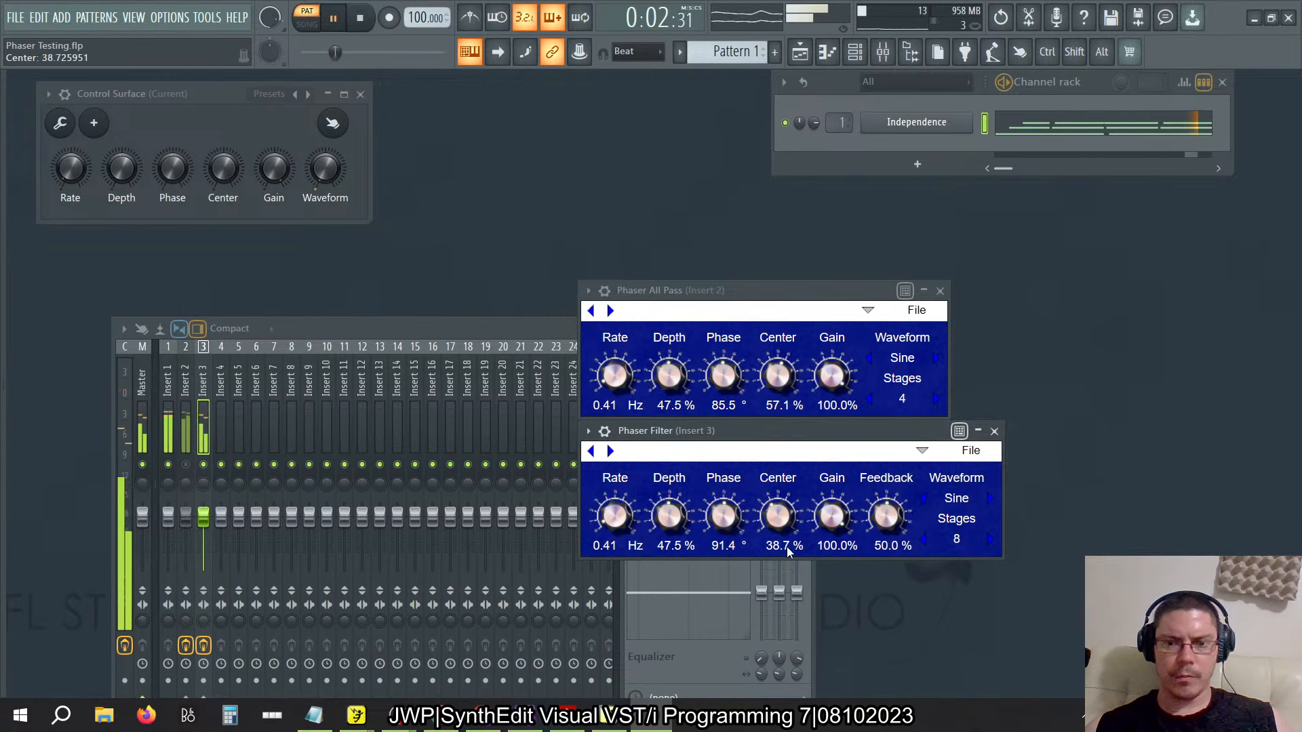
left_click_drag(787, 546, 784, 538)
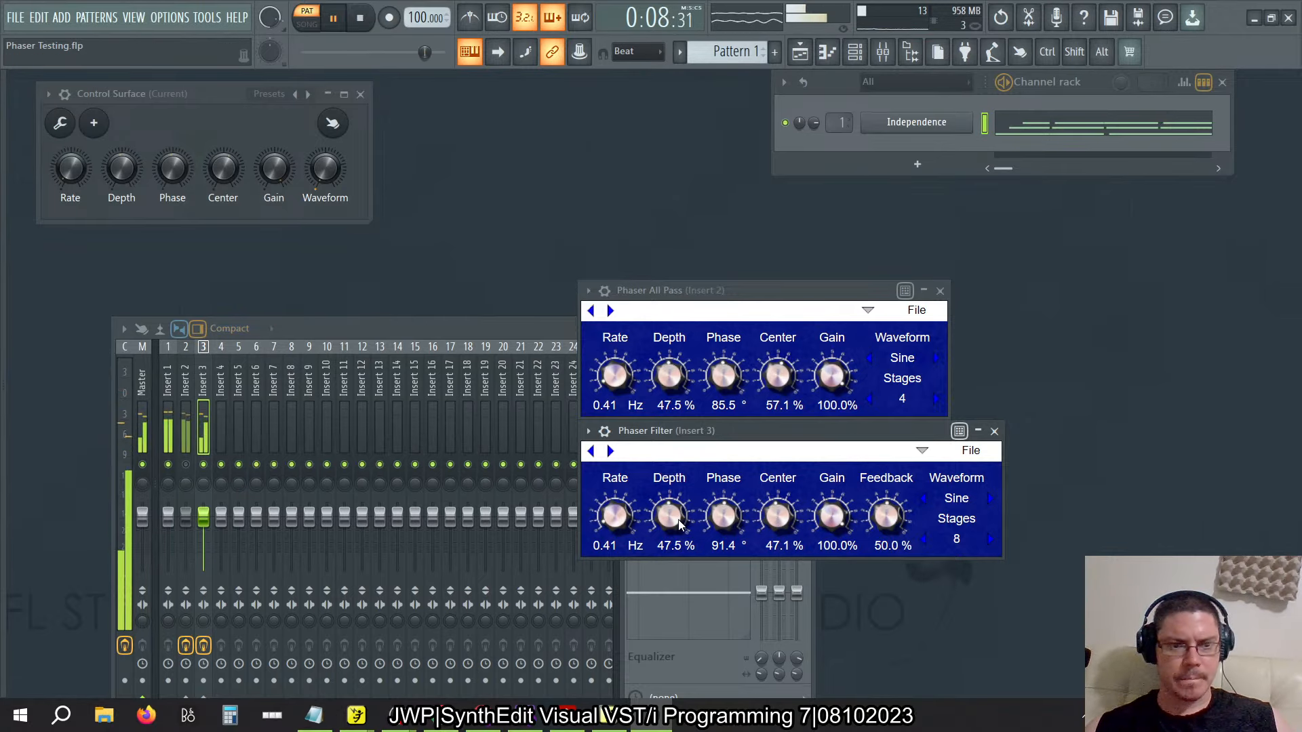
left_click_drag(680, 526, 661, 441)
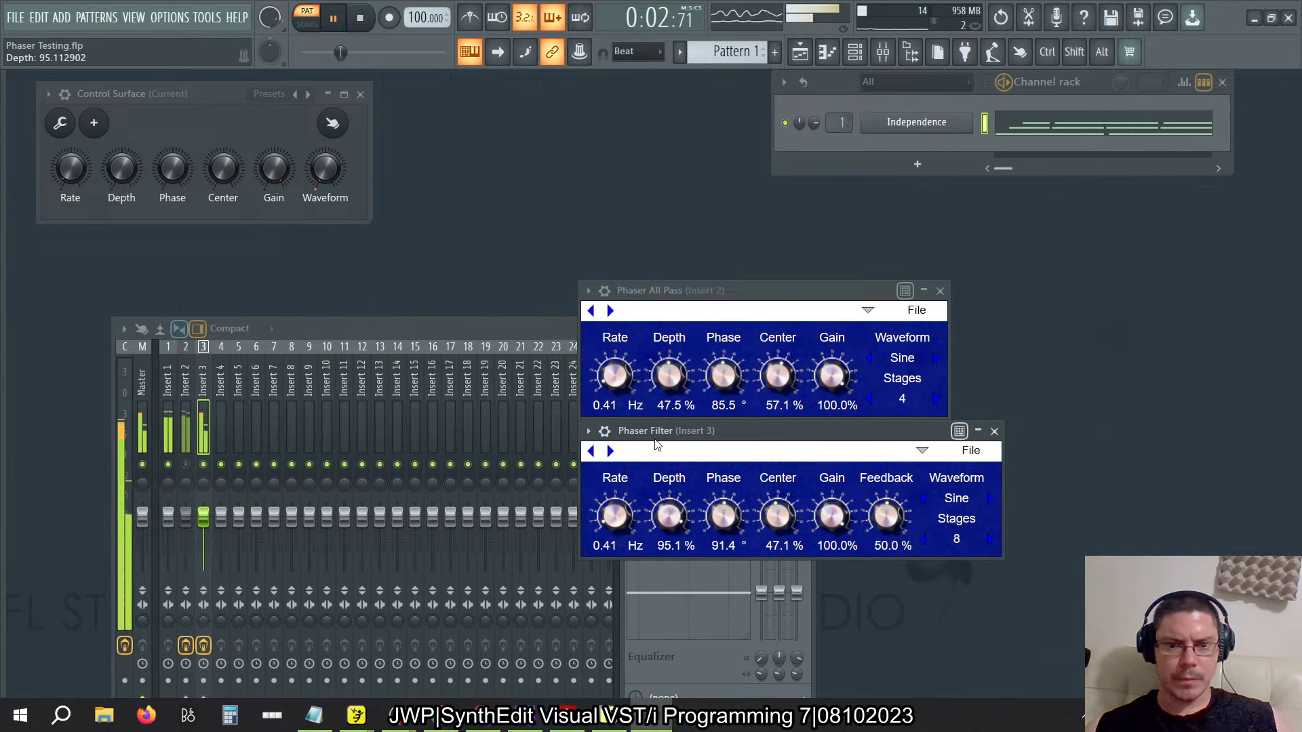
left_click_drag(620, 528, 609, 468)
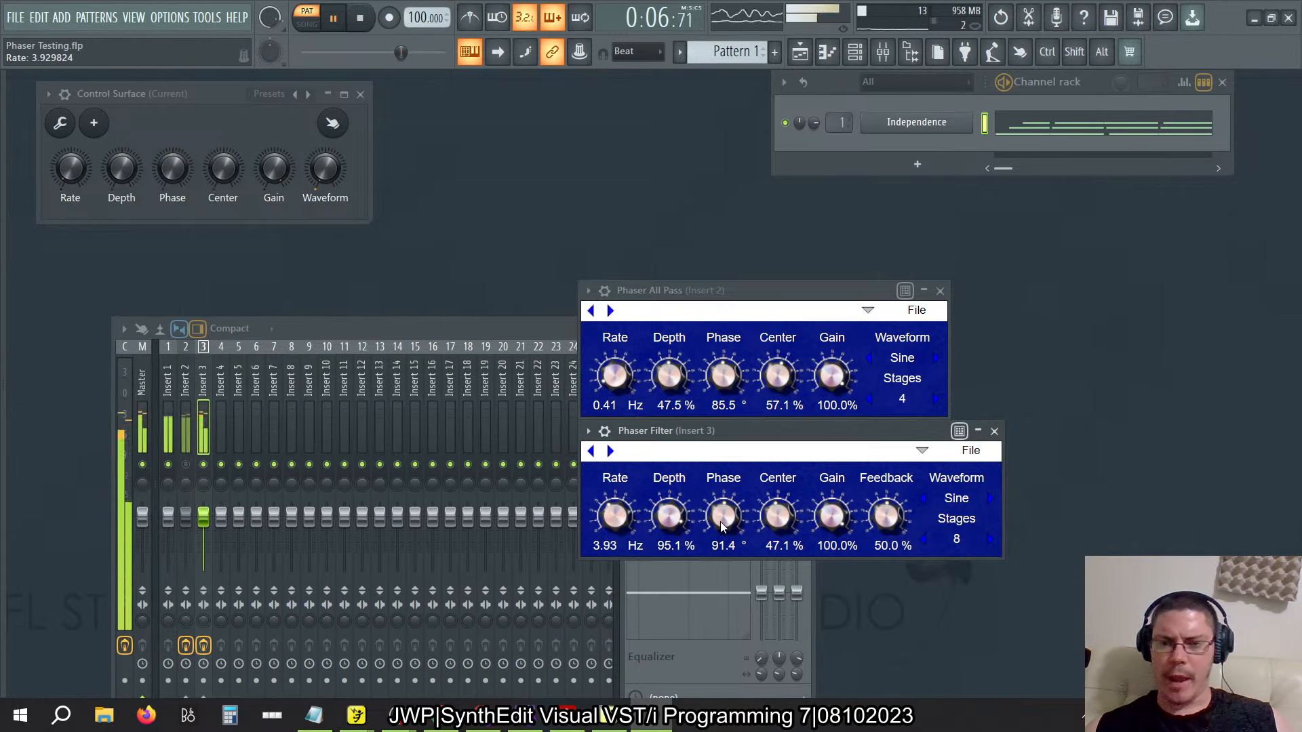
Adjust the Phaser Filter to Phase 97.9°, Center 51.9% and Depth 51.9%, keeping Gain at 100%
left_click_drag(721, 523, 784, 516)
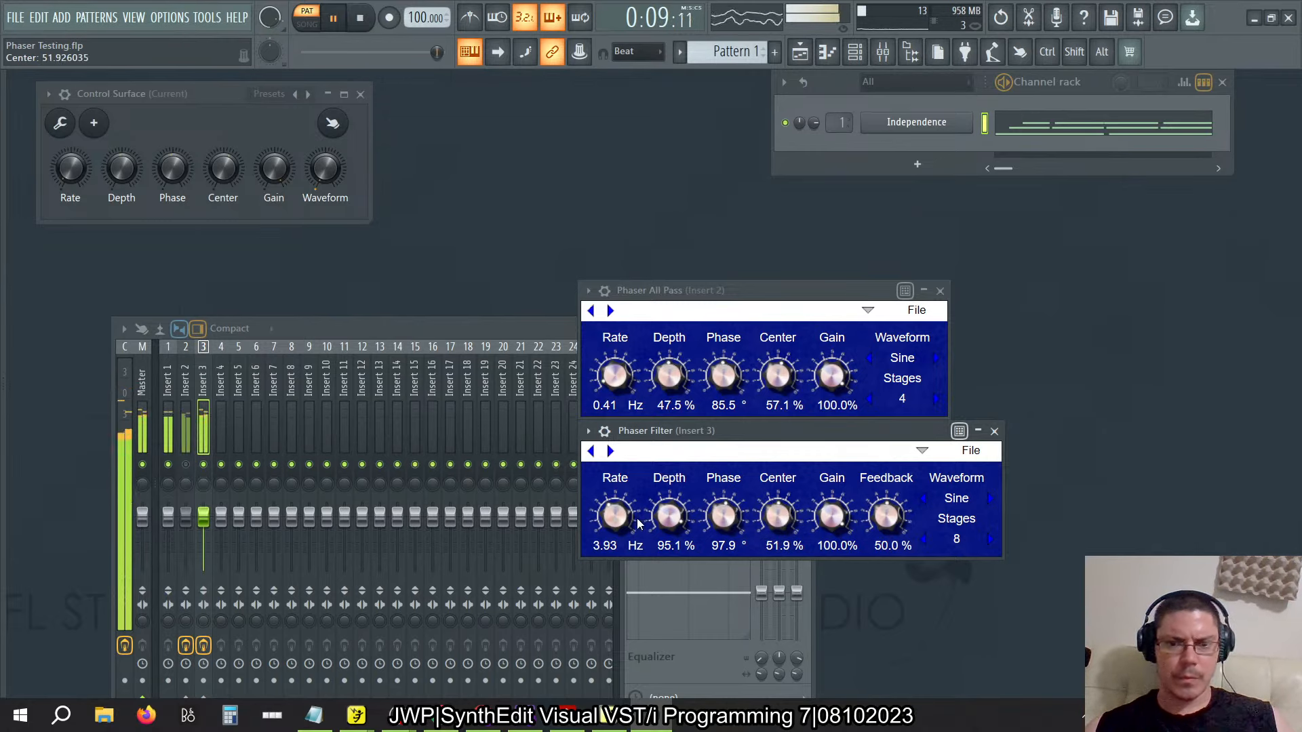
left_click_drag(649, 519, 686, 591)
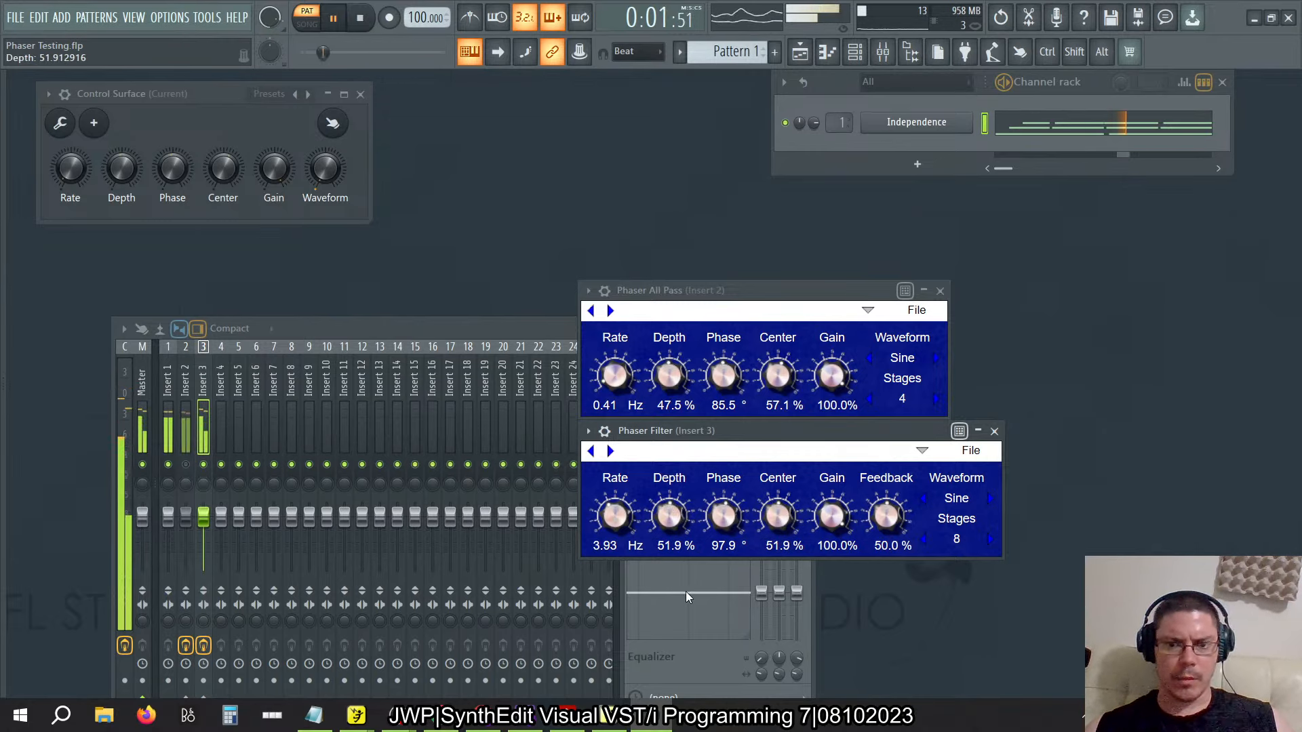
mouse_move(837, 524)
left_mouse_down()
mouse_move(846, 631)
mouse_move(851, 504)
left_mouse_up()
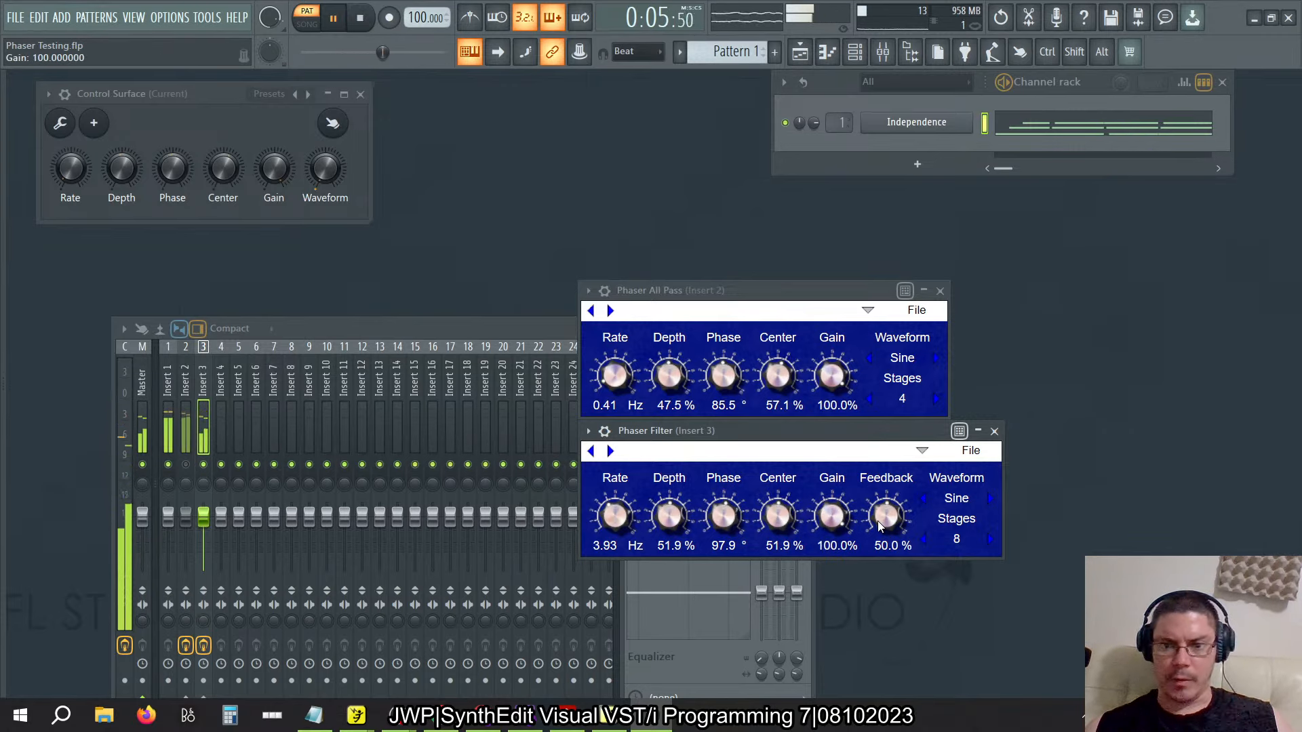
Compare Phaser Filter Stages 2, 4 and 8 with Depth at 100% and Phase at 128.9°, then stop playback on 4 stages
left_click(988, 541)
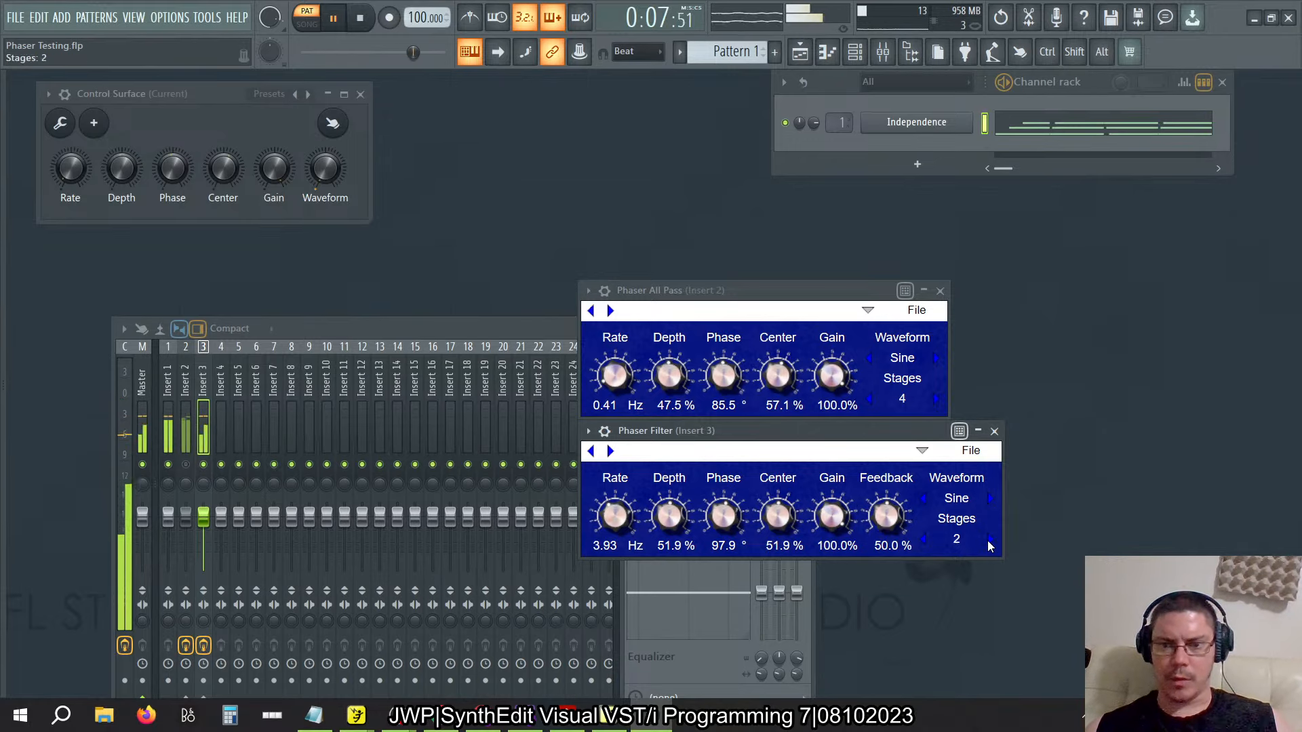
left_click(988, 541)
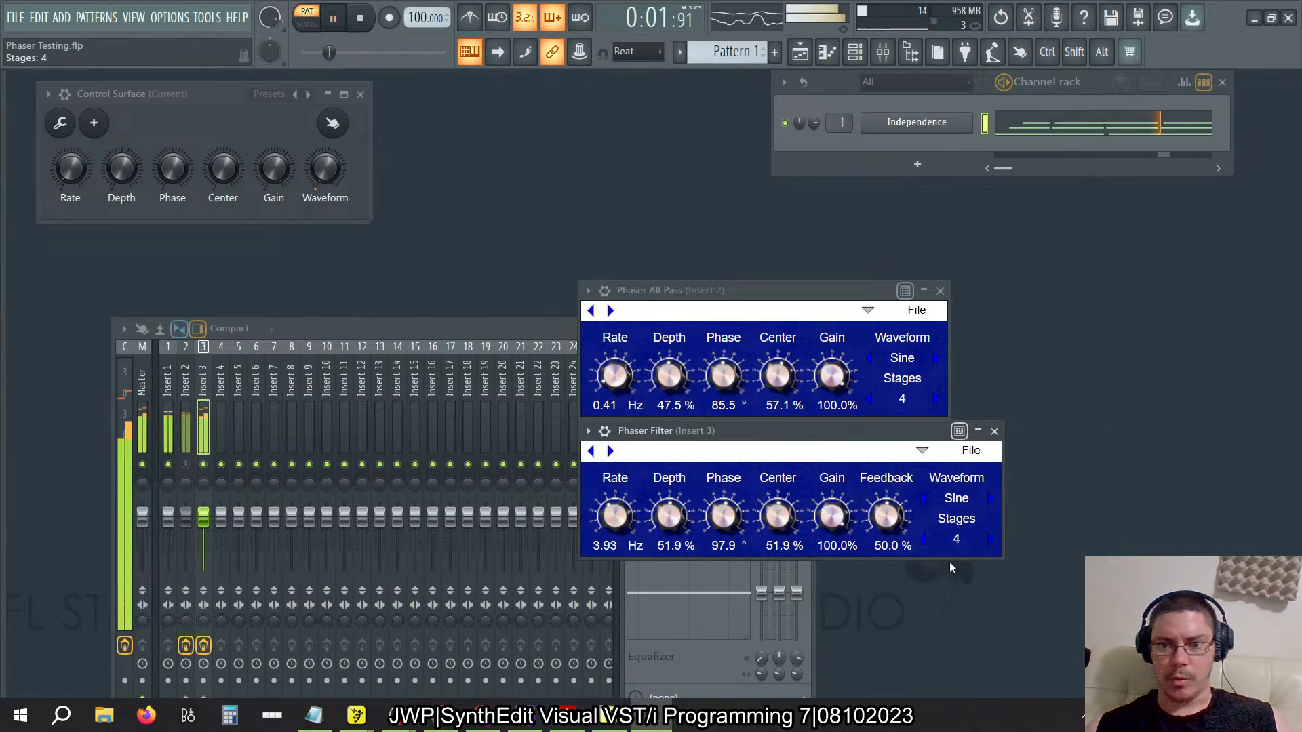
left_click(990, 539)
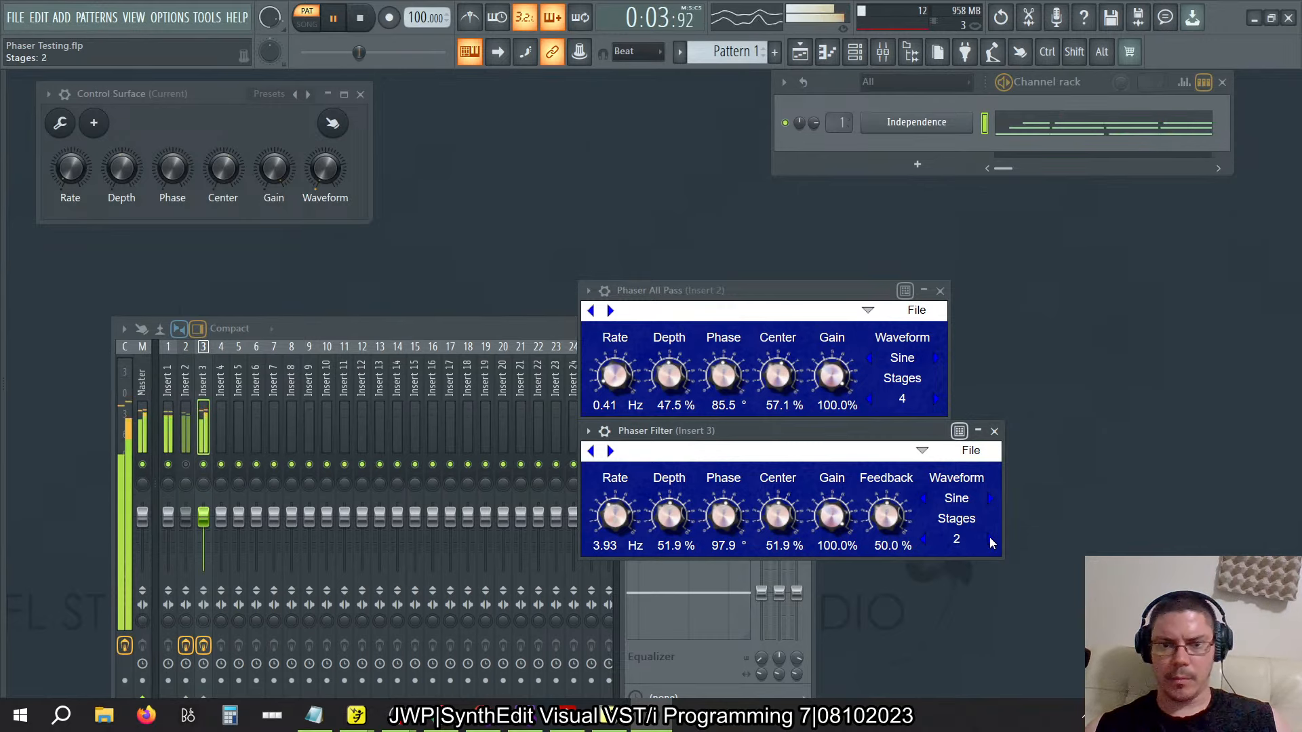
left_click_drag(671, 520, 677, 451)
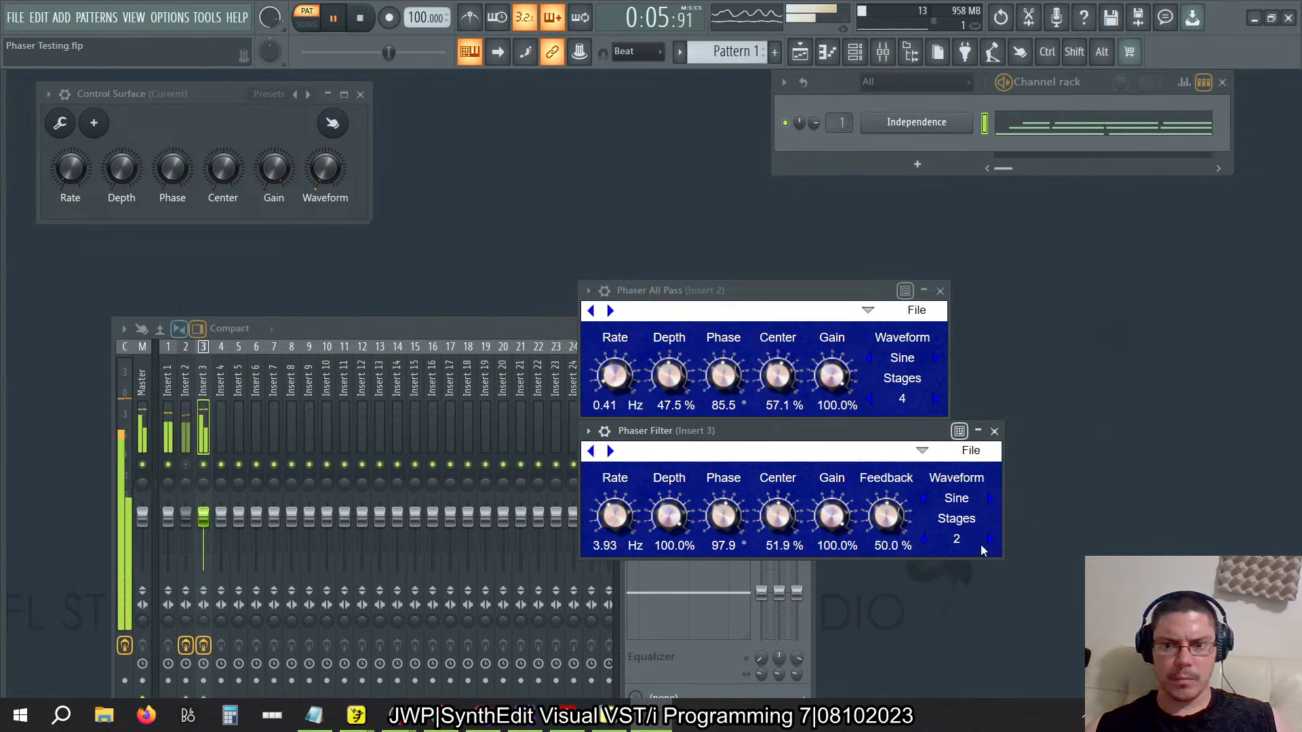
left_click(991, 540)
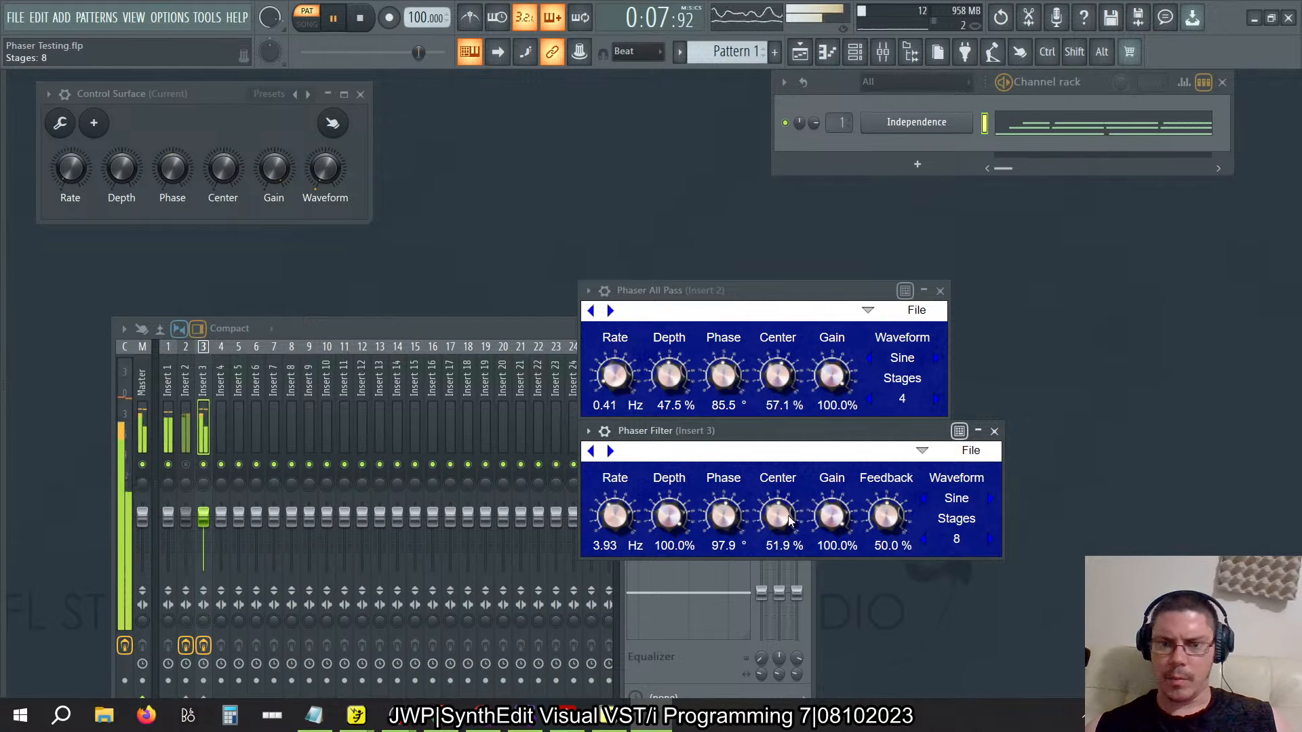
left_click_drag(721, 514, 721, 502)
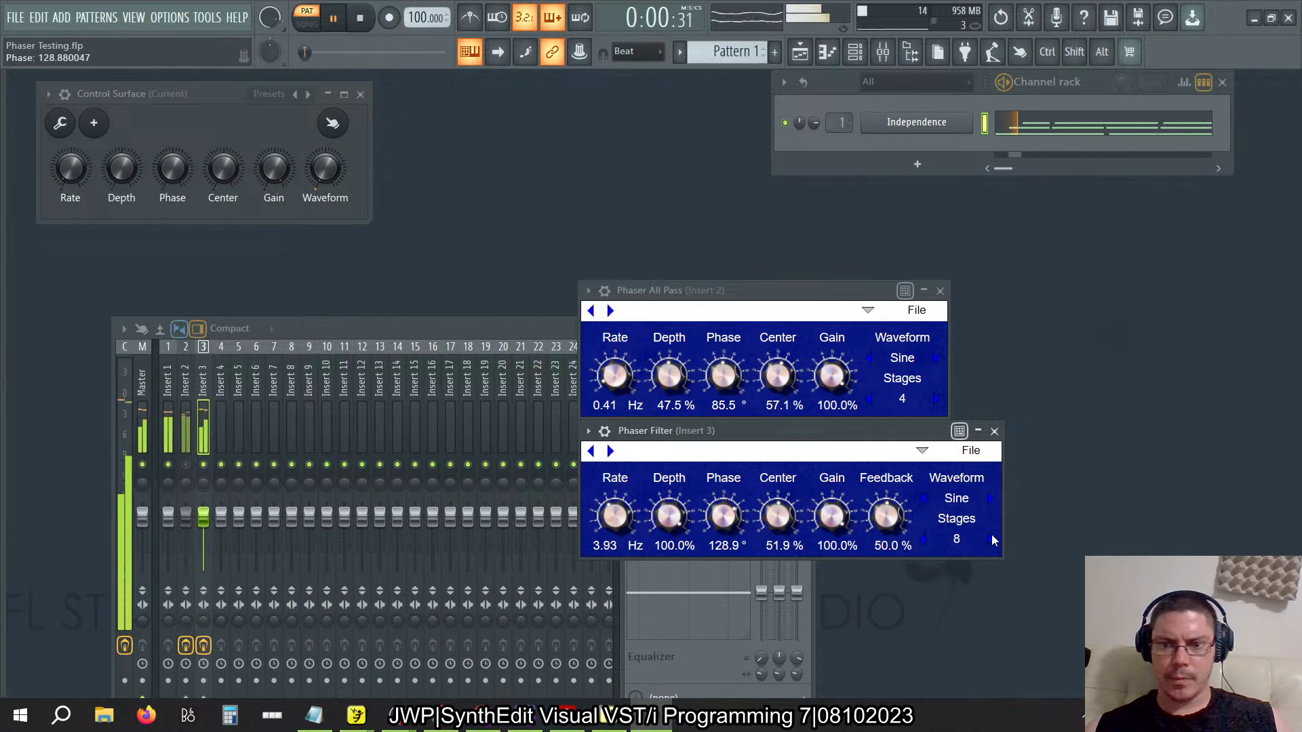
left_click(992, 539)
left_click(991, 539)
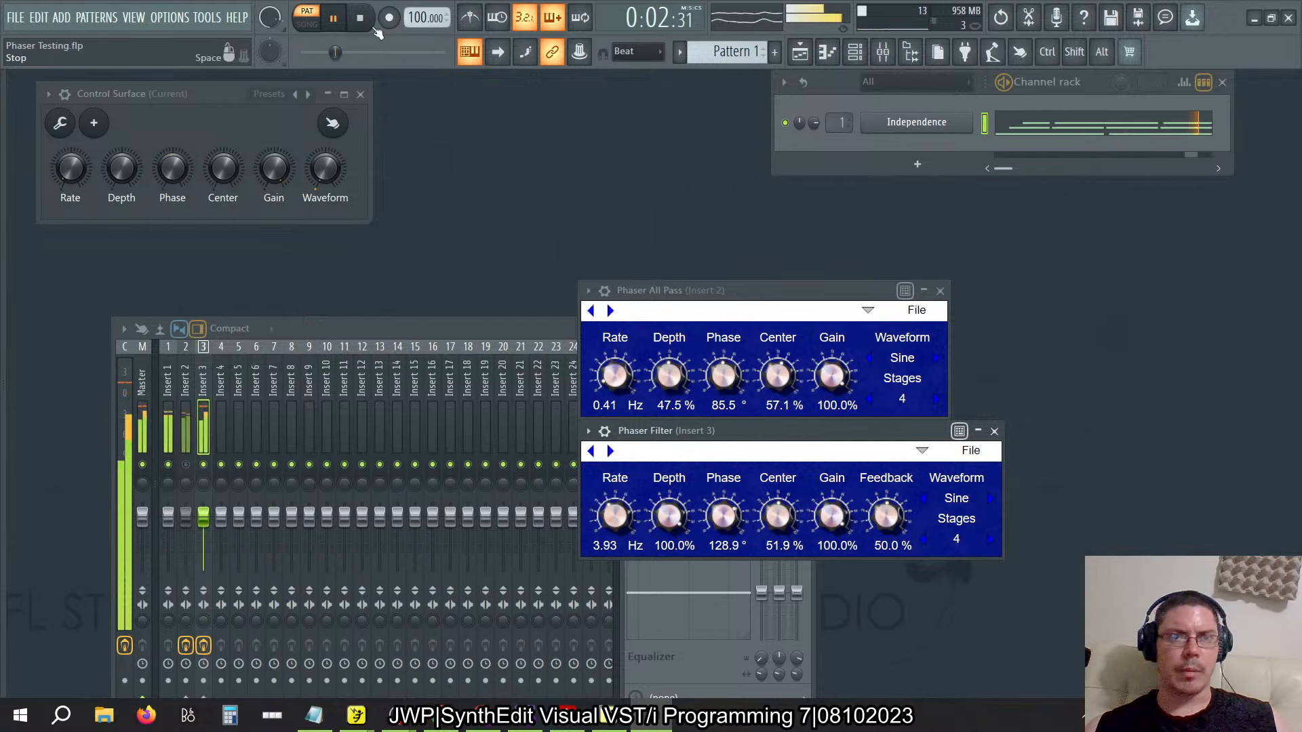
key("space")
Switch to phaser3.se1 in SynthEdit, open Channel 1 inside the Phaser container and move Switch (1->Many) closer to the phaser modules
key("alt+Tab")
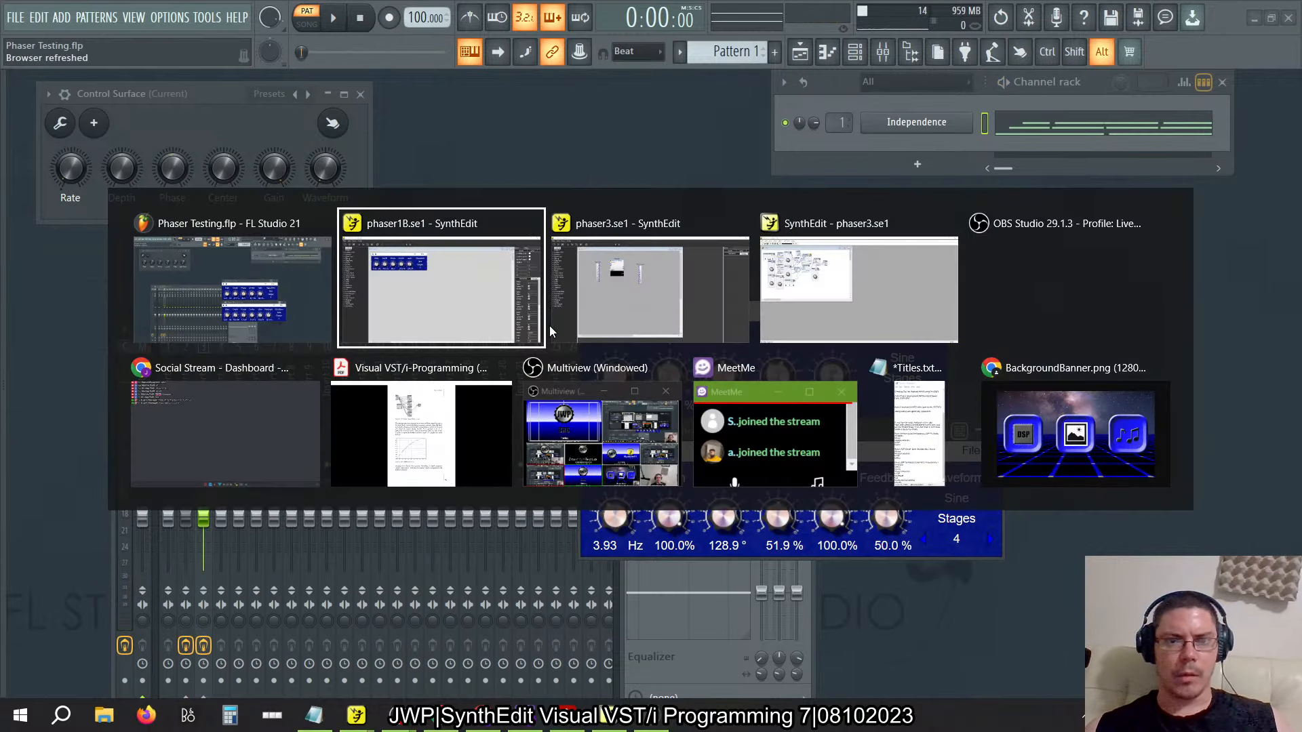
key("alt+Tab")
left_click(690, 414)
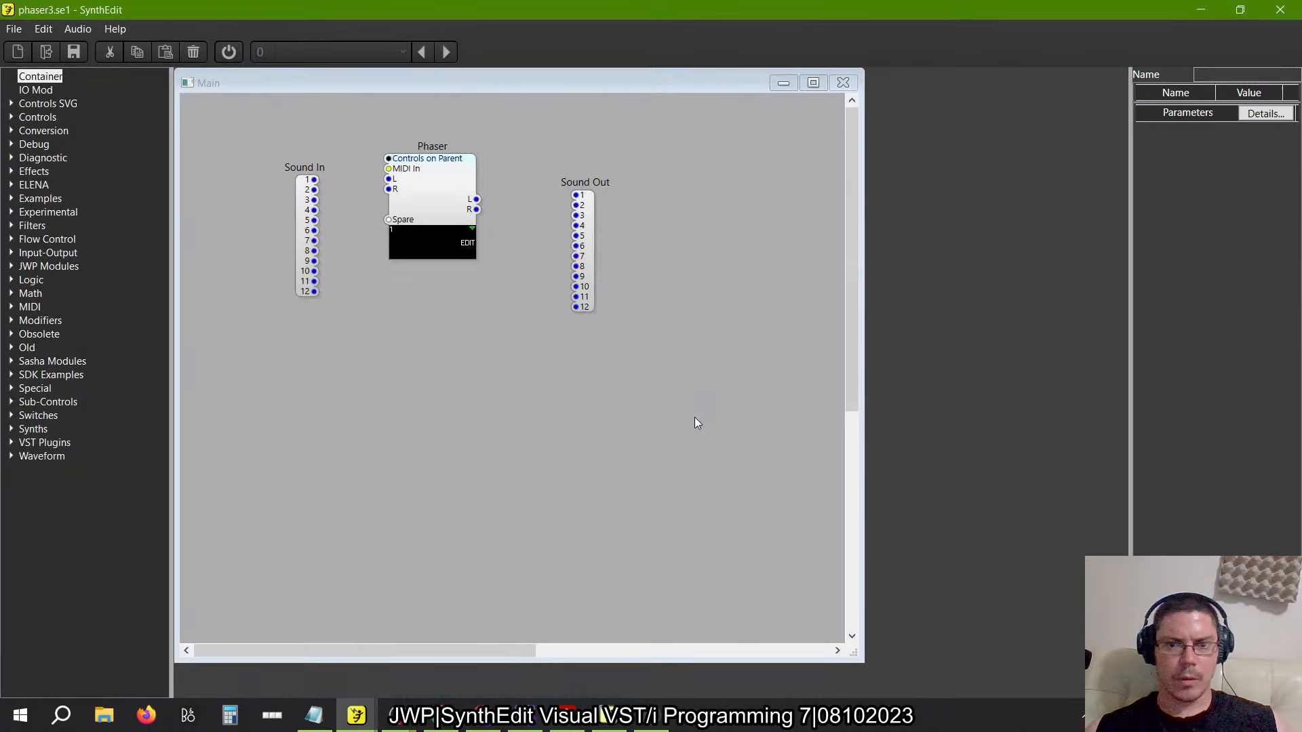
double_click(447, 213)
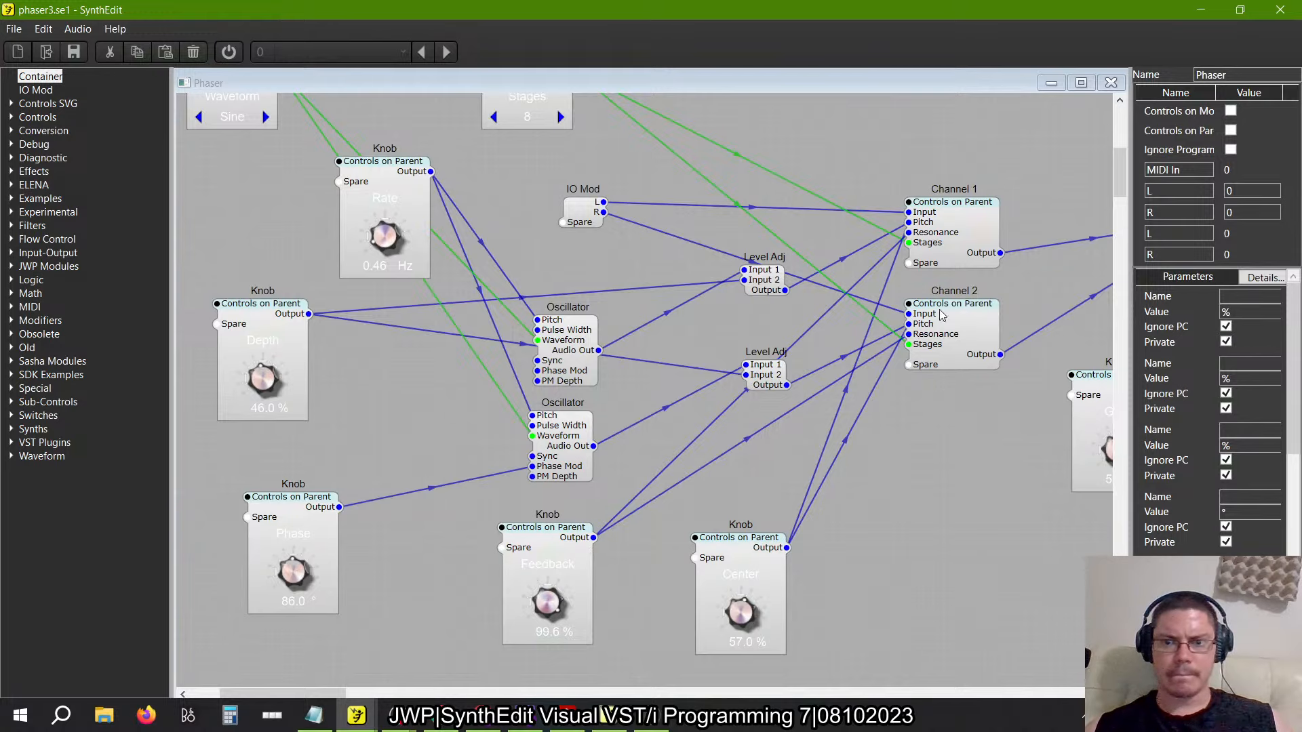
double_click(973, 237)
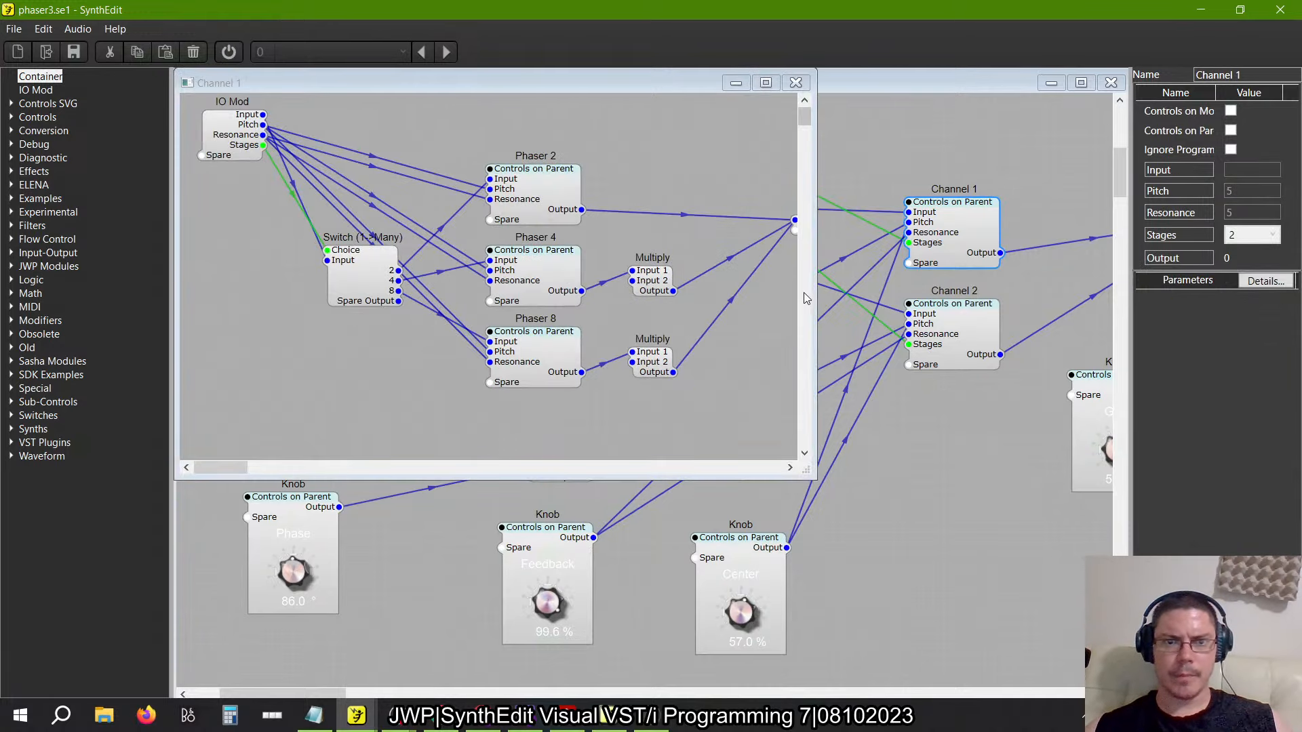
left_click_drag(350, 305, 371, 276)
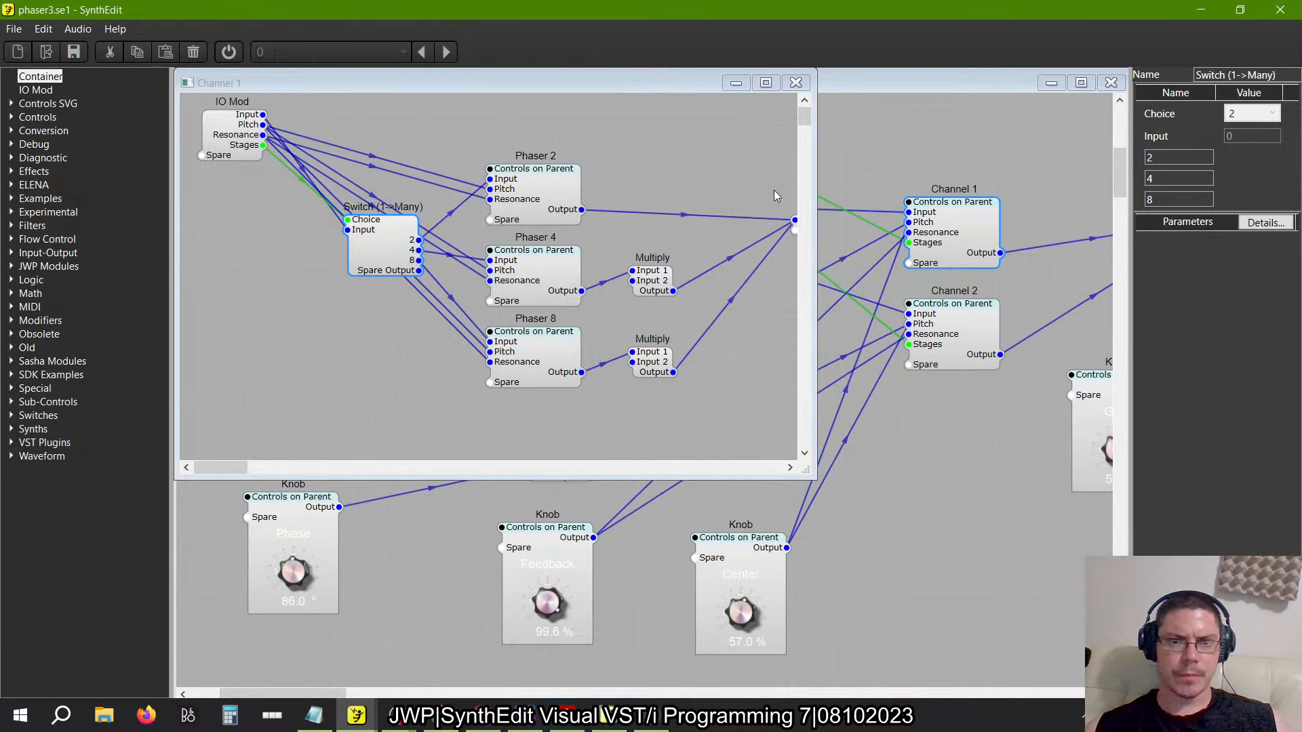
Open the Phaser 4 container, move Fixed Values (Volts) and IO Mod so the Peak wiring is easier to read, and close it
double_click(532, 290)
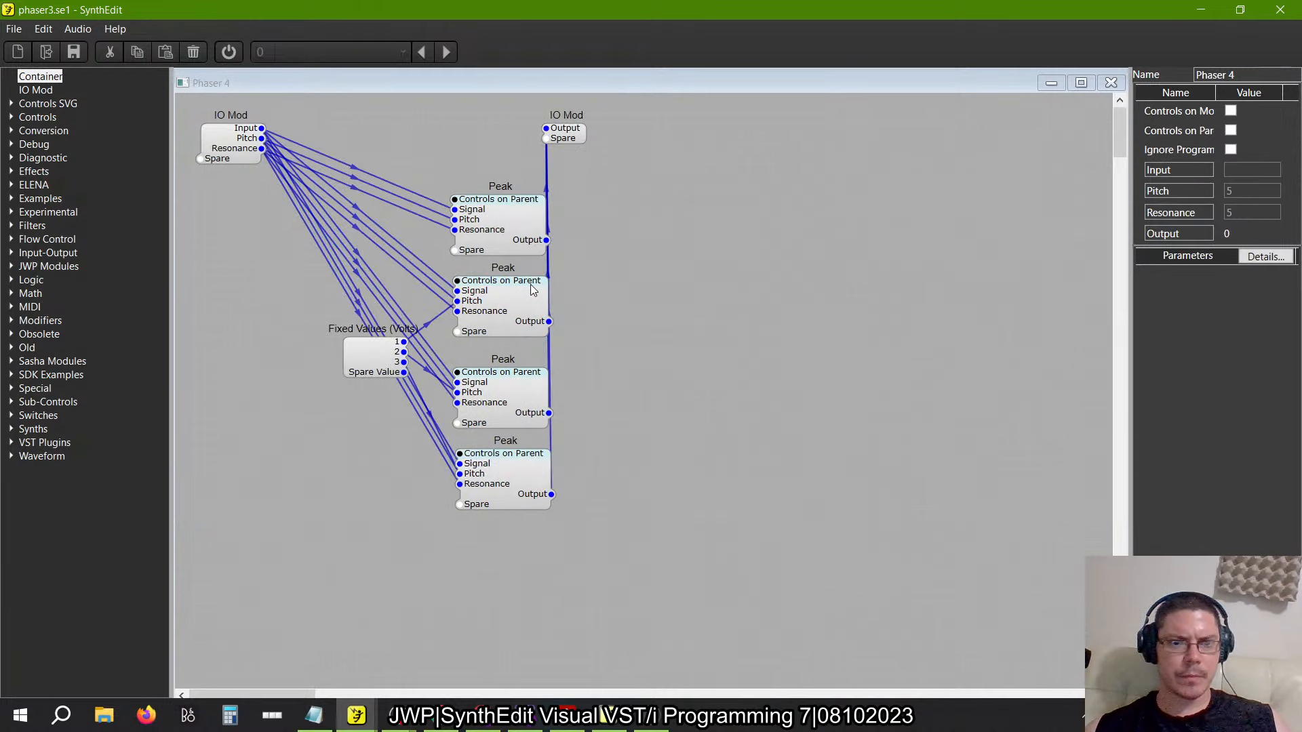
left_click_drag(353, 369, 252, 401)
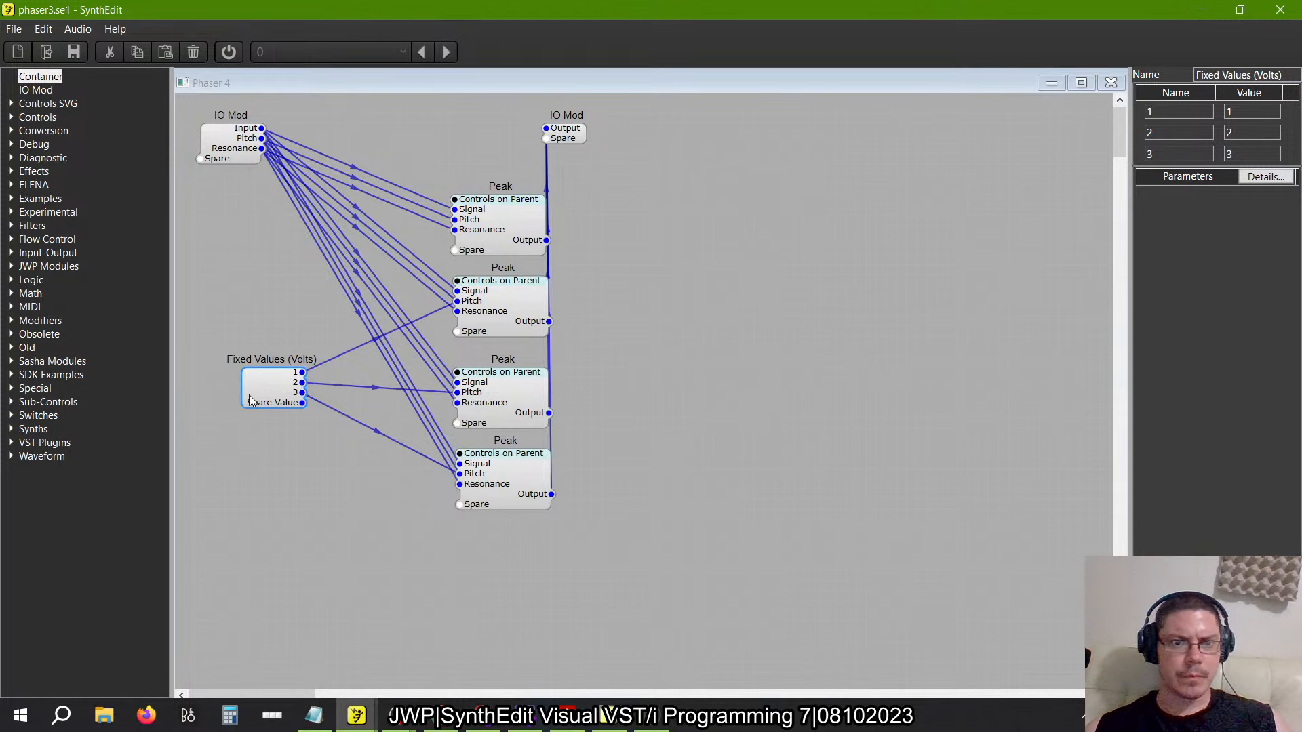
left_click_drag(230, 140, 302, 159)
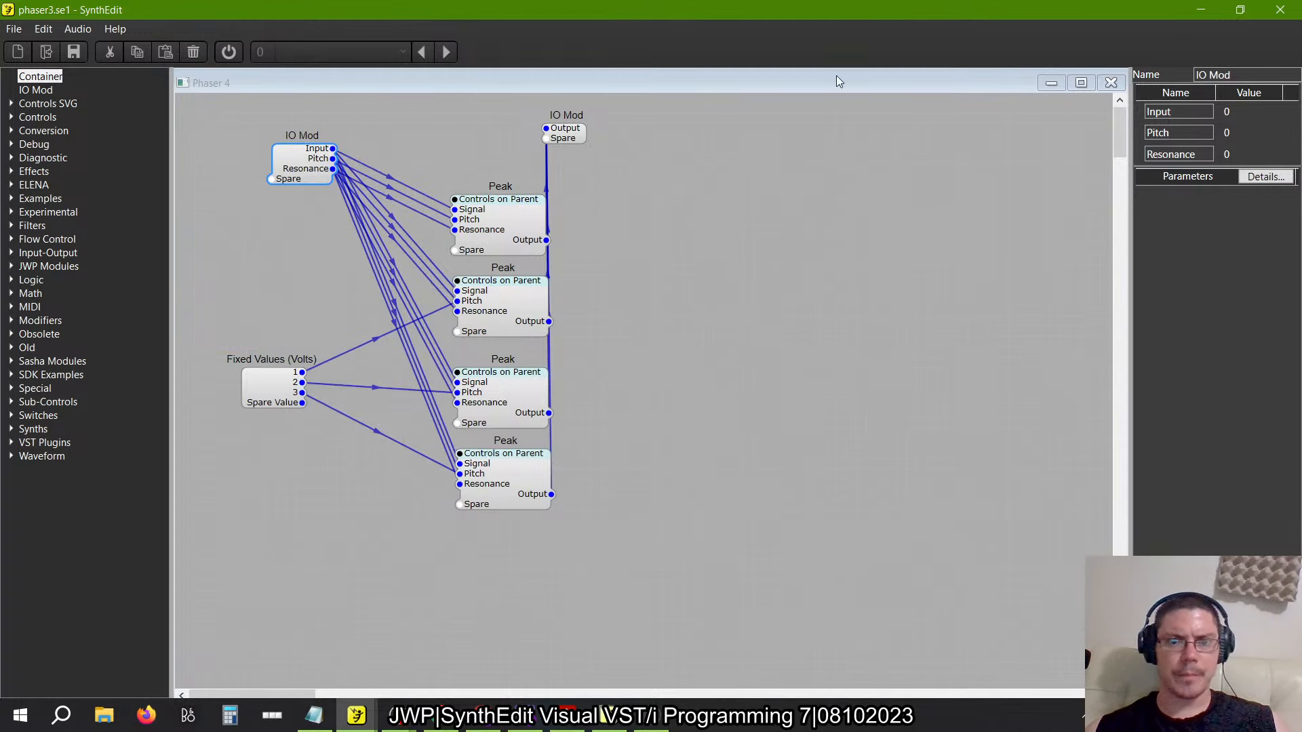
left_click(1111, 82)
Switch to FL Studio, start playback and compare the Phaser Filter at Stages 8 and 2 with Feedback between 38.0% and 71.6%, ending on 8
key("alt+Tab")
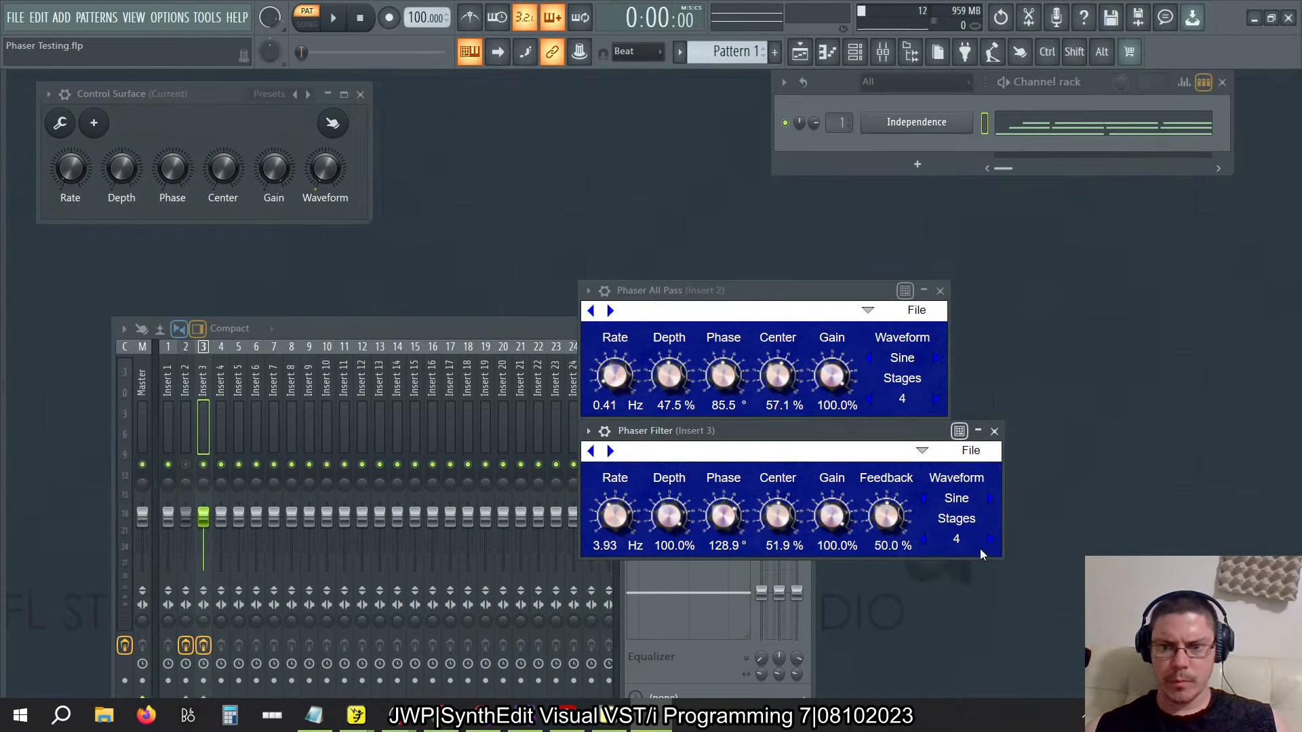
key("space")
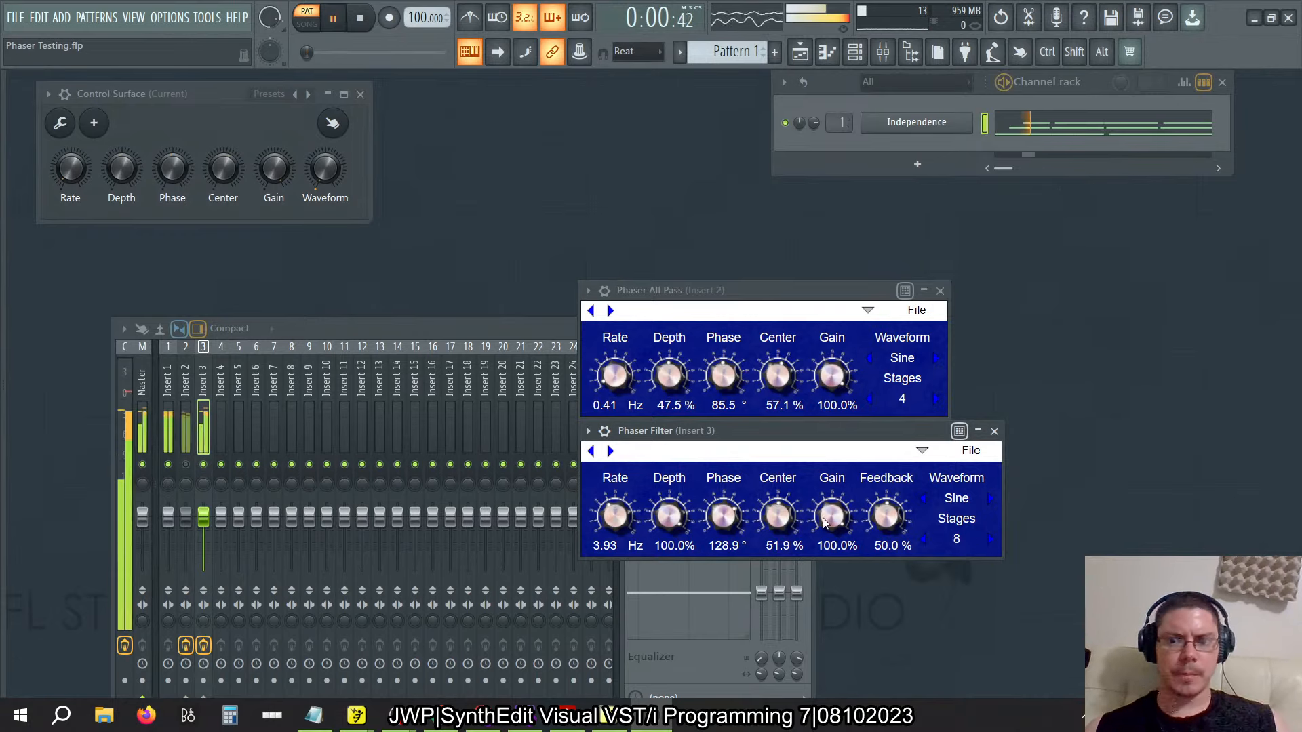
left_click_drag(886, 517, 855, 548)
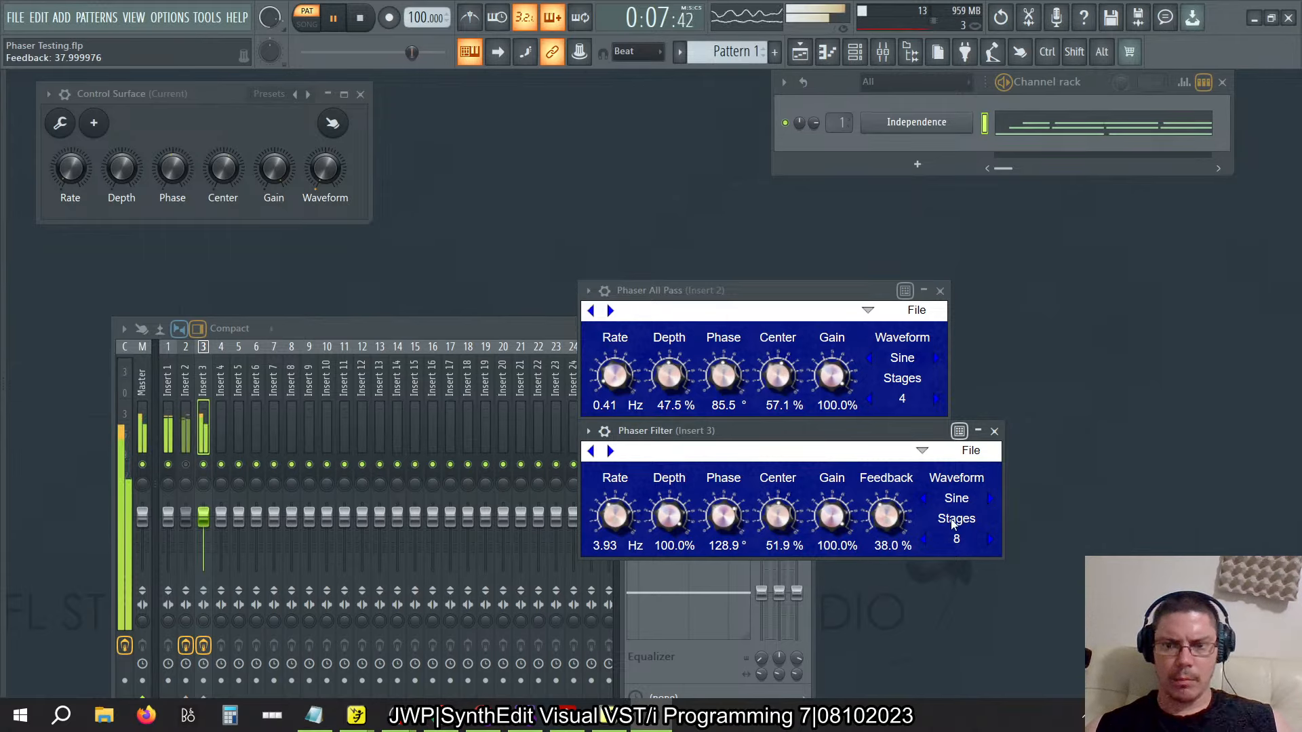
left_click(990, 540)
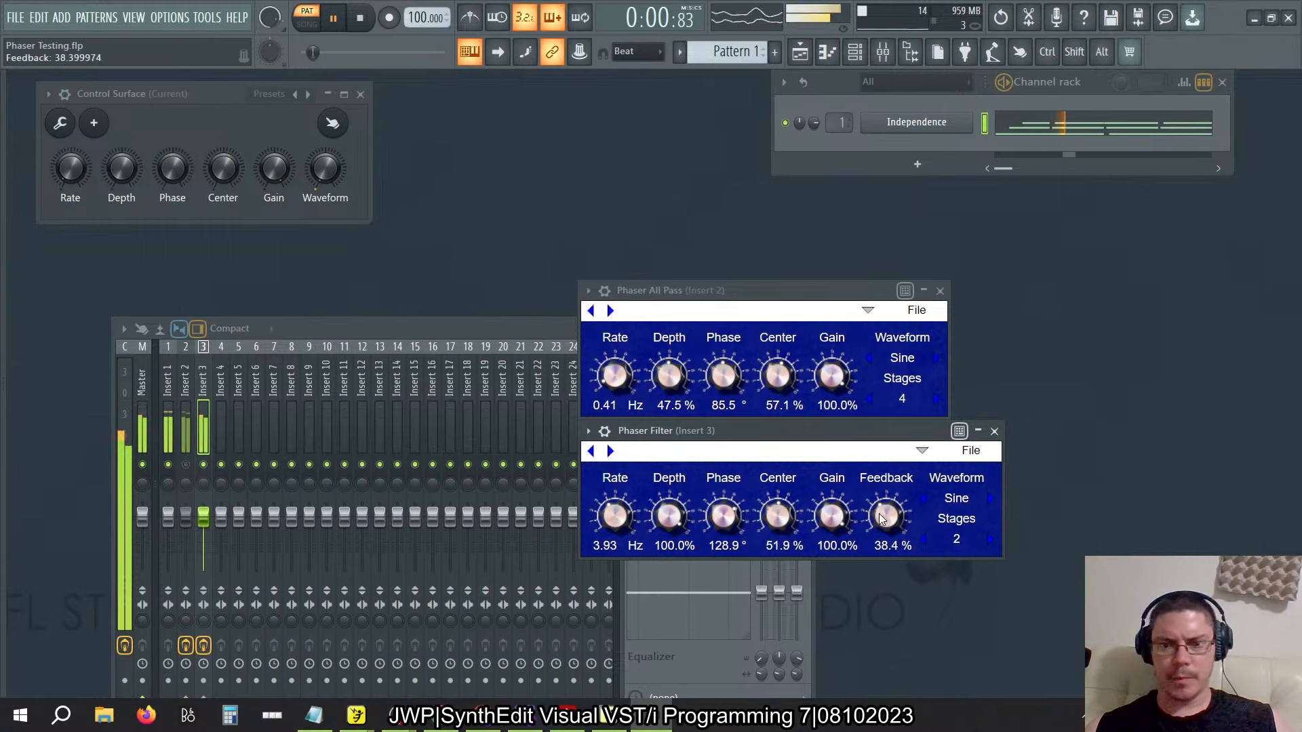
left_click_drag(879, 514, 880, 465)
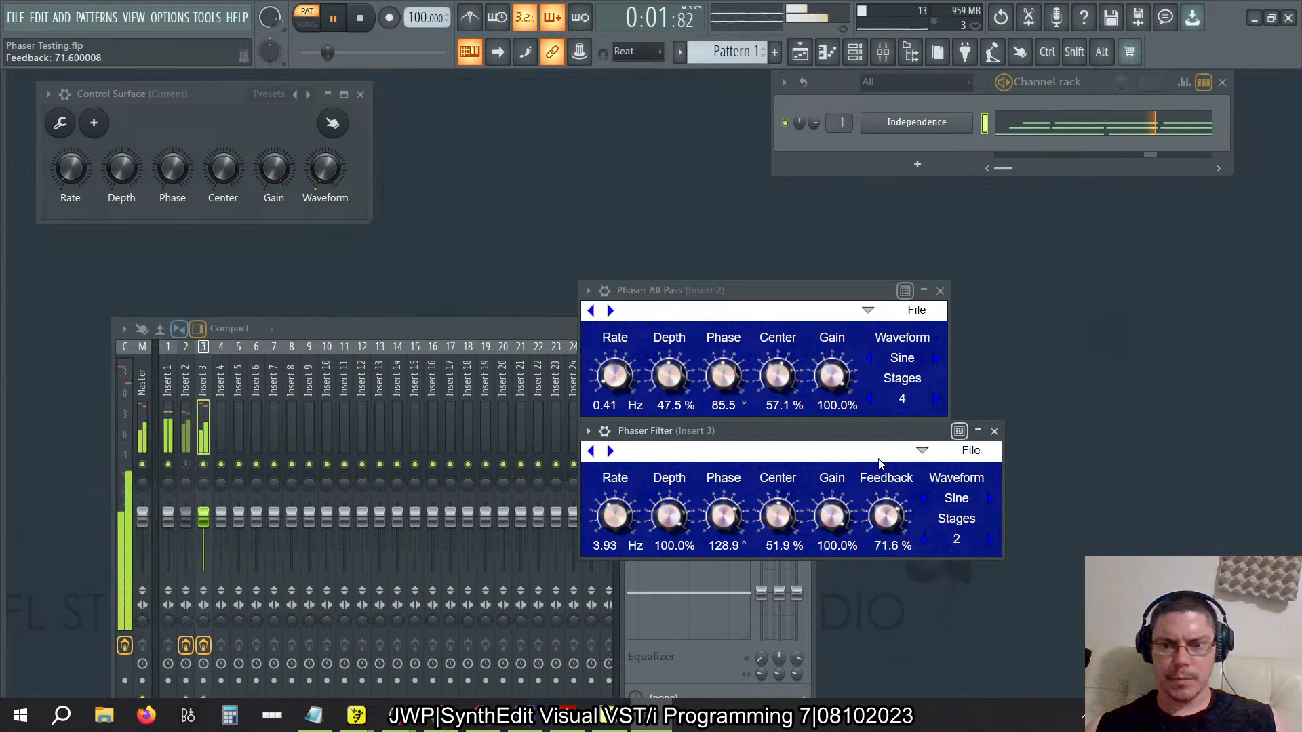
left_click(990, 540)
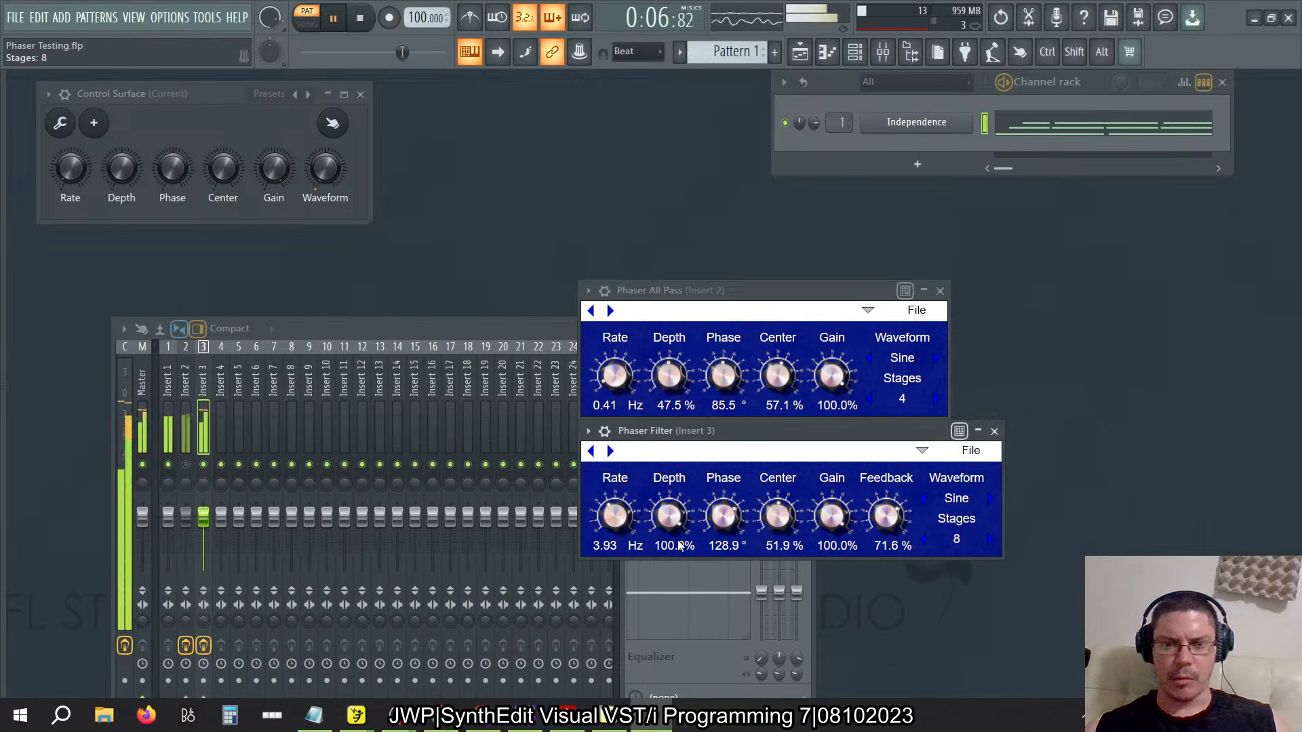
Vary the Phaser Filter's modulation during playback, ending at Rate 6.37 Hz, Depth 69.6% and Phase 99.4°
left_click_drag(604, 517, 682, 632)
left_click_drag(619, 540, 609, 514)
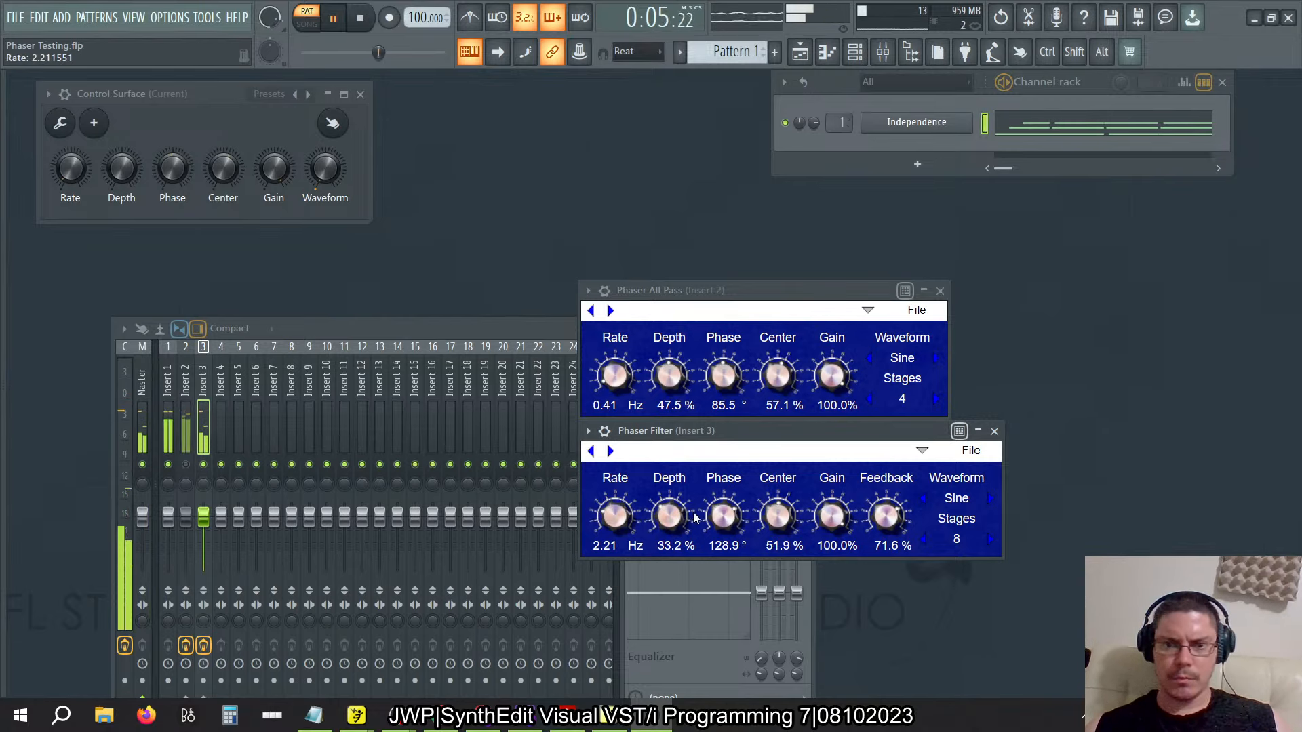
left_click_drag(725, 521, 731, 551)
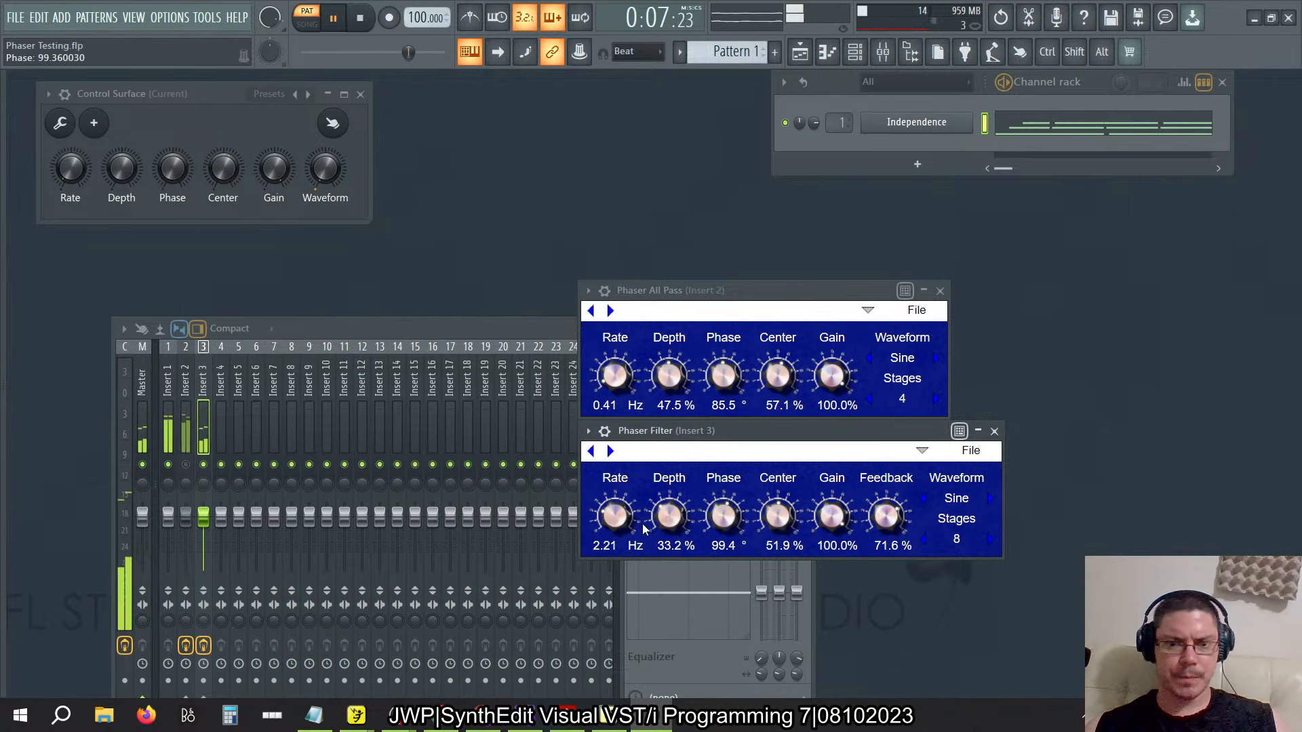
left_click_drag(614, 517, 605, 457)
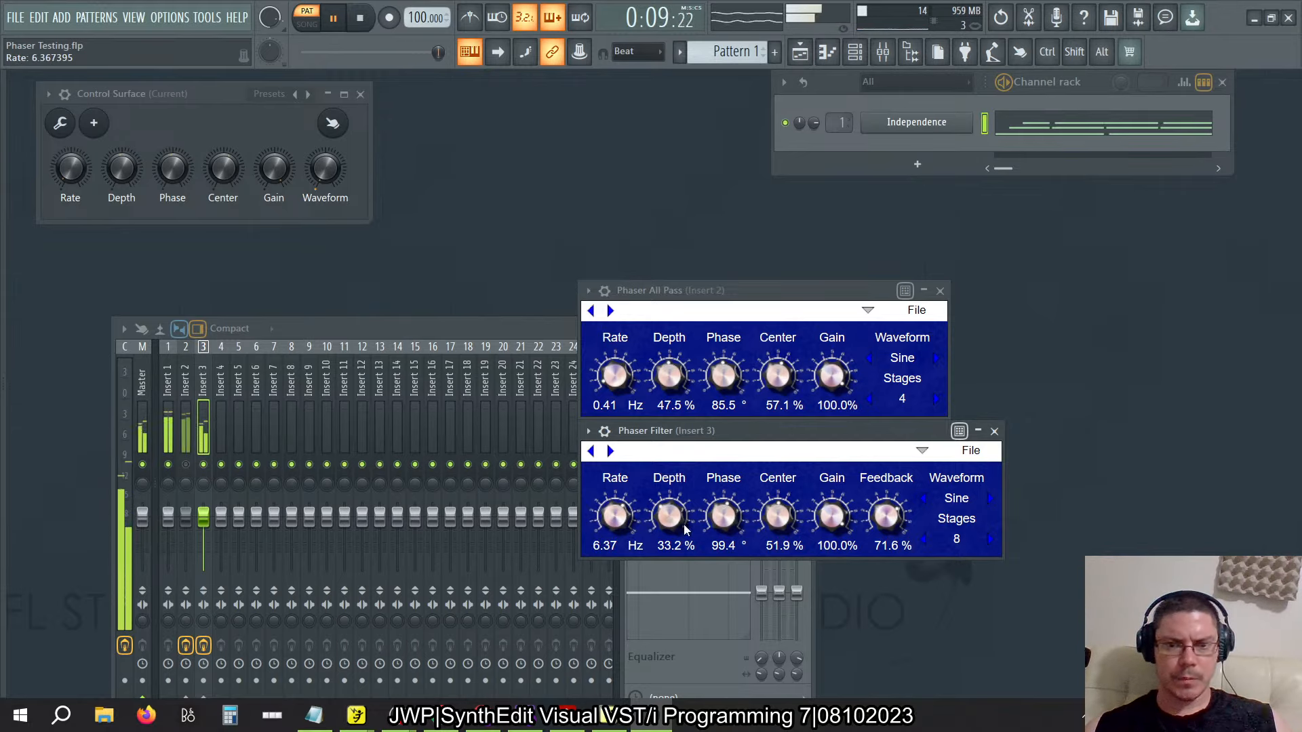
left_click_drag(669, 517, 670, 463)
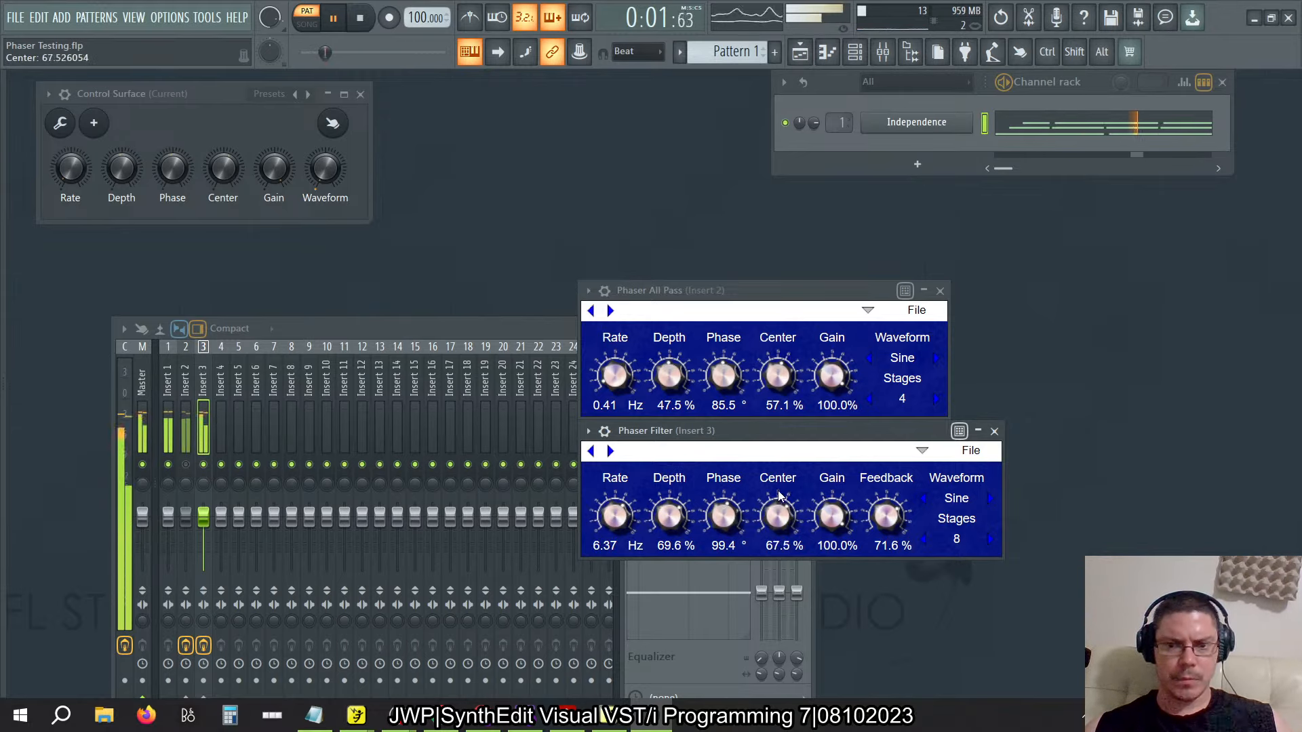
Set the Phaser Filter's Center to 74.0% and its Depth to 15.6% during playback
left_click_drag(771, 517, 773, 474)
left_click_drag(664, 515, 687, 608)
mouse_move(777, 518)
left_mouse_down()
mouse_move(787, 576)
mouse_move(784, 536)
left_mouse_up()
mouse_move(776, 488)
left_mouse_down()
mouse_move(782, 526)
mouse_move(781, 508)
left_mouse_up()
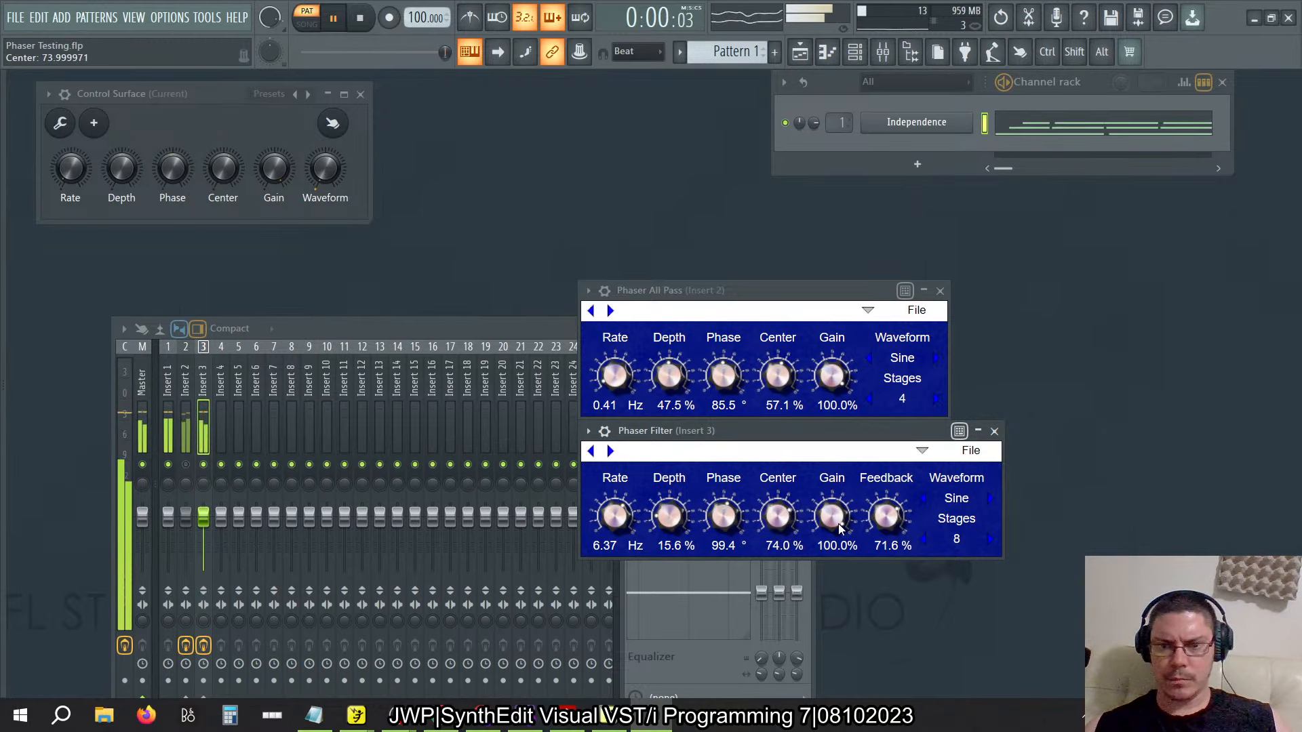
Try the Phaser Filter's Feedback at 8.8%, raise it to 50.8% and stop playback
left_click_drag(883, 505, 881, 597)
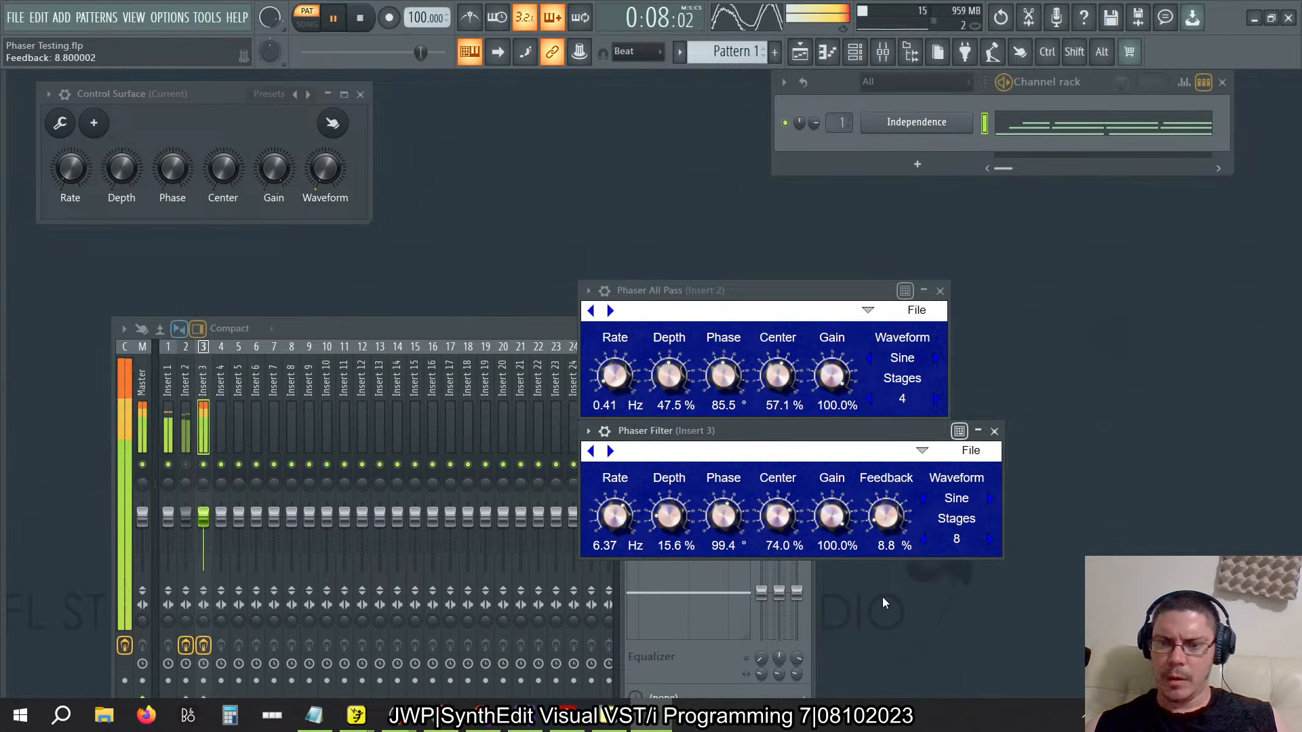
left_click_drag(881, 597, 857, 526)
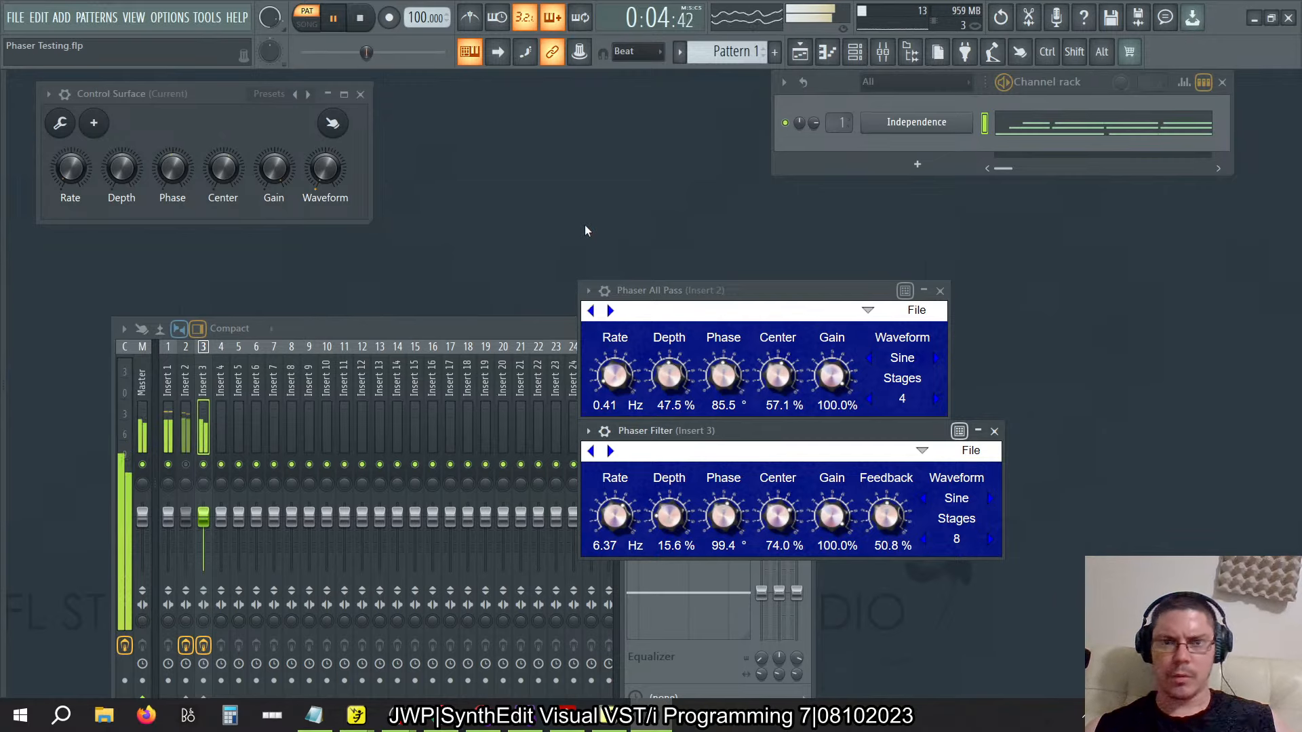
key("space")
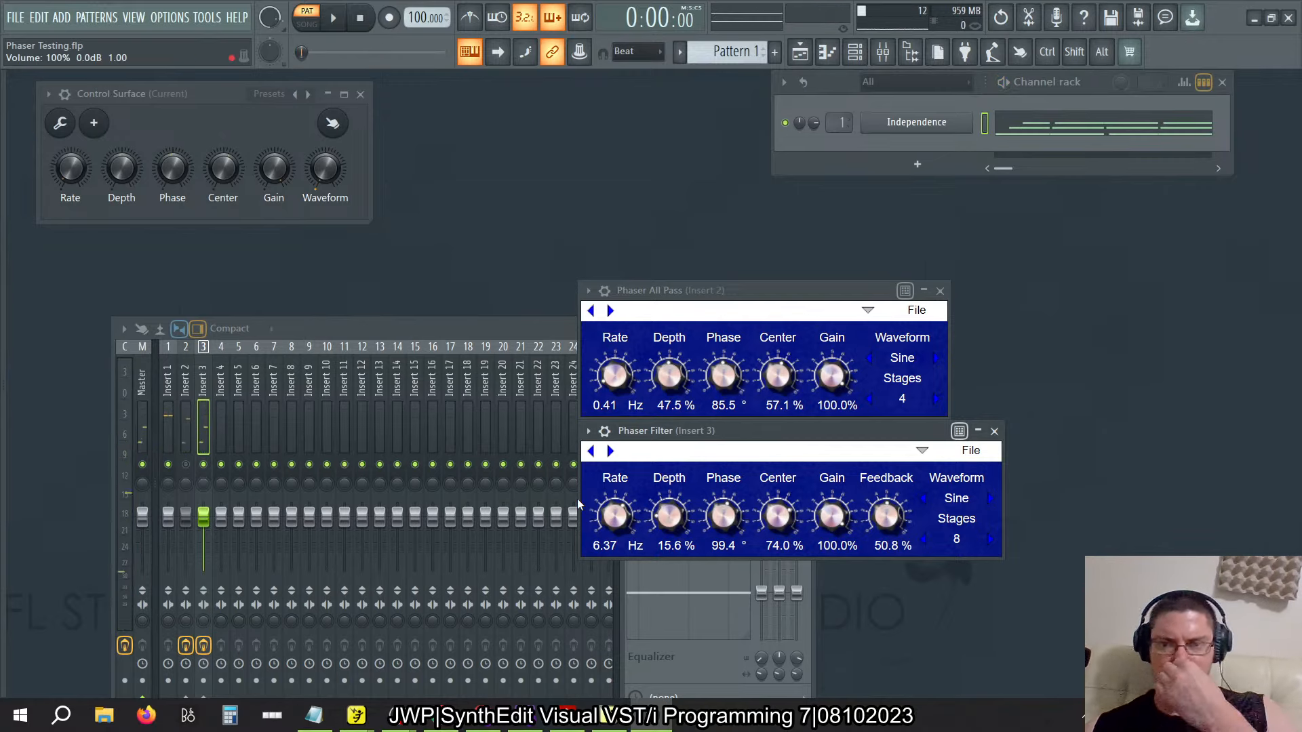
Pan mixer Insert 2 left and Insert 3 right, unmute Insert 2, and bring both phaser plugin windows forward
left_click(198, 498)
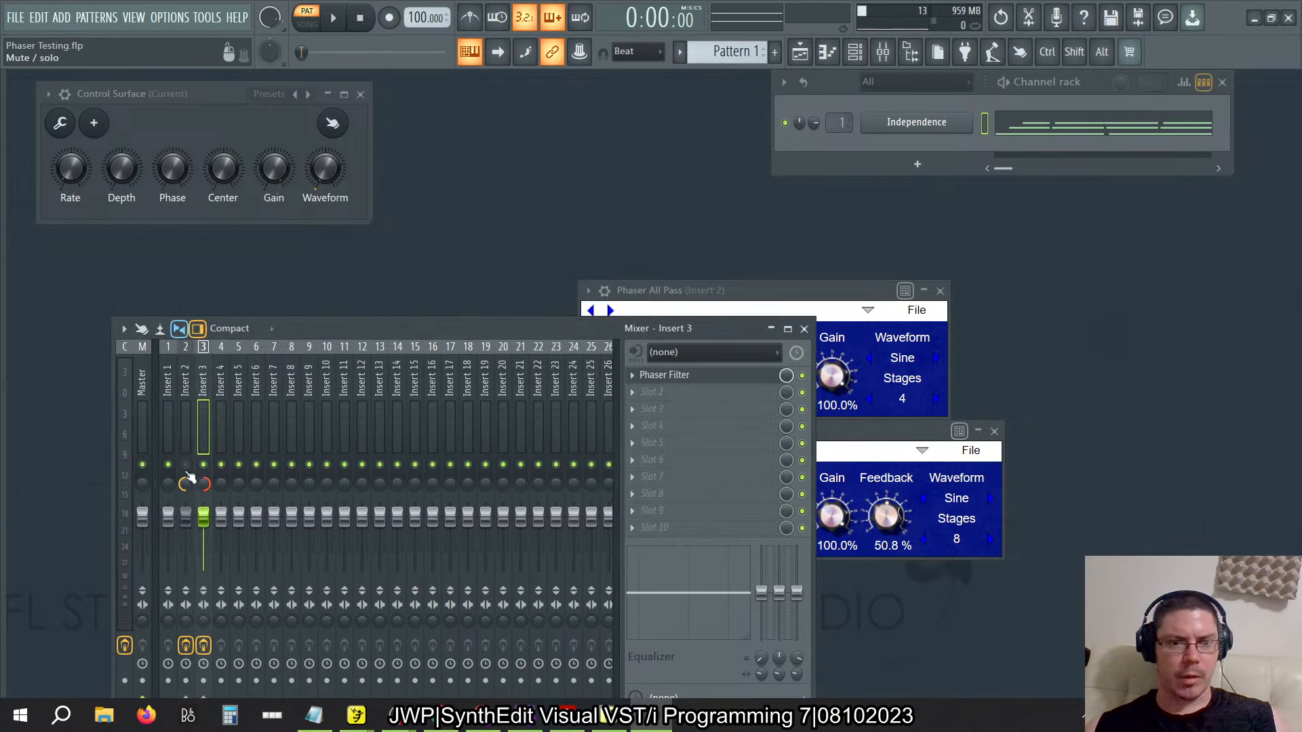
left_click(185, 466)
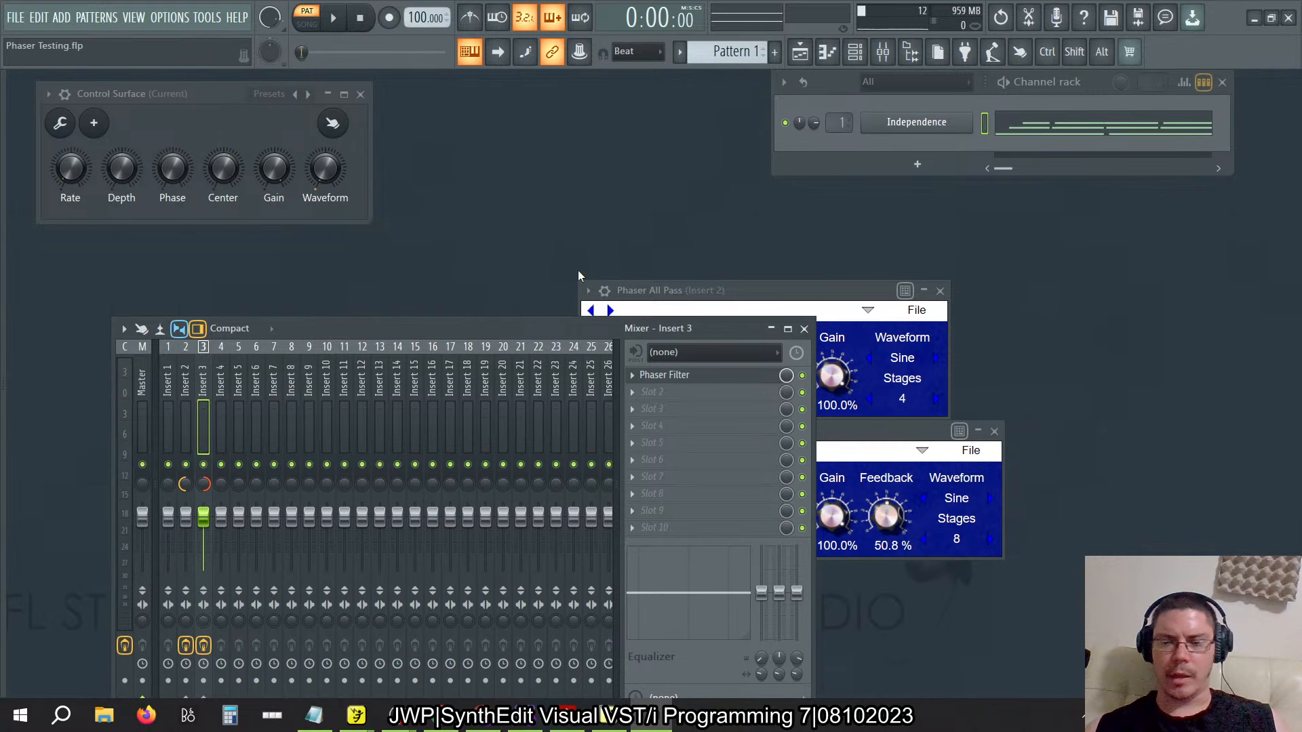
left_click(742, 284)
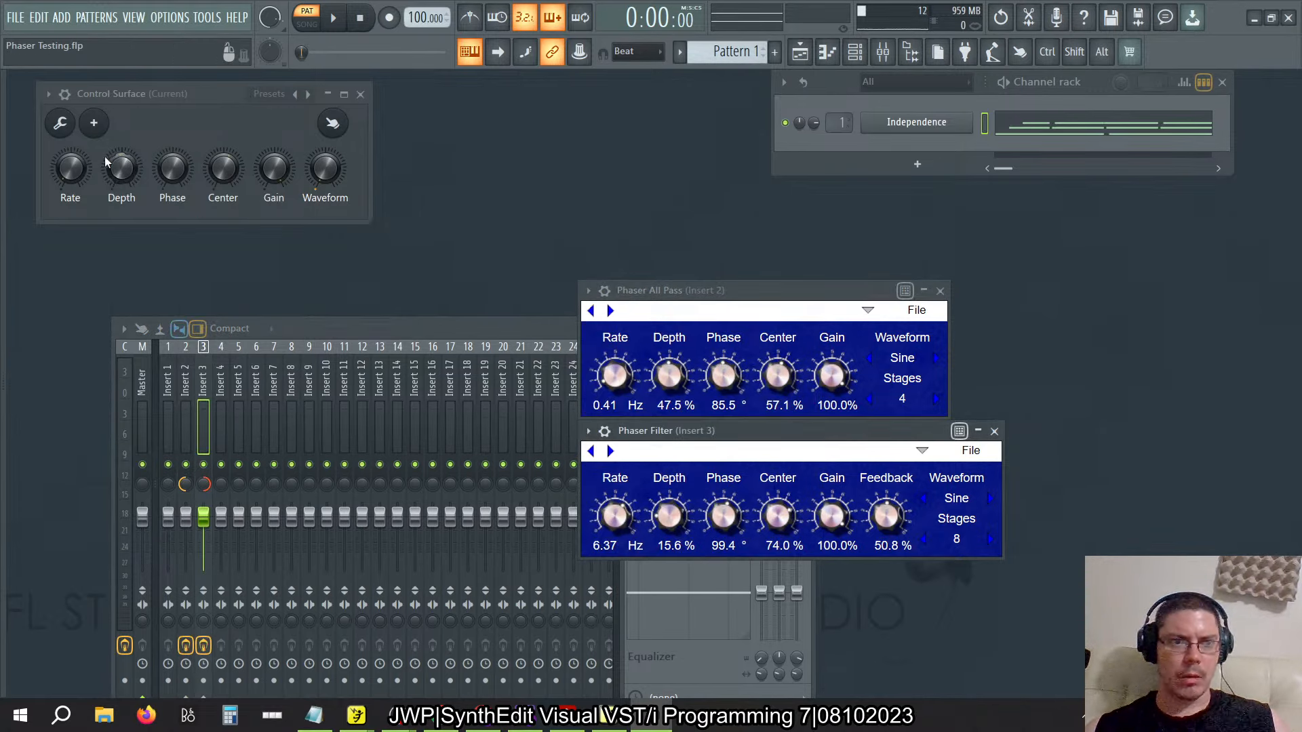
Check the phaser settings in SynthEdit and set the linked Rate to 0.47 Hz and Depth to 48.3% with the Control Surface
left_click_drag(71, 168, 71, 184)
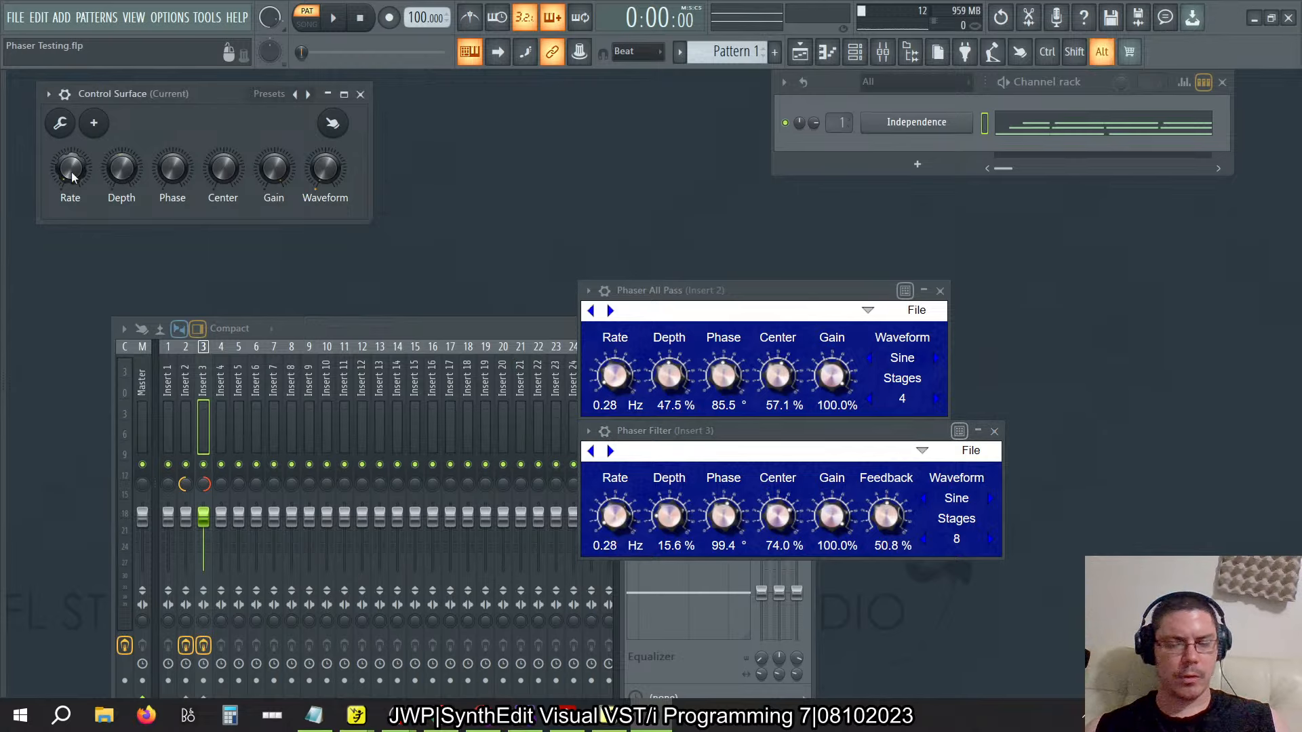
key("alt+Tab")
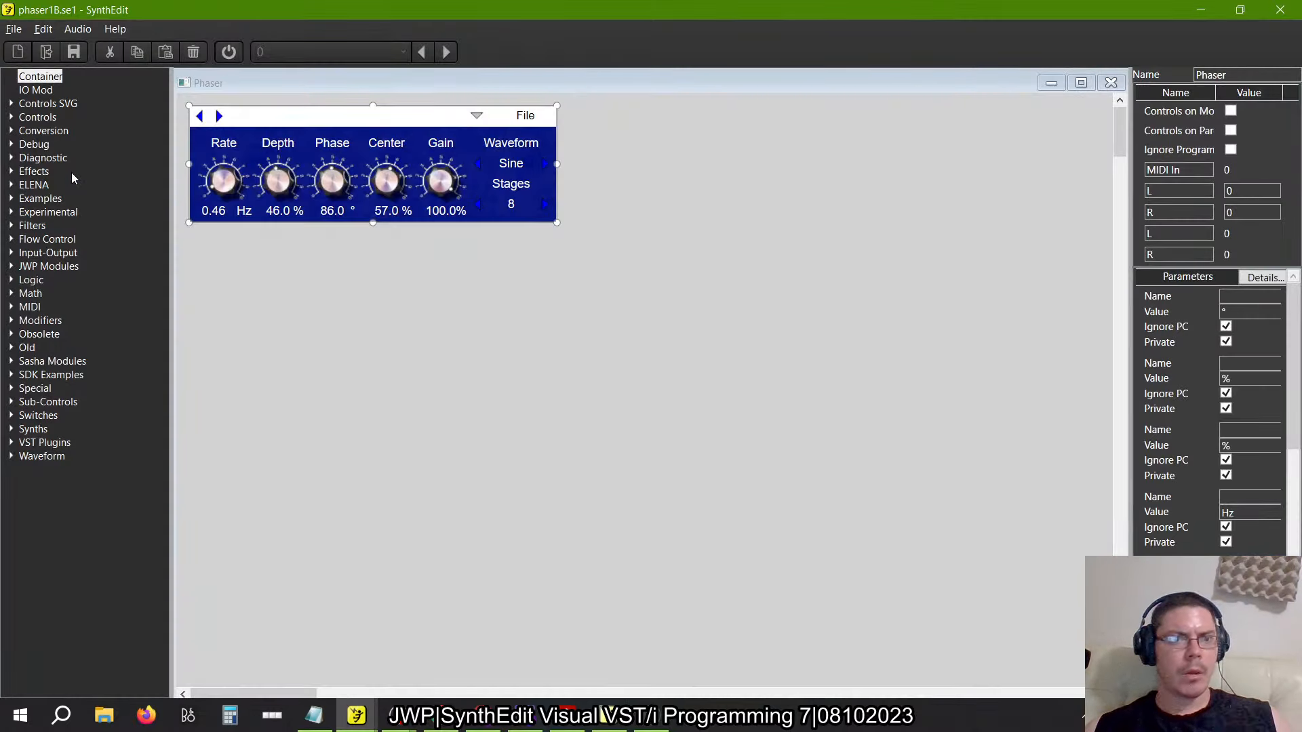
key("alt+Tab")
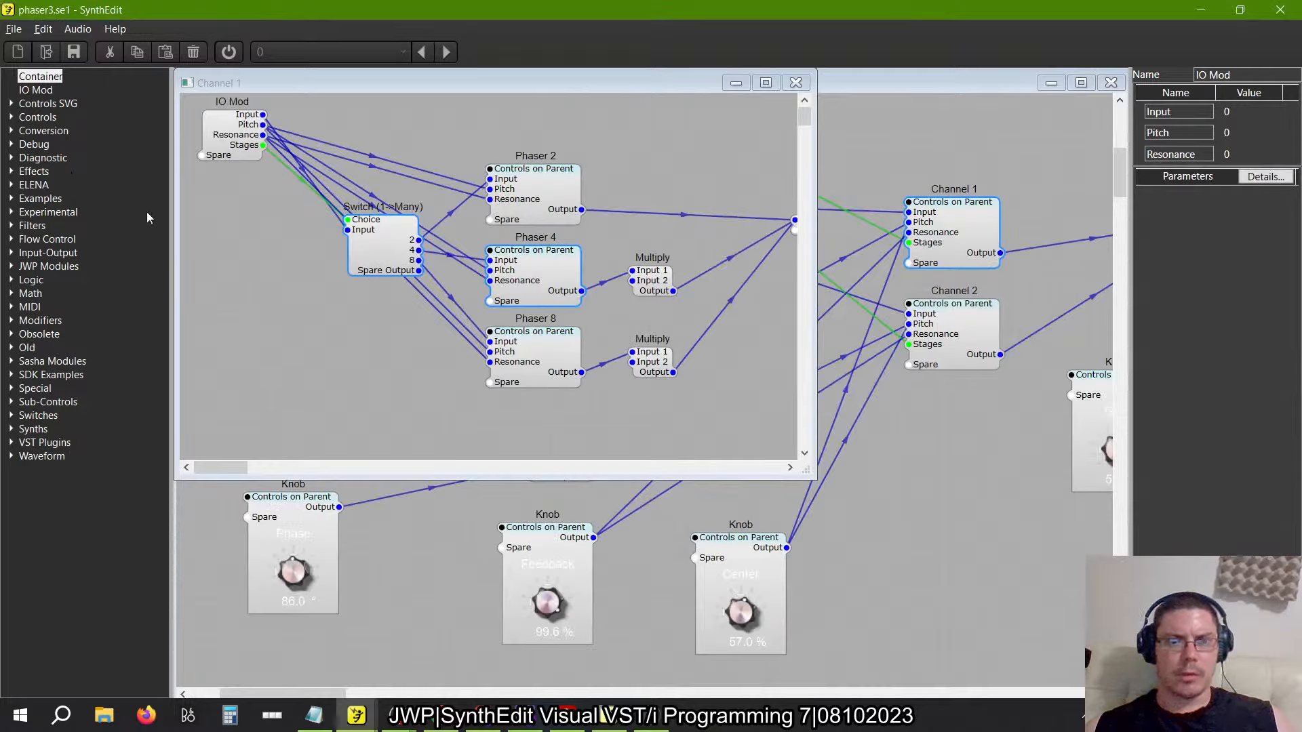
key("alt+Tab")
key("alt+Tab")
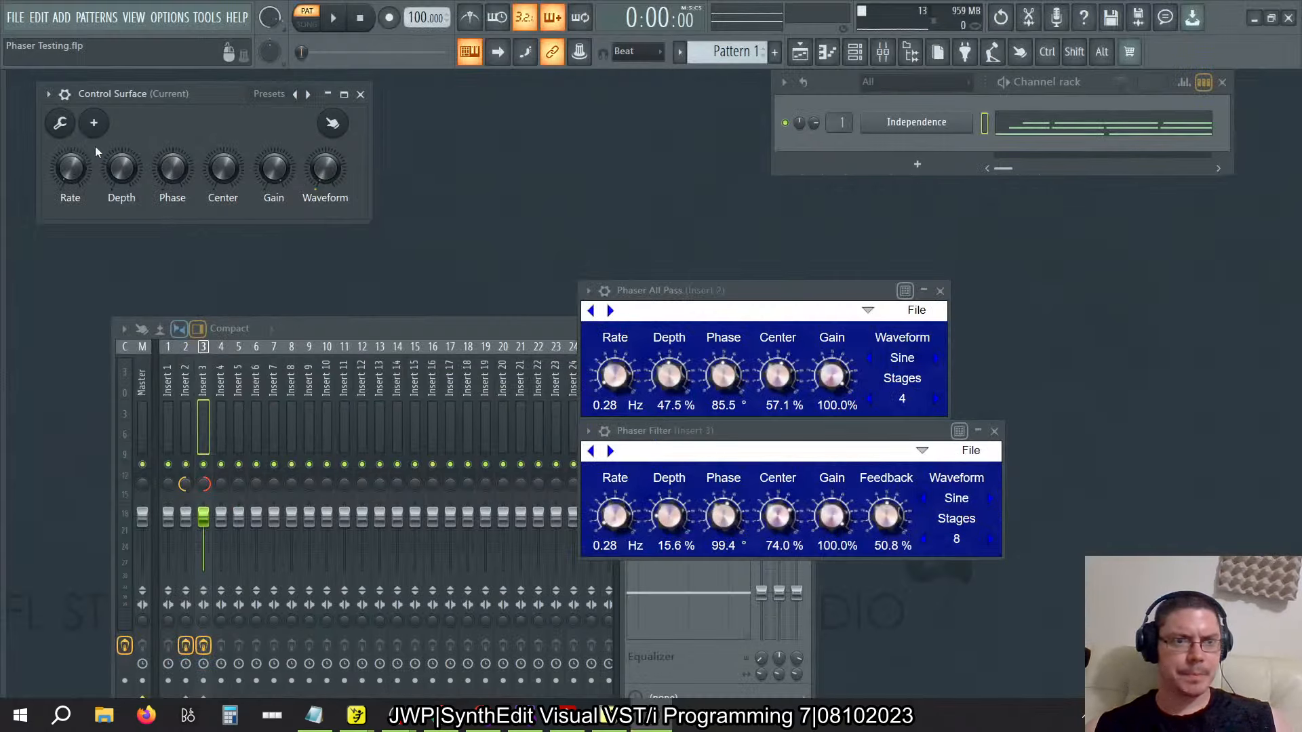
left_click_drag(70, 169, 122, 172)
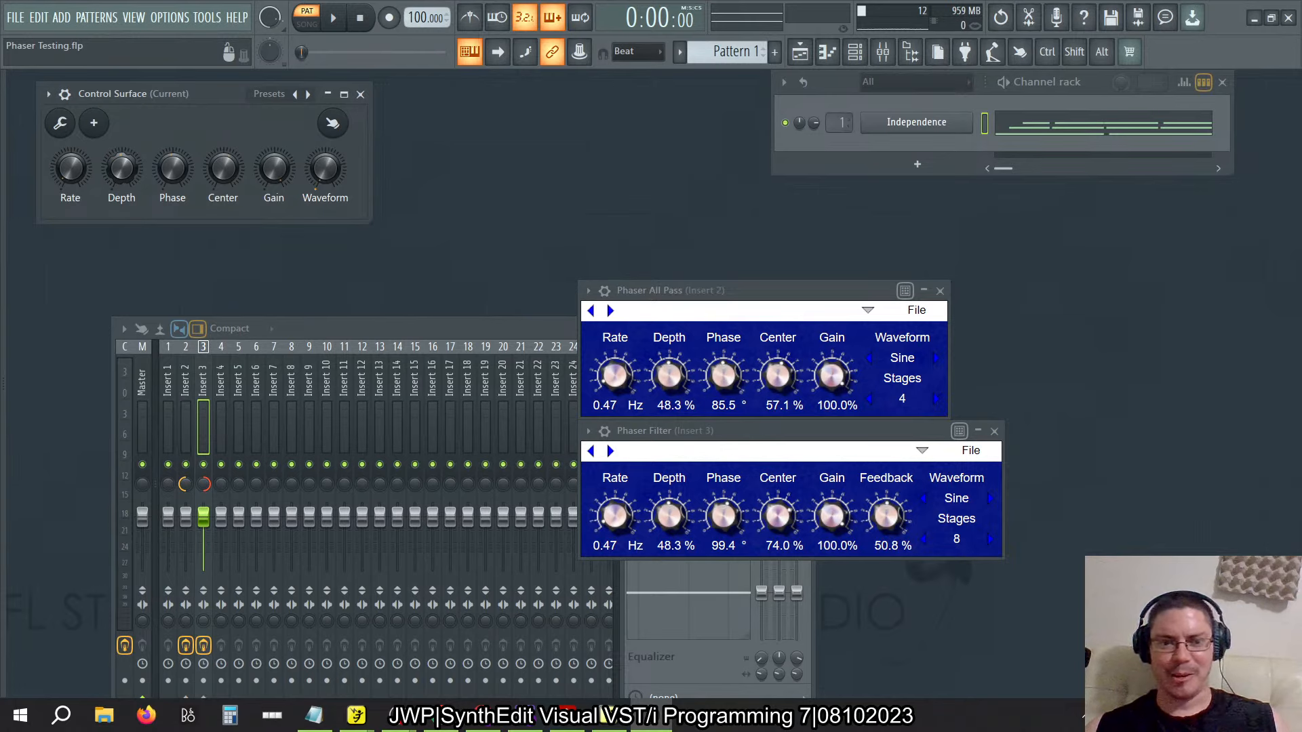
Recheck the SynthEdit phaser settings and set both plugins' Phase to 85.9° and Center to 57.3% with the Control Surface
key("alt+Tab")
key("alt+Tab")
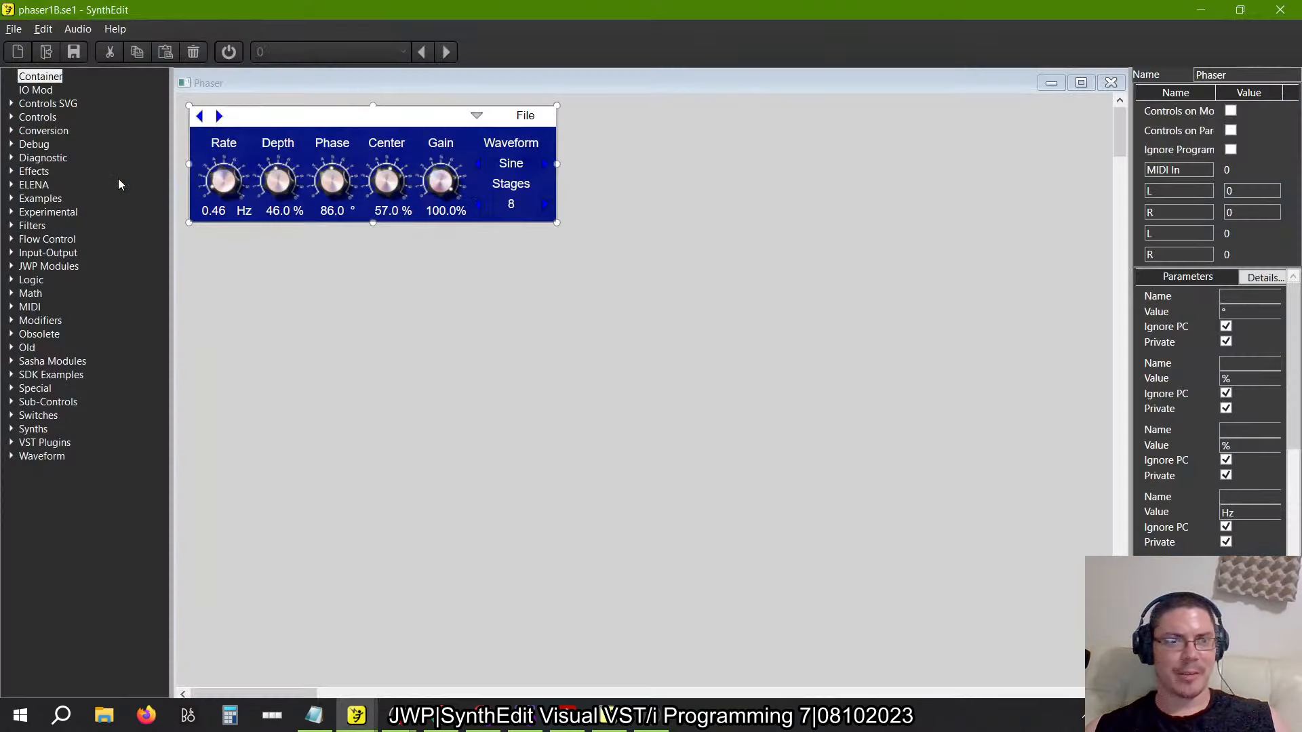
key("alt+Tab")
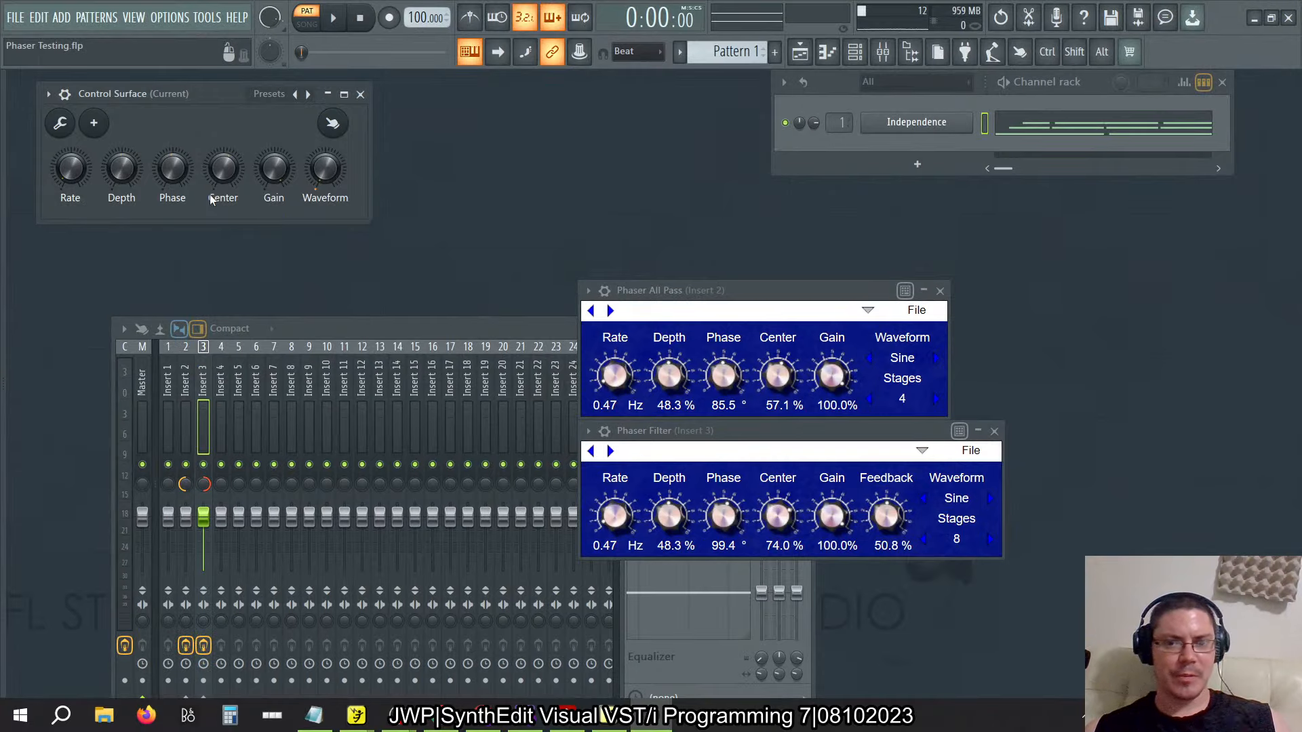
key("alt+Tab")
key("alt+Tab")
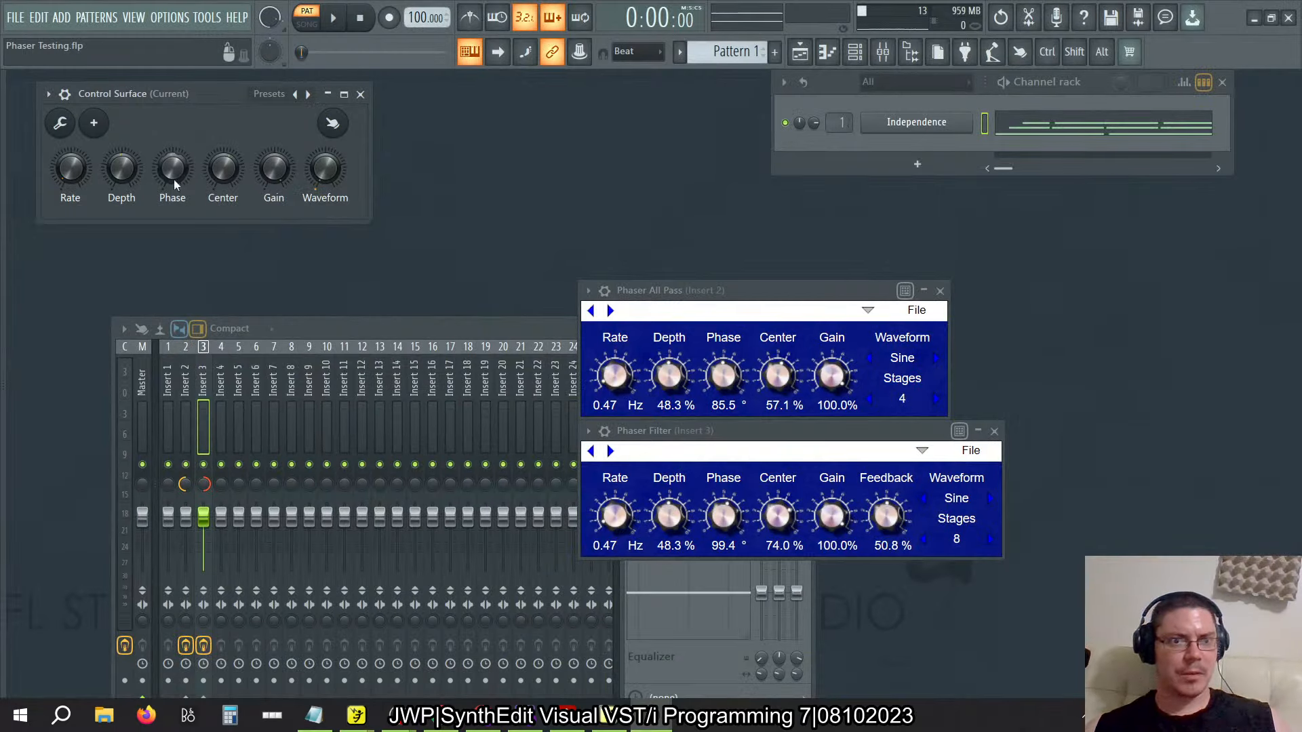
left_click_drag(174, 179, 173, 175)
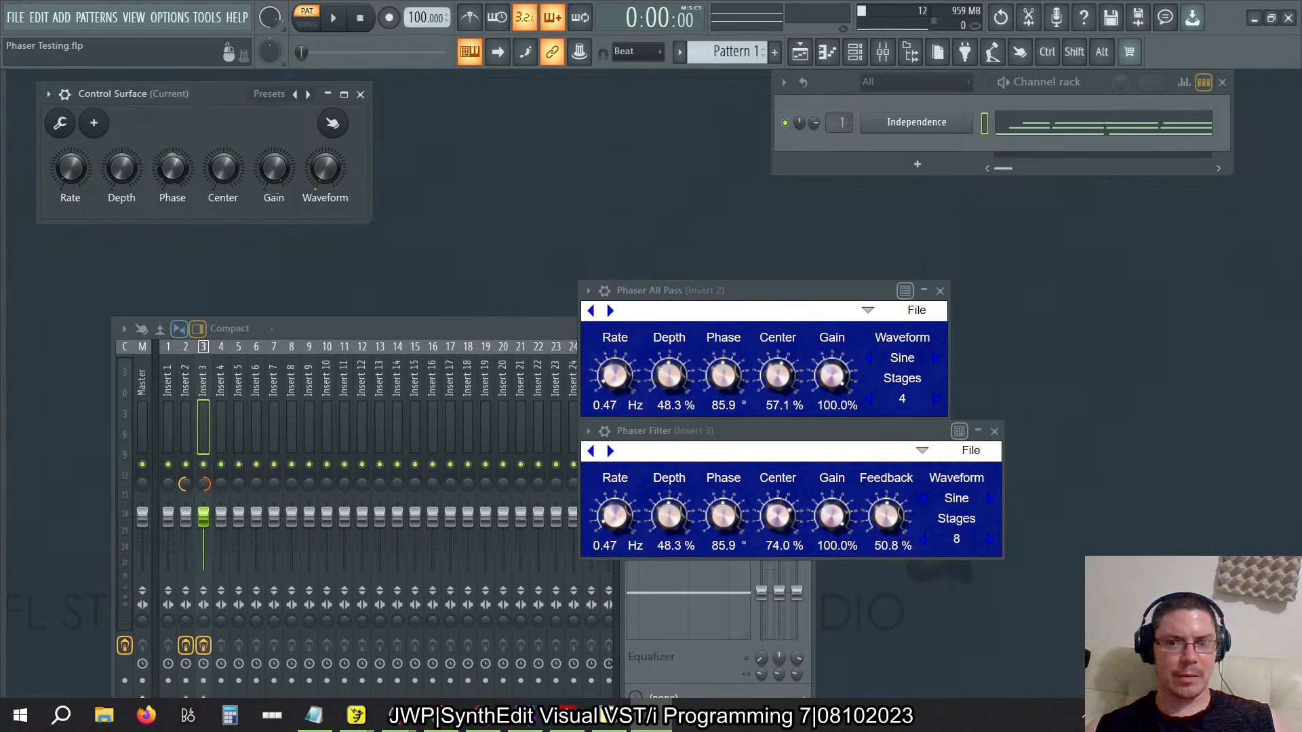
left_click_drag(223, 169, 223, 173)
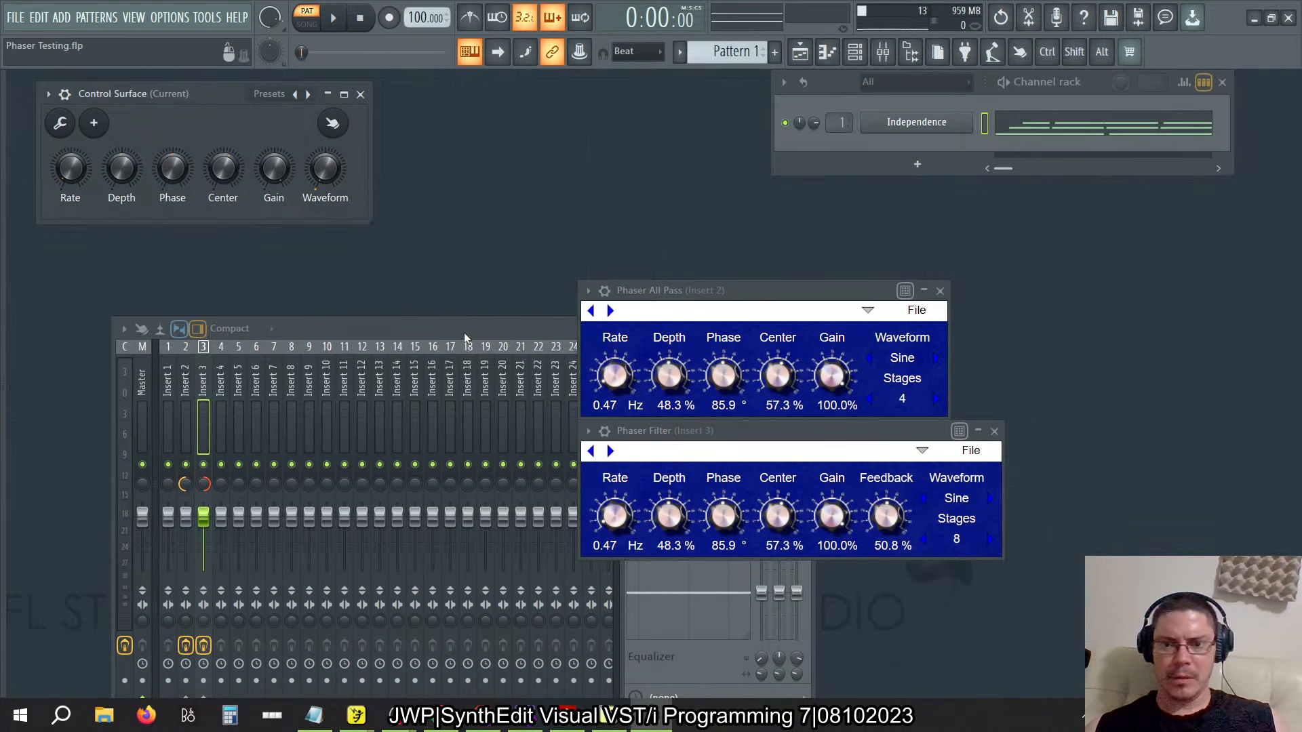
Start playback and narrow the opposite panning of mixer Insert 2 and Insert 3 toward the center
left_click(333, 18)
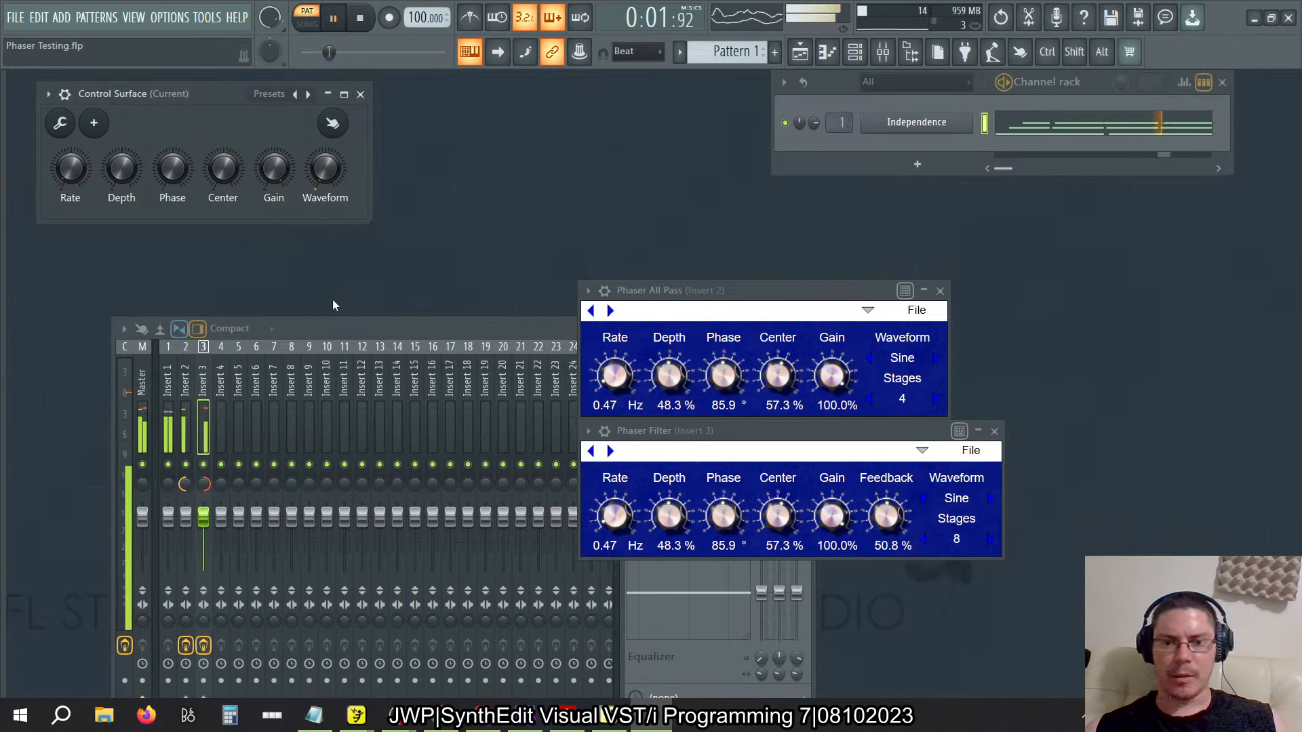
left_click_drag(185, 486, 184, 434)
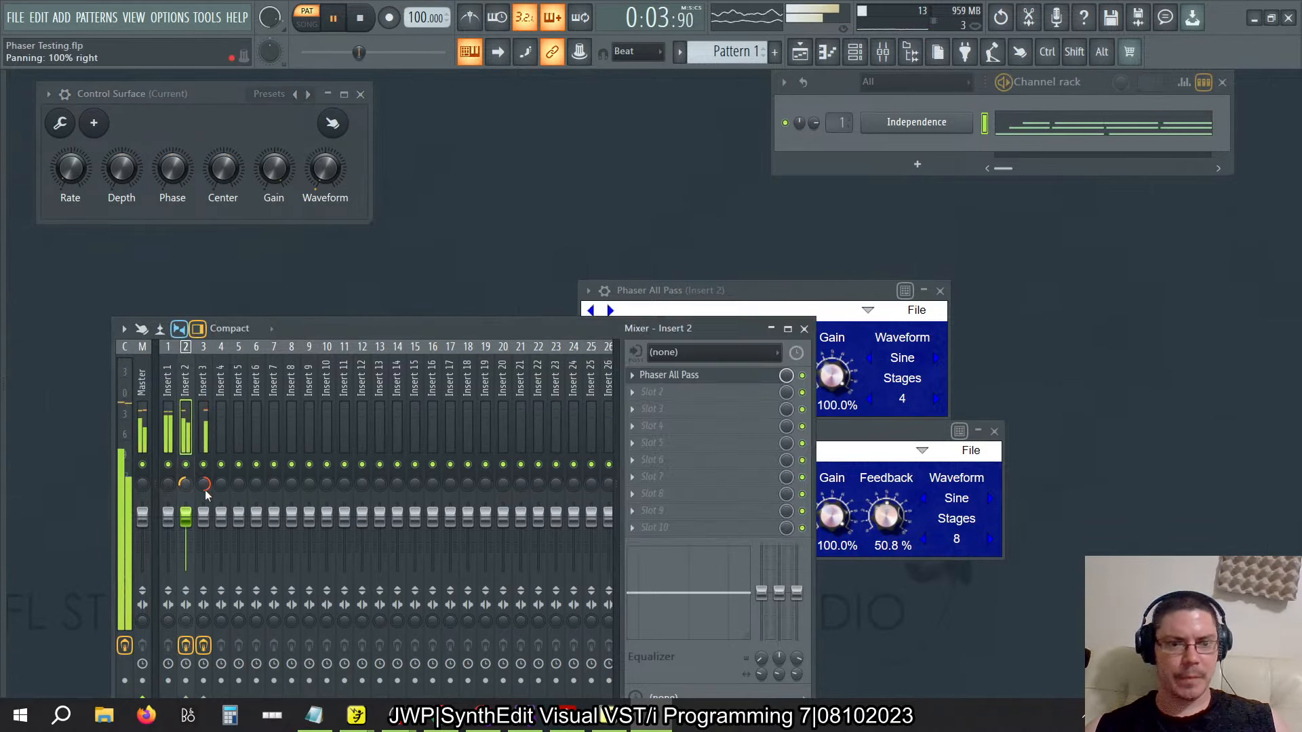
left_click_drag(203, 484, 204, 505)
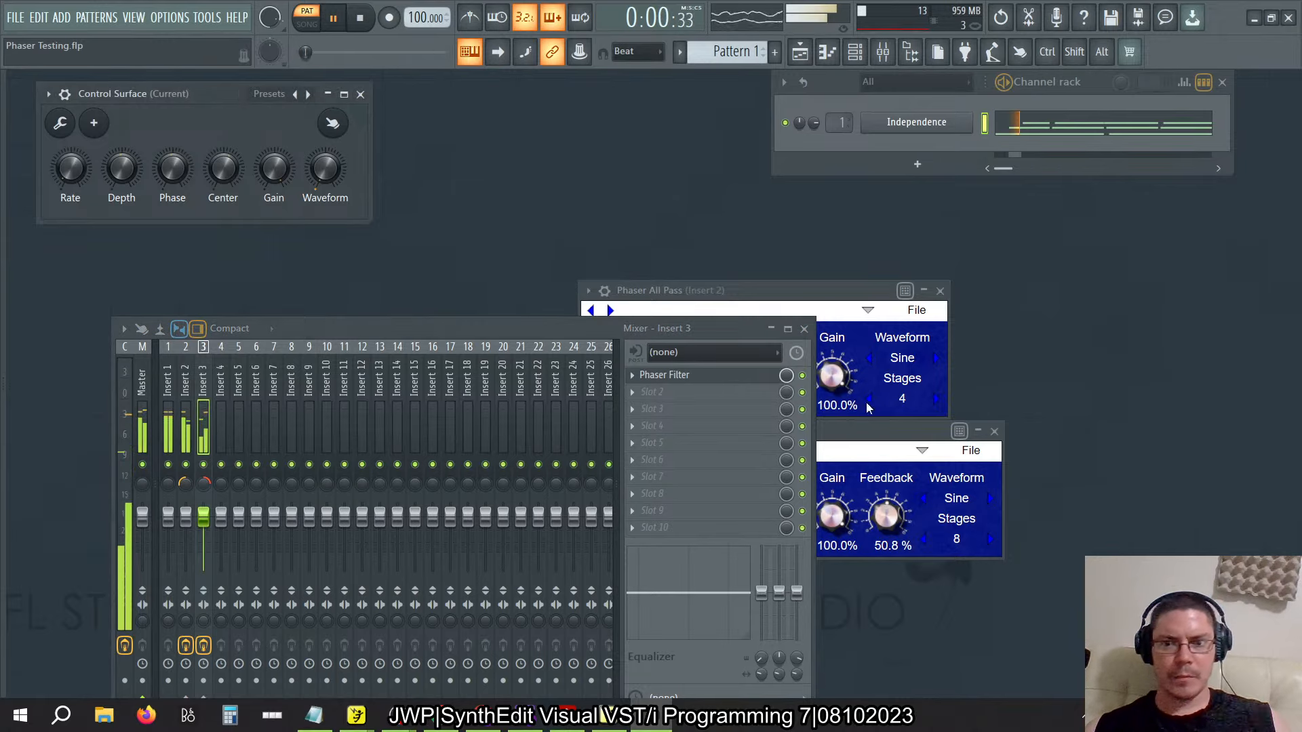
Set both phasers to Rate 5.96 Hz and Depth 85.0%, lower the Phaser Filter's Feedback to 10.8%, and stop playback
left_click(868, 431)
left_click(808, 292)
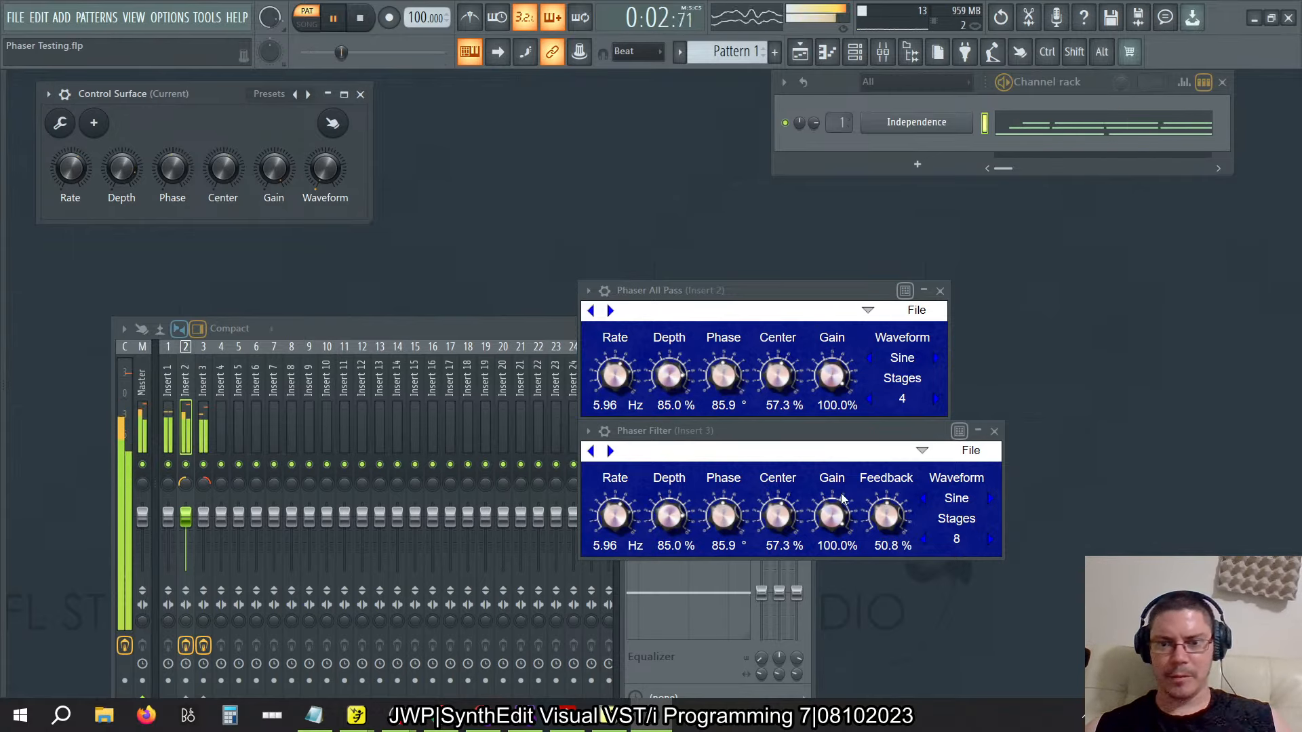
left_click_drag(885, 517, 881, 551)
left_click_drag(882, 579, 878, 580)
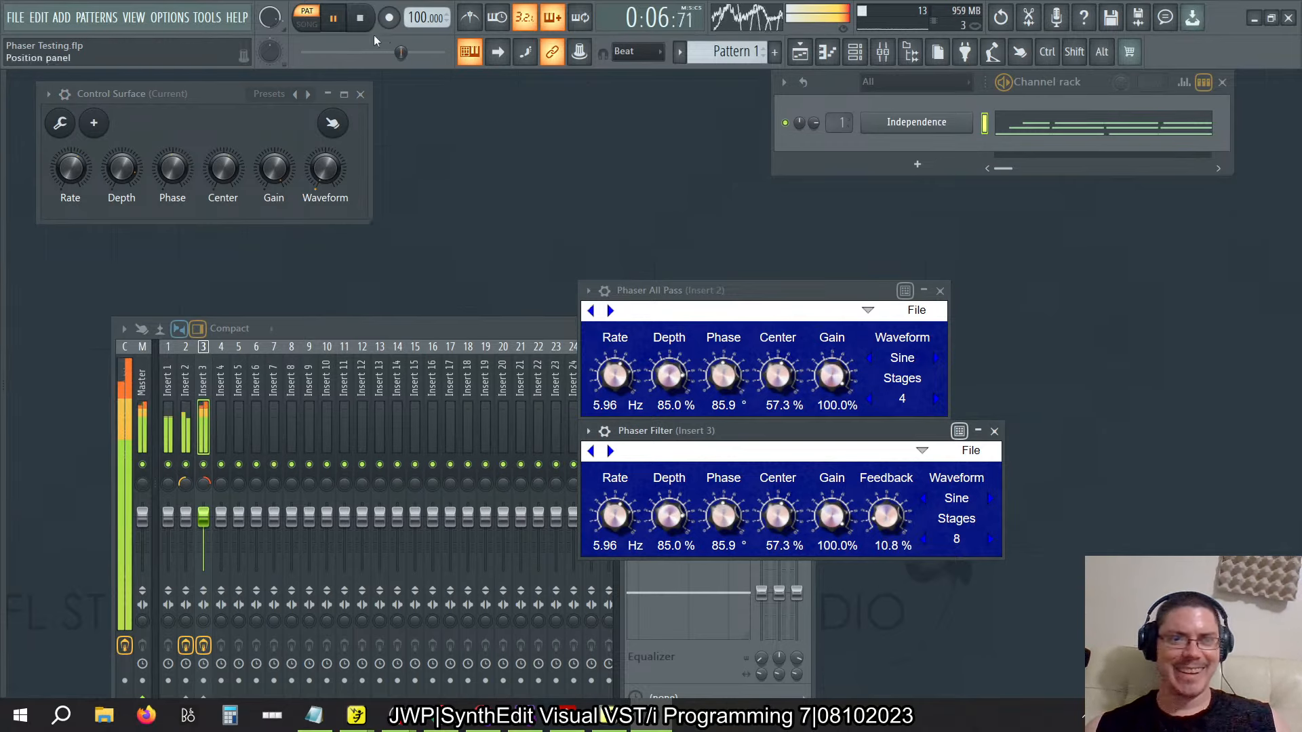
key("space")
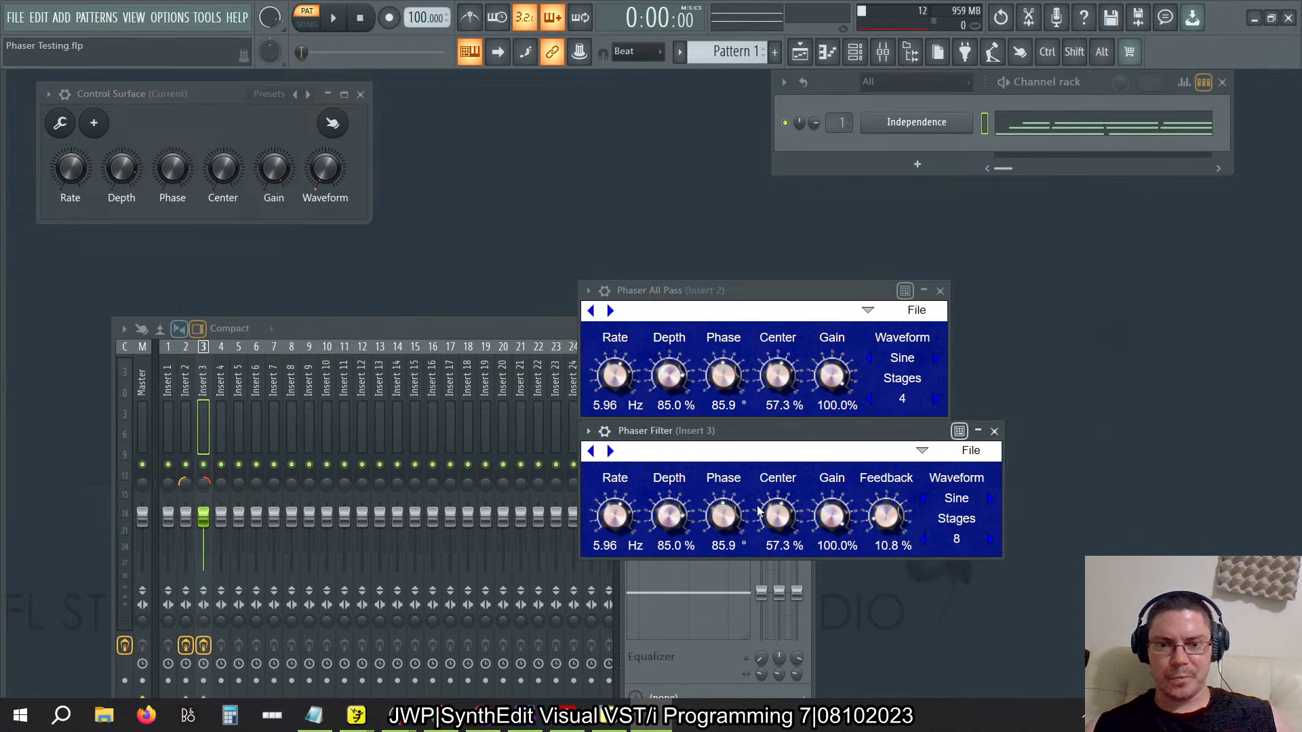
mouse_move(732, 444)
left_mouse_down()
mouse_move(888, 404)
mouse_move(791, 426)
mouse_move(734, 485)
mouse_move(736, 446)
left_mouse_up()
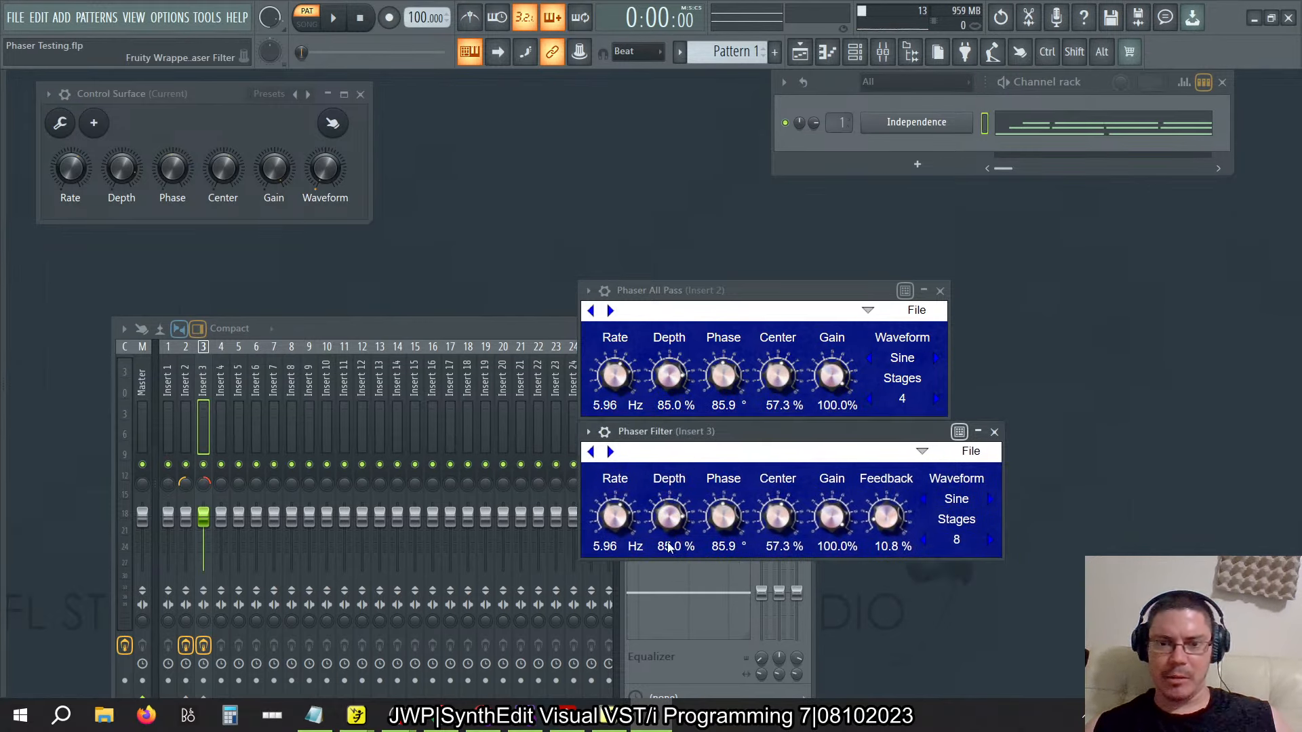